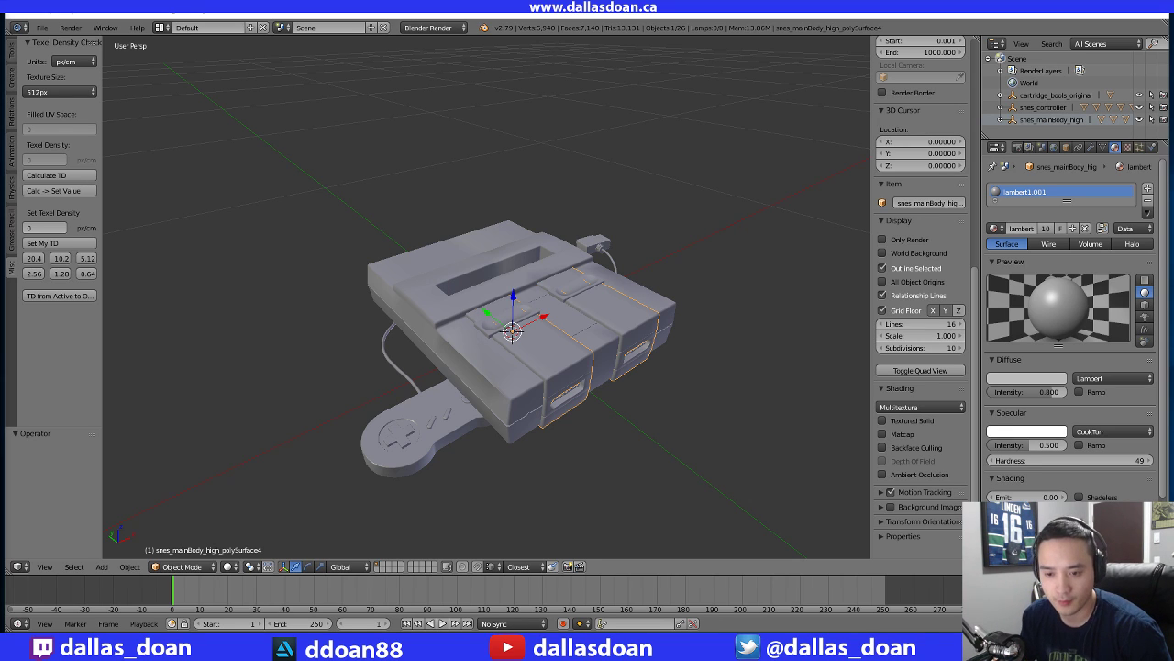
Deselect all objects in the console scene
{"action": "mouse_move", "coordinate": [317, 645]}
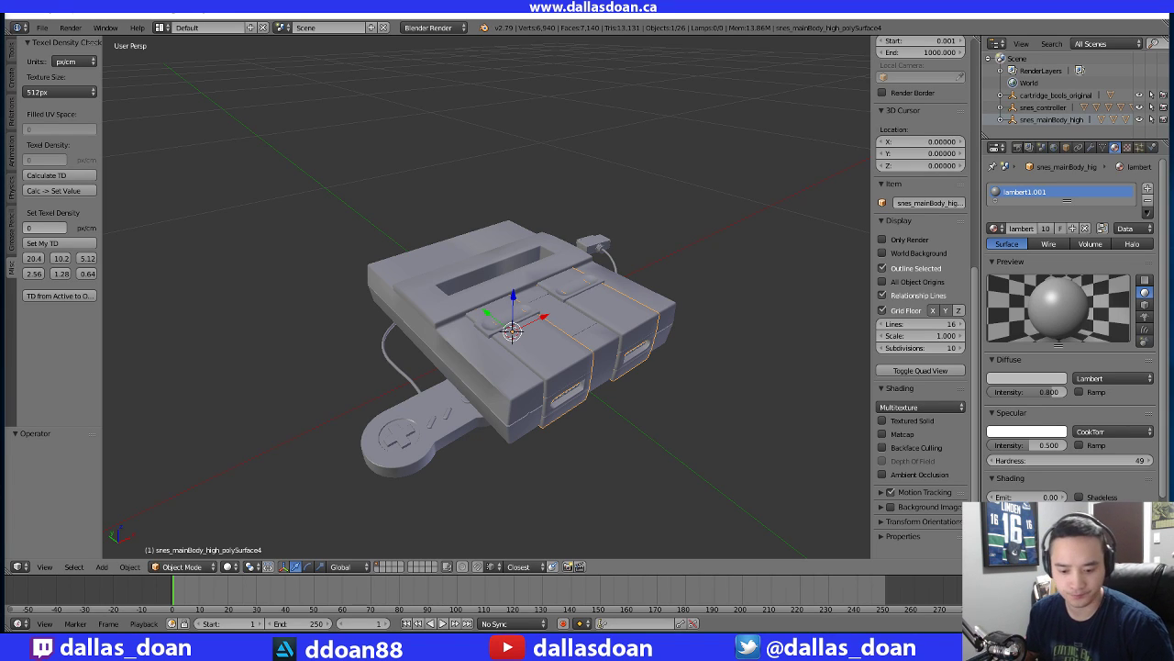
{"action": "key", "text": "a"}
{"action": "middle_click_drag", "start_coordinate": [319, 298], "coordinate": [336, 334]}
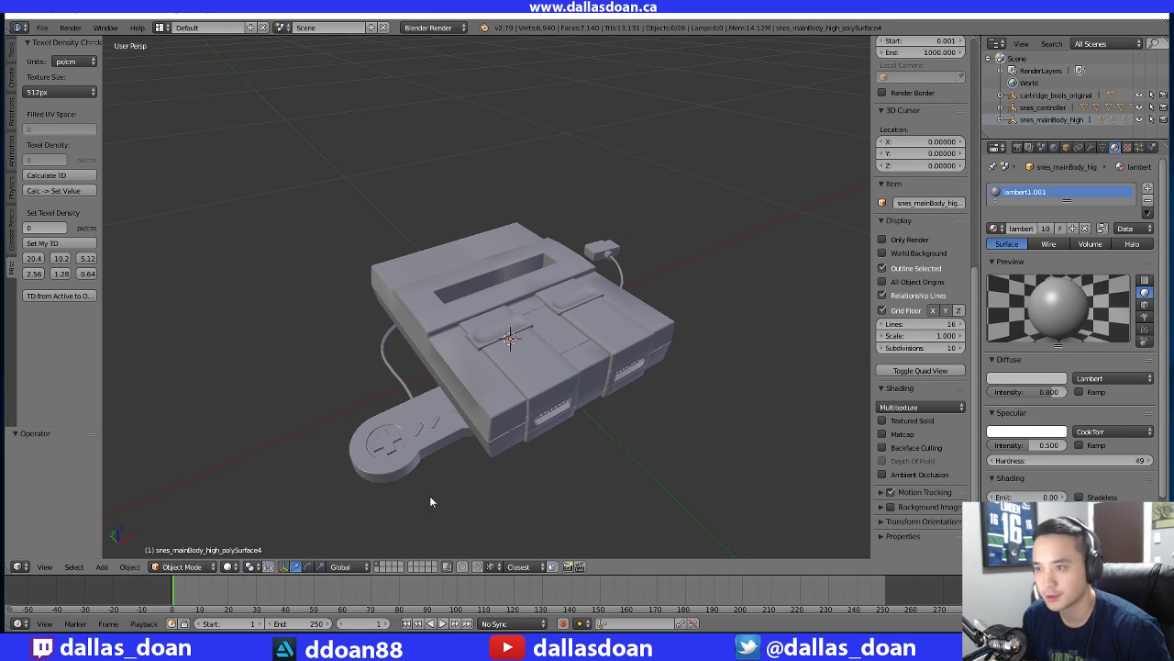
{"action": "mouse_move", "coordinate": [344, 291]}
{"action": "middle_mouse_down", "text": "shift"}
{"action": "mouse_move", "coordinate": [386, 316]}
{"action": "mouse_move", "coordinate": [349, 283]}
{"action": "middle_mouse_up", "text": "shift"}
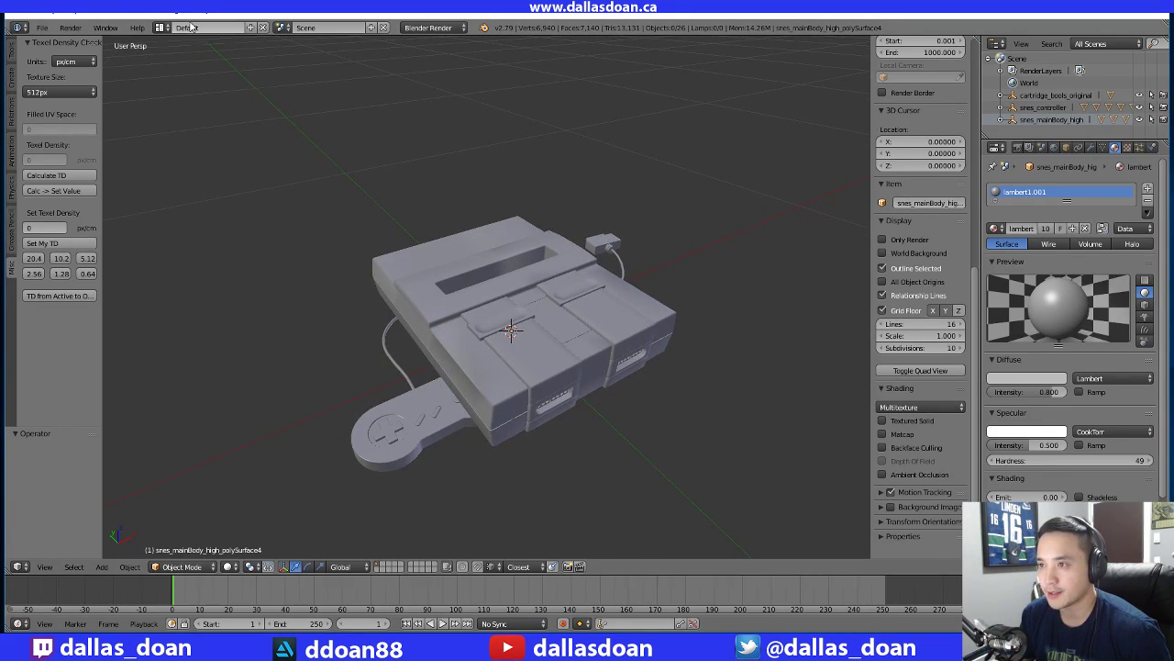
Switch to the UV Editing layout and hide the image editor's tool shelf and properties region
{"action": "left_click", "coordinate": [161, 27]}
{"action": "left_click", "coordinate": [179, 128]}
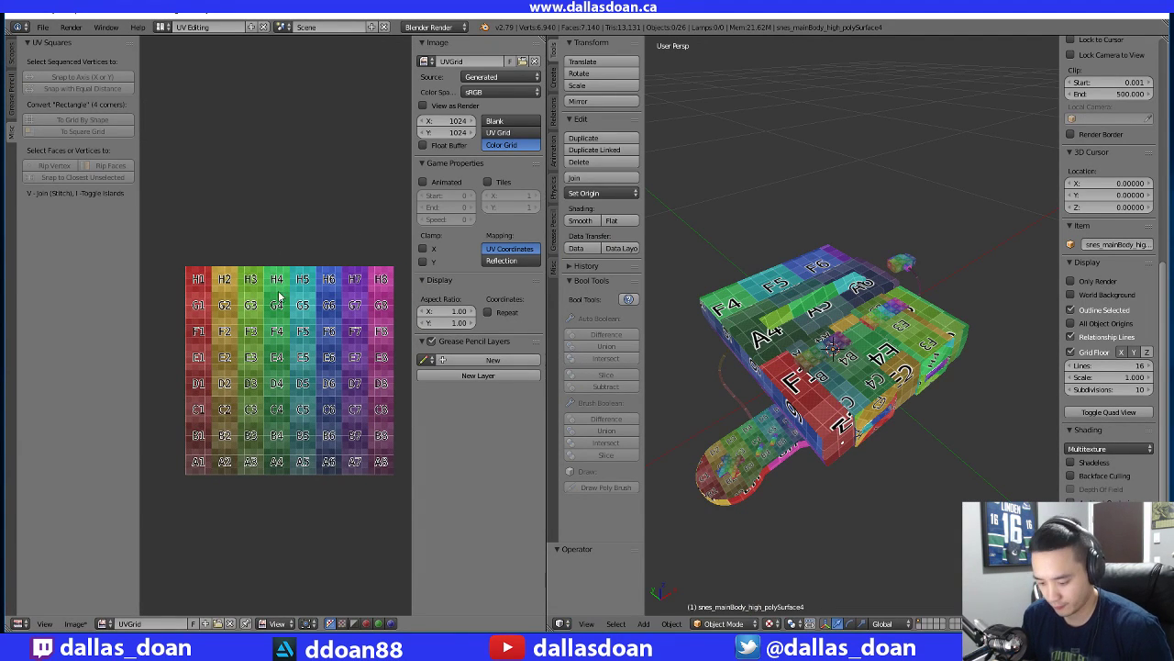
{"action": "key", "text": "t"}
{"action": "key", "text": "n"}
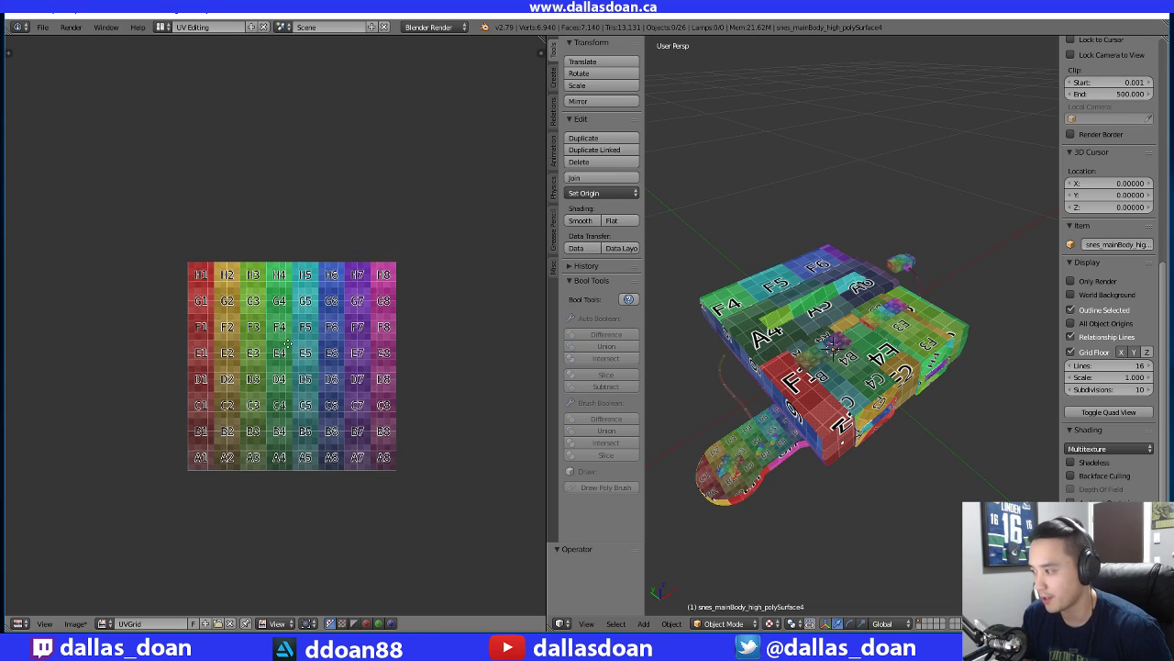
Examine the colour grid image and how it maps across the console and controller from several angles
{"action": "scroll", "coordinate": [308, 360], "scroll_direction": "up", "scroll_amount": 2}
{"action": "scroll", "coordinate": [796, 396], "scroll_direction": "up", "scroll_amount": 2}
{"action": "scroll", "coordinate": [796, 396], "scroll_direction": "down", "scroll_amount": 3}
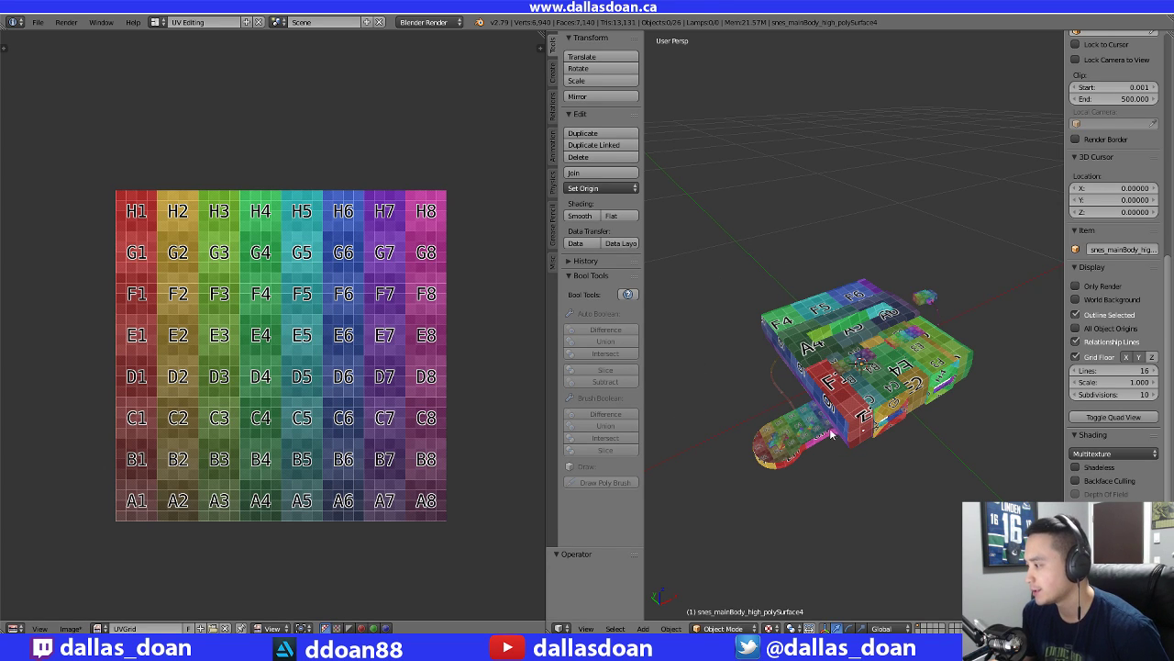
{"action": "scroll", "coordinate": [839, 387], "scroll_direction": "up", "scroll_amount": 5}
{"action": "scroll", "coordinate": [840, 386], "scroll_direction": "down", "scroll_amount": 4}
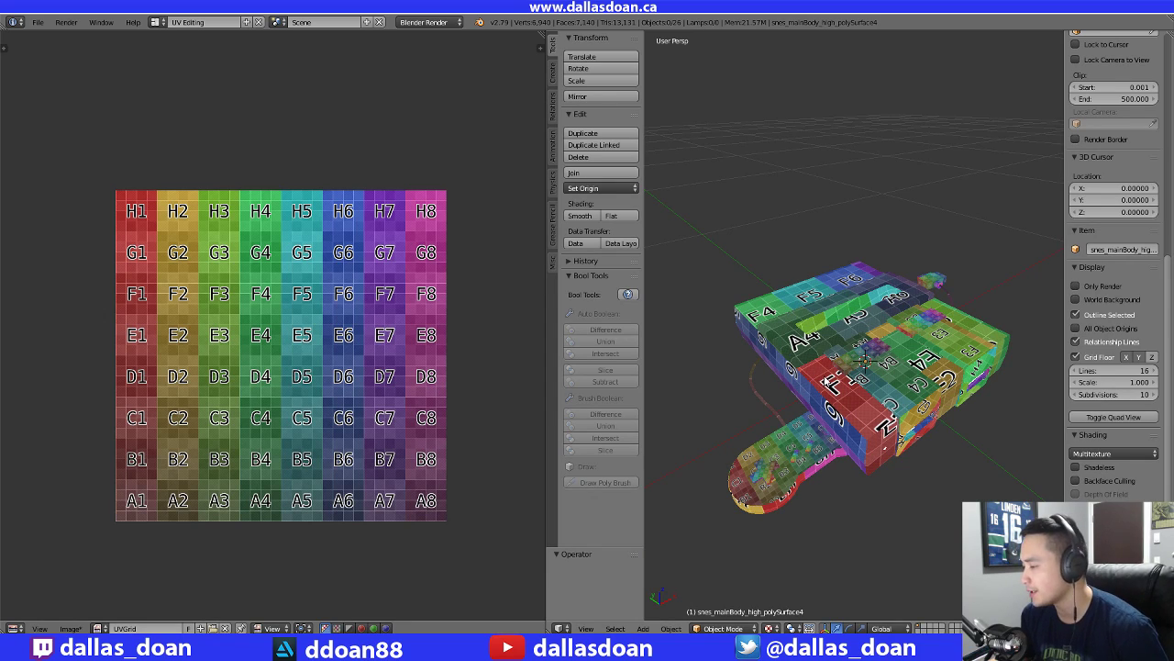
{"action": "middle_click_drag", "start_coordinate": [684, 201], "coordinate": [772, 241]}
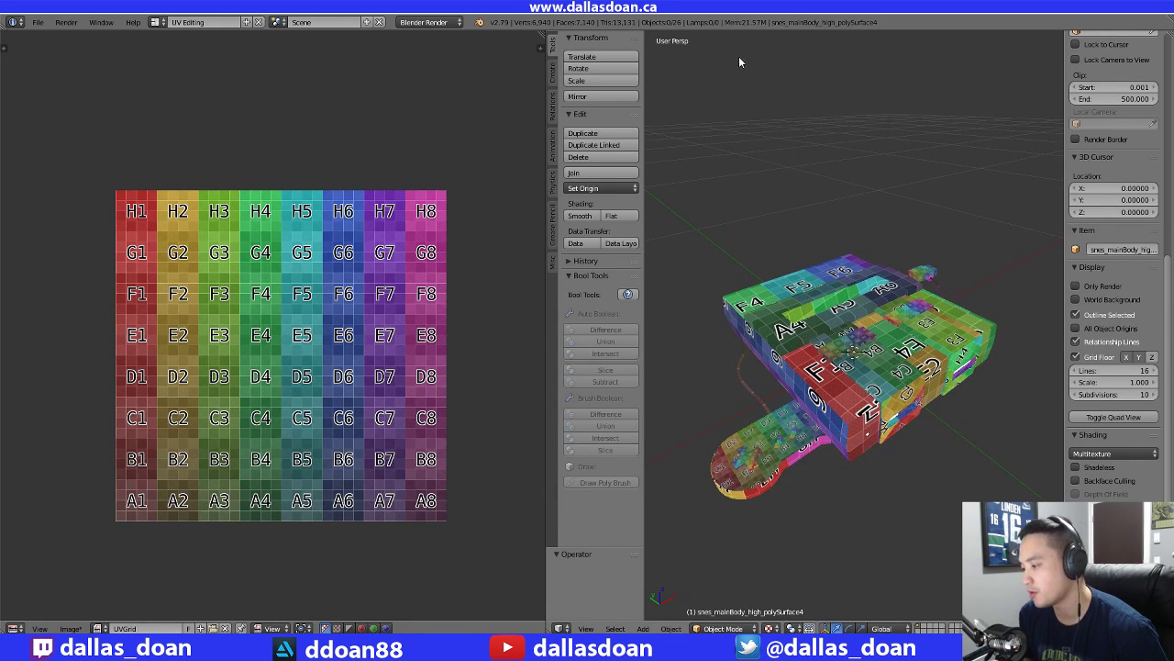
{"action": "scroll", "coordinate": [1147, 204], "scroll_direction": "up", "scroll_amount": 15}
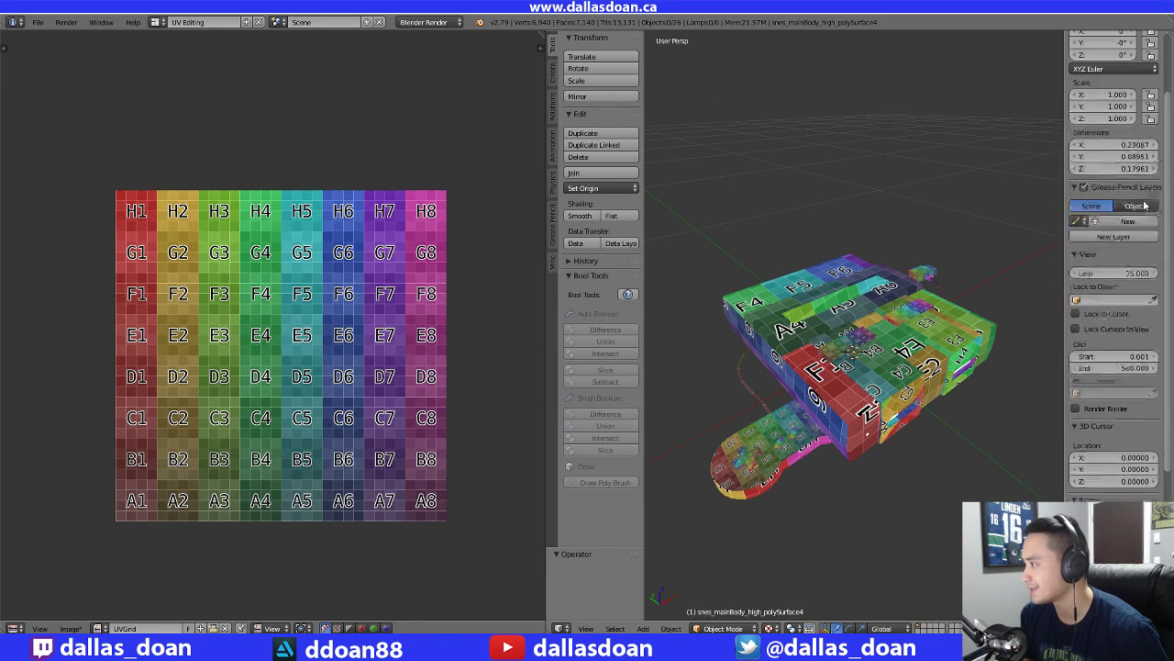
{"action": "middle_click_drag", "start_coordinate": [775, 169], "coordinate": [796, 175]}
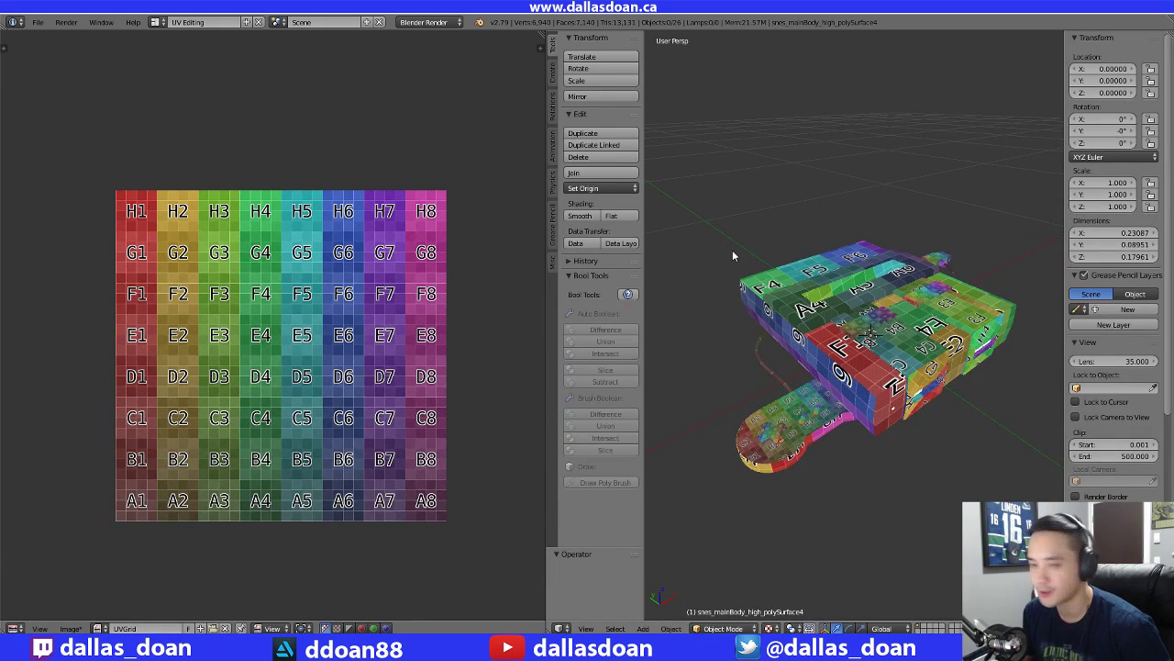
{"action": "middle_click_drag", "start_coordinate": [734, 231], "coordinate": [804, 226]}
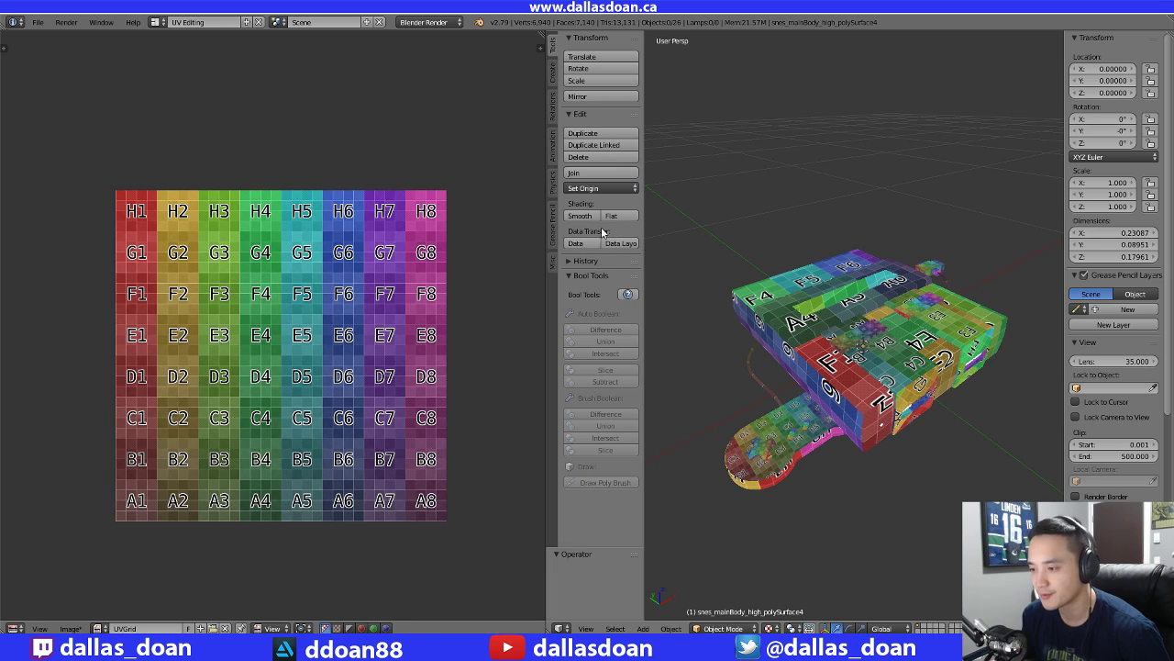
{"action": "middle_click_drag", "start_coordinate": [800, 290], "coordinate": [806, 375]}
{"action": "middle_click_drag", "start_coordinate": [852, 312], "coordinate": [834, 334]}
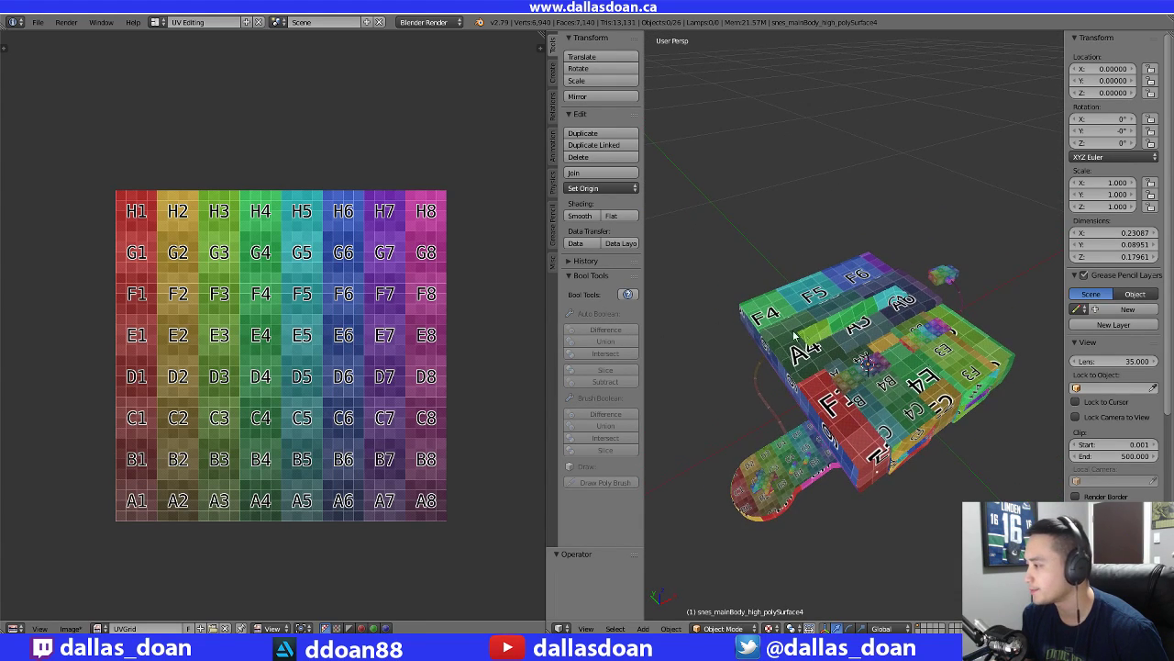
Return to the Default layout and select the console's main body
{"action": "left_click", "coordinate": [156, 22]}
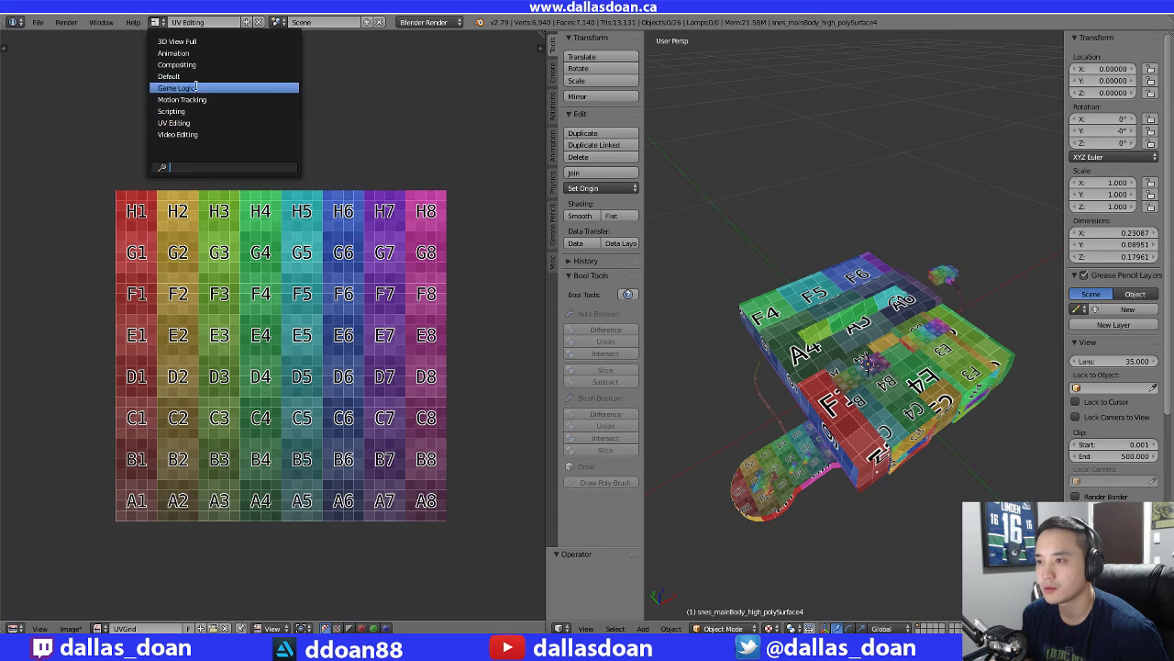
{"action": "left_click", "coordinate": [179, 75]}
{"action": "mouse_move", "coordinate": [458, 317]}
{"action": "middle_mouse_down"}
{"action": "mouse_move", "coordinate": [511, 283]}
{"action": "mouse_move", "coordinate": [465, 296]}
{"action": "middle_mouse_up"}
{"action": "right_click", "coordinate": [511, 283]}
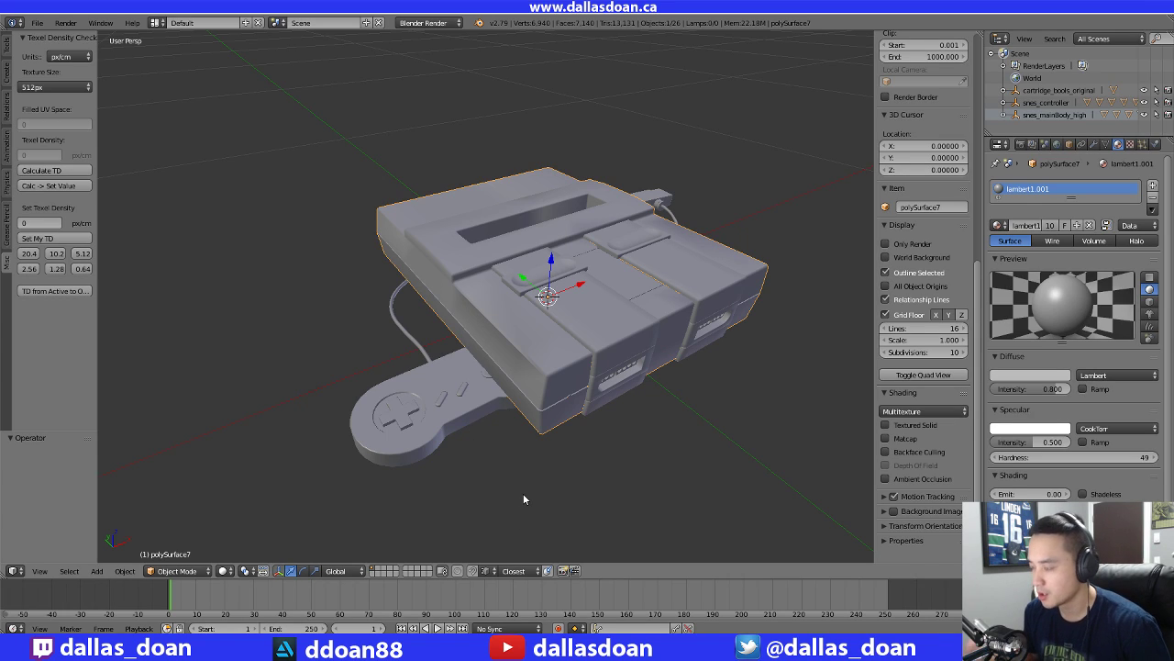
Select the cartridge mesh beneath the console and examine where it sits relative to the body
{"action": "right_click", "coordinate": [560, 419]}
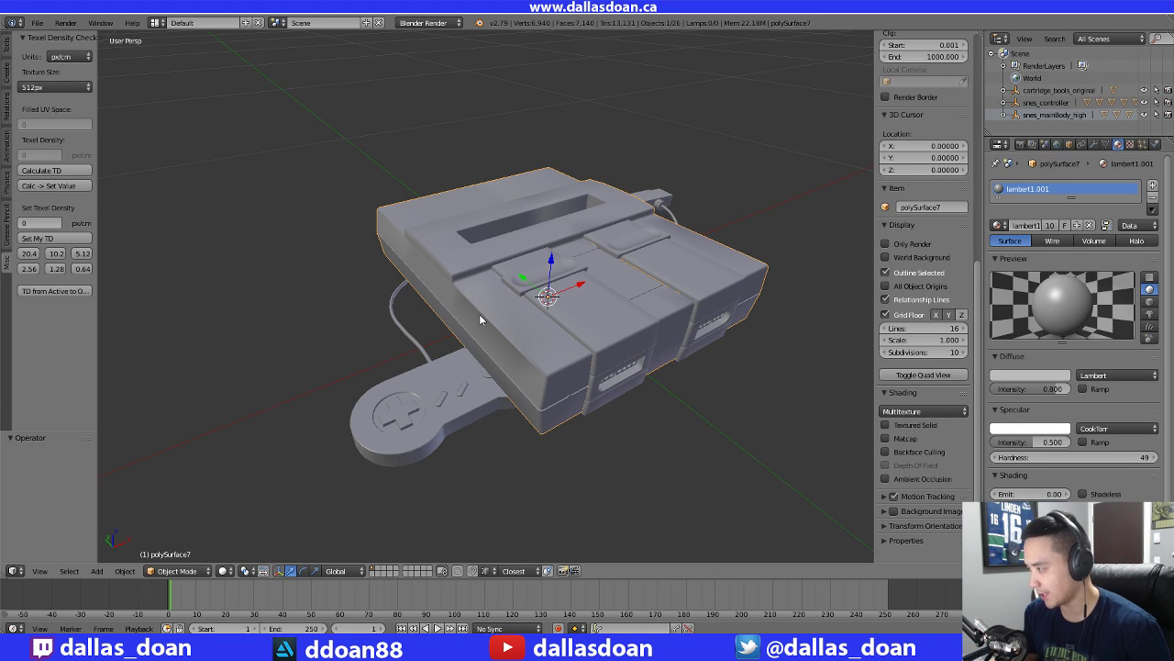
{"action": "middle_click_drag", "start_coordinate": [490, 422], "coordinate": [436, 372]}
{"action": "right_click", "coordinate": [514, 326]}
{"action": "key", "text": "KP_Decimal"}
{"action": "scroll", "coordinate": [495, 385], "scroll_direction": "down", "scroll_amount": 3}
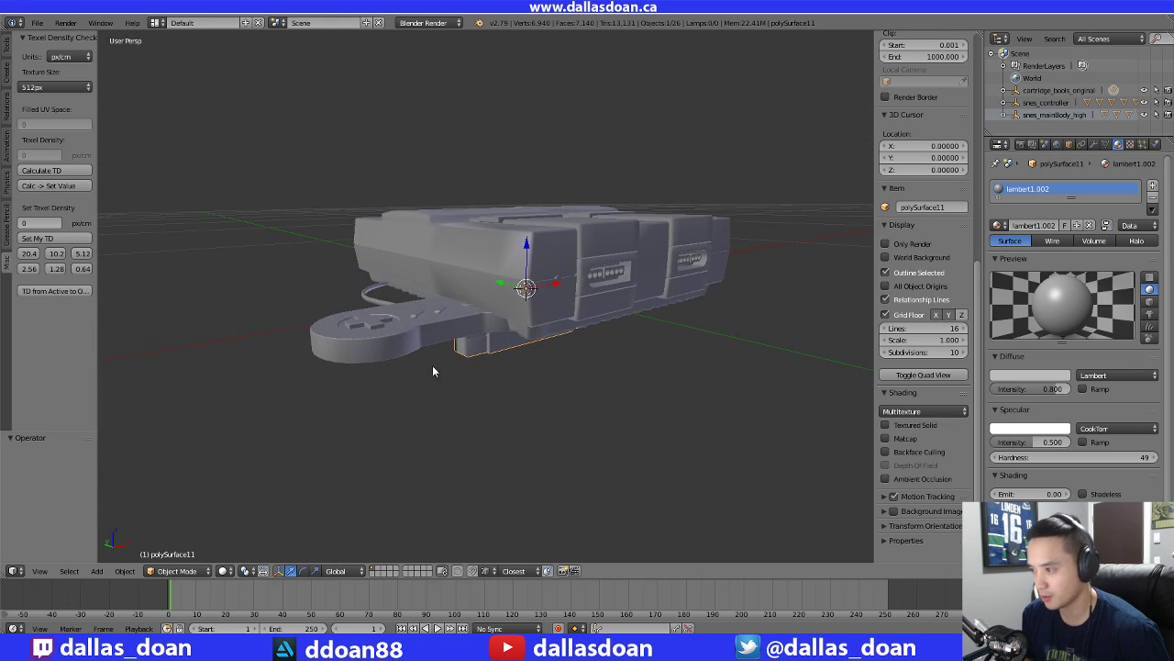
{"action": "middle_click_drag", "start_coordinate": [377, 283], "coordinate": [436, 264]}
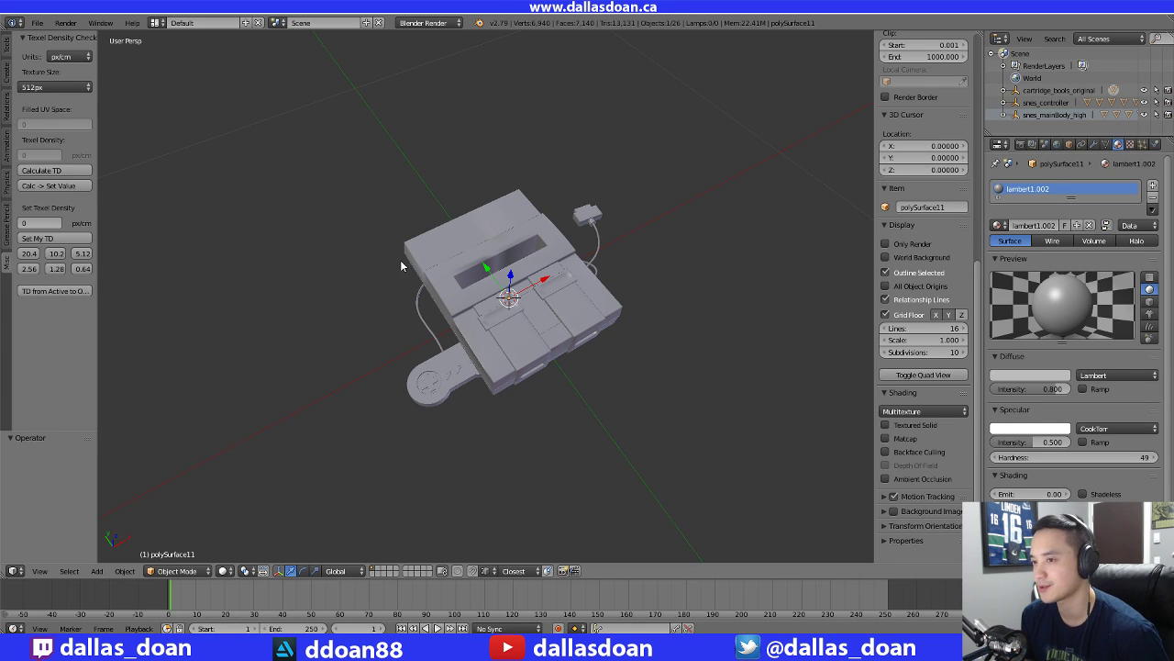
{"action": "middle_click_drag", "start_coordinate": [400, 266], "coordinate": [383, 225]}
{"action": "scroll", "coordinate": [388, 266], "scroll_direction": "up", "scroll_amount": 2}
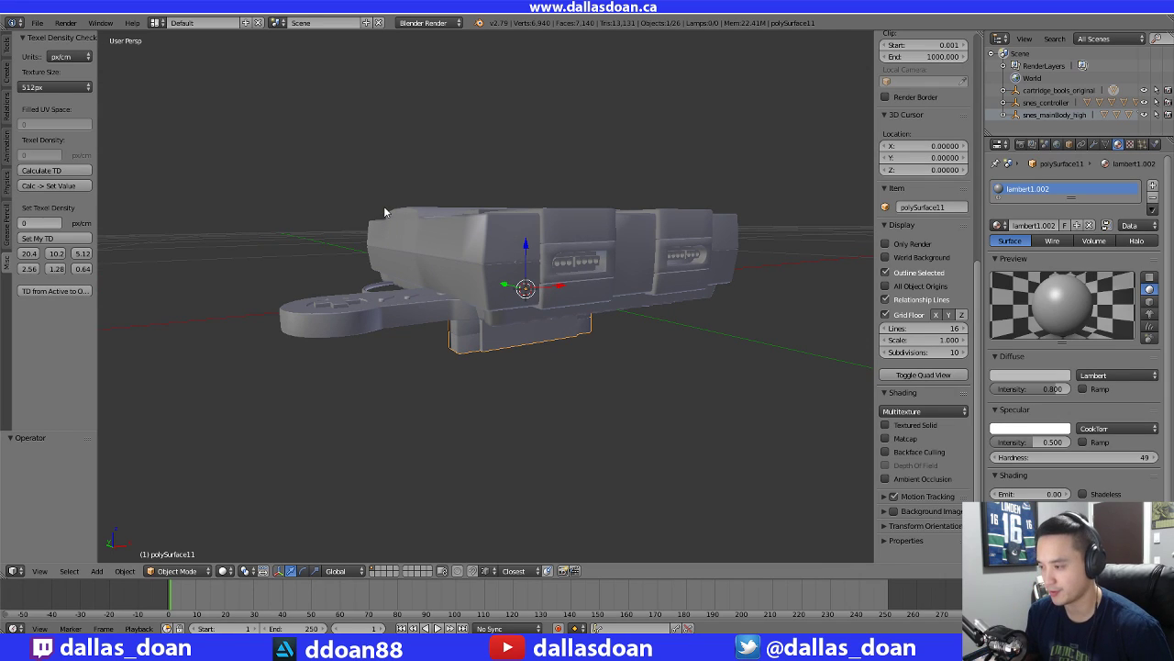
Switch to the UV Editing layout and isolate the selected cartridge in local view
{"action": "left_click", "coordinate": [158, 22]}
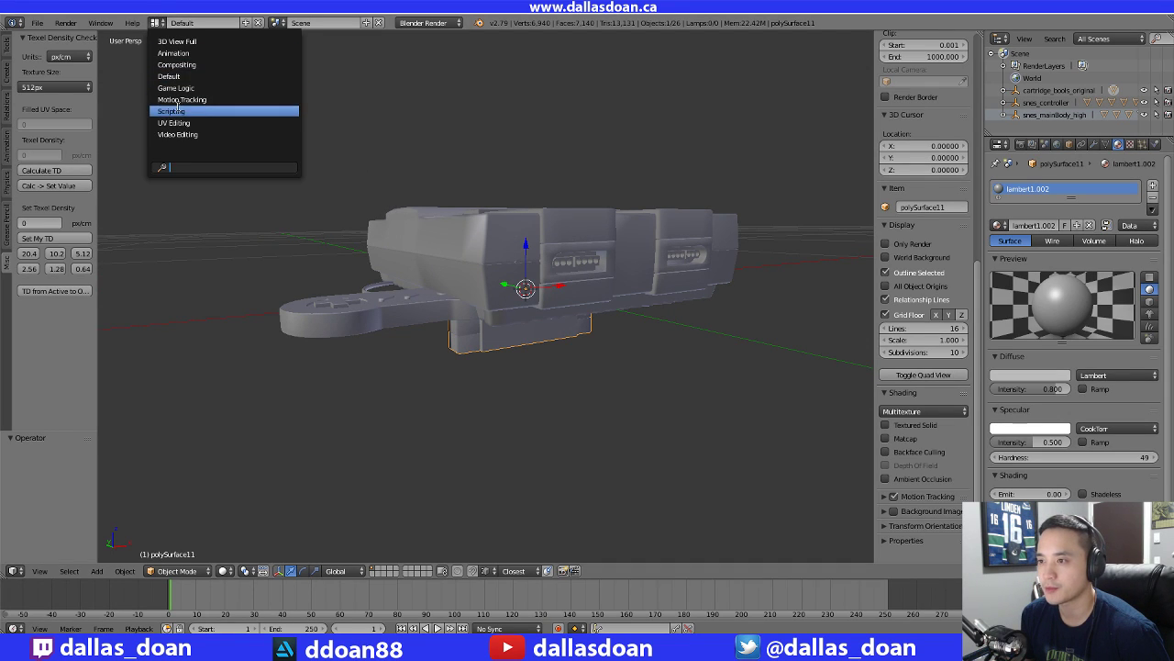
{"action": "left_click", "coordinate": [182, 131]}
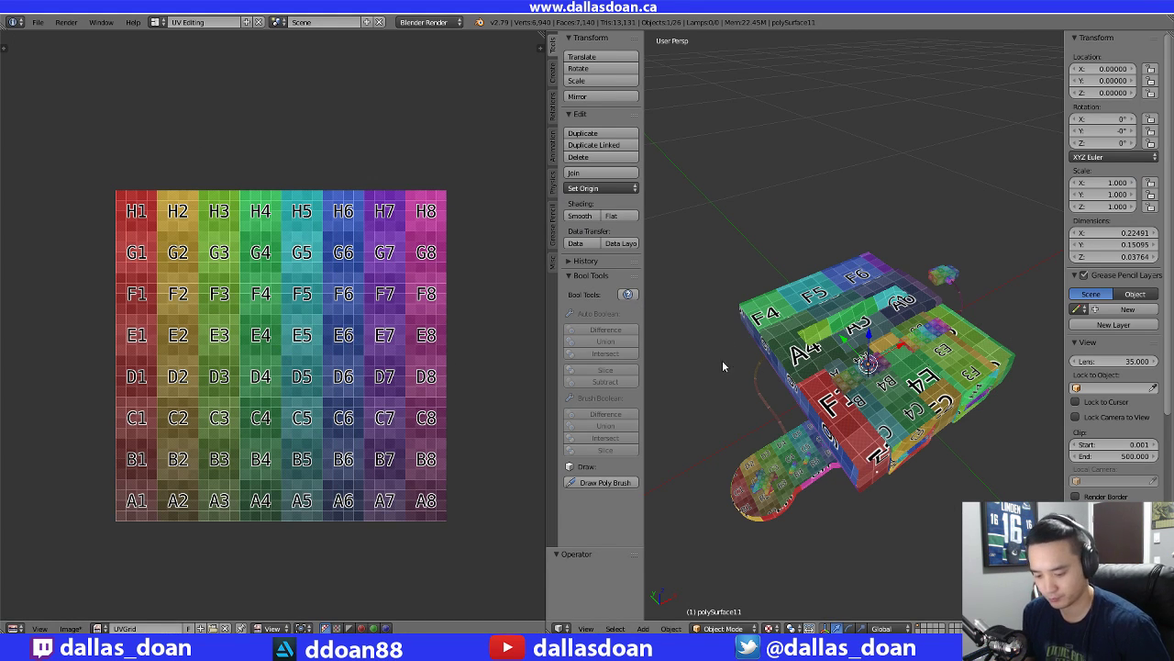
{"action": "key", "text": "KP_Divide"}
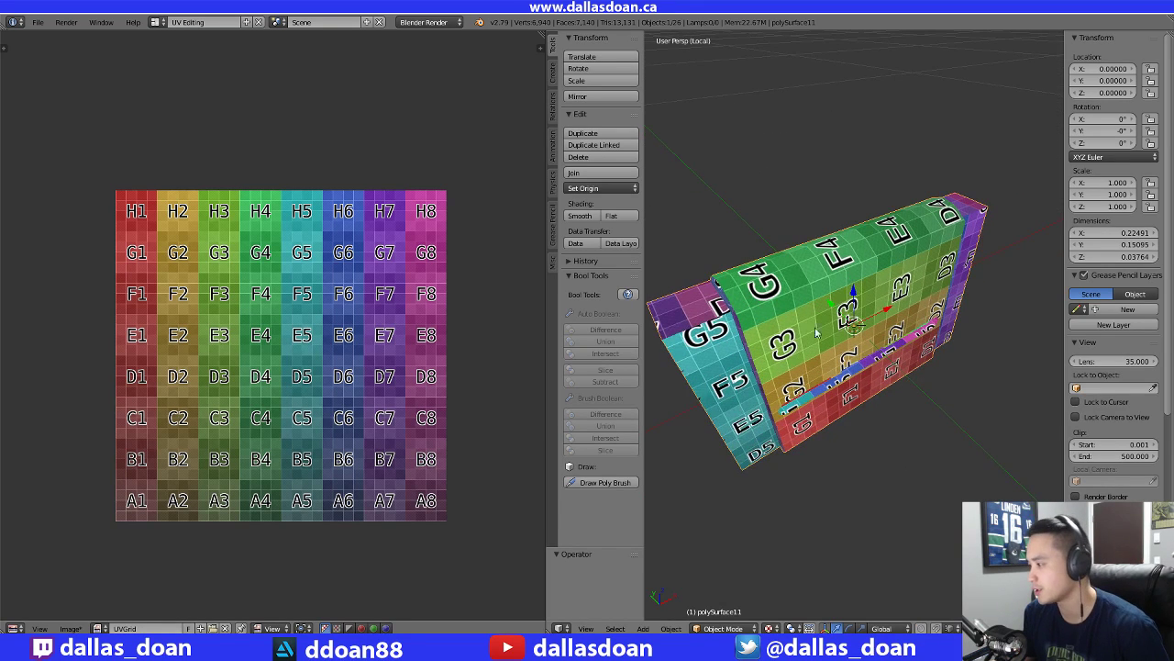
{"action": "middle_click_drag", "start_coordinate": [653, 294], "coordinate": [795, 239]}
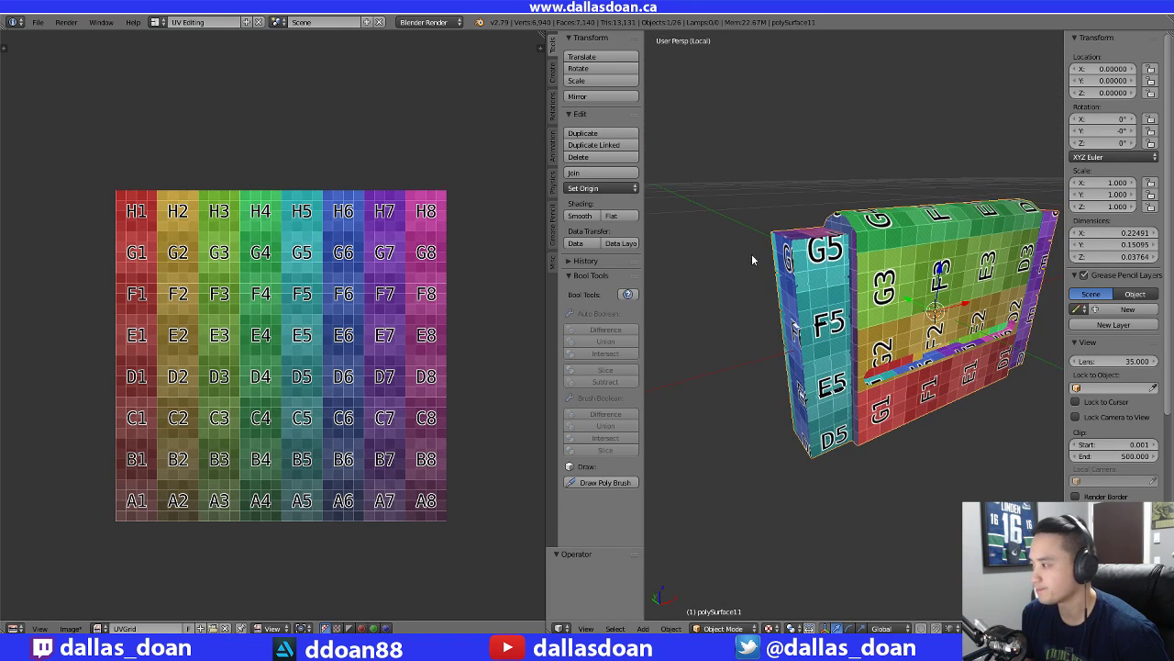
Enter Edit Mode on the isolated cartridge and inspect its UV layout over the colour grid
{"action": "key", "text": "Tab"}
{"action": "middle_click_drag", "start_coordinate": [816, 280], "coordinate": [769, 273], "text": "shift"}
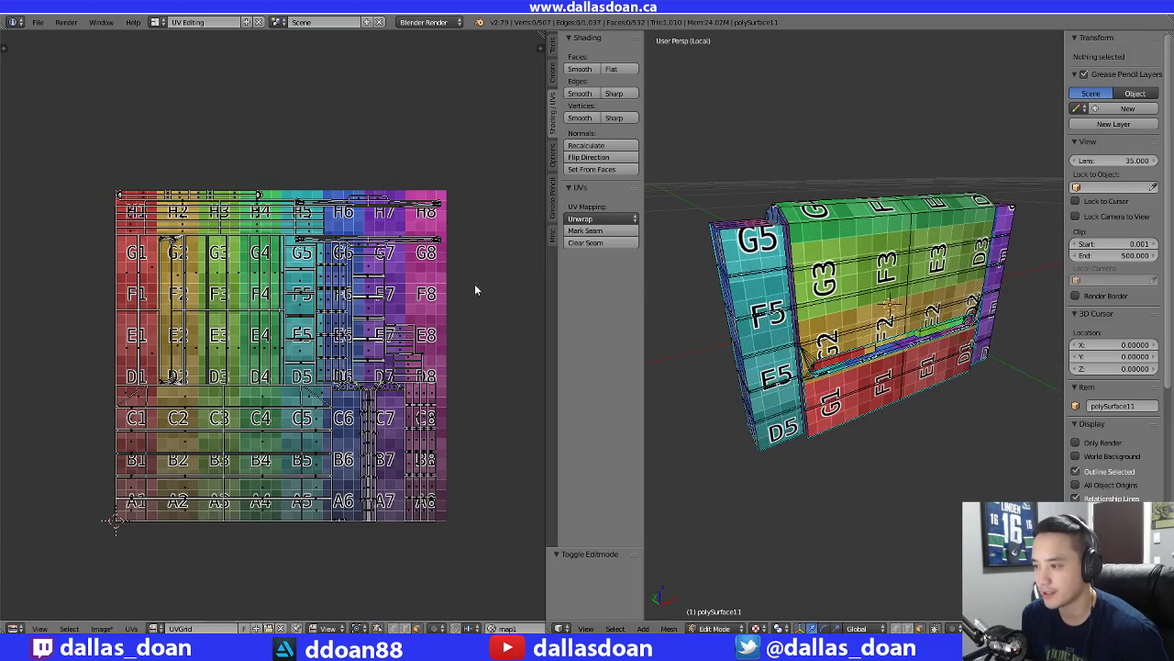
{"action": "scroll", "coordinate": [422, 295], "scroll_direction": "up", "scroll_amount": 1}
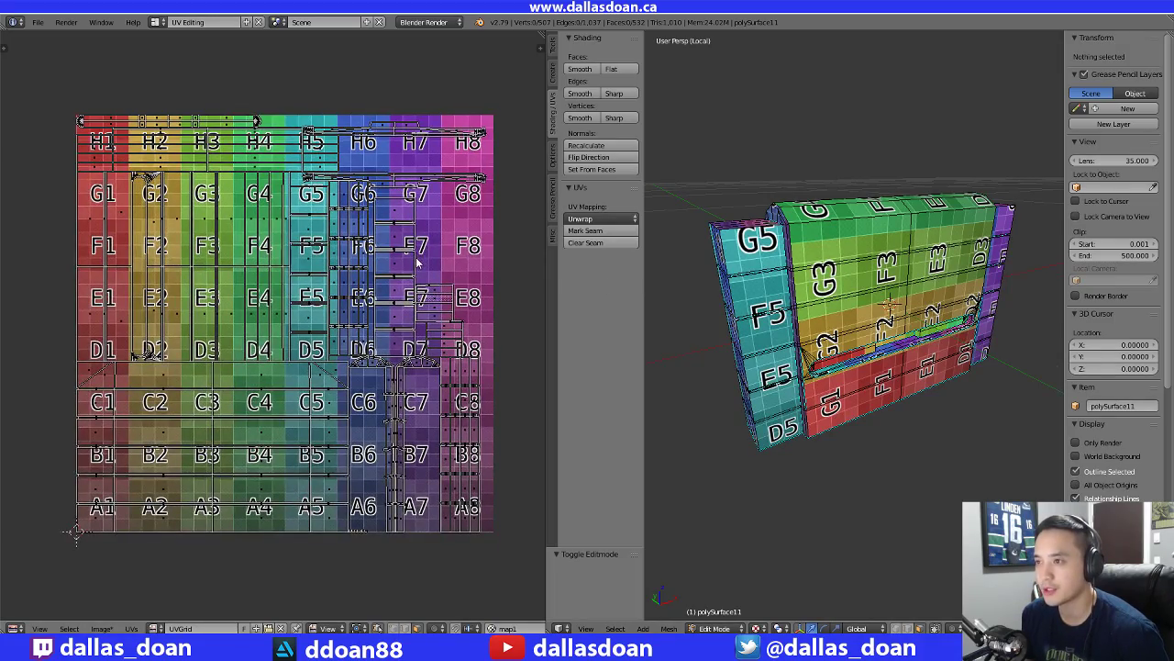
{"action": "middle_click_drag", "start_coordinate": [421, 258], "coordinate": [408, 295]}
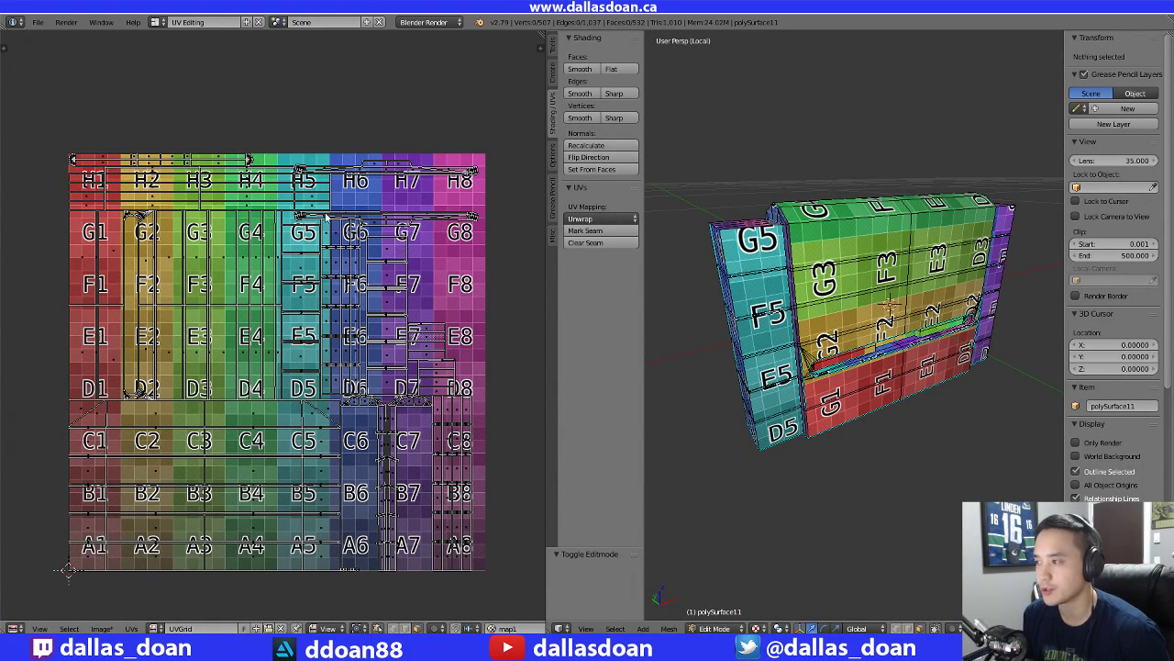
{"action": "middle_click_drag", "start_coordinate": [356, 256], "coordinate": [321, 234]}
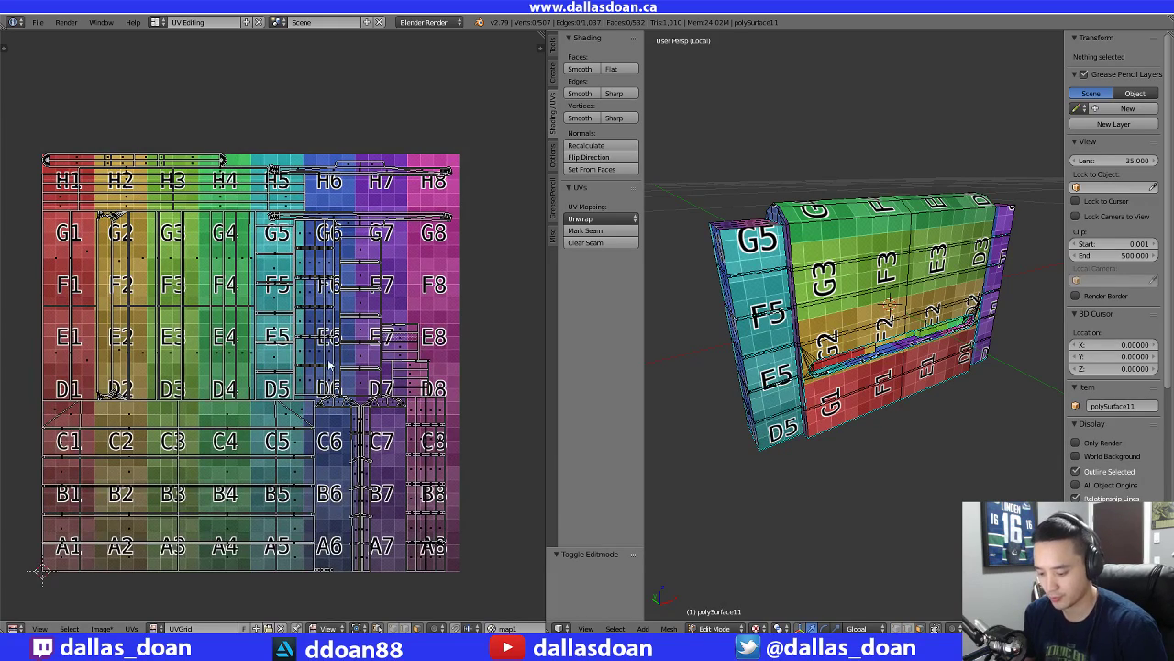
Show the image editor's properties and enable Draw Faces for the UV display
{"action": "key", "text": "n"}
{"action": "middle_click_drag", "start_coordinate": [205, 333], "coordinate": [241, 335]}
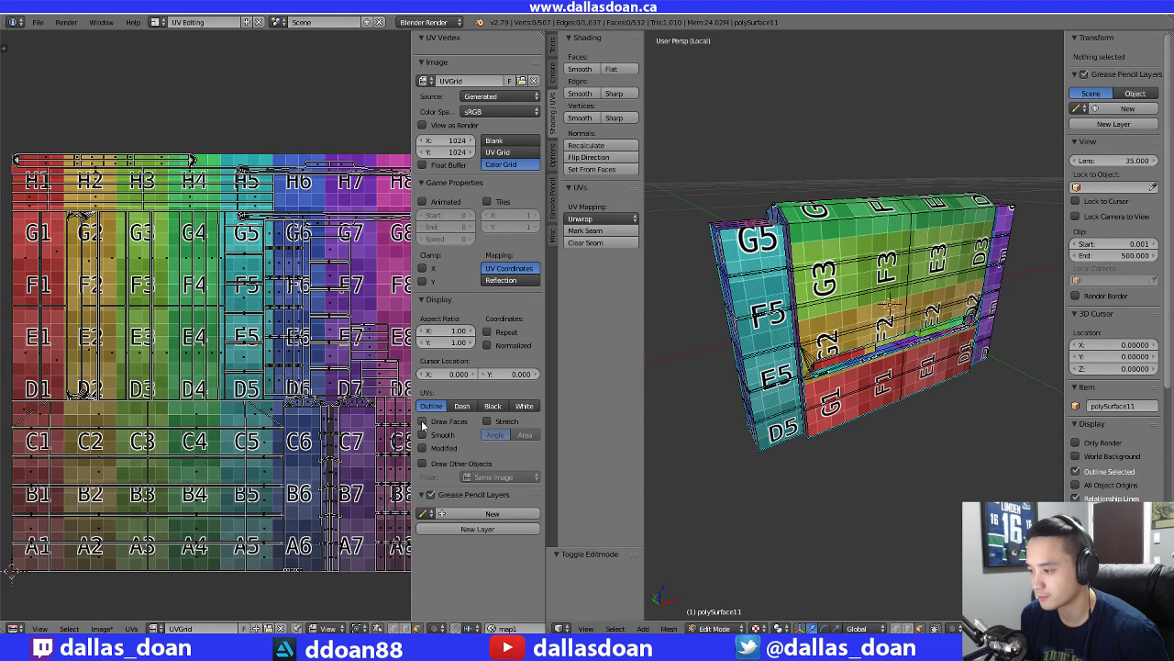
{"action": "middle_click_drag", "start_coordinate": [258, 341], "coordinate": [249, 345]}
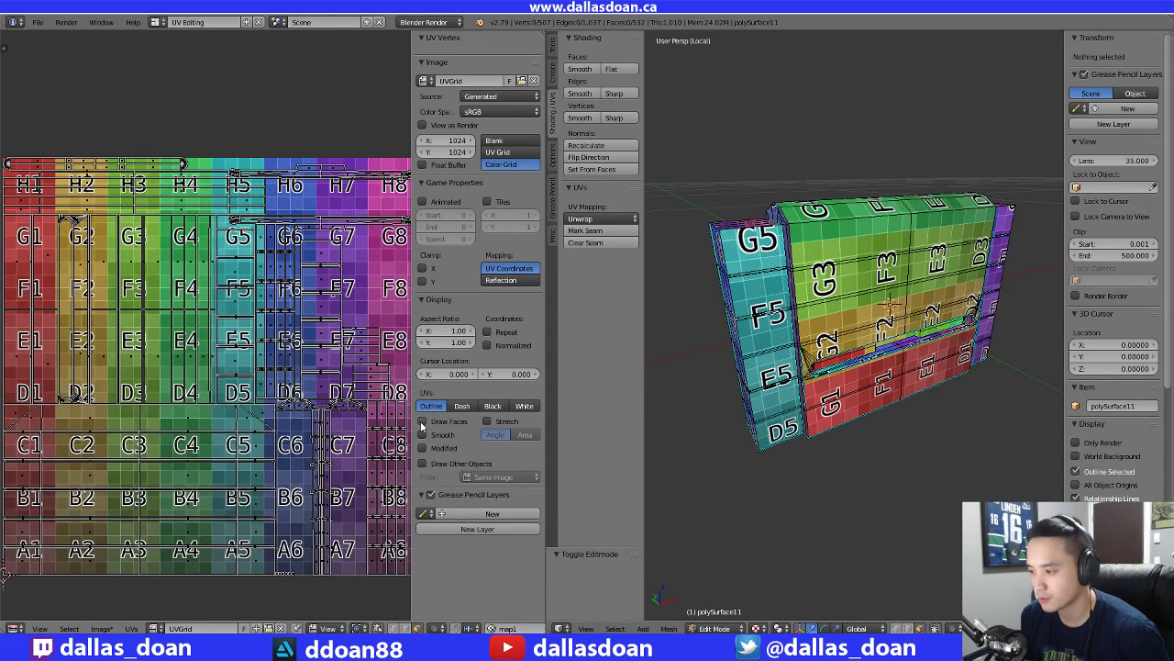
{"action": "left_click", "coordinate": [421, 422]}
{"action": "left_click", "coordinate": [422, 422]}
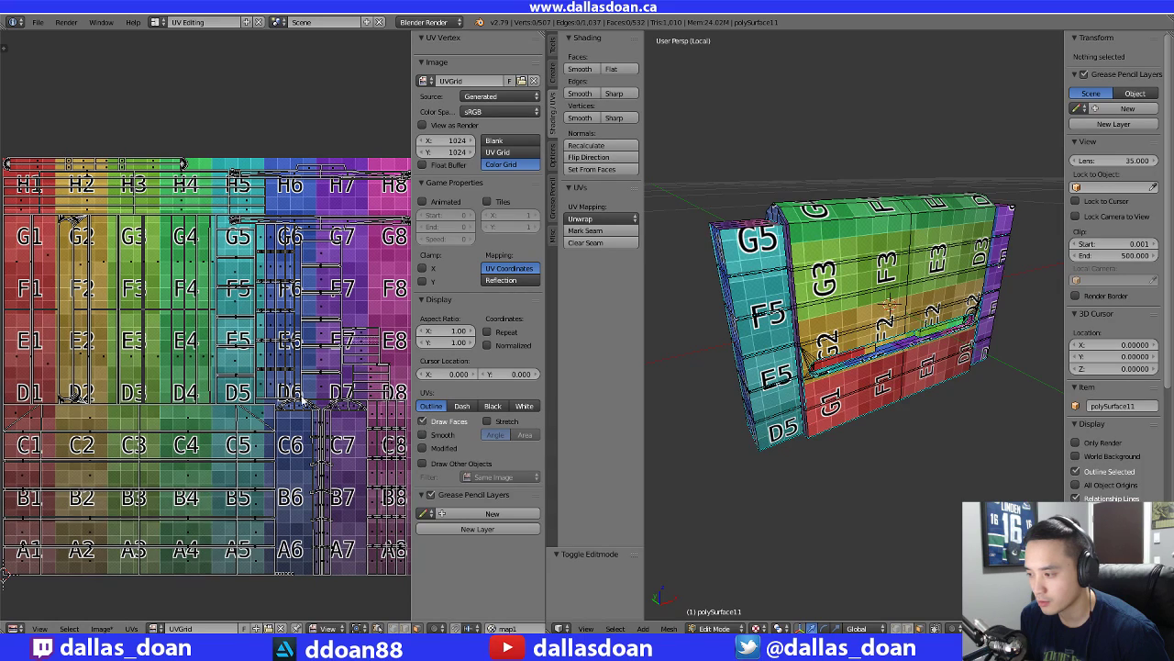
{"action": "mouse_move", "coordinate": [227, 390]}
{"action": "middle_mouse_down"}
{"action": "mouse_move", "coordinate": [234, 357]}
{"action": "mouse_move", "coordinate": [254, 410]}
{"action": "middle_mouse_up"}
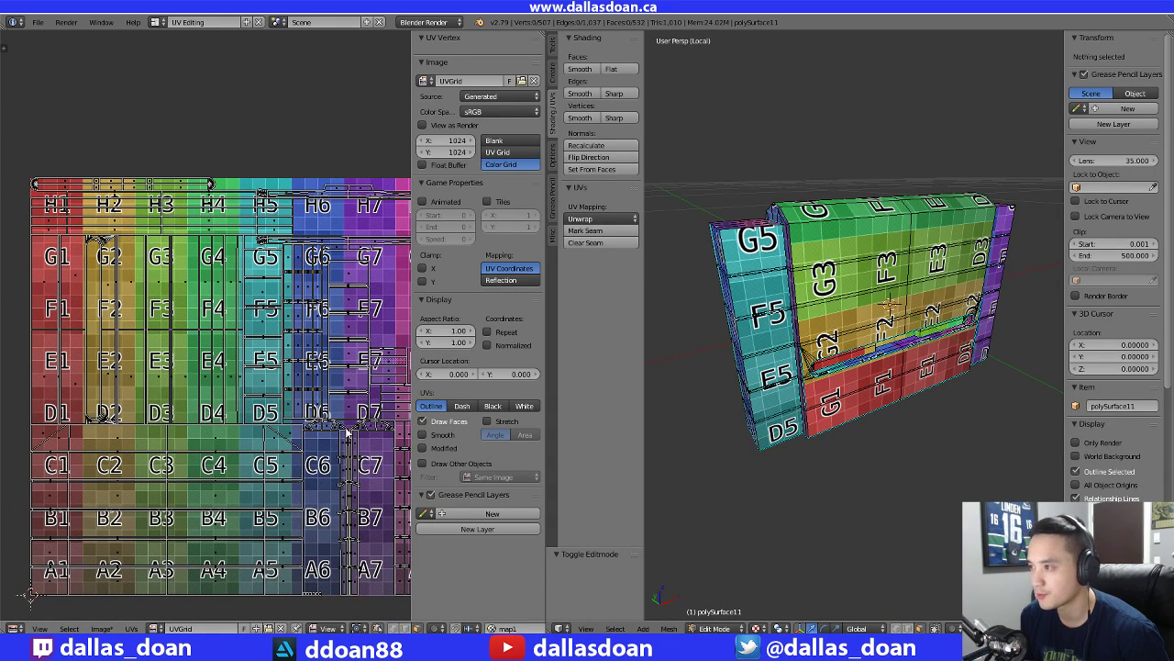
{"action": "left_click", "coordinate": [494, 96]}
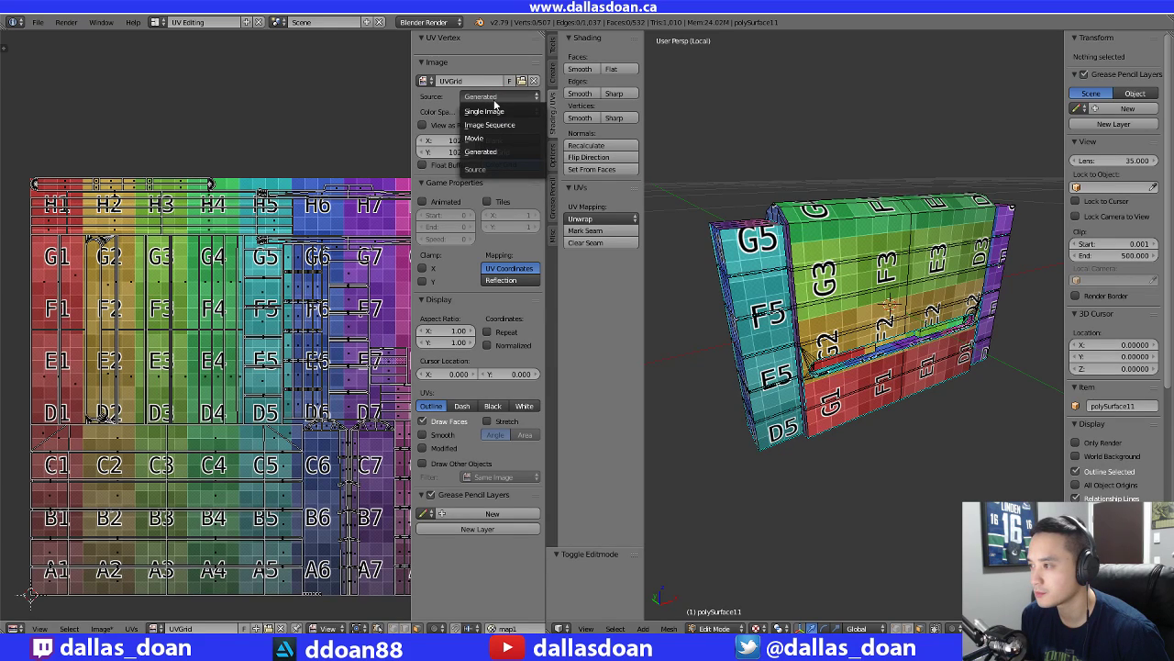
{"action": "left_click", "coordinate": [493, 98]}
{"action": "left_click", "coordinate": [489, 111]}
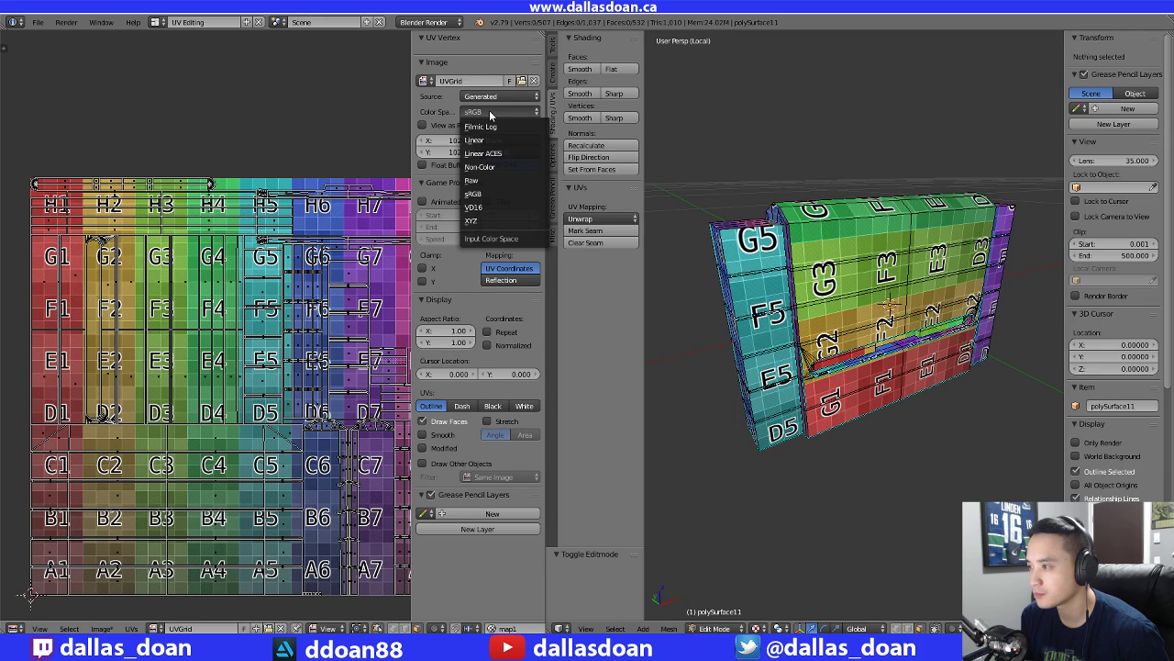
{"action": "left_click", "coordinate": [490, 111]}
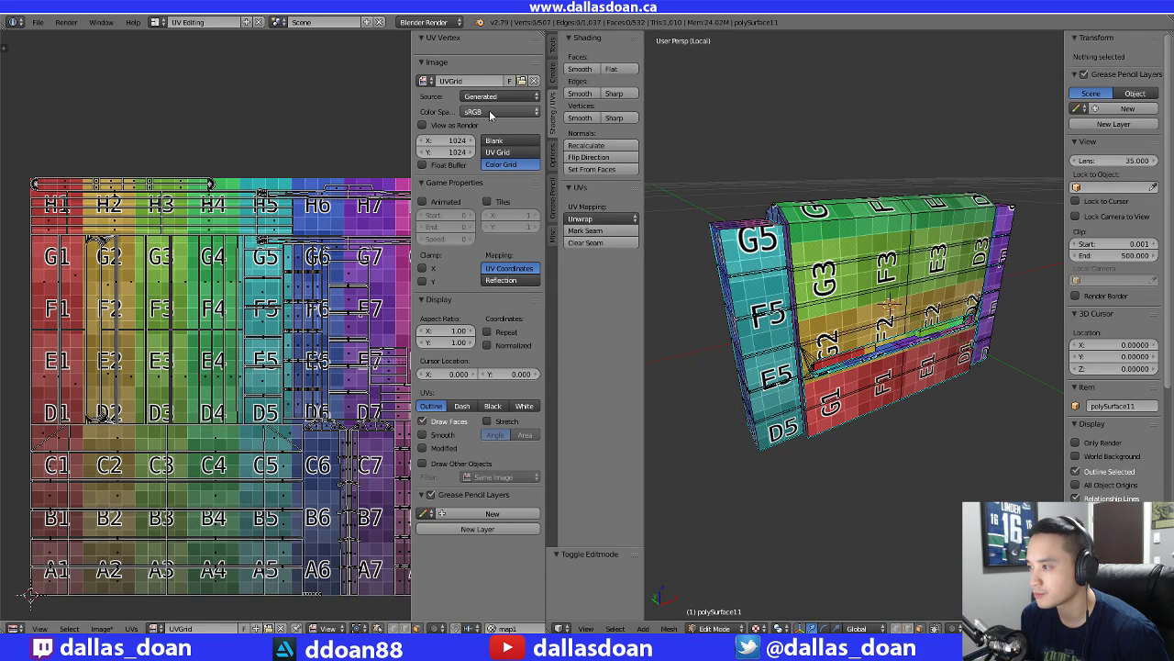
{"action": "left_click", "coordinate": [488, 111]}
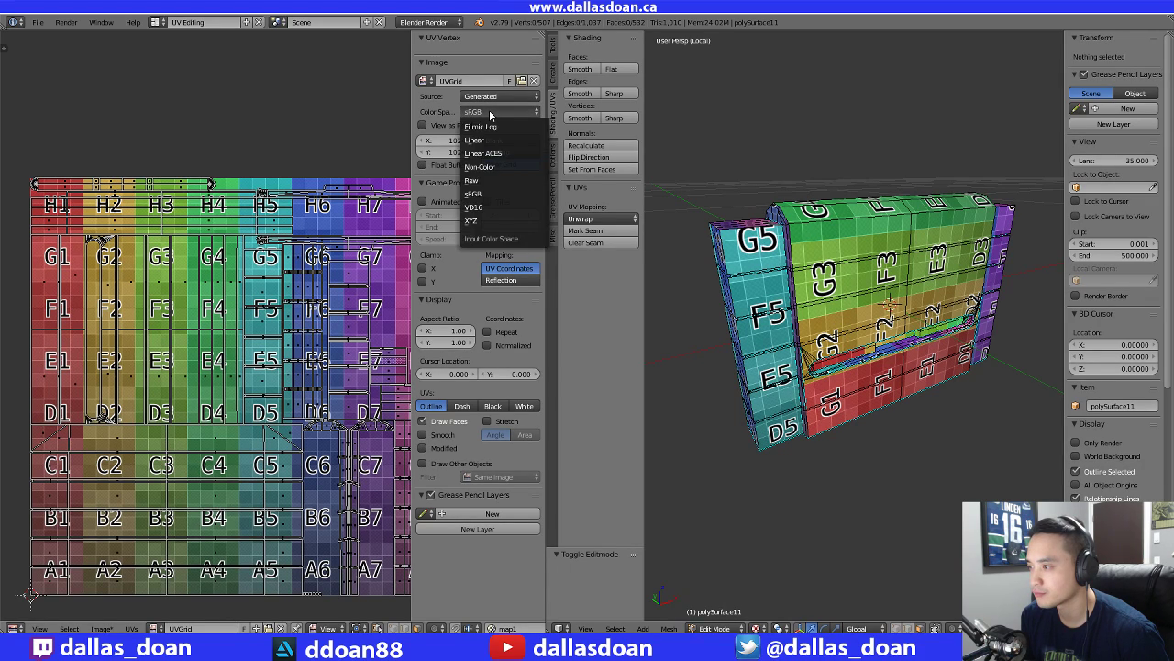
{"action": "left_click", "coordinate": [490, 112]}
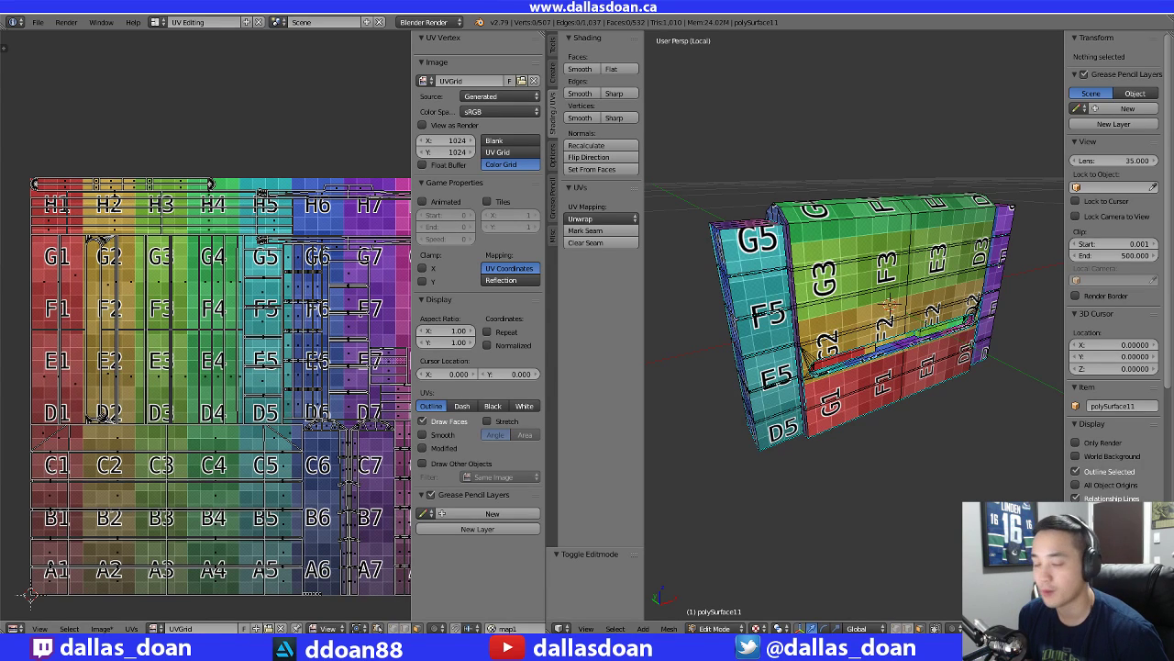
Switch to Marmoset Toolbag, open the recent scene SNES_V4.tbscene and view the console, cartridge and controller
{"action": "left_click", "coordinate": [1074, 25]}
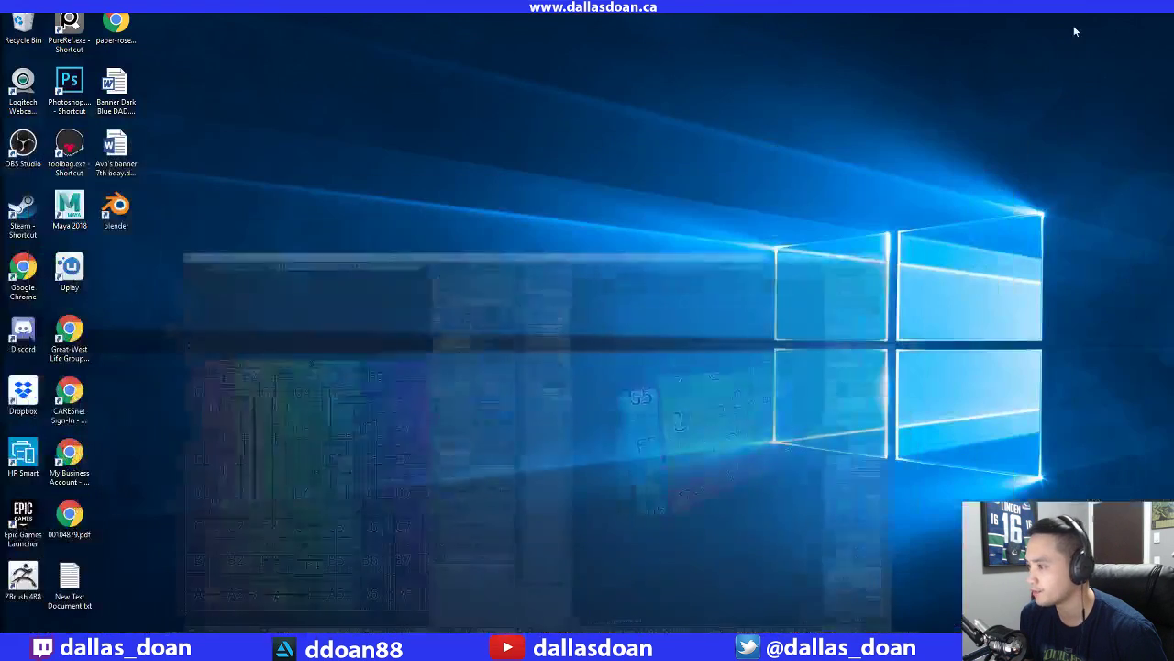
{"action": "left_click", "coordinate": [75, 142]}
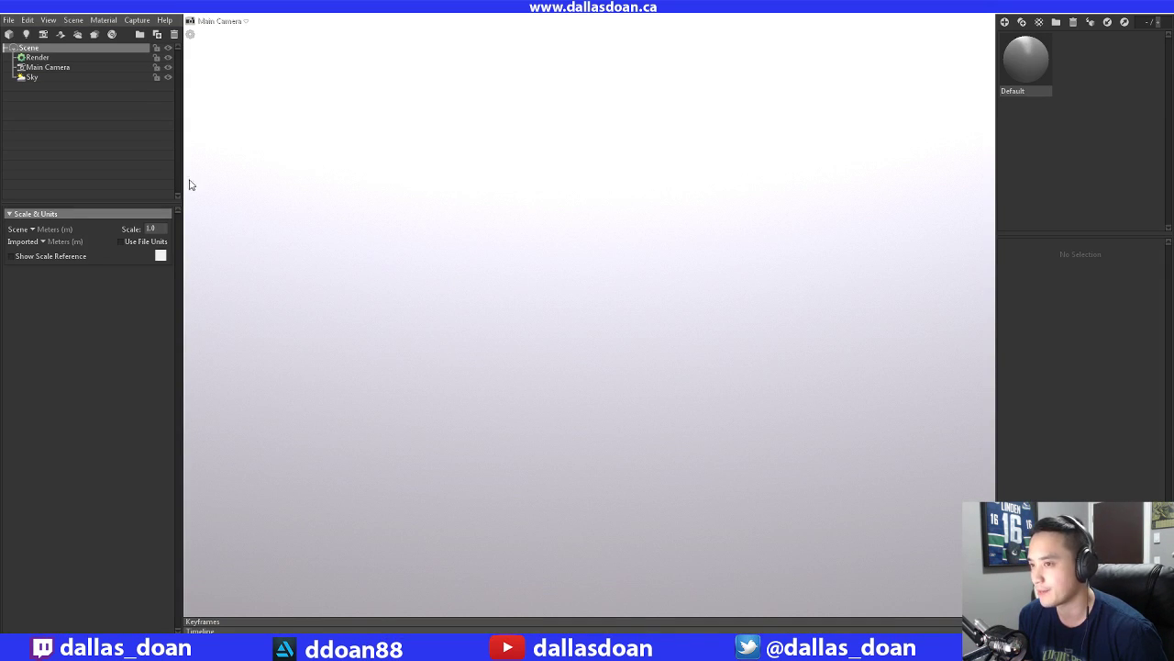
{"action": "left_click", "coordinate": [9, 20]}
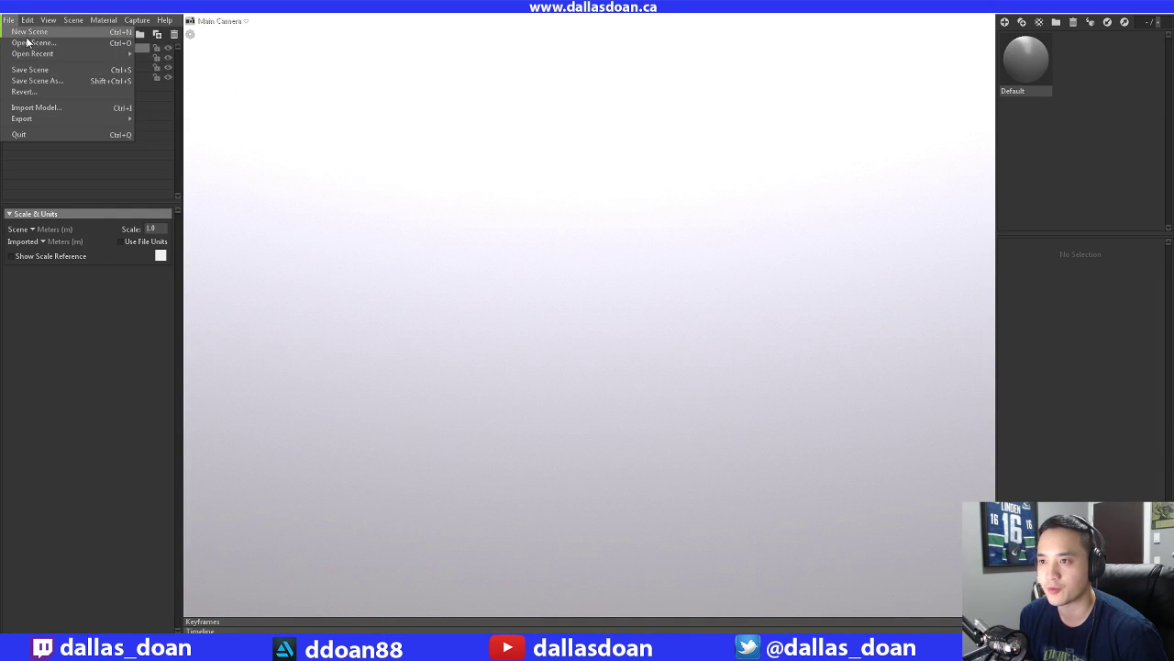
{"action": "mouse_move", "coordinate": [43, 59]}
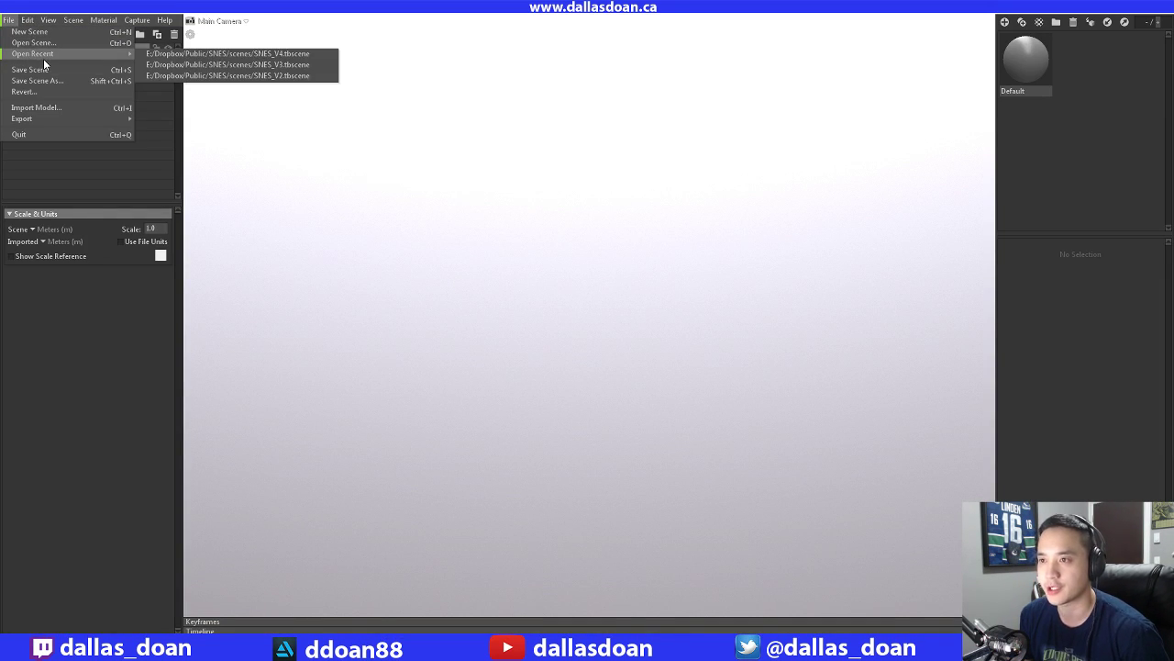
{"action": "left_click", "coordinate": [240, 56]}
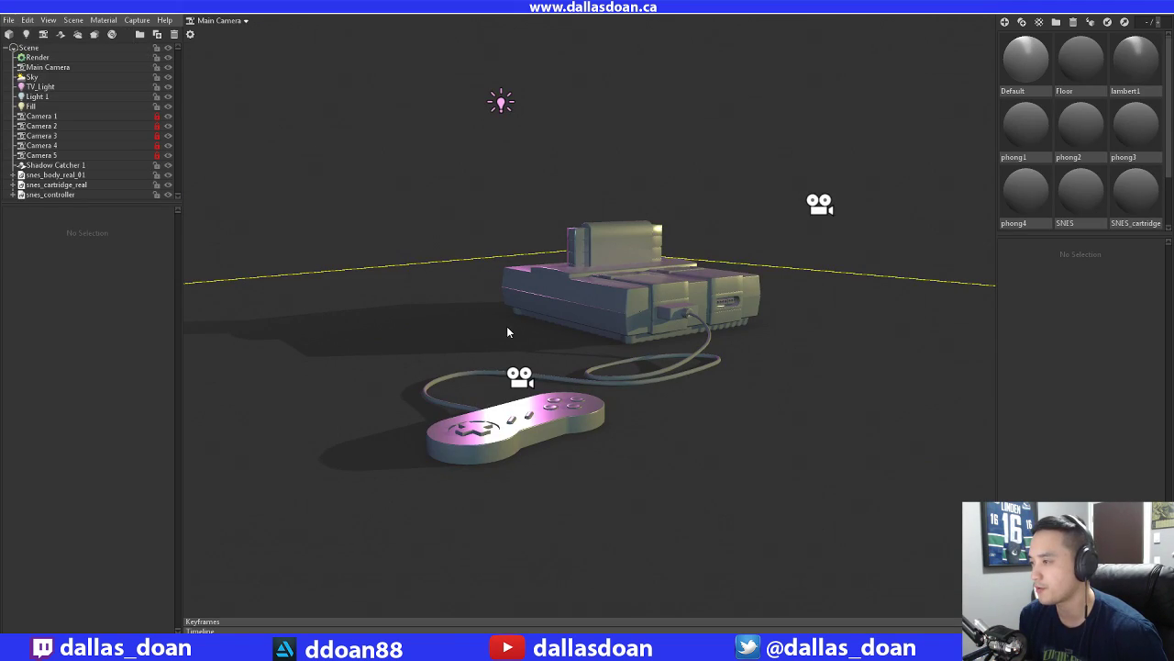
{"action": "left_click_drag", "start_coordinate": [493, 305], "coordinate": [428, 292]}
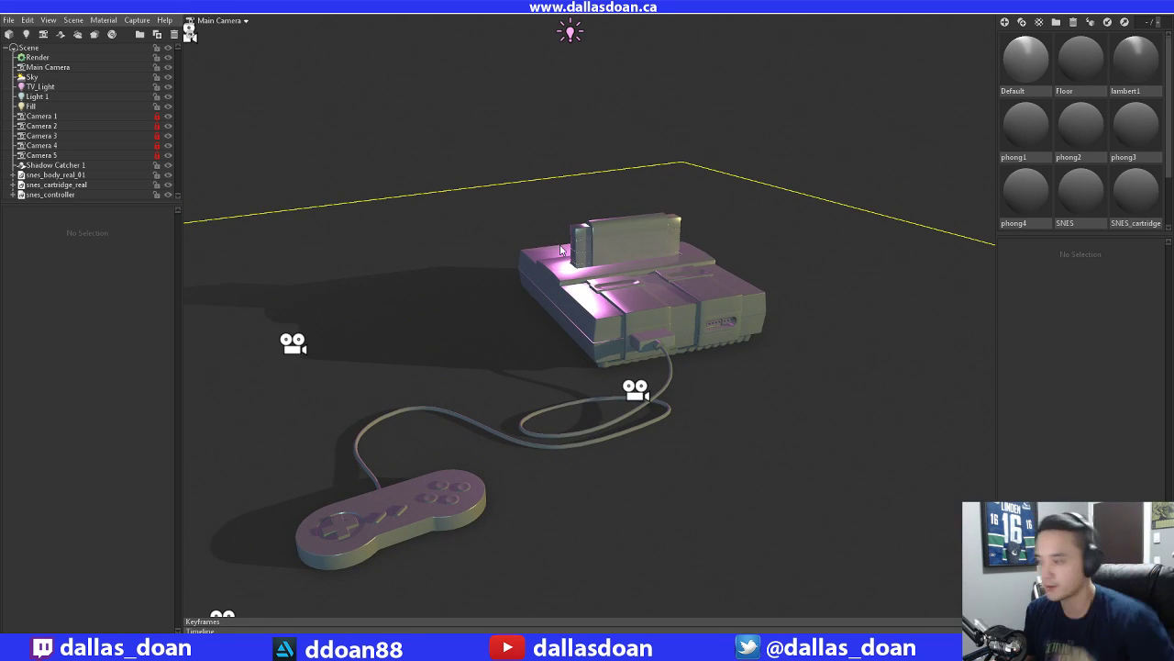
{"action": "left_click_drag", "start_coordinate": [602, 283], "coordinate": [648, 344]}
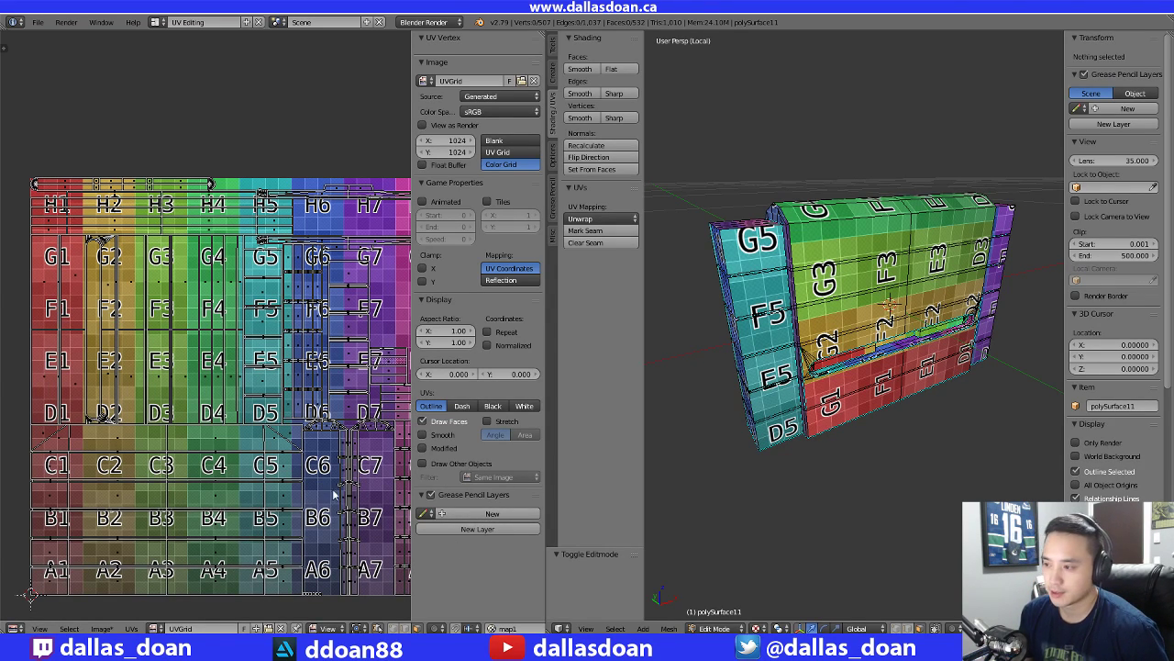
Return to Blender and examine the cartridge's UV layout over the colour grid, overall and up close
{"action": "scroll", "coordinate": [334, 494], "scroll_direction": "down", "scroll_amount": 2}
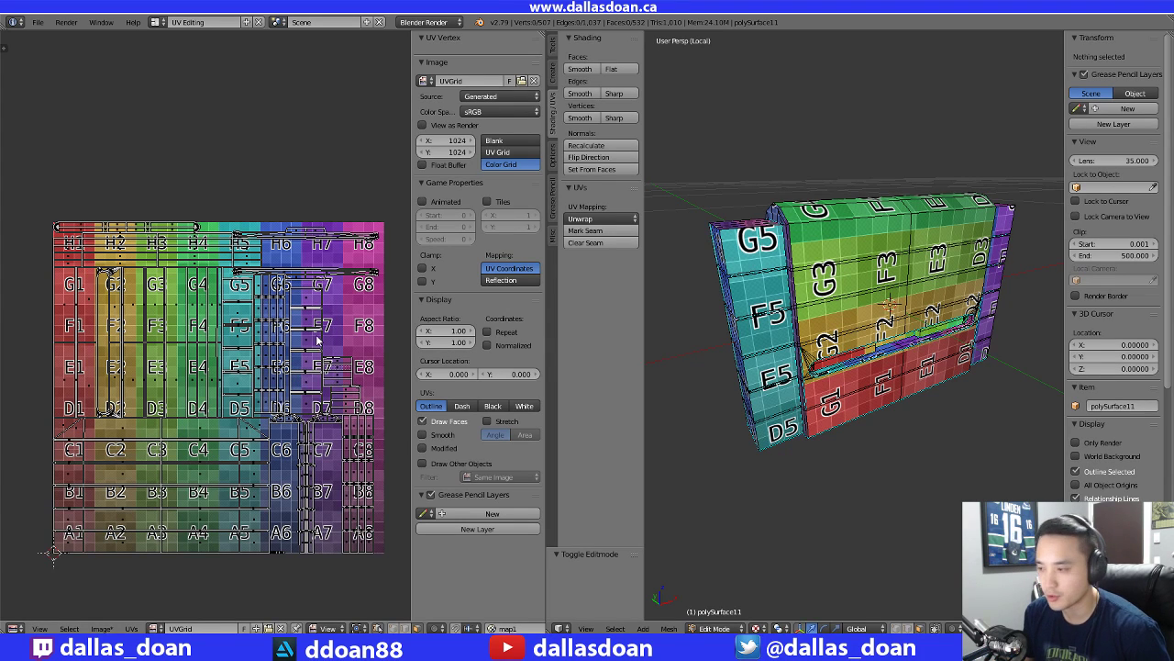
{"action": "middle_click_drag", "start_coordinate": [251, 344], "coordinate": [254, 346]}
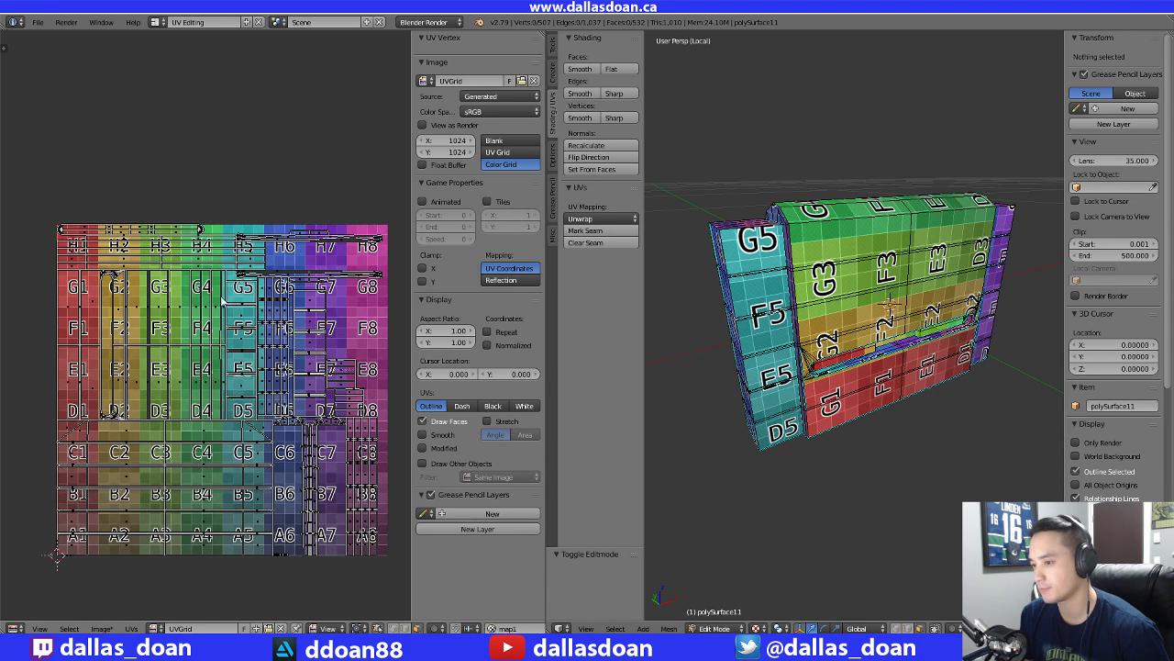
{"action": "scroll", "coordinate": [225, 303], "scroll_direction": "up", "scroll_amount": 3}
{"action": "scroll", "coordinate": [230, 330], "scroll_direction": "down", "scroll_amount": 1}
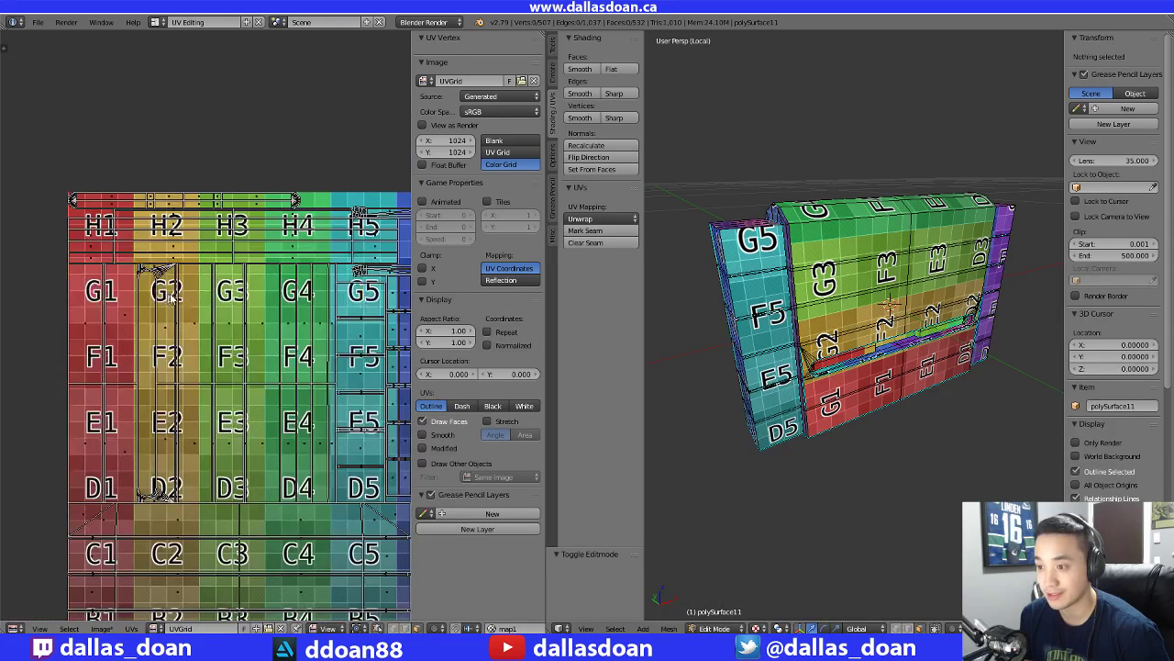
{"action": "scroll", "coordinate": [230, 330], "scroll_direction": "up", "scroll_amount": 1}
{"action": "scroll", "coordinate": [266, 339], "scroll_direction": "down", "scroll_amount": 1}
Set the generated UVGrid image to Blank and inspect the cartridge's UV islands against it
{"action": "left_click", "coordinate": [495, 140]}
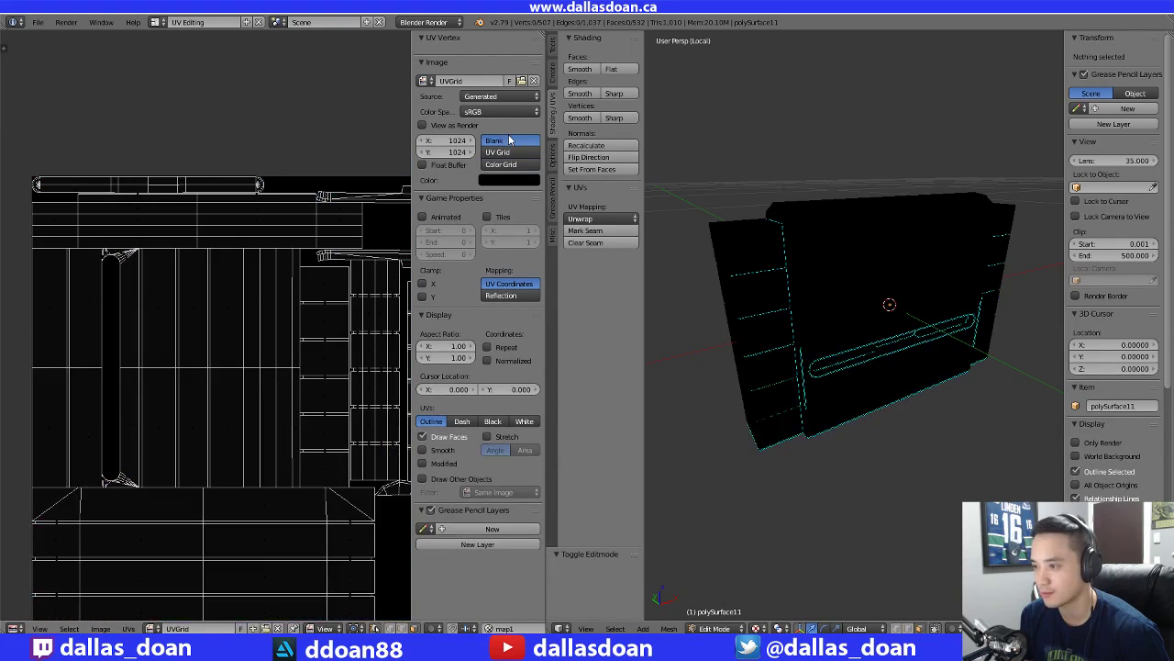
{"action": "scroll", "coordinate": [254, 260], "scroll_direction": "up", "scroll_amount": 1}
{"action": "scroll", "coordinate": [255, 275], "scroll_direction": "down", "scroll_amount": 1}
{"action": "scroll", "coordinate": [256, 294], "scroll_direction": "up", "scroll_amount": 1}
{"action": "scroll", "coordinate": [256, 294], "scroll_direction": "down", "scroll_amount": 1}
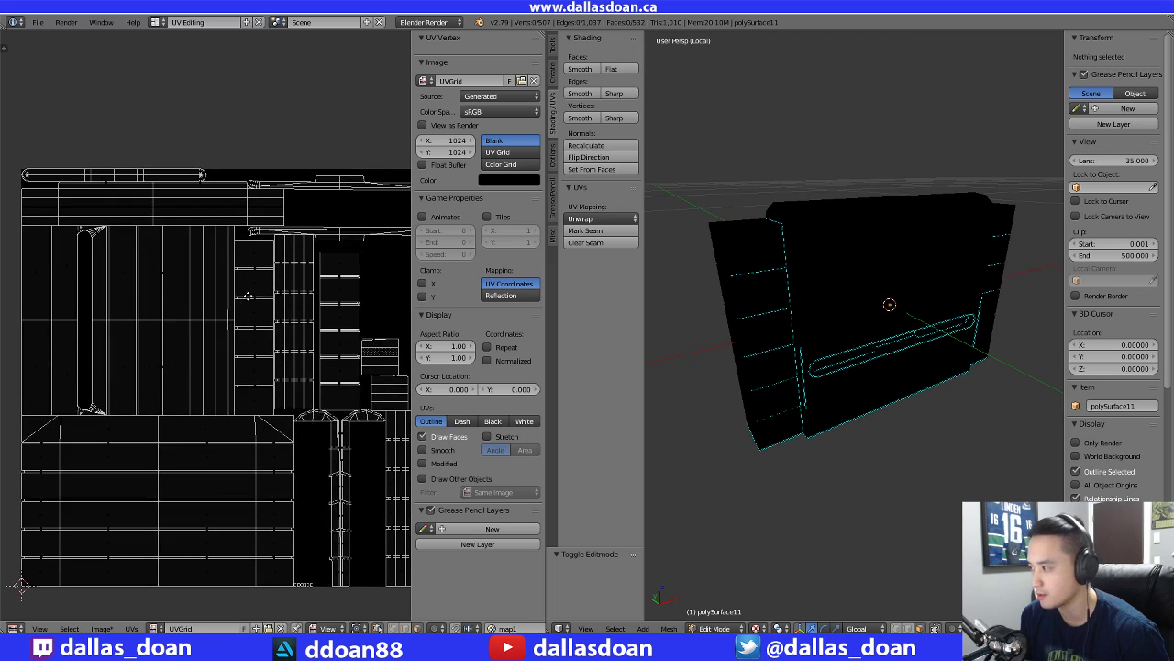
Try the UV Grid pattern on the generated image, then set it back to Blank and view the whole UV layout
{"action": "left_click", "coordinate": [505, 154]}
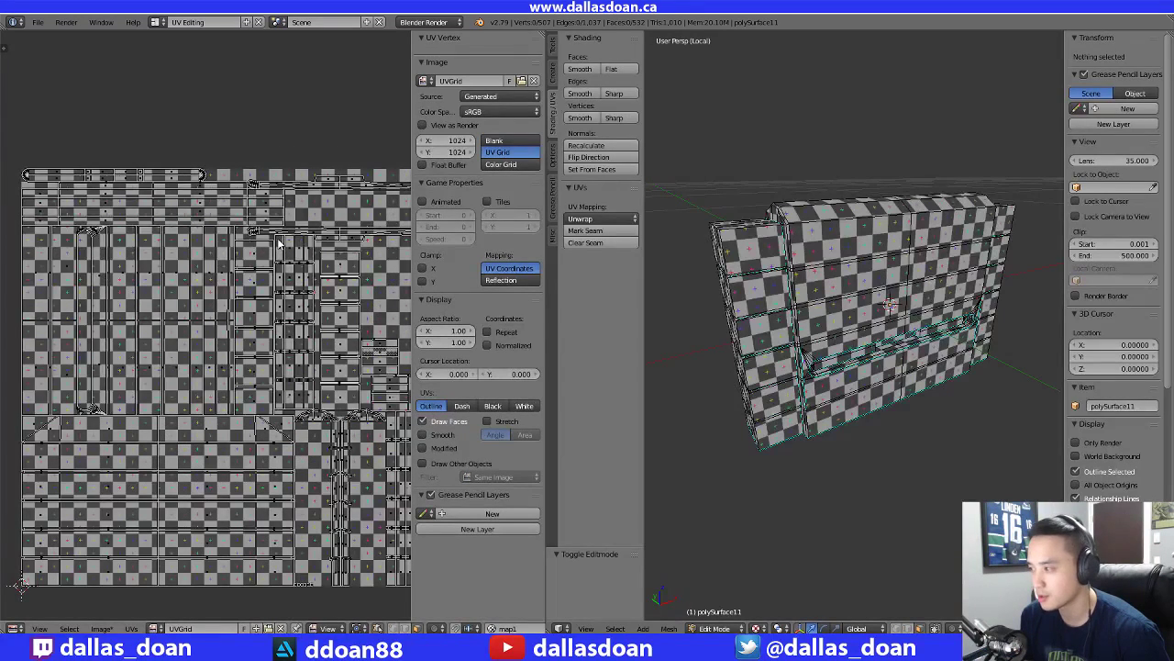
{"action": "scroll", "coordinate": [196, 277], "scroll_direction": "down", "scroll_amount": 1}
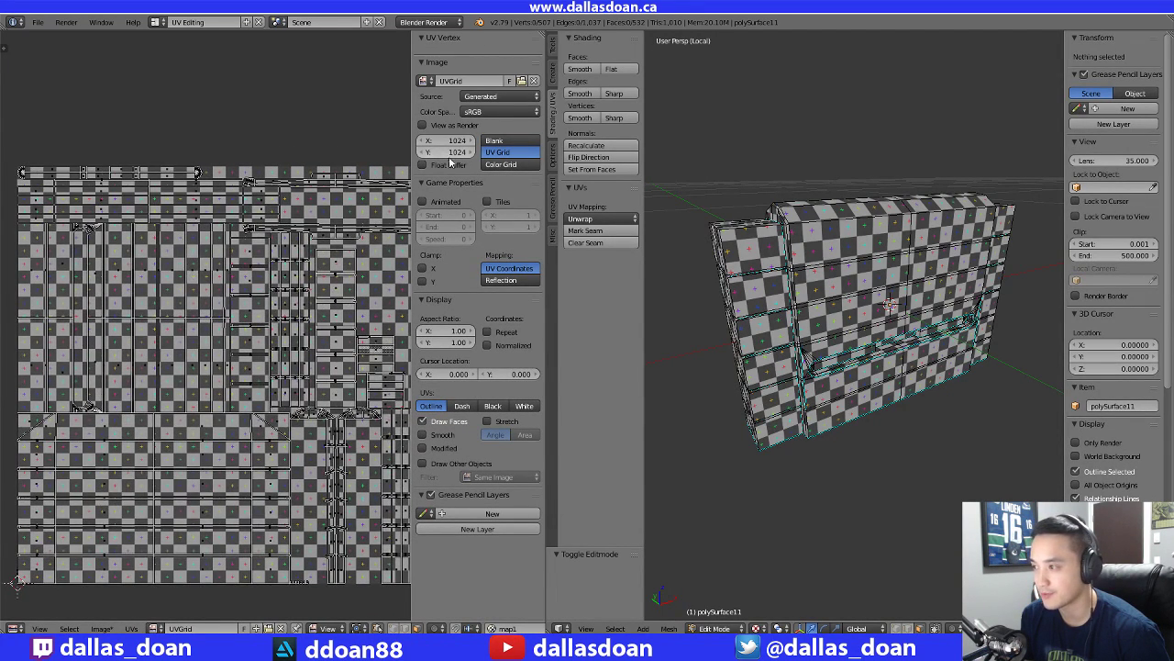
{"action": "left_click", "coordinate": [496, 140]}
{"action": "scroll", "coordinate": [229, 225], "scroll_direction": "down", "scroll_amount": 2}
{"action": "middle_click_drag", "start_coordinate": [228, 225], "coordinate": [230, 261]}
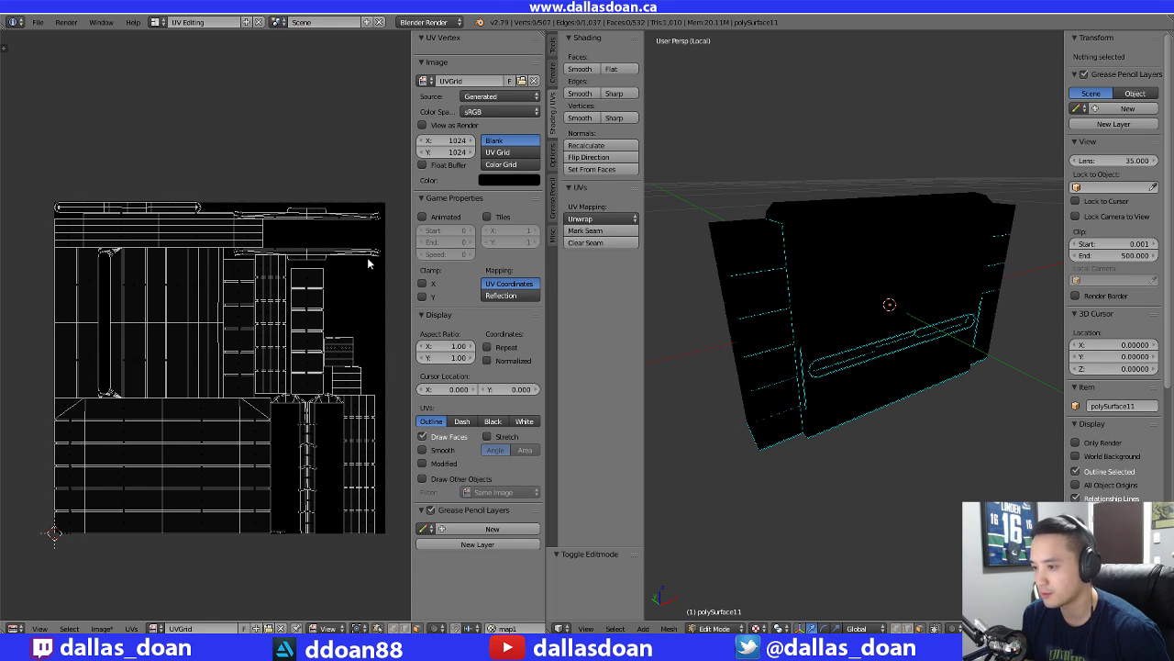
Set the generated image to Color Grid and view the pattern on the isolated cartridge
{"action": "left_click", "coordinate": [501, 165]}
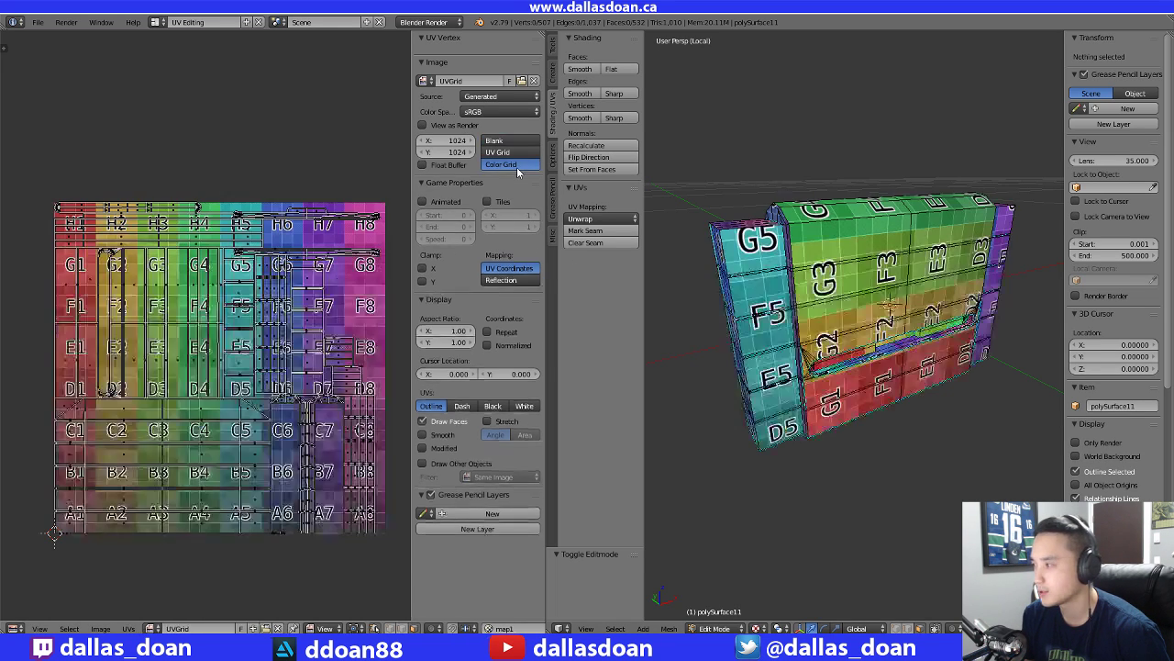
{"action": "middle_click_drag", "start_coordinate": [802, 271], "coordinate": [777, 273]}
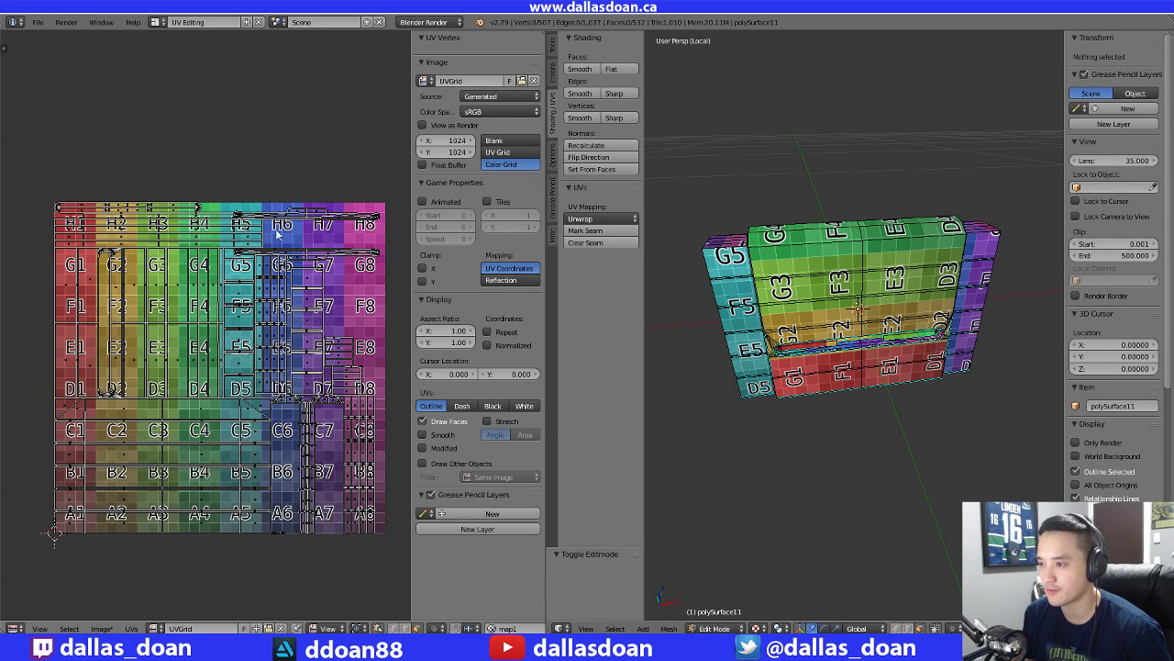
{"action": "scroll", "coordinate": [803, 284], "scroll_direction": "down", "scroll_amount": 3}
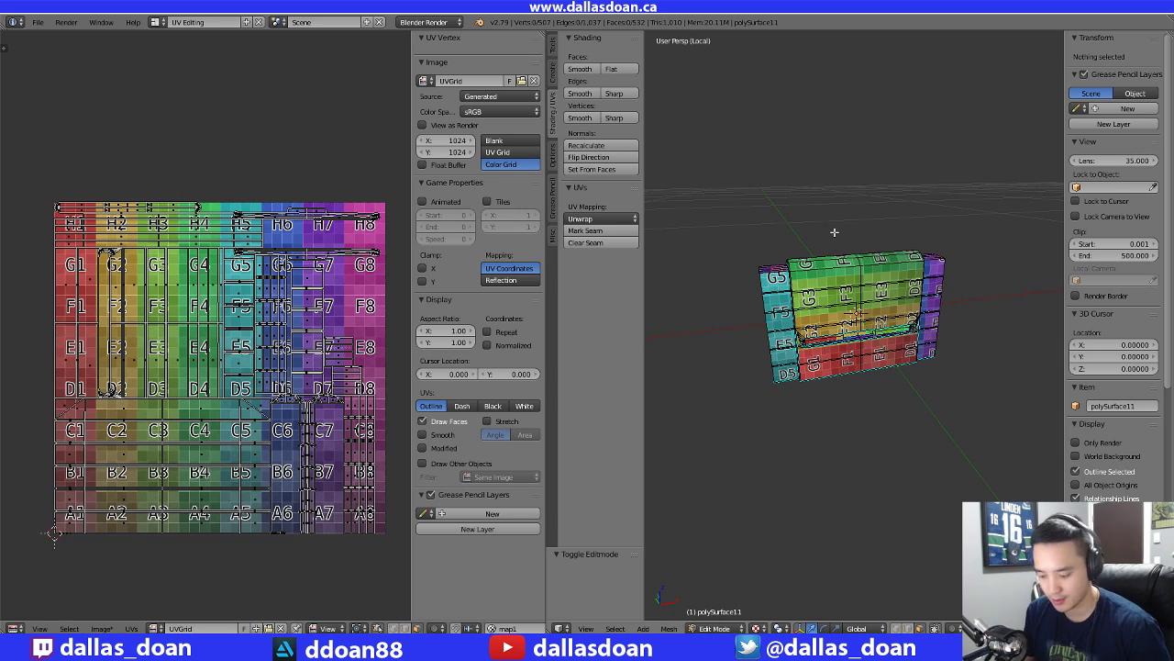
Exit local view and inspect the full console model from below and above
{"action": "key", "text": "KP_Divide"}
{"action": "middle_click_drag", "start_coordinate": [934, 323], "coordinate": [861, 249]}
{"action": "scroll", "coordinate": [941, 311], "scroll_direction": "up", "scroll_amount": 2}
{"action": "scroll", "coordinate": [866, 310], "scroll_direction": "down", "scroll_amount": 2}
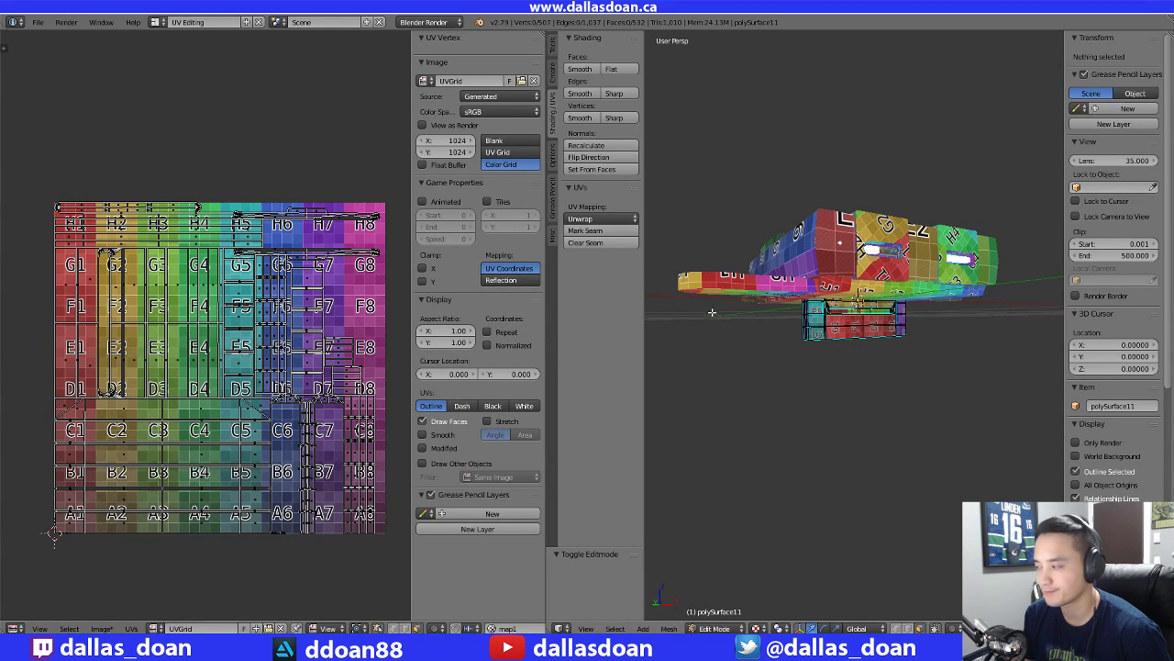
{"action": "middle_click_drag", "start_coordinate": [706, 280], "coordinate": [688, 312]}
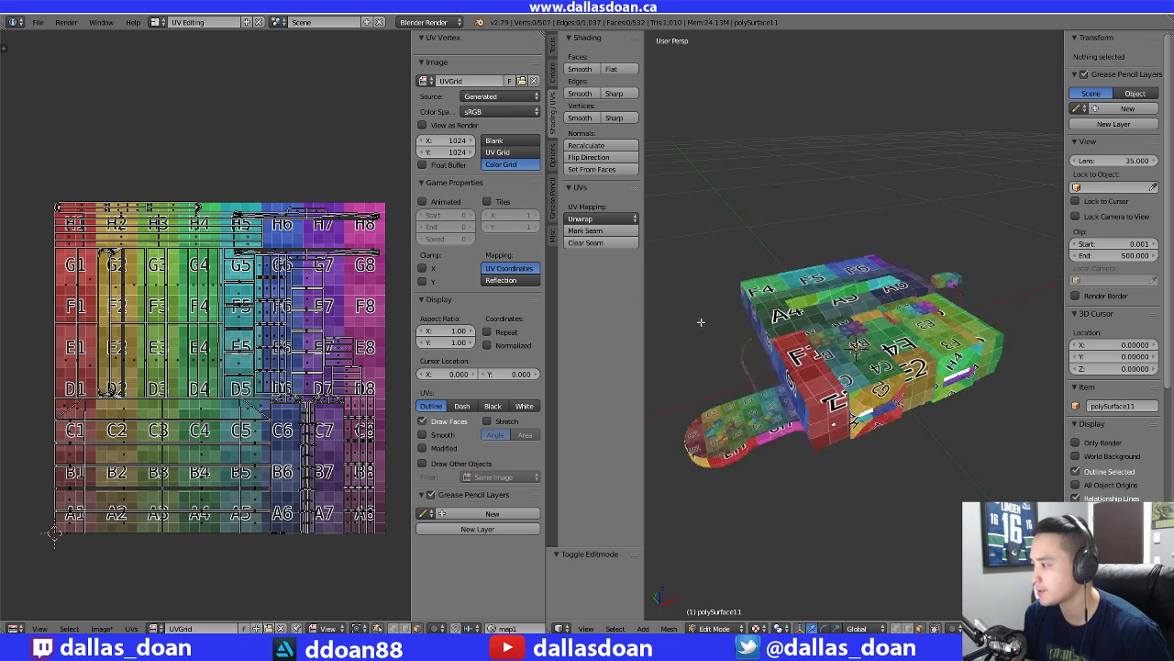
Leave Edit Mode on the cartridge and select the controller body
{"action": "key", "text": "Tab"}
{"action": "right_click", "coordinate": [755, 439]}
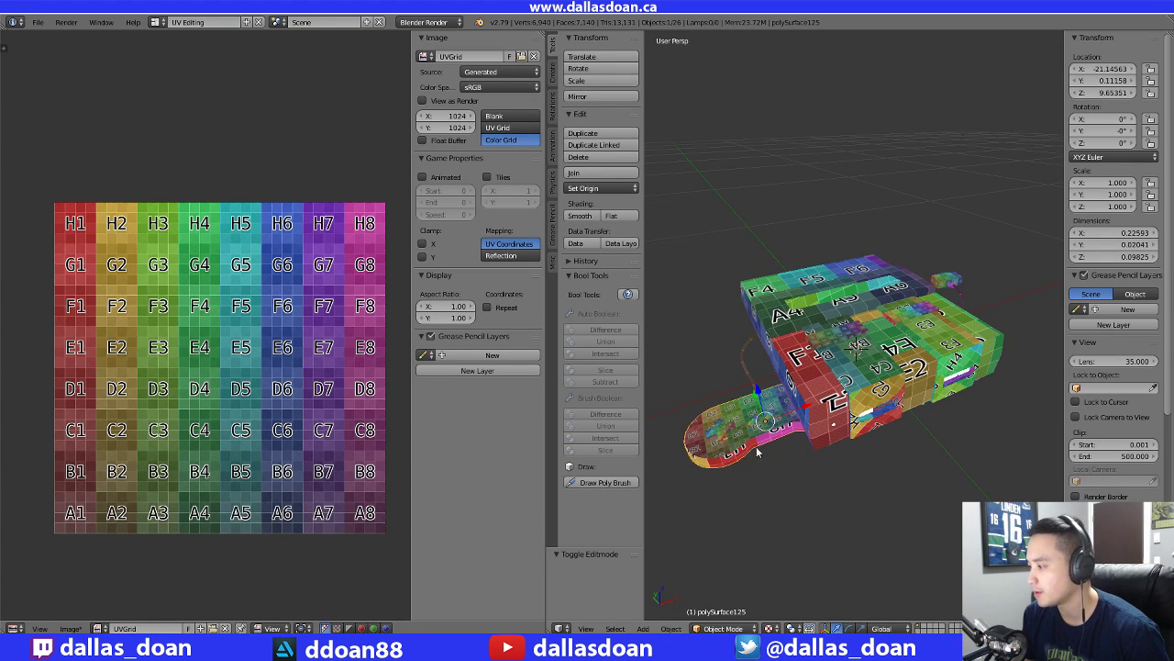
{"action": "middle_click_drag", "start_coordinate": [756, 446], "coordinate": [803, 342]}
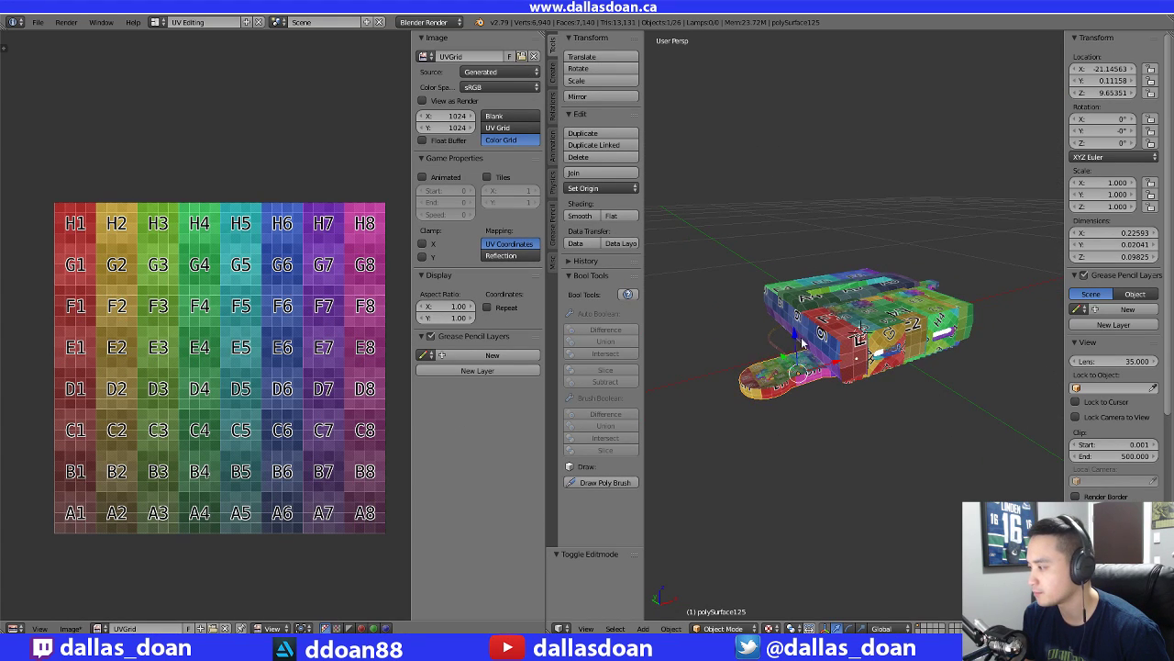
Switch to the Default layout and select the entire snes_controller hierarchy from the Outliner
{"action": "left_click", "coordinate": [204, 24]}
{"action": "left_click", "coordinate": [204, 75]}
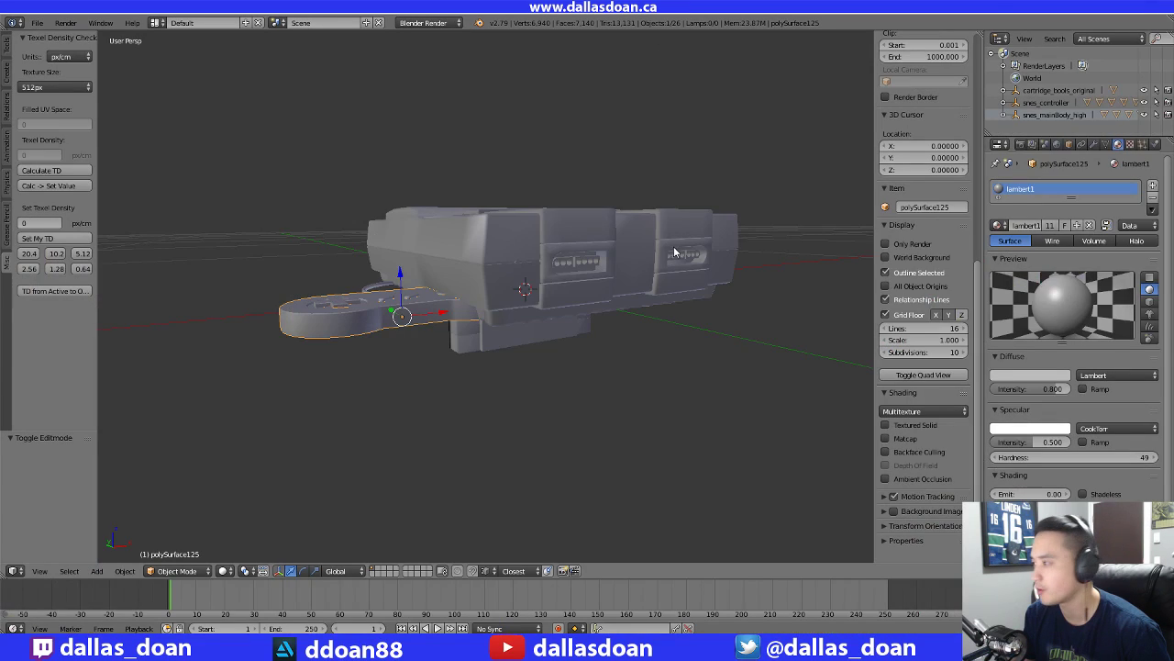
{"action": "middle_click_drag", "start_coordinate": [673, 246], "coordinate": [623, 270]}
{"action": "right_click", "coordinate": [1052, 112]}
{"action": "left_click", "coordinate": [1052, 112]}
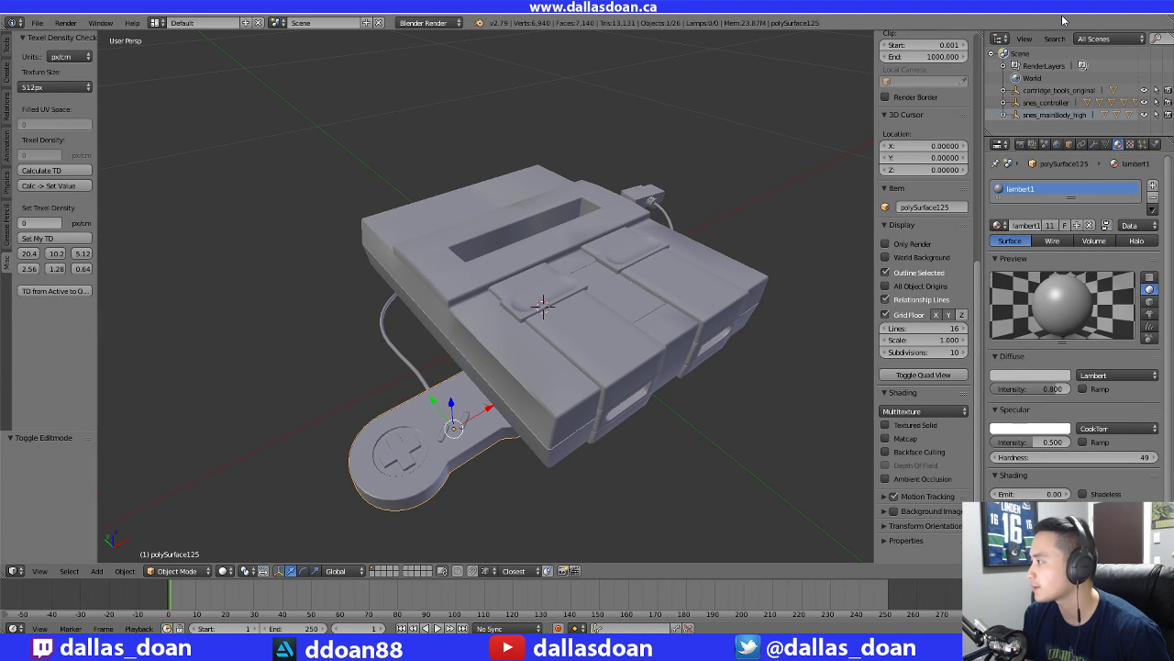
{"action": "left_click", "coordinate": [1055, 107]}
{"action": "right_click", "coordinate": [1055, 105]}
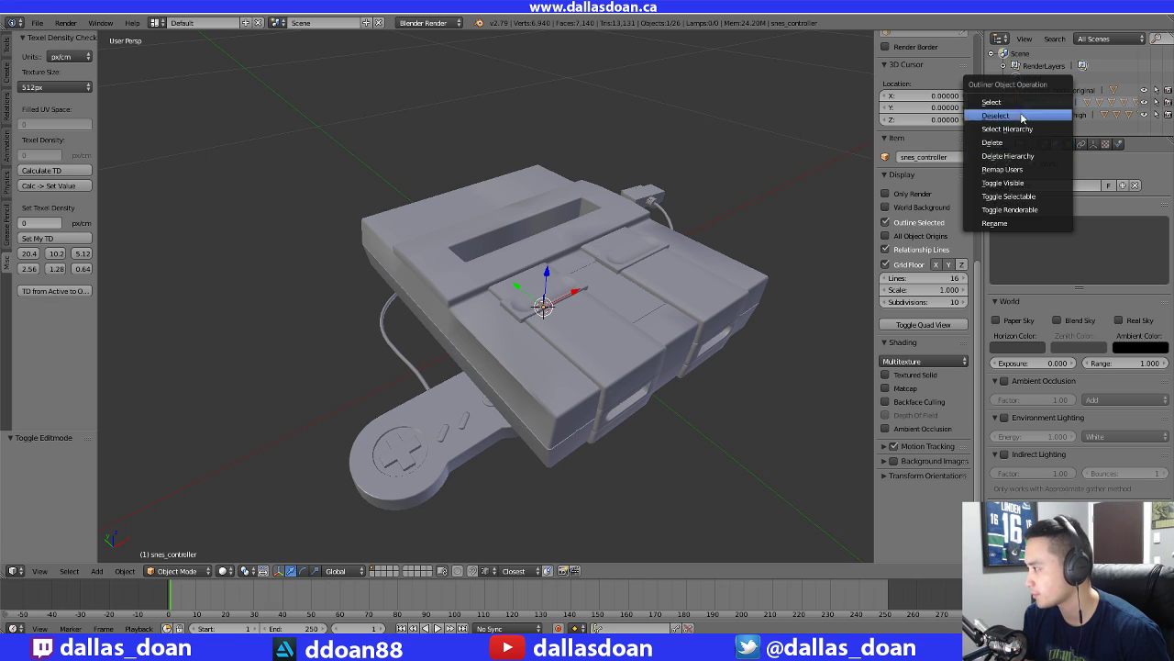
{"action": "left_click", "coordinate": [1007, 129]}
{"action": "middle_click_drag", "start_coordinate": [626, 325], "coordinate": [182, 78]}
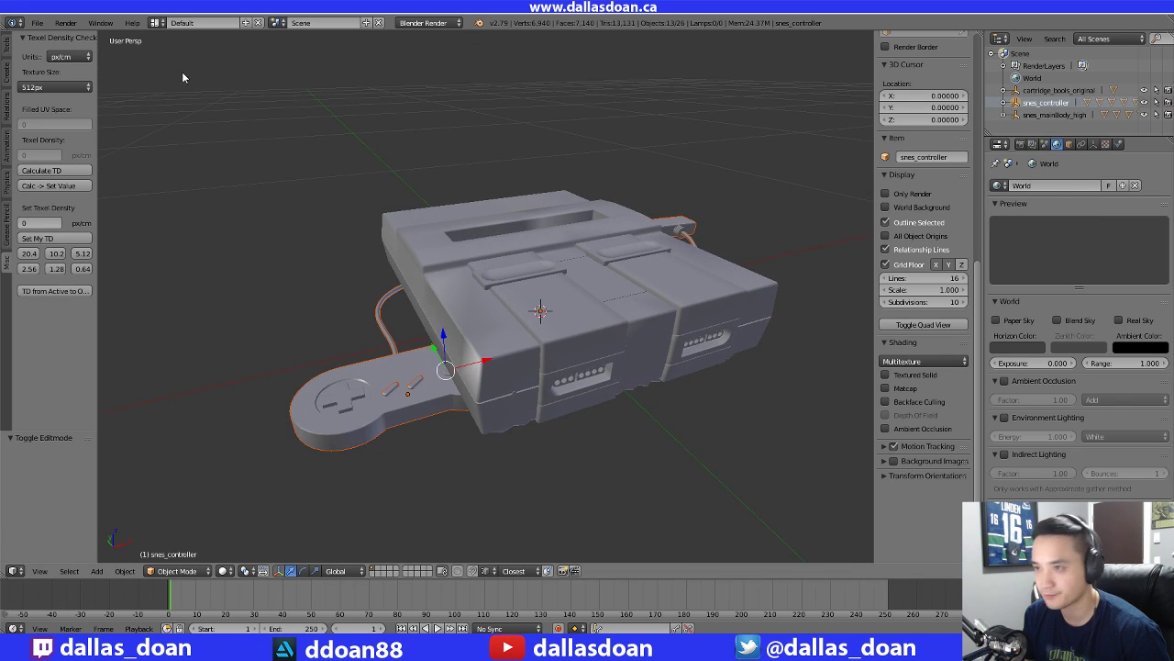
Switch to the UV Editing layout and isolate the selected controller hierarchy in local view
{"action": "left_click", "coordinate": [157, 23]}
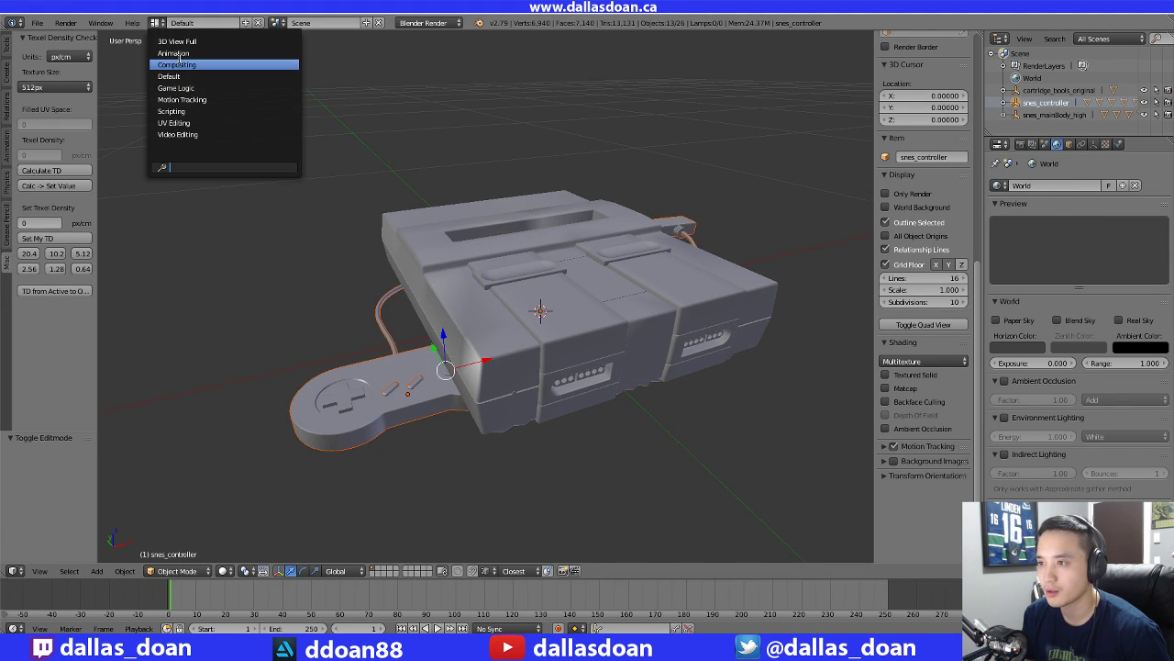
{"action": "left_click", "coordinate": [179, 122]}
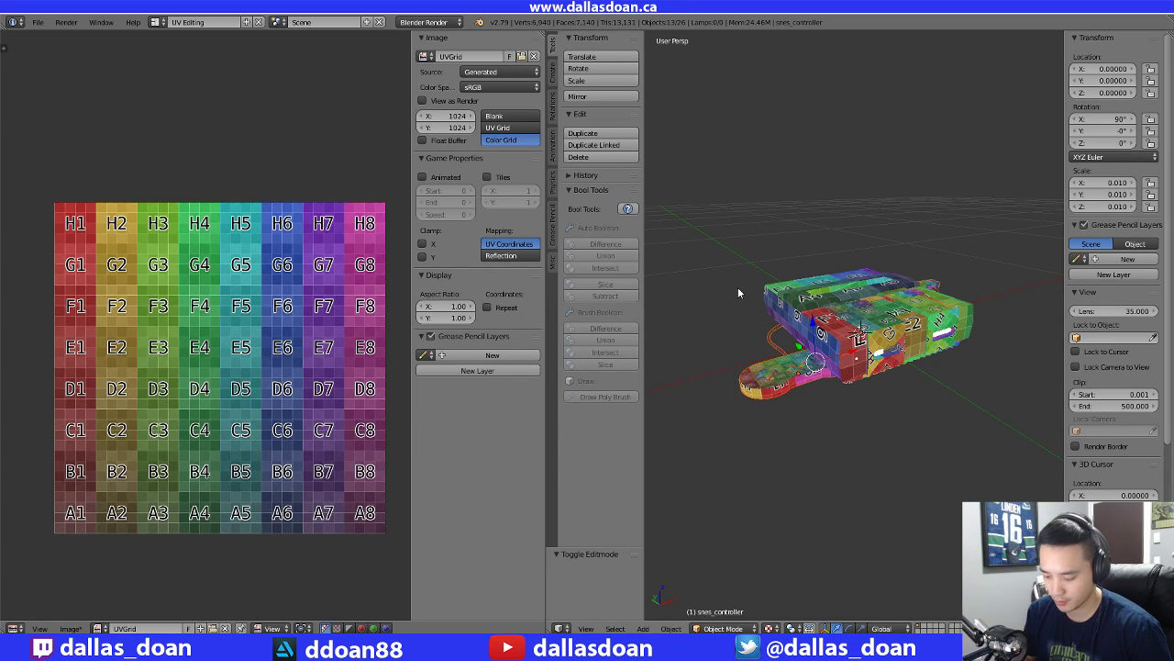
{"action": "key", "text": "KP_Divide"}
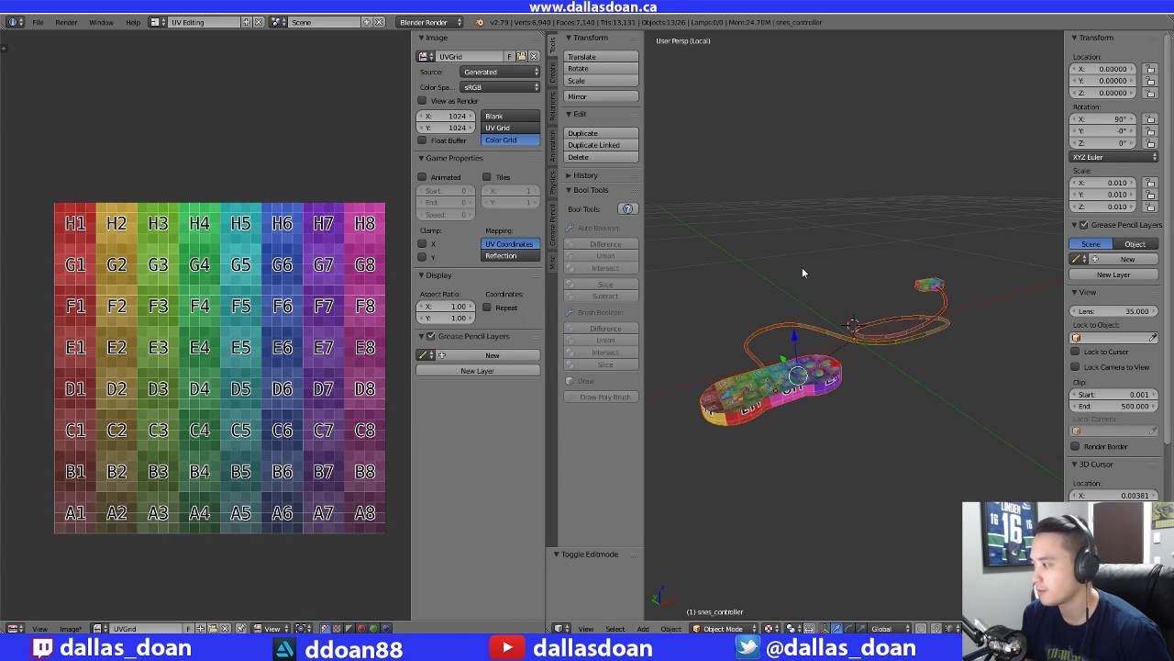
Clear the selection and box-select all the isolated controller parts, including the cable and plug
{"action": "key", "text": "a"}
{"action": "key", "text": "b"}
{"action": "left_click_drag", "start_coordinate": [835, 280], "coordinate": [812, 393]}
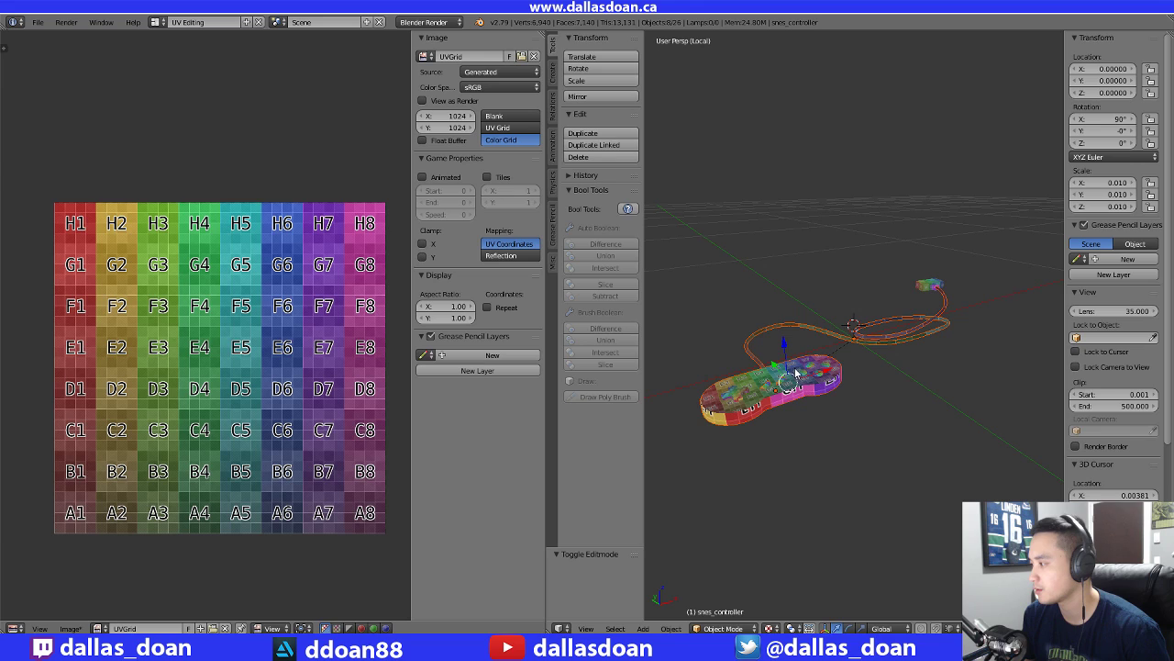
{"action": "key", "text": "b"}
{"action": "left_click_drag", "start_coordinate": [951, 218], "coordinate": [707, 525]}
{"action": "middle_click_drag", "start_coordinate": [805, 277], "coordinate": [852, 289], "text": "shift"}
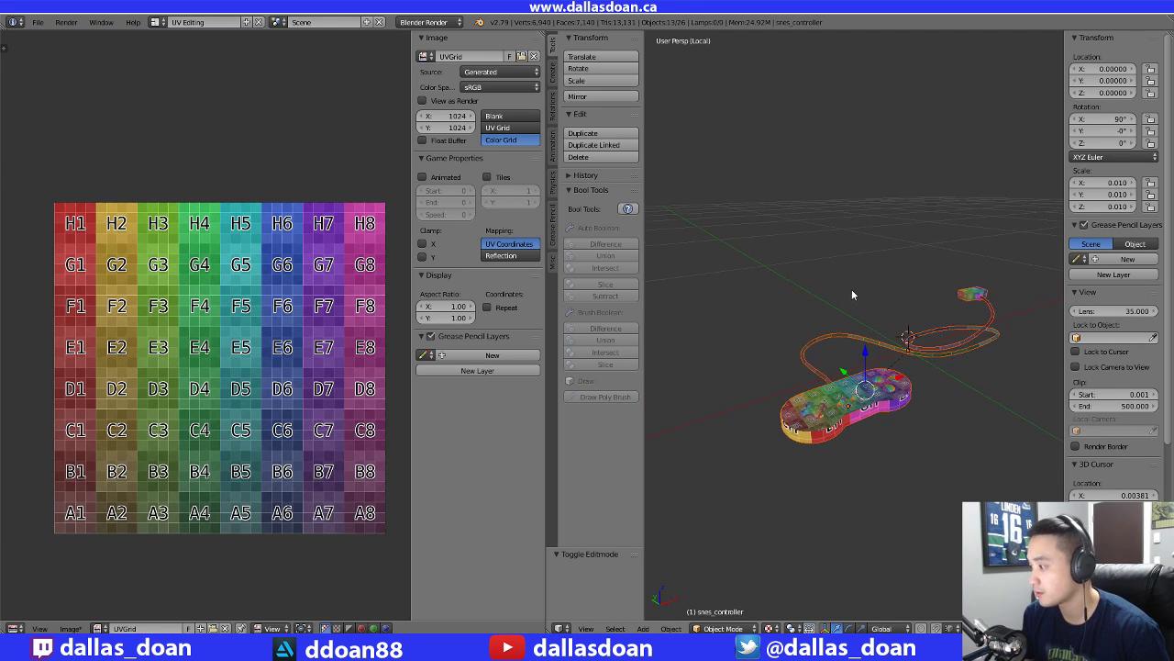
Deselect everything, select only the controller body and enter Edit Mode on it
{"action": "key", "text": "a"}
{"action": "right_click", "coordinate": [835, 419]}
{"action": "key", "text": "Tab"}
{"action": "scroll", "coordinate": [825, 311], "scroll_direction": "down", "scroll_amount": 1}
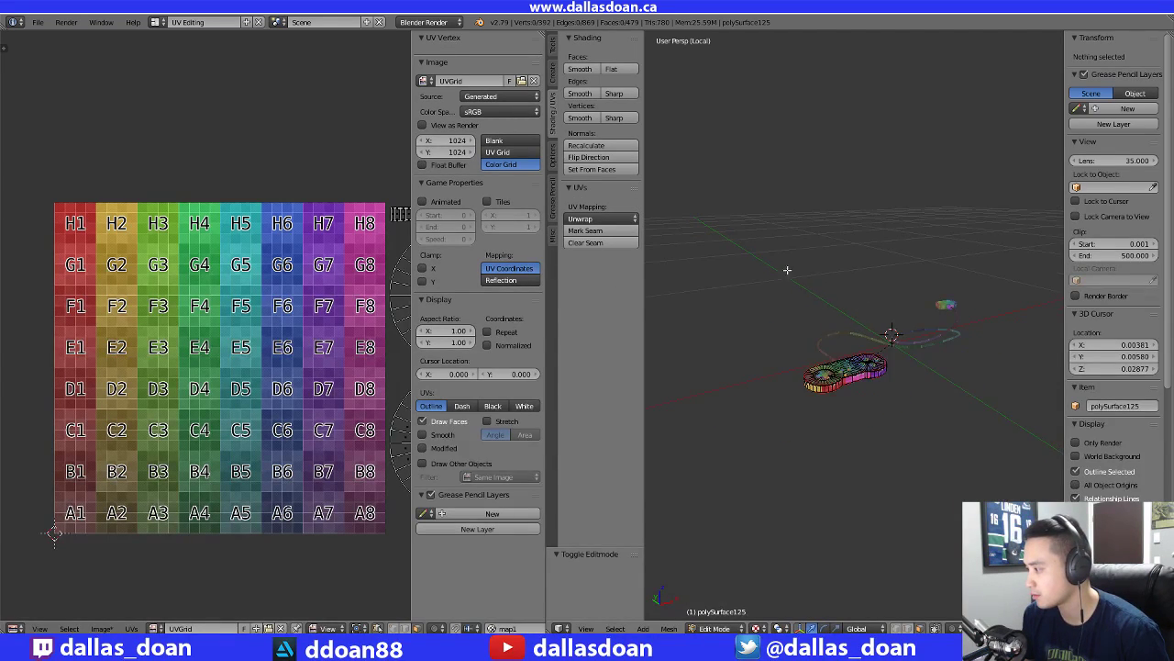
{"action": "key", "text": "a"}
{"action": "key", "text": "a"}
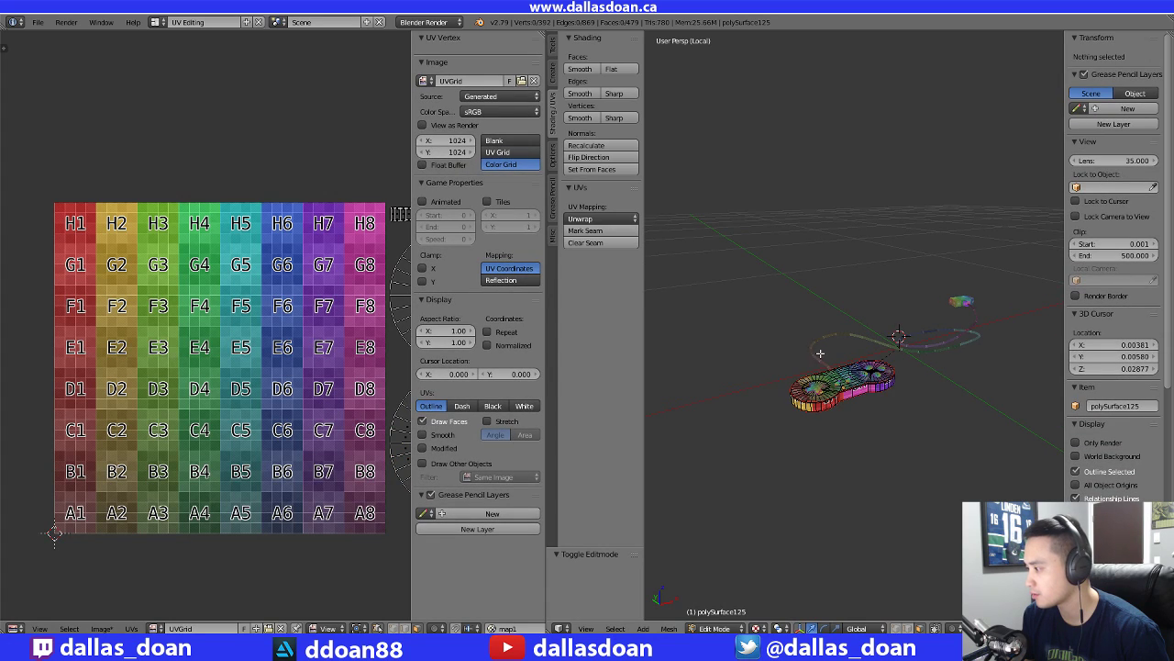
Examine where the controller body's UV islands lie relative to the colour grid tile
{"action": "middle_click_drag", "start_coordinate": [221, 322], "coordinate": [84, 357]}
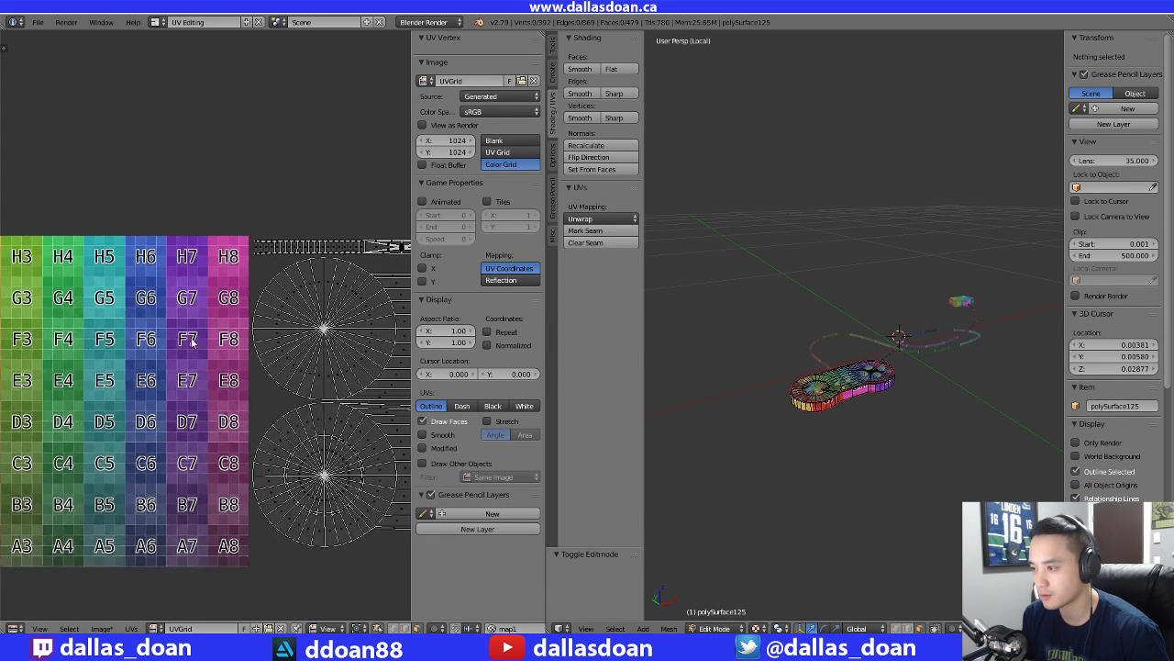
{"action": "scroll", "coordinate": [184, 342], "scroll_direction": "down", "scroll_amount": 4}
{"action": "middle_click_drag", "start_coordinate": [173, 348], "coordinate": [161, 318]}
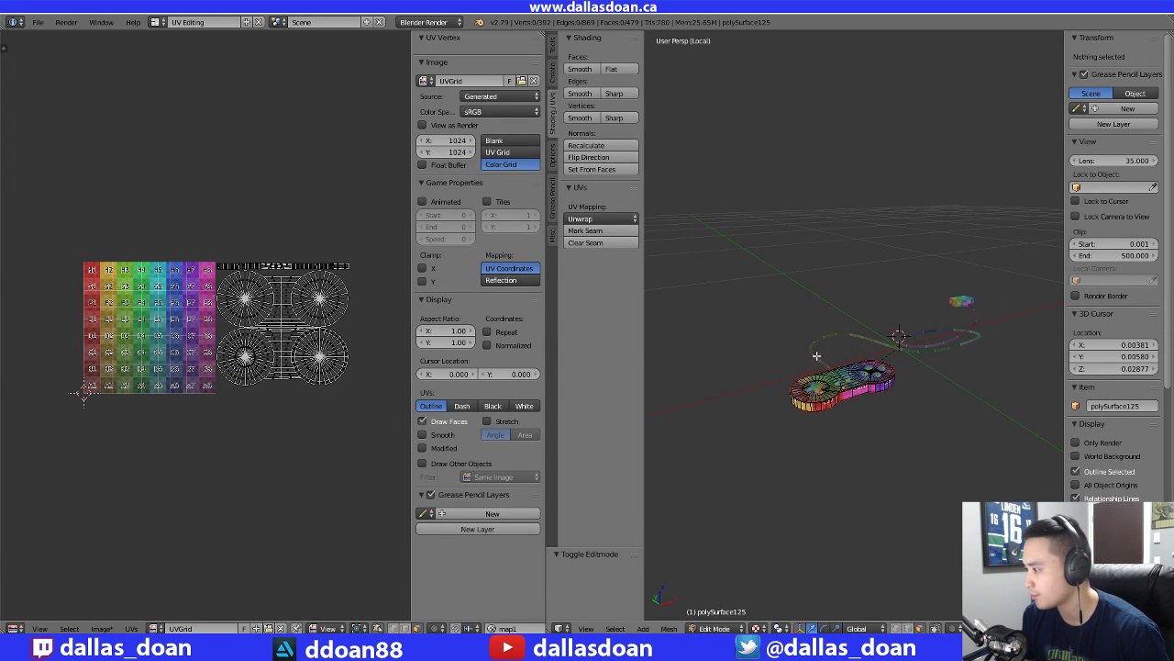
Leave Edit Mode on the controller body, clear the selection and box-select all the controller parts
{"action": "scroll", "coordinate": [863, 354], "scroll_direction": "up", "scroll_amount": 3}
{"action": "key", "text": "Tab"}
{"action": "key", "text": "a"}
{"action": "middle_click_drag", "start_coordinate": [842, 296], "coordinate": [867, 328]}
{"action": "scroll", "coordinate": [853, 317], "scroll_direction": "down", "scroll_amount": 2}
{"action": "key", "text": "b"}
{"action": "left_click_drag", "start_coordinate": [697, 215], "coordinate": [969, 450]}
Select only the controller plug and enter Edit Mode on it to view its UV layout against the colour grid
{"action": "key", "text": "Tab"}
{"action": "middle_click_drag", "start_coordinate": [950, 365], "coordinate": [997, 261]}
{"action": "key", "text": "Tab"}
{"action": "right_click", "coordinate": [977, 282]}
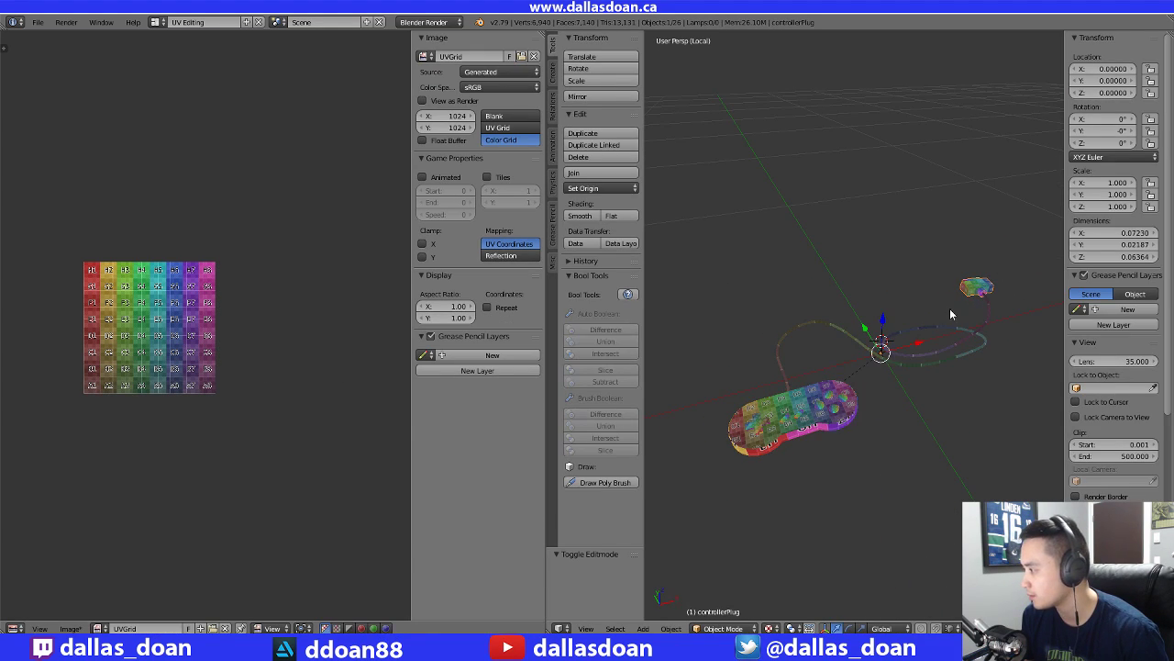
{"action": "key", "text": "Tab"}
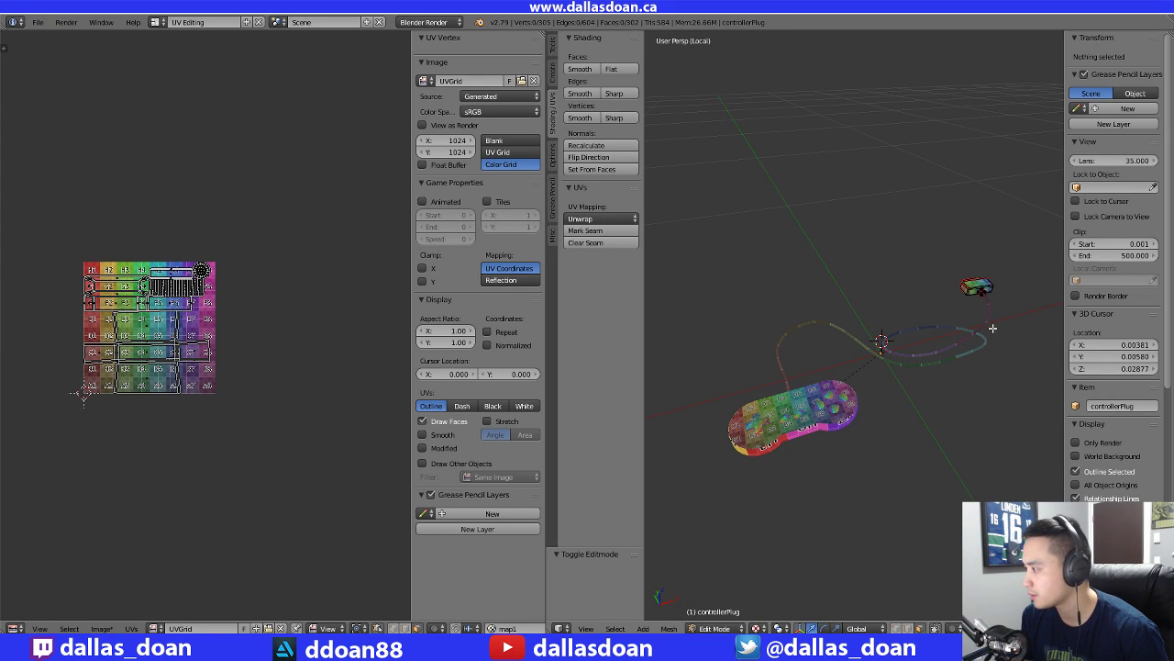
Return to Object Mode, reset the selection and select only the controller body
{"action": "key", "text": "Tab"}
{"action": "key", "text": "a"}
{"action": "key", "text": "a"}
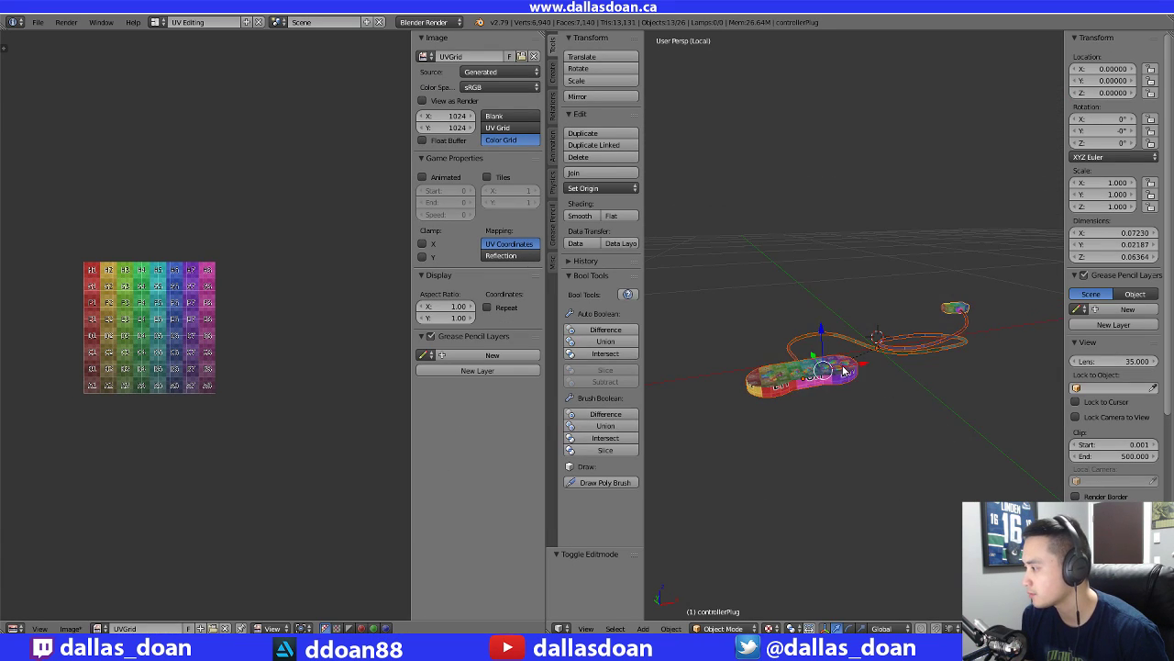
{"action": "scroll", "coordinate": [864, 420], "scroll_direction": "down", "scroll_amount": 2}
{"action": "right_click", "coordinate": [849, 378]}
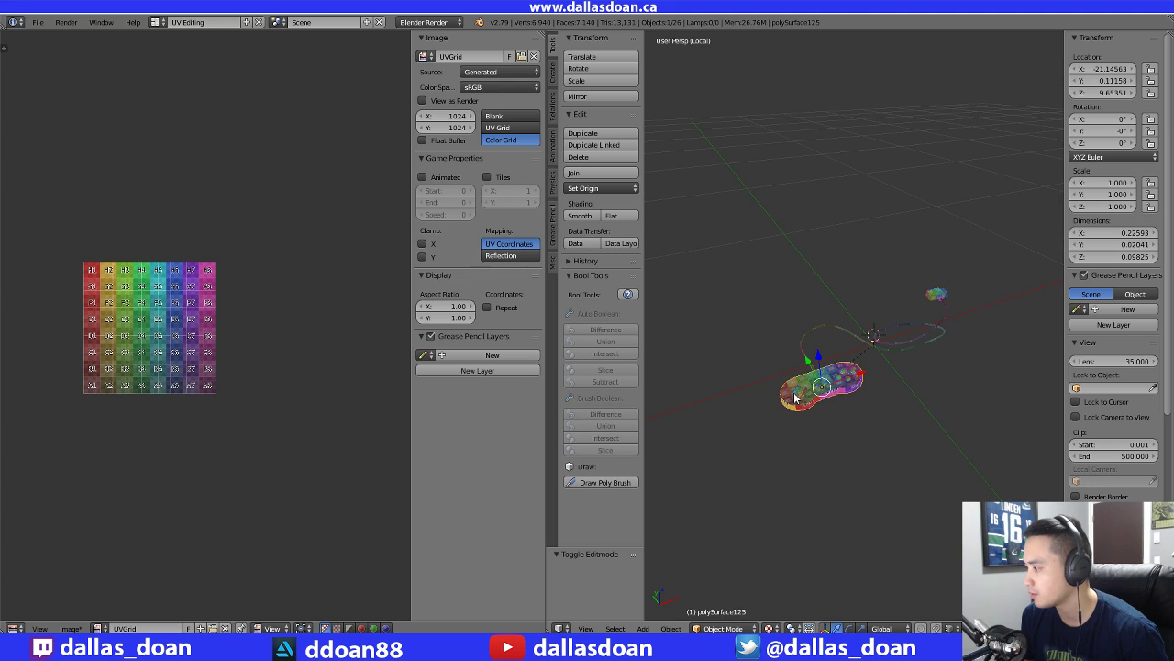
{"action": "scroll", "coordinate": [816, 420], "scroll_direction": "up", "scroll_amount": 3}
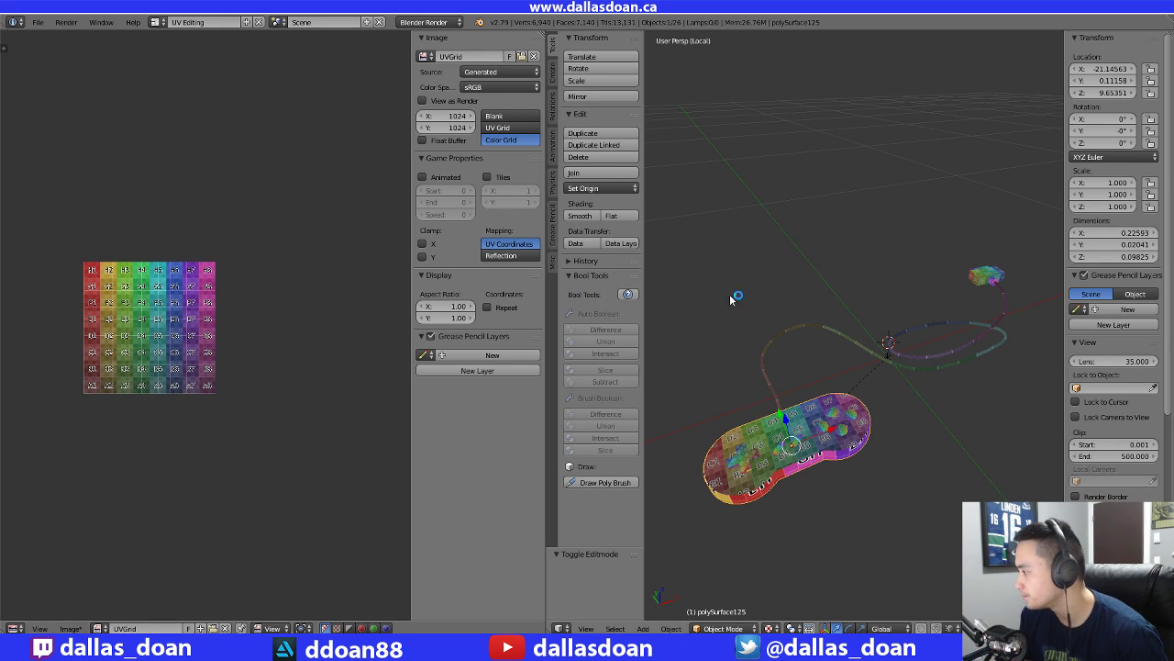
Select every isolated controller part with the body kept active, and collapse the Bool Tools section
{"action": "key", "text": "a"}
{"action": "mouse_move", "coordinate": [779, 315]}
{"action": "middle_mouse_down"}
{"action": "mouse_move", "coordinate": [791, 284]}
{"action": "mouse_move", "coordinate": [780, 294]}
{"action": "middle_mouse_up"}
{"action": "scroll", "coordinate": [742, 320], "scroll_direction": "down", "scroll_amount": 5}
{"action": "key", "text": "a"}
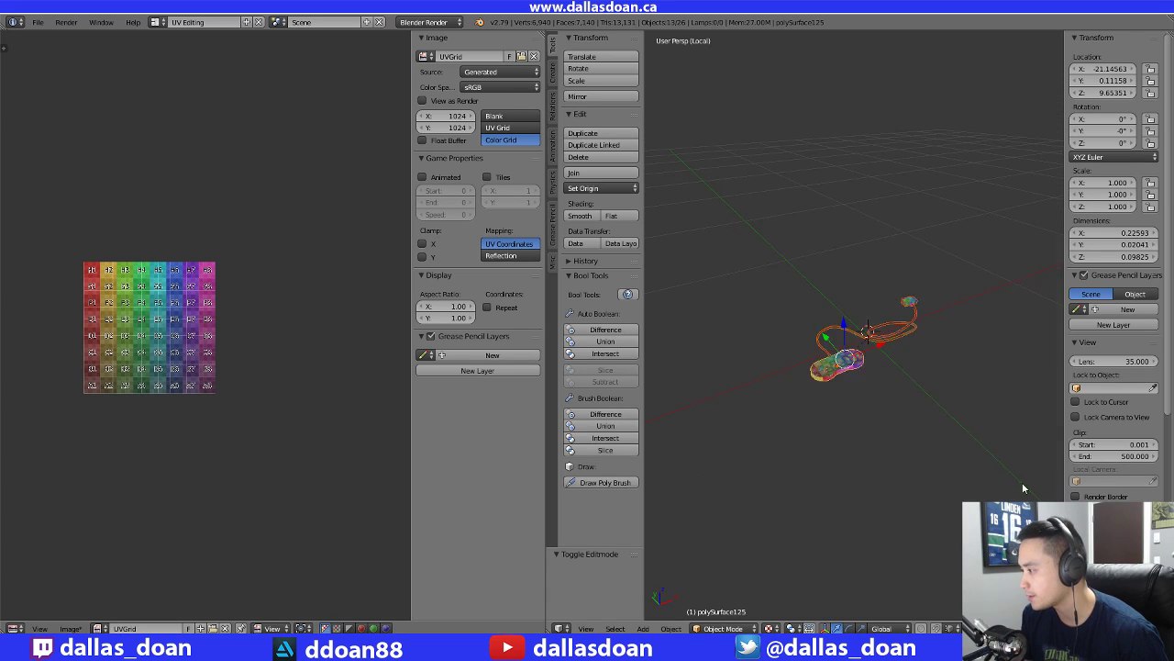
{"action": "scroll", "coordinate": [903, 424], "scroll_direction": "up", "scroll_amount": 4}
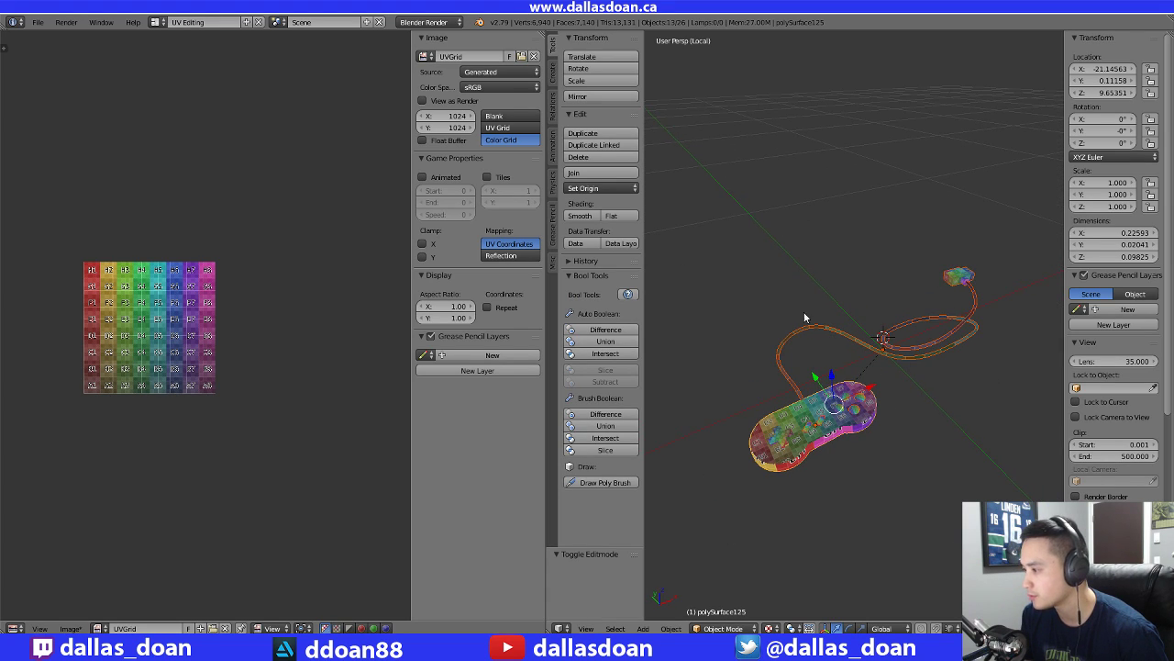
{"action": "left_click", "coordinate": [570, 275]}
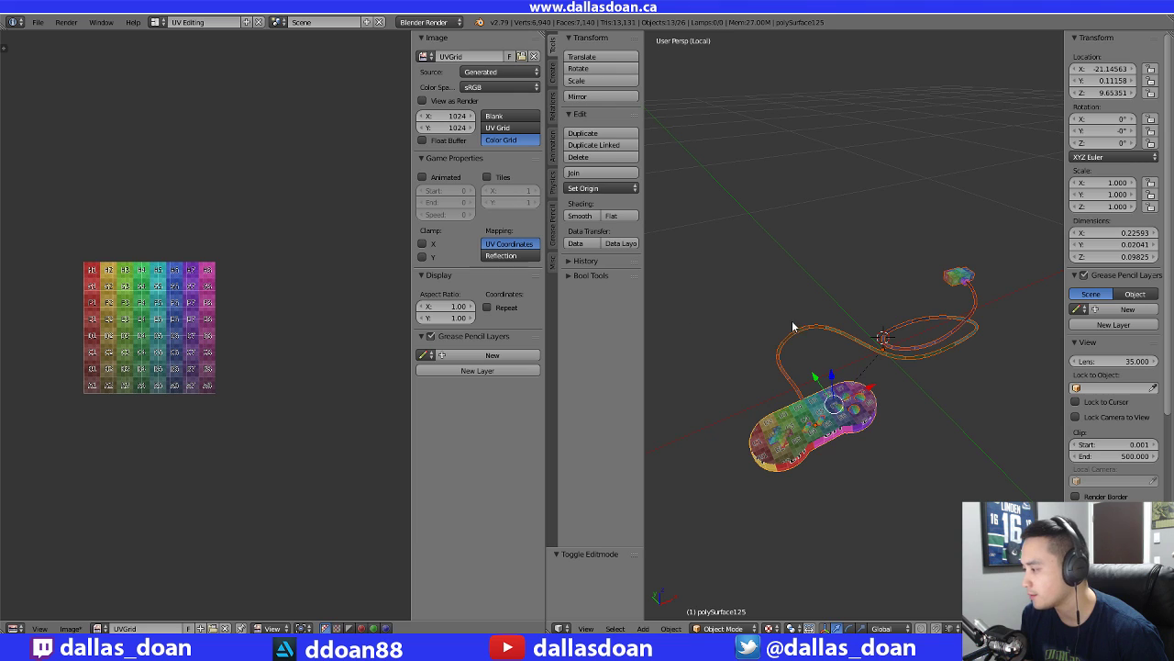
{"action": "mouse_move", "coordinate": [794, 326]}
{"action": "middle_mouse_down"}
{"action": "mouse_move", "coordinate": [805, 337]}
{"action": "mouse_move", "coordinate": [816, 315]}
{"action": "mouse_move", "coordinate": [844, 307]}
{"action": "mouse_move", "coordinate": [862, 330]}
{"action": "mouse_move", "coordinate": [830, 298]}
{"action": "mouse_move", "coordinate": [810, 340]}
{"action": "middle_mouse_up"}
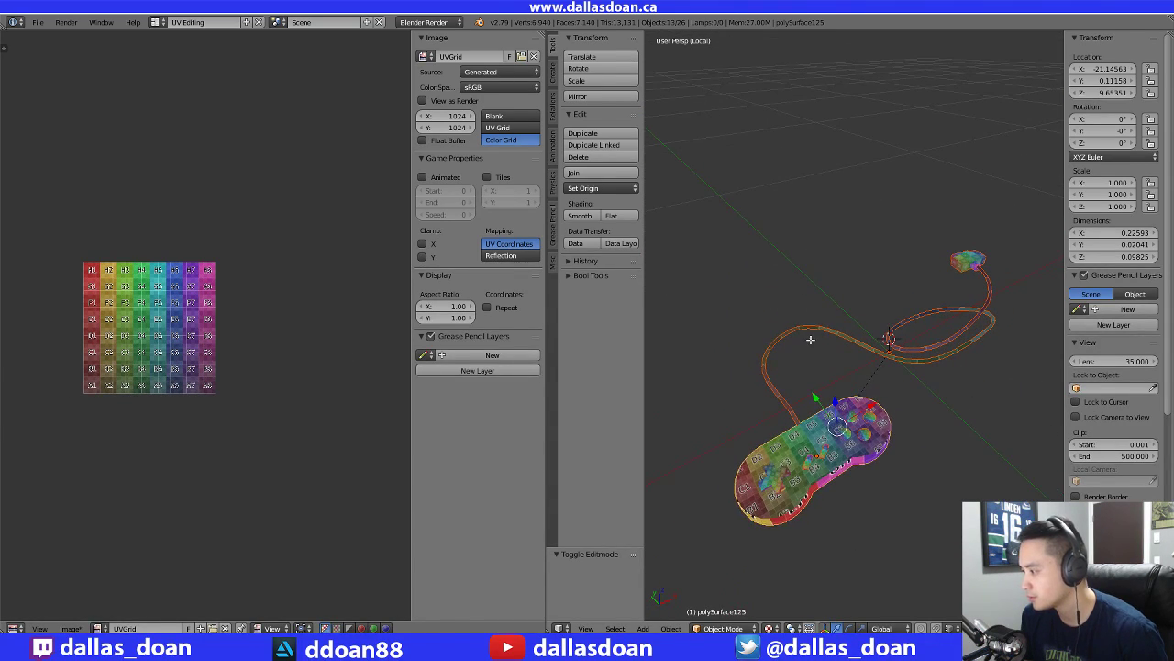
View the controller body's UVs in Edit Mode, clear its mesh selection and return to Object Mode
{"action": "key", "text": "Tab"}
{"action": "scroll", "coordinate": [810, 340], "scroll_direction": "down", "scroll_amount": 2}
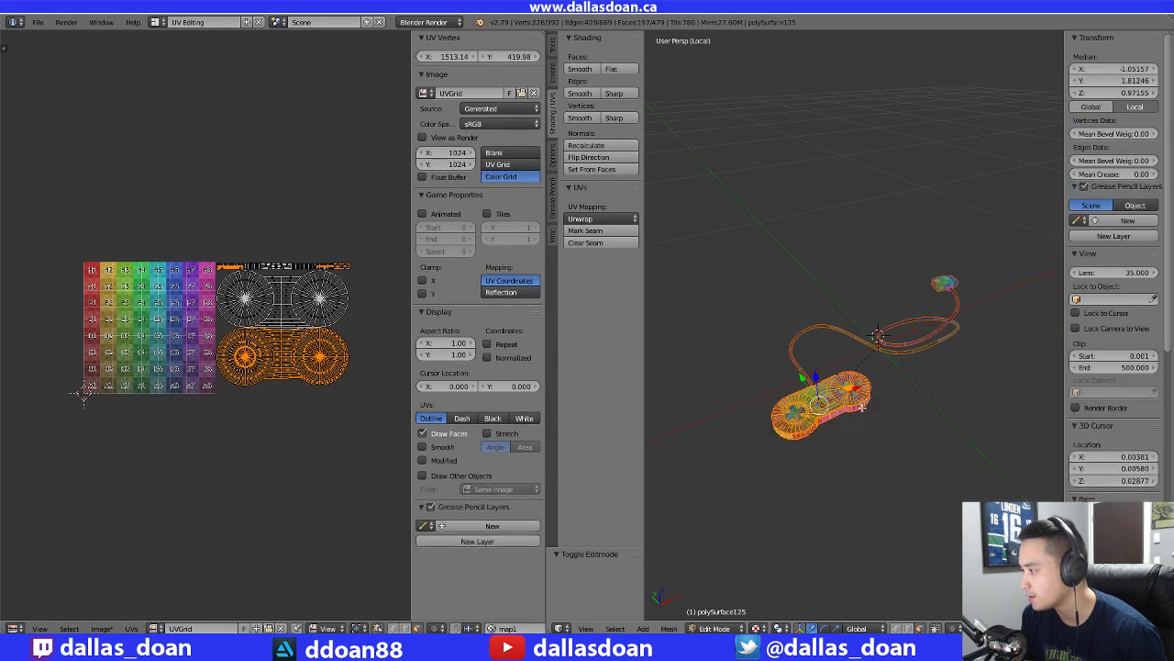
{"action": "key", "text": "a"}
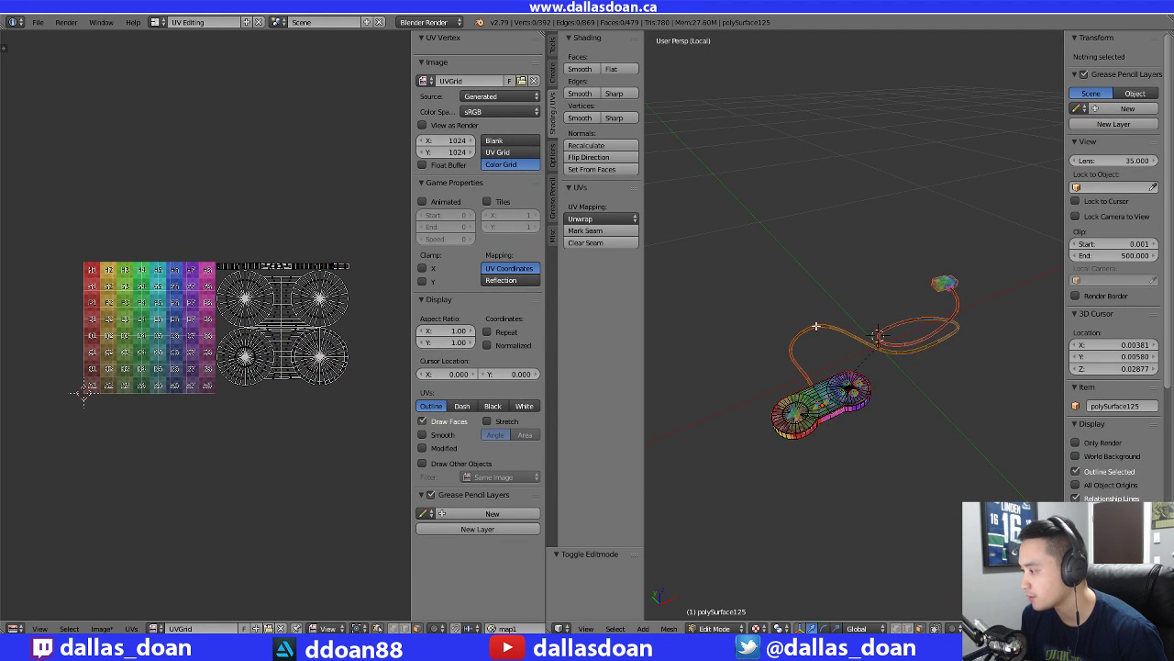
{"action": "key", "text": "Tab"}
{"action": "middle_click_drag", "start_coordinate": [815, 326], "coordinate": [795, 299]}
{"action": "middle_click_drag", "start_coordinate": [917, 380], "coordinate": [903, 424]}
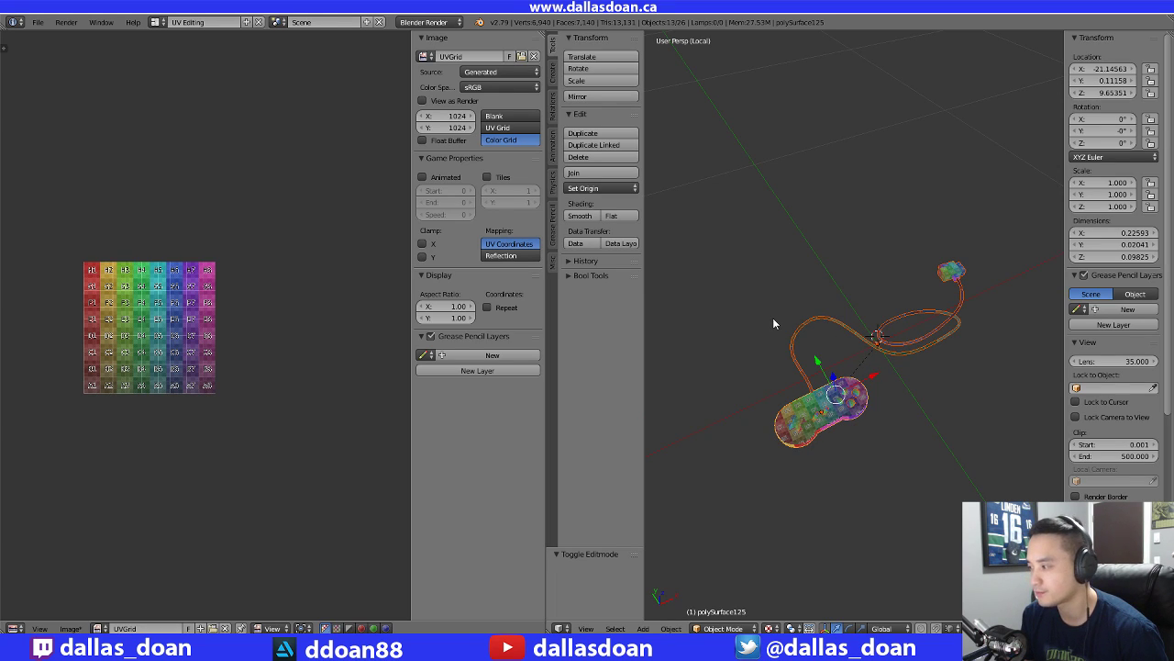
Recheck the position of the controller body's UV islands in Edit Mode, then go back to Object Mode
{"action": "scroll", "coordinate": [775, 316], "scroll_direction": "up", "scroll_amount": 2}
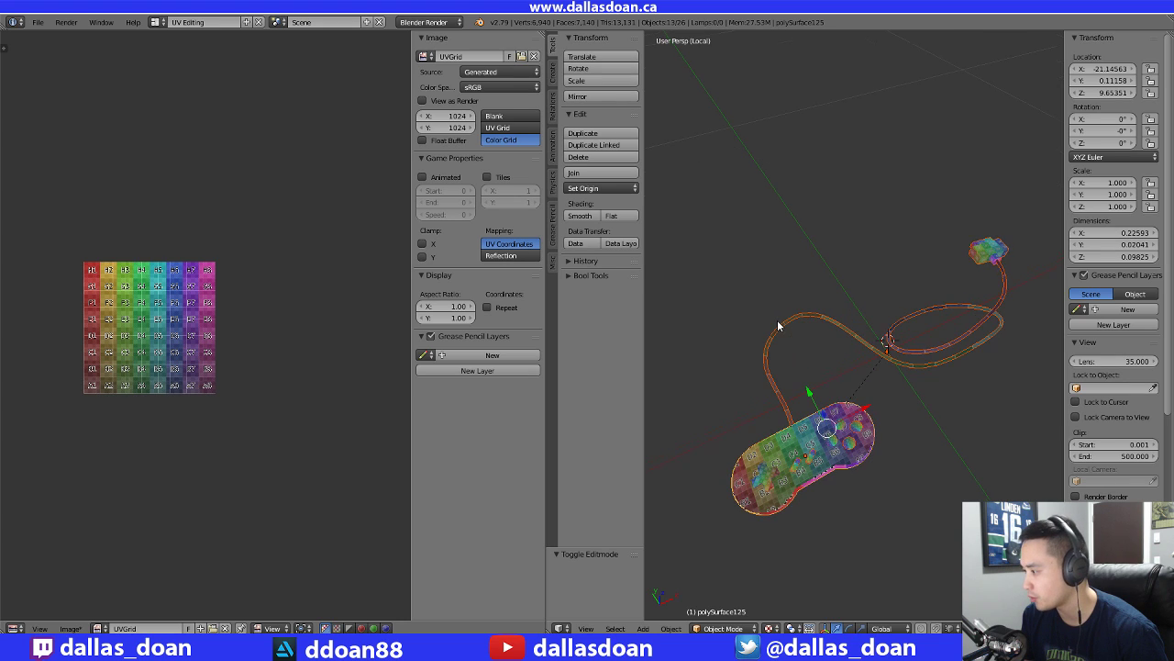
{"action": "key", "text": "Tab"}
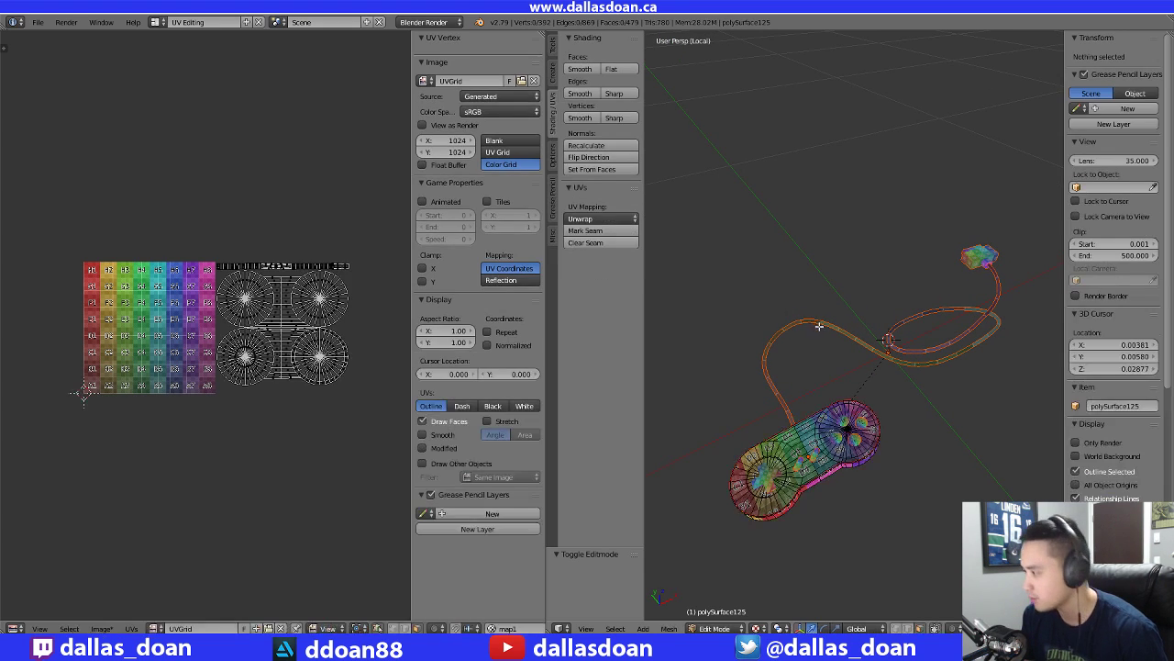
{"action": "scroll", "coordinate": [826, 317], "scroll_direction": "down", "scroll_amount": 2}
{"action": "key", "text": "Tab"}
{"action": "scroll", "coordinate": [835, 316], "scroll_direction": "down", "scroll_amount": 1}
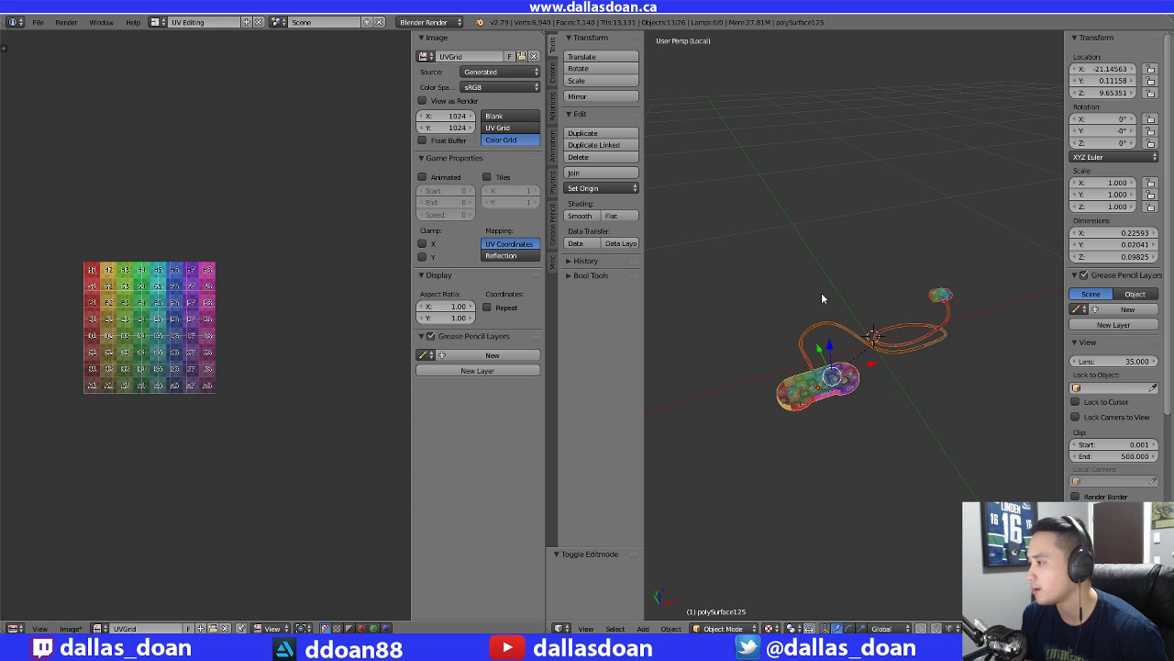
Switch to the Default screen layout and select only the console's main body
{"action": "left_click", "coordinate": [195, 22]}
{"action": "left_click", "coordinate": [199, 79]}
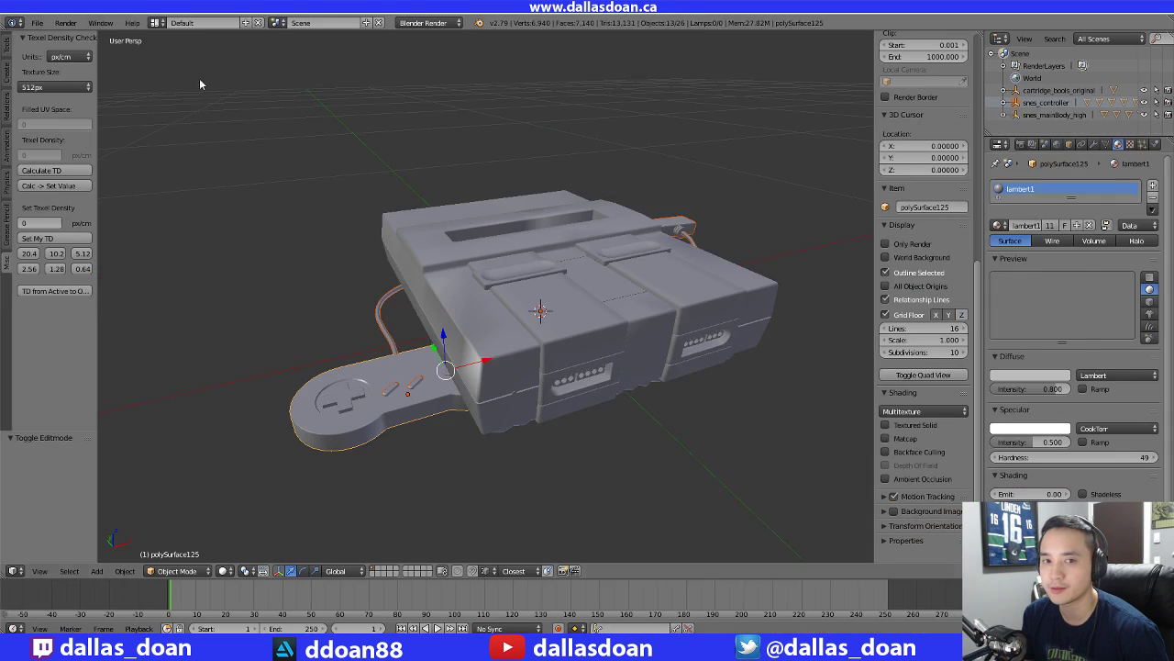
{"action": "scroll", "coordinate": [766, 313], "scroll_direction": "down", "scroll_amount": 2}
{"action": "middle_click_drag", "start_coordinate": [766, 313], "coordinate": [683, 372]}
{"action": "key", "text": "a"}
{"action": "right_click", "coordinate": [582, 339]}
{"action": "scroll", "coordinate": [560, 348], "scroll_direction": "down", "scroll_amount": 1}
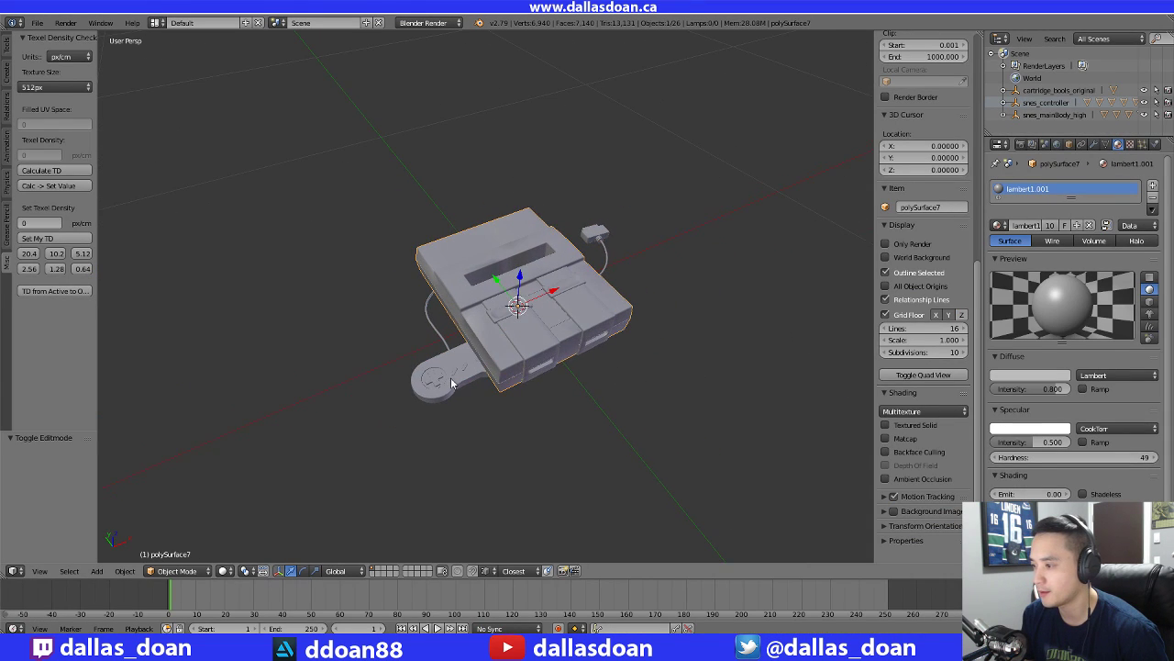
Select the whole snes_controller hierarchy from the Outliner and show the basic object tools
{"action": "right_click", "coordinate": [1041, 106]}
{"action": "left_click", "coordinate": [1060, 106]}
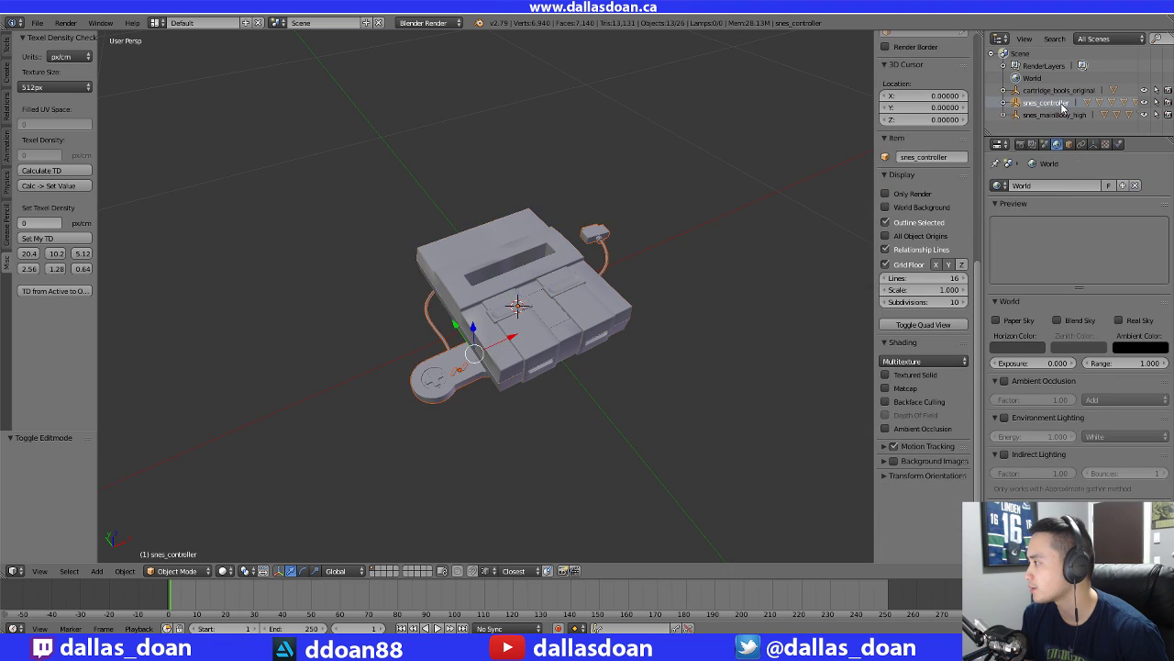
{"action": "right_click", "coordinate": [1046, 102]}
{"action": "left_click", "coordinate": [1006, 116]}
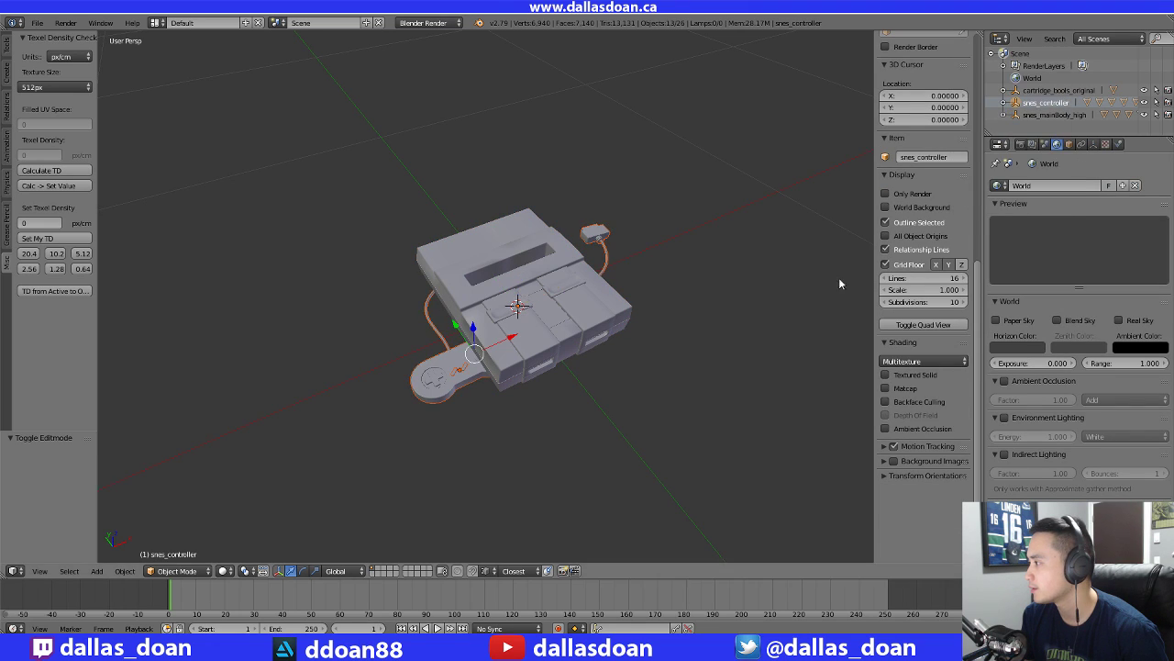
{"action": "middle_click_drag", "start_coordinate": [578, 275], "coordinate": [575, 388]}
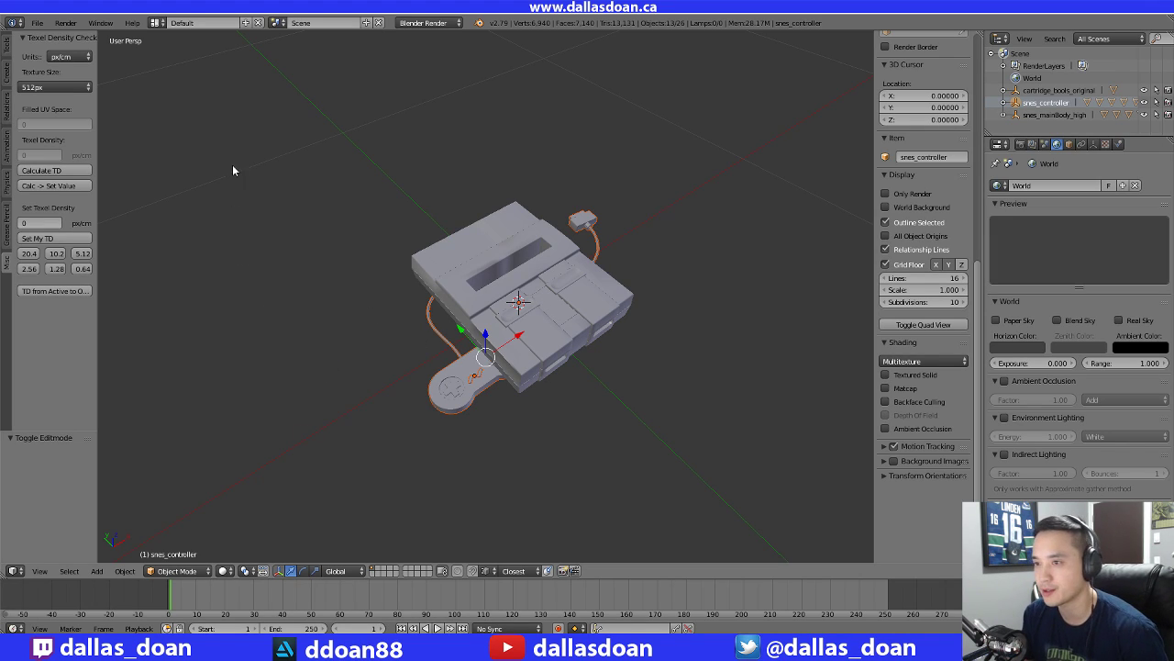
{"action": "left_click", "coordinate": [6, 45]}
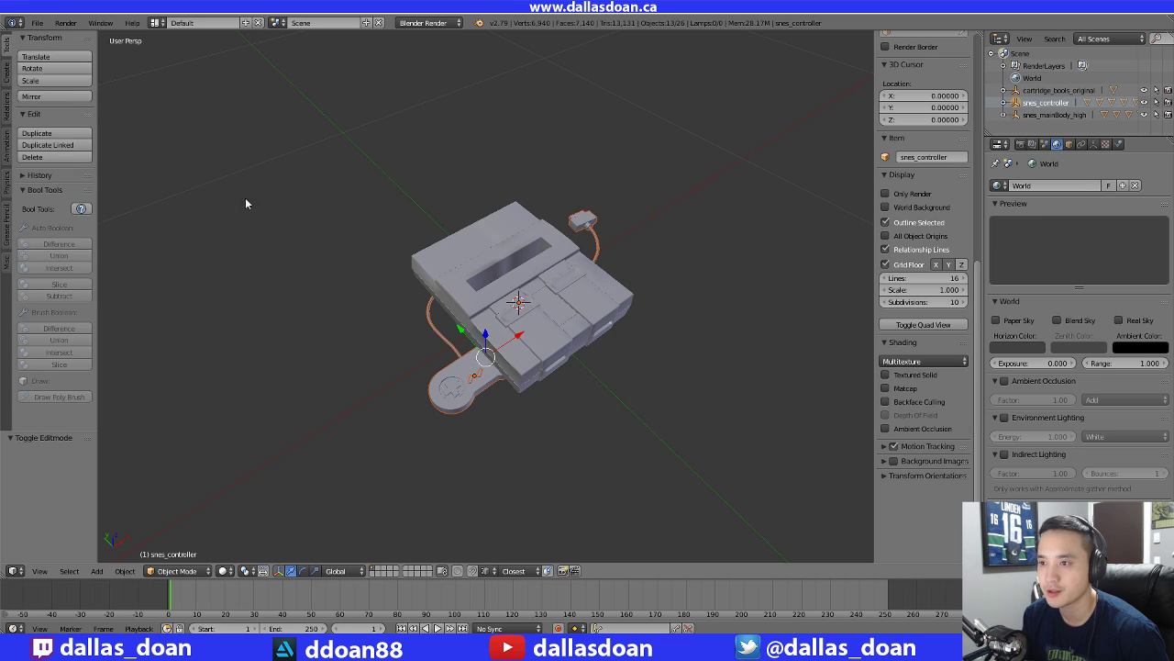
Try to move the selected controller hierarchy upward along Z, and undo the move
{"action": "middle_click_drag", "start_coordinate": [336, 222], "coordinate": [330, 204]}
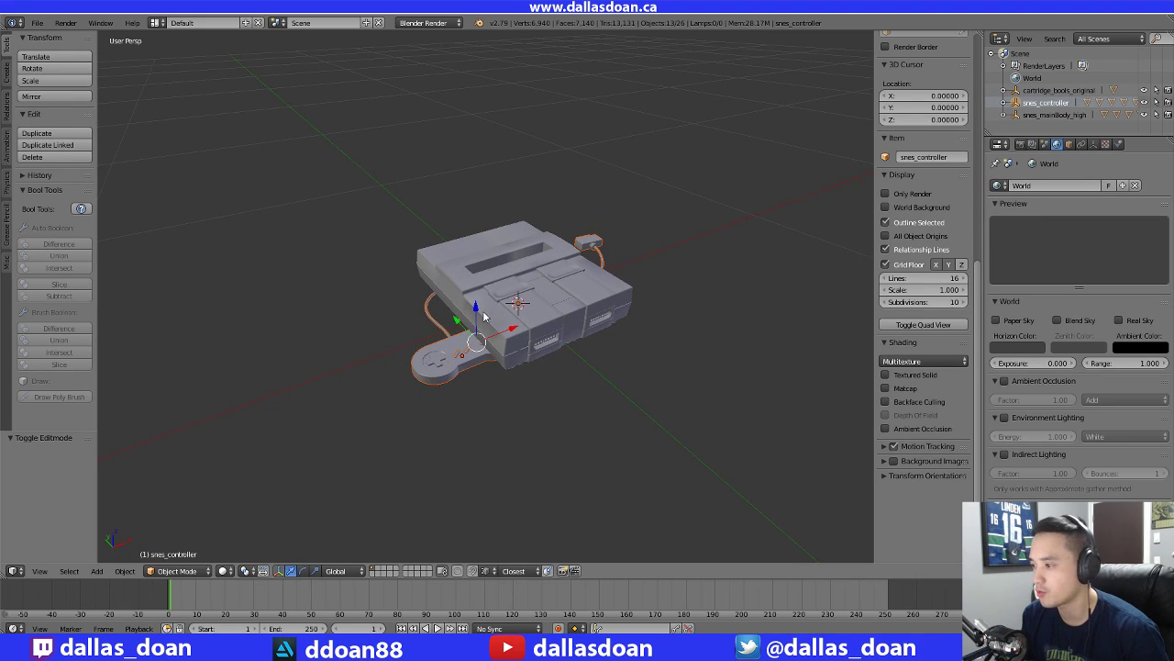
{"action": "left_click_drag", "start_coordinate": [479, 311], "coordinate": [462, 214]}
{"action": "key", "text": "ctrl+z"}
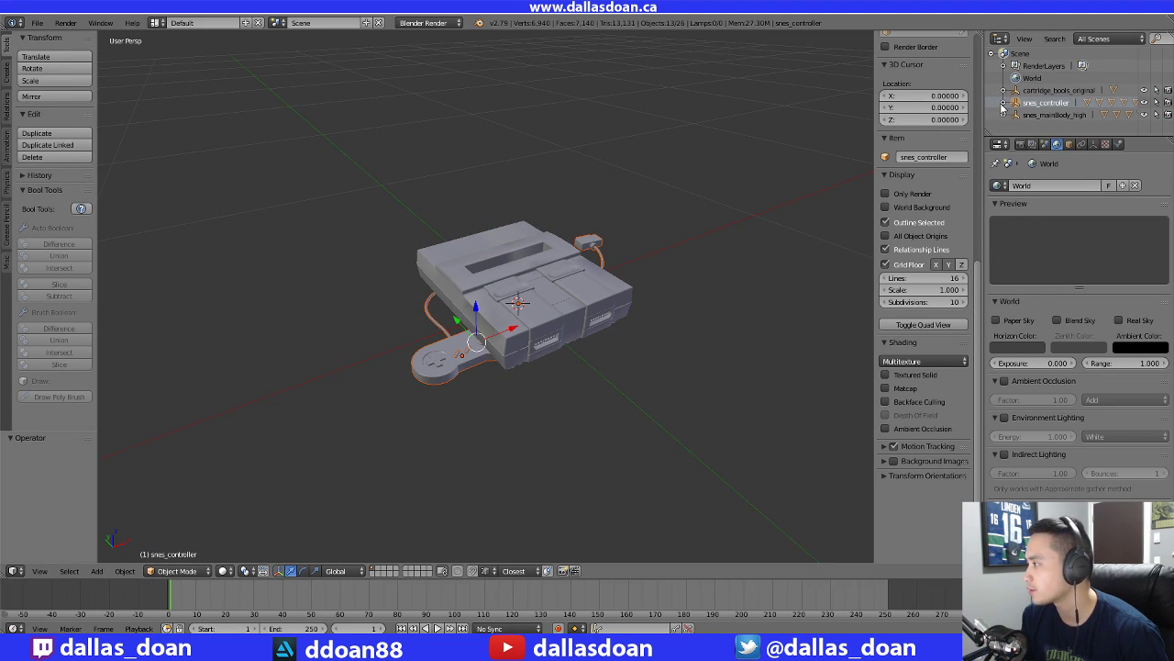
Expand the snes_controller hierarchy in the Outliner, clear the selection and select only the controller body
{"action": "left_click", "coordinate": [1004, 102]}
{"action": "scroll", "coordinate": [1032, 118], "scroll_direction": "down", "scroll_amount": 5}
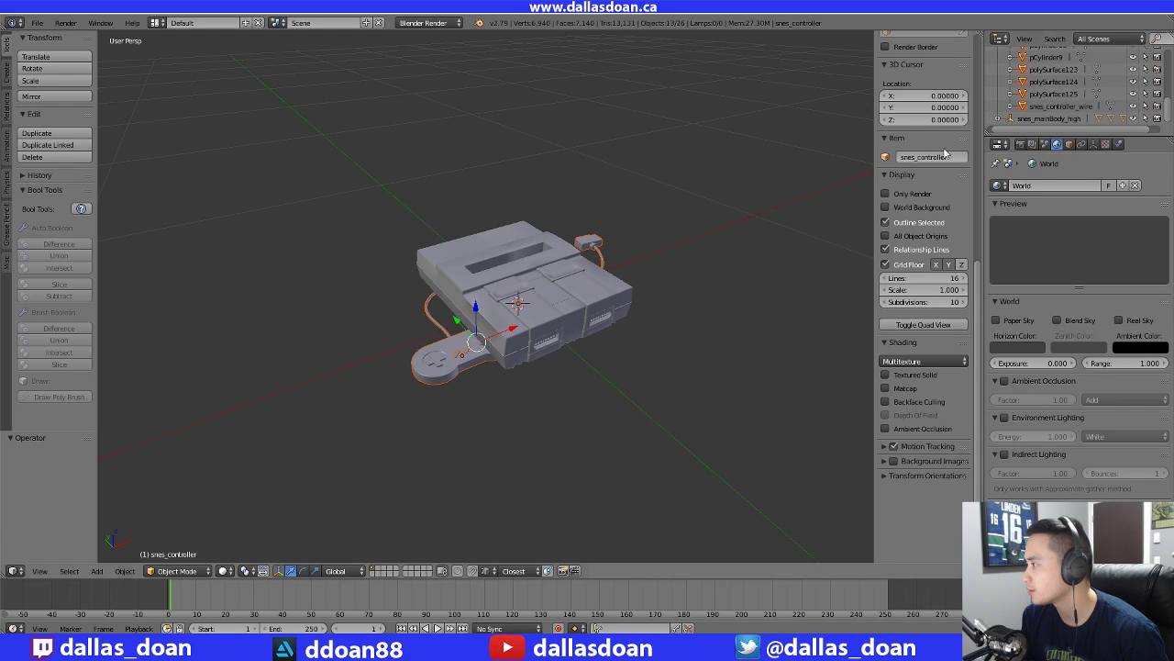
{"action": "key", "text": "a"}
{"action": "right_click", "coordinate": [439, 384]}
{"action": "scroll", "coordinate": [486, 431], "scroll_direction": "up", "scroll_amount": 4}
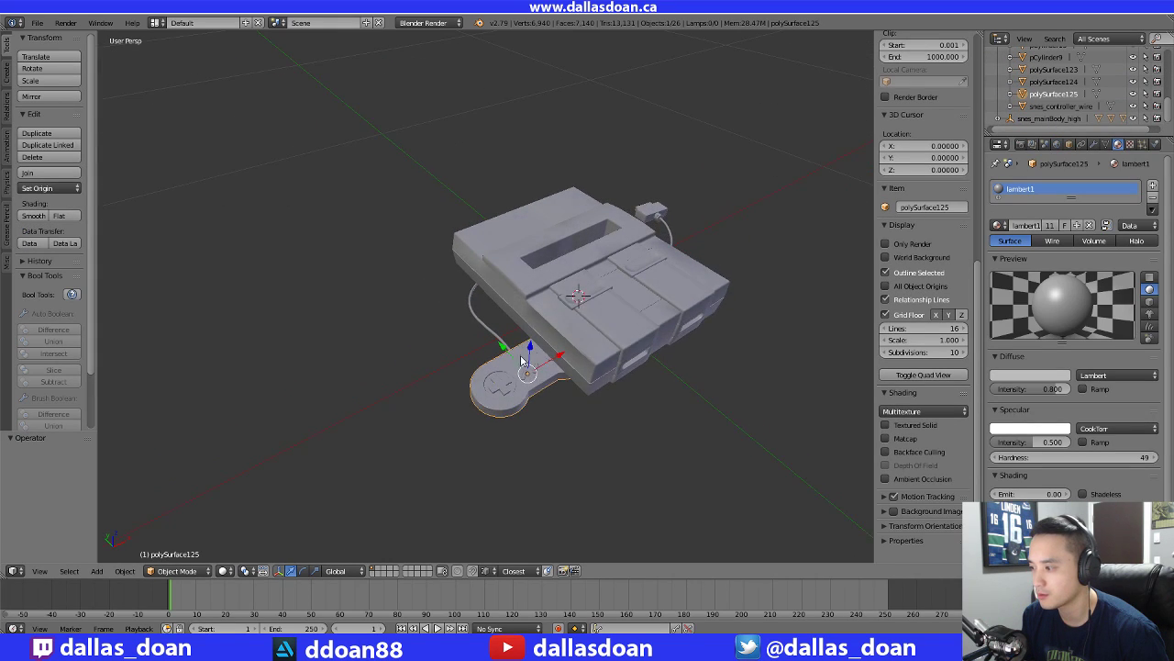
Select the controller's D-pad and add the controller body to the selection
{"action": "right_click", "coordinate": [506, 465]}
{"action": "scroll", "coordinate": [542, 445], "scroll_direction": "up", "scroll_amount": 3}
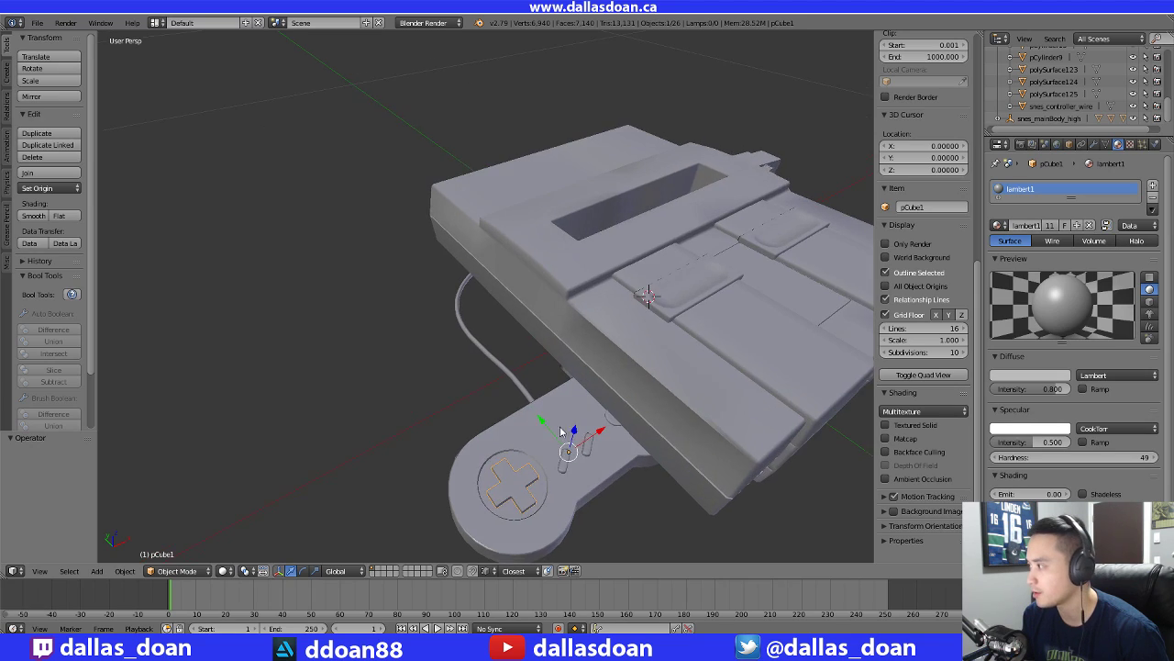
{"action": "right_click", "coordinate": [532, 431], "text": "shift"}
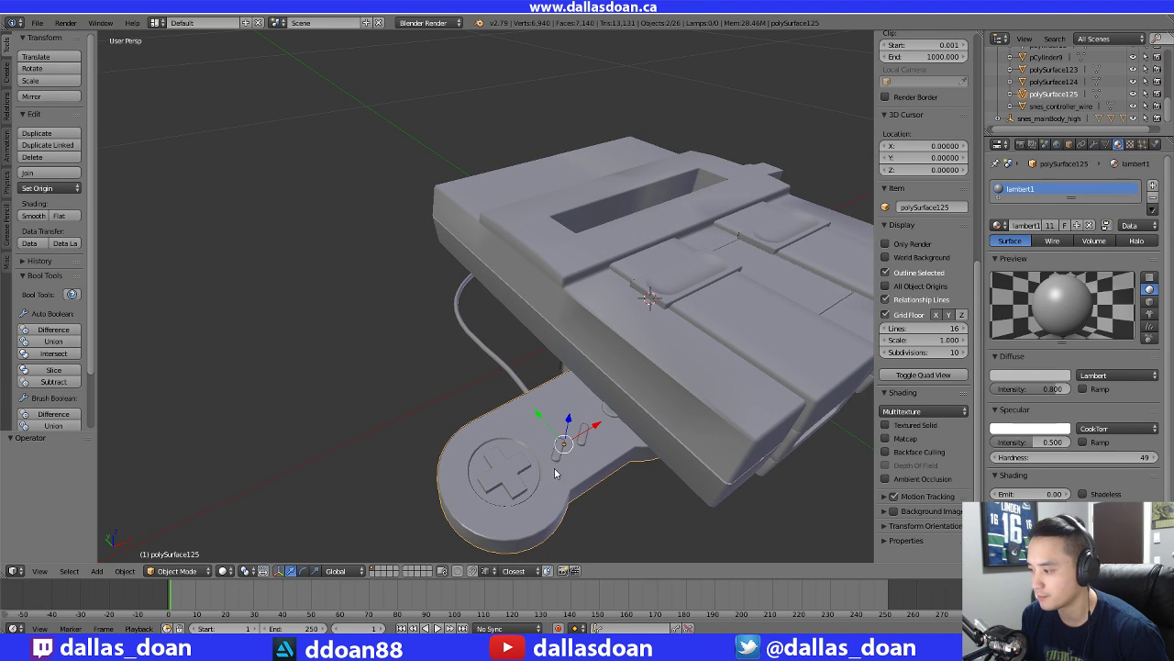
{"action": "scroll", "coordinate": [601, 424], "scroll_direction": "down", "scroll_amount": 4}
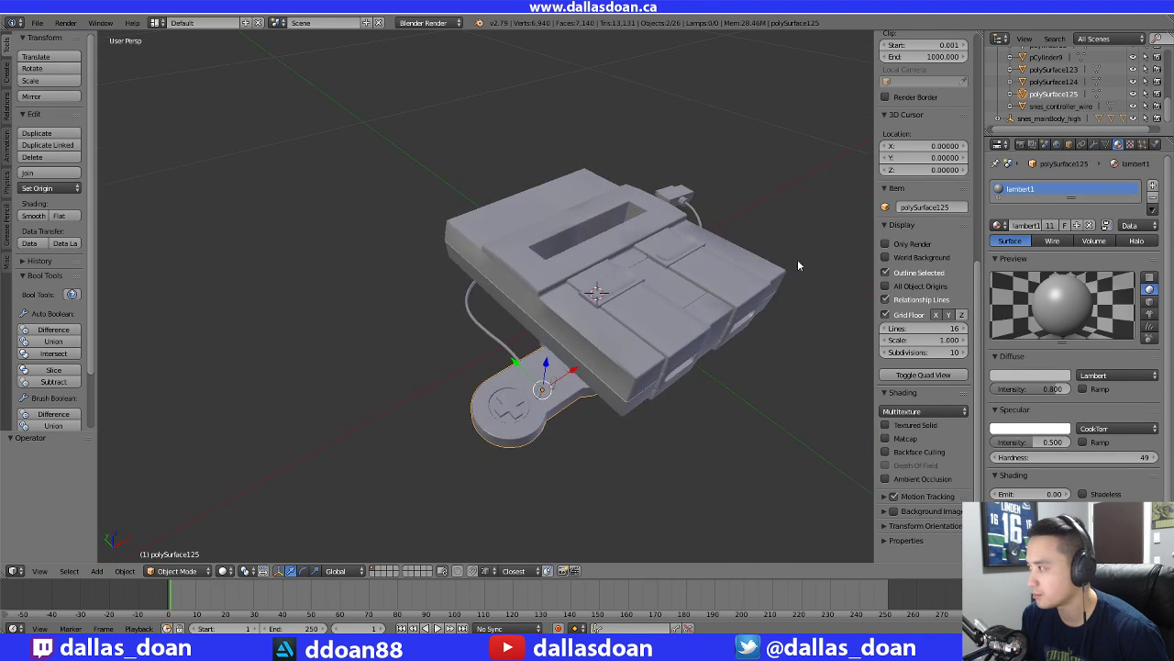
{"action": "scroll", "coordinate": [539, 433], "scroll_direction": "up", "scroll_amount": 3}
{"action": "scroll", "coordinate": [538, 433], "scroll_direction": "down", "scroll_amount": 4}
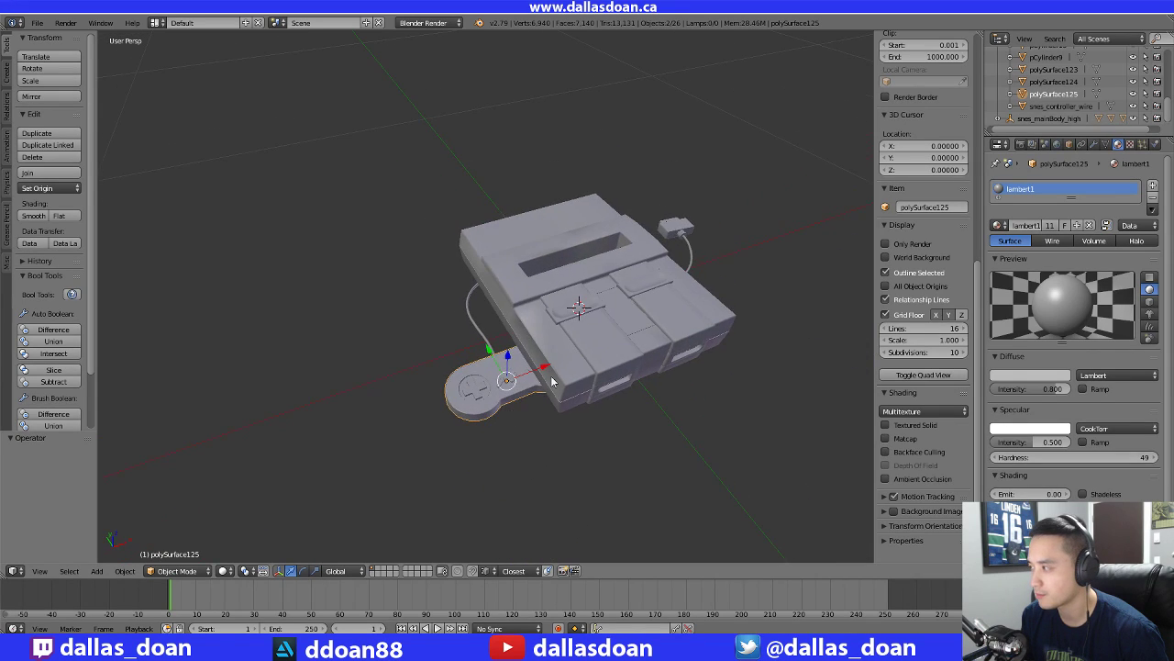
{"action": "scroll", "coordinate": [1029, 94], "scroll_direction": "up", "scroll_amount": 5}
{"action": "scroll", "coordinate": [1029, 95], "scroll_direction": "down", "scroll_amount": 5}
Select the whole snes_controller hierarchy from the Outliner and isolate it in local view
{"action": "left_click", "coordinate": [1027, 103]}
{"action": "right_click", "coordinate": [1028, 103]}
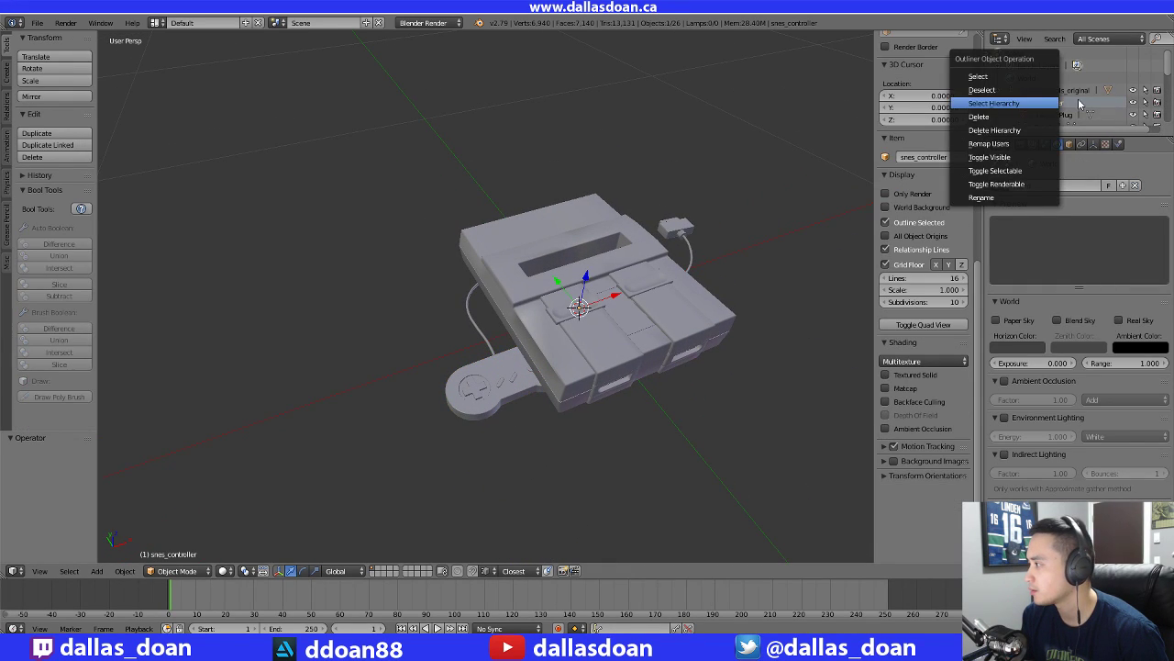
{"action": "left_click", "coordinate": [1006, 103]}
{"action": "key", "text": "KP_Divide"}
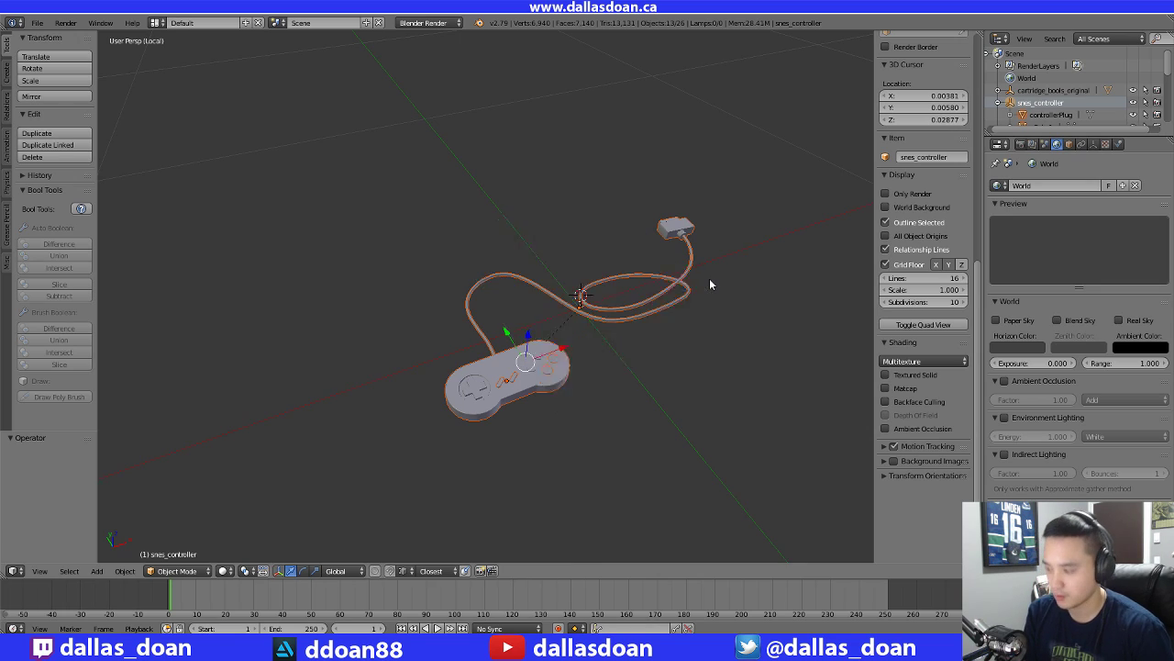
Box-select all the isolated controller parts, from the body to the cable and plug
{"action": "middle_click_drag", "start_coordinate": [673, 284], "coordinate": [512, 392]}
{"action": "key", "text": "b"}
{"action": "left_click_drag", "start_coordinate": [180, 154], "coordinate": [609, 469]}
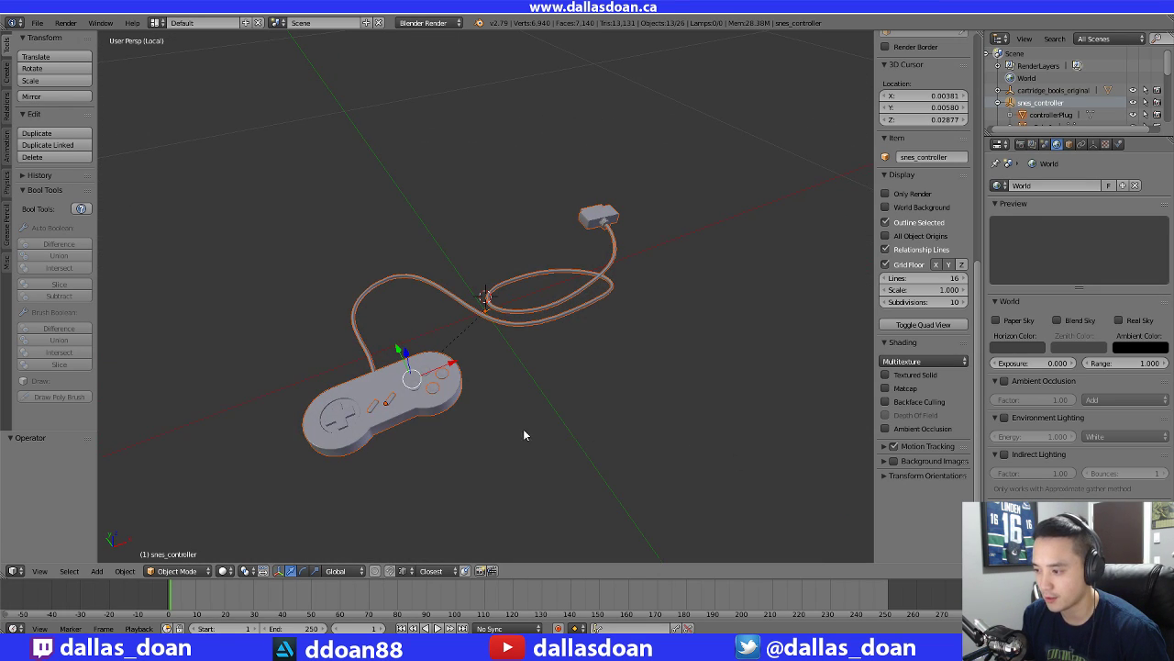
Select only the controller body in local view and add the D-pad to the selection
{"action": "scroll", "coordinate": [456, 425], "scroll_direction": "up", "scroll_amount": 2}
{"action": "scroll", "coordinate": [461, 409], "scroll_direction": "down", "scroll_amount": 4}
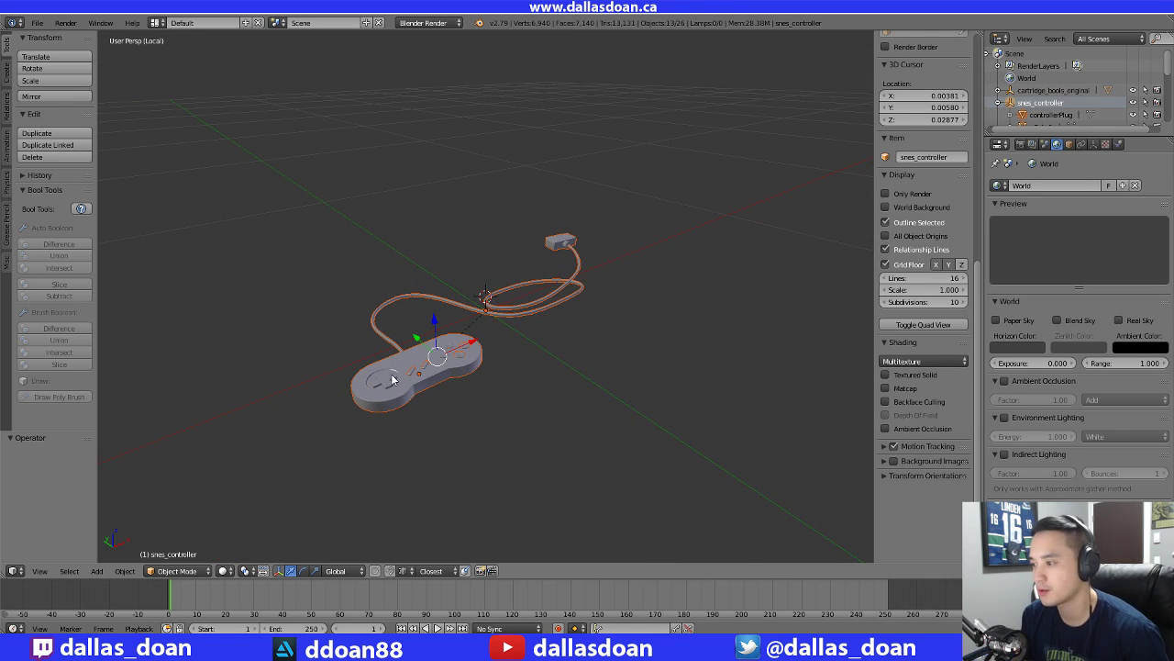
{"action": "left_click", "coordinate": [421, 405]}
{"action": "middle_click_drag", "start_coordinate": [432, 407], "coordinate": [477, 385], "text": "shift"}
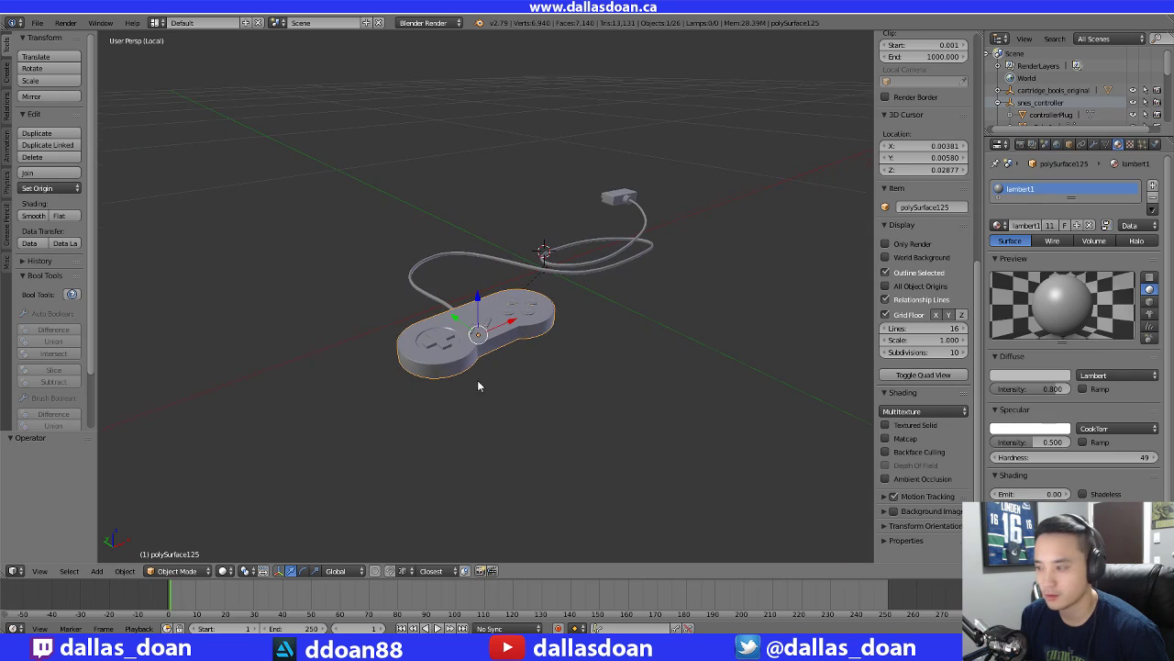
{"action": "right_click", "coordinate": [444, 345], "text": "shift"}
{"action": "scroll", "coordinate": [448, 348], "scroll_direction": "up", "scroll_amount": 3}
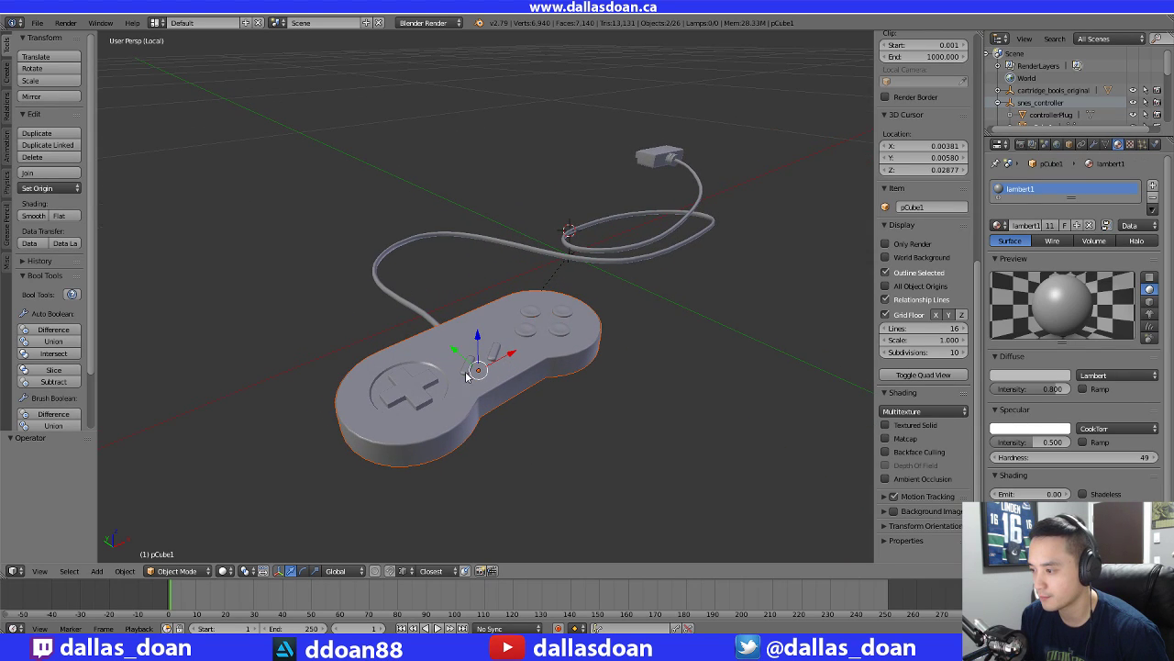
Select only the controller body, try moving it upward, and undo the move
{"action": "key", "text": "a"}
{"action": "right_click", "coordinate": [494, 341]}
{"action": "left_click_drag", "start_coordinate": [478, 334], "coordinate": [479, 308]}
{"action": "key", "text": "ctrl+z"}
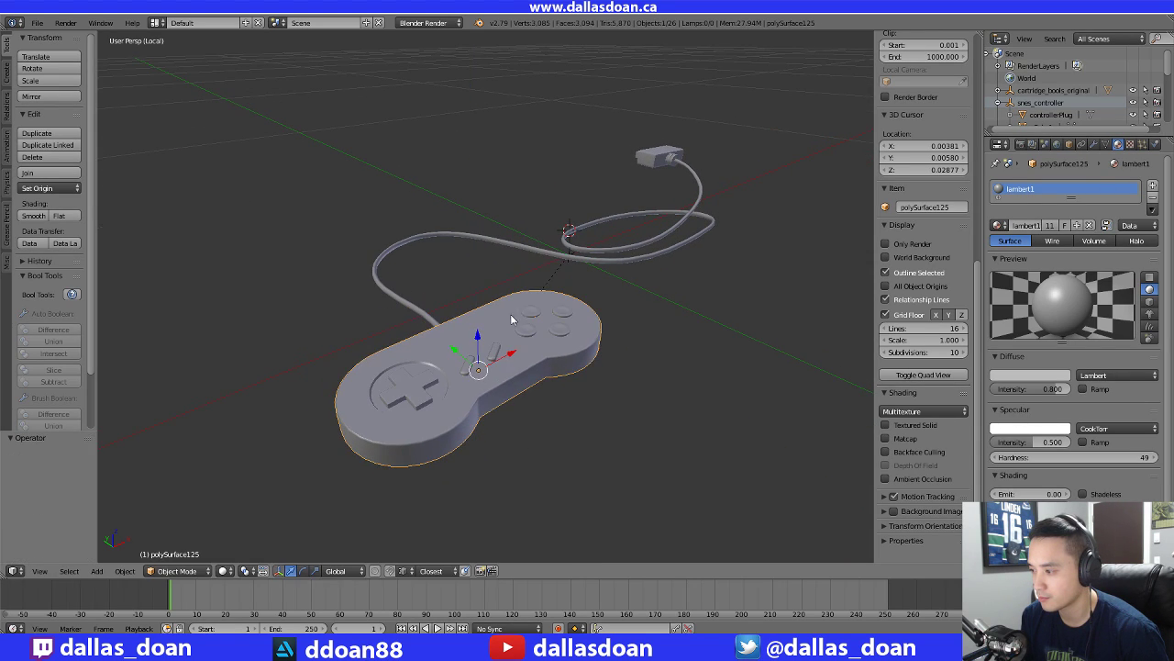
Try to add the D-pad, the Start and Select buttons and the face buttons to the controller body selection
{"action": "left_click", "coordinate": [415, 391], "text": "shift"}
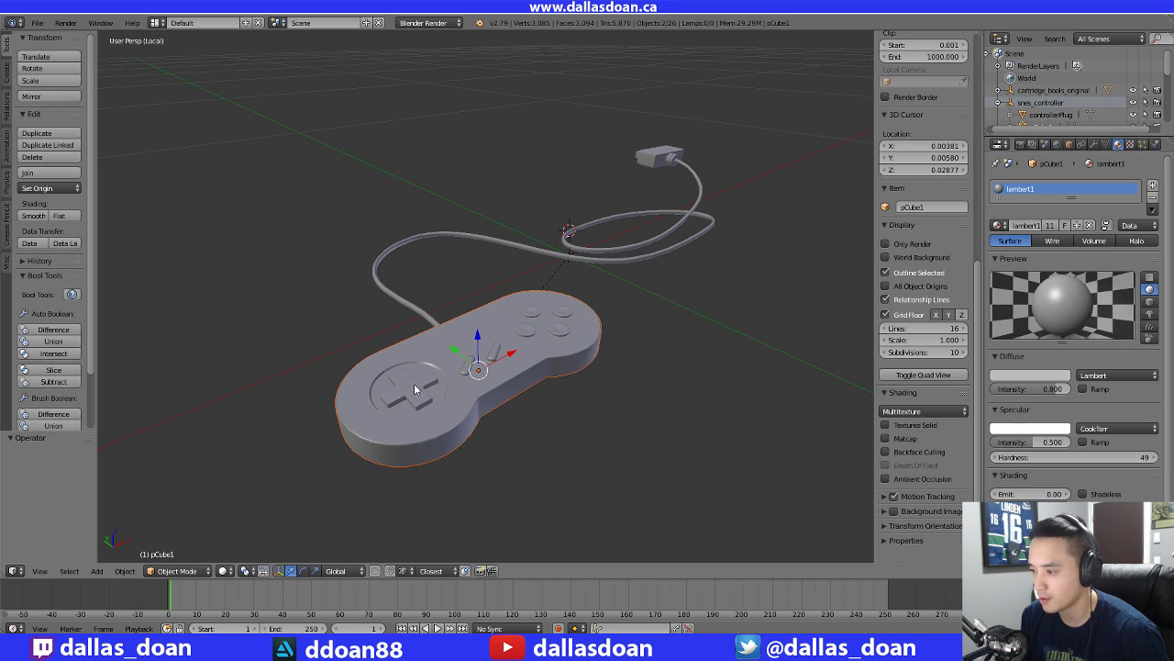
{"action": "left_click", "coordinate": [468, 376]}
{"action": "left_click", "coordinate": [493, 352], "text": "shift"}
{"action": "left_click", "coordinate": [528, 328], "text": "shift"}
{"action": "left_click", "coordinate": [535, 311], "text": "shift"}
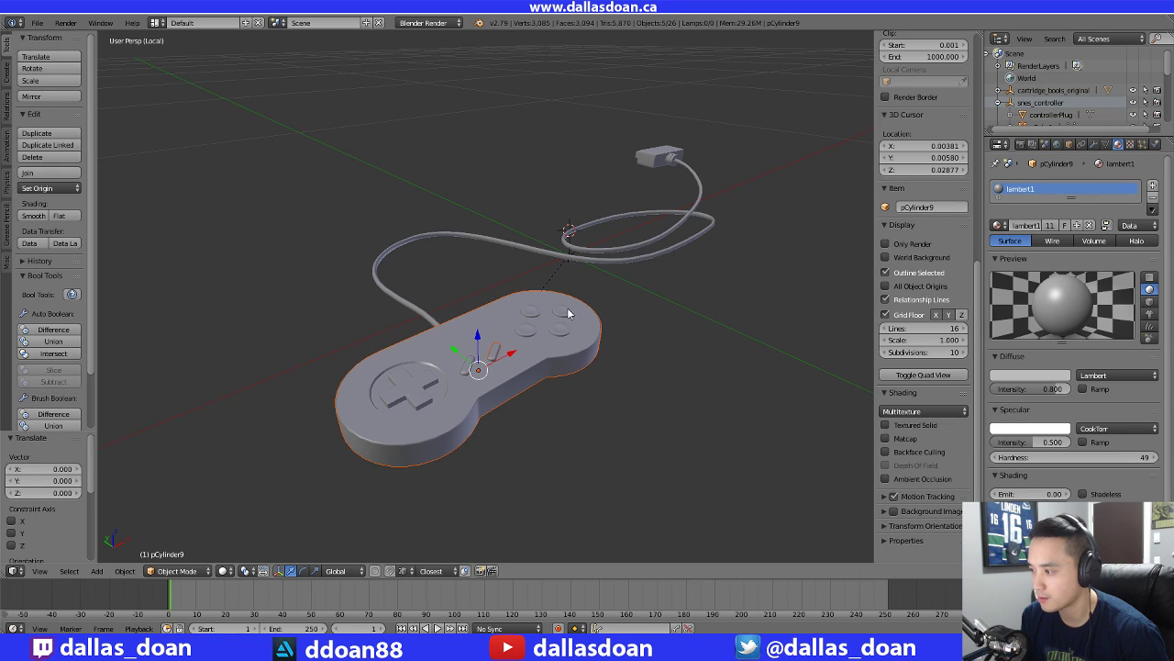
{"action": "left_click", "coordinate": [568, 312], "text": "shift"}
{"action": "middle_click_drag", "start_coordinate": [564, 343], "coordinate": [535, 378]}
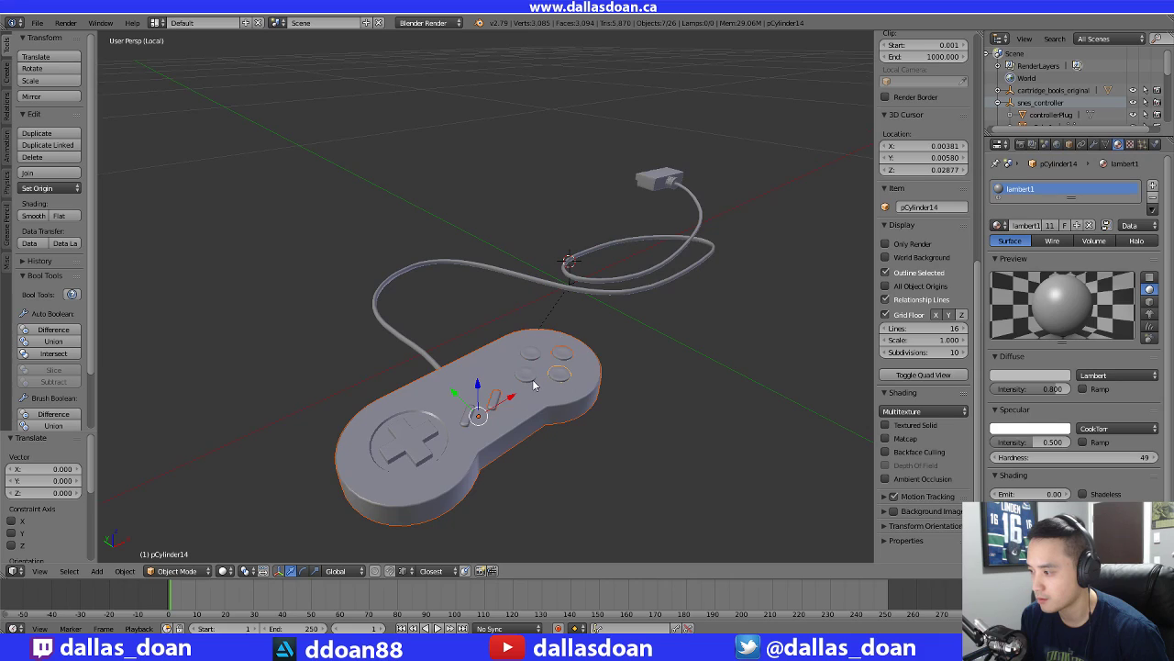
{"action": "left_click", "coordinate": [530, 383], "text": "shift"}
{"action": "left_click", "coordinate": [530, 380], "text": "shift"}
{"action": "left_click", "coordinate": [532, 376], "text": "shift"}
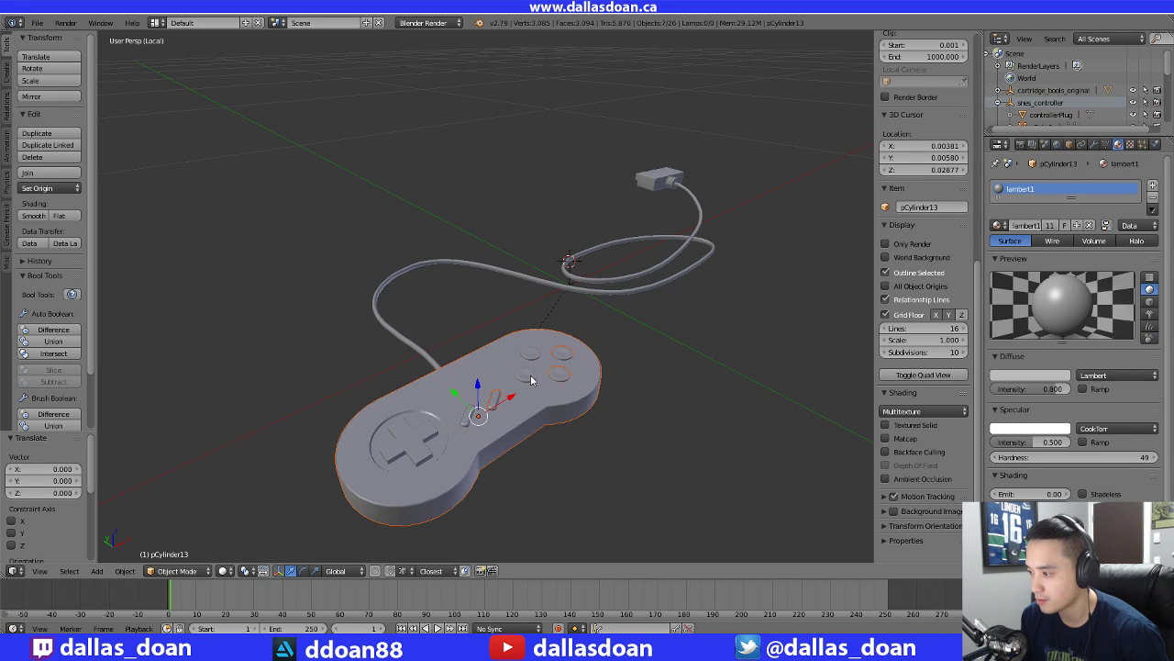
{"action": "left_click", "coordinate": [530, 376], "text": "shift"}
{"action": "middle_click_drag", "start_coordinate": [528, 370], "coordinate": [537, 347], "text": "shift"}
{"action": "scroll", "coordinate": [538, 347], "scroll_direction": "up", "scroll_amount": 1}
{"action": "scroll", "coordinate": [537, 352], "scroll_direction": "up", "scroll_amount": 2}
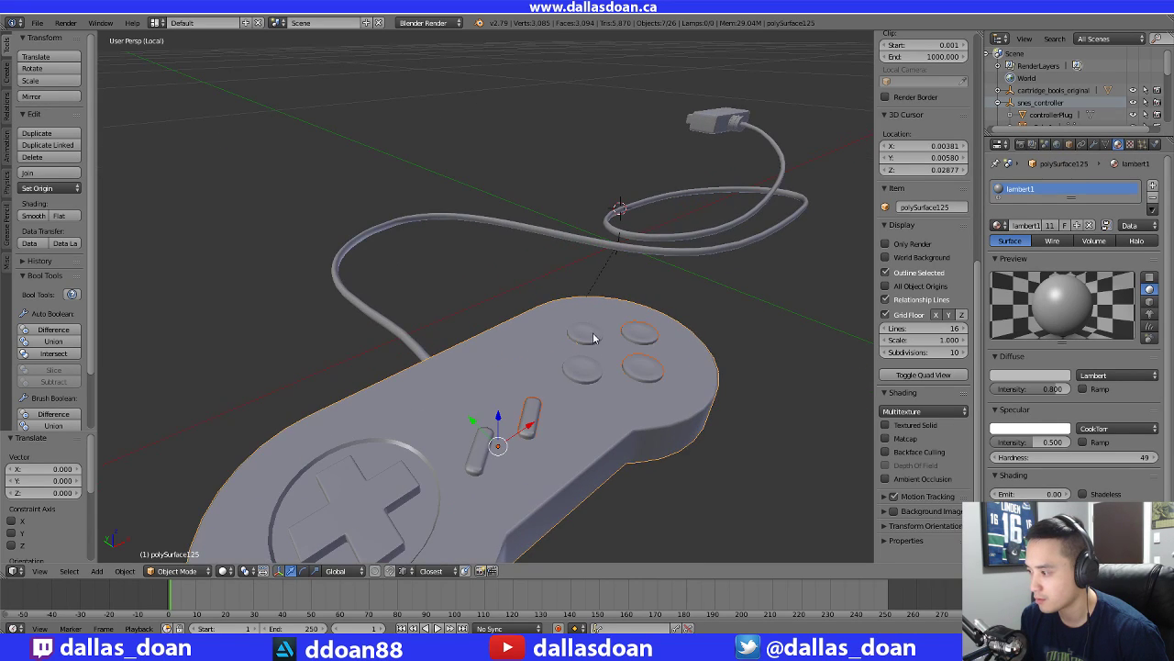
Select the four face buttons, controller body, Start and Select buttons and D-pad, and join them into one object with the D-pad active
{"action": "left_click", "coordinate": [588, 336]}
{"action": "left_click", "coordinate": [587, 371], "text": "shift"}
{"action": "left_click", "coordinate": [642, 366]}
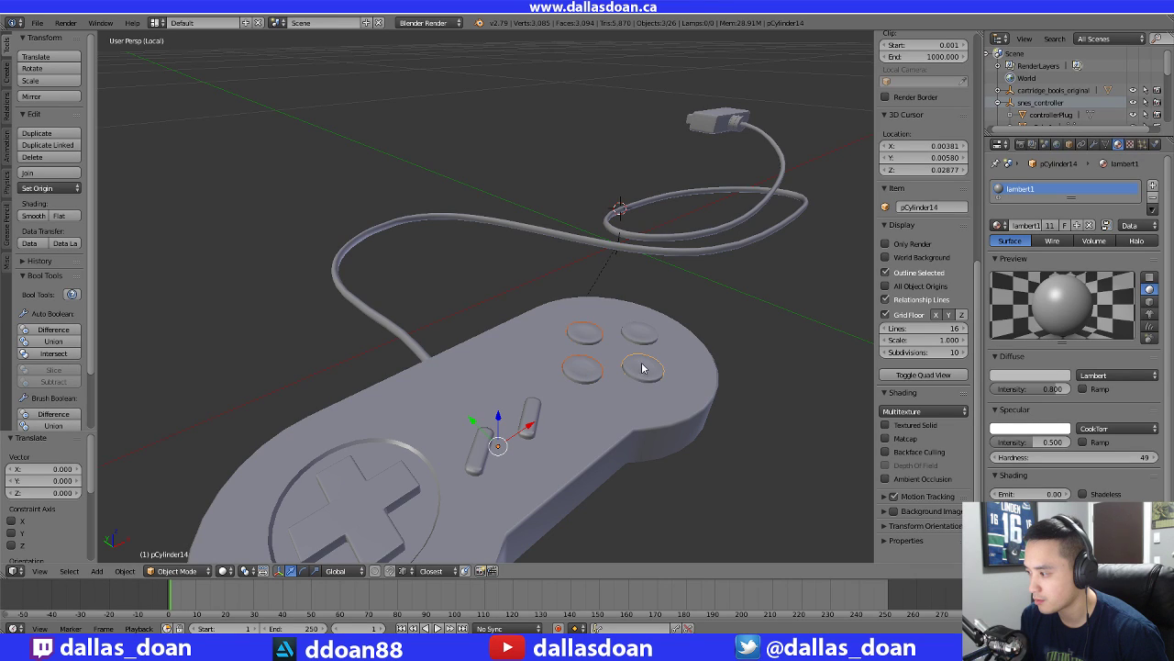
{"action": "left_click", "coordinate": [640, 335], "text": "shift"}
{"action": "left_click", "coordinate": [596, 433], "text": "shift"}
{"action": "middle_click_drag", "start_coordinate": [595, 433], "coordinate": [556, 378]}
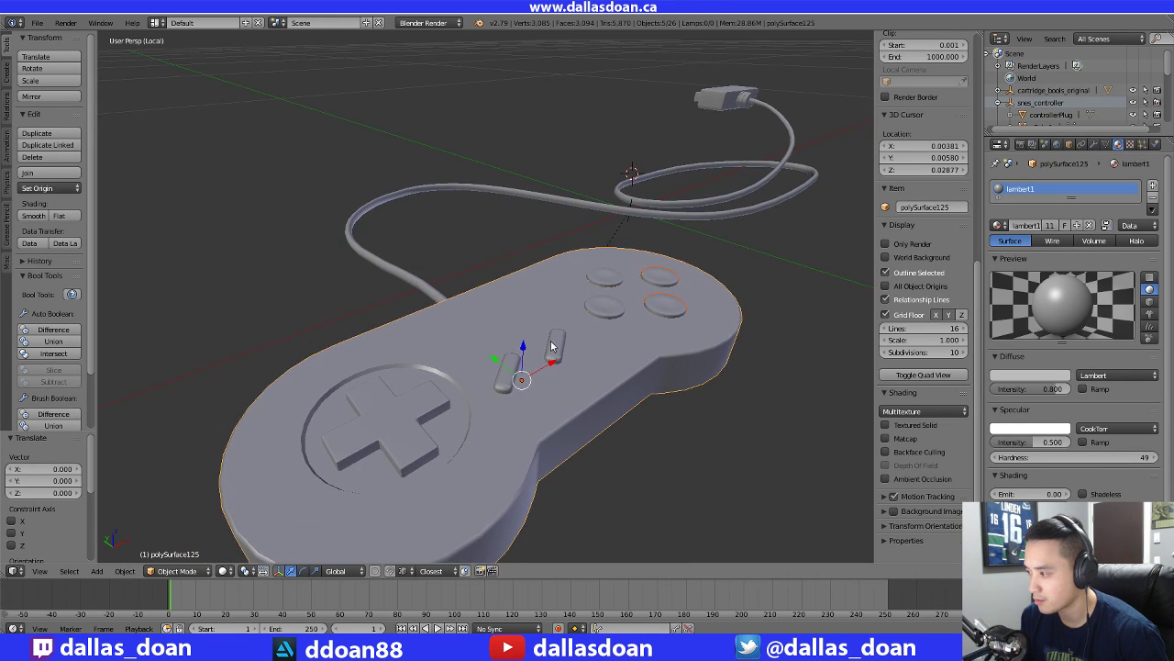
{"action": "left_click", "coordinate": [554, 346], "text": "shift"}
{"action": "left_click", "coordinate": [496, 389], "text": "shift"}
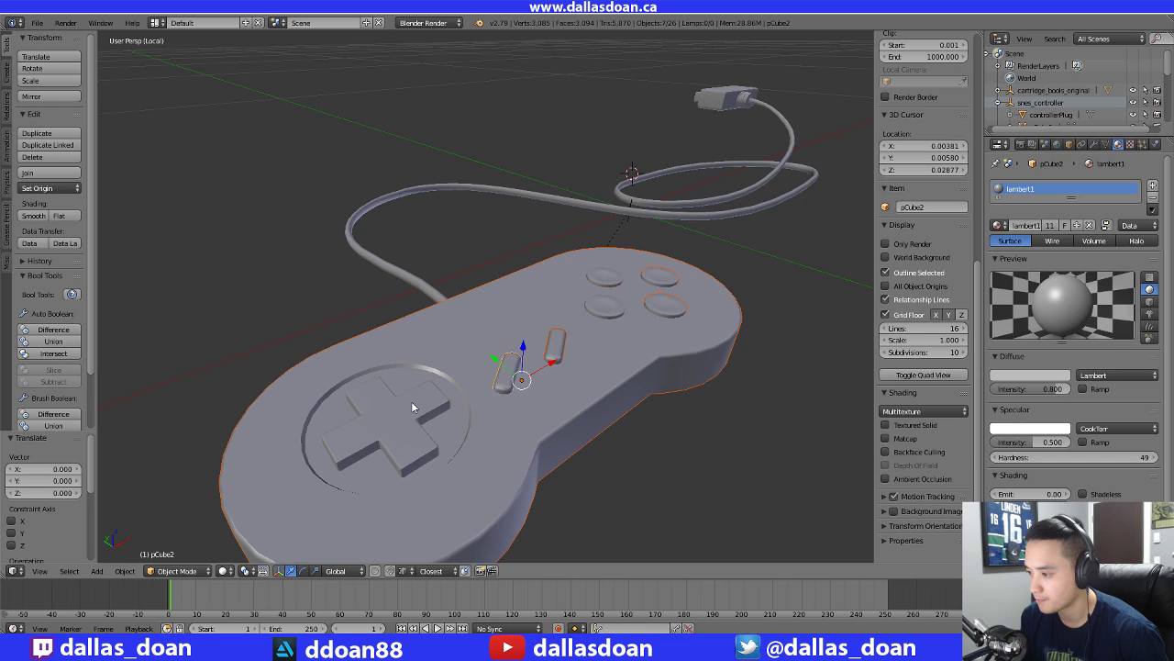
{"action": "scroll", "coordinate": [449, 407], "scroll_direction": "down", "scroll_amount": 4}
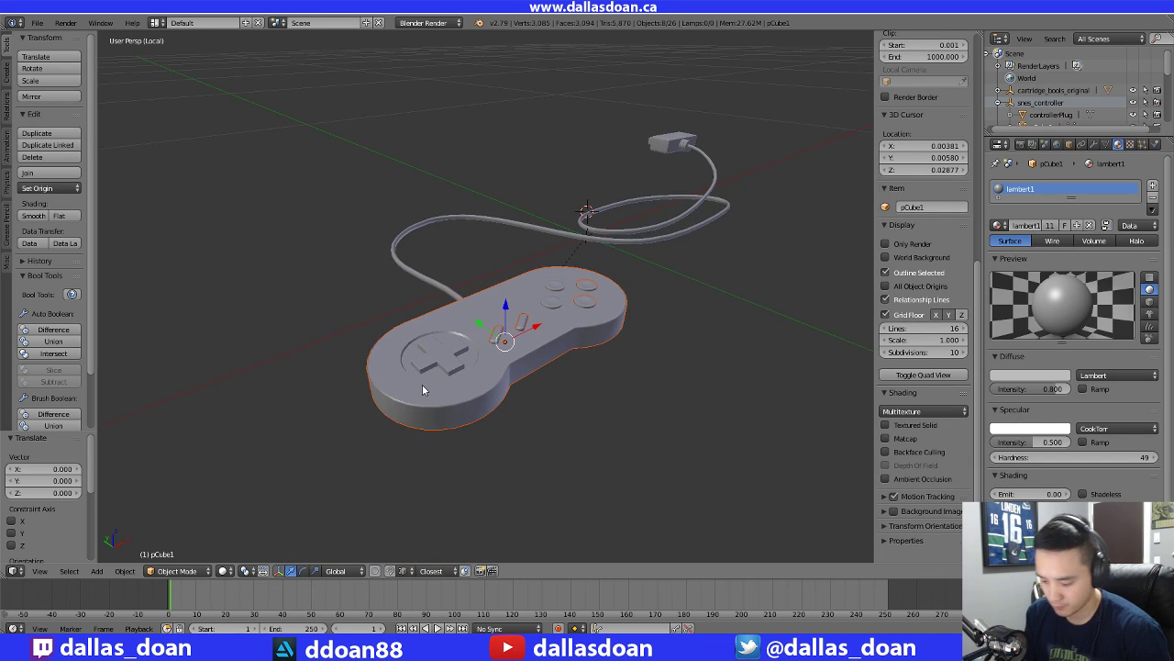
{"action": "key", "text": "ctrl+j"}
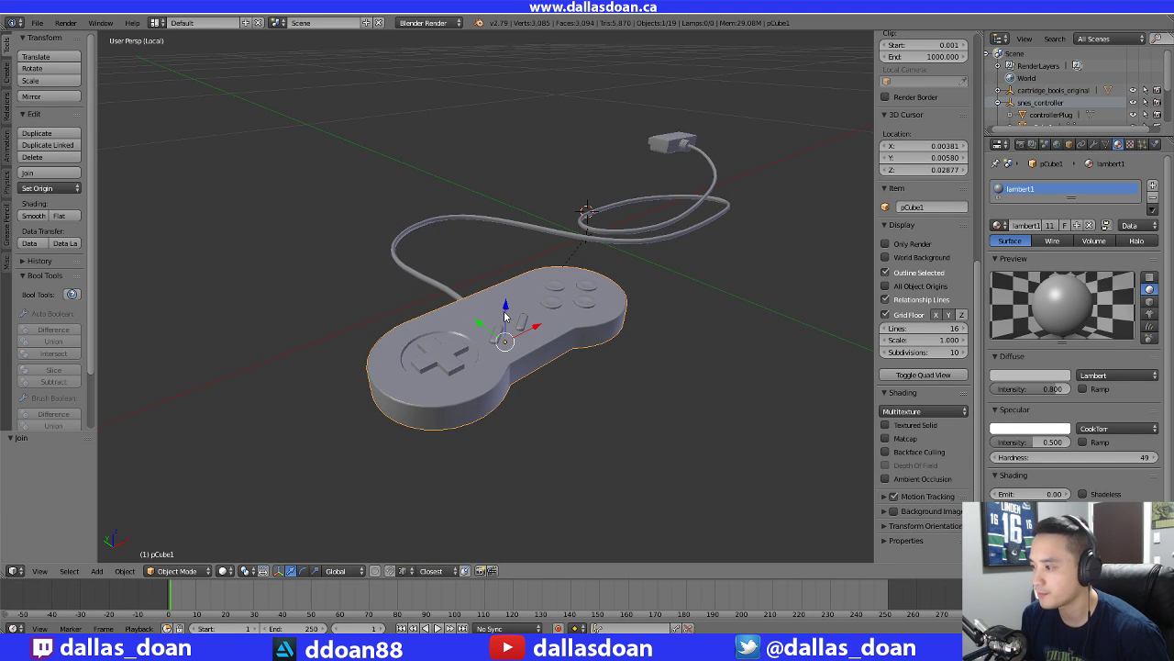
Try raising the newly joined body and buttons, and undo that move
{"action": "left_click_drag", "start_coordinate": [507, 308], "coordinate": [506, 292]}
{"action": "key", "text": "ctrl+z"}
{"action": "middle_click_drag", "start_coordinate": [560, 371], "coordinate": [563, 400]}
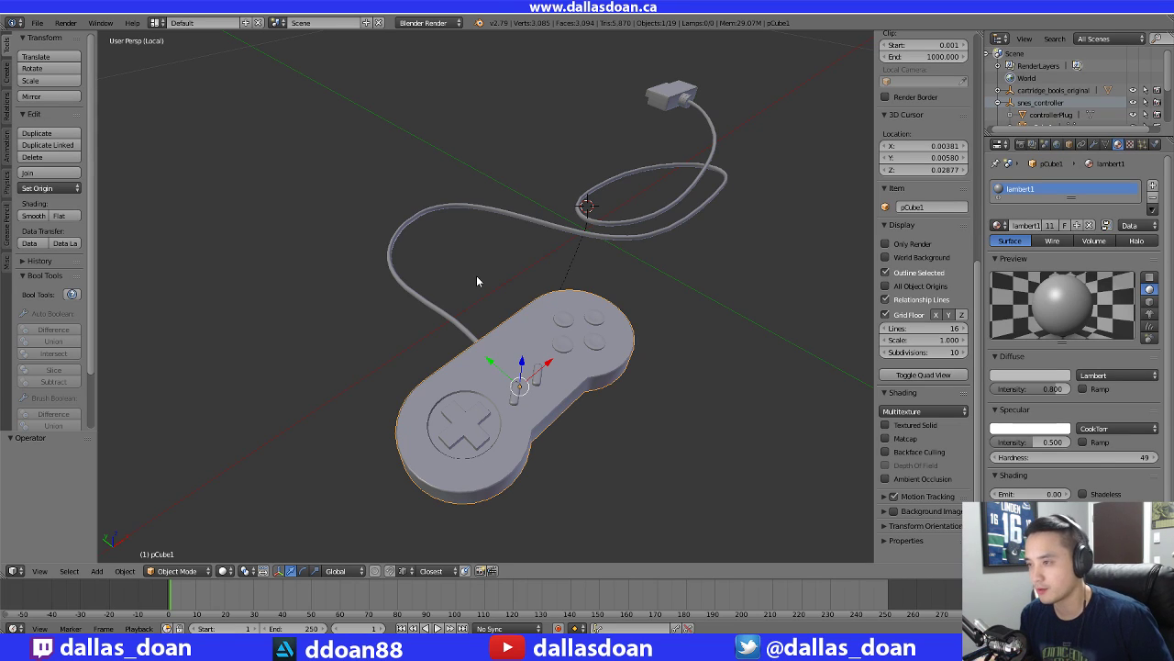
Set the input preset to Maya in the User Preferences and close the preferences window
{"action": "left_click", "coordinate": [37, 22]}
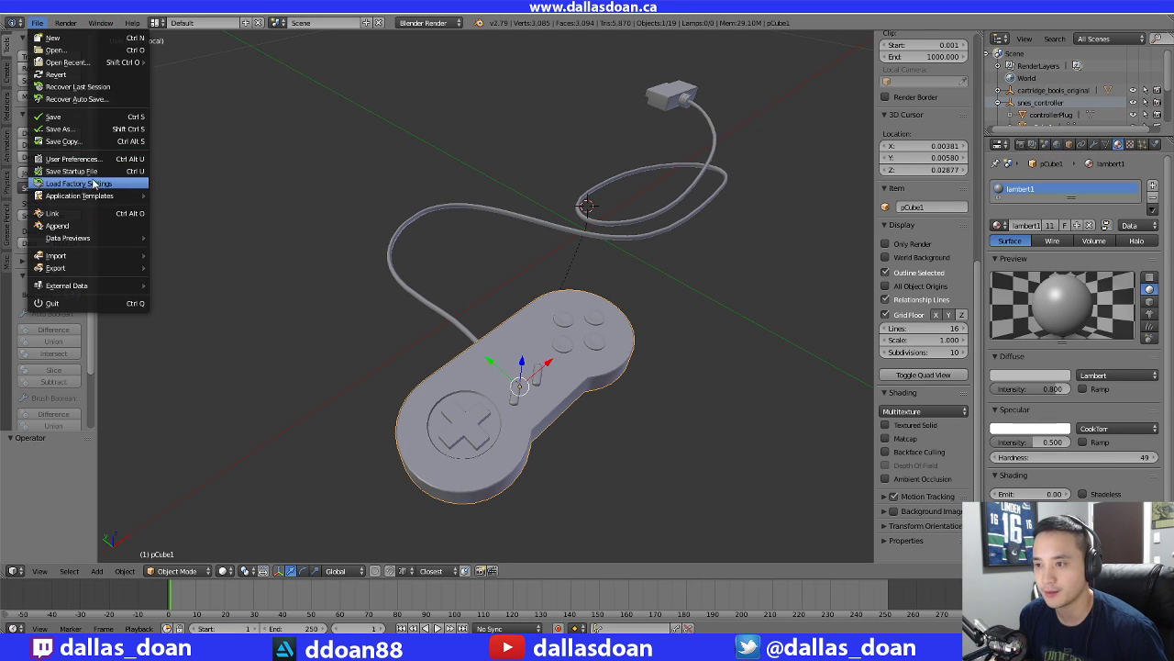
{"action": "left_click", "coordinate": [74, 159]}
{"action": "left_click_drag", "start_coordinate": [272, 31], "coordinate": [420, 106]}
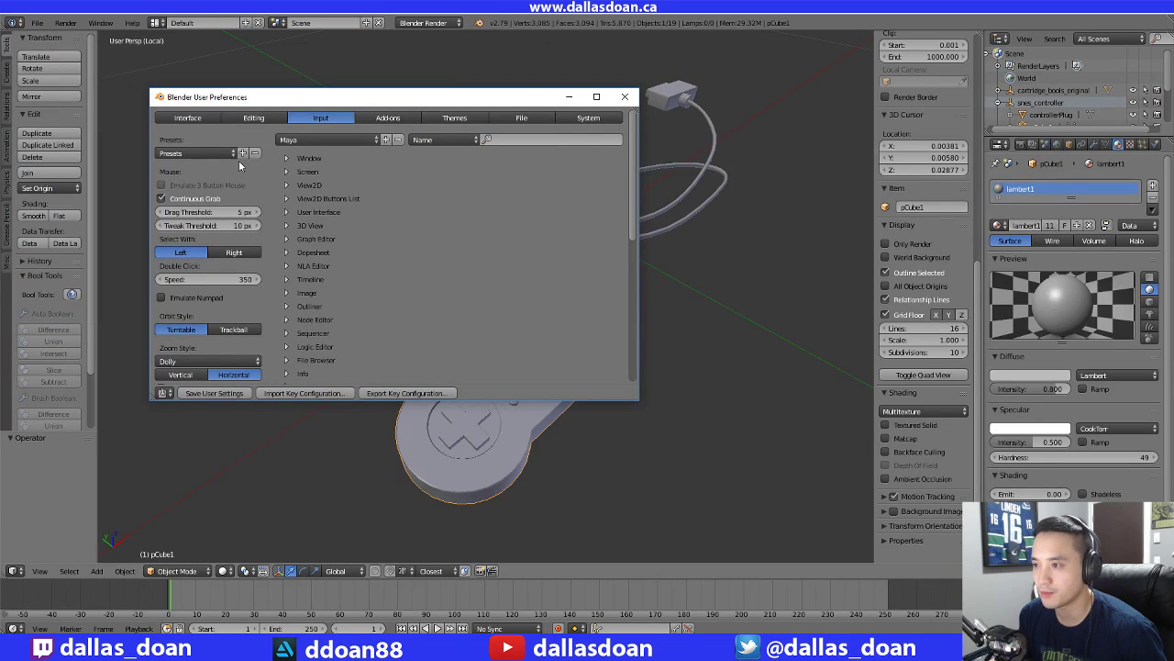
{"action": "left_click", "coordinate": [197, 153]}
{"action": "left_click", "coordinate": [192, 186]}
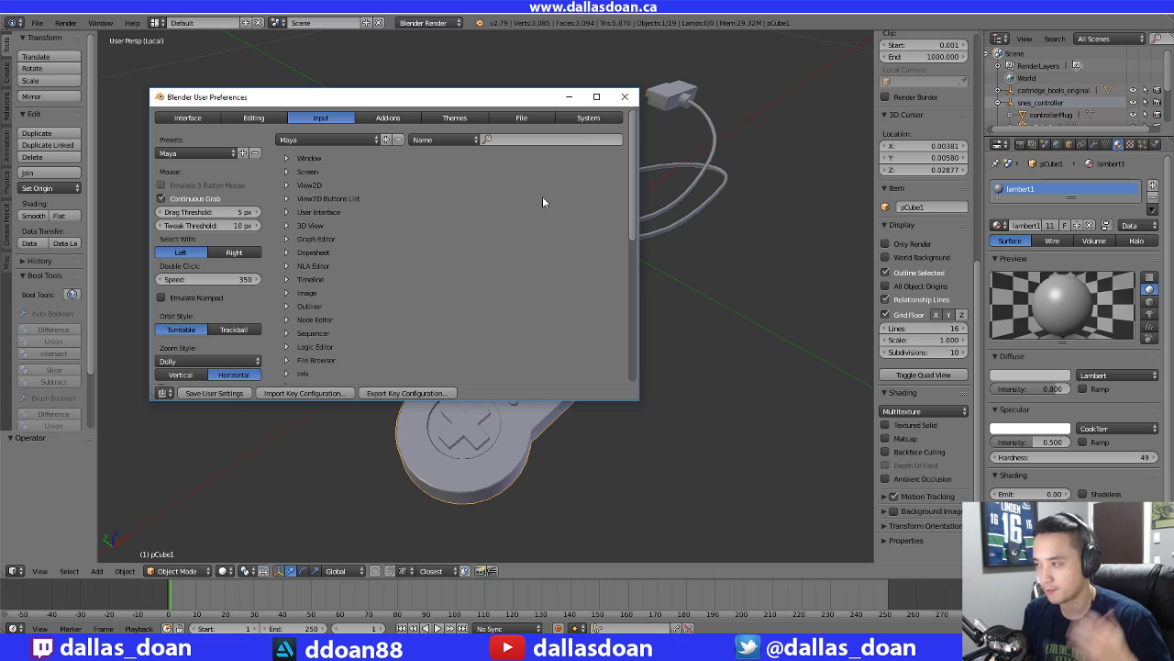
{"action": "left_click", "coordinate": [624, 96]}
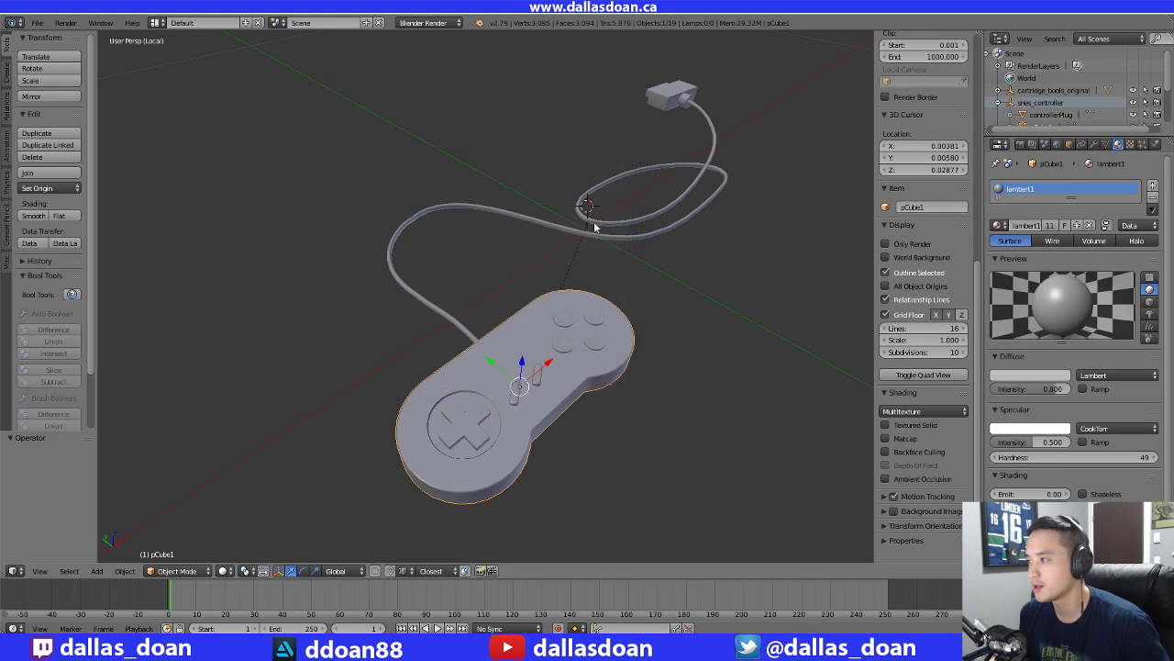
{"action": "middle_click_drag", "start_coordinate": [576, 303], "coordinate": [519, 317]}
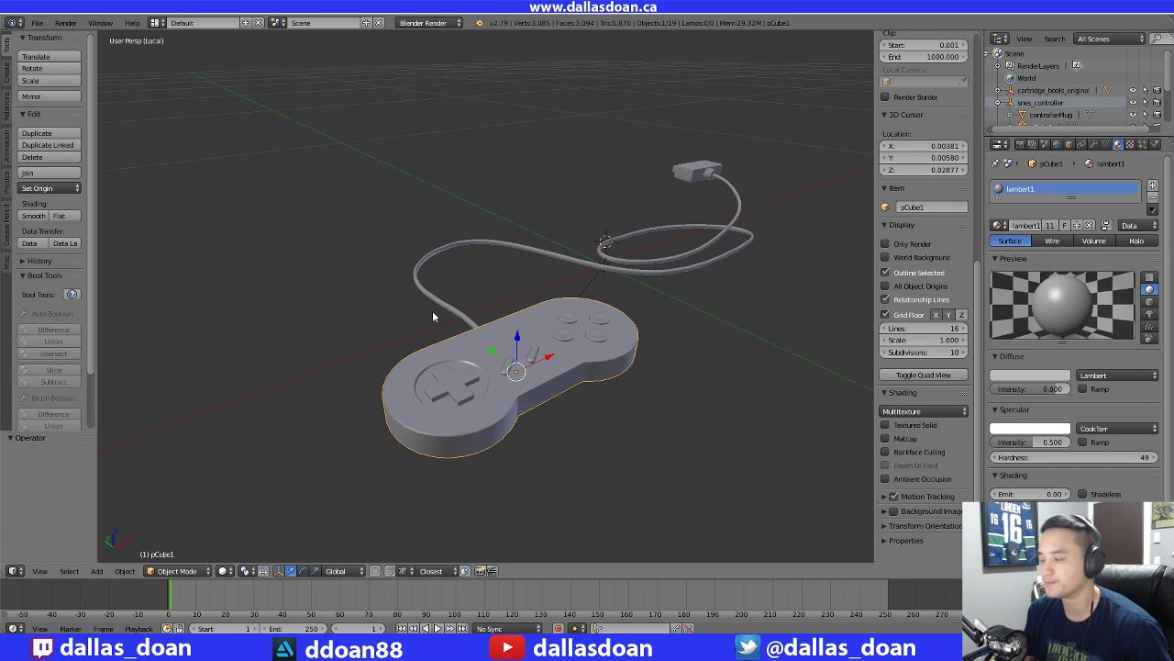
{"action": "left_click", "coordinate": [36, 22]}
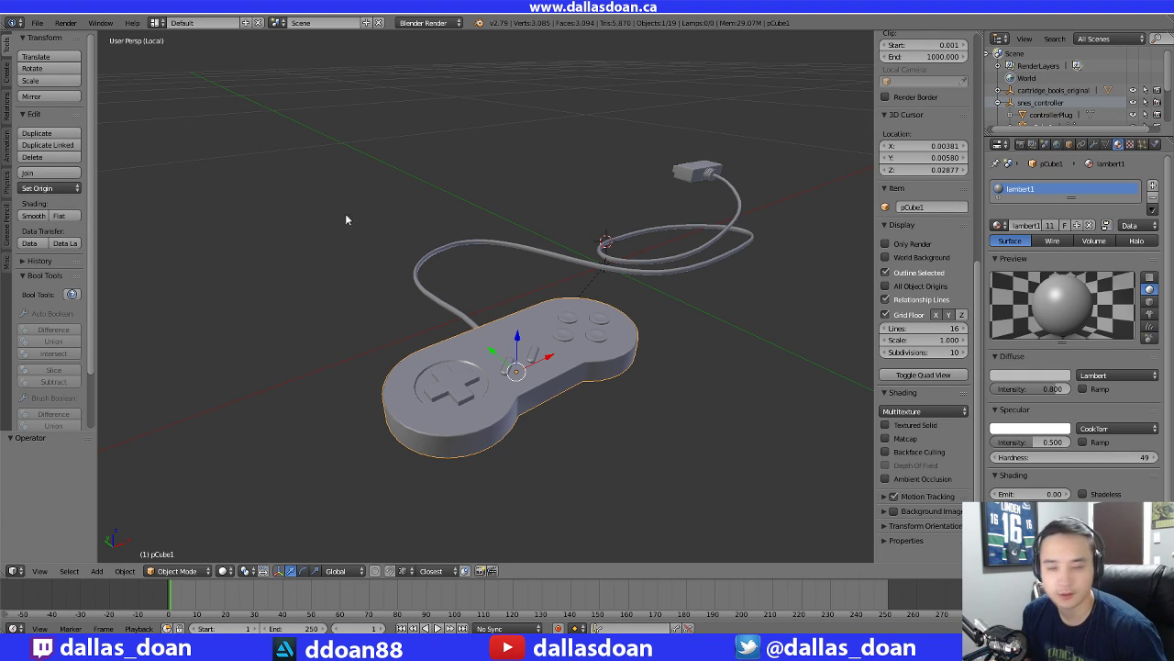
{"action": "middle_click_drag", "start_coordinate": [471, 280], "coordinate": [556, 318]}
{"action": "scroll", "coordinate": [1045, 84], "scroll_direction": "down", "scroll_amount": 3}
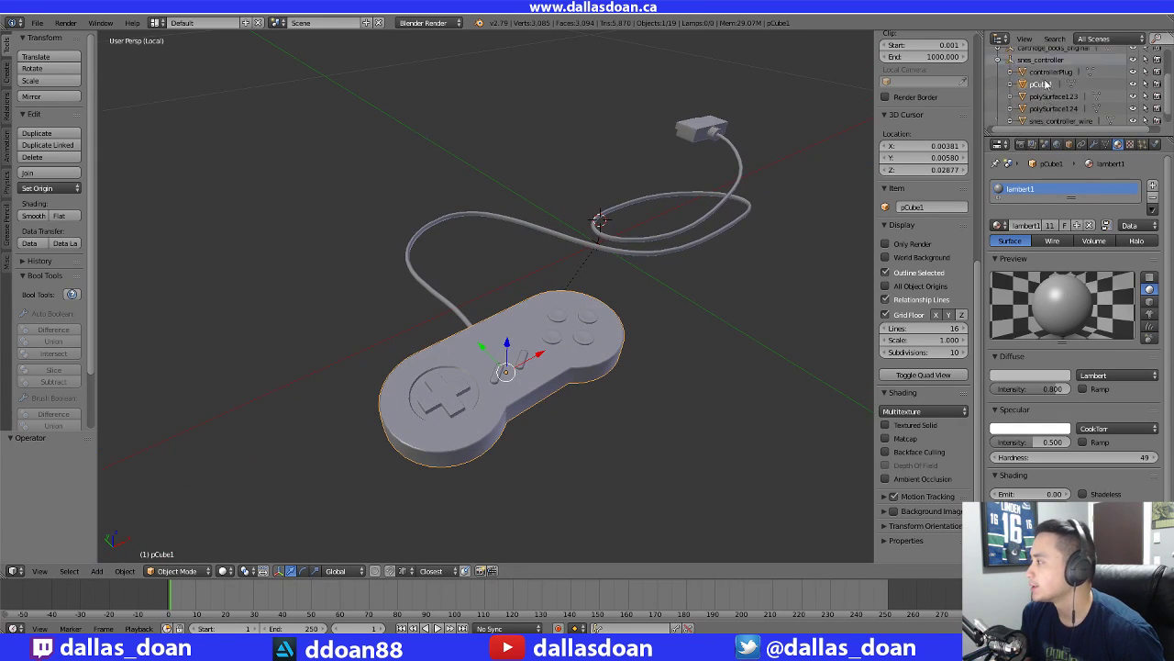
{"action": "scroll", "coordinate": [1045, 83], "scroll_direction": "up", "scroll_amount": 1}
{"action": "middle_click_drag", "start_coordinate": [635, 282], "coordinate": [641, 287]}
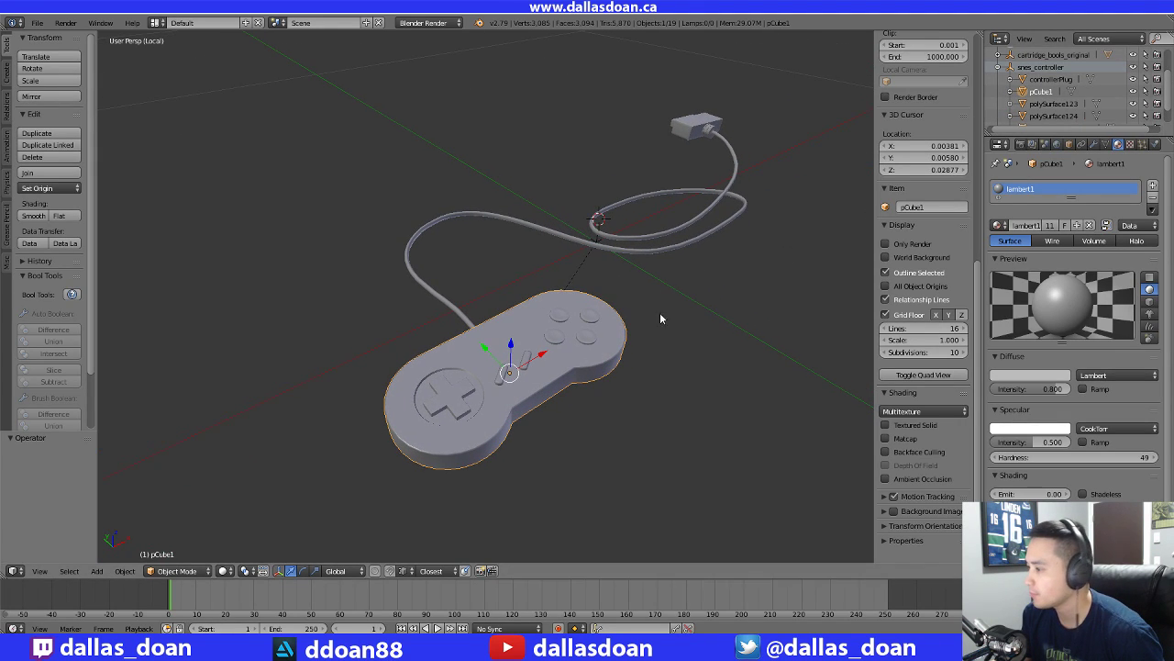
Select the controller cable, add the pCube1 body to the selection, and join the cable into pCube1
{"action": "key", "text": "a"}
{"action": "right_click", "coordinate": [619, 351]}
{"action": "middle_click_drag", "start_coordinate": [798, 267], "coordinate": [455, 258]}
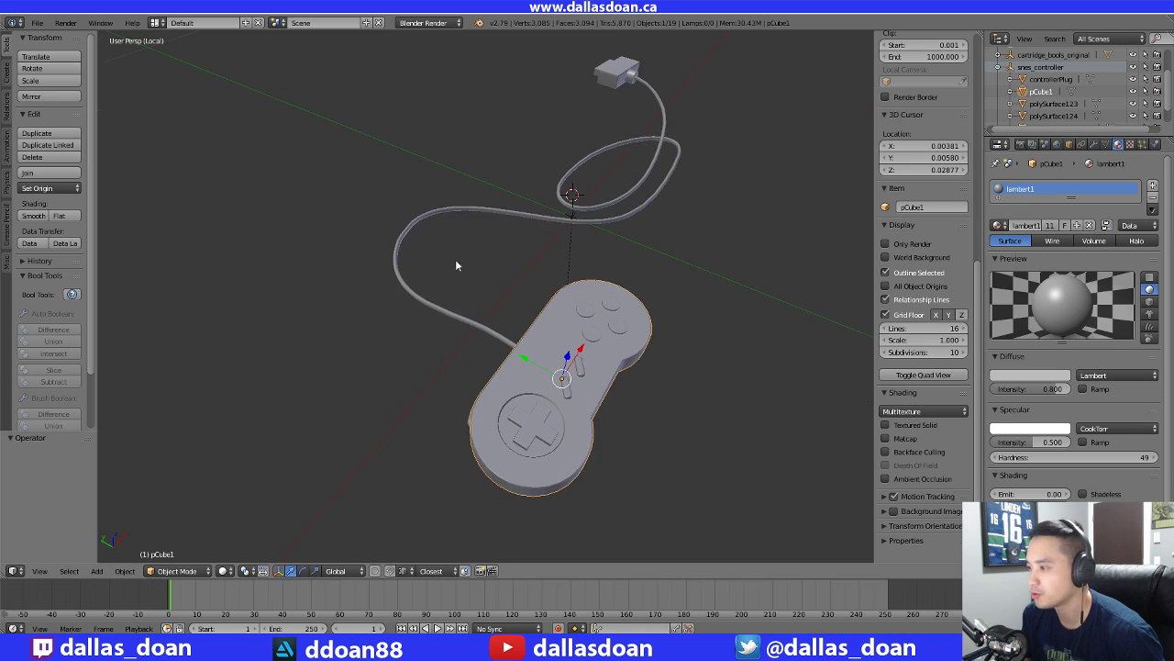
{"action": "right_click", "coordinate": [439, 304]}
{"action": "middle_click_drag", "start_coordinate": [439, 305], "coordinate": [650, 359]}
{"action": "right_click", "coordinate": [555, 340], "text": "shift"}
{"action": "key", "text": "ctrl+j"}
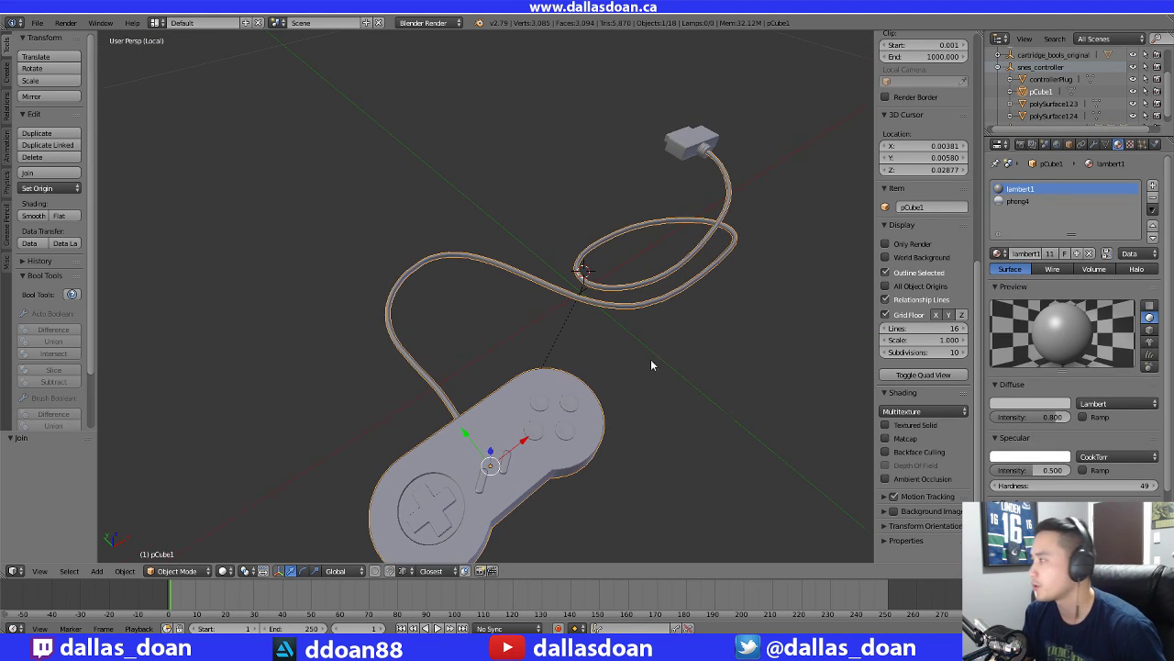
Select the plug at the cable's end and join it into the pCube1 controller mesh
{"action": "right_click", "coordinate": [695, 145]}
{"action": "right_click", "coordinate": [730, 246], "text": "shift"}
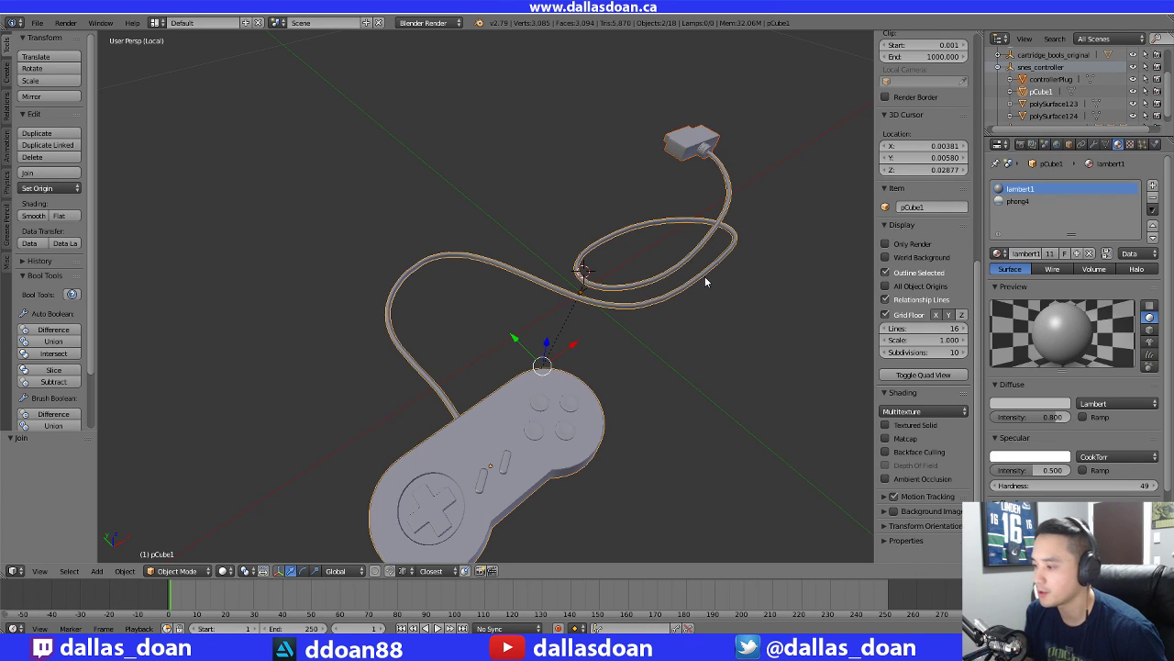
{"action": "key", "text": "ctrl+j"}
Select polySurface123, add polySurface124 to the selection, and join them into polySurface124
{"action": "right_click", "coordinate": [704, 275]}
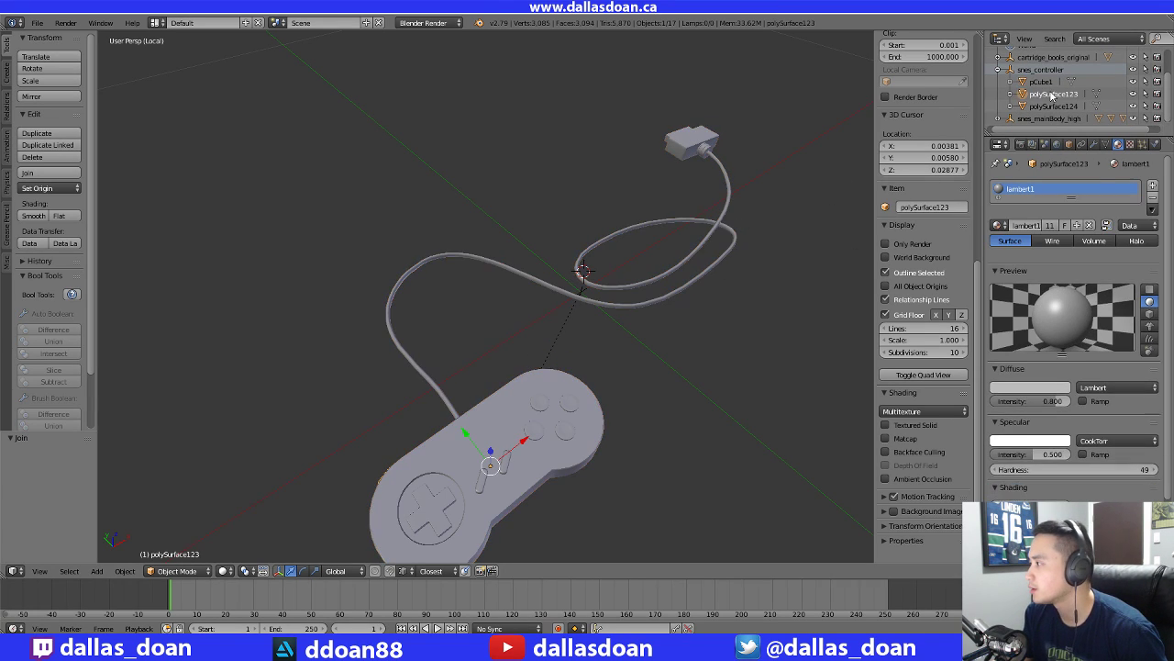
{"action": "middle_click_drag", "start_coordinate": [704, 276], "coordinate": [464, 404]}
{"action": "middle_click_drag", "start_coordinate": [348, 355], "coordinate": [567, 283]}
{"action": "right_click", "coordinate": [523, 254], "text": "shift"}
{"action": "key", "text": "ctrl+j"}
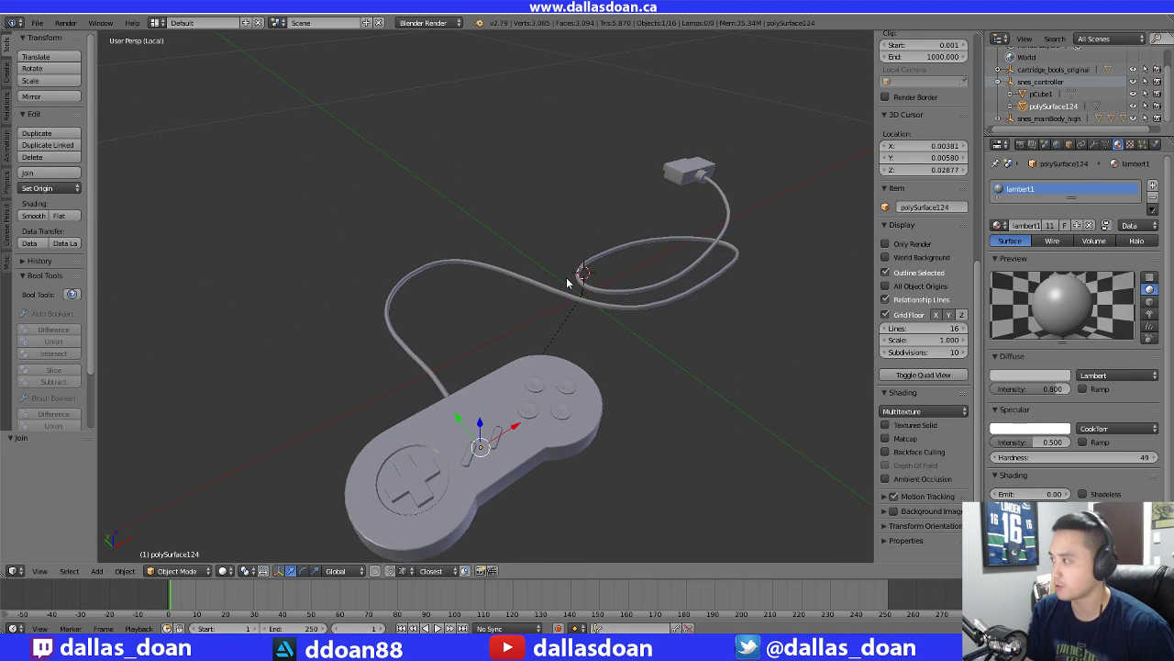
Select pCube1 together with polySurface124 as the active object and join them into a single controller mesh
{"action": "left_click", "coordinate": [1046, 84]}
{"action": "left_click", "coordinate": [1041, 94]}
{"action": "middle_click_drag", "start_coordinate": [655, 288], "coordinate": [596, 266]}
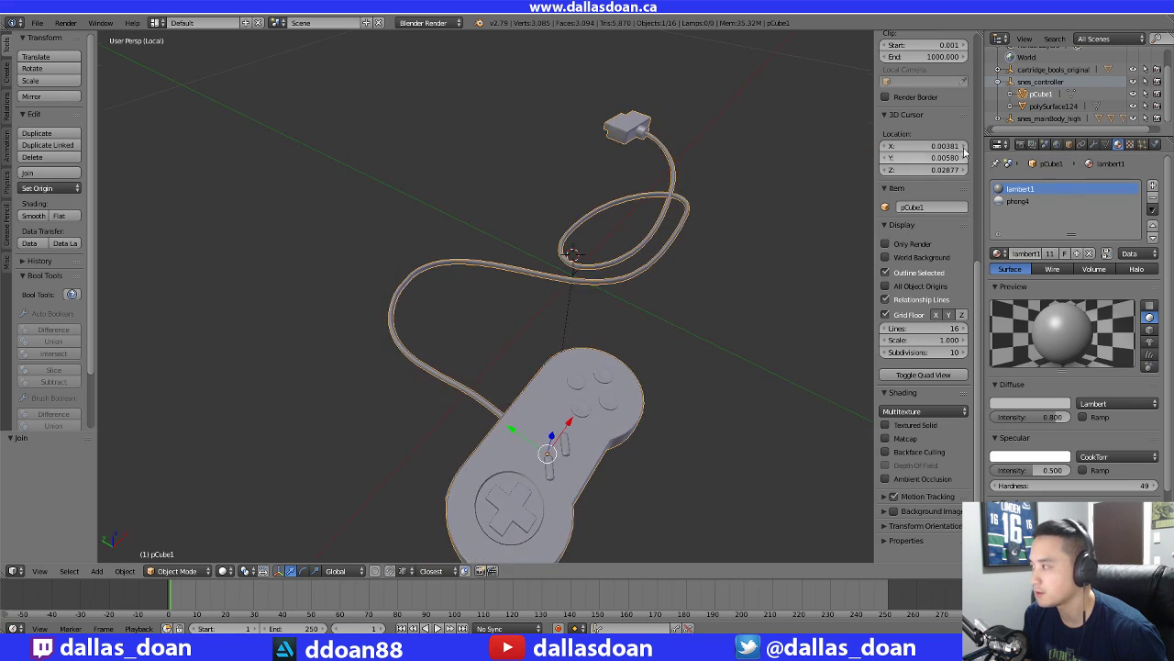
{"action": "left_click", "coordinate": [1051, 105]}
{"action": "middle_click_drag", "start_coordinate": [714, 274], "coordinate": [674, 275]}
{"action": "right_click", "coordinate": [602, 379], "text": "shift"}
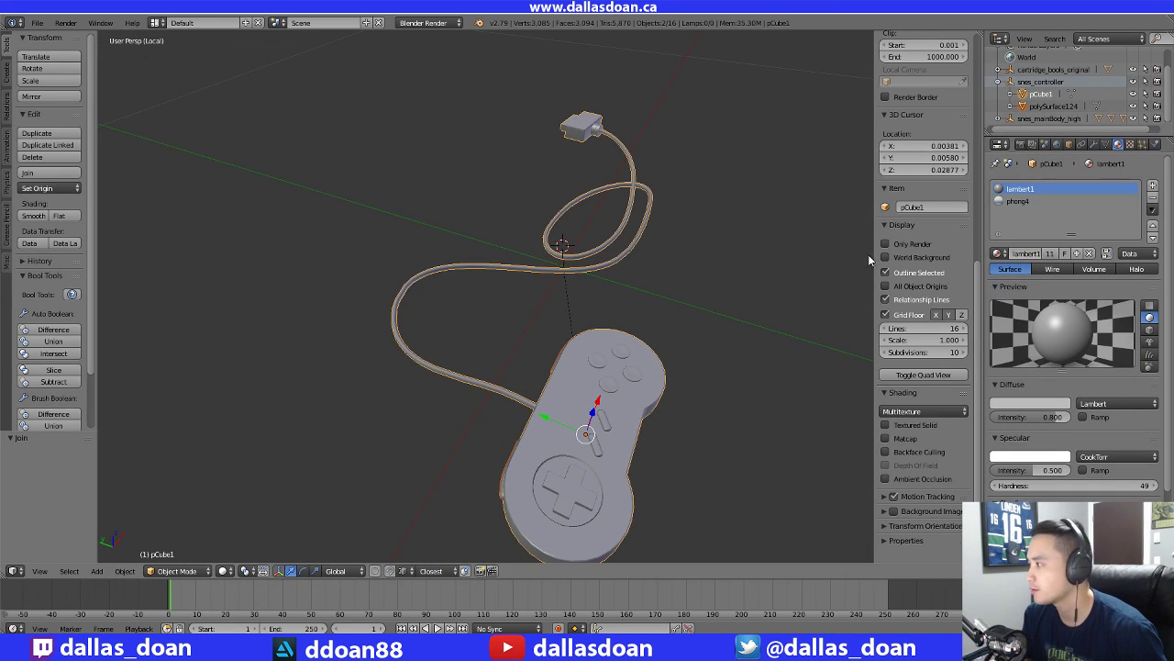
{"action": "left_click", "coordinate": [1036, 106], "text": "ctrl"}
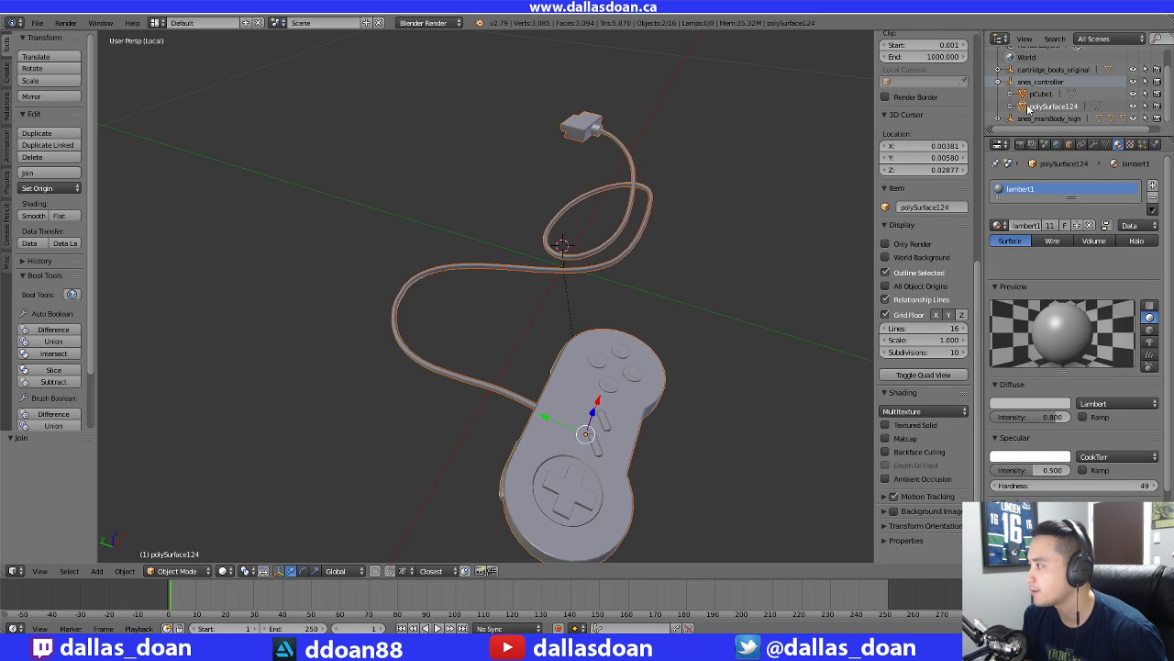
{"action": "key", "text": "ctrl+KP_Subtract"}
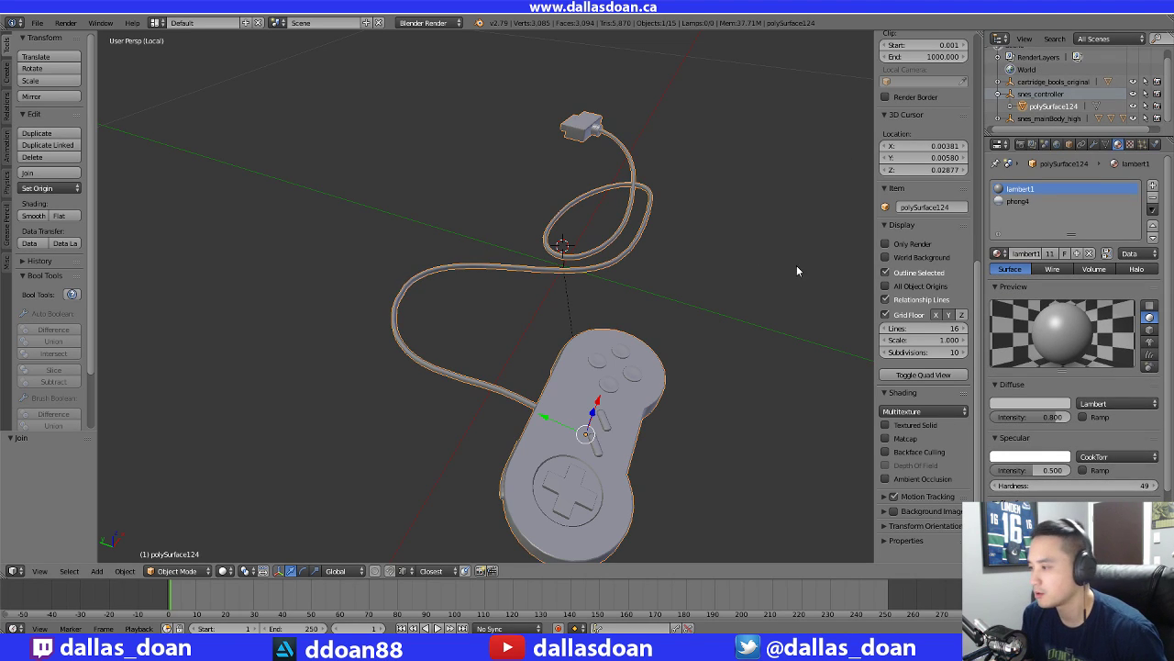
Try moving the fully joined controller up by 0.055 on Z, and undo the move
{"action": "middle_click_drag", "start_coordinate": [796, 265], "coordinate": [617, 295]}
{"action": "left_click_drag", "start_coordinate": [558, 313], "coordinate": [598, 269]}
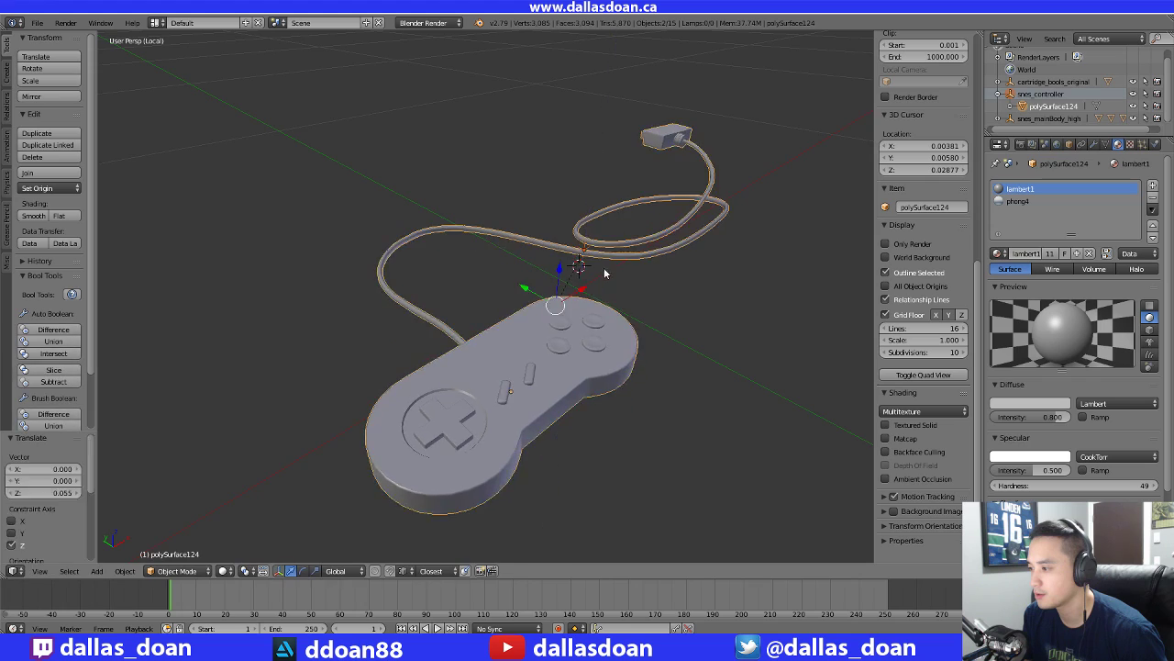
{"action": "key", "text": "ctrl+z"}
{"action": "scroll", "coordinate": [606, 269], "scroll_direction": "down", "scroll_amount": 2}
{"action": "middle_click_drag", "start_coordinate": [634, 279], "coordinate": [608, 290]}
{"action": "middle_click_drag", "start_coordinate": [506, 305], "coordinate": [384, 311]}
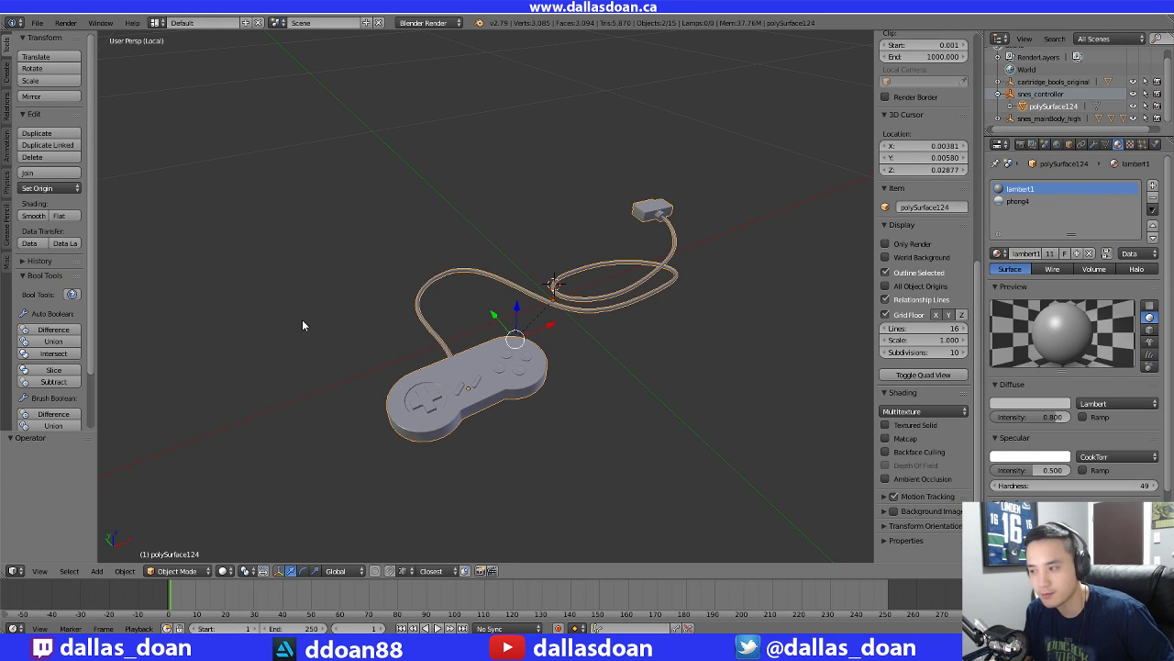
{"action": "middle_click_drag", "start_coordinate": [330, 341], "coordinate": [368, 323]}
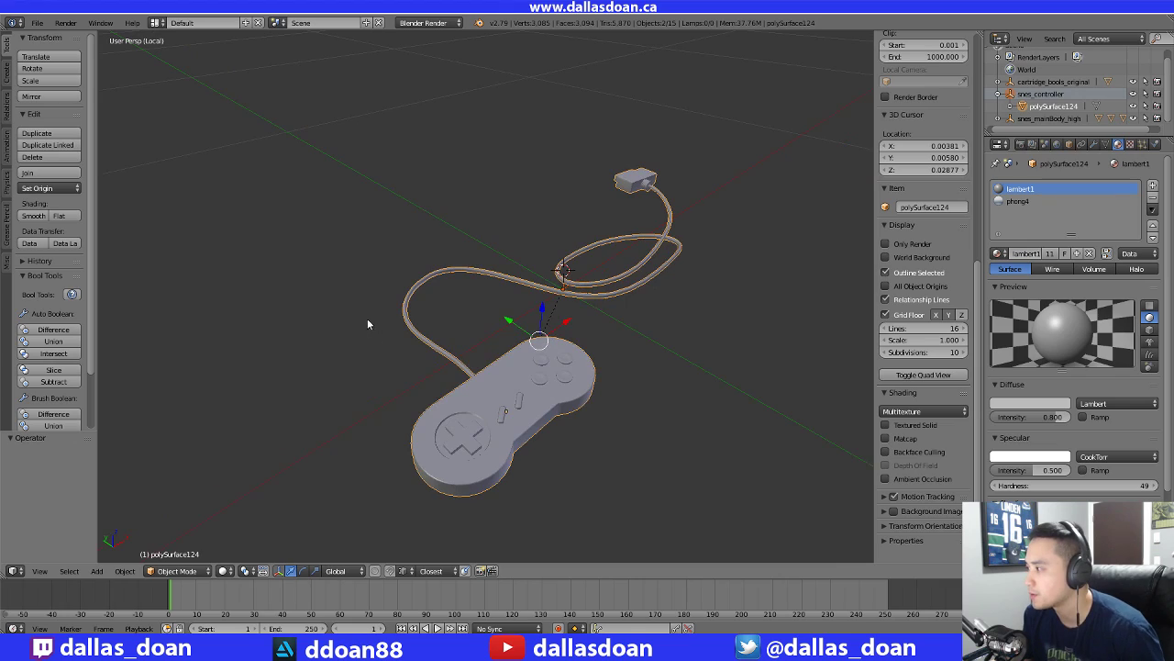
Remove the phong4 material slot from the joined controller, keeping lambert1
{"action": "left_click", "coordinate": [1020, 201]}
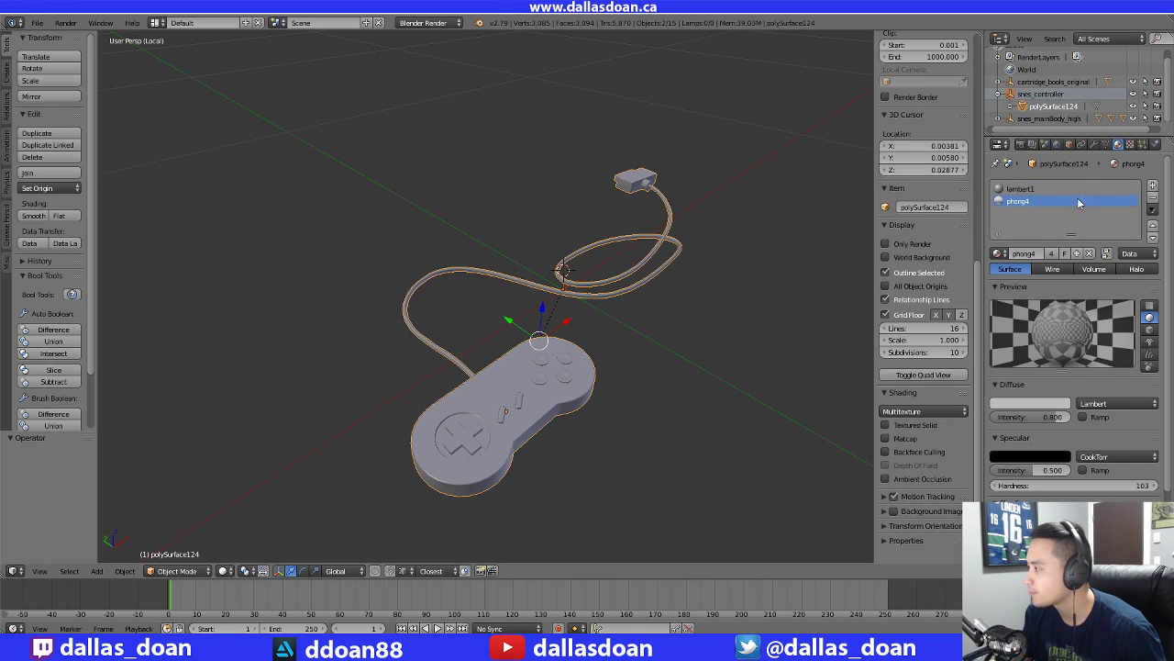
{"action": "left_click", "coordinate": [1152, 197]}
{"action": "right_click", "coordinate": [569, 392]}
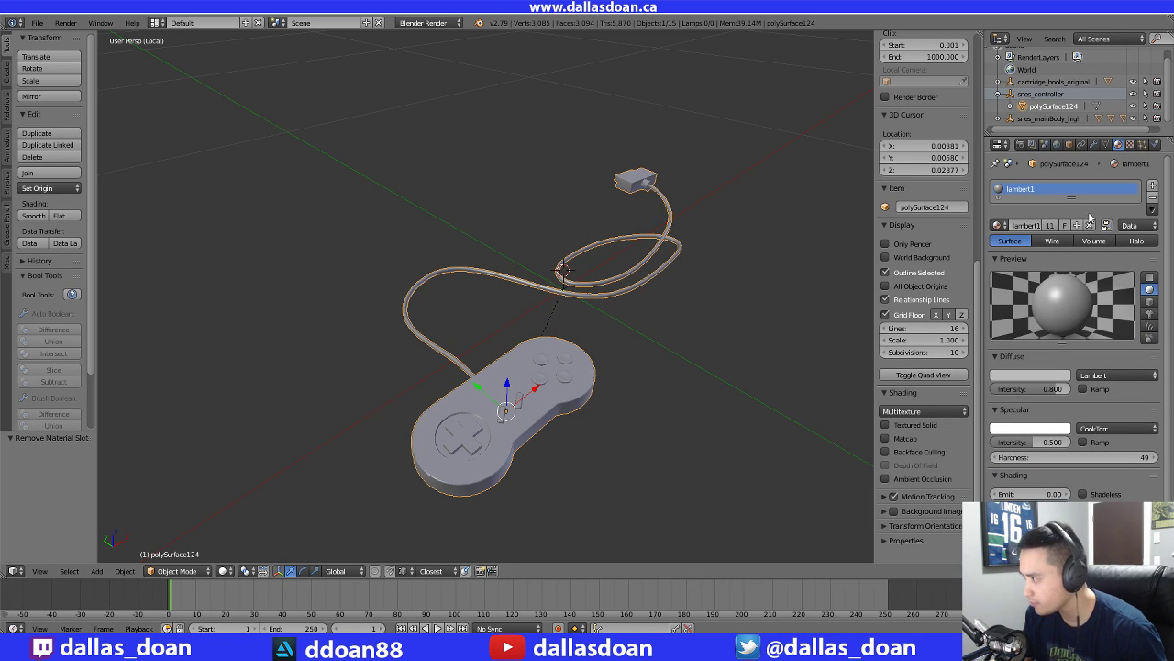
Deselect everything in local view, and reselect all the isolated controller objects
{"action": "middle_click_drag", "start_coordinate": [620, 348], "coordinate": [651, 355]}
{"action": "key", "text": "a"}
{"action": "middle_click_drag", "start_coordinate": [521, 333], "coordinate": [573, 336]}
{"action": "key", "text": "a"}
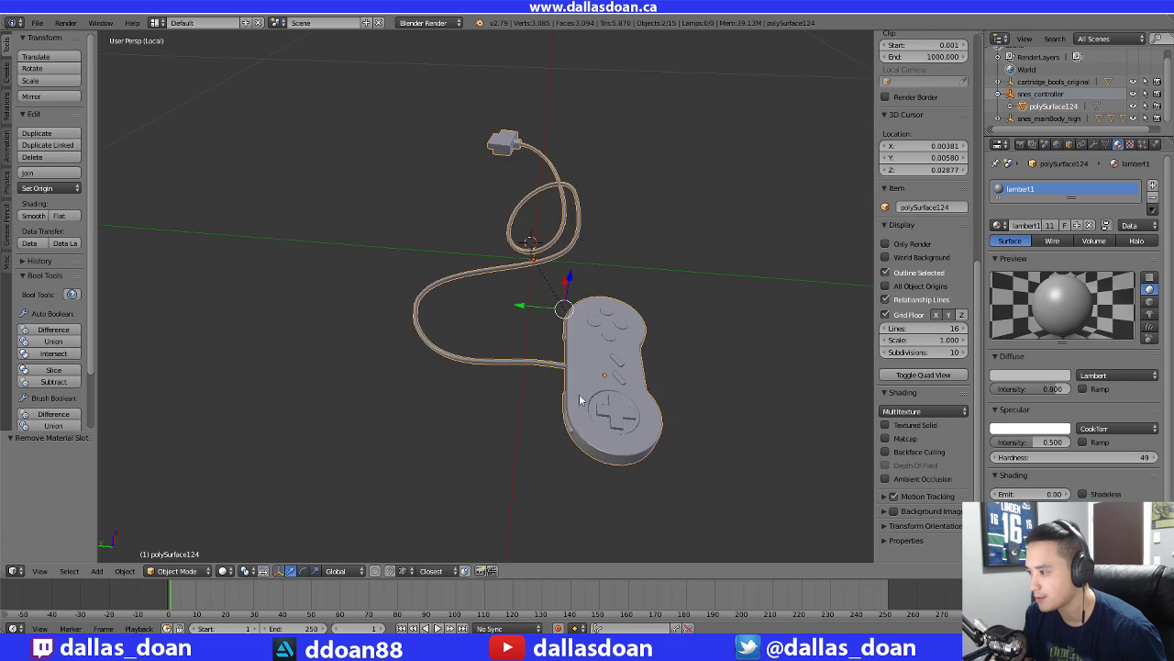
Collapse the Bool Tools section to shorten the list of object tools
{"action": "middle_click_drag", "start_coordinate": [582, 398], "coordinate": [472, 396]}
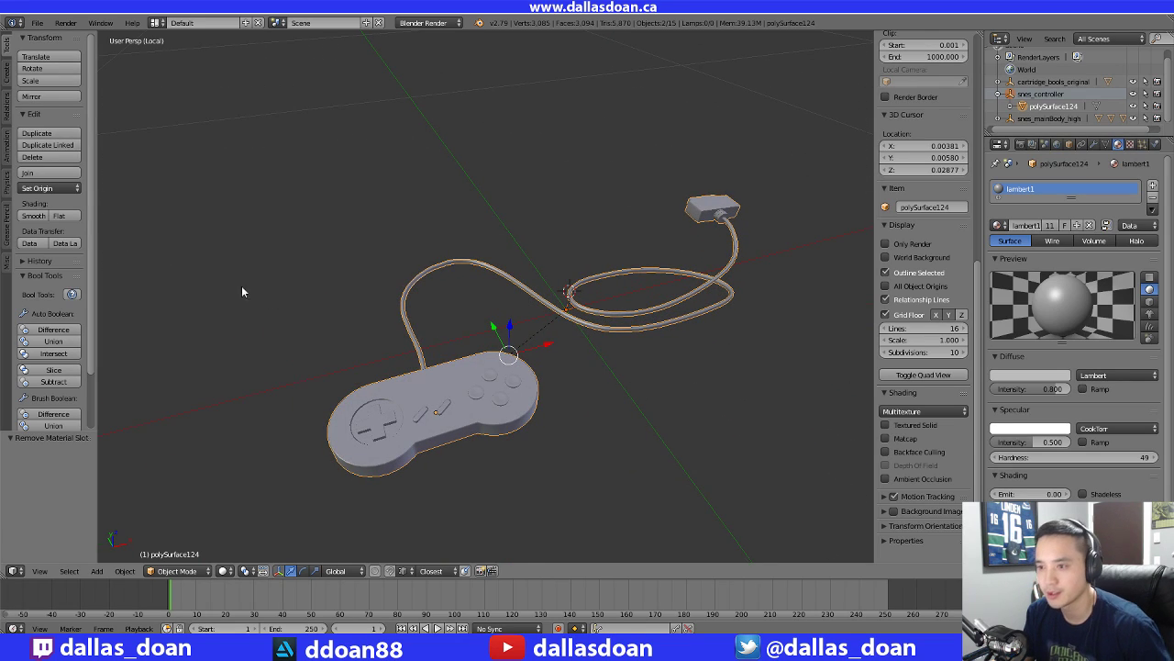
{"action": "scroll", "coordinate": [89, 368], "scroll_direction": "down", "scroll_amount": 3}
{"action": "scroll", "coordinate": [89, 368], "scroll_direction": "up", "scroll_amount": 3}
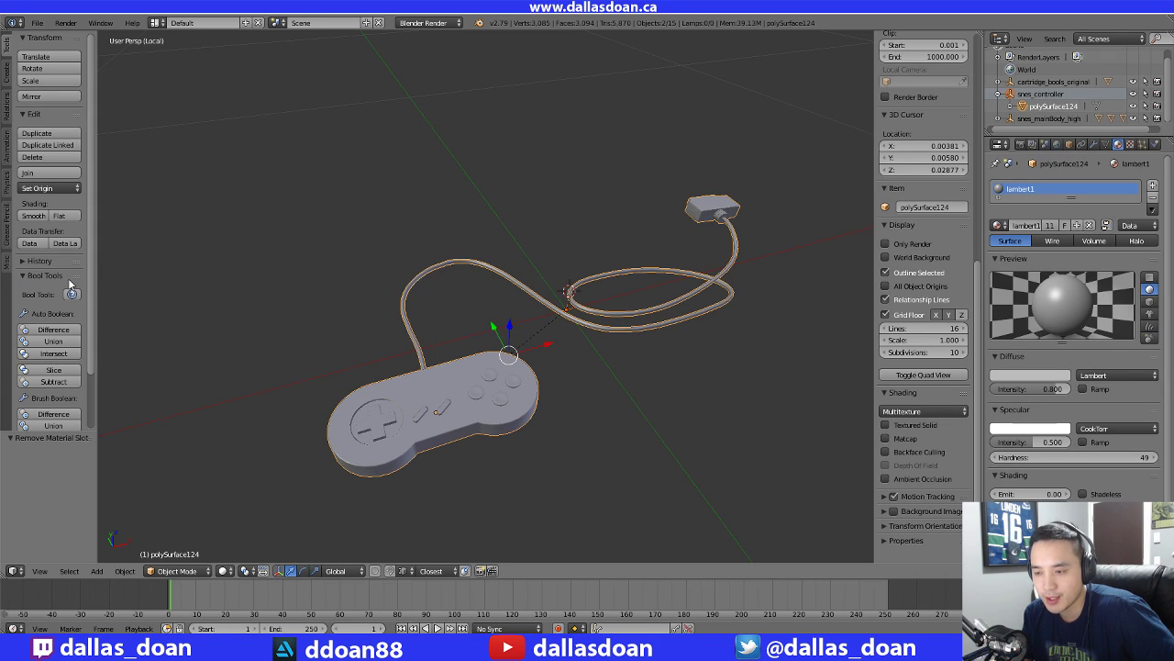
{"action": "scroll", "coordinate": [73, 321], "scroll_direction": "down", "scroll_amount": 3}
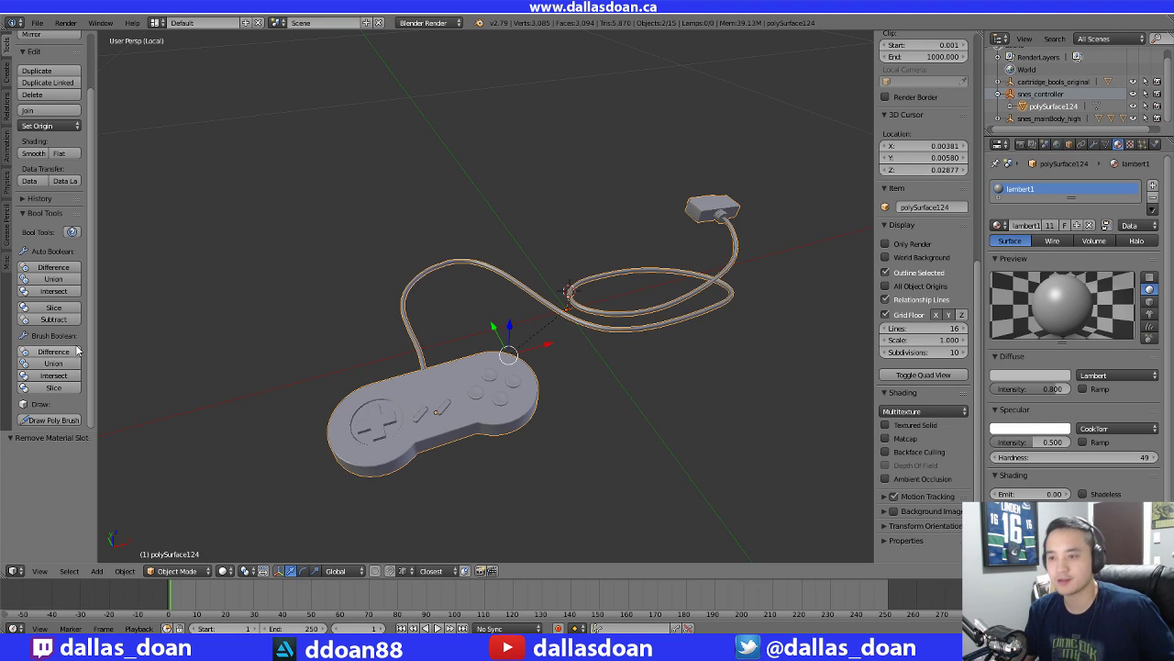
{"action": "left_click", "coordinate": [37, 212]}
Check the snes_controller parent against its child mesh by selecting each in the scene hierarchy, ending with polySurface124 selected
{"action": "key", "text": "a"}
{"action": "middle_click_drag", "start_coordinate": [375, 252], "coordinate": [597, 351]}
{"action": "right_click", "coordinate": [500, 363]}
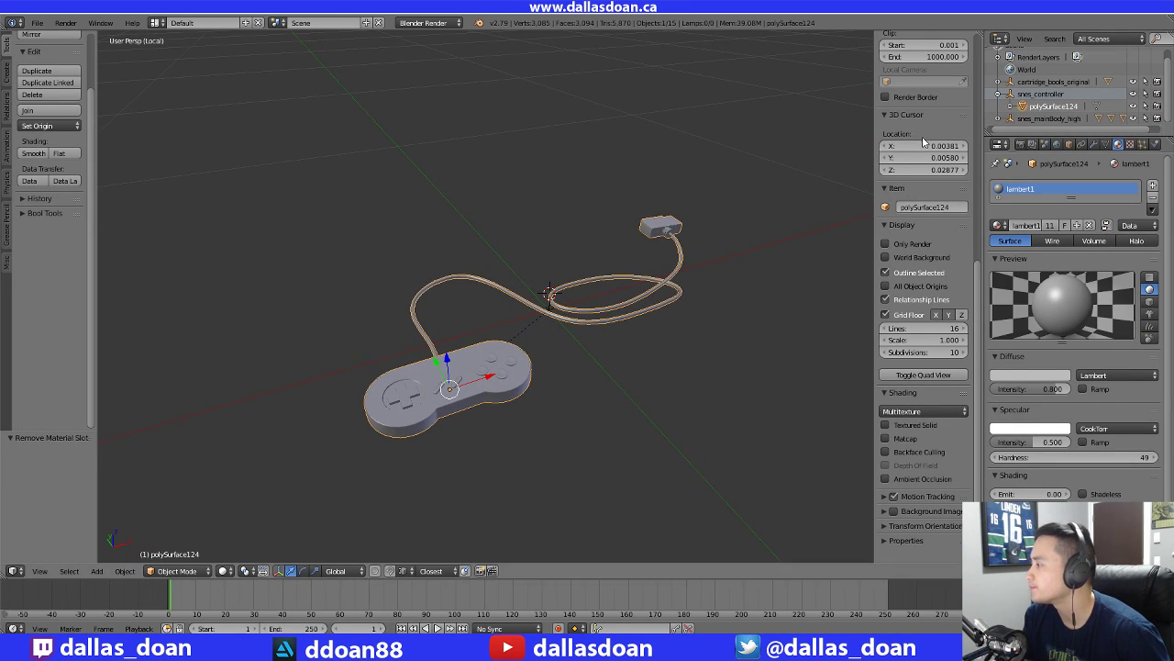
{"action": "scroll", "coordinate": [1044, 109], "scroll_direction": "up", "scroll_amount": 1}
{"action": "left_click", "coordinate": [1041, 105]}
{"action": "left_click", "coordinate": [1044, 113]}
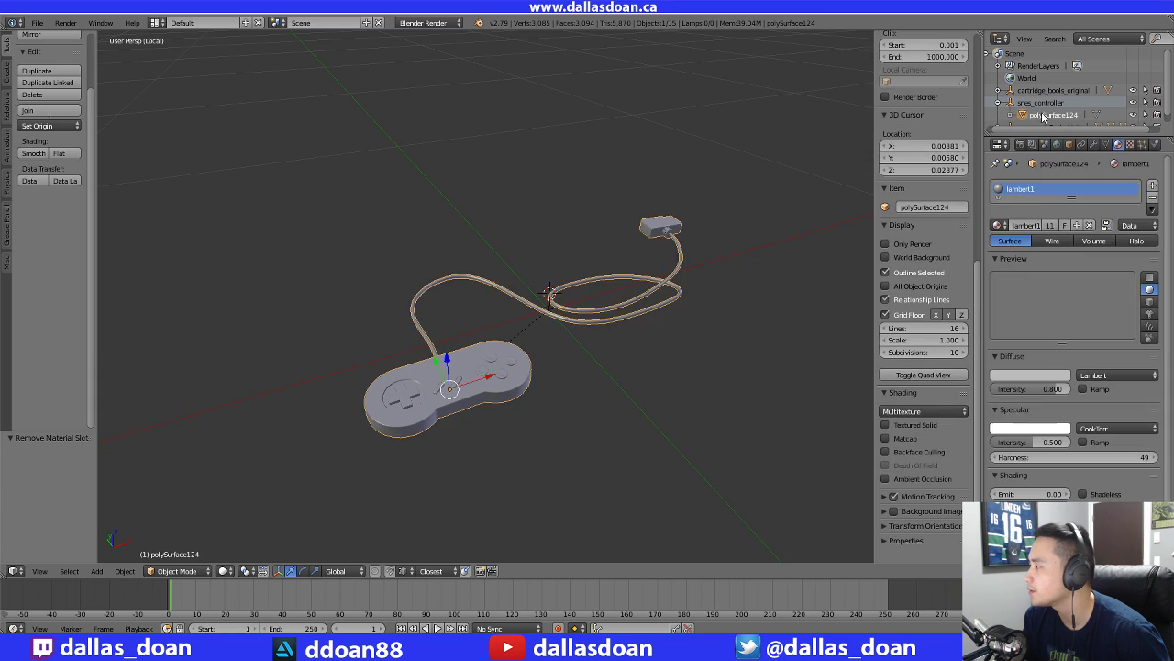
{"action": "left_click", "coordinate": [1044, 106]}
{"action": "left_click", "coordinate": [1049, 116]}
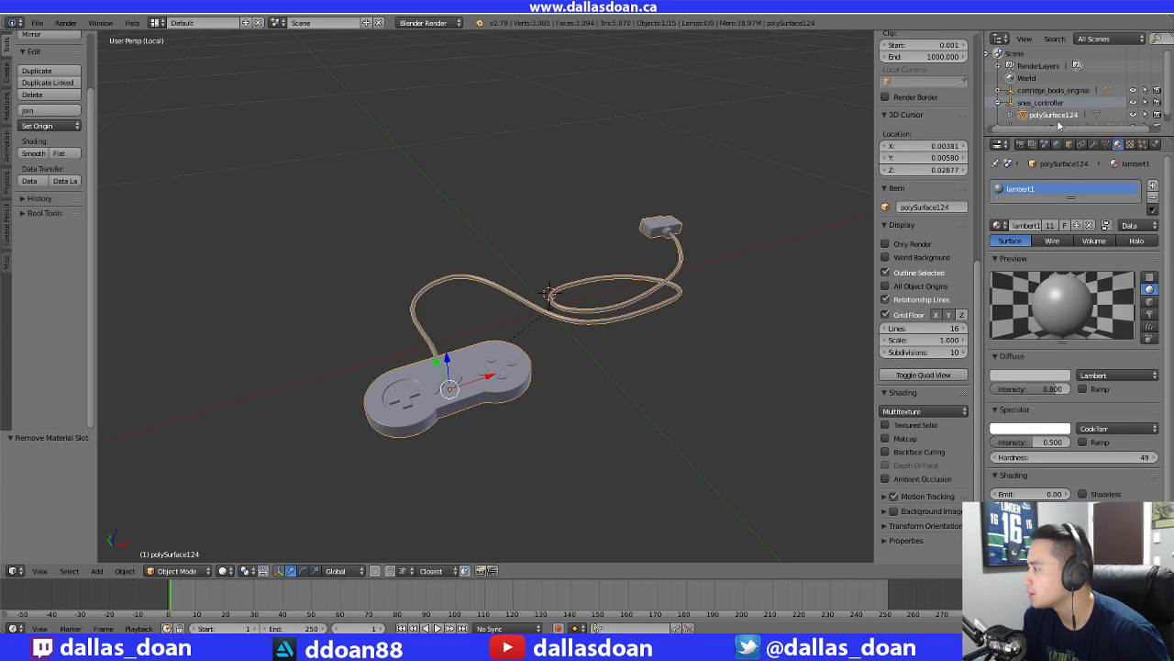
{"action": "left_click", "coordinate": [1052, 118]}
{"action": "left_click", "coordinate": [1042, 102]}
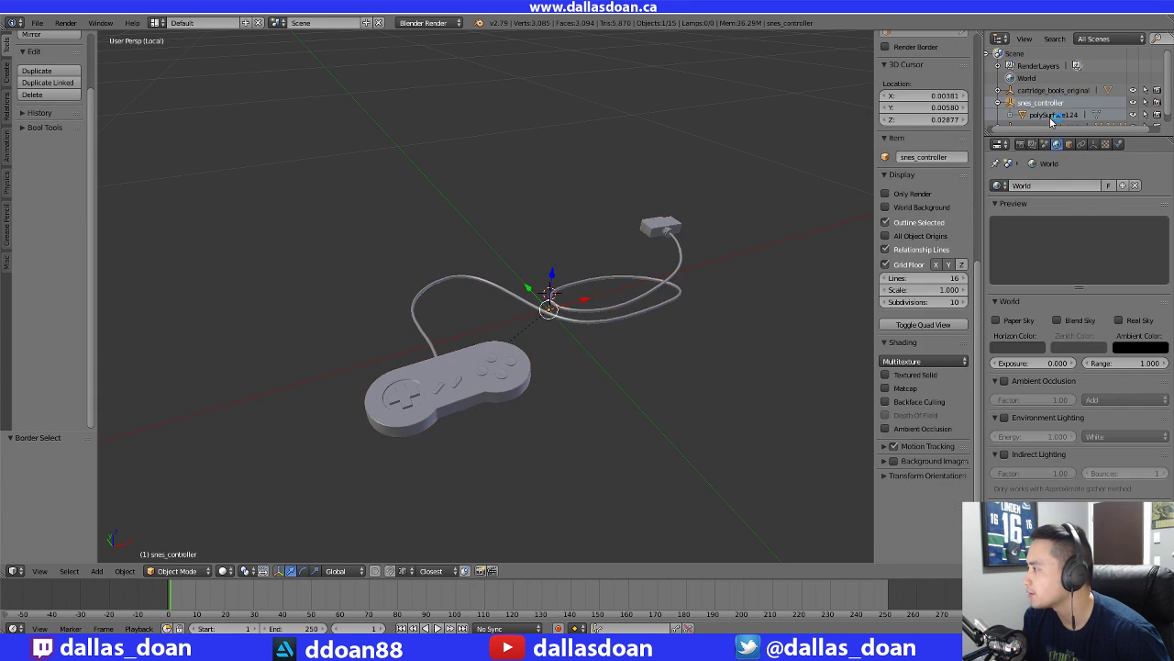
{"action": "right_click", "coordinate": [1050, 116]}
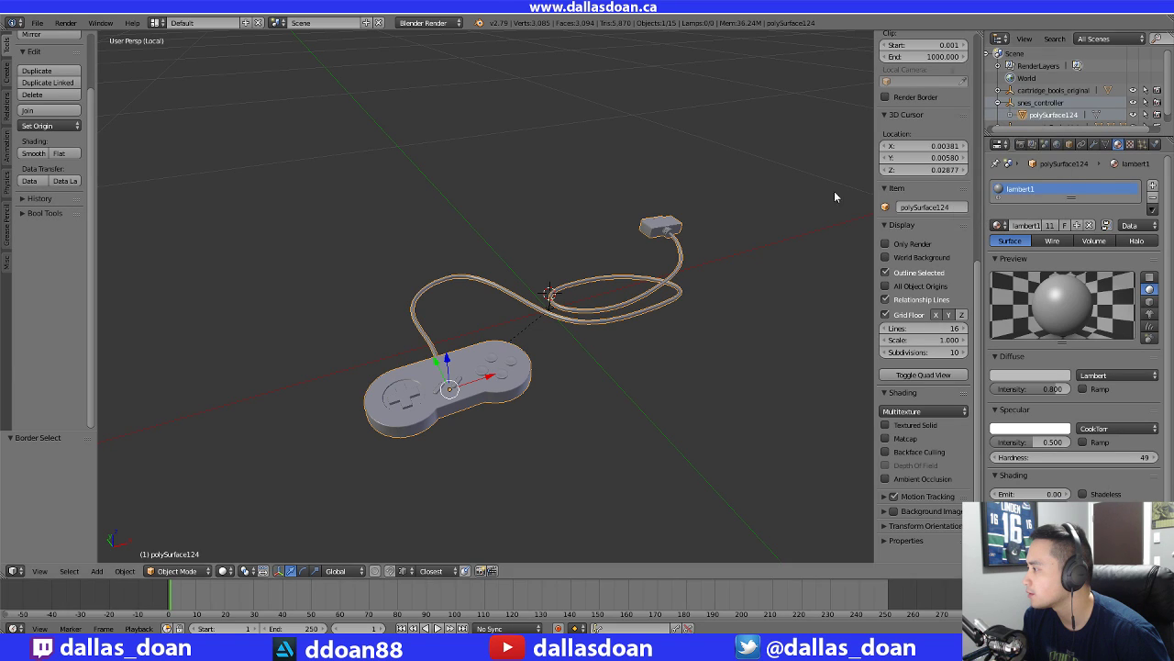
{"action": "key", "text": "a"}
{"action": "left_click", "coordinate": [1064, 112]}
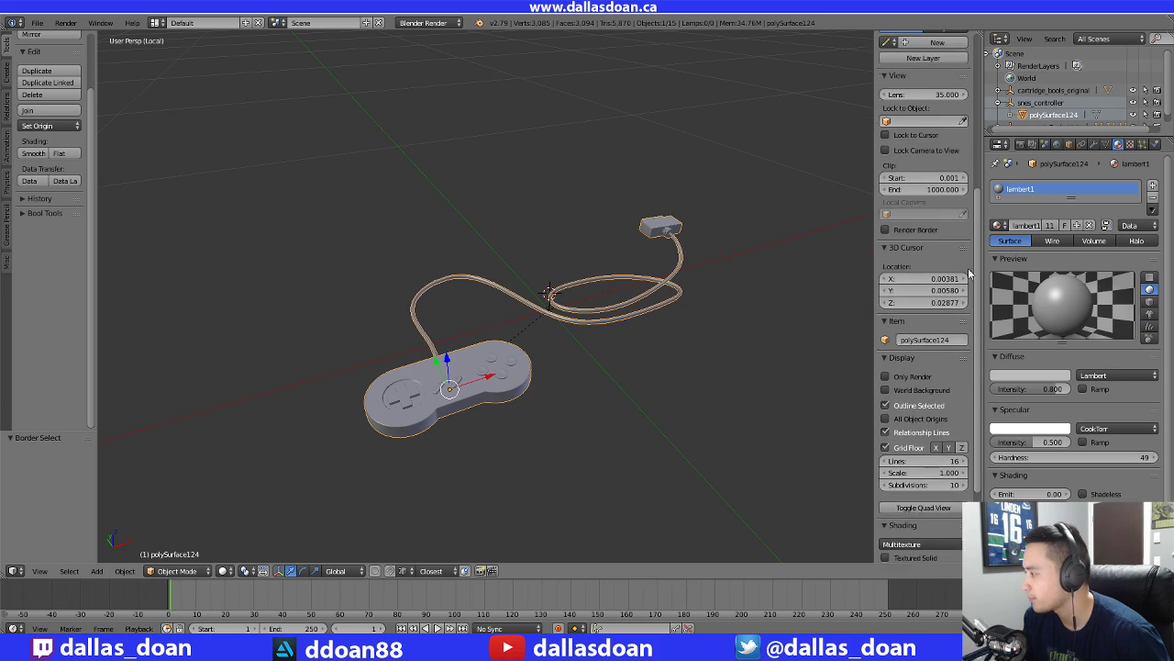
Try clearing the snes_controller parent from polySurface124 in its object relations, and undo the change
{"action": "scroll", "coordinate": [978, 328], "scroll_direction": "up", "scroll_amount": 8}
{"action": "left_click", "coordinate": [1069, 144]}
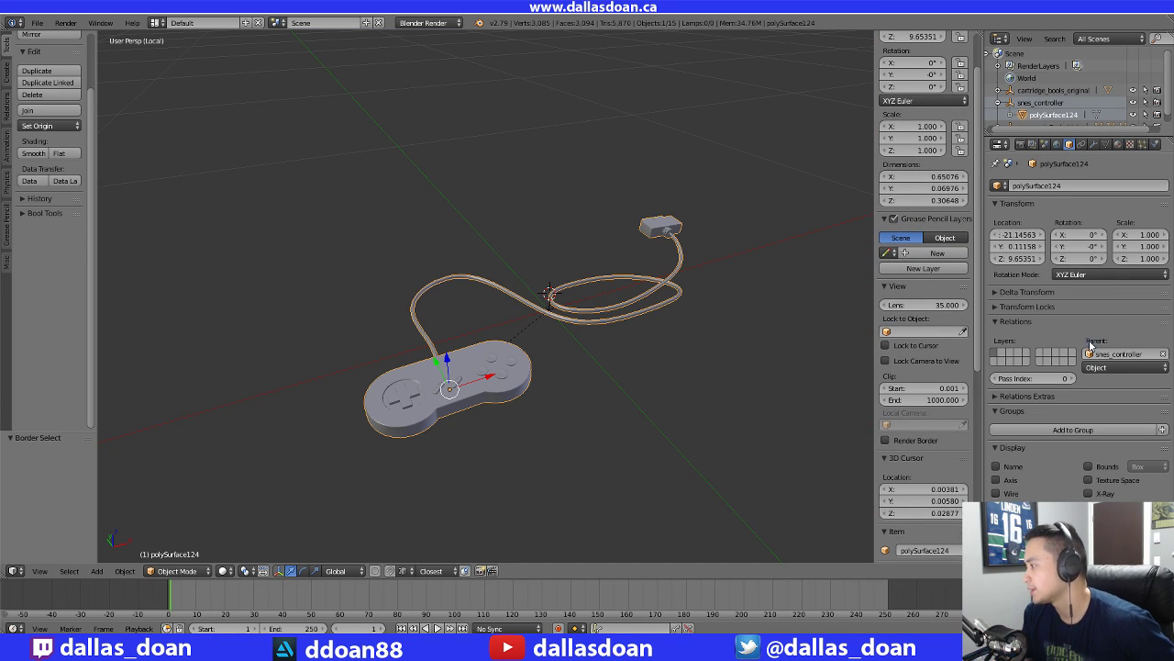
{"action": "left_click", "coordinate": [1163, 353]}
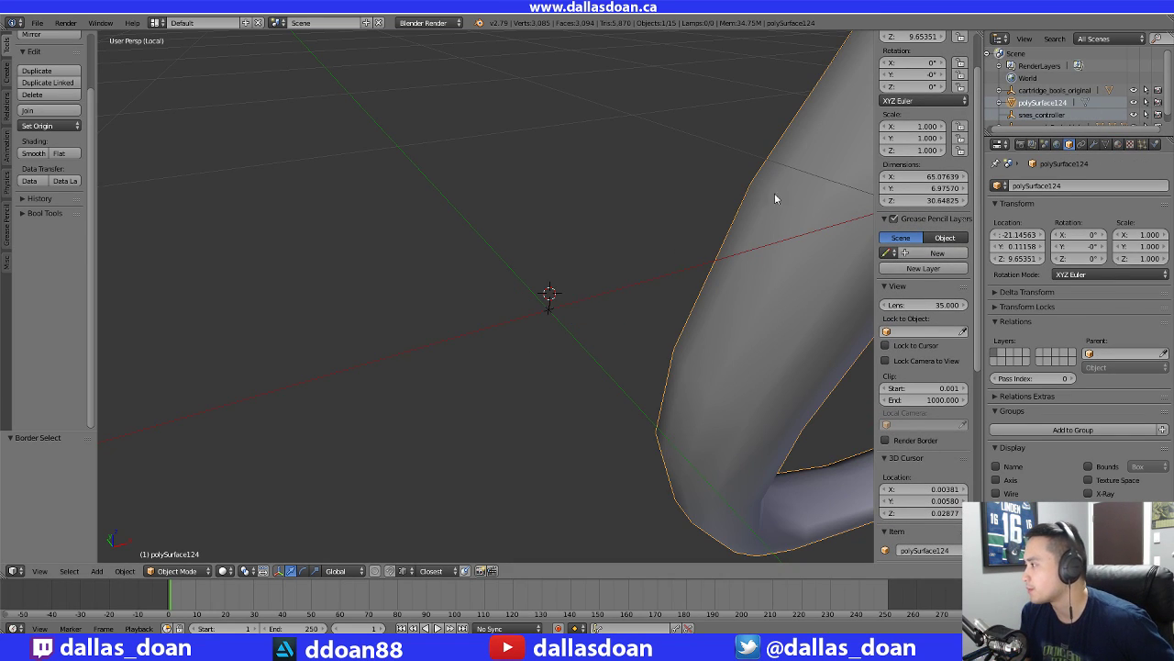
{"action": "scroll", "coordinate": [606, 275], "scroll_direction": "down", "scroll_amount": 10}
{"action": "scroll", "coordinate": [570, 281], "scroll_direction": "down", "scroll_amount": 4}
{"action": "middle_click_drag", "start_coordinate": [570, 280], "coordinate": [517, 276]}
{"action": "scroll", "coordinate": [605, 271], "scroll_direction": "up", "scroll_amount": 3}
{"action": "key", "text": "ctrl+z"}
{"action": "key", "text": "ctrl+z"}
Box-select the controller, clear the selection, and select only the polySurface124 mesh
{"action": "scroll", "coordinate": [588, 263], "scroll_direction": "up", "scroll_amount": 7}
{"action": "scroll", "coordinate": [553, 276], "scroll_direction": "up", "scroll_amount": 12}
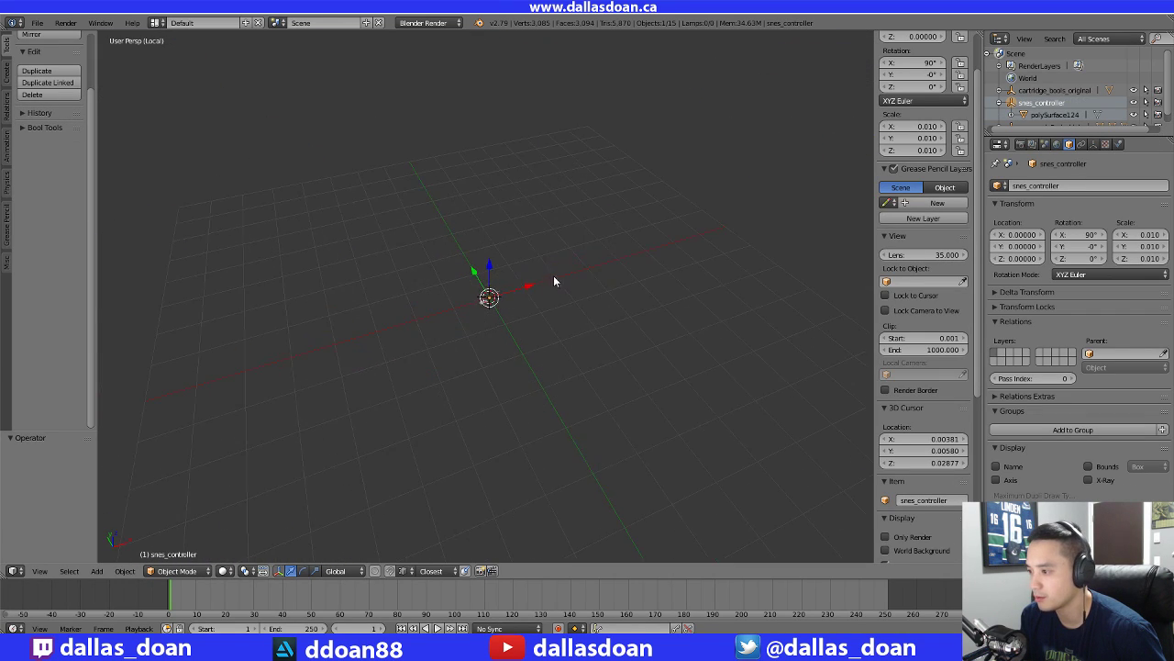
{"action": "key", "text": "b"}
{"action": "left_click_drag", "start_coordinate": [355, 205], "coordinate": [596, 386]}
{"action": "scroll", "coordinate": [606, 313], "scroll_direction": "up", "scroll_amount": 4}
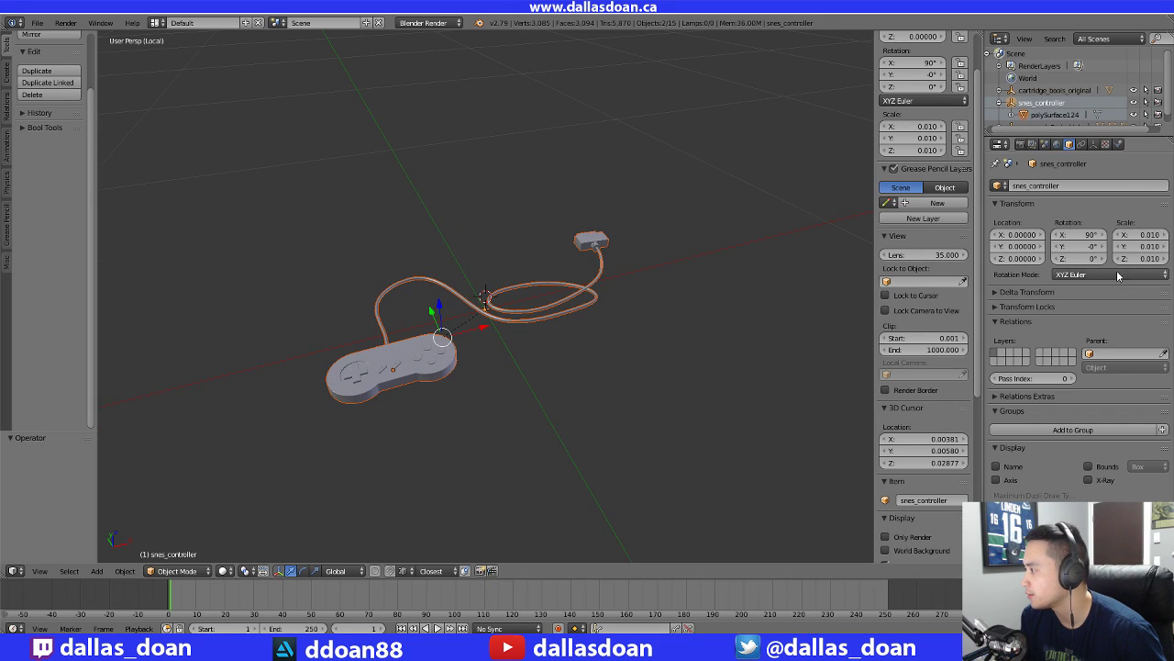
{"action": "middle_click_drag", "start_coordinate": [747, 249], "coordinate": [730, 254]}
{"action": "key", "text": "a"}
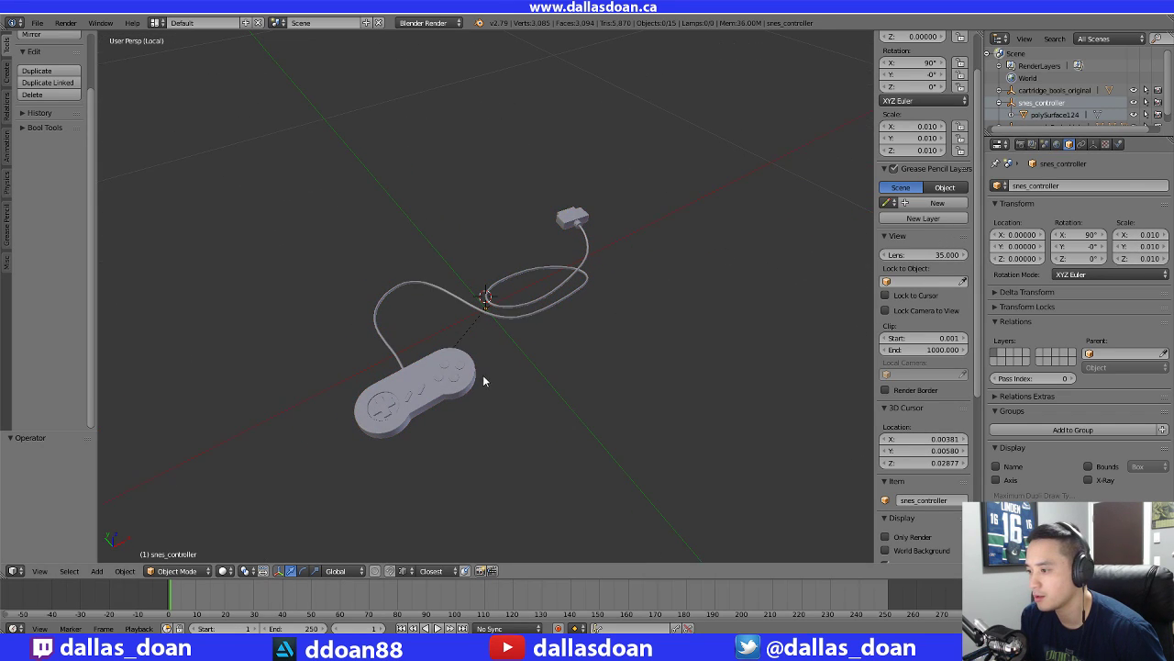
{"action": "right_click", "coordinate": [477, 377]}
{"action": "scroll", "coordinate": [551, 354], "scroll_direction": "up", "scroll_amount": 1}
{"action": "middle_click_drag", "start_coordinate": [553, 355], "coordinate": [584, 319]}
{"action": "scroll", "coordinate": [606, 303], "scroll_direction": "up", "scroll_amount": 1}
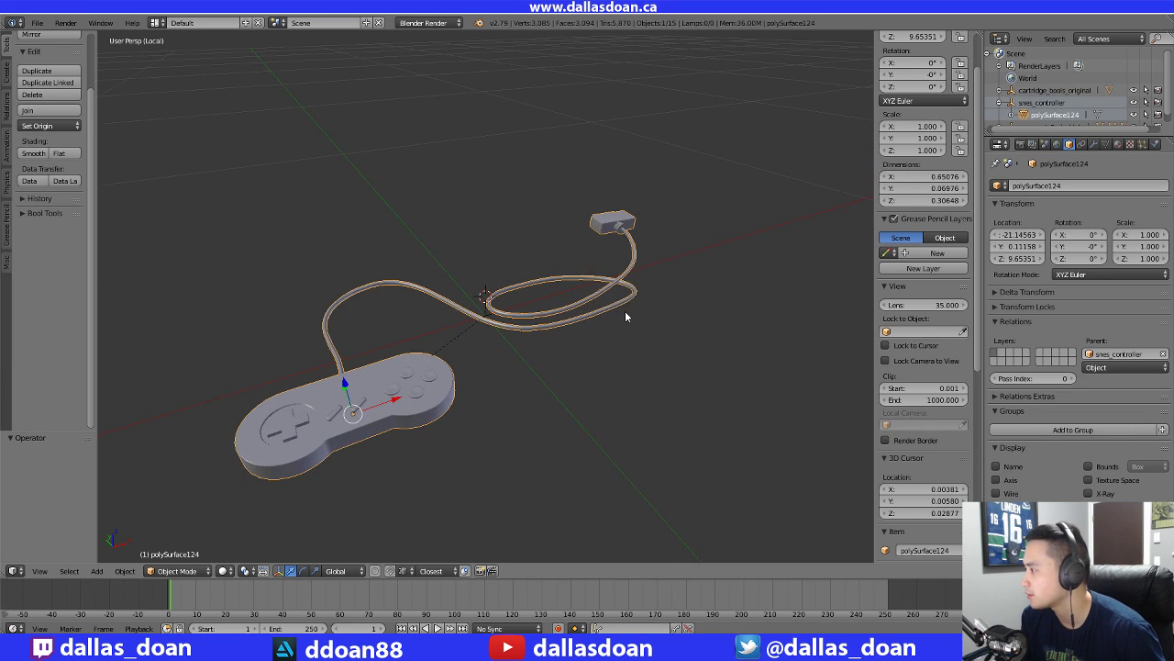
{"action": "scroll", "coordinate": [624, 309], "scroll_direction": "down", "scroll_amount": 2}
Try changing the X rotation of the snes_controller parent, and undo the change
{"action": "left_click", "coordinate": [1044, 102]}
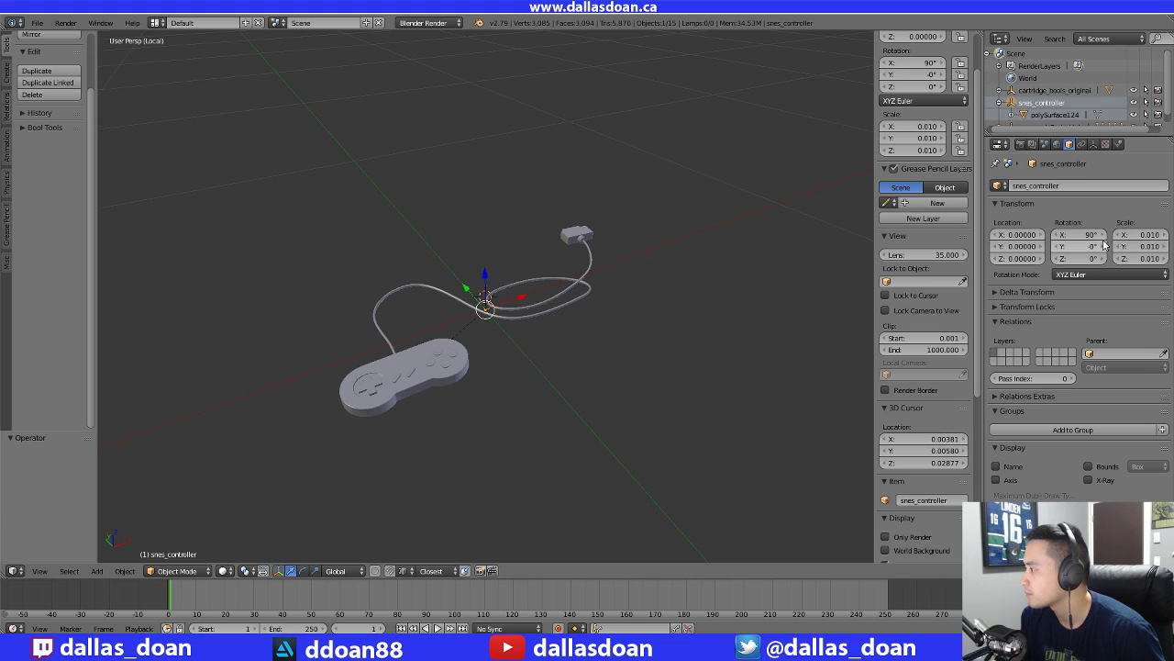
{"action": "left_click_drag", "start_coordinate": [1099, 236], "coordinate": [1108, 236]}
{"action": "key", "text": "ctrl+z"}
{"action": "middle_click_drag", "start_coordinate": [703, 253], "coordinate": [697, 235]}
{"action": "scroll", "coordinate": [727, 253], "scroll_direction": "down", "scroll_amount": 2}
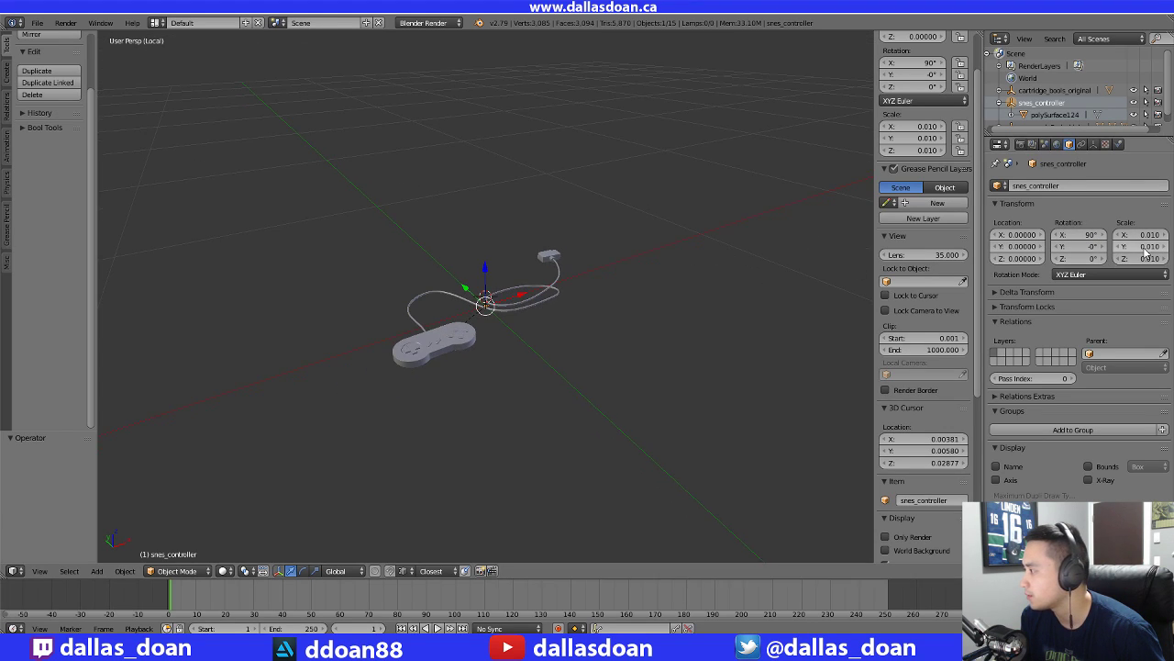
Examine the transform values of snes_controller and polySurface124 and view the controller from several angles
{"action": "left_click", "coordinate": [1045, 115]}
{"action": "left_click", "coordinate": [1042, 104]}
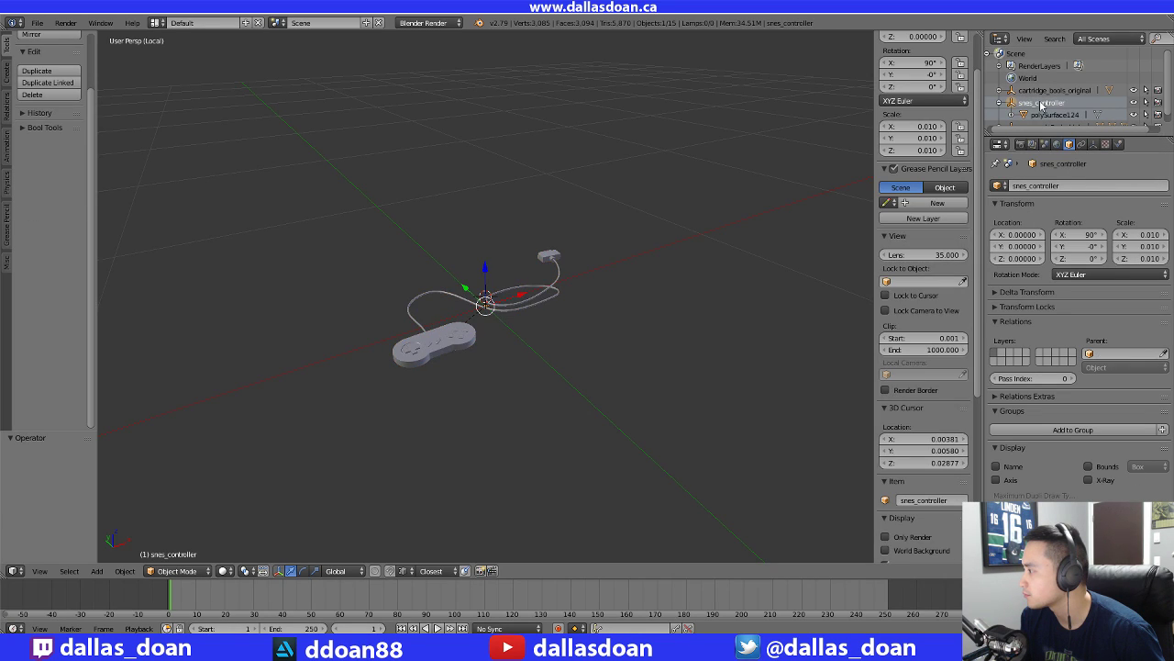
{"action": "middle_click_drag", "start_coordinate": [676, 257], "coordinate": [609, 277]}
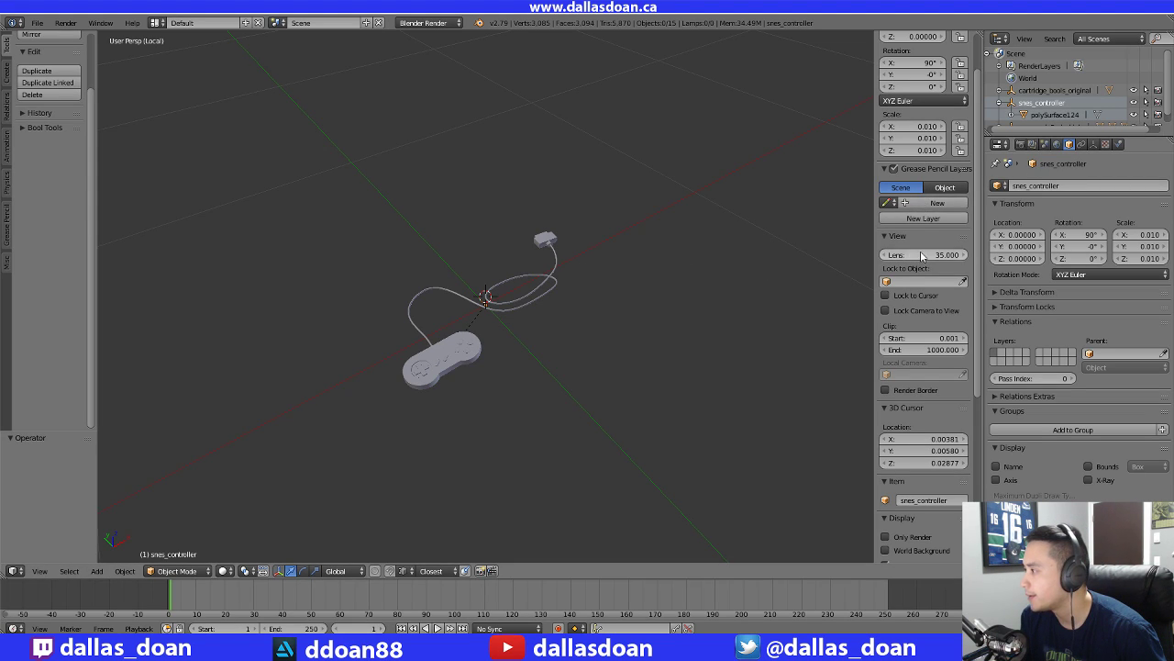
{"action": "scroll", "coordinate": [922, 255], "scroll_direction": "up", "scroll_amount": 3}
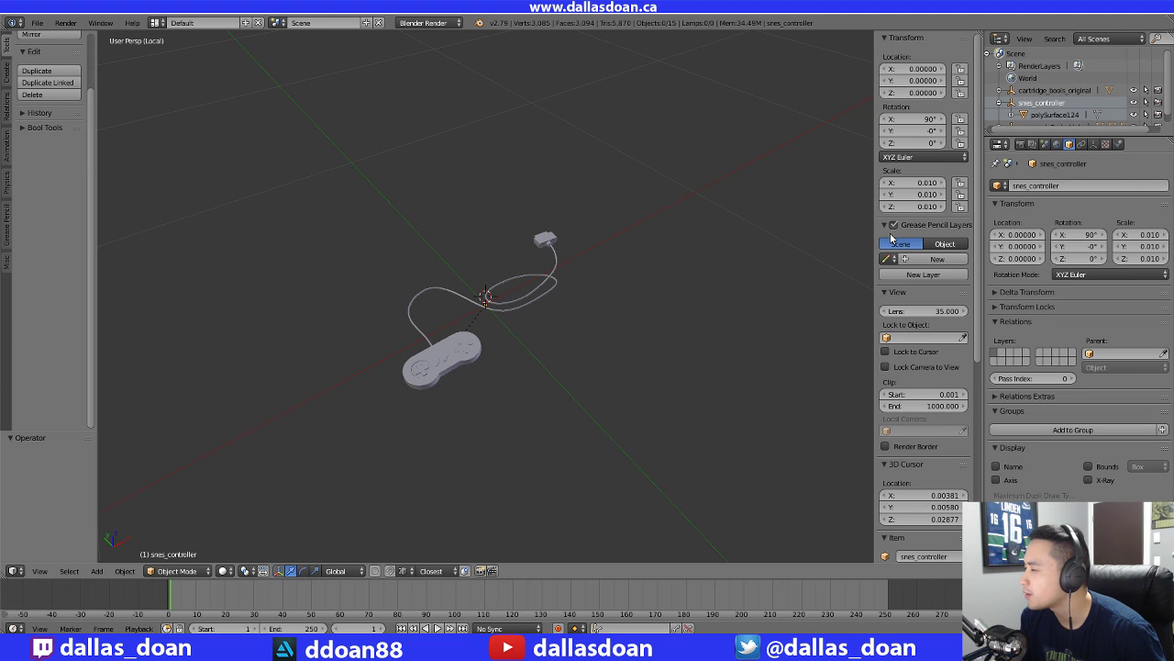
{"action": "scroll", "coordinate": [552, 265], "scroll_direction": "down", "scroll_amount": 4}
{"action": "scroll", "coordinate": [544, 274], "scroll_direction": "up", "scroll_amount": 6}
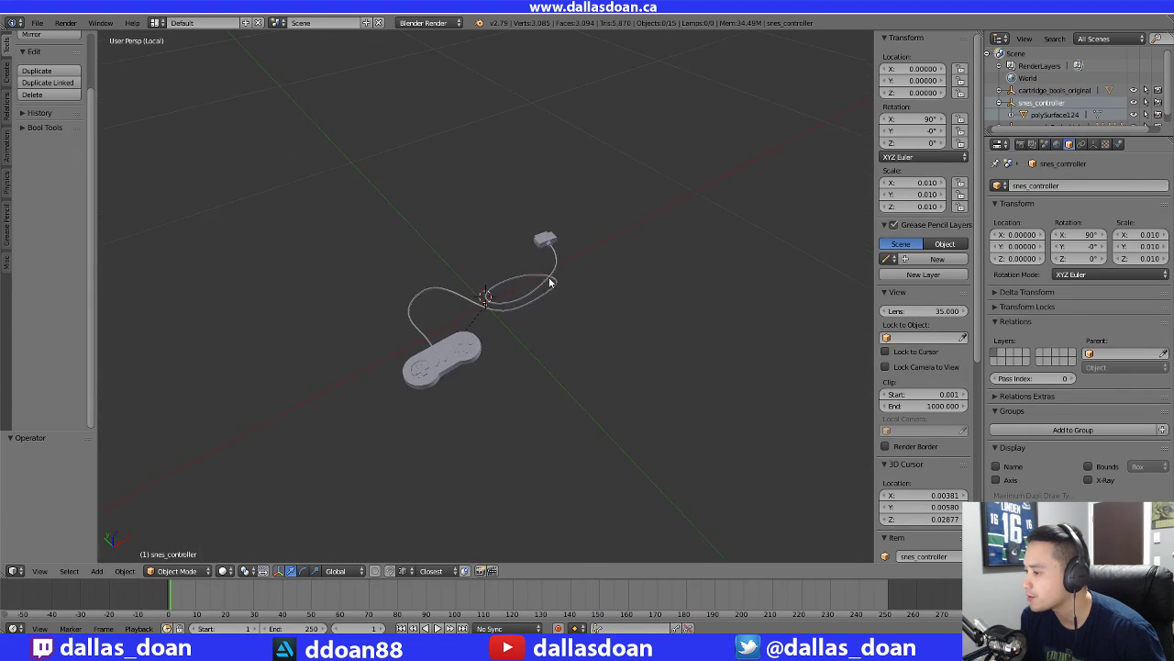
{"action": "middle_click_drag", "start_coordinate": [543, 274], "coordinate": [690, 229]}
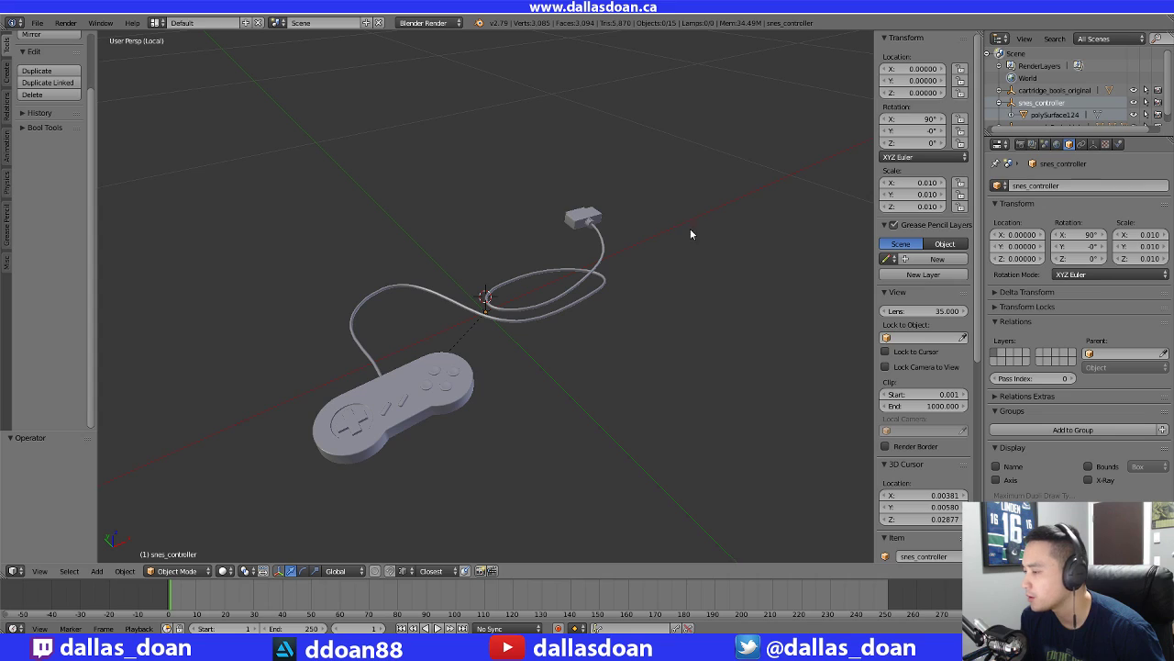
{"action": "middle_click_drag", "start_coordinate": [609, 232], "coordinate": [450, 200]}
Select both the controller mesh and its snes_controller parent in local view
{"action": "key", "text": "a"}
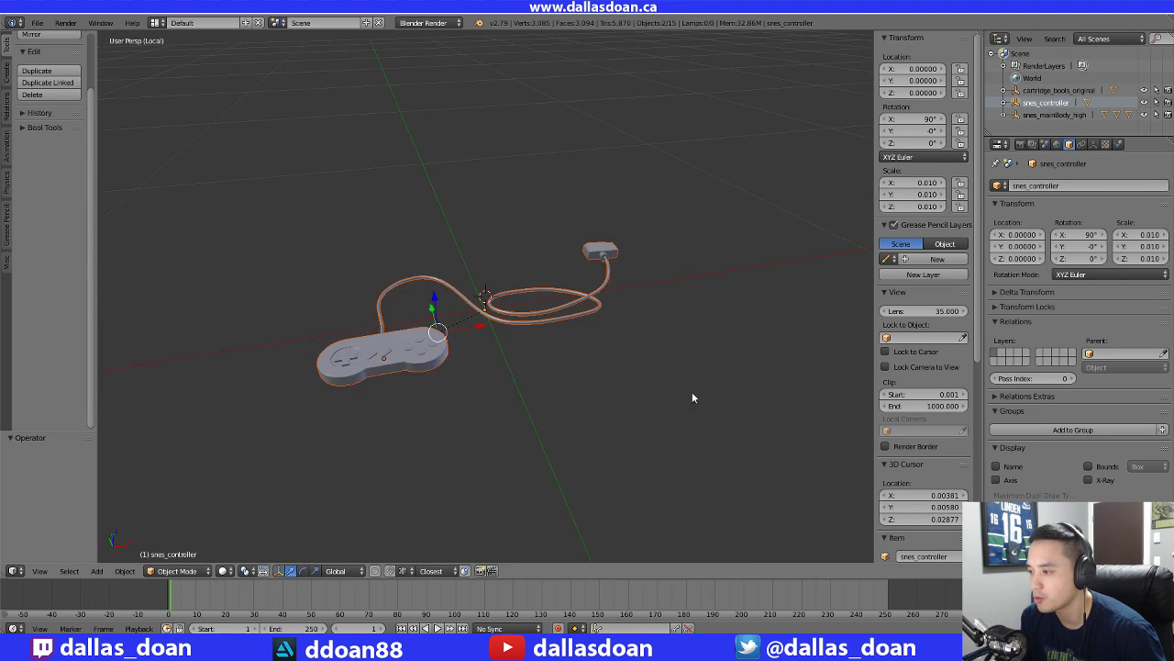
{"action": "middle_click_drag", "start_coordinate": [557, 256], "coordinate": [443, 289]}
{"action": "key", "text": "a"}
{"action": "key", "text": "a"}
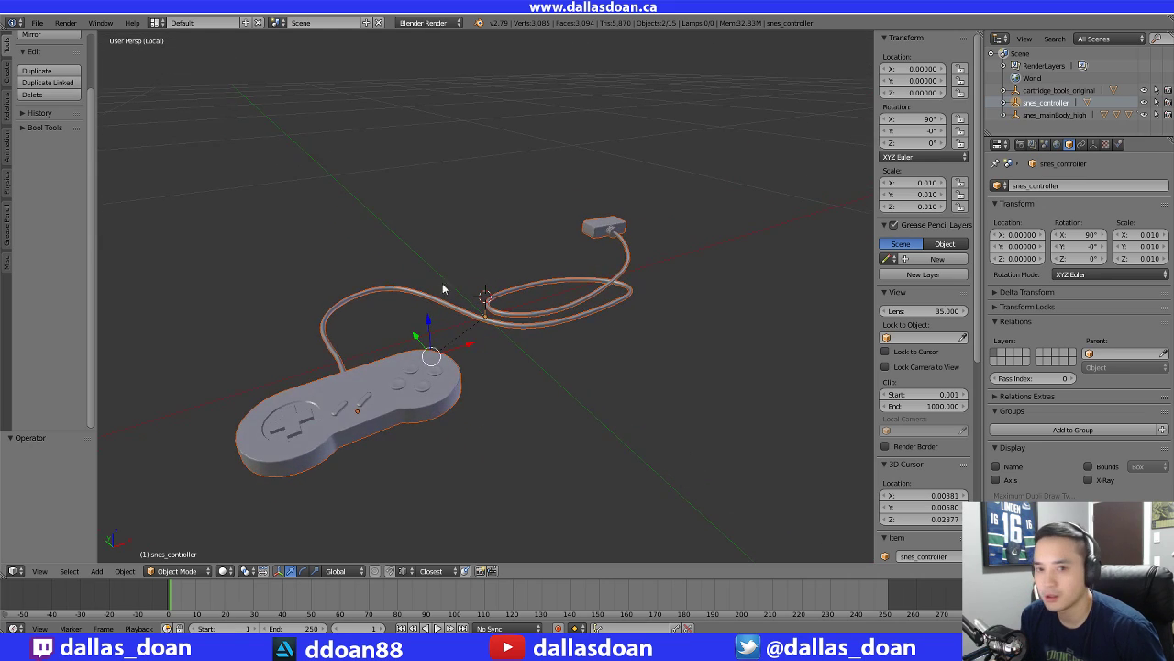
{"action": "scroll", "coordinate": [66, 121], "scroll_direction": "up", "scroll_amount": 2}
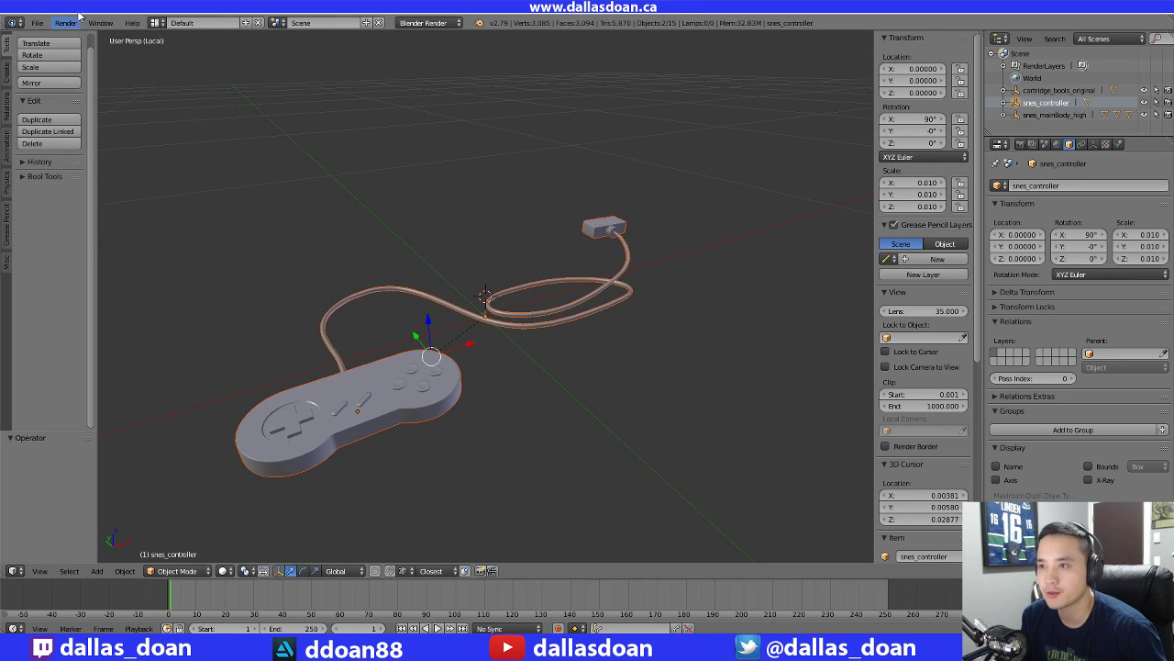
Switch the screen layout to UV Editing and frame the colour UV grid image
{"action": "left_click", "coordinate": [173, 24]}
{"action": "left_click", "coordinate": [220, 133]}
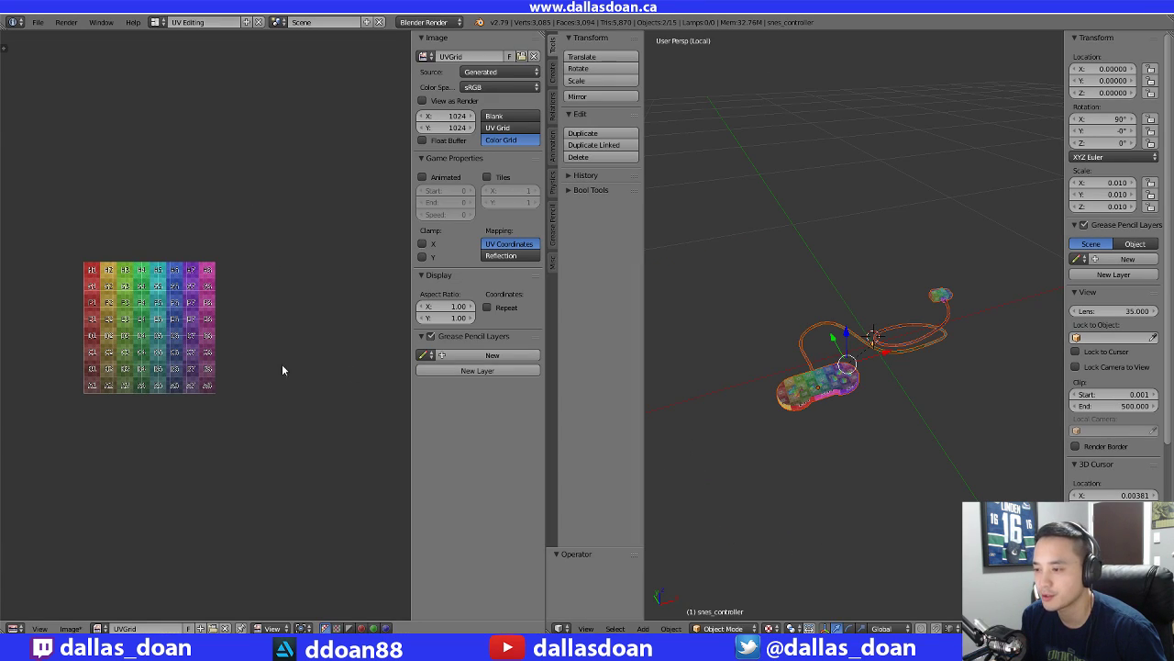
{"action": "scroll", "coordinate": [229, 342], "scroll_direction": "up", "scroll_amount": 3}
{"action": "middle_click_drag", "start_coordinate": [213, 330], "coordinate": [361, 356]}
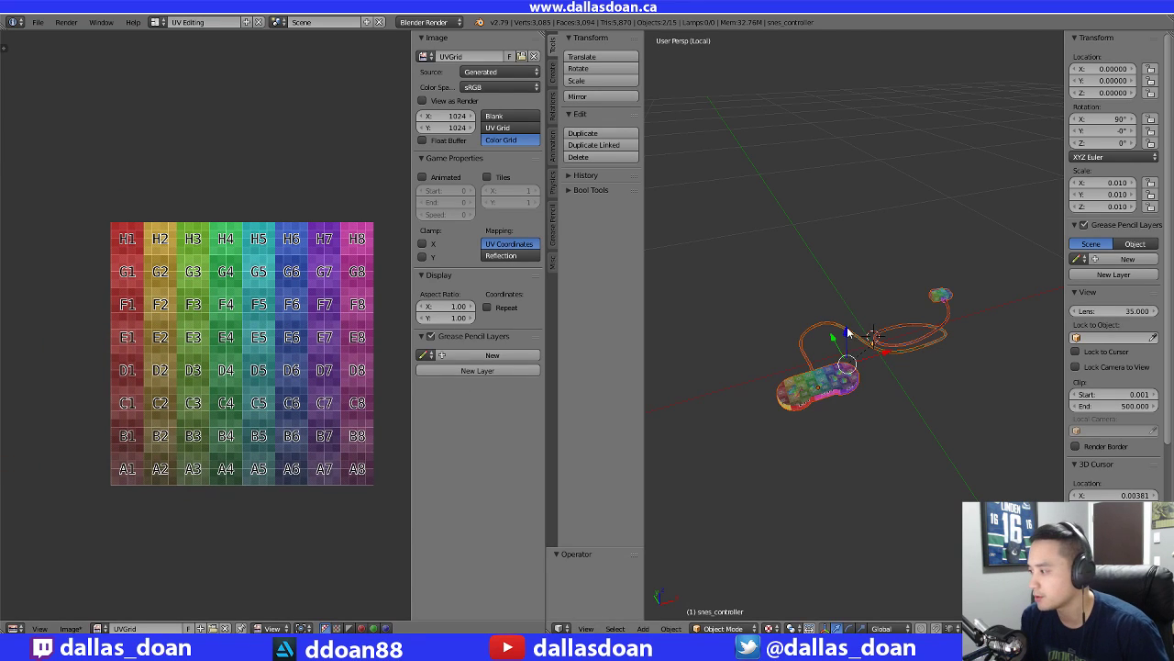
{"action": "middle_click_drag", "start_coordinate": [849, 332], "coordinate": [814, 343]}
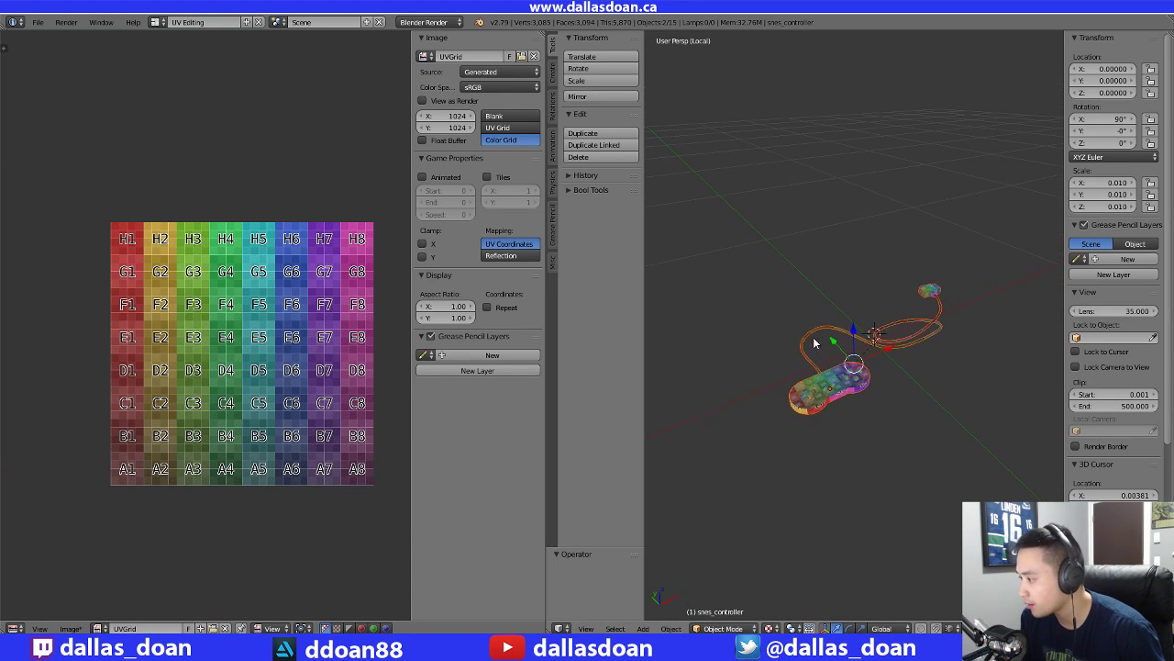
Select only the polySurface124 mesh and enter Edit Mode to display its UV layout
{"action": "key", "text": "a"}
{"action": "right_click", "coordinate": [849, 390]}
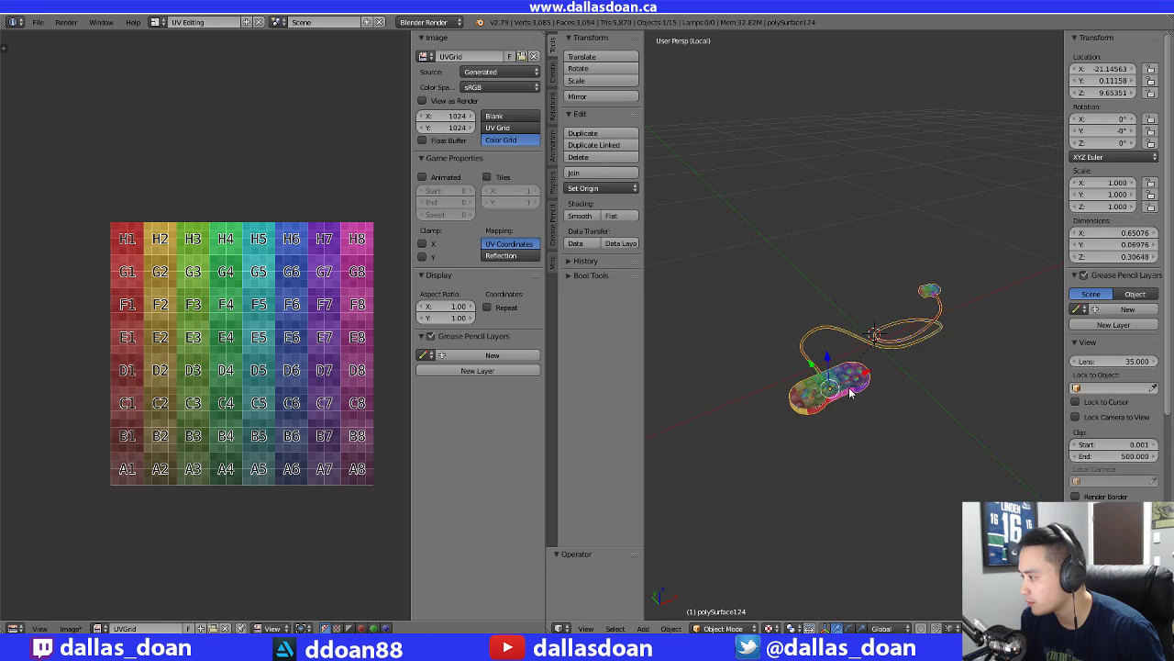
{"action": "key", "text": "Tab"}
{"action": "scroll", "coordinate": [270, 410], "scroll_direction": "up", "scroll_amount": 5}
{"action": "middle_click_drag", "start_coordinate": [270, 410], "coordinate": [183, 389]}
{"action": "scroll", "coordinate": [210, 372], "scroll_direction": "down", "scroll_amount": 4}
{"action": "scroll", "coordinate": [789, 367], "scroll_direction": "up", "scroll_amount": 4}
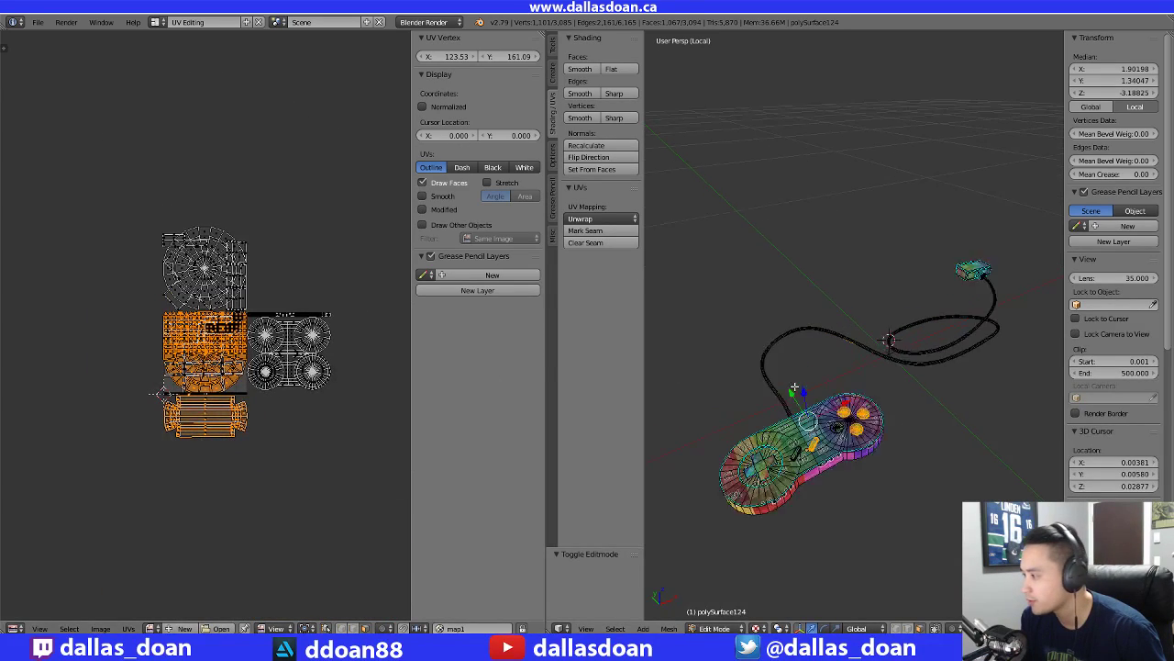
{"action": "scroll", "coordinate": [247, 351], "scroll_direction": "up", "scroll_amount": 5}
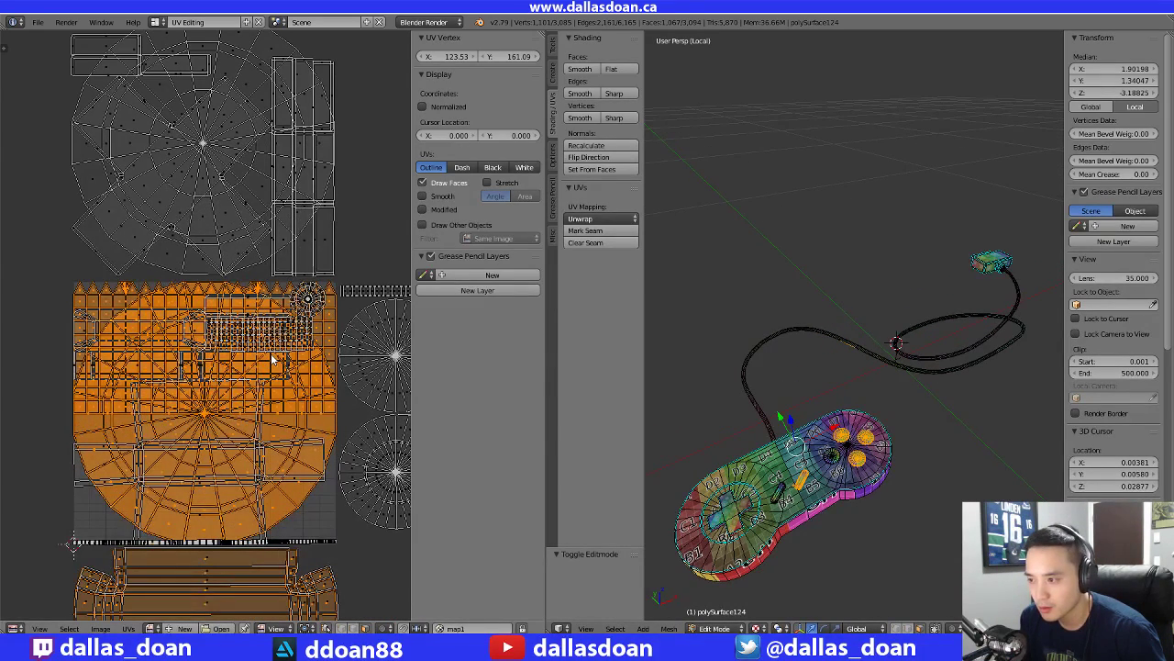
Select a face near the upper corner of the square UV grid island with its linked UVs, and locate it on the controller
{"action": "right_click", "coordinate": [333, 312]}
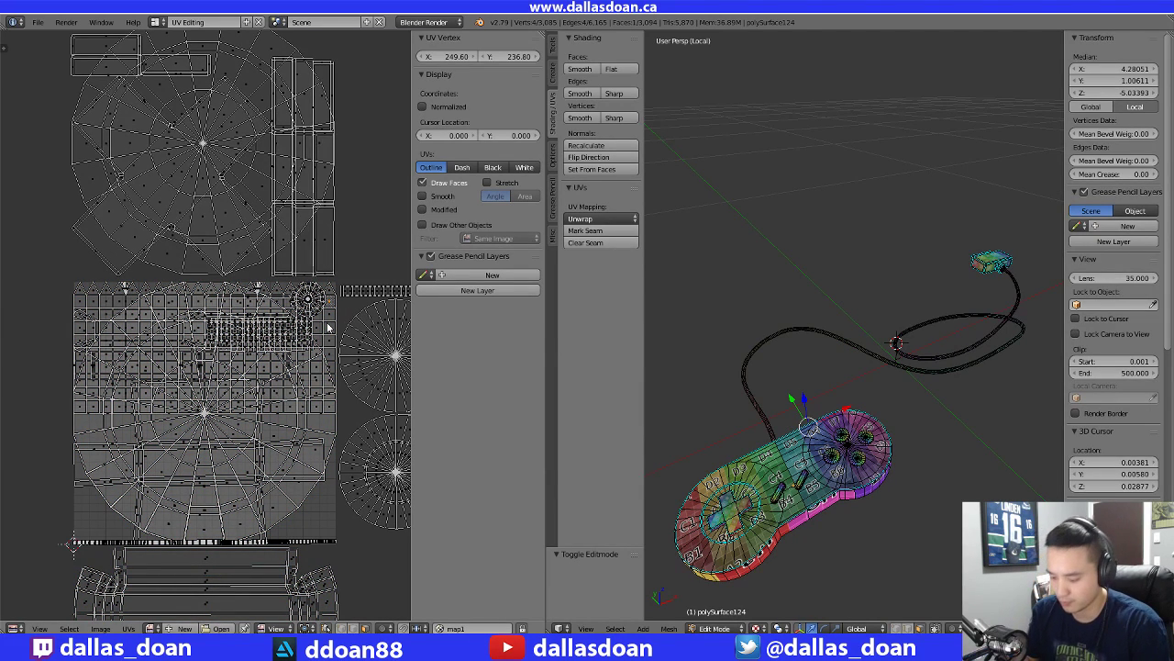
{"action": "key", "text": "ctrl+l"}
{"action": "middle_click_drag", "start_coordinate": [716, 380], "coordinate": [815, 334]}
{"action": "scroll", "coordinate": [762, 375], "scroll_direction": "up", "scroll_amount": 2}
{"action": "scroll", "coordinate": [826, 403], "scroll_direction": "up", "scroll_amount": 2}
{"action": "scroll", "coordinate": [815, 334], "scroll_direction": "down", "scroll_amount": 2}
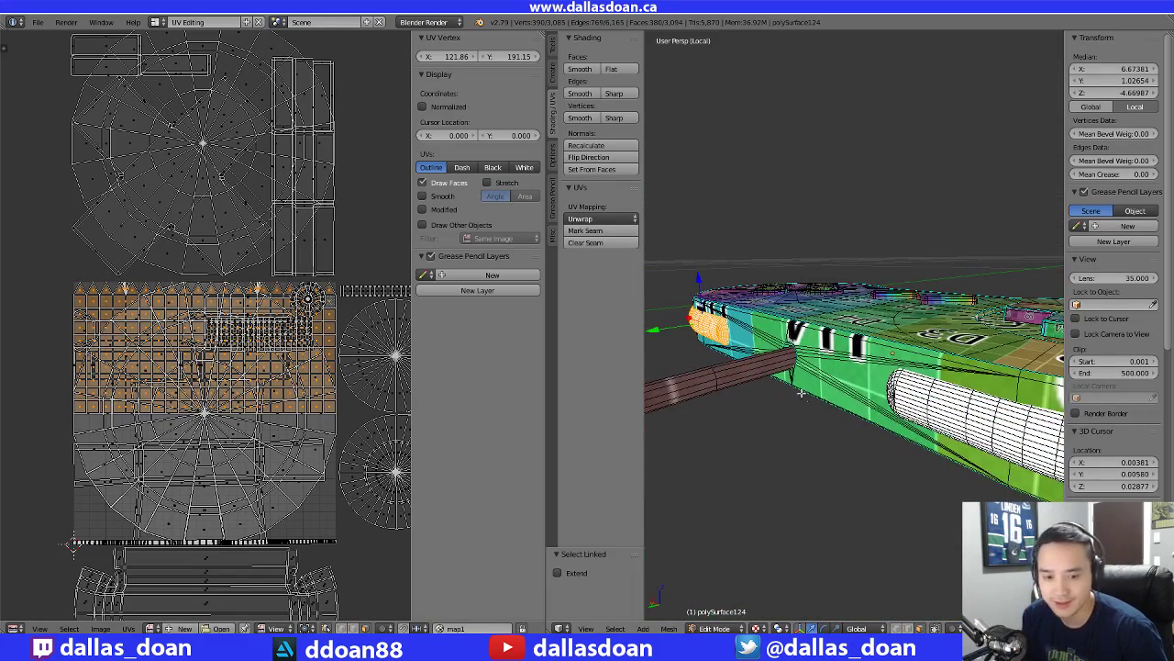
Deselect the whole mesh, and undo back to the single selected UV face
{"action": "middle_click_drag", "start_coordinate": [800, 393], "coordinate": [651, 371]}
{"action": "key", "text": "a"}
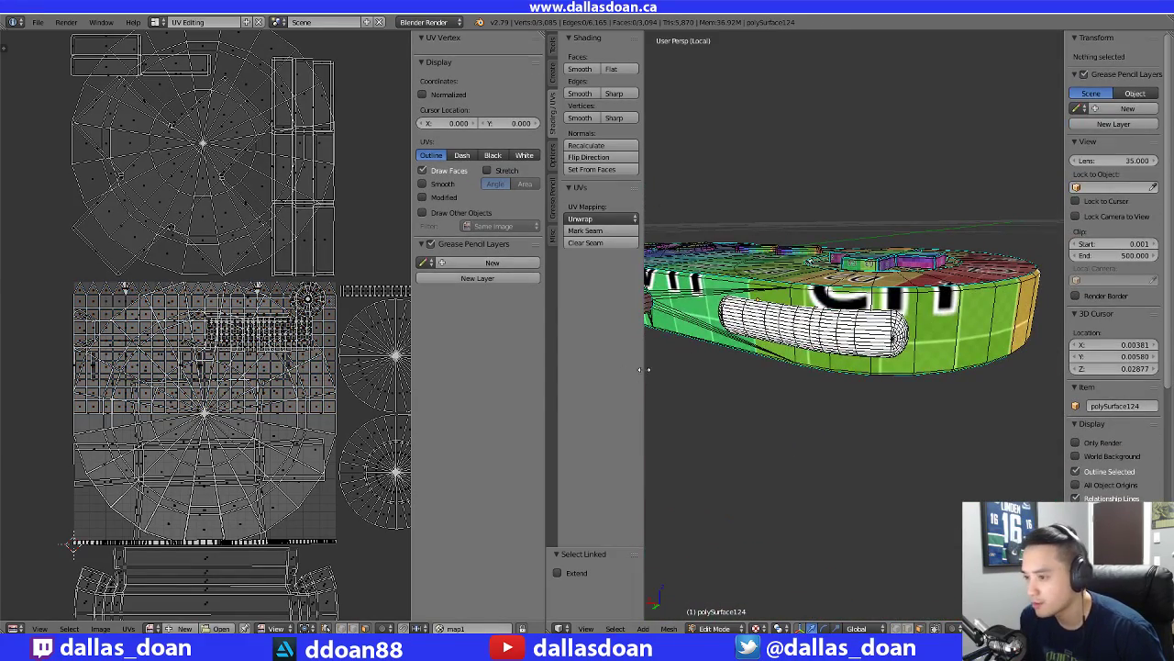
{"action": "key", "text": "ctrl+z"}
{"action": "middle_click_drag", "start_coordinate": [764, 381], "coordinate": [838, 401]}
{"action": "scroll", "coordinate": [837, 391], "scroll_direction": "up", "scroll_amount": 2}
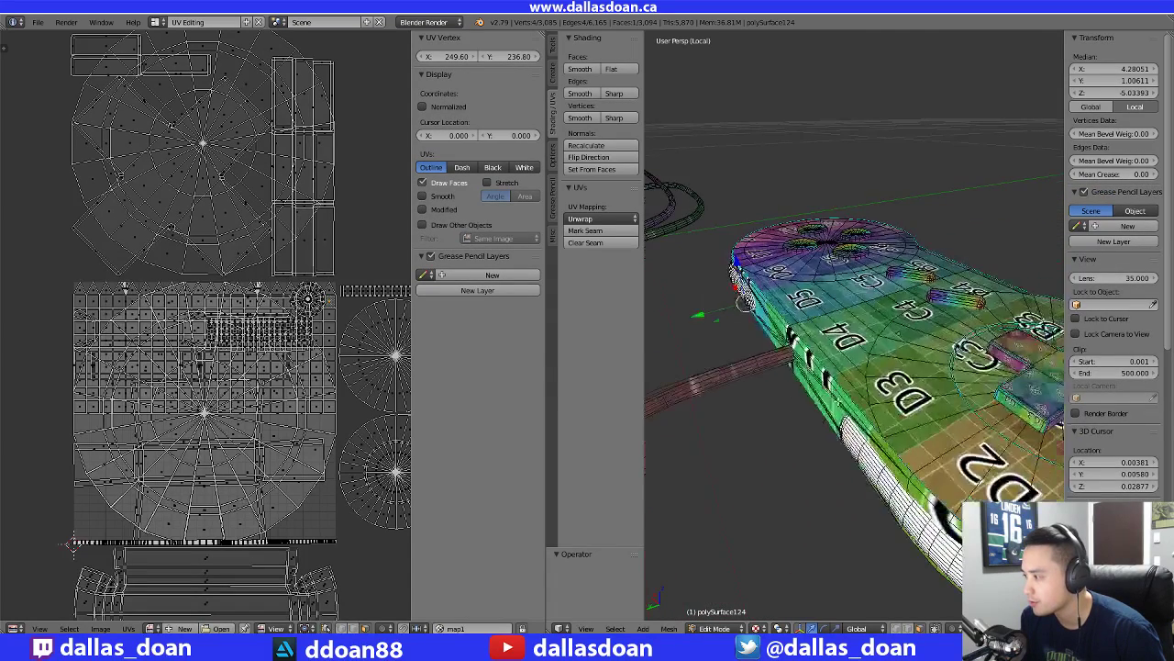
Select one face of the shoulder button on the D-pad side and extend the selection to all its linked faces
{"action": "middle_click_drag", "start_coordinate": [745, 303], "coordinate": [862, 317]}
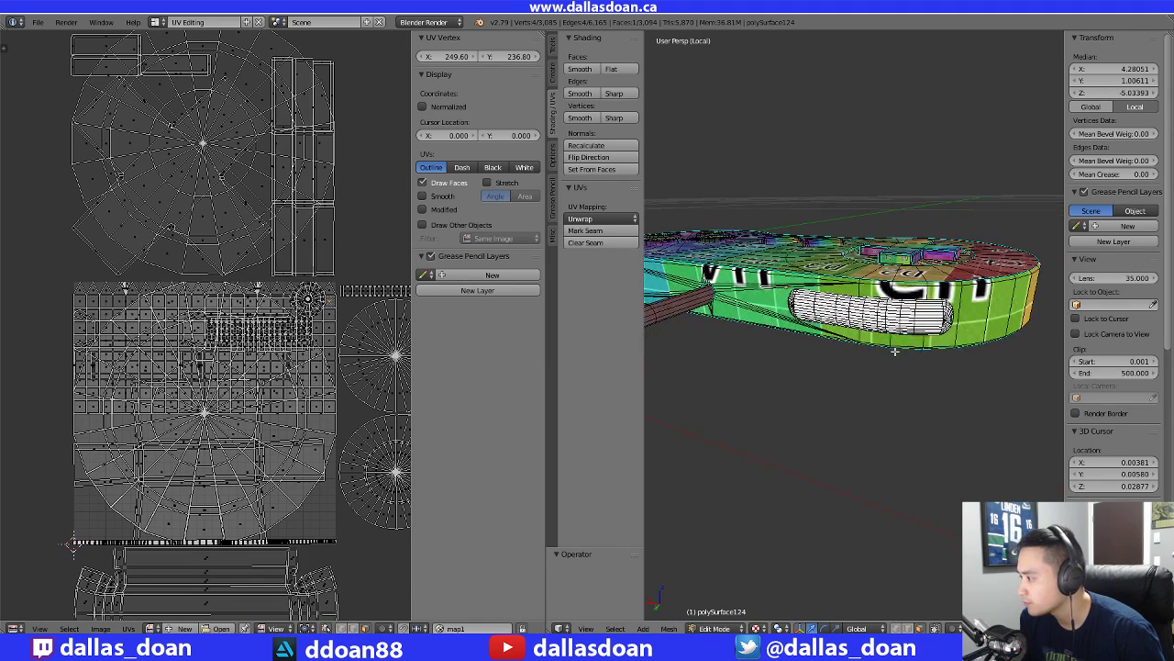
{"action": "key", "text": "Tab"}
{"action": "key", "text": "Tab"}
{"action": "scroll", "coordinate": [875, 319], "scroll_direction": "up", "scroll_amount": 2}
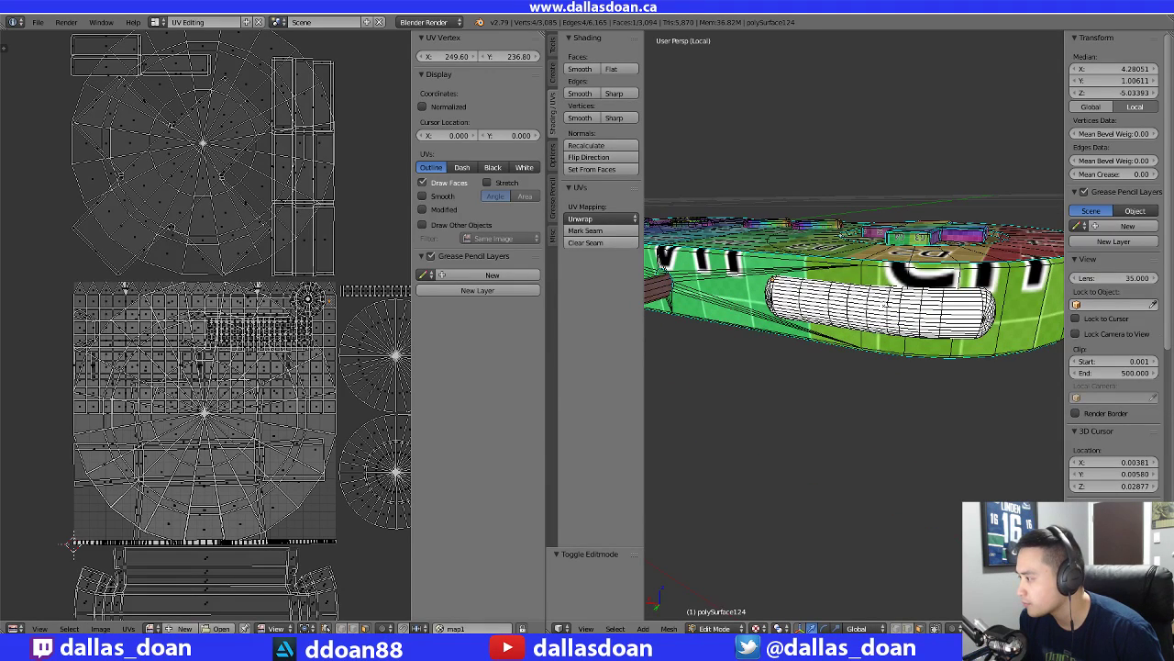
{"action": "key", "text": "ctrl+Tab"}
{"action": "left_click", "coordinate": [858, 334]}
{"action": "scroll", "coordinate": [857, 334], "scroll_direction": "up", "scroll_amount": 2}
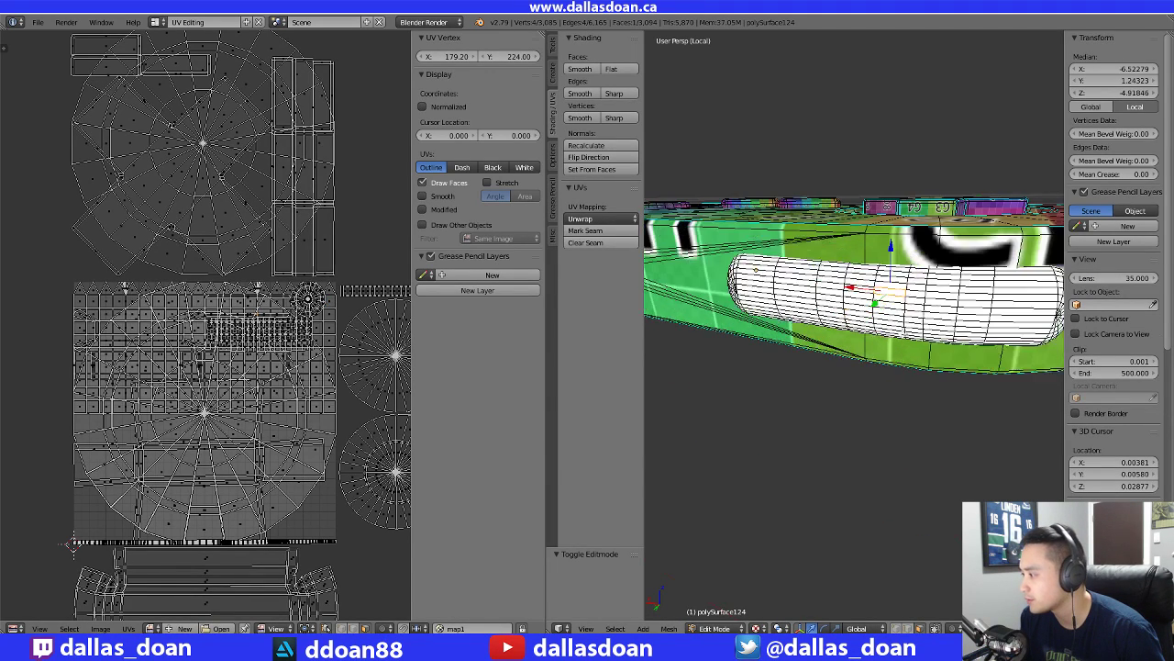
{"action": "key", "text": "ctrl+l"}
{"action": "scroll", "coordinate": [880, 329], "scroll_direction": "down", "scroll_amount": 5}
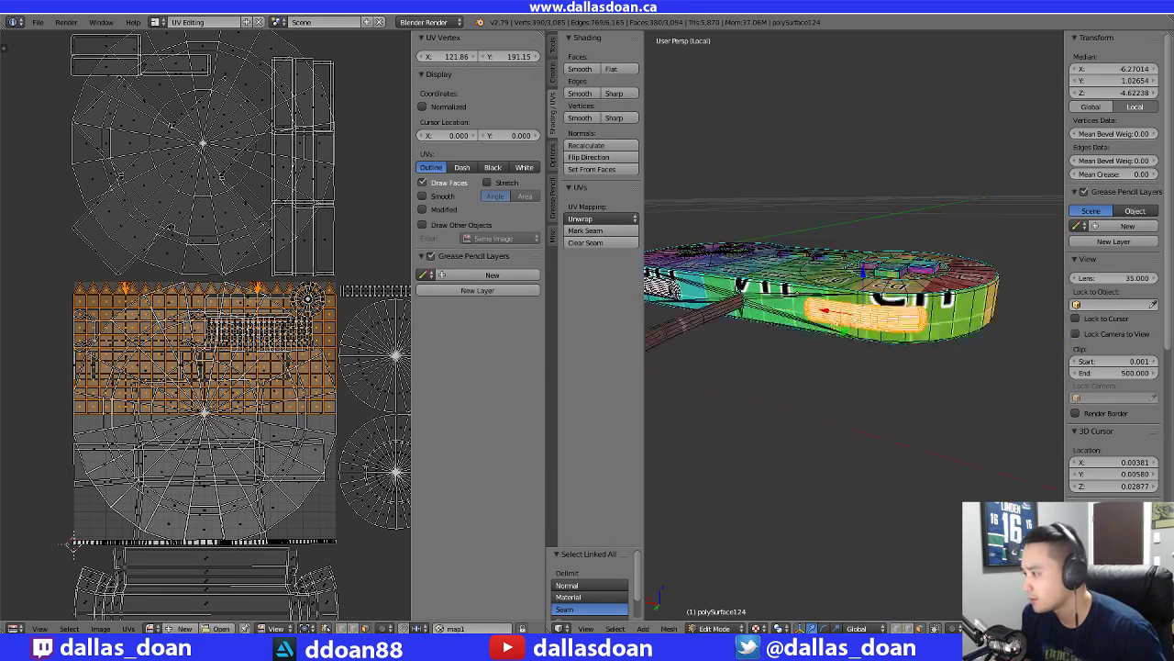
Unwrap the selected D-pad-side shoulder button with the Unwrap operation
{"action": "middle_click_drag", "start_coordinate": [677, 314], "coordinate": [793, 349], "text": "shift"}
{"action": "scroll", "coordinate": [308, 326], "scroll_direction": "down", "scroll_amount": 4}
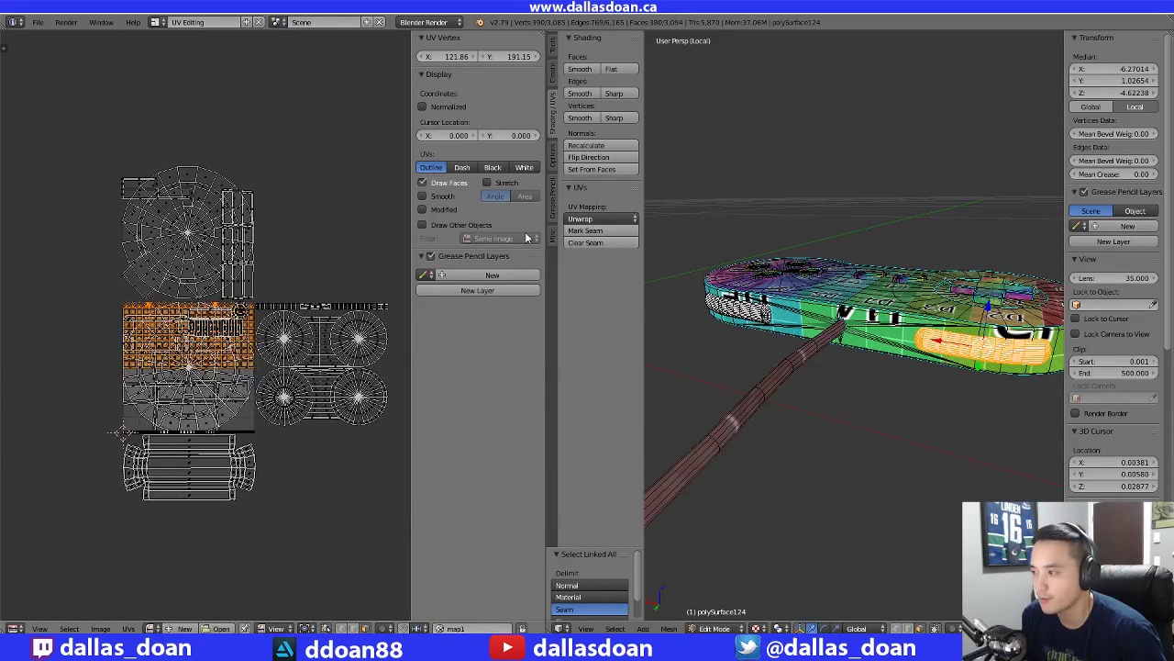
{"action": "left_click", "coordinate": [600, 219]}
{"action": "left_click", "coordinate": [603, 237]}
{"action": "middle_click_drag", "start_coordinate": [213, 395], "coordinate": [249, 364]}
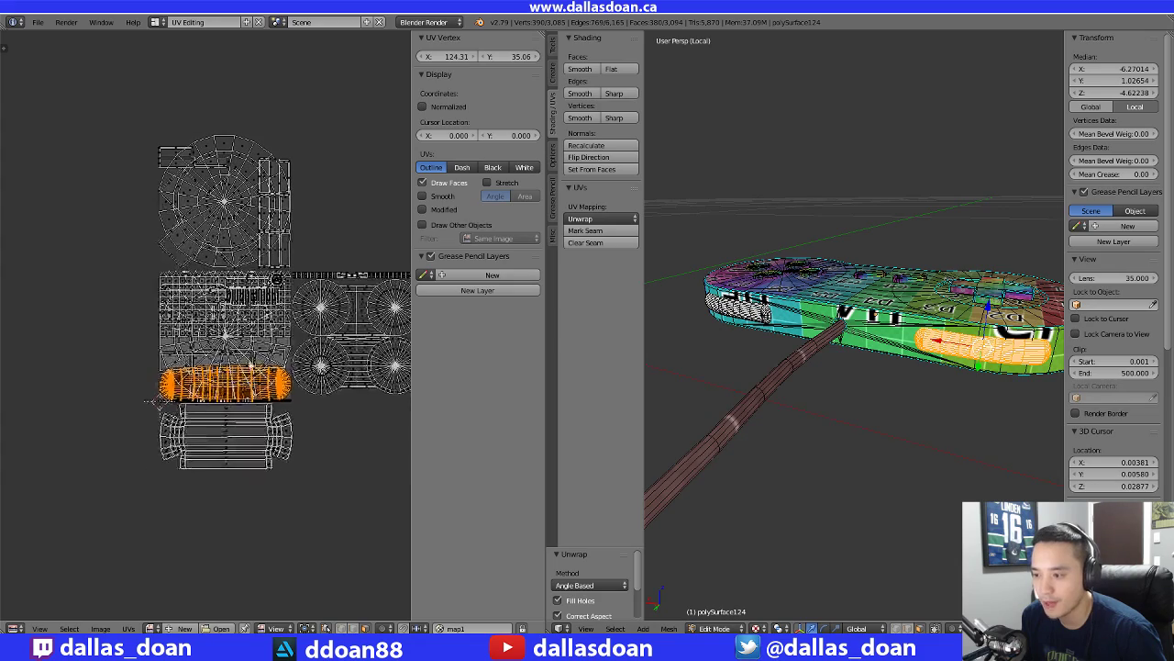
Move the shoulder button's new UV island out of the square UV area into the empty space on its left
{"action": "key", "text": "g"}
{"action": "left_click", "coordinate": [260, 349]}
{"action": "scroll", "coordinate": [272, 356], "scroll_direction": "up", "scroll_amount": 4}
{"action": "scroll", "coordinate": [286, 365], "scroll_direction": "down", "scroll_amount": 3}
{"action": "key", "text": "g"}
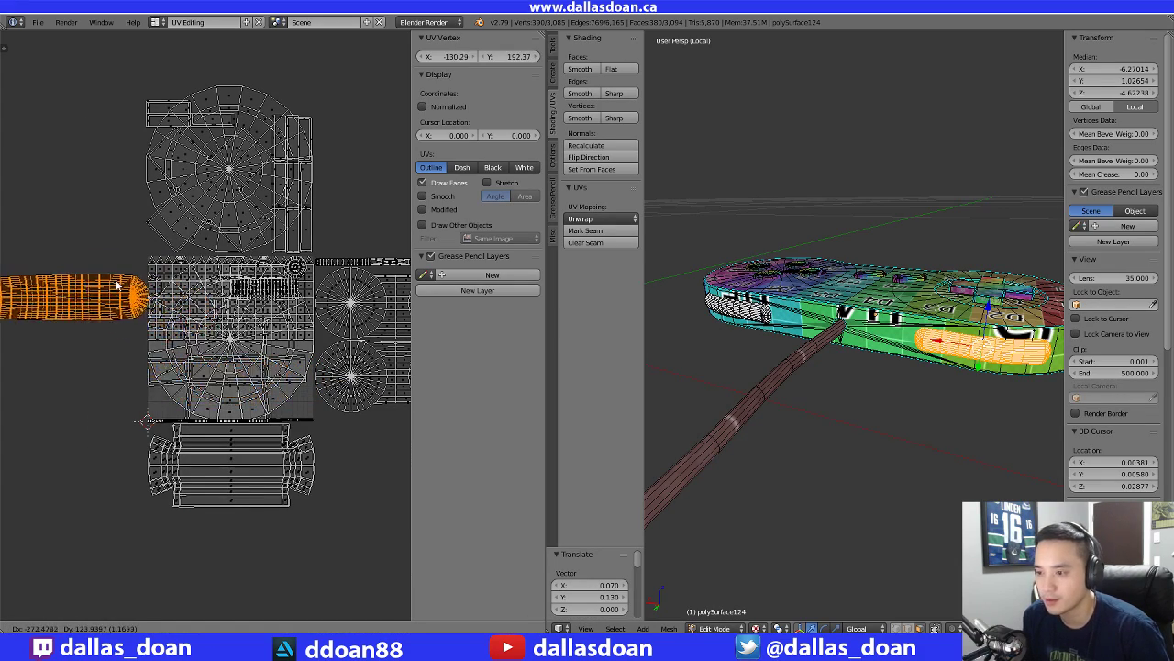
{"action": "left_click", "coordinate": [109, 273]}
{"action": "scroll", "coordinate": [246, 345], "scroll_direction": "up", "scroll_amount": 2}
{"action": "scroll", "coordinate": [246, 344], "scroll_direction": "up", "scroll_amount": 1}
{"action": "middle_click_drag", "start_coordinate": [168, 293], "coordinate": [226, 327]}
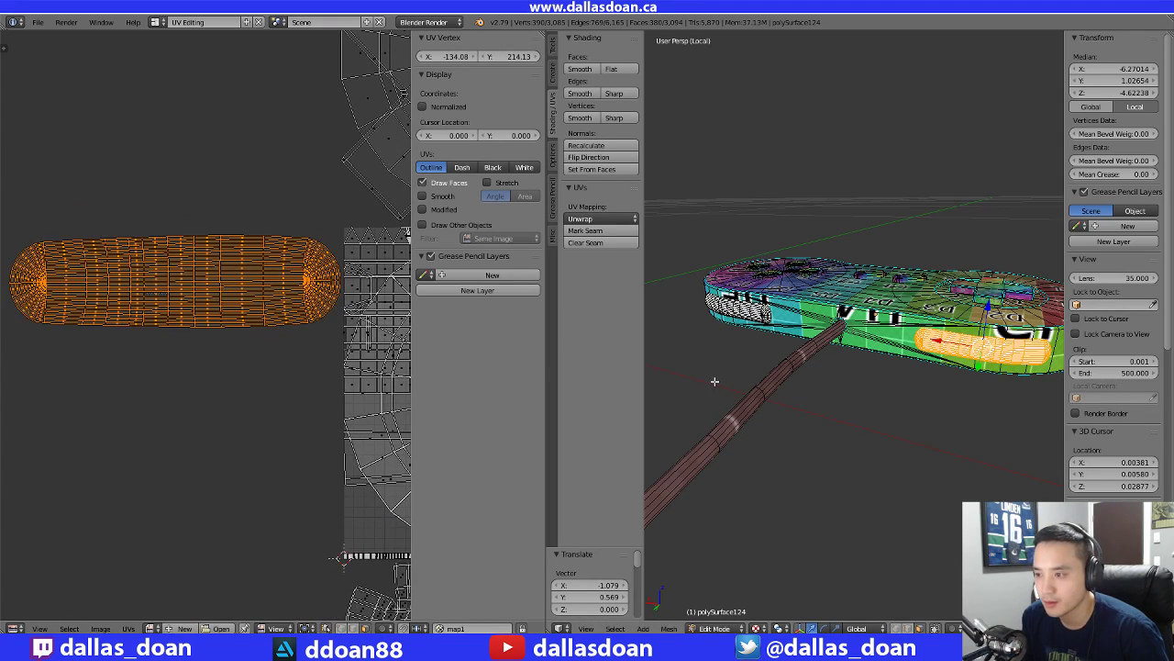
Deselect the whole mesh and try to assign the UVGrid image to the UV editor
{"action": "middle_click_drag", "start_coordinate": [857, 393], "coordinate": [987, 406]}
{"action": "key", "text": "a"}
{"action": "middle_click_drag", "start_coordinate": [781, 413], "coordinate": [591, 481]}
{"action": "left_click", "coordinate": [152, 628]}
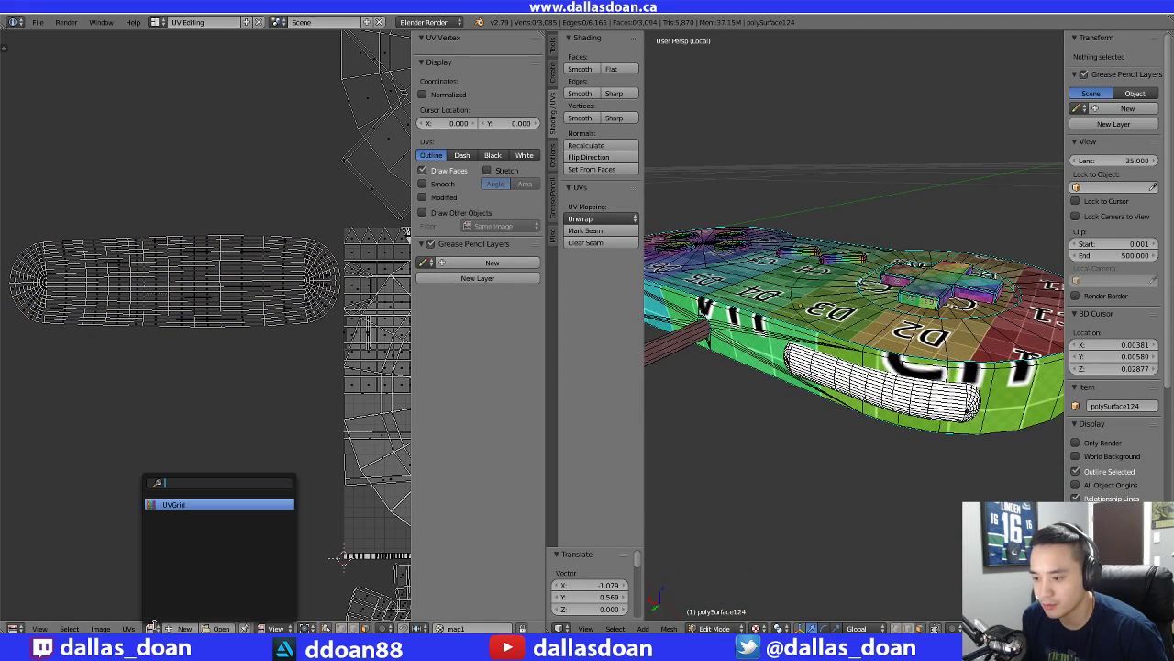
{"action": "scroll", "coordinate": [782, 437], "scroll_direction": "up", "scroll_amount": 2}
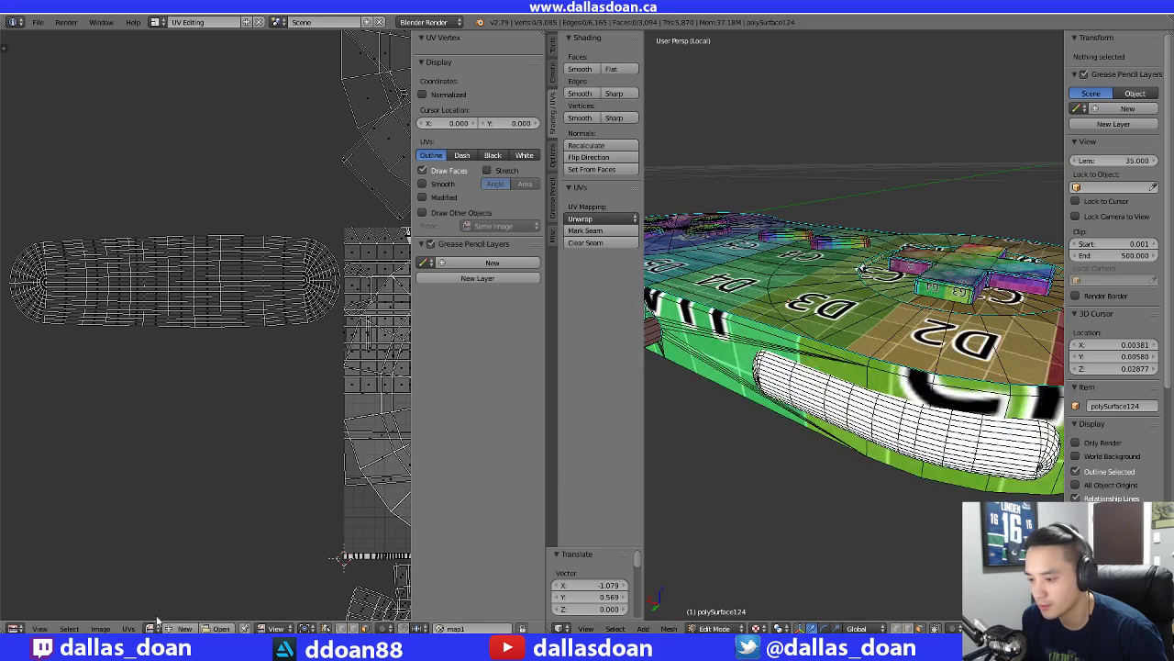
{"action": "left_click", "coordinate": [154, 627]}
{"action": "left_click", "coordinate": [192, 505]}
{"action": "scroll", "coordinate": [835, 407], "scroll_direction": "down", "scroll_amount": 6}
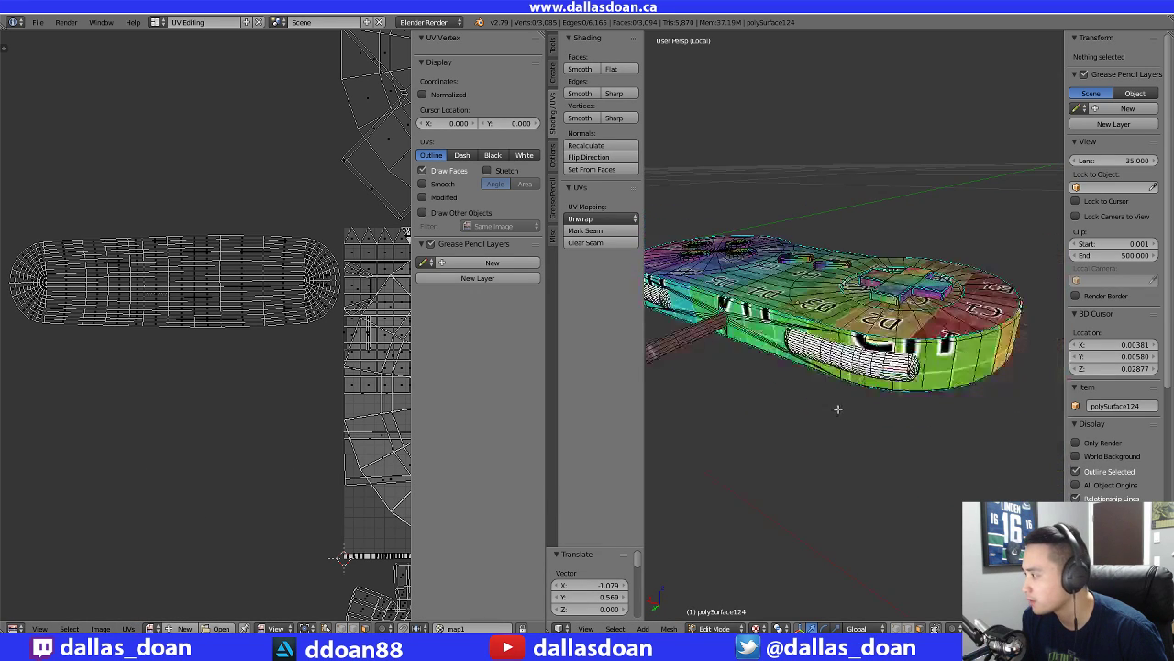
Check the grid texture on the controller in Object Mode, return to Edit Mode, and try assigning the UVGrid image again
{"action": "scroll", "coordinate": [802, 377], "scroll_direction": "up", "scroll_amount": 1}
{"action": "key", "text": "Tab"}
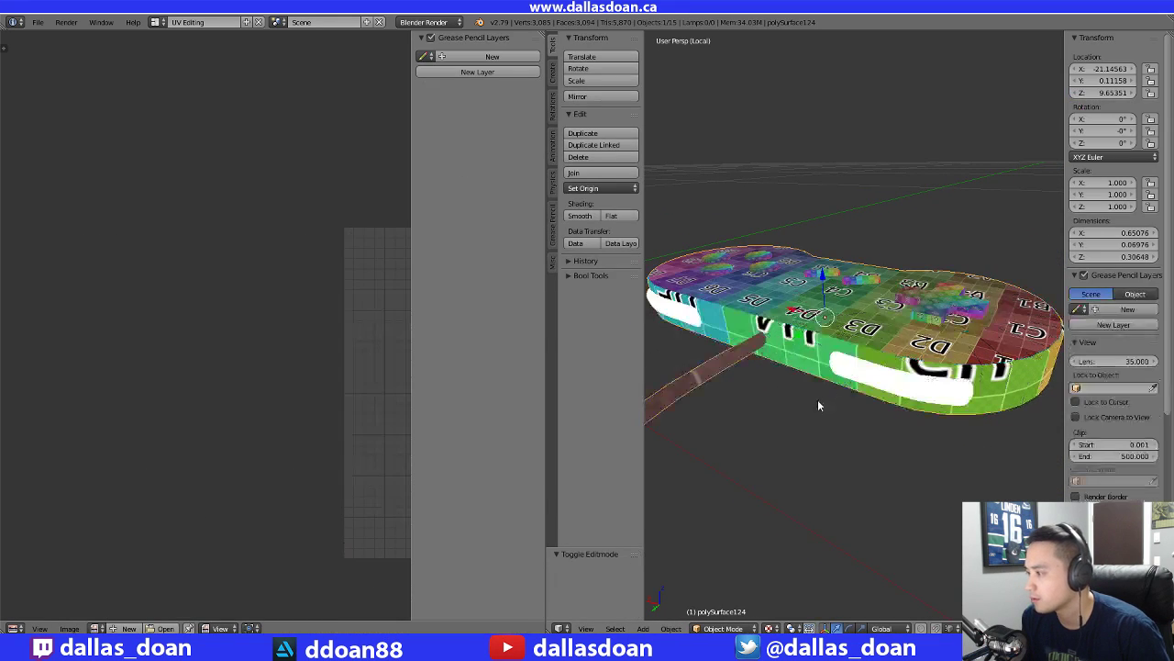
{"action": "key", "text": "Tab"}
{"action": "middle_click_drag", "start_coordinate": [265, 377], "coordinate": [176, 388]}
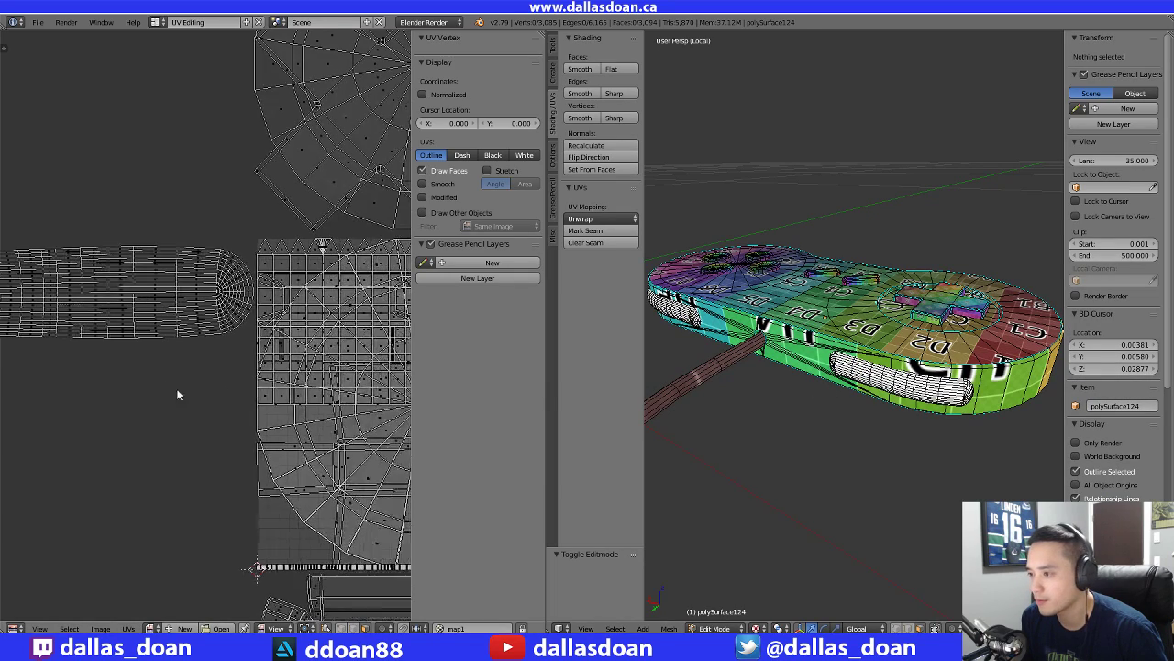
{"action": "middle_click_drag", "start_coordinate": [226, 470], "coordinate": [102, 446]}
{"action": "middle_click_drag", "start_coordinate": [318, 355], "coordinate": [241, 378]}
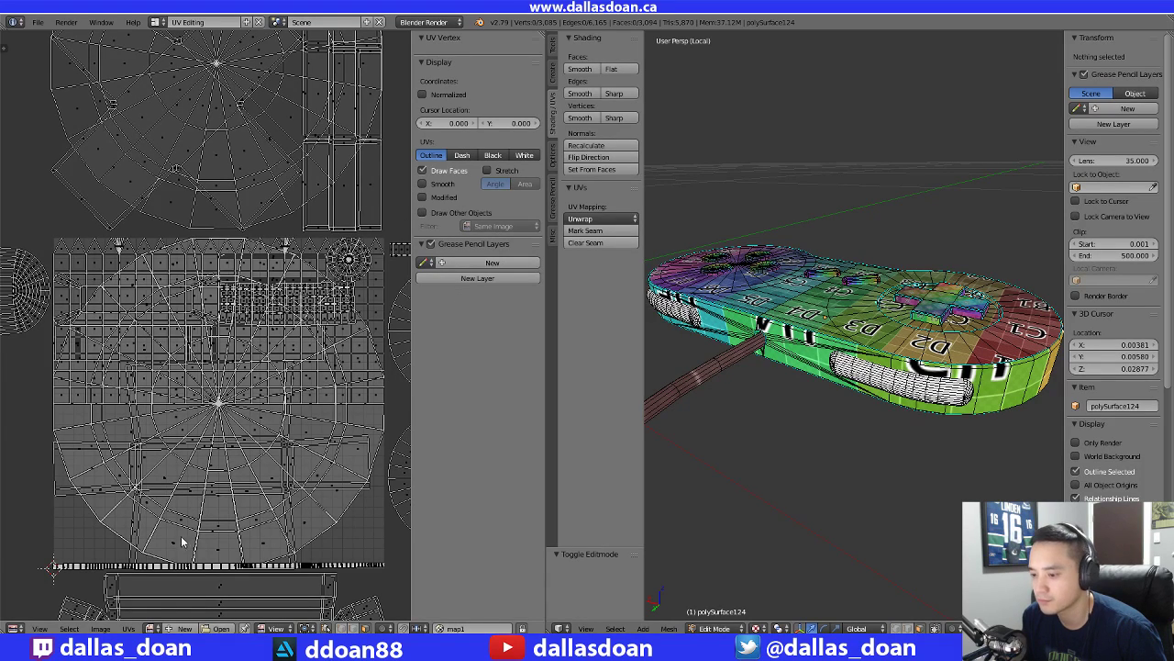
{"action": "left_click", "coordinate": [151, 628]}
{"action": "left_click", "coordinate": [183, 506]}
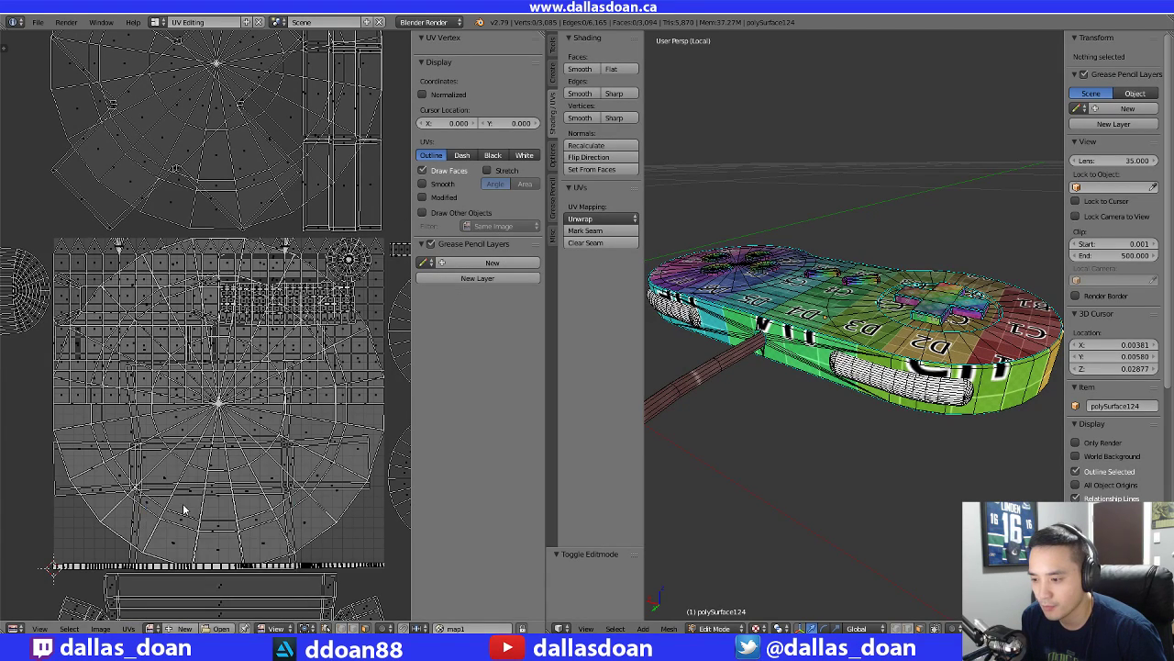
{"action": "left_click", "coordinate": [220, 628]}
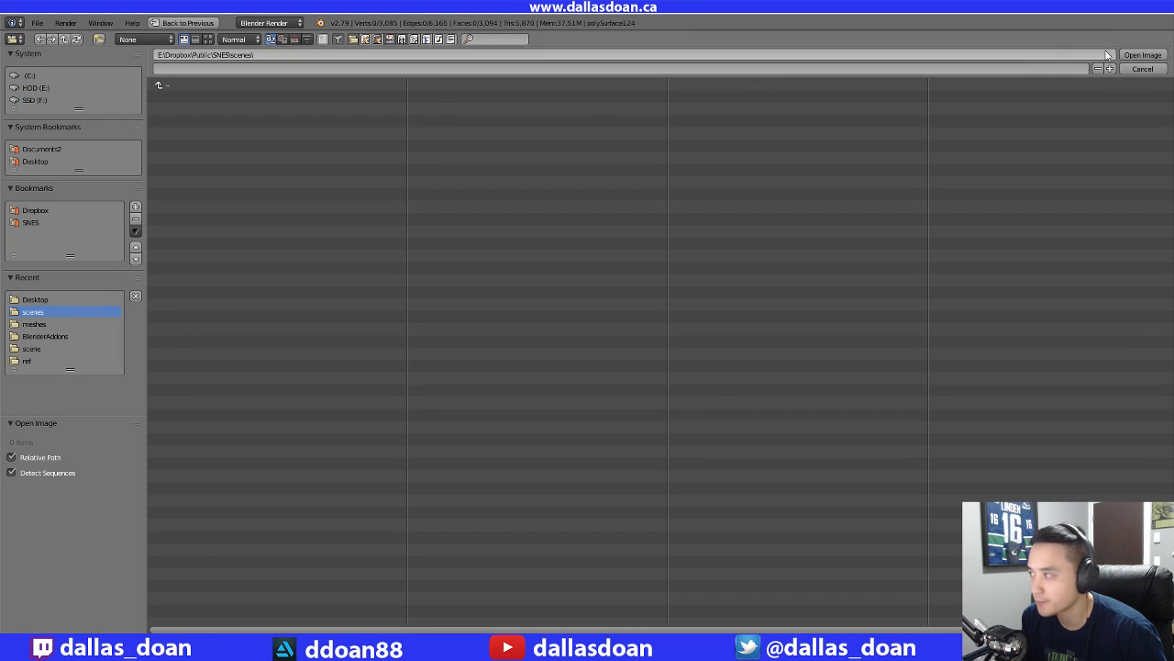
{"action": "left_click", "coordinate": [171, 26]}
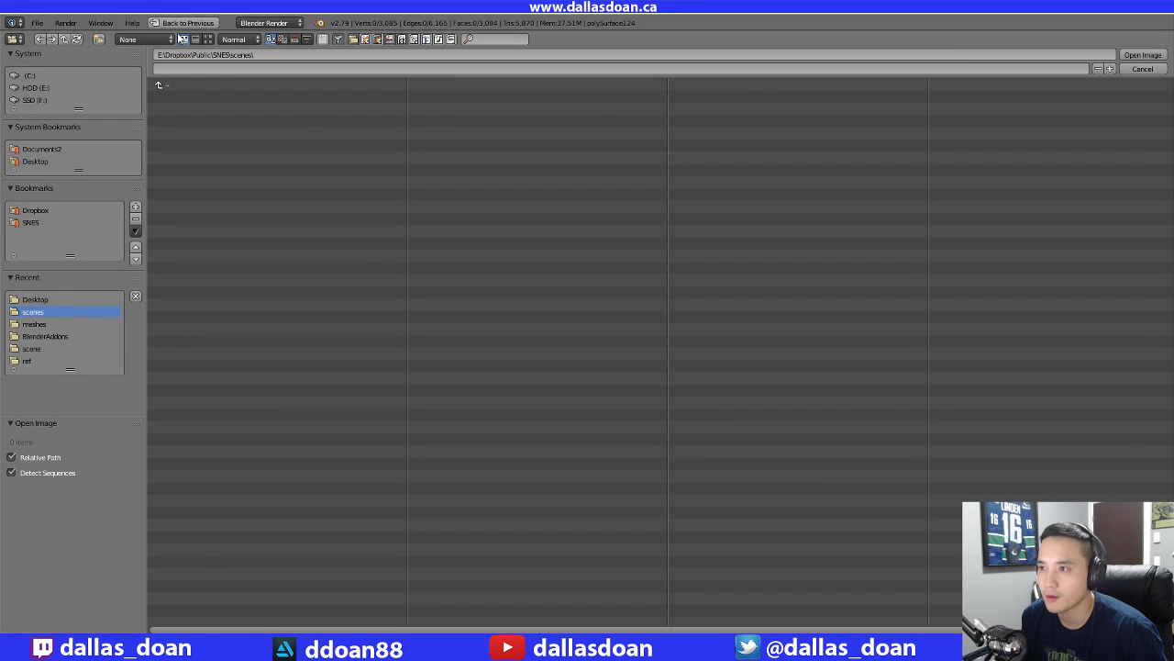
{"action": "scroll", "coordinate": [214, 392], "scroll_direction": "down", "scroll_amount": 2}
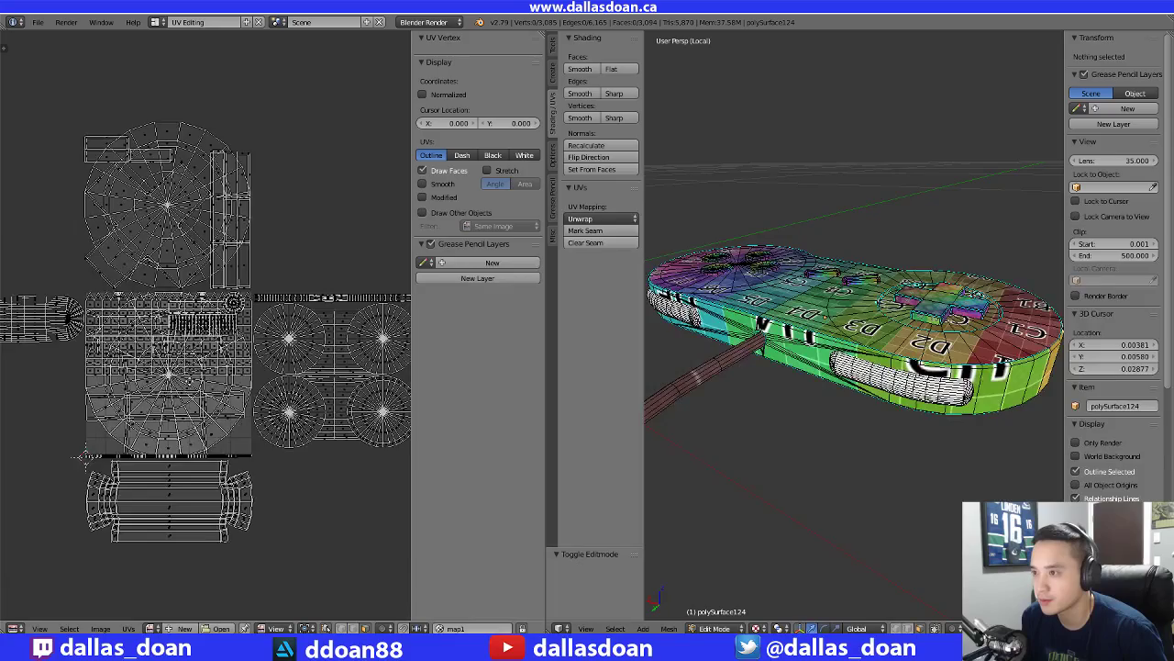
Examine the complete UV layout and the grid-textured controller with its cable from several angles
{"action": "middle_click_drag", "start_coordinate": [184, 377], "coordinate": [231, 373]}
{"action": "scroll", "coordinate": [780, 340], "scroll_direction": "down", "scroll_amount": 2}
{"action": "middle_click_drag", "start_coordinate": [780, 340], "coordinate": [839, 393]}
{"action": "key", "text": "Tab"}
{"action": "key", "text": "Tab"}
{"action": "middle_click_drag", "start_coordinate": [284, 408], "coordinate": [186, 418]}
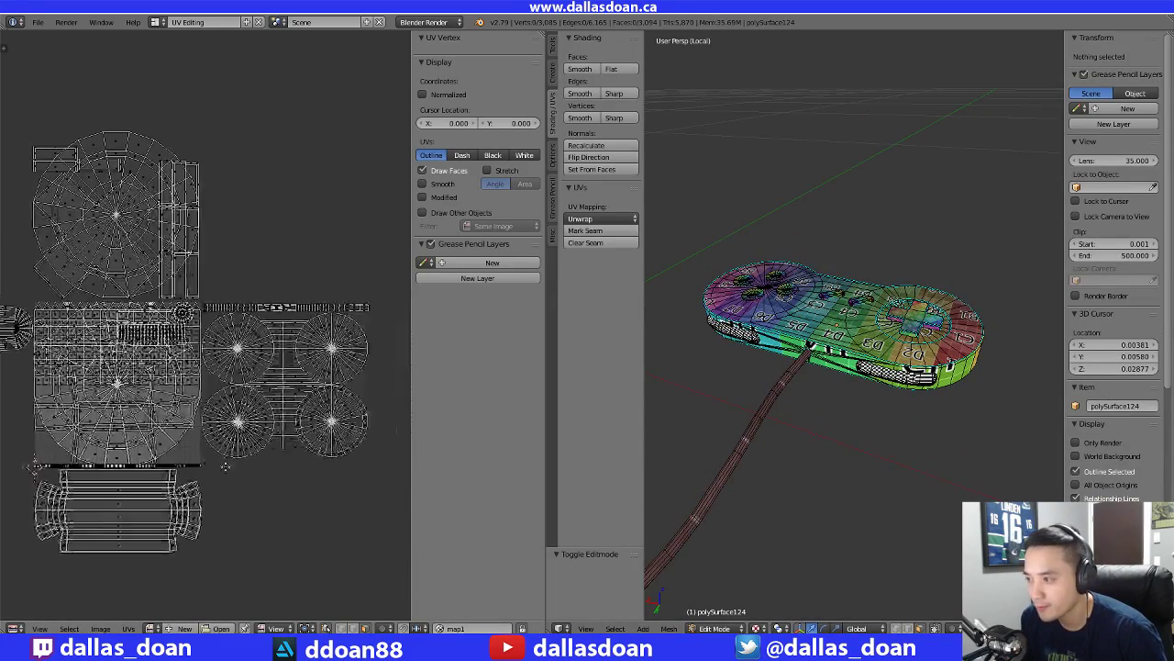
{"action": "middle_click_drag", "start_coordinate": [233, 489], "coordinate": [287, 483]}
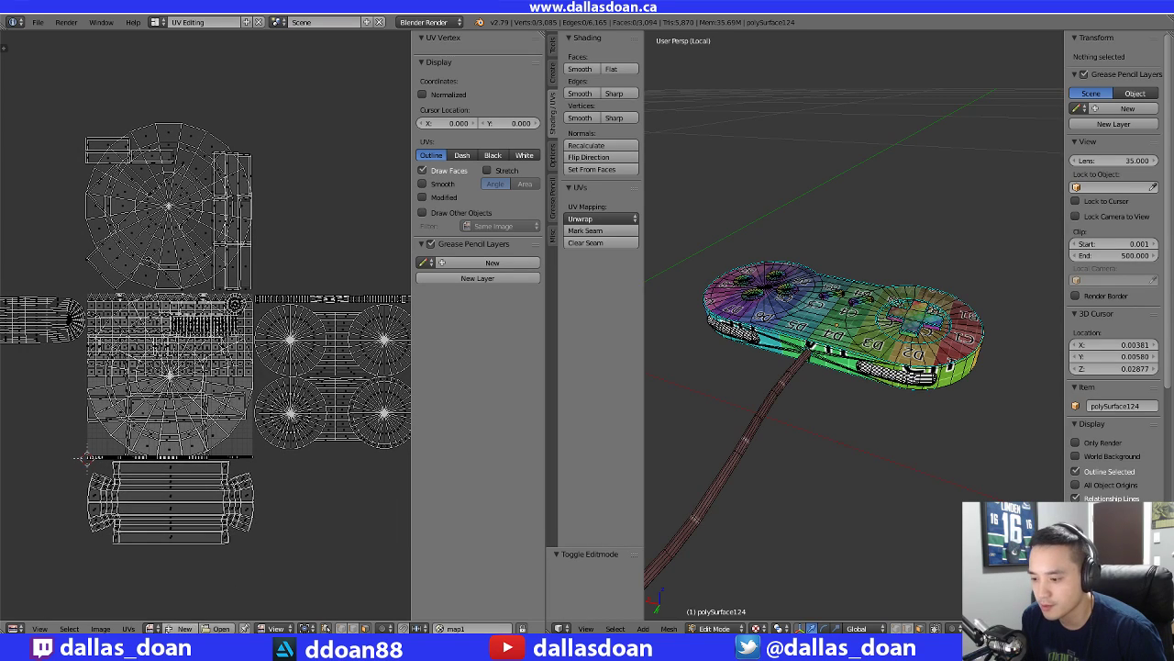
{"action": "left_click", "coordinate": [154, 628]}
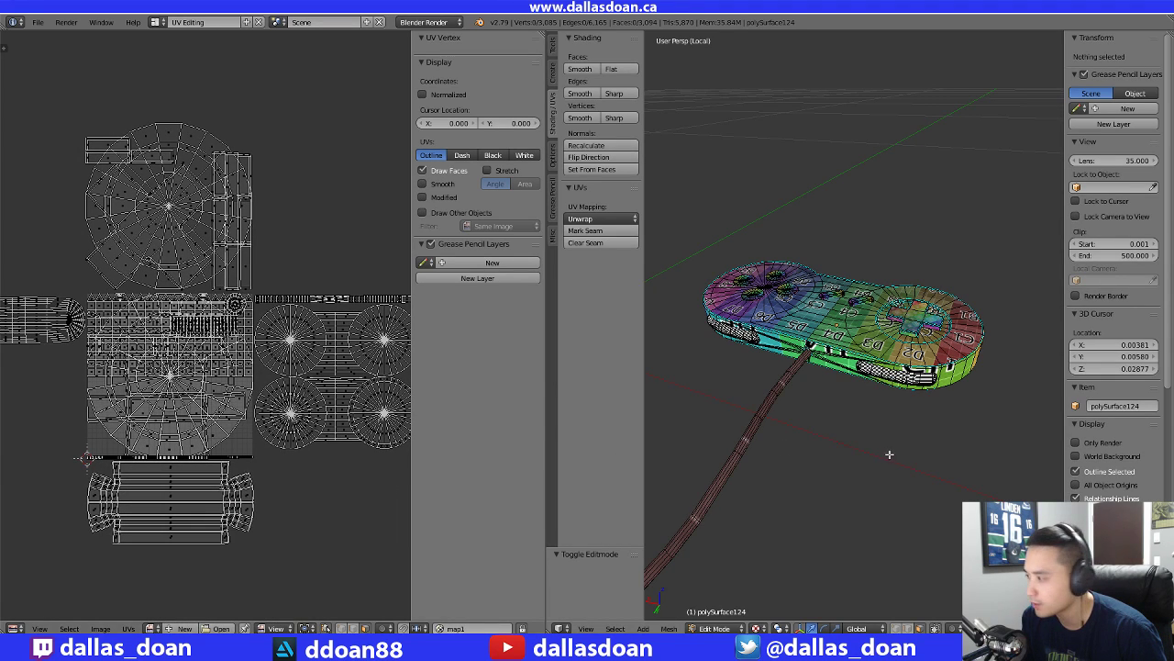
{"action": "middle_click_drag", "start_coordinate": [889, 450], "coordinate": [772, 434]}
{"action": "scroll", "coordinate": [846, 425], "scroll_direction": "up", "scroll_amount": 4}
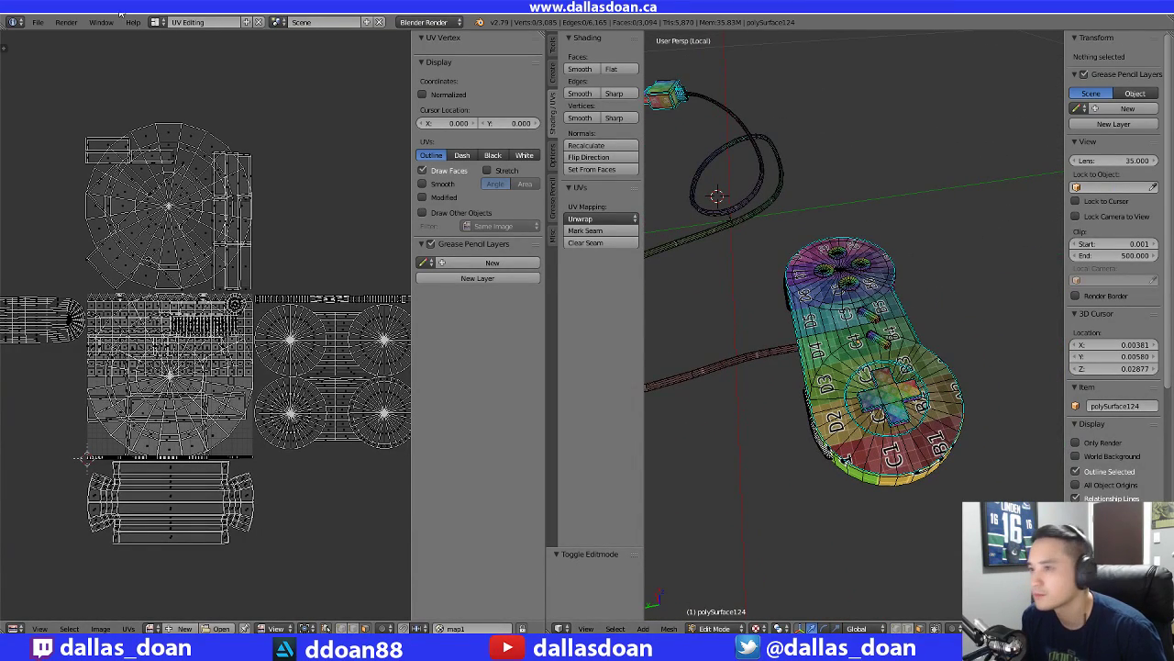
Switch the screen layout to Default and examine the texture slots and lambert1 material of polySurface124 in Object Mode
{"action": "left_click", "coordinate": [156, 21]}
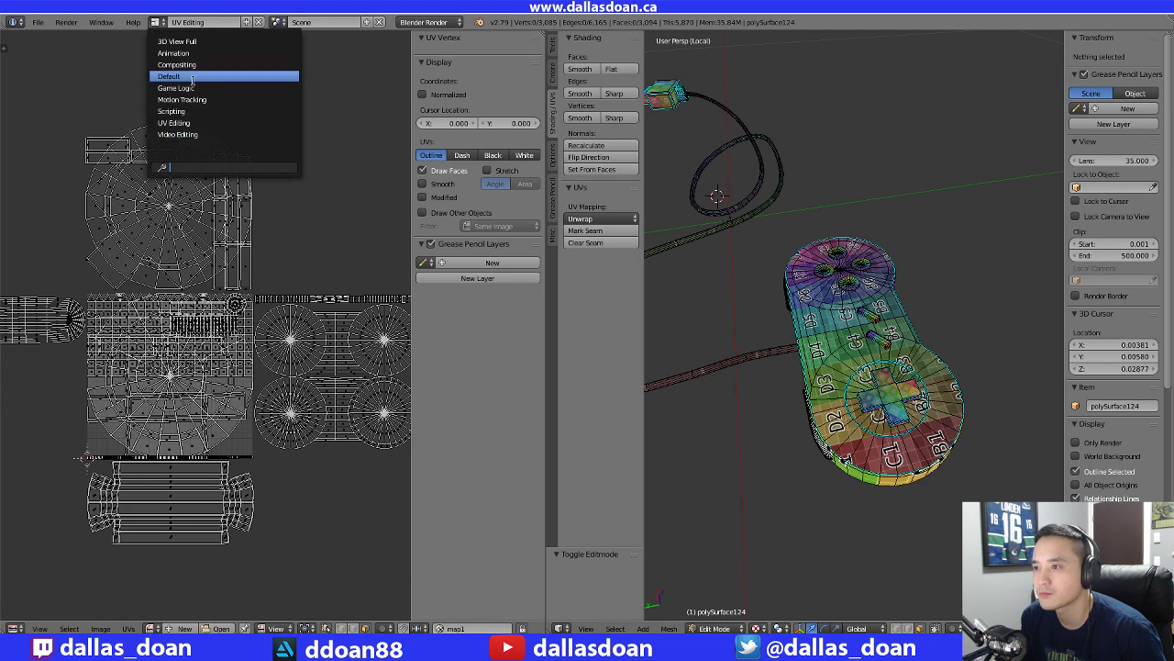
{"action": "left_click", "coordinate": [193, 80]}
{"action": "key", "text": "Tab"}
{"action": "middle_click_drag", "start_coordinate": [506, 257], "coordinate": [574, 290]}
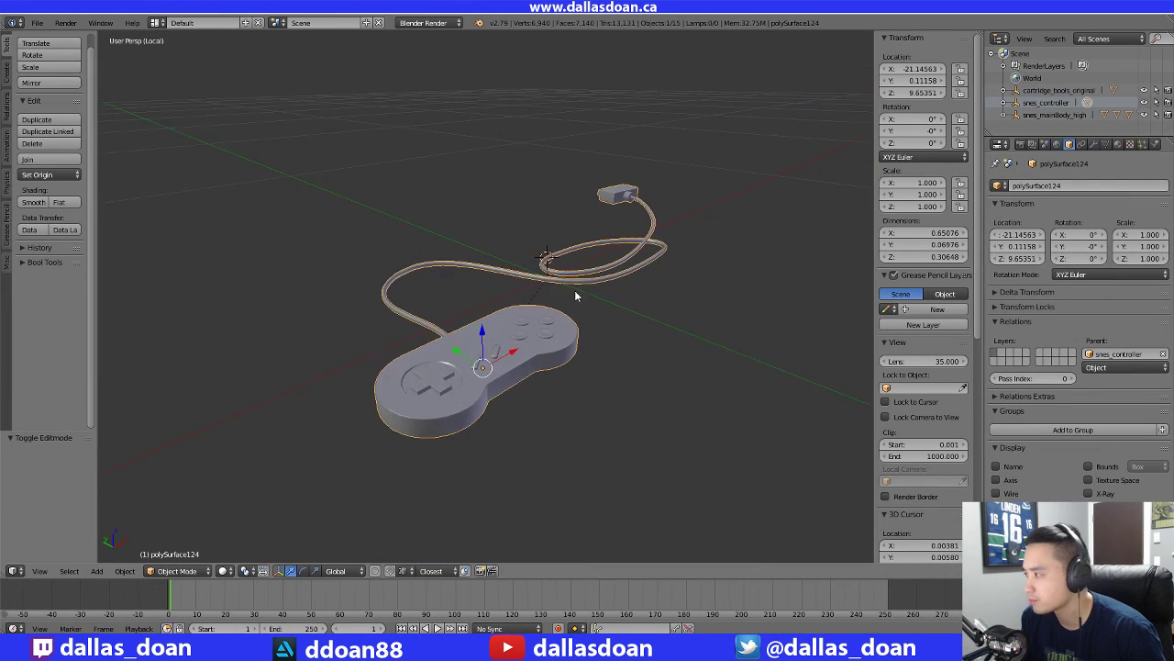
{"action": "left_click", "coordinate": [1117, 145]}
{"action": "left_click", "coordinate": [1129, 145]}
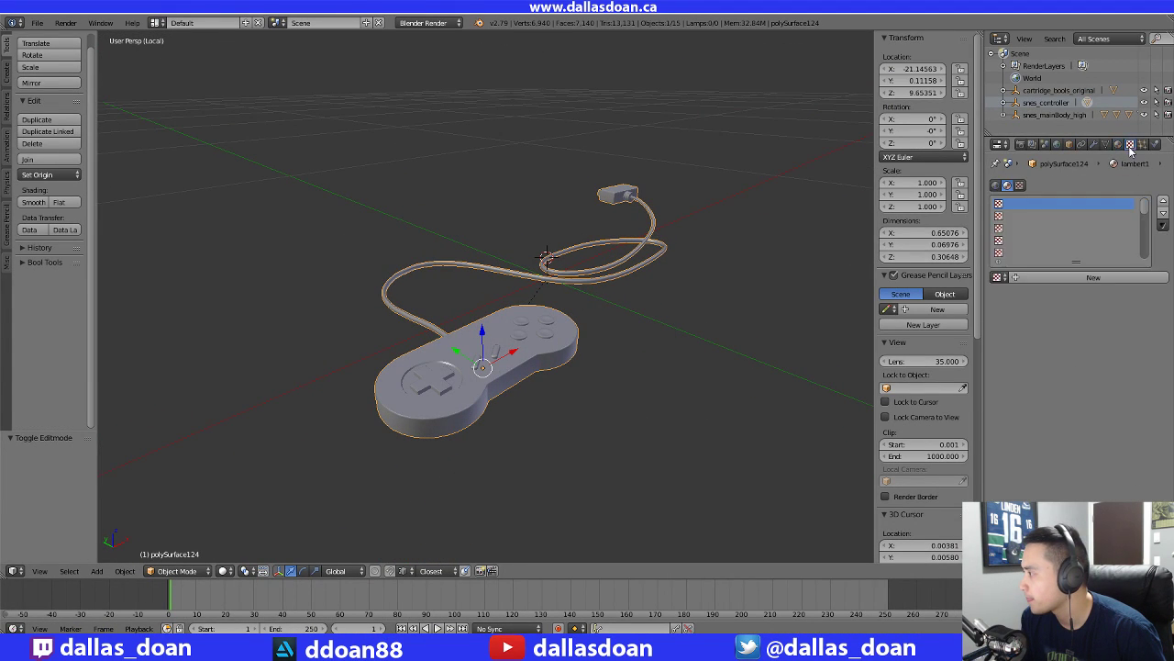
{"action": "left_click", "coordinate": [1117, 145]}
{"action": "key", "text": "Tab"}
{"action": "middle_click_drag", "start_coordinate": [661, 236], "coordinate": [524, 252]}
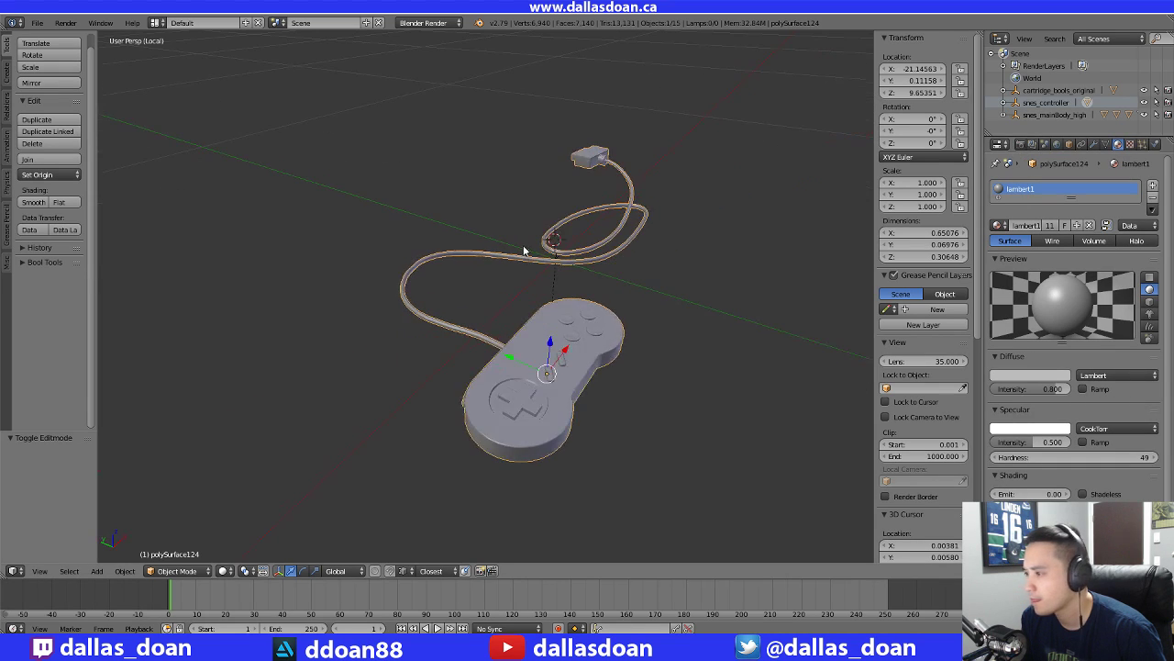
{"action": "key", "text": "Tab"}
{"action": "middle_click_drag", "start_coordinate": [409, 234], "coordinate": [380, 230]}
Switch back to the UV Editing layout, enter Edit Mode on the controller, and try to assign the UVGrid image
{"action": "left_click", "coordinate": [168, 22]}
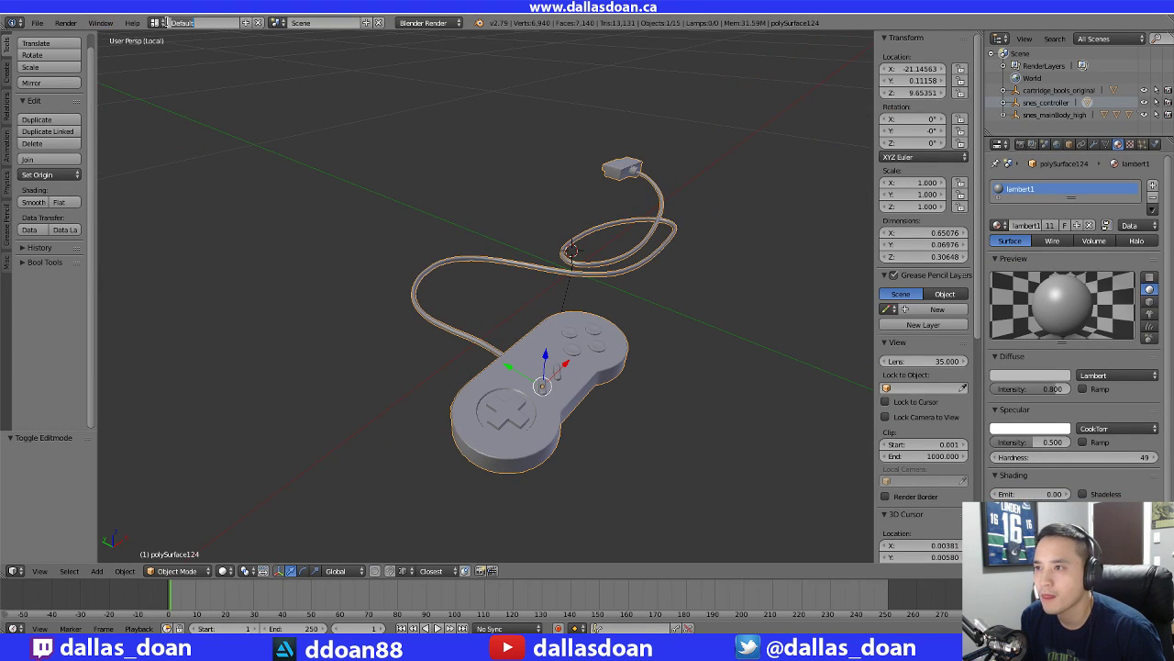
{"action": "left_click", "coordinate": [156, 23]}
{"action": "left_click", "coordinate": [220, 121]}
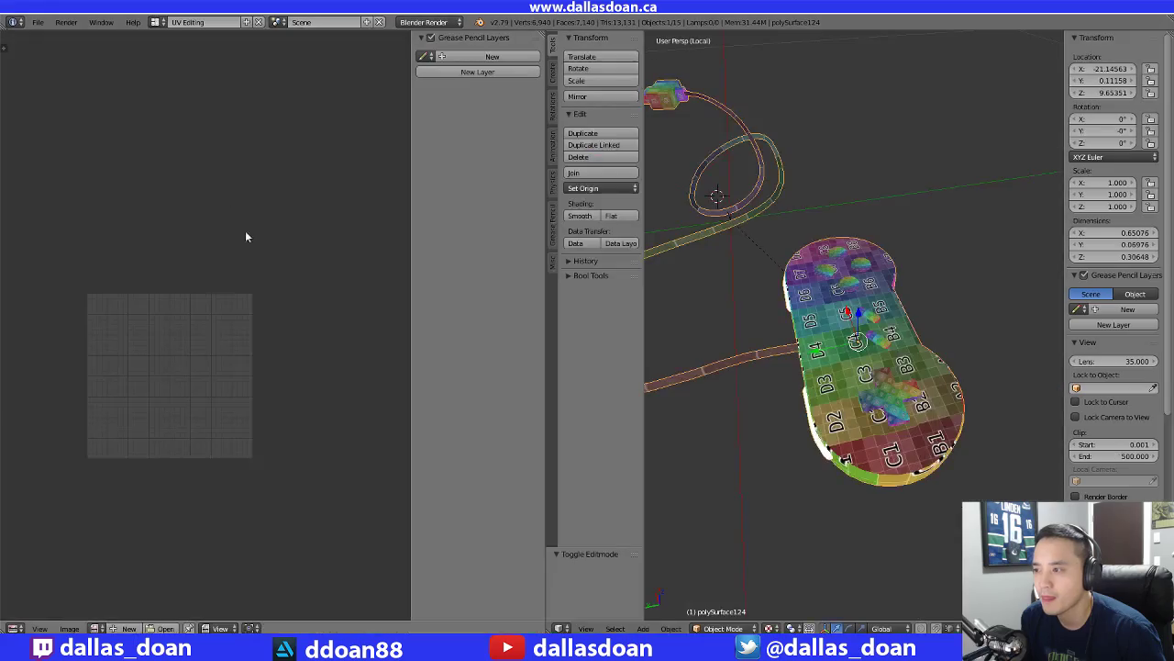
{"action": "key", "text": "Tab"}
{"action": "scroll", "coordinate": [252, 267], "scroll_direction": "up", "scroll_amount": 8}
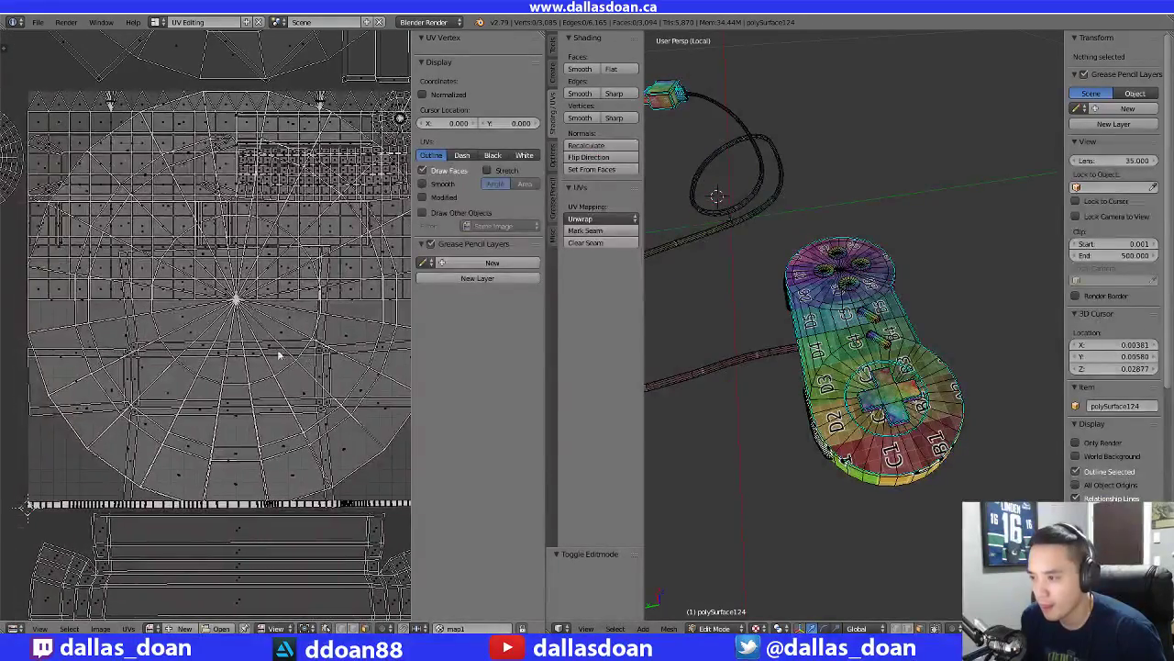
{"action": "middle_click_drag", "start_coordinate": [206, 430], "coordinate": [186, 488]}
{"action": "left_click", "coordinate": [153, 629]}
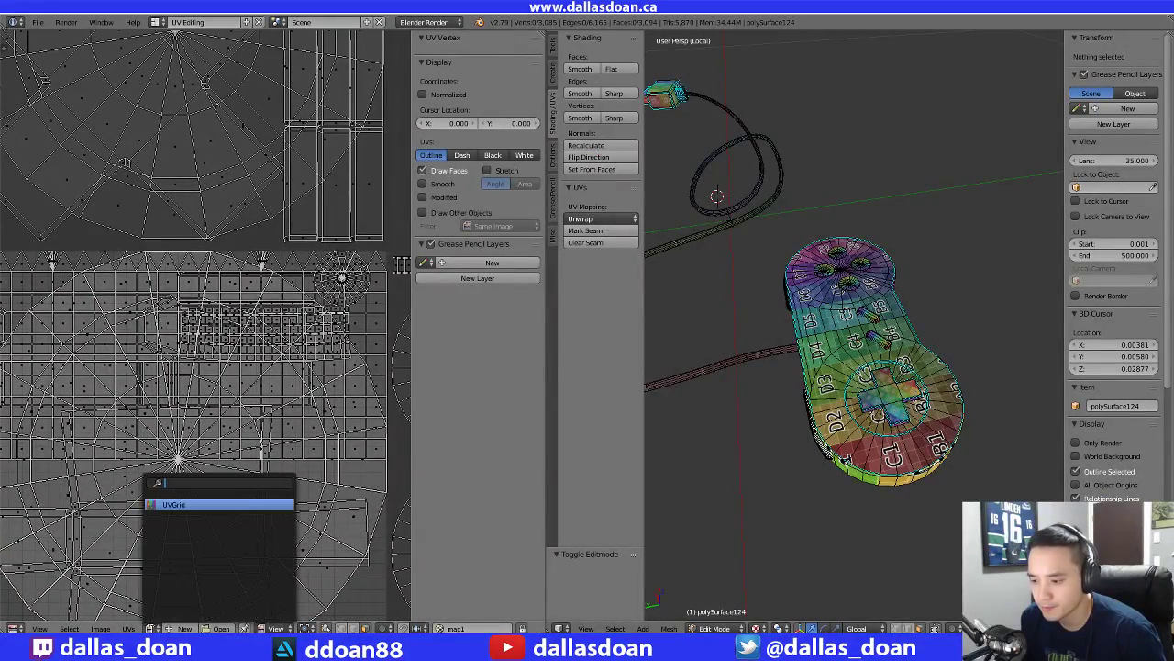
{"action": "left_click", "coordinate": [208, 505]}
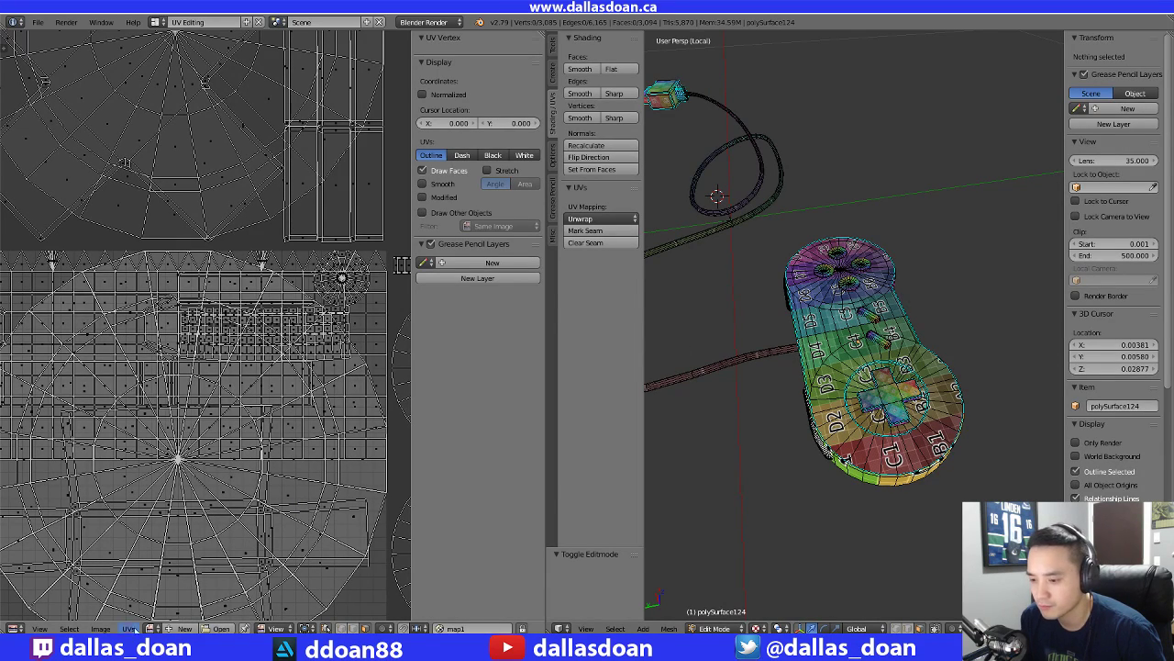
In face select mode, select one face of the shoulder button on the four-button side and extend the selection to all its linked faces
{"action": "scroll", "coordinate": [221, 482], "scroll_direction": "down", "scroll_amount": 4}
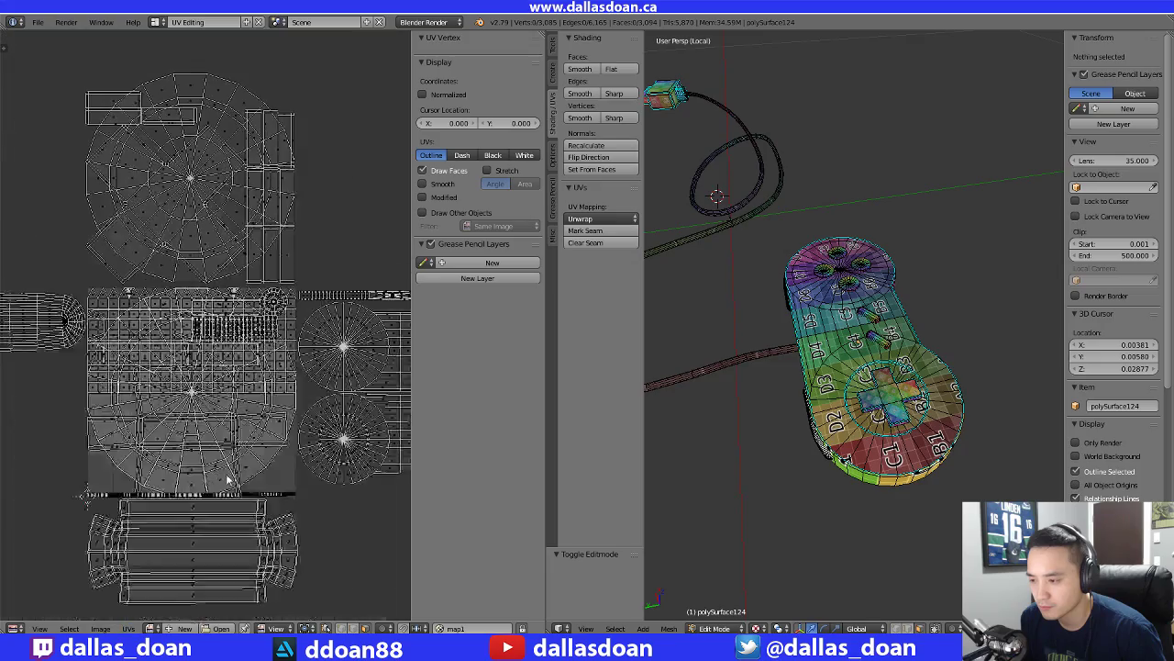
{"action": "middle_click_drag", "start_coordinate": [229, 479], "coordinate": [203, 463]}
{"action": "scroll", "coordinate": [705, 393], "scroll_direction": "up", "scroll_amount": 4}
{"action": "middle_click_drag", "start_coordinate": [705, 393], "coordinate": [901, 318]}
{"action": "middle_click_drag", "start_coordinate": [865, 367], "coordinate": [929, 356]}
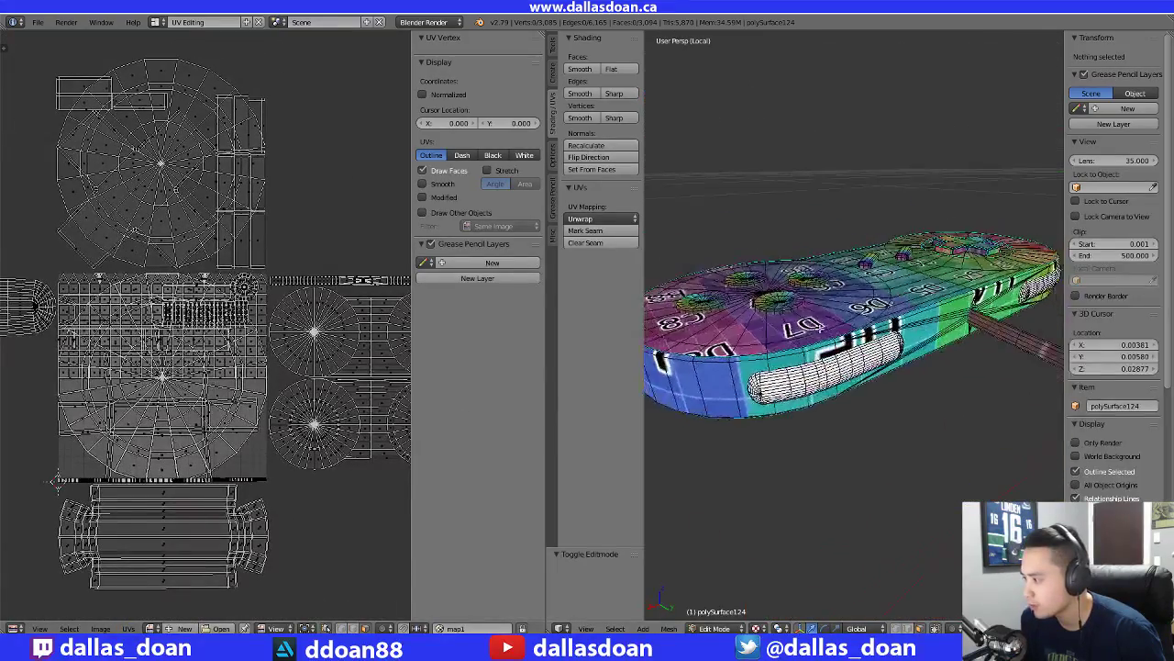
{"action": "scroll", "coordinate": [826, 340], "scroll_direction": "up", "scroll_amount": 6}
{"action": "middle_click_drag", "start_coordinate": [825, 340], "coordinate": [815, 302]}
{"action": "scroll", "coordinate": [806, 299], "scroll_direction": "down", "scroll_amount": 3}
{"action": "key", "text": "ctrl+Tab"}
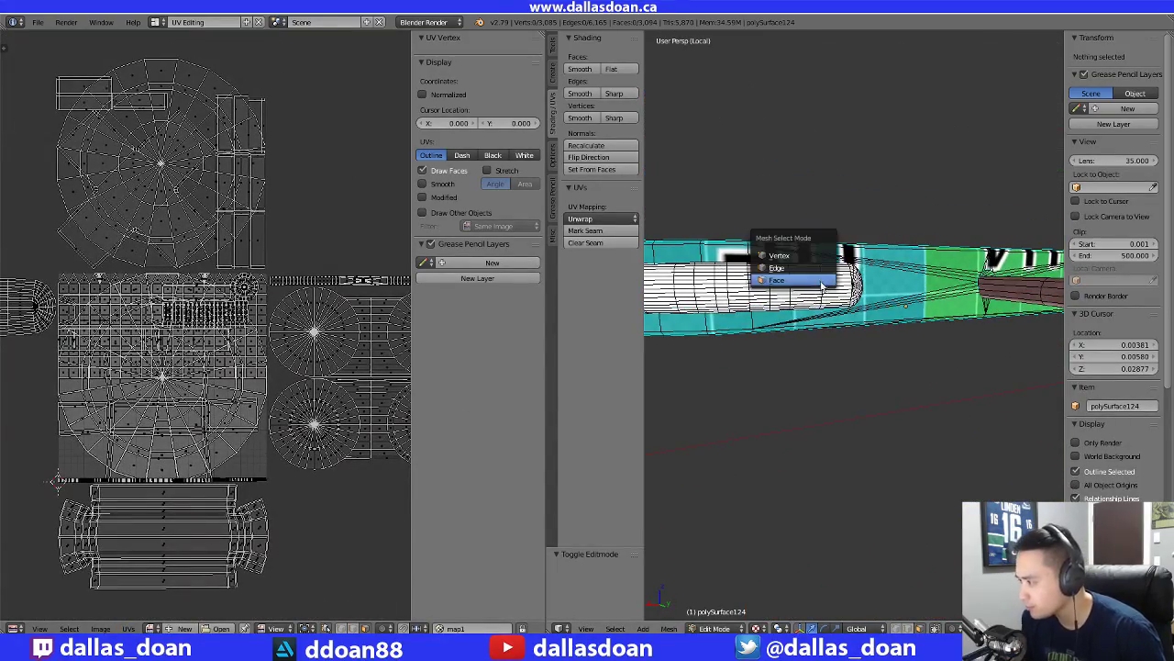
{"action": "left_click", "coordinate": [785, 283]}
{"action": "right_click", "coordinate": [781, 279]}
{"action": "key", "text": "ctrl+l"}
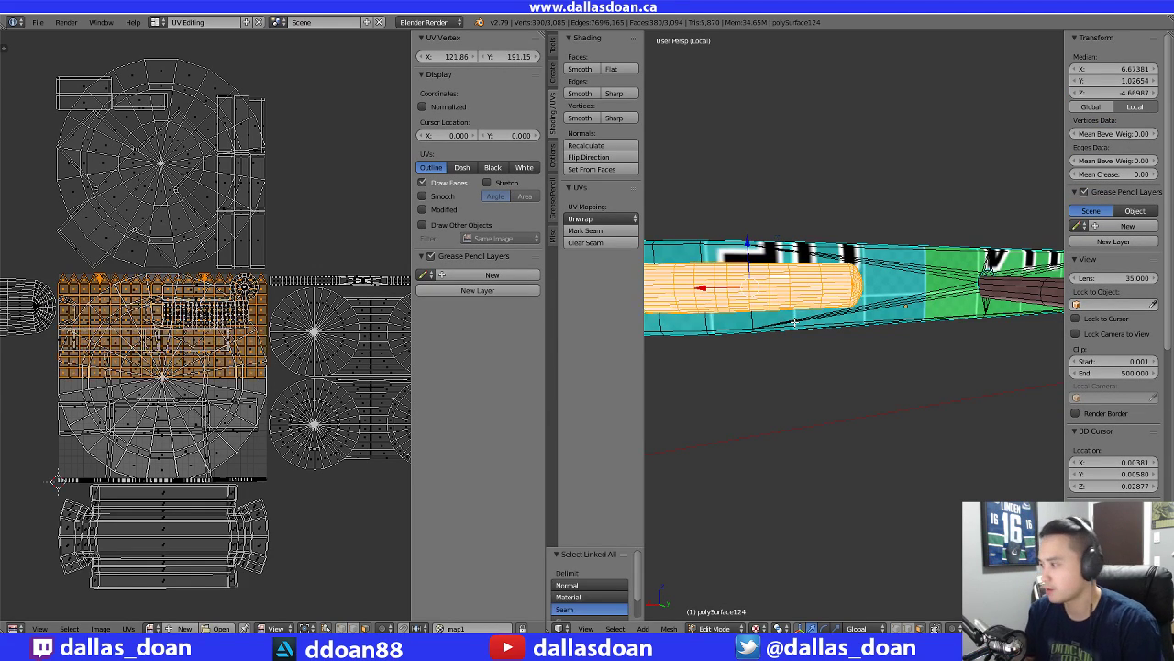
Unwrap the selected shoulder button's faces and move their UV island outside the UV square, directly below the other shoulder button's island
{"action": "scroll", "coordinate": [249, 384], "scroll_direction": "down", "scroll_amount": 3}
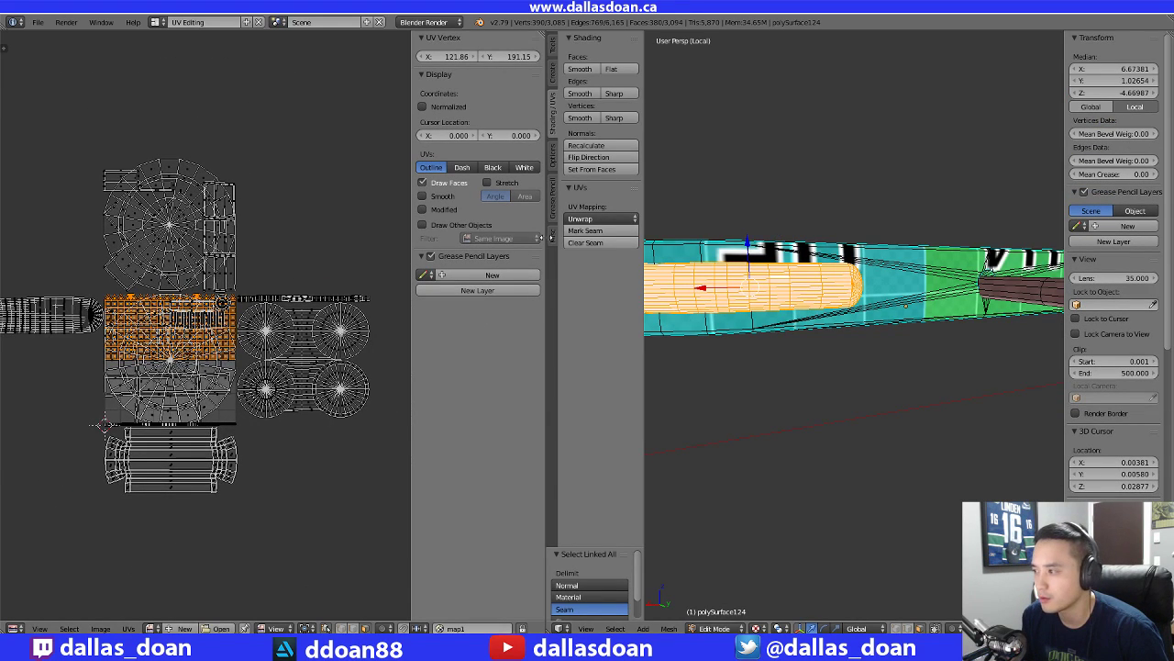
{"action": "left_click", "coordinate": [590, 231]}
{"action": "left_click", "coordinate": [590, 218]}
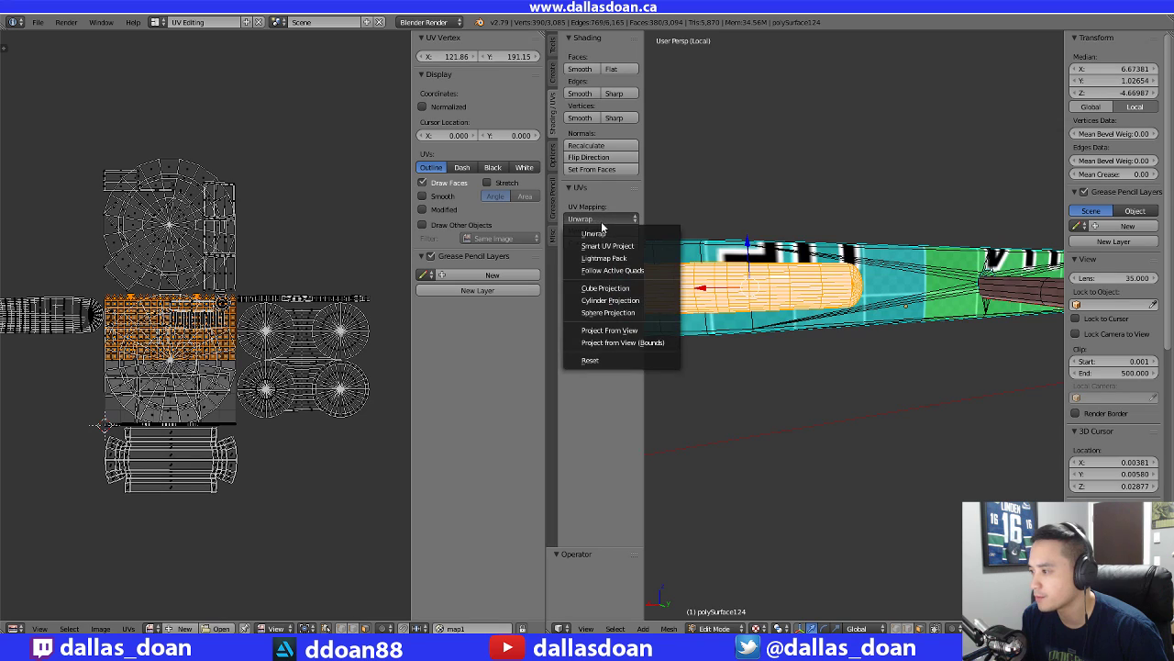
{"action": "left_click", "coordinate": [588, 232]}
{"action": "middle_click_drag", "start_coordinate": [250, 396], "coordinate": [303, 389]}
{"action": "key", "text": "g"}
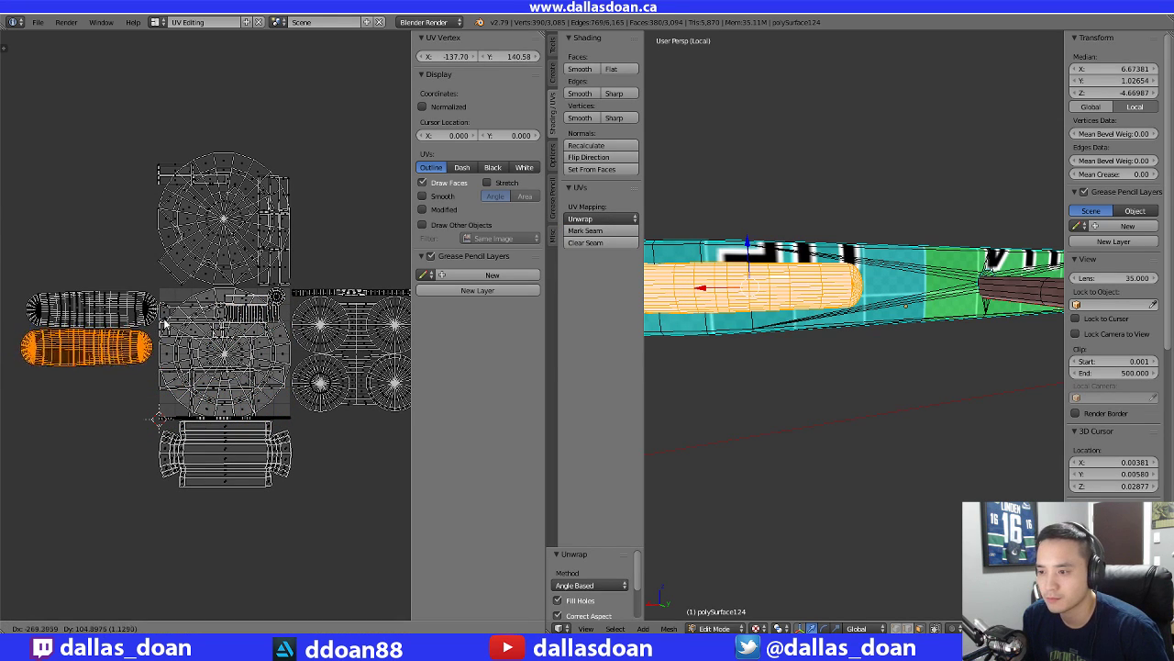
{"action": "left_click", "coordinate": [166, 326]}
Box-select all UV islands, examine the complete layout and the textured controller, and clear the selection
{"action": "key", "text": "a"}
{"action": "scroll", "coordinate": [166, 325], "scroll_direction": "down", "scroll_amount": 3}
{"action": "key", "text": "b"}
{"action": "left_click_drag", "start_coordinate": [74, 205], "coordinate": [353, 482]}
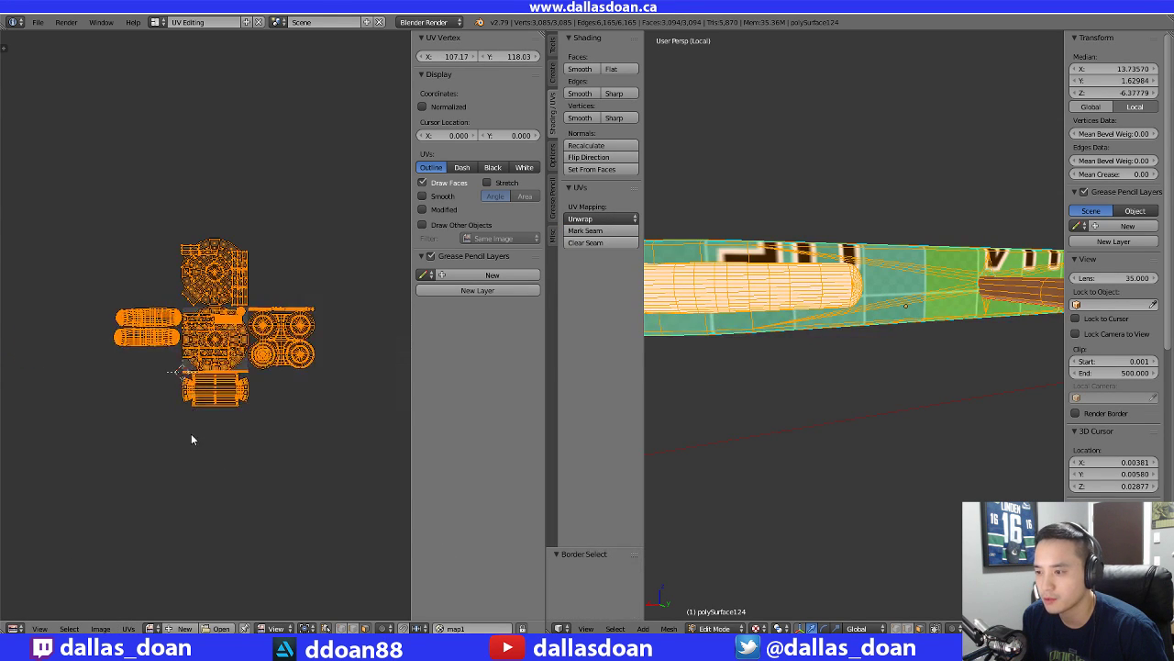
{"action": "scroll", "coordinate": [189, 431], "scroll_direction": "up", "scroll_amount": 5}
{"action": "scroll", "coordinate": [844, 398], "scroll_direction": "down", "scroll_amount": 5}
{"action": "middle_click_drag", "start_coordinate": [844, 398], "coordinate": [862, 367]}
{"action": "key", "text": "a"}
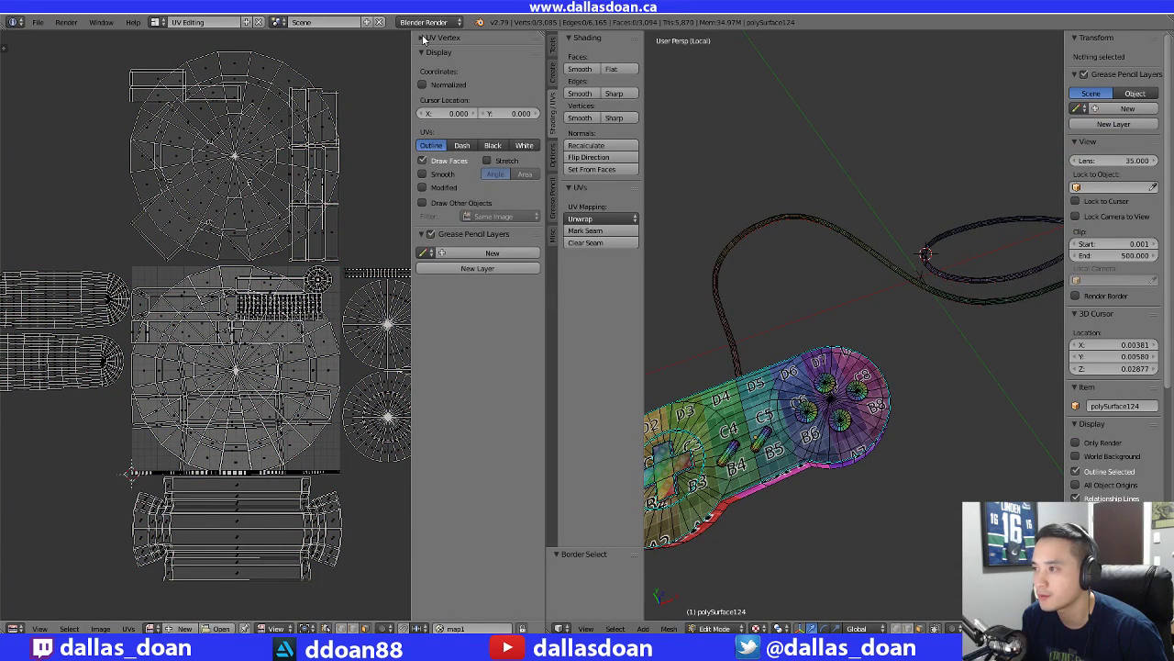
Switch the screen layout to Default to view the whole controller mesh, and return to UV Editing to examine the layout
{"action": "left_click", "coordinate": [158, 22]}
{"action": "left_click", "coordinate": [184, 77]}
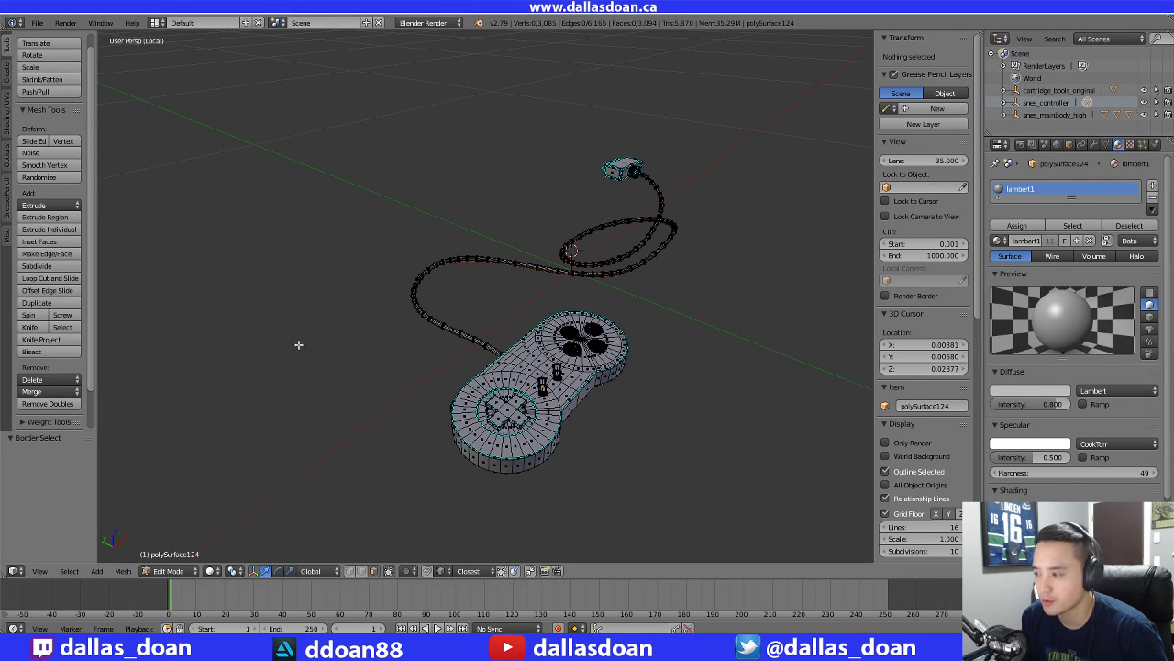
{"action": "middle_click_drag", "start_coordinate": [298, 344], "coordinate": [279, 328]}
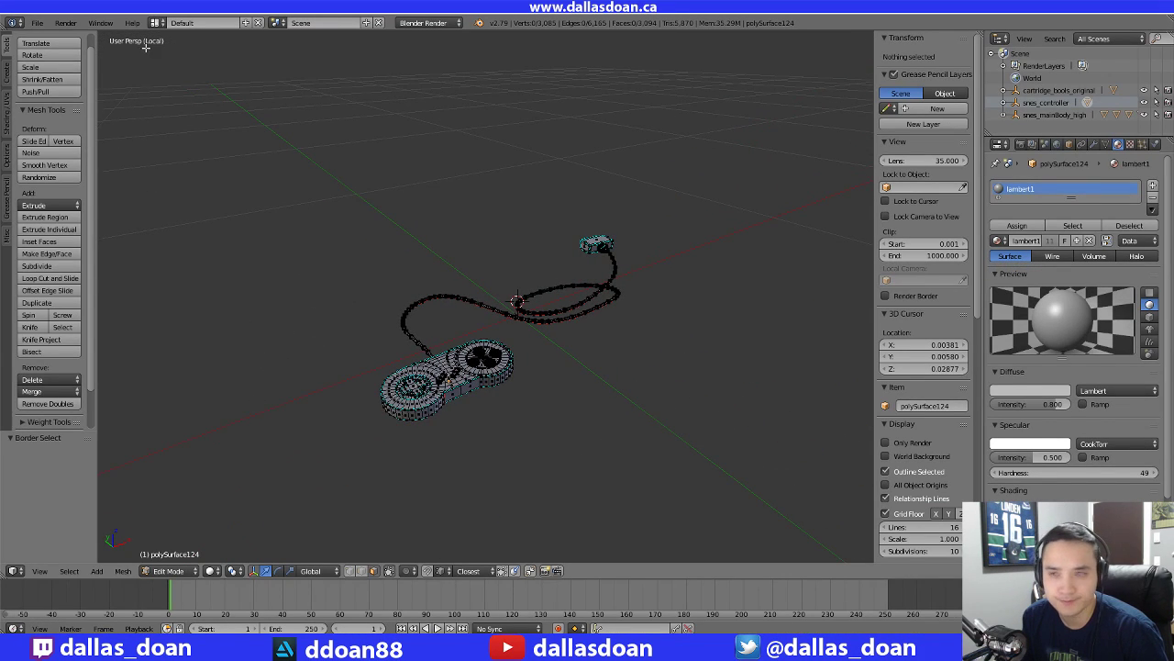
{"action": "left_click", "coordinate": [158, 22]}
{"action": "left_click", "coordinate": [184, 131]}
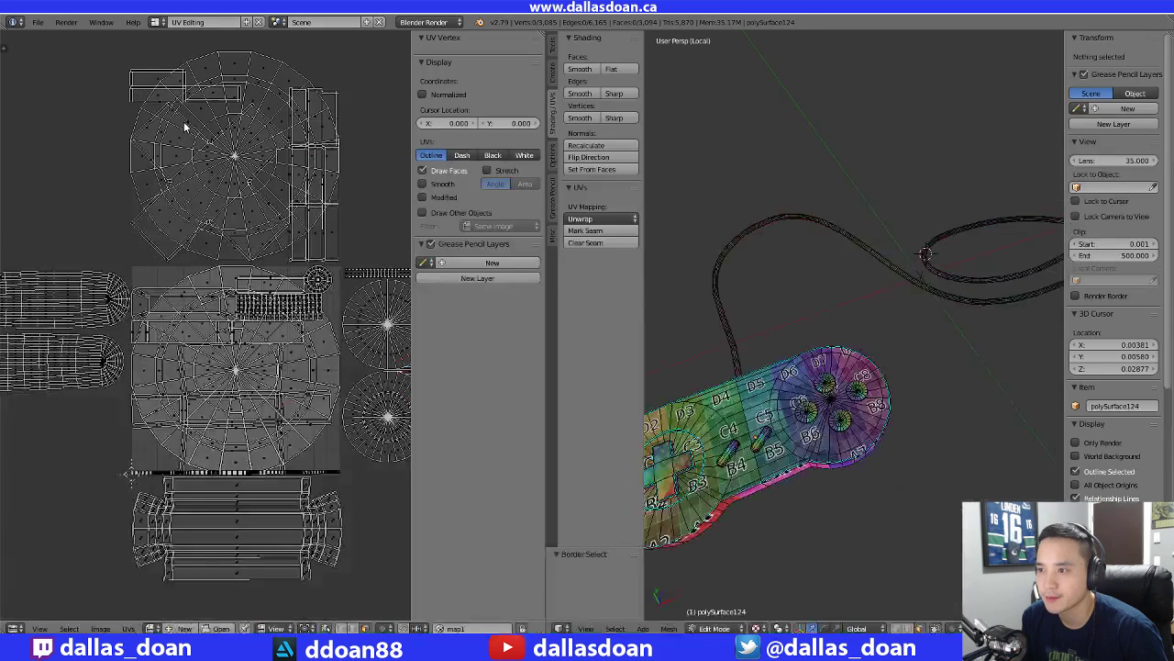
{"action": "scroll", "coordinate": [142, 219], "scroll_direction": "down", "scroll_amount": 2}
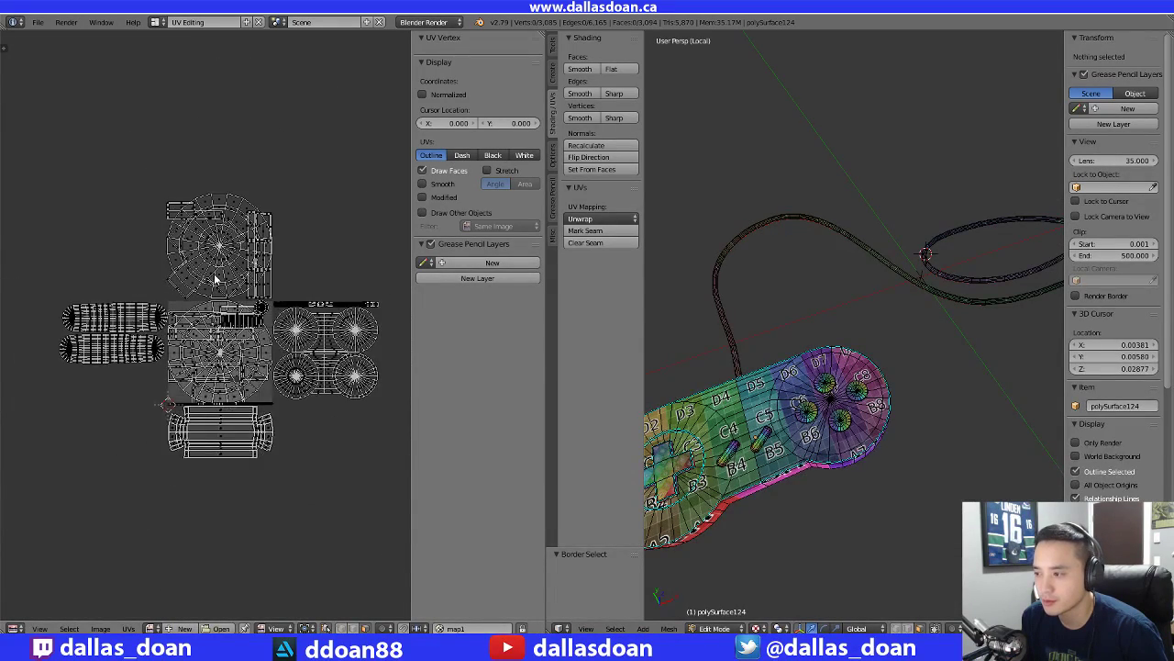
{"action": "scroll", "coordinate": [766, 242], "scroll_direction": "down", "scroll_amount": 4}
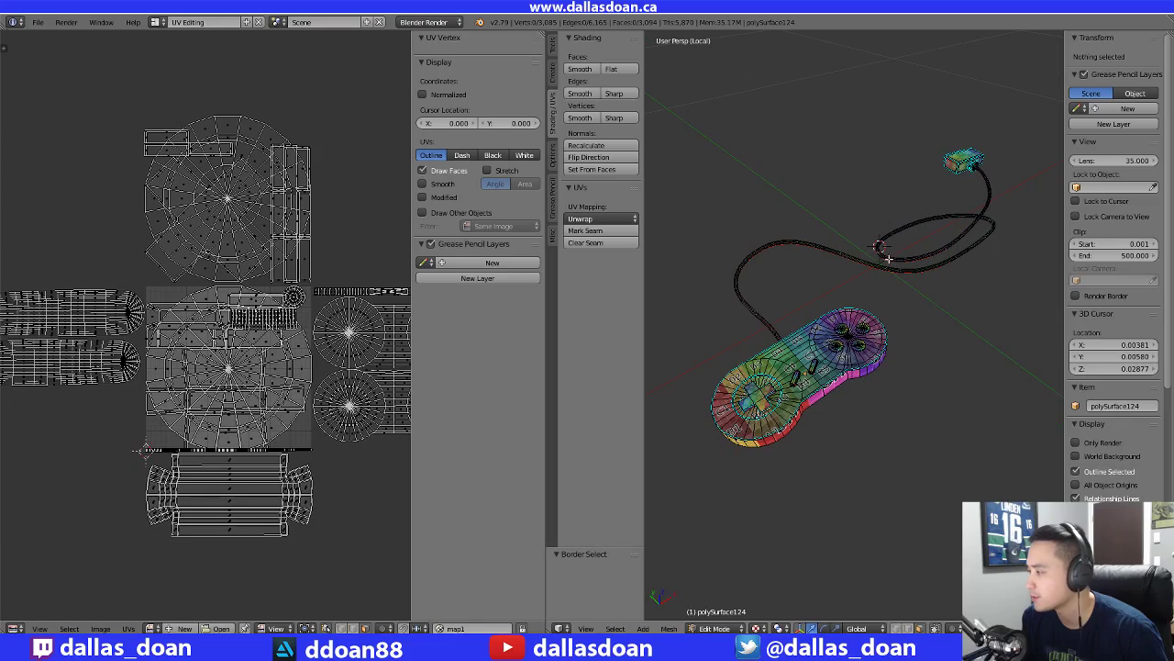
Leave local view and examine the textured controller beside the console body, switching the textured shading off and on
{"action": "key", "text": "KP_Divide"}
{"action": "middle_click_drag", "start_coordinate": [867, 240], "coordinate": [853, 215]}
{"action": "scroll", "coordinate": [891, 199], "scroll_direction": "up", "scroll_amount": 2}
{"action": "mouse_move", "coordinate": [852, 215]}
{"action": "middle_mouse_down", "text": "shift"}
{"action": "mouse_move", "coordinate": [678, 137]}
{"action": "mouse_move", "coordinate": [893, 204]}
{"action": "mouse_move", "coordinate": [999, 202]}
{"action": "mouse_move", "coordinate": [853, 212]}
{"action": "middle_mouse_up", "text": "shift"}
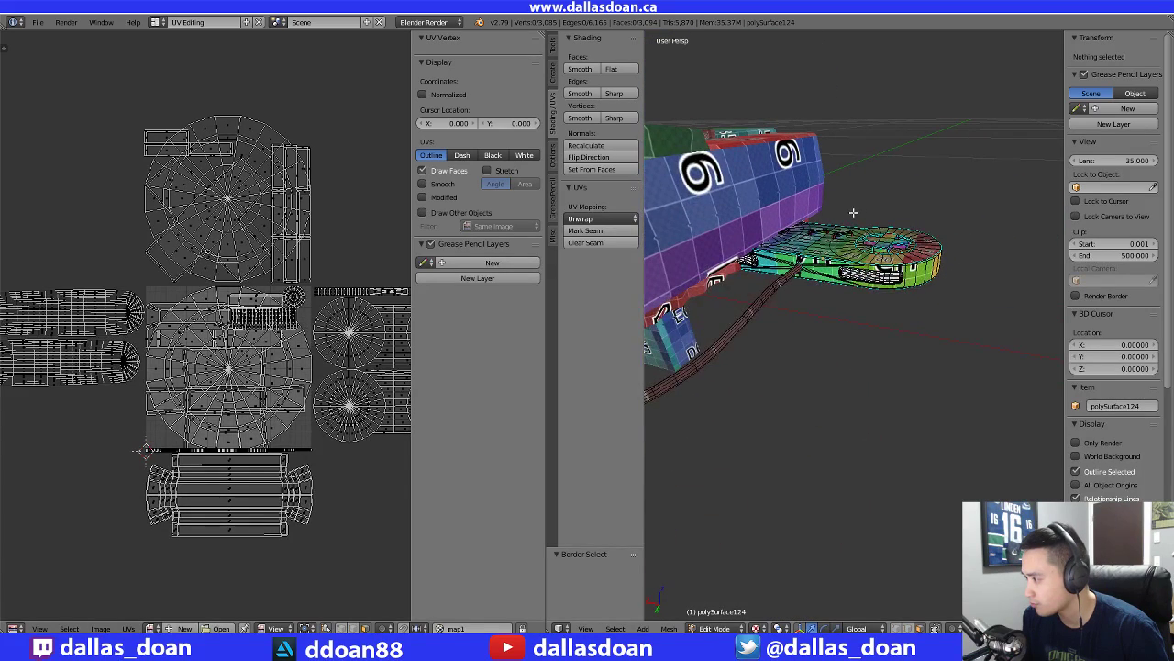
{"action": "key", "text": "alt+z"}
{"action": "key", "text": "alt+z"}
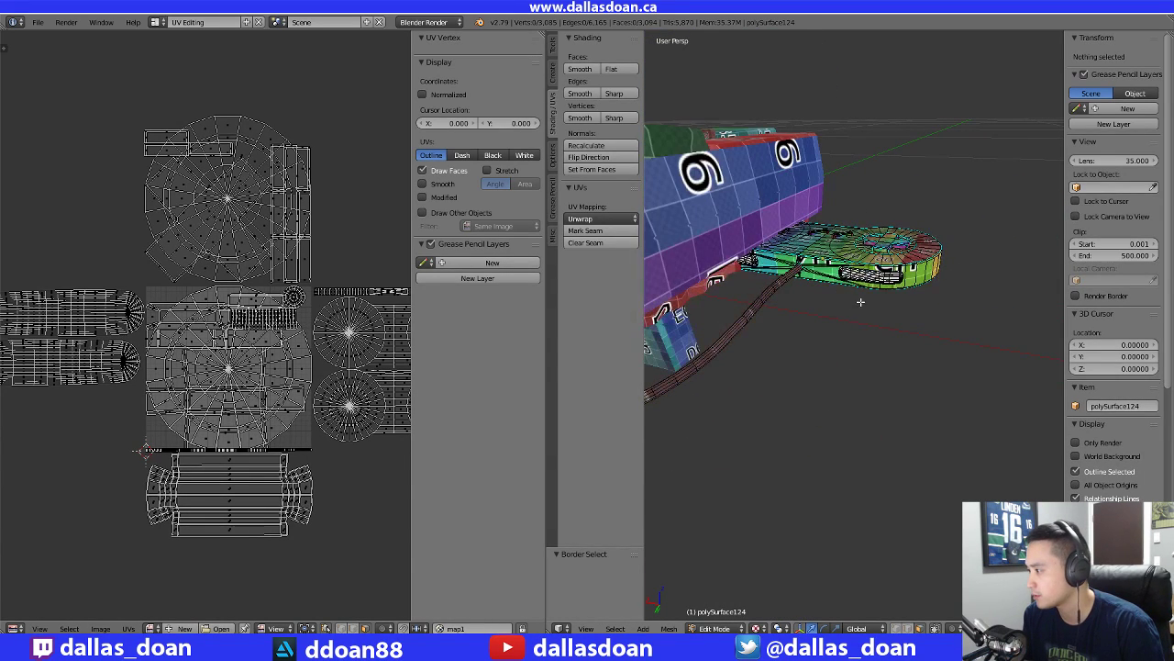
{"action": "middle_click_drag", "start_coordinate": [852, 292], "coordinate": [683, 310]}
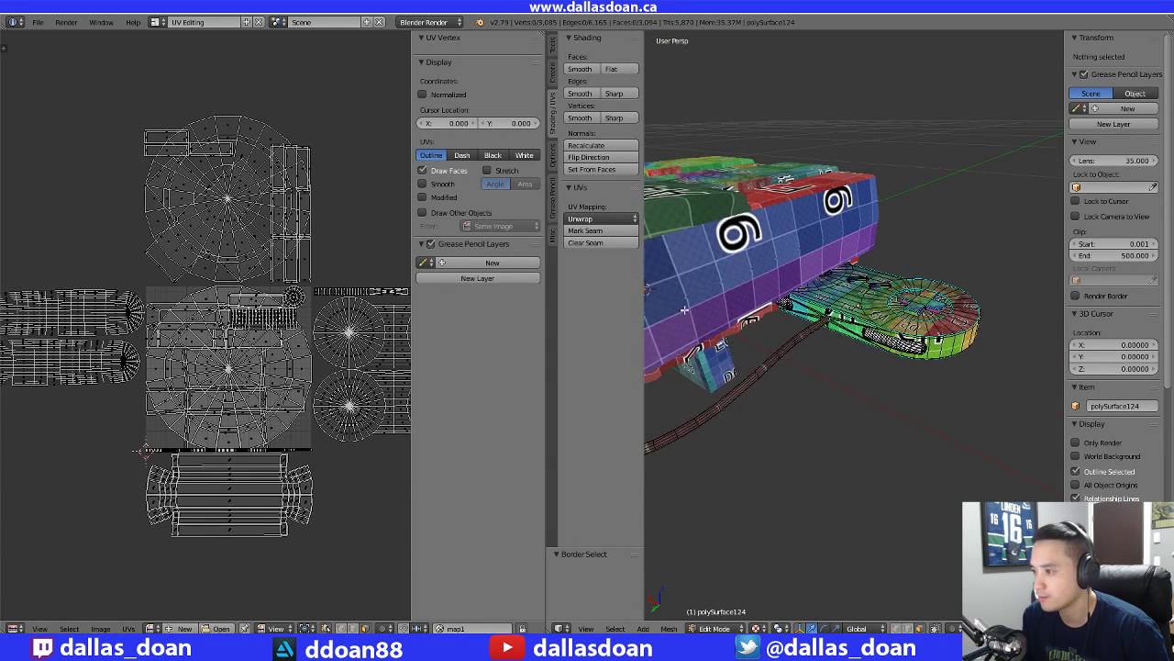
Save the scene under the new file name snes_02.blend in the SNES scenes folder
{"action": "left_click", "coordinate": [37, 22]}
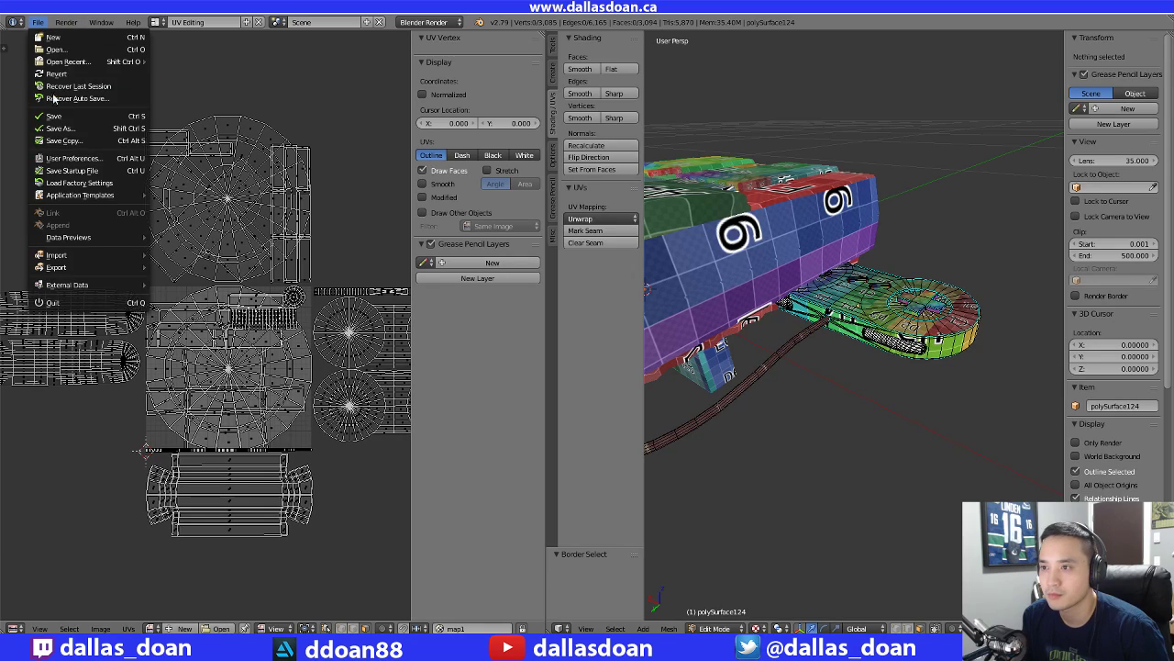
{"action": "left_click", "coordinate": [85, 129]}
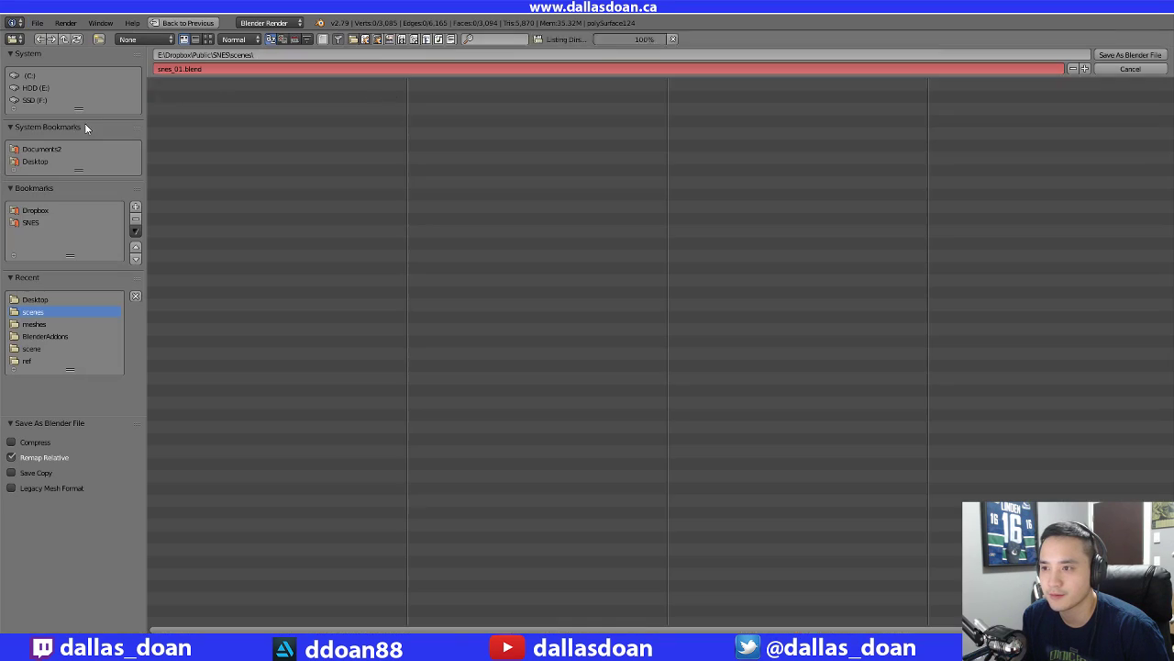
{"action": "left_click", "coordinate": [181, 68]}
{"action": "key", "text": "BackSpace"}
{"action": "type", "text": "2"}
{"action": "key", "text": "Return"}
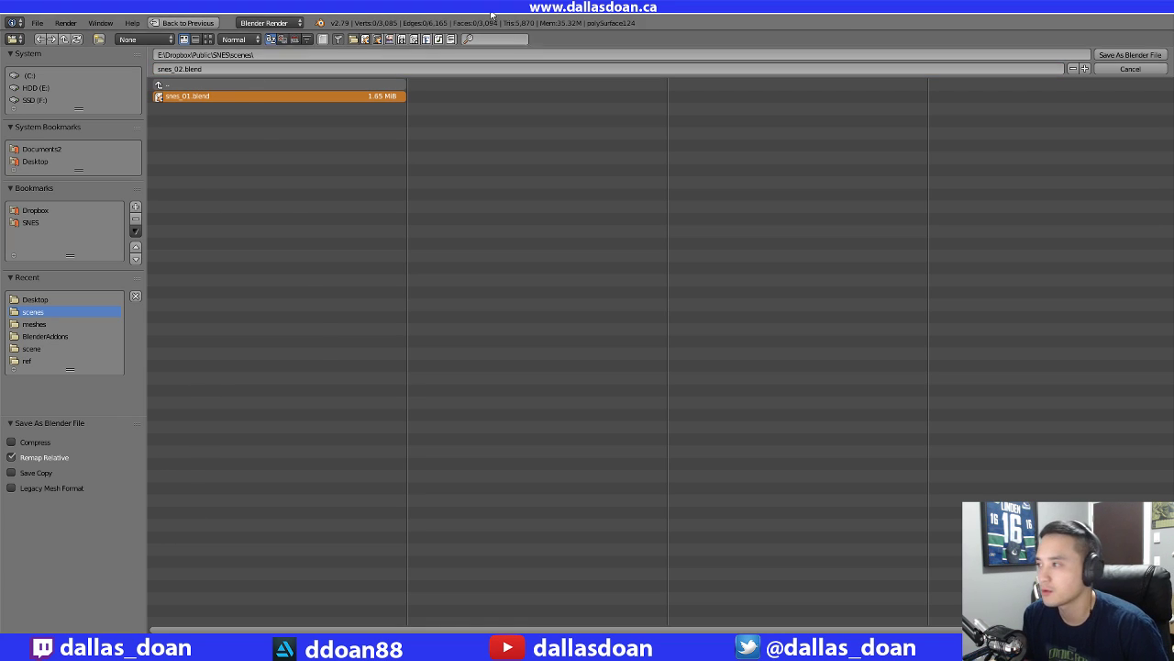
{"action": "left_click", "coordinate": [1139, 55]}
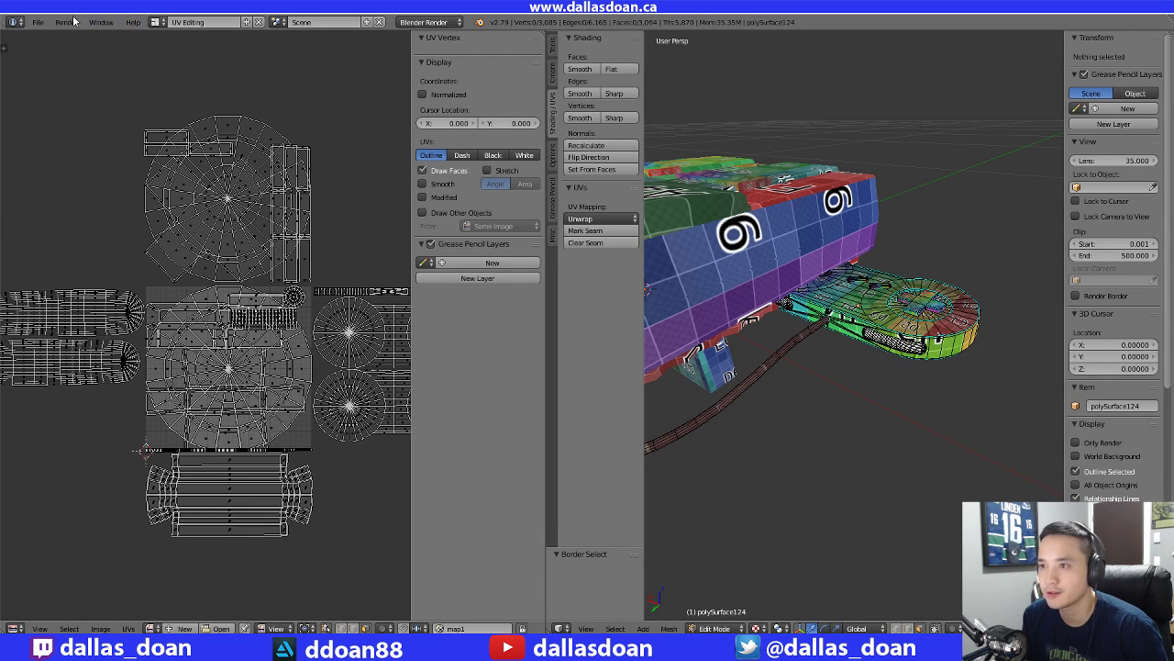
Reopen snes_02.blend from the recent files
{"action": "left_click", "coordinate": [38, 21]}
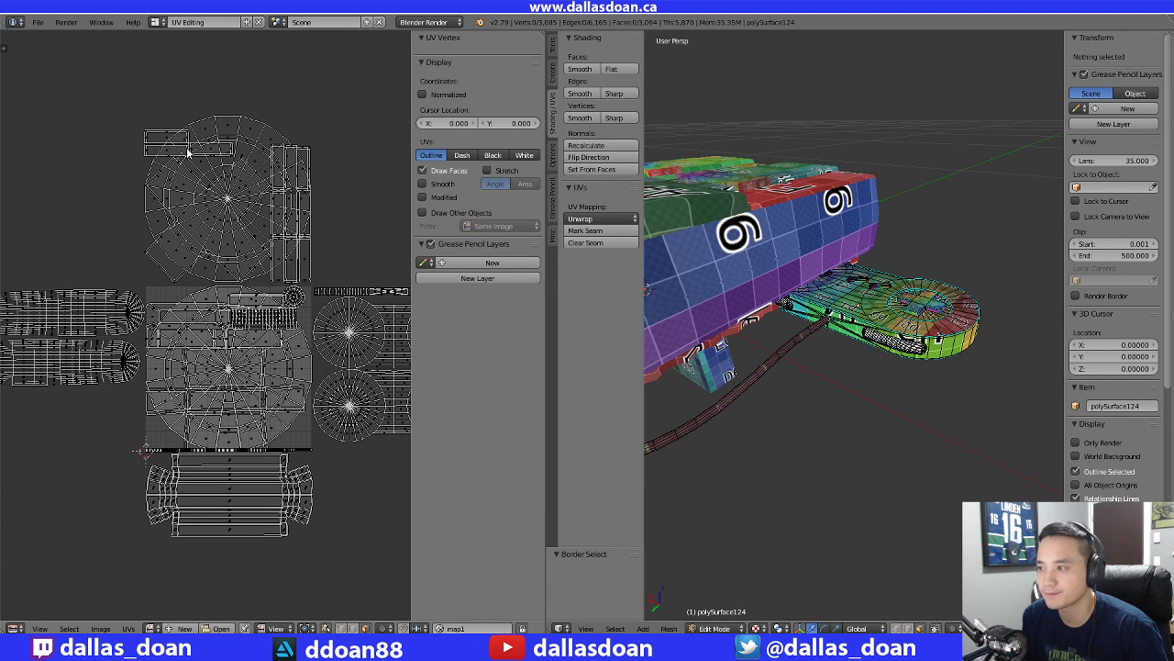
{"action": "left_click", "coordinate": [37, 21]}
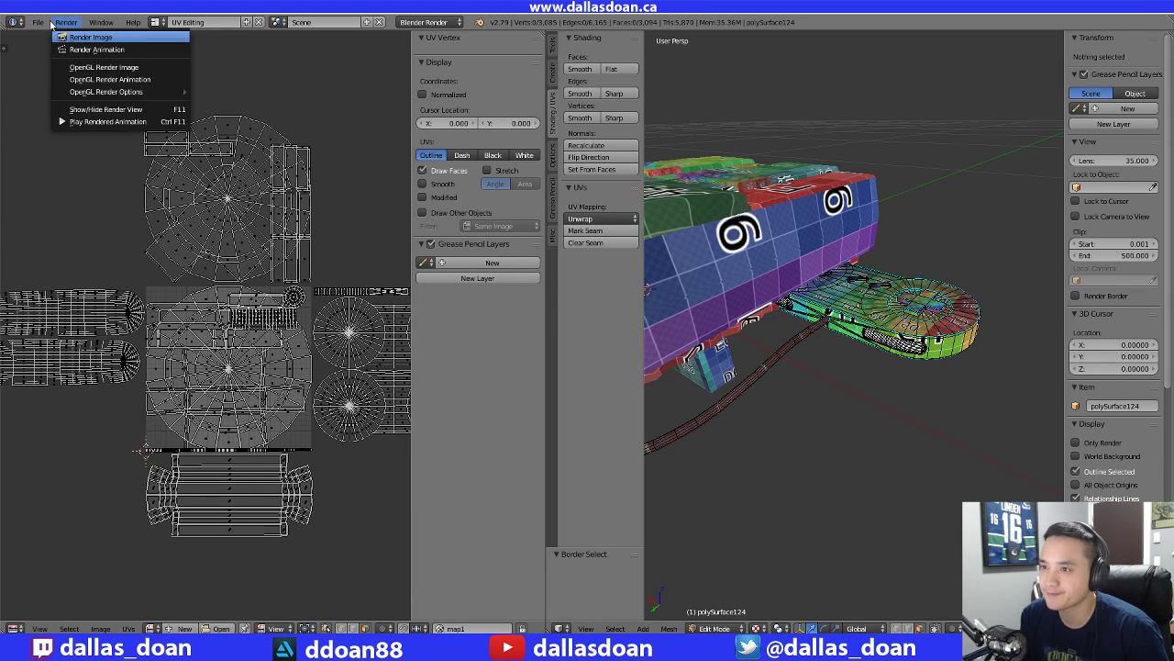
{"action": "mouse_move", "coordinate": [77, 63]}
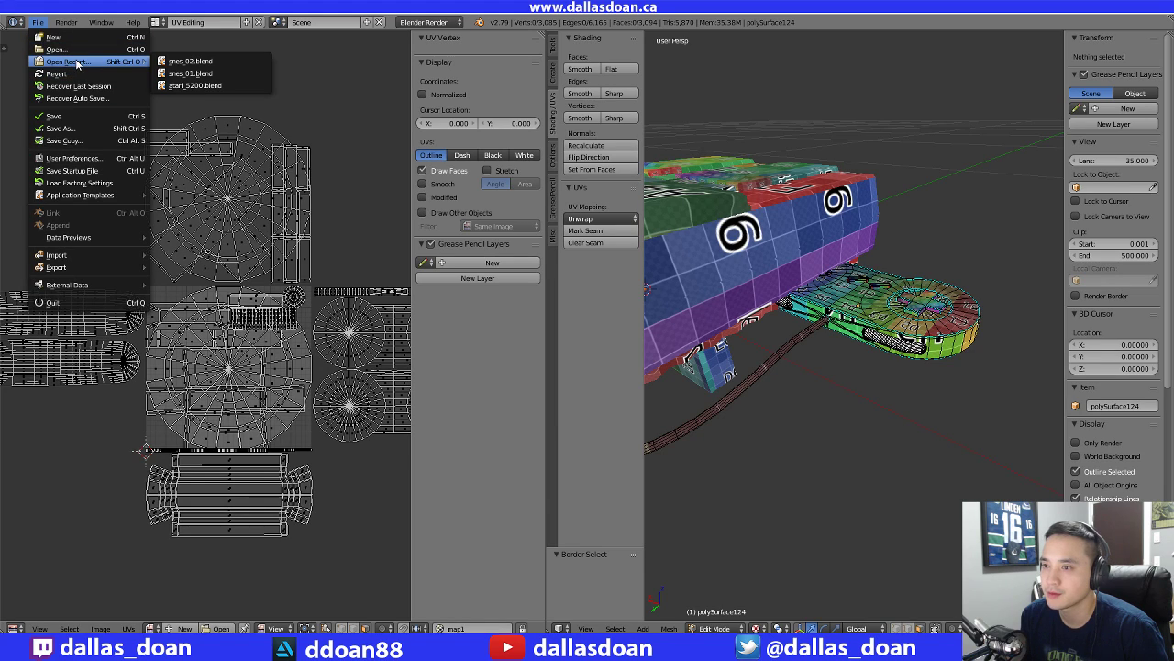
{"action": "left_click", "coordinate": [210, 65]}
Start a new default scene and load snes_02.blend again from the scenes folder
{"action": "left_click", "coordinate": [38, 22]}
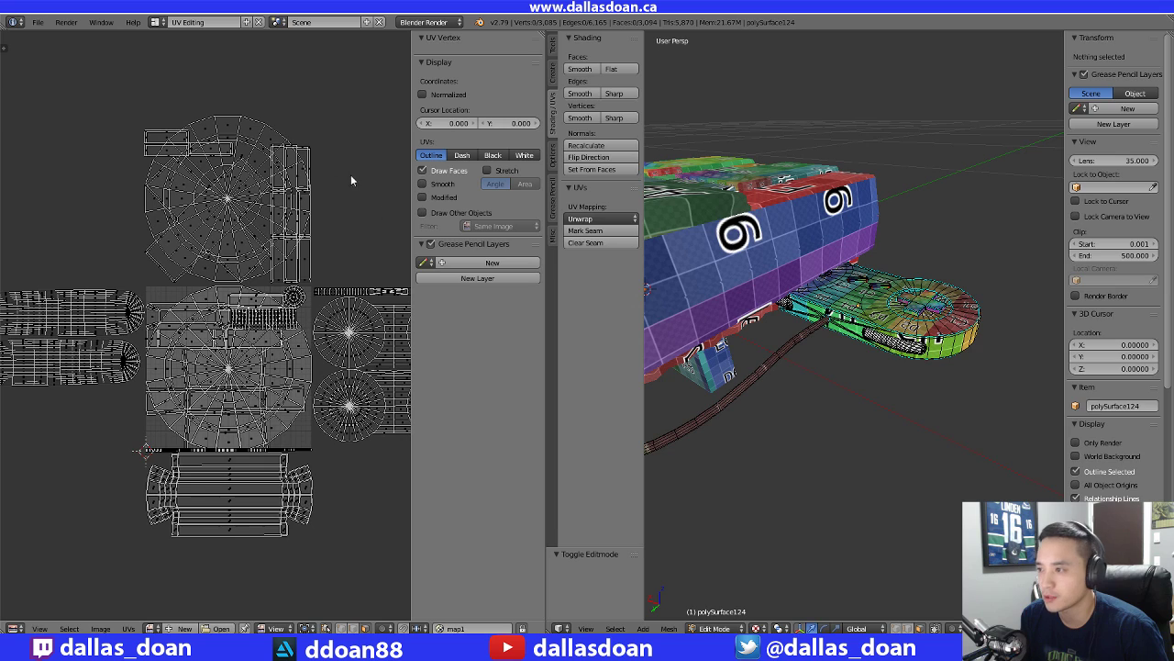
{"action": "left_click", "coordinate": [37, 22]}
{"action": "left_click", "coordinate": [45, 36]}
{"action": "left_click", "coordinate": [56, 48]}
{"action": "left_click", "coordinate": [38, 22]}
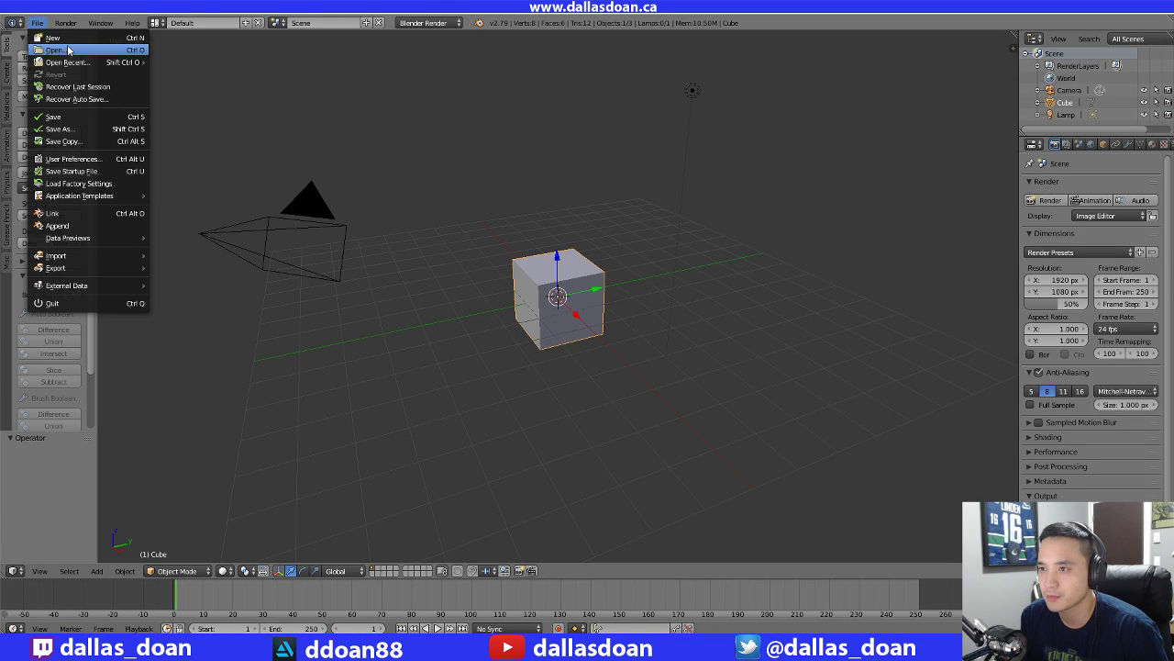
{"action": "left_click", "coordinate": [69, 50]}
{"action": "double_click", "coordinate": [187, 108]}
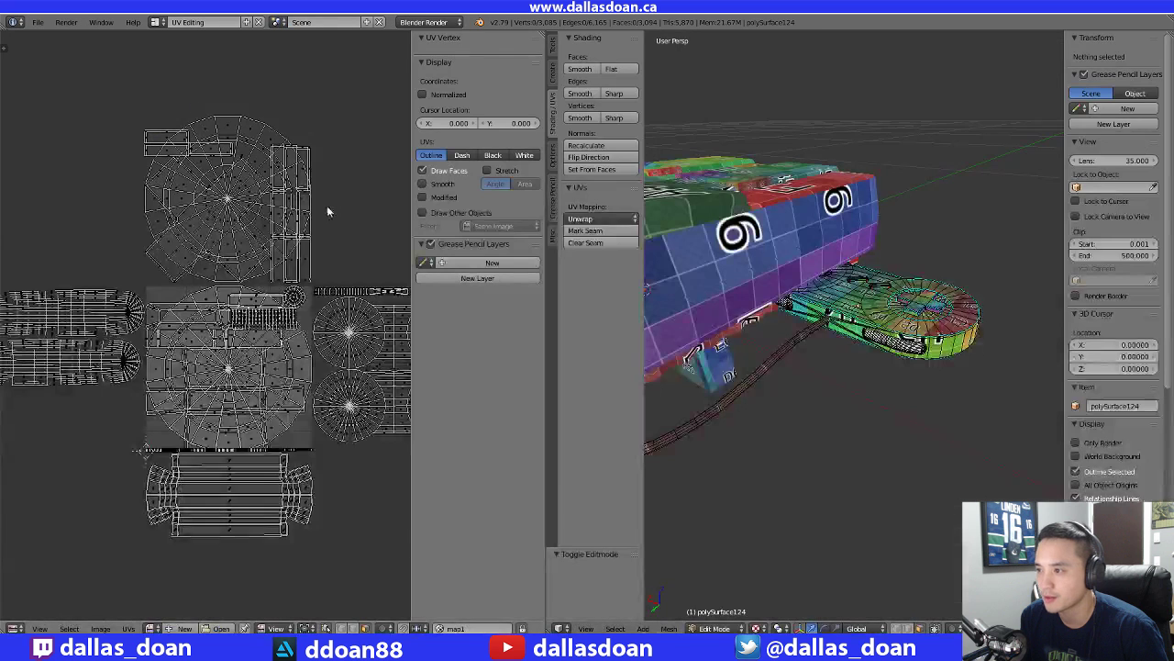
{"action": "scroll", "coordinate": [179, 412], "scroll_direction": "up", "scroll_amount": 4}
{"action": "middle_click_drag", "start_coordinate": [178, 413], "coordinate": [153, 412]}
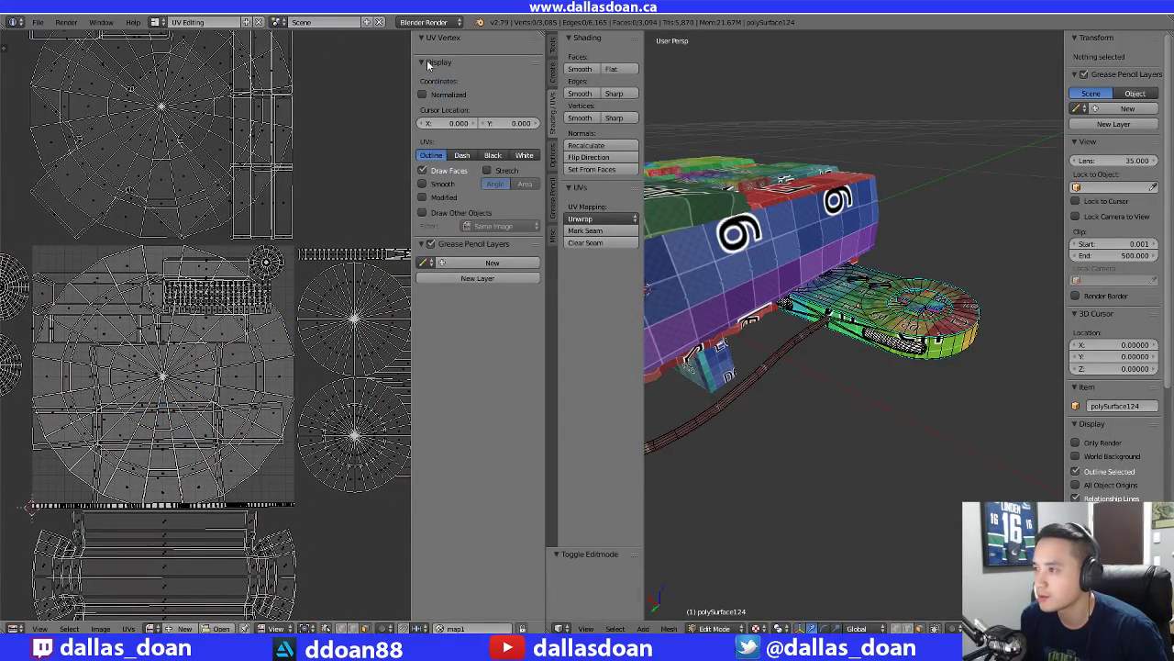
{"action": "middle_click_drag", "start_coordinate": [239, 419], "coordinate": [300, 315]}
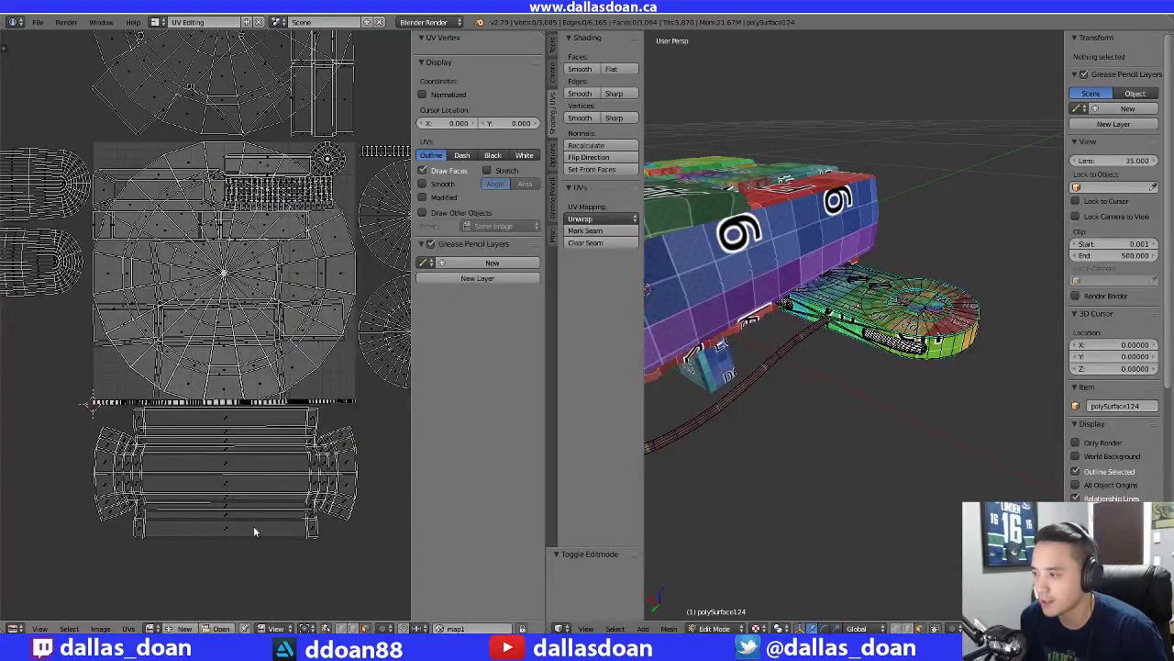
{"action": "left_click", "coordinate": [182, 628]}
{"action": "left_click", "coordinate": [210, 524]}
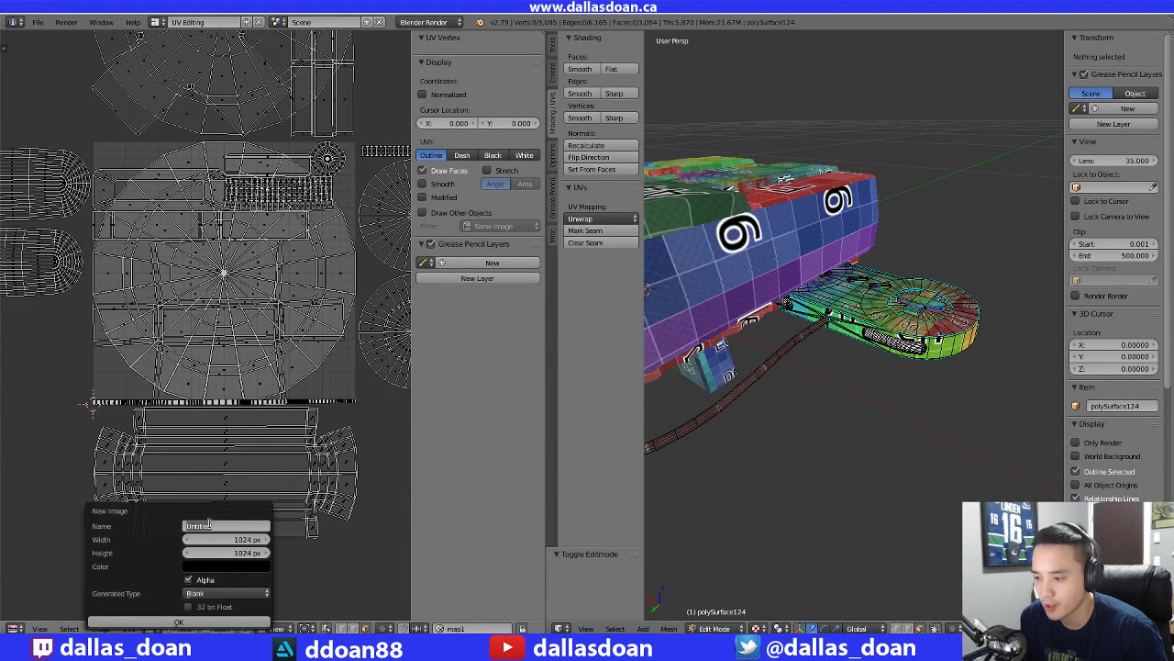
{"action": "type", "text": "UV"}
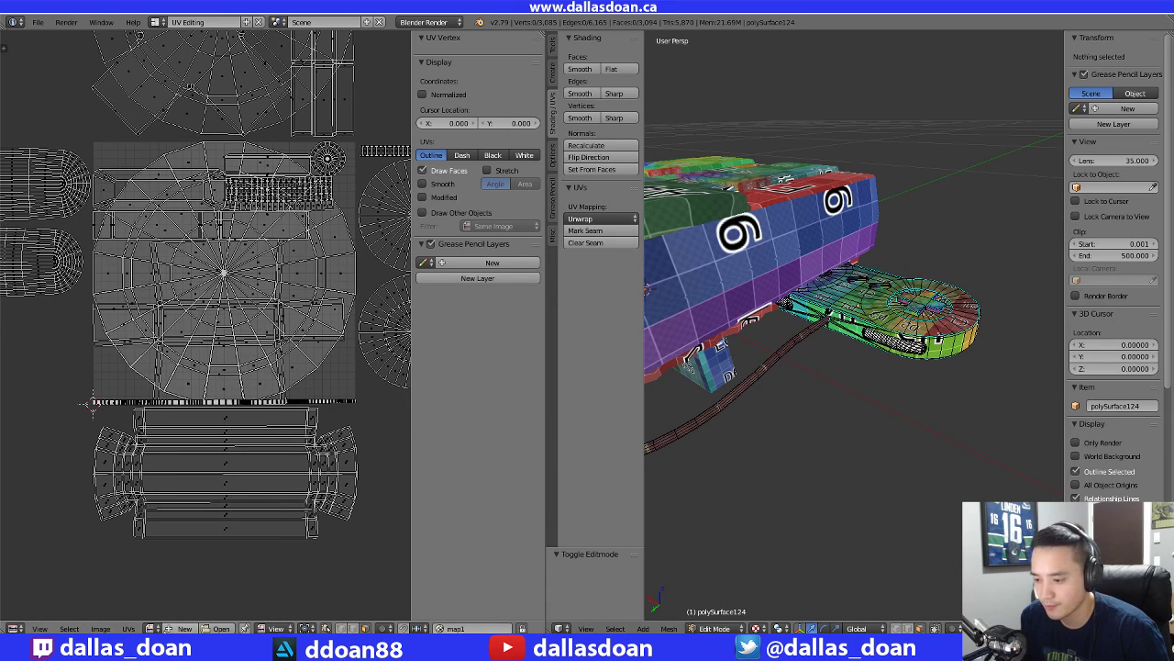
Try to assign the existing UVGrid image to the controller's UV layout by searching for it in the image list
{"action": "left_click", "coordinate": [151, 629]}
{"action": "left_click", "coordinate": [185, 505]}
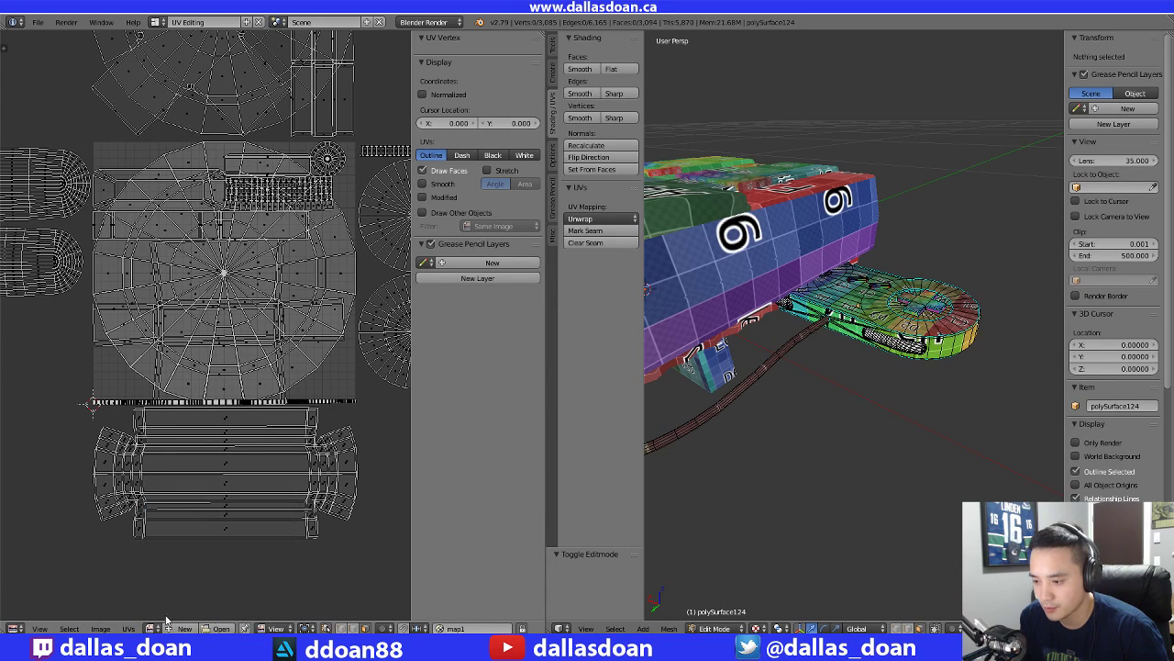
{"action": "left_click", "coordinate": [155, 627]}
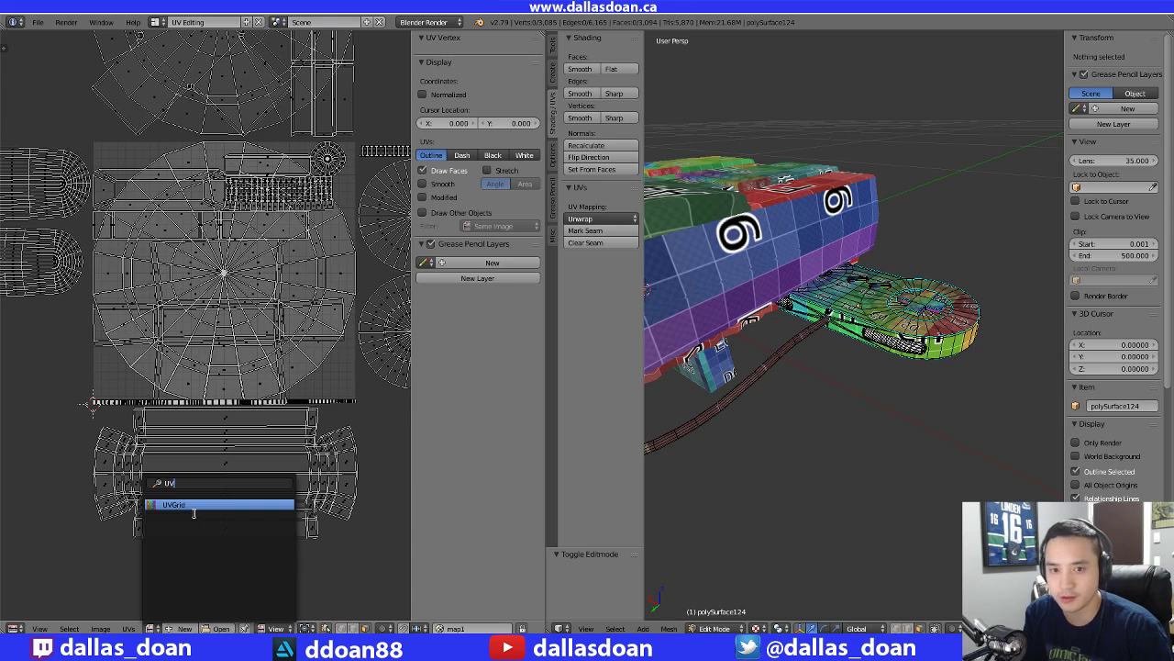
{"action": "type", "text": "UVGrids"}
{"action": "key", "text": "BackSpace"}
{"action": "key", "text": "Return"}
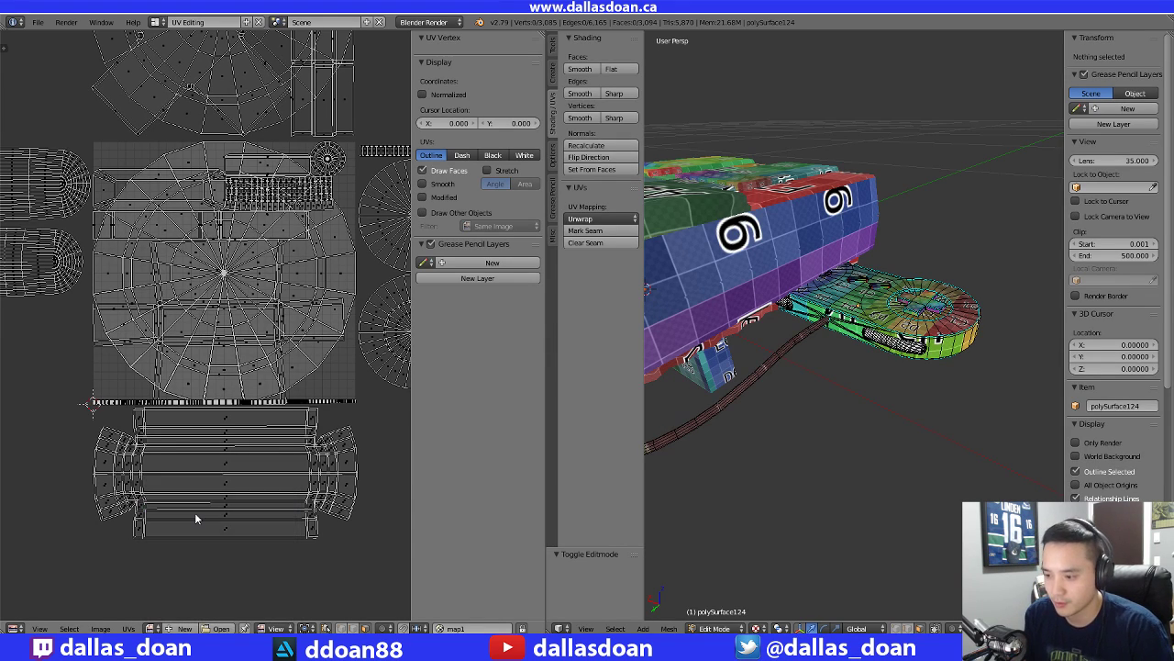
{"action": "left_click", "coordinate": [154, 628]}
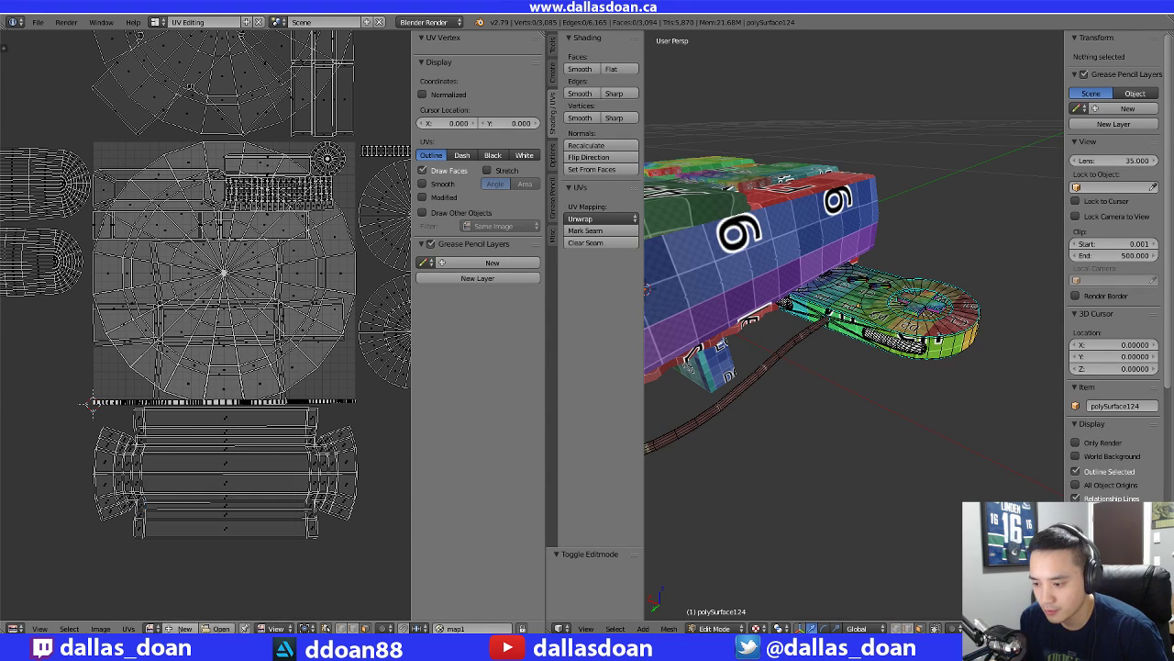
Create a new 1024 by 1024 px image named UVGrid with the Color Grid generated type
{"action": "left_click", "coordinate": [183, 628]}
{"action": "left_click", "coordinate": [200, 527]}
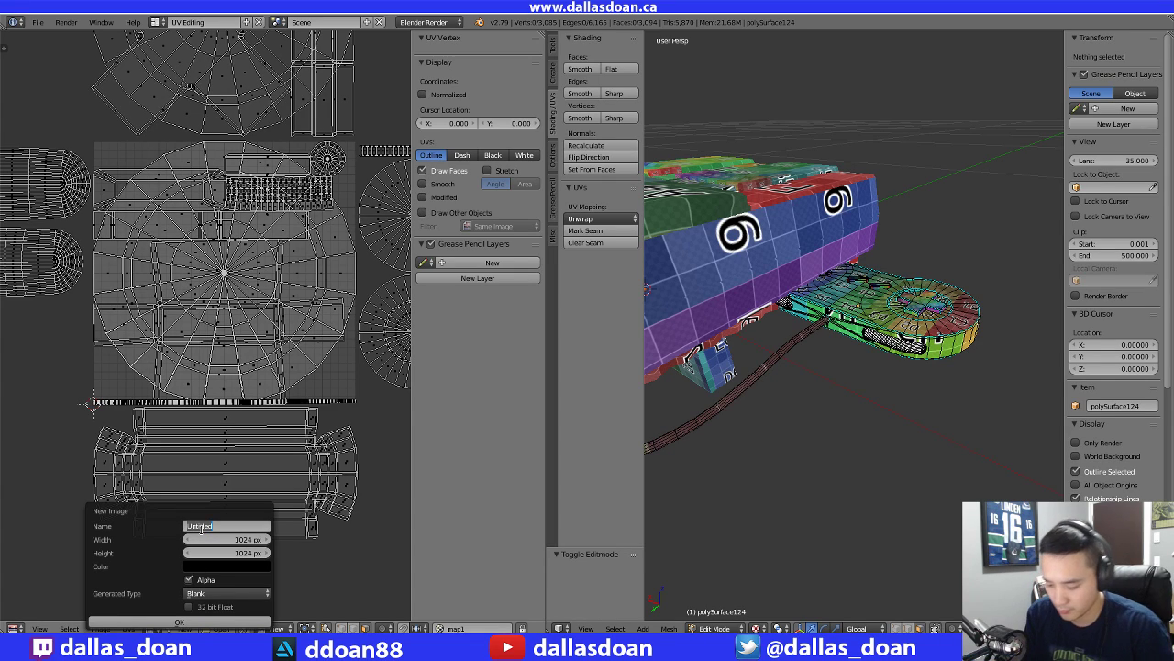
{"action": "type", "text": "UVGrid"}
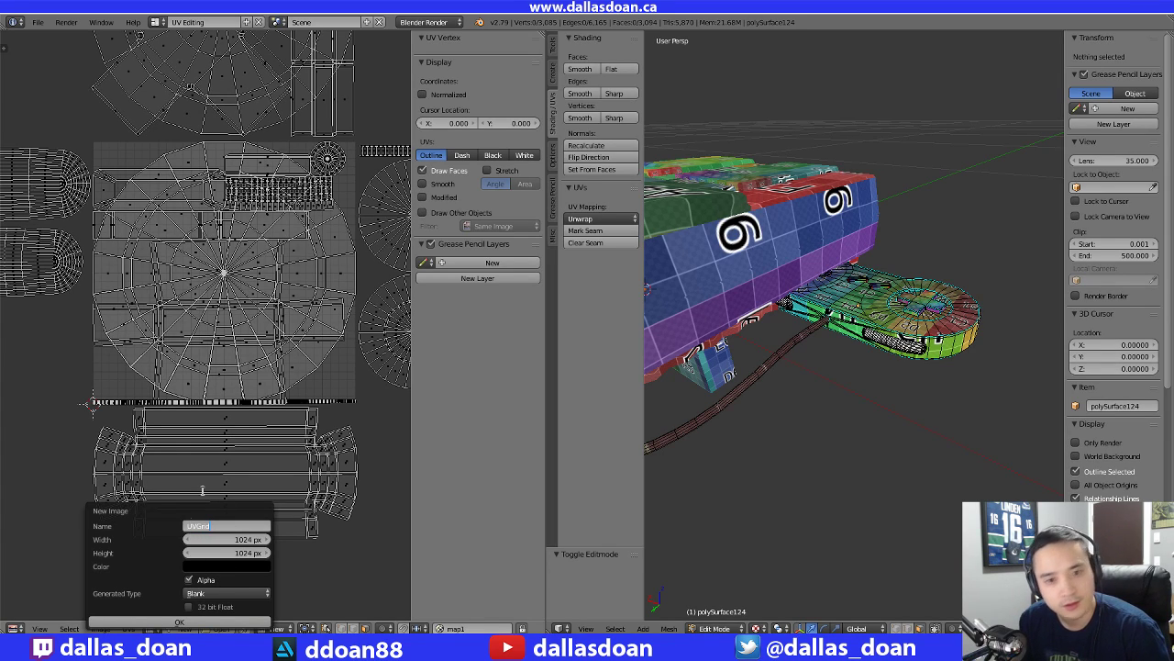
{"action": "left_click", "coordinate": [200, 595]}
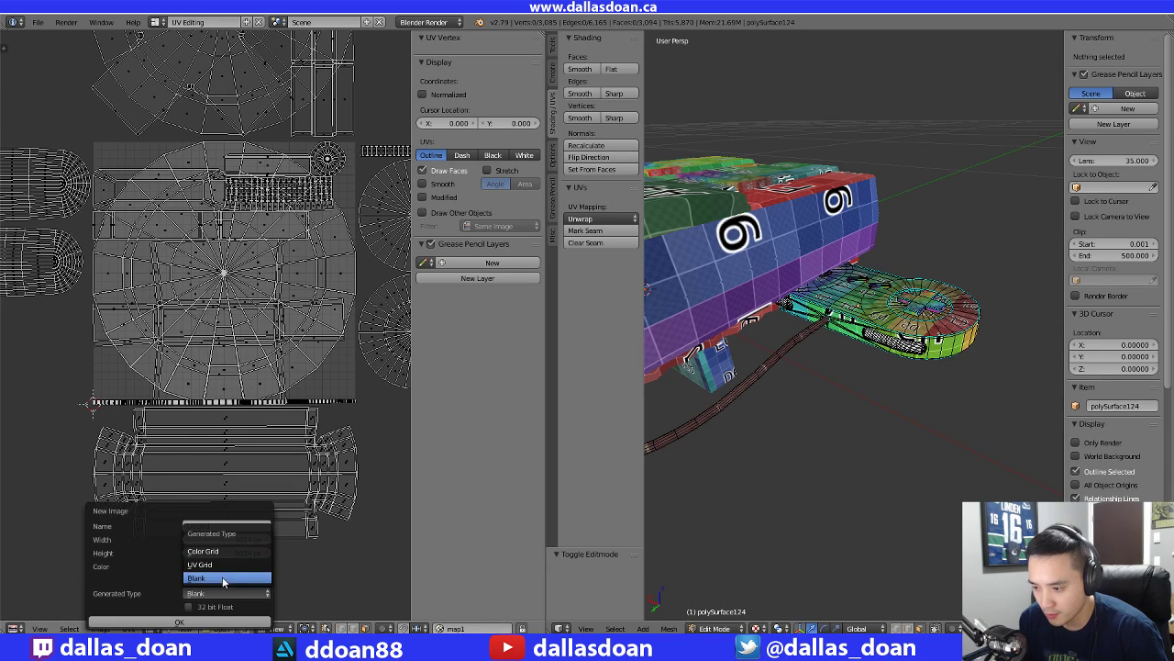
{"action": "left_click", "coordinate": [204, 550]}
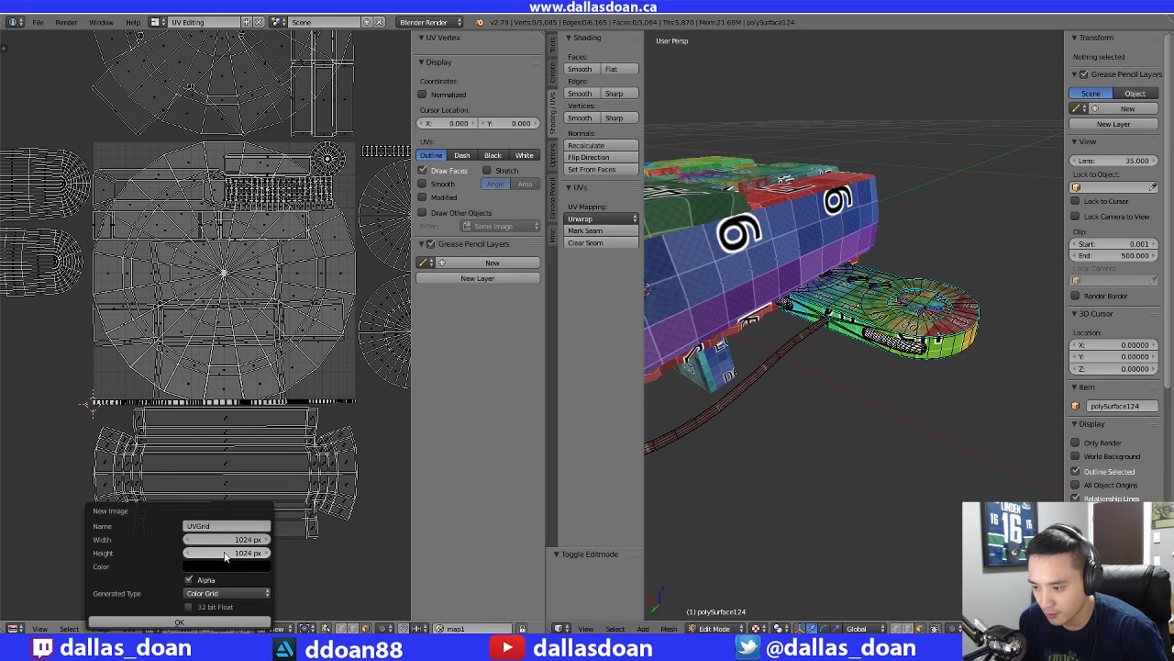
{"action": "left_click", "coordinate": [183, 622]}
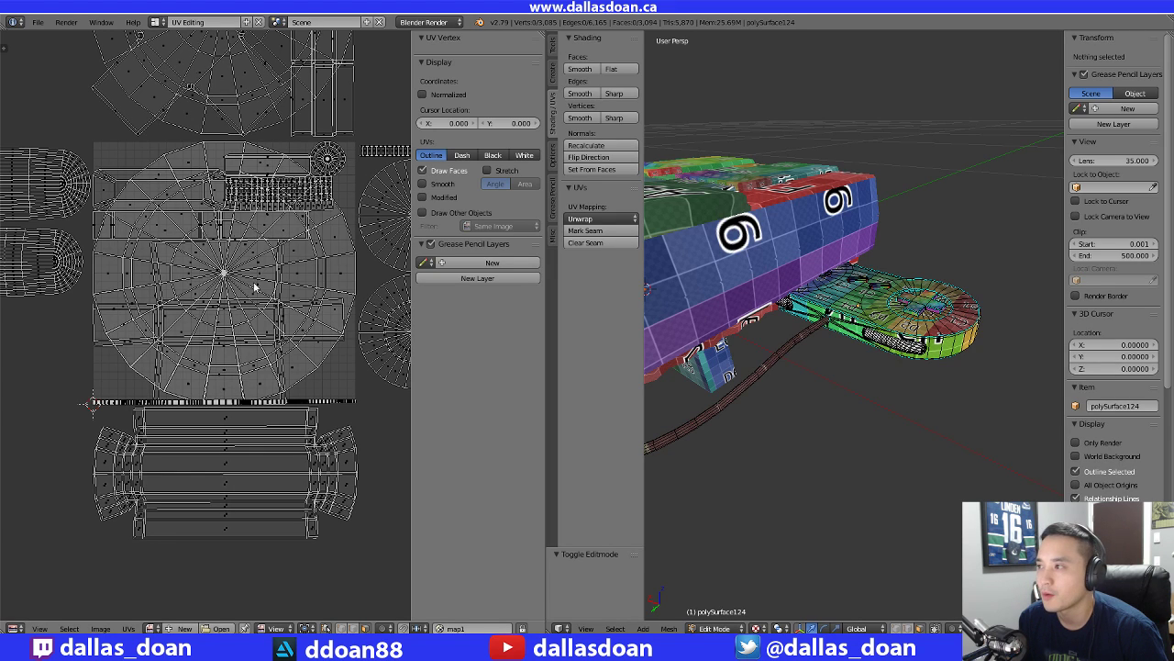
Try to assign the new grid image to the controller's UV layout from the image list
{"action": "mouse_move", "coordinate": [255, 287]}
{"action": "middle_mouse_down"}
{"action": "mouse_move", "coordinate": [238, 322]}
{"action": "mouse_move", "coordinate": [243, 276]}
{"action": "middle_mouse_up"}
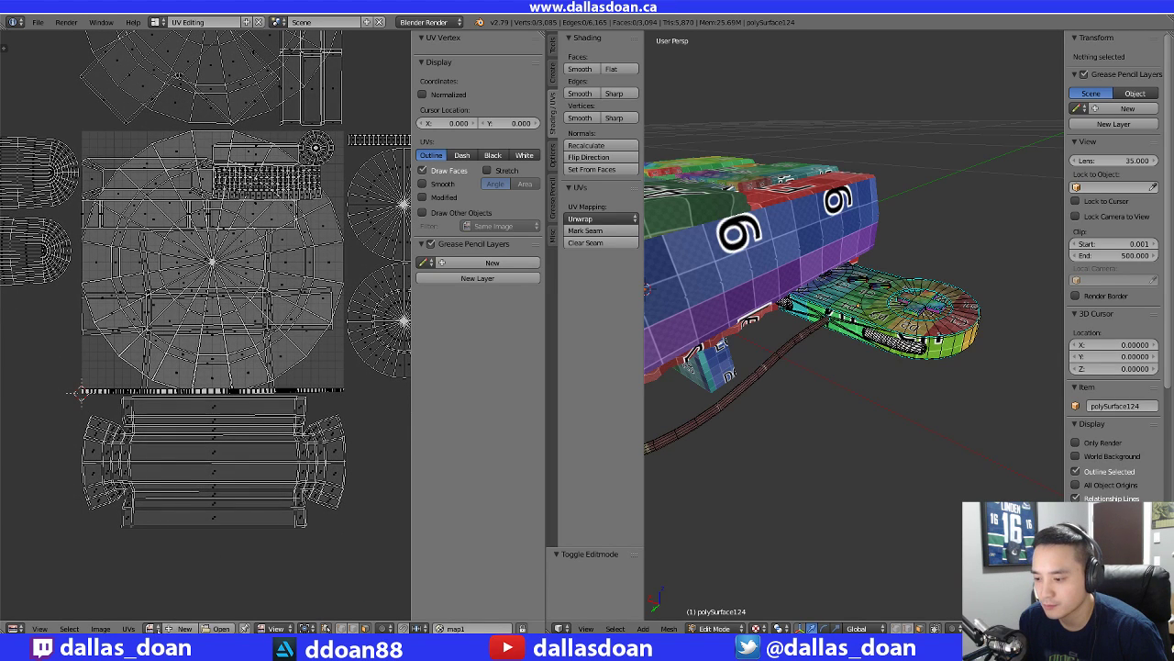
{"action": "left_click", "coordinate": [155, 628]}
{"action": "left_click", "coordinate": [189, 517]}
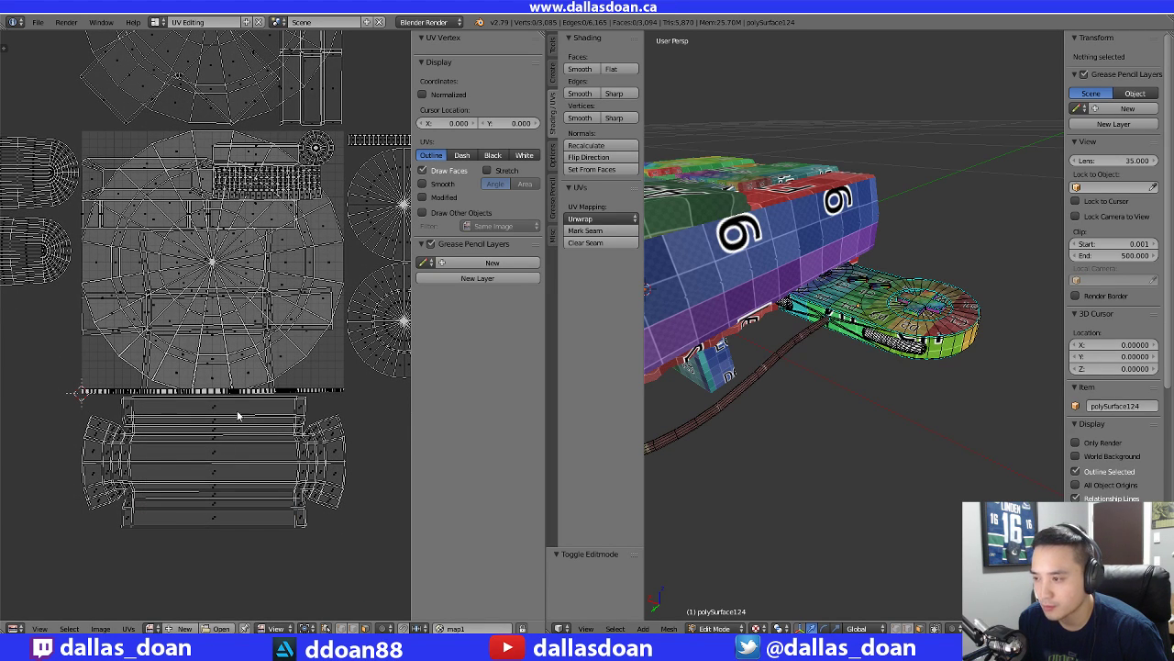
{"action": "mouse_move", "coordinate": [257, 361]}
{"action": "middle_mouse_down"}
{"action": "mouse_move", "coordinate": [222, 424]}
{"action": "mouse_move", "coordinate": [234, 462]}
{"action": "middle_mouse_up"}
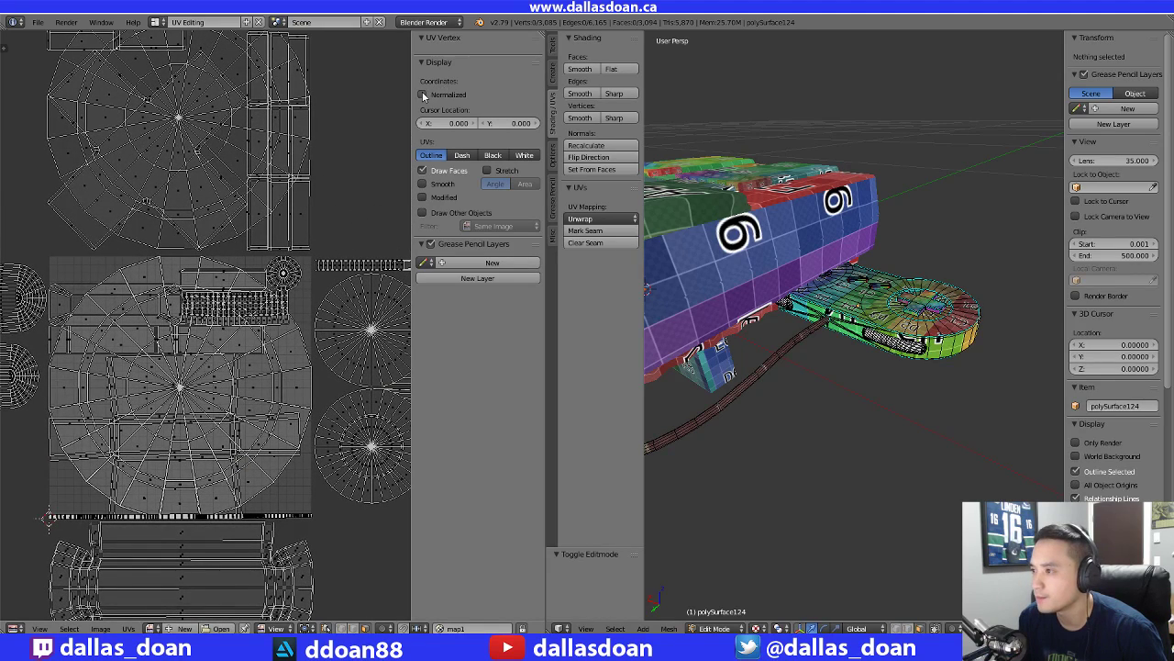
{"action": "left_click", "coordinate": [428, 62]}
{"action": "left_click", "coordinate": [427, 63]}
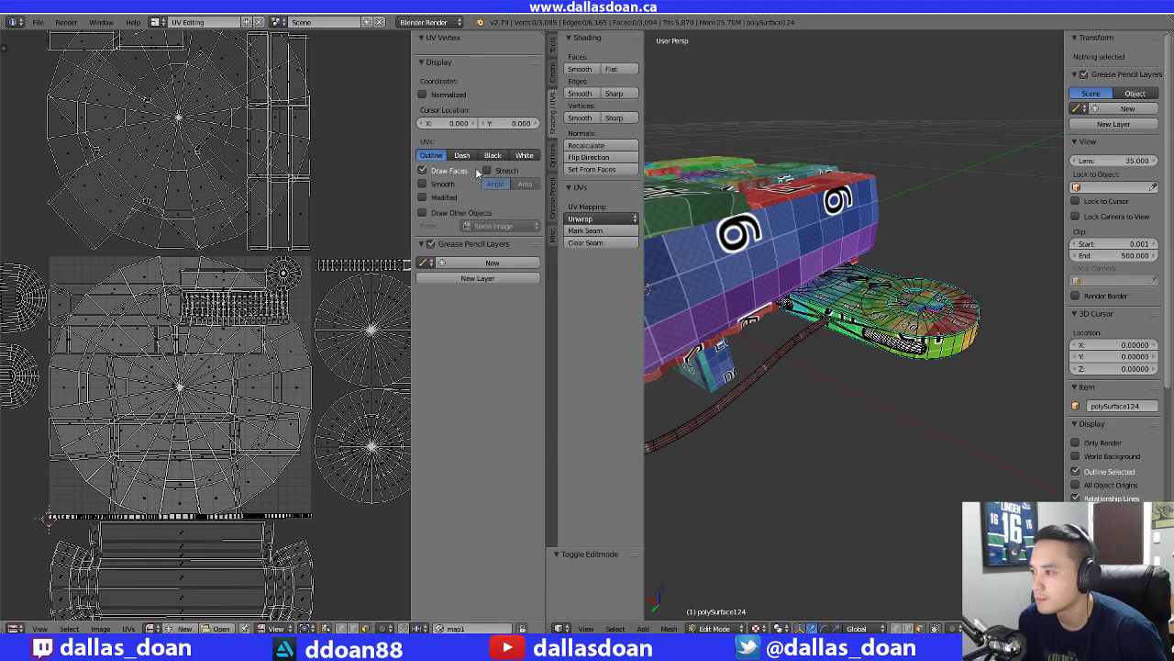
Put the open application windows away and launch a fresh Blender session from the desktop
{"action": "left_click", "coordinate": [1140, 13]}
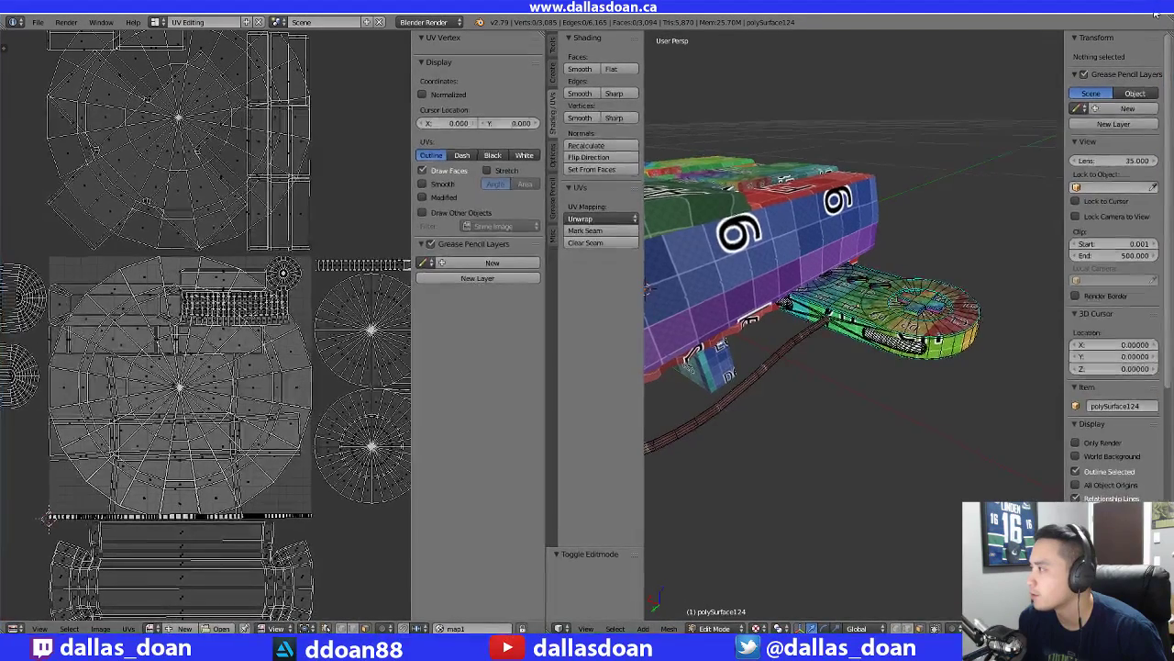
{"action": "left_click", "coordinate": [582, 371]}
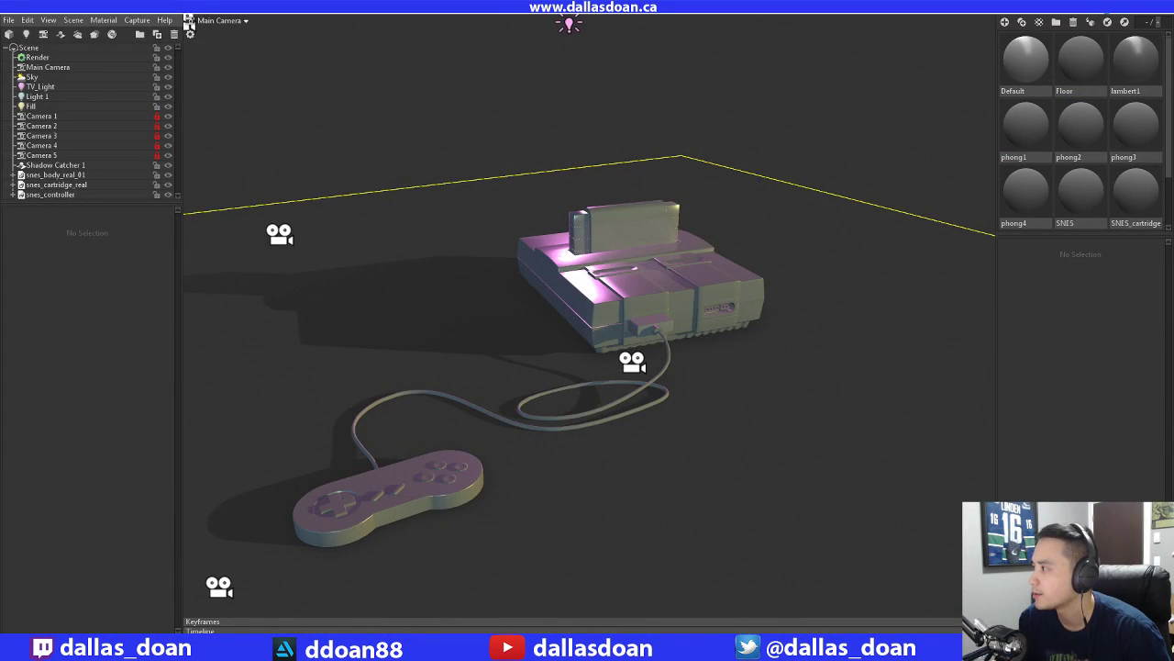
{"action": "left_click", "coordinate": [1104, 7]}
{"action": "left_click", "coordinate": [732, 333]}
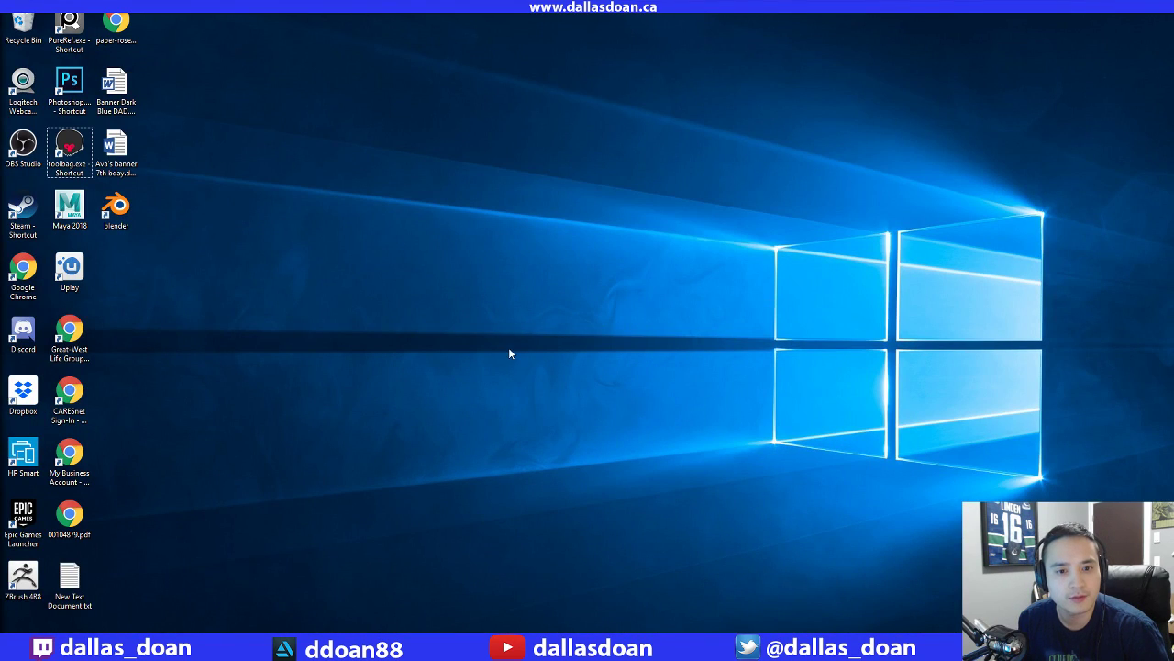
{"action": "double_click", "coordinate": [116, 206]}
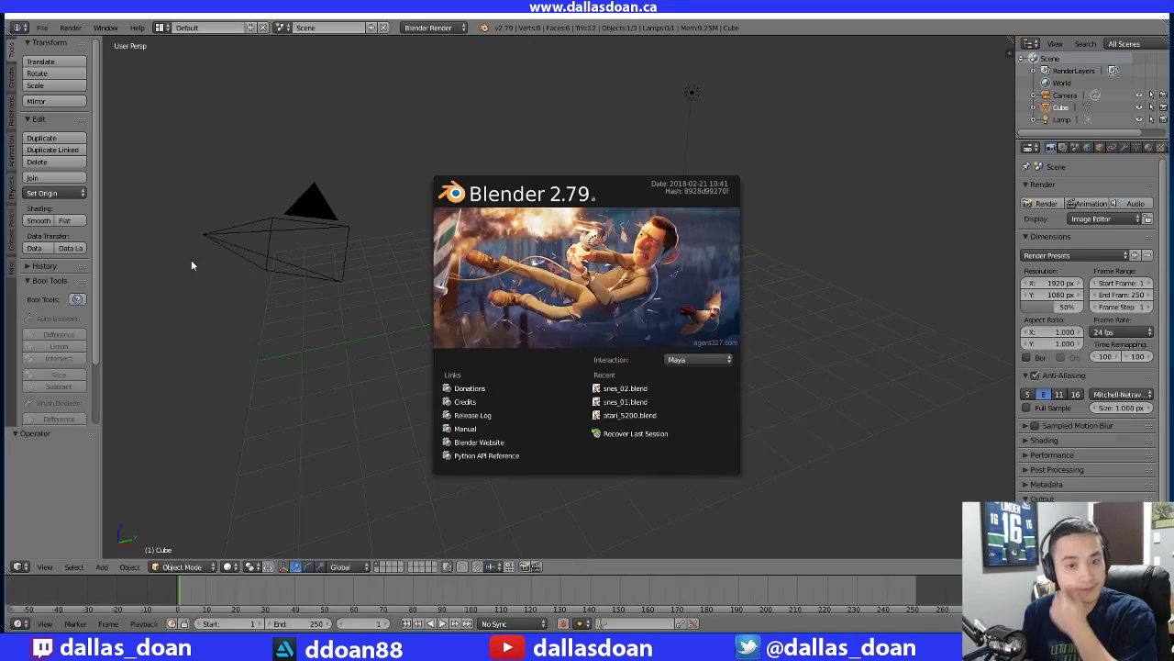
{"action": "left_click", "coordinate": [822, 345]}
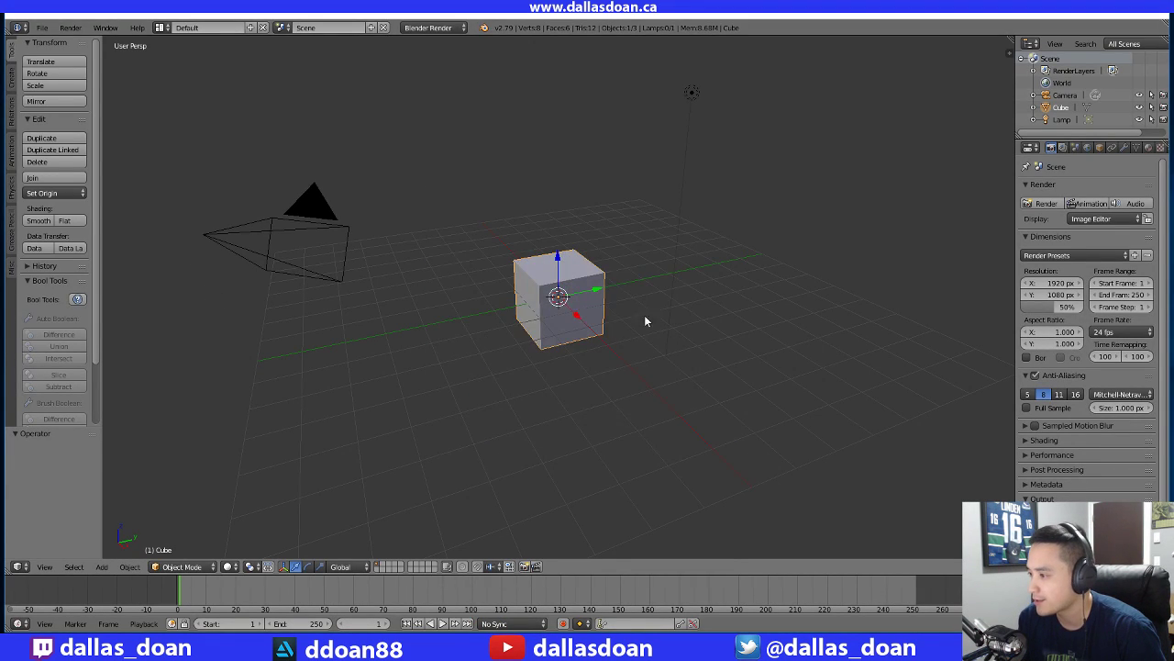
Load snes_02.blend from the recent files into the new session
{"action": "scroll", "coordinate": [615, 332], "scroll_direction": "up", "scroll_amount": 2}
{"action": "scroll", "coordinate": [583, 344], "scroll_direction": "up", "scroll_amount": 2}
{"action": "left_click", "coordinate": [40, 28]}
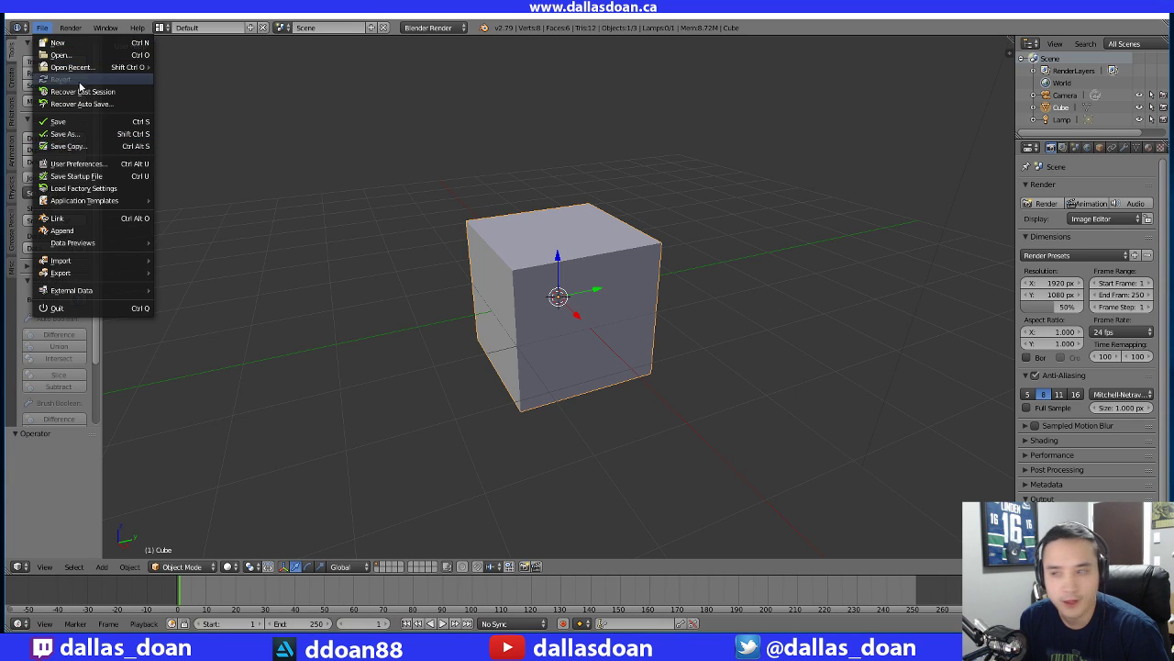
{"action": "left_click", "coordinate": [40, 27]}
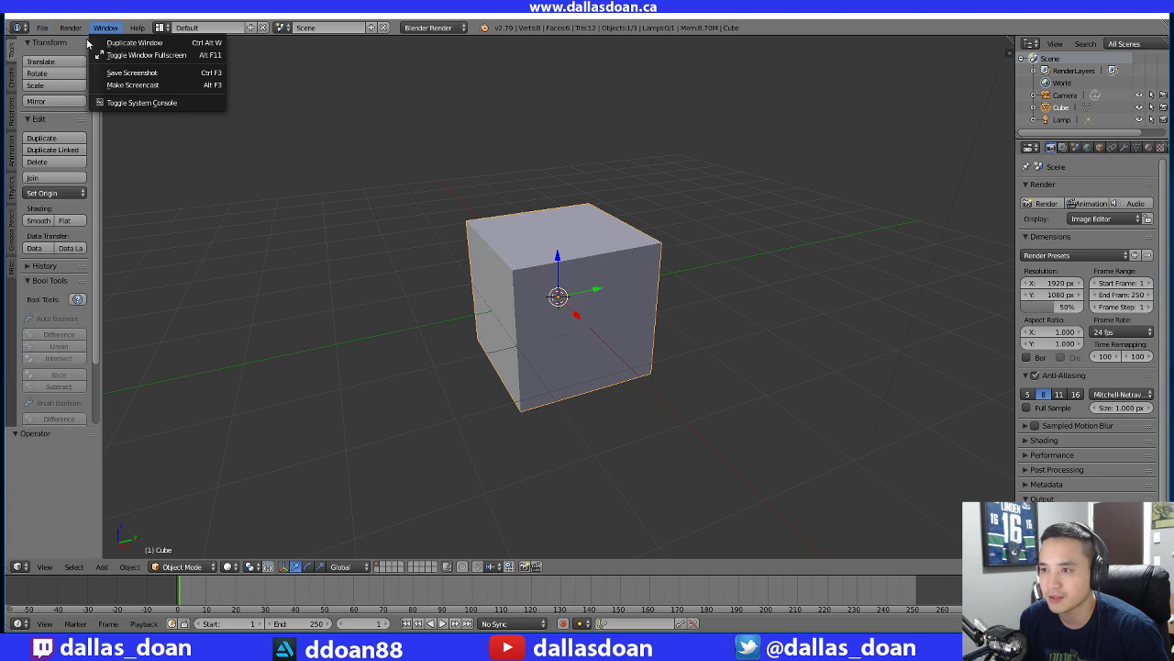
{"action": "left_click", "coordinate": [42, 28]}
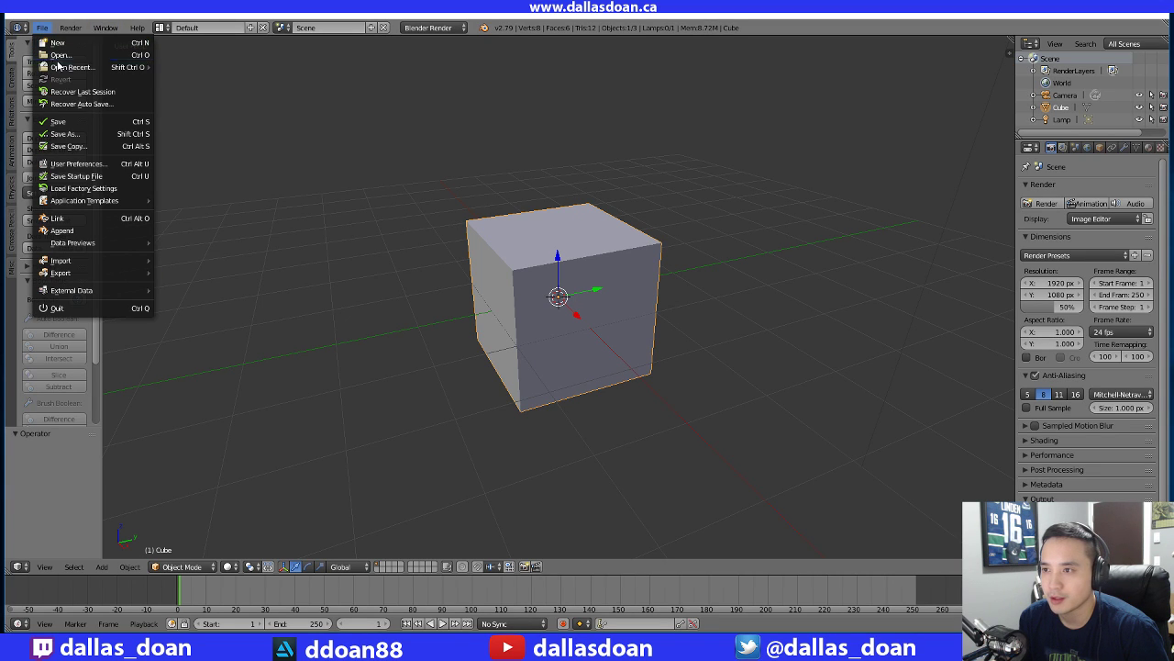
{"action": "mouse_move", "coordinate": [78, 67]}
{"action": "left_click", "coordinate": [210, 70]}
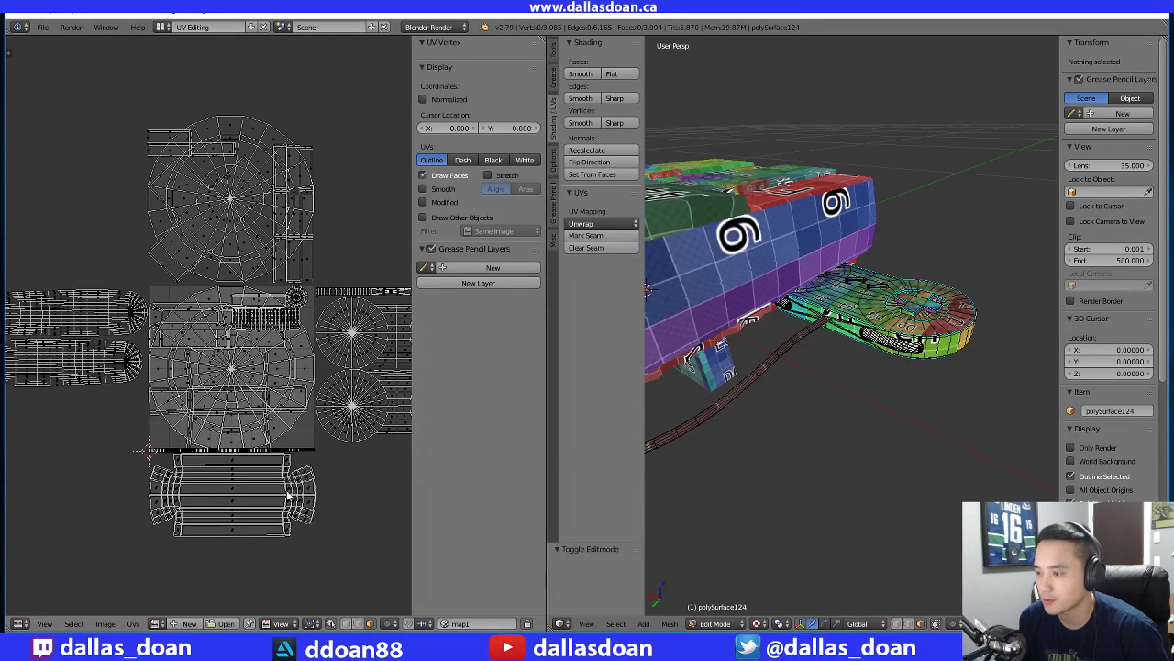
Try to assign the existing UVGrid image to the controller's UV layout in the reopened scene
{"action": "middle_click_drag", "start_coordinate": [286, 503], "coordinate": [260, 437]}
{"action": "left_click", "coordinate": [157, 623]}
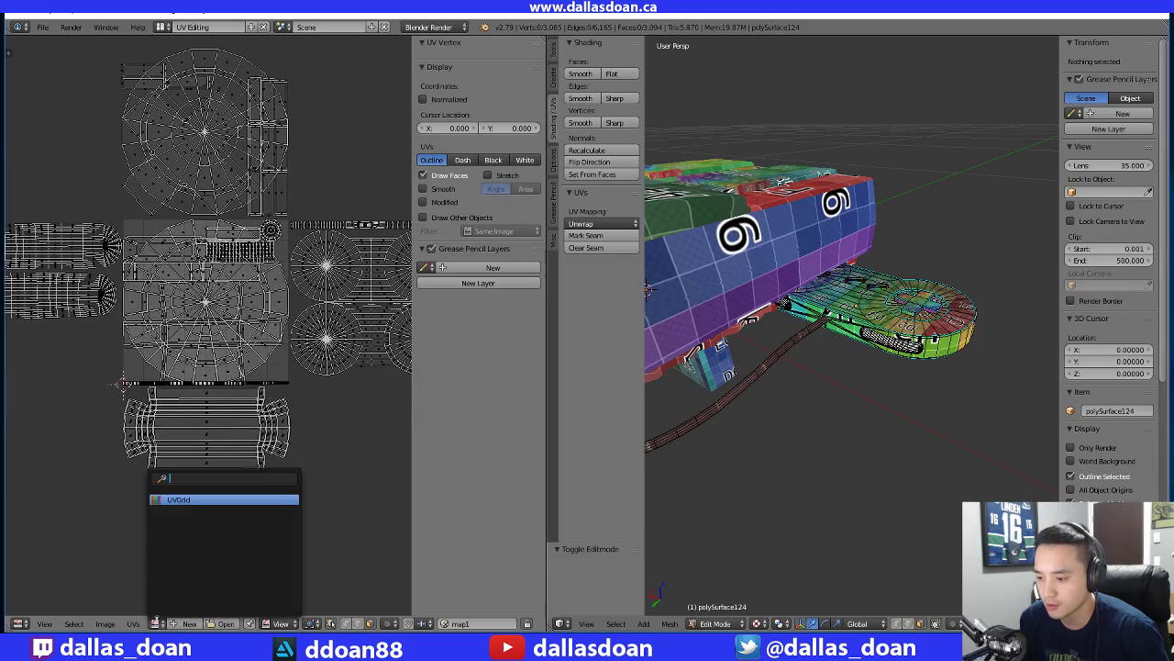
{"action": "left_click", "coordinate": [198, 501]}
{"action": "mouse_move", "coordinate": [287, 347]}
{"action": "middle_mouse_down"}
{"action": "mouse_move", "coordinate": [264, 407]}
{"action": "mouse_move", "coordinate": [261, 382]}
{"action": "mouse_move", "coordinate": [245, 450]}
{"action": "mouse_move", "coordinate": [272, 329]}
{"action": "mouse_move", "coordinate": [291, 338]}
{"action": "middle_mouse_up"}
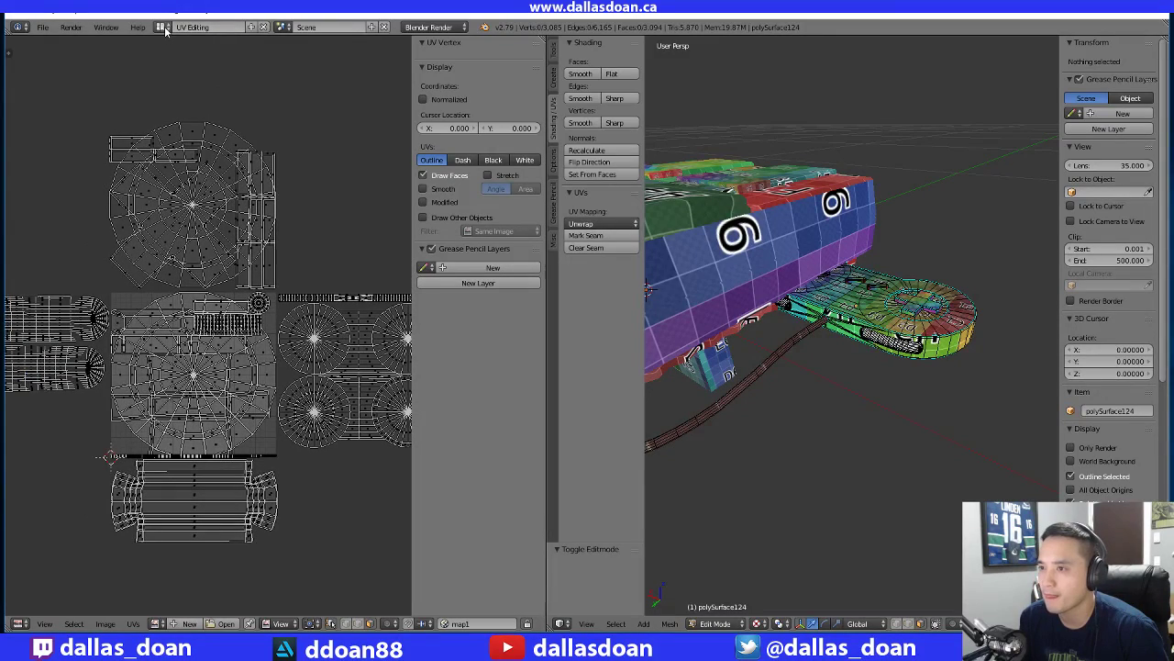
{"action": "left_click", "coordinate": [107, 28]}
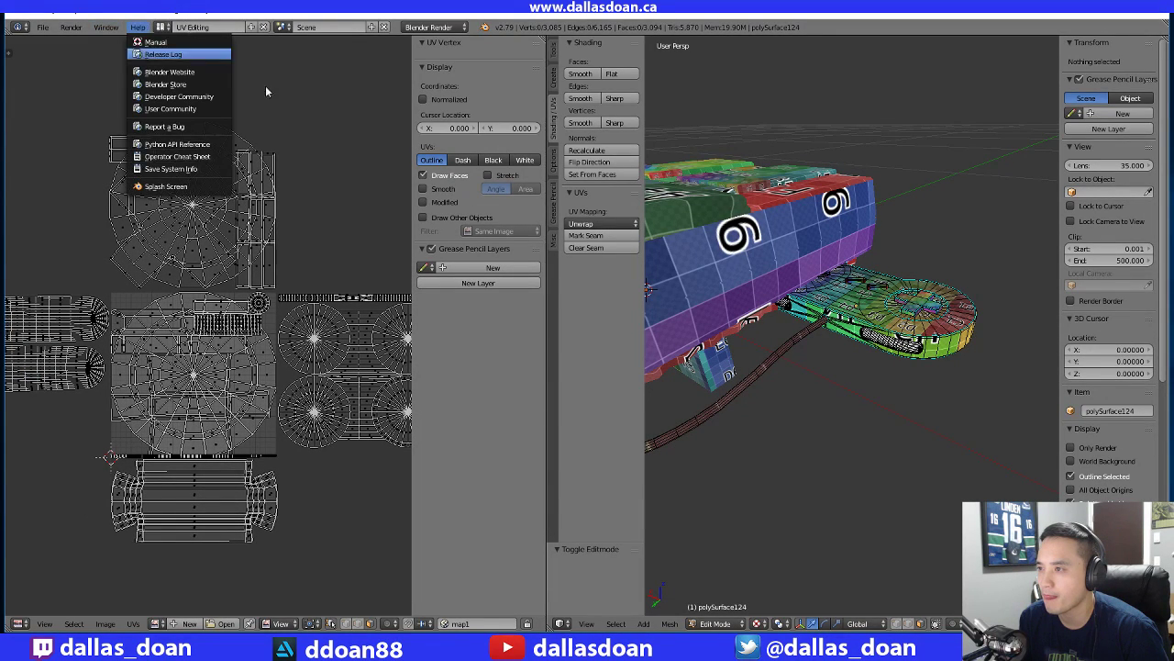
Examine how the grid texture maps onto the controller, its shoulder buttons and the cable
{"action": "scroll", "coordinate": [834, 330], "scroll_direction": "down", "scroll_amount": 5}
{"action": "scroll", "coordinate": [818, 309], "scroll_direction": "up", "scroll_amount": 5}
{"action": "mouse_move", "coordinate": [834, 330]}
{"action": "middle_mouse_down"}
{"action": "mouse_move", "coordinate": [818, 309]}
{"action": "mouse_move", "coordinate": [850, 333]}
{"action": "middle_mouse_up"}
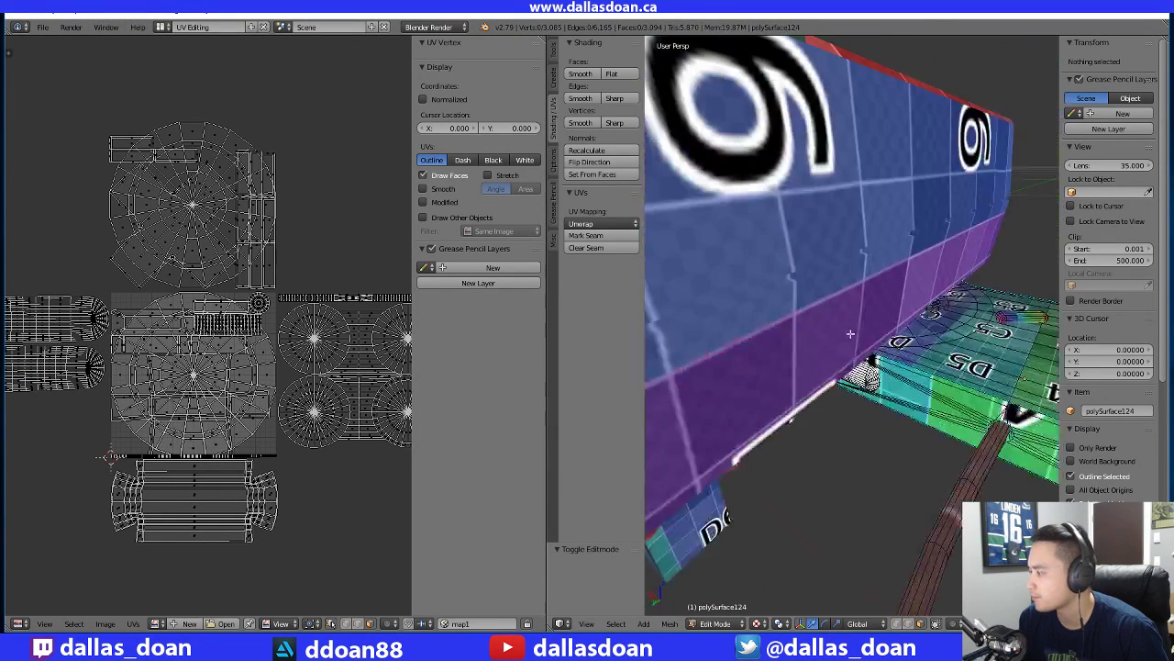
{"action": "scroll", "coordinate": [849, 333], "scroll_direction": "down", "scroll_amount": 2}
{"action": "middle_click_drag", "start_coordinate": [899, 297], "coordinate": [854, 312]}
{"action": "key", "text": "a"}
{"action": "key", "text": "a"}
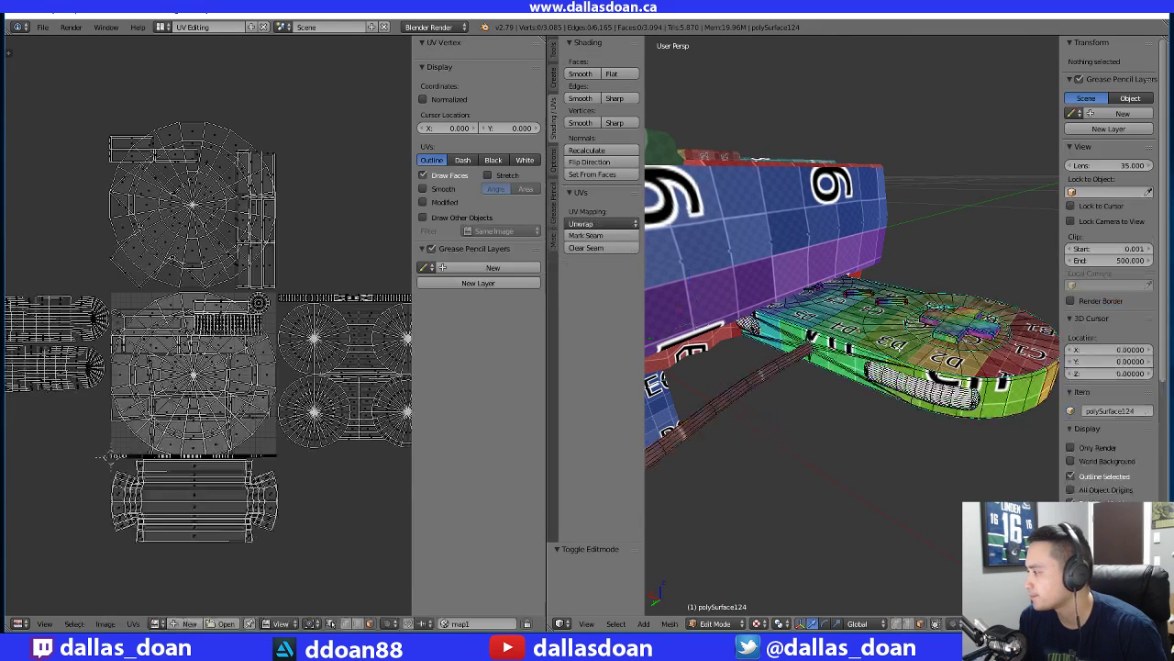
Switch to the Default screen layout and add a new texture to the controller's lambert1 material
{"action": "left_click", "coordinate": [162, 26]}
{"action": "left_click", "coordinate": [182, 80]}
{"action": "middle_click_drag", "start_coordinate": [456, 202], "coordinate": [629, 302]}
{"action": "left_click", "coordinate": [1126, 149]}
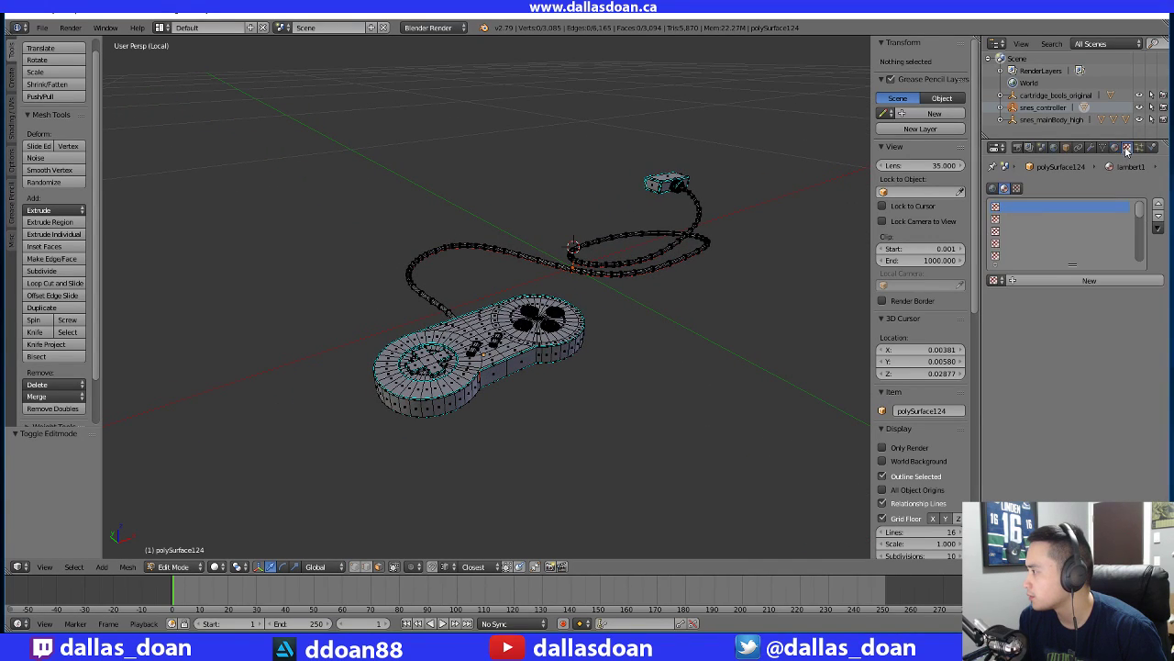
{"action": "left_click", "coordinate": [997, 280]}
{"action": "left_click", "coordinate": [1089, 280]}
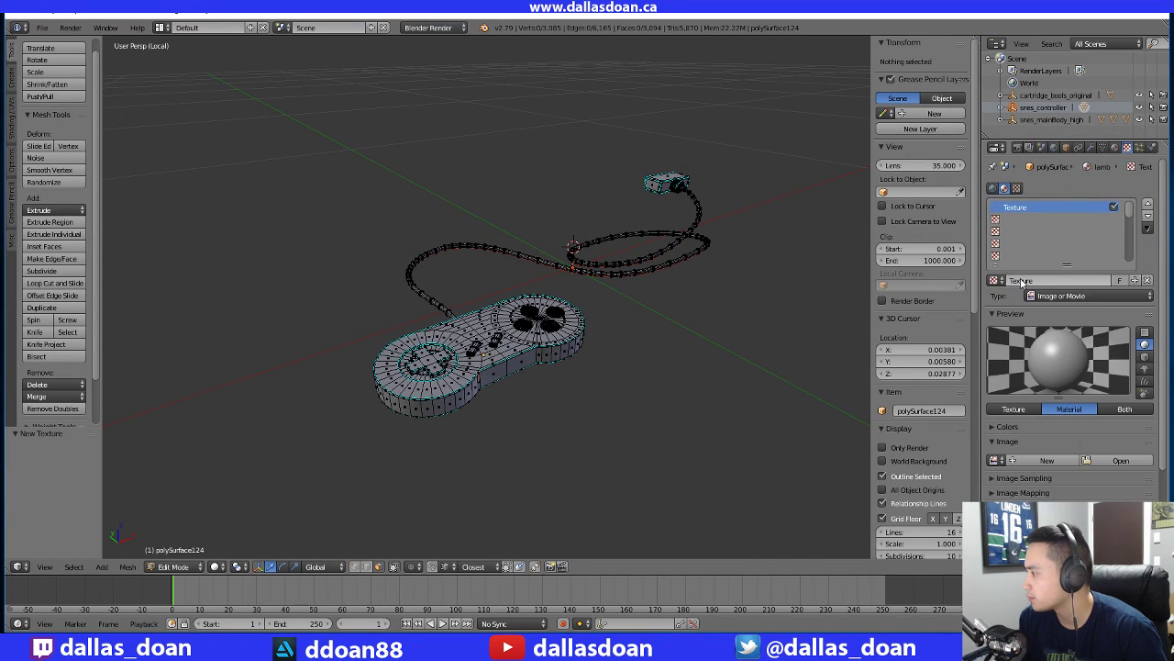
Use the UVGrid image for the new texture and display the controller with textured shading
{"action": "scroll", "coordinate": [1043, 450], "scroll_direction": "down", "scroll_amount": 2}
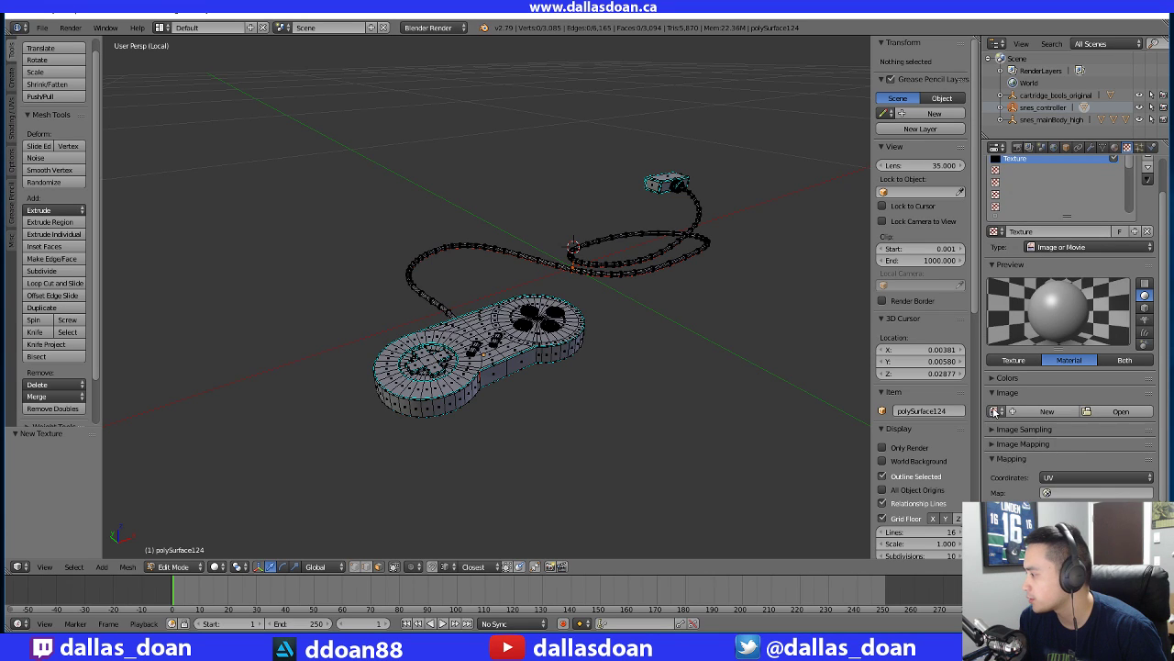
{"action": "left_click", "coordinate": [995, 411]}
{"action": "left_click", "coordinate": [1019, 437]}
{"action": "middle_click_drag", "start_coordinate": [611, 398], "coordinate": [700, 397]}
{"action": "key", "text": "alt+z"}
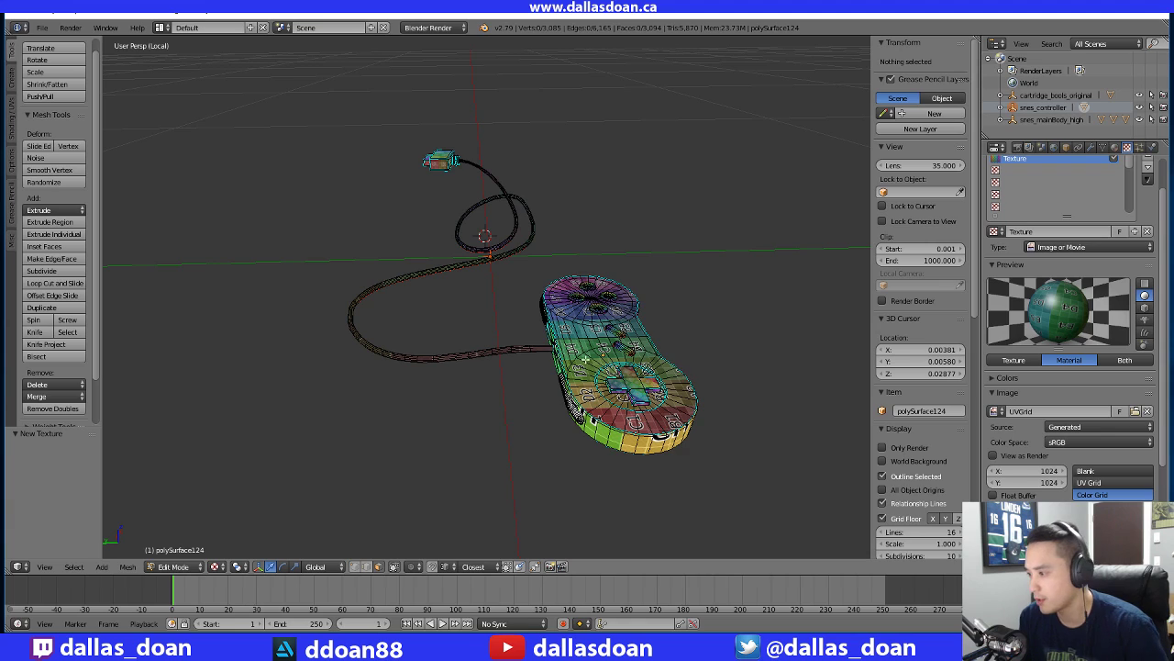
Select all linked faces of the shoulder button on the D-pad side and assign the lambert1 material to them
{"action": "middle_click_drag", "start_coordinate": [585, 360], "coordinate": [513, 321]}
{"action": "scroll", "coordinate": [514, 321], "scroll_direction": "up", "scroll_amount": 4}
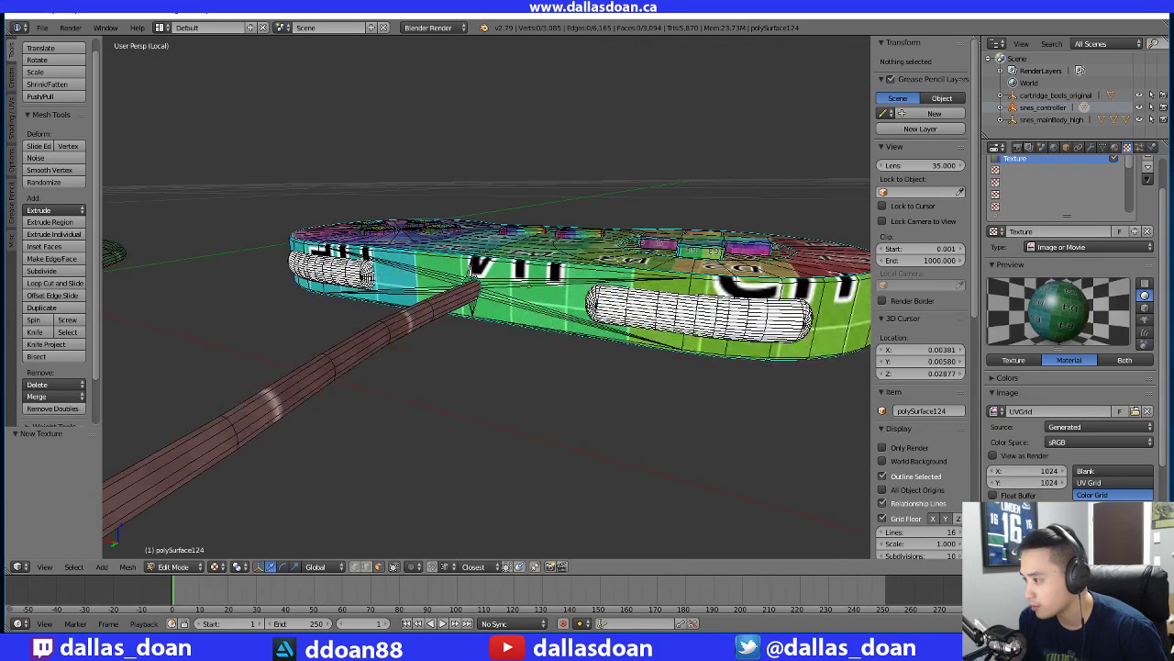
{"action": "key", "text": "ctrl+Tab"}
{"action": "left_click", "coordinate": [621, 327]}
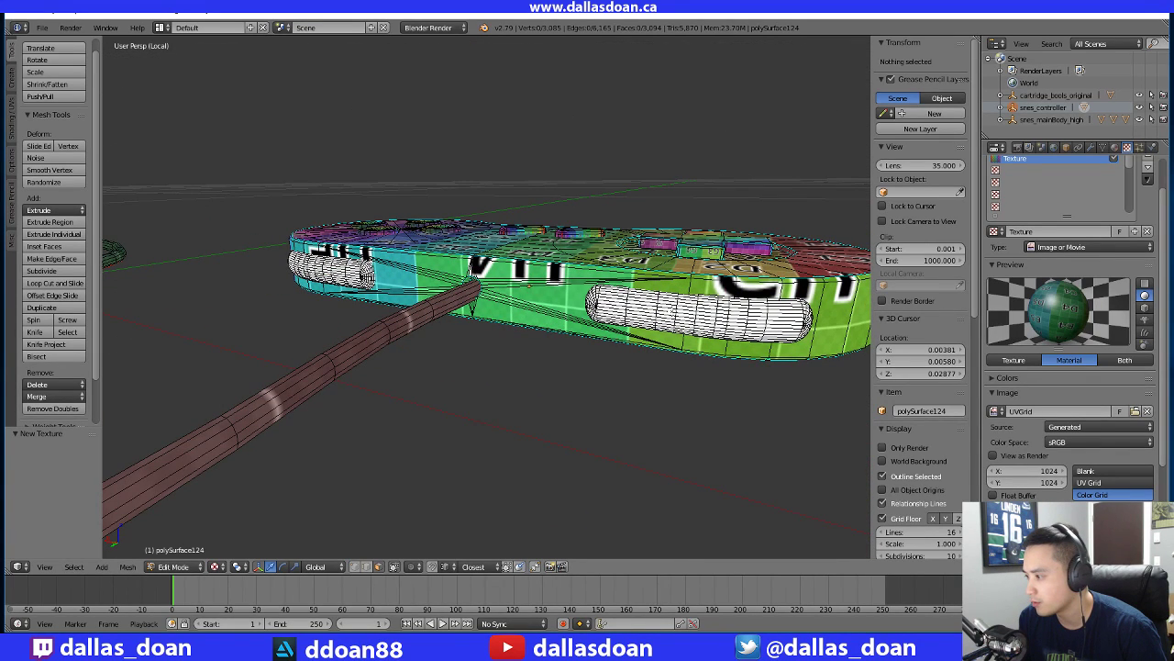
{"action": "right_click", "coordinate": [670, 310]}
{"action": "key", "text": "ctrl+l"}
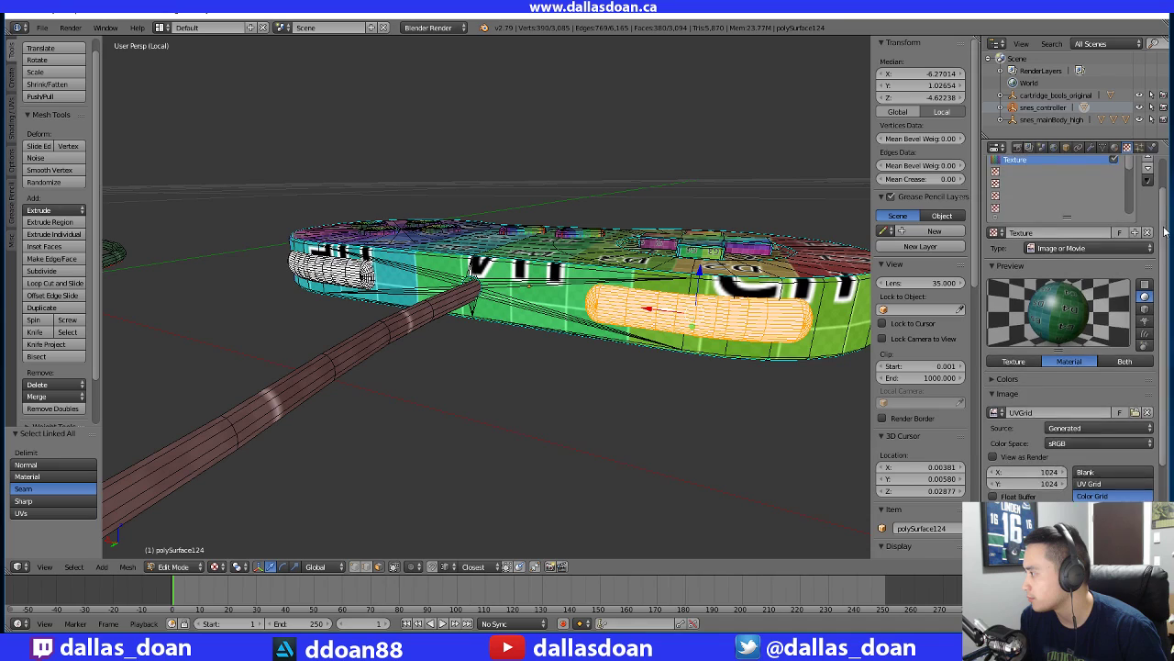
{"action": "left_click", "coordinate": [1114, 148]}
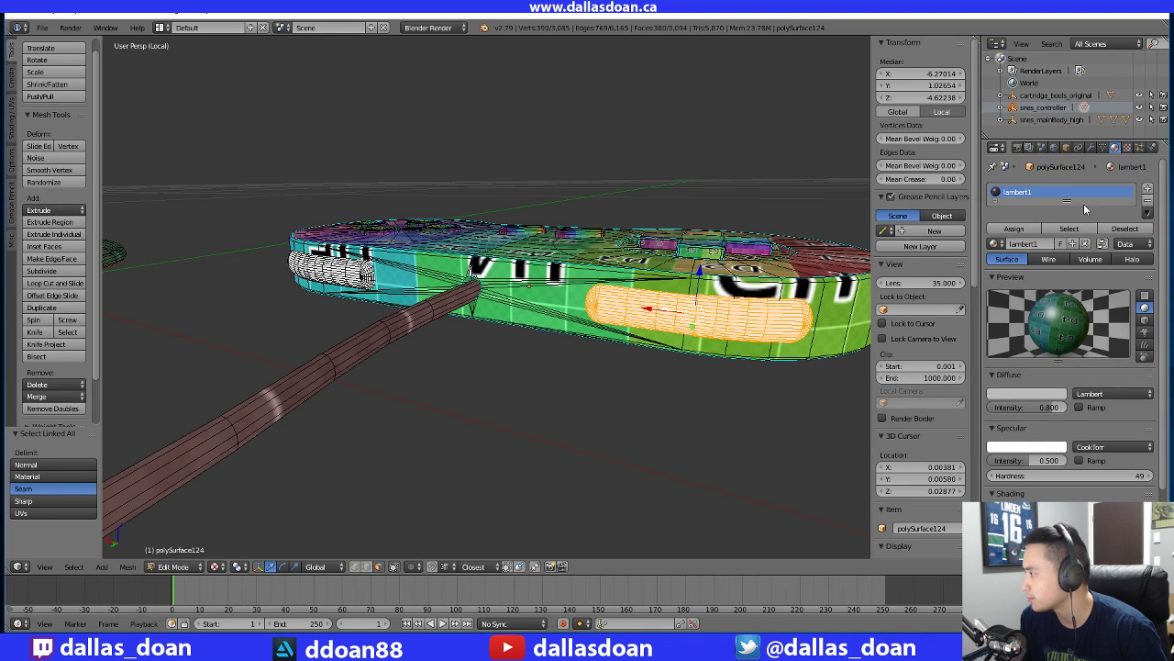
{"action": "left_click", "coordinate": [1013, 228]}
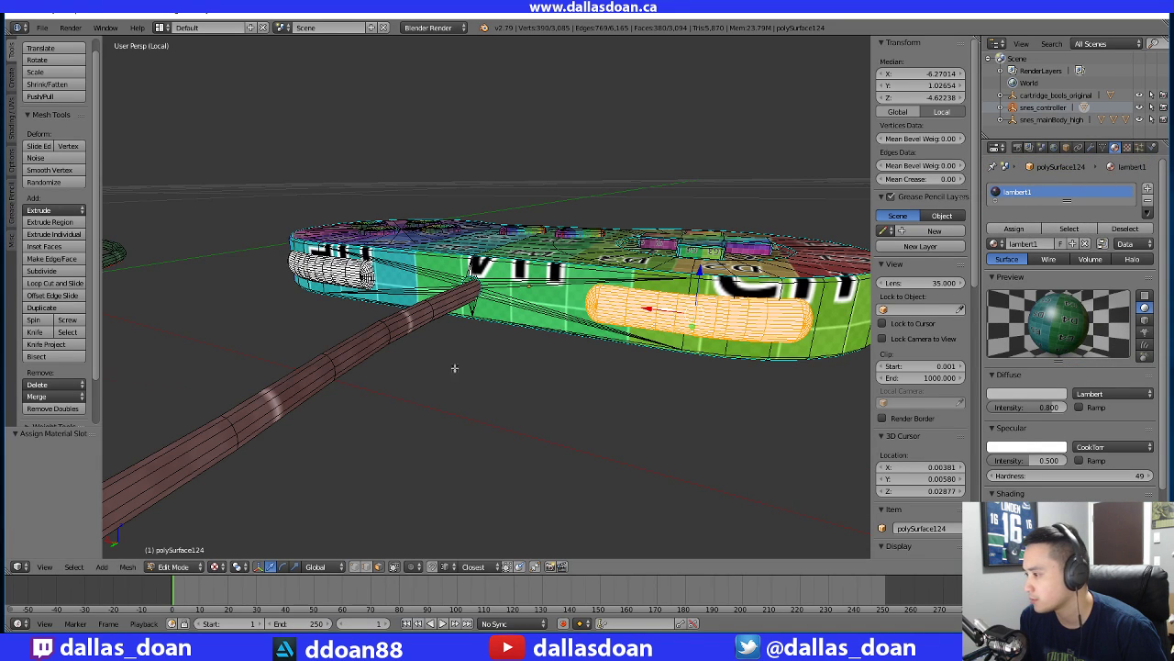
Select all linked faces of the other shoulder button, on the action-button side, and assign the lambert1 material to them
{"action": "middle_click_drag", "start_coordinate": [453, 361], "coordinate": [405, 349]}
{"action": "right_click", "coordinate": [395, 302]}
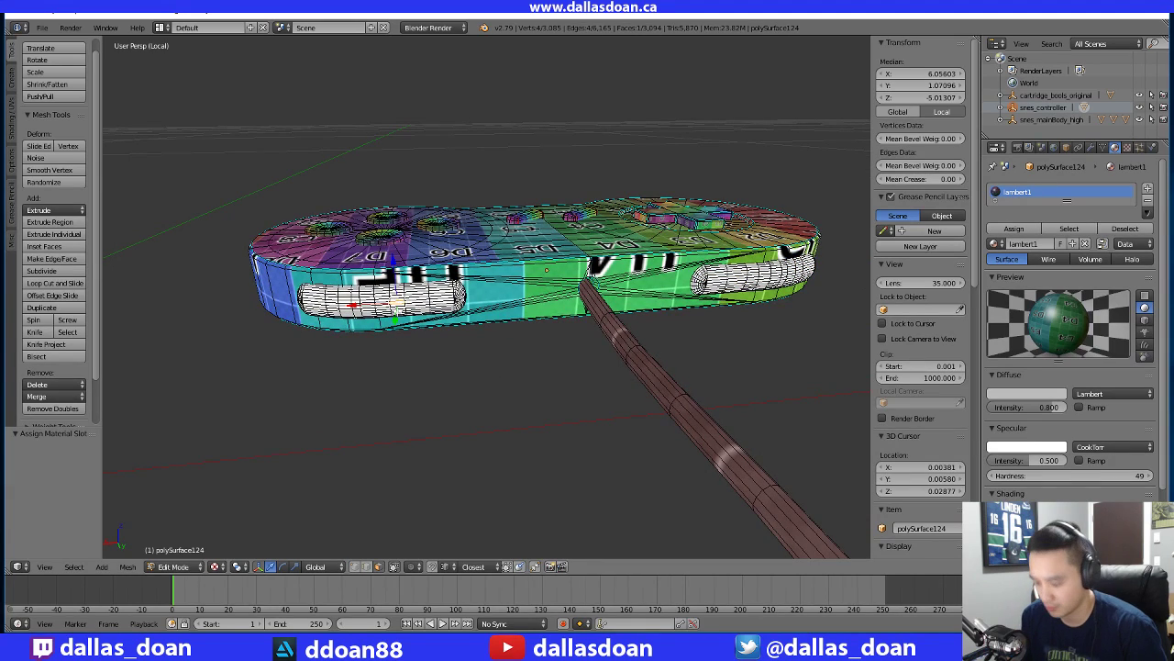
{"action": "key", "text": "ctrl+l"}
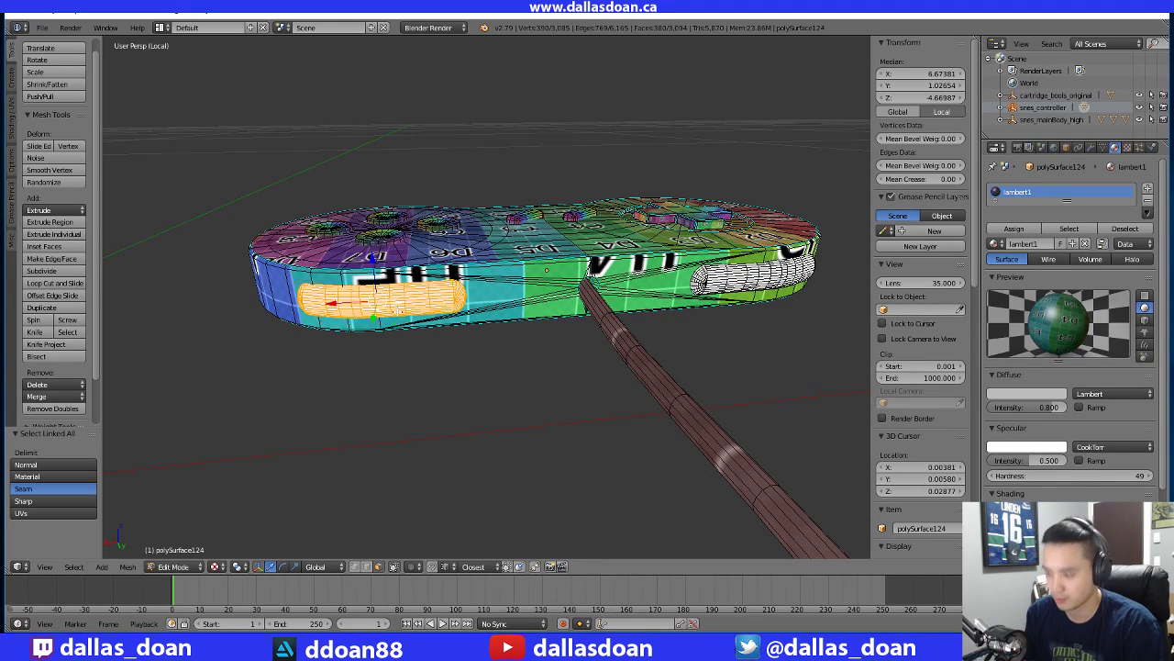
{"action": "left_click", "coordinate": [1013, 229]}
{"action": "middle_click_drag", "start_coordinate": [521, 433], "coordinate": [286, 435]}
{"action": "scroll", "coordinate": [514, 388], "scroll_direction": "down", "scroll_amount": 4}
{"action": "scroll", "coordinate": [286, 435], "scroll_direction": "up", "scroll_amount": 1}
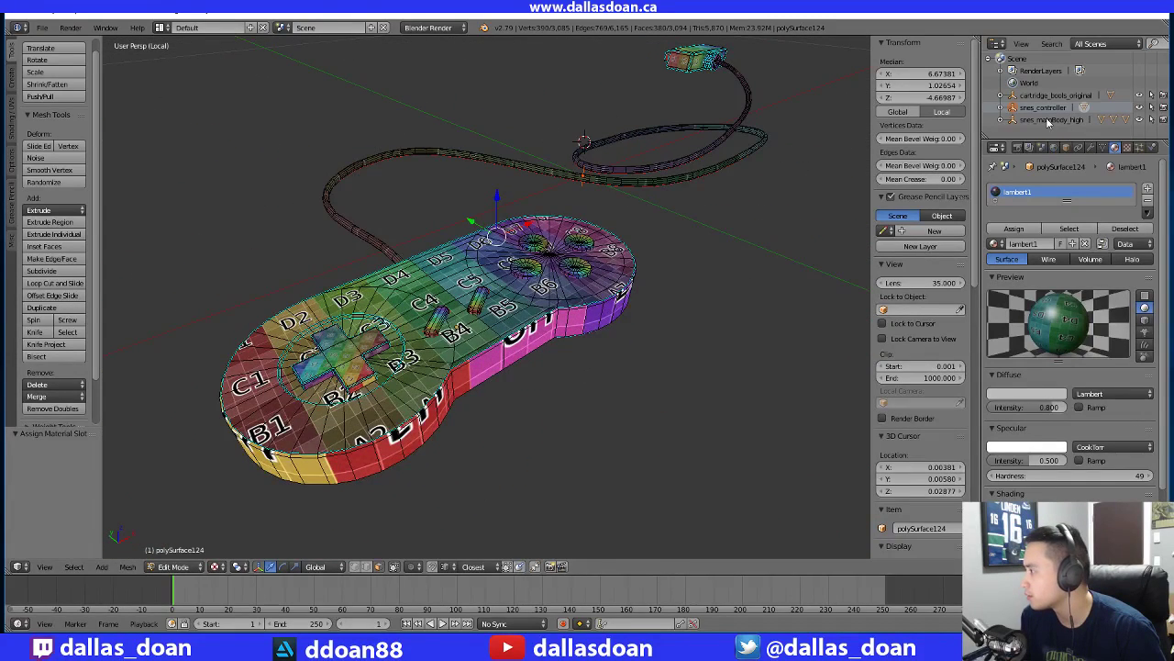
Expand snes_controller in the outliner to show its mesh and switch the controller to Object Mode
{"action": "left_click", "coordinate": [1001, 109]}
{"action": "scroll", "coordinate": [1050, 118], "scroll_direction": "down", "scroll_amount": 1}
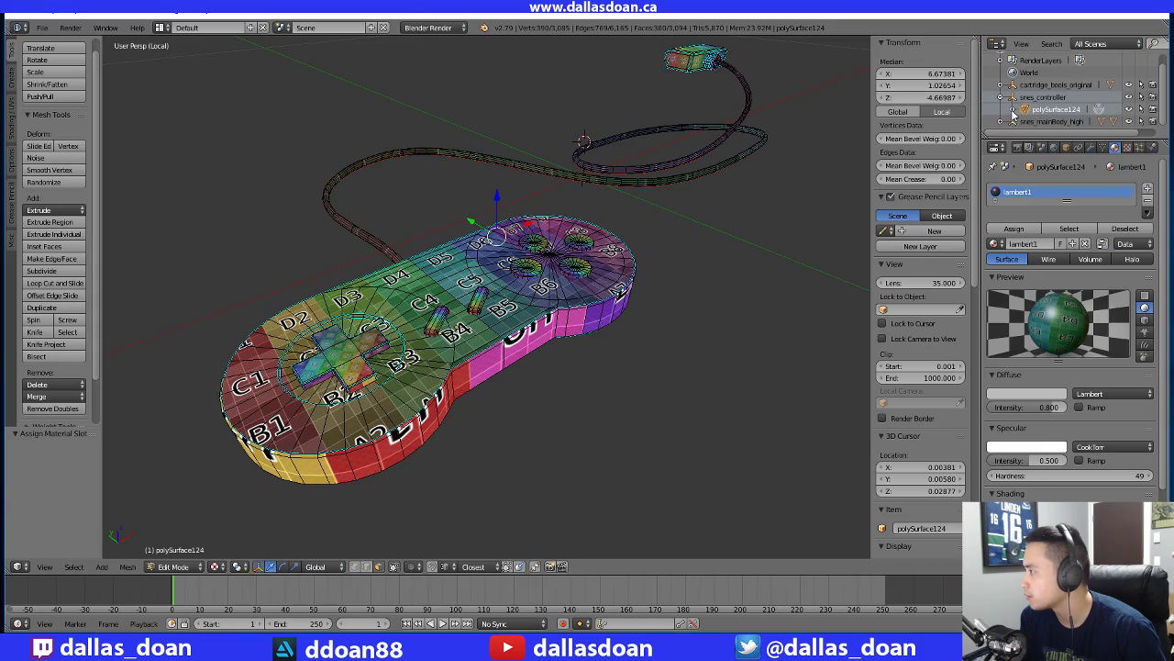
{"action": "middle_click_drag", "start_coordinate": [643, 302], "coordinate": [424, 240]}
{"action": "key", "text": "Tab"}
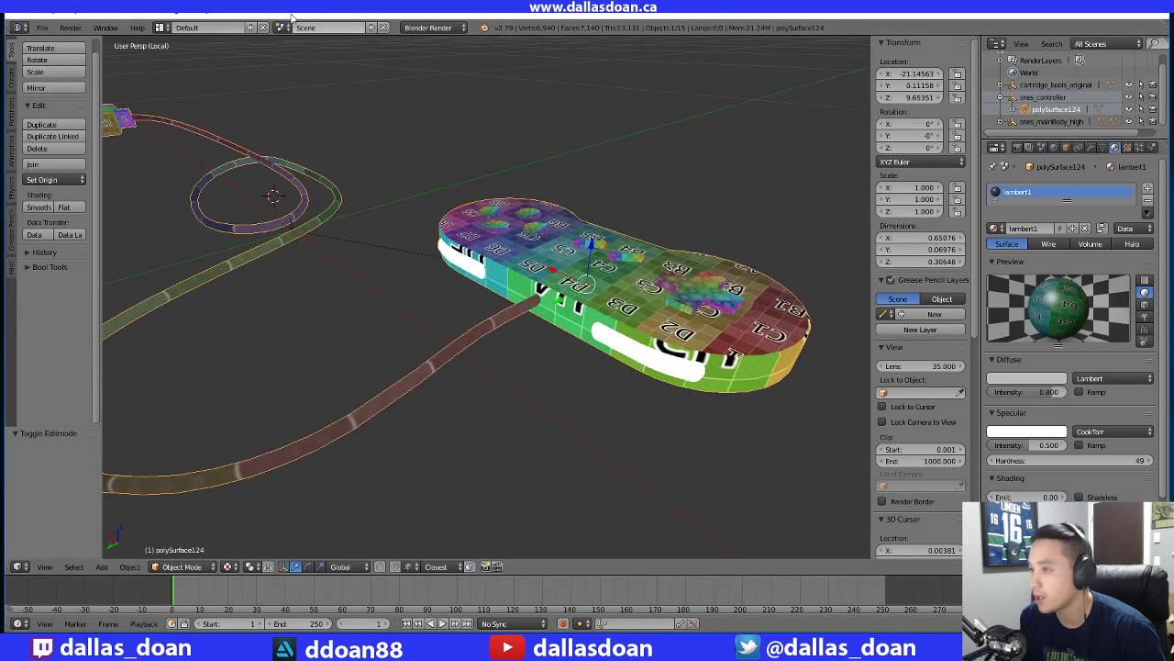
Switch to the UV Editing screen layout and enter Edit Mode to display the controller's UVs
{"action": "left_click", "coordinate": [162, 30]}
{"action": "left_click", "coordinate": [180, 128]}
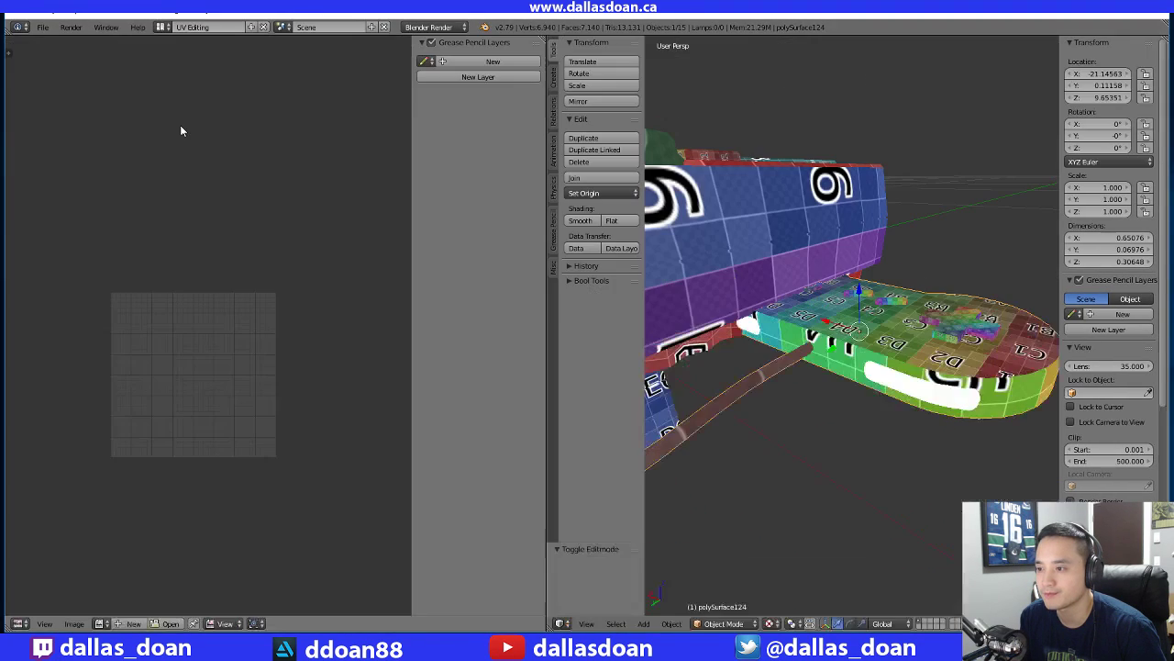
{"action": "key", "text": "Tab"}
{"action": "scroll", "coordinate": [220, 356], "scroll_direction": "up", "scroll_amount": 2}
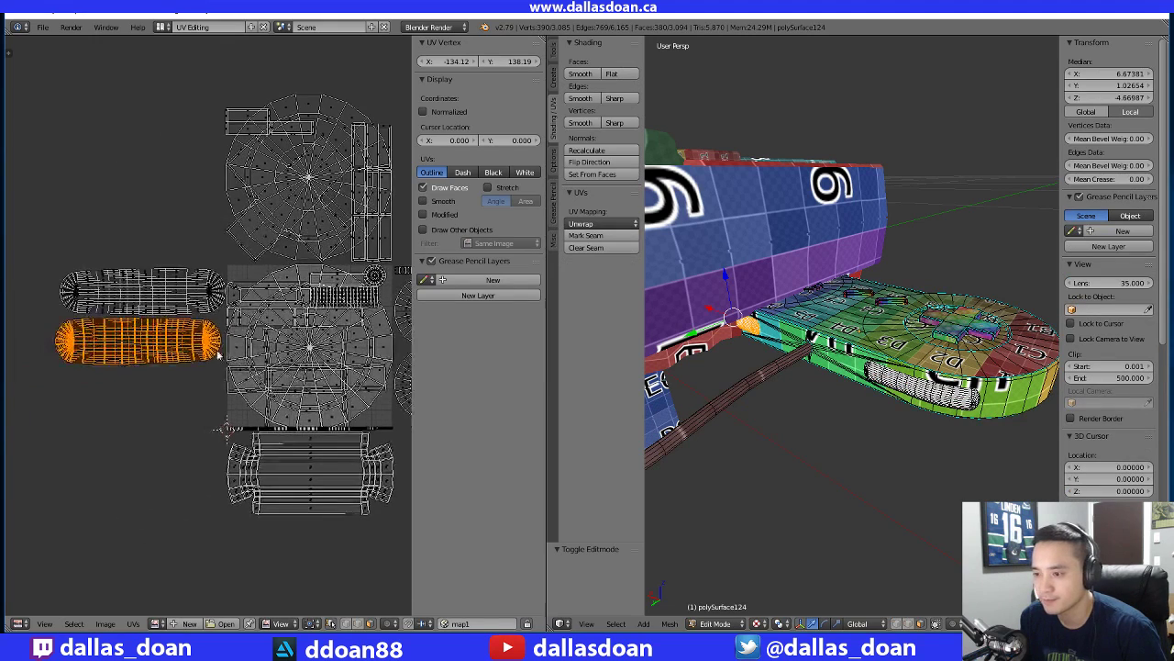
{"action": "scroll", "coordinate": [174, 327], "scroll_direction": "up", "scroll_amount": 2}
{"action": "scroll", "coordinate": [156, 328], "scroll_direction": "down", "scroll_amount": 4}
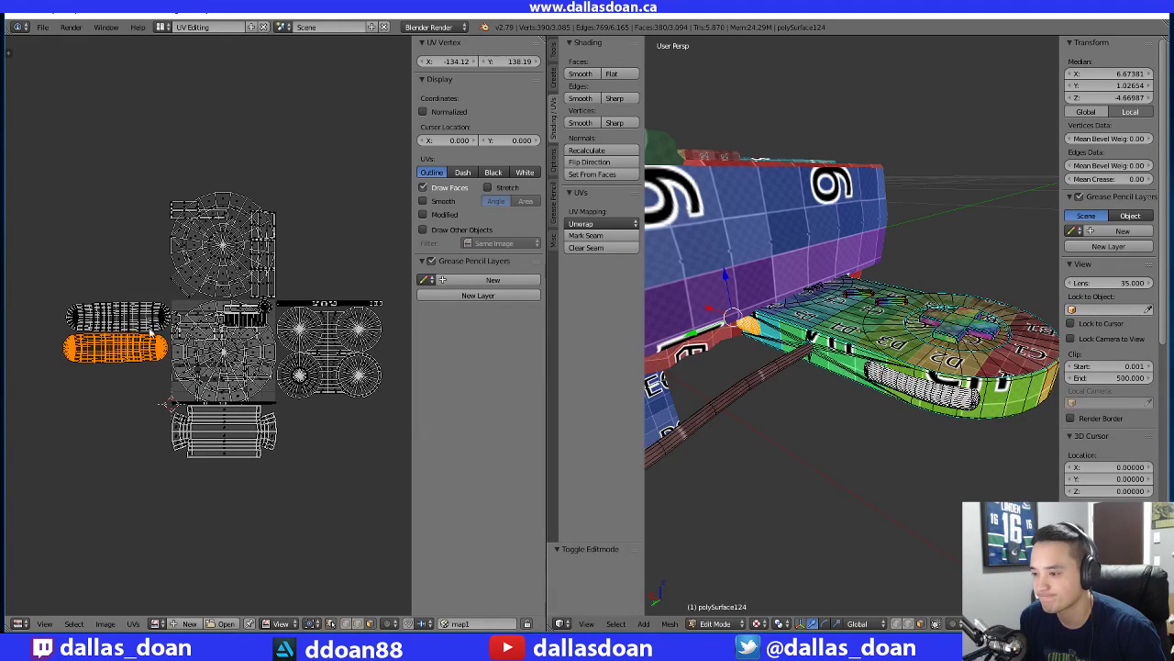
Try moving the selected shoulder button's UV island onto the main UV square, and undo the move
{"action": "key", "text": "g"}
{"action": "left_click", "coordinate": [298, 360]}
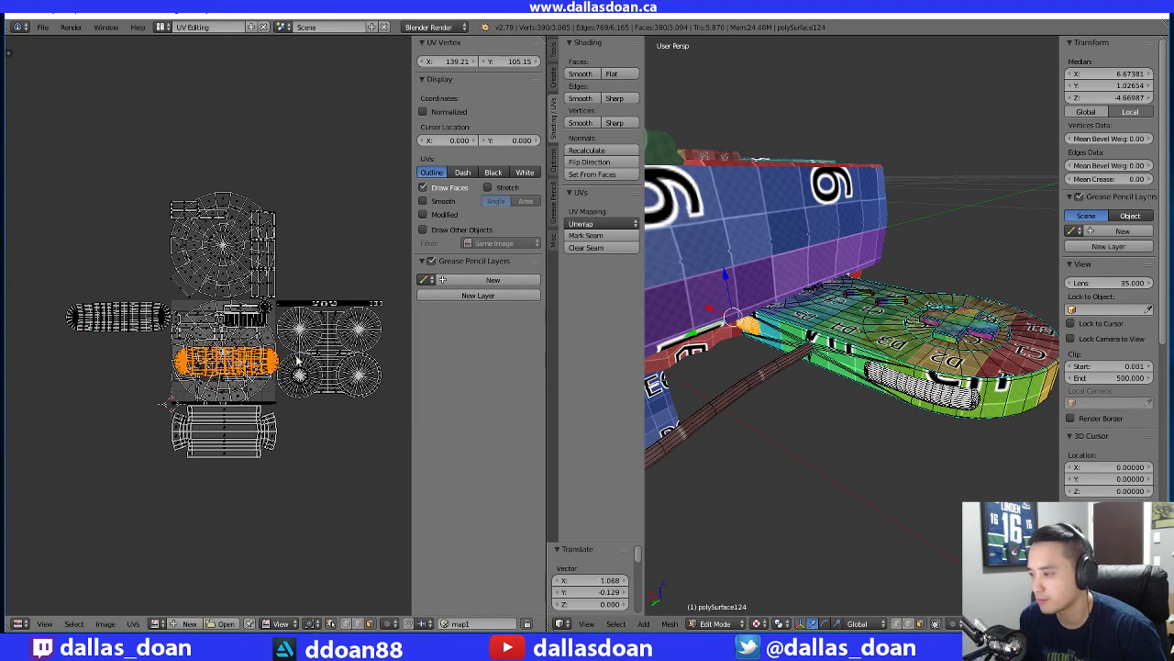
{"action": "right_click", "coordinate": [135, 317]}
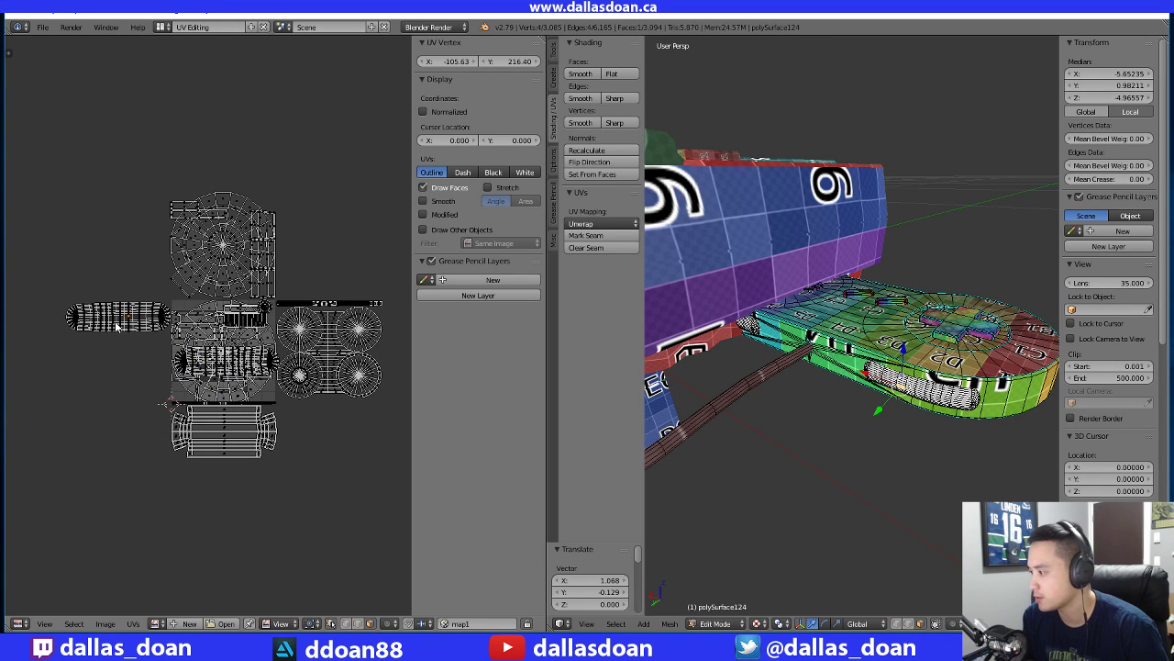
{"action": "key", "text": "ctrl+z"}
{"action": "key", "text": "ctrl+z"}
{"action": "middle_click_drag", "start_coordinate": [179, 333], "coordinate": [197, 351]}
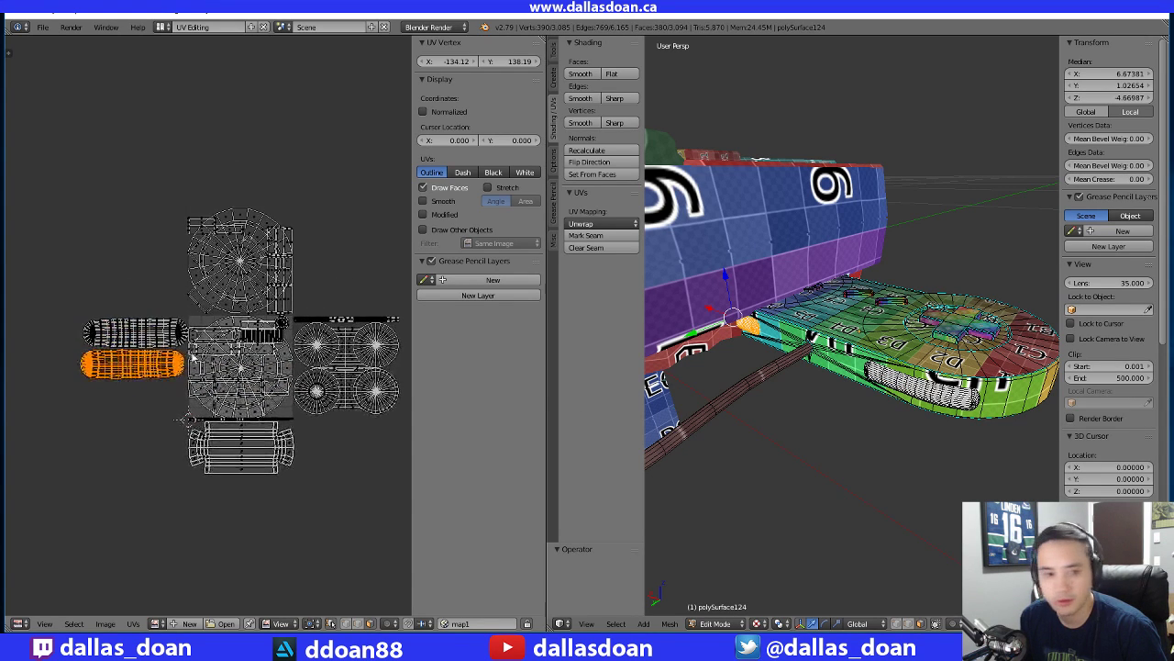
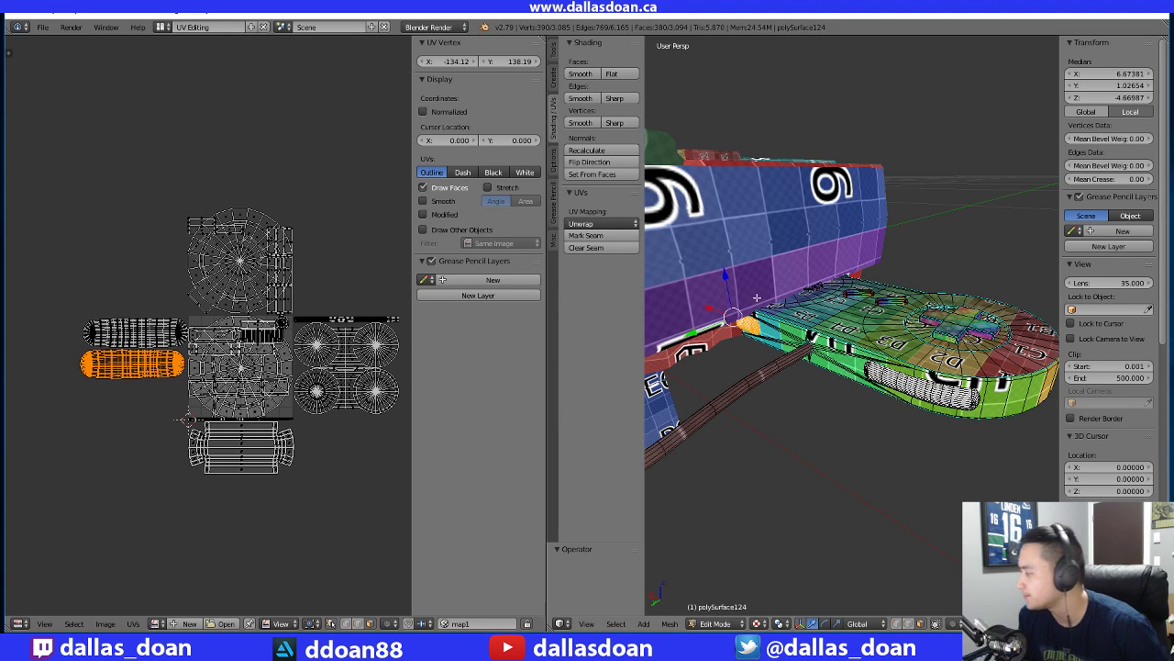
Examine the viewport's display, shading and mesh display settings, and briefly check the UVs with Draw Other Objects
{"action": "scroll", "coordinate": [818, 250], "scroll_direction": "down", "scroll_amount": 5}
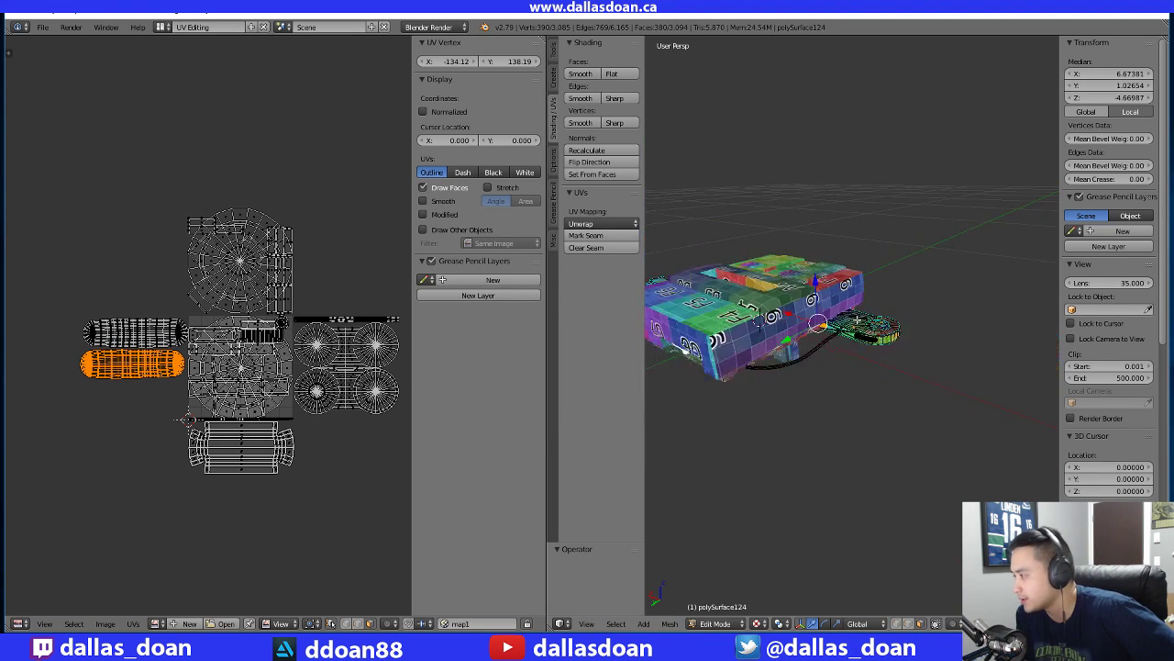
{"action": "scroll", "coordinate": [1131, 407], "scroll_direction": "down", "scroll_amount": 4}
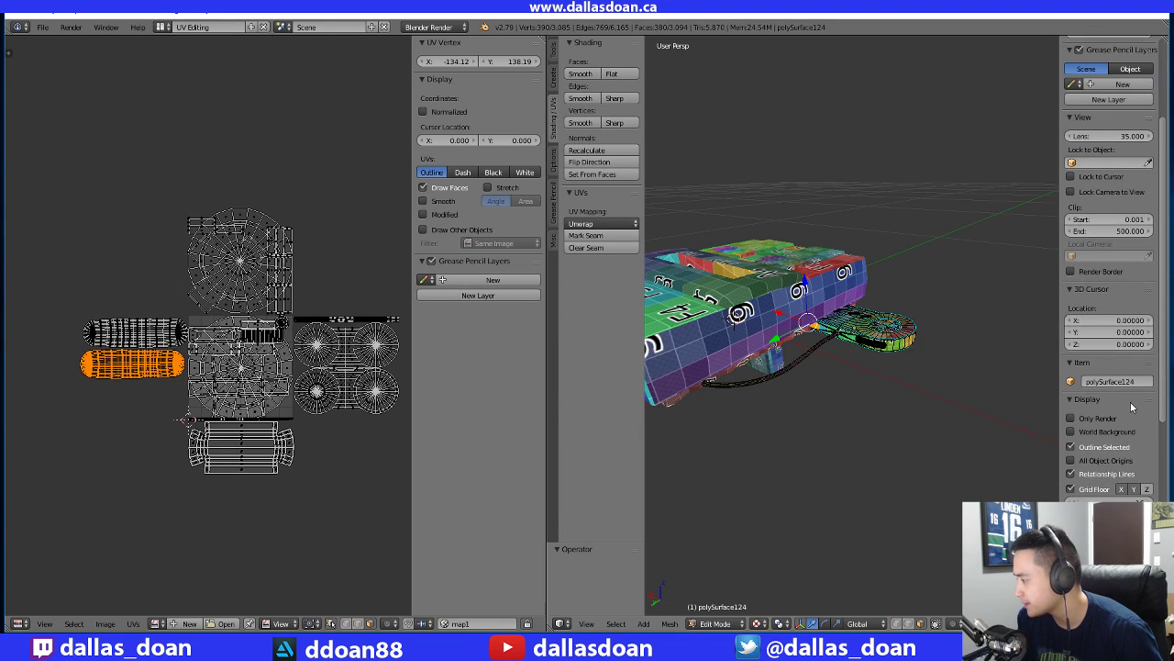
{"action": "scroll", "coordinate": [1125, 402], "scroll_direction": "down", "scroll_amount": 4}
{"action": "scroll", "coordinate": [1047, 368], "scroll_direction": "down", "scroll_amount": 4}
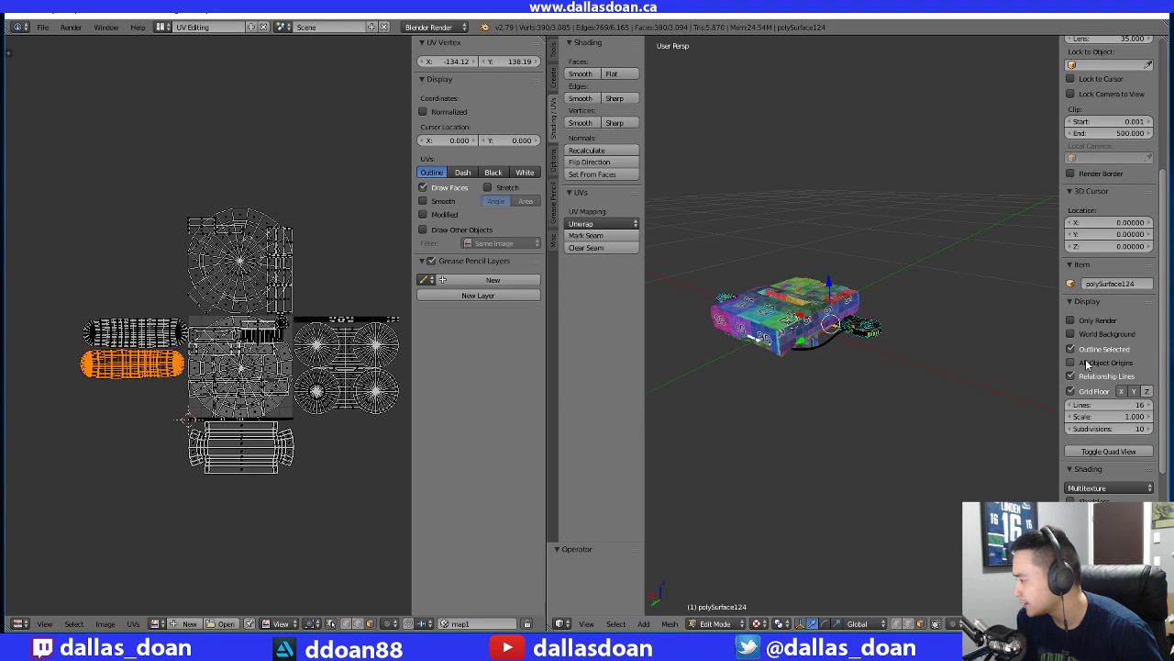
{"action": "scroll", "coordinate": [1118, 411], "scroll_direction": "down", "scroll_amount": 2}
{"action": "scroll", "coordinate": [1102, 467], "scroll_direction": "down", "scroll_amount": 5}
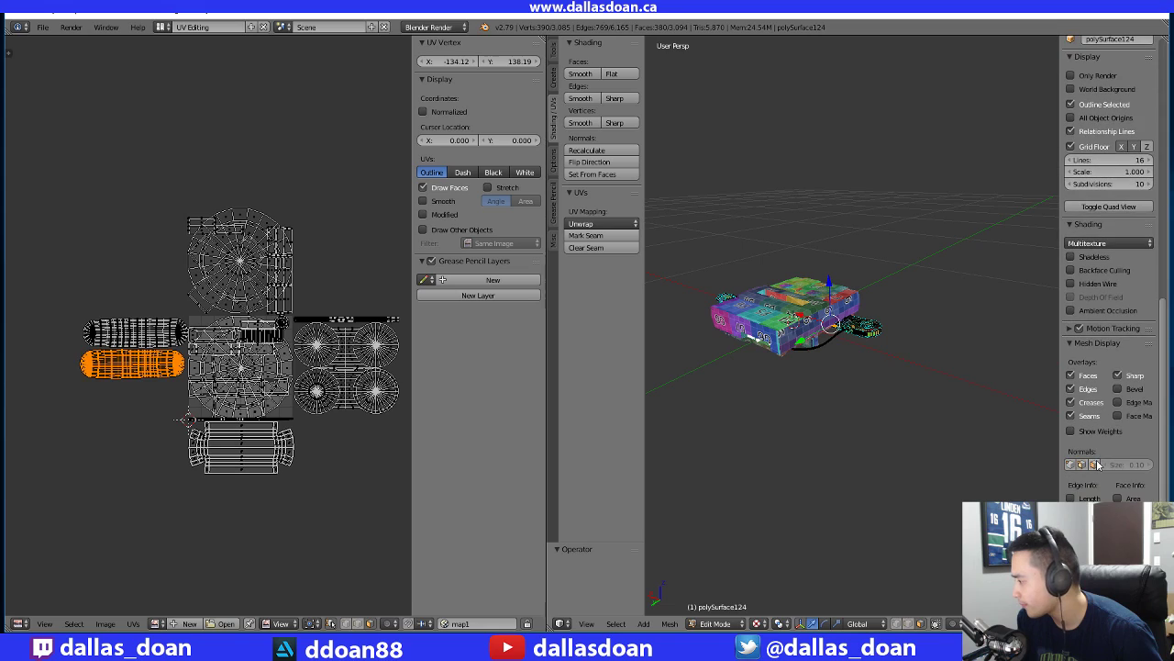
{"action": "scroll", "coordinate": [1081, 453], "scroll_direction": "down", "scroll_amount": 1}
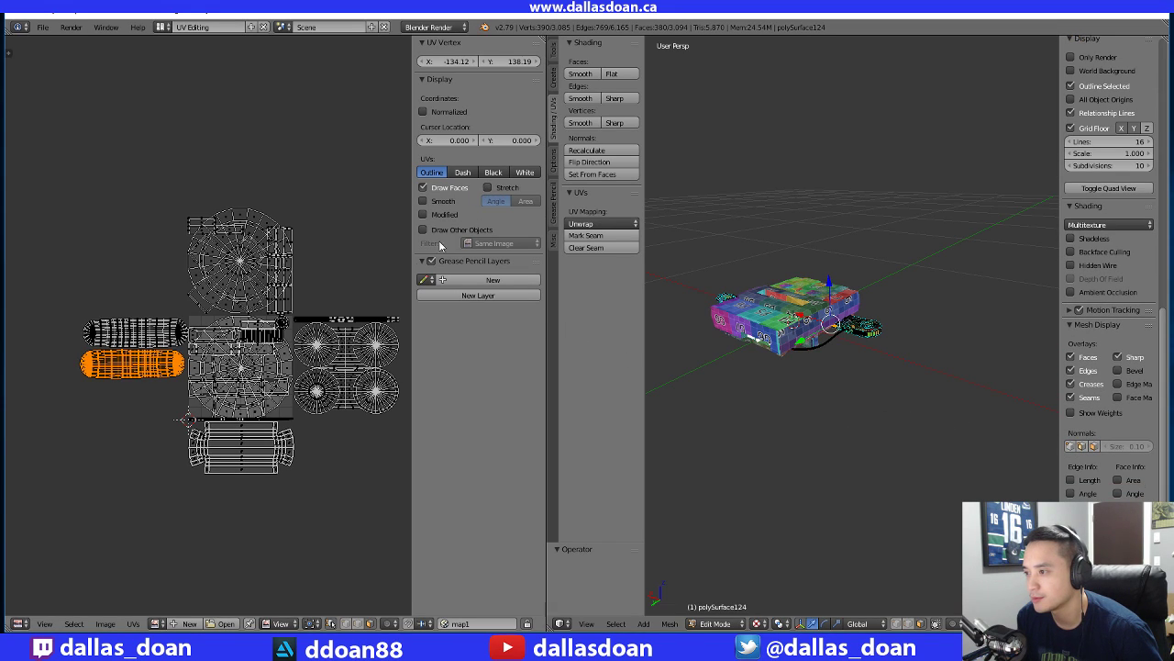
{"action": "scroll", "coordinate": [335, 292], "scroll_direction": "up", "scroll_amount": 3}
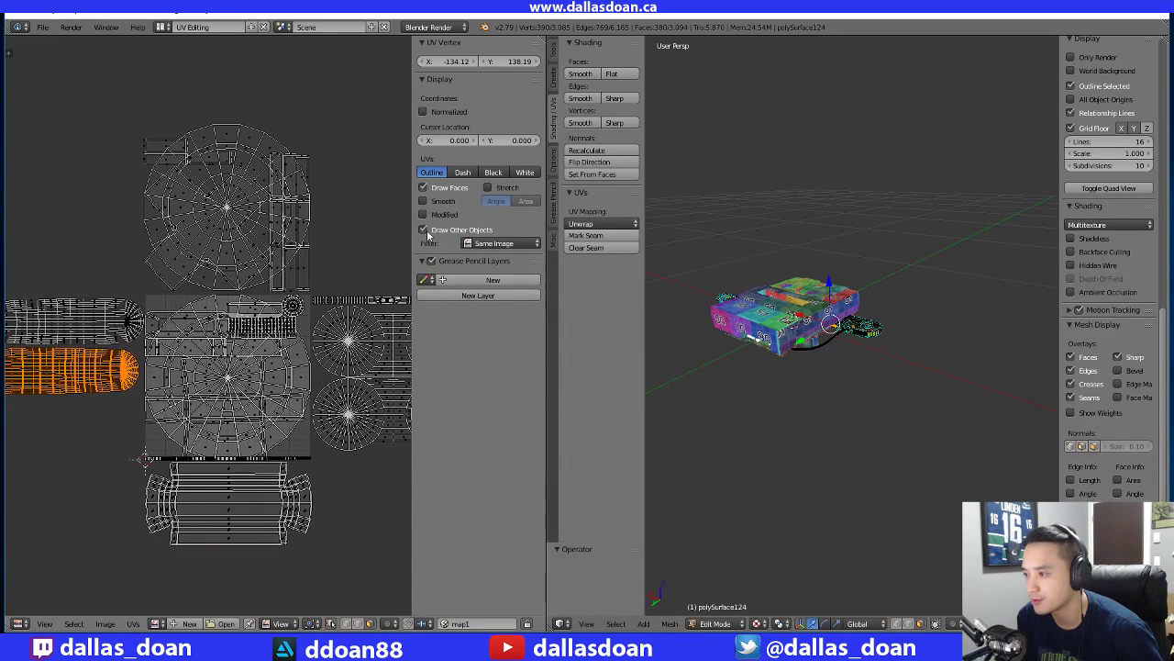
{"action": "scroll", "coordinate": [293, 266], "scroll_direction": "down", "scroll_amount": 4}
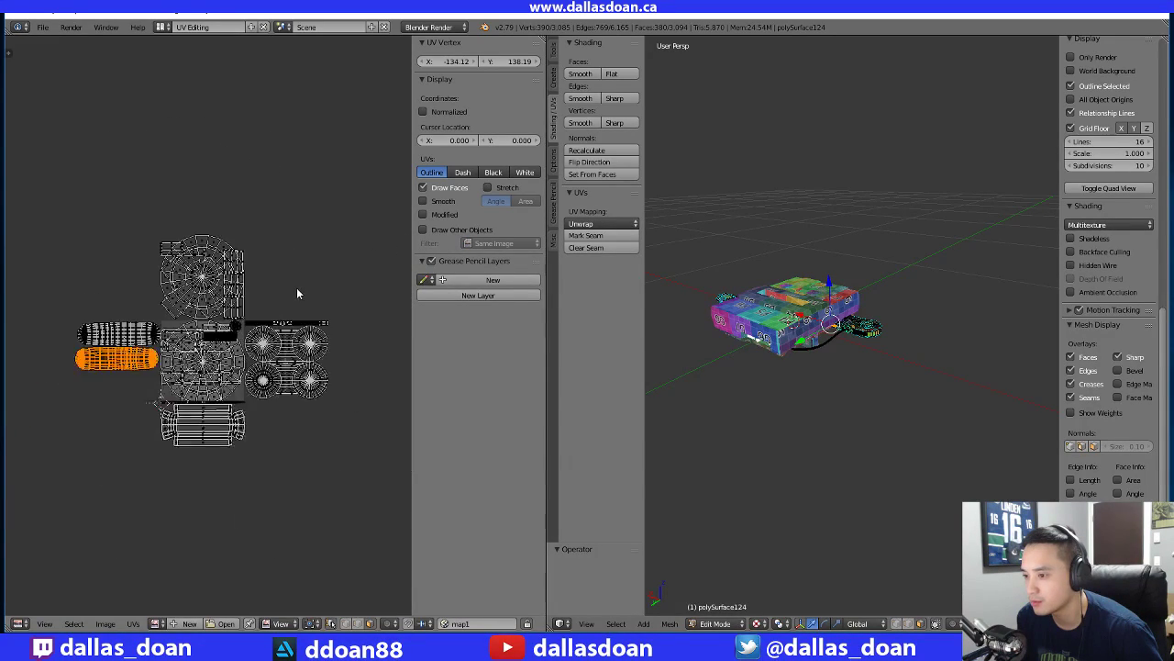
Border-select all of the controller's UV islands
{"action": "key", "text": "b"}
{"action": "left_click_drag", "start_coordinate": [79, 212], "coordinate": [322, 435]}
{"action": "scroll", "coordinate": [887, 398], "scroll_direction": "up", "scroll_amount": 6}
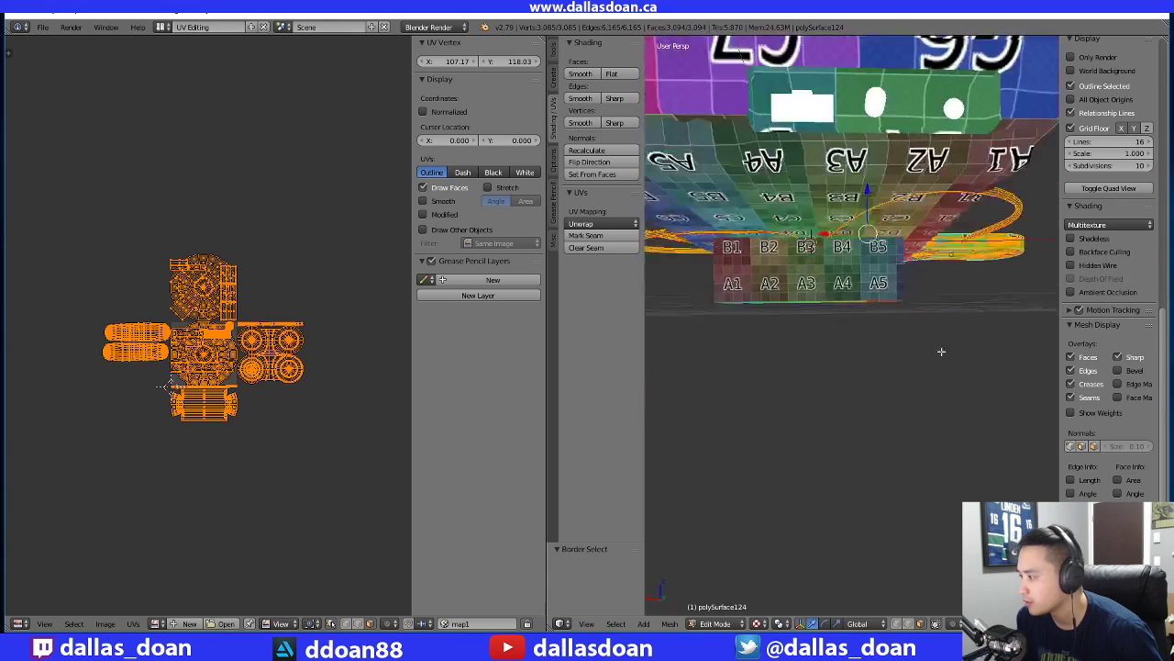
{"action": "scroll", "coordinate": [821, 377], "scroll_direction": "down", "scroll_amount": 5}
{"action": "middle_click_drag", "start_coordinate": [951, 362], "coordinate": [858, 376]}
{"action": "scroll", "coordinate": [820, 377], "scroll_direction": "up", "scroll_amount": 5}
{"action": "scroll", "coordinate": [816, 385], "scroll_direction": "down", "scroll_amount": 5}
{"action": "scroll", "coordinate": [1095, 406], "scroll_direction": "up", "scroll_amount": 10}
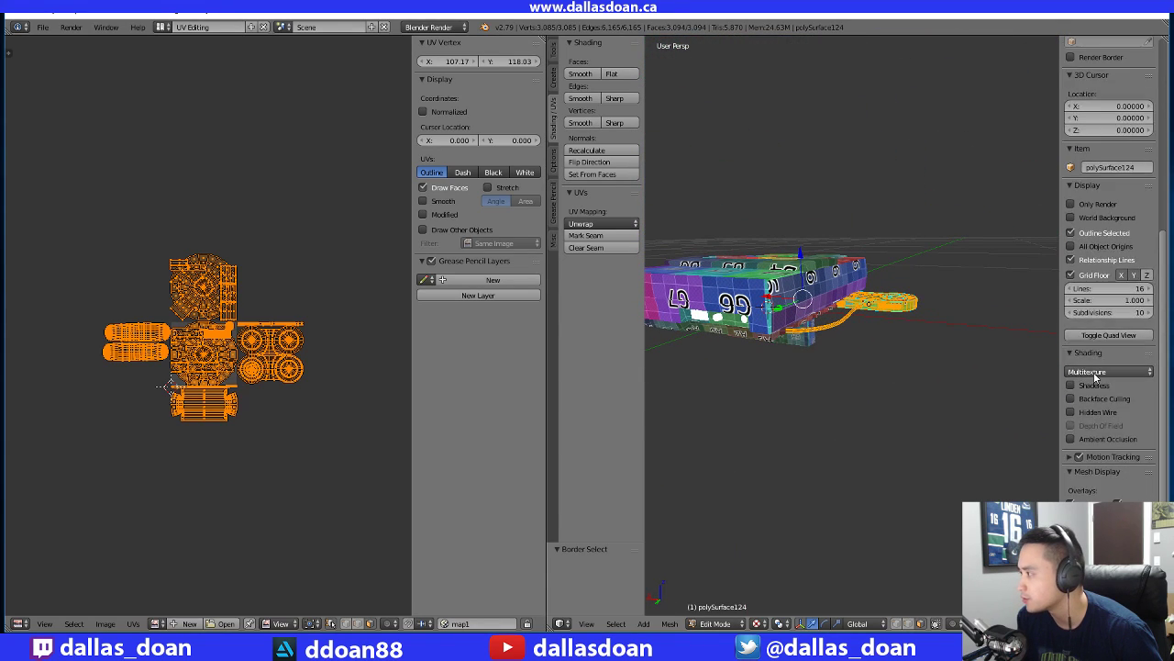
{"action": "scroll", "coordinate": [1094, 407], "scroll_direction": "up", "scroll_amount": 3}
{"action": "middle_click_drag", "start_coordinate": [789, 349], "coordinate": [684, 317]}
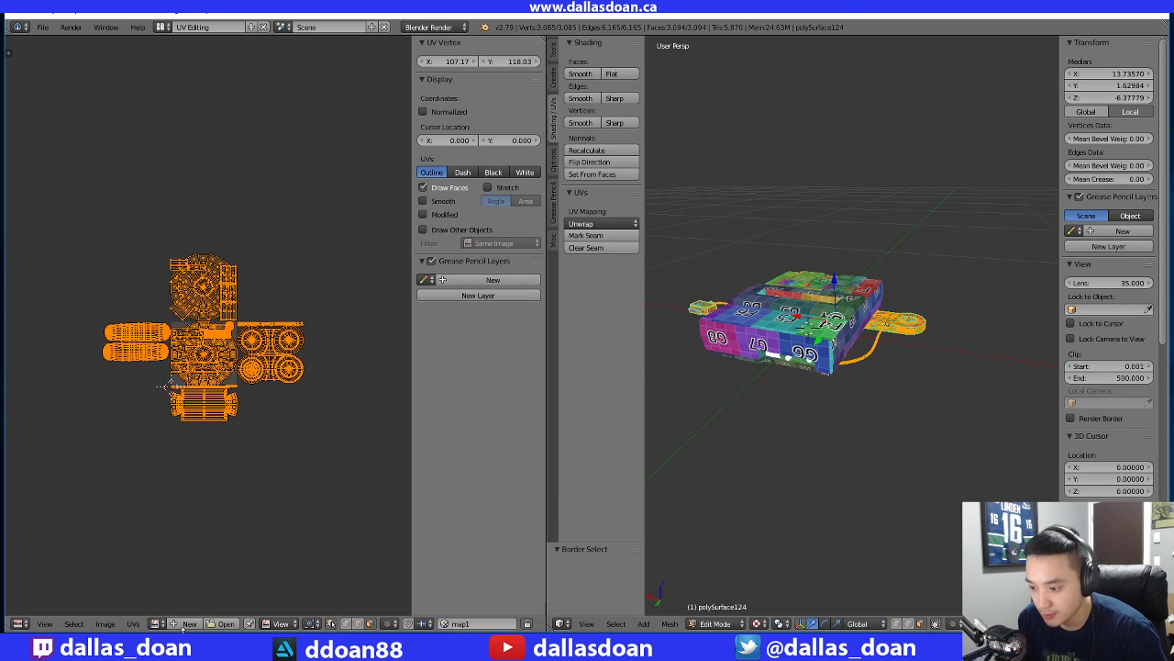
Assign the UVGrid image to the selected UVs and check how it maps onto the controller's shoulder button
{"action": "left_click", "coordinate": [225, 623]}
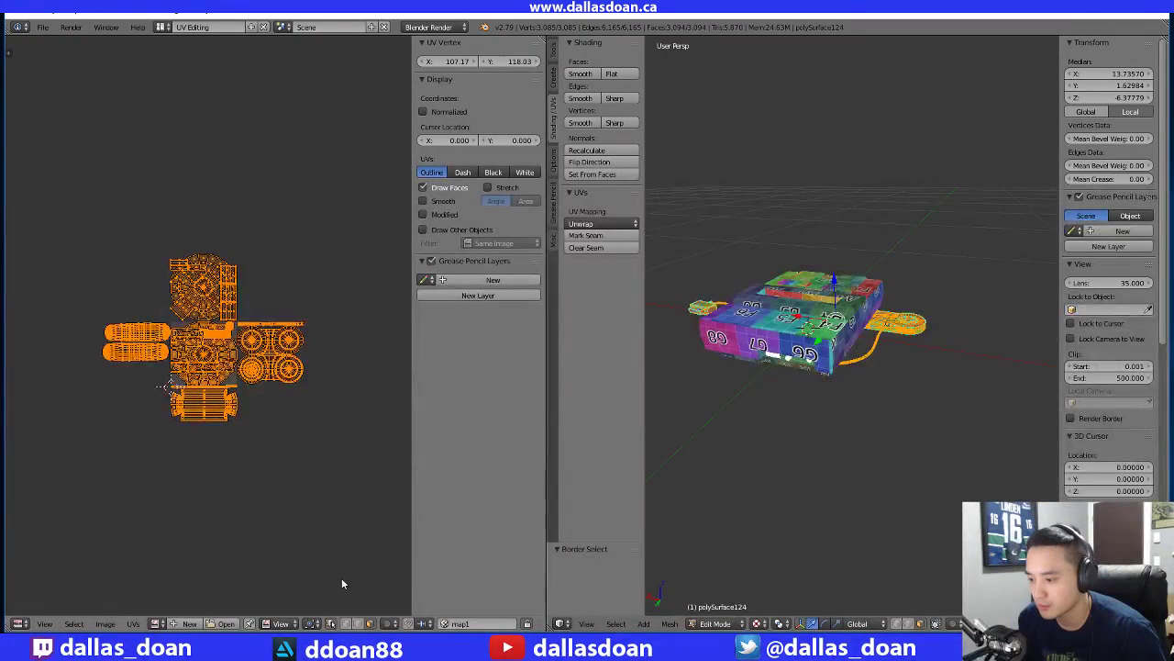
{"action": "left_click", "coordinate": [159, 623]}
{"action": "left_click", "coordinate": [179, 500]}
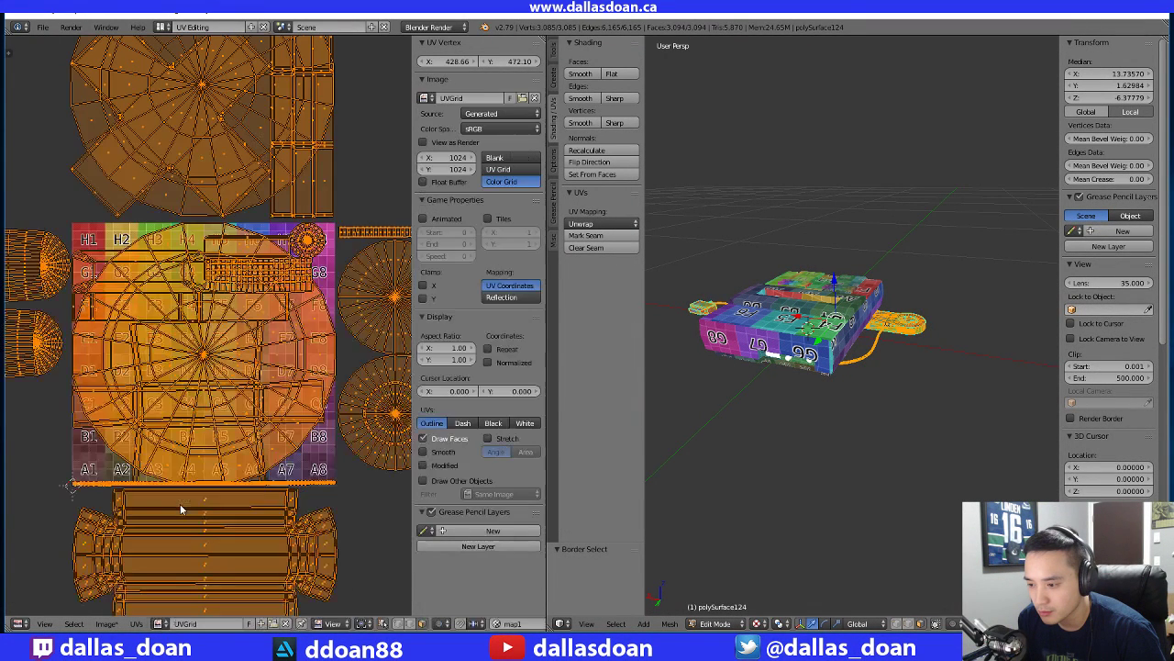
{"action": "scroll", "coordinate": [917, 361], "scroll_direction": "up", "scroll_amount": 10}
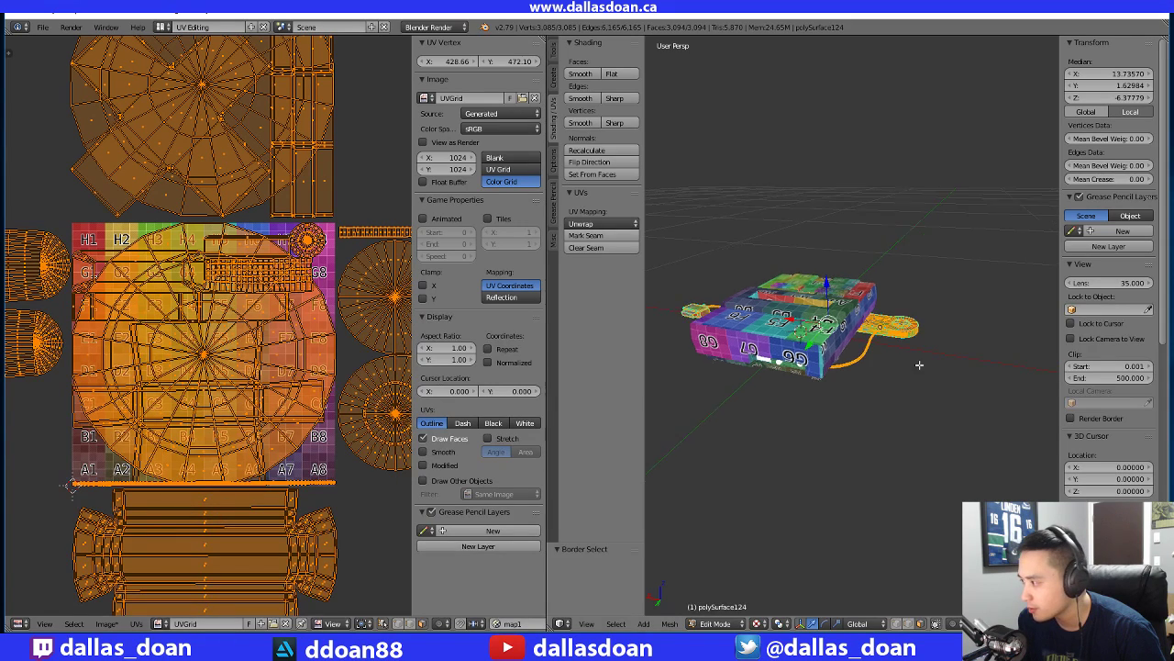
{"action": "middle_click_drag", "start_coordinate": [862, 389], "coordinate": [875, 359], "text": "shift"}
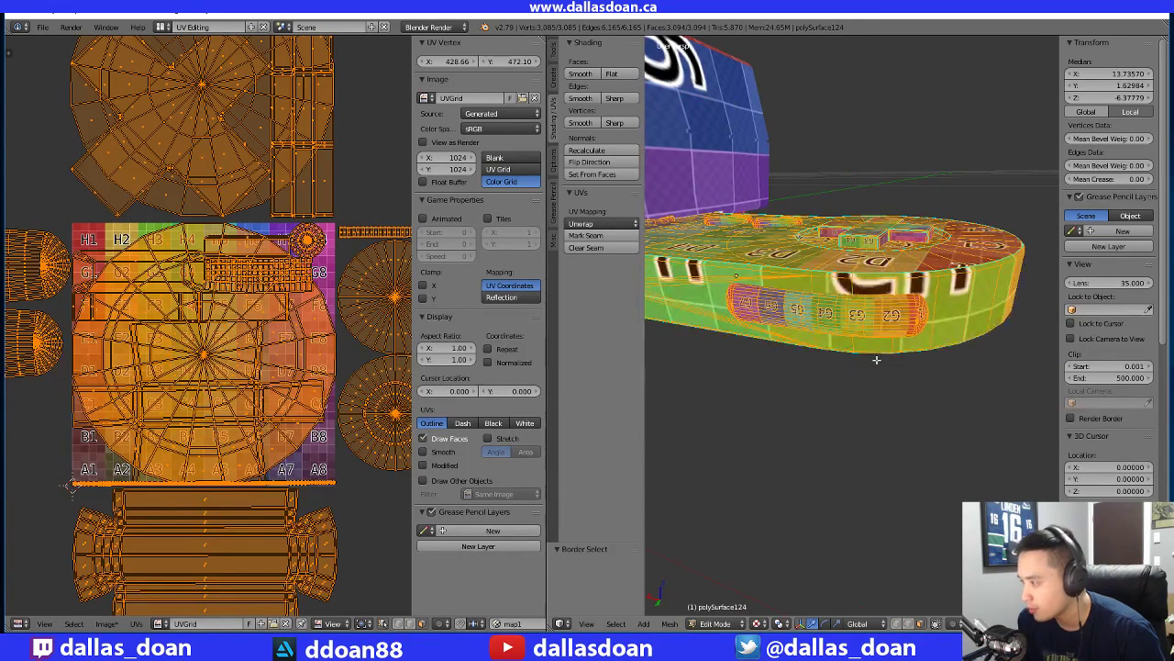
{"action": "scroll", "coordinate": [265, 329], "scroll_direction": "down", "scroll_amount": 2}
{"action": "scroll", "coordinate": [264, 330], "scroll_direction": "down", "scroll_amount": 2}
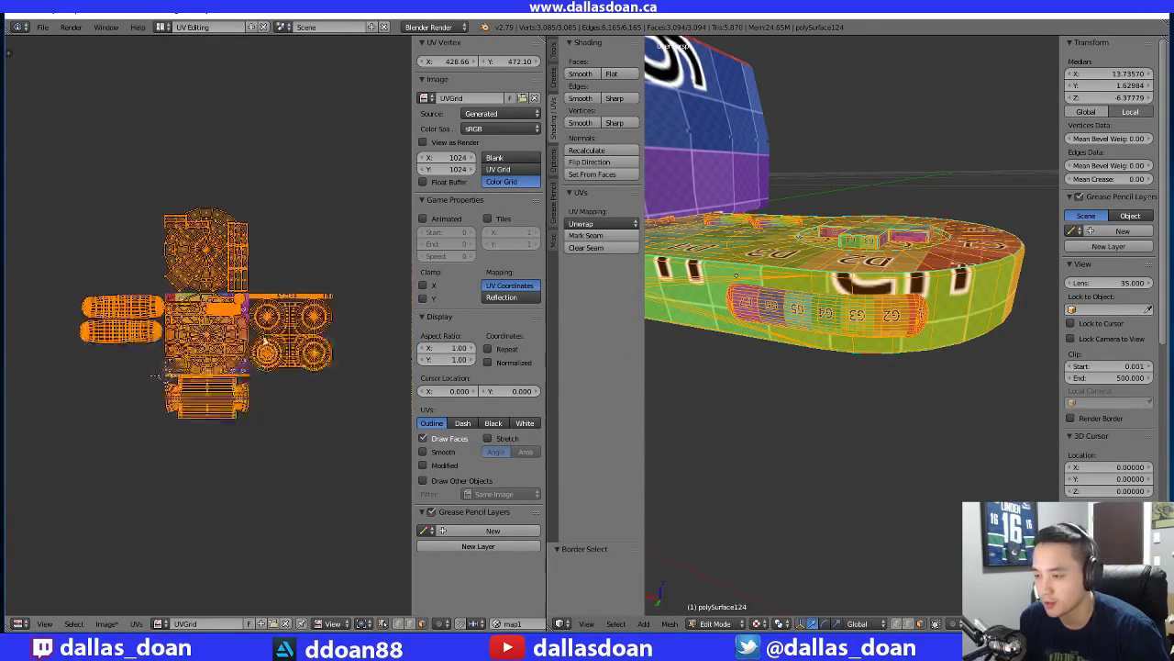
{"action": "scroll", "coordinate": [274, 429], "scroll_direction": "up", "scroll_amount": 1}
{"action": "scroll", "coordinate": [275, 415], "scroll_direction": "up", "scroll_amount": 2}
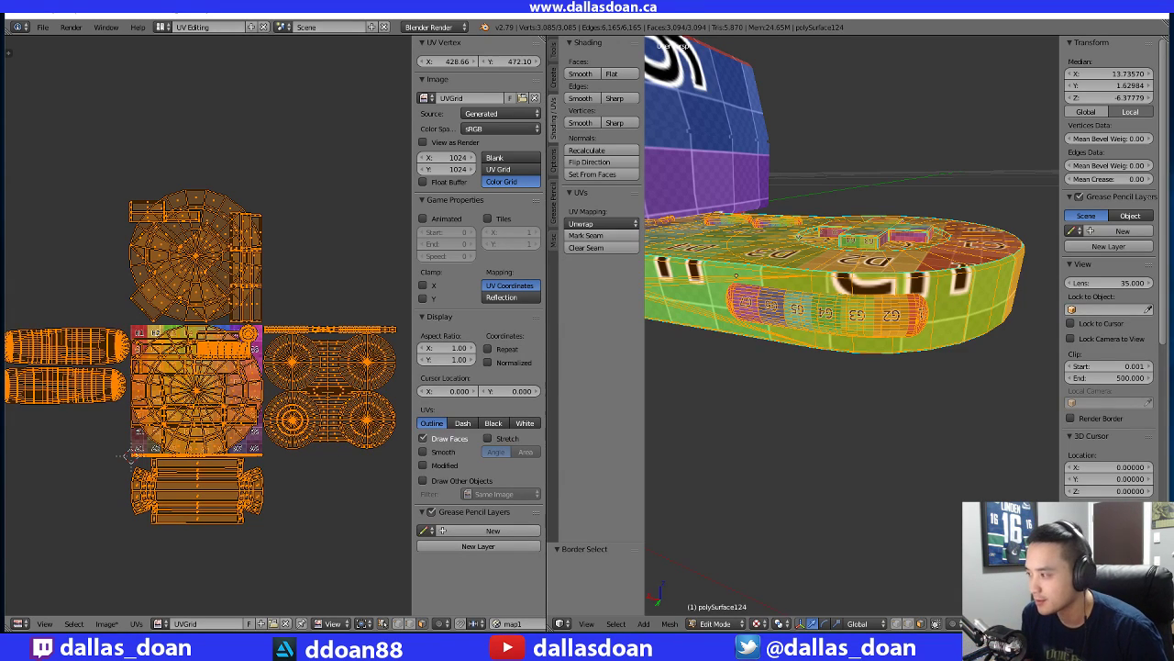
Return to Object Mode and isolate the controller in local view
{"action": "key", "text": "a"}
{"action": "middle_click_drag", "start_coordinate": [881, 455], "coordinate": [796, 466]}
{"action": "scroll", "coordinate": [853, 465], "scroll_direction": "down", "scroll_amount": 6}
{"action": "key", "text": "Tab"}
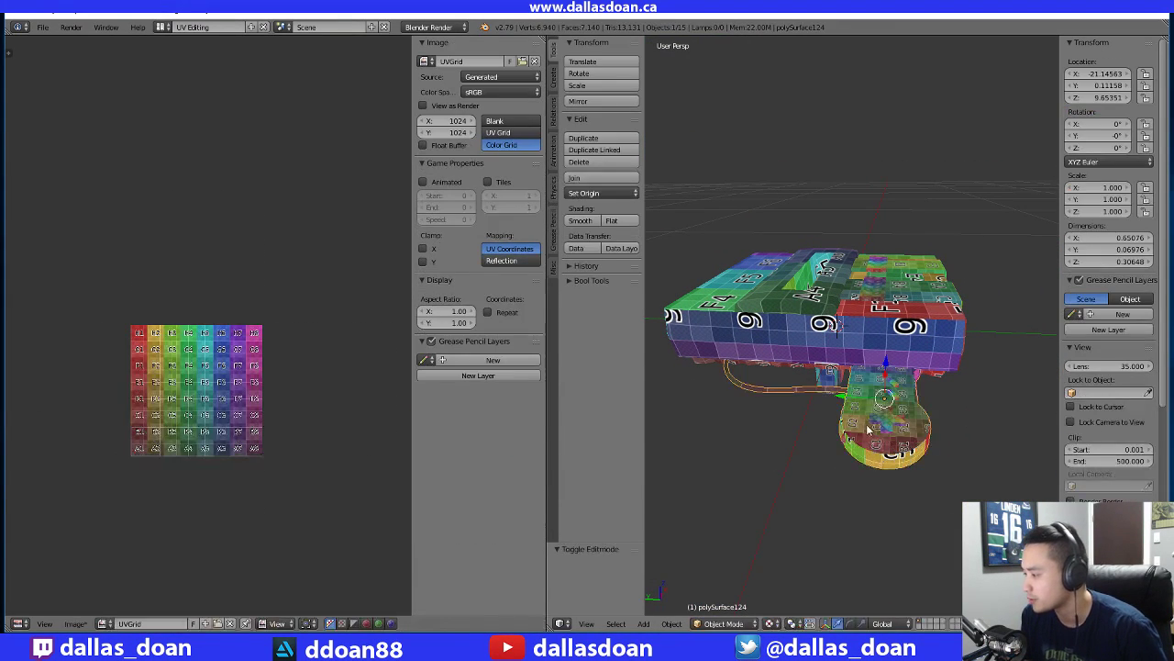
{"action": "key", "text": "KP_Divide"}
{"action": "middle_click_drag", "start_coordinate": [848, 443], "coordinate": [739, 419]}
{"action": "middle_click_drag", "start_coordinate": [228, 421], "coordinate": [197, 413]}
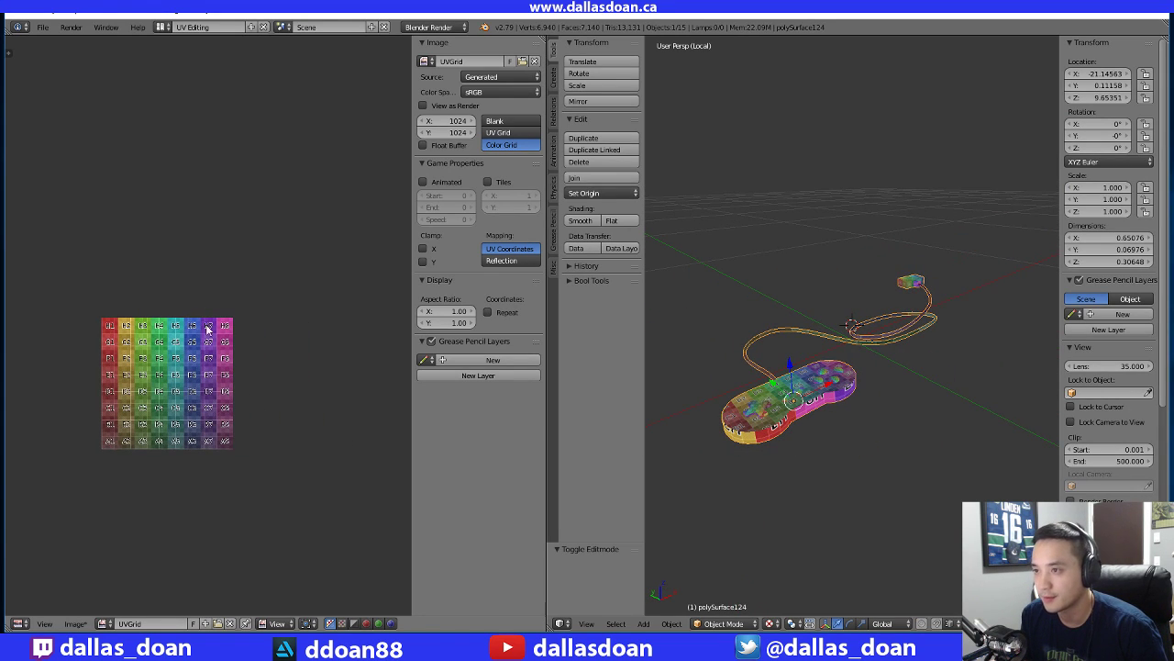
Enter Edit Mode on the isolated controller and select all of its UV islands
{"action": "key", "text": "Tab"}
{"action": "middle_click_drag", "start_coordinate": [194, 461], "coordinate": [333, 465]}
{"action": "scroll", "coordinate": [333, 465], "scroll_direction": "down", "scroll_amount": 4}
{"action": "key", "text": "b"}
{"action": "left_click_drag", "start_coordinate": [7, 163], "coordinate": [334, 456]}
{"action": "scroll", "coordinate": [303, 454], "scroll_direction": "up", "scroll_amount": 1}
{"action": "key", "text": "b"}
{"action": "left_click_drag", "start_coordinate": [82, 185], "coordinate": [311, 432]}
{"action": "key", "text": "a"}
{"action": "scroll", "coordinate": [275, 459], "scroll_direction": "up", "scroll_amount": 2}
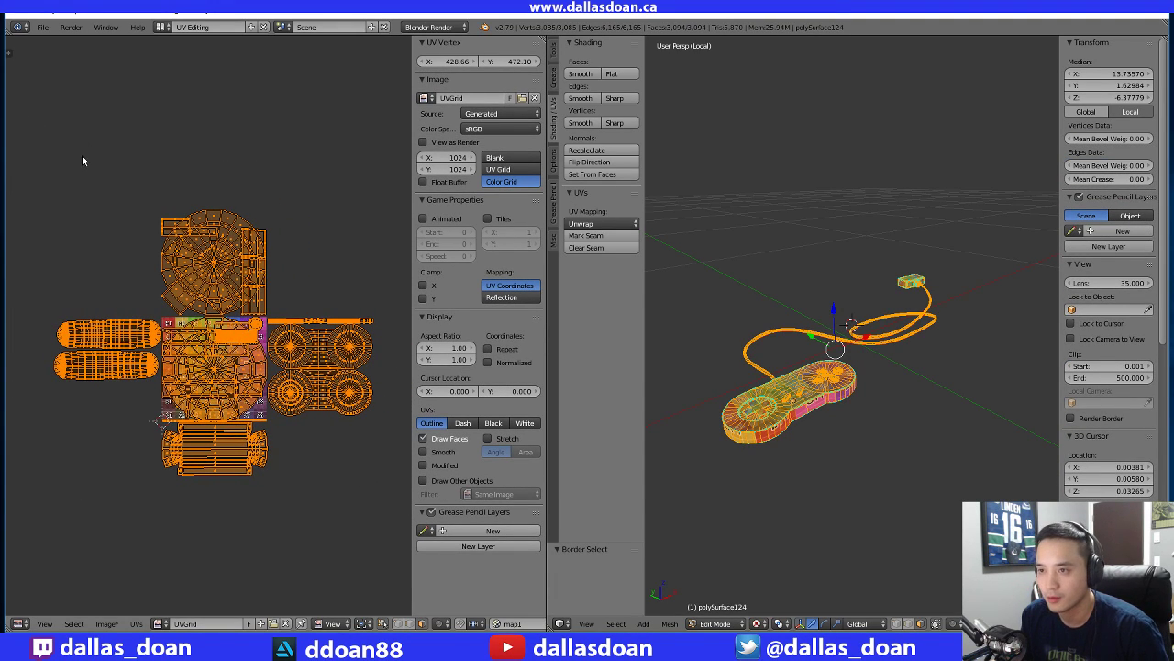
Pack the selected UV islands into the UV square with Pack Islands
{"action": "key", "text": "t"}
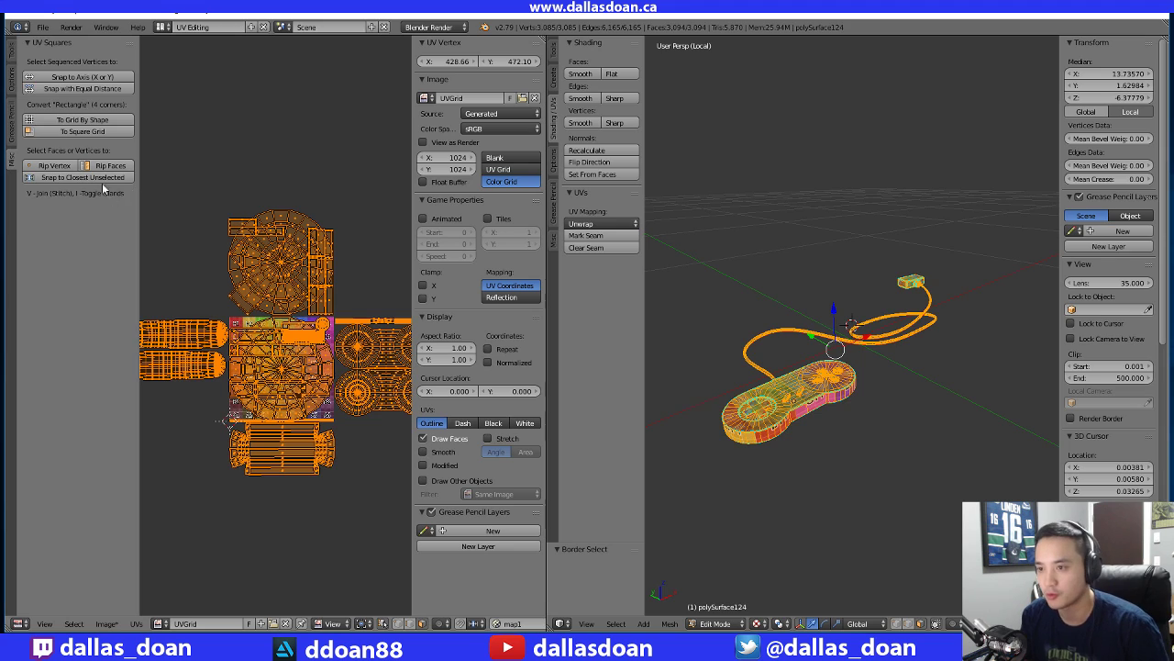
{"action": "left_click", "coordinate": [13, 53]}
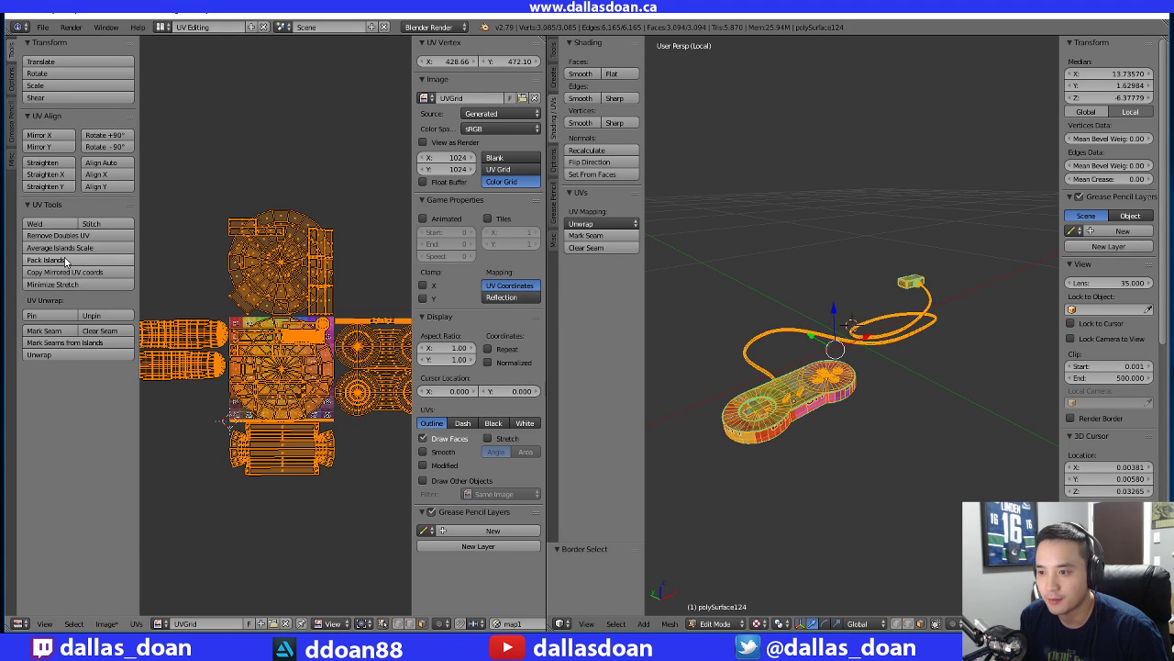
{"action": "left_click", "coordinate": [66, 263]}
Examine the packed UV layout and how the color grid falls on the controller's faces
{"action": "scroll", "coordinate": [307, 326], "scroll_direction": "up", "scroll_amount": 4}
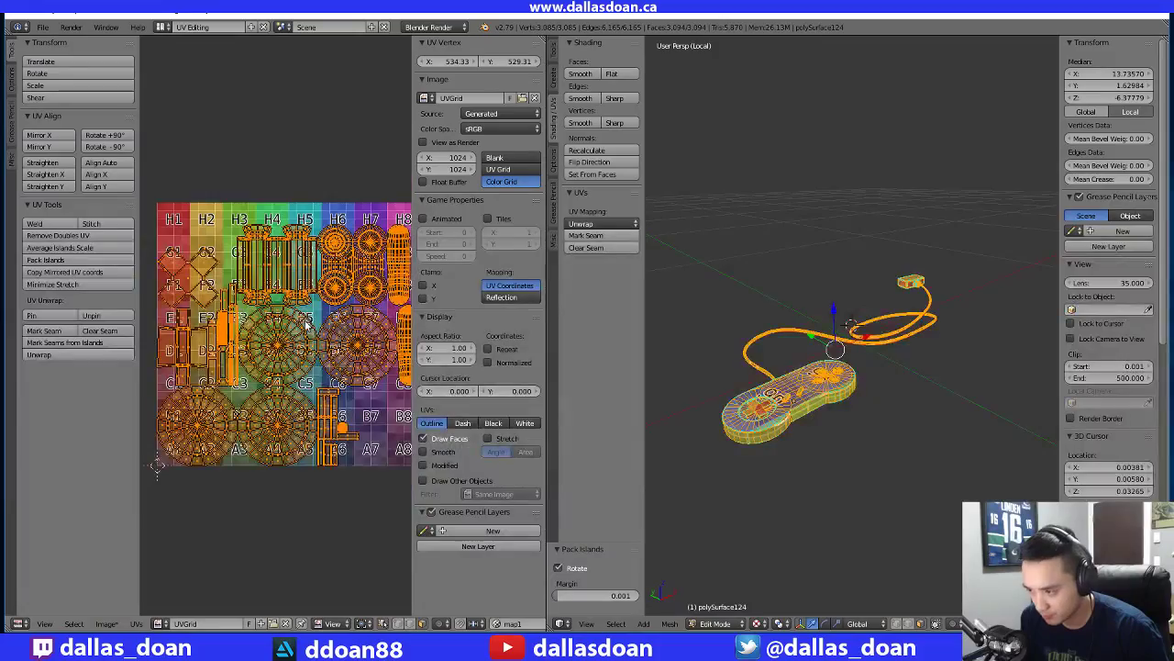
{"action": "scroll", "coordinate": [262, 358], "scroll_direction": "up", "scroll_amount": 2}
{"action": "scroll", "coordinate": [259, 353], "scroll_direction": "down", "scroll_amount": 2}
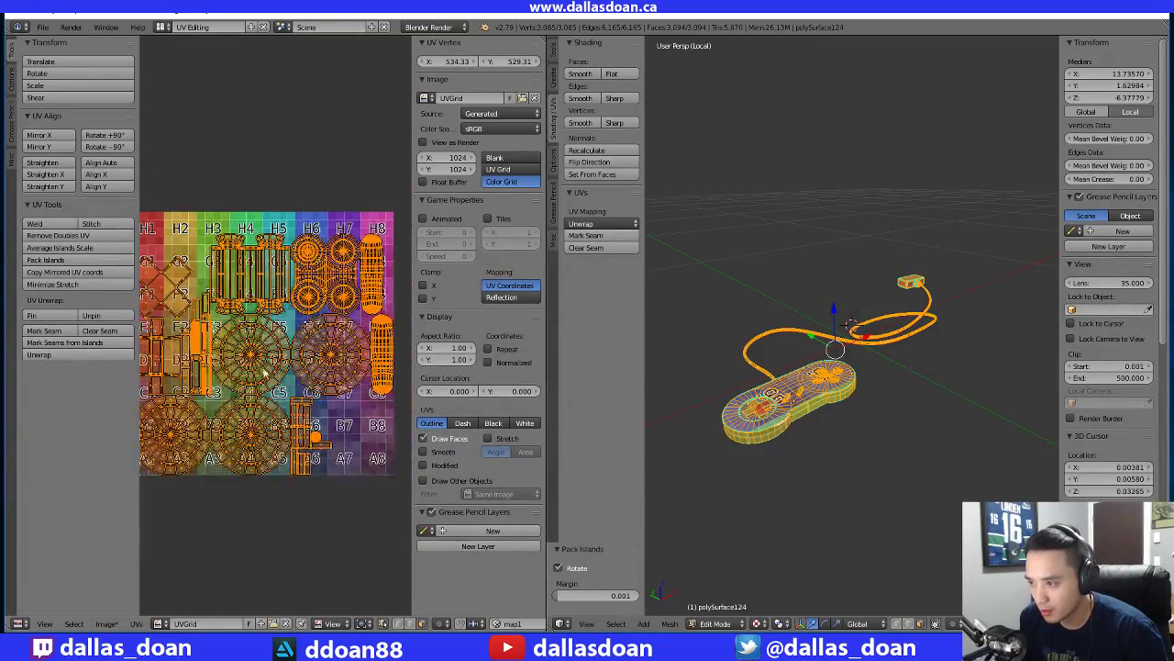
{"action": "scroll", "coordinate": [264, 383], "scroll_direction": "up", "scroll_amount": 1}
{"action": "middle_click_drag", "start_coordinate": [265, 372], "coordinate": [331, 373]}
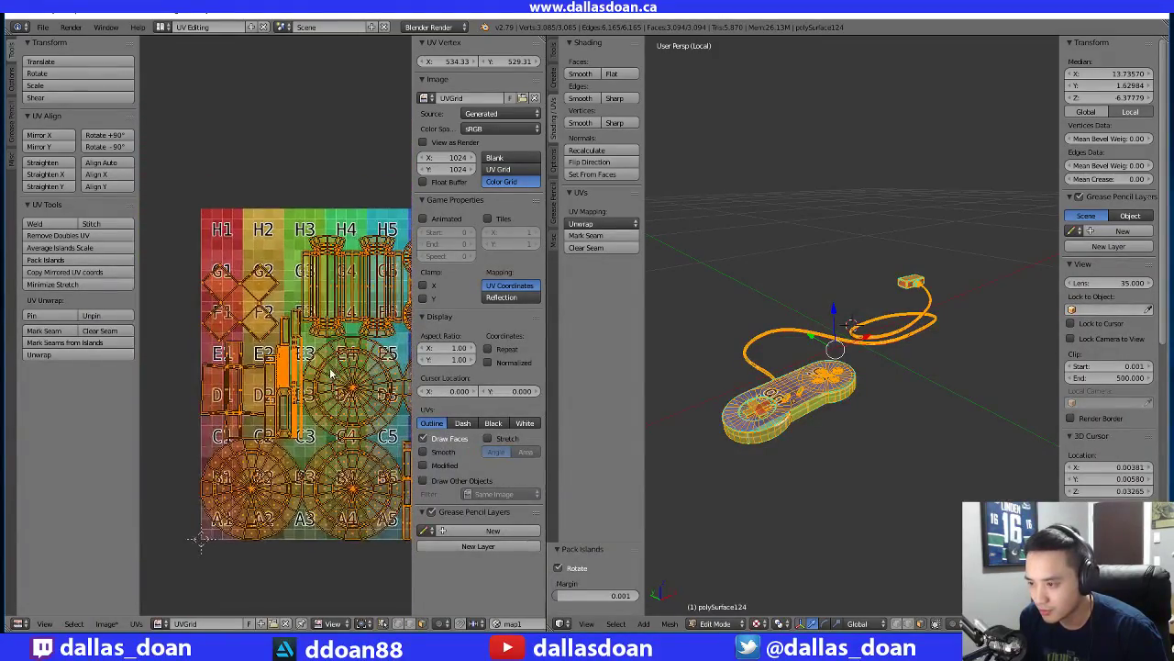
{"action": "scroll", "coordinate": [331, 372], "scroll_direction": "up", "scroll_amount": 2}
{"action": "scroll", "coordinate": [870, 398], "scroll_direction": "up", "scroll_amount": 3}
{"action": "middle_click_drag", "start_coordinate": [748, 375], "coordinate": [791, 354]}
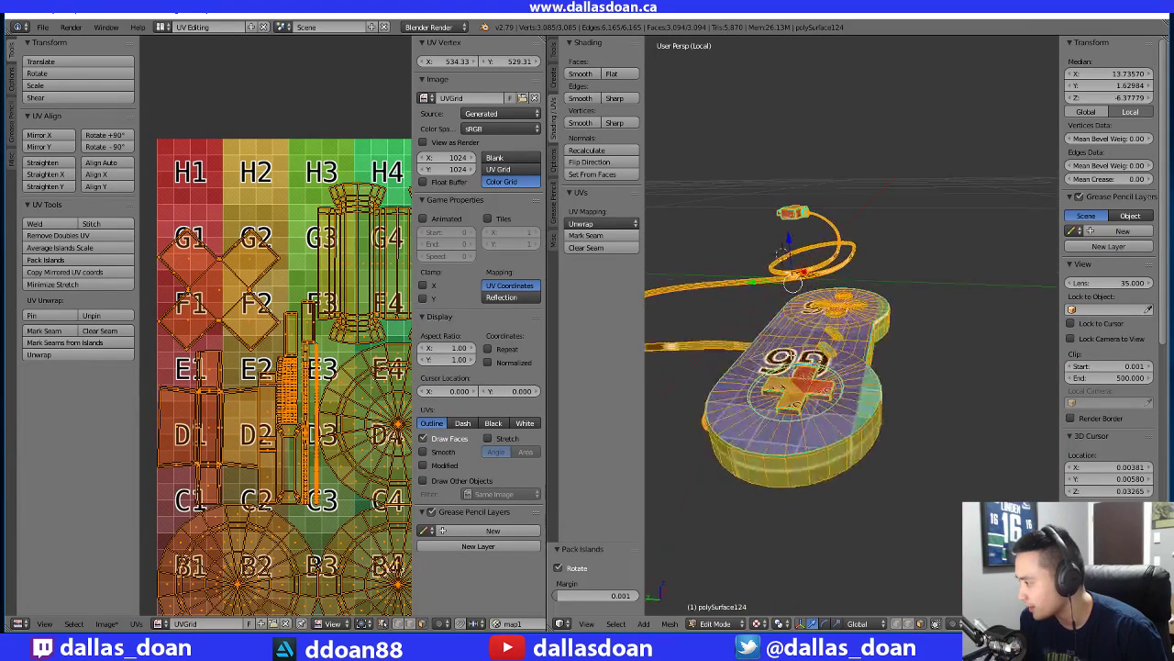
{"action": "middle_click_drag", "start_coordinate": [794, 284], "coordinate": [797, 393]}
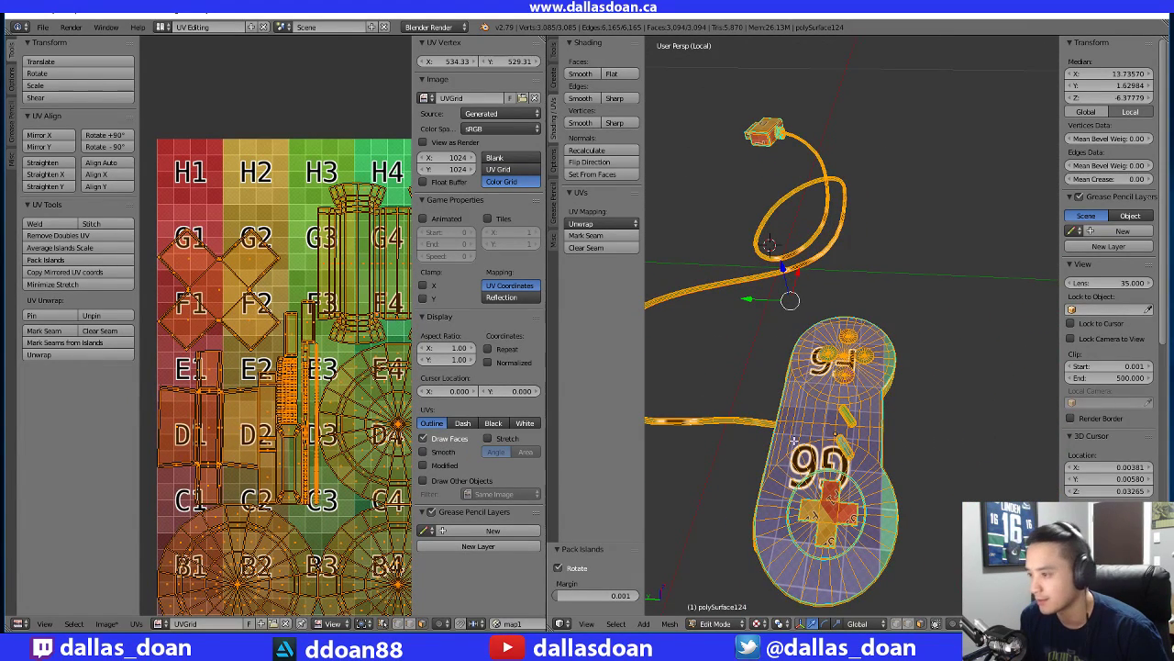
Average the scale of all selected UV islands and repack them into the UV square with Pack Islands
{"action": "scroll", "coordinate": [273, 410], "scroll_direction": "down", "scroll_amount": 2}
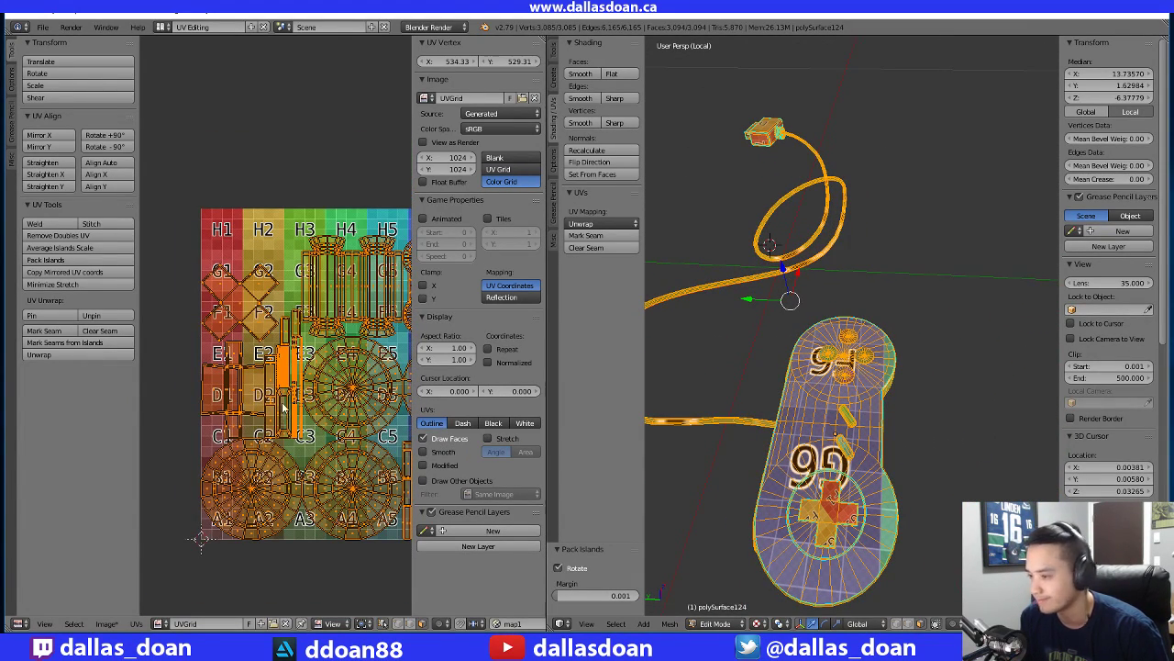
{"action": "scroll", "coordinate": [284, 409], "scroll_direction": "down", "scroll_amount": 1}
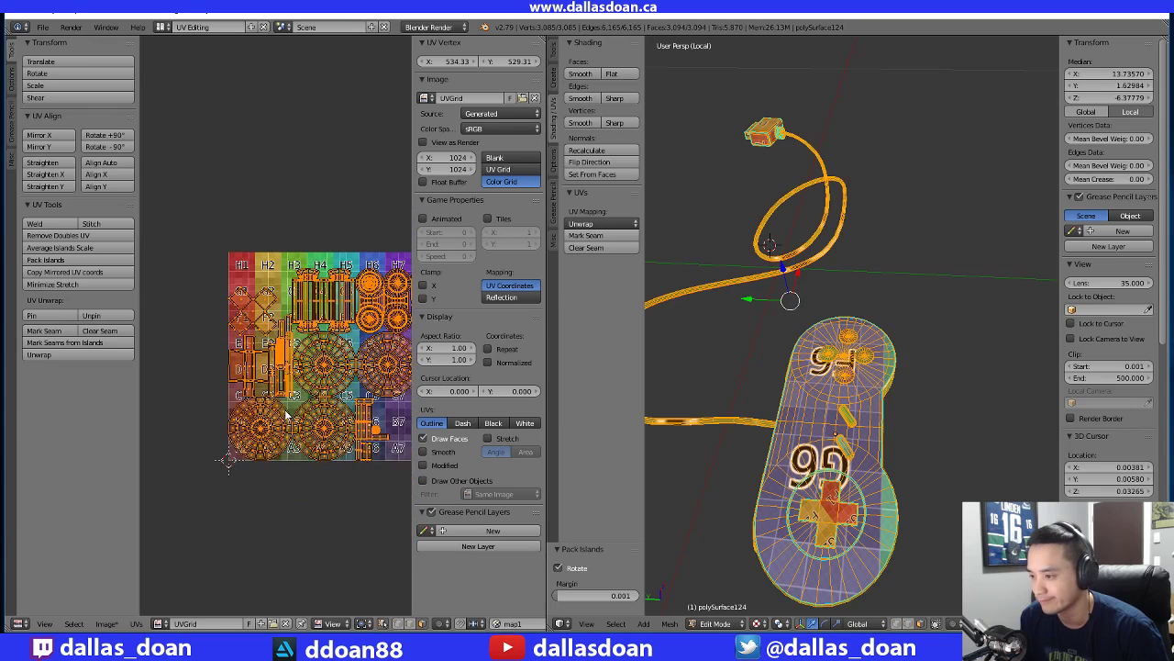
{"action": "left_click", "coordinate": [59, 247]}
{"action": "scroll", "coordinate": [385, 423], "scroll_direction": "down", "scroll_amount": 4}
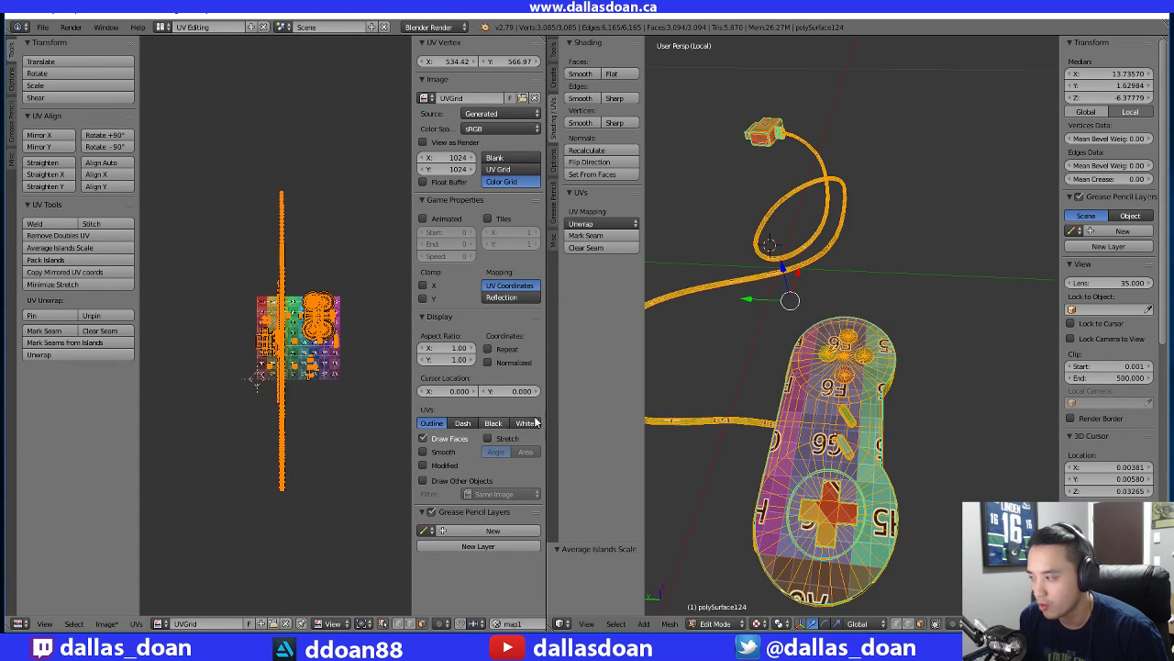
{"action": "middle_click_drag", "start_coordinate": [807, 367], "coordinate": [839, 325]}
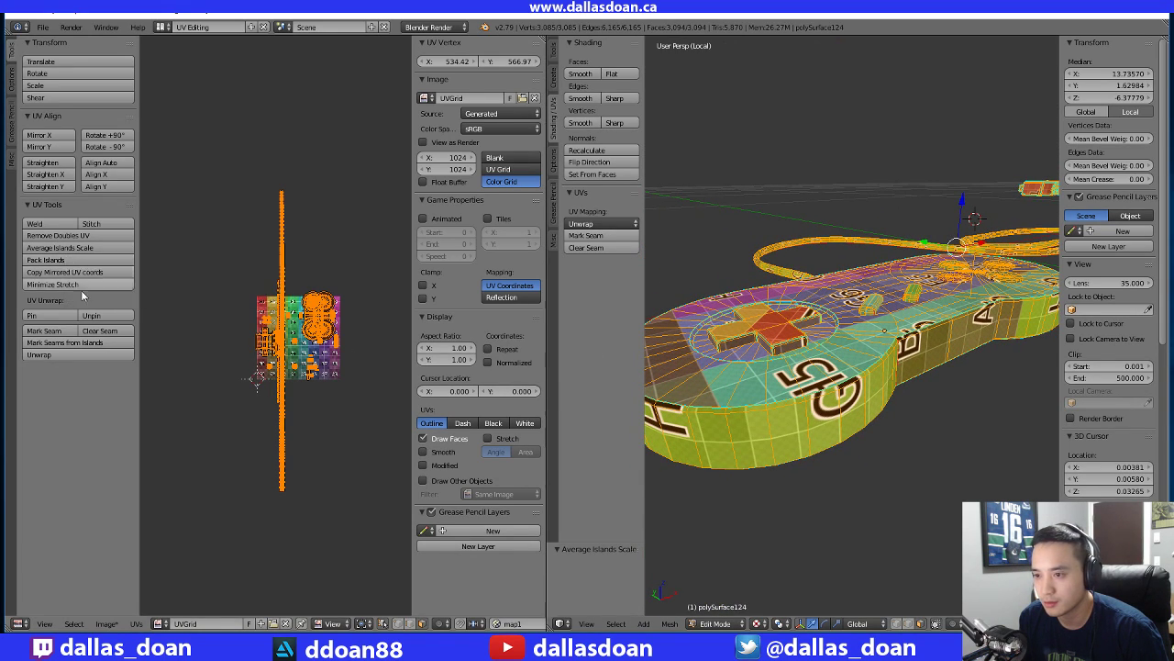
{"action": "left_click", "coordinate": [68, 262]}
Examine the repacked layout, comparing the cable's long UV strip with the cable and plug on the model
{"action": "middle_click_drag", "start_coordinate": [741, 358], "coordinate": [794, 413]}
{"action": "scroll", "coordinate": [309, 406], "scroll_direction": "up", "scroll_amount": 7}
{"action": "scroll", "coordinate": [297, 406], "scroll_direction": "up", "scroll_amount": 3}
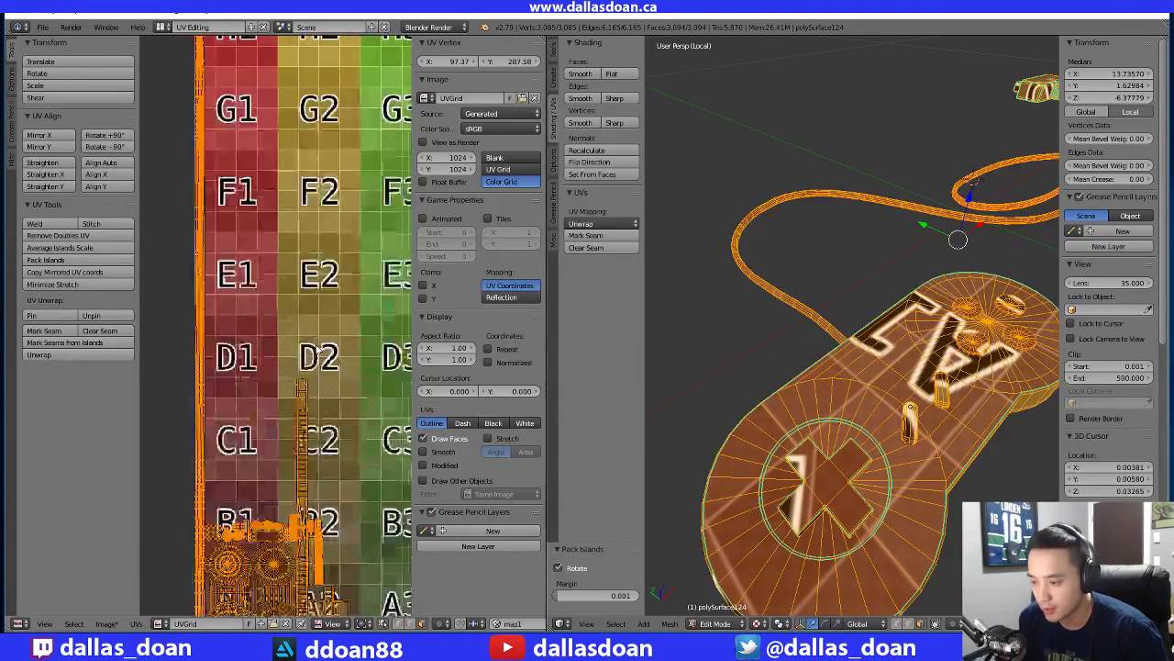
{"action": "scroll", "coordinate": [263, 347], "scroll_direction": "up", "scroll_amount": 5}
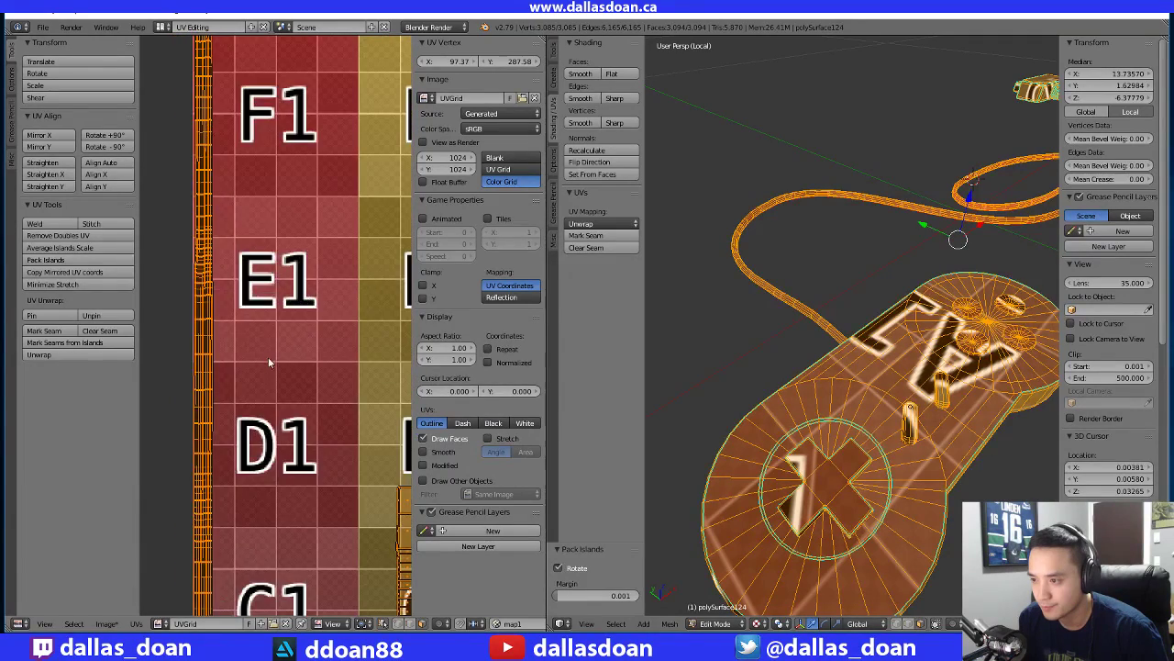
{"action": "middle_click_drag", "start_coordinate": [303, 422], "coordinate": [300, 658]}
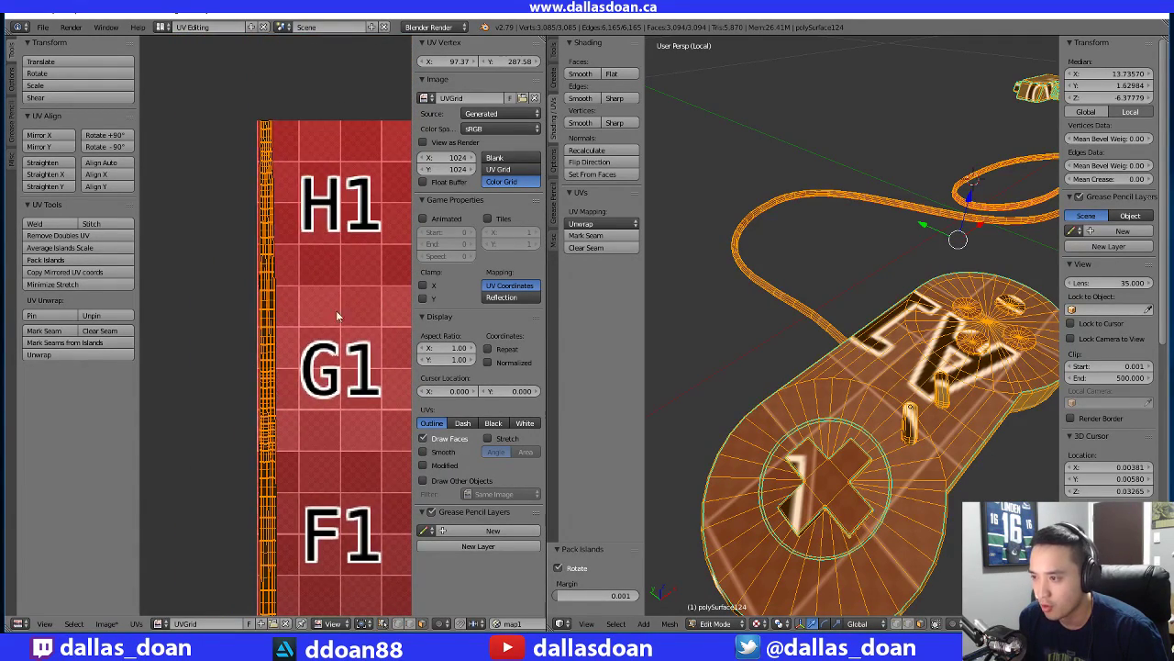
{"action": "scroll", "coordinate": [823, 352], "scroll_direction": "down", "scroll_amount": 3}
{"action": "middle_click_drag", "start_coordinate": [823, 352], "coordinate": [901, 349]}
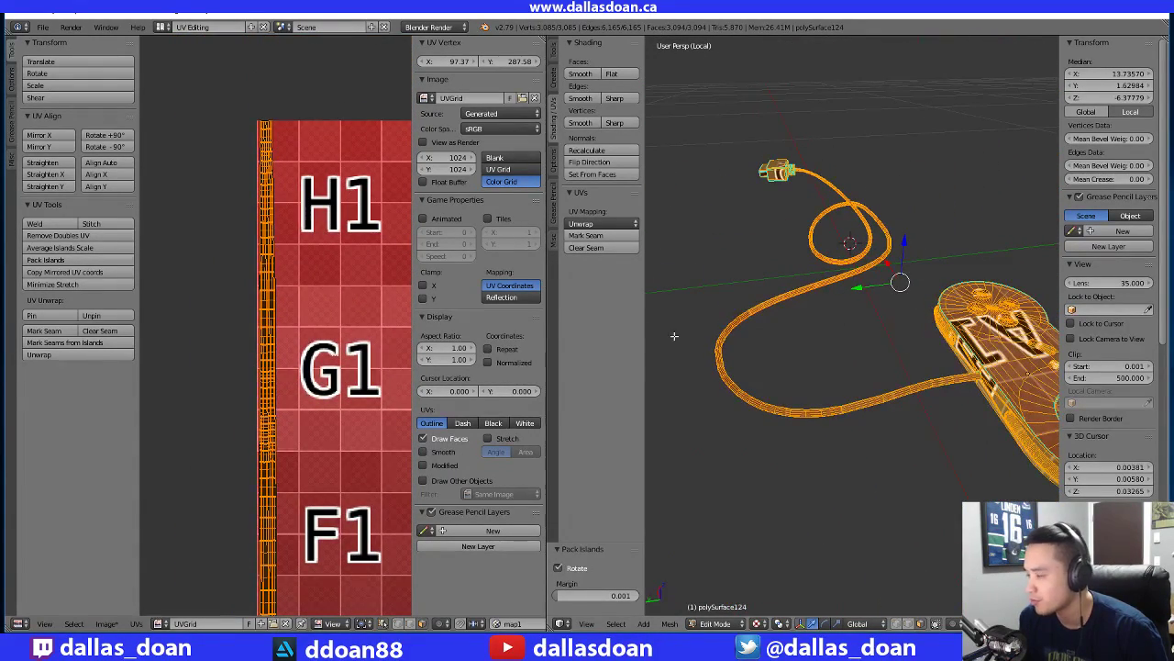
{"action": "scroll", "coordinate": [302, 386], "scroll_direction": "down", "scroll_amount": 5}
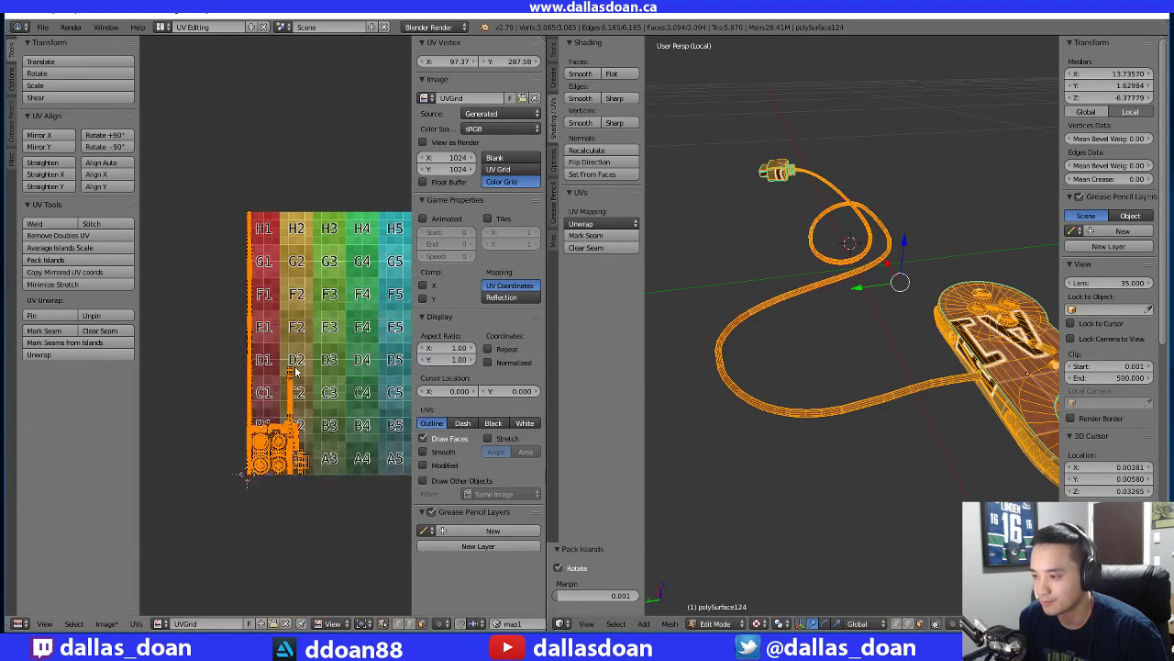
{"action": "scroll", "coordinate": [285, 350], "scroll_direction": "up", "scroll_amount": 4}
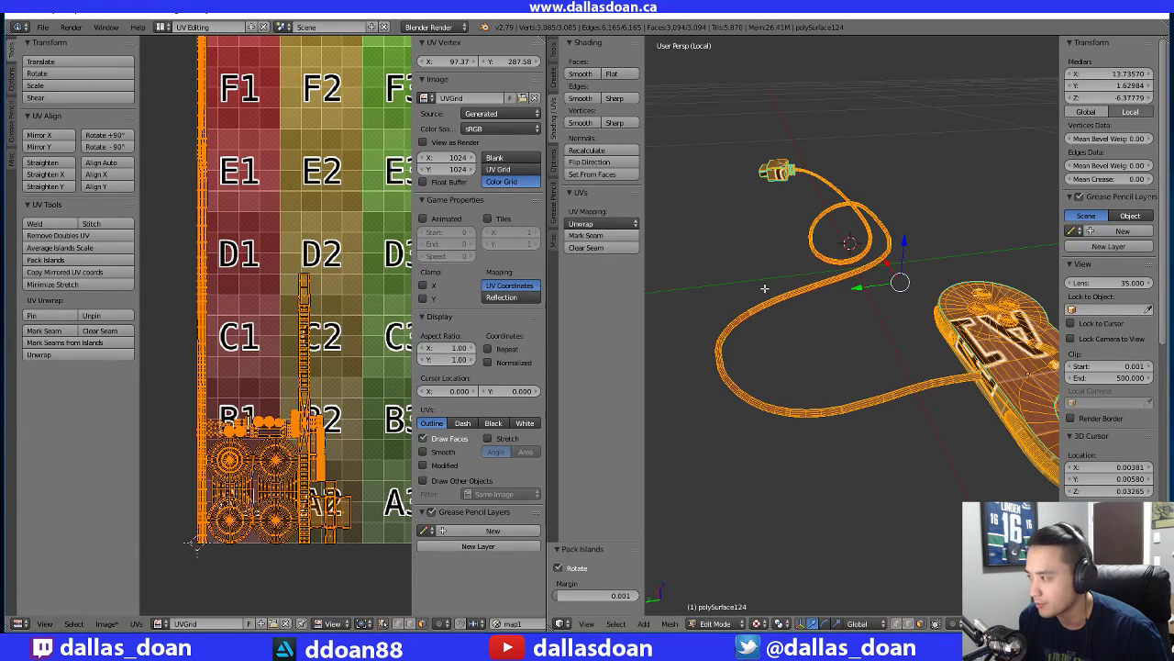
{"action": "scroll", "coordinate": [762, 263], "scroll_direction": "up", "scroll_amount": 8}
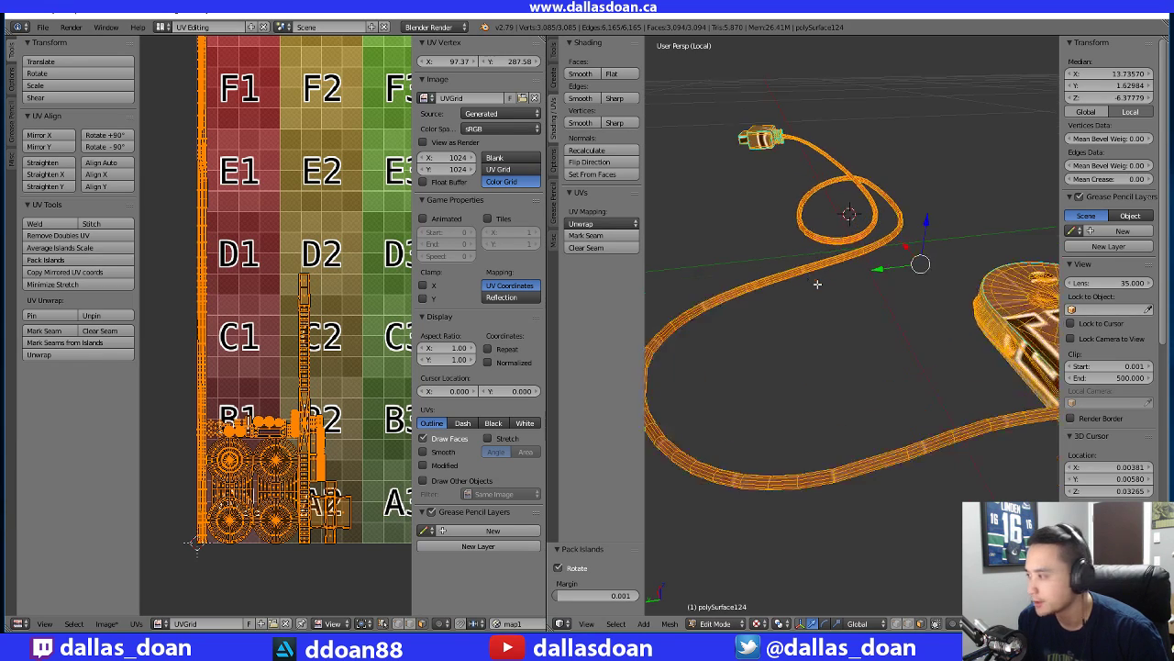
{"action": "scroll", "coordinate": [881, 318], "scroll_direction": "down", "scroll_amount": 8}
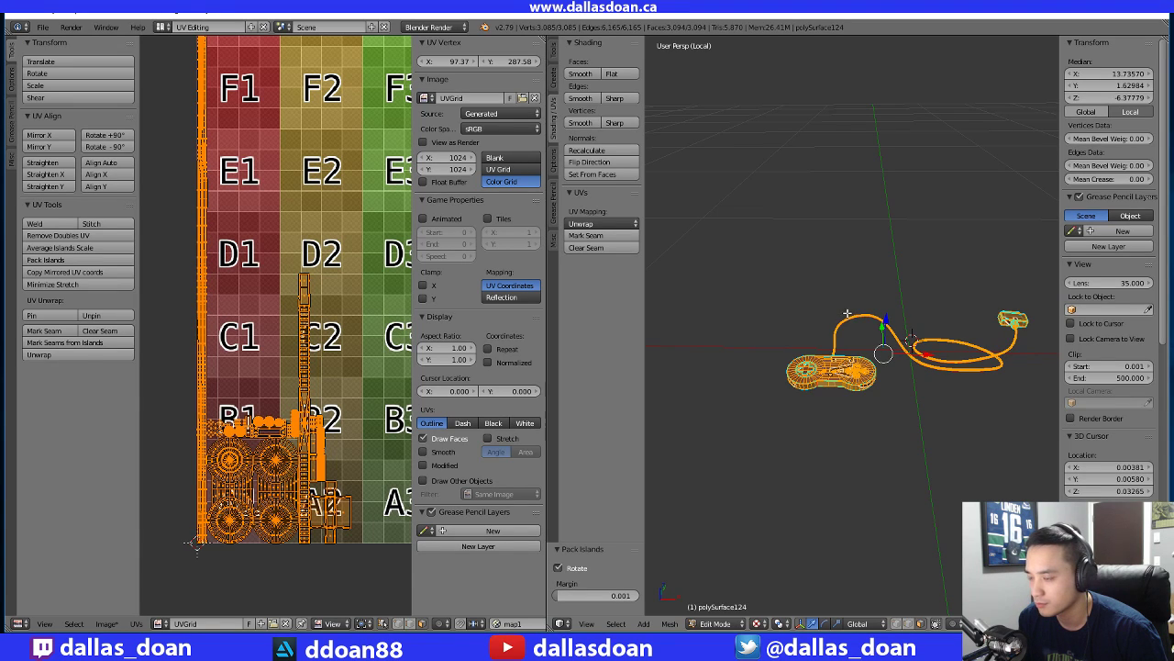
{"action": "scroll", "coordinate": [288, 285], "scroll_direction": "down", "scroll_amount": 6}
{"action": "scroll", "coordinate": [287, 286], "scroll_direction": "up", "scroll_amount": 5}
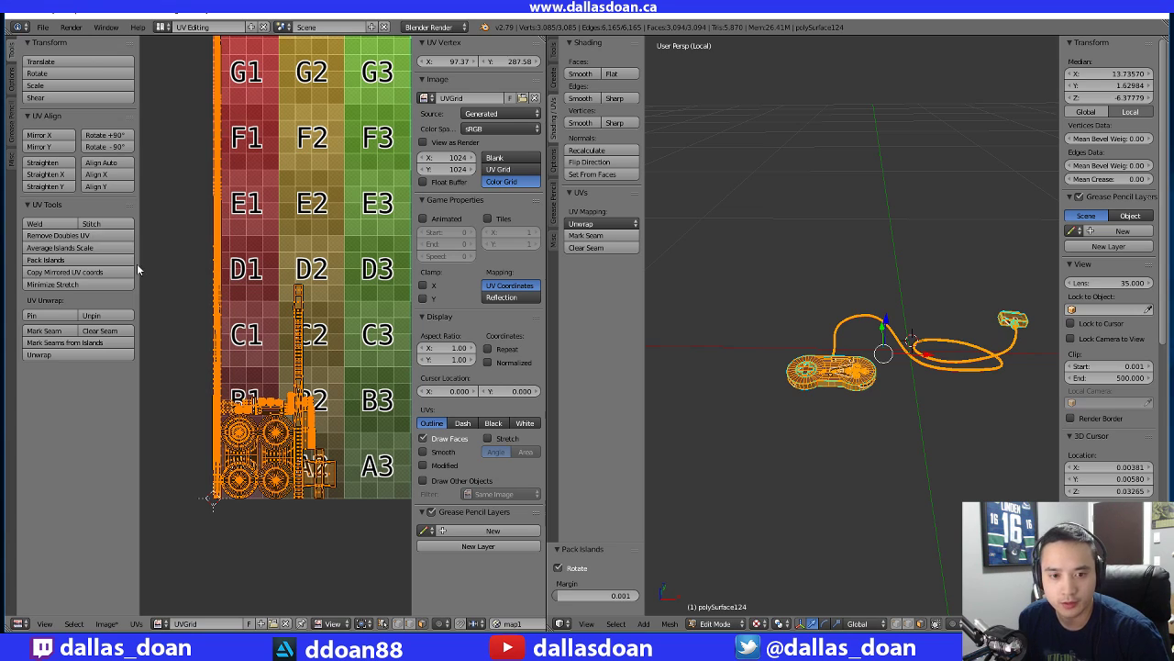
{"action": "scroll", "coordinate": [842, 275], "scroll_direction": "up", "scroll_amount": 2}
{"action": "middle_click_drag", "start_coordinate": [842, 275], "coordinate": [925, 275]}
{"action": "middle_click_drag", "start_coordinate": [925, 275], "coordinate": [848, 341], "text": "shift"}
{"action": "scroll", "coordinate": [848, 341], "scroll_direction": "up", "scroll_amount": 6}
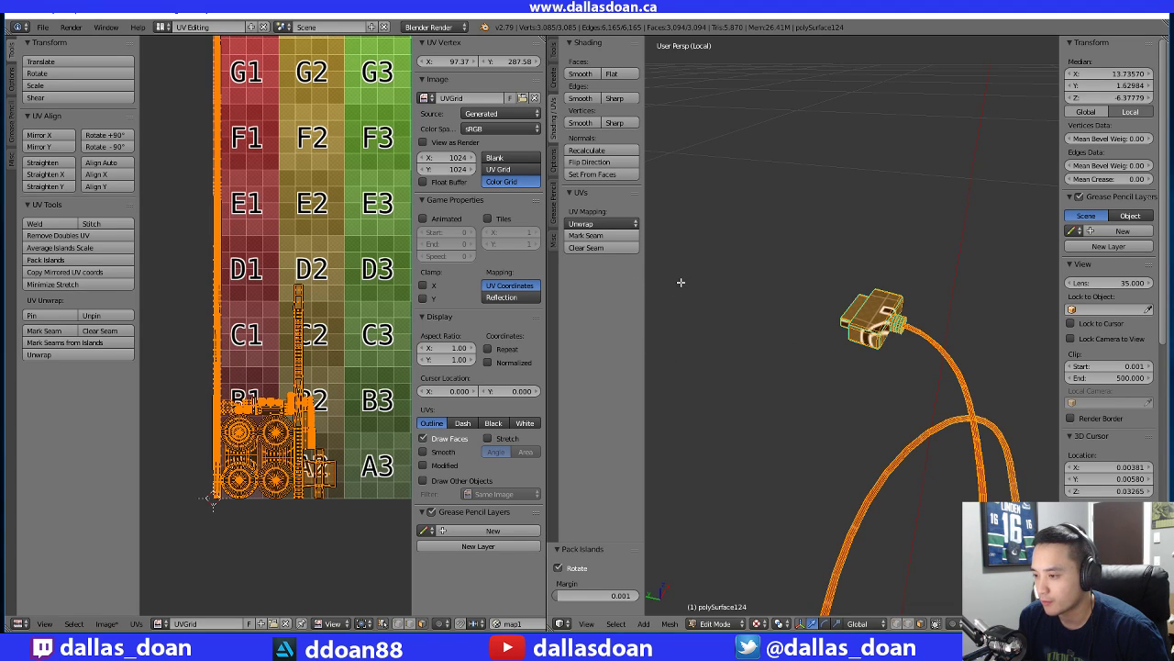
In edge select mode, mark the line of vertical edges across the controller's side wall at a shoulder button as a seam
{"action": "middle_click_drag", "start_coordinate": [681, 281], "coordinate": [804, 330]}
{"action": "middle_click_drag", "start_coordinate": [823, 380], "coordinate": [847, 325]}
{"action": "scroll", "coordinate": [904, 363], "scroll_direction": "up", "scroll_amount": 3}
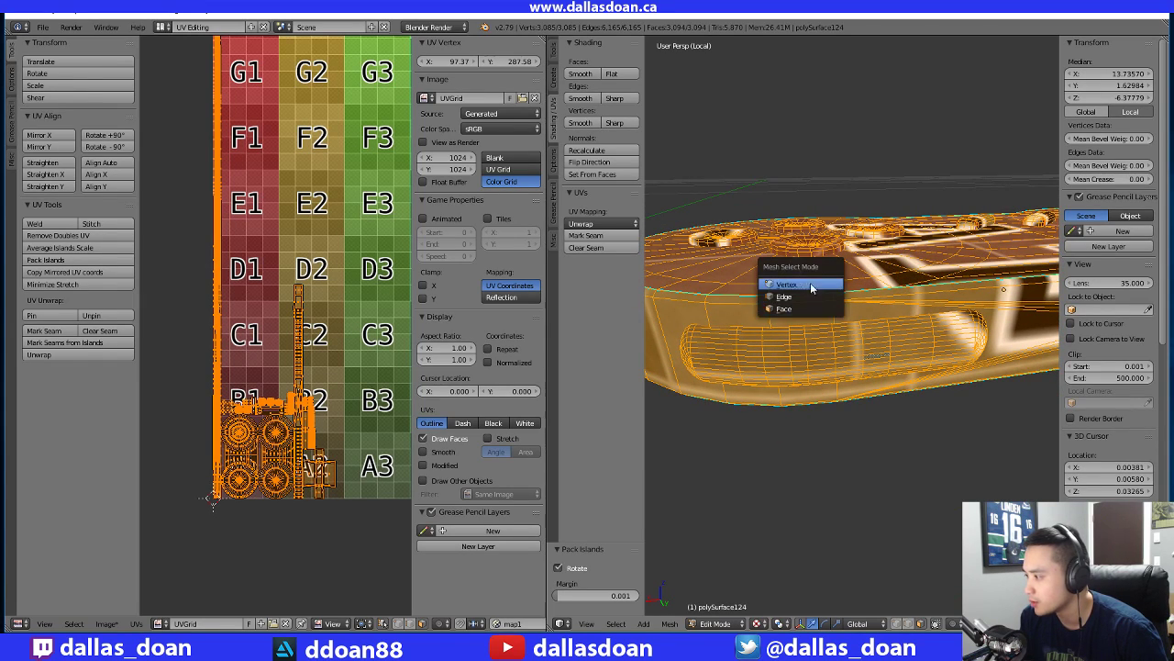
{"action": "left_click", "coordinate": [801, 295]}
{"action": "right_click", "coordinate": [832, 296]}
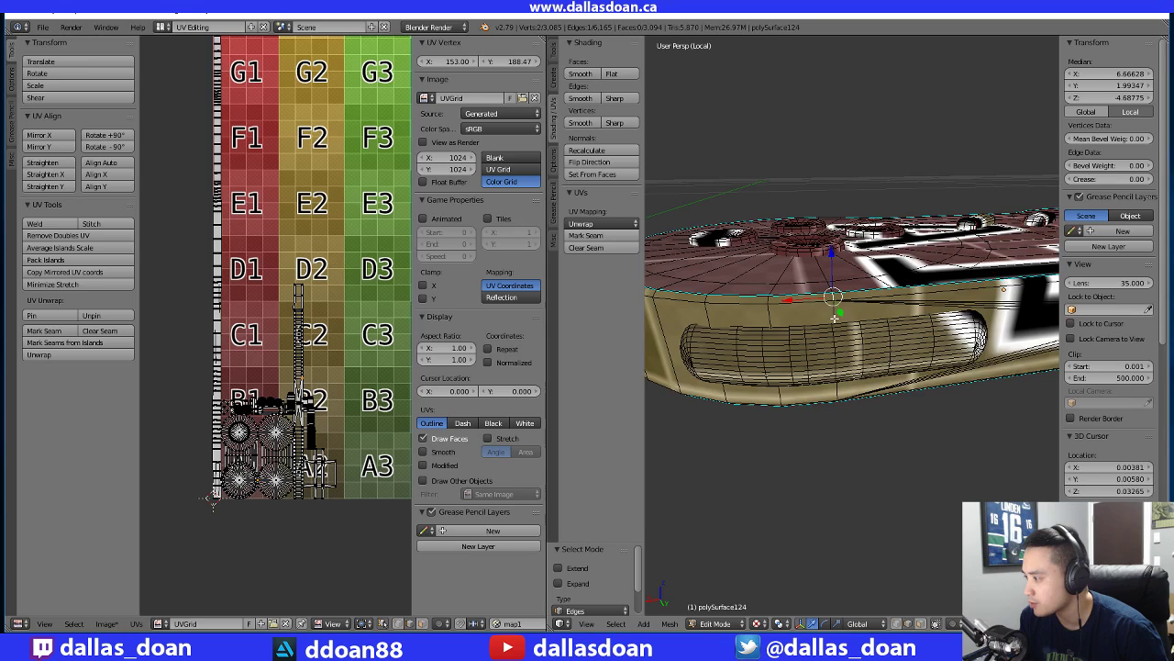
{"action": "right_click", "coordinate": [834, 318], "text": "shift"}
{"action": "middle_click_drag", "start_coordinate": [834, 318], "coordinate": [852, 291]}
{"action": "scroll", "coordinate": [831, 281], "scroll_direction": "up", "scroll_amount": 4}
{"action": "right_click", "coordinate": [815, 246], "text": "shift"}
{"action": "right_click", "coordinate": [819, 260], "text": "shift"}
{"action": "scroll", "coordinate": [820, 260], "scroll_direction": "down", "scroll_amount": 2}
{"action": "key", "text": "ctrl+e"}
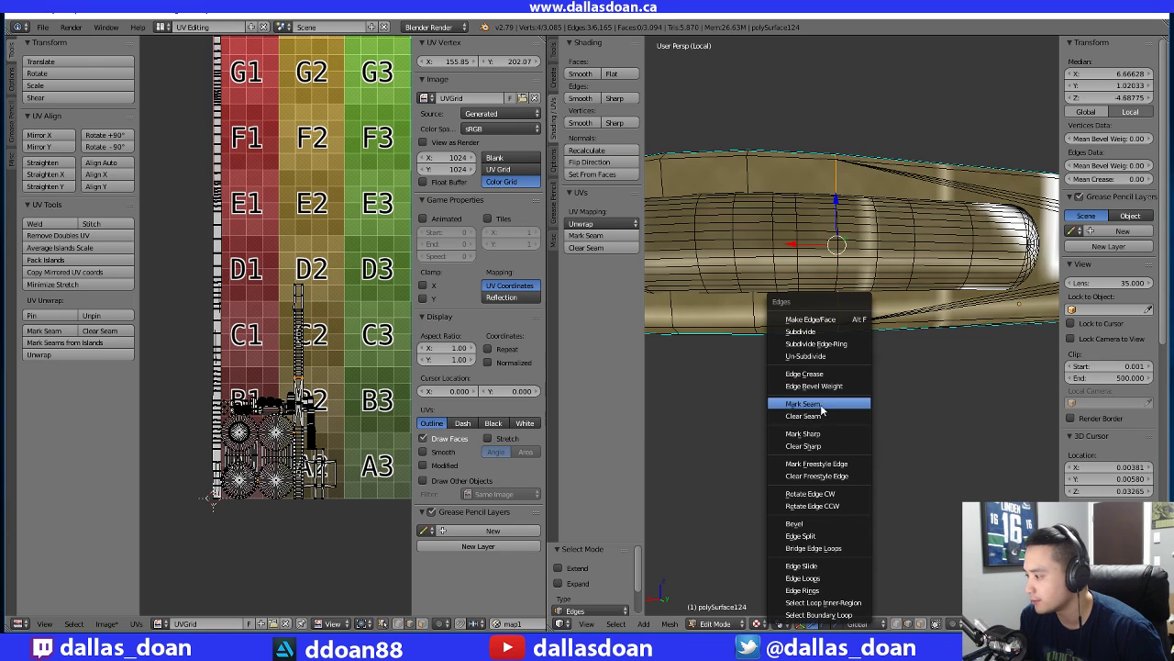
{"action": "left_click", "coordinate": [803, 404]}
Switch the UV selection to faces and select the controller side wall's entire linked UV island
{"action": "middle_click_drag", "start_coordinate": [874, 401], "coordinate": [825, 395]}
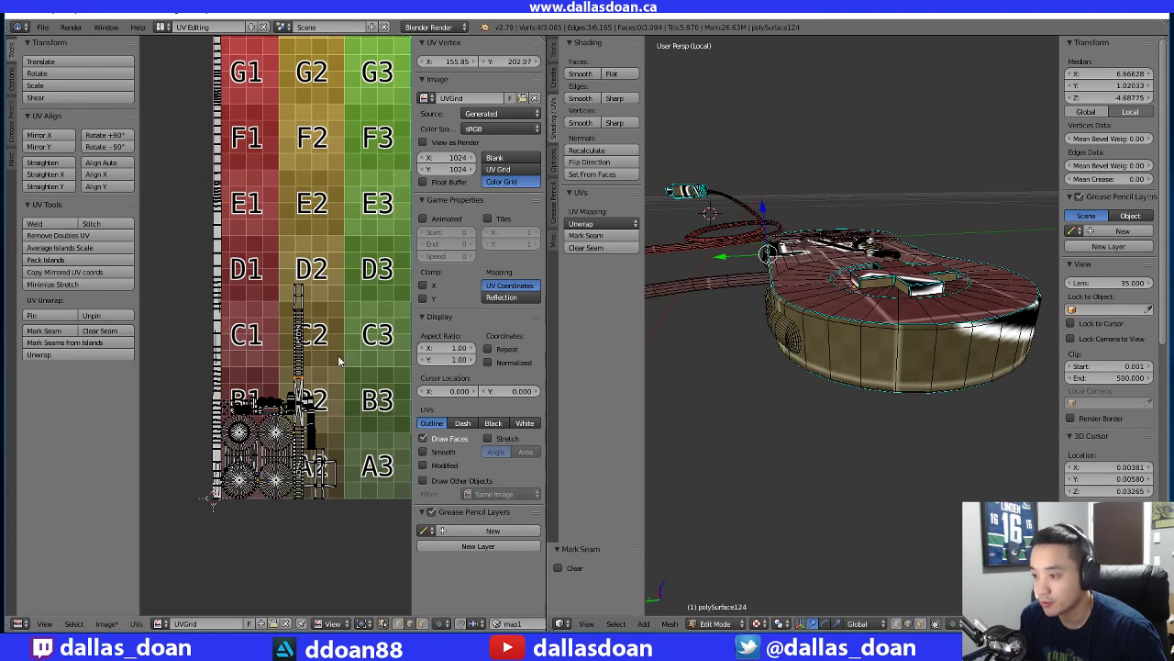
{"action": "scroll", "coordinate": [332, 370], "scroll_direction": "up", "scroll_amount": 3}
{"action": "middle_click_drag", "start_coordinate": [332, 370], "coordinate": [310, 354]}
{"action": "key", "text": "ctrl+Tab"}
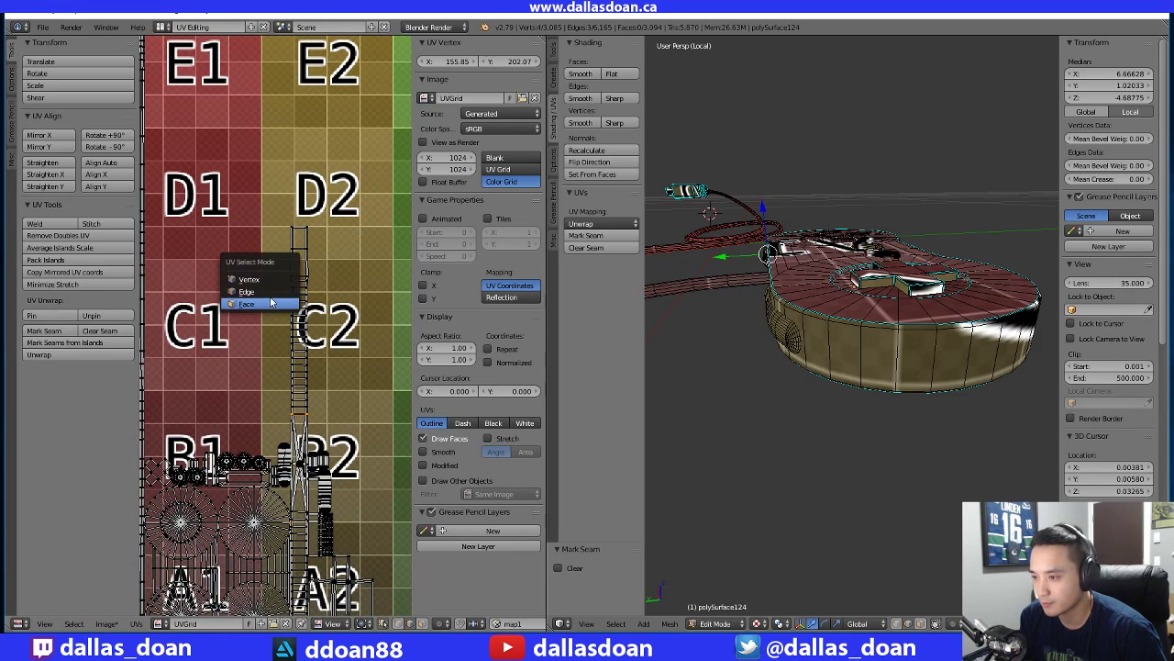
{"action": "left_click", "coordinate": [272, 303]}
{"action": "right_click", "coordinate": [300, 313]}
{"action": "key", "text": "ctrl+l"}
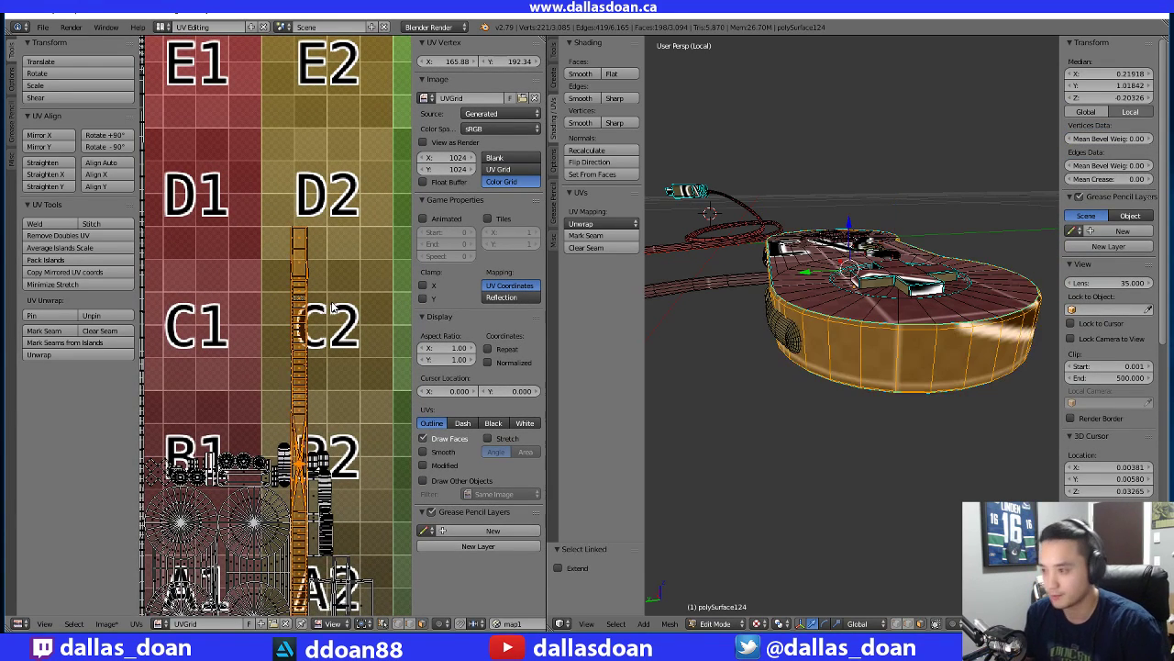
{"action": "middle_click_drag", "start_coordinate": [332, 337], "coordinate": [342, 223]}
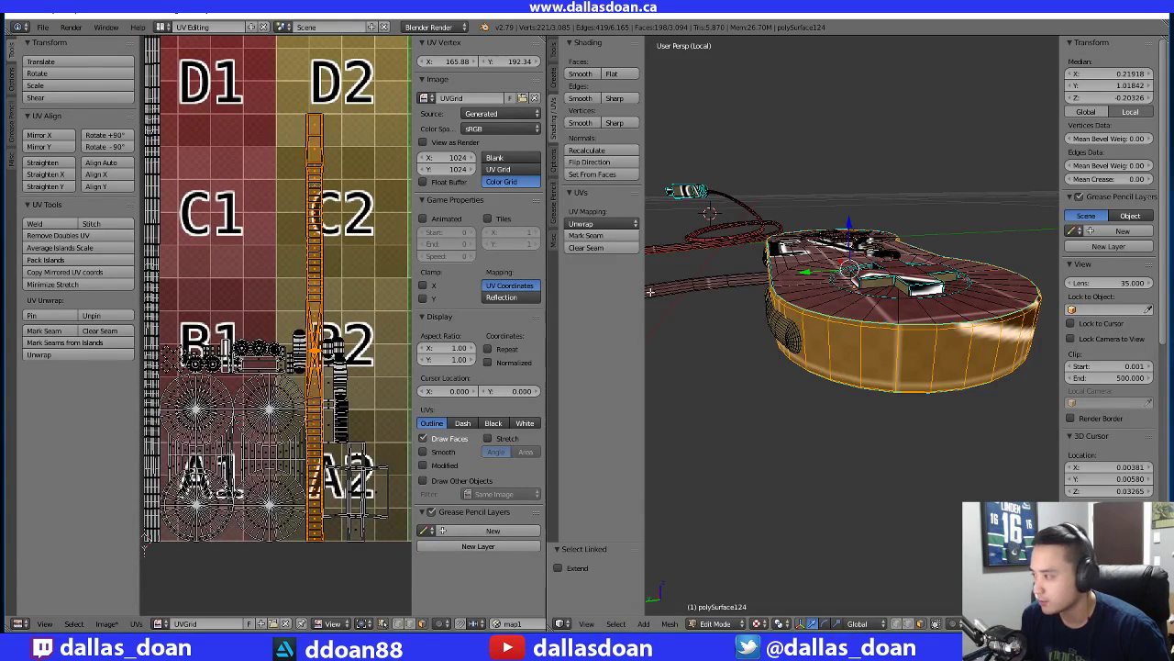
Unwrap the selected side wall and check the new island against the packed UV layout
{"action": "middle_click_drag", "start_coordinate": [789, 312], "coordinate": [862, 394]}
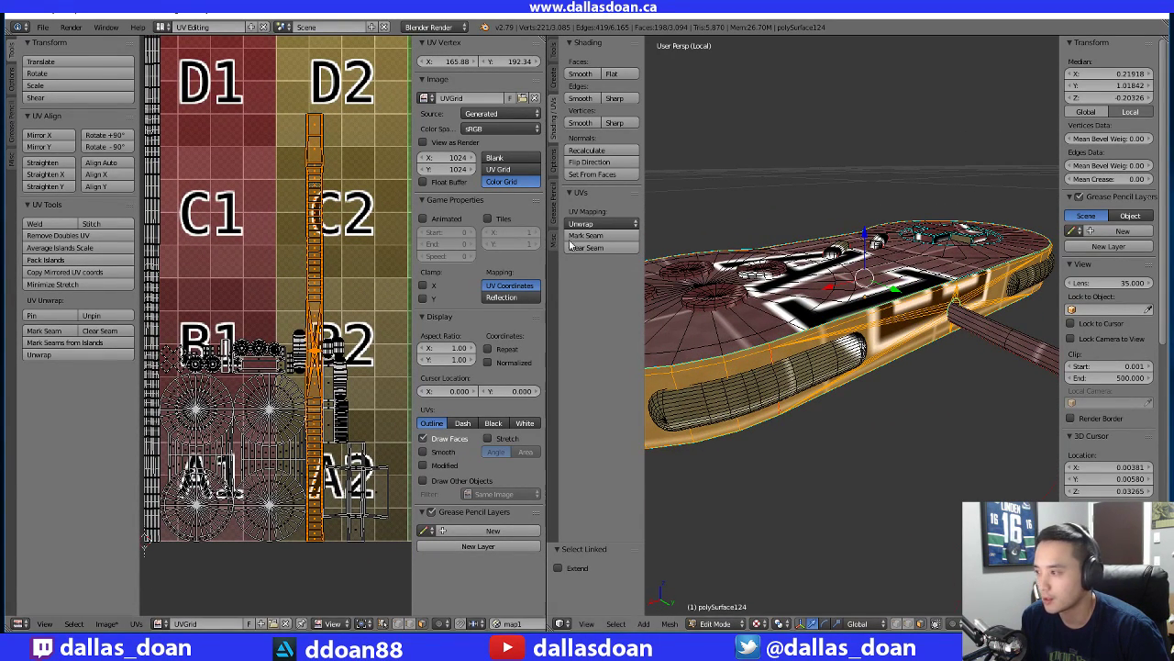
{"action": "left_click", "coordinate": [605, 224]}
{"action": "left_click", "coordinate": [593, 238]}
{"action": "scroll", "coordinate": [340, 353], "scroll_direction": "down", "scroll_amount": 5}
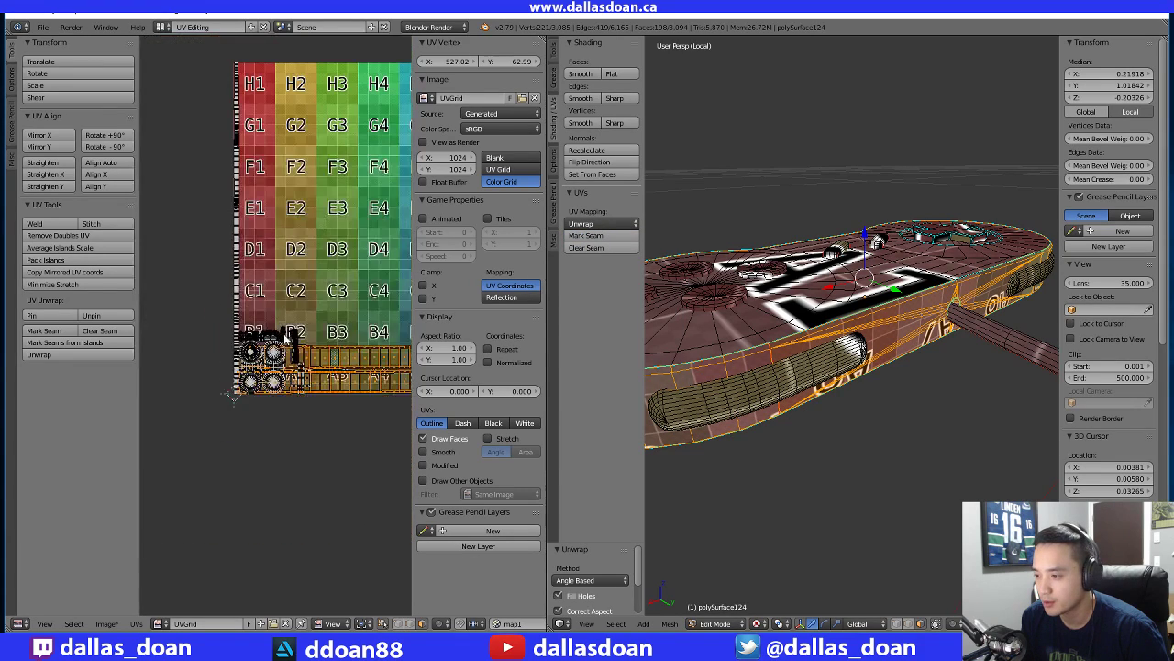
{"action": "scroll", "coordinate": [340, 353], "scroll_direction": "up", "scroll_amount": 3}
{"action": "scroll", "coordinate": [339, 352], "scroll_direction": "down", "scroll_amount": 4}
{"action": "middle_click_drag", "start_coordinate": [340, 353], "coordinate": [512, 318]}
{"action": "scroll", "coordinate": [306, 342], "scroll_direction": "up", "scroll_amount": 3}
{"action": "scroll", "coordinate": [303, 313], "scroll_direction": "up", "scroll_amount": 2}
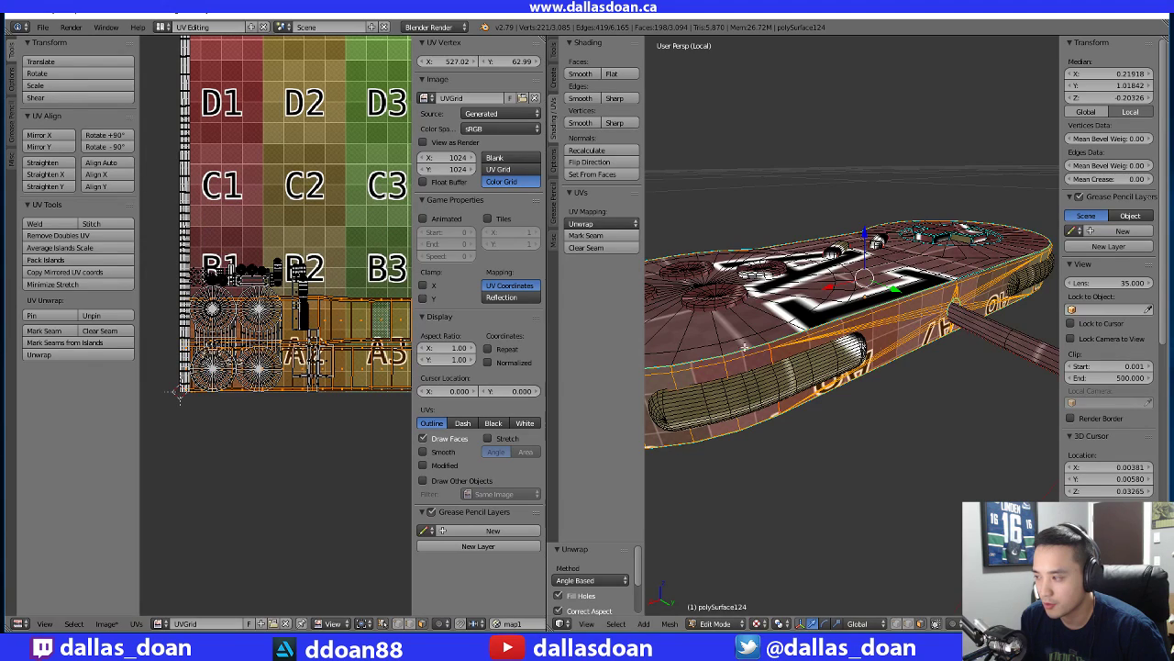
Examine the color grid on the unwrapped side wall and the cable's narrow strip along the UV square's edge
{"action": "scroll", "coordinate": [917, 346], "scroll_direction": "down", "scroll_amount": 4}
{"action": "middle_click_drag", "start_coordinate": [917, 347], "coordinate": [739, 340]}
{"action": "middle_click_drag", "start_coordinate": [208, 174], "coordinate": [261, 254]}
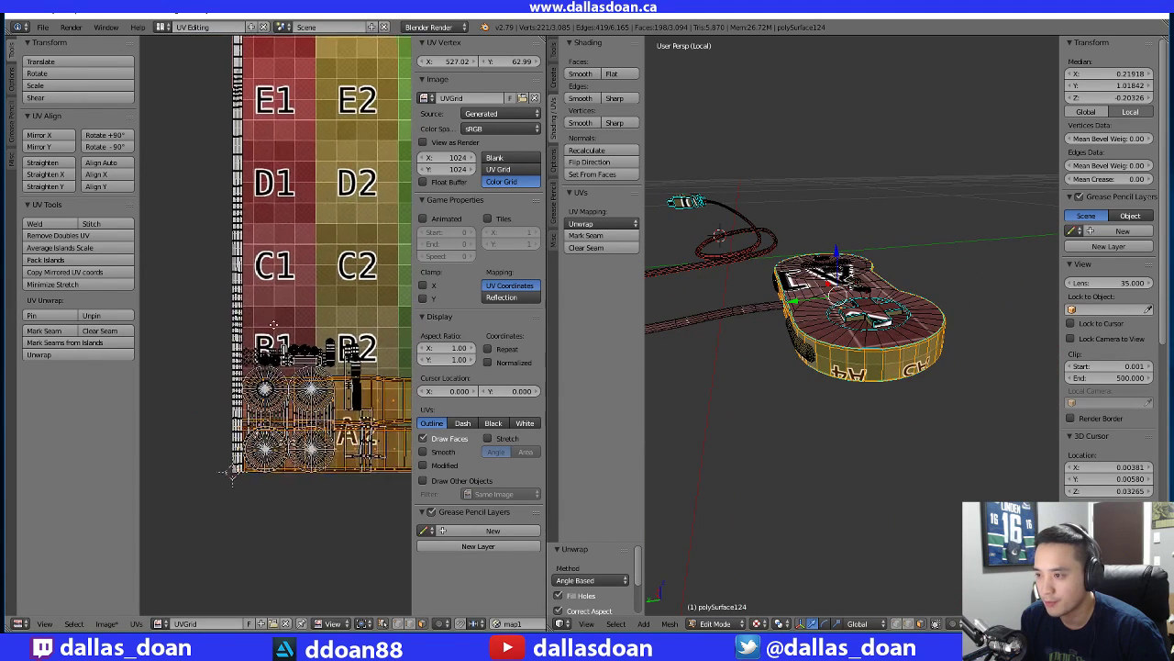
{"action": "middle_click_drag", "start_coordinate": [231, 133], "coordinate": [281, 322]}
{"action": "scroll", "coordinate": [281, 322], "scroll_direction": "up", "scroll_amount": 3}
{"action": "middle_click_drag", "start_coordinate": [286, 110], "coordinate": [292, 477]}
{"action": "middle_click_drag", "start_coordinate": [298, 342], "coordinate": [304, 445]}
{"action": "scroll", "coordinate": [367, 241], "scroll_direction": "up", "scroll_amount": 5}
{"action": "middle_click_drag", "start_coordinate": [307, 323], "coordinate": [292, 302]}
{"action": "scroll", "coordinate": [297, 280], "scroll_direction": "down", "scroll_amount": 4}
In edge select mode, add an edge loop around the cable's wide bend to the selection and mark a seam
{"action": "middle_click_drag", "start_coordinate": [734, 338], "coordinate": [808, 332]}
{"action": "scroll", "coordinate": [793, 330], "scroll_direction": "up", "scroll_amount": 2}
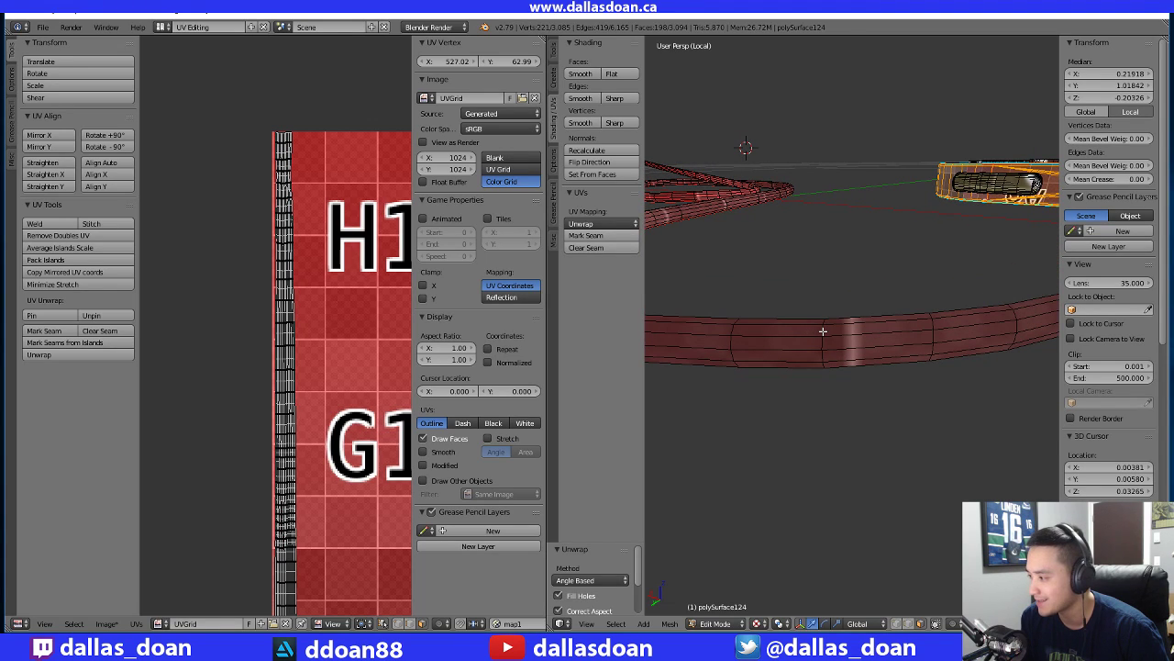
{"action": "key", "text": "ctrl+Tab"}
{"action": "left_click", "coordinate": [806, 336]}
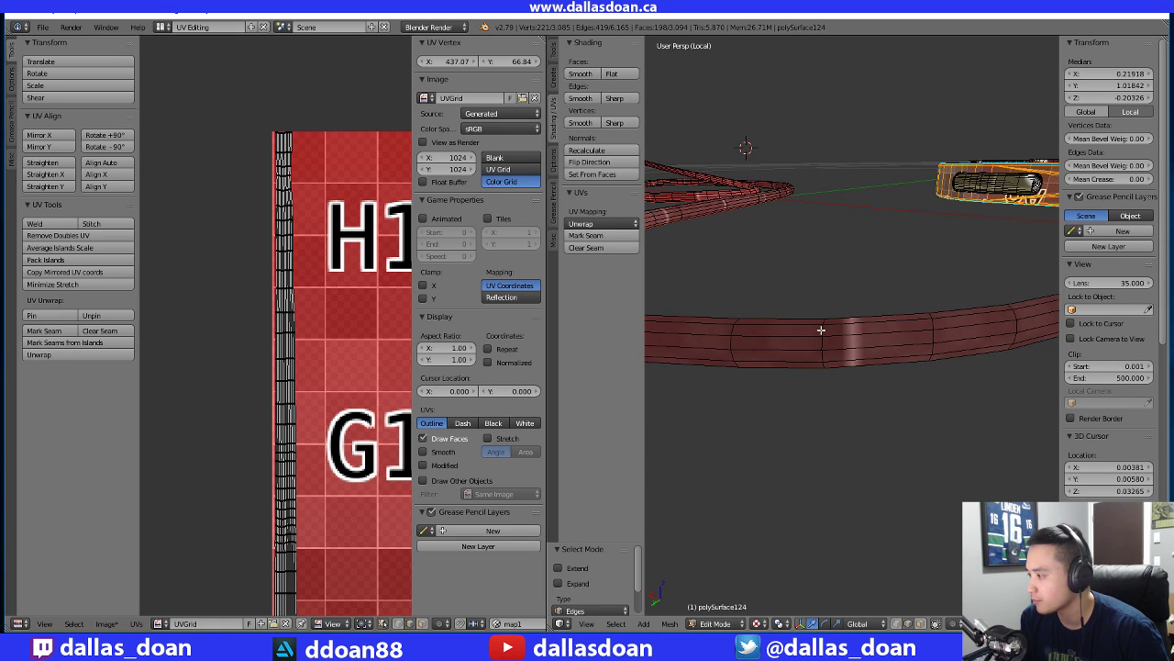
{"action": "scroll", "coordinate": [798, 373], "scroll_direction": "down", "scroll_amount": 3}
{"action": "middle_click_drag", "start_coordinate": [797, 373], "coordinate": [852, 370]}
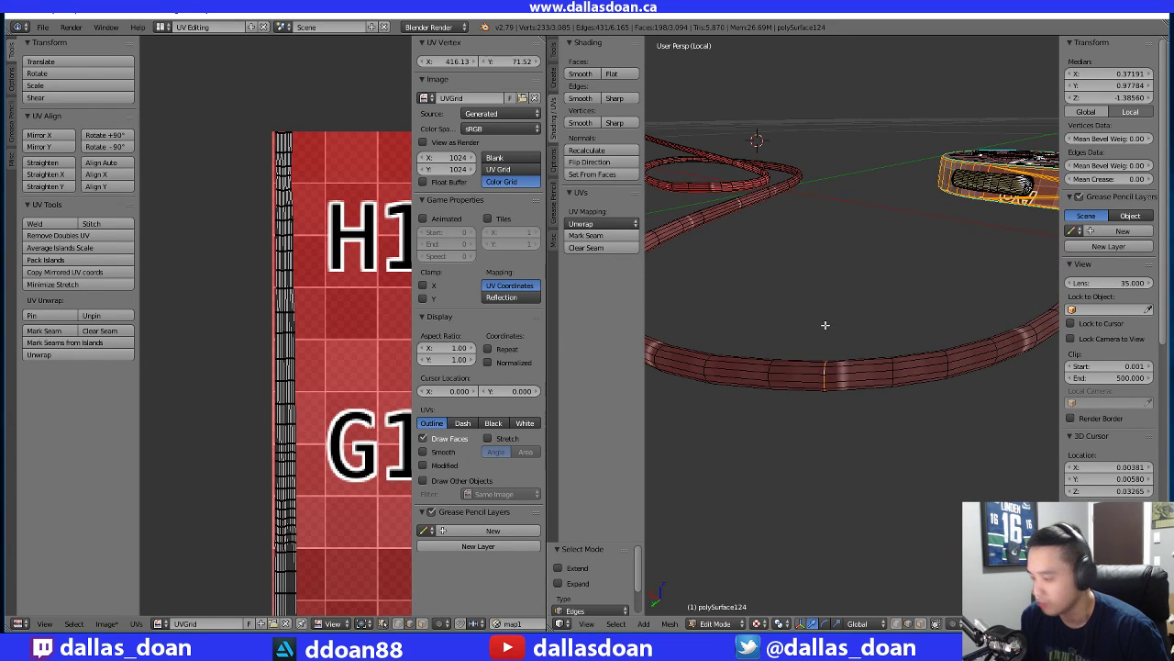
{"action": "key", "text": "ctrl+e"}
{"action": "left_click", "coordinate": [783, 325]}
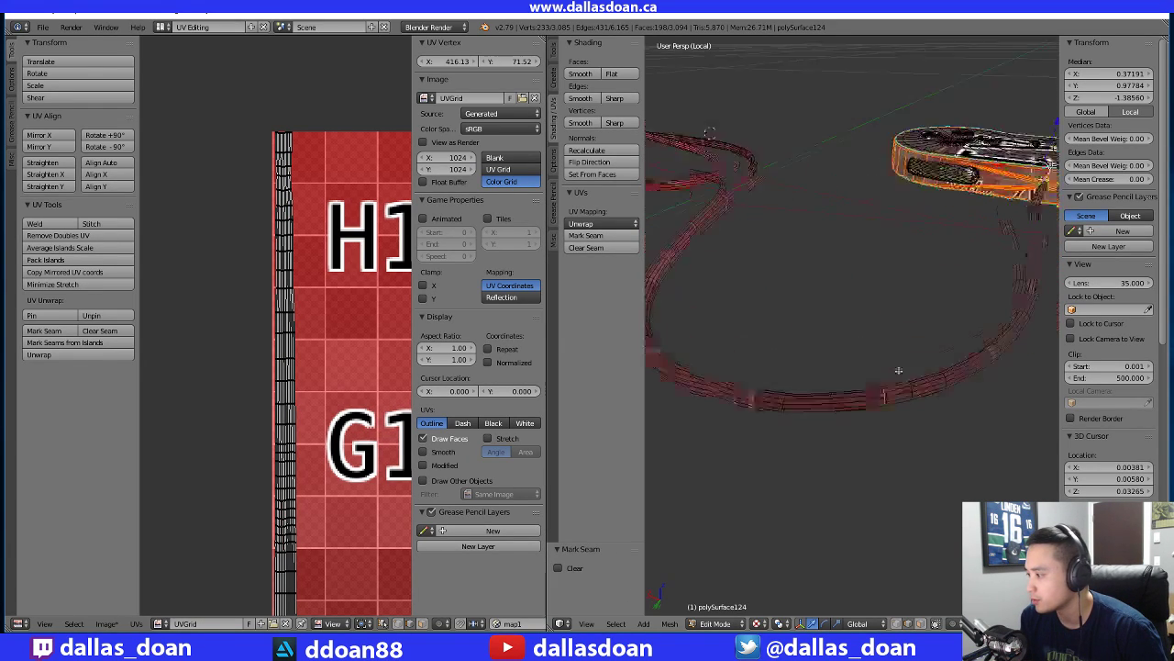
Add a second edge loop farther along the cable's bend to the selection and mark it as a seam
{"action": "middle_click_drag", "start_coordinate": [897, 369], "coordinate": [851, 342]}
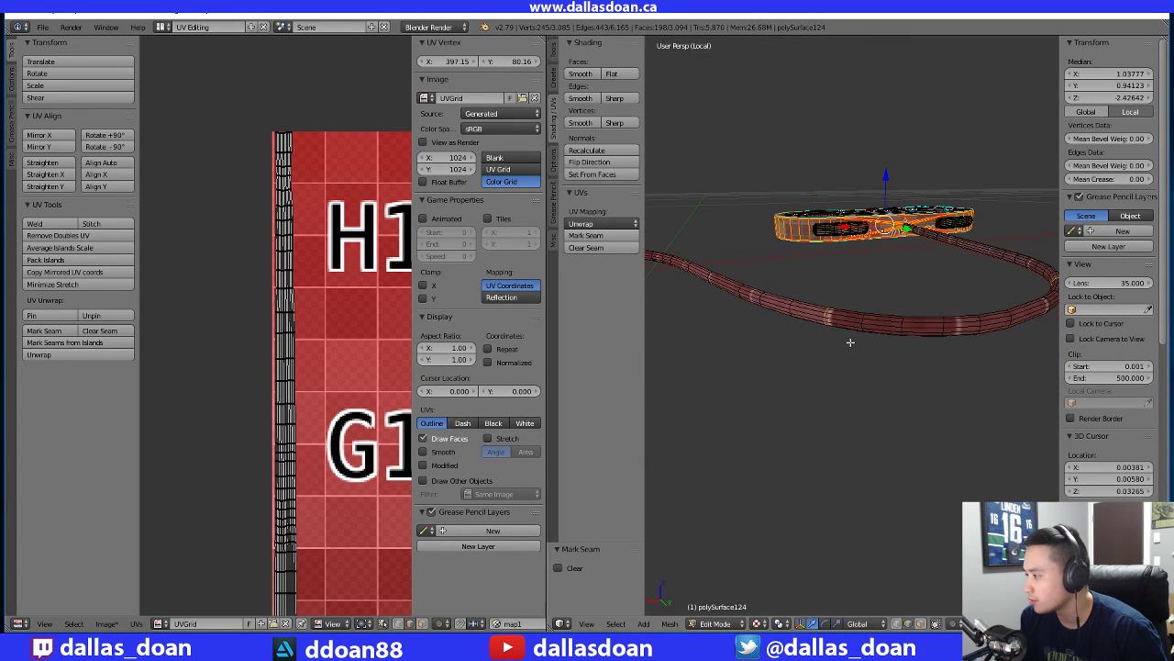
{"action": "key", "text": "ctrl+e"}
{"action": "left_click", "coordinate": [791, 319]}
Mark a third edge loop as a seam where the cable runs toward its coiled section
{"action": "scroll", "coordinate": [810, 340], "scroll_direction": "up", "scroll_amount": 4}
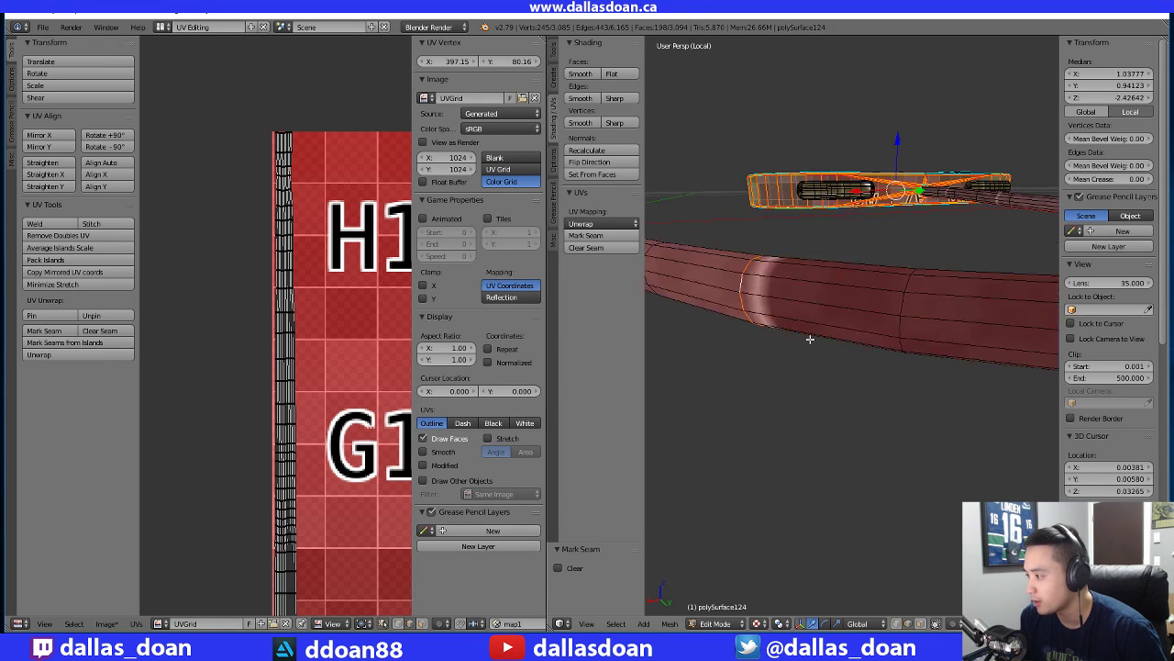
{"action": "scroll", "coordinate": [810, 338], "scroll_direction": "down", "scroll_amount": 3}
{"action": "middle_click_drag", "start_coordinate": [828, 343], "coordinate": [840, 311]}
{"action": "scroll", "coordinate": [847, 362], "scroll_direction": "up", "scroll_amount": 4}
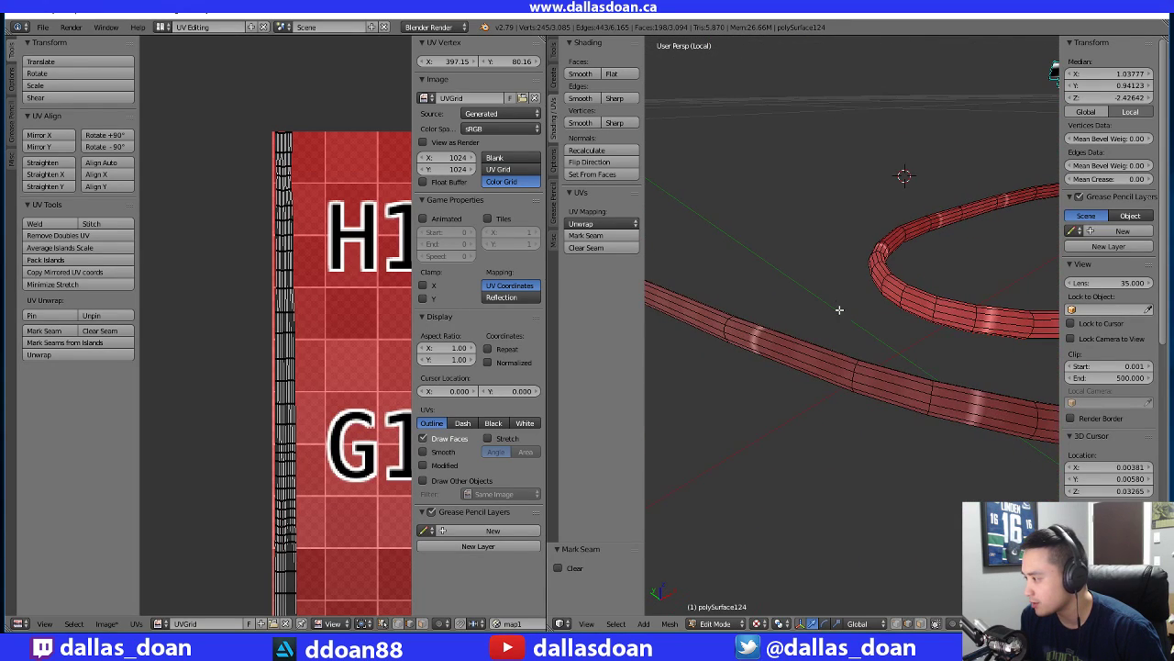
{"action": "right_click", "coordinate": [856, 375], "text": "alt+shift"}
{"action": "middle_click_drag", "start_coordinate": [878, 367], "coordinate": [852, 349]}
{"action": "key", "text": "ctrl+e"}
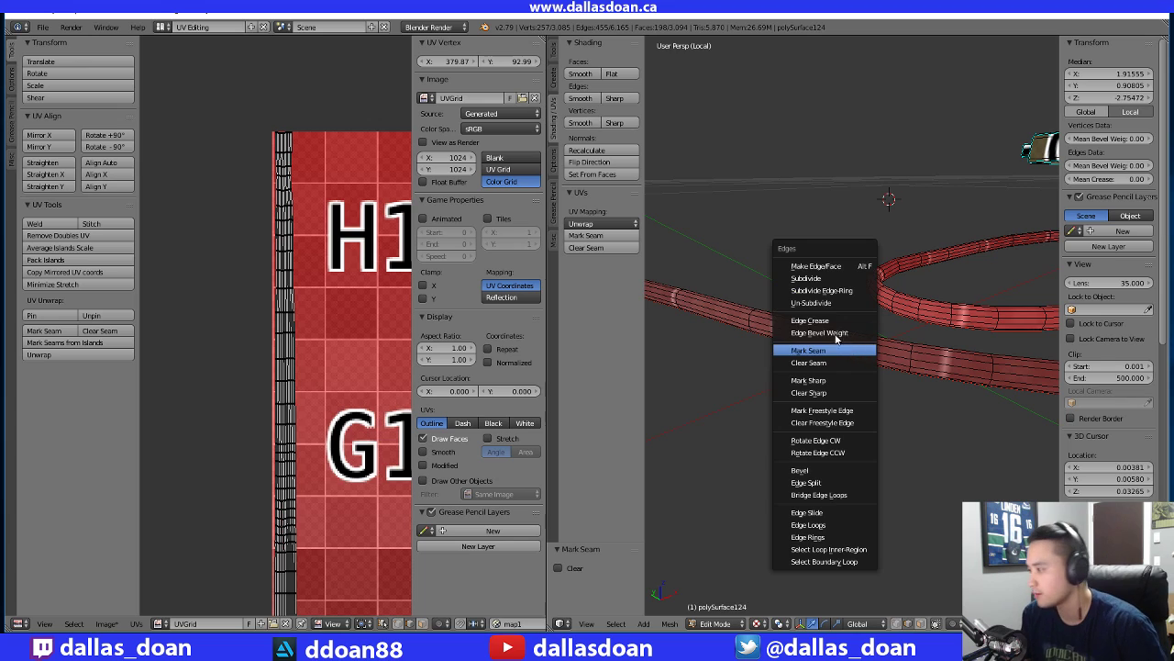
{"action": "left_click", "coordinate": [825, 350]}
Clear the selection, select two edge loops on the cable's coiled section, and mark both as seams
{"action": "key", "text": "a"}
{"action": "middle_click_drag", "start_coordinate": [941, 426], "coordinate": [859, 350]}
{"action": "scroll", "coordinate": [806, 408], "scroll_direction": "up", "scroll_amount": 2}
{"action": "right_click", "coordinate": [880, 368], "text": "alt"}
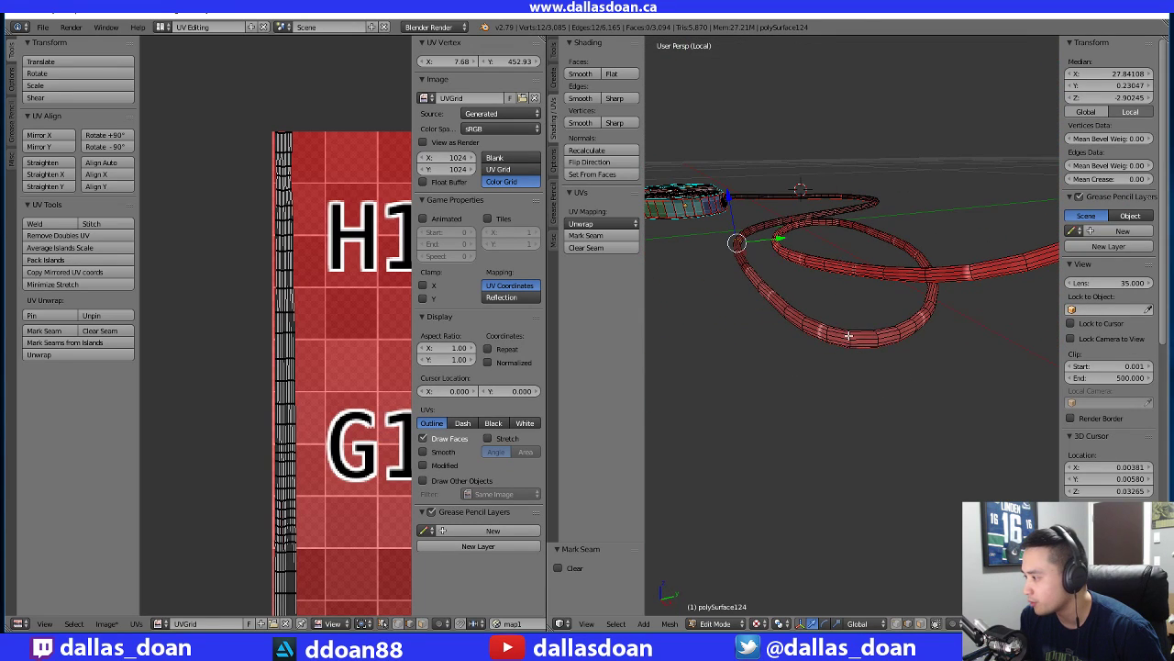
{"action": "right_click", "coordinate": [849, 336], "text": "alt+shift"}
{"action": "key", "text": "ctrl+e"}
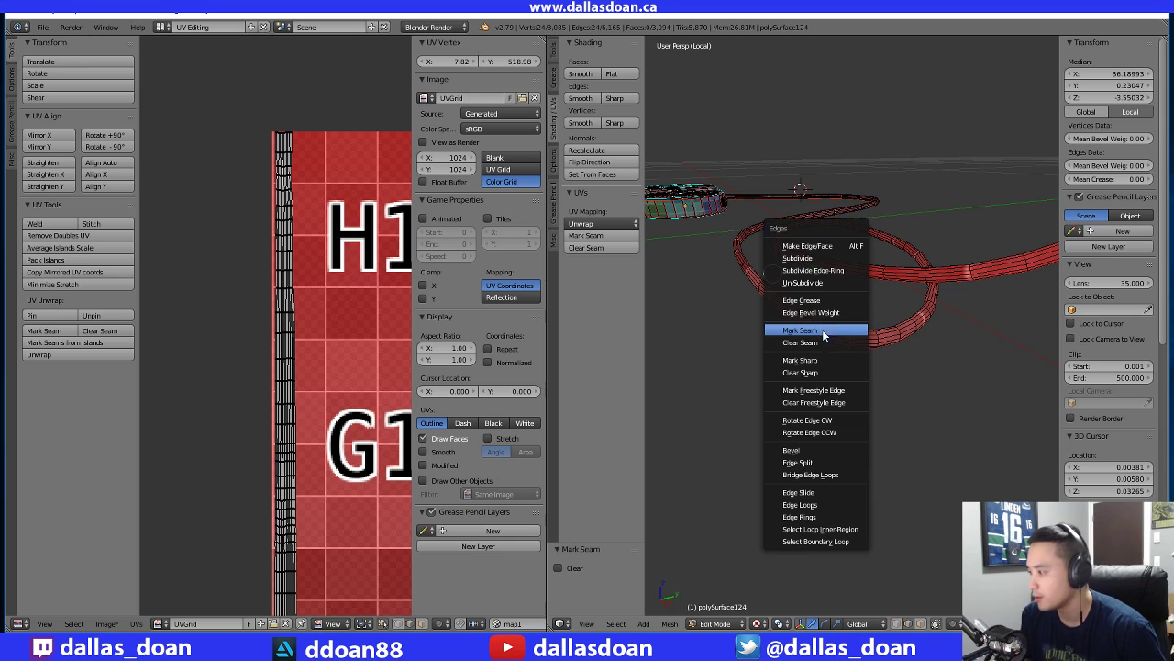
{"action": "left_click", "coordinate": [826, 335]}
Select an edge loop midway along the coil's long curved strand and mark it as a seam
{"action": "mouse_move", "coordinate": [973, 377]}
{"action": "middle_mouse_down"}
{"action": "mouse_move", "coordinate": [934, 375]}
{"action": "mouse_move", "coordinate": [976, 406]}
{"action": "mouse_move", "coordinate": [923, 388]}
{"action": "mouse_move", "coordinate": [977, 364]}
{"action": "mouse_move", "coordinate": [962, 371]}
{"action": "middle_mouse_up"}
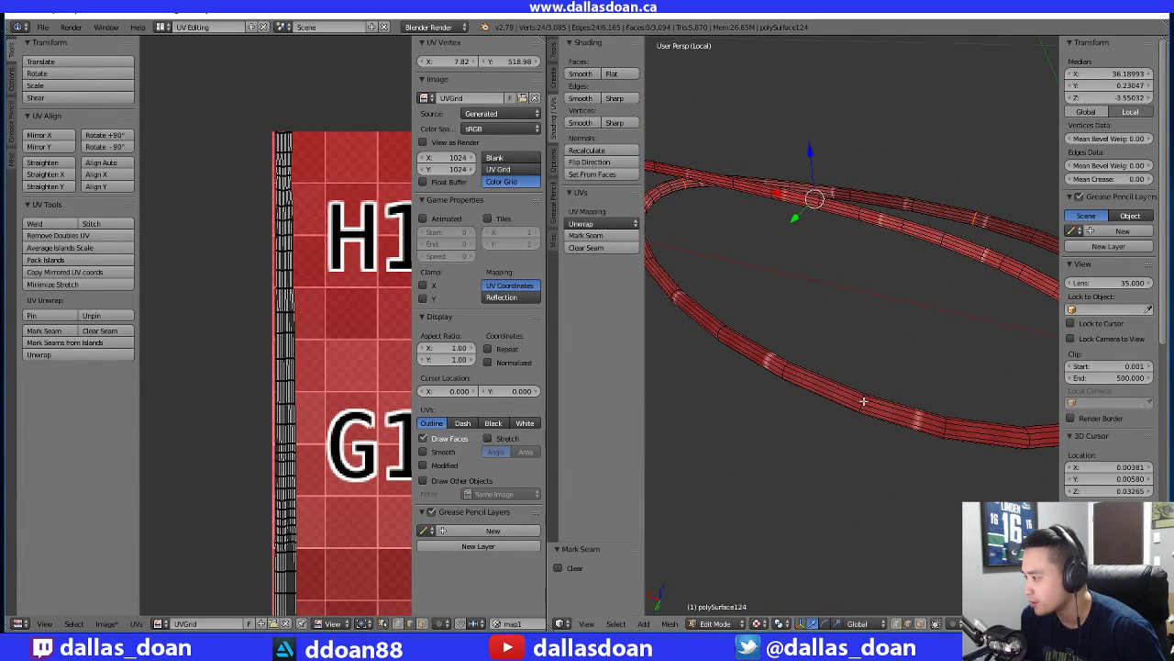
{"action": "right_click", "coordinate": [861, 400]}
{"action": "scroll", "coordinate": [930, 359], "scroll_direction": "up", "scroll_amount": 4}
{"action": "middle_click_drag", "start_coordinate": [885, 459], "coordinate": [826, 375], "text": "shift"}
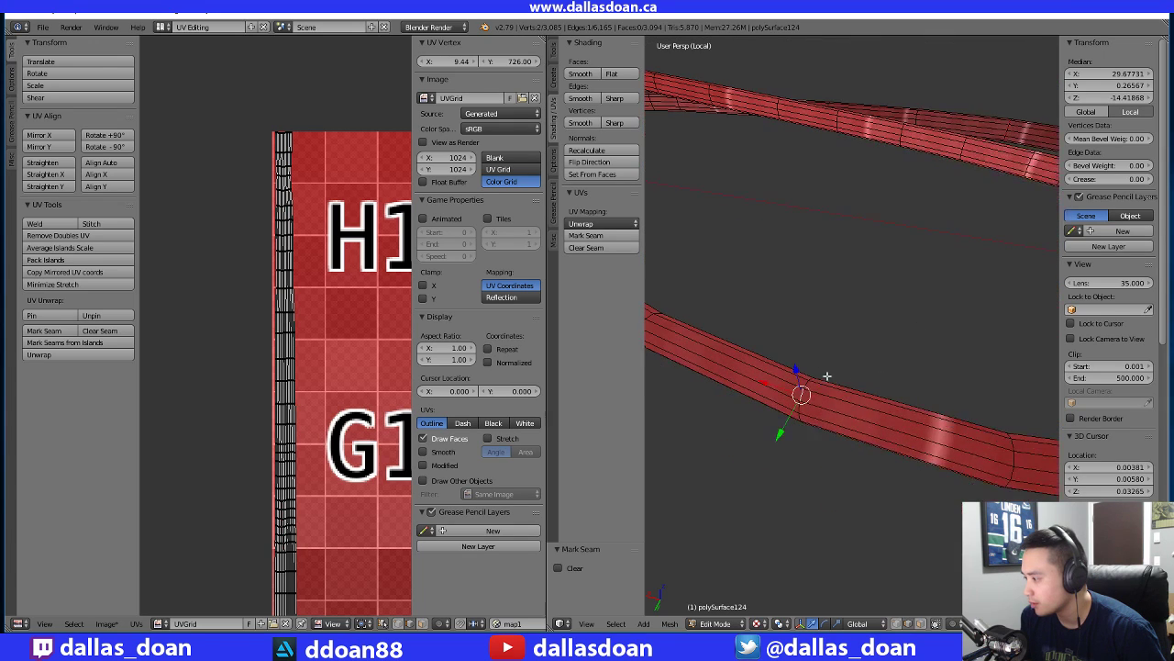
{"action": "right_click", "coordinate": [808, 381], "text": "alt"}
{"action": "key", "text": "ctrl+e"}
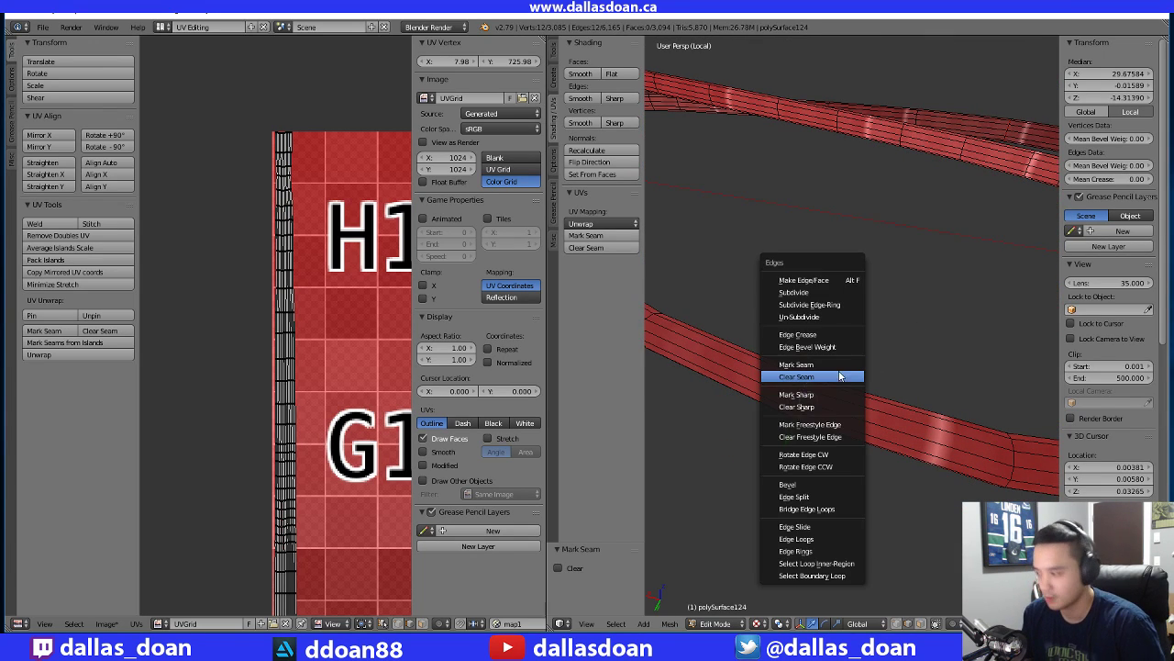
{"action": "left_click", "coordinate": [824, 367]}
Add an edge loop on the coil's neighbouring strand to the selection and mark it as a seam
{"action": "scroll", "coordinate": [884, 363], "scroll_direction": "down", "scroll_amount": 4}
{"action": "mouse_move", "coordinate": [883, 364]}
{"action": "middle_mouse_down"}
{"action": "mouse_move", "coordinate": [857, 348]}
{"action": "mouse_move", "coordinate": [886, 409]}
{"action": "mouse_move", "coordinate": [877, 372]}
{"action": "middle_mouse_up"}
{"action": "scroll", "coordinate": [879, 378], "scroll_direction": "up", "scroll_amount": 2}
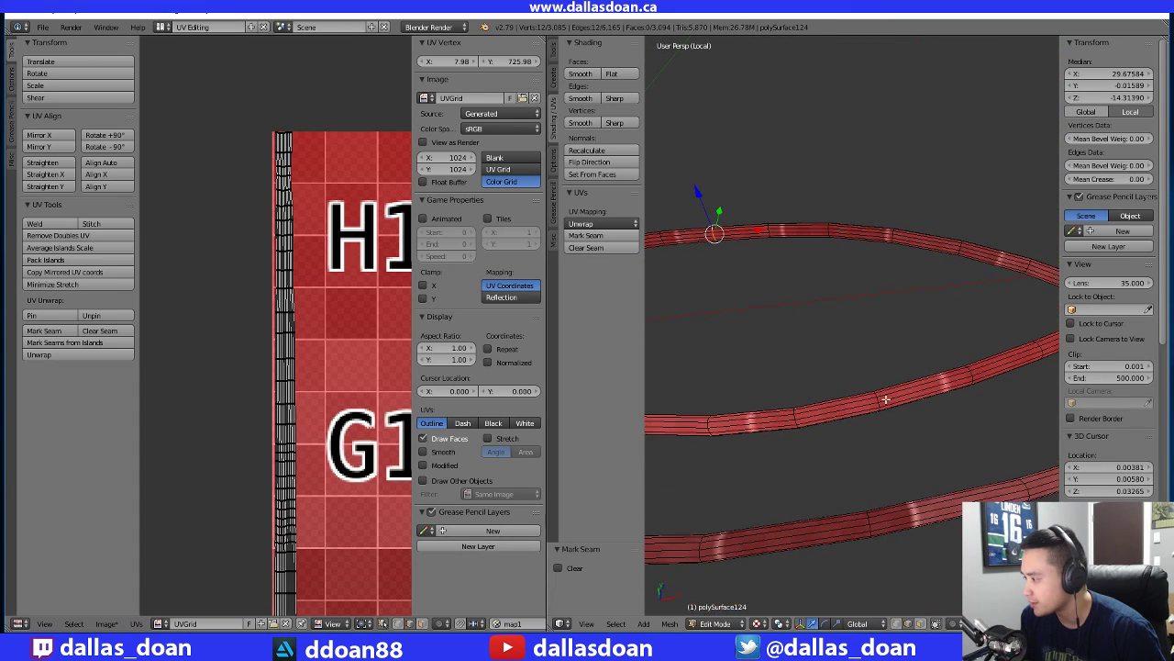
{"action": "right_click", "coordinate": [876, 398], "text": "alt"}
{"action": "key", "text": "ctrl+e"}
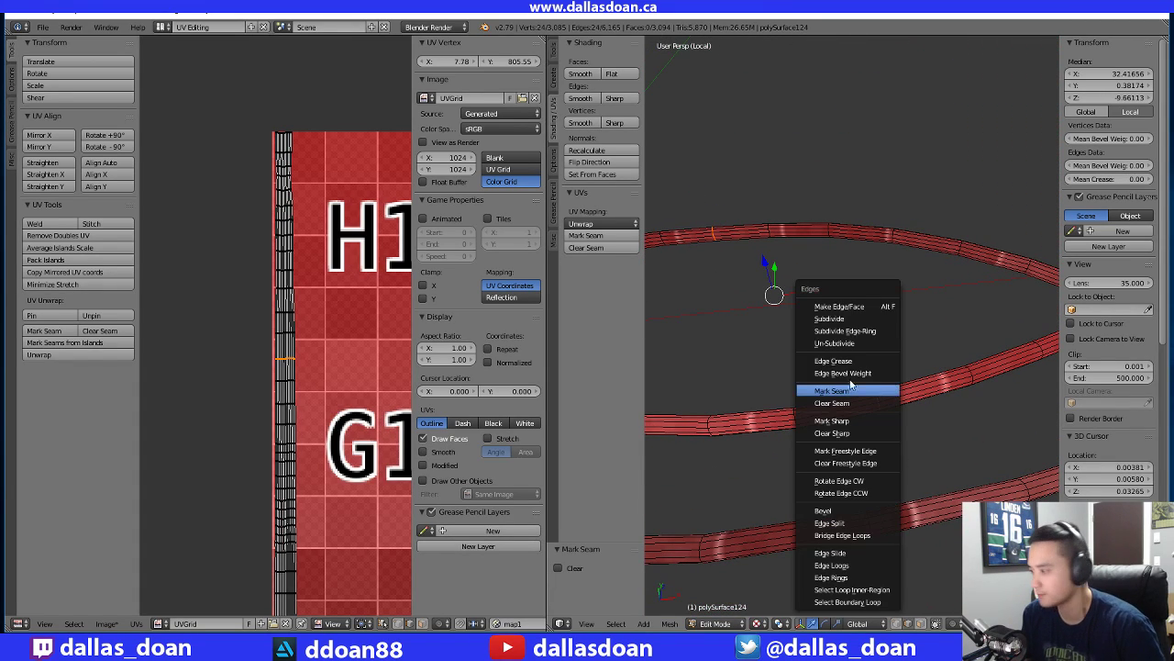
{"action": "left_click", "coordinate": [852, 392]}
Select the entire cable through one of its linked faces and unwrap it again along the new seams
{"action": "scroll", "coordinate": [834, 409], "scroll_direction": "down", "scroll_amount": 8}
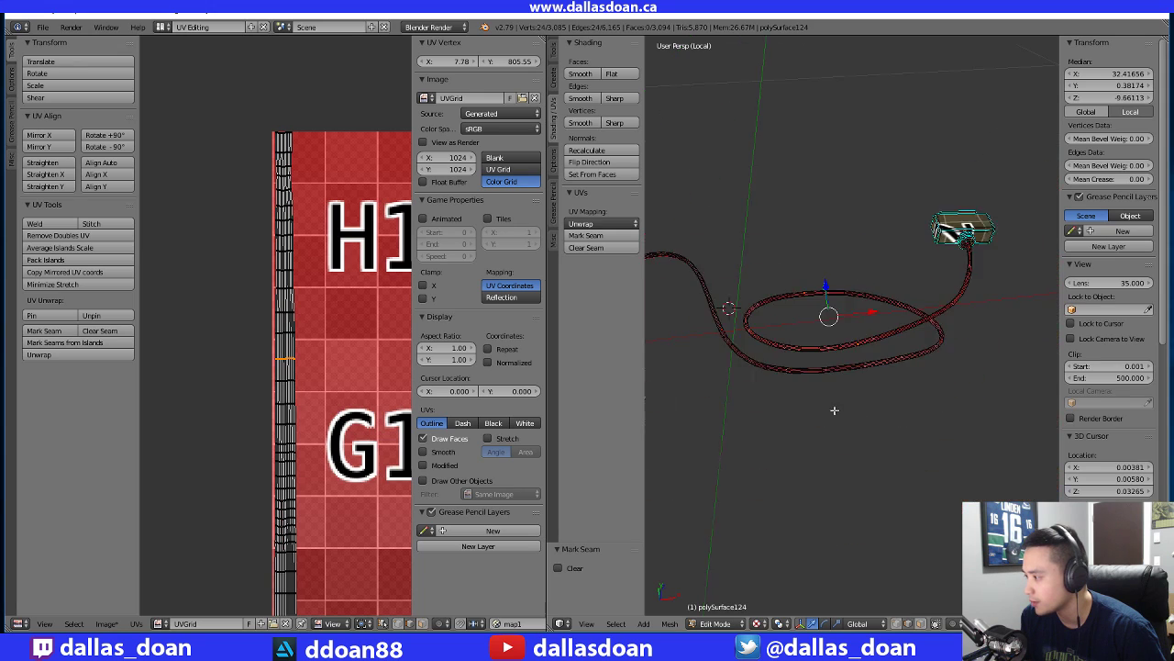
{"action": "mouse_move", "coordinate": [829, 402]}
{"action": "middle_mouse_down"}
{"action": "mouse_move", "coordinate": [871, 375]}
{"action": "mouse_move", "coordinate": [844, 385]}
{"action": "middle_mouse_up"}
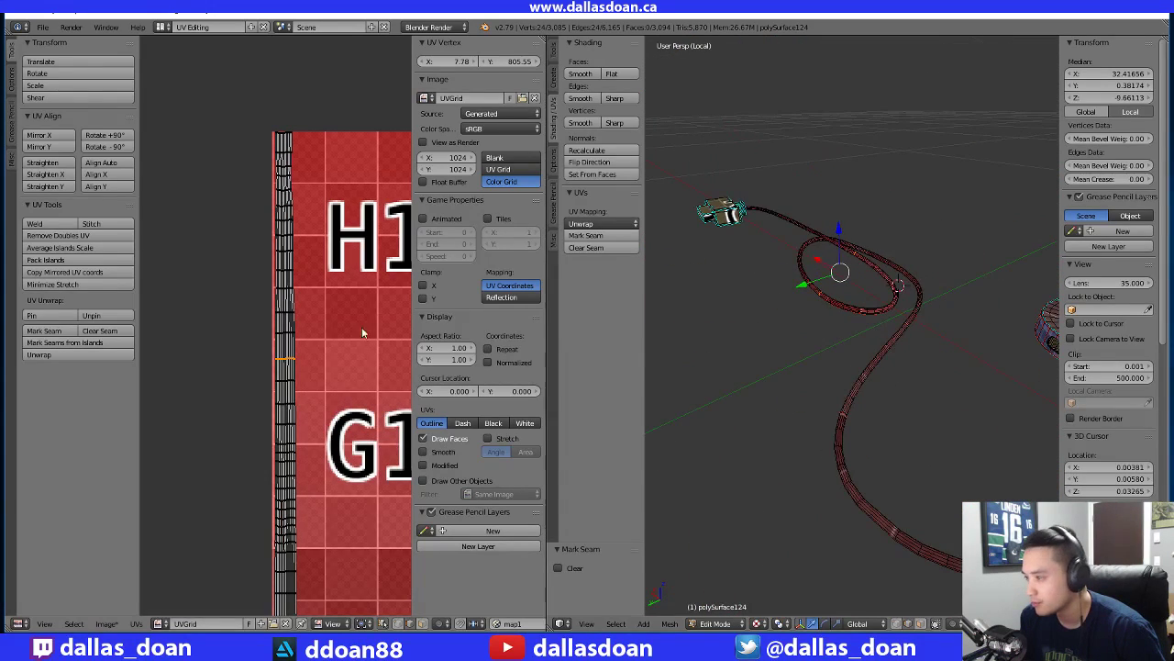
{"action": "key", "text": "ctrl+Tab"}
{"action": "left_click", "coordinate": [278, 303]}
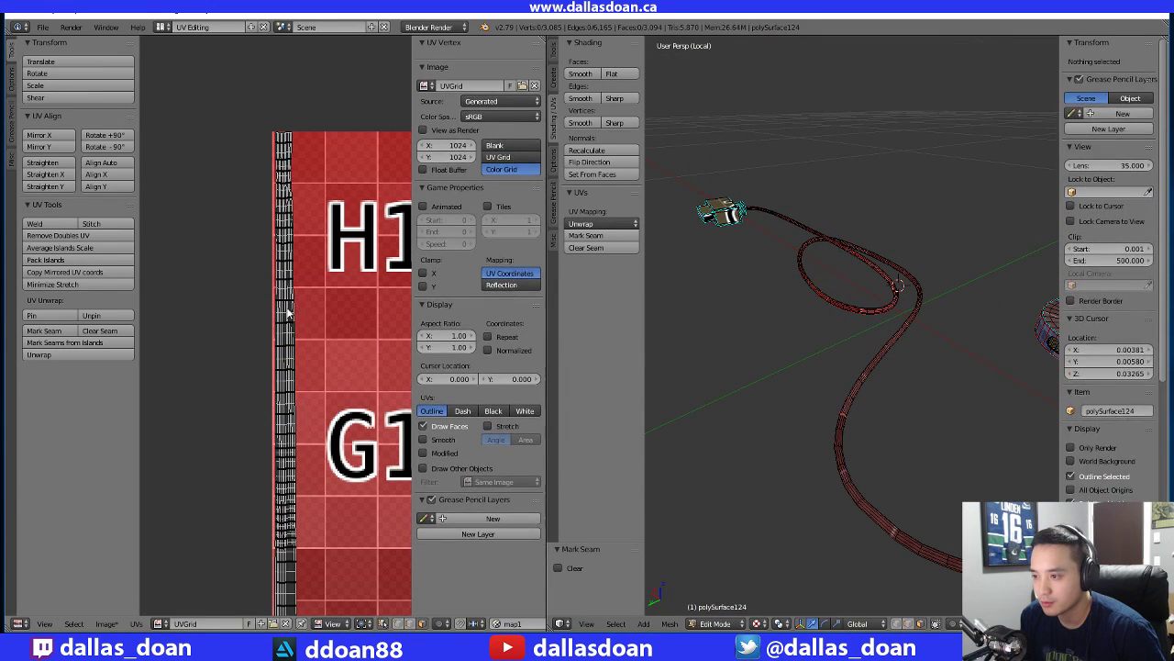
{"action": "right_click", "coordinate": [285, 308]}
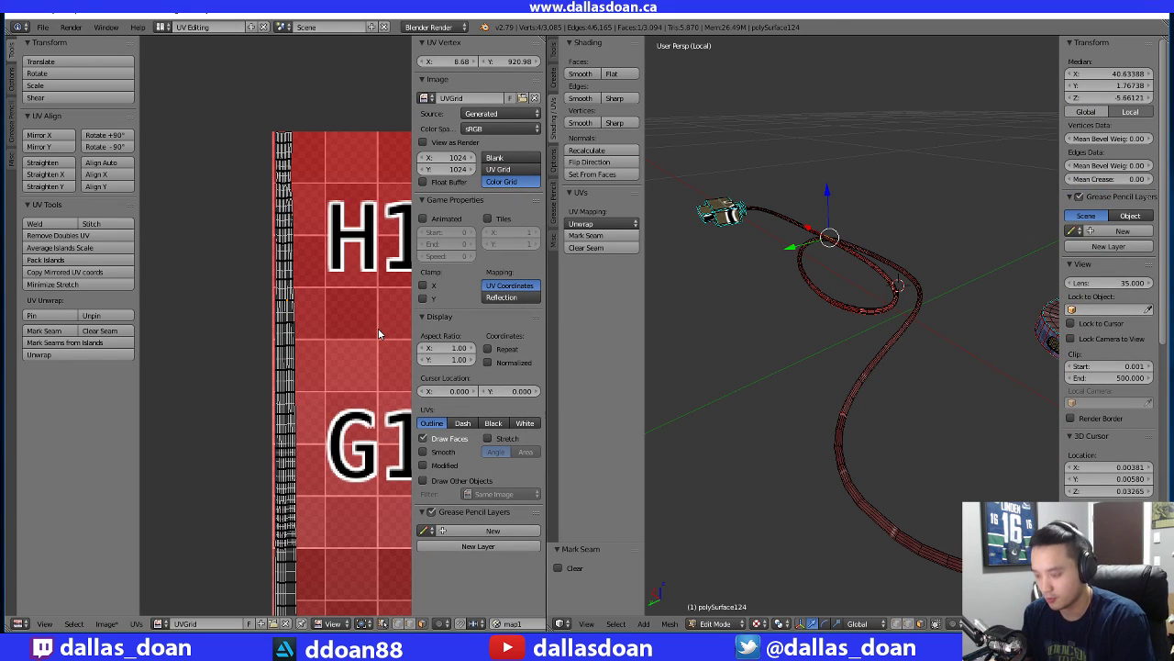
{"action": "key", "text": "ctrl+l"}
{"action": "scroll", "coordinate": [362, 362], "scroll_direction": "down", "scroll_amount": 3}
{"action": "scroll", "coordinate": [354, 383], "scroll_direction": "down", "scroll_amount": 2}
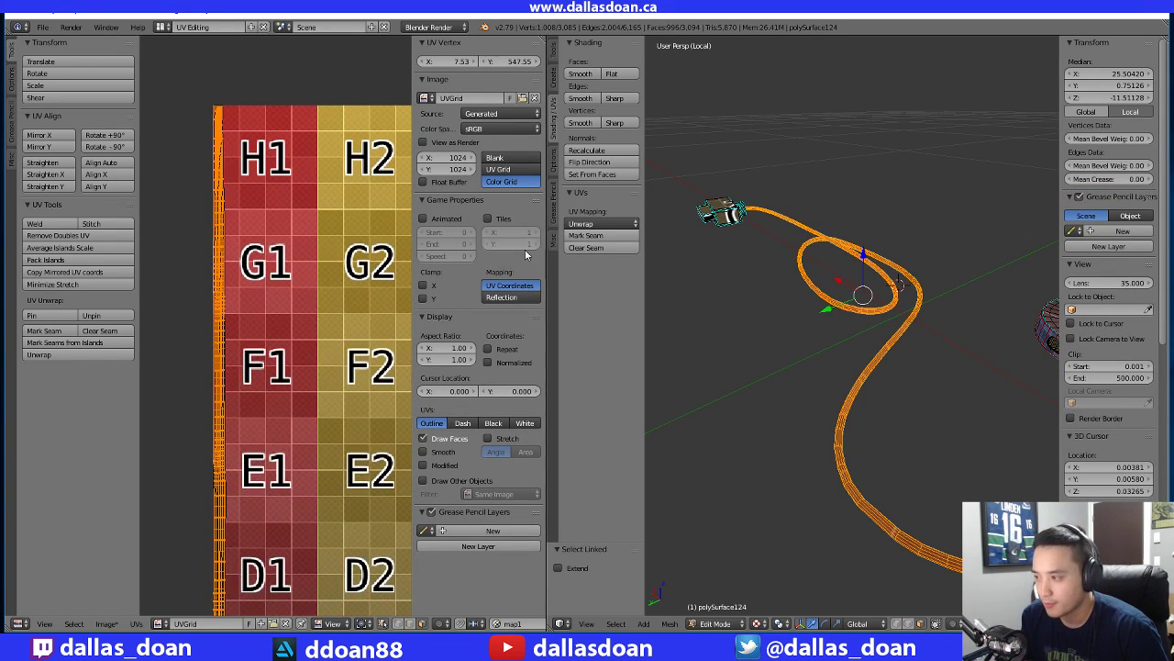
{"action": "left_click", "coordinate": [602, 224]}
{"action": "left_click", "coordinate": [602, 224]}
{"action": "left_click", "coordinate": [605, 237]}
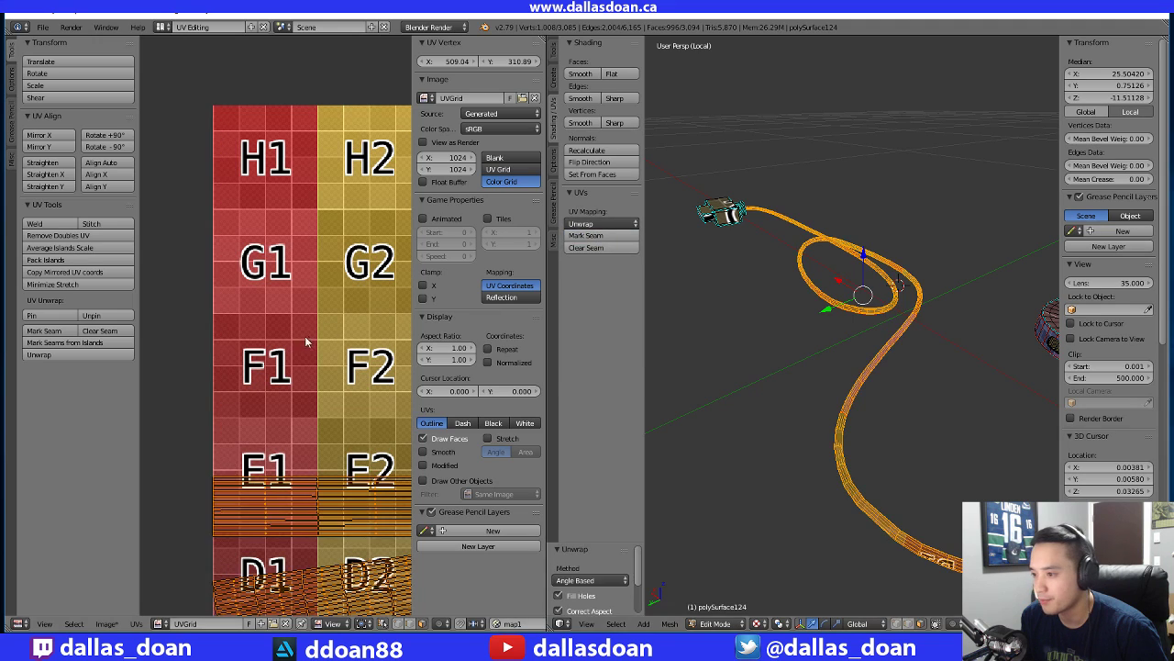
Select all UV islands with a border selection, average their scale, and pack them into the UV square
{"action": "scroll", "coordinate": [315, 358], "scroll_direction": "down", "scroll_amount": 3}
{"action": "scroll", "coordinate": [316, 354], "scroll_direction": "down", "scroll_amount": 4}
{"action": "key", "text": "b"}
{"action": "left_click_drag", "start_coordinate": [237, 264], "coordinate": [363, 430]}
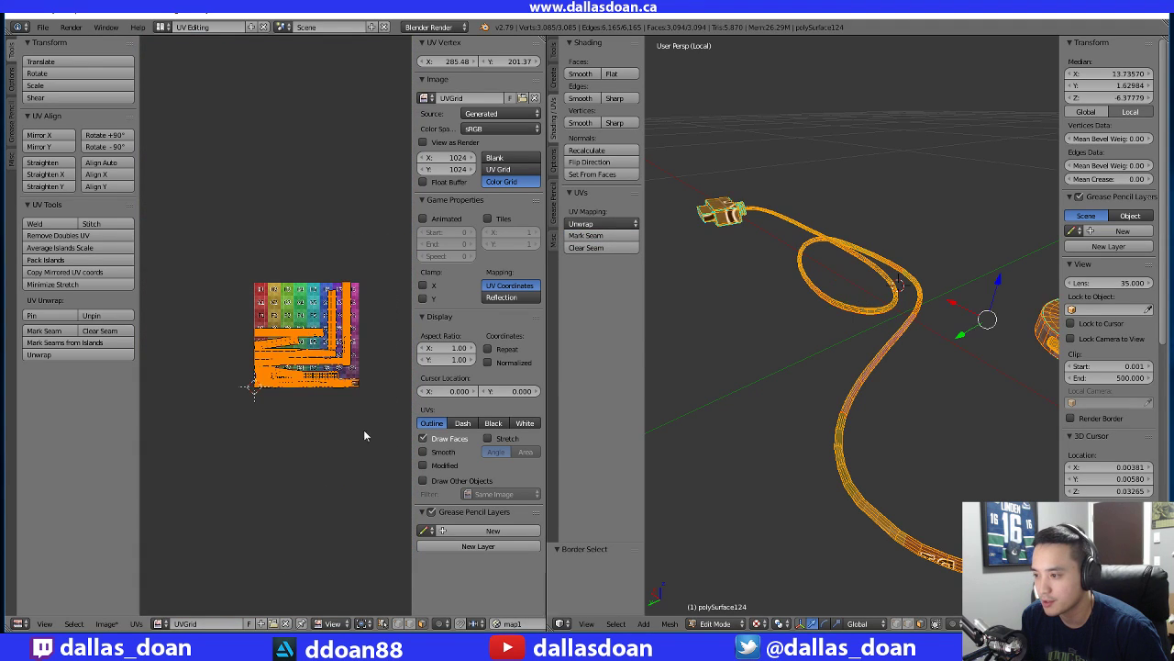
{"action": "scroll", "coordinate": [330, 409], "scroll_direction": "up", "scroll_amount": 6}
{"action": "left_click", "coordinate": [79, 259]}
{"action": "scroll", "coordinate": [174, 284], "scroll_direction": "down", "scroll_amount": 6}
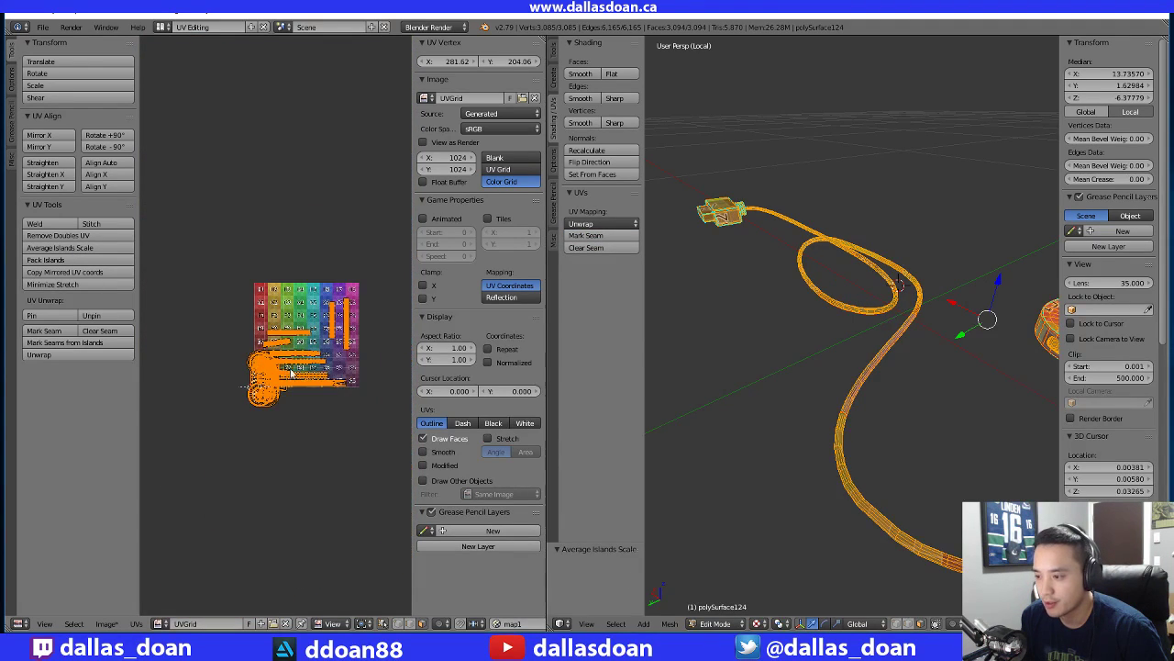
{"action": "left_click", "coordinate": [57, 248]}
{"action": "left_click", "coordinate": [45, 260]}
{"action": "scroll", "coordinate": [271, 358], "scroll_direction": "up", "scroll_amount": 5}
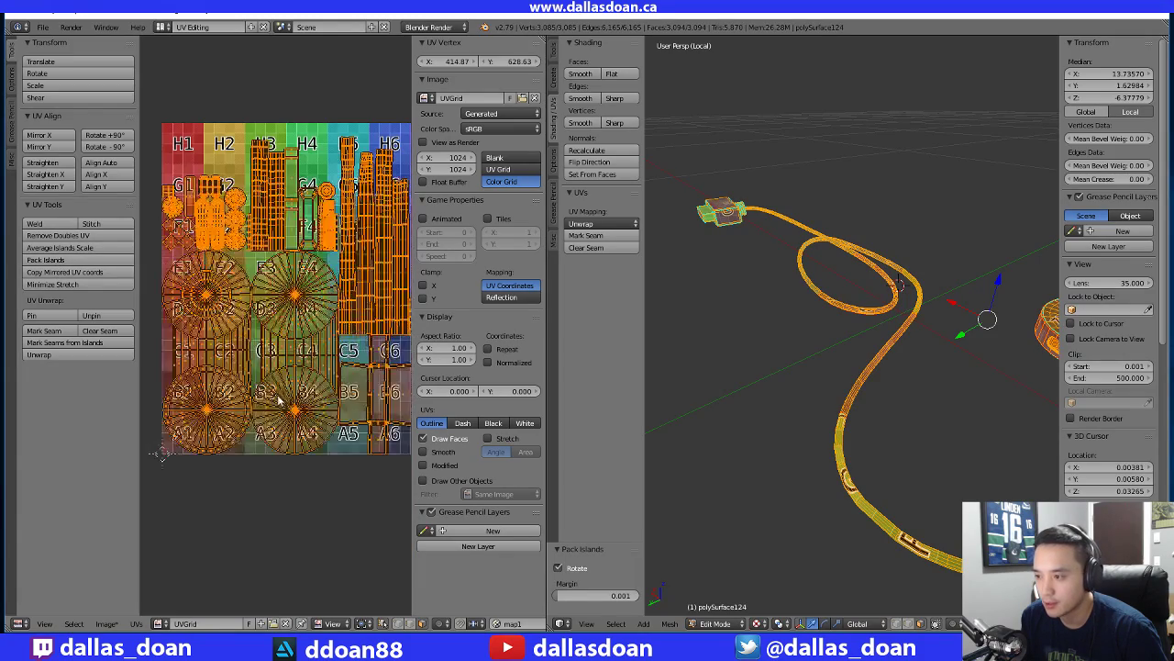
Examine how the color grid maps onto the model's cable, end plug and large round part
{"action": "middle_click_drag", "start_coordinate": [212, 350], "coordinate": [249, 359]}
{"action": "scroll", "coordinate": [248, 359], "scroll_direction": "down", "scroll_amount": 1}
{"action": "middle_click_drag", "start_coordinate": [167, 358], "coordinate": [281, 361]}
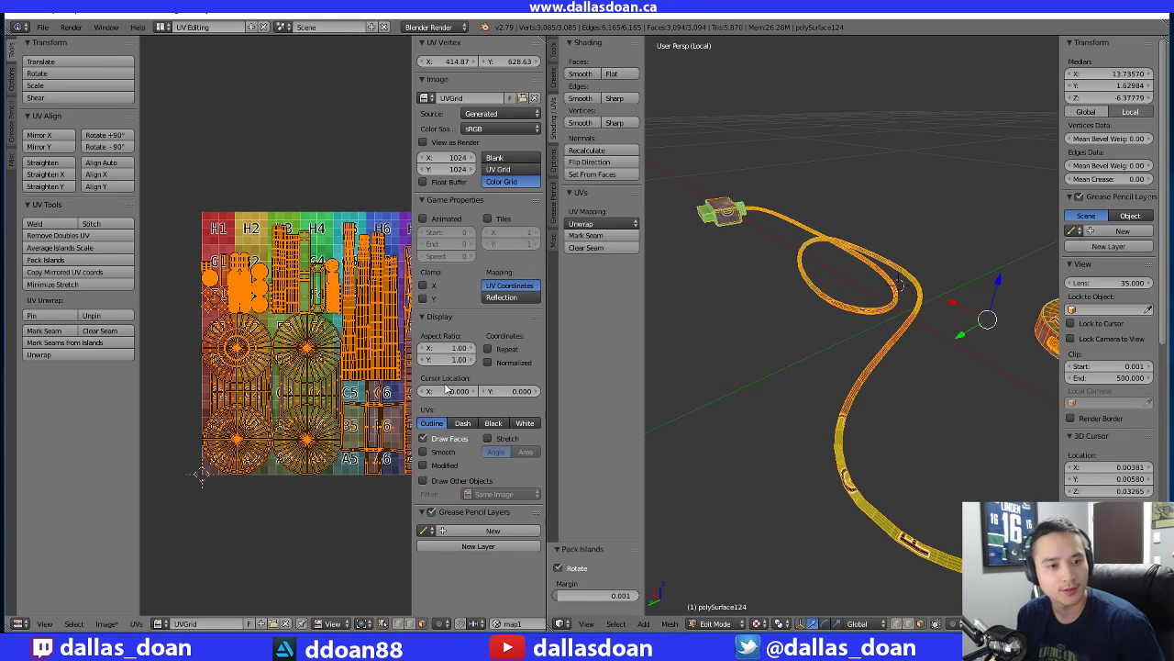
{"action": "middle_click_drag", "start_coordinate": [897, 281], "coordinate": [770, 311]}
{"action": "scroll", "coordinate": [770, 311], "scroll_direction": "up", "scroll_amount": 6}
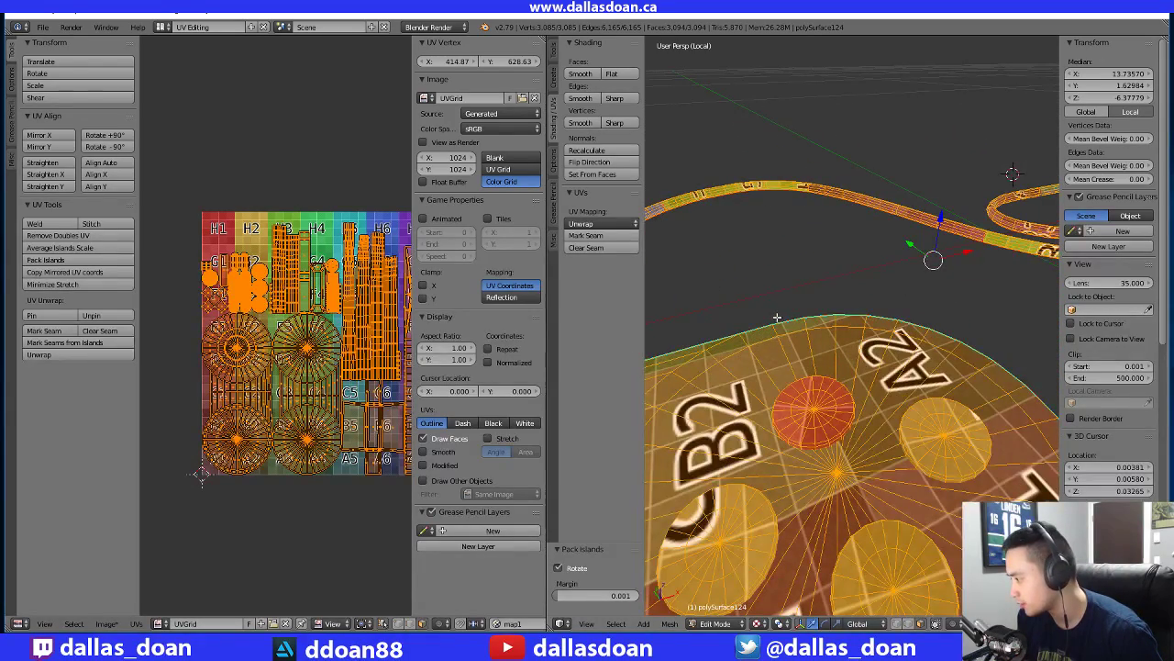
{"action": "scroll", "coordinate": [794, 323], "scroll_direction": "down", "scroll_amount": 6}
{"action": "middle_click_drag", "start_coordinate": [1010, 240], "coordinate": [770, 392], "text": "shift"}
{"action": "scroll", "coordinate": [809, 376], "scroll_direction": "up", "scroll_amount": 2}
{"action": "scroll", "coordinate": [219, 519], "scroll_direction": "up", "scroll_amount": 2}
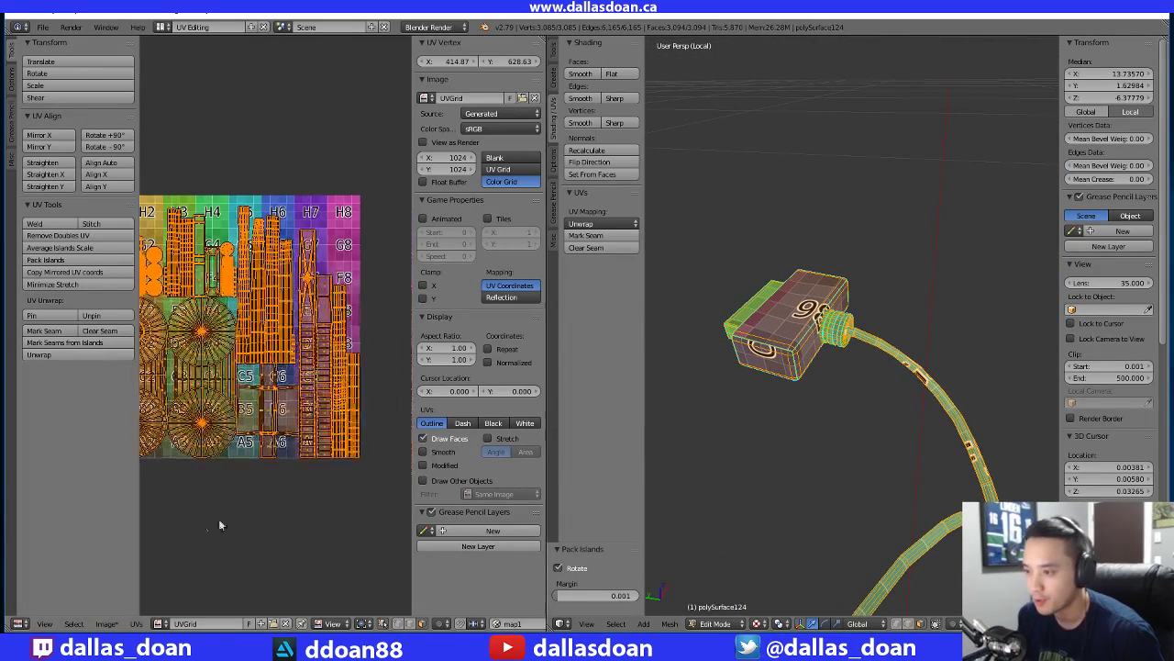
Examine the packed UV islands up close, especially the spacing between the capsule and circular islands around grid cells G2 and F2
{"action": "middle_click_drag", "start_coordinate": [280, 521], "coordinate": [254, 536]}
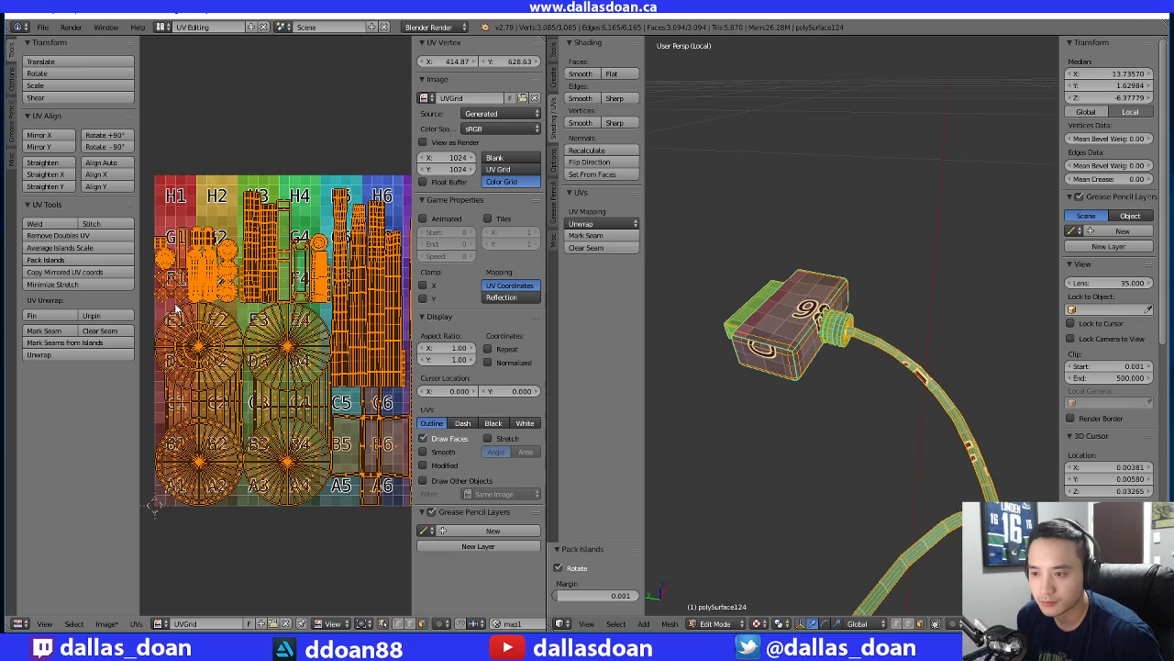
{"action": "middle_click_drag", "start_coordinate": [238, 315], "coordinate": [281, 369]}
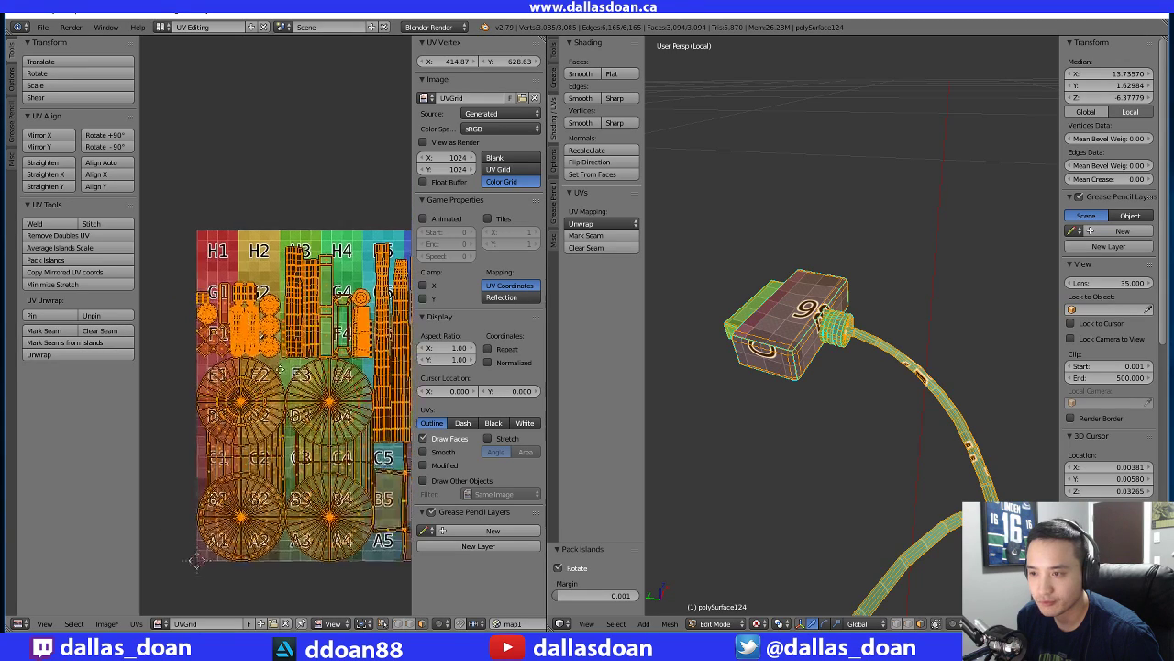
{"action": "middle_click_drag", "start_coordinate": [295, 295], "coordinate": [270, 353]}
{"action": "scroll", "coordinate": [278, 380], "scroll_direction": "up", "scroll_amount": 3}
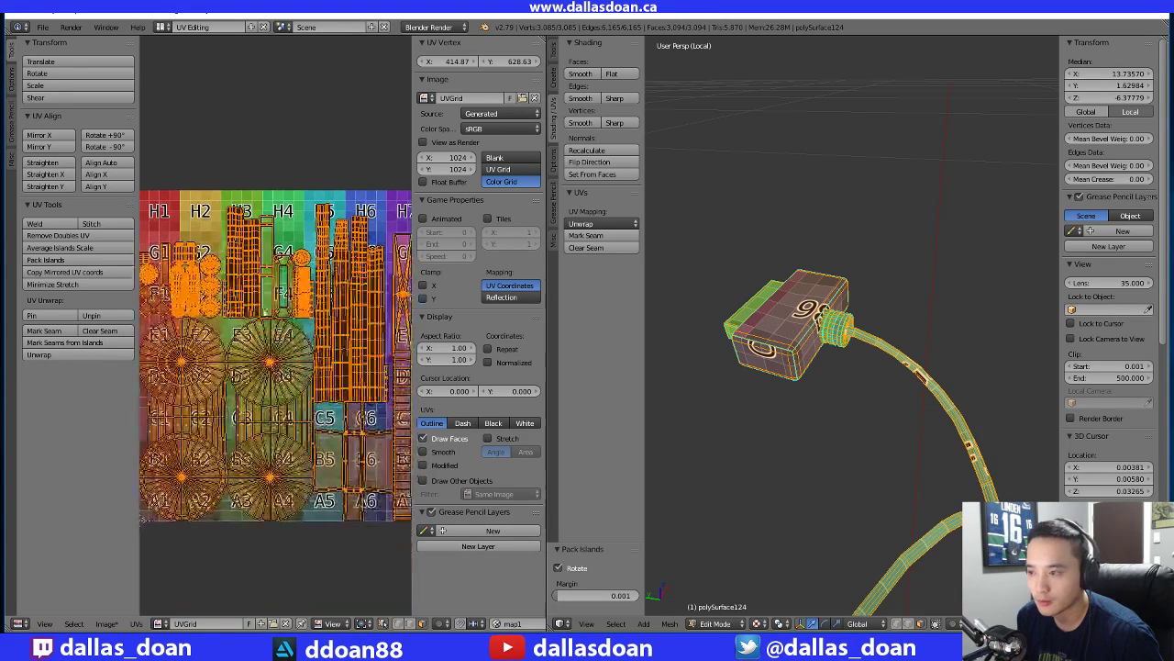
{"action": "middle_click_drag", "start_coordinate": [151, 315], "coordinate": [285, 365]}
{"action": "scroll", "coordinate": [284, 365], "scroll_direction": "up", "scroll_amount": 3}
{"action": "scroll", "coordinate": [282, 369], "scroll_direction": "up", "scroll_amount": 3}
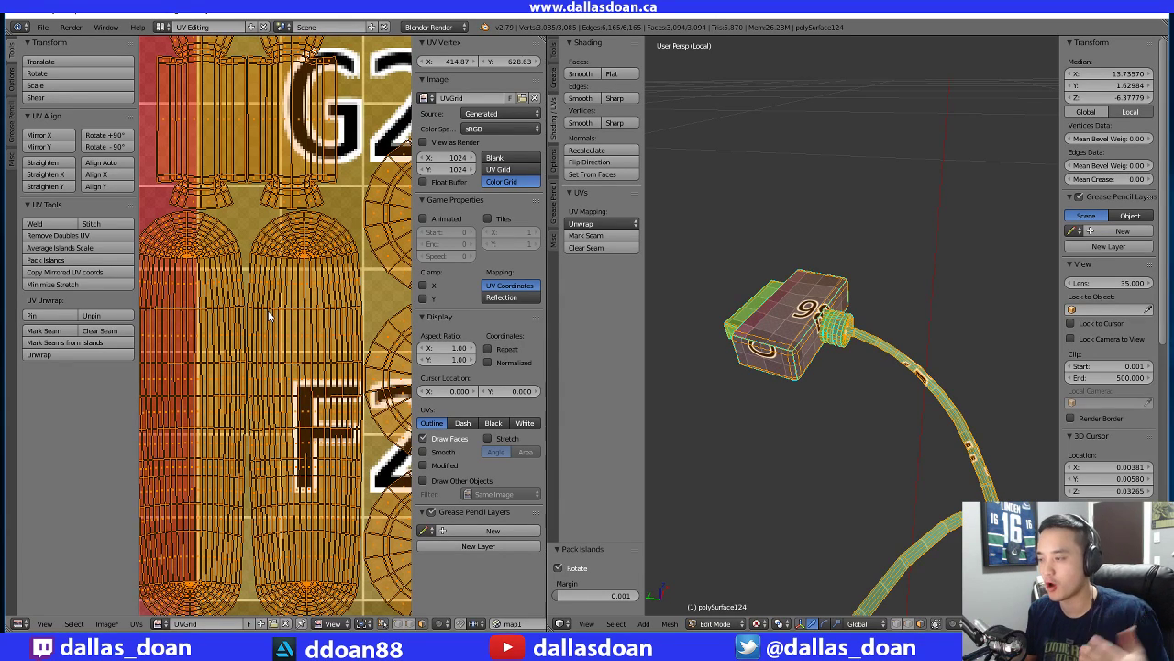
{"action": "scroll", "coordinate": [280, 345], "scroll_direction": "up", "scroll_amount": 2}
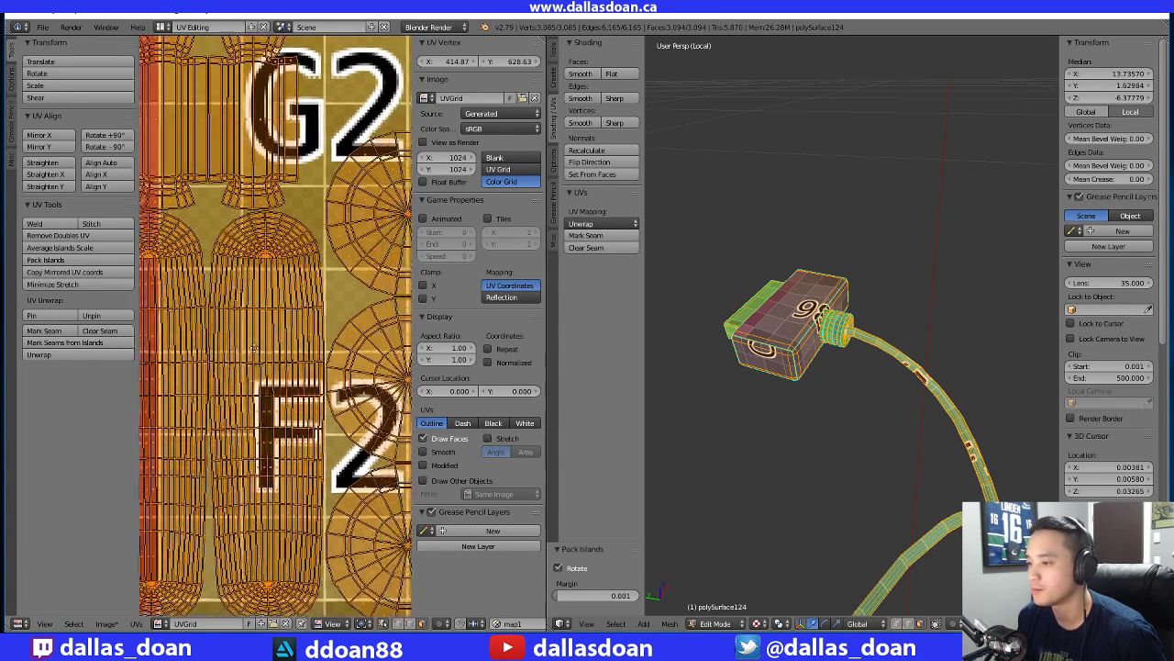
{"action": "scroll", "coordinate": [271, 345], "scroll_direction": "up", "scroll_amount": 3}
{"action": "scroll", "coordinate": [259, 342], "scroll_direction": "down", "scroll_amount": 5}
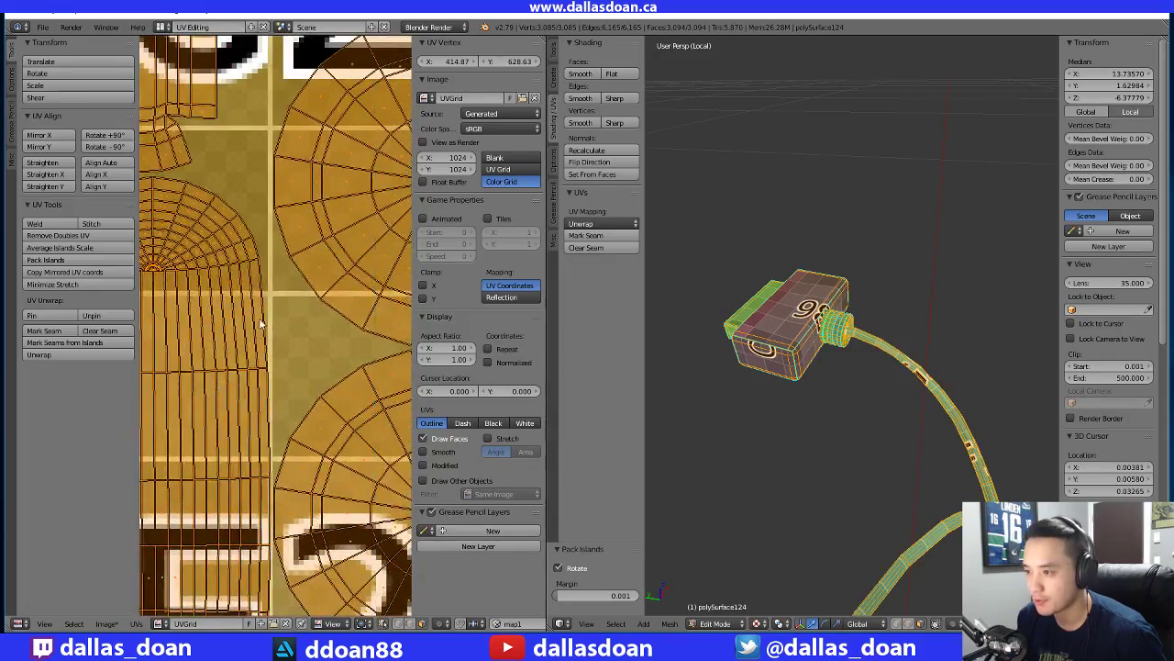
{"action": "scroll", "coordinate": [266, 343], "scroll_direction": "up", "scroll_amount": 2}
{"action": "scroll", "coordinate": [279, 367], "scroll_direction": "up", "scroll_amount": 3}
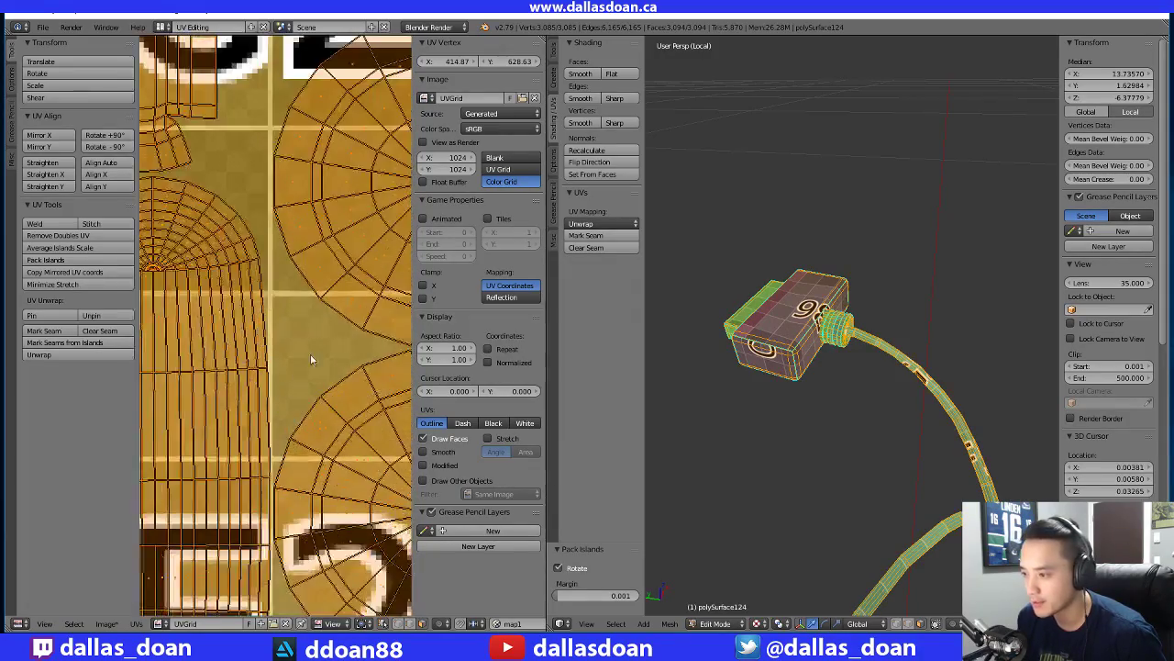
{"action": "middle_click_drag", "start_coordinate": [367, 361], "coordinate": [268, 303]}
{"action": "scroll", "coordinate": [270, 305], "scroll_direction": "up", "scroll_amount": 1}
{"action": "scroll", "coordinate": [276, 323], "scroll_direction": "down", "scroll_amount": 3}
{"action": "middle_click_drag", "start_coordinate": [271, 459], "coordinate": [230, 307]}
{"action": "scroll", "coordinate": [227, 307], "scroll_direction": "down", "scroll_amount": 5}
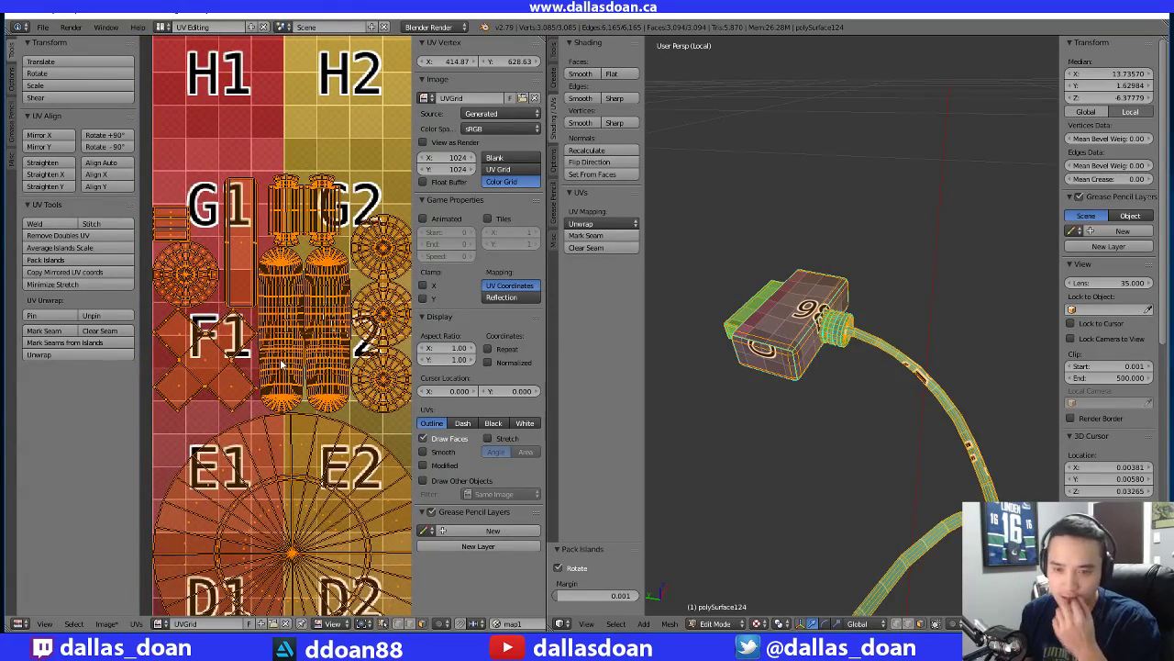
Try packing the UV islands again, check the new arrangement, and undo the repack
{"action": "left_click", "coordinate": [45, 260]}
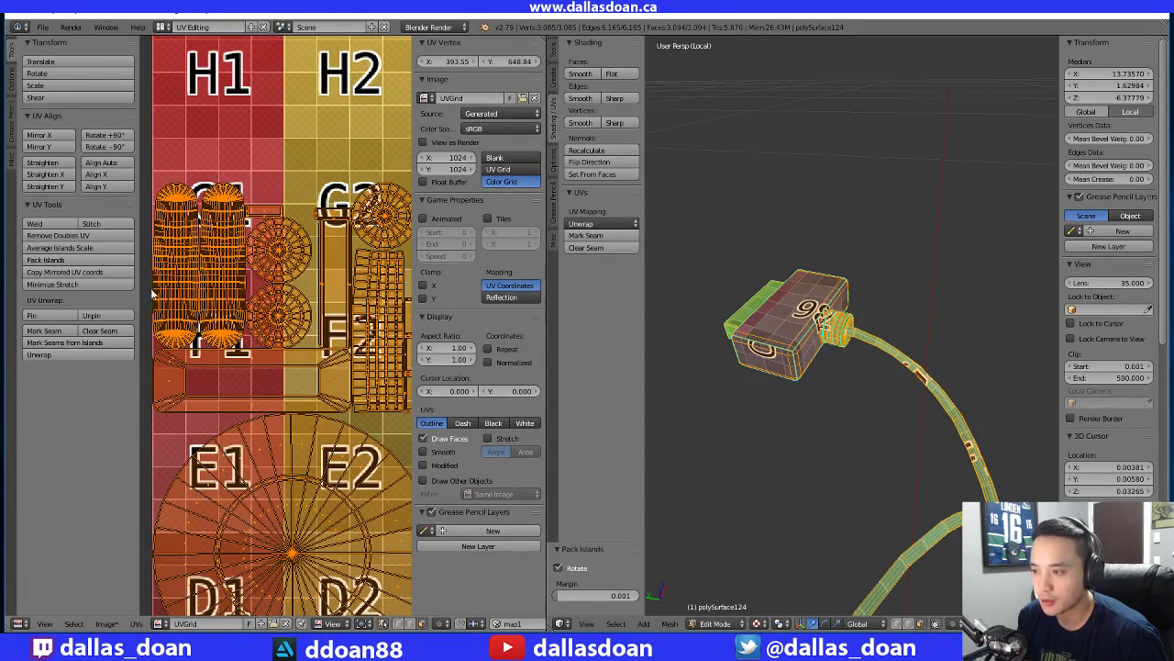
{"action": "scroll", "coordinate": [340, 380], "scroll_direction": "down", "scroll_amount": 4}
{"action": "middle_click_drag", "start_coordinate": [341, 380], "coordinate": [240, 331]}
{"action": "scroll", "coordinate": [229, 332], "scroll_direction": "up", "scroll_amount": 4}
{"action": "scroll", "coordinate": [275, 374], "scroll_direction": "down", "scroll_amount": 8}
{"action": "key", "text": "ctrl+z"}
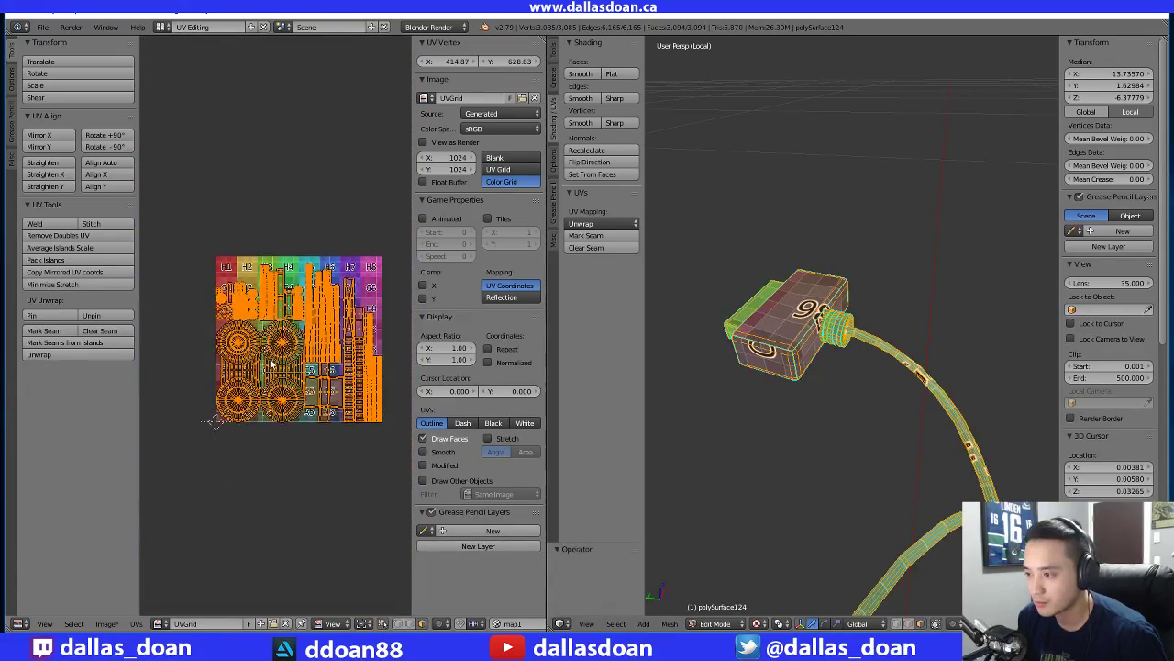
Hide the UV editor's tool shelf and properties region so the whole UV layout fits in view
{"action": "scroll", "coordinate": [268, 356], "scroll_direction": "up", "scroll_amount": 1}
{"action": "scroll", "coordinate": [270, 360], "scroll_direction": "up", "scroll_amount": 4}
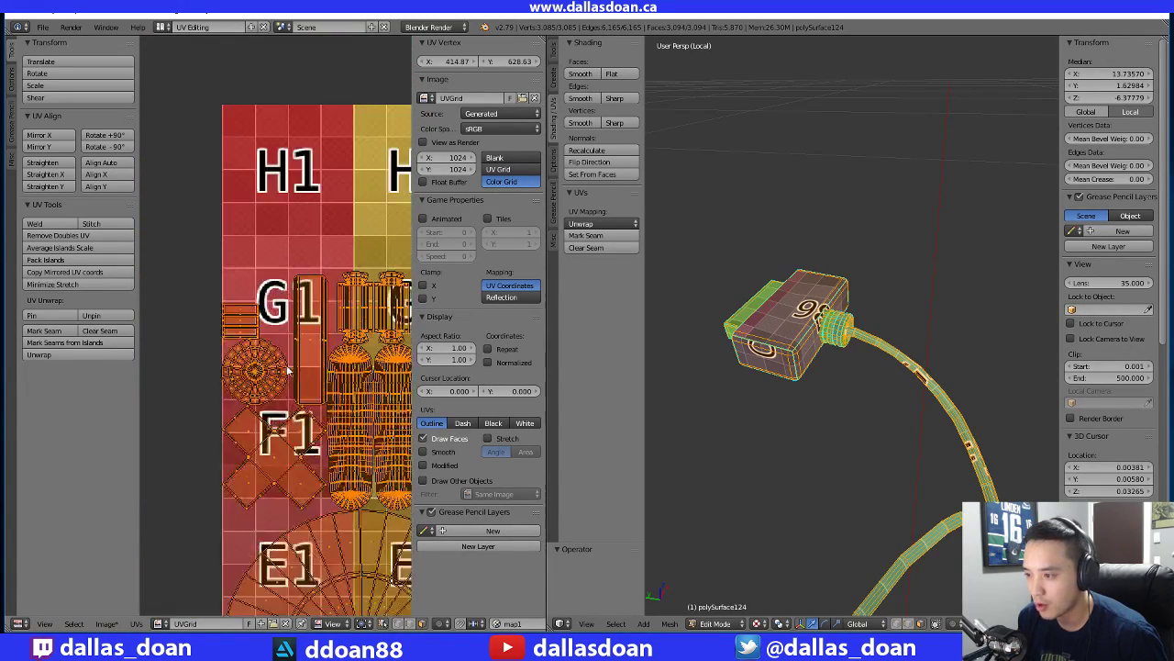
{"action": "scroll", "coordinate": [282, 344], "scroll_direction": "down", "scroll_amount": 3}
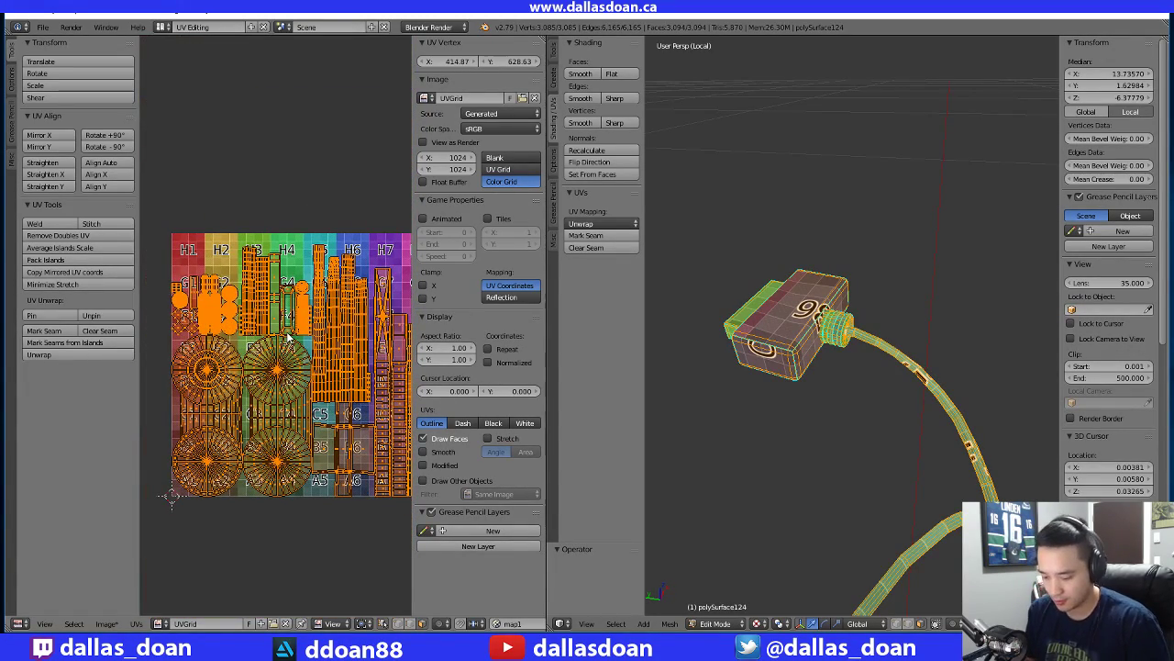
{"action": "key", "text": "n"}
{"action": "key", "text": "t"}
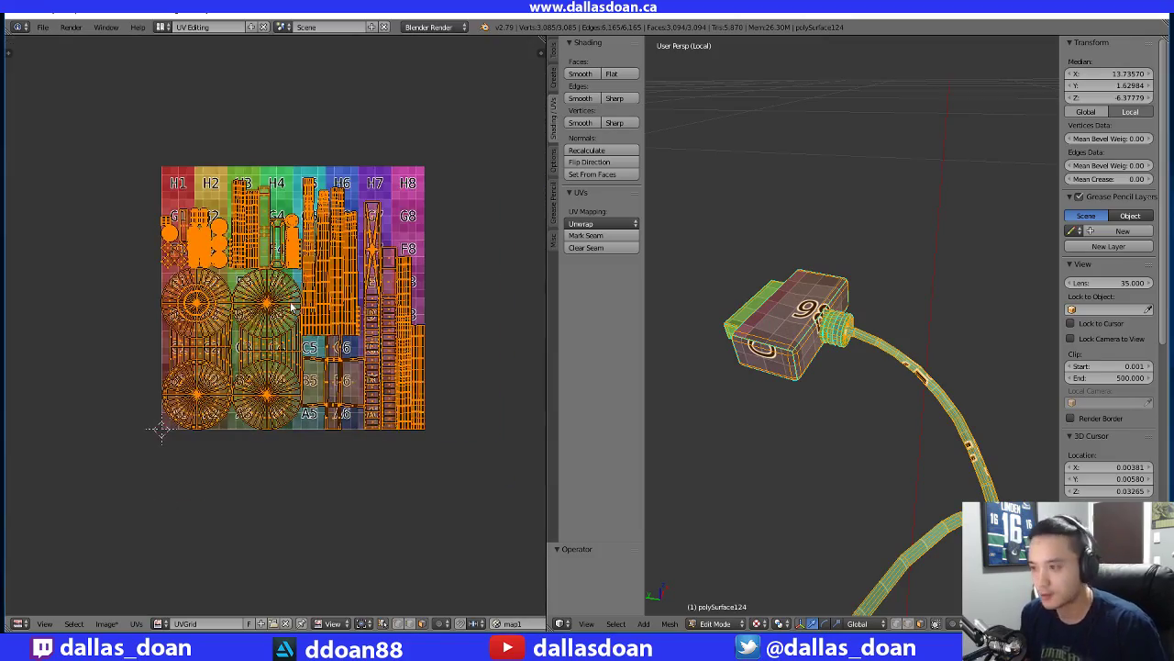
{"action": "scroll", "coordinate": [303, 390], "scroll_direction": "up", "scroll_amount": 2}
{"action": "middle_click_drag", "start_coordinate": [308, 292], "coordinate": [271, 292]}
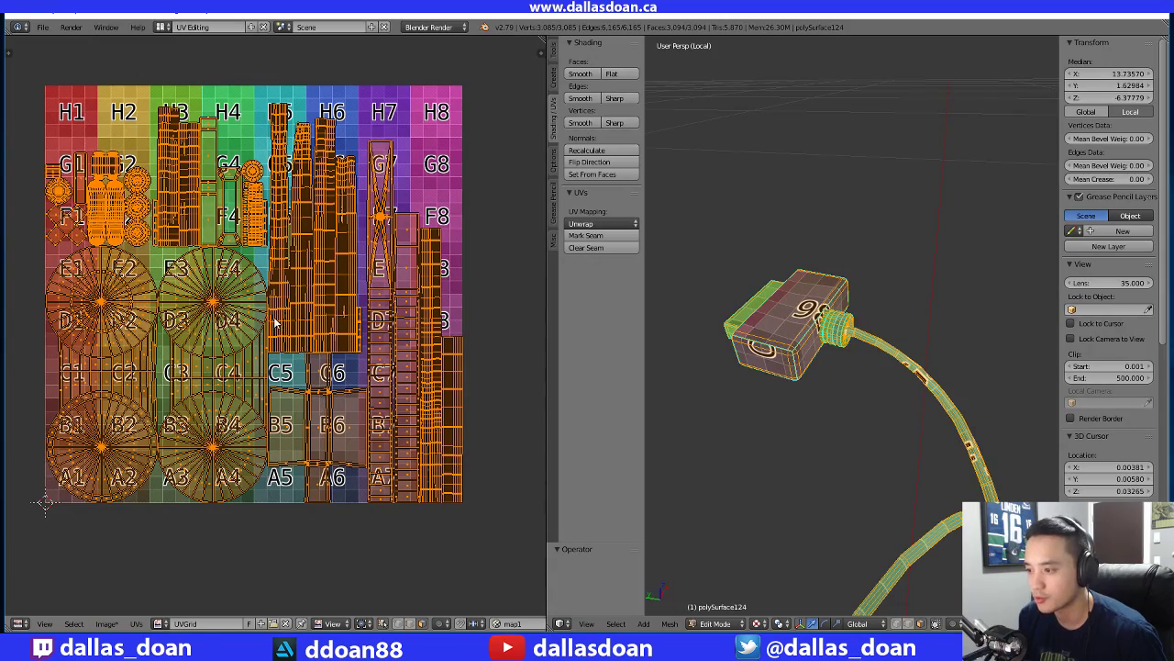
Examine the full packed UV layout for unused space, including the gaps around grid cells C5 and C6
{"action": "scroll", "coordinate": [312, 353], "scroll_direction": "up", "scroll_amount": 5}
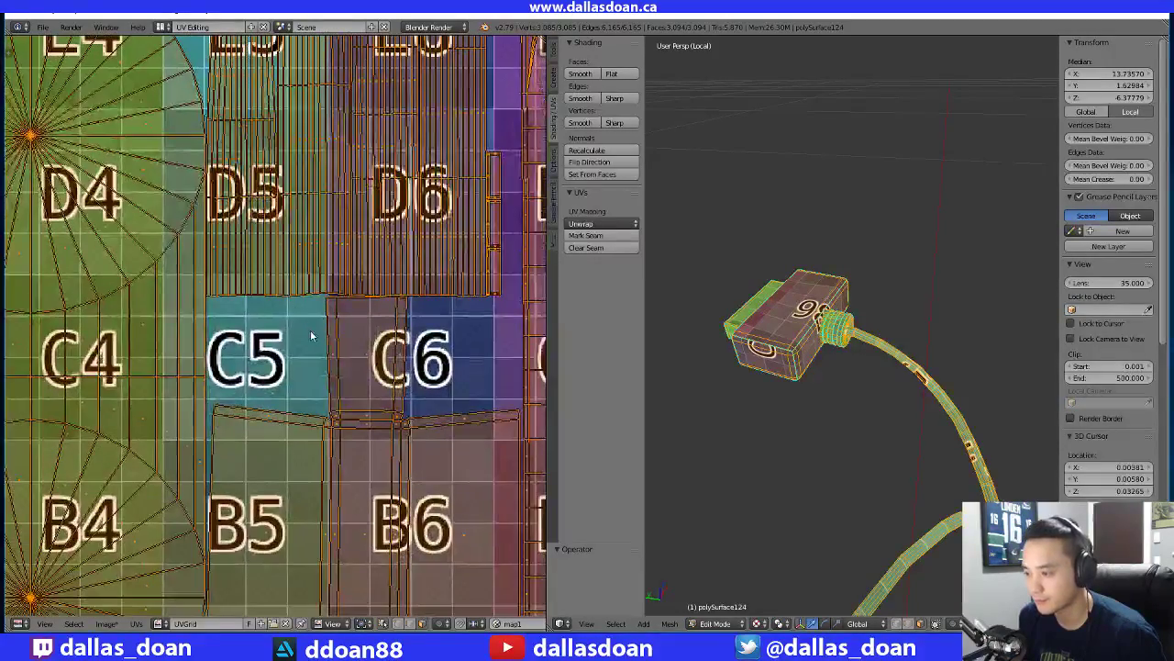
{"action": "scroll", "coordinate": [318, 348], "scroll_direction": "down", "scroll_amount": 6}
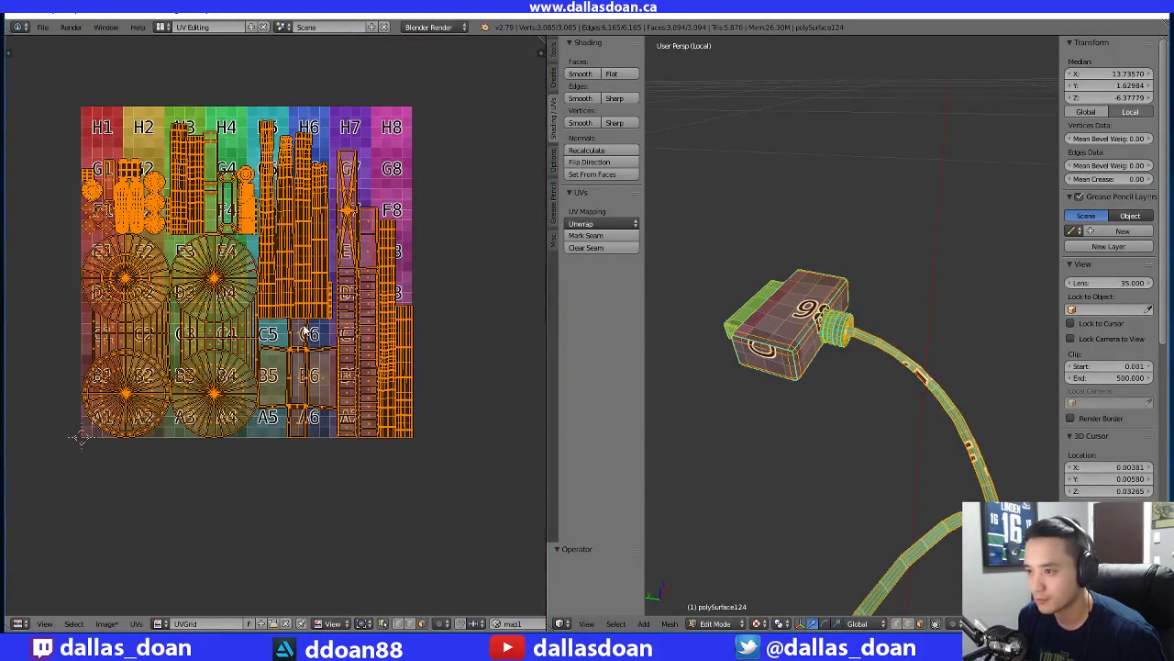
{"action": "middle_click_drag", "start_coordinate": [272, 349], "coordinate": [299, 391]}
{"action": "scroll", "coordinate": [299, 380], "scroll_direction": "up", "scroll_amount": 1}
{"action": "mouse_move", "coordinate": [287, 343]}
{"action": "middle_mouse_down"}
{"action": "mouse_move", "coordinate": [286, 367]}
{"action": "mouse_move", "coordinate": [282, 341]}
{"action": "middle_mouse_up"}
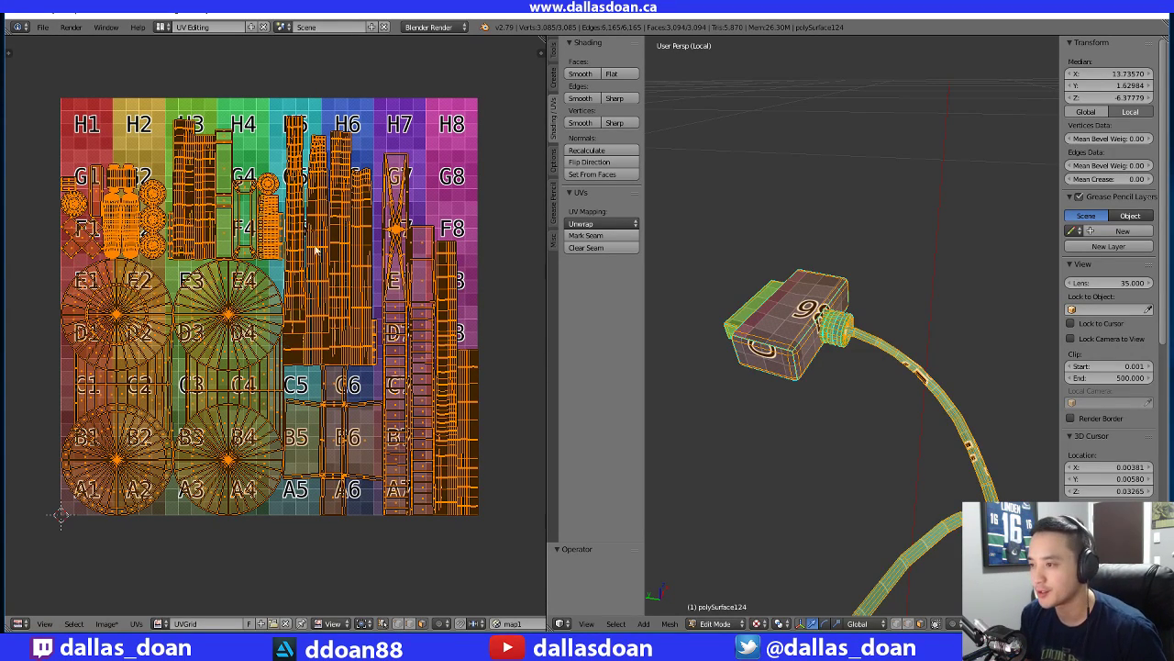
{"action": "middle_click_drag", "start_coordinate": [257, 259], "coordinate": [276, 305]}
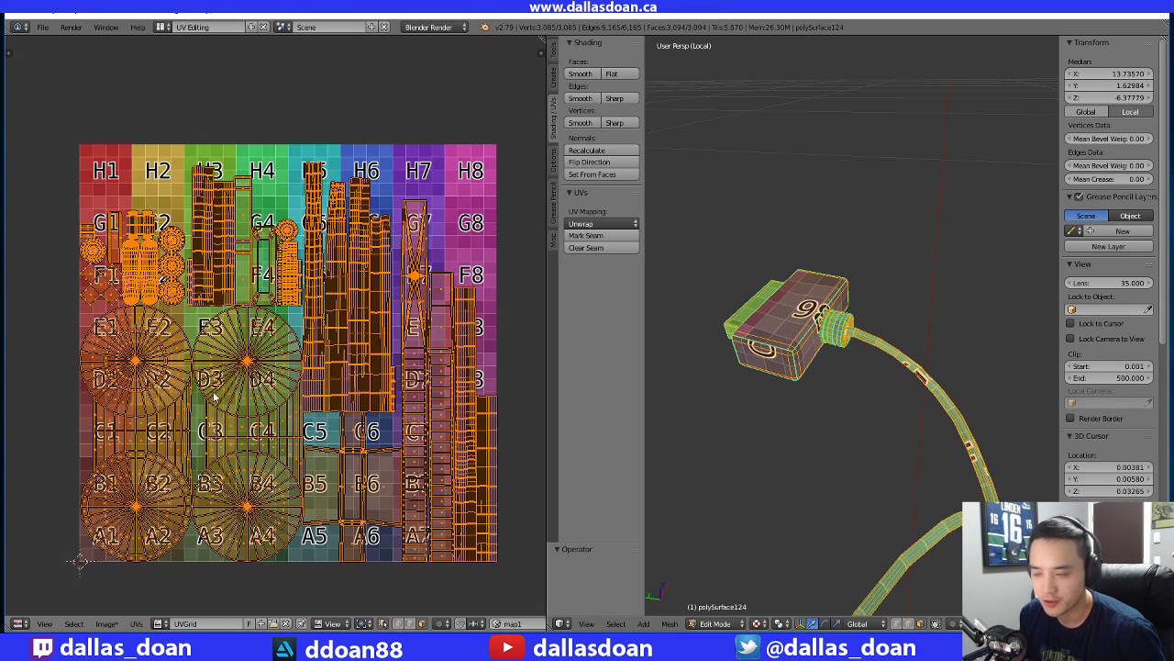
{"action": "middle_click_drag", "start_coordinate": [347, 379], "coordinate": [336, 359]}
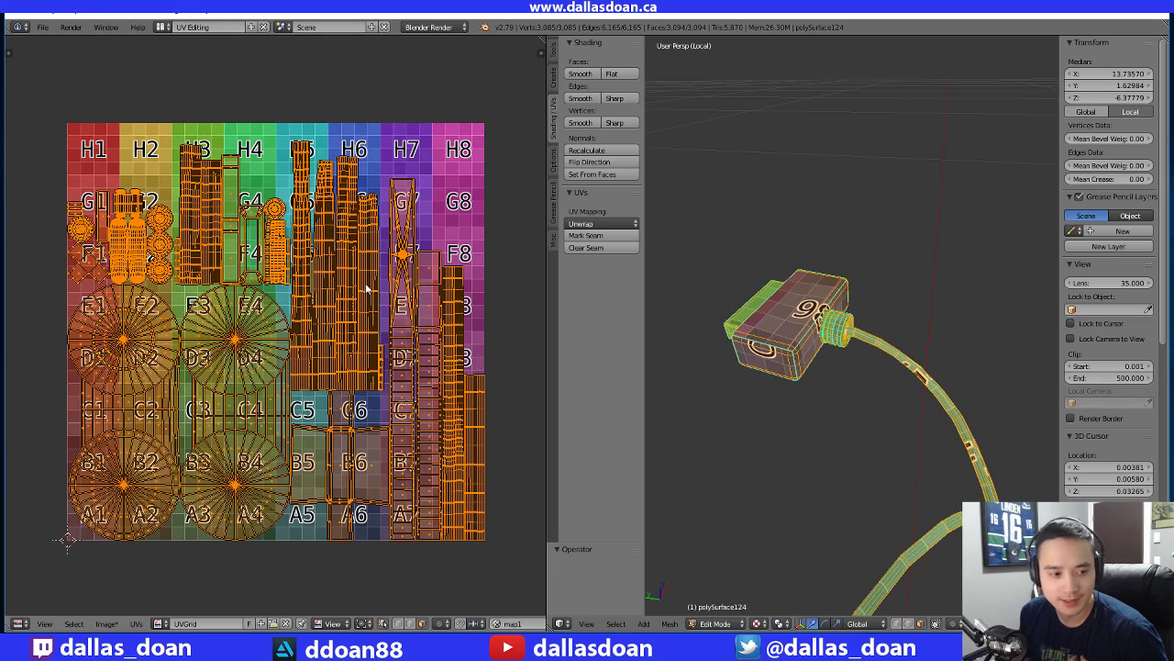
{"action": "mouse_move", "coordinate": [378, 301]}
{"action": "middle_mouse_down"}
{"action": "mouse_move", "coordinate": [377, 285]}
{"action": "mouse_move", "coordinate": [367, 308]}
{"action": "middle_mouse_up"}
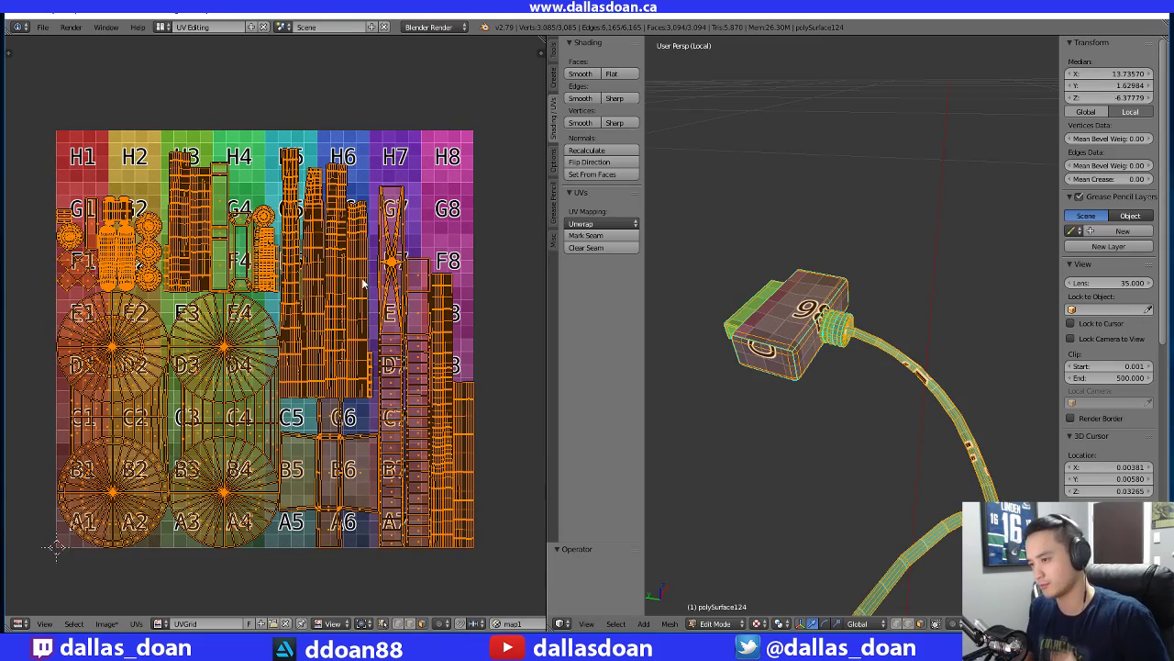
{"action": "scroll", "coordinate": [312, 312], "scroll_direction": "up", "scroll_amount": 1}
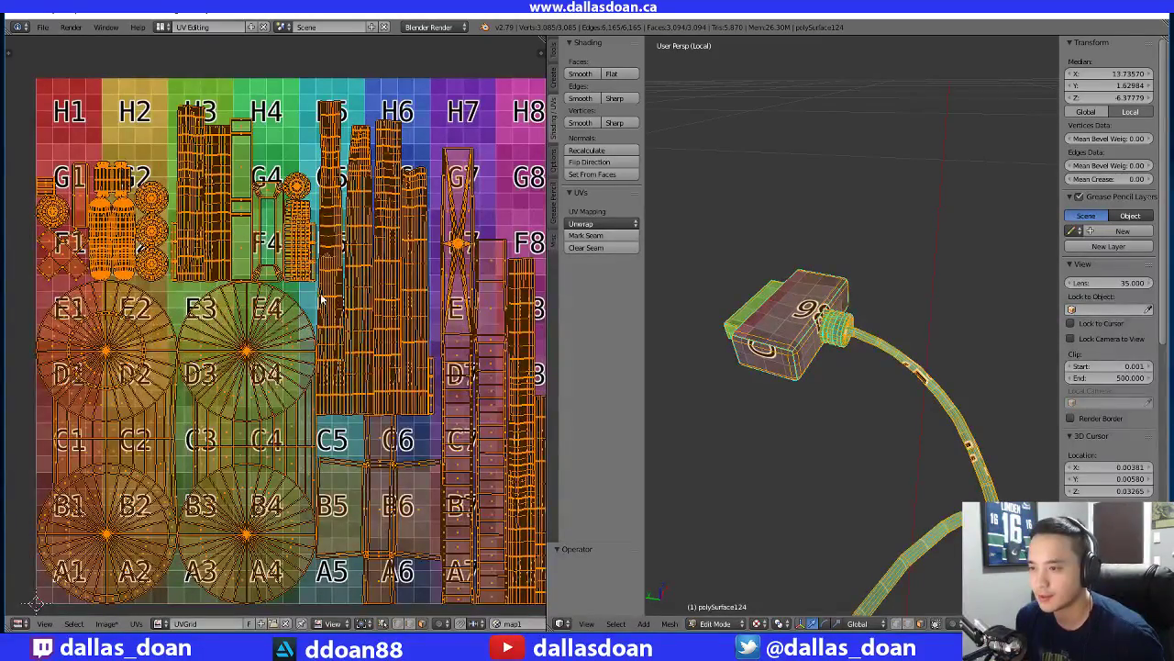
{"action": "scroll", "coordinate": [367, 325], "scroll_direction": "down", "scroll_amount": 1}
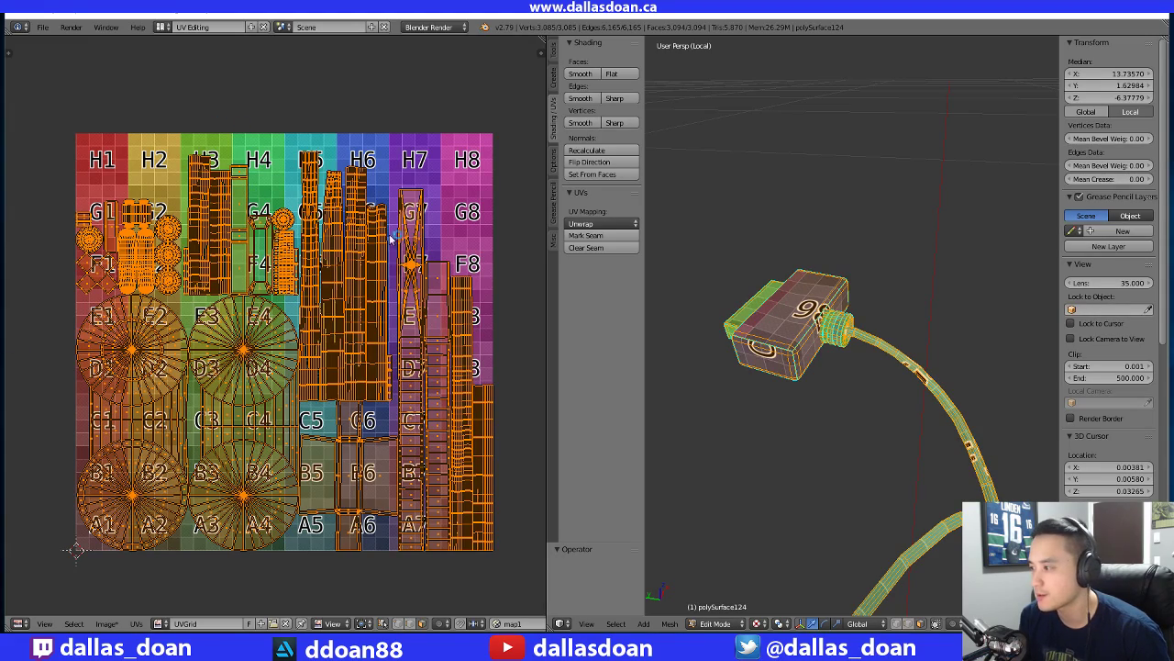
Try moving all UV islands by -0.066 in X and 0.050 in Y, and undo the move
{"action": "key", "text": "g"}
{"action": "left_click", "coordinate": [339, 258]}
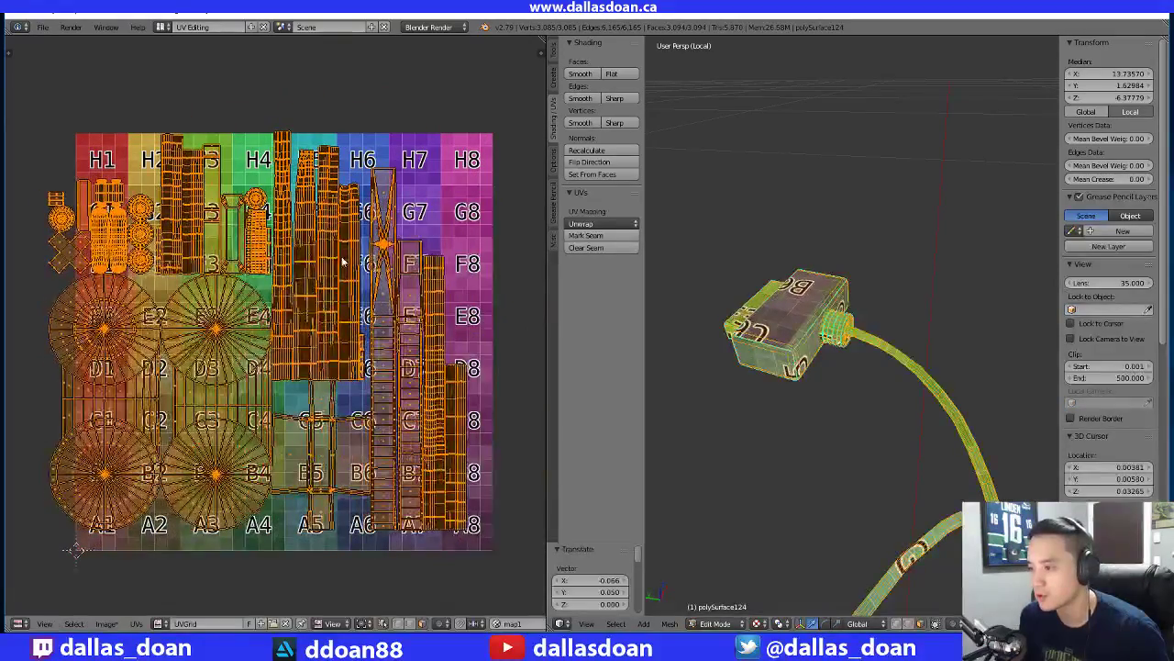
{"action": "key", "text": "ctrl+z"}
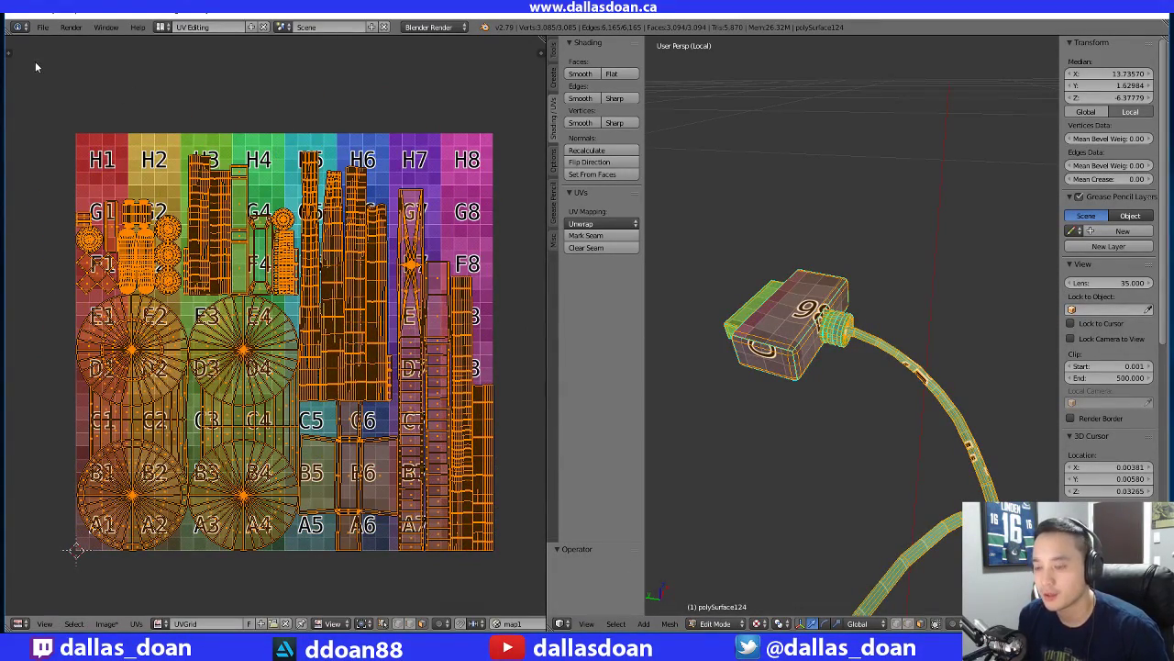
{"action": "key", "text": "t"}
{"action": "key", "text": "t"}
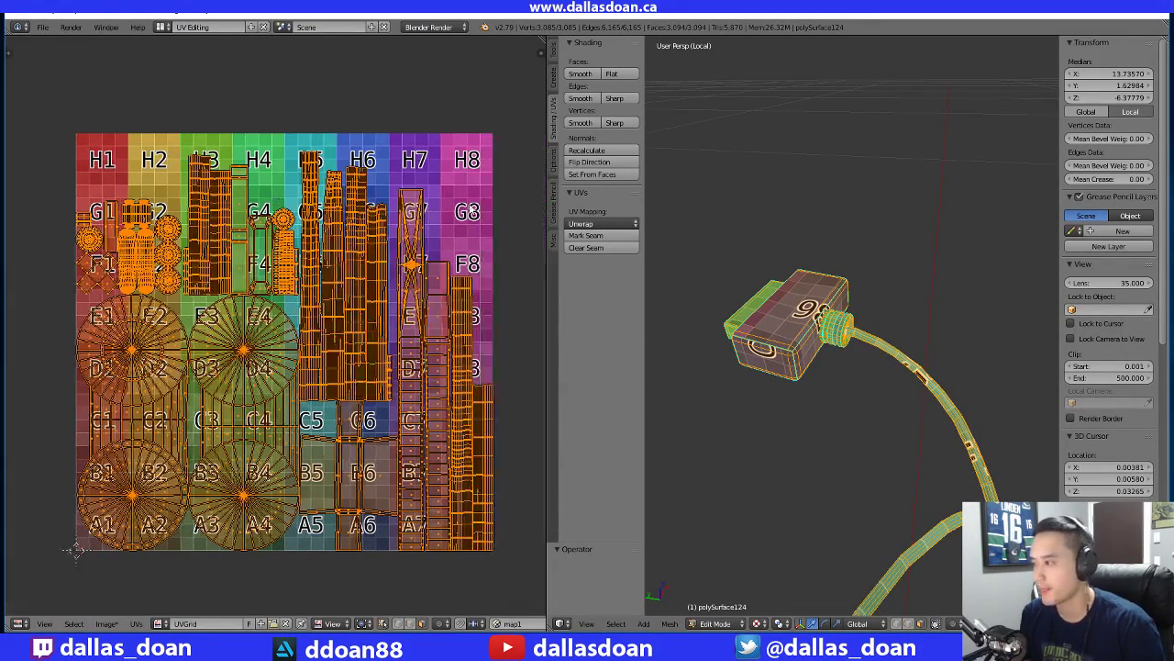
Apply a Lightmap Pack to the selected faces with an image size of 1024, and check the mapping on the model
{"action": "left_click", "coordinate": [595, 224]}
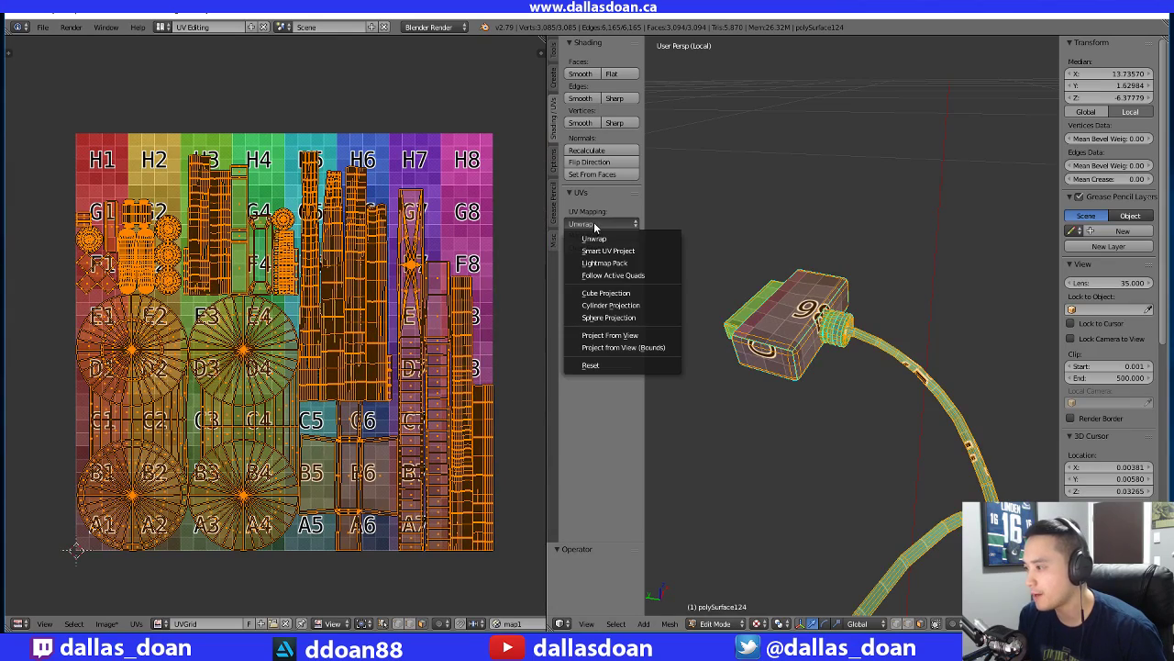
{"action": "left_click", "coordinate": [660, 264]}
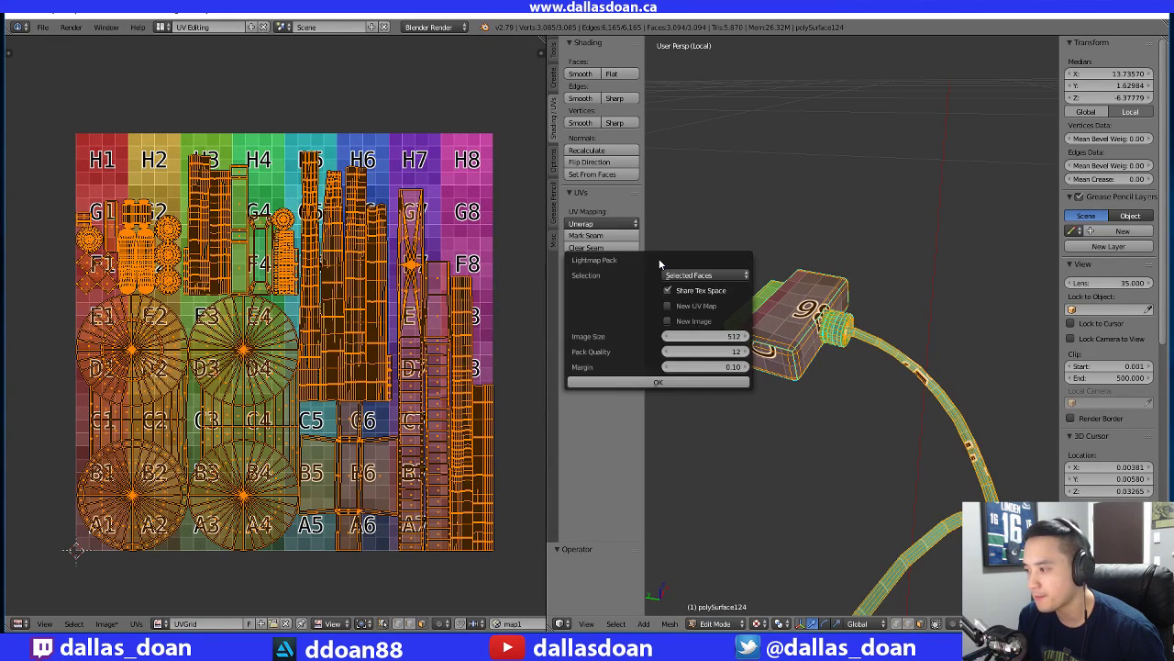
{"action": "double_click", "coordinate": [743, 337]}
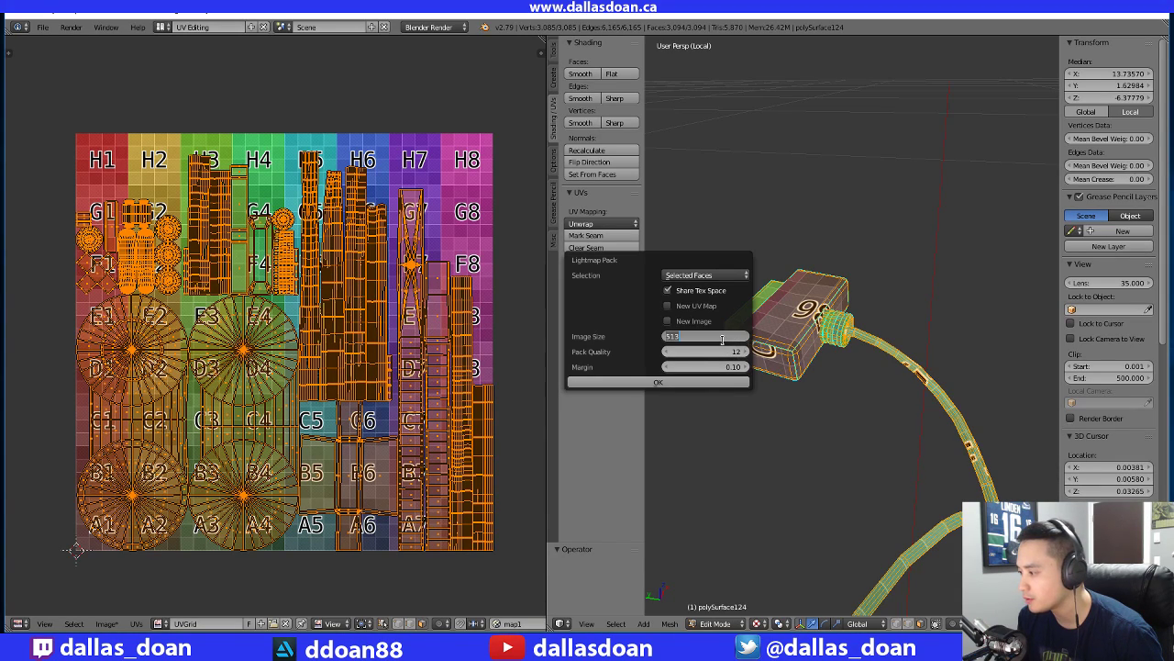
{"action": "type", "text": "1024"}
{"action": "key", "text": "Return"}
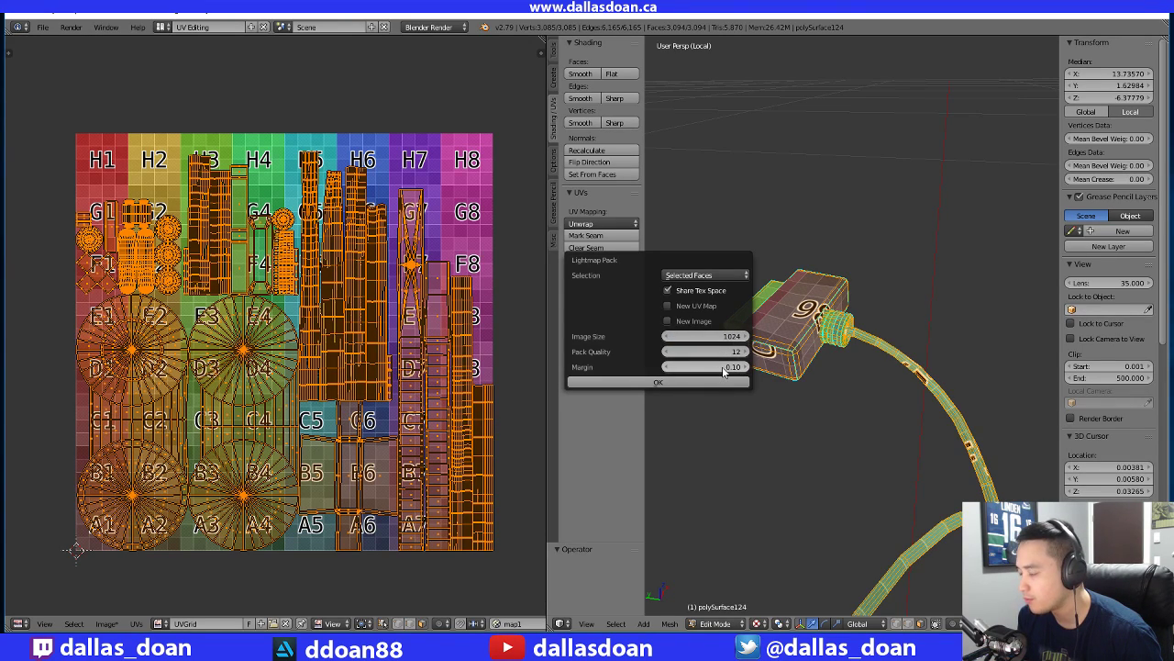
{"action": "left_click", "coordinate": [712, 276]}
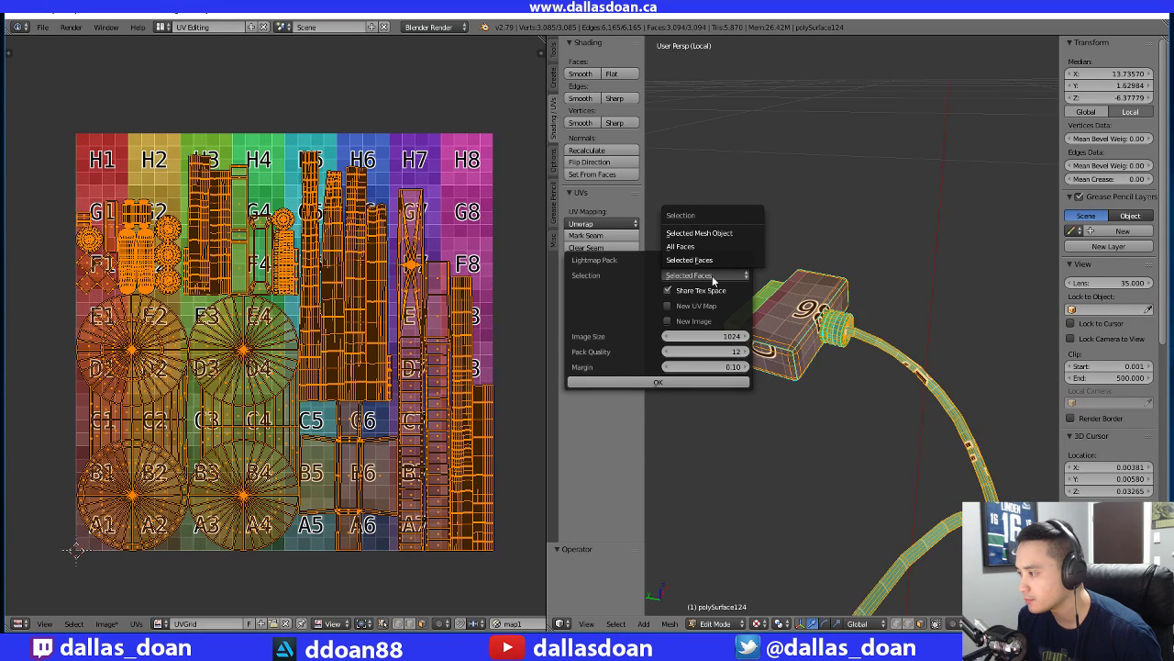
{"action": "left_click", "coordinate": [676, 379]}
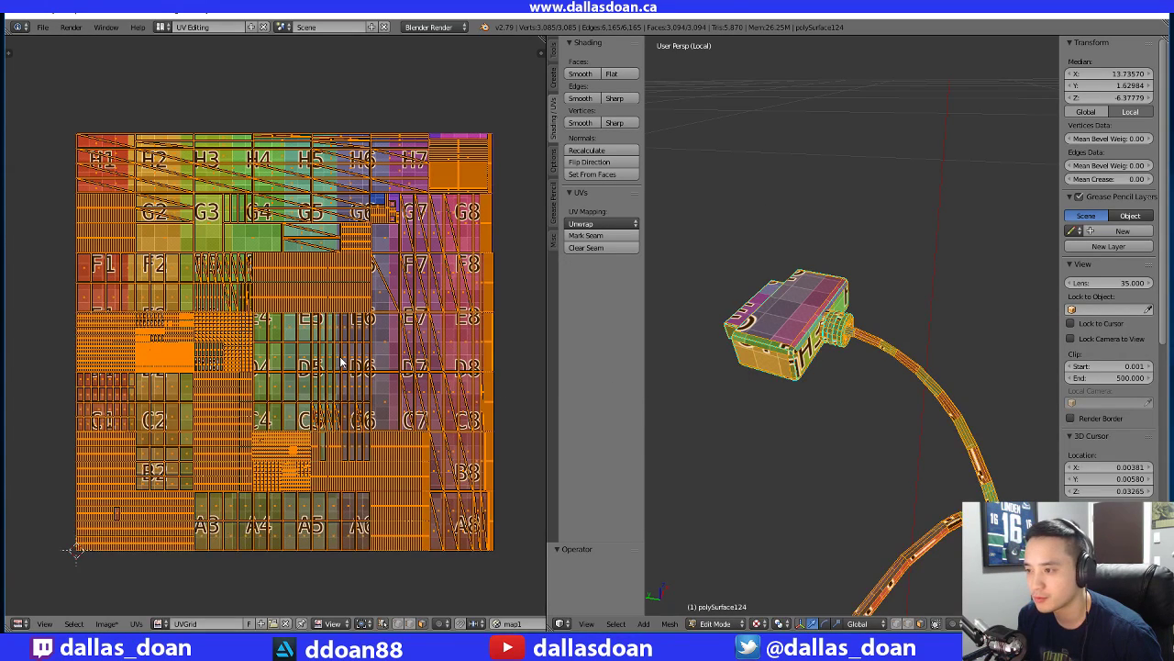
{"action": "middle_click_drag", "start_coordinate": [806, 395], "coordinate": [760, 337]}
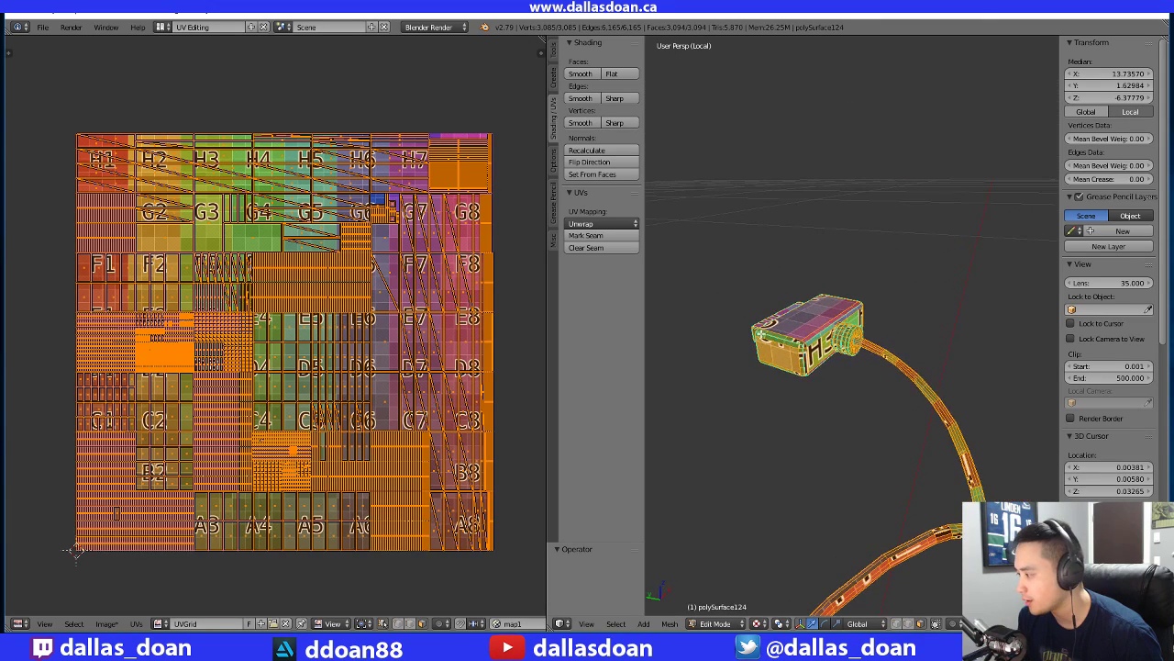
Undo the Lightmap Pack, try it again on the selected faces with Share Tex Space off, and undo that attempt
{"action": "key", "text": "ctrl+z"}
{"action": "left_click", "coordinate": [598, 226]}
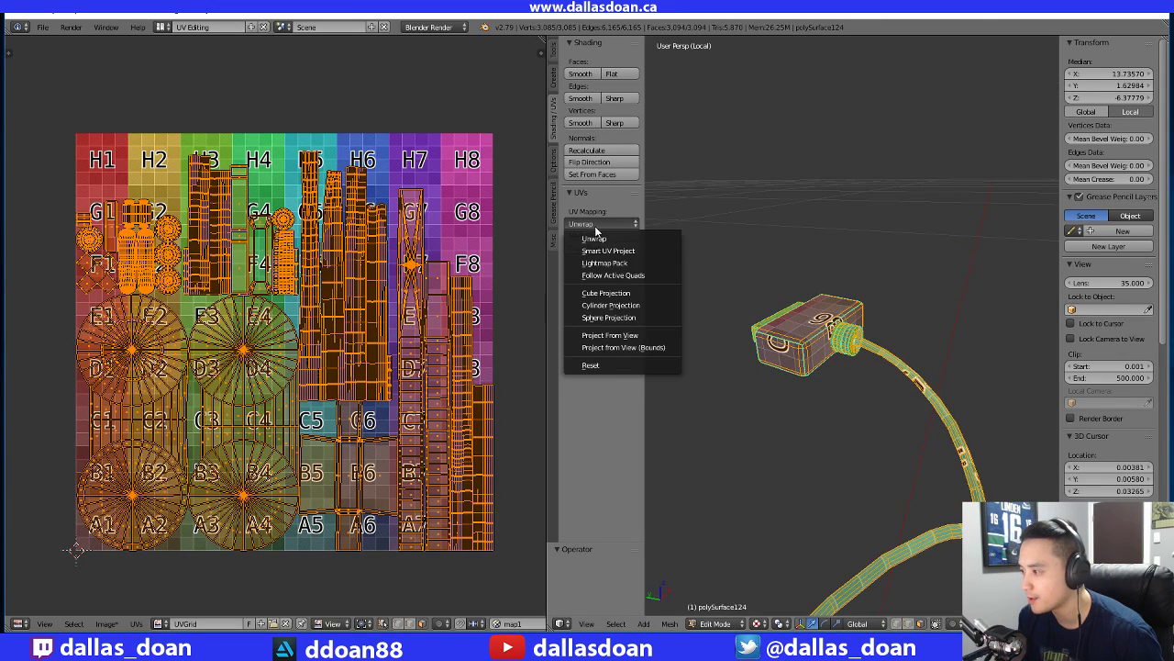
{"action": "left_click", "coordinate": [623, 265]}
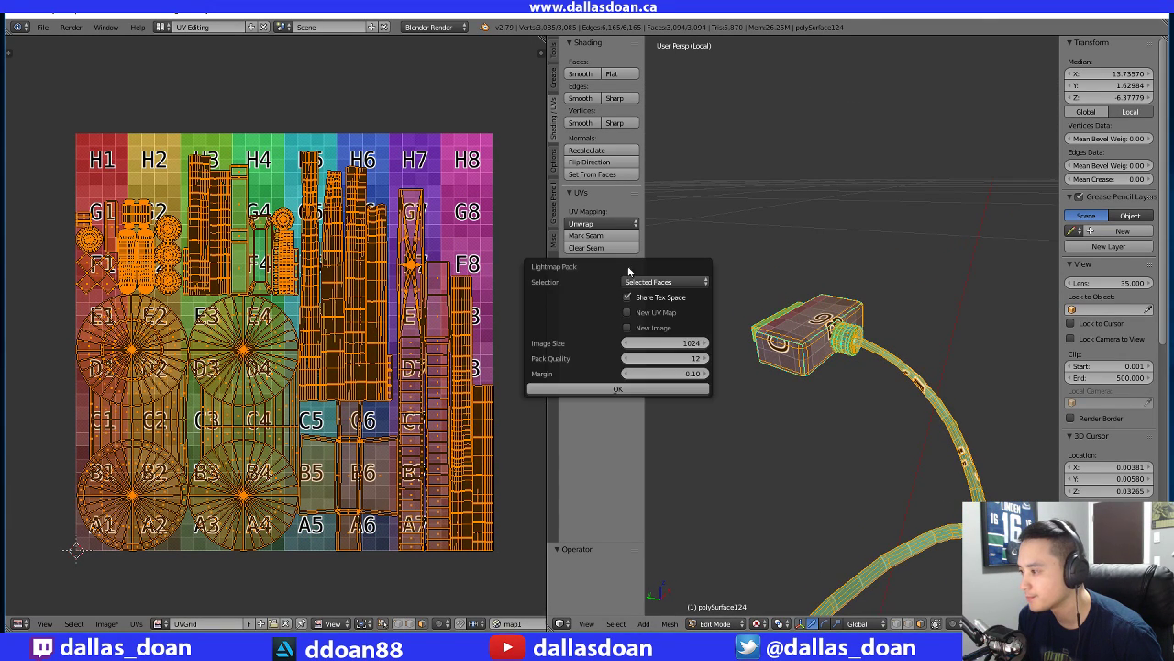
{"action": "left_click", "coordinate": [677, 297]}
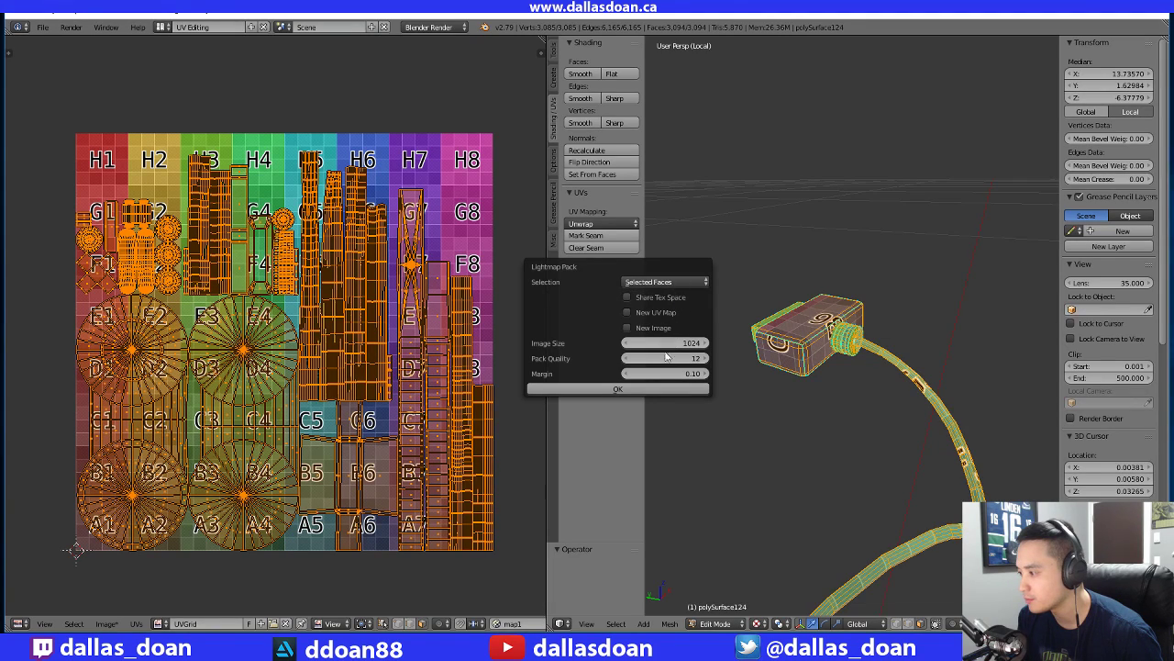
{"action": "left_click", "coordinate": [631, 395]}
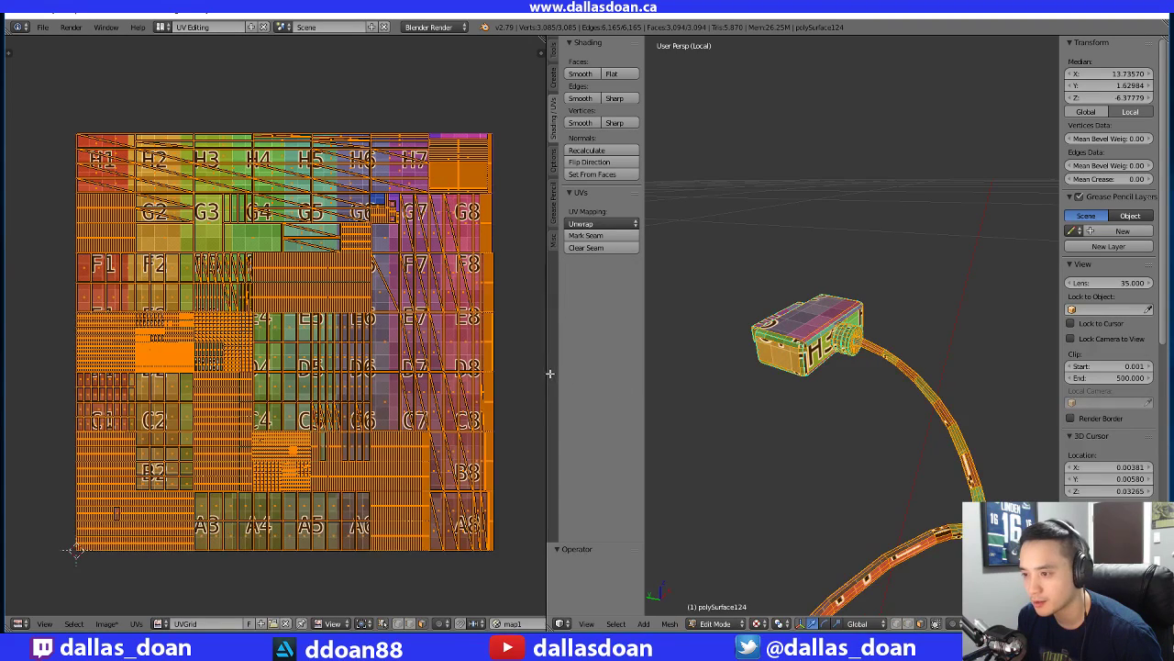
{"action": "key", "text": "ctrl+z"}
Try a Lightmap Pack with the selection set to Selected Mesh Object, and undo it
{"action": "left_click", "coordinate": [602, 223]}
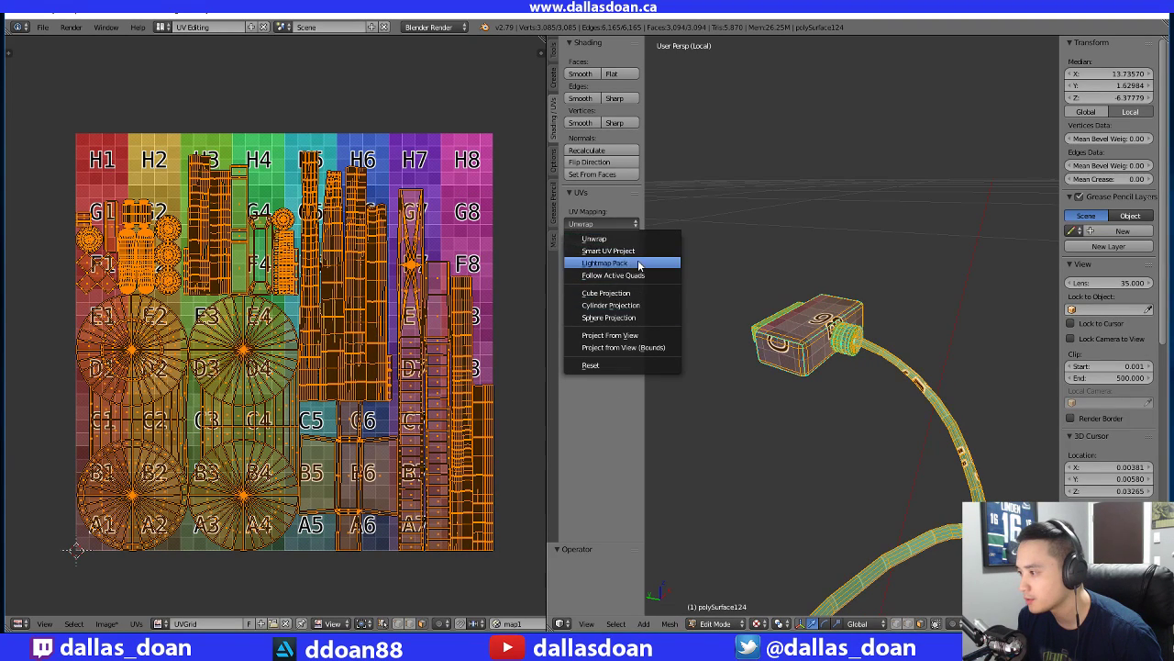
{"action": "left_click", "coordinate": [620, 262]}
{"action": "left_click", "coordinate": [703, 279]}
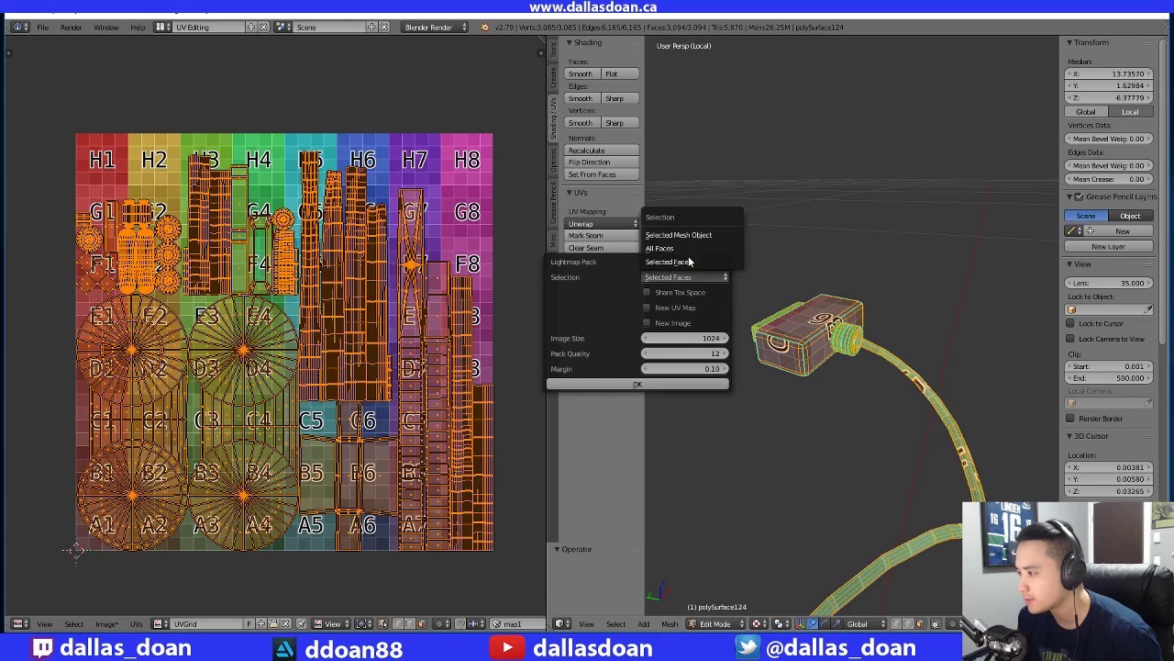
{"action": "left_click", "coordinate": [693, 243]}
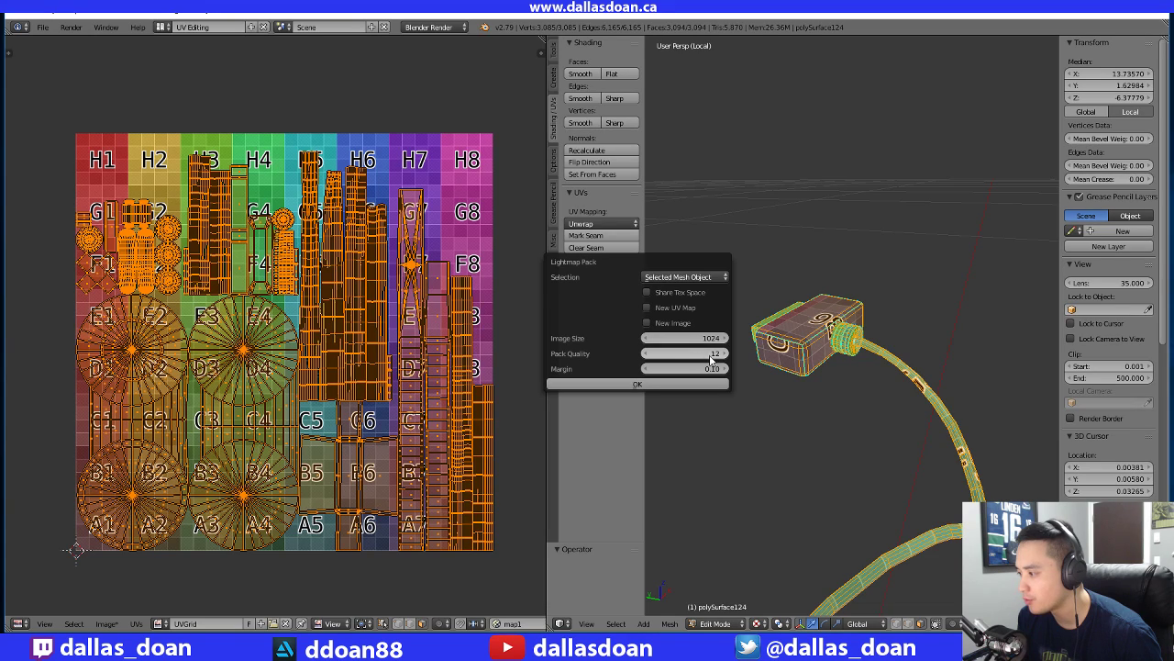
{"action": "left_click", "coordinate": [609, 383]}
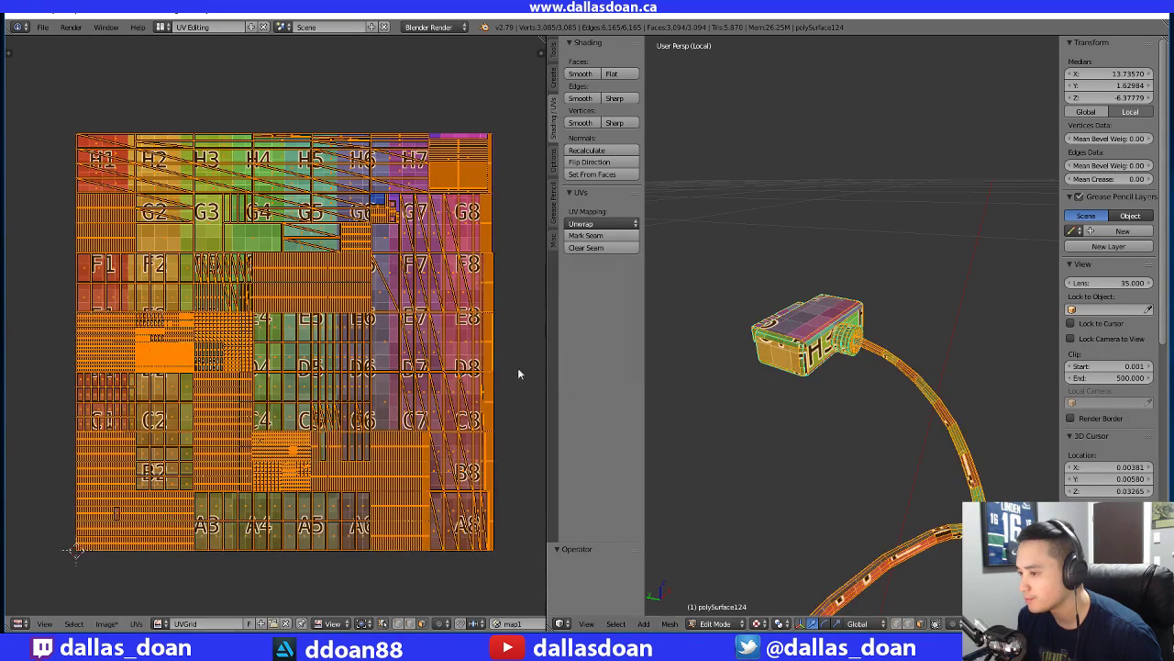
{"action": "key", "text": "ctrl+z"}
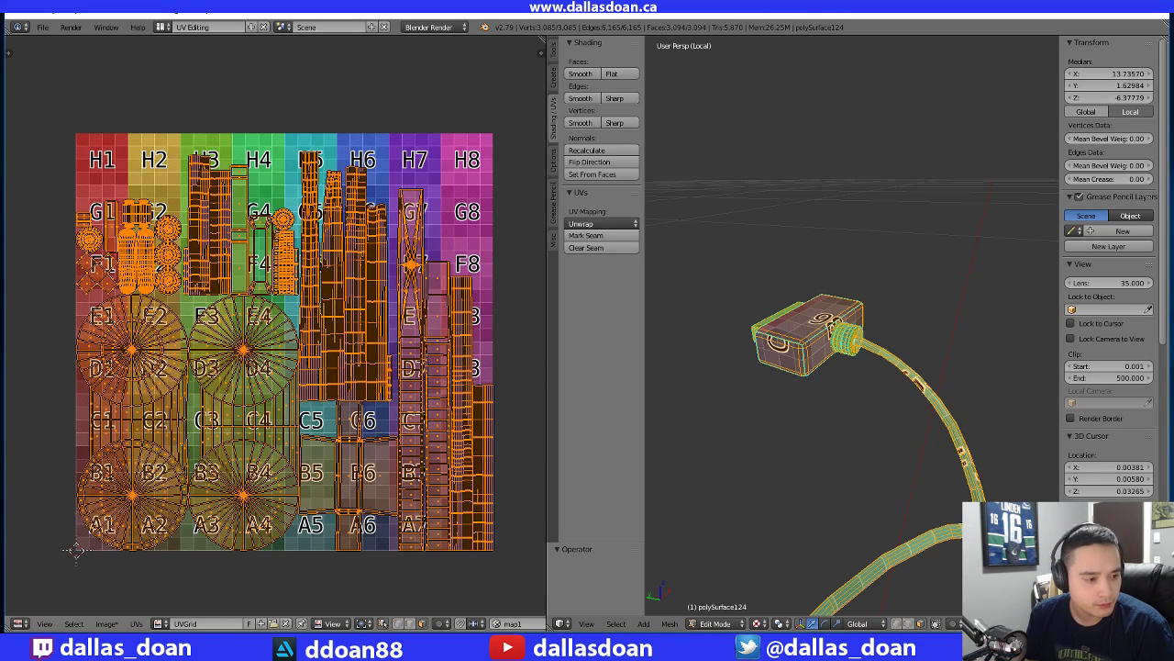
Show the UV editor's tool shelf and look through the UV and mesh tools for other packing options
{"action": "left_click", "coordinate": [594, 224]}
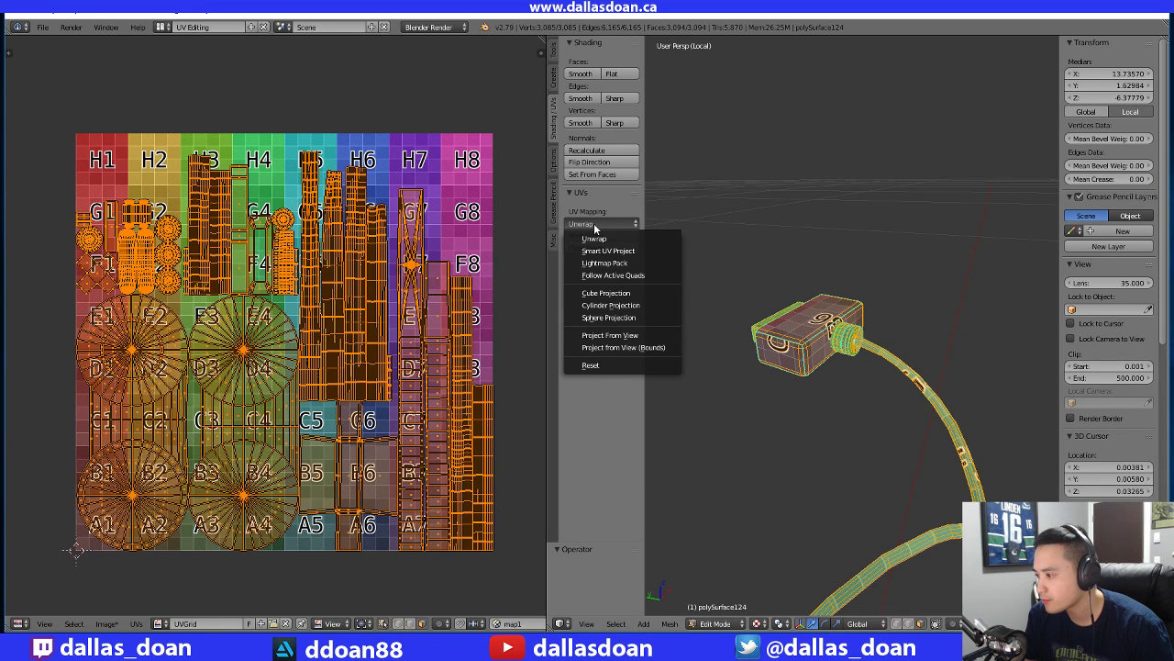
{"action": "key", "text": "t"}
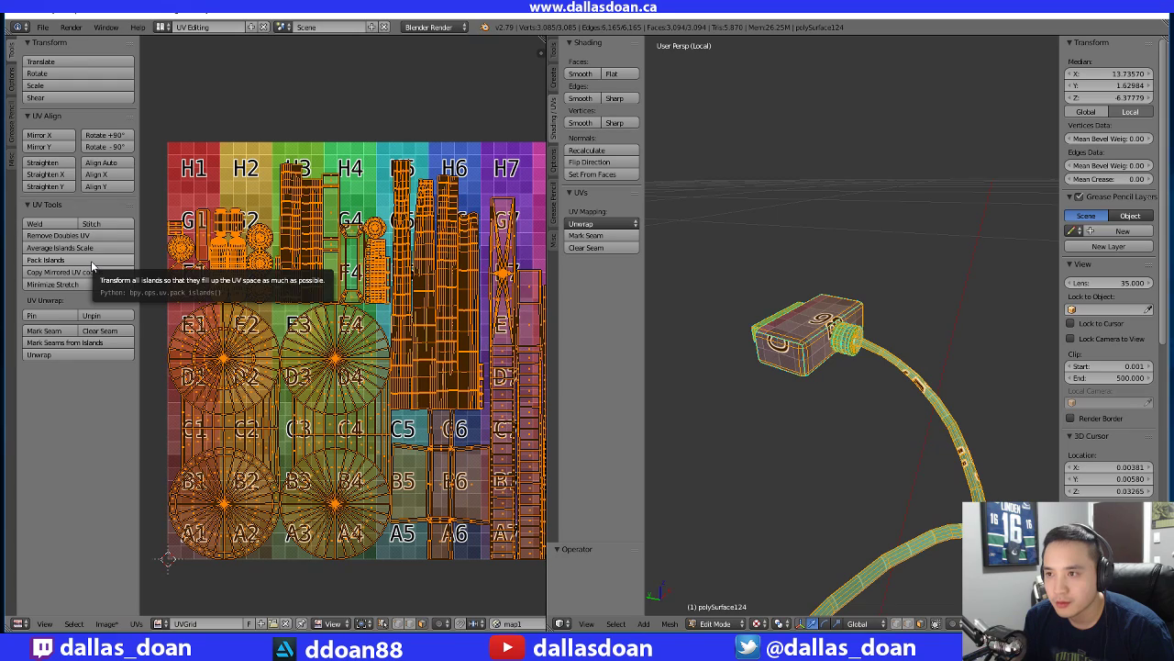
{"action": "left_click", "coordinate": [9, 84]}
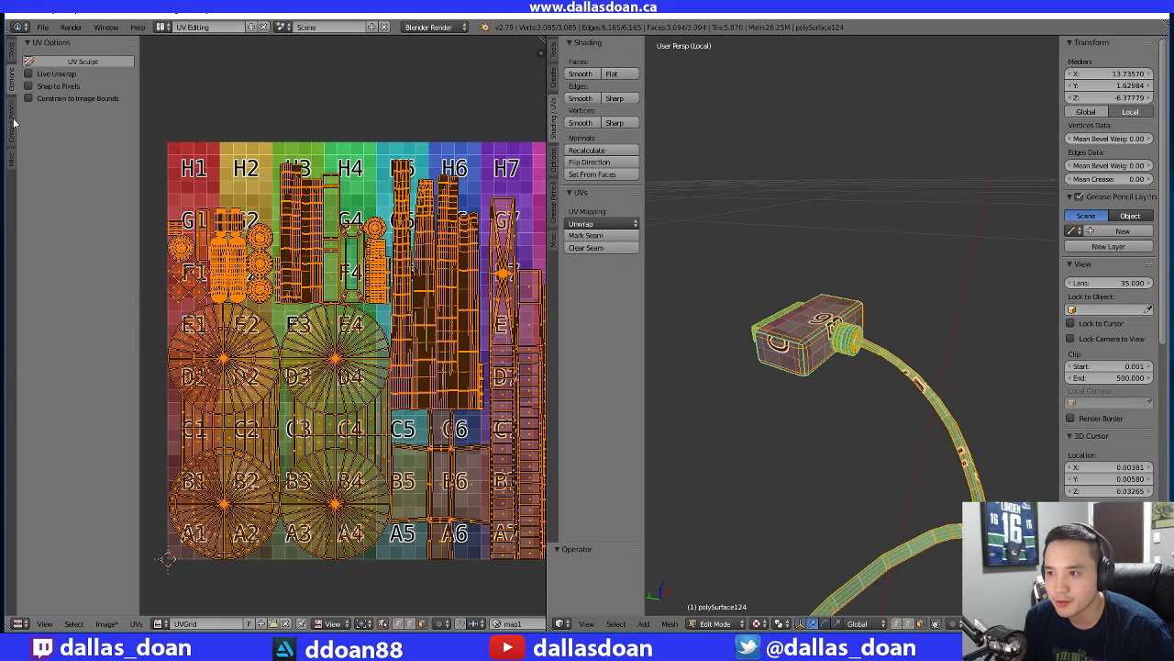
{"action": "left_click", "coordinate": [13, 126]}
{"action": "left_click", "coordinate": [10, 169]}
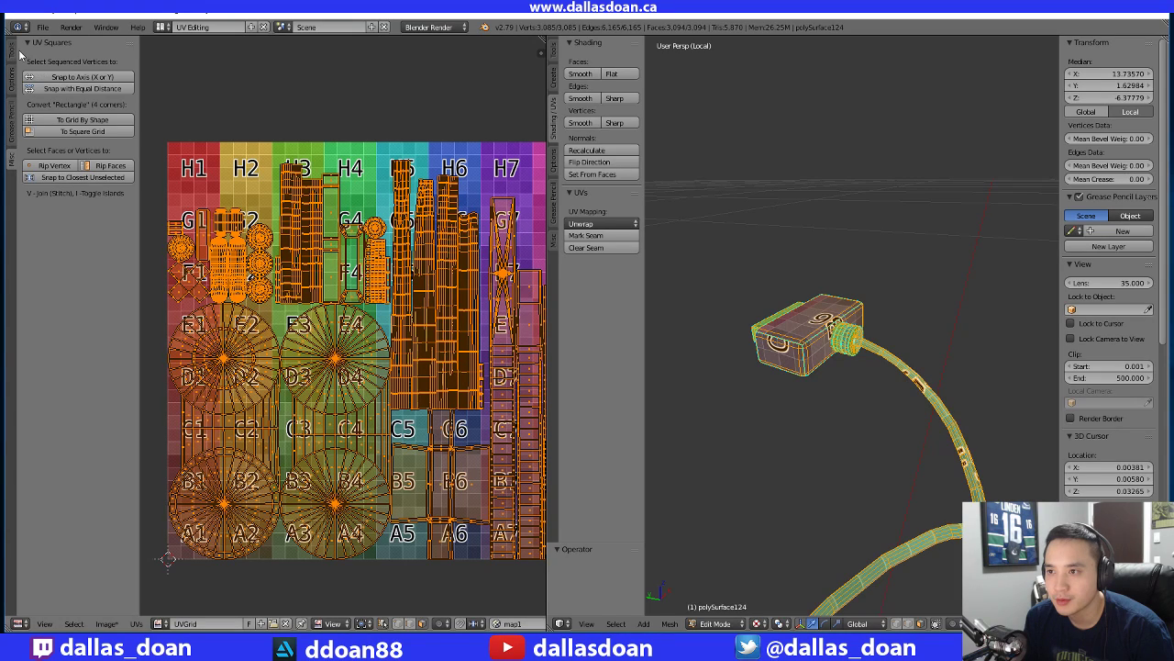
{"action": "left_click", "coordinate": [13, 55]}
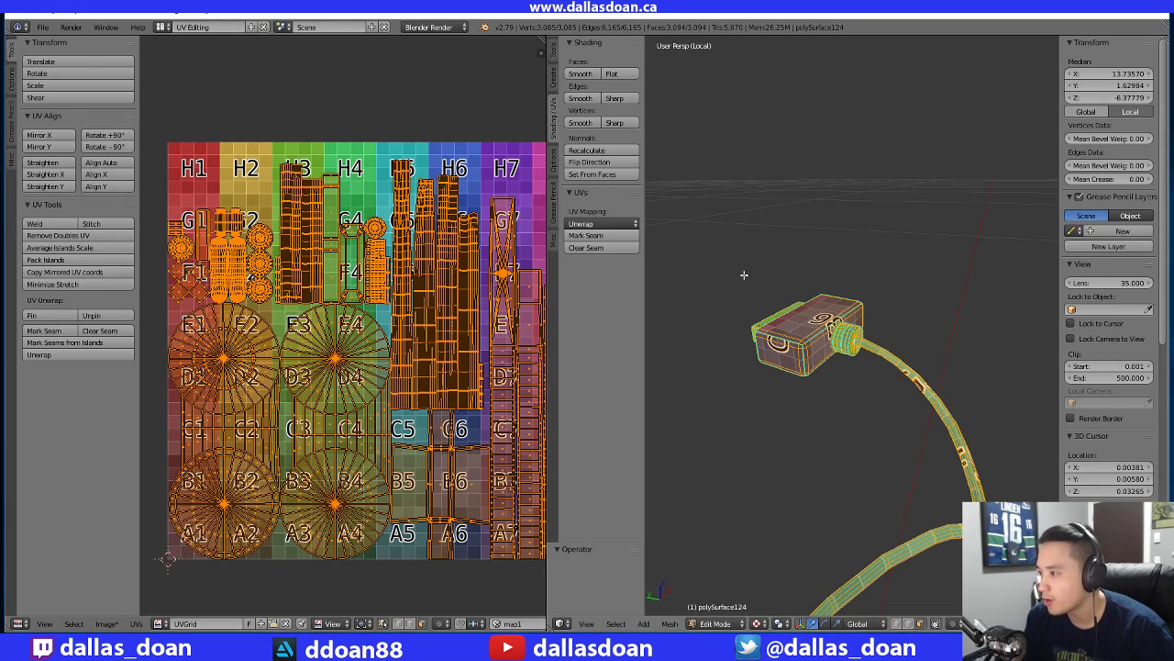
{"action": "middle_click_drag", "start_coordinate": [743, 270], "coordinate": [734, 261]}
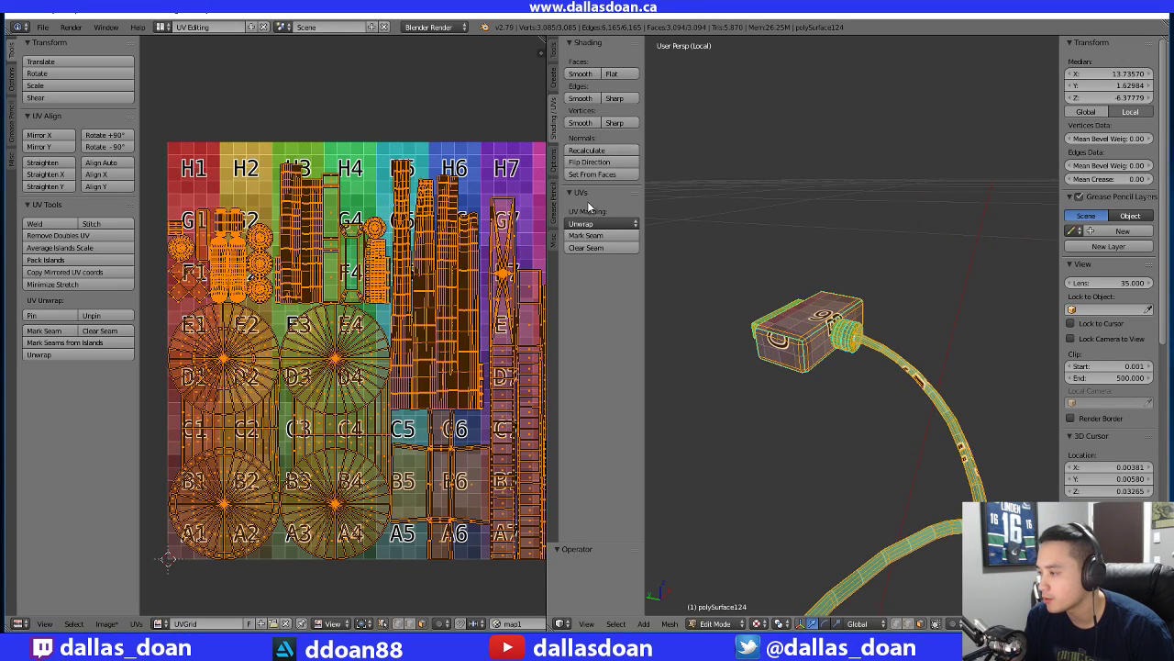
{"action": "left_click", "coordinate": [555, 58]}
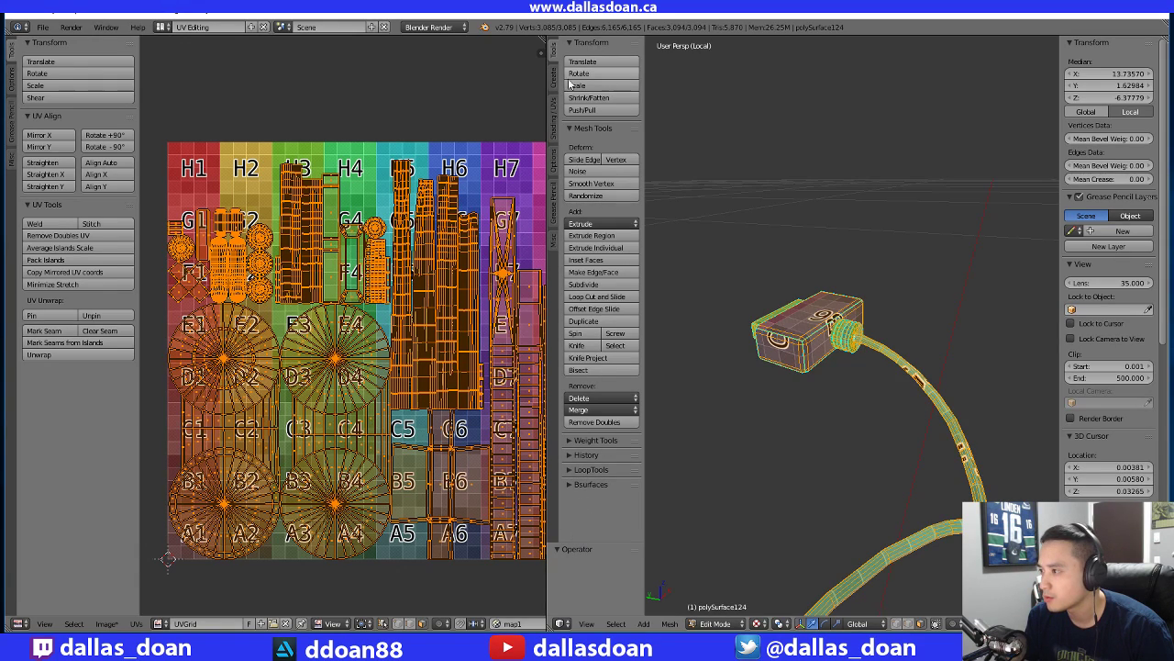
{"action": "left_click", "coordinate": [554, 166]}
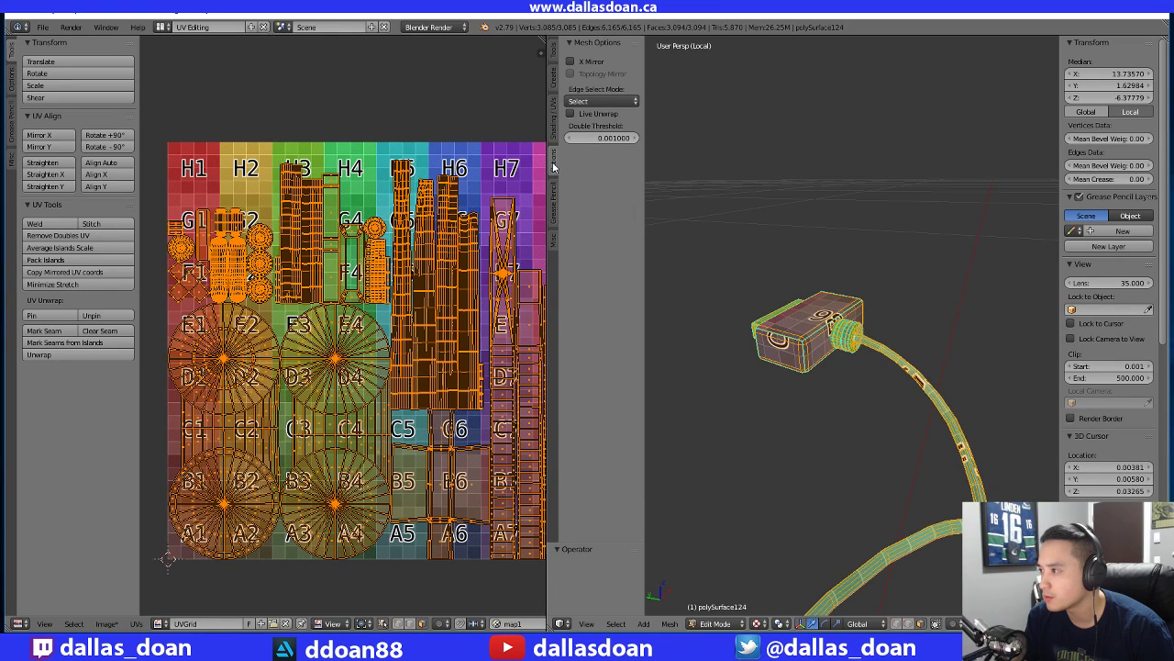
{"action": "left_click", "coordinate": [554, 138]}
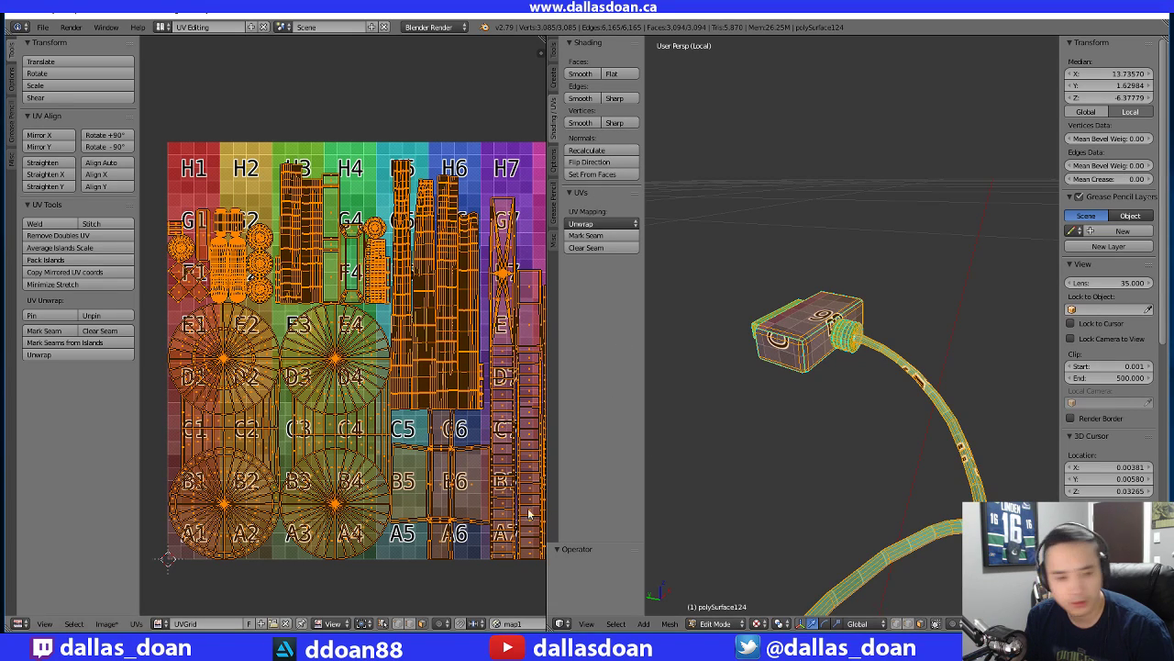
Pack all the UV islands with Pack Islands and set the packing margin to 0.1
{"action": "right_click", "coordinate": [53, 260]}
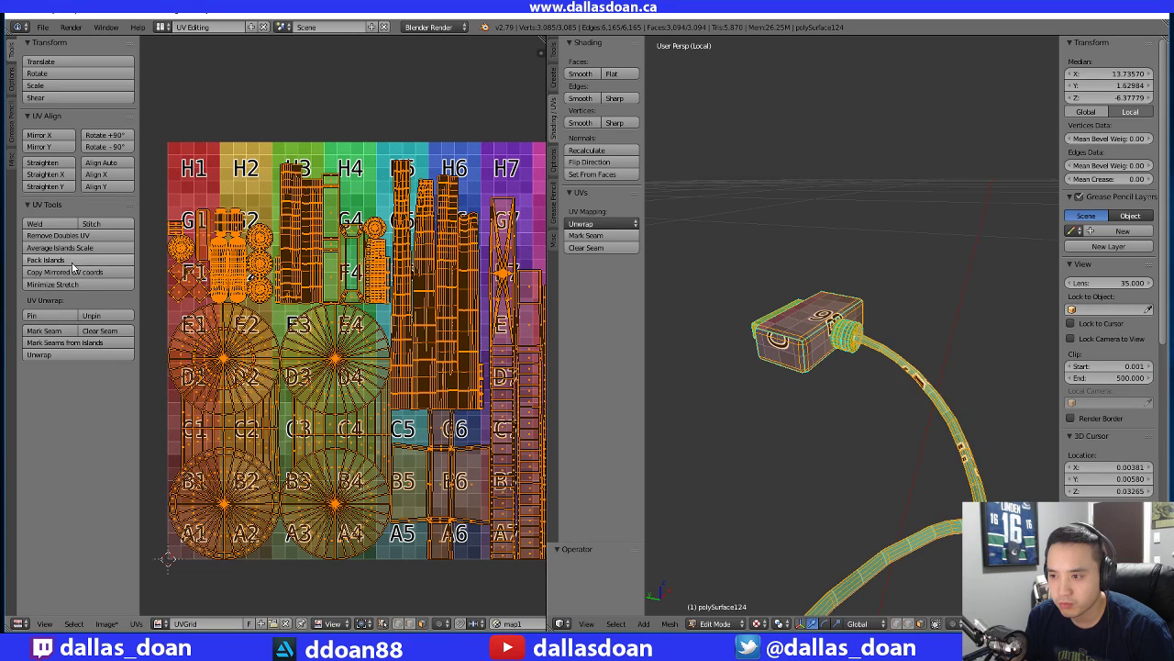
{"action": "left_click", "coordinate": [73, 263]}
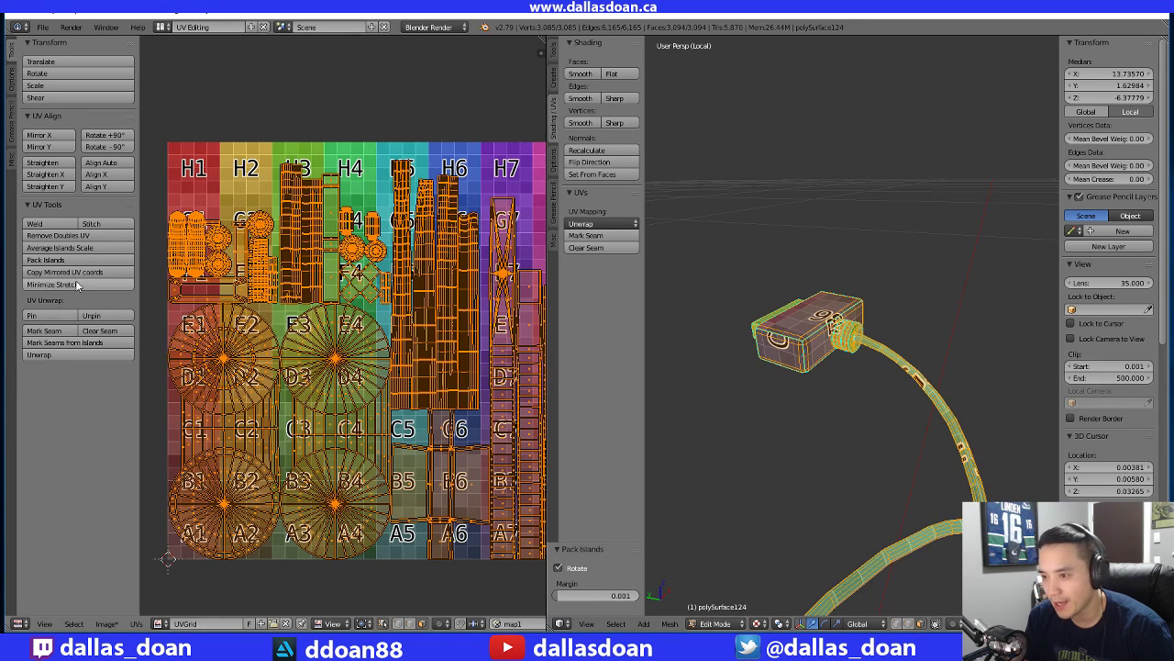
{"action": "left_click", "coordinate": [628, 594]}
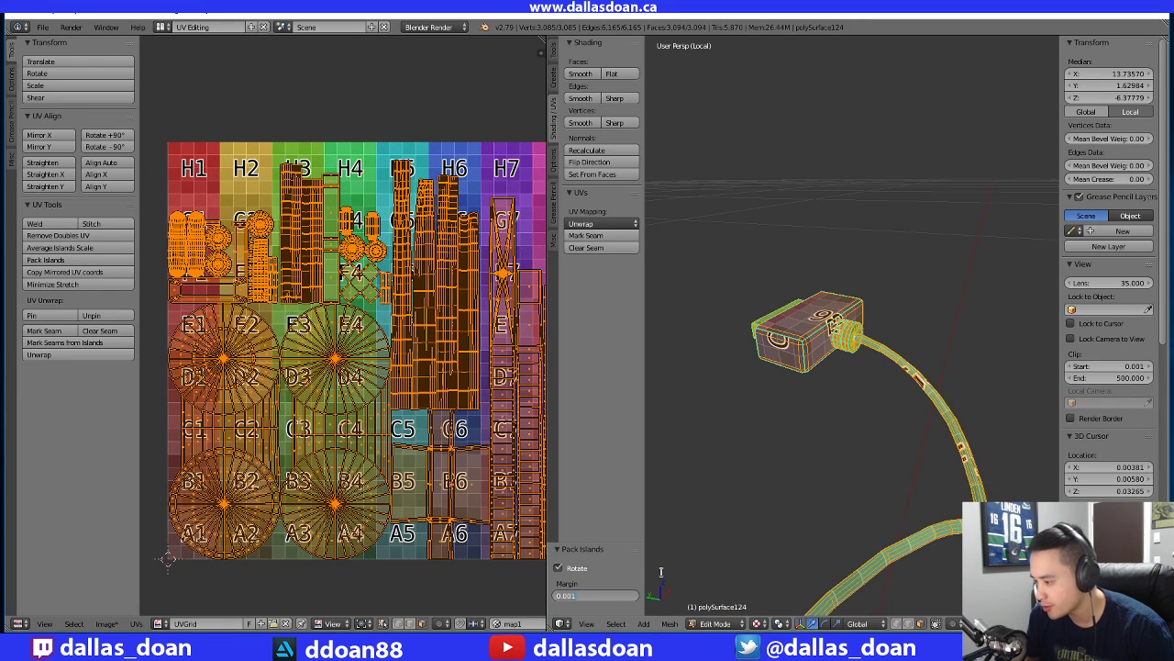
{"action": "key", "text": "BackSpace"}
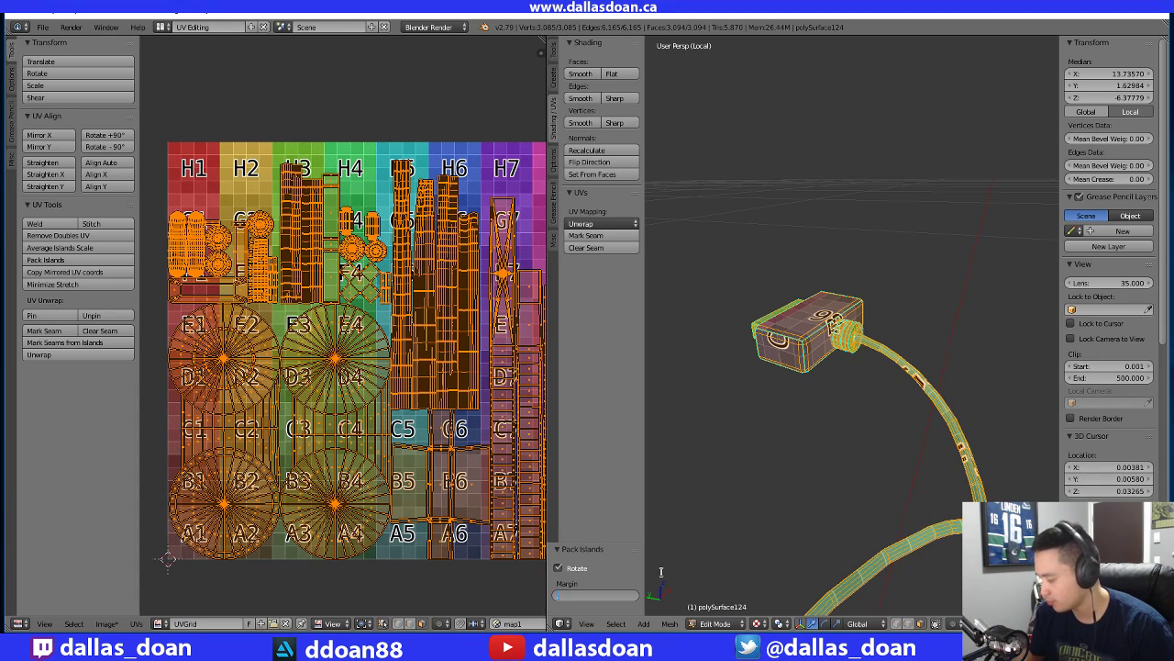
{"action": "type", "text": "0.1"}
{"action": "key", "text": "Return"}
Reduce the island packing margin to 0.01
{"action": "left_click", "coordinate": [633, 596]}
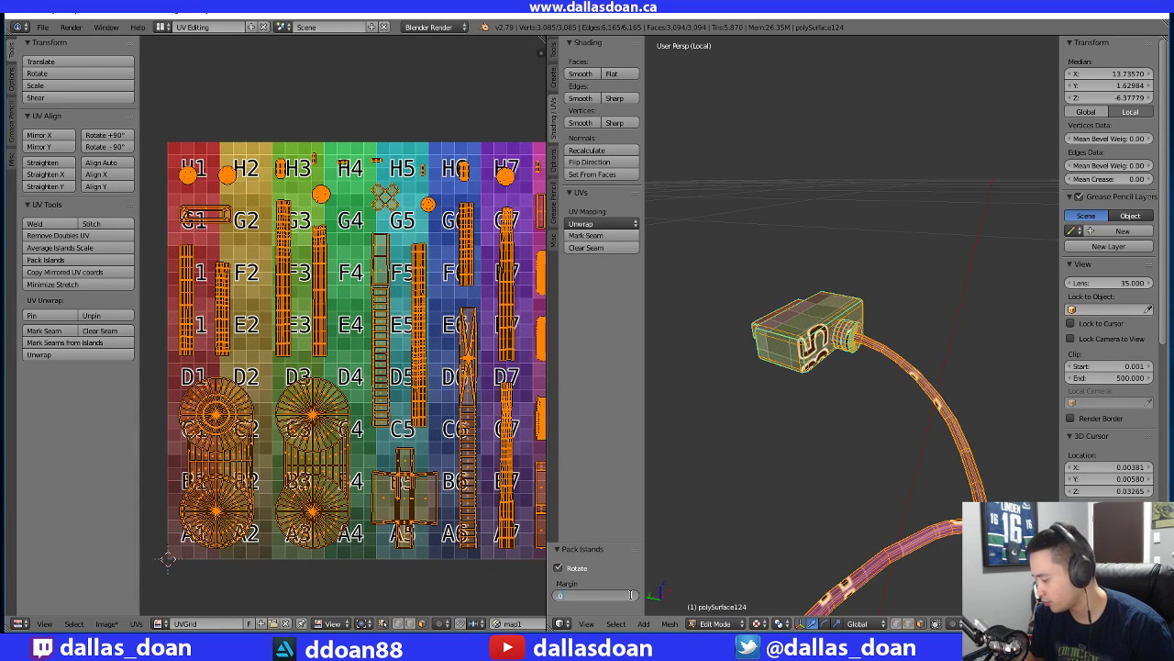
{"action": "type", "text": "0.01"}
{"action": "key", "text": "Return"}
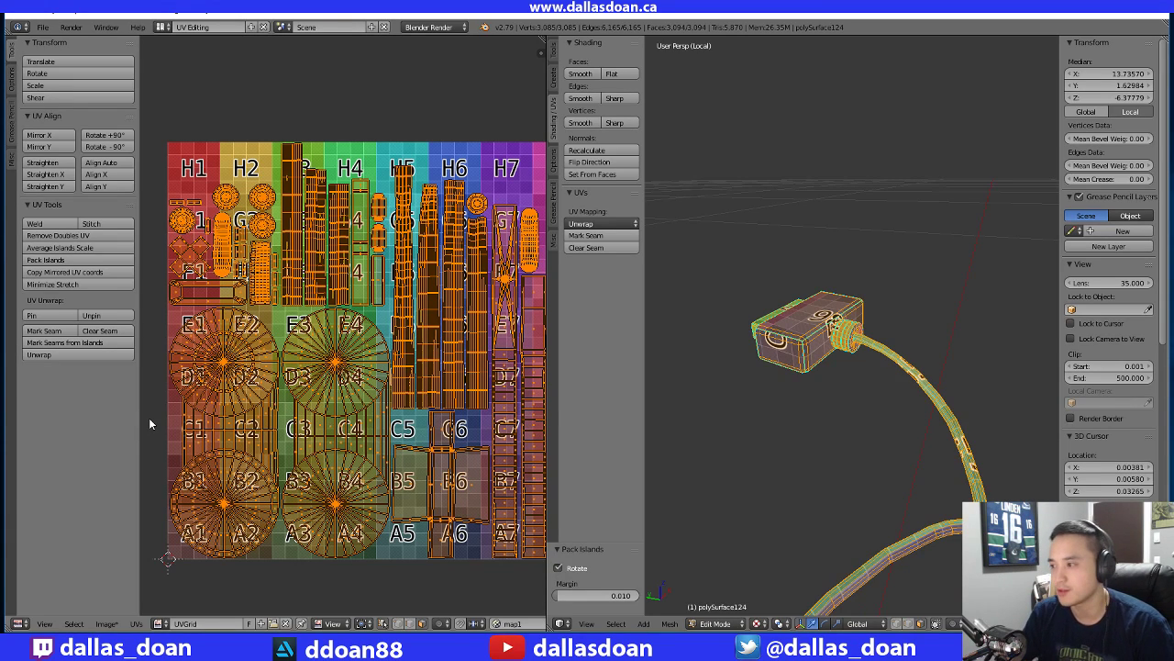
Capture a screenshot of the UV editor with its tools and the Pack Islands settings, and open it in the Greenshot image editor
{"action": "key", "text": "Print"}
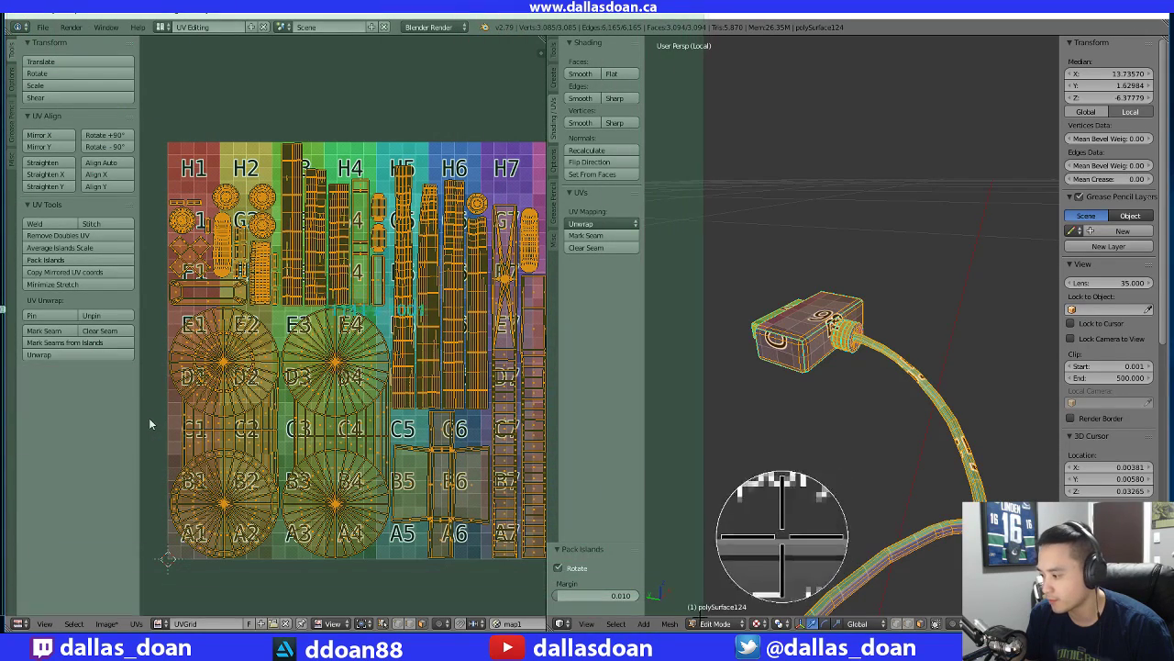
{"action": "left_click_drag", "start_coordinate": [704, 615], "coordinate": [684, 631]}
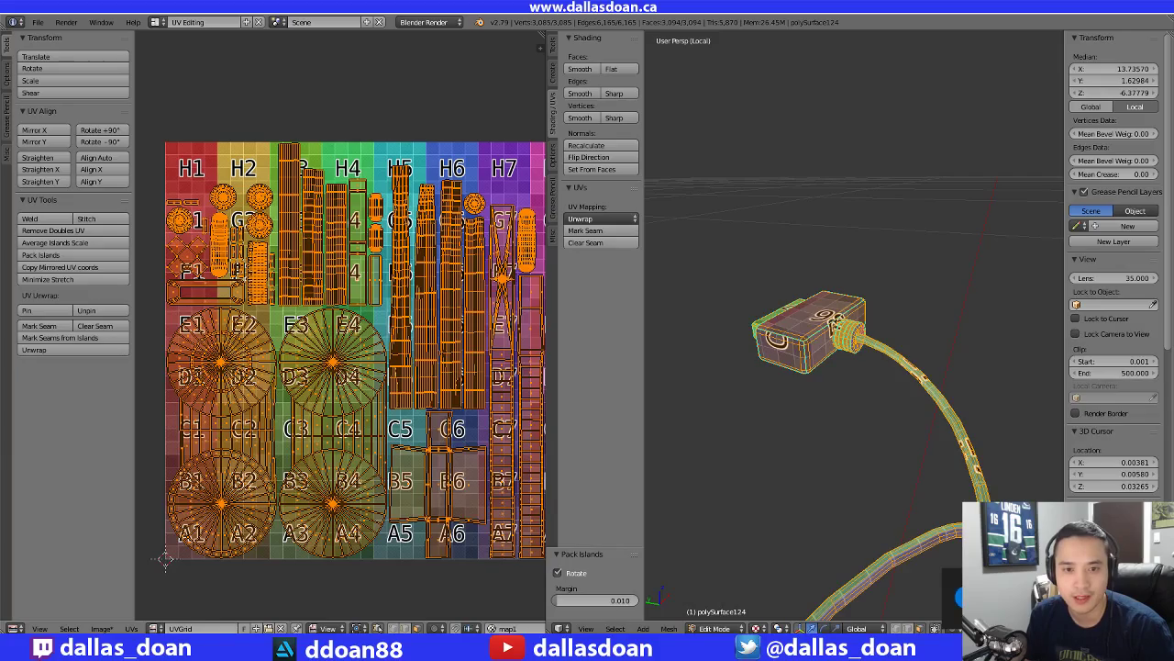
{"action": "left_click_drag", "start_coordinate": [0, 158], "coordinate": [571, 130]}
{"action": "double_click", "coordinate": [572, 130]}
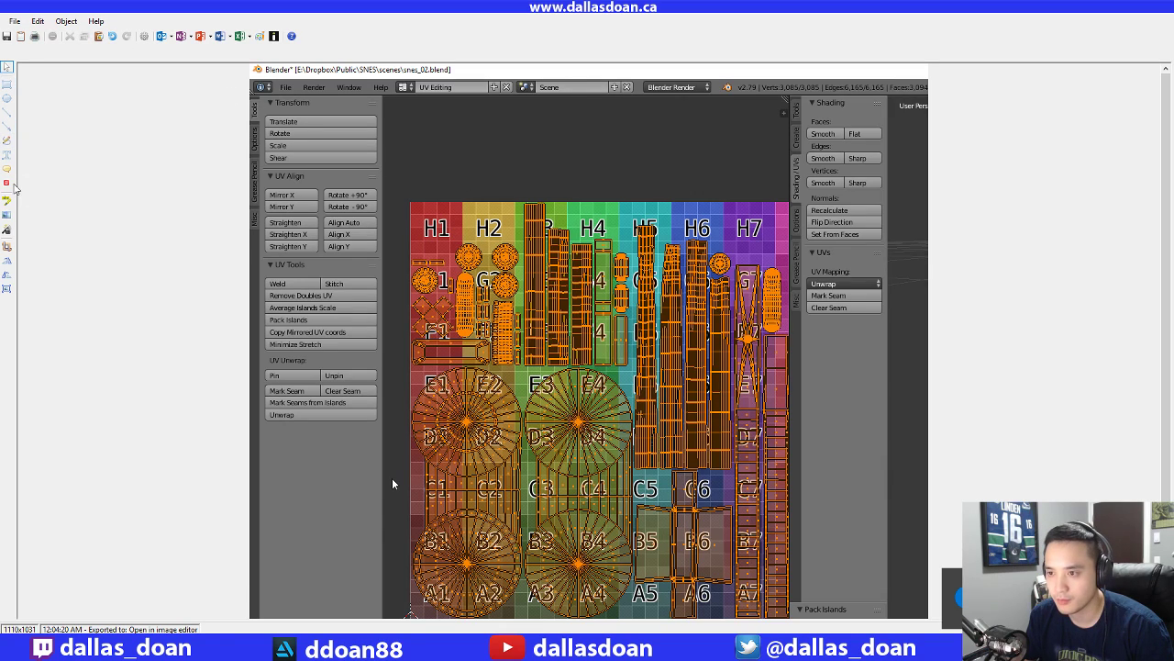
Add numbered markers 1 to 3 to the screenshot at the UV Editing layout, Pack Islands and the Margin setting
{"action": "left_click", "coordinate": [7, 182]}
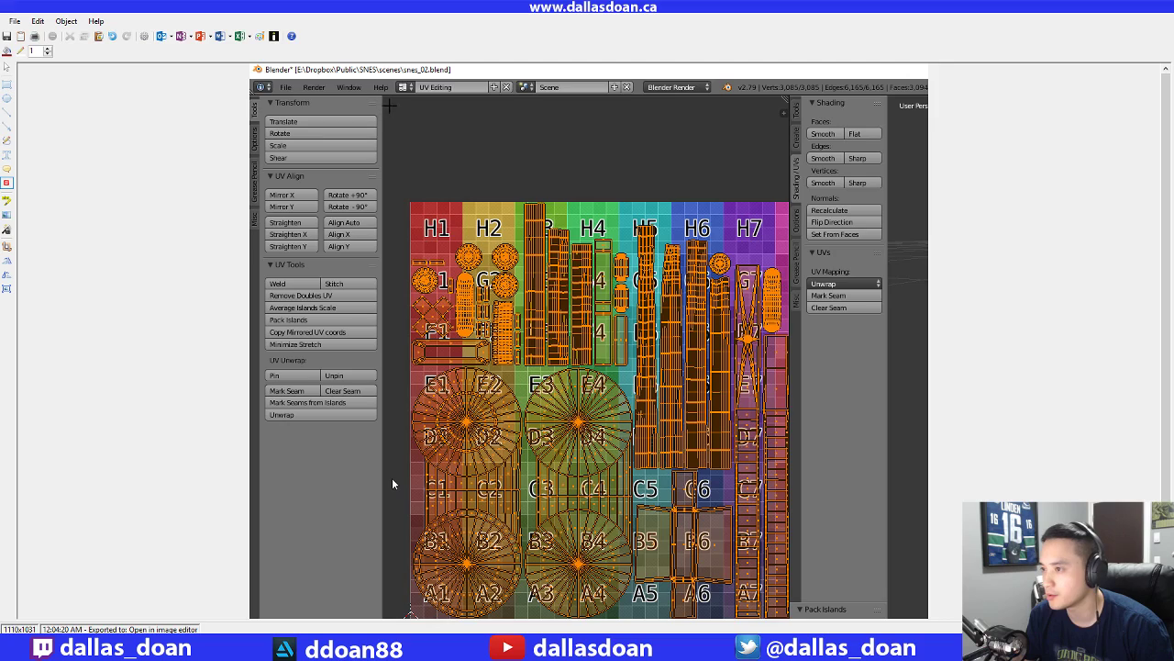
{"action": "left_click", "coordinate": [438, 100]}
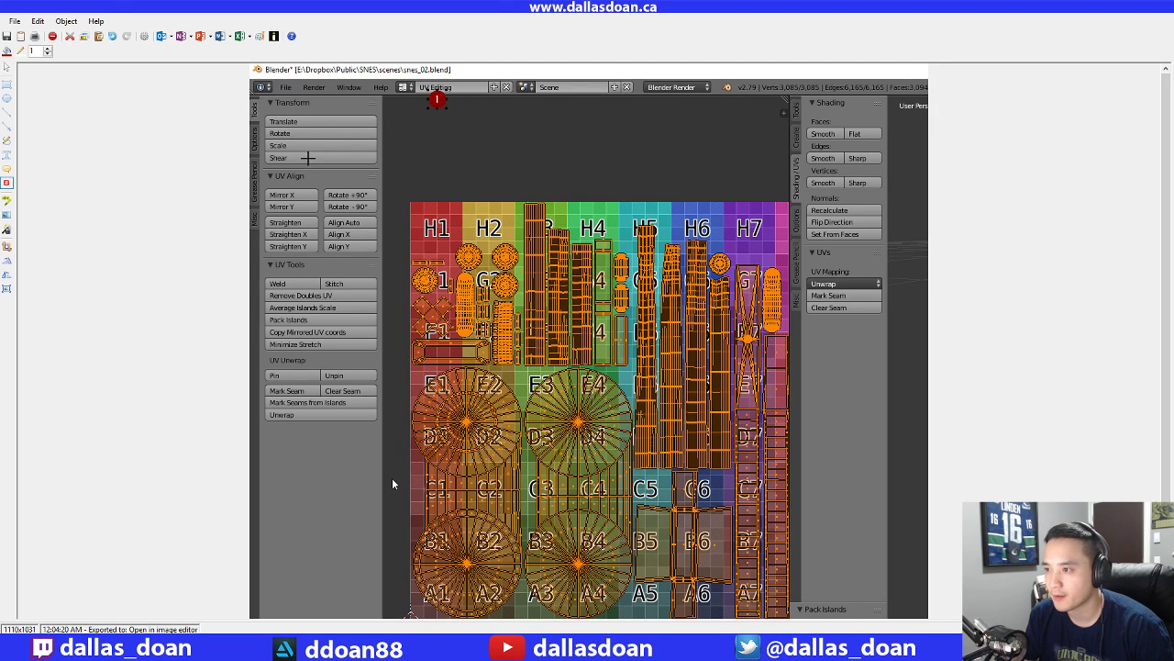
{"action": "left_click", "coordinate": [357, 321]}
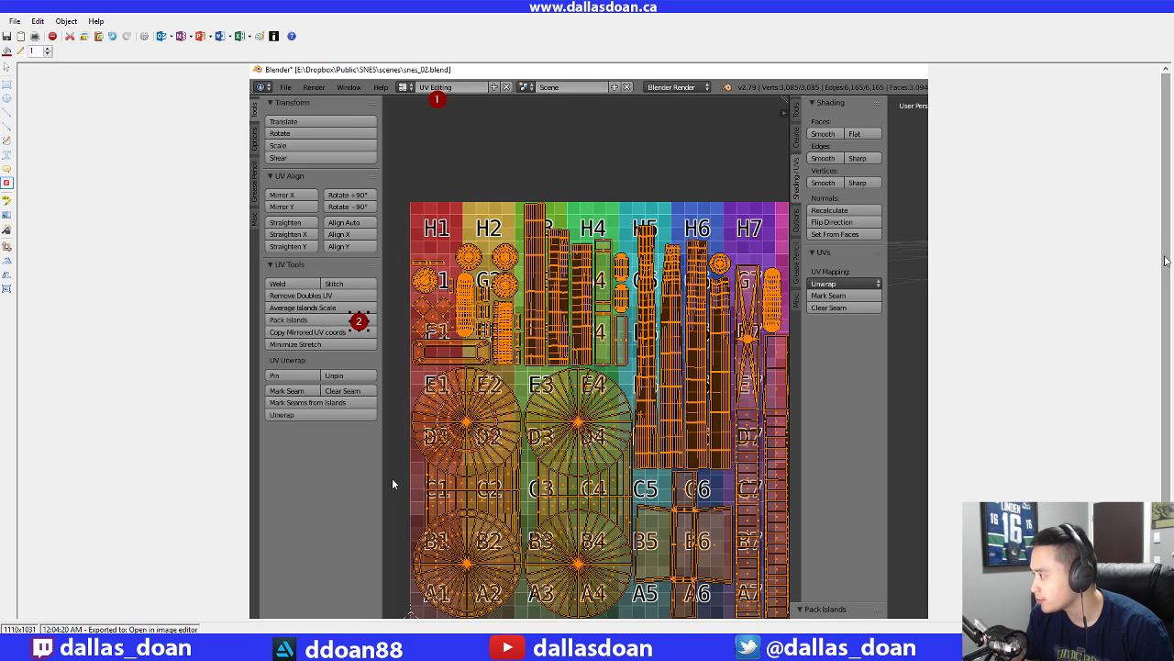
{"action": "scroll", "coordinate": [587, 367], "scroll_direction": "down", "scroll_amount": 2}
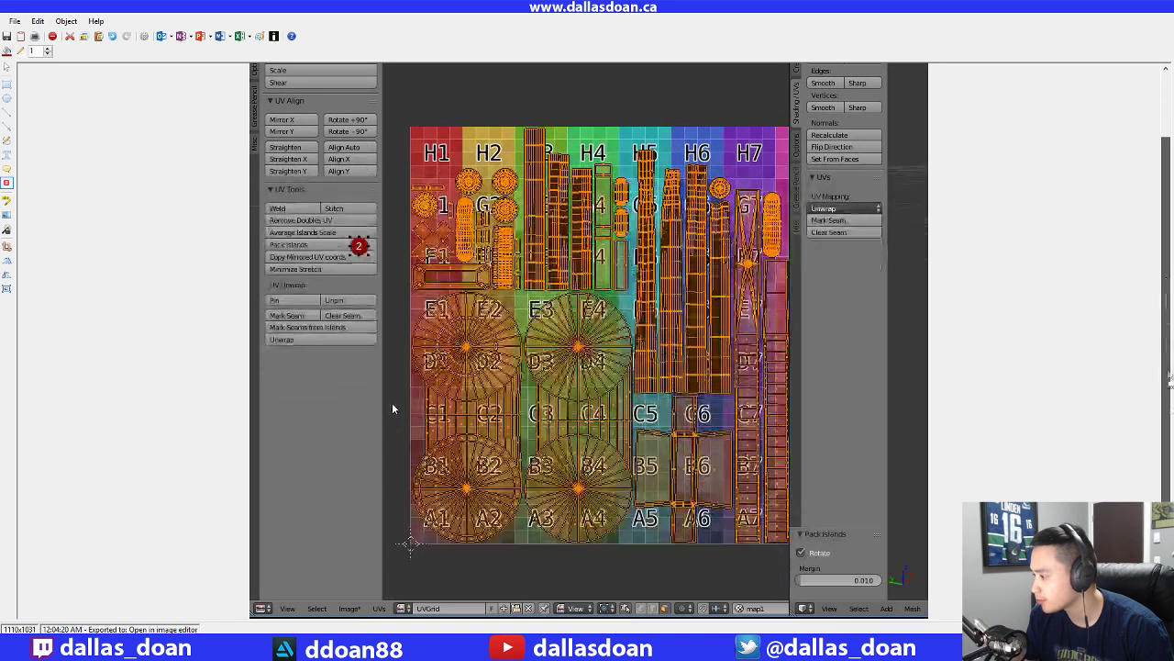
{"action": "left_click", "coordinate": [858, 561]}
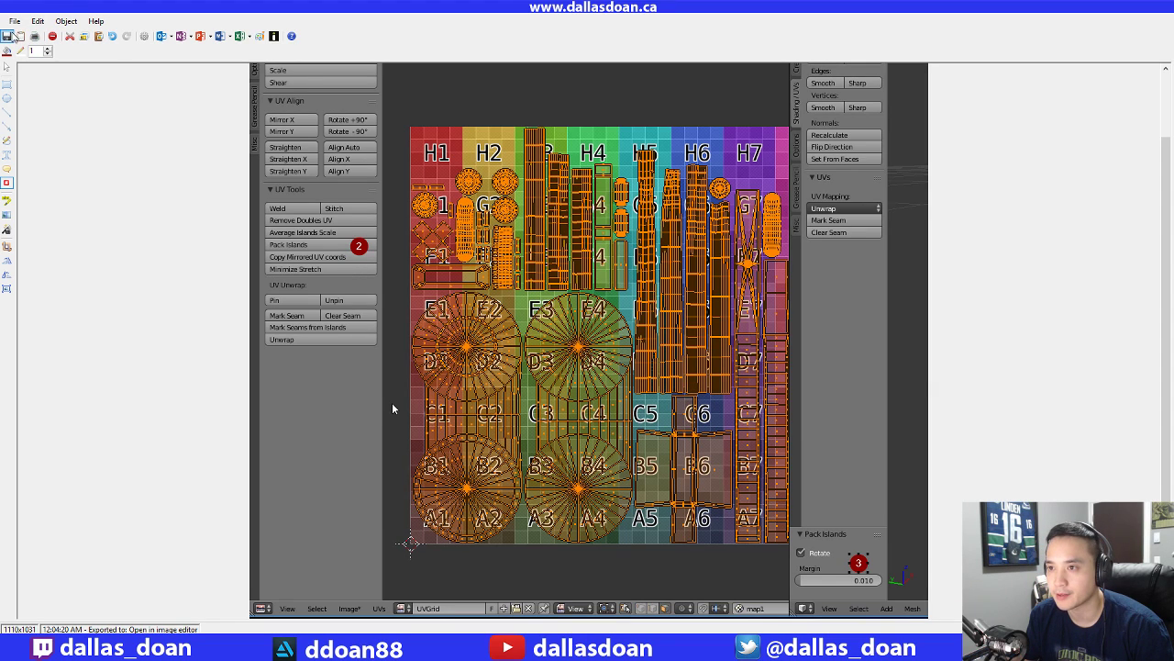
Save the annotated screenshot to the Desktop as a PNG named with the prefix blender_UVpacking_padding, and put the image editor away
{"action": "left_click", "coordinate": [7, 36]}
{"action": "left_click", "coordinate": [194, 300]}
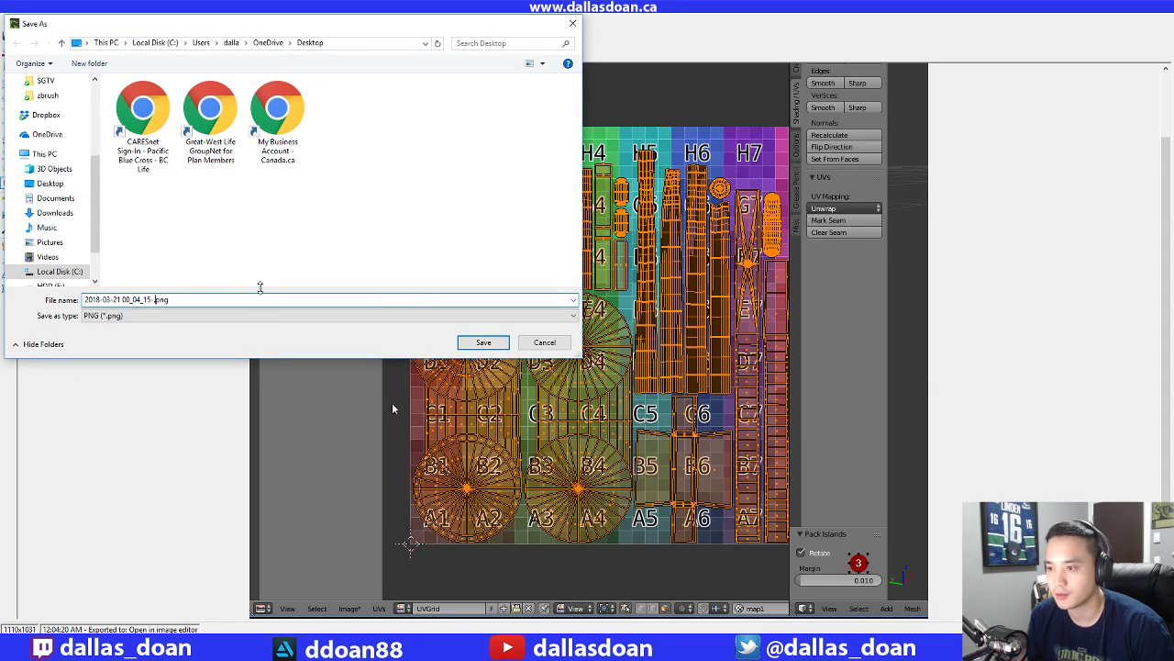
{"action": "key", "text": "Left"}
{"action": "key", "text": "Left"}
{"action": "key", "text": "Left"}
{"action": "key", "text": "Left"}
{"action": "key", "text": "shift+Home"}
{"action": "key", "text": "BackSpace"}
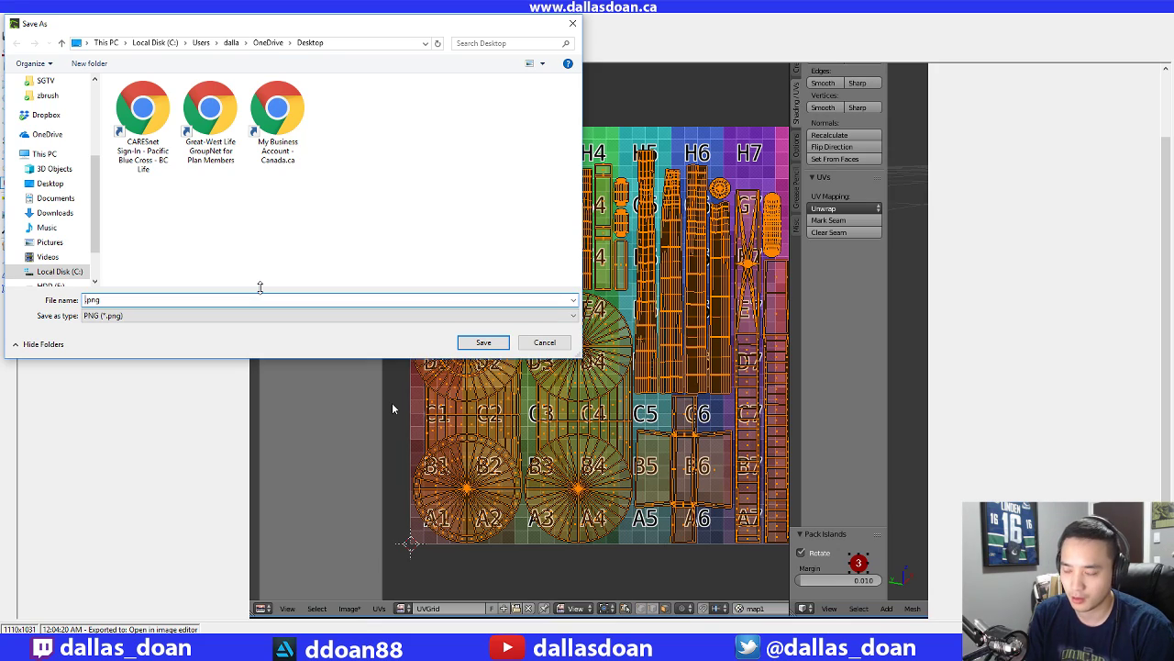
{"action": "type", "text": "blender_"}
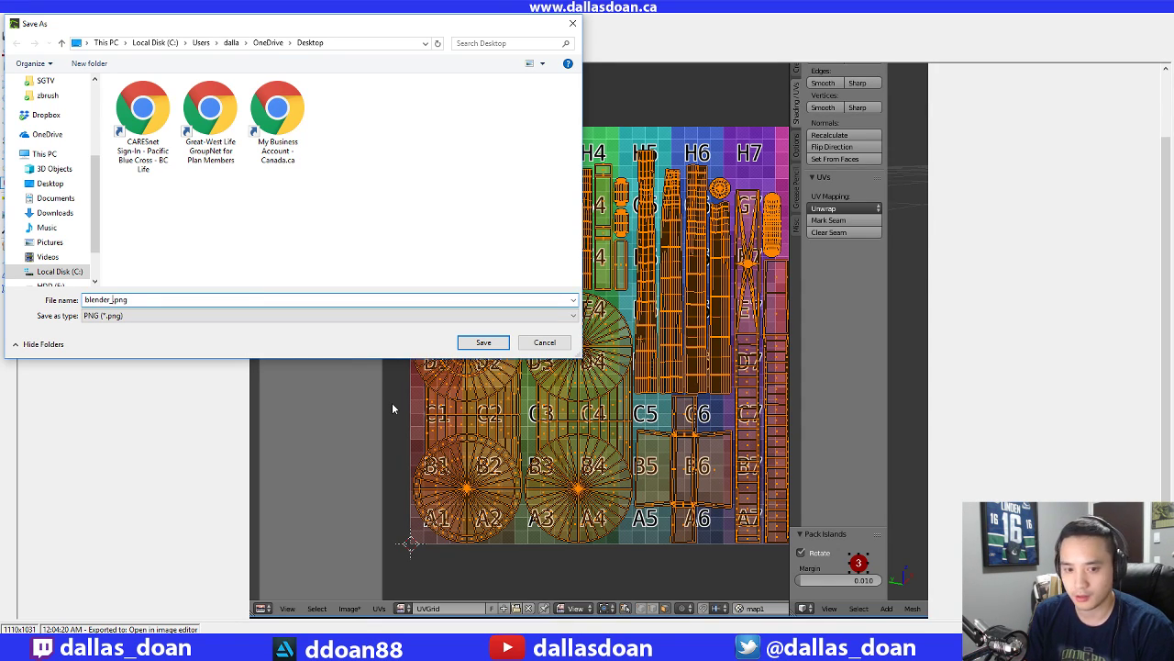
{"action": "type", "text": "UVpacking_"}
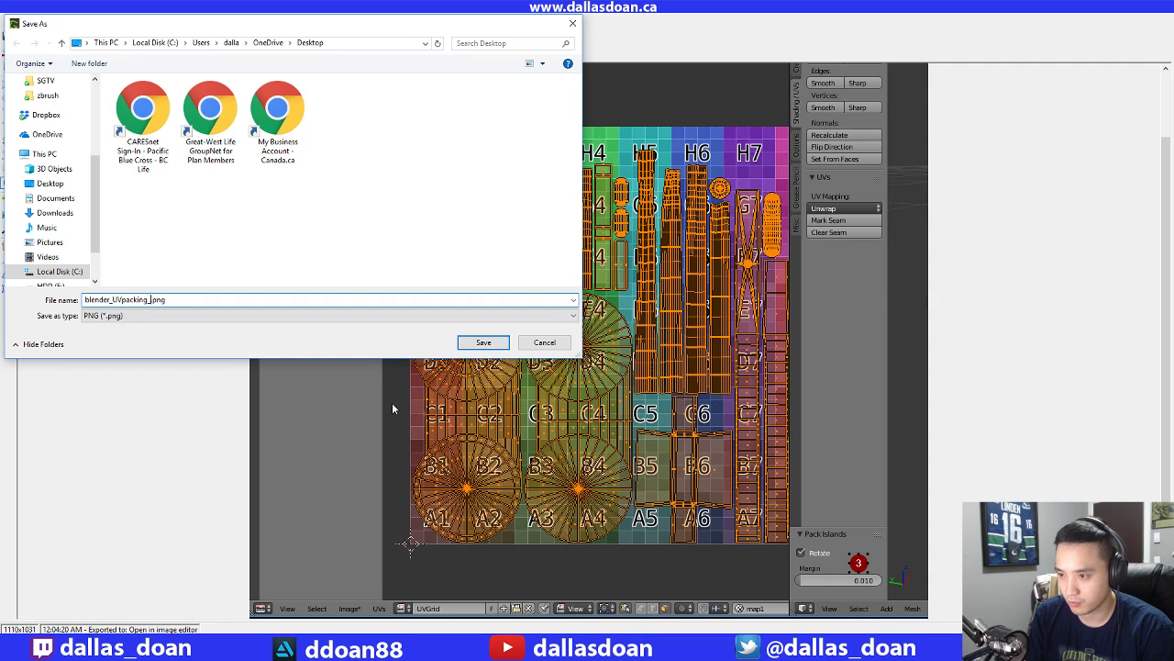
{"action": "type", "text": "padding_1"}
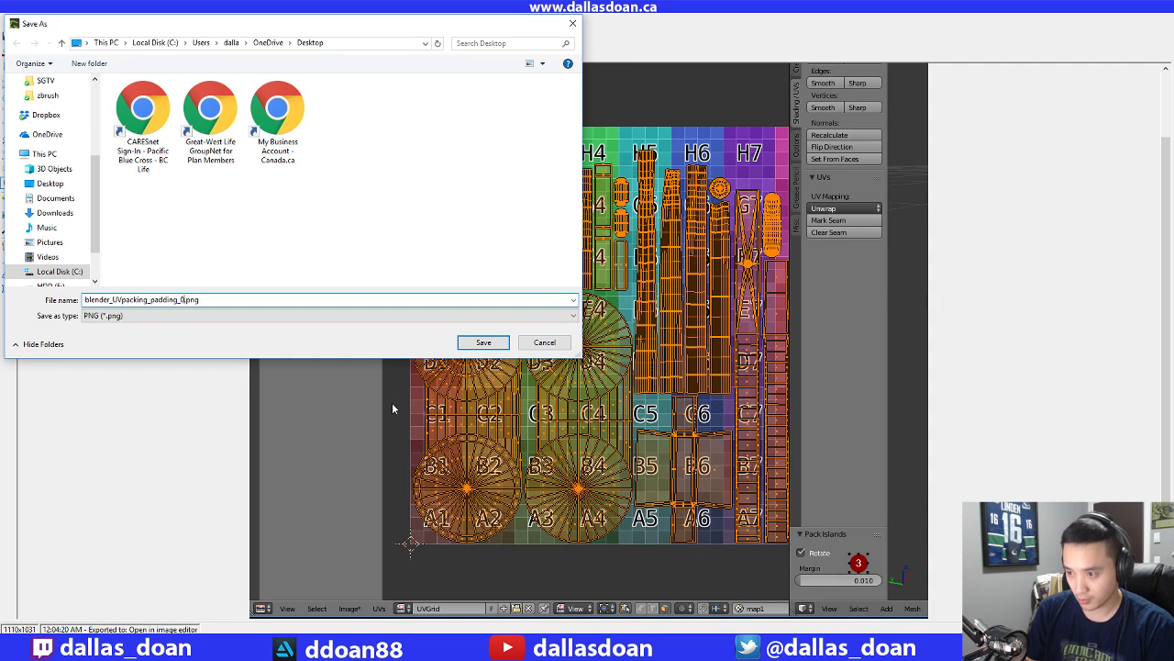
{"action": "key", "text": "Return"}
{"action": "left_click", "coordinate": [1156, 12]}
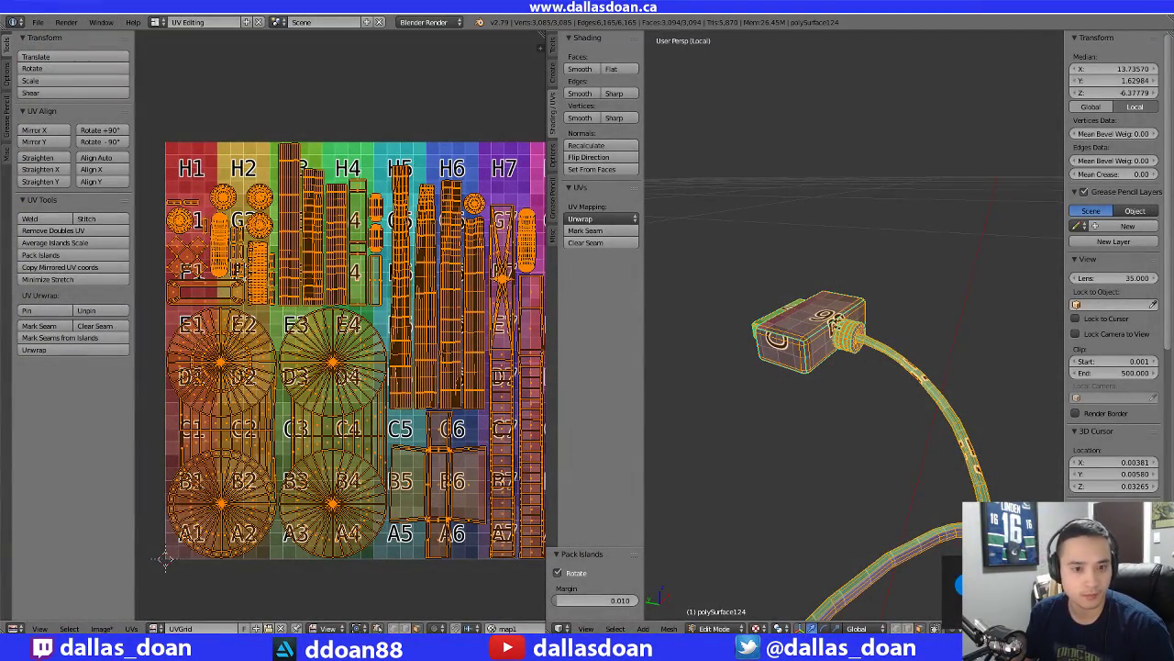
Switch to Evernote, bring its window onto this screen and create a new note in the Blender notebook
{"action": "left_click_drag", "start_coordinate": [0, 83], "coordinate": [691, 77]}
{"action": "double_click", "coordinate": [692, 77]}
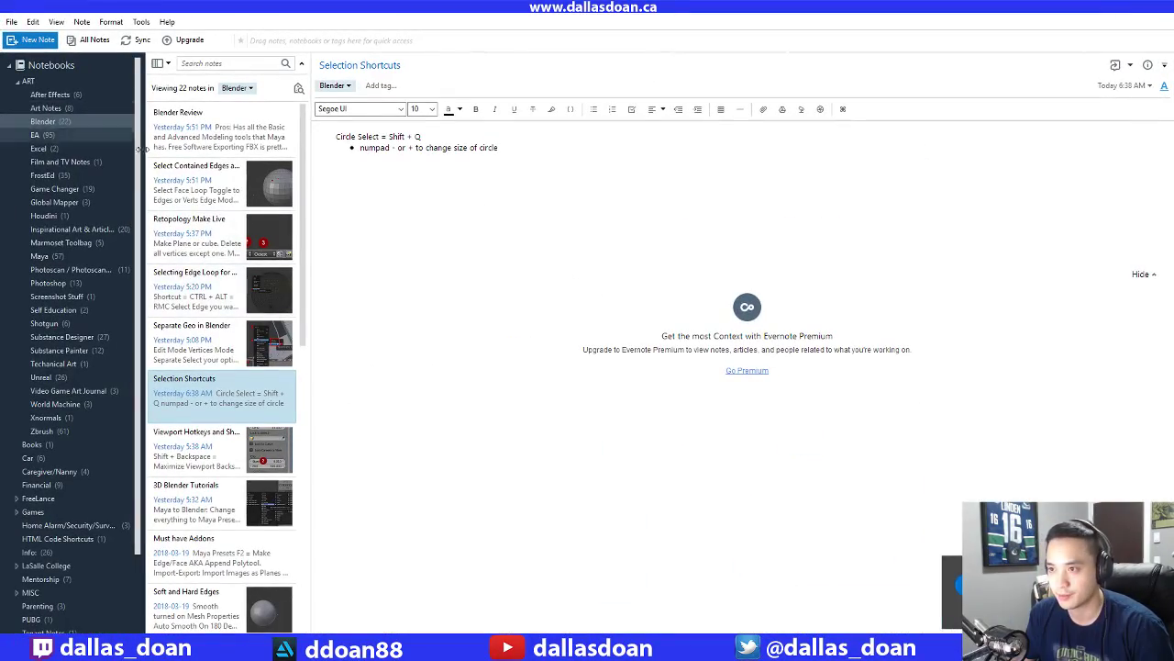
{"action": "left_click", "coordinate": [202, 145]}
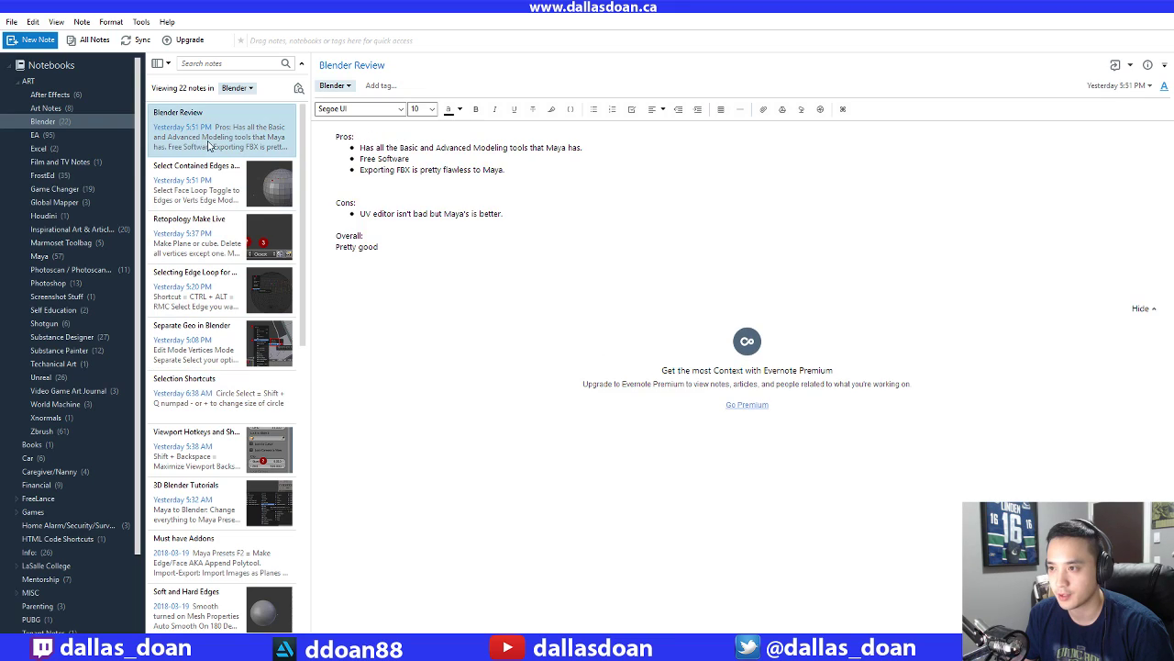
{"action": "left_click", "coordinate": [37, 41]}
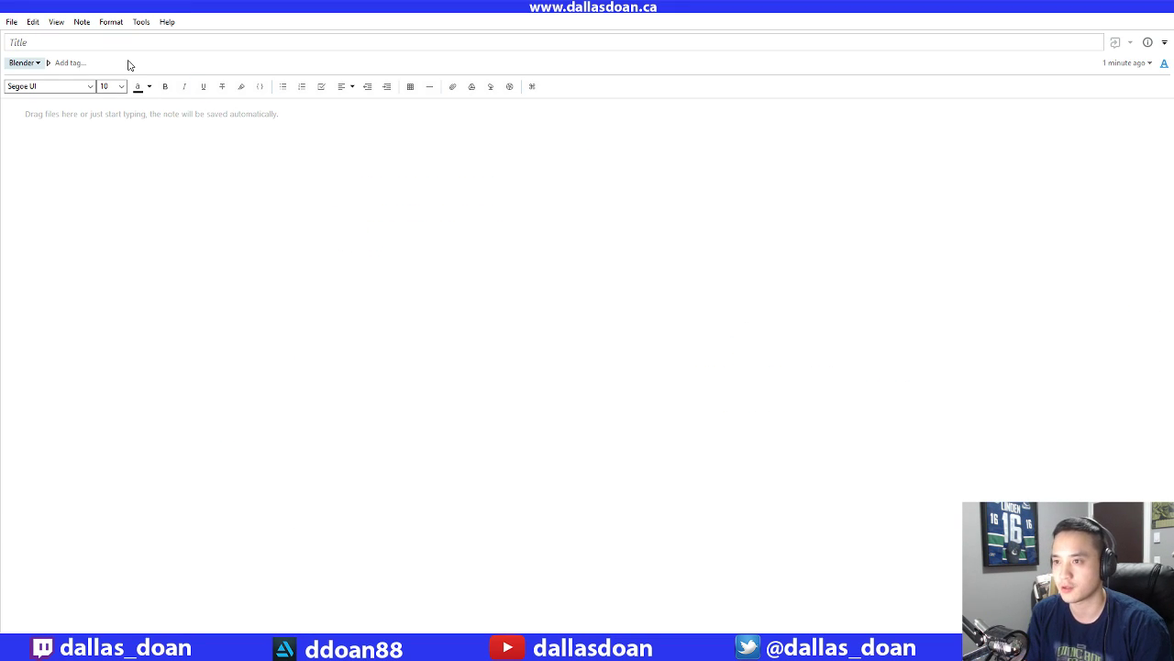
Title the new note Blender UV Packing Padding
{"action": "type", "text": "Blender"}
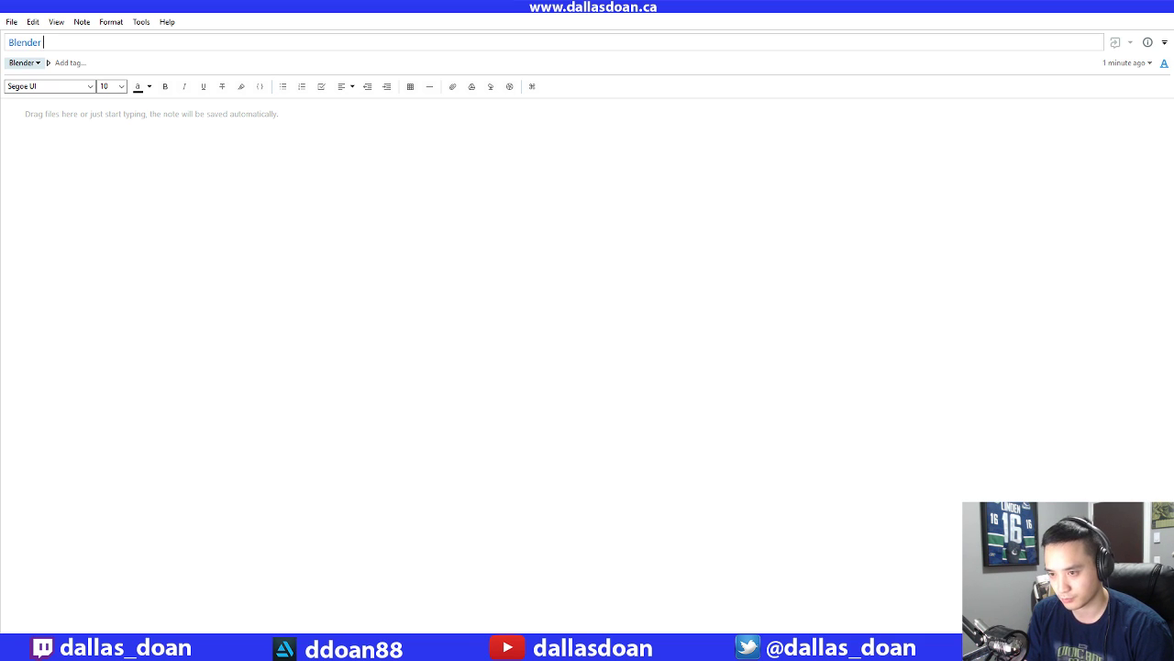
{"action": "type", "text": " UV"}
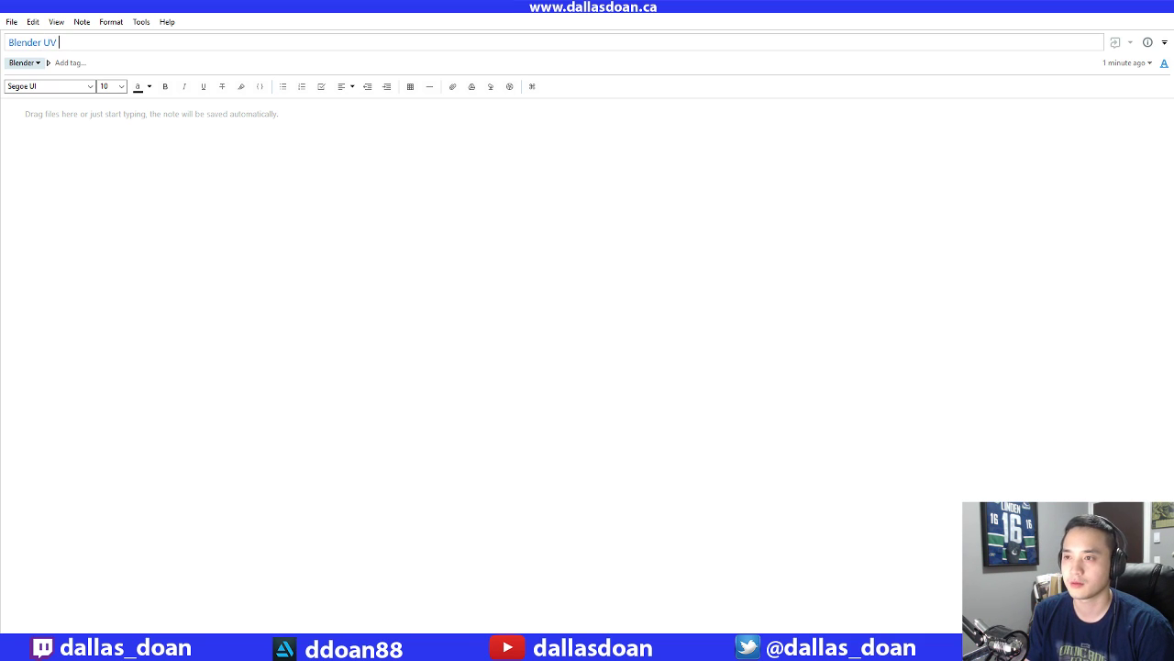
{"action": "type", "text": " Packing "}
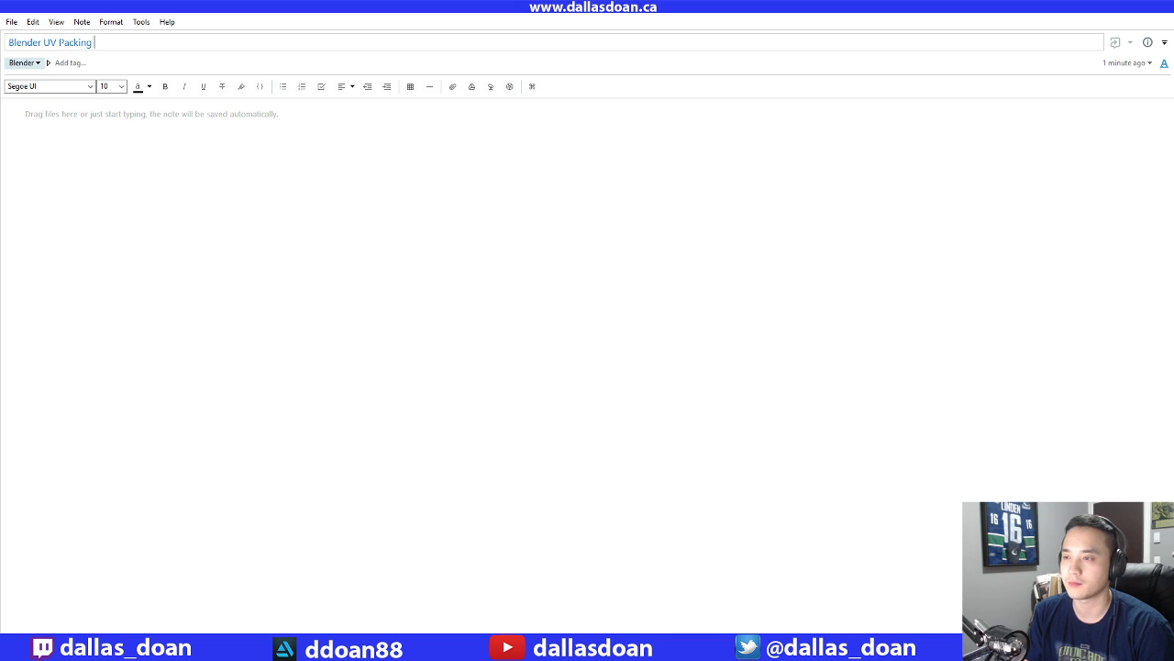
{"action": "type", "text": "Padding"}
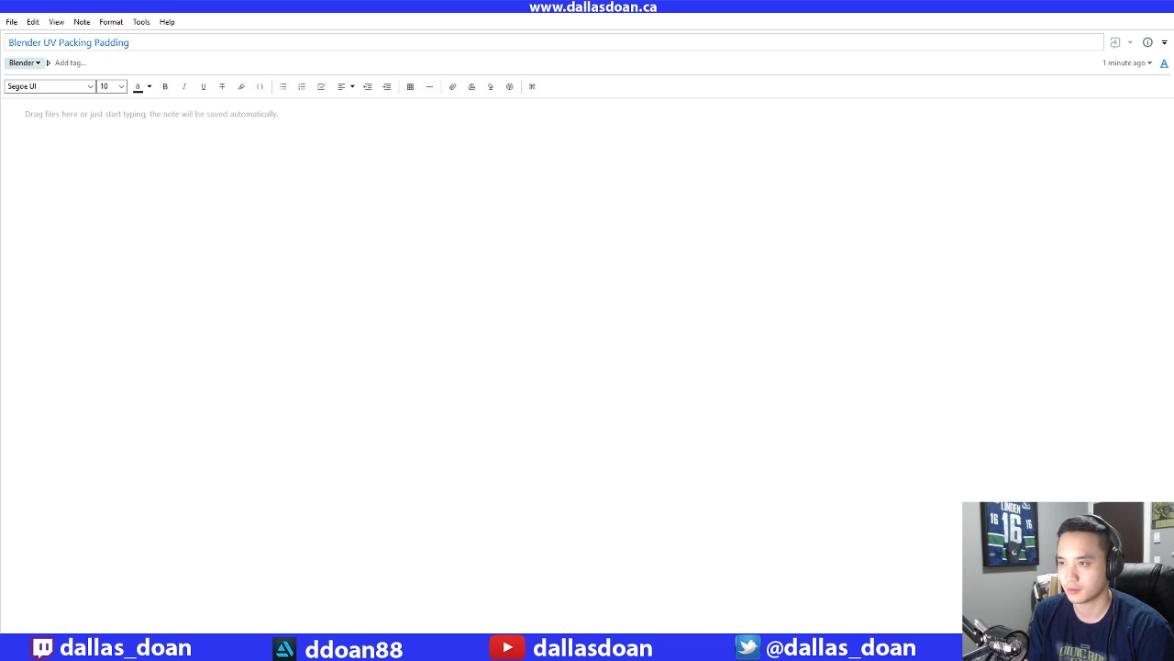
Insert the saved annotated screenshot into the body of the note and maximize the note window
{"action": "left_click", "coordinate": [191, 155]}
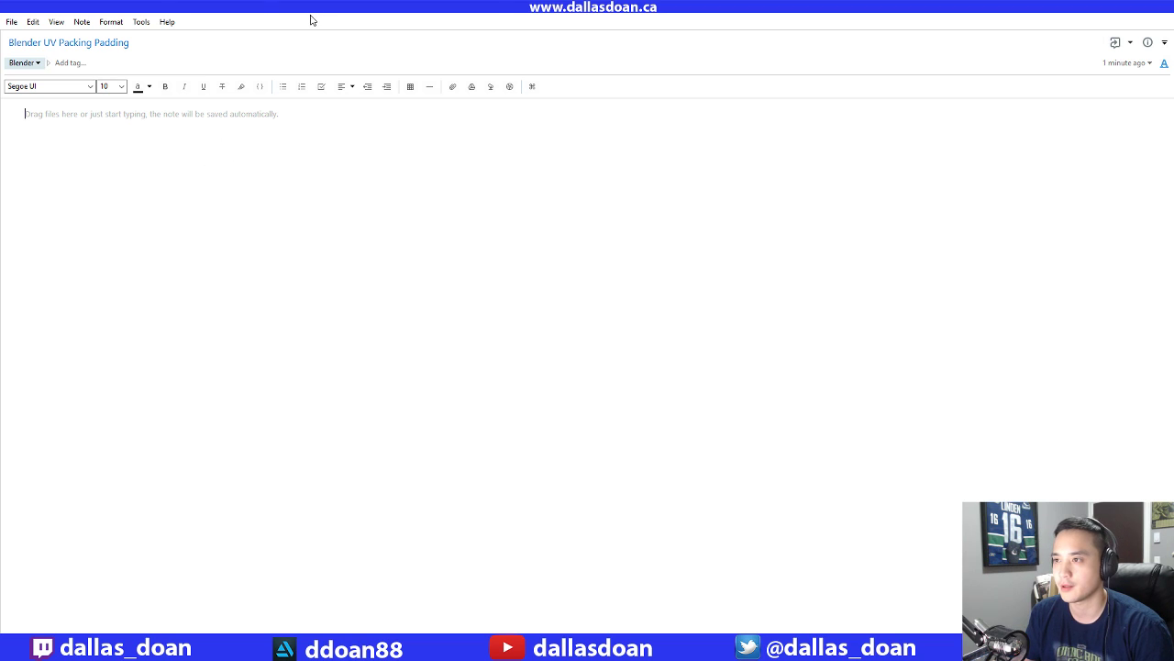
{"action": "left_click_drag", "start_coordinate": [310, 20], "coordinate": [620, 98]}
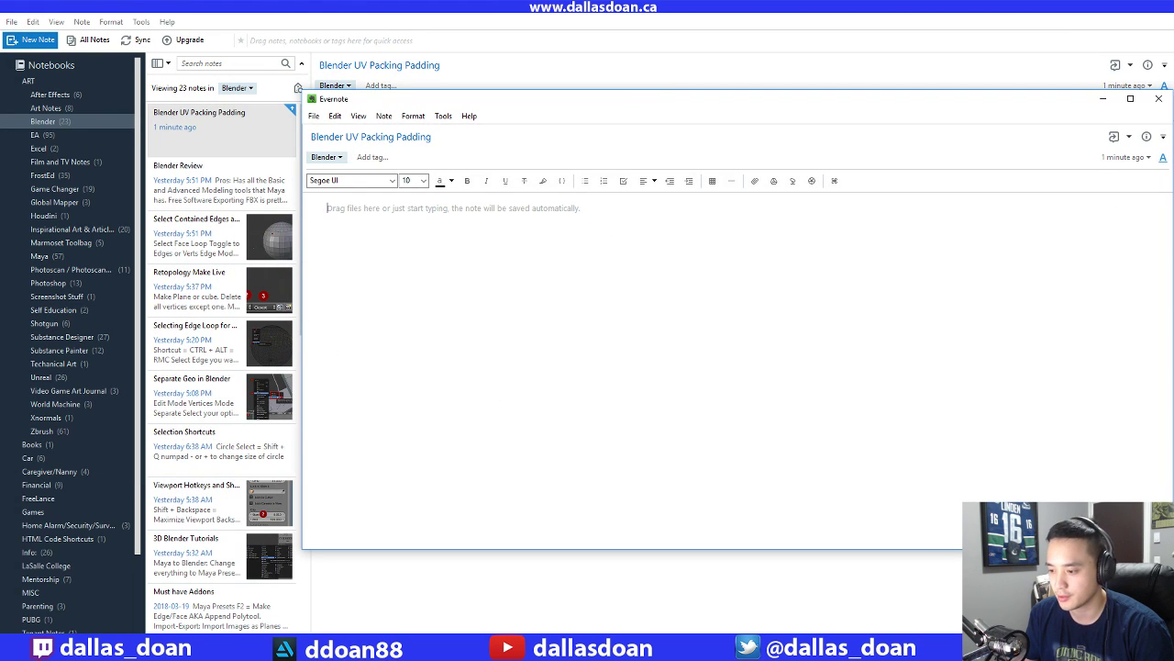
{"action": "key", "text": "super+e"}
{"action": "left_click_drag", "start_coordinate": [364, 139], "coordinate": [0, 172]}
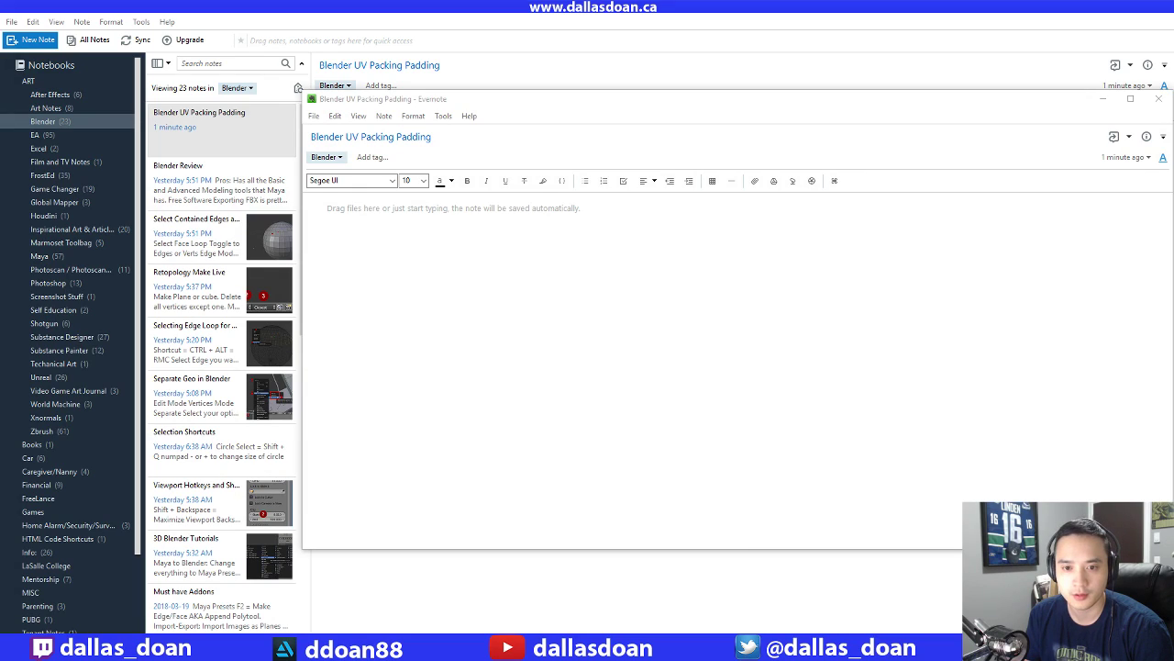
{"action": "key", "text": "ctrl+v"}
{"action": "key", "text": "super+Up"}
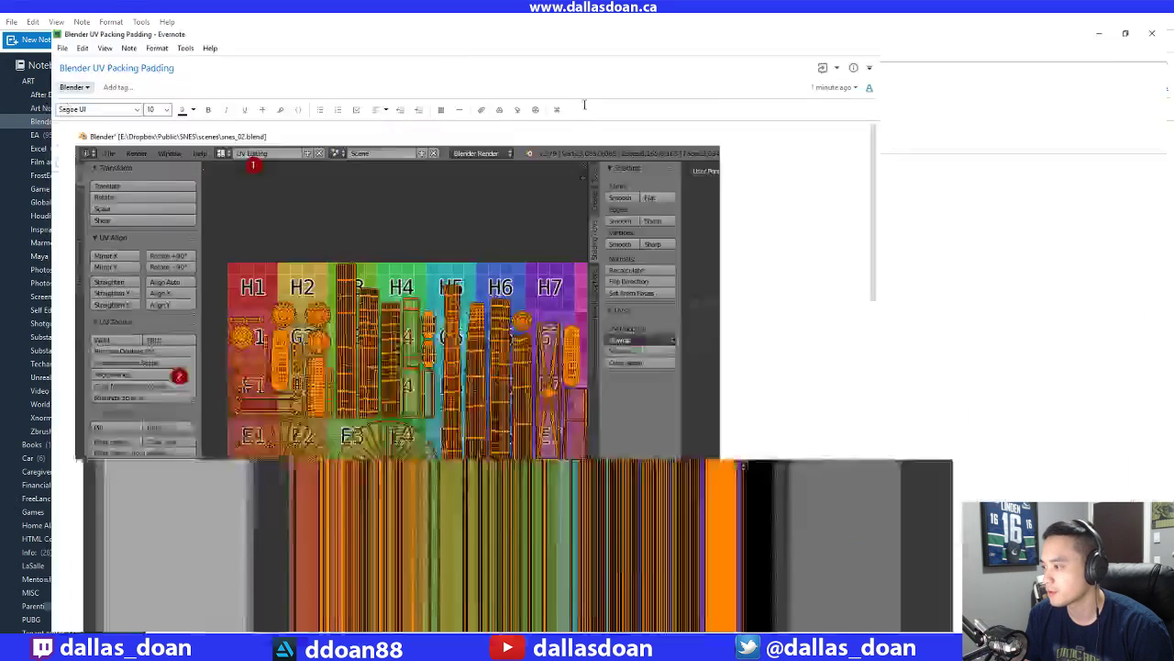
Start a numbered list below the screenshot with UV Editing Window as its first item
{"action": "scroll", "coordinate": [805, 254], "scroll_direction": "up", "scroll_amount": 1}
{"action": "scroll", "coordinate": [797, 296], "scroll_direction": "down", "scroll_amount": 2}
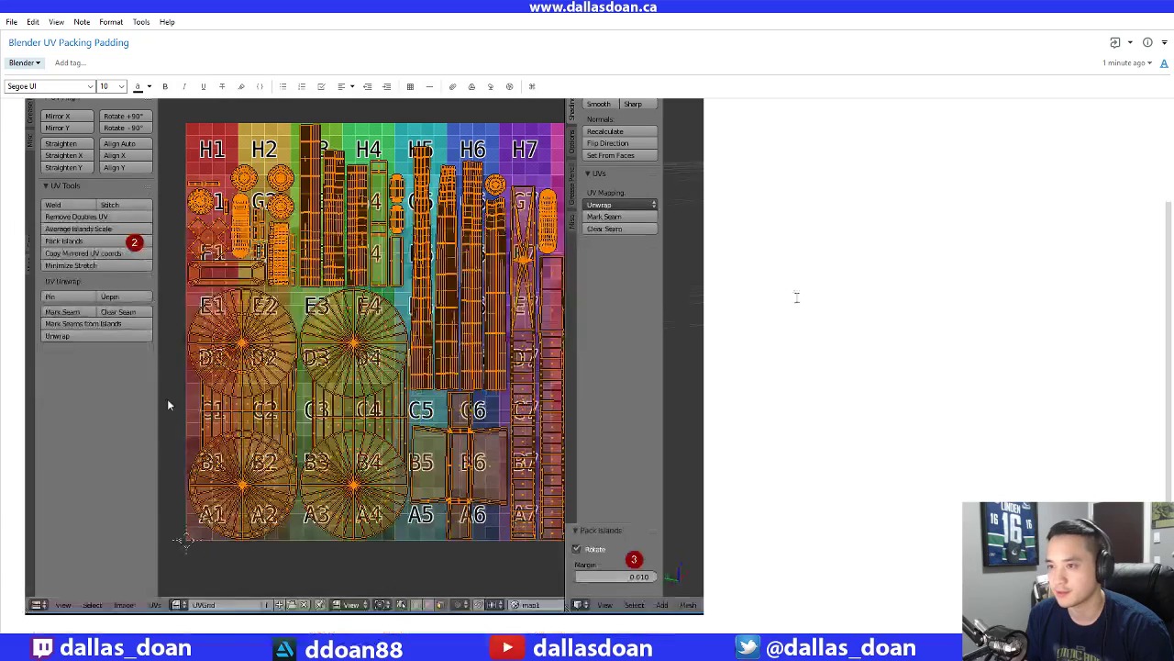
{"action": "scroll", "coordinate": [842, 319], "scroll_direction": "up", "scroll_amount": 3}
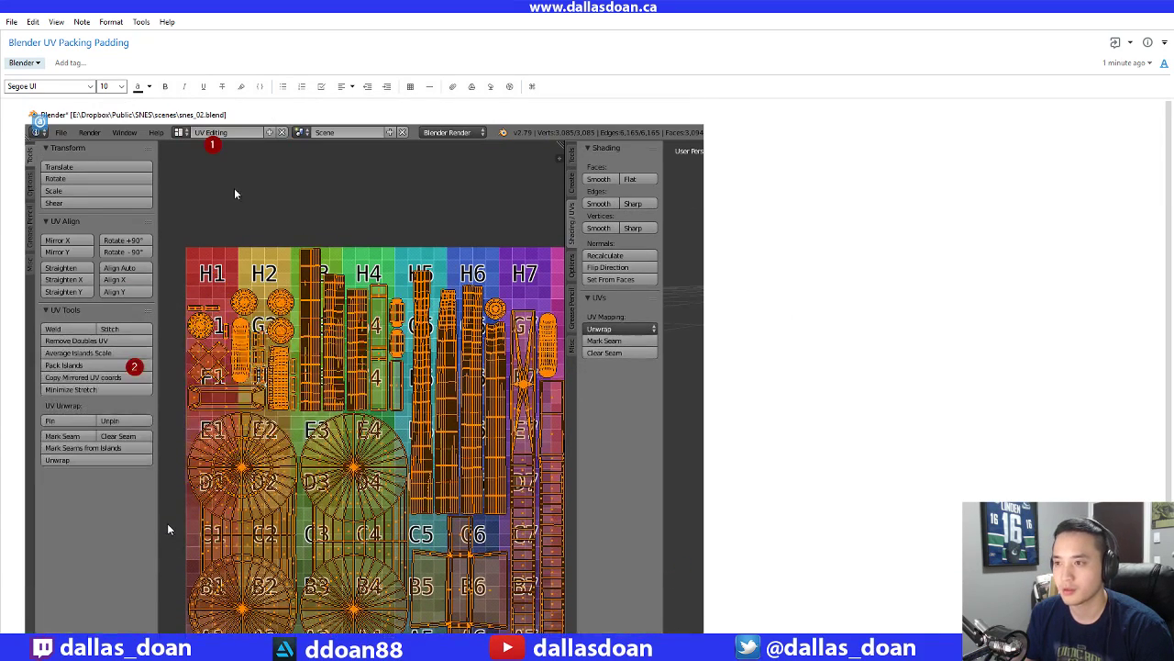
{"action": "scroll", "coordinate": [726, 297], "scroll_direction": "down", "scroll_amount": 3}
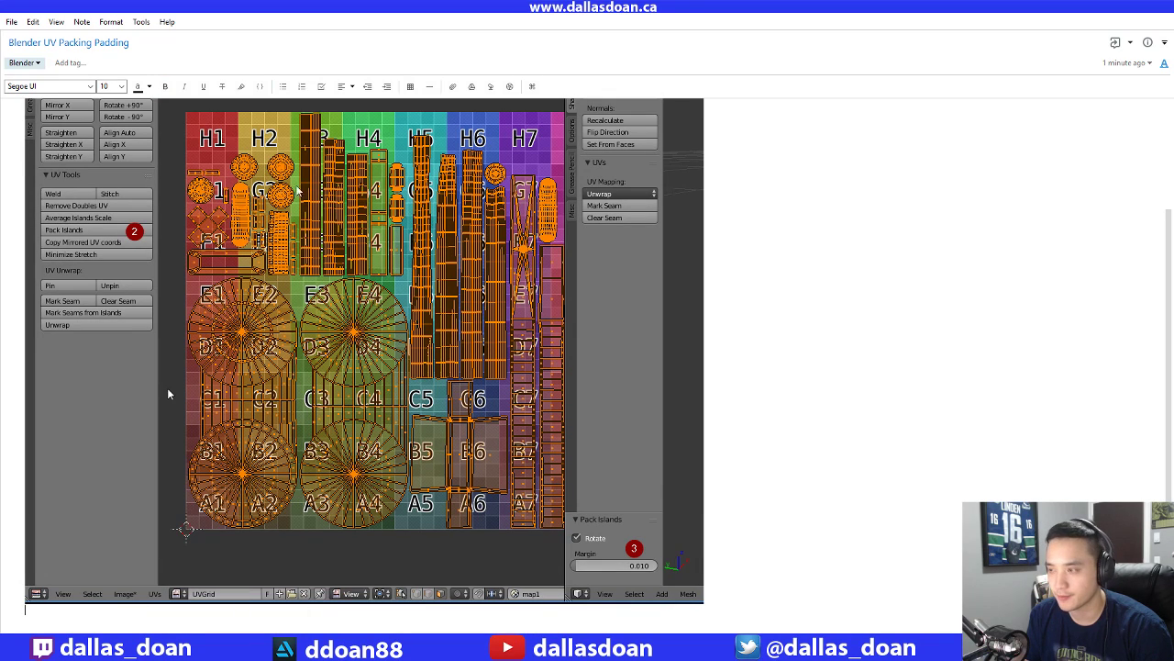
{"action": "left_click", "coordinate": [302, 86]}
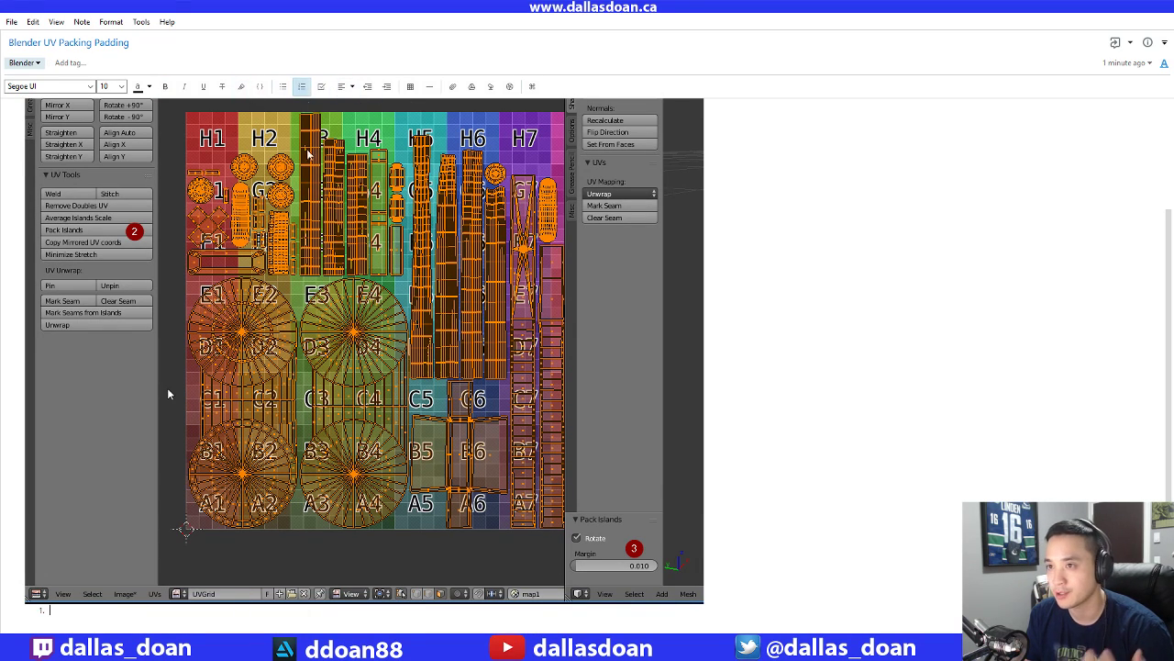
{"action": "scroll", "coordinate": [616, 330], "scroll_direction": "up", "scroll_amount": 3}
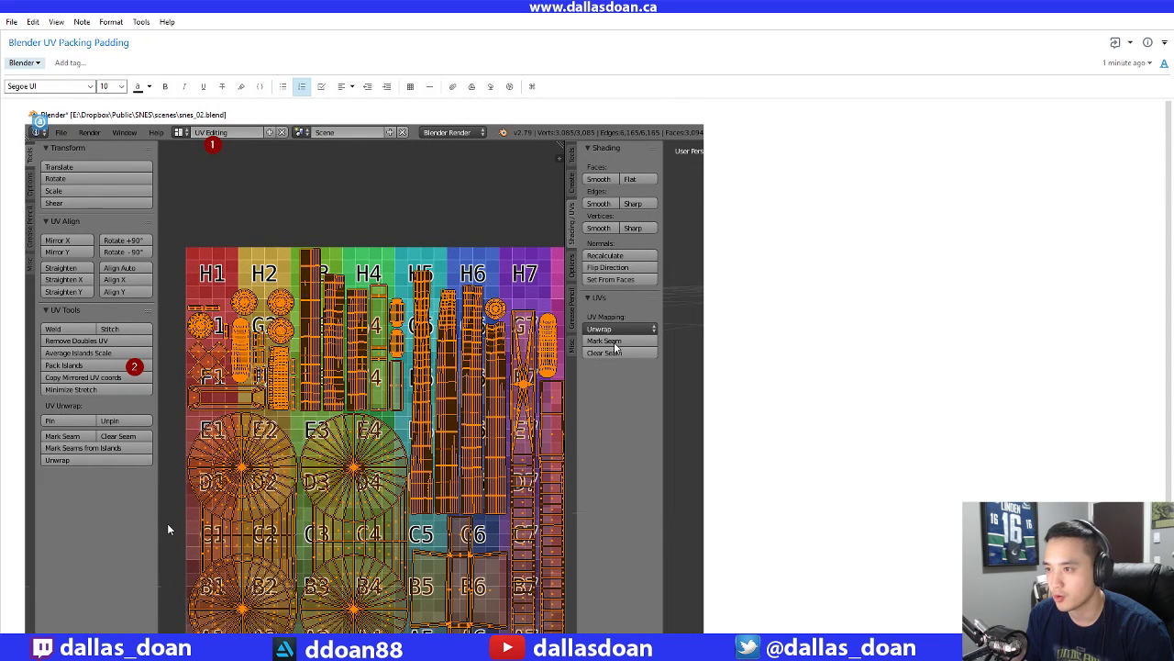
{"action": "scroll", "coordinate": [577, 337], "scroll_direction": "down", "scroll_amount": 3}
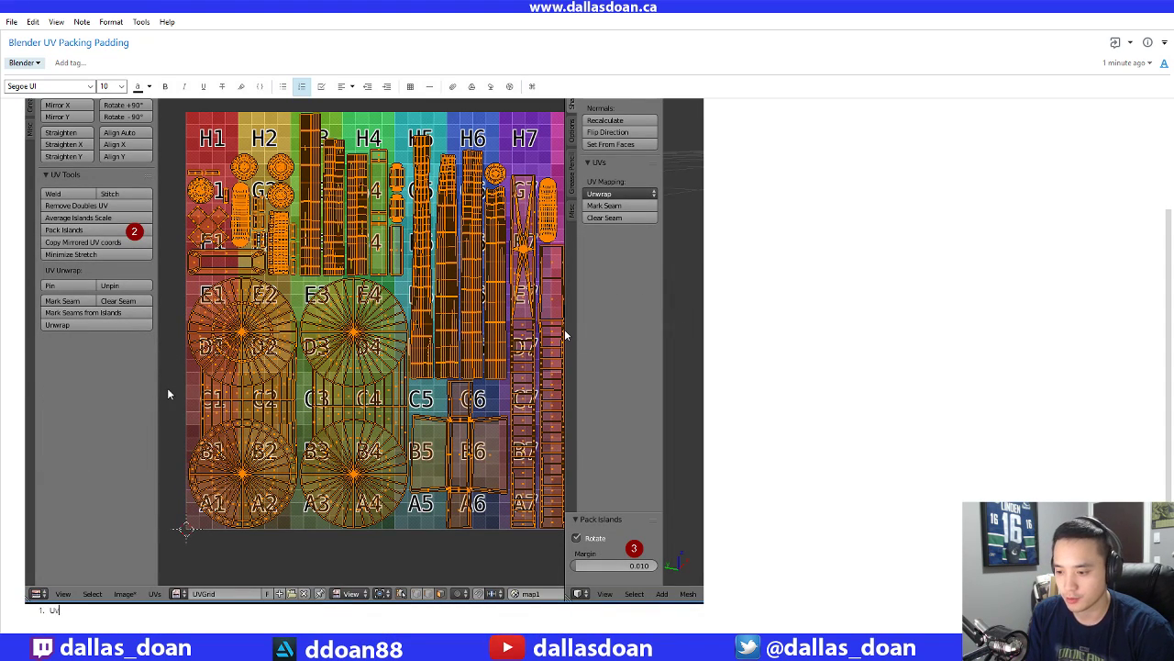
{"action": "type", "text": "Editing"}
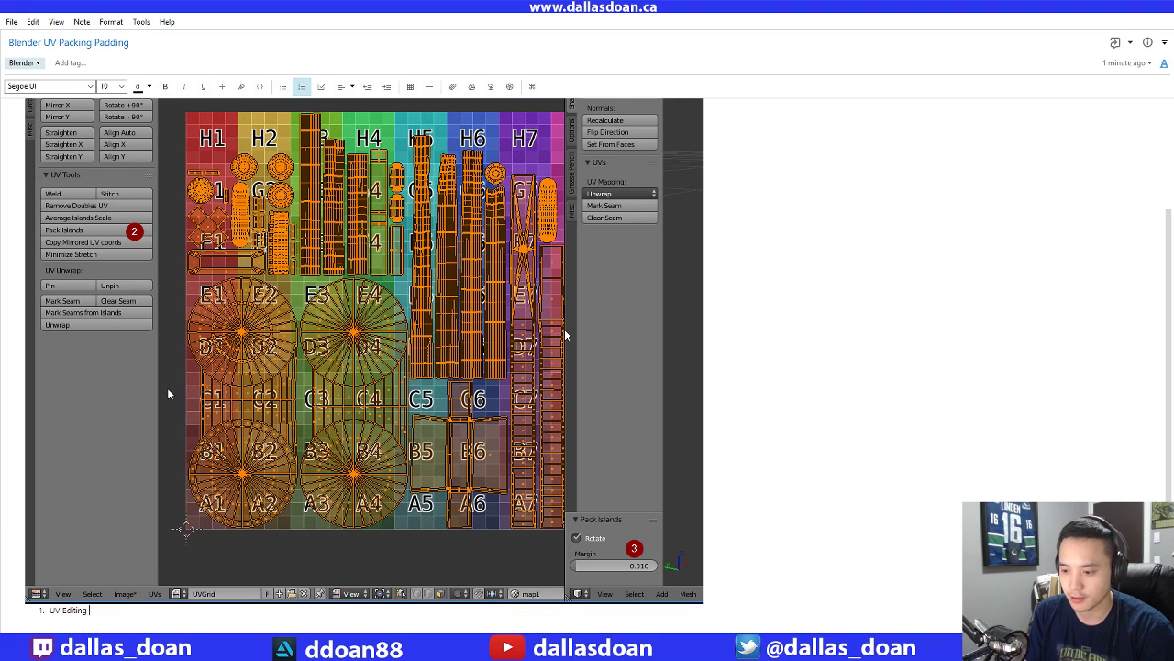
{"action": "type", "text": " Window"}
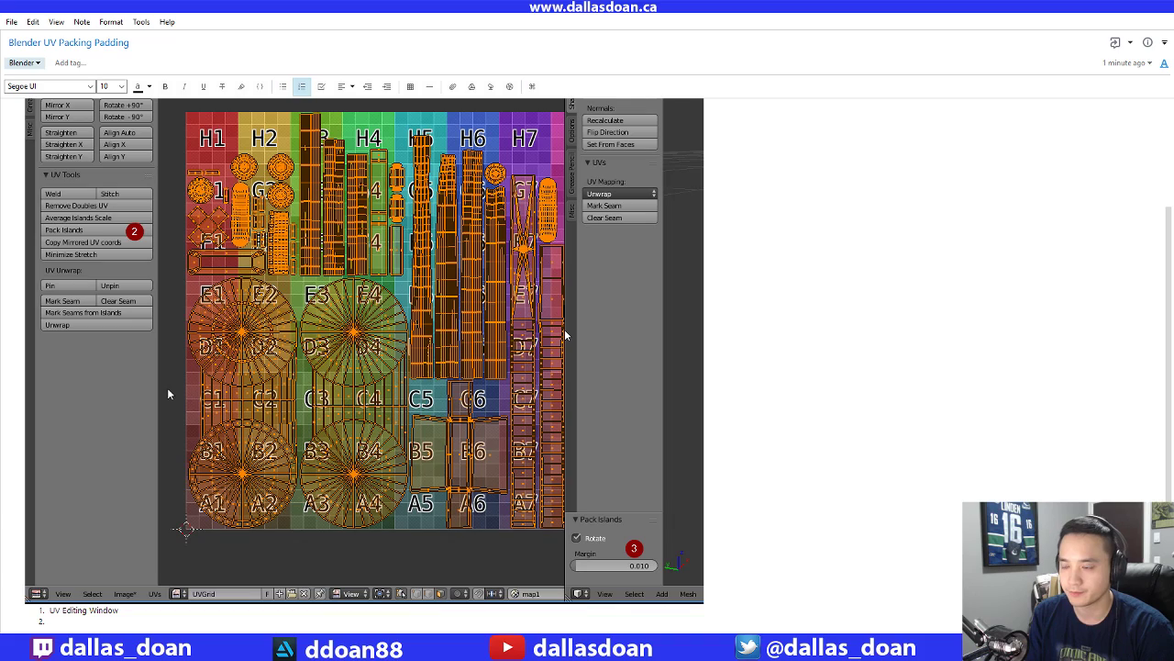
Add the second list item, Tools -> UV Tools -> Press Pack Islands
{"action": "type", "text": "Tools"}
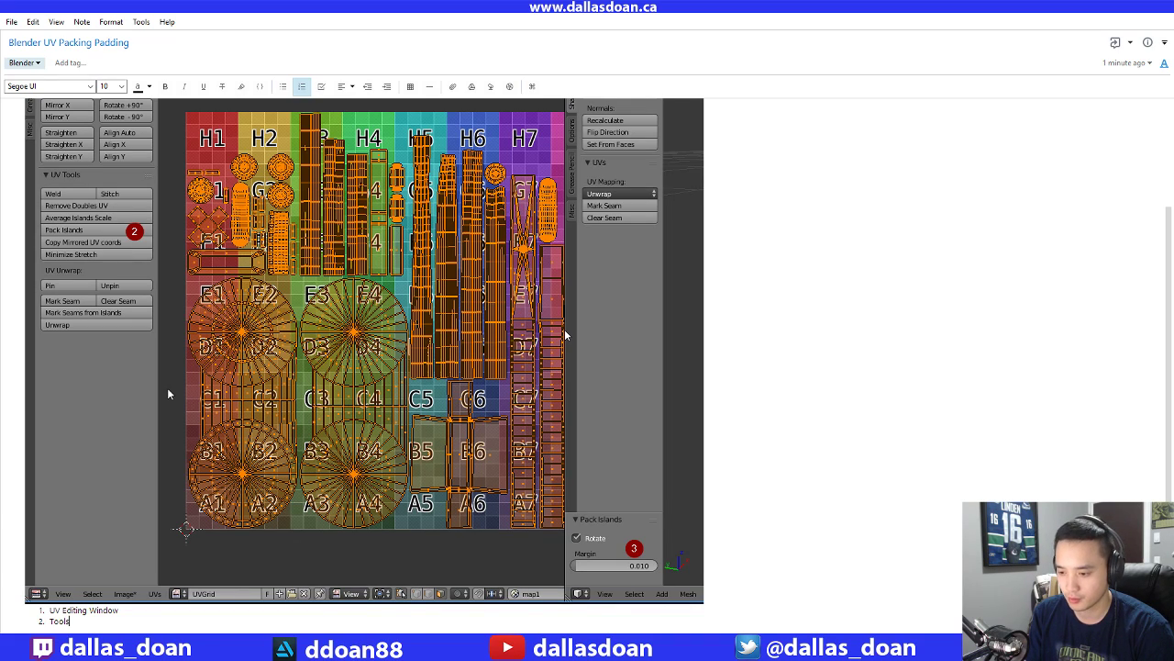
{"action": "type", "text": " -"}
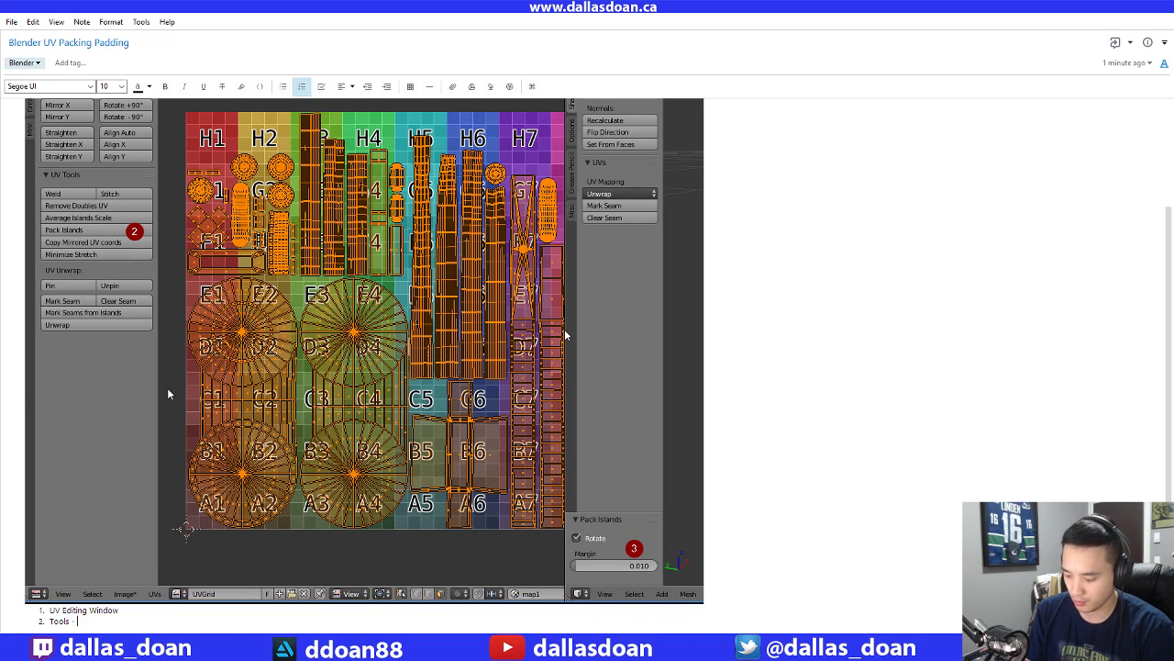
{"action": "type", "text": ">UV T"}
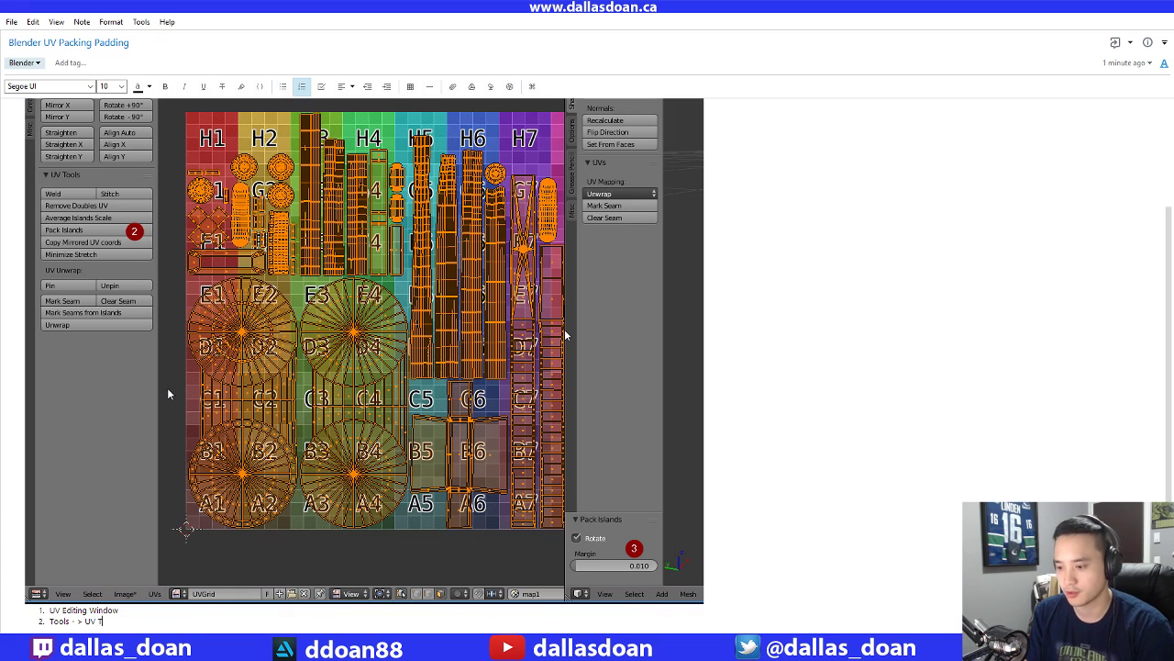
{"action": "type", "text": "ools"}
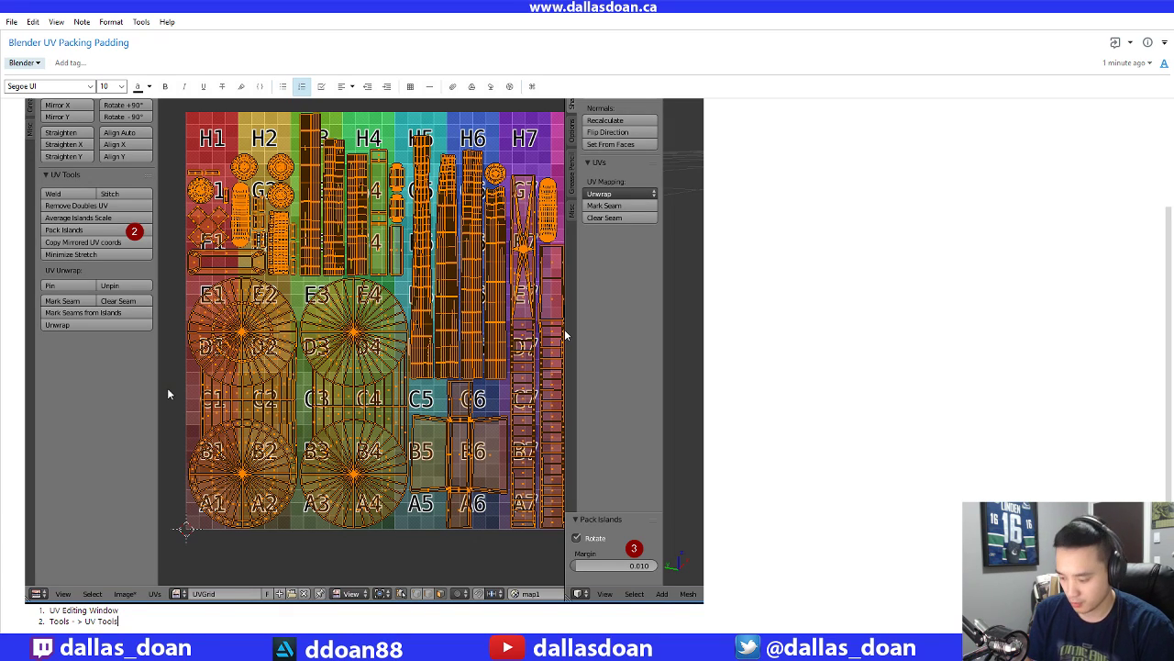
{"action": "type", "text": " - > Pack"}
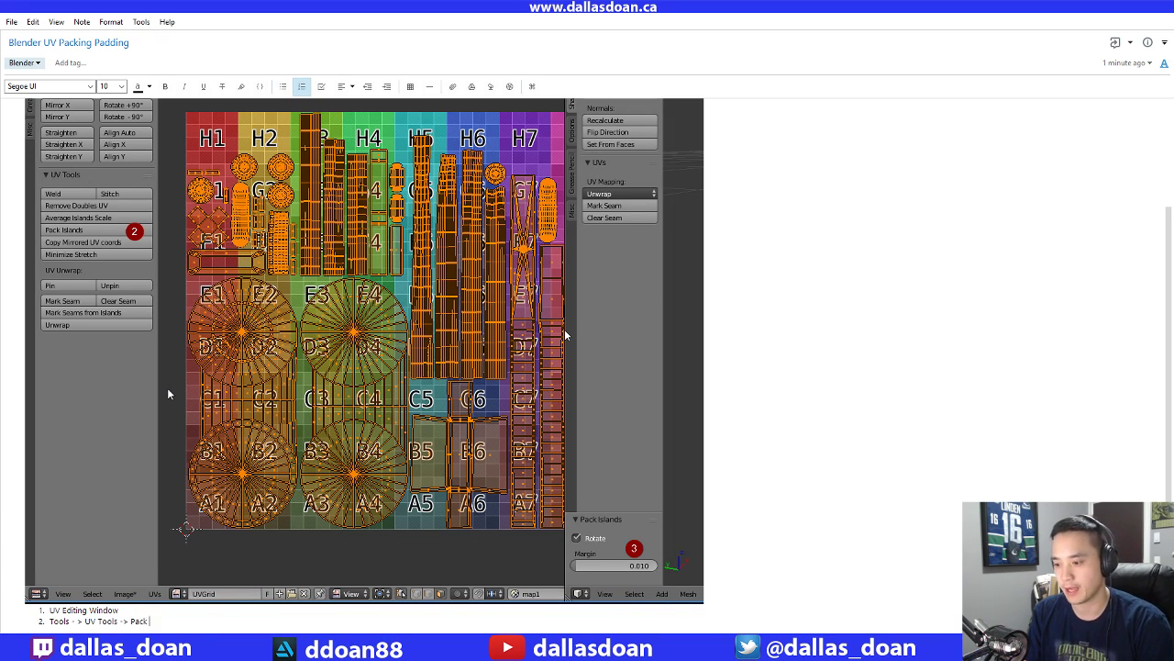
{"action": "type", "text": " Islands"}
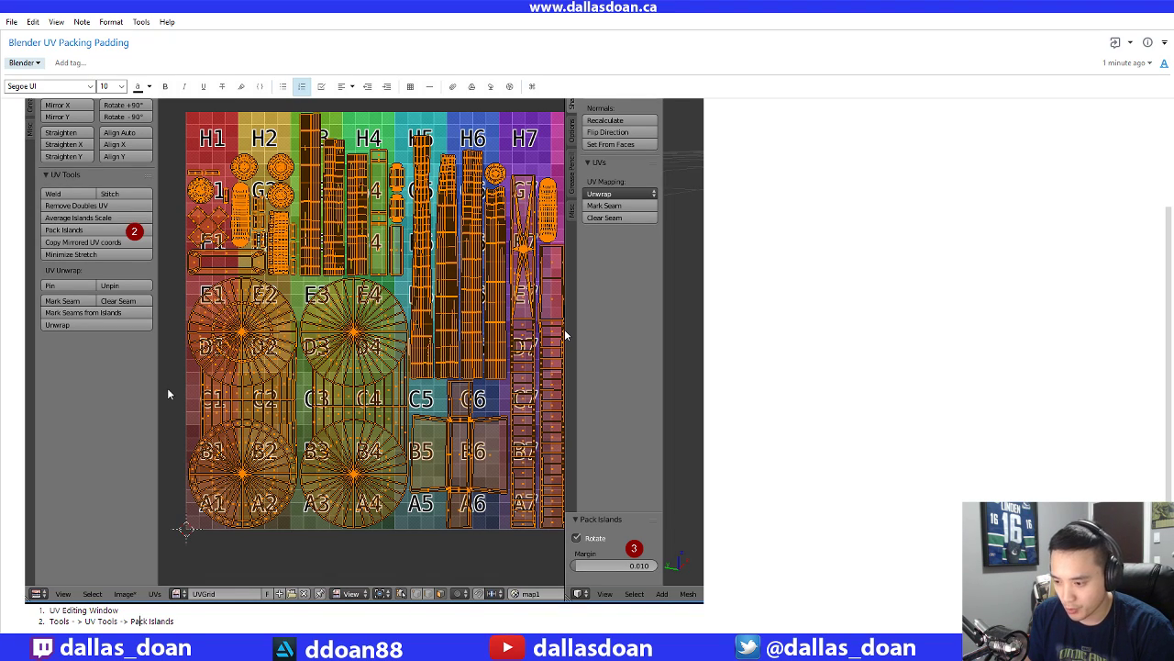
{"action": "type", "text": "Press"}
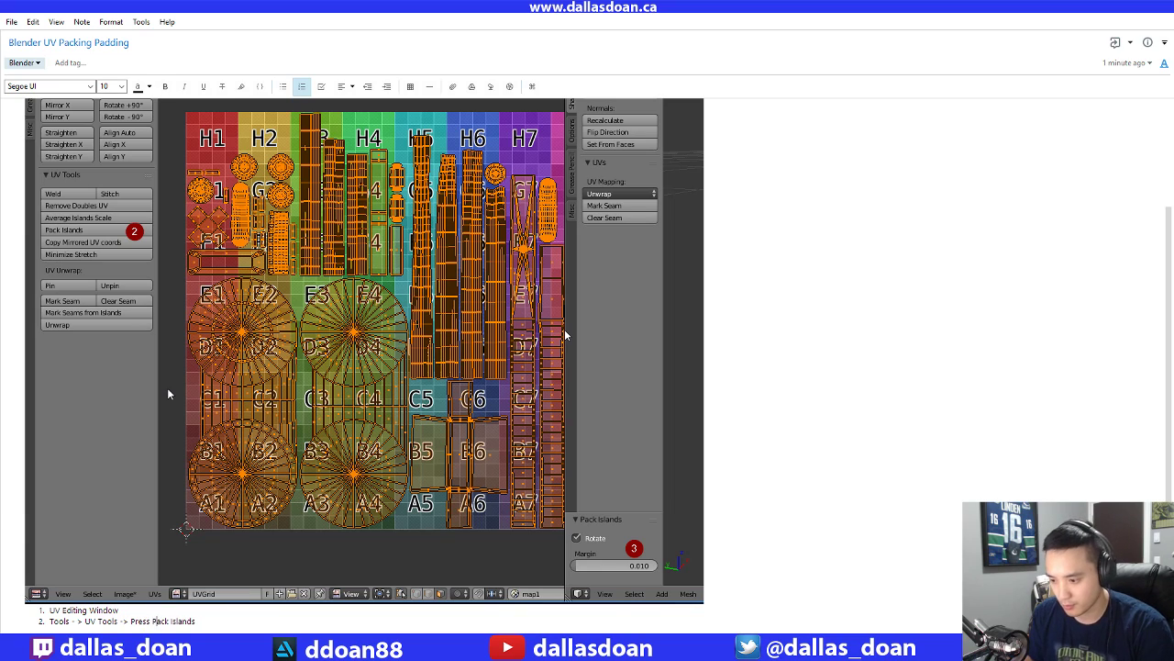
Add the third list item, In 3D View -> Tools Panel -> Pack Islands -> Adjust Margin
{"action": "key", "text": "Return"}
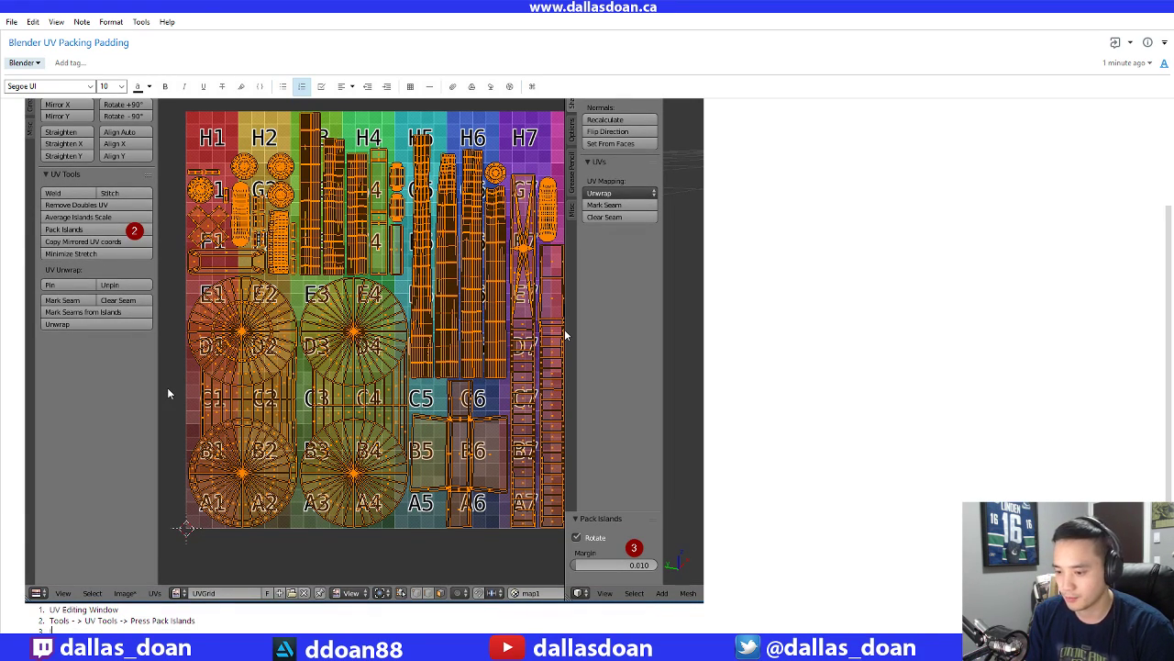
{"action": "type", "text": "In 3D View"}
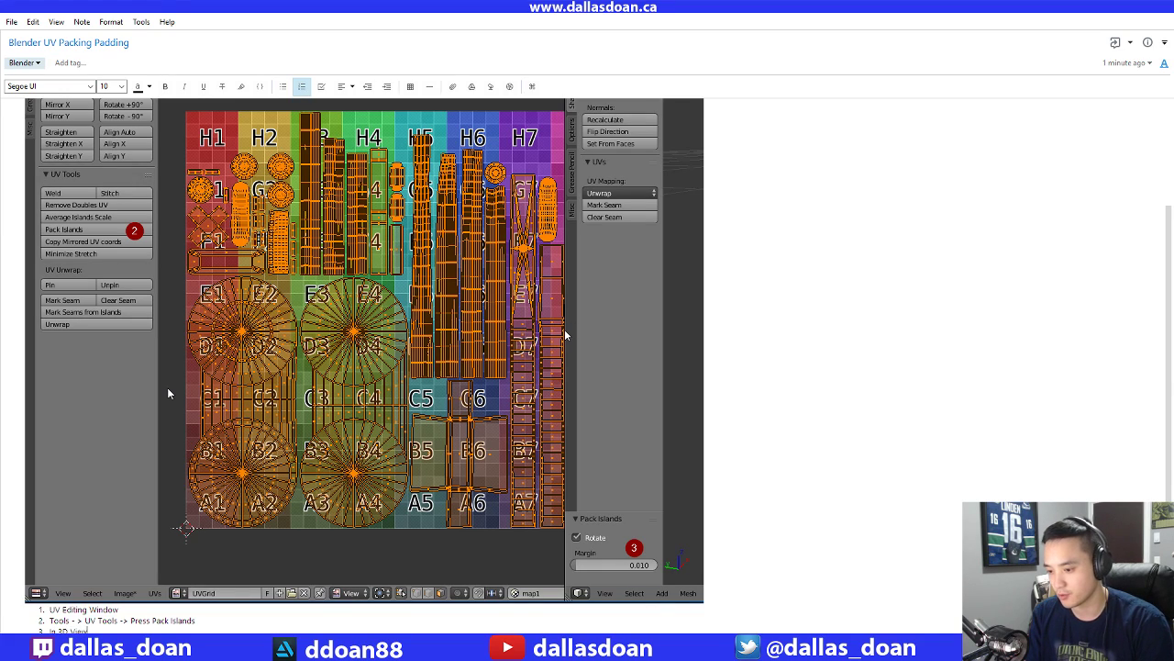
{"action": "type", "text": " ->"}
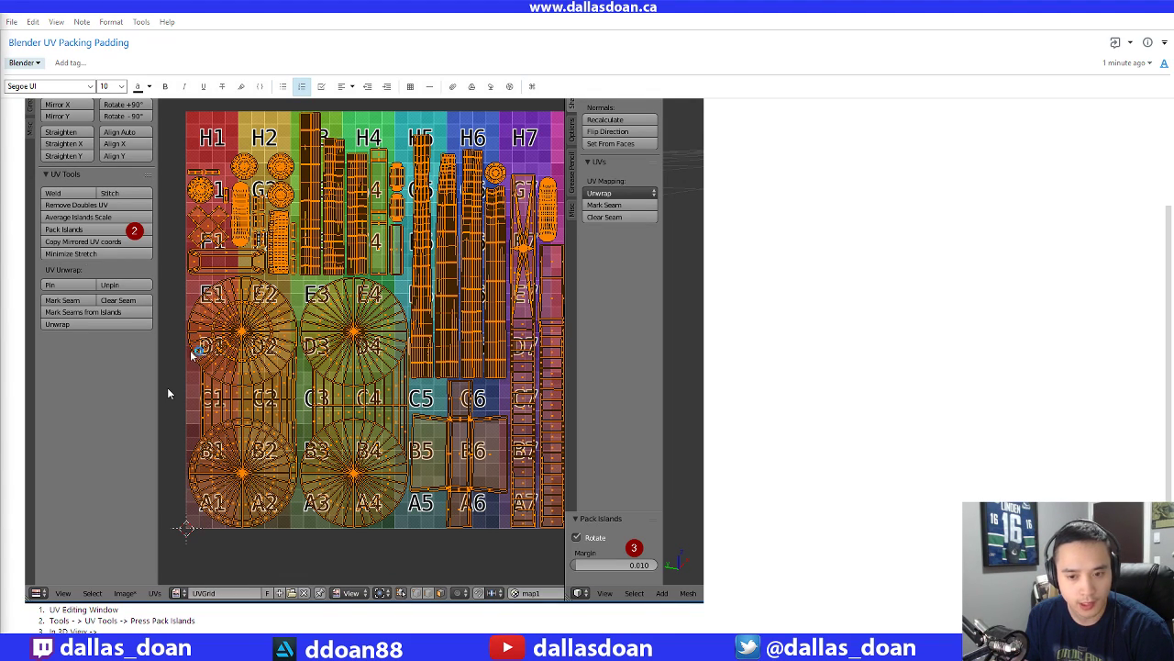
{"action": "left_click", "coordinate": [317, 646]}
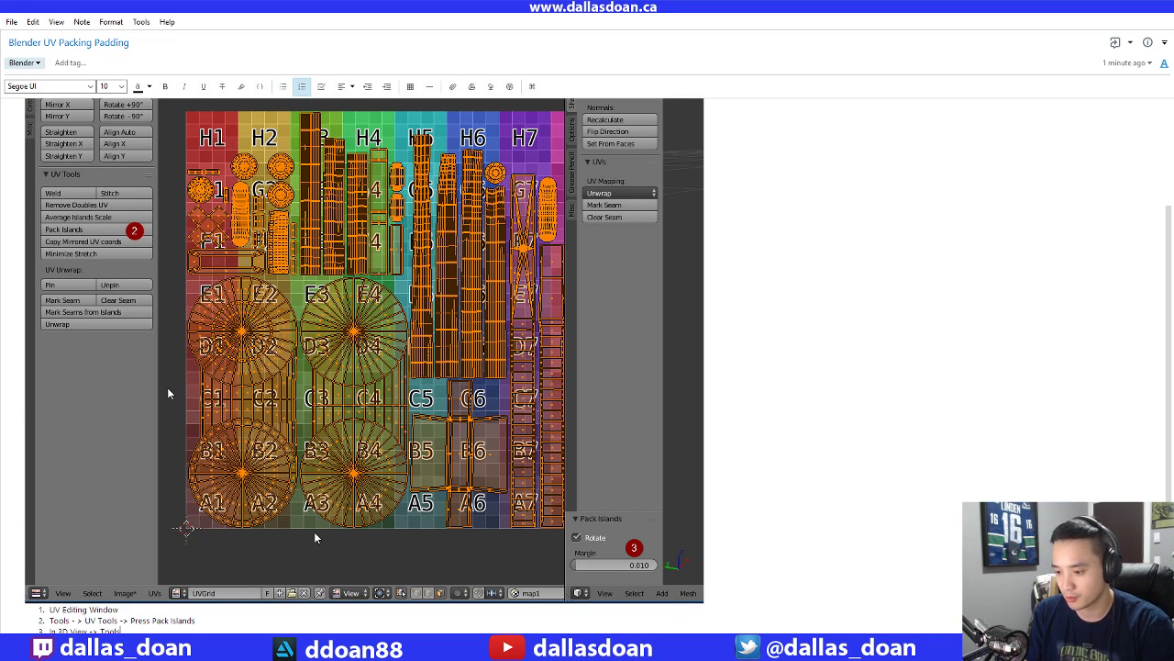
{"action": "type", "text": "Panel -"}
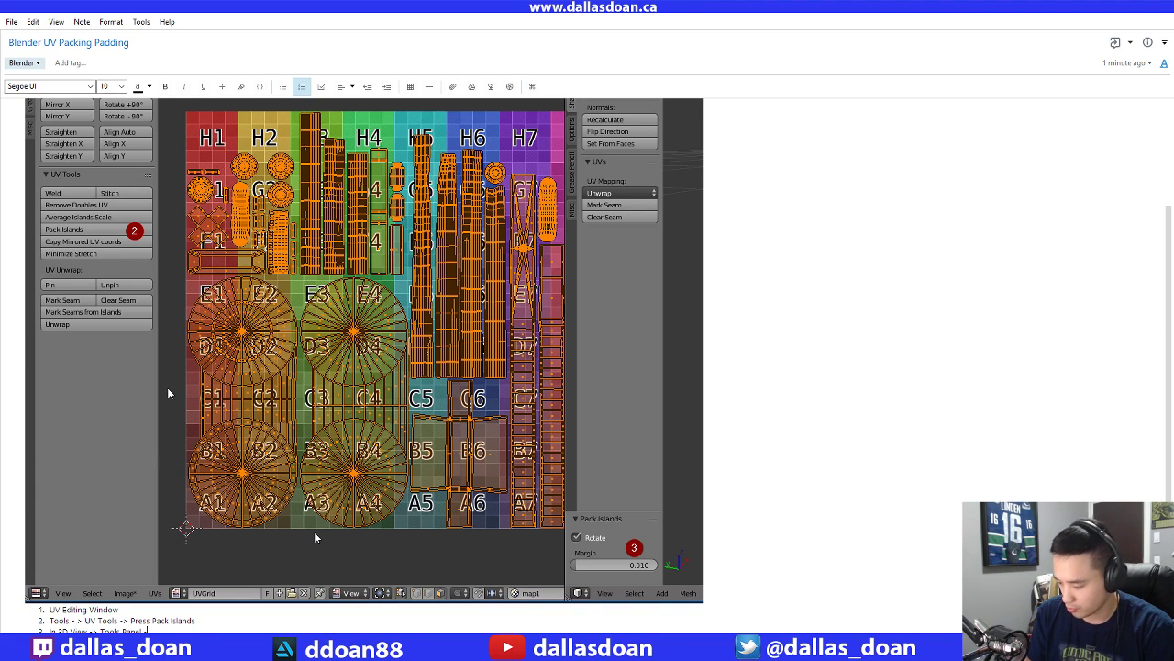
{"action": "type", "text": "> "}
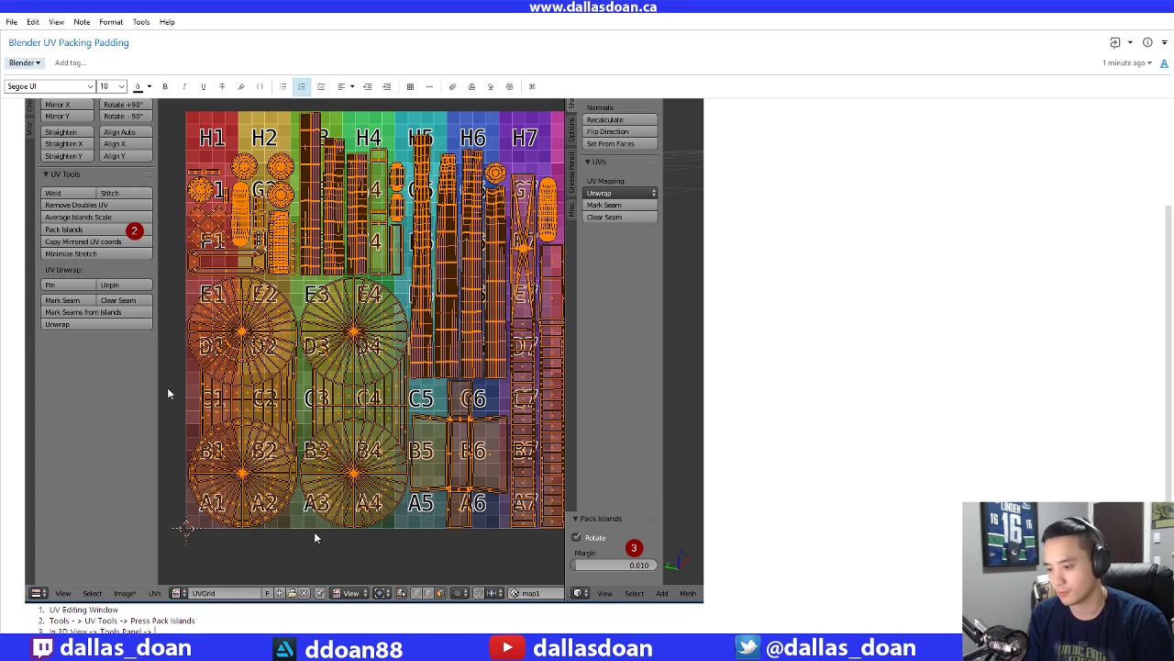
{"action": "type", "text": "Pack Islands ->"}
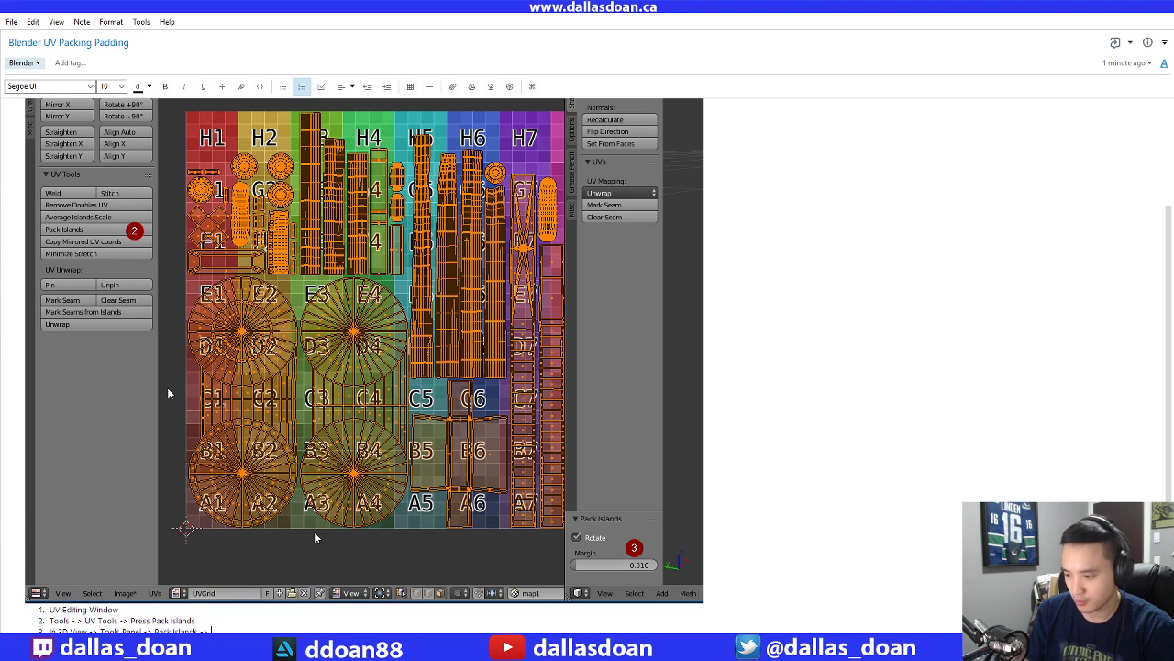
{"action": "type", "text": " Adjust"}
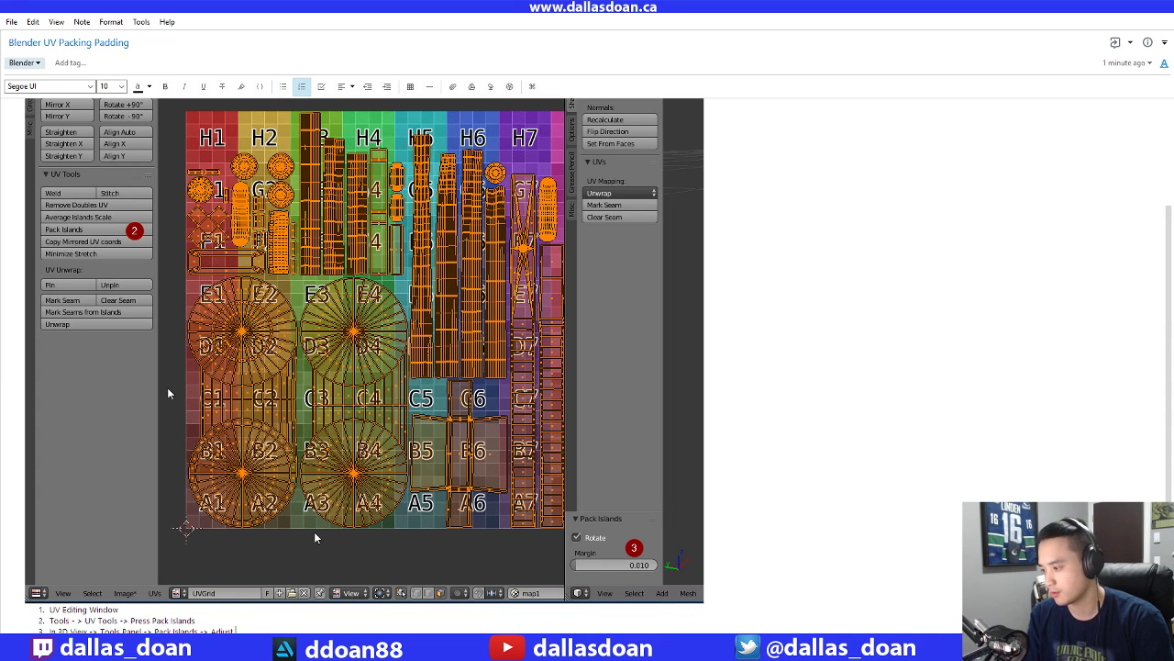
{"action": "type", "text": " Margin"}
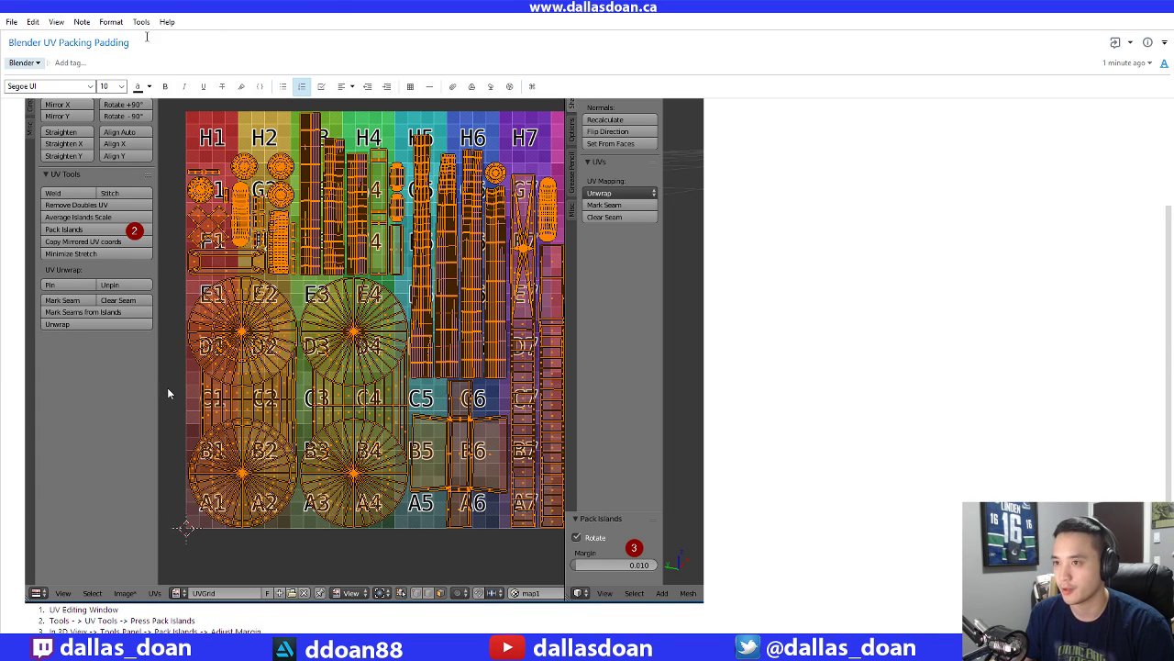
Close the separate note window, check the note in the main Evernote window, and switch back to Blender
{"action": "double_click", "coordinate": [235, 20]}
{"action": "left_click_drag", "start_coordinate": [247, 23], "coordinate": [343, 47]}
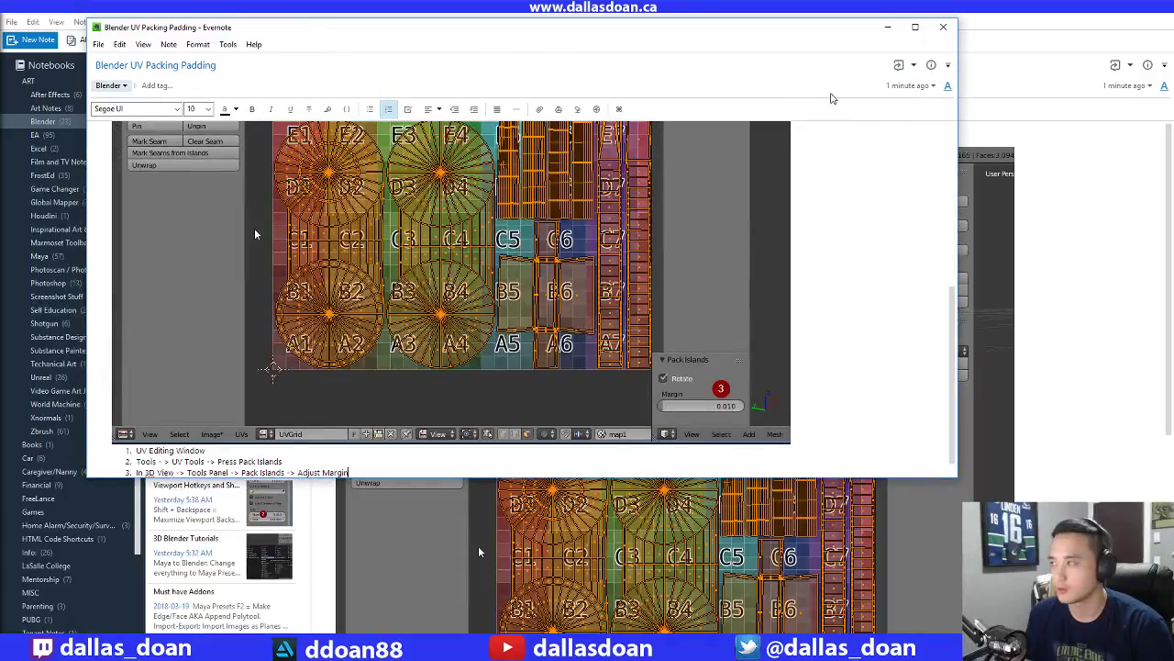
{"action": "left_click", "coordinate": [939, 33]}
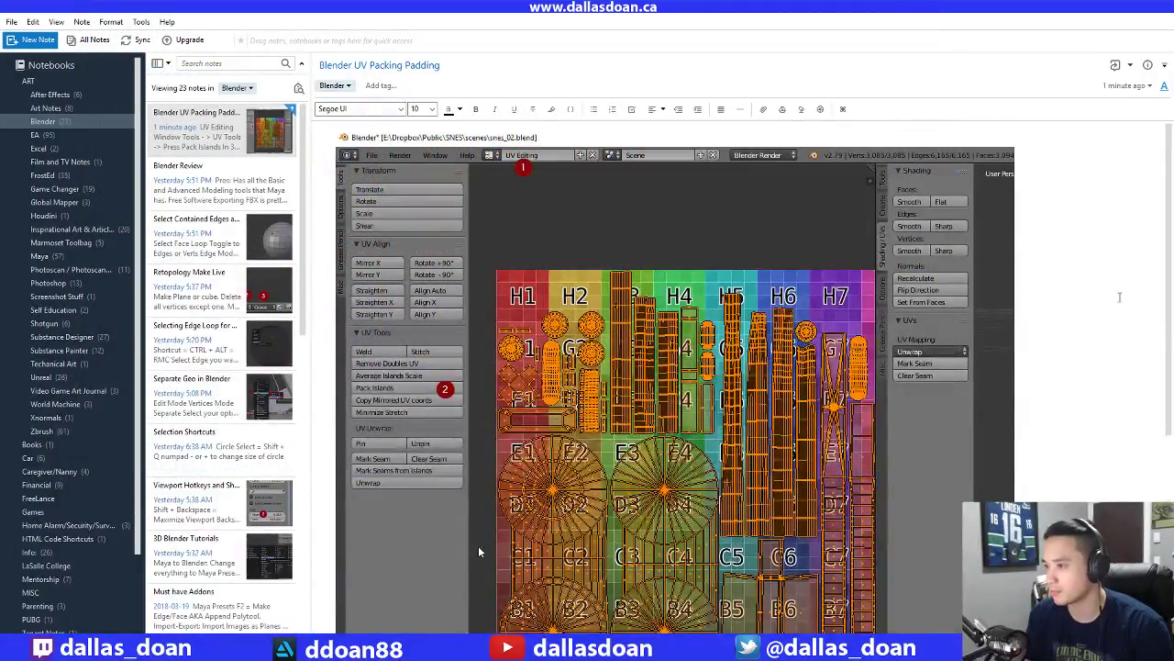
{"action": "scroll", "coordinate": [1098, 344], "scroll_direction": "down", "scroll_amount": 5}
{"action": "scroll", "coordinate": [1098, 345], "scroll_direction": "up", "scroll_amount": 5}
{"action": "scroll", "coordinate": [1086, 350], "scroll_direction": "down", "scroll_amount": 1}
{"action": "scroll", "coordinate": [1086, 350], "scroll_direction": "up", "scroll_amount": 1}
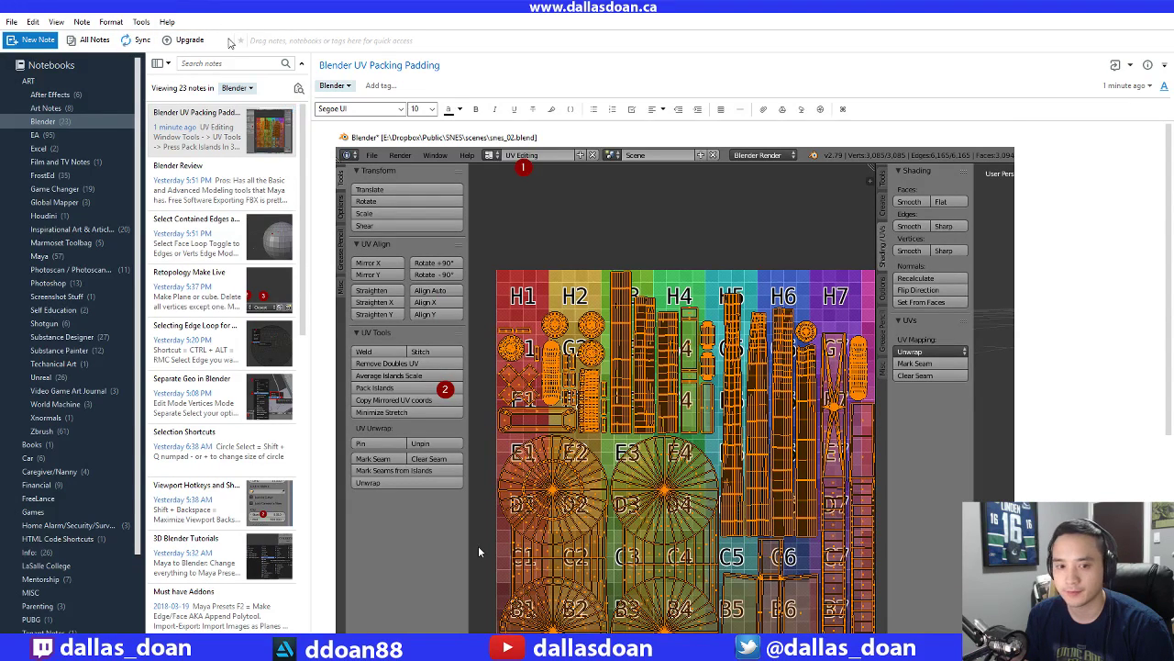
{"action": "left_click_drag", "start_coordinate": [321, 13], "coordinate": [0, 160]}
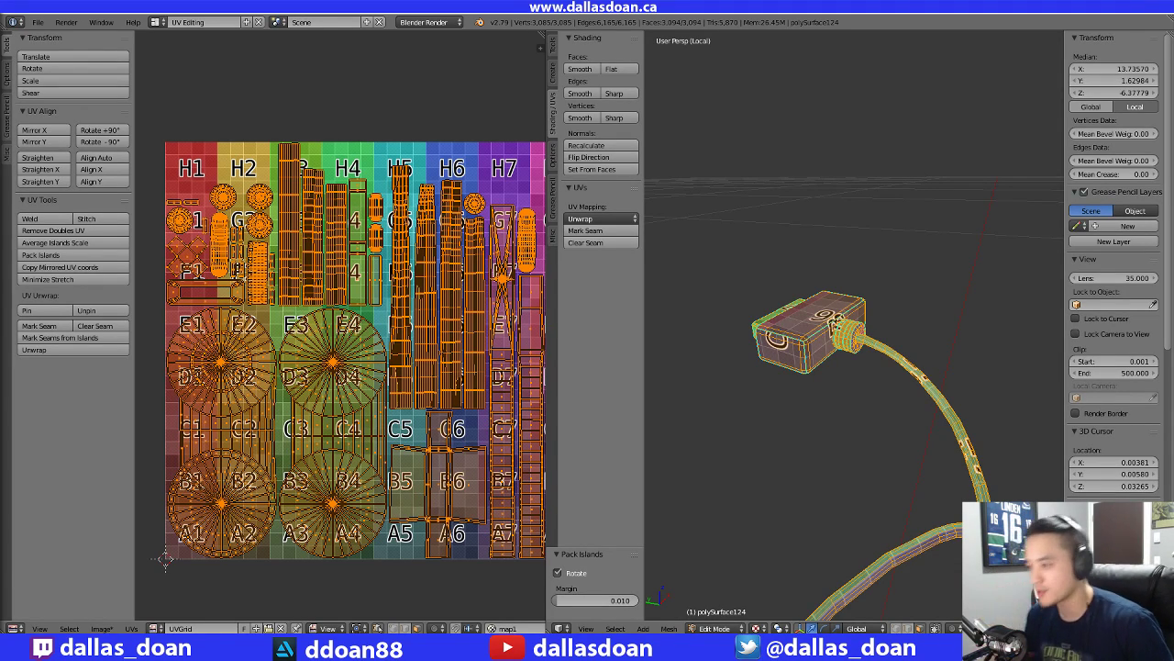
Try Pack Islands margins of 0.001 and 0.005 on the controller's UV layout
{"action": "left_click", "coordinate": [630, 601]}
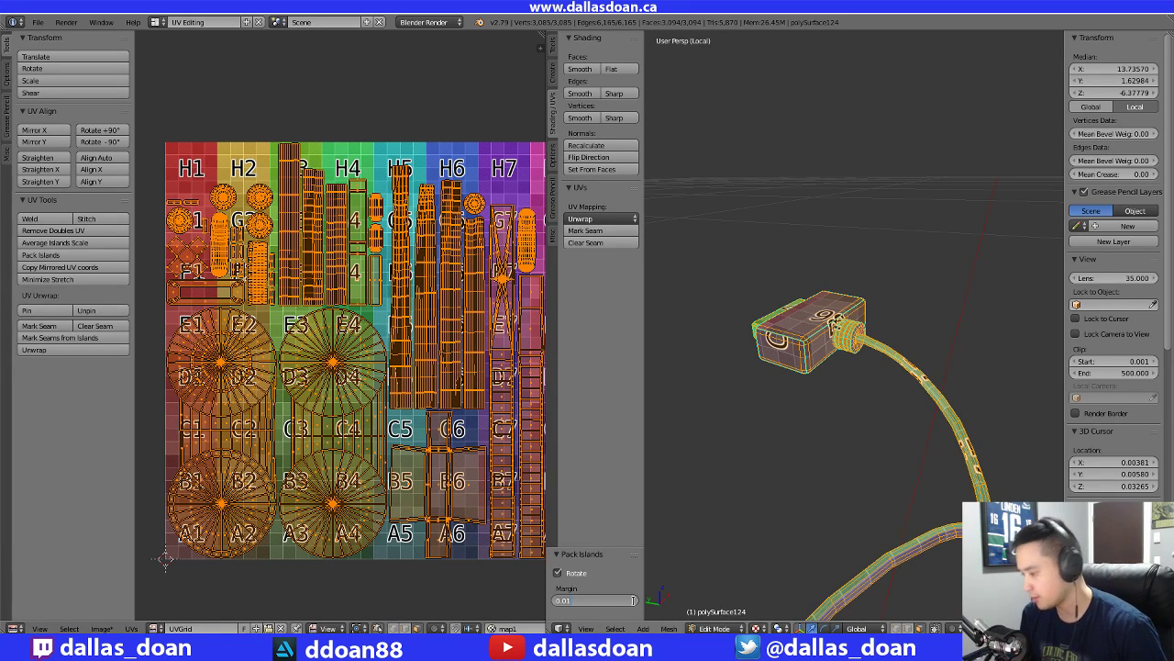
{"action": "type", "text": "0.001"}
{"action": "key", "text": "Return"}
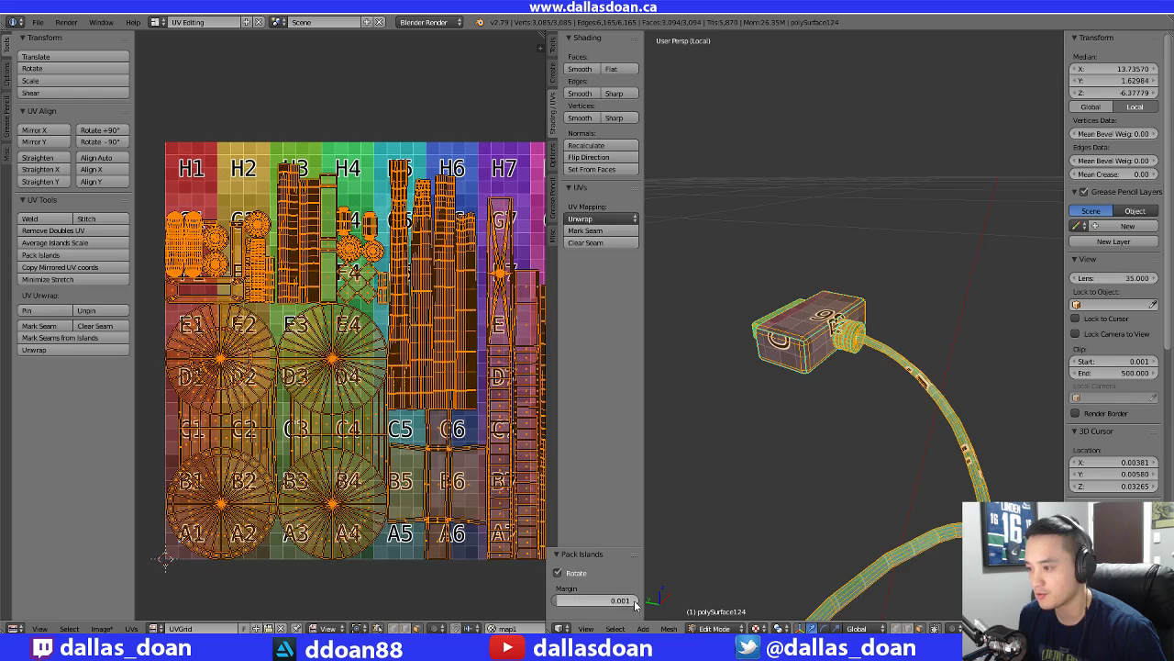
{"action": "left_click", "coordinate": [633, 602]}
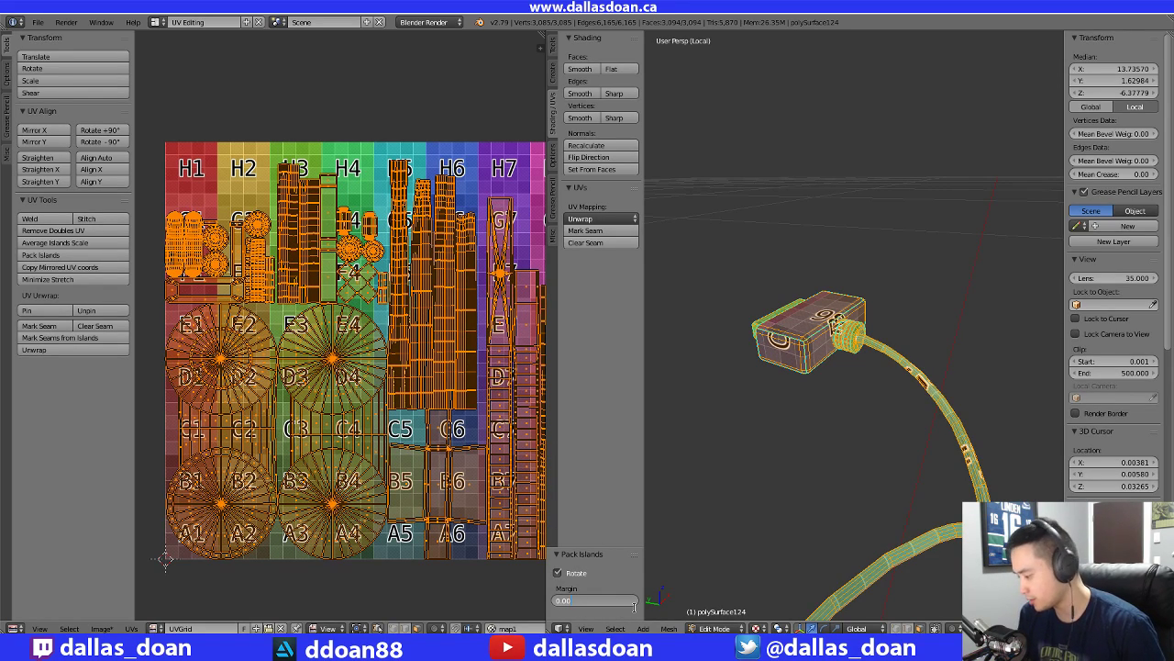
{"action": "type", "text": "0.005"}
{"action": "key", "text": "Return"}
Try a wider Pack Islands margin of 0.05, followed by 0.01
{"action": "left_click", "coordinate": [630, 601]}
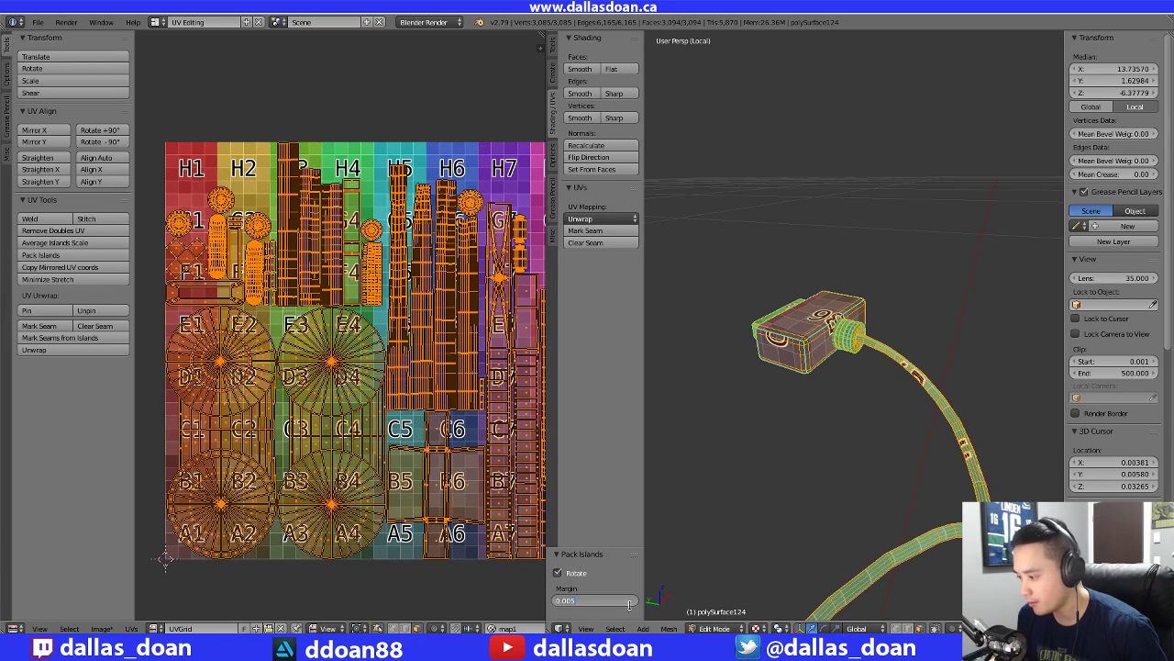
{"action": "key", "text": "BackSpace"}
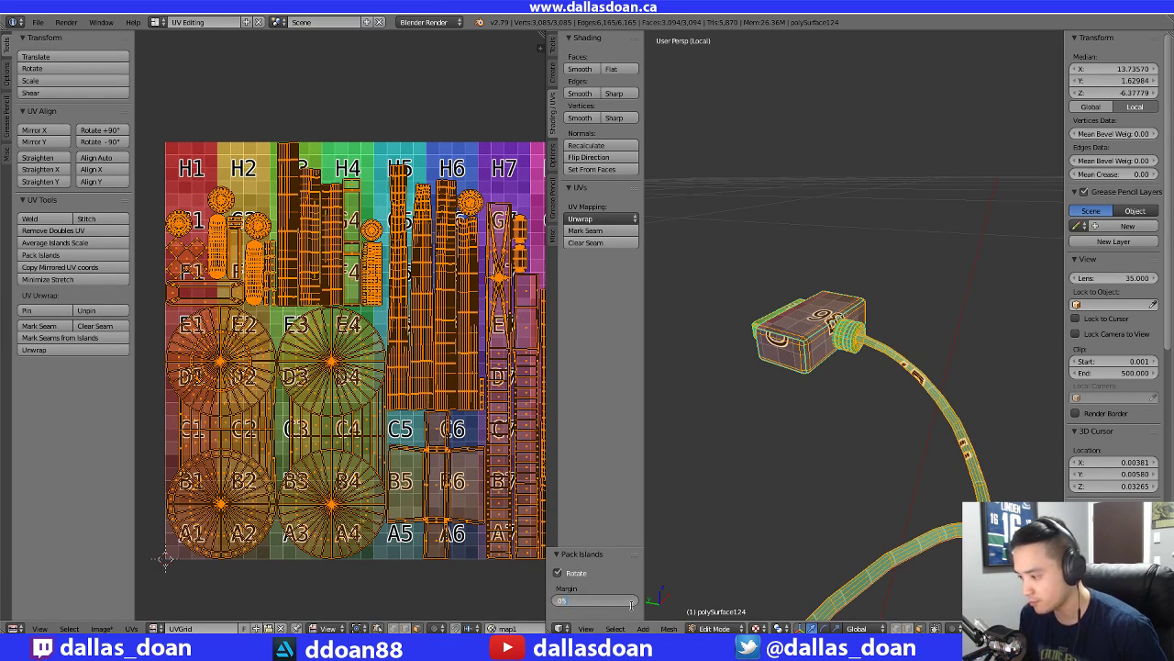
{"action": "type", "text": ".05"}
{"action": "key", "text": "Return"}
{"action": "left_click", "coordinate": [625, 601]}
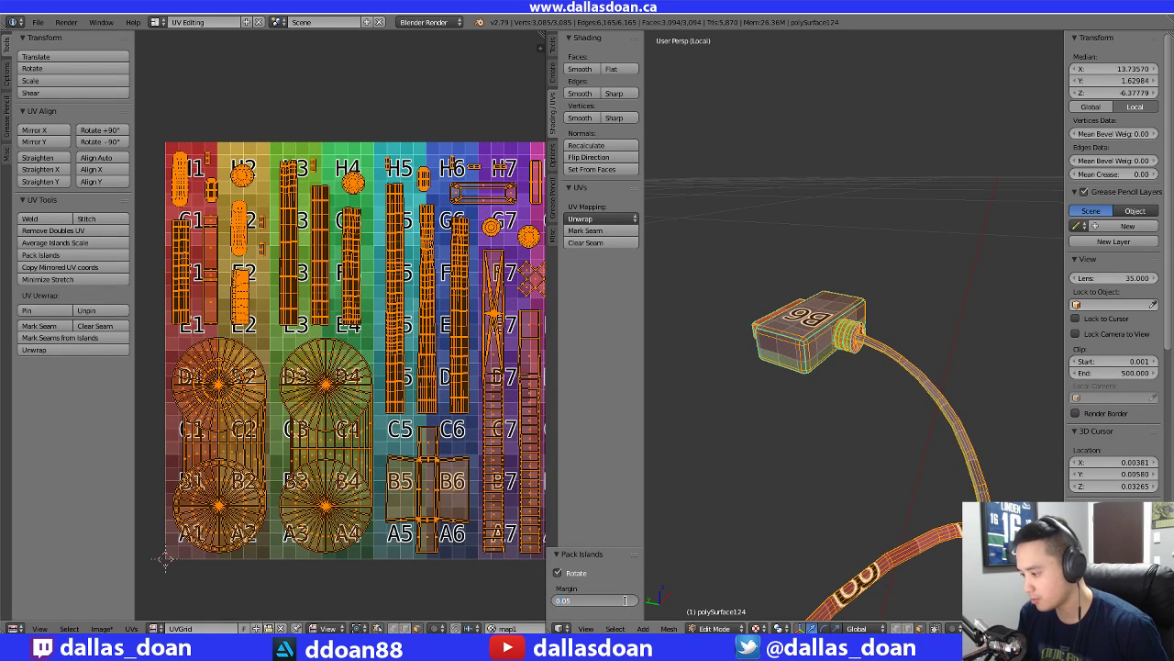
{"action": "type", "text": "0.01"}
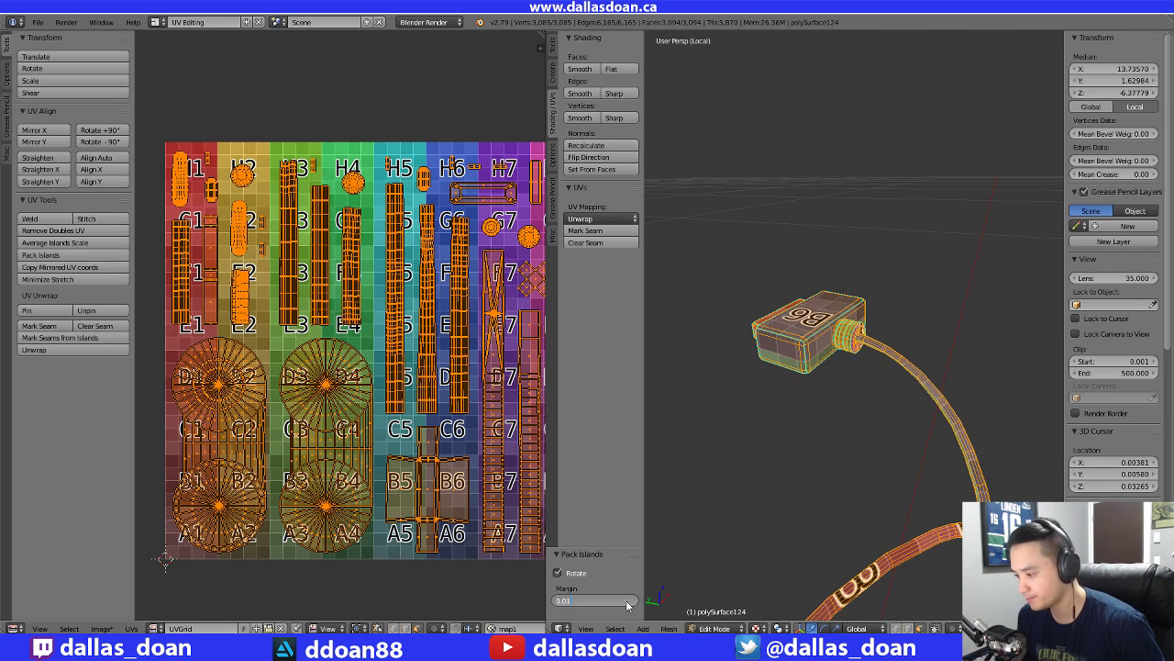
{"action": "key", "text": "Return"}
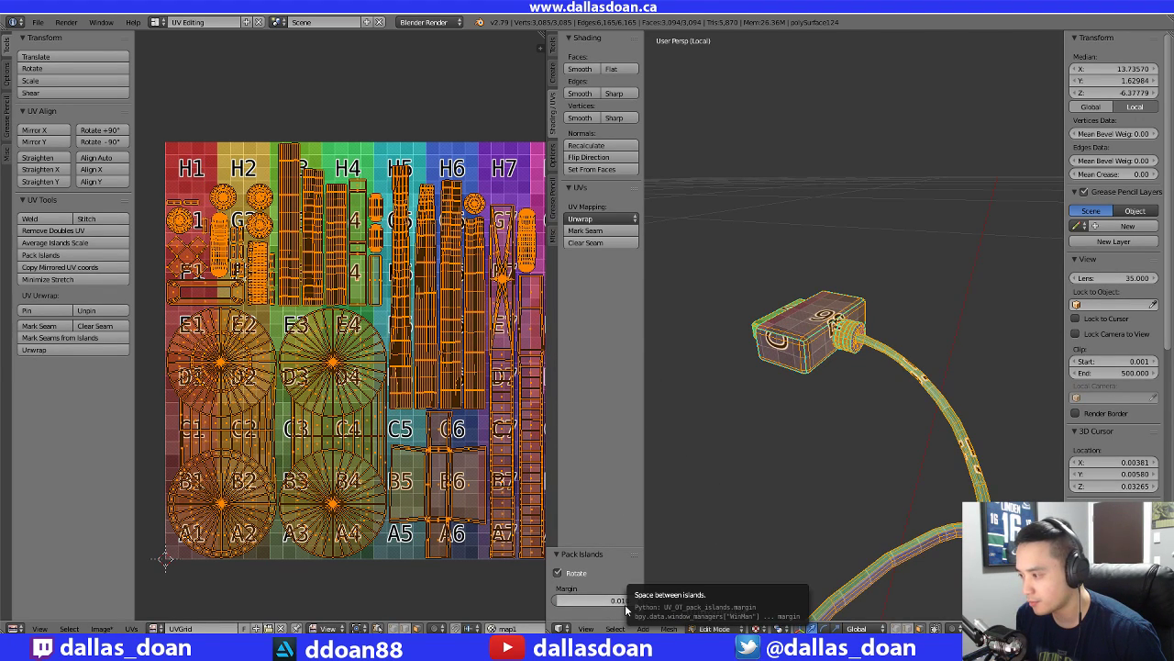
Set the Pack Islands margin to 0.005
{"action": "left_click", "coordinate": [621, 603]}
{"action": "type", "text": "0.0"}
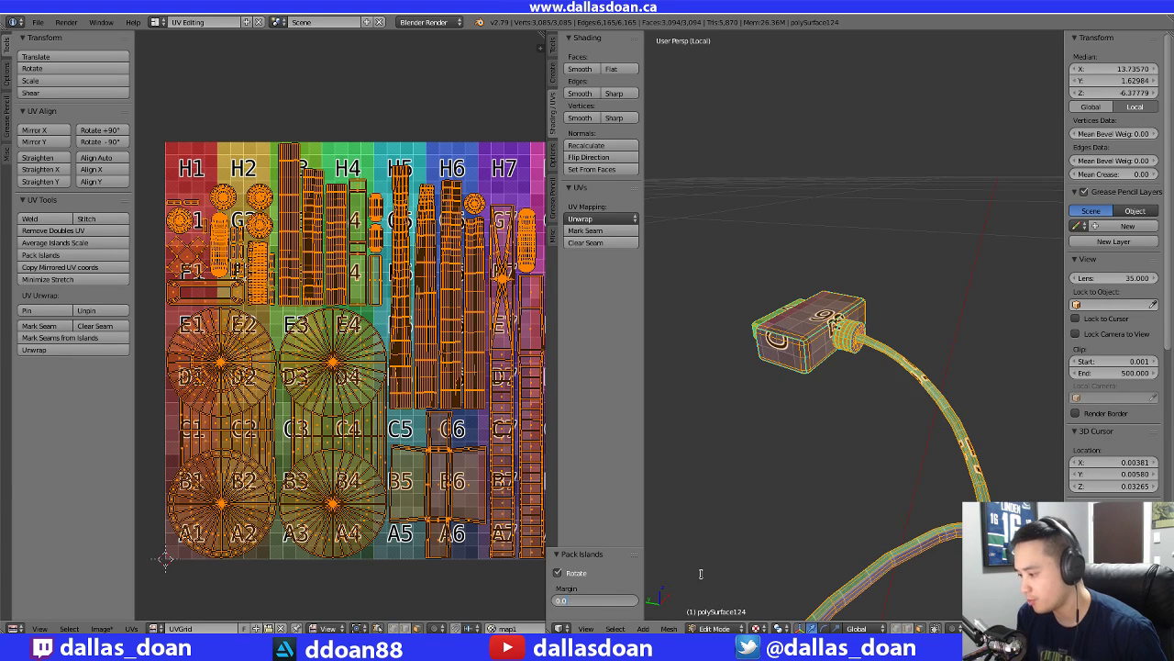
{"action": "type", "text": "05"}
{"action": "key", "text": "Return"}
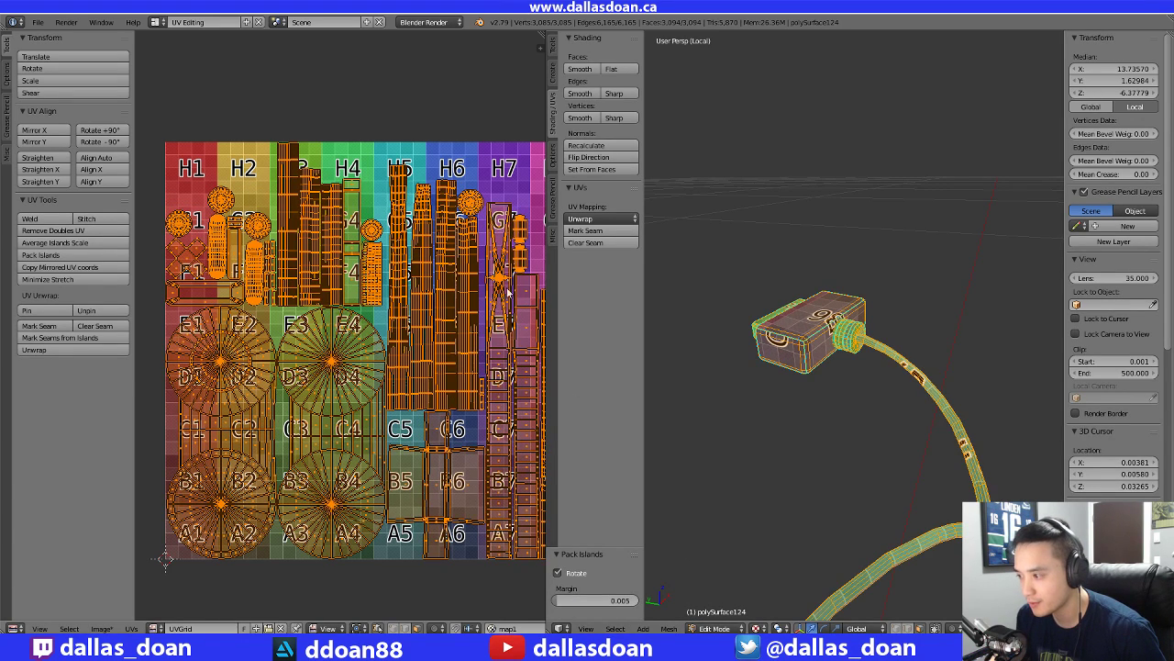
Examine the spacing between the packed UV islands up close across the layout
{"action": "scroll", "coordinate": [459, 340], "scroll_direction": "up", "scroll_amount": 3}
{"action": "scroll", "coordinate": [459, 339], "scroll_direction": "up", "scroll_amount": 2}
{"action": "middle_click_drag", "start_coordinate": [293, 333], "coordinate": [409, 464]}
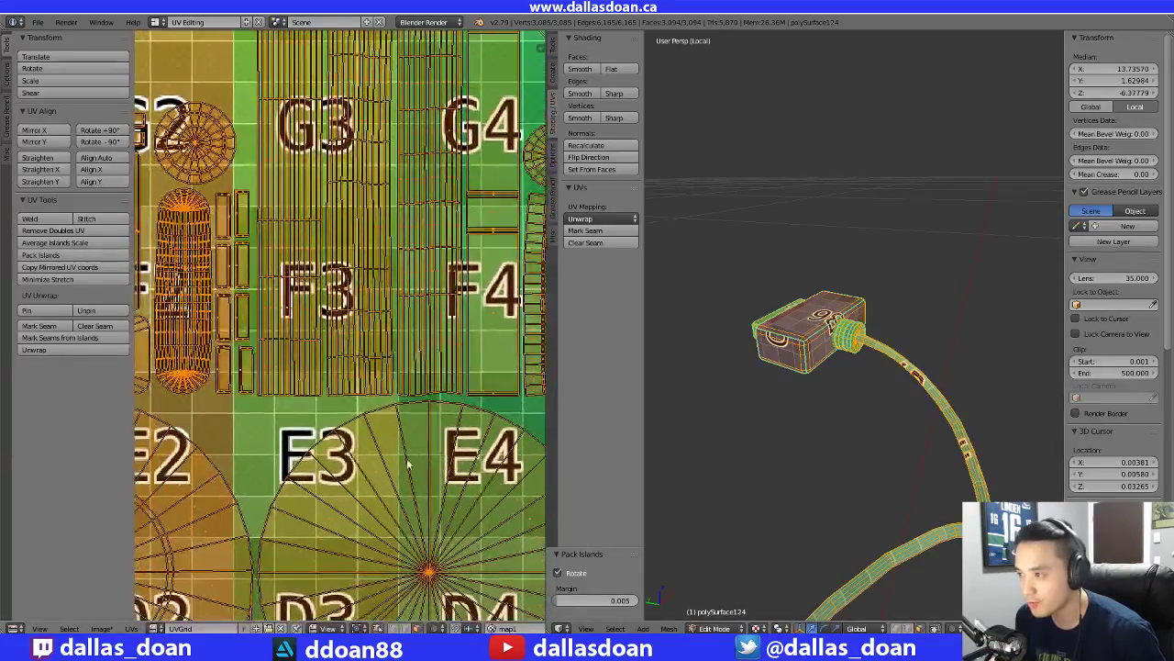
{"action": "middle_click_drag", "start_coordinate": [328, 513], "coordinate": [415, 488]}
{"action": "middle_click_drag", "start_coordinate": [304, 493], "coordinate": [400, 504]}
{"action": "middle_click_drag", "start_coordinate": [315, 456], "coordinate": [401, 525]}
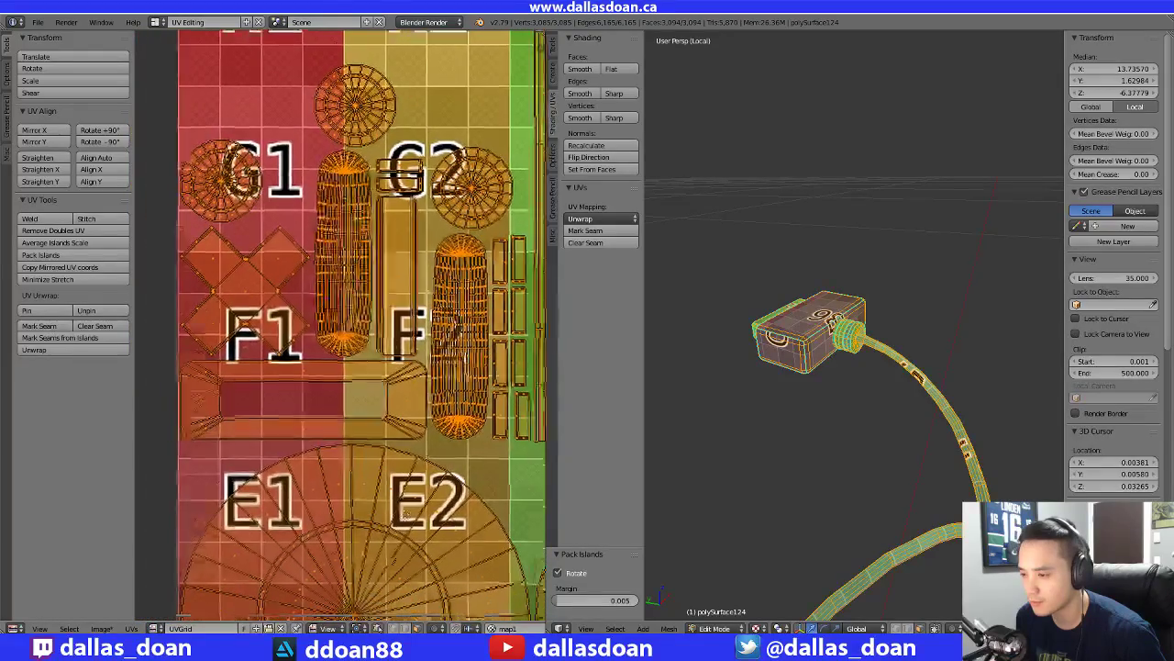
{"action": "middle_click_drag", "start_coordinate": [389, 597], "coordinate": [378, 494]}
{"action": "middle_click_drag", "start_coordinate": [394, 580], "coordinate": [325, 298]}
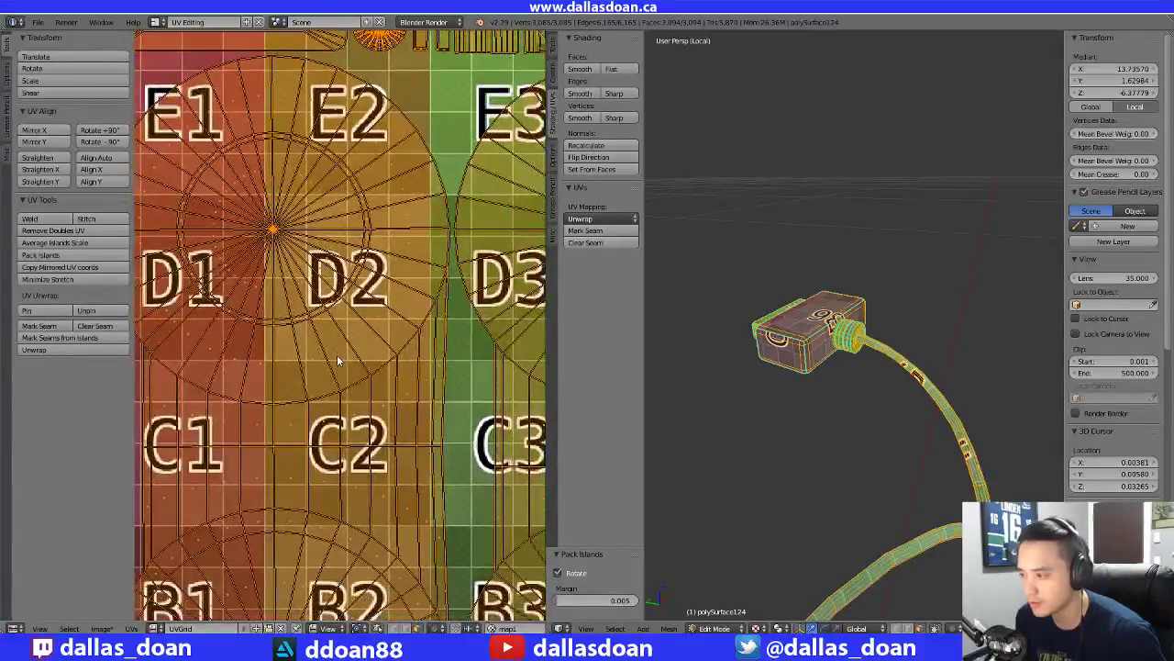
{"action": "middle_click_drag", "start_coordinate": [442, 483], "coordinate": [257, 326]}
{"action": "scroll", "coordinate": [257, 326], "scroll_direction": "down", "scroll_amount": 4}
{"action": "scroll", "coordinate": [257, 326], "scroll_direction": "up", "scroll_amount": 2}
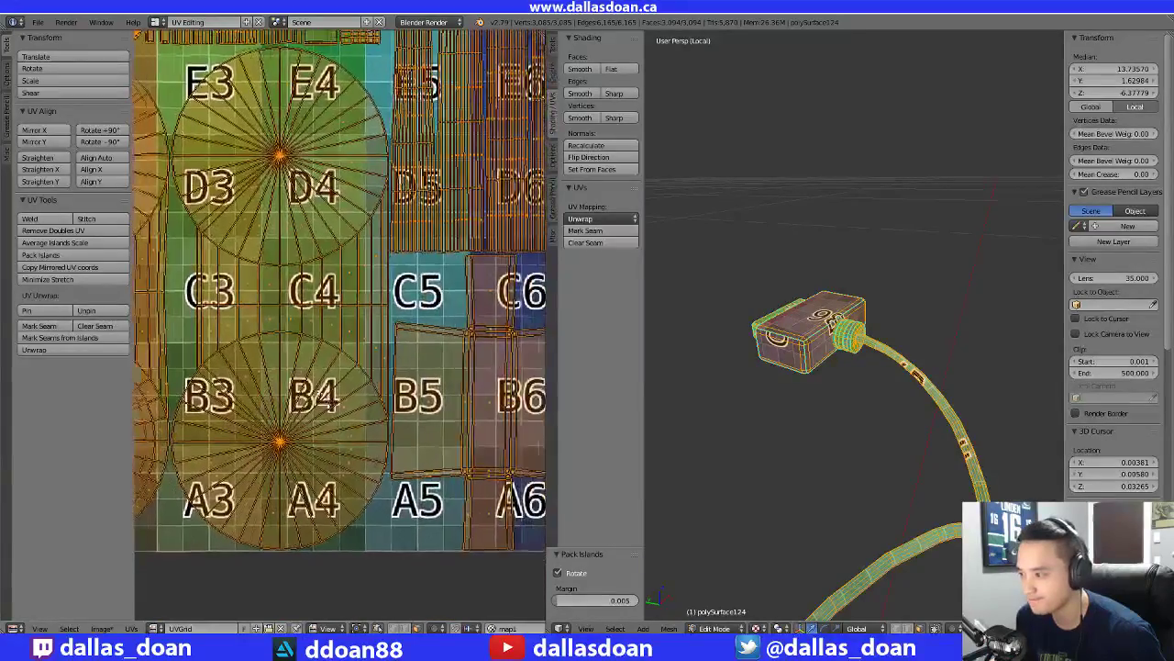
{"action": "middle_click_drag", "start_coordinate": [332, 395], "coordinate": [296, 391]}
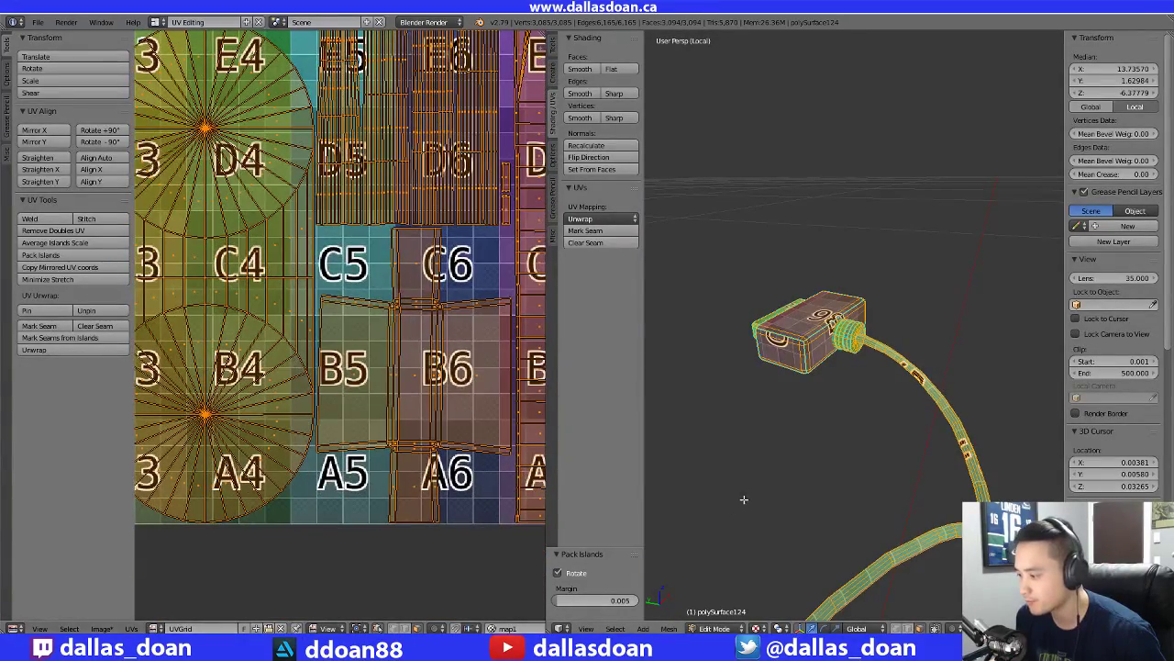
Show the mesh tools for the 3D view and examine the whole controller alongside its full UV layout
{"action": "scroll", "coordinate": [794, 455], "scroll_direction": "down", "scroll_amount": 8}
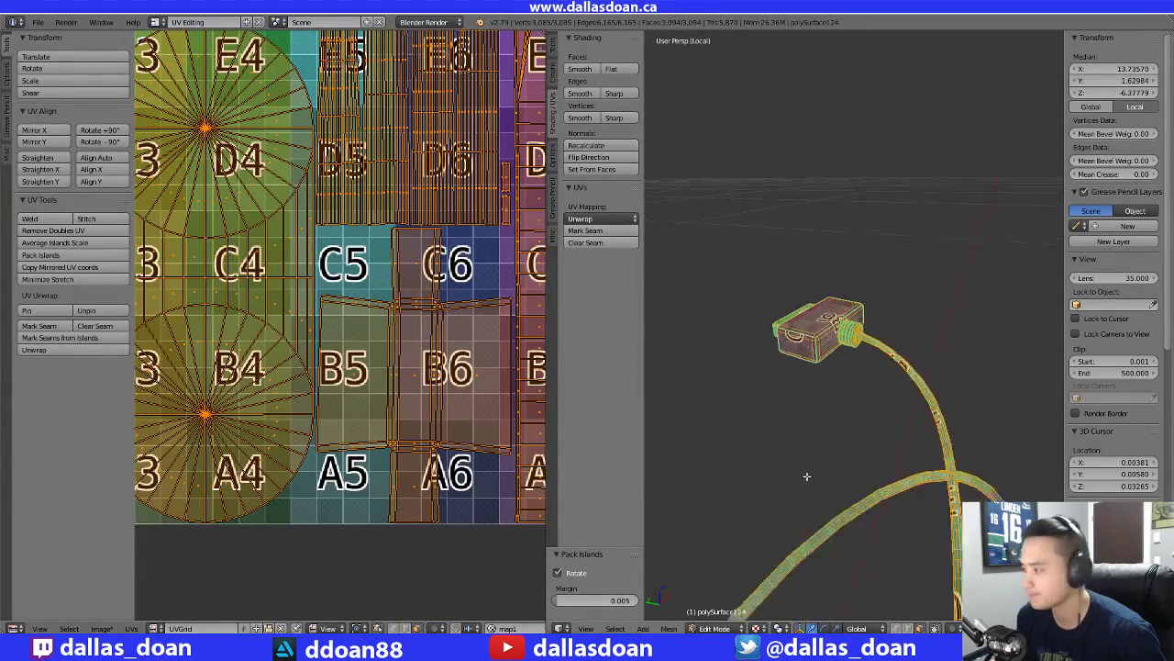
{"action": "middle_click_drag", "start_coordinate": [839, 481], "coordinate": [847, 506]}
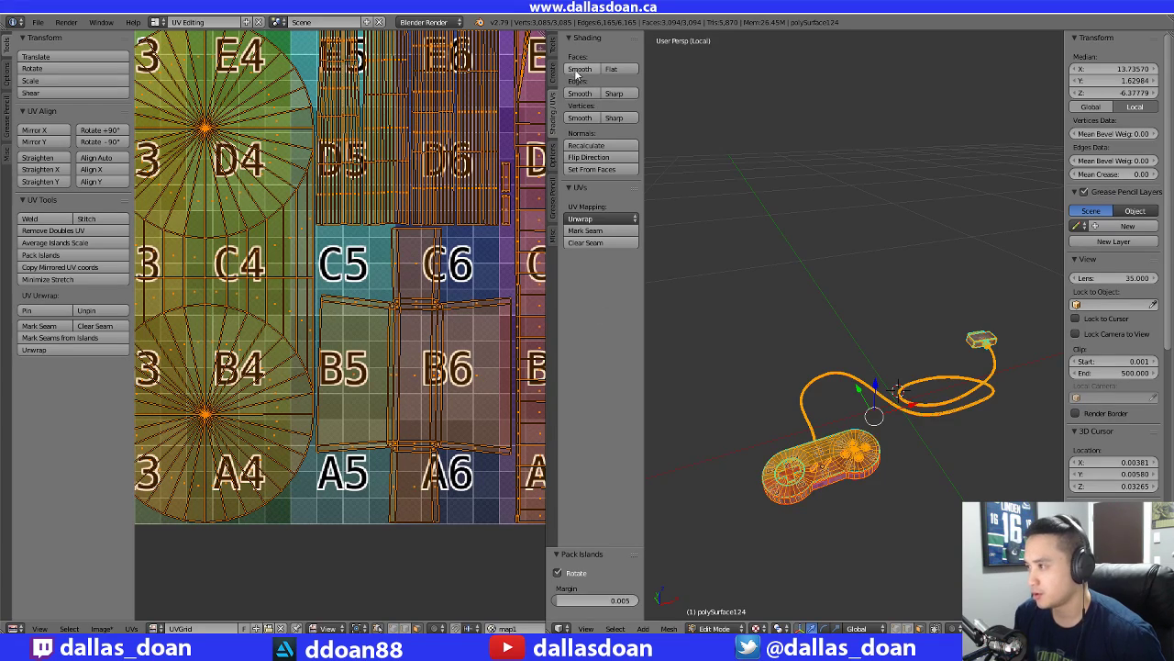
{"action": "left_click", "coordinate": [552, 47]}
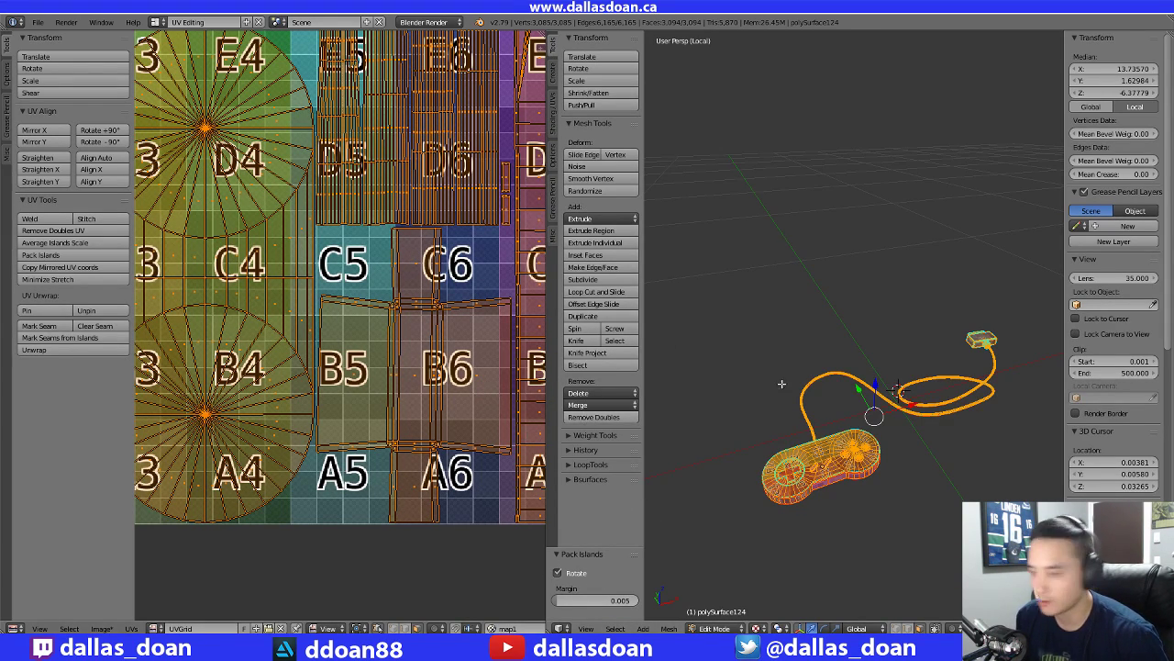
{"action": "middle_click_drag", "start_coordinate": [899, 386], "coordinate": [886, 346]}
{"action": "scroll", "coordinate": [391, 344], "scroll_direction": "down", "scroll_amount": 4}
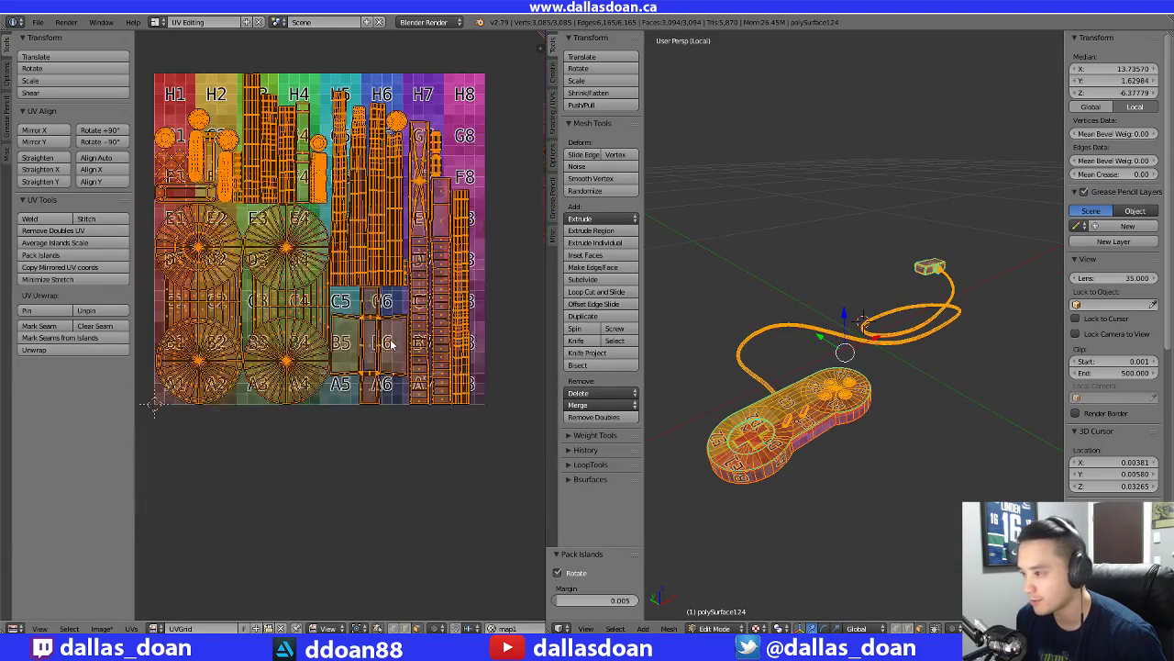
{"action": "middle_click_drag", "start_coordinate": [347, 294], "coordinate": [395, 363]}
{"action": "scroll", "coordinate": [361, 352], "scroll_direction": "up", "scroll_amount": 1}
{"action": "middle_click_drag", "start_coordinate": [862, 321], "coordinate": [864, 321]}
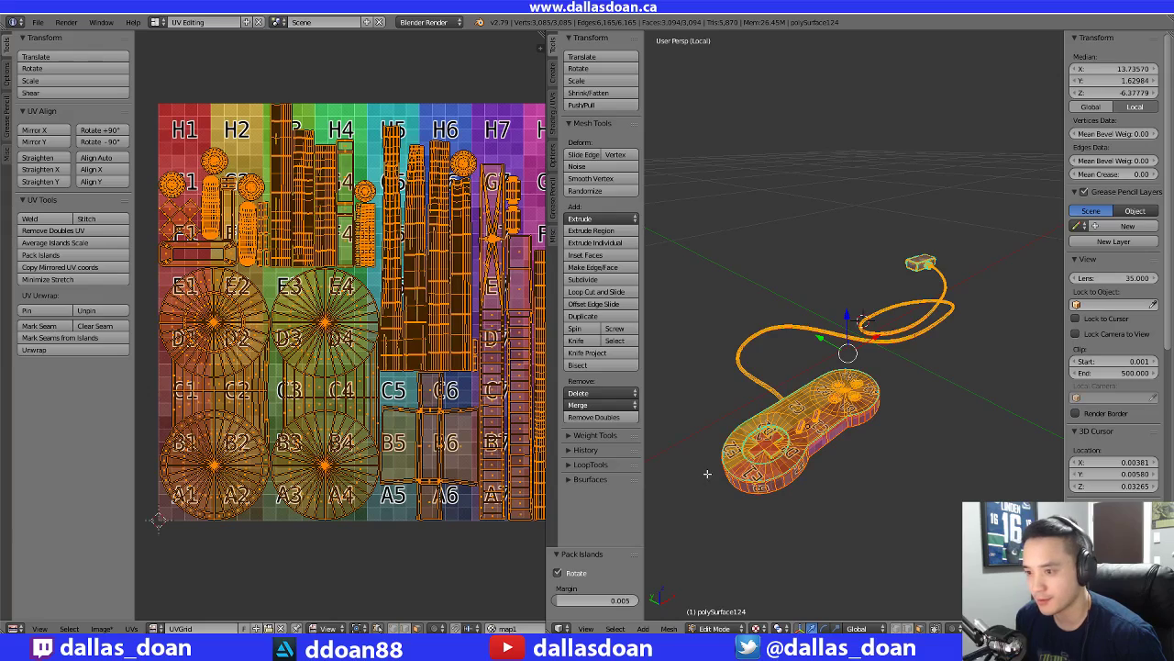
Leave local view to bring back the rest of the scene around the controller
{"action": "scroll", "coordinate": [888, 445], "scroll_direction": "down", "scroll_amount": 2}
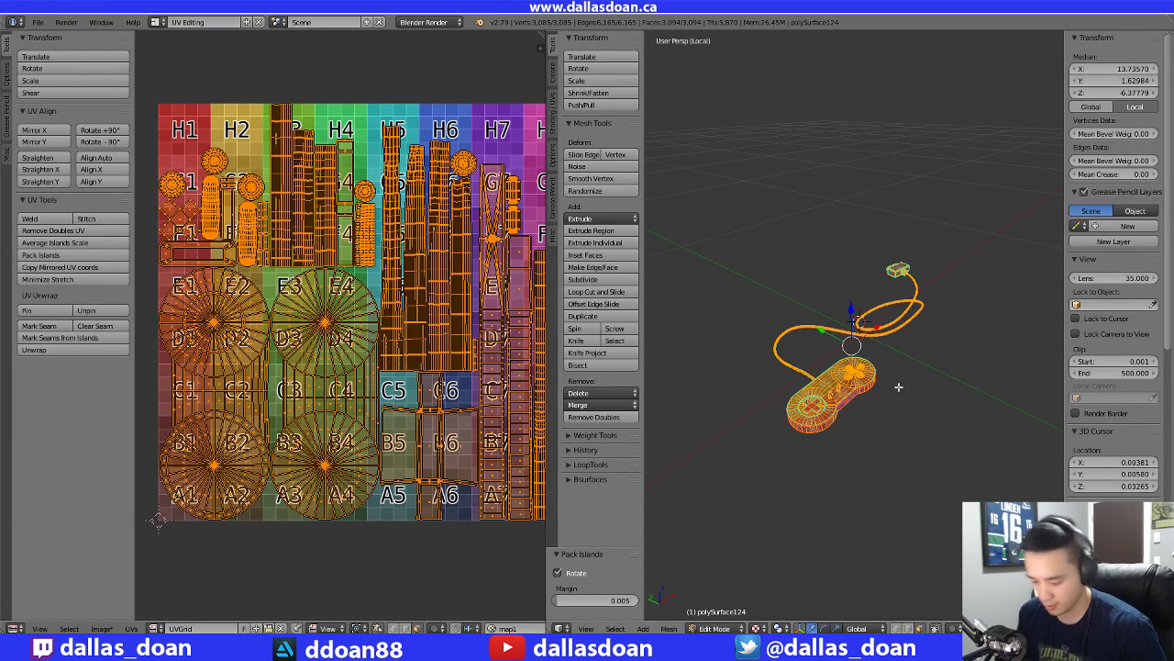
{"action": "key", "text": "KP_Divide"}
{"action": "middle_click_drag", "start_coordinate": [980, 424], "coordinate": [879, 448]}
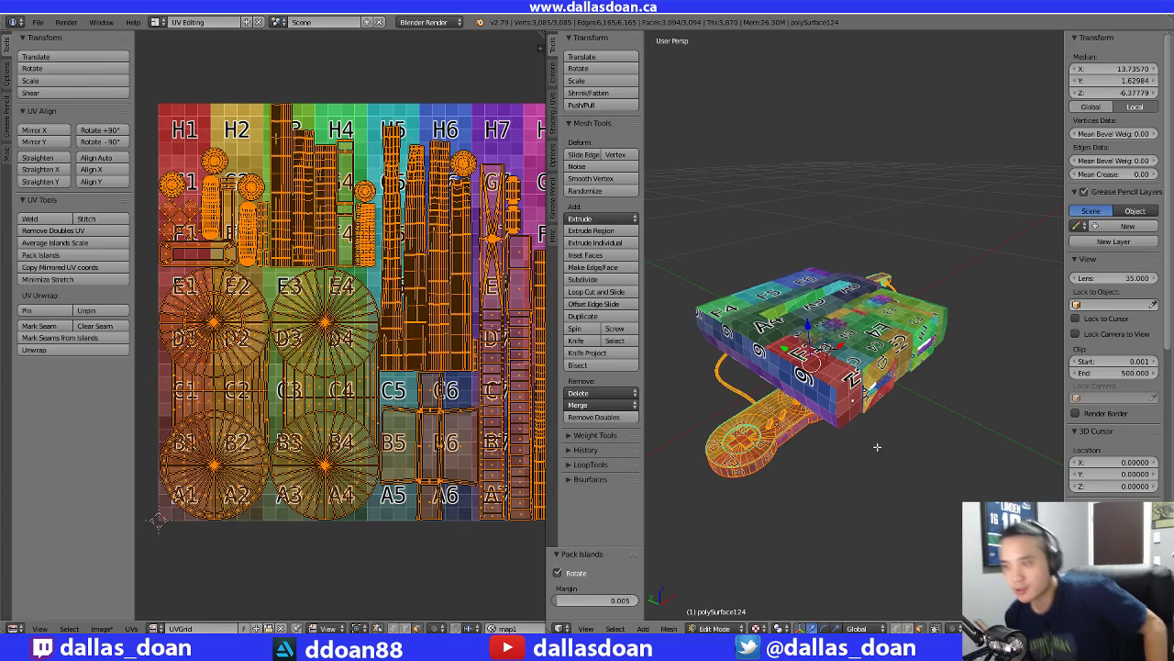
Leave the controller's mesh editing, isolate polySurface11 in local view and open its mesh for editing with the whole UV layout in sight
{"action": "middle_click_drag", "start_coordinate": [720, 353], "coordinate": [808, 334]}
{"action": "key", "text": "a"}
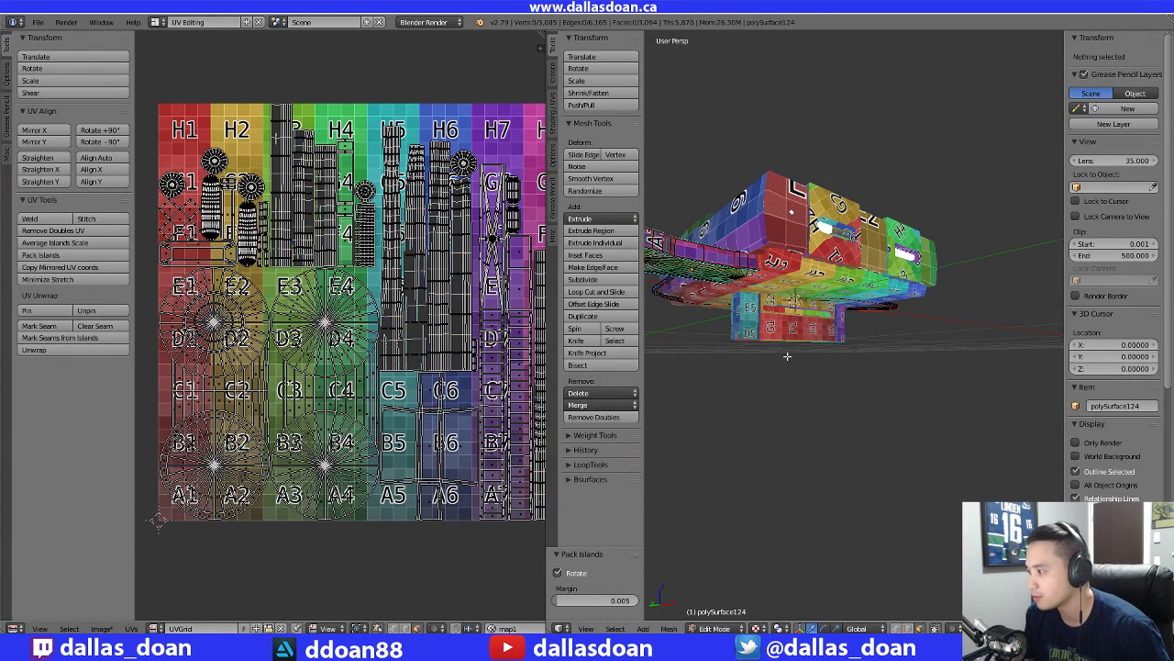
{"action": "key", "text": "Tab"}
{"action": "middle_click_drag", "start_coordinate": [774, 349], "coordinate": [873, 461]}
{"action": "key", "text": "KP_Divide"}
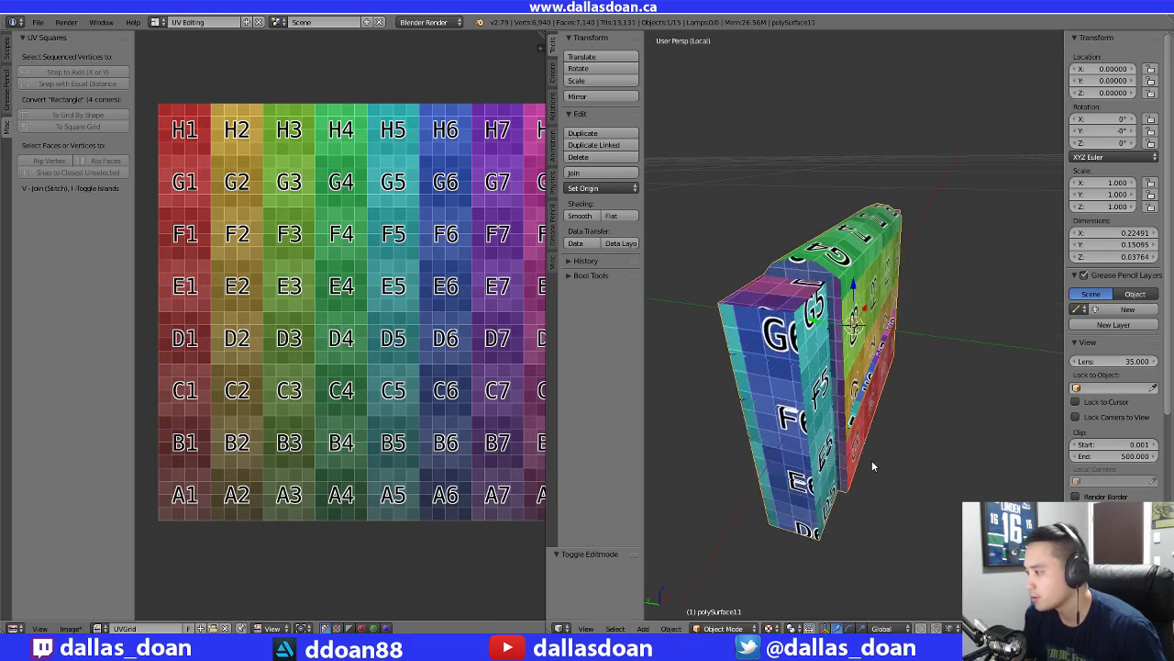
{"action": "key", "text": "Tab"}
{"action": "middle_click_drag", "start_coordinate": [363, 351], "coordinate": [337, 347]}
{"action": "scroll", "coordinate": [387, 410], "scroll_direction": "down", "scroll_amount": 2}
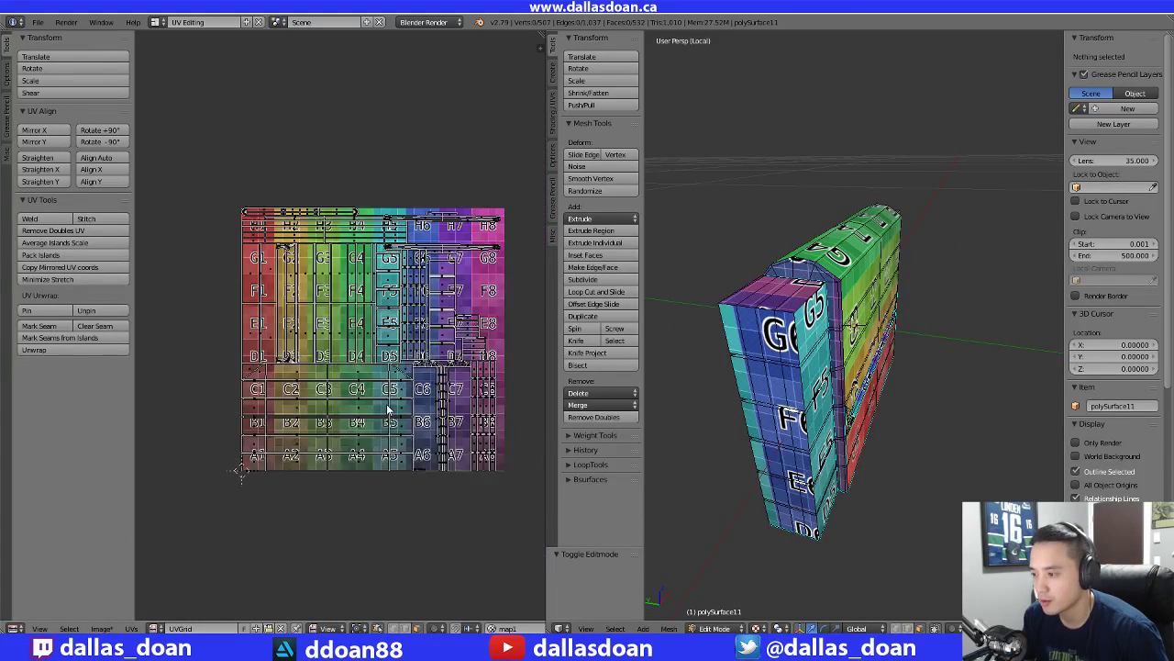
{"action": "middle_click_drag", "start_coordinate": [387, 410], "coordinate": [347, 420]}
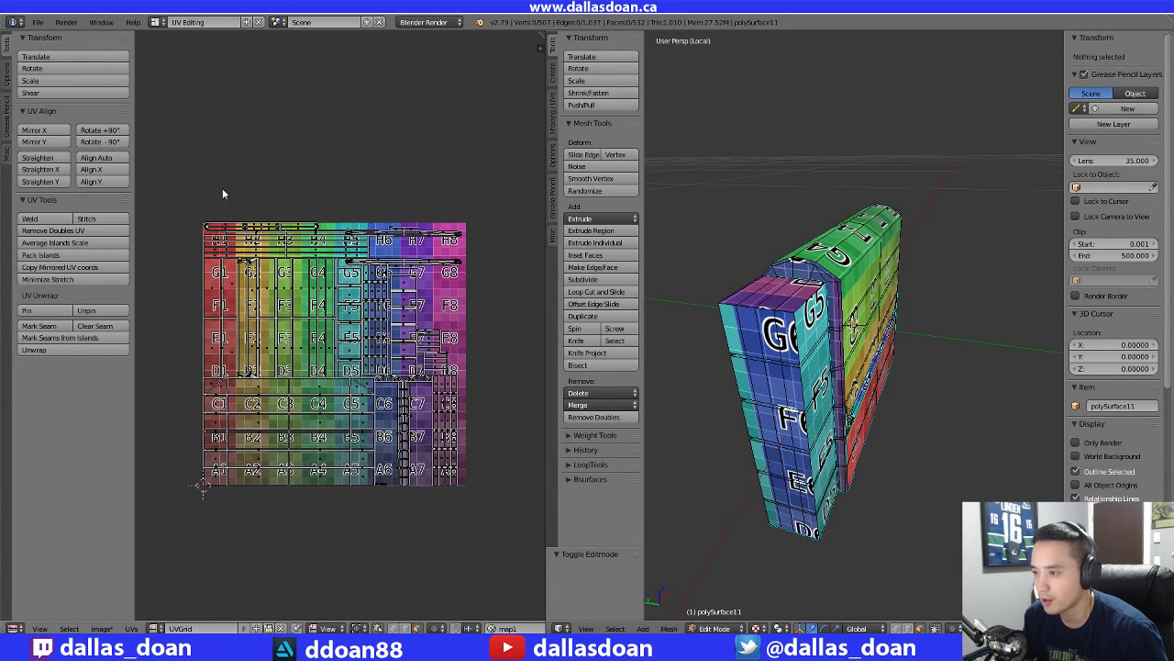
Select all UV islands of polySurface11, pack them with Pack Islands and check the gaps between them
{"action": "key", "text": "b"}
{"action": "left_click_drag", "start_coordinate": [160, 170], "coordinate": [470, 505]}
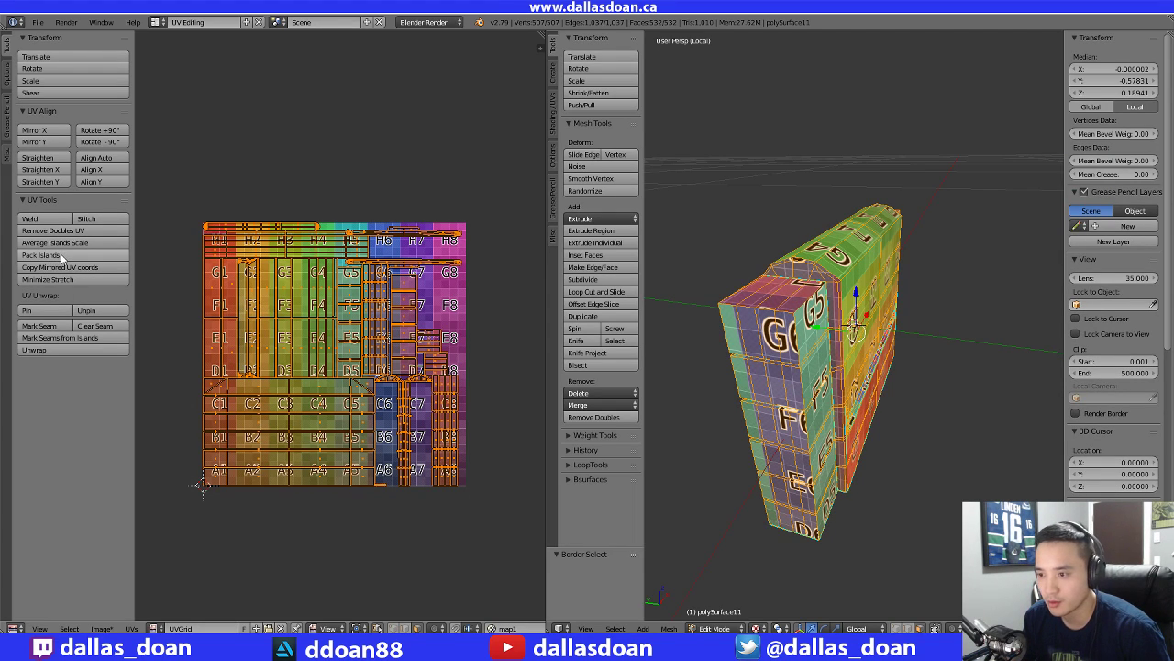
{"action": "scroll", "coordinate": [352, 355], "scroll_direction": "up", "scroll_amount": 4}
{"action": "scroll", "coordinate": [351, 355], "scroll_direction": "up", "scroll_amount": 2}
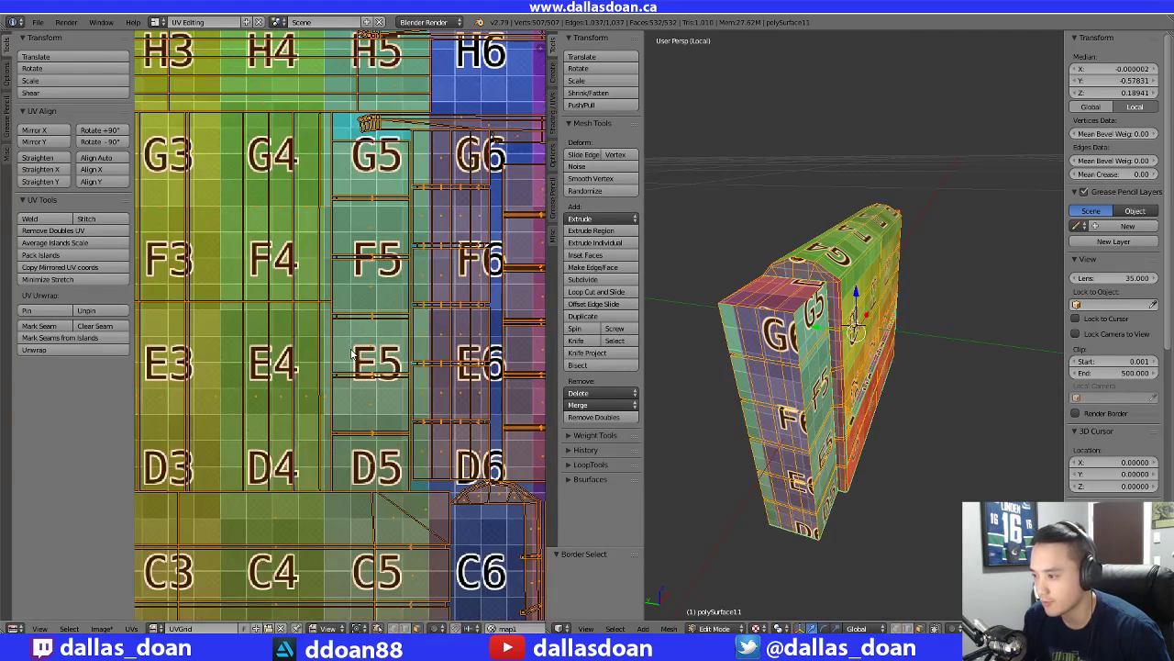
{"action": "scroll", "coordinate": [426, 186], "scroll_direction": "down", "scroll_amount": 3}
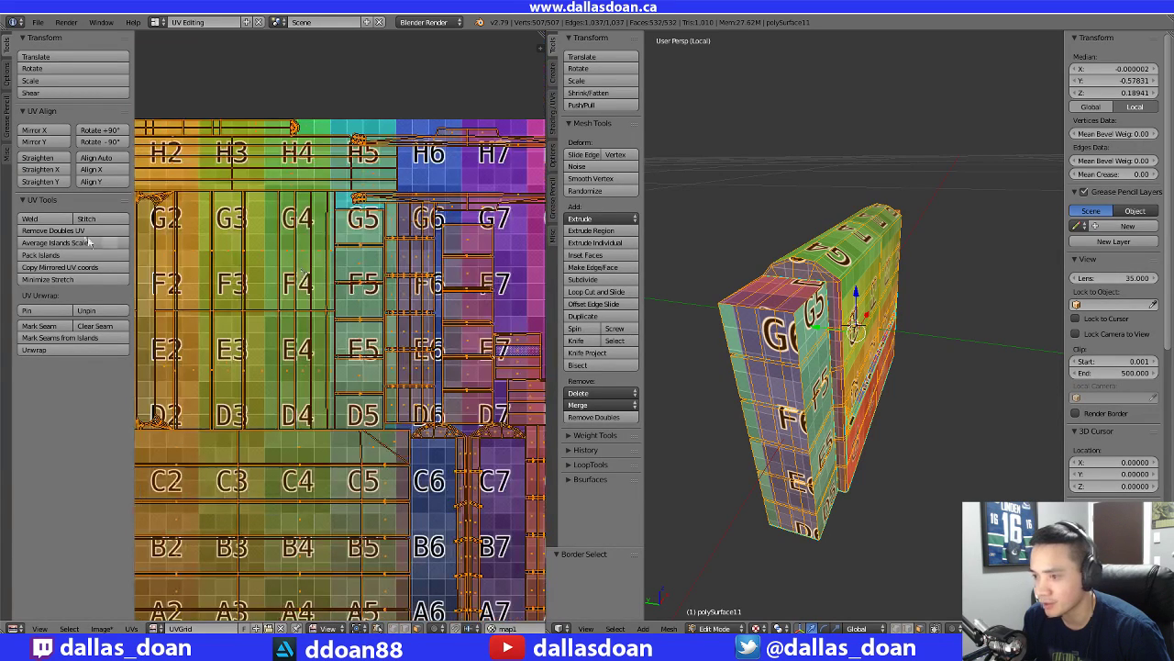
{"action": "left_click", "coordinate": [40, 254]}
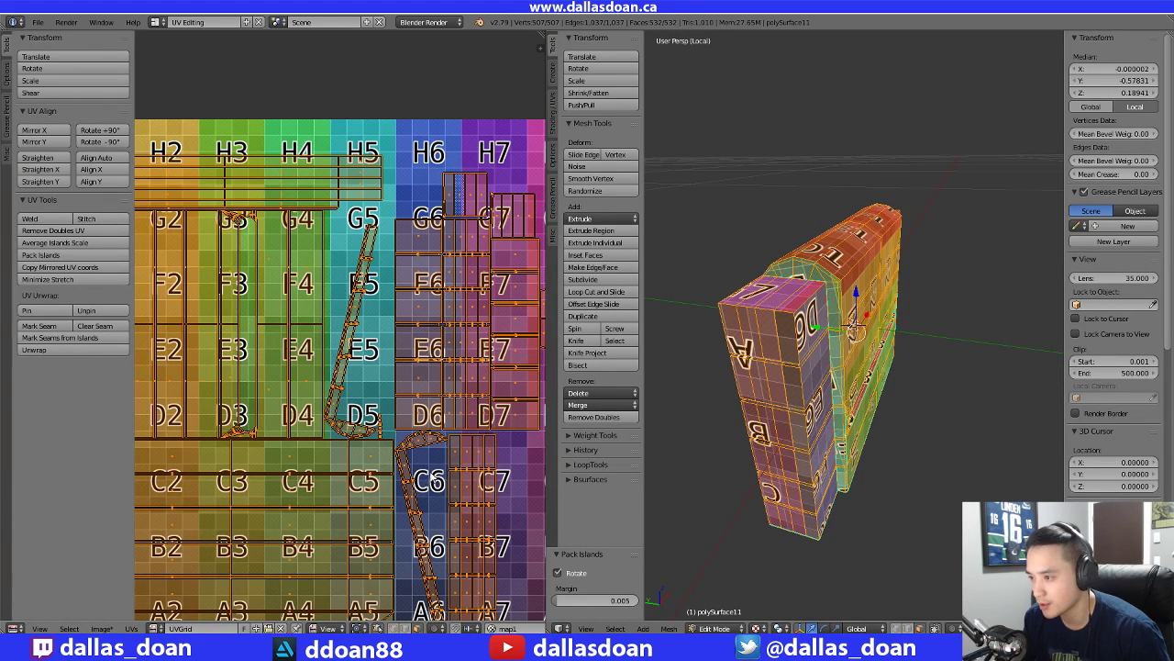
{"action": "scroll", "coordinate": [447, 504], "scroll_direction": "down", "scroll_amount": 2}
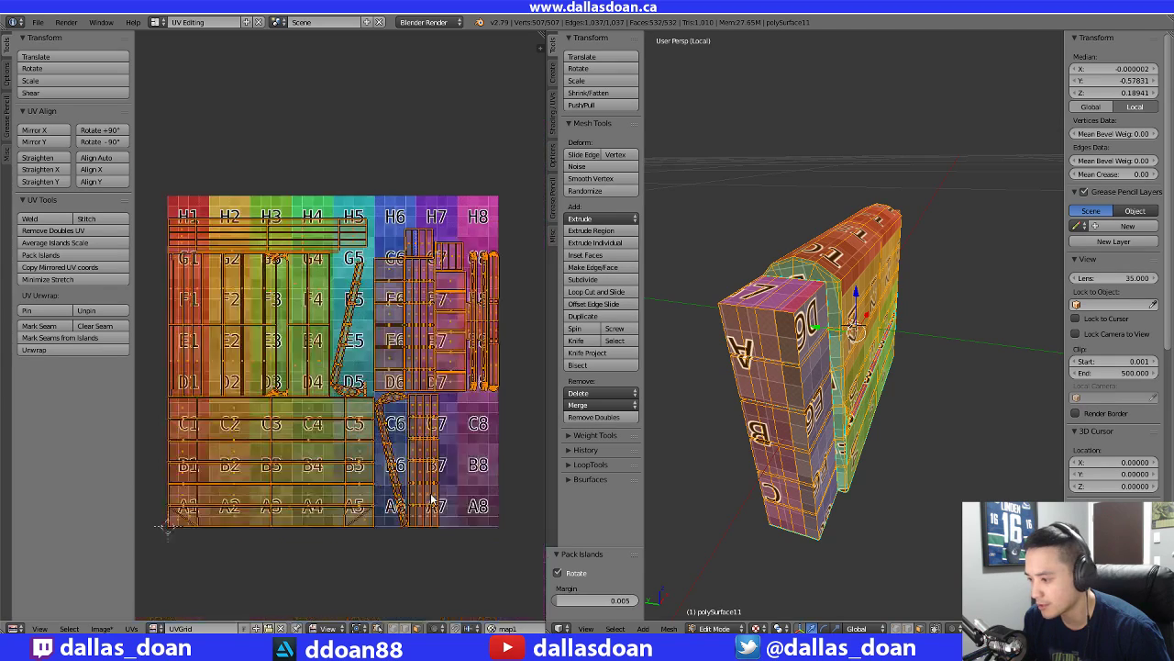
{"action": "scroll", "coordinate": [436, 501], "scroll_direction": "up", "scroll_amount": 4}
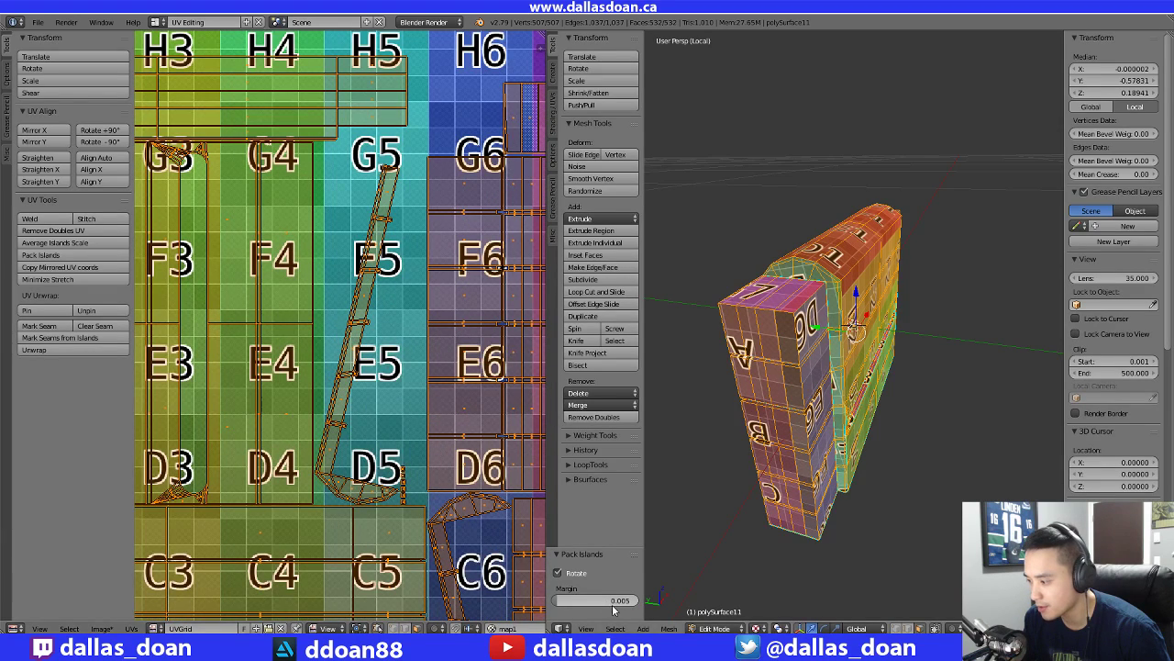
Set the Pack Islands margin to 0.001 for polySurface11 and review the resulting island spacing
{"action": "middle_click_drag", "start_coordinate": [472, 512], "coordinate": [416, 425]}
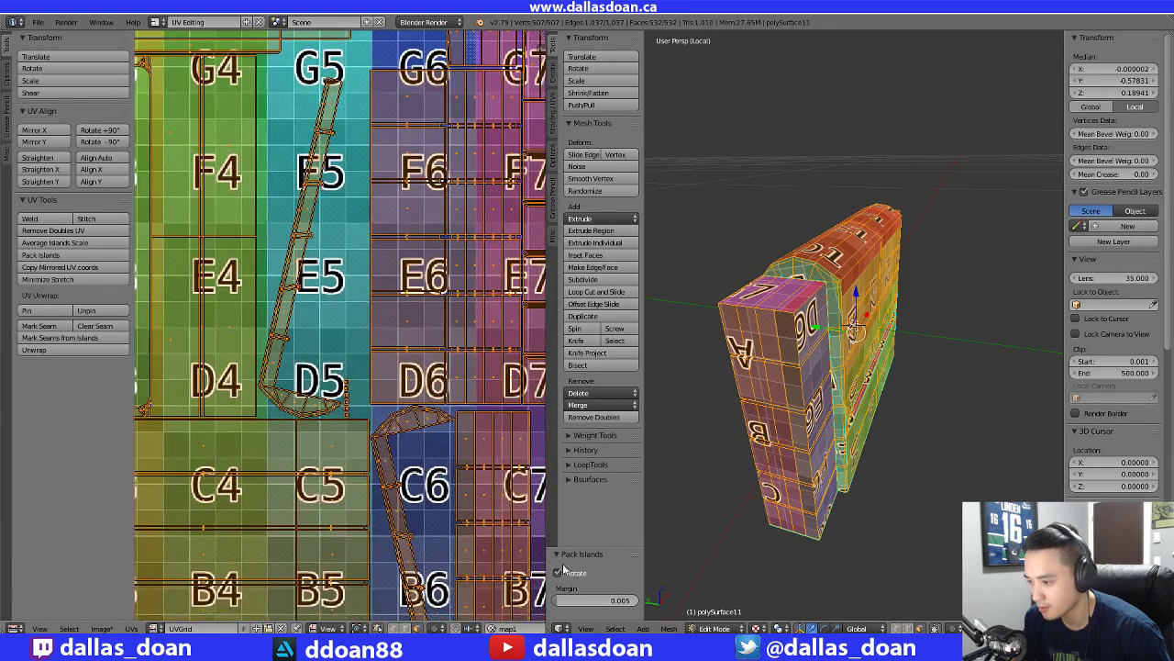
{"action": "left_click", "coordinate": [612, 600]}
{"action": "type", "text": "0.001"}
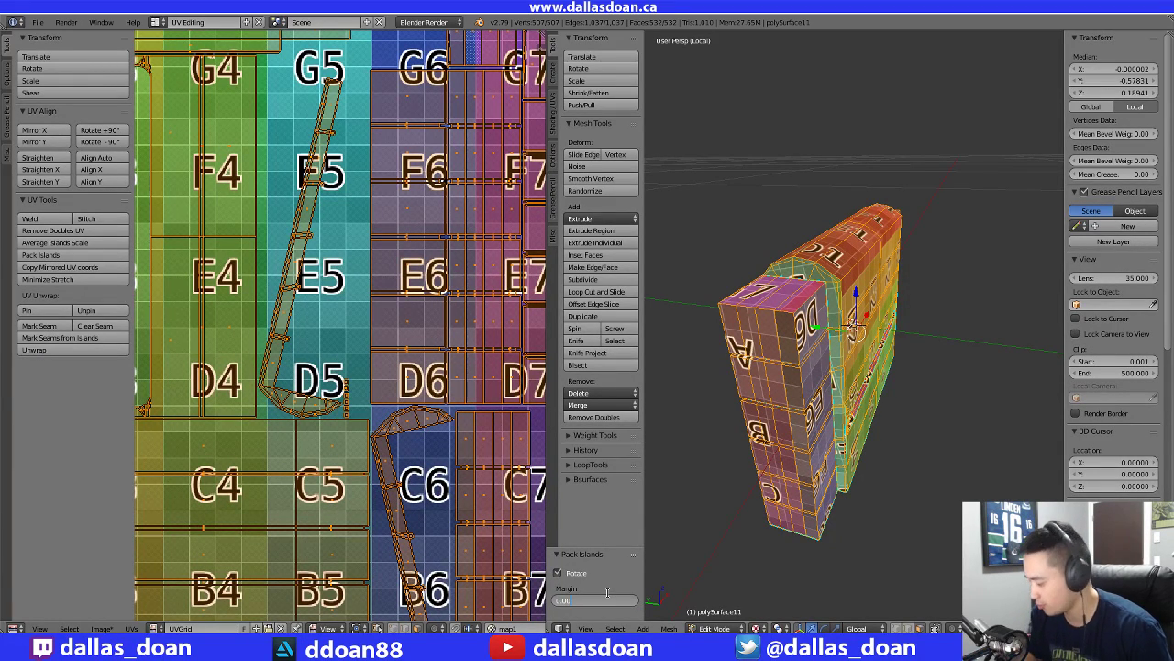
{"action": "key", "text": "Return"}
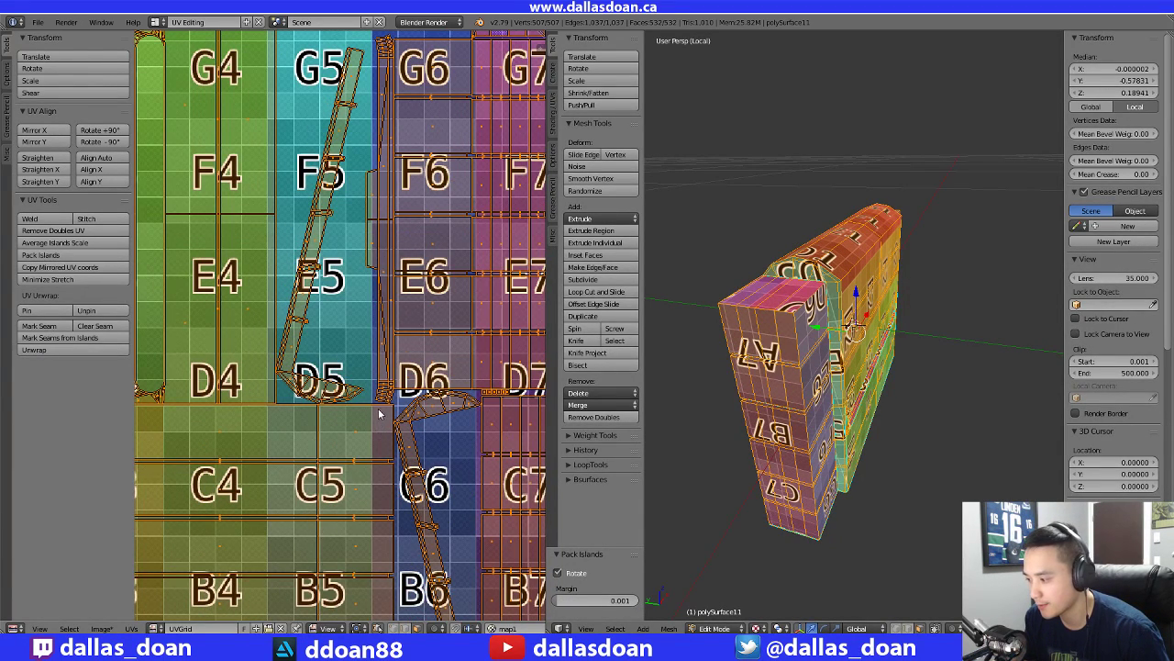
{"action": "scroll", "coordinate": [379, 416], "scroll_direction": "down", "scroll_amount": 3}
{"action": "mouse_move", "coordinate": [336, 367]}
{"action": "middle_mouse_down"}
{"action": "mouse_move", "coordinate": [371, 398]}
{"action": "mouse_move", "coordinate": [443, 410]}
{"action": "mouse_move", "coordinate": [347, 379]}
{"action": "middle_mouse_up"}
{"action": "middle_click_drag", "start_coordinate": [447, 442], "coordinate": [436, 432]}
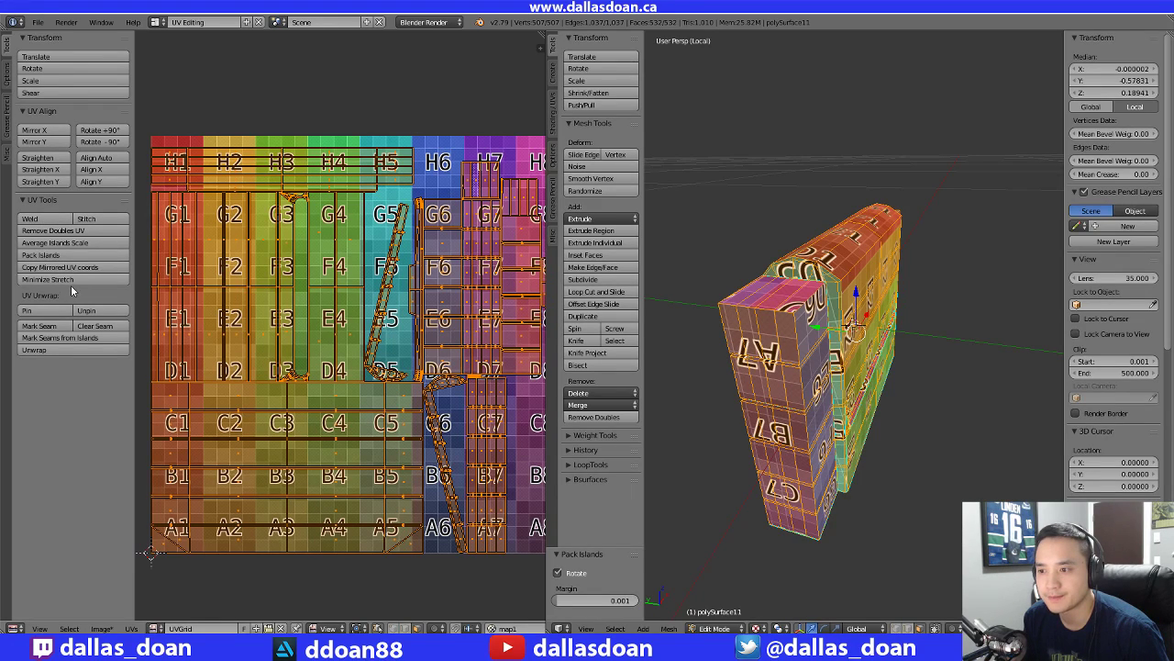
Apply Average Islands Scale to polySurface11's UV islands, check the full layout and reduce the selection to a single face
{"action": "left_click", "coordinate": [93, 242]}
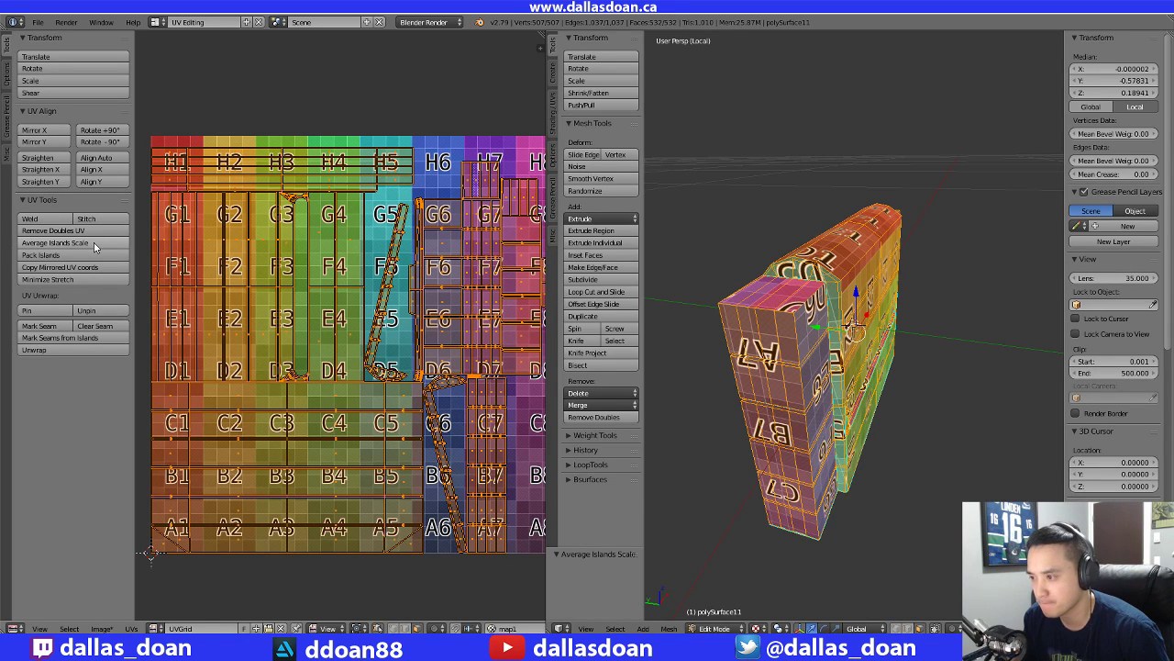
{"action": "scroll", "coordinate": [326, 306], "scroll_direction": "down", "scroll_amount": 1}
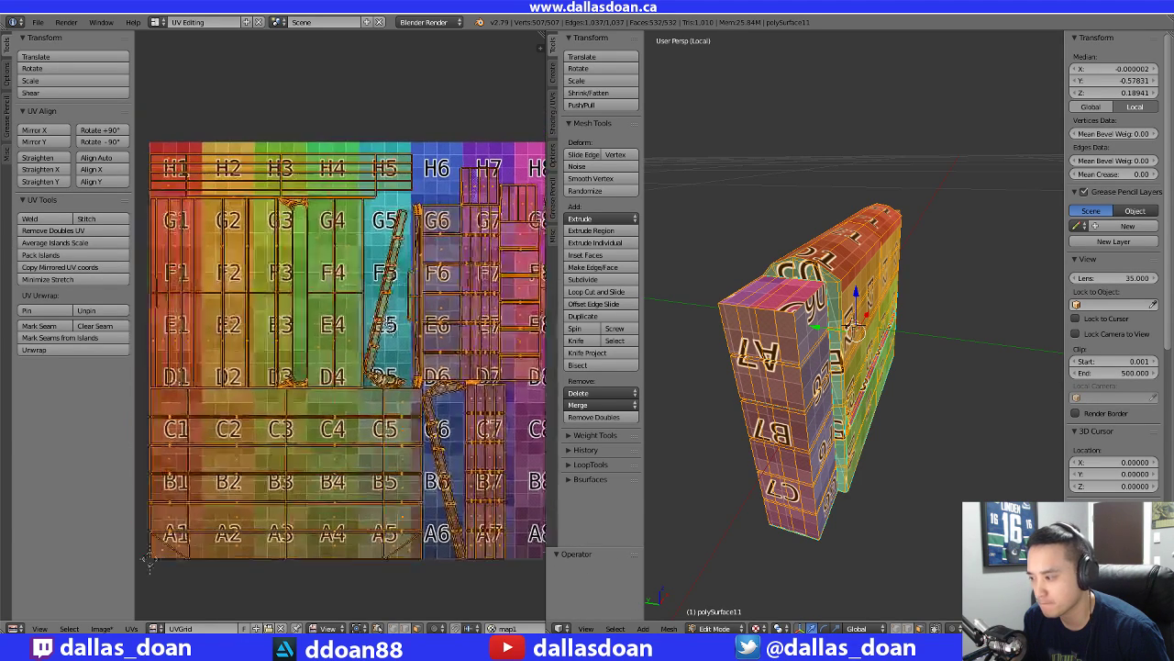
{"action": "scroll", "coordinate": [326, 306], "scroll_direction": "down", "scroll_amount": 2}
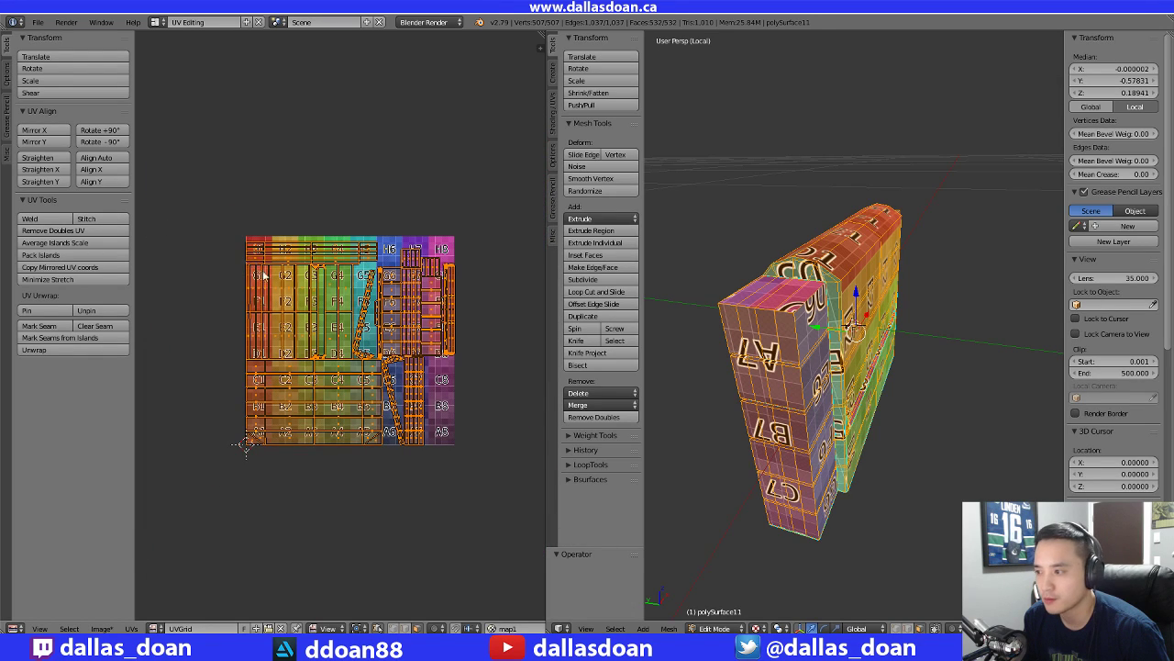
{"action": "scroll", "coordinate": [303, 295], "scroll_direction": "up", "scroll_amount": 3}
{"action": "scroll", "coordinate": [395, 323], "scroll_direction": "down", "scroll_amount": 1}
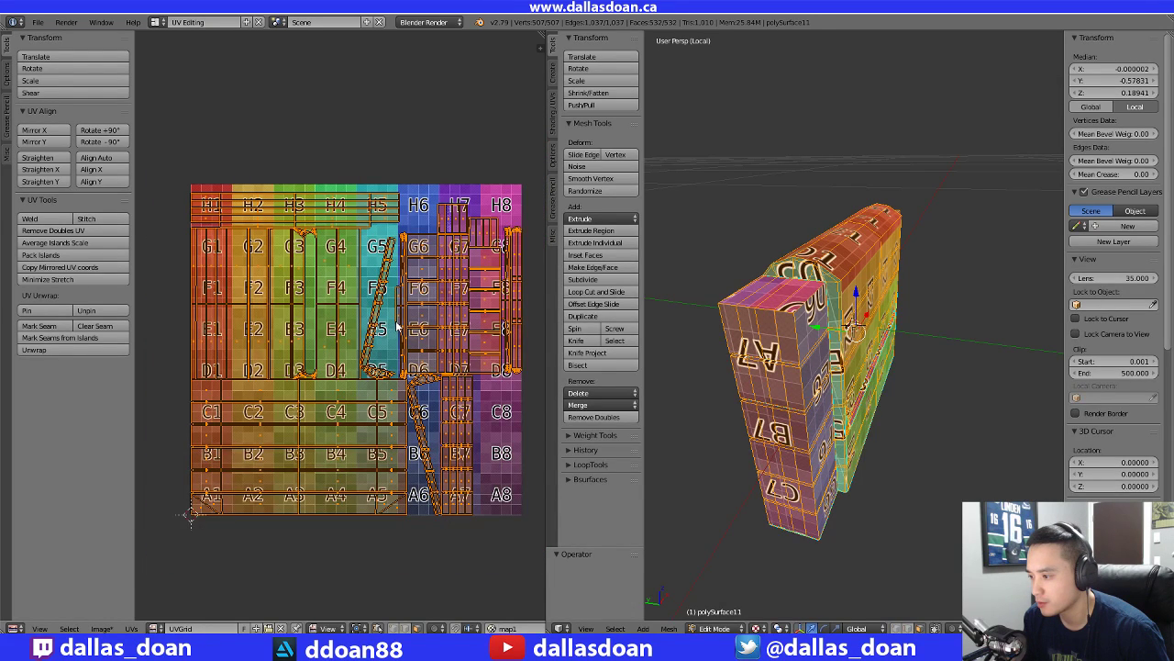
{"action": "scroll", "coordinate": [366, 438], "scroll_direction": "down", "scroll_amount": 1}
{"action": "right_click", "coordinate": [348, 575]}
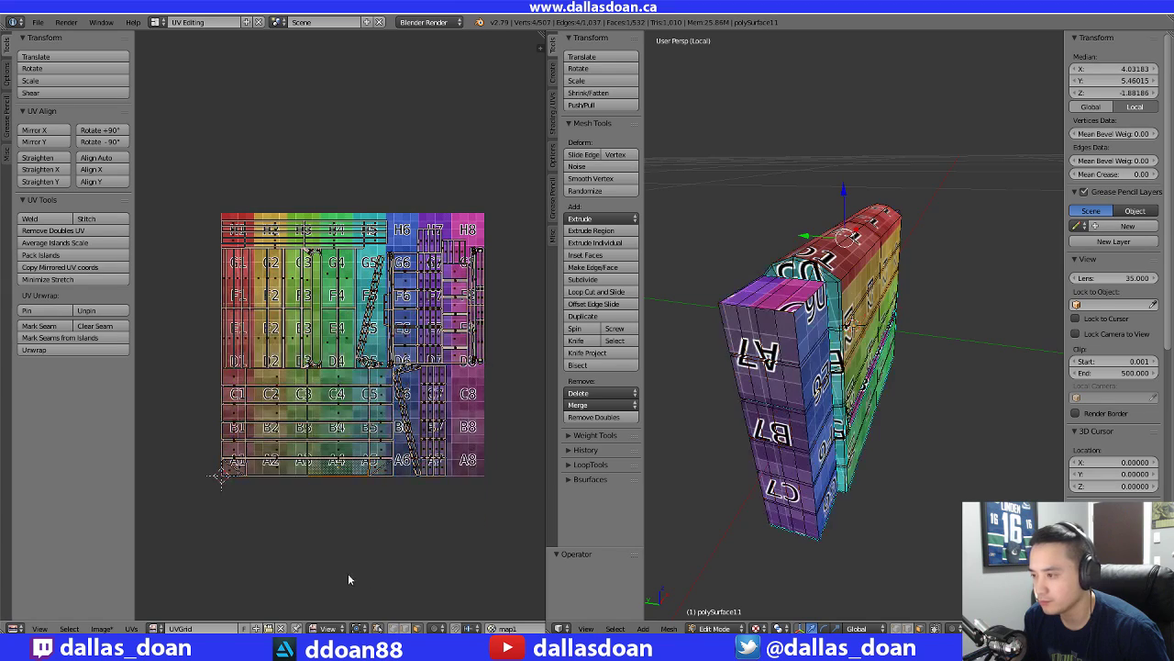
Leave mesh editing and local view to bring back the full console scene
{"action": "middle_click_drag", "start_coordinate": [897, 442], "coordinate": [834, 429]}
{"action": "key", "text": "Tab"}
{"action": "key", "text": "KP_Divide"}
{"action": "right_click", "coordinate": [831, 438]}
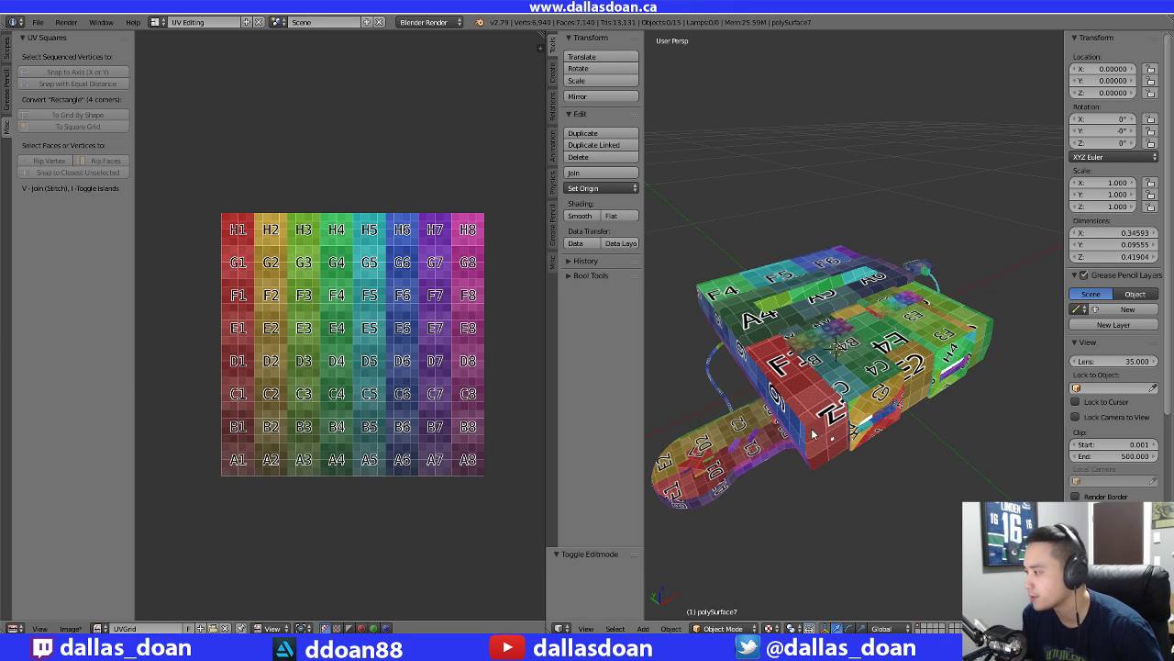
Examine how the UV grid texture is scaled across the console, controller and cable from several angles
{"action": "middle_click_drag", "start_coordinate": [825, 434], "coordinate": [862, 447]}
{"action": "scroll", "coordinate": [824, 492], "scroll_direction": "up", "scroll_amount": 4}
{"action": "scroll", "coordinate": [825, 493], "scroll_direction": "down", "scroll_amount": 4}
{"action": "scroll", "coordinate": [851, 439], "scroll_direction": "up", "scroll_amount": 2}
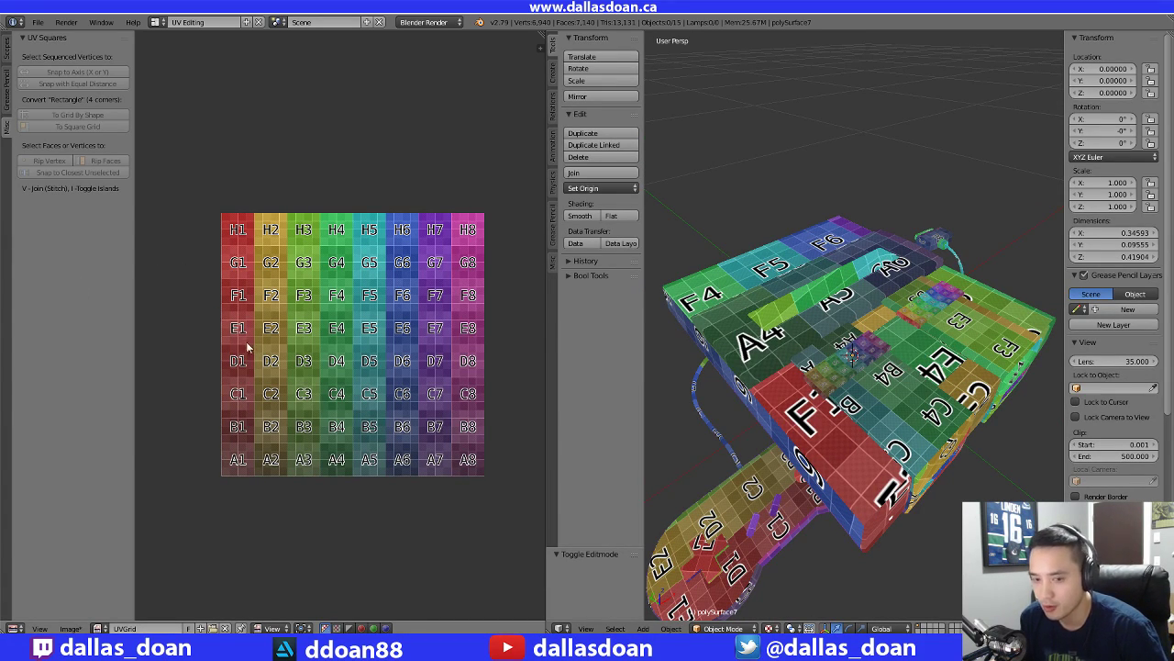
{"action": "middle_click_drag", "start_coordinate": [843, 369], "coordinate": [869, 385]}
{"action": "scroll", "coordinate": [872, 393], "scroll_direction": "down", "scroll_amount": 3}
{"action": "scroll", "coordinate": [869, 368], "scroll_direction": "up", "scroll_amount": 1}
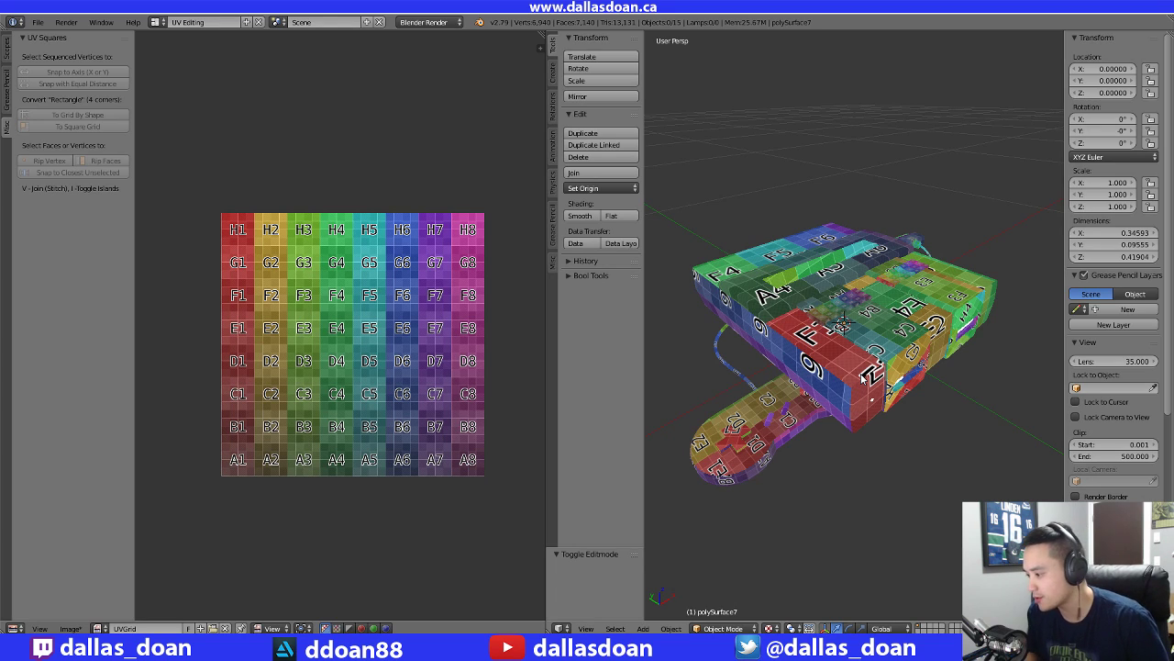
{"action": "middle_click_drag", "start_coordinate": [964, 319], "coordinate": [874, 385]}
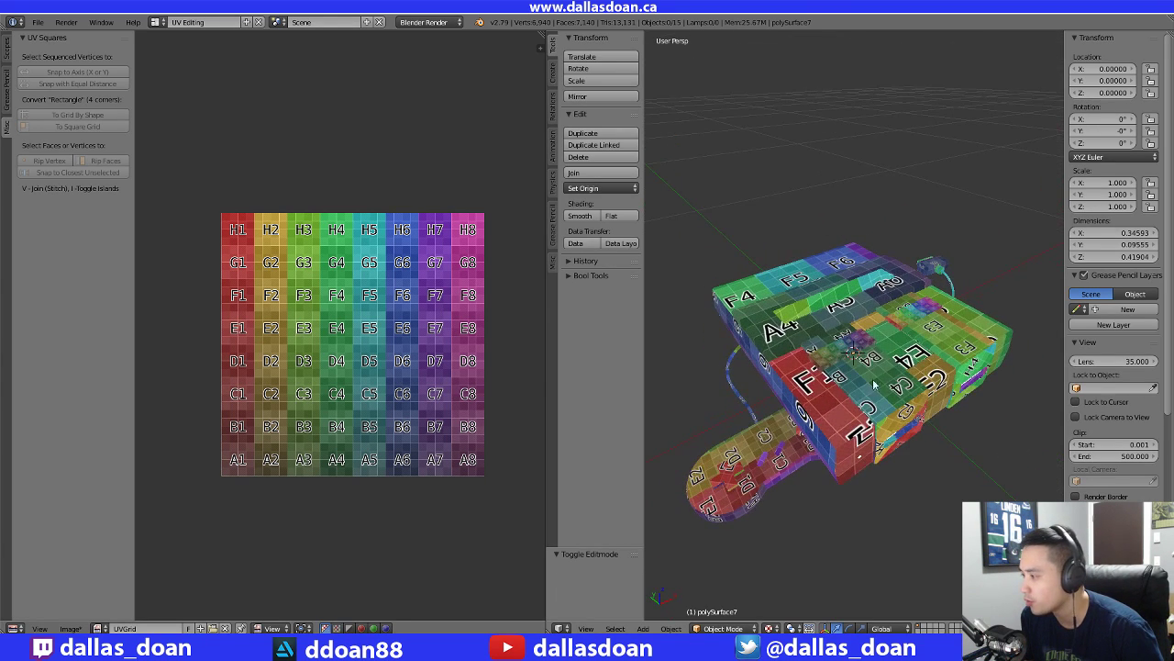
Select the console's main body, polySurface7, and view it briefly in local view
{"action": "right_click", "coordinate": [891, 426]}
{"action": "middle_click_drag", "start_coordinate": [892, 426], "coordinate": [855, 396]}
{"action": "key", "text": "KP_Divide"}
{"action": "key", "text": "KP_Divide"}
{"action": "scroll", "coordinate": [806, 402], "scroll_direction": "down", "scroll_amount": 2}
Switch to the Default screen layout and leave local view there so the whole console scene shows
{"action": "left_click", "coordinate": [156, 21]}
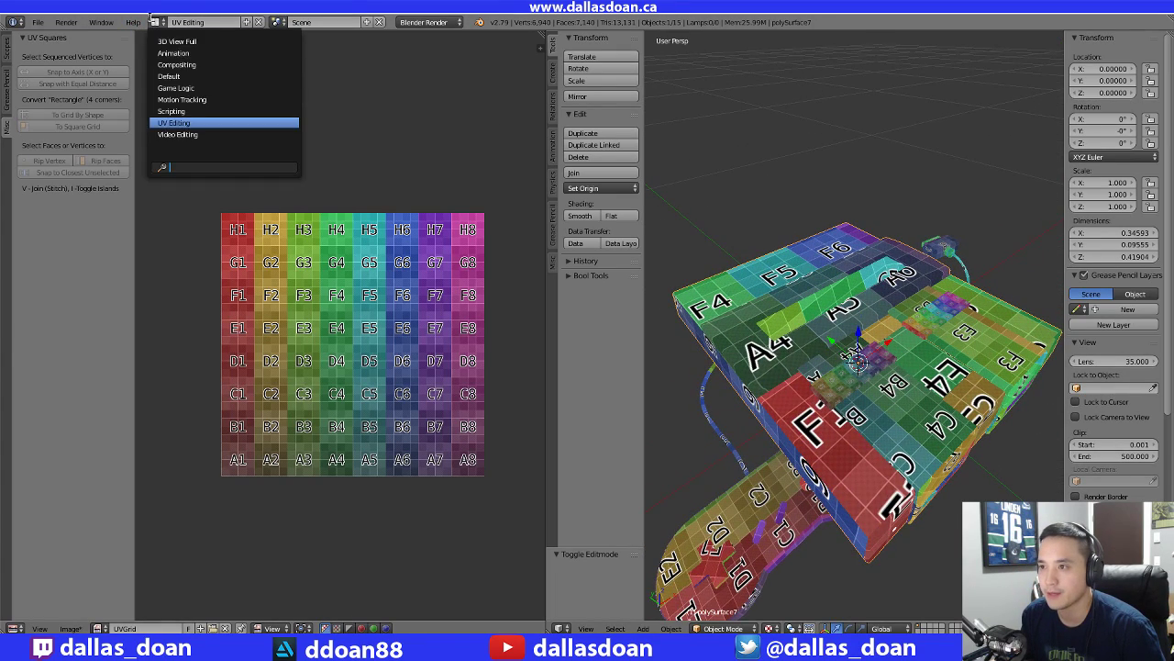
{"action": "left_click", "coordinate": [169, 77]}
{"action": "middle_click_drag", "start_coordinate": [623, 357], "coordinate": [681, 296]}
{"action": "key", "text": "KP_Divide"}
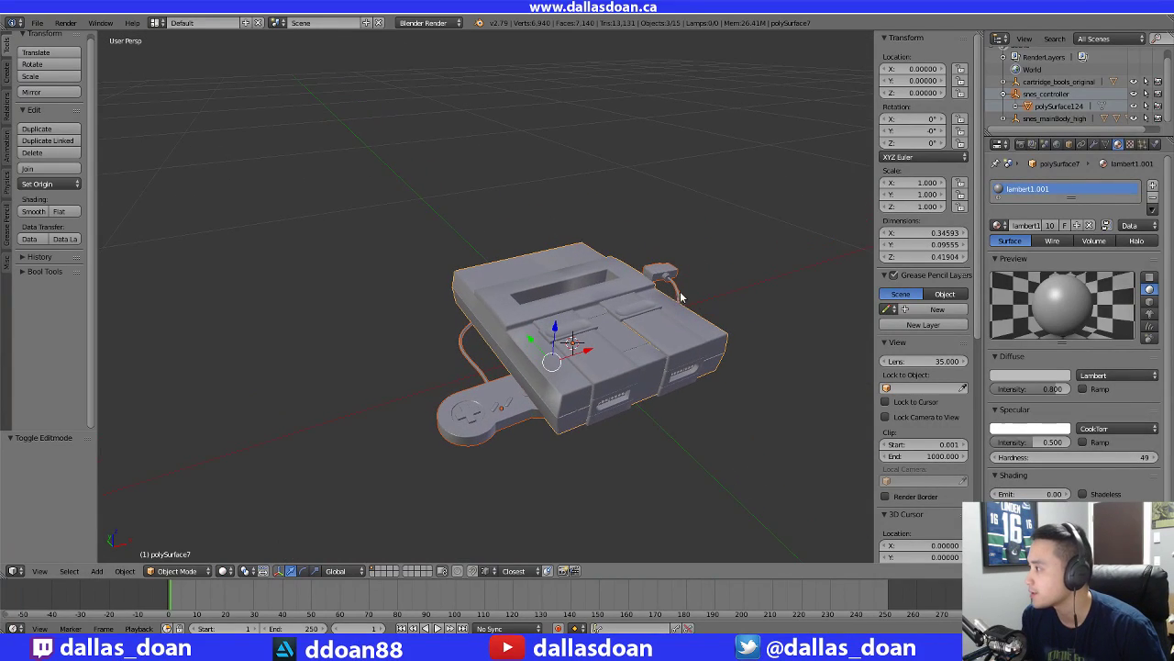
Expand snes_mainBody_high in the Outliner, select its whole hierarchy and check which parts it covers
{"action": "left_click", "coordinate": [1003, 97]}
{"action": "left_click", "coordinate": [1006, 116]}
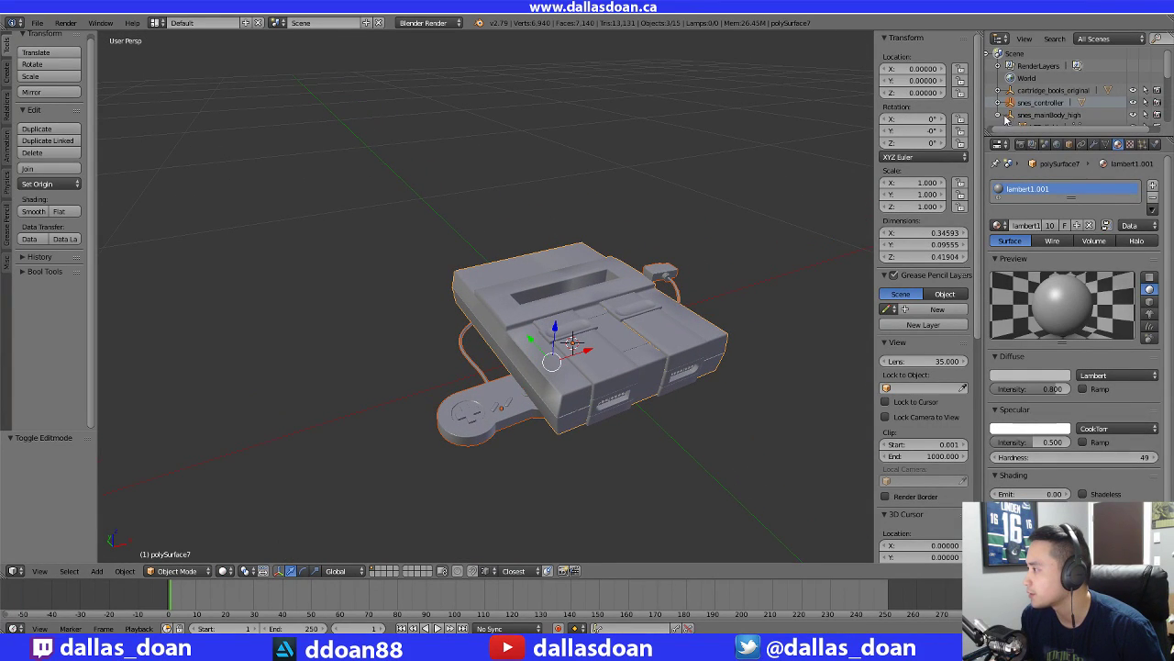
{"action": "scroll", "coordinate": [1043, 121], "scroll_direction": "down", "scroll_amount": 4}
{"action": "scroll", "coordinate": [1046, 110], "scroll_direction": "up", "scroll_amount": 4}
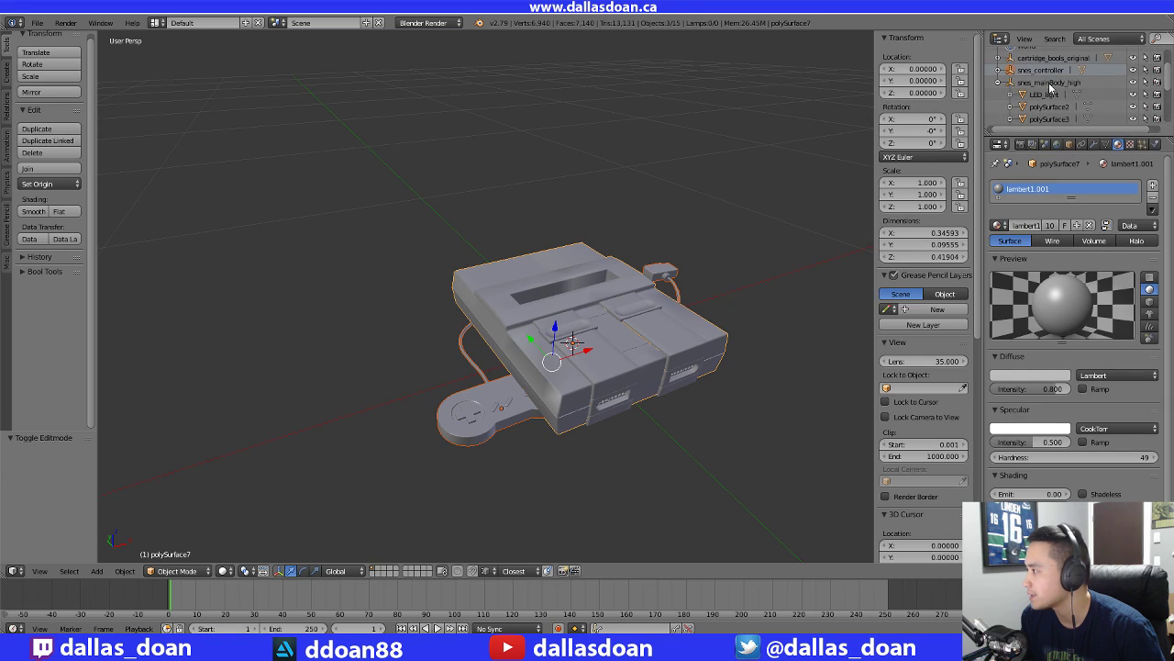
{"action": "left_click", "coordinate": [1035, 82]}
{"action": "right_click", "coordinate": [1035, 82]}
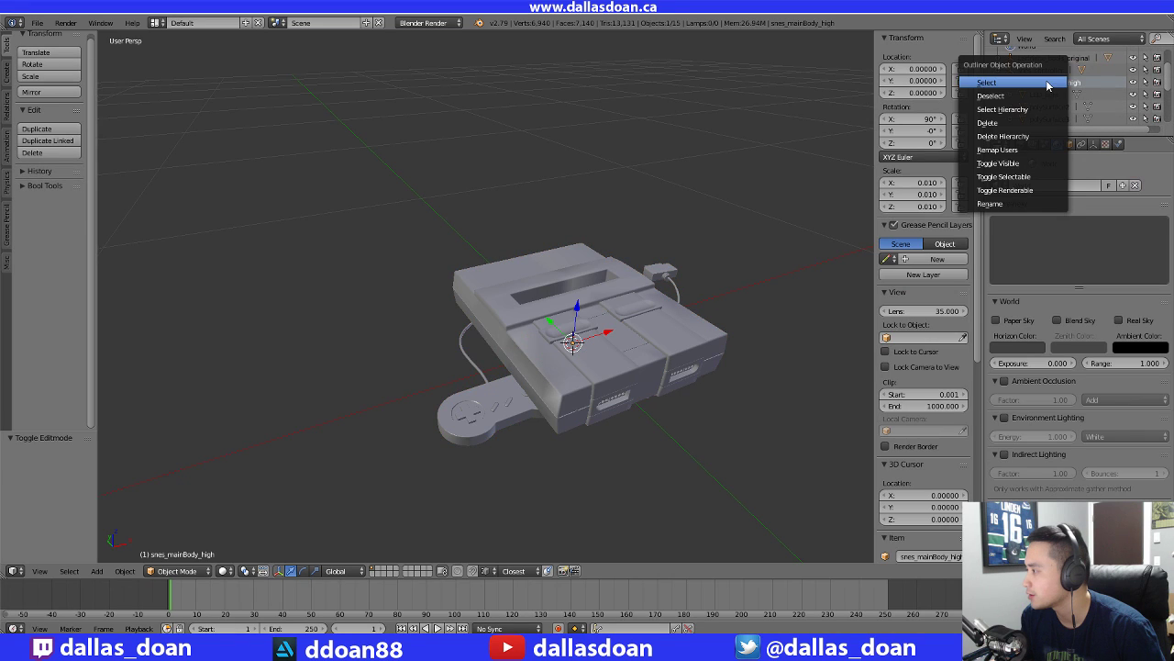
{"action": "left_click", "coordinate": [1007, 111]}
{"action": "middle_click_drag", "start_coordinate": [618, 344], "coordinate": [765, 213]}
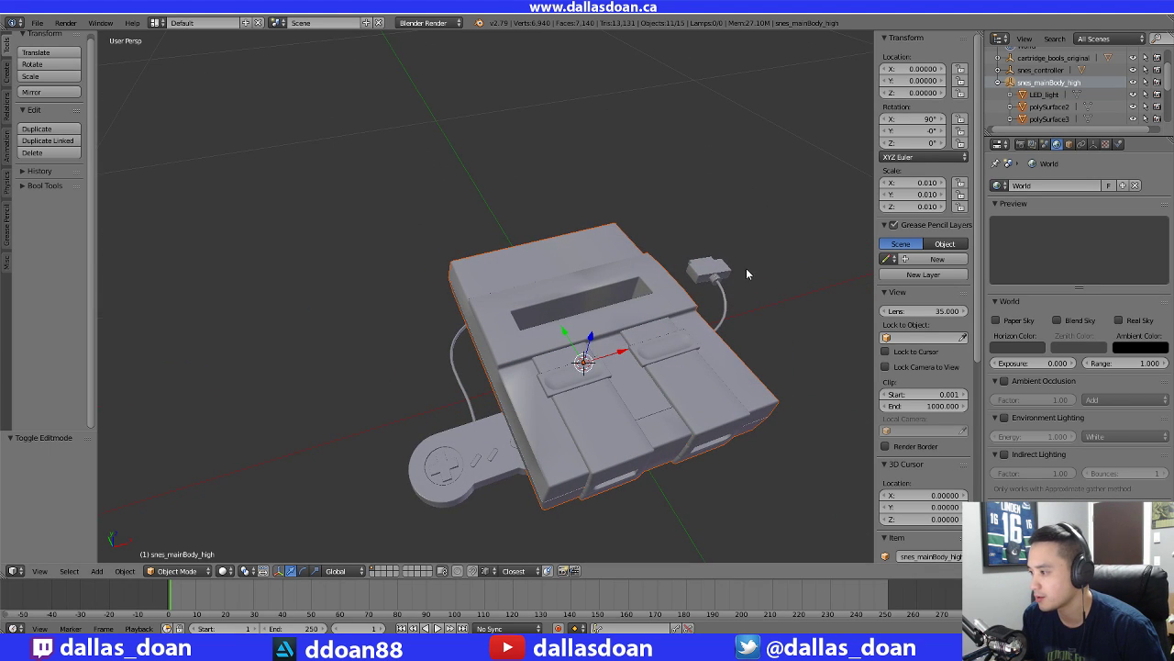
{"action": "right_click", "coordinate": [612, 306]}
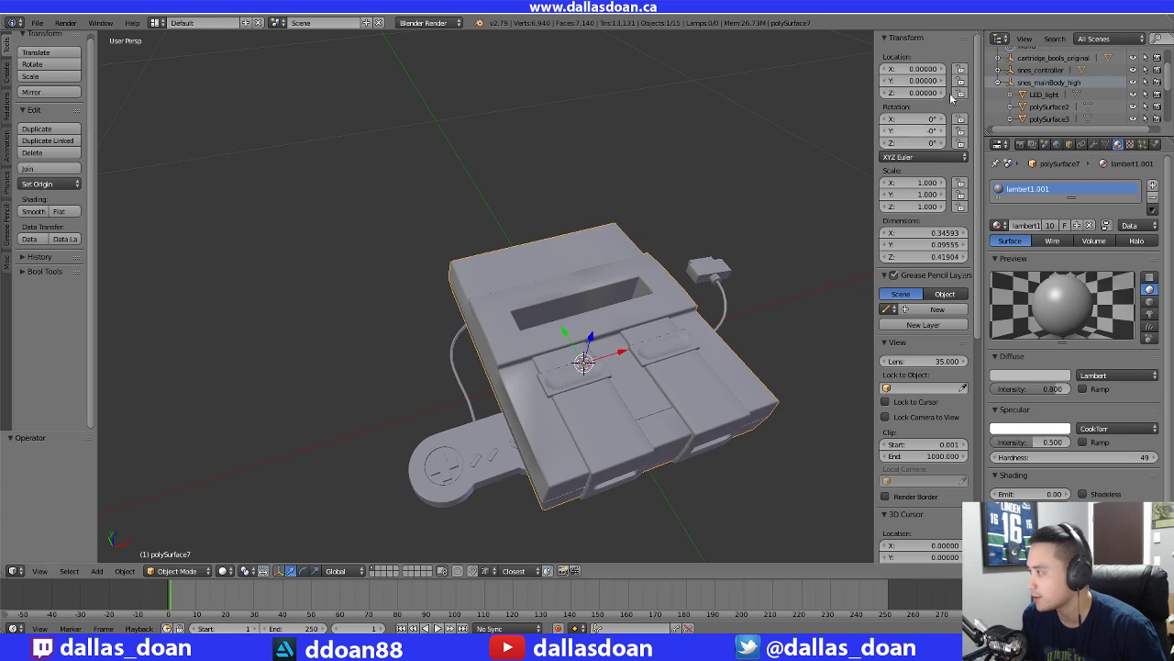
{"action": "left_click", "coordinate": [1051, 83]}
{"action": "right_click", "coordinate": [1047, 82]}
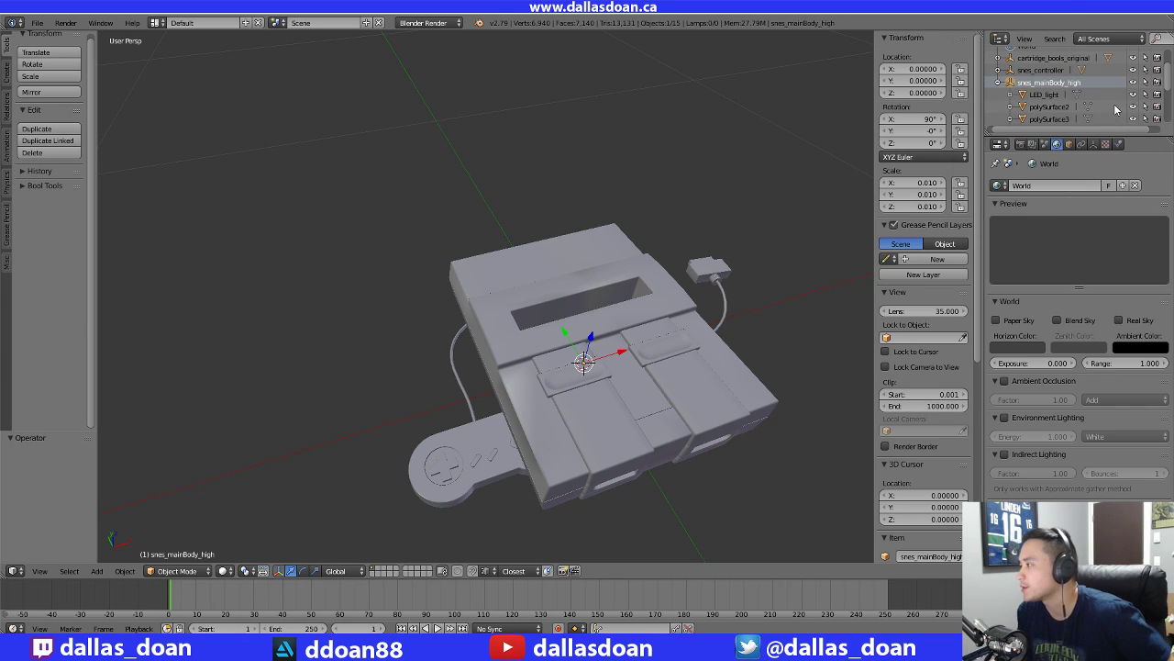
{"action": "left_click", "coordinate": [1117, 144]}
Select the console parts under snes_mainBody_high in the Outliner together, from snes_switches up to polySurface2, leaving out LED_light
{"action": "scroll", "coordinate": [1064, 101], "scroll_direction": "down", "scroll_amount": 4}
{"action": "left_click", "coordinate": [1057, 119]}
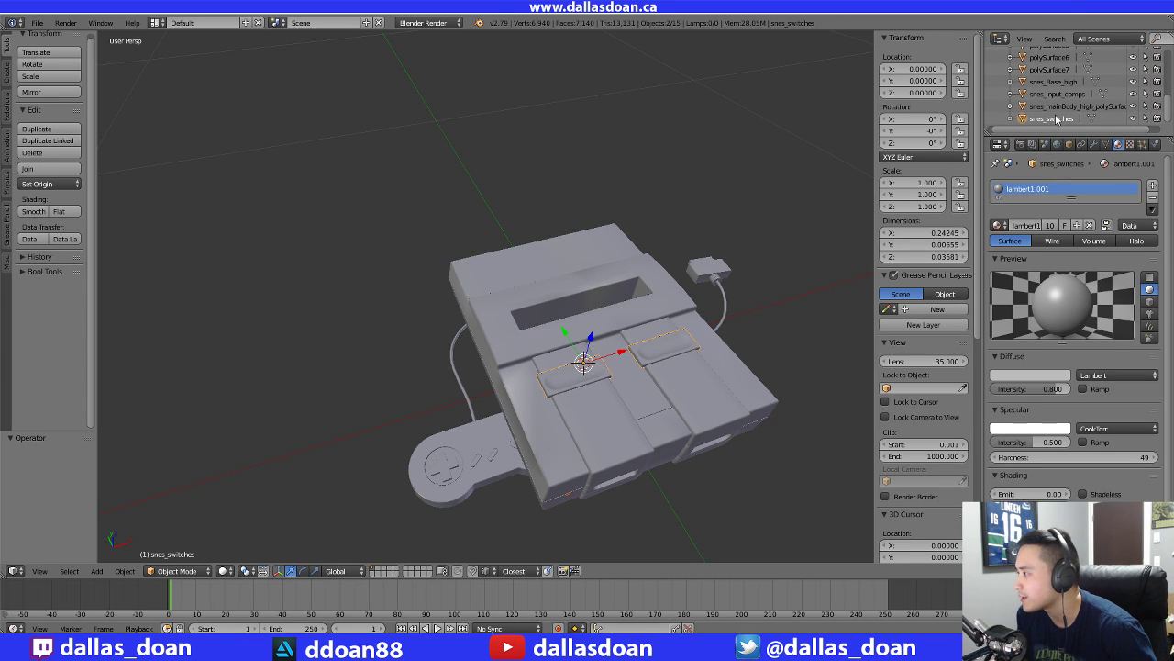
{"action": "left_click", "coordinate": [1054, 107], "text": "shift"}
{"action": "left_click", "coordinate": [1050, 94], "text": "shift"}
{"action": "left_click", "coordinate": [1051, 84], "text": "shift"}
{"action": "scroll", "coordinate": [1051, 86], "scroll_direction": "up", "scroll_amount": 1}
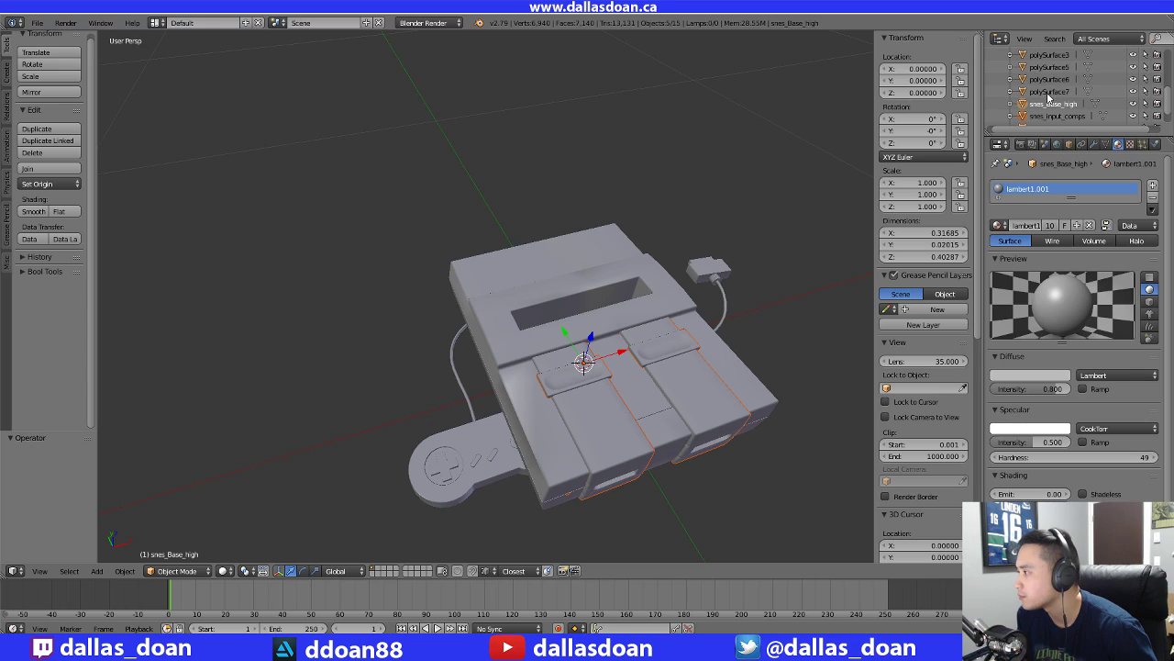
{"action": "left_click", "coordinate": [1046, 93], "text": "shift"}
{"action": "left_click", "coordinate": [1043, 81], "text": "shift"}
{"action": "scroll", "coordinate": [1046, 87], "scroll_direction": "up", "scroll_amount": 1}
{"action": "left_click", "coordinate": [1051, 92], "text": "shift"}
{"action": "left_click", "coordinate": [1050, 79], "text": "shift"}
{"action": "left_click", "coordinate": [1047, 68], "text": "shift"}
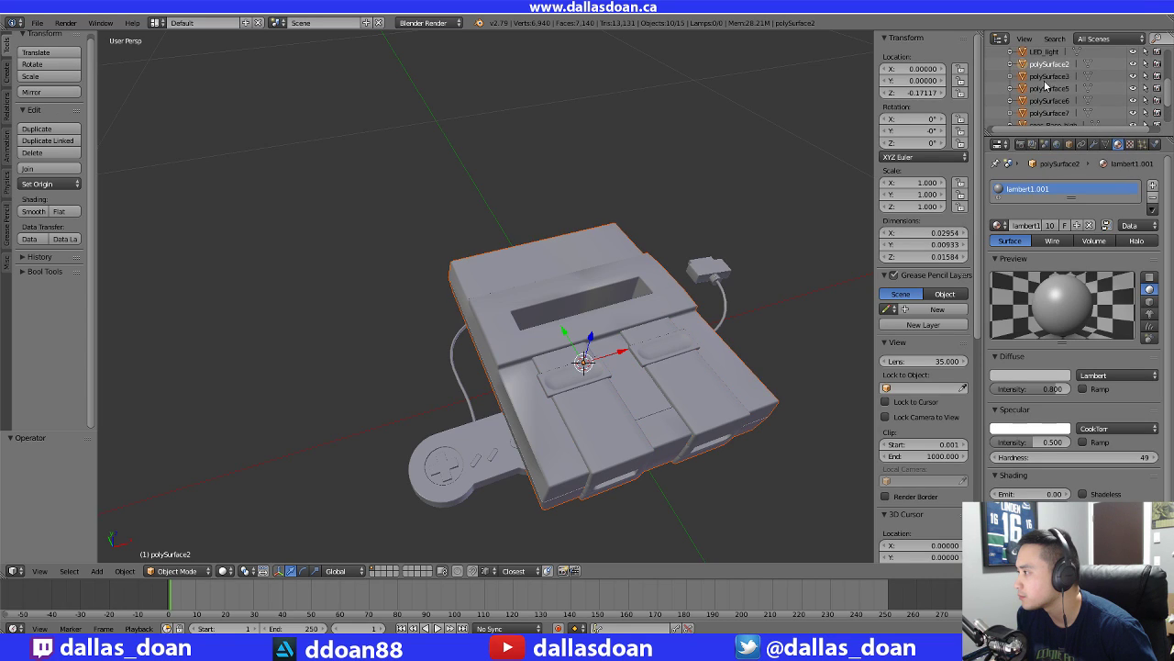
{"action": "scroll", "coordinate": [1044, 90], "scroll_direction": "down", "scroll_amount": 1}
Join the selected console parts into one mesh and select the joined polySurface2 under snes_mainBody_high in the Outliner
{"action": "key", "text": "ctrl+u"}
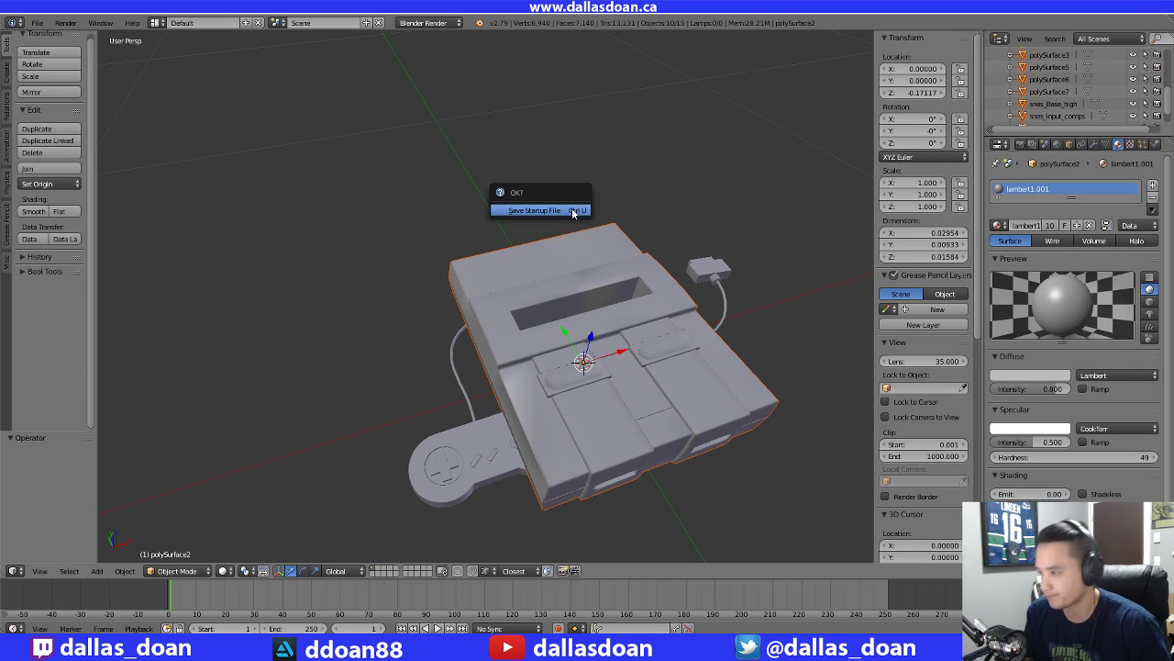
{"action": "key", "text": "ctrl+j"}
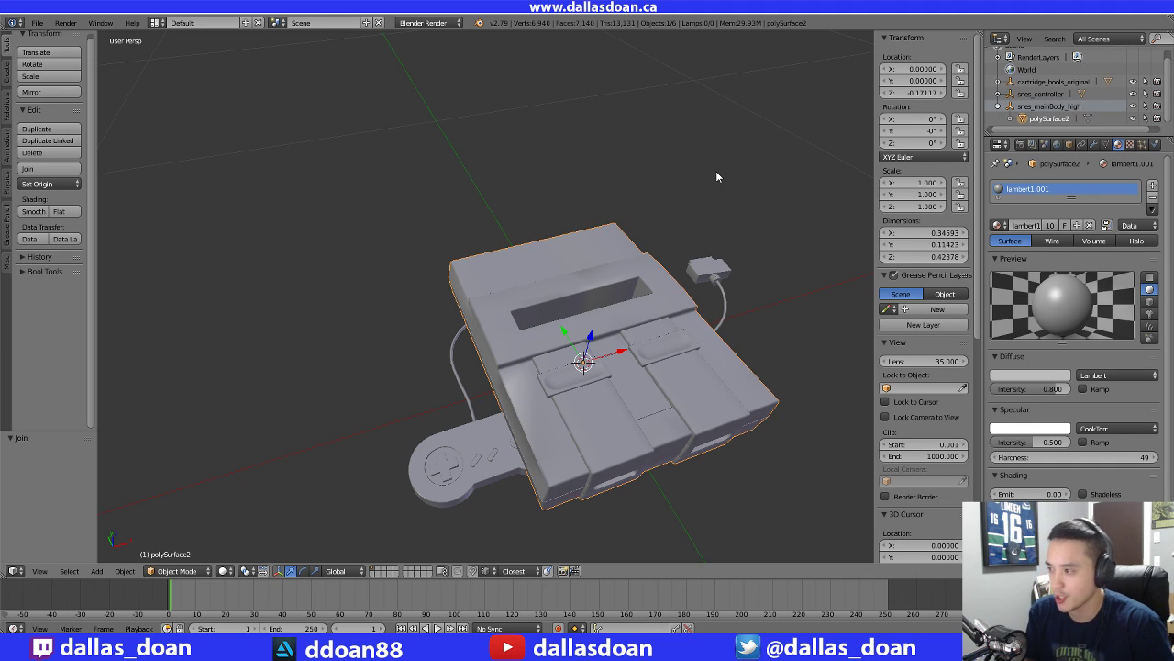
{"action": "middle_click_drag", "start_coordinate": [670, 222], "coordinate": [692, 216]}
{"action": "left_click", "coordinate": [1050, 108]}
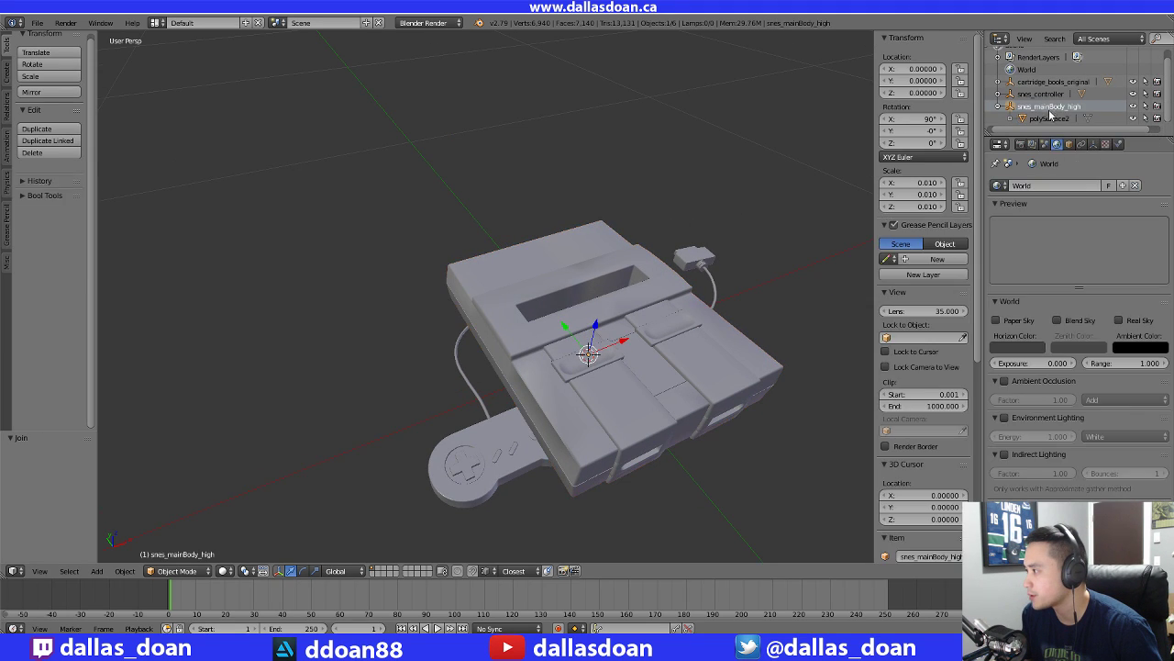
{"action": "left_click", "coordinate": [1050, 118]}
{"action": "middle_click_drag", "start_coordinate": [750, 240], "coordinate": [683, 236]}
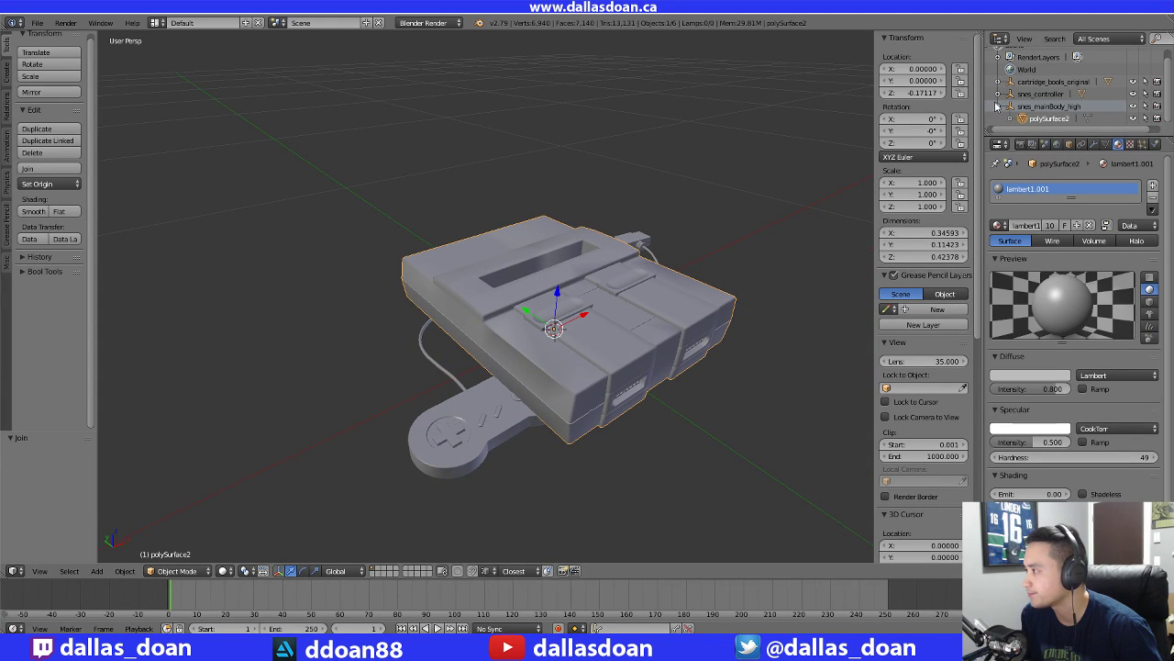
Examine the joined console body and the controller beside it from several angles
{"action": "middle_click_drag", "start_coordinate": [662, 233], "coordinate": [638, 306]}
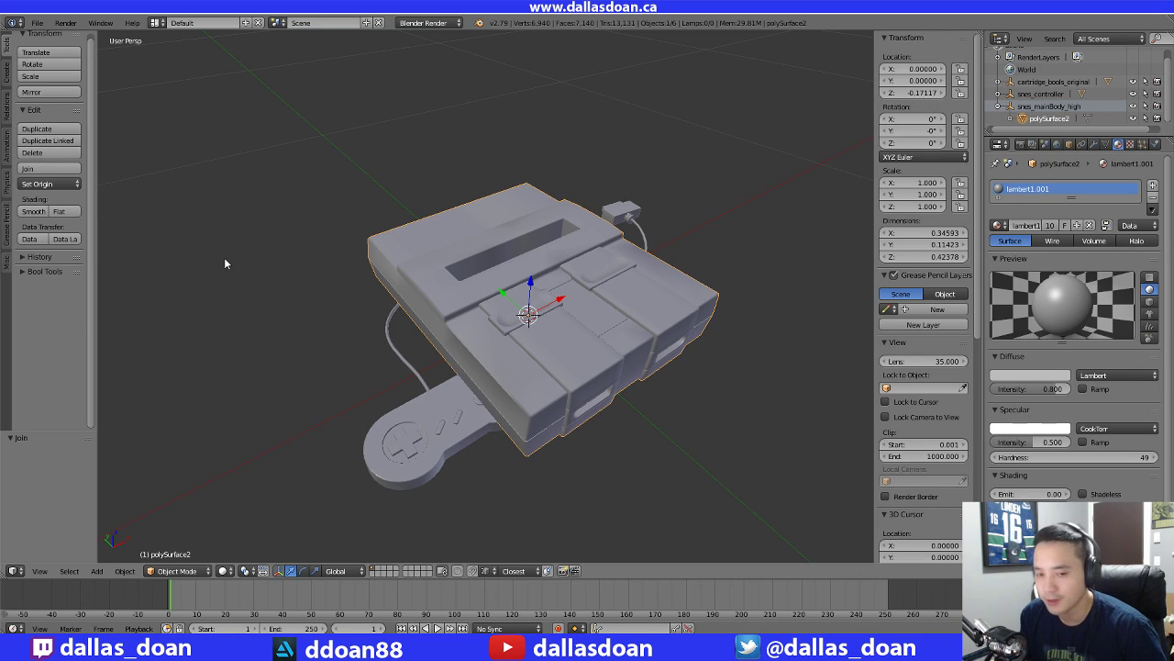
{"action": "middle_click_drag", "start_coordinate": [423, 376], "coordinate": [392, 365], "text": "shift"}
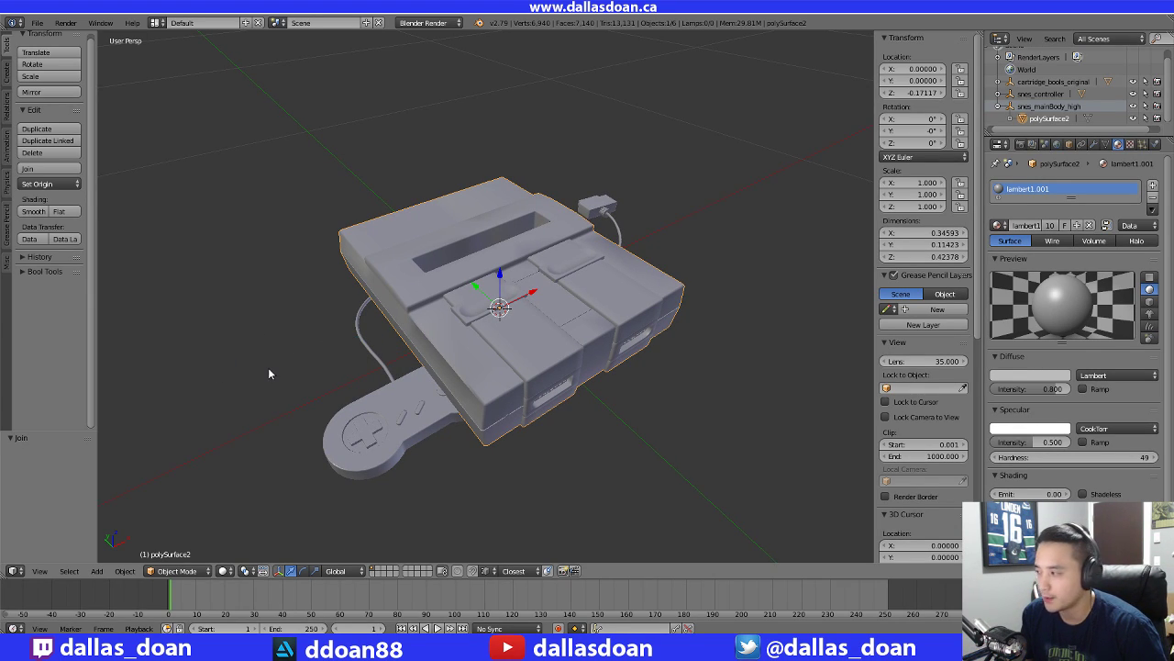
{"action": "middle_click_drag", "start_coordinate": [292, 447], "coordinate": [401, 421]}
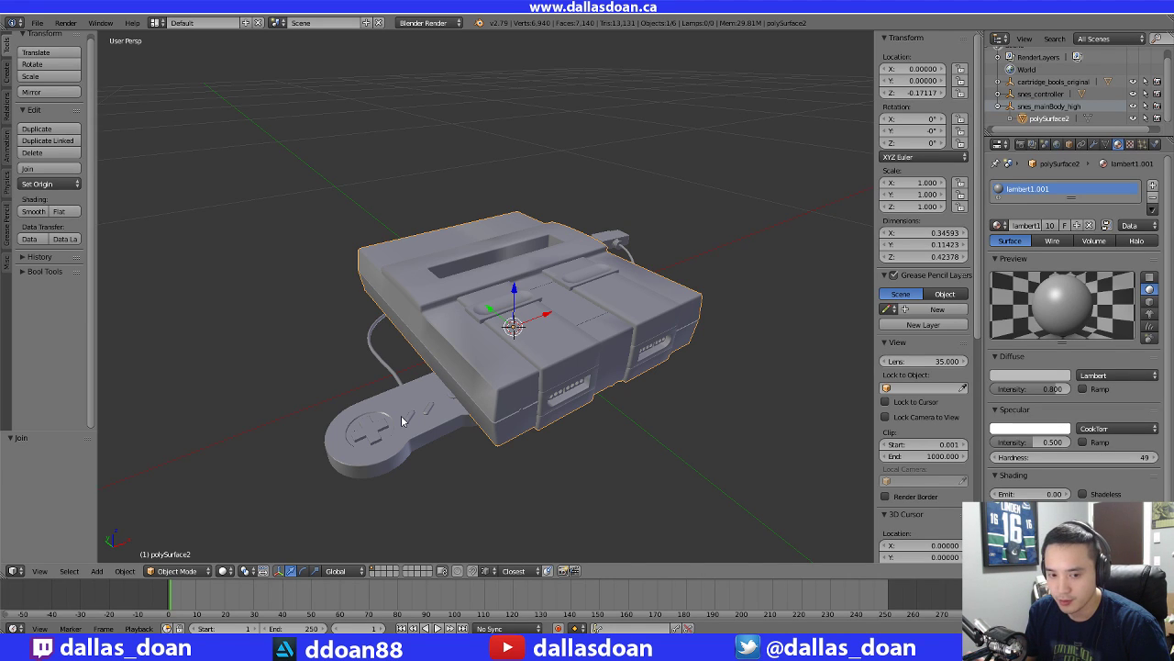
{"action": "middle_click_drag", "start_coordinate": [392, 405], "coordinate": [386, 430]}
{"action": "scroll", "coordinate": [461, 386], "scroll_direction": "up", "scroll_amount": 2}
{"action": "middle_click_drag", "start_coordinate": [461, 392], "coordinate": [298, 372]}
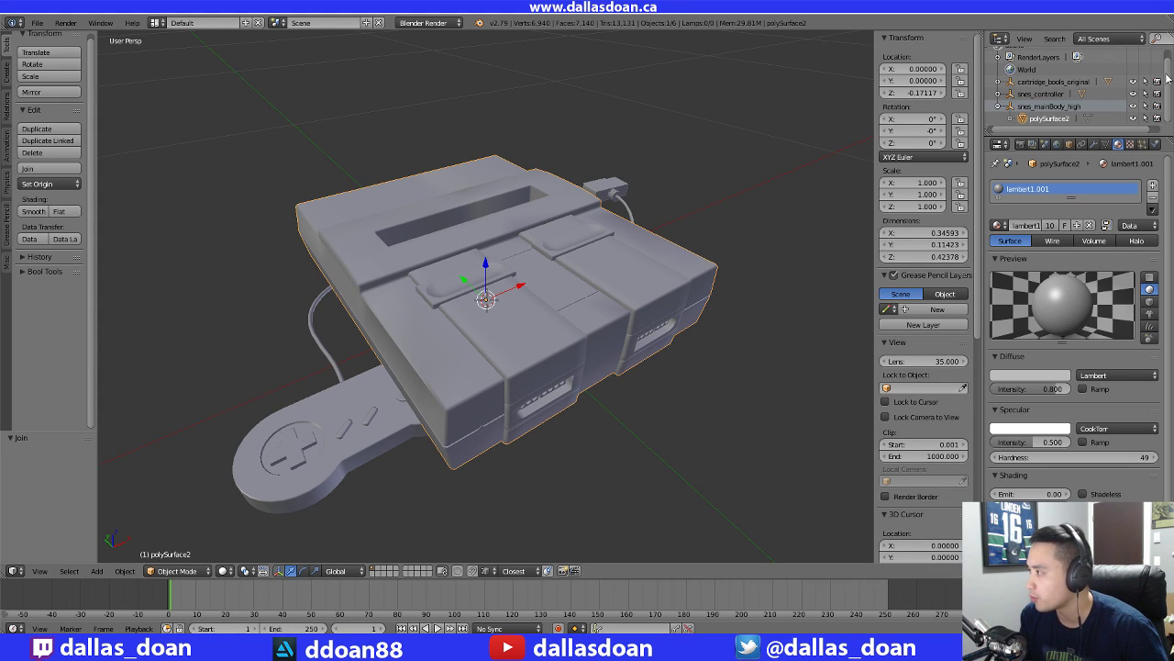
{"action": "middle_click_drag", "start_coordinate": [554, 232], "coordinate": [587, 275]}
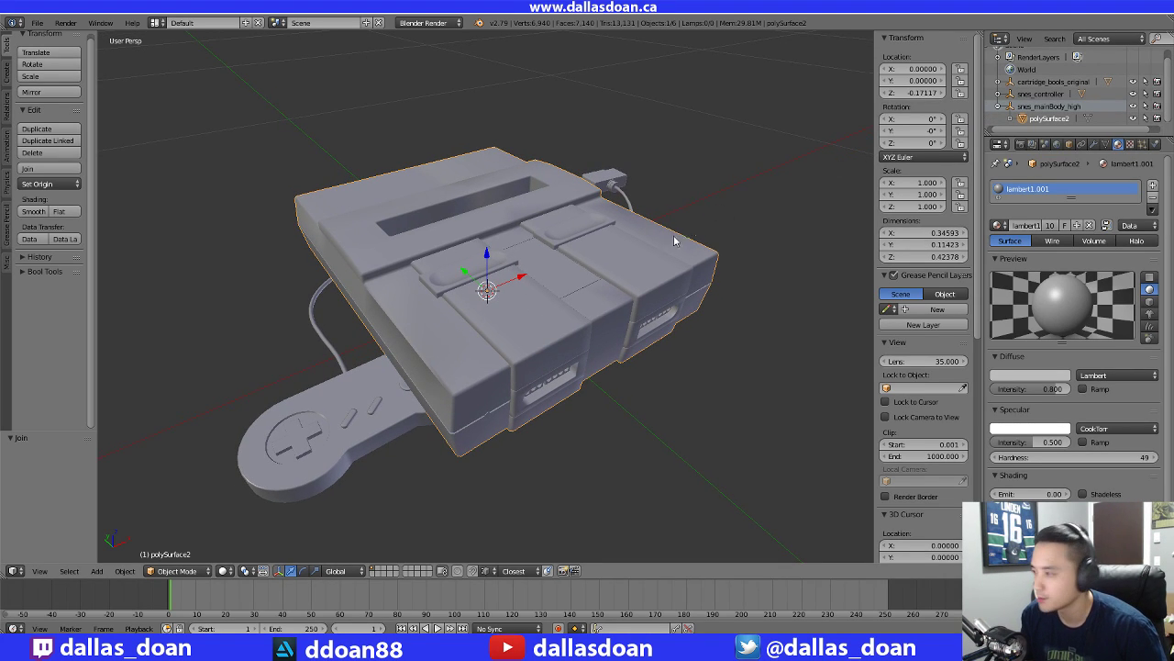
{"action": "middle_click_drag", "start_coordinate": [605, 220], "coordinate": [466, 257]}
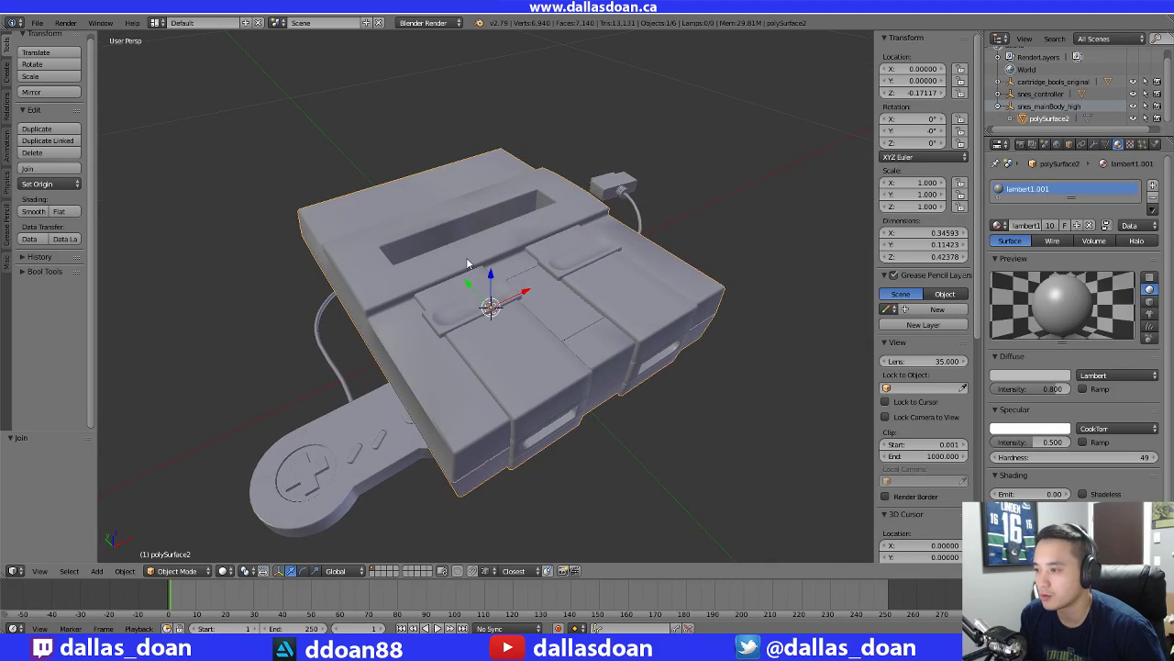
Switch to the UV Editing screen layout and check the grid texture on the console
{"action": "left_click", "coordinate": [157, 23]}
{"action": "left_click", "coordinate": [177, 134]}
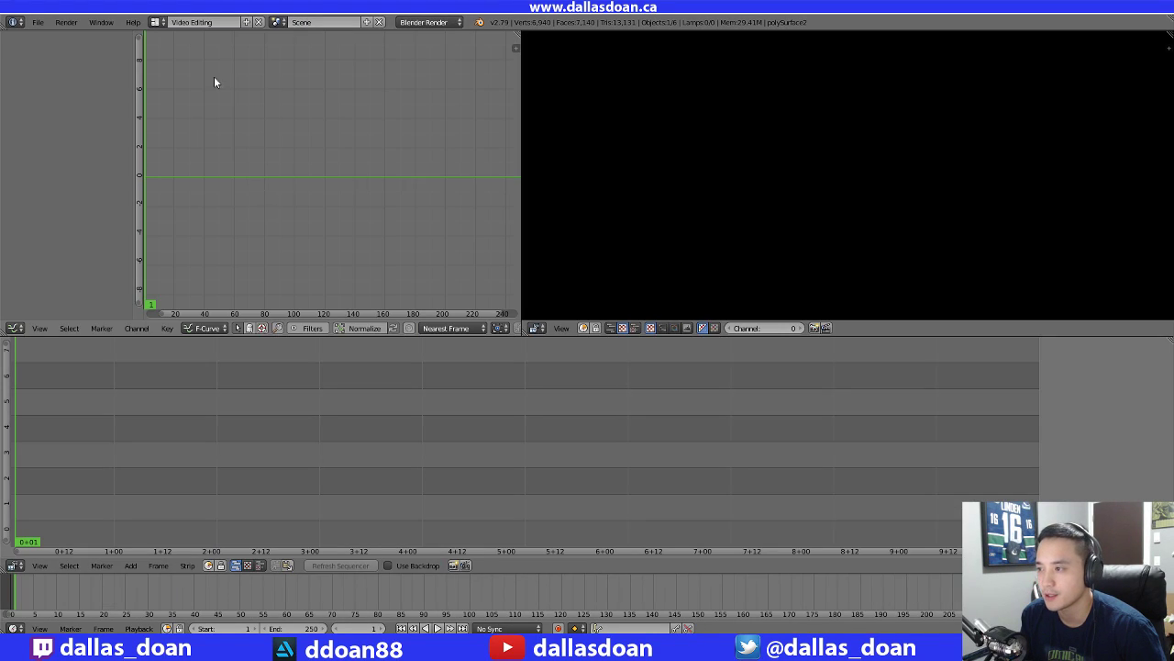
{"action": "left_click", "coordinate": [158, 22]}
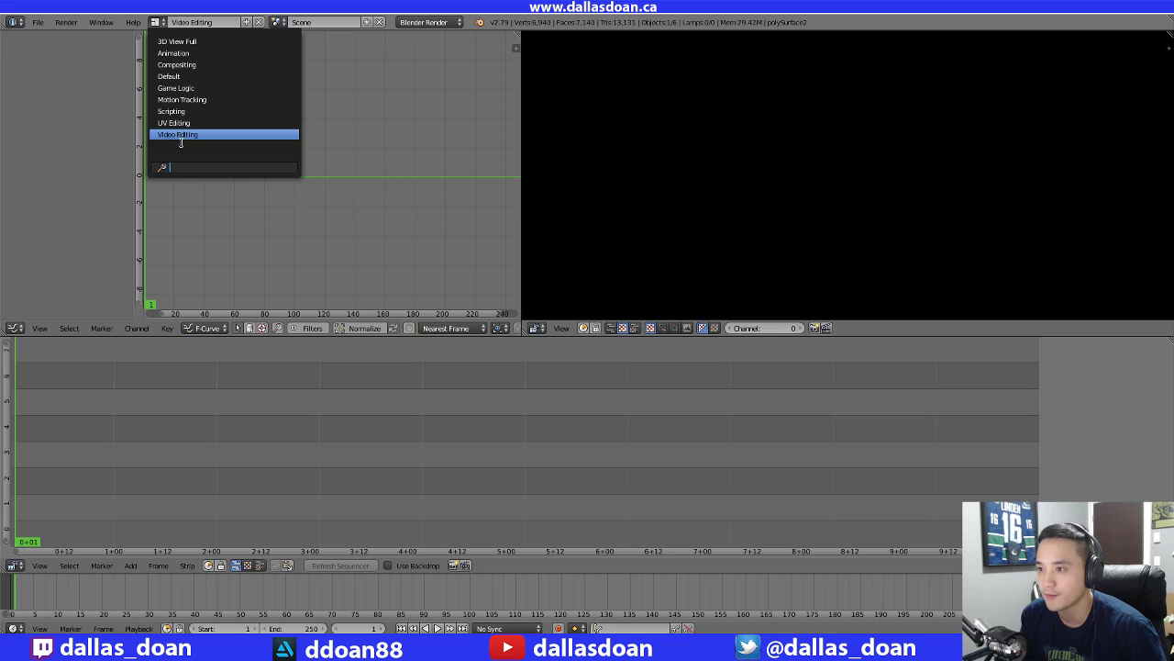
{"action": "left_click", "coordinate": [158, 22]}
{"action": "left_click", "coordinate": [174, 122]}
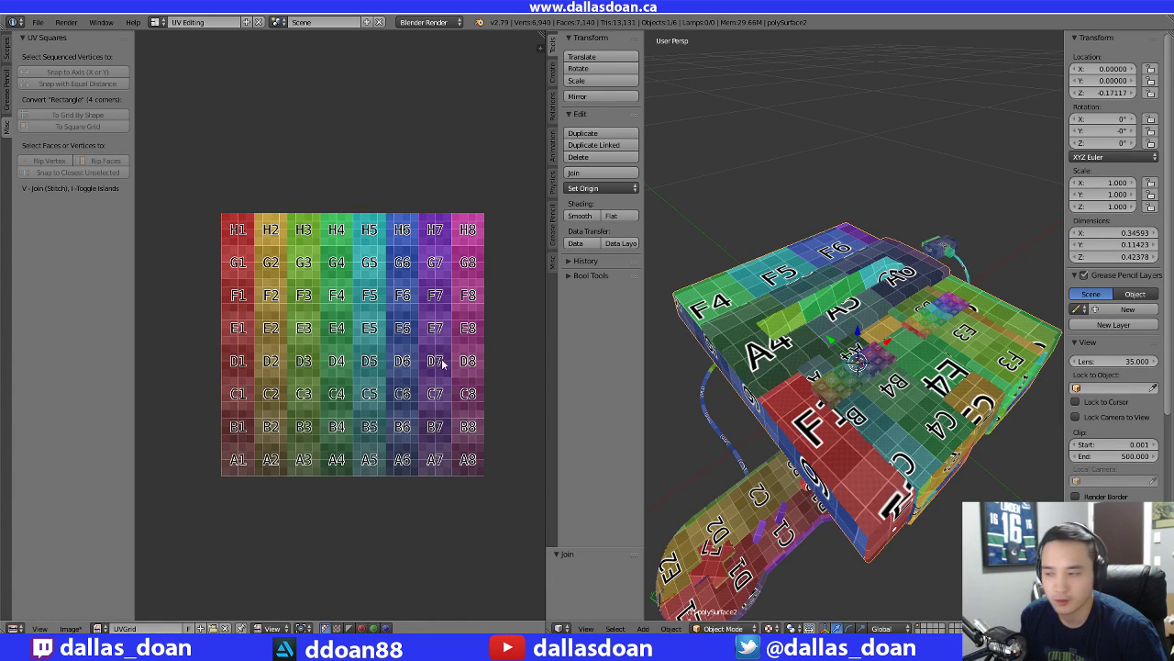
{"action": "middle_click_drag", "start_coordinate": [801, 345], "coordinate": [782, 294]}
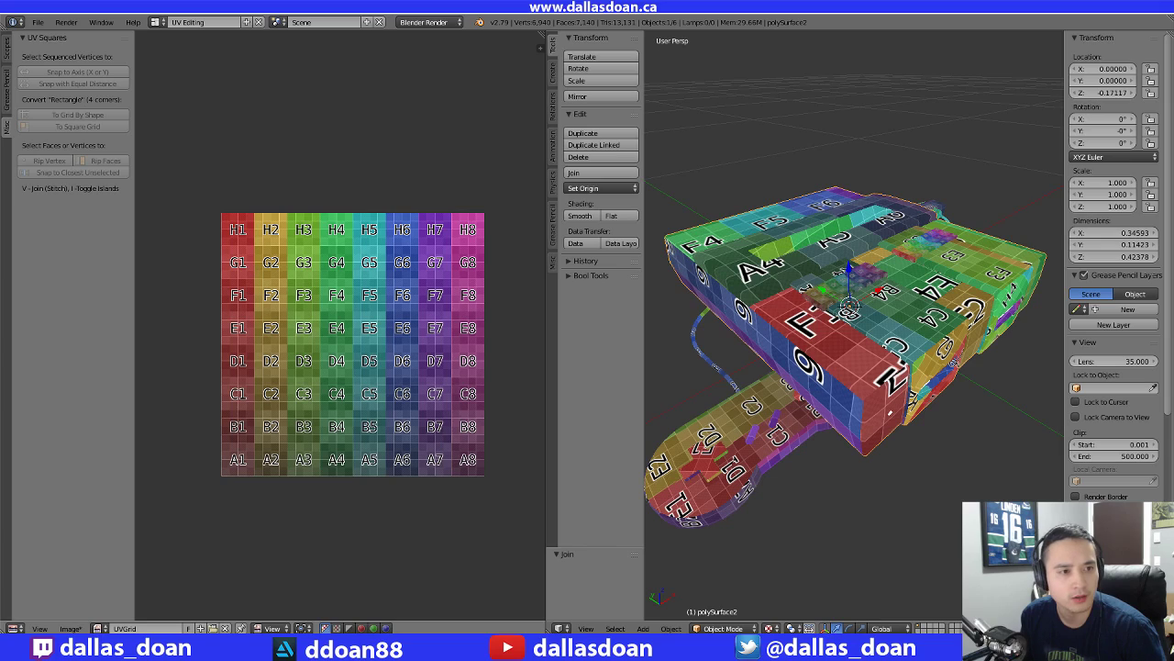
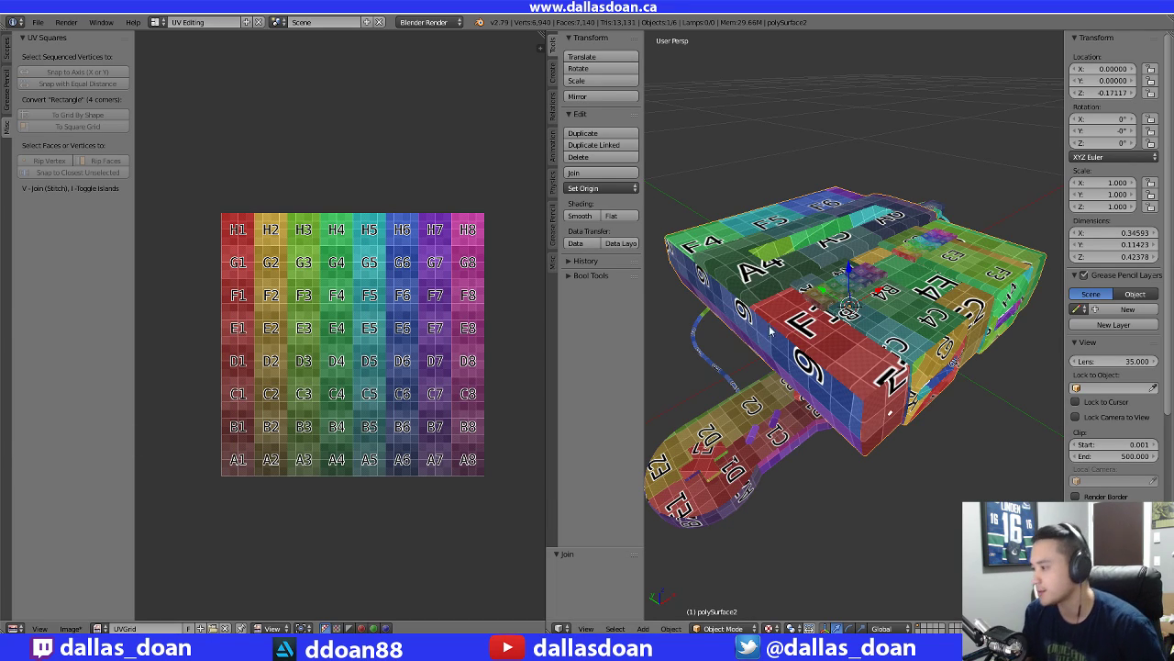
Isolate the joined console body polySurface2 in local view and enter Edit Mode
{"action": "key", "text": "a"}
{"action": "middle_click_drag", "start_coordinate": [809, 382], "coordinate": [842, 401], "text": "shift"}
{"action": "middle_click_drag", "start_coordinate": [842, 402], "coordinate": [817, 383]}
{"action": "right_click", "coordinate": [816, 383]}
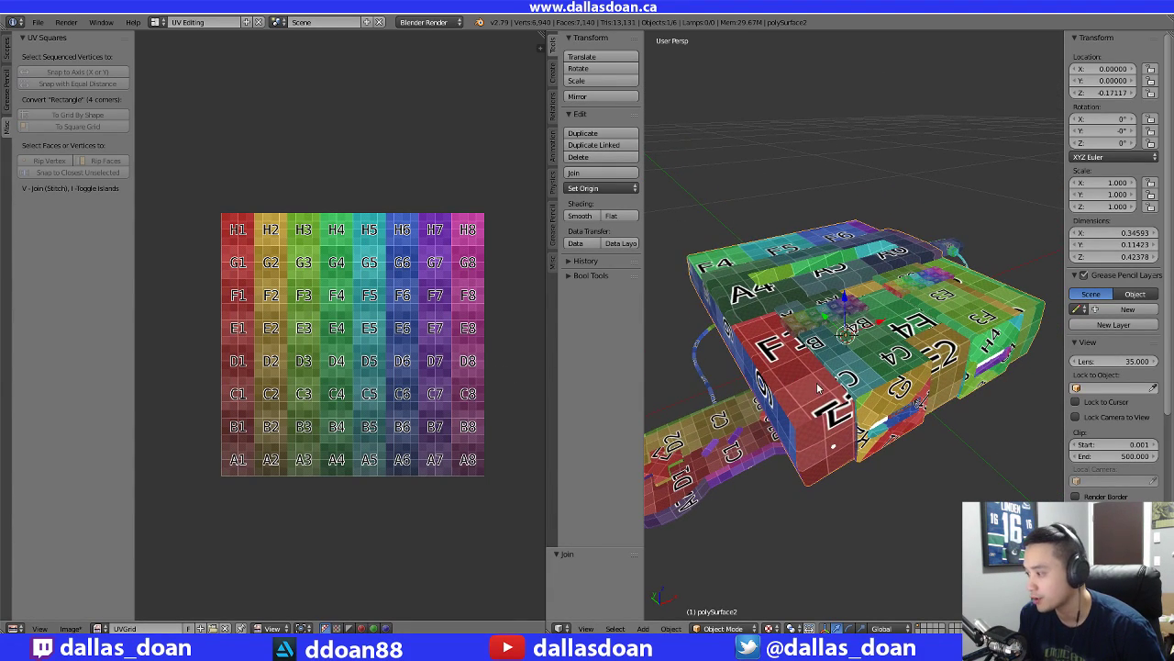
{"action": "key", "text": "KP_Divide"}
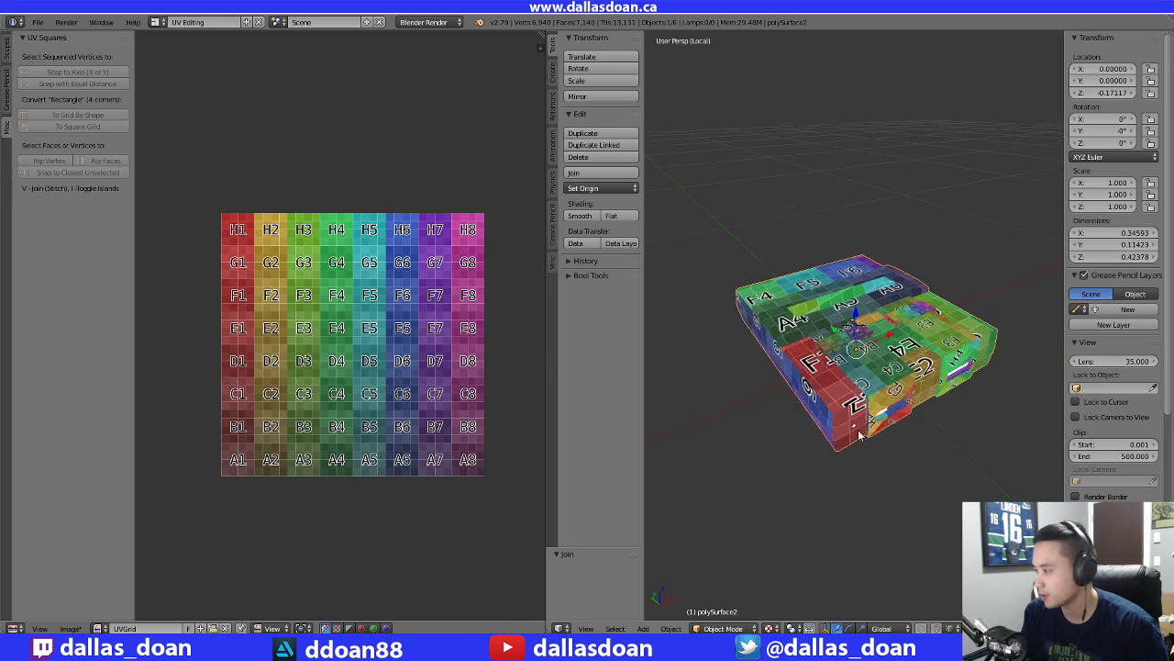
{"action": "key", "text": "Tab"}
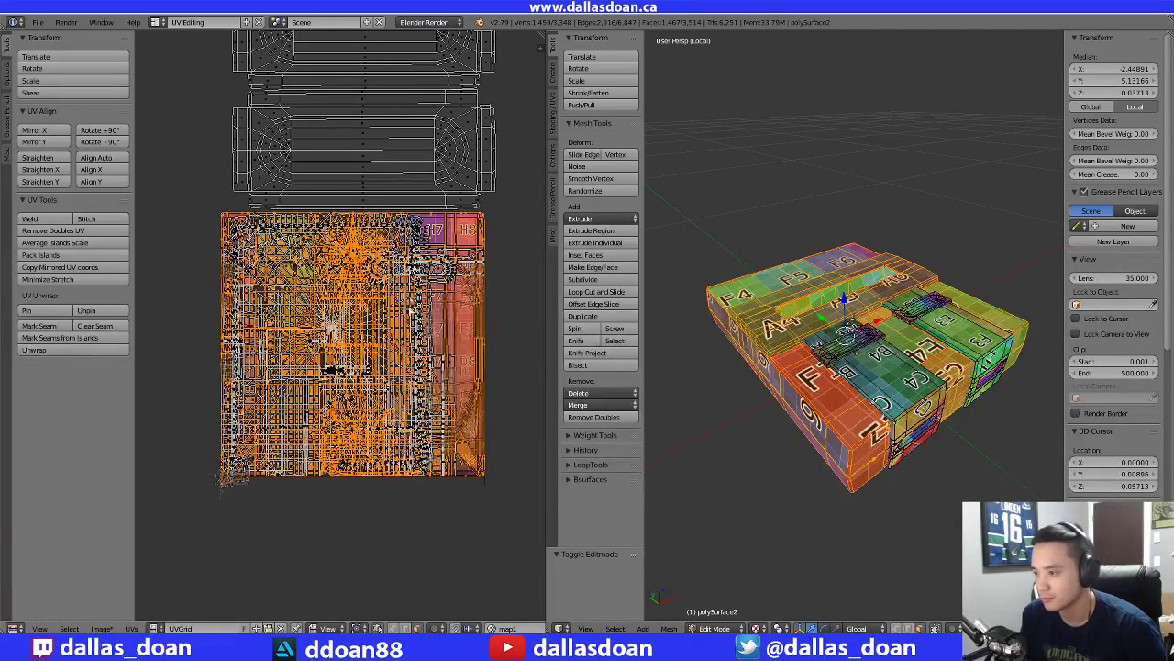
Select all UV islands of the console body, average their scale and pack them into the UV square
{"action": "scroll", "coordinate": [408, 404], "scroll_direction": "down", "scroll_amount": 5}
{"action": "key", "text": "b"}
{"action": "left_click_drag", "start_coordinate": [248, 201], "coordinate": [411, 424]}
{"action": "scroll", "coordinate": [399, 418], "scroll_direction": "up", "scroll_amount": 5}
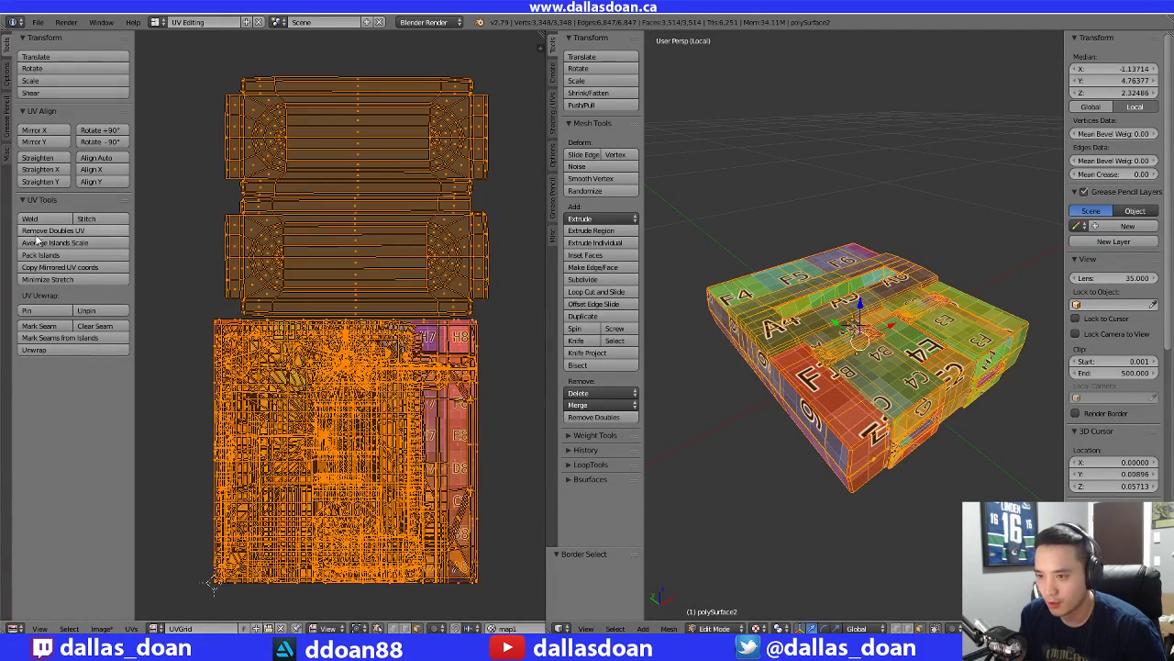
{"action": "left_click", "coordinate": [70, 243]}
{"action": "scroll", "coordinate": [345, 401], "scroll_direction": "down", "scroll_amount": 4}
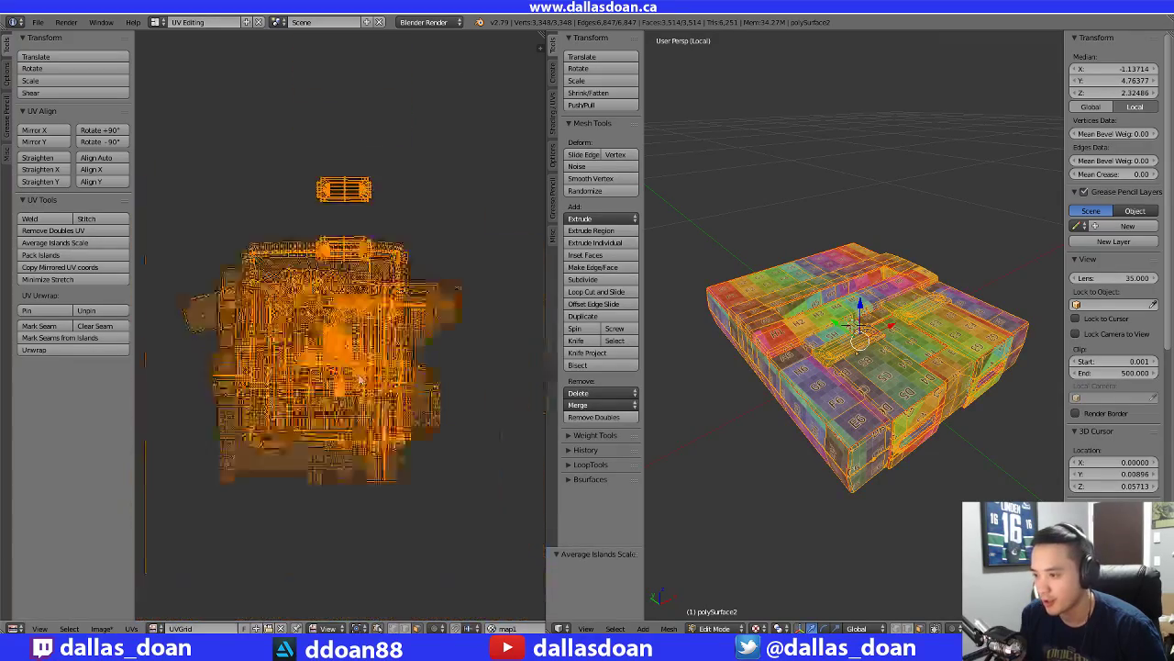
{"action": "left_click", "coordinate": [40, 256]}
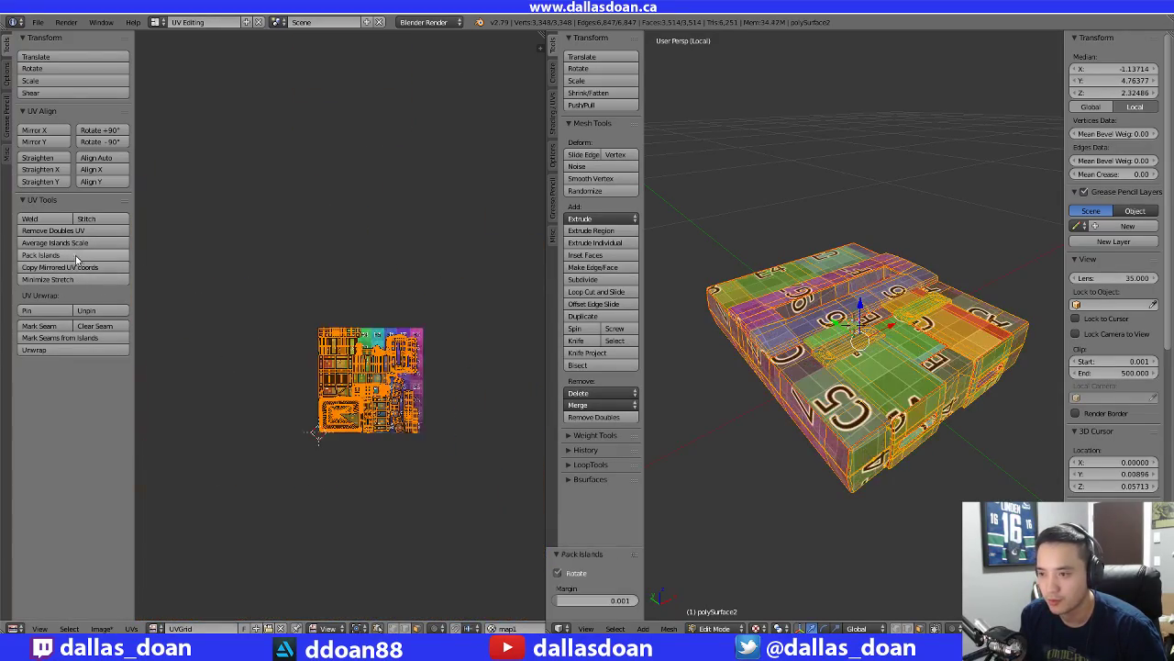
Select the whole bent UV island of the cartridge slot's inner walls and examine the matching faces on the model
{"action": "scroll", "coordinate": [342, 423], "scroll_direction": "up", "scroll_amount": 4}
{"action": "scroll", "coordinate": [341, 423], "scroll_direction": "up", "scroll_amount": 4}
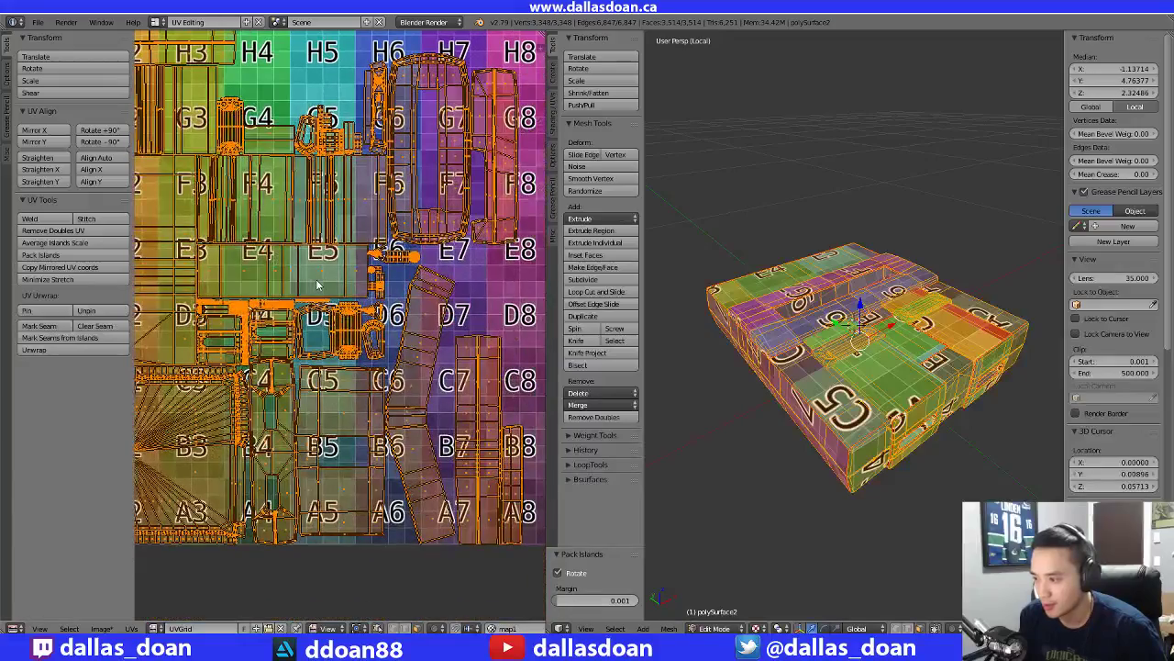
{"action": "scroll", "coordinate": [320, 290], "scroll_direction": "up", "scroll_amount": 2}
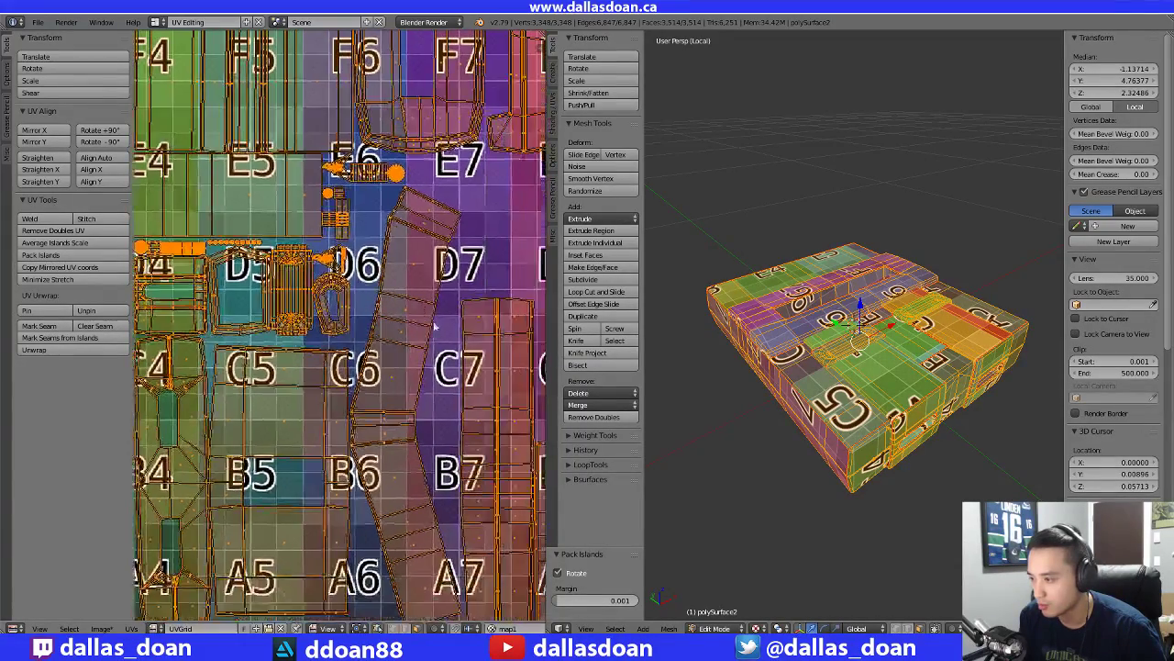
{"action": "right_click", "coordinate": [435, 333]}
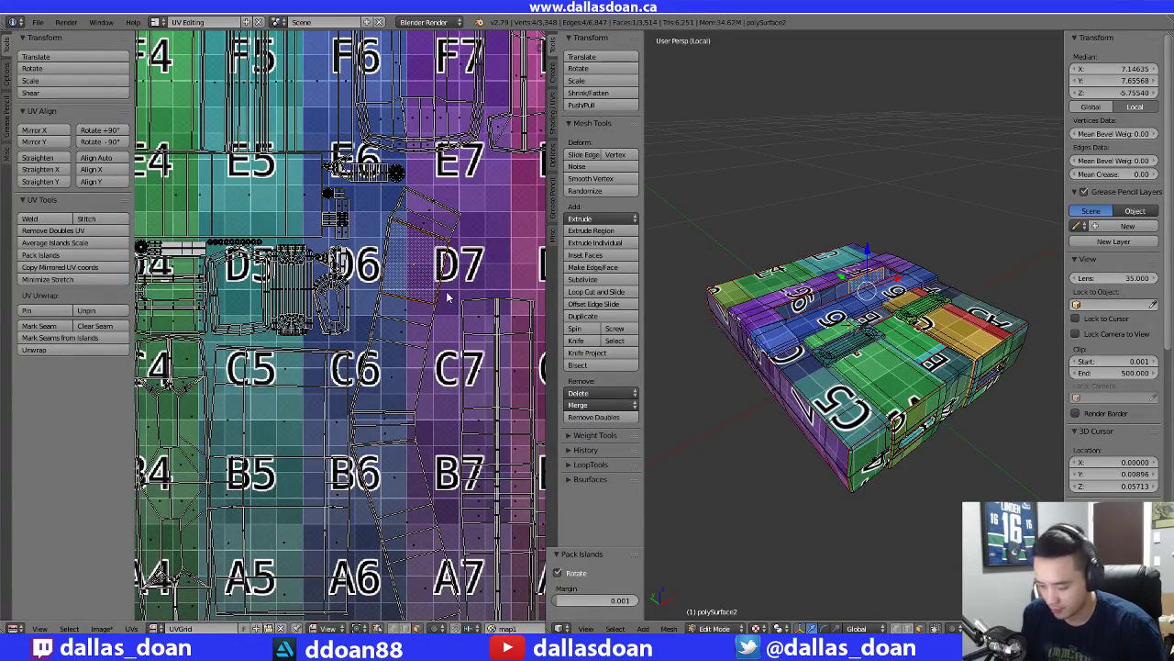
{"action": "key", "text": "ctrl+l"}
{"action": "scroll", "coordinate": [1006, 393], "scroll_direction": "up", "scroll_amount": 10}
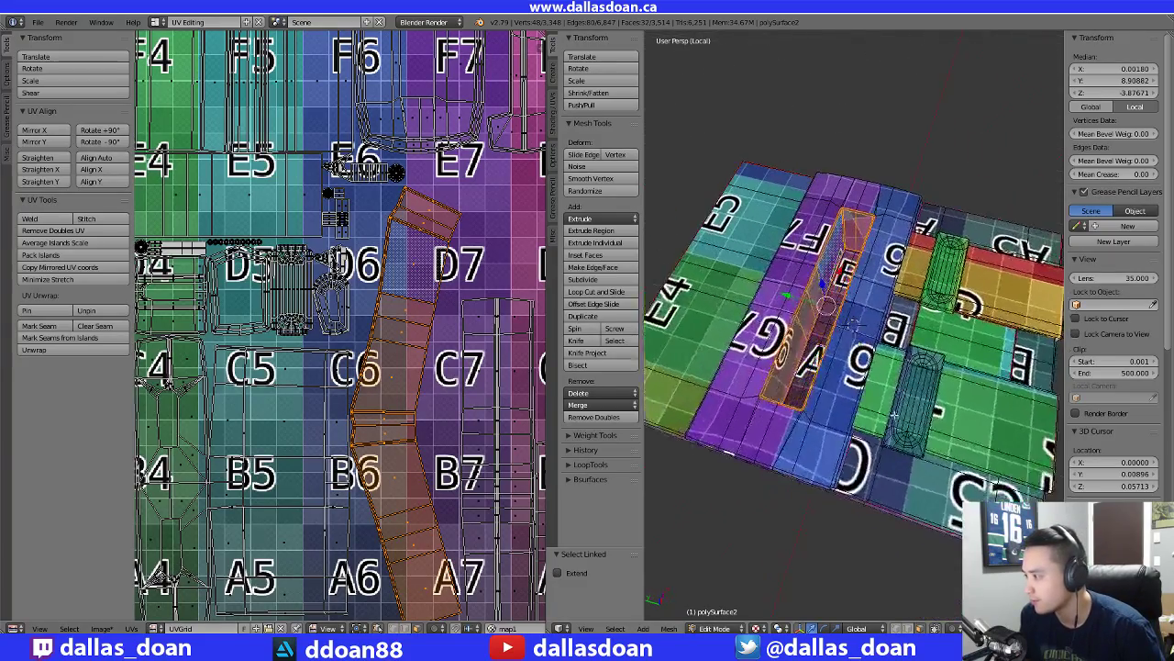
{"action": "middle_click_drag", "start_coordinate": [1007, 393], "coordinate": [887, 382]}
{"action": "scroll", "coordinate": [887, 382], "scroll_direction": "up", "scroll_amount": 3}
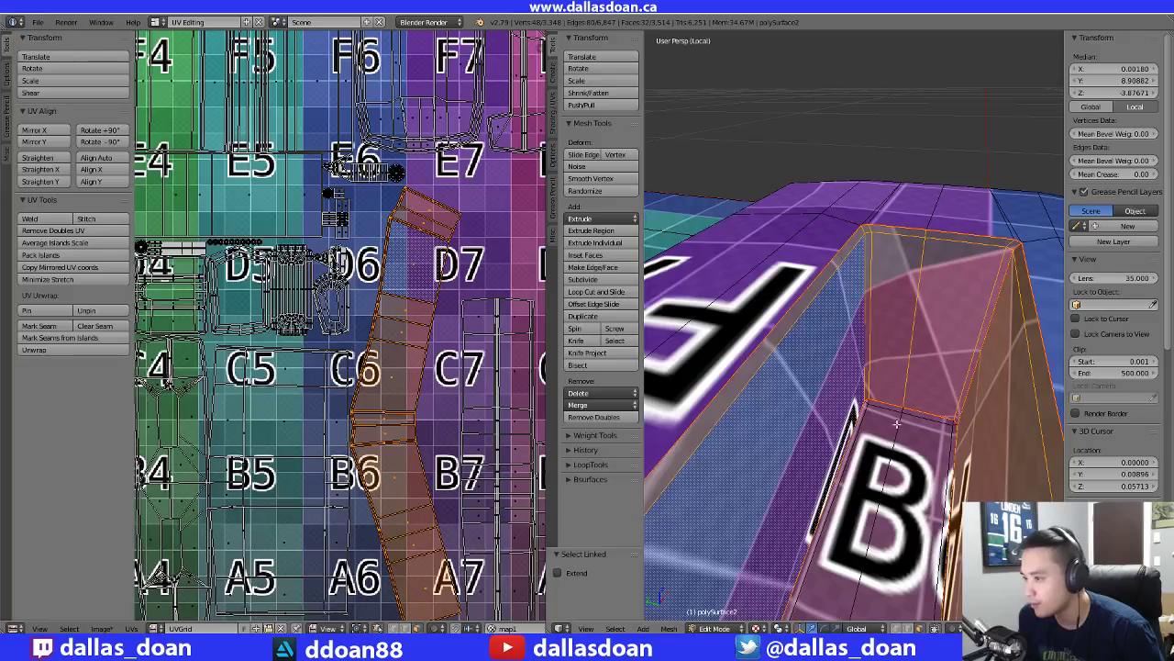
{"action": "middle_click_drag", "start_coordinate": [897, 423], "coordinate": [846, 404]}
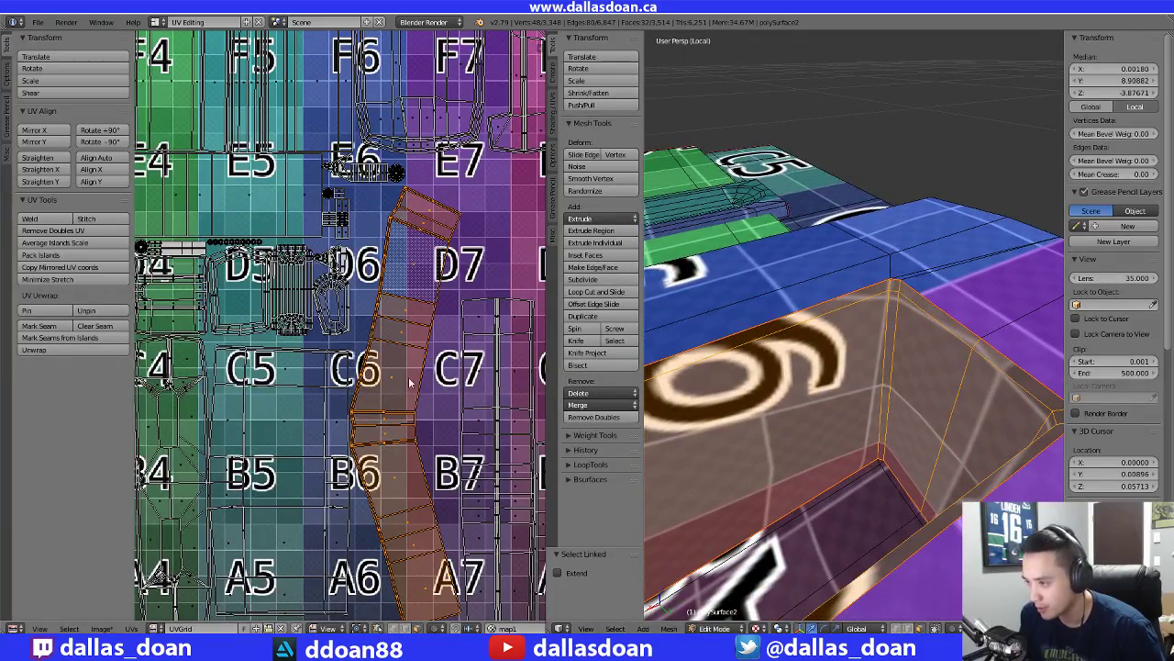
{"action": "scroll", "coordinate": [381, 381], "scroll_direction": "down", "scroll_amount": 6}
{"action": "scroll", "coordinate": [345, 401], "scroll_direction": "up", "scroll_amount": 4}
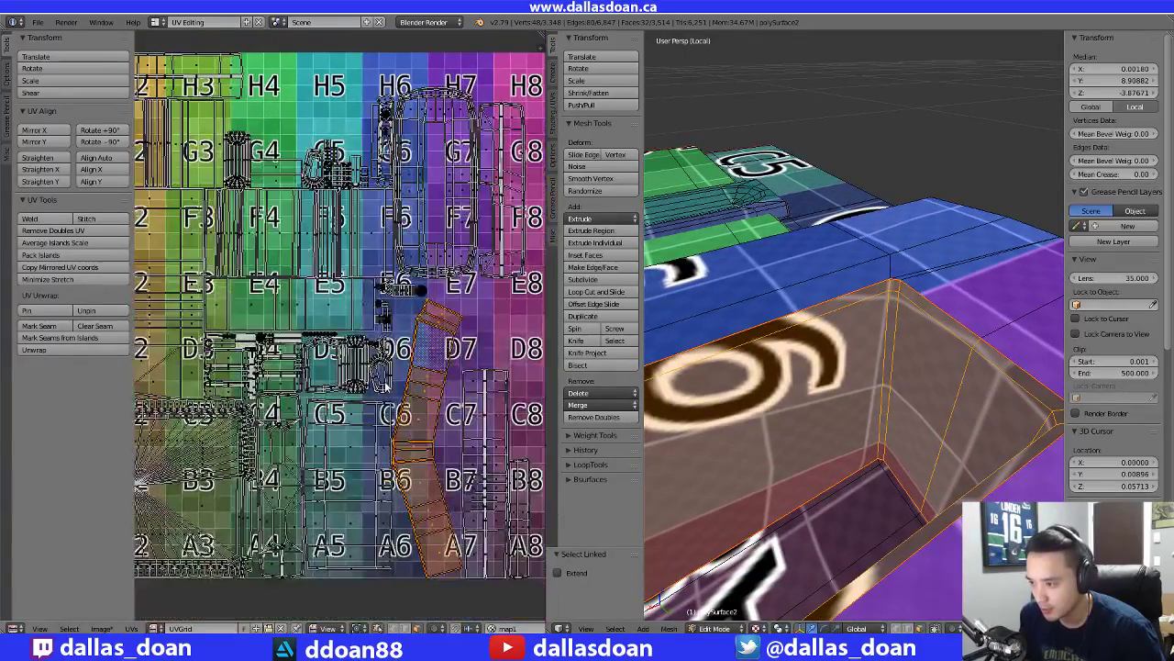
In edge selection mode, mark a seam down the cartridge slot's front inner corner
{"action": "middle_click_drag", "start_coordinate": [844, 358], "coordinate": [847, 271]}
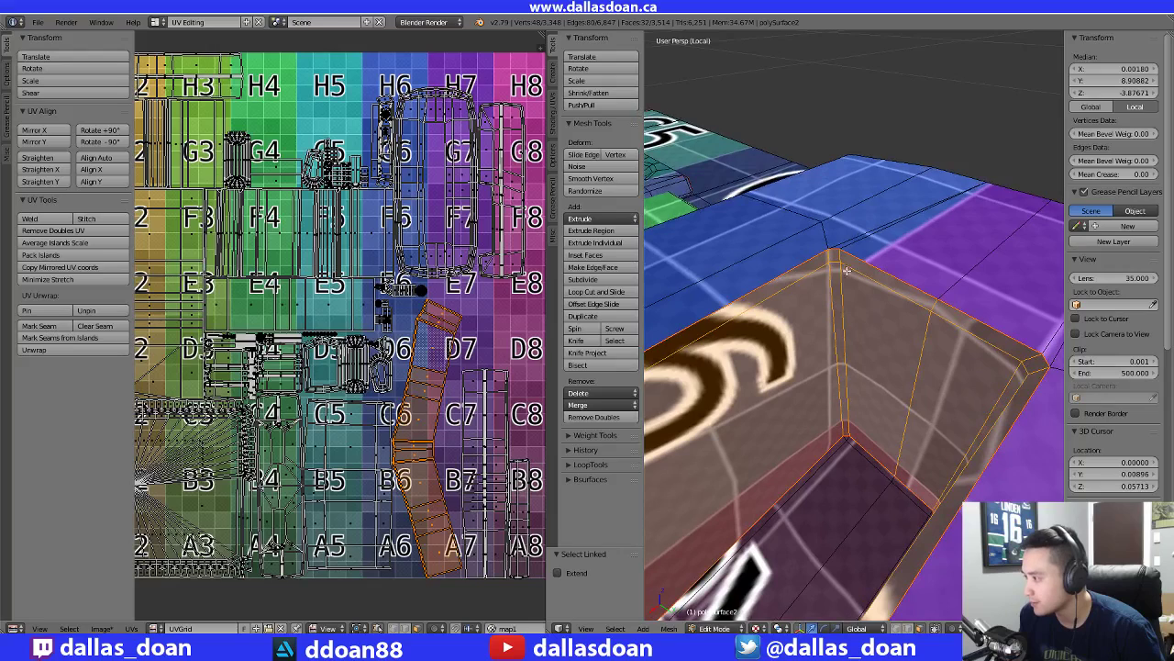
{"action": "left_click", "coordinate": [824, 272]}
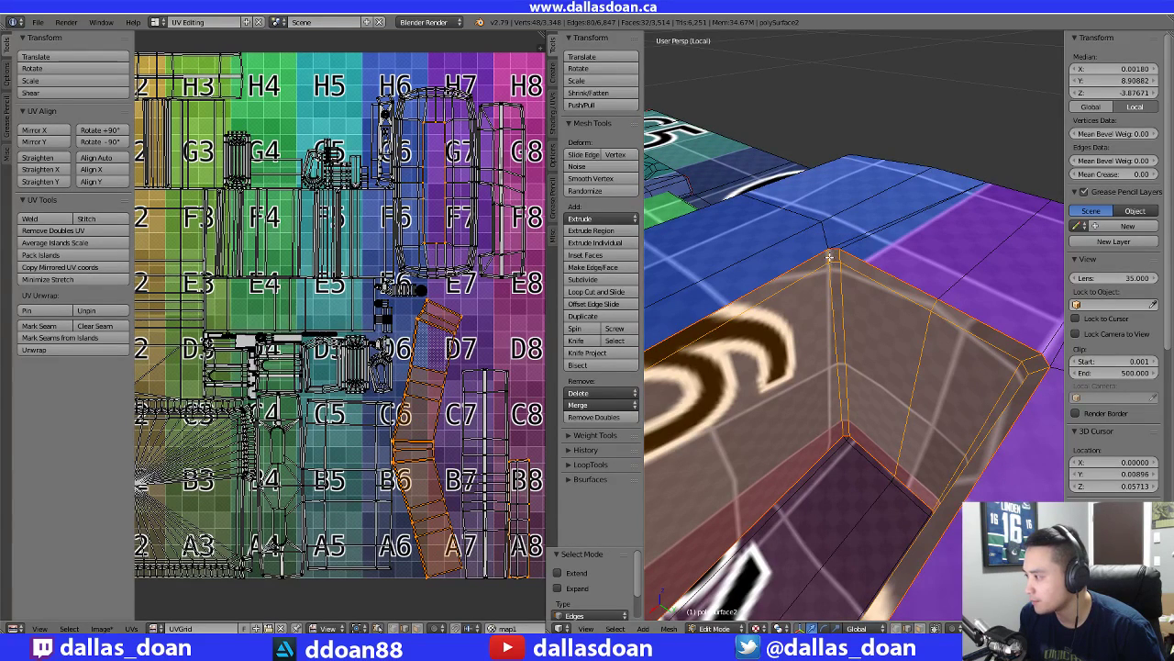
{"action": "right_click", "coordinate": [835, 330]}
{"action": "middle_click_drag", "start_coordinate": [847, 456], "coordinate": [900, 392]}
{"action": "key", "text": "ctrl+e"}
{"action": "left_click", "coordinate": [825, 391]}
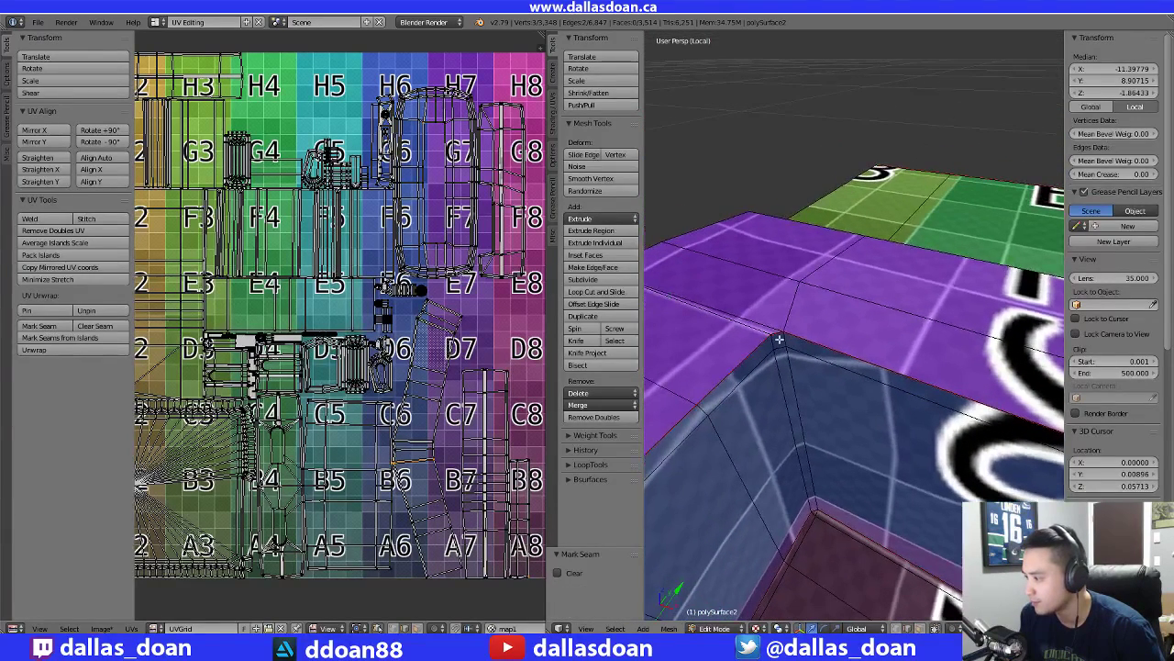
Mark seams down the vertical edges at both rear inner corners of the cartridge slot
{"action": "right_click", "coordinate": [782, 339]}
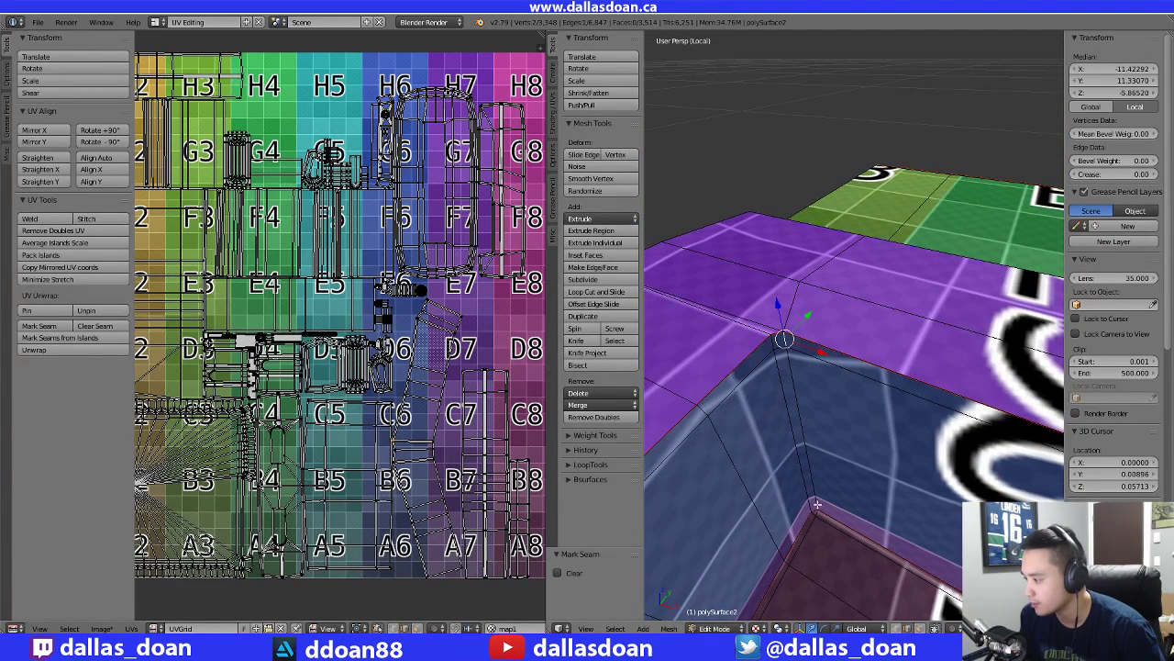
{"action": "right_click", "coordinate": [815, 500], "text": "shift"}
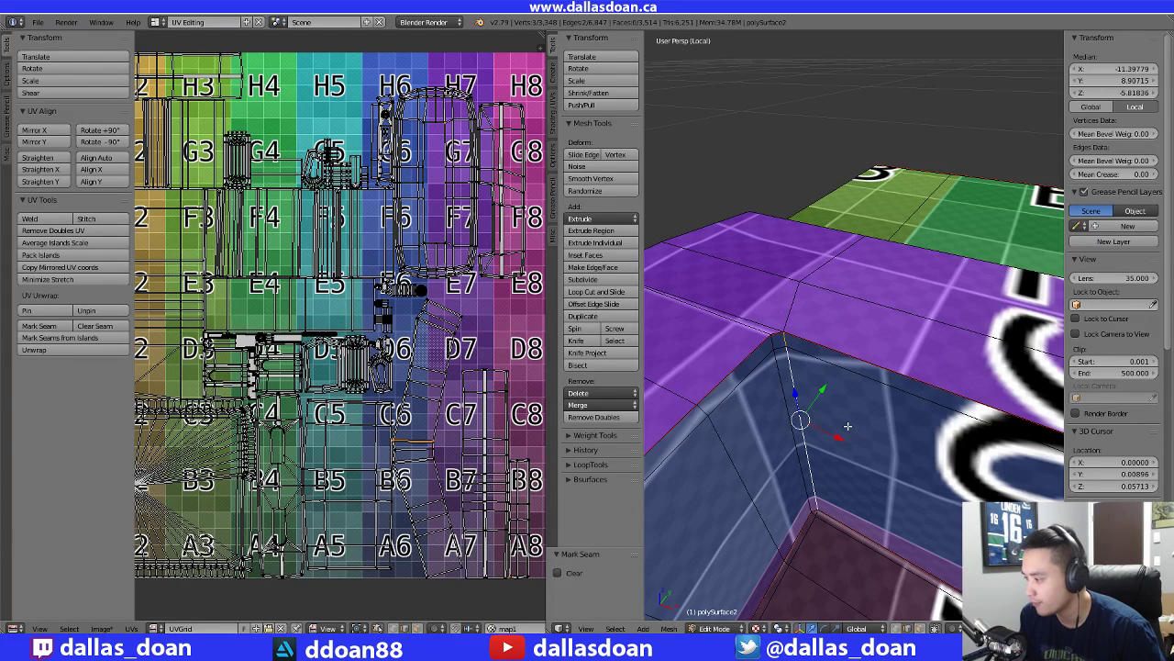
{"action": "key", "text": "ctrl+e"}
{"action": "left_click", "coordinate": [826, 412]}
{"action": "middle_click_drag", "start_coordinate": [826, 412], "coordinate": [942, 364]}
{"action": "right_click", "coordinate": [819, 347]}
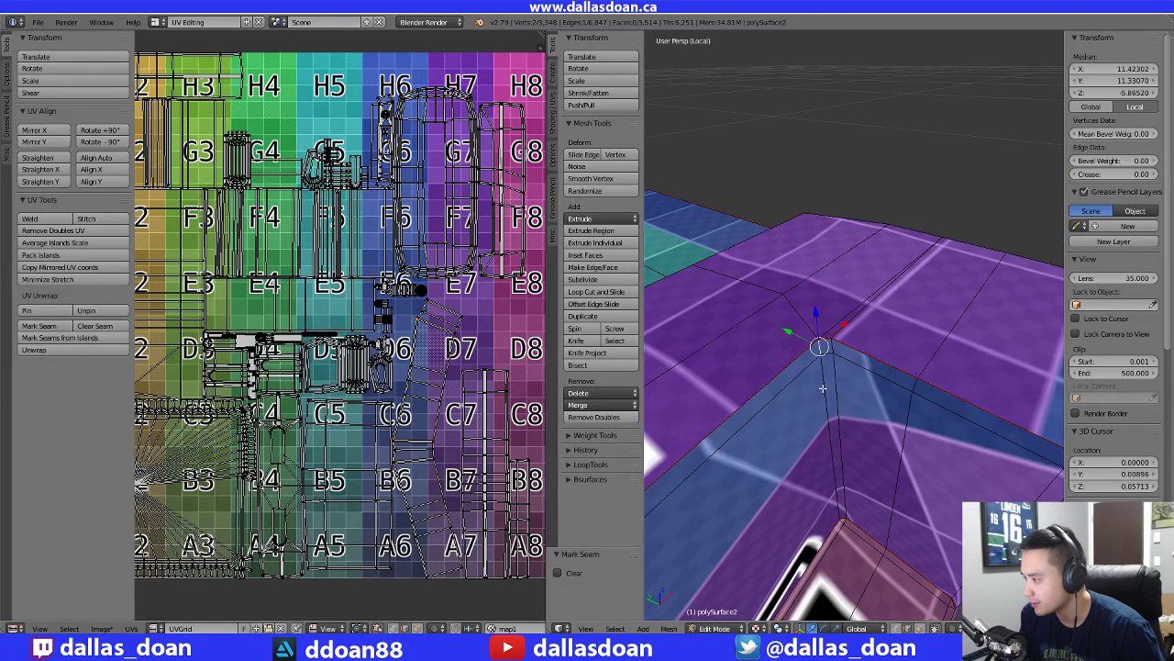
{"action": "right_click", "coordinate": [830, 429], "text": "shift"}
{"action": "middle_click_drag", "start_coordinate": [894, 523], "coordinate": [846, 400], "text": "shift"}
{"action": "key", "text": "ctrl+e"}
{"action": "left_click", "coordinate": [894, 412]}
In face selection mode, pick the cartridge slot's inner corner faces and end wall, and extend the selection to the linked UV islands
{"action": "key", "text": "ctrl+Tab"}
{"action": "left_click", "coordinate": [817, 394]}
{"action": "right_click", "coordinate": [828, 383]}
{"action": "right_click", "coordinate": [855, 374], "text": "shift"}
{"action": "right_click", "coordinate": [892, 397], "text": "shift"}
{"action": "right_click", "coordinate": [847, 400], "text": "shift"}
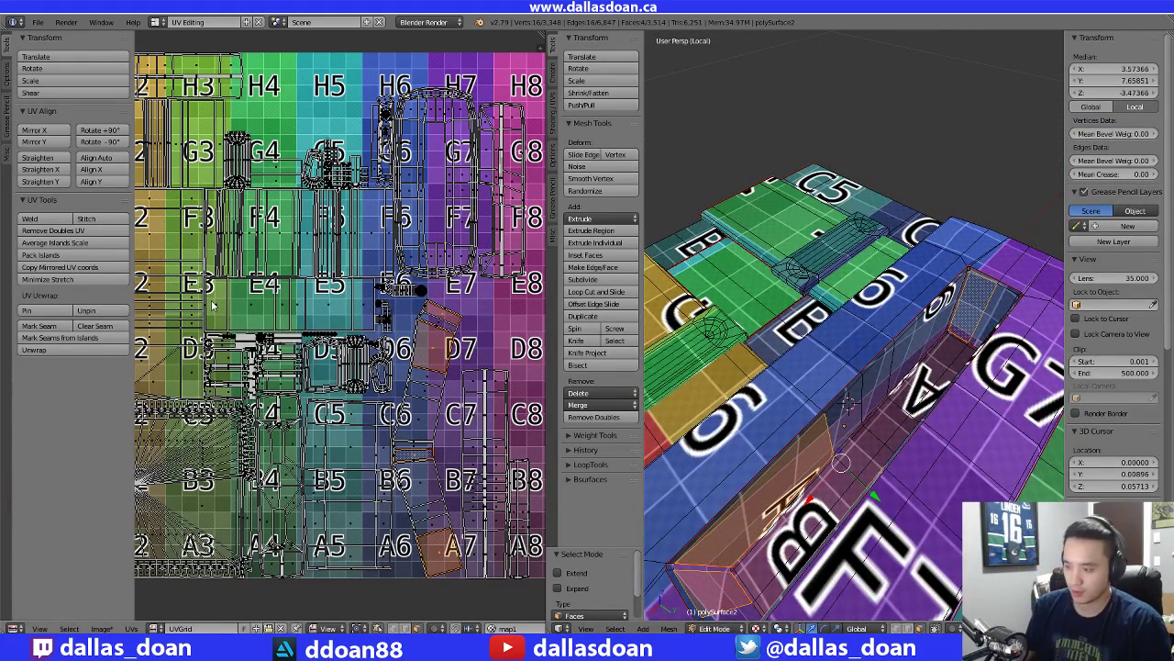
{"action": "key", "text": "ctrl+l"}
{"action": "scroll", "coordinate": [175, 193], "scroll_direction": "down", "scroll_amount": 3}
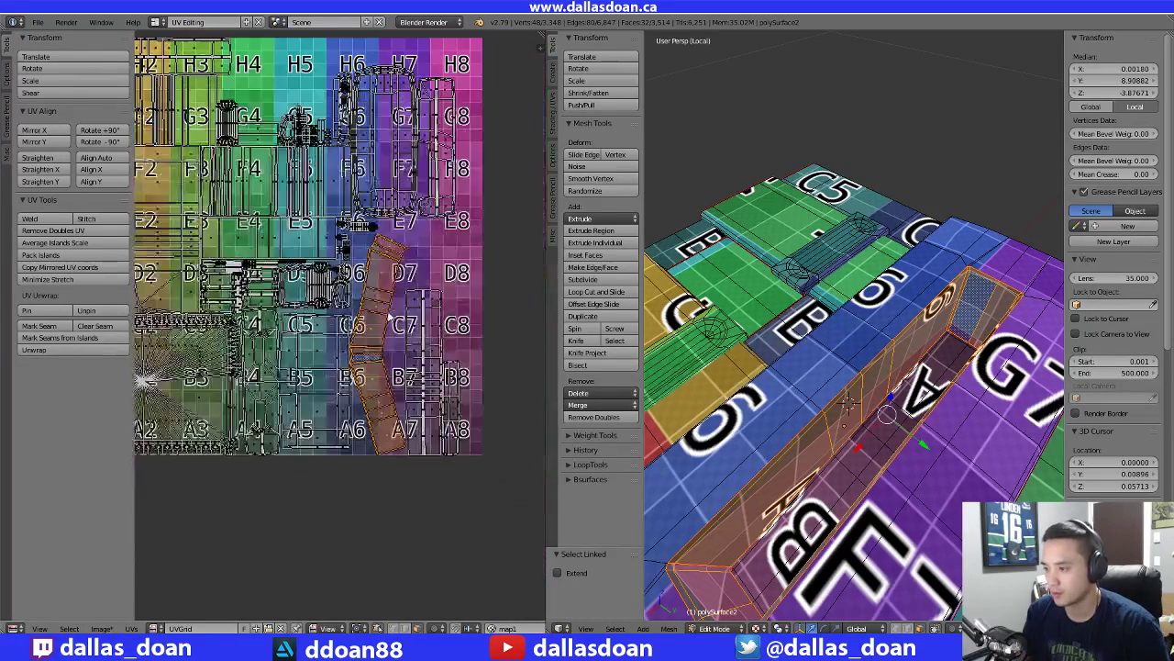
Select all UV islands of the console body and unwrap them again with the new seams
{"action": "left_click_drag", "start_coordinate": [163, 156], "coordinate": [534, 525]}
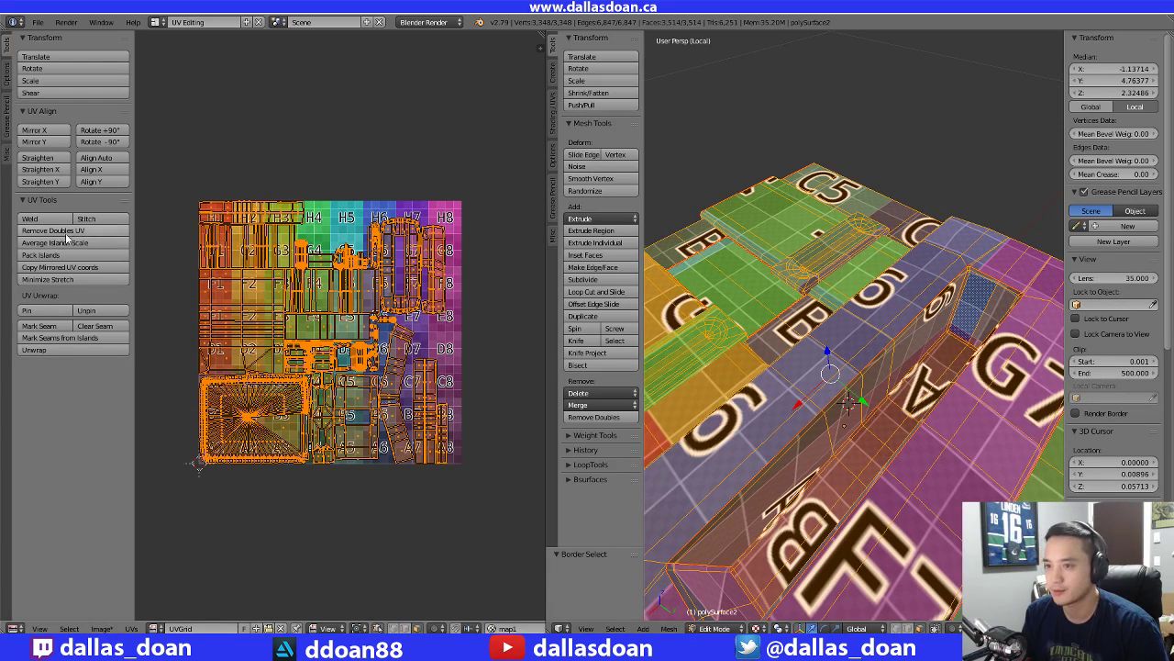
{"action": "left_click", "coordinate": [34, 350]}
{"action": "scroll", "coordinate": [307, 362], "scroll_direction": "up", "scroll_amount": 2}
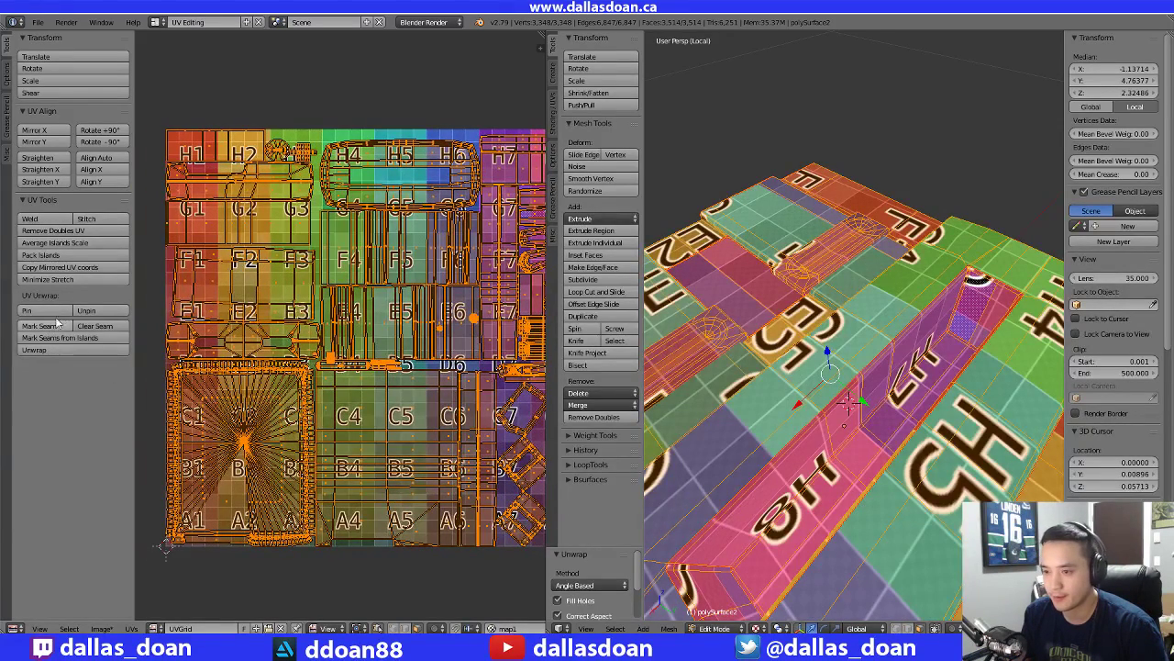
Examine the new UV layout around tiles C7 to A8, checking the frame-shaped and folded islands
{"action": "middle_click_drag", "start_coordinate": [467, 368], "coordinate": [395, 362]}
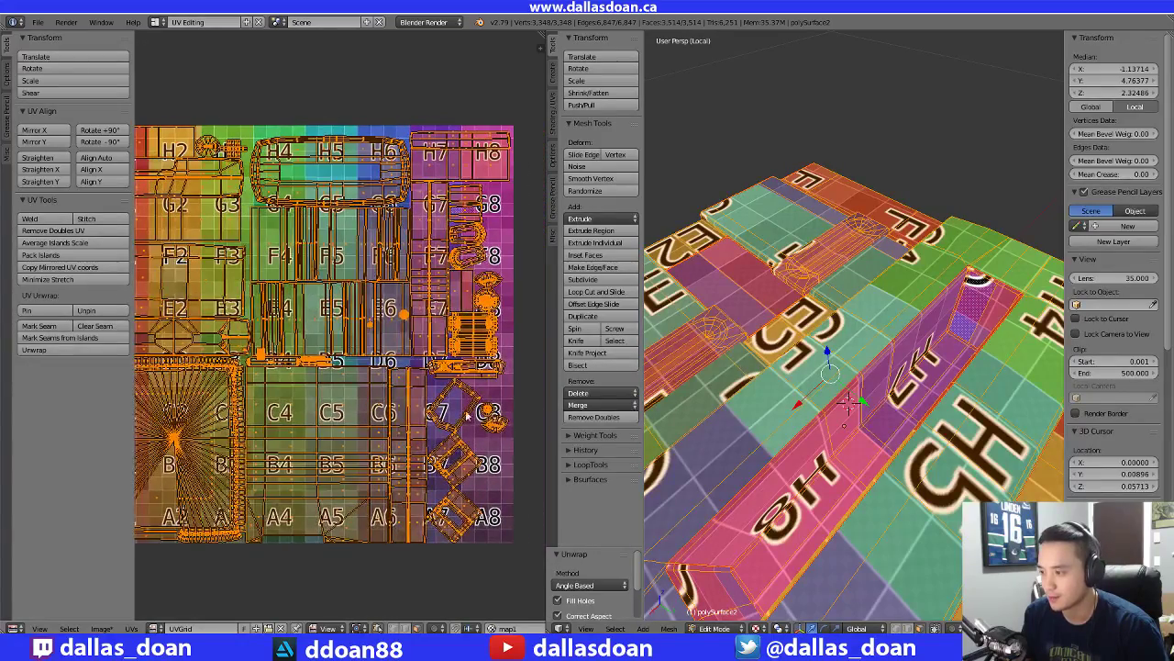
{"action": "scroll", "coordinate": [392, 363], "scroll_direction": "up", "scroll_amount": 3}
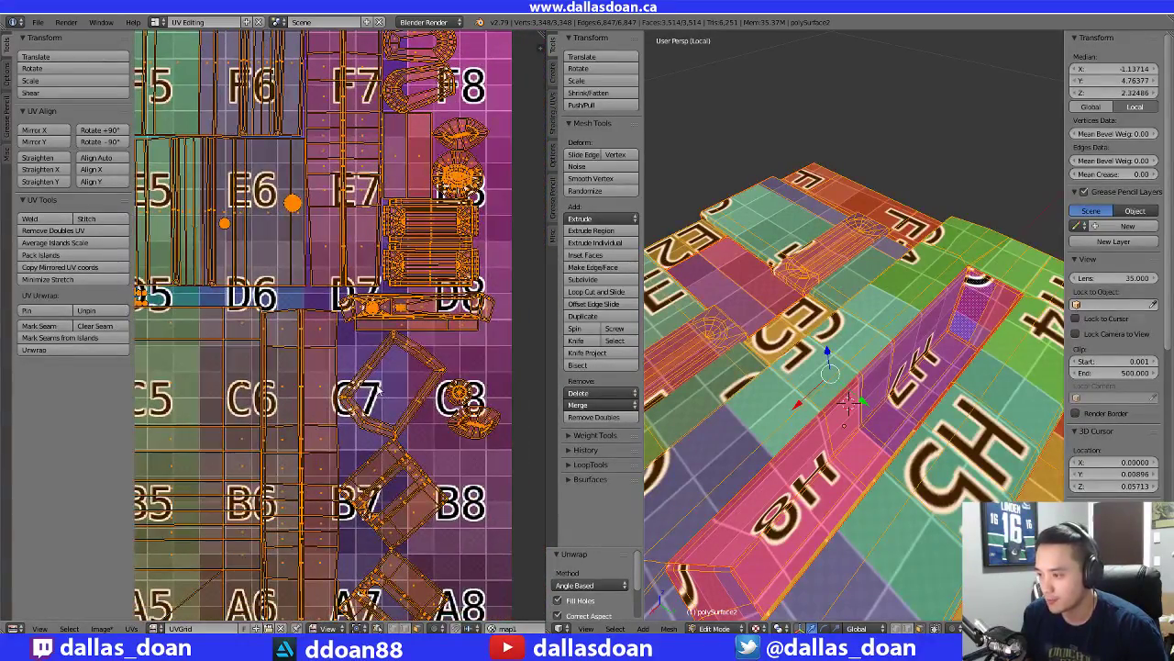
{"action": "scroll", "coordinate": [376, 389], "scroll_direction": "up", "scroll_amount": 2}
{"action": "scroll", "coordinate": [417, 390], "scroll_direction": "up", "scroll_amount": 3}
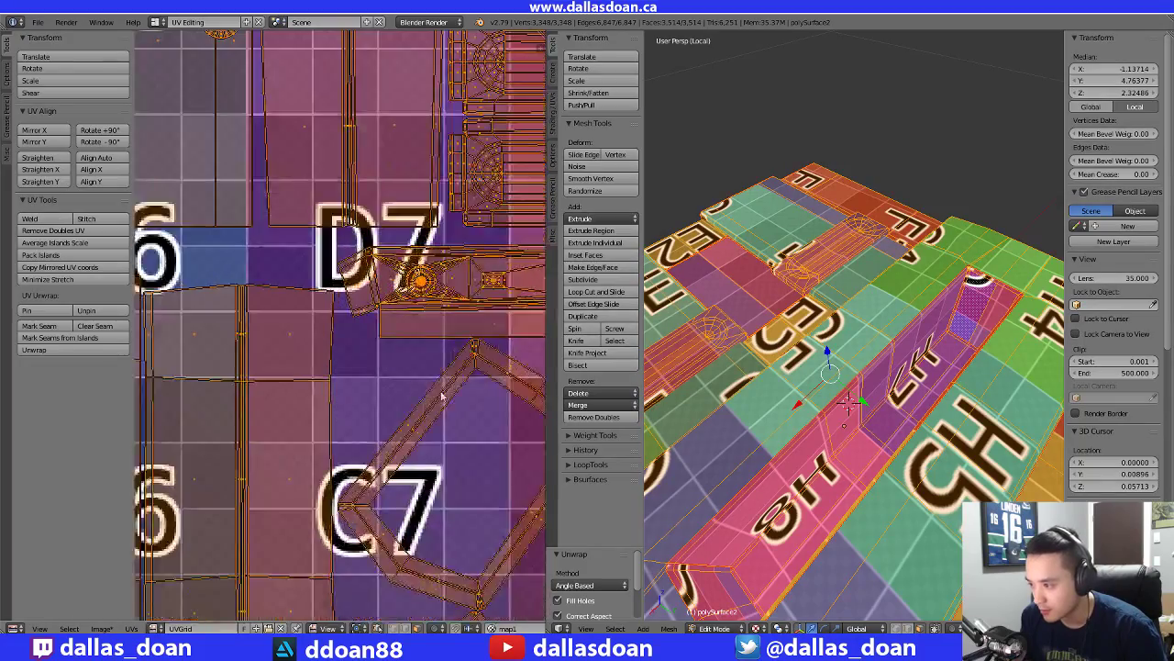
{"action": "middle_click_drag", "start_coordinate": [388, 362], "coordinate": [352, 367]}
{"action": "scroll", "coordinate": [335, 331], "scroll_direction": "down", "scroll_amount": 4}
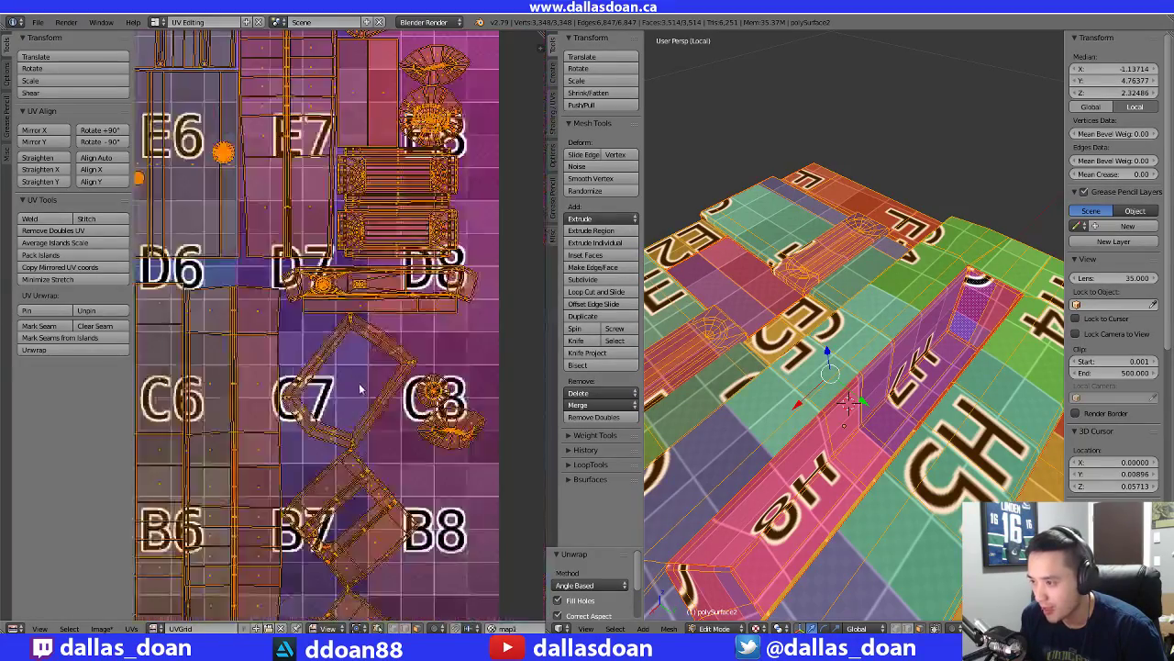
{"action": "scroll", "coordinate": [336, 331], "scroll_direction": "up", "scroll_amount": 3}
{"action": "middle_click_drag", "start_coordinate": [369, 407], "coordinate": [416, 327]}
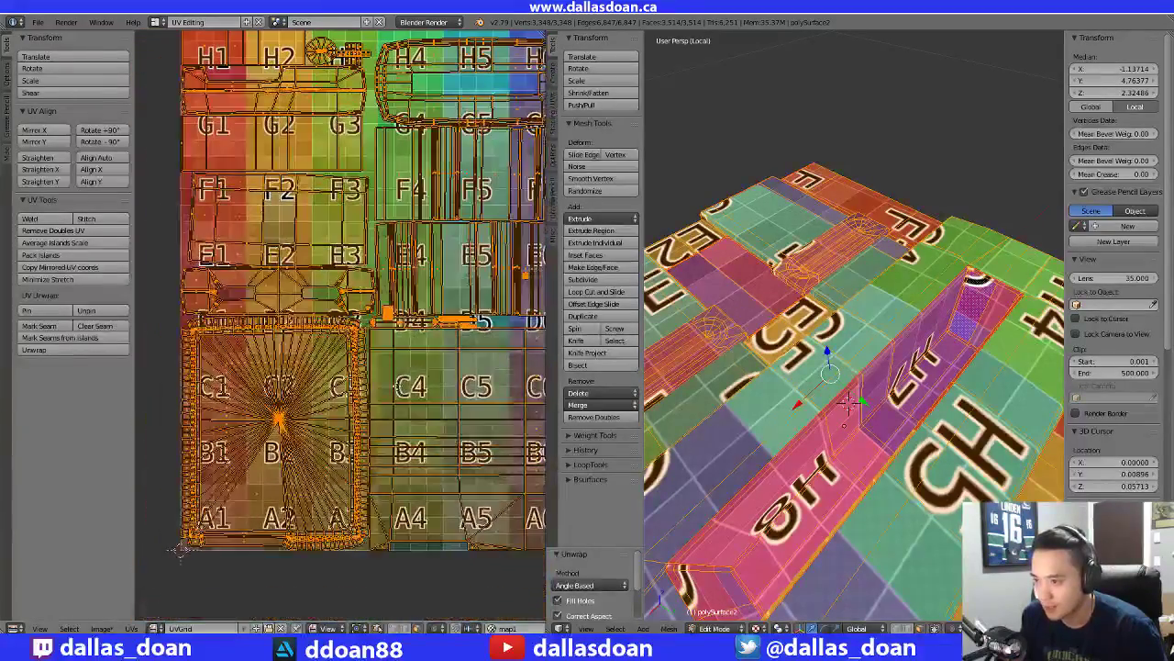
{"action": "middle_click_drag", "start_coordinate": [406, 401], "coordinate": [344, 336]}
{"action": "middle_click_drag", "start_coordinate": [537, 361], "coordinate": [382, 337]}
{"action": "scroll", "coordinate": [378, 328], "scroll_direction": "up", "scroll_amount": 2}
{"action": "scroll", "coordinate": [377, 316], "scroll_direction": "up", "scroll_amount": 2}
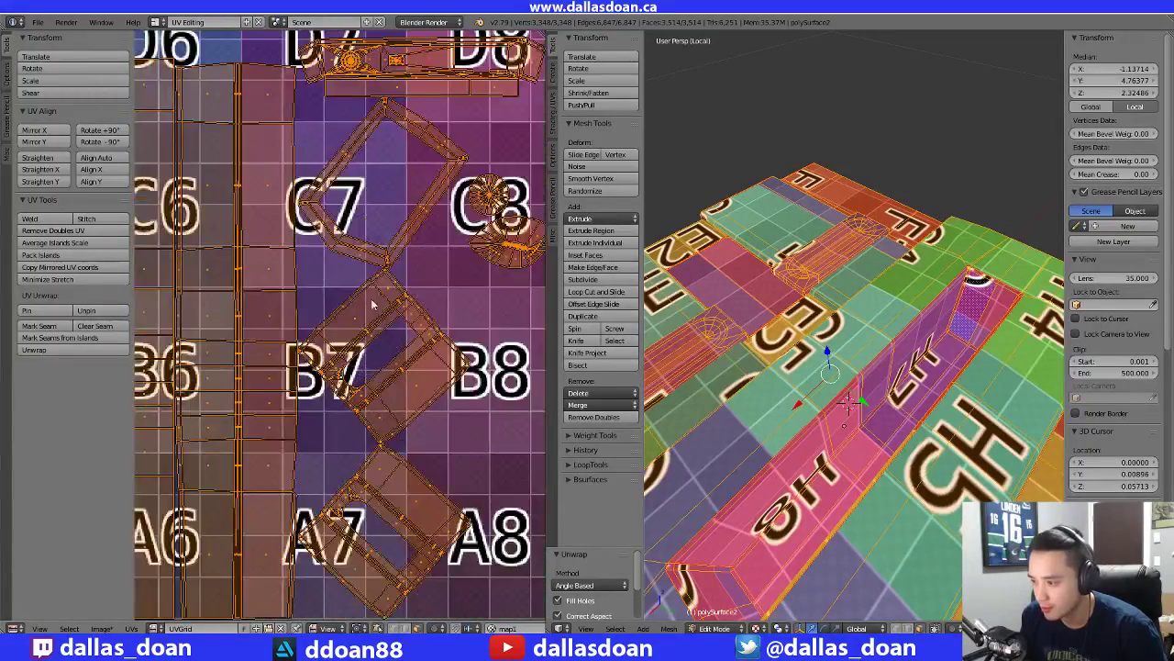
Select the whole frame-shaped UV island around tile C7 and locate its matching faces on the model
{"action": "left_click_drag", "start_coordinate": [412, 239], "coordinate": [461, 266]}
{"action": "key", "text": "b"}
{"action": "left_click_drag", "start_coordinate": [401, 197], "coordinate": [437, 242]}
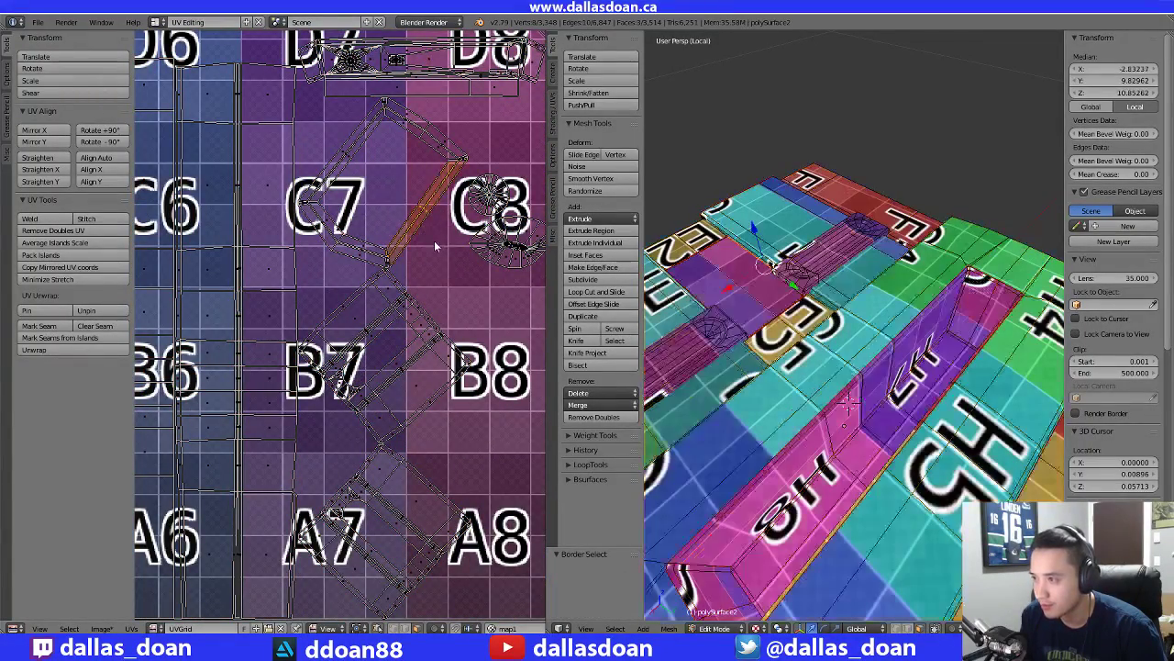
{"action": "key", "text": "ctrl+l"}
{"action": "middle_click_drag", "start_coordinate": [755, 322], "coordinate": [988, 374]}
{"action": "scroll", "coordinate": [862, 372], "scroll_direction": "up", "scroll_amount": 2}
{"action": "scroll", "coordinate": [855, 370], "scroll_direction": "up", "scroll_amount": 2}
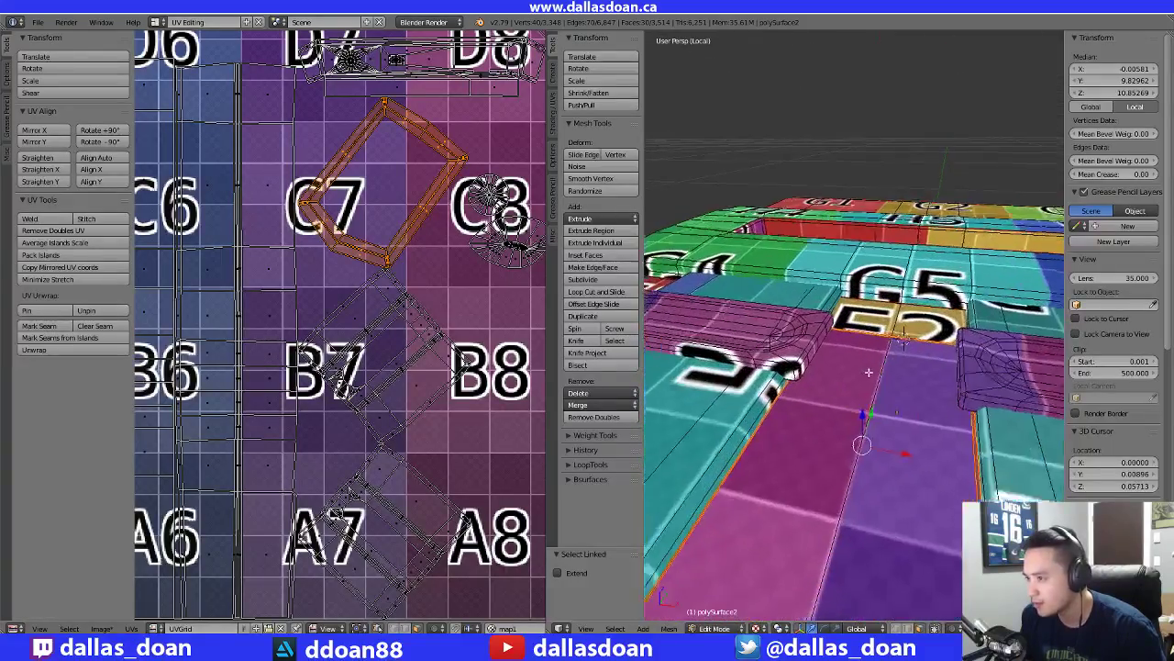
{"action": "middle_click_drag", "start_coordinate": [868, 371], "coordinate": [920, 293], "text": "shift"}
{"action": "scroll", "coordinate": [910, 362], "scroll_direction": "up", "scroll_amount": 2}
{"action": "middle_click_drag", "start_coordinate": [905, 269], "coordinate": [683, 323]}
{"action": "scroll", "coordinate": [437, 400], "scroll_direction": "down", "scroll_amount": 5}
{"action": "scroll", "coordinate": [438, 400], "scroll_direction": "up", "scroll_amount": 6}
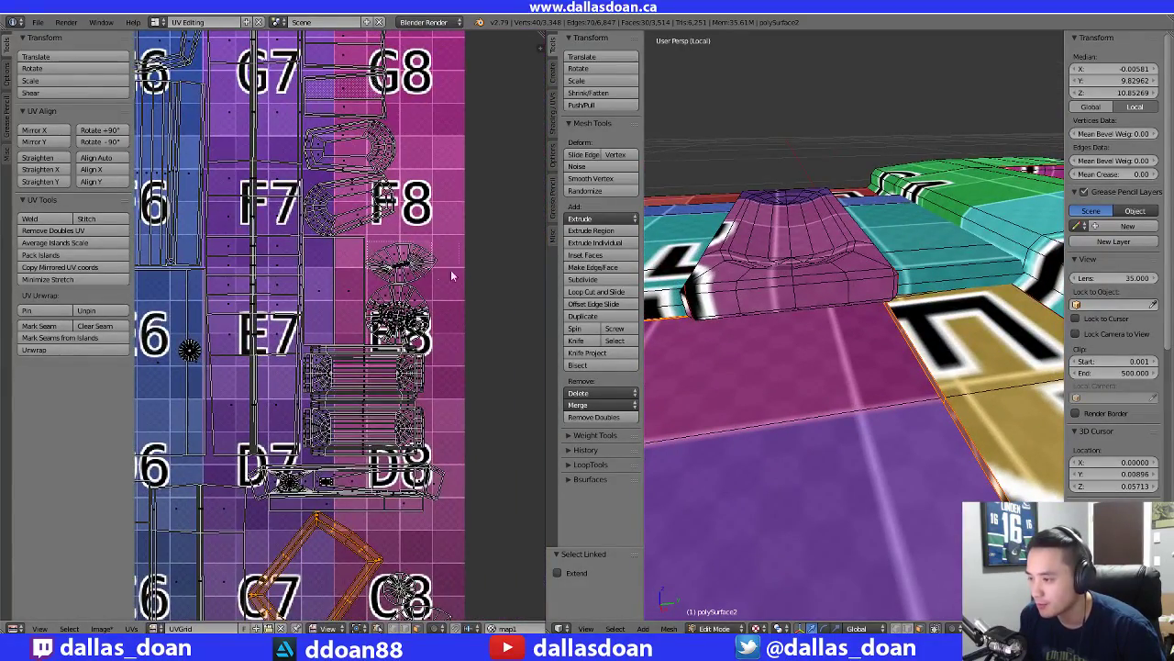
Select the linked fan-shaped UV island beside tile E8 and make a face from the selected geometry
{"action": "left_click_drag", "start_coordinate": [450, 276], "coordinate": [453, 276]}
{"action": "key", "text": "f"}
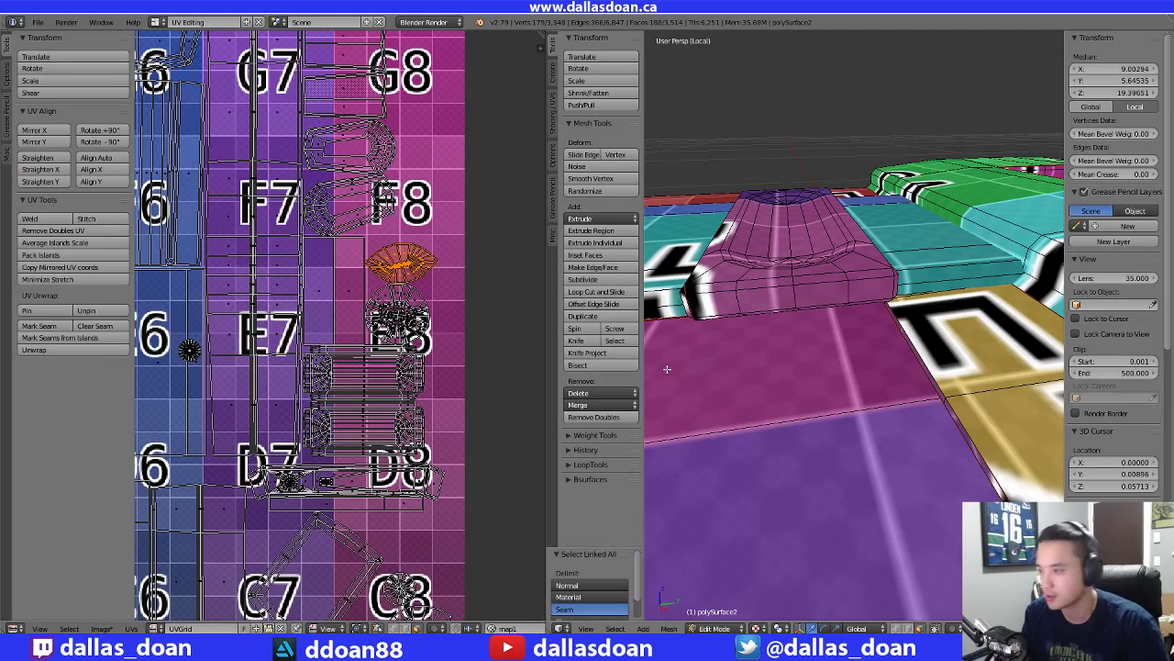
Inspect the console's front and controller ports for the faces that match the selected fan-shaped UV island
{"action": "middle_click_drag", "start_coordinate": [668, 370], "coordinate": [890, 392]}
{"action": "scroll", "coordinate": [853, 317], "scroll_direction": "down", "scroll_amount": 4}
{"action": "scroll", "coordinate": [734, 303], "scroll_direction": "up", "scroll_amount": 4}
{"action": "scroll", "coordinate": [743, 353], "scroll_direction": "down", "scroll_amount": 5}
{"action": "scroll", "coordinate": [830, 369], "scroll_direction": "up", "scroll_amount": 5}
{"action": "scroll", "coordinate": [830, 369], "scroll_direction": "down", "scroll_amount": 4}
{"action": "scroll", "coordinate": [890, 392], "scroll_direction": "up", "scroll_amount": 3}
{"action": "middle_click_drag", "start_coordinate": [730, 404], "coordinate": [825, 396]}
{"action": "scroll", "coordinate": [761, 392], "scroll_direction": "down", "scroll_amount": 5}
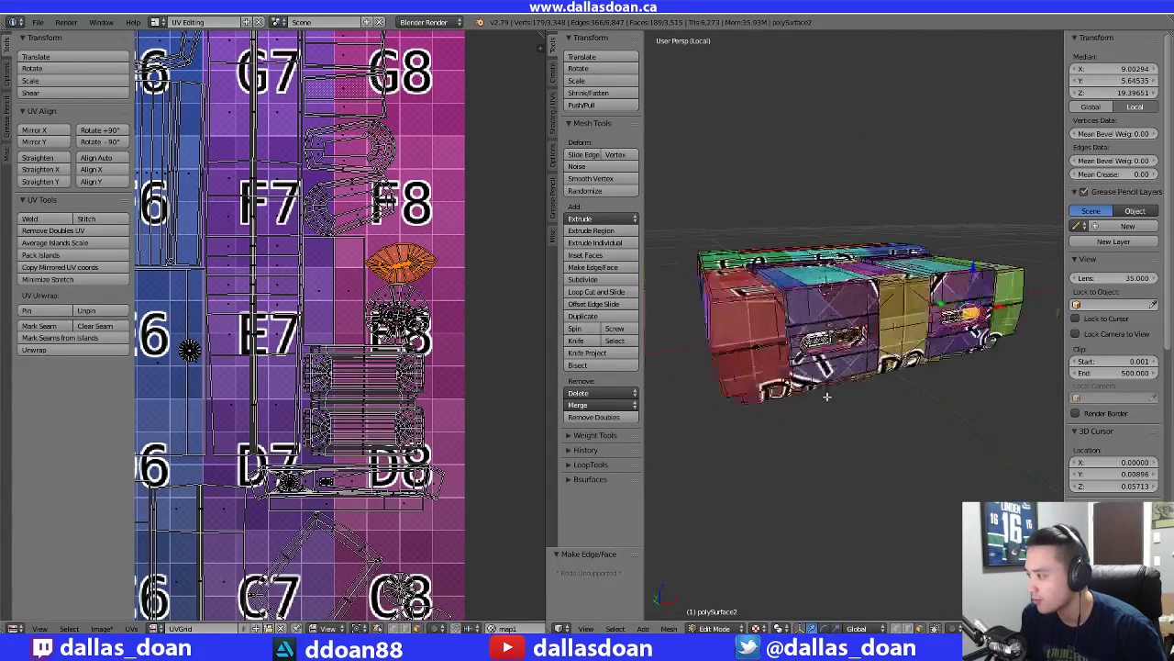
{"action": "scroll", "coordinate": [825, 396], "scroll_direction": "up", "scroll_amount": 3}
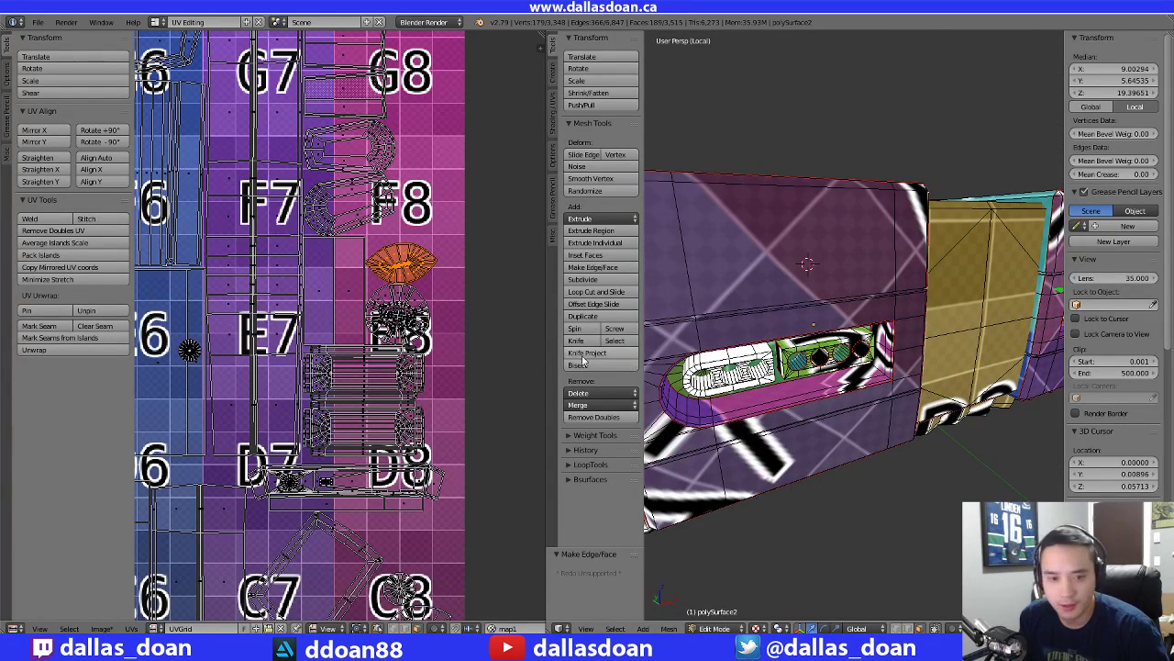
{"action": "middle_click_drag", "start_coordinate": [833, 367], "coordinate": [909, 361]}
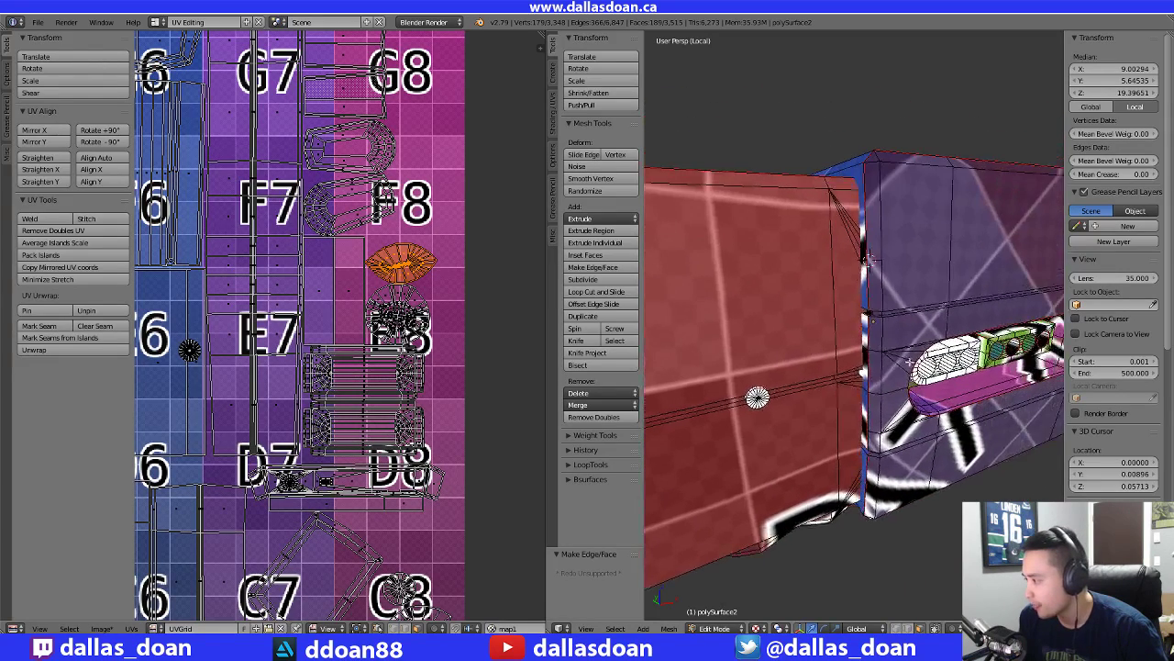
{"action": "middle_click_drag", "start_coordinate": [867, 258], "coordinate": [881, 253]}
Clear the selection and, in face selection mode, select one triangular face of the small white disc on the console front
{"action": "key", "text": "a"}
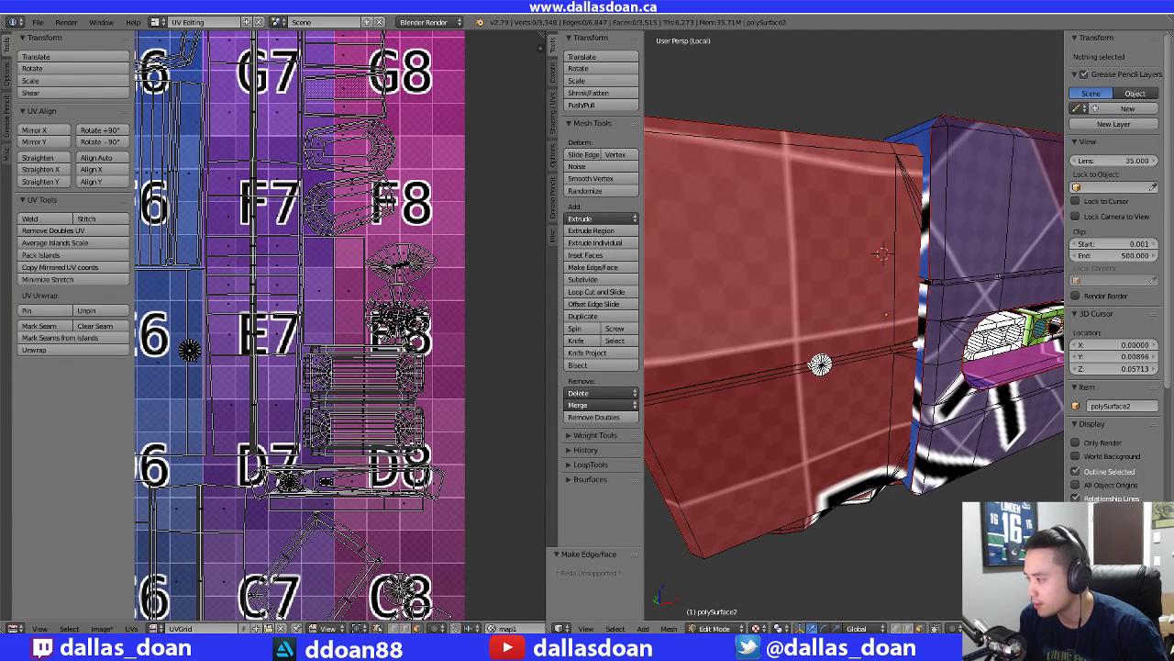
{"action": "scroll", "coordinate": [828, 373], "scroll_direction": "up", "scroll_amount": 3}
{"action": "mouse_move", "coordinate": [829, 373]}
{"action": "middle_mouse_down"}
{"action": "mouse_move", "coordinate": [831, 349]}
{"action": "mouse_move", "coordinate": [850, 375]}
{"action": "middle_mouse_up"}
{"action": "scroll", "coordinate": [847, 377], "scroll_direction": "down", "scroll_amount": 1}
{"action": "key", "text": "ctrl+Tab"}
{"action": "left_click", "coordinate": [846, 333]}
{"action": "right_click", "coordinate": [851, 330]}
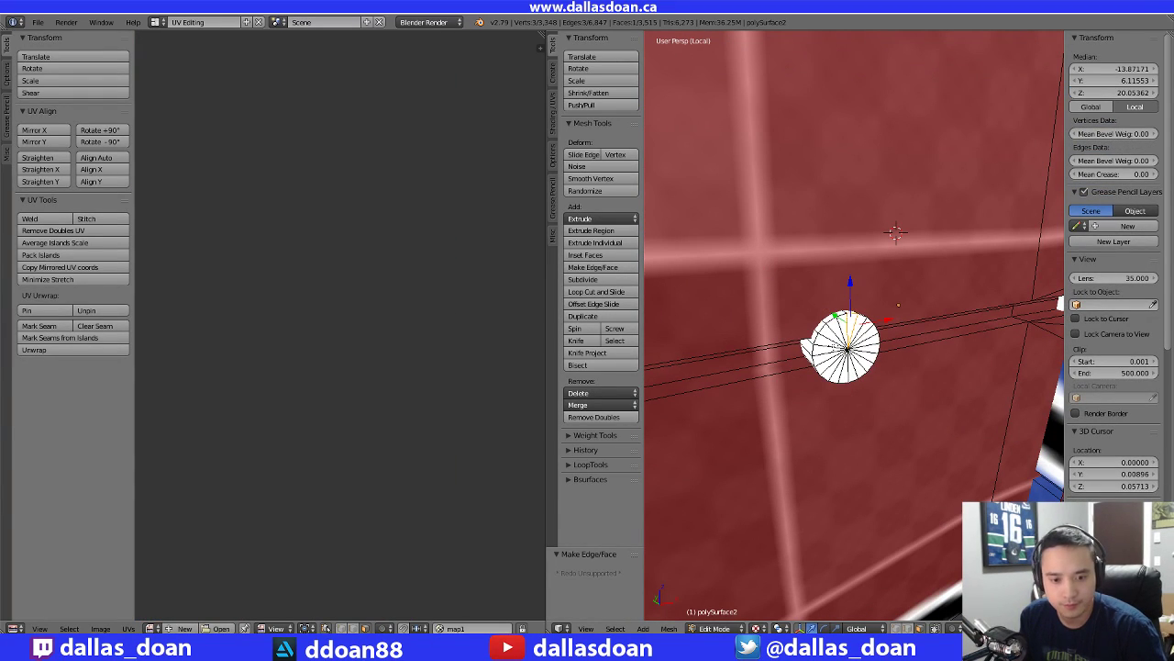
{"action": "middle_click_drag", "start_coordinate": [863, 361], "coordinate": [819, 391]}
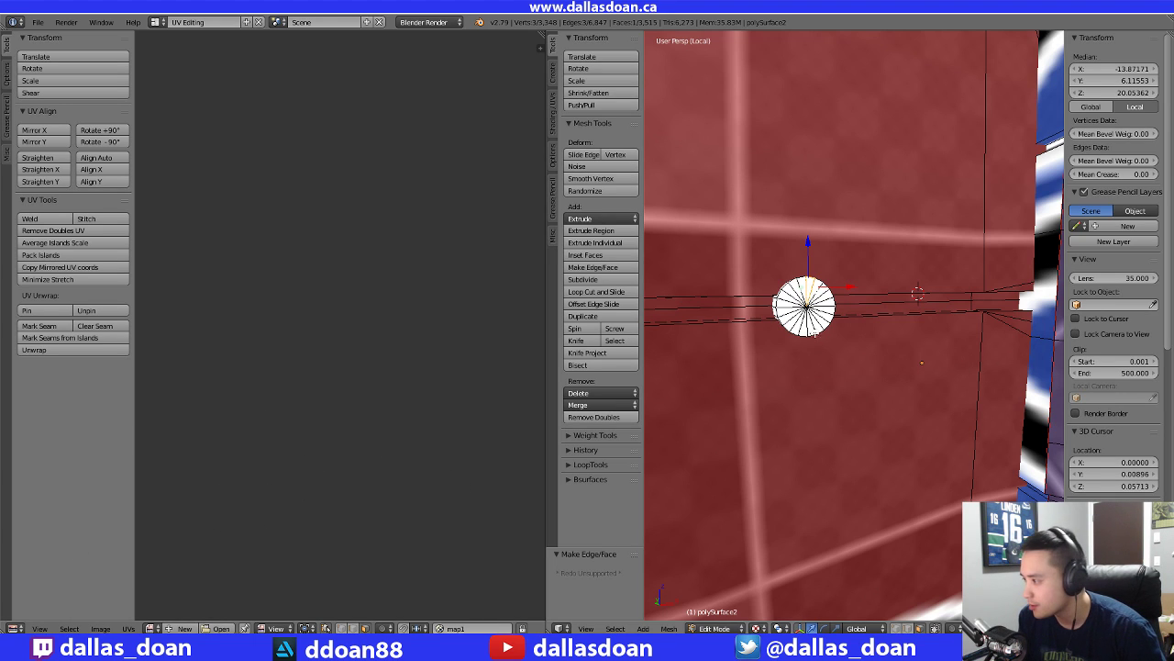
Extend the selection to all linked geometry, try moving it, and examine the white untextured sockets of the controller port
{"action": "middle_click_drag", "start_coordinate": [842, 375], "coordinate": [742, 222]}
{"action": "scroll", "coordinate": [921, 300], "scroll_direction": "down", "scroll_amount": 8}
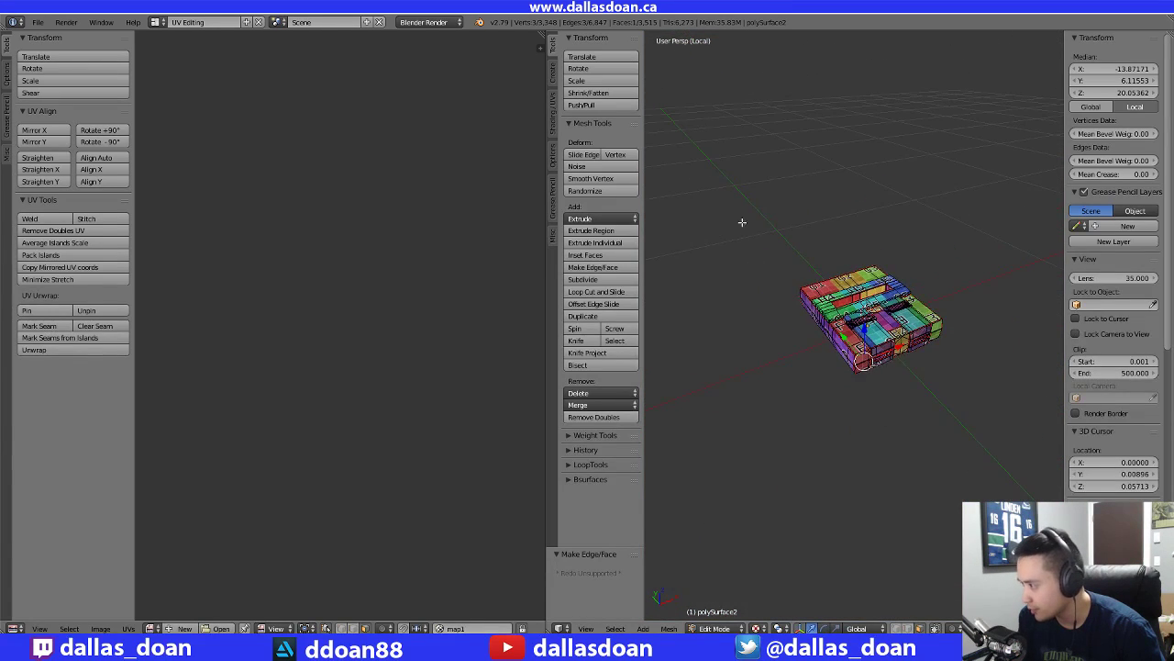
{"action": "key", "text": "ctrl+l"}
{"action": "scroll", "coordinate": [926, 416], "scroll_direction": "up", "scroll_amount": 3}
{"action": "key", "text": "g"}
{"action": "right_click", "coordinate": [917, 398]}
{"action": "middle_click_drag", "start_coordinate": [918, 398], "coordinate": [890, 359]}
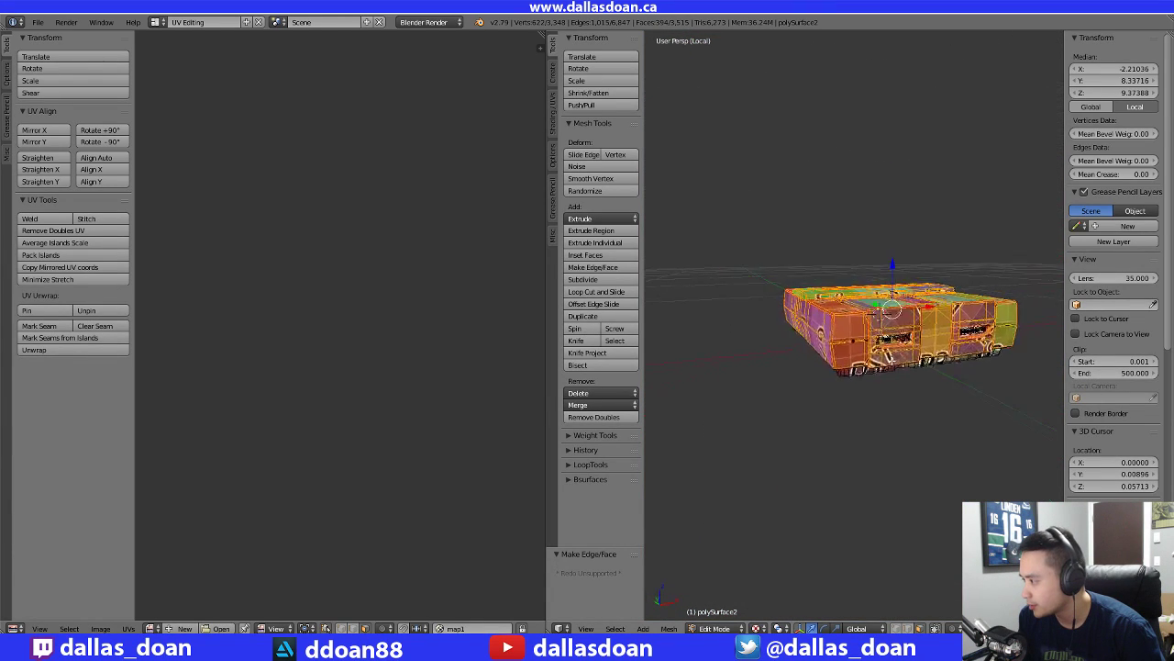
{"action": "scroll", "coordinate": [889, 365], "scroll_direction": "up", "scroll_amount": 10}
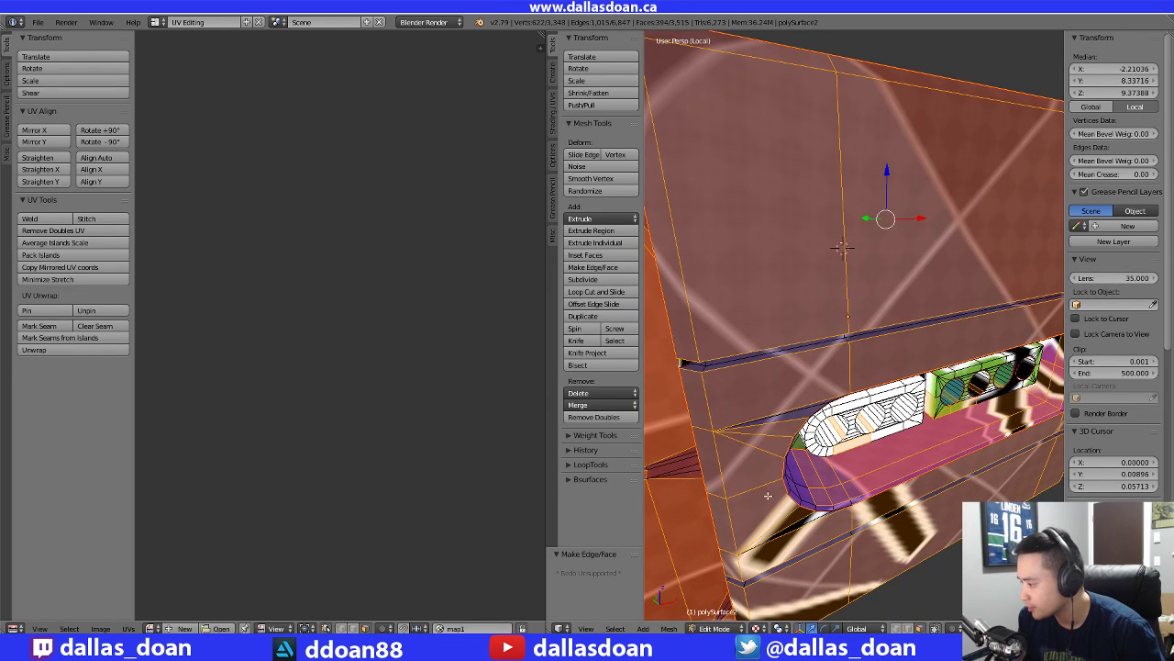
Switch to the Default screen layout, clear the mesh selection and view the console's front up close
{"action": "left_click", "coordinate": [155, 22]}
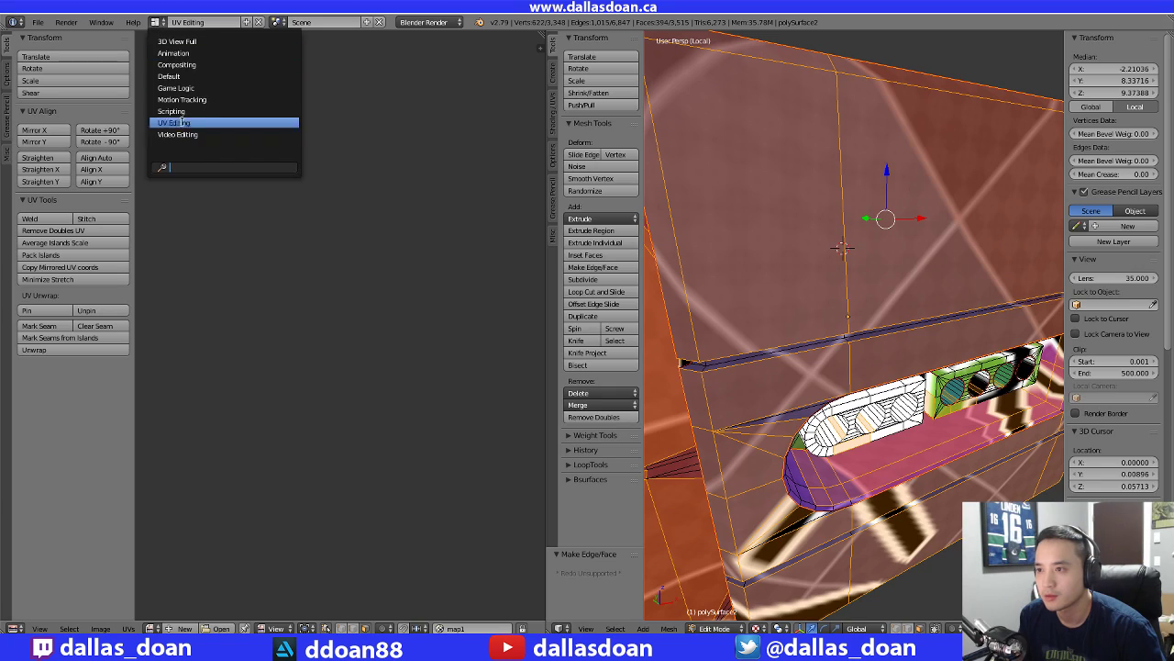
{"action": "left_click", "coordinate": [188, 76]}
{"action": "key", "text": "a"}
{"action": "scroll", "coordinate": [584, 351], "scroll_direction": "up", "scroll_amount": 5}
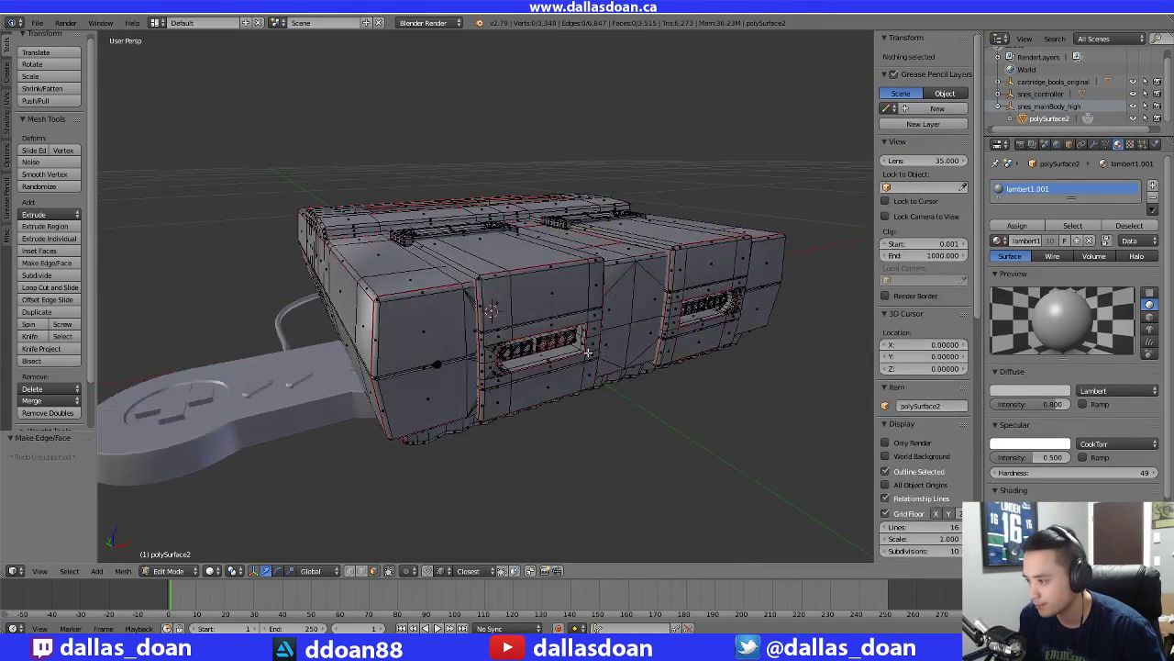
{"action": "middle_click_drag", "start_coordinate": [582, 351], "coordinate": [770, 369]}
{"action": "scroll", "coordinate": [611, 356], "scroll_direction": "down", "scroll_amount": 2}
{"action": "scroll", "coordinate": [611, 357], "scroll_direction": "down", "scroll_amount": 3}
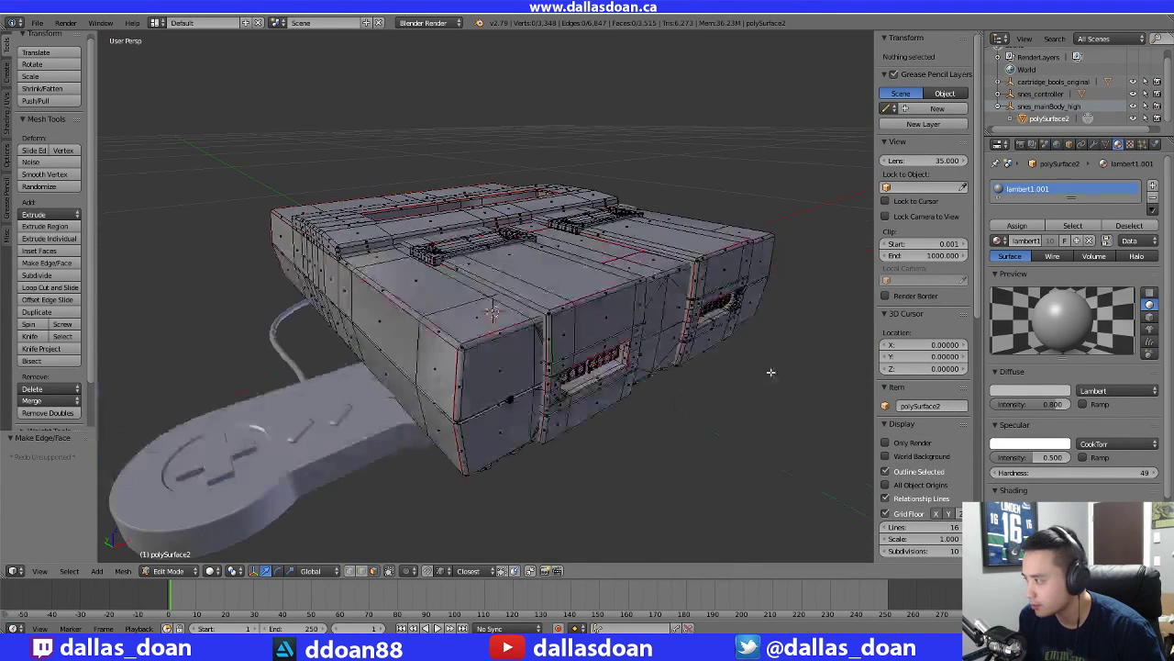
{"action": "middle_click_drag", "start_coordinate": [697, 402], "coordinate": [610, 399]}
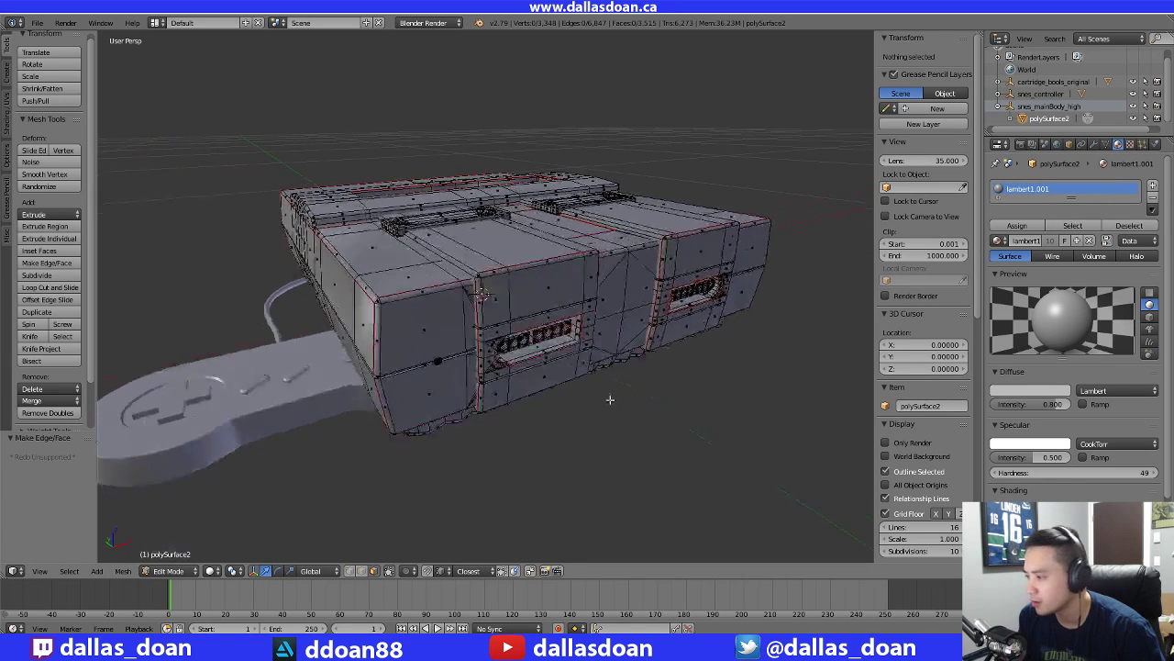
{"action": "scroll", "coordinate": [571, 382], "scroll_direction": "up", "scroll_amount": 5}
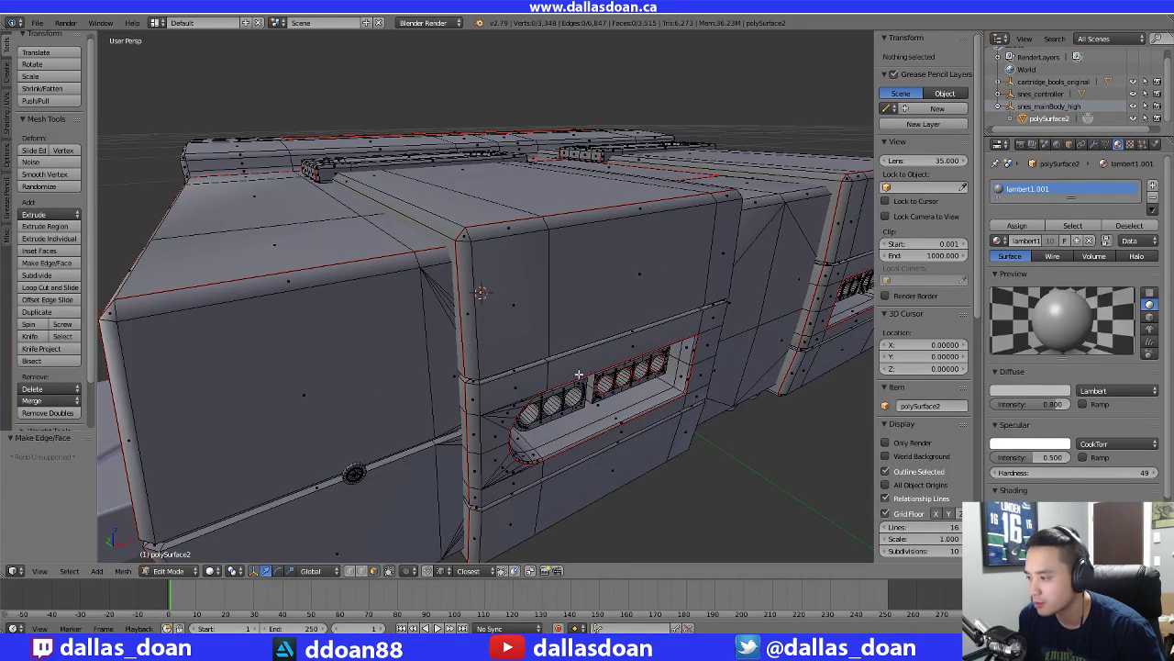
Leave Edit Mode and display the console with textured viewport shading to inspect its checker pattern
{"action": "key", "text": "Tab"}
{"action": "key", "text": "alt+z"}
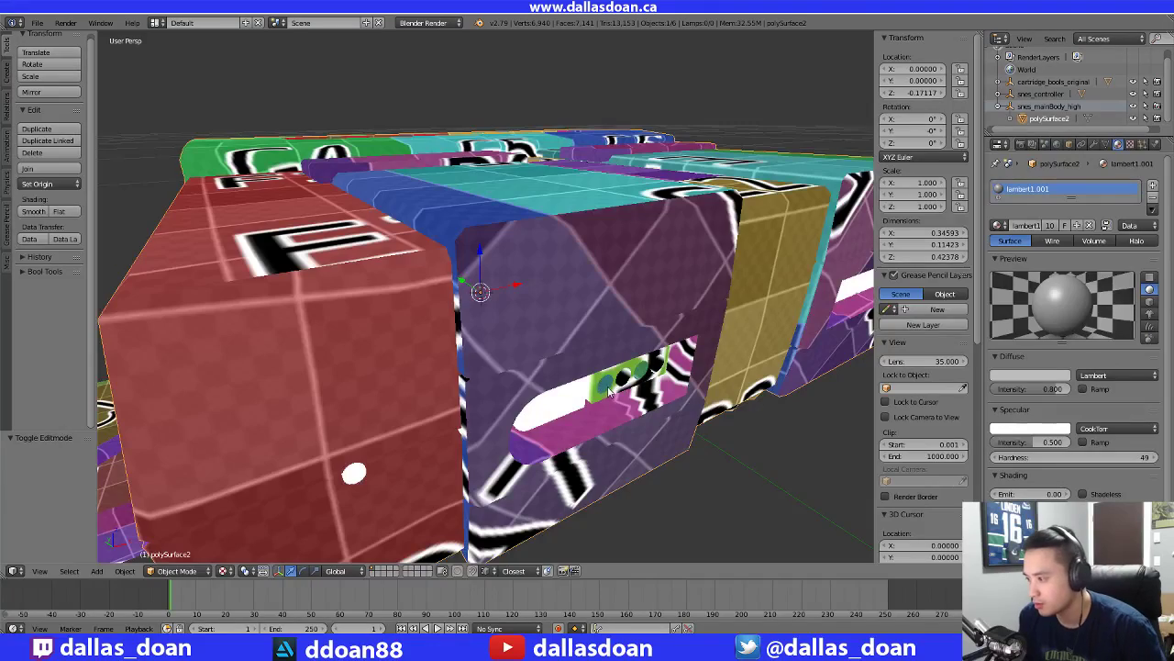
{"action": "middle_click_drag", "start_coordinate": [608, 393], "coordinate": [566, 320]}
{"action": "scroll", "coordinate": [534, 226], "scroll_direction": "down", "scroll_amount": 6}
Return to Edit Mode with vertex selection, box-select the console's visible vertices and check the selection from below
{"action": "key", "text": "Tab"}
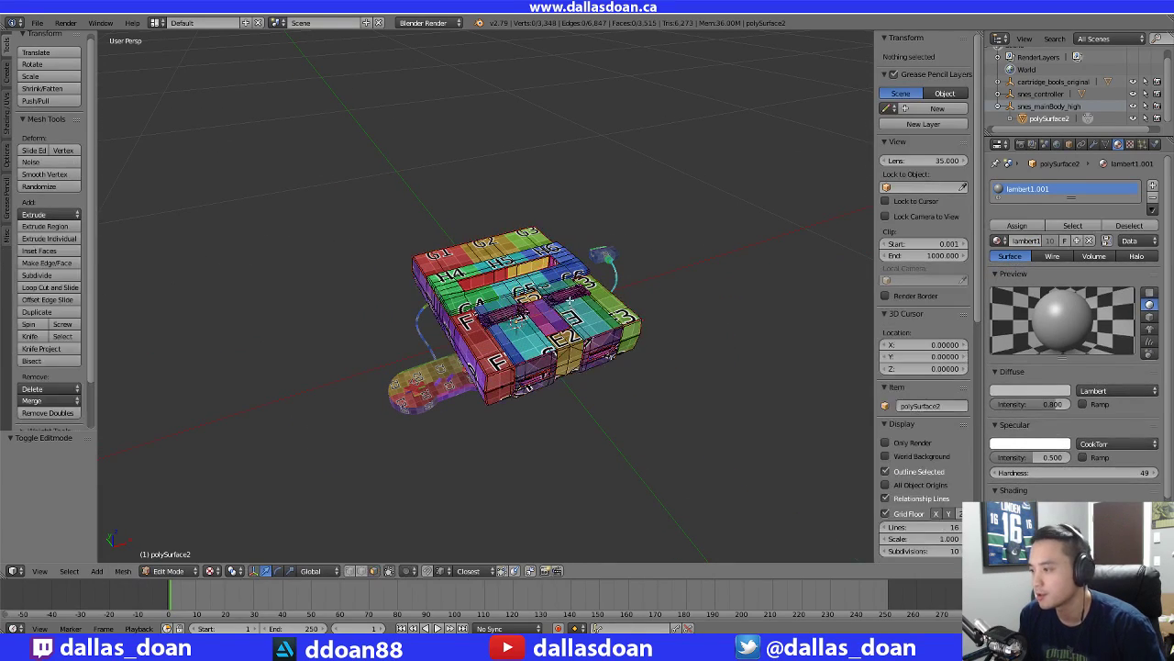
{"action": "key", "text": "ctrl+Tab"}
{"action": "left_click", "coordinate": [540, 252]}
{"action": "key", "text": "b"}
{"action": "left_click_drag", "start_coordinate": [346, 178], "coordinate": [674, 435]}
{"action": "scroll", "coordinate": [633, 367], "scroll_direction": "up", "scroll_amount": 3}
{"action": "middle_click_drag", "start_coordinate": [601, 307], "coordinate": [560, 172]}
{"action": "scroll", "coordinate": [584, 273], "scroll_direction": "down", "scroll_amount": 1}
{"action": "scroll", "coordinate": [559, 220], "scroll_direction": "down", "scroll_amount": 2}
{"action": "scroll", "coordinate": [559, 171], "scroll_direction": "up", "scroll_amount": 2}
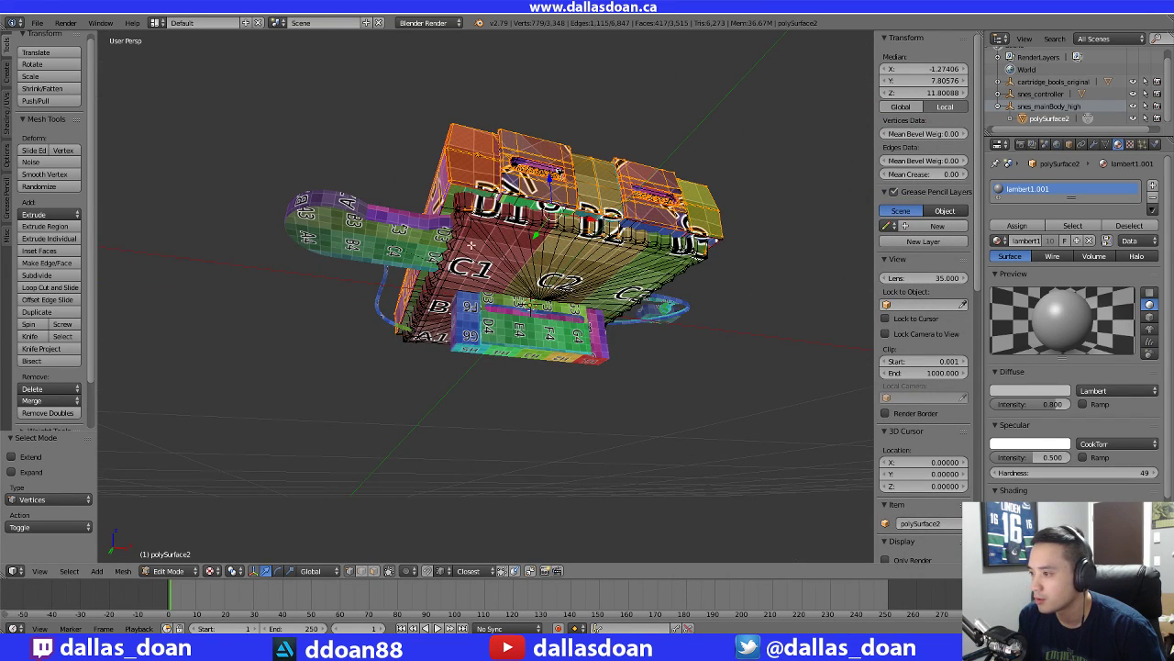
{"action": "scroll", "coordinate": [470, 245], "scroll_direction": "down", "scroll_amount": 4}
{"action": "middle_click_drag", "start_coordinate": [470, 245], "coordinate": [475, 295]}
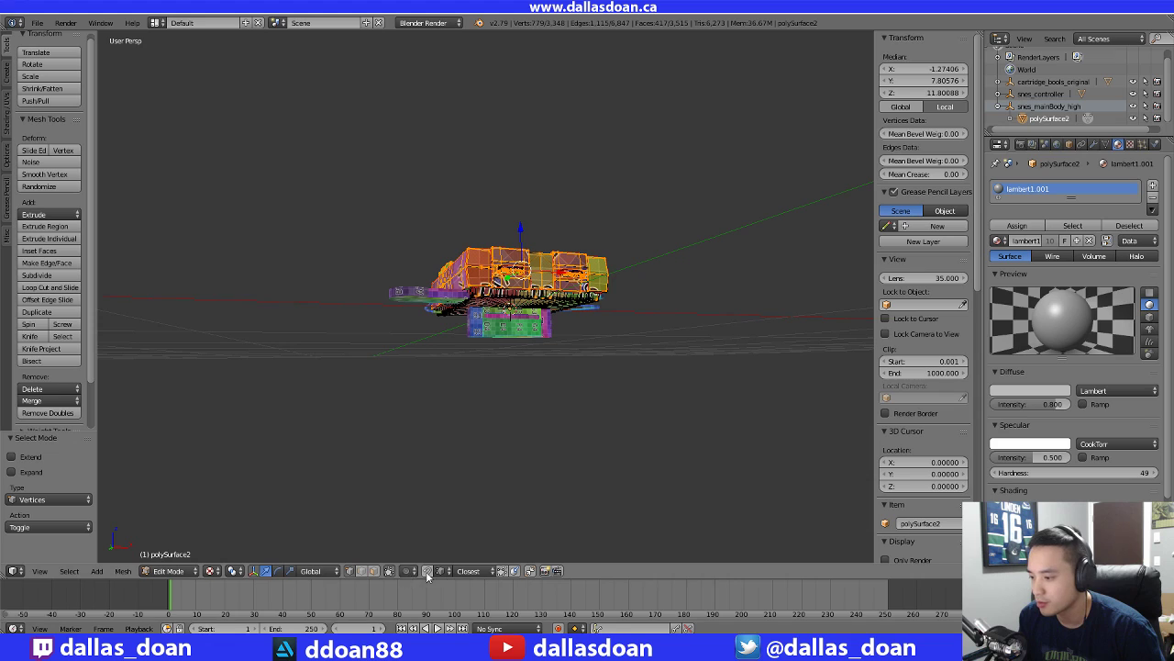
Turn off the limit to visible geometry and box-select every vertex of the console body
{"action": "left_click", "coordinate": [389, 575]}
{"action": "key", "text": "b"}
{"action": "left_click_drag", "start_coordinate": [220, 136], "coordinate": [736, 440]}
{"action": "scroll", "coordinate": [524, 351], "scroll_direction": "up", "scroll_amount": 1}
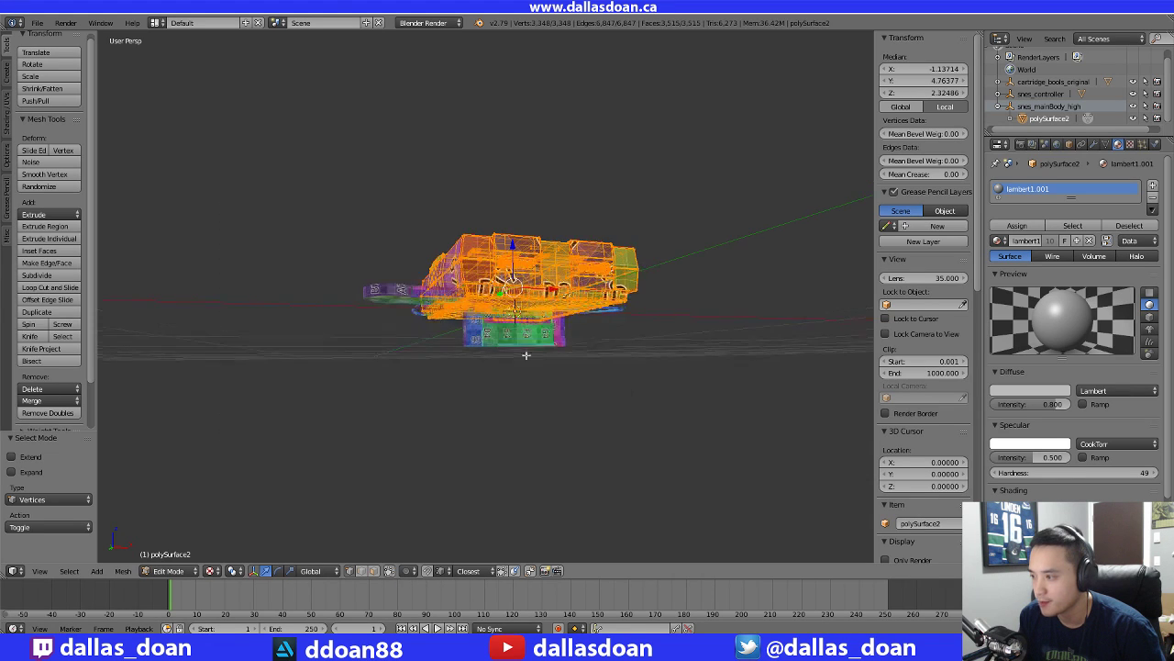
{"action": "middle_click_drag", "start_coordinate": [524, 351], "coordinate": [521, 312]}
{"action": "scroll", "coordinate": [538, 368], "scroll_direction": "up", "scroll_amount": 2}
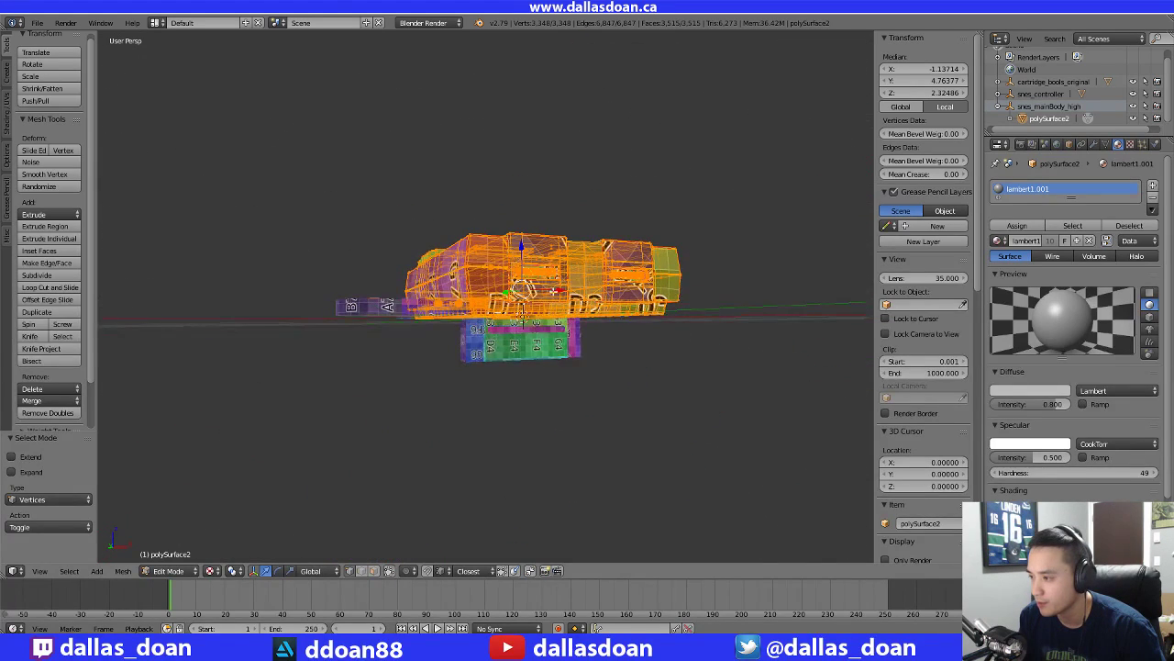
Separate the selected console mesh into individual objects by loose parts and return to Object Mode
{"action": "middle_click_drag", "start_coordinate": [698, 398], "coordinate": [631, 445]}
{"action": "key", "text": "ctrl+v"}
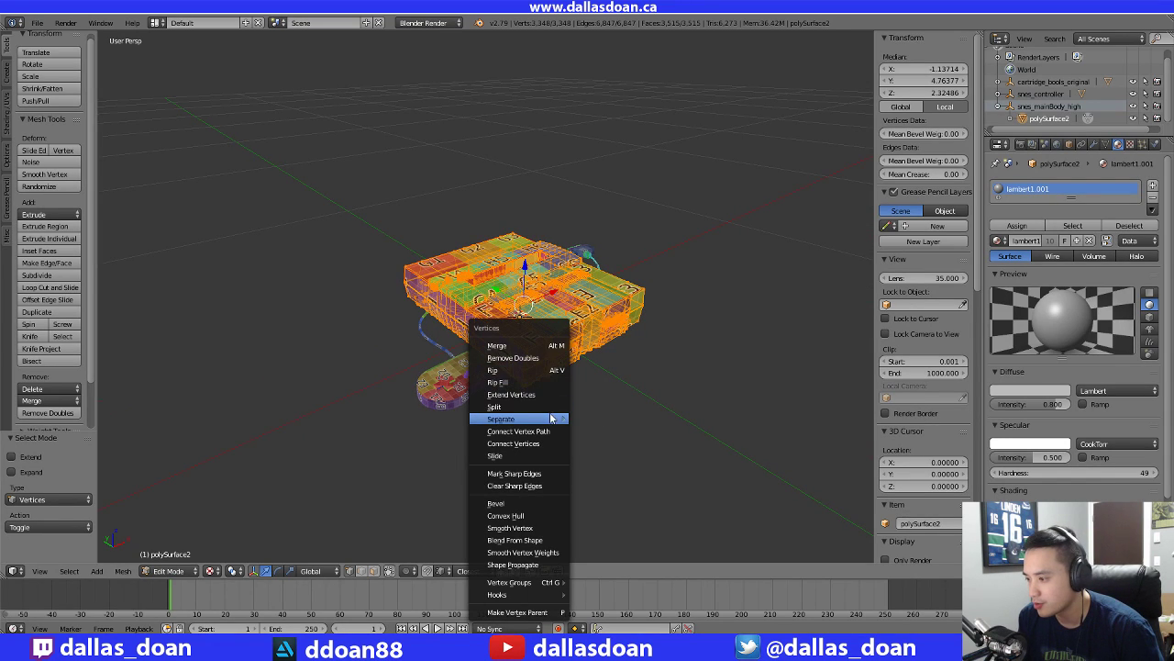
{"action": "mouse_move", "coordinate": [555, 421]}
{"action": "left_click", "coordinate": [615, 446]}
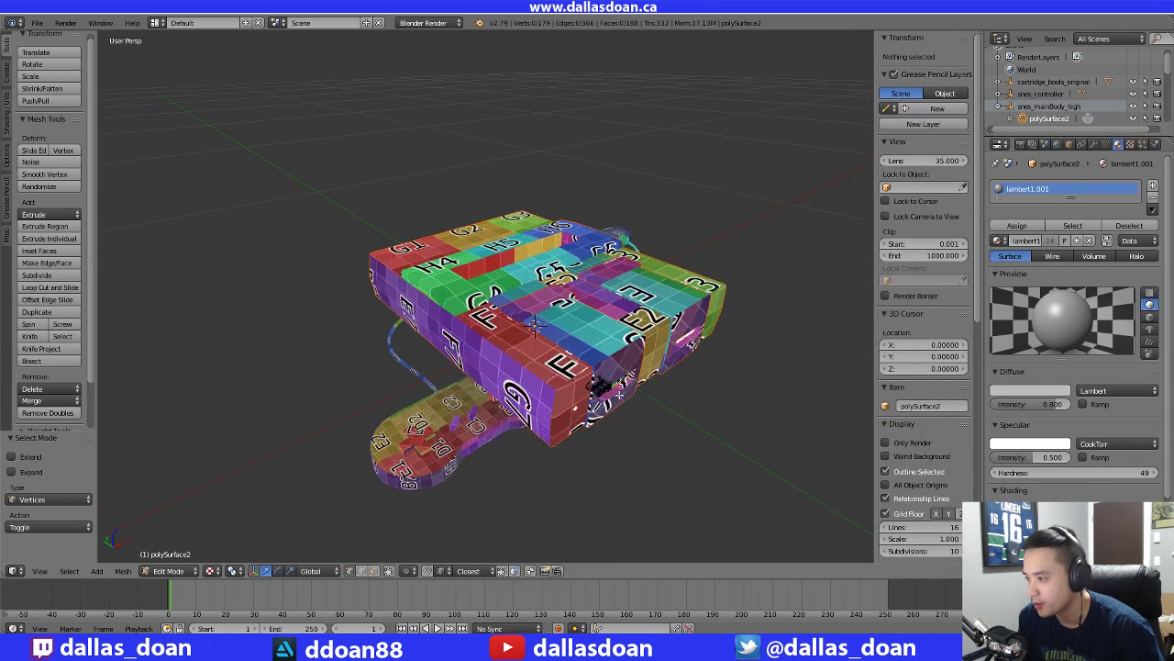
{"action": "middle_click_drag", "start_coordinate": [615, 445], "coordinate": [564, 358]}
{"action": "scroll", "coordinate": [558, 344], "scroll_direction": "up", "scroll_amount": 5}
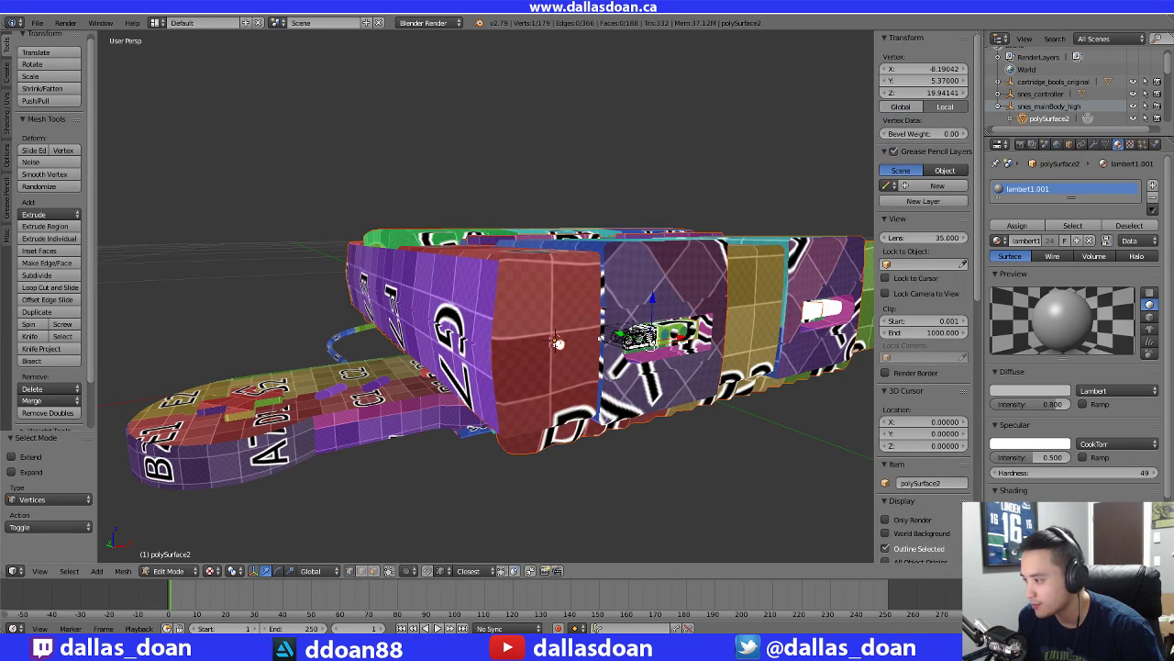
{"action": "key", "text": "Tab"}
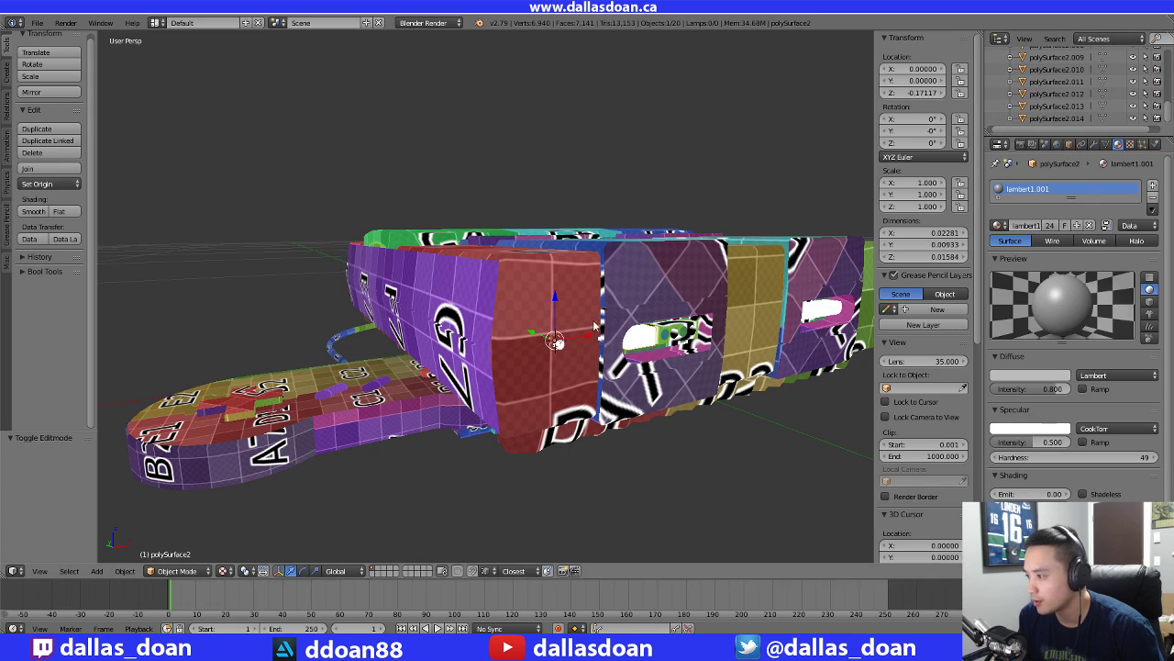
Frame the untextured controller-port insert at the console's front and switch to the UV Editing screen layout
{"action": "key", "text": "KP_Decimal"}
{"action": "scroll", "coordinate": [648, 364], "scroll_direction": "down", "scroll_amount": 2}
{"action": "middle_click_drag", "start_coordinate": [647, 365], "coordinate": [514, 318]}
{"action": "scroll", "coordinate": [604, 336], "scroll_direction": "down", "scroll_amount": 2}
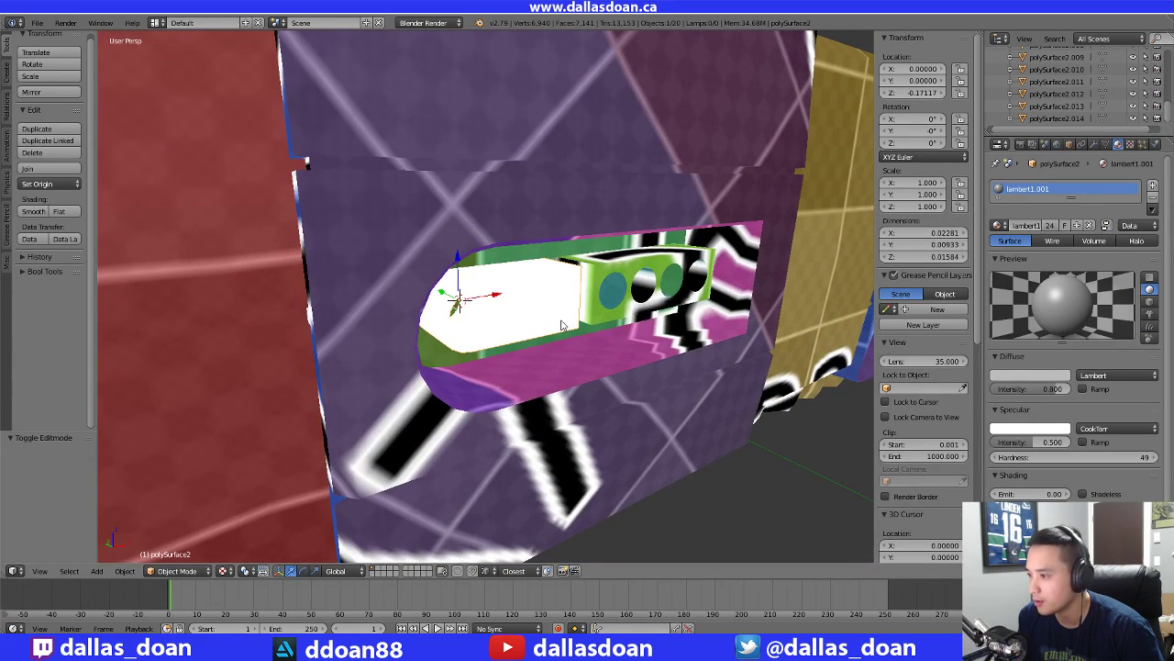
{"action": "left_click", "coordinate": [156, 22]}
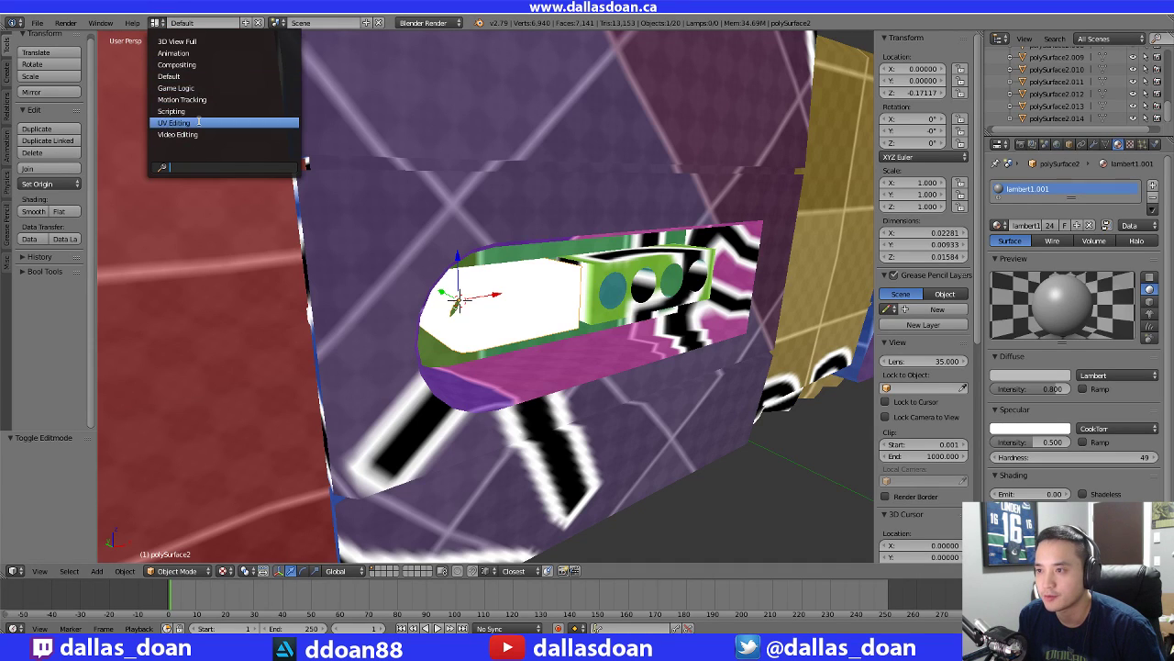
{"action": "left_click", "coordinate": [206, 129]}
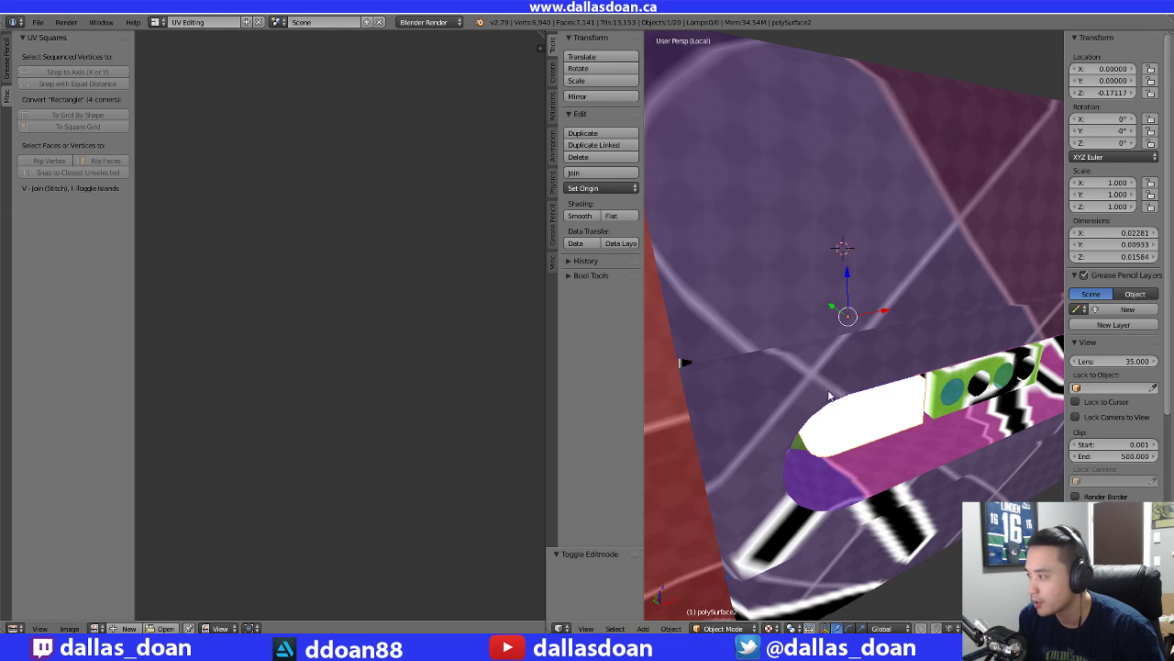
{"action": "scroll", "coordinate": [884, 415], "scroll_direction": "down", "scroll_amount": 10}
{"action": "scroll", "coordinate": [884, 421], "scroll_direction": "up", "scroll_amount": 4}
{"action": "middle_click_drag", "start_coordinate": [883, 420], "coordinate": [883, 429]}
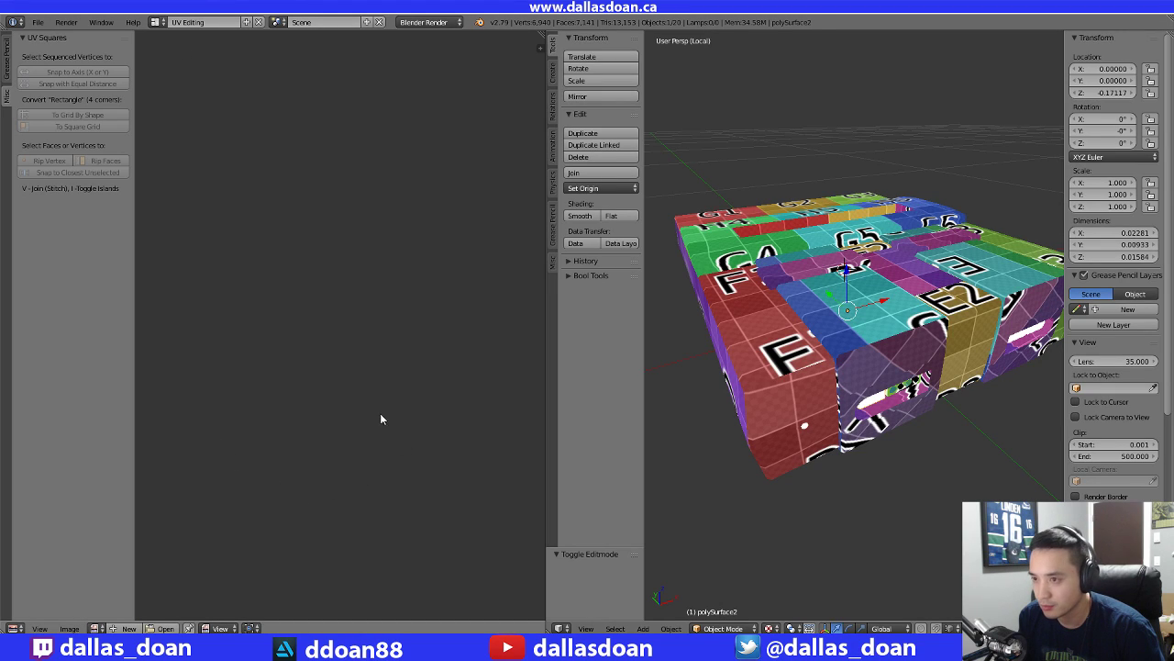
{"action": "left_click", "coordinate": [9, 59]}
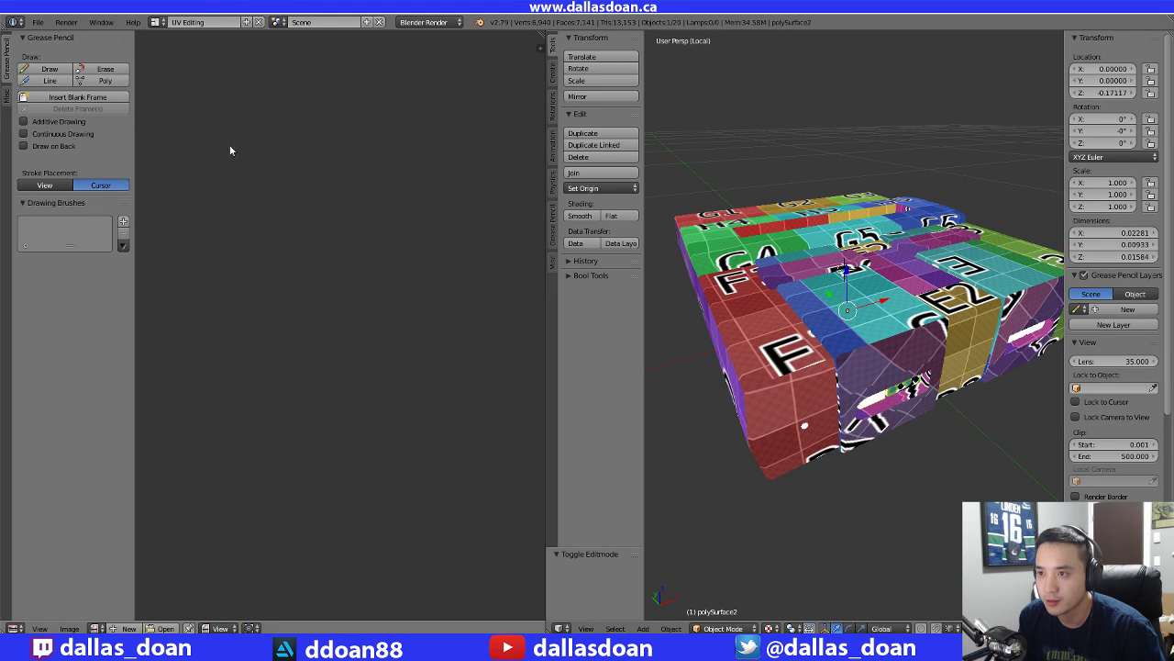
{"action": "left_click", "coordinate": [157, 22]}
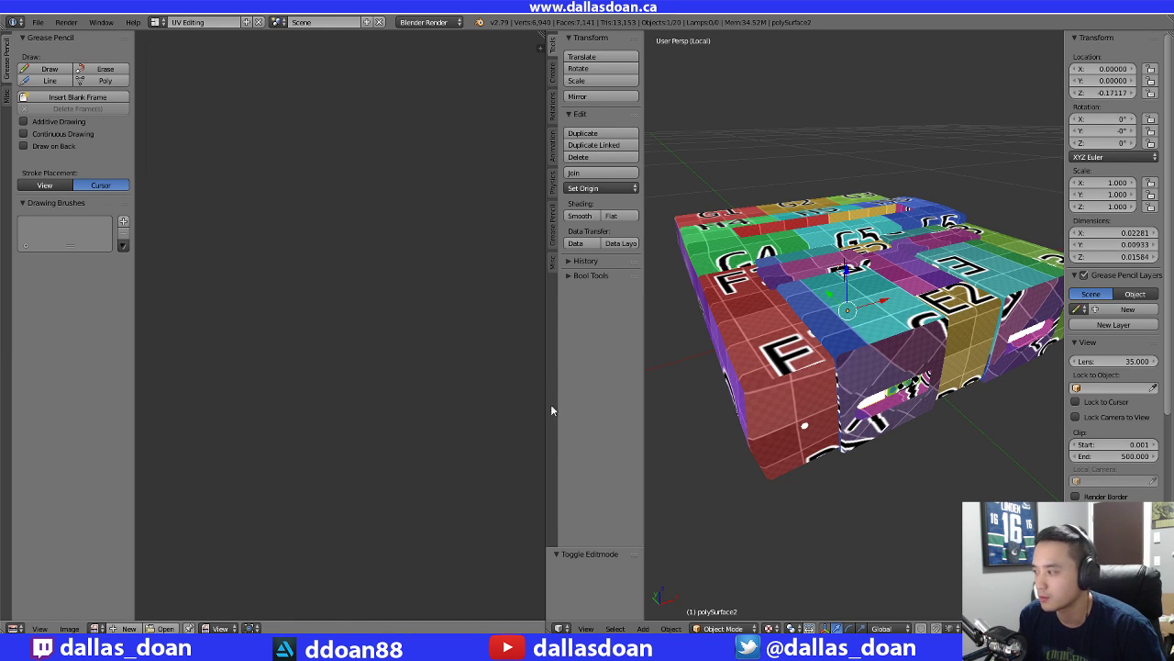
{"action": "middle_click_drag", "start_coordinate": [660, 403], "coordinate": [779, 400]}
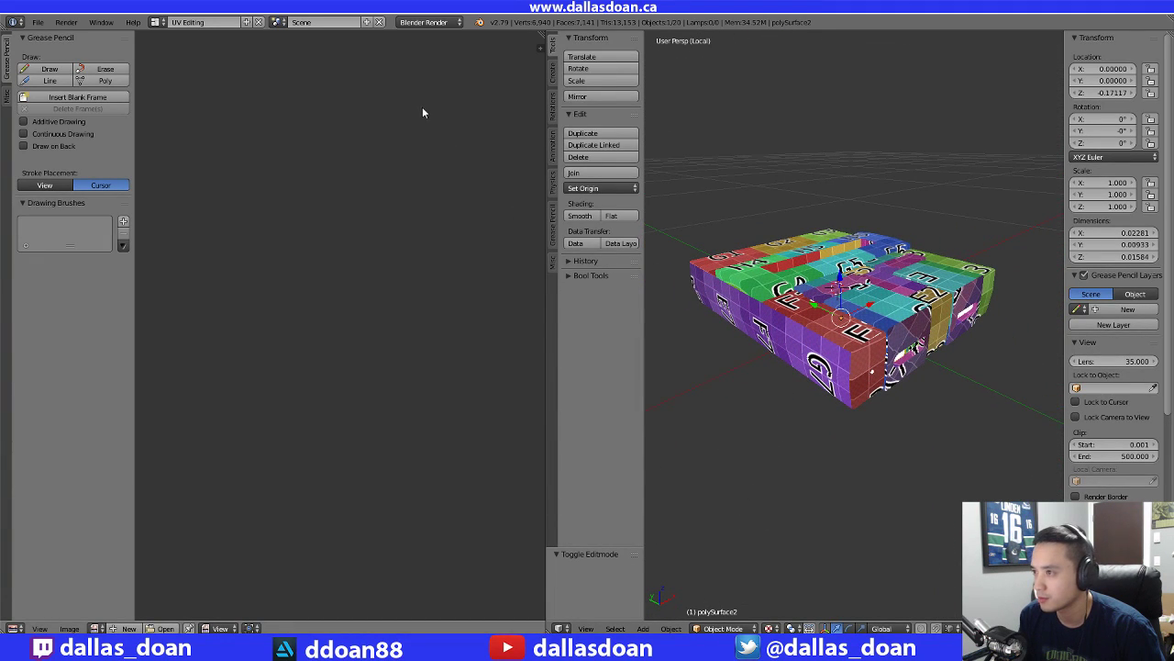
{"action": "left_click", "coordinate": [158, 22]}
{"action": "key", "text": "Up"}
{"action": "key", "text": "Up"}
{"action": "key", "text": "Up"}
{"action": "key", "text": "Up"}
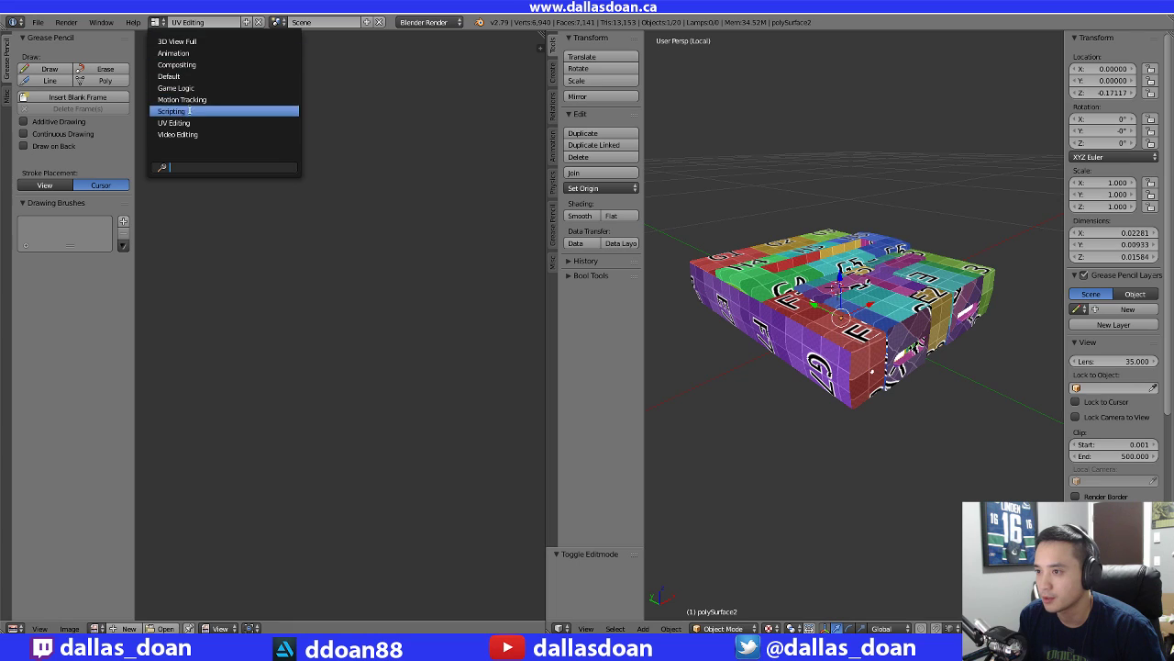
{"action": "key", "text": "Return"}
{"action": "left_click", "coordinate": [156, 23]}
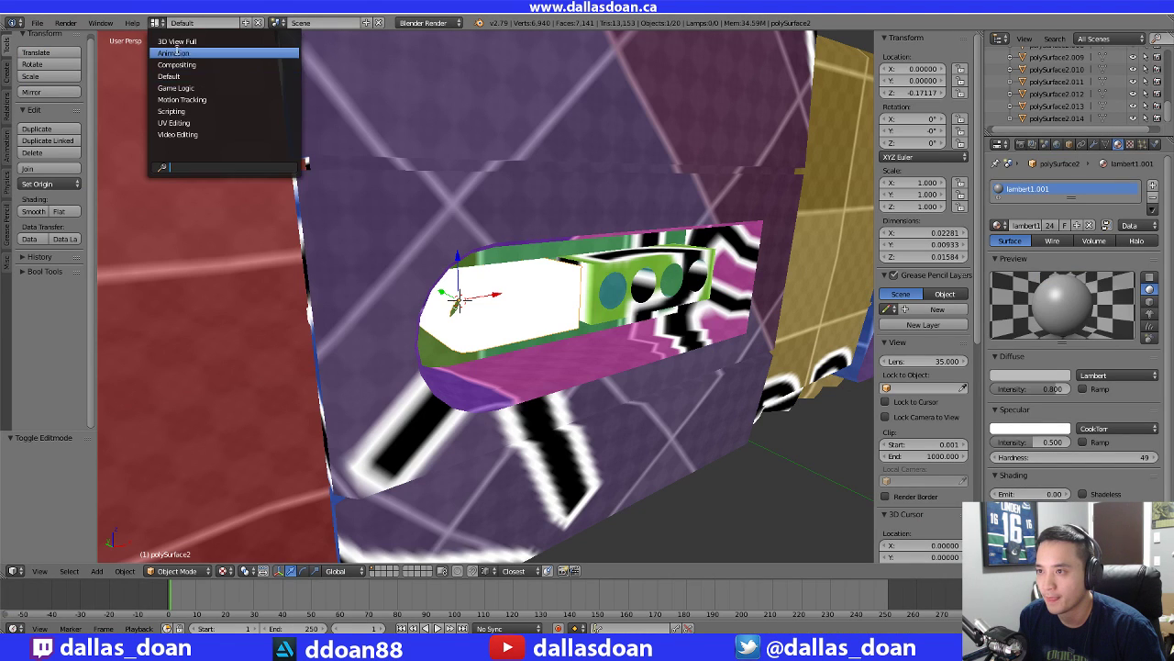
{"action": "left_click", "coordinate": [201, 133]}
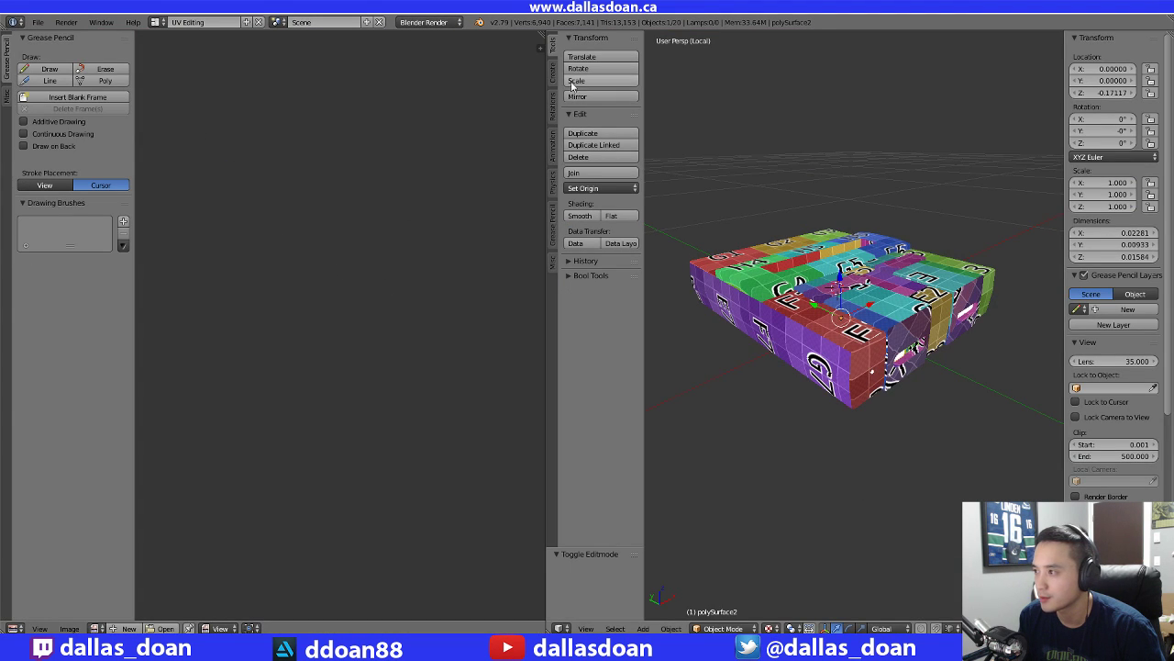
Display the UVGrid image in the UV/Image Editor and fit the whole grid in view
{"action": "middle_click_drag", "start_coordinate": [293, 284], "coordinate": [364, 312]}
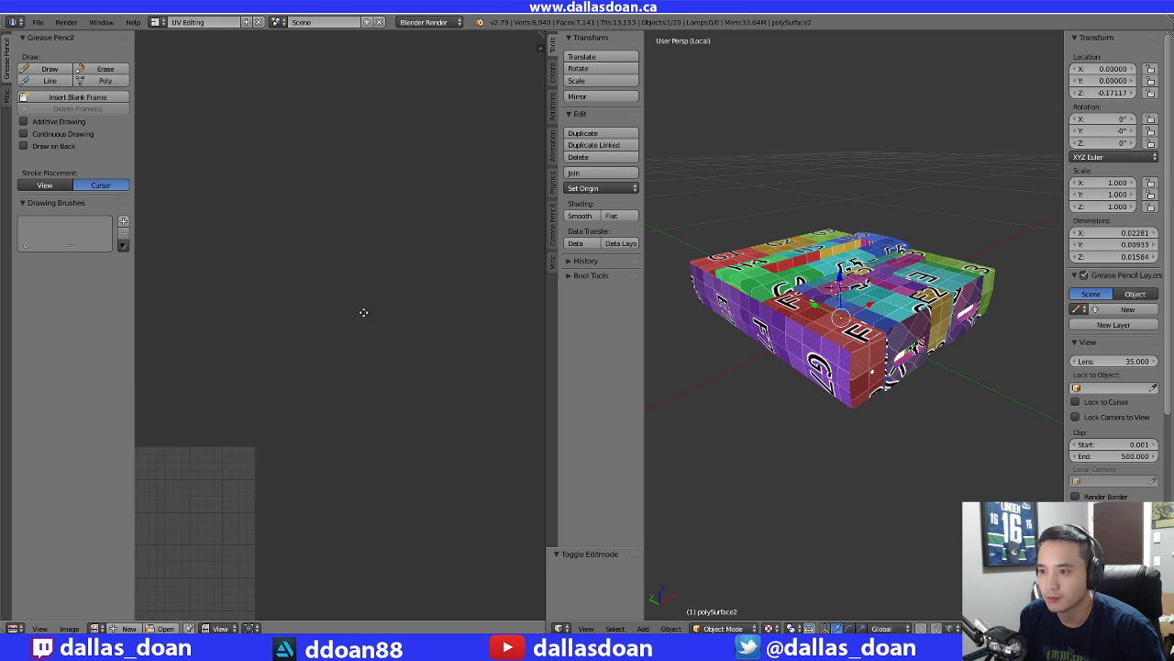
{"action": "middle_click_drag", "start_coordinate": [174, 578], "coordinate": [359, 395]}
{"action": "middle_click_drag", "start_coordinate": [292, 436], "coordinate": [357, 393]}
{"action": "middle_click_drag", "start_coordinate": [367, 339], "coordinate": [373, 369]}
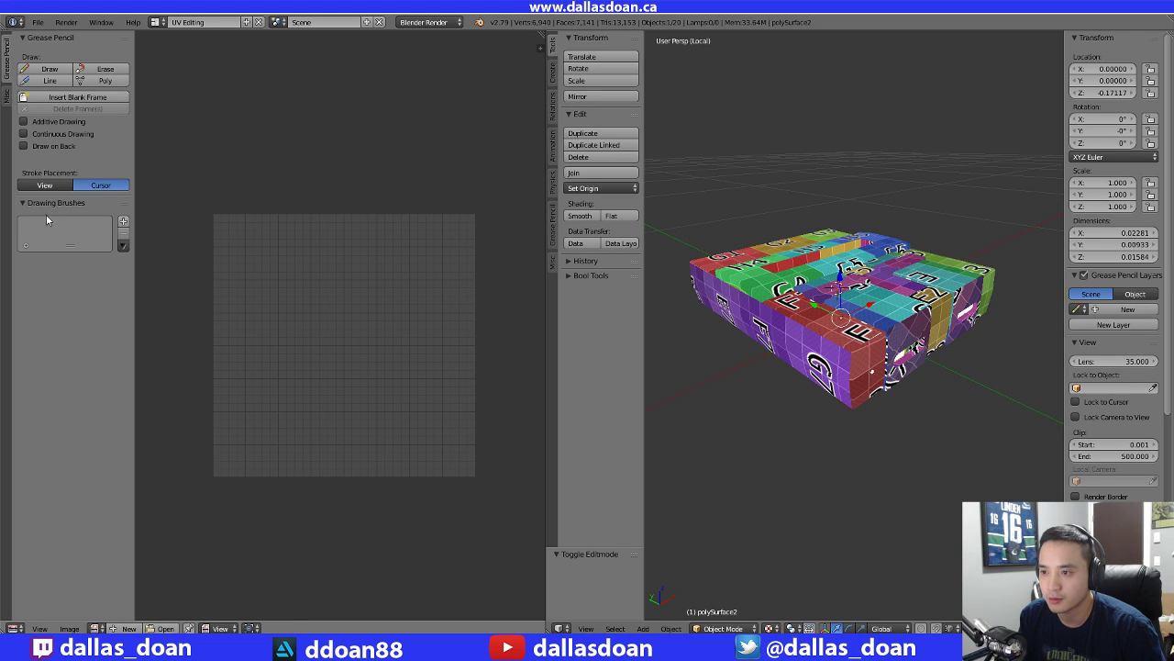
{"action": "middle_click_drag", "start_coordinate": [303, 308], "coordinate": [281, 323]}
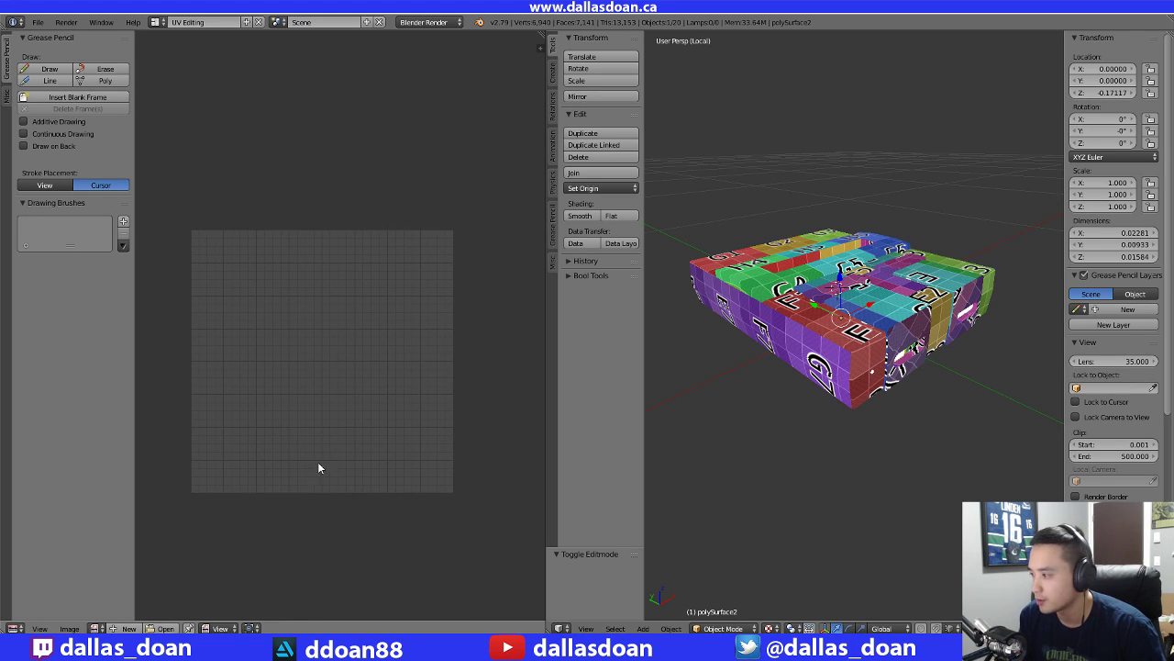
{"action": "left_click", "coordinate": [96, 627]}
{"action": "left_click", "coordinate": [131, 505]}
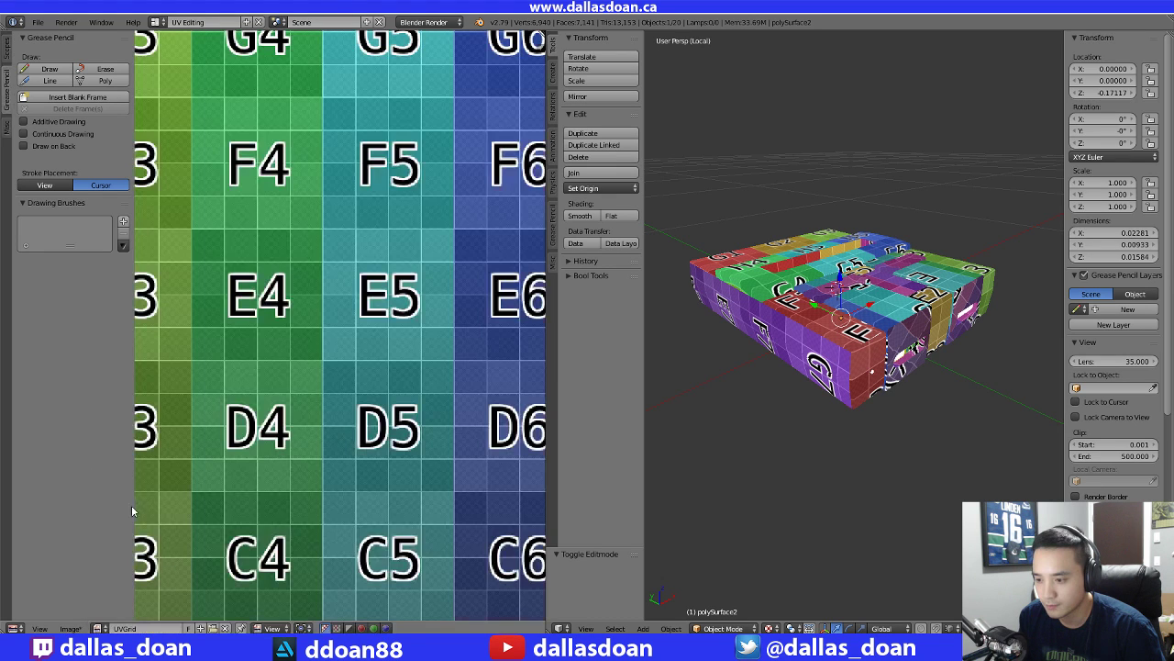
{"action": "scroll", "coordinate": [369, 457], "scroll_direction": "down", "scroll_amount": 8}
{"action": "scroll", "coordinate": [371, 369], "scroll_direction": "up", "scroll_amount": 3}
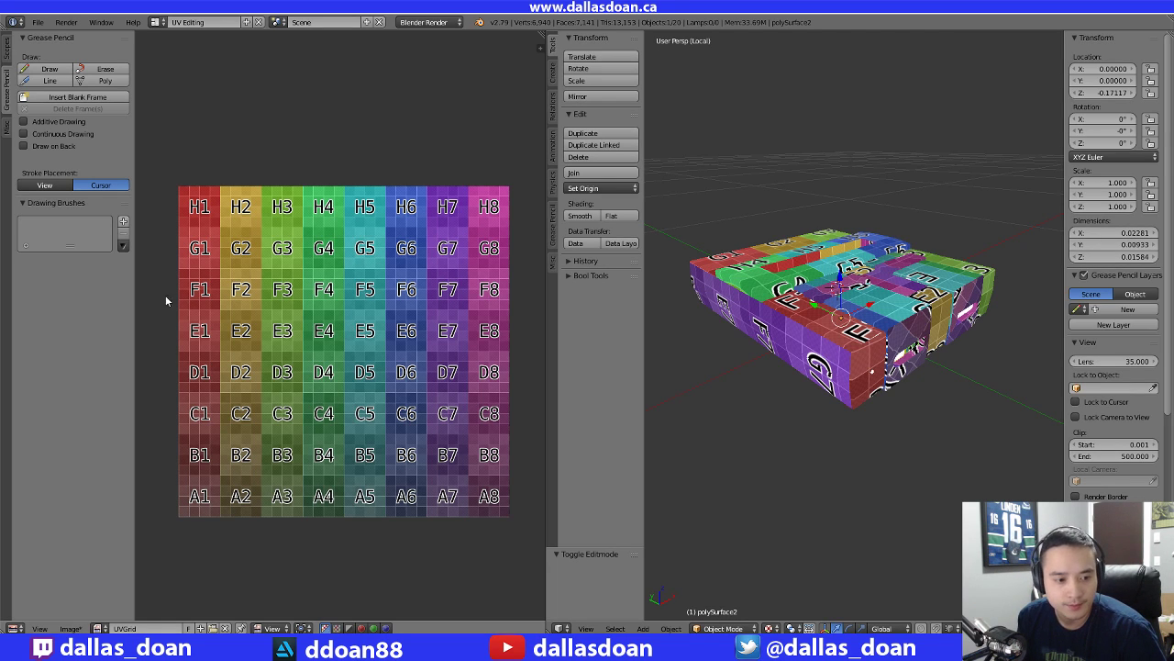
{"action": "middle_click_drag", "start_coordinate": [331, 269], "coordinate": [320, 261]}
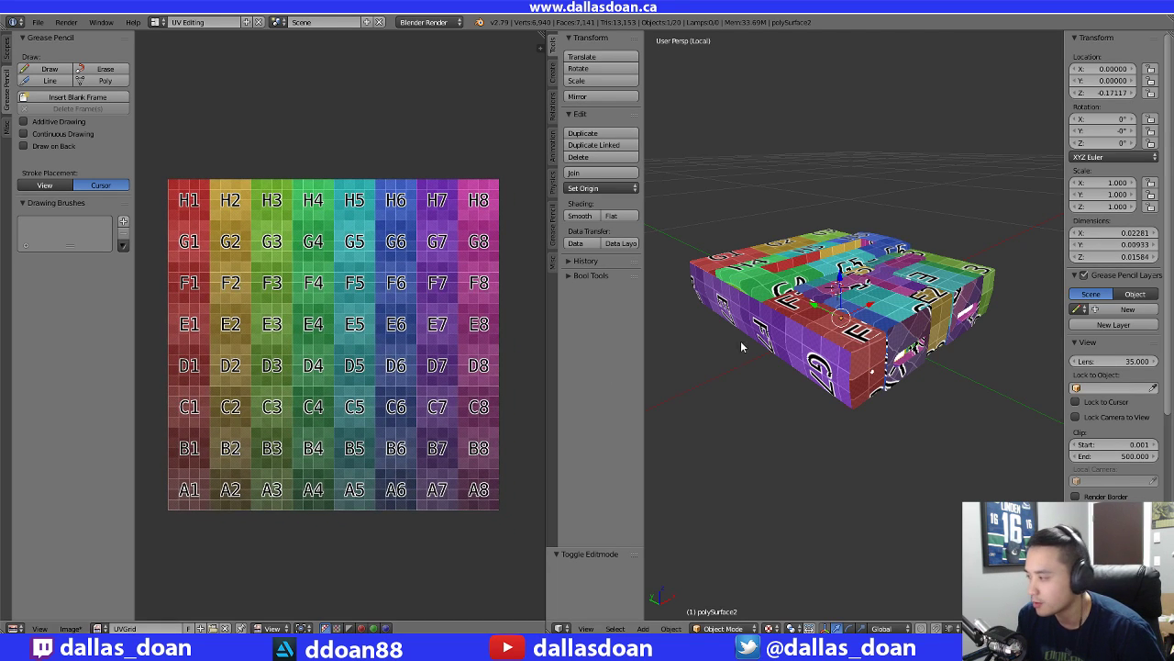
Exit local view, select only the white controller-port insert on the console's front and isolate it in local view
{"action": "middle_click_drag", "start_coordinate": [816, 381], "coordinate": [779, 416]}
{"action": "scroll", "coordinate": [753, 362], "scroll_direction": "up", "scroll_amount": 3}
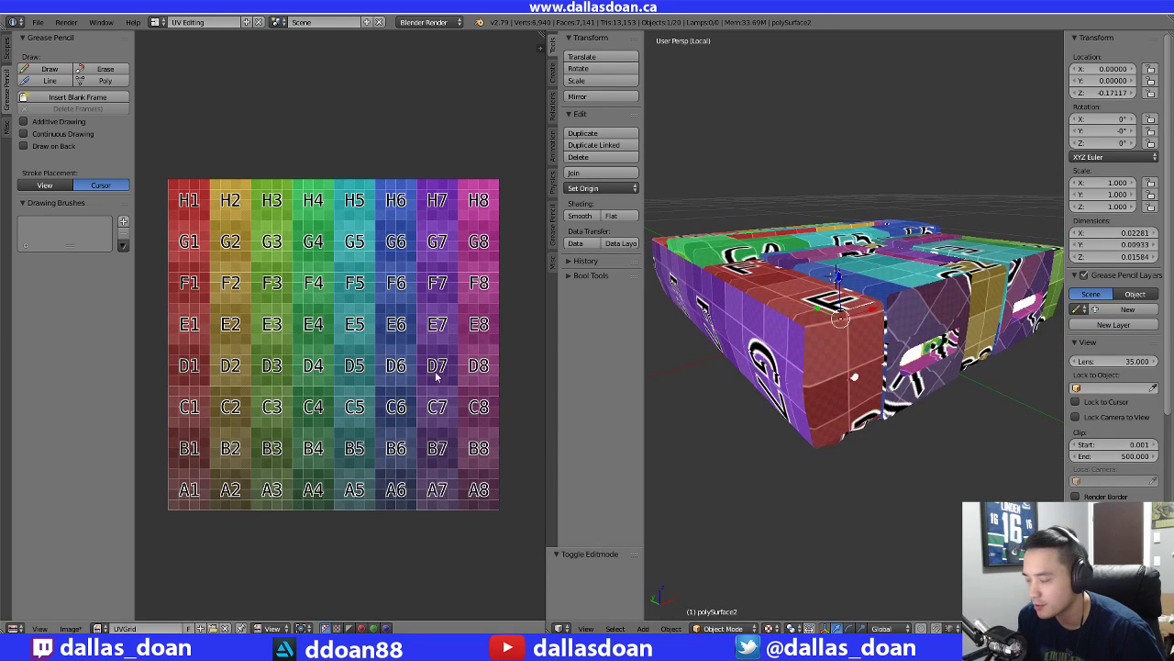
{"action": "middle_click_drag", "start_coordinate": [808, 368], "coordinate": [708, 343]}
{"action": "scroll", "coordinate": [911, 366], "scroll_direction": "up", "scroll_amount": 5}
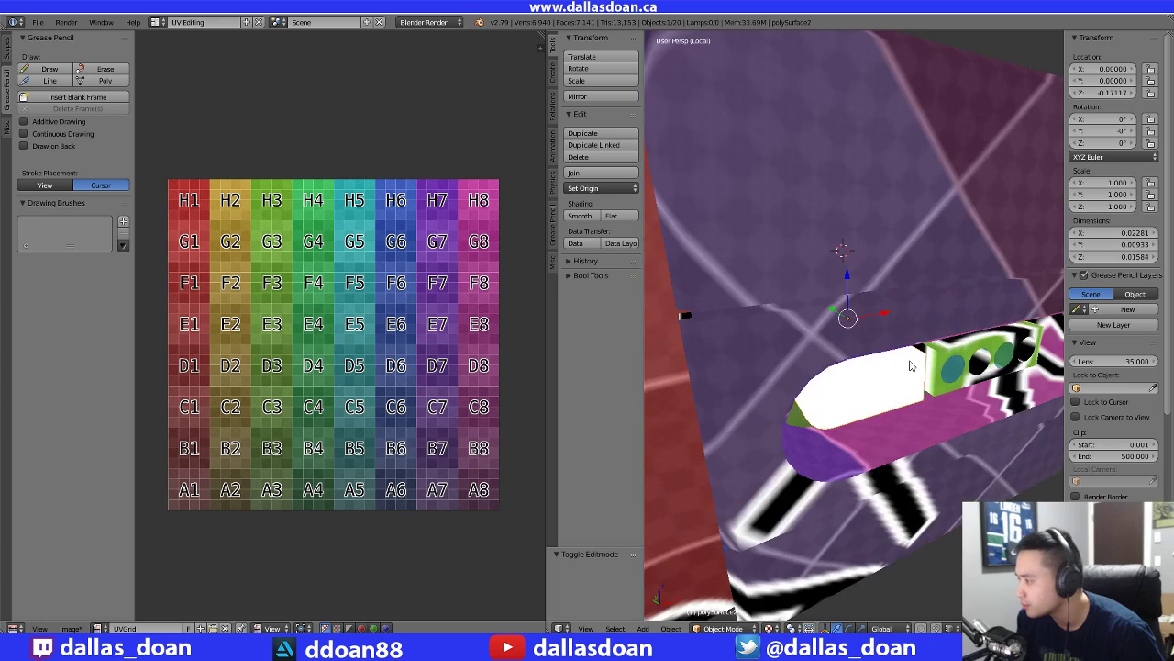
{"action": "middle_click_drag", "start_coordinate": [911, 366], "coordinate": [860, 358]}
{"action": "key", "text": "KP_Divide"}
{"action": "key", "text": "a"}
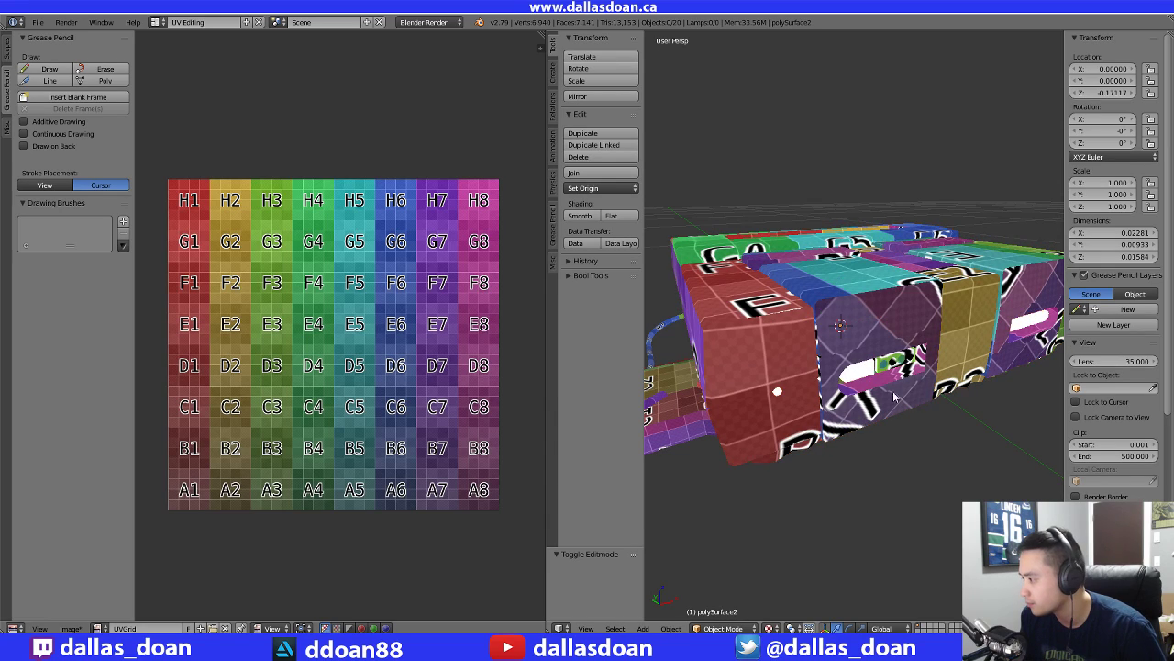
{"action": "right_click", "coordinate": [878, 385]}
{"action": "key", "text": "KP_Divide"}
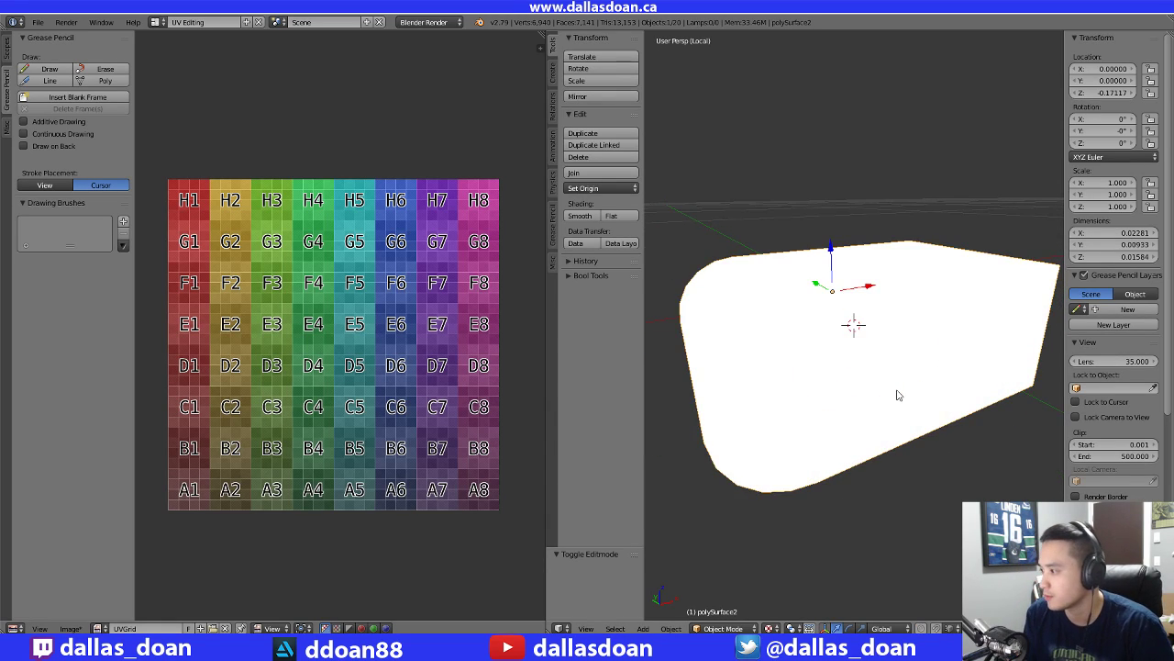
Enter Edit Mode with edge selection and mark the outline edge loop of the insert's front face as a seam
{"action": "scroll", "coordinate": [899, 395], "scroll_direction": "down", "scroll_amount": 3}
{"action": "middle_click_drag", "start_coordinate": [801, 364], "coordinate": [830, 322]}
{"action": "mouse_move", "coordinate": [826, 369]}
{"action": "middle_mouse_down"}
{"action": "mouse_move", "coordinate": [954, 384]}
{"action": "mouse_move", "coordinate": [859, 362]}
{"action": "mouse_move", "coordinate": [904, 404]}
{"action": "mouse_move", "coordinate": [876, 336]}
{"action": "mouse_move", "coordinate": [837, 312]}
{"action": "middle_mouse_up"}
{"action": "key", "text": "Tab"}
{"action": "key", "text": "ctrl+Tab"}
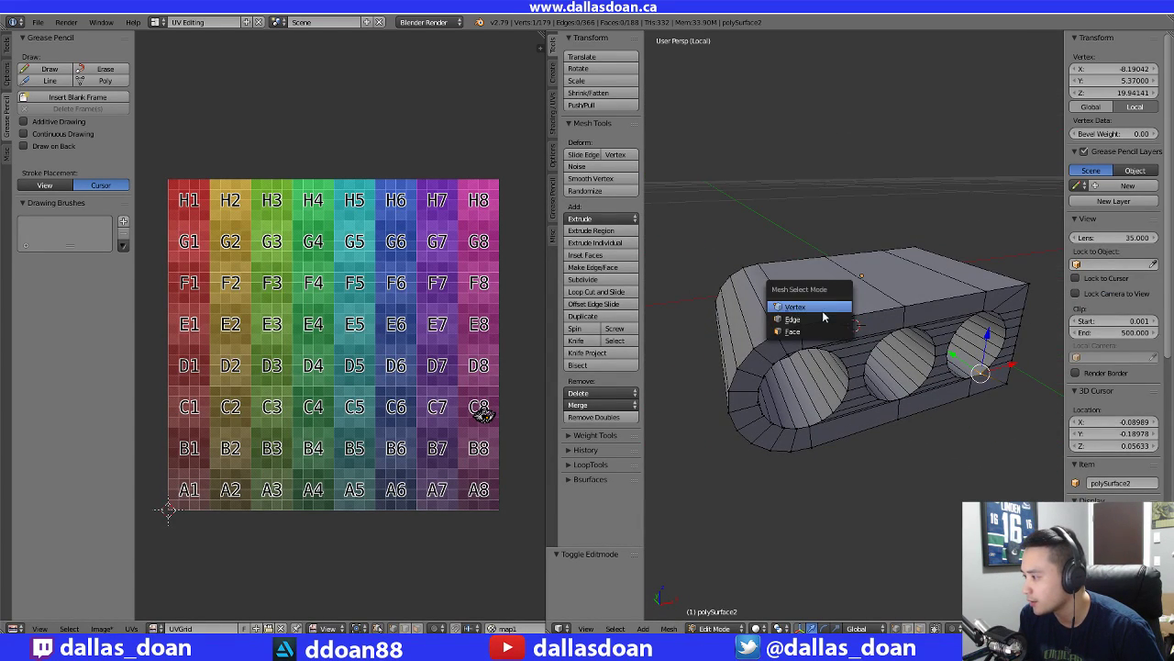
{"action": "left_click", "coordinate": [824, 319]}
{"action": "right_click", "coordinate": [827, 319], "text": "alt"}
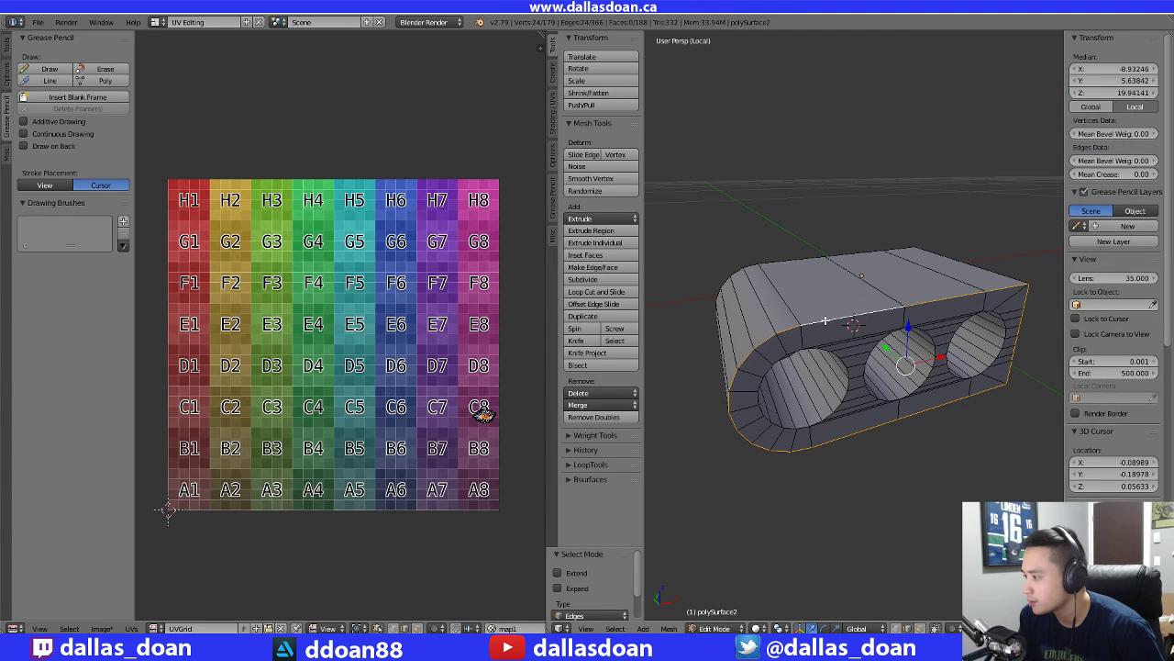
{"action": "middle_click_drag", "start_coordinate": [827, 319], "coordinate": [812, 344]}
{"action": "key", "text": "ctrl+e"}
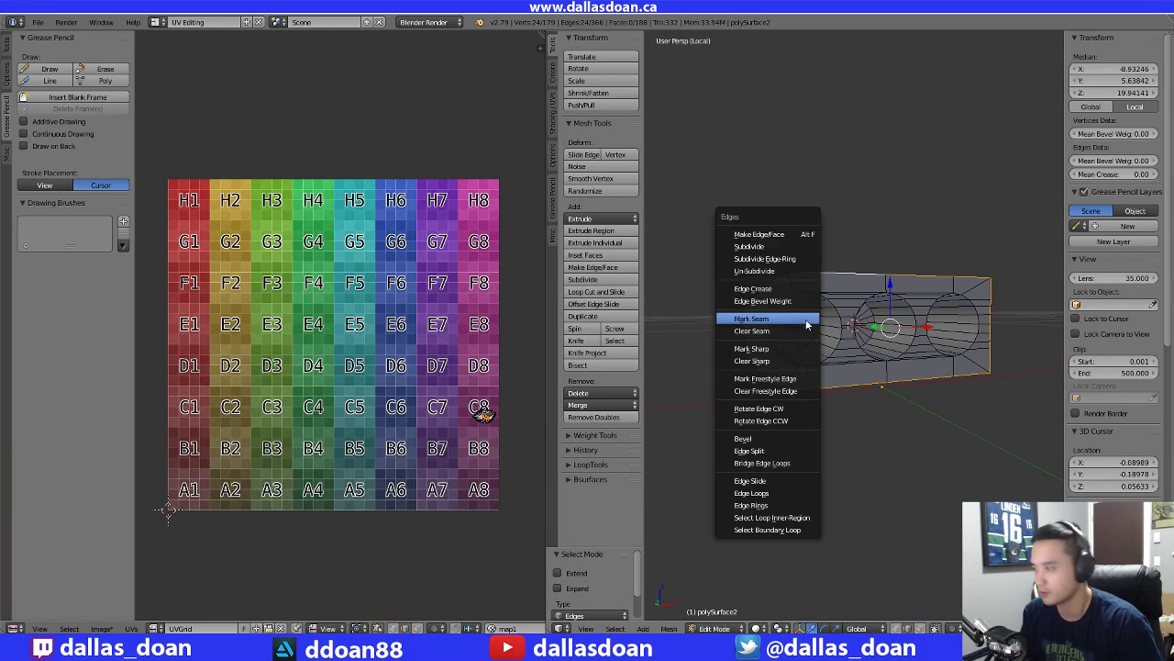
{"action": "left_click", "coordinate": [760, 319]}
{"action": "key", "text": "a"}
Select the inner end edge loops of the insert's three round holes, mark them as seams and clear the selection
{"action": "scroll", "coordinate": [819, 397], "scroll_direction": "up", "scroll_amount": 4}
{"action": "middle_click_drag", "start_coordinate": [819, 397], "coordinate": [851, 282]}
{"action": "right_click", "coordinate": [732, 275], "text": "alt"}
{"action": "middle_click_drag", "start_coordinate": [932, 291], "coordinate": [947, 291]}
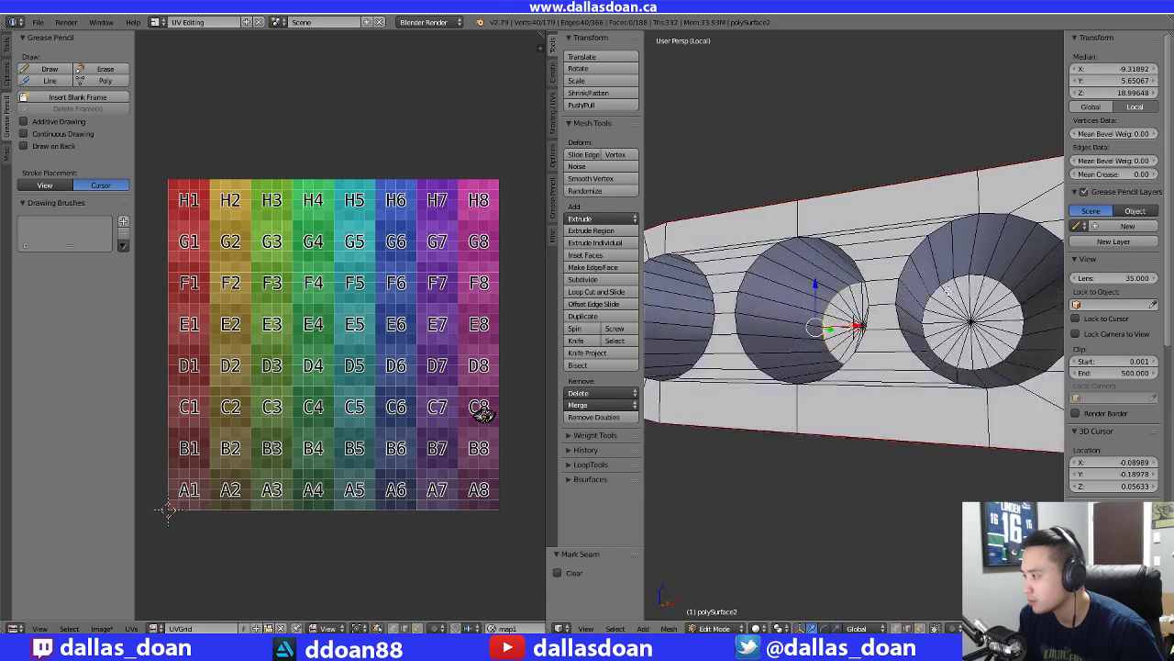
{"action": "right_click", "coordinate": [960, 276], "text": "alt+shift"}
{"action": "scroll", "coordinate": [912, 318], "scroll_direction": "down", "scroll_amount": 3}
{"action": "key", "text": "ctrl+e"}
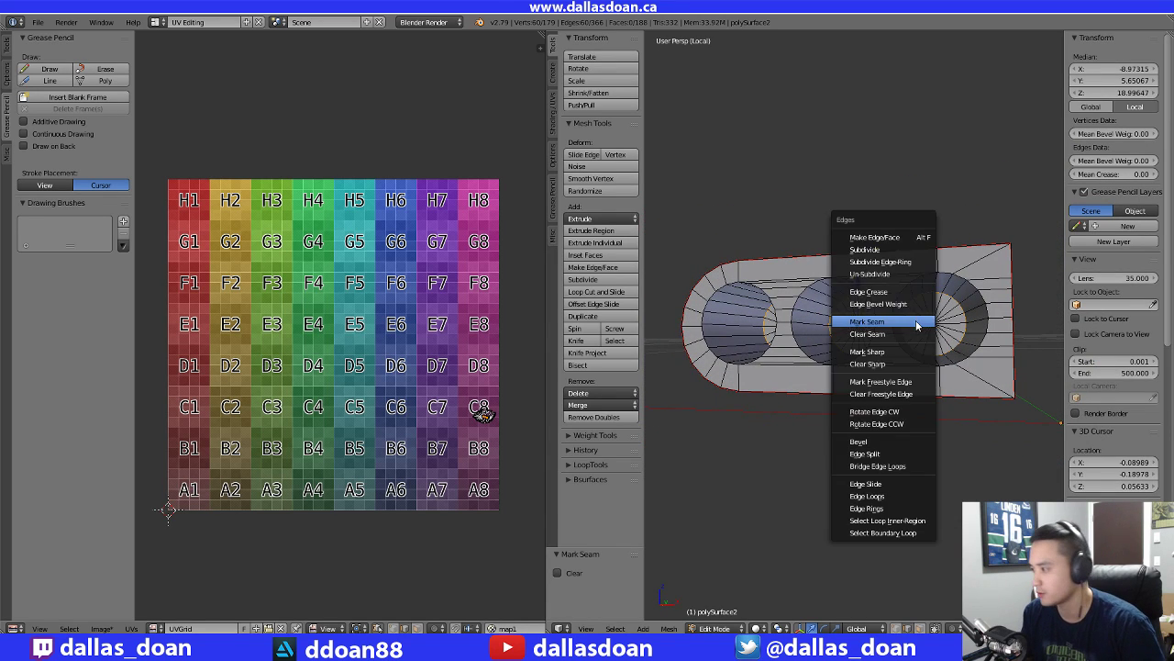
{"action": "left_click", "coordinate": [915, 323]}
{"action": "key", "text": "a"}
Try to select the outer rim edge loop of the hole nearest the insert's rounded end
{"action": "middle_click_drag", "start_coordinate": [986, 484], "coordinate": [919, 479]}
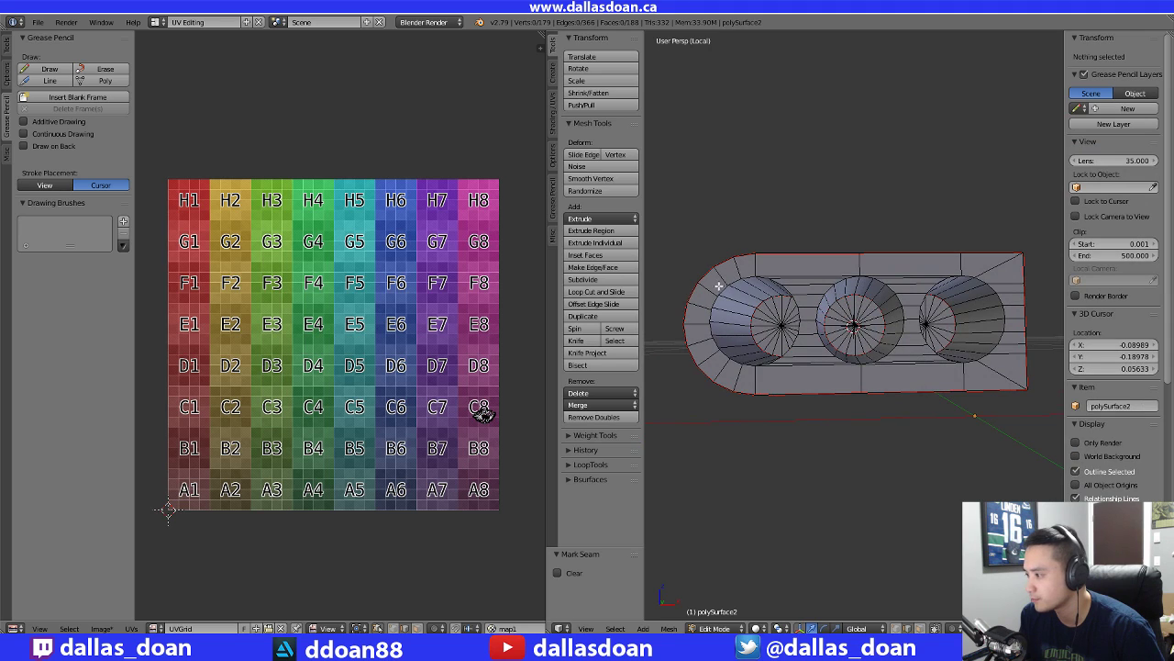
{"action": "right_click", "coordinate": [731, 287]}
{"action": "key", "text": "a"}
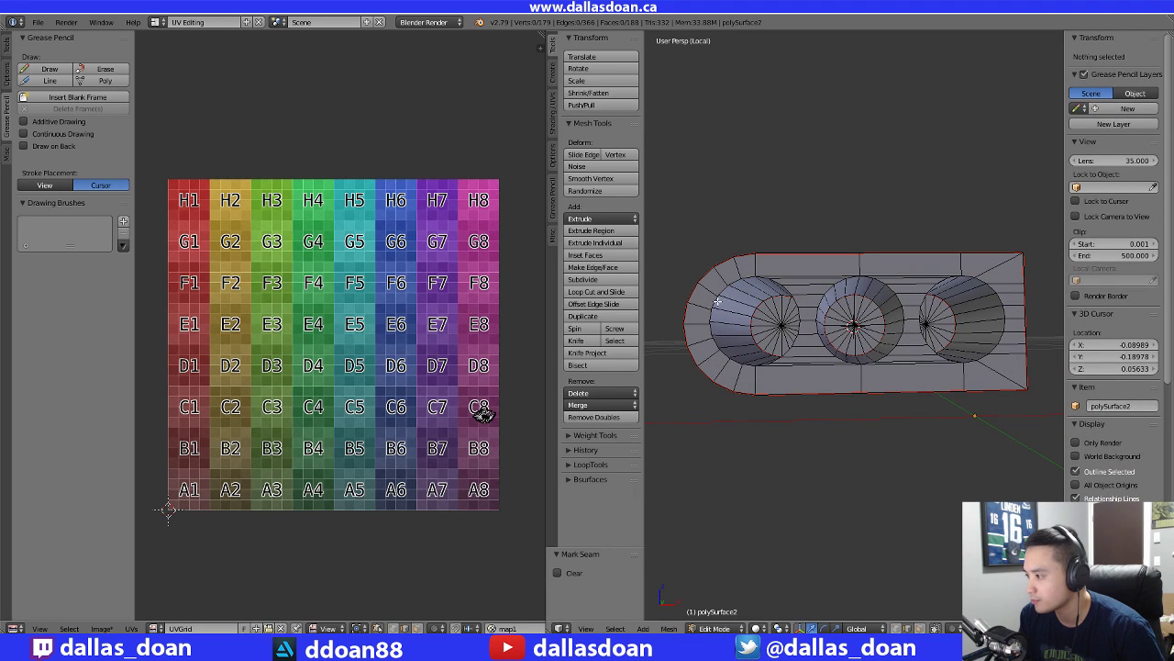
{"action": "right_click", "coordinate": [718, 301], "text": "alt"}
{"action": "scroll", "coordinate": [715, 287], "scroll_direction": "up", "scroll_amount": 2}
{"action": "middle_click_drag", "start_coordinate": [718, 301], "coordinate": [773, 409]}
{"action": "scroll", "coordinate": [828, 355], "scroll_direction": "up", "scroll_amount": 3}
{"action": "scroll", "coordinate": [815, 336], "scroll_direction": "up", "scroll_amount": 1}
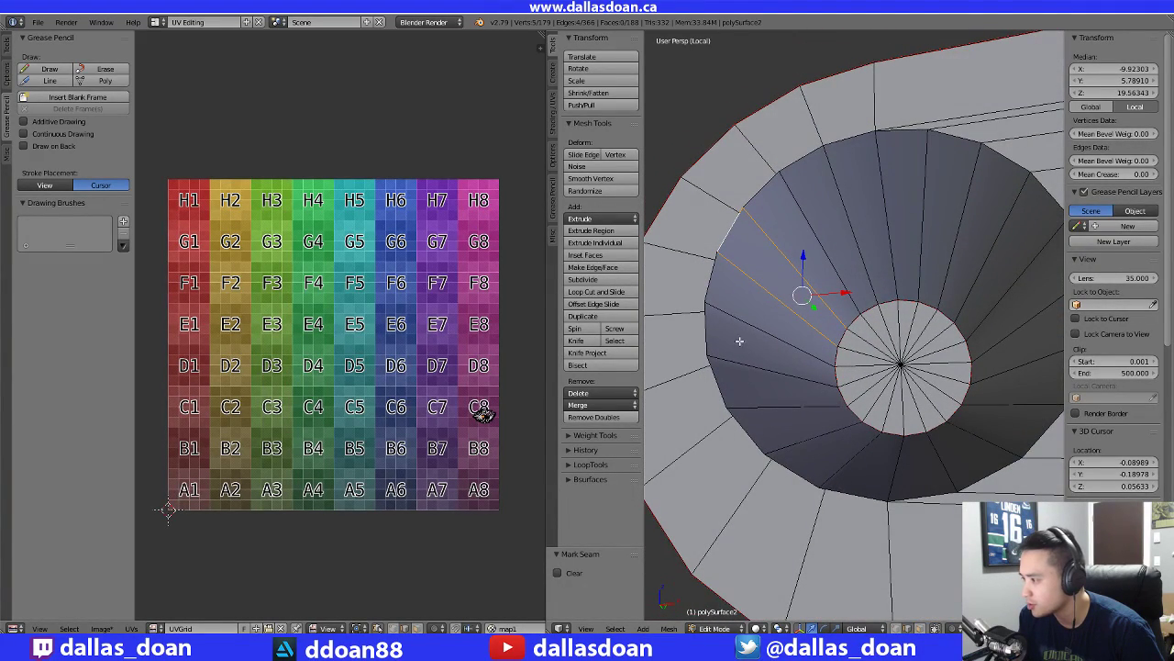
{"action": "right_click", "coordinate": [711, 275]}
{"action": "key", "text": "ctrl+z"}
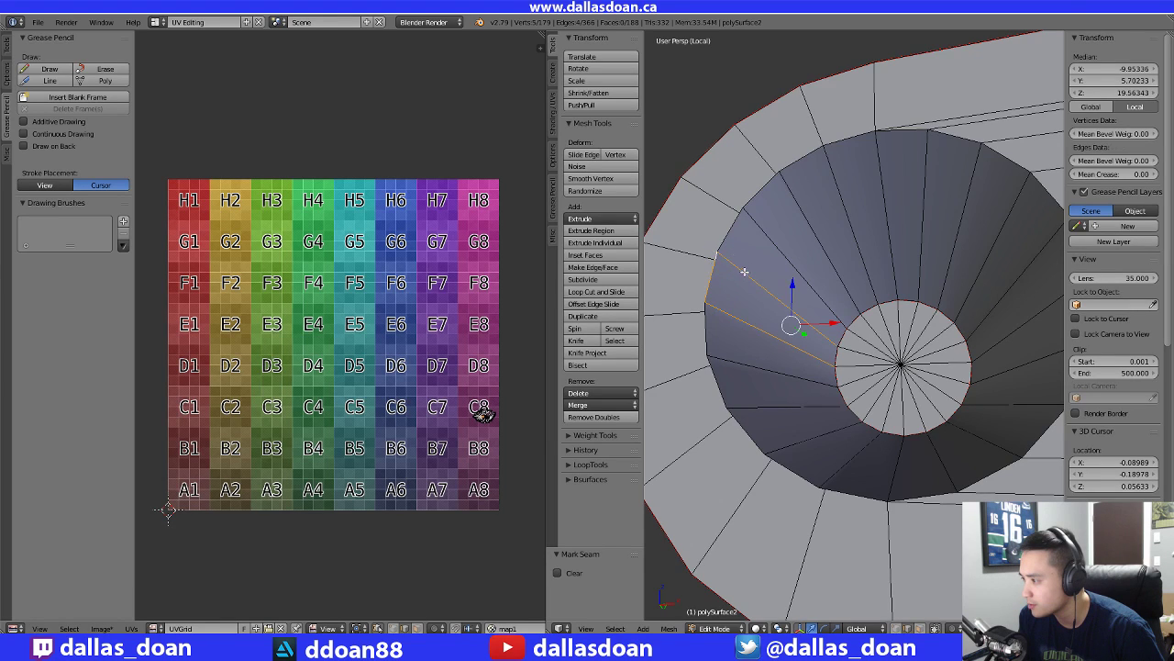
Switch the insert's mesh editing to vertex selection mode to work on the rim of the hole nearest the rounded end
{"action": "scroll", "coordinate": [745, 271], "scroll_direction": "down", "scroll_amount": 5}
{"action": "middle_click_drag", "start_coordinate": [798, 321], "coordinate": [862, 363]}
{"action": "scroll", "coordinate": [872, 359], "scroll_direction": "up", "scroll_amount": 5}
{"action": "scroll", "coordinate": [876, 358], "scroll_direction": "up", "scroll_amount": 2}
{"action": "scroll", "coordinate": [853, 344], "scroll_direction": "up", "scroll_amount": 2}
{"action": "key", "text": "ctrl+Tab"}
{"action": "left_click", "coordinate": [748, 229]}
{"action": "mouse_move", "coordinate": [839, 288]}
{"action": "middle_mouse_down"}
{"action": "mouse_move", "coordinate": [891, 293]}
{"action": "mouse_move", "coordinate": [883, 308]}
{"action": "mouse_move", "coordinate": [829, 295]}
{"action": "middle_mouse_up"}
{"action": "scroll", "coordinate": [818, 291], "scroll_direction": "up", "scroll_amount": 1}
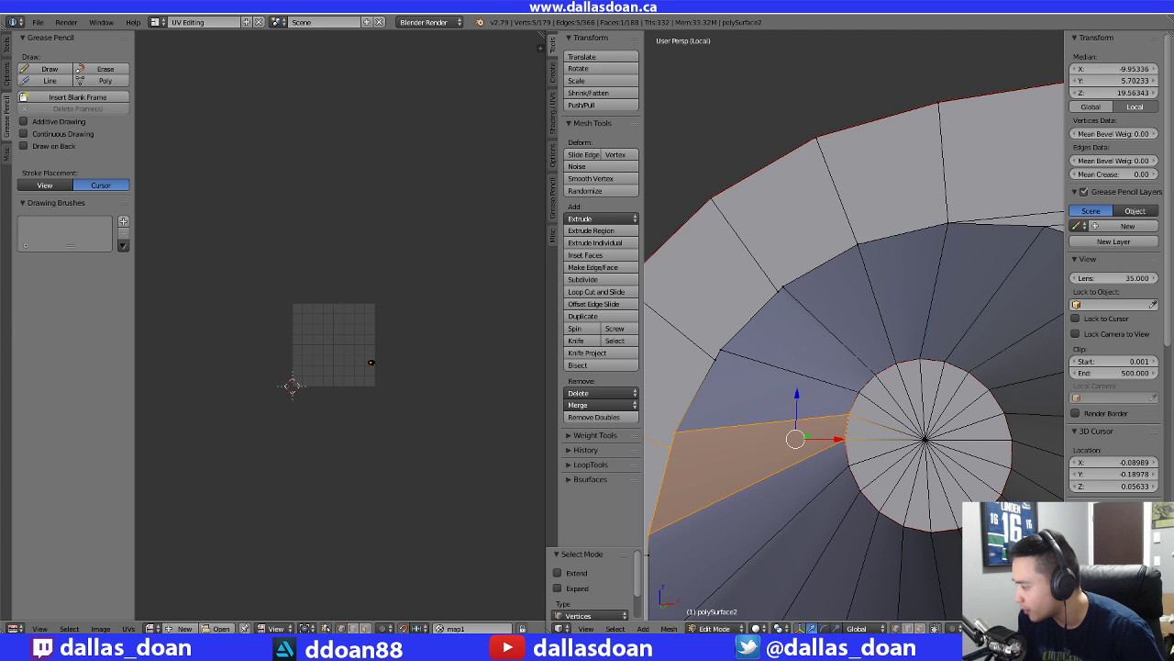
Move the stray vertex on the upper-left arc of the hole's rim onto the adjacent front-face vertex so the two merge
{"action": "middle_click_drag", "start_coordinate": [760, 387], "coordinate": [780, 370]}
{"action": "right_click", "coordinate": [767, 372]}
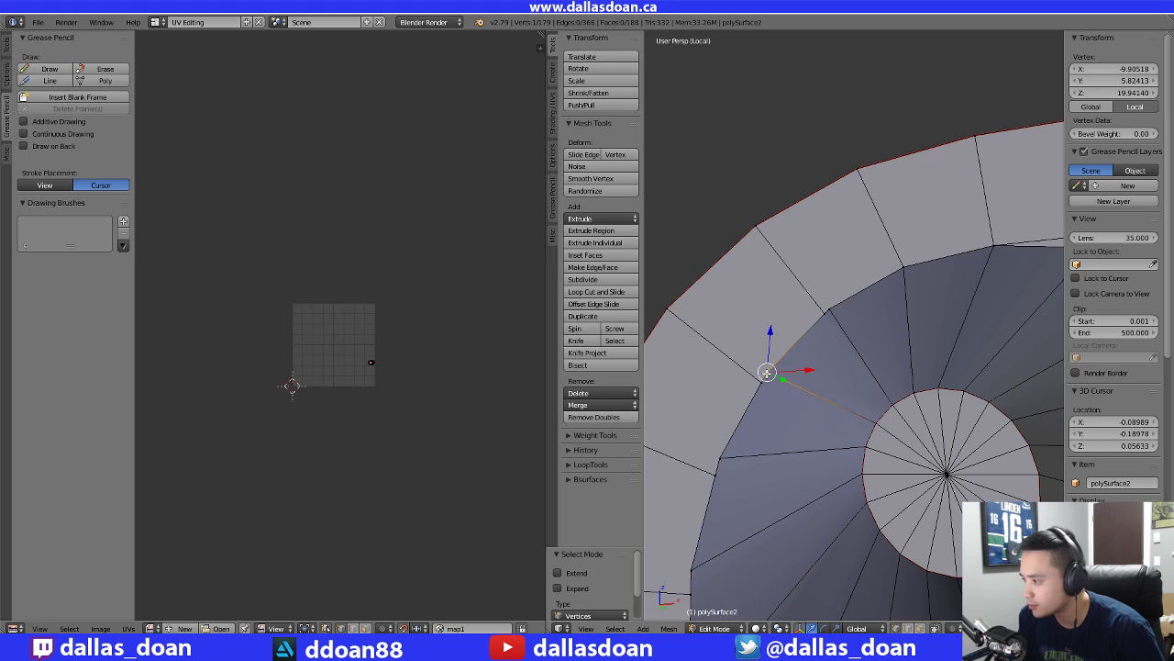
{"action": "left_click", "coordinate": [767, 373]}
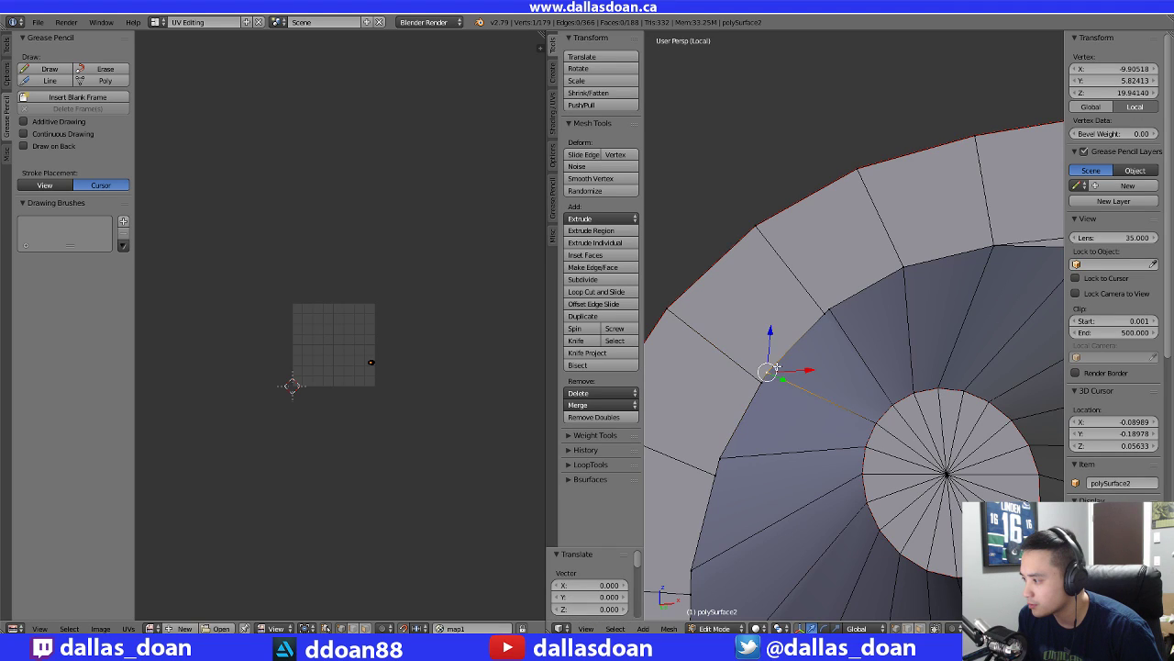
{"action": "left_click_drag", "start_coordinate": [770, 332], "coordinate": [773, 372]}
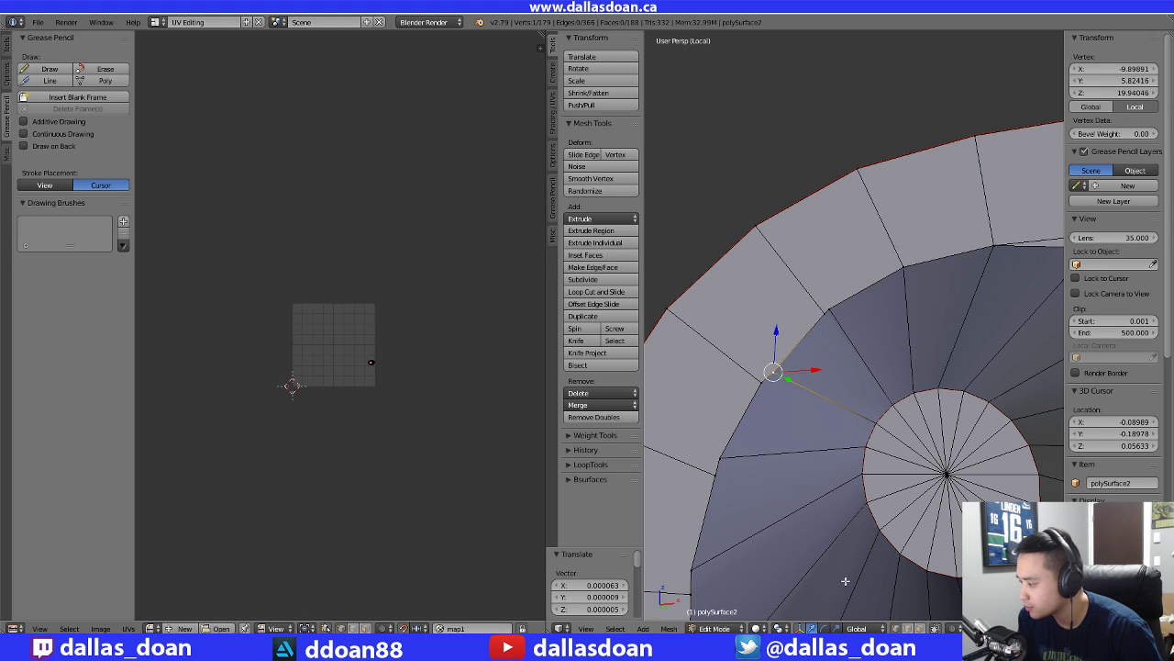
{"action": "middle_click_drag", "start_coordinate": [733, 449], "coordinate": [783, 405]}
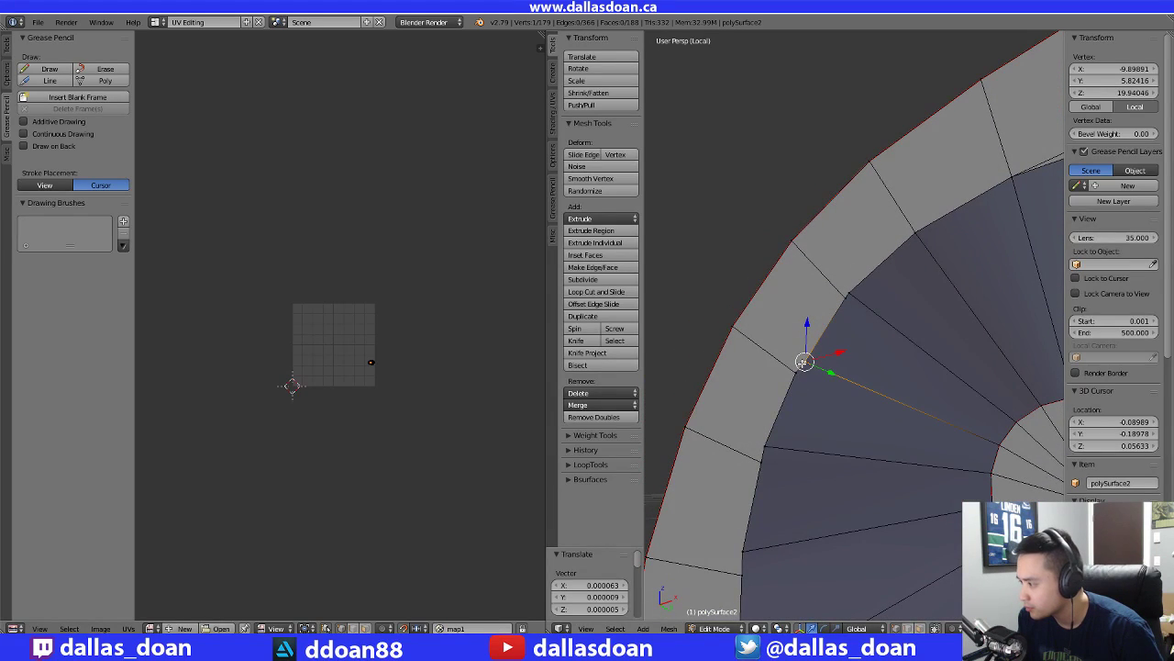
{"action": "left_click_drag", "start_coordinate": [802, 363], "coordinate": [800, 372]}
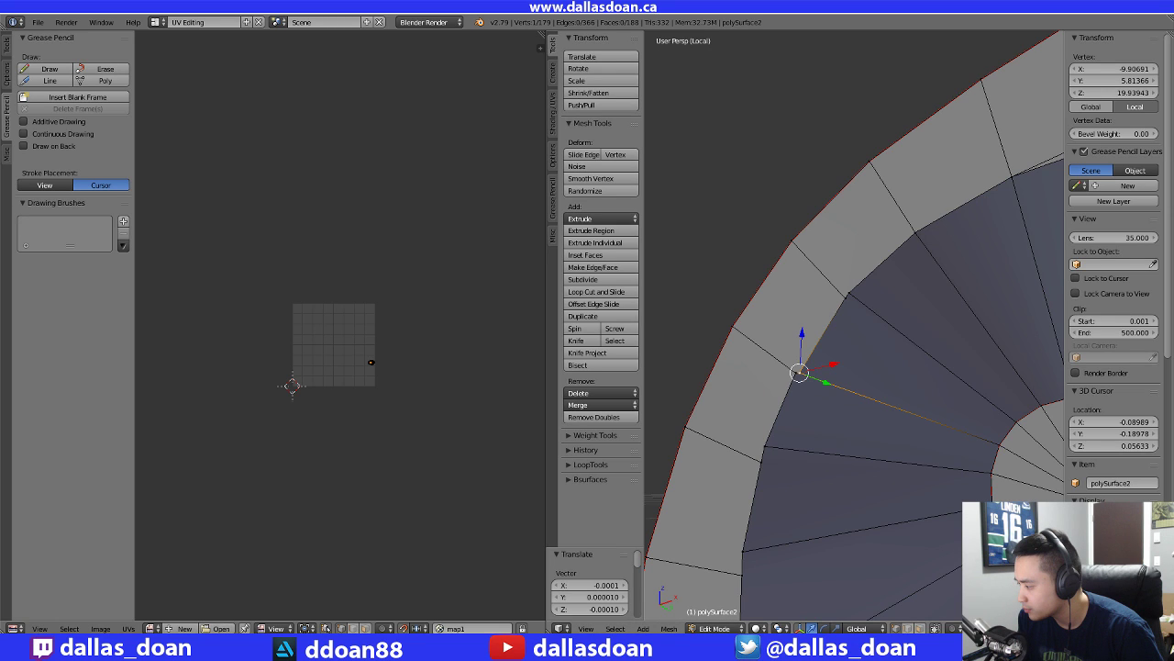
{"action": "key", "text": "g"}
{"action": "left_click", "coordinate": [800, 376]}
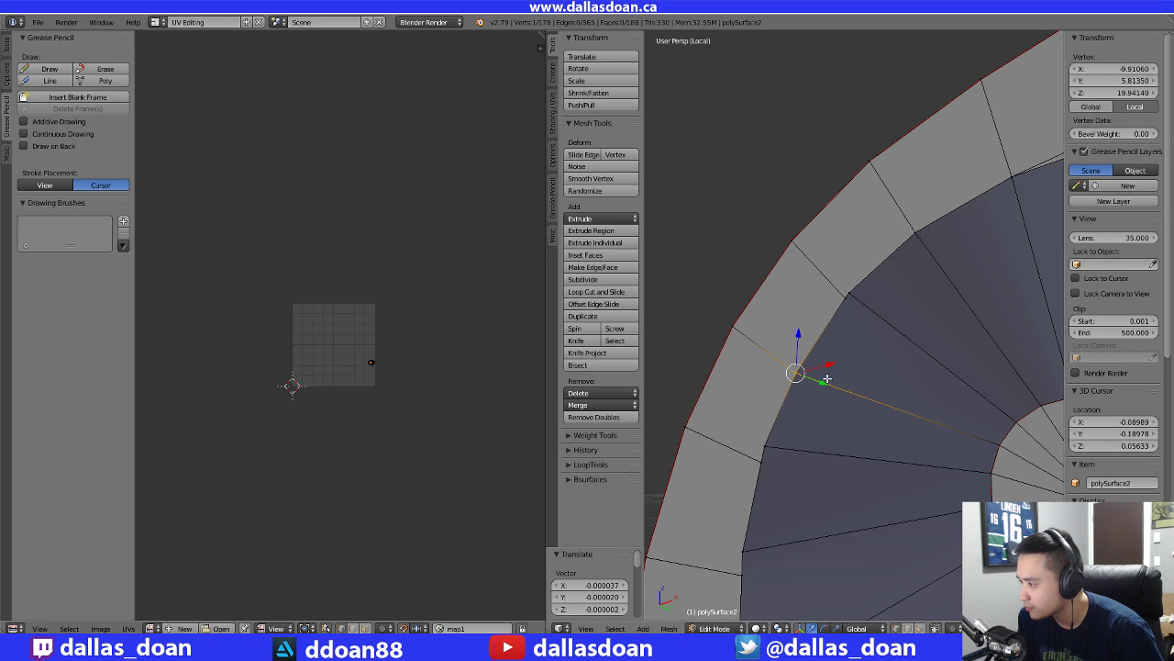
Merge the next stray rim vertex further down the arc into the front-face vertex beside it
{"action": "middle_click_drag", "start_coordinate": [828, 379], "coordinate": [844, 398]}
{"action": "scroll", "coordinate": [871, 418], "scroll_direction": "down", "scroll_amount": 2}
{"action": "scroll", "coordinate": [886, 428], "scroll_direction": "up", "scroll_amount": 1}
{"action": "key", "text": "g"}
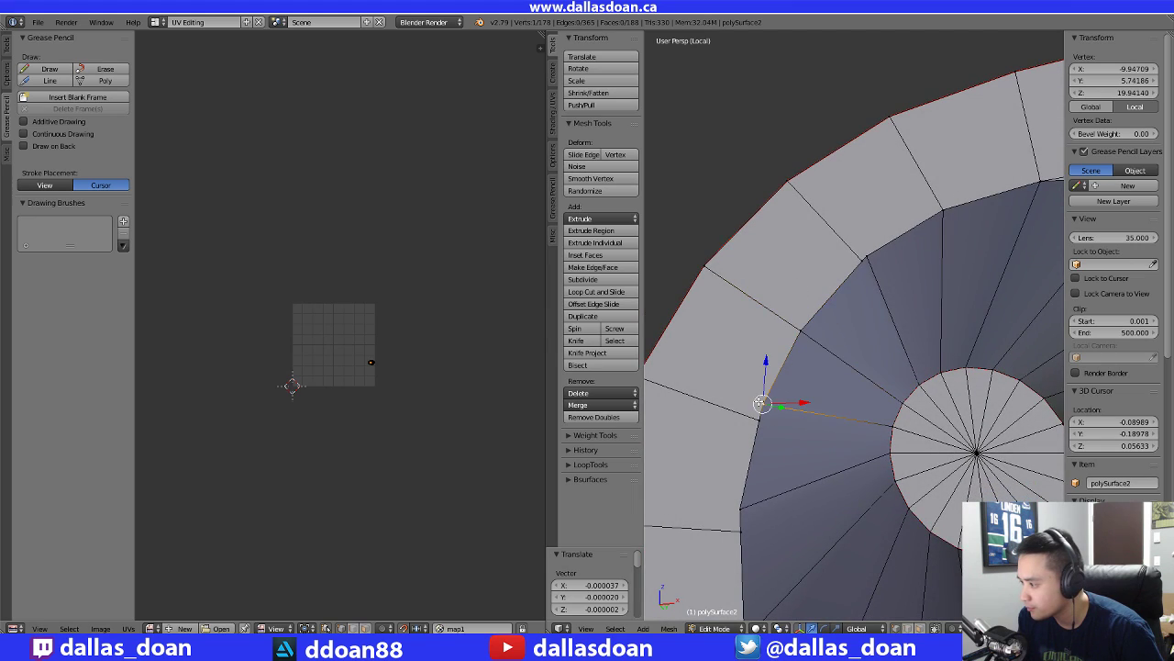
{"action": "key", "text": "g"}
{"action": "left_click", "coordinate": [762, 419]}
Select the stray vertex higher on the hole's upper-left arc and snap it onto its neighbouring front-face vertex to merge them
{"action": "middle_click_drag", "start_coordinate": [809, 378], "coordinate": [832, 354]}
{"action": "right_click", "coordinate": [859, 289]}
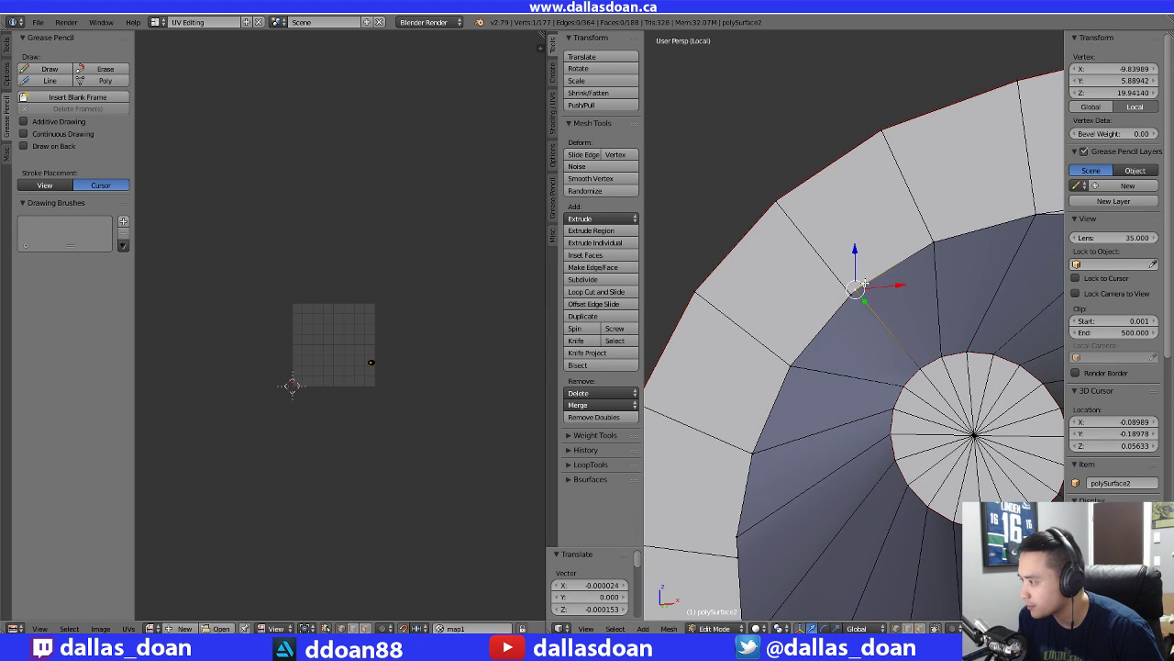
{"action": "right_click", "coordinate": [852, 297], "text": "shift"}
{"action": "key", "text": "ctrl+z"}
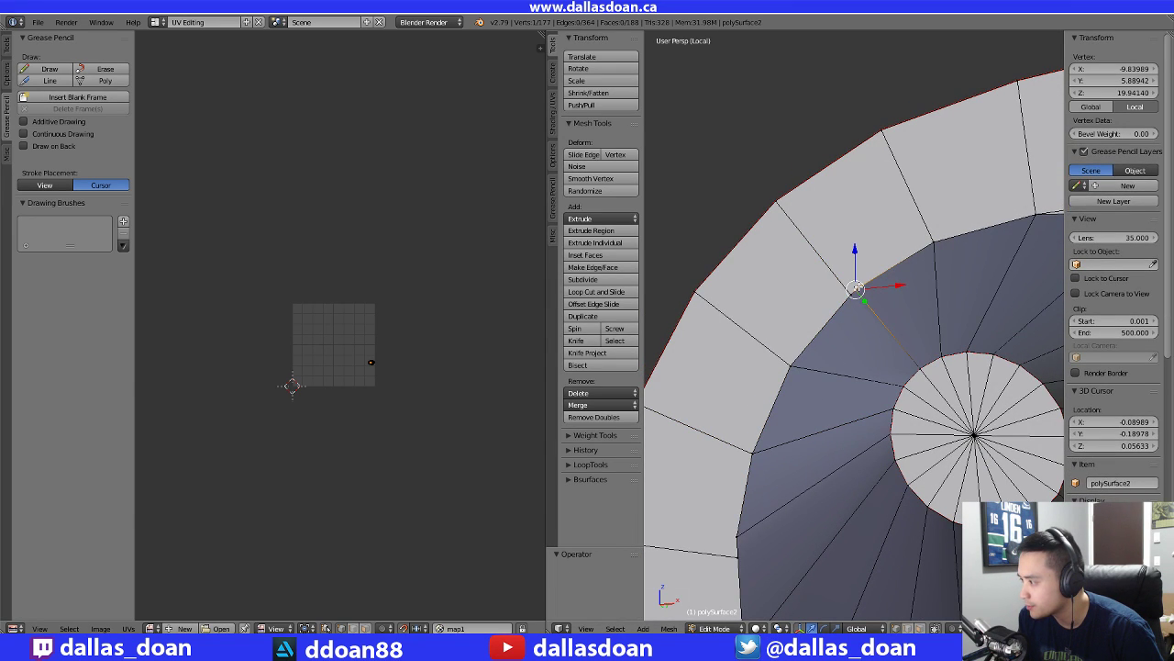
{"action": "left_click", "coordinate": [854, 290]}
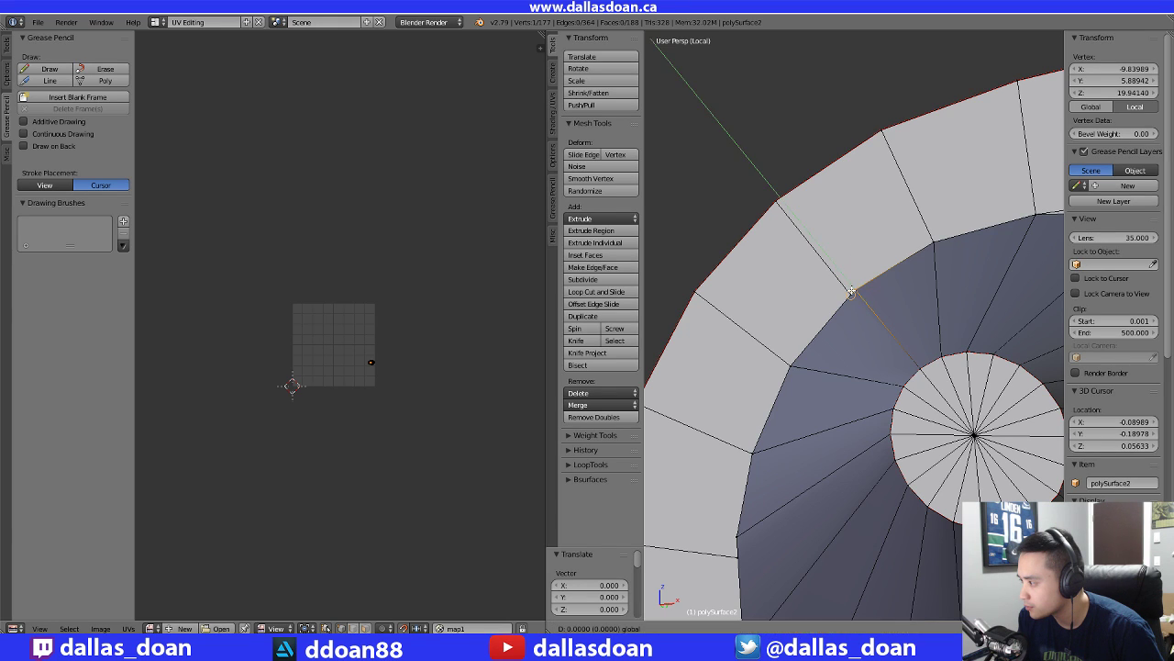
{"action": "scroll", "coordinate": [854, 290], "scroll_direction": "up", "scroll_amount": 3}
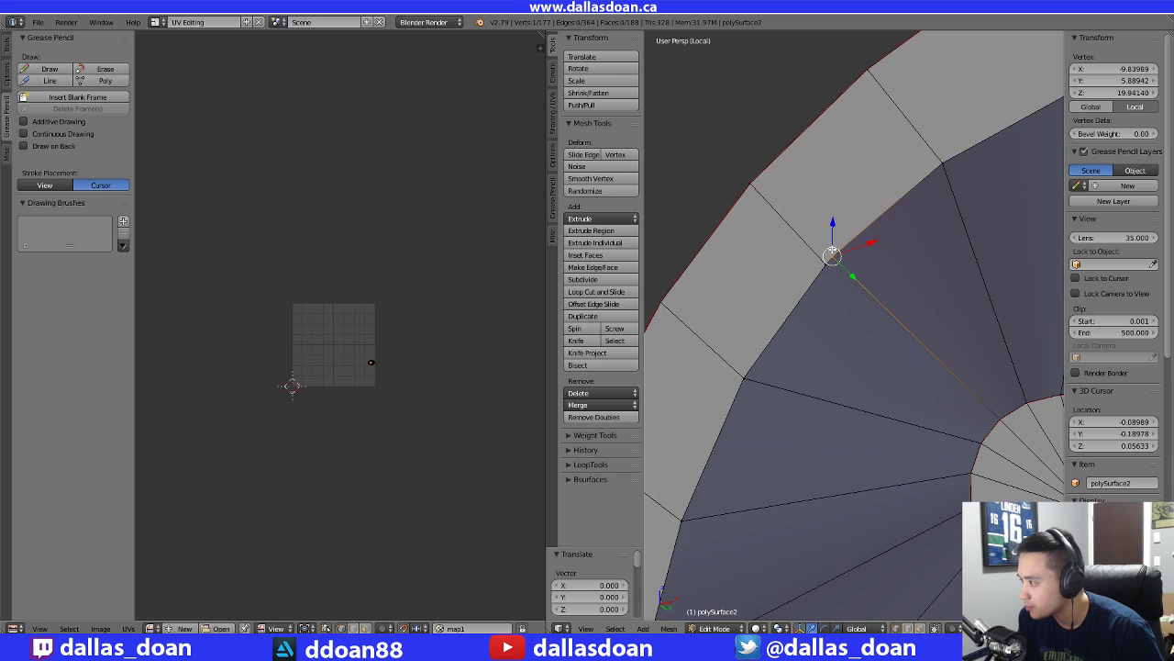
{"action": "left_click_drag", "start_coordinate": [832, 255], "coordinate": [828, 259]}
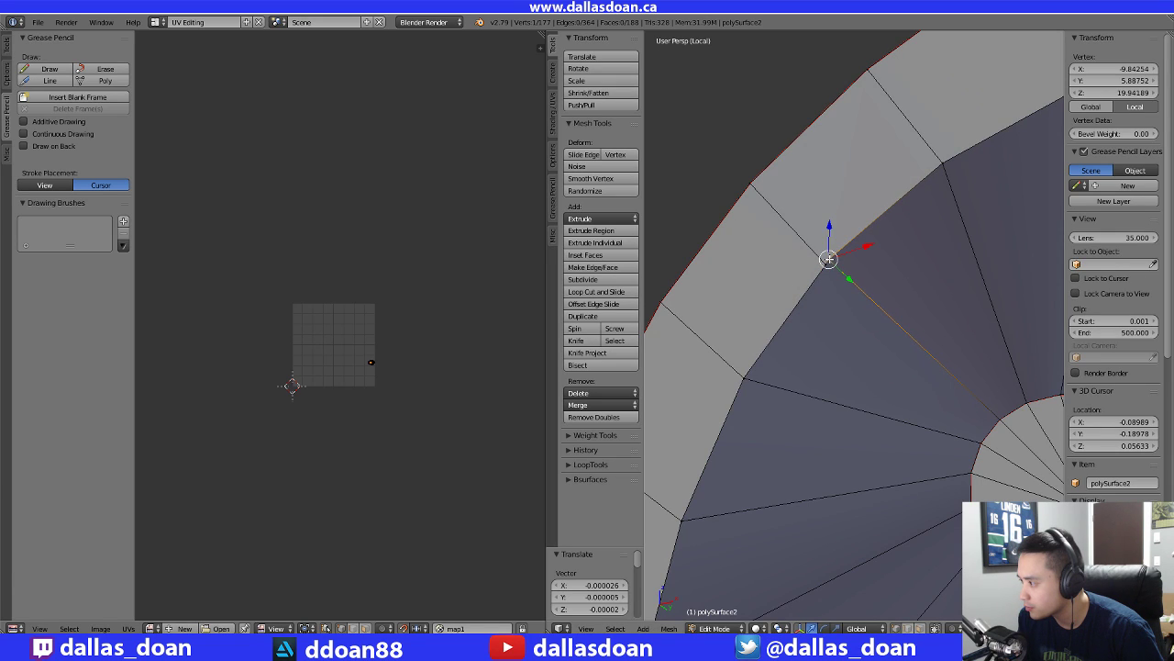
{"action": "left_click", "coordinate": [828, 259], "text": "alt"}
{"action": "left_click", "coordinate": [830, 260]}
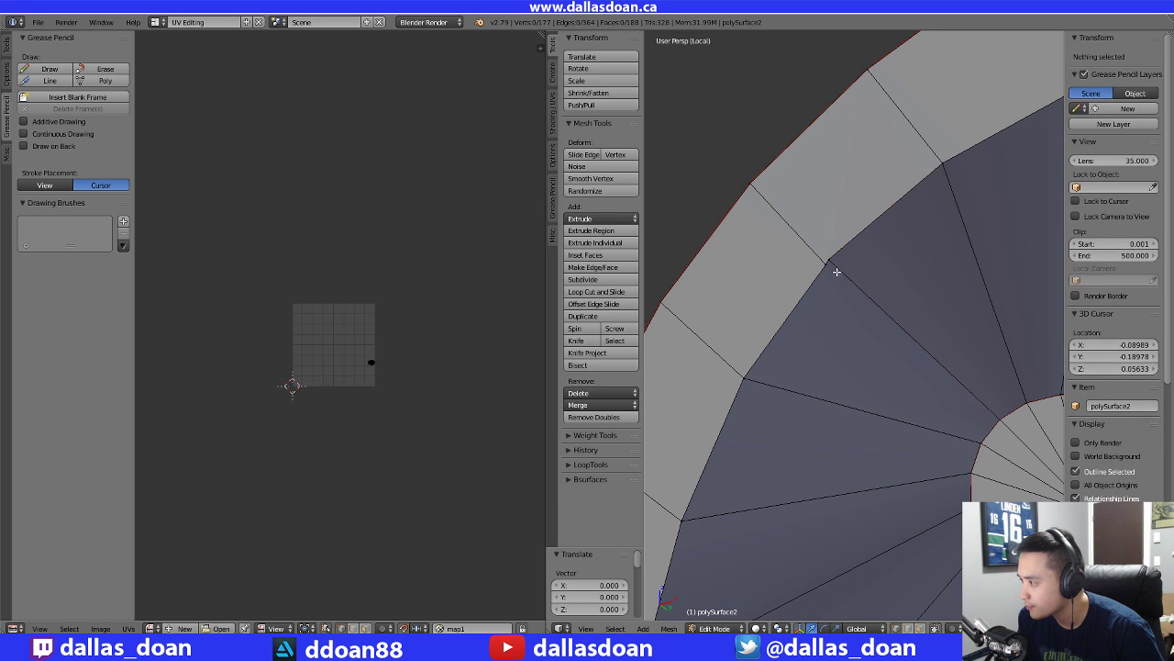
{"action": "left_click_drag", "start_coordinate": [829, 259], "coordinate": [827, 264]}
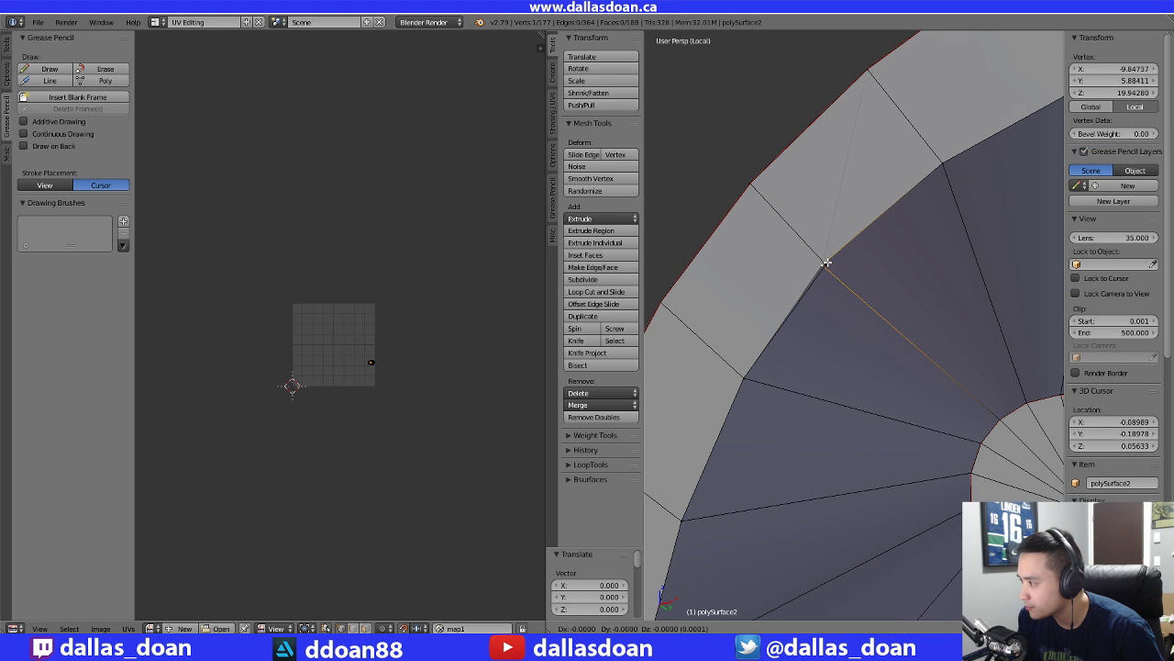
{"action": "left_click", "coordinate": [828, 263]}
{"action": "middle_click_drag", "start_coordinate": [807, 360], "coordinate": [824, 303]}
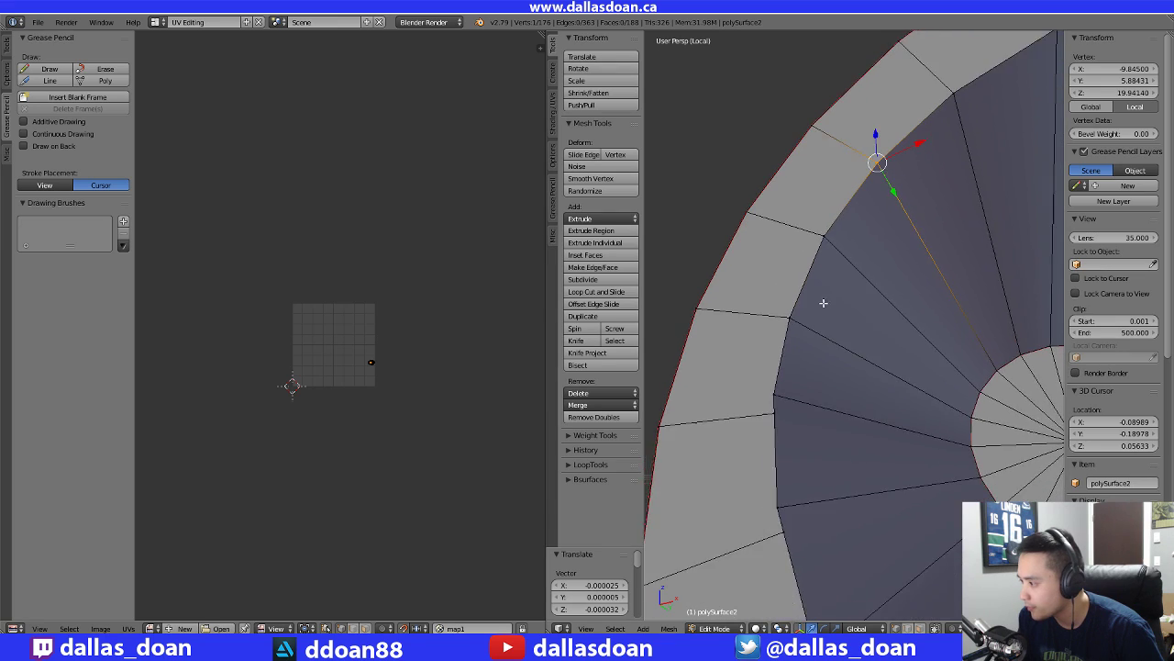
Merge two more stray vertices along the leftmost part of the hole's rim into their adjacent front-face vertices
{"action": "scroll", "coordinate": [823, 303], "scroll_direction": "up", "scroll_amount": 1}
{"action": "middle_click_drag", "start_coordinate": [783, 401], "coordinate": [813, 354]}
{"action": "right_click", "coordinate": [806, 364]}
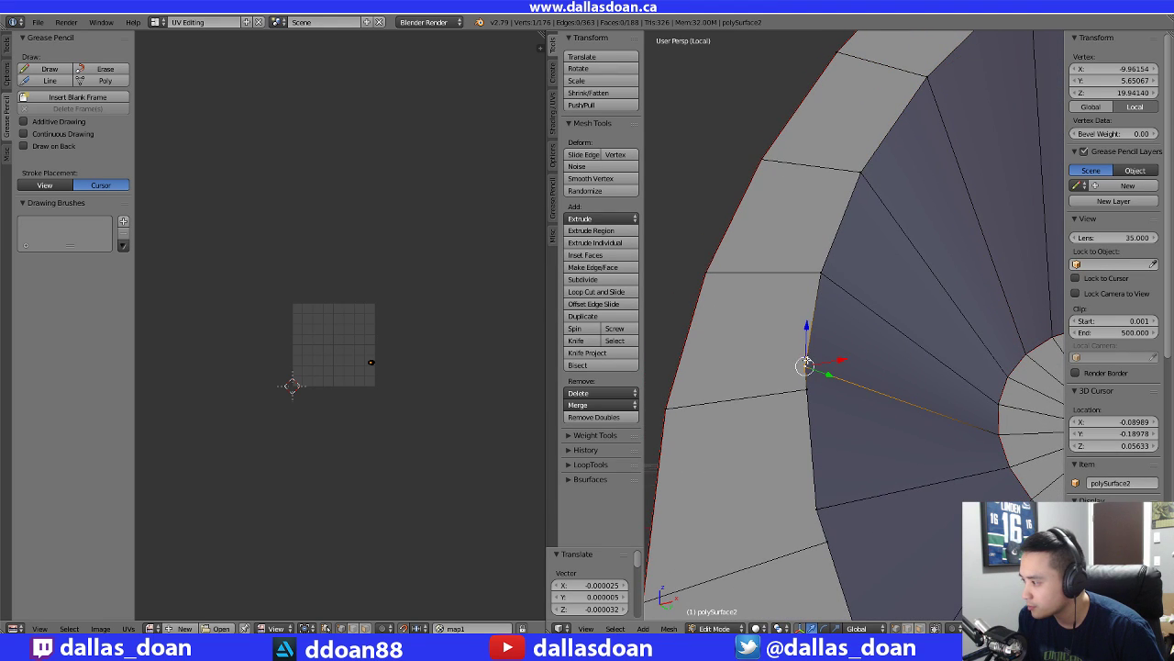
{"action": "key", "text": "g"}
{"action": "left_click", "coordinate": [811, 395]}
{"action": "middle_click_drag", "start_coordinate": [853, 454], "coordinate": [825, 422]}
{"action": "scroll", "coordinate": [824, 422], "scroll_direction": "down", "scroll_amount": 1}
{"action": "scroll", "coordinate": [823, 422], "scroll_direction": "up", "scroll_amount": 1}
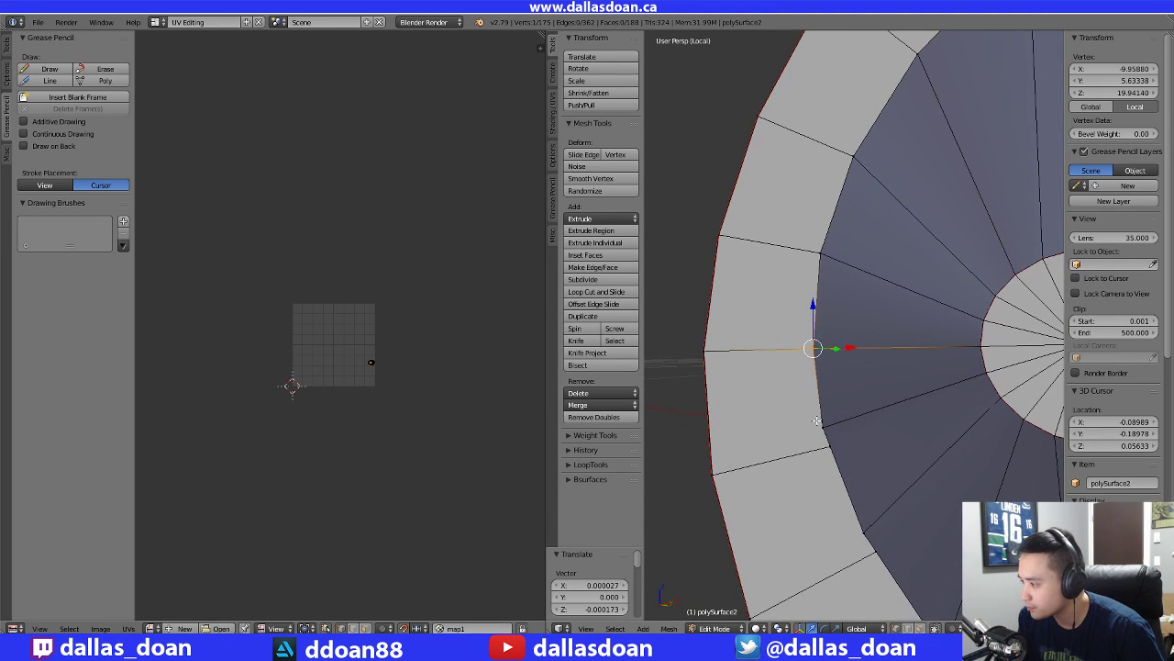
{"action": "left_click", "coordinate": [823, 427]}
{"action": "left_click_drag", "start_coordinate": [823, 428], "coordinate": [830, 446]}
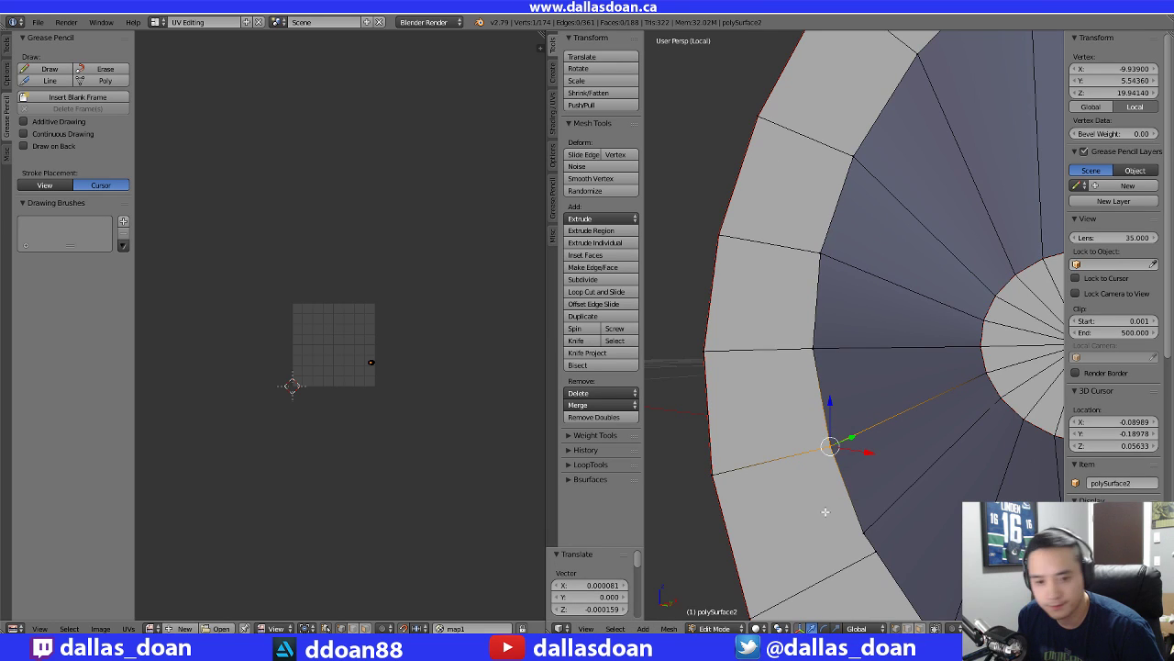
Merge the first stray vertex on the rim's lower-left arc into the adjacent front-face vertex
{"action": "middle_click_drag", "start_coordinate": [825, 511], "coordinate": [799, 468]}
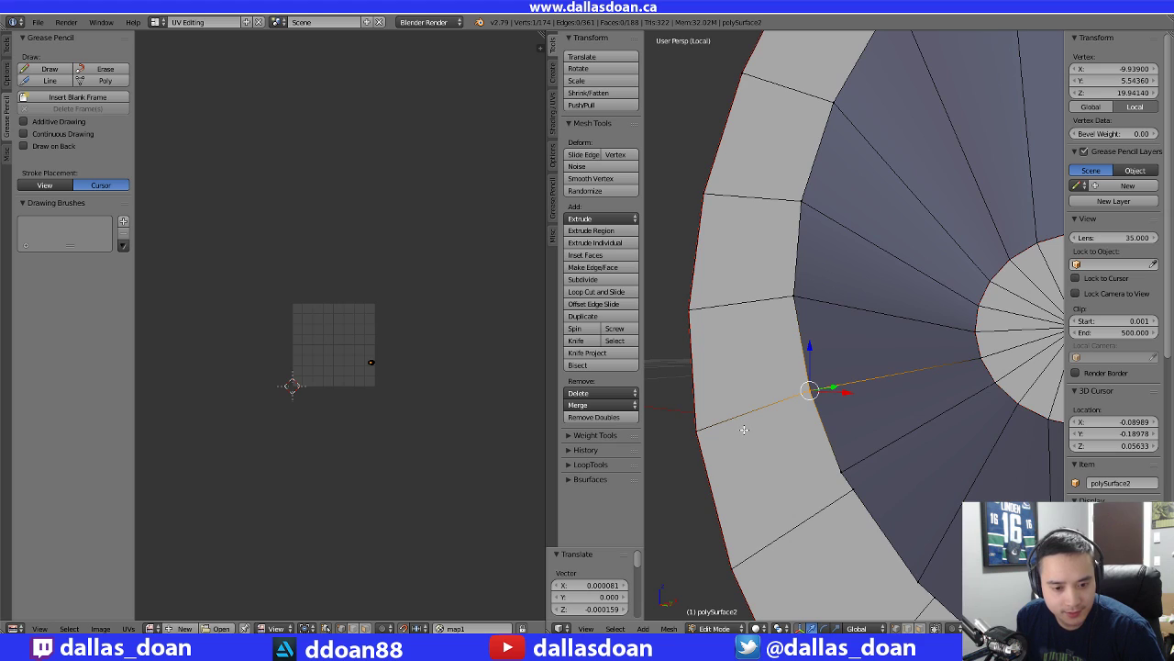
{"action": "middle_click_drag", "start_coordinate": [815, 381], "coordinate": [878, 410]}
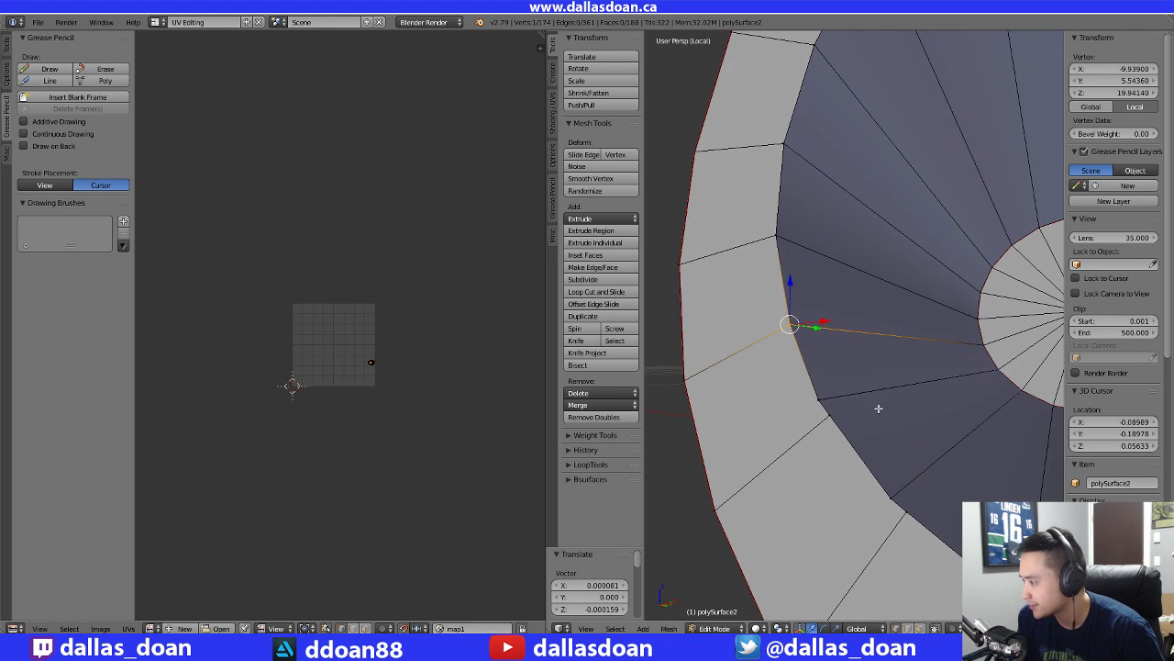
{"action": "right_click", "coordinate": [822, 406]}
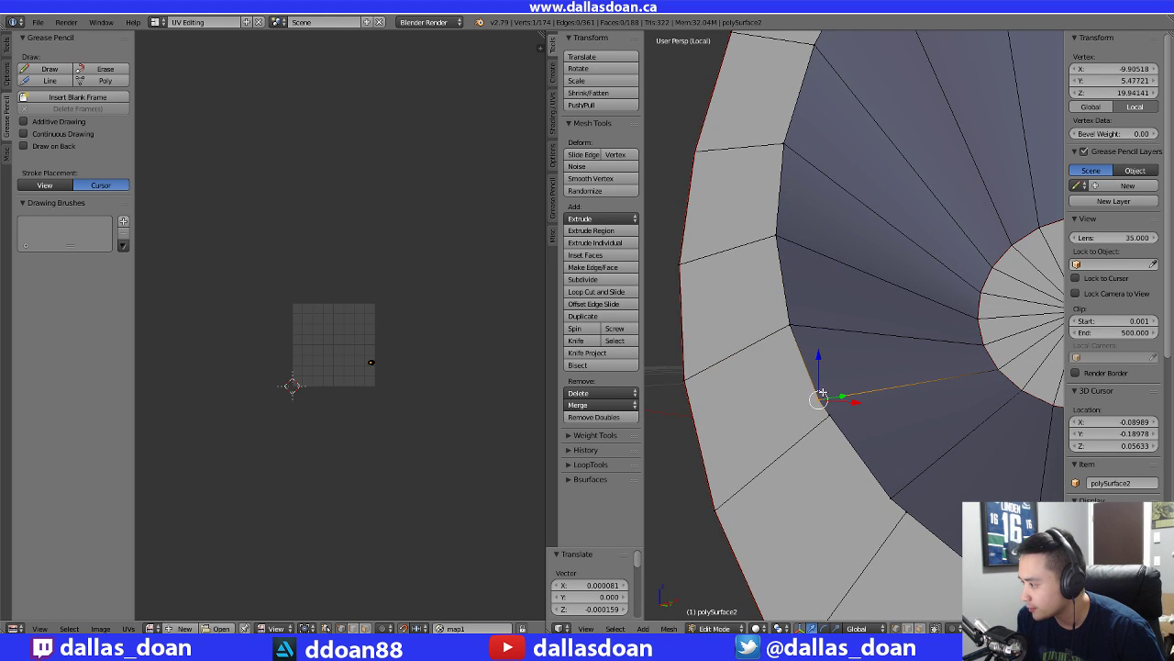
{"action": "middle_click_drag", "start_coordinate": [822, 393], "coordinate": [893, 410]}
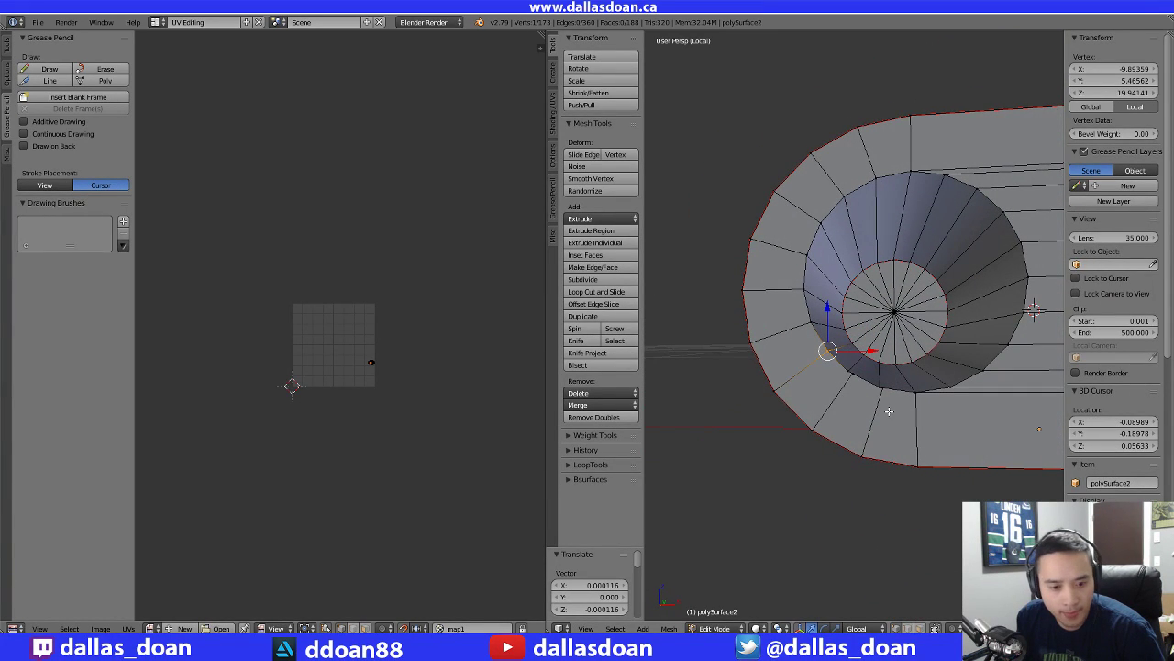
Merge the remaining two stray vertices near the bottom of the hole's rim and check the rim's lowest vertex
{"action": "scroll", "coordinate": [805, 401], "scroll_direction": "up", "scroll_amount": 3}
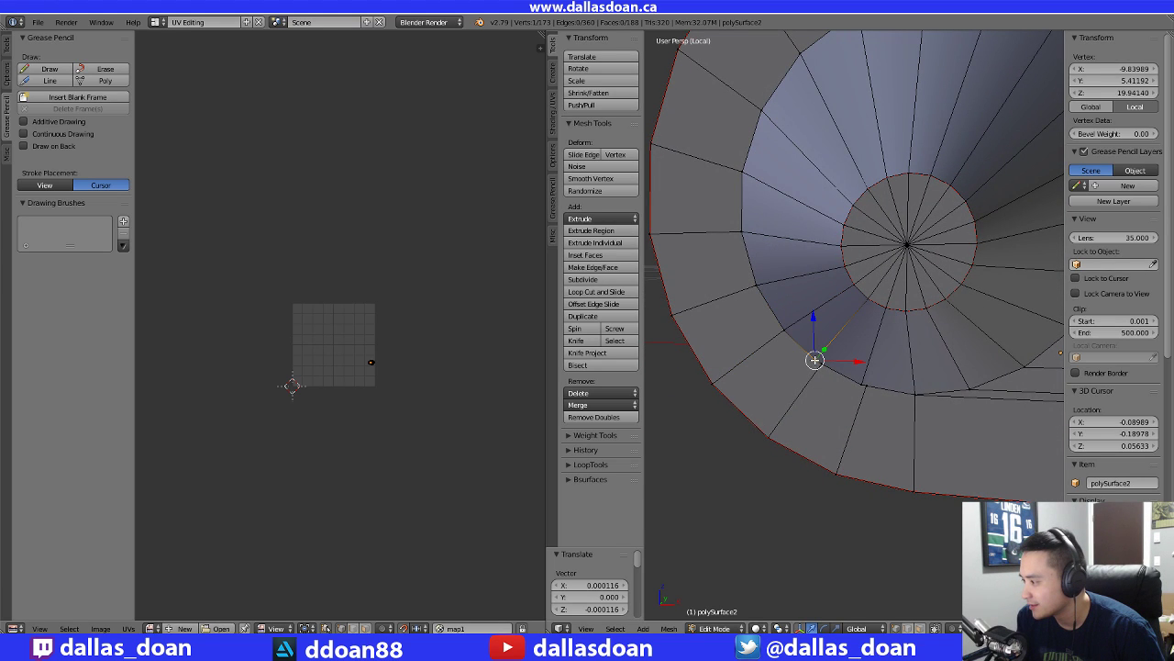
{"action": "mouse_move", "coordinate": [814, 360]}
{"action": "middle_mouse_down"}
{"action": "mouse_move", "coordinate": [826, 378]}
{"action": "mouse_move", "coordinate": [881, 369]}
{"action": "mouse_move", "coordinate": [861, 377]}
{"action": "middle_mouse_up"}
{"action": "key", "text": "g"}
{"action": "left_click", "coordinate": [827, 355]}
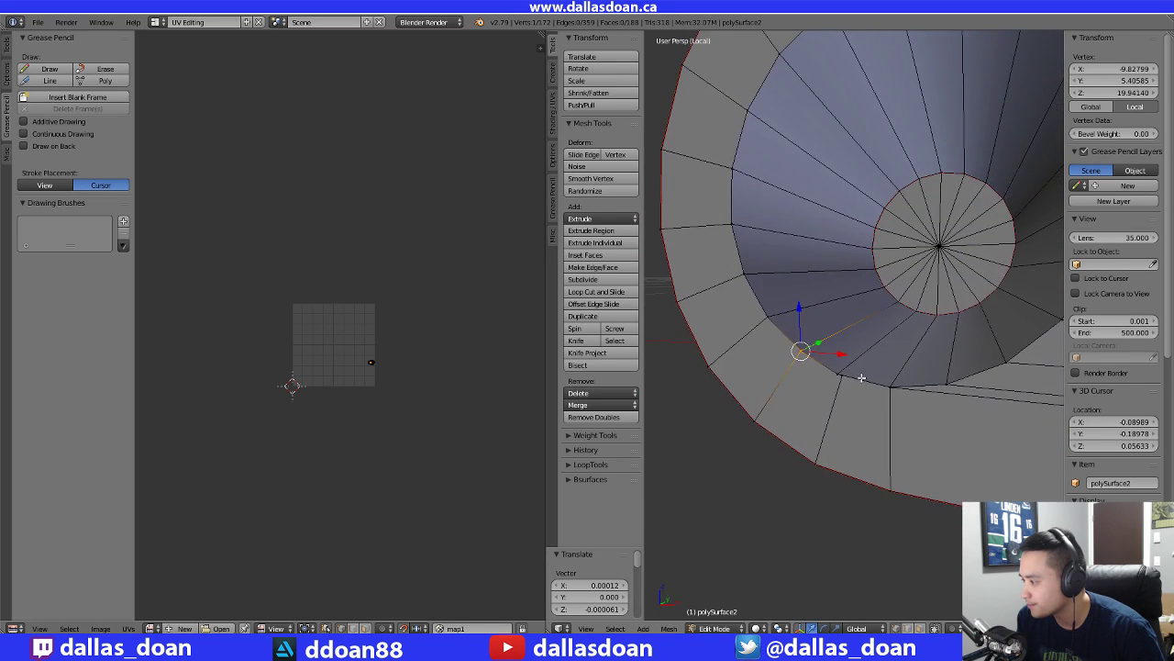
{"action": "left_click_drag", "start_coordinate": [837, 372], "coordinate": [837, 372]}
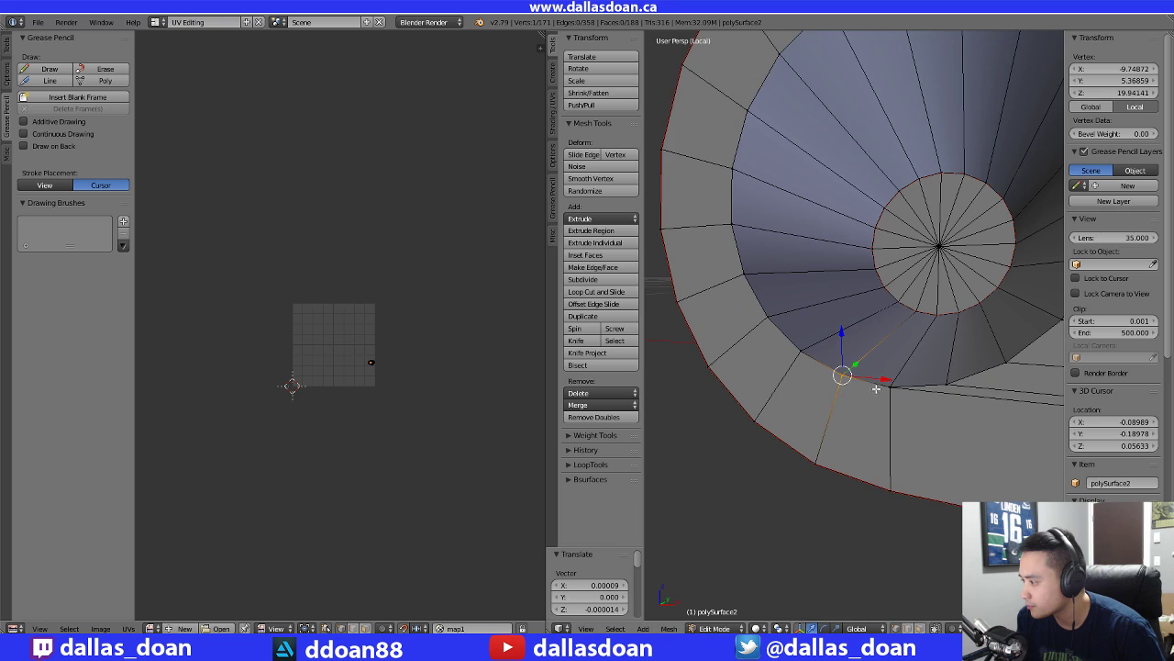
{"action": "middle_click_drag", "start_coordinate": [838, 372], "coordinate": [923, 344]}
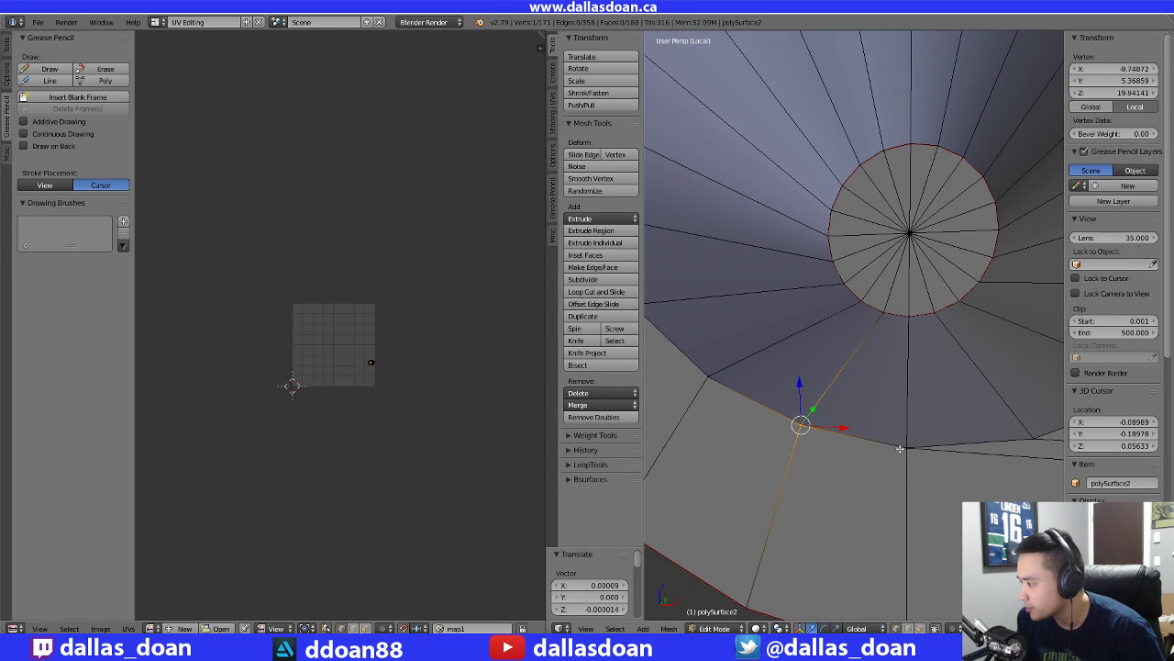
{"action": "right_click", "coordinate": [903, 449]}
{"action": "middle_click_drag", "start_coordinate": [917, 461], "coordinate": [779, 349]}
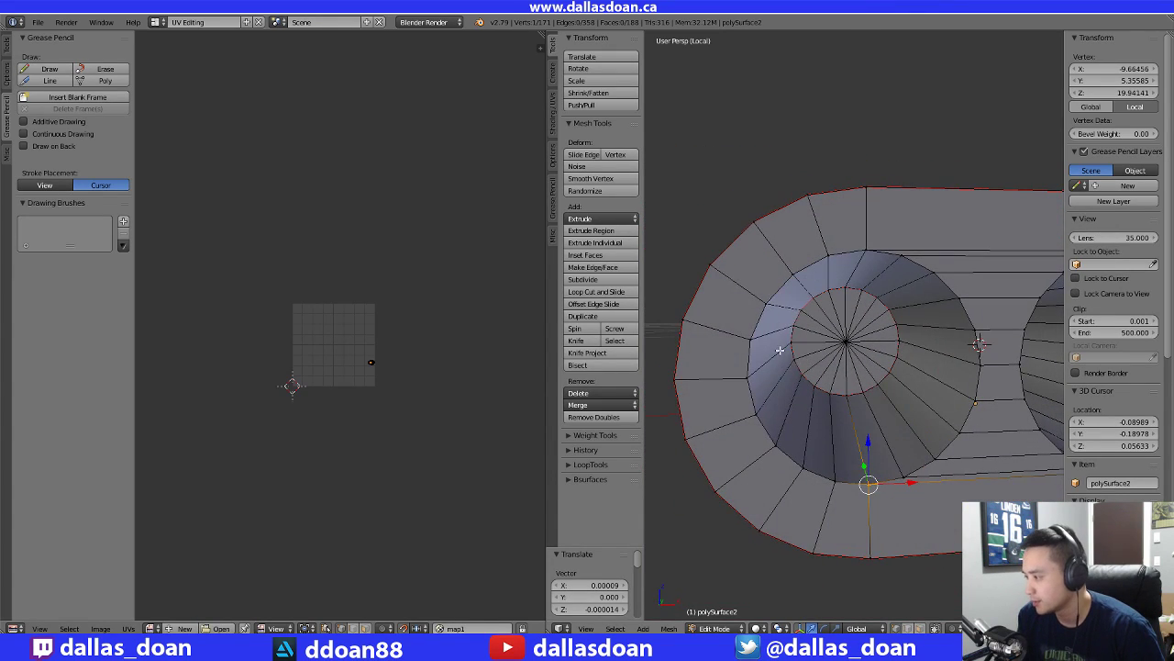
Switch to edge selection, select the whole outer rim loop of the hole nearest the rounded end and mark it as a seam
{"action": "left_click", "coordinate": [758, 355]}
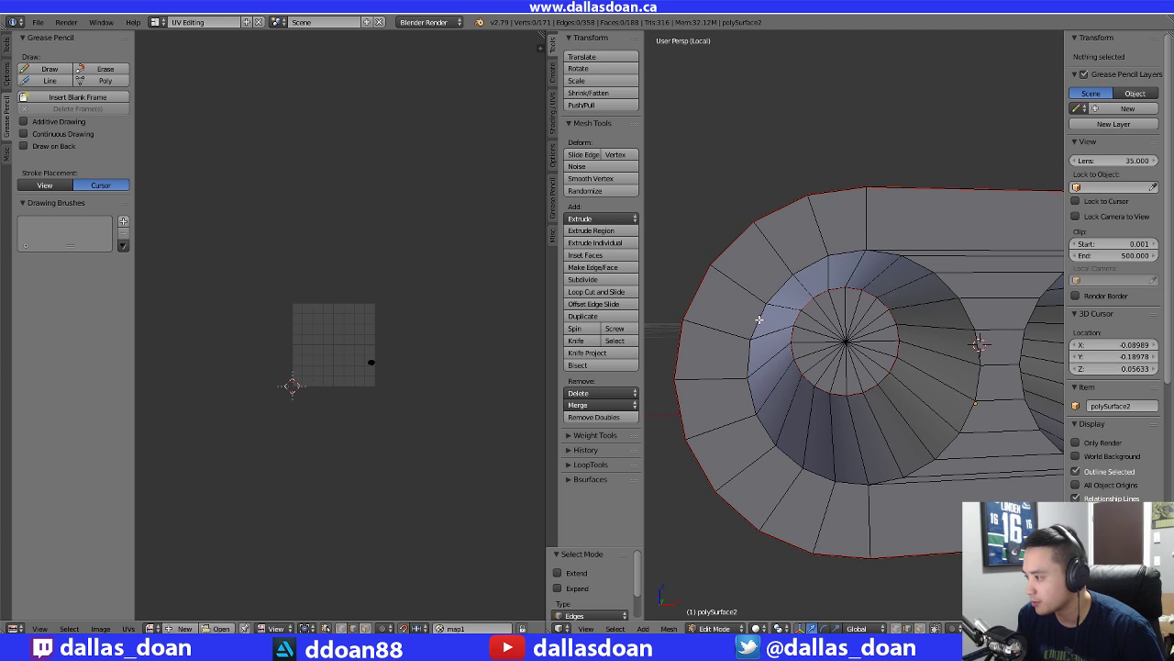
{"action": "left_click", "coordinate": [759, 319], "text": "alt"}
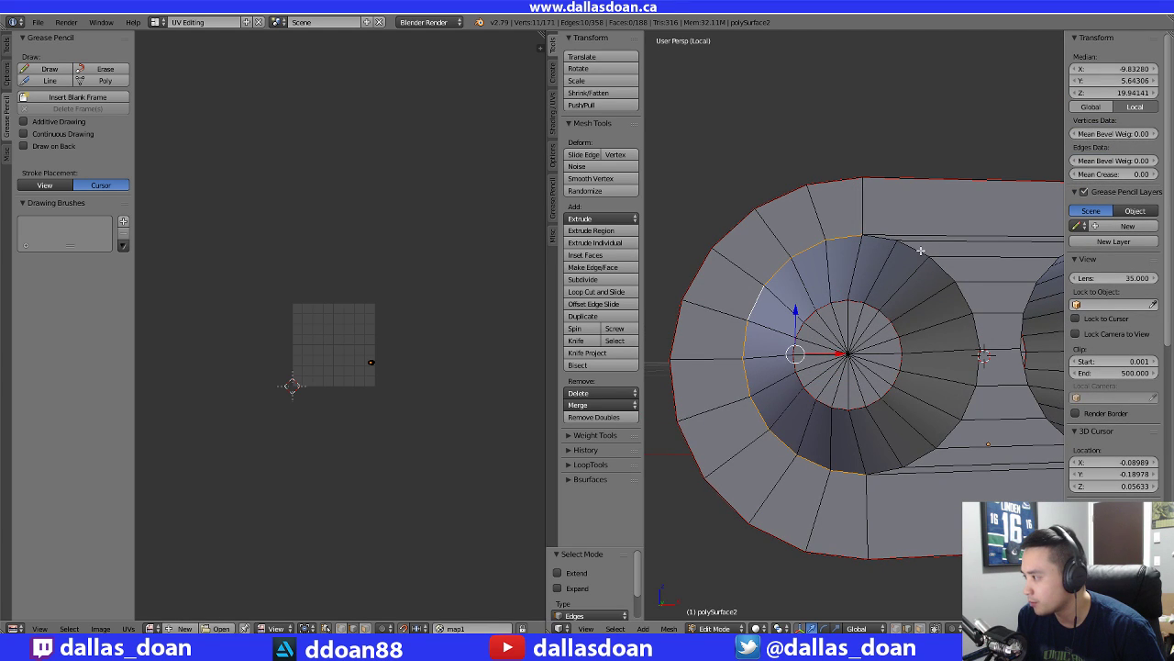
{"action": "left_click", "coordinate": [920, 249], "text": "alt"}
{"action": "middle_click_drag", "start_coordinate": [920, 250], "coordinate": [886, 307]}
{"action": "key", "text": "ctrl+e"}
{"action": "left_click", "coordinate": [842, 318]}
Select the outer rim edge loop of the middle hole, mark it as a seam and clear the selection
{"action": "left_click", "coordinate": [879, 289]}
{"action": "left_click", "coordinate": [892, 267], "text": "alt"}
{"action": "key", "text": "ctrl+e"}
{"action": "left_click", "coordinate": [852, 299]}
{"action": "key", "text": "a"}
Select the outer rim edge loop of the third hole, farthest from the rounded end, mark it as a seam and deselect it
{"action": "middle_click_drag", "start_coordinate": [903, 160], "coordinate": [851, 272]}
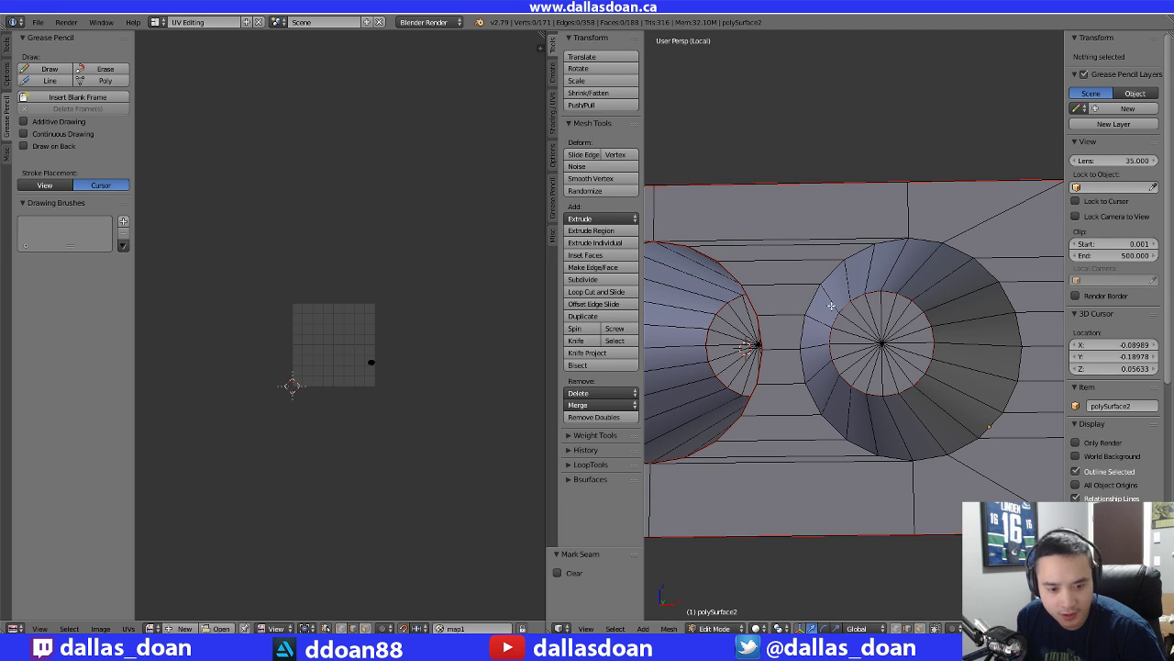
{"action": "middle_click_drag", "start_coordinate": [830, 306], "coordinate": [821, 285]}
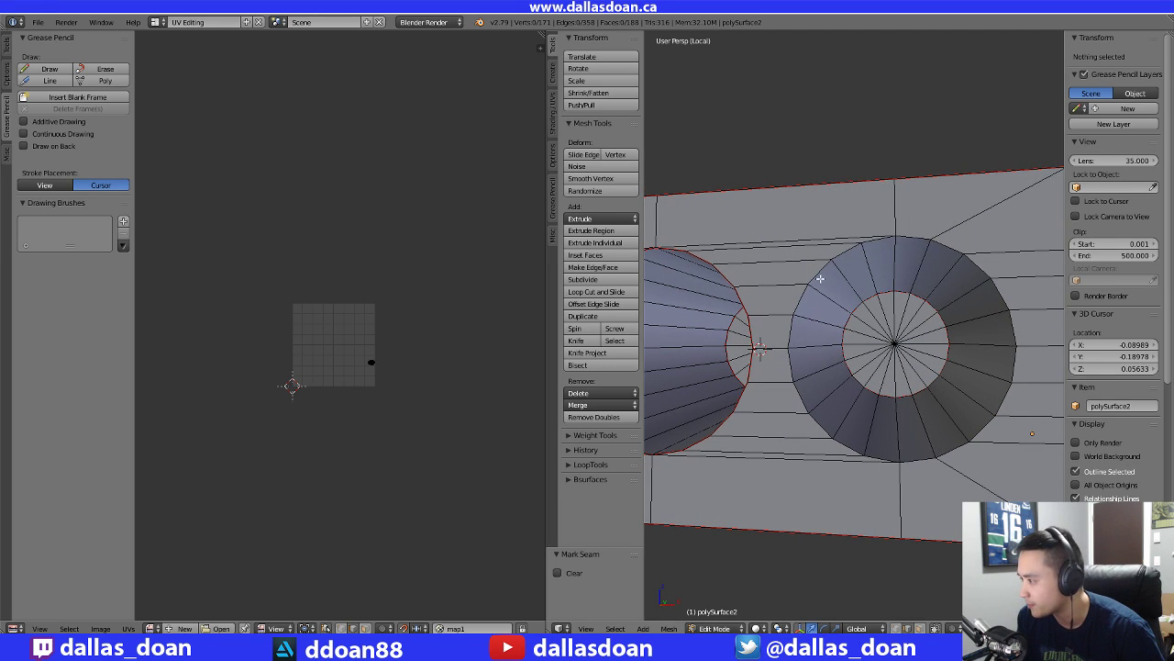
{"action": "right_click", "coordinate": [821, 277], "text": "alt"}
{"action": "right_click", "coordinate": [952, 249], "text": "alt+shift"}
{"action": "key", "text": "ctrl+e"}
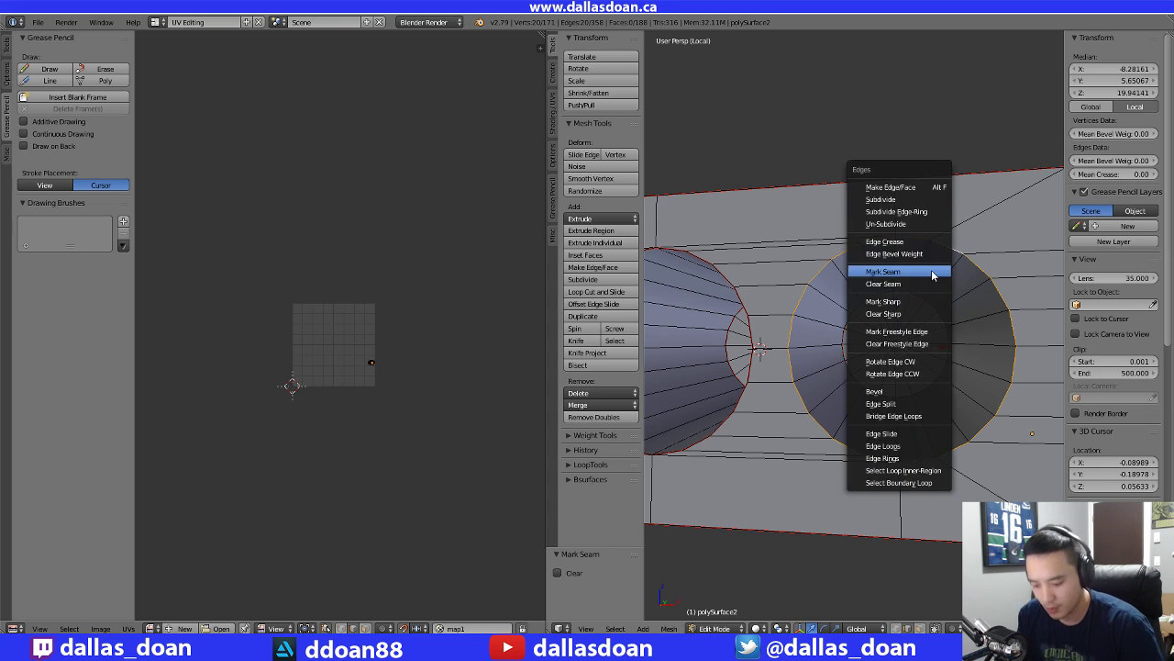
{"action": "left_click", "coordinate": [917, 274]}
{"action": "scroll", "coordinate": [924, 248], "scroll_direction": "down", "scroll_amount": 4}
{"action": "key", "text": "a"}
Switch to face selection mode and select the insert's faces for unwrapping
{"action": "scroll", "coordinate": [925, 216], "scroll_direction": "down", "scroll_amount": 4}
{"action": "middle_click_drag", "start_coordinate": [924, 243], "coordinate": [813, 326]}
{"action": "key", "text": "ctrl+Tab"}
{"action": "left_click", "coordinate": [816, 318]}
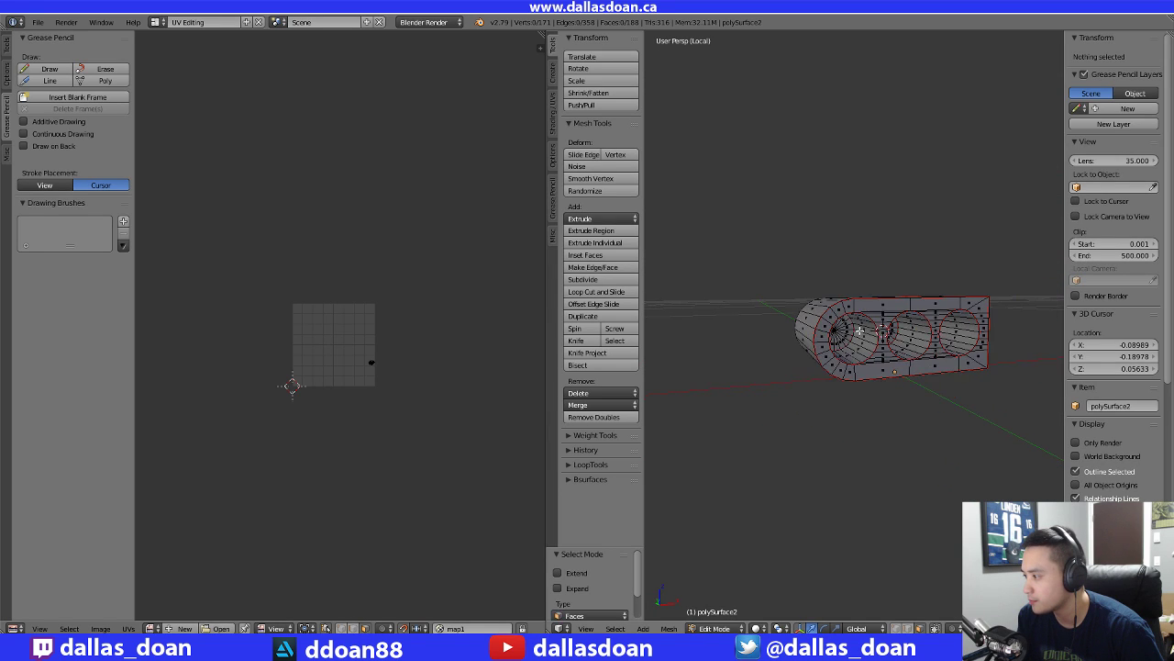
{"action": "key", "text": "a"}
{"action": "scroll", "coordinate": [860, 331], "scroll_direction": "up", "scroll_amount": 2}
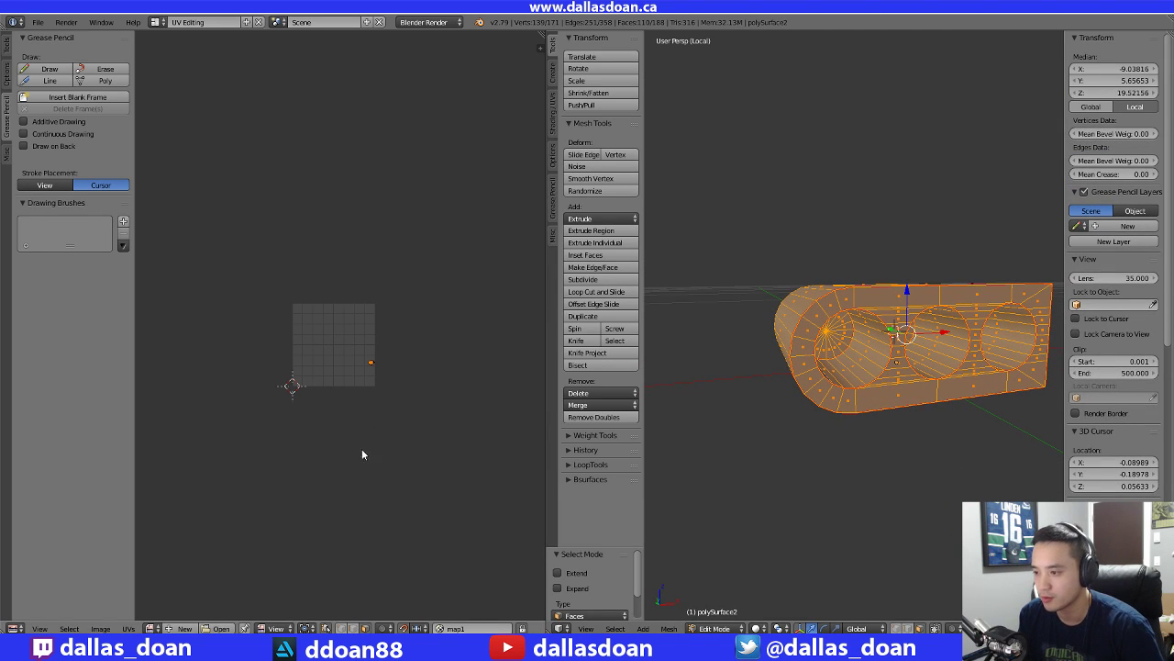
Assign the UVGrid image to the insert's selected faces in the UV editor and unwrap them
{"action": "left_click", "coordinate": [155, 628]}
{"action": "left_click", "coordinate": [191, 507]}
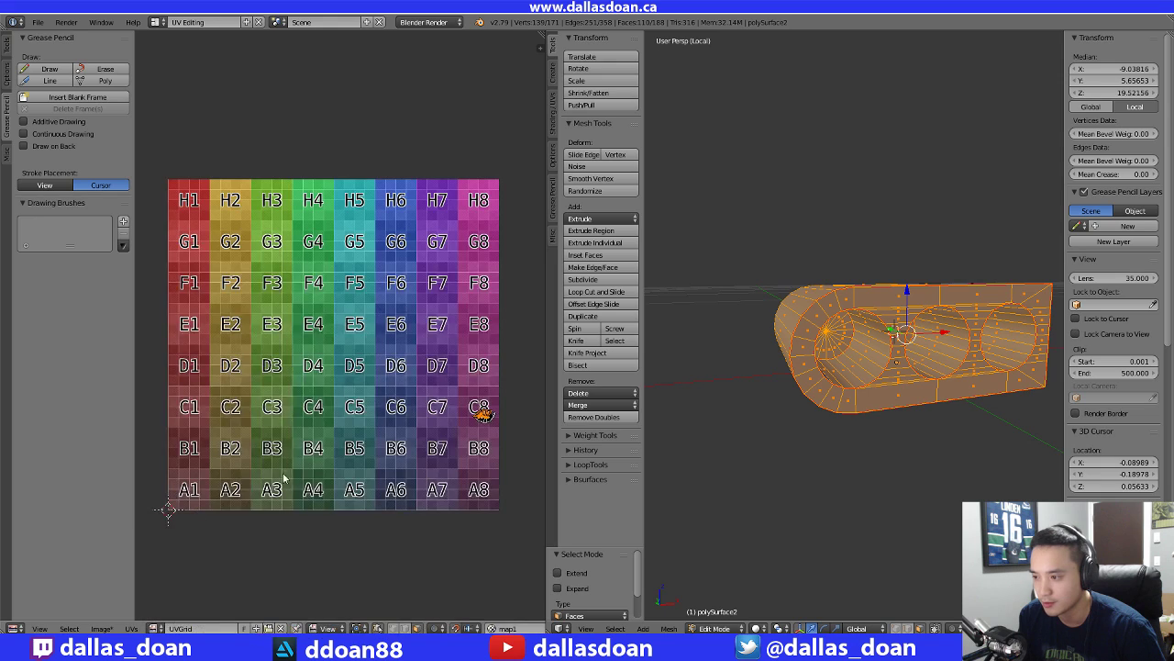
{"action": "middle_click_drag", "start_coordinate": [431, 447], "coordinate": [404, 439]}
{"action": "scroll", "coordinate": [410, 439], "scroll_direction": "down", "scroll_amount": 1}
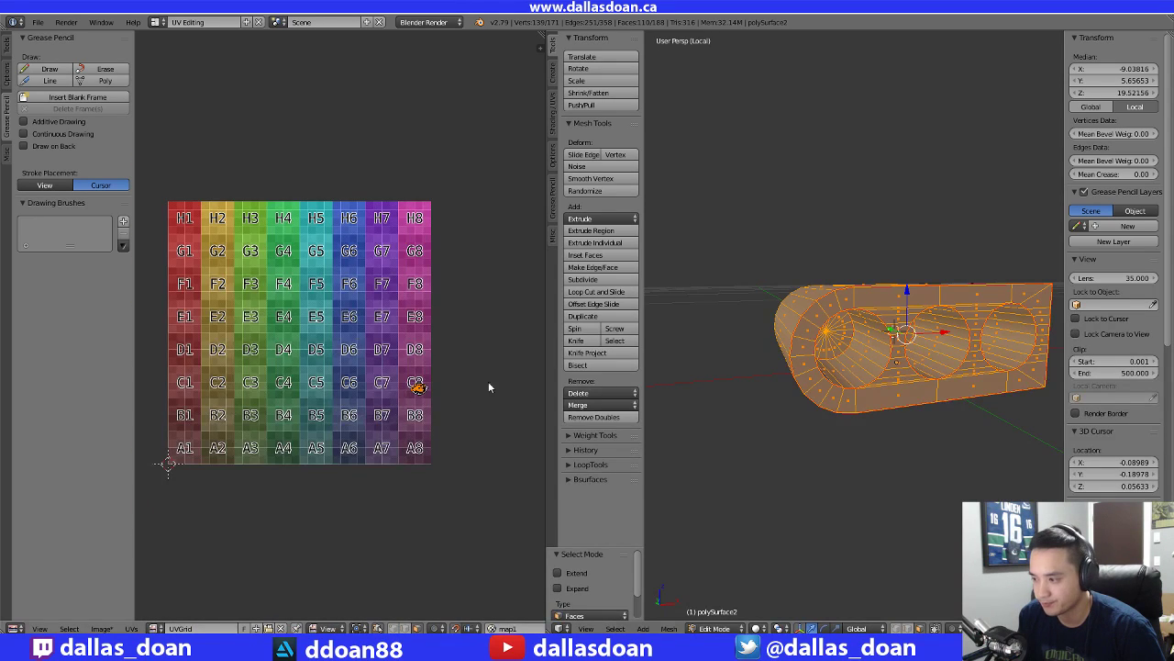
{"action": "left_click", "coordinate": [554, 108]}
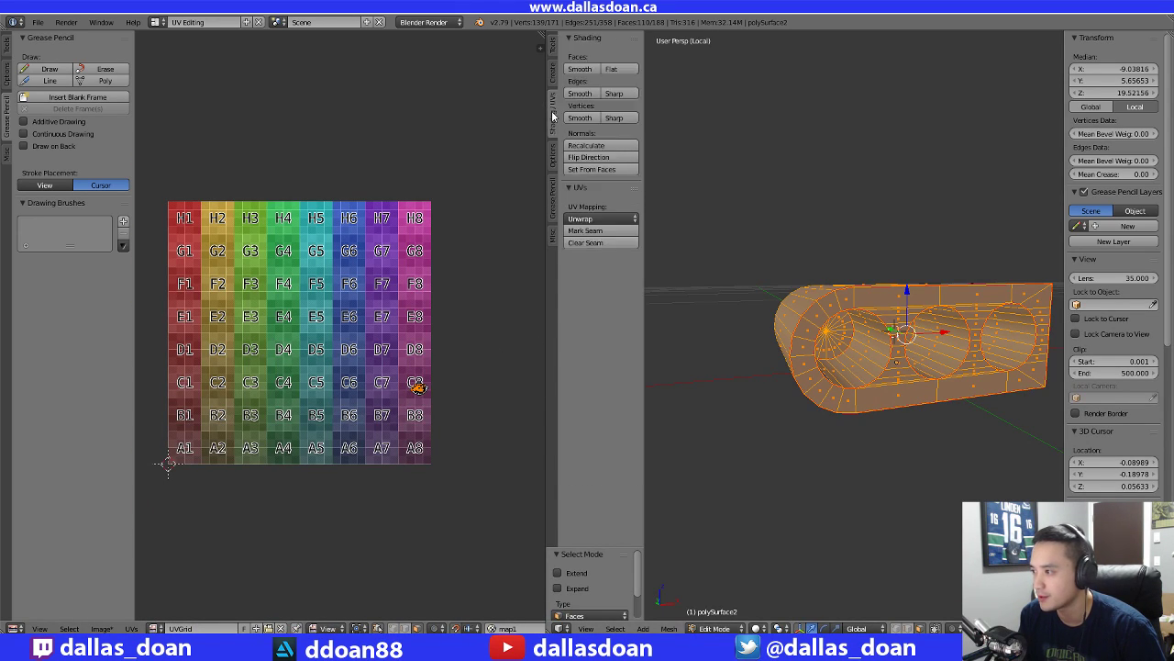
{"action": "left_click", "coordinate": [6, 44]}
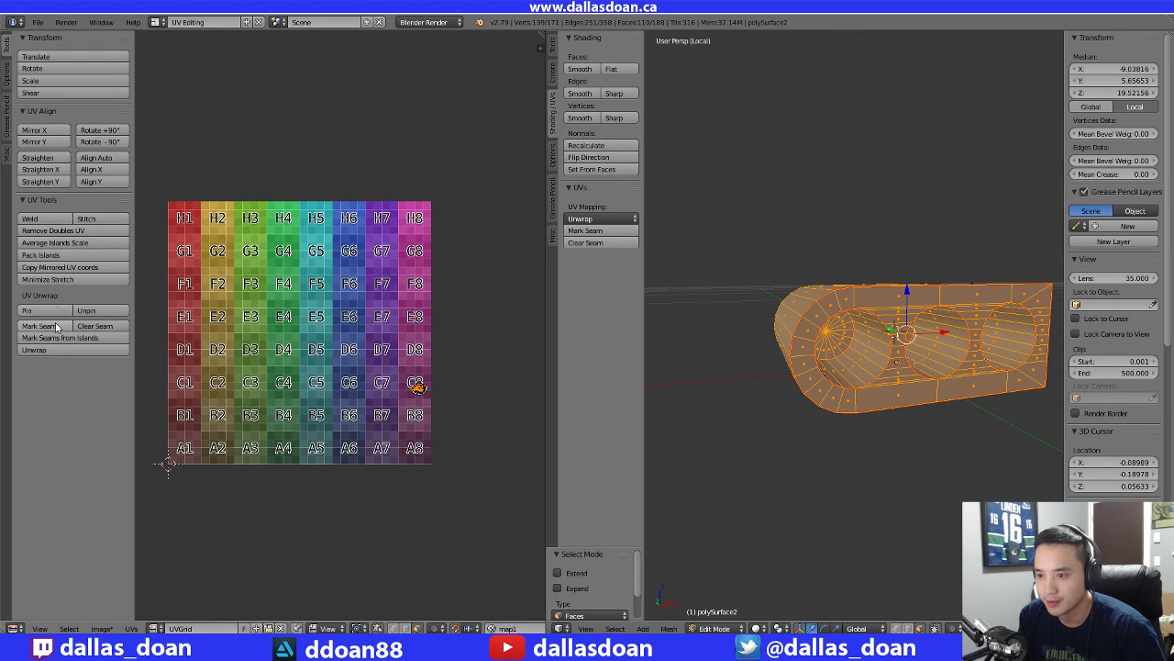
{"action": "left_click", "coordinate": [60, 352]}
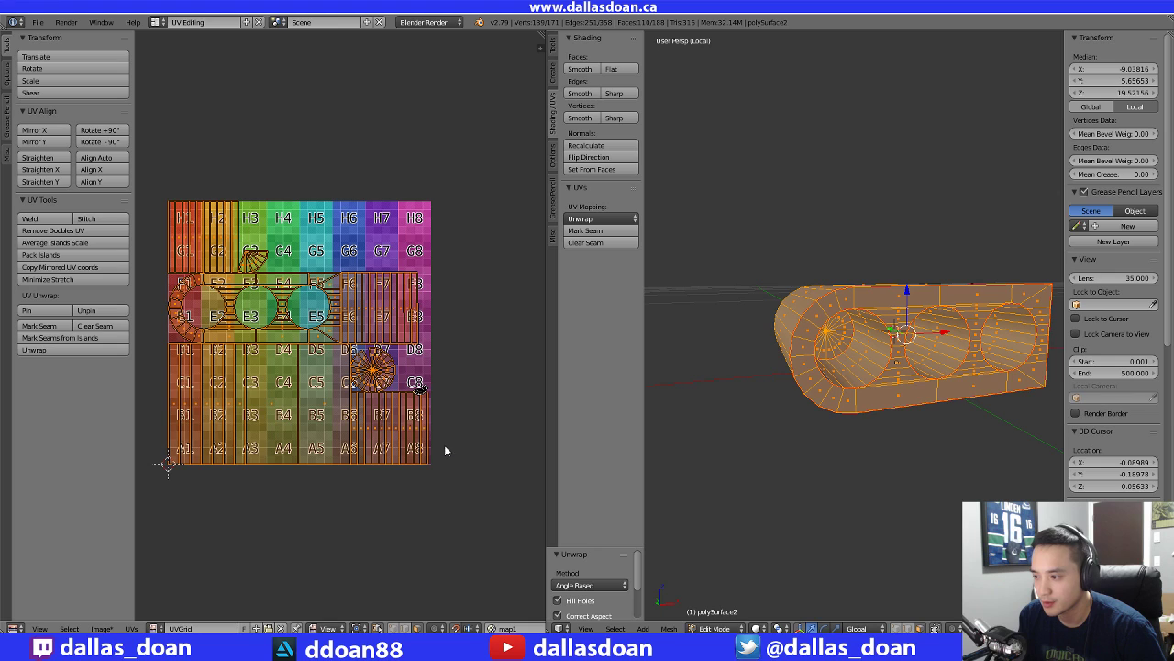
Examine the seams and bottom cap faces of the hole nearest the rounded end and compare them with the UV layout
{"action": "scroll", "coordinate": [447, 416], "scroll_direction": "up", "scroll_amount": 4}
{"action": "middle_click_drag", "start_coordinate": [886, 388], "coordinate": [833, 376]}
{"action": "scroll", "coordinate": [833, 363], "scroll_direction": "up", "scroll_amount": 6}
{"action": "right_click", "coordinate": [790, 339]}
{"action": "scroll", "coordinate": [362, 405], "scroll_direction": "up", "scroll_amount": 2}
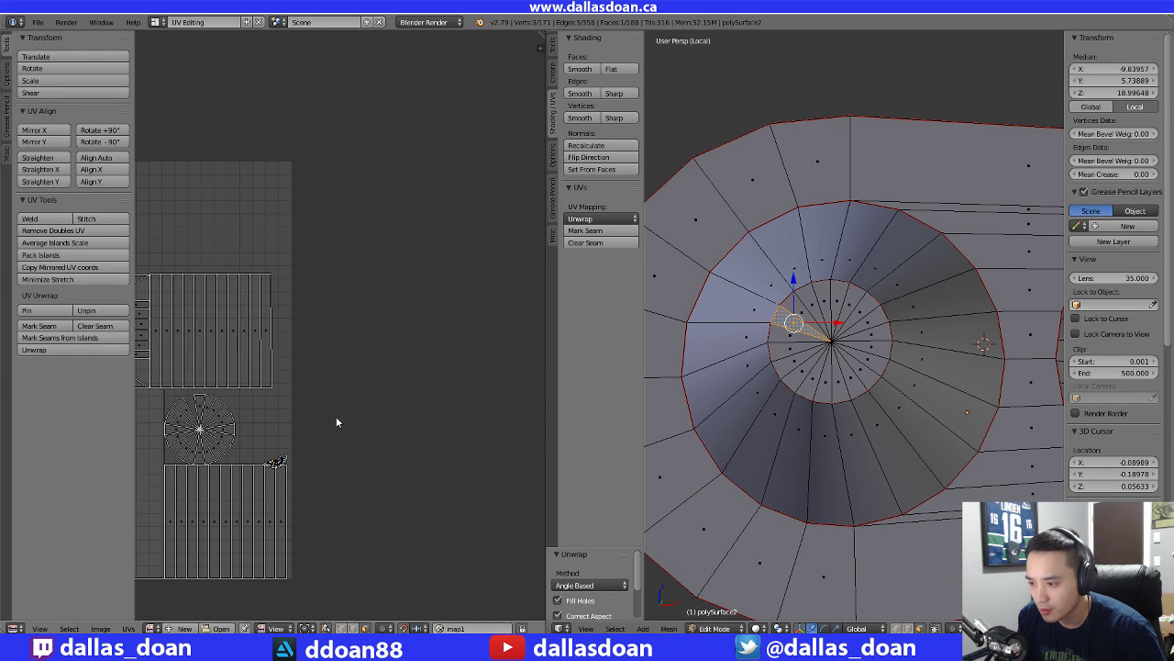
{"action": "scroll", "coordinate": [882, 313], "scroll_direction": "up", "scroll_amount": 3}
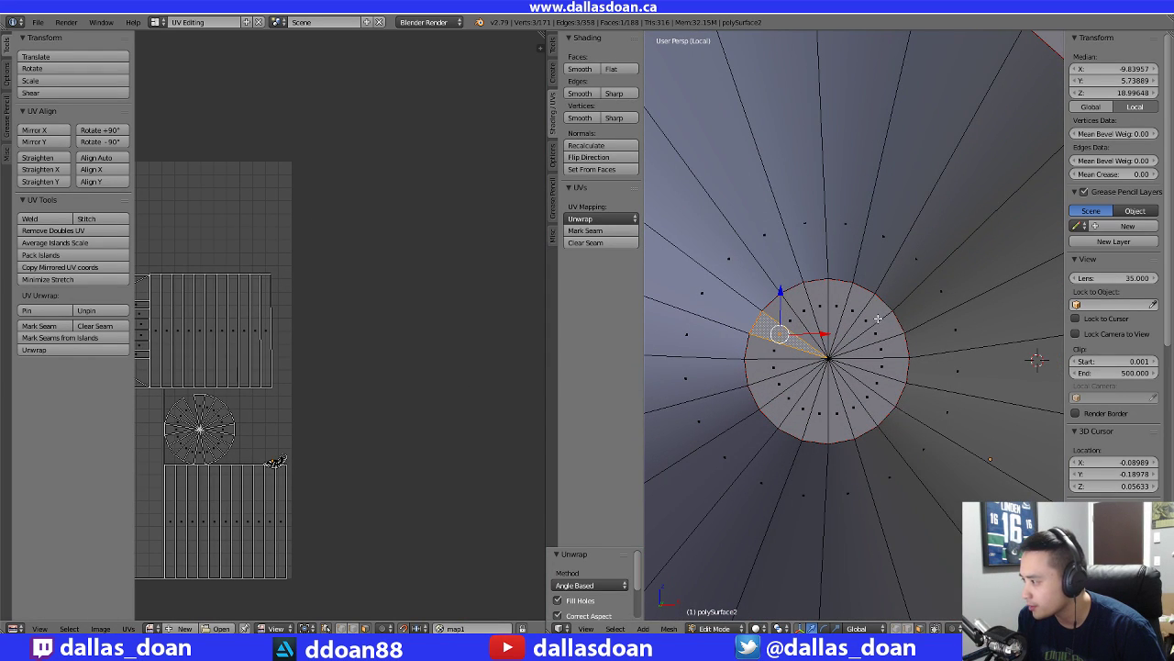
{"action": "scroll", "coordinate": [881, 321], "scroll_direction": "up", "scroll_amount": 5}
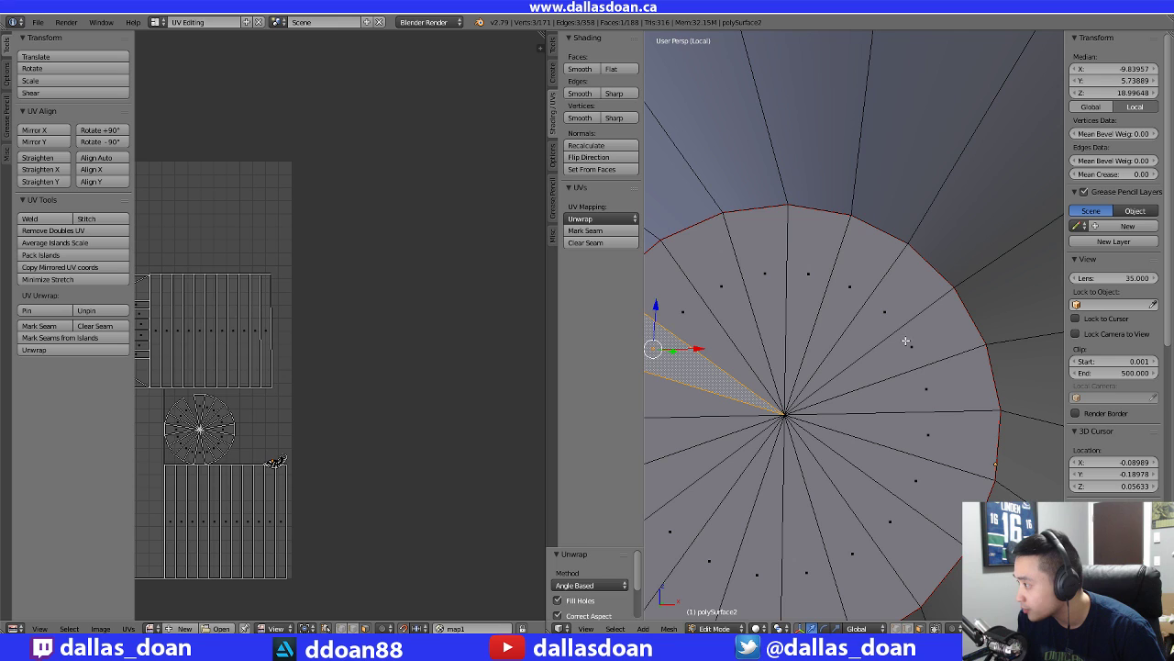
{"action": "scroll", "coordinate": [905, 341], "scroll_direction": "down", "scroll_amount": 5}
{"action": "scroll", "coordinate": [880, 340], "scroll_direction": "down", "scroll_amount": 3}
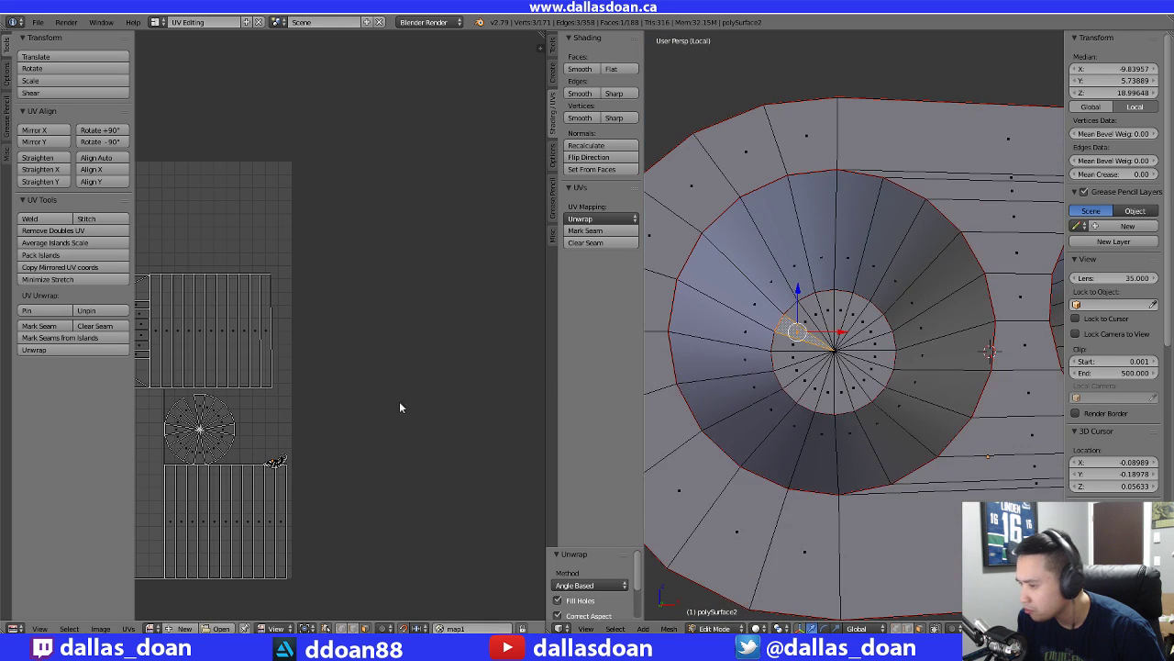
{"action": "scroll", "coordinate": [899, 367], "scroll_direction": "down", "scroll_amount": 5}
{"action": "middle_click_drag", "start_coordinate": [970, 386], "coordinate": [840, 384], "text": "shift"}
{"action": "scroll", "coordinate": [849, 386], "scroll_direction": "up", "scroll_amount": 5}
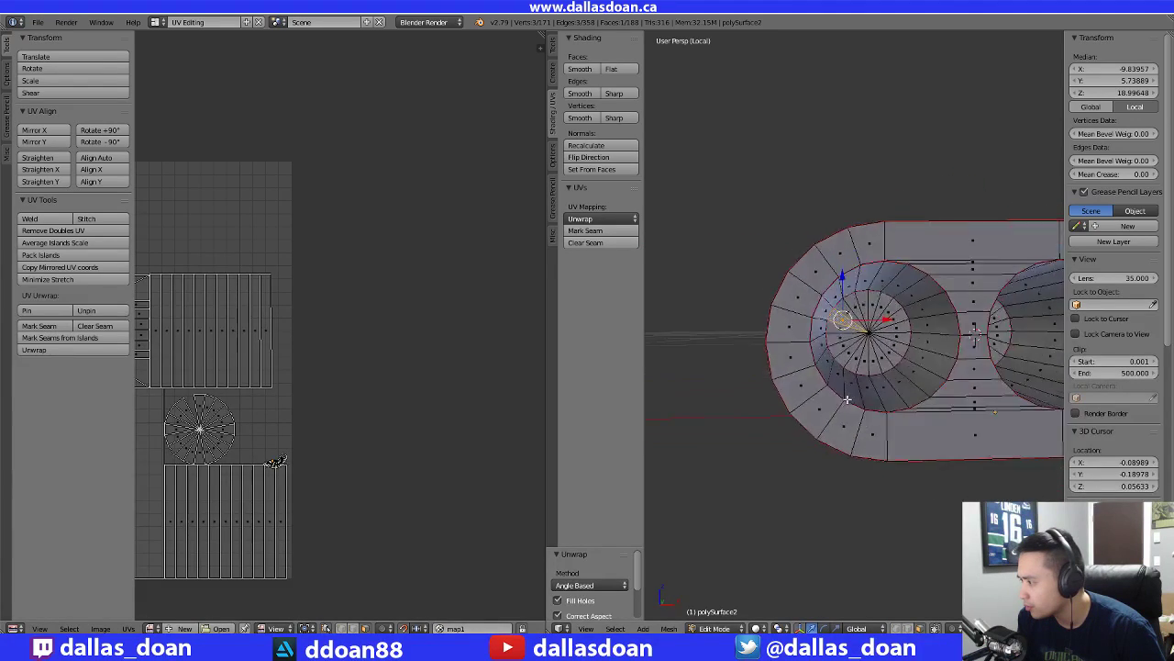
{"action": "key", "text": "ctrl+p"}
{"action": "scroll", "coordinate": [359, 349], "scroll_direction": "down", "scroll_amount": 2}
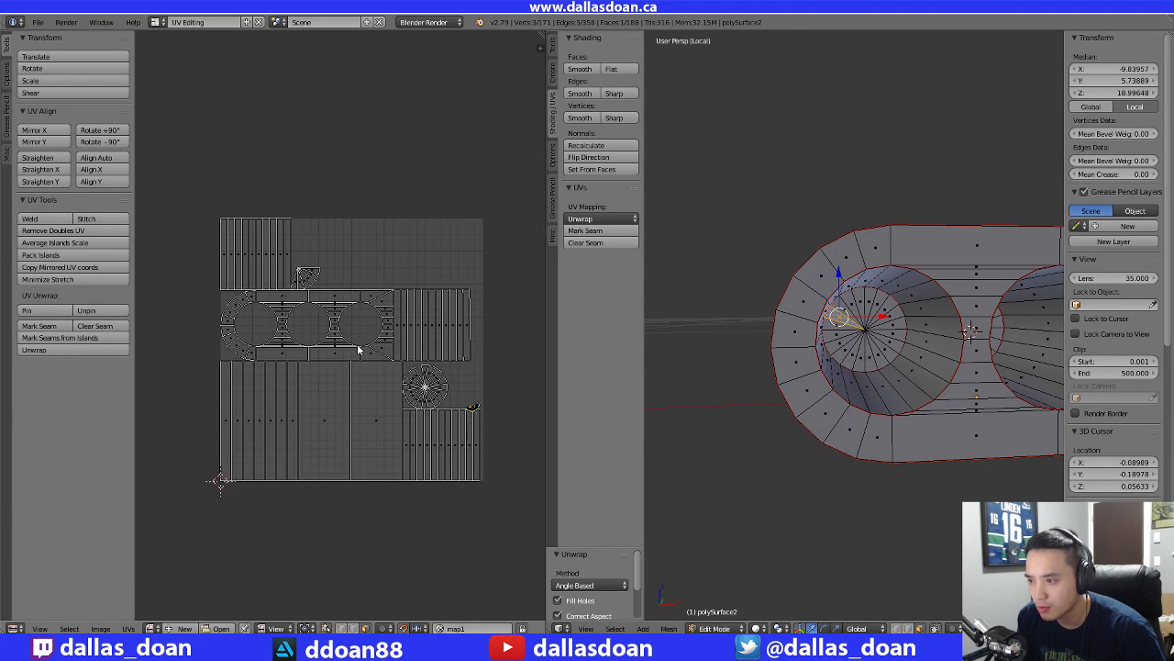
Box-select the small fan-shaped UV island to locate its faces on the insert, then clear the selection
{"action": "scroll", "coordinate": [421, 363], "scroll_direction": "up", "scroll_amount": 3}
{"action": "key", "text": "b"}
{"action": "left_click_drag", "start_coordinate": [248, 204], "coordinate": [307, 258]}
{"action": "mouse_move", "coordinate": [816, 321]}
{"action": "middle_mouse_down"}
{"action": "mouse_move", "coordinate": [747, 332]}
{"action": "mouse_move", "coordinate": [809, 336]}
{"action": "middle_mouse_up"}
{"action": "scroll", "coordinate": [794, 336], "scroll_direction": "down", "scroll_amount": 3}
{"action": "scroll", "coordinate": [809, 336], "scroll_direction": "down", "scroll_amount": 2}
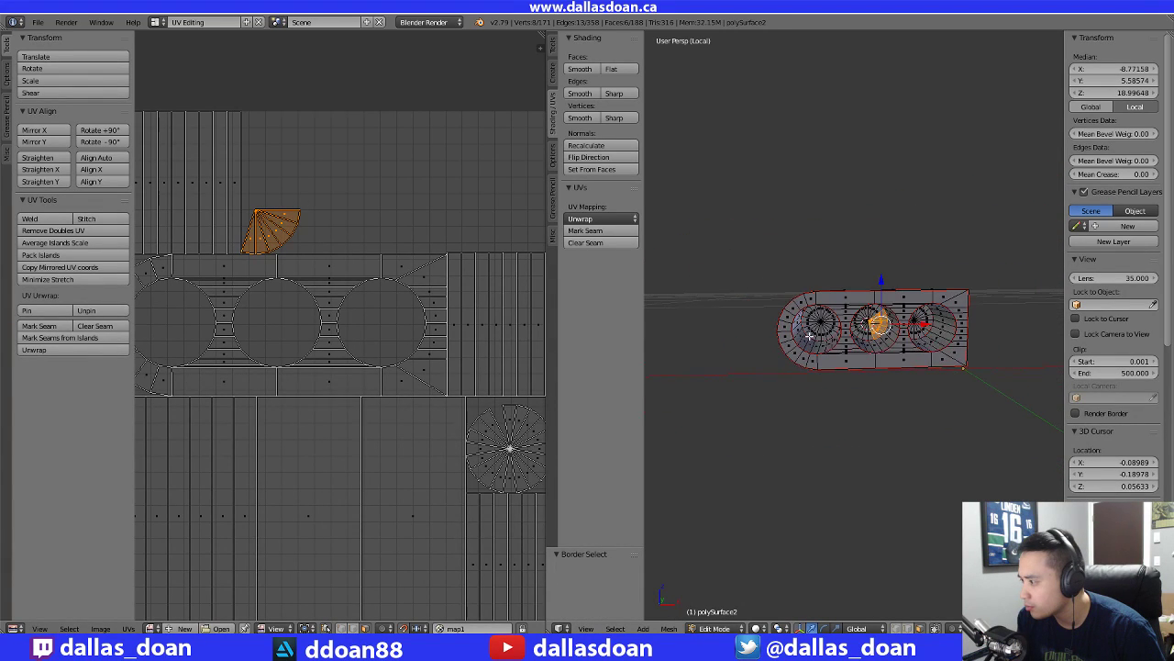
{"action": "key", "text": "a"}
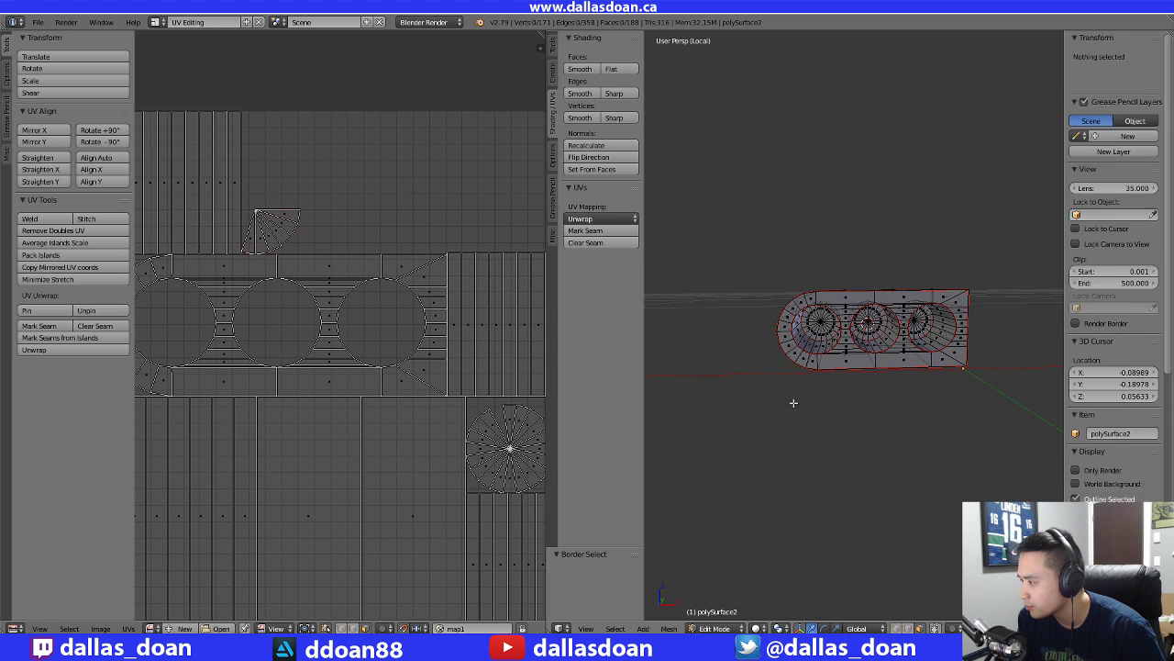
Select all faces of the insert, unwrap them with Unwrap and clear the selection
{"action": "key", "text": "a"}
{"action": "middle_click_drag", "start_coordinate": [983, 425], "coordinate": [865, 398]}
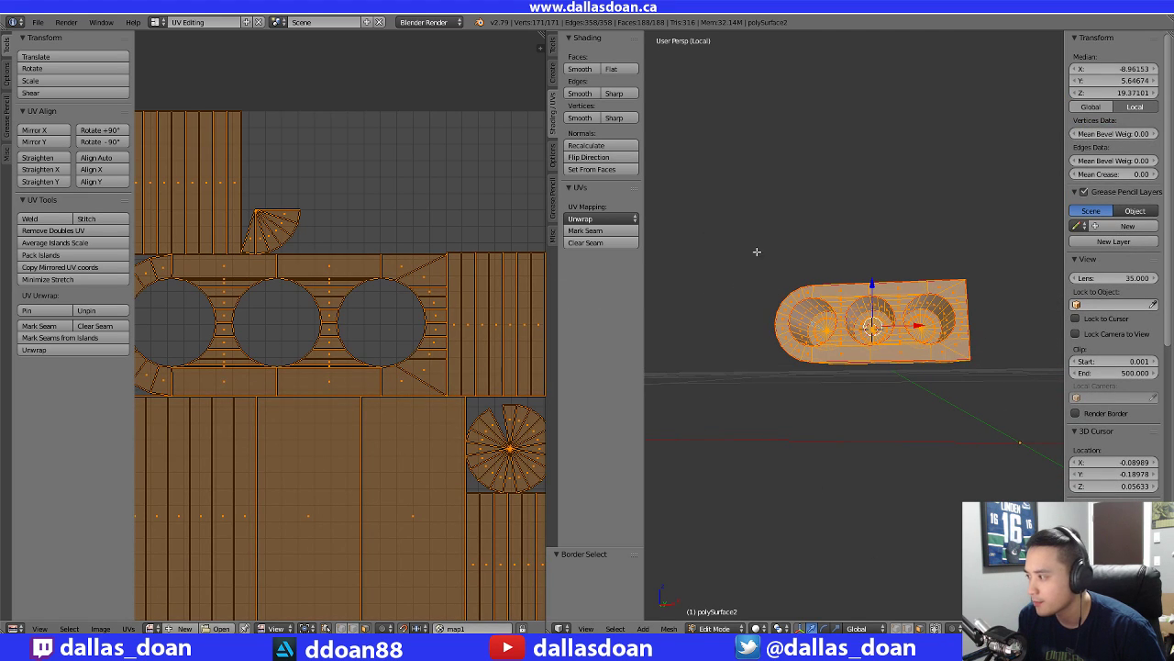
{"action": "left_click", "coordinate": [598, 220]}
{"action": "left_click", "coordinate": [605, 236]}
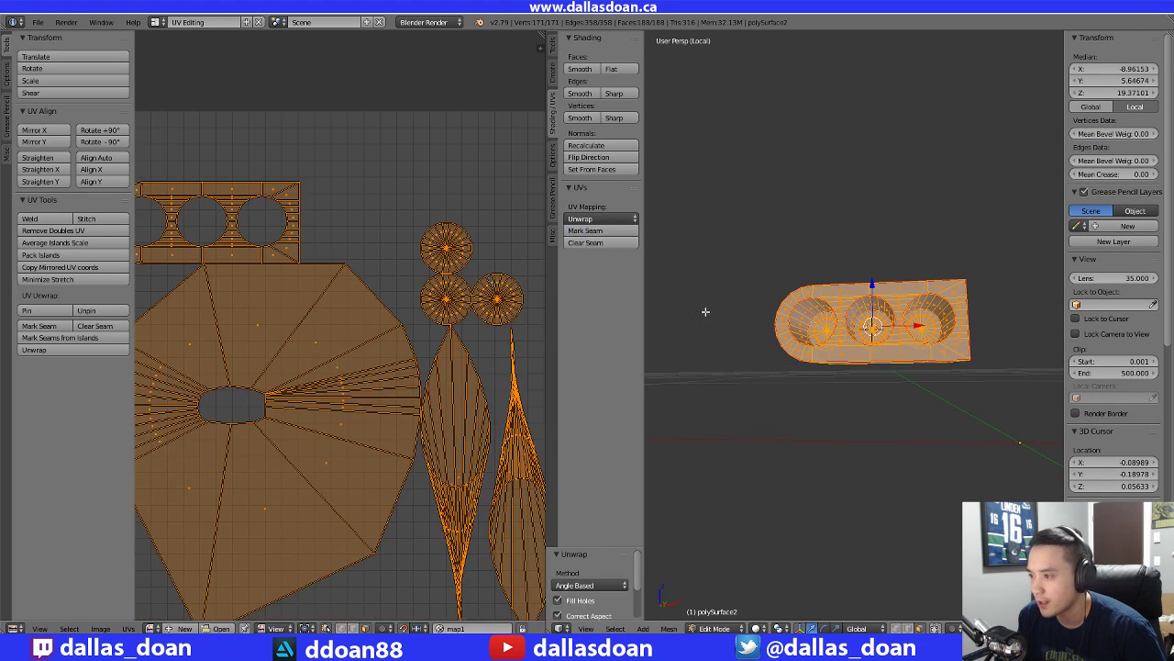
{"action": "key", "text": "a"}
{"action": "scroll", "coordinate": [503, 361], "scroll_direction": "down", "scroll_amount": 1}
{"action": "middle_click_drag", "start_coordinate": [417, 401], "coordinate": [298, 340]}
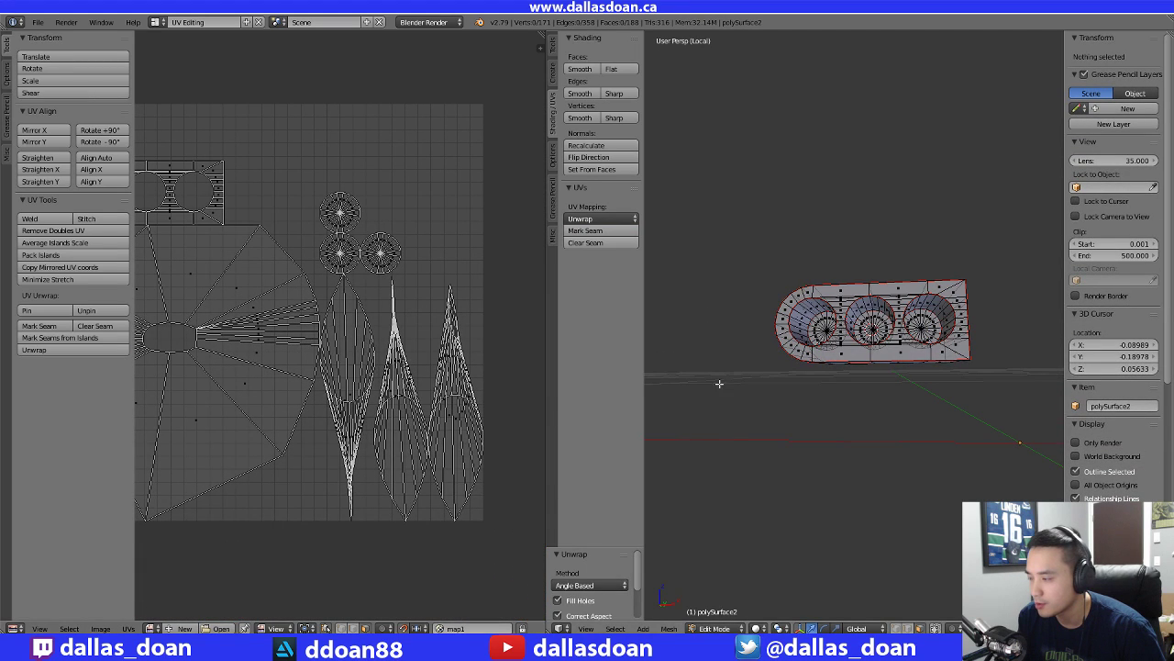
In edge selection mode, select one lengthwise wall edge inside each of the three holes, mark them as seams and deselect
{"action": "scroll", "coordinate": [767, 360], "scroll_direction": "up", "scroll_amount": 7}
{"action": "middle_click_drag", "start_coordinate": [776, 348], "coordinate": [835, 303]}
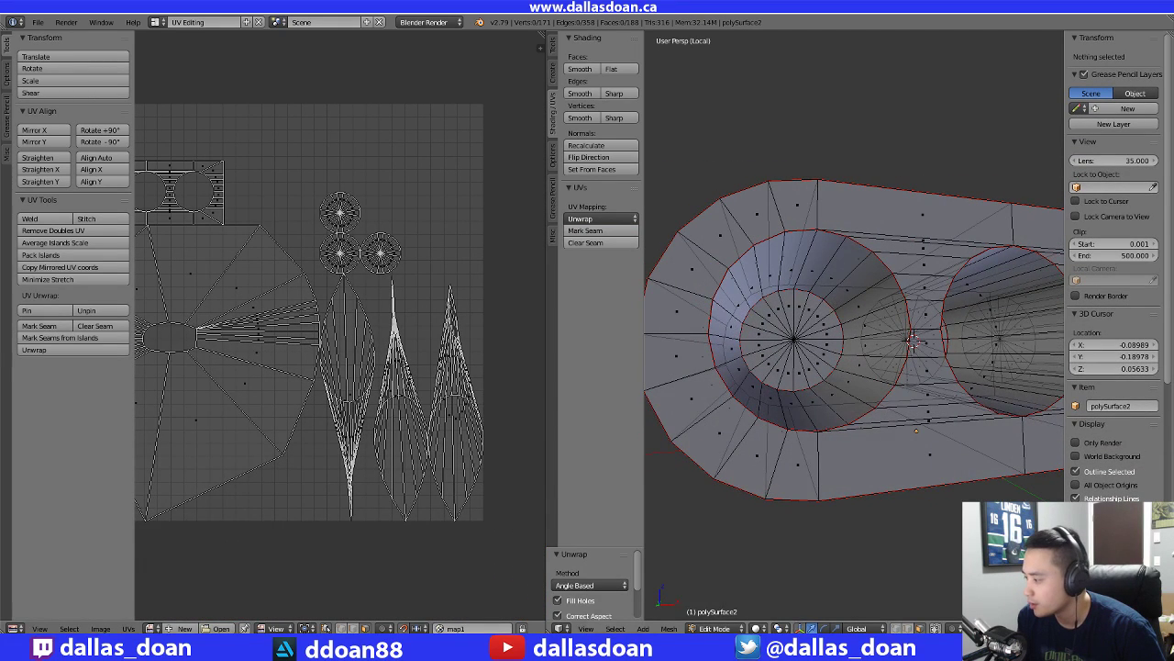
{"action": "middle_click_drag", "start_coordinate": [831, 385], "coordinate": [826, 348]}
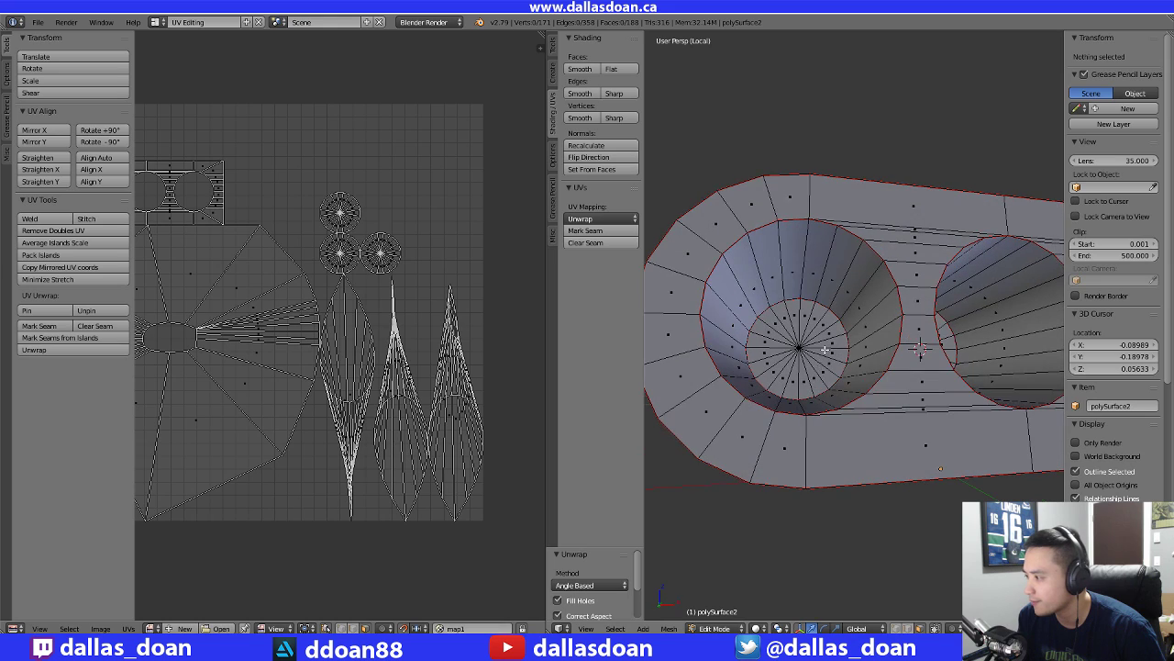
{"action": "key", "text": "ctrl+Tab"}
{"action": "left_click", "coordinate": [771, 236]}
{"action": "right_click", "coordinate": [804, 267]}
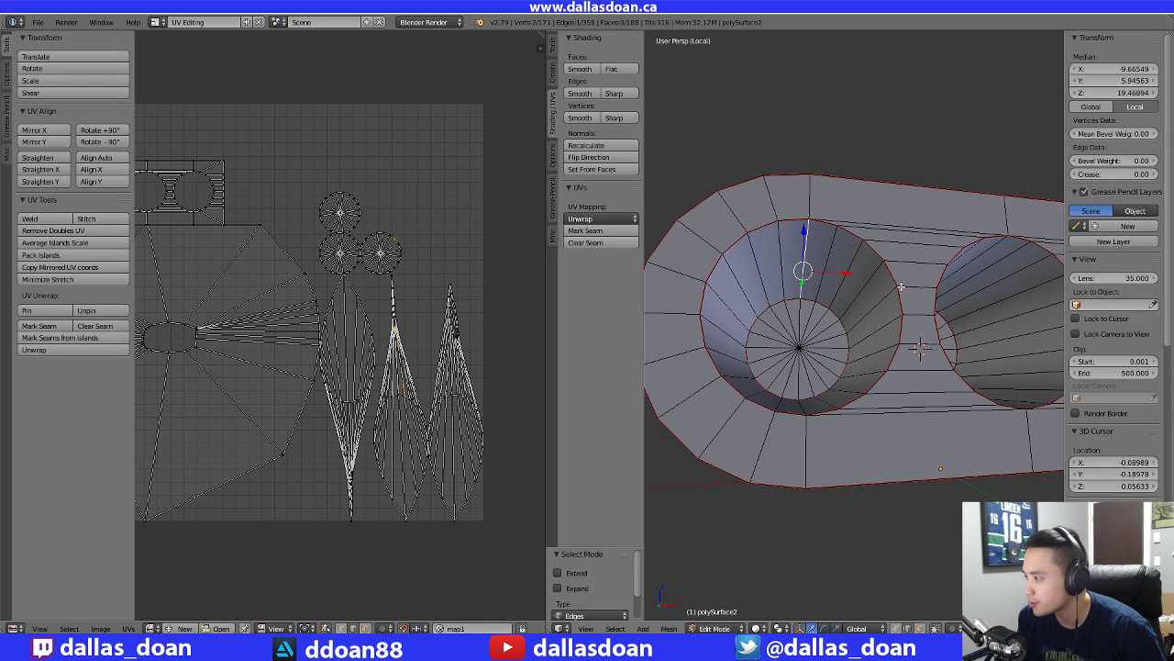
{"action": "middle_click_drag", "start_coordinate": [901, 287], "coordinate": [910, 310]}
{"action": "middle_click_drag", "start_coordinate": [854, 335], "coordinate": [826, 275]}
{"action": "right_click", "coordinate": [835, 275], "text": "shift"}
{"action": "middle_click_drag", "start_coordinate": [975, 284], "coordinate": [863, 285], "text": "shift"}
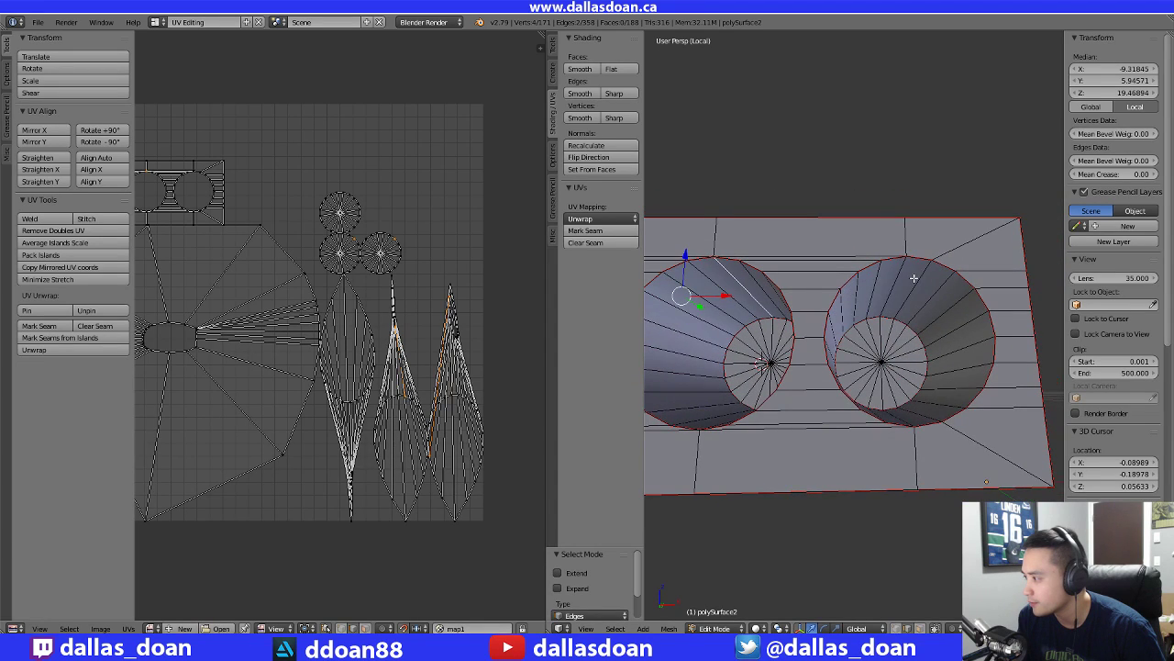
{"action": "right_click", "coordinate": [900, 275], "text": "shift"}
{"action": "key", "text": "ctrl+e"}
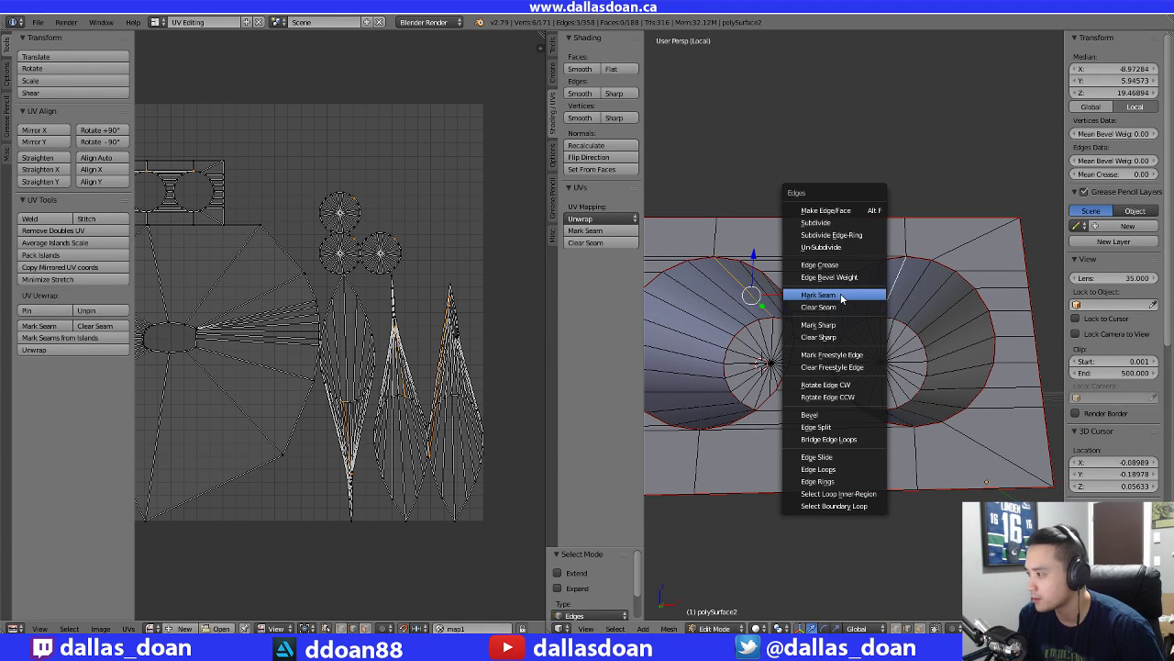
{"action": "left_click", "coordinate": [842, 296]}
{"action": "scroll", "coordinate": [838, 487], "scroll_direction": "down", "scroll_amount": 4}
{"action": "key", "text": "a"}
Switch to face selection mode, select the whole insert and unwrap it again with the new hole-wall seams
{"action": "scroll", "coordinate": [870, 461], "scroll_direction": "down", "scroll_amount": 2}
{"action": "middle_click_drag", "start_coordinate": [869, 459], "coordinate": [812, 362]}
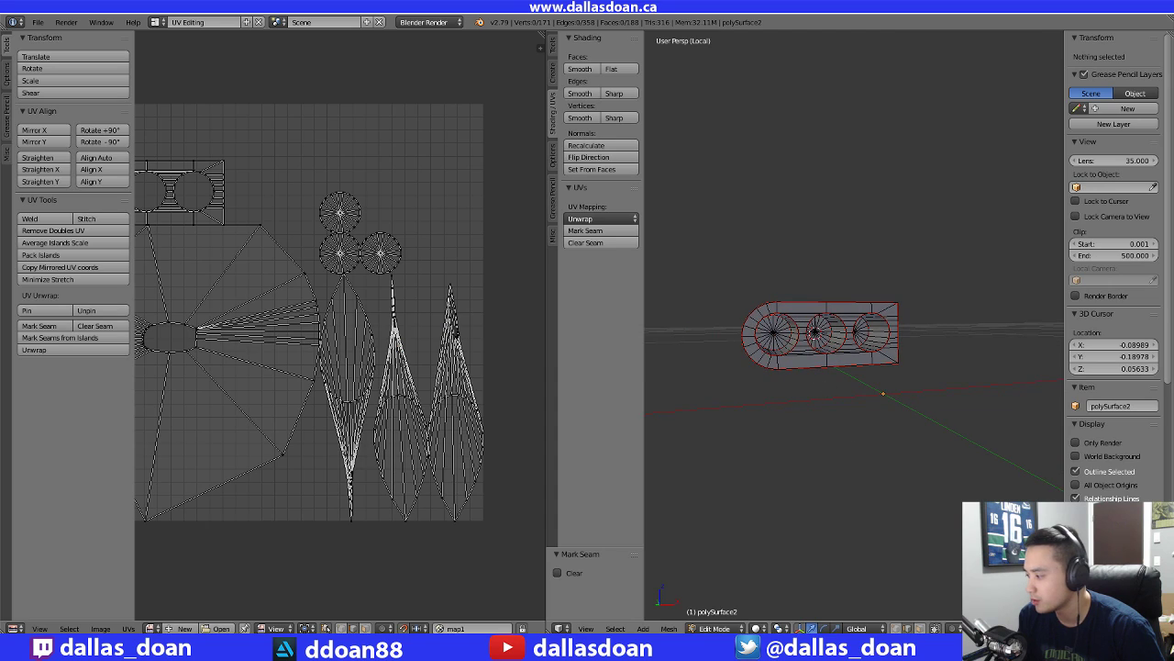
{"action": "key", "text": "ctrl+Tab"}
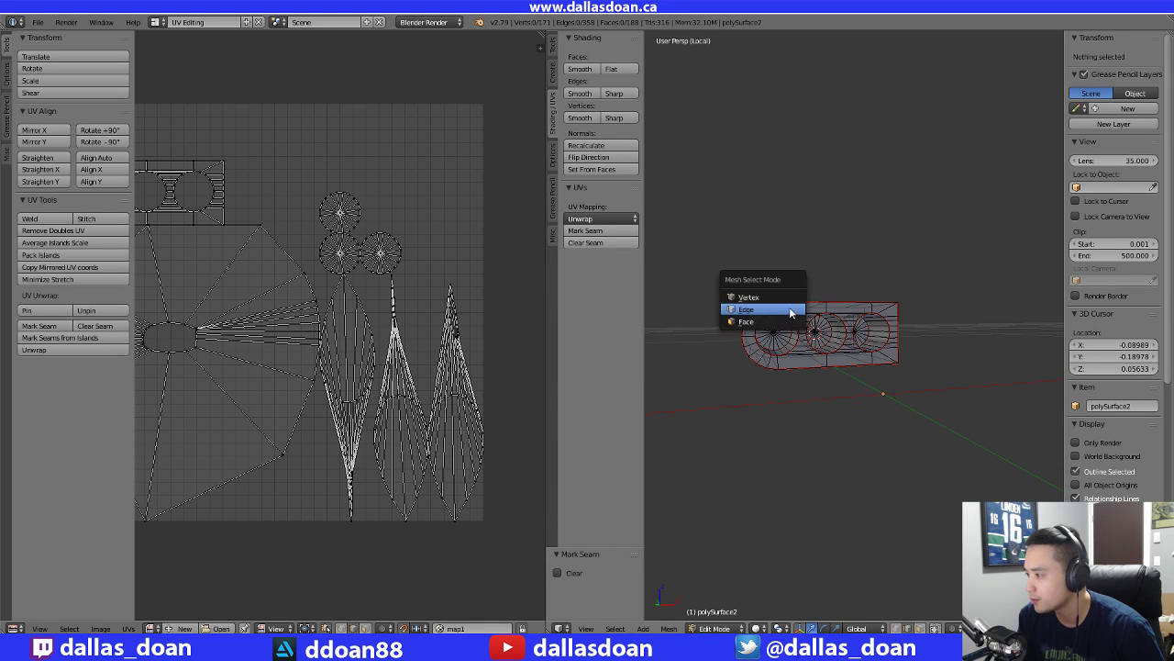
{"action": "left_click", "coordinate": [785, 323]}
{"action": "key", "text": "a"}
{"action": "left_click", "coordinate": [587, 218]}
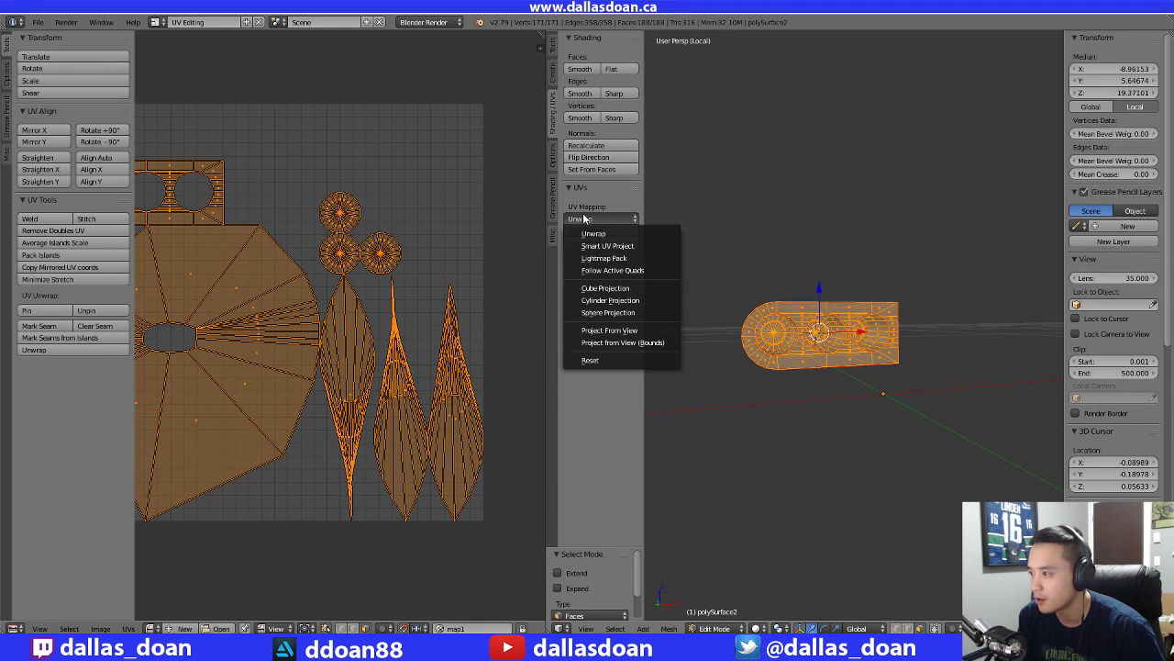
{"action": "left_click", "coordinate": [596, 230]}
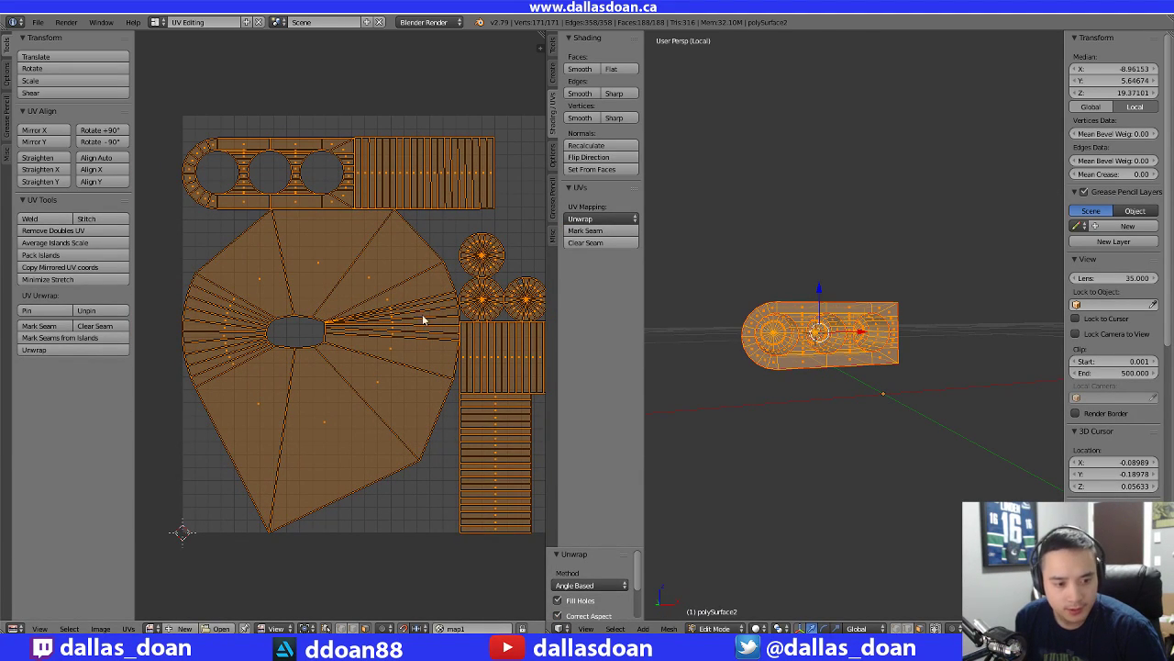
Mark seams on three lengthwise edges of the outer shell: the two square-end corners and one at the rounded end, then deselect
{"action": "scroll", "coordinate": [339, 341], "scroll_direction": "up", "scroll_amount": 3}
{"action": "middle_click_drag", "start_coordinate": [799, 374], "coordinate": [747, 321]}
{"action": "scroll", "coordinate": [885, 389], "scroll_direction": "up", "scroll_amount": 4}
{"action": "middle_click_drag", "start_coordinate": [876, 372], "coordinate": [826, 345], "text": "shift"}
{"action": "middle_click_drag", "start_coordinate": [1028, 343], "coordinate": [890, 363], "text": "shift"}
{"action": "key", "text": "a"}
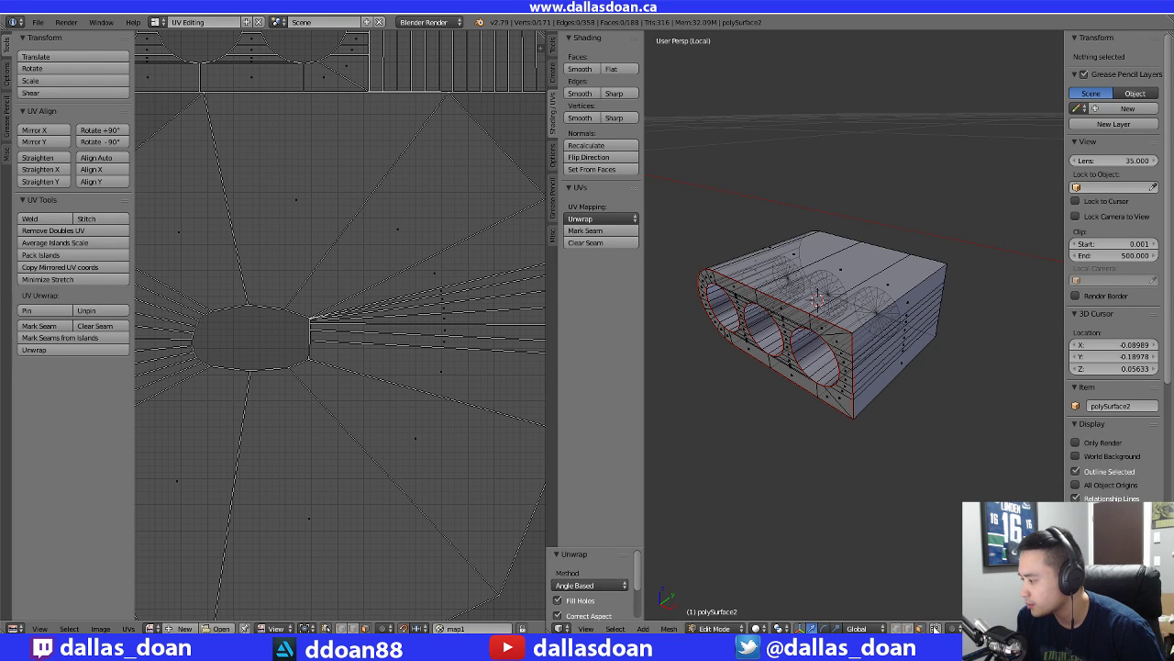
{"action": "middle_click_drag", "start_coordinate": [895, 308], "coordinate": [756, 397]}
{"action": "right_click", "coordinate": [924, 293]}
{"action": "key", "text": "ctrl+Tab"}
{"action": "left_click", "coordinate": [922, 294]}
{"action": "right_click", "coordinate": [922, 295]}
{"action": "right_click", "coordinate": [849, 393], "text": "shift"}
{"action": "right_click", "coordinate": [759, 299], "text": "shift"}
{"action": "key", "text": "ctrl+e"}
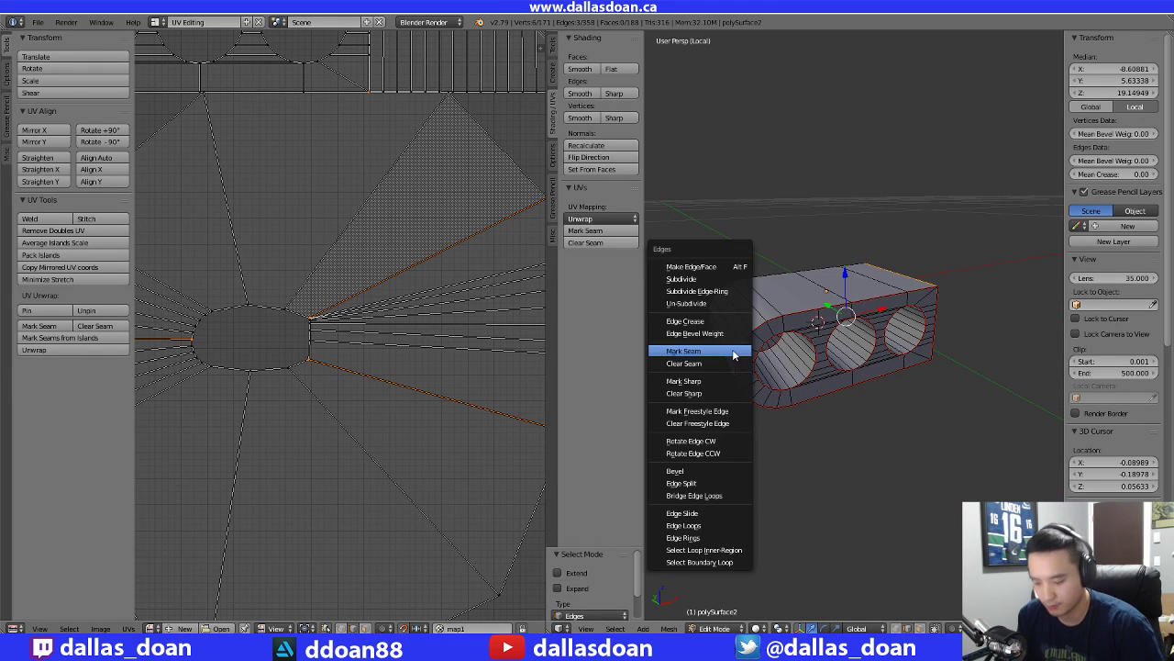
{"action": "left_click", "coordinate": [703, 351]}
{"action": "middle_click_drag", "start_coordinate": [826, 410], "coordinate": [886, 419]}
{"action": "key", "text": "a"}
Switch to face selection mode, box-select the insert's visible faces and unwrap them
{"action": "scroll", "coordinate": [886, 419], "scroll_direction": "down", "scroll_amount": 3}
{"action": "key", "text": "ctrl+Tab"}
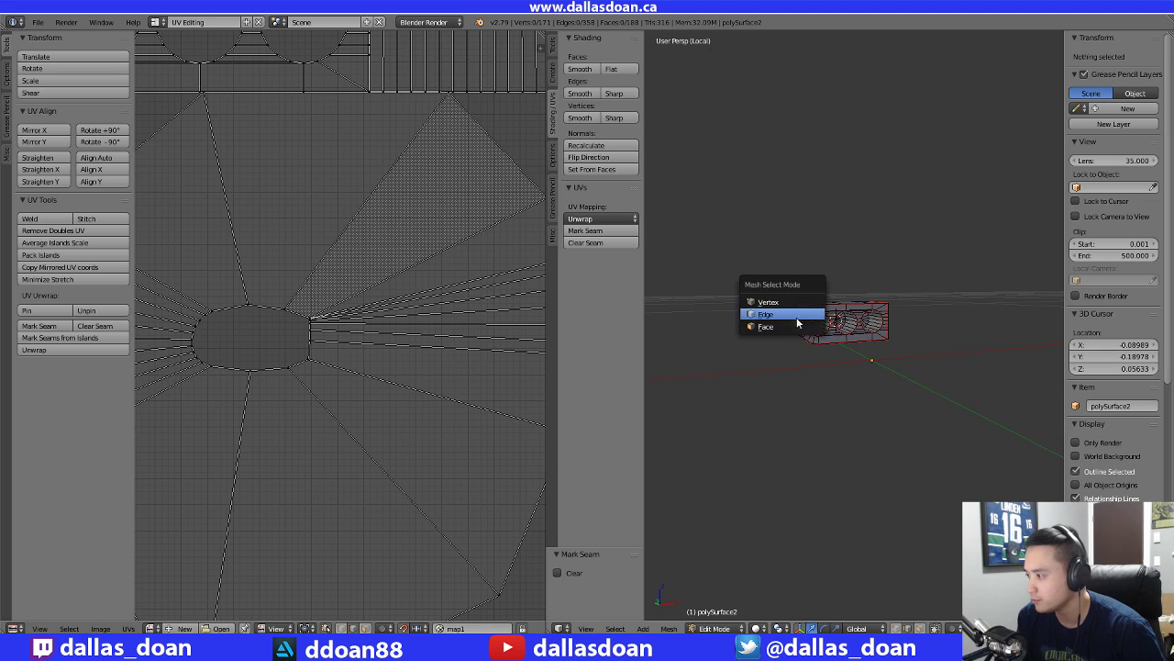
{"action": "left_click", "coordinate": [797, 323]}
{"action": "left_click_drag", "start_coordinate": [726, 254], "coordinate": [1001, 407]}
{"action": "left_click", "coordinate": [601, 218]}
{"action": "left_click", "coordinate": [590, 231]}
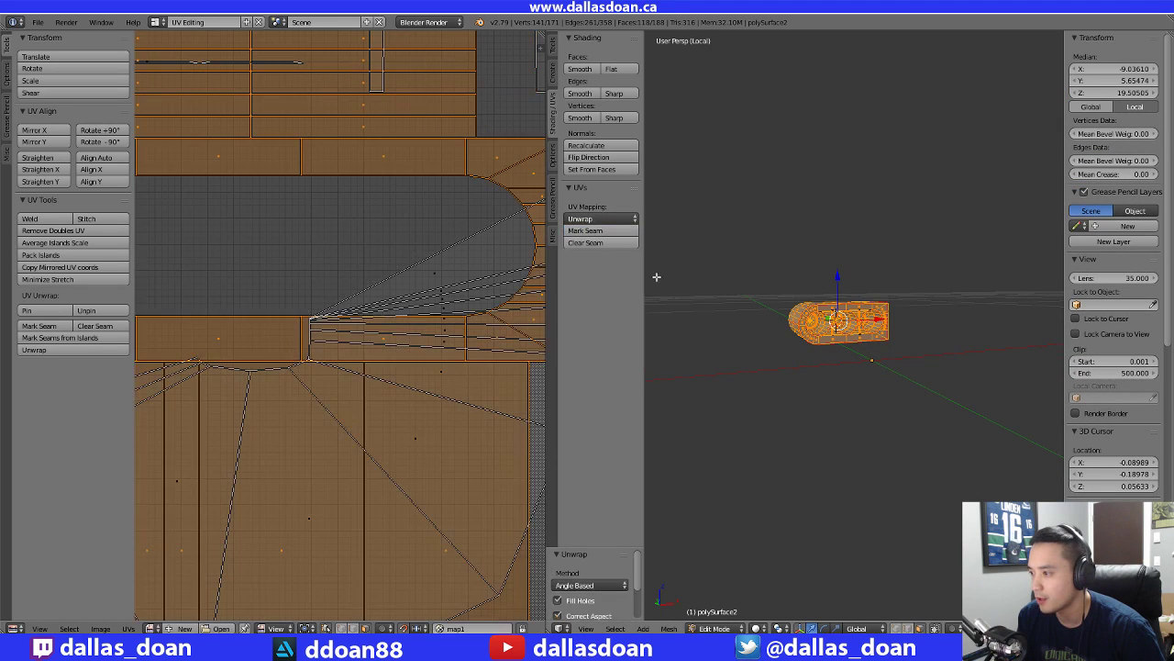
{"action": "scroll", "coordinate": [656, 276], "scroll_direction": "down", "scroll_amount": 3}
{"action": "scroll", "coordinate": [389, 313], "scroll_direction": "down", "scroll_amount": 5}
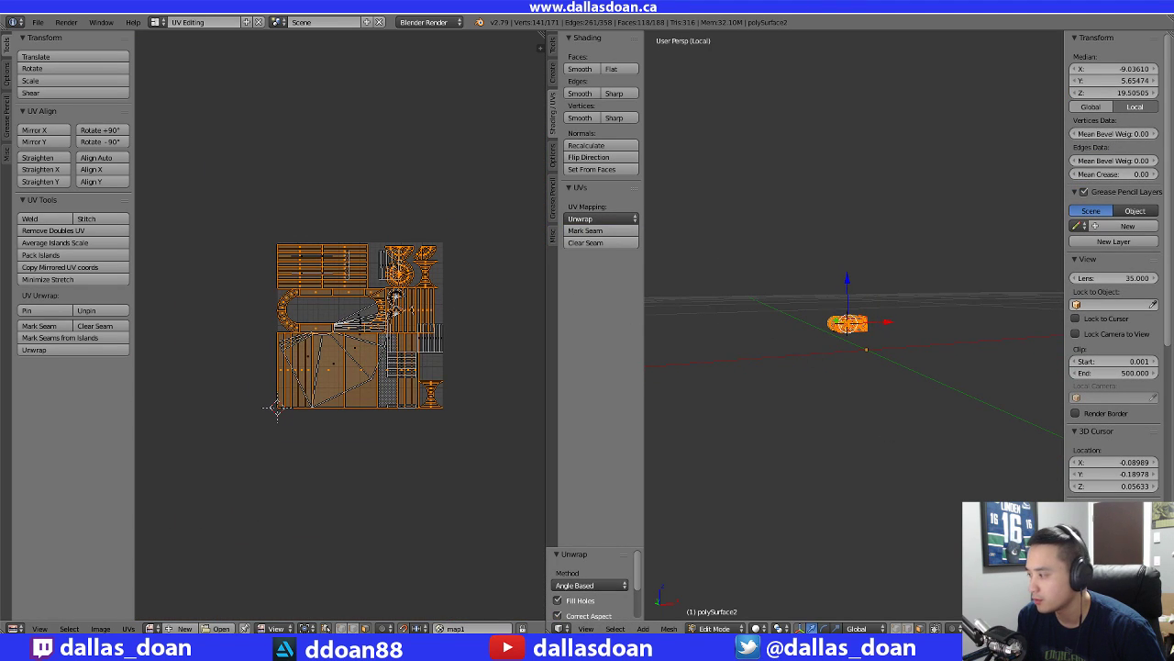
{"action": "scroll", "coordinate": [881, 420], "scroll_direction": "up", "scroll_amount": 4}
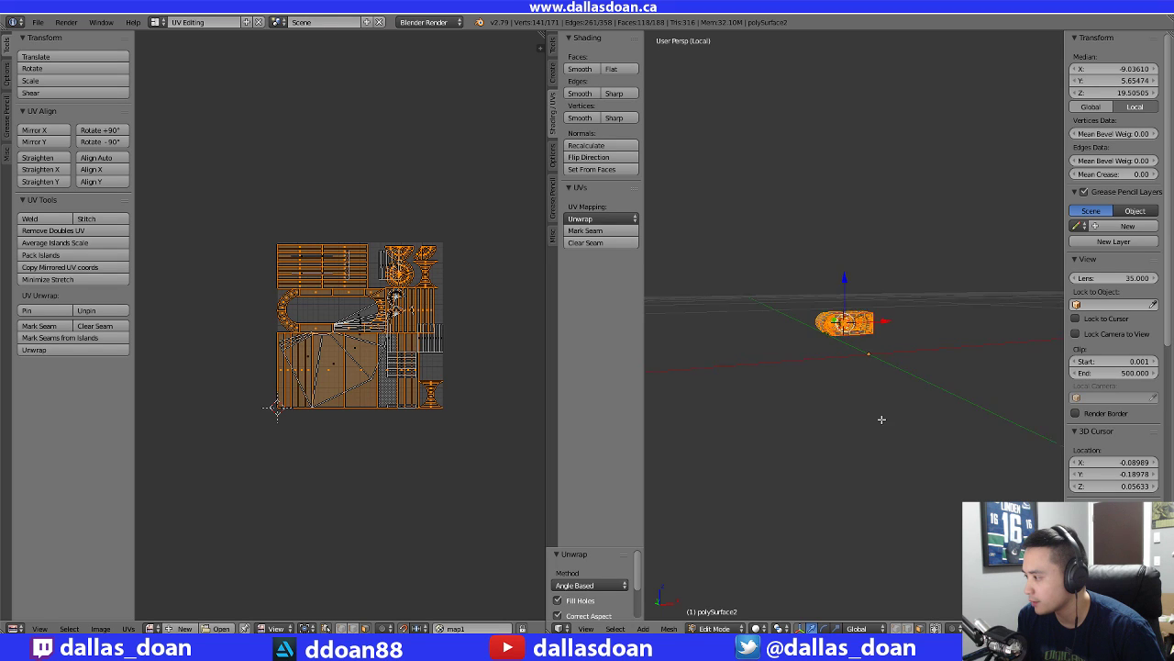
Select every face of the insert, unwrap them all and pick a single face in the resulting UV layout
{"action": "key", "text": "a"}
{"action": "key", "text": "a"}
{"action": "left_click", "coordinate": [601, 219]}
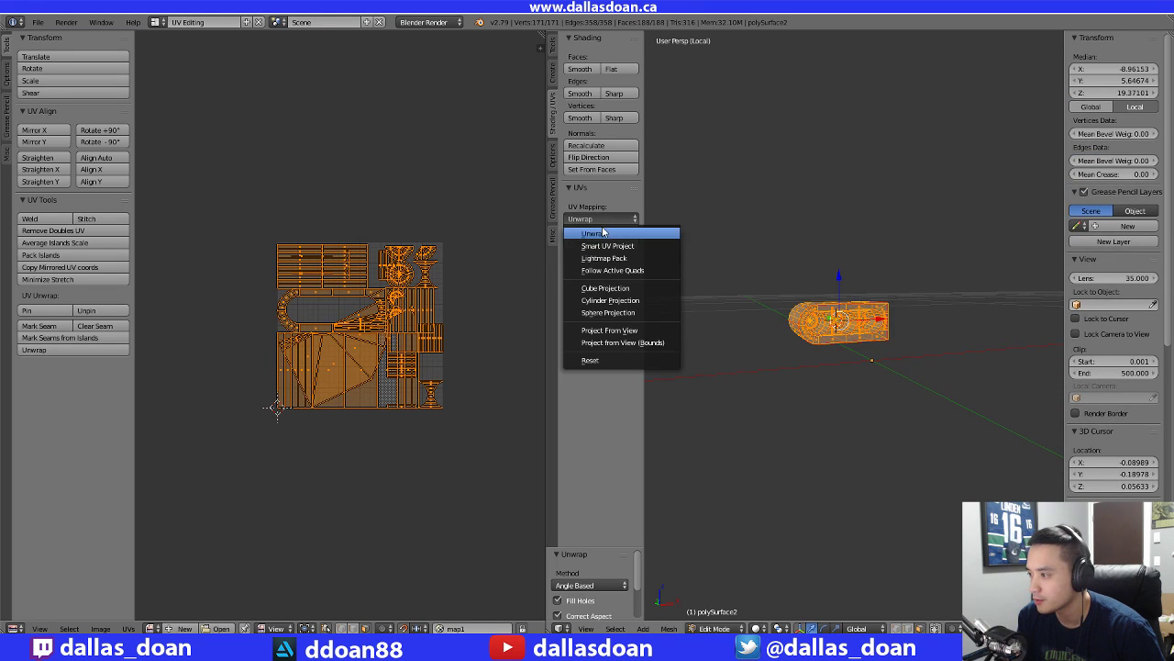
{"action": "left_click", "coordinate": [592, 228]}
{"action": "right_click", "coordinate": [490, 288]}
{"action": "scroll", "coordinate": [432, 351], "scroll_direction": "up", "scroll_amount": 3}
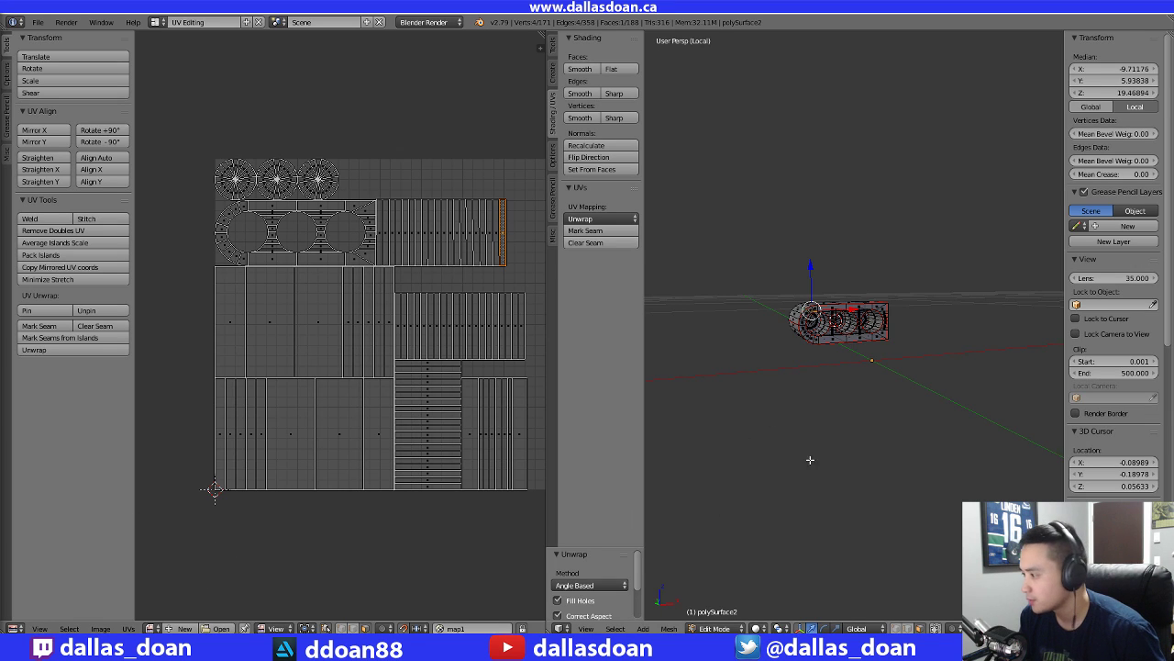
Clear the face selection and try to display the UVGrid image in the UV editor
{"action": "key", "text": "a"}
{"action": "middle_click_drag", "start_coordinate": [780, 380], "coordinate": [807, 431]}
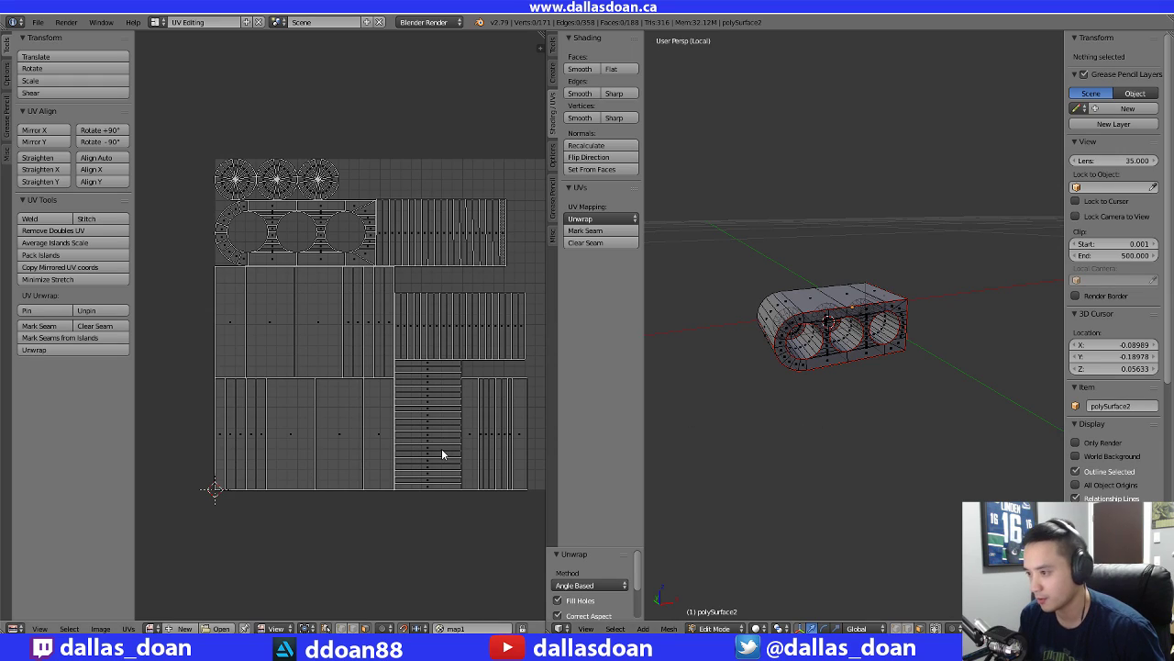
{"action": "left_click", "coordinate": [154, 628]}
{"action": "left_click", "coordinate": [193, 507]}
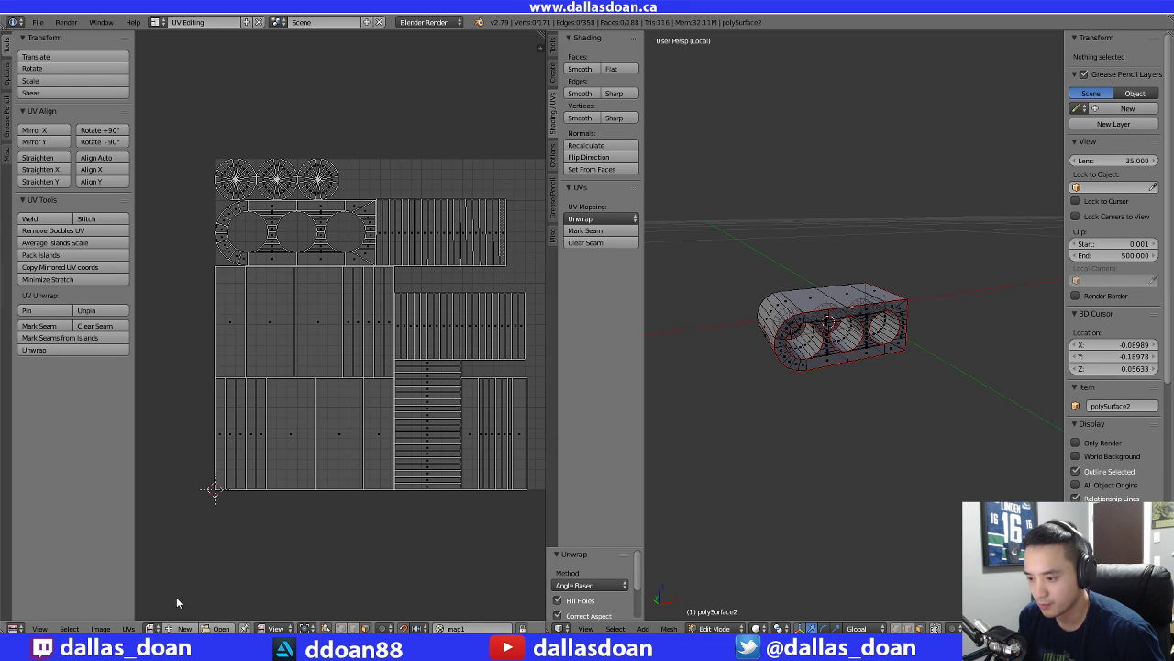
Return to Object Mode, display the UVGrid image in the image editor and switch the viewport to textured shading
{"action": "left_click", "coordinate": [153, 628]}
{"action": "left_click", "coordinate": [195, 504]}
{"action": "middle_click_drag", "start_coordinate": [768, 447], "coordinate": [793, 380]}
{"action": "key", "text": "Tab"}
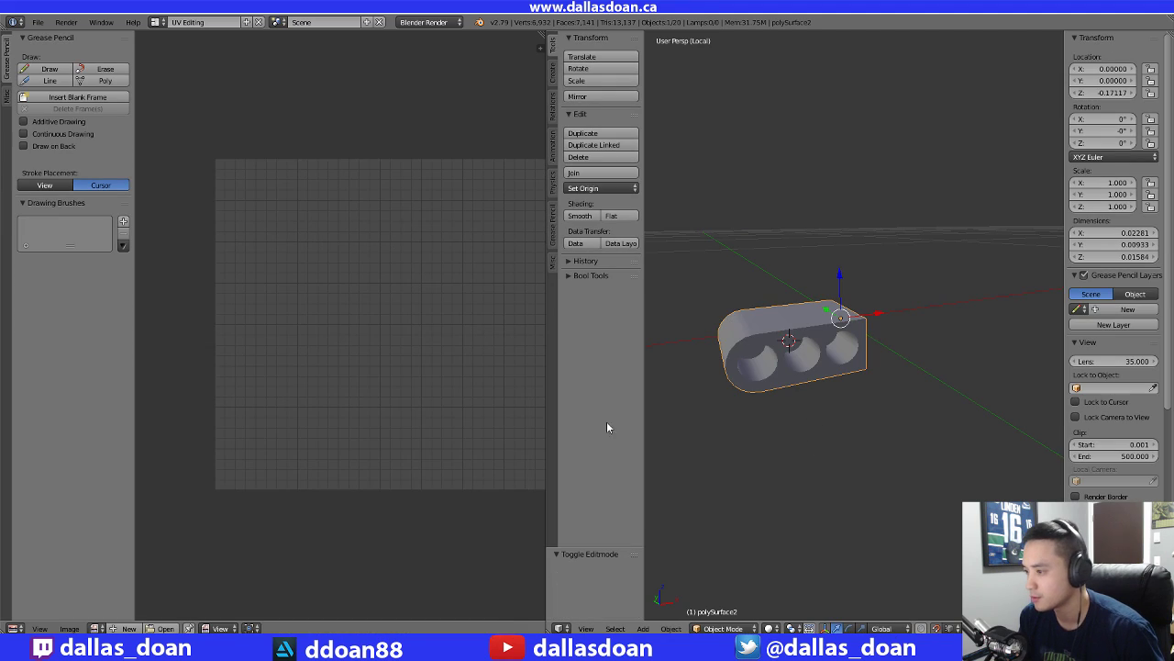
{"action": "left_click", "coordinate": [98, 627]}
{"action": "left_click", "coordinate": [133, 506]}
{"action": "scroll", "coordinate": [331, 487], "scroll_direction": "down", "scroll_amount": 6}
{"action": "middle_click_drag", "start_coordinate": [250, 421], "coordinate": [261, 477]}
{"action": "key", "text": "alt+z"}
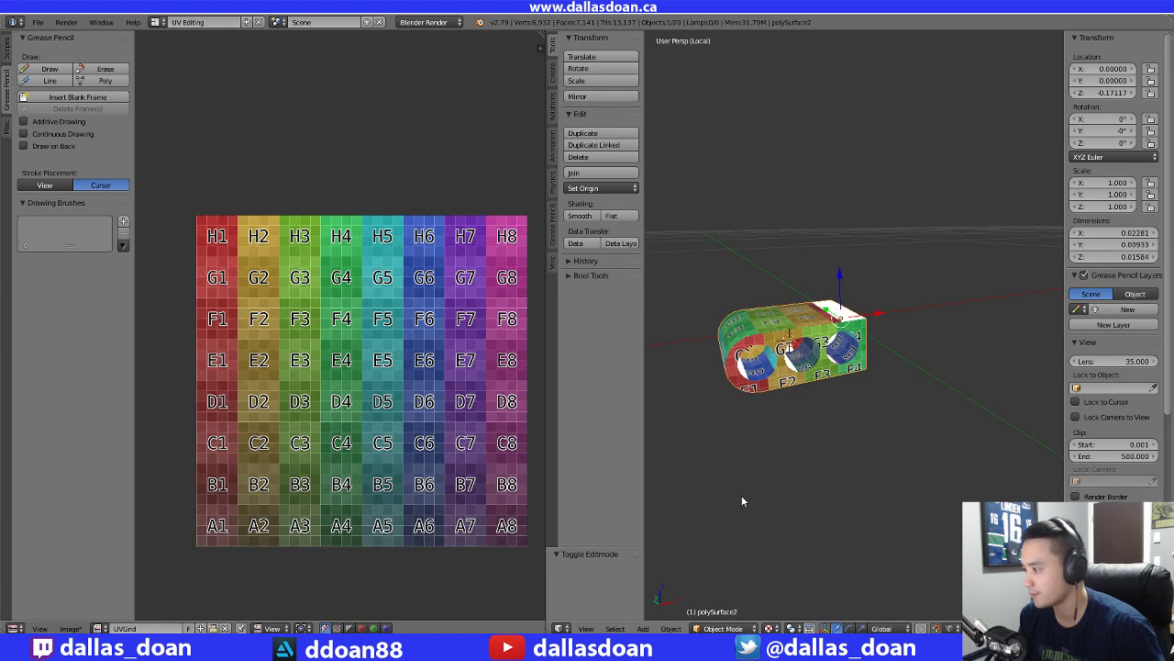
Enter Edit Mode on the insert, box-select all its faces and assign the UVGrid image to them
{"action": "mouse_move", "coordinate": [741, 494]}
{"action": "middle_mouse_down"}
{"action": "mouse_move", "coordinate": [738, 441]}
{"action": "mouse_move", "coordinate": [724, 434]}
{"action": "mouse_move", "coordinate": [795, 403]}
{"action": "mouse_move", "coordinate": [819, 410]}
{"action": "mouse_move", "coordinate": [807, 360]}
{"action": "mouse_move", "coordinate": [902, 444]}
{"action": "mouse_move", "coordinate": [755, 440]}
{"action": "middle_mouse_up"}
{"action": "key", "text": "Tab"}
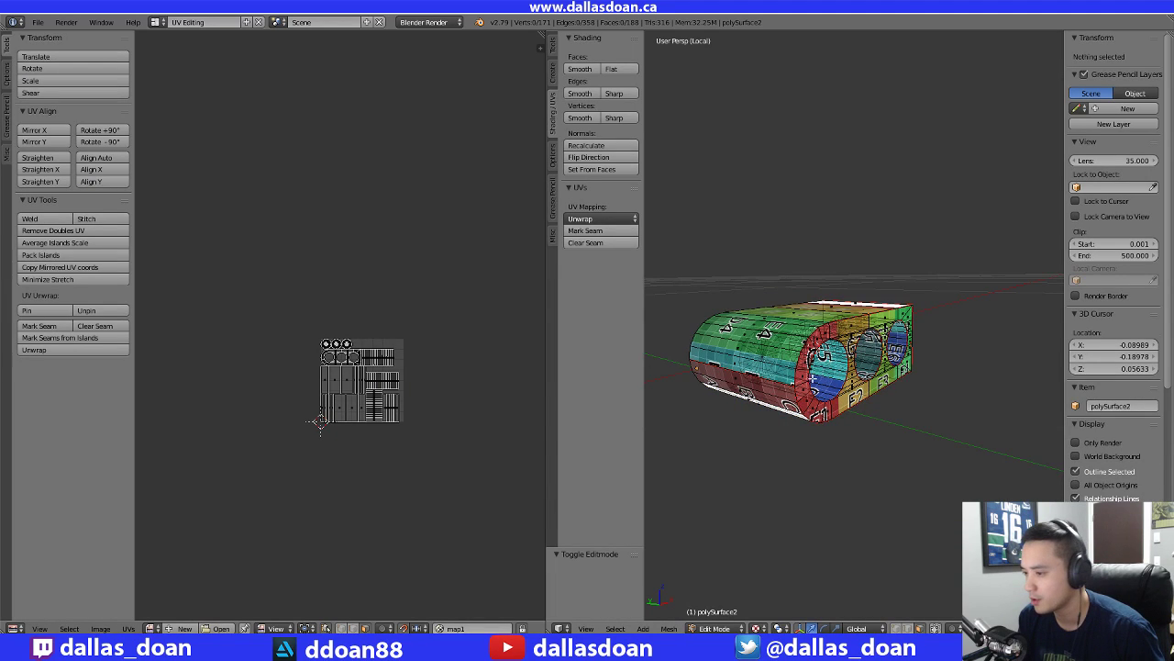
{"action": "middle_click_drag", "start_coordinate": [813, 377], "coordinate": [762, 344]}
{"action": "key", "text": "b"}
{"action": "left_click_drag", "start_coordinate": [700, 254], "coordinate": [1047, 494]}
{"action": "scroll", "coordinate": [399, 406], "scroll_direction": "up", "scroll_amount": 4}
{"action": "middle_click_drag", "start_coordinate": [399, 406], "coordinate": [337, 293]}
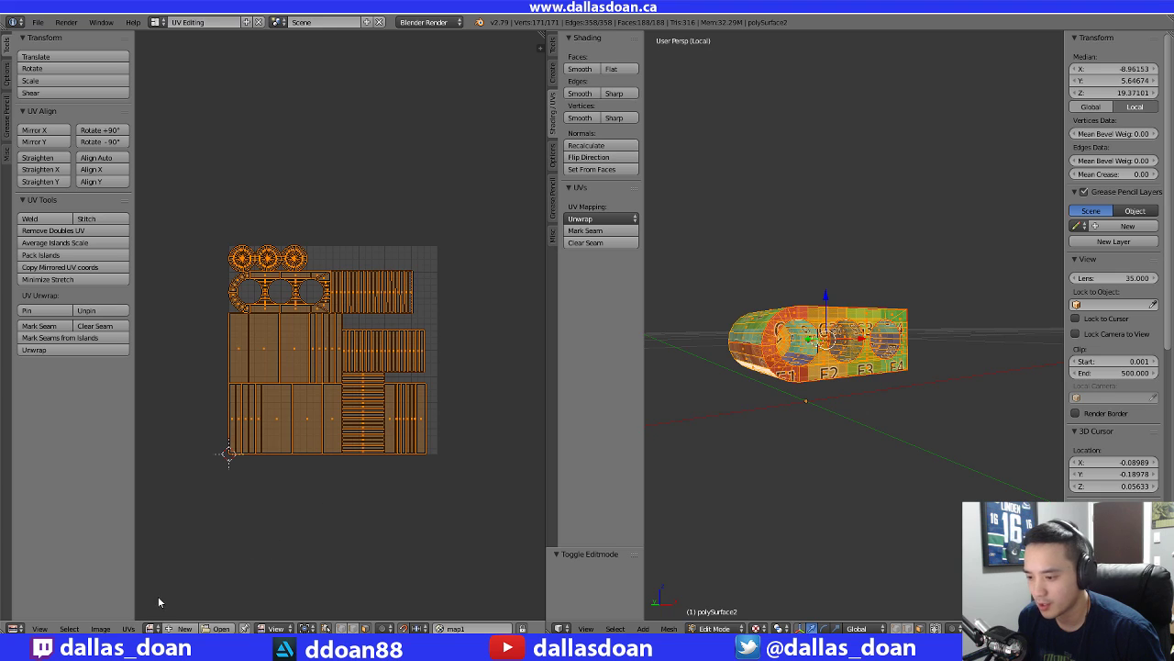
{"action": "left_click", "coordinate": [151, 628]}
{"action": "left_click", "coordinate": [174, 505]}
{"action": "scroll", "coordinate": [288, 468], "scroll_direction": "down", "scroll_amount": 6}
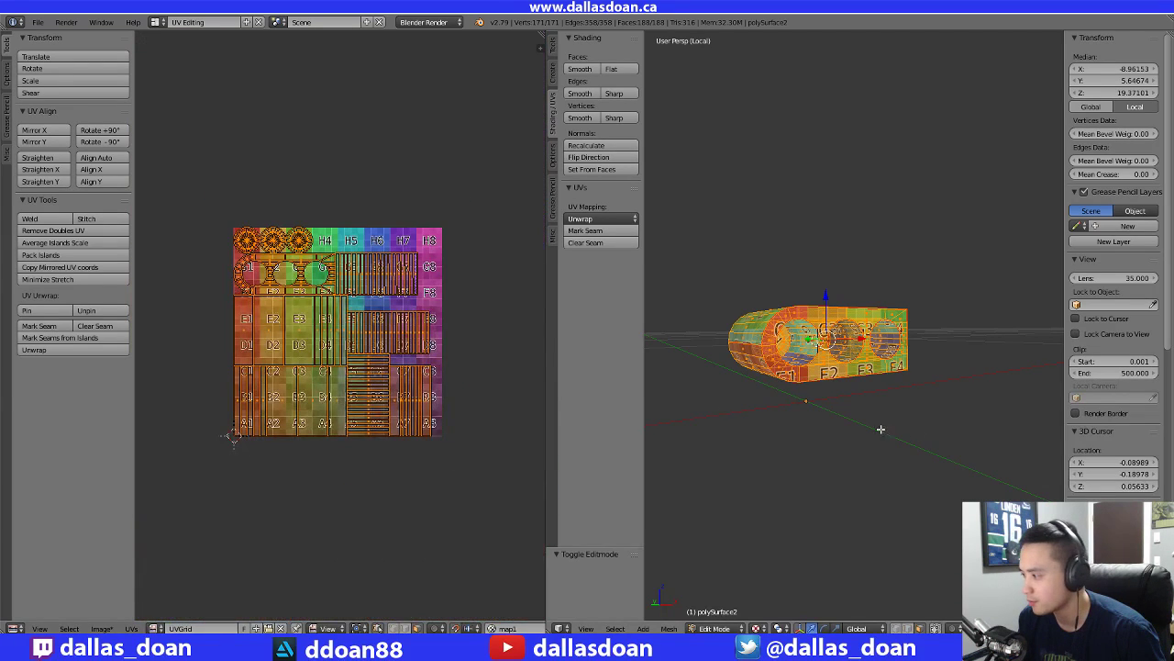
Examine the grid texture on the insert from several angles against its UV layout, toggling the selection of all faces
{"action": "middle_click_drag", "start_coordinate": [798, 422], "coordinate": [832, 406]}
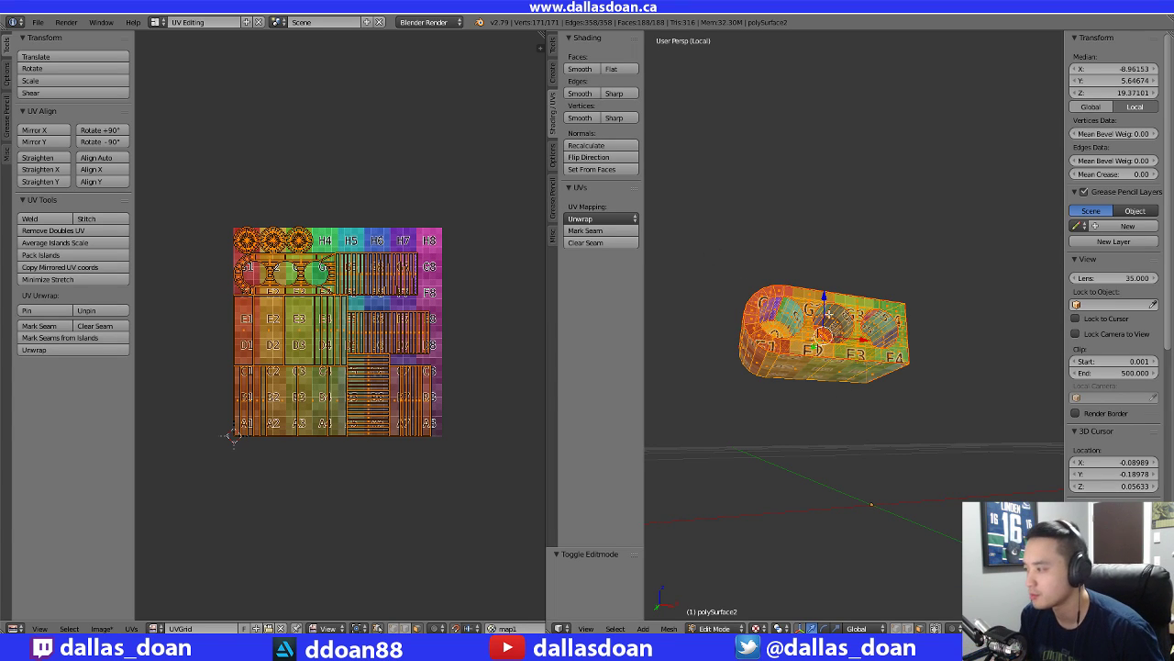
{"action": "scroll", "coordinate": [514, 257], "scroll_direction": "up", "scroll_amount": 2}
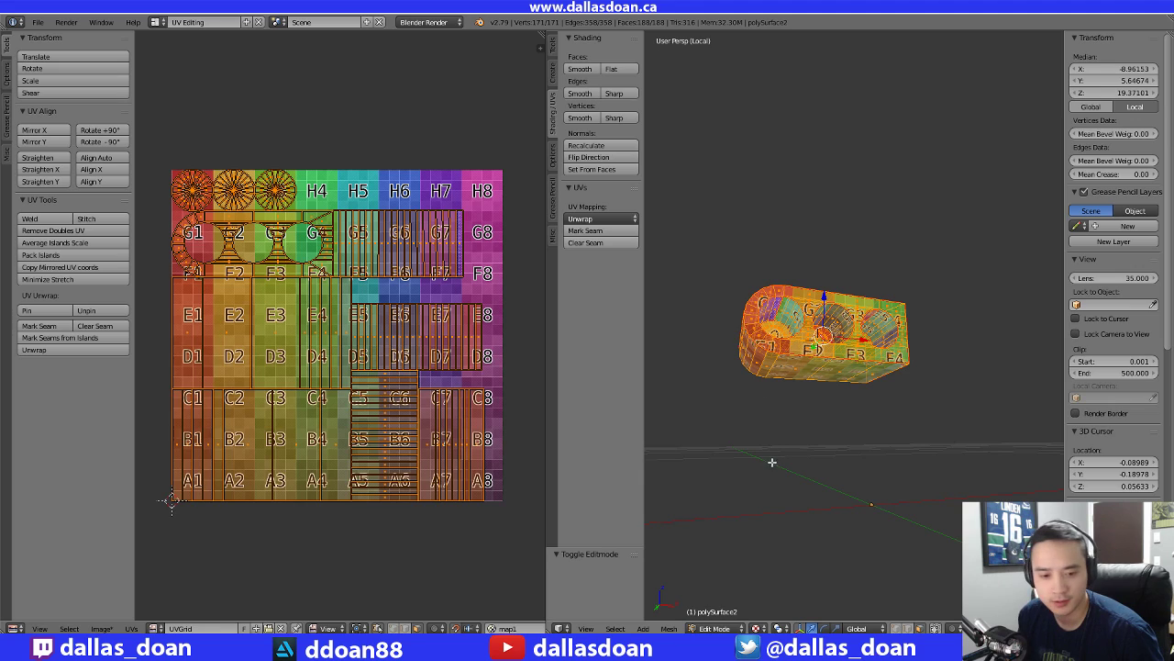
{"action": "mouse_move", "coordinate": [813, 449]}
{"action": "middle_mouse_down"}
{"action": "mouse_move", "coordinate": [798, 432]}
{"action": "mouse_move", "coordinate": [794, 472]}
{"action": "mouse_move", "coordinate": [799, 461]}
{"action": "middle_mouse_up"}
{"action": "key", "text": "a"}
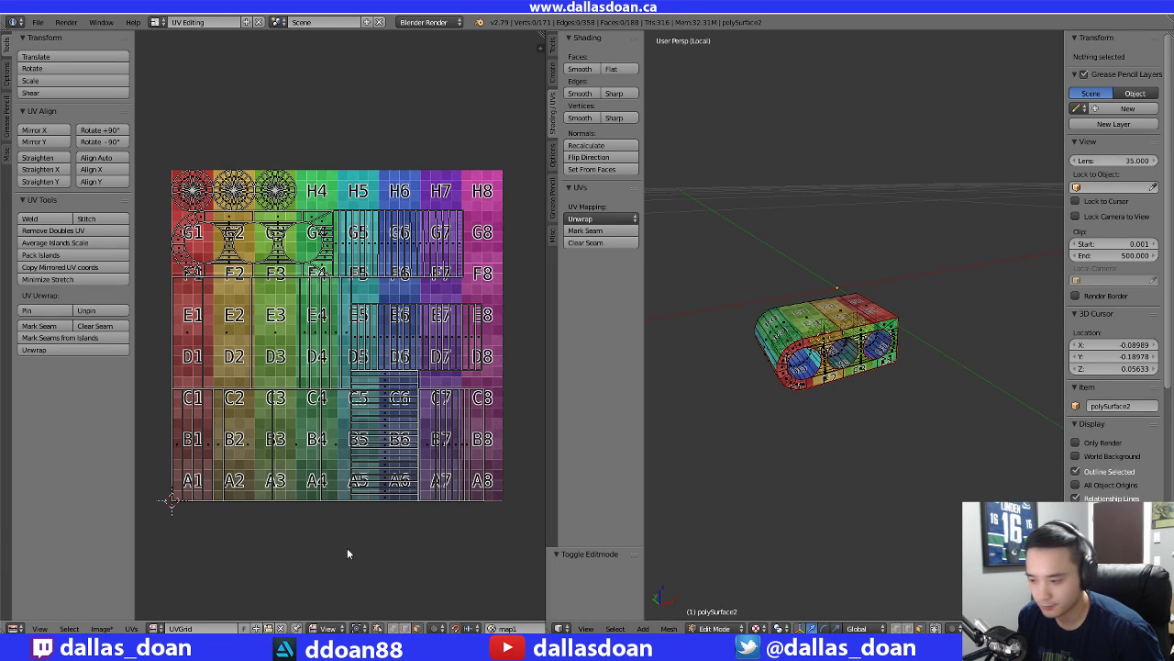
{"action": "key", "text": "a"}
{"action": "key", "text": "a"}
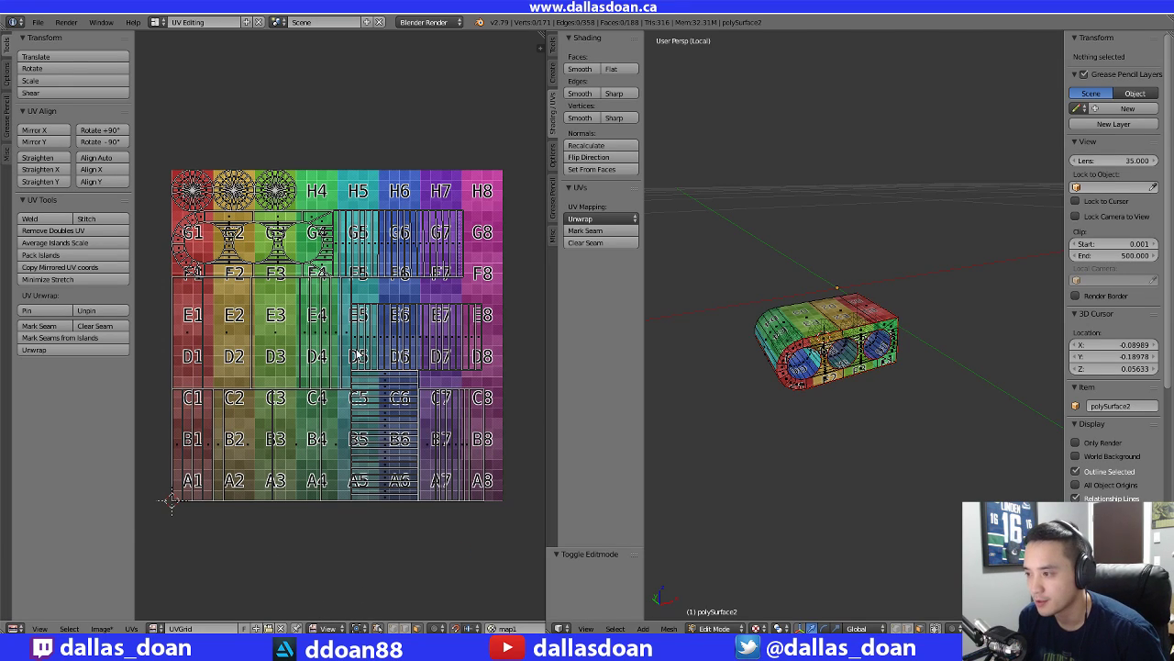
{"action": "key", "text": "a"}
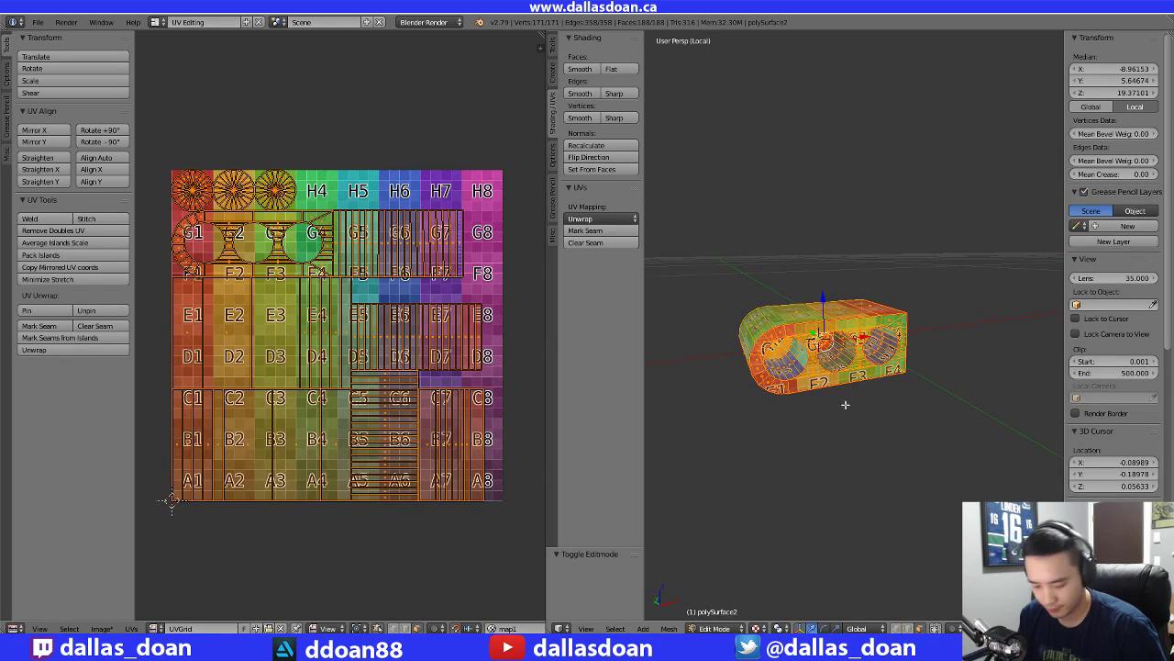
Exit local view, clear the face selection and look over the neighbouring inserts on the console's front
{"action": "key", "text": "KP_Divide"}
{"action": "mouse_move", "coordinate": [834, 458]}
{"action": "middle_mouse_down"}
{"action": "mouse_move", "coordinate": [839, 422]}
{"action": "mouse_move", "coordinate": [850, 466]}
{"action": "middle_mouse_up"}
{"action": "key", "text": "a"}
{"action": "scroll", "coordinate": [838, 422], "scroll_direction": "up", "scroll_amount": 4}
{"action": "scroll", "coordinate": [851, 466], "scroll_direction": "up", "scroll_amount": 4}
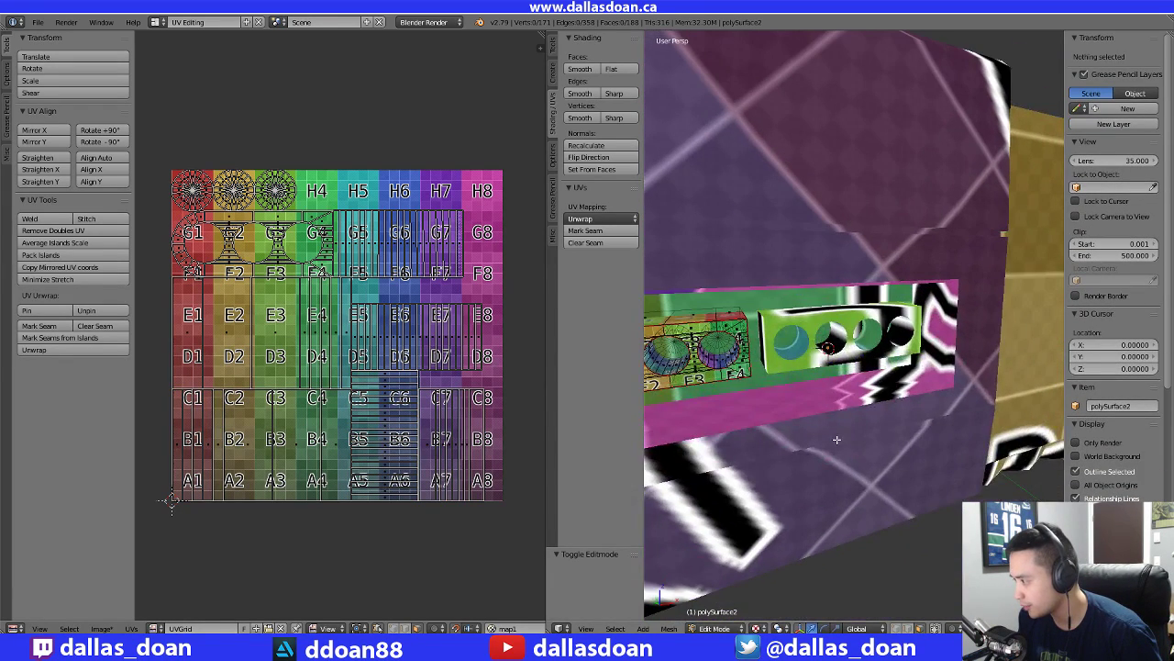
{"action": "scroll", "coordinate": [862, 464], "scroll_direction": "down", "scroll_amount": 5}
{"action": "scroll", "coordinate": [894, 483], "scroll_direction": "up", "scroll_amount": 3}
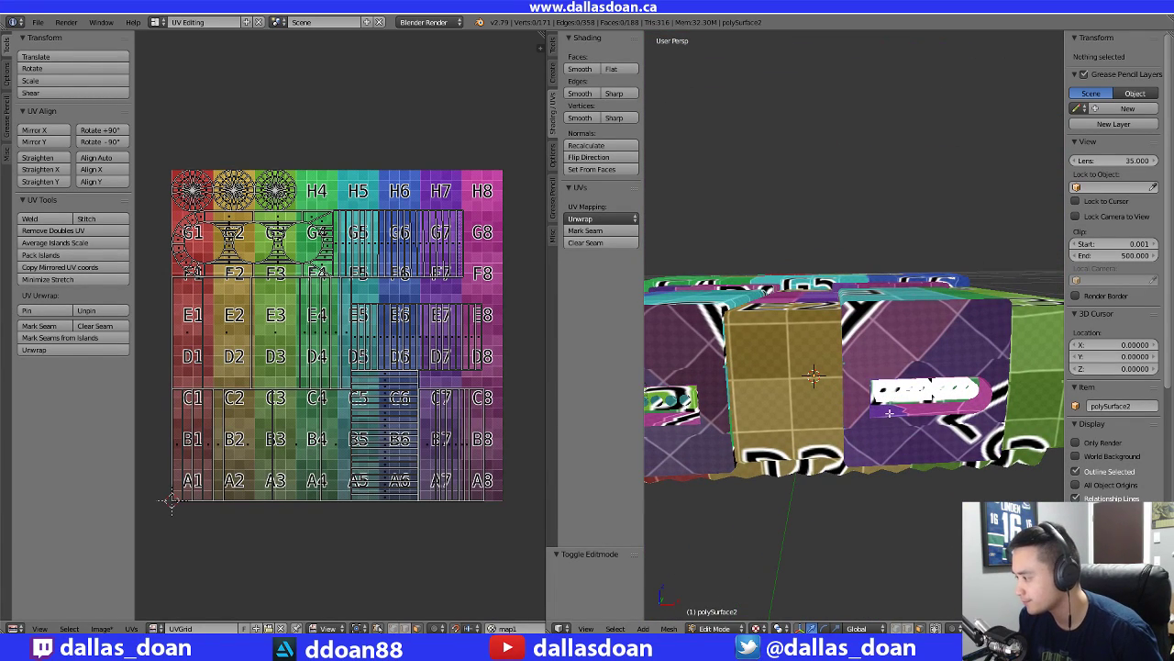
Return to Object Mode, select the rectangular four-hole insert in the second controller-port recess and isolate it in local view
{"action": "key", "text": "Tab"}
{"action": "key", "text": "a"}
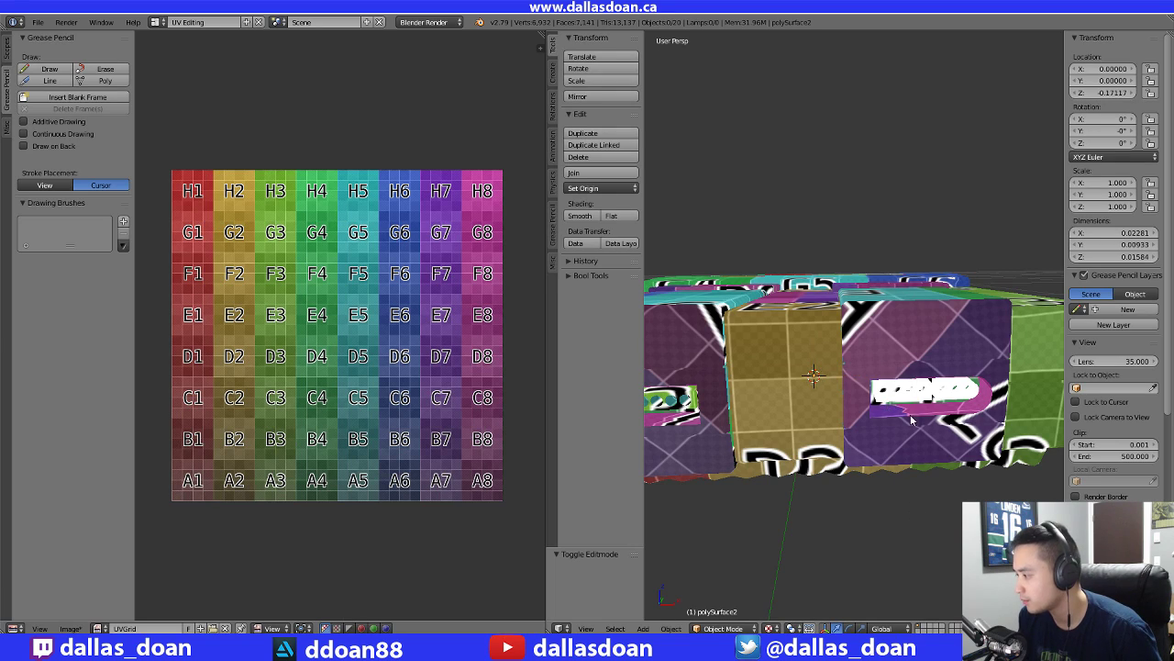
{"action": "right_click", "coordinate": [901, 398]}
{"action": "right_click", "coordinate": [937, 402], "text": "shift"}
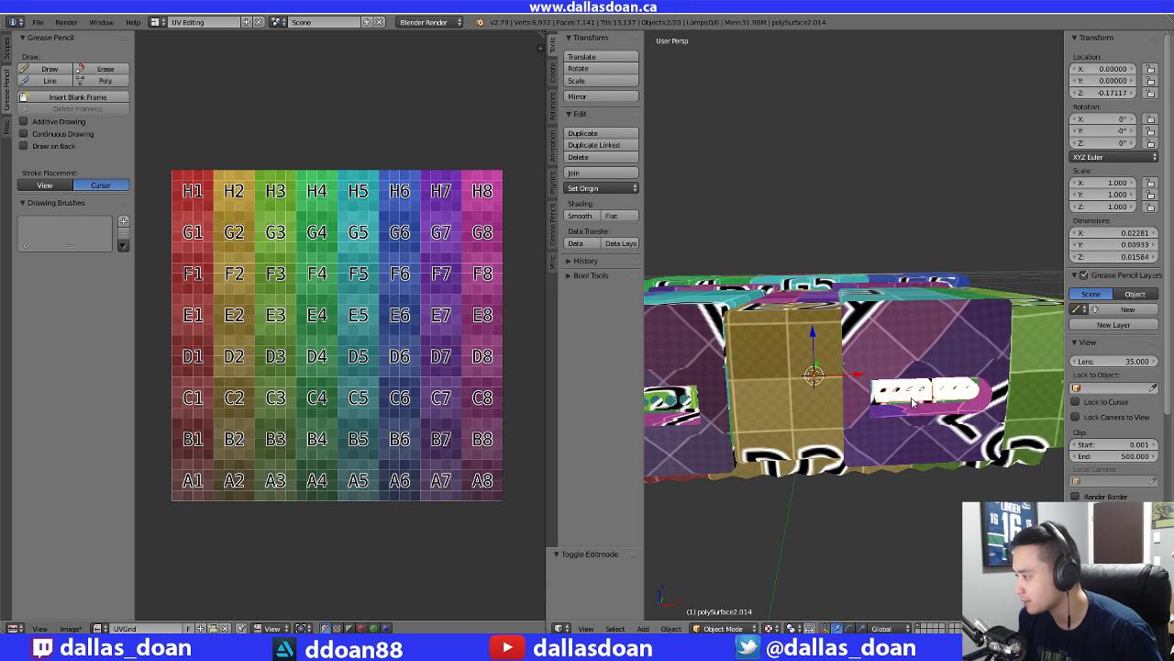
{"action": "right_click", "coordinate": [912, 402]}
{"action": "middle_click_drag", "start_coordinate": [917, 517], "coordinate": [862, 507]}
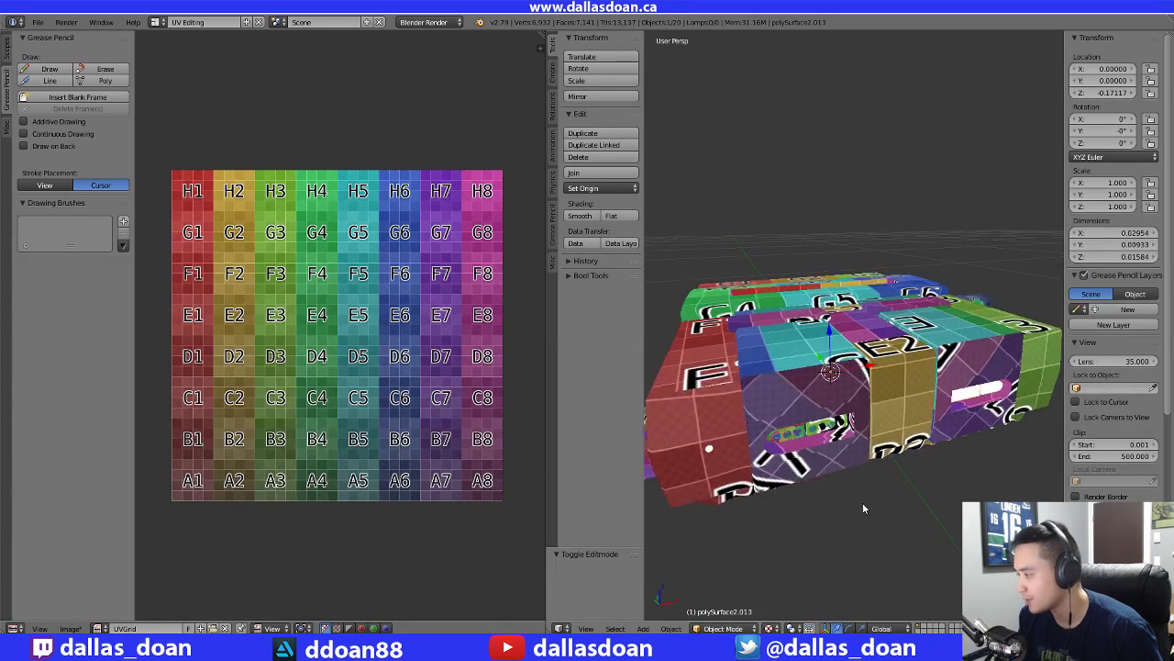
{"action": "key", "text": "KP_Divide"}
{"action": "scroll", "coordinate": [902, 468], "scroll_direction": "down", "scroll_amount": 3}
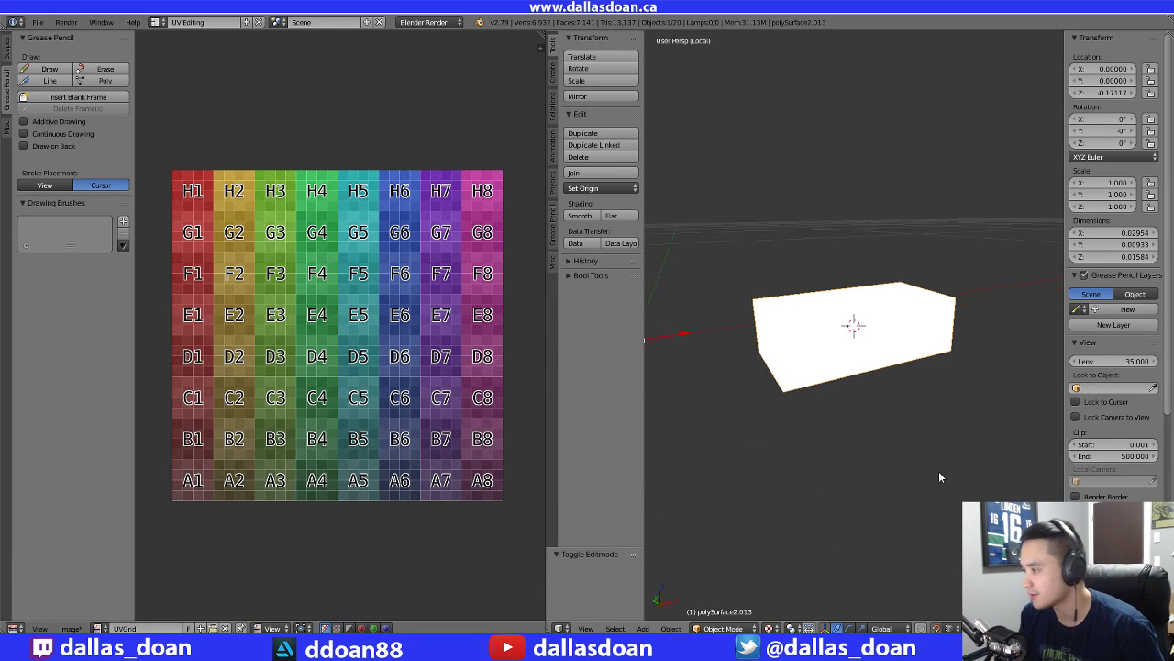
{"action": "middle_click_drag", "start_coordinate": [792, 456], "coordinate": [900, 399]}
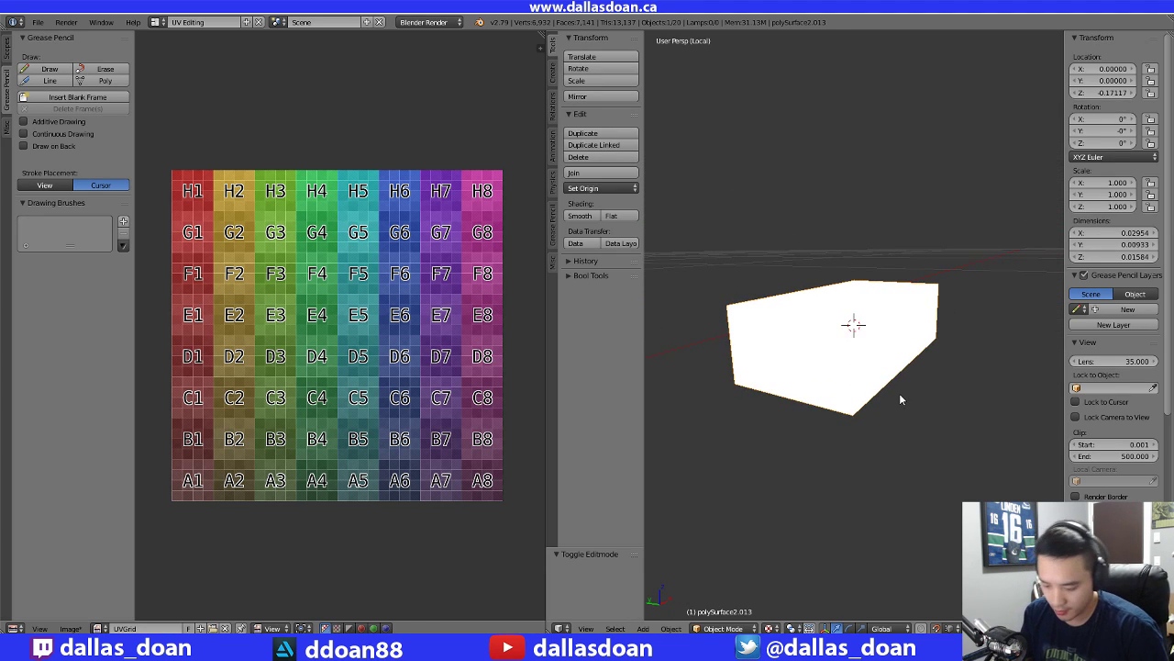
Enter Edit Mode on the four-hole insert, select all its faces, assign the UVGrid image and frame its UV layout
{"action": "left_click", "coordinate": [99, 629]}
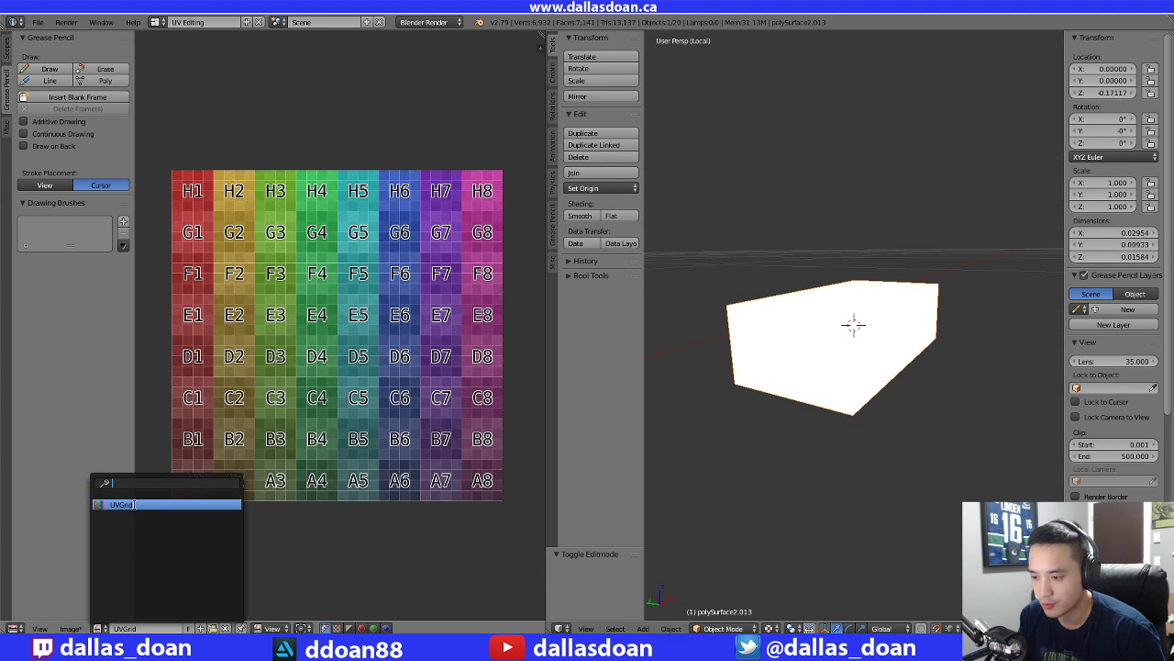
{"action": "left_click", "coordinate": [133, 505]}
{"action": "middle_click_drag", "start_coordinate": [835, 416], "coordinate": [802, 448]}
{"action": "key", "text": "Tab"}
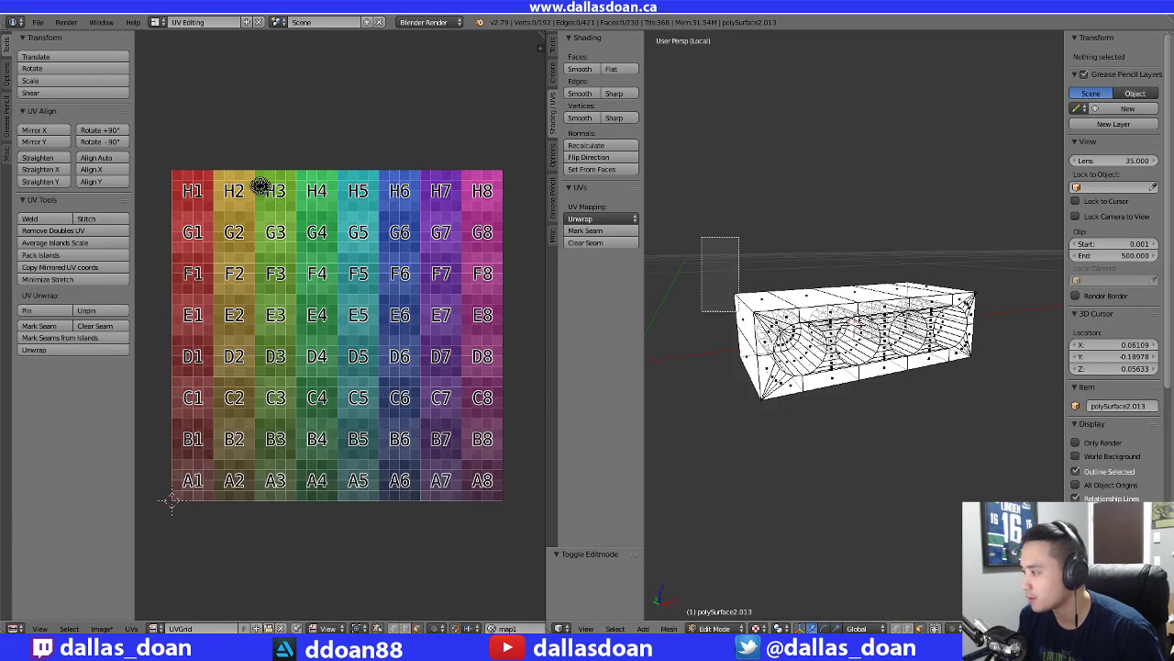
{"action": "key", "text": "a"}
{"action": "left_click", "coordinate": [153, 629]}
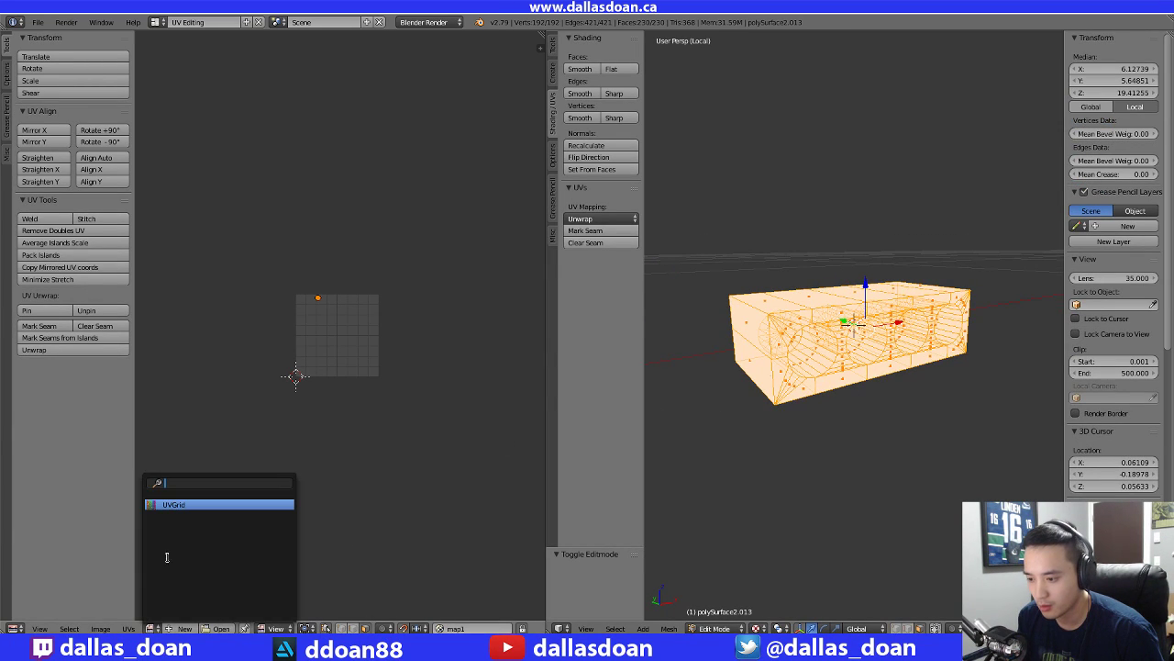
{"action": "left_click", "coordinate": [176, 506]}
{"action": "key", "text": "KP_Decimal"}
Clear the selection, switch to edge selection mode and select one upper edge at the end of the four-hole insert
{"action": "middle_click_drag", "start_coordinate": [854, 409], "coordinate": [784, 385]}
{"action": "key", "text": "a"}
{"action": "key", "text": "ctrl+Tab"}
{"action": "left_click", "coordinate": [763, 303]}
{"action": "right_click", "coordinate": [761, 321]}
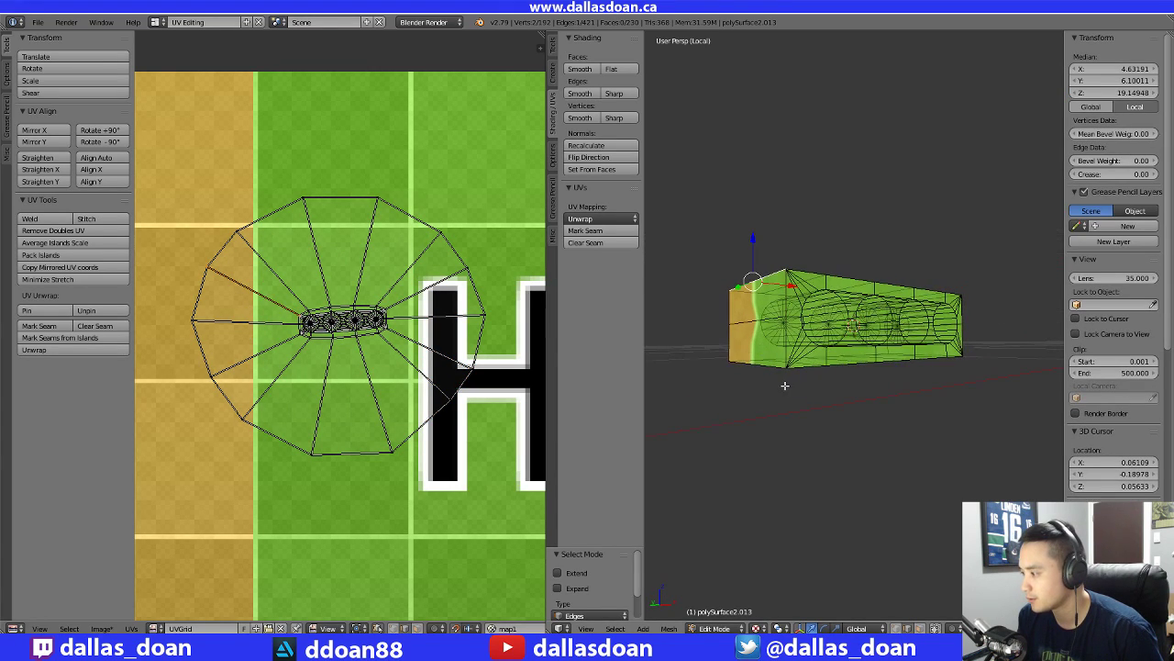
Mark the block's four long corner edges, running from the front face to the back, as seams
{"action": "right_click", "coordinate": [776, 366], "text": "shift"}
{"action": "middle_click_drag", "start_coordinate": [903, 404], "coordinate": [794, 487]}
{"action": "right_click", "coordinate": [938, 371], "text": "shift"}
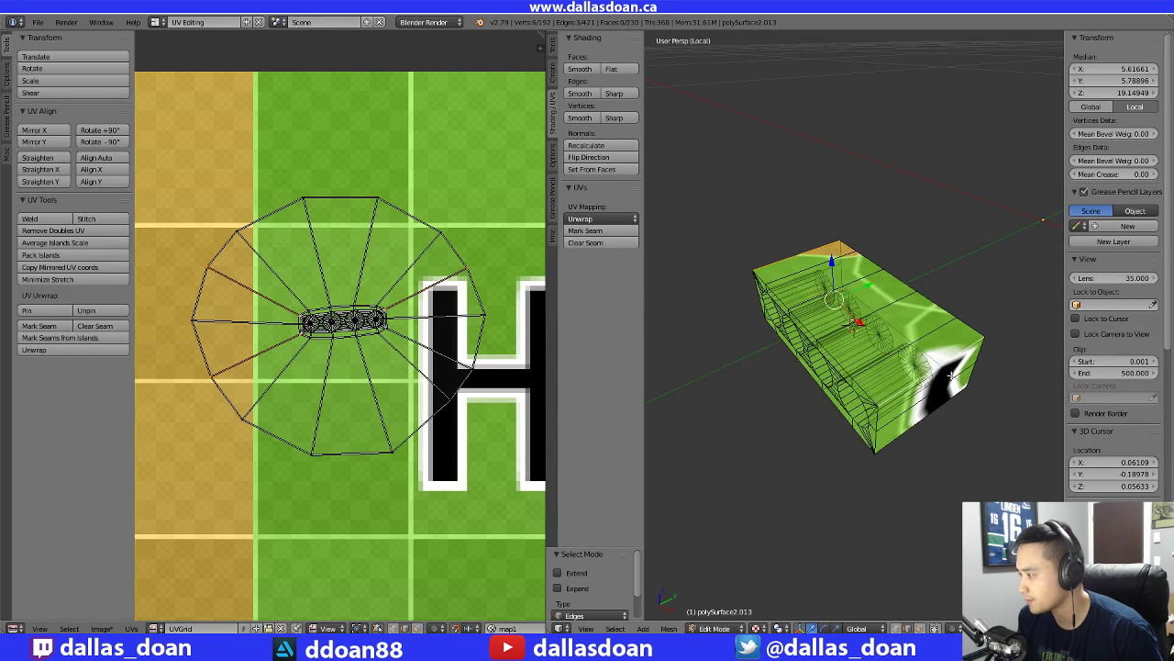
{"action": "middle_click_drag", "start_coordinate": [936, 417], "coordinate": [941, 387]}
{"action": "middle_click_drag", "start_coordinate": [880, 387], "coordinate": [930, 387]}
{"action": "middle_click_drag", "start_coordinate": [811, 356], "coordinate": [751, 367]}
{"action": "key", "text": "ctrl+e"}
{"action": "left_click", "coordinate": [778, 360]}
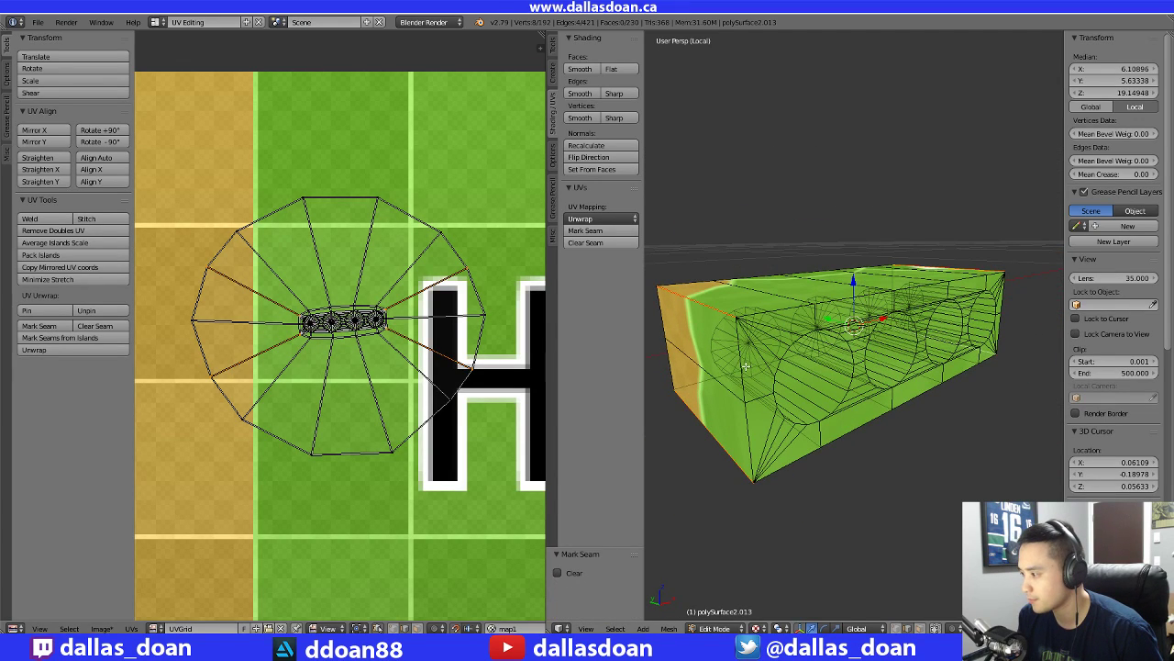
Select the edges forming the rectangular outline of the block's front face and mark them as seams
{"action": "right_click", "coordinate": [743, 367]}
{"action": "right_click", "coordinate": [746, 434]}
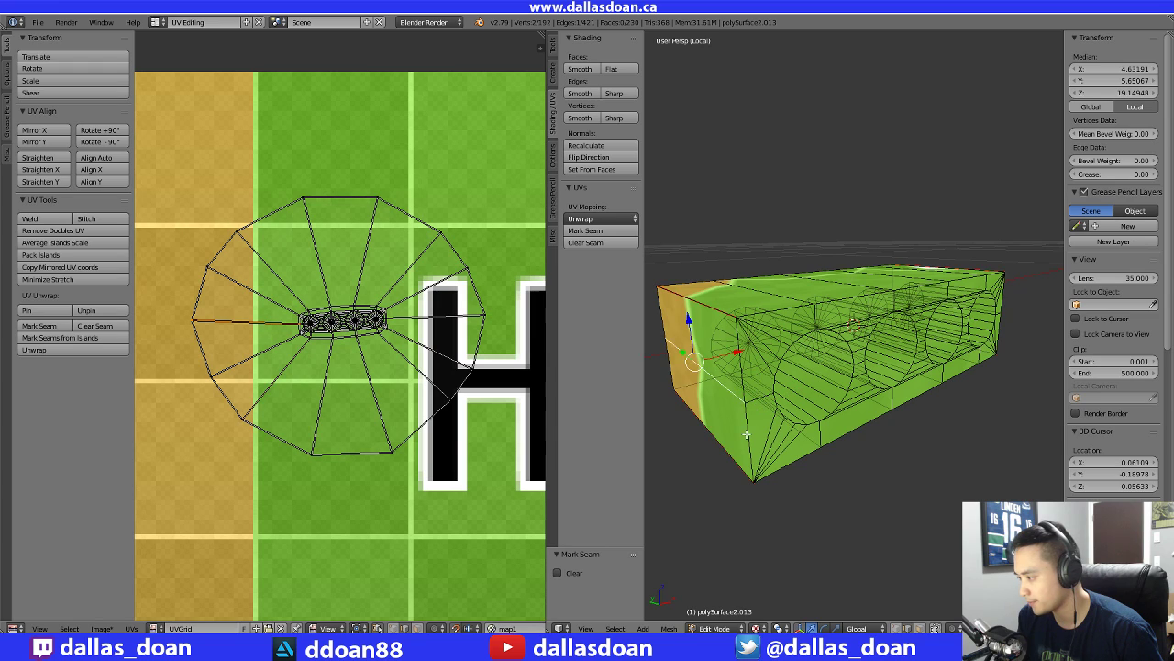
{"action": "right_click", "coordinate": [741, 354], "text": "shift"}
{"action": "middle_click_drag", "start_coordinate": [807, 404], "coordinate": [790, 385]}
{"action": "right_click", "coordinate": [823, 393], "text": "shift"}
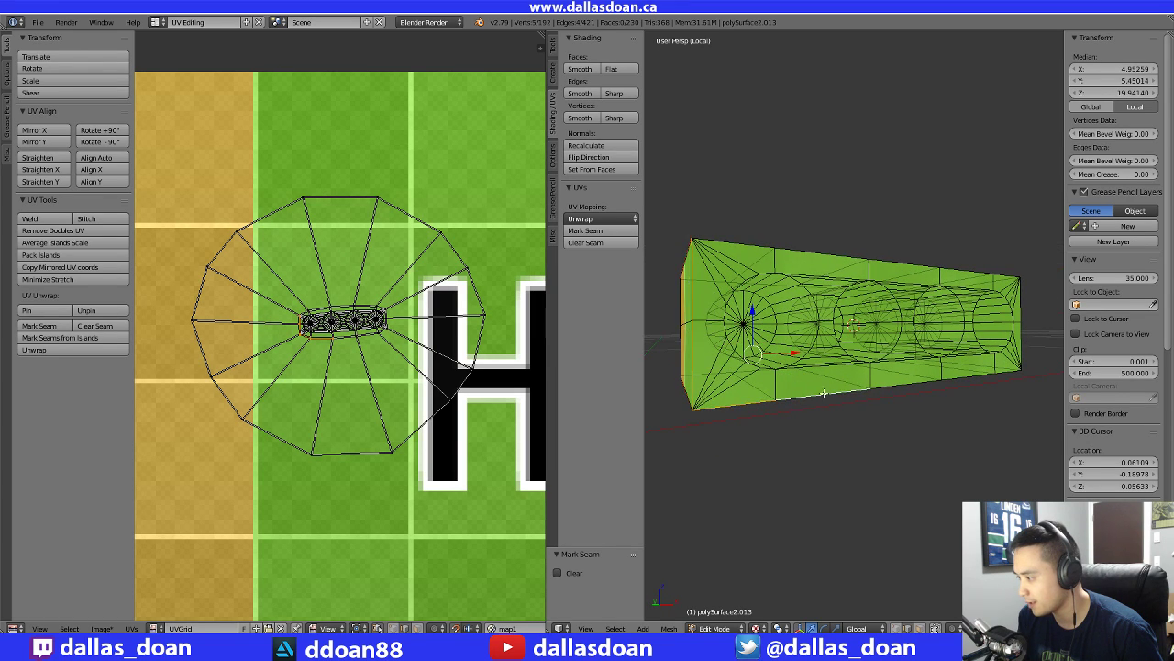
{"action": "middle_click_drag", "start_coordinate": [1014, 372], "coordinate": [1006, 398]}
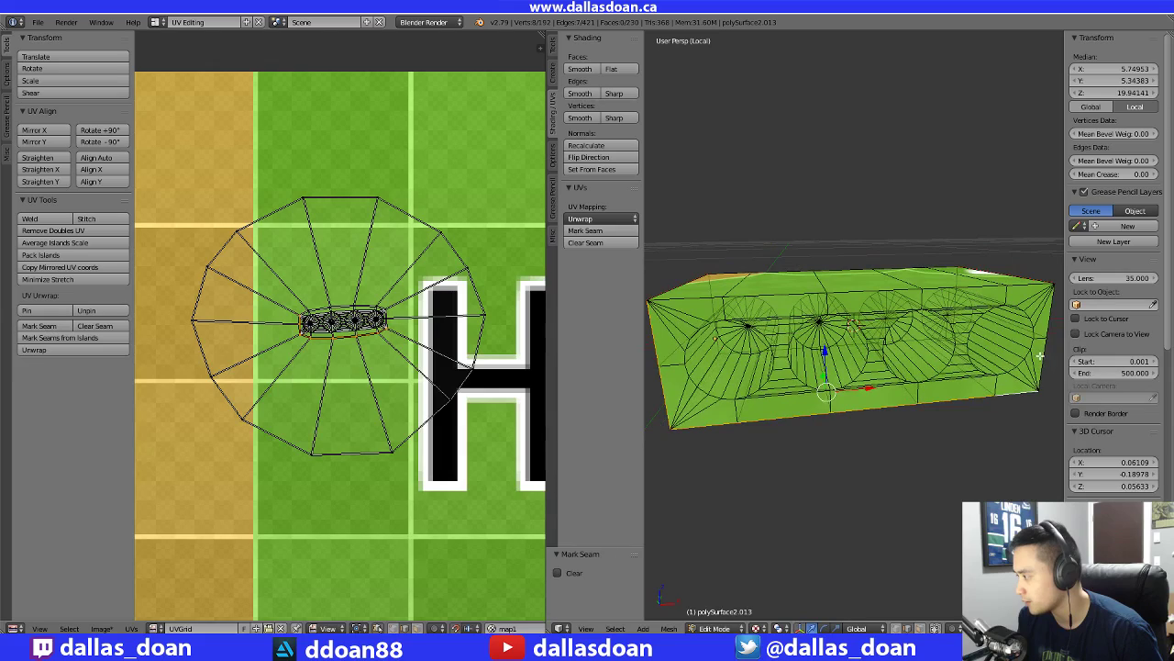
{"action": "right_click", "coordinate": [1047, 318], "text": "shift"}
{"action": "right_click", "coordinate": [1024, 283], "text": "shift"}
{"action": "middle_click_drag", "start_coordinate": [1025, 283], "coordinate": [937, 297]}
{"action": "right_click", "coordinate": [979, 300], "text": "shift"}
{"action": "right_click", "coordinate": [983, 294], "text": "shift"}
{"action": "right_click", "coordinate": [872, 289], "text": "shift"}
{"action": "right_click", "coordinate": [778, 292], "text": "shift"}
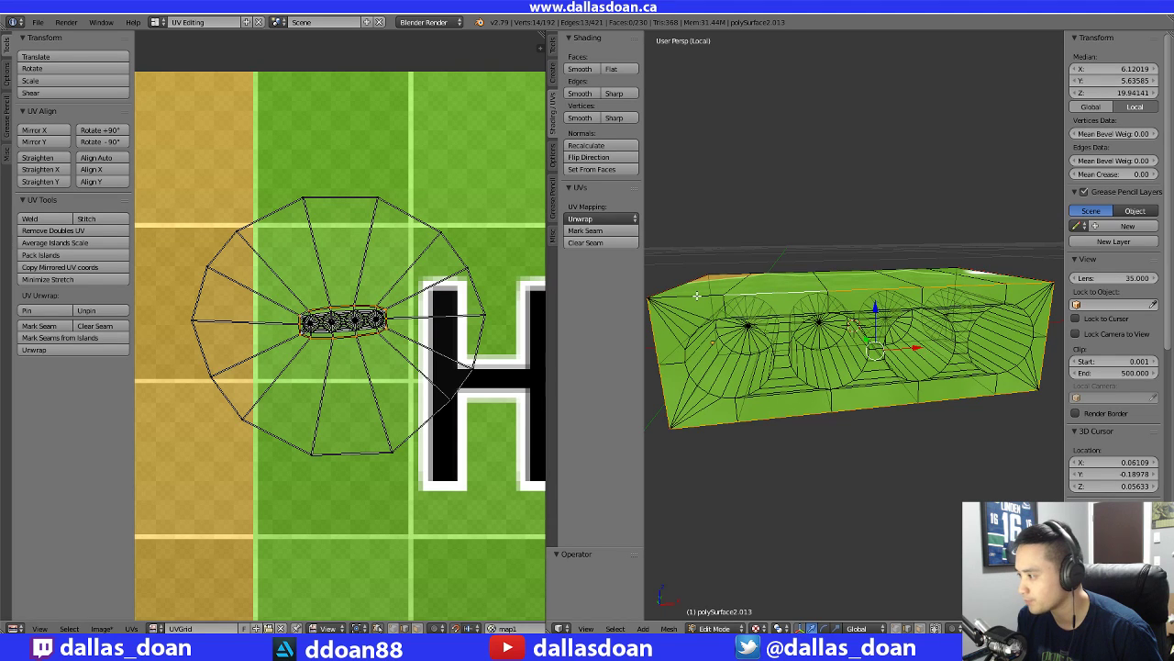
{"action": "key", "text": "ctrl+e"}
{"action": "left_click", "coordinate": [709, 323]}
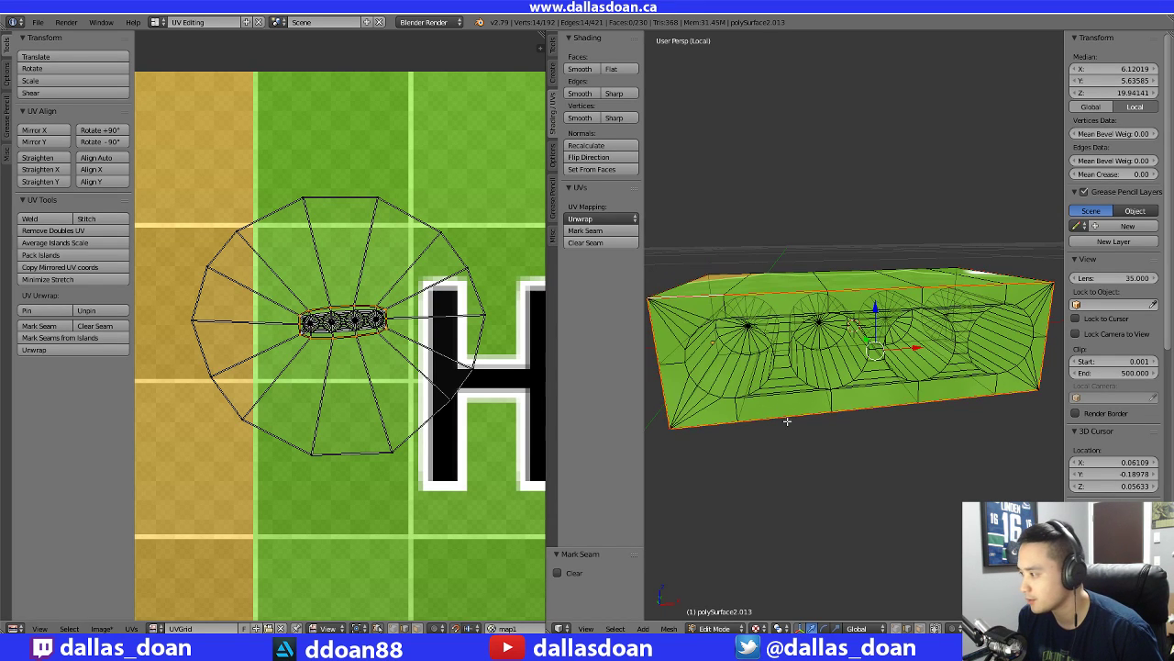
{"action": "key", "text": "a"}
Select the outer rim loops of all four round holes on the front face and mark them as seams
{"action": "middle_click_drag", "start_coordinate": [780, 465], "coordinate": [706, 404]}
{"action": "scroll", "coordinate": [796, 480], "scroll_direction": "up", "scroll_amount": 2}
{"action": "scroll", "coordinate": [706, 404], "scroll_direction": "up", "scroll_amount": 2}
{"action": "right_click", "coordinate": [684, 312]}
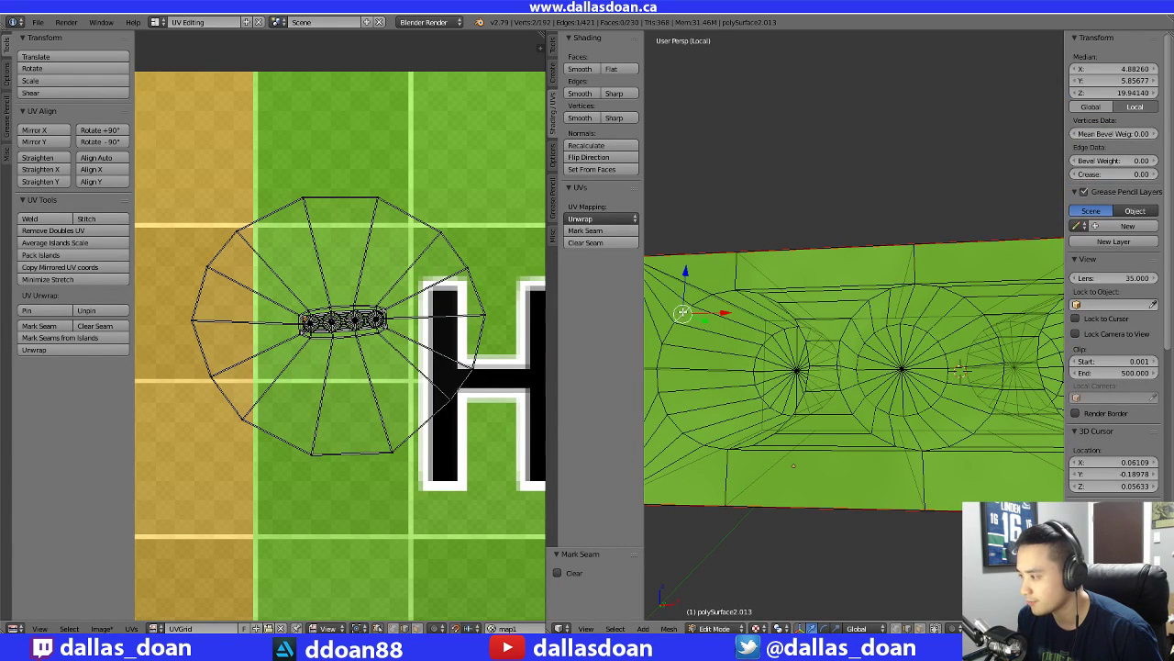
{"action": "right_click", "coordinate": [672, 335], "text": "alt"}
{"action": "middle_click_drag", "start_coordinate": [782, 332], "coordinate": [854, 373]}
{"action": "key", "text": "ctrl+z"}
{"action": "right_click", "coordinate": [775, 277], "text": "alt+shift"}
{"action": "right_click", "coordinate": [877, 296], "text": "alt+shift"}
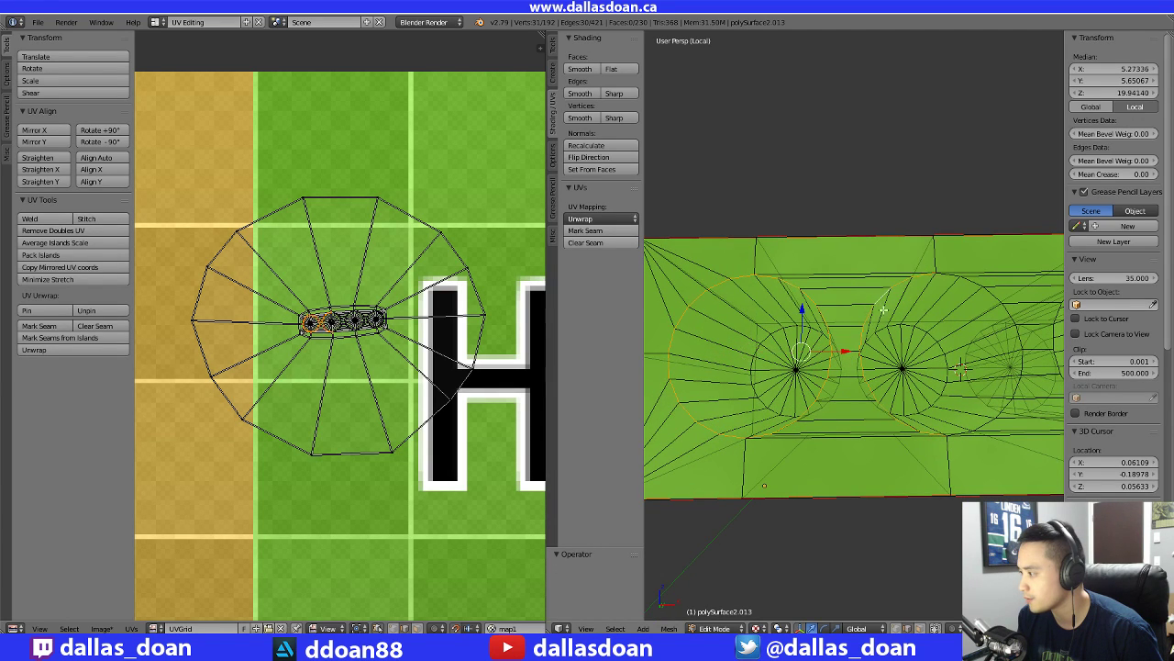
{"action": "middle_click_drag", "start_coordinate": [877, 296], "coordinate": [835, 357]}
{"action": "right_click", "coordinate": [970, 293], "text": "alt+shift"}
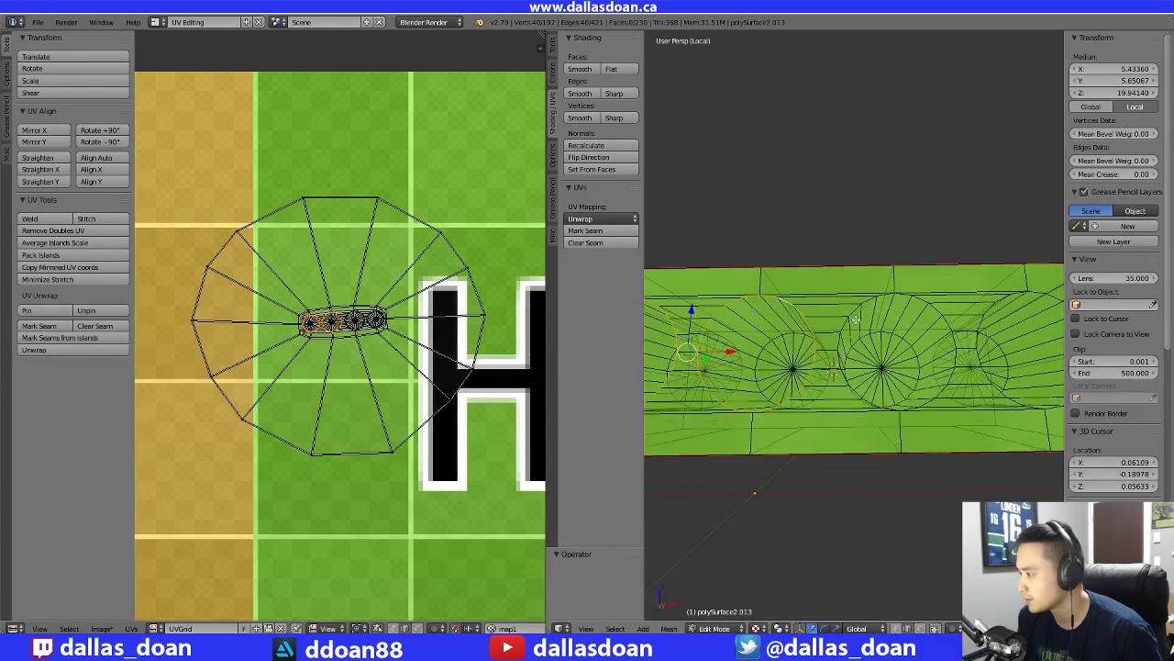
{"action": "right_click", "coordinate": [855, 310], "text": "alt+shift"}
{"action": "middle_click_drag", "start_coordinate": [994, 358], "coordinate": [925, 324]}
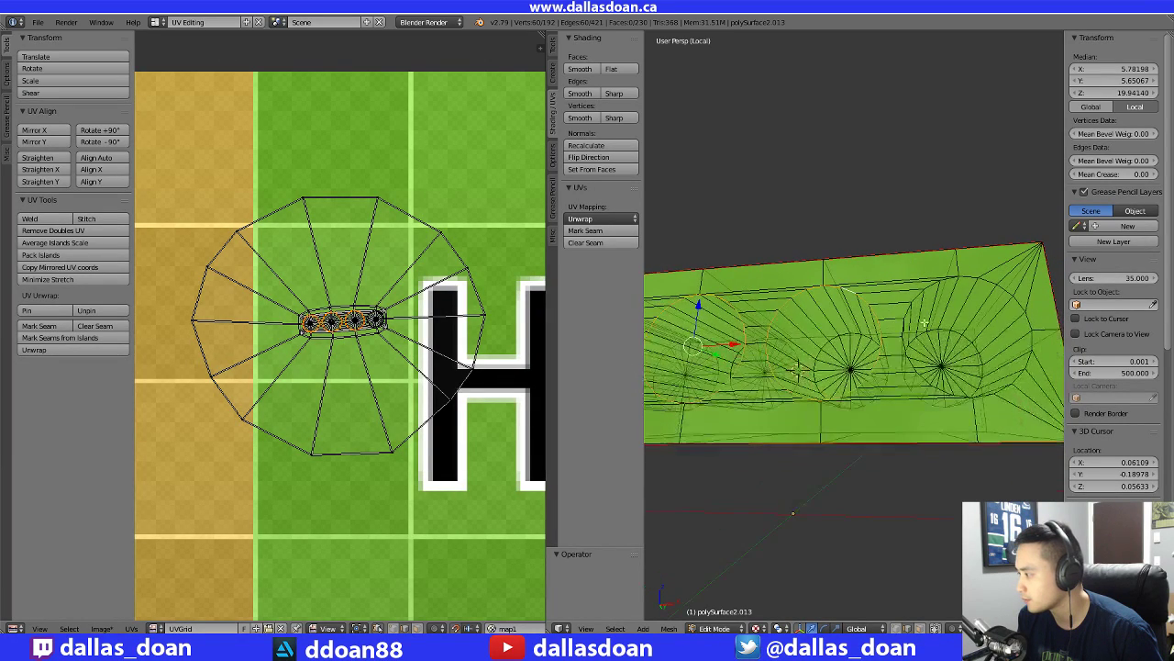
{"action": "right_click", "coordinate": [917, 295], "text": "alt+shift"}
{"action": "right_click", "coordinate": [986, 281], "text": "alt+shift"}
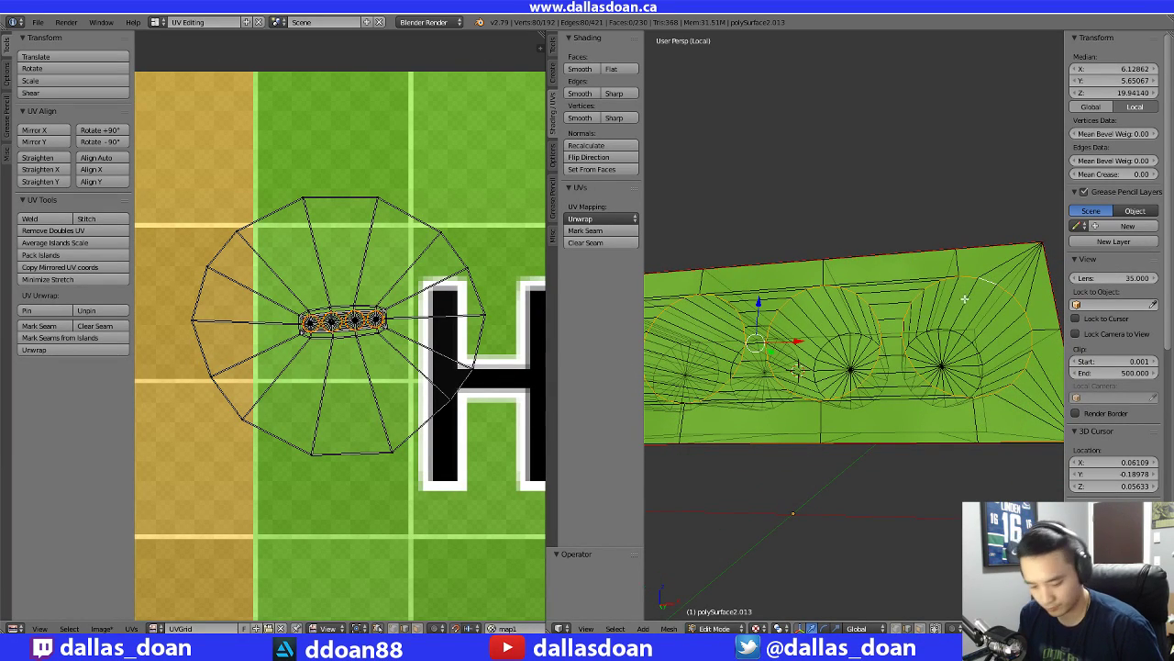
{"action": "key", "text": "ctrl+e"}
{"action": "left_click", "coordinate": [931, 307]}
{"action": "key", "text": "a"}
Select the inner end rings at the bottom of the four holes and mark them as seams
{"action": "middle_click_drag", "start_coordinate": [931, 306], "coordinate": [818, 376]}
{"action": "right_click", "coordinate": [812, 365], "text": "alt"}
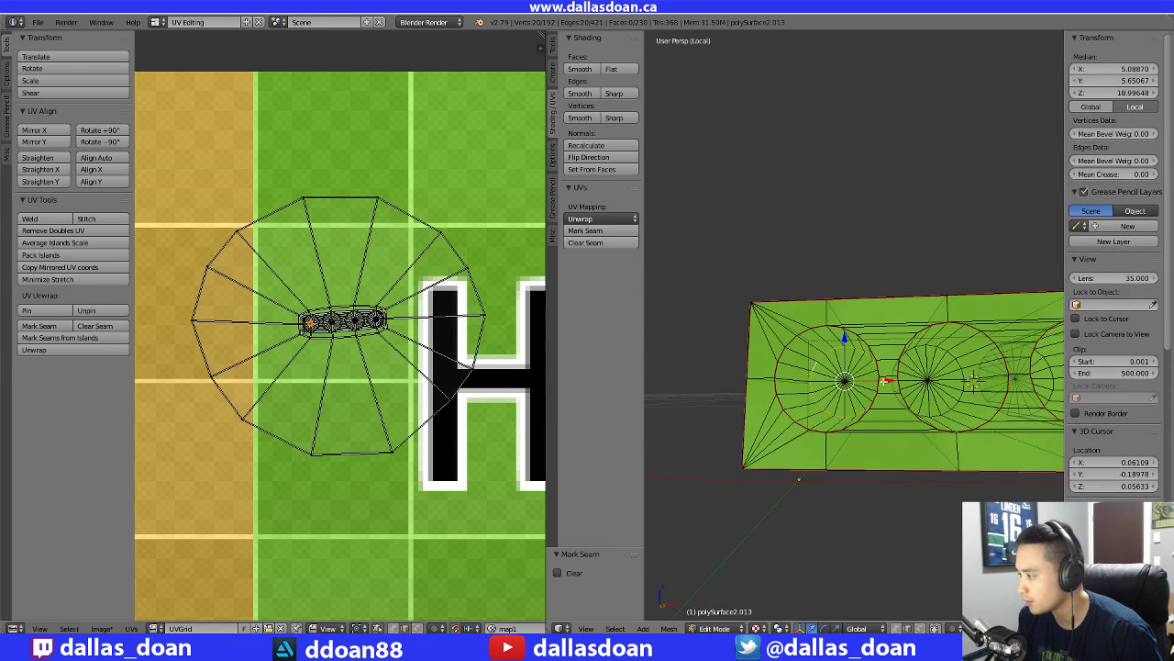
{"action": "mouse_move", "coordinate": [922, 347]}
{"action": "middle_mouse_down"}
{"action": "mouse_move", "coordinate": [905, 346]}
{"action": "mouse_move", "coordinate": [933, 365]}
{"action": "middle_mouse_up"}
{"action": "right_click", "coordinate": [966, 340], "text": "alt+shift"}
{"action": "scroll", "coordinate": [965, 341], "scroll_direction": "down", "scroll_amount": 2}
{"action": "key", "text": "ctrl+e"}
{"action": "left_click", "coordinate": [888, 400]}
{"action": "key", "text": "a"}
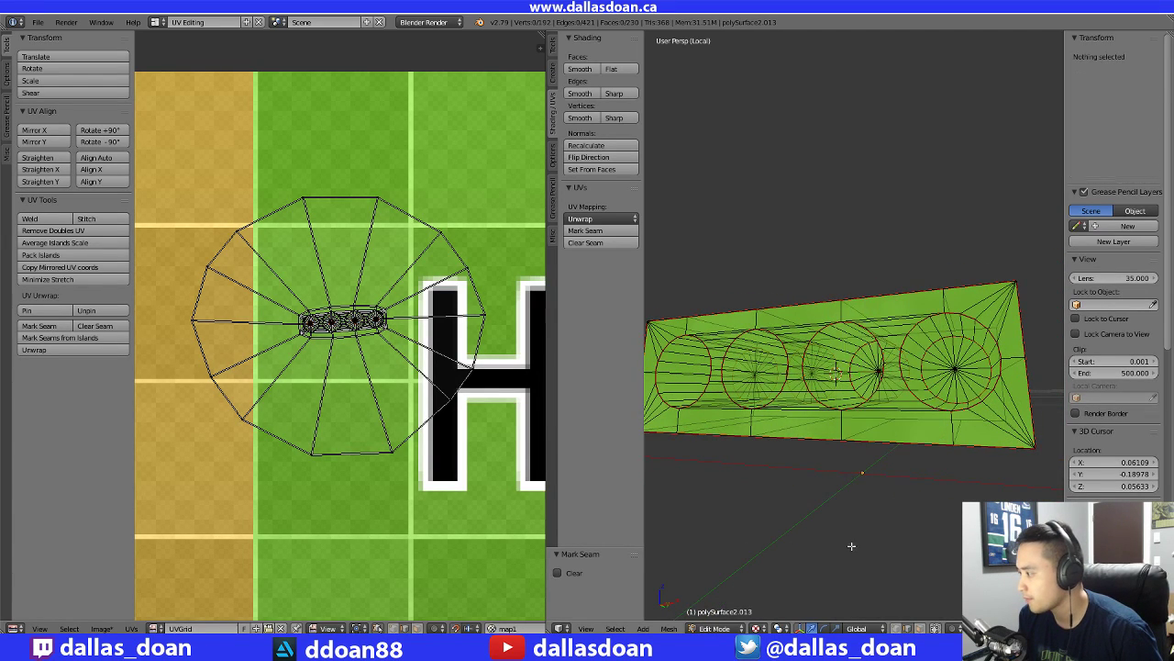
Select one lengthwise edge along the inner wall of each of the four holes and mark them as seams
{"action": "scroll", "coordinate": [862, 523], "scroll_direction": "up", "scroll_amount": 2}
{"action": "middle_click_drag", "start_coordinate": [869, 505], "coordinate": [817, 471]}
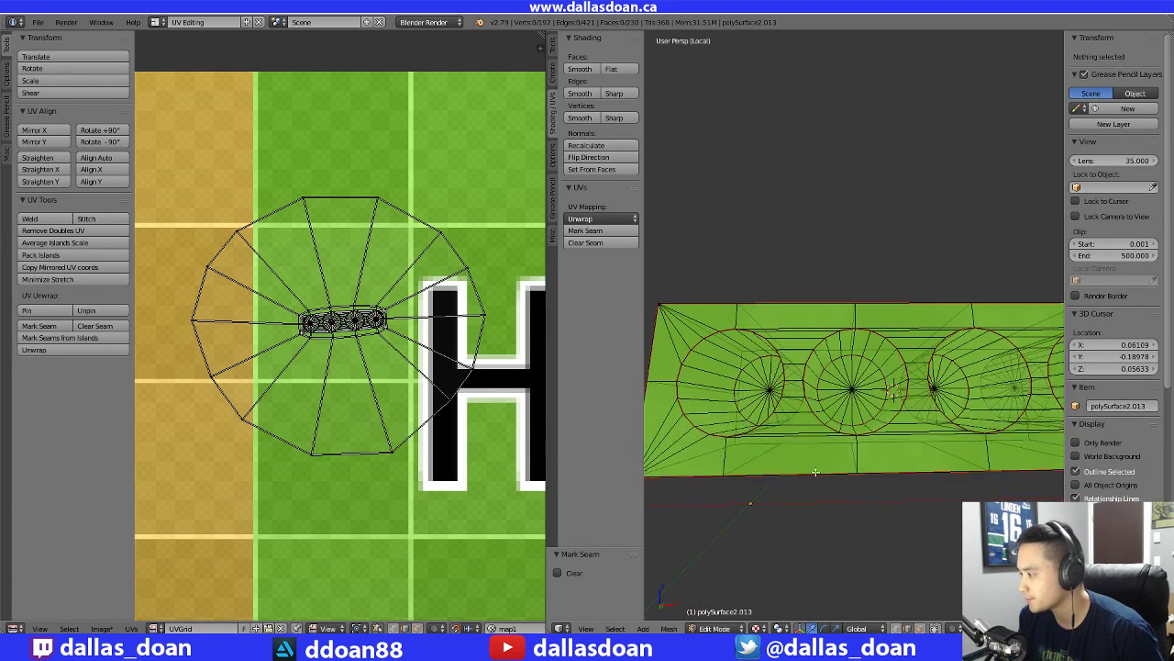
{"action": "right_click", "coordinate": [759, 343]}
{"action": "middle_click_drag", "start_coordinate": [823, 277], "coordinate": [831, 230]}
{"action": "key", "text": "a"}
{"action": "right_click", "coordinate": [750, 318]}
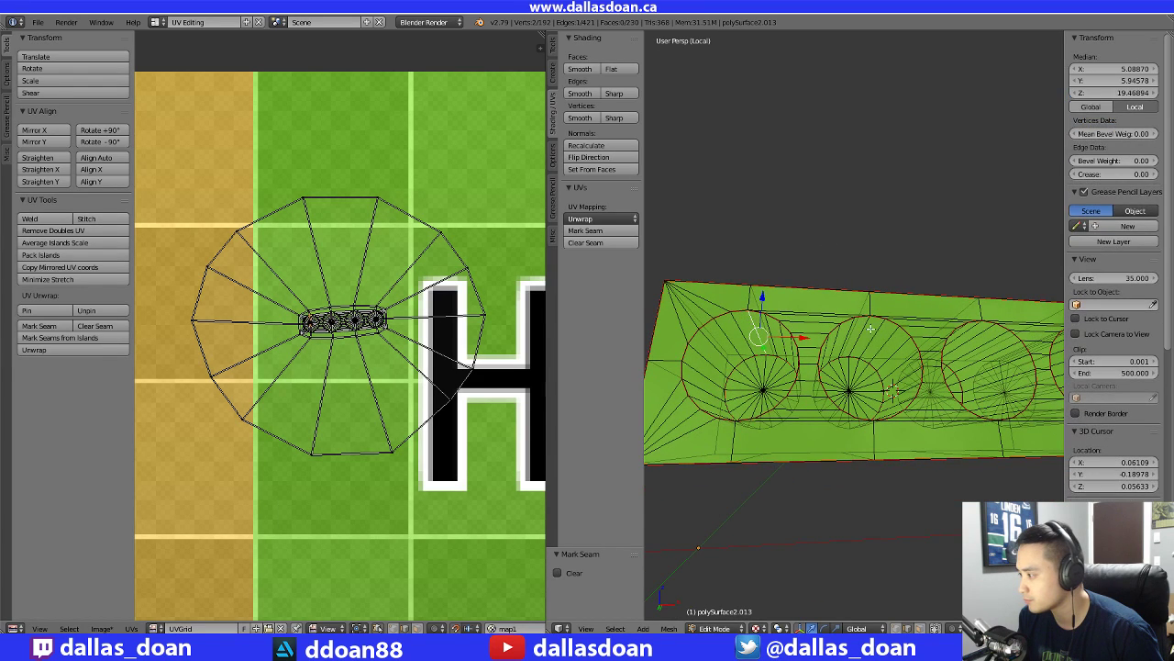
{"action": "mouse_move", "coordinate": [865, 326]}
{"action": "middle_mouse_down"}
{"action": "mouse_move", "coordinate": [945, 326]}
{"action": "mouse_move", "coordinate": [872, 337]}
{"action": "middle_mouse_up"}
{"action": "right_click", "coordinate": [949, 322], "text": "shift"}
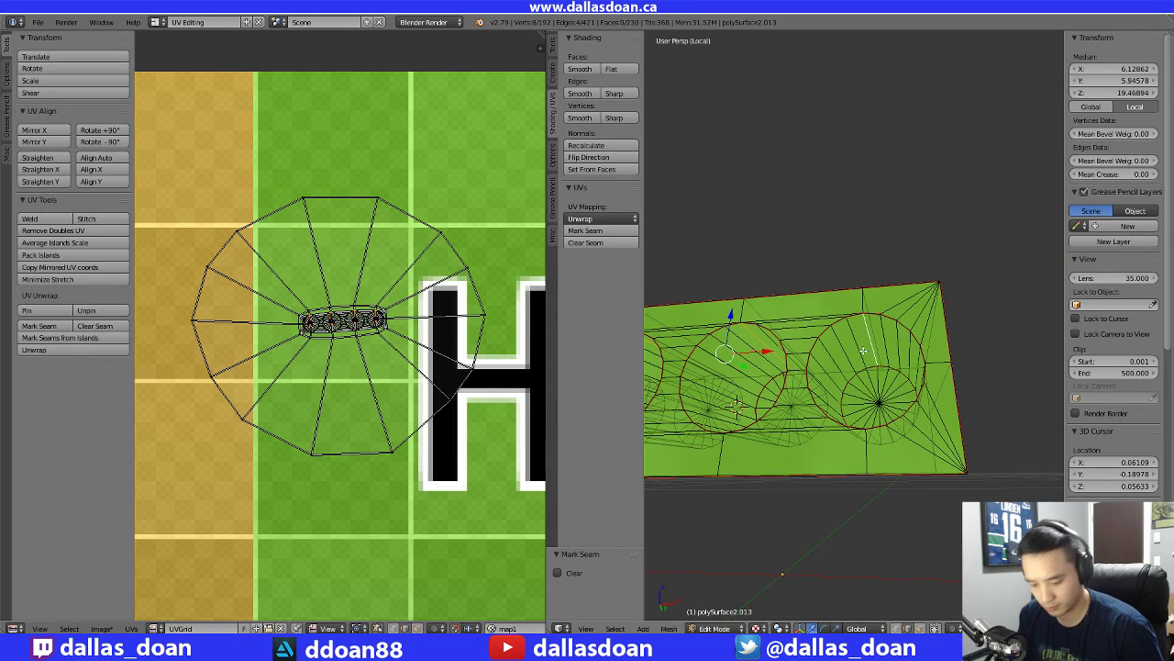
{"action": "key", "text": "ctrl+e"}
{"action": "left_click", "coordinate": [830, 353]}
{"action": "key", "text": "a"}
Switch to face selection, unwrap all faces of the block with Unwrap, and check the resulting checker pattern
{"action": "middle_click_drag", "start_coordinate": [831, 527], "coordinate": [883, 492]}
{"action": "scroll", "coordinate": [893, 521], "scroll_direction": "down", "scroll_amount": 3}
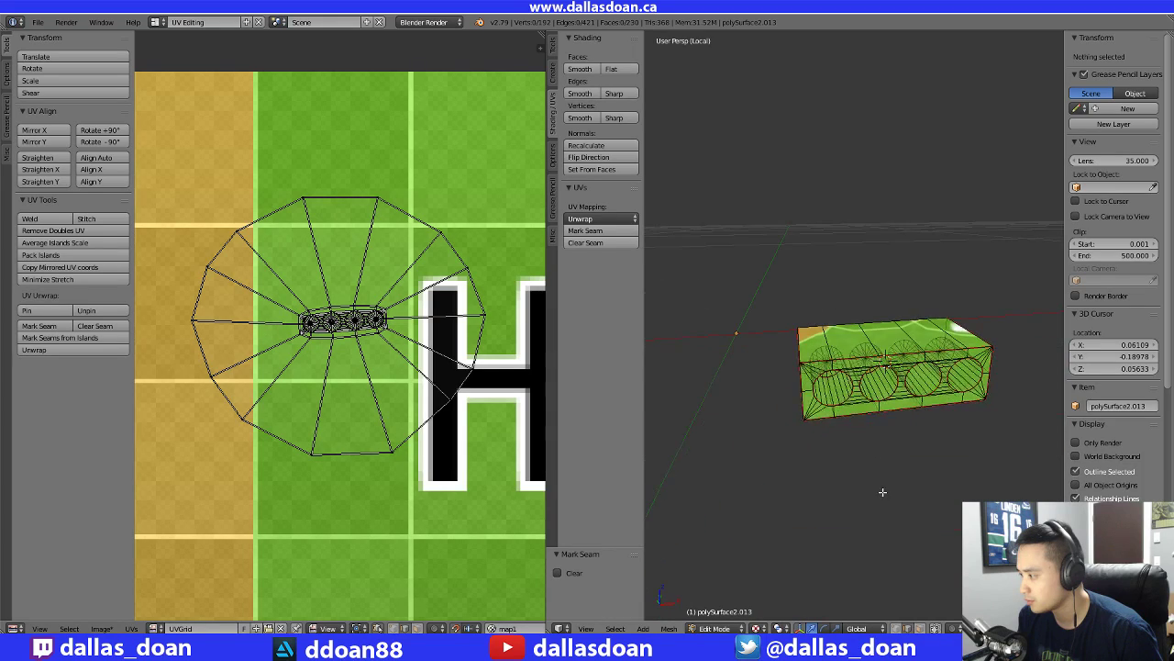
{"action": "scroll", "coordinate": [795, 490], "scroll_direction": "up", "scroll_amount": 2}
{"action": "scroll", "coordinate": [778, 492], "scroll_direction": "down", "scroll_amount": 3}
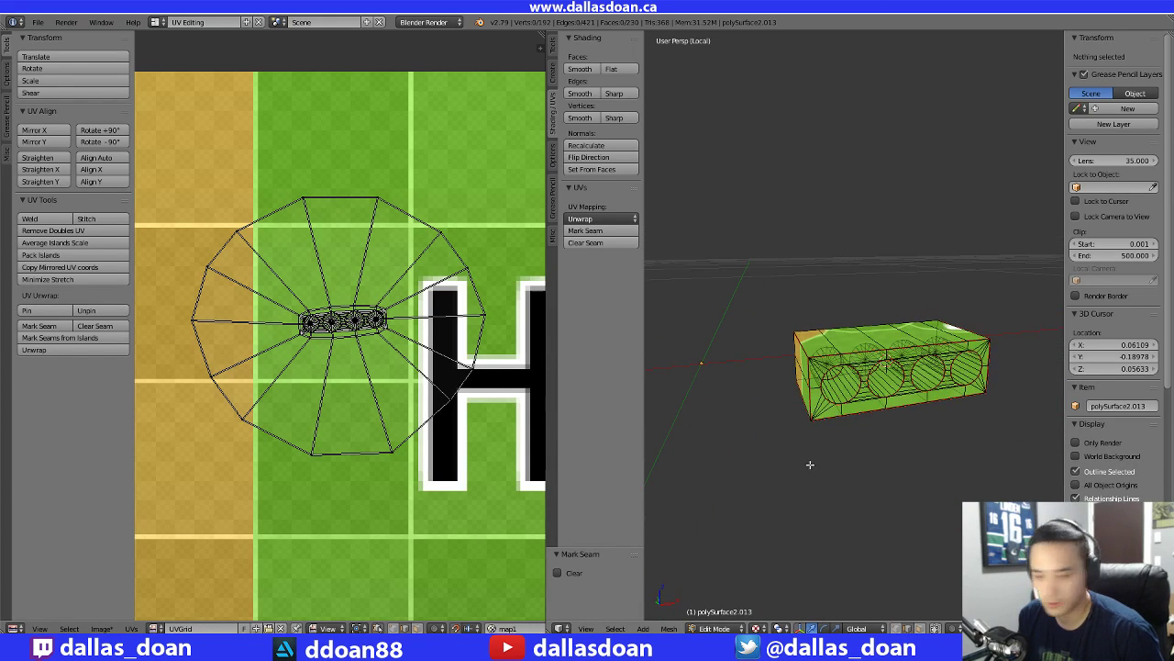
{"action": "key", "text": "ctrl+Tab"}
{"action": "left_click", "coordinate": [821, 367]}
{"action": "key", "text": "a"}
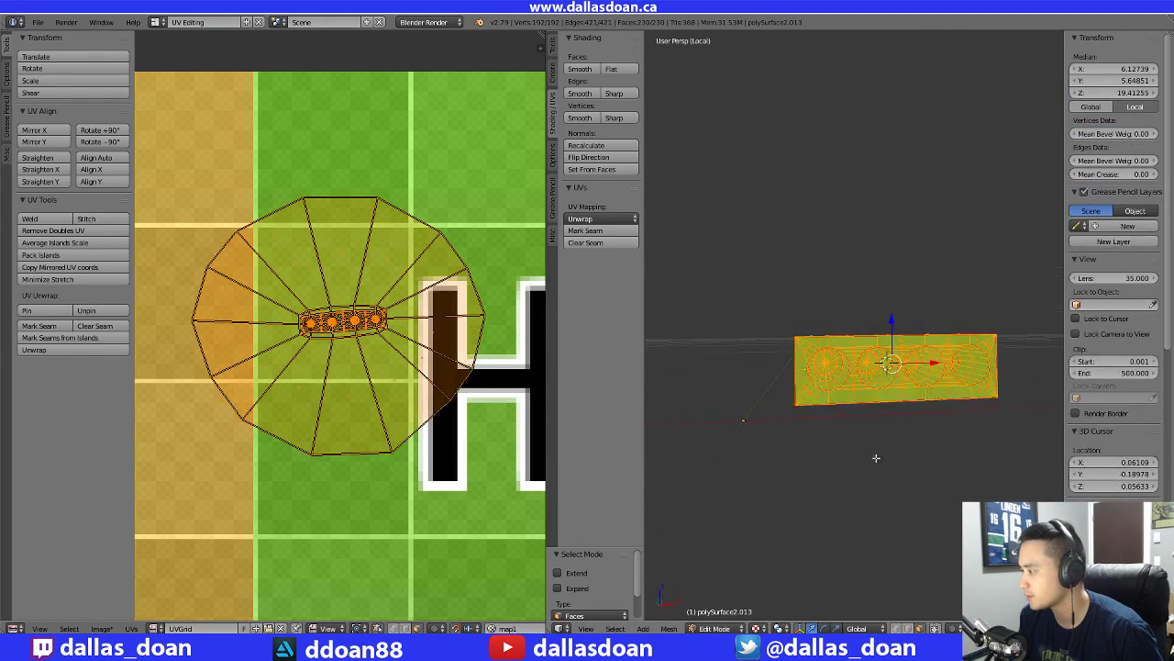
{"action": "left_click", "coordinate": [601, 219]}
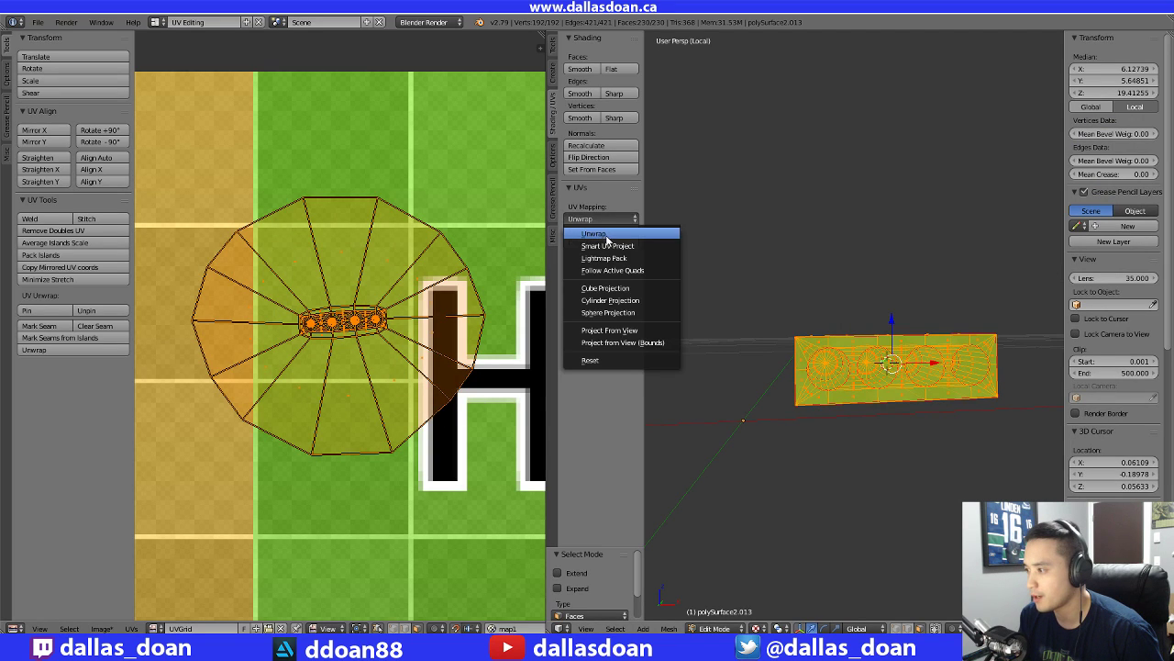
{"action": "left_click", "coordinate": [597, 232]}
{"action": "scroll", "coordinate": [364, 345], "scroll_direction": "down", "scroll_amount": 3}
{"action": "scroll", "coordinate": [395, 393], "scroll_direction": "down", "scroll_amount": 6}
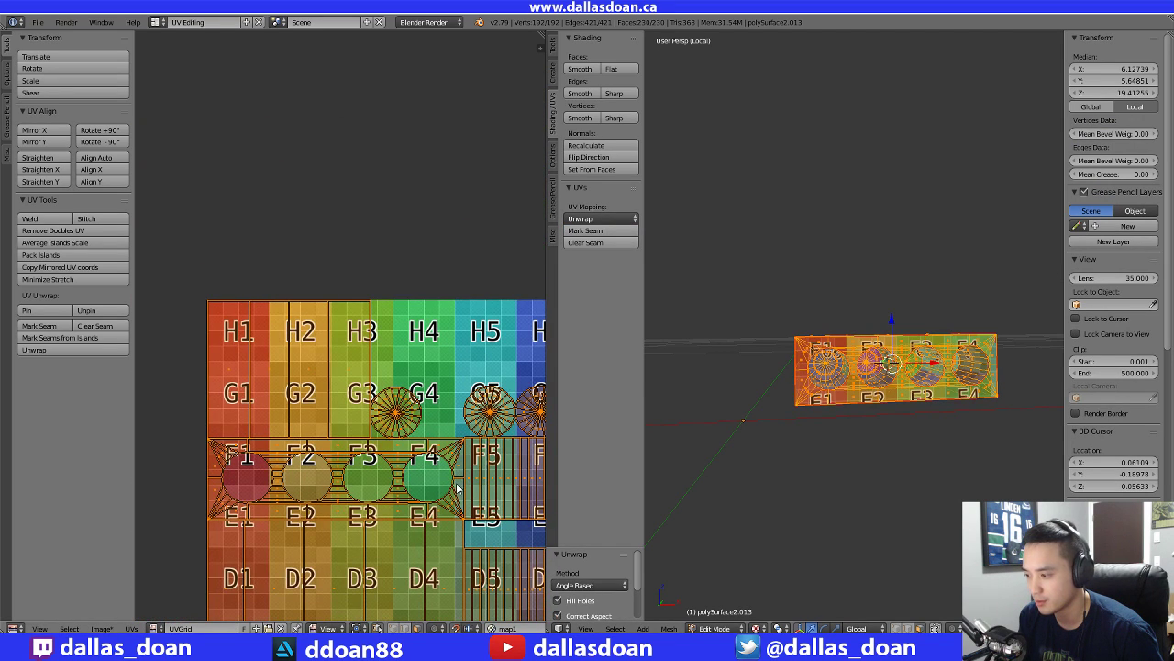
{"action": "scroll", "coordinate": [458, 489], "scroll_direction": "down", "scroll_amount": 2}
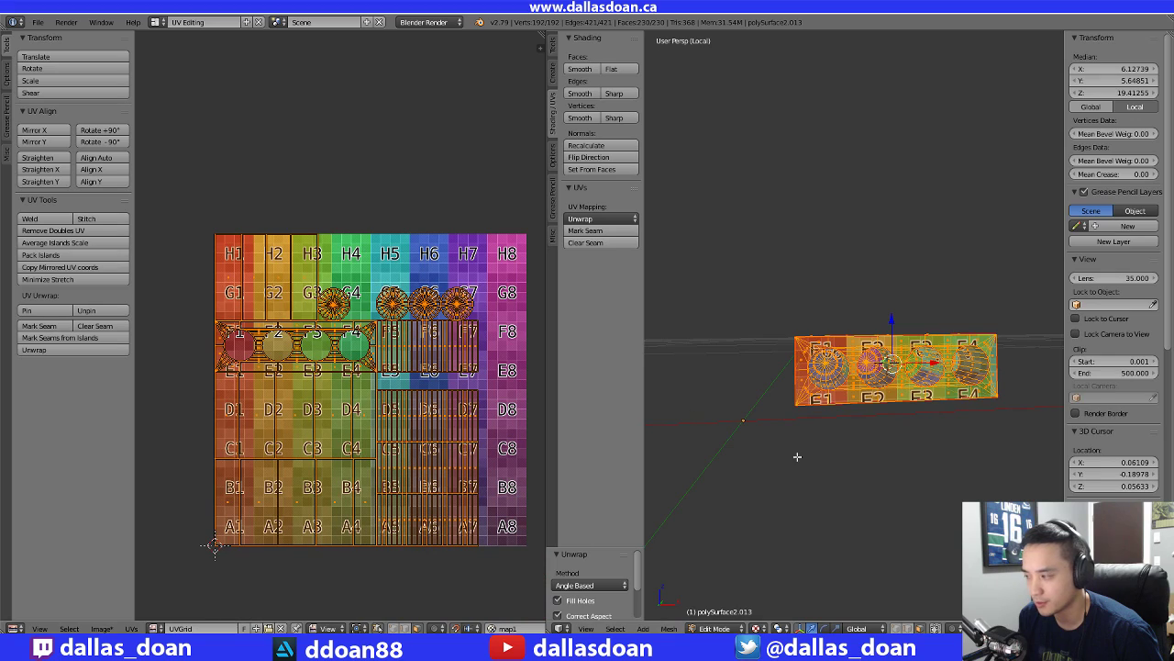
{"action": "key", "text": "a"}
{"action": "middle_click_drag", "start_coordinate": [830, 477], "coordinate": [881, 513]}
{"action": "scroll", "coordinate": [887, 482], "scroll_direction": "up", "scroll_amount": 2}
{"action": "mouse_move", "coordinate": [886, 467]}
{"action": "middle_mouse_down"}
{"action": "mouse_move", "coordinate": [840, 362]}
{"action": "mouse_move", "coordinate": [868, 465]}
{"action": "middle_mouse_up"}
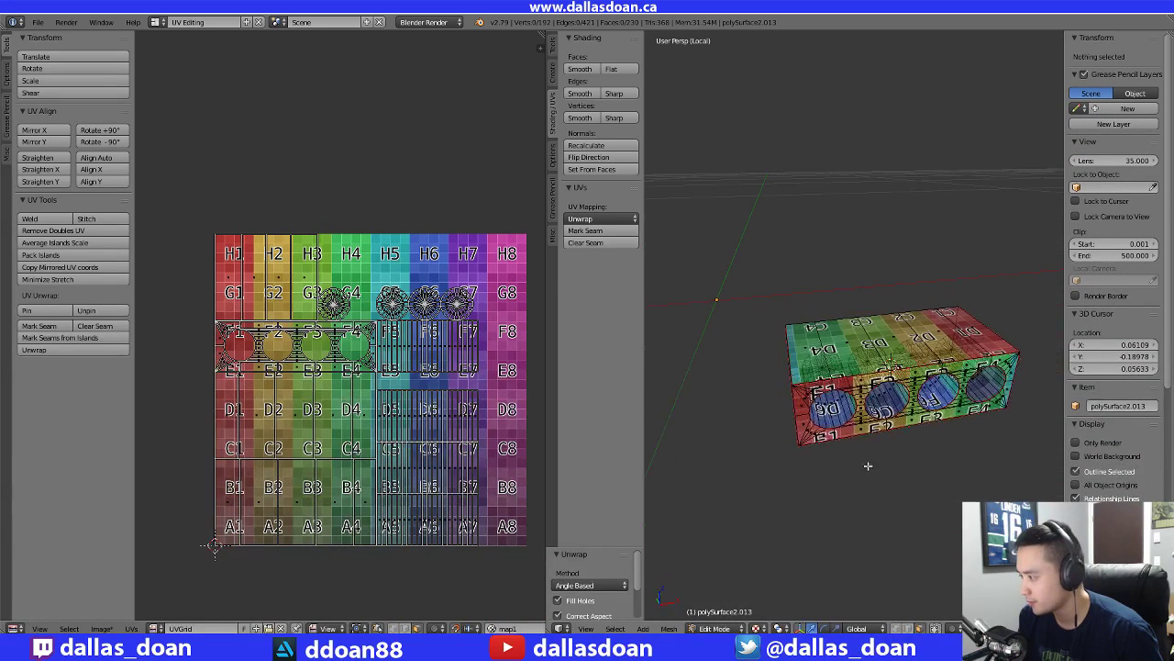
Leave Edit Mode and local view on the block, and isolate the rounded-end block polySurface2.014
{"action": "key", "text": "KP_Divide"}
{"action": "key", "text": "Tab"}
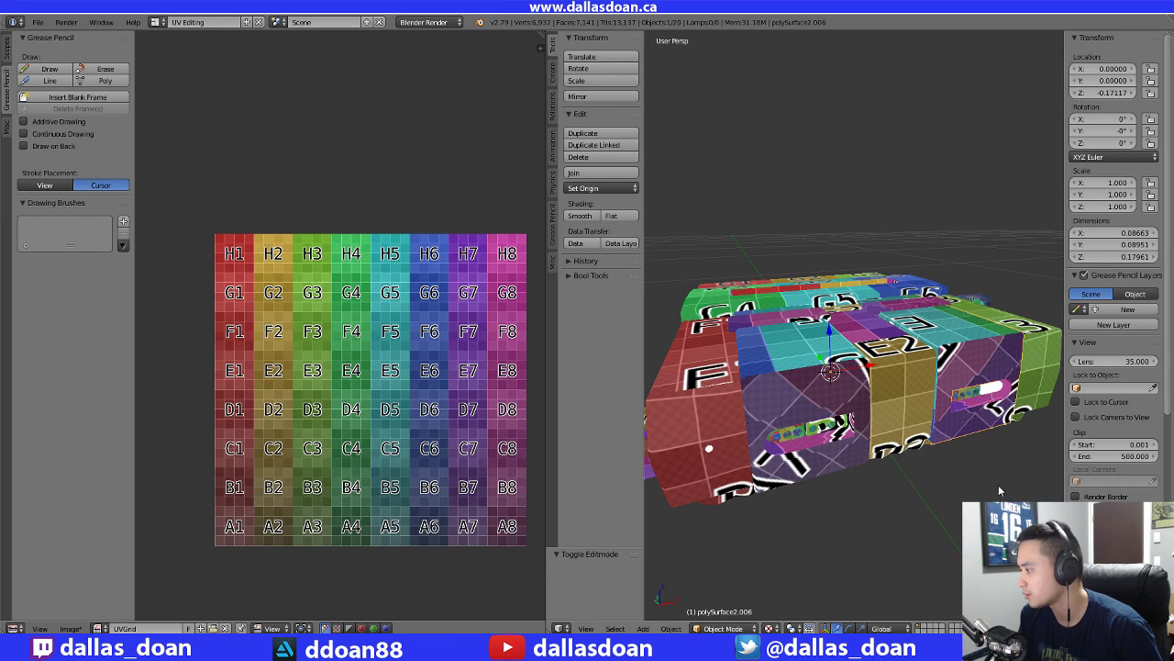
{"action": "key", "text": "KP_Divide"}
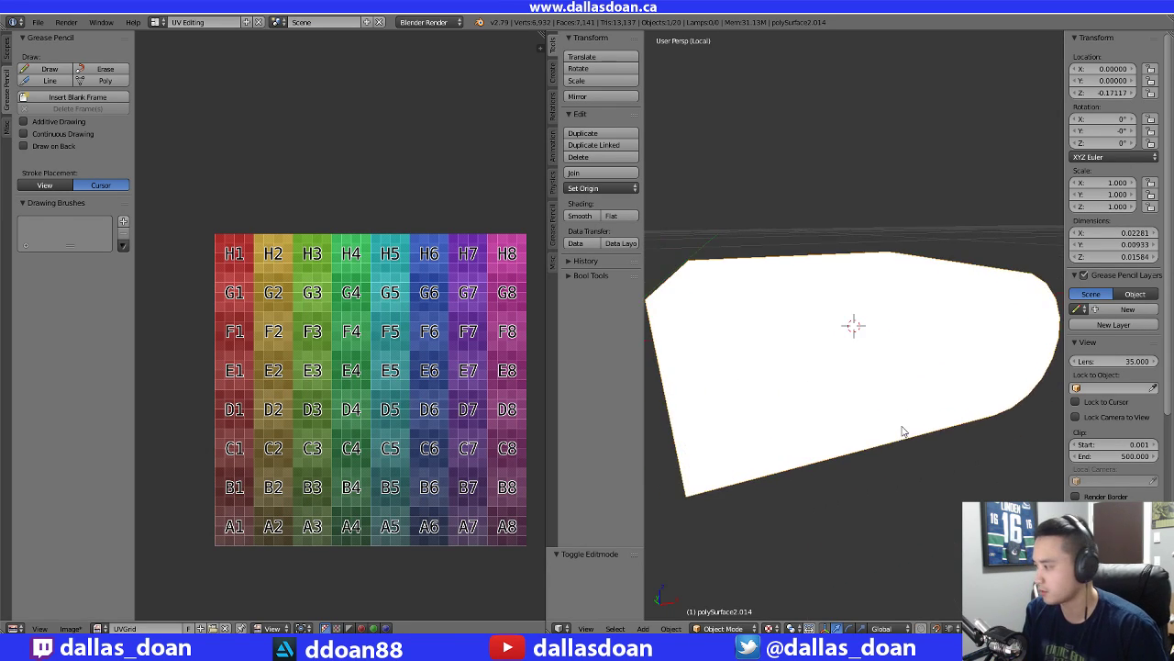
{"action": "scroll", "coordinate": [928, 446], "scroll_direction": "down", "scroll_amount": 3}
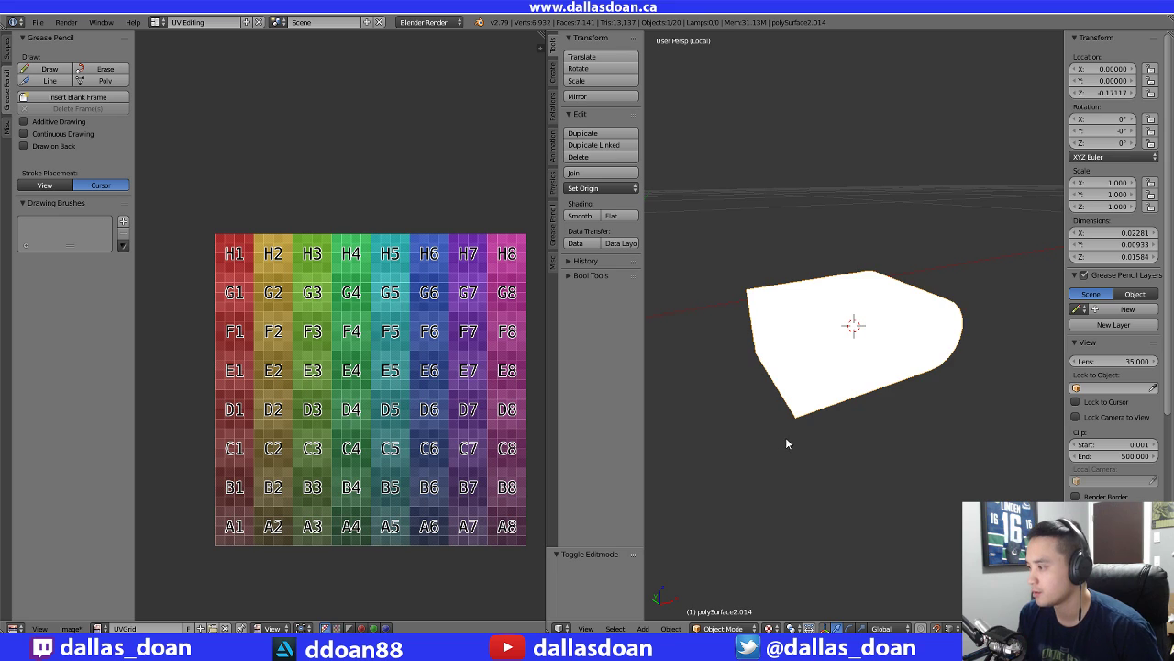
{"action": "middle_click_drag", "start_coordinate": [787, 443], "coordinate": [795, 396]}
Assign the UVGrid image to all faces of the rounded-end block in Edit Mode, and switch to edge selection
{"action": "key", "text": "Tab"}
{"action": "key", "text": "a"}
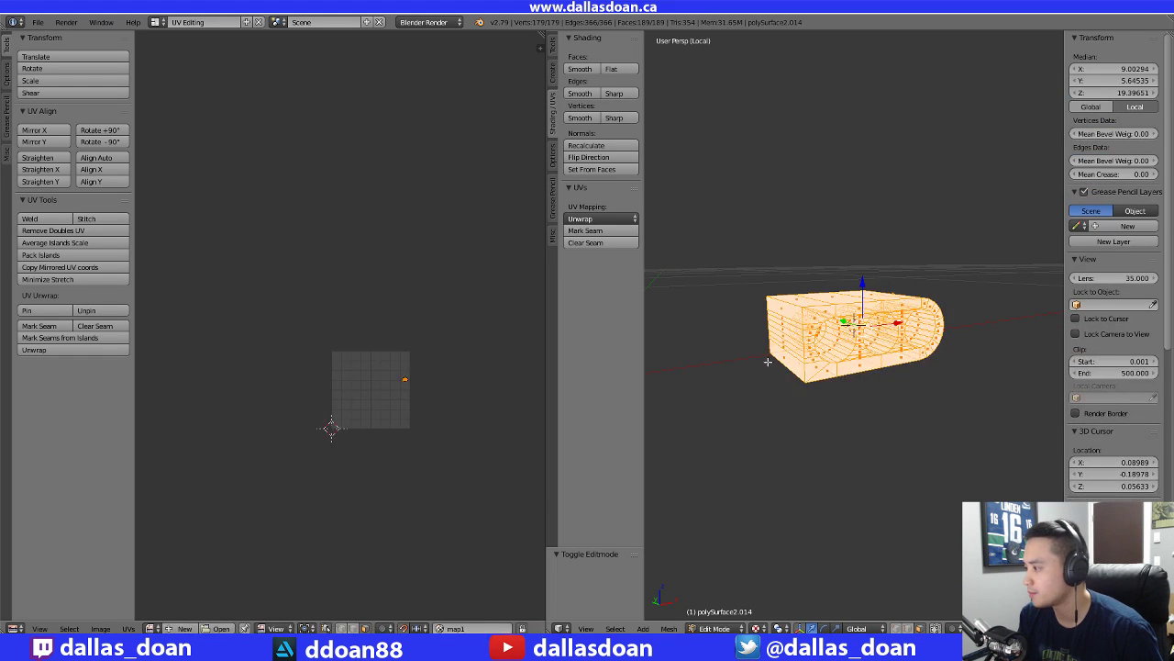
{"action": "left_click", "coordinate": [152, 627]}
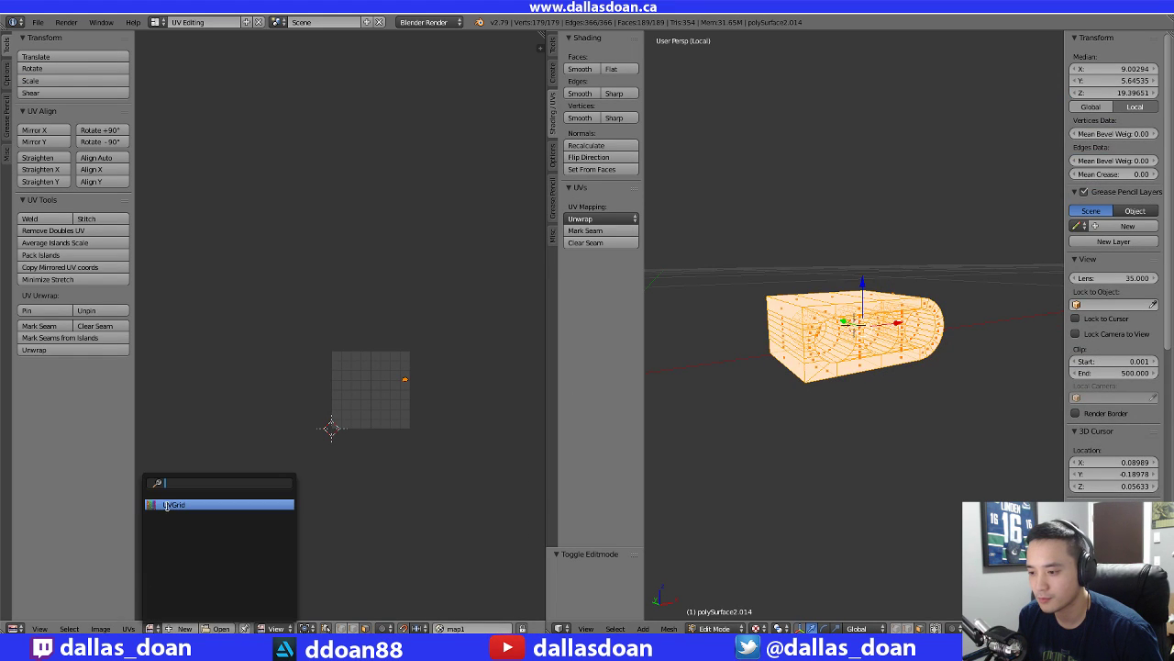
{"action": "left_click", "coordinate": [170, 505]}
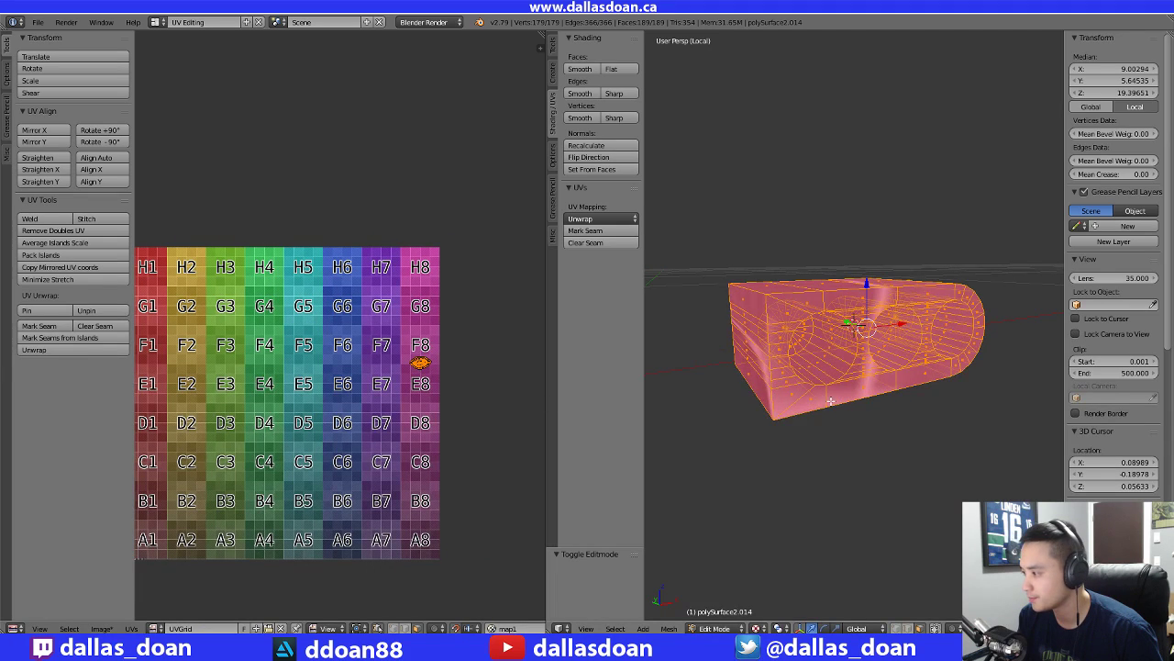
{"action": "middle_click_drag", "start_coordinate": [830, 401], "coordinate": [774, 403]}
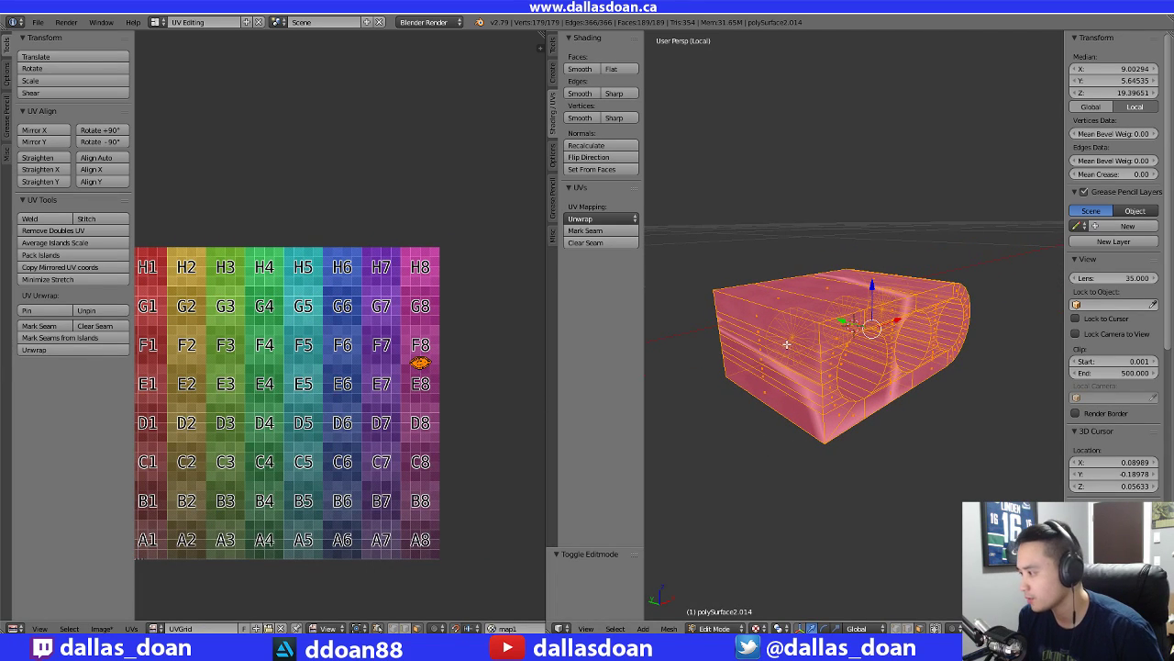
{"action": "key", "text": "ctrl+Tab"}
{"action": "left_click", "coordinate": [763, 315]}
{"action": "right_click", "coordinate": [767, 308]}
{"action": "middle_click_drag", "start_coordinate": [839, 426], "coordinate": [881, 387]}
{"action": "right_click", "coordinate": [766, 361], "text": "alt"}
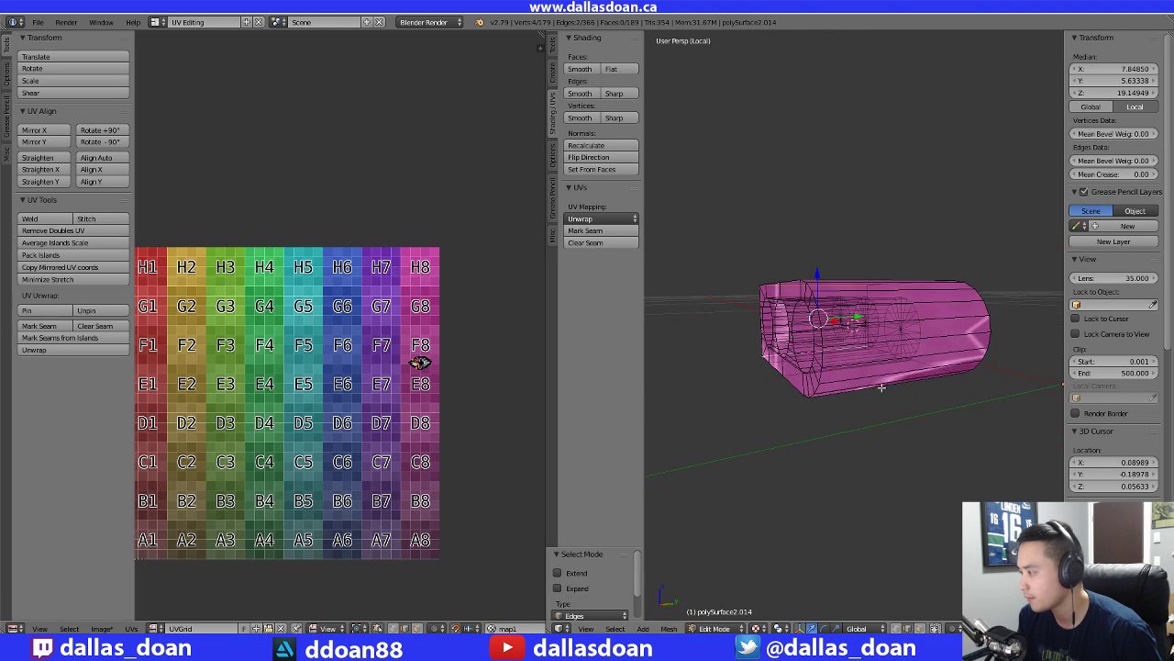
{"action": "right_click", "coordinate": [875, 342], "text": "shift"}
{"action": "middle_click_drag", "start_coordinate": [875, 343], "coordinate": [800, 328]}
{"action": "key", "text": "ctrl+z"}
Select the outline edge loop of the rounded-end block's front face and mark it as a seam
{"action": "right_click", "coordinate": [764, 317], "text": "alt"}
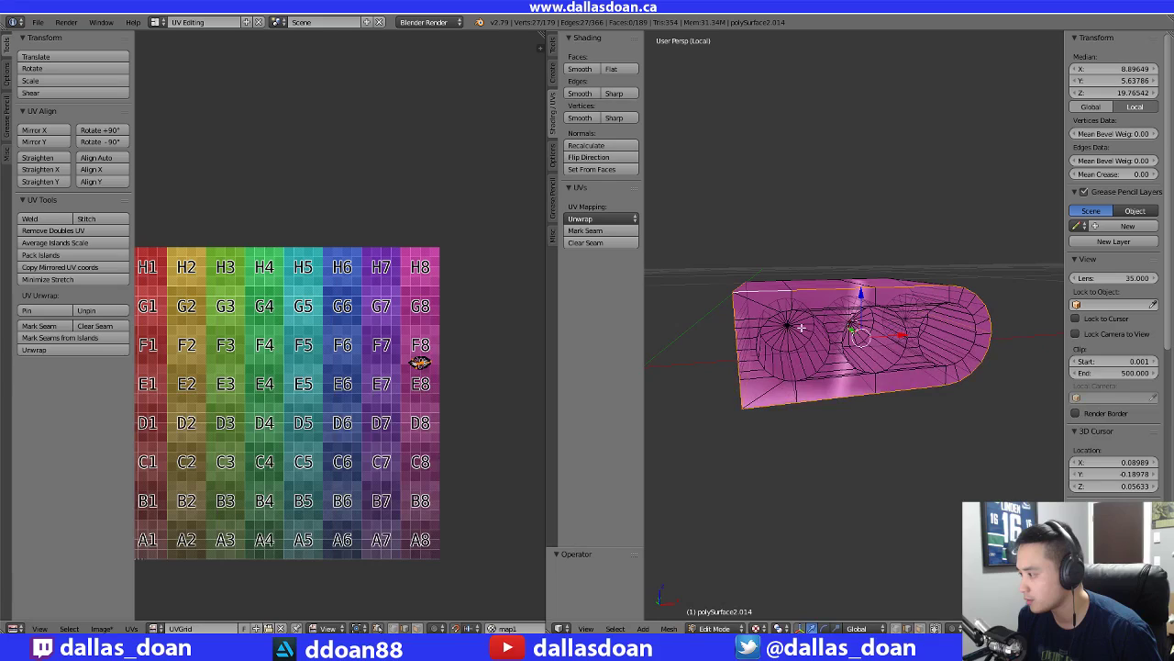
{"action": "key", "text": "ctrl+e"}
{"action": "left_click", "coordinate": [773, 331]}
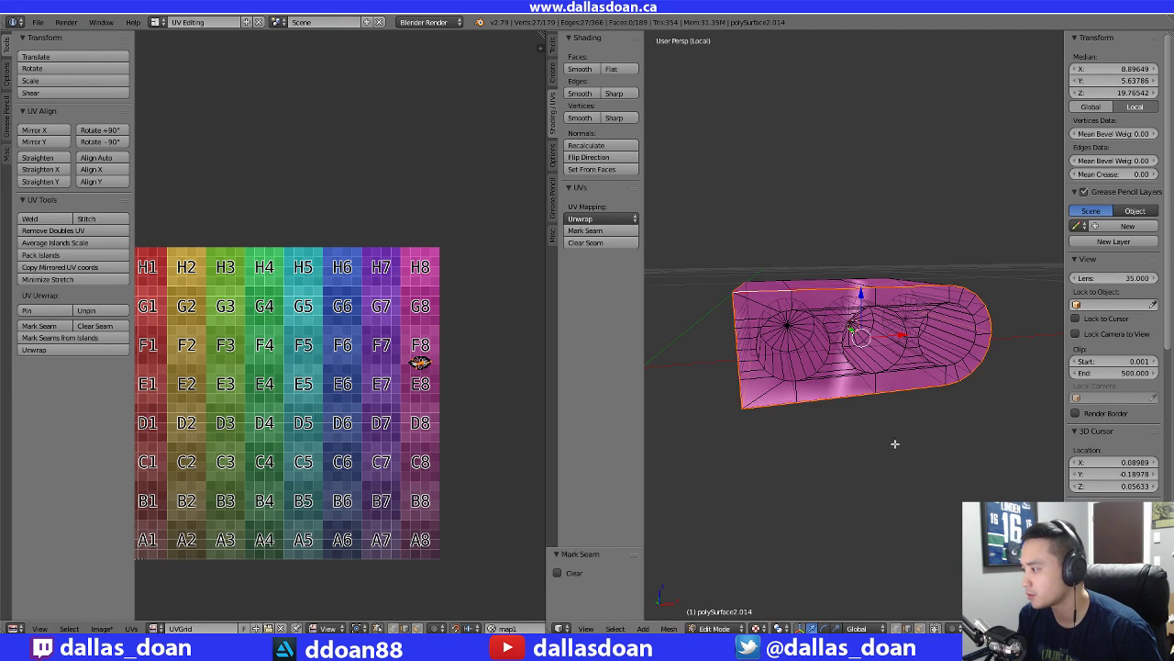
Select the circular edge loops at the back ends of the rounded-end block's three holes and mark them as seams
{"action": "middle_click_drag", "start_coordinate": [895, 443], "coordinate": [812, 353]}
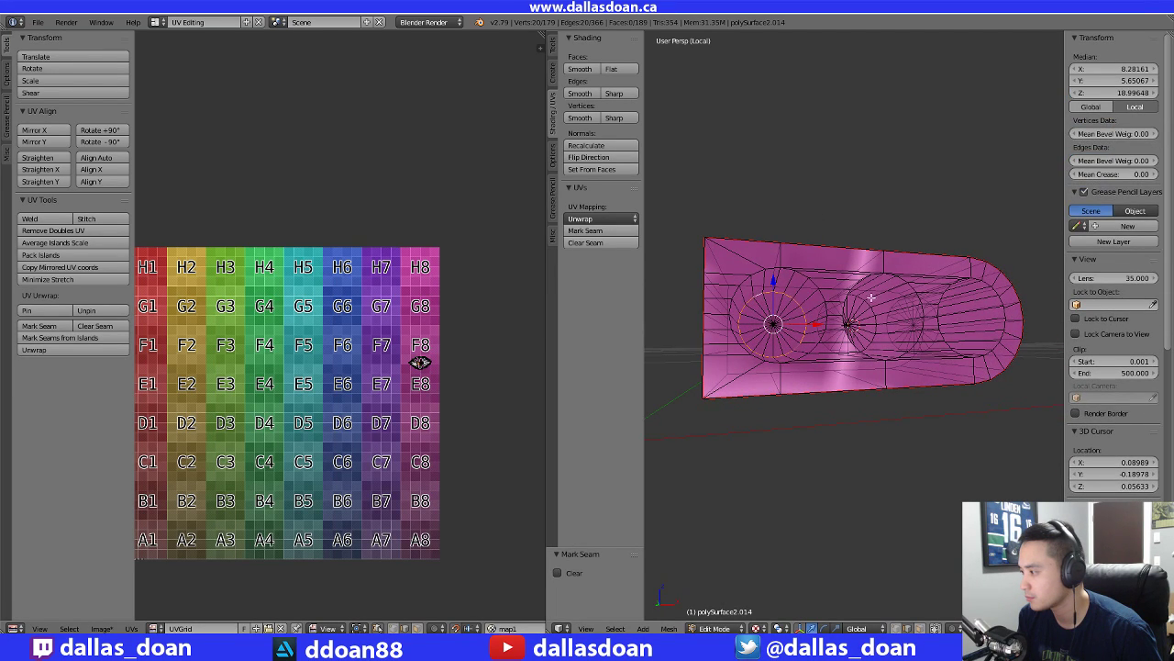
{"action": "middle_click_drag", "start_coordinate": [956, 340], "coordinate": [910, 345]}
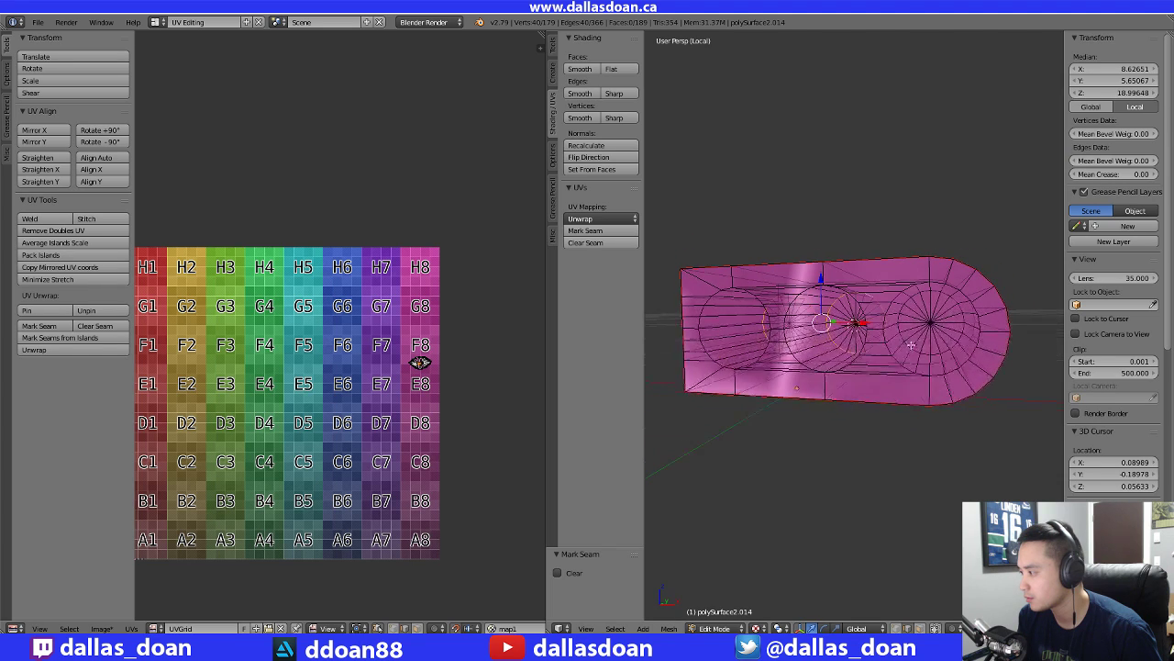
{"action": "key", "text": "ctrl+e"}
{"action": "left_click", "coordinate": [939, 298]}
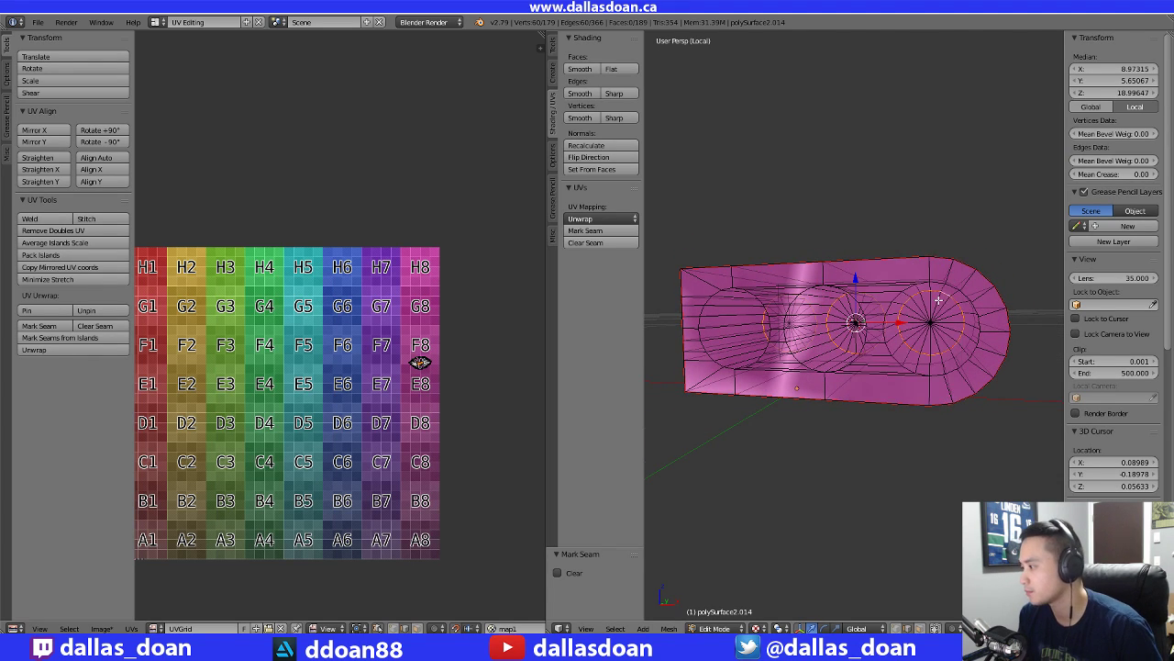
{"action": "middle_click_drag", "start_coordinate": [800, 412], "coordinate": [838, 414]}
{"action": "key", "text": "a"}
Select the front rim loops of the middle hole and the hole nearest the square end, and mark them as seams
{"action": "right_click", "coordinate": [700, 311], "text": "alt"}
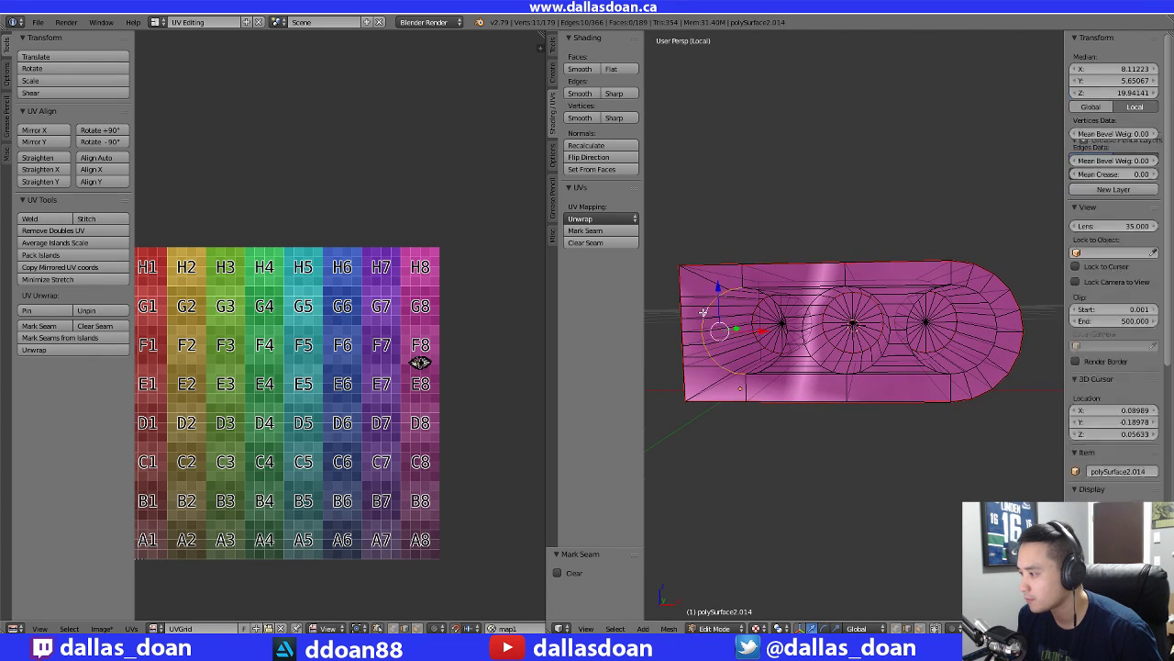
{"action": "middle_click_drag", "start_coordinate": [700, 310], "coordinate": [852, 295]}
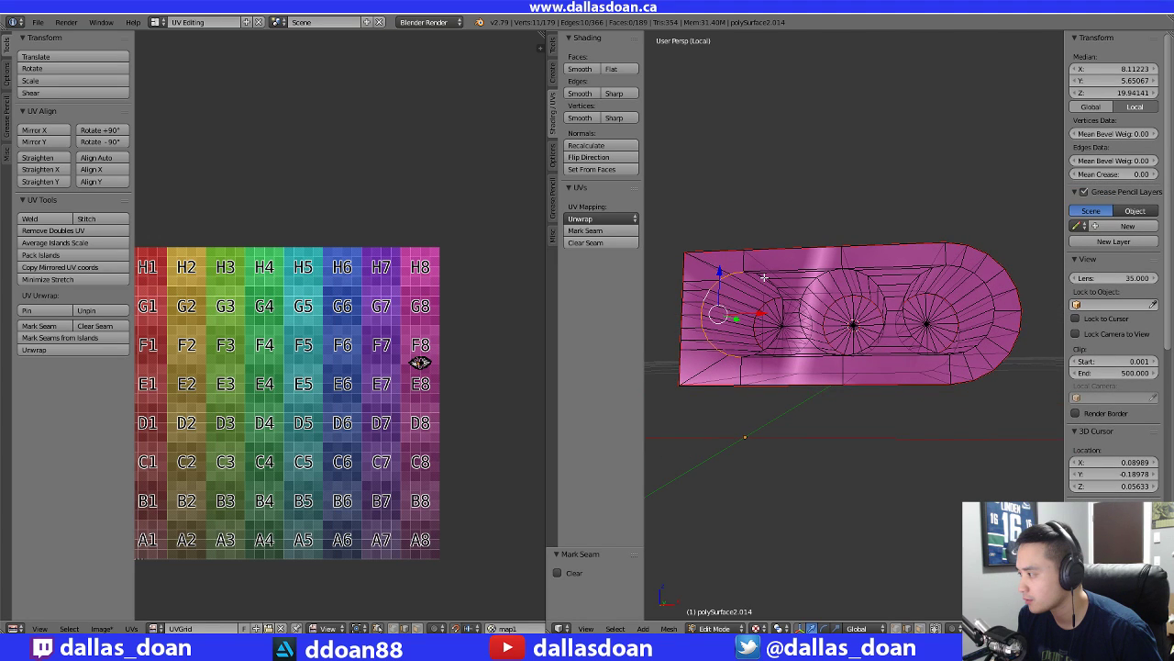
{"action": "scroll", "coordinate": [761, 266], "scroll_direction": "up", "scroll_amount": 3}
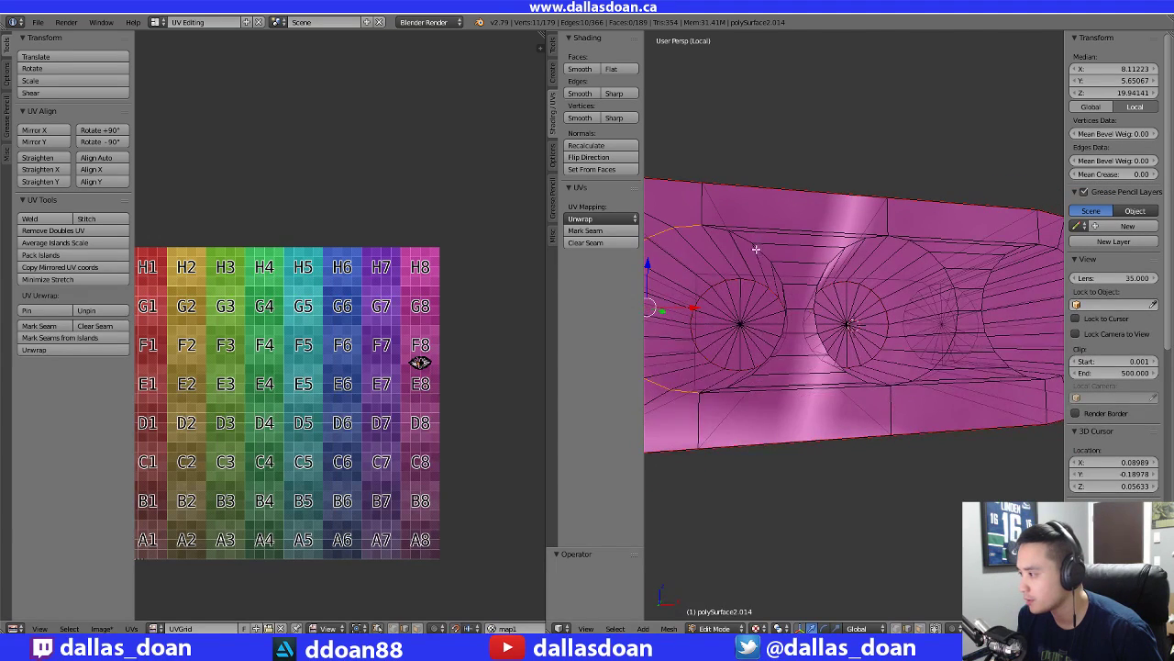
{"action": "middle_click_drag", "start_coordinate": [768, 265], "coordinate": [811, 244]}
{"action": "right_click", "coordinate": [803, 261], "text": "alt+shift"}
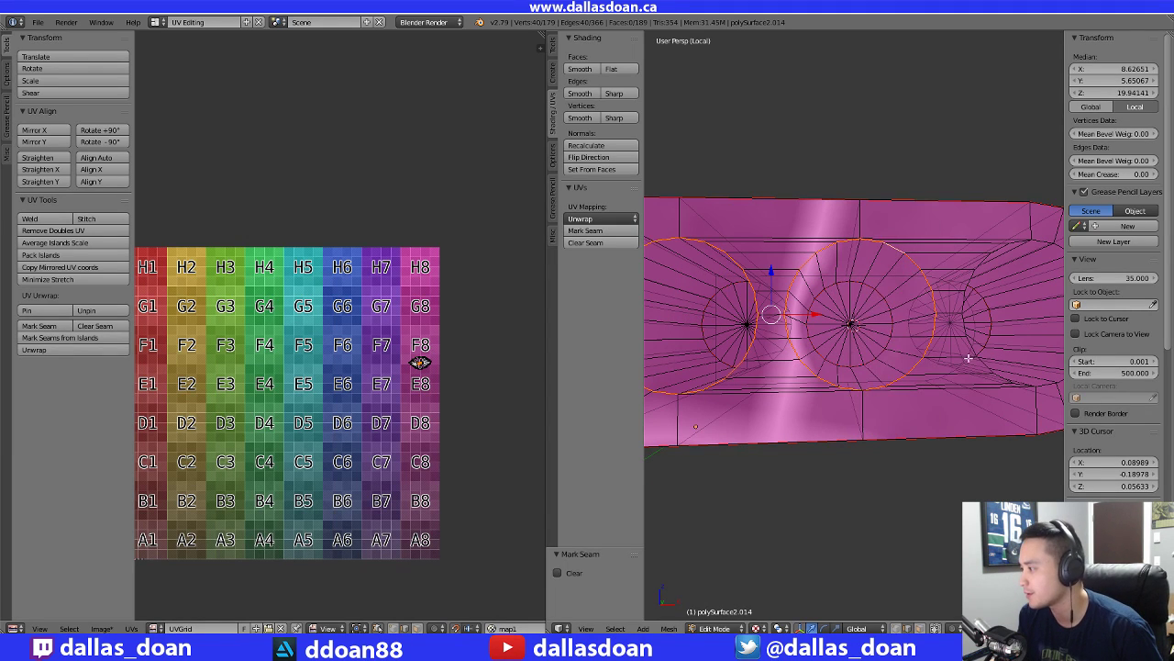
{"action": "middle_click_drag", "start_coordinate": [968, 358], "coordinate": [778, 273]}
Select one lengthwise wall edge inside each of the three holes and mark these edges as seams
{"action": "right_click", "coordinate": [757, 242]}
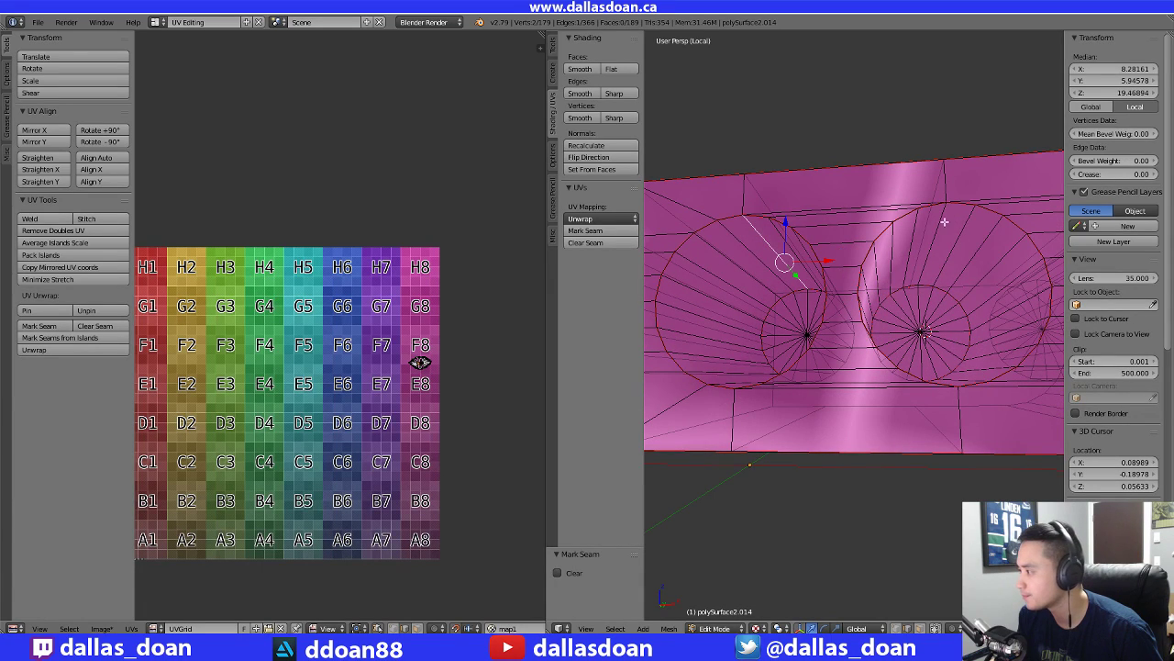
{"action": "right_click", "coordinate": [942, 221], "text": "shift"}
{"action": "scroll", "coordinate": [962, 323], "scroll_direction": "down", "scroll_amount": 1}
{"action": "middle_click_drag", "start_coordinate": [962, 323], "coordinate": [871, 321], "text": "shift"}
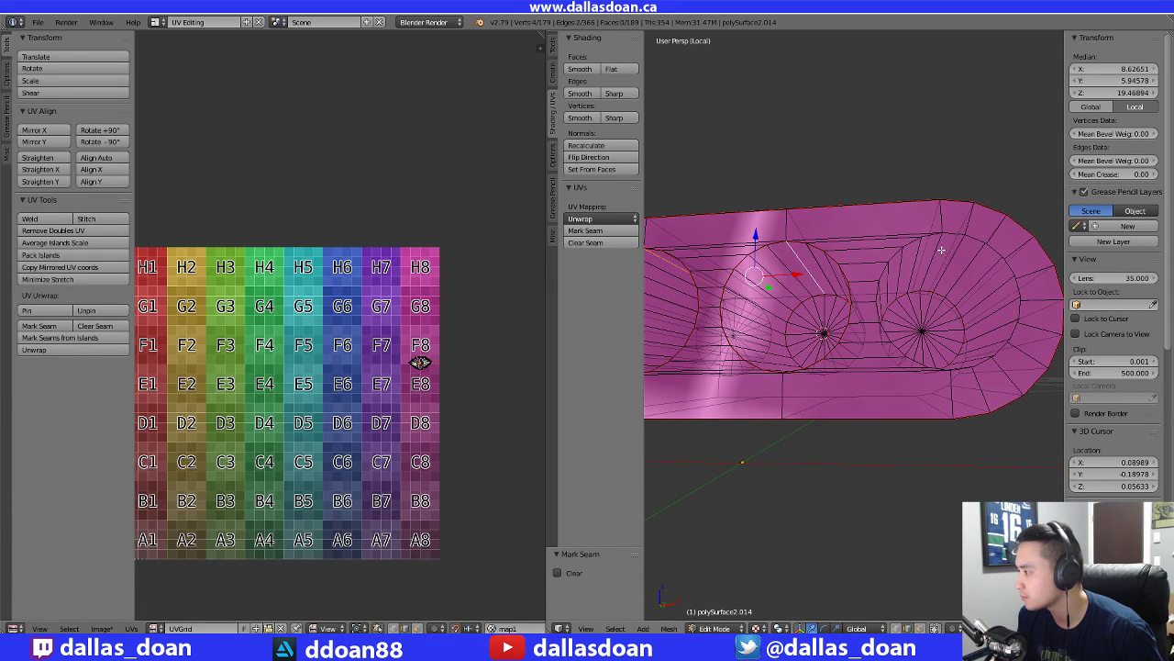
Switch to vertex selection and merge the first doubled vertex on the rounded-end hole's upper front rim by moving it onto its neighbour
{"action": "right_click", "coordinate": [1003, 183]}
{"action": "middle_click_drag", "start_coordinate": [1003, 183], "coordinate": [982, 430]}
{"action": "middle_click_drag", "start_coordinate": [759, 511], "coordinate": [828, 487]}
{"action": "scroll", "coordinate": [893, 443], "scroll_direction": "up", "scroll_amount": 5}
{"action": "scroll", "coordinate": [893, 443], "scroll_direction": "down", "scroll_amount": 5}
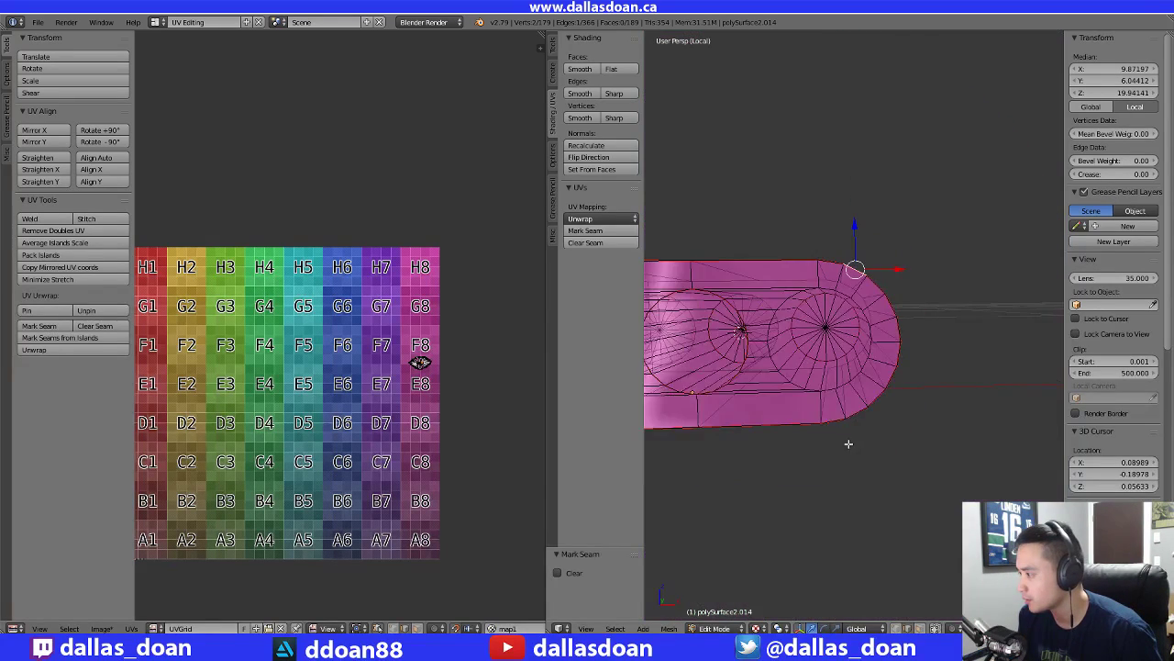
{"action": "key", "text": "ctrl+Tab"}
{"action": "left_click", "coordinate": [863, 302]}
{"action": "middle_click_drag", "start_coordinate": [867, 307], "coordinate": [936, 448]}
{"action": "scroll", "coordinate": [949, 347], "scroll_direction": "up", "scroll_amount": 5}
{"action": "scroll", "coordinate": [873, 348], "scroll_direction": "up", "scroll_amount": 3}
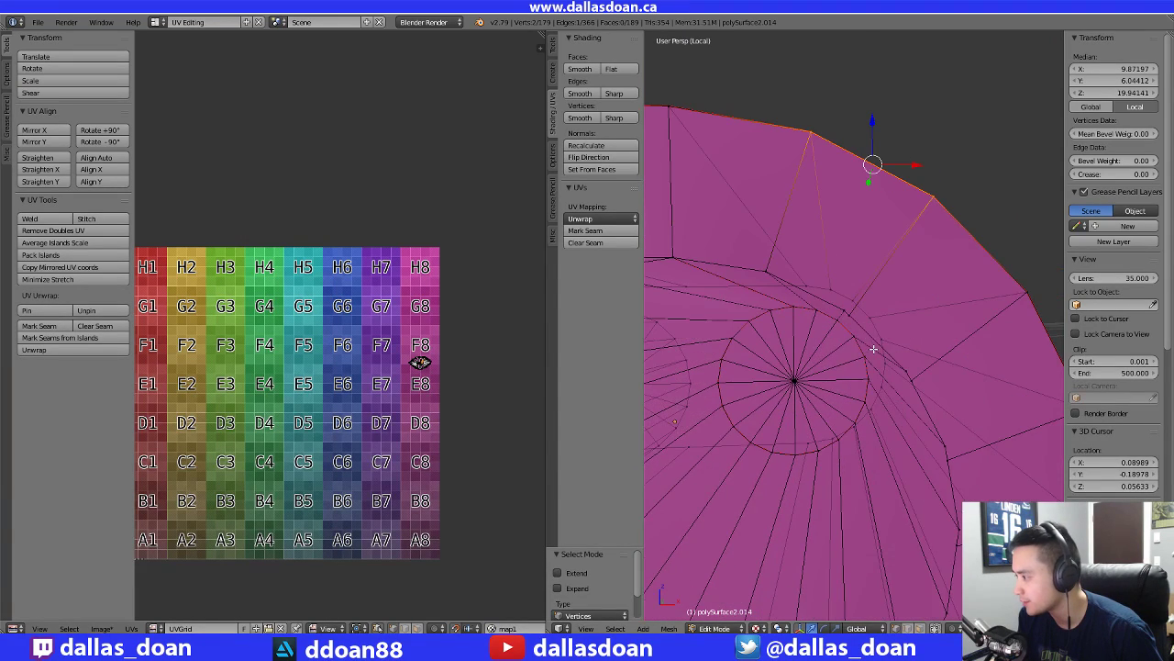
{"action": "left_click", "coordinate": [840, 305]}
{"action": "middle_click_drag", "start_coordinate": [891, 340], "coordinate": [895, 343]}
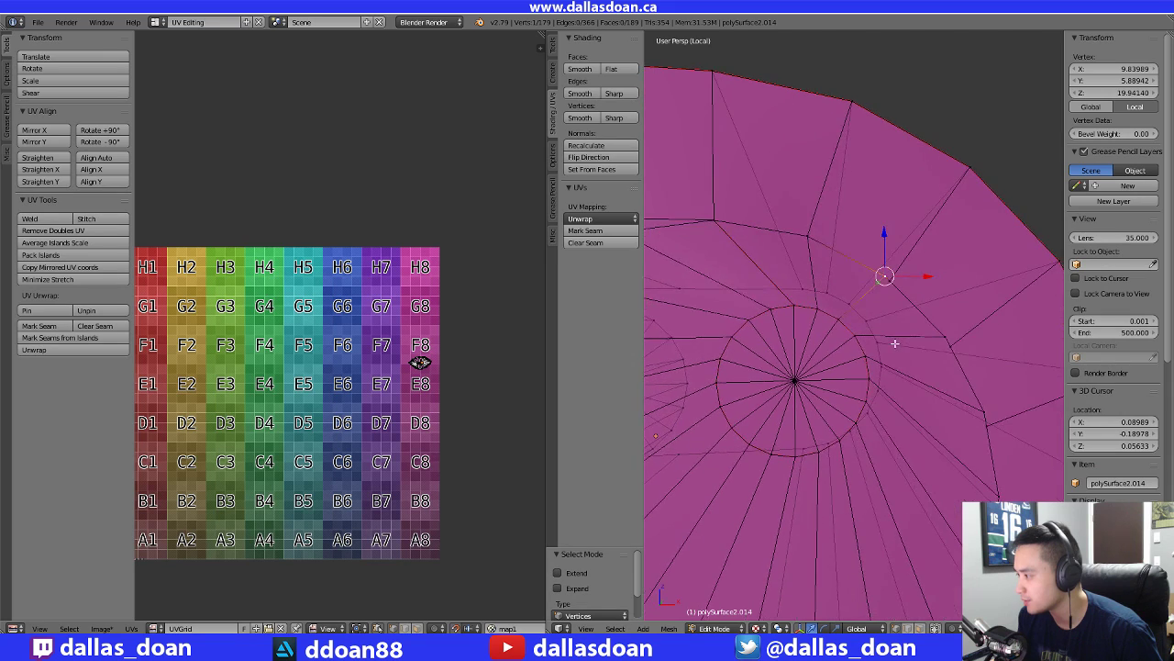
{"action": "key", "text": "g"}
{"action": "left_click", "coordinate": [890, 278]}
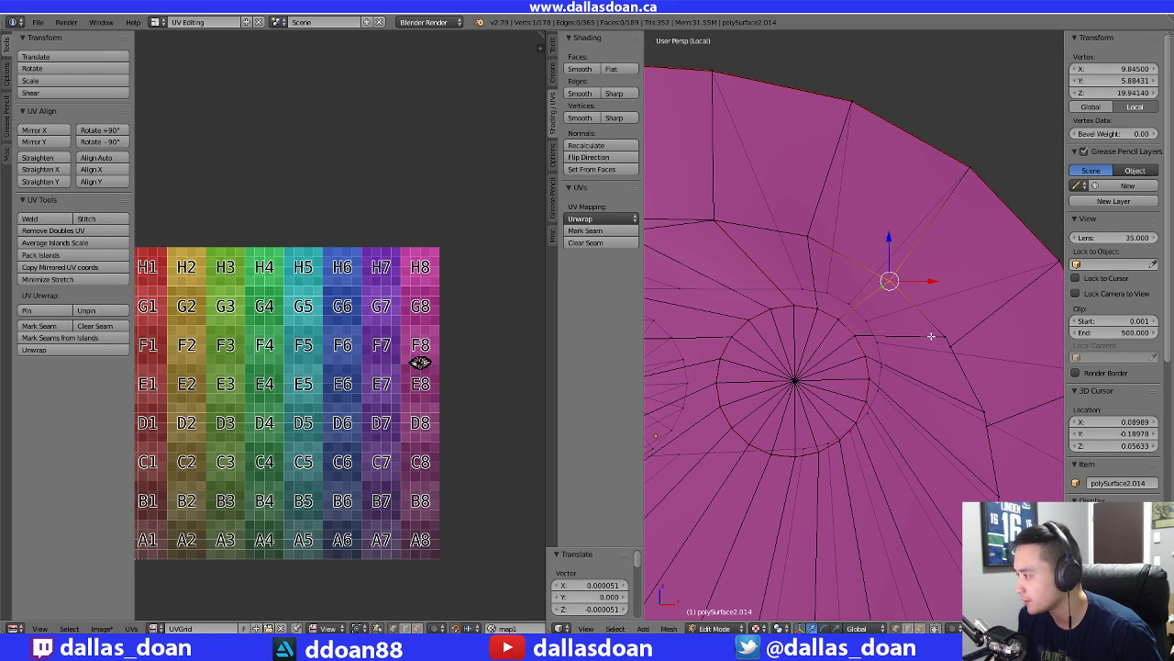
Merge the next doubled vertices down the upper outer side of the rounded-end hole's front rim by moving each onto its neighbour
{"action": "right_click", "coordinate": [943, 337]}
{"action": "key", "text": "g"}
{"action": "left_click", "coordinate": [955, 346]}
{"action": "middle_click_drag", "start_coordinate": [965, 443], "coordinate": [920, 402], "text": "shift"}
{"action": "right_click", "coordinate": [885, 298]}
{"action": "key", "text": "g"}
{"action": "left_click", "coordinate": [889, 306]}
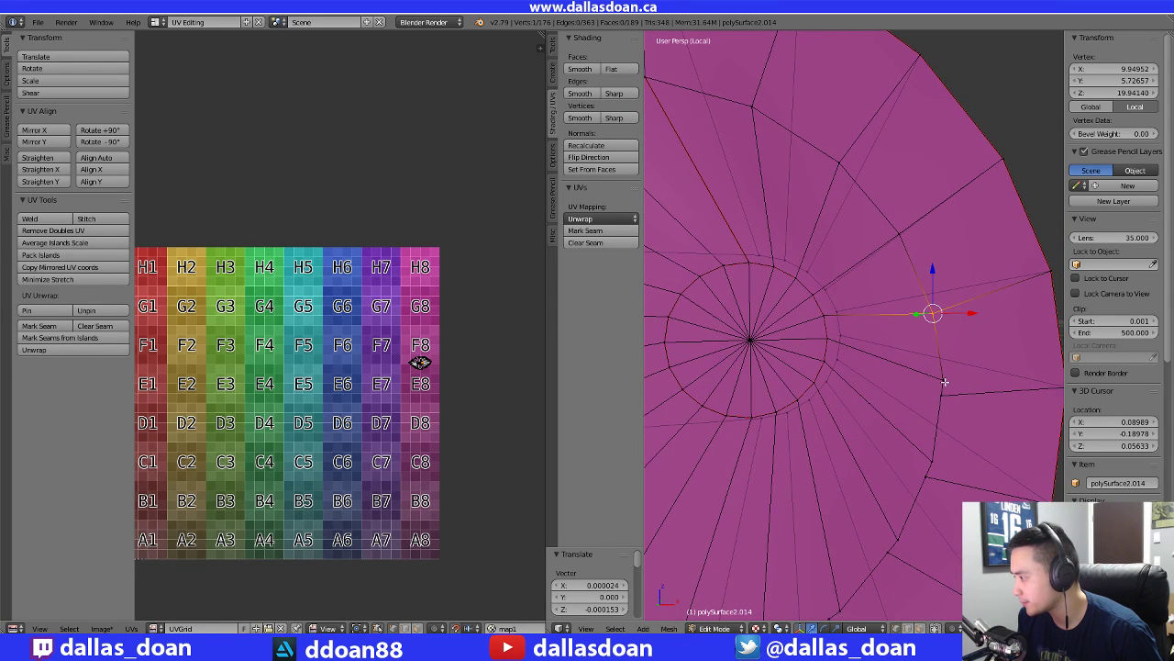
{"action": "left_click_drag", "start_coordinate": [945, 380], "coordinate": [946, 381]}
{"action": "middle_click_drag", "start_coordinate": [946, 382], "coordinate": [949, 402]}
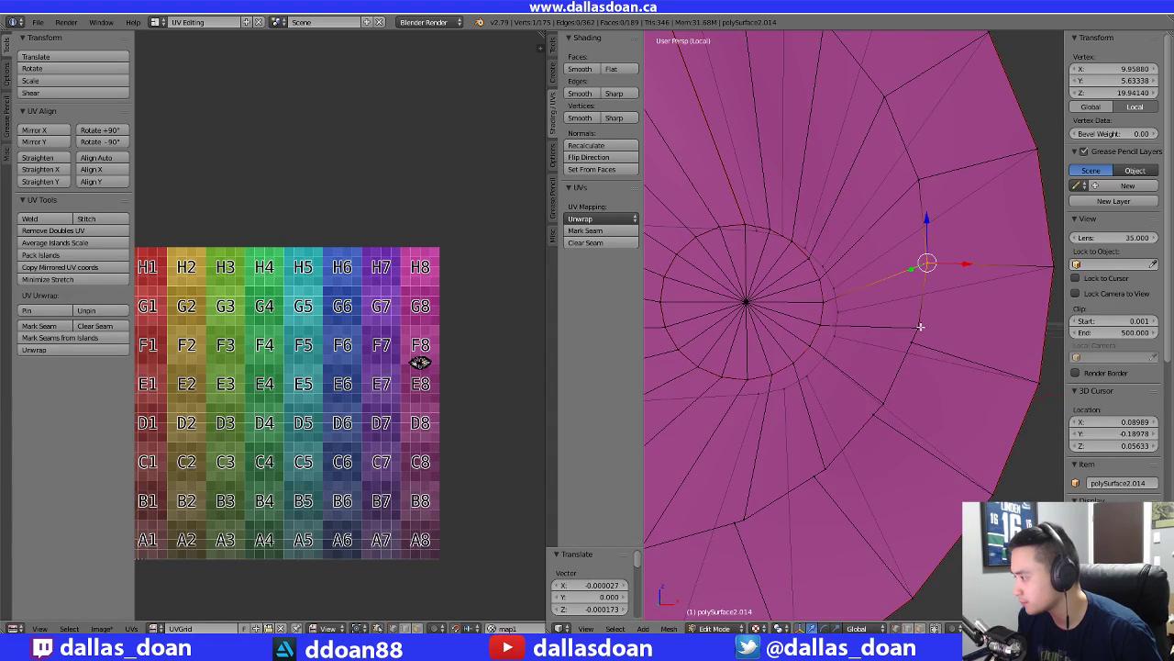
Merge the remaining doubled vertices along the lower outer side of the rounded-end hole's front rim
{"action": "left_click_drag", "start_coordinate": [920, 326], "coordinate": [912, 341]}
{"action": "right_click_drag", "start_coordinate": [885, 400], "coordinate": [874, 414]}
{"action": "middle_click_drag", "start_coordinate": [831, 466], "coordinate": [886, 443]}
{"action": "right_click_drag", "start_coordinate": [901, 426], "coordinate": [893, 433]}
{"action": "middle_click_drag", "start_coordinate": [842, 459], "coordinate": [870, 447]}
{"action": "right_click_drag", "start_coordinate": [872, 444], "coordinate": [865, 449]}
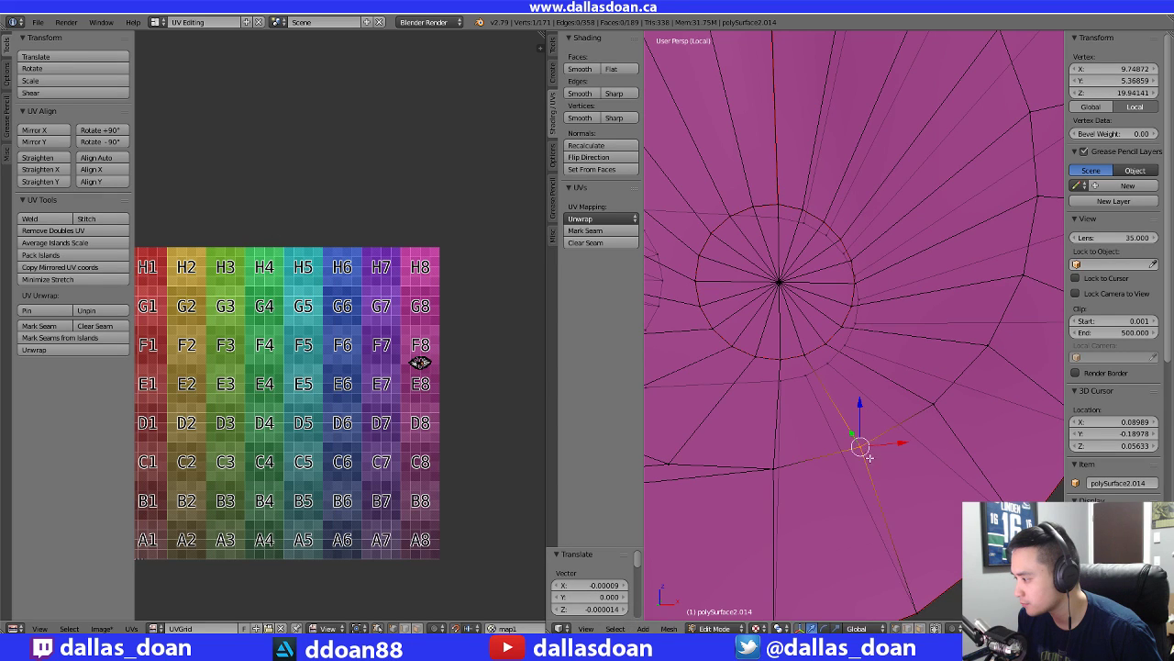
Switch to edge selection, select the complete front rim loop of the rounded-end hole, mark it as a seam, and deselect everything
{"action": "scroll", "coordinate": [858, 458], "scroll_direction": "down", "scroll_amount": 6}
{"action": "middle_click_drag", "start_coordinate": [854, 469], "coordinate": [959, 483]}
{"action": "scroll", "coordinate": [944, 443], "scroll_direction": "up", "scroll_amount": 2}
{"action": "middle_click_drag", "start_coordinate": [862, 414], "coordinate": [972, 290], "text": "shift"}
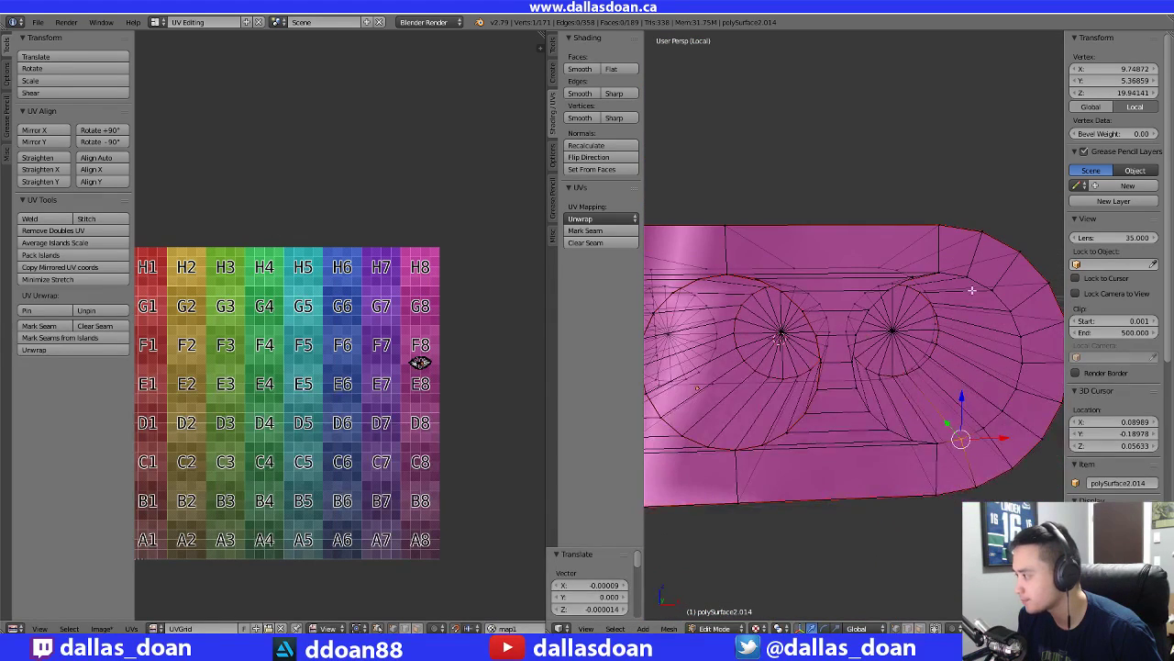
{"action": "key", "text": "2"}
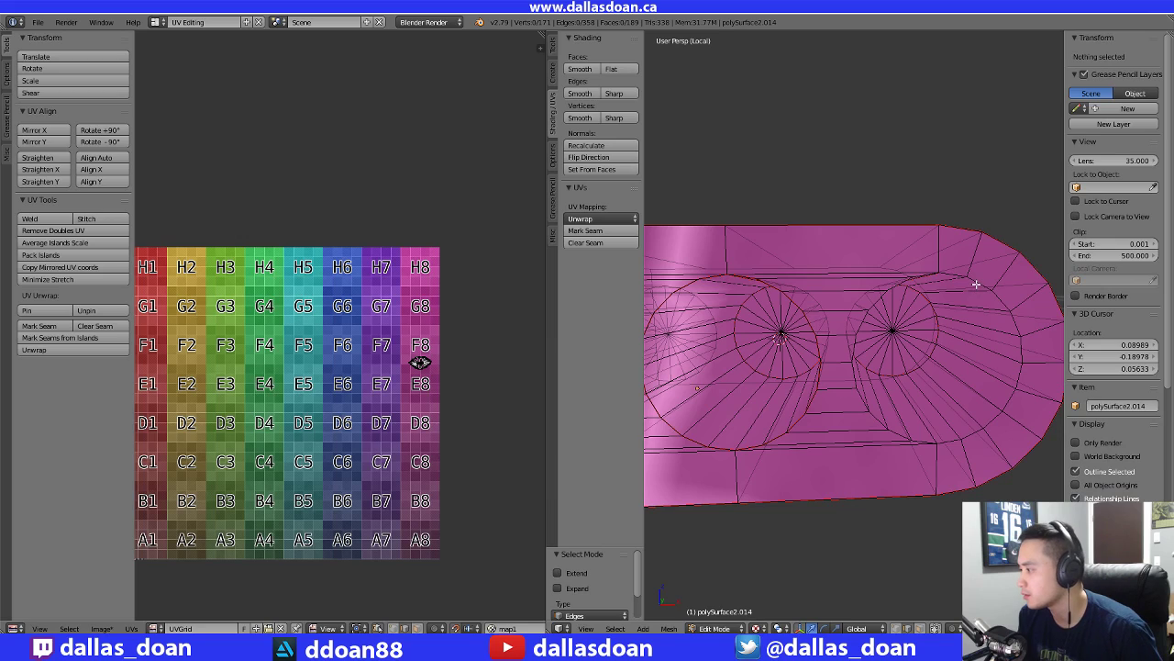
{"action": "right_click", "coordinate": [976, 283], "text": "alt"}
{"action": "key", "text": "ctrl+z"}
{"action": "right_click", "coordinate": [980, 283], "text": "alt"}
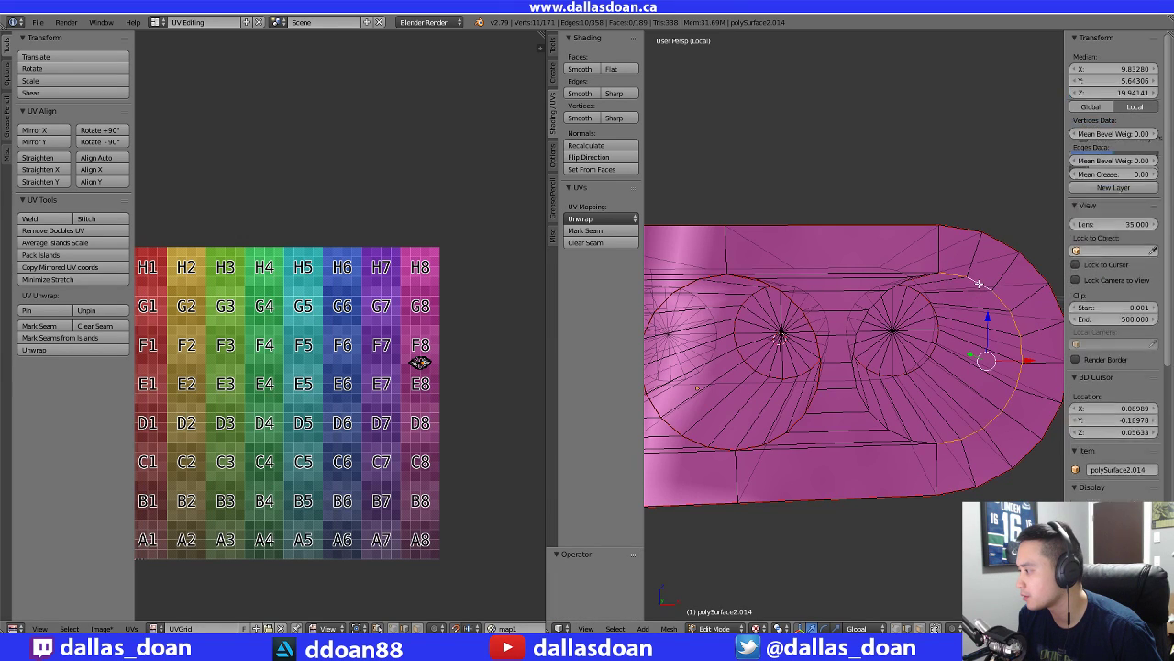
{"action": "middle_click_drag", "start_coordinate": [859, 330], "coordinate": [833, 318]}
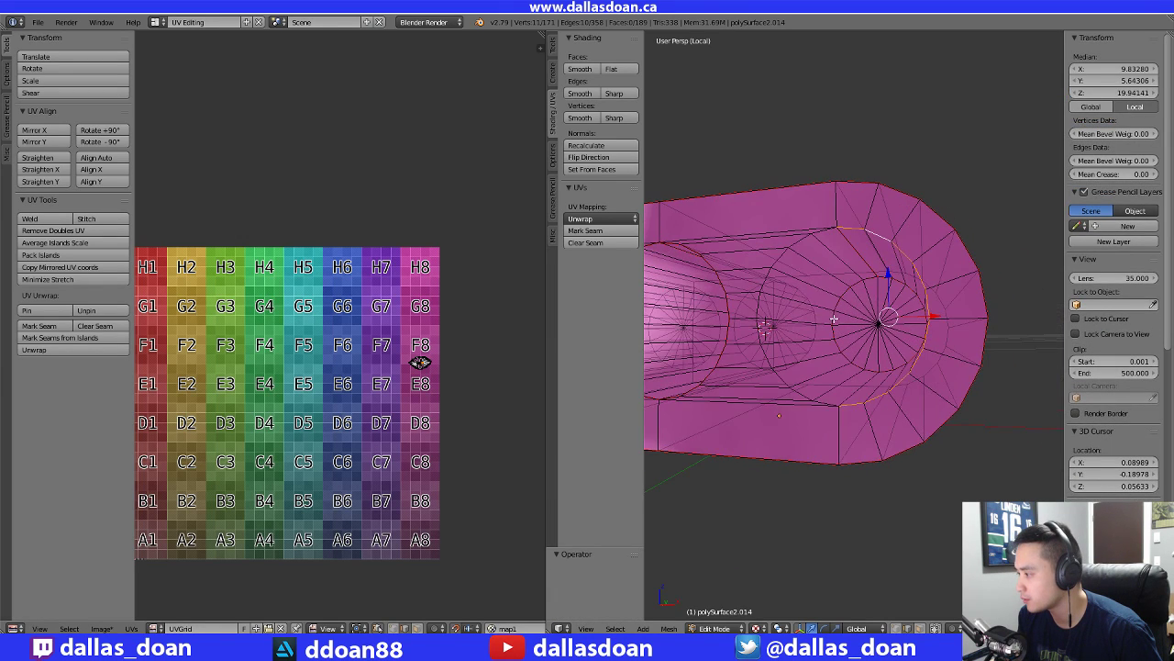
{"action": "left_click", "coordinate": [789, 263], "text": "alt"}
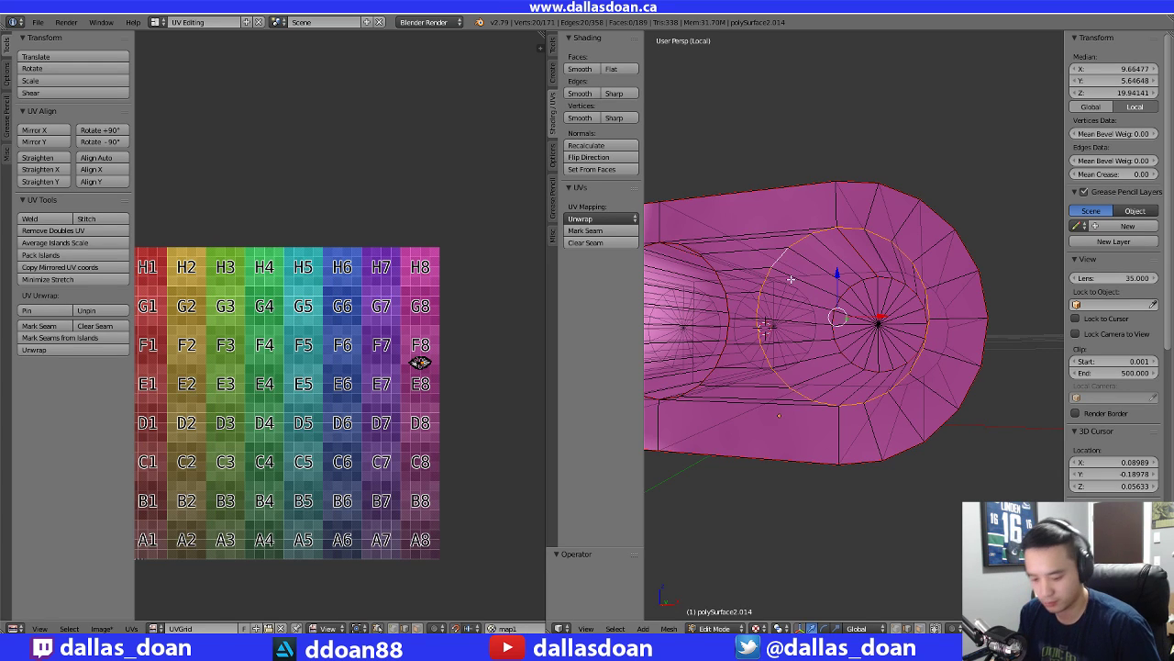
{"action": "key", "text": "ctrl+e"}
{"action": "left_click", "coordinate": [790, 278]}
{"action": "key", "text": "a"}
Switch to face selection and unwrap all faces of the rounded-end block with Unwrap
{"action": "scroll", "coordinate": [881, 569], "scroll_direction": "down", "scroll_amount": 6}
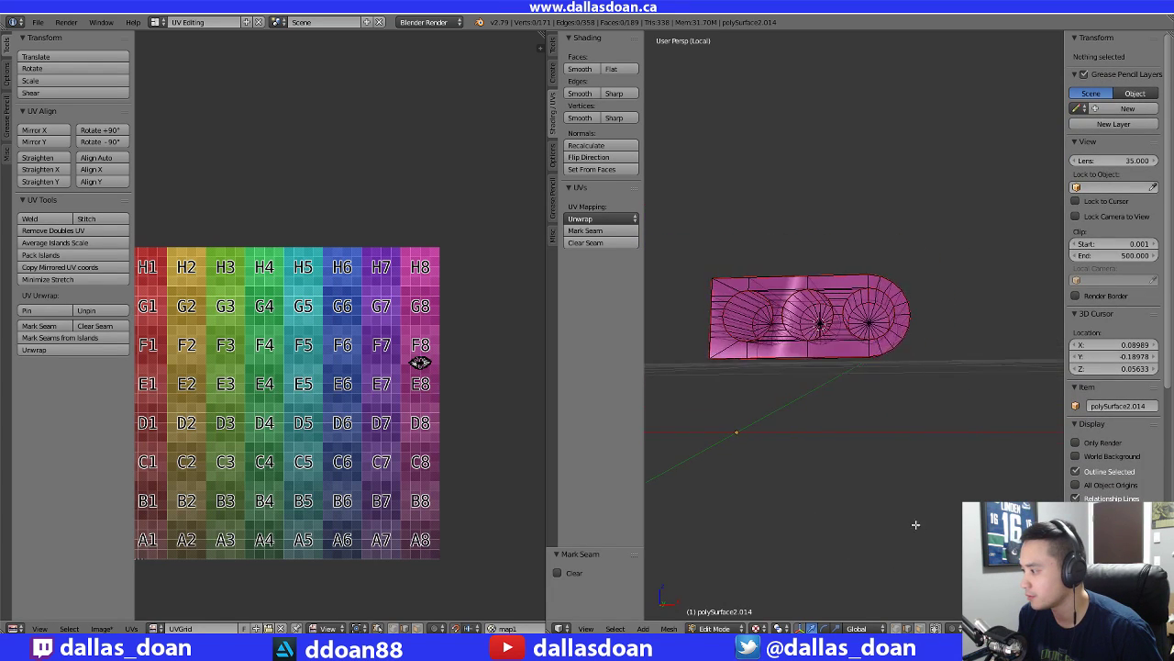
{"action": "key", "text": "ctrl+Tab"}
{"action": "left_click", "coordinate": [837, 363]}
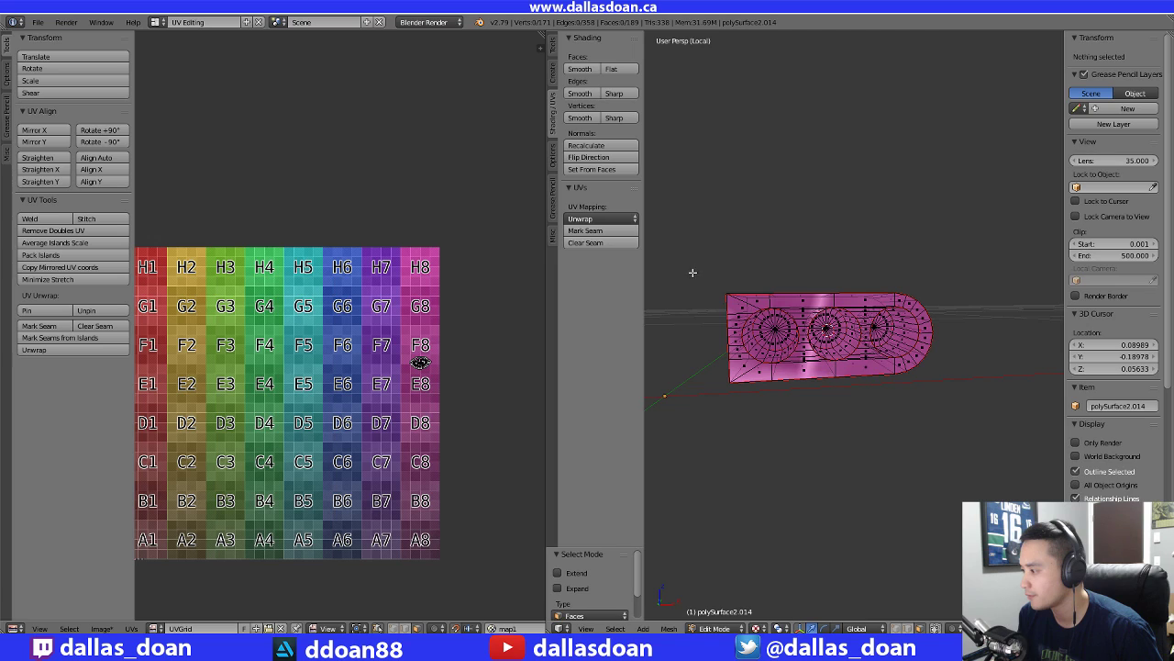
{"action": "key", "text": "a"}
{"action": "left_click", "coordinate": [601, 218]}
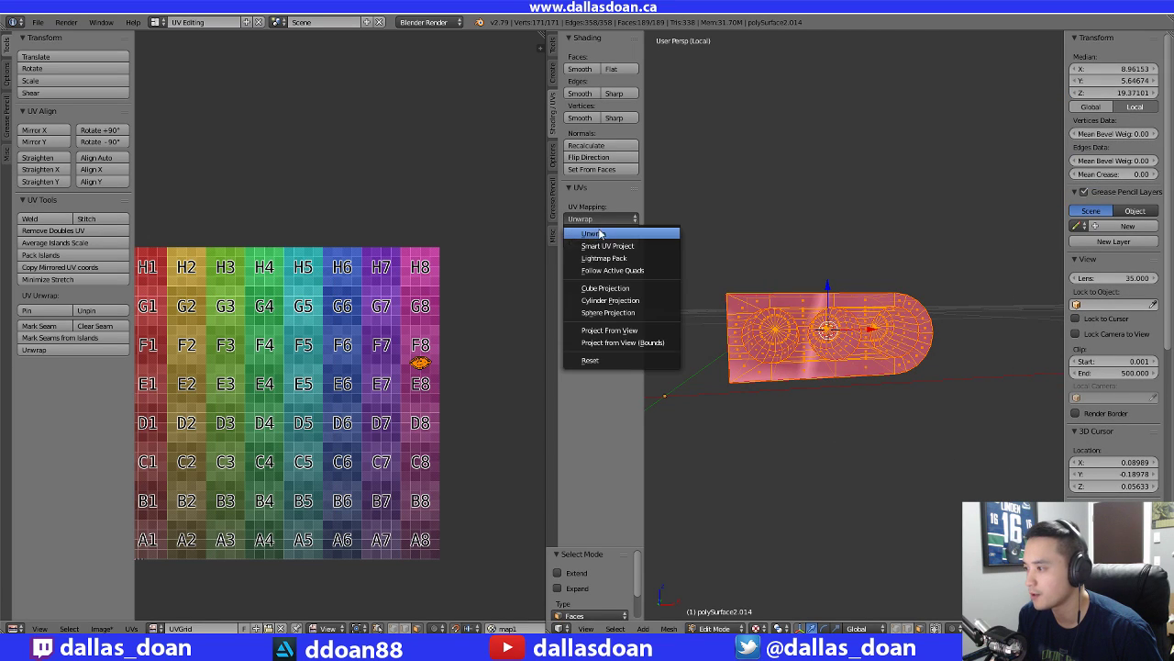
{"action": "left_click", "coordinate": [597, 230]}
{"action": "scroll", "coordinate": [486, 463], "scroll_direction": "left", "scroll_amount": 3, "text": "ctrl"}
{"action": "scroll", "coordinate": [813, 406], "scroll_direction": "up", "scroll_amount": 4}
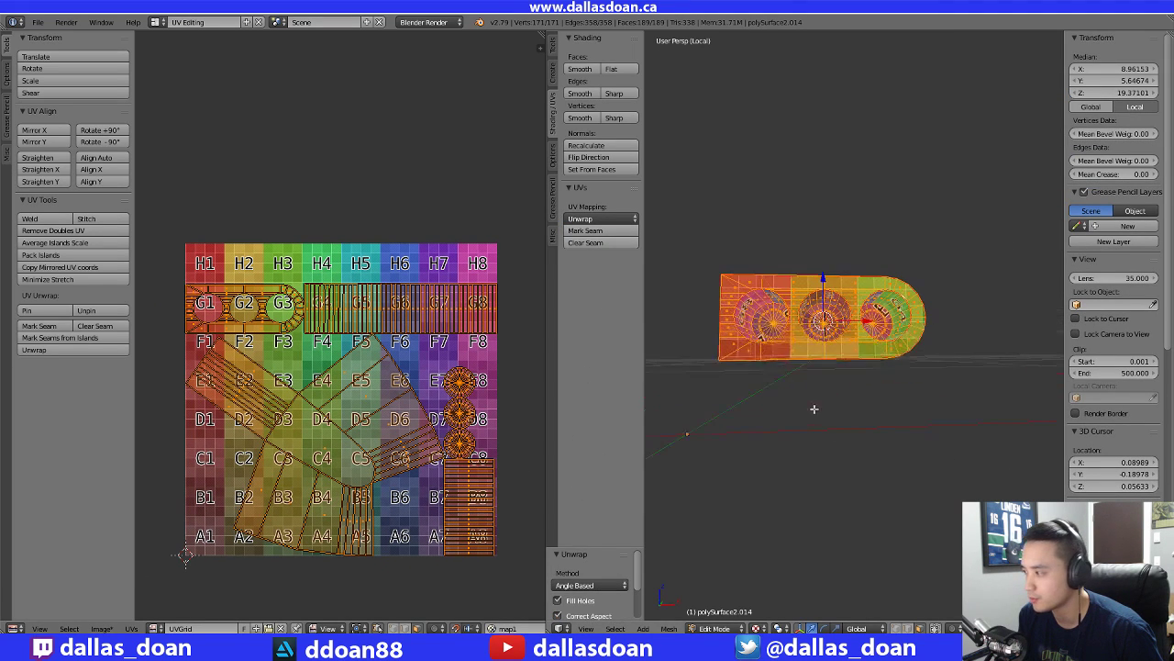
Select the linked faces of the large distorted UV island, examine which sides of the block they cover, and deselect them
{"action": "middle_click_drag", "start_coordinate": [825, 395], "coordinate": [888, 428]}
{"action": "right_click", "coordinate": [353, 406]}
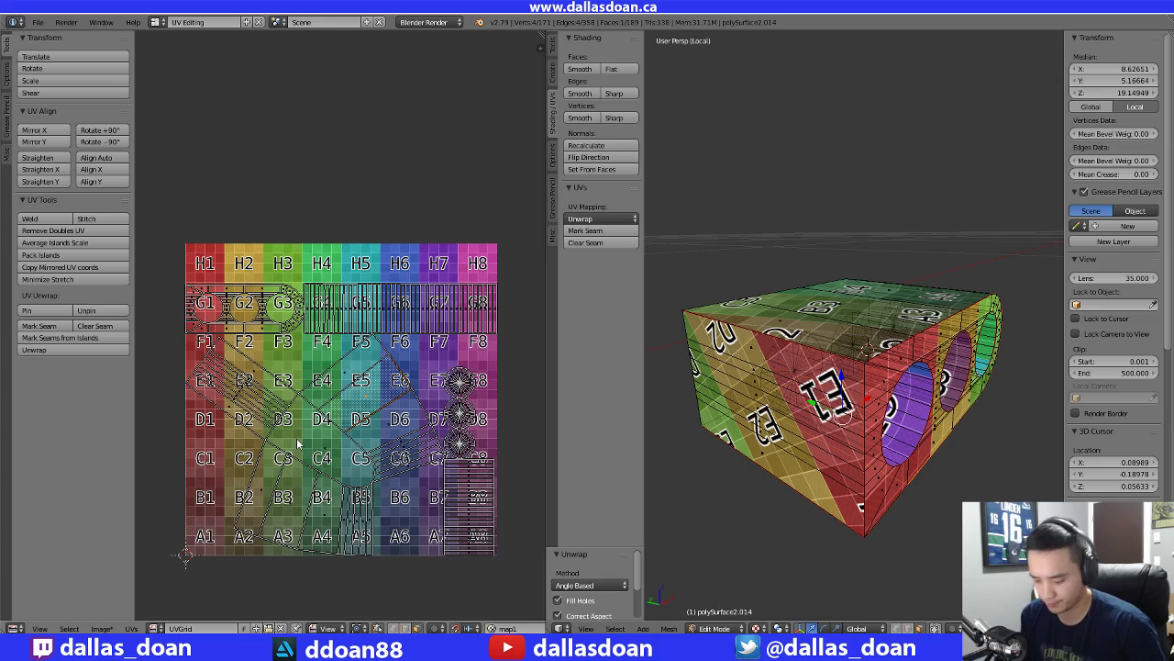
{"action": "key", "text": "ctrl+l"}
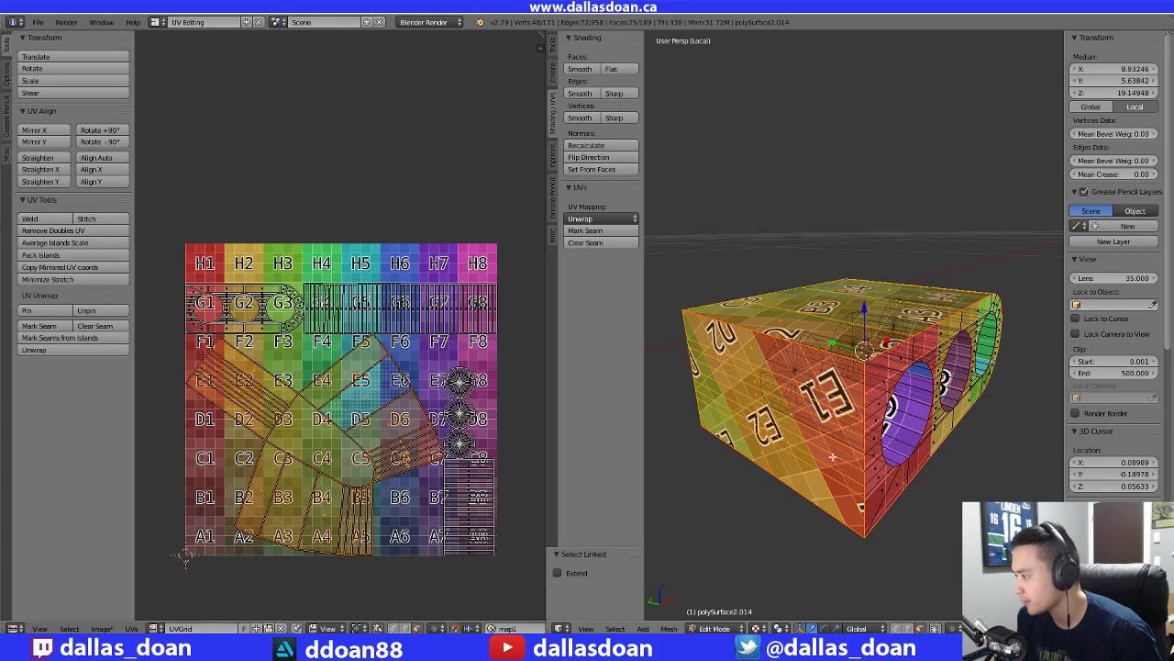
{"action": "middle_click_drag", "start_coordinate": [832, 456], "coordinate": [687, 434]}
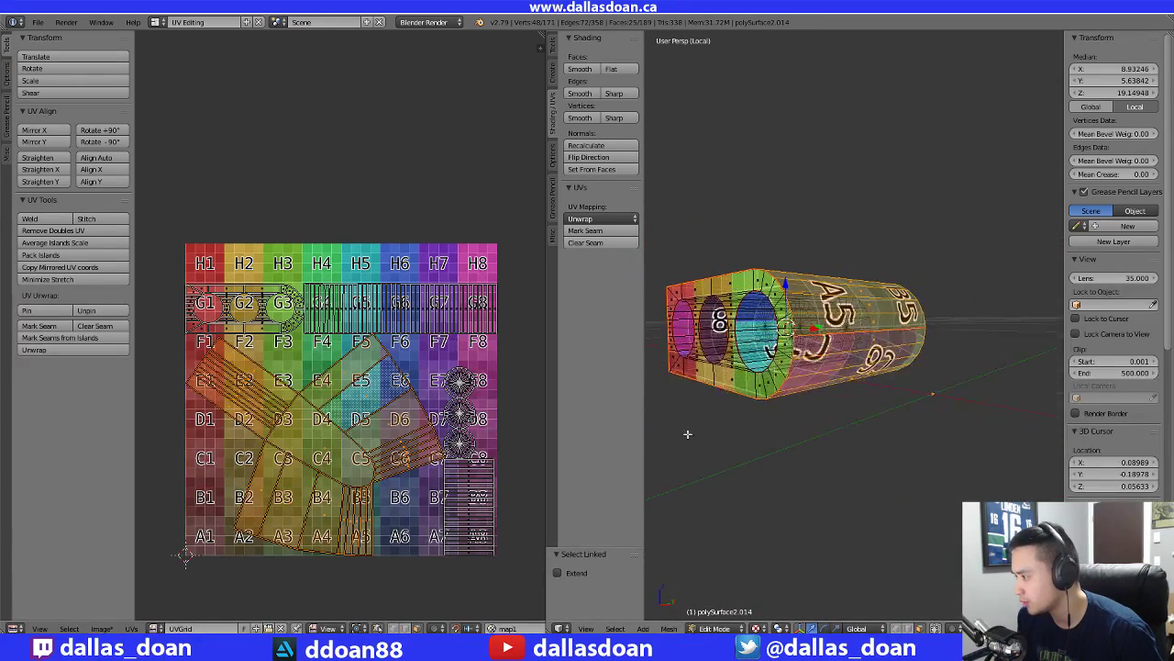
{"action": "key", "text": "a"}
{"action": "middle_click_drag", "start_coordinate": [853, 435], "coordinate": [781, 432]}
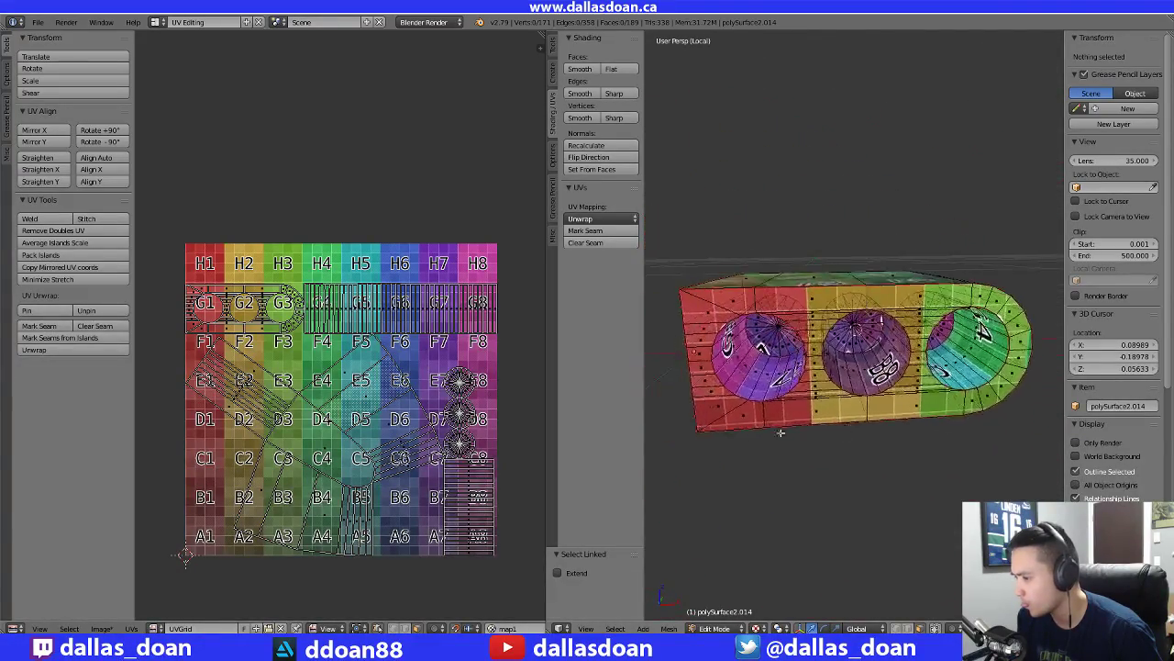
Select the large back face of the rounded-end block through its UV island and delete it with the Faces option
{"action": "middle_click_drag", "start_coordinate": [331, 436], "coordinate": [352, 429]}
{"action": "scroll", "coordinate": [352, 428], "scroll_direction": "up", "scroll_amount": 2}
{"action": "key", "text": "b"}
{"action": "left_click_drag", "start_coordinate": [330, 504], "coordinate": [354, 531]}
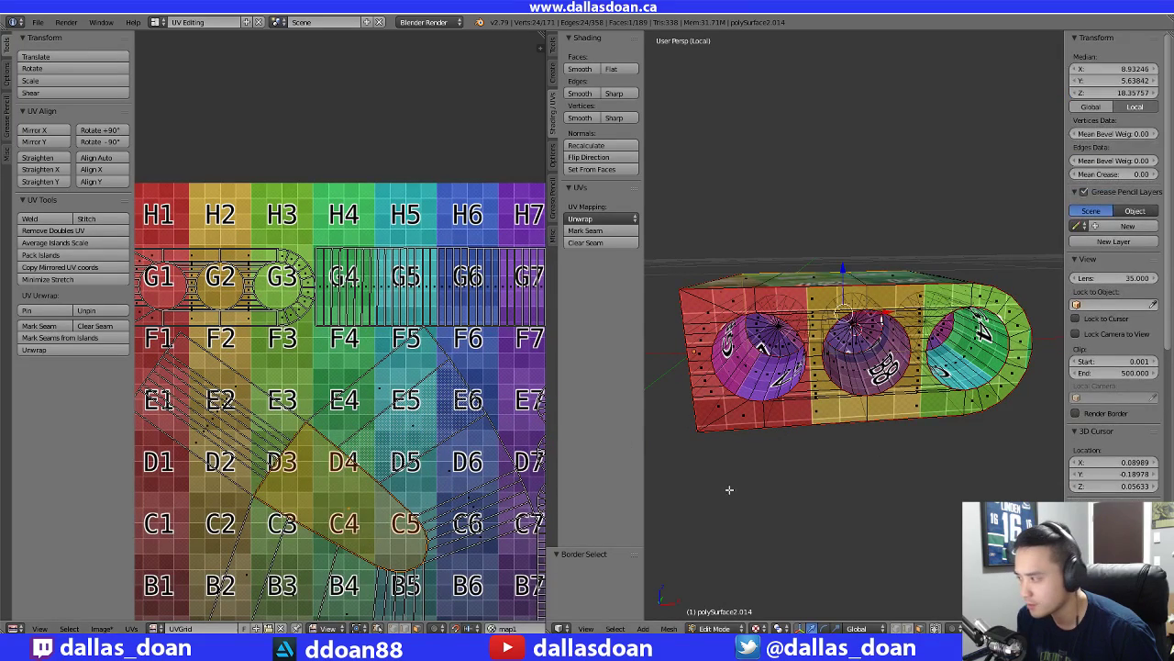
{"action": "middle_click_drag", "start_coordinate": [729, 489], "coordinate": [650, 469]}
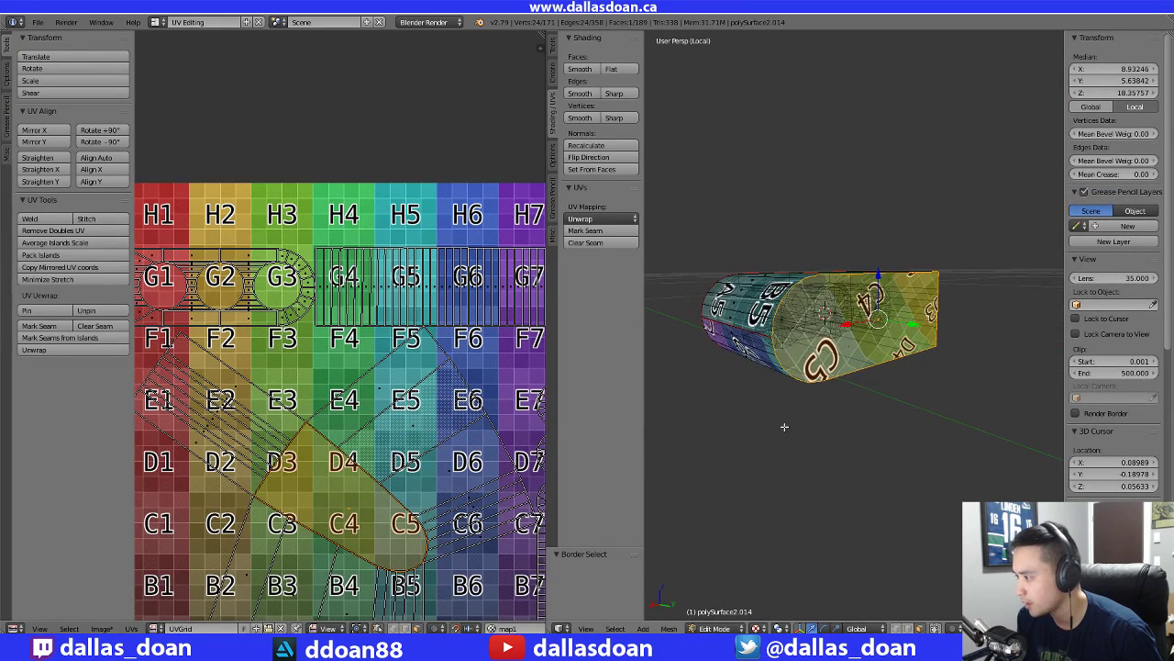
{"action": "key", "text": "x"}
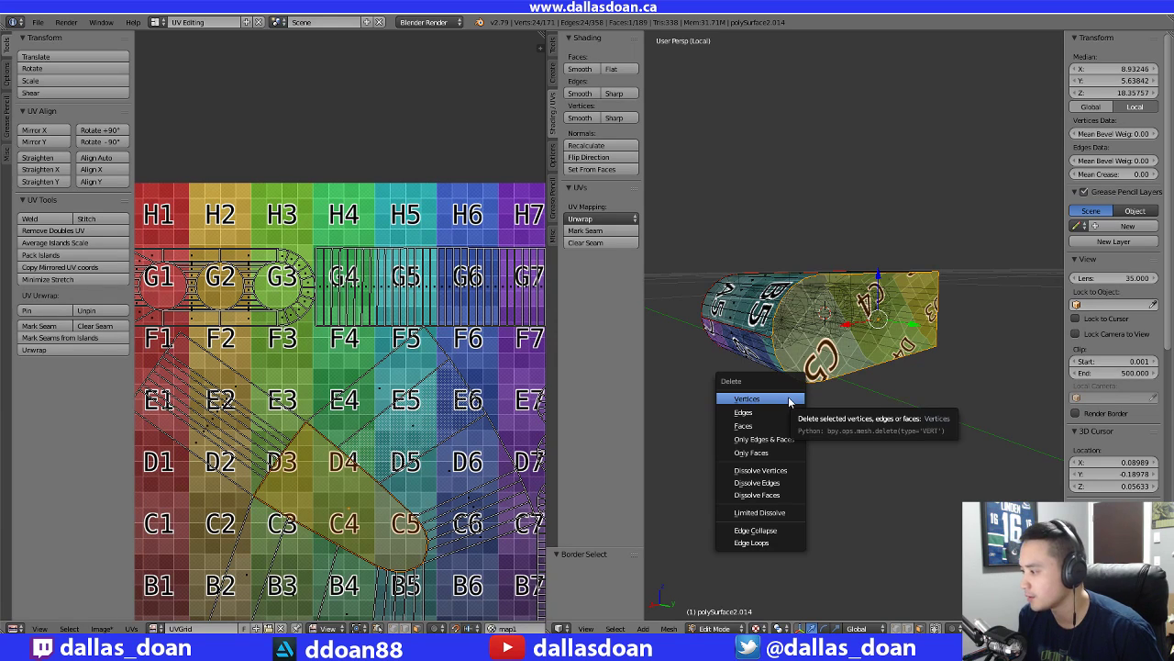
{"action": "left_click", "coordinate": [776, 429]}
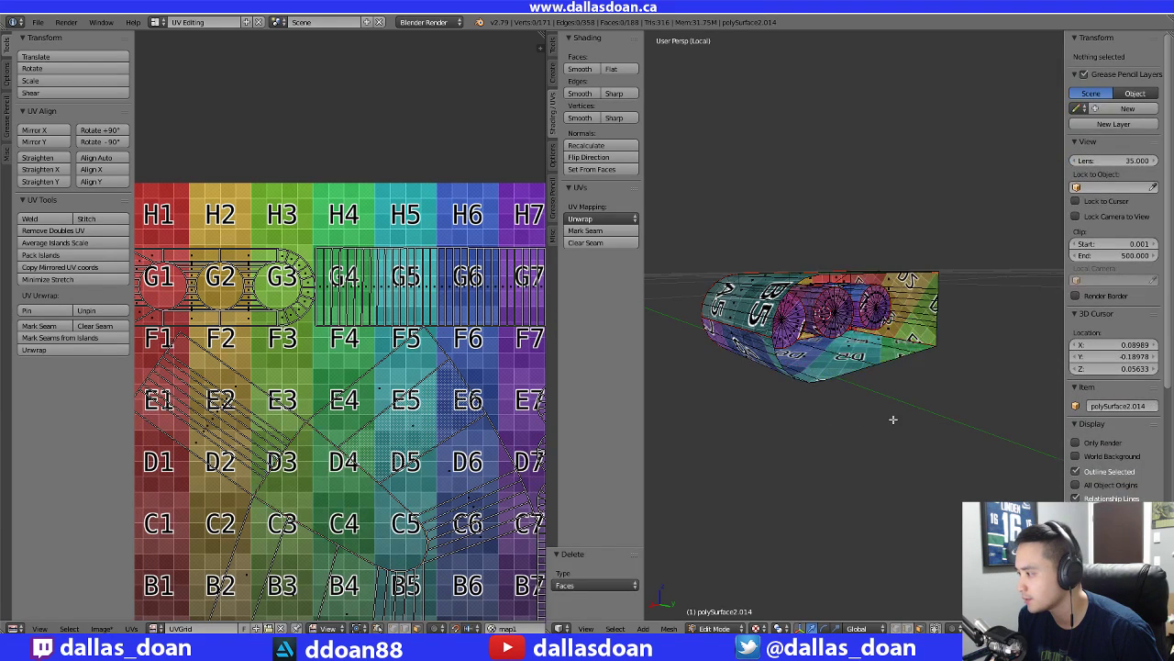
Select all remaining faces of the rounded-end block and unwrap them again with Unwrap
{"action": "middle_click_drag", "start_coordinate": [894, 419], "coordinate": [960, 454]}
{"action": "scroll", "coordinate": [367, 459], "scroll_direction": "down", "scroll_amount": 4}
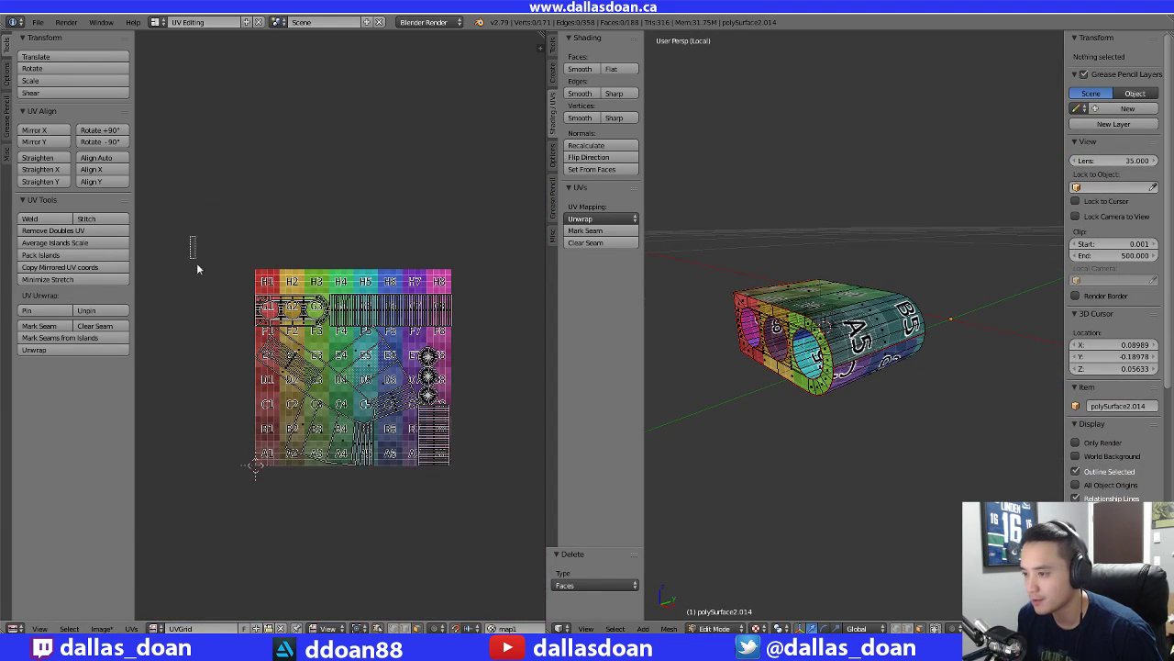
{"action": "key", "text": "a"}
{"action": "left_click", "coordinate": [596, 218]}
{"action": "left_click", "coordinate": [596, 233]}
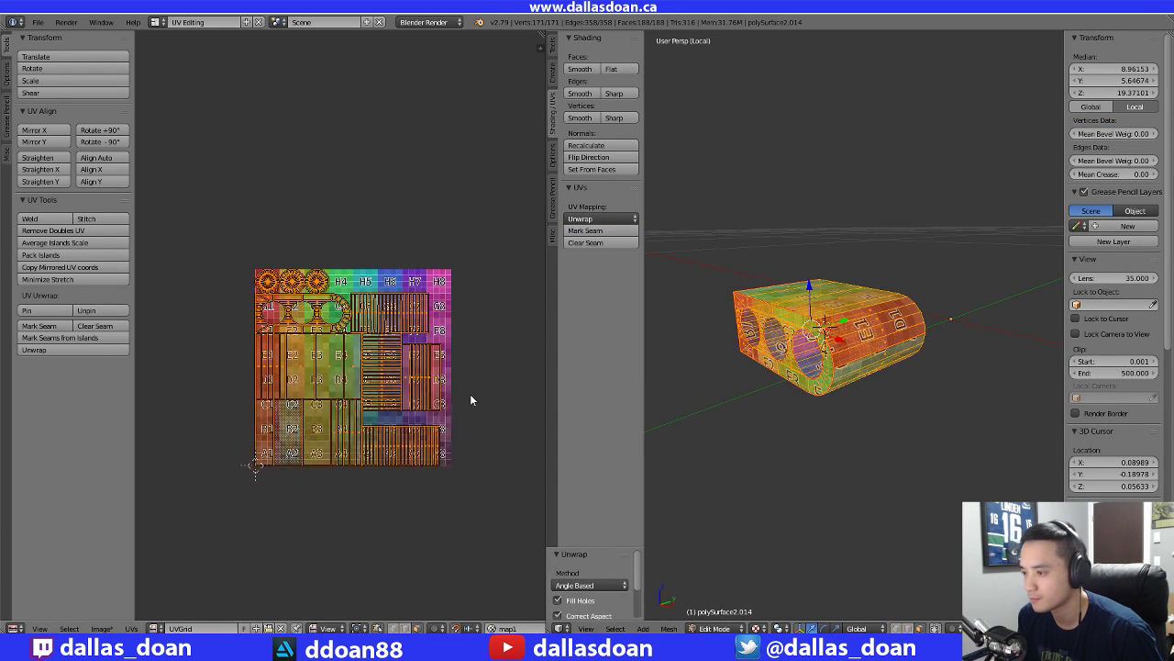
Deselect the block's other faces, leave its local view to show the whole model, and return to Object Mode
{"action": "scroll", "coordinate": [471, 400], "scroll_direction": "up", "scroll_amount": 1}
{"action": "right_click", "coordinate": [463, 418]}
{"action": "middle_click_drag", "start_coordinate": [800, 395], "coordinate": [903, 411]}
{"action": "key", "text": "KP_Divide"}
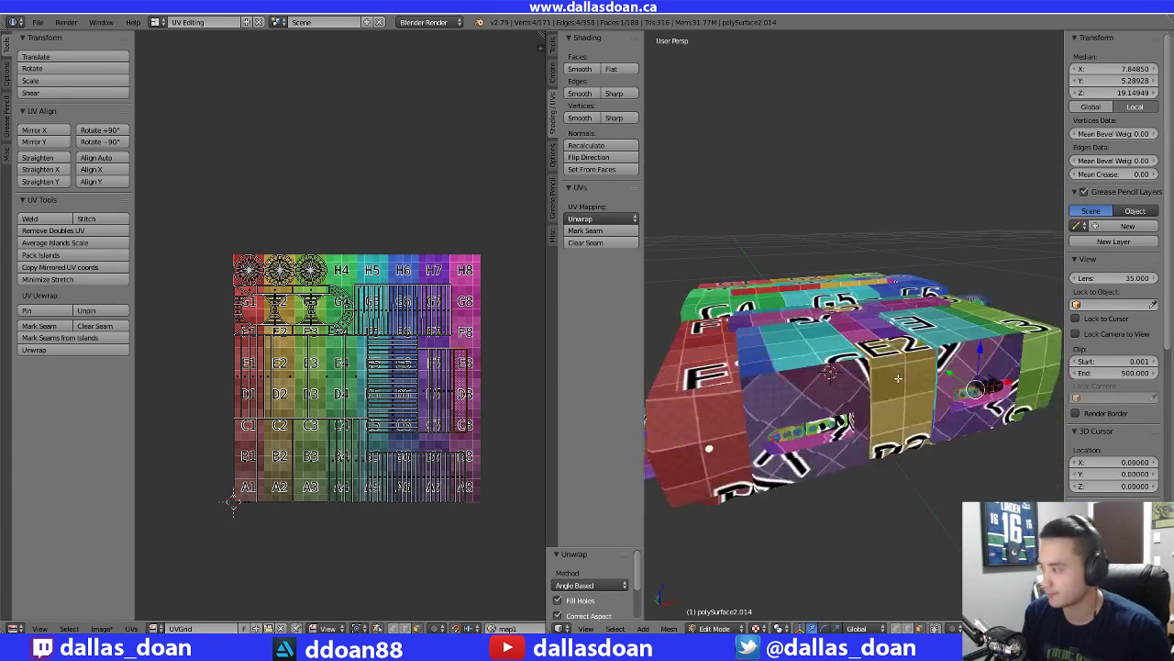
{"action": "scroll", "coordinate": [898, 378], "scroll_direction": "down", "scroll_amount": 5}
{"action": "middle_click_drag", "start_coordinate": [944, 351], "coordinate": [923, 432]}
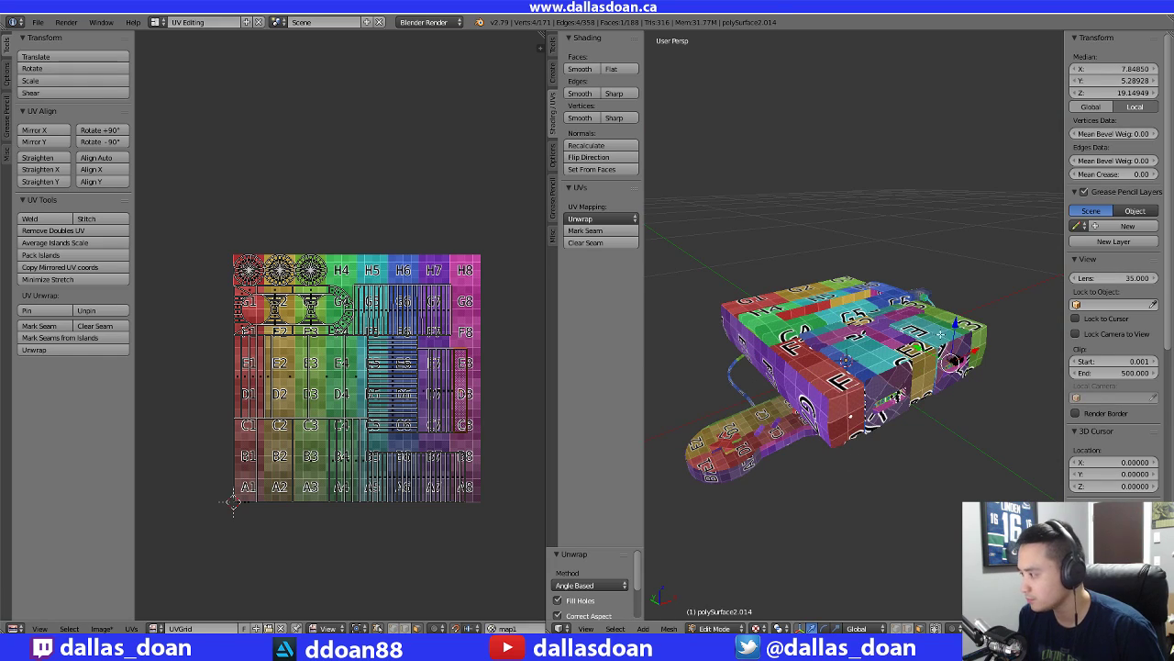
{"action": "key", "text": "Tab"}
Switch the screen layout to Default
{"action": "left_click", "coordinate": [157, 22]}
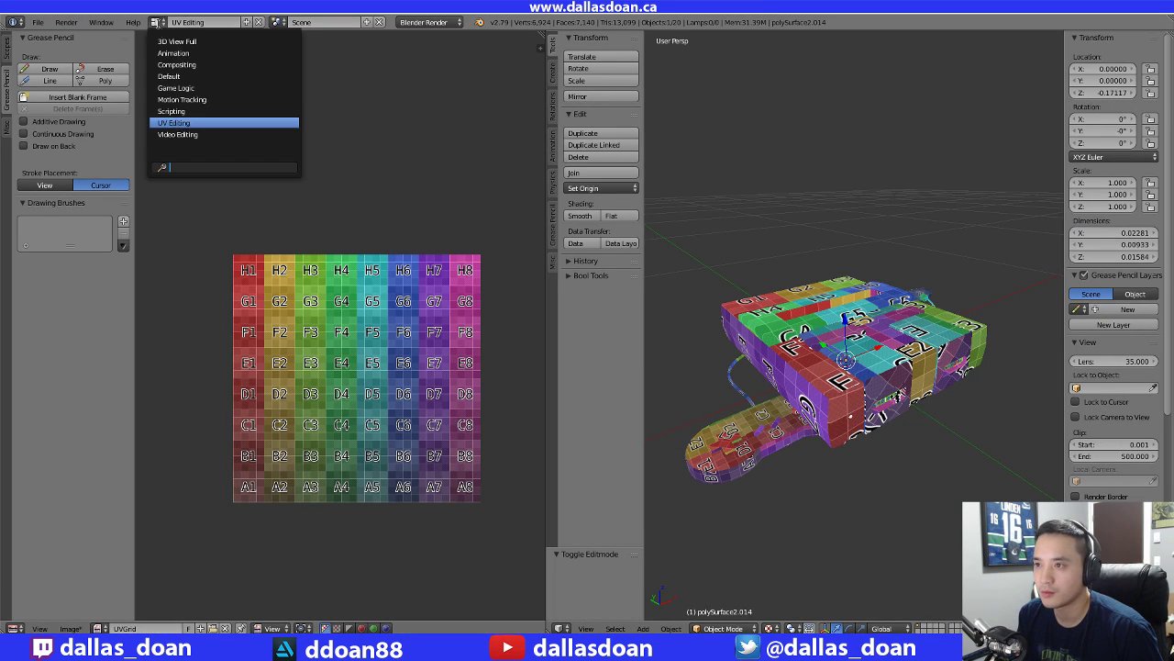
{"action": "left_click", "coordinate": [179, 87]}
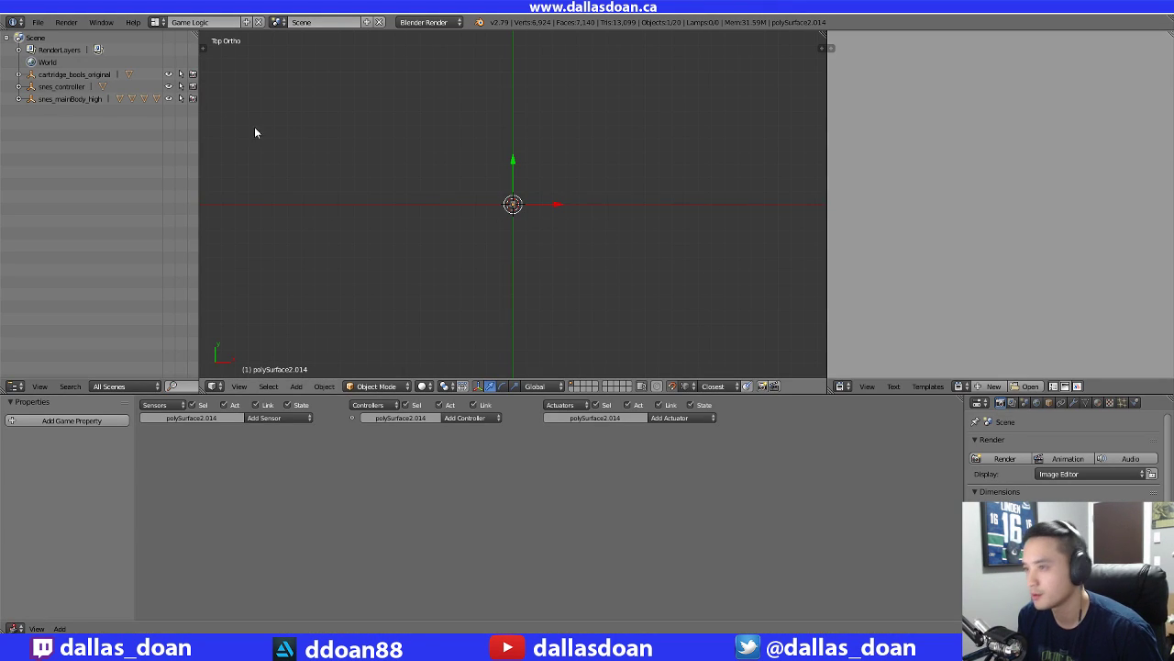
{"action": "left_click", "coordinate": [161, 24]}
{"action": "left_click", "coordinate": [266, 74]}
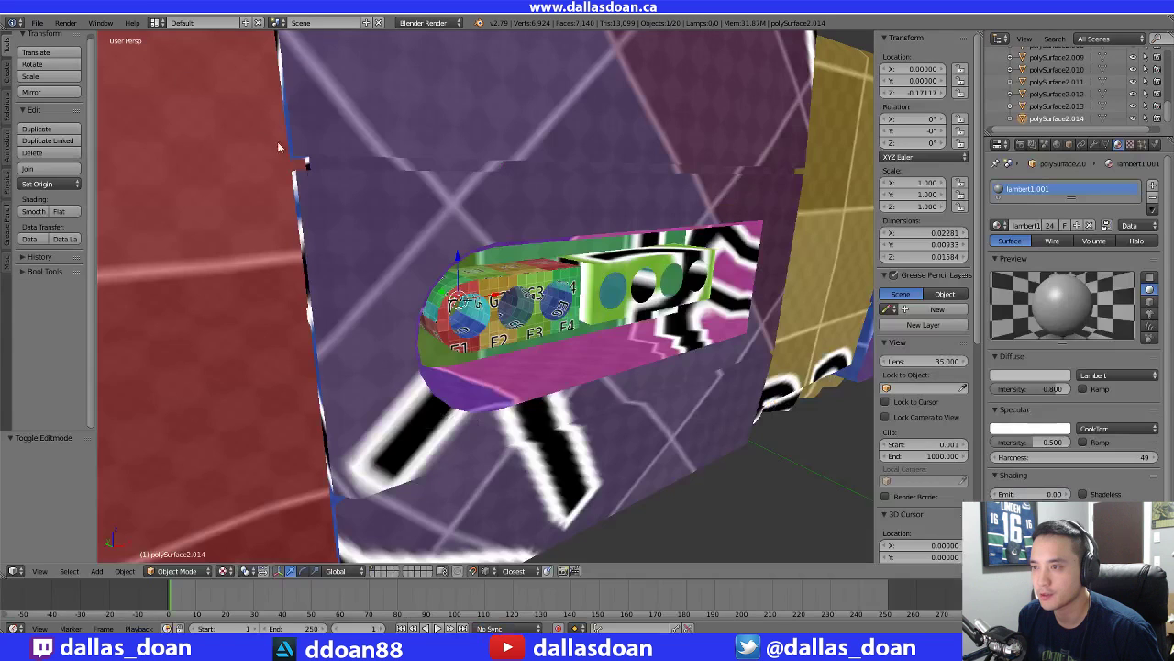
Save the file over its existing version
{"action": "scroll", "coordinate": [583, 254], "scroll_direction": "down", "scroll_amount": 9}
{"action": "middle_click_drag", "start_coordinate": [608, 255], "coordinate": [596, 325]}
{"action": "key", "text": "ctrl+s"}
{"action": "left_click", "coordinate": [612, 286]}
{"action": "scroll", "coordinate": [624, 435], "scroll_direction": "up", "scroll_amount": 7}
{"action": "scroll", "coordinate": [622, 406], "scroll_direction": "down", "scroll_amount": 7}
{"action": "middle_click_drag", "start_coordinate": [621, 404], "coordinate": [625, 426]}
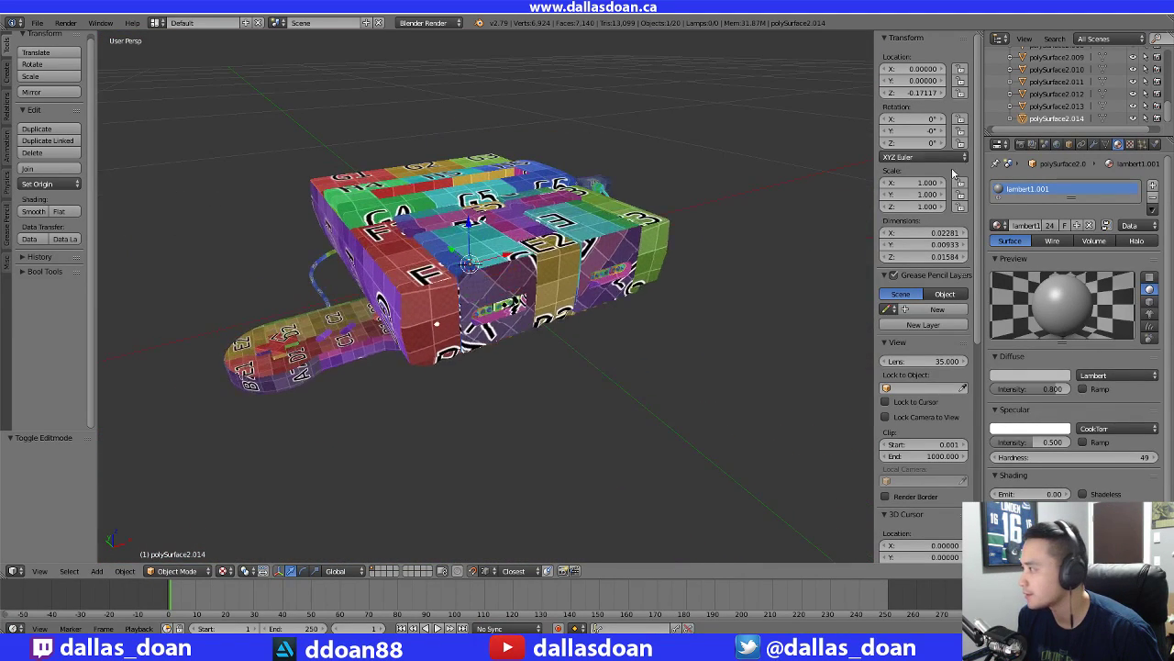
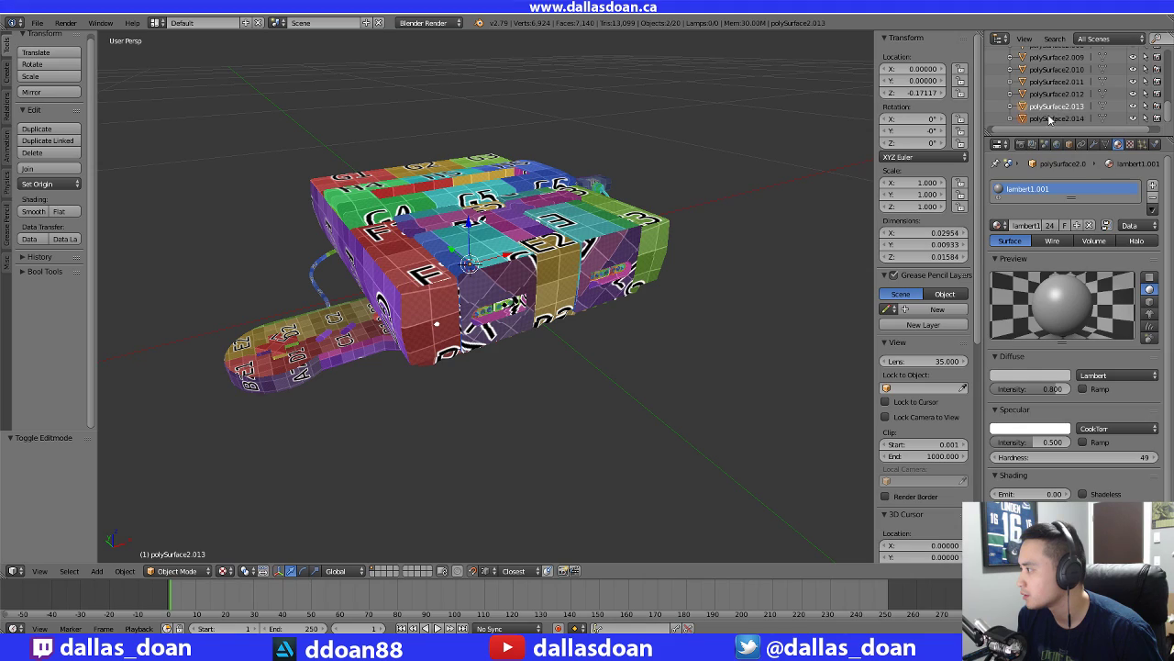
Select the whole hierarchy of snes_mainBody_high and leave only its child meshes selected
{"action": "scroll", "coordinate": [1053, 120], "scroll_direction": "up", "scroll_amount": 5}
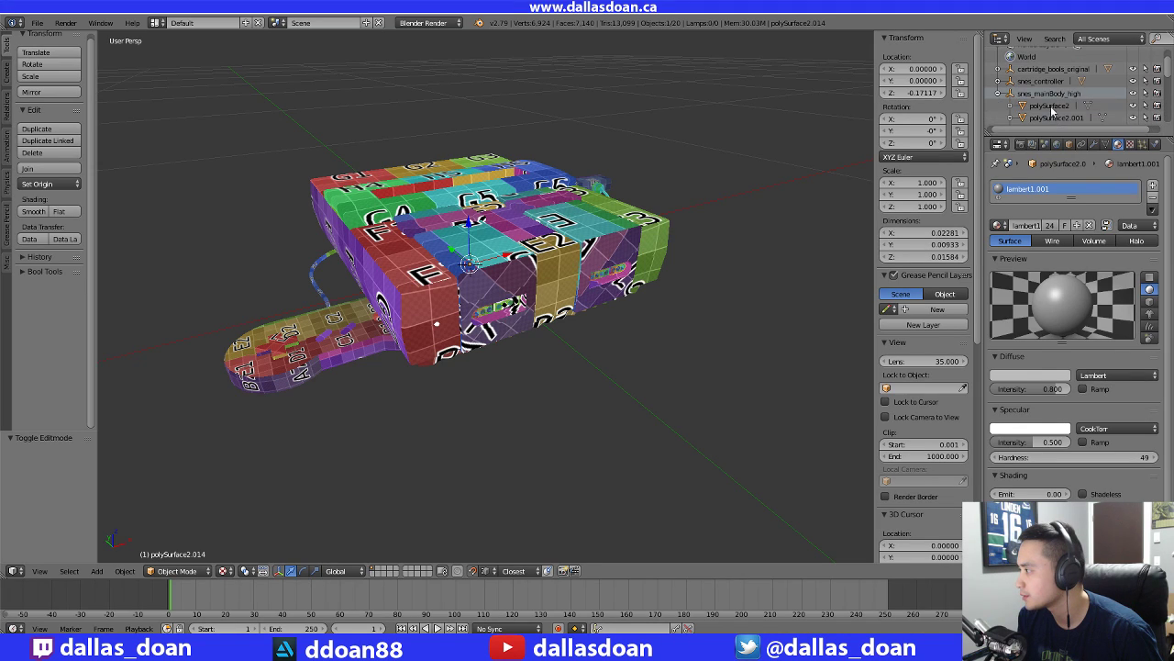
{"action": "left_click", "coordinate": [1051, 94]}
{"action": "right_click", "coordinate": [1051, 95]}
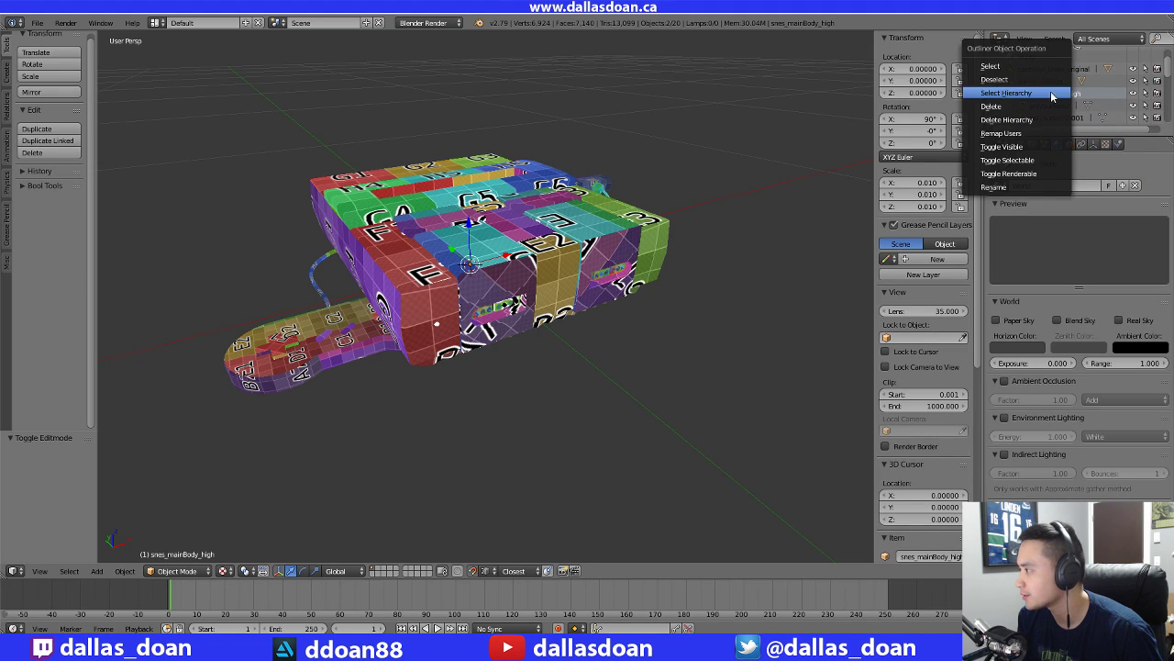
{"action": "left_click", "coordinate": [1026, 95]}
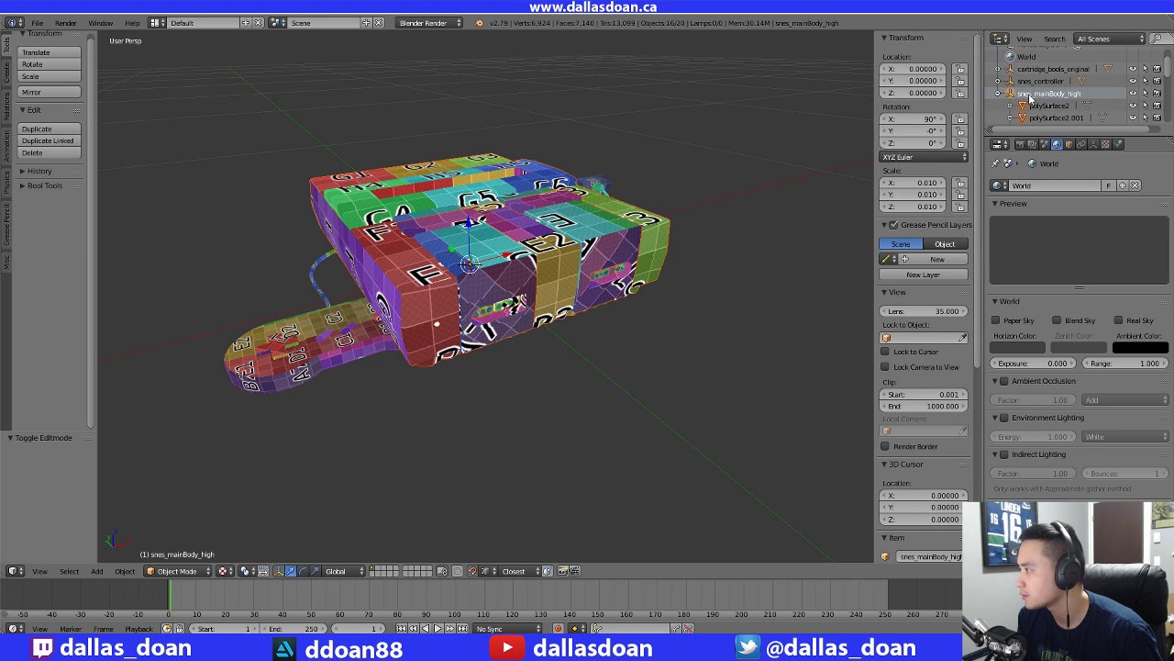
{"action": "scroll", "coordinate": [1070, 115], "scroll_direction": "down", "scroll_amount": 4}
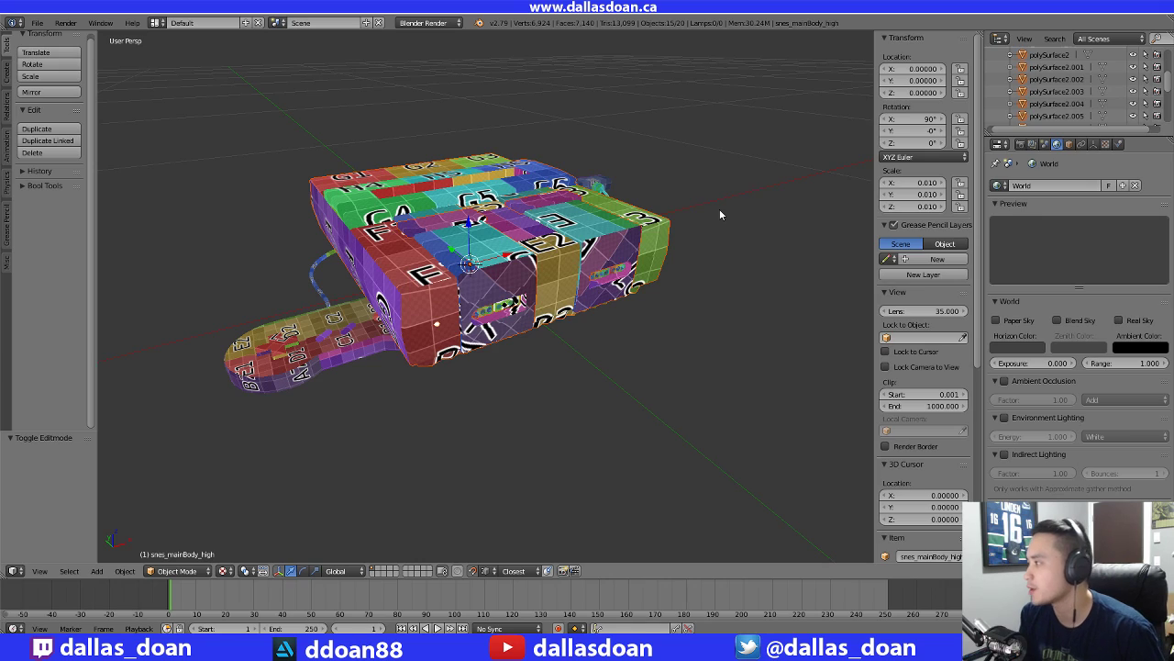
{"action": "scroll", "coordinate": [1052, 129], "scroll_direction": "up", "scroll_amount": 4}
{"action": "scroll", "coordinate": [1055, 125], "scroll_direction": "down", "scroll_amount": 1}
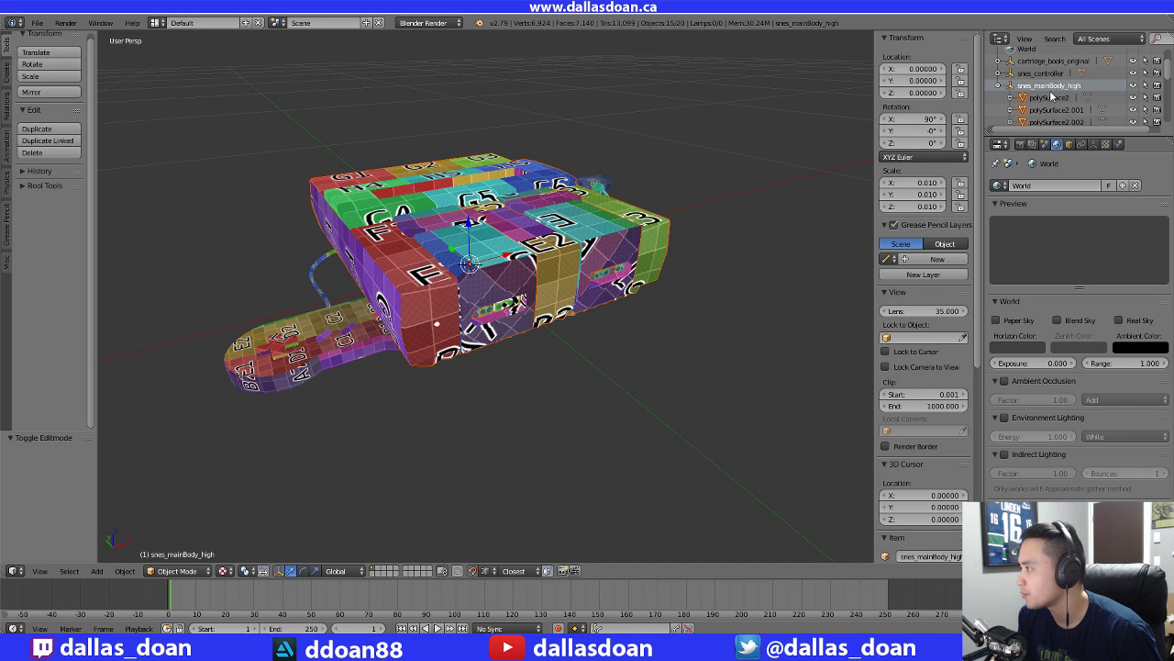
Select the meshes polySurface2 through polySurface2.014, with polySurface2.014 active, and join them into one object
{"action": "left_click", "coordinate": [1048, 98]}
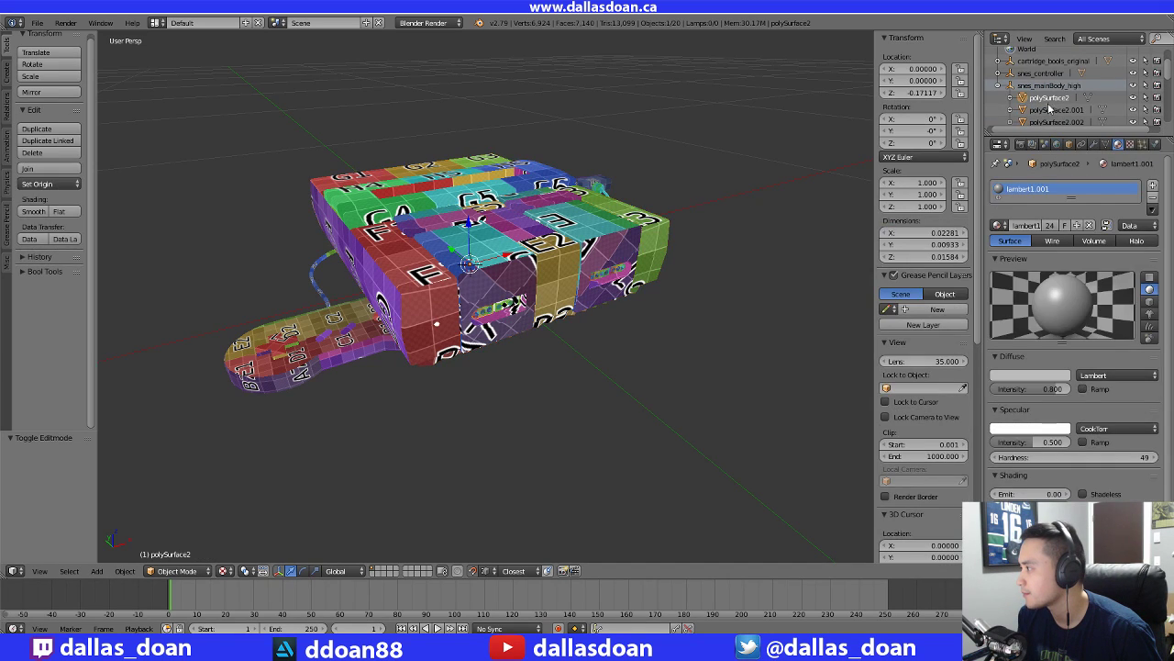
{"action": "left_click", "coordinate": [1034, 112], "text": "shift"}
{"action": "scroll", "coordinate": [1035, 111], "scroll_direction": "down", "scroll_amount": 1}
{"action": "left_click", "coordinate": [1038, 104], "text": "shift"}
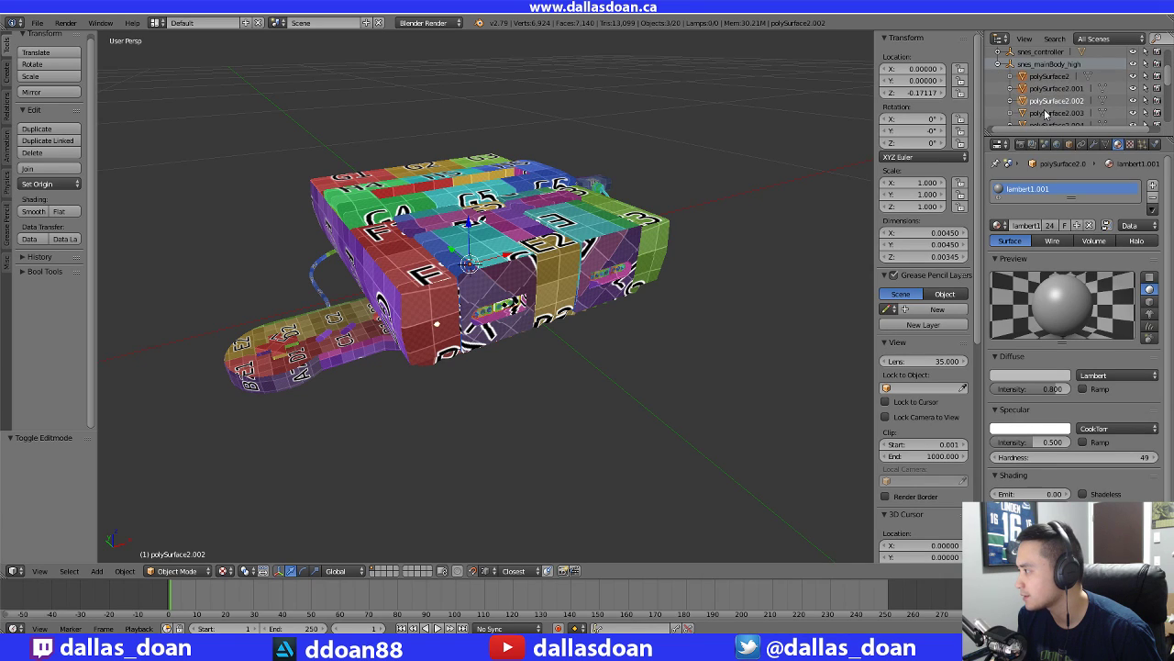
{"action": "left_click", "coordinate": [1045, 113], "text": "shift"}
{"action": "scroll", "coordinate": [1045, 115], "scroll_direction": "down", "scroll_amount": 2}
{"action": "left_click", "coordinate": [1045, 86], "text": "shift"}
{"action": "left_click", "coordinate": [1045, 97], "text": "shift"}
{"action": "left_click", "coordinate": [1048, 109], "text": "shift"}
{"action": "scroll", "coordinate": [1050, 109], "scroll_direction": "down", "scroll_amount": 1}
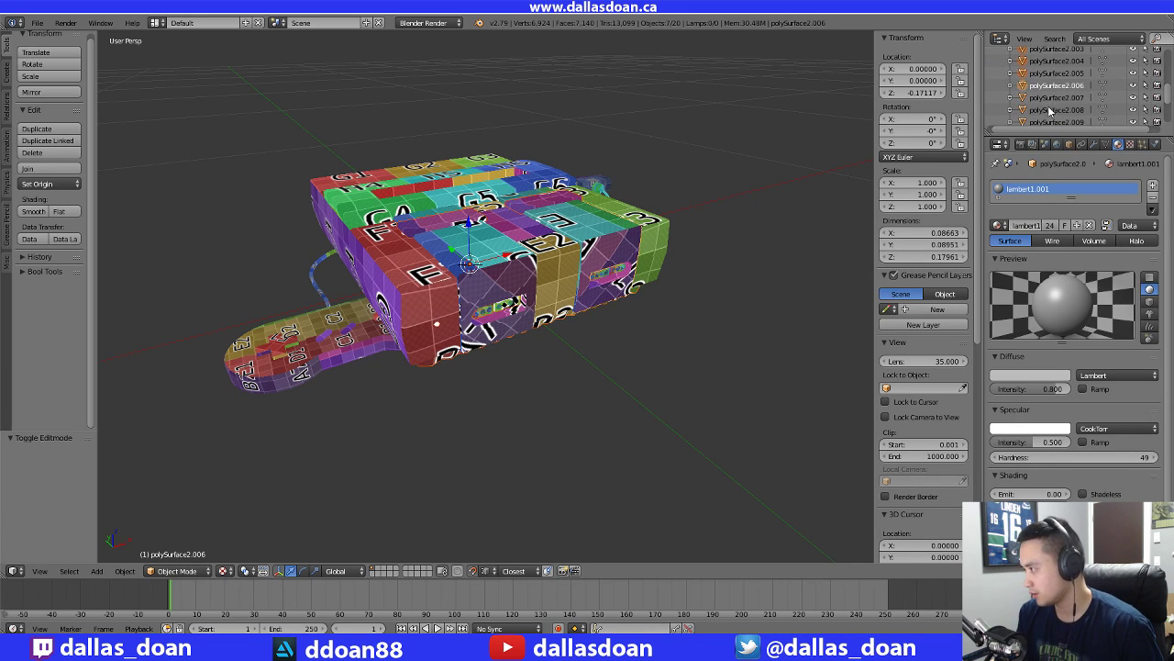
{"action": "left_click", "coordinate": [1055, 102], "text": "shift"}
{"action": "left_click", "coordinate": [1055, 109]}
{"action": "scroll", "coordinate": [1057, 115], "scroll_direction": "down", "scroll_amount": 2}
{"action": "left_click", "coordinate": [1057, 91]}
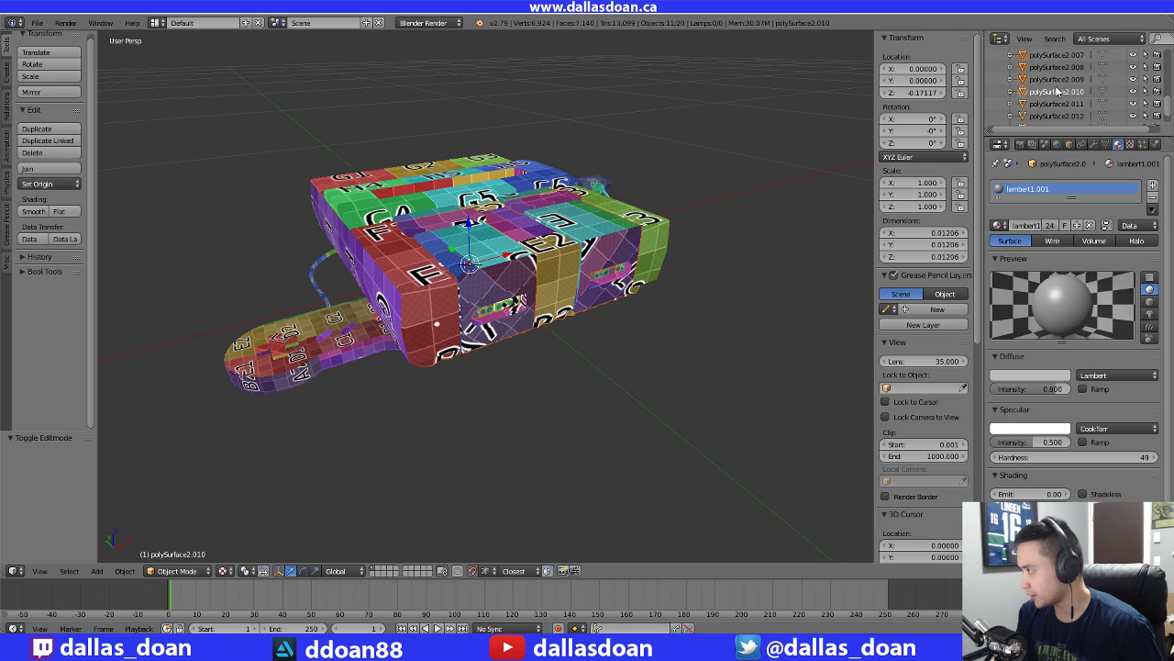
{"action": "left_click", "coordinate": [1059, 104]}
{"action": "left_click", "coordinate": [1057, 115]}
{"action": "scroll", "coordinate": [1055, 118], "scroll_direction": "down", "scroll_amount": 2}
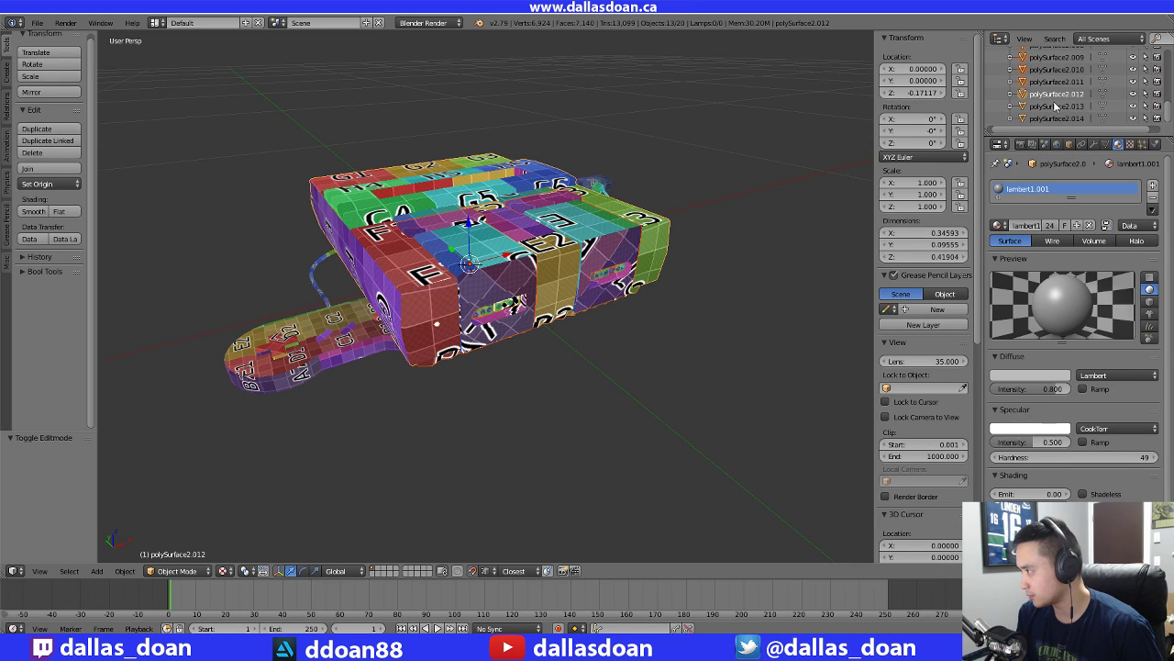
{"action": "left_click", "coordinate": [1055, 107]}
{"action": "left_click", "coordinate": [1052, 120]}
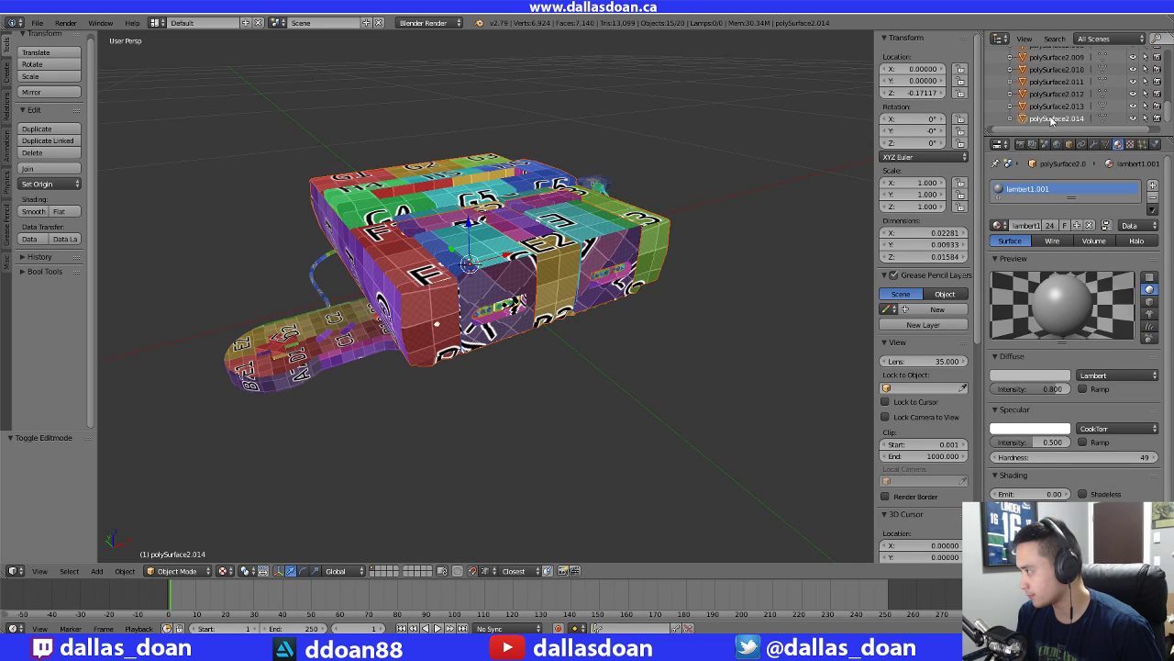
{"action": "scroll", "coordinate": [1055, 101], "scroll_direction": "up", "scroll_amount": 10}
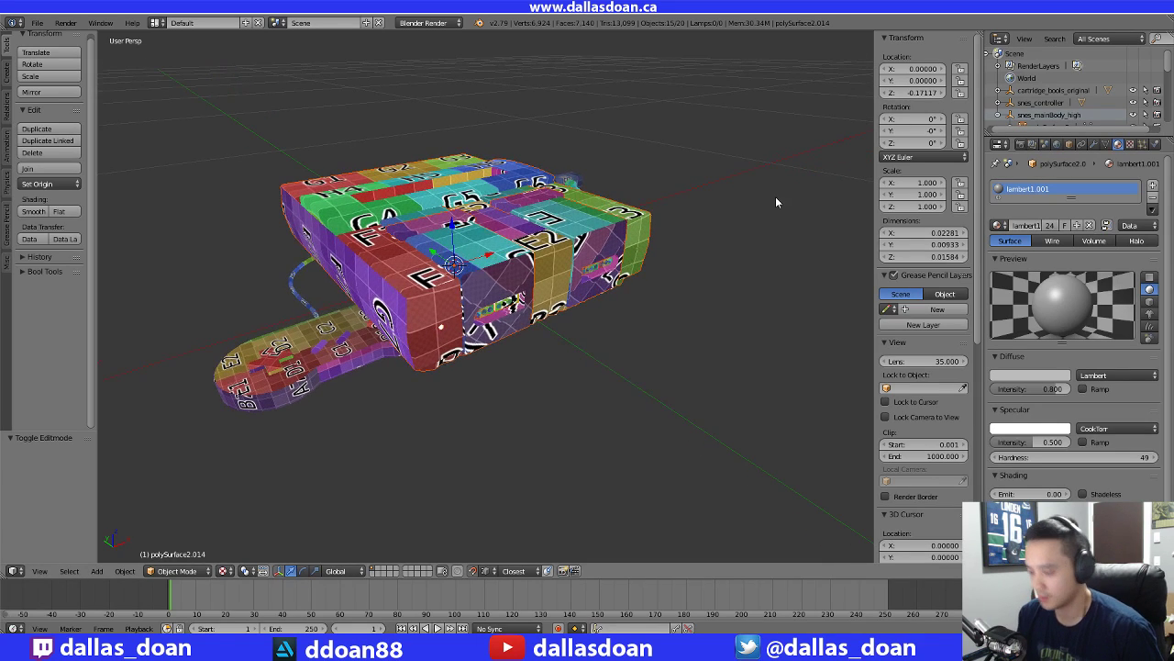
{"action": "key", "text": "ctrl+j"}
Rename the joined mesh under snes_mainBody_high as snes_console
{"action": "scroll", "coordinate": [1090, 90], "scroll_direction": "down", "scroll_amount": 2}
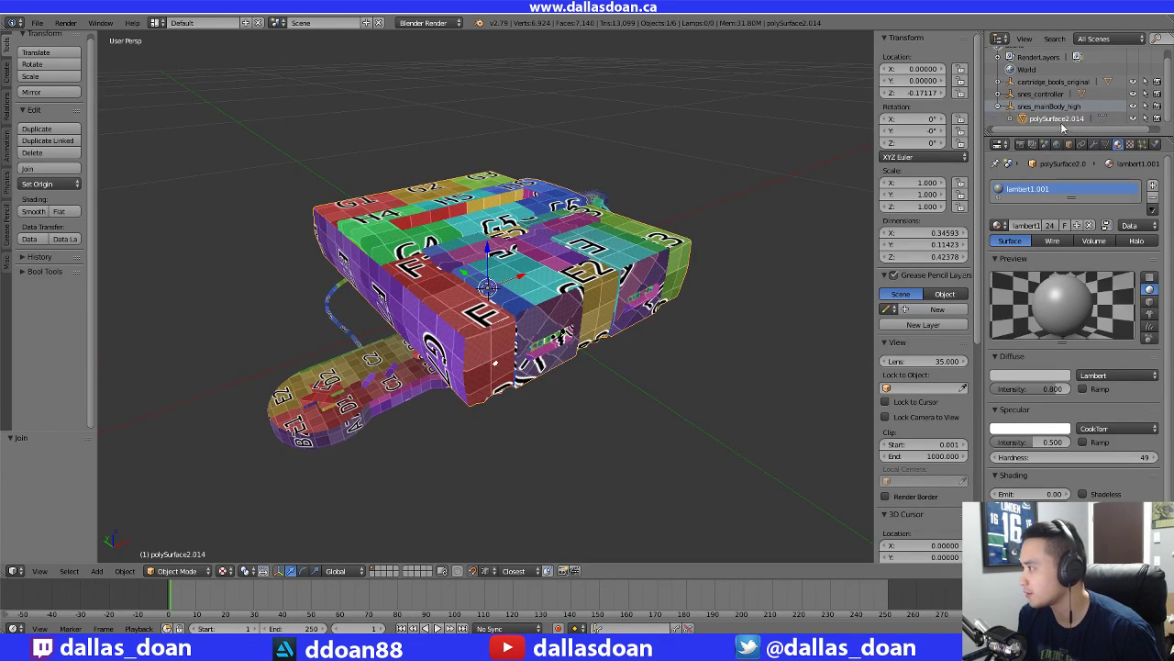
{"action": "mouse_move", "coordinate": [635, 255]}
{"action": "middle_mouse_down"}
{"action": "mouse_move", "coordinate": [619, 247]}
{"action": "mouse_move", "coordinate": [636, 251]}
{"action": "middle_mouse_up"}
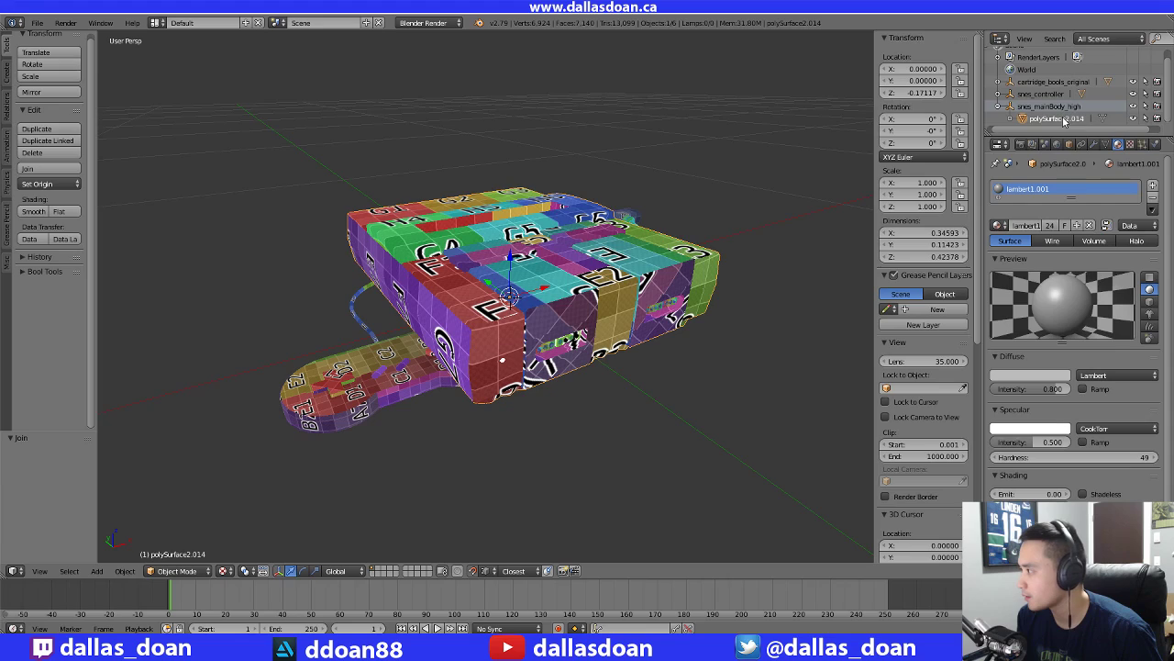
{"action": "double_click", "coordinate": [1064, 120]}
{"action": "type", "text": "snes_console"}
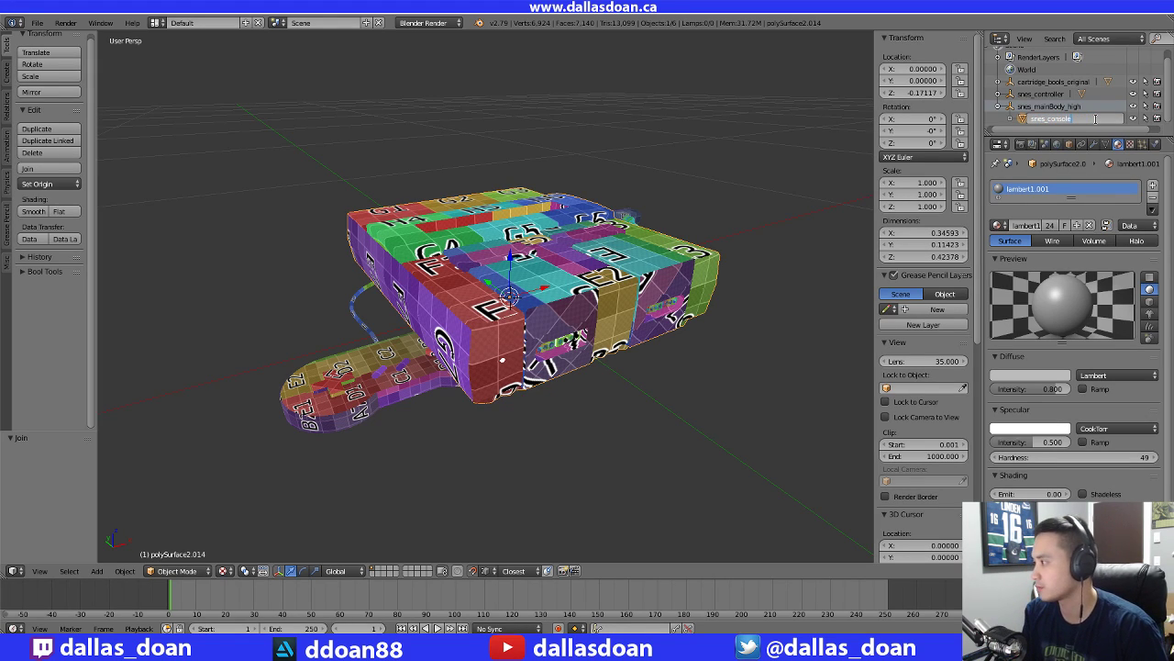
{"action": "key", "text": "Return"}
Check which mesh belongs to snes_controller, and reselect snes_console
{"action": "left_click", "coordinate": [998, 95]}
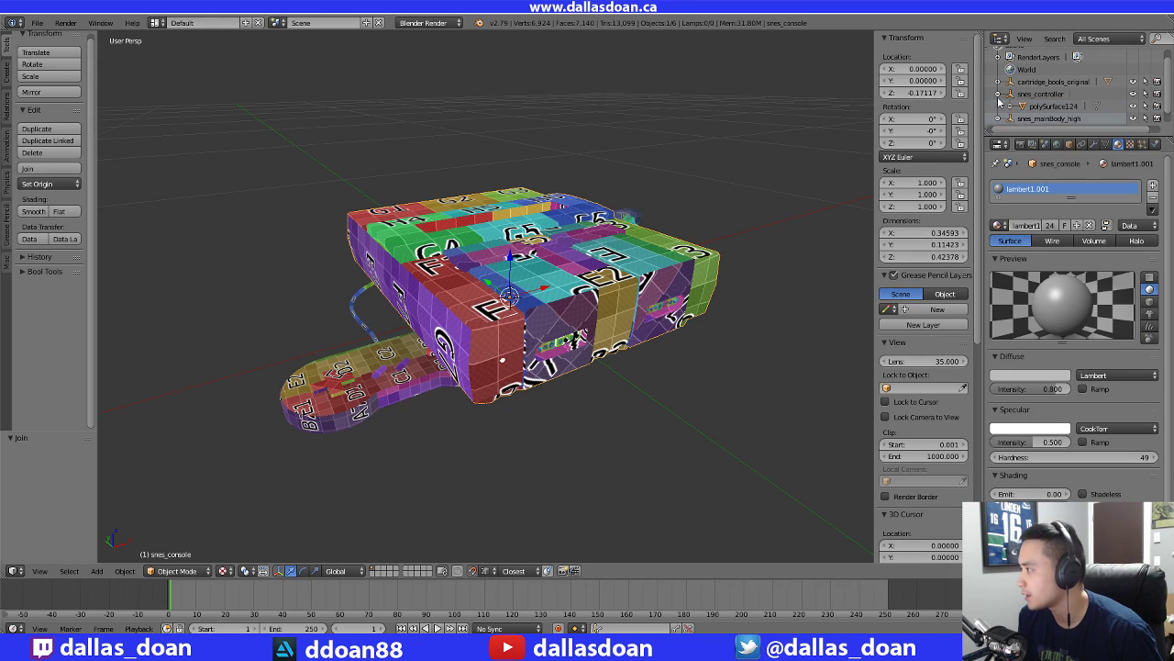
{"action": "left_click", "coordinate": [1059, 108]}
{"action": "left_click", "coordinate": [998, 94]}
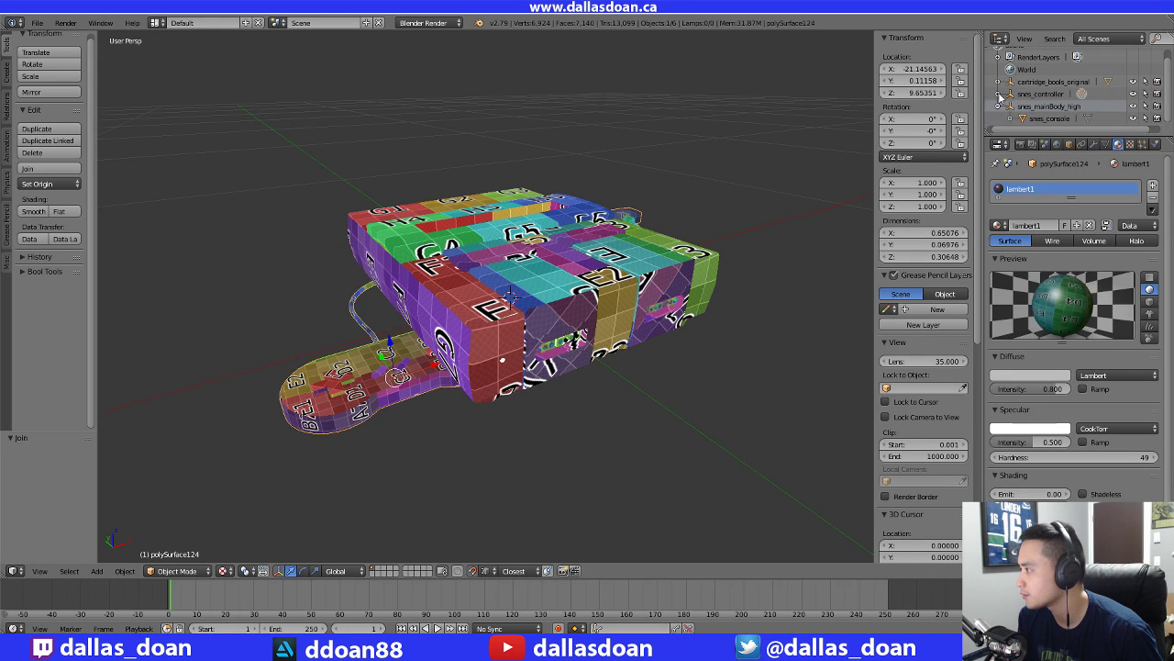
{"action": "left_click", "coordinate": [1049, 118]}
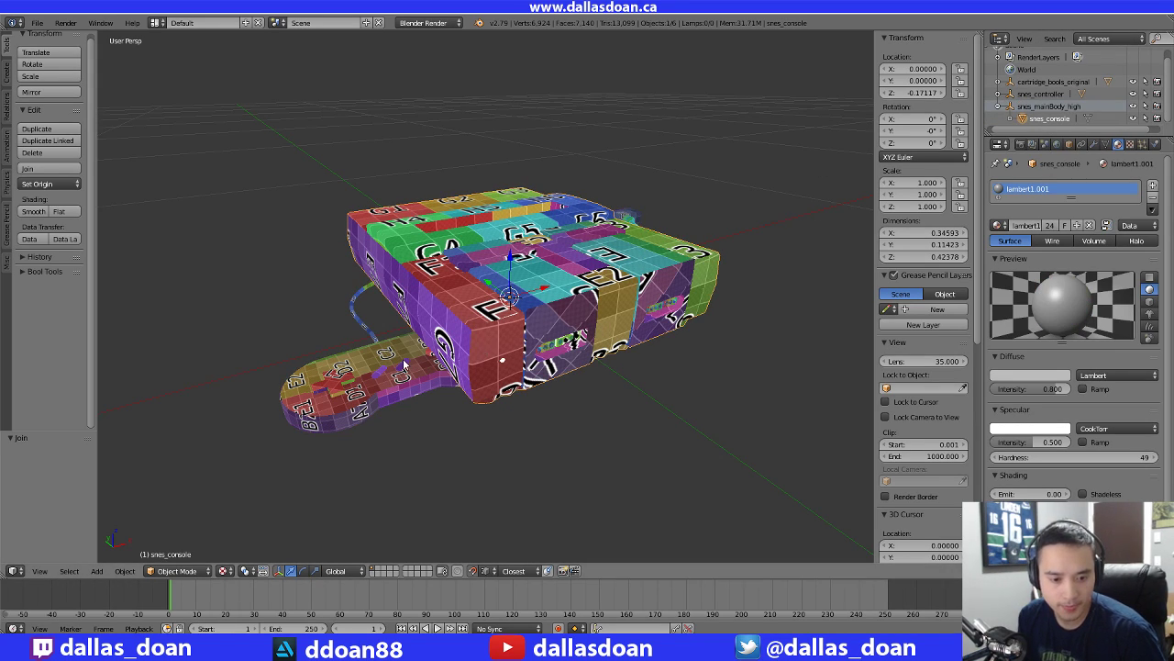
Switch to the UV Editing layout and enter Edit Mode on snes_console
{"action": "middle_click_drag", "start_coordinate": [443, 370], "coordinate": [514, 367]}
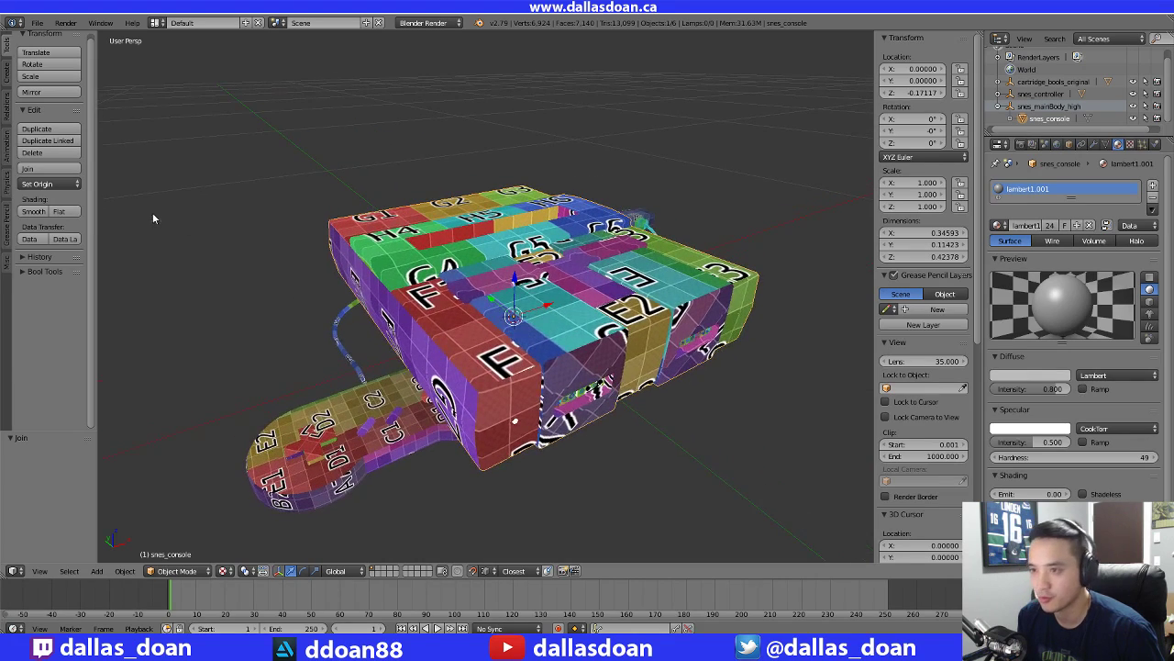
{"action": "left_click", "coordinate": [157, 22]}
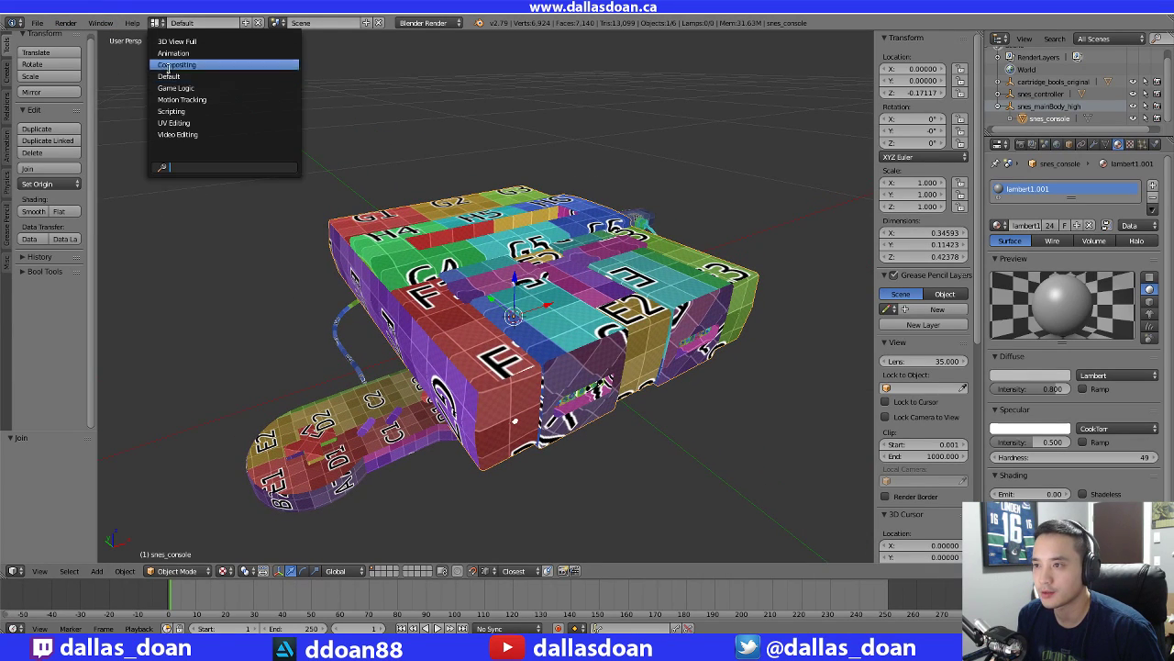
{"action": "left_click", "coordinate": [183, 120]}
{"action": "key", "text": "Tab"}
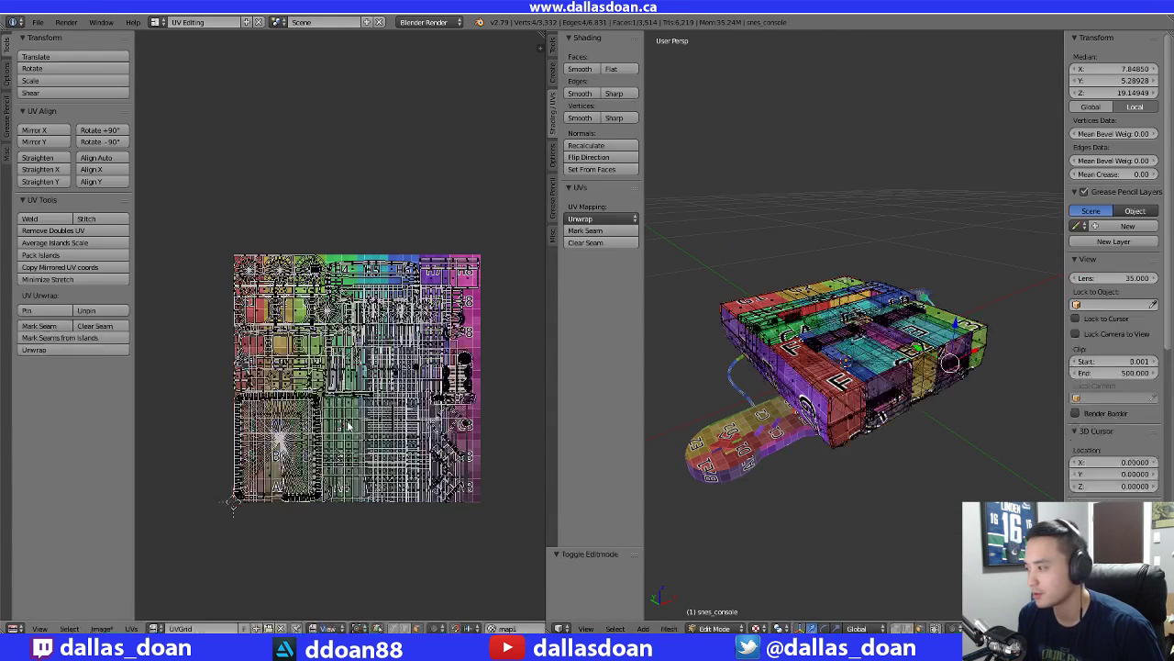
Select all UVs of snes_console, average their island scale, and pack the islands into the UVGrid texture
{"action": "scroll", "coordinate": [353, 427], "scroll_direction": "down", "scroll_amount": 4}
{"action": "key", "text": "b"}
{"action": "left_click_drag", "start_coordinate": [266, 271], "coordinate": [424, 442]}
{"action": "scroll", "coordinate": [352, 448], "scroll_direction": "up", "scroll_amount": 4}
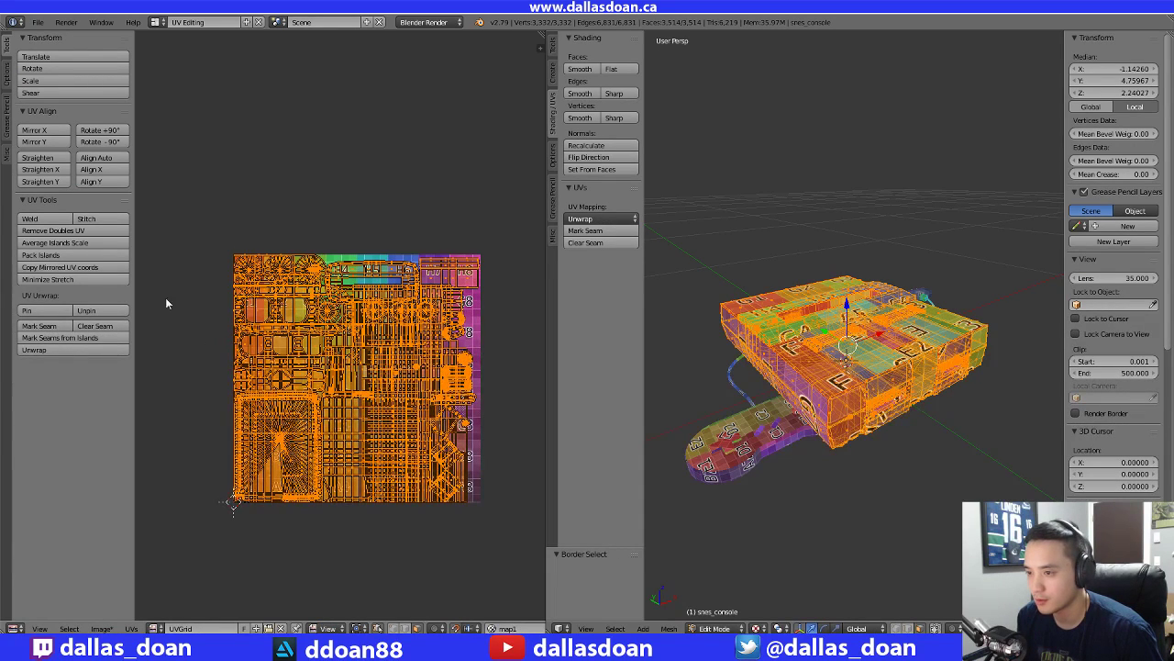
{"action": "left_click", "coordinate": [55, 242]}
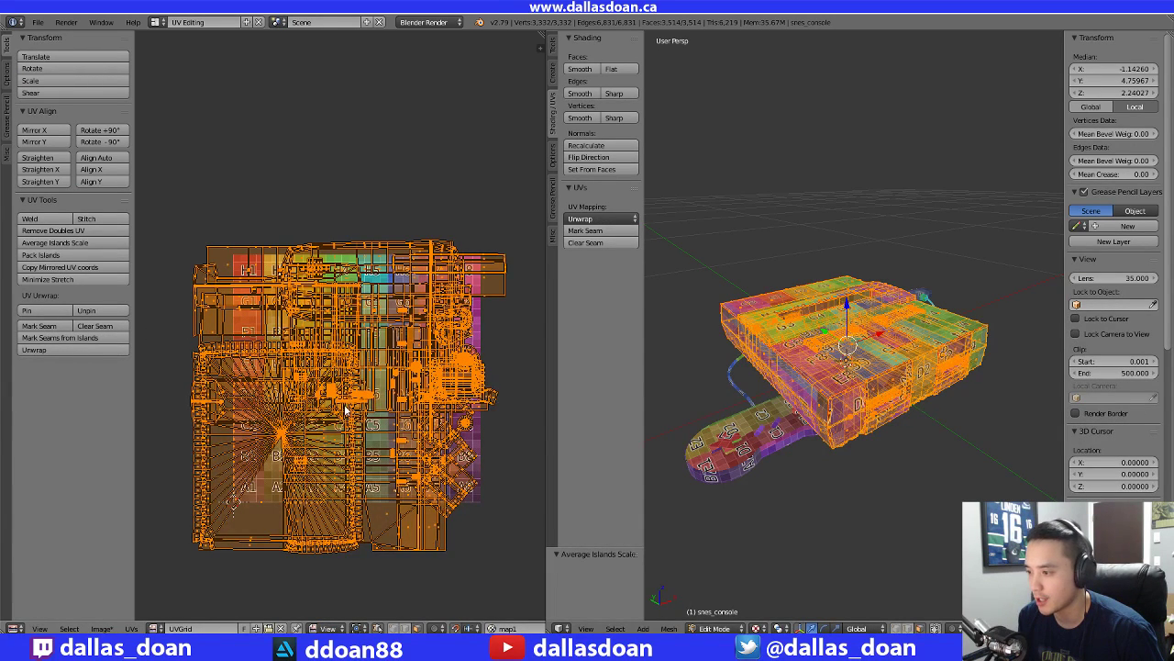
{"action": "left_click", "coordinate": [40, 255]}
Examine the packed UV islands around grid cells E4 to H5 and compare their layout with the console model
{"action": "scroll", "coordinate": [351, 429], "scroll_direction": "up", "scroll_amount": 4}
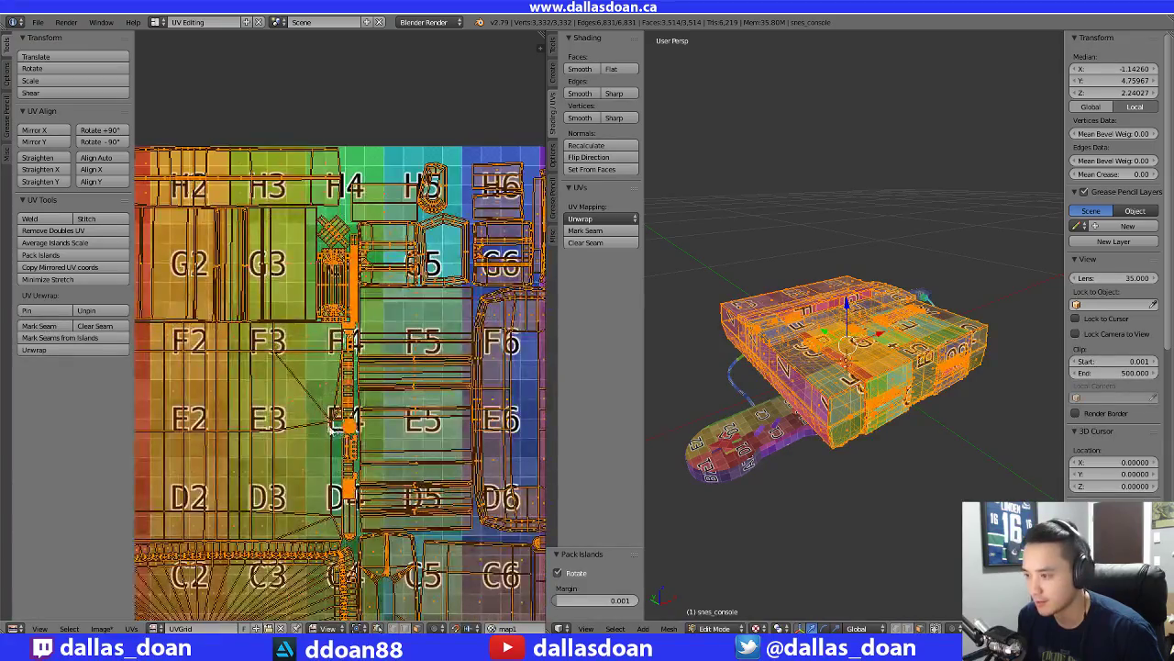
{"action": "scroll", "coordinate": [351, 429], "scroll_direction": "down", "scroll_amount": 4}
{"action": "scroll", "coordinate": [352, 429], "scroll_direction": "up", "scroll_amount": 7}
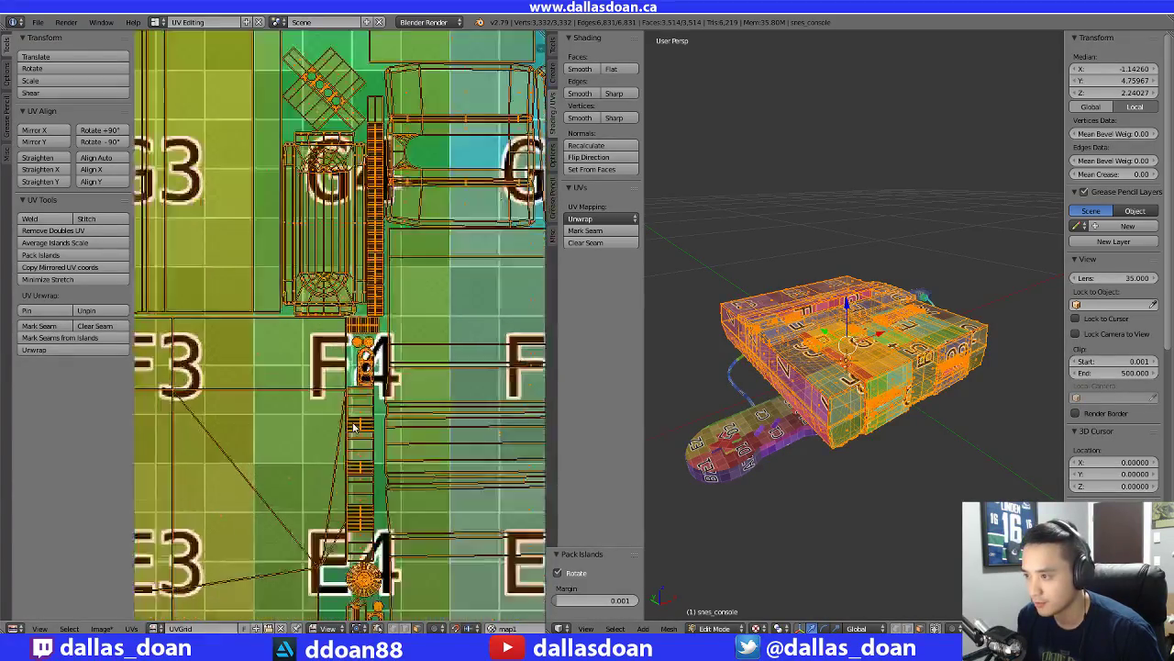
{"action": "middle_click_drag", "start_coordinate": [364, 268], "coordinate": [312, 368]}
{"action": "middle_click_drag", "start_coordinate": [412, 211], "coordinate": [335, 429]}
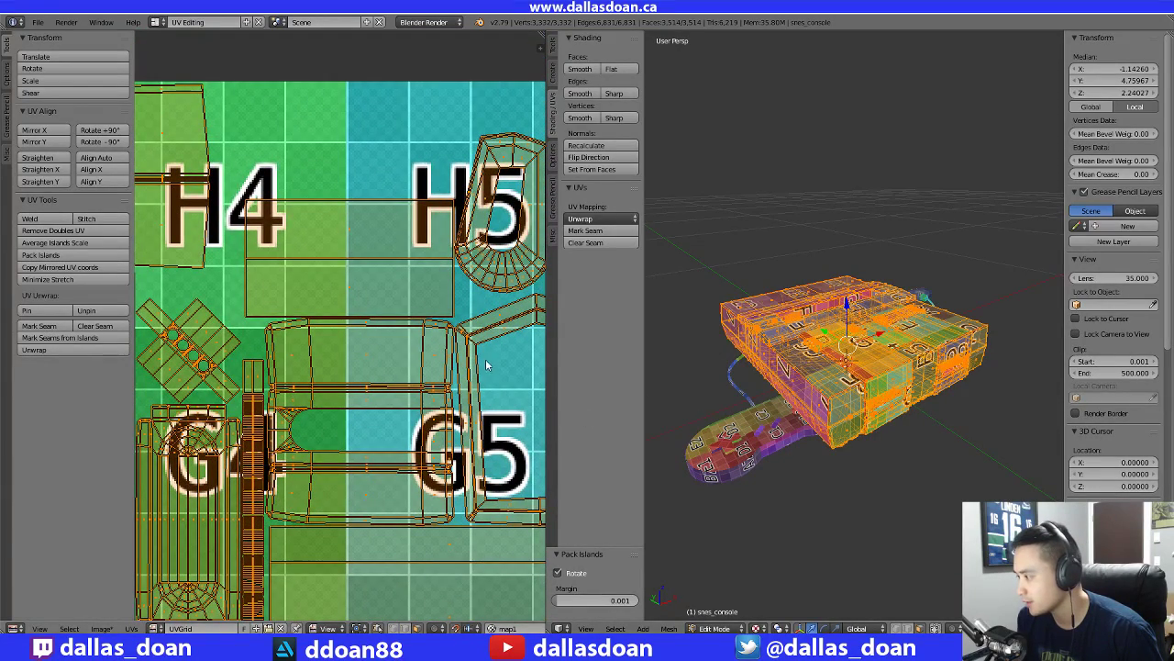
{"action": "middle_click_drag", "start_coordinate": [796, 344], "coordinate": [716, 376]}
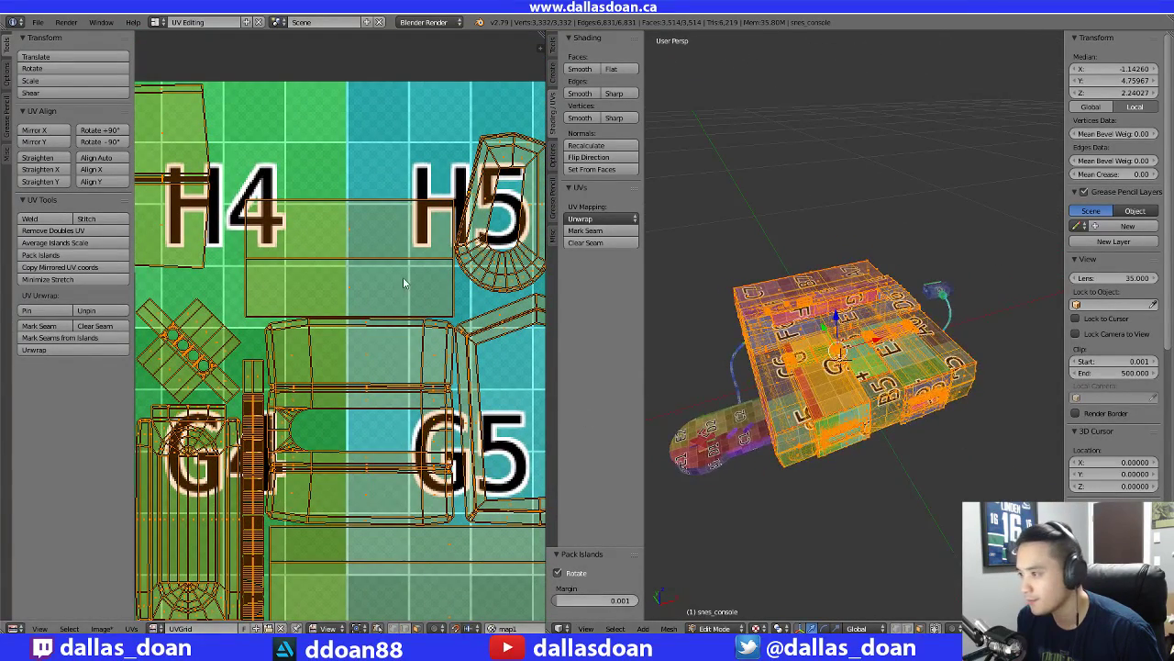
{"action": "middle_click_drag", "start_coordinate": [423, 307], "coordinate": [281, 326]}
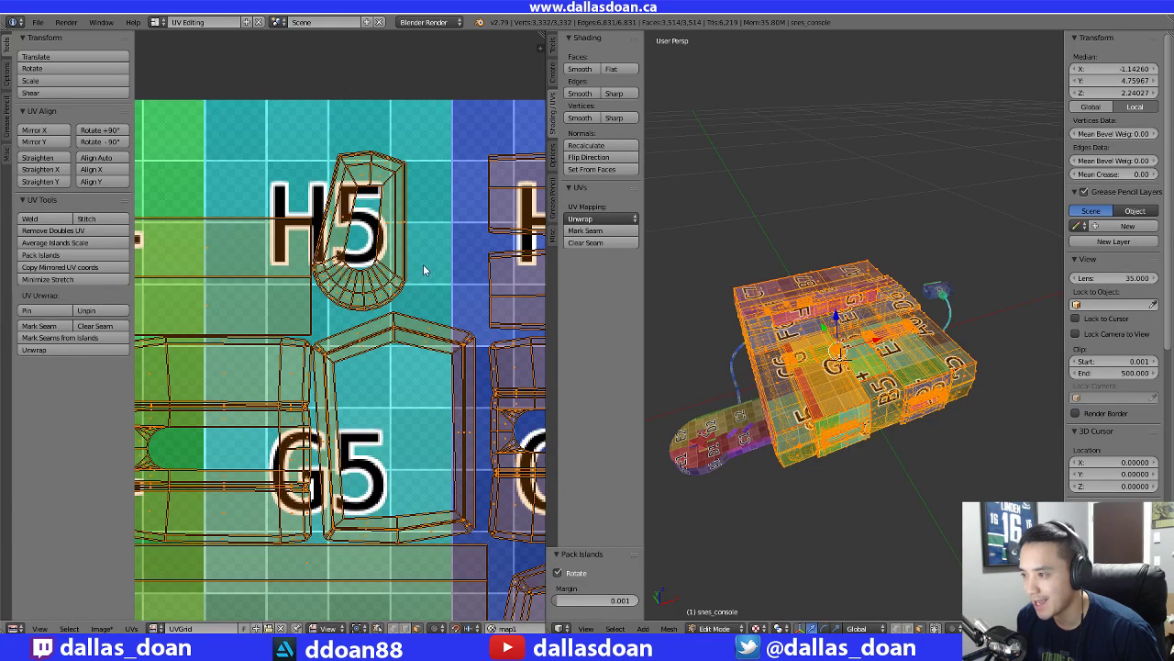
Select the entire UV island over H5 and examine the controller port recess it maps to on the console's front
{"action": "left_click_drag", "start_coordinate": [400, 157], "coordinate": [404, 218]}
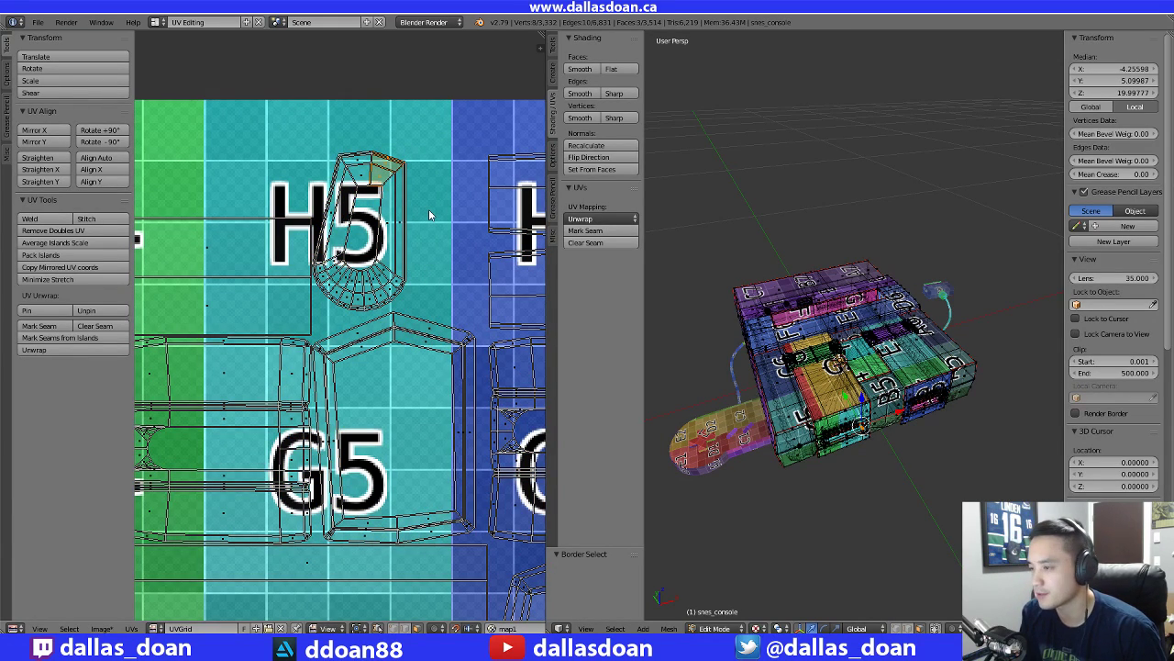
{"action": "key", "text": "ctrl+i"}
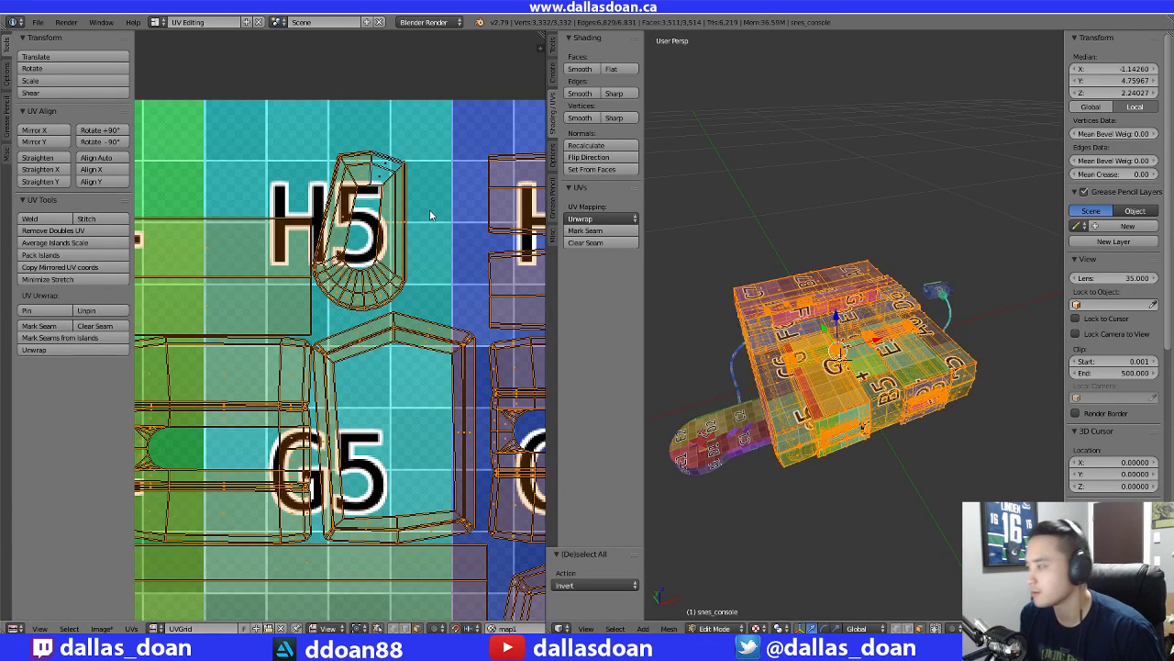
{"action": "key", "text": "ctrl+i"}
{"action": "key", "text": "ctrl+l"}
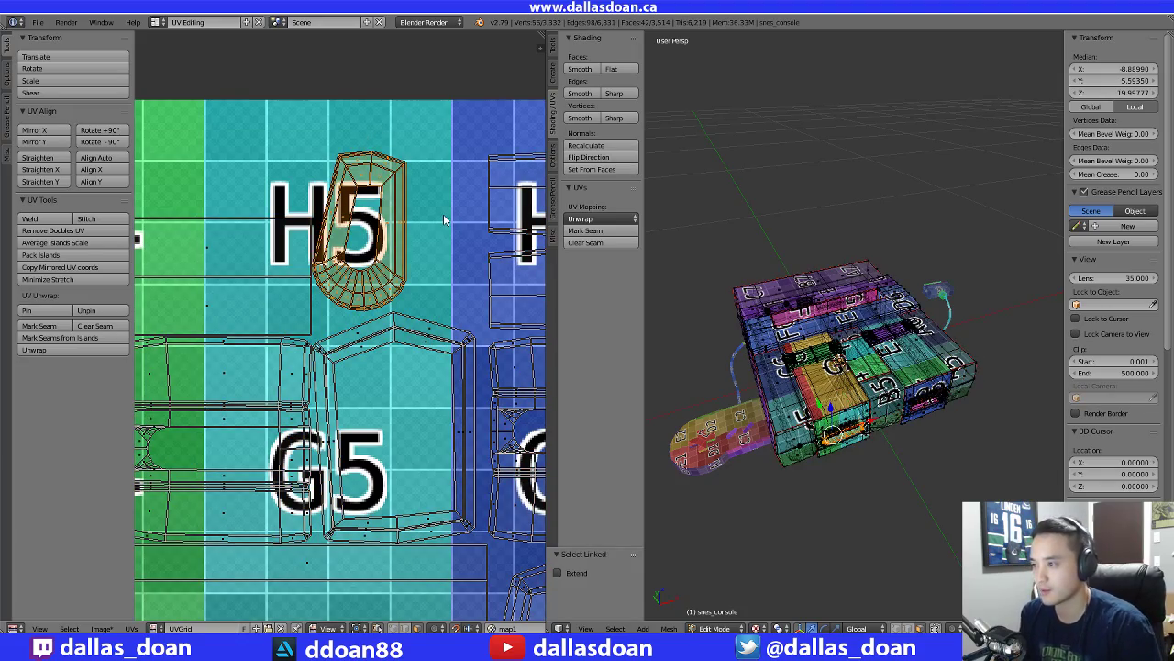
{"action": "scroll", "coordinate": [791, 316], "scroll_direction": "up", "scroll_amount": 8}
{"action": "middle_click_drag", "start_coordinate": [811, 364], "coordinate": [796, 390]}
{"action": "scroll", "coordinate": [864, 336], "scroll_direction": "up", "scroll_amount": 2}
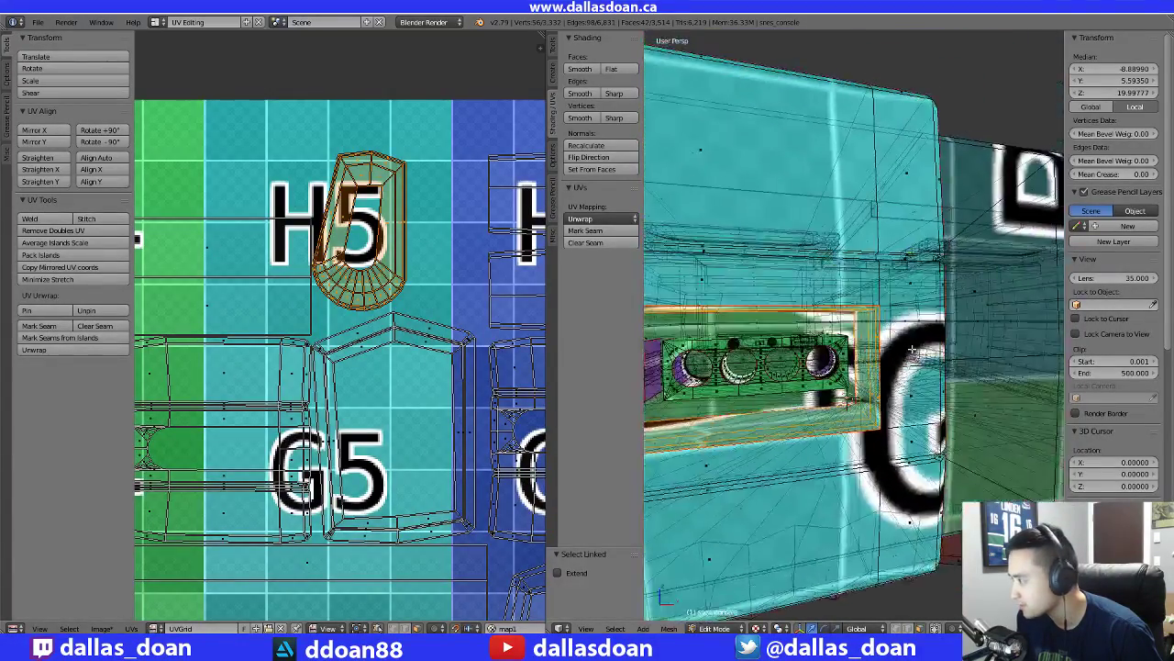
{"action": "scroll", "coordinate": [861, 337], "scroll_direction": "up", "scroll_amount": 6}
{"action": "scroll", "coordinate": [860, 336], "scroll_direction": "down", "scroll_amount": 12}
{"action": "scroll", "coordinate": [883, 344], "scroll_direction": "up", "scroll_amount": 2}
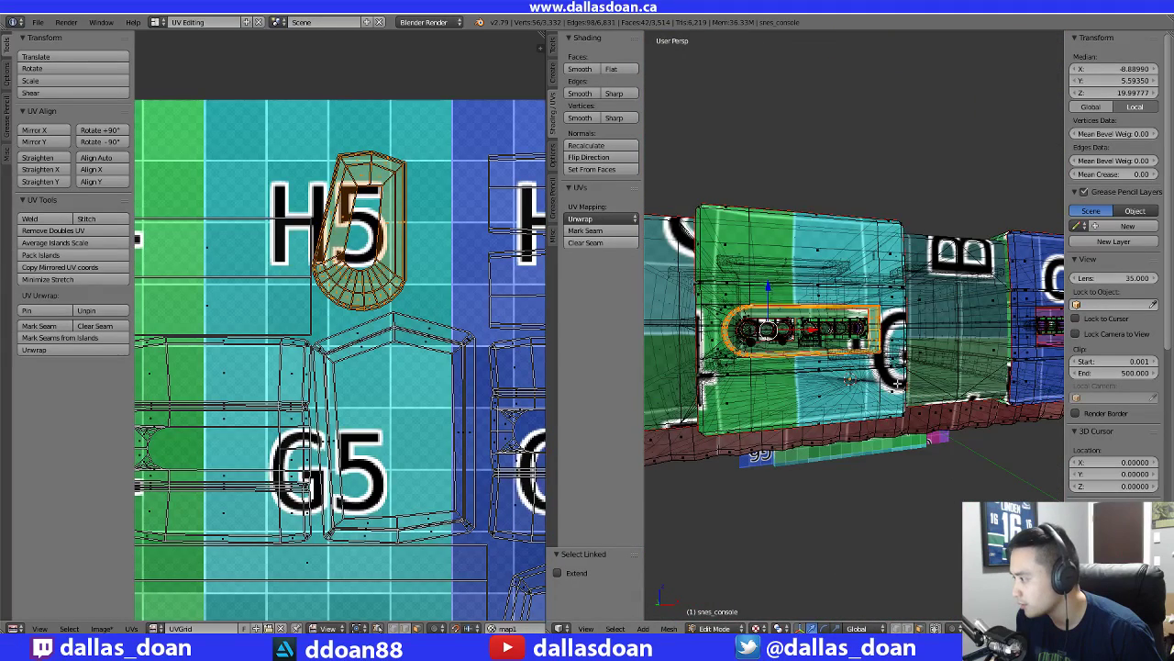
{"action": "scroll", "coordinate": [921, 354], "scroll_direction": "up", "scroll_amount": 6}
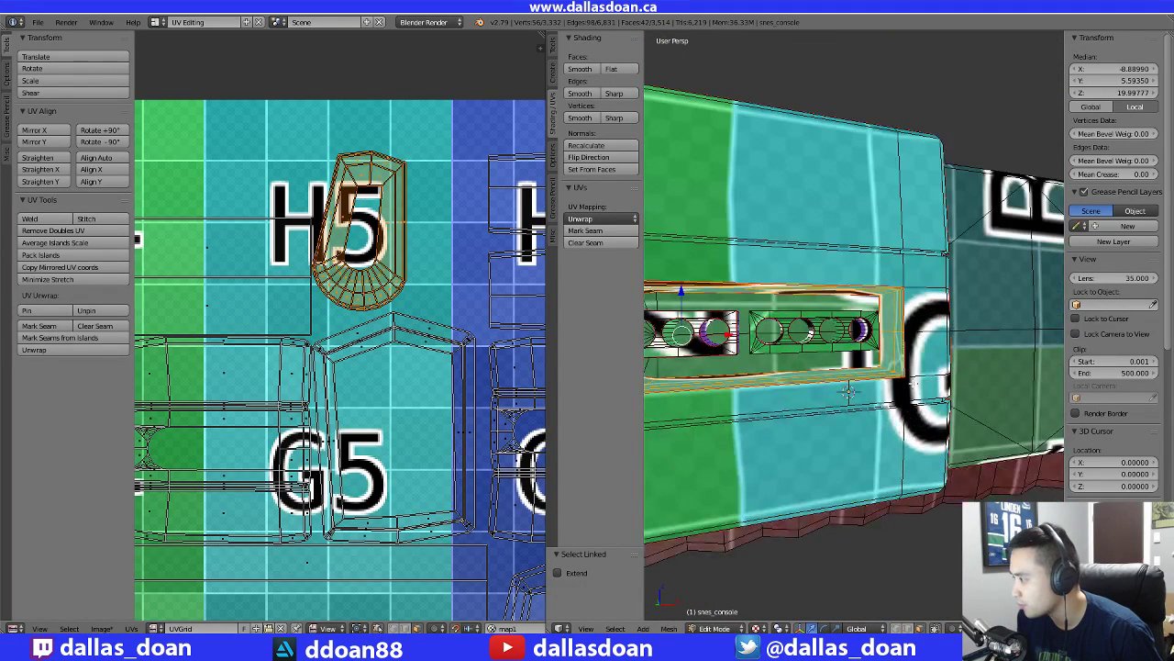
{"action": "middle_click_drag", "start_coordinate": [921, 354], "coordinate": [955, 228]}
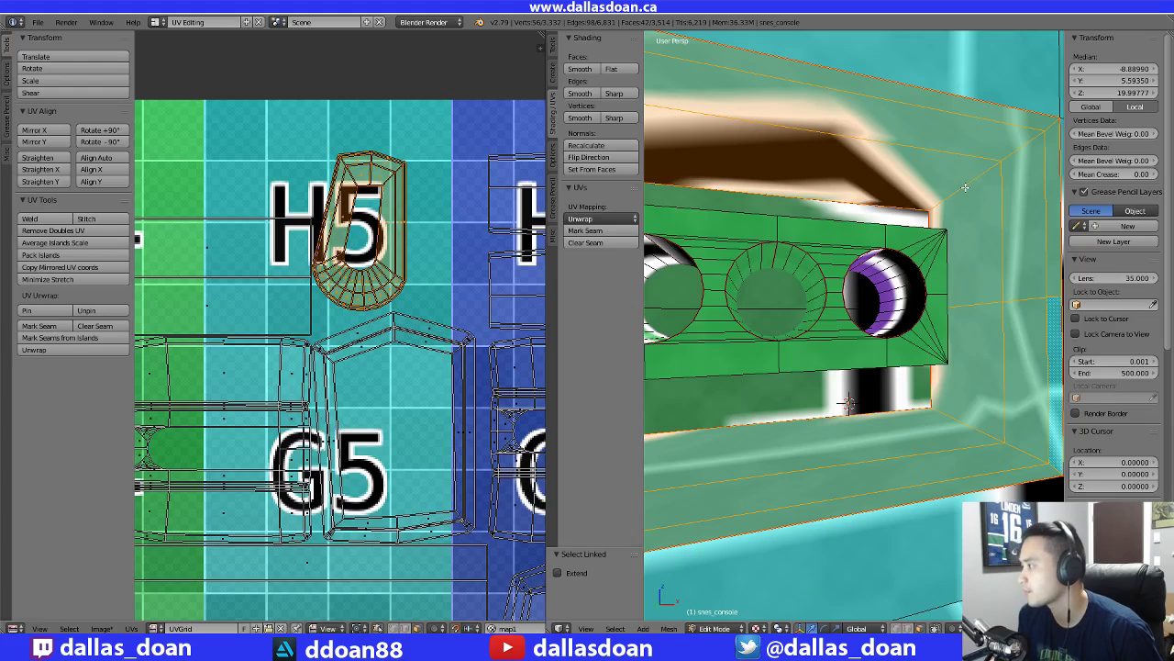
In edge select mode, mark the three diagonal edges at the upper square corner of that port recess as a seam
{"action": "key", "text": "ctrl+Tab"}
{"action": "left_click", "coordinate": [937, 176]}
{"action": "right_click", "coordinate": [966, 184]}
{"action": "right_click", "coordinate": [1035, 135], "text": "shift"}
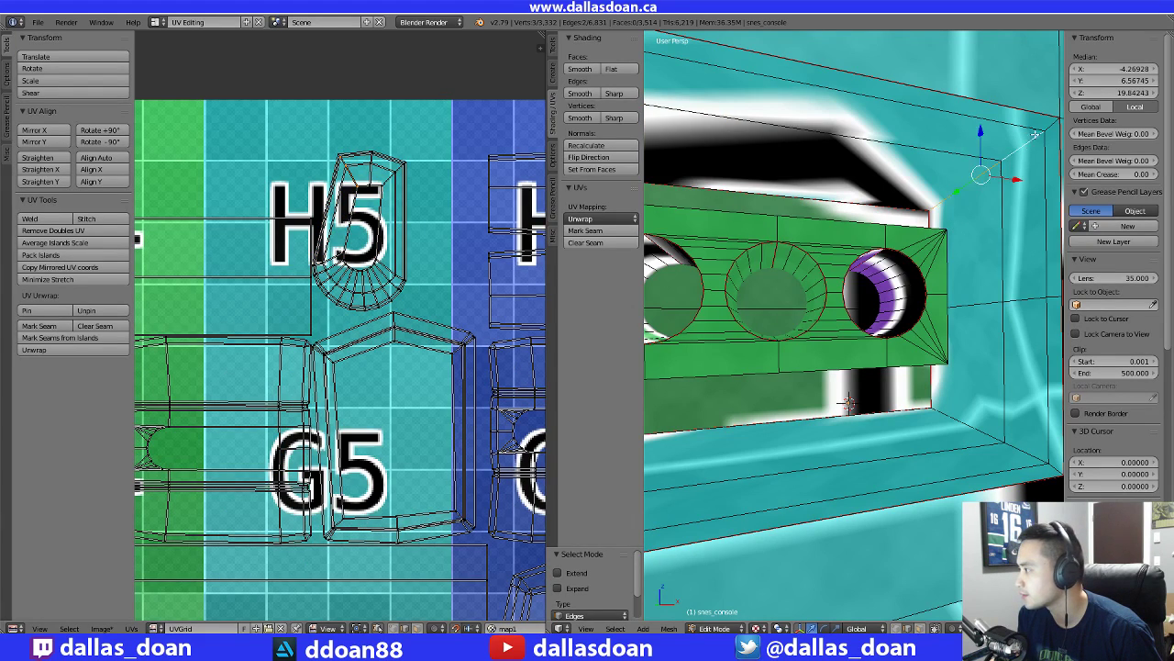
{"action": "right_click", "coordinate": [1046, 128], "text": "shift"}
{"action": "key", "text": "ctrl+e"}
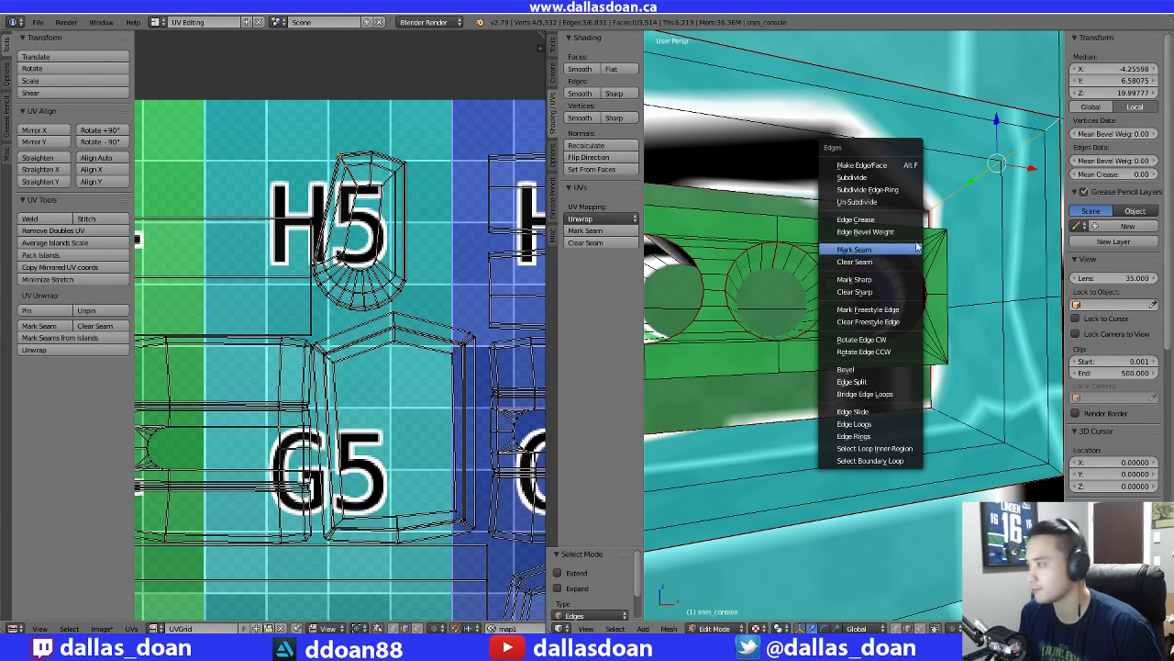
{"action": "left_click", "coordinate": [870, 263]}
{"action": "right_click", "coordinate": [936, 336]}
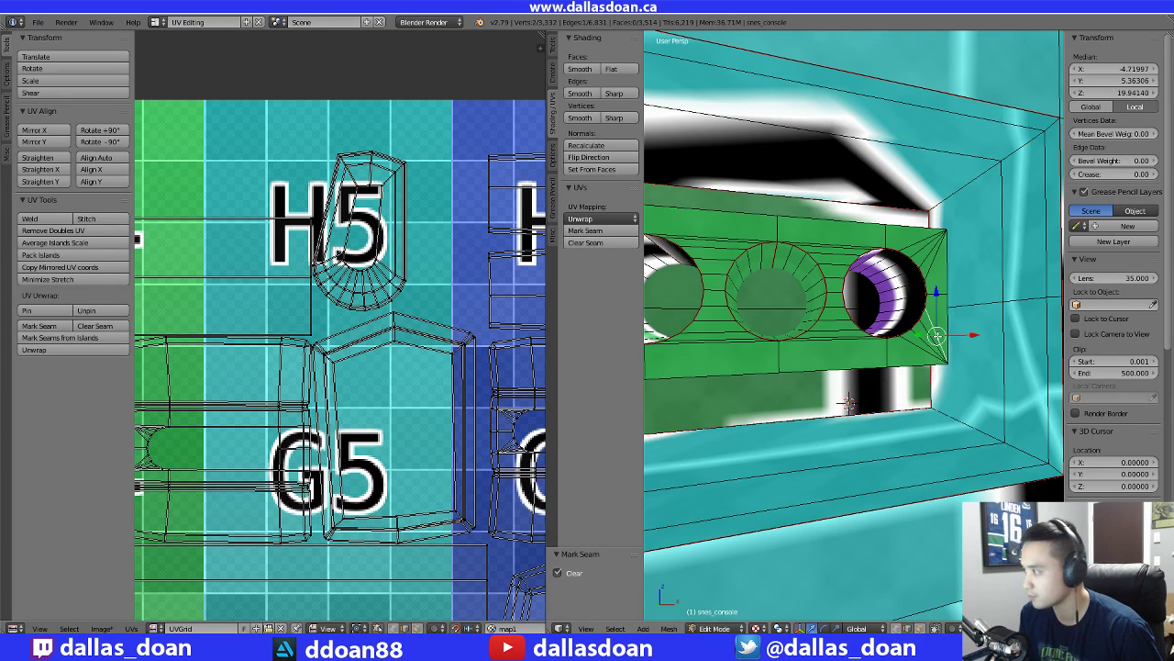
{"action": "right_click", "coordinate": [985, 209], "text": "shift"}
{"action": "key", "text": "ctrl+e"}
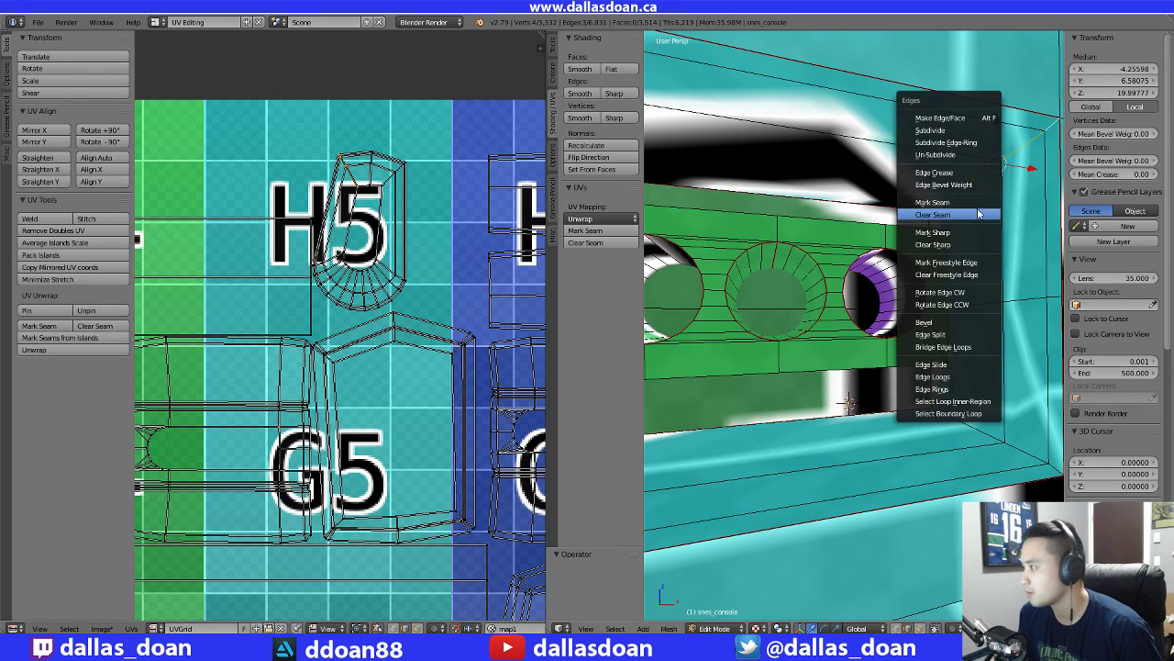
{"action": "left_click", "coordinate": [979, 200]}
Mark the matching three diagonal corner edges of the other controller port recess, on the G6 block, as a seam
{"action": "scroll", "coordinate": [973, 319], "scroll_direction": "down", "scroll_amount": 10}
{"action": "middle_click_drag", "start_coordinate": [935, 361], "coordinate": [893, 342]}
{"action": "scroll", "coordinate": [893, 340], "scroll_direction": "up", "scroll_amount": 6}
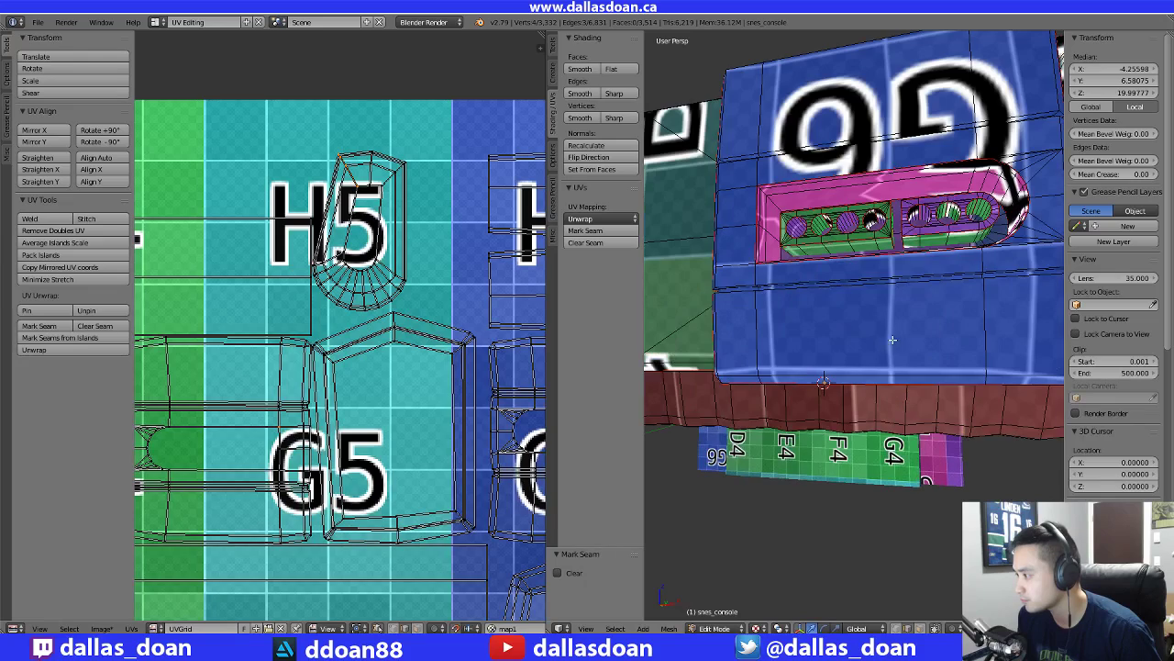
{"action": "middle_click_drag", "start_coordinate": [822, 317], "coordinate": [830, 340]}
{"action": "scroll", "coordinate": [828, 339], "scroll_direction": "up", "scroll_amount": 2}
{"action": "middle_click_drag", "start_coordinate": [773, 231], "coordinate": [789, 308], "text": "shift"}
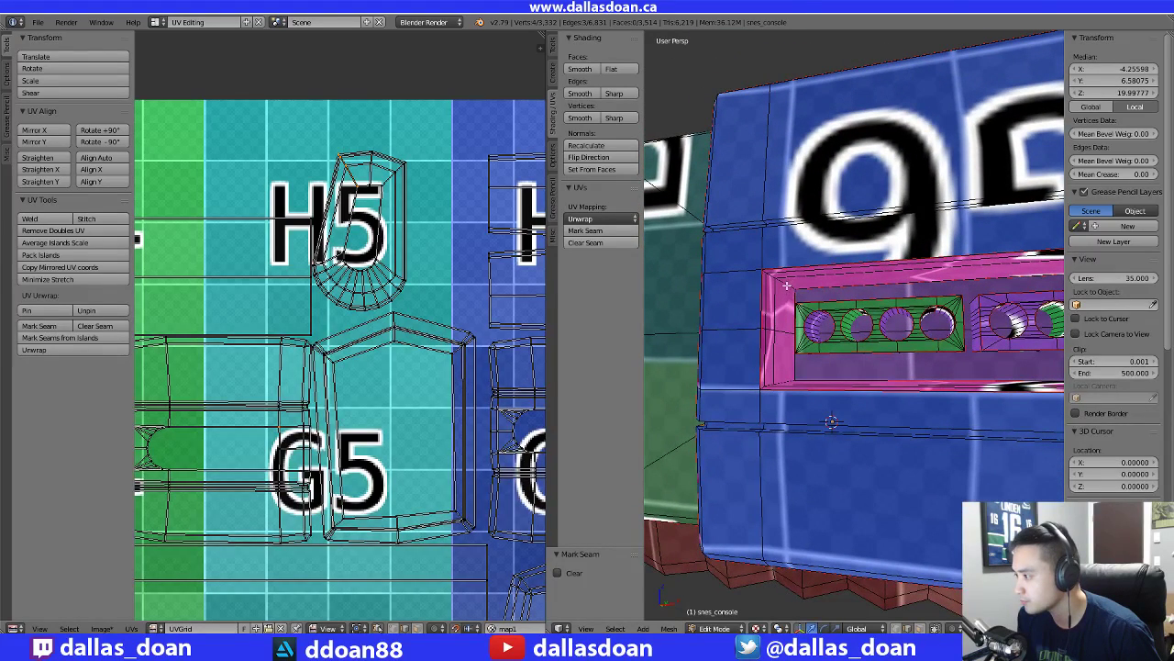
{"action": "scroll", "coordinate": [807, 309], "scroll_direction": "up", "scroll_amount": 1}
{"action": "right_click", "coordinate": [748, 264]}
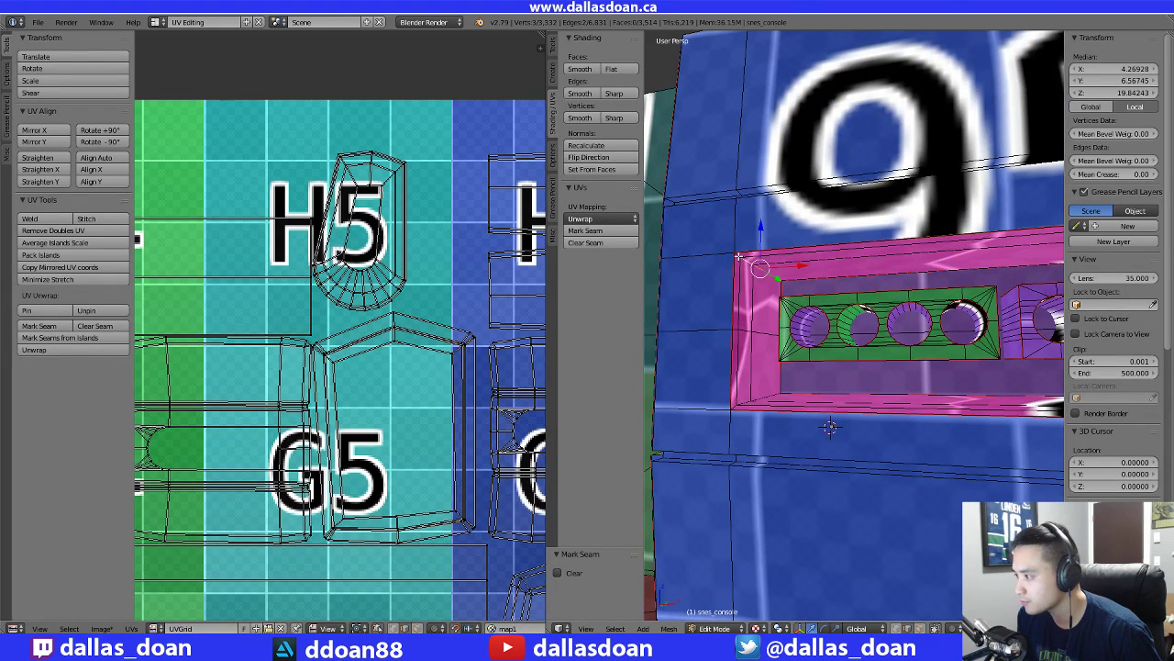
{"action": "right_click", "coordinate": [739, 257], "text": "shift"}
{"action": "key", "text": "ctrl+e"}
{"action": "left_click", "coordinate": [764, 264]}
{"action": "scroll", "coordinate": [771, 275], "scroll_direction": "down", "scroll_amount": 10}
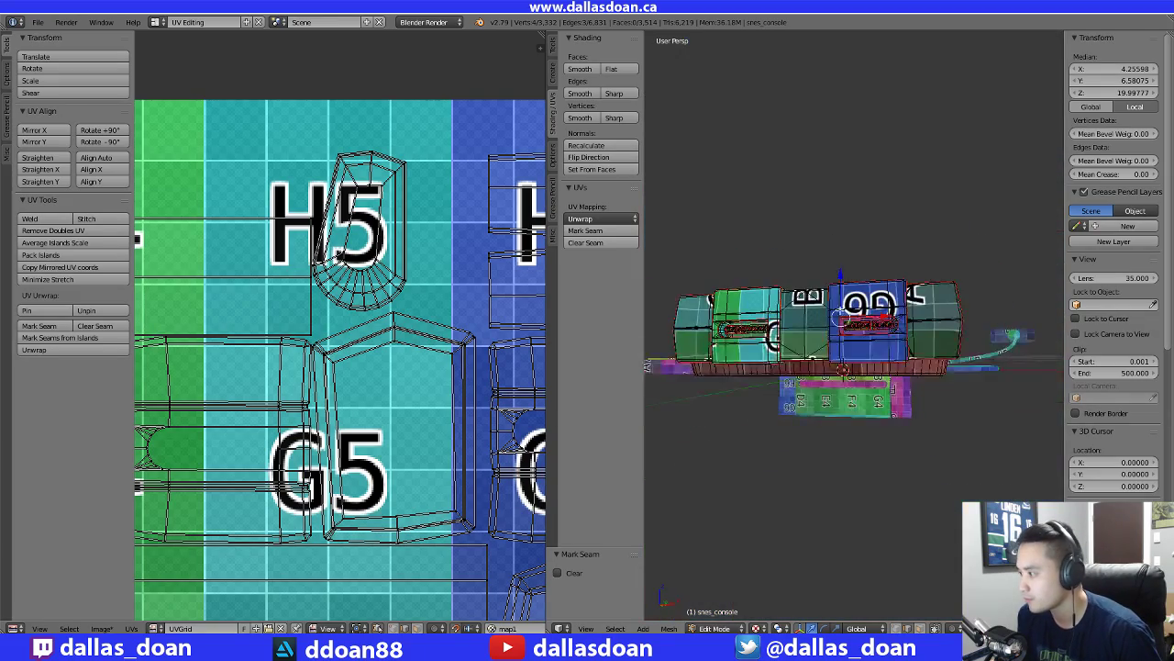
Select the entire circular UV island over H7 using face select mode
{"action": "middle_click_drag", "start_coordinate": [796, 341], "coordinate": [848, 358]}
{"action": "scroll", "coordinate": [367, 344], "scroll_direction": "down", "scroll_amount": 11}
{"action": "scroll", "coordinate": [348, 344], "scroll_direction": "up", "scroll_amount": 2}
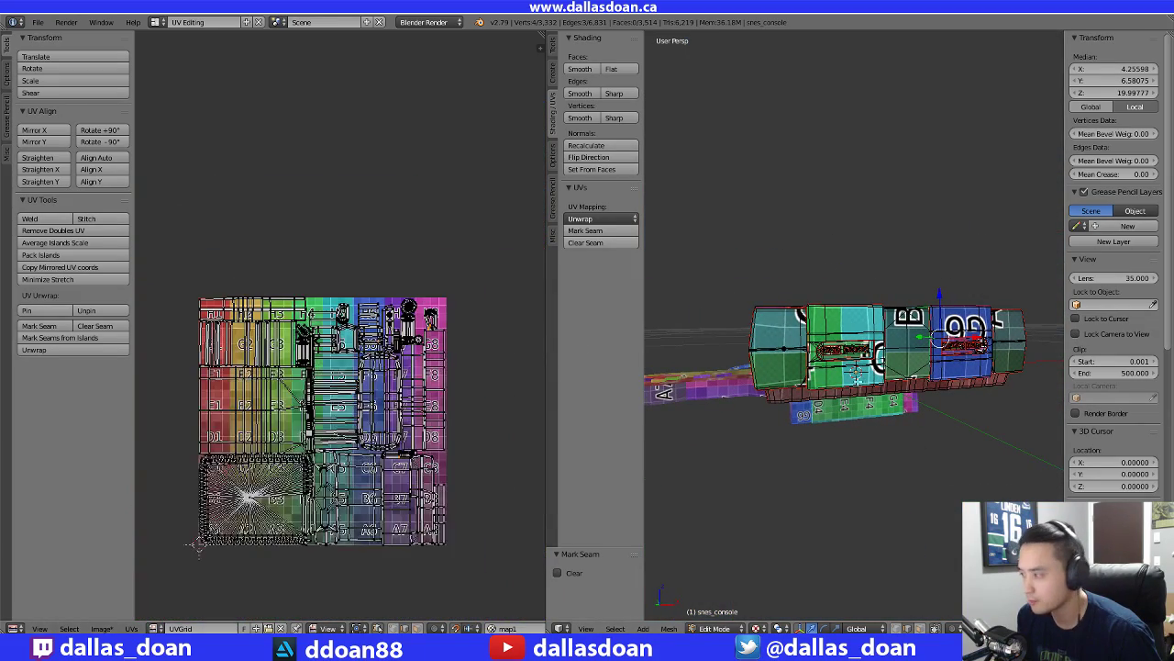
{"action": "scroll", "coordinate": [860, 382], "scroll_direction": "up", "scroll_amount": 5}
{"action": "scroll", "coordinate": [358, 406], "scroll_direction": "up", "scroll_amount": 5}
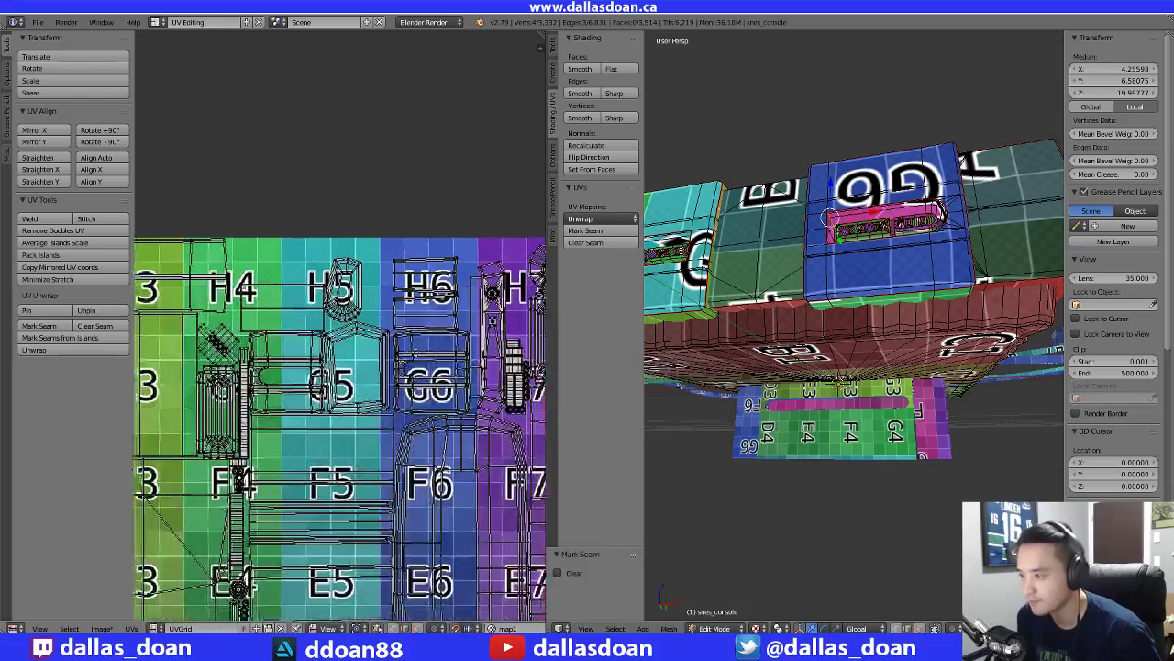
{"action": "scroll", "coordinate": [400, 361], "scroll_direction": "up", "scroll_amount": 3}
{"action": "middle_click_drag", "start_coordinate": [417, 354], "coordinate": [367, 400]}
{"action": "scroll", "coordinate": [359, 396], "scroll_direction": "up", "scroll_amount": 3}
{"action": "middle_click_drag", "start_coordinate": [354, 265], "coordinate": [354, 273]}
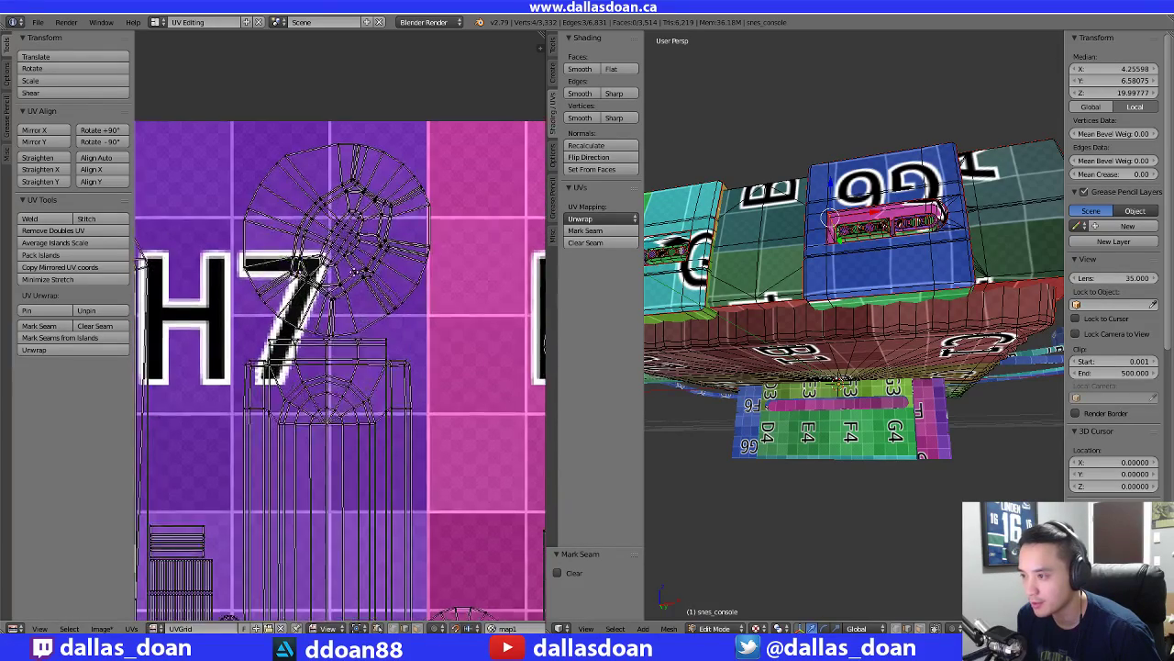
{"action": "scroll", "coordinate": [353, 271], "scroll_direction": "up", "scroll_amount": 2, "text": "shift"}
{"action": "key", "text": "ctrl+Tab"}
{"action": "left_click", "coordinate": [349, 260]}
{"action": "key", "text": "b"}
{"action": "left_click_drag", "start_coordinate": [257, 204], "coordinate": [359, 281]}
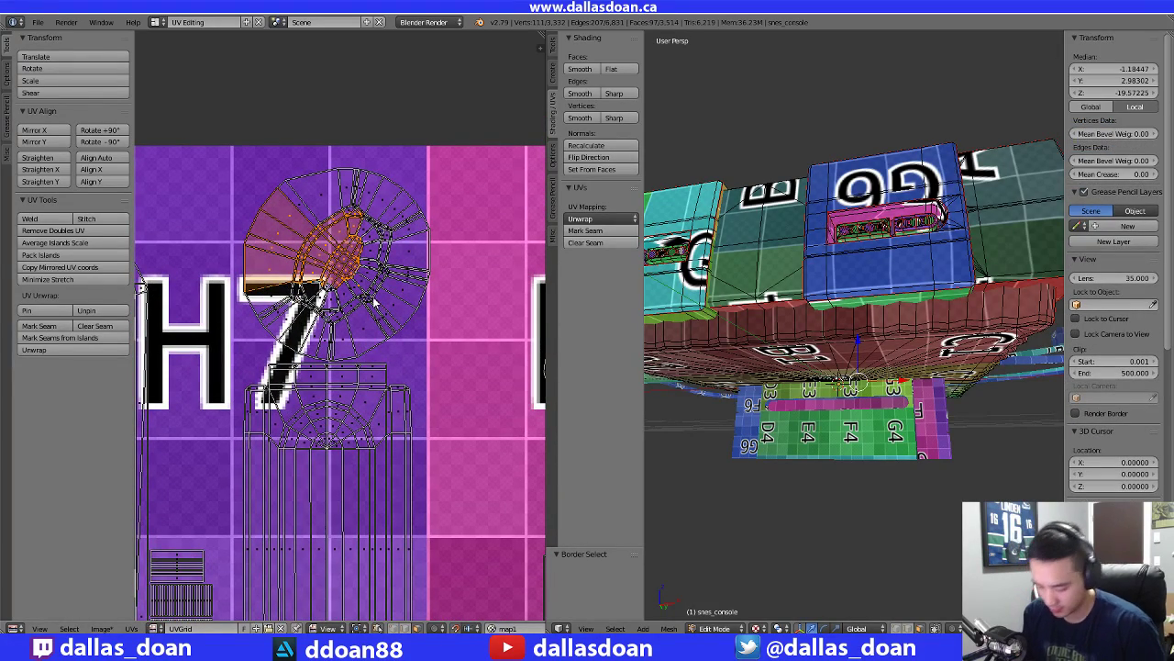
{"action": "key", "text": "ctrl+l"}
Examine the connector on the console's rear panel that the selected circular island belongs to
{"action": "middle_click_drag", "start_coordinate": [867, 435], "coordinate": [646, 439]}
{"action": "scroll", "coordinate": [1016, 436], "scroll_direction": "up", "scroll_amount": 1}
{"action": "key", "text": "KP_Decimal"}
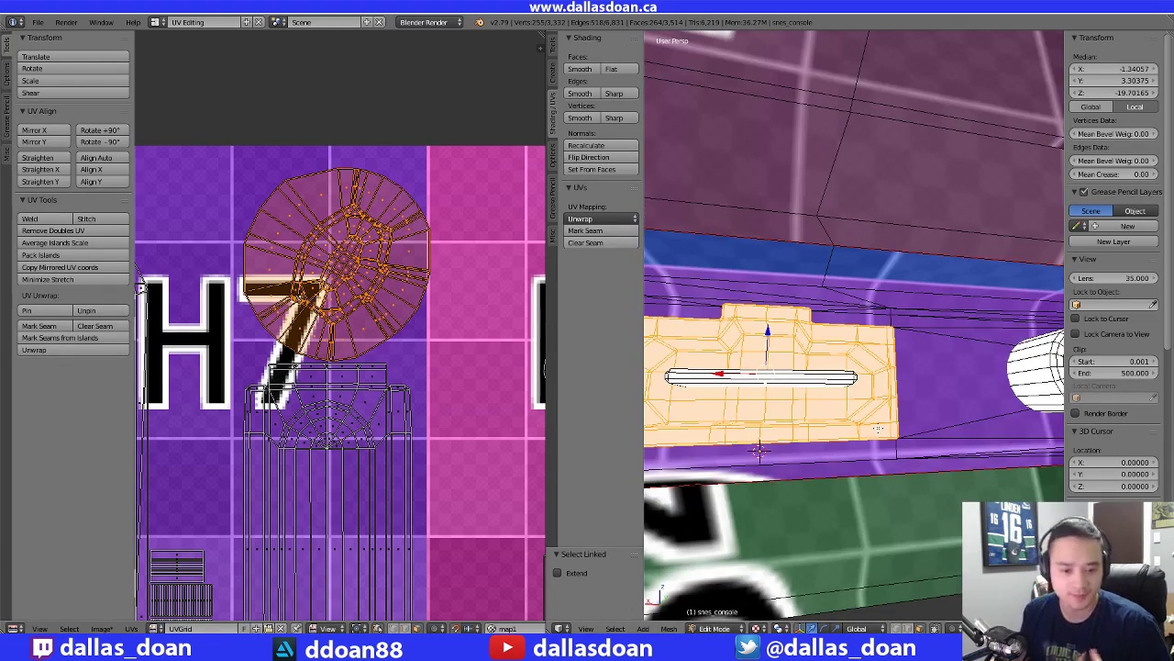
{"action": "middle_click_drag", "start_coordinate": [819, 350], "coordinate": [910, 365]}
{"action": "scroll", "coordinate": [826, 351], "scroll_direction": "down", "scroll_amount": 6}
{"action": "scroll", "coordinate": [900, 361], "scroll_direction": "down", "scroll_amount": 3}
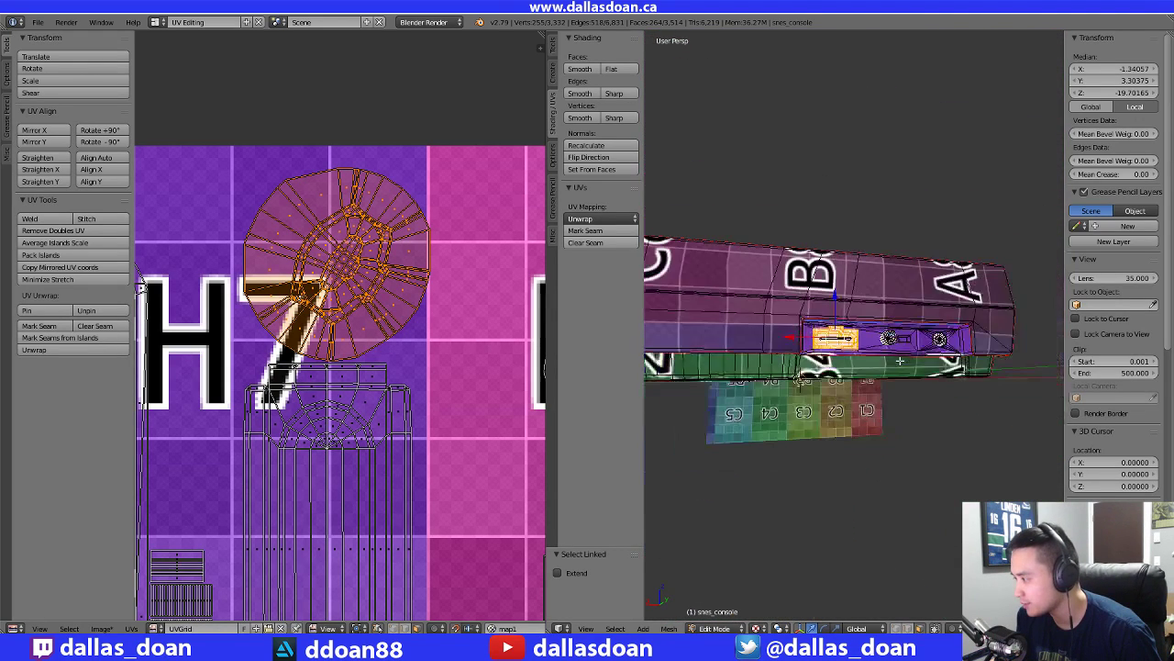
{"action": "scroll", "coordinate": [896, 367], "scroll_direction": "up", "scroll_amount": 14}
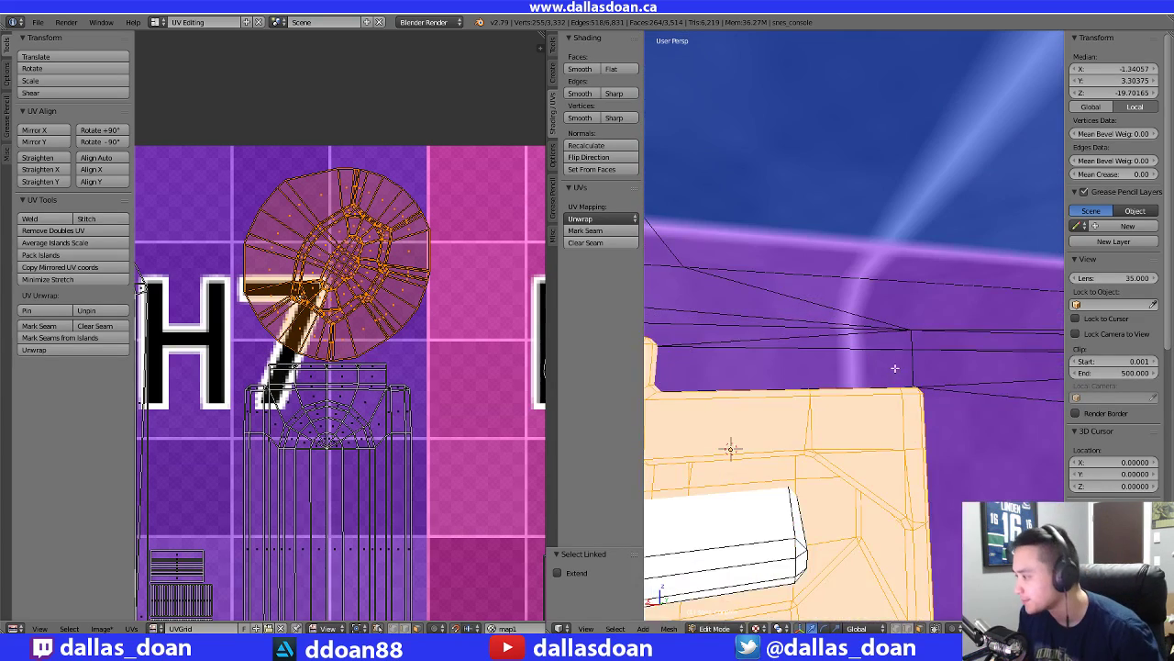
{"action": "middle_click_drag", "start_coordinate": [846, 408], "coordinate": [853, 388], "text": "shift"}
{"action": "key", "text": "KP_Decimal"}
{"action": "scroll", "coordinate": [853, 387], "scroll_direction": "down", "scroll_amount": 3}
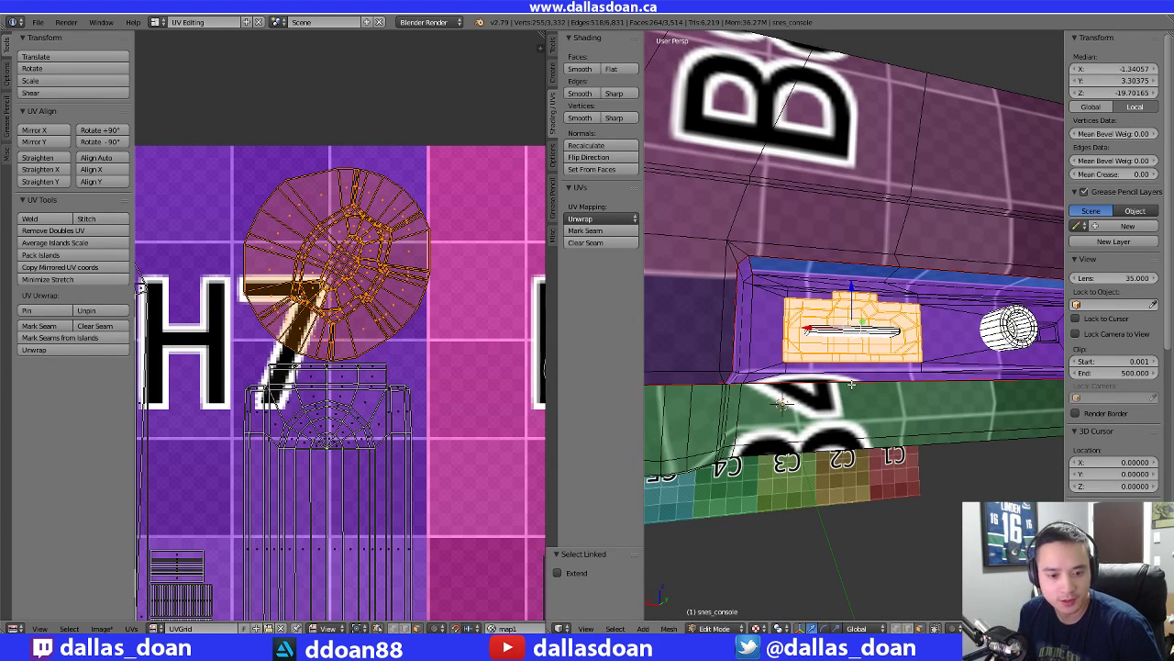
{"action": "scroll", "coordinate": [834, 359], "scroll_direction": "down", "scroll_amount": 2}
{"action": "middle_click_drag", "start_coordinate": [834, 359], "coordinate": [870, 371]}
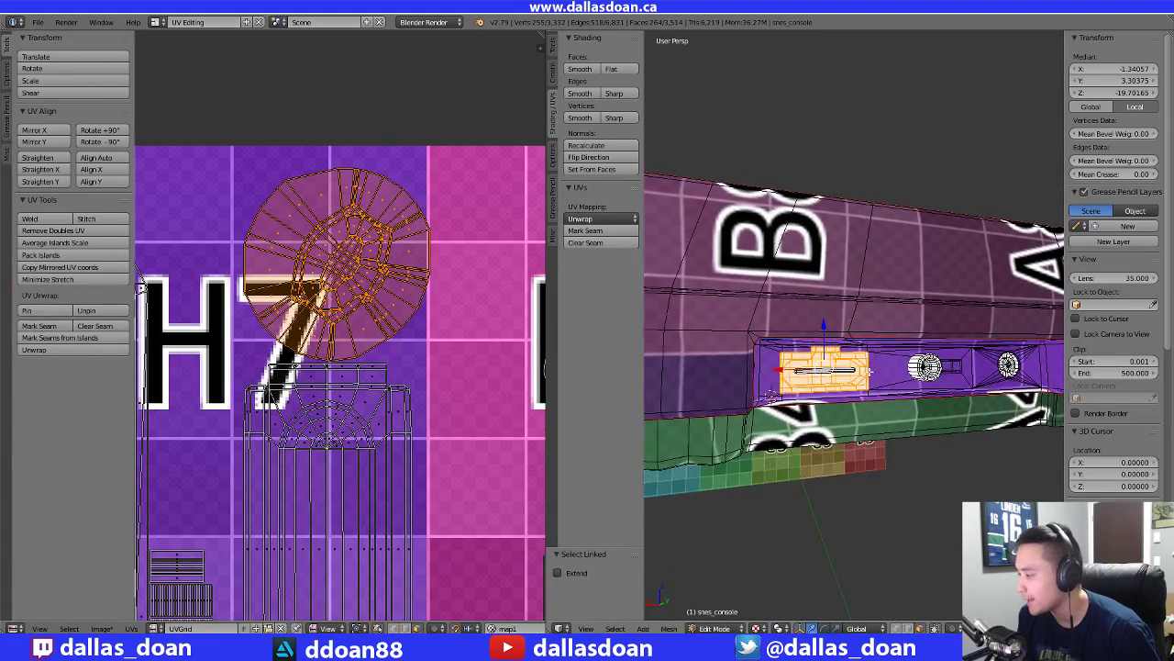
{"action": "scroll", "coordinate": [779, 390], "scroll_direction": "down", "scroll_amount": 10}
{"action": "middle_click_drag", "start_coordinate": [778, 391], "coordinate": [944, 425]}
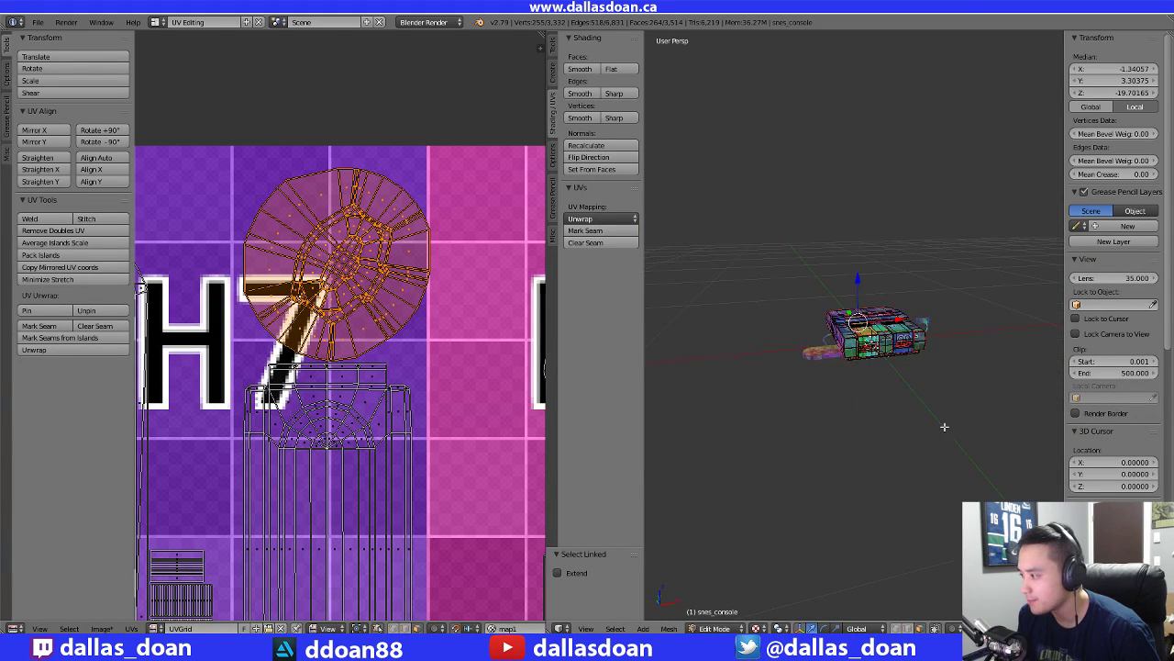
Turn off visible-only selection and box-select the whole snes_console mesh
{"action": "left_click_drag", "start_coordinate": [765, 287], "coordinate": [1043, 466]}
{"action": "middle_click_drag", "start_coordinate": [1043, 466], "coordinate": [897, 415]}
{"action": "scroll", "coordinate": [896, 415], "scroll_direction": "up", "scroll_amount": 5}
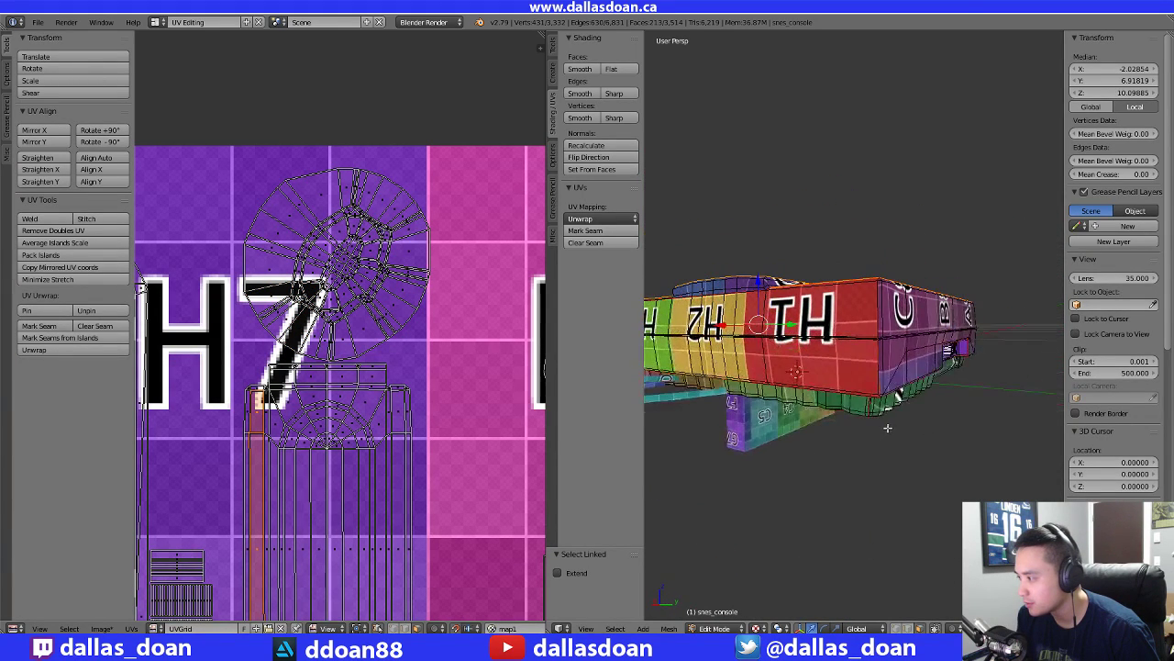
{"action": "key", "text": "Tab"}
{"action": "key", "text": "Tab"}
{"action": "scroll", "coordinate": [890, 336], "scroll_direction": "down", "scroll_amount": 5}
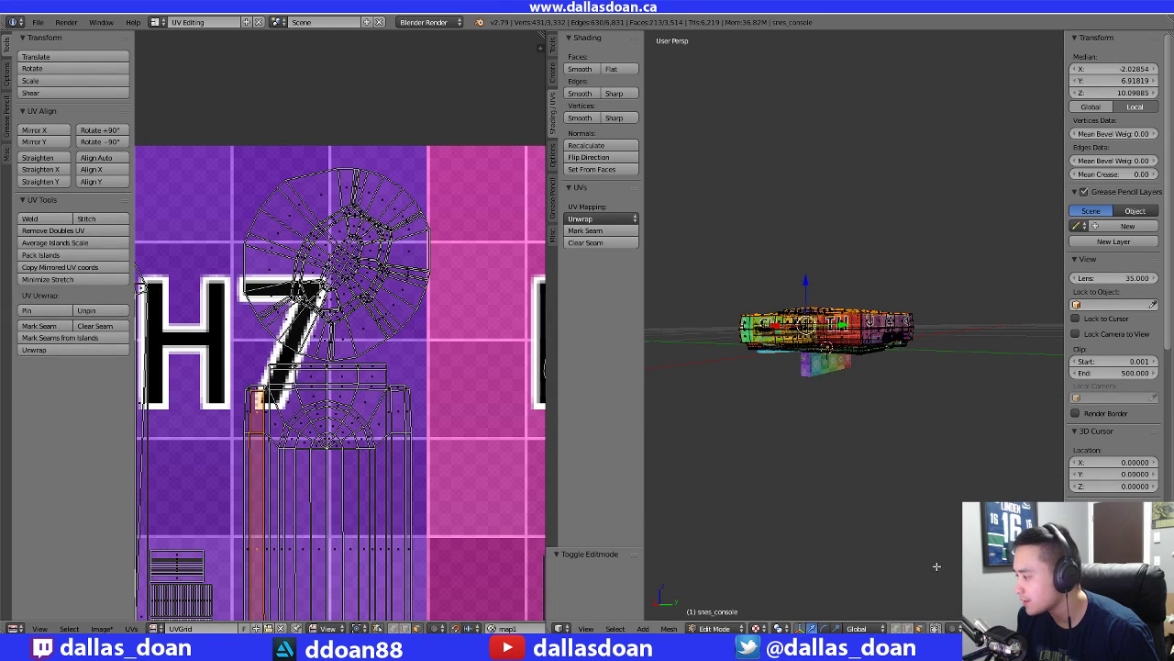
{"action": "left_click", "coordinate": [935, 629]}
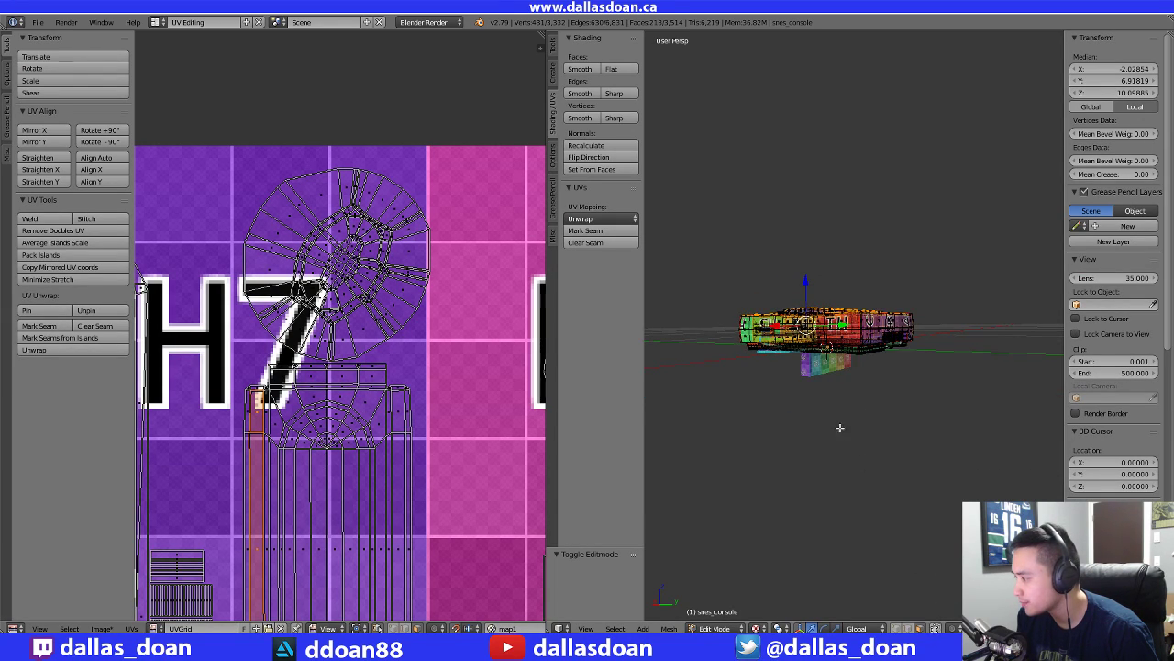
{"action": "key", "text": "b"}
{"action": "left_click_drag", "start_coordinate": [673, 211], "coordinate": [1019, 447]}
{"action": "middle_click_drag", "start_coordinate": [1016, 444], "coordinate": [903, 433]}
{"action": "scroll", "coordinate": [902, 432], "scroll_direction": "up", "scroll_amount": 1}
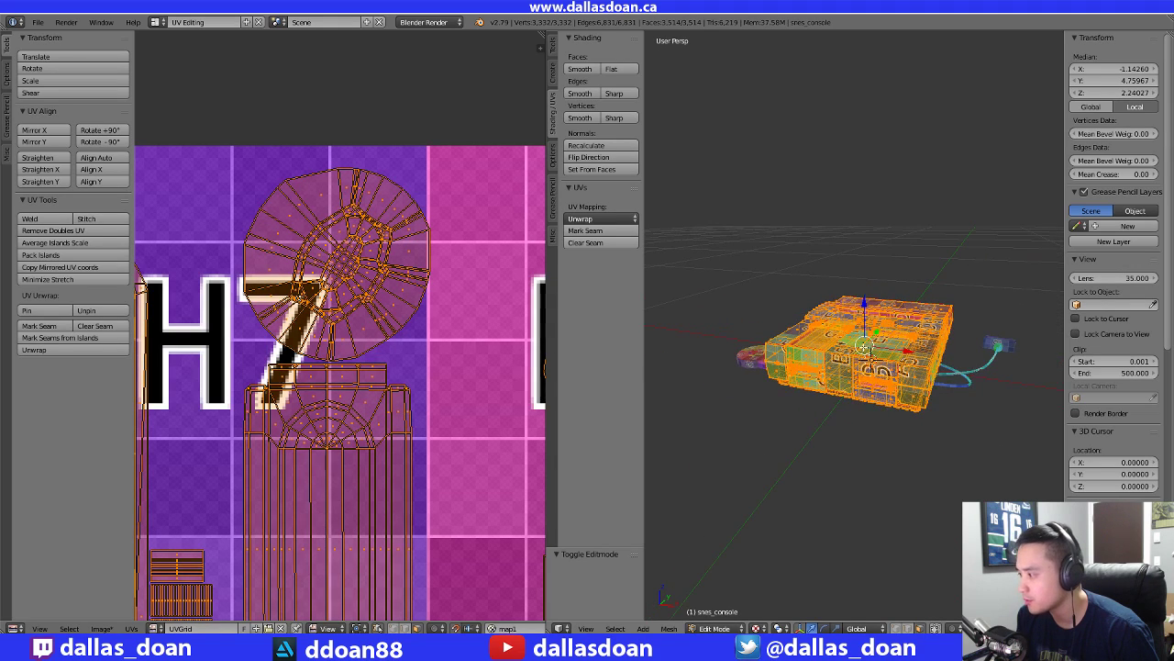
Switch to vertex select mode and separate the selected console mesh by loose parts
{"action": "key", "text": "ctrl+Tab"}
{"action": "left_click", "coordinate": [867, 317]}
{"action": "middle_click_drag", "start_coordinate": [867, 394], "coordinate": [892, 409]}
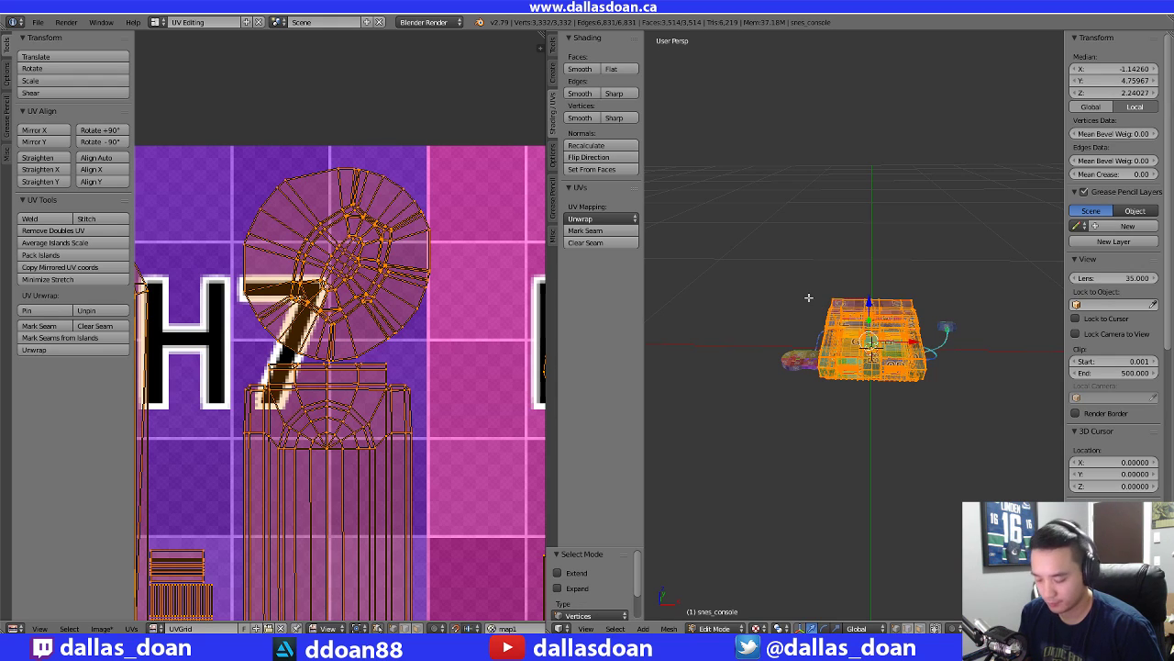
{"action": "key", "text": "ctrl+v"}
{"action": "mouse_move", "coordinate": [780, 307]}
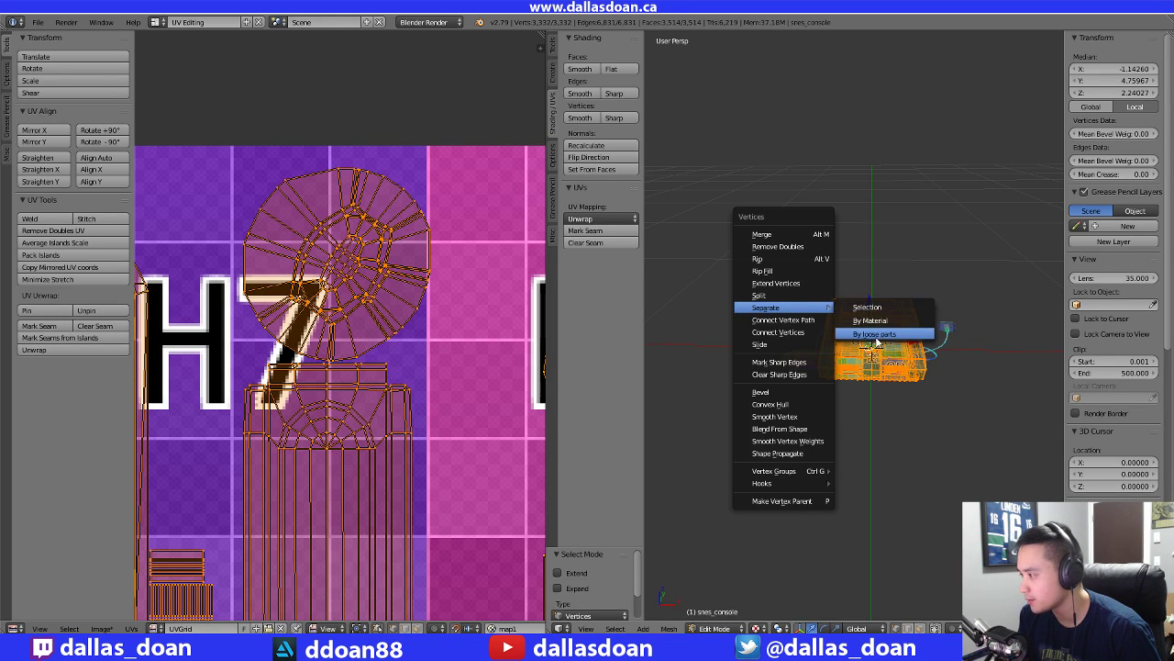
{"action": "left_click", "coordinate": [876, 339]}
Return to Object Mode, select the separated rectangular connector on the rear panel, and inspect it up close
{"action": "middle_click_drag", "start_coordinate": [952, 443], "coordinate": [688, 408]}
{"action": "scroll", "coordinate": [688, 408], "scroll_direction": "up", "scroll_amount": 3}
{"action": "middle_click_drag", "start_coordinate": [867, 413], "coordinate": [798, 409]}
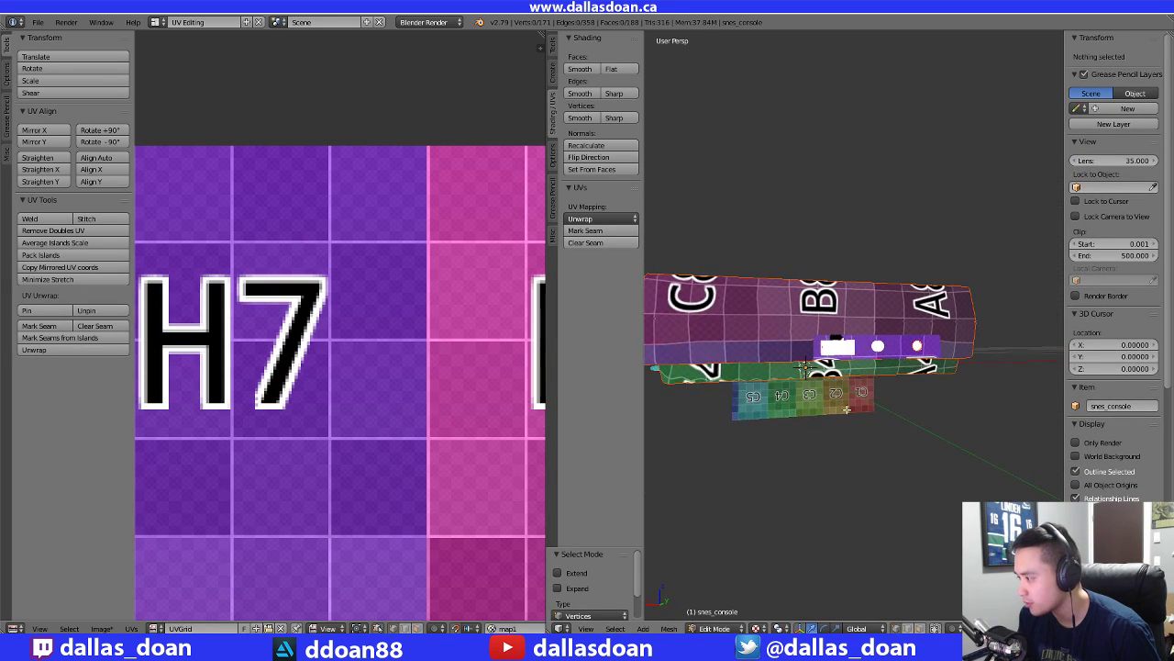
{"action": "key", "text": "Tab"}
{"action": "right_click", "coordinate": [873, 374]}
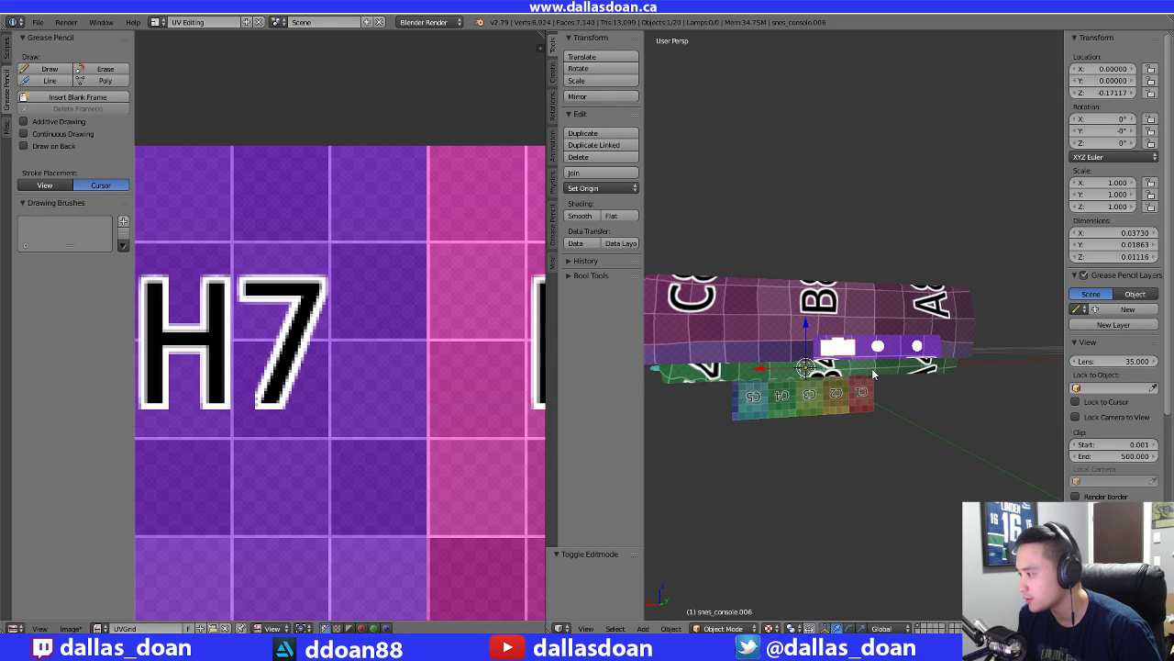
{"action": "key", "text": "KP_Decimal"}
{"action": "scroll", "coordinate": [839, 380], "scroll_direction": "down", "scroll_amount": 3}
{"action": "middle_click_drag", "start_coordinate": [838, 380], "coordinate": [859, 384]}
{"action": "scroll", "coordinate": [858, 383], "scroll_direction": "down", "scroll_amount": 2}
{"action": "middle_click_drag", "start_coordinate": [862, 309], "coordinate": [882, 365]}
{"action": "scroll", "coordinate": [852, 371], "scroll_direction": "down", "scroll_amount": 2}
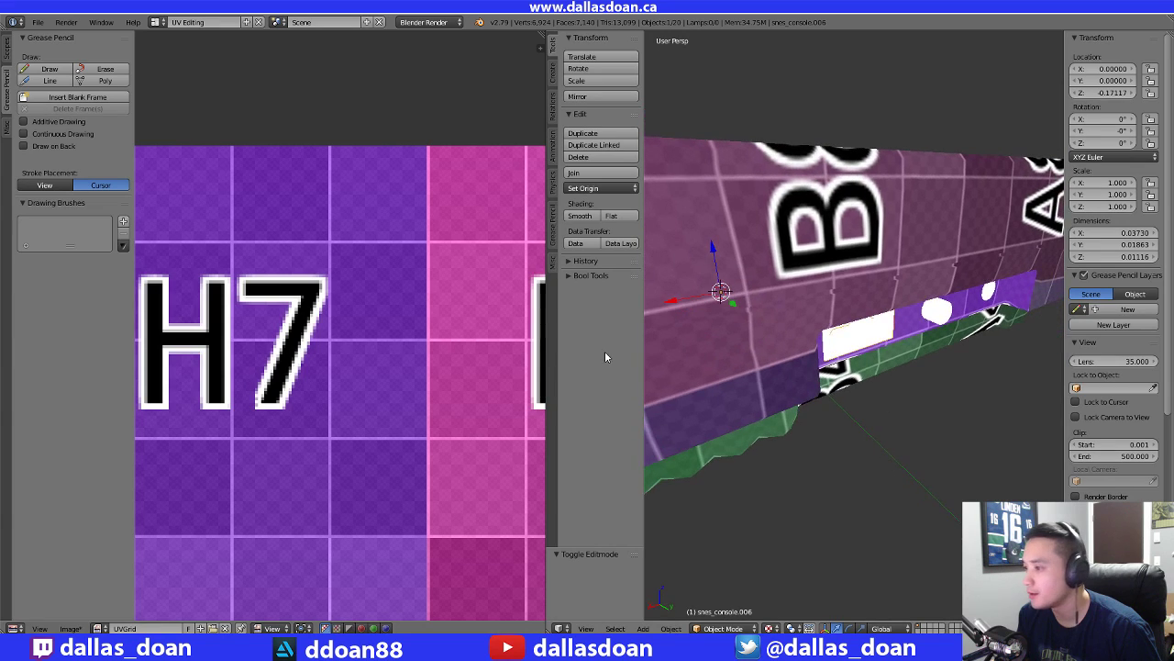
{"action": "scroll", "coordinate": [436, 441], "scroll_direction": "down", "scroll_amount": 6}
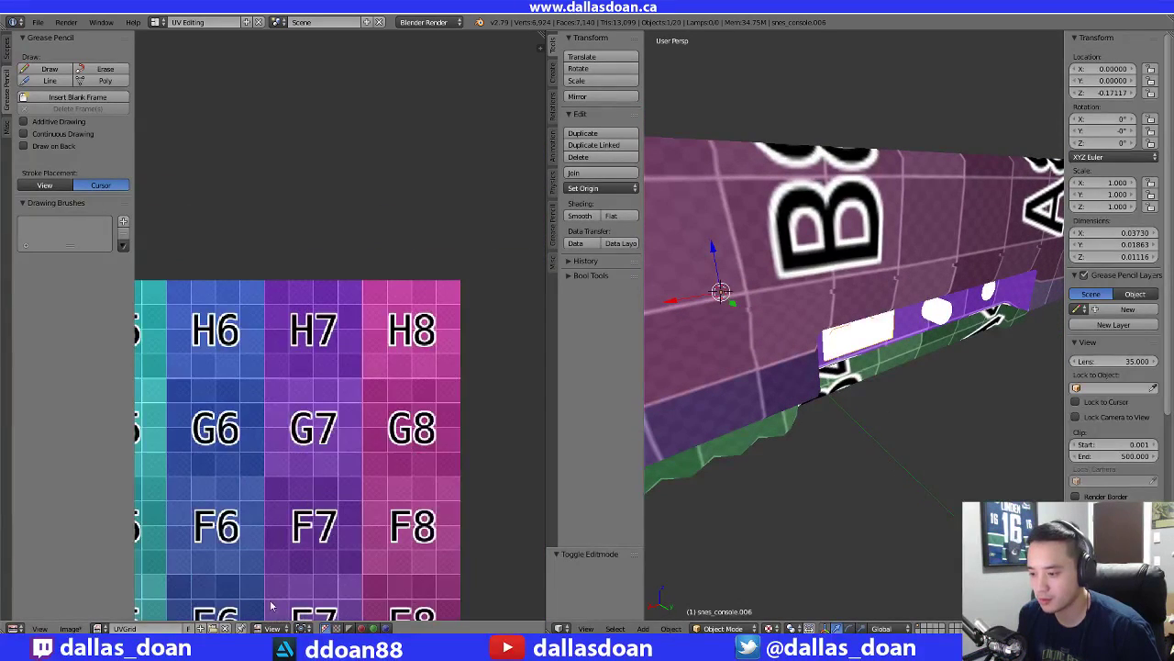
Select the entire rear connector mesh for editing, assign the UVGrid image to it, and frame it up close
{"action": "middle_click_drag", "start_coordinate": [353, 447], "coordinate": [351, 431]}
{"action": "key", "text": "Tab"}
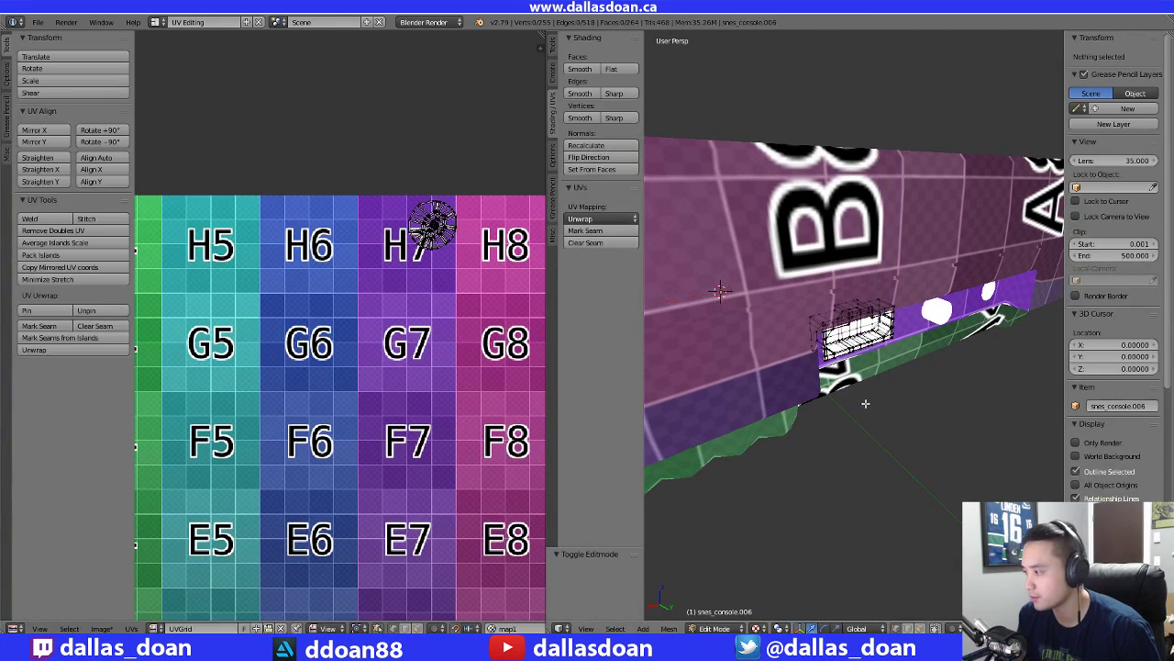
{"action": "key", "text": "b"}
{"action": "left_click_drag", "start_coordinate": [737, 257], "coordinate": [992, 450]}
{"action": "key", "text": "KP_Decimal"}
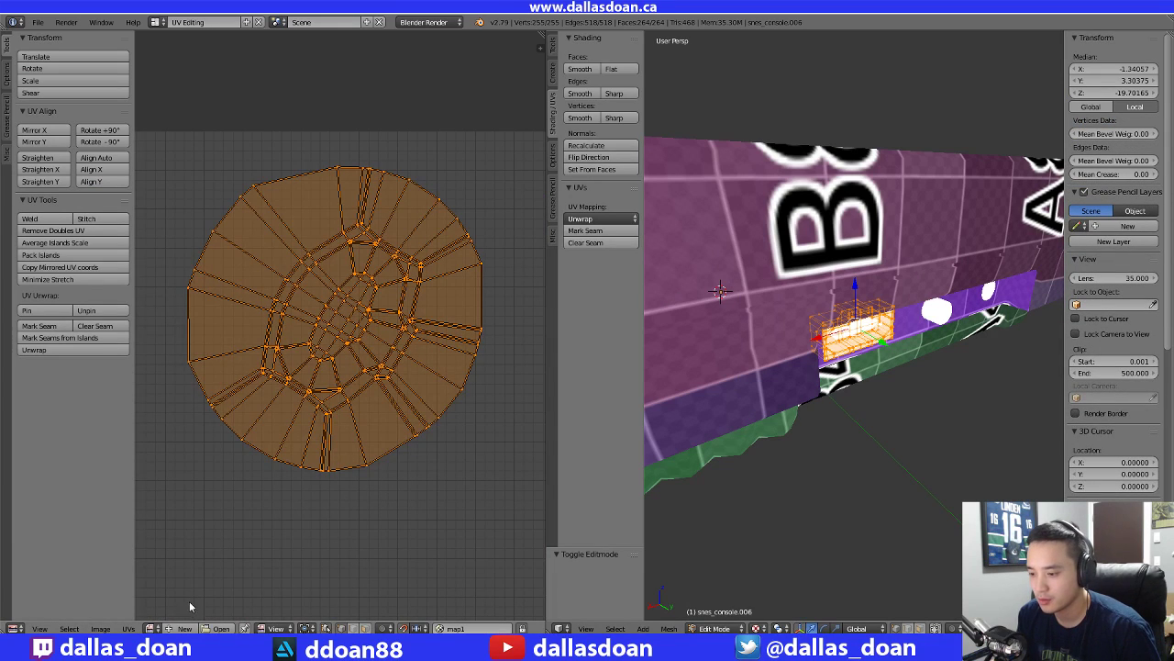
{"action": "left_click", "coordinate": [156, 627]}
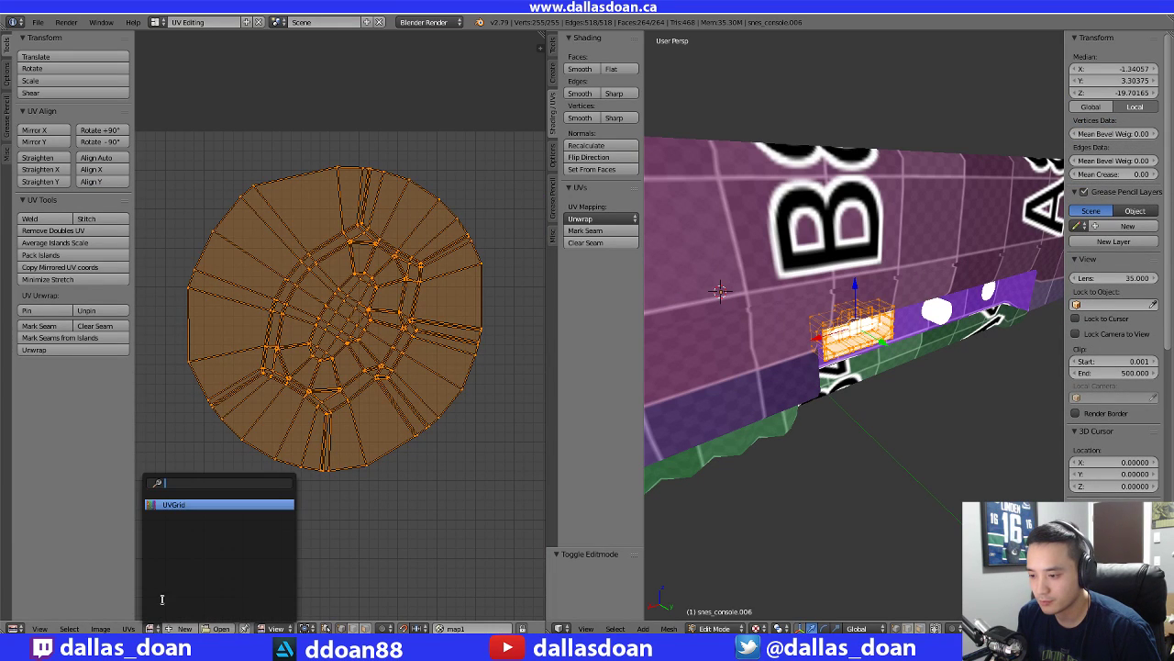
{"action": "left_click", "coordinate": [176, 505]}
{"action": "scroll", "coordinate": [387, 424], "scroll_direction": "down", "scroll_amount": 4}
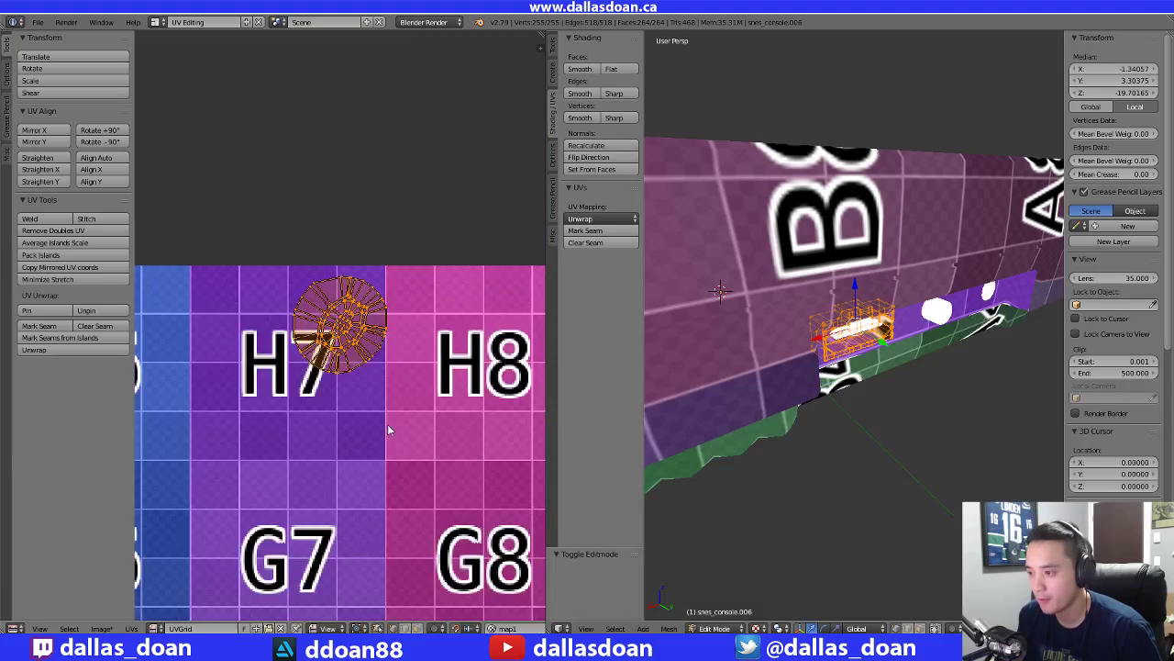
{"action": "scroll", "coordinate": [389, 427], "scroll_direction": "up", "scroll_amount": 6}
{"action": "scroll", "coordinate": [389, 427], "scroll_direction": "up", "scroll_amount": 2}
{"action": "key", "text": "KP_Decimal"}
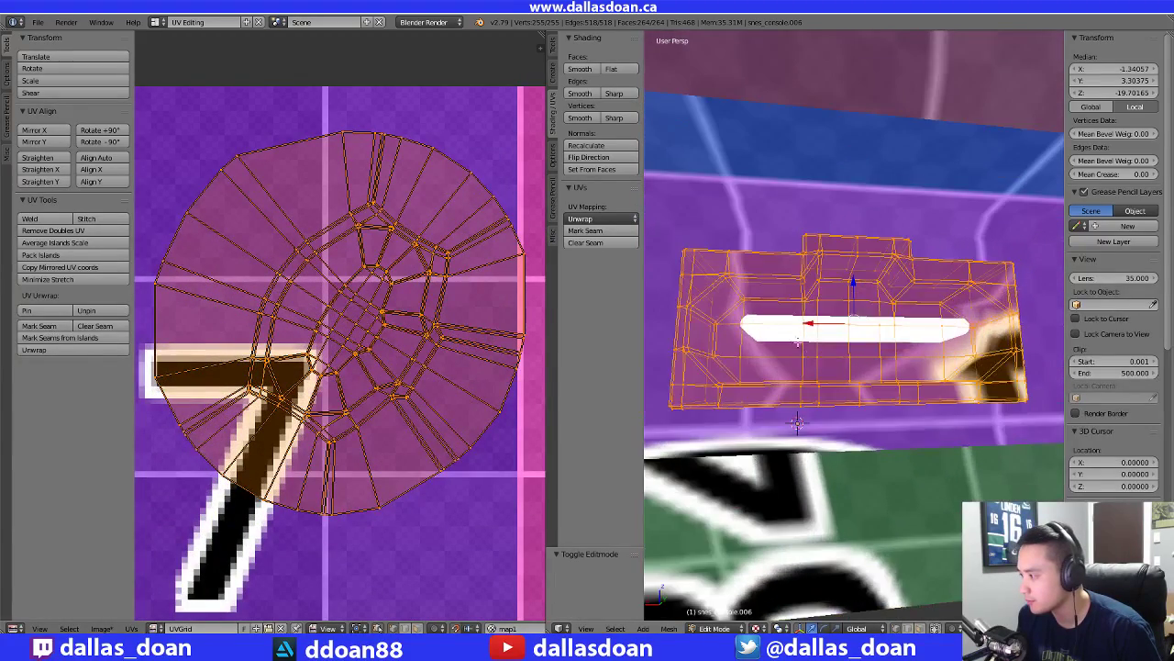
{"action": "middle_click_drag", "start_coordinate": [843, 352], "coordinate": [783, 281]}
{"action": "key", "text": "ctrl+Tab"}
{"action": "left_click", "coordinate": [771, 260]}
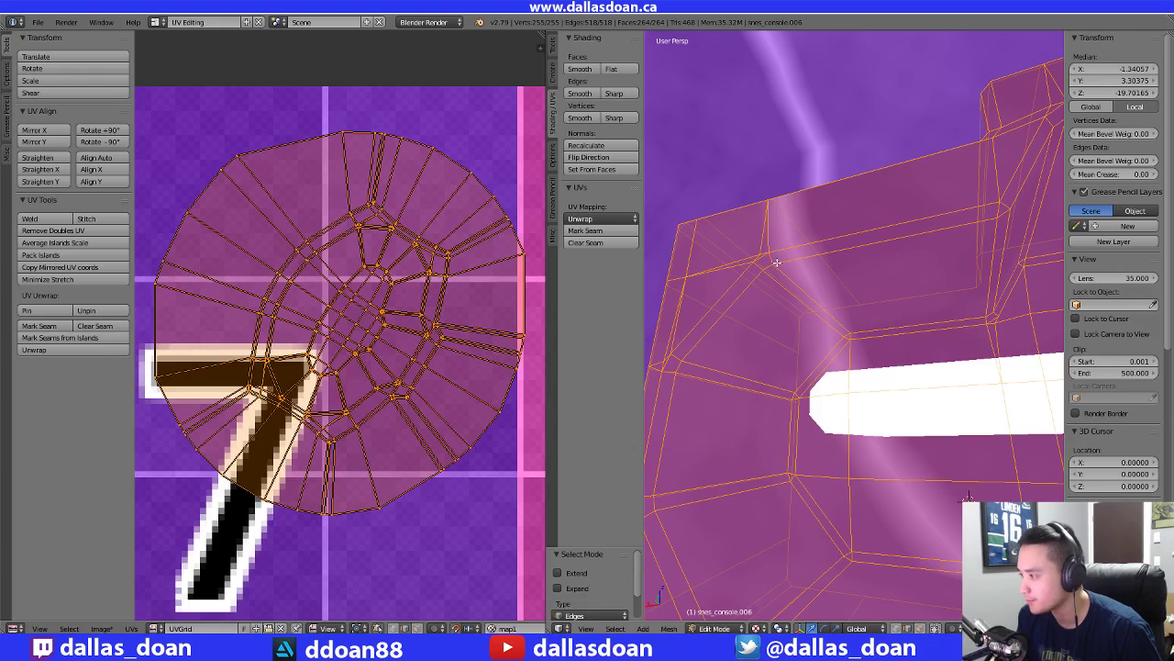
{"action": "right_click", "coordinate": [785, 260], "text": "shift"}
{"action": "key", "text": "ctrl+z"}
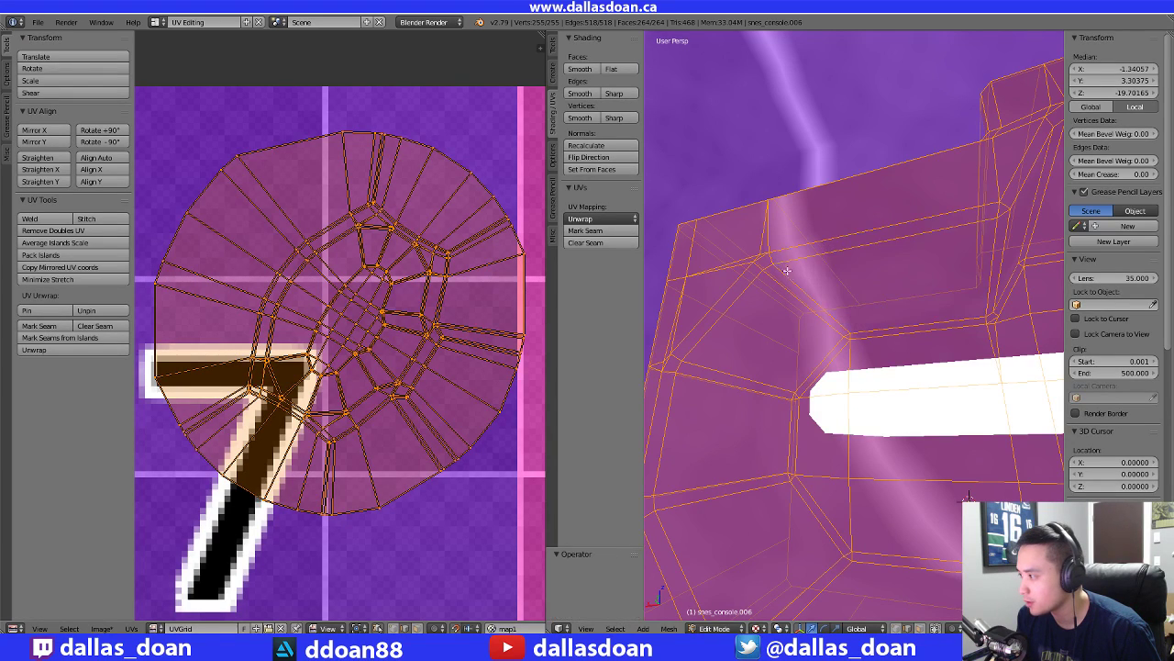
{"action": "scroll", "coordinate": [798, 280], "scroll_direction": "down", "scroll_amount": 2}
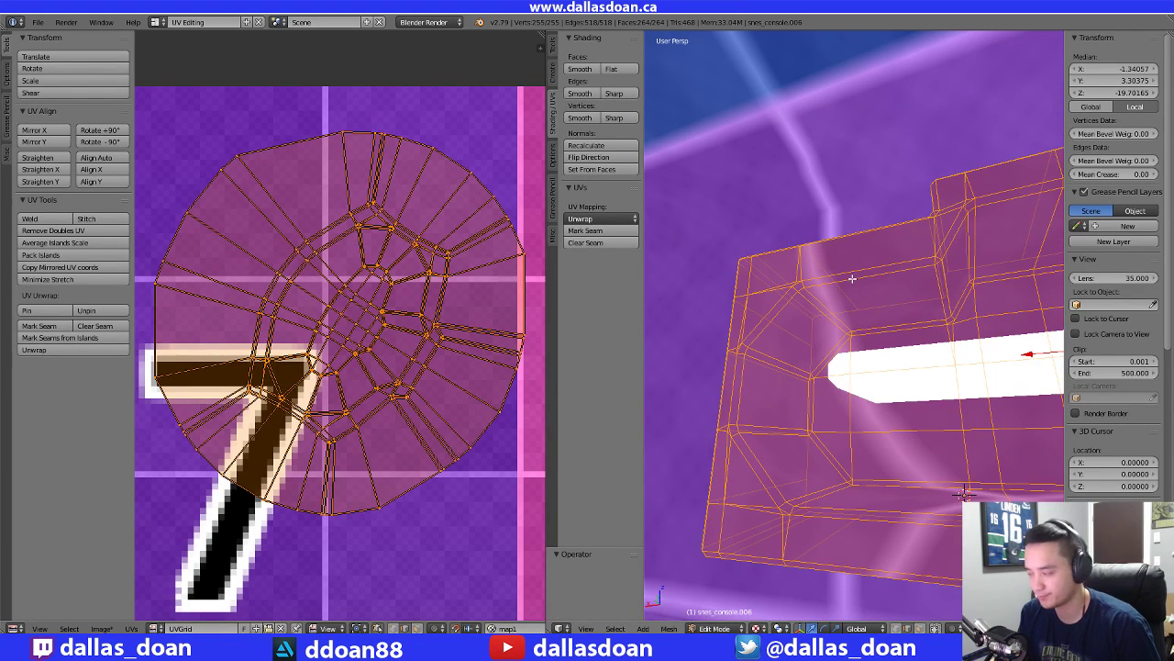
In edge select mode, select the edge loops around the connector's front opening and outer front outline and mark them as seams
{"action": "key", "text": "ctrl+Tab"}
{"action": "left_click", "coordinate": [853, 281]}
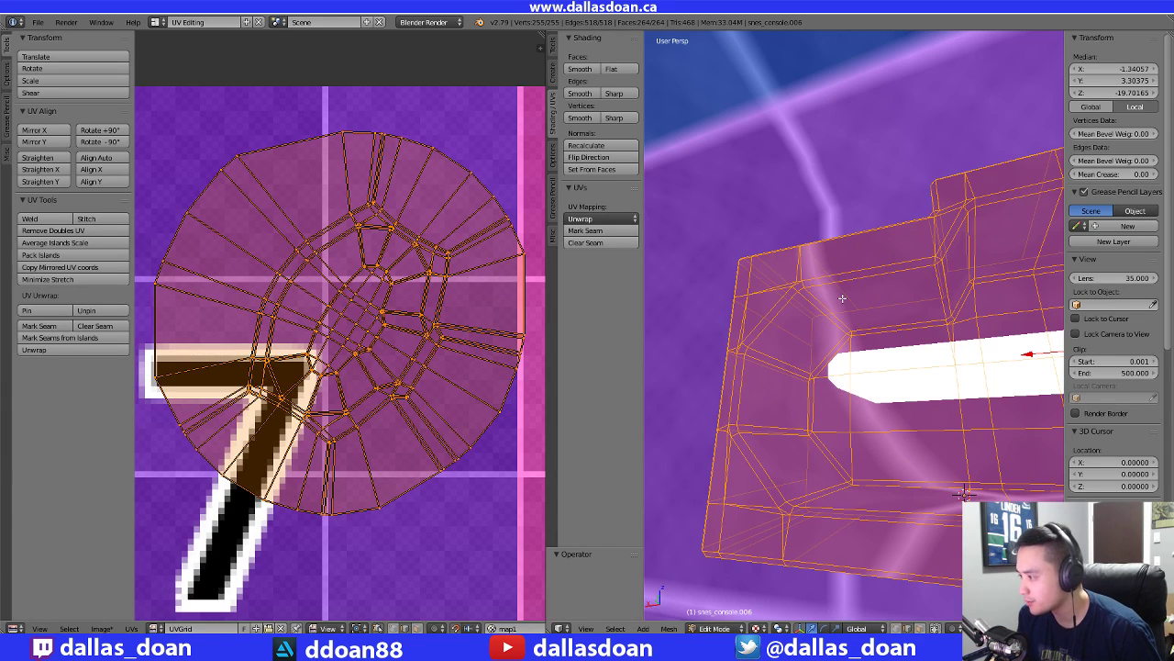
{"action": "right_click", "coordinate": [842, 298]}
{"action": "middle_click_drag", "start_coordinate": [842, 298], "coordinate": [876, 276]}
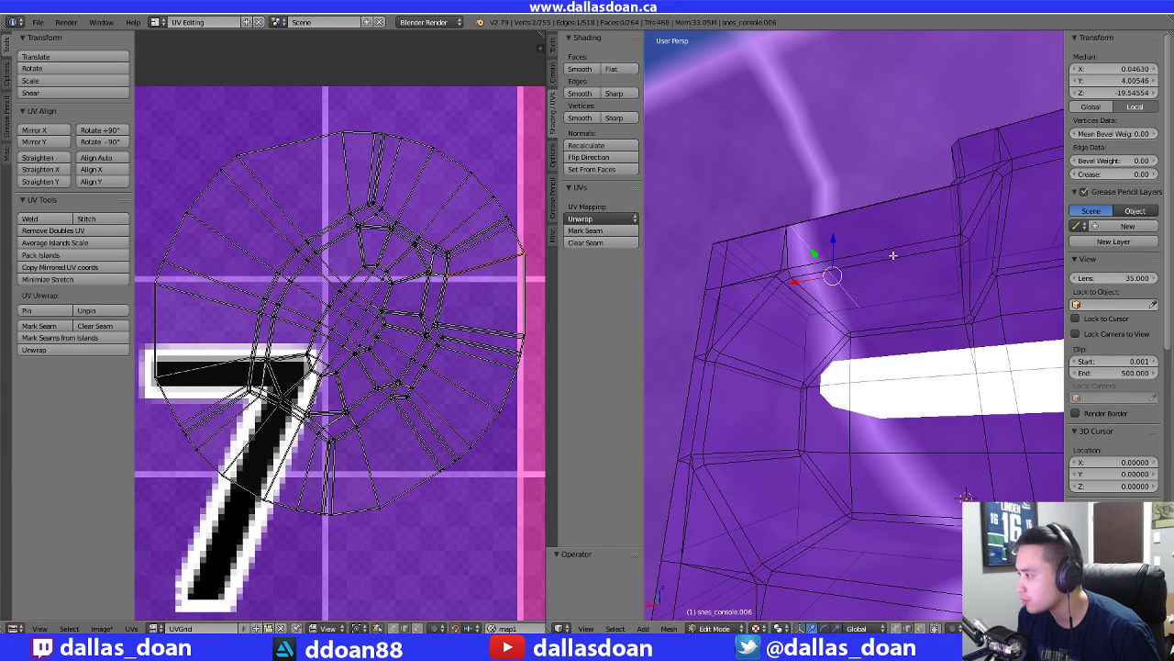
{"action": "scroll", "coordinate": [890, 262], "scroll_direction": "down", "scroll_amount": 4}
{"action": "middle_click_drag", "start_coordinate": [920, 338], "coordinate": [849, 332], "text": "shift"}
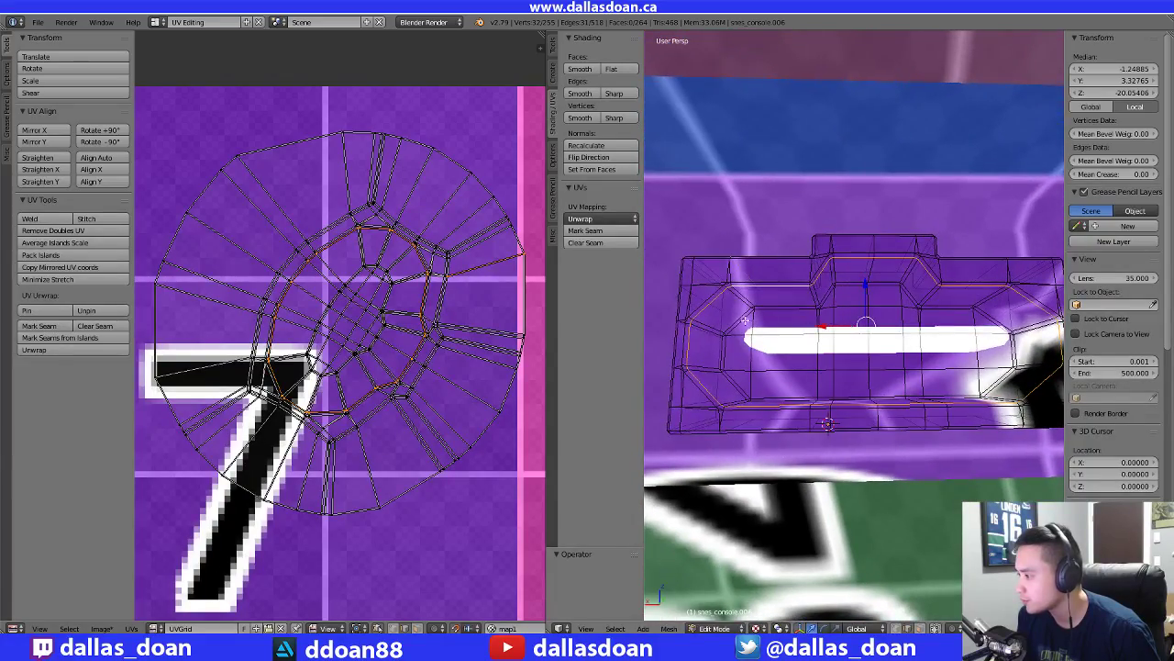
{"action": "middle_click_drag", "start_coordinate": [745, 320], "coordinate": [904, 269]}
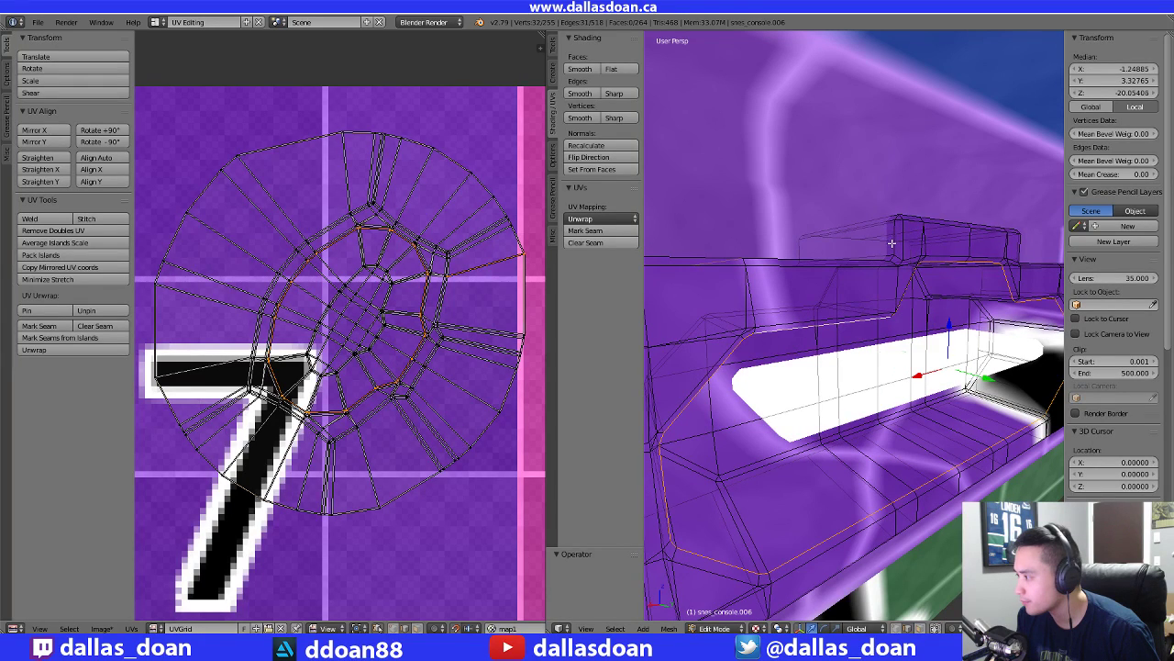
{"action": "middle_click_drag", "start_coordinate": [895, 248], "coordinate": [824, 299]}
{"action": "key", "text": "ctrl+e"}
{"action": "left_click", "coordinate": [871, 258]}
Add the edge loop around the back of the connector's cavity to the selection and mark it as a seam
{"action": "scroll", "coordinate": [824, 299], "scroll_direction": "up", "scroll_amount": 5}
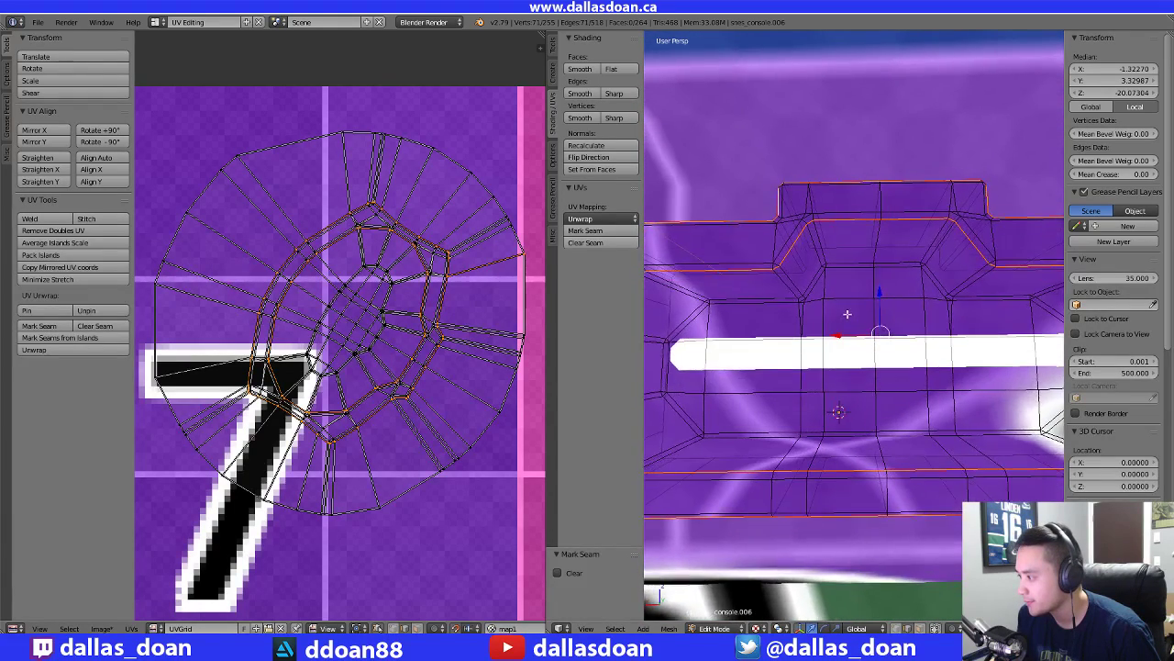
{"action": "scroll", "coordinate": [818, 306], "scroll_direction": "down", "scroll_amount": 2}
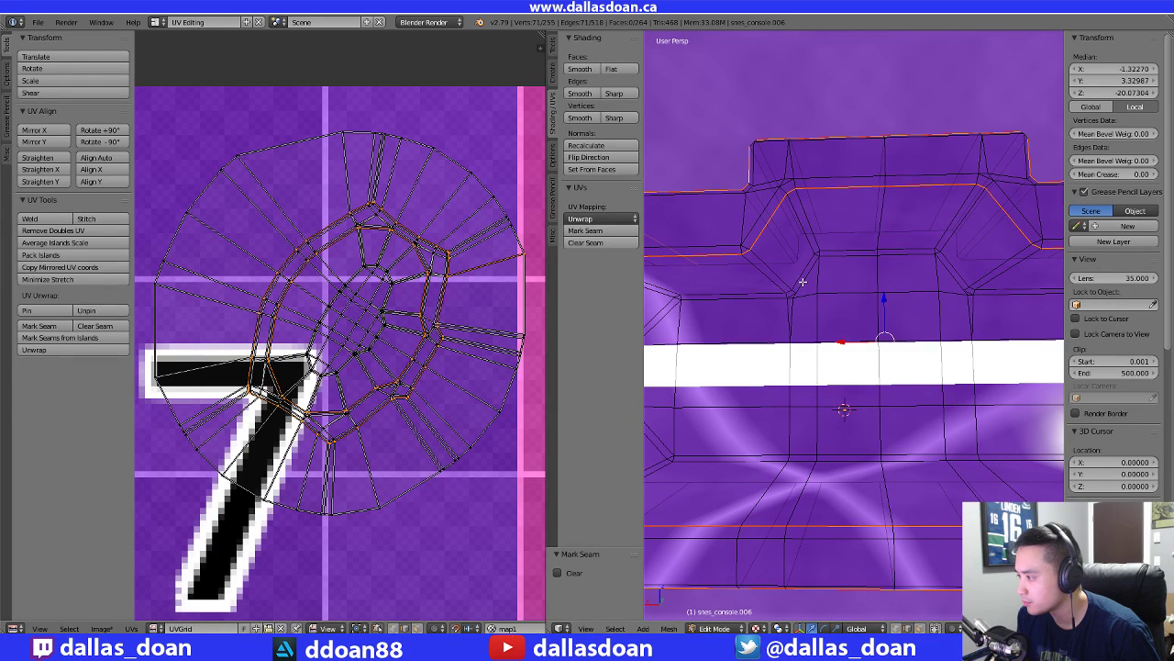
{"action": "key", "text": "ctrl+e"}
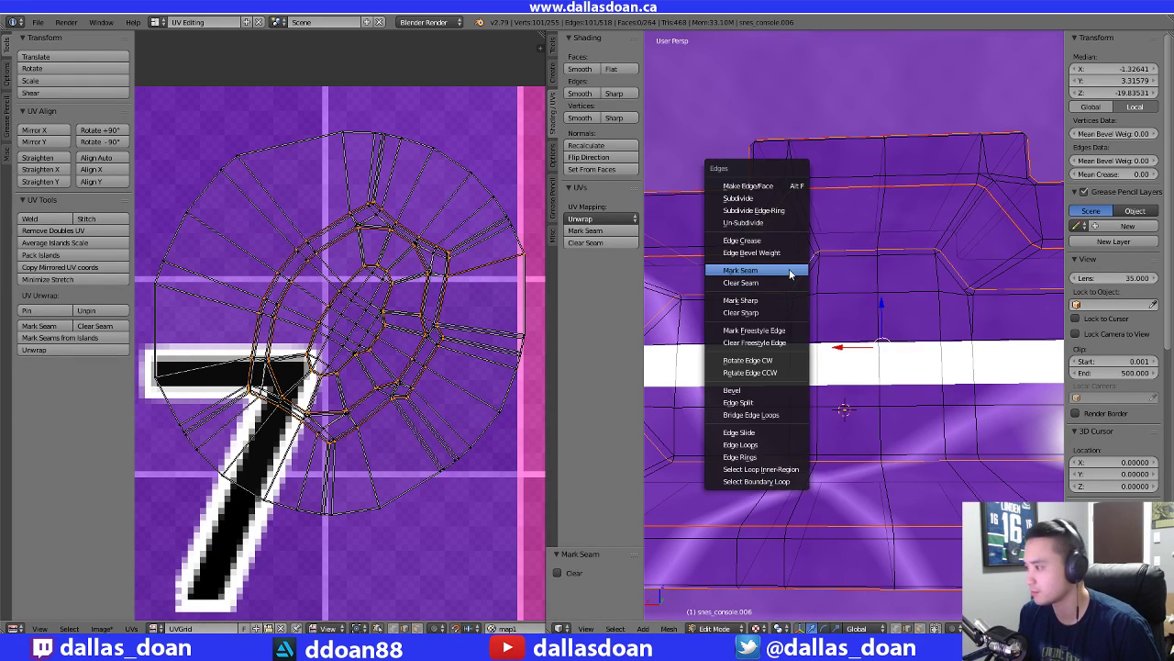
{"action": "left_click", "coordinate": [788, 269]}
Mark one edge running along the depth of the cavity's inner wall as a seam, then clear the selection
{"action": "middle_click_drag", "start_coordinate": [788, 269], "coordinate": [911, 290]}
{"action": "middle_click_drag", "start_coordinate": [934, 355], "coordinate": [888, 392]}
{"action": "right_click", "coordinate": [989, 419]}
{"action": "scroll", "coordinate": [978, 421], "scroll_direction": "up", "scroll_amount": 2}
{"action": "scroll", "coordinate": [948, 419], "scroll_direction": "down", "scroll_amount": 1}
{"action": "scroll", "coordinate": [857, 393], "scroll_direction": "down", "scroll_amount": 2}
{"action": "key", "text": "ctrl+e"}
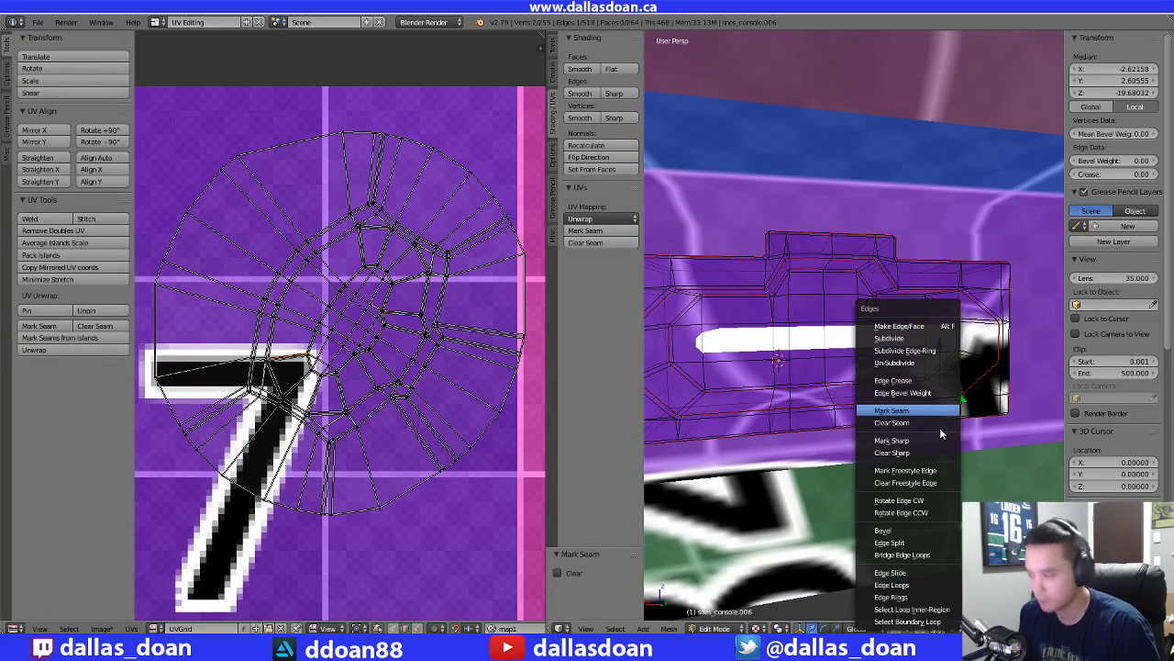
{"action": "left_click", "coordinate": [939, 428]}
{"action": "key", "text": "a"}
Switch to face select mode, select all of the connector's faces, and unwrap them using the new seams
{"action": "middle_click_drag", "start_coordinate": [945, 470], "coordinate": [932, 491]}
{"action": "scroll", "coordinate": [651, 384], "scroll_direction": "down", "scroll_amount": 3}
{"action": "middle_click_drag", "start_coordinate": [646, 379], "coordinate": [657, 376]}
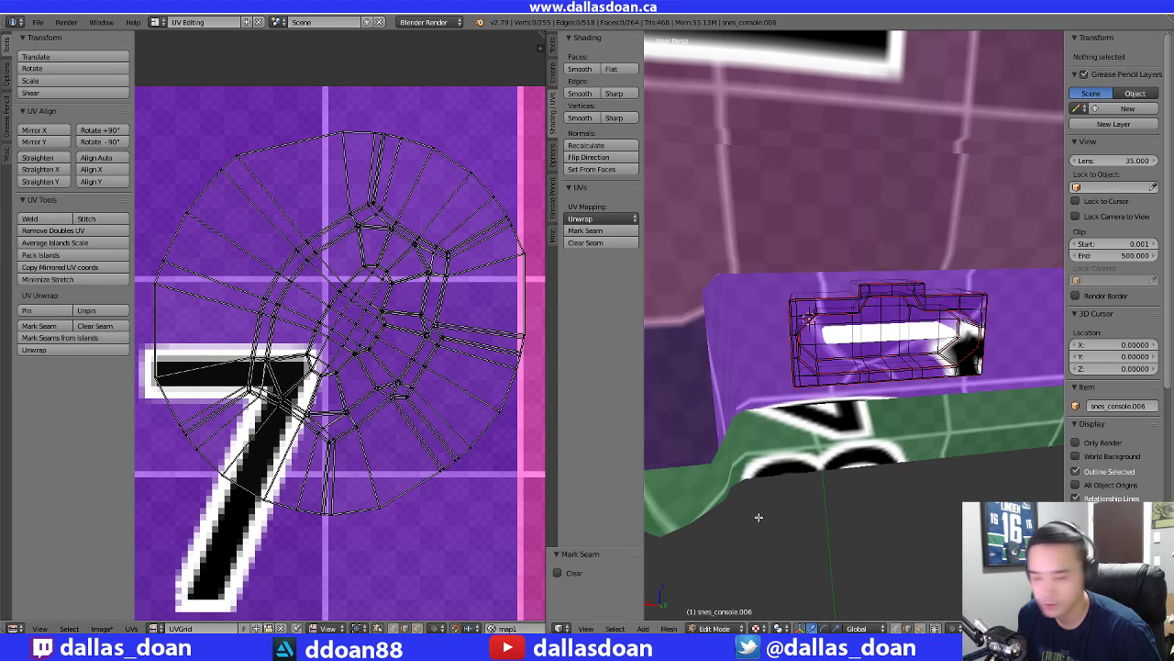
{"action": "middle_click_drag", "start_coordinate": [758, 516], "coordinate": [874, 286]}
{"action": "key", "text": "Tab"}
{"action": "key", "text": "Tab"}
{"action": "key", "text": "ctrl+Tab"}
{"action": "left_click", "coordinate": [846, 299]}
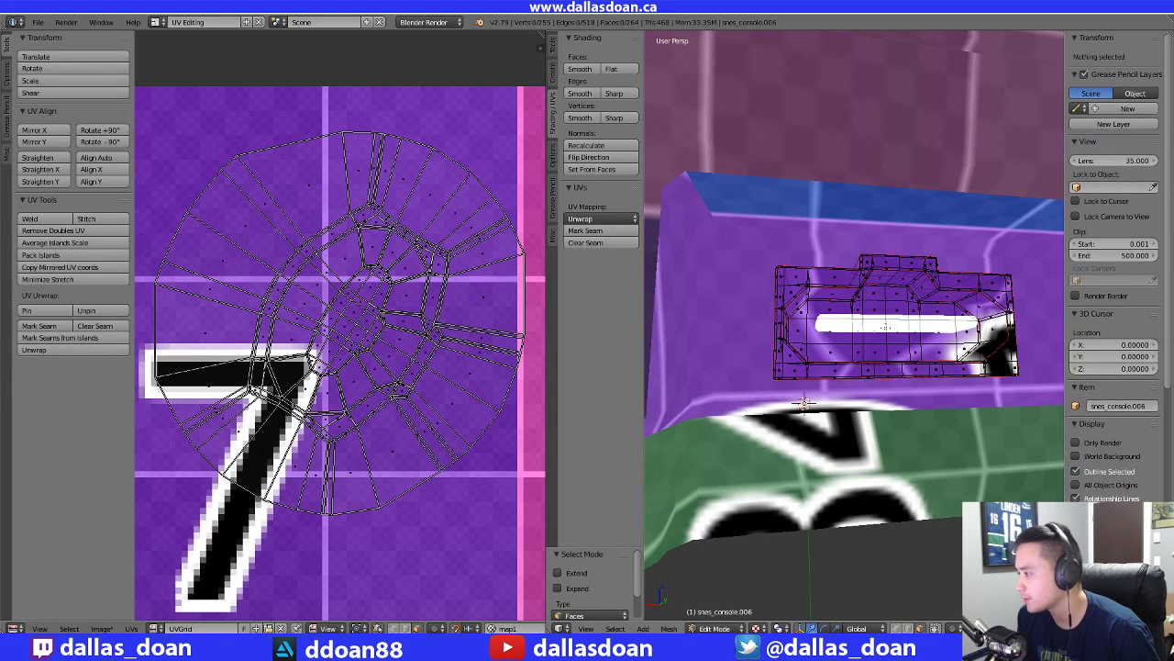
{"action": "scroll", "coordinate": [817, 317], "scroll_direction": "down", "scroll_amount": 1}
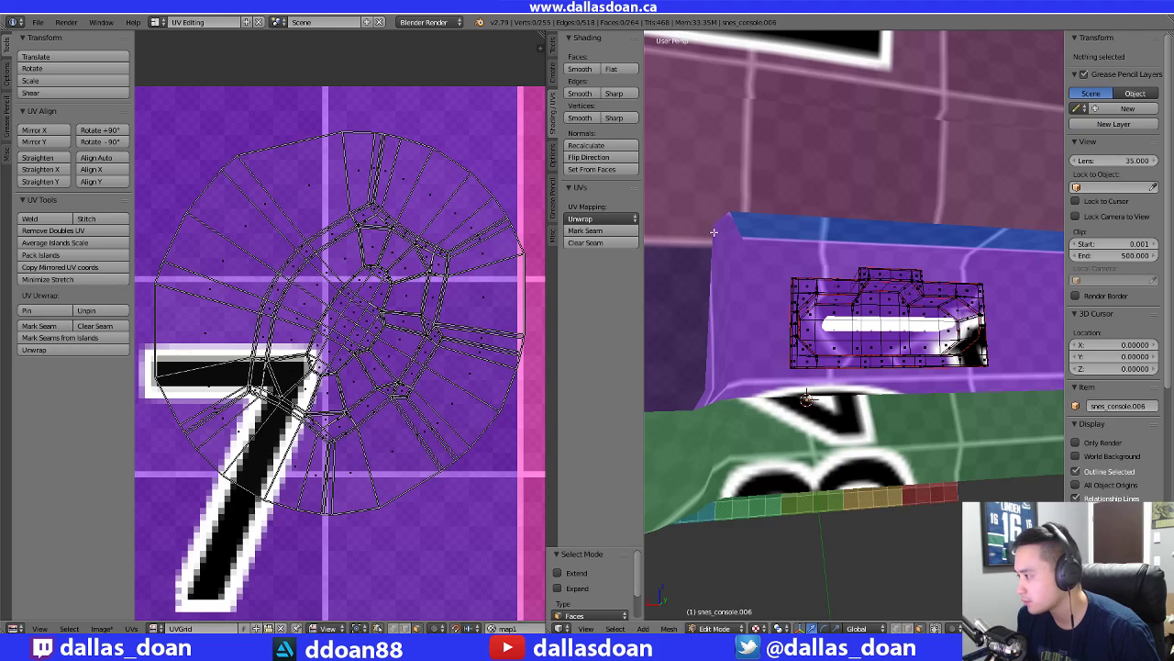
{"action": "key", "text": "a"}
{"action": "middle_click_drag", "start_coordinate": [714, 232], "coordinate": [885, 400]}
{"action": "left_click", "coordinate": [601, 219]}
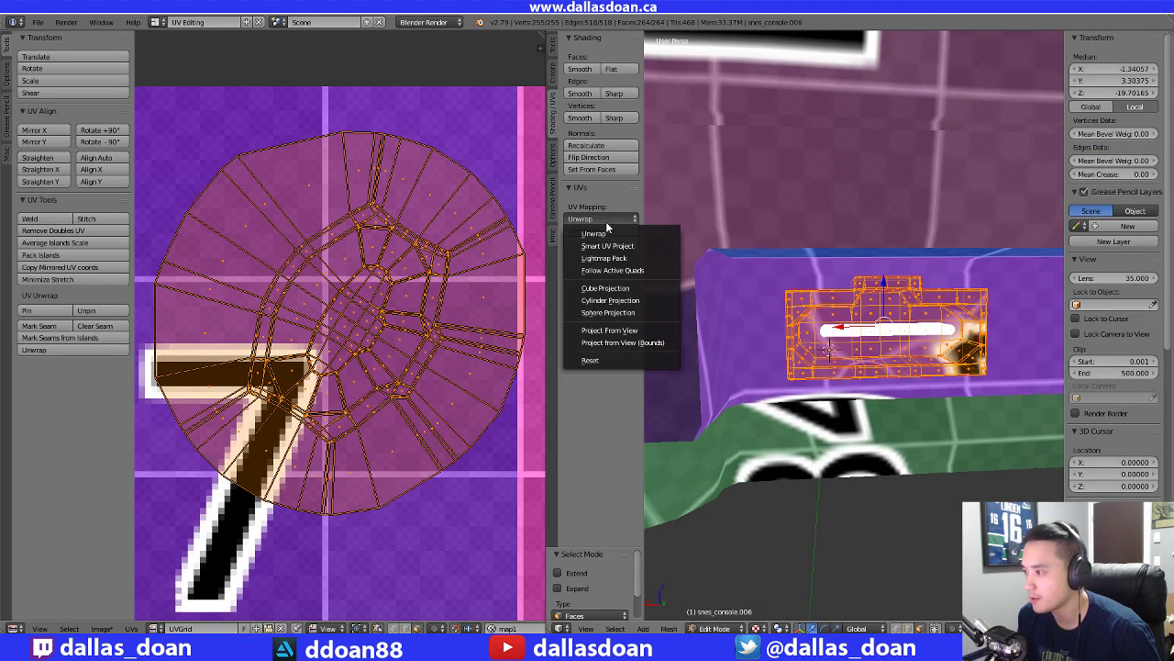
{"action": "left_click", "coordinate": [606, 227]}
Examine the unwrapped connector islands and how the UVGrid texture runs around its outer sides
{"action": "scroll", "coordinate": [367, 349], "scroll_direction": "down", "scroll_amount": 5}
{"action": "scroll", "coordinate": [386, 428], "scroll_direction": "up", "scroll_amount": 5}
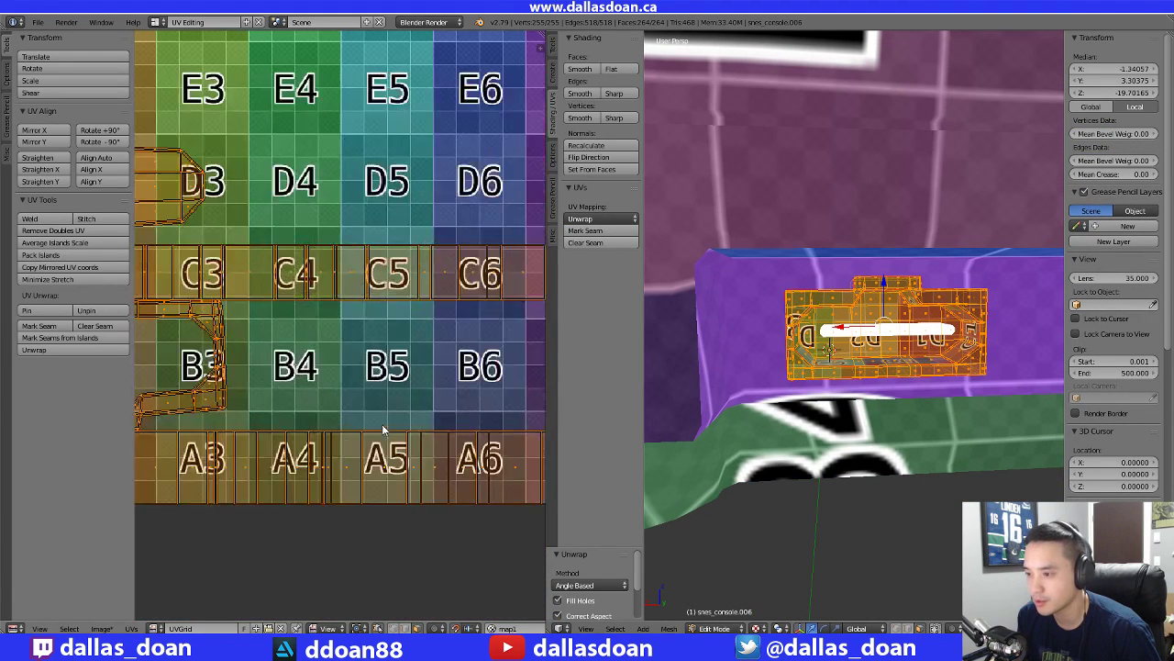
{"action": "scroll", "coordinate": [358, 390], "scroll_direction": "down", "scroll_amount": 3}
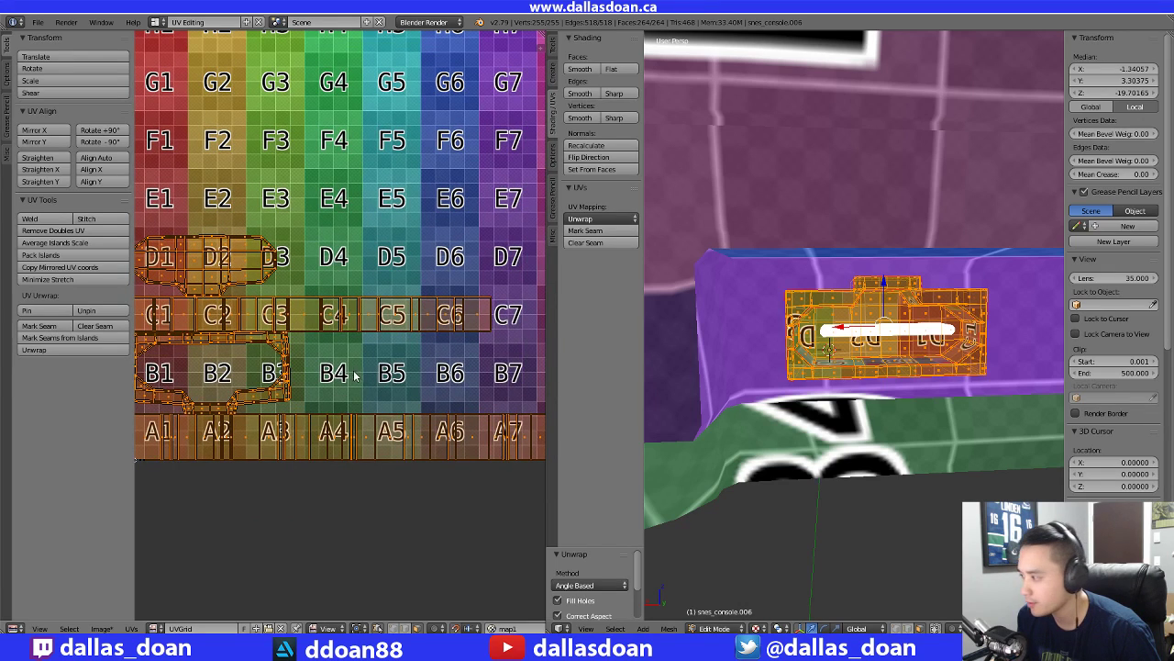
{"action": "middle_click_drag", "start_coordinate": [354, 375], "coordinate": [390, 378]}
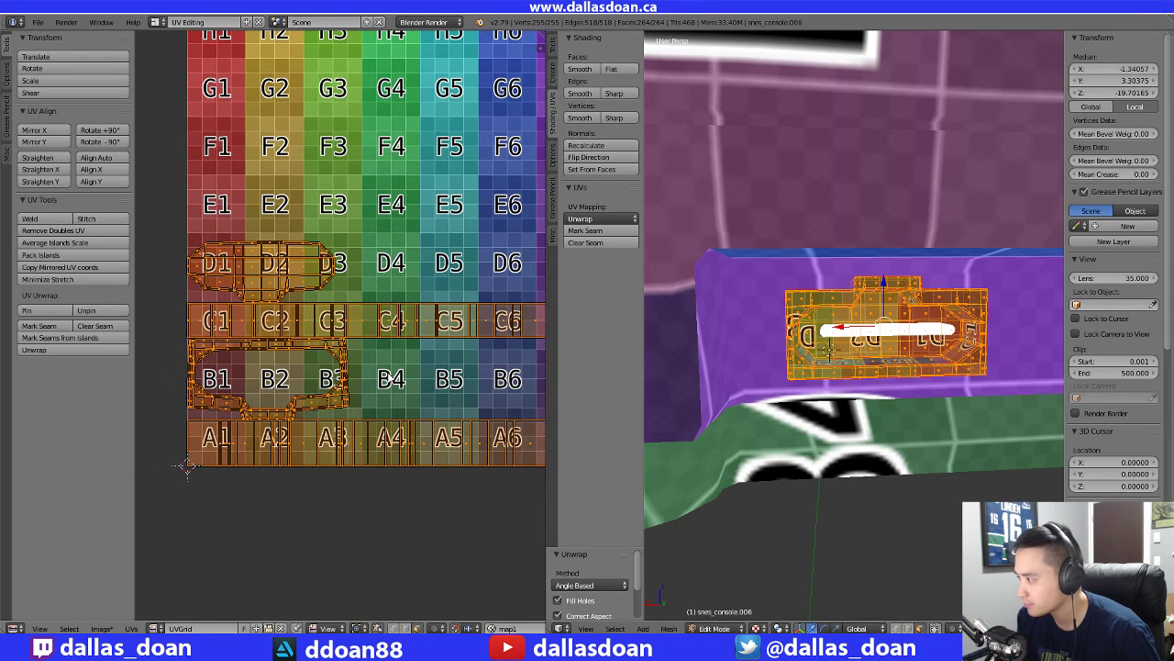
{"action": "middle_click_drag", "start_coordinate": [760, 341], "coordinate": [1008, 375]}
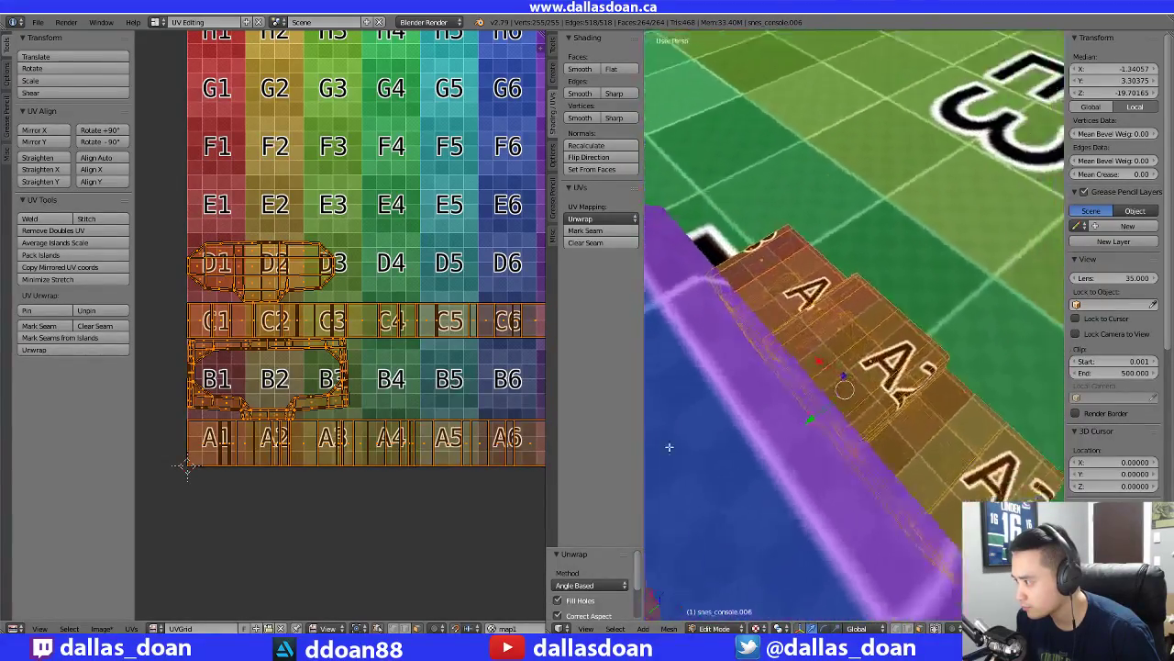
{"action": "middle_click_drag", "start_coordinate": [812, 436], "coordinate": [863, 394]}
{"action": "scroll", "coordinate": [557, 388], "scroll_direction": "up", "scroll_amount": 1}
{"action": "mouse_move", "coordinate": [698, 404]}
{"action": "middle_mouse_down"}
{"action": "mouse_move", "coordinate": [854, 388]}
{"action": "mouse_move", "coordinate": [885, 413]}
{"action": "mouse_move", "coordinate": [933, 393]}
{"action": "mouse_move", "coordinate": [918, 397]}
{"action": "mouse_move", "coordinate": [922, 420]}
{"action": "mouse_move", "coordinate": [974, 346]}
{"action": "middle_mouse_up"}
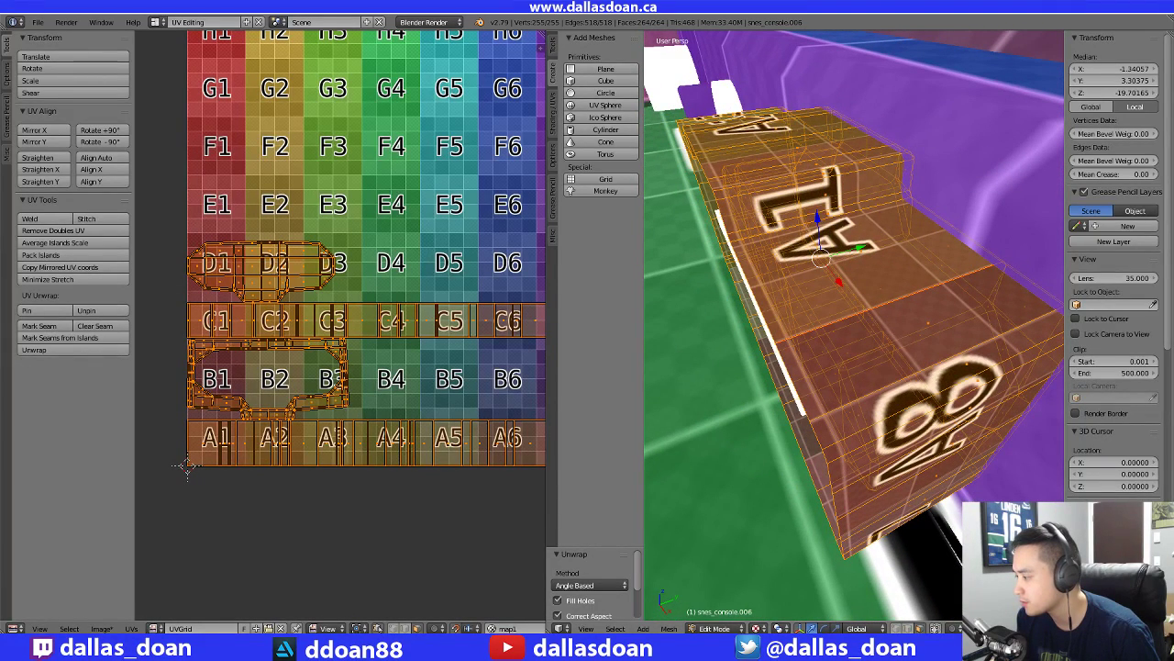
{"action": "middle_click_drag", "start_coordinate": [910, 420], "coordinate": [911, 444]}
Switch to edge select mode and clear the seam from the selected edge on the connector's outer shell
{"action": "left_click", "coordinate": [899, 350]}
{"action": "right_click", "coordinate": [915, 383]}
{"action": "key", "text": "ctrl+e"}
{"action": "left_click", "coordinate": [880, 334]}
Select the four outer corner edges running along the connector's depth, mark them as seams, and return to Object Mode
{"action": "right_click", "coordinate": [862, 405], "text": "shift"}
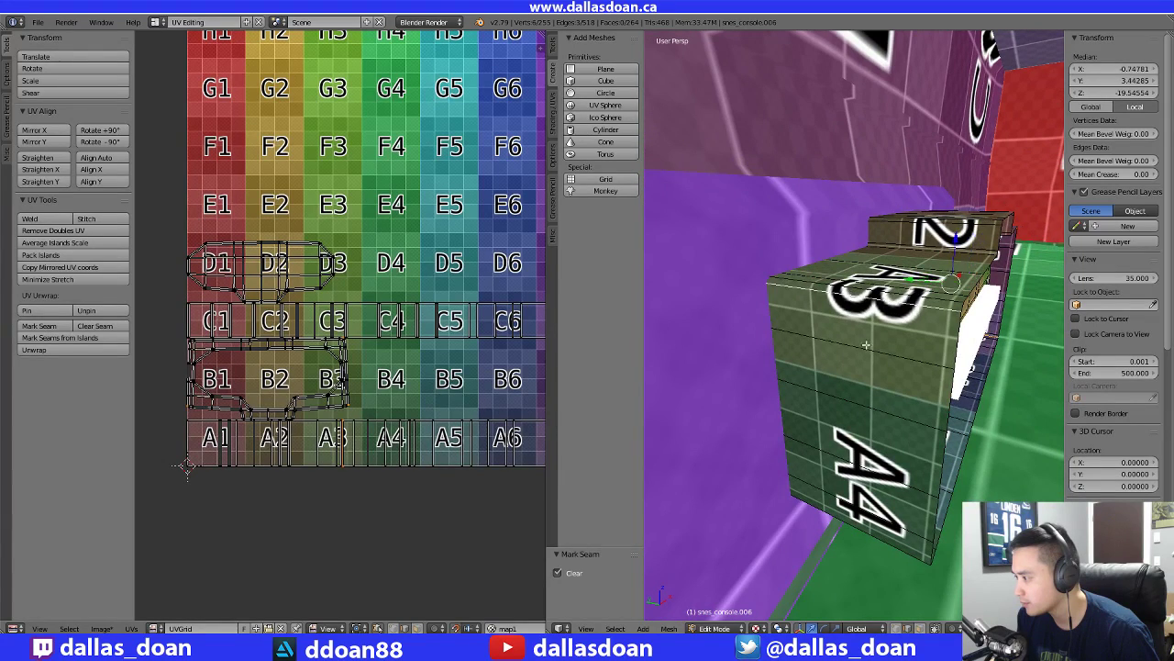
{"action": "middle_click_drag", "start_coordinate": [865, 345], "coordinate": [816, 350]}
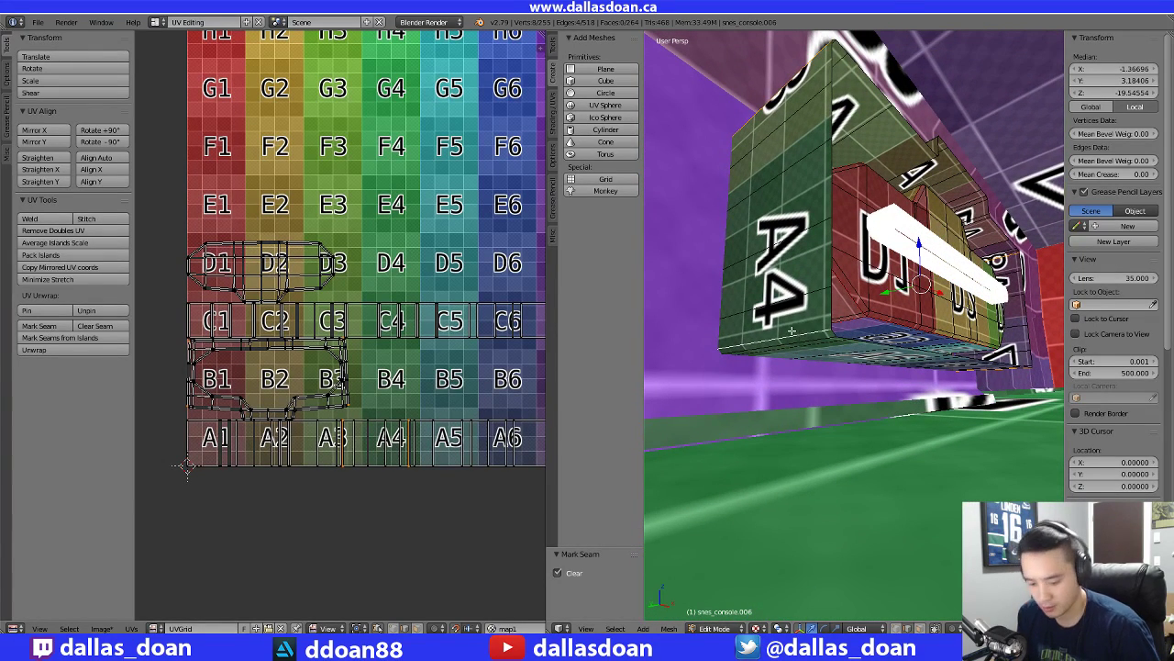
{"action": "key", "text": "ctrl+e"}
{"action": "left_click", "coordinate": [789, 319]}
{"action": "middle_click_drag", "start_coordinate": [789, 318], "coordinate": [862, 407]}
{"action": "middle_click_drag", "start_coordinate": [690, 378], "coordinate": [934, 346]}
{"action": "key", "text": "Tab"}
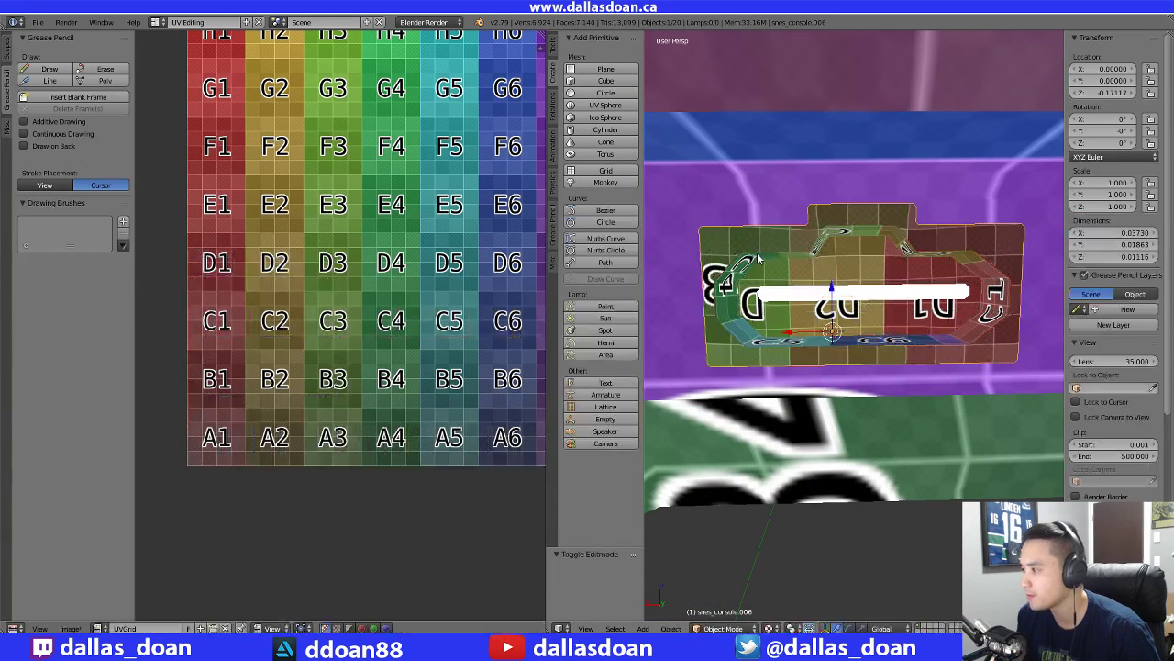
Select all of the connector's faces in face select mode and unwrap them again with the corner seams
{"action": "key", "text": "Tab"}
{"action": "key", "text": "ctrl+Tab"}
{"action": "left_click", "coordinate": [770, 258]}
{"action": "scroll", "coordinate": [789, 289], "scroll_direction": "down", "scroll_amount": 3}
{"action": "key", "text": "l"}
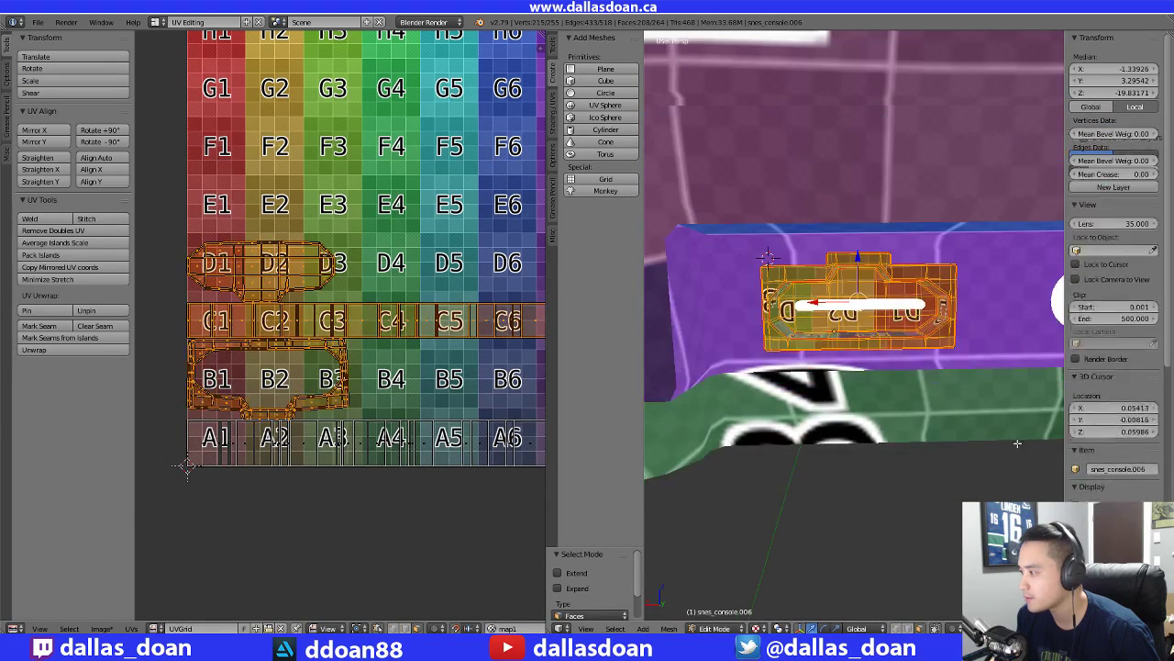
{"action": "middle_click_drag", "start_coordinate": [803, 316], "coordinate": [823, 353]}
{"action": "key", "text": "a"}
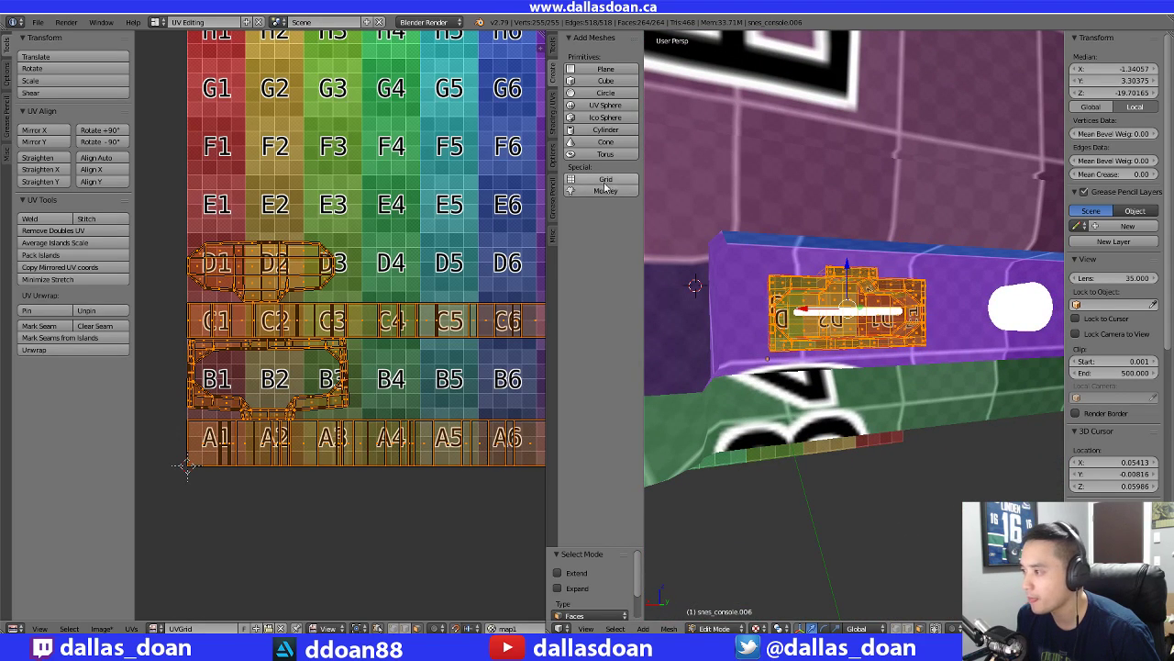
{"action": "left_click", "coordinate": [555, 122]}
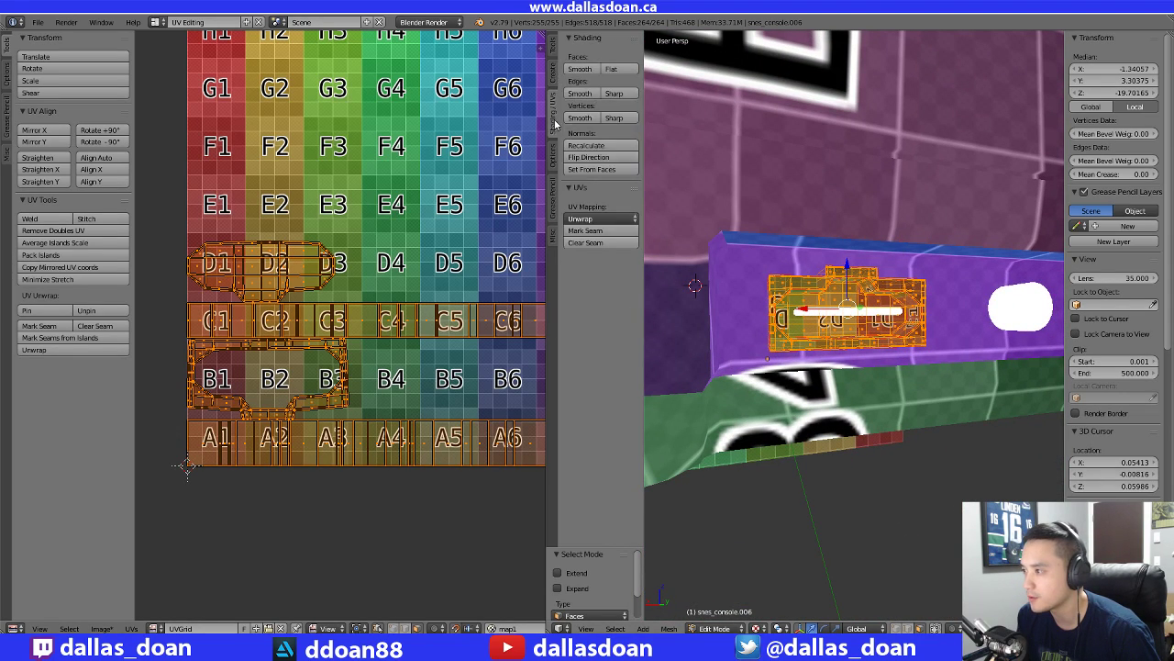
{"action": "left_click", "coordinate": [602, 219]}
{"action": "left_click", "coordinate": [605, 240]}
{"action": "scroll", "coordinate": [409, 359], "scroll_direction": "down", "scroll_amount": 3}
{"action": "scroll", "coordinate": [409, 359], "scroll_direction": "up", "scroll_amount": 1}
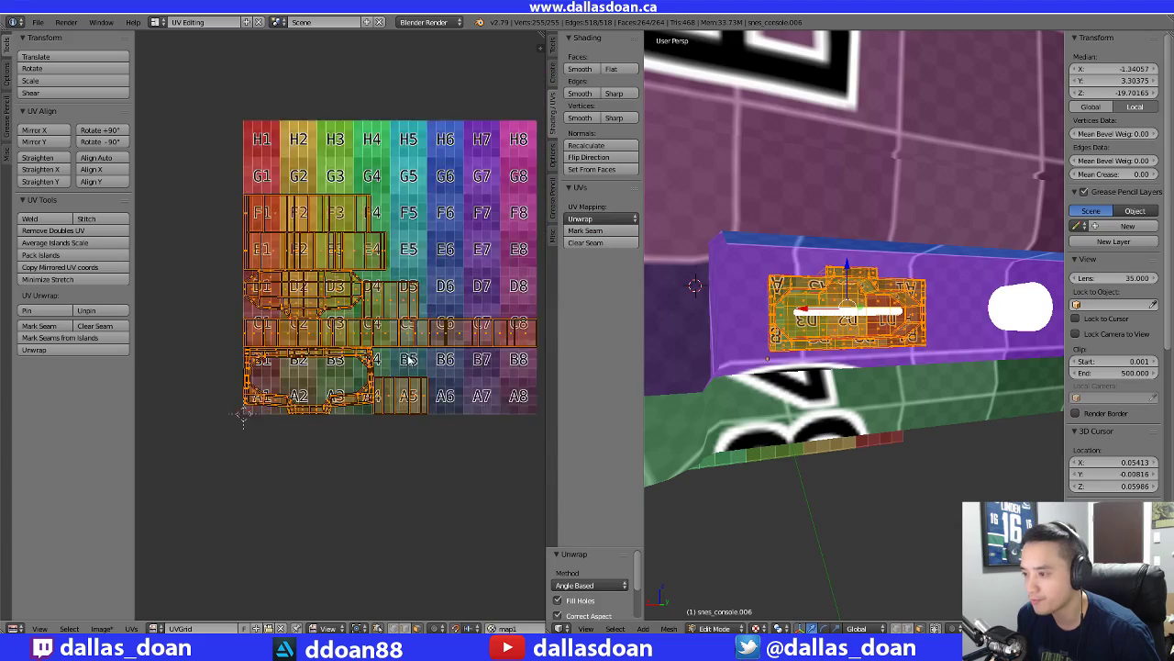
Select the thin white bar inside the rear connector and enter Edit Mode with all of its faces selected
{"action": "scroll", "coordinate": [409, 359], "scroll_direction": "up", "scroll_amount": 2}
{"action": "scroll", "coordinate": [409, 360], "scroll_direction": "down", "scroll_amount": 3}
{"action": "middle_click_drag", "start_coordinate": [899, 349], "coordinate": [819, 360]}
{"action": "scroll", "coordinate": [848, 361], "scroll_direction": "up", "scroll_amount": 2}
{"action": "scroll", "coordinate": [849, 362], "scroll_direction": "up", "scroll_amount": 6}
{"action": "key", "text": "Tab"}
{"action": "right_click", "coordinate": [796, 323]}
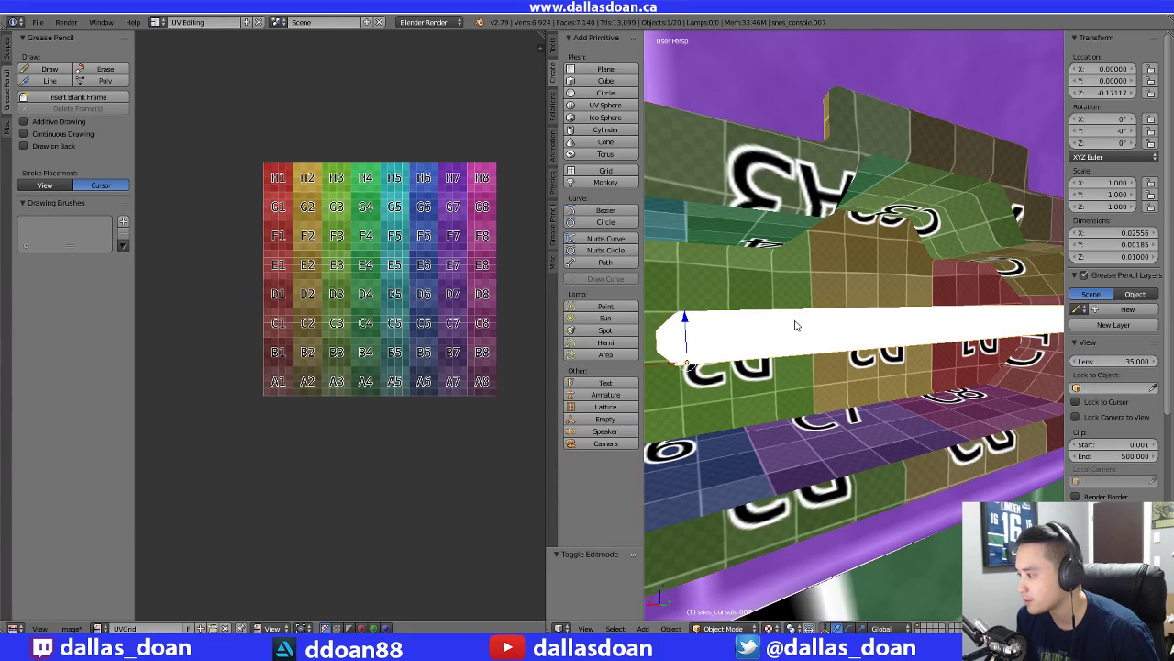
{"action": "middle_click_drag", "start_coordinate": [796, 323], "coordinate": [808, 360]}
{"action": "key", "text": "Tab"}
{"action": "key", "text": "a"}
{"action": "key", "text": "KP_Decimal"}
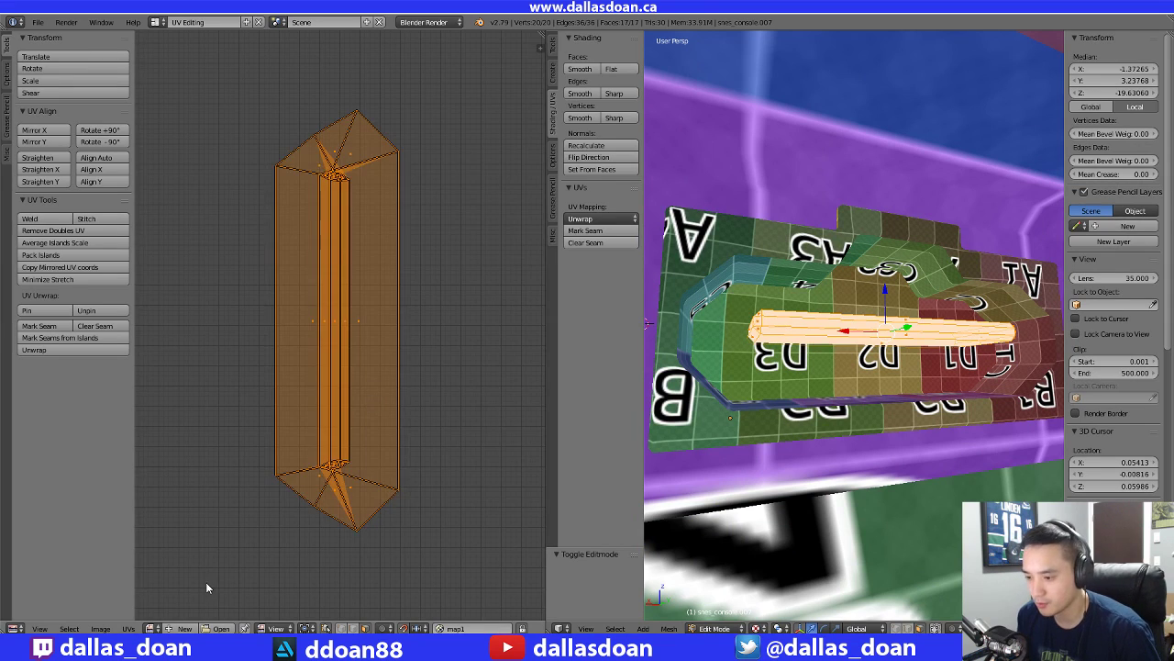
Assign the UVGrid image to the bar's selected faces
{"action": "left_click", "coordinate": [151, 629]}
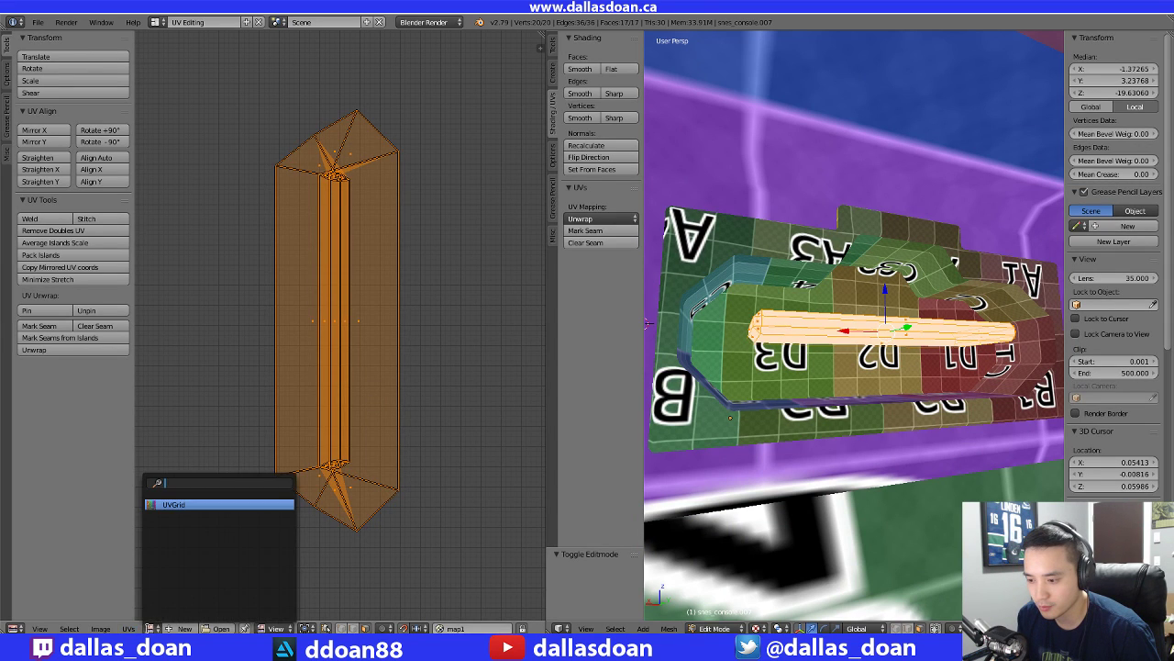
{"action": "left_click", "coordinate": [184, 505]}
{"action": "scroll", "coordinate": [321, 411], "scroll_direction": "down", "scroll_amount": 5}
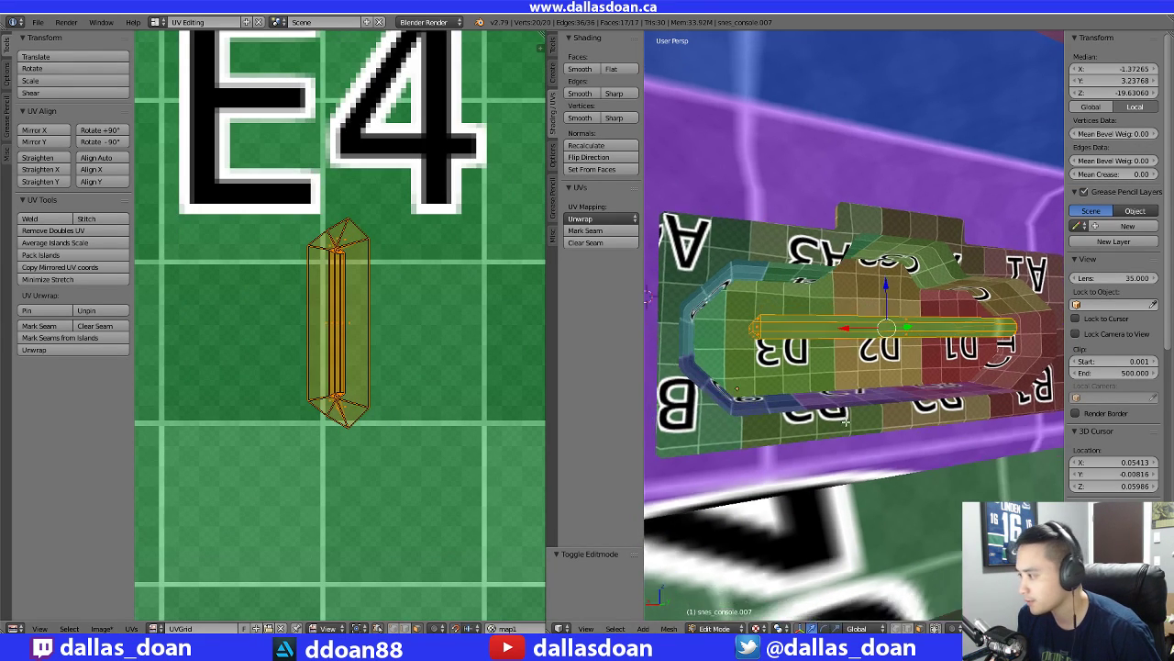
In edge select mode, select the edges running along the bar's length and around its ends, and mark them as seams
{"action": "middle_click_drag", "start_coordinate": [845, 421], "coordinate": [825, 352]}
{"action": "key", "text": "ctrl+Tab"}
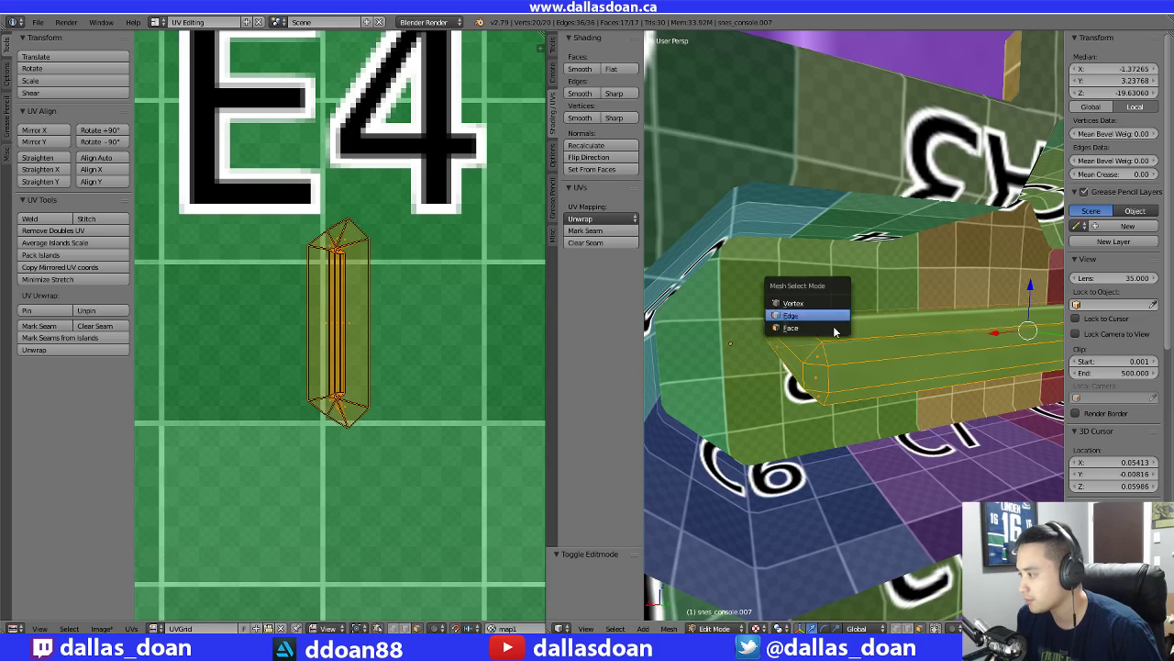
{"action": "left_click", "coordinate": [835, 316]}
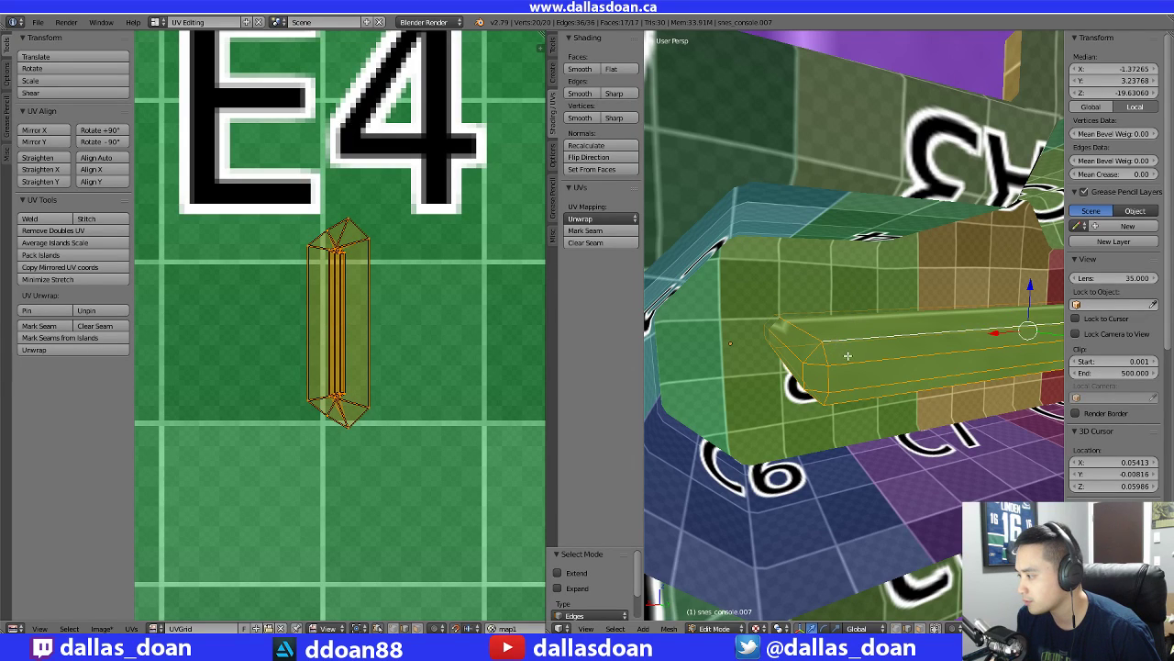
{"action": "right_click", "coordinate": [847, 337]}
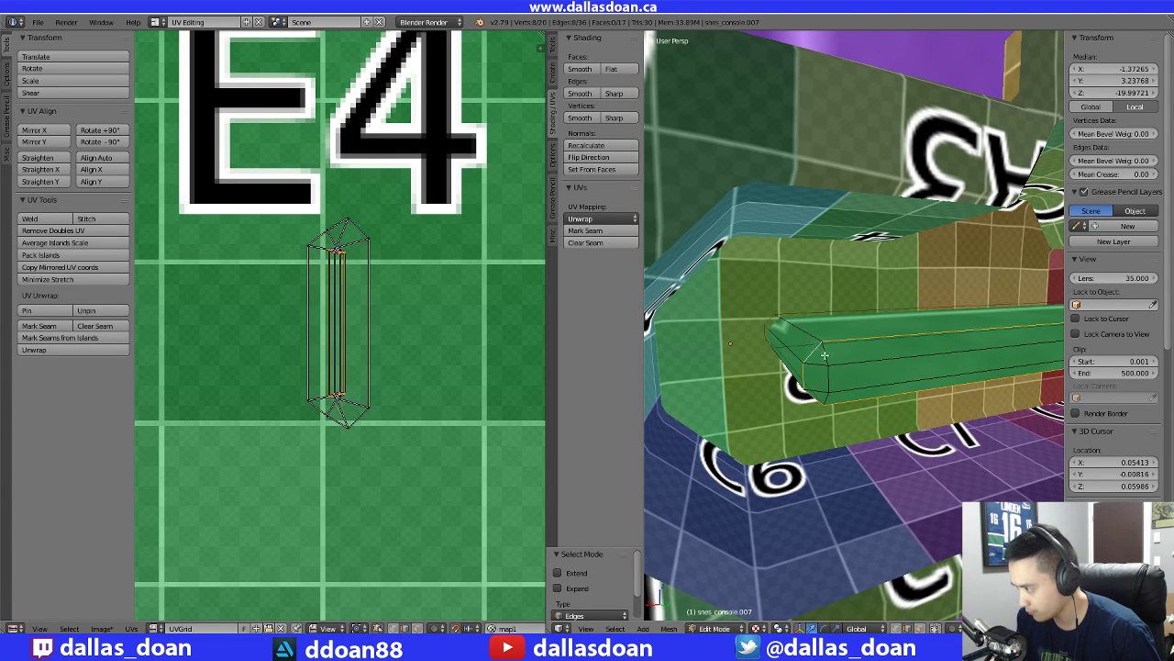
{"action": "middle_click_drag", "start_coordinate": [825, 355], "coordinate": [948, 245]}
{"action": "middle_click_drag", "start_coordinate": [803, 397], "coordinate": [888, 394]}
{"action": "right_click", "coordinate": [740, 390], "text": "shift"}
{"action": "middle_click_drag", "start_coordinate": [740, 391], "coordinate": [926, 417]}
{"action": "key", "text": "ctrl+e"}
{"action": "left_click", "coordinate": [833, 371]}
Select all of the bar's faces in face select mode, unwrap them with the new seams, and return to Object Mode
{"action": "key", "text": "ctrl+Tab"}
{"action": "left_click", "coordinate": [848, 357]}
{"action": "scroll", "coordinate": [1016, 408], "scroll_direction": "down", "scroll_amount": 3}
{"action": "key", "text": "a"}
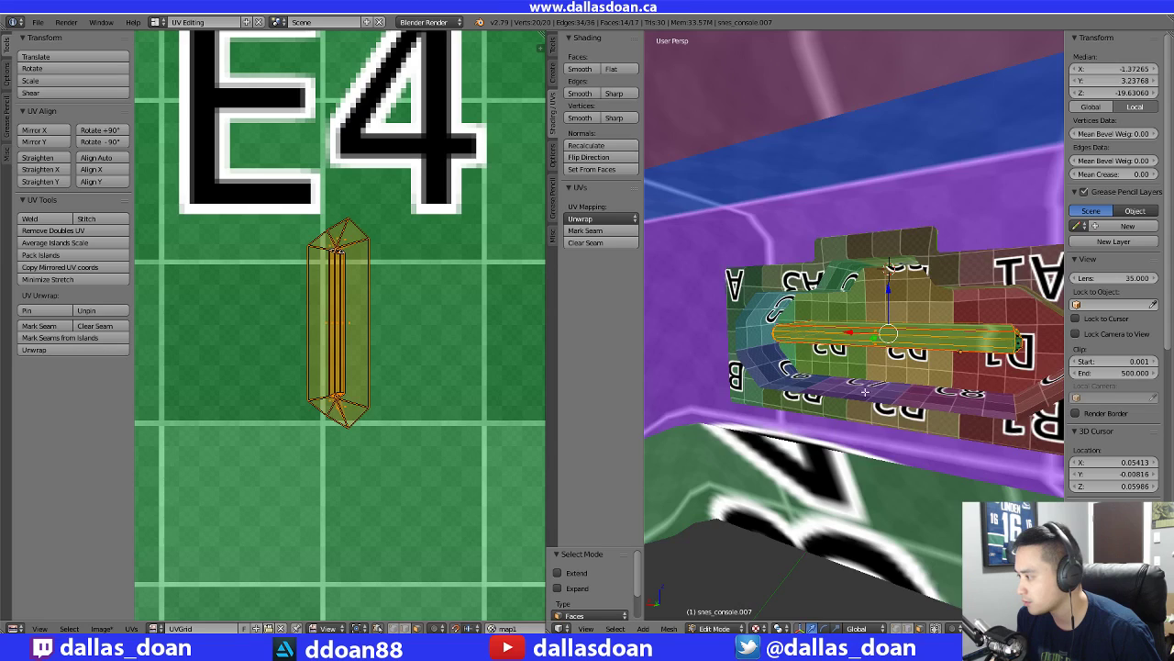
{"action": "middle_click_drag", "start_coordinate": [865, 391], "coordinate": [829, 357]}
{"action": "left_click", "coordinate": [603, 219]}
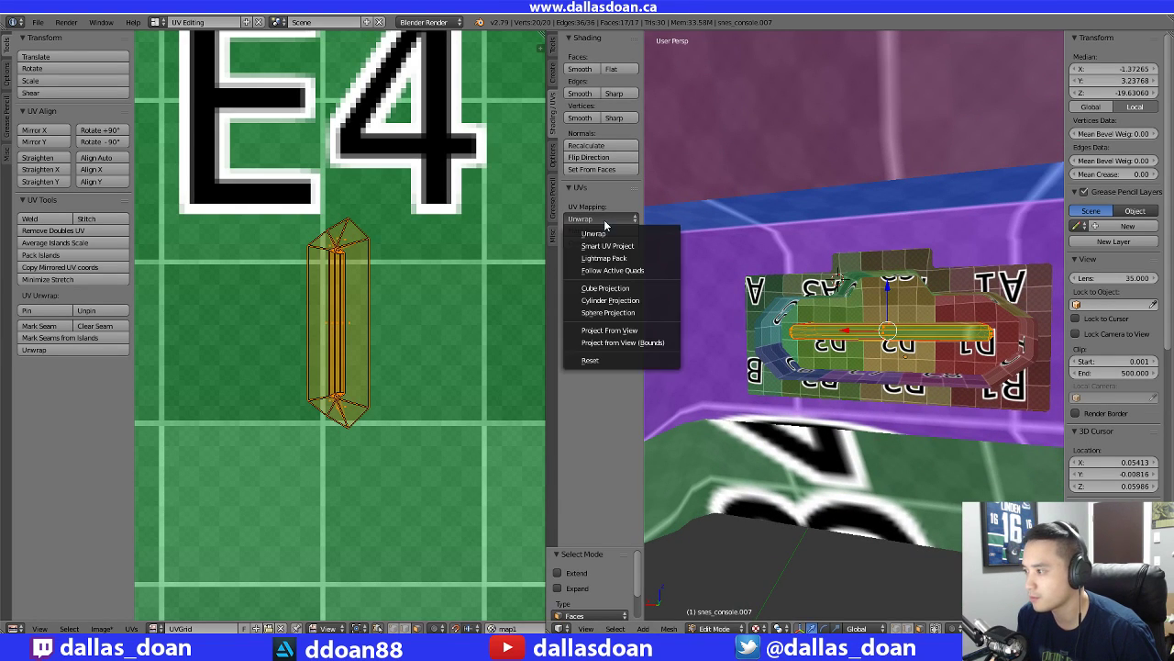
{"action": "left_click", "coordinate": [604, 233]}
{"action": "scroll", "coordinate": [357, 367], "scroll_direction": "down", "scroll_amount": 7}
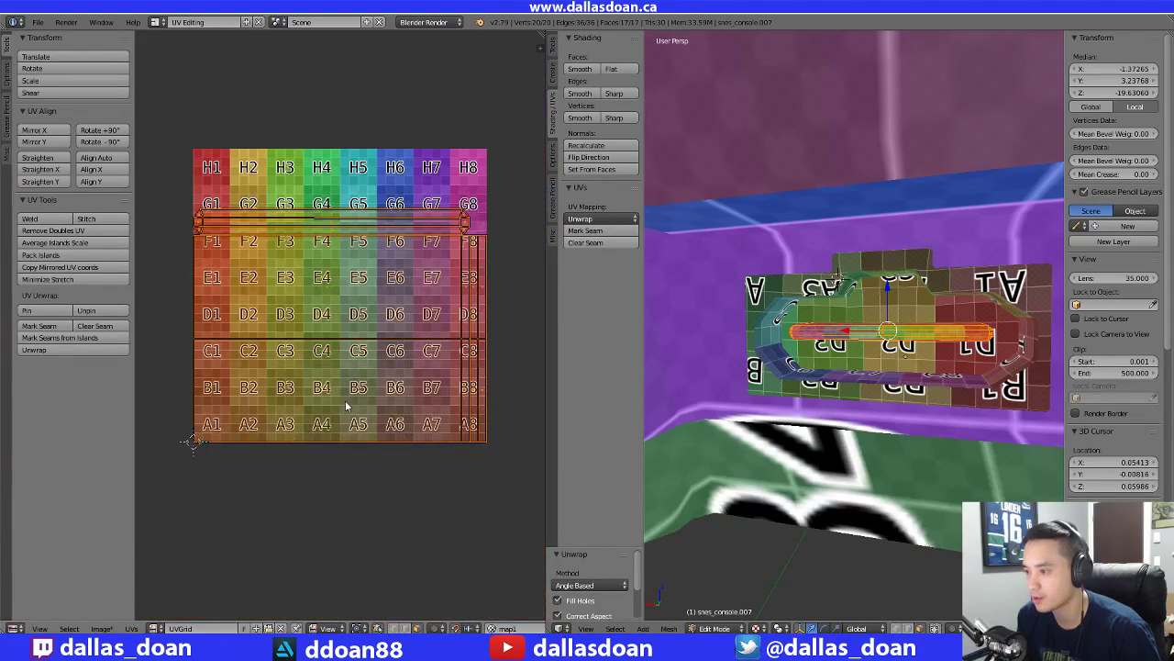
{"action": "scroll", "coordinate": [923, 389], "scroll_direction": "up", "scroll_amount": 2}
{"action": "scroll", "coordinate": [924, 388], "scroll_direction": "down", "scroll_amount": 3}
{"action": "middle_click_drag", "start_coordinate": [913, 395], "coordinate": [767, 401]}
{"action": "scroll", "coordinate": [903, 385], "scroll_direction": "down", "scroll_amount": 3}
{"action": "key", "text": "Tab"}
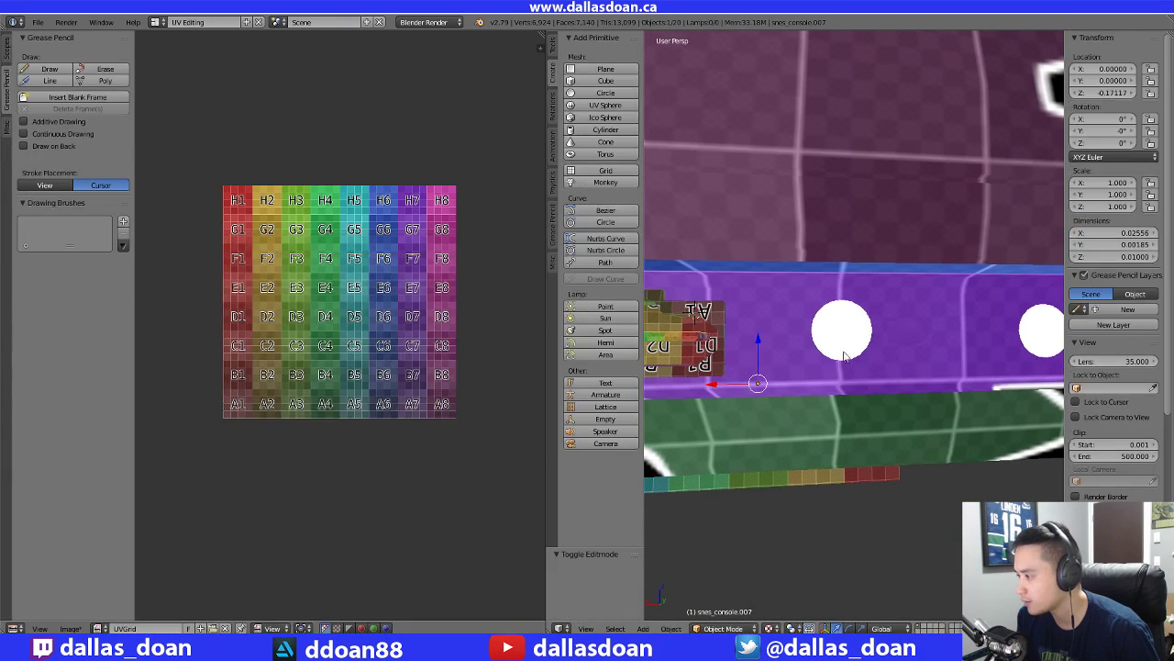
Select the untextured round connector next to the rectangular one and enter Edit Mode with its whole mesh selected
{"action": "middle_click_drag", "start_coordinate": [885, 396], "coordinate": [877, 381]}
{"action": "key", "text": "Tab"}
{"action": "scroll", "coordinate": [833, 404], "scroll_direction": "up", "scroll_amount": 1}
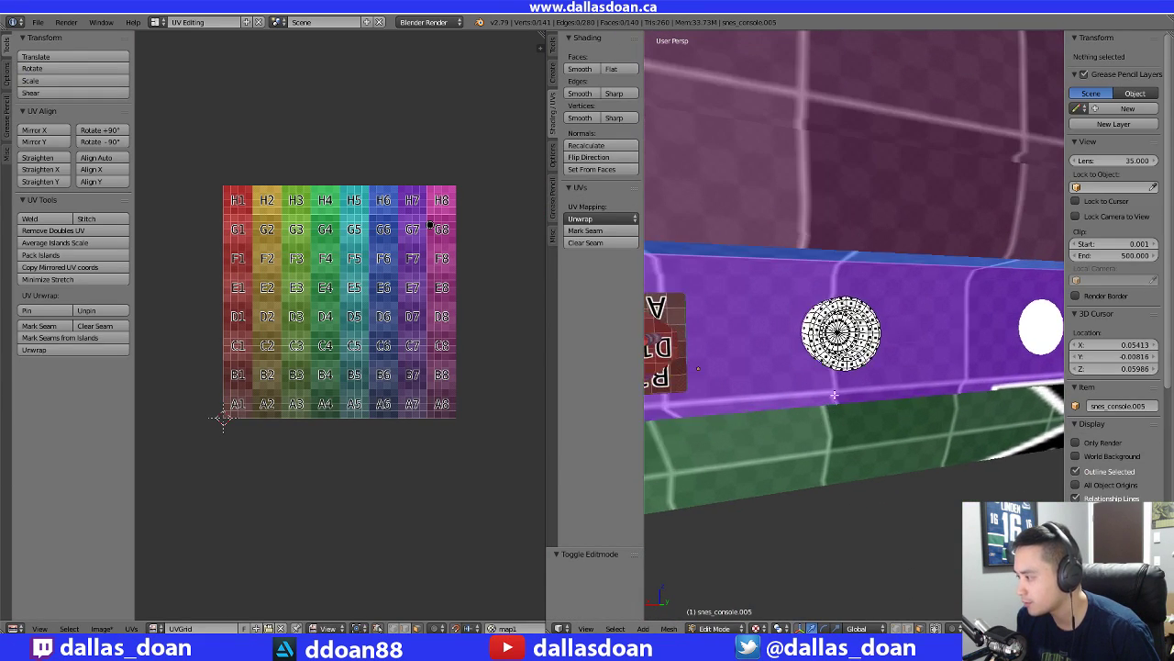
{"action": "right_click", "coordinate": [800, 314]}
{"action": "key", "text": "ctrl+l"}
{"action": "key", "text": "Home"}
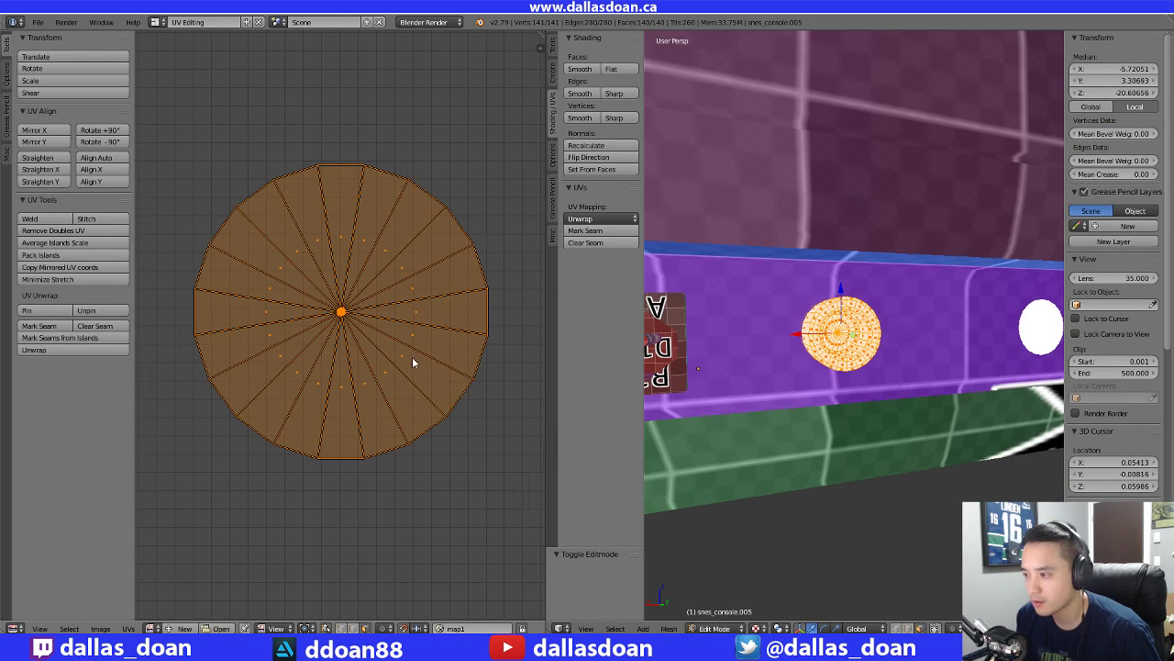
Save the Blender file, overwriting the existing version
{"action": "scroll", "coordinate": [413, 362], "scroll_direction": "down", "scroll_amount": 2}
{"action": "middle_click_drag", "start_coordinate": [846, 410], "coordinate": [855, 437], "text": "shift"}
{"action": "key", "text": "ctrl+s"}
{"action": "left_click", "coordinate": [856, 438]}
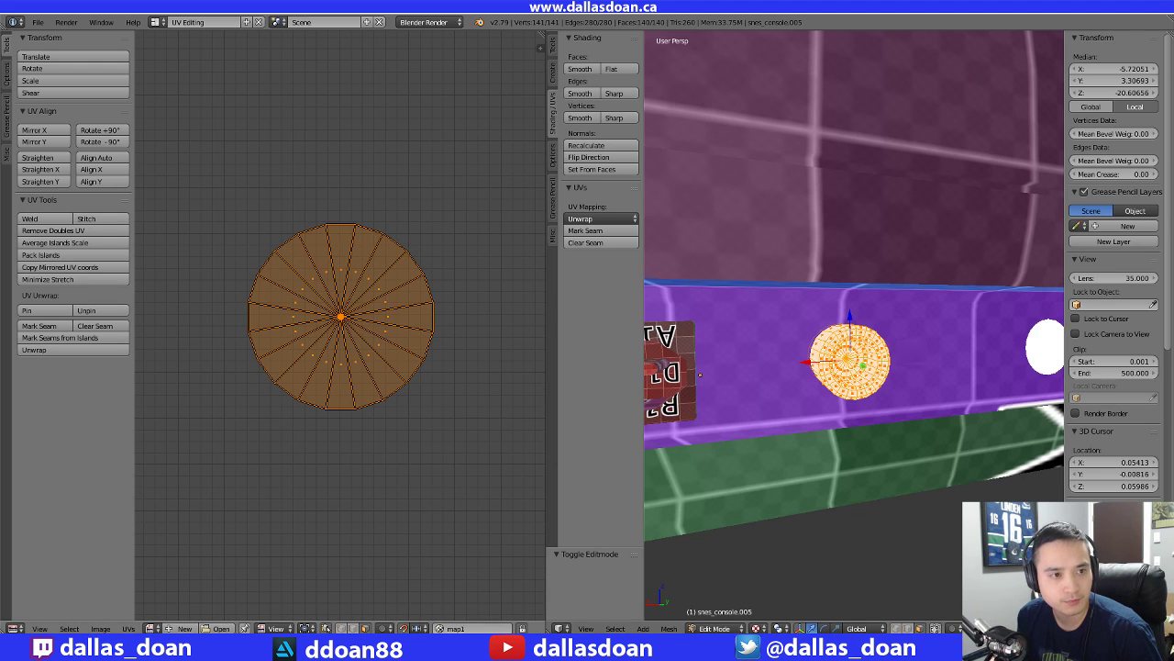
Unwrap the round connector with Smart UV Project using an angle limit of 66 and an island margin of 0
{"action": "middle_click_drag", "start_coordinate": [891, 378], "coordinate": [676, 232]}
{"action": "left_click", "coordinate": [592, 219]}
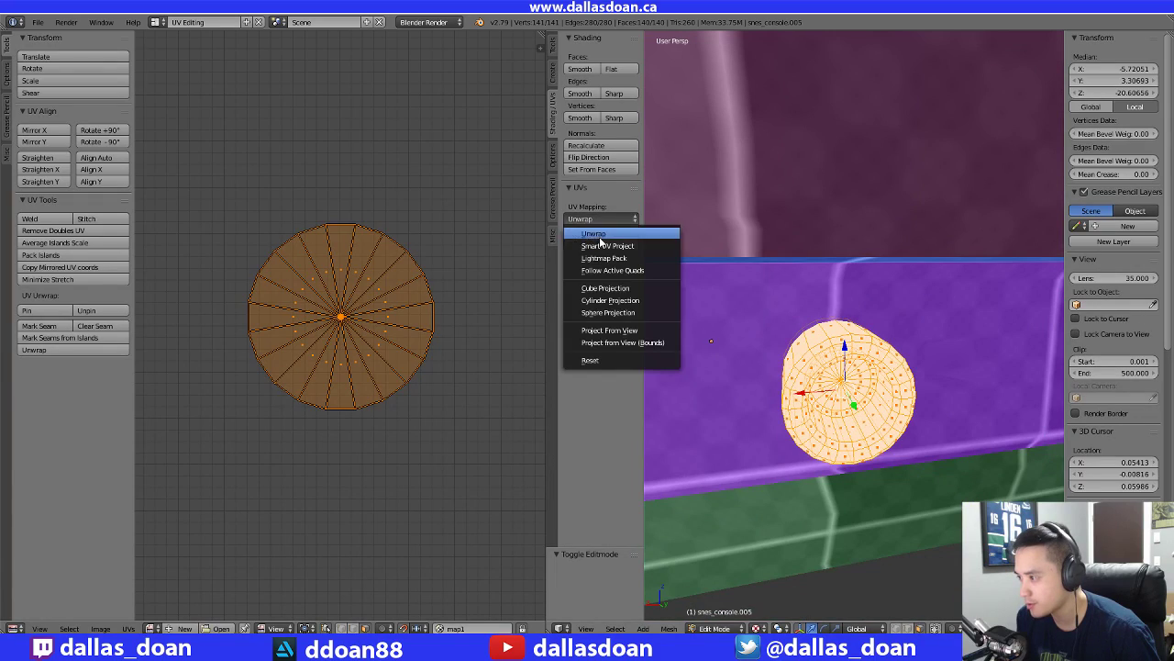
{"action": "left_click", "coordinate": [597, 231]}
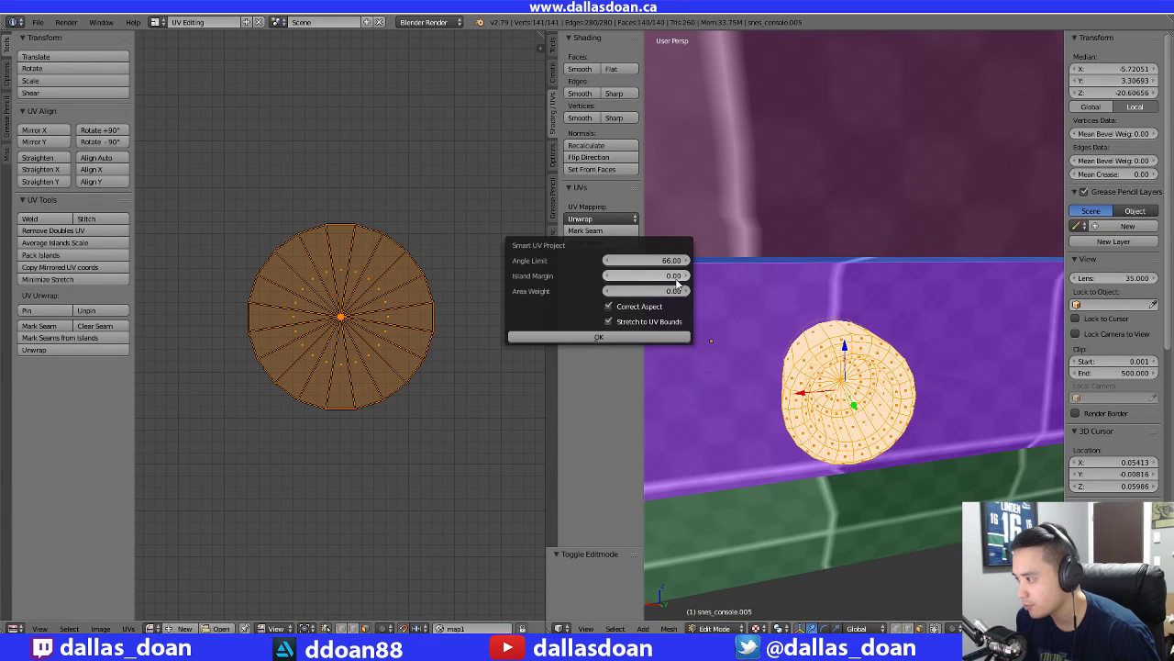
{"action": "left_click", "coordinate": [639, 338]}
{"action": "scroll", "coordinate": [716, 358], "scroll_direction": "down", "scroll_amount": 3}
{"action": "middle_click_drag", "start_coordinate": [768, 352], "coordinate": [797, 307]}
{"action": "scroll", "coordinate": [334, 413], "scroll_direction": "down", "scroll_amount": 10}
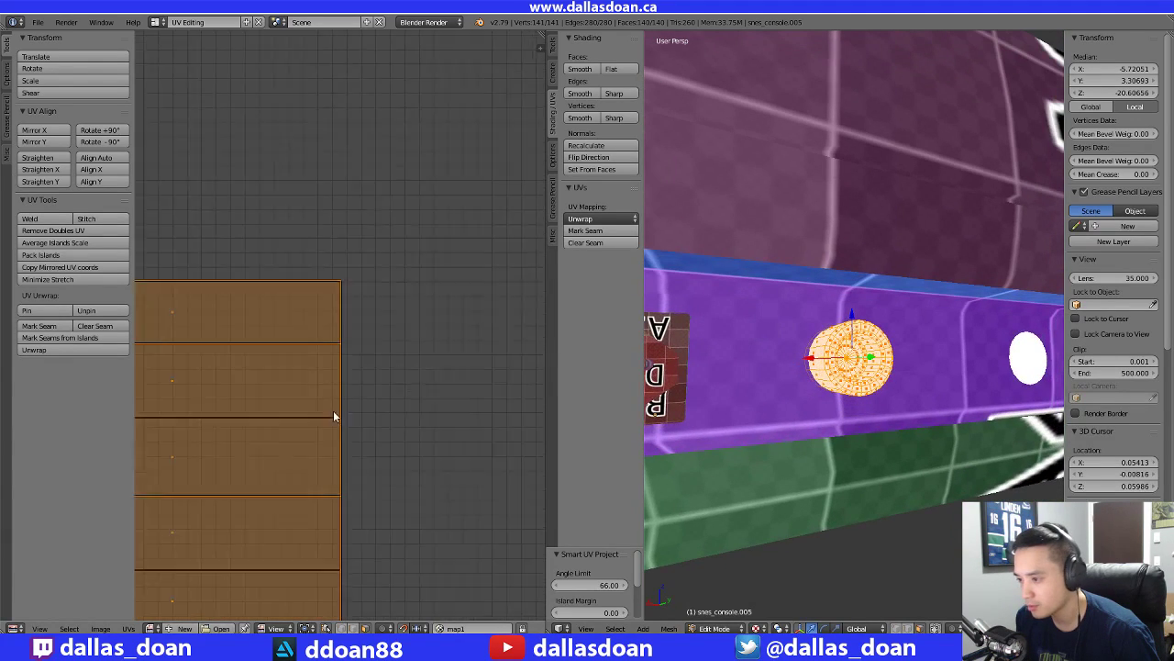
{"action": "scroll", "coordinate": [350, 468], "scroll_direction": "down", "scroll_amount": 4}
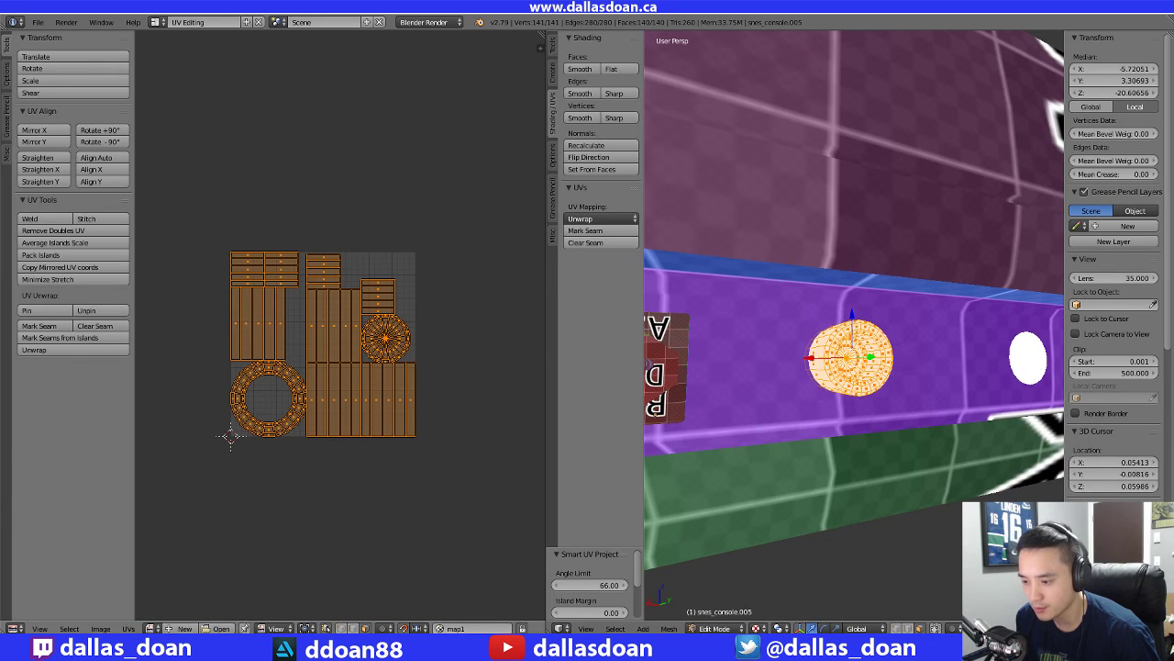
Assign the UVGrid image to the round connector's faces and inspect the texture on its cylindrical walls
{"action": "left_click", "coordinate": [156, 629]}
{"action": "left_click", "coordinate": [188, 512]}
{"action": "scroll", "coordinate": [253, 456], "scroll_direction": "down", "scroll_amount": 5}
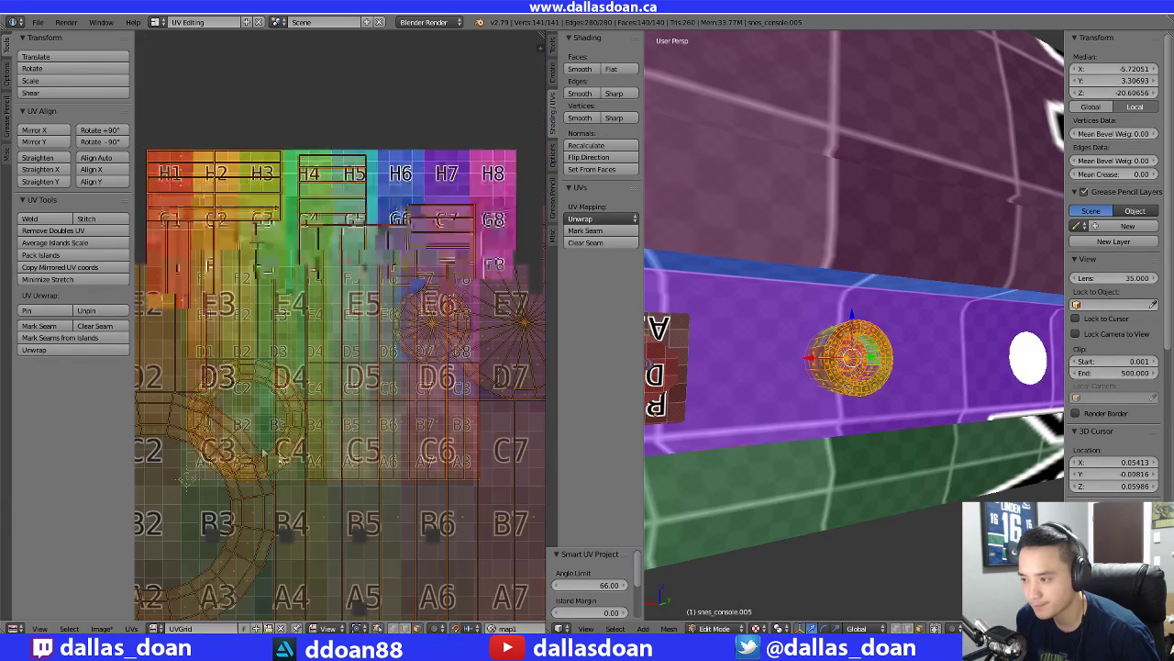
{"action": "scroll", "coordinate": [350, 454], "scroll_direction": "up", "scroll_amount": 2}
{"action": "middle_click_drag", "start_coordinate": [870, 422], "coordinate": [803, 383]}
{"action": "middle_click_drag", "start_coordinate": [739, 326], "coordinate": [870, 439]}
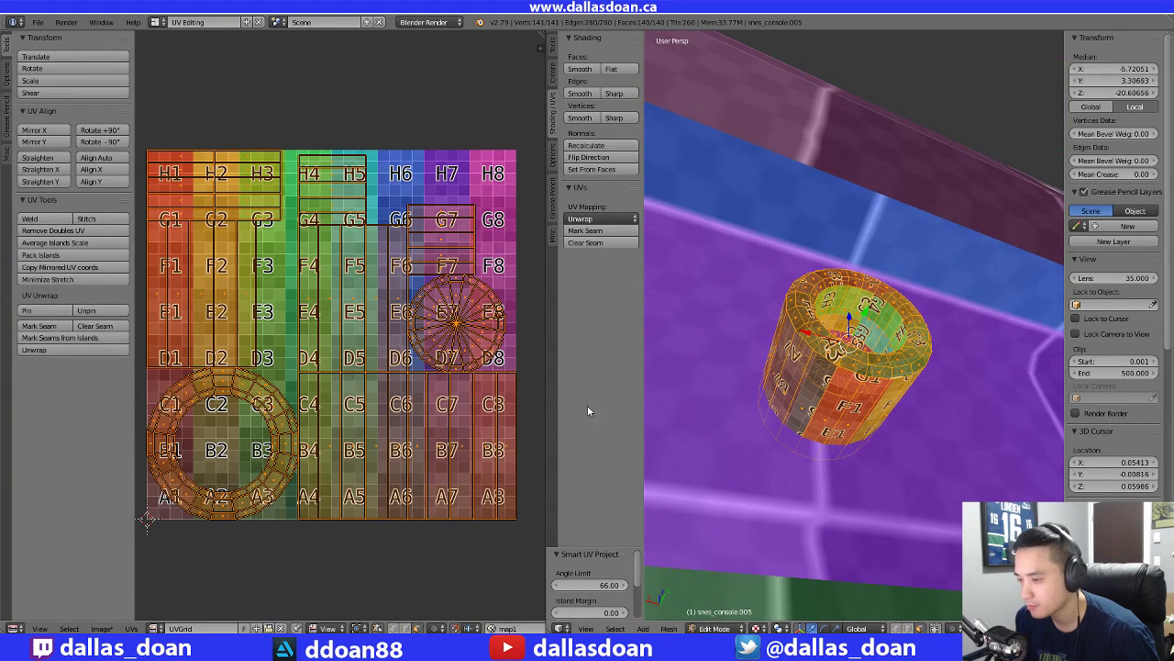
{"action": "middle_click_drag", "start_coordinate": [842, 352], "coordinate": [828, 409]}
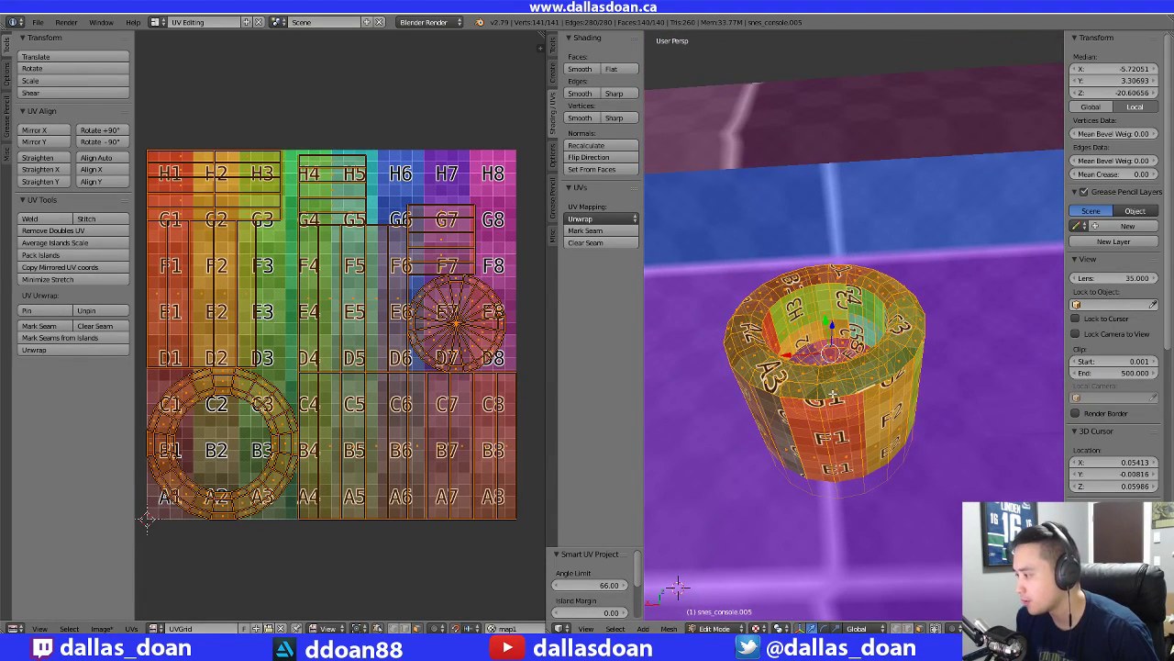
In edge select mode, select lengthwise edges on the round connector's walls plus the loops around its inner rim and recessed floor
{"action": "left_click", "coordinate": [827, 400]}
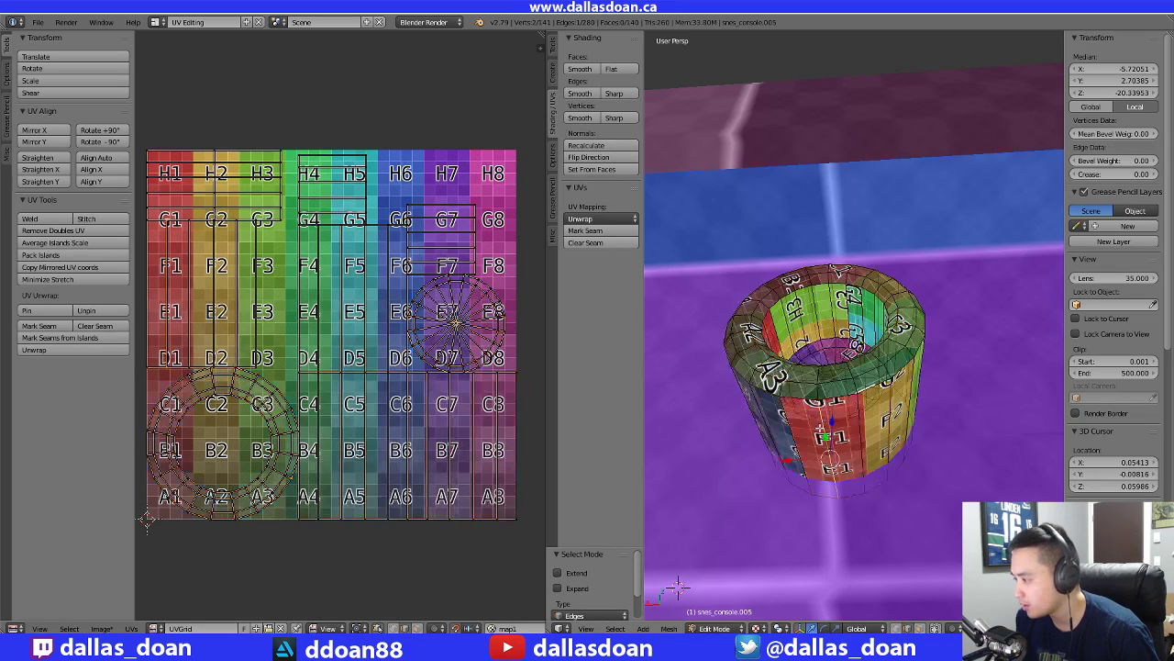
{"action": "middle_click_drag", "start_coordinate": [848, 466], "coordinate": [662, 339]}
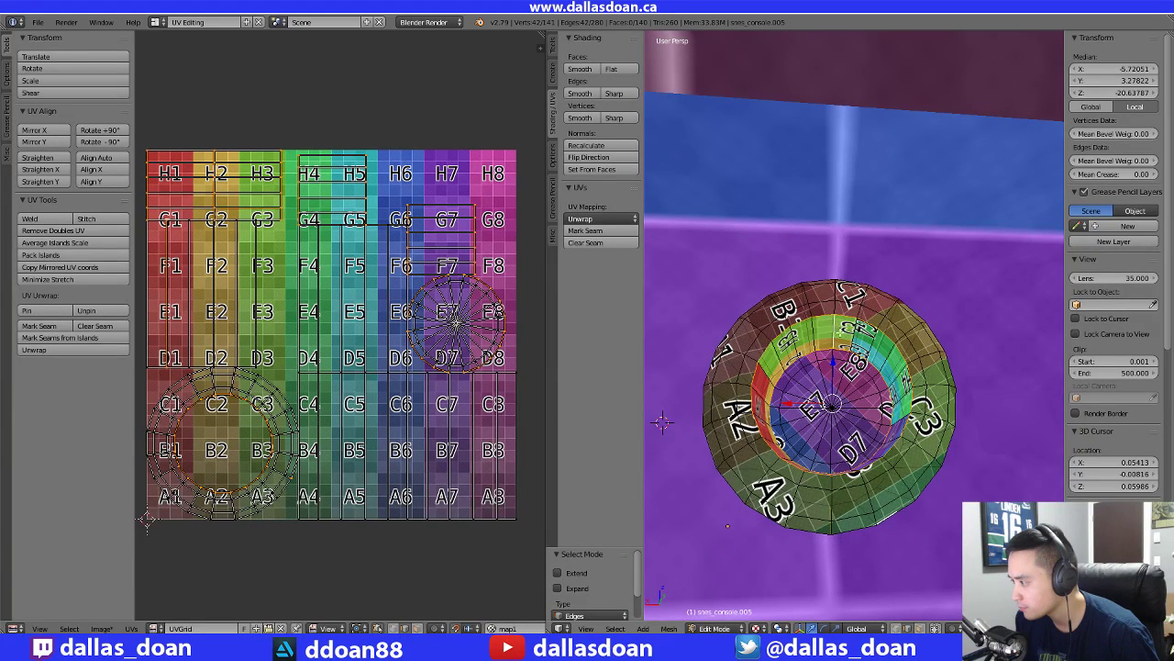
{"action": "middle_click_drag", "start_coordinate": [662, 422], "coordinate": [876, 335]}
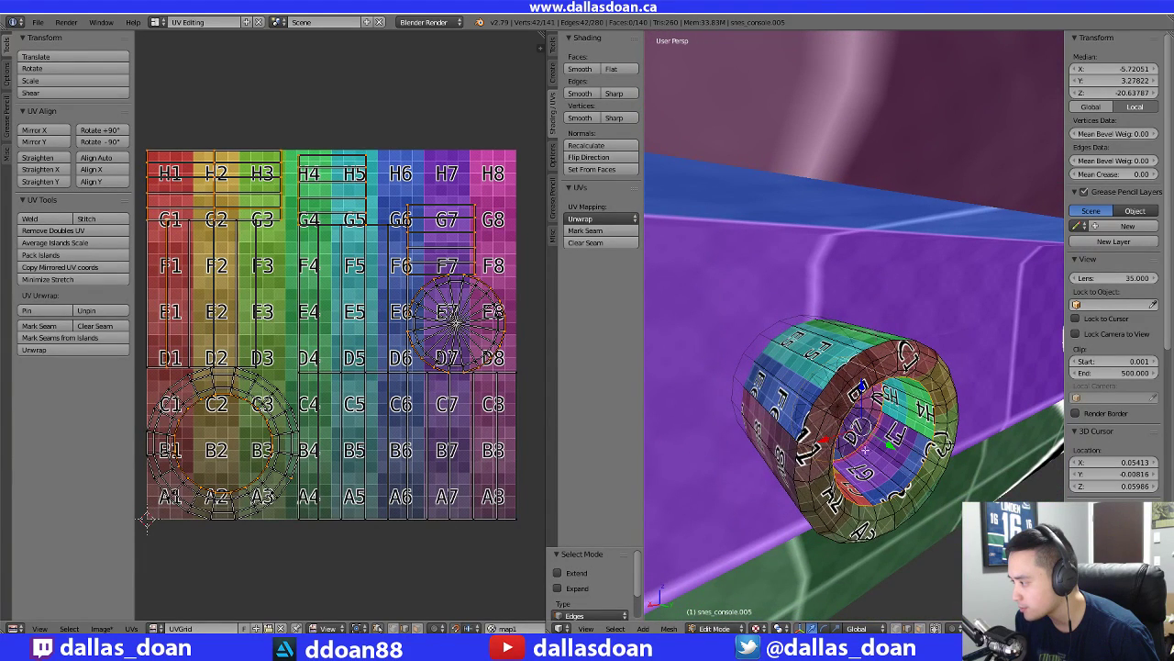
{"action": "middle_click_drag", "start_coordinate": [865, 447], "coordinate": [827, 457]}
{"action": "scroll", "coordinate": [874, 461], "scroll_direction": "down", "scroll_amount": 3}
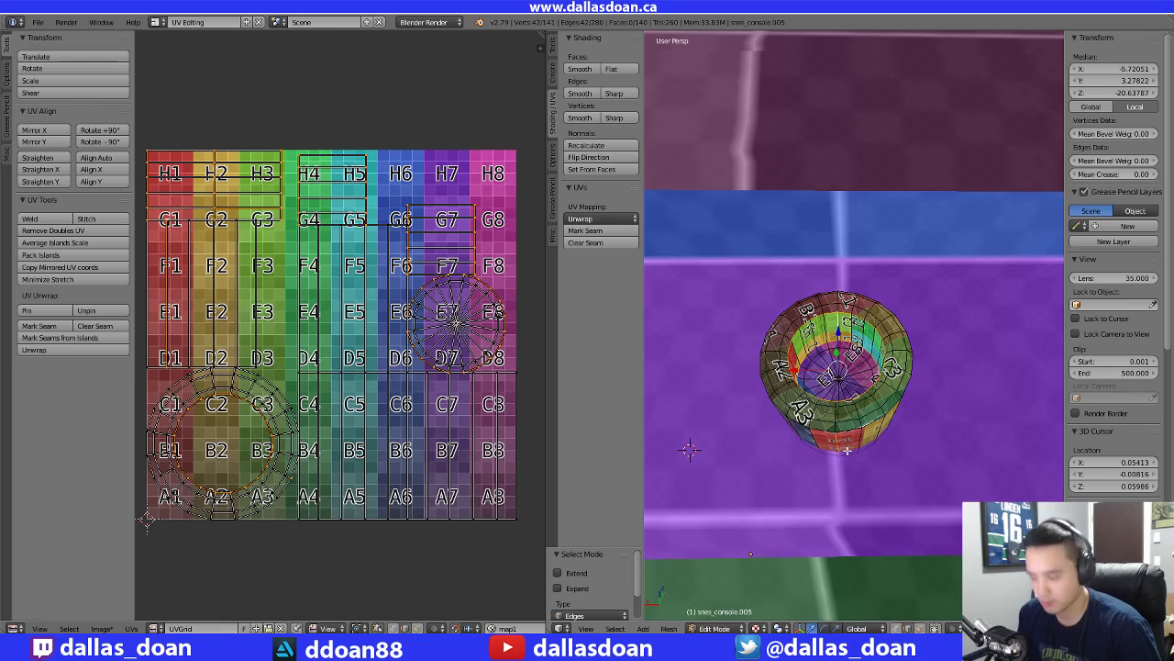
Mark the selected connector edges as sharp and select all faces in face select mode
{"action": "key", "text": "ctrl+e"}
{"action": "left_click", "coordinate": [851, 442]}
{"action": "middle_click_drag", "start_coordinate": [851, 442], "coordinate": [917, 503]}
{"action": "left_click", "coordinate": [864, 347]}
{"action": "key", "text": "a"}
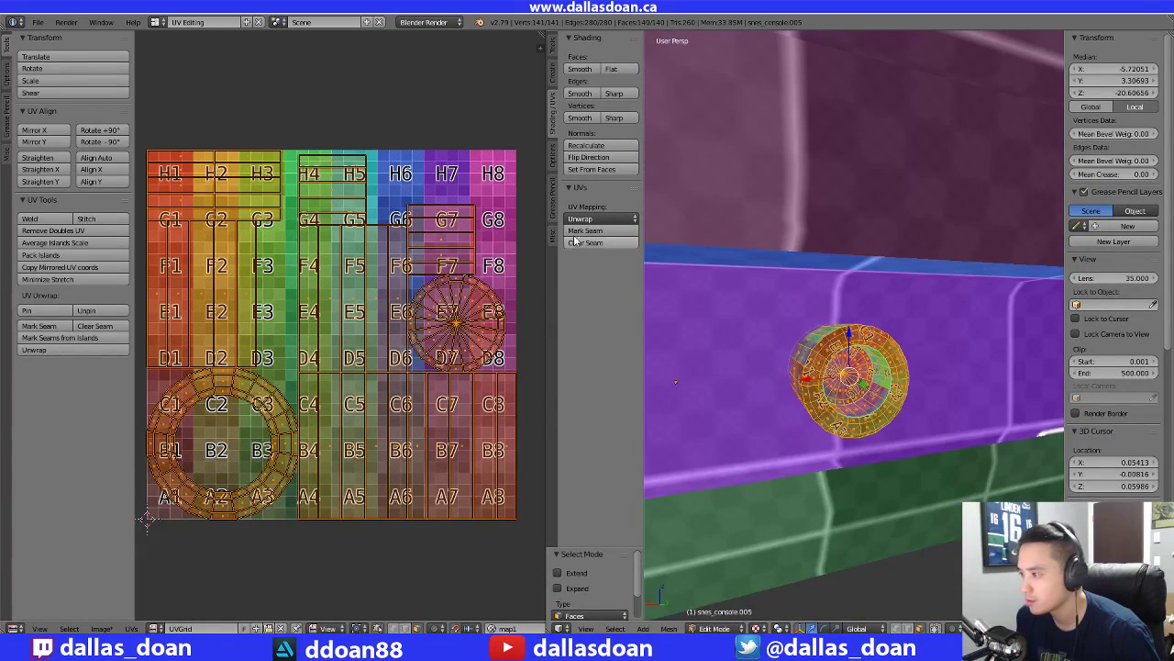
Unwrap all of the round connector's faces and examine the UVGrid texture on its rim and walls
{"action": "left_click", "coordinate": [598, 218]}
{"action": "left_click", "coordinate": [596, 232]}
{"action": "scroll", "coordinate": [711, 385], "scroll_direction": "up", "scroll_amount": 2}
{"action": "mouse_move", "coordinate": [711, 385]}
{"action": "middle_mouse_down"}
{"action": "mouse_move", "coordinate": [798, 403]}
{"action": "mouse_move", "coordinate": [669, 524]}
{"action": "mouse_move", "coordinate": [709, 392]}
{"action": "middle_mouse_up"}
{"action": "scroll", "coordinate": [398, 394], "scroll_direction": "down", "scroll_amount": 4}
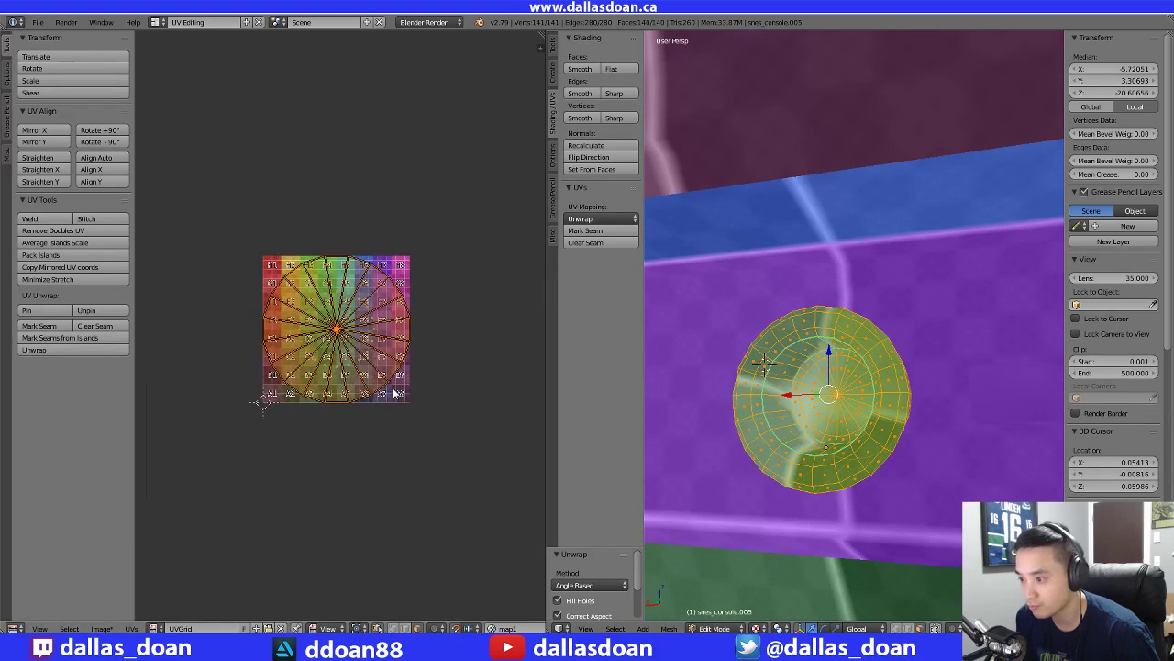
{"action": "scroll", "coordinate": [398, 394], "scroll_direction": "up", "scroll_amount": 4}
{"action": "middle_click_drag", "start_coordinate": [817, 364], "coordinate": [942, 445]}
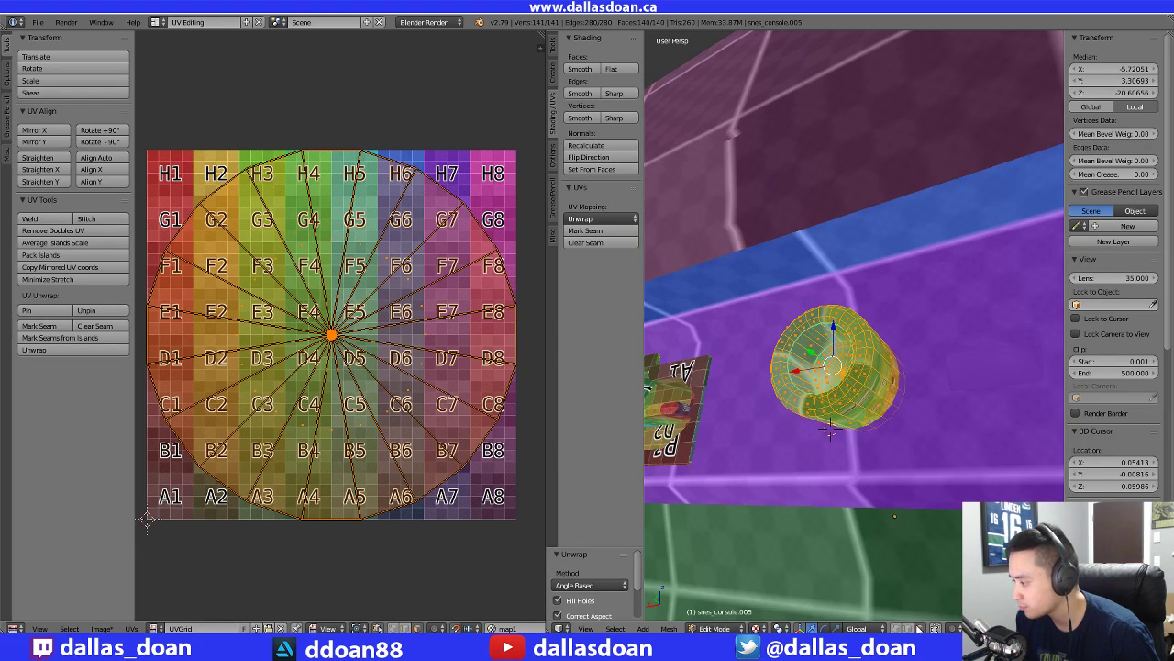
{"action": "middle_click_drag", "start_coordinate": [867, 399], "coordinate": [738, 286]}
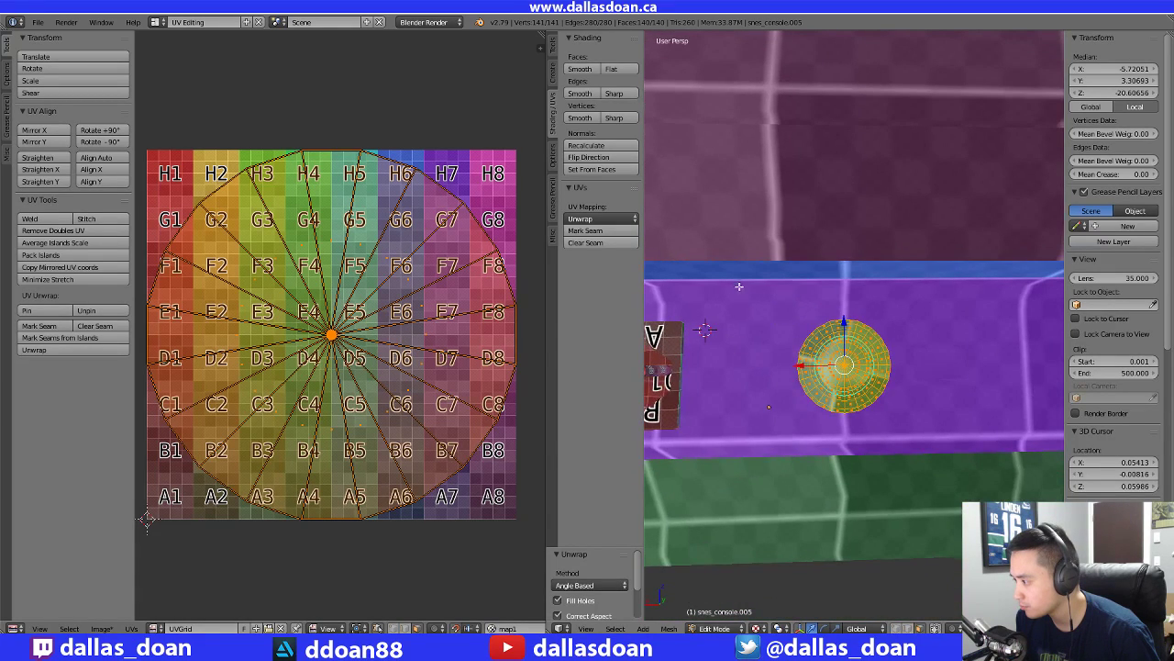
{"action": "middle_click_drag", "start_coordinate": [865, 437], "coordinate": [799, 343]}
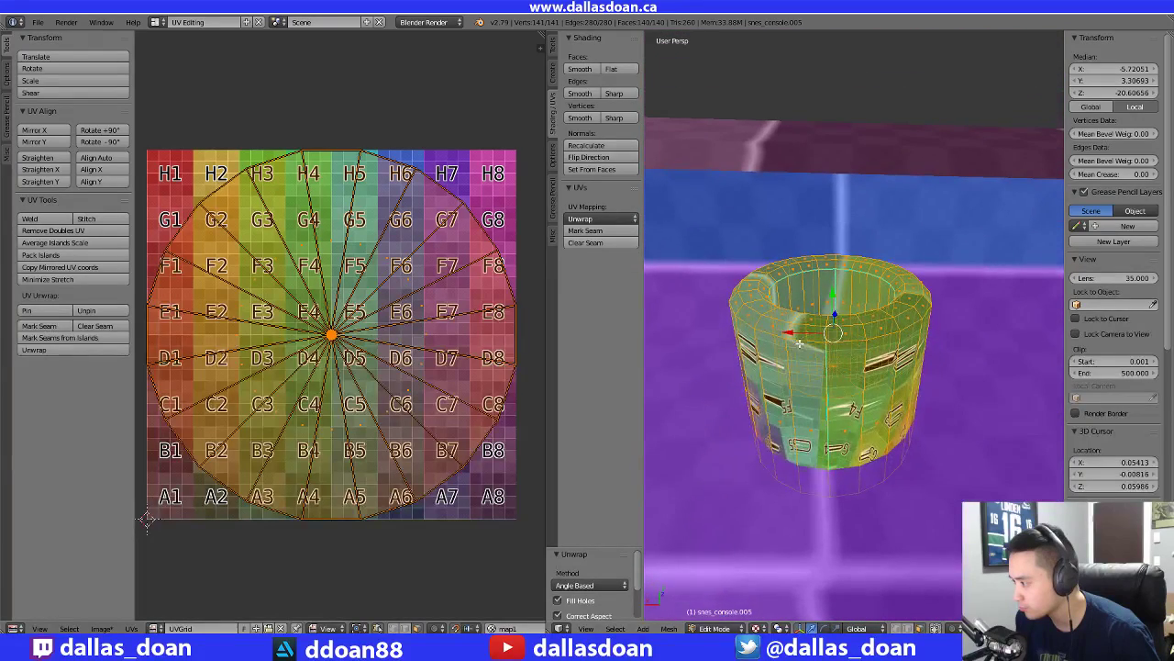
{"action": "middle_click_drag", "start_coordinate": [862, 398], "coordinate": [884, 474]}
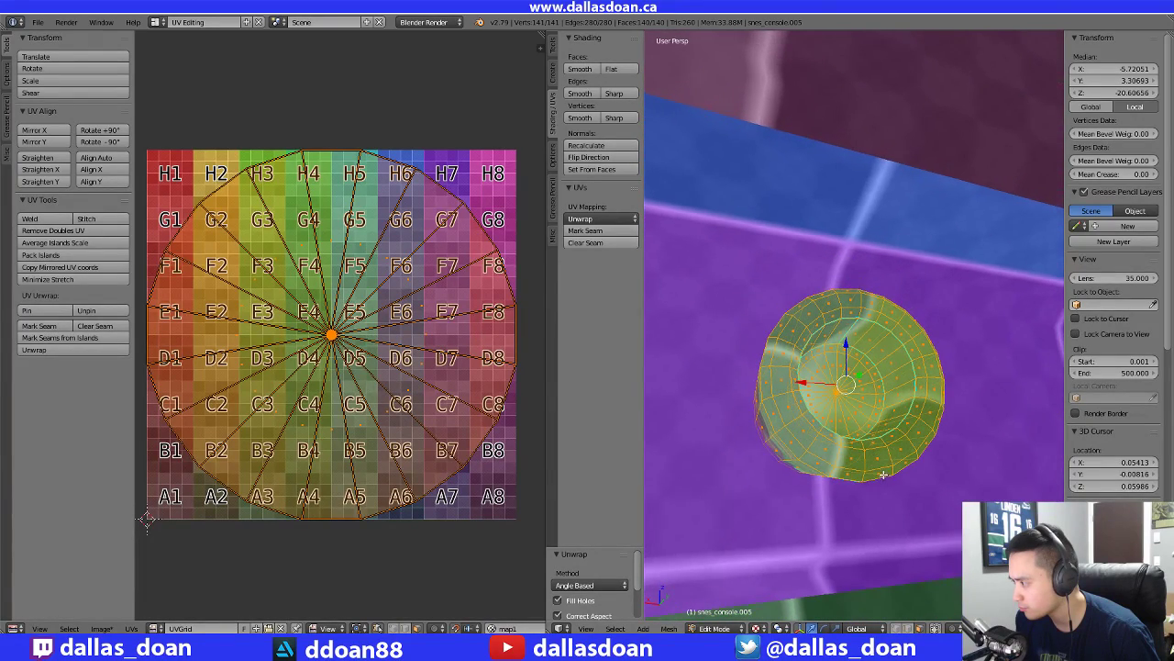
Undo the unwrap and the sharp edge marking, going back to the round connector's edge selection
{"action": "right_click", "coordinate": [951, 426]}
{"action": "mouse_move", "coordinate": [871, 426]}
{"action": "middle_mouse_down"}
{"action": "mouse_move", "coordinate": [844, 396]}
{"action": "mouse_move", "coordinate": [883, 406]}
{"action": "mouse_move", "coordinate": [882, 443]}
{"action": "mouse_move", "coordinate": [844, 379]}
{"action": "mouse_move", "coordinate": [859, 418]}
{"action": "middle_mouse_up"}
{"action": "key", "text": "ctrl+z"}
{"action": "key", "text": "ctrl+z"}
{"action": "key", "text": "ctrl+z"}
Mark the round connector's selected edges as seams and clear their sharp marking
{"action": "key", "text": "ctrl+e"}
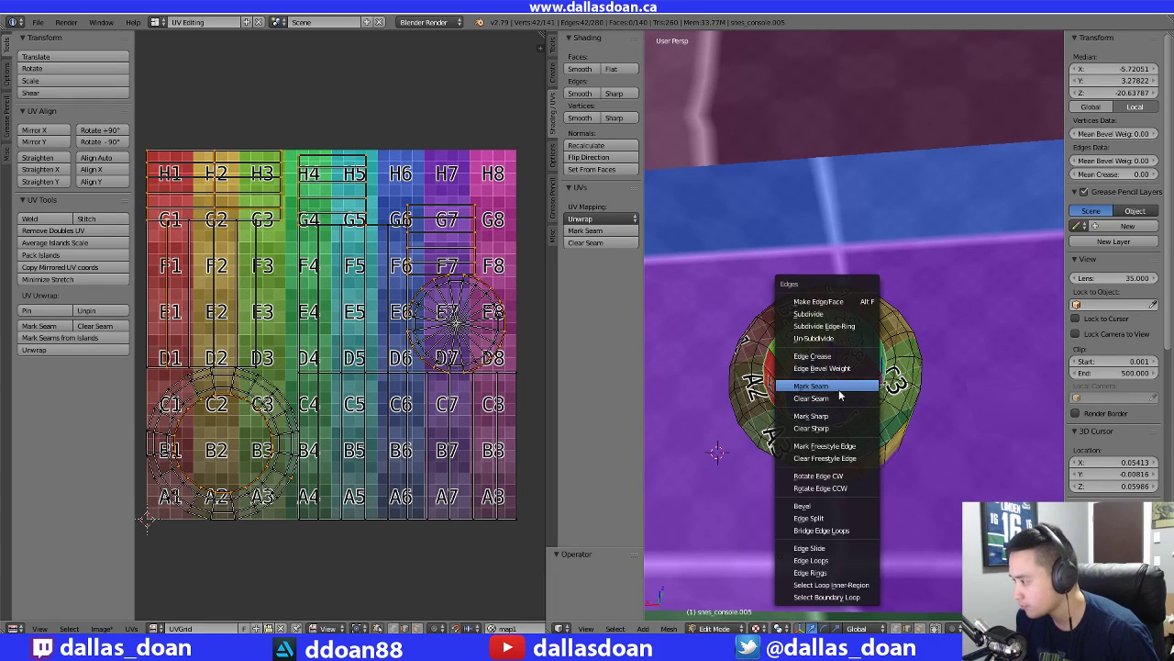
{"action": "left_click", "coordinate": [838, 385]}
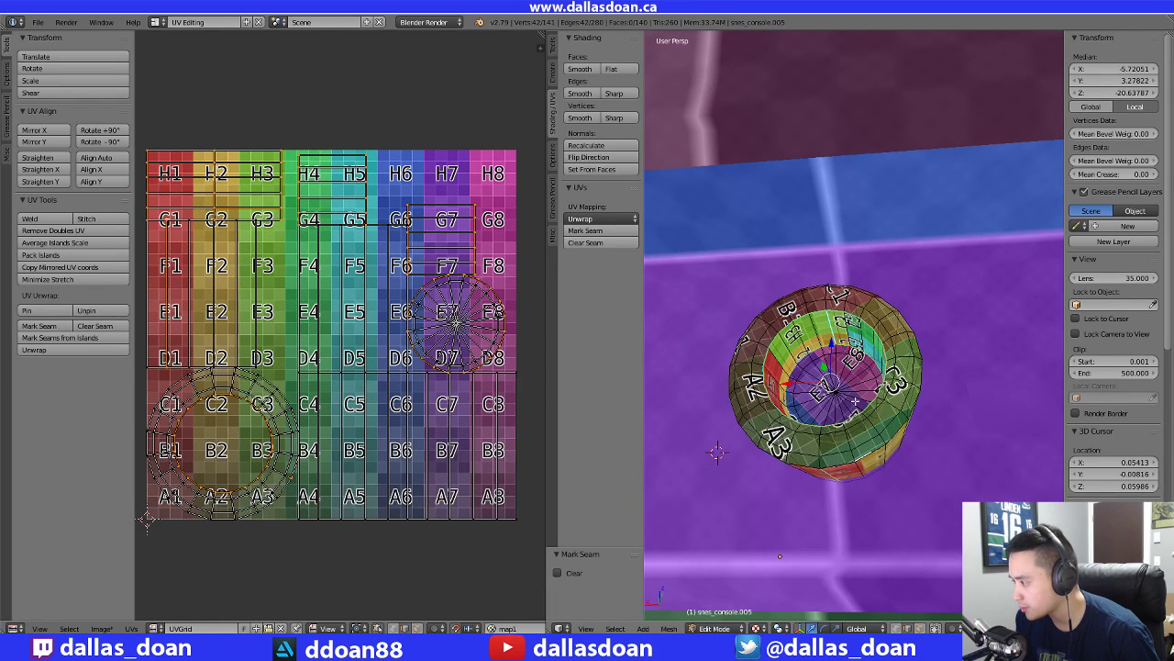
{"action": "mouse_move", "coordinate": [853, 400]}
{"action": "middle_mouse_down"}
{"action": "mouse_move", "coordinate": [866, 390]}
{"action": "mouse_move", "coordinate": [864, 409]}
{"action": "middle_mouse_up"}
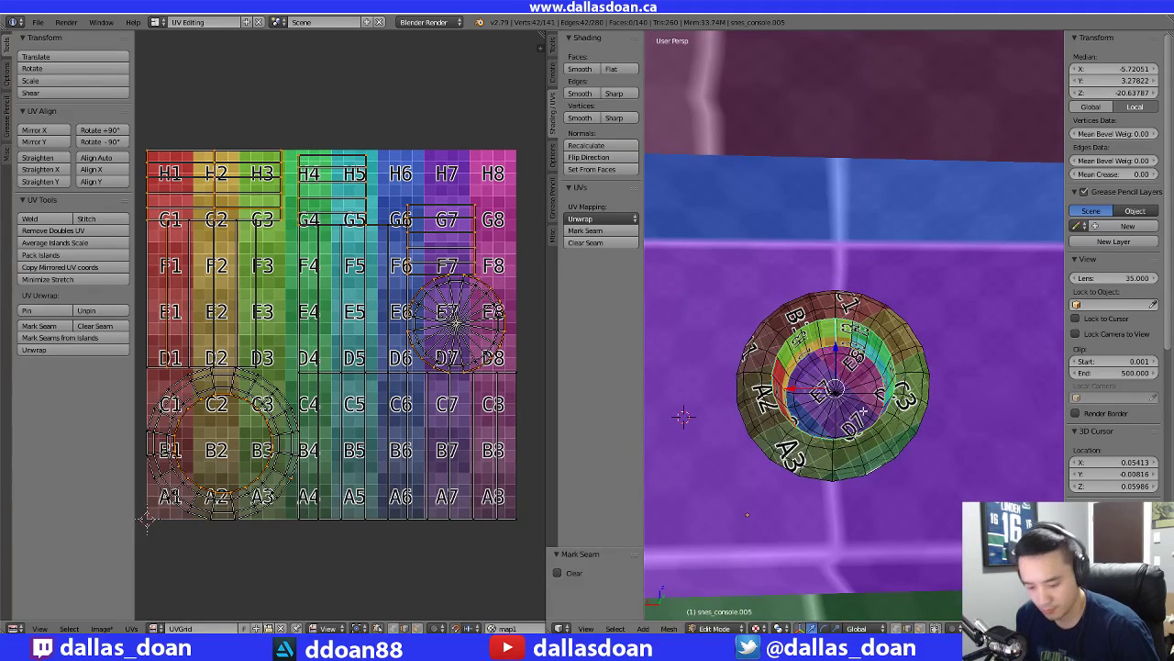
{"action": "key", "text": "ctrl+e"}
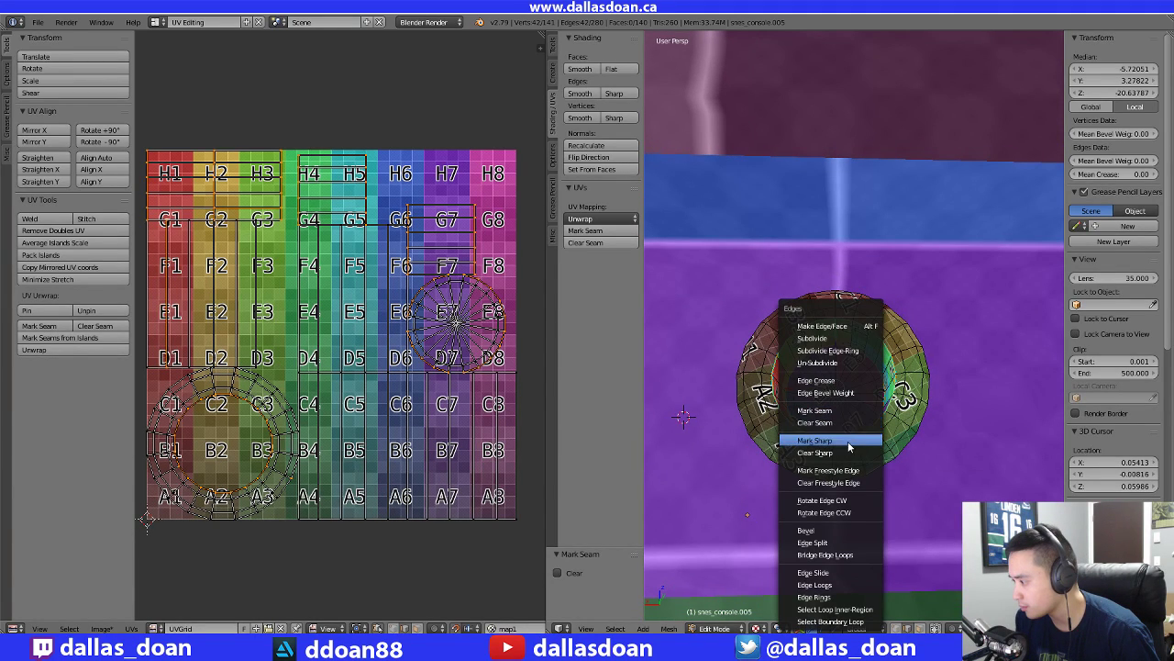
{"action": "left_click", "coordinate": [848, 447]}
{"action": "middle_click_drag", "start_coordinate": [847, 447], "coordinate": [697, 398]}
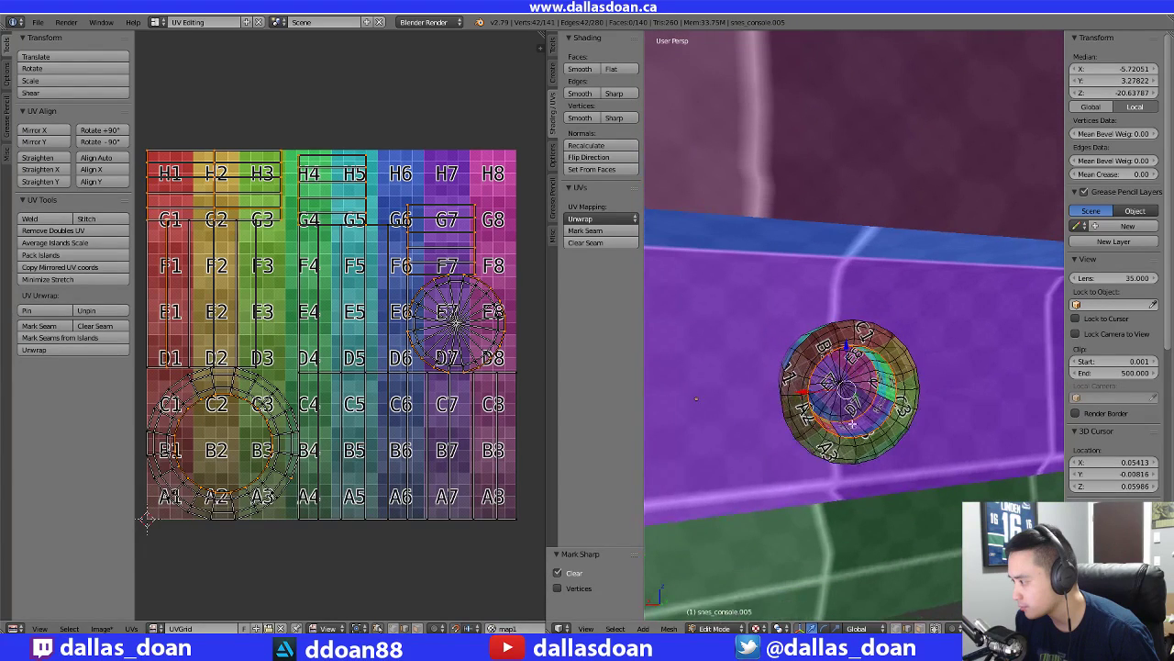
Select all of the round connector's faces in face select mode, unwrap them and examine the UVGrid texture
{"action": "key", "text": "ctrl+Tab"}
{"action": "left_click", "coordinate": [868, 339]}
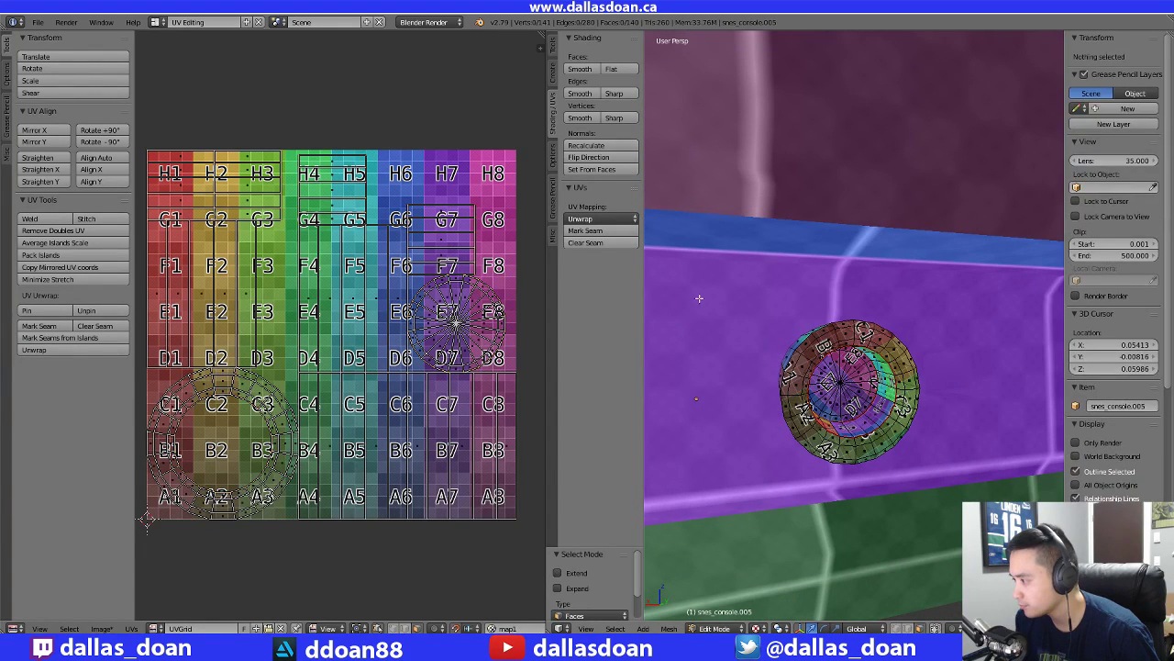
{"action": "key", "text": "a"}
{"action": "middle_click_drag", "start_coordinate": [867, 396], "coordinate": [847, 431]}
{"action": "left_click", "coordinate": [601, 218]}
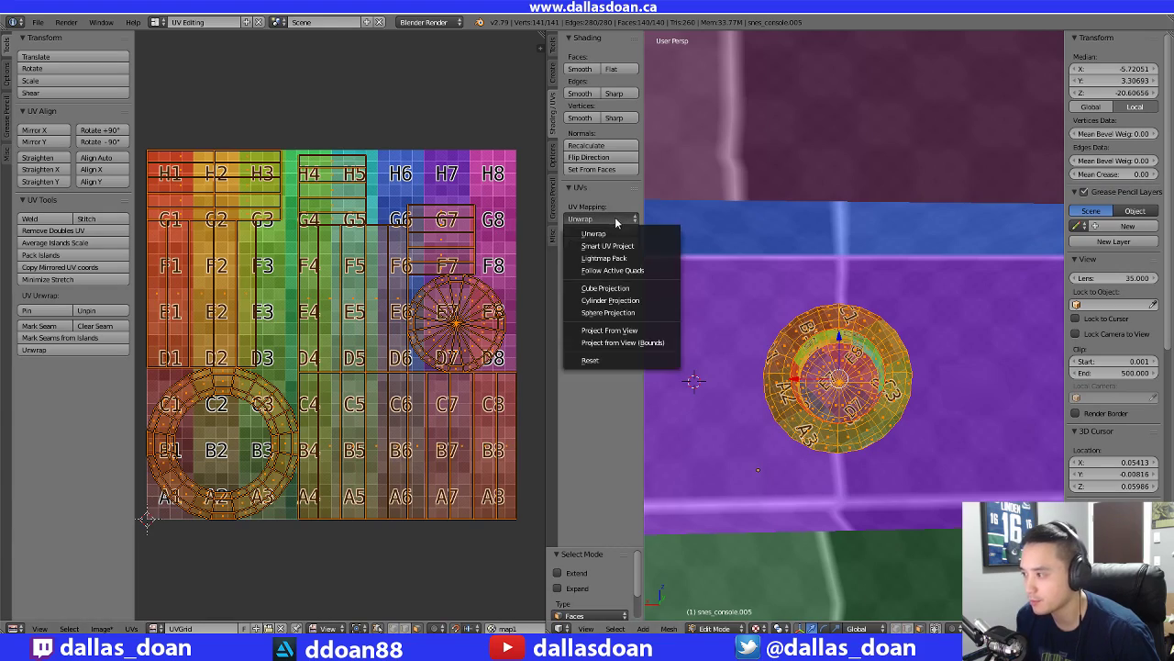
{"action": "left_click", "coordinate": [587, 230]}
{"action": "scroll", "coordinate": [812, 390], "scroll_direction": "up", "scroll_amount": 3}
{"action": "middle_click_drag", "start_coordinate": [816, 390], "coordinate": [855, 310]}
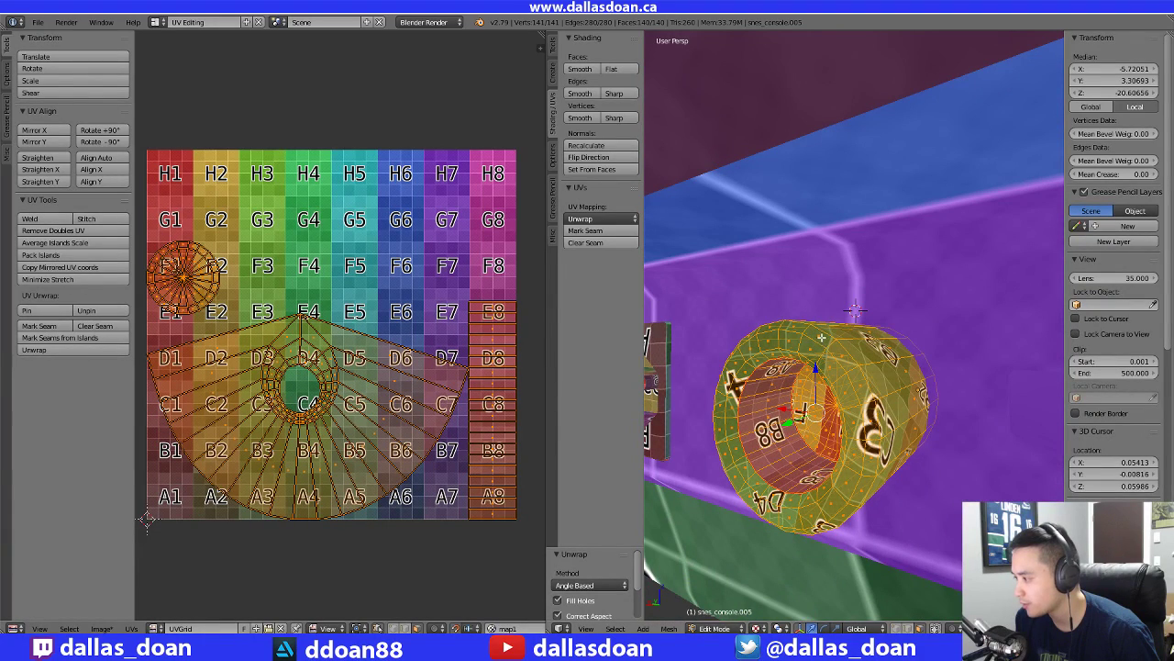
In edge select mode, select the loop around the connector's outer front rim and mark it as a seam
{"action": "key", "text": "2"}
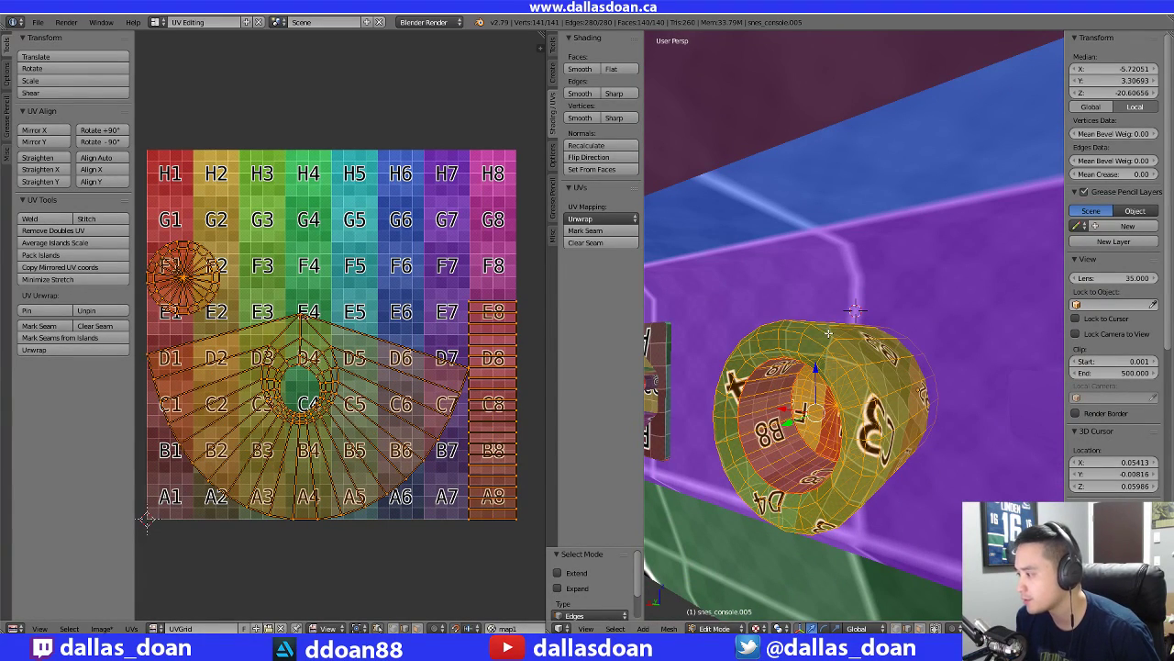
{"action": "right_click", "coordinate": [828, 334]}
{"action": "right_click", "coordinate": [843, 348], "text": "alt"}
{"action": "middle_click_drag", "start_coordinate": [843, 349], "coordinate": [907, 351]}
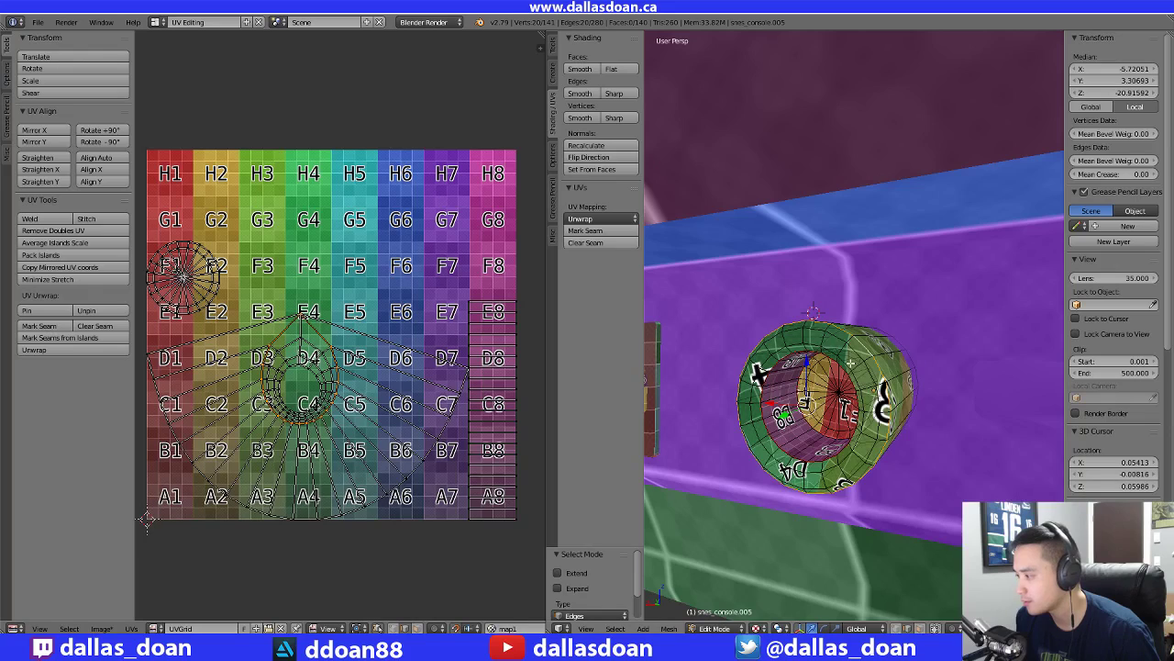
{"action": "key", "text": "ctrl+e"}
{"action": "left_click", "coordinate": [819, 320]}
Select all of the connector's faces and unwrap them again using the added rim seam
{"action": "middle_click_drag", "start_coordinate": [820, 320], "coordinate": [677, 364]}
{"action": "key", "text": "ctrl+Tab"}
{"action": "left_click", "coordinate": [799, 355]}
{"action": "key", "text": "a"}
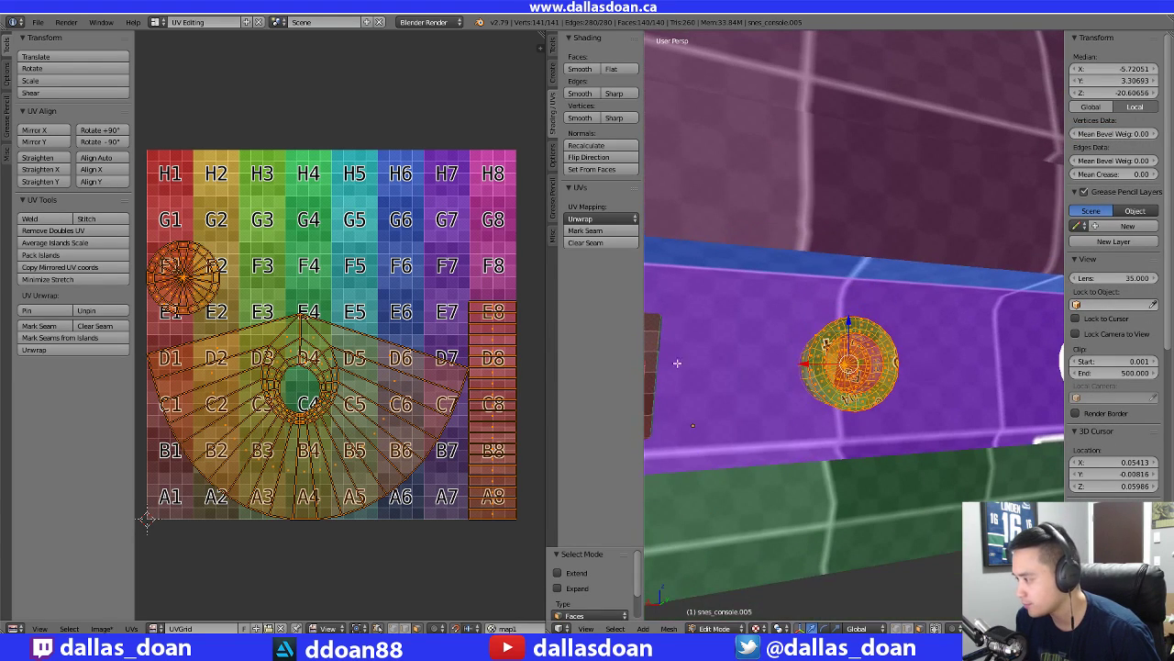
{"action": "left_click", "coordinate": [615, 223]}
{"action": "left_click", "coordinate": [607, 230]}
{"action": "scroll", "coordinate": [780, 371], "scroll_direction": "down", "scroll_amount": 1}
{"action": "middle_click_drag", "start_coordinate": [779, 371], "coordinate": [998, 404]}
Leave the finished connector and open the neighbouring round connector, snes_console.004, for editing with all its faces selected
{"action": "scroll", "coordinate": [998, 404], "scroll_direction": "down", "scroll_amount": 1}
{"action": "middle_click_drag", "start_coordinate": [998, 403], "coordinate": [840, 368], "text": "shift"}
{"action": "key", "text": "Tab"}
{"action": "scroll", "coordinate": [853, 377], "scroll_direction": "down", "scroll_amount": 6}
{"action": "scroll", "coordinate": [882, 386], "scroll_direction": "up", "scroll_amount": 3}
{"action": "key", "text": "Tab"}
{"action": "key", "text": "a"}
Delete the hidden faces at the back of snes_console.004 and its outer side walls embedded inside the console
{"action": "scroll", "coordinate": [891, 414], "scroll_direction": "up", "scroll_amount": 2}
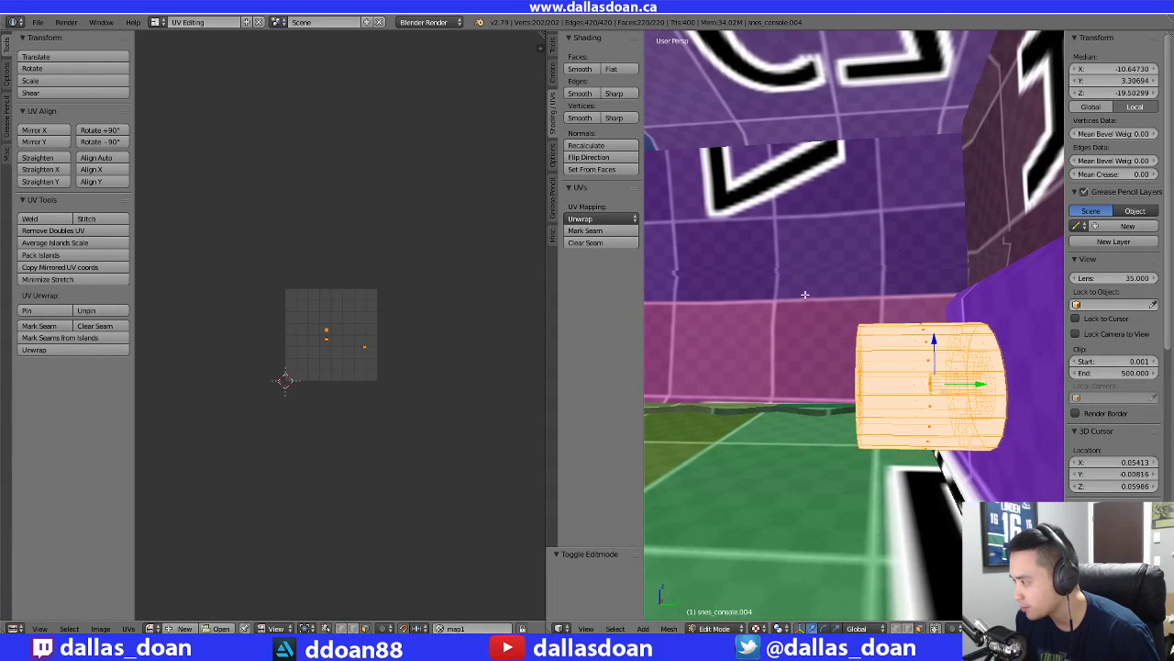
{"action": "left_click_drag", "start_coordinate": [807, 297], "coordinate": [866, 470]}
{"action": "middle_click_drag", "start_coordinate": [839, 463], "coordinate": [871, 391]}
{"action": "left_click", "coordinate": [940, 455]}
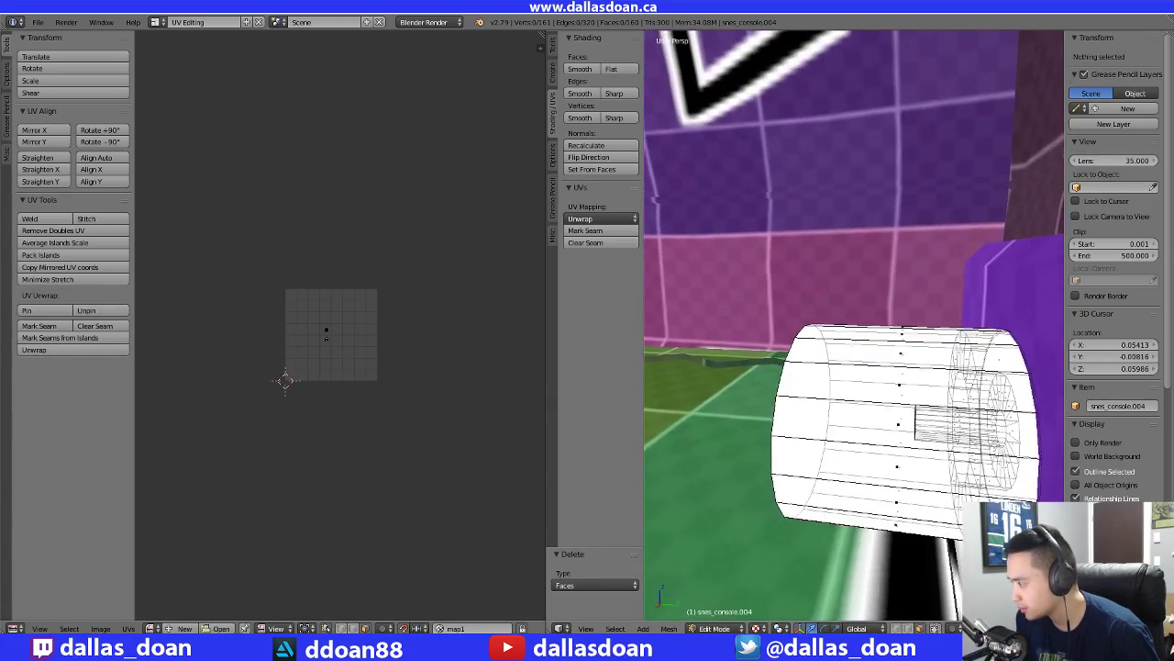
{"action": "left_click_drag", "start_coordinate": [917, 599], "coordinate": [919, 600]}
{"action": "middle_click_drag", "start_coordinate": [919, 592], "coordinate": [761, 500]}
{"action": "left_click", "coordinate": [815, 507]}
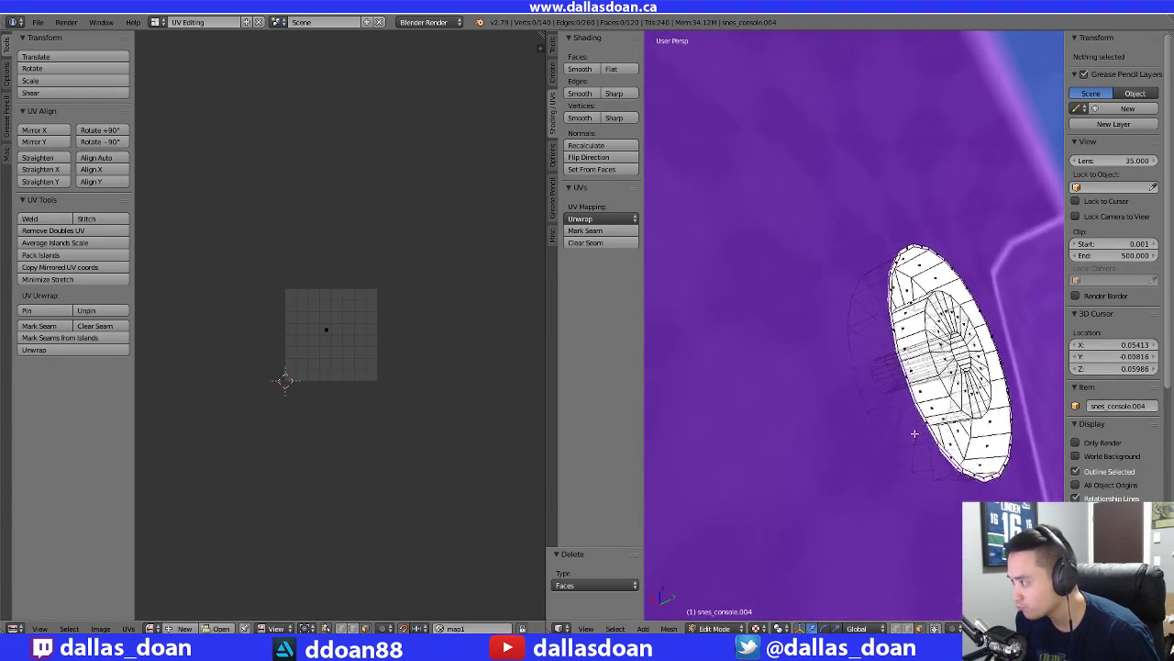
Examine the second connector's remaining rim and recess geometry from the side, the inside and the front
{"action": "scroll", "coordinate": [914, 433], "scroll_direction": "up", "scroll_amount": 5}
{"action": "middle_click_drag", "start_coordinate": [867, 456], "coordinate": [893, 425]}
{"action": "scroll", "coordinate": [842, 424], "scroll_direction": "up", "scroll_amount": 3}
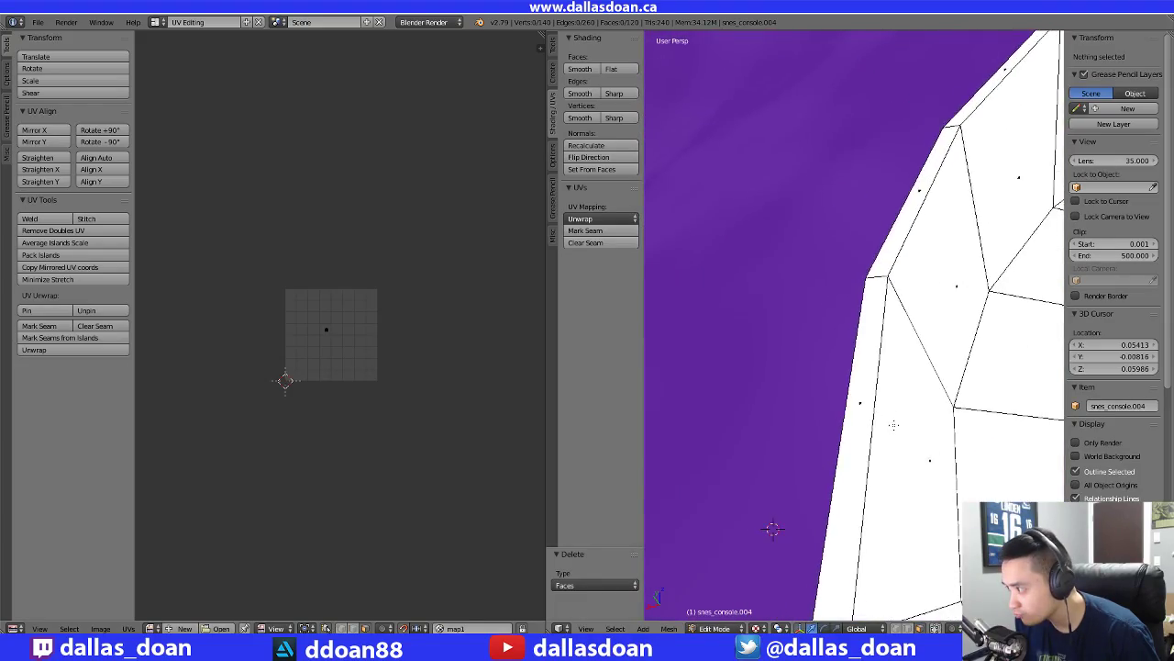
{"action": "middle_click_drag", "start_coordinate": [983, 457], "coordinate": [481, 386]}
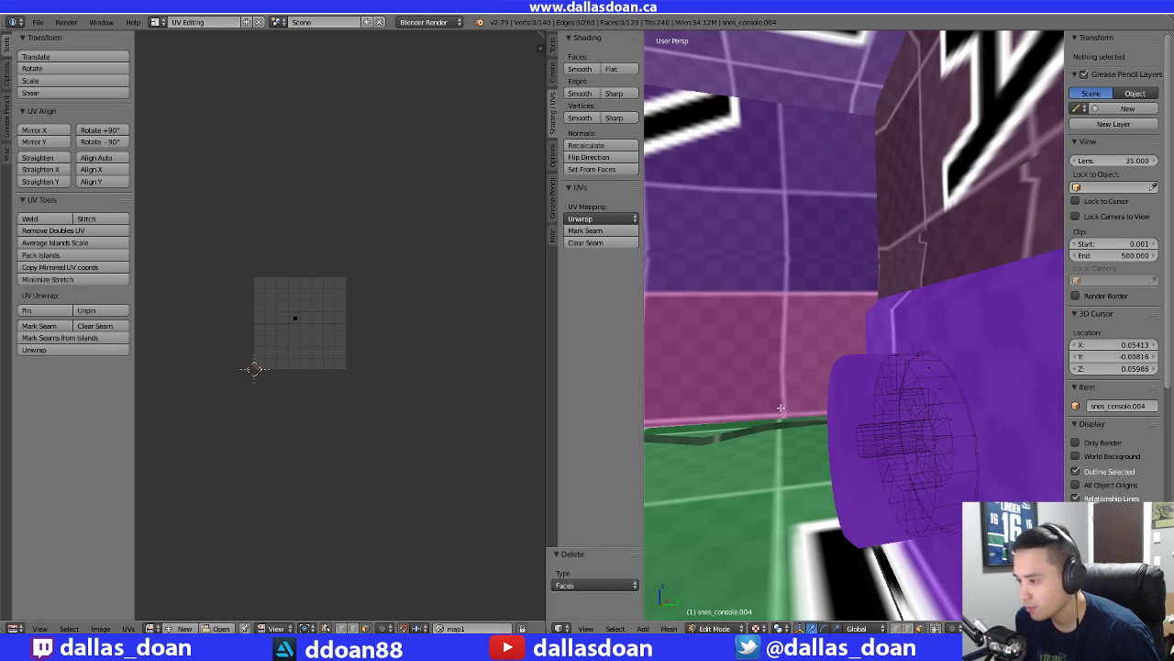
{"action": "middle_click_drag", "start_coordinate": [780, 406], "coordinate": [899, 450]}
{"action": "scroll", "coordinate": [689, 358], "scroll_direction": "down", "scroll_amount": 7}
{"action": "scroll", "coordinate": [890, 435], "scroll_direction": "up", "scroll_amount": 3}
{"action": "scroll", "coordinate": [899, 449], "scroll_direction": "down", "scroll_amount": 4}
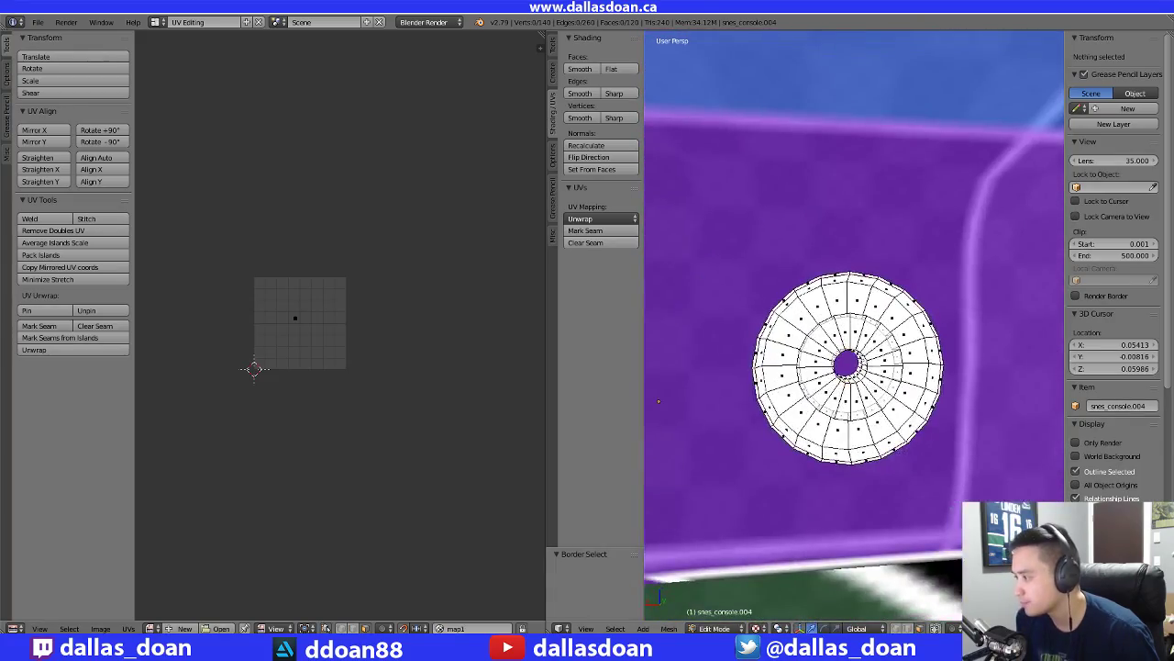
Select all of the second connector's faces, frame their UVs and assign the UVGrid image
{"action": "middle_click_drag", "start_coordinate": [657, 401], "coordinate": [687, 407]}
{"action": "scroll", "coordinate": [681, 368], "scroll_direction": "up", "scroll_amount": 2}
{"action": "key", "text": "a"}
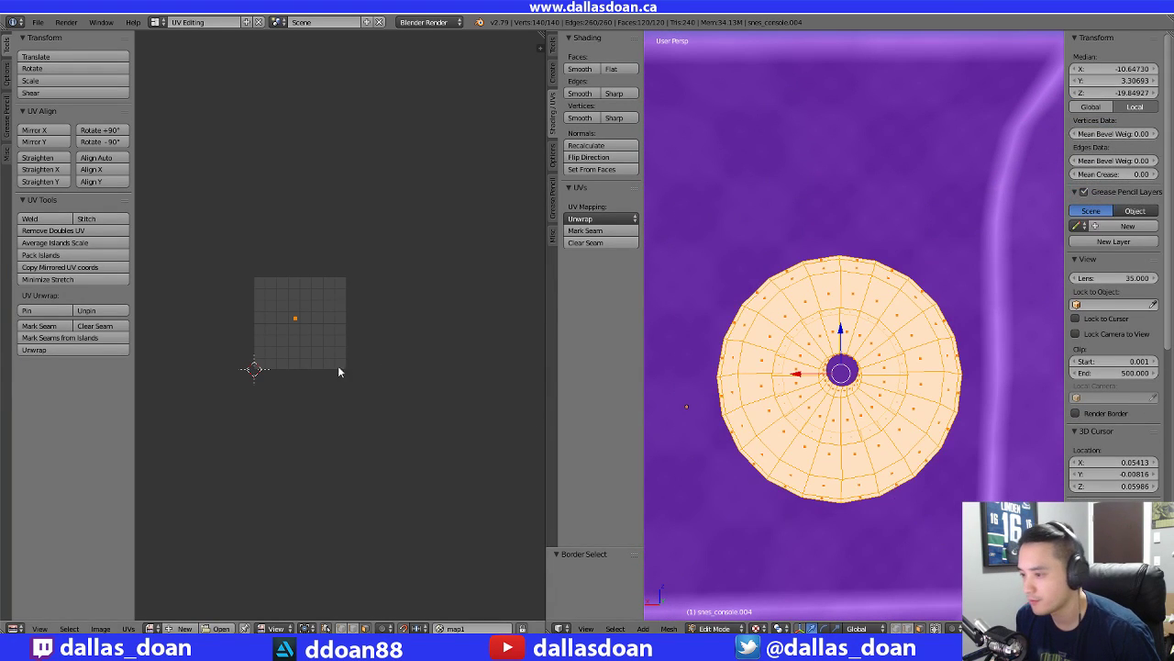
{"action": "key", "text": "KP_Decimal"}
{"action": "left_click", "coordinate": [150, 627]}
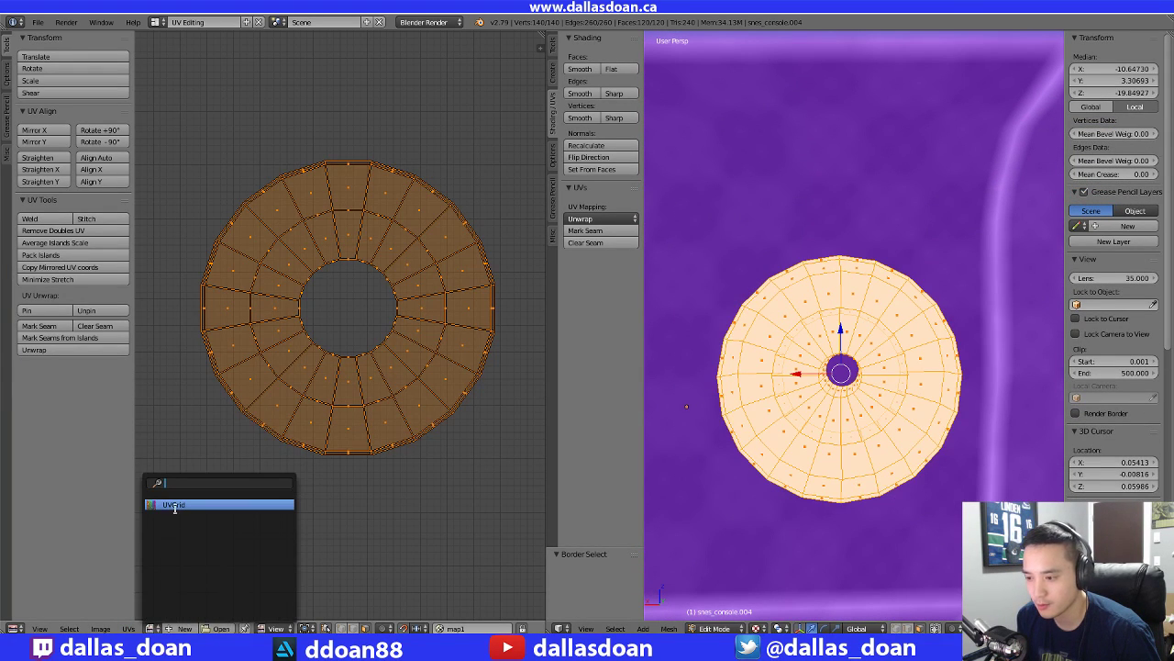
{"action": "left_click", "coordinate": [183, 503]}
In edge select mode, mark three inner edge loops around the recess and central hole, plus one connecting edge, as seams
{"action": "scroll", "coordinate": [935, 386], "scroll_direction": "up", "scroll_amount": 3}
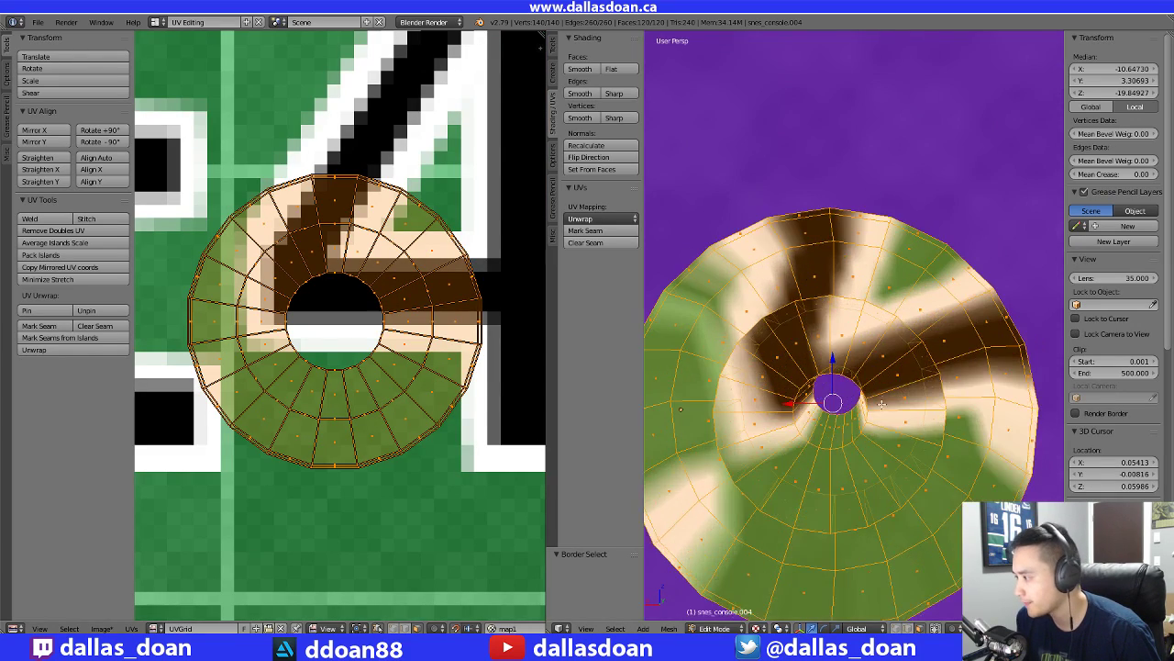
{"action": "middle_click_drag", "start_coordinate": [831, 279], "coordinate": [858, 324]}
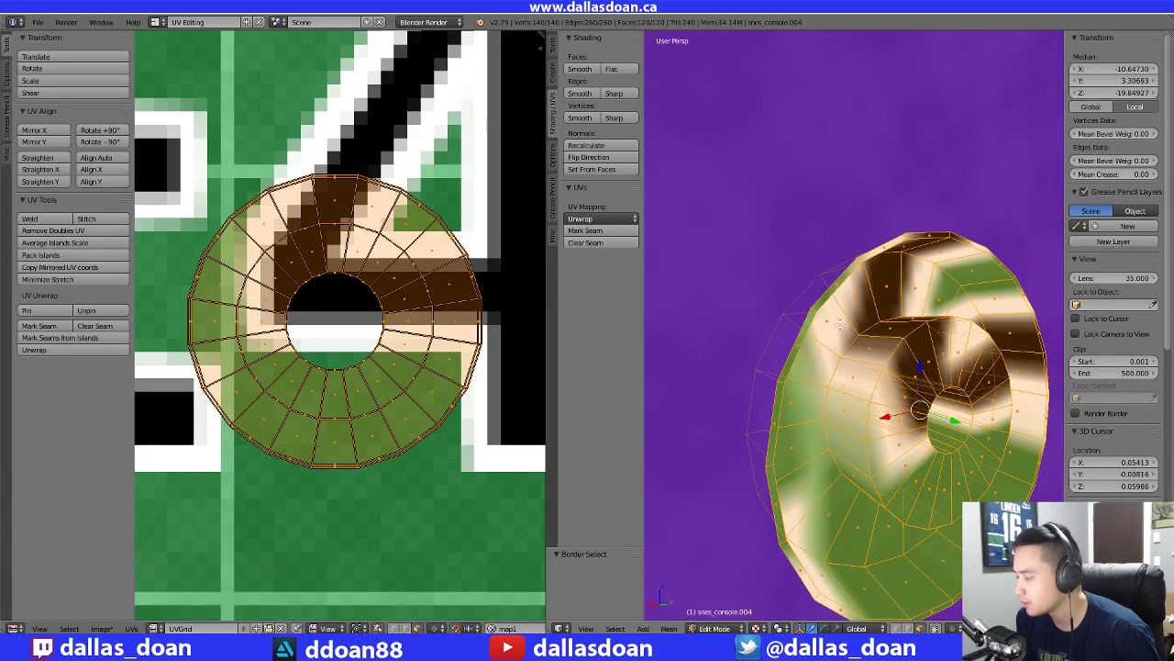
{"action": "left_click", "coordinate": [812, 310]}
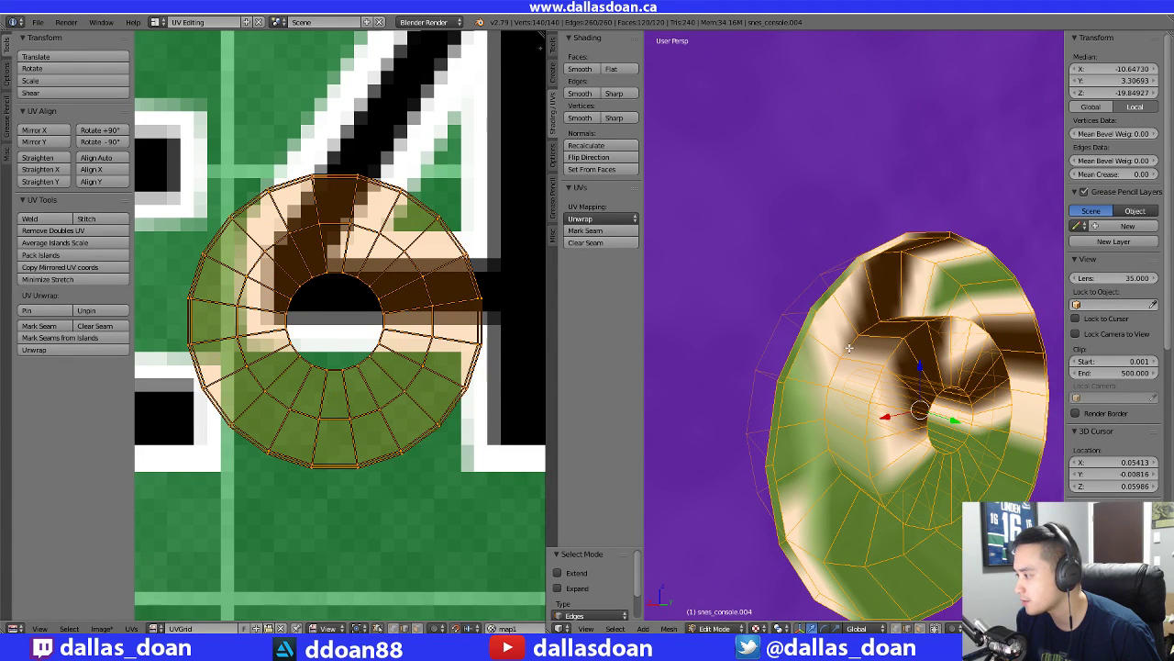
{"action": "right_click", "coordinate": [849, 348]}
{"action": "middle_click_drag", "start_coordinate": [834, 374], "coordinate": [784, 369]}
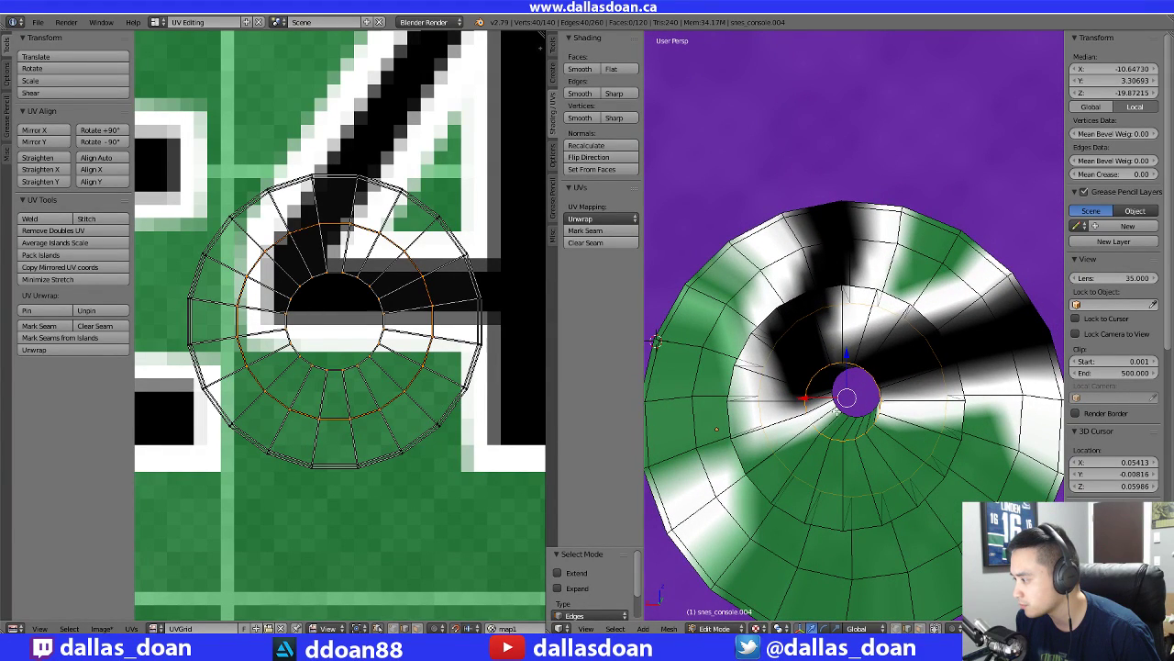
{"action": "middle_click_drag", "start_coordinate": [848, 429], "coordinate": [865, 336]}
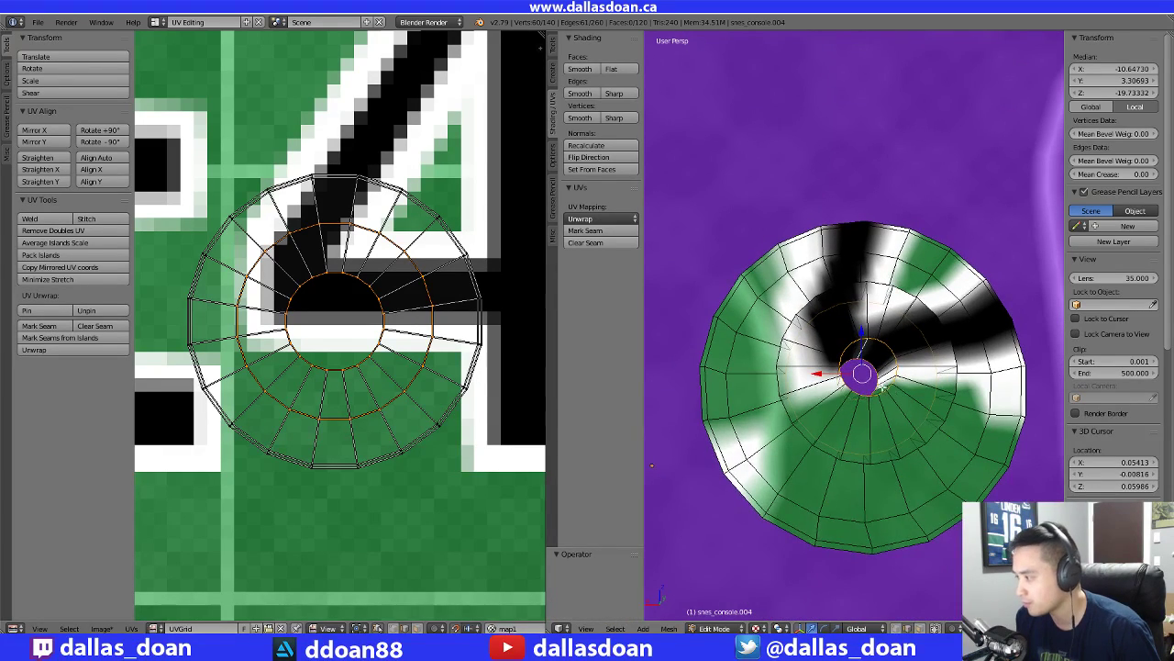
{"action": "key", "text": "ctrl+e"}
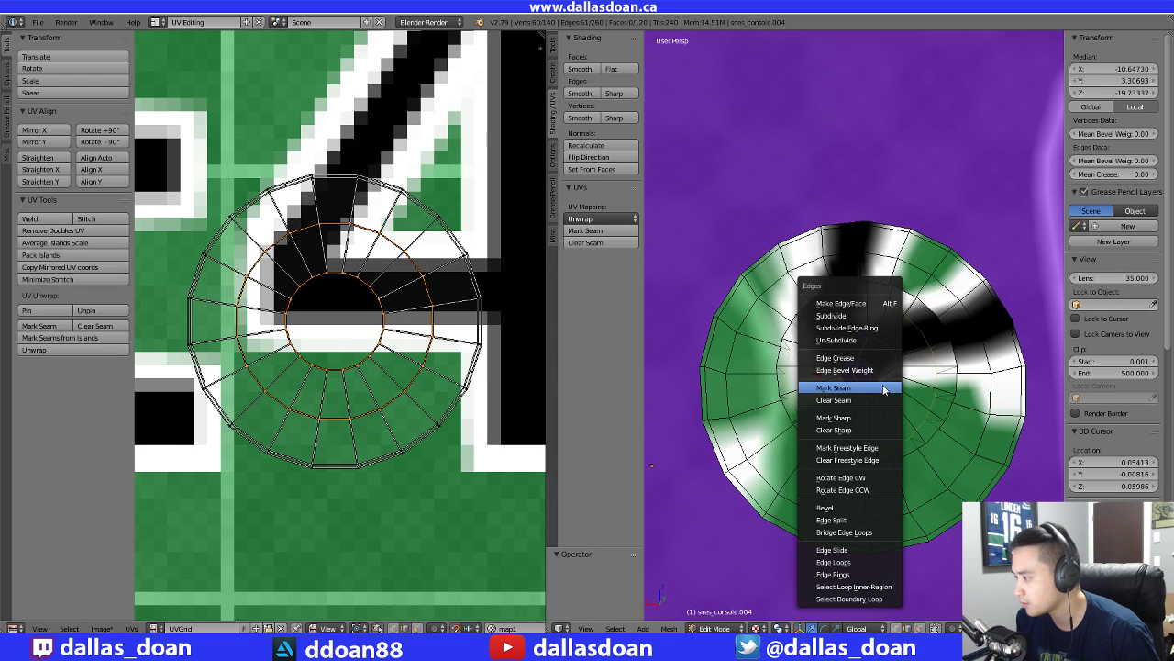
{"action": "left_click", "coordinate": [883, 390]}
Select all faces of the second connector in face select mode and unwrap them on the UVGrid texture
{"action": "middle_click_drag", "start_coordinate": [871, 367], "coordinate": [867, 334]}
{"action": "scroll", "coordinate": [867, 332], "scroll_direction": "up", "scroll_amount": 2}
{"action": "scroll", "coordinate": [886, 375], "scroll_direction": "down", "scroll_amount": 6}
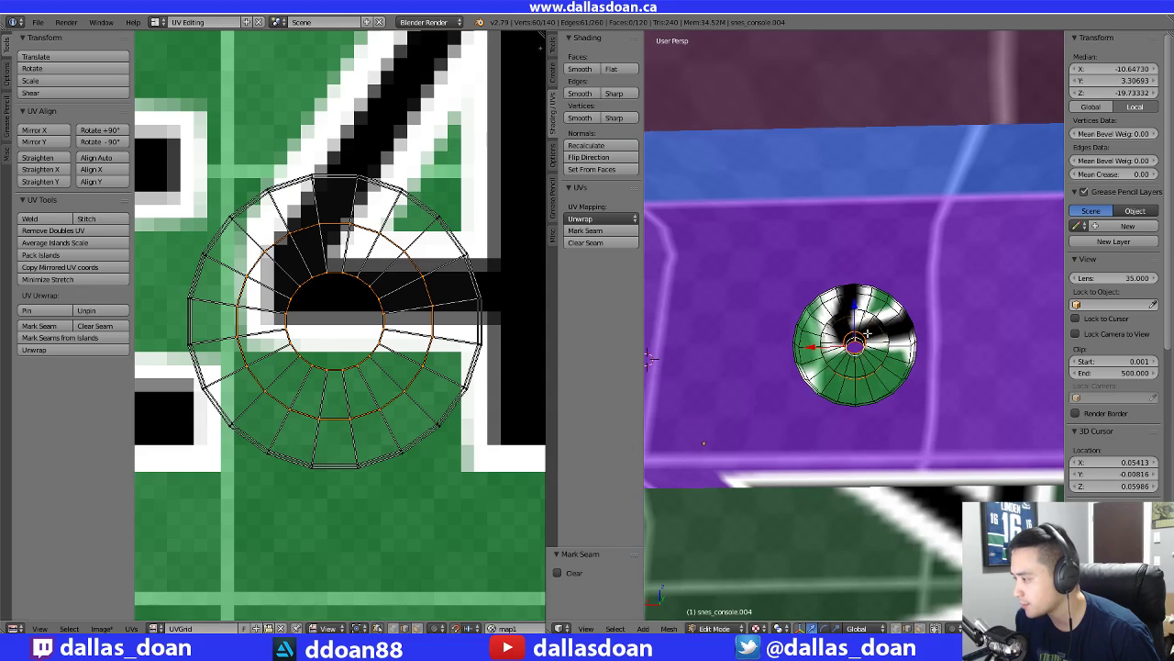
{"action": "key", "text": "ctrl+Tab"}
{"action": "left_click", "coordinate": [807, 322]}
{"action": "key", "text": "a"}
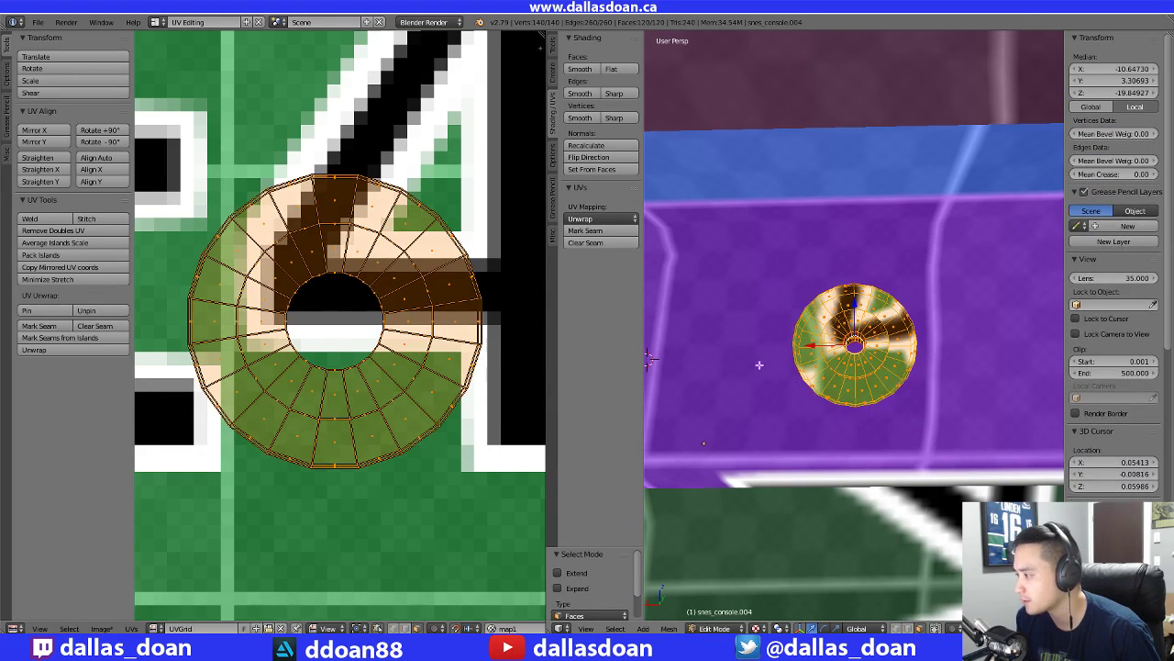
{"action": "left_click", "coordinate": [578, 220]}
{"action": "left_click", "coordinate": [624, 230]}
{"action": "scroll", "coordinate": [372, 394], "scroll_direction": "down", "scroll_amount": 8}
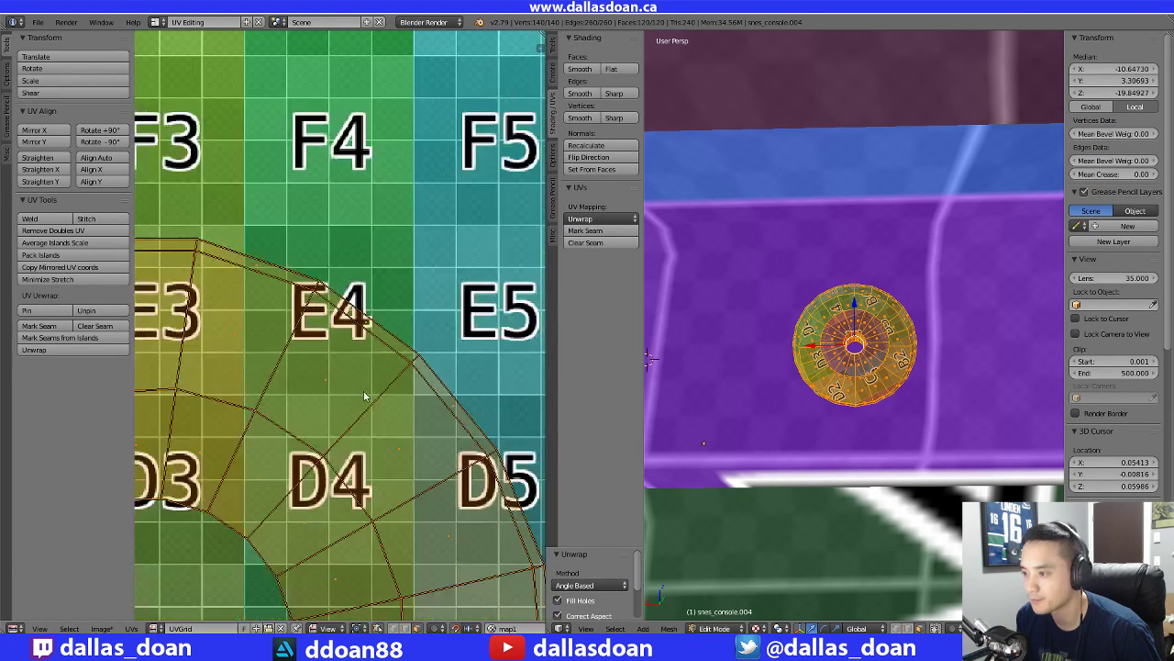
{"action": "scroll", "coordinate": [381, 364], "scroll_direction": "down", "scroll_amount": 4}
{"action": "scroll", "coordinate": [807, 404], "scroll_direction": "down", "scroll_amount": 8}
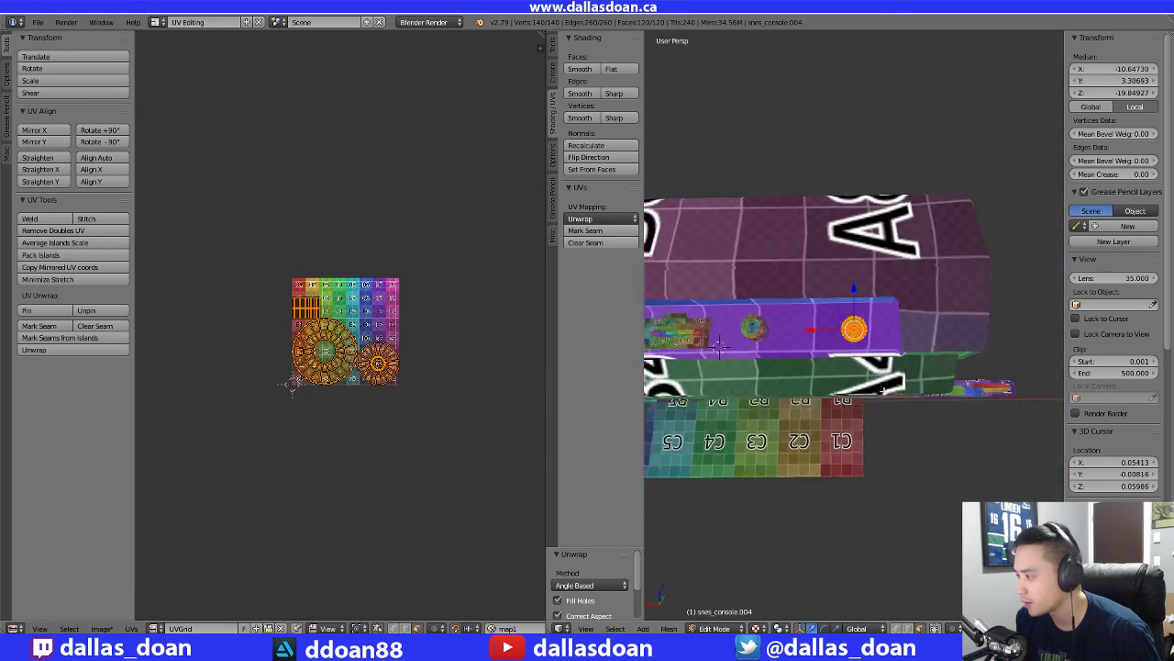
Deselect the connector's faces, leave mesh editing and switch to the Default screen layout
{"action": "key", "text": "a"}
{"action": "middle_click_drag", "start_coordinate": [842, 413], "coordinate": [651, 372]}
{"action": "scroll", "coordinate": [826, 429], "scroll_direction": "down", "scroll_amount": 5}
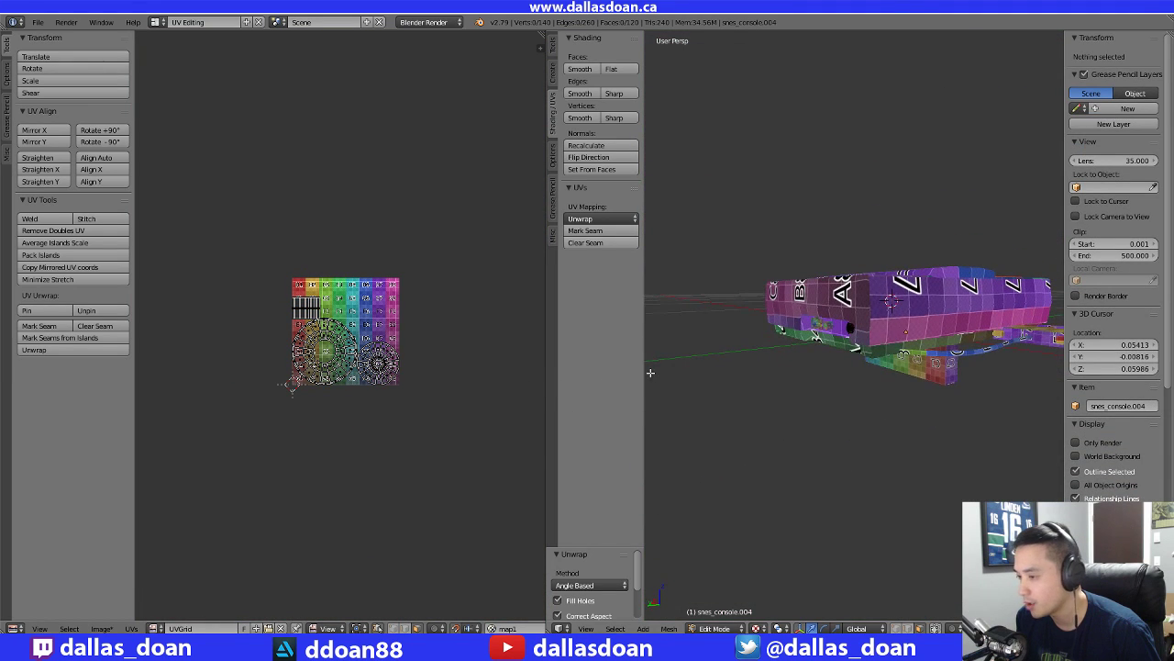
{"action": "key", "text": "Tab"}
{"action": "middle_click_drag", "start_coordinate": [903, 441], "coordinate": [911, 231]}
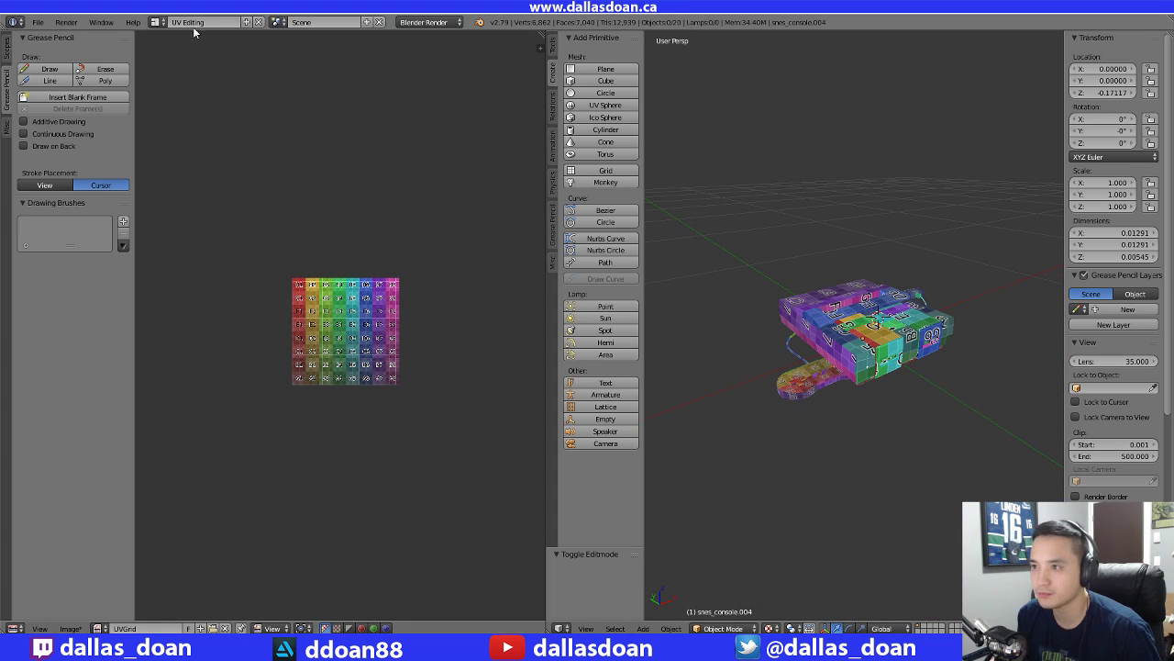
{"action": "left_click", "coordinate": [159, 22]}
{"action": "left_click", "coordinate": [188, 76]}
Try to add the console parts at the end of the outliner hierarchy, around snes_console.011, to the selection
{"action": "scroll", "coordinate": [629, 281], "scroll_direction": "down", "scroll_amount": 5}
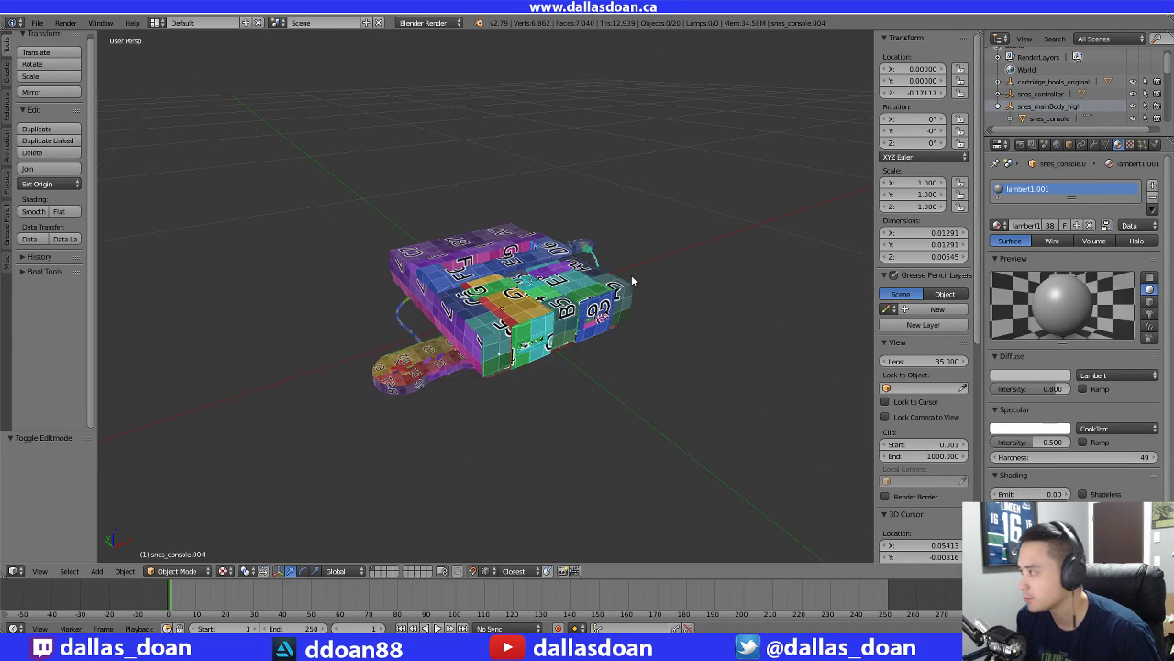
{"action": "scroll", "coordinate": [1043, 127], "scroll_direction": "down", "scroll_amount": 2}
{"action": "scroll", "coordinate": [1046, 126], "scroll_direction": "down", "scroll_amount": 5}
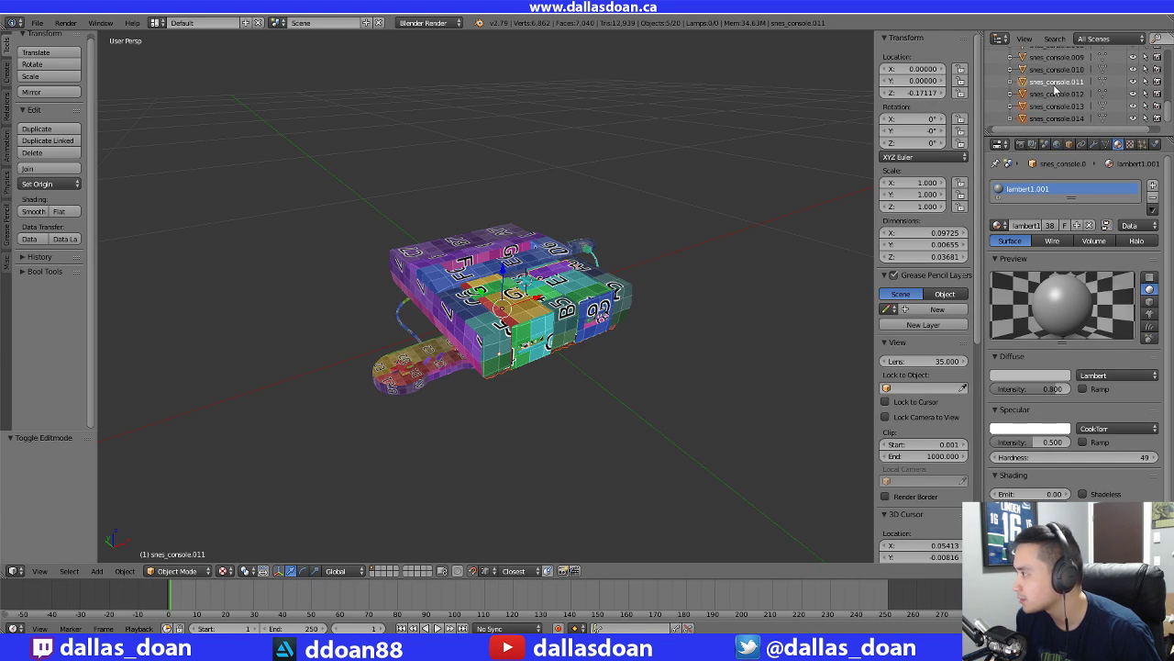
{"action": "scroll", "coordinate": [1055, 89], "scroll_direction": "up", "scroll_amount": 8}
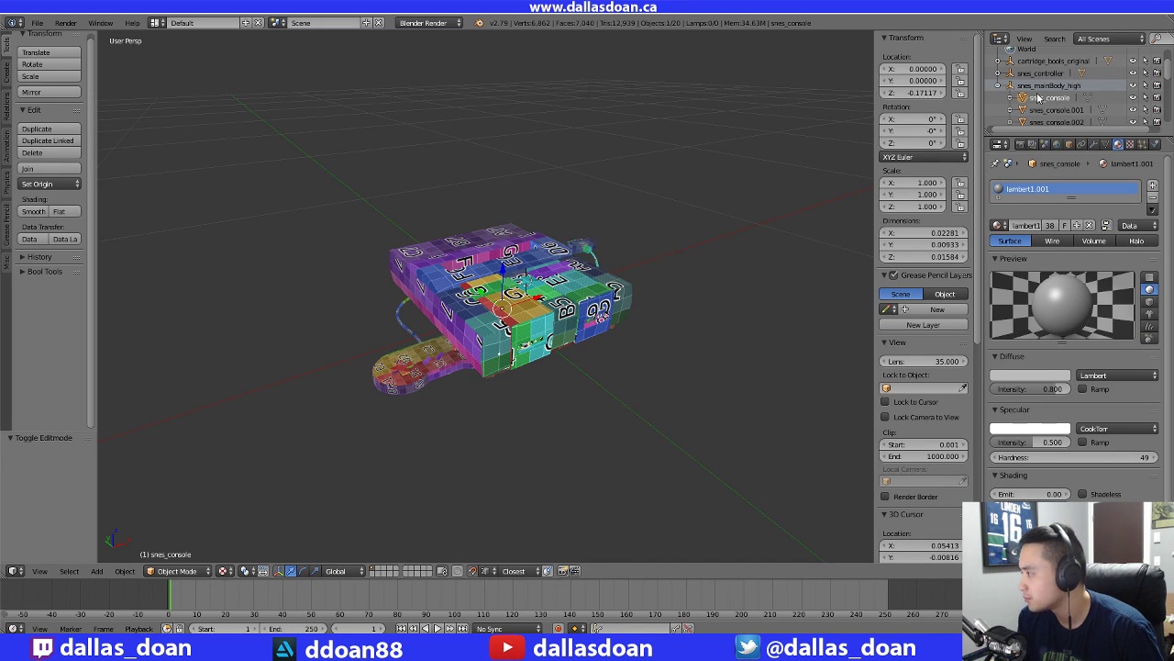
Select snes_console in the outliner and border-select the rows below it down through snes_console.010
{"action": "left_click_drag", "start_coordinate": [1055, 110], "coordinate": [1067, 123]}
{"action": "scroll", "coordinate": [1060, 118], "scroll_direction": "down", "scroll_amount": 2}
{"action": "scroll", "coordinate": [1044, 102], "scroll_direction": "up", "scroll_amount": 1}
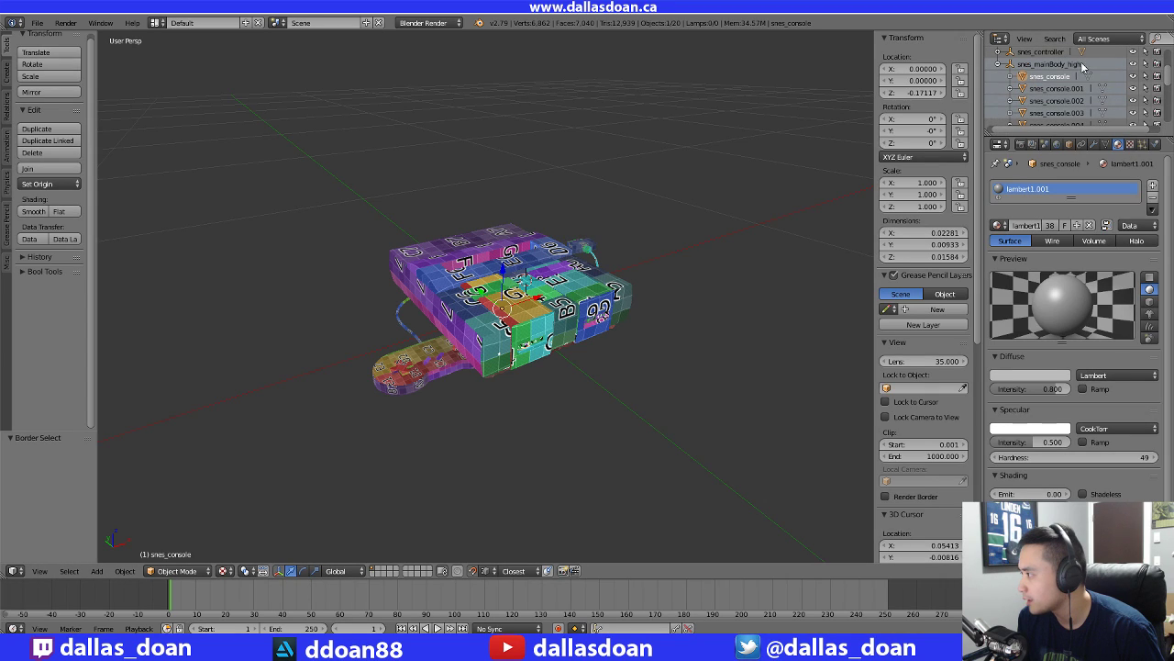
{"action": "scroll", "coordinate": [1074, 115], "scroll_direction": "down", "scroll_amount": 3}
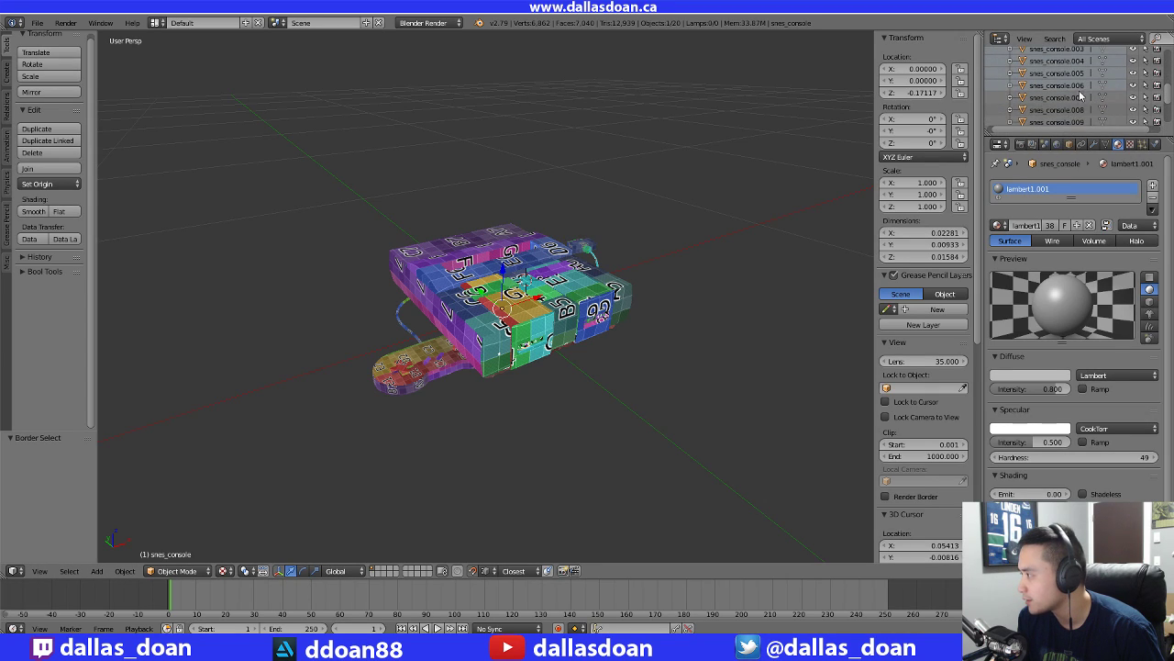
{"action": "scroll", "coordinate": [1080, 94], "scroll_direction": "down", "scroll_amount": 1}
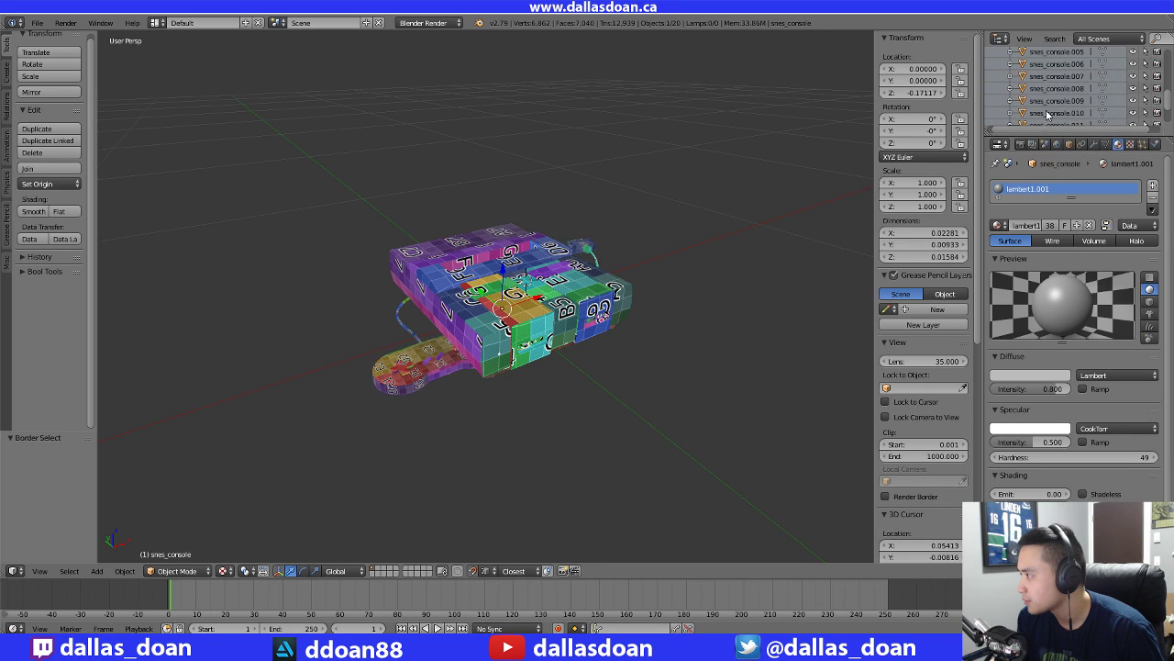
{"action": "scroll", "coordinate": [1064, 92], "scroll_direction": "up", "scroll_amount": 5}
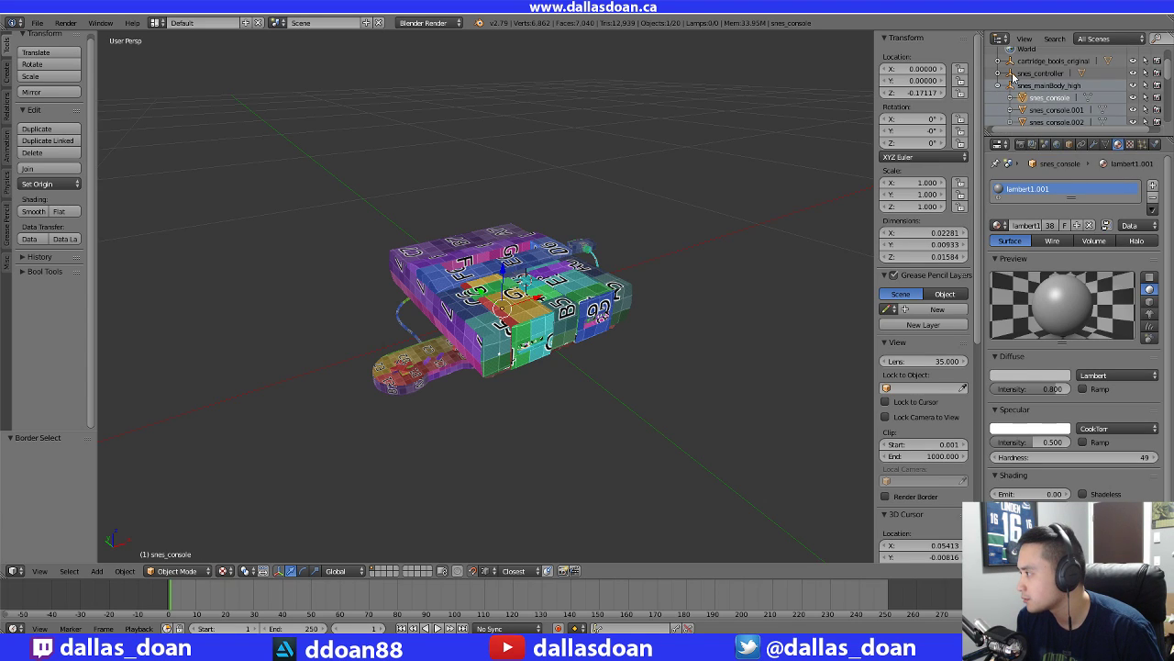
Select snes_mainBody_high, collapse and re-expand its hierarchy, and look through its child console parts down to snes_console.014
{"action": "left_click", "coordinate": [1012, 88]}
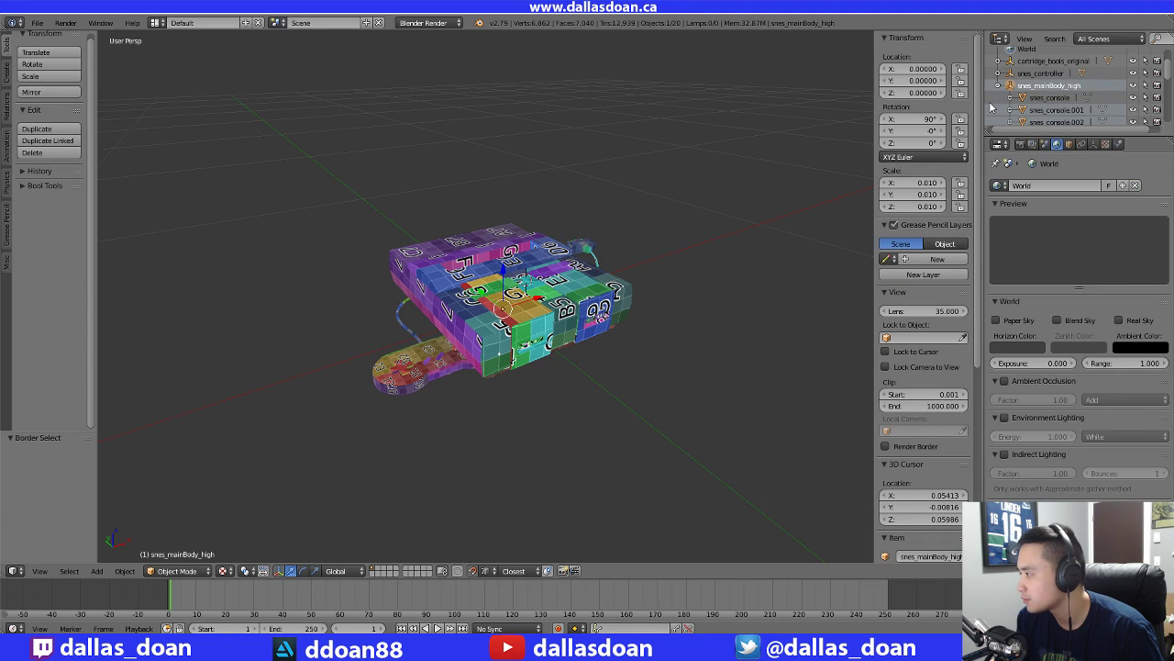
{"action": "scroll", "coordinate": [993, 101], "scroll_direction": "up", "scroll_amount": 3}
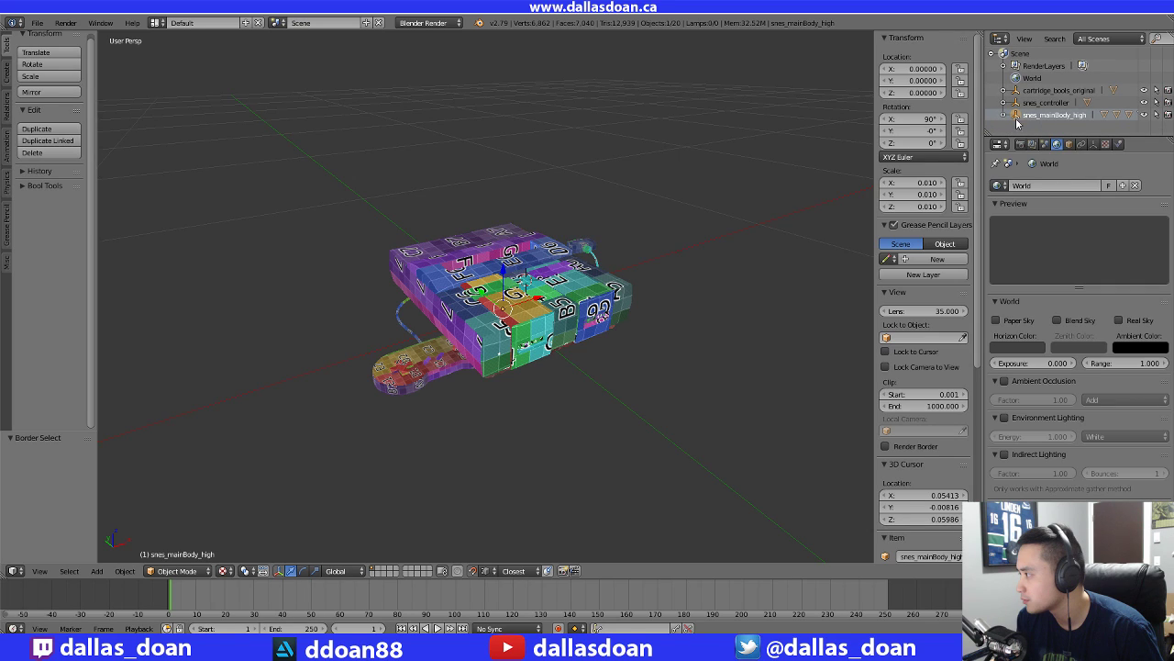
{"action": "left_click", "coordinate": [1002, 116]}
{"action": "scroll", "coordinate": [1003, 128], "scroll_direction": "down", "scroll_amount": 5}
{"action": "scroll", "coordinate": [1004, 83], "scroll_direction": "up", "scroll_amount": 3}
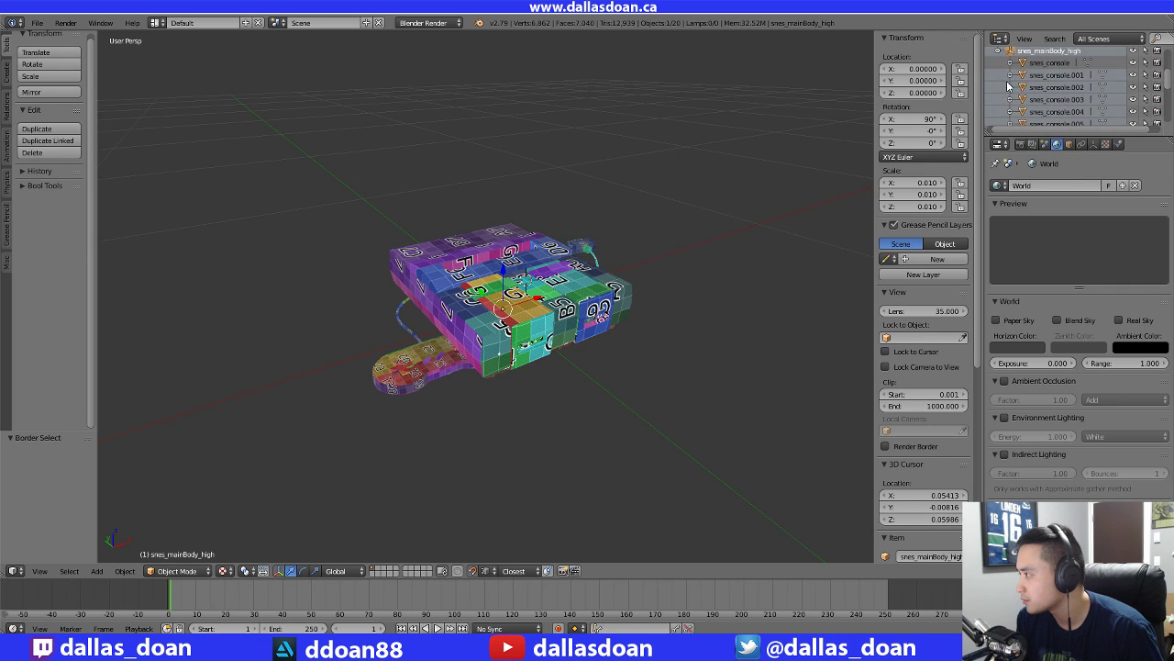
{"action": "scroll", "coordinate": [1008, 85], "scroll_direction": "down", "scroll_amount": 3}
{"action": "scroll", "coordinate": [1028, 96], "scroll_direction": "down", "scroll_amount": 3}
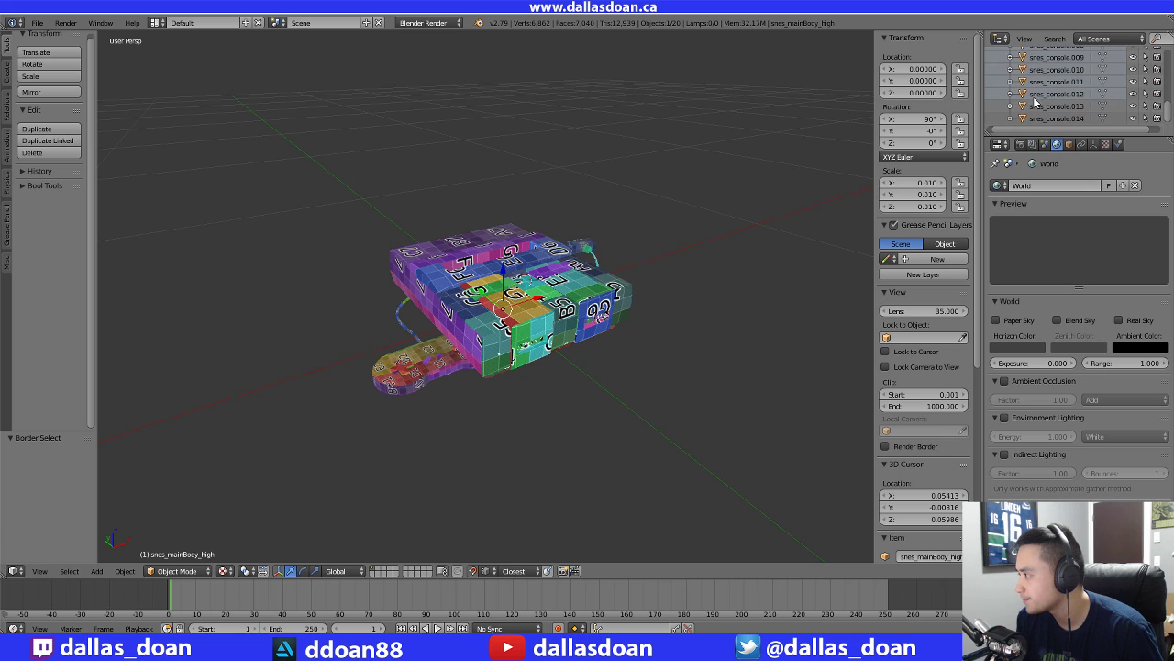
{"action": "scroll", "coordinate": [991, 103], "scroll_direction": "up", "scroll_amount": 5}
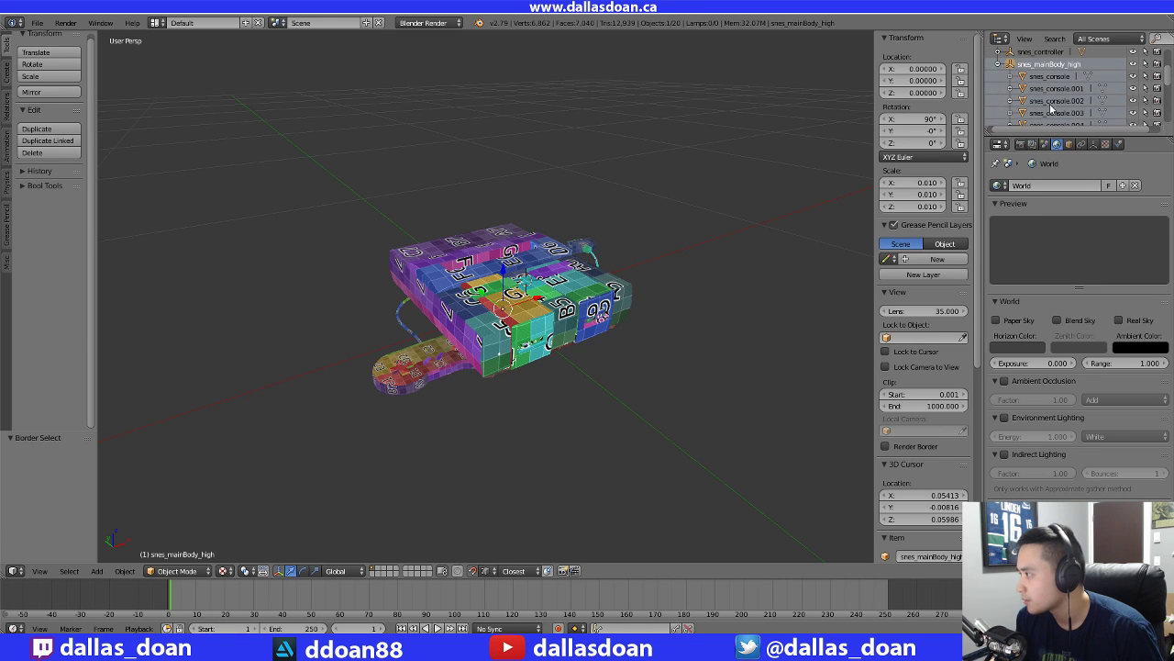
Try to box-select the console model in the 3D view, clearing the selection after each attempt
{"action": "scroll", "coordinate": [620, 326], "scroll_direction": "up", "scroll_amount": 1}
{"action": "middle_click_drag", "start_coordinate": [633, 336], "coordinate": [613, 312]}
{"action": "scroll", "coordinate": [1053, 106], "scroll_direction": "up", "scroll_amount": 3}
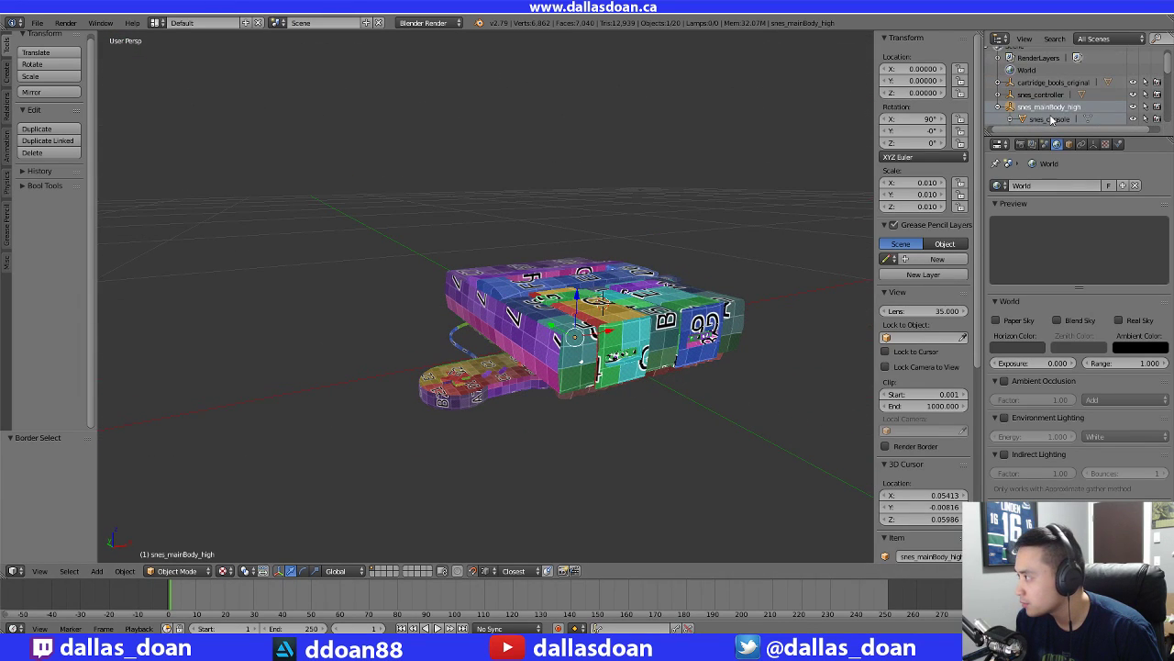
{"action": "middle_click_drag", "start_coordinate": [592, 229], "coordinate": [674, 253]}
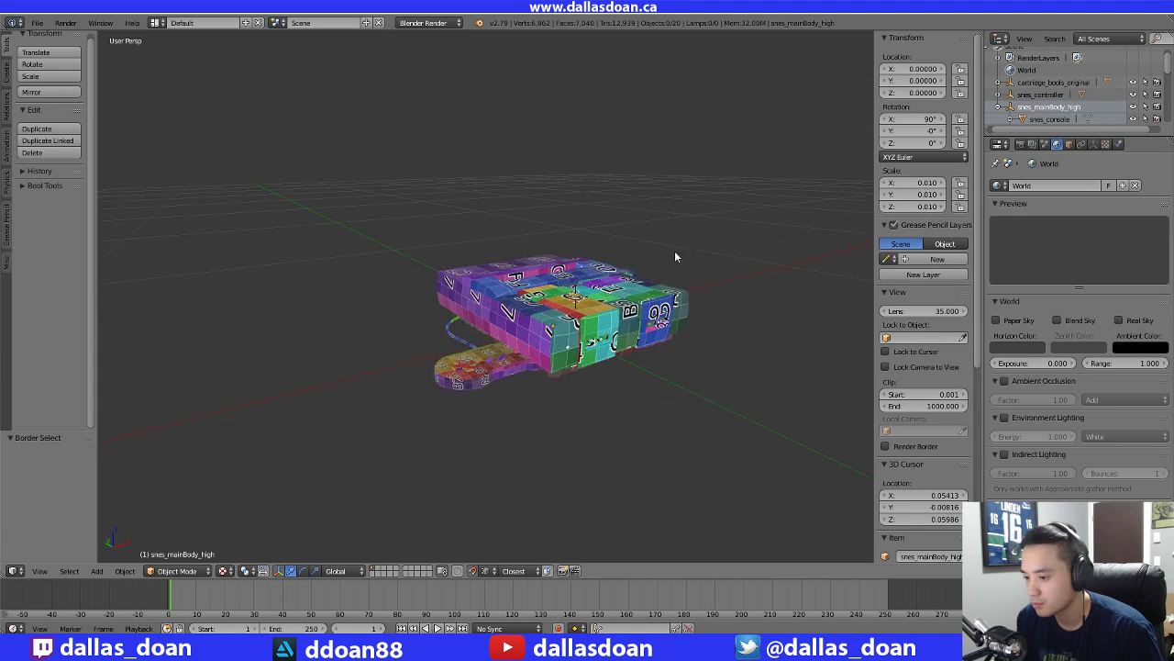
{"action": "key", "text": "b"}
{"action": "left_click_drag", "start_coordinate": [436, 219], "coordinate": [640, 347]}
{"action": "key", "text": "a"}
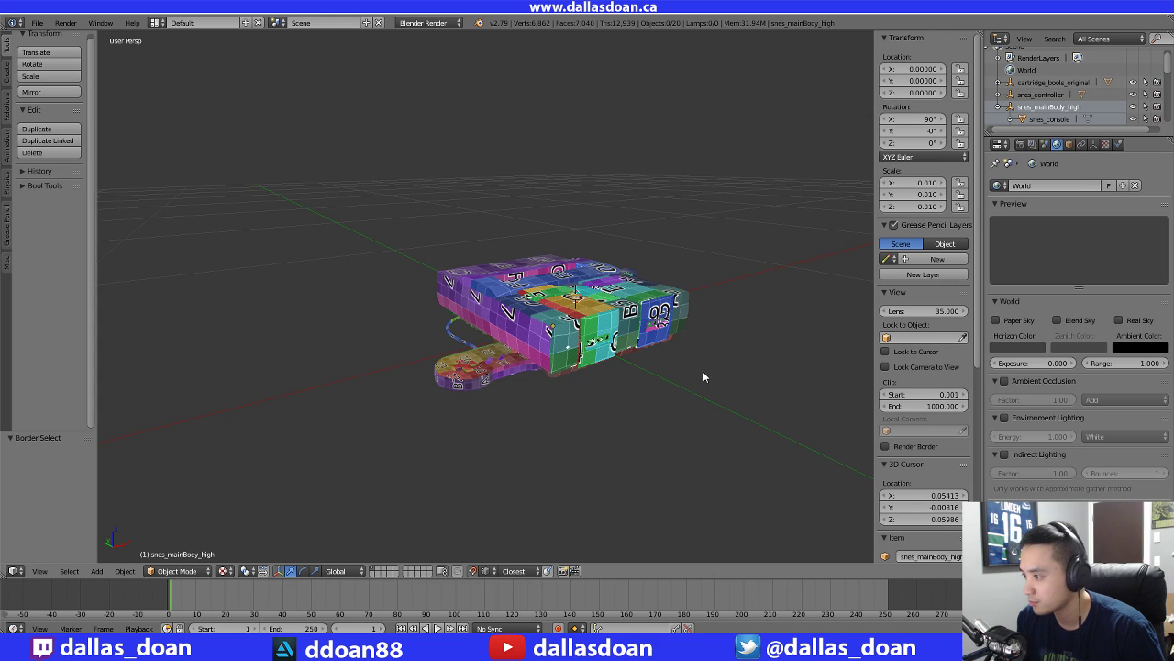
{"action": "middle_click_drag", "start_coordinate": [703, 377], "coordinate": [700, 352]}
{"action": "key", "text": "b"}
{"action": "left_click_drag", "start_coordinate": [387, 214], "coordinate": [600, 377]}
{"action": "scroll", "coordinate": [600, 377], "scroll_direction": "up", "scroll_amount": 1}
{"action": "key", "text": "a"}
Select the main console body in the 3D view, followed by snes_controller and snes_mainBody_high in the outliner
{"action": "right_click", "coordinate": [604, 304]}
{"action": "scroll", "coordinate": [604, 305], "scroll_direction": "up", "scroll_amount": 2}
{"action": "middle_click_drag", "start_coordinate": [604, 306], "coordinate": [618, 359]}
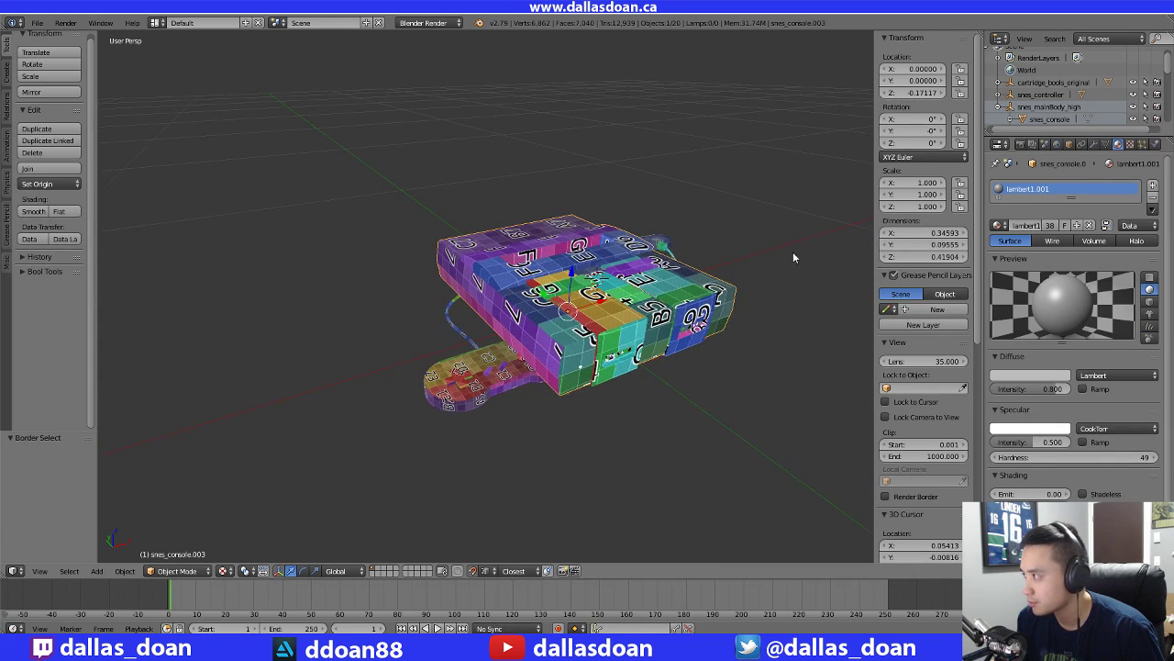
{"action": "left_click", "coordinate": [1041, 94]}
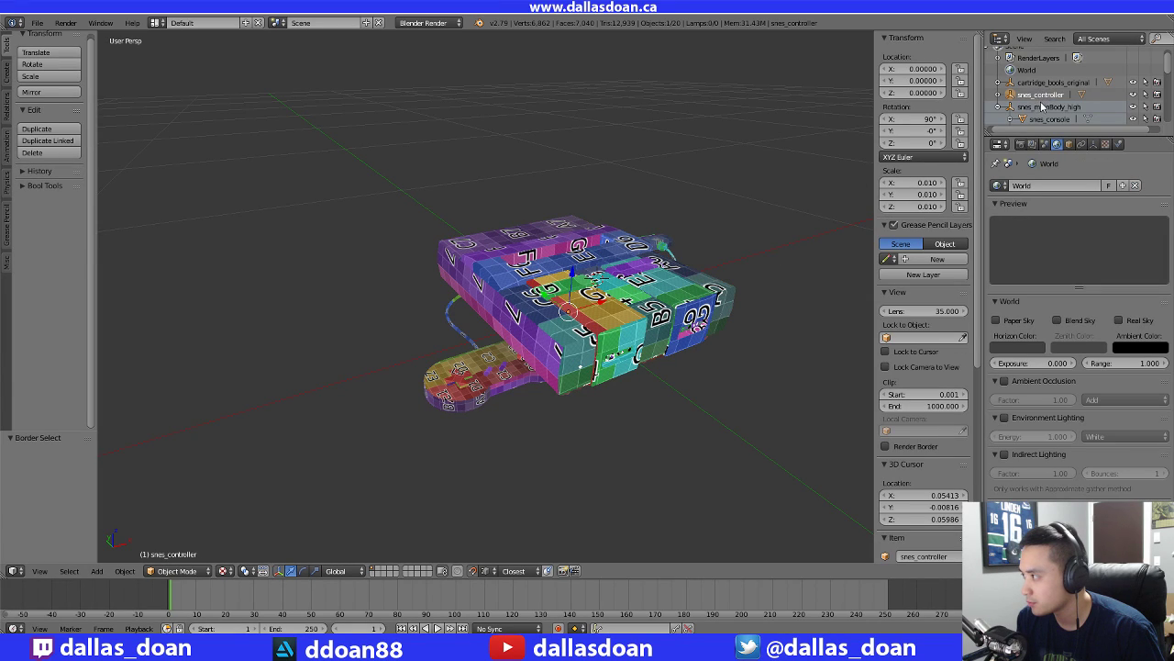
{"action": "left_click", "coordinate": [1044, 107]}
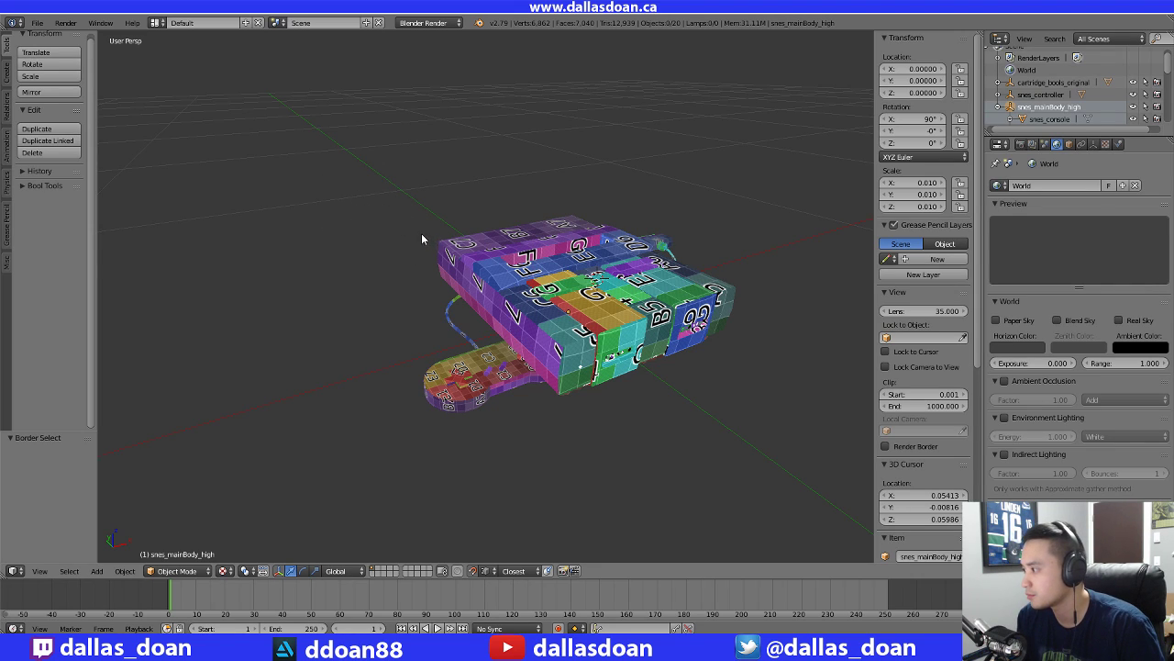
Select snes_console and add snes_console.012, snes_console.013 and snes_console.014 to the selection in the outliner
{"action": "left_click", "coordinate": [1069, 107]}
{"action": "left_click", "coordinate": [1058, 119]}
{"action": "scroll", "coordinate": [1069, 115], "scroll_direction": "down", "scroll_amount": 10}
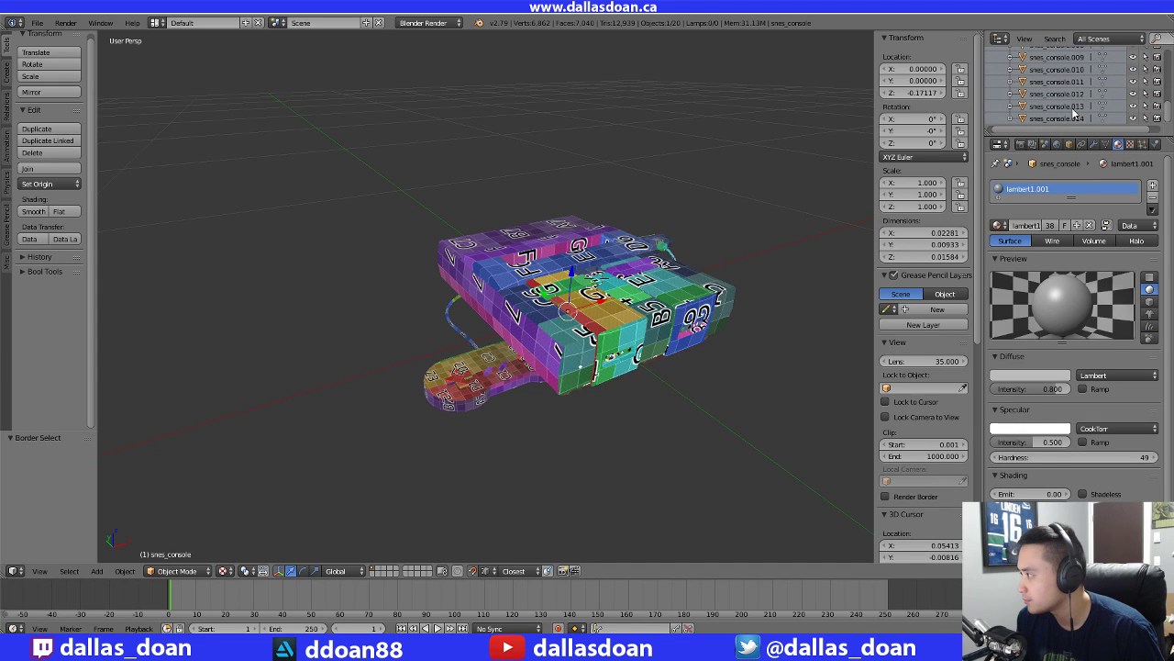
{"action": "left_click", "coordinate": [1063, 120]}
{"action": "left_click", "coordinate": [1055, 95]}
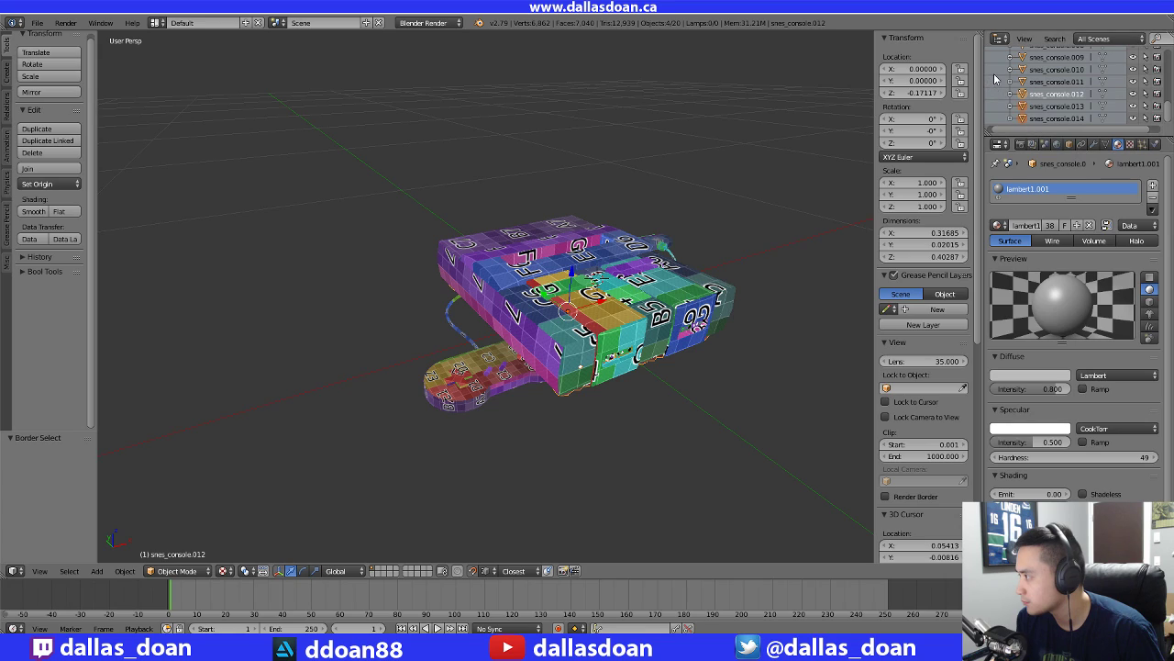
Clear the outliner row highlights and highlight the child rows of snes_mainBody_high again down to snes_console.014
{"action": "scroll", "coordinate": [997, 99], "scroll_direction": "up", "scroll_amount": 2}
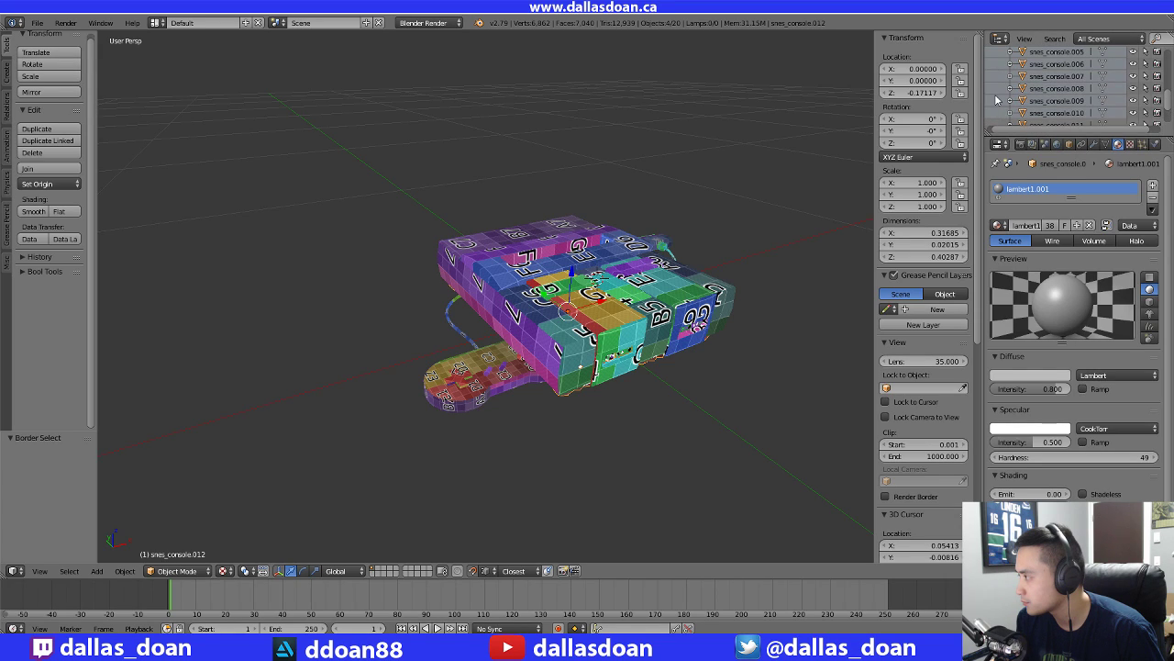
{"action": "scroll", "coordinate": [1024, 112], "scroll_direction": "up", "scroll_amount": 3}
{"action": "scroll", "coordinate": [1025, 113], "scroll_direction": "up", "scroll_amount": 3}
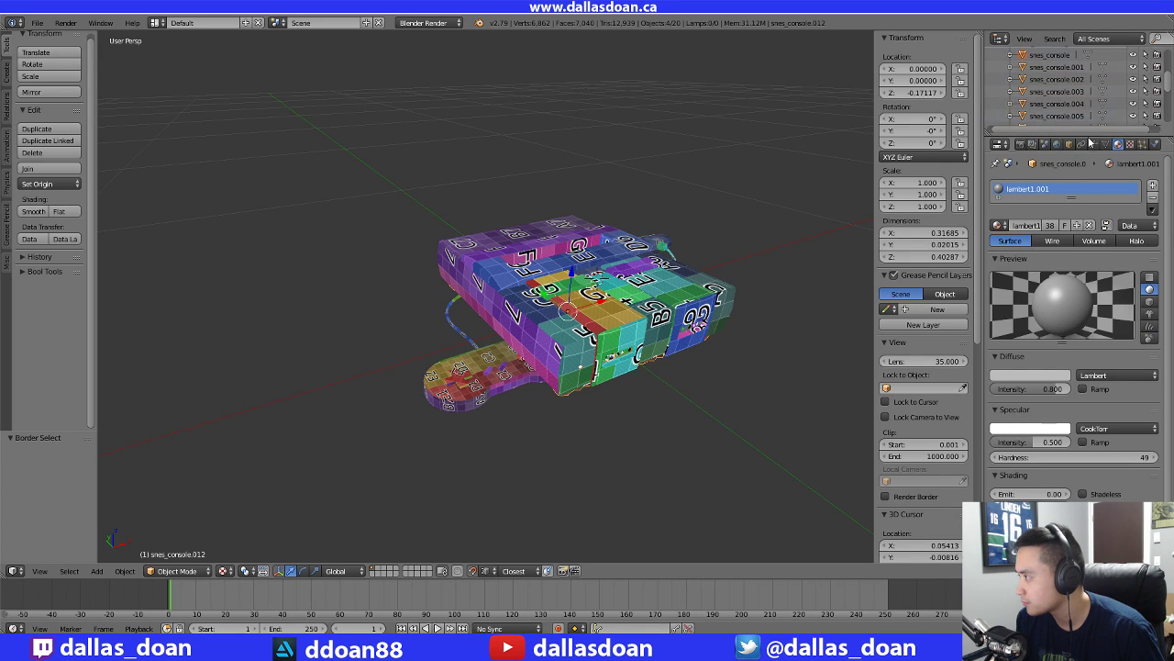
{"action": "double_click", "coordinate": [1028, 107]}
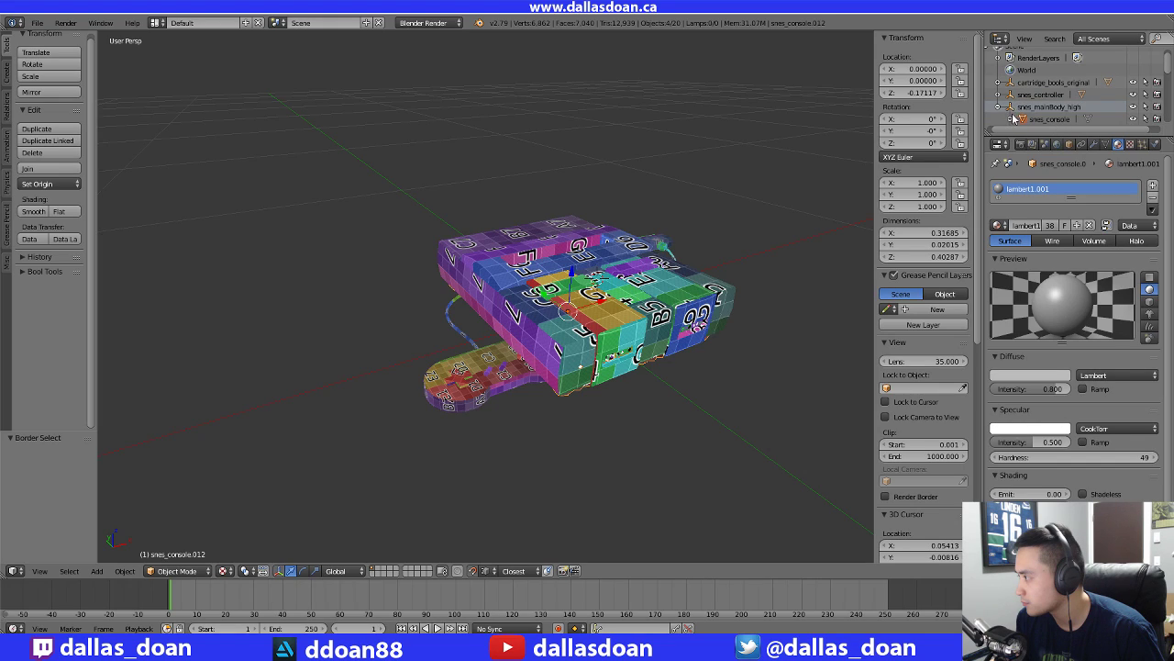
{"action": "left_click", "coordinate": [1000, 117]}
{"action": "scroll", "coordinate": [1023, 124], "scroll_direction": "down", "scroll_amount": 5}
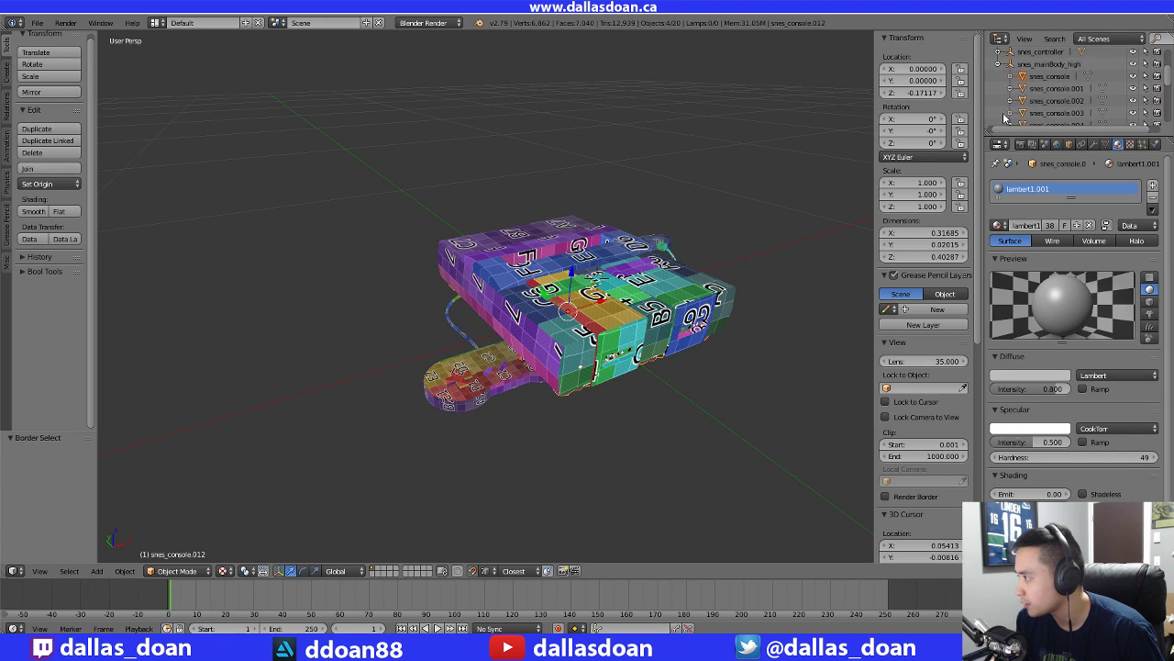
{"action": "scroll", "coordinate": [1026, 124], "scroll_direction": "down", "scroll_amount": 3}
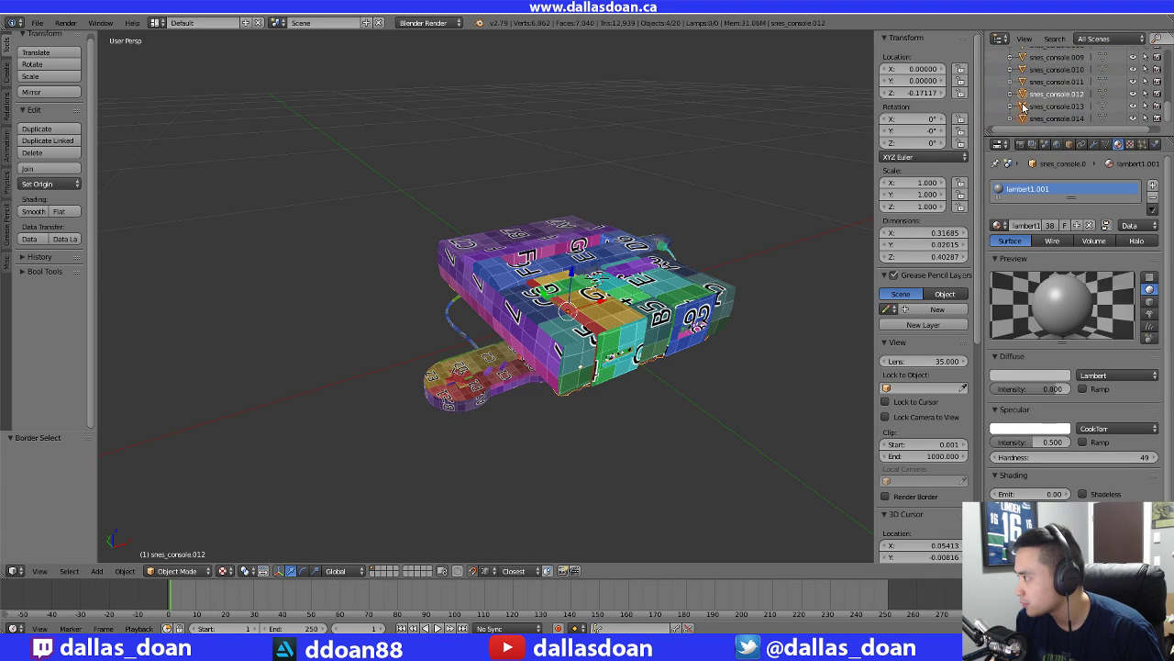
{"action": "scroll", "coordinate": [1026, 99], "scroll_direction": "down", "scroll_amount": 2}
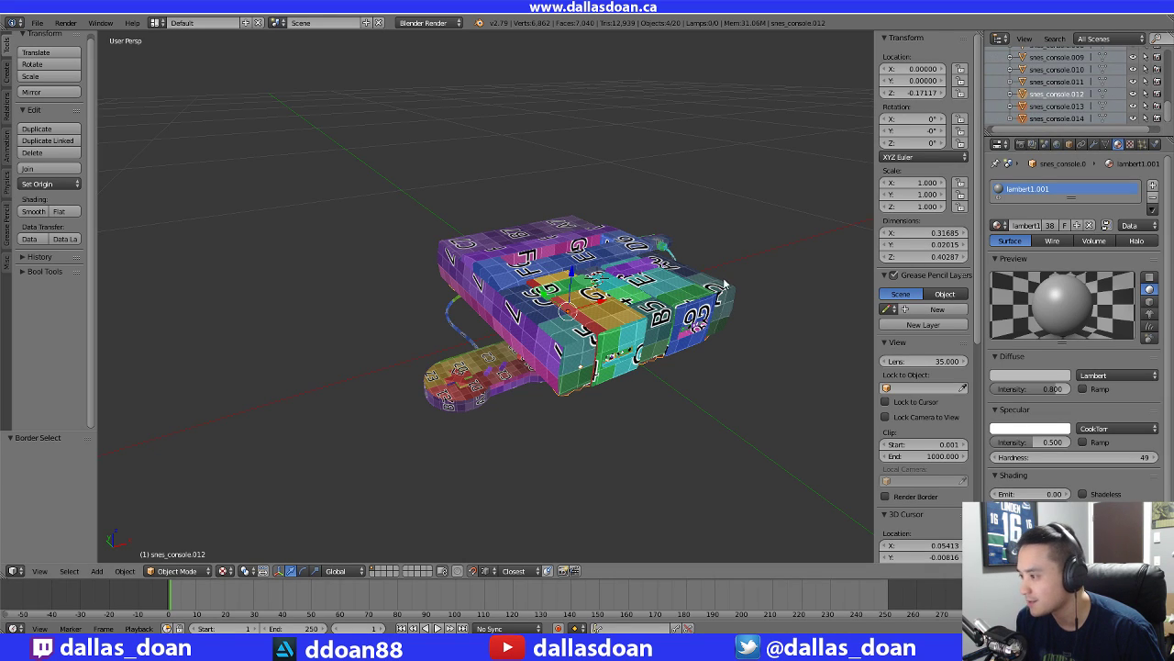
Make snes_console.014 the only selected object and border-deselect the highlighted outliner rows from snes_console.014 back up to snes_console
{"action": "left_click", "coordinate": [1045, 119]}
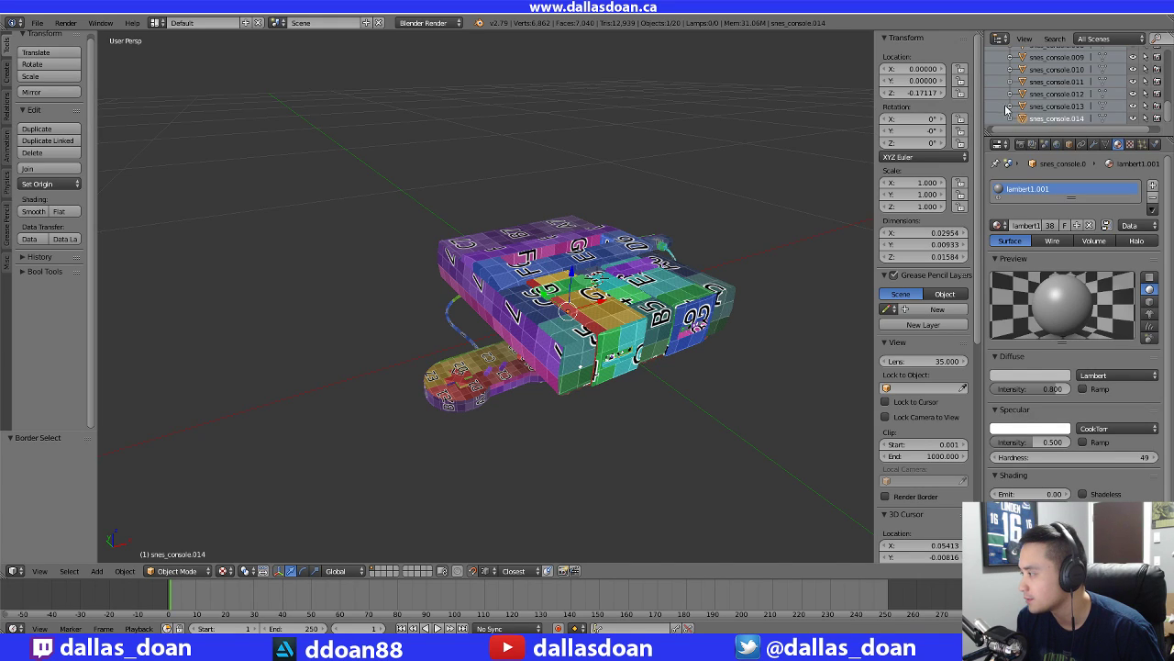
{"action": "key", "text": "b"}
{"action": "middle_click_drag", "start_coordinate": [998, 95], "coordinate": [1035, 121]}
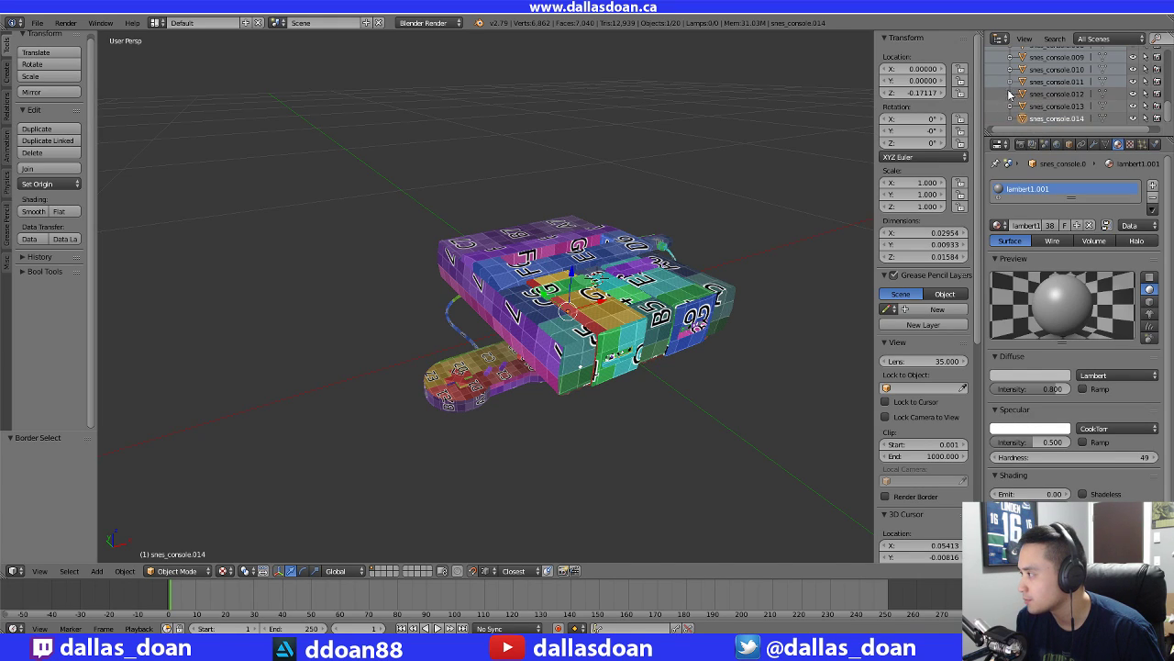
{"action": "scroll", "coordinate": [1007, 89], "scroll_direction": "up", "scroll_amount": 1}
{"action": "key", "text": "b"}
{"action": "middle_click_drag", "start_coordinate": [994, 67], "coordinate": [1041, 116]}
{"action": "scroll", "coordinate": [1041, 119], "scroll_direction": "up", "scroll_amount": 3}
{"action": "scroll", "coordinate": [1037, 112], "scroll_direction": "up", "scroll_amount": 4}
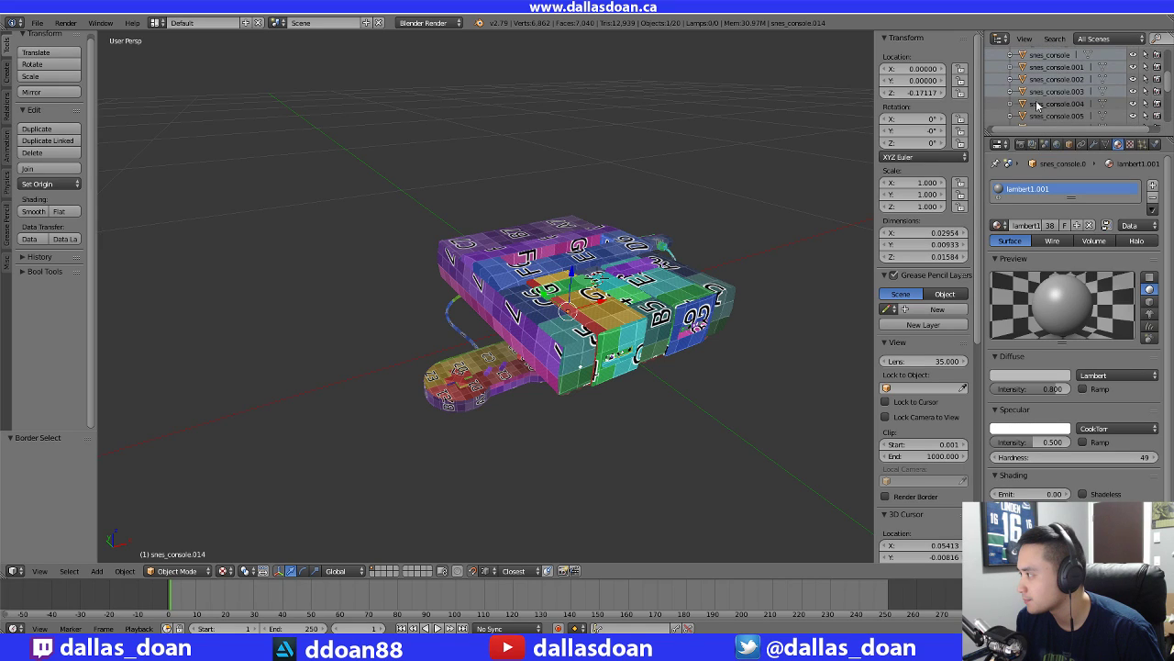
{"action": "scroll", "coordinate": [1036, 110], "scroll_direction": "up", "scroll_amount": 3}
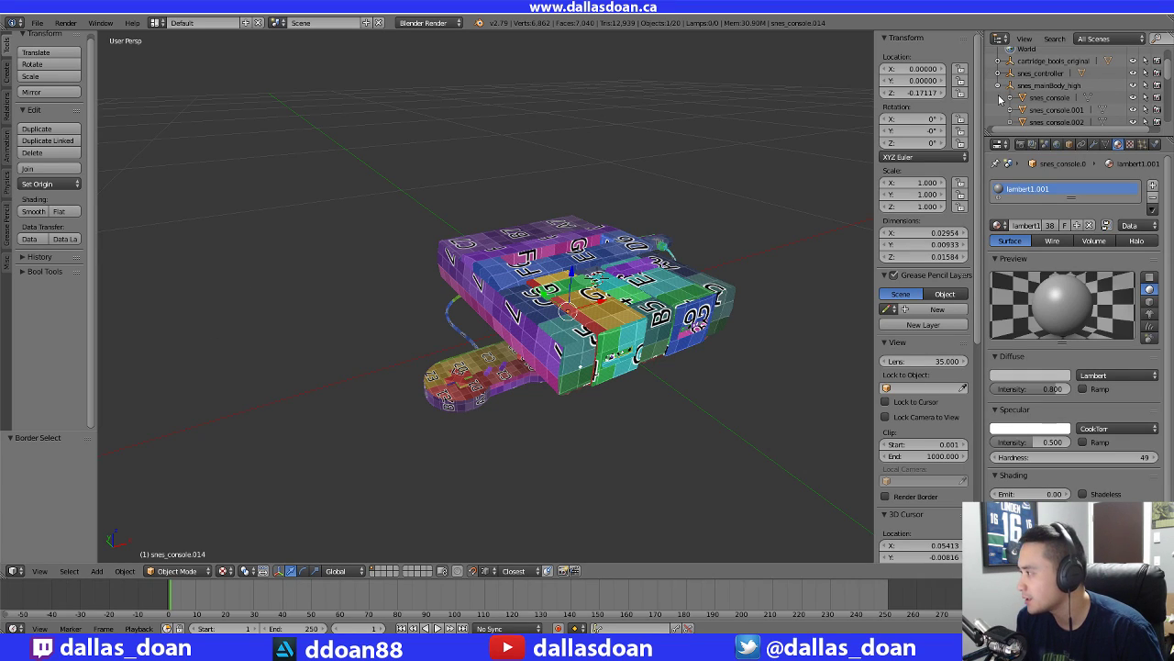
Border-select the outliner rows snes_console to snes_console.002, test the selection with a vertical move, and undo the move
{"action": "key", "text": "b"}
{"action": "left_click_drag", "start_coordinate": [999, 99], "coordinate": [1039, 125]}
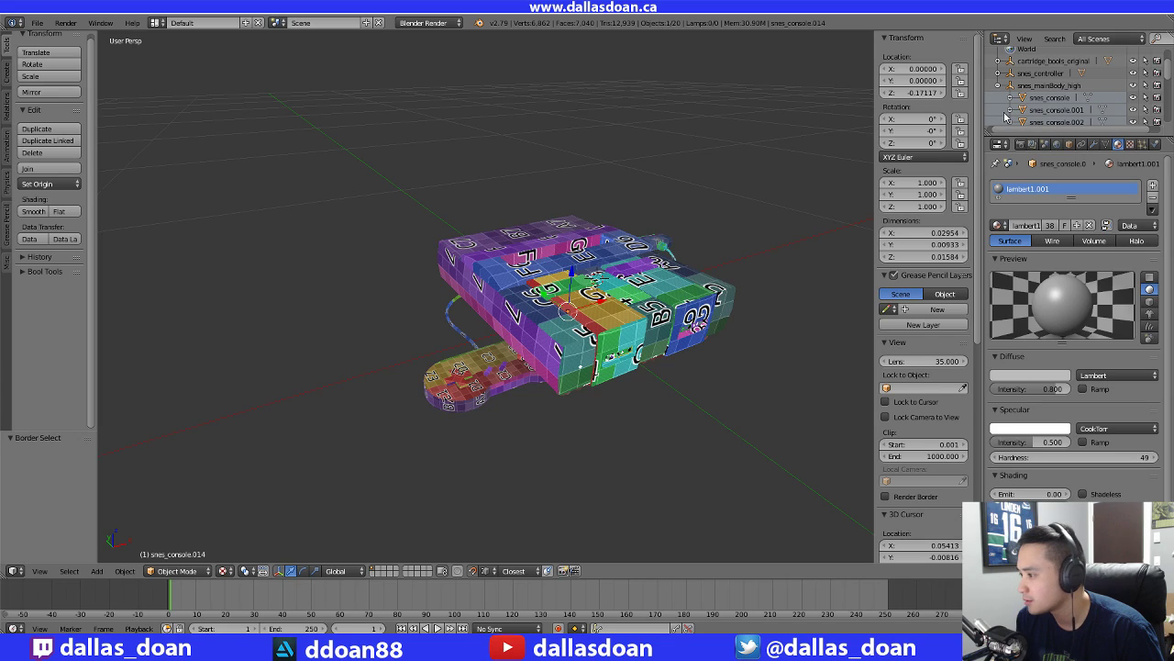
{"action": "left_click_drag", "start_coordinate": [571, 272], "coordinate": [576, 194]}
{"action": "key", "text": "ctrl+z"}
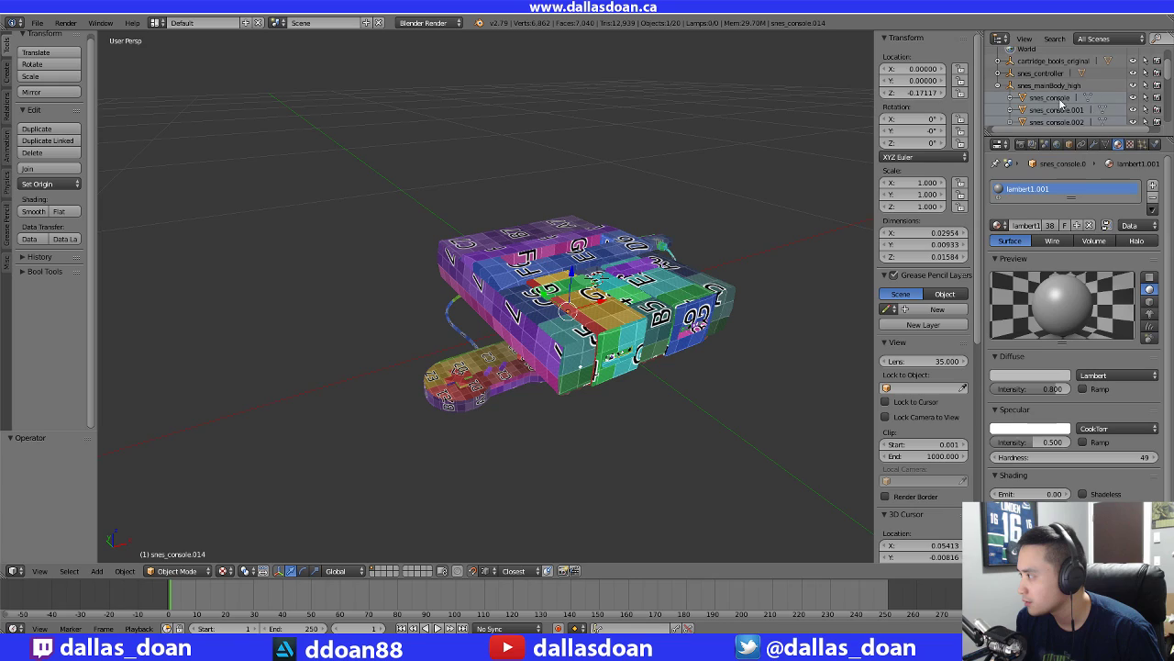
Highlight the outliner rows from snes_console down to snes_console.009 and try to border-select them
{"action": "scroll", "coordinate": [1021, 94], "scroll_direction": "down", "scroll_amount": 2}
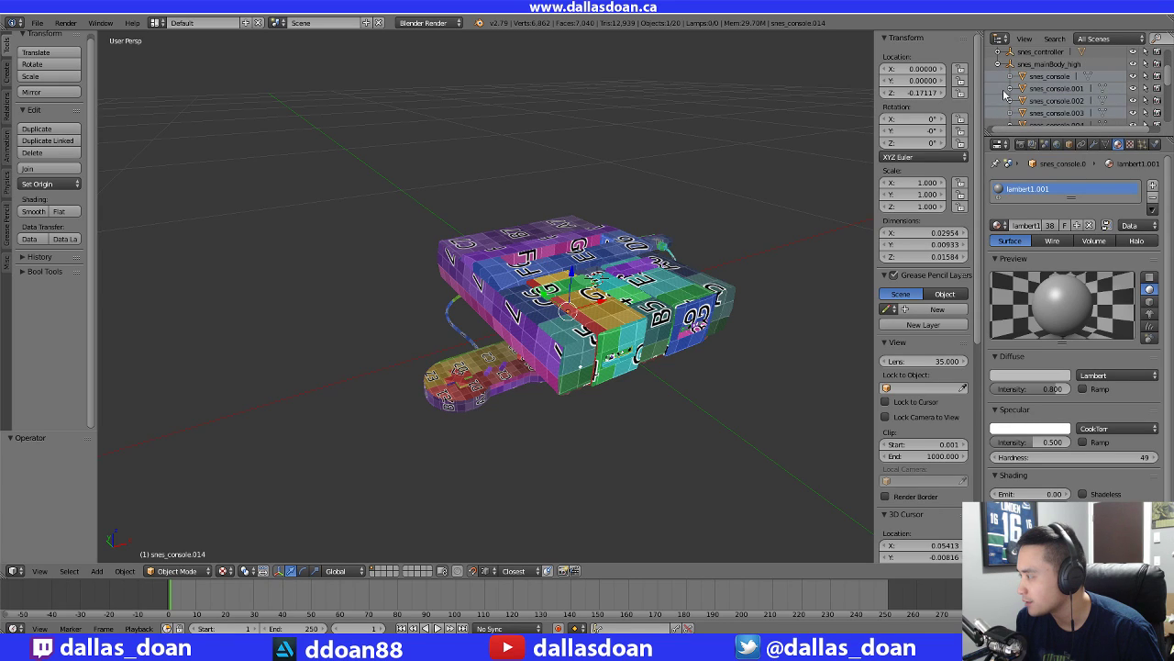
{"action": "scroll", "coordinate": [1003, 92], "scroll_direction": "down", "scroll_amount": 2}
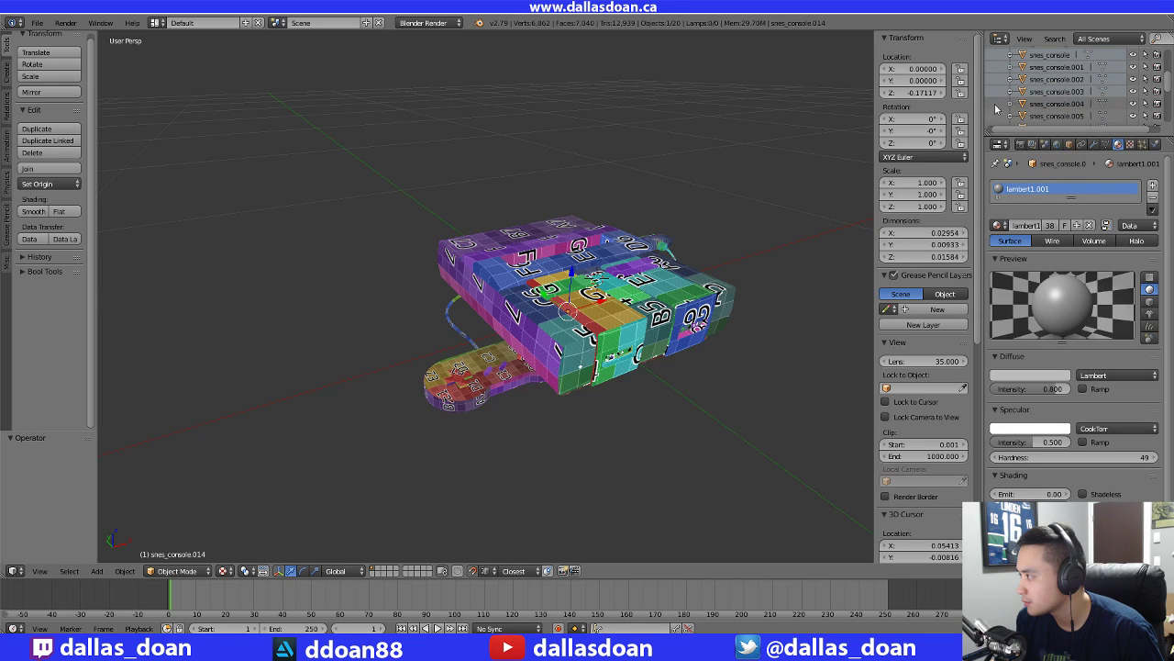
{"action": "scroll", "coordinate": [998, 103], "scroll_direction": "down", "scroll_amount": 3}
{"action": "left_click", "coordinate": [999, 87]}
{"action": "left_click", "coordinate": [998, 98]}
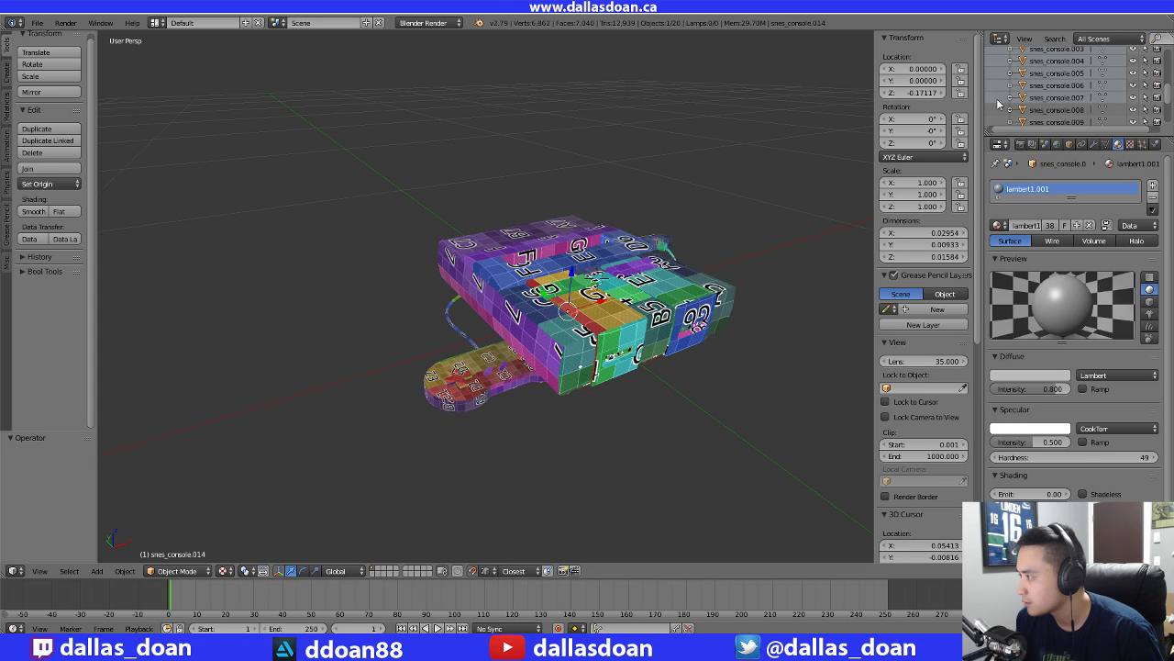
{"action": "left_click", "coordinate": [996, 119]}
{"action": "left_click", "coordinate": [997, 112]}
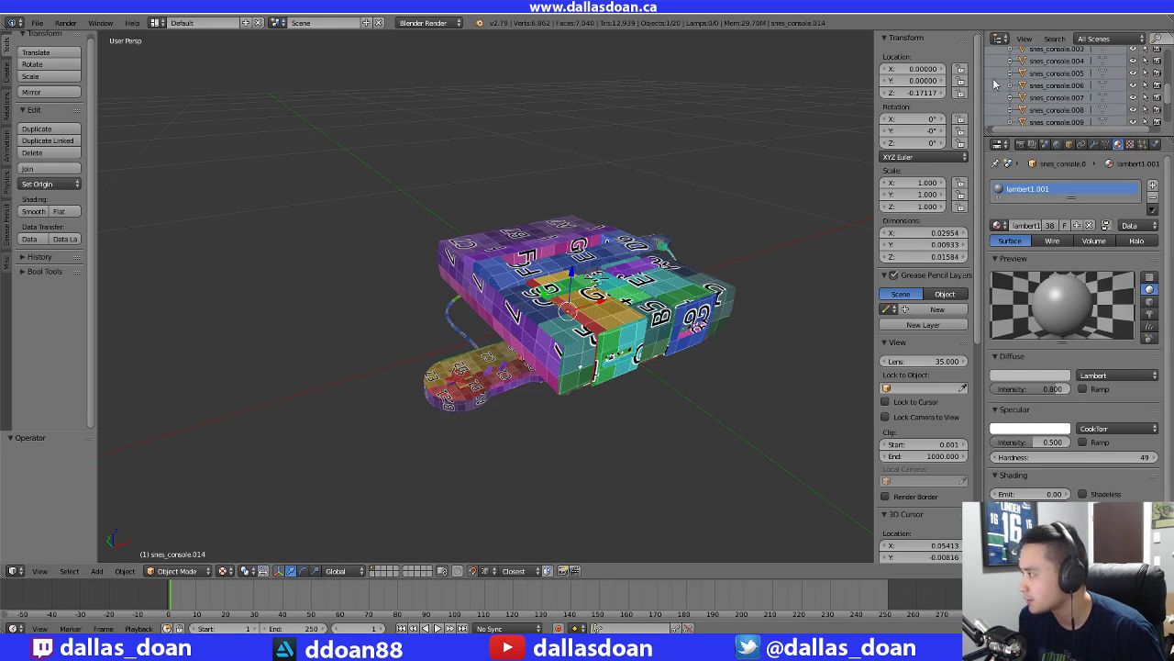
{"action": "key", "text": "b"}
{"action": "middle_click_drag", "start_coordinate": [997, 60], "coordinate": [1037, 128]}
{"action": "scroll", "coordinate": [1037, 129], "scroll_direction": "up", "scroll_amount": 3}
{"action": "scroll", "coordinate": [1037, 129], "scroll_direction": "up", "scroll_amount": 2}
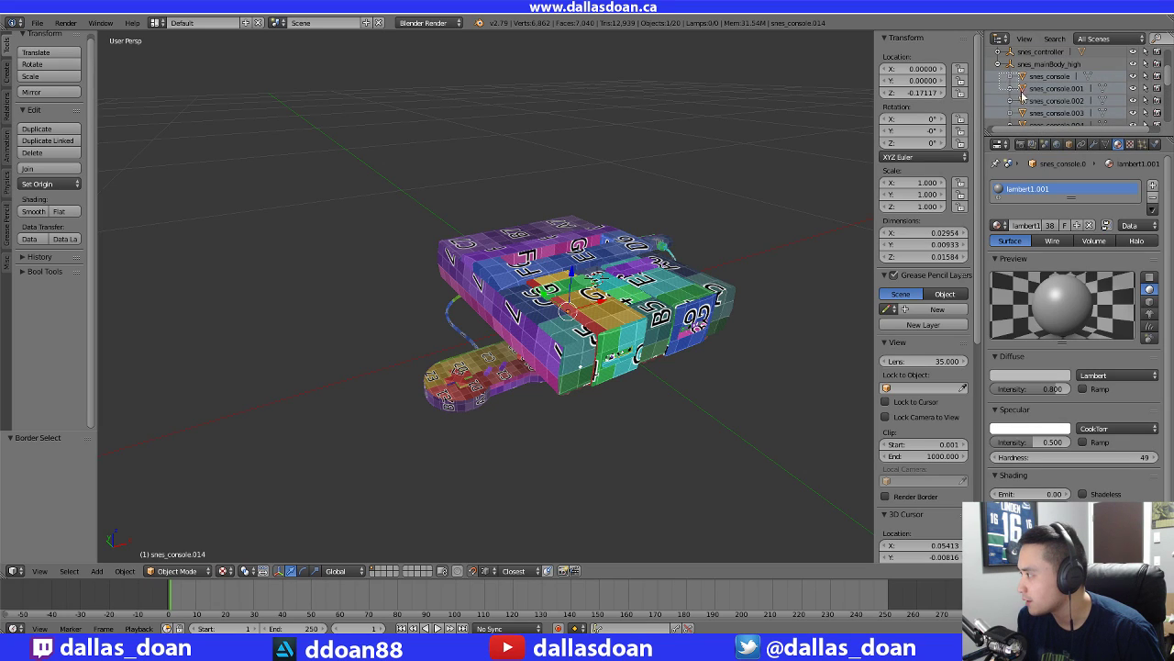
Select snes_console and add snes_console.001 through snes_console.007 to the selection one by one in the outliner
{"action": "left_click", "coordinate": [1049, 77]}
{"action": "left_click", "coordinate": [1044, 89], "text": "shift"}
{"action": "left_click", "coordinate": [1048, 101], "text": "shift"}
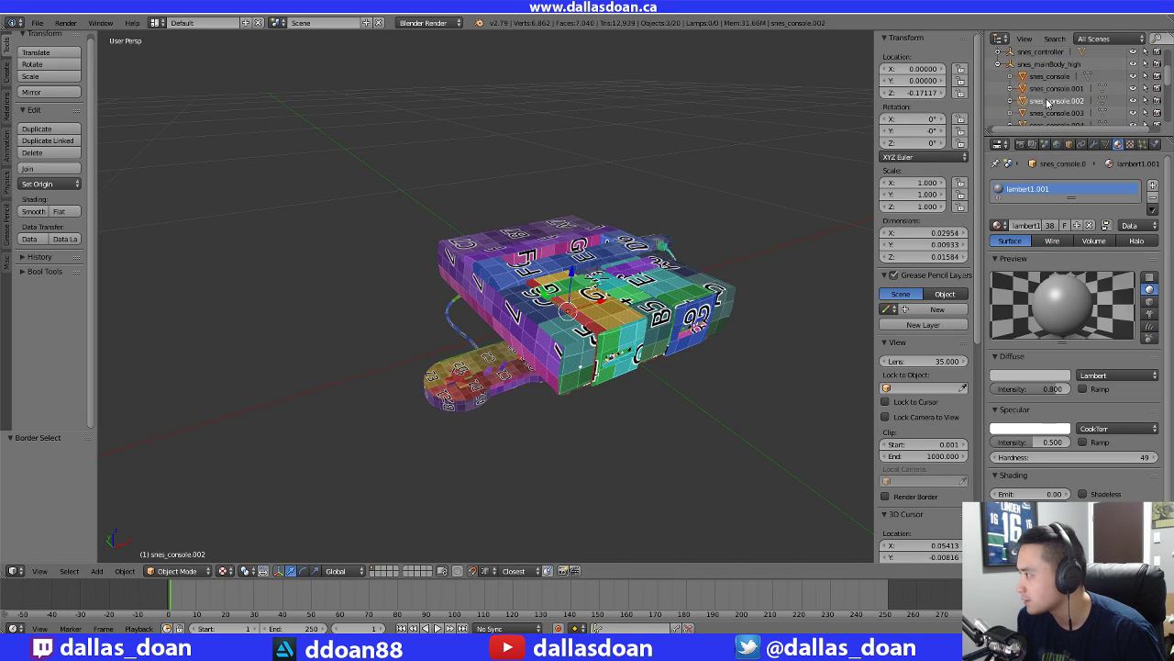
{"action": "left_click", "coordinate": [1050, 114], "text": "shift"}
{"action": "scroll", "coordinate": [1049, 114], "scroll_direction": "down", "scroll_amount": 1}
{"action": "left_click", "coordinate": [1038, 105], "text": "shift"}
{"action": "left_click", "coordinate": [1048, 116], "text": "shift"}
{"action": "scroll", "coordinate": [1049, 118], "scroll_direction": "down", "scroll_amount": 2}
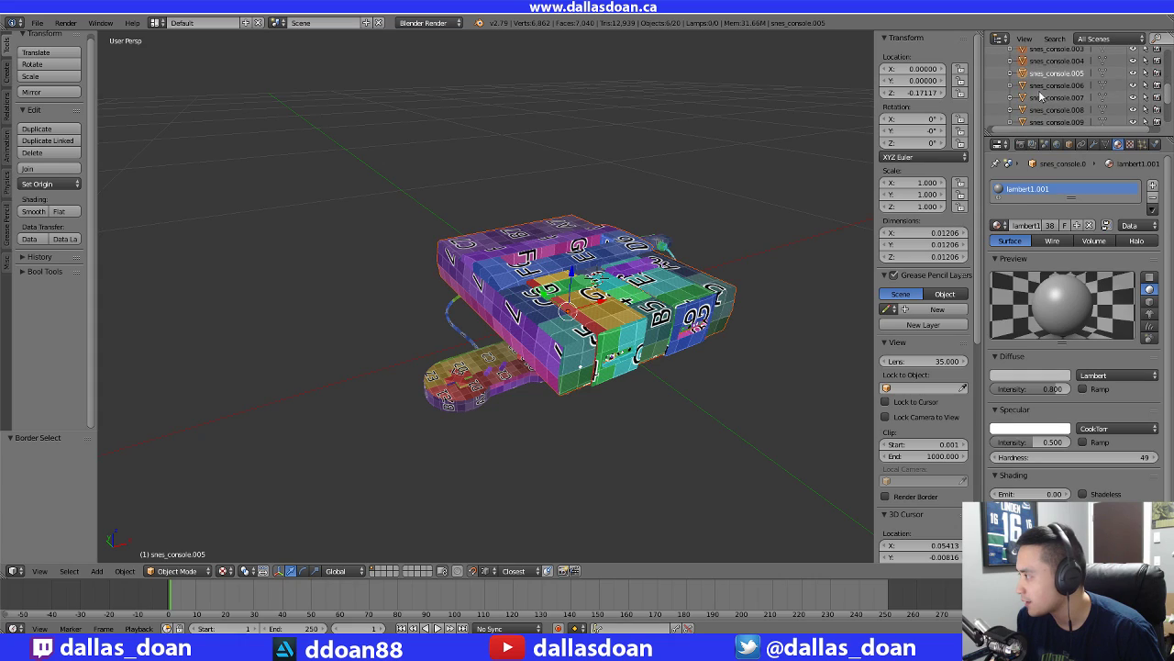
{"action": "left_click", "coordinate": [1043, 86], "text": "shift"}
{"action": "left_click", "coordinate": [1051, 98], "text": "shift"}
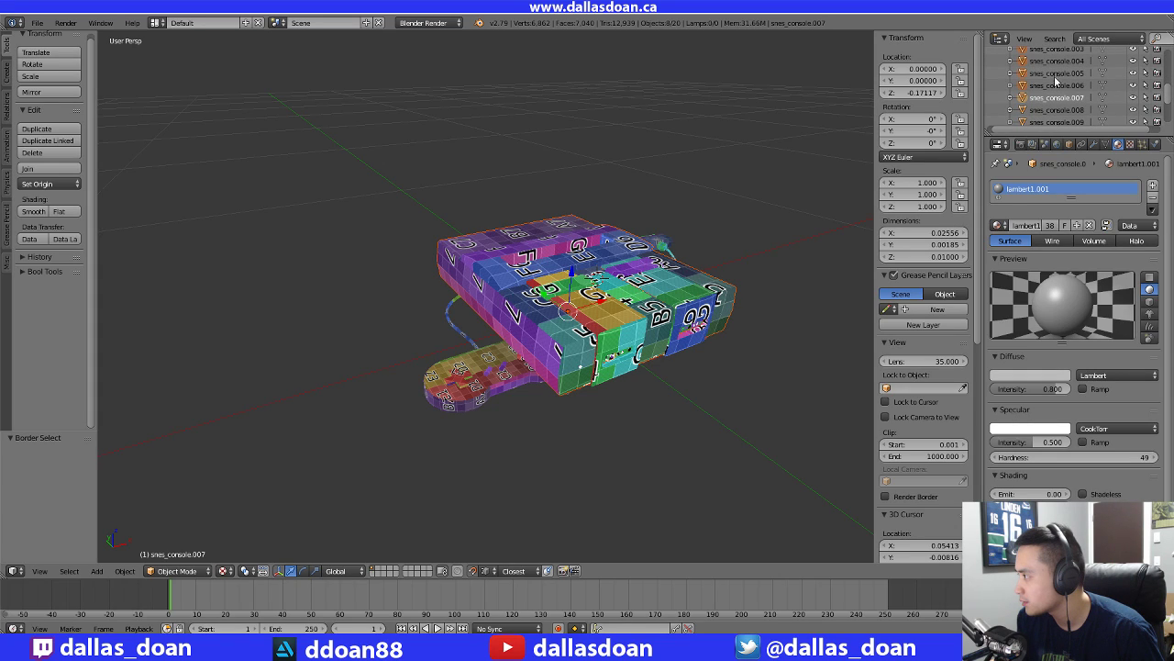
Try to border-select the outliner rows from snes_console.005 down to snes_console.009 to extend the selection
{"action": "key", "text": "b"}
{"action": "left_click_drag", "start_coordinate": [1055, 79], "coordinate": [1066, 120]}
{"action": "key", "text": "ctrl+z"}
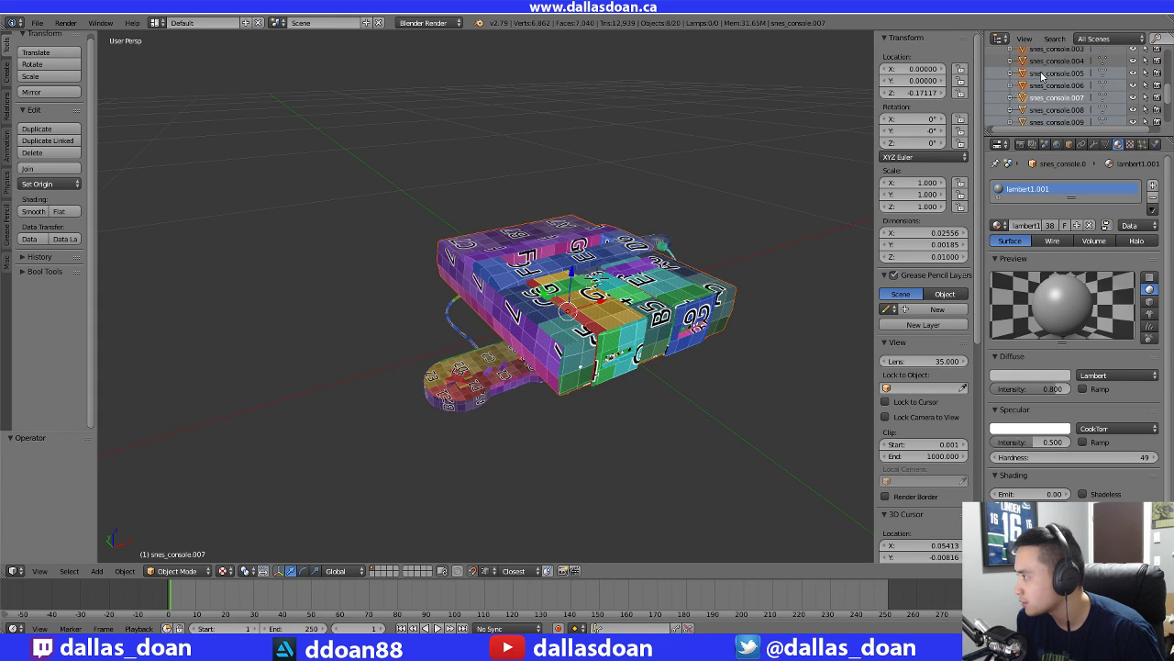
{"action": "double_click", "coordinate": [1043, 76]}
{"action": "left_click", "coordinate": [1001, 78]}
{"action": "key", "text": "b"}
{"action": "middle_click_drag", "start_coordinate": [1006, 78], "coordinate": [1052, 131]}
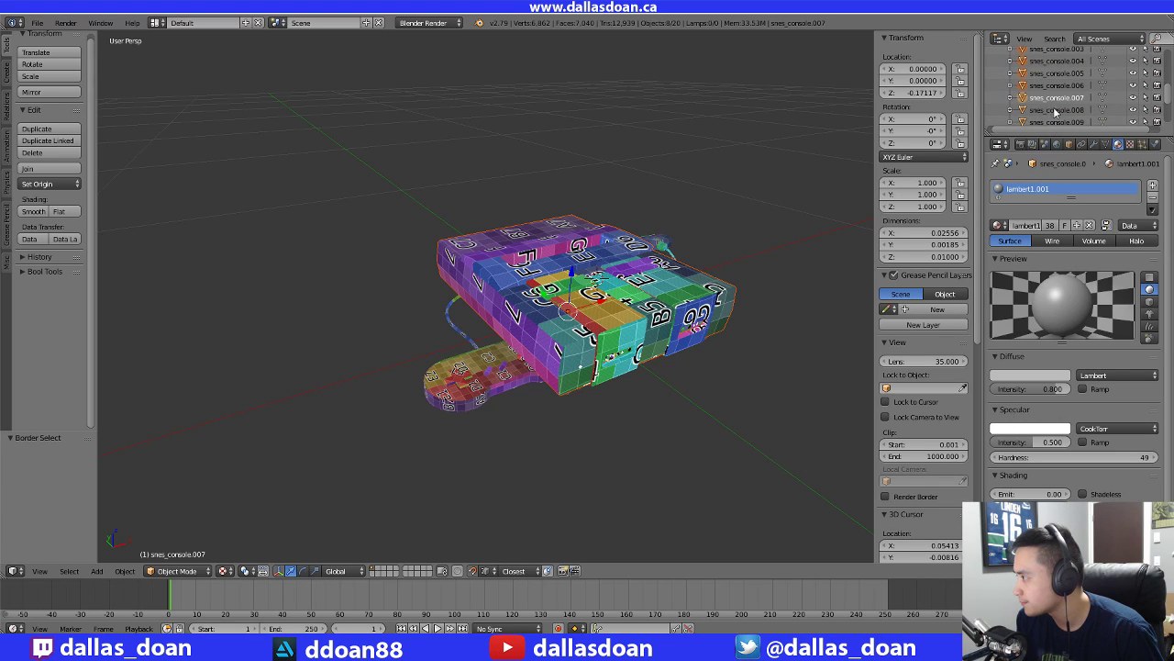
Add snes_console.008 through snes_console.014 to the selection in the outliner, making snes_console.014 the active object
{"action": "left_click", "coordinate": [1056, 111]}
{"action": "scroll", "coordinate": [1054, 122], "scroll_direction": "down", "scroll_amount": 3}
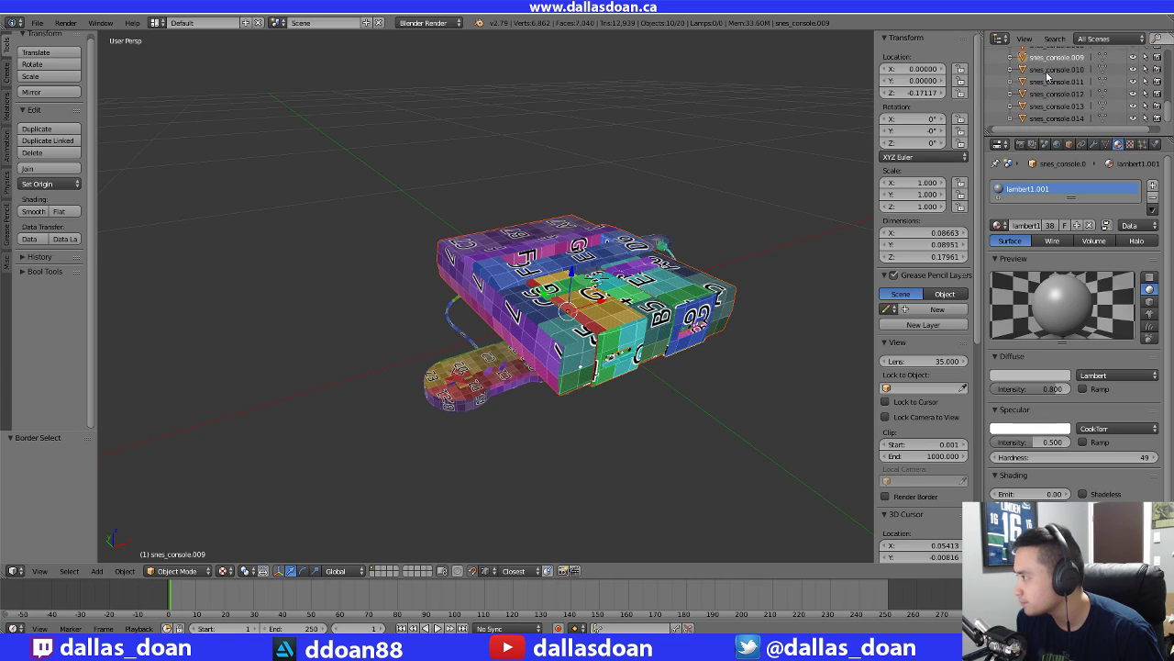
{"action": "left_click", "coordinate": [1046, 95]}
{"action": "left_click", "coordinate": [1055, 106]}
{"action": "left_click", "coordinate": [1053, 119]}
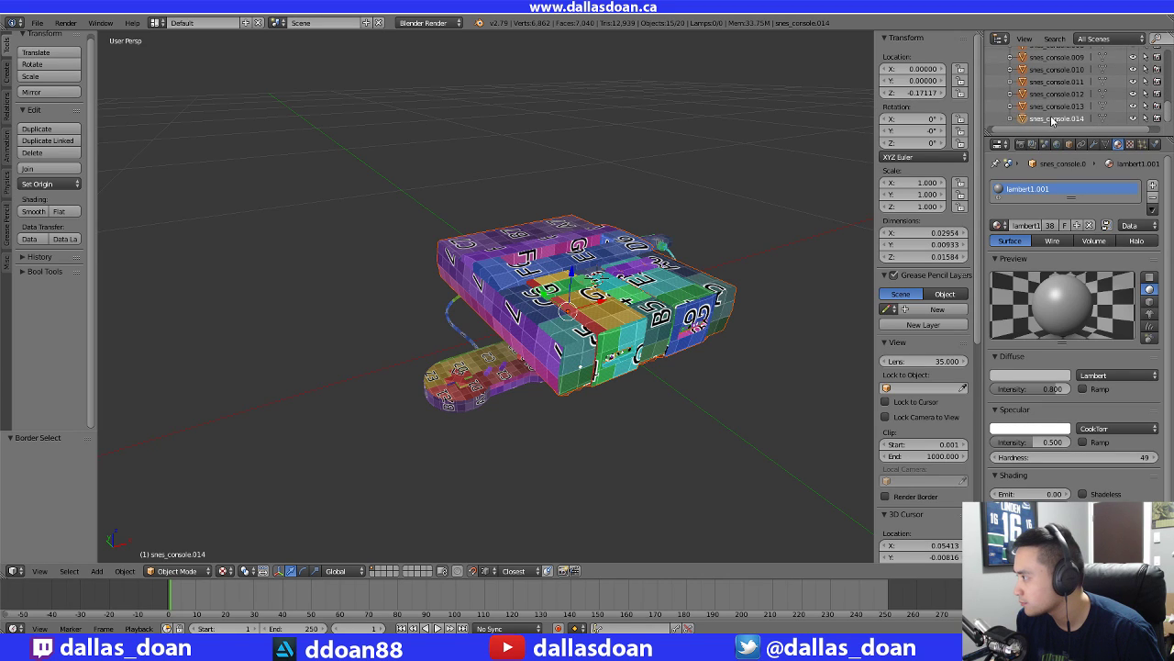
Join the selected console parts into one object and rename it snes_console
{"action": "key", "text": "ctrl+j"}
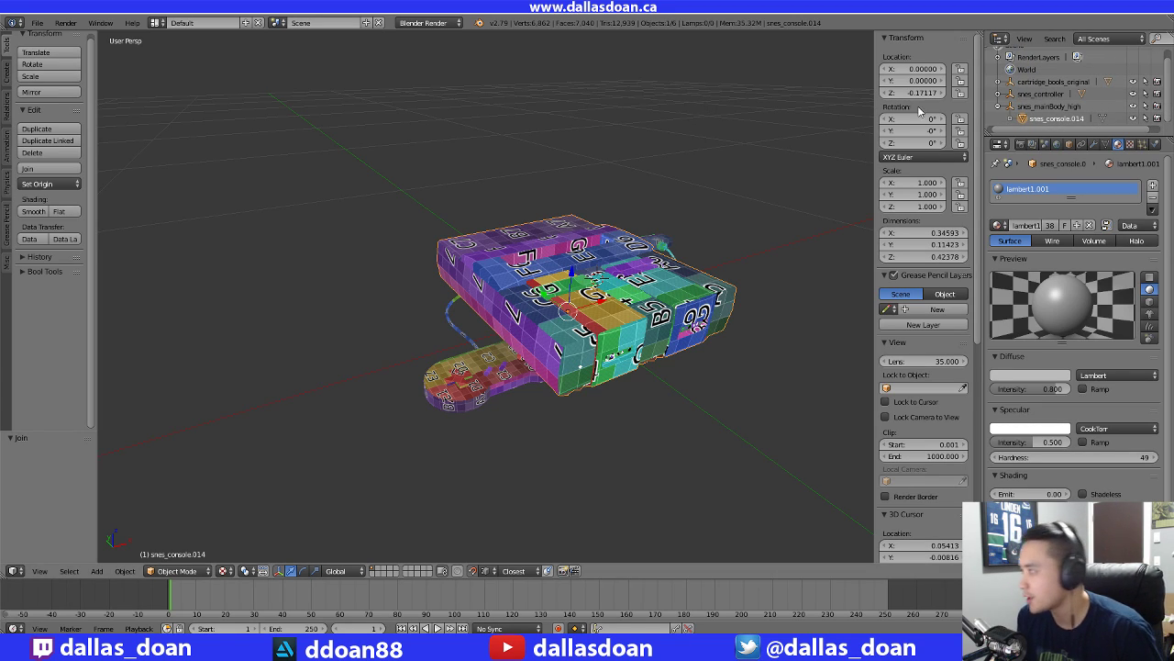
{"action": "double_click", "coordinate": [1065, 120]}
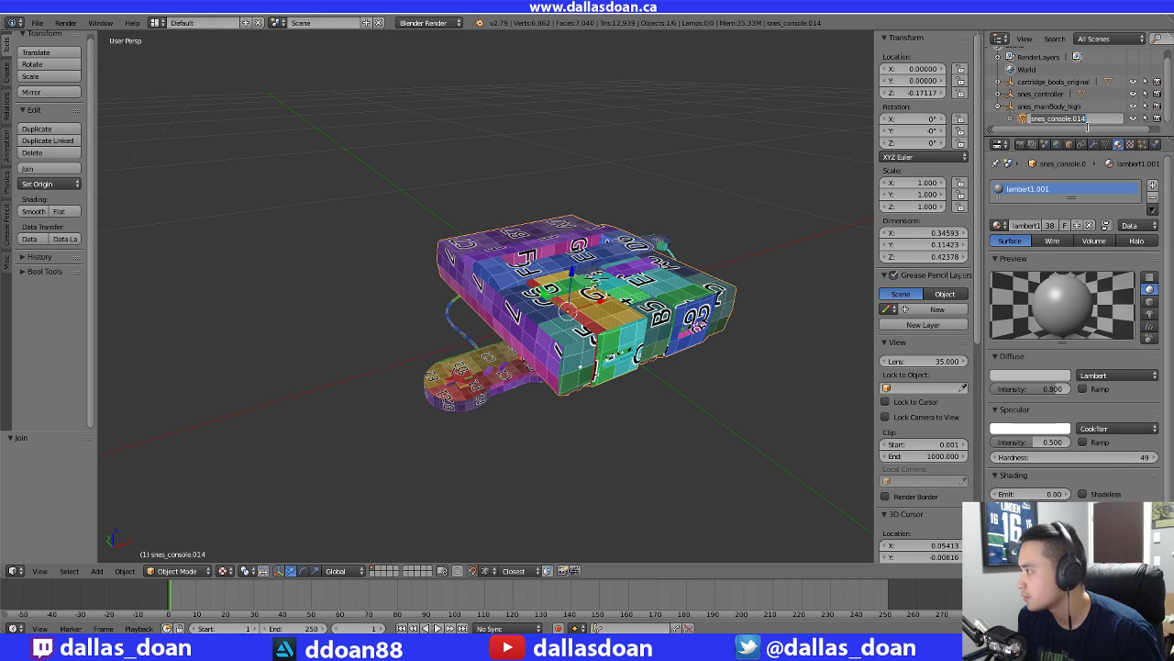
{"action": "key", "text": "Return"}
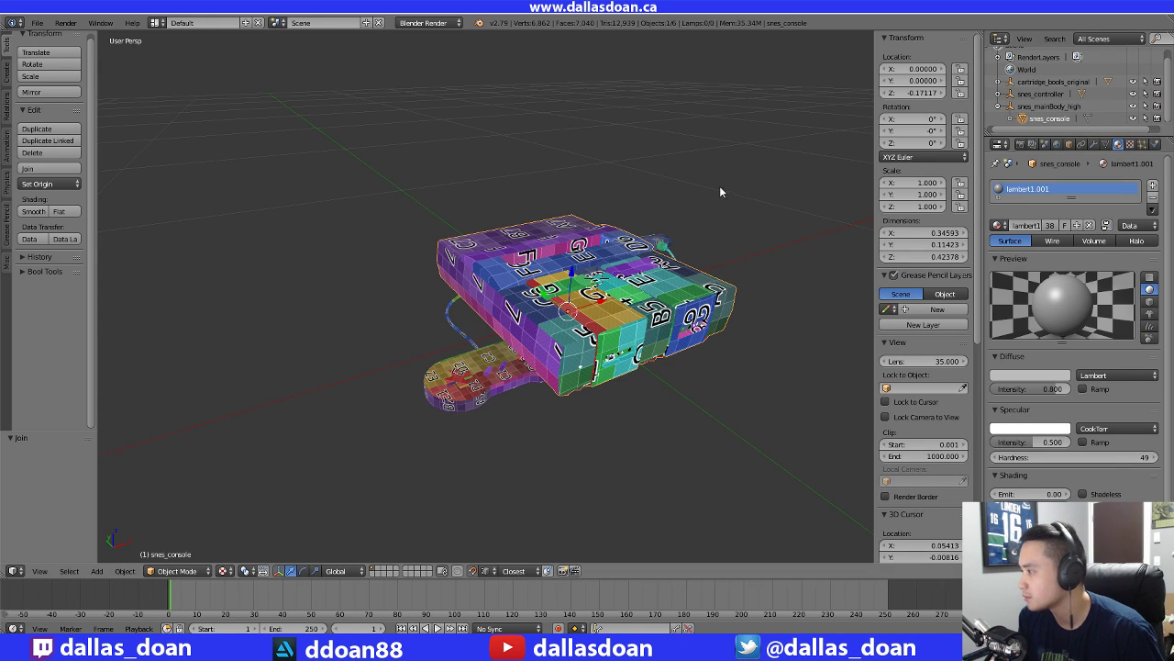
Switch to the UV Editing screen layout and enter Edit Mode on snes_console
{"action": "scroll", "coordinate": [683, 342], "scroll_direction": "up", "scroll_amount": 1}
{"action": "middle_click_drag", "start_coordinate": [683, 342], "coordinate": [527, 369]}
{"action": "left_click", "coordinate": [157, 22]}
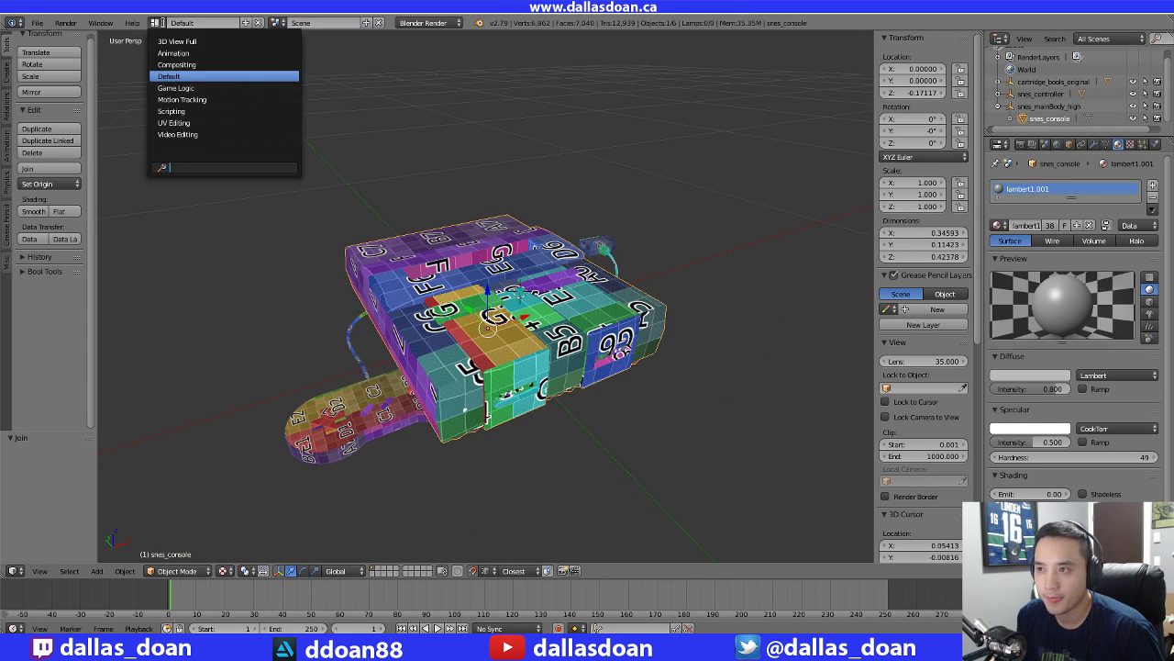
{"action": "left_click", "coordinate": [188, 120]}
{"action": "scroll", "coordinate": [340, 342], "scroll_direction": "up", "scroll_amount": 1}
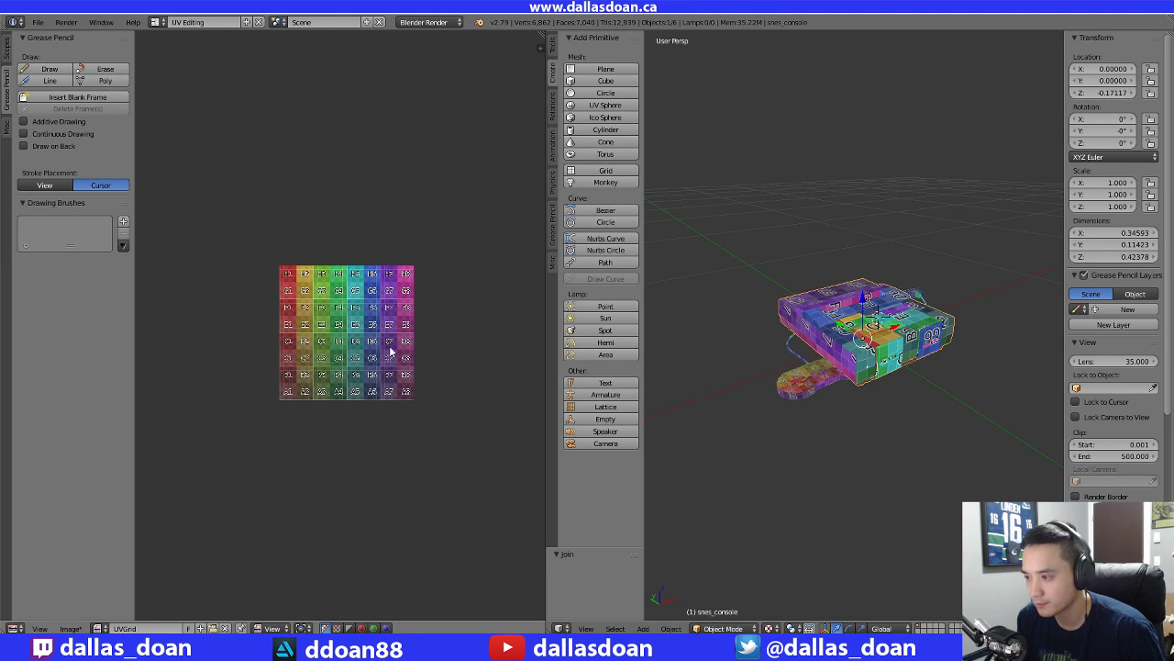
{"action": "middle_click_drag", "start_coordinate": [410, 341], "coordinate": [392, 379]}
{"action": "key", "text": "Tab"}
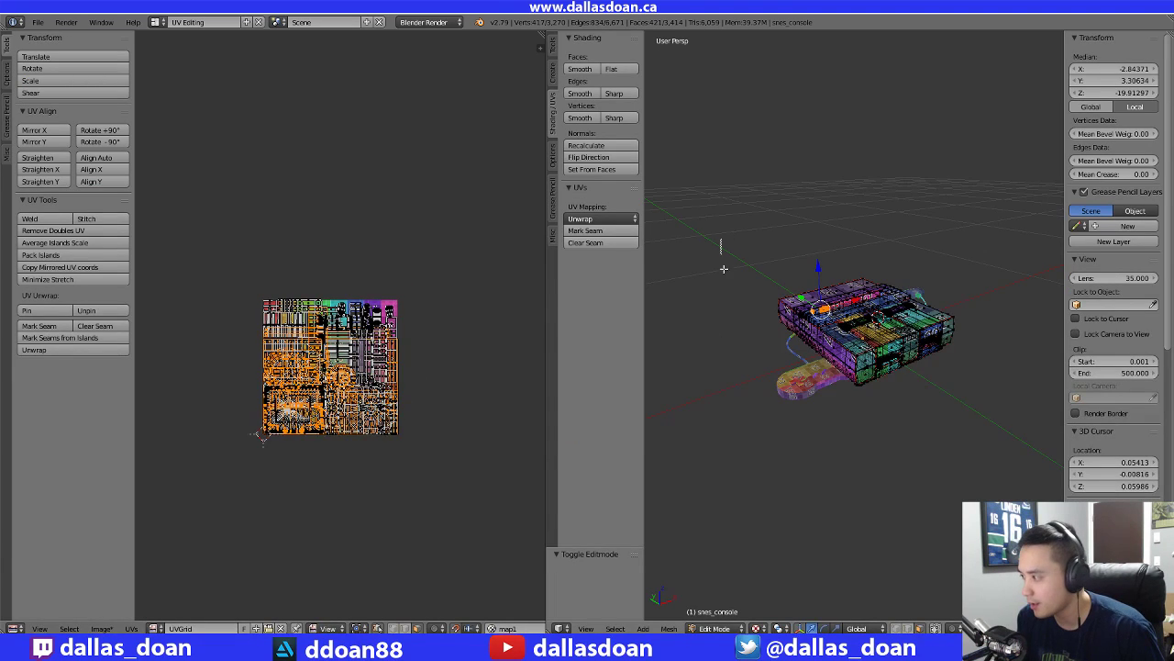
With the whole console mesh selected, average the scale of its UV islands and pack them
{"action": "key", "text": "a"}
{"action": "scroll", "coordinate": [445, 393], "scroll_direction": "up", "scroll_amount": 2}
{"action": "scroll", "coordinate": [922, 463], "scroll_direction": "up", "scroll_amount": 5}
{"action": "middle_click_drag", "start_coordinate": [922, 472], "coordinate": [935, 436]}
{"action": "scroll", "coordinate": [931, 449], "scroll_direction": "down", "scroll_amount": 5}
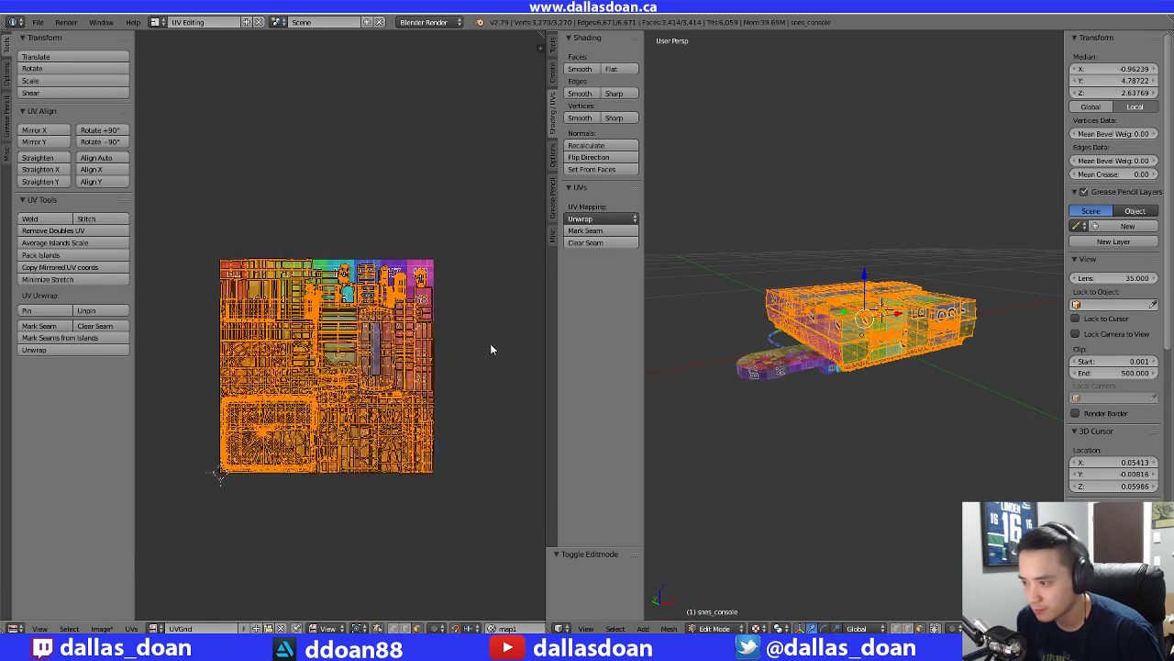
{"action": "scroll", "coordinate": [490, 343], "scroll_direction": "up", "scroll_amount": 2}
{"action": "left_click", "coordinate": [53, 243]}
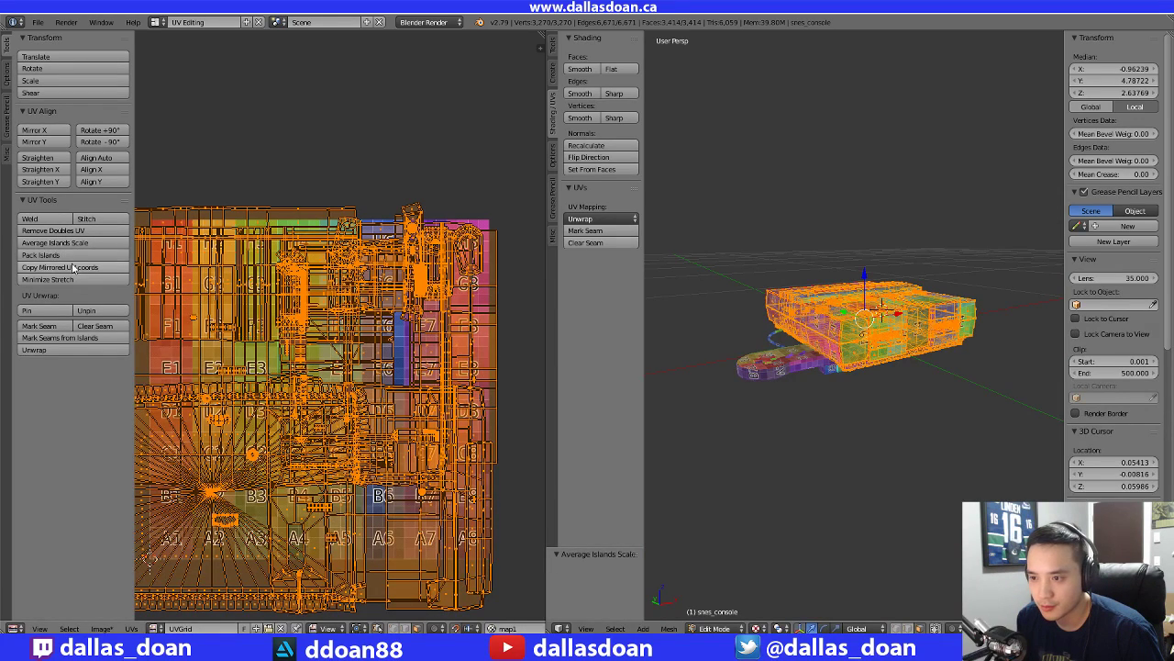
{"action": "left_click", "coordinate": [40, 255]}
{"action": "scroll", "coordinate": [513, 358], "scroll_direction": "up", "scroll_amount": 2}
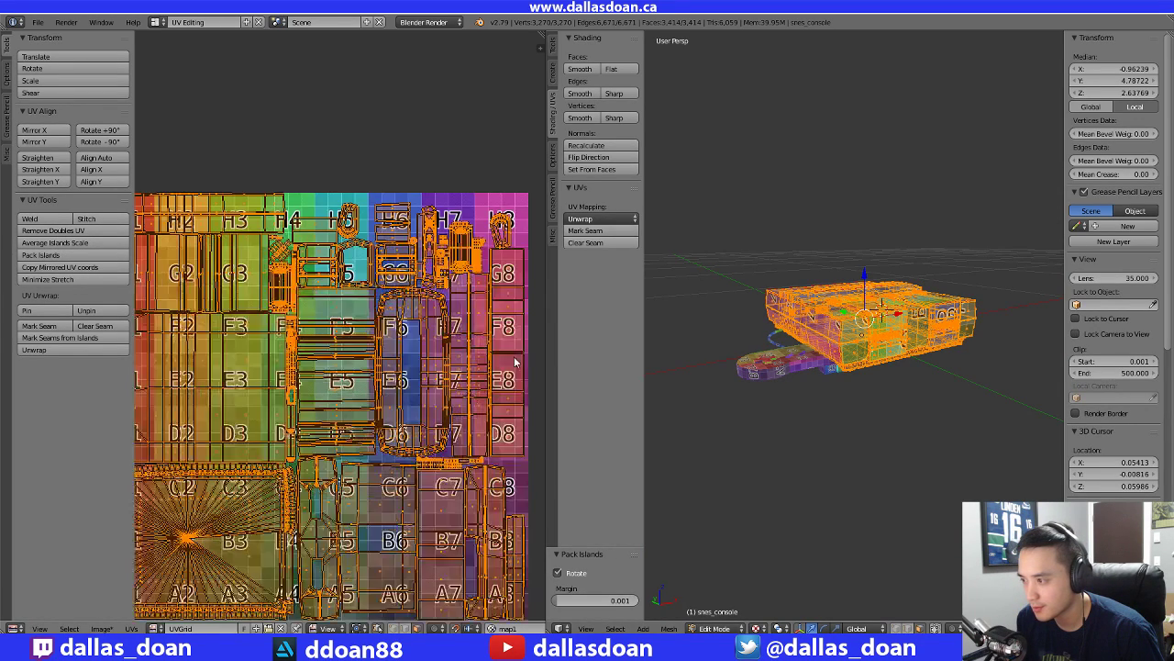
{"action": "scroll", "coordinate": [356, 310], "scroll_direction": "up", "scroll_amount": 3}
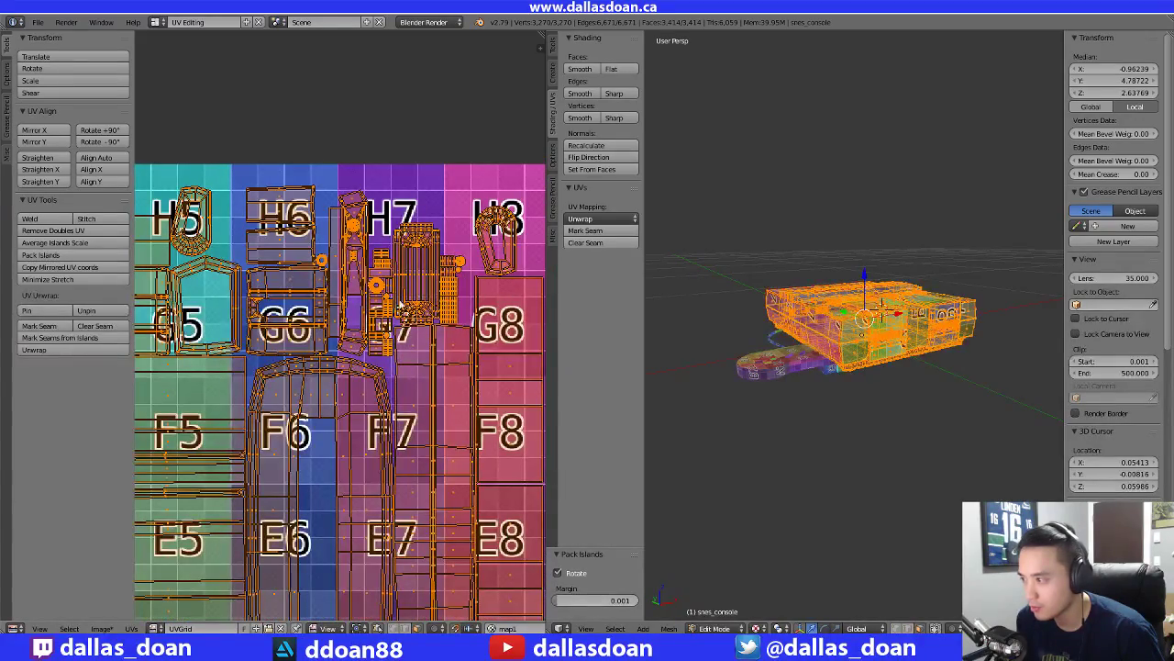
Clear the full mesh selection, leaving only a single face at the console's recessed port area selected
{"action": "middle_click_drag", "start_coordinate": [702, 336], "coordinate": [954, 315]}
{"action": "scroll", "coordinate": [954, 315], "scroll_direction": "up", "scroll_amount": 3}
{"action": "scroll", "coordinate": [954, 314], "scroll_direction": "up", "scroll_amount": 5}
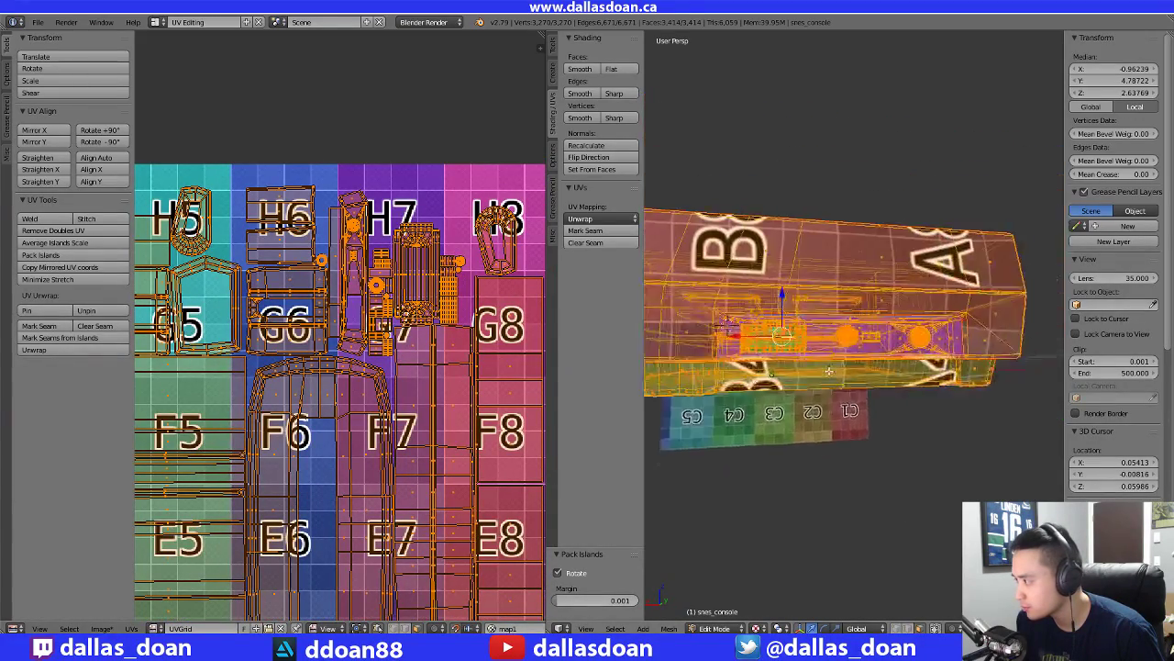
{"action": "middle_click_drag", "start_coordinate": [322, 420], "coordinate": [467, 446]}
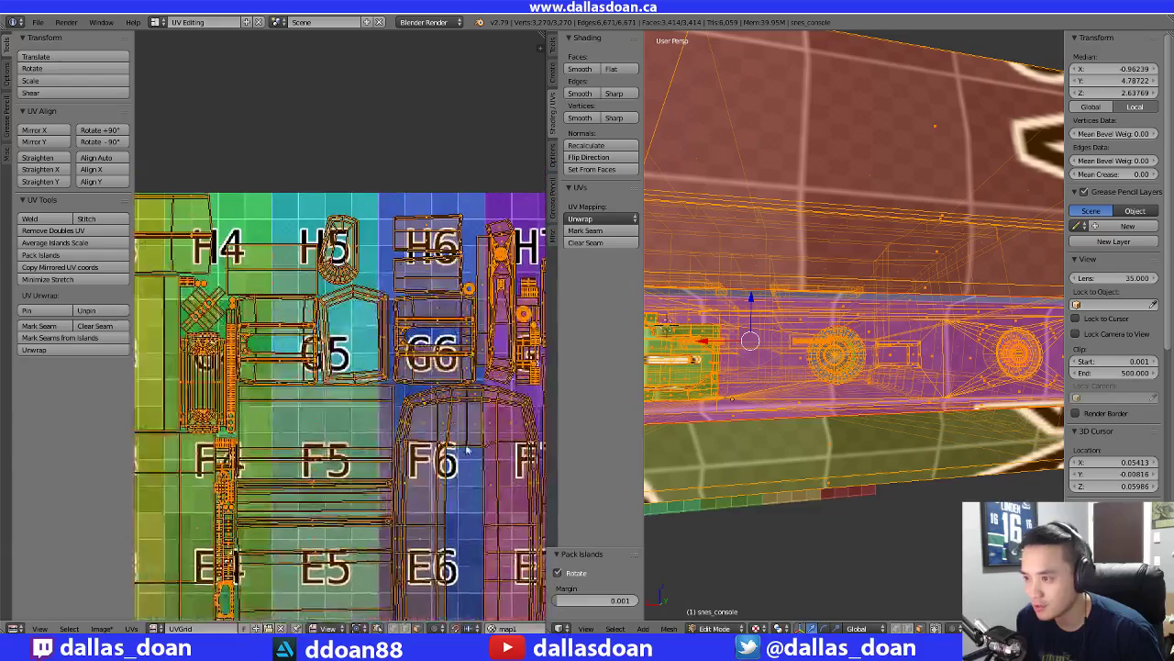
{"action": "middle_click_drag", "start_coordinate": [197, 403], "coordinate": [348, 435]}
{"action": "scroll", "coordinate": [458, 337], "scroll_direction": "up", "scroll_amount": 2}
{"action": "key", "text": "a"}
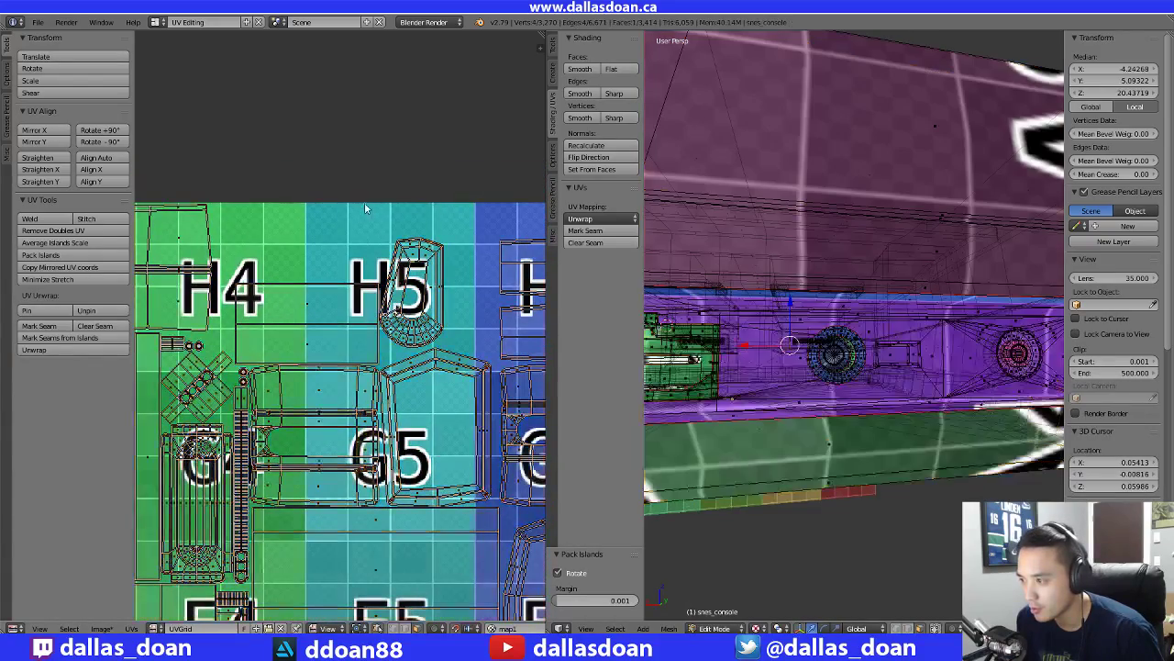
Border-select part of the rounded UV island at tile H5 and make a face from the selection
{"action": "key", "text": "b"}
{"action": "left_click_drag", "start_coordinate": [369, 222], "coordinate": [453, 285]}
{"action": "key", "text": "b"}
{"action": "left_click_drag", "start_coordinate": [411, 244], "coordinate": [451, 329]}
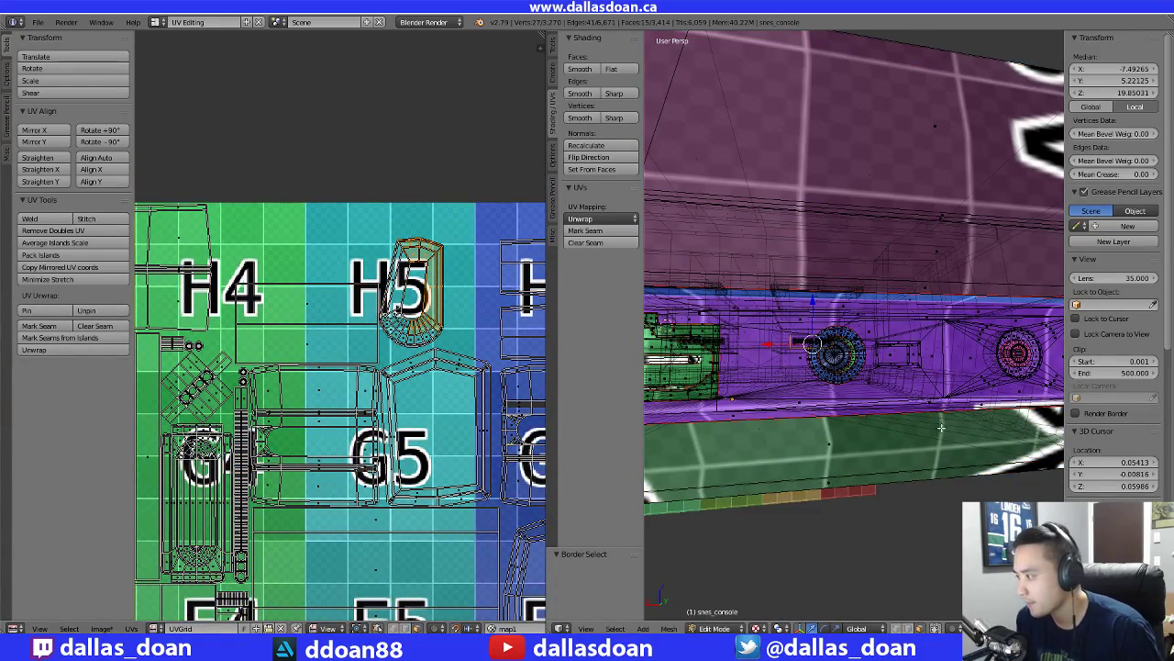
{"action": "middle_click_drag", "start_coordinate": [941, 425], "coordinate": [1076, 385]}
{"action": "key", "text": "f"}
Examine the newly made face over the console's port recess from several angles
{"action": "scroll", "coordinate": [1000, 413], "scroll_direction": "down", "scroll_amount": 4}
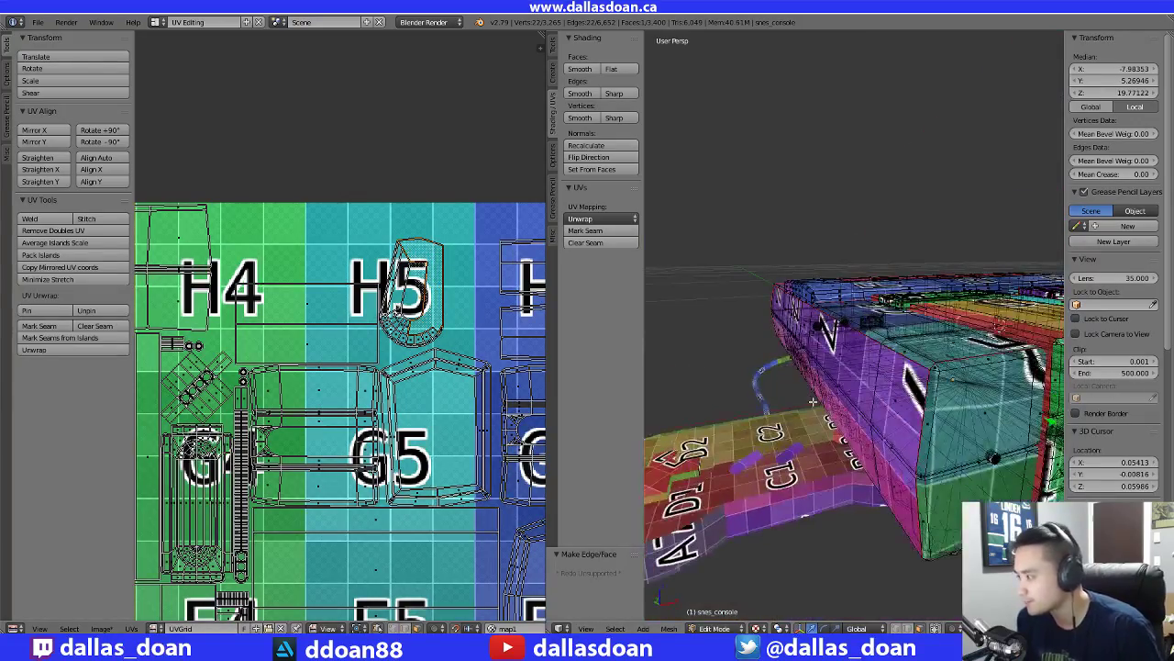
{"action": "middle_click_drag", "start_coordinate": [981, 418], "coordinate": [879, 362]}
{"action": "scroll", "coordinate": [830, 391], "scroll_direction": "up", "scroll_amount": 4}
{"action": "scroll", "coordinate": [830, 391], "scroll_direction": "down", "scroll_amount": 3}
{"action": "scroll", "coordinate": [863, 395], "scroll_direction": "down", "scroll_amount": 1}
{"action": "key", "text": "KP_Decimal"}
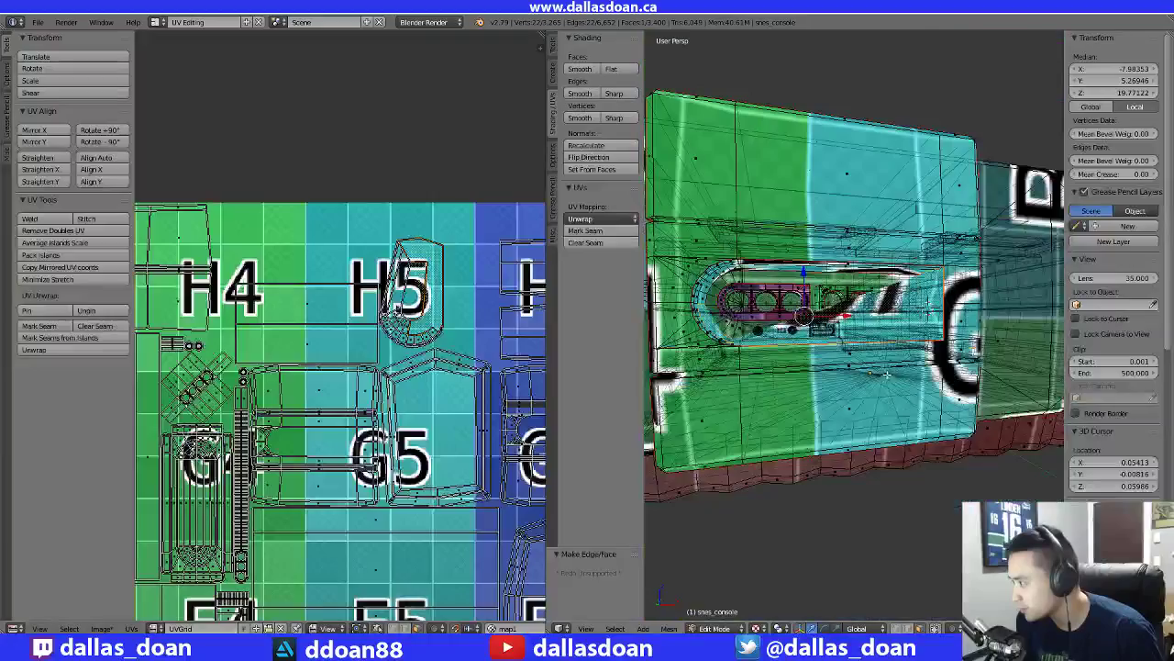
{"action": "middle_click_drag", "start_coordinate": [904, 397], "coordinate": [958, 458]}
{"action": "scroll", "coordinate": [904, 338], "scroll_direction": "up", "scroll_amount": 4}
{"action": "scroll", "coordinate": [958, 458], "scroll_direction": "down", "scroll_amount": 8}
Clear the selection and try to pick the face covering the port recess
{"action": "key", "text": "a"}
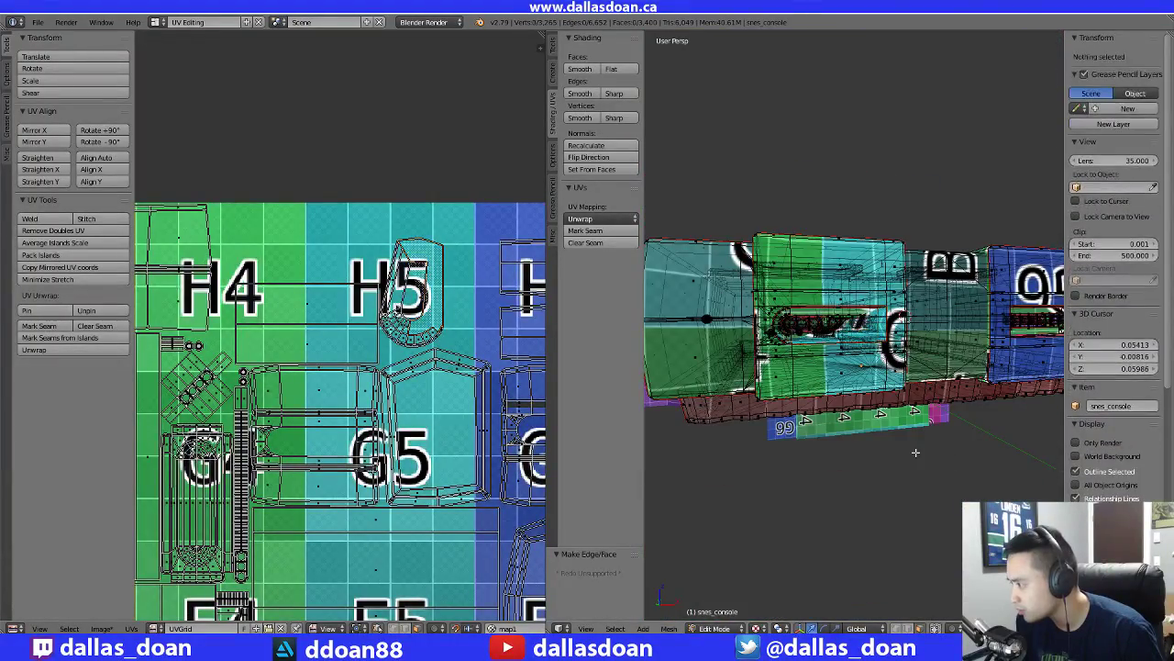
{"action": "scroll", "coordinate": [917, 454], "scroll_direction": "up", "scroll_amount": 5}
{"action": "middle_click_drag", "start_coordinate": [973, 424], "coordinate": [947, 394]}
{"action": "right_click", "coordinate": [952, 394]}
{"action": "scroll", "coordinate": [955, 402], "scroll_direction": "down", "scroll_amount": 5}
{"action": "scroll", "coordinate": [884, 390], "scroll_direction": "up", "scroll_amount": 5}
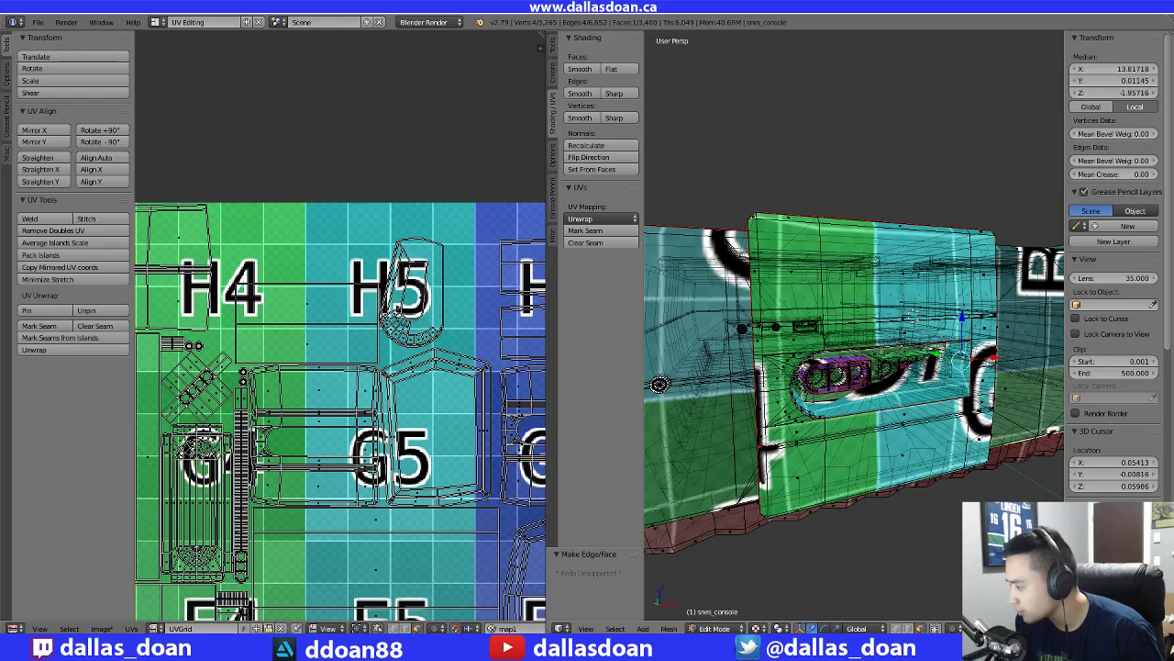
Limit selection to visible geometry and select the face covering the port recess
{"action": "left_click", "coordinate": [938, 628]}
{"action": "key", "text": "a"}
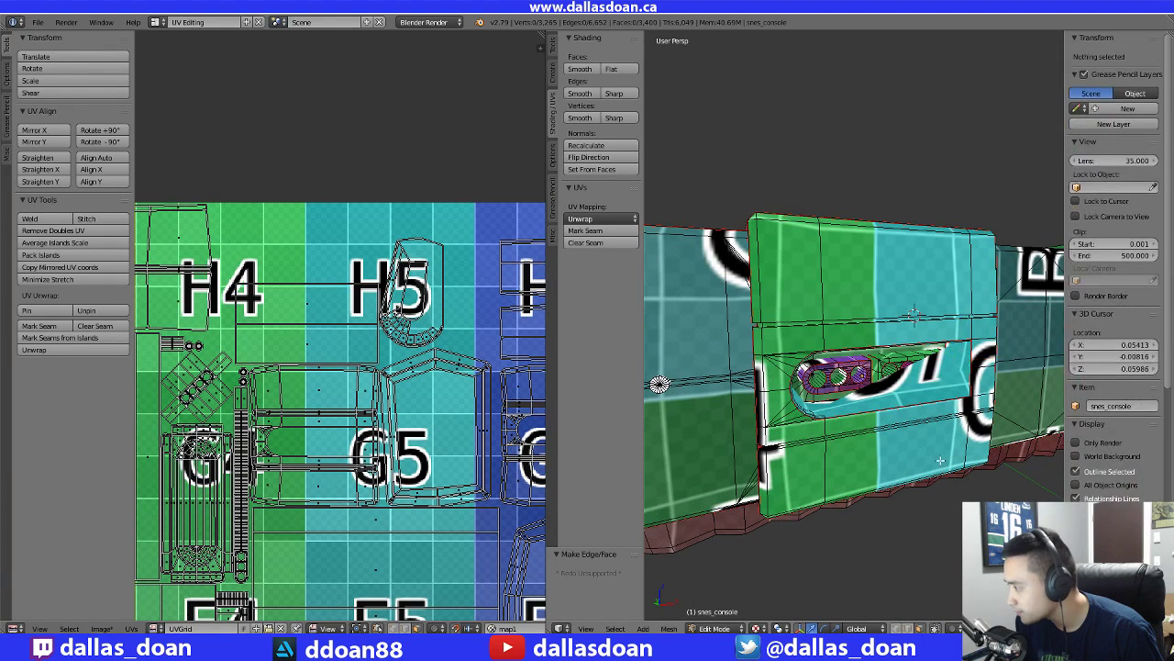
{"action": "right_click", "coordinate": [949, 370]}
{"action": "mouse_move", "coordinate": [938, 383]}
{"action": "middle_mouse_down"}
{"action": "mouse_move", "coordinate": [922, 377]}
{"action": "mouse_move", "coordinate": [923, 388]}
{"action": "middle_mouse_up"}
{"action": "scroll", "coordinate": [929, 399], "scroll_direction": "up", "scroll_amount": 3}
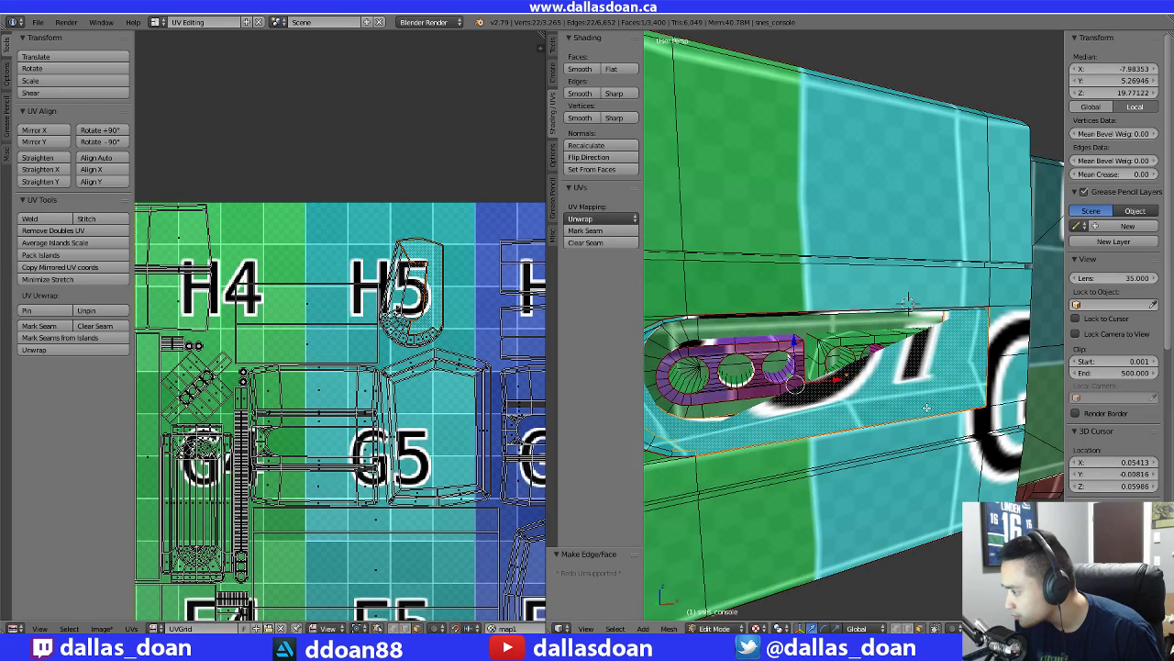
Undo the recent selections and the face made over the port recess
{"action": "key", "text": "ctrl+z"}
{"action": "key", "text": "ctrl+z"}
{"action": "key", "text": "ctrl+z"}
{"action": "key", "text": "ctrl+z"}
{"action": "key", "text": "ctrl+z"}
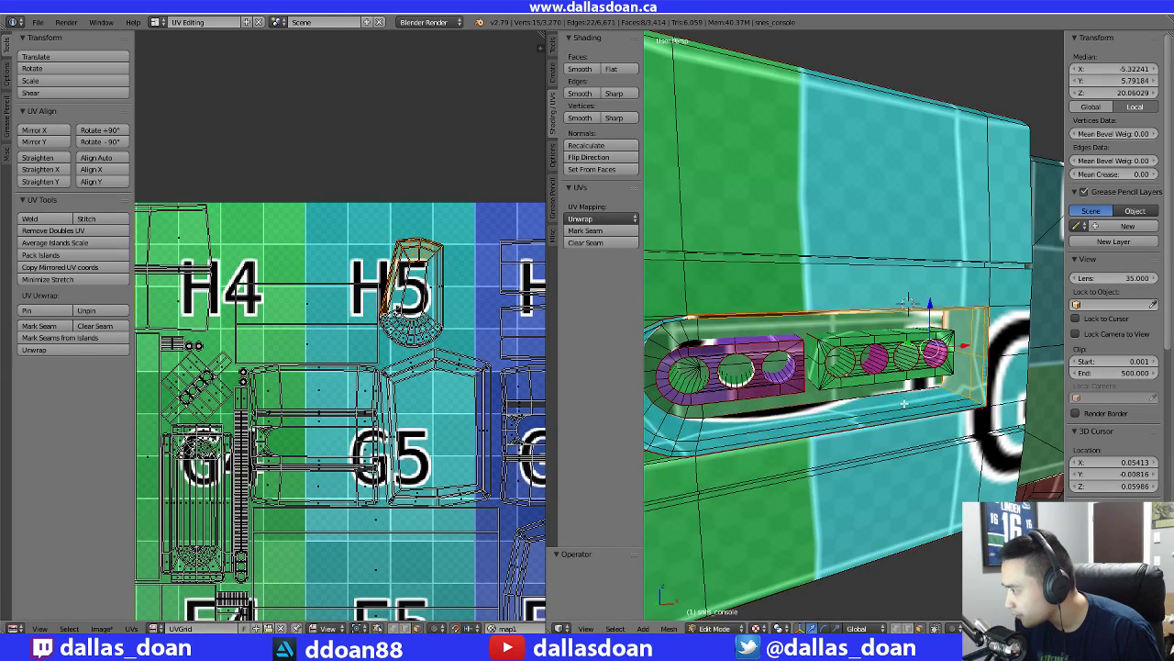
Clear the selection, border-select the rounded UV island at tile H5 and extend the selection to everything linked
{"action": "key", "text": "a"}
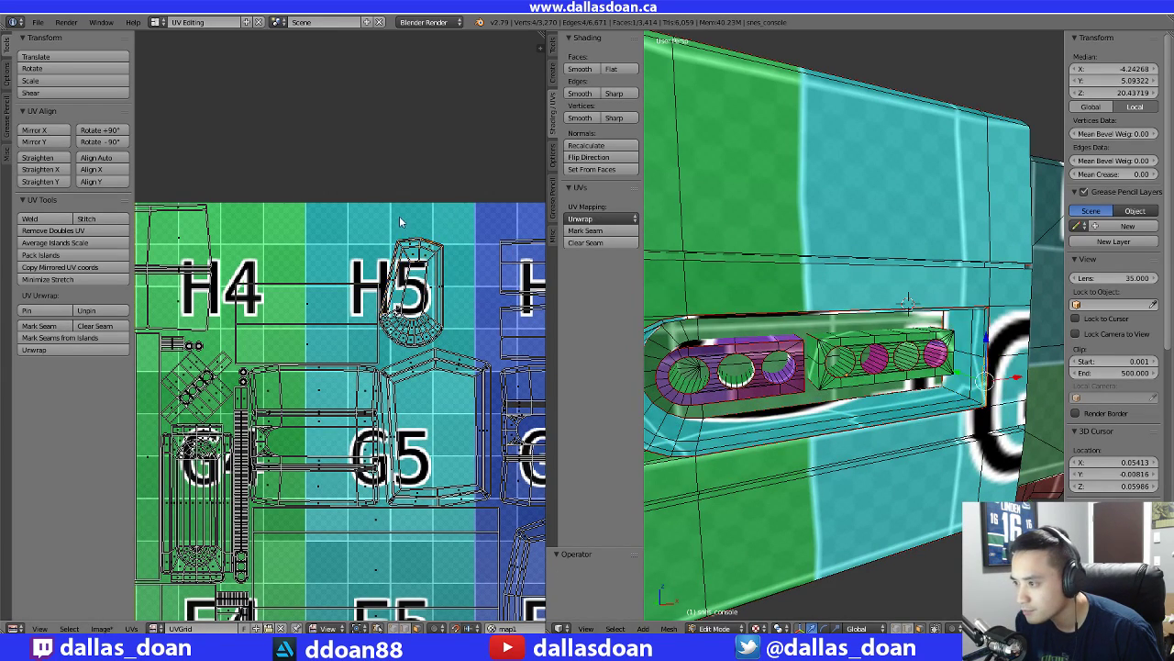
{"action": "key", "text": "b"}
{"action": "left_click_drag", "start_coordinate": [400, 221], "coordinate": [466, 299]}
{"action": "key", "text": "ctrl+l"}
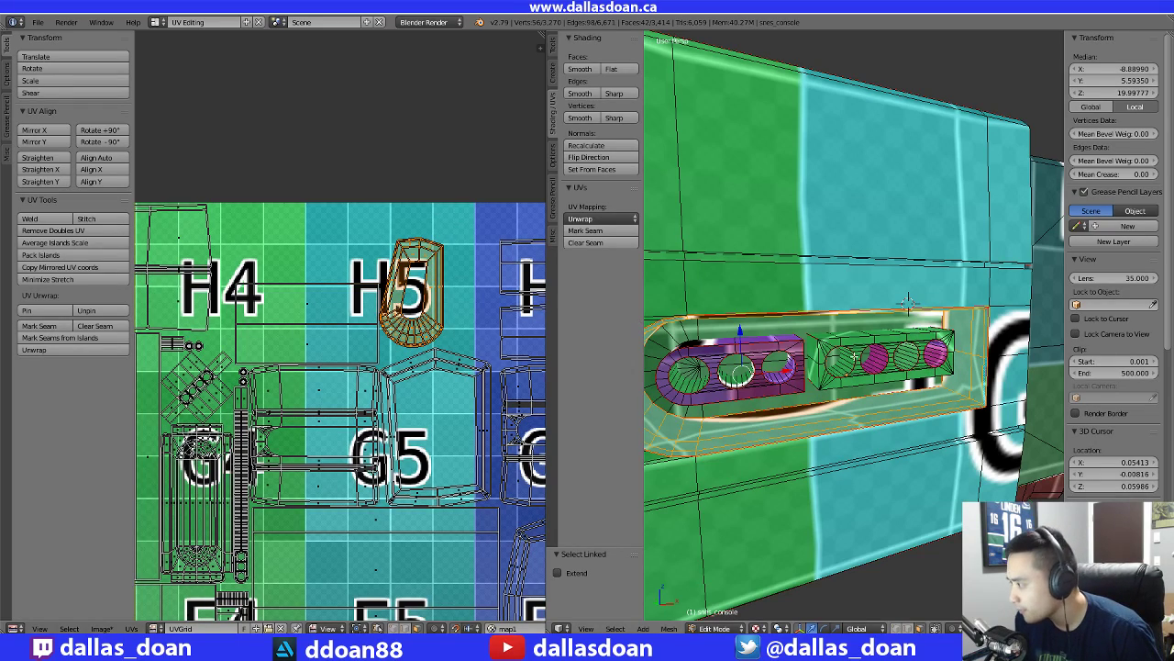
Unwrap the selected wall faces of the port recess
{"action": "middle_click_drag", "start_coordinate": [855, 356], "coordinate": [864, 318]}
{"action": "scroll", "coordinate": [864, 318], "scroll_direction": "up", "scroll_amount": 5}
{"action": "middle_click_drag", "start_coordinate": [1009, 344], "coordinate": [875, 331], "text": "shift"}
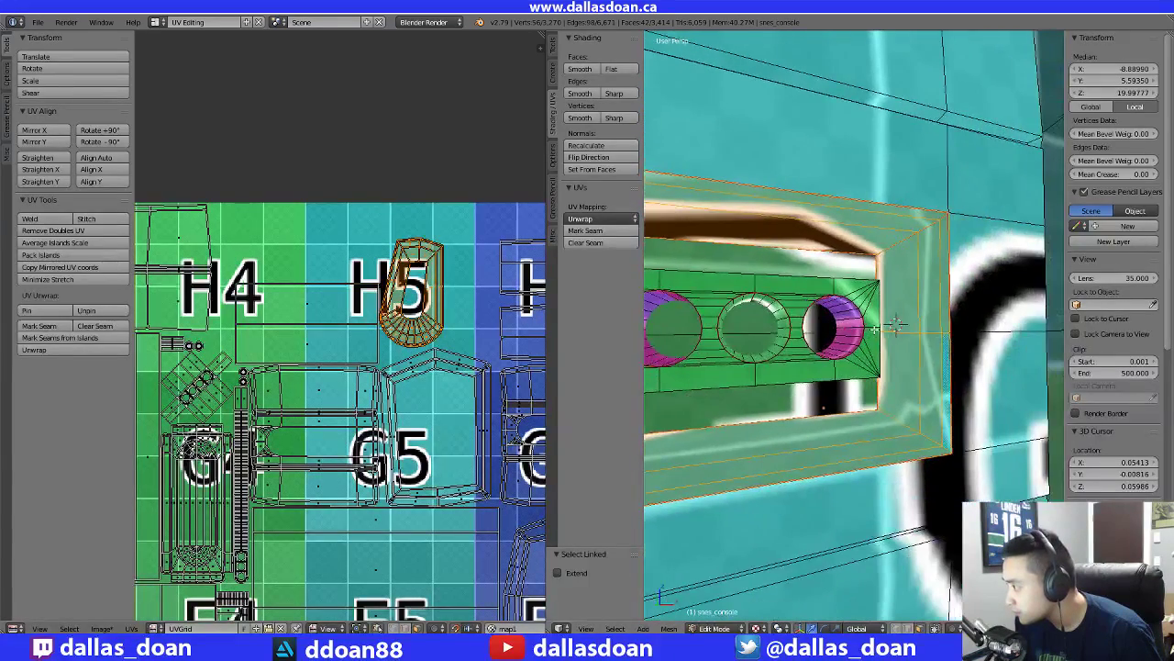
{"action": "scroll", "coordinate": [876, 331], "scroll_direction": "up", "scroll_amount": 2}
{"action": "scroll", "coordinate": [537, 329], "scroll_direction": "down", "scroll_amount": 1}
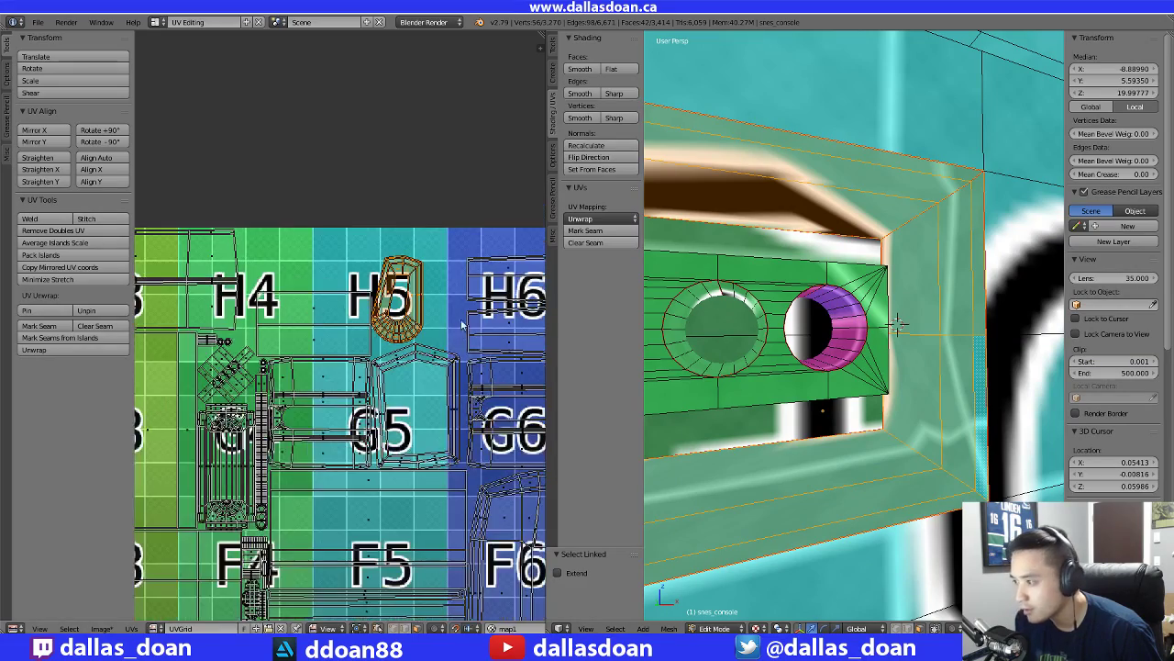
{"action": "left_click", "coordinate": [601, 219]}
{"action": "left_click", "coordinate": [587, 230]}
{"action": "scroll", "coordinate": [513, 276], "scroll_direction": "down", "scroll_amount": 5}
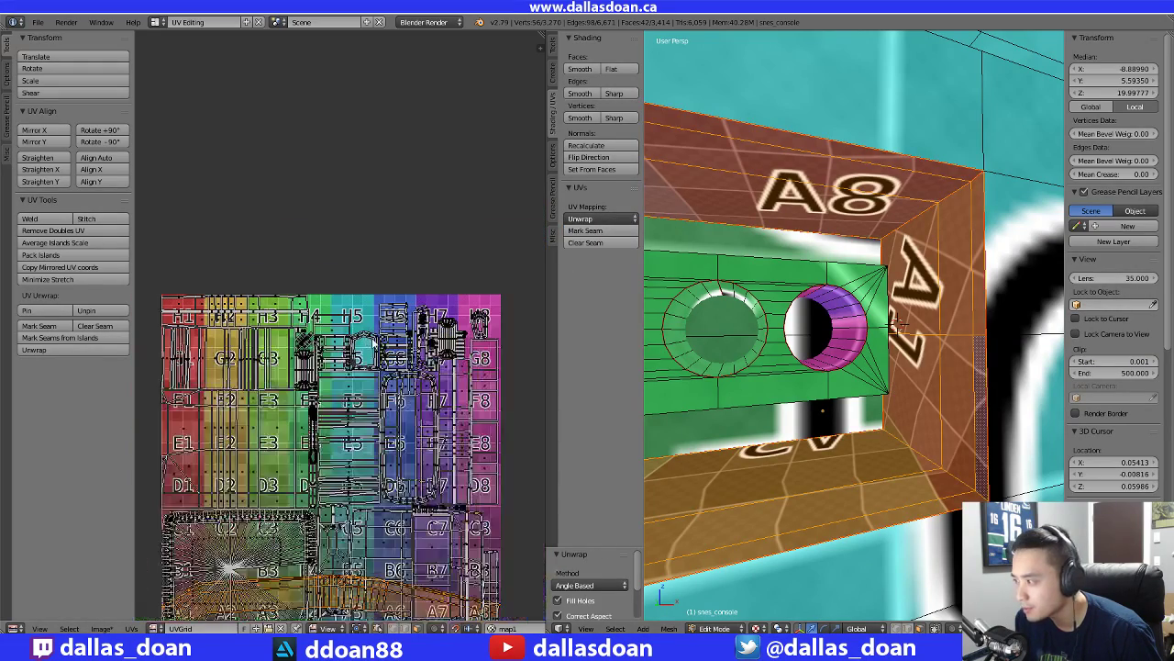
{"action": "middle_click_drag", "start_coordinate": [378, 358], "coordinate": [378, 238]}
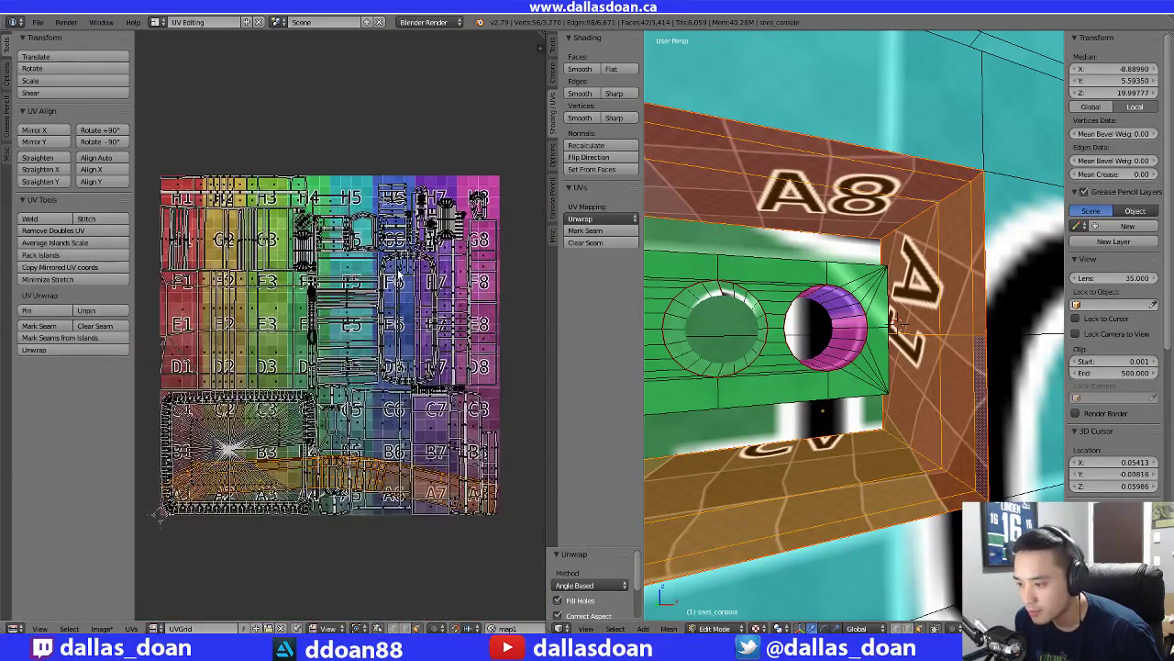
Switch to edge selection, mark the edges across the rounded end of the port recess as a seam, and clear the selection
{"action": "scroll", "coordinate": [912, 280], "scroll_direction": "down", "scroll_amount": 7}
{"action": "middle_click_drag", "start_coordinate": [912, 280], "coordinate": [835, 289]}
{"action": "scroll", "coordinate": [838, 266], "scroll_direction": "up", "scroll_amount": 2}
{"action": "key", "text": "ctrl+Tab"}
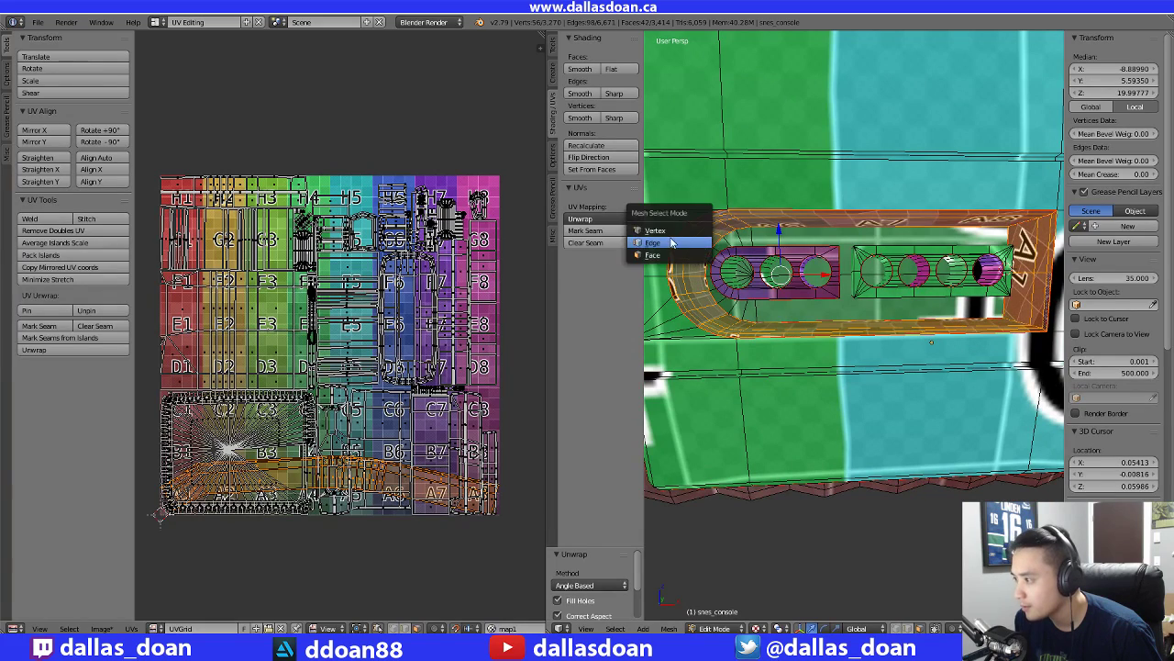
{"action": "left_click", "coordinate": [684, 240]}
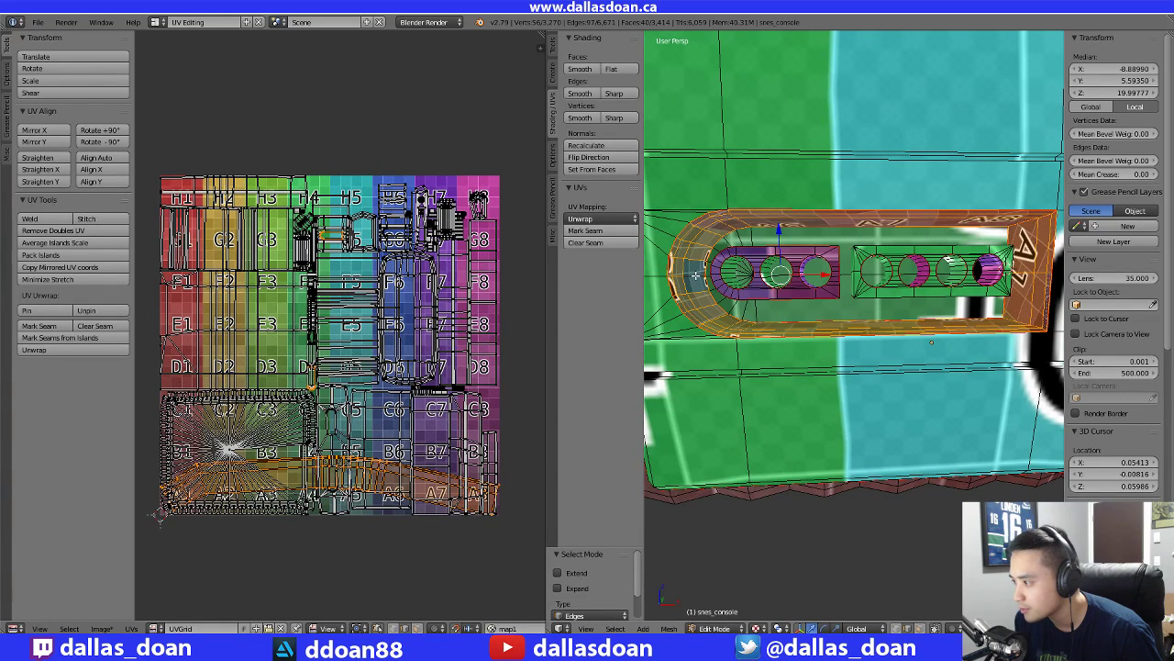
{"action": "right_click", "coordinate": [694, 277]}
{"action": "right_click", "coordinate": [684, 275], "text": "shift"}
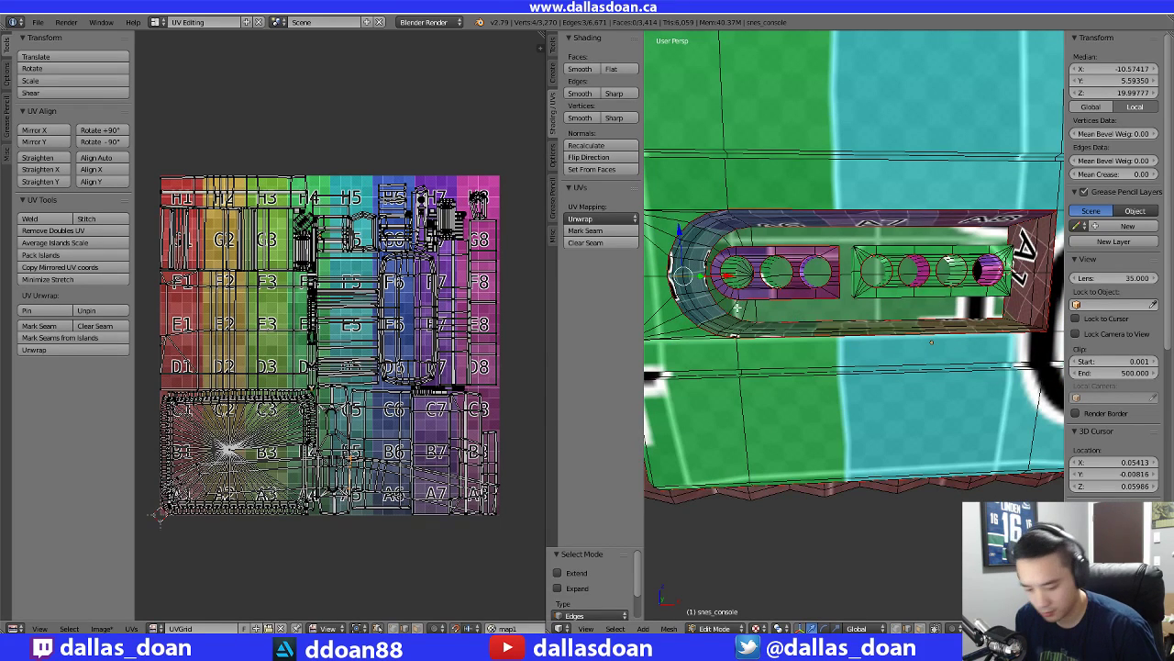
{"action": "key", "text": "ctrl+e"}
{"action": "left_click", "coordinate": [707, 316]}
{"action": "scroll", "coordinate": [746, 357], "scroll_direction": "down", "scroll_amount": 5}
{"action": "key", "text": "a"}
Mark the edges across the rounded end of the other port recess as a seam, undoing a wrong pick, and clear the selection
{"action": "middle_click_drag", "start_coordinate": [927, 402], "coordinate": [877, 395], "text": "shift"}
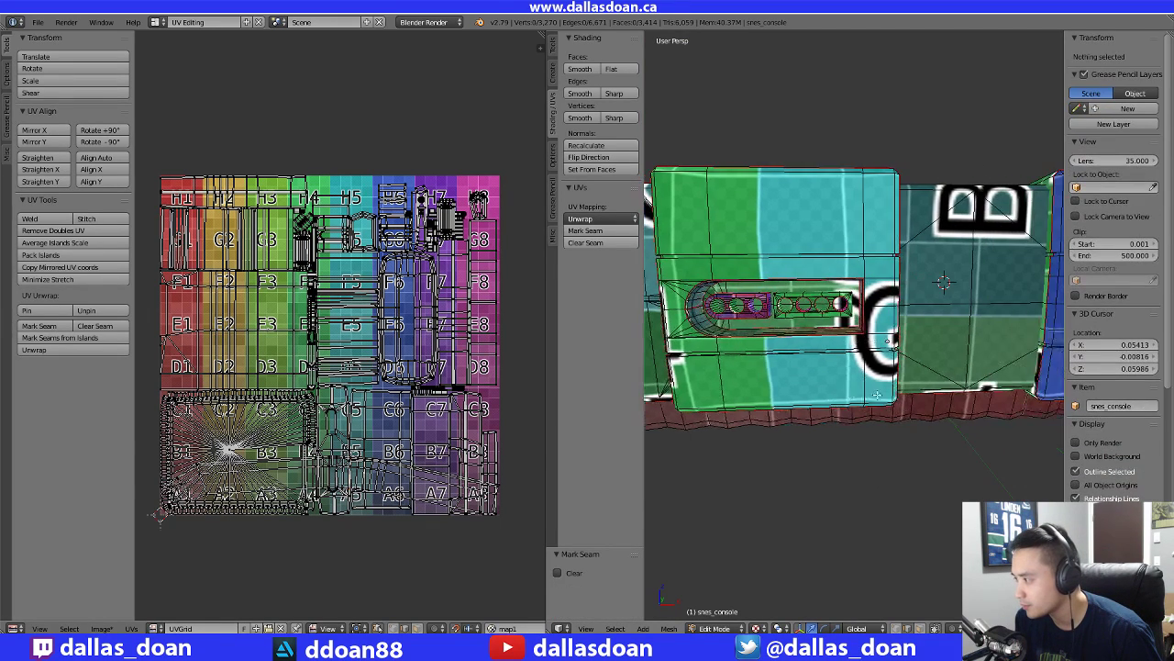
{"action": "middle_click_drag", "start_coordinate": [1023, 372], "coordinate": [833, 363], "text": "shift"}
{"action": "scroll", "coordinate": [820, 364], "scroll_direction": "up", "scroll_amount": 6}
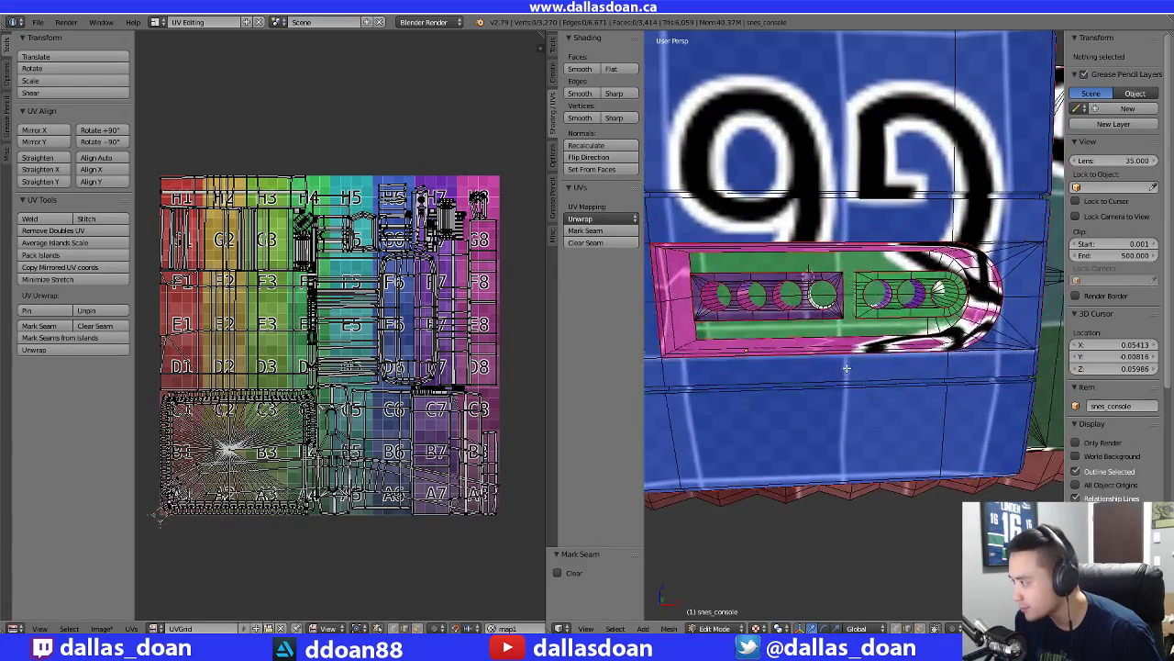
{"action": "scroll", "coordinate": [841, 336], "scroll_direction": "up", "scroll_amount": 6}
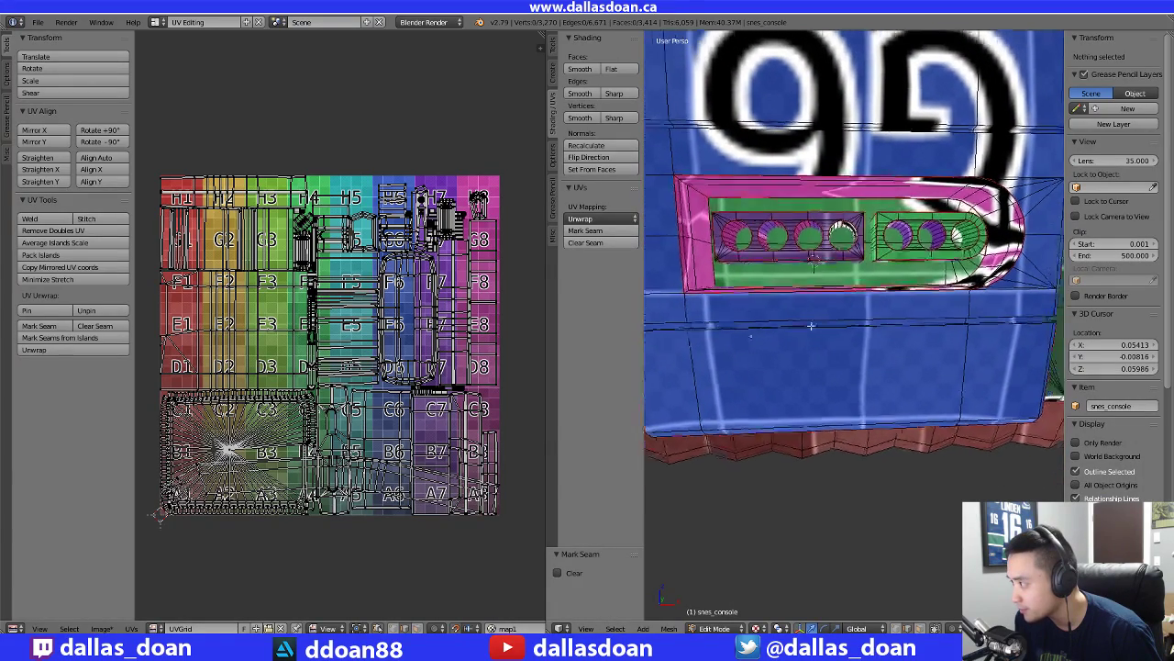
{"action": "middle_click_drag", "start_coordinate": [961, 332], "coordinate": [936, 332], "text": "shift"}
{"action": "right_click", "coordinate": [989, 280]}
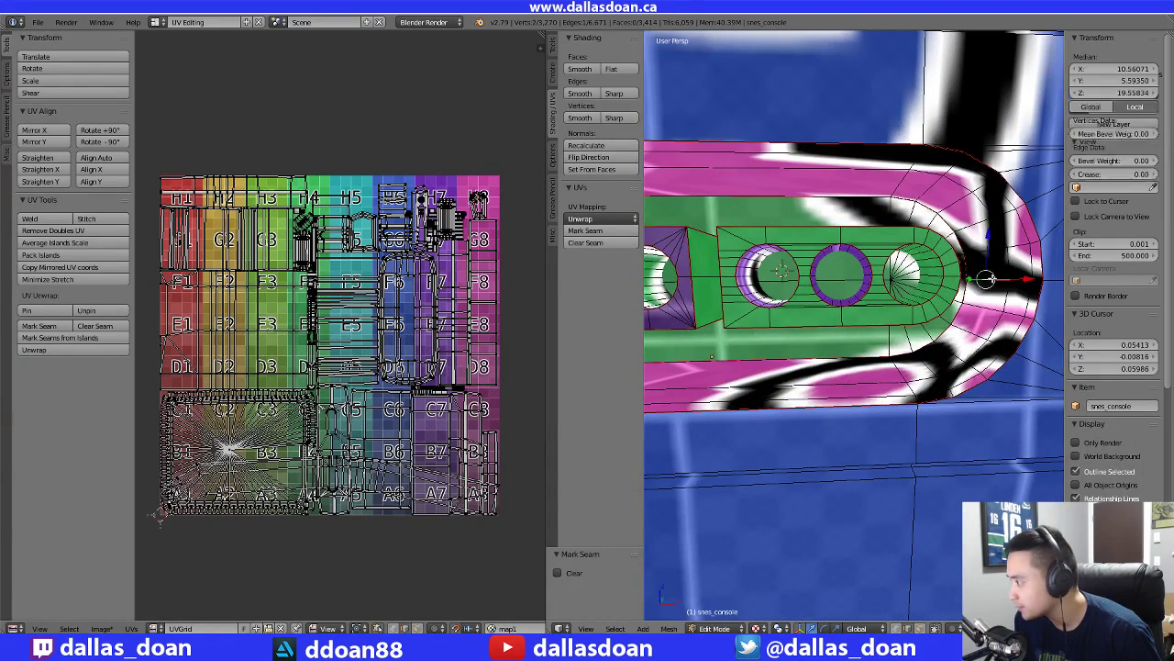
{"action": "middle_click_drag", "start_coordinate": [1032, 296], "coordinate": [936, 315], "text": "shift"}
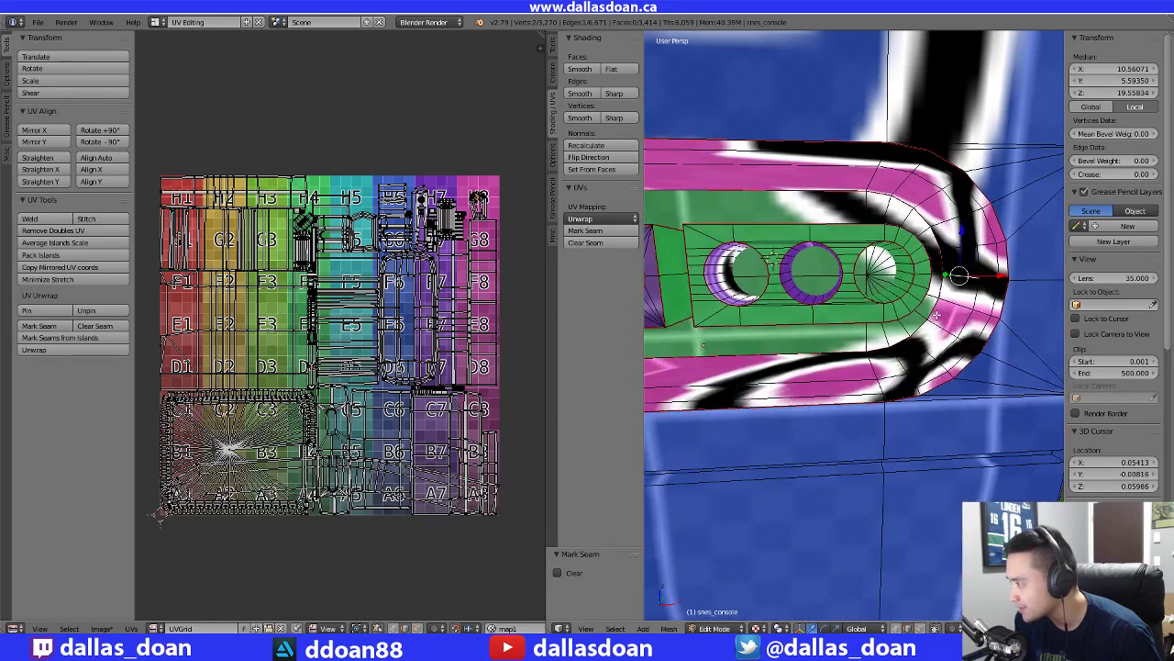
{"action": "right_click", "coordinate": [996, 285], "text": "shift"}
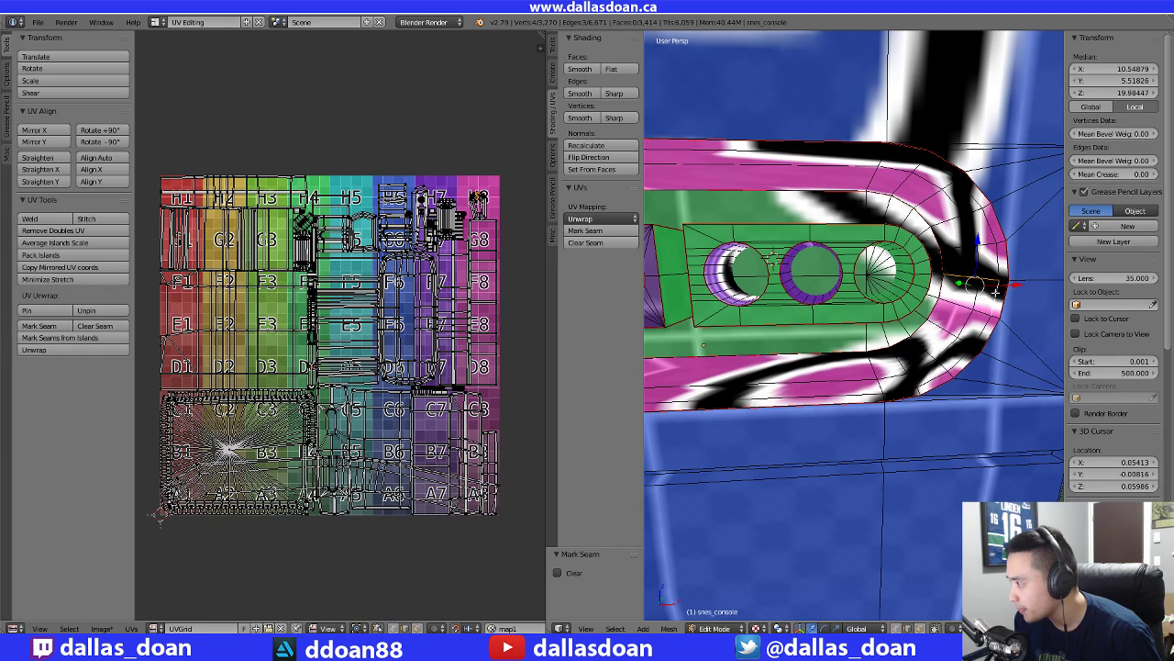
{"action": "key", "text": "ctrl+z"}
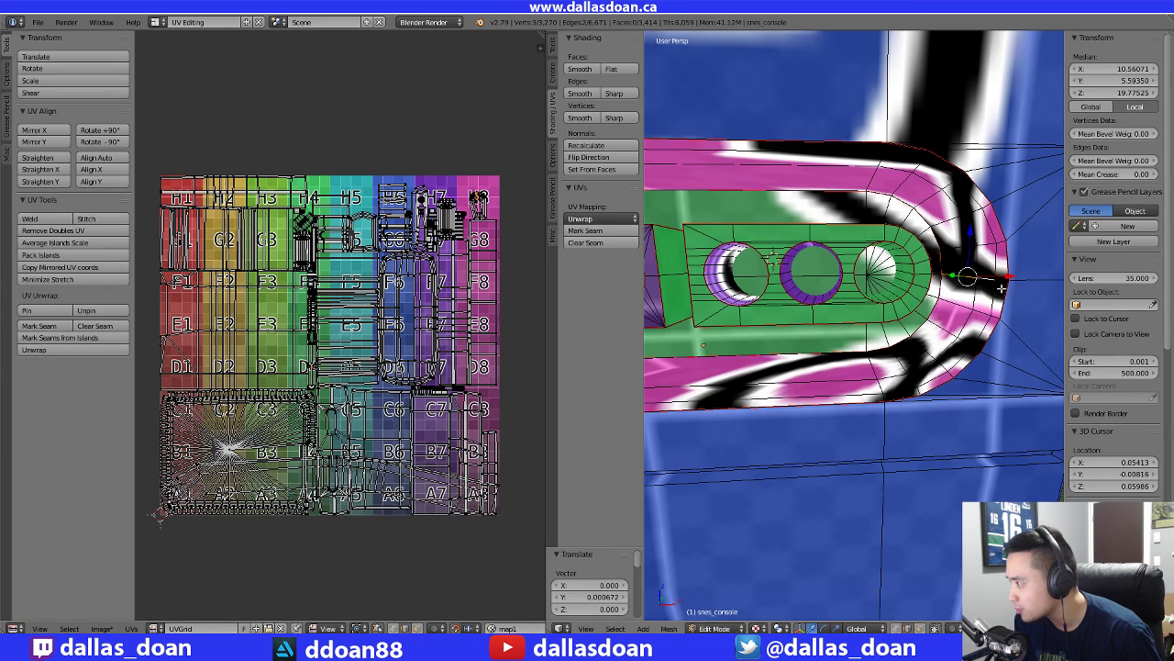
{"action": "middle_click_drag", "start_coordinate": [1002, 280], "coordinate": [995, 299]}
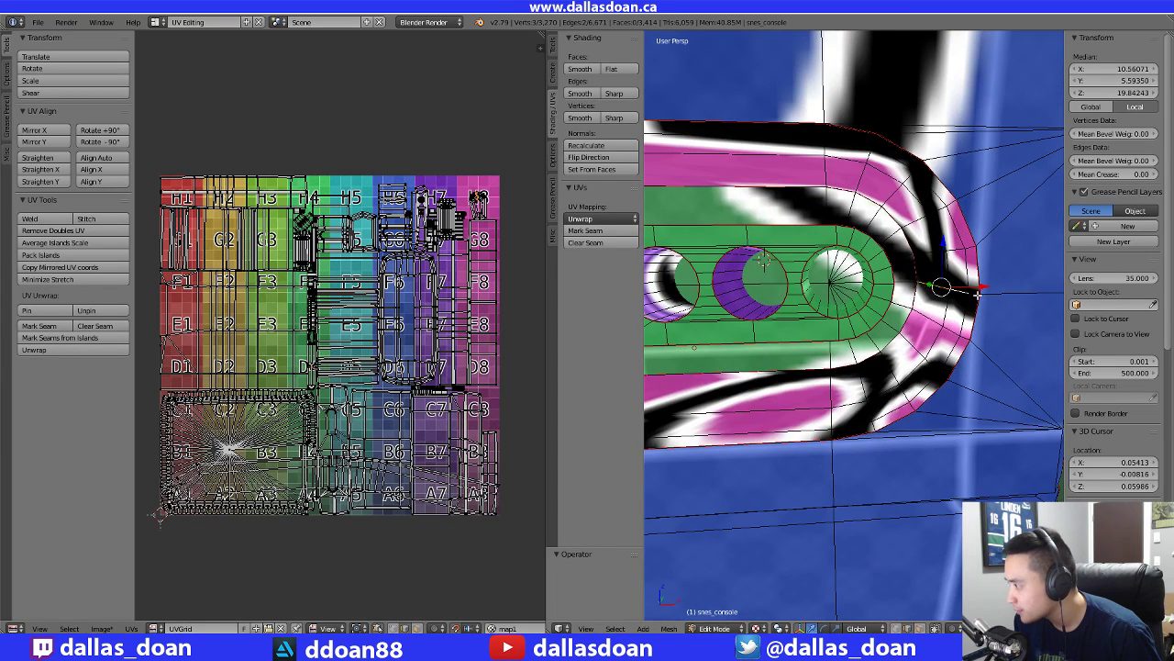
{"action": "right_click", "coordinate": [978, 293], "text": "shift"}
{"action": "key", "text": "ctrl+e"}
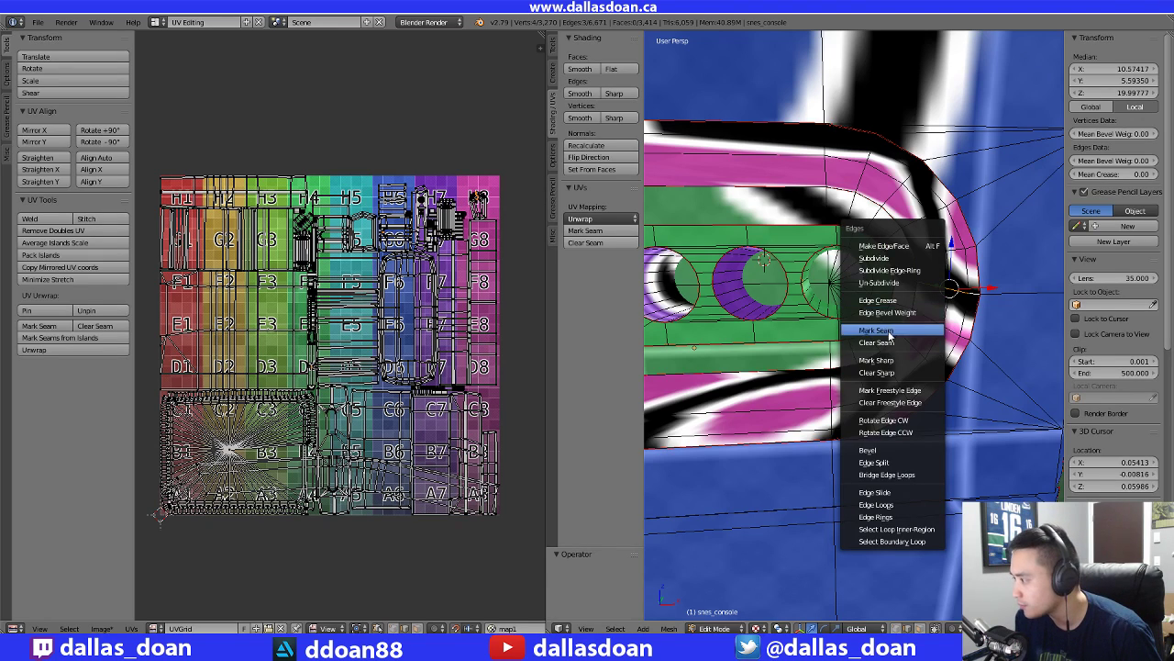
{"action": "left_click", "coordinate": [889, 334]}
{"action": "scroll", "coordinate": [894, 339], "scroll_direction": "down", "scroll_amount": 9}
{"action": "middle_click_drag", "start_coordinate": [897, 345], "coordinate": [912, 348]}
{"action": "key", "text": "a"}
Switch to face selection, select the whole console mesh, unwrap it with the seams and pack its UV islands
{"action": "scroll", "coordinate": [911, 349], "scroll_direction": "up", "scroll_amount": 4}
{"action": "middle_click_drag", "start_coordinate": [862, 385], "coordinate": [879, 432]}
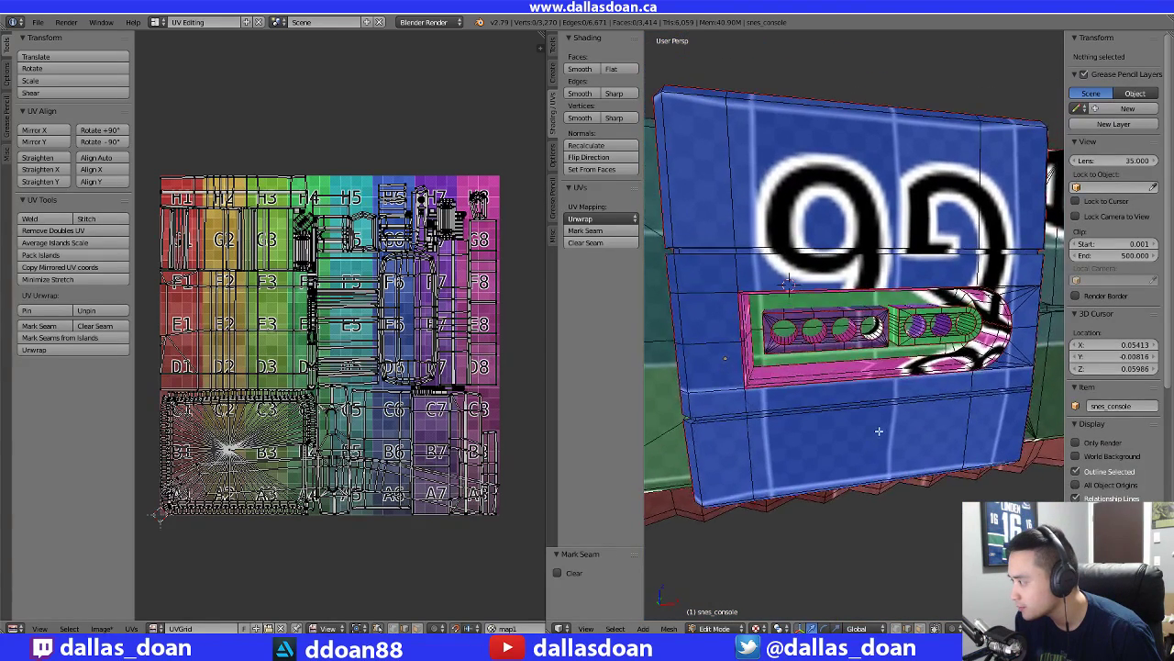
{"action": "scroll", "coordinate": [879, 430], "scroll_direction": "up", "scroll_amount": 6}
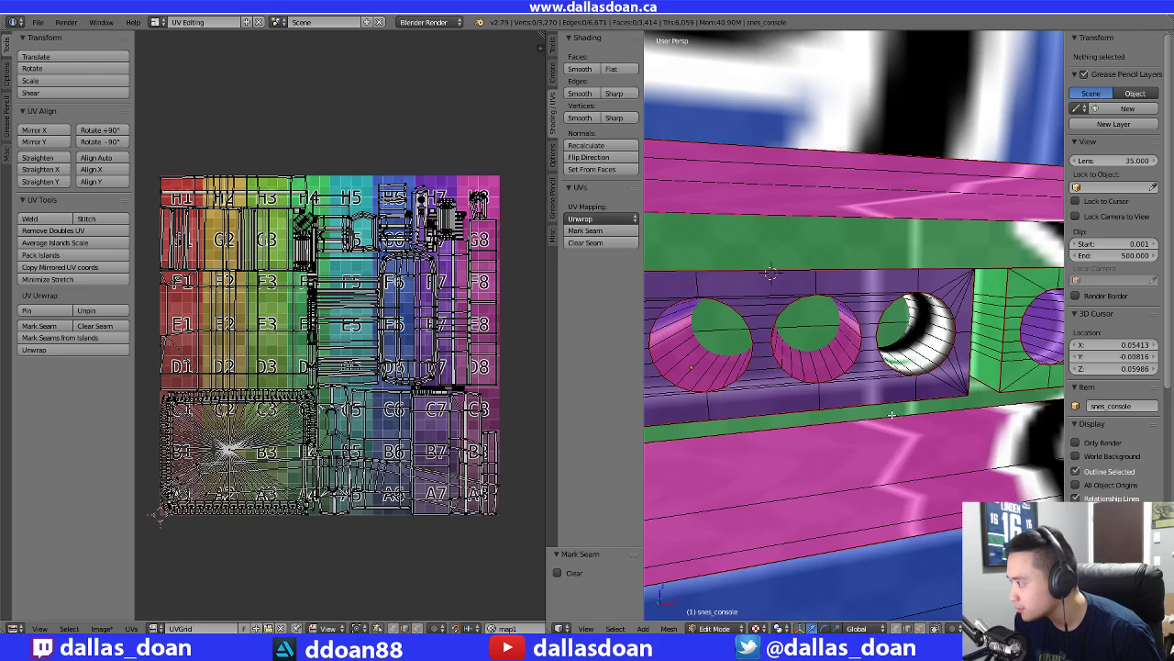
{"action": "scroll", "coordinate": [891, 415], "scroll_direction": "down", "scroll_amount": 8}
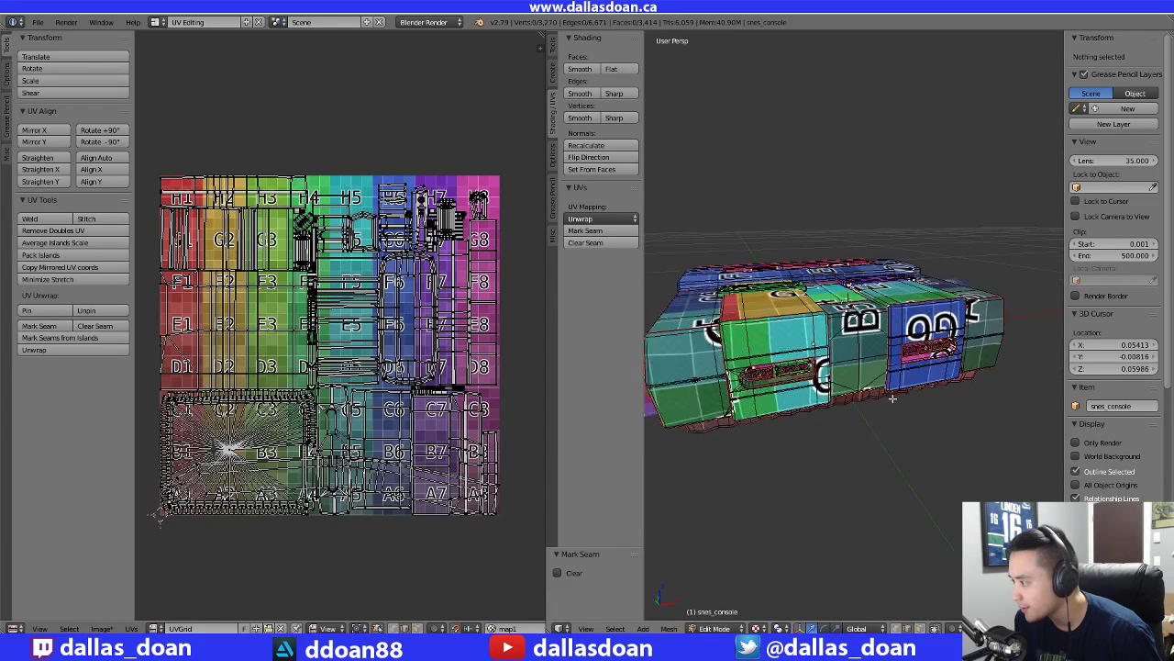
{"action": "middle_click_drag", "start_coordinate": [892, 398], "coordinate": [880, 399]}
{"action": "scroll", "coordinate": [347, 293], "scroll_direction": "down", "scroll_amount": 2}
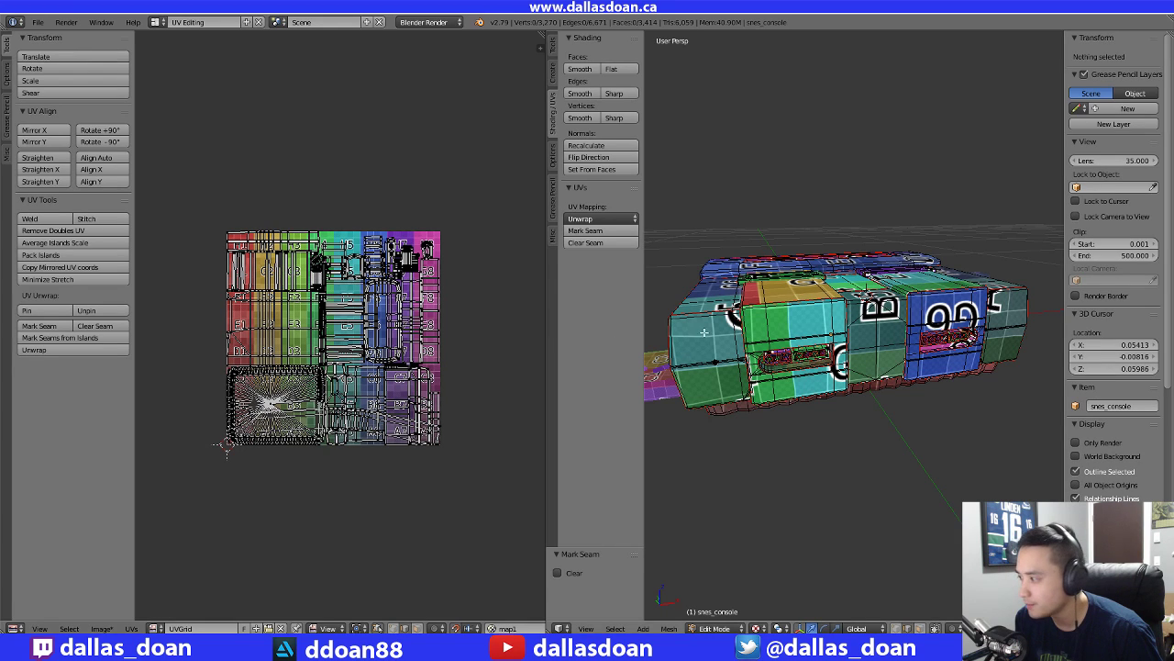
{"action": "key", "text": "ctrl+Tab"}
{"action": "left_click", "coordinate": [771, 340]}
{"action": "left_click_drag", "start_coordinate": [193, 202], "coordinate": [494, 516]}
{"action": "left_click", "coordinate": [638, 221]}
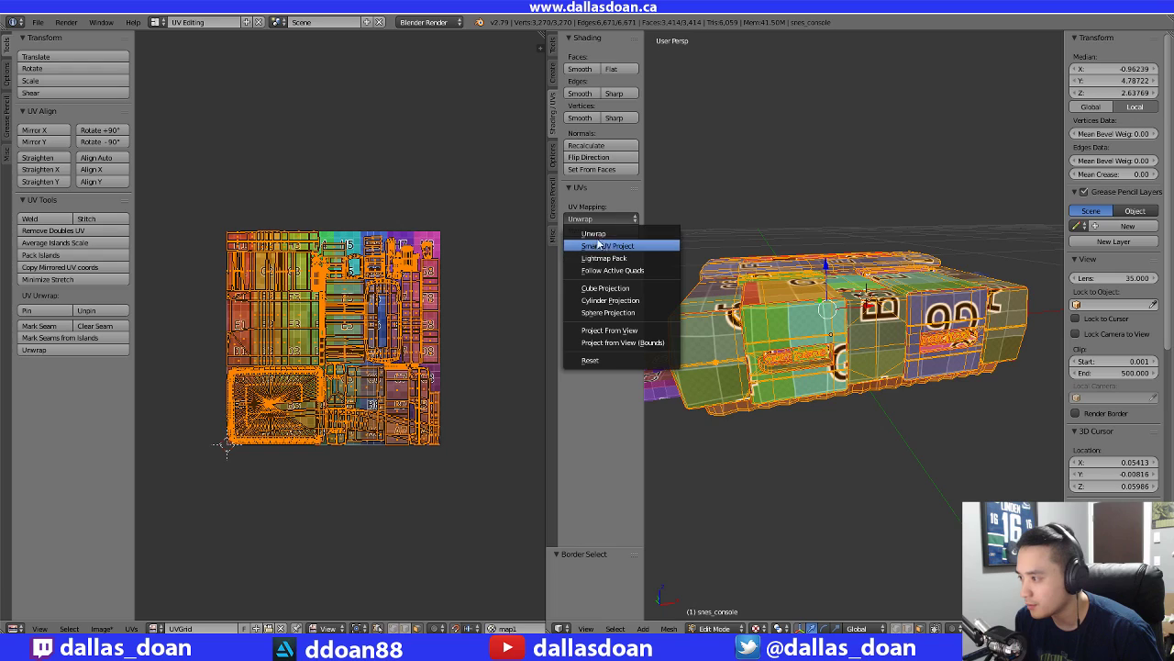
{"action": "left_click", "coordinate": [601, 231]}
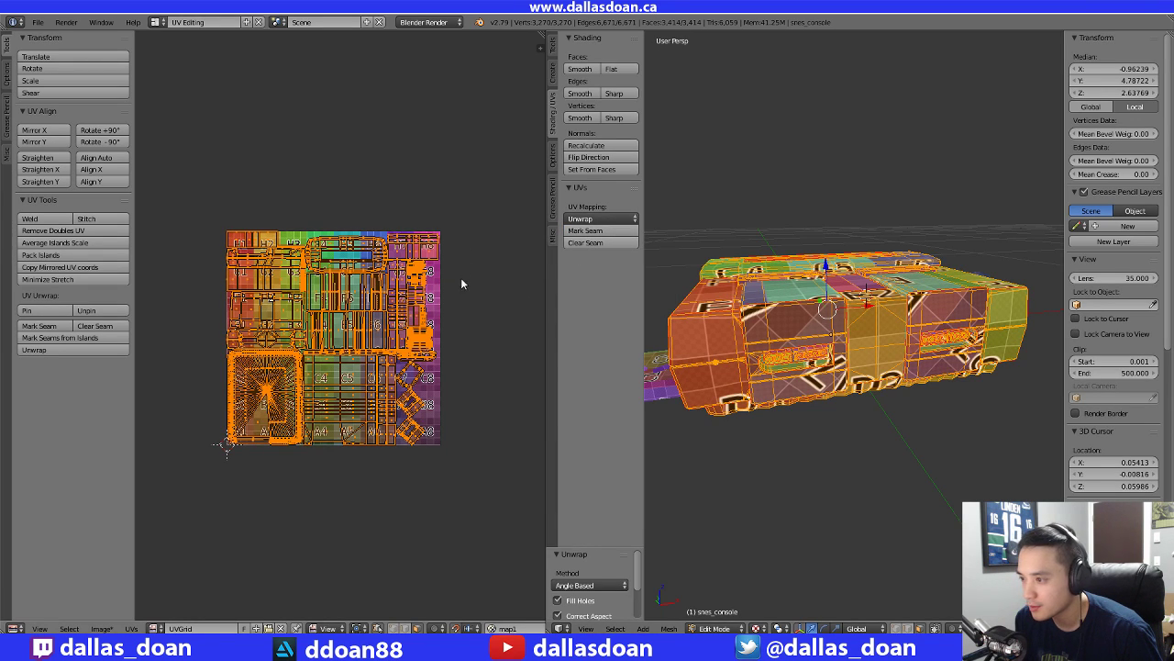
{"action": "left_click", "coordinate": [46, 255]}
Examine the packed UV islands across the layout, from tile G7 to G1, for overlaps and badly unwrapped shapes
{"action": "scroll", "coordinate": [338, 275], "scroll_direction": "up", "scroll_amount": 3}
{"action": "scroll", "coordinate": [356, 275], "scroll_direction": "up", "scroll_amount": 1}
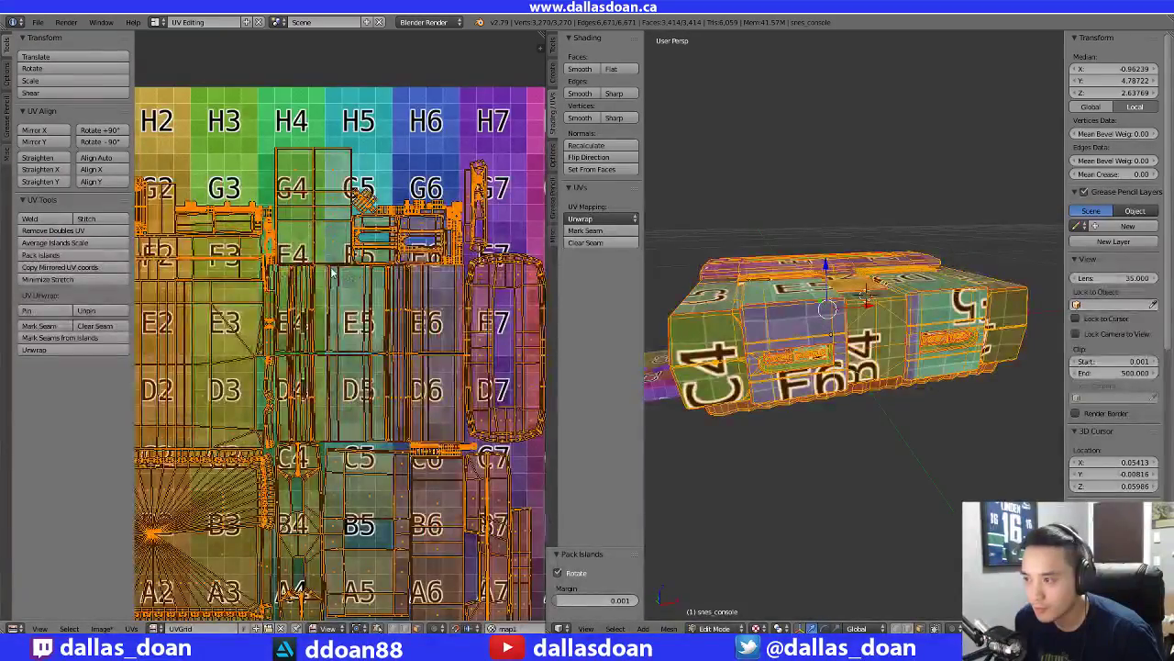
{"action": "middle_click_drag", "start_coordinate": [356, 278], "coordinate": [318, 234]}
{"action": "scroll", "coordinate": [367, 265], "scroll_direction": "up", "scroll_amount": 1}
{"action": "middle_click_drag", "start_coordinate": [415, 233], "coordinate": [380, 309]}
{"action": "scroll", "coordinate": [388, 338], "scroll_direction": "up", "scroll_amount": 3}
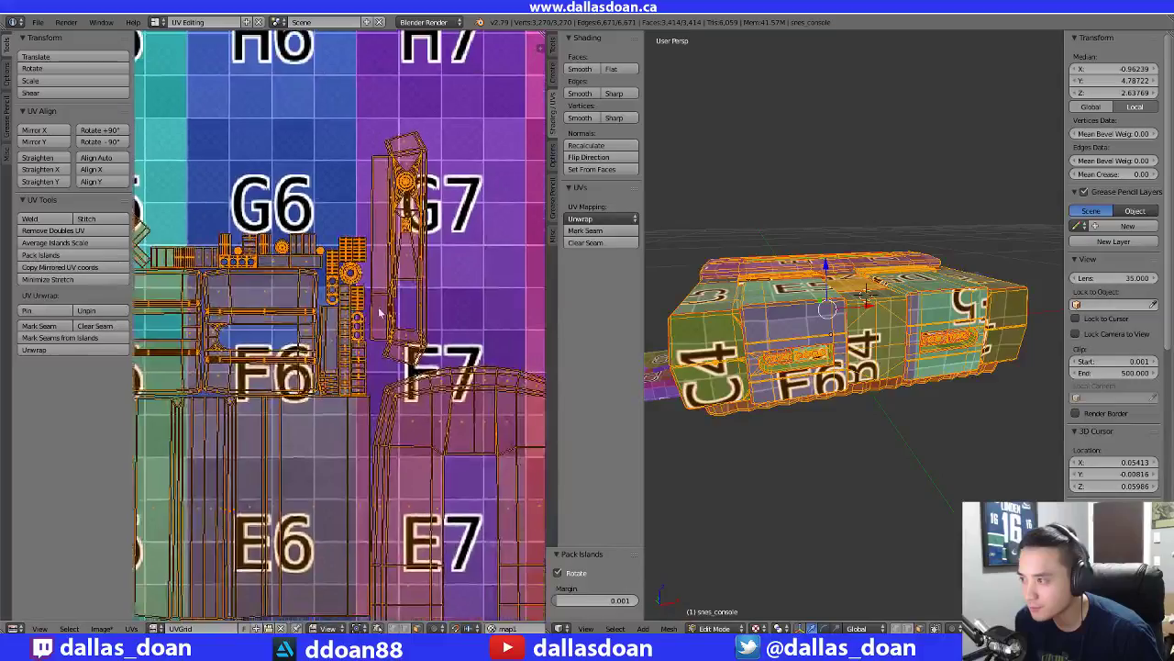
{"action": "scroll", "coordinate": [381, 310], "scroll_direction": "up", "scroll_amount": 1}
{"action": "scroll", "coordinate": [370, 313], "scroll_direction": "up", "scroll_amount": 2}
{"action": "middle_click_drag", "start_coordinate": [437, 204], "coordinate": [349, 312]}
{"action": "scroll", "coordinate": [358, 305], "scroll_direction": "up", "scroll_amount": 5}
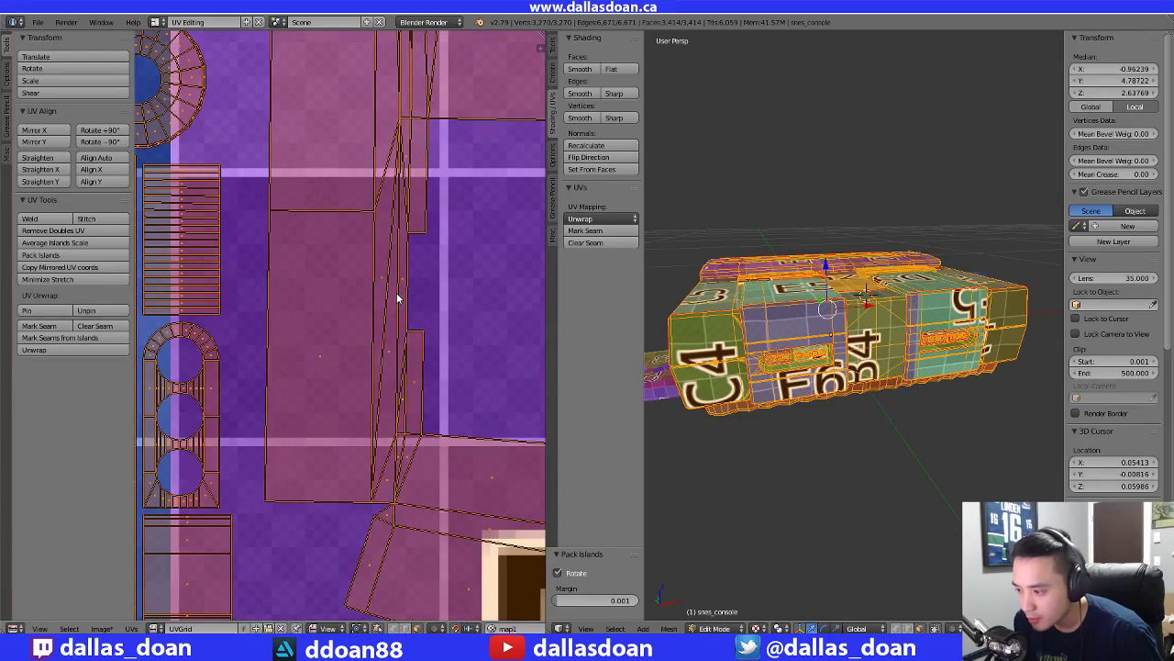
{"action": "scroll", "coordinate": [397, 302], "scroll_direction": "down", "scroll_amount": 4}
{"action": "middle_click_drag", "start_coordinate": [294, 268], "coordinate": [364, 311]}
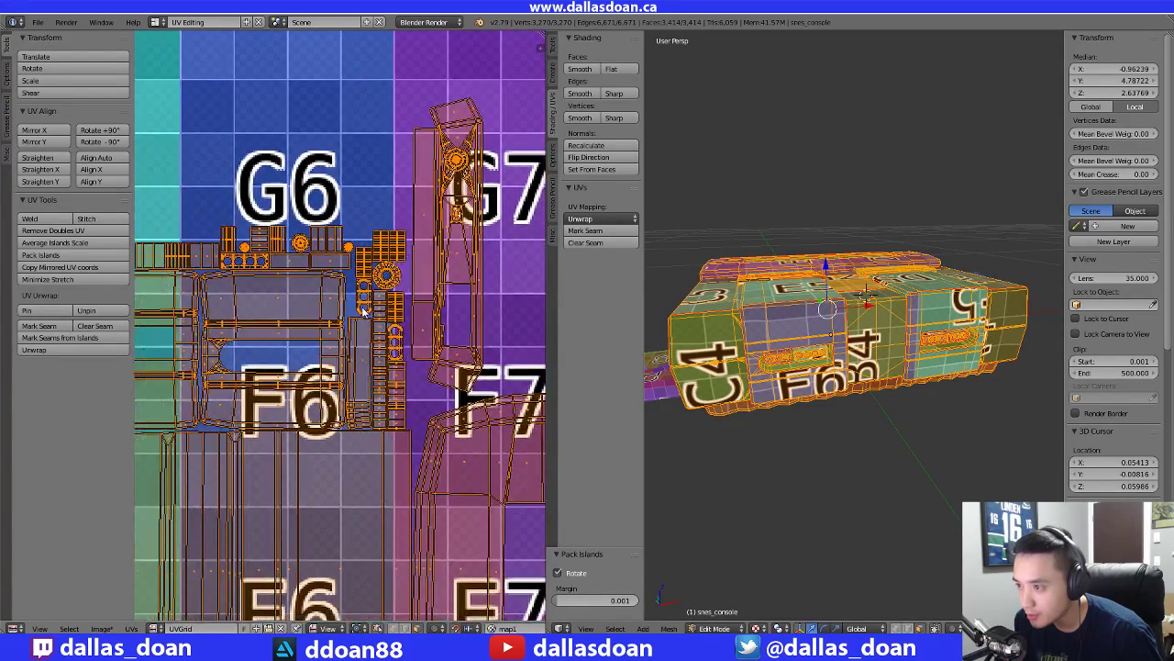
{"action": "middle_click_drag", "start_coordinate": [263, 323], "coordinate": [351, 339]}
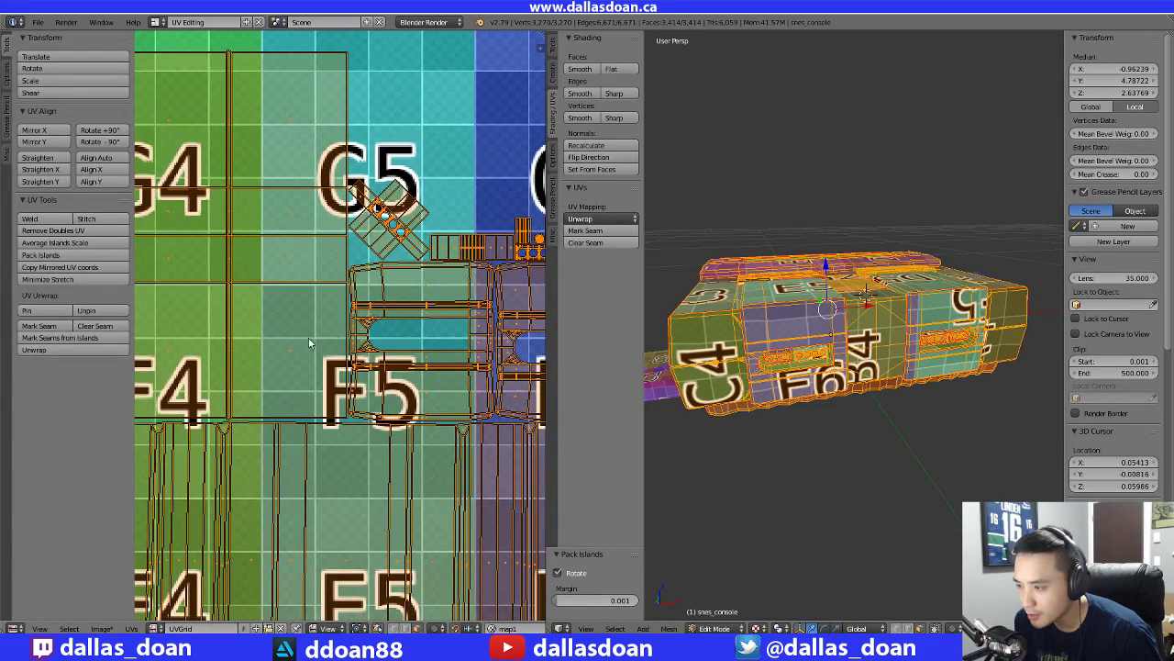
{"action": "middle_click_drag", "start_coordinate": [456, 331], "coordinate": [328, 331]}
{"action": "scroll", "coordinate": [318, 330], "scroll_direction": "down", "scroll_amount": 3}
{"action": "middle_click_drag", "start_coordinate": [158, 324], "coordinate": [486, 322]}
{"action": "scroll", "coordinate": [380, 323], "scroll_direction": "up", "scroll_amount": 2}
{"action": "scroll", "coordinate": [380, 323], "scroll_direction": "up", "scroll_amount": 1}
{"action": "middle_click_drag", "start_coordinate": [711, 314], "coordinate": [881, 247]}
{"action": "scroll", "coordinate": [269, 335], "scroll_direction": "down", "scroll_amount": 2}
{"action": "middle_click_drag", "start_coordinate": [269, 336], "coordinate": [465, 349]}
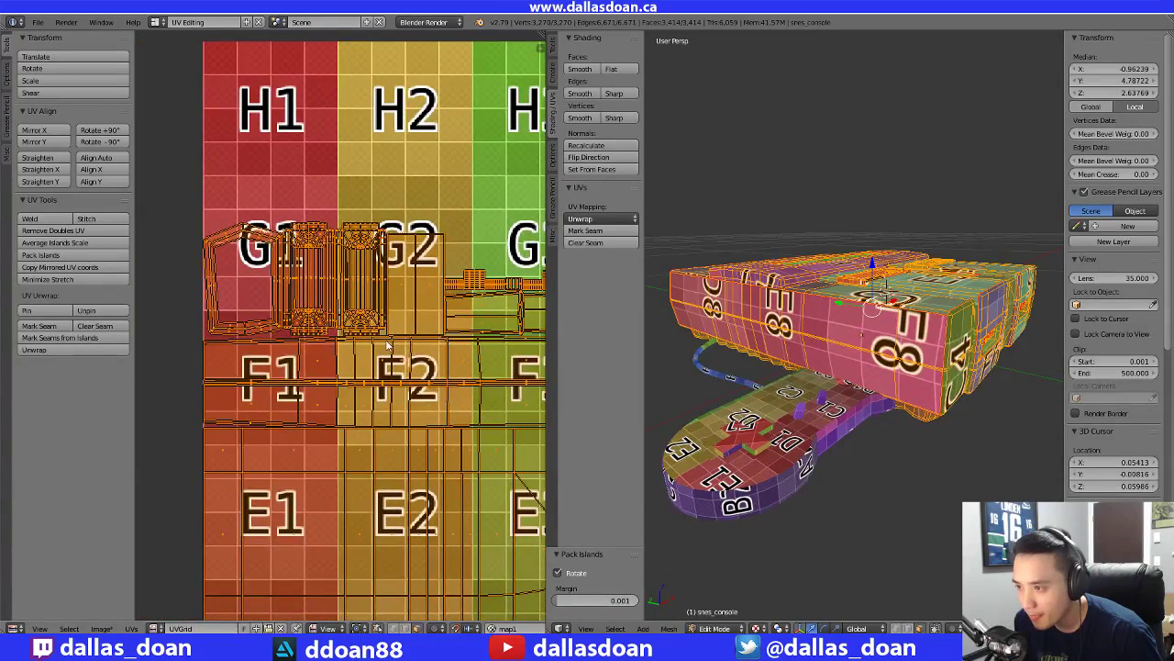
{"action": "middle_click_drag", "start_coordinate": [388, 346], "coordinate": [495, 344]}
{"action": "scroll", "coordinate": [381, 331], "scroll_direction": "up", "scroll_amount": 3}
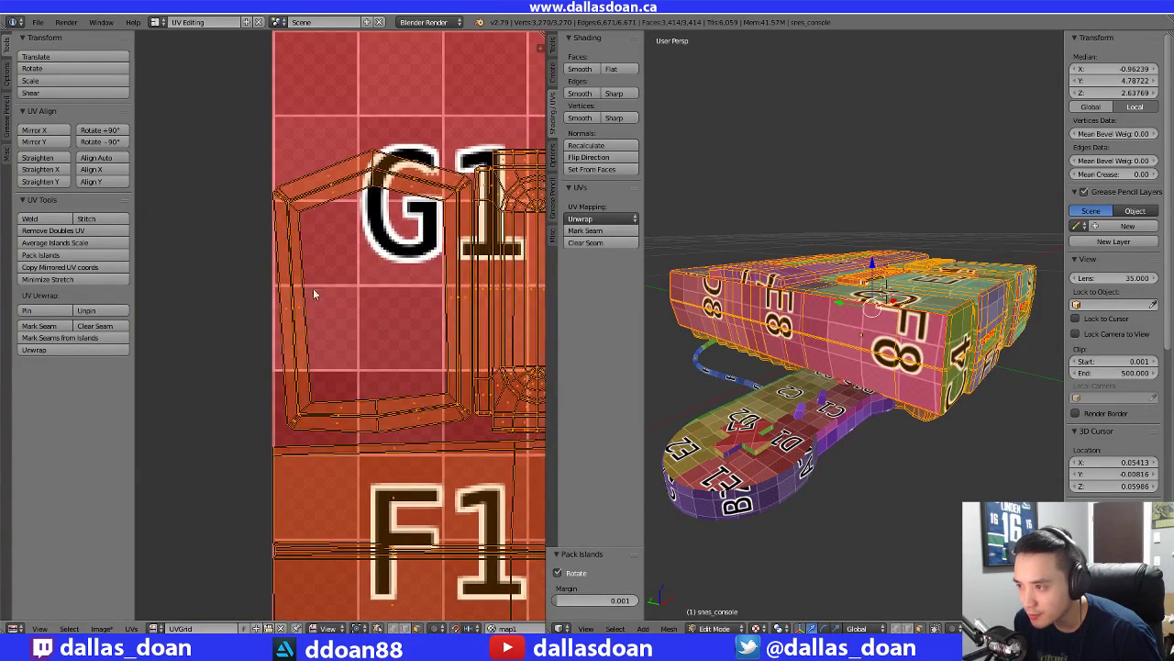
Clear the selection, border-select the upper-left corner faces of the frame-shaped island at tile G1 and locate them on the model
{"action": "key", "text": "a"}
{"action": "key", "text": "b"}
{"action": "left_click_drag", "start_coordinate": [261, 152], "coordinate": [347, 251]}
{"action": "middle_click_drag", "start_coordinate": [855, 310], "coordinate": [791, 347]}
{"action": "scroll", "coordinate": [803, 375], "scroll_direction": "up", "scroll_amount": 5}
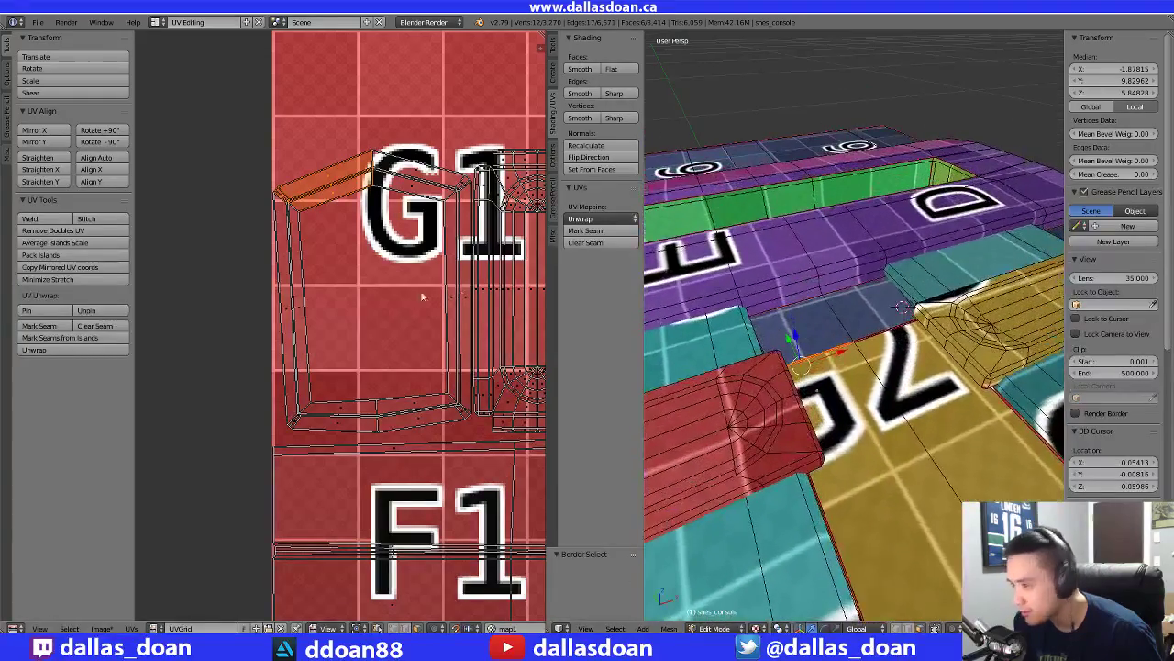
Switch to edge selection and select a diagonal edge at the upper-left corner of the frame-shaped island at tile G1
{"action": "scroll", "coordinate": [335, 315], "scroll_direction": "down", "scroll_amount": 6}
{"action": "scroll", "coordinate": [413, 358], "scroll_direction": "up", "scroll_amount": 5}
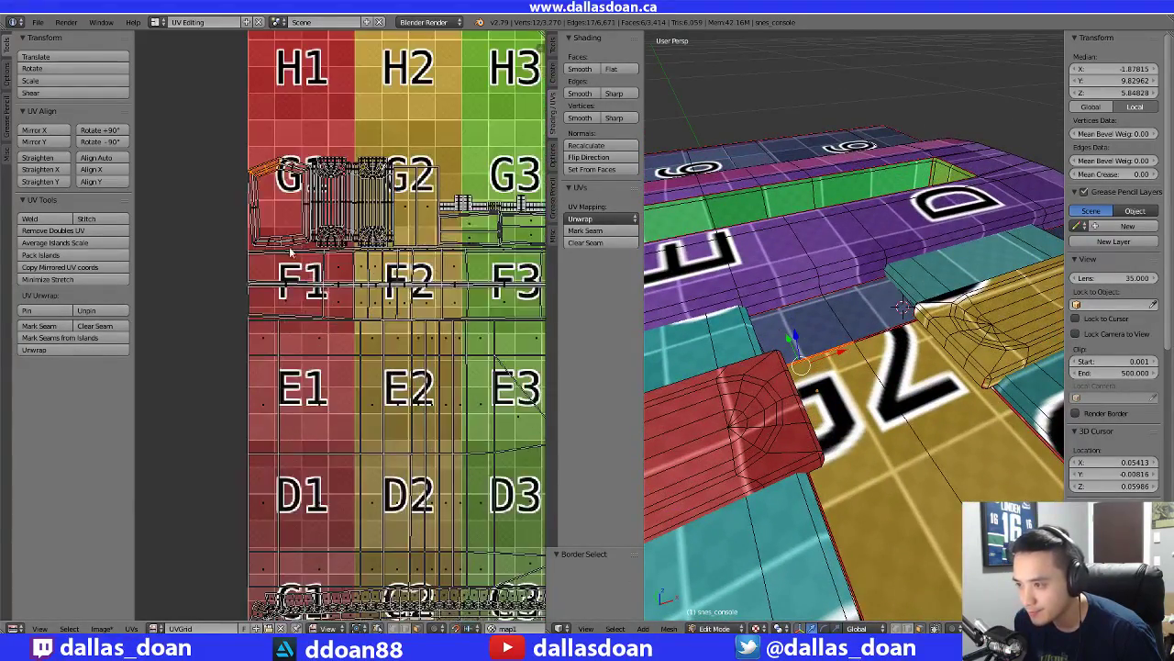
{"action": "scroll", "coordinate": [413, 351], "scroll_direction": "up", "scroll_amount": 5}
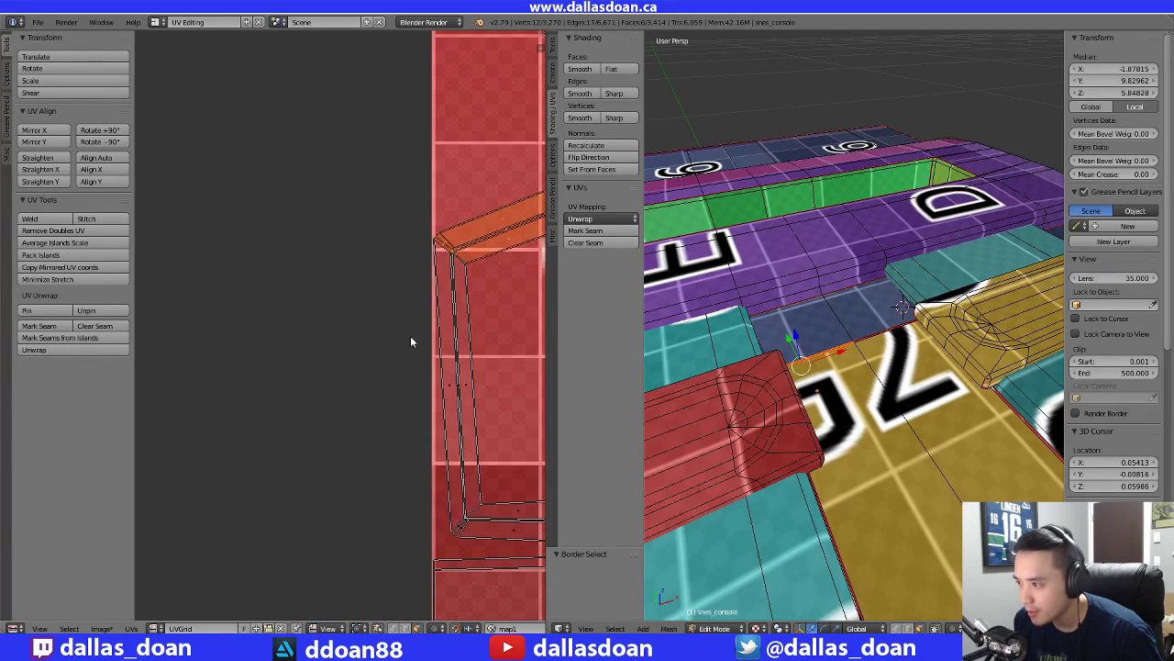
{"action": "scroll", "coordinate": [376, 354], "scroll_direction": "up", "scroll_amount": 1}
{"action": "middle_click_drag", "start_coordinate": [375, 312], "coordinate": [372, 339]}
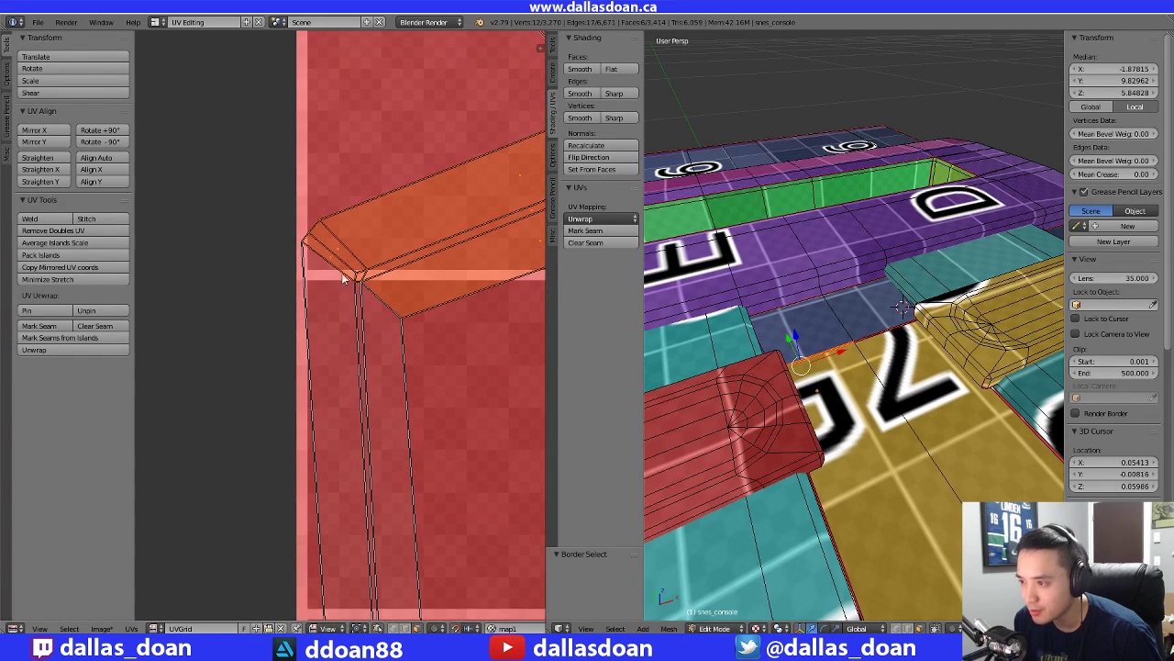
{"action": "key", "text": "ctrl+Tab"}
{"action": "left_click", "coordinate": [342, 236]}
{"action": "left_click", "coordinate": [347, 270]}
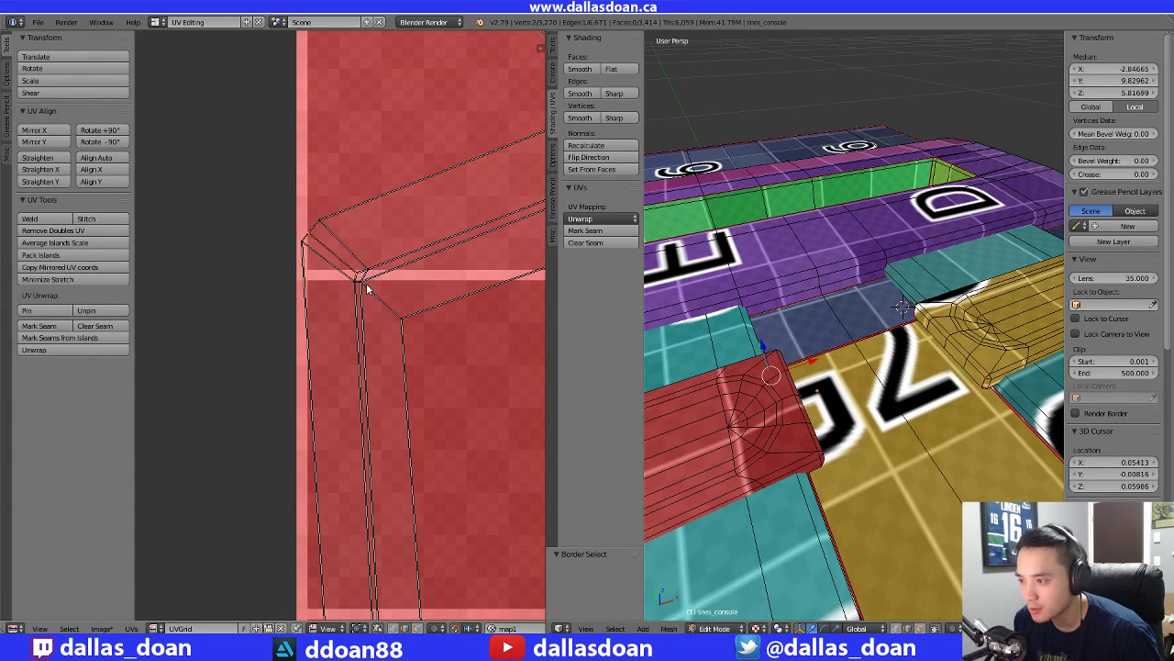
{"action": "scroll", "coordinate": [371, 285], "scroll_direction": "up", "scroll_amount": 1}
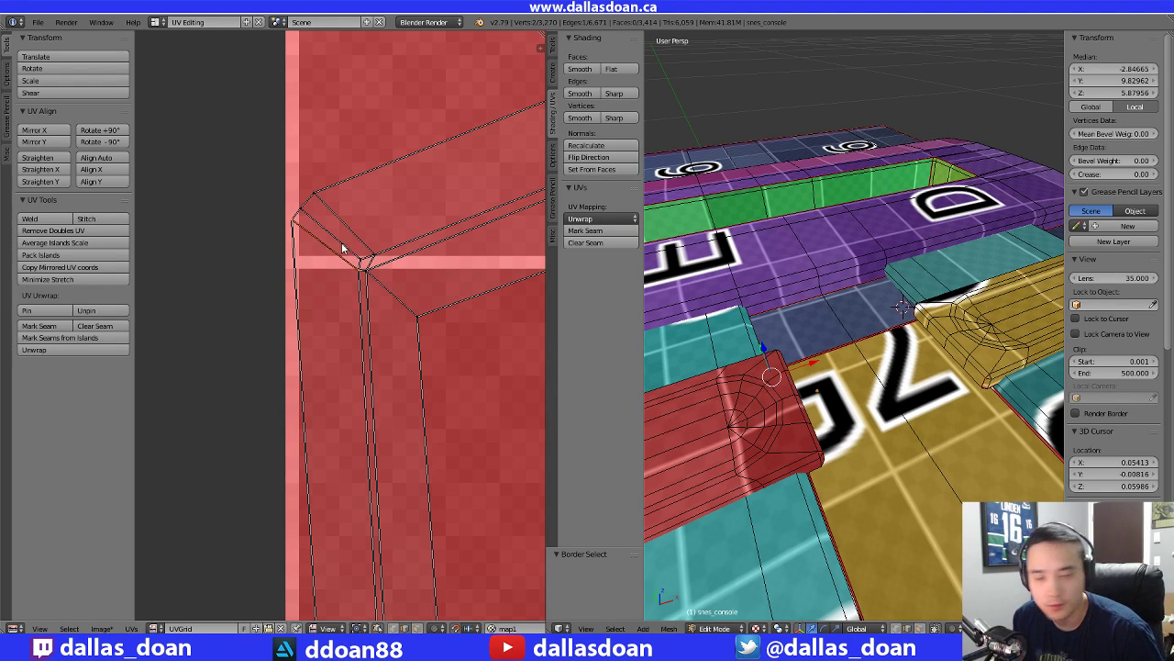
Add the remaining diagonal edges at the upper-left corner of the frame-shaped island at tile G1 to the selection and mark them as a seam
{"action": "right_click", "coordinate": [363, 272], "text": "shift"}
{"action": "right_click", "coordinate": [378, 286], "text": "shift"}
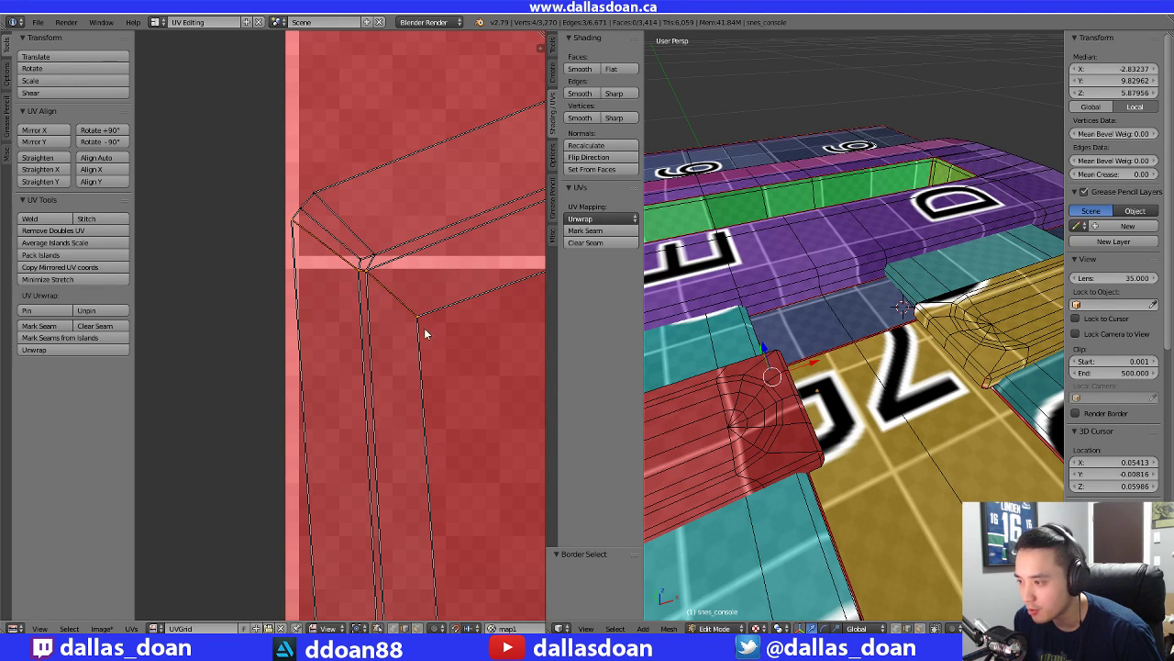
{"action": "middle_click_drag", "start_coordinate": [517, 357], "coordinate": [419, 345]}
{"action": "scroll", "coordinate": [419, 345], "scroll_direction": "down", "scroll_amount": 2}
{"action": "scroll", "coordinate": [418, 348], "scroll_direction": "down", "scroll_amount": 2}
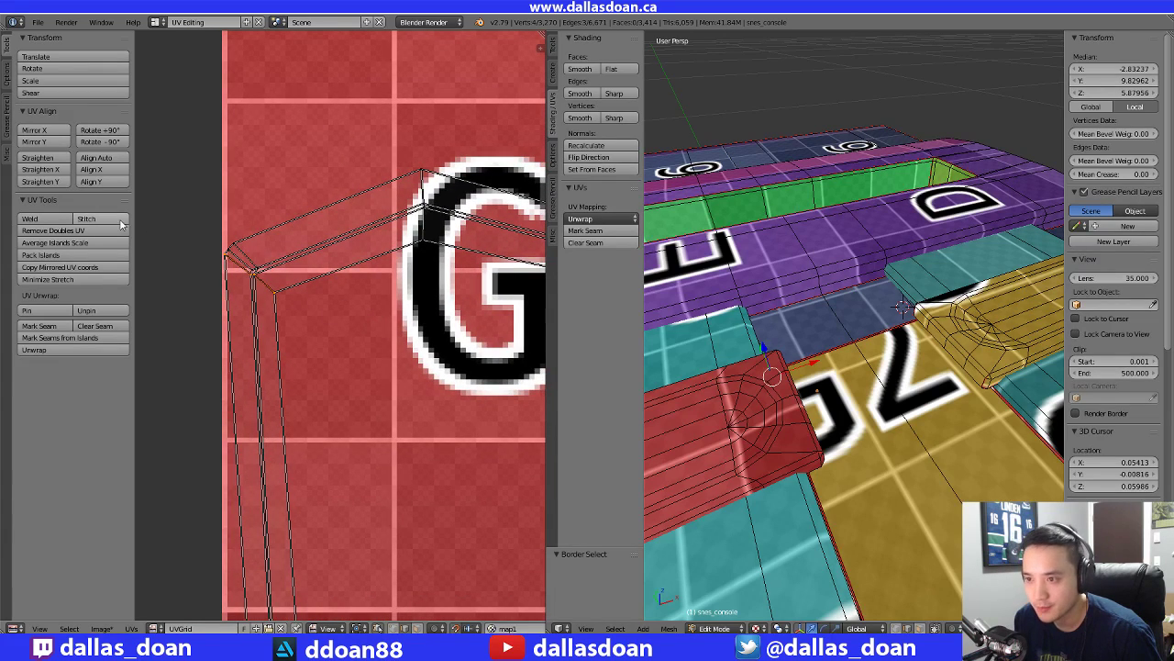
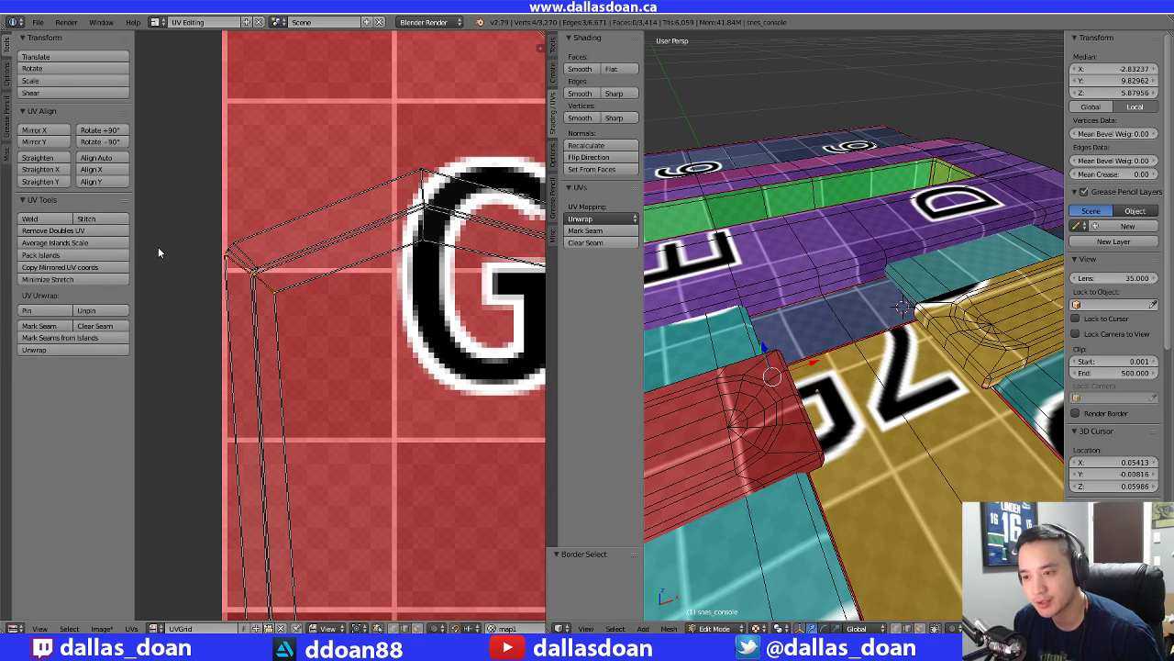
{"action": "scroll", "coordinate": [323, 303], "scroll_direction": "down", "scroll_amount": 4}
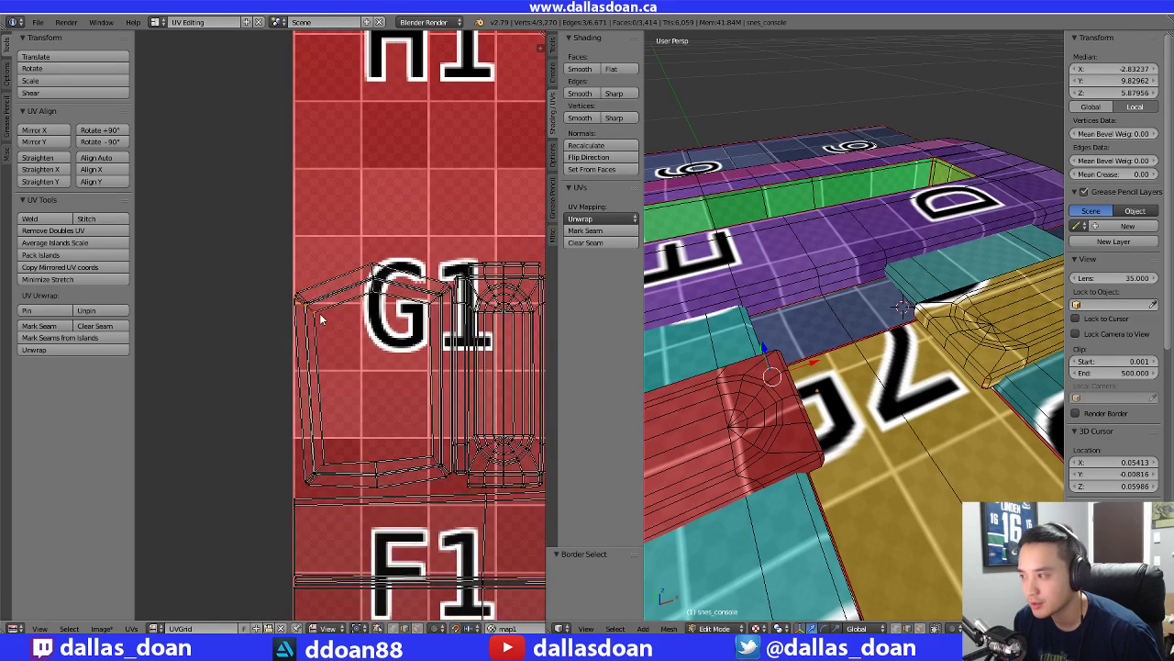
{"action": "scroll", "coordinate": [327, 311], "scroll_direction": "up", "scroll_amount": 2}
{"action": "middle_click_drag", "start_coordinate": [369, 289], "coordinate": [268, 303]}
{"action": "left_click", "coordinate": [589, 231]}
{"action": "scroll", "coordinate": [299, 287], "scroll_direction": "up", "scroll_amount": 2}
{"action": "right_click", "coordinate": [278, 301]}
{"action": "key", "text": "ctrl+z"}
Try to rip the selected upper-left corner edges of the frame-shaped island with the UV Squares Rip Vertex tool
{"action": "middle_click_drag", "start_coordinate": [427, 291], "coordinate": [385, 293]}
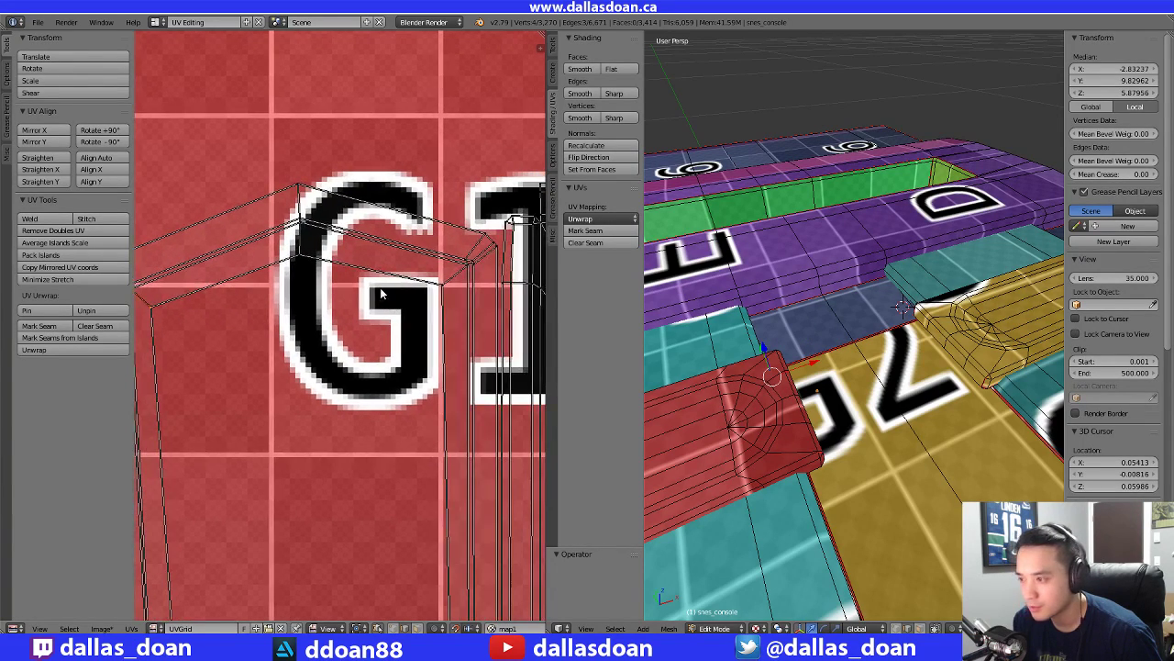
{"action": "middle_click_drag", "start_coordinate": [211, 262], "coordinate": [325, 255]}
{"action": "middle_click_drag", "start_coordinate": [422, 259], "coordinate": [345, 268]}
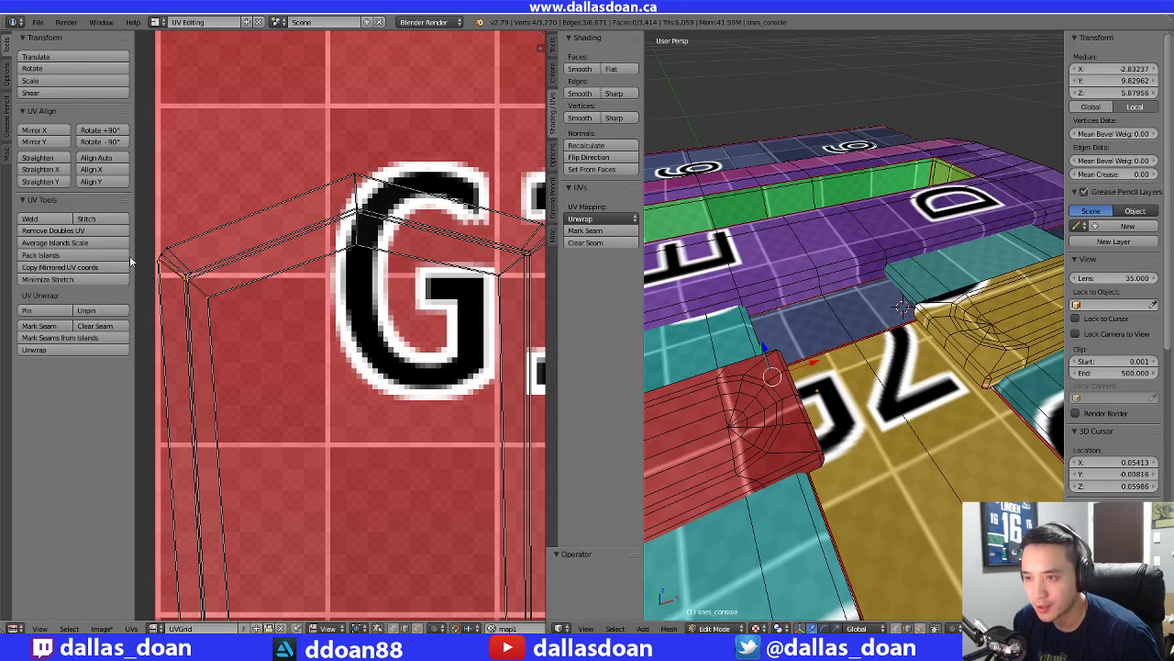
{"action": "left_click", "coordinate": [8, 80]}
{"action": "left_click", "coordinate": [8, 112]}
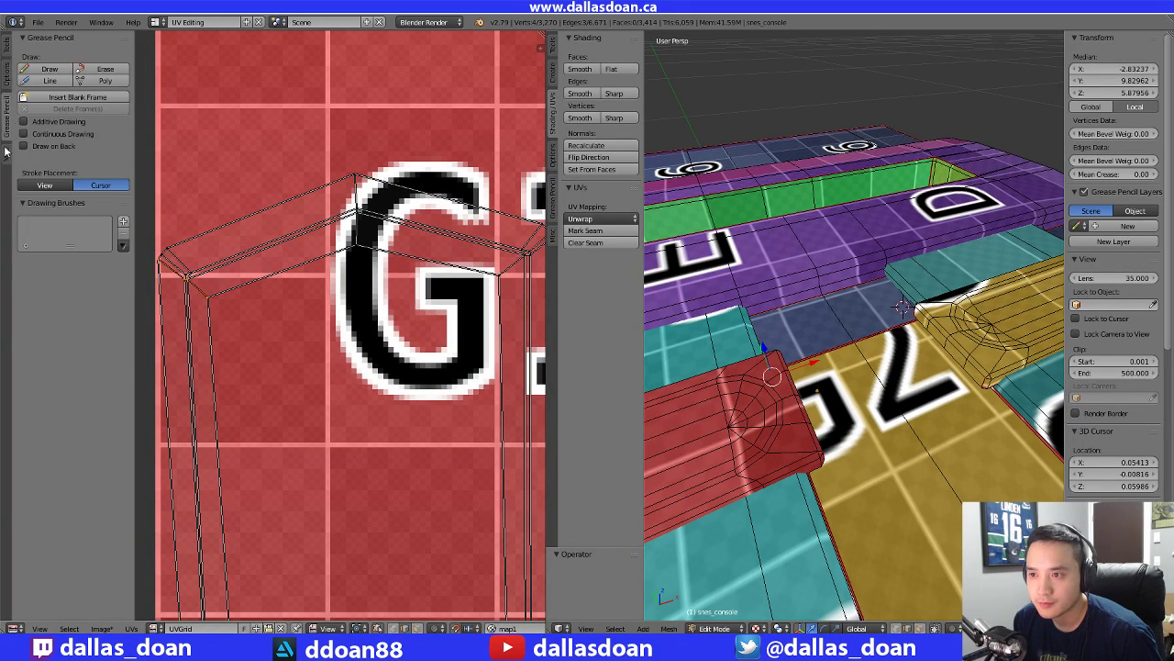
{"action": "left_click", "coordinate": [6, 154]}
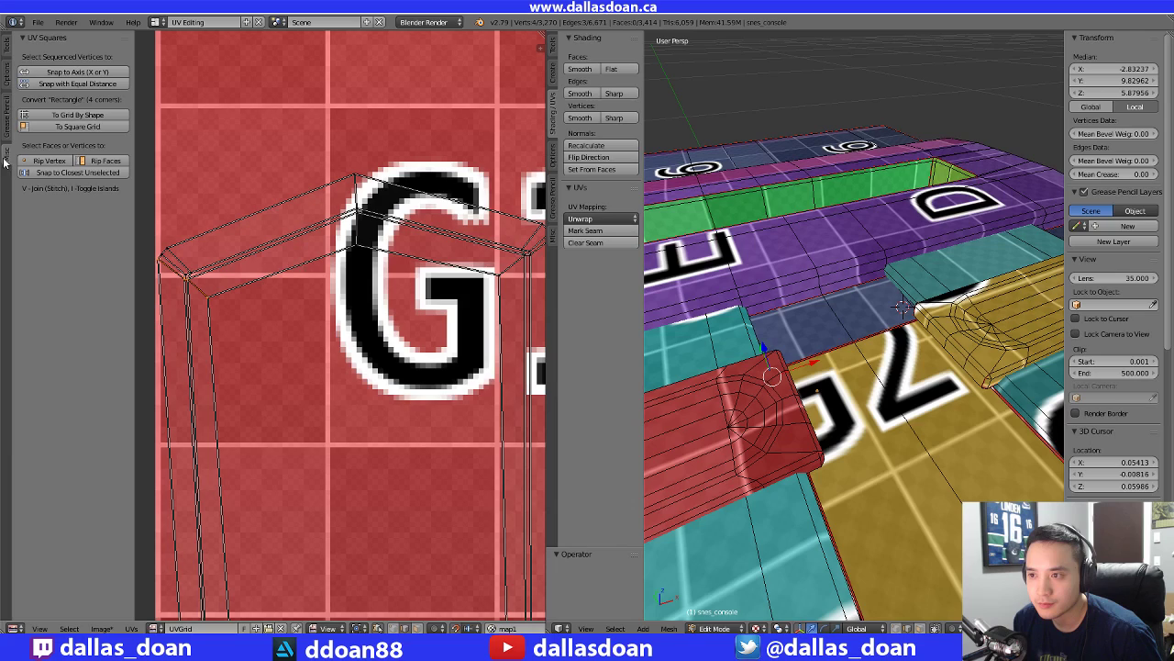
{"action": "left_click", "coordinate": [53, 161]}
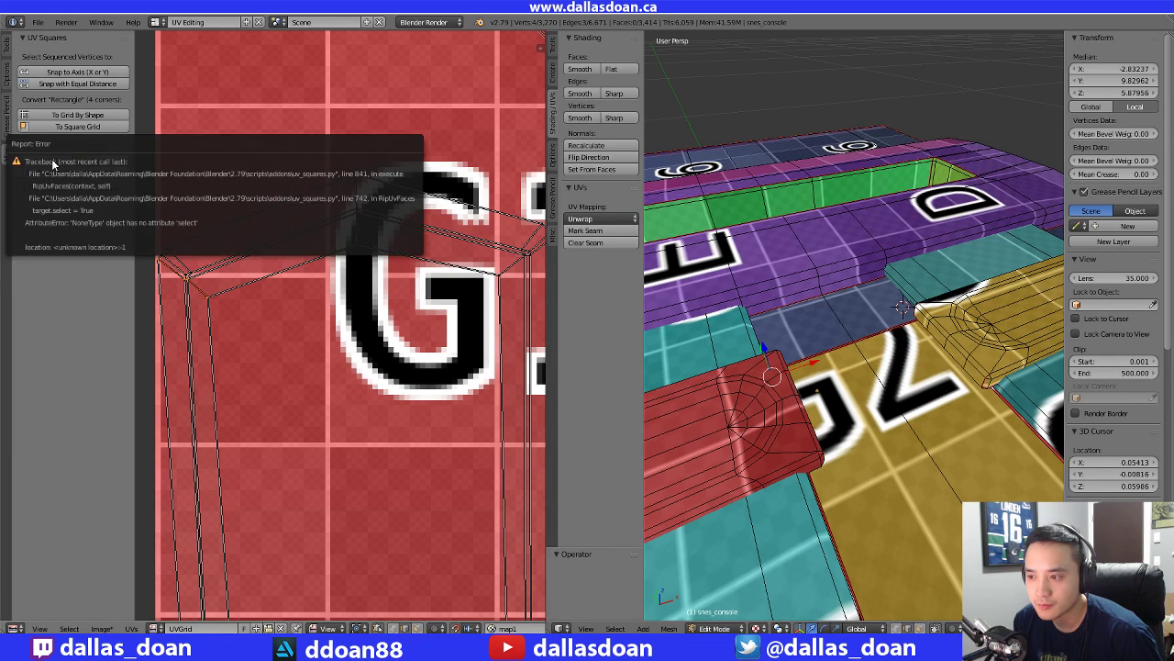
{"action": "mouse_move", "coordinate": [348, 309]}
{"action": "middle_mouse_down"}
{"action": "mouse_move", "coordinate": [370, 304]}
{"action": "mouse_move", "coordinate": [368, 316]}
{"action": "middle_mouse_up"}
{"action": "left_click", "coordinate": [8, 46]}
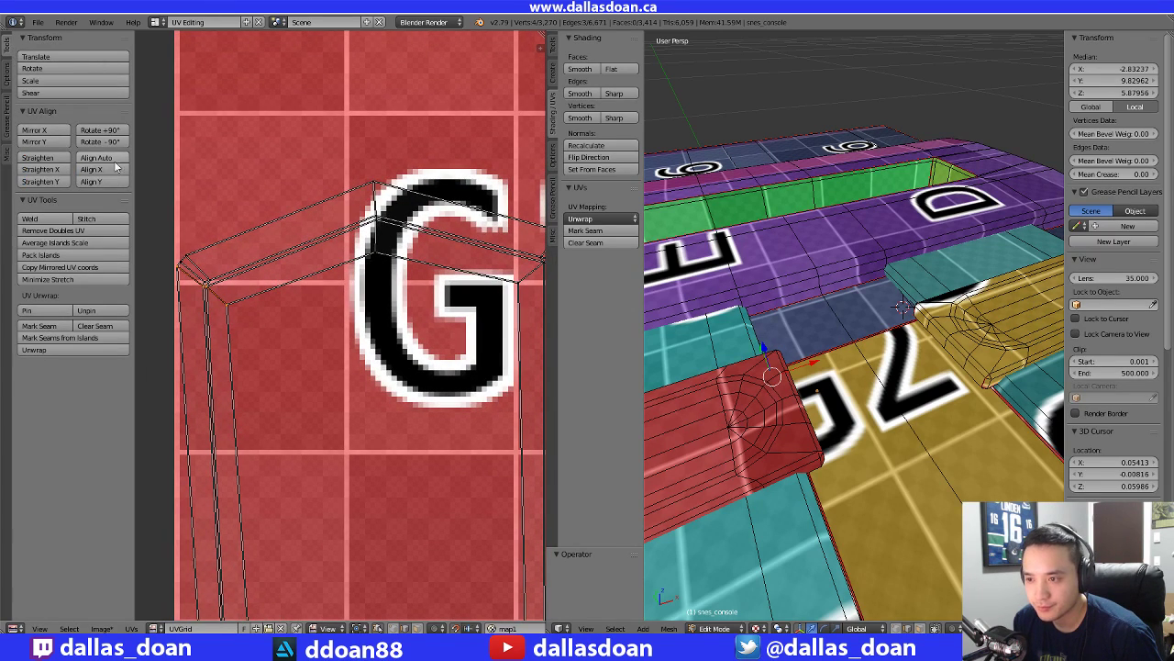
Examine the upper corners of the frame-shaped island at tile G1 and the matching corner on the console model
{"action": "middle_click_drag", "start_coordinate": [285, 240], "coordinate": [267, 246]}
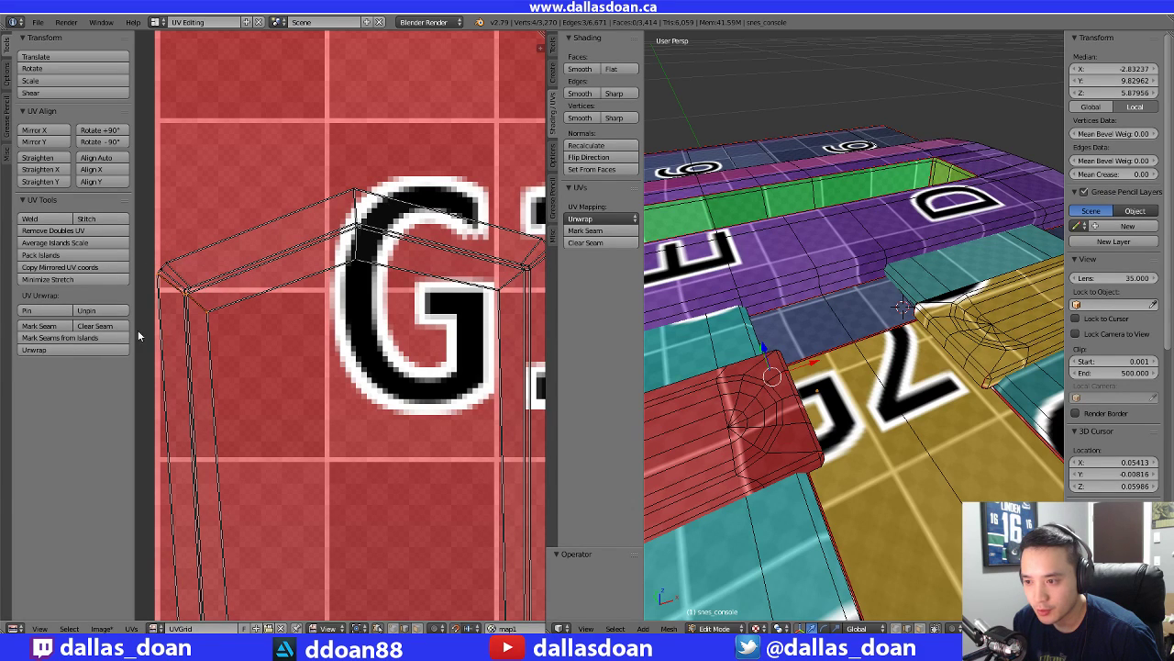
{"action": "middle_click_drag", "start_coordinate": [276, 312], "coordinate": [226, 321]}
{"action": "middle_click_drag", "start_coordinate": [336, 278], "coordinate": [379, 281]}
{"action": "middle_click_drag", "start_coordinate": [485, 285], "coordinate": [412, 281]}
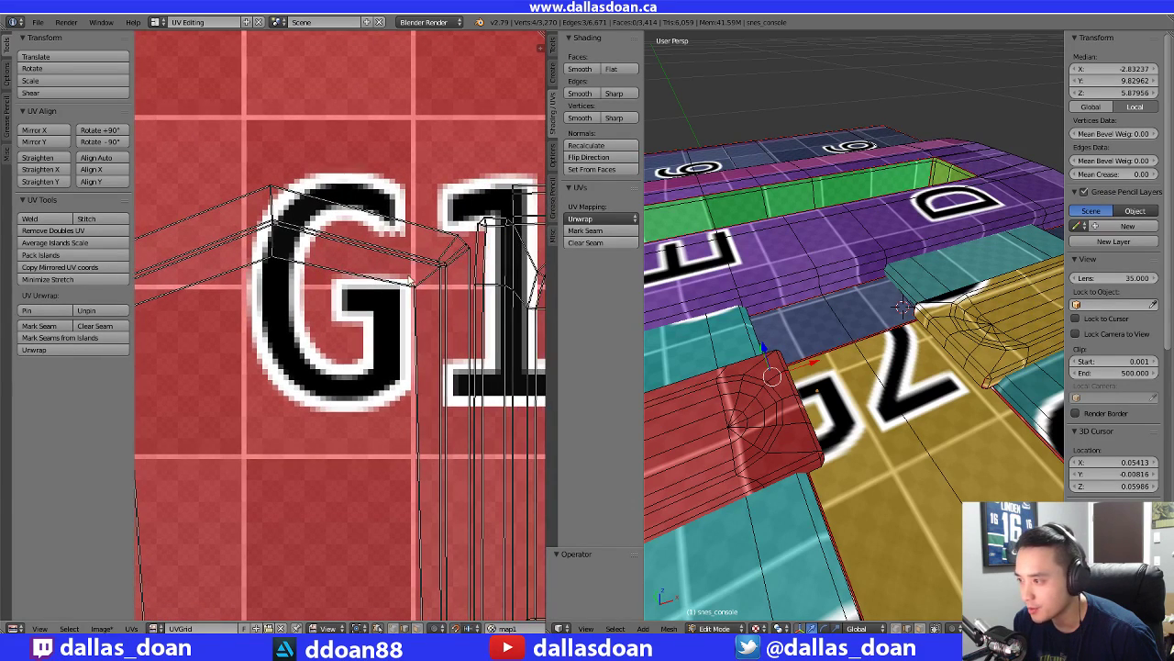
{"action": "middle_click_drag", "start_coordinate": [331, 276], "coordinate": [363, 281]}
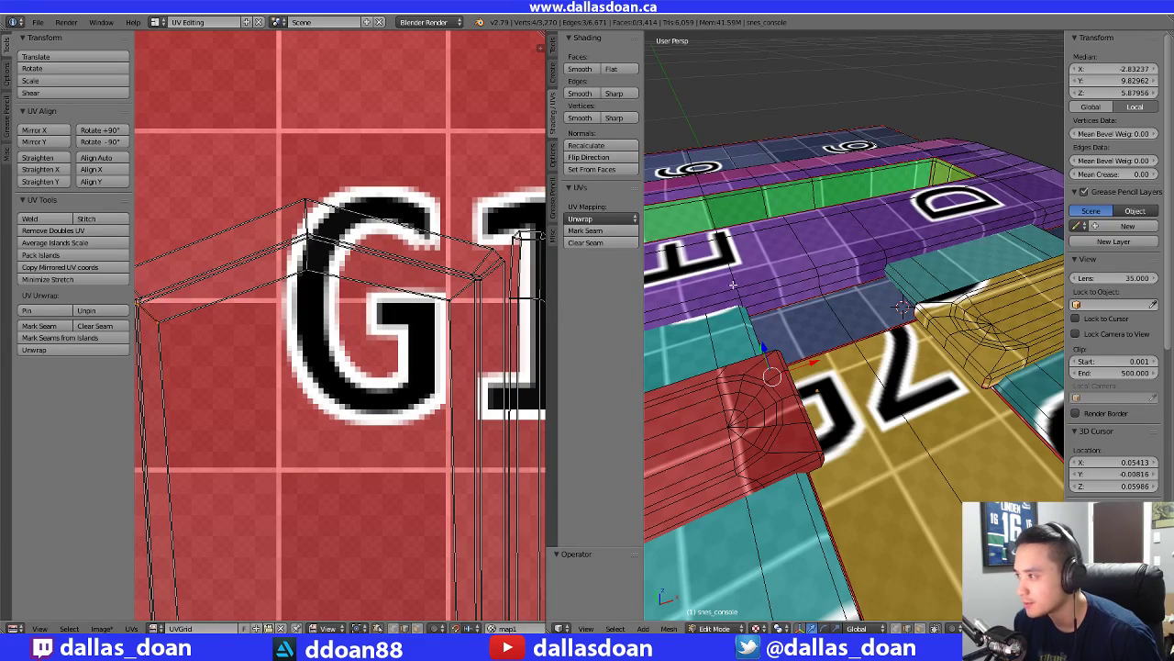
{"action": "middle_click_drag", "start_coordinate": [776, 322], "coordinate": [840, 290]}
{"action": "scroll", "coordinate": [778, 330], "scroll_direction": "down", "scroll_amount": 4}
{"action": "scroll", "coordinate": [780, 321], "scroll_direction": "up", "scroll_amount": 6}
{"action": "scroll", "coordinate": [886, 333], "scroll_direction": "up", "scroll_amount": 7}
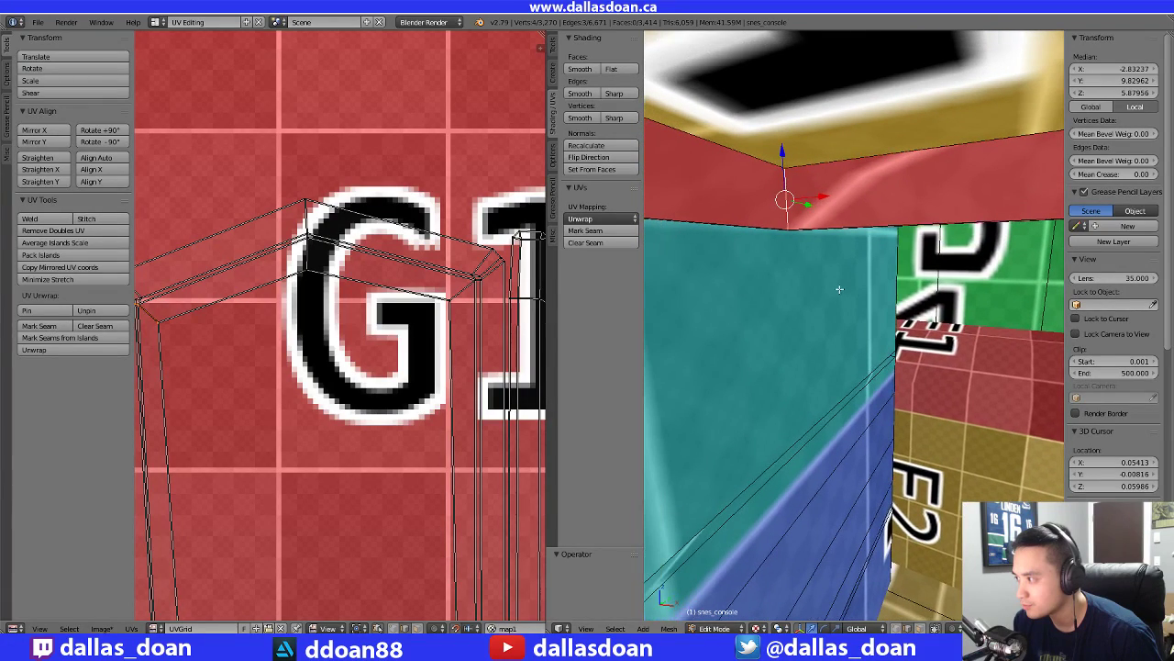
{"action": "middle_click_drag", "start_coordinate": [289, 318], "coordinate": [288, 320]}
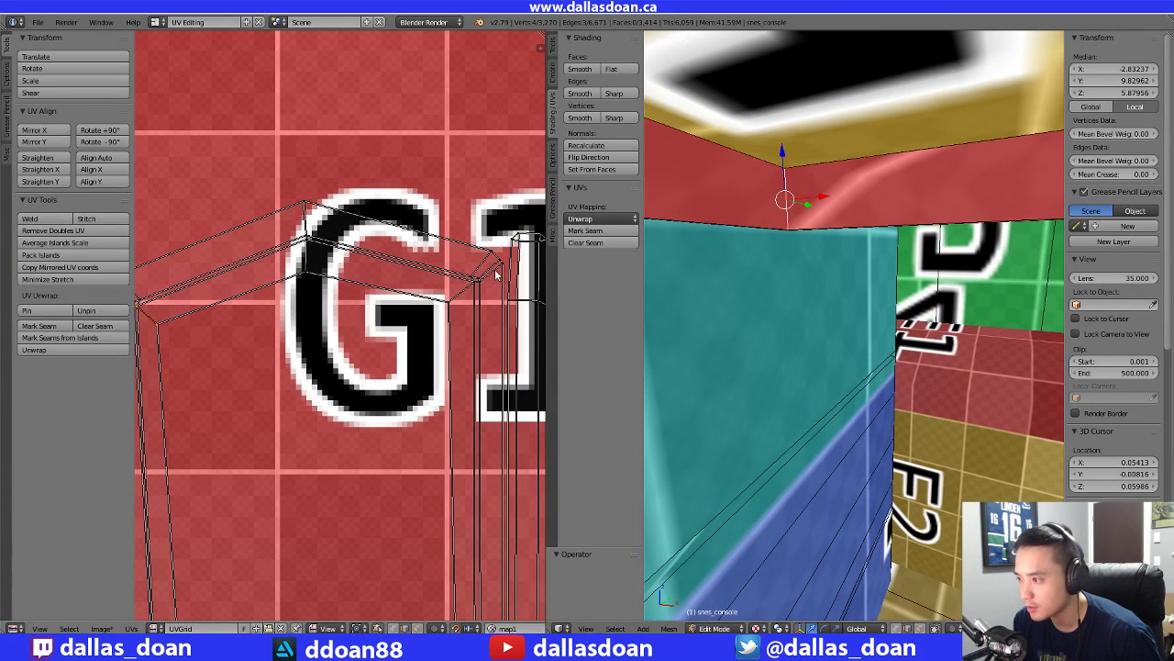
{"action": "right_click", "coordinate": [476, 287]}
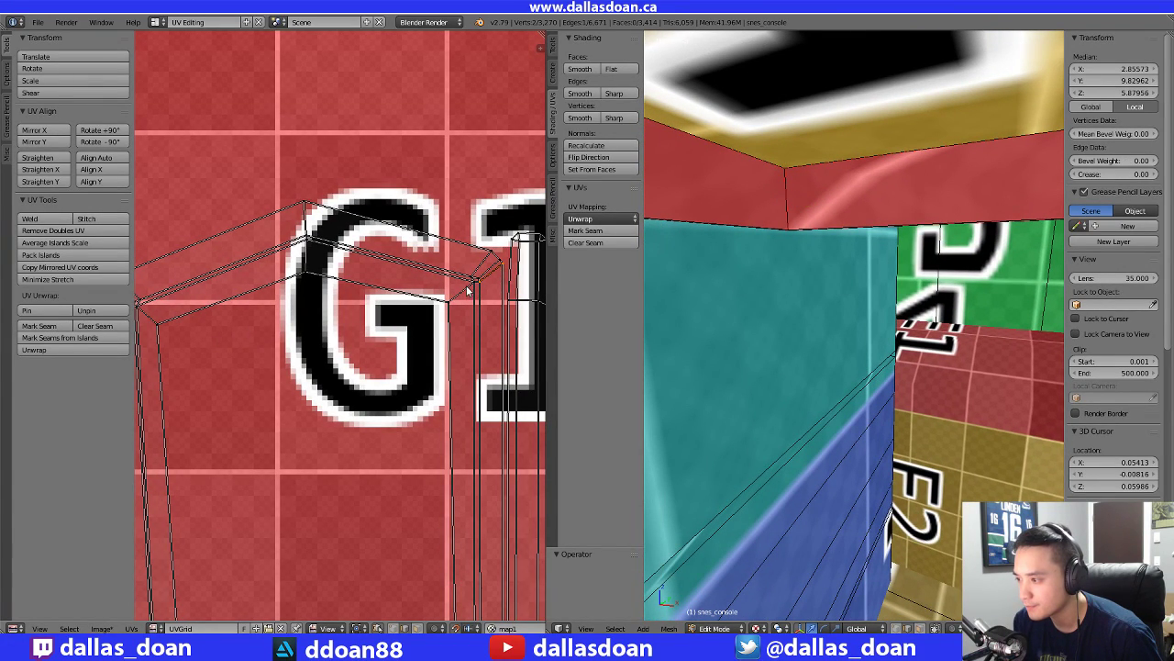
{"action": "key", "text": "ctrl+Tab"}
{"action": "left_click", "coordinate": [465, 290]}
{"action": "key", "text": "b"}
{"action": "left_click_drag", "start_coordinate": [466, 294], "coordinate": [463, 299]}
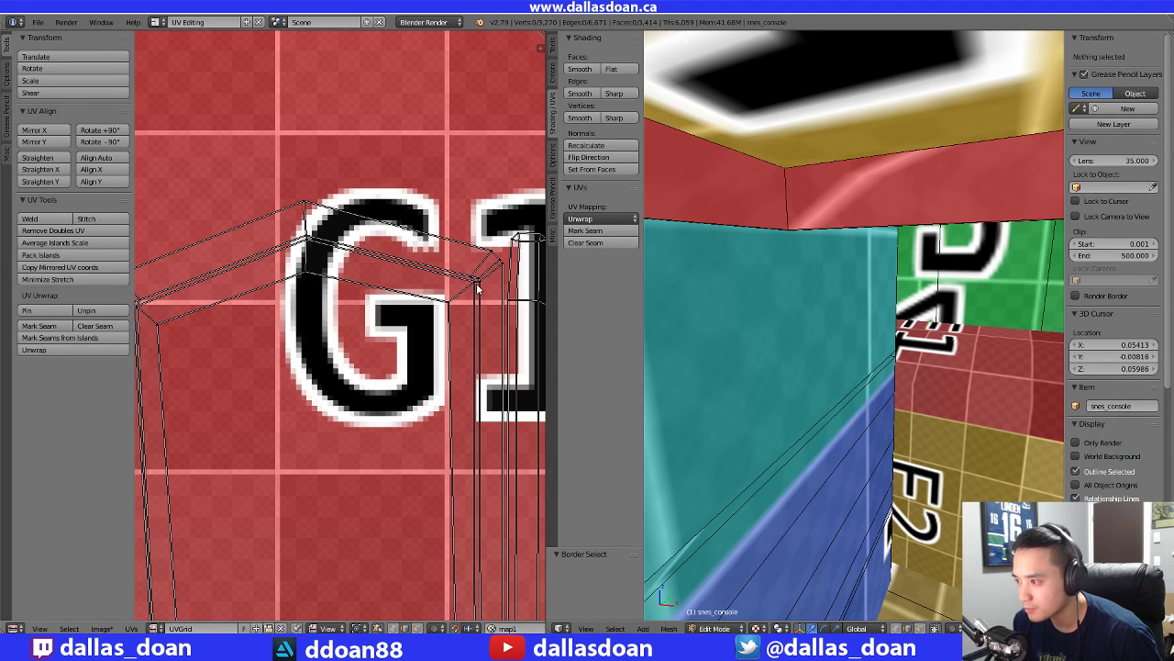
Select the diagonal edges across the upper-right corner of the frame-shaped island at tile G1 and mark them as a seam
{"action": "right_click", "coordinate": [478, 288]}
{"action": "scroll", "coordinate": [486, 283], "scroll_direction": "up", "scroll_amount": 1}
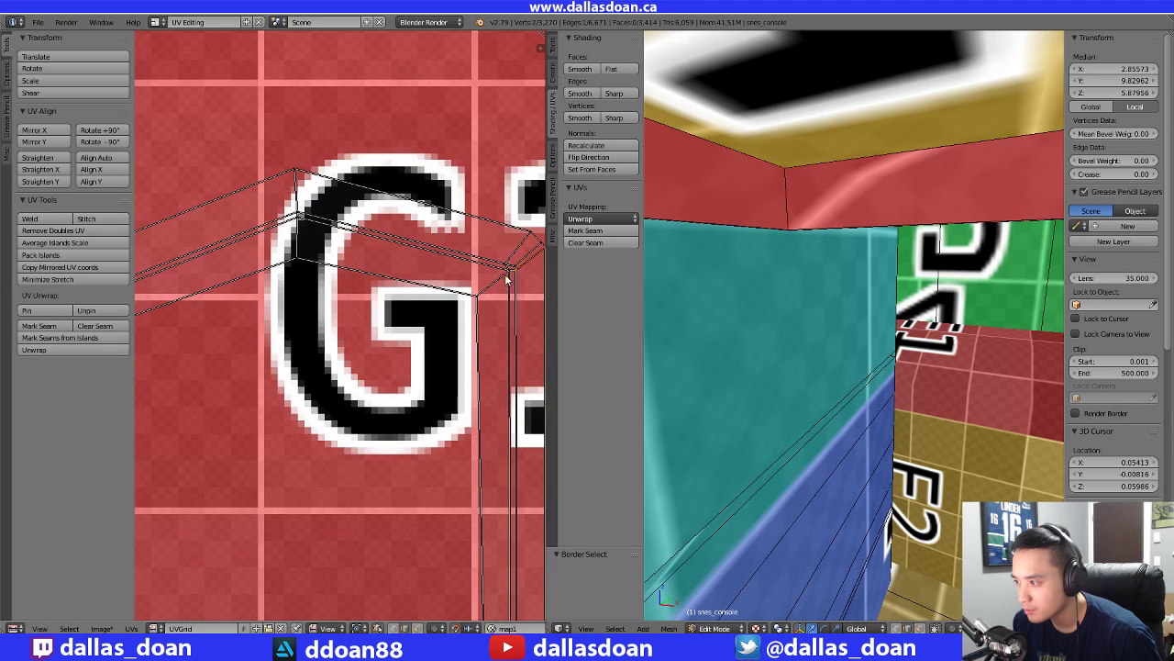
{"action": "right_click", "coordinate": [512, 277], "text": "shift"}
{"action": "scroll", "coordinate": [500, 291], "scroll_direction": "down", "scroll_amount": 2}
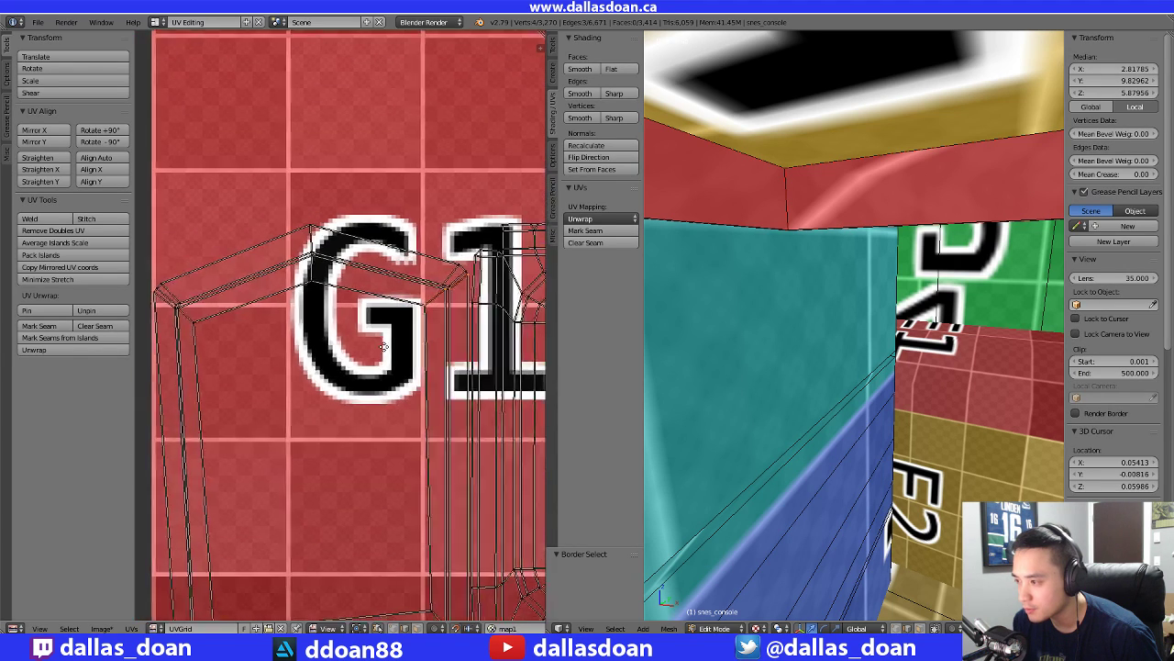
{"action": "key", "text": "ctrl+e"}
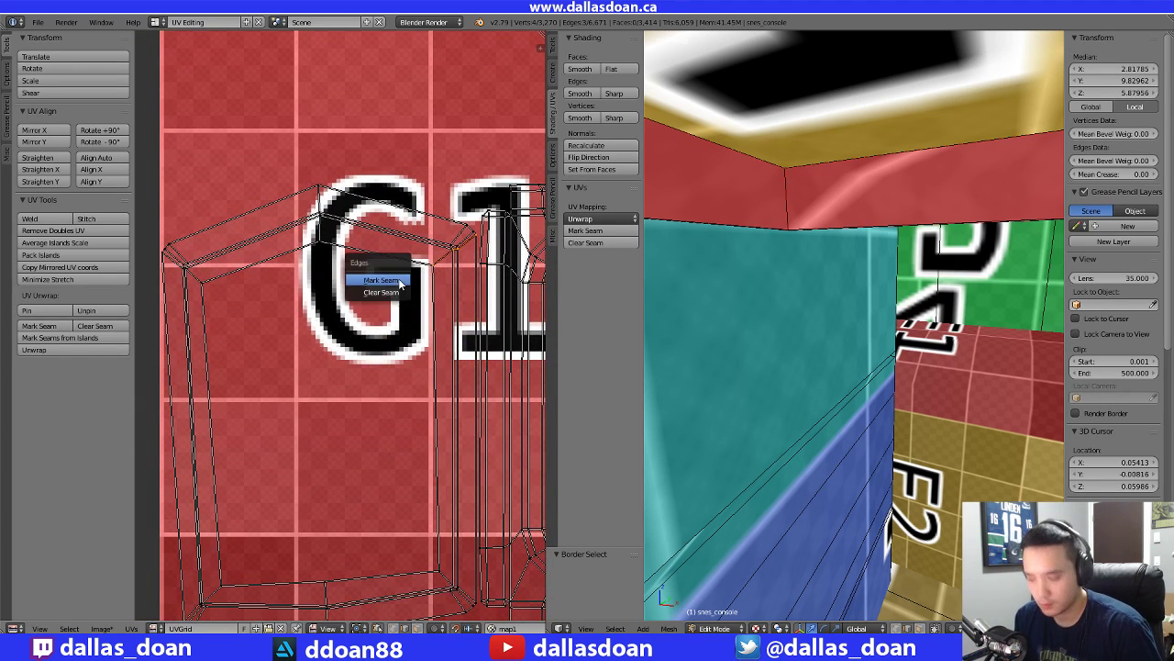
{"action": "left_click", "coordinate": [394, 286]}
Select the diagonal edges across the lower-right corner of the frame-shaped island and mark them as a seam
{"action": "middle_click_drag", "start_coordinate": [440, 520], "coordinate": [408, 287]}
{"action": "scroll", "coordinate": [423, 359], "scroll_direction": "up", "scroll_amount": 1}
{"action": "right_click", "coordinate": [435, 354]}
{"action": "scroll", "coordinate": [443, 375], "scroll_direction": "up", "scroll_amount": 2}
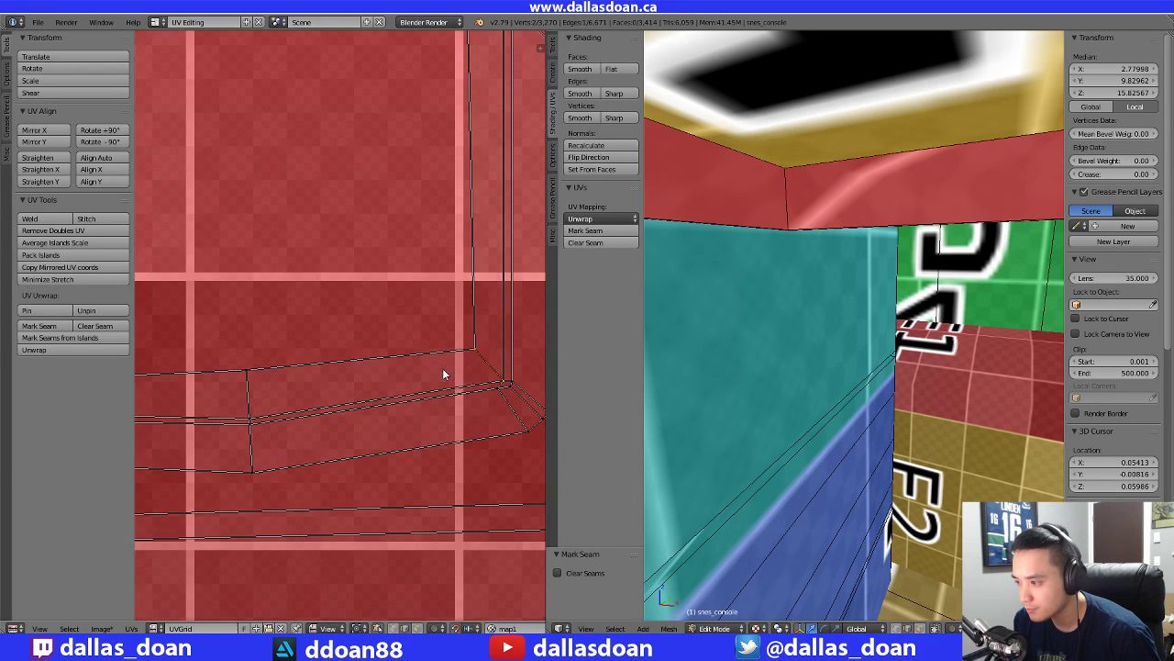
{"action": "right_click", "coordinate": [502, 389], "text": "shift"}
{"action": "right_click", "coordinate": [500, 401], "text": "shift"}
{"action": "key", "text": "ctrl+e"}
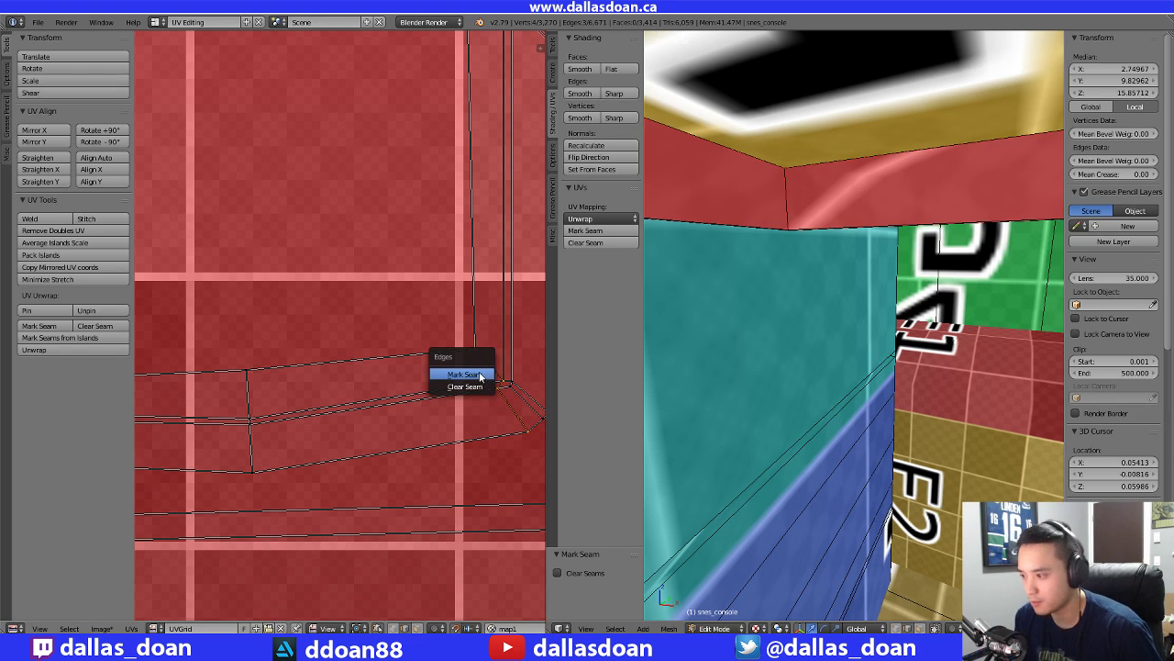
{"action": "left_click", "coordinate": [482, 375]}
Select the diagonal edges across the lower-left corner of the frame-shaped island and mark them as a seam
{"action": "middle_click_drag", "start_coordinate": [392, 374], "coordinate": [64, 375]}
{"action": "middle_click_drag", "start_coordinate": [321, 341], "coordinate": [381, 305]}
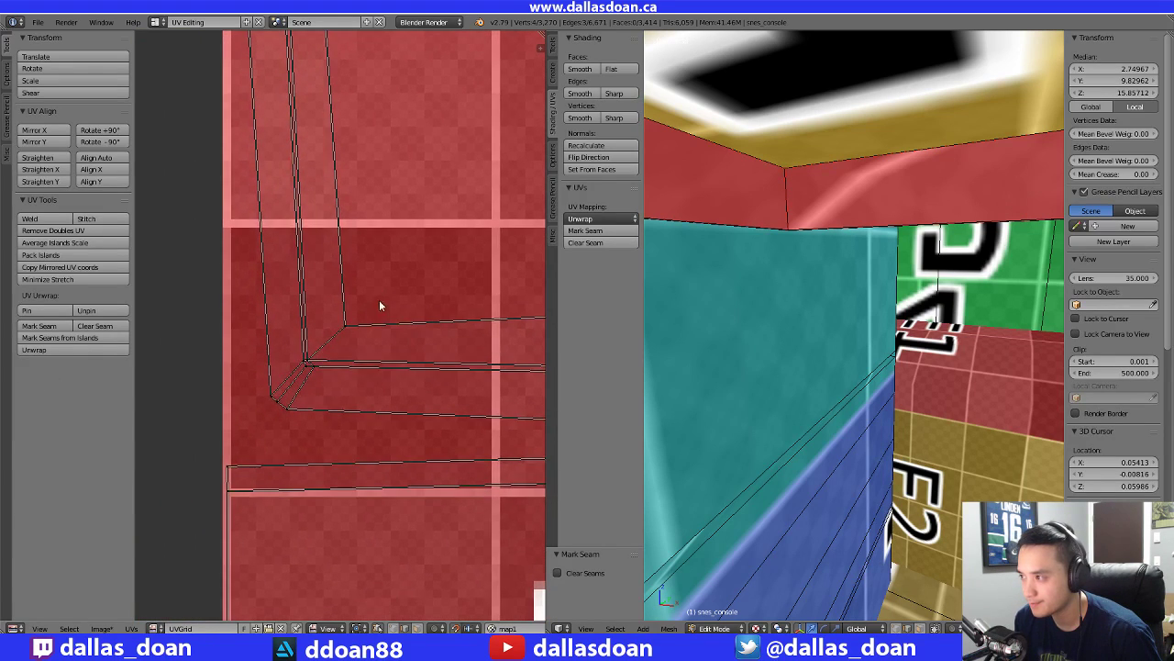
{"action": "right_click", "coordinate": [314, 355]}
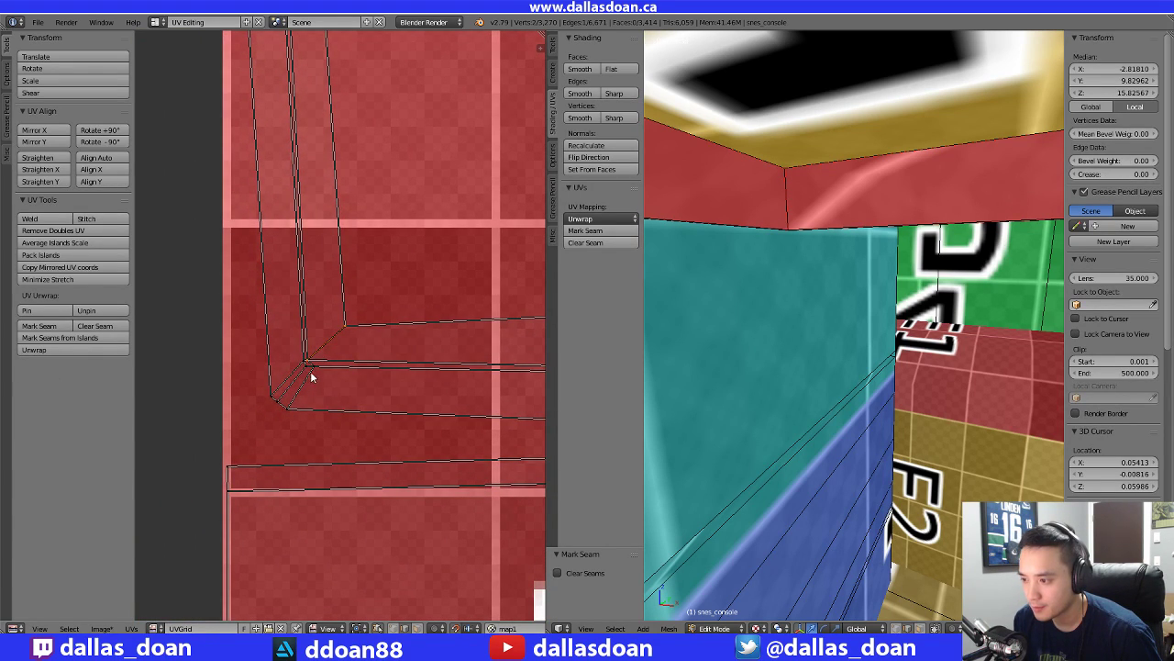
{"action": "right_click", "coordinate": [312, 369], "text": "shift"}
{"action": "key", "text": "ctrl+e"}
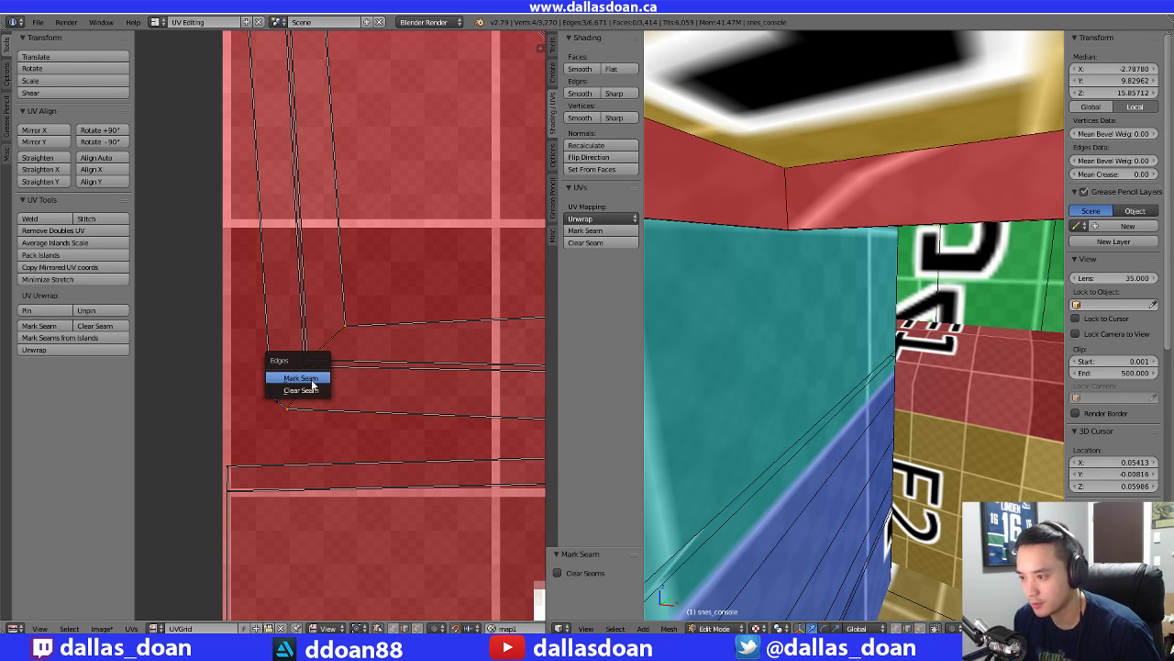
Mark the selected edges at the corner of the ring-shaped UV island over tile G1 as a seam
{"action": "left_click", "coordinate": [309, 381]}
{"action": "scroll", "coordinate": [362, 387], "scroll_direction": "down", "scroll_amount": 11}
{"action": "scroll", "coordinate": [345, 251], "scroll_direction": "up", "scroll_amount": 4}
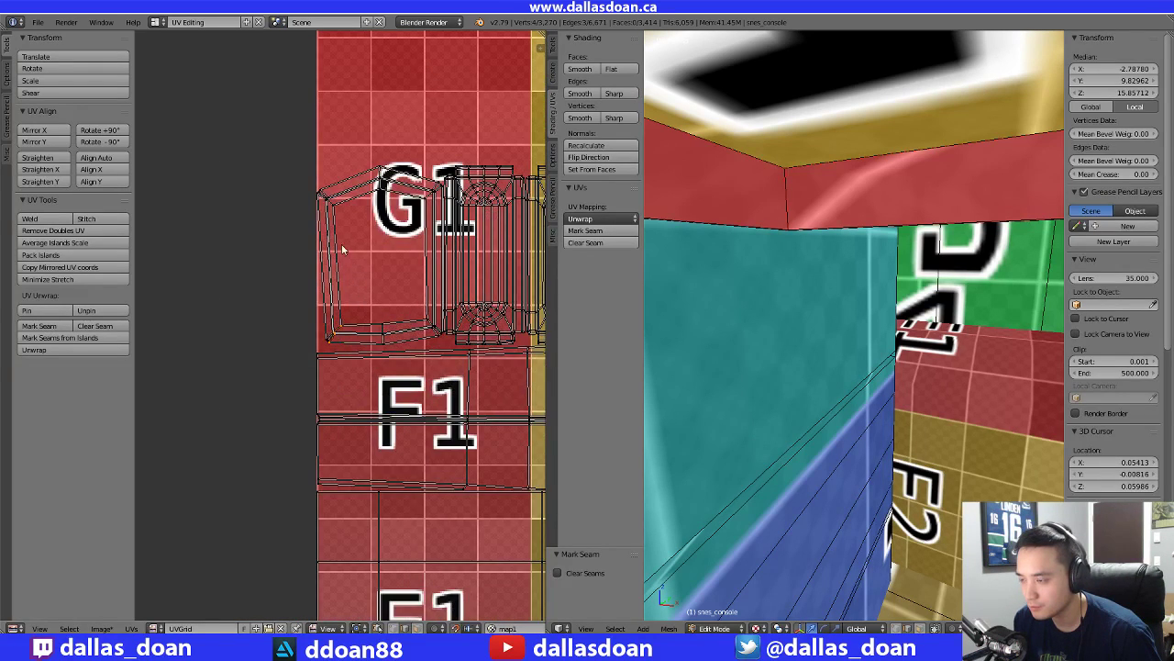
Select the whole ring-shaped island over tile G1 with its linked faces and unwrap it along the new seam
{"action": "key", "text": "ctrl+Tab"}
{"action": "left_click", "coordinate": [330, 227]}
{"action": "right_click", "coordinate": [374, 250]}
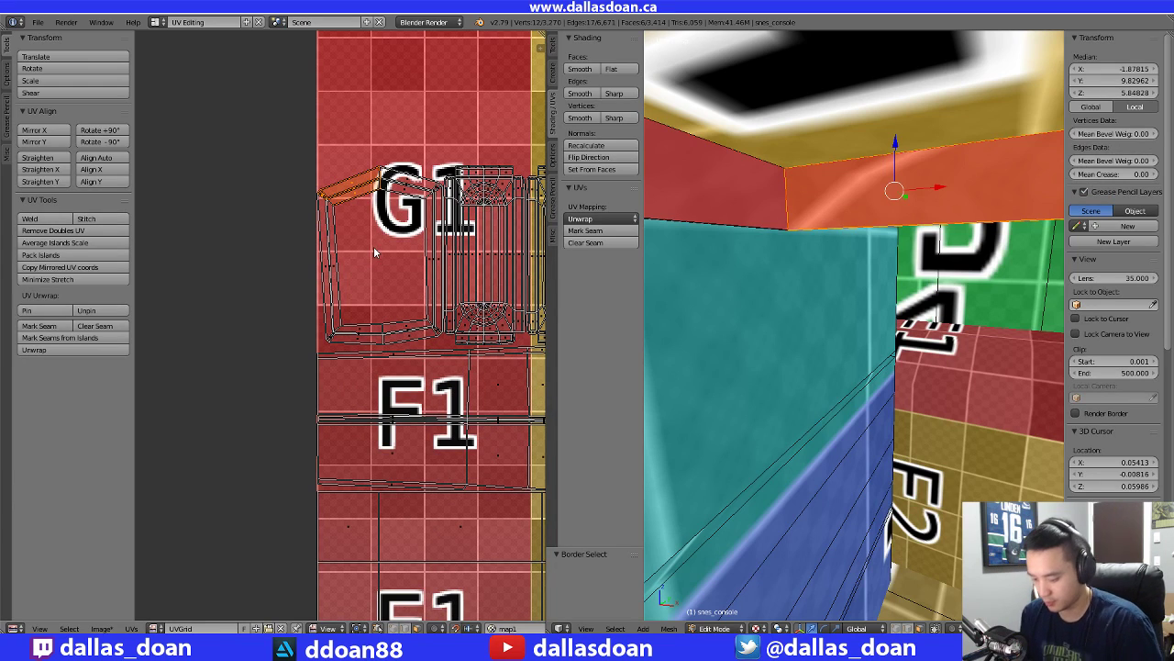
{"action": "key", "text": "ctrl+l"}
{"action": "scroll", "coordinate": [373, 246], "scroll_direction": "up", "scroll_amount": 2}
{"action": "left_click", "coordinate": [600, 218]}
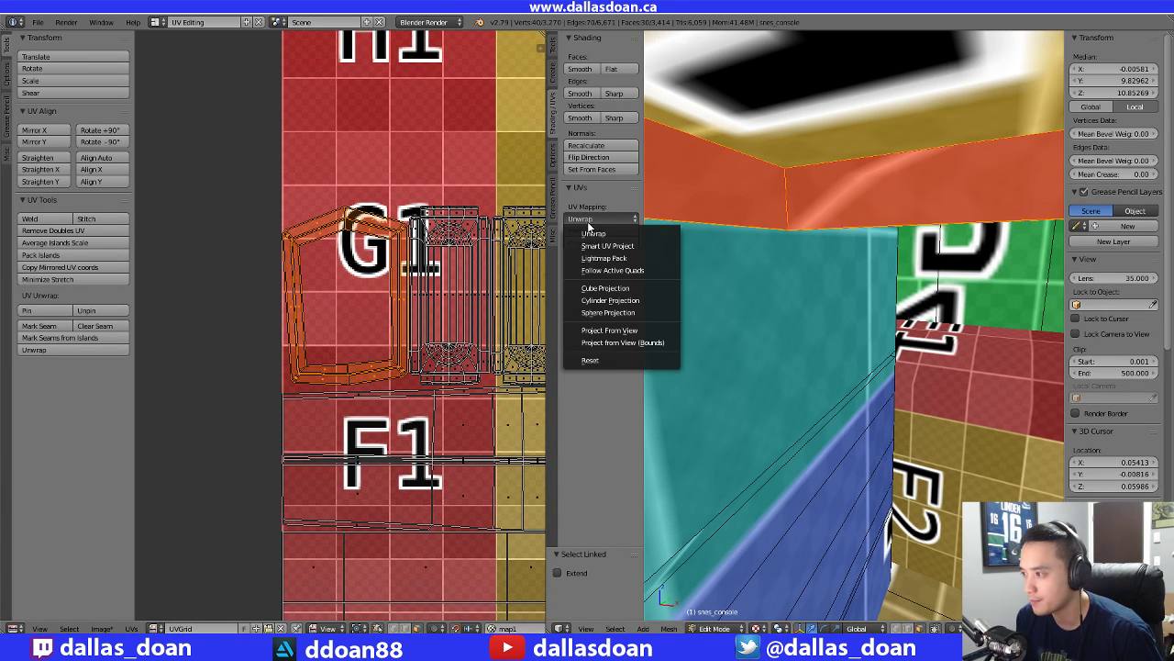
{"action": "left_click", "coordinate": [590, 233]}
{"action": "scroll", "coordinate": [412, 367], "scroll_direction": "down", "scroll_amount": 6}
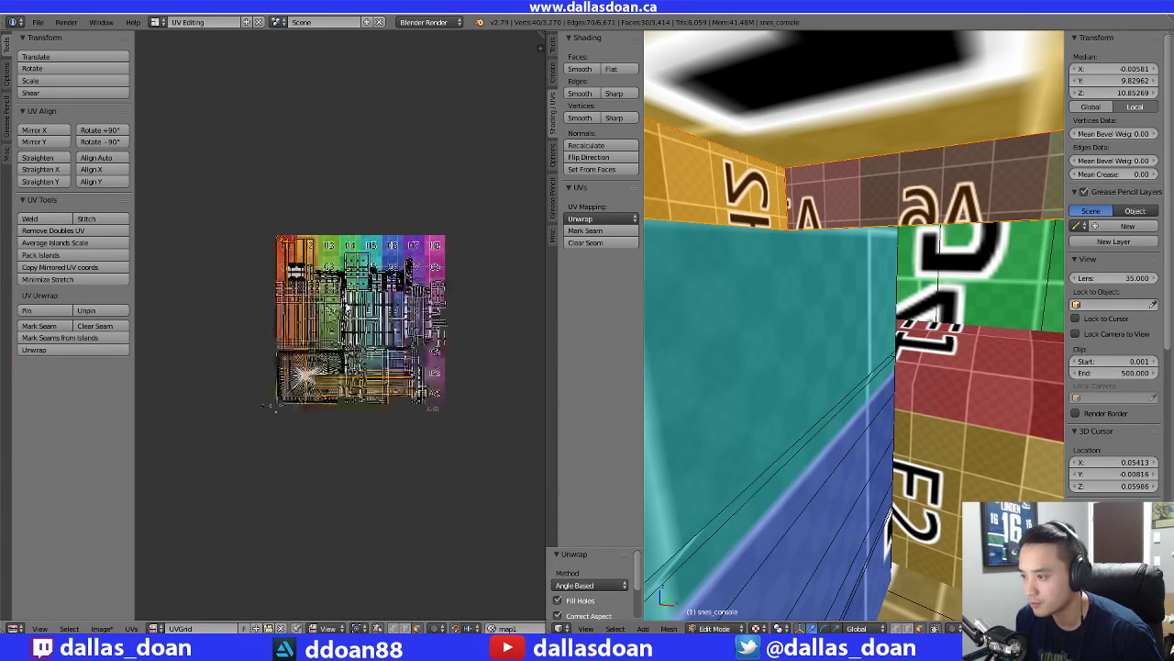
Select all UV islands, average their scale and pack them with rotation and a 0.001 margin
{"action": "scroll", "coordinate": [511, 469], "scroll_direction": "up", "scroll_amount": 4}
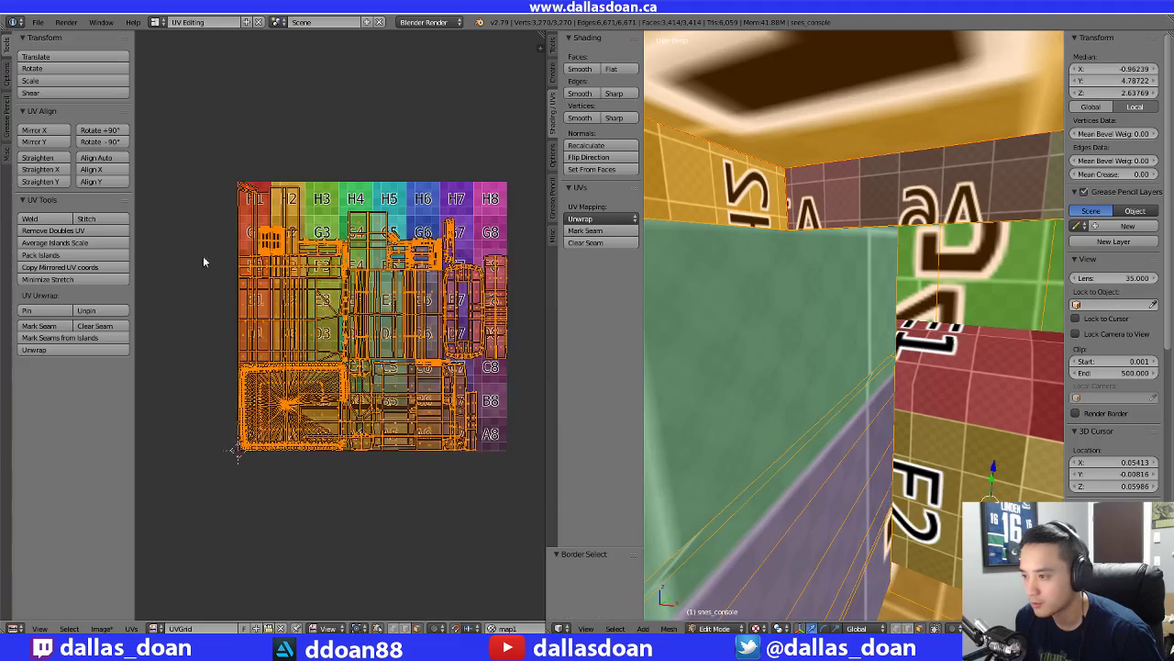
{"action": "left_click", "coordinate": [55, 242]}
{"action": "left_click", "coordinate": [56, 254]}
{"action": "scroll", "coordinate": [288, 317], "scroll_direction": "up", "scroll_amount": 3}
{"action": "middle_click_drag", "start_coordinate": [310, 319], "coordinate": [397, 355]}
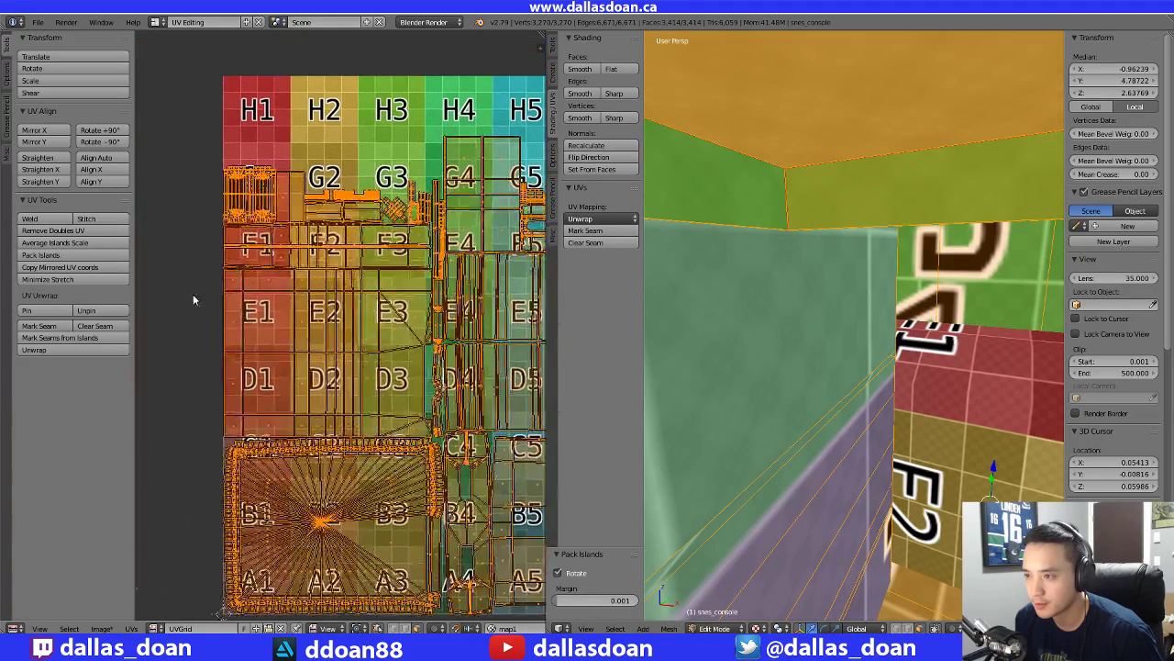
Clear the full selection and examine the packed islands across the upper tile rows, from G3 and F4 to G7
{"action": "right_click", "coordinate": [194, 299]}
{"action": "middle_click_drag", "start_coordinate": [356, 299], "coordinate": [333, 343]}
{"action": "scroll", "coordinate": [333, 343], "scroll_direction": "up", "scroll_amount": 5}
{"action": "middle_click_drag", "start_coordinate": [431, 224], "coordinate": [355, 392]}
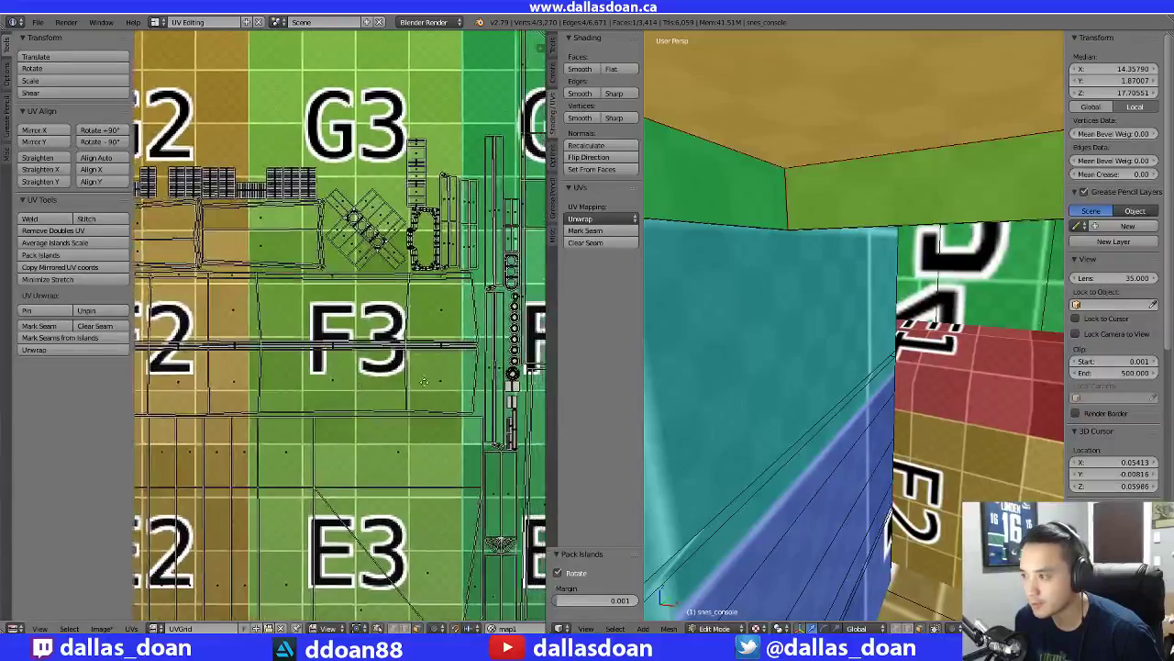
{"action": "middle_click_drag", "start_coordinate": [532, 369], "coordinate": [398, 398]}
{"action": "middle_click_drag", "start_coordinate": [455, 439], "coordinate": [277, 394]}
{"action": "scroll", "coordinate": [278, 394], "scroll_direction": "up", "scroll_amount": 3, "text": "ctrl"}
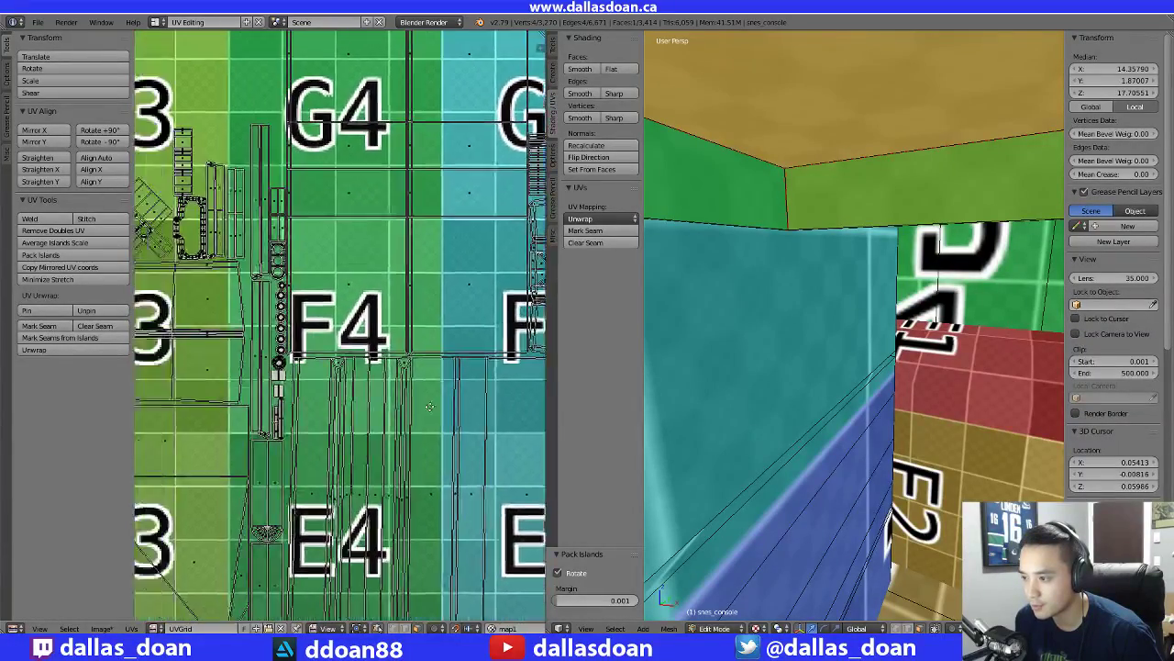
{"action": "scroll", "coordinate": [312, 402], "scroll_direction": "up", "scroll_amount": 4}
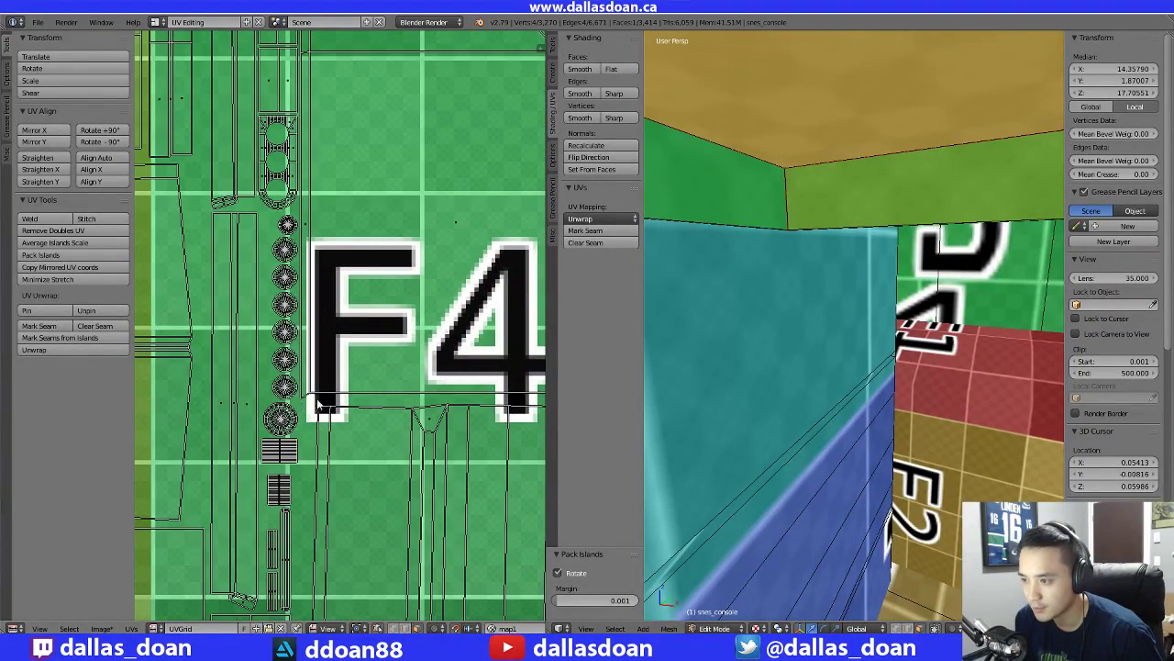
{"action": "scroll", "coordinate": [345, 398], "scroll_direction": "down", "scroll_amount": 3}
{"action": "scroll", "coordinate": [346, 399], "scroll_direction": "down", "scroll_amount": 3}
{"action": "middle_click_drag", "start_coordinate": [467, 369], "coordinate": [309, 378]}
{"action": "scroll", "coordinate": [333, 385], "scroll_direction": "up", "scroll_amount": 2}
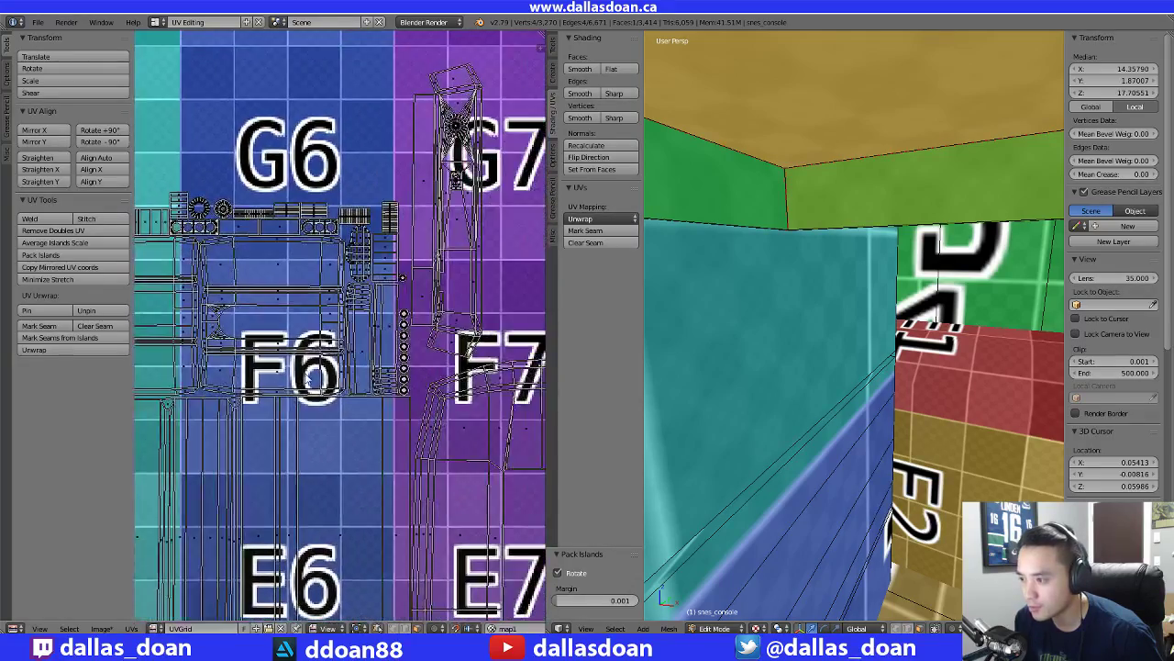
{"action": "scroll", "coordinate": [323, 383], "scroll_direction": "up", "scroll_amount": 2}
{"action": "middle_click_drag", "start_coordinate": [534, 185], "coordinate": [321, 344]}
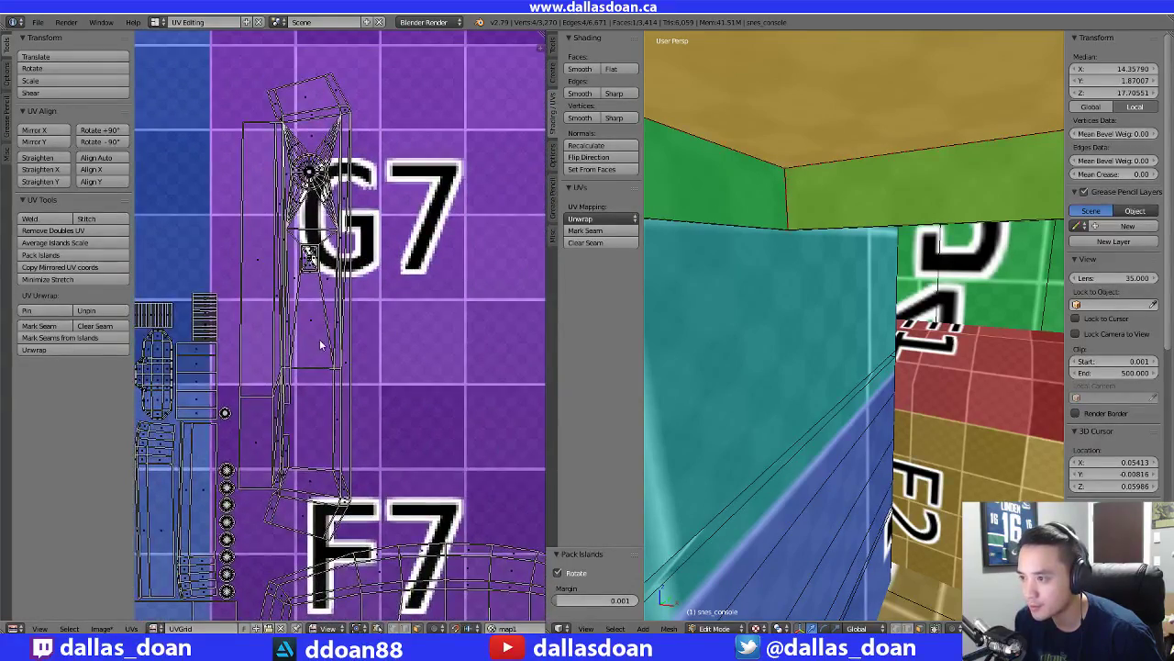
Examine the remaining packed islands from E7 down to A7 and check the free space across the whole UV grid
{"action": "scroll", "coordinate": [321, 345], "scroll_direction": "down", "scroll_amount": 5, "text": "shift"}
{"action": "scroll", "coordinate": [349, 302], "scroll_direction": "down", "scroll_amount": 3}
{"action": "scroll", "coordinate": [381, 328], "scroll_direction": "up", "scroll_amount": 2}
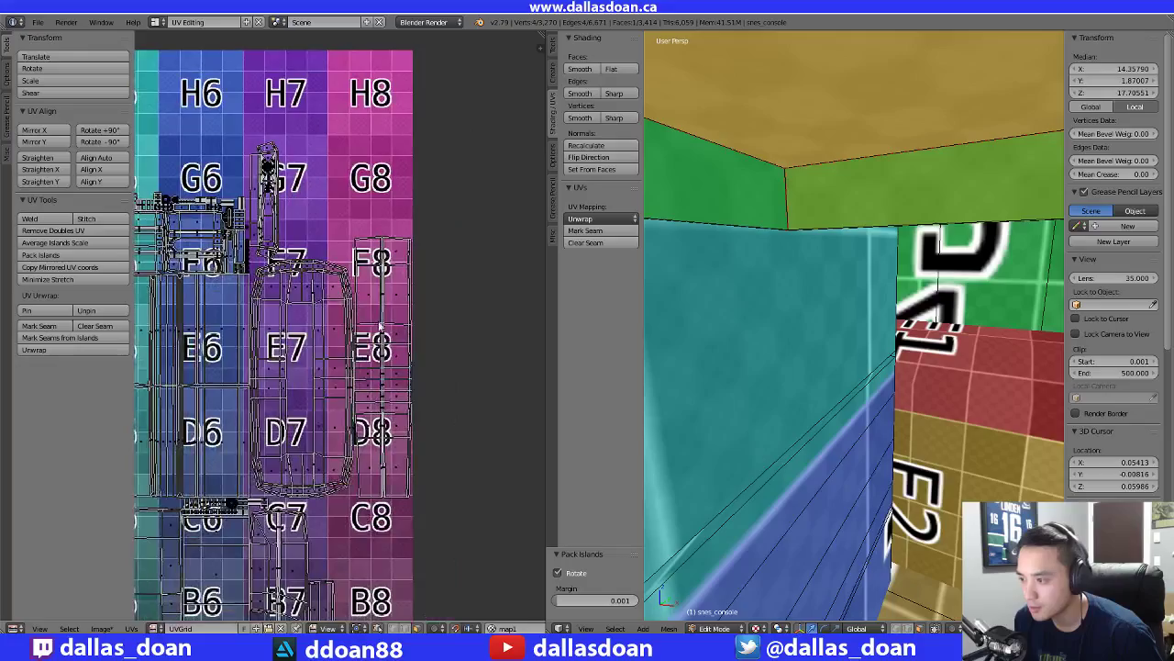
{"action": "scroll", "coordinate": [380, 328], "scroll_direction": "up", "scroll_amount": 2, "text": "ctrl"}
{"action": "scroll", "coordinate": [386, 325], "scroll_direction": "down", "scroll_amount": 3, "text": "shift"}
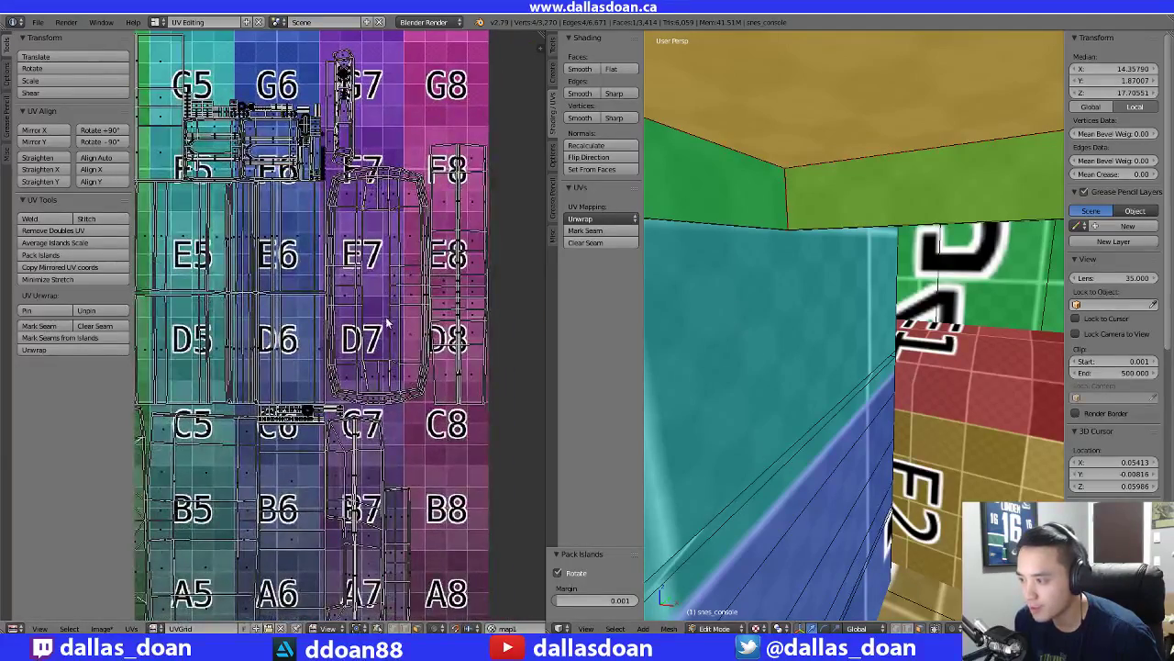
{"action": "scroll", "coordinate": [387, 323], "scroll_direction": "down", "scroll_amount": 2, "text": "shift"}
{"action": "scroll", "coordinate": [393, 324], "scroll_direction": "up", "scroll_amount": 5}
{"action": "scroll", "coordinate": [427, 365], "scroll_direction": "down", "scroll_amount": 2}
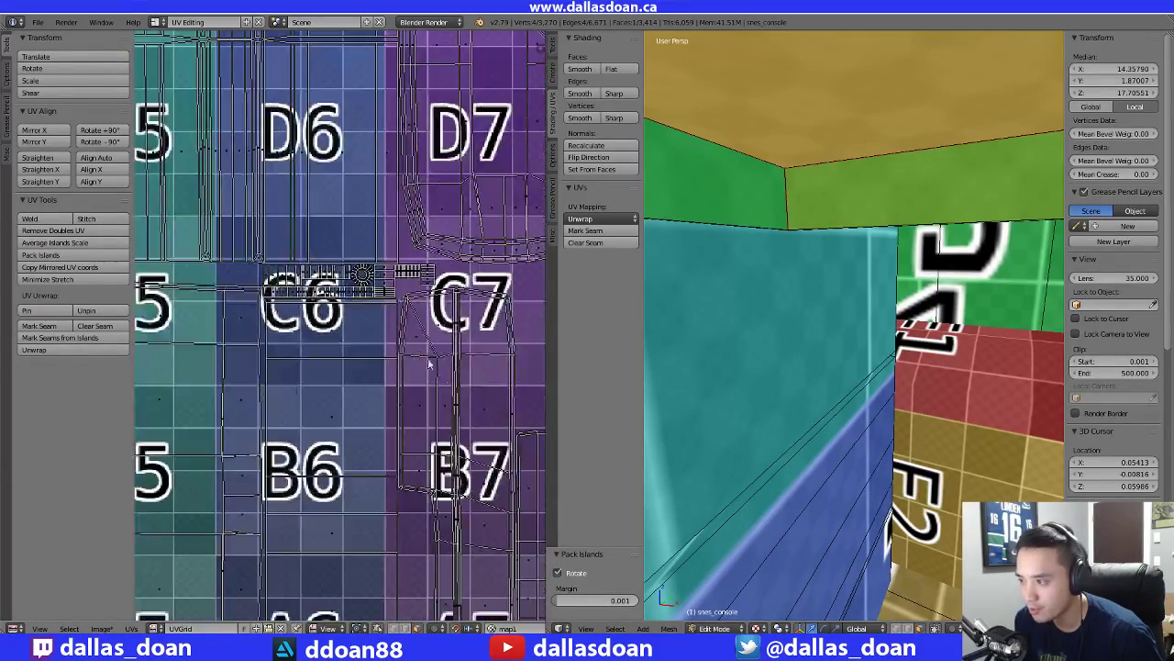
{"action": "middle_click_drag", "start_coordinate": [429, 364], "coordinate": [383, 320]}
{"action": "scroll", "coordinate": [377, 322], "scroll_direction": "down", "scroll_amount": 3}
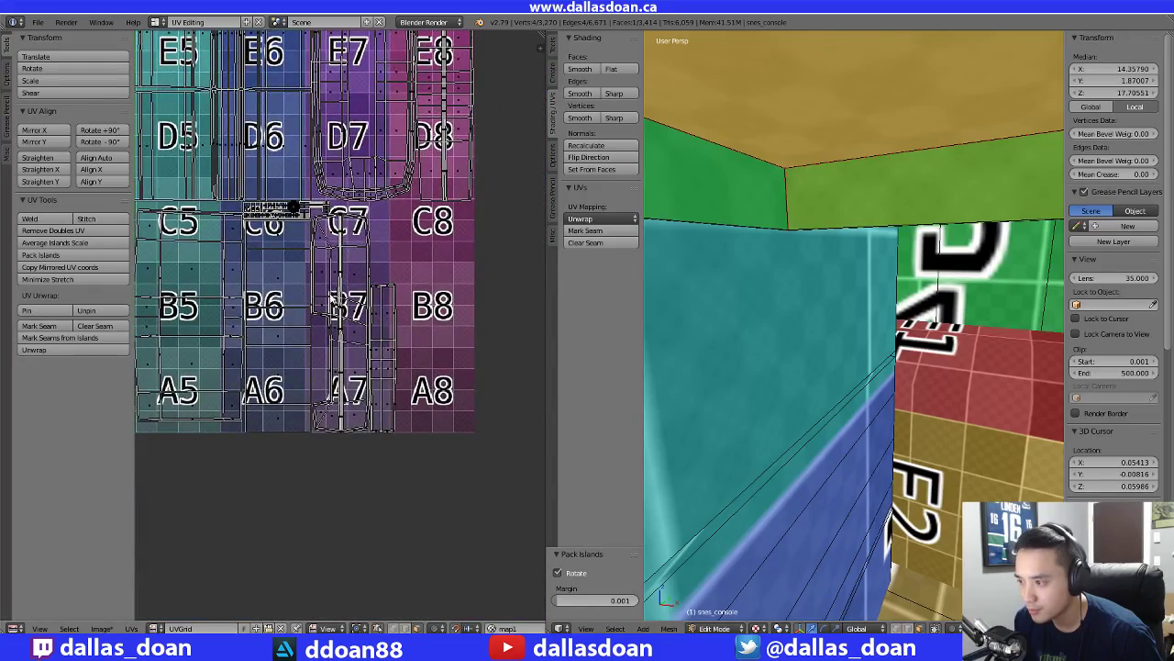
{"action": "middle_click_drag", "start_coordinate": [183, 271], "coordinate": [404, 321]}
{"action": "scroll", "coordinate": [350, 321], "scroll_direction": "down", "scroll_amount": 2}
{"action": "scroll", "coordinate": [347, 323], "scroll_direction": "up", "scroll_amount": 2}
{"action": "middle_click_drag", "start_coordinate": [287, 317], "coordinate": [400, 341]}
{"action": "scroll", "coordinate": [321, 323], "scroll_direction": "down", "scroll_amount": 4}
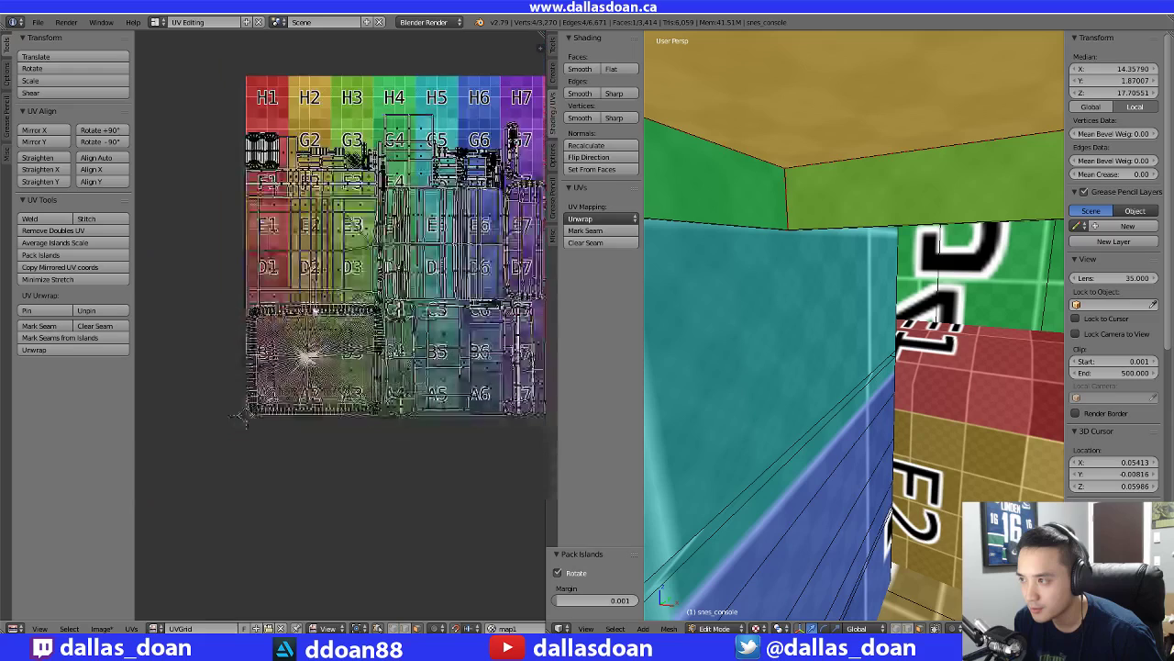
{"action": "middle_click_drag", "start_coordinate": [356, 266], "coordinate": [325, 313]}
{"action": "scroll", "coordinate": [365, 301], "scroll_direction": "down", "scroll_amount": 3}
Box-select every UV island and repack them all with rotation and a 0.001 margin
{"action": "key", "text": "b"}
{"action": "mouse_move", "coordinate": [253, 240]}
{"action": "left_mouse_down"}
{"action": "mouse_move", "coordinate": [275, 288]}
{"action": "mouse_move", "coordinate": [442, 409]}
{"action": "left_mouse_up"}
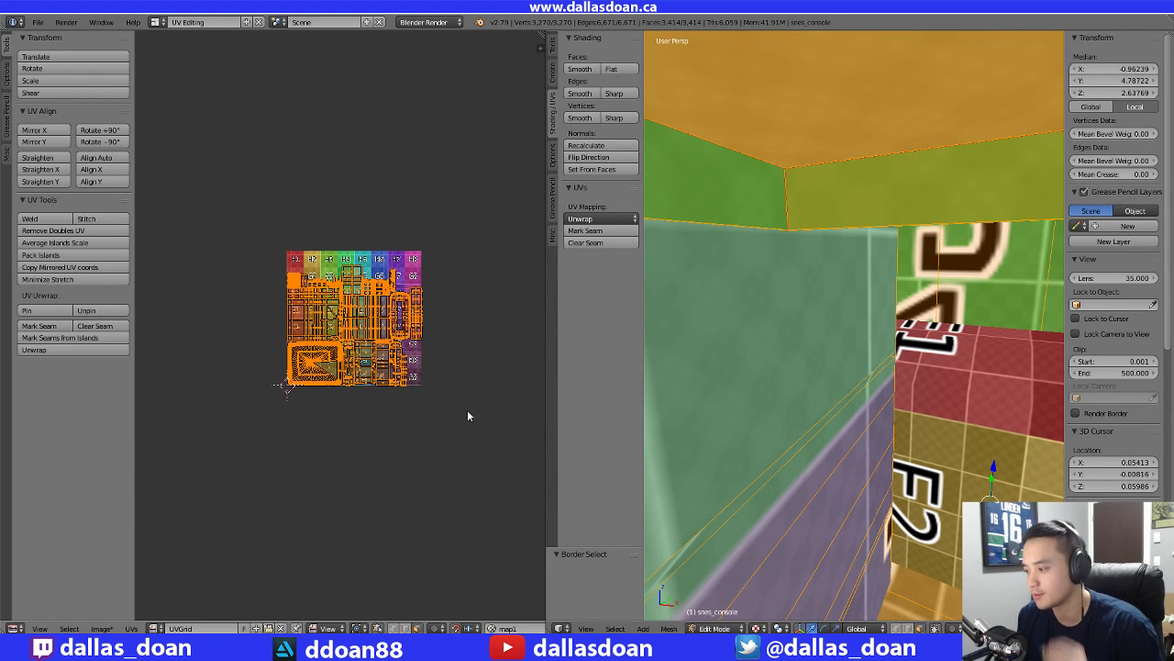
{"action": "left_click", "coordinate": [101, 255]}
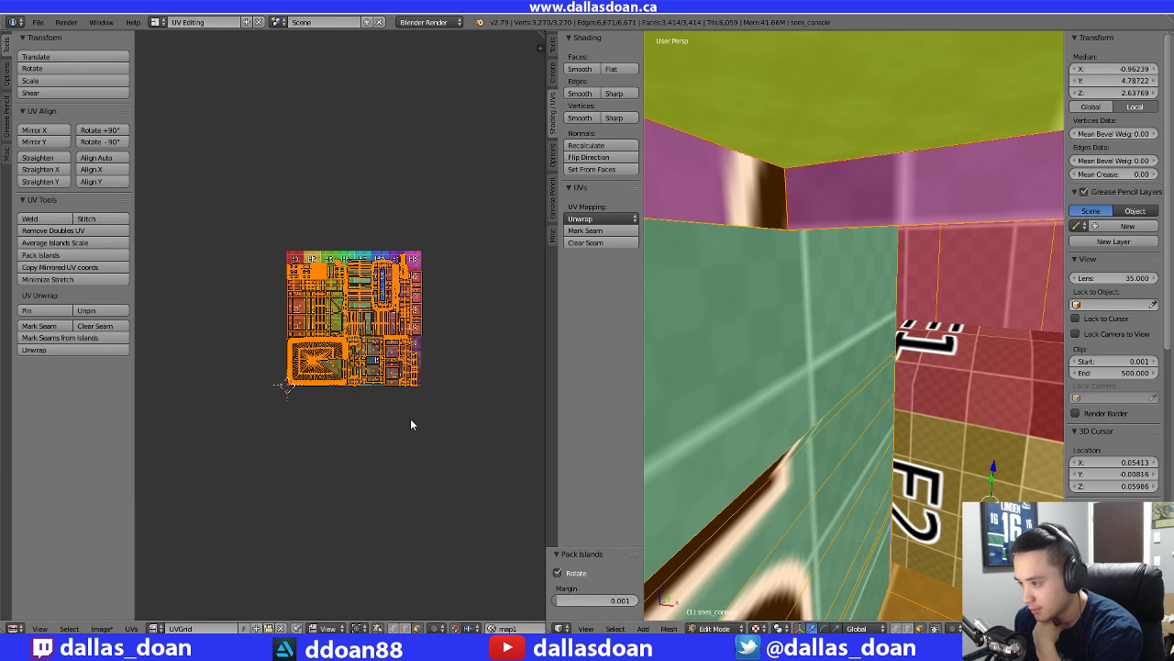
{"action": "scroll", "coordinate": [412, 422], "scroll_direction": "up", "scroll_amount": 4}
{"action": "scroll", "coordinate": [413, 431], "scroll_direction": "up", "scroll_amount": 1}
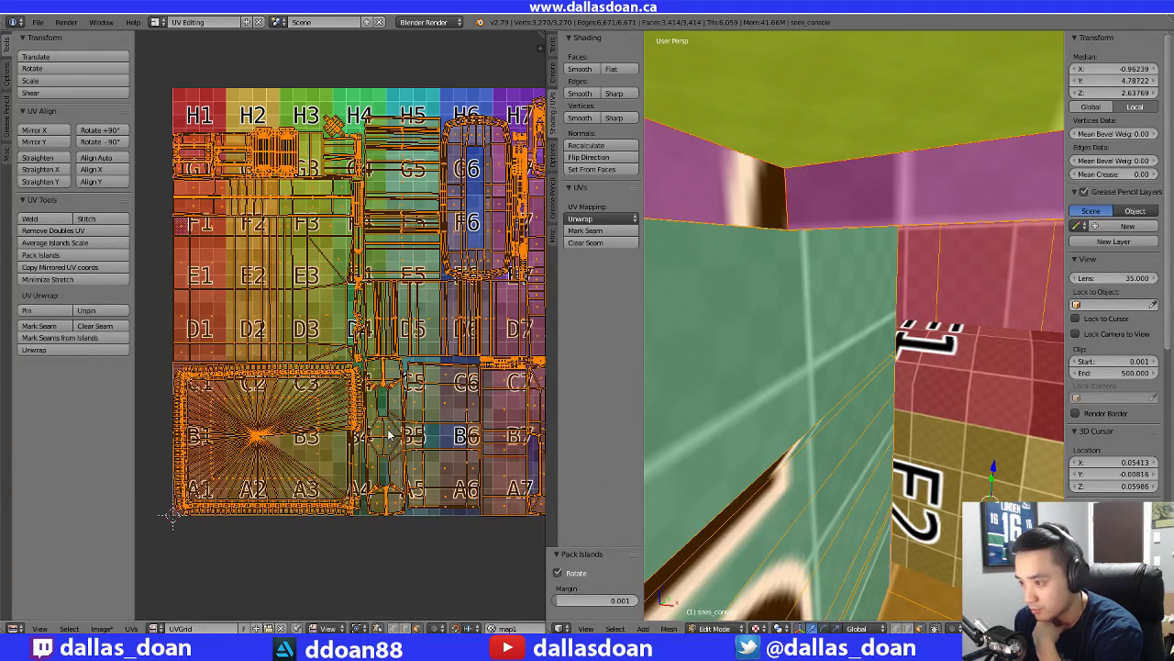
{"action": "scroll", "coordinate": [390, 439], "scroll_direction": "down", "scroll_amount": 2}
{"action": "scroll", "coordinate": [386, 439], "scroll_direction": "up", "scroll_amount": 1}
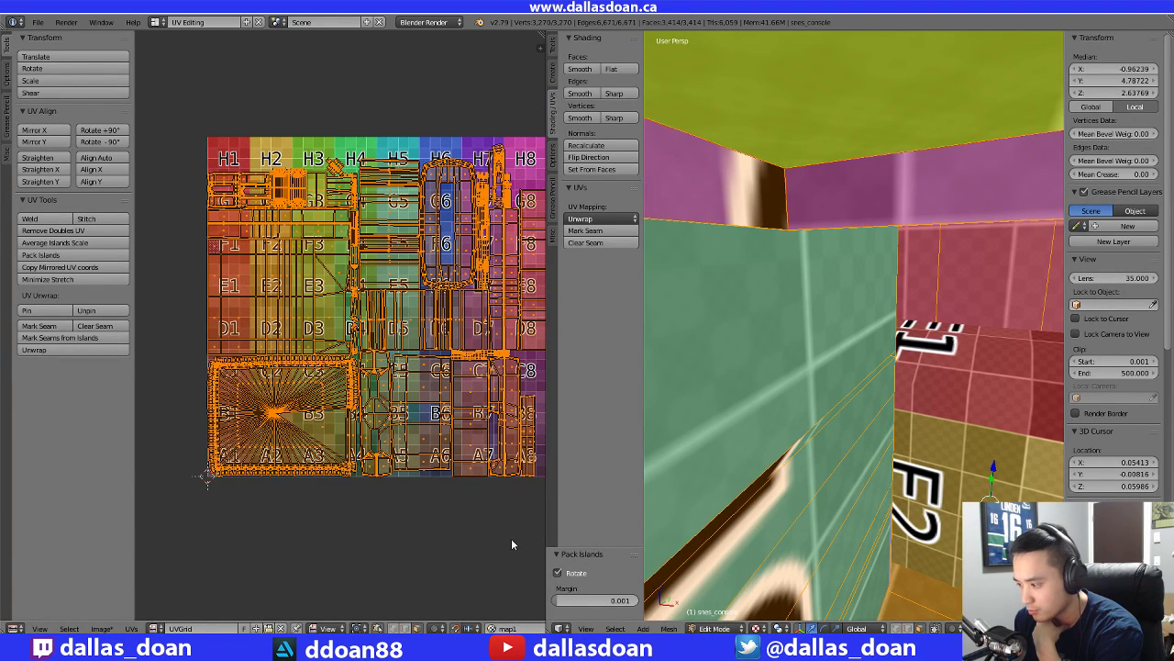
Try shifting all UV islands by -0.125 along X, and undo the move
{"action": "key", "text": "g"}
{"action": "left_click", "coordinate": [365, 389]}
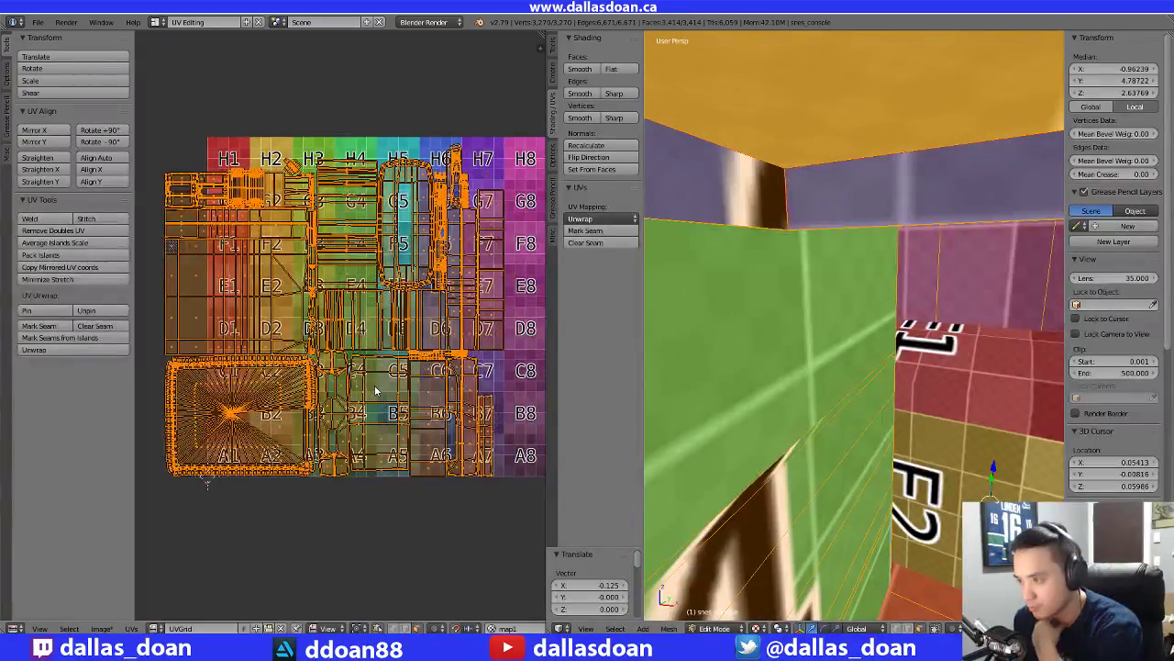
{"action": "key", "text": "ctrl+z"}
Pack the selected UV islands again with a 0.001 margin to get a different layout
{"action": "scroll", "coordinate": [374, 431], "scroll_direction": "up", "scroll_amount": 3}
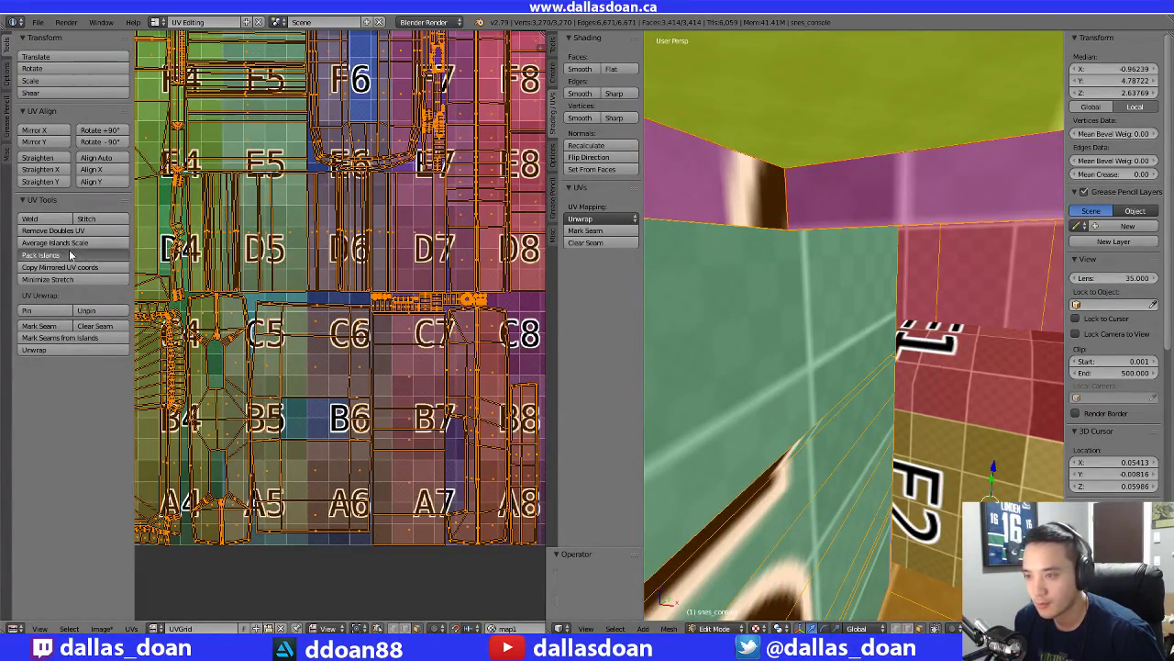
{"action": "left_click", "coordinate": [41, 254]}
{"action": "scroll", "coordinate": [367, 255], "scroll_direction": "down", "scroll_amount": 3}
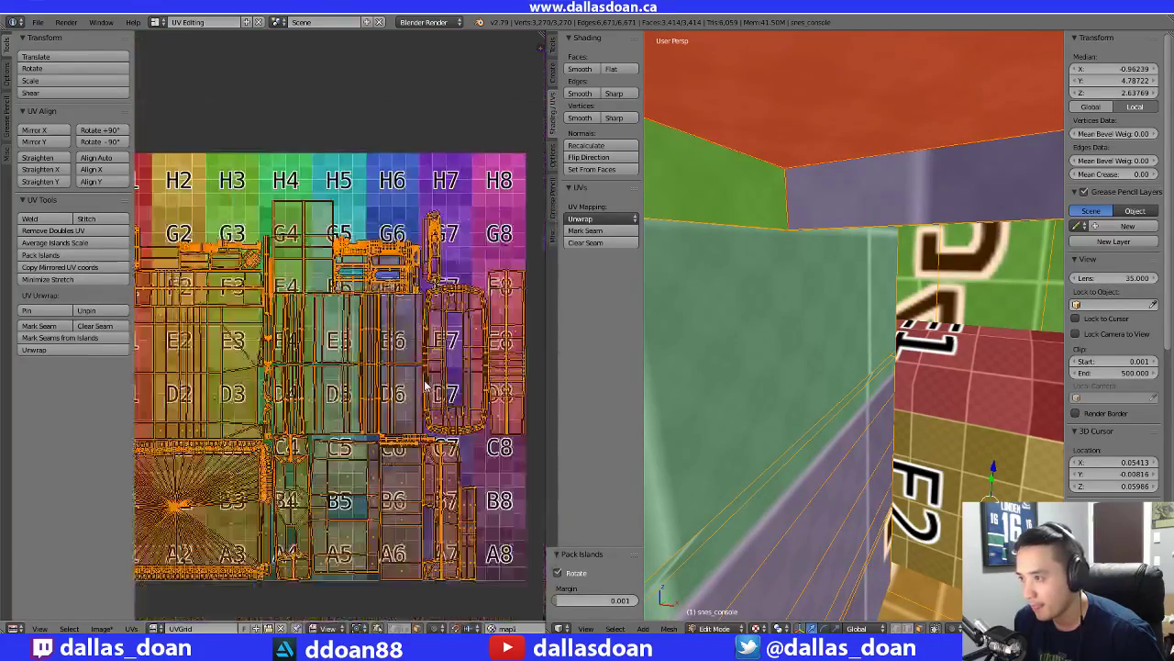
{"action": "scroll", "coordinate": [398, 328], "scroll_direction": "up", "scroll_amount": 1}
{"action": "middle_click_drag", "start_coordinate": [402, 347], "coordinate": [415, 347]}
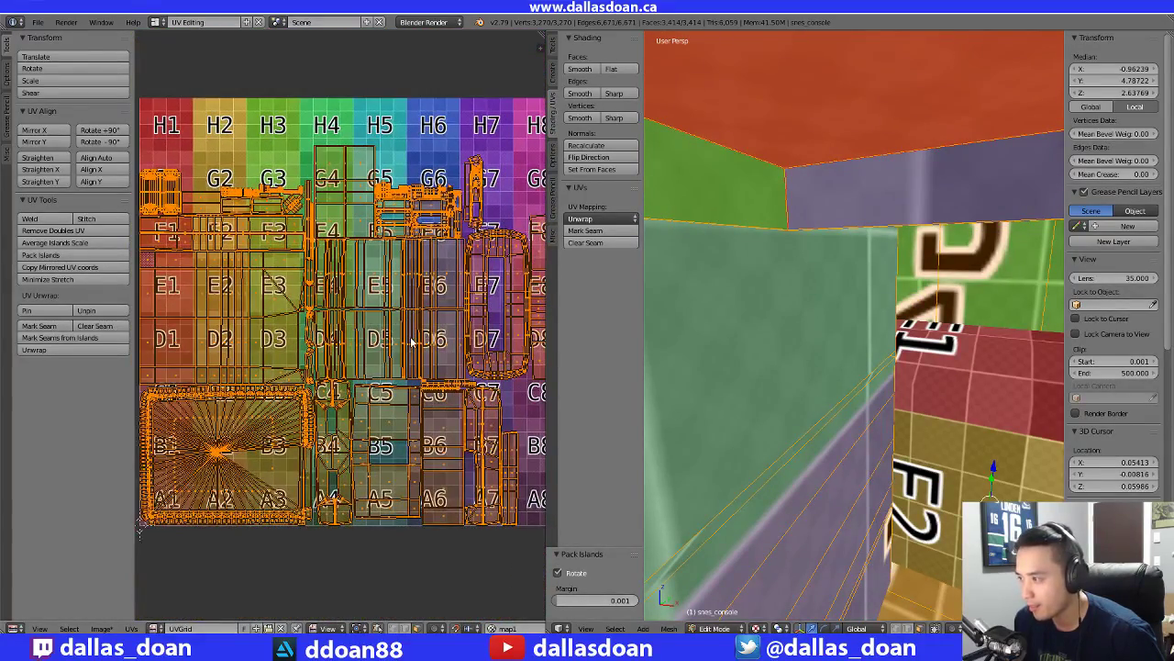
Keep all UV islands selected and repeat Pack Islands several times in search of a tighter layout
{"action": "left_click", "coordinate": [599, 221]}
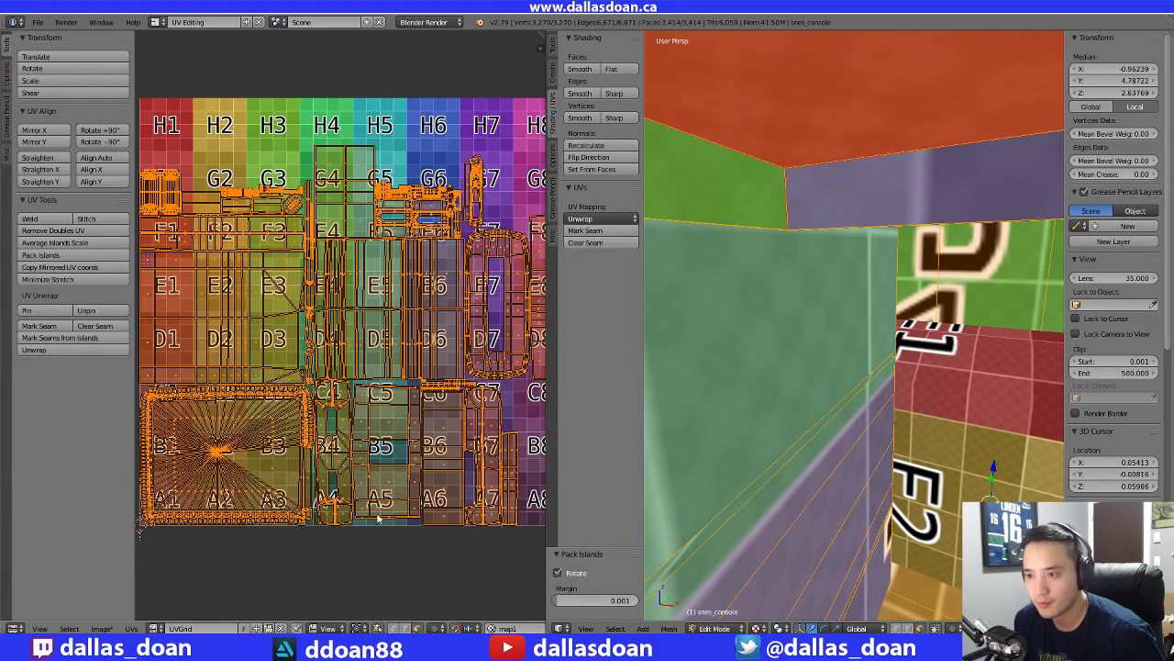
{"action": "middle_click_drag", "start_coordinate": [296, 561], "coordinate": [319, 543]}
{"action": "key", "text": "a"}
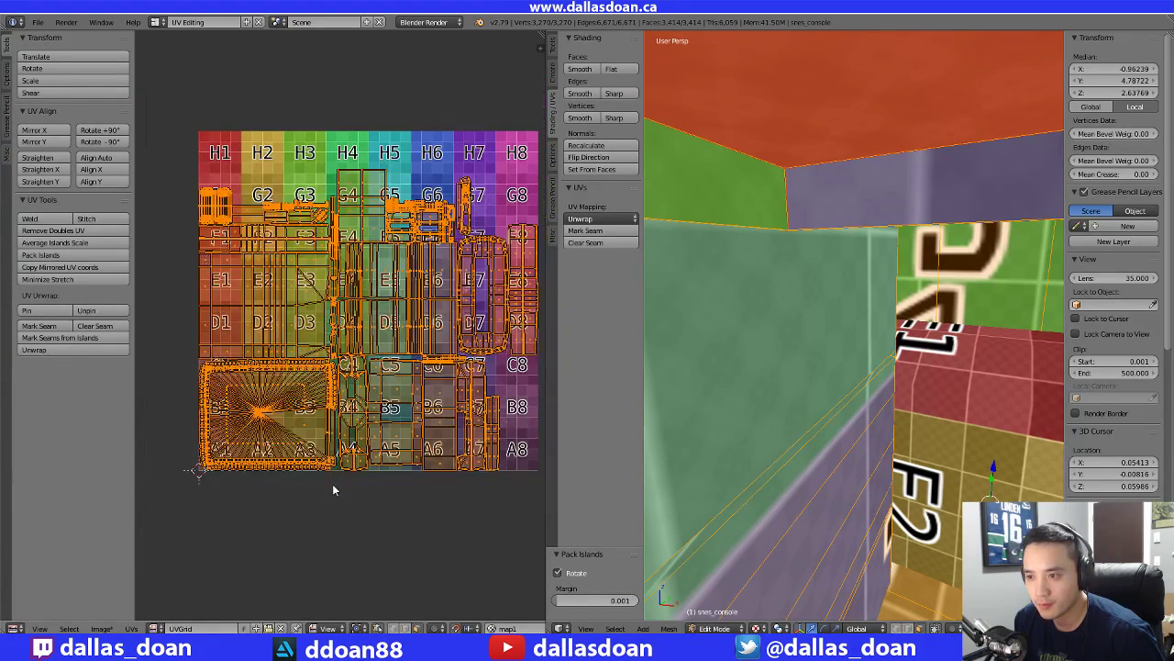
{"action": "key", "text": "a"}
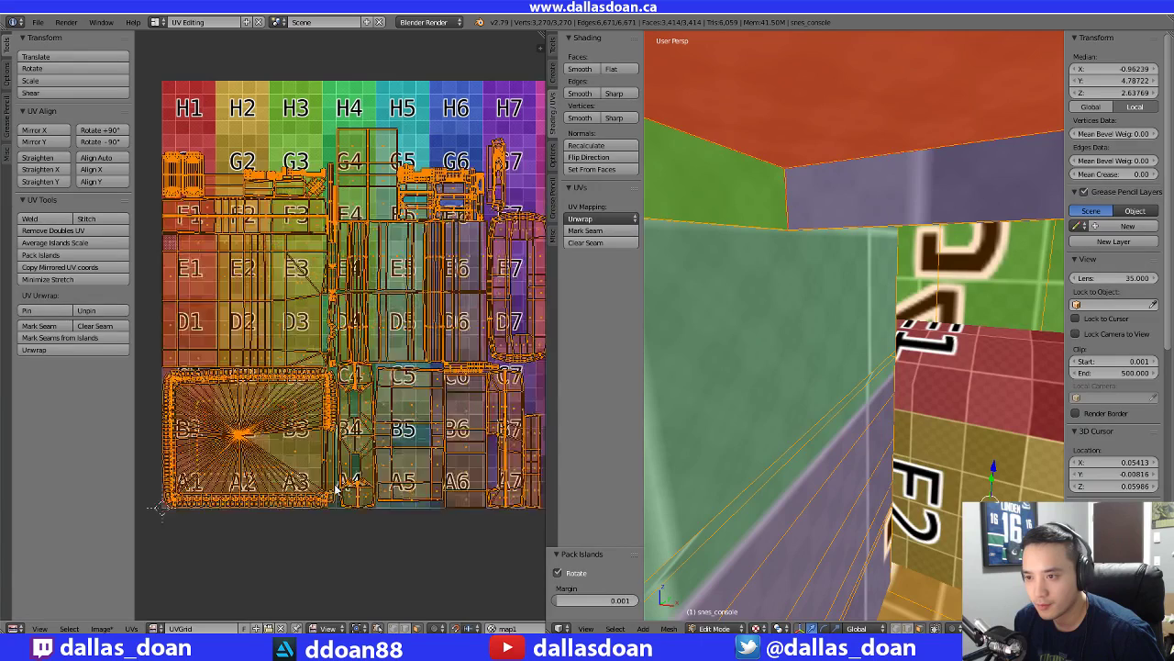
{"action": "left_click", "coordinate": [45, 258]}
{"action": "left_click", "coordinate": [45, 257]}
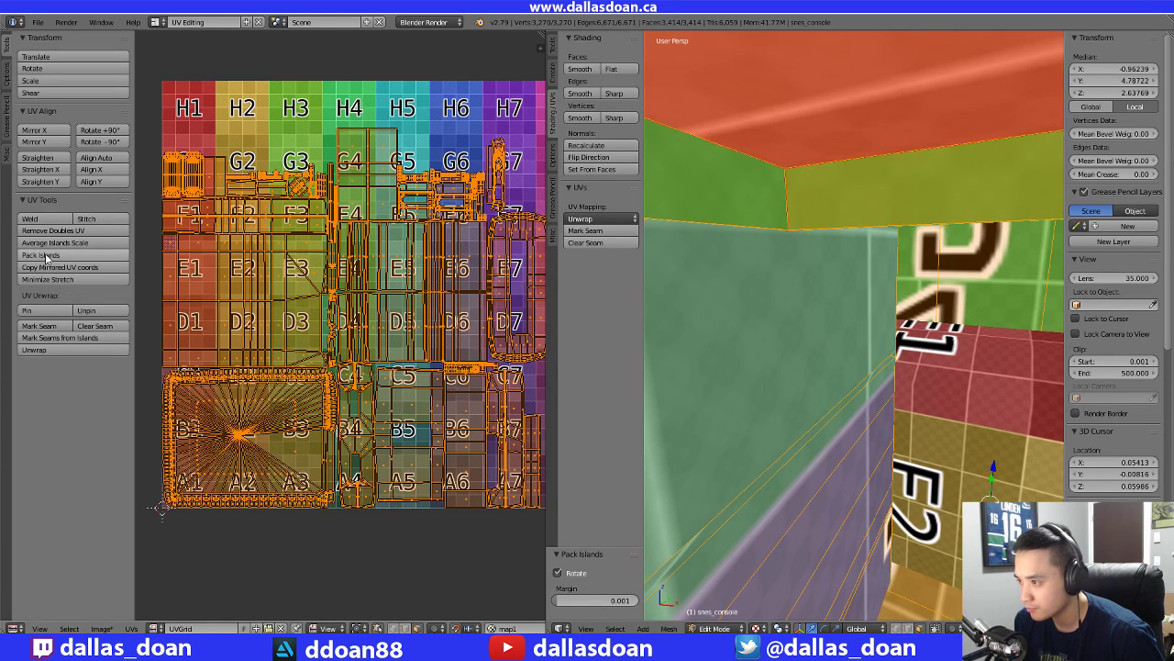
{"action": "left_click", "coordinate": [44, 256]}
Box-select the complete UV layout and run Pack Islands once more with a 0.001 margin
{"action": "scroll", "coordinate": [213, 185], "scroll_direction": "down", "scroll_amount": 3}
{"action": "left_click_drag", "start_coordinate": [209, 180], "coordinate": [514, 482]}
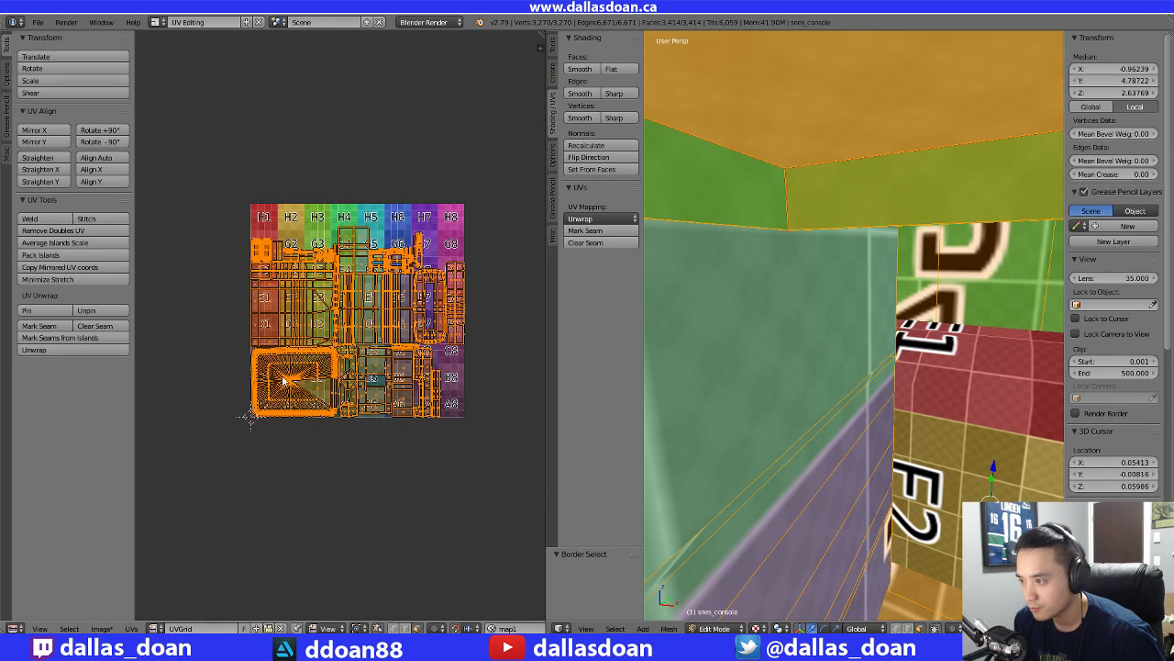
{"action": "left_click", "coordinate": [45, 257]}
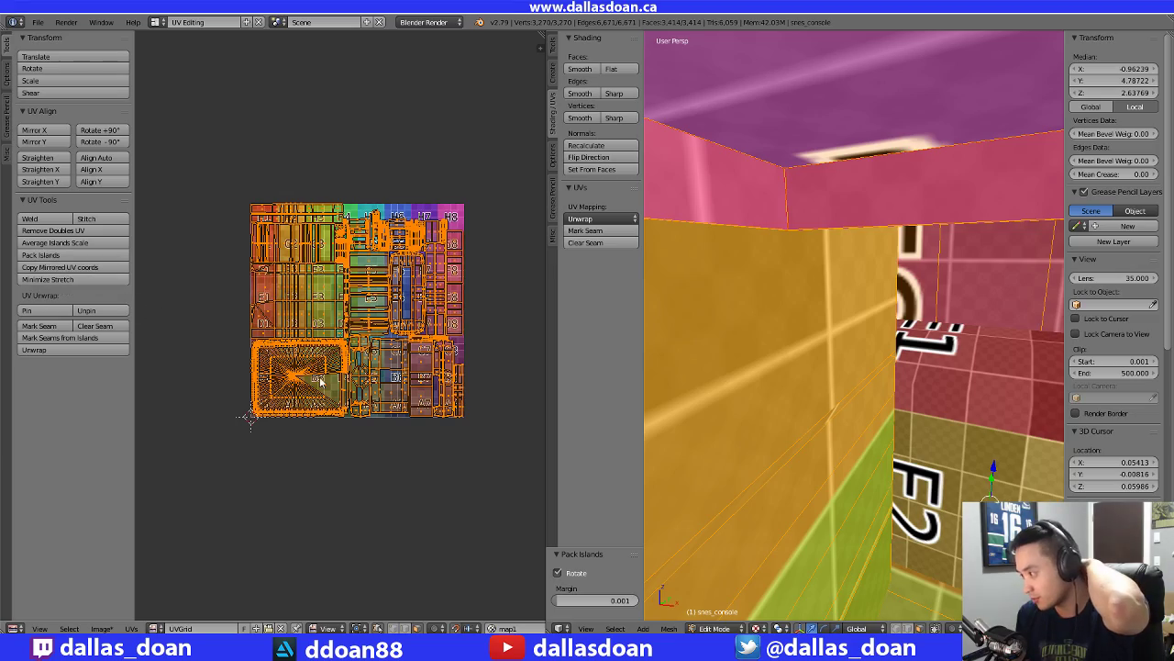
Inspect the spacing between the newly packed islands around tiles C4 to E4 and across the whole layout
{"action": "scroll", "coordinate": [410, 372], "scroll_direction": "up", "scroll_amount": 8}
{"action": "scroll", "coordinate": [408, 369], "scroll_direction": "up", "scroll_amount": 2}
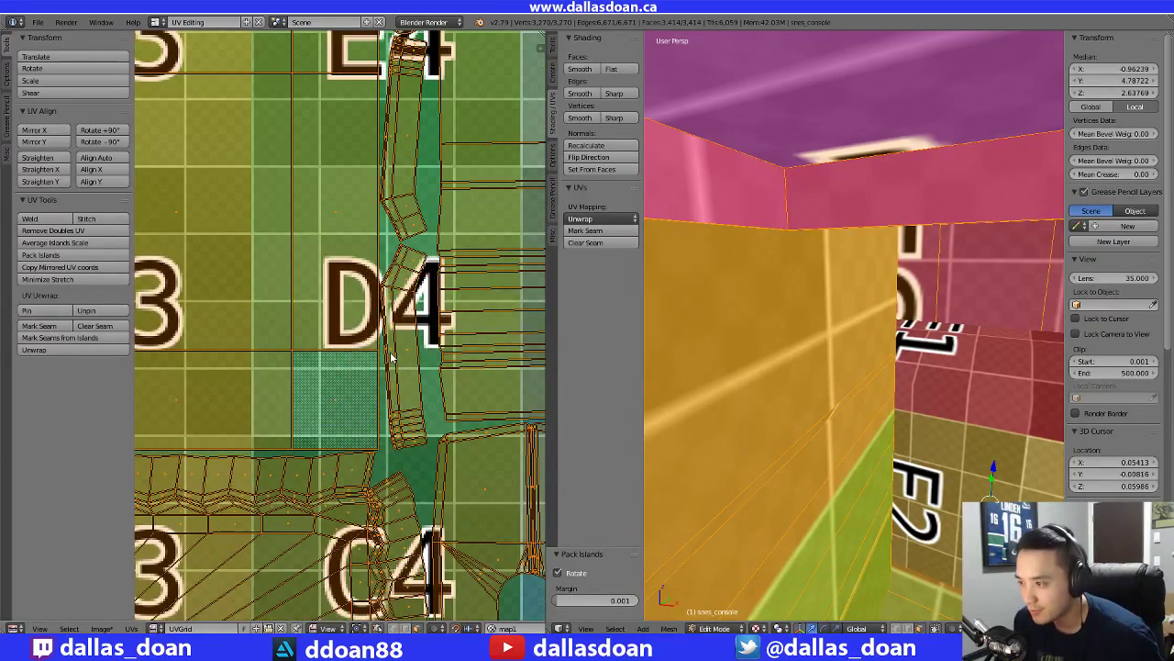
{"action": "middle_click_drag", "start_coordinate": [346, 108], "coordinate": [370, 405]}
{"action": "middle_click_drag", "start_coordinate": [363, 195], "coordinate": [343, 417]}
{"action": "scroll", "coordinate": [355, 405], "scroll_direction": "down", "scroll_amount": 7}
{"action": "scroll", "coordinate": [367, 400], "scroll_direction": "down", "scroll_amount": 4}
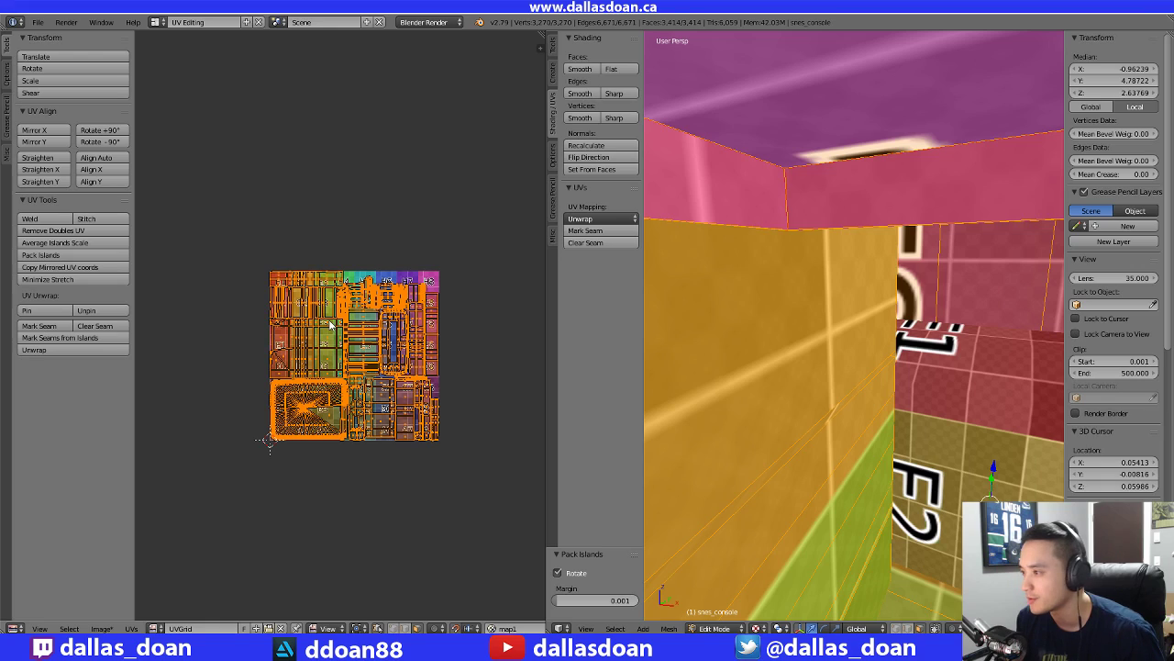
{"action": "scroll", "coordinate": [376, 292], "scroll_direction": "up", "scroll_amount": 2}
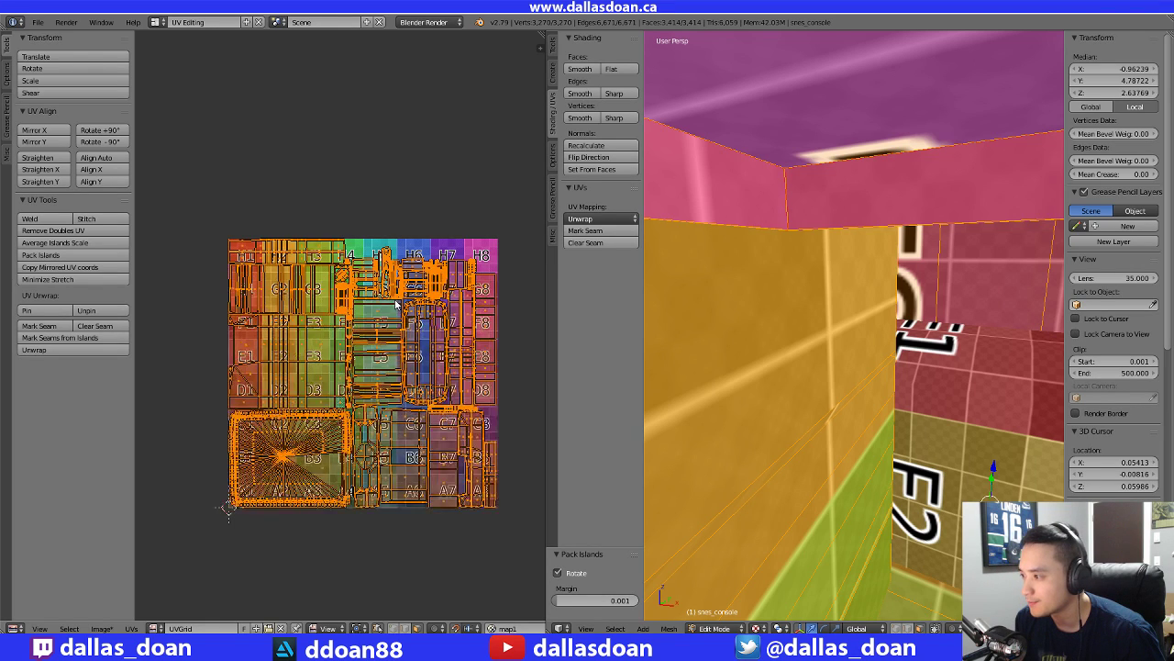
{"action": "left_click", "coordinate": [600, 218]}
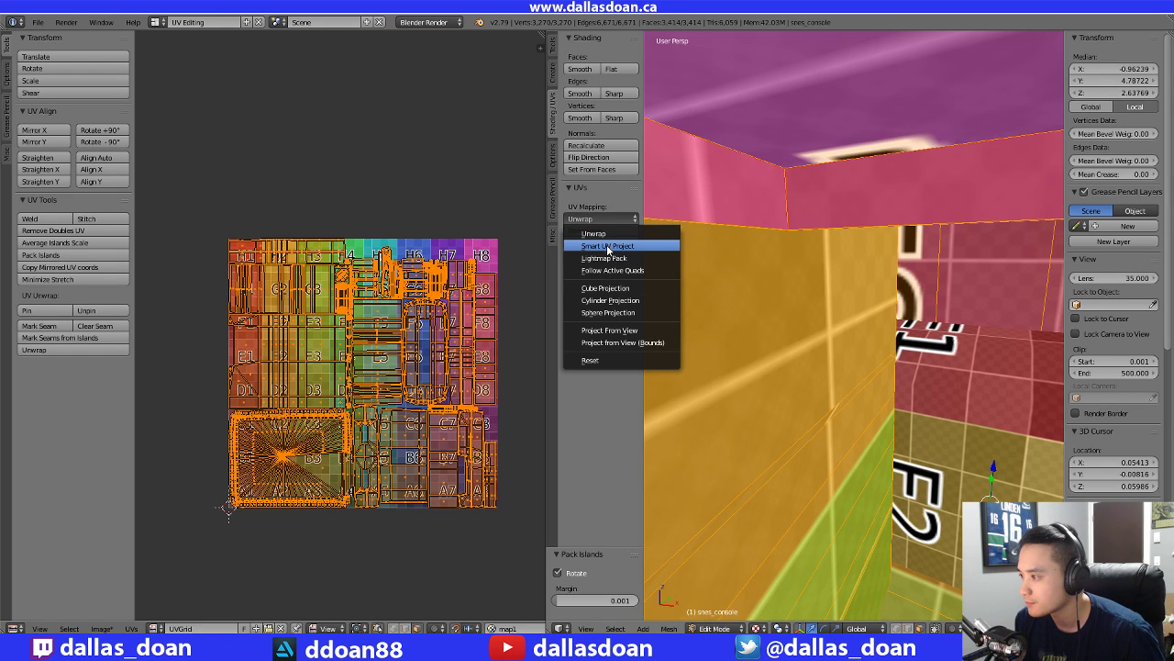
{"action": "middle_click_drag", "start_coordinate": [387, 187], "coordinate": [377, 166]}
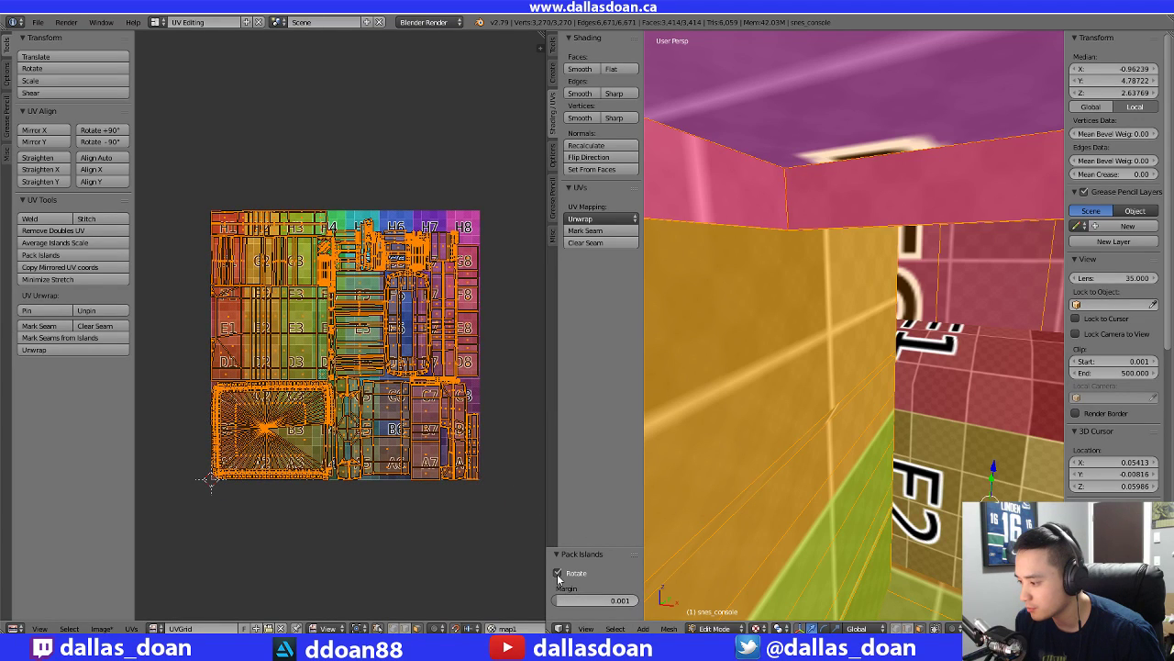
Border-select the entire UV layout again and repack all its islands with rotation enabled
{"action": "right_click", "coordinate": [367, 535]}
{"action": "scroll", "coordinate": [367, 535], "scroll_direction": "up", "scroll_amount": 3}
{"action": "scroll", "coordinate": [367, 534], "scroll_direction": "down", "scroll_amount": 5}
{"action": "key", "text": "b"}
{"action": "left_click_drag", "start_coordinate": [220, 254], "coordinate": [486, 516]}
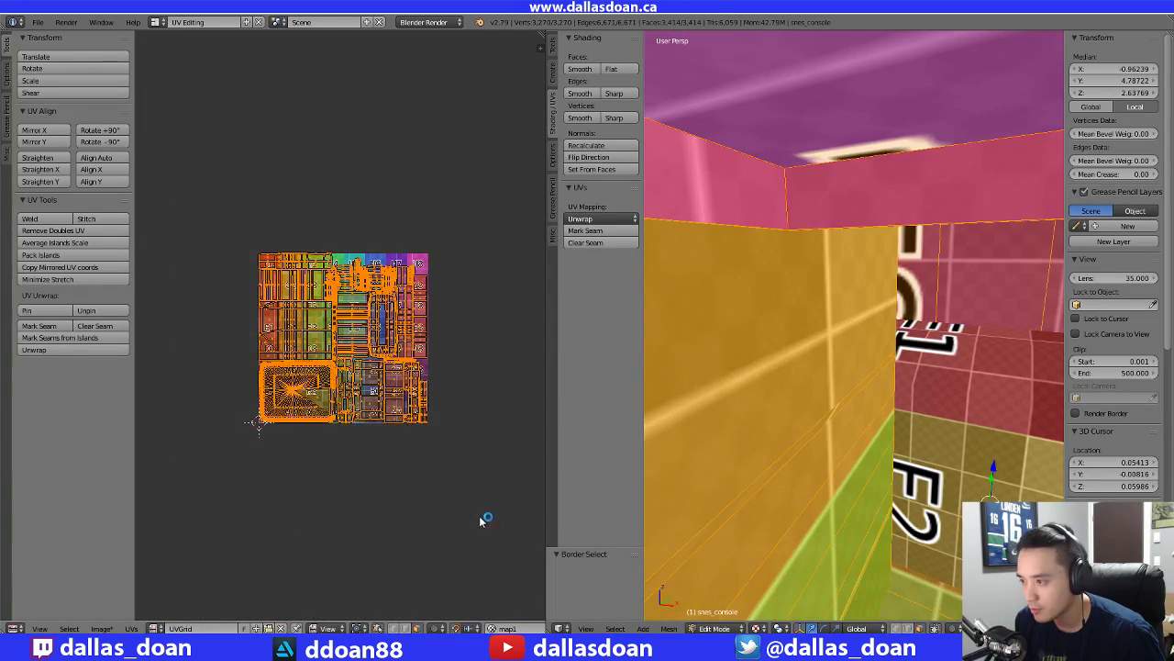
{"action": "scroll", "coordinate": [514, 546], "scroll_direction": "up", "scroll_amount": 4}
{"action": "left_click", "coordinate": [40, 255]}
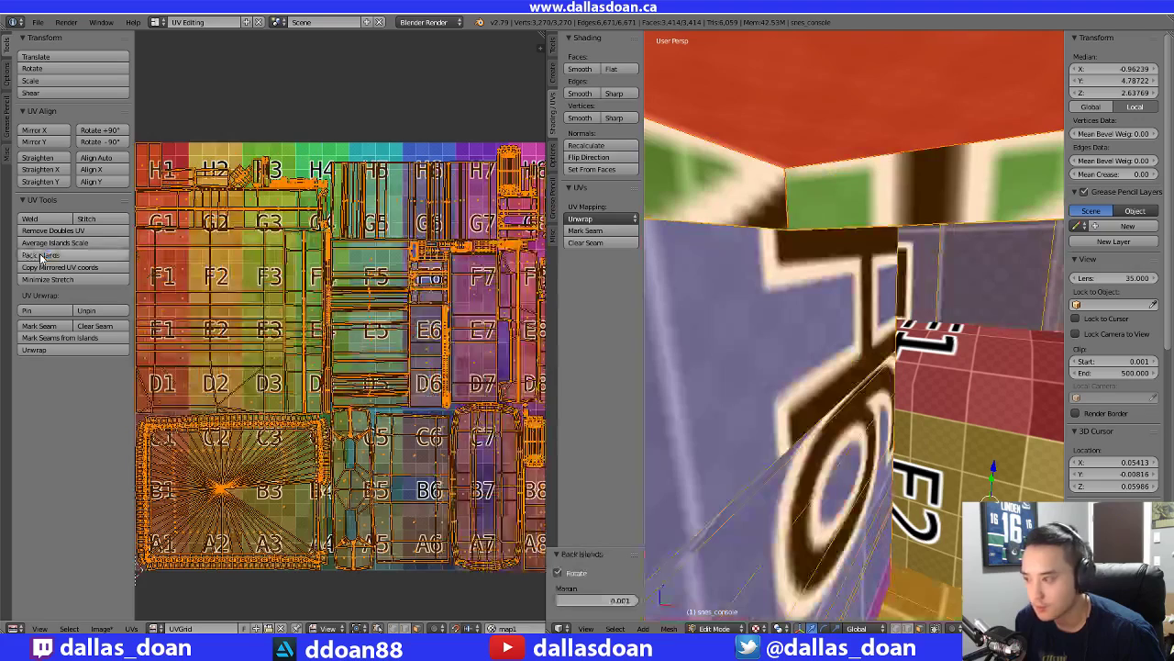
Try a Pack Islands margin of 0.01 and check the gaps between islands around tiles F4 and F5
{"action": "left_click", "coordinate": [601, 600]}
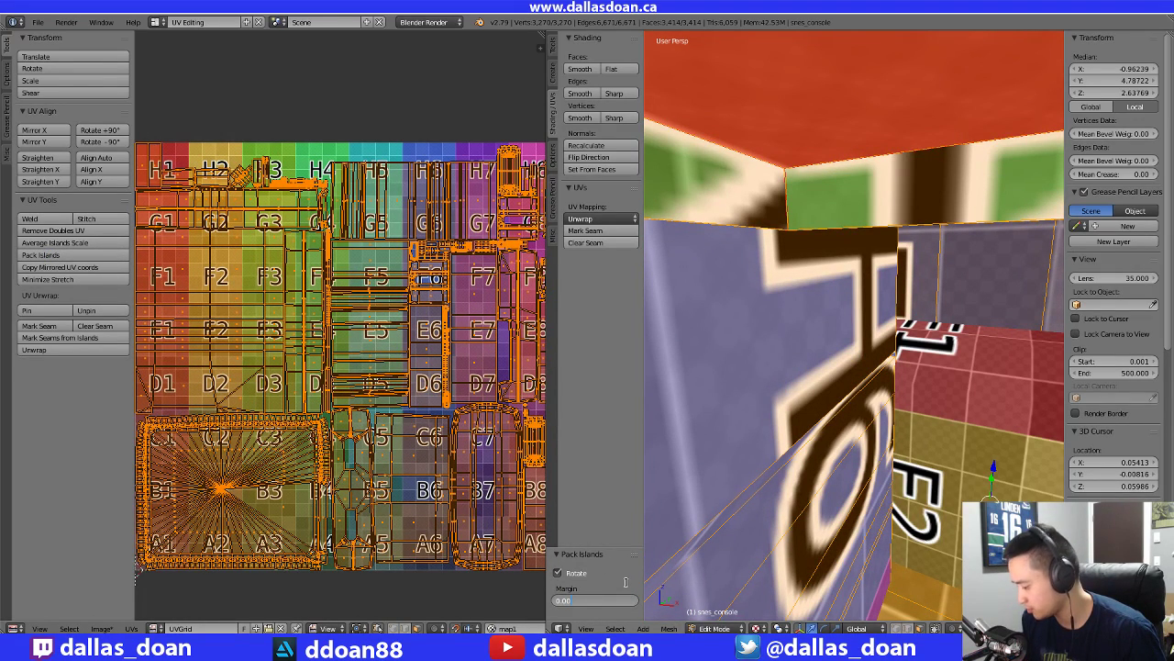
{"action": "key", "text": "BackSpace"}
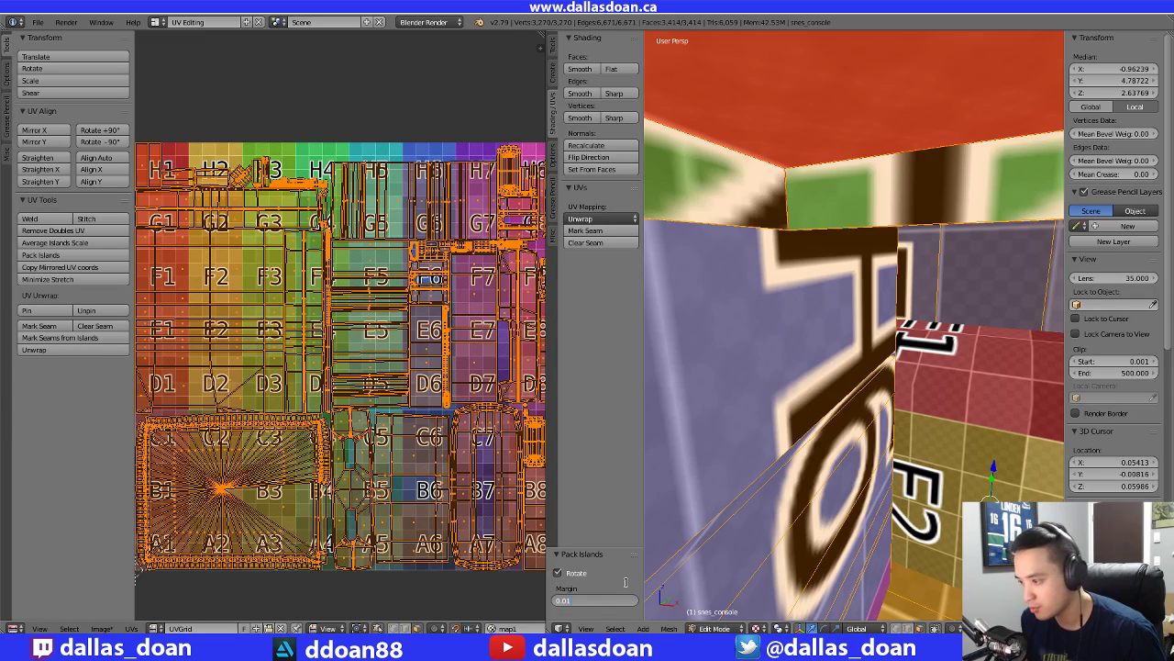
{"action": "type", "text": "1"}
{"action": "key", "text": "Return"}
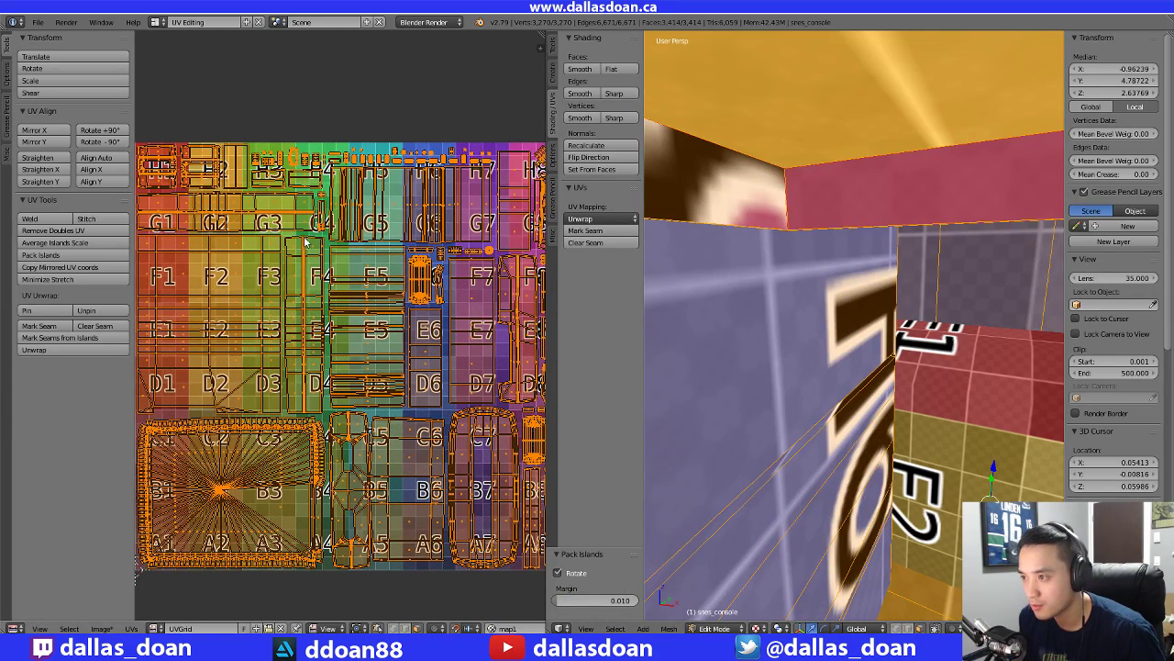
{"action": "scroll", "coordinate": [308, 243], "scroll_direction": "up", "scroll_amount": 5}
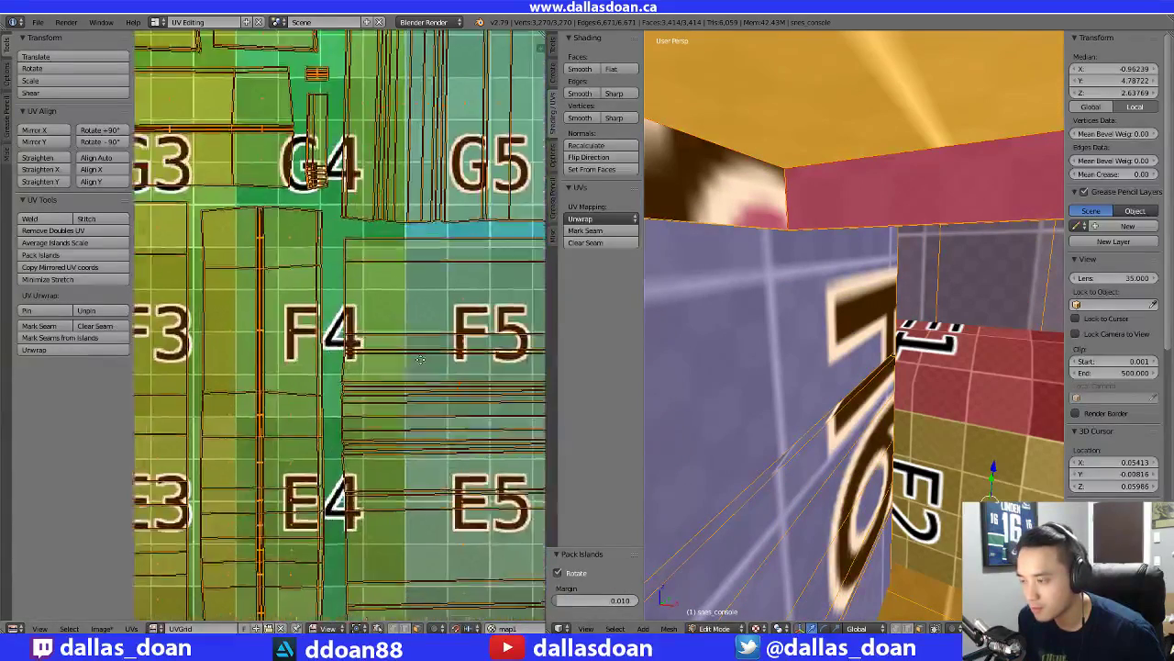
{"action": "middle_click_drag", "start_coordinate": [420, 360], "coordinate": [144, 327]}
{"action": "scroll", "coordinate": [340, 325], "scroll_direction": "down", "scroll_amount": 5}
Try a Pack Islands margin of 0.005 and compare the island spacing around tiles F4 to G5
{"action": "left_click", "coordinate": [627, 602]}
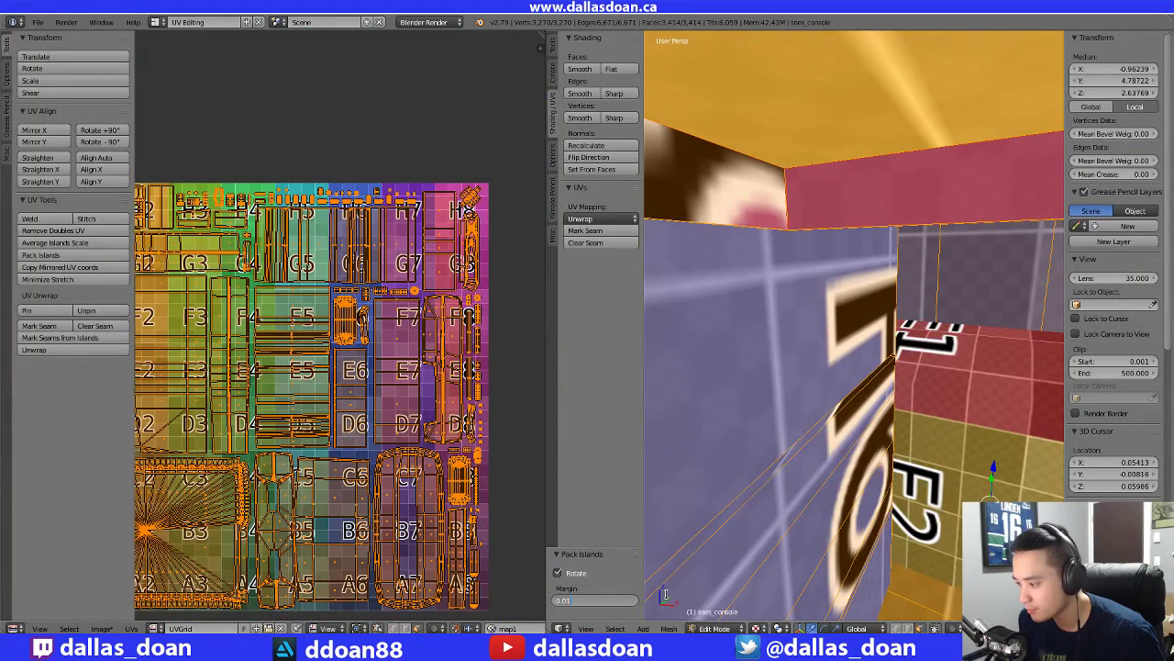
{"action": "type", "text": "0.005"}
{"action": "key", "text": "Return"}
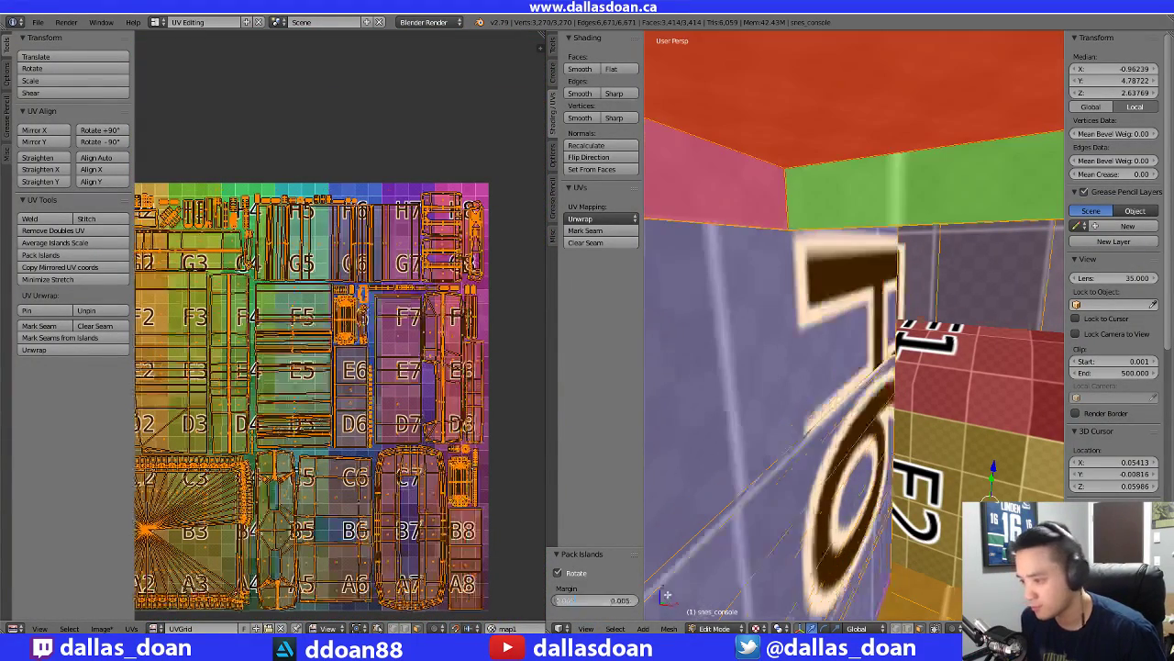
{"action": "scroll", "coordinate": [307, 292], "scroll_direction": "up", "scroll_amount": 5}
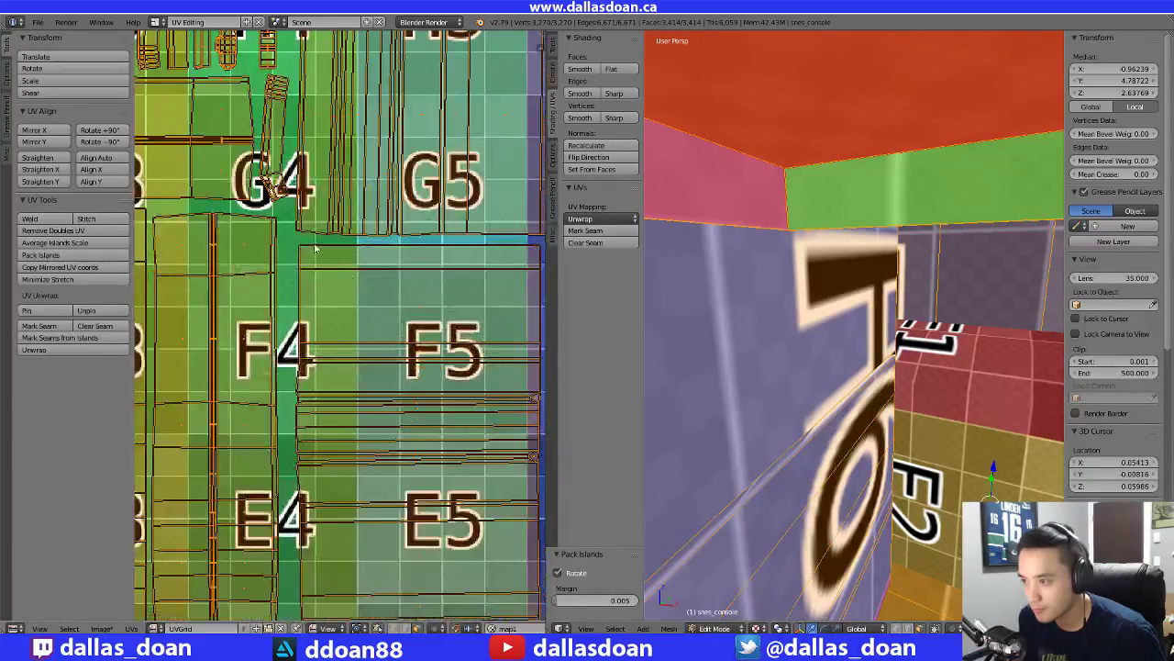
{"action": "scroll", "coordinate": [375, 313], "scroll_direction": "down", "scroll_amount": 5}
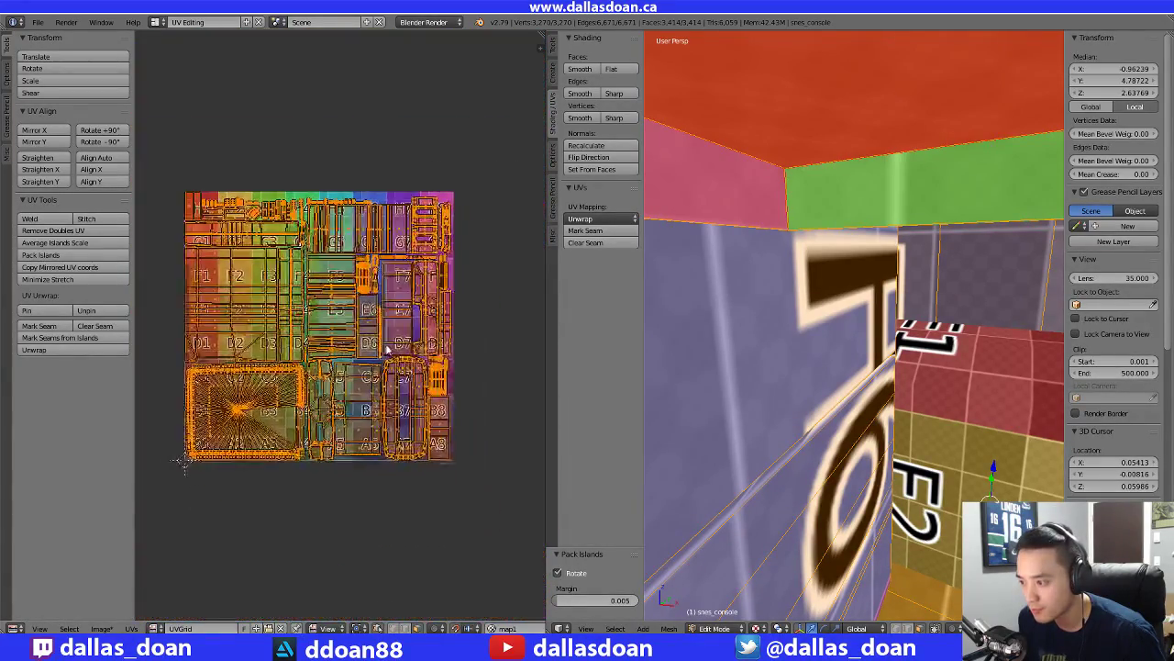
{"action": "scroll", "coordinate": [385, 330], "scroll_direction": "up", "scroll_amount": 5}
Set the Pack Islands margin to 0.0025, check the spacing around tiles F5 and F6, and clear the full UV selection
{"action": "left_click", "coordinate": [620, 601]}
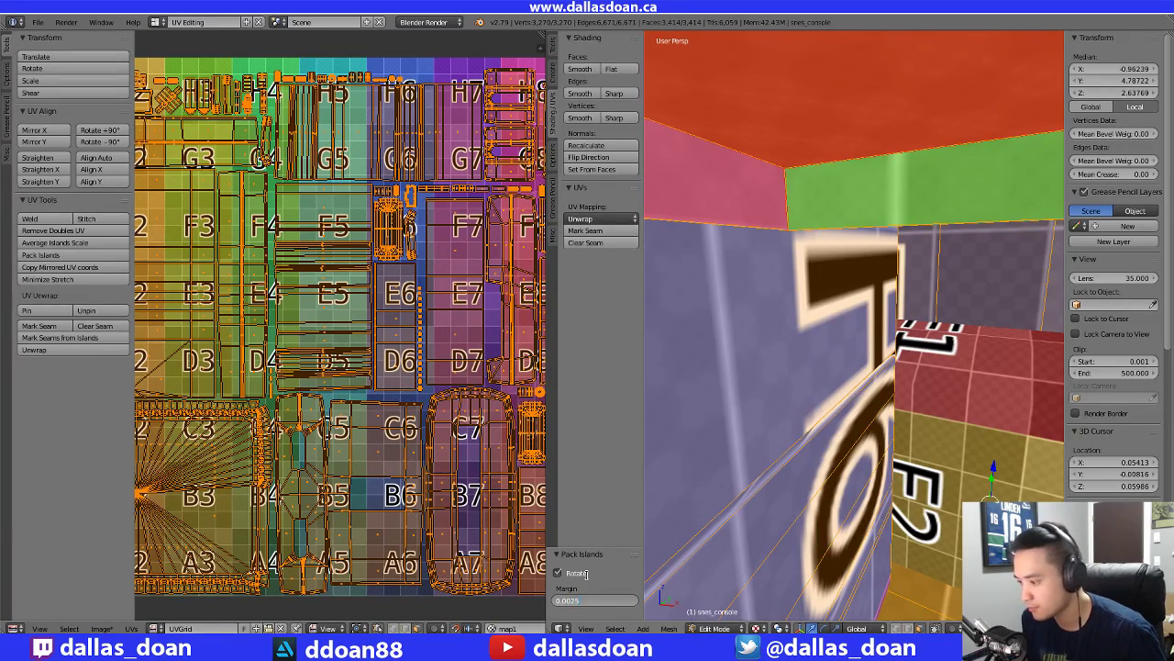
{"action": "key", "text": "Return"}
{"action": "scroll", "coordinate": [379, 316], "scroll_direction": "up", "scroll_amount": 4}
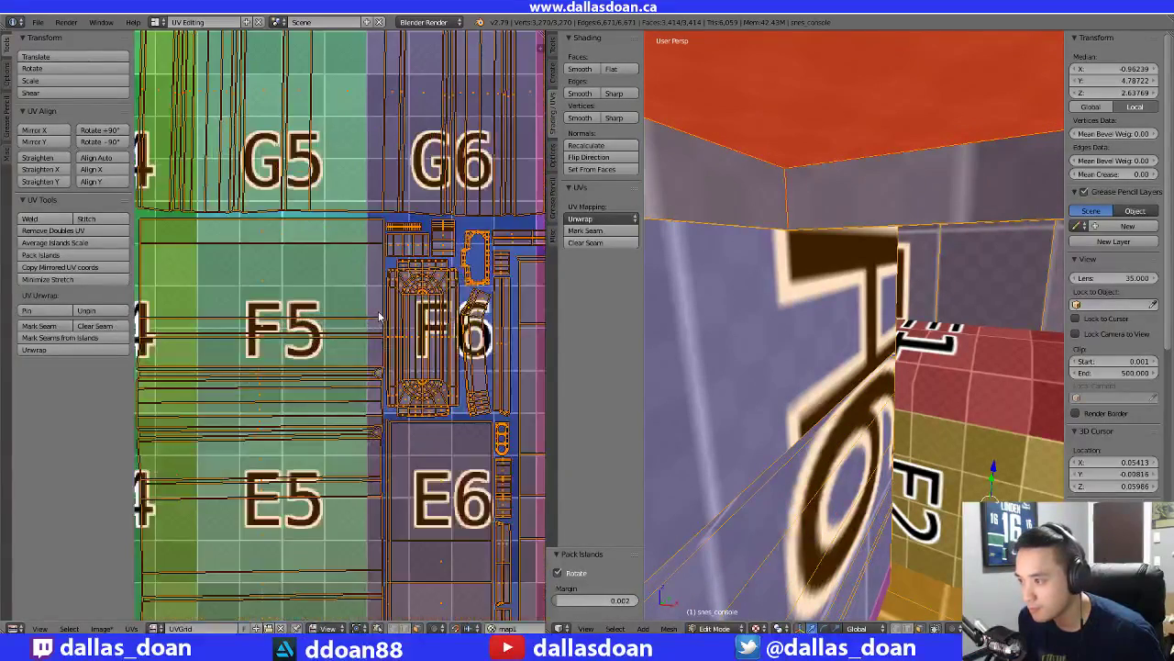
{"action": "scroll", "coordinate": [379, 312], "scroll_direction": "down", "scroll_amount": 3}
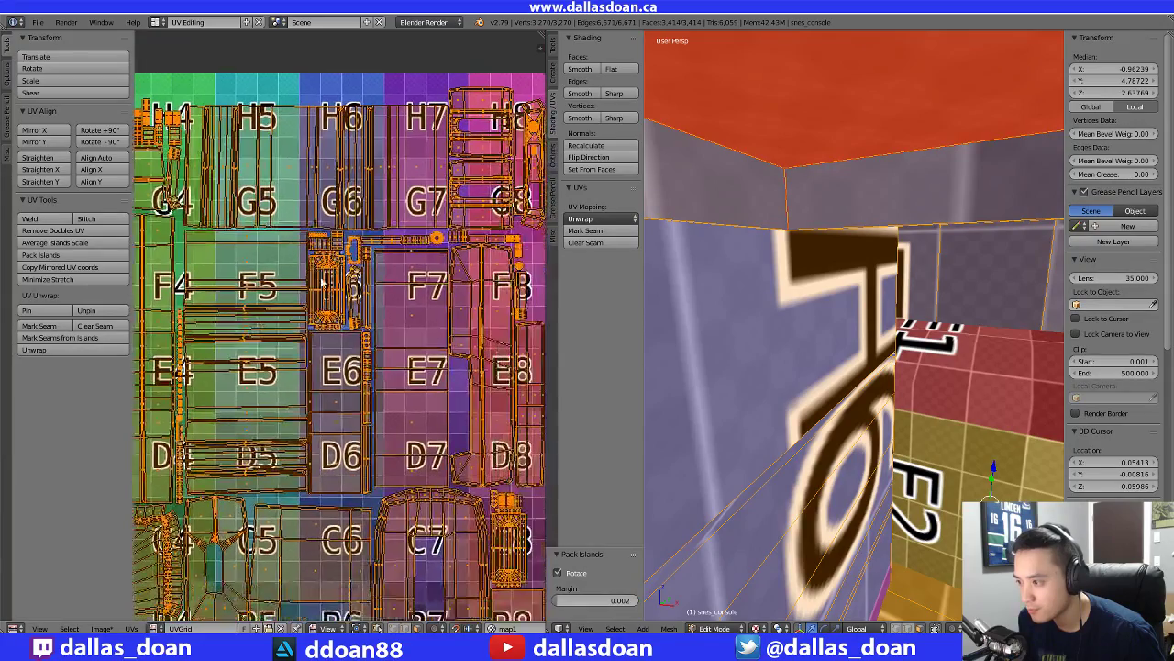
{"action": "scroll", "coordinate": [443, 352], "scroll_direction": "up", "scroll_amount": 4}
{"action": "mouse_move", "coordinate": [444, 354]}
{"action": "middle_mouse_down"}
{"action": "mouse_move", "coordinate": [367, 303]}
{"action": "mouse_move", "coordinate": [446, 349]}
{"action": "middle_mouse_up"}
{"action": "scroll", "coordinate": [342, 323], "scroll_direction": "down", "scroll_amount": 8}
{"action": "right_click", "coordinate": [327, 167]}
{"action": "scroll", "coordinate": [356, 237], "scroll_direction": "down", "scroll_amount": 2}
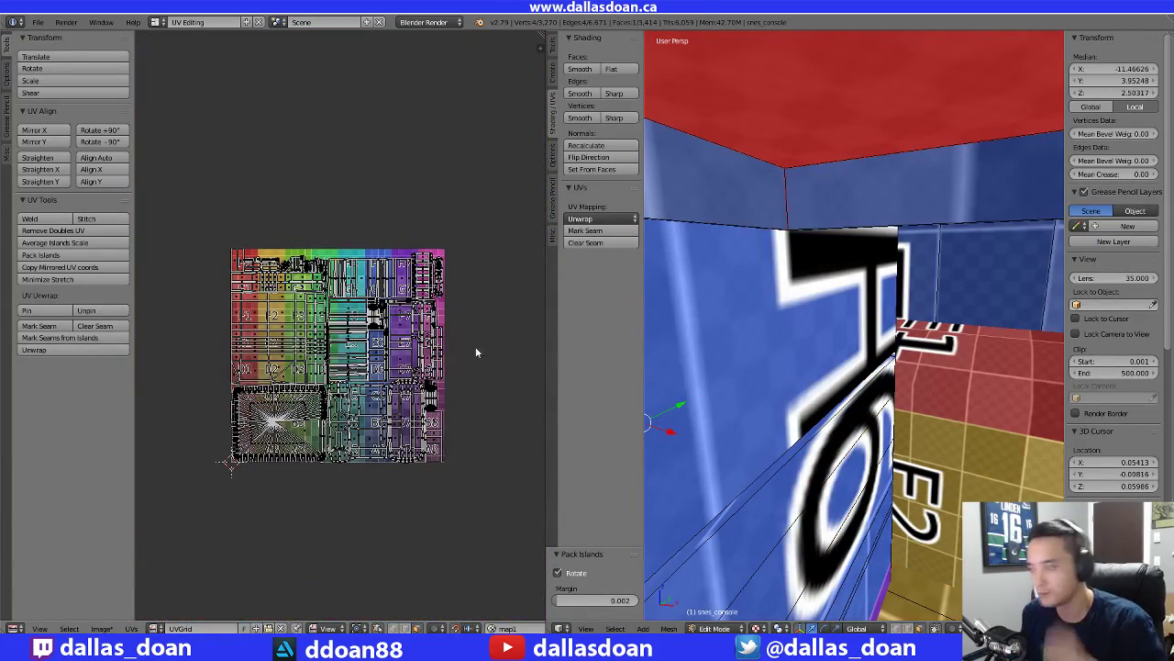
Return the console model to Object Mode and save the scene over snes_02.blend
{"action": "scroll", "coordinate": [821, 372], "scroll_direction": "down", "scroll_amount": 10}
{"action": "middle_click_drag", "start_coordinate": [821, 372], "coordinate": [876, 394]}
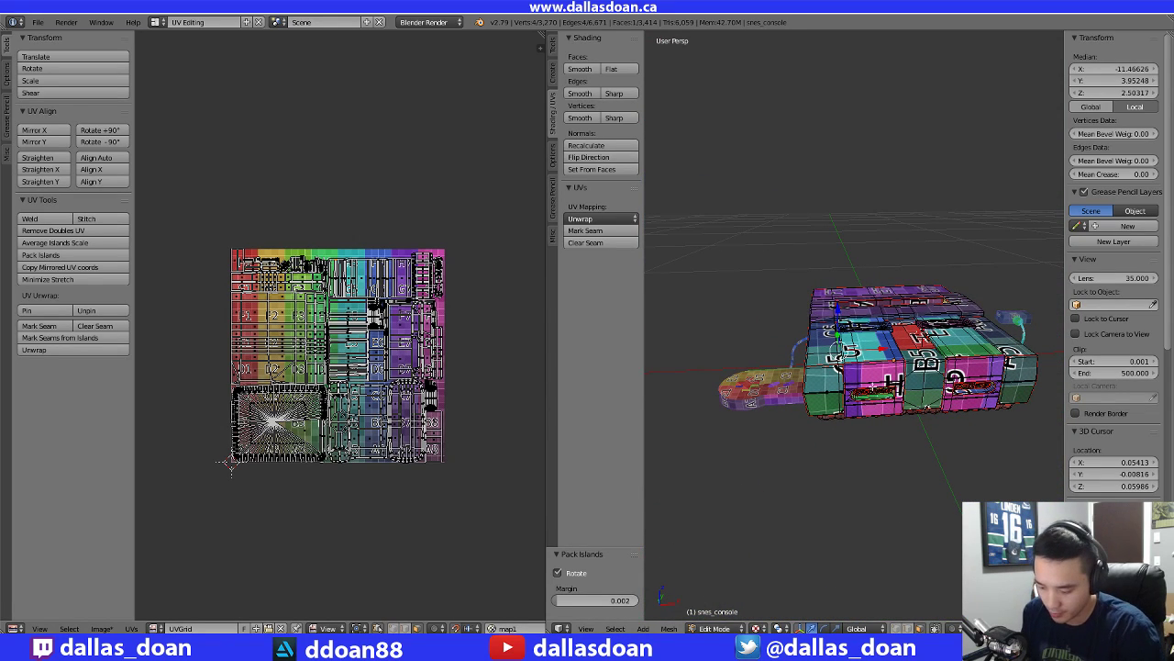
{"action": "key", "text": "Tab"}
{"action": "middle_click_drag", "start_coordinate": [910, 400], "coordinate": [901, 451]}
{"action": "key", "text": "ctrl+s"}
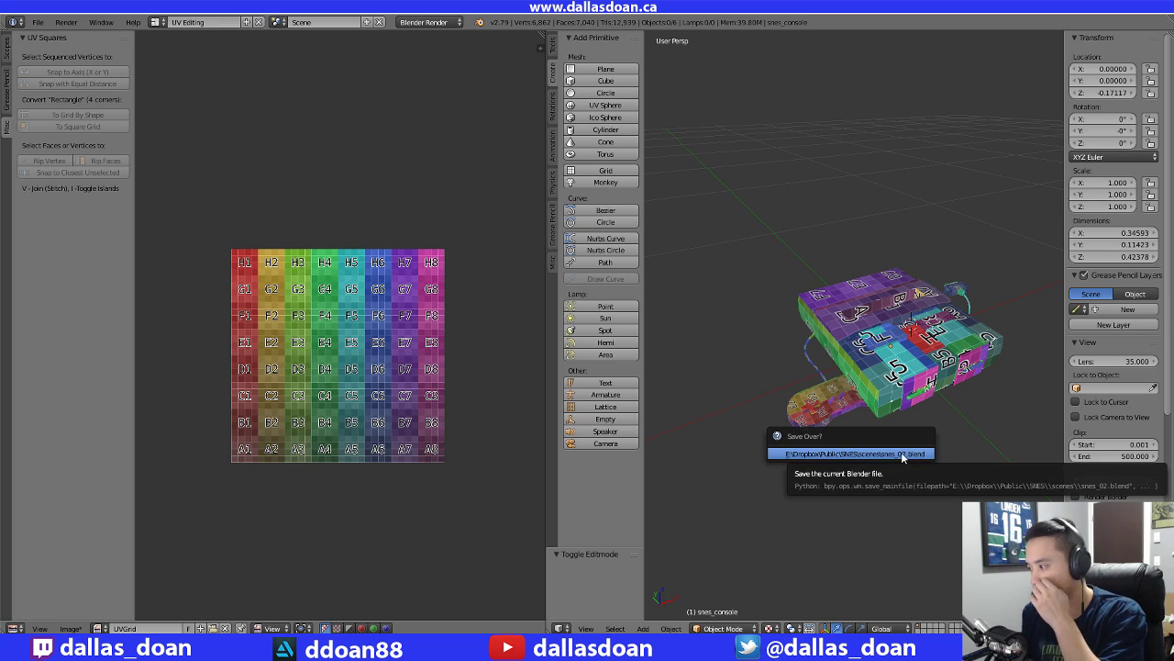
{"action": "left_click", "coordinate": [903, 454]}
{"action": "middle_click_drag", "start_coordinate": [936, 380], "coordinate": [754, 358]}
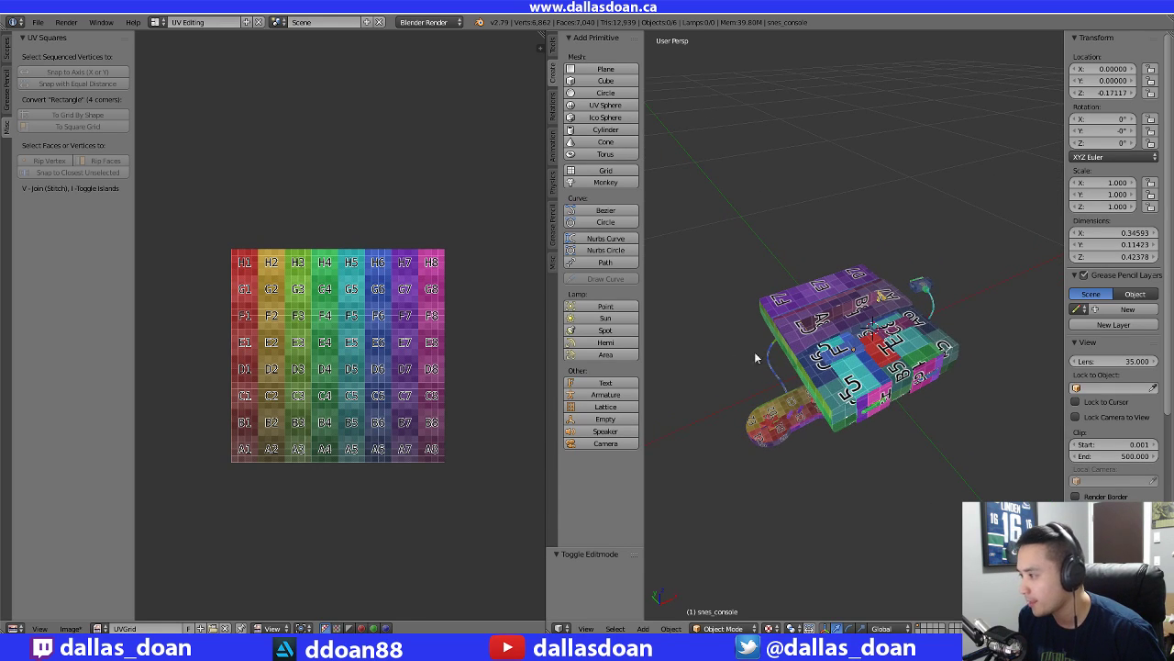
Switch to the Default screen layout, collapse the snes_mainBody_high hierarchy and select that parent object
{"action": "left_click", "coordinate": [158, 22]}
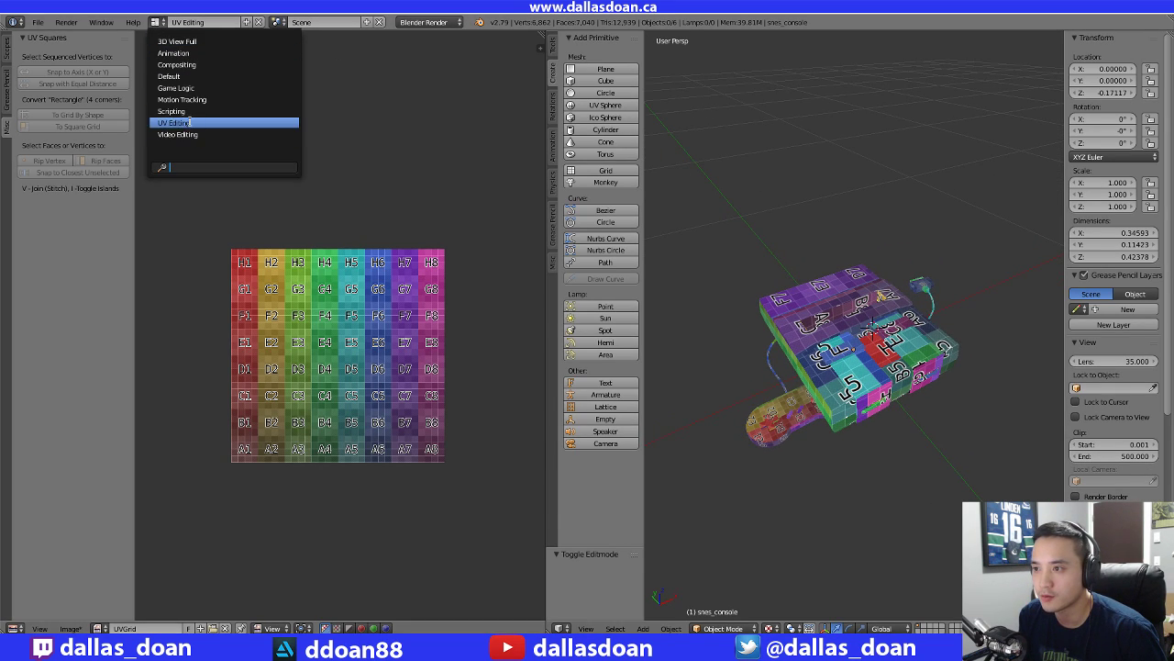
{"action": "left_click", "coordinate": [170, 76]}
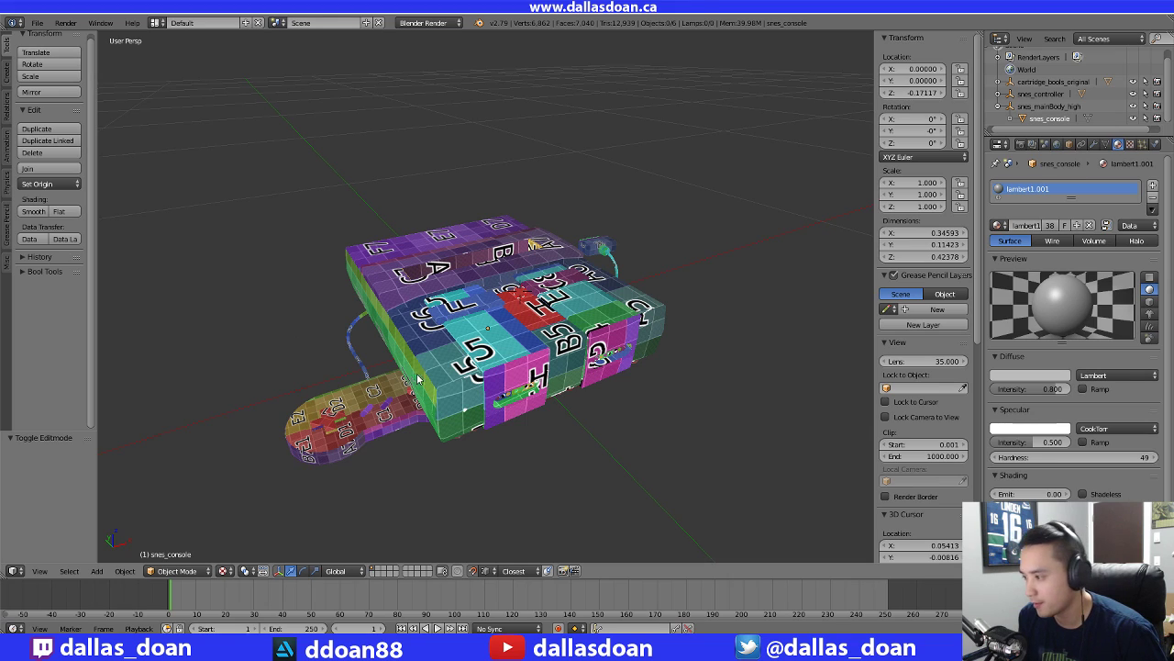
{"action": "middle_click_drag", "start_coordinate": [479, 360], "coordinate": [696, 424]}
{"action": "scroll", "coordinate": [696, 424], "scroll_direction": "down", "scroll_amount": 3}
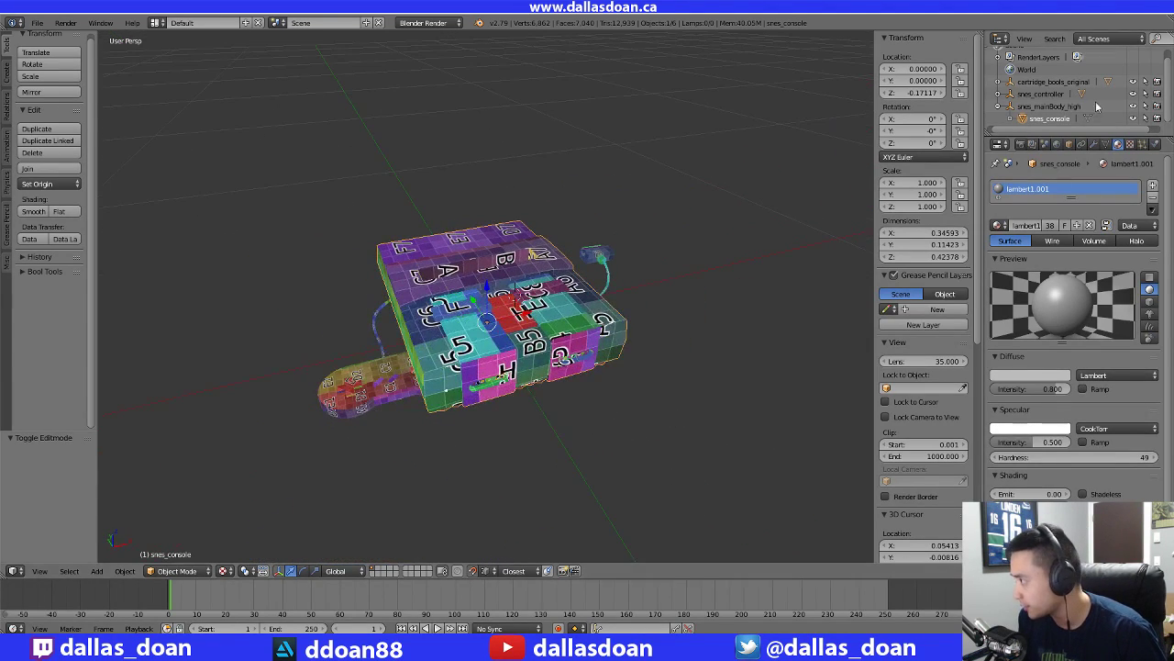
{"action": "left_click", "coordinate": [999, 108]}
{"action": "left_click", "coordinate": [1050, 114]}
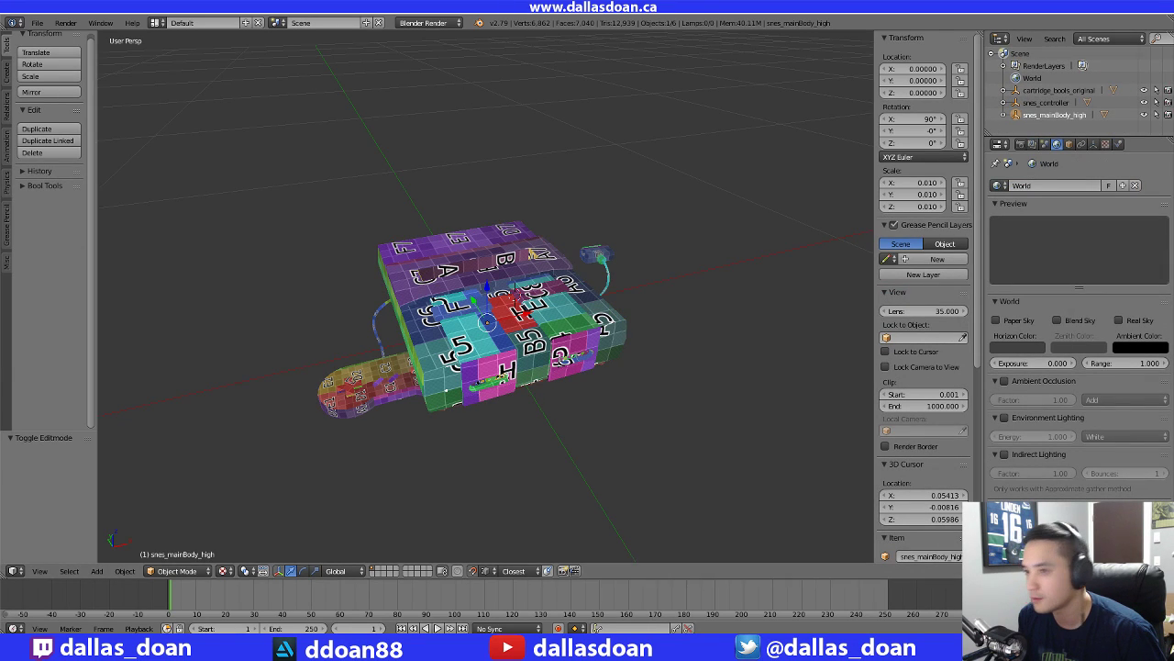
{"action": "left_click", "coordinate": [38, 22]}
{"action": "mouse_move", "coordinate": [91, 268]}
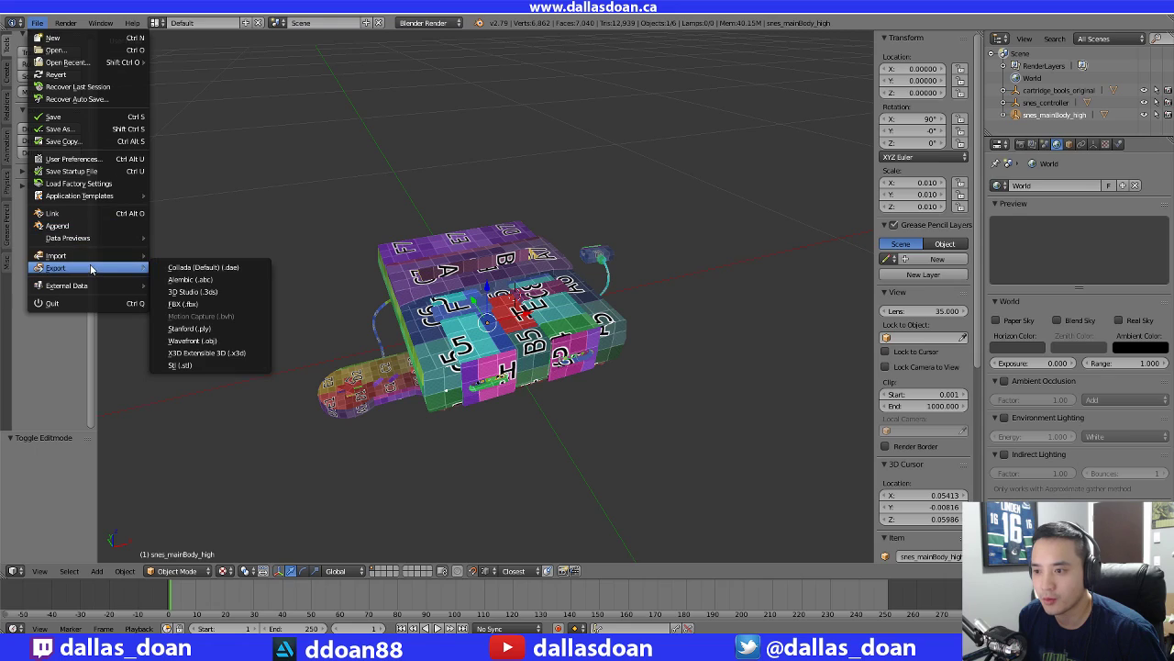
{"action": "left_click", "coordinate": [221, 304]}
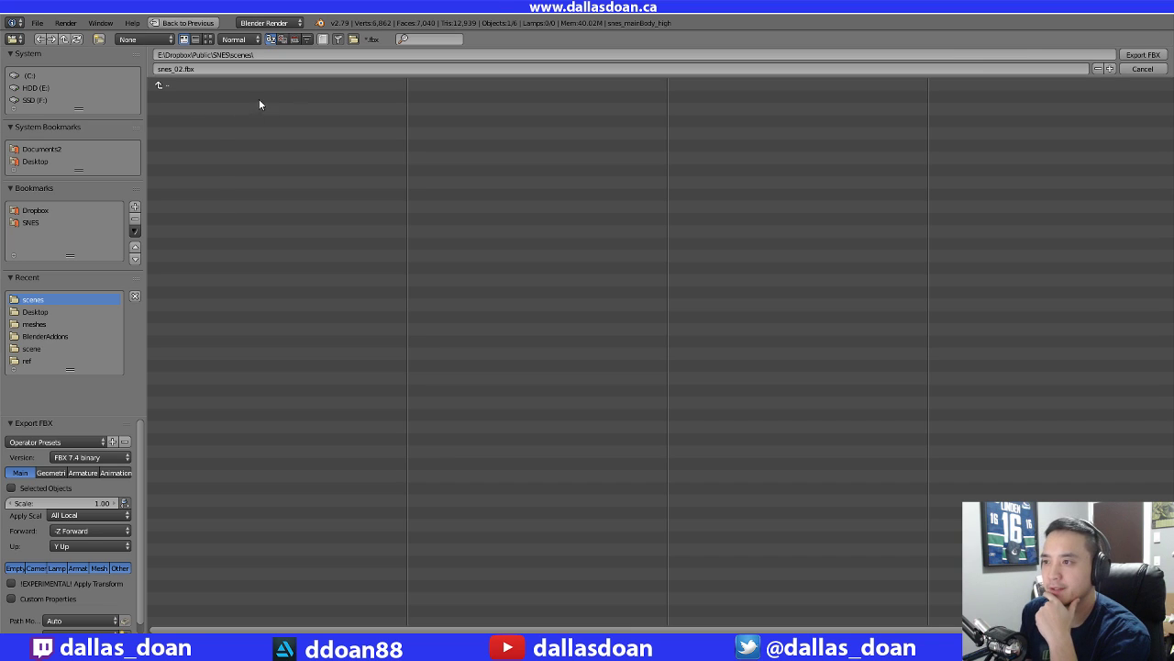
{"action": "left_click", "coordinate": [188, 85]}
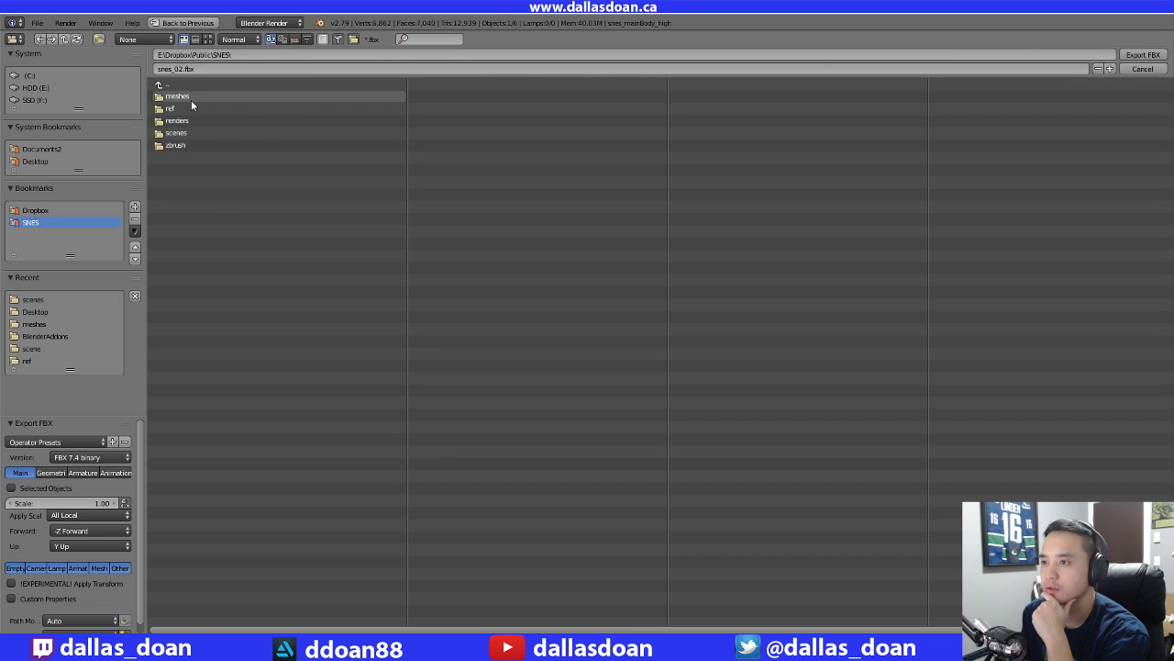
{"action": "left_click", "coordinate": [191, 99]}
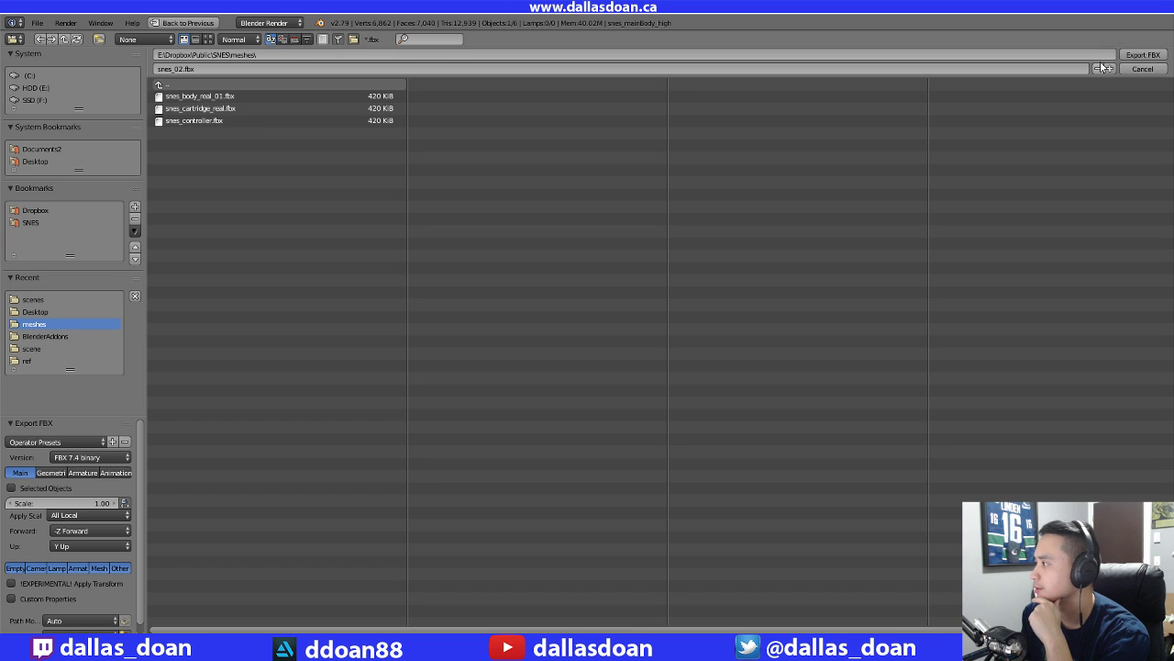
{"action": "left_click", "coordinate": [1137, 69]}
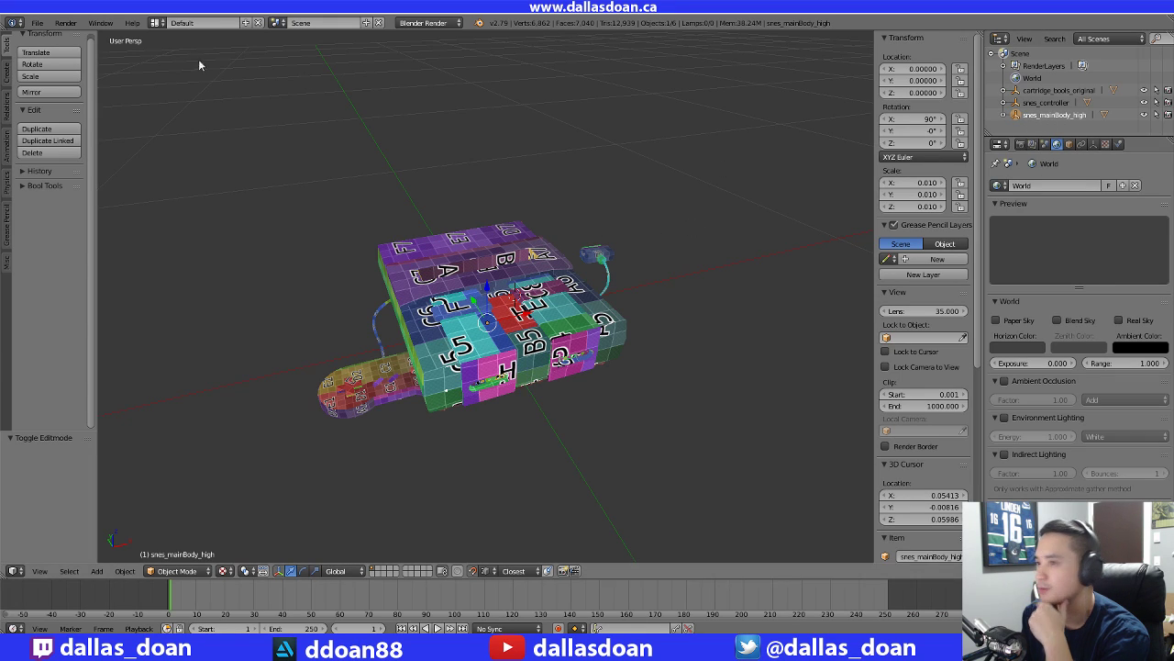
Export the scene as FBX into the SNES meshes folder, overwriting snes_body_real_01.fbx
{"action": "left_click", "coordinate": [37, 22]}
{"action": "mouse_move", "coordinate": [95, 268]}
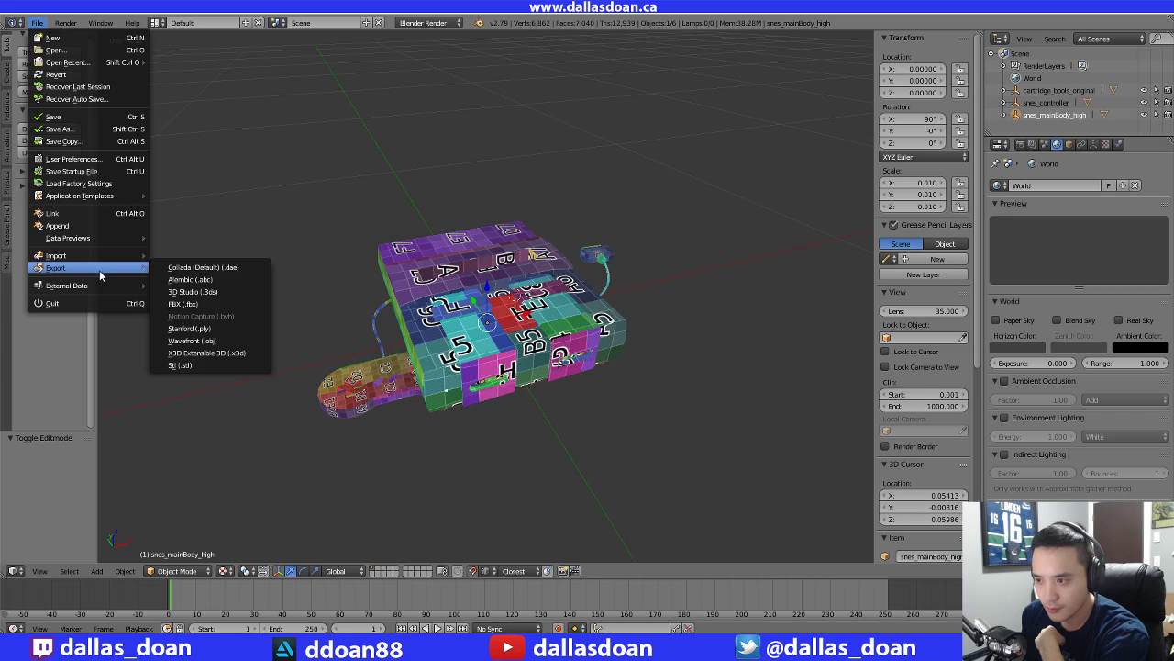
{"action": "left_click", "coordinate": [220, 305]}
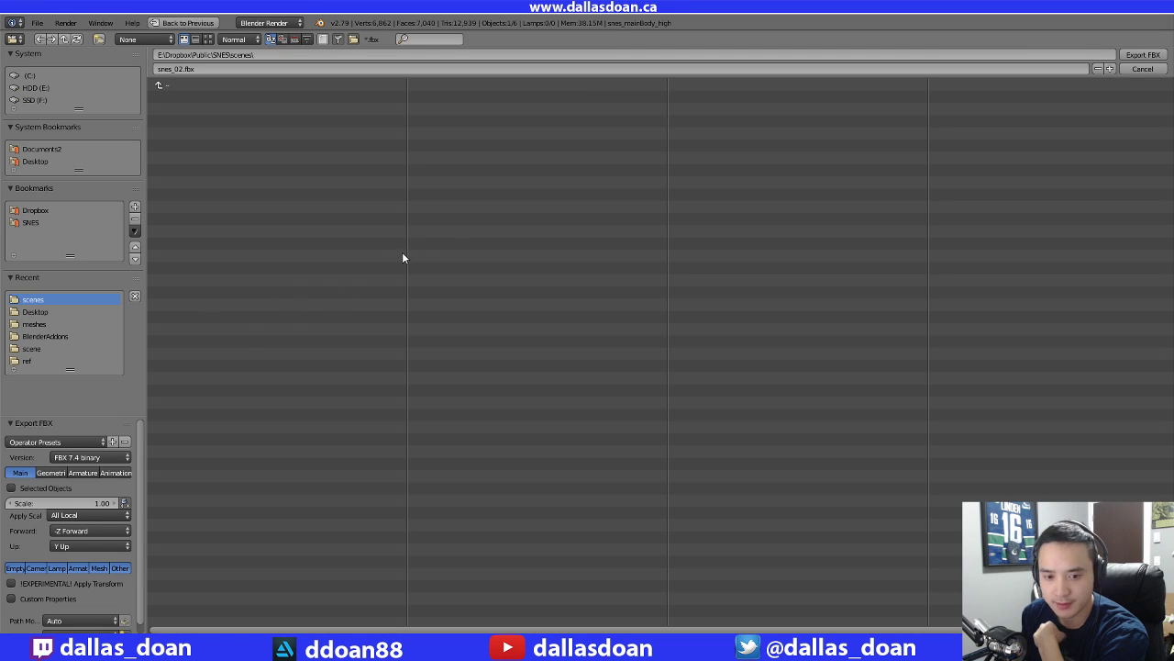
{"action": "left_click", "coordinate": [173, 84]}
{"action": "left_click", "coordinate": [228, 96]}
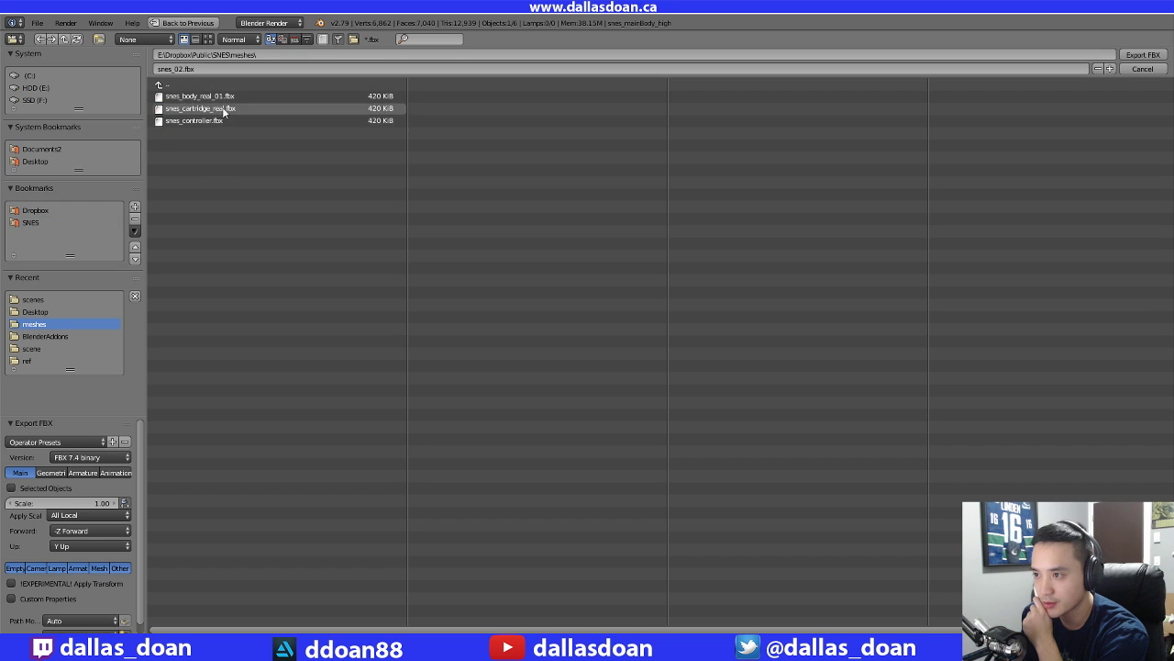
{"action": "left_click", "coordinate": [223, 97]}
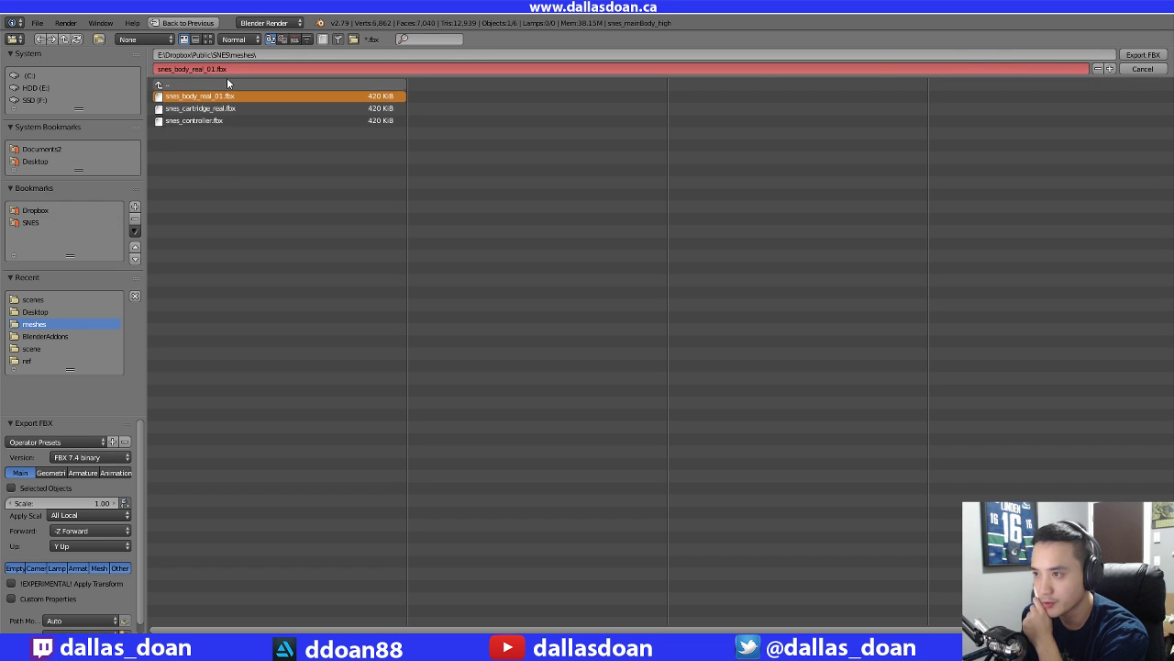
{"action": "left_click", "coordinate": [1143, 55]}
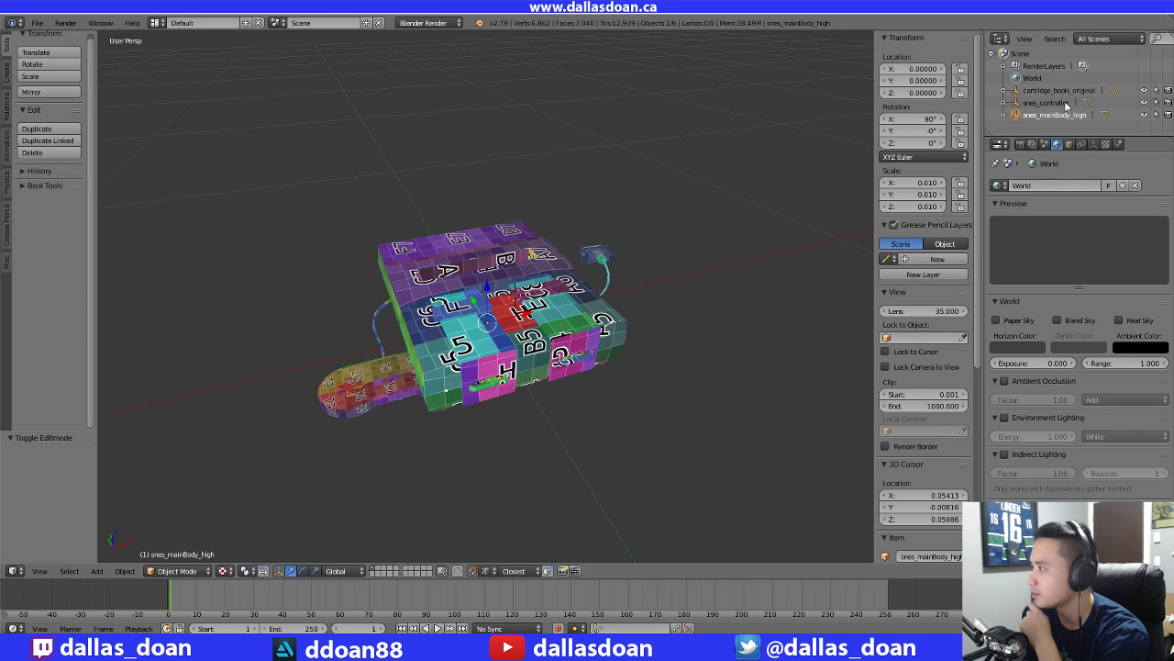
With snes_controller selected, export an FBX over snes_controller.fbx in the meshes folder
{"action": "left_click", "coordinate": [36, 23]}
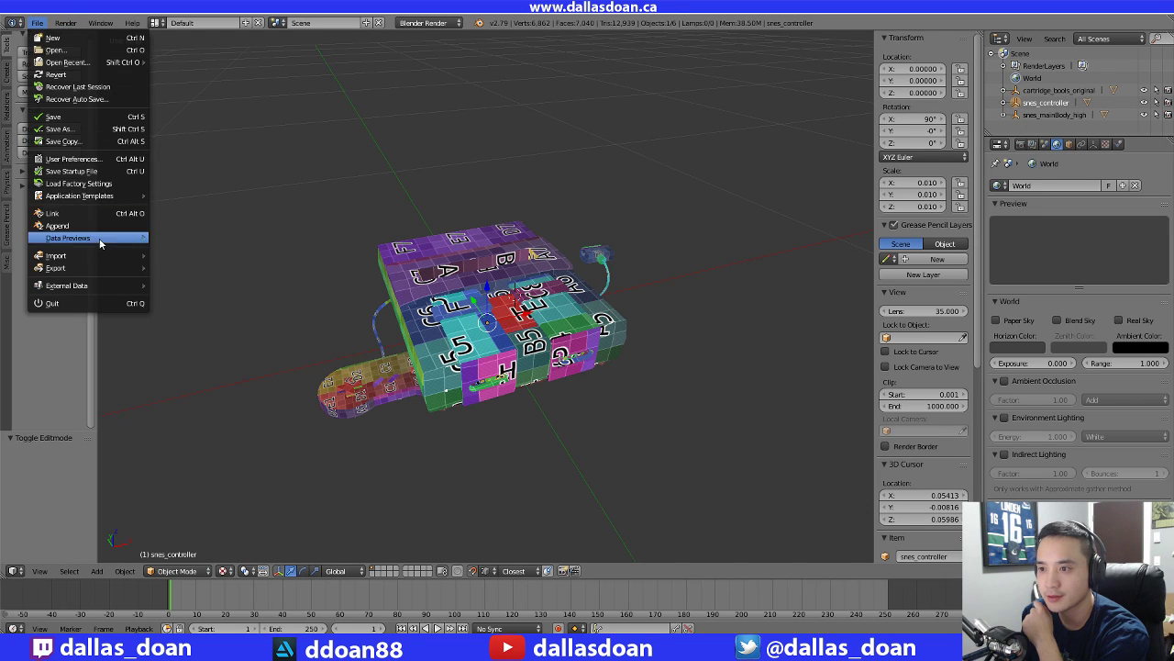
{"action": "mouse_move", "coordinate": [94, 267]}
{"action": "left_click", "coordinate": [202, 311]}
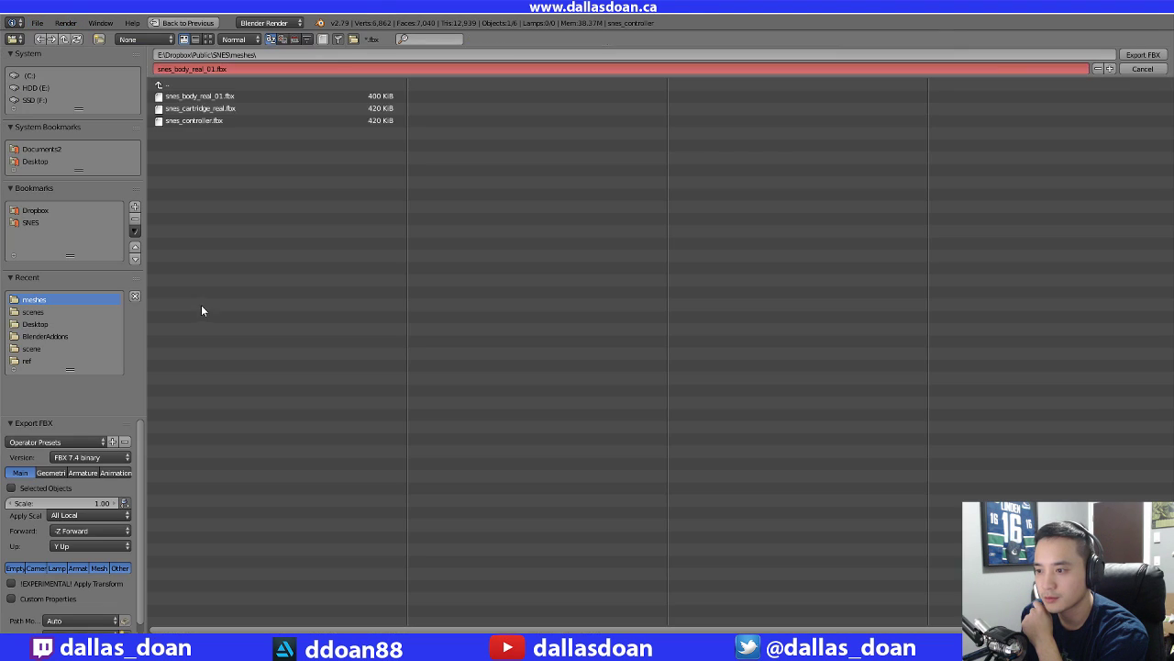
{"action": "left_click", "coordinate": [202, 120]}
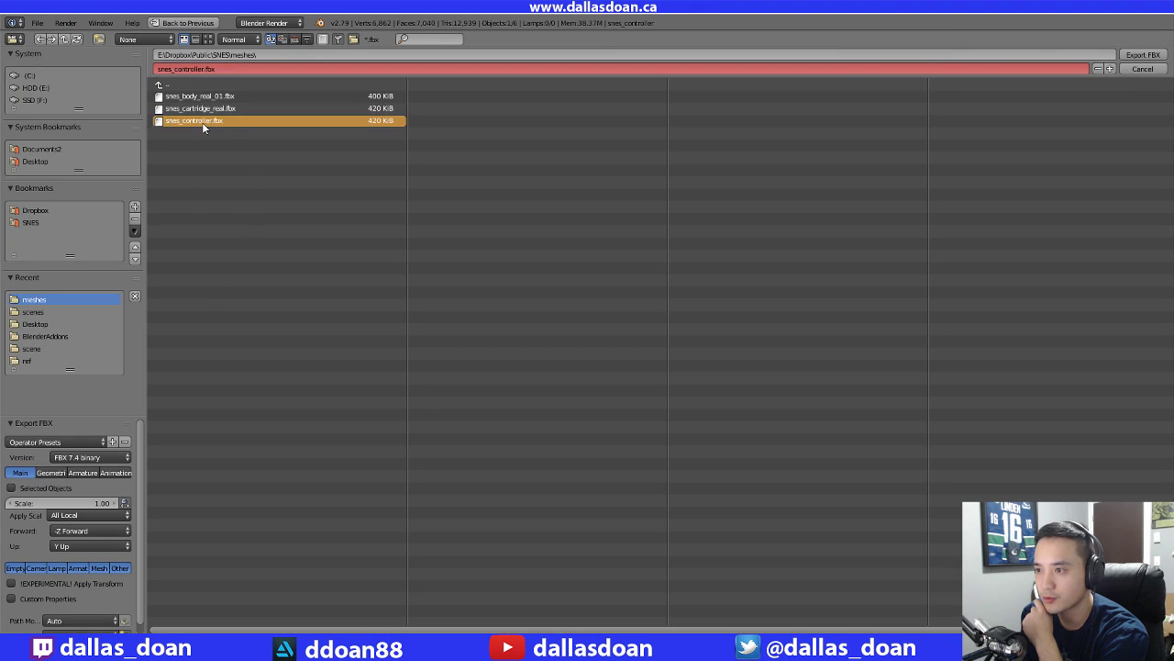
{"action": "left_click", "coordinate": [1143, 55]}
With cartridge_bools_original selected, export an FBX over snes_cartridge_real.fbx in the meshes folder
{"action": "left_click", "coordinate": [1058, 89]}
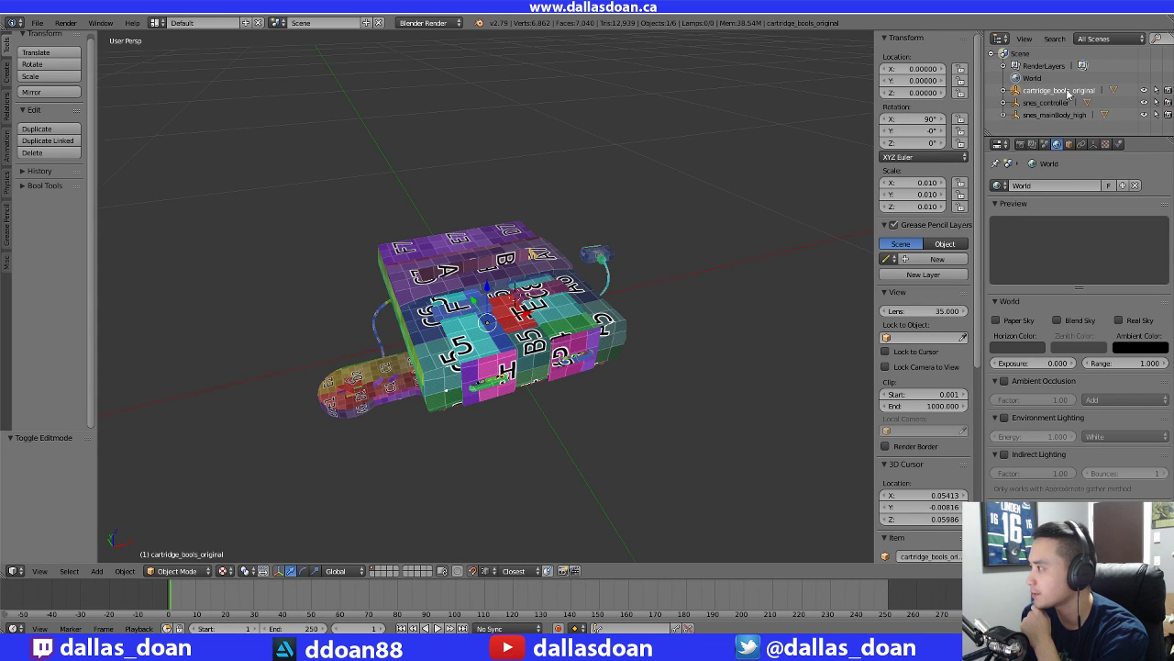
{"action": "left_click", "coordinate": [50, 24]}
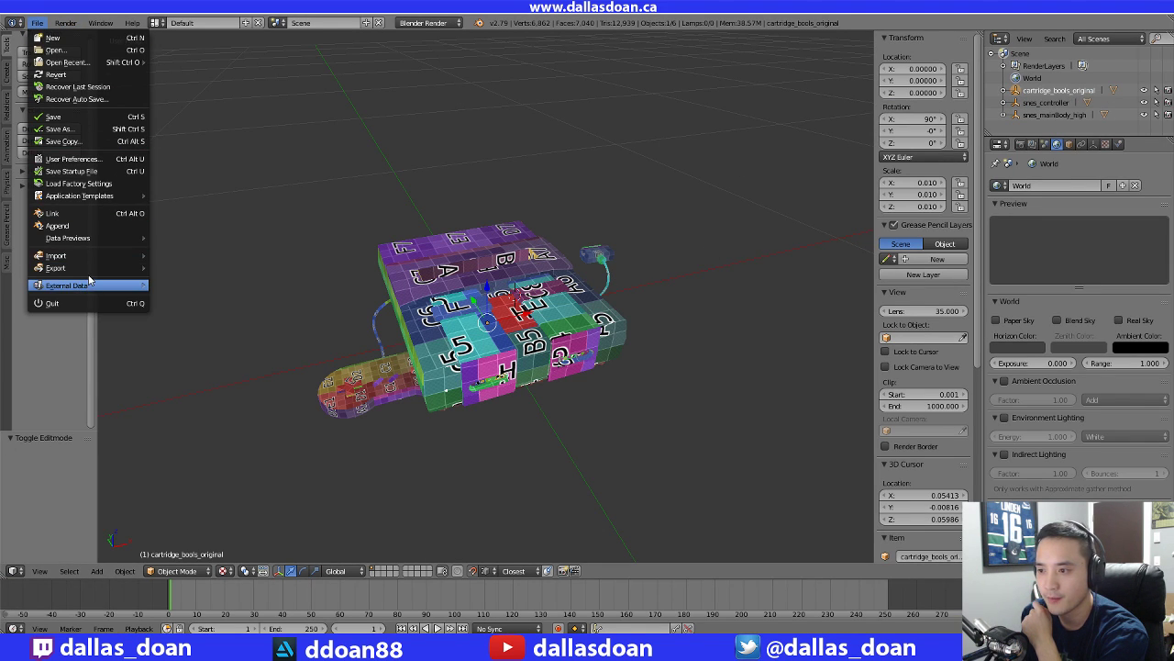
{"action": "mouse_move", "coordinate": [89, 267]}
{"action": "left_click", "coordinate": [202, 305]}
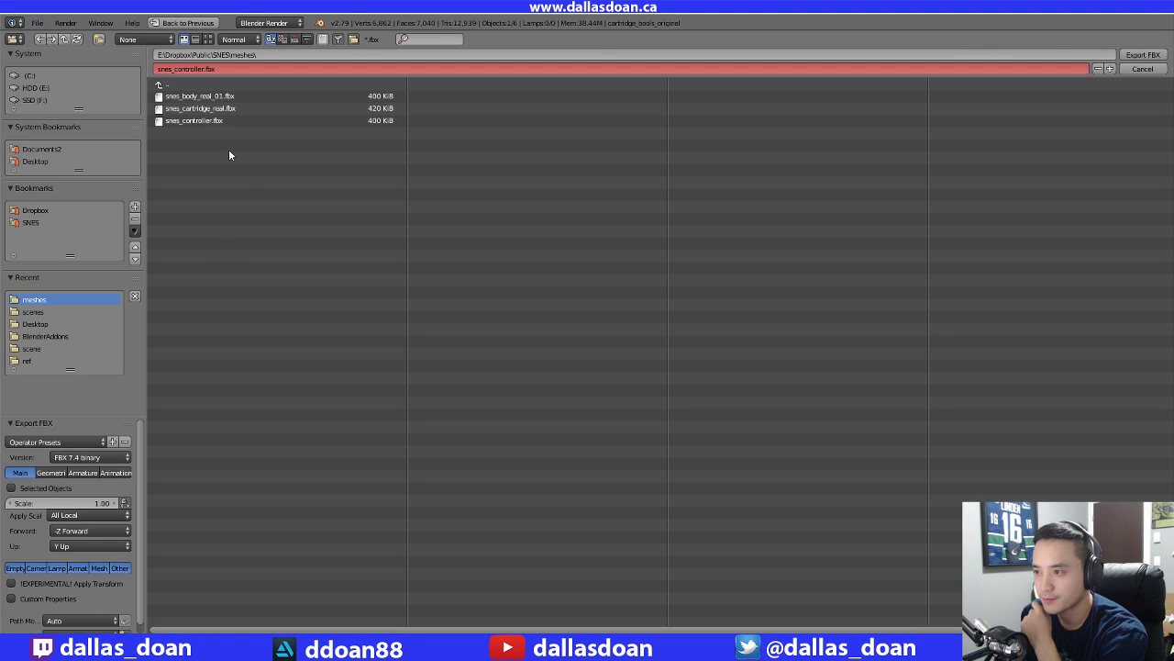
{"action": "left_click", "coordinate": [218, 110]}
{"action": "left_click", "coordinate": [1138, 57]}
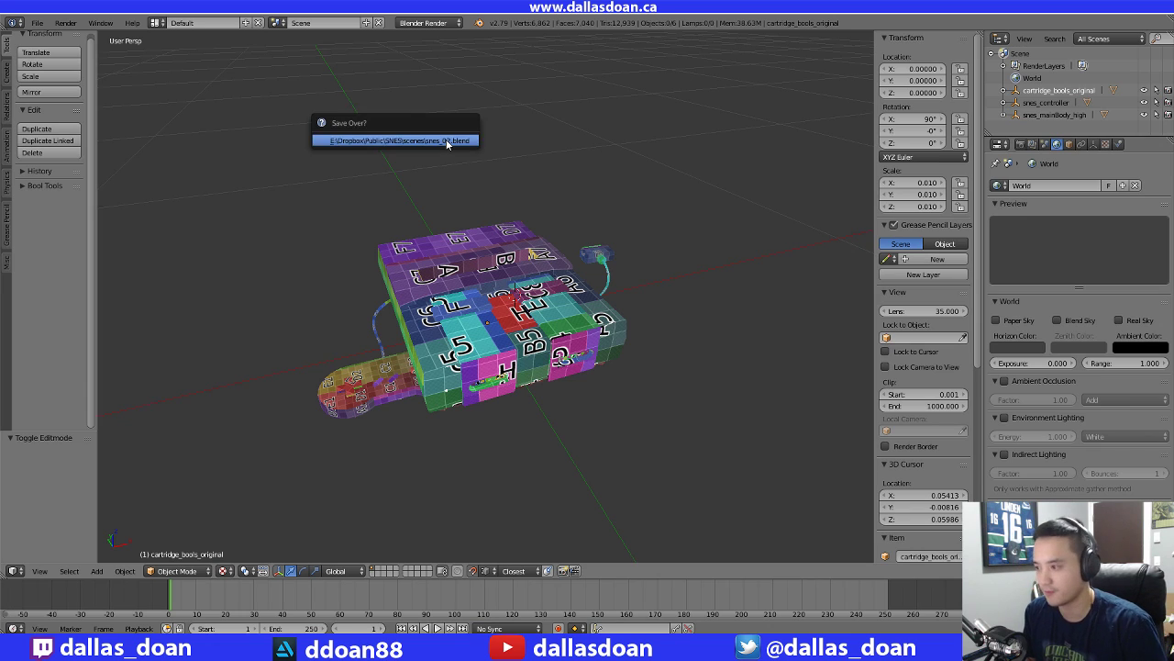
Switch to Marmoset Toolbag, select the snes_console mesh, and inspect the imported SNES model against the shadow catcher floor
{"action": "left_click", "coordinate": [457, 646]}
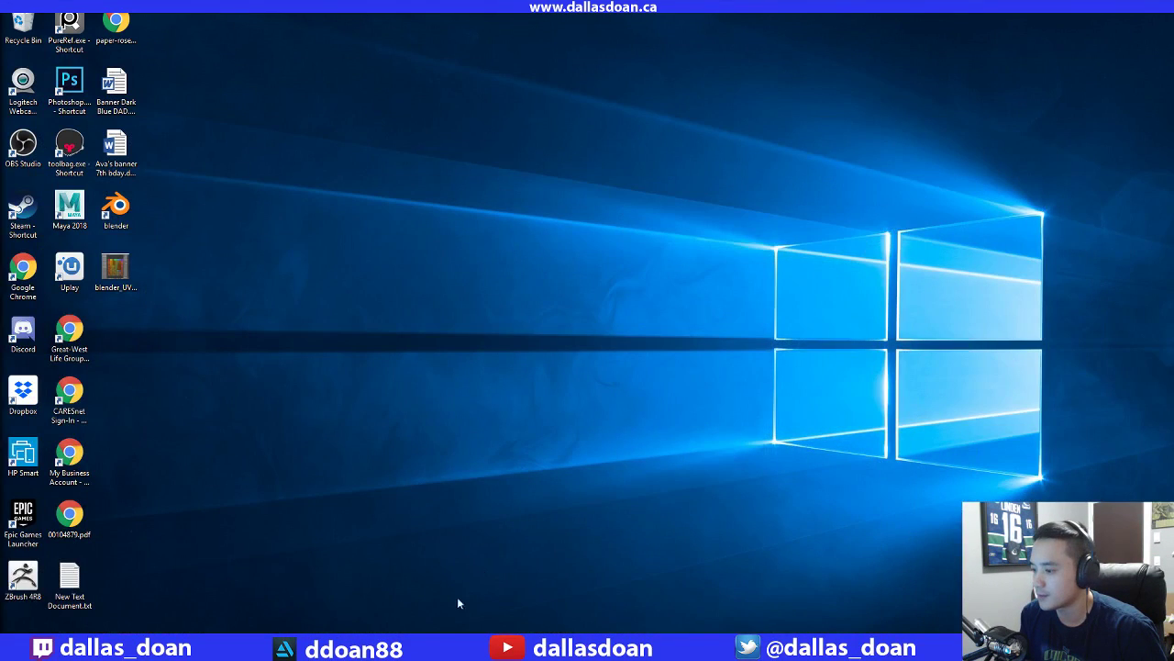
{"action": "key", "text": "alt+Tab"}
{"action": "left_click_drag", "start_coordinate": [468, 357], "coordinate": [545, 275]}
{"action": "mouse_move", "coordinate": [564, 462]}
{"action": "left_mouse_down"}
{"action": "mouse_move", "coordinate": [564, 478]}
{"action": "mouse_move", "coordinate": [568, 455]}
{"action": "left_mouse_up"}
{"action": "left_click", "coordinate": [569, 454]}
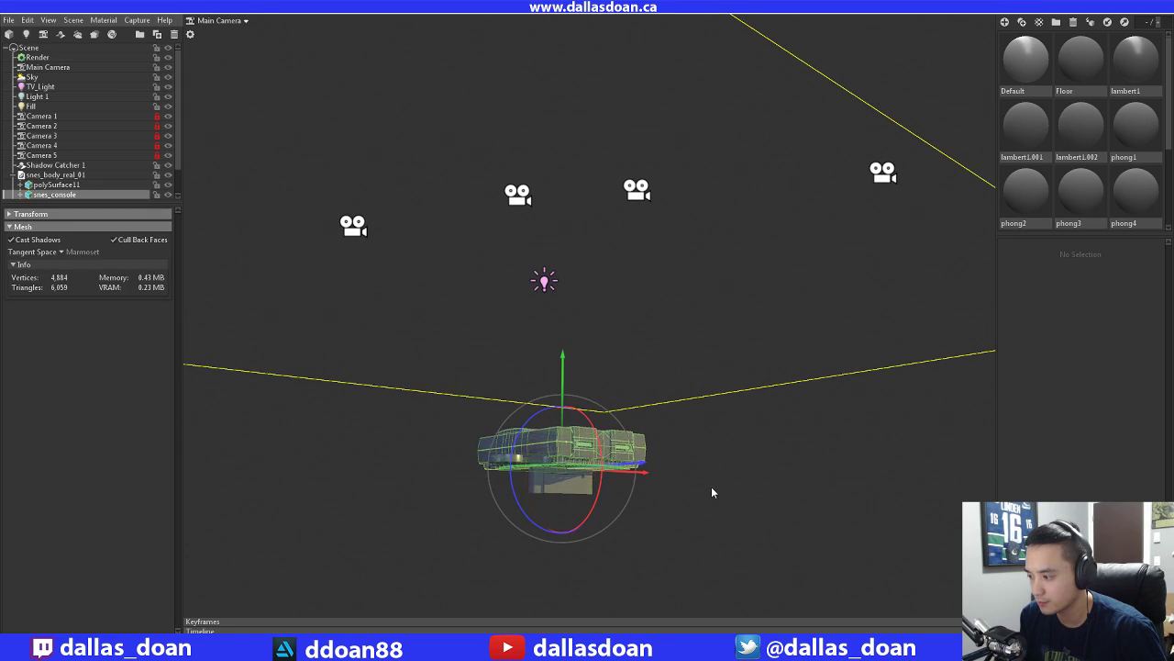
{"action": "left_click_drag", "start_coordinate": [710, 490], "coordinate": [619, 518]}
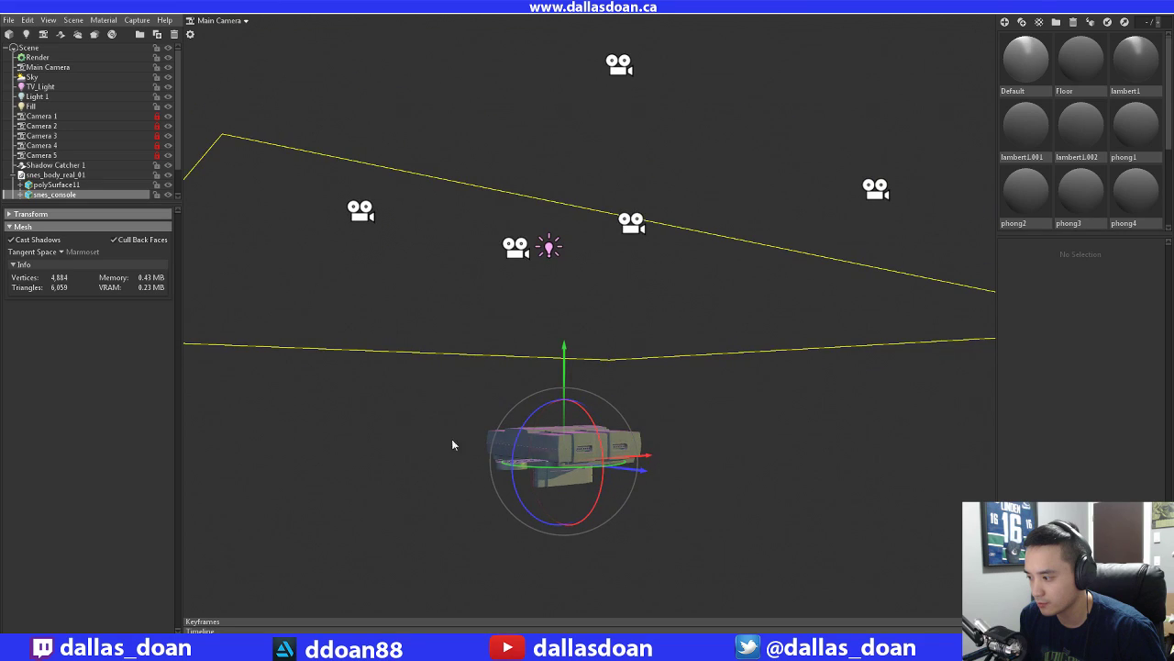
Select snes_body_real_01, snes_cartridge_real and snes_controller together and raise them until the console rests on the floor plane
{"action": "left_click", "coordinate": [19, 175]}
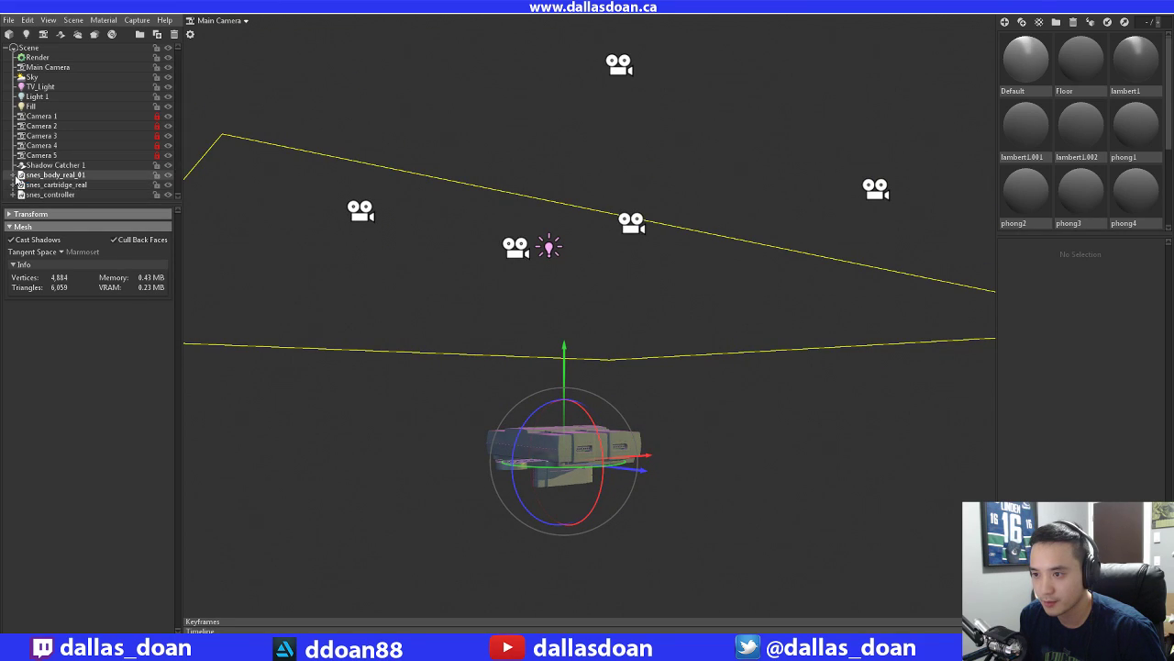
{"action": "left_click", "coordinate": [61, 166]}
{"action": "left_click", "coordinate": [63, 175]}
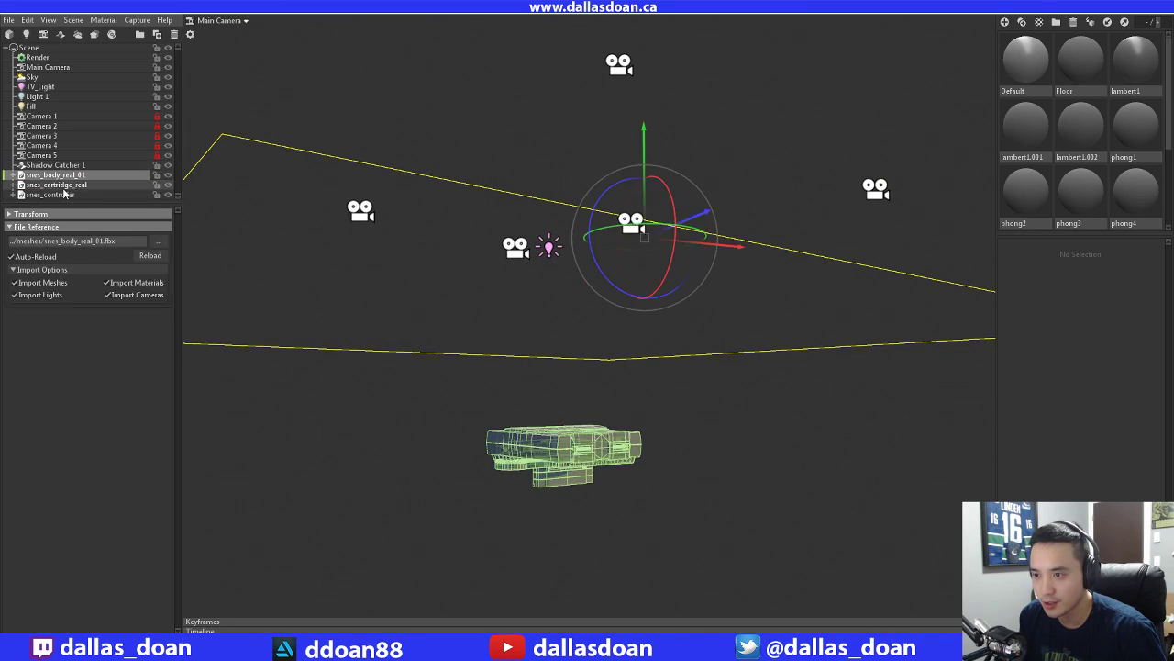
{"action": "left_click", "coordinate": [64, 193], "text": "shift"}
{"action": "left_click_drag", "start_coordinate": [612, 187], "coordinate": [612, 31]}
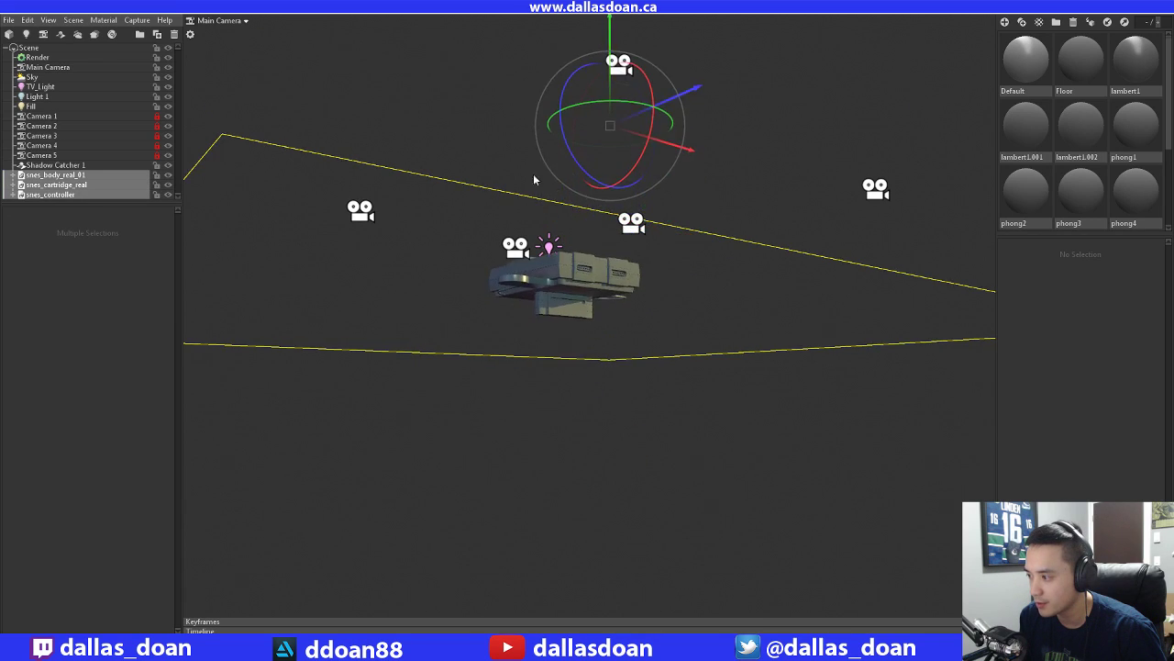
{"action": "left_click_drag", "start_coordinate": [533, 173], "coordinate": [525, 211]}
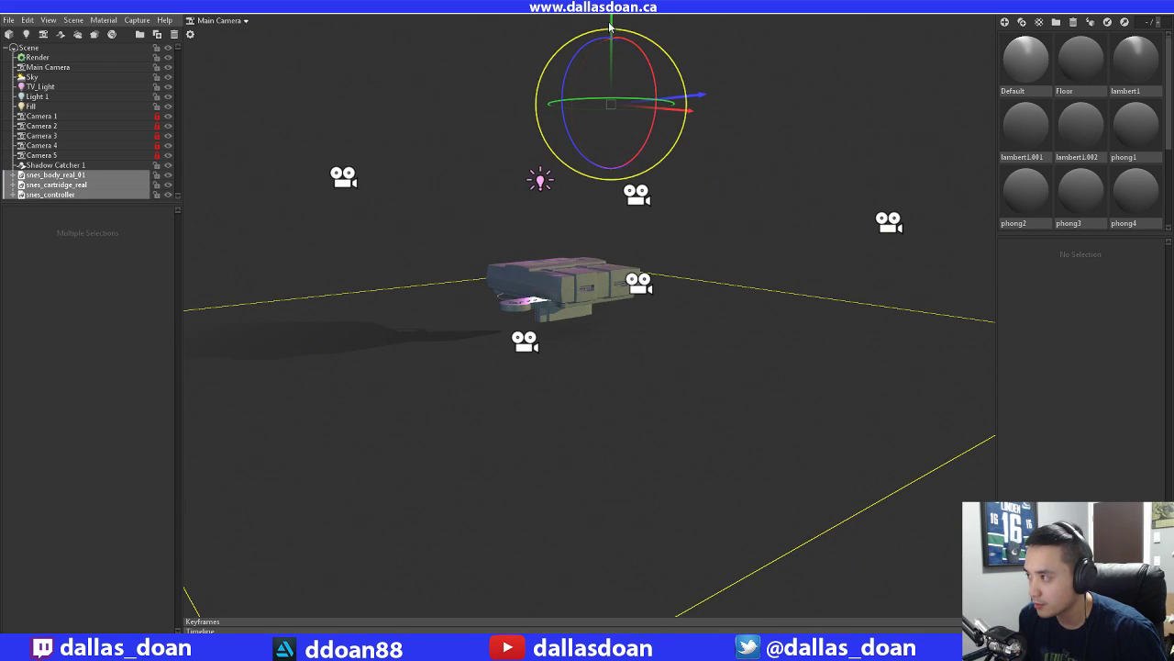
{"action": "left_click_drag", "start_coordinate": [684, 133], "coordinate": [686, 145]}
{"action": "key", "text": "ctrl+z"}
{"action": "key", "text": "ctrl+z"}
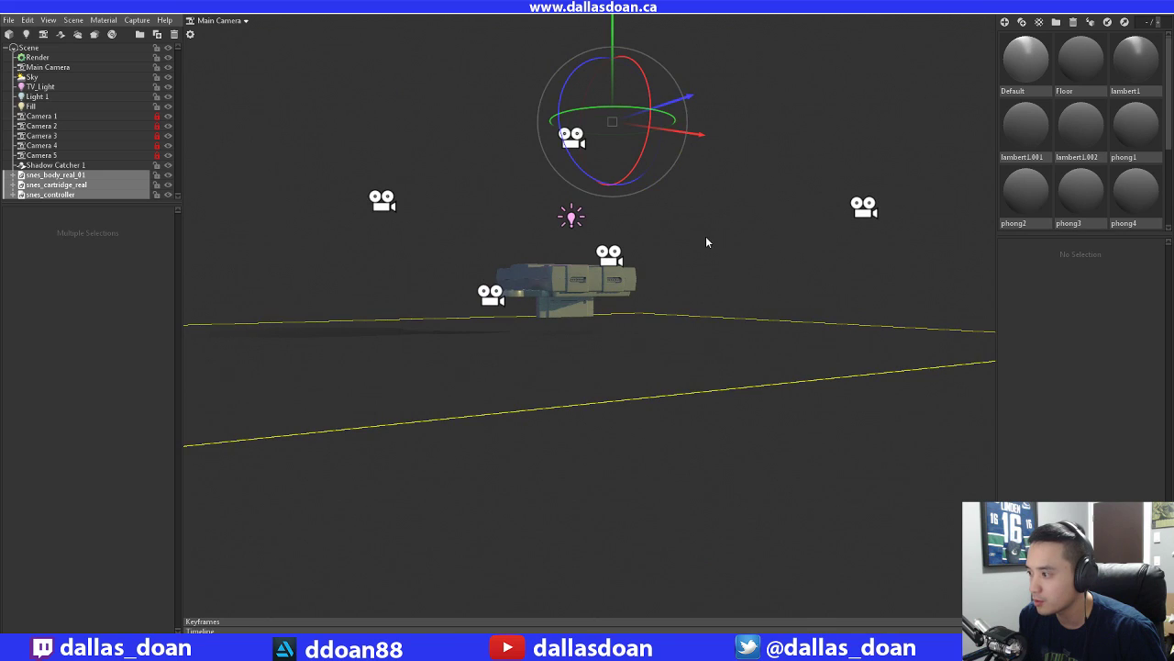
{"action": "middle_click_drag", "start_coordinate": [706, 236], "coordinate": [757, 334]}
{"action": "left_click_drag", "start_coordinate": [757, 338], "coordinate": [691, 169]}
{"action": "left_click_drag", "start_coordinate": [651, 52], "coordinate": [657, 95]}
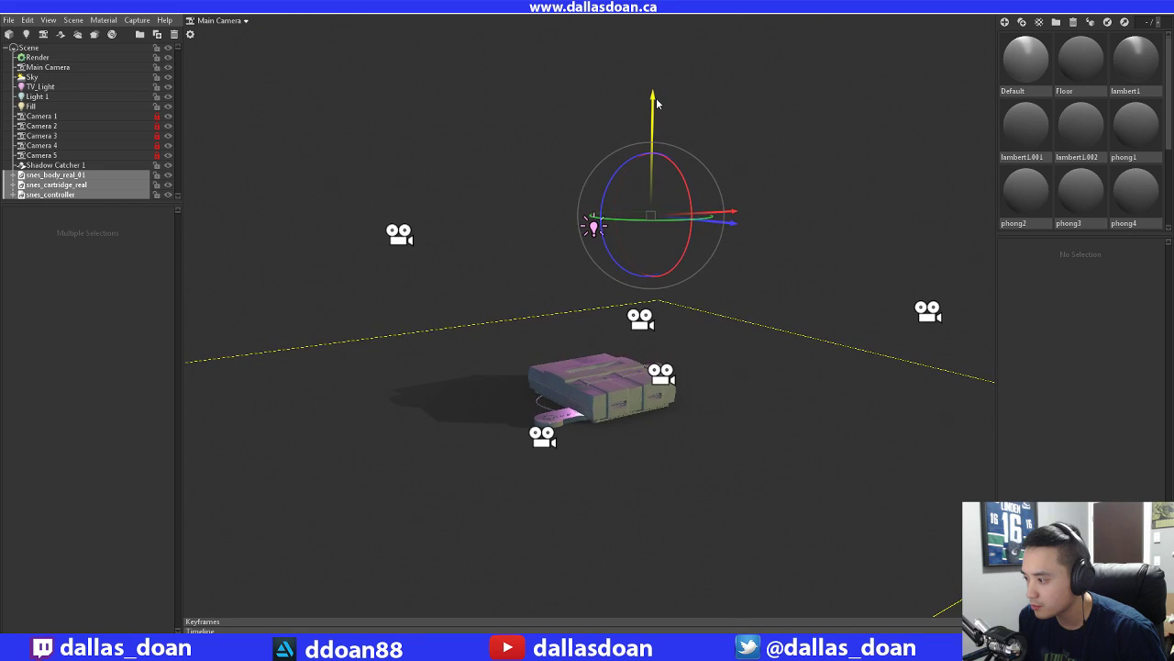
Move the polySurface11 cartridge mesh of snes_body_real_01 into the console's cartridge slot and adjust its height
{"action": "left_click", "coordinate": [773, 455]}
{"action": "left_click_drag", "start_coordinate": [775, 455], "coordinate": [614, 351], "text": "alt"}
{"action": "left_click", "coordinate": [596, 366]}
{"action": "left_click_drag", "start_coordinate": [584, 242], "coordinate": [651, 387]}
{"action": "middle_click_drag", "start_coordinate": [651, 387], "coordinate": [702, 403], "text": "alt"}
{"action": "right_click_drag", "start_coordinate": [702, 404], "coordinate": [689, 337], "text": "alt"}
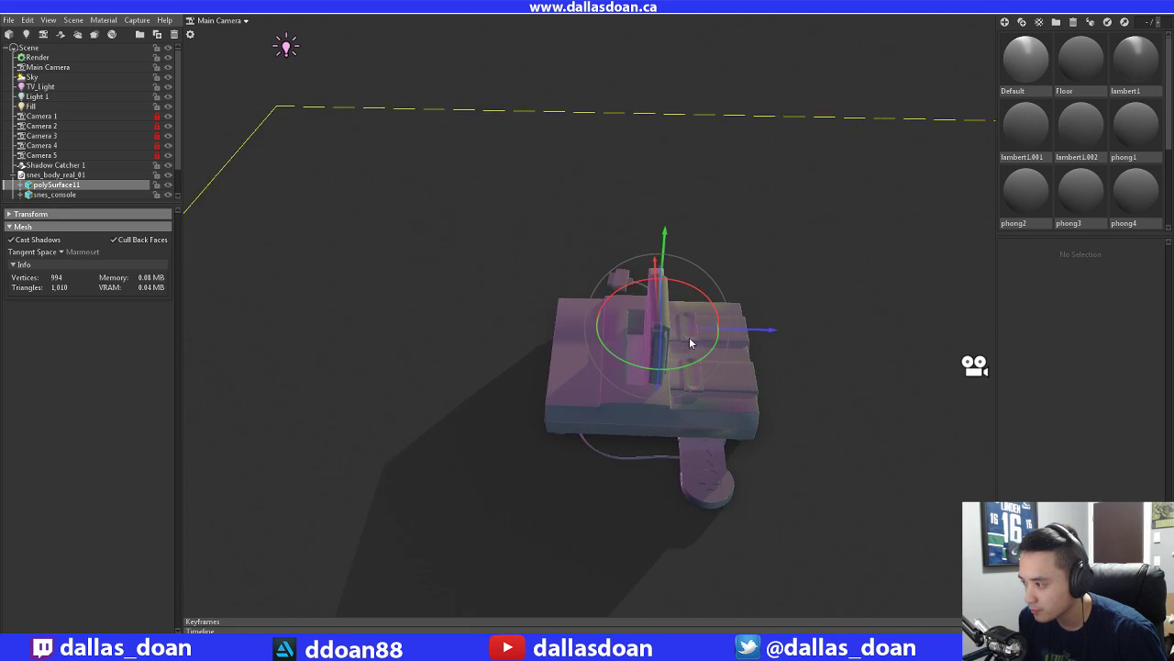
{"action": "left_click_drag", "start_coordinate": [768, 329], "coordinate": [596, 231]}
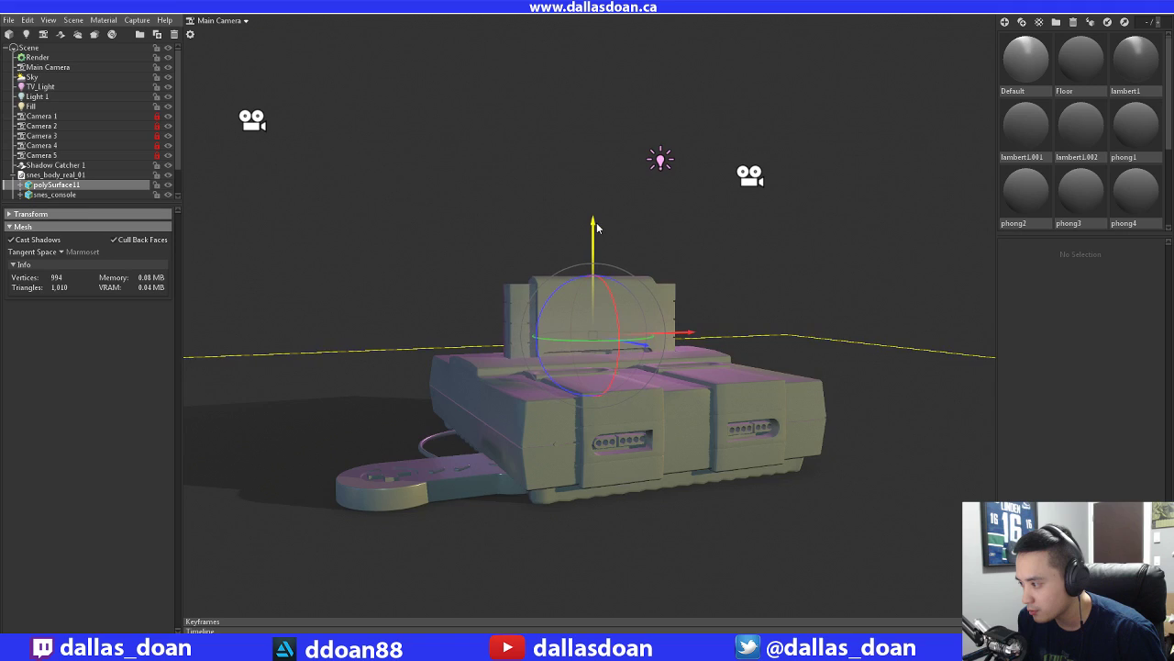
{"action": "left_click", "coordinate": [723, 231]}
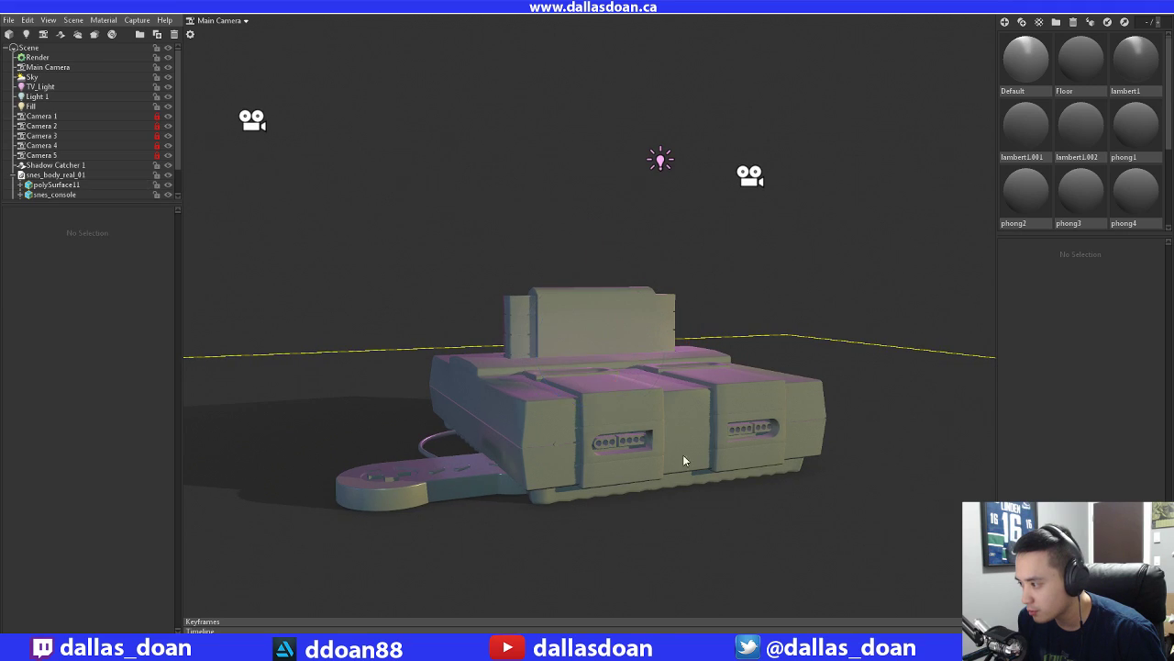
Try to move the controller mesh polySurface124 away from the console, and undo the move
{"action": "left_click_drag", "start_coordinate": [685, 464], "coordinate": [668, 445]}
{"action": "left_click", "coordinate": [543, 362]}
{"action": "left_click_drag", "start_coordinate": [562, 395], "coordinate": [592, 468]}
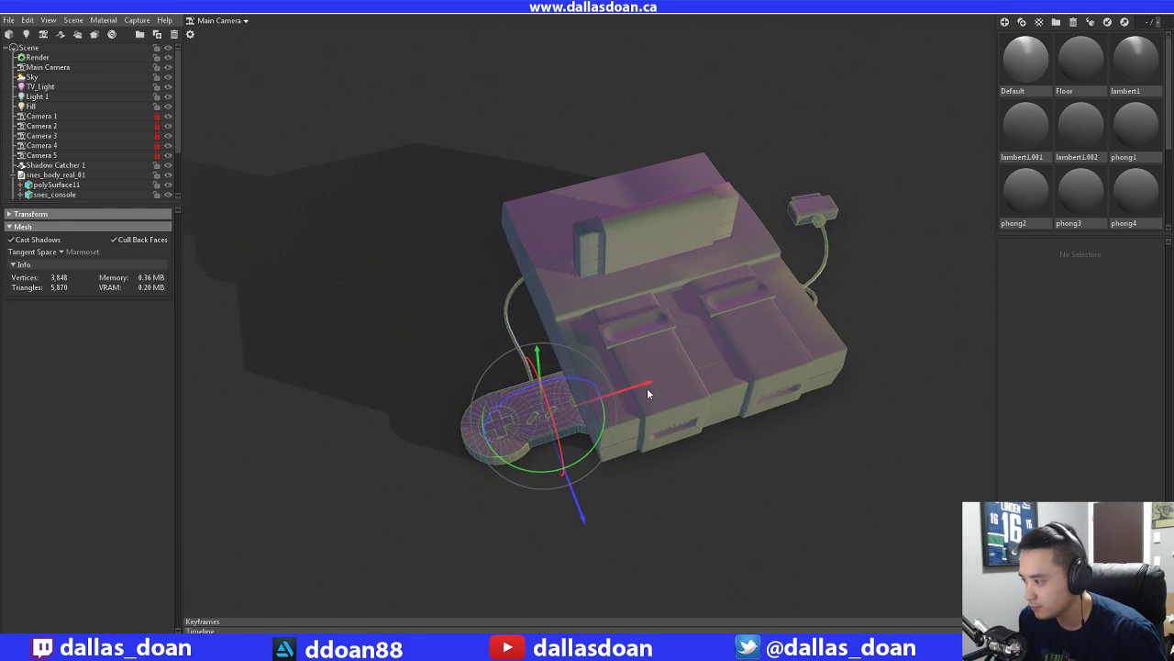
{"action": "left_click_drag", "start_coordinate": [647, 387], "coordinate": [444, 450]}
{"action": "key", "text": "ctrl+z"}
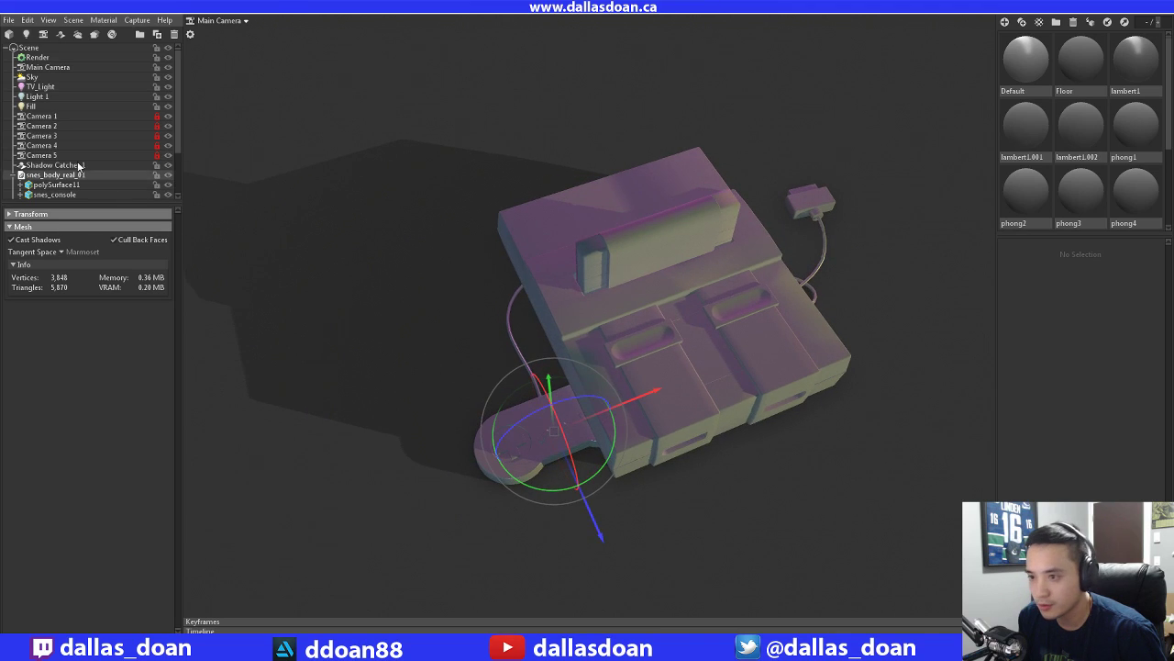
Examine which child meshes the snes_cartridge_real and snes_controller imports contain
{"action": "scroll", "coordinate": [46, 179], "scroll_direction": "down", "scroll_amount": 2}
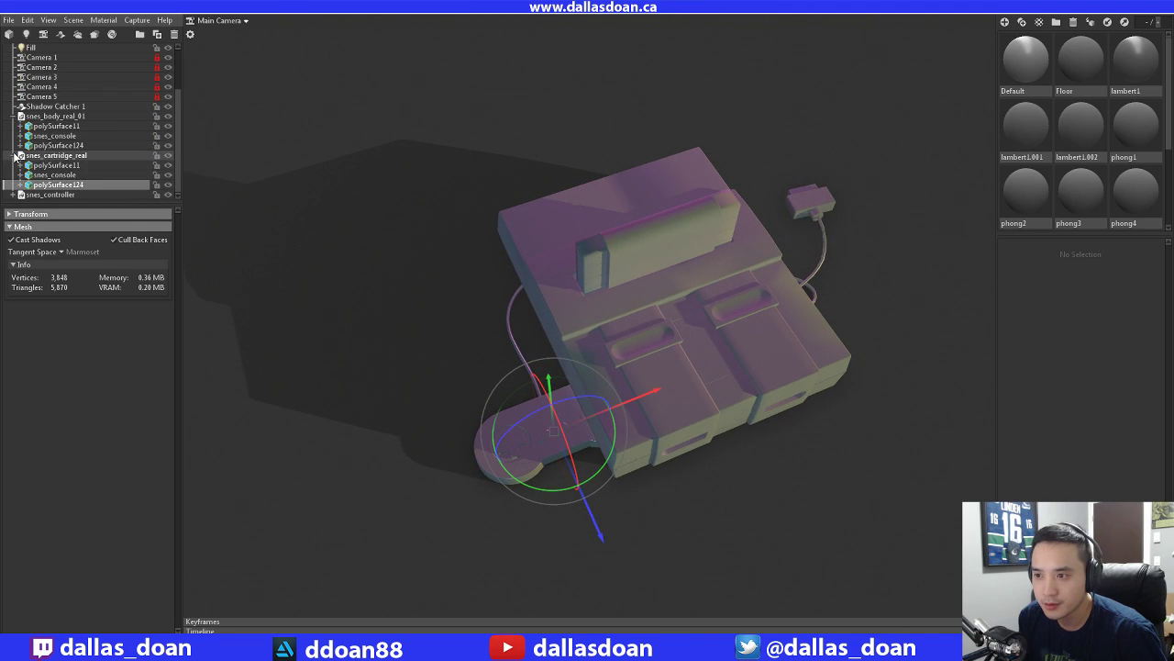
{"action": "left_click", "coordinate": [54, 175]}
{"action": "left_click", "coordinate": [56, 167]}
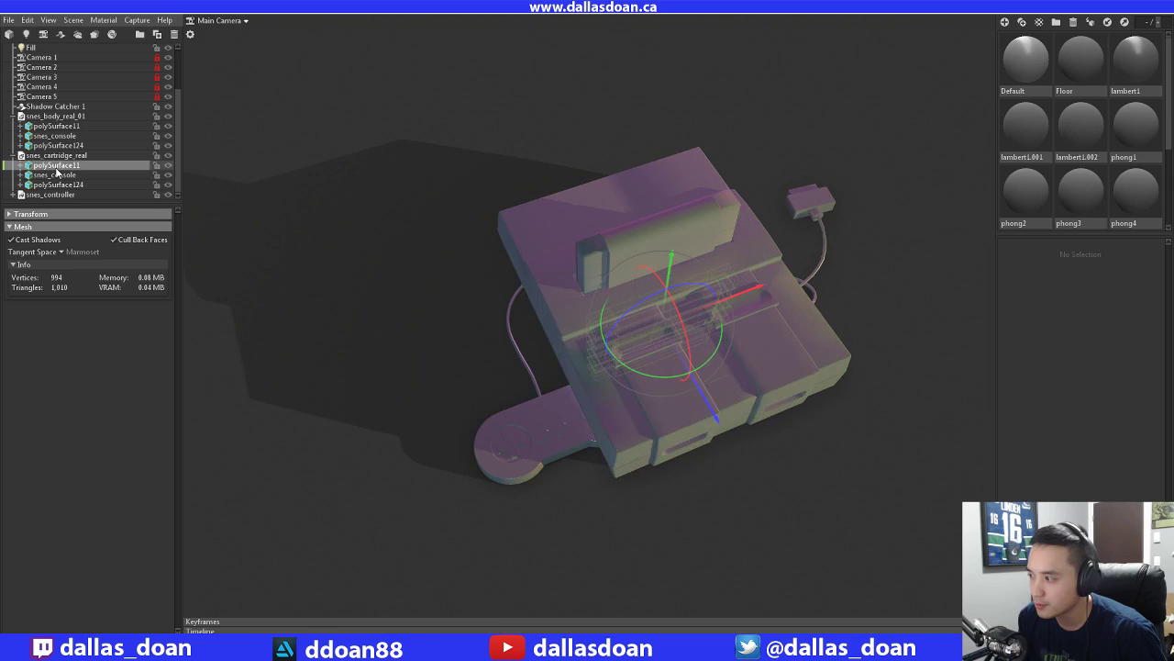
{"action": "left_click", "coordinate": [58, 185]}
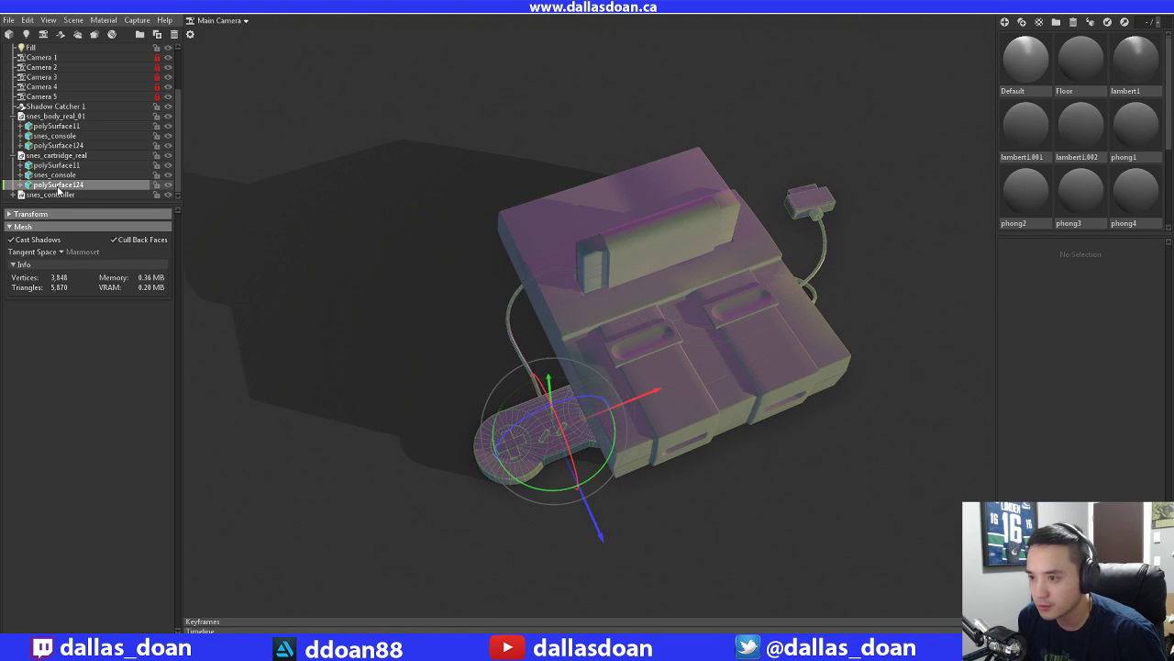
{"action": "left_click", "coordinate": [49, 194]}
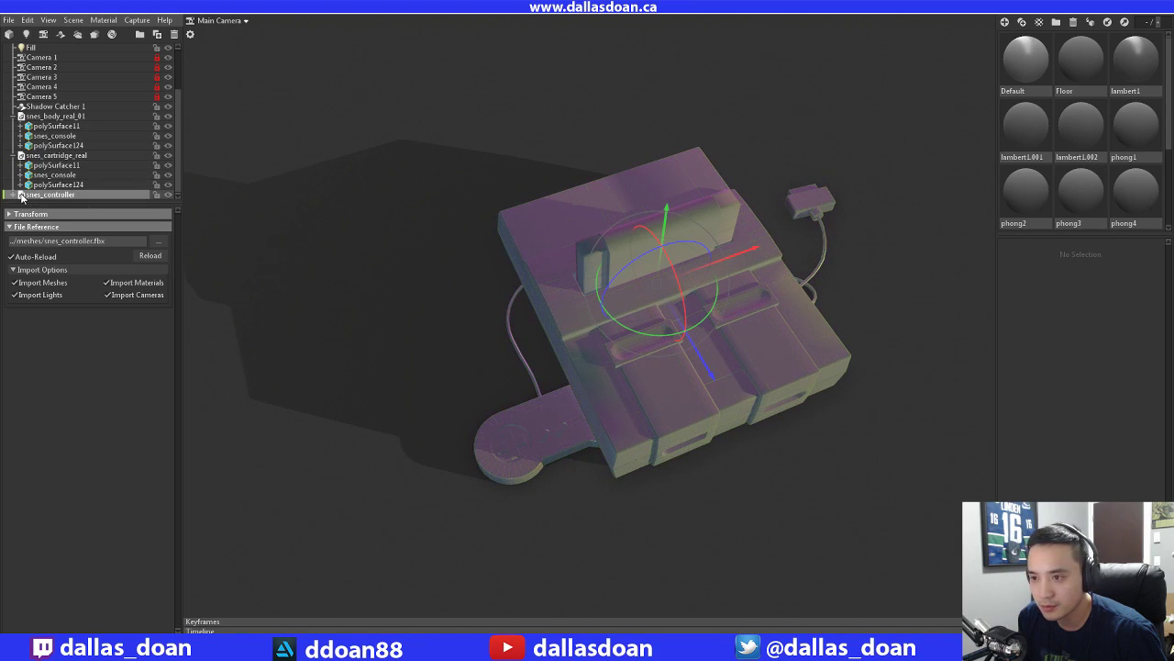
{"action": "scroll", "coordinate": [57, 177], "scroll_direction": "down", "scroll_amount": 1}
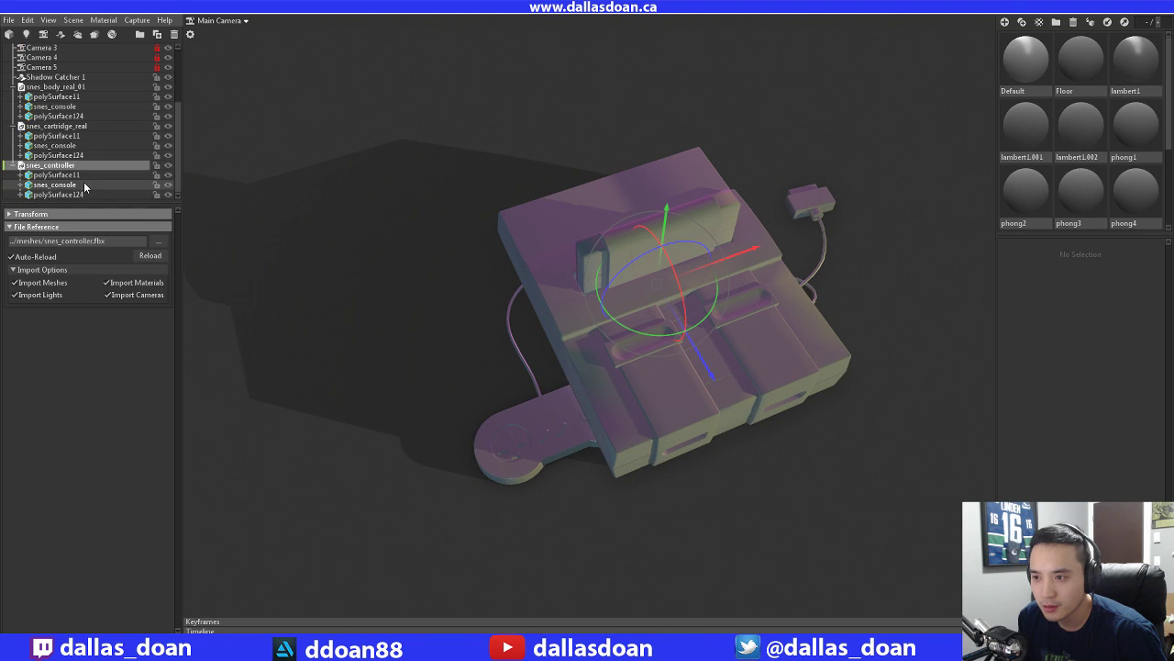
Collapse the snes_controller import and delete it from the scene
{"action": "left_click", "coordinate": [12, 165]}
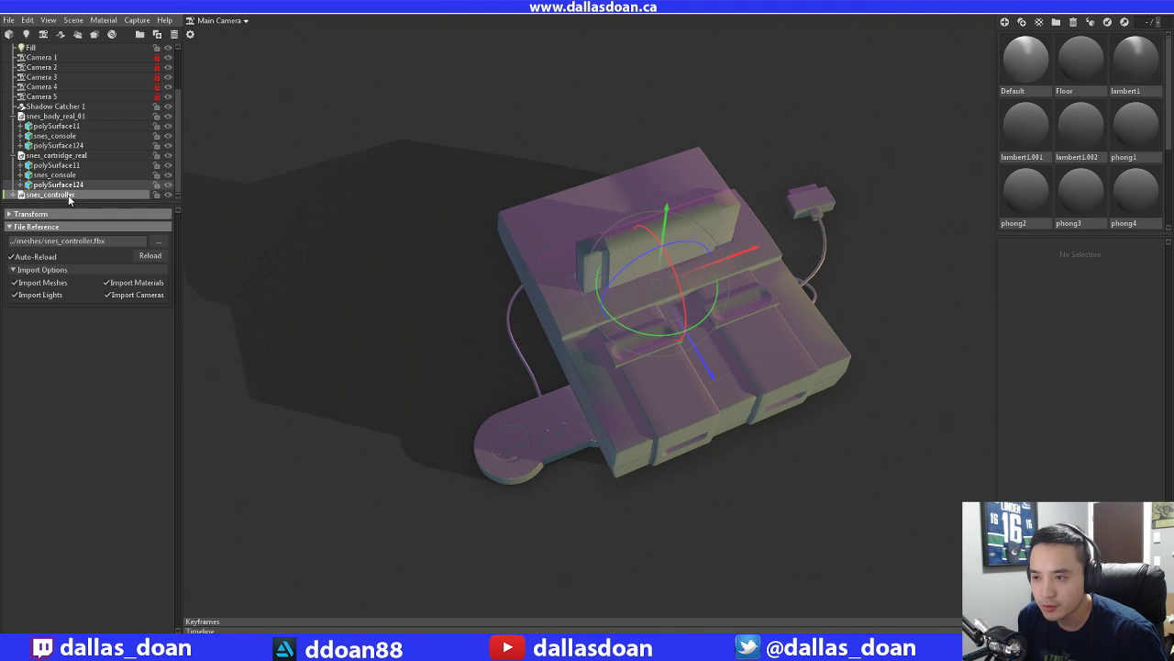
{"action": "left_click", "coordinate": [69, 156]}
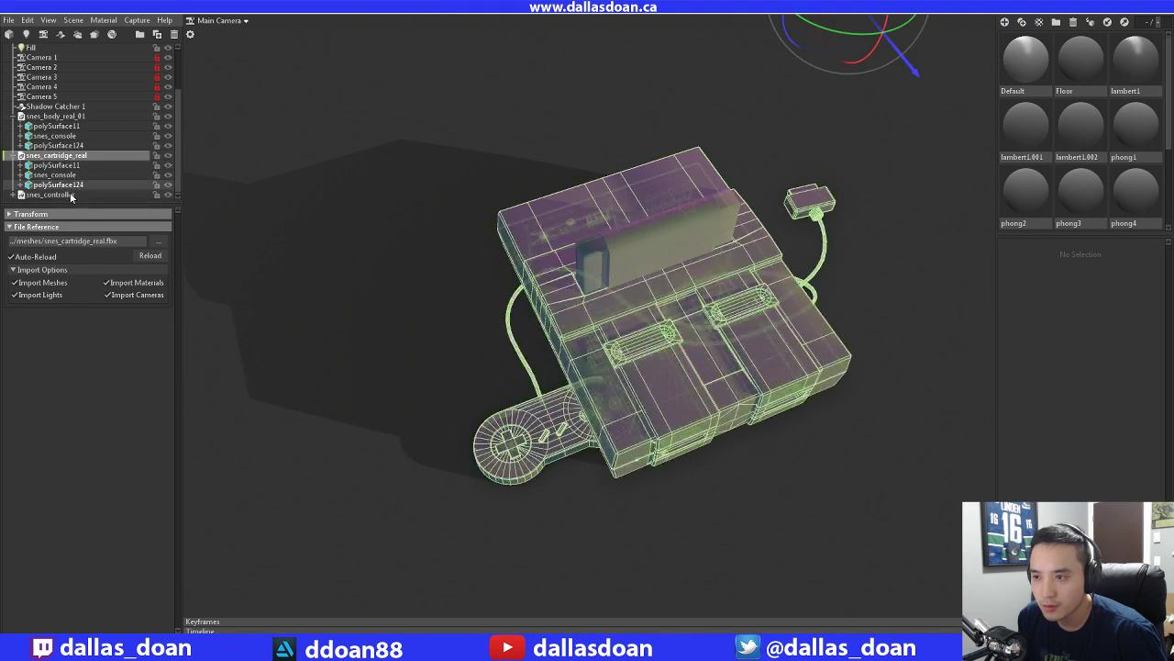
{"action": "left_click", "coordinate": [375, 205]}
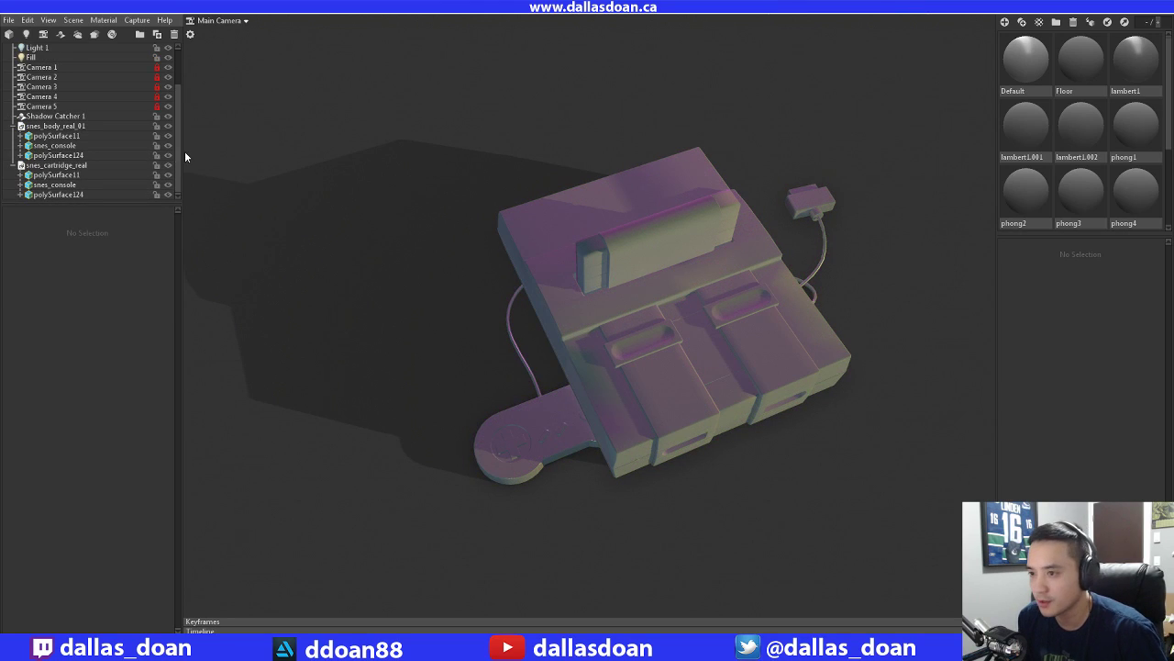
Select polySurface11 under snes_cartridge_real and examine where this mesh sits in the console
{"action": "left_click", "coordinate": [62, 168]}
{"action": "left_click", "coordinate": [60, 175]}
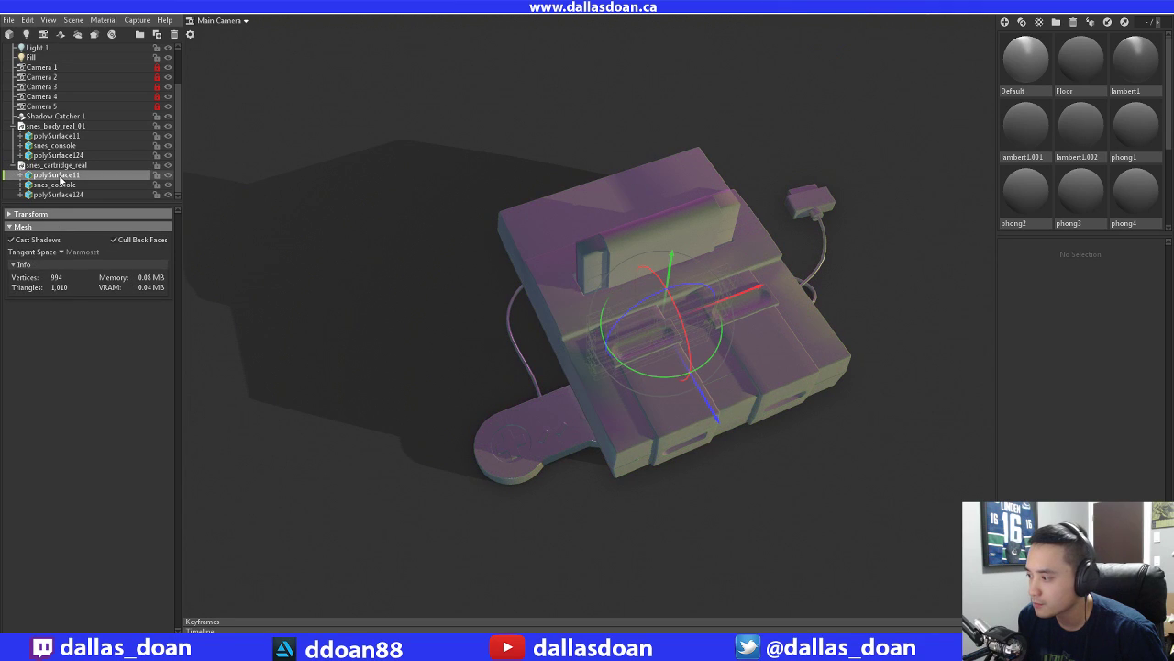
{"action": "left_click_drag", "start_coordinate": [419, 298], "coordinate": [447, 218], "text": "alt"}
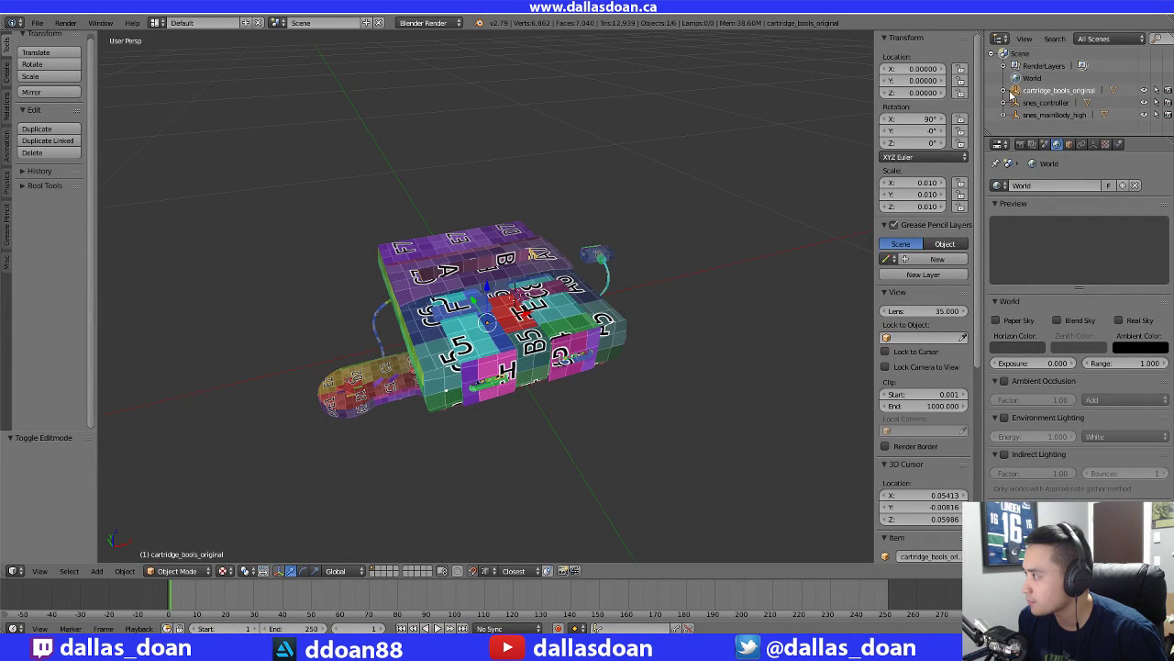
Switch to Blender, check the cartridge_bools_original hierarchy, and select snes_mainBody_high
{"action": "left_click", "coordinate": [1007, 91]}
{"action": "left_click", "coordinate": [1002, 91]}
{"action": "left_click", "coordinate": [1050, 102]}
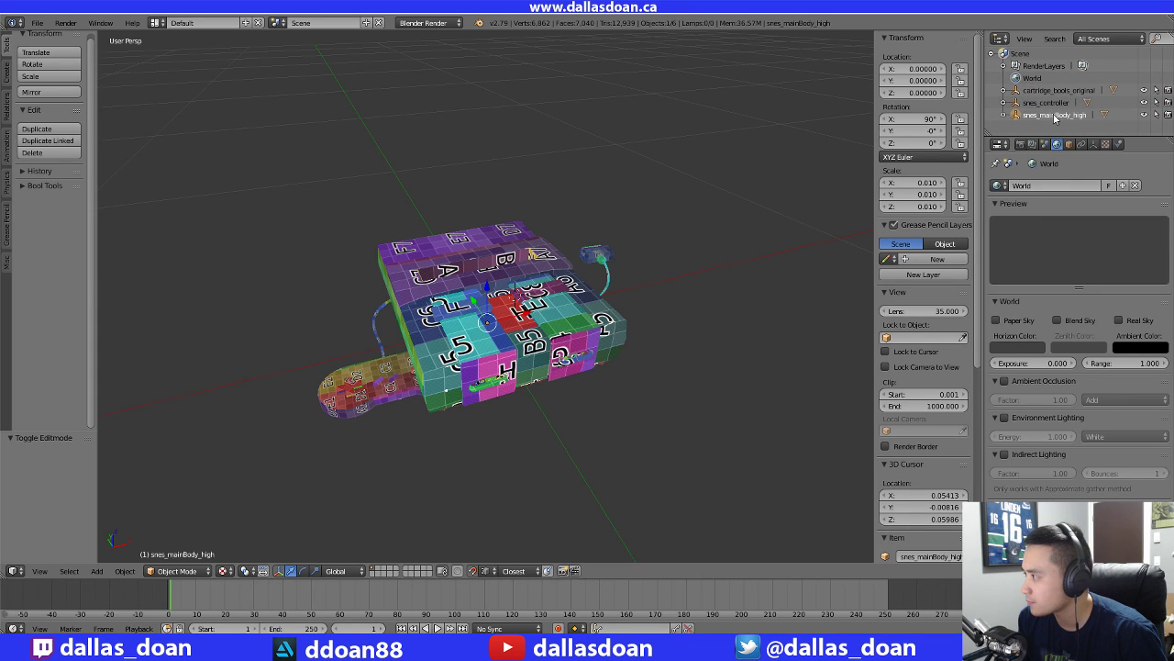
{"action": "middle_click_drag", "start_coordinate": [734, 303], "coordinate": [664, 306]}
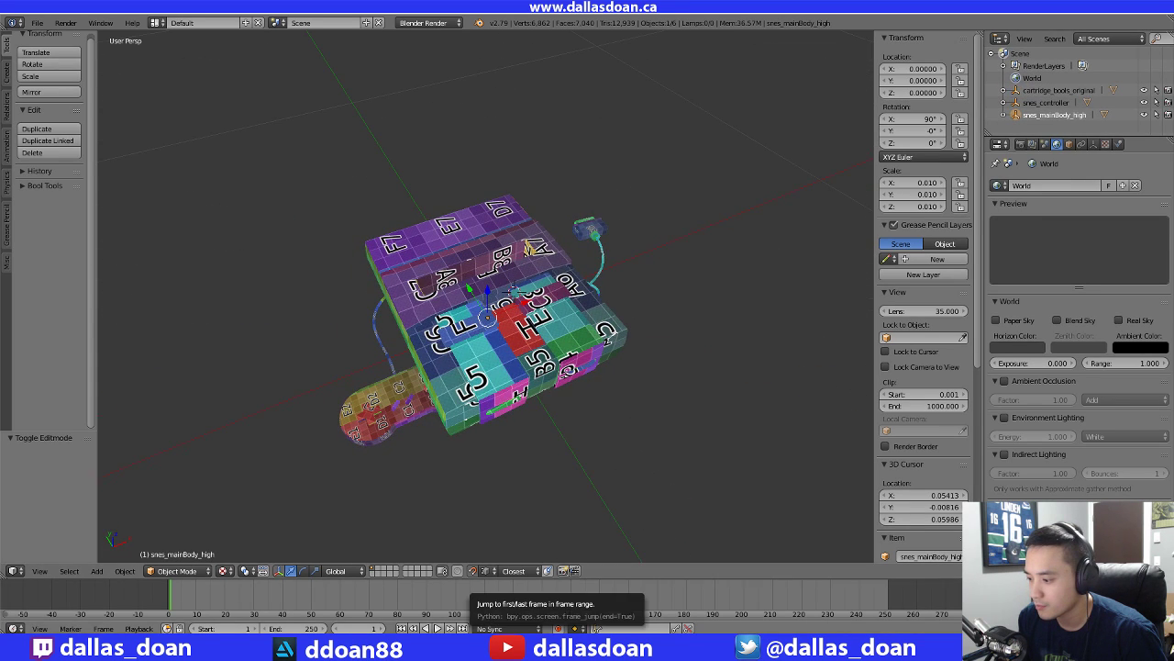
Switch back to Marmoset Toolbag and delete the snes_body_real_01 and snes_cartridge_real imports
{"action": "key", "text": "alt+Tab"}
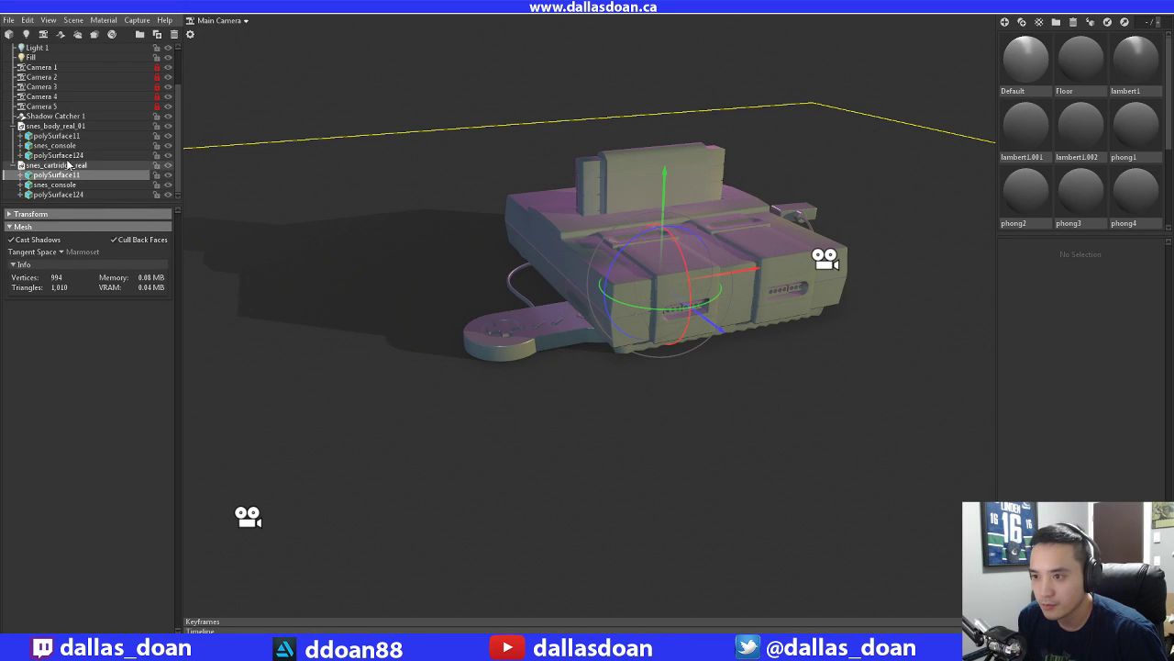
{"action": "left_click", "coordinate": [21, 166]}
{"action": "left_click", "coordinate": [83, 155]}
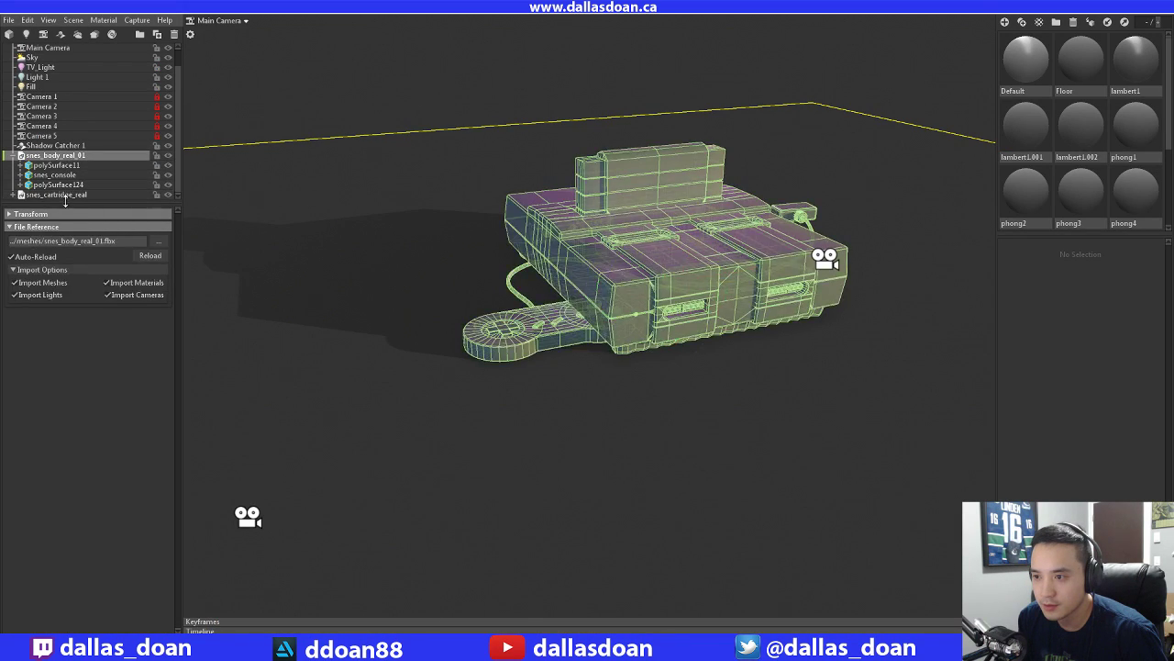
{"action": "left_click", "coordinate": [122, 195], "text": "ctrl"}
{"action": "key", "text": "Delete"}
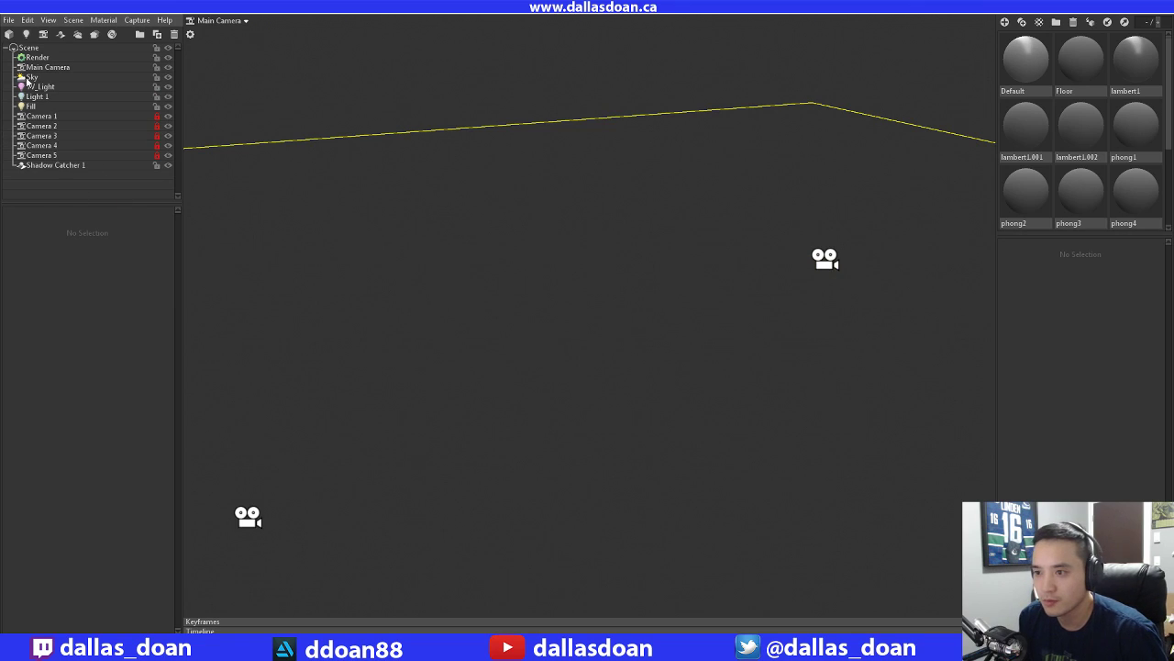
Import snes_body_real_01.fbx, snes_cartridge_real.fbx and snes_controller.fbx together from the SNES meshes folder
{"action": "left_click", "coordinate": [8, 34]}
{"action": "left_click", "coordinate": [210, 118]}
{"action": "left_click", "coordinate": [336, 117], "text": "shift"}
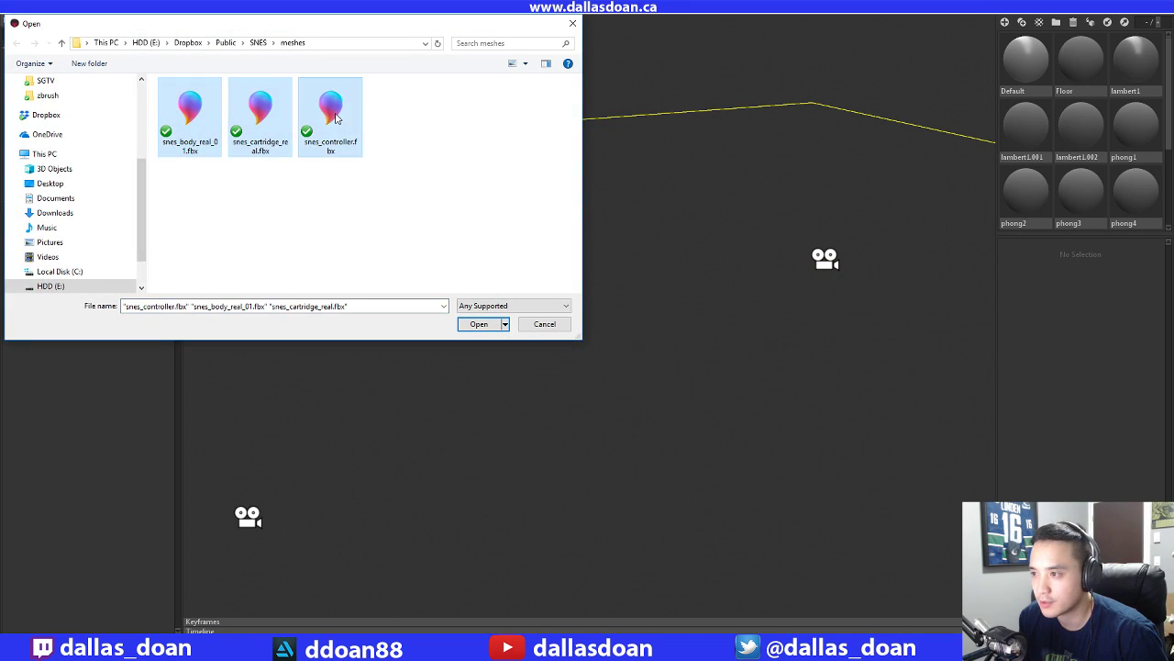
{"action": "left_click", "coordinate": [479, 324]}
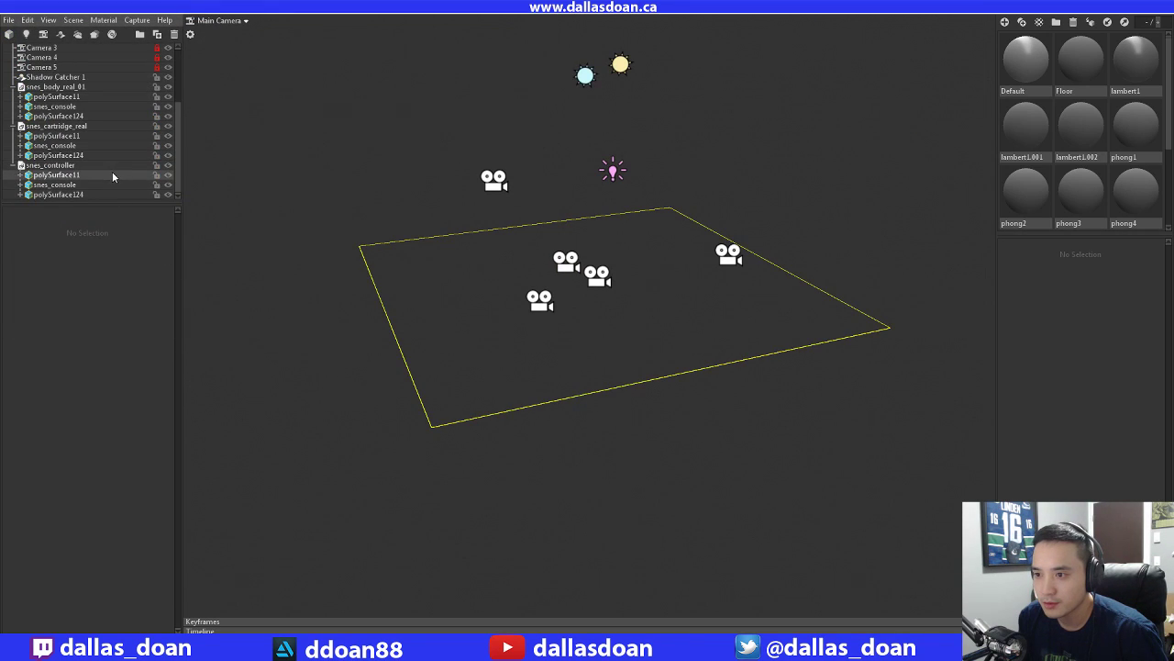
Delete the snes_cartridge_real and snes_controller imports from the scene, keeping snes_body_real_01
{"action": "left_click", "coordinate": [89, 125]}
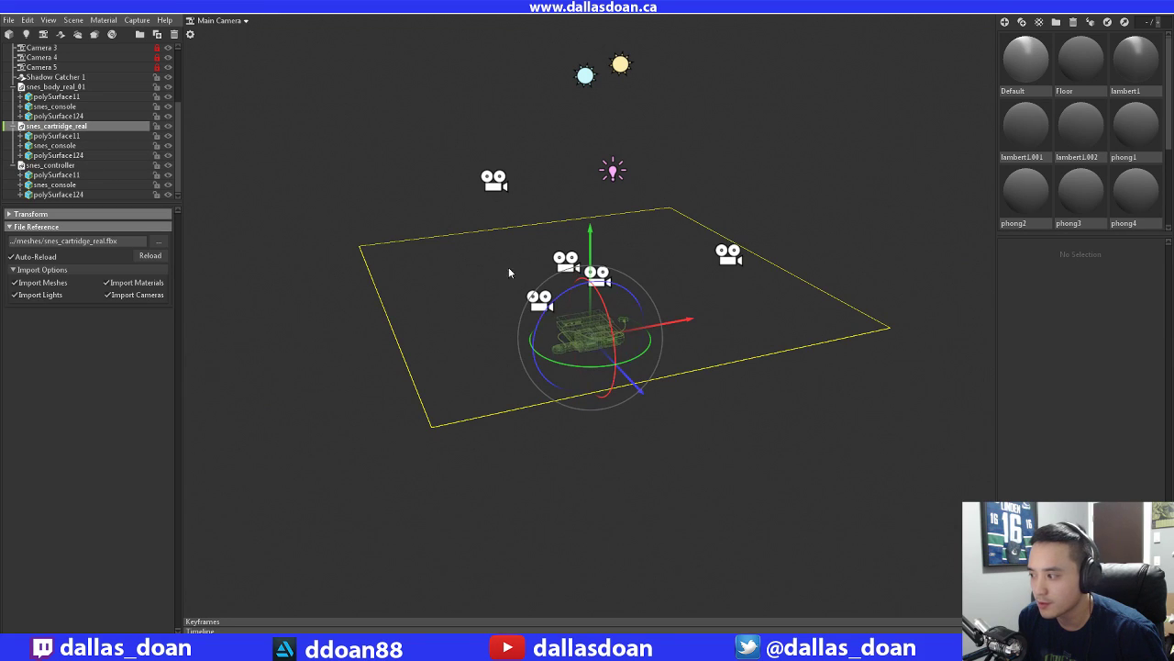
{"action": "left_click_drag", "start_coordinate": [509, 267], "coordinate": [504, 254]}
{"action": "left_click", "coordinate": [75, 166], "text": "ctrl"}
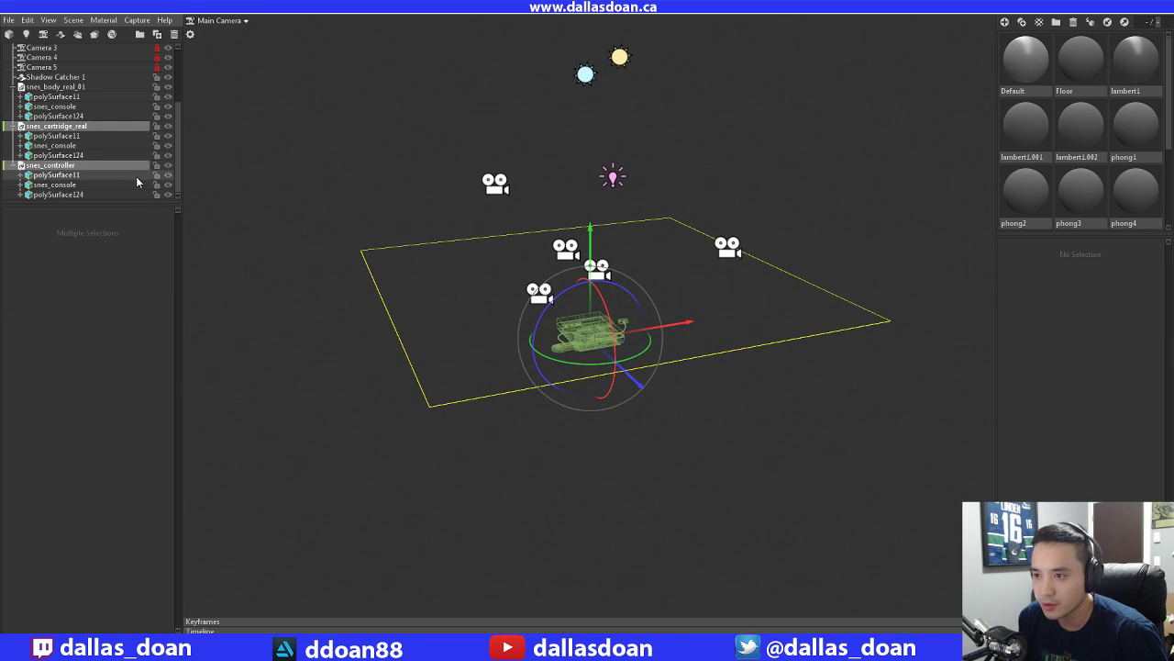
{"action": "key", "text": "Delete"}
Select polySurface11, snes_console and polySurface124 under snes_body_real_01 and examine which geometry they contain
{"action": "left_click", "coordinate": [56, 174]}
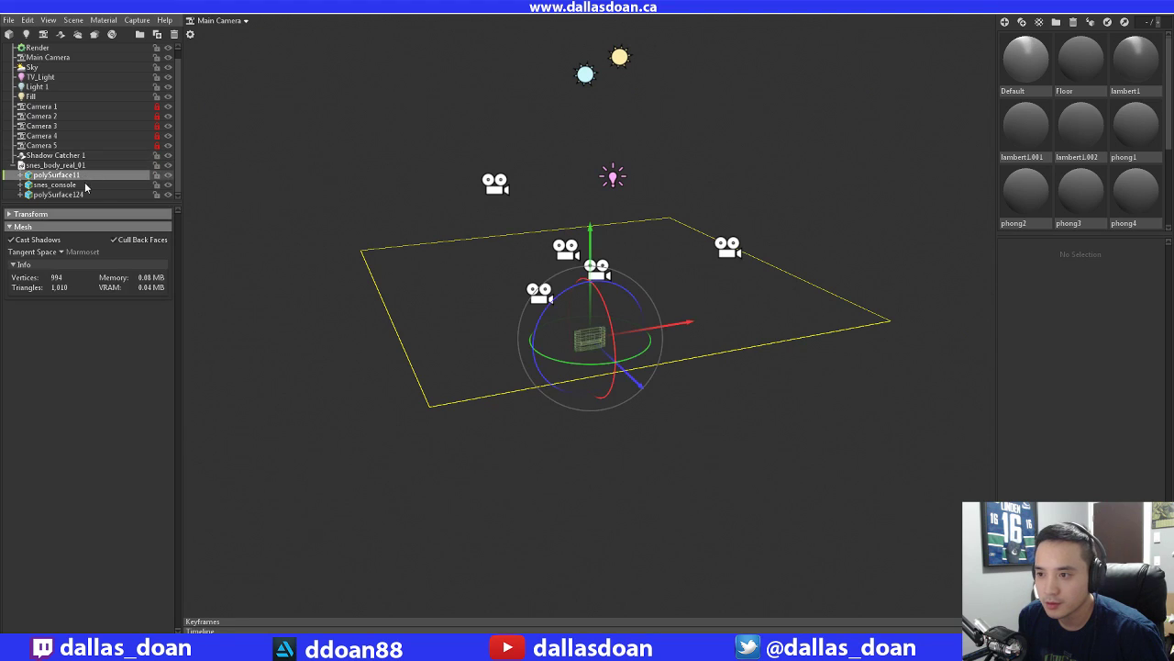
{"action": "left_click", "coordinate": [87, 194], "text": "shift"}
{"action": "left_click_drag", "start_coordinate": [323, 257], "coordinate": [317, 228]}
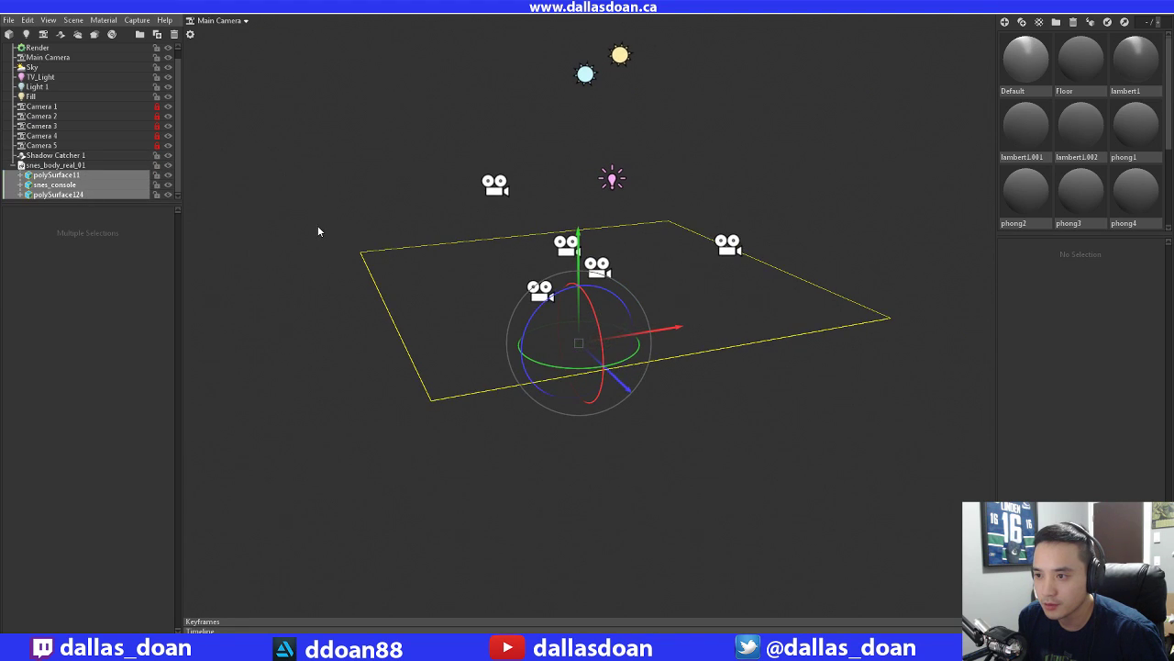
{"action": "left_click", "coordinate": [317, 228]}
{"action": "left_click", "coordinate": [73, 166]}
{"action": "left_click", "coordinate": [71, 175]}
{"action": "left_click", "coordinate": [67, 185], "text": "shift"}
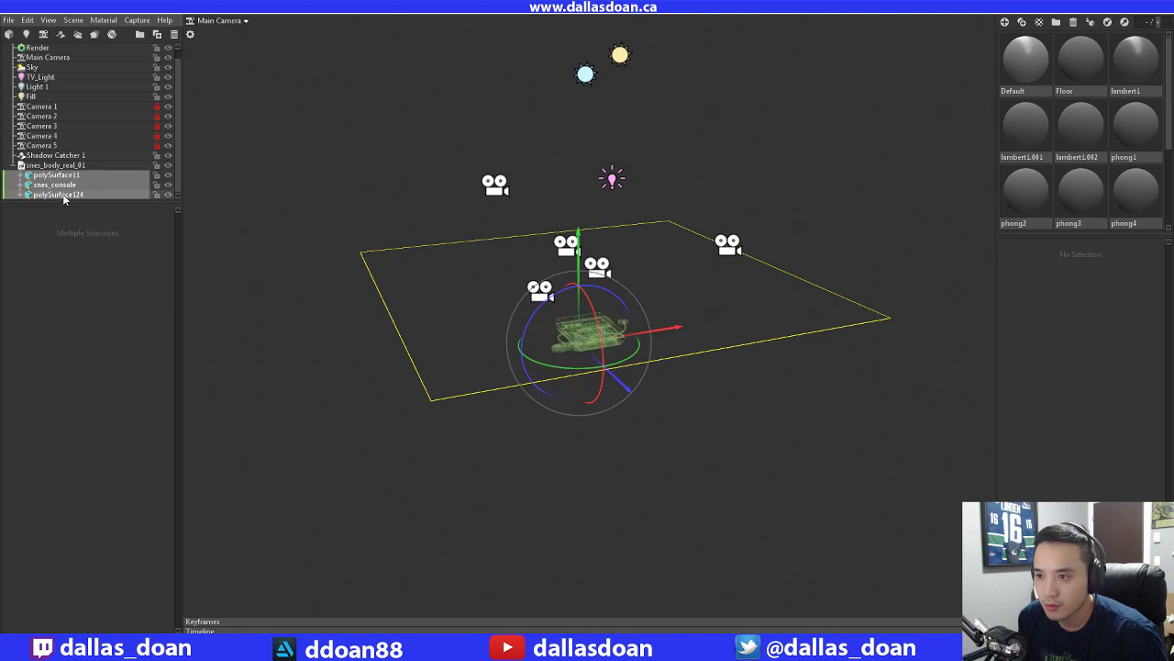
Switch to Blender, select the snes_console mesh under snes_mainBody_high, and examine its material and object properties
{"action": "key", "text": "alt+Tab"}
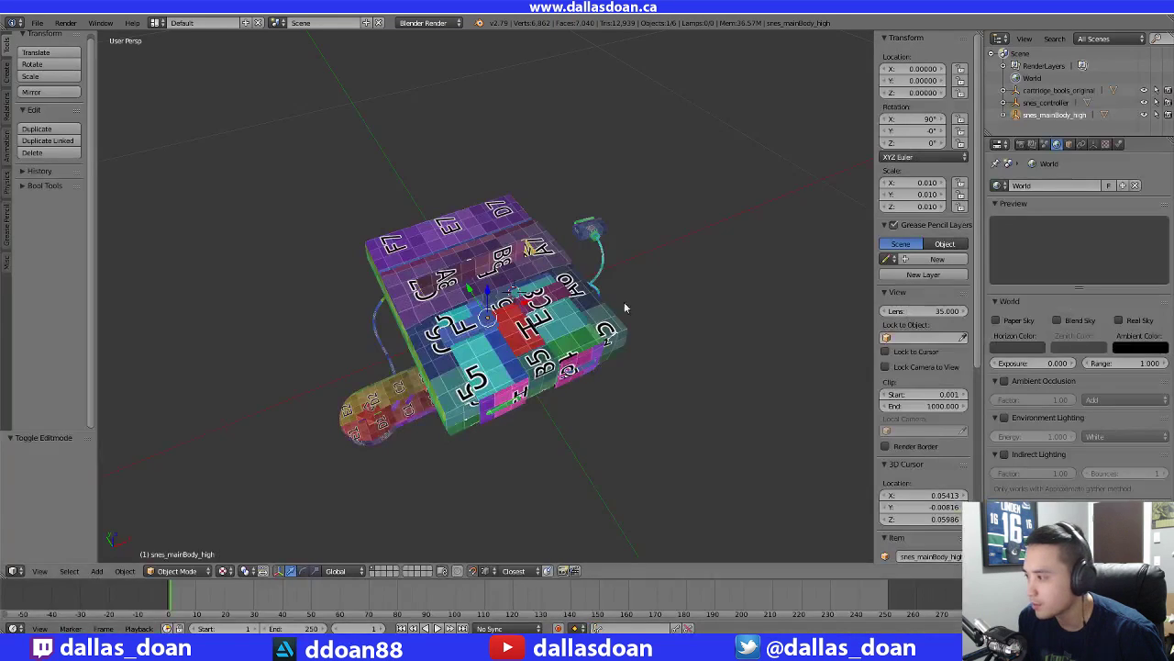
{"action": "left_click", "coordinate": [1003, 116]}
{"action": "left_click", "coordinate": [1002, 115]}
{"action": "scroll", "coordinate": [1045, 115], "scroll_direction": "down", "scroll_amount": 1}
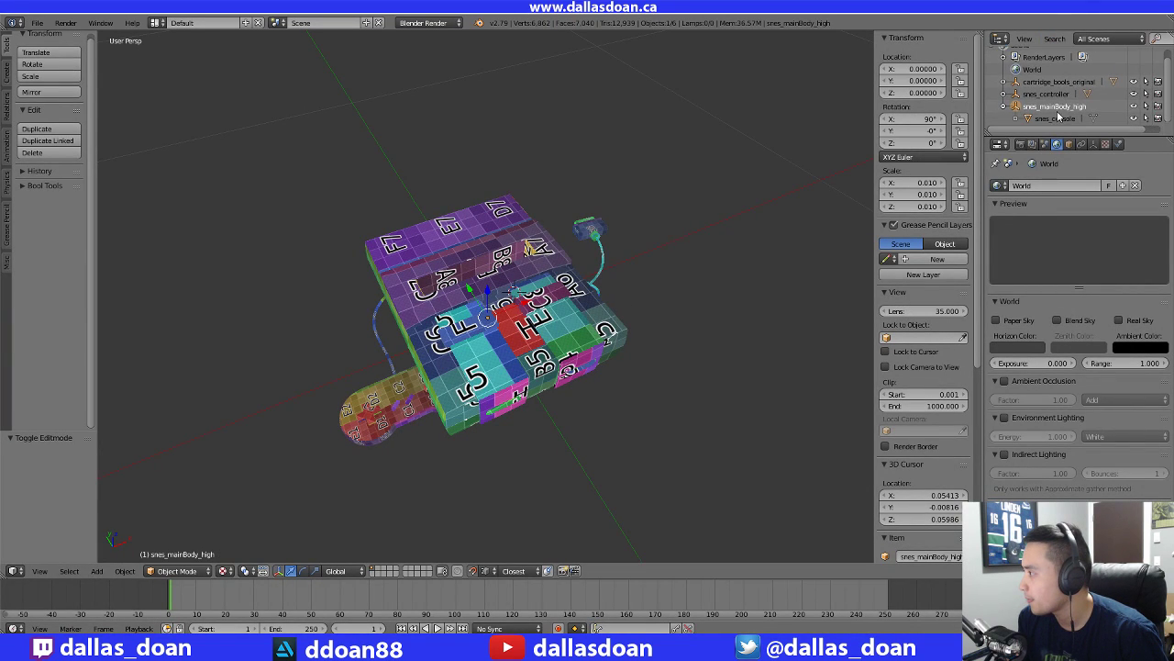
{"action": "left_click", "coordinate": [1053, 119]}
{"action": "scroll", "coordinate": [1105, 404], "scroll_direction": "down", "scroll_amount": 4}
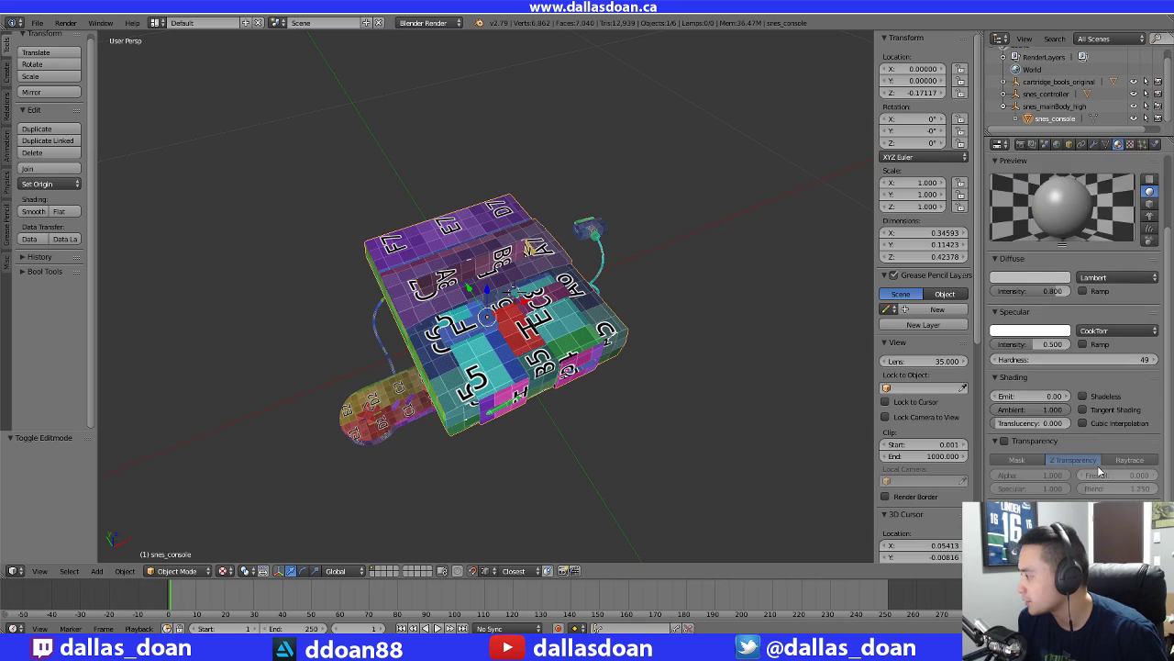
{"action": "scroll", "coordinate": [1100, 458], "scroll_direction": "up", "scroll_amount": 4}
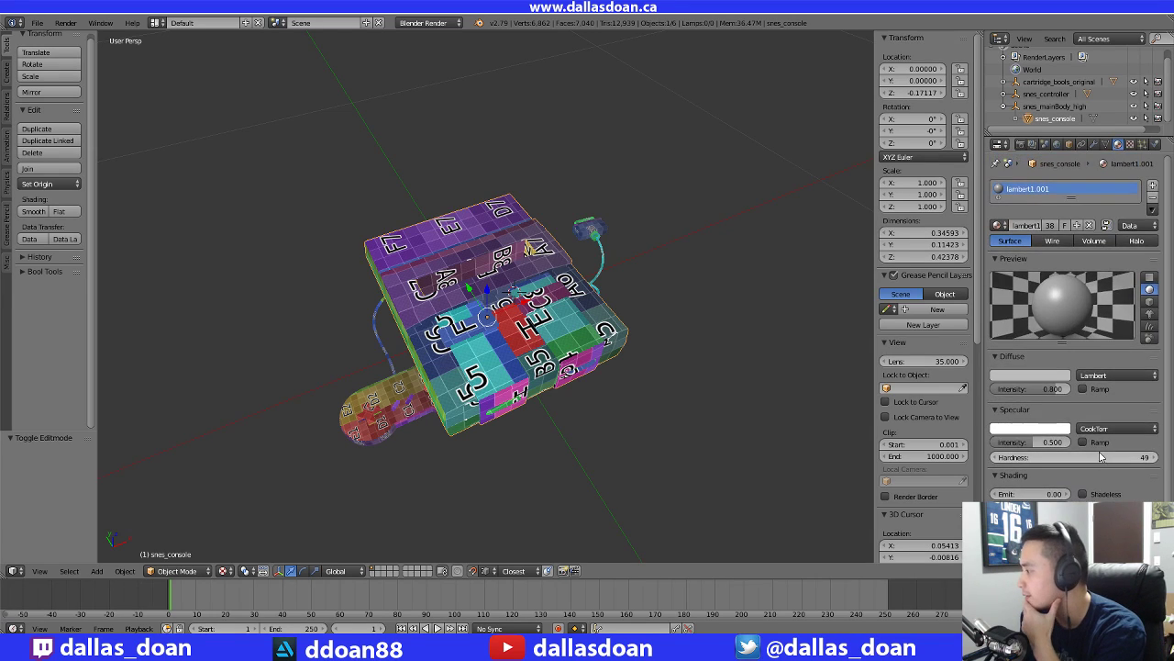
{"action": "left_click", "coordinate": [1071, 145]}
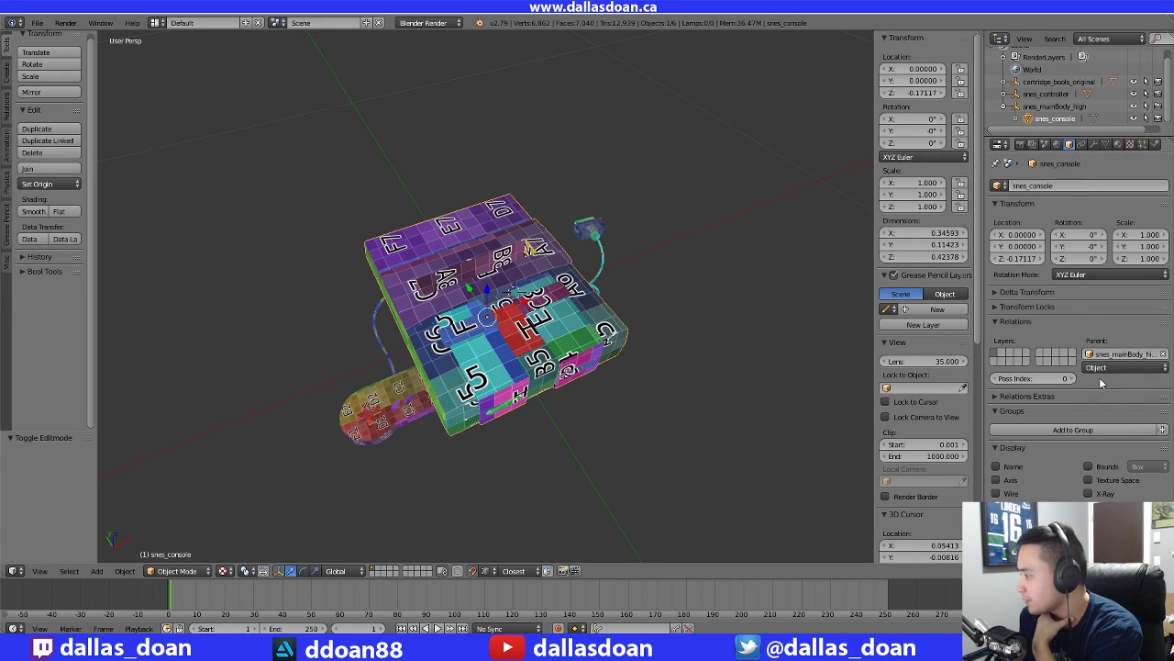
Try to clear snes_console's parent, and undo the change
{"action": "left_click", "coordinate": [1163, 354]}
{"action": "scroll", "coordinate": [684, 242], "scroll_direction": "up", "scroll_amount": 8}
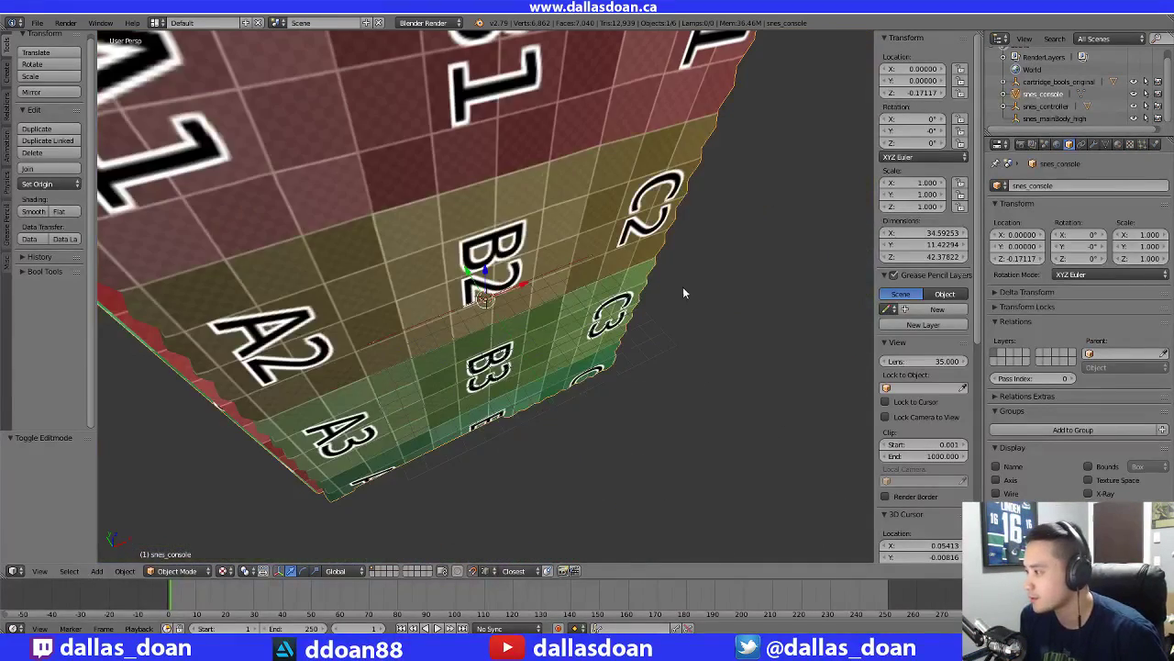
{"action": "scroll", "coordinate": [677, 290], "scroll_direction": "down", "scroll_amount": 7}
{"action": "middle_click_drag", "start_coordinate": [670, 293], "coordinate": [579, 263]}
{"action": "key", "text": "ctrl+z"}
{"action": "key", "text": "ctrl+z"}
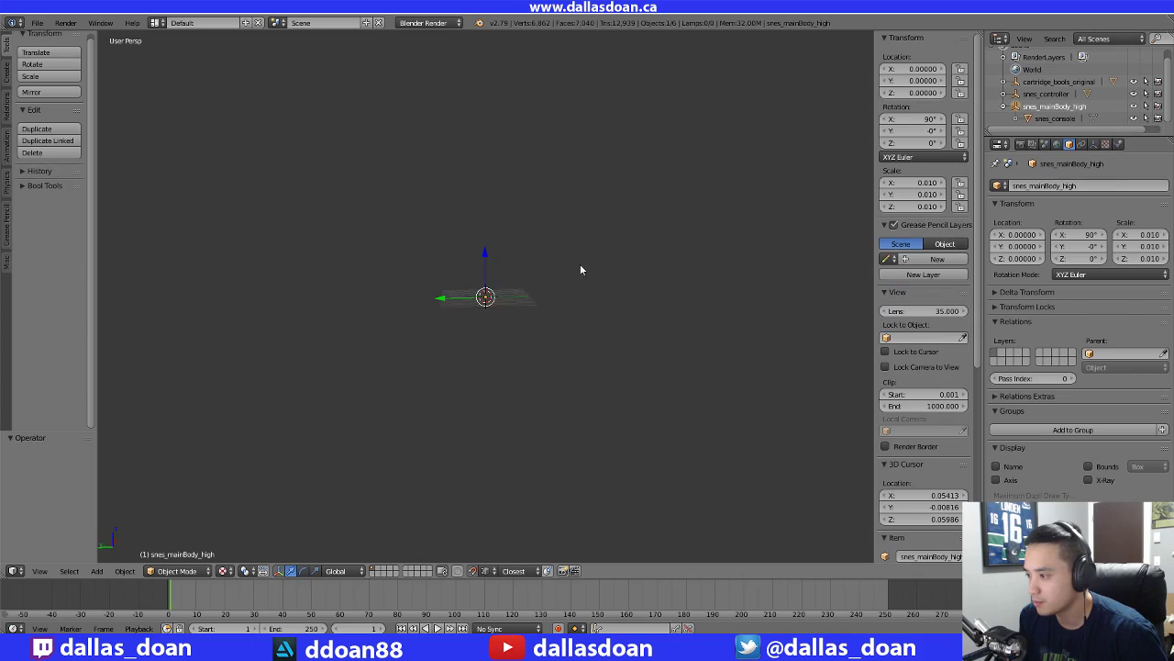
Capture a screen snip of snes_mainBody_high's transform values and move the capture window aside for reference
{"action": "key", "text": "KP_Decimal"}
{"action": "middle_click_drag", "start_coordinate": [554, 334], "coordinate": [455, 338]}
{"action": "scroll", "coordinate": [505, 341], "scroll_direction": "down", "scroll_amount": 12}
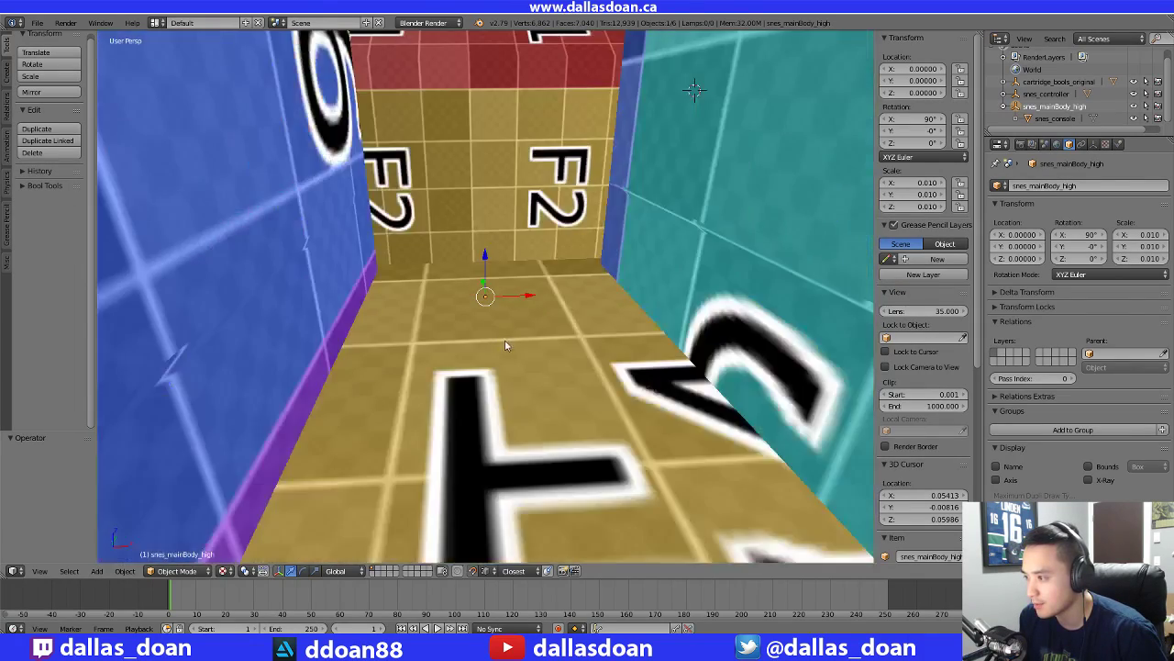
{"action": "scroll", "coordinate": [548, 346], "scroll_direction": "up", "scroll_amount": 4}
{"action": "scroll", "coordinate": [548, 345], "scroll_direction": "down", "scroll_amount": 3}
{"action": "middle_click_drag", "start_coordinate": [547, 345], "coordinate": [825, 374]}
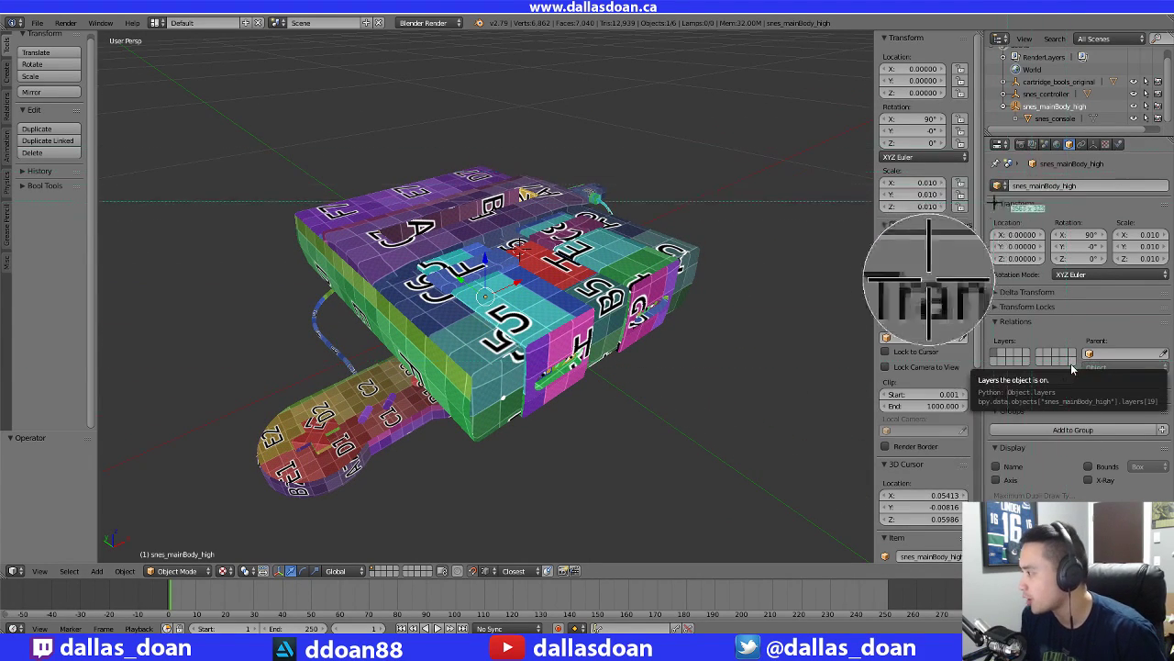
{"action": "left_click_drag", "start_coordinate": [1088, 268], "coordinate": [1172, 292]}
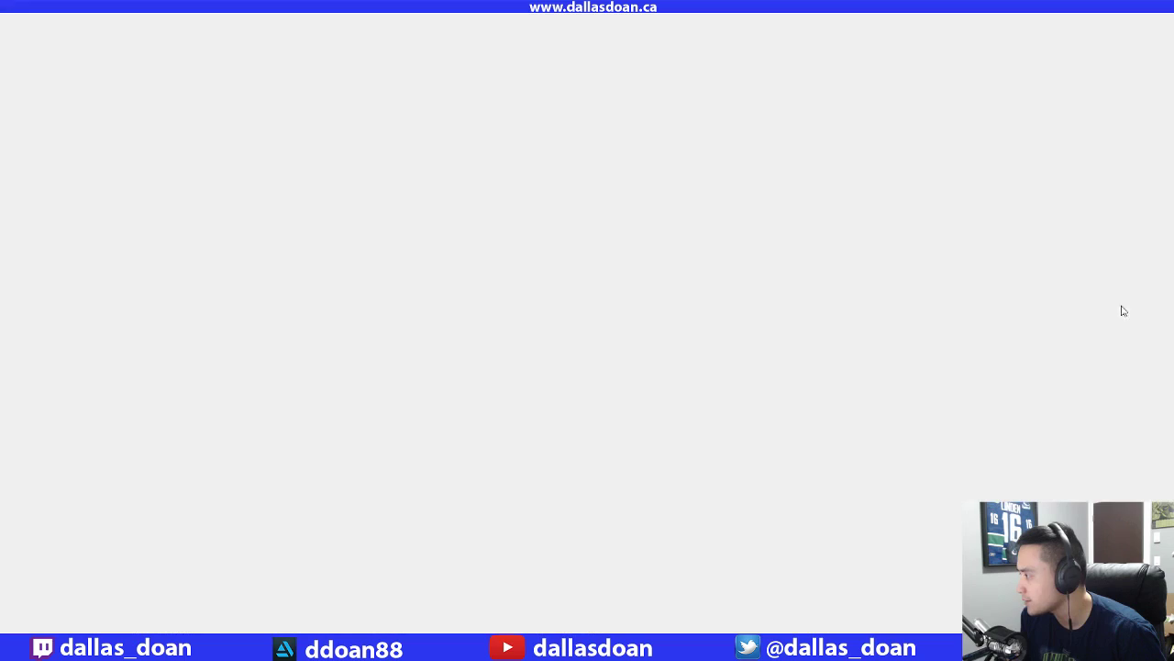
{"action": "left_click_drag", "start_coordinate": [630, 15], "coordinate": [0, 57]}
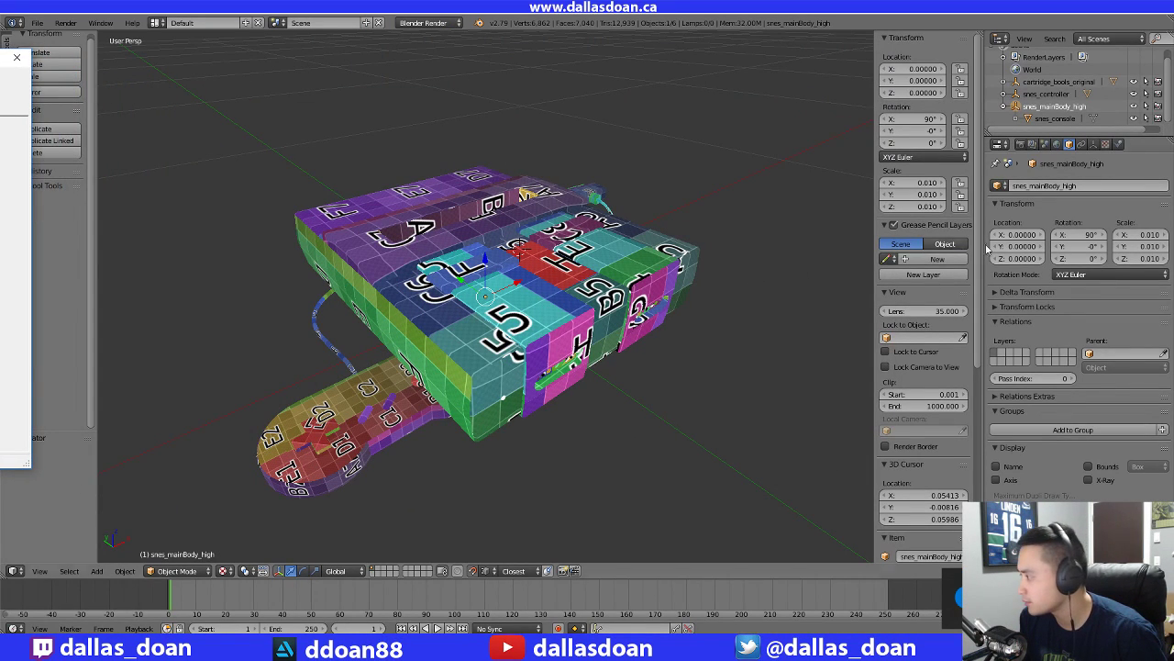
Select snes_console and remove its snes_mainBody_high parent
{"action": "middle_click_drag", "start_coordinate": [703, 268], "coordinate": [803, 224]}
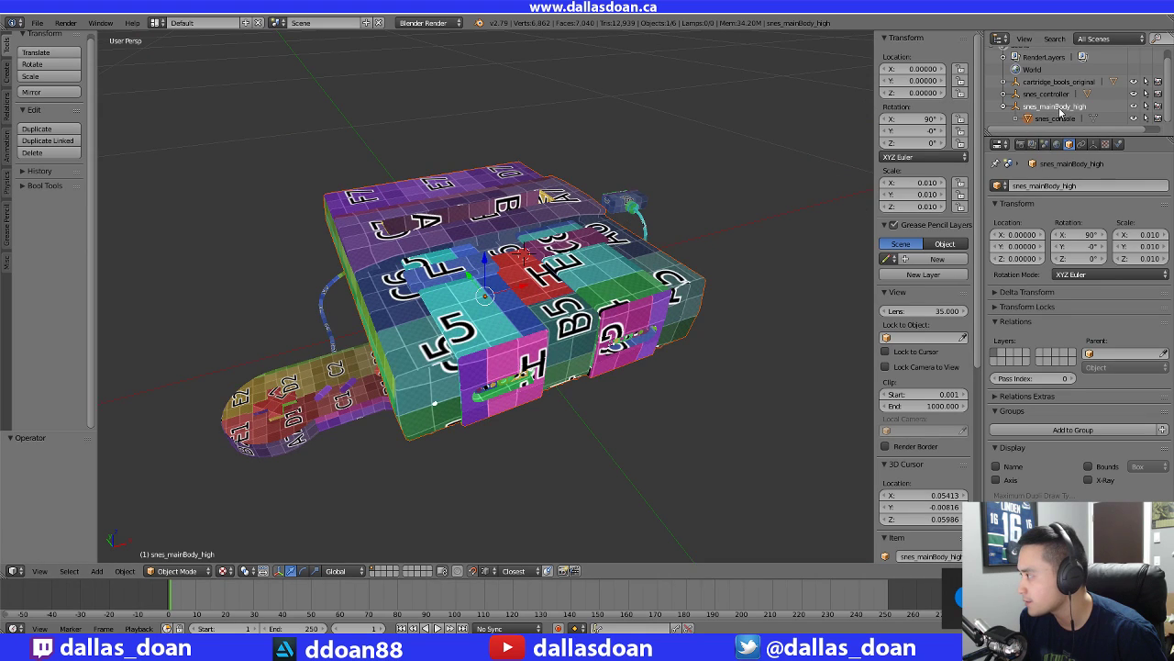
{"action": "left_click", "coordinate": [1055, 118]}
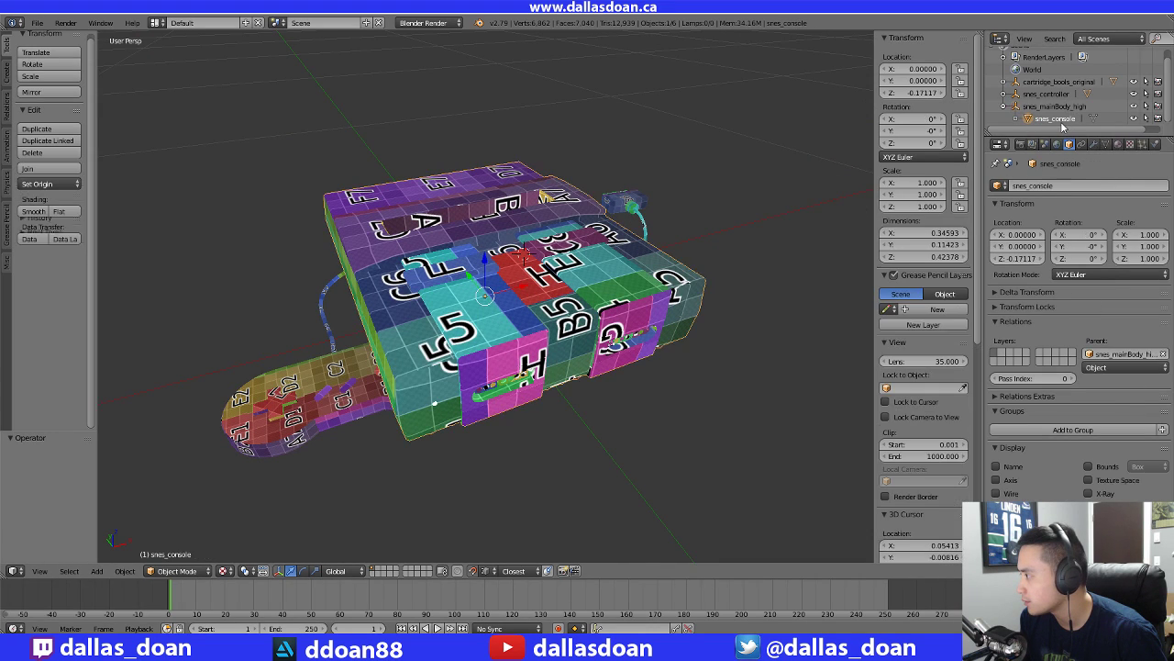
{"action": "left_click", "coordinate": [1164, 355]}
{"action": "scroll", "coordinate": [688, 297], "scroll_direction": "down", "scroll_amount": 20}
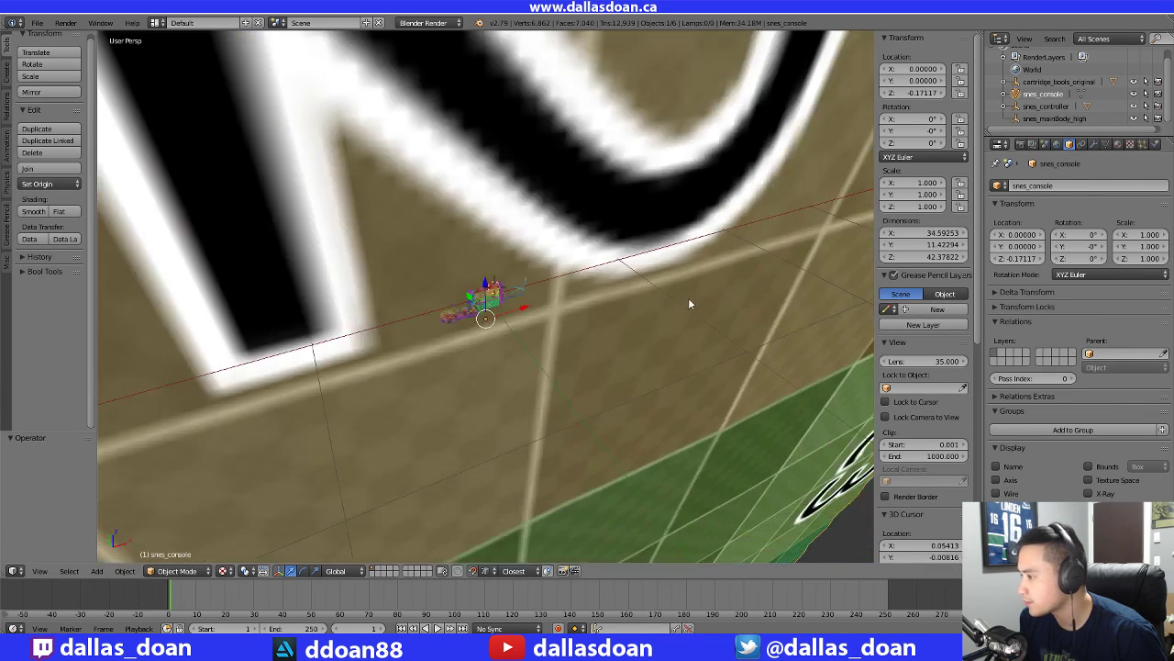
{"action": "scroll", "coordinate": [890, 243], "scroll_direction": "down", "scroll_amount": 2}
{"action": "scroll", "coordinate": [787, 210], "scroll_direction": "down", "scroll_amount": 1}
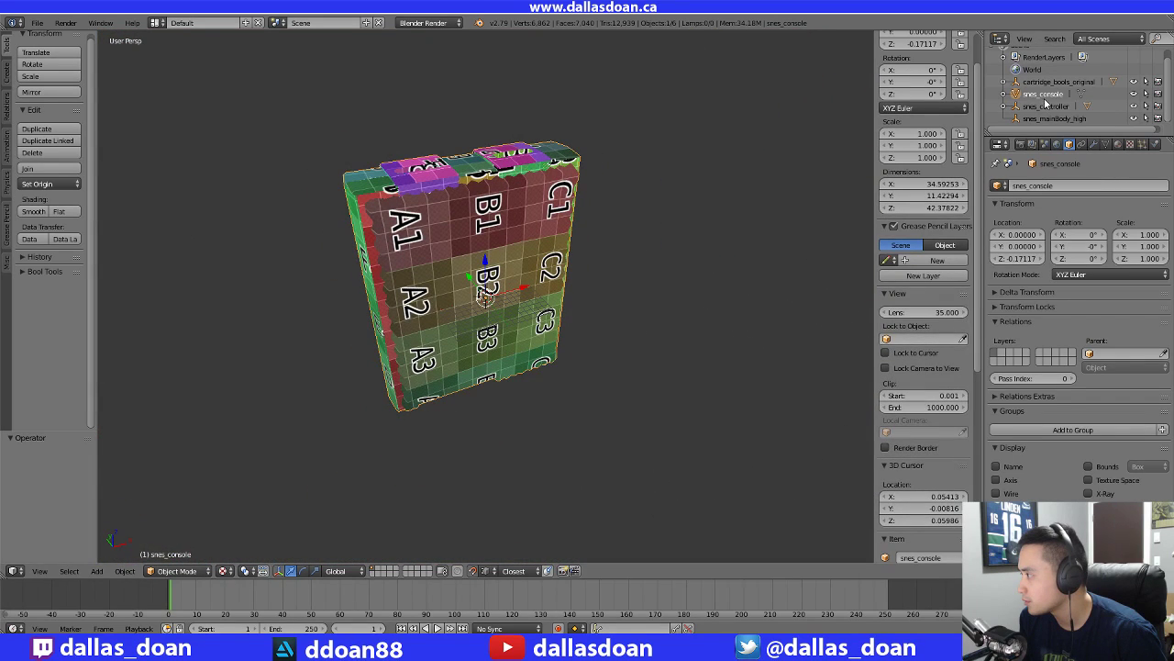
Set snes_console's scale to 0.010 on X, Y and Z, and its X rotation to 90°
{"action": "left_click", "coordinate": [1164, 235]}
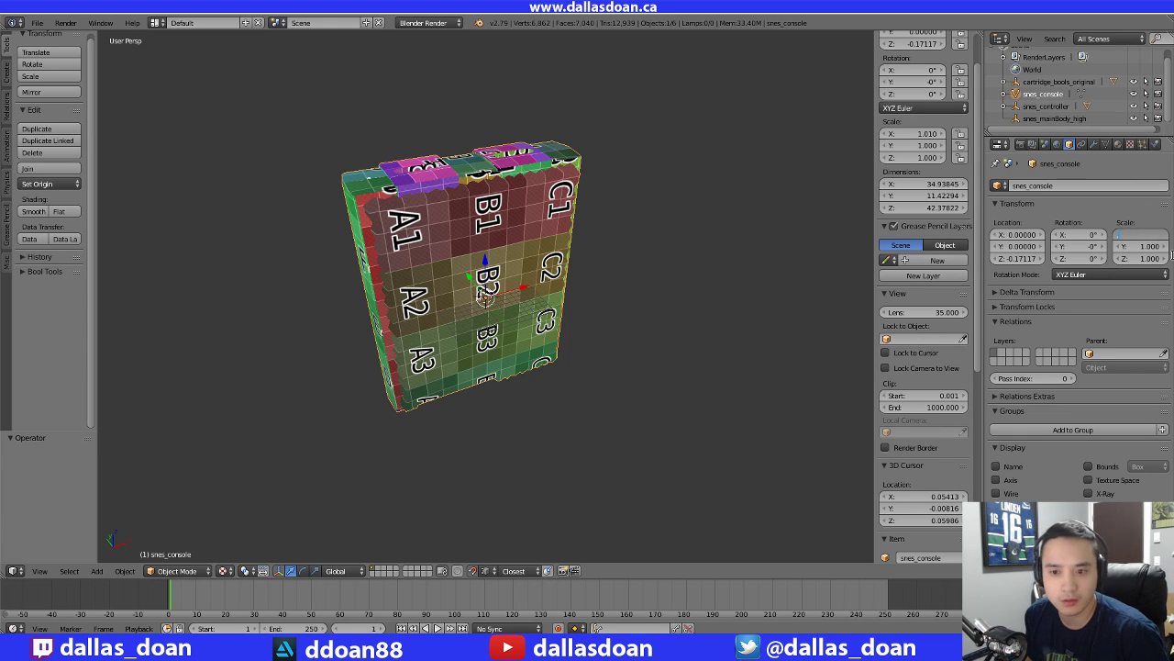
{"action": "key", "text": "Return"}
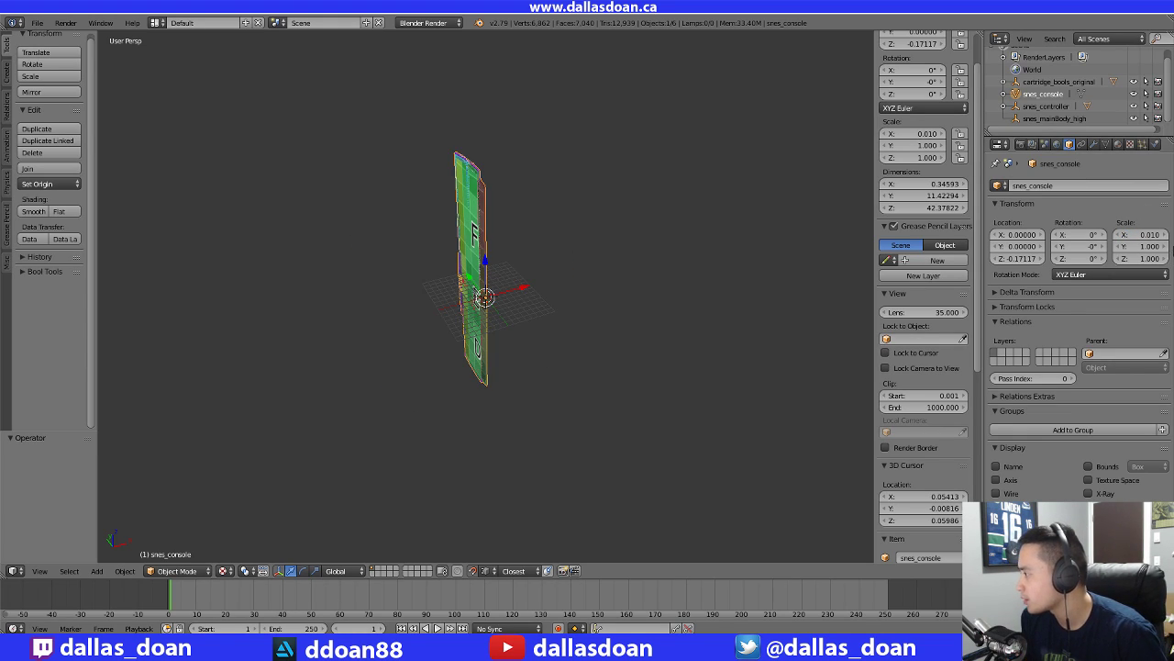
{"action": "left_click", "coordinate": [1149, 247]}
{"action": "type", "text": ".0"}
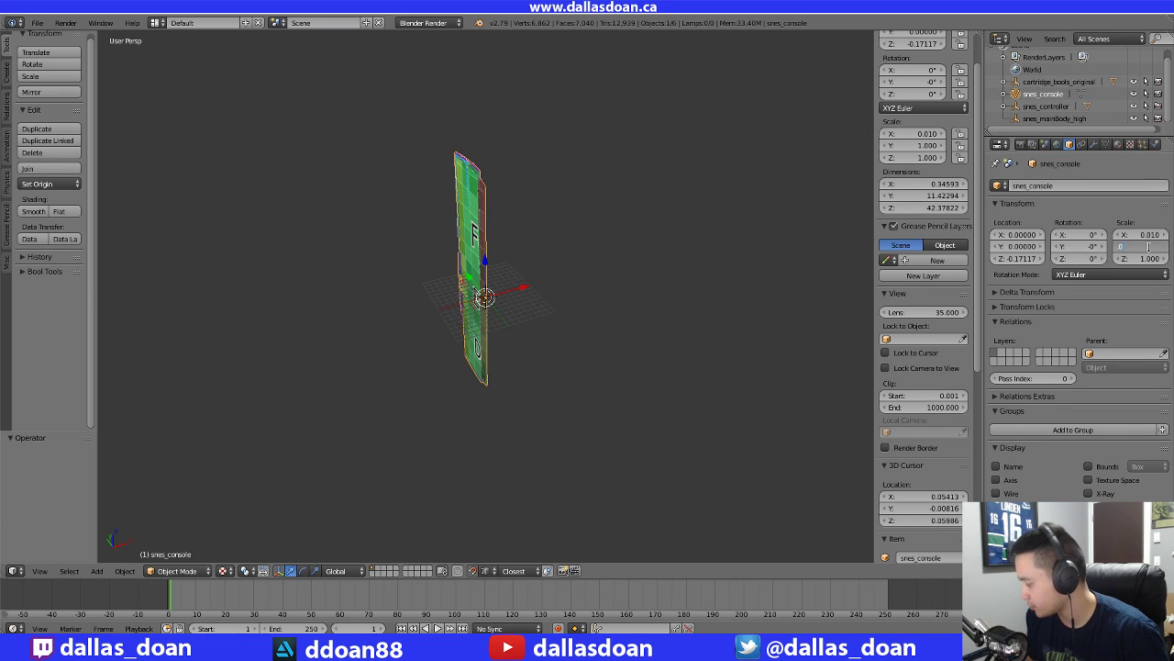
{"action": "type", "text": "1"}
{"action": "key", "text": "Return"}
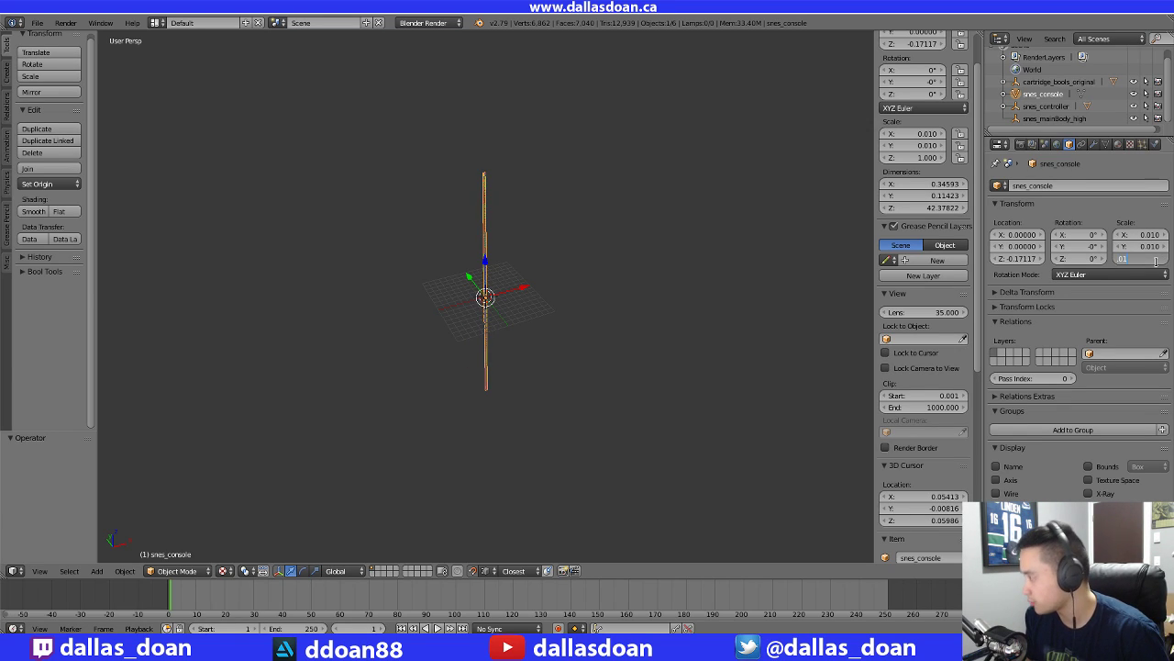
{"action": "left_click", "coordinate": [1156, 259]}
{"action": "type", "text": ".01"}
{"action": "key", "text": "Return"}
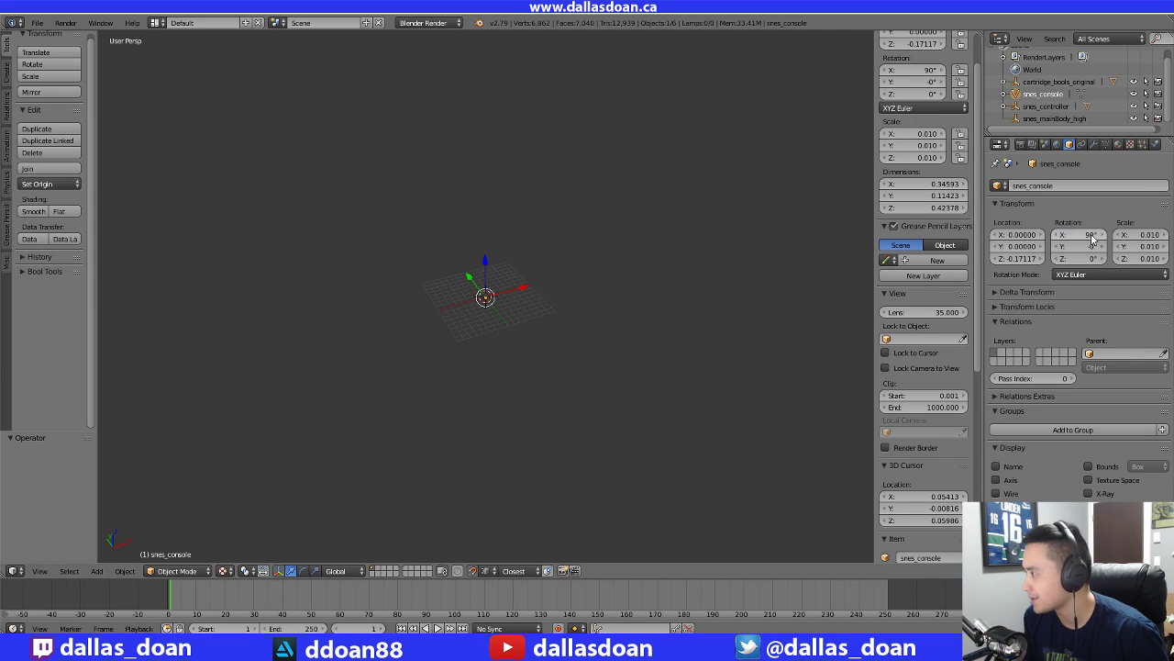
Set snes_console's Z location to 0 and check its placement relative to the cartridge and controller
{"action": "scroll", "coordinate": [580, 287], "scroll_direction": "up", "scroll_amount": 2}
{"action": "scroll", "coordinate": [571, 315], "scroll_direction": "up", "scroll_amount": 12}
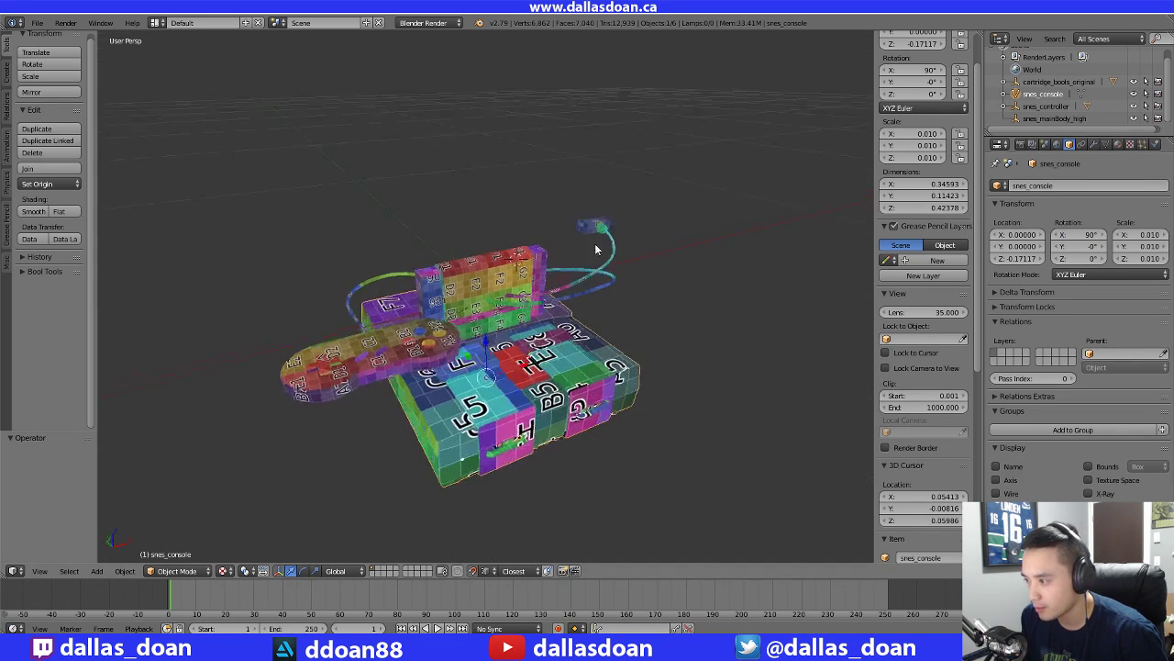
{"action": "scroll", "coordinate": [624, 376], "scroll_direction": "down", "scroll_amount": 3}
{"action": "mouse_move", "coordinate": [632, 370]}
{"action": "middle_mouse_down"}
{"action": "mouse_move", "coordinate": [645, 320]}
{"action": "mouse_move", "coordinate": [650, 370]}
{"action": "middle_mouse_up"}
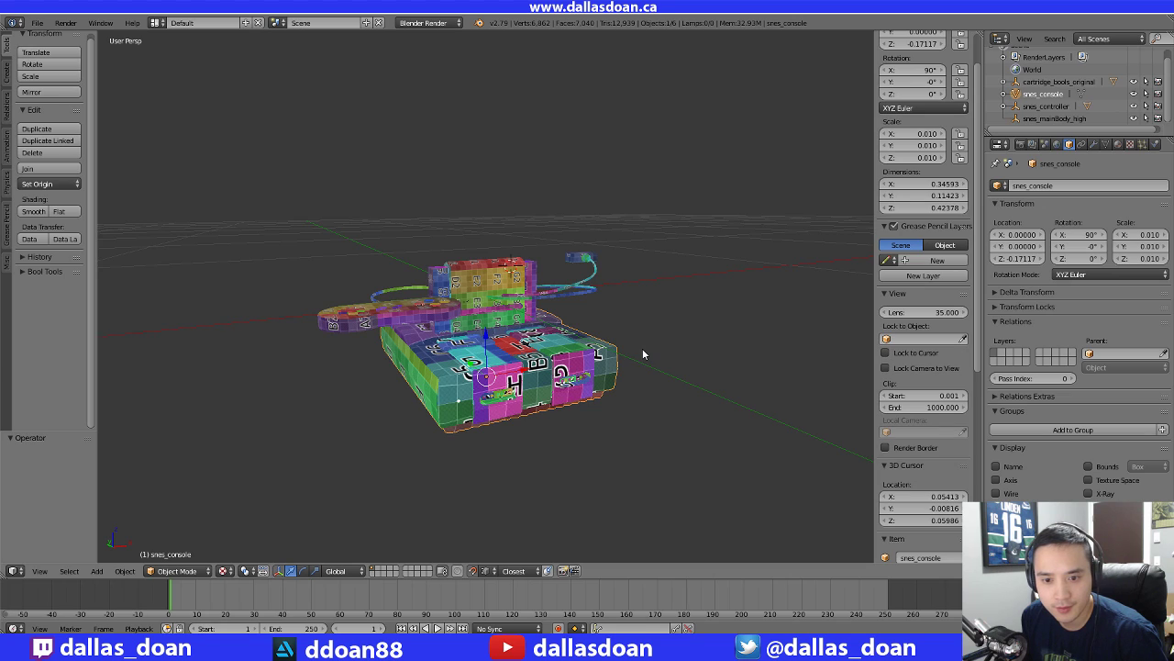
{"action": "mouse_move", "coordinate": [643, 352]}
{"action": "middle_mouse_down"}
{"action": "mouse_move", "coordinate": [645, 322]}
{"action": "mouse_move", "coordinate": [642, 333]}
{"action": "middle_mouse_up"}
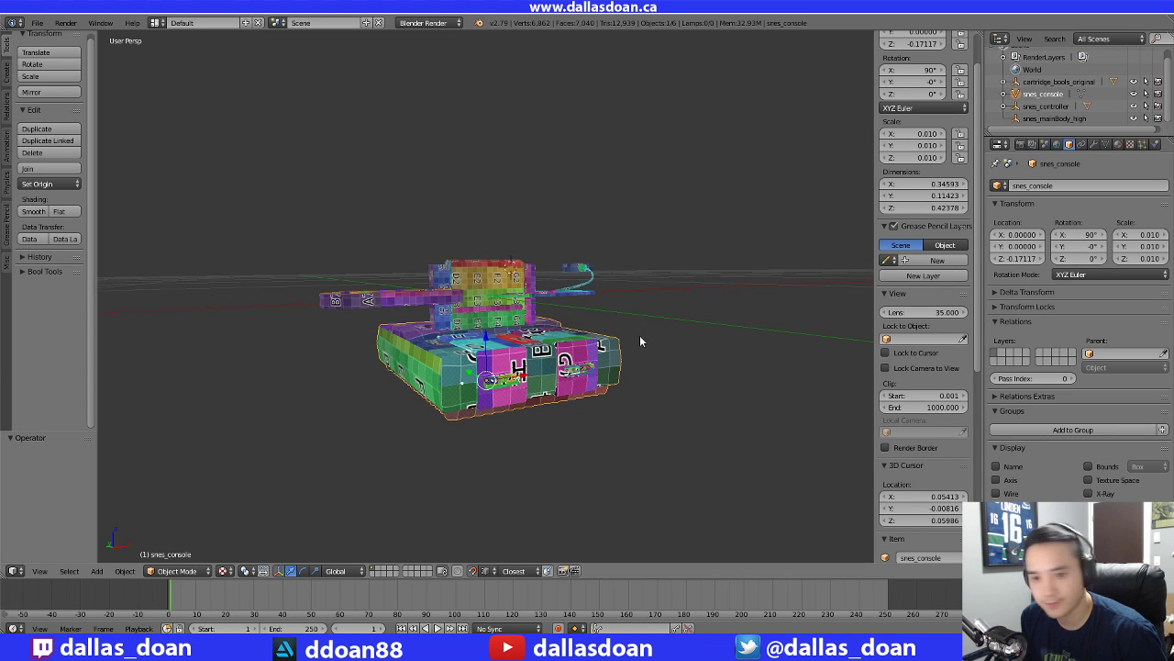
{"action": "middle_click_drag", "start_coordinate": [697, 276], "coordinate": [613, 365]}
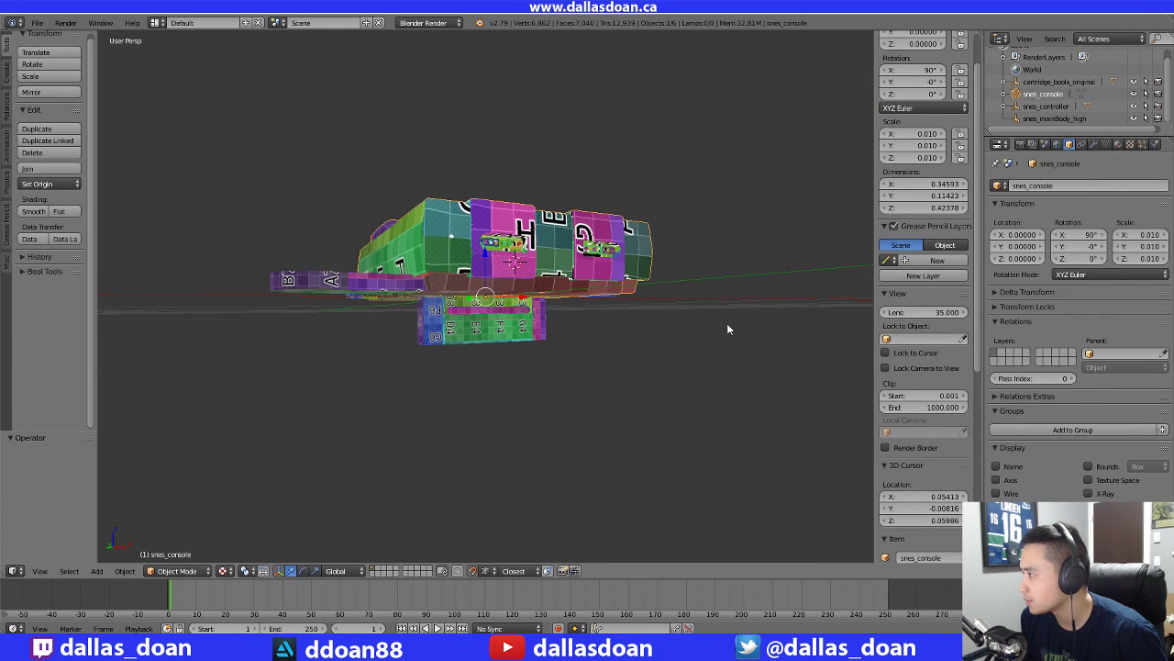
{"action": "scroll", "coordinate": [904, 247], "scroll_direction": "up", "scroll_amount": 2}
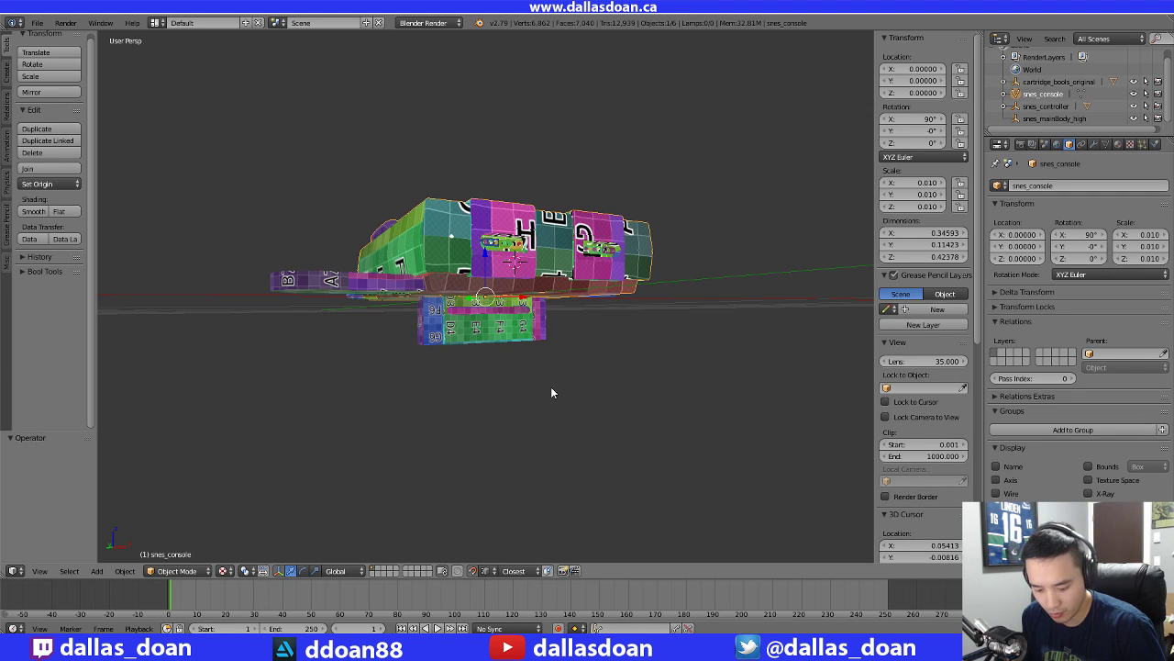
Apply All Transforms to Deltas on snes_console
{"action": "key", "text": "ctrl+a"}
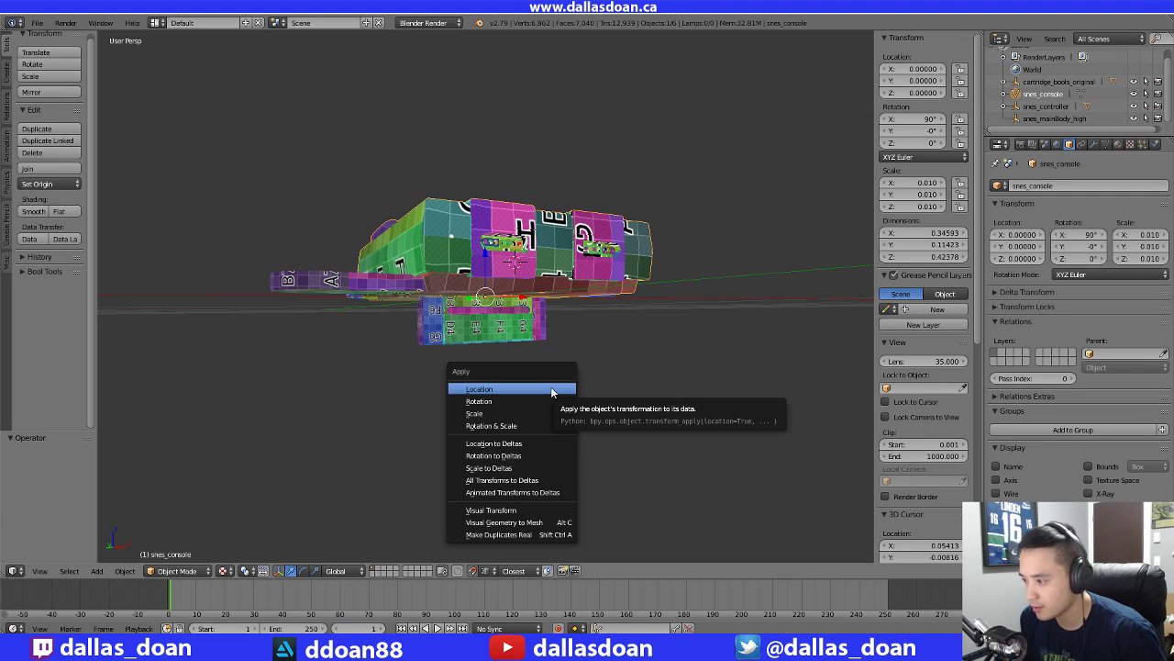
{"action": "left_click", "coordinate": [548, 485]}
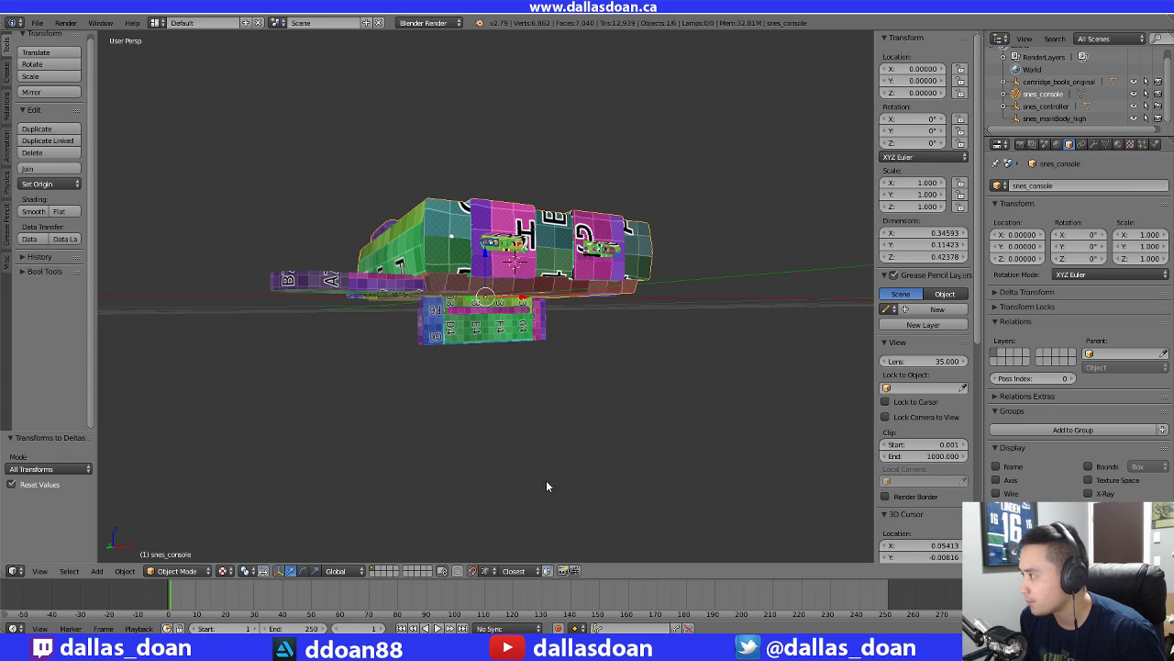
{"action": "middle_click_drag", "start_coordinate": [604, 420], "coordinate": [518, 349]}
Select the cartridge mesh polySurface11 and remove its cartridge_bools_original parent
{"action": "middle_click_drag", "start_coordinate": [542, 386], "coordinate": [539, 409]}
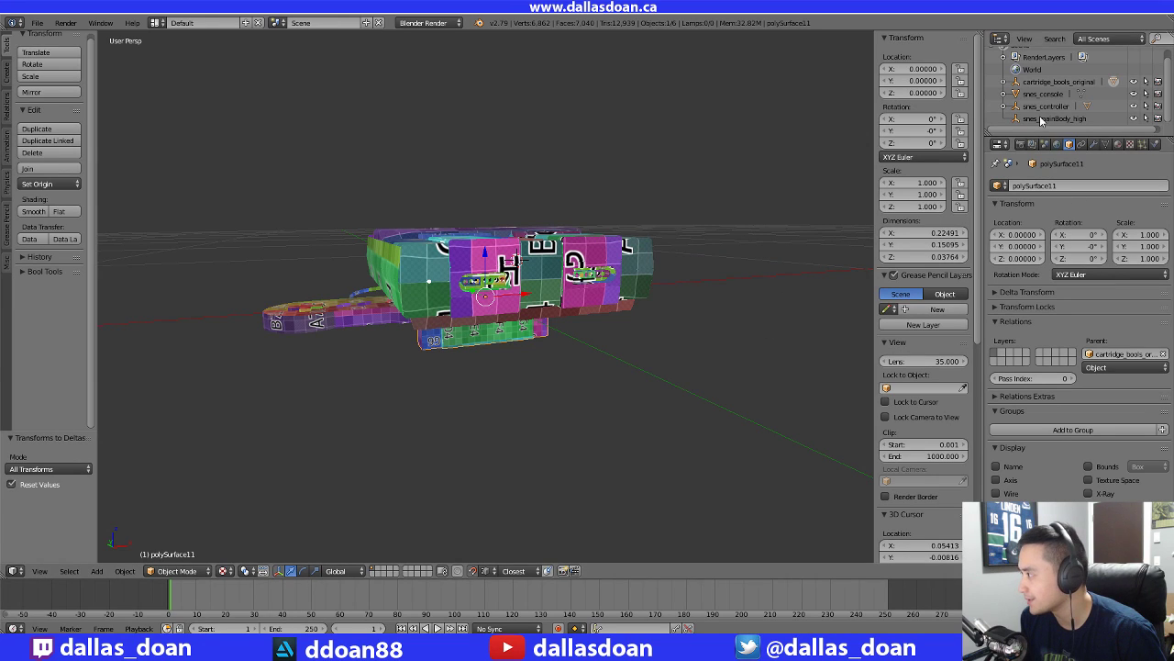
{"action": "middle_click_drag", "start_coordinate": [556, 363], "coordinate": [562, 330]}
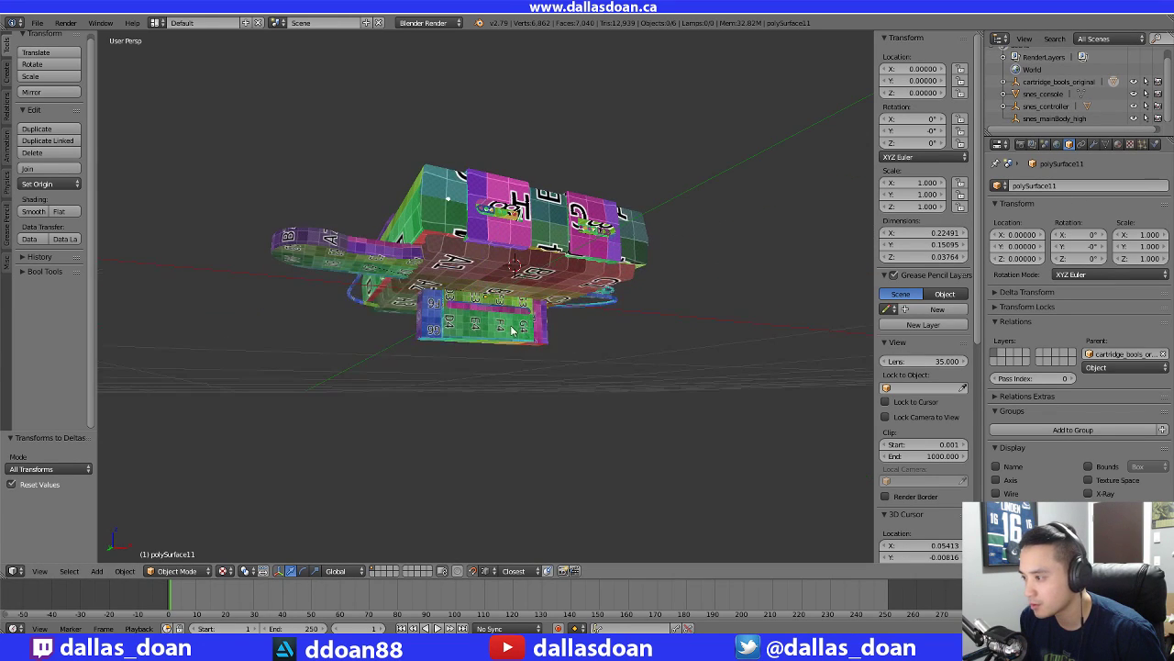
{"action": "left_click", "coordinate": [1060, 83]}
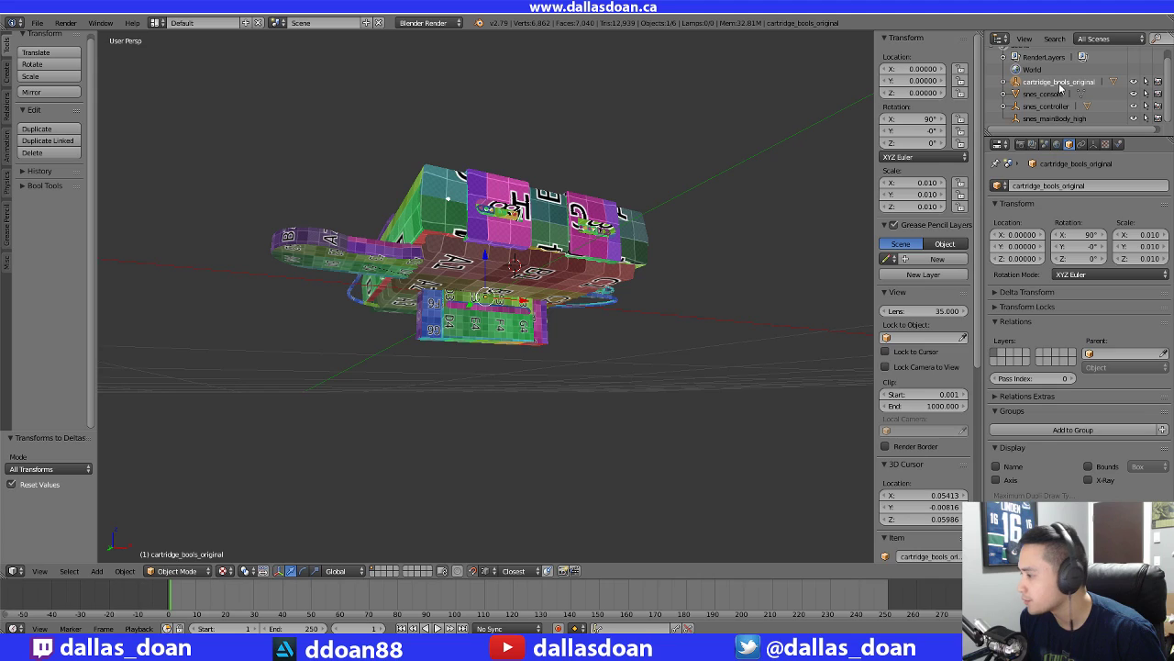
{"action": "left_click", "coordinate": [1004, 83]}
{"action": "left_click", "coordinate": [1046, 93]}
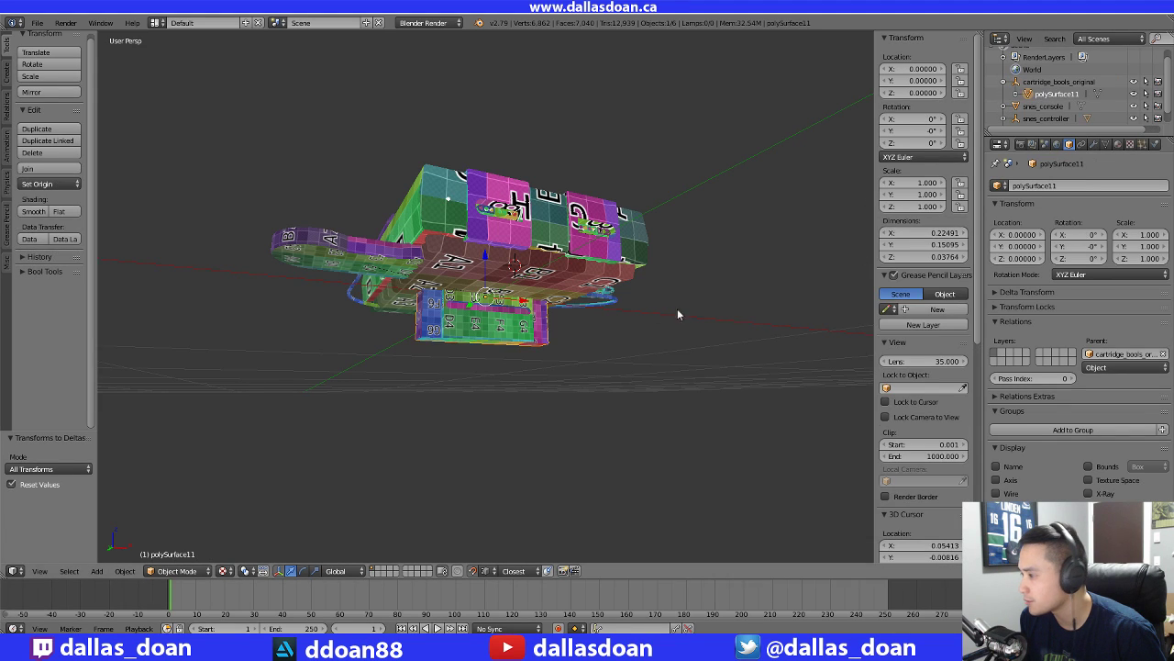
{"action": "middle_click_drag", "start_coordinate": [677, 315], "coordinate": [713, 286]}
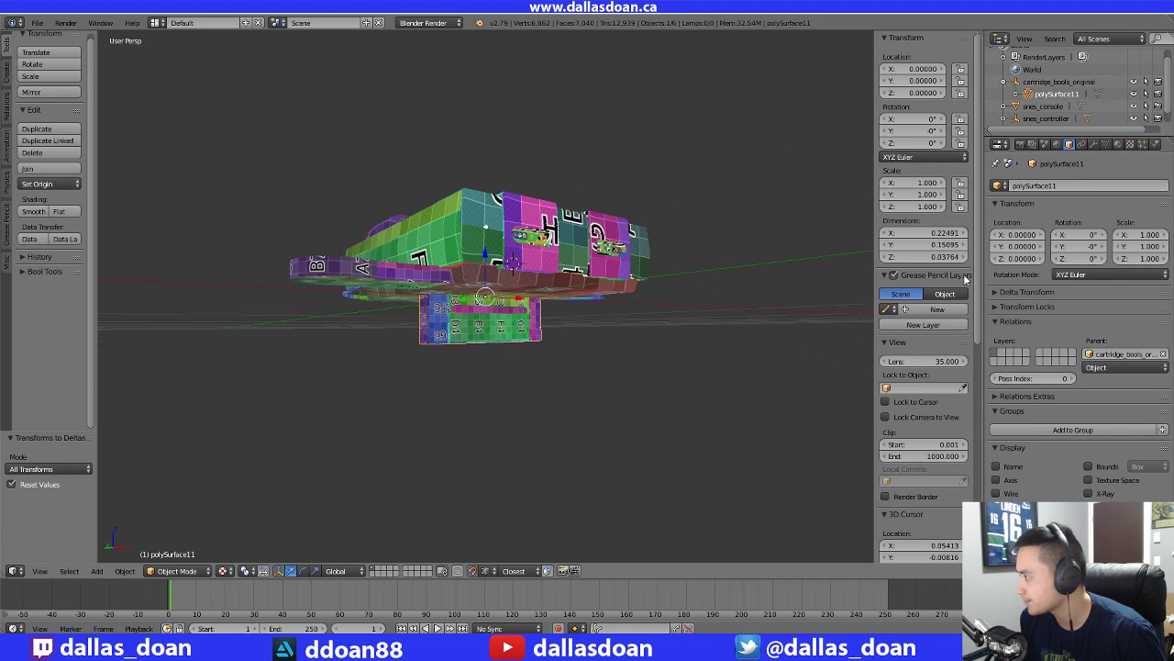
{"action": "left_click", "coordinate": [1063, 83]}
{"action": "left_click", "coordinate": [1056, 94]}
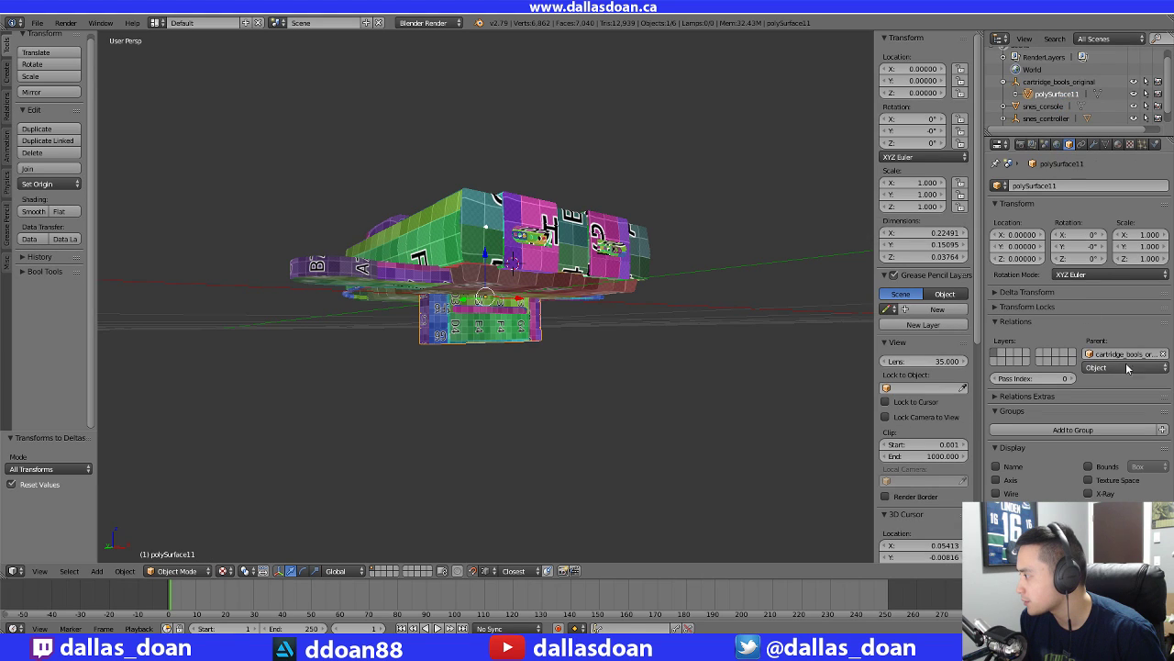
{"action": "left_click", "coordinate": [1164, 354]}
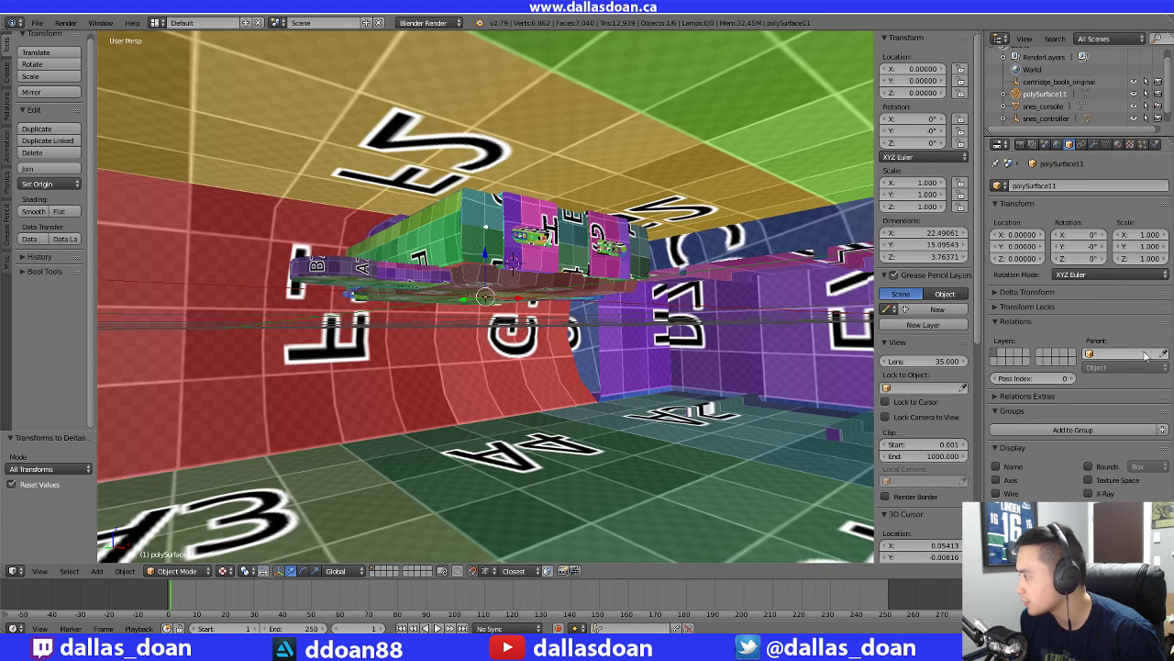
Set polySurface11's scale to 0.010 on X, Y and Z
{"action": "left_click", "coordinate": [1165, 235]}
{"action": "left_click", "coordinate": [1166, 235]}
{"action": "left_click", "coordinate": [1150, 237]}
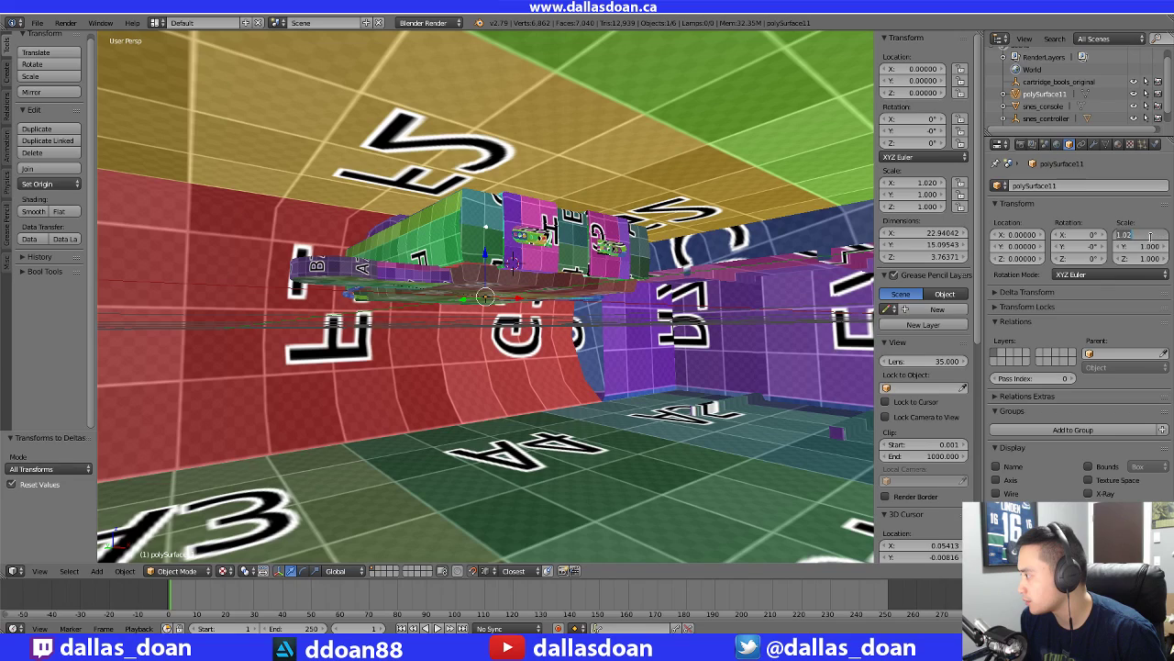
{"action": "type", "text": "0.01"}
{"action": "key", "text": "Tab"}
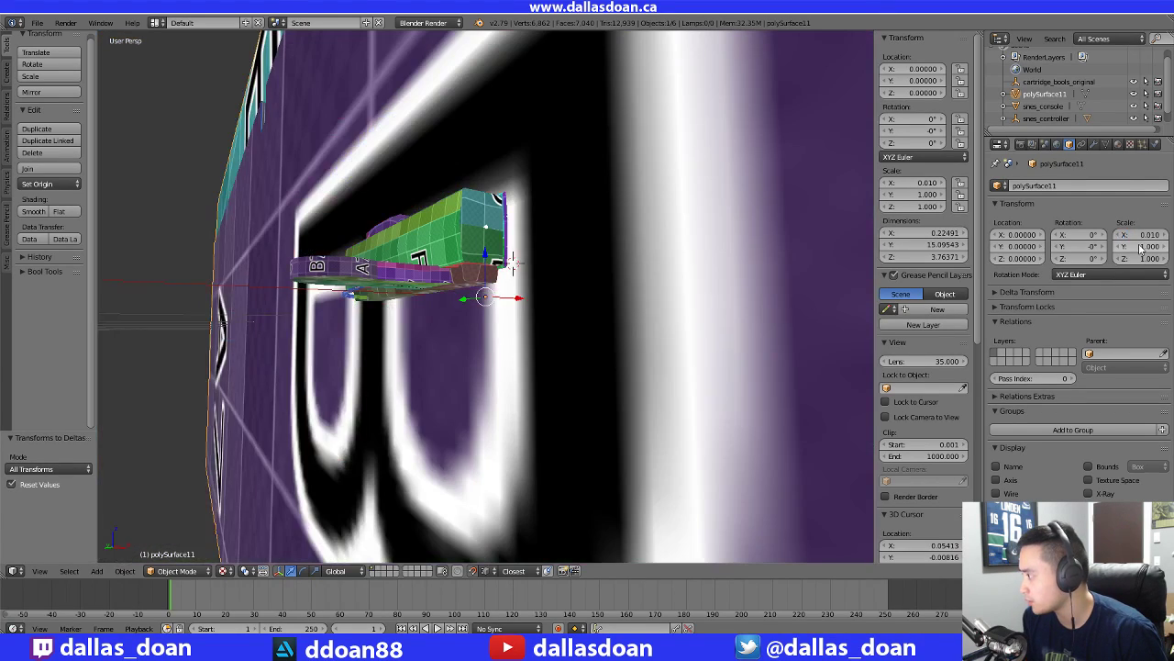
{"action": "type", "text": "0.01"}
{"action": "key", "text": "Return"}
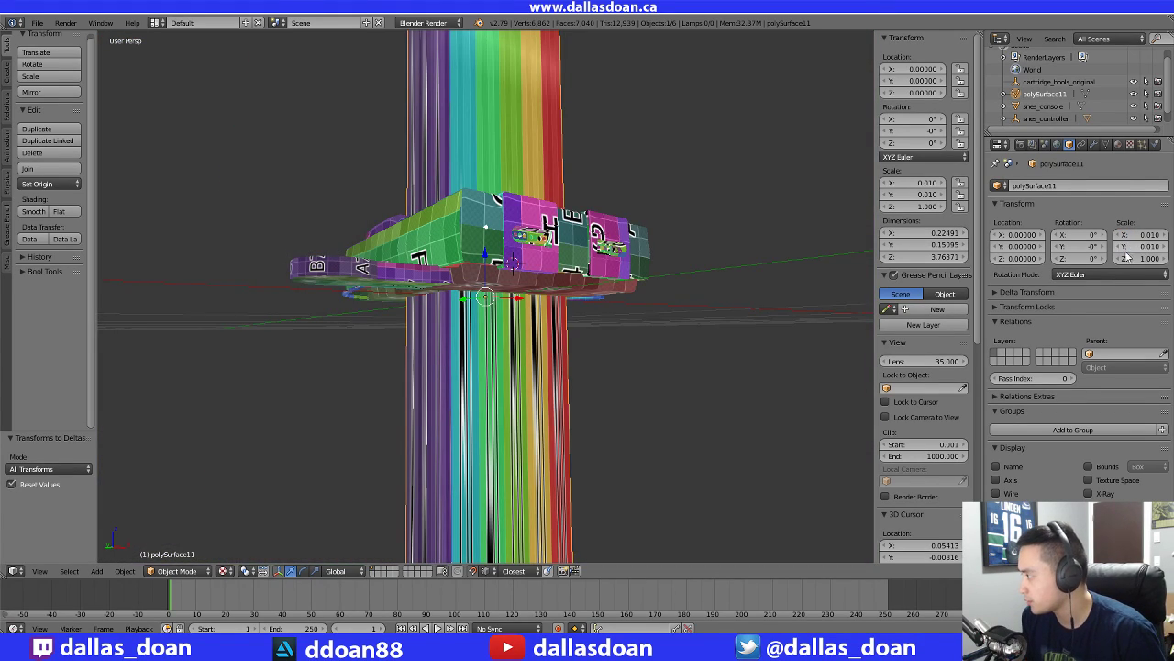
{"action": "left_click", "coordinate": [1128, 258]}
{"action": "key", "text": "Return"}
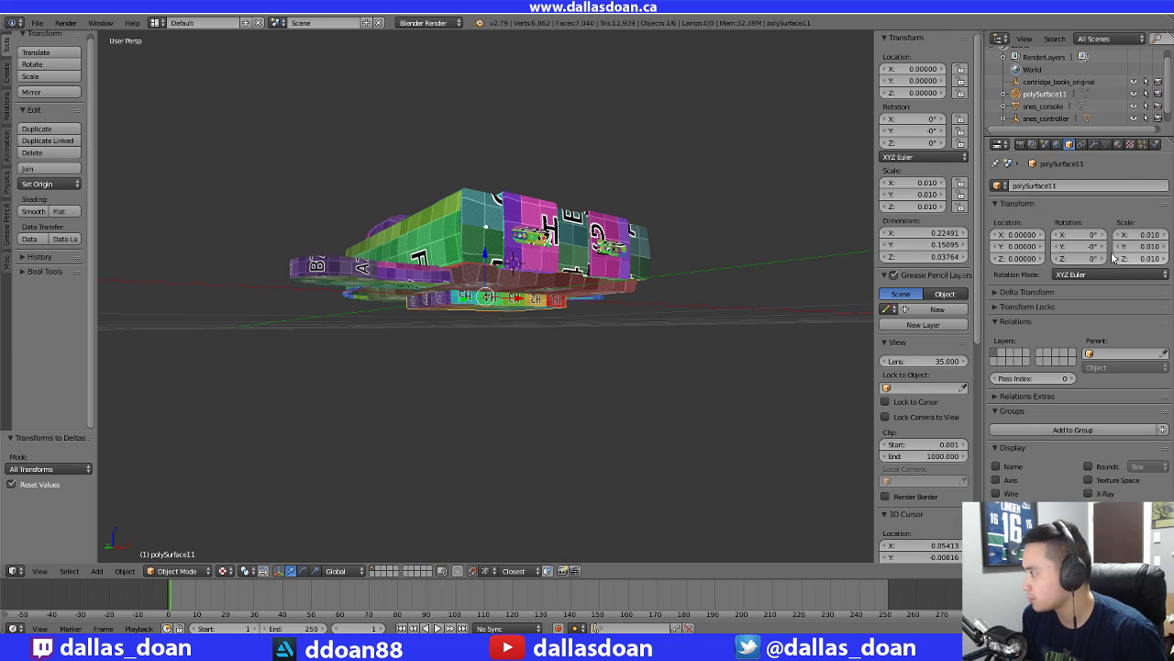
Set polySurface11's X rotation to 90° and check its placement below the console
{"action": "left_click", "coordinate": [1074, 235]}
{"action": "type", "text": "90"}
{"action": "key", "text": "Return"}
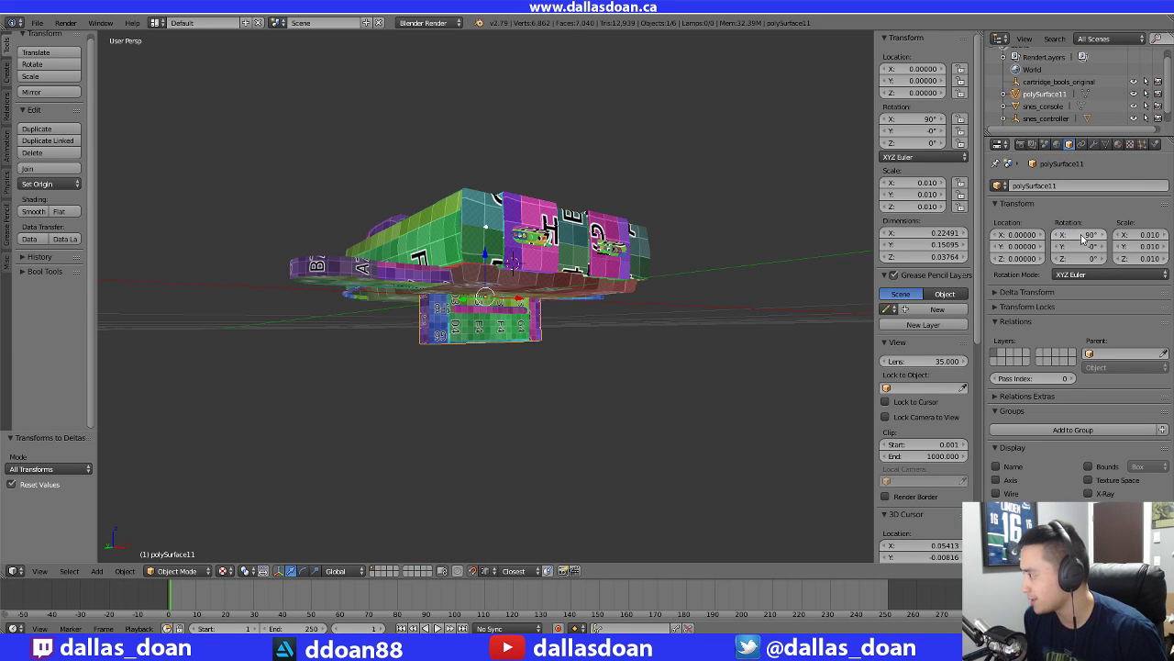
{"action": "middle_click_drag", "start_coordinate": [604, 329], "coordinate": [591, 349]}
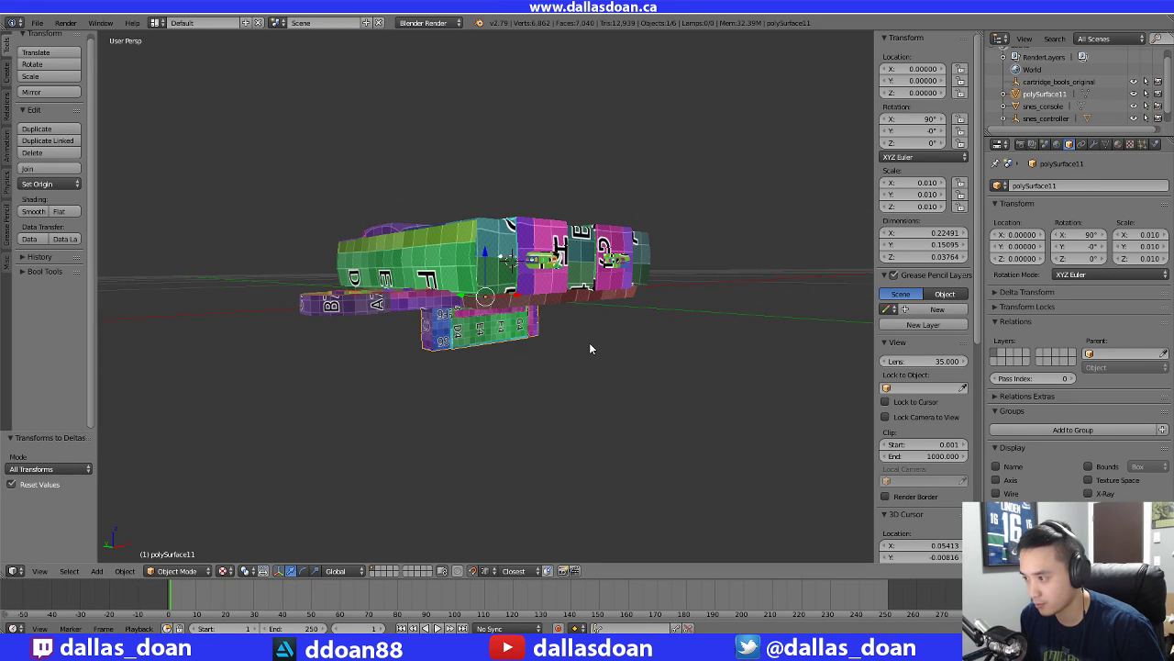
Apply All Transforms to Deltas on polySurface11
{"action": "key", "text": "ctrl+a"}
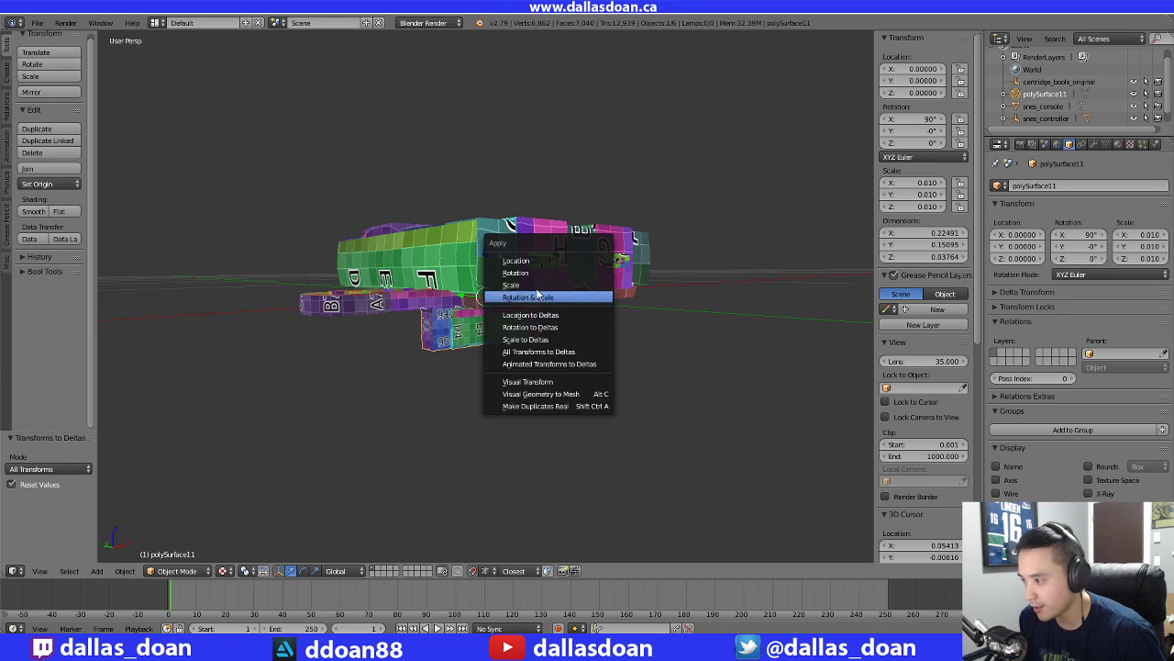
{"action": "left_click", "coordinate": [541, 352]}
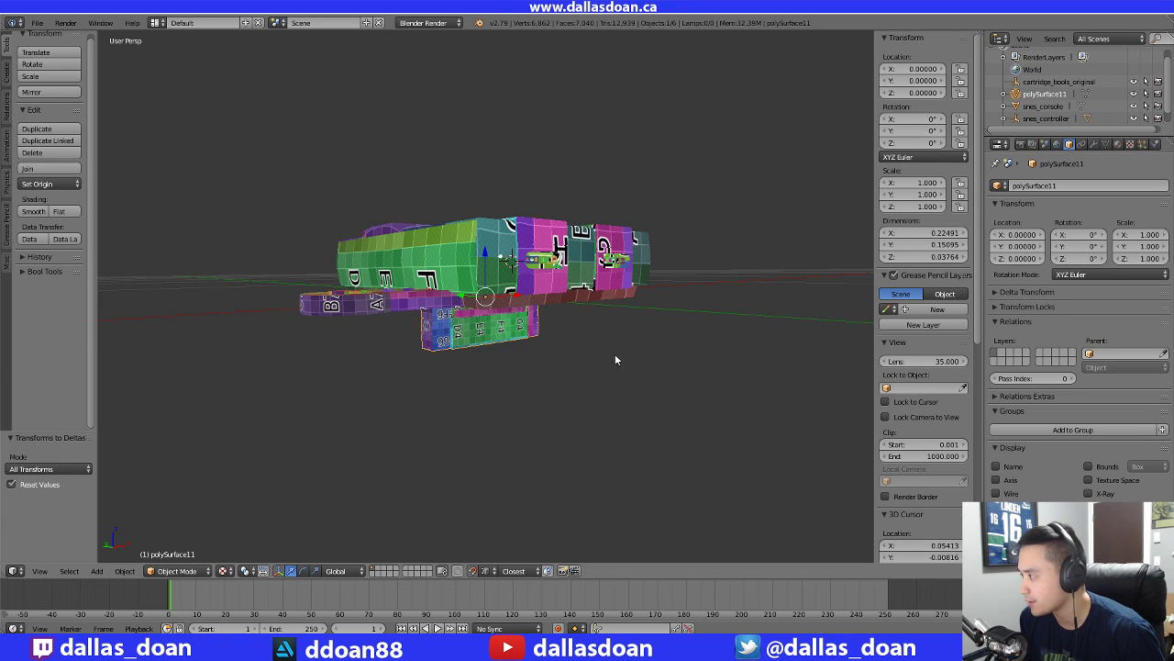
{"action": "middle_click_drag", "start_coordinate": [615, 360], "coordinate": [771, 297]}
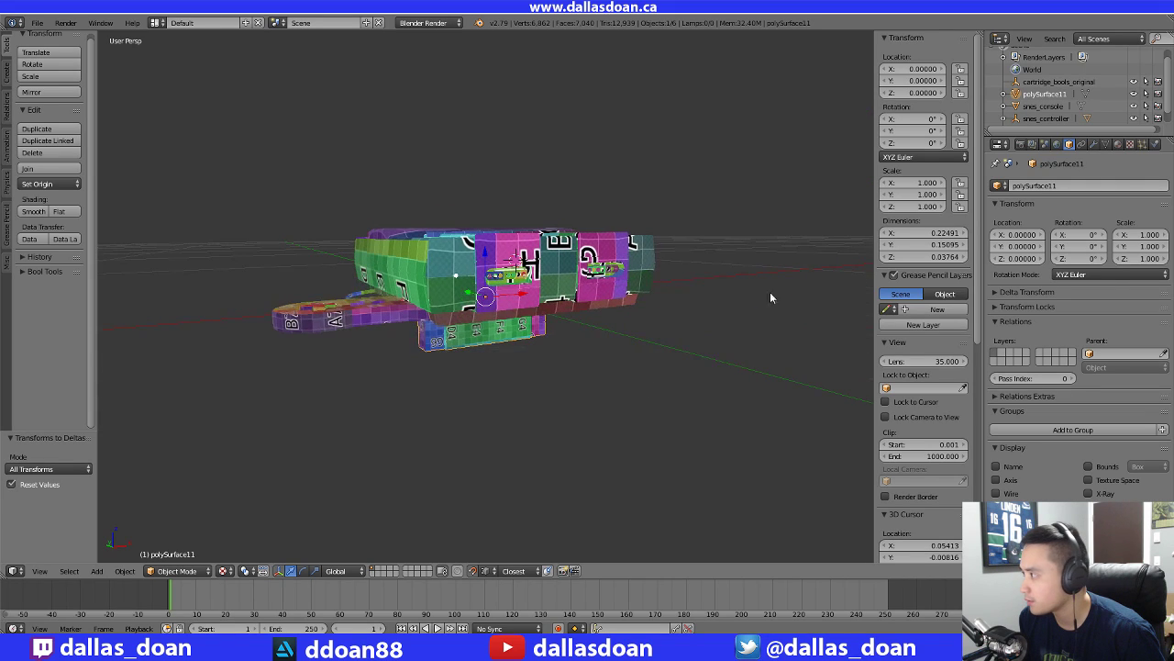
Rename polySurface11 to snes_cartridge
{"action": "double_click", "coordinate": [1044, 95]}
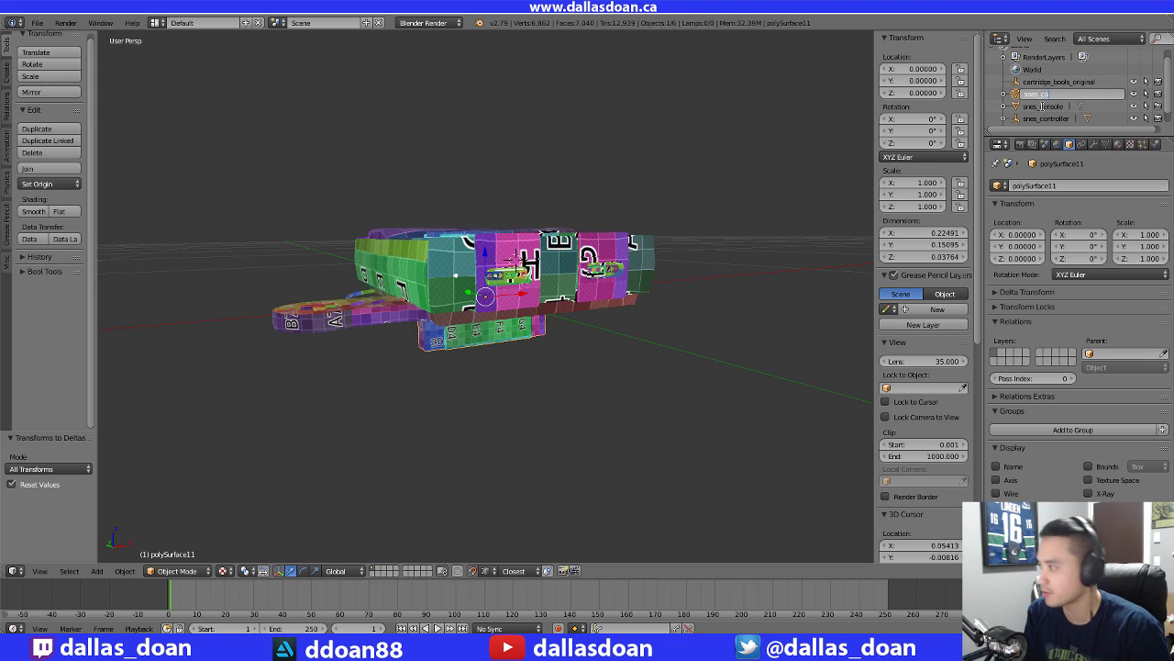
{"action": "type", "text": "snes_cartridge"}
{"action": "key", "text": "Return"}
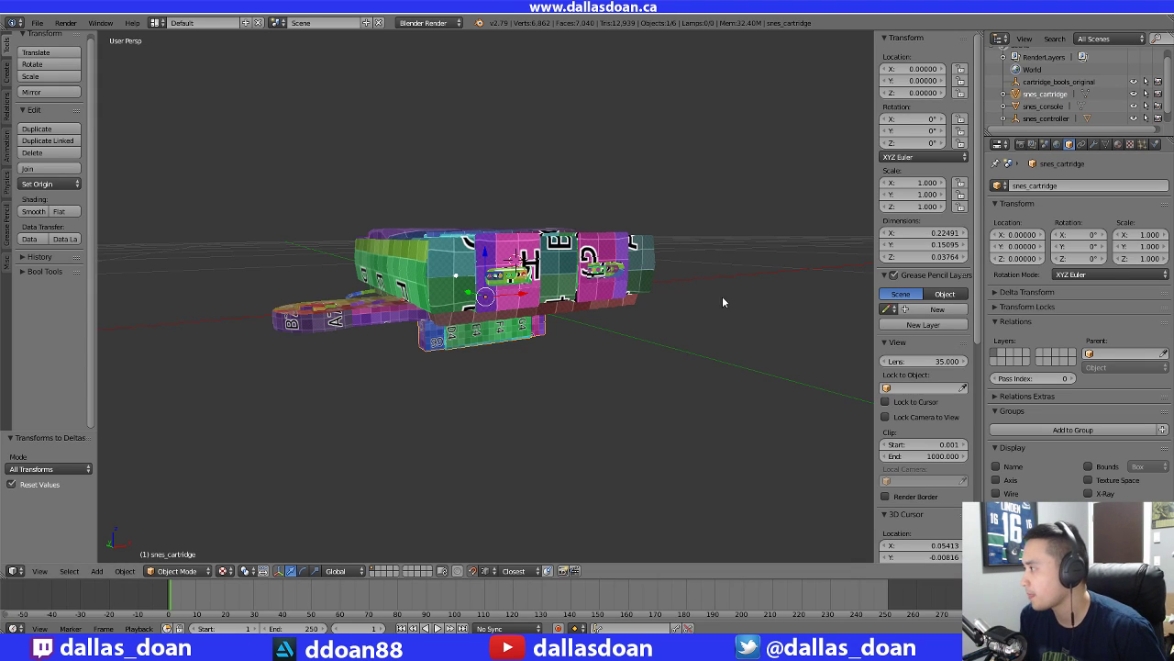
{"action": "middle_click_drag", "start_coordinate": [724, 299], "coordinate": [627, 354]}
{"action": "middle_click_drag", "start_coordinate": [514, 332], "coordinate": [532, 343]}
Select the leftover snes_mainBody_high object and delete it from the scene
{"action": "right_click", "coordinate": [383, 312]}
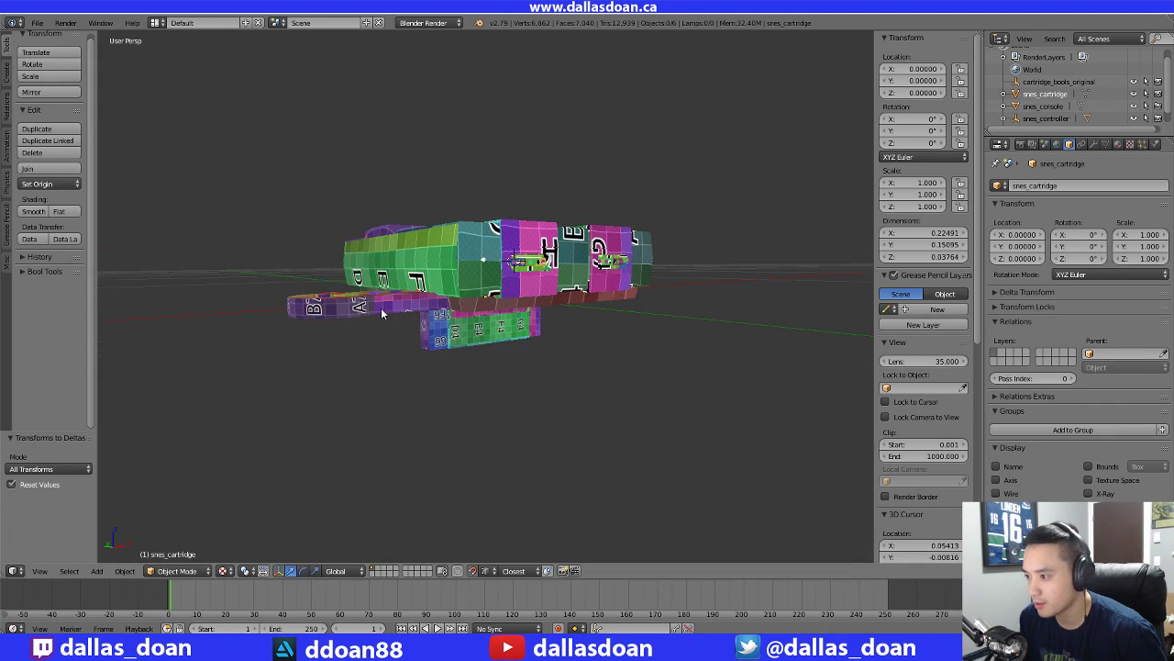
{"action": "middle_click_drag", "start_coordinate": [383, 313], "coordinate": [496, 382]}
{"action": "scroll", "coordinate": [1006, 104], "scroll_direction": "down", "scroll_amount": 1}
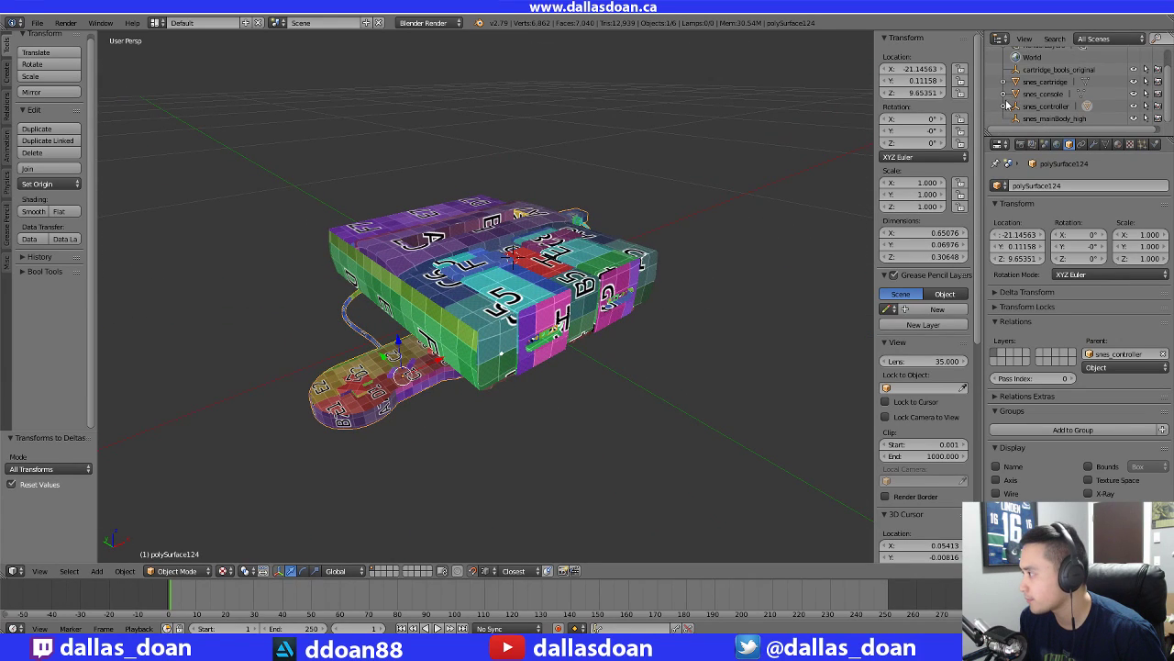
{"action": "left_click", "coordinate": [1046, 119]}
{"action": "middle_click_drag", "start_coordinate": [688, 266], "coordinate": [632, 183]}
{"action": "key", "text": "x"}
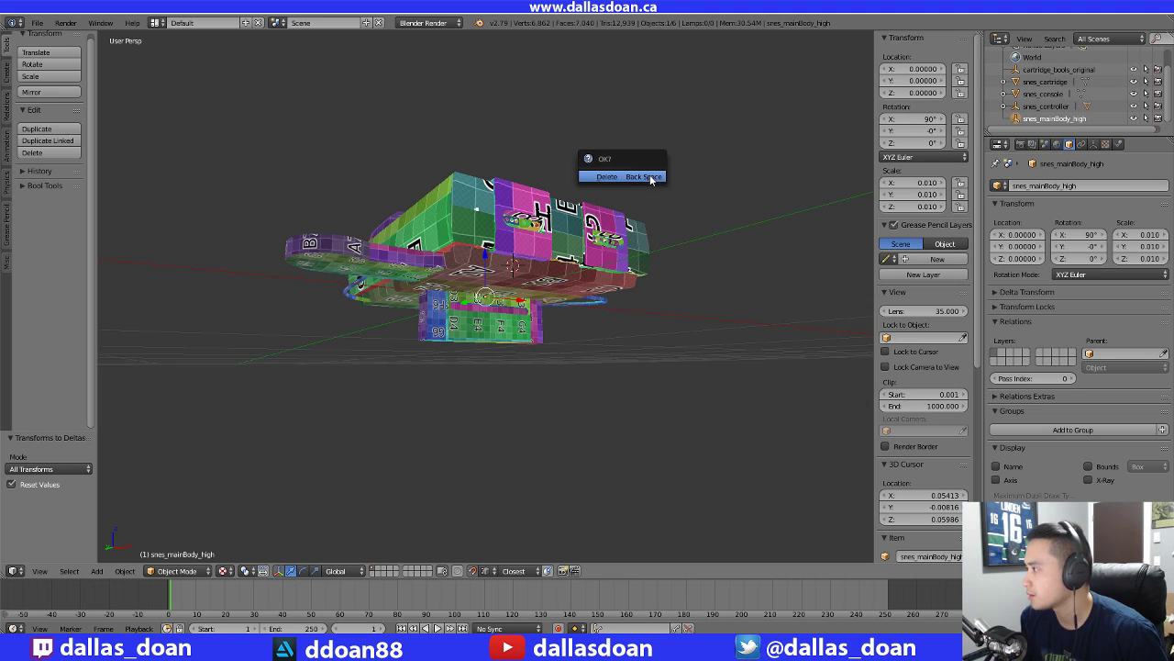
{"action": "left_click", "coordinate": [649, 178]}
{"action": "middle_click_drag", "start_coordinate": [650, 178], "coordinate": [629, 262]}
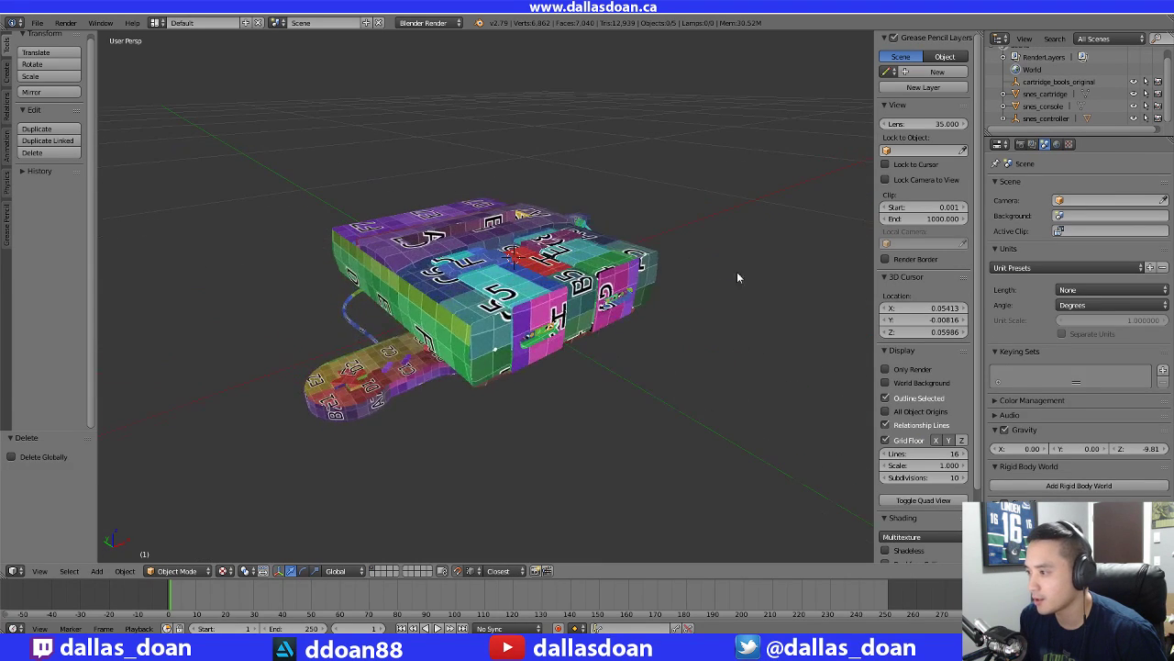
Select the controller mesh polySurface124 nested under snes_controller
{"action": "middle_click_drag", "start_coordinate": [737, 271], "coordinate": [714, 295]}
{"action": "scroll", "coordinate": [1054, 117], "scroll_direction": "down", "scroll_amount": 1}
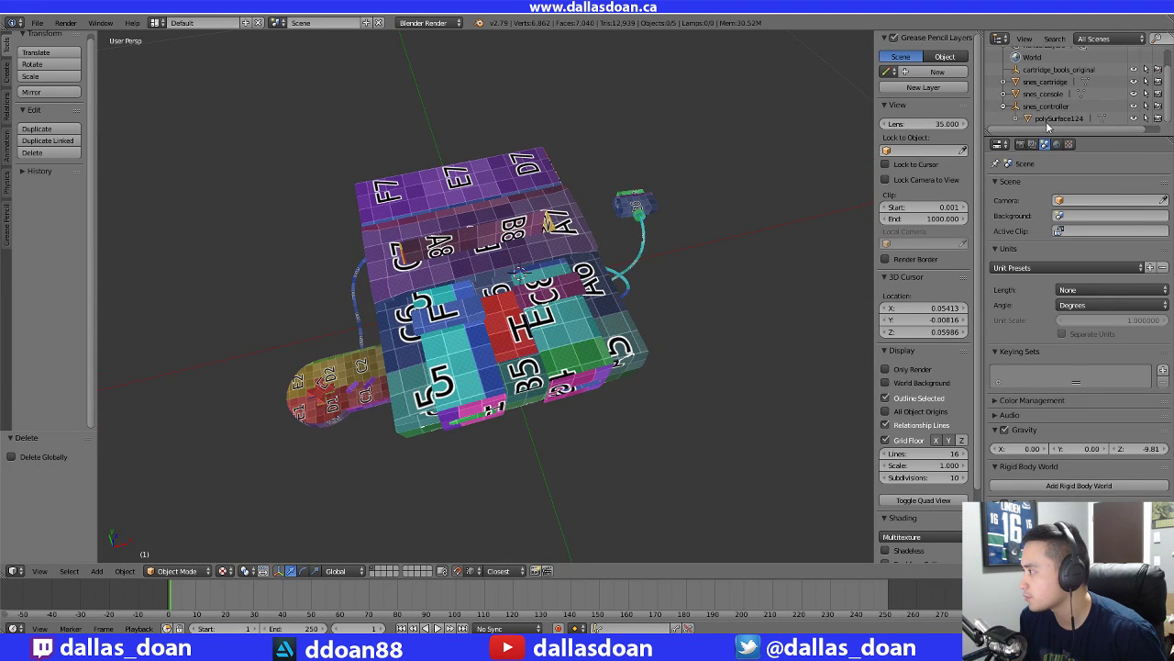
{"action": "left_click", "coordinate": [1055, 119]}
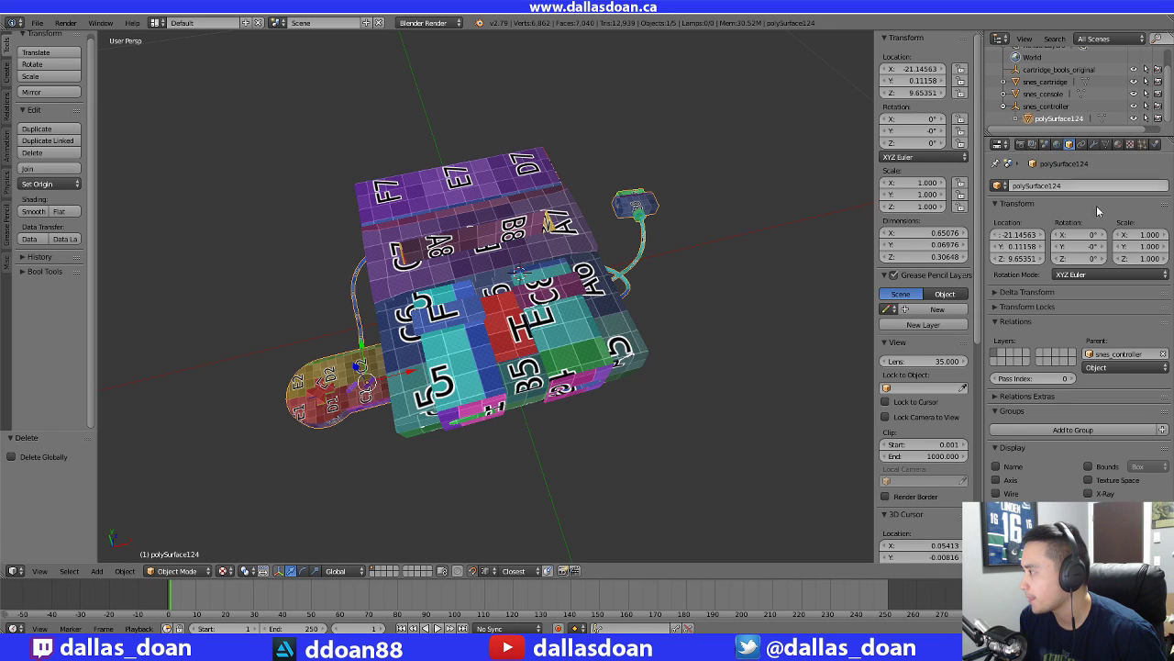
Try to unparent polySurface124 from snes_controller and compensate with scale 0.010 on X, Y and Z and an X rotation of 90°
{"action": "left_click", "coordinate": [1162, 353]}
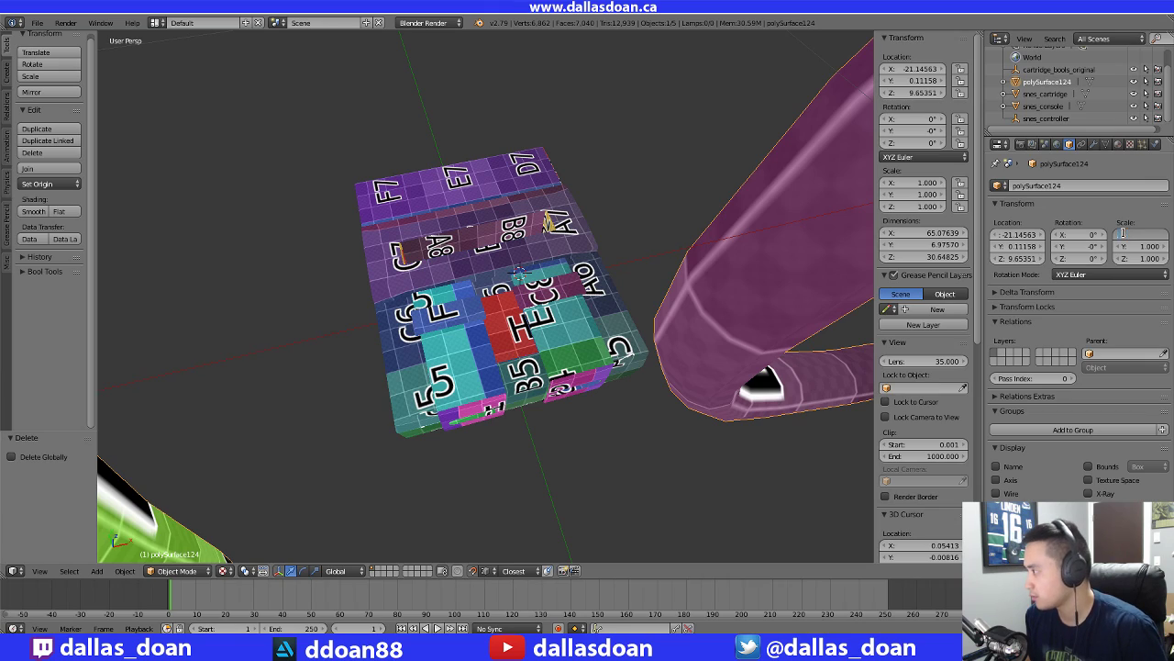
{"action": "type", "text": ".01"}
{"action": "key", "text": "Return"}
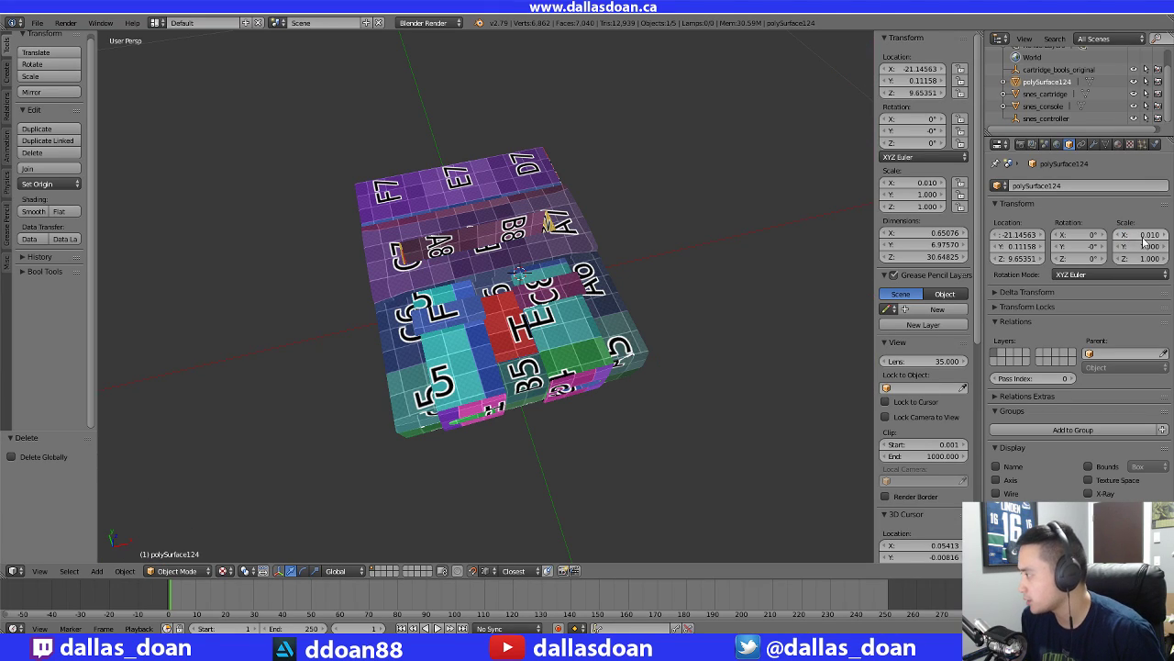
{"action": "left_click", "coordinate": [1134, 246]}
{"action": "type", "text": ".01"}
{"action": "key", "text": "Return"}
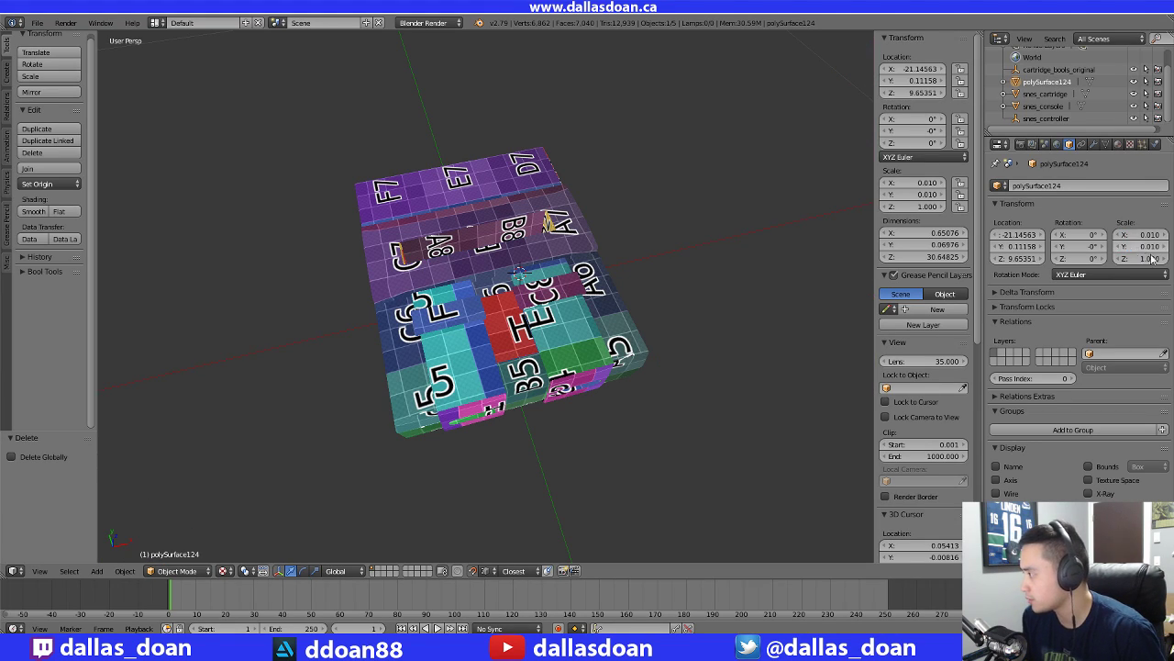
{"action": "left_click", "coordinate": [1143, 259]}
{"action": "type", "text": ".01"}
{"action": "key", "text": "Return"}
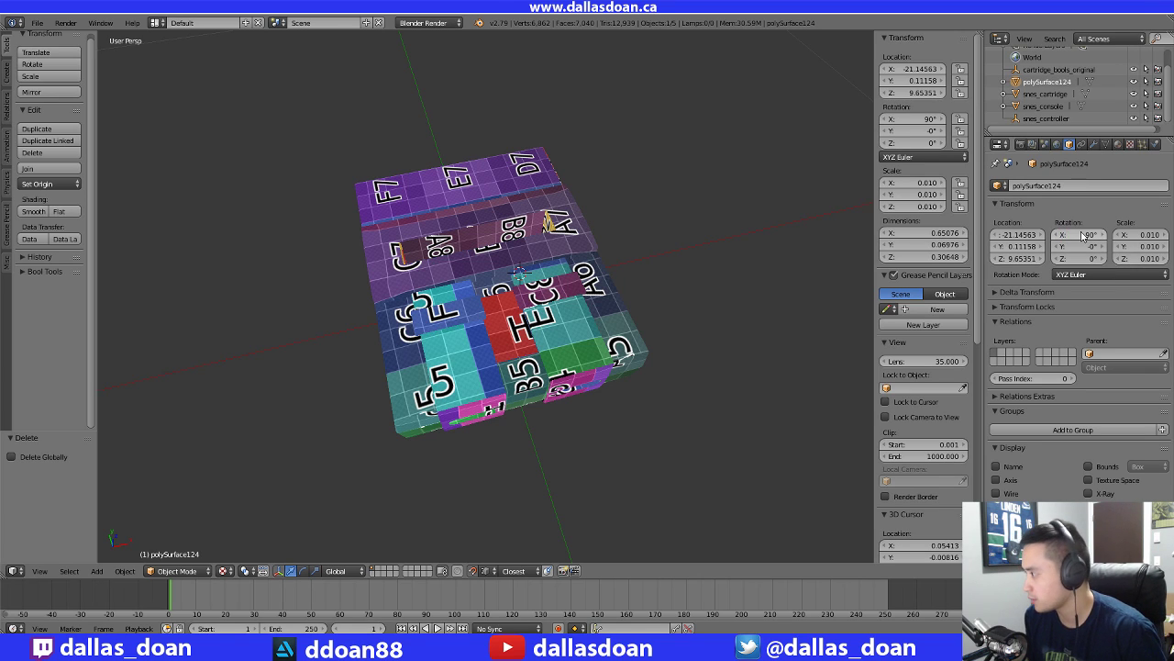
{"action": "middle_click_drag", "start_coordinate": [811, 213], "coordinate": [409, 402]}
{"action": "scroll", "coordinate": [613, 396], "scroll_direction": "up", "scroll_amount": 2}
{"action": "scroll", "coordinate": [549, 301], "scroll_direction": "down", "scroll_amount": 15}
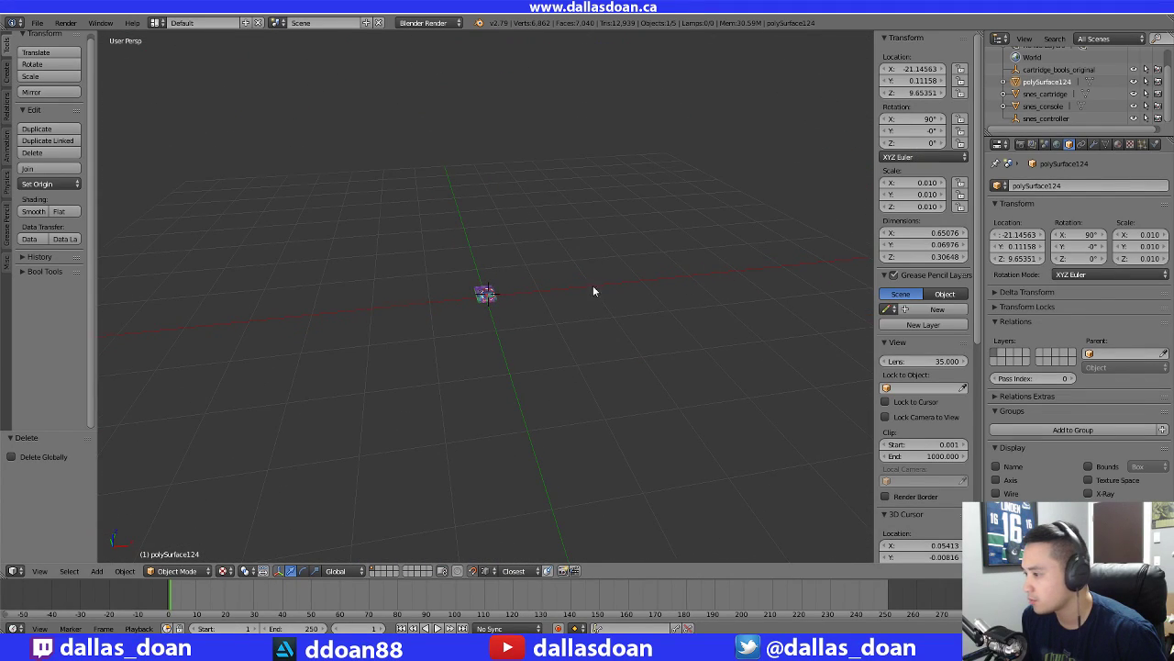
Undo the rotation, scale and parent removal on polySurface124
{"action": "key", "text": "ctrl+z"}
{"action": "key", "text": "ctrl+z"}
{"action": "key", "text": "ctrl+z"}
{"action": "key", "text": "ctrl+z"}
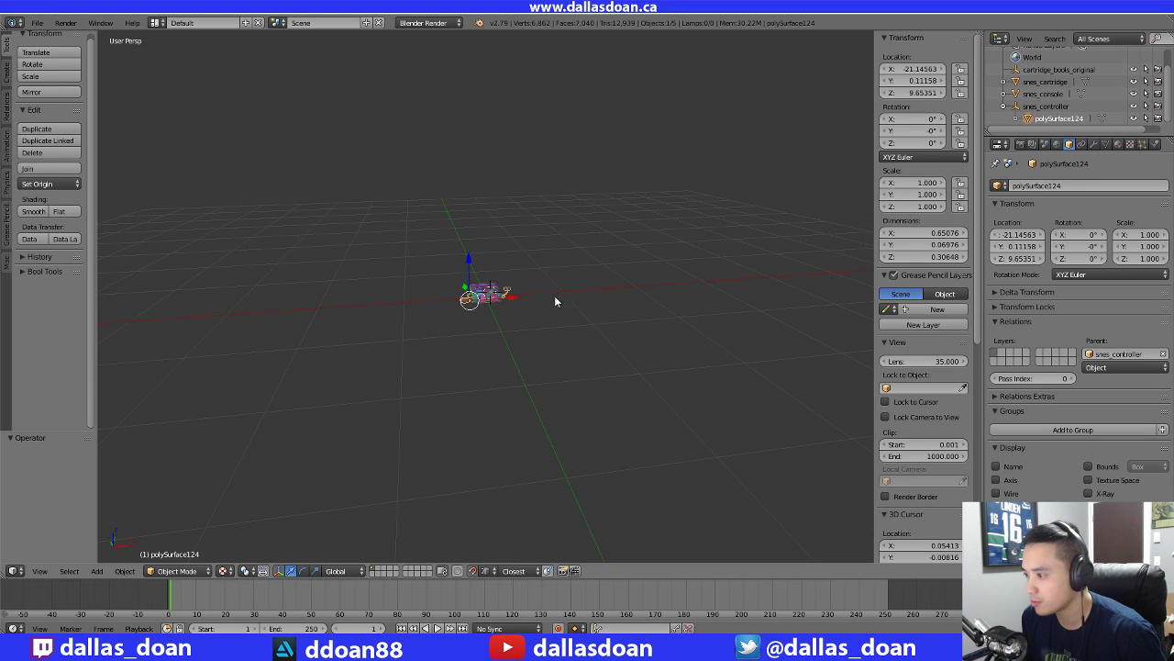
Remove polySurface124's snes_controller parent
{"action": "scroll", "coordinate": [554, 295], "scroll_direction": "up", "scroll_amount": 5}
{"action": "middle_click_drag", "start_coordinate": [554, 296], "coordinate": [641, 326]}
{"action": "scroll", "coordinate": [567, 322], "scroll_direction": "up", "scroll_amount": 4}
{"action": "scroll", "coordinate": [567, 321], "scroll_direction": "down", "scroll_amount": 1}
{"action": "scroll", "coordinate": [628, 322], "scroll_direction": "up", "scroll_amount": 4}
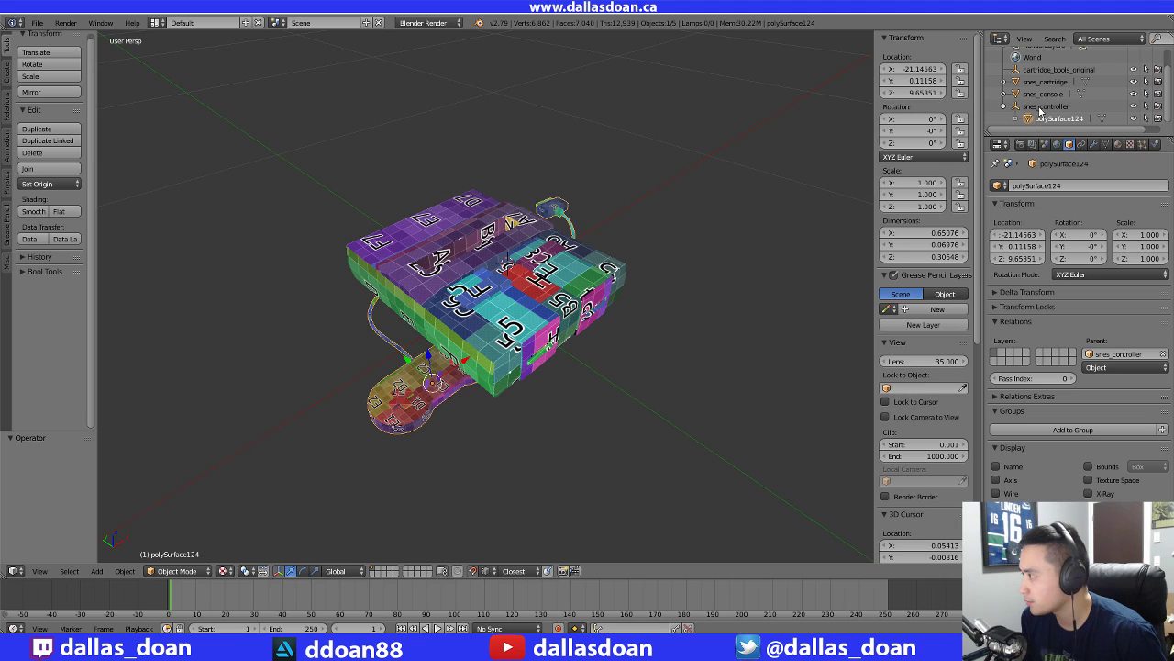
{"action": "left_click", "coordinate": [1164, 355]}
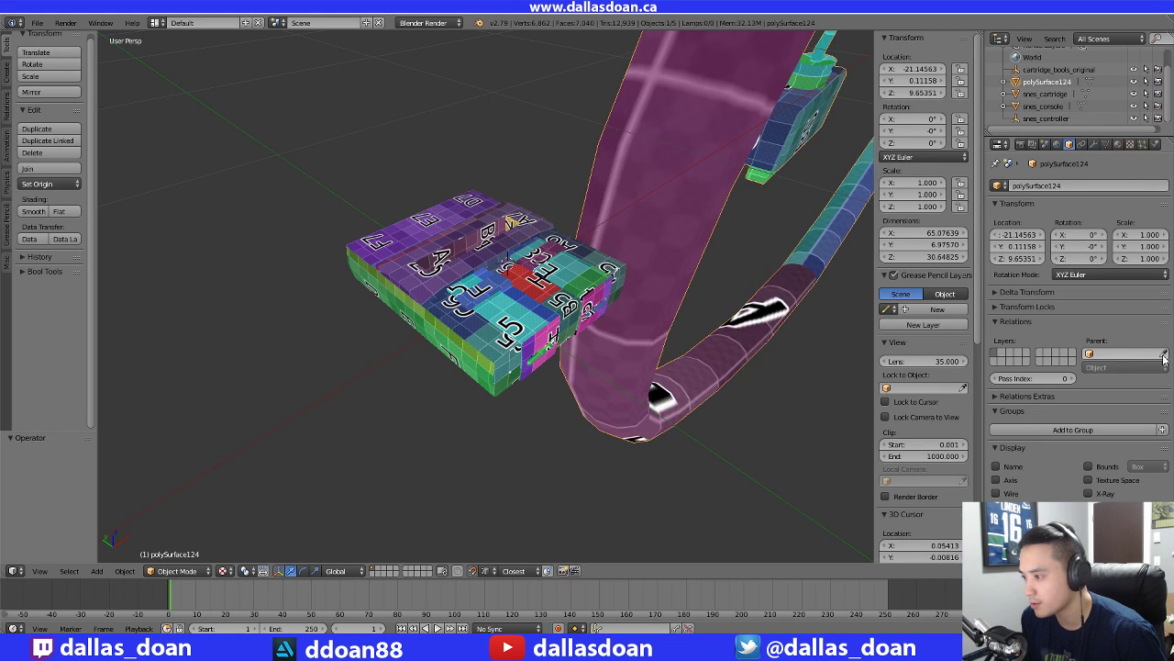
Set polySurface124's scale to 0.010 on the X, Y and Z axes
{"action": "scroll", "coordinate": [627, 341], "scroll_direction": "down", "scroll_amount": 10}
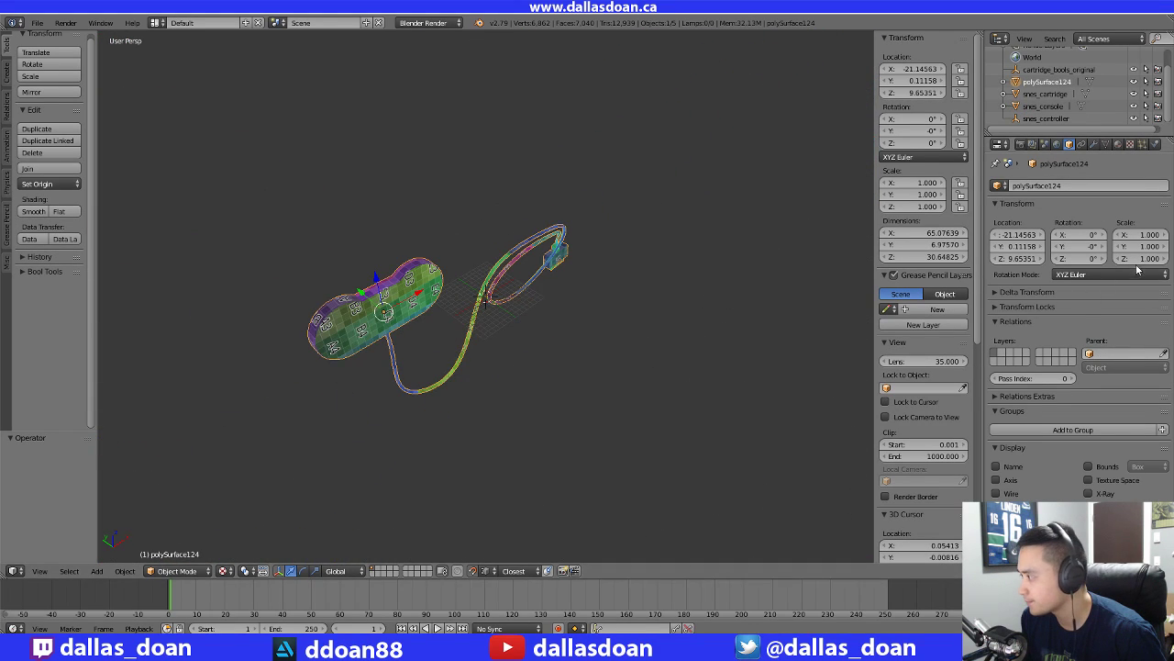
{"action": "key", "text": "Tab"}
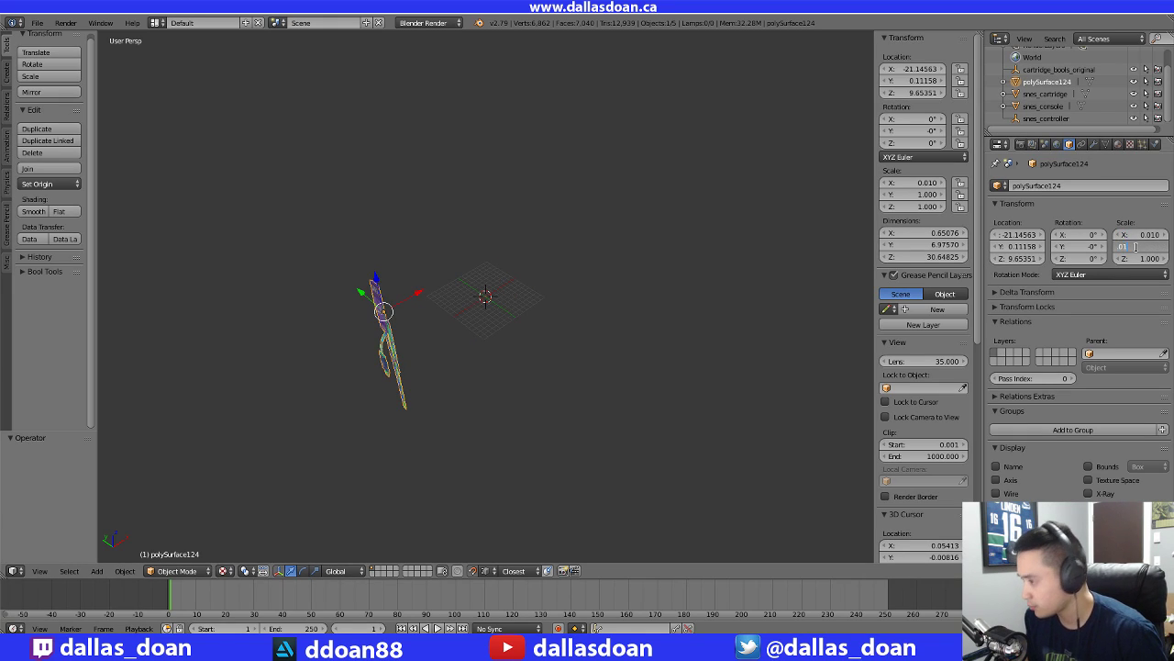
{"action": "type", "text": ".01"}
{"action": "key", "text": "Return"}
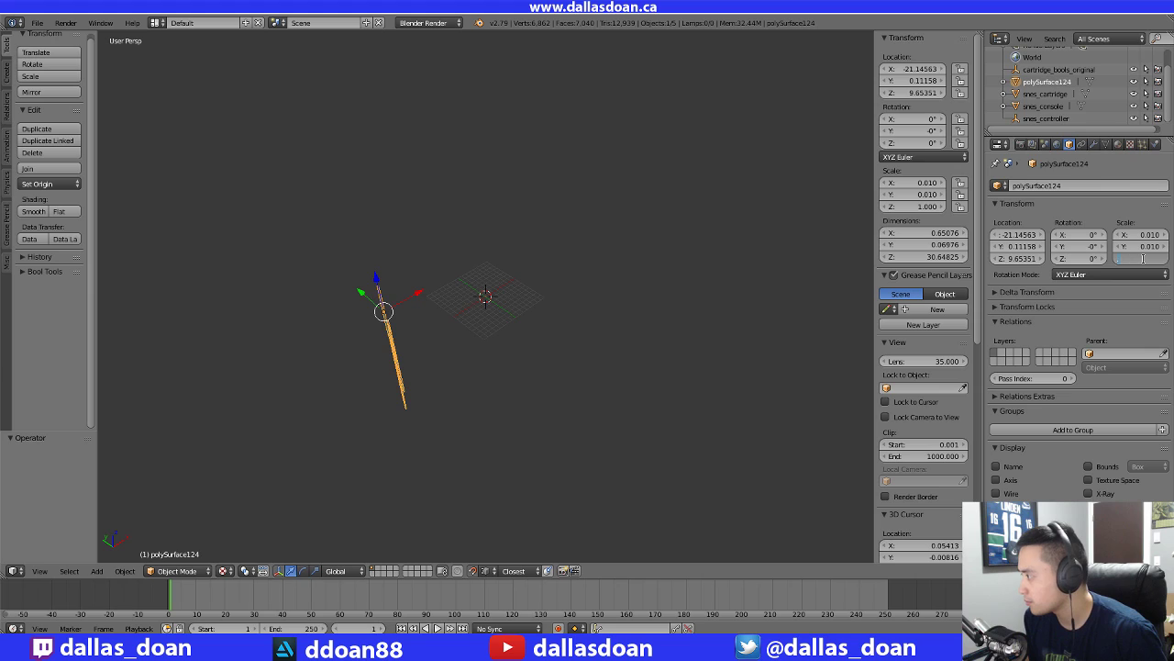
{"action": "left_click", "coordinate": [1144, 259]}
{"action": "type", "text": ".01"}
{"action": "key", "text": "Return"}
{"action": "middle_click_drag", "start_coordinate": [442, 324], "coordinate": [525, 324], "text": "shift"}
{"action": "scroll", "coordinate": [524, 324], "scroll_direction": "up", "scroll_amount": 3}
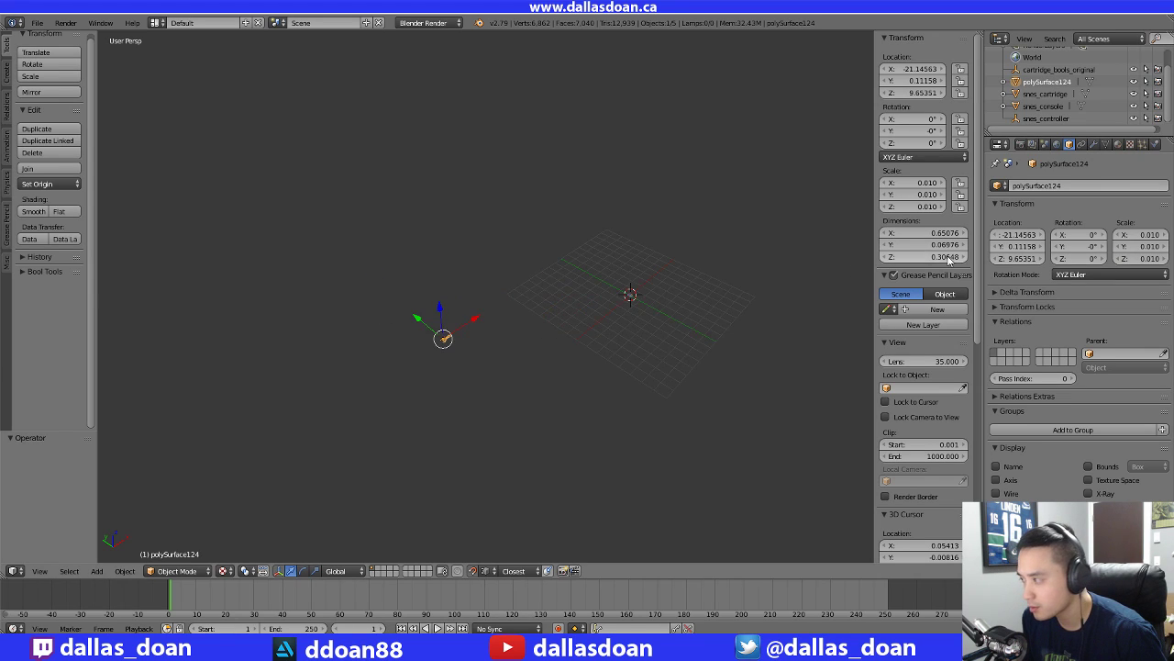
Set polySurface124's location to 0 on the X, Y and Z axes
{"action": "type", "text": "0"}
{"action": "key", "text": "Tab"}
{"action": "type", "text": "0"}
{"action": "key", "text": "Tab"}
{"action": "type", "text": "0"}
{"action": "key", "text": "Return"}
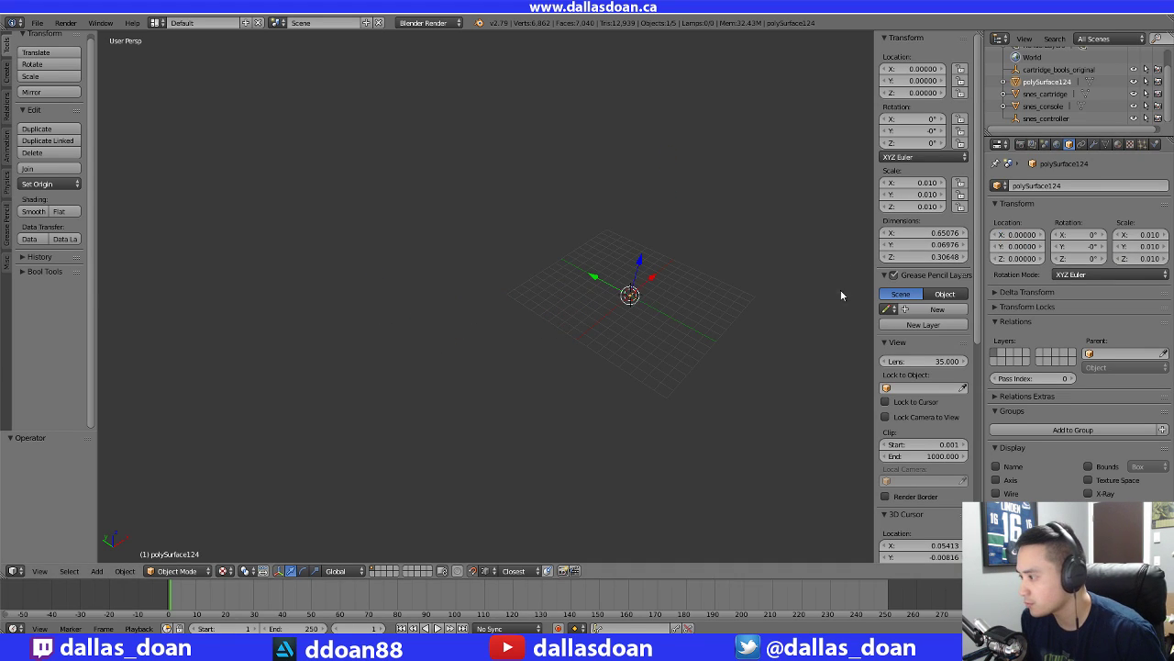
{"action": "scroll", "coordinate": [633, 341], "scroll_direction": "up", "scroll_amount": 5}
{"action": "key", "text": "KP_Decimal"}
{"action": "scroll", "coordinate": [581, 363], "scroll_direction": "down", "scroll_amount": 2}
{"action": "middle_click_drag", "start_coordinate": [581, 362], "coordinate": [533, 331]}
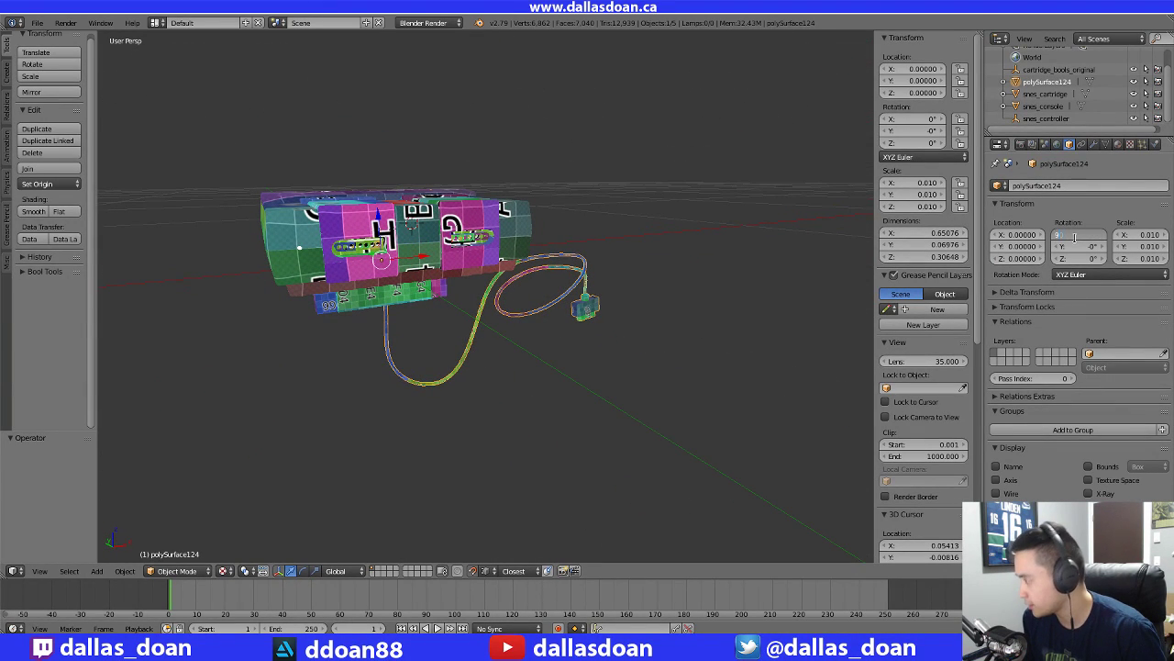
Set polySurface124's X rotation to 90°
{"action": "left_click", "coordinate": [1075, 237]}
{"action": "type", "text": "90"}
{"action": "key", "text": "Return"}
{"action": "middle_click_drag", "start_coordinate": [655, 270], "coordinate": [656, 299]}
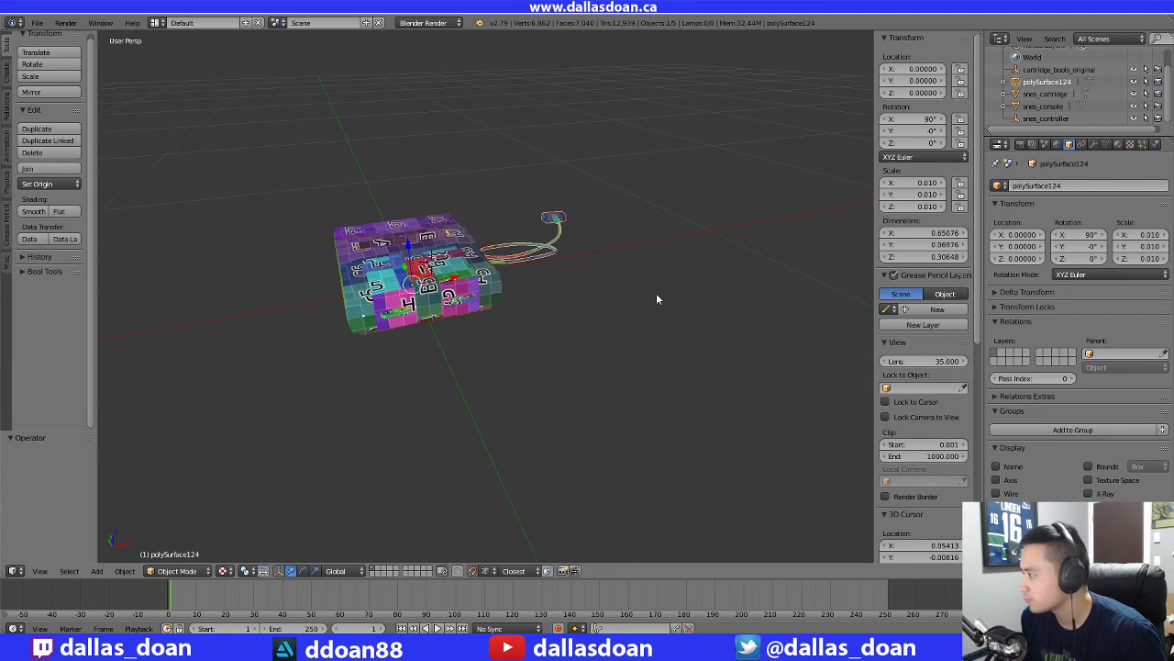
Apply All Transforms to Deltas on polySurface124
{"action": "key", "text": "ctrl+a"}
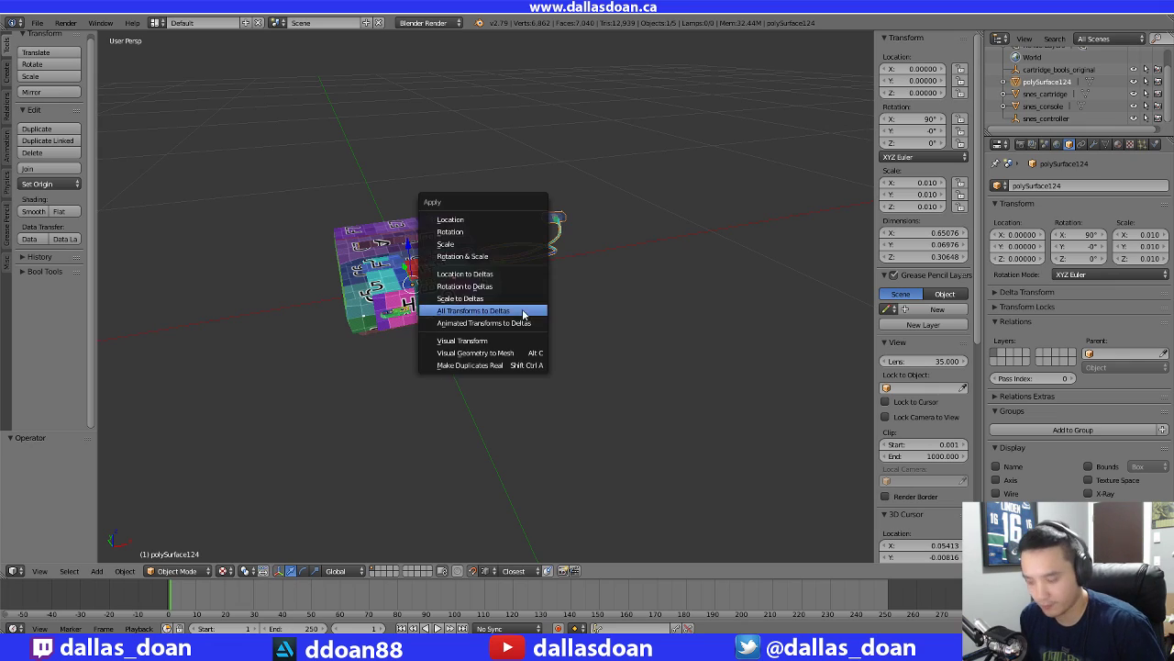
{"action": "left_click", "coordinate": [528, 312]}
{"action": "middle_click_drag", "start_coordinate": [597, 319], "coordinate": [607, 334]}
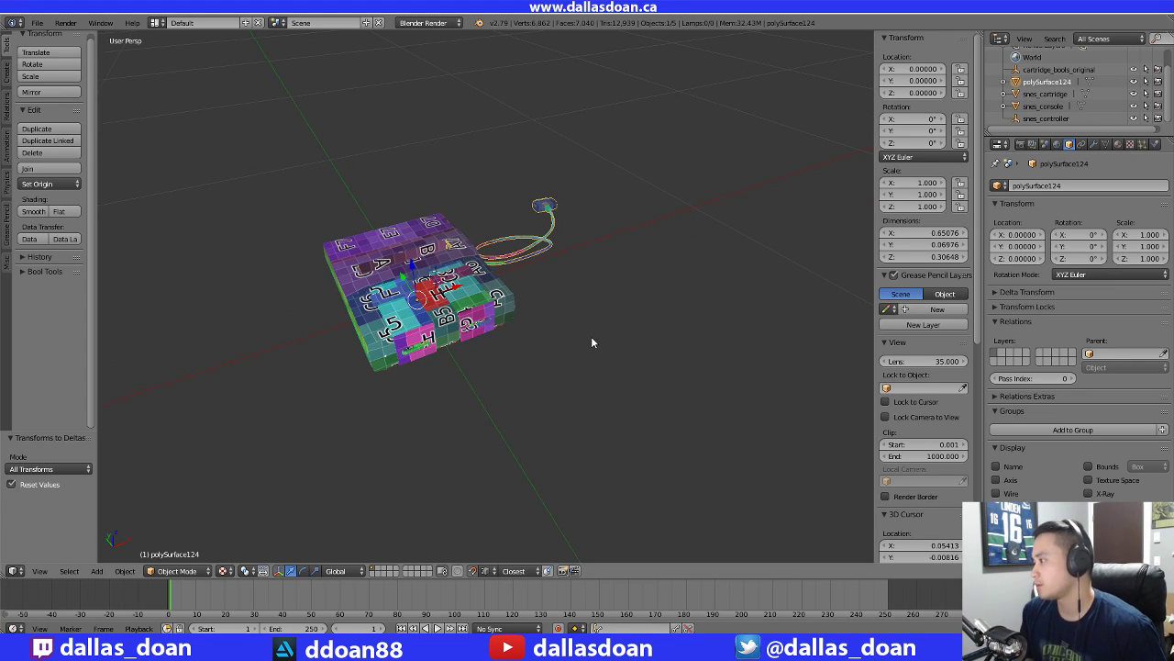
Copy the name of the snes_controller empty and paste it as the new name of polySurface124
{"action": "left_click", "coordinate": [1045, 119]}
{"action": "double_click", "coordinate": [1045, 123]}
{"action": "key", "text": "ctrl+c"}
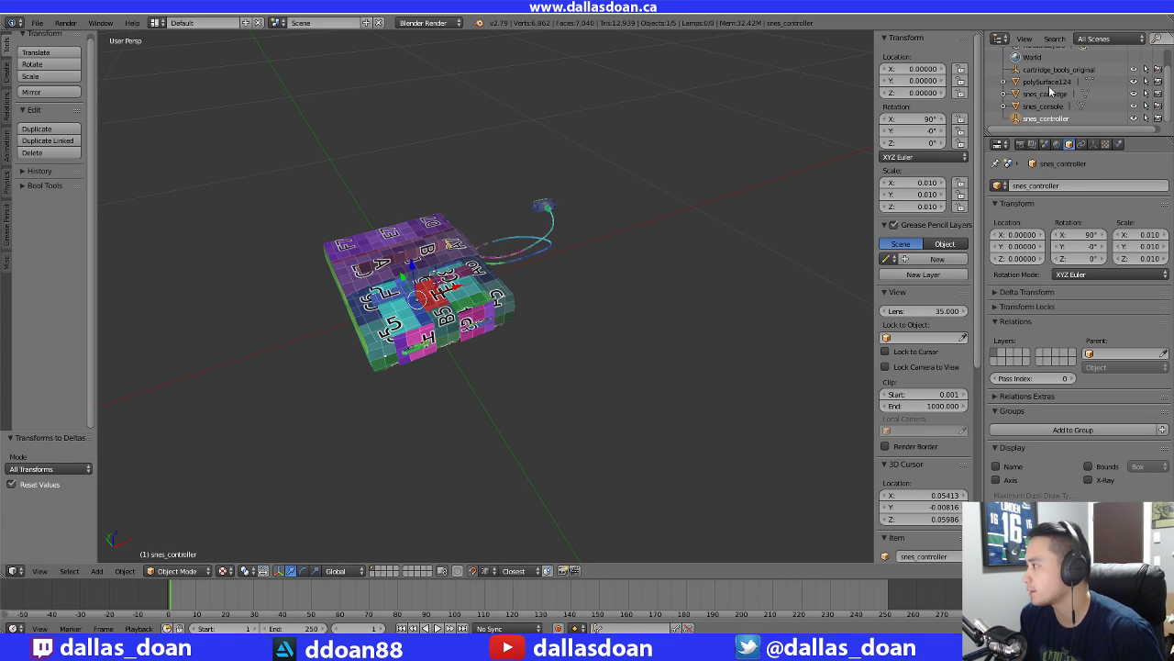
{"action": "double_click", "coordinate": [1047, 83]}
{"action": "key", "text": "ctrl+v"}
{"action": "key", "text": "Return"}
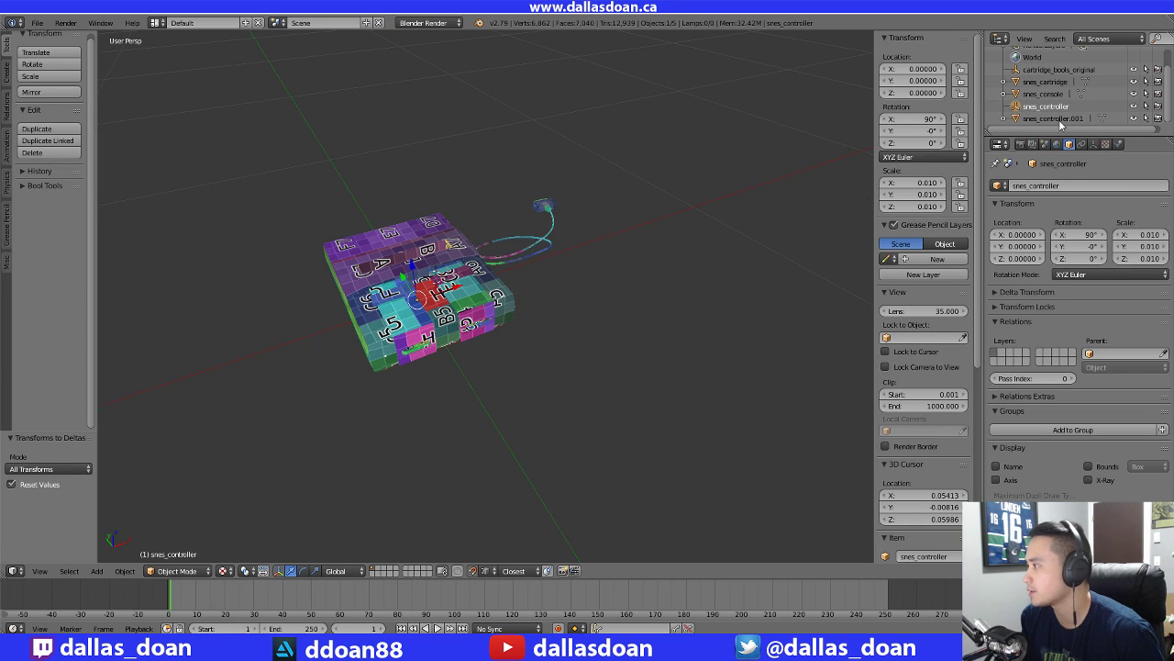
Delete the snes_controller empty and rename the mesh snes_controller.001 as snes_controller
{"action": "key", "text": "x"}
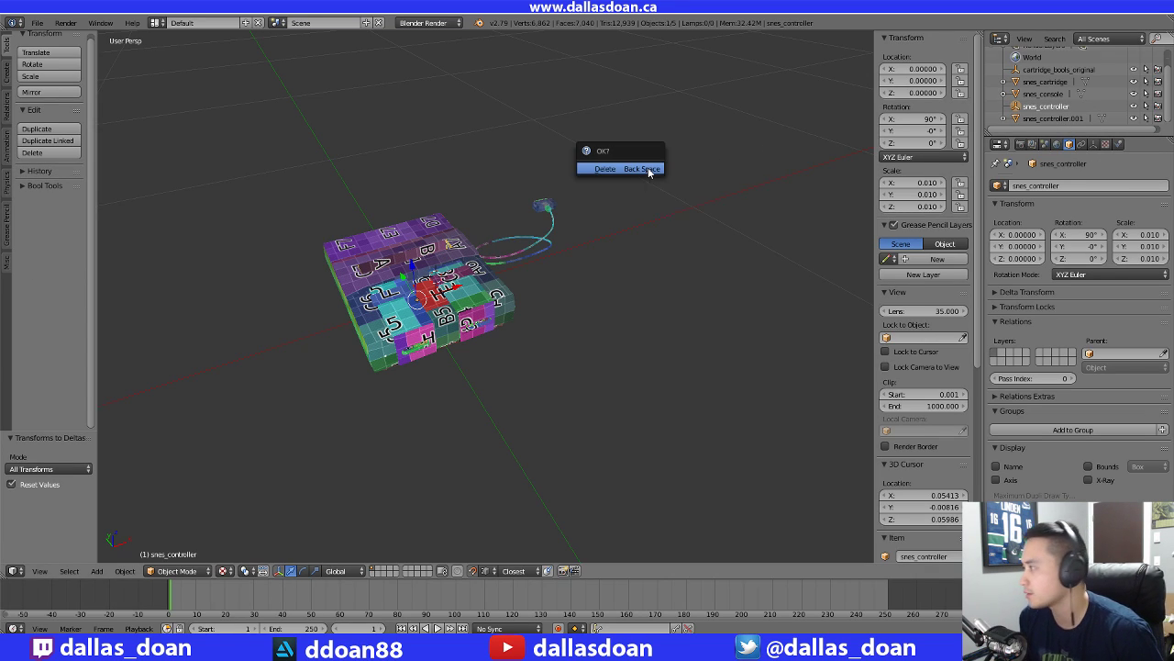
{"action": "left_click", "coordinate": [648, 169]}
{"action": "double_click", "coordinate": [1076, 119]}
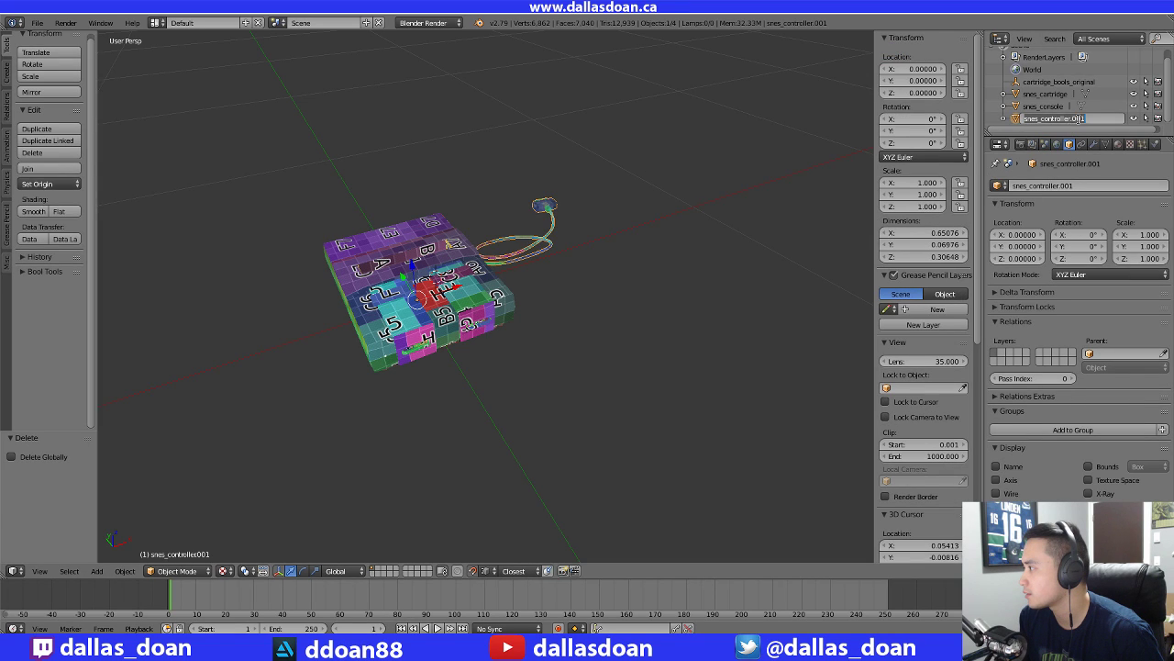
{"action": "key", "text": "BackSpace"}
{"action": "key", "text": "Return"}
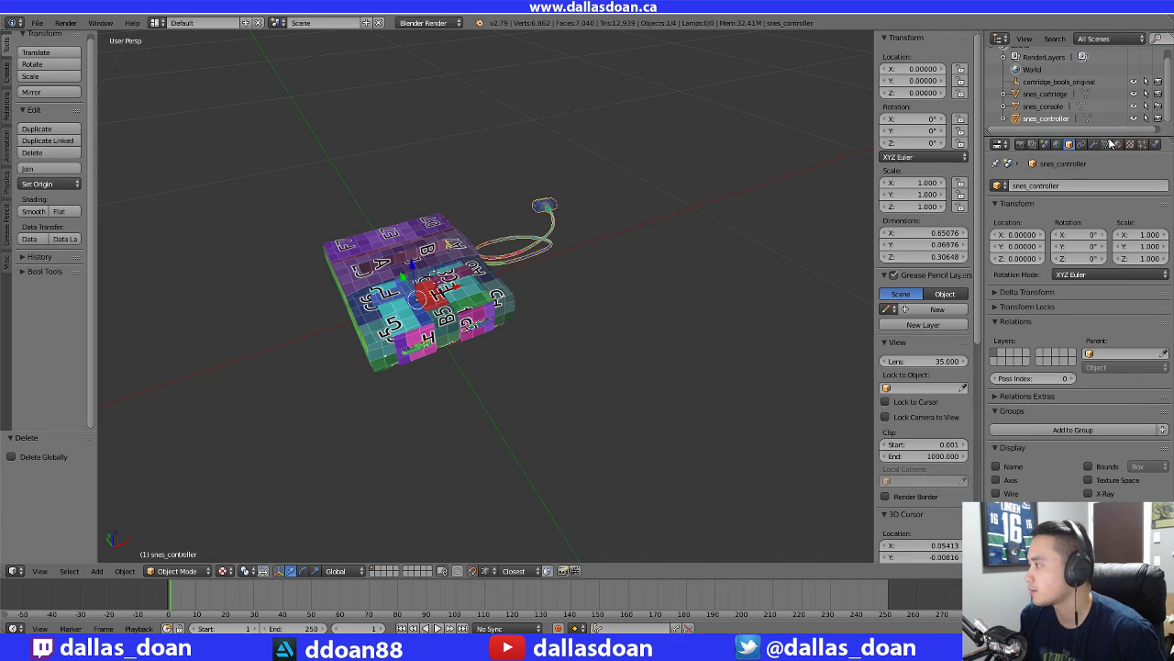
Delete the leftover cartridge_bools_original object and select the snes_controller mesh
{"action": "left_click", "coordinate": [1067, 82]}
{"action": "key", "text": "x"}
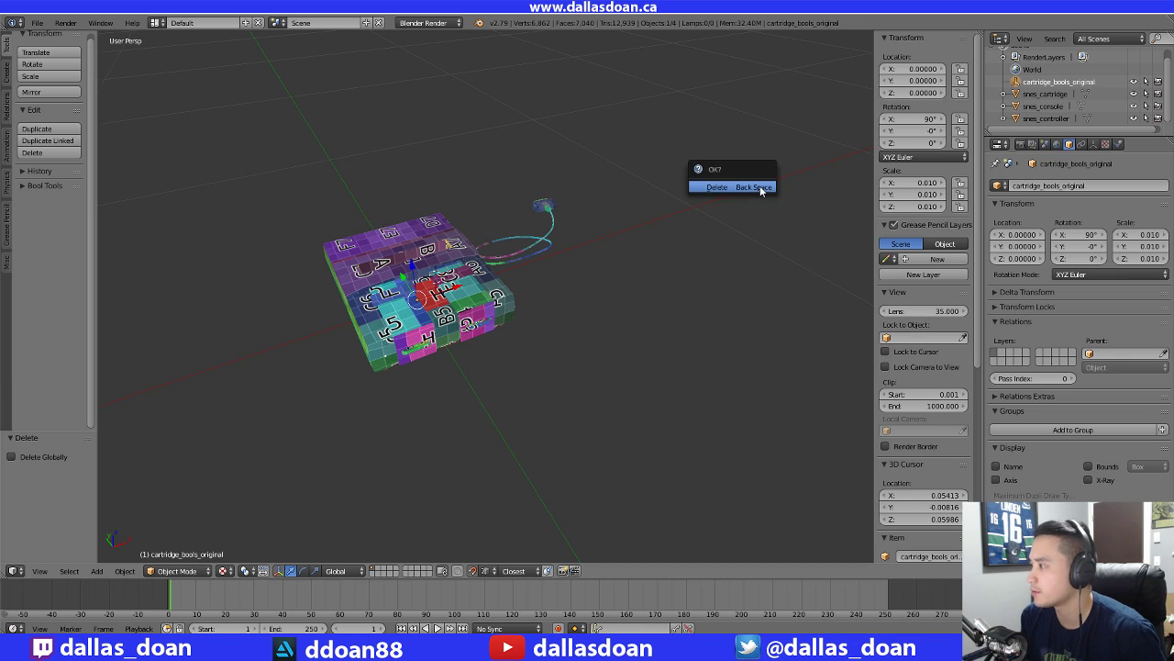
{"action": "left_click", "coordinate": [760, 188]}
{"action": "middle_click_drag", "start_coordinate": [734, 193], "coordinate": [587, 238]}
{"action": "middle_click_drag", "start_coordinate": [768, 240], "coordinate": [698, 230]}
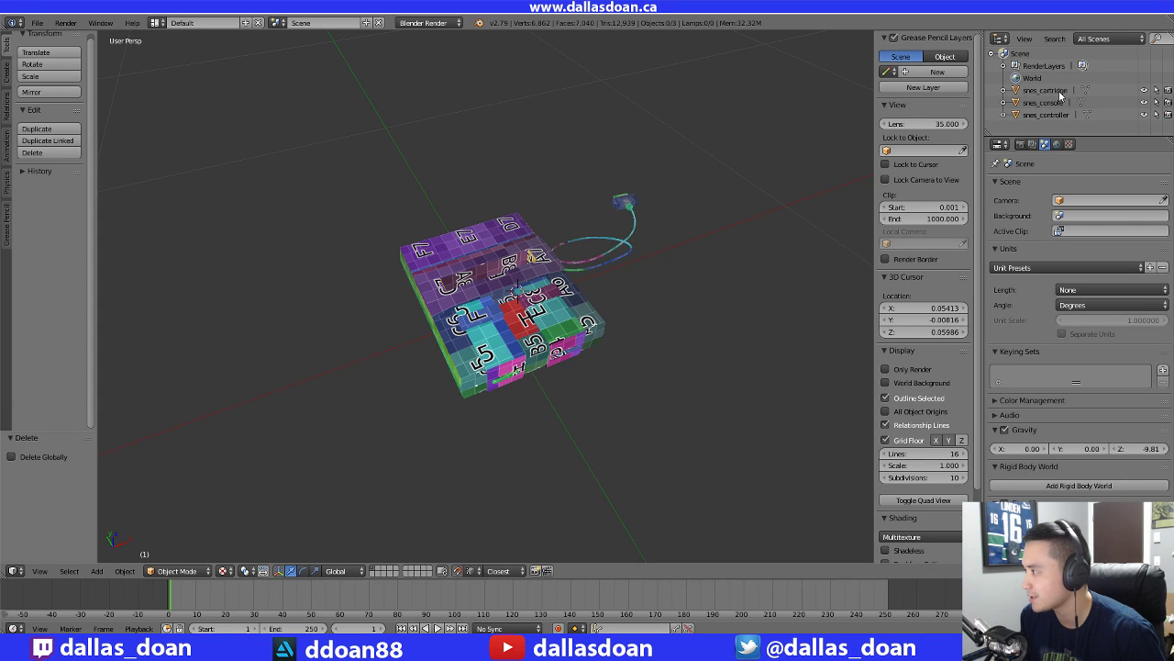
{"action": "left_click", "coordinate": [1046, 115]}
{"action": "left_click", "coordinate": [37, 22]}
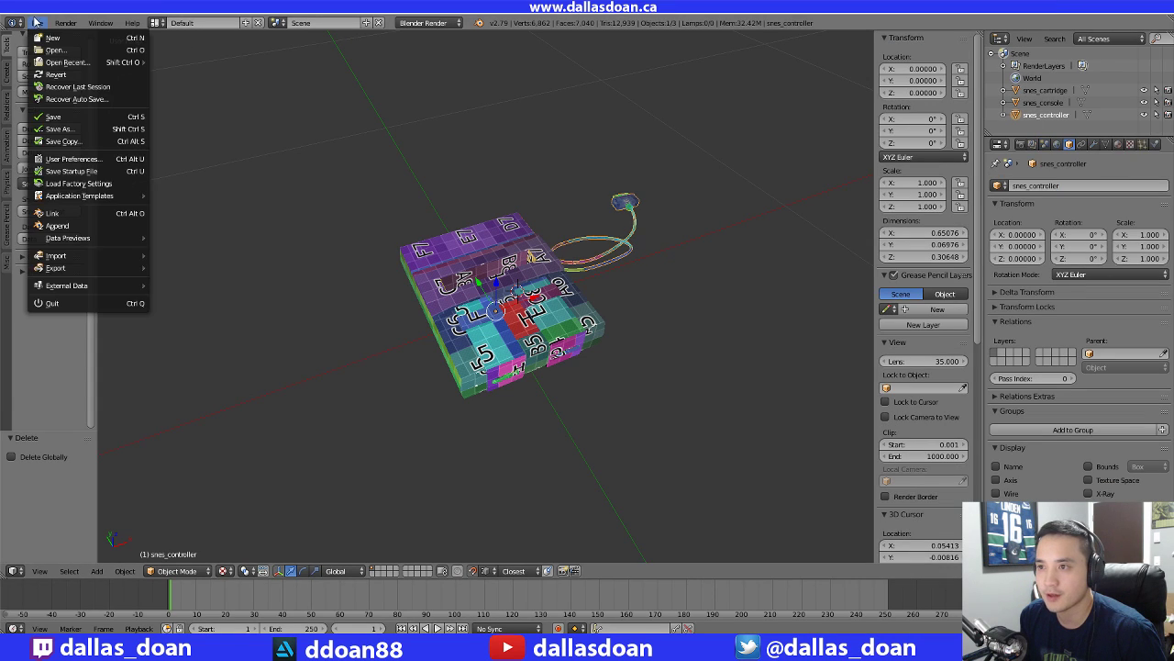
{"action": "mouse_move", "coordinate": [64, 267]}
{"action": "left_click", "coordinate": [198, 305]}
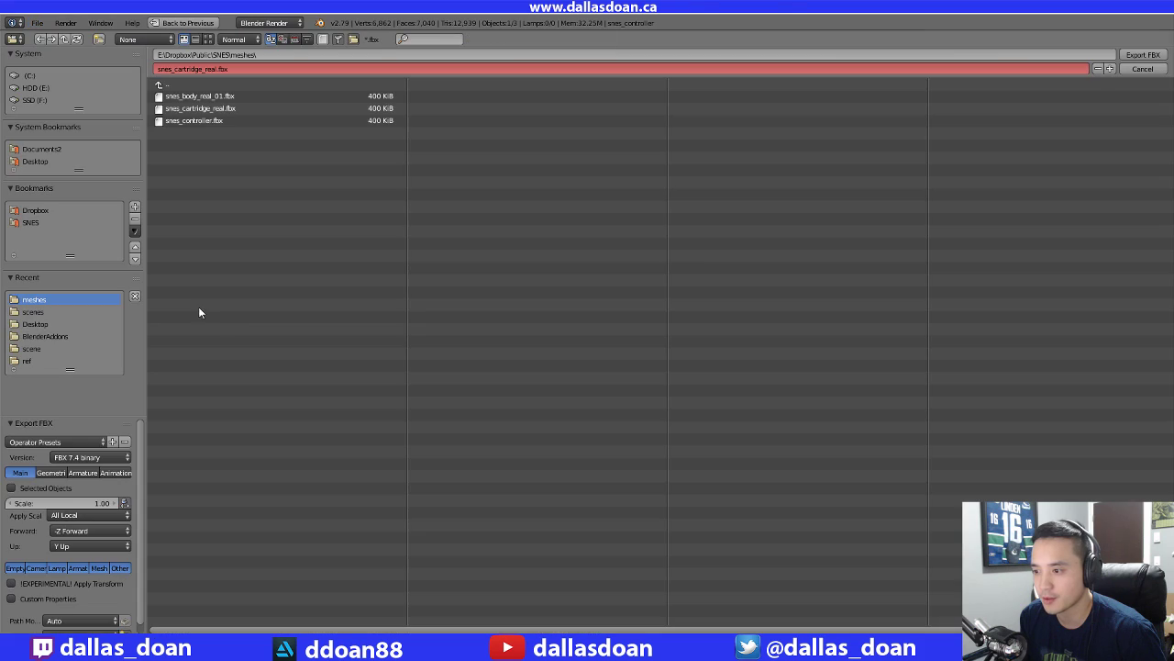
{"action": "left_click", "coordinate": [1144, 55]}
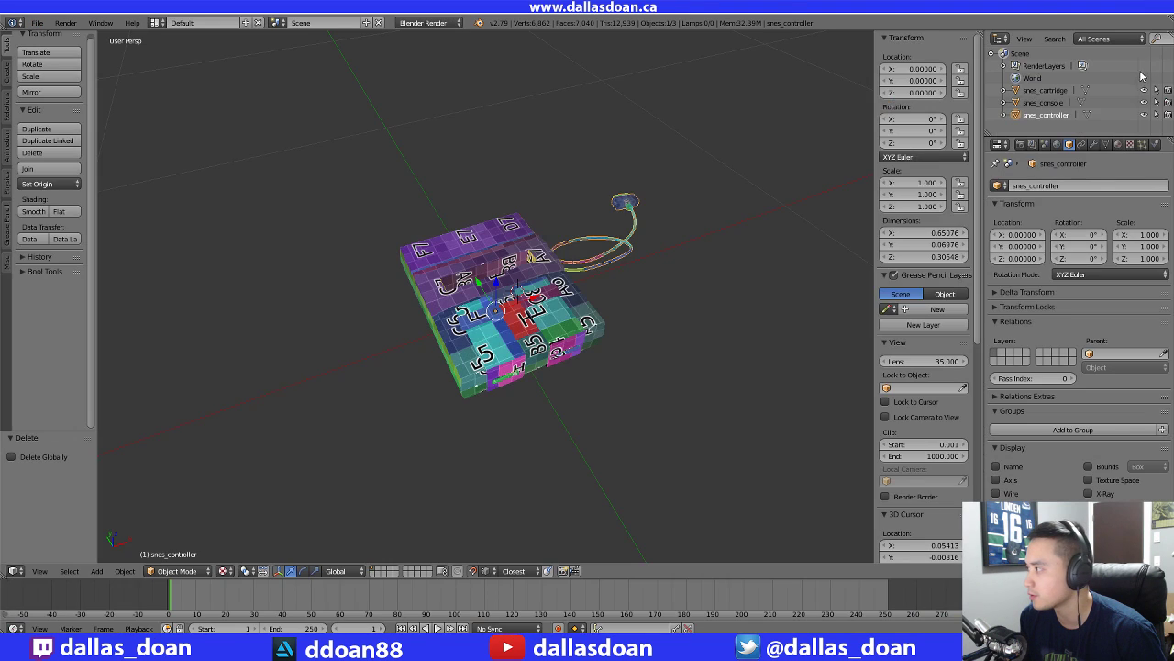
Export to FBX with snes_controller selected, overwriting snes_controller.fbx in the meshes folder
{"action": "left_click", "coordinate": [39, 24]}
{"action": "mouse_move", "coordinate": [78, 266]}
{"action": "left_click", "coordinate": [192, 305]}
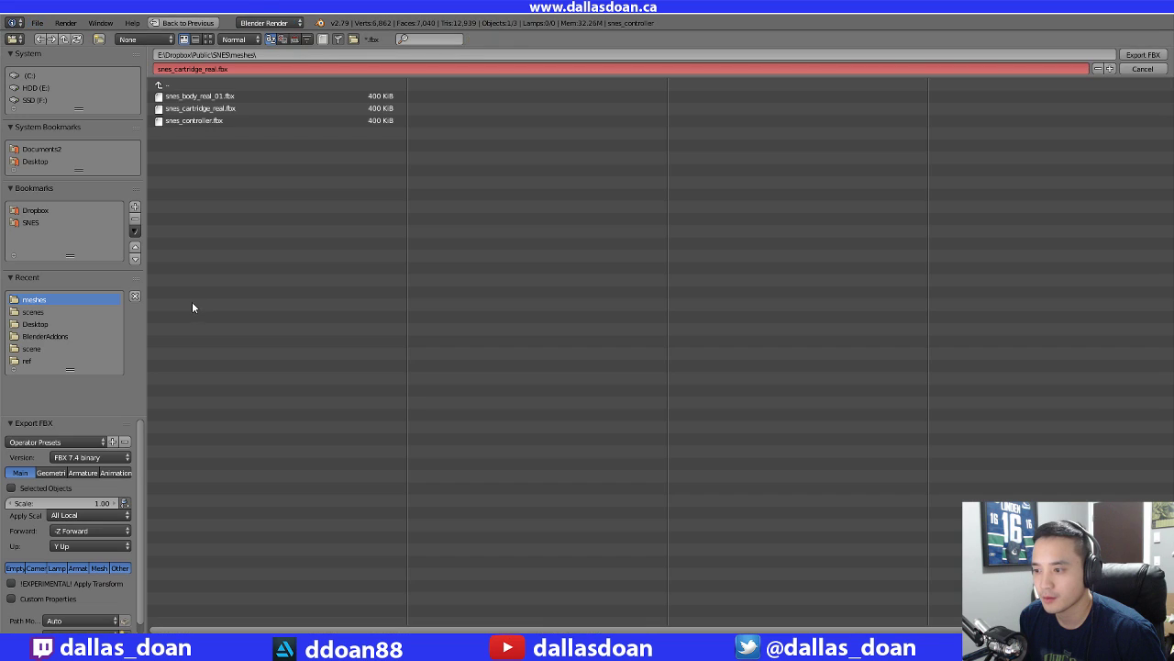
{"action": "left_click", "coordinate": [203, 120]}
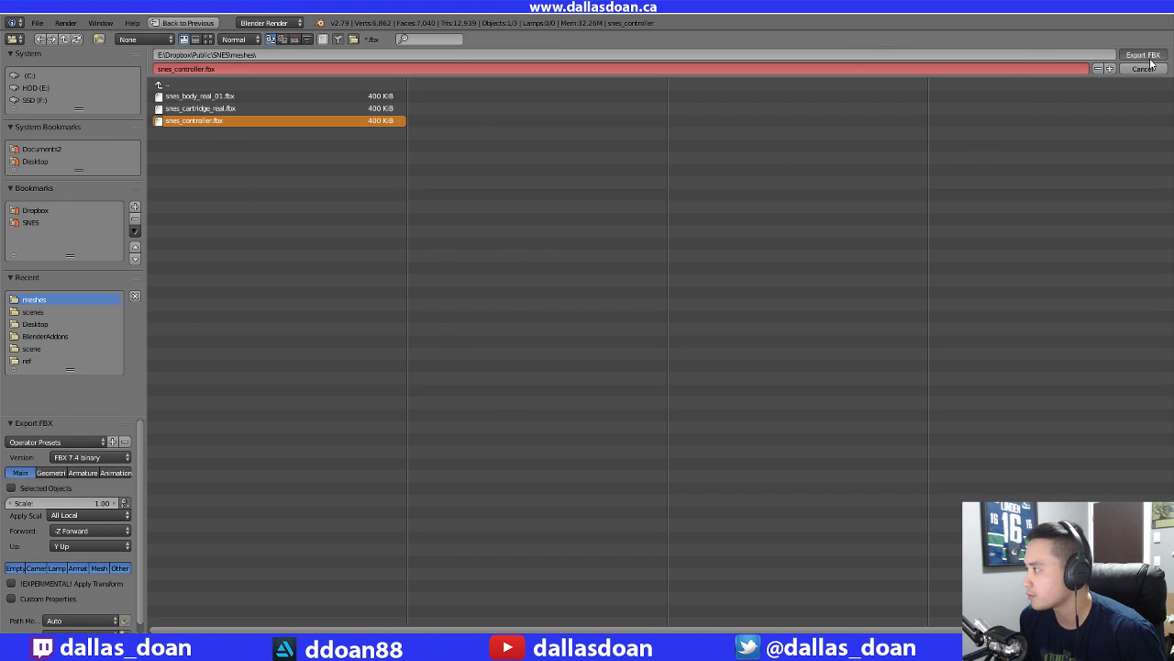
{"action": "left_click", "coordinate": [1147, 56]}
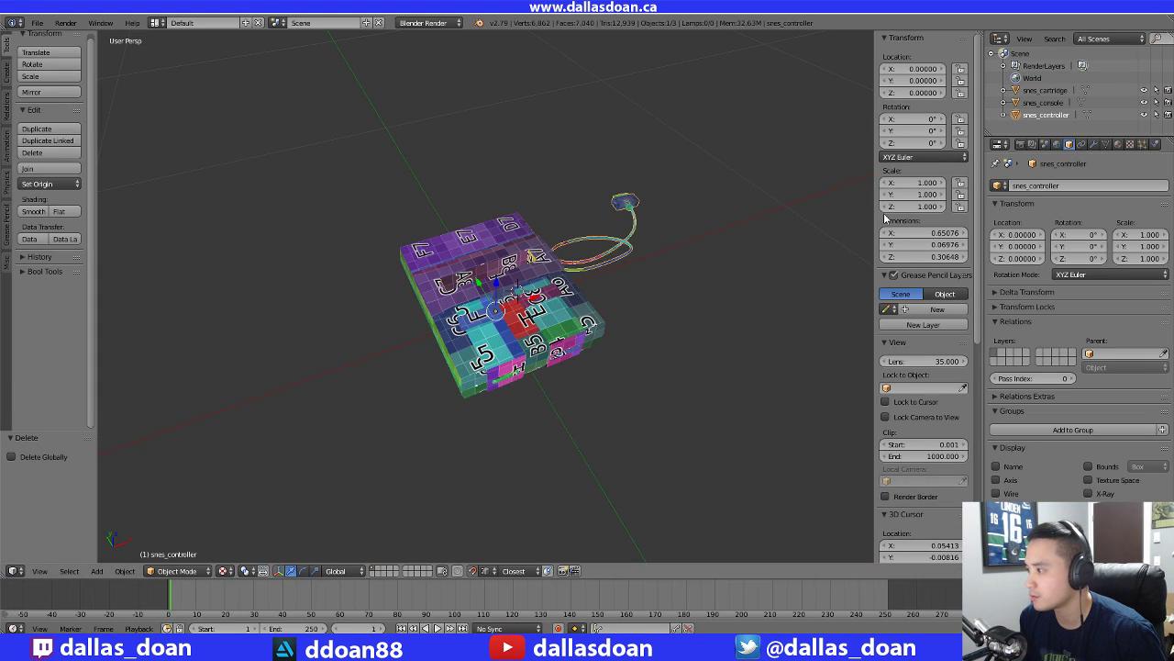
Select snes_console and export to FBX, overwriting snes_body_real_01.fbx in the meshes folder
{"action": "left_click", "coordinate": [33, 24]}
{"action": "mouse_move", "coordinate": [97, 266]}
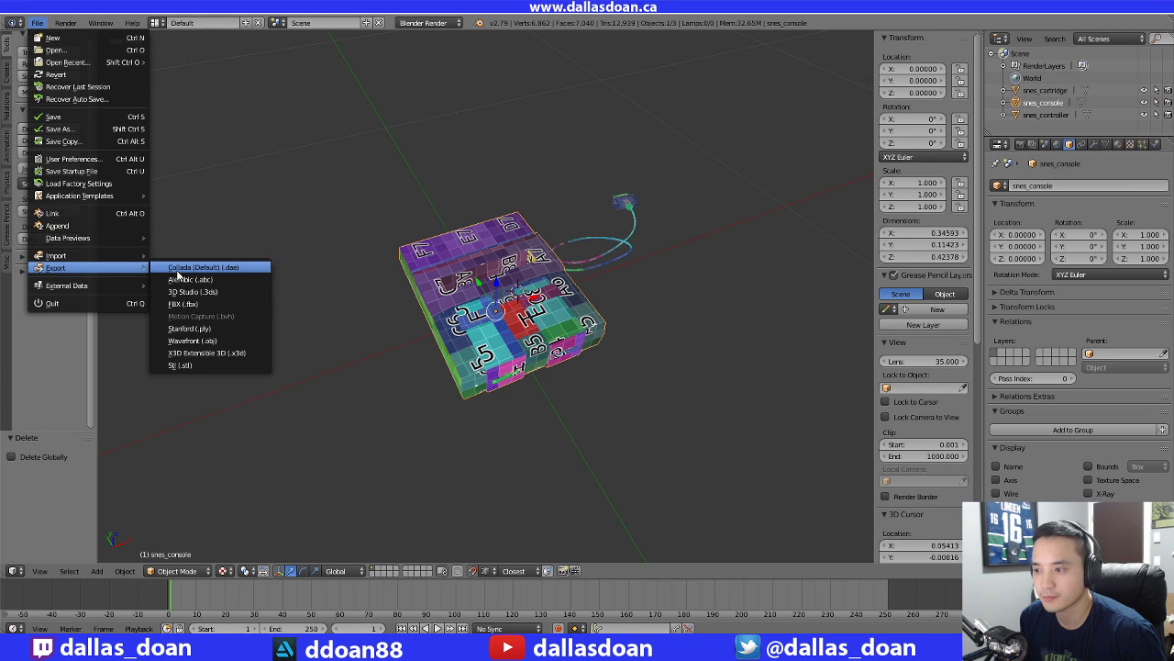
{"action": "left_click", "coordinate": [184, 304]}
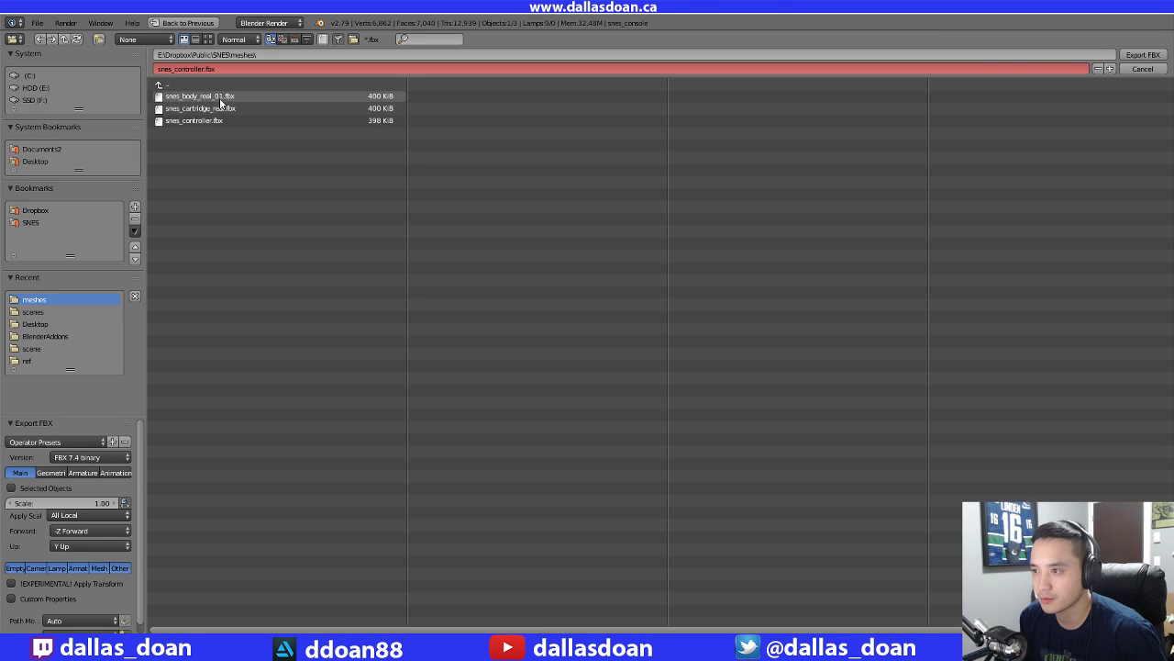
{"action": "left_click", "coordinate": [222, 96]}
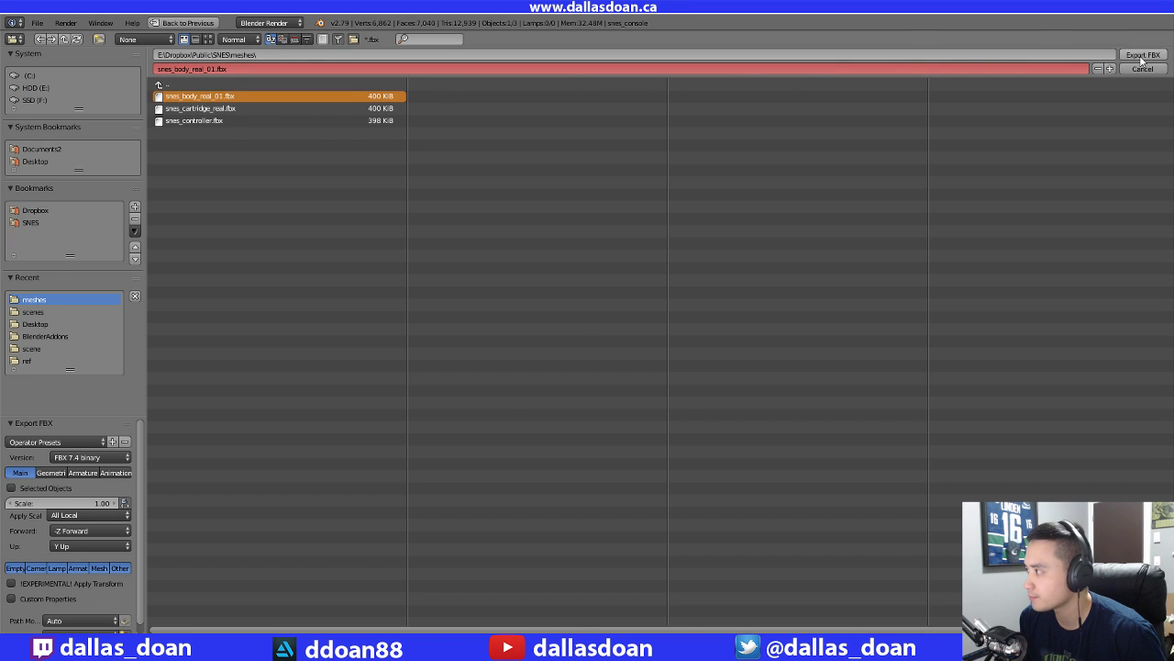
{"action": "left_click", "coordinate": [1142, 56]}
Select snes_cartridge and export to FBX, overwriting snes_cartridge_real.fbx in the meshes folder
{"action": "left_click", "coordinate": [1046, 90]}
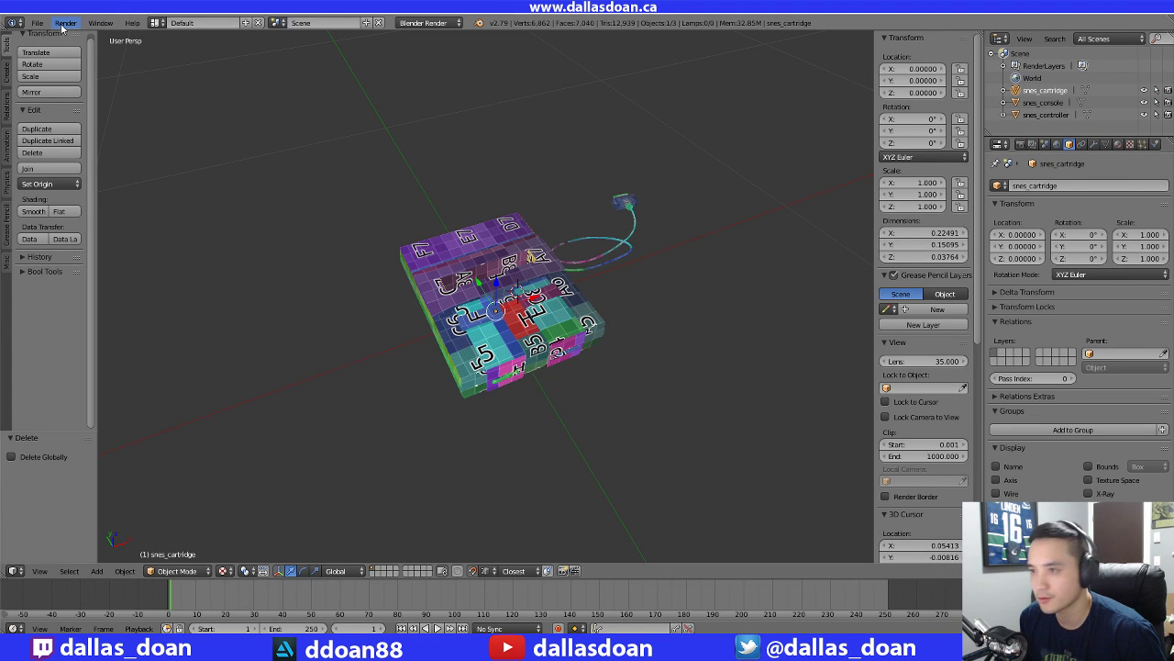
{"action": "left_click", "coordinate": [36, 23]}
{"action": "mouse_move", "coordinate": [84, 268]}
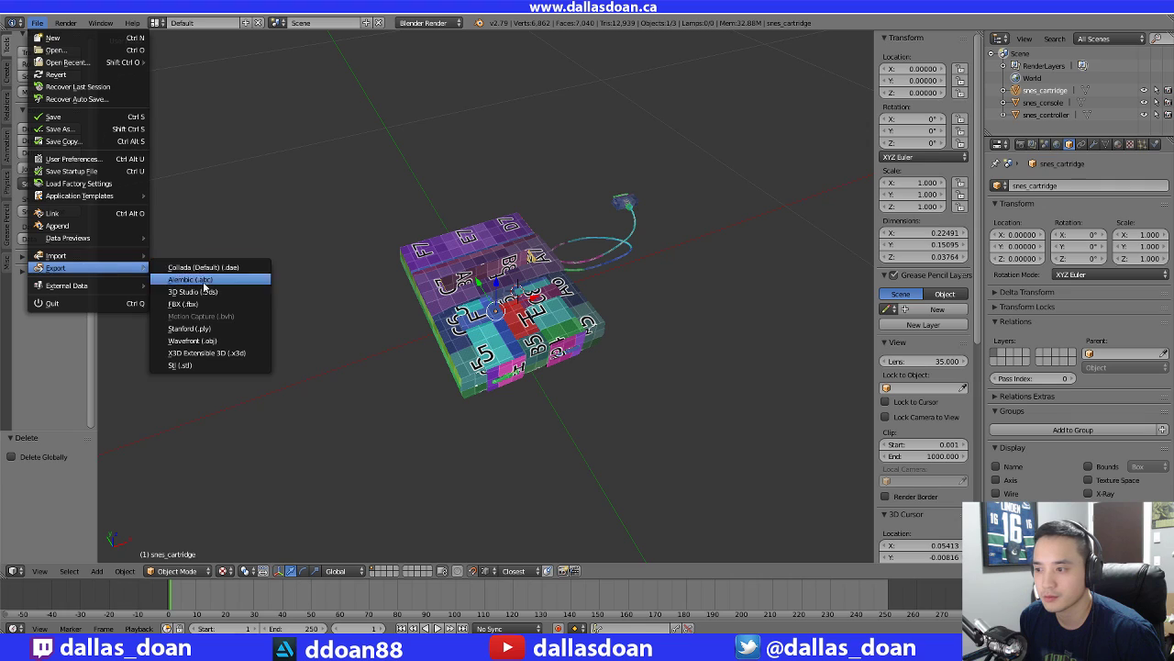
{"action": "left_click", "coordinate": [179, 303]}
{"action": "left_click", "coordinate": [209, 110]}
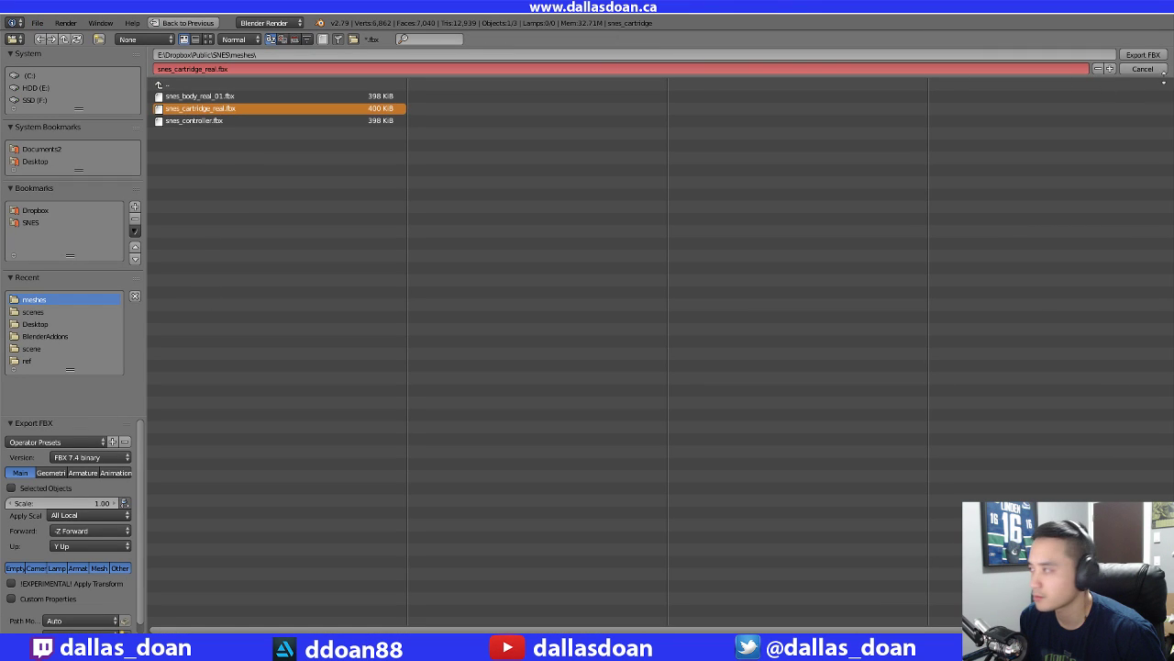
{"action": "left_click", "coordinate": [1143, 55]}
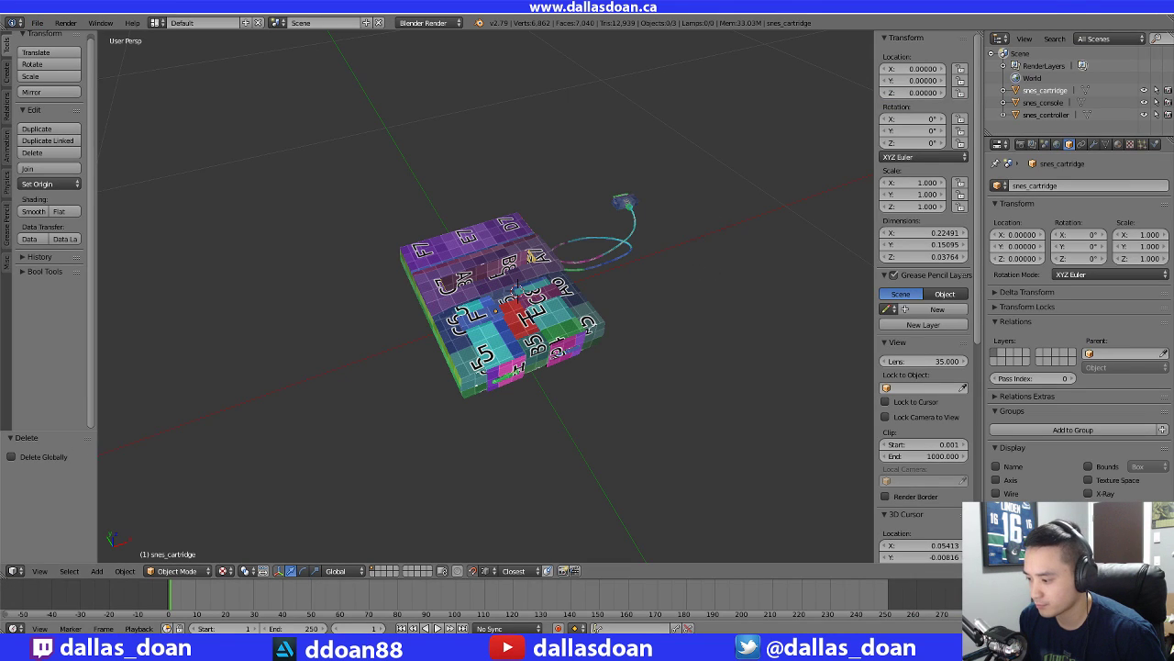
Switch to Marmoset Toolbag and delete the imported snes_body_real_01 model with its three nested meshes
{"action": "key", "text": "alt+Tab"}
{"action": "left_click_drag", "start_coordinate": [487, 410], "coordinate": [506, 324]}
{"action": "scroll", "coordinate": [508, 327], "scroll_direction": "up", "scroll_amount": 3}
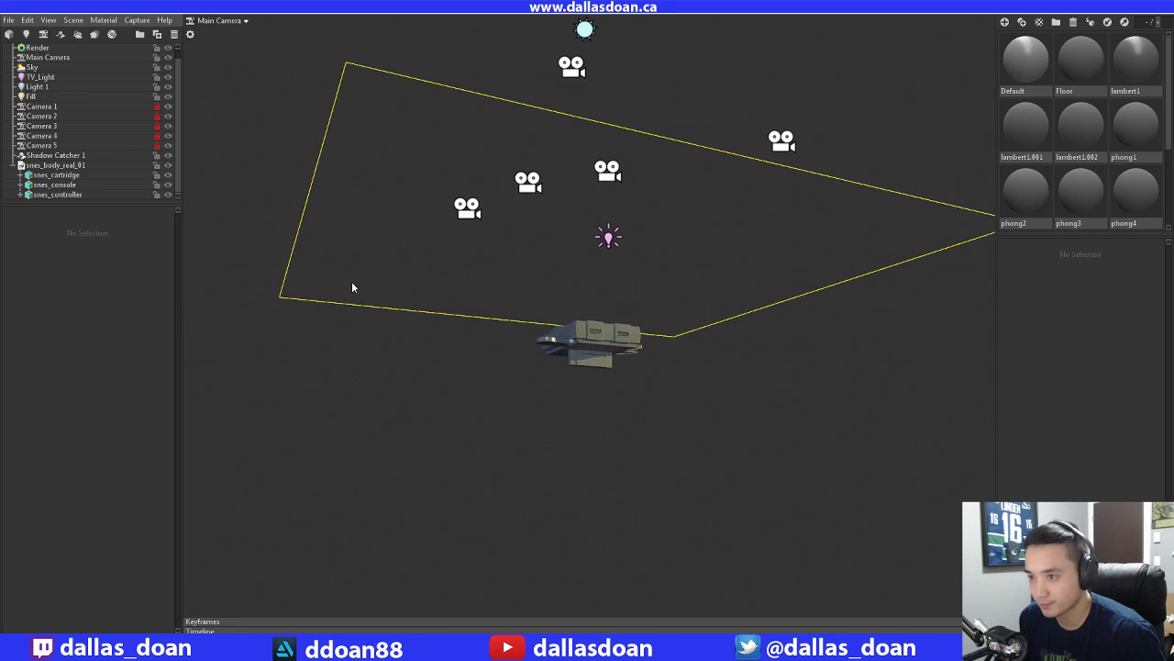
{"action": "left_click", "coordinate": [113, 175]}
{"action": "key", "text": "Delete"}
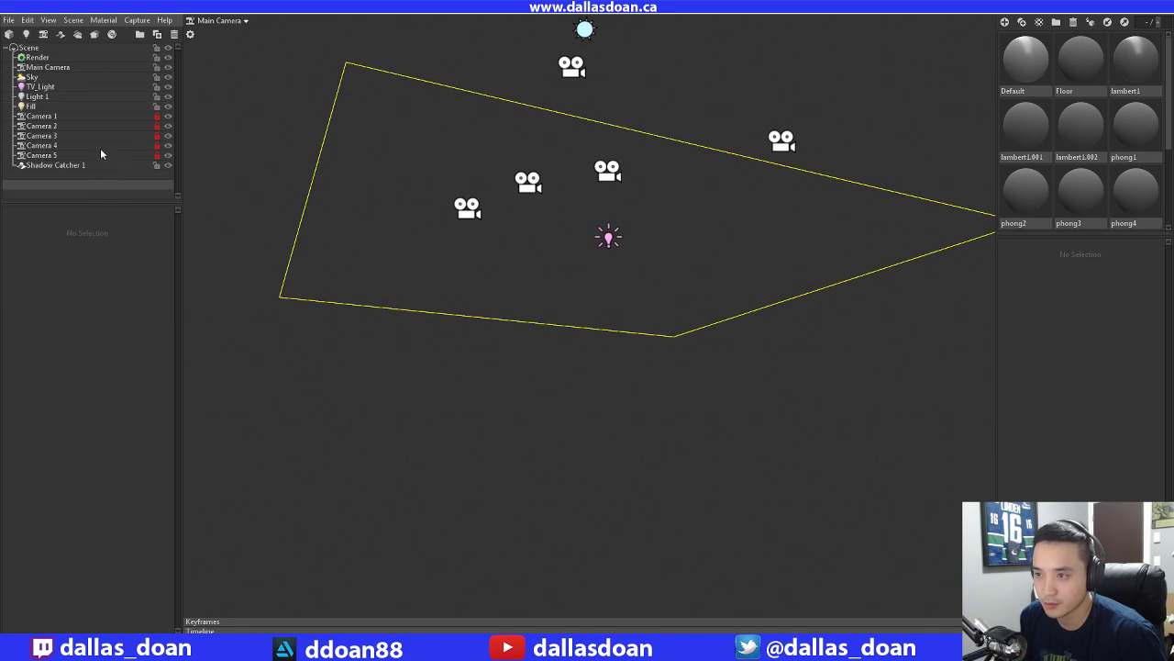
Import snes_body_real_01.fbx, snes_cartridge_real.fbx and snes_controller.fbx together into the scene
{"action": "left_click", "coordinate": [9, 35]}
{"action": "left_click", "coordinate": [186, 127]}
{"action": "left_click", "coordinate": [331, 129], "text": "shift"}
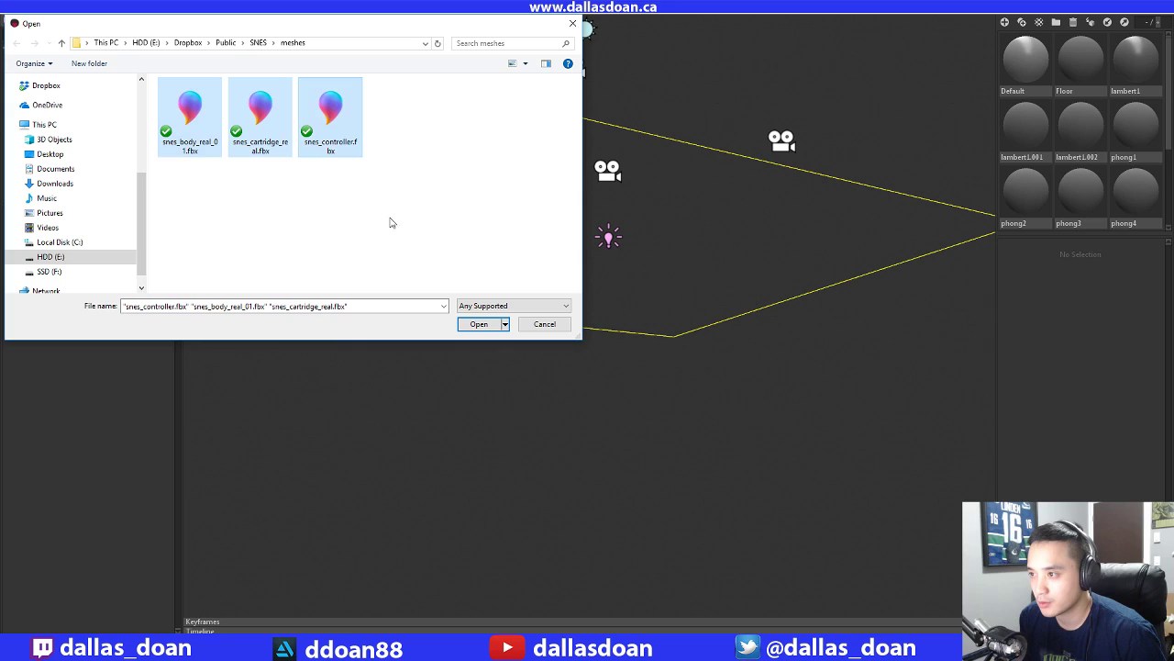
{"action": "left_click", "coordinate": [478, 324]}
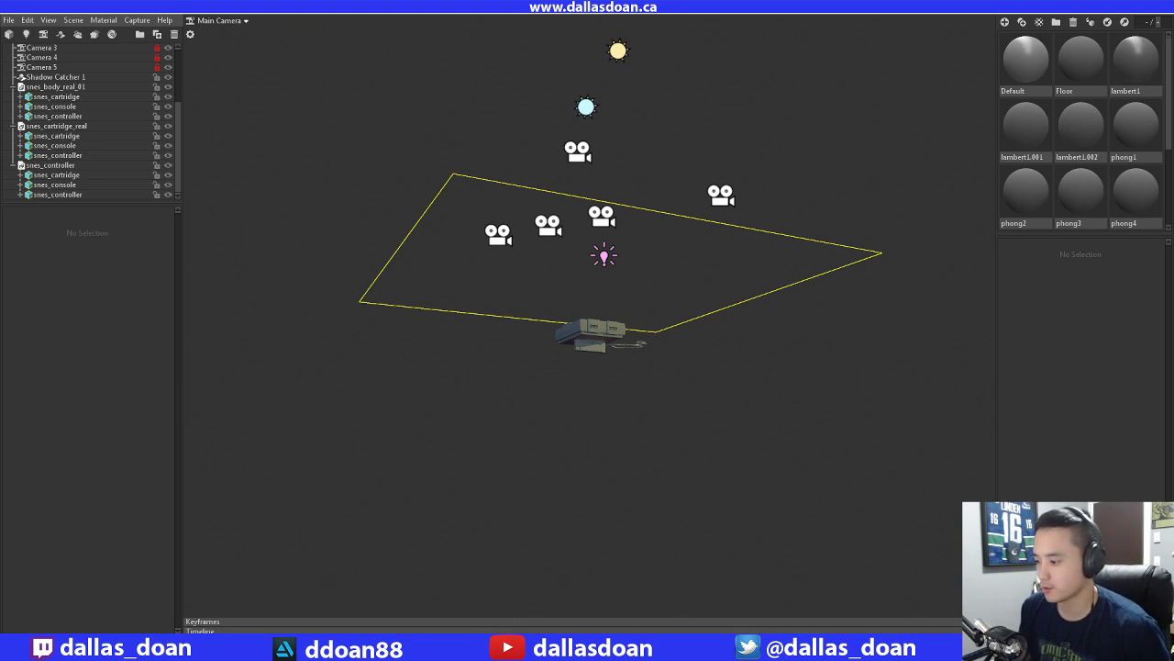
Switch back to Blender, select snes_controller and inspect what is nested under it in the object hierarchy
{"action": "left_click", "coordinate": [529, 650]}
{"action": "left_click", "coordinate": [1050, 116]}
{"action": "left_click", "coordinate": [1003, 114]}
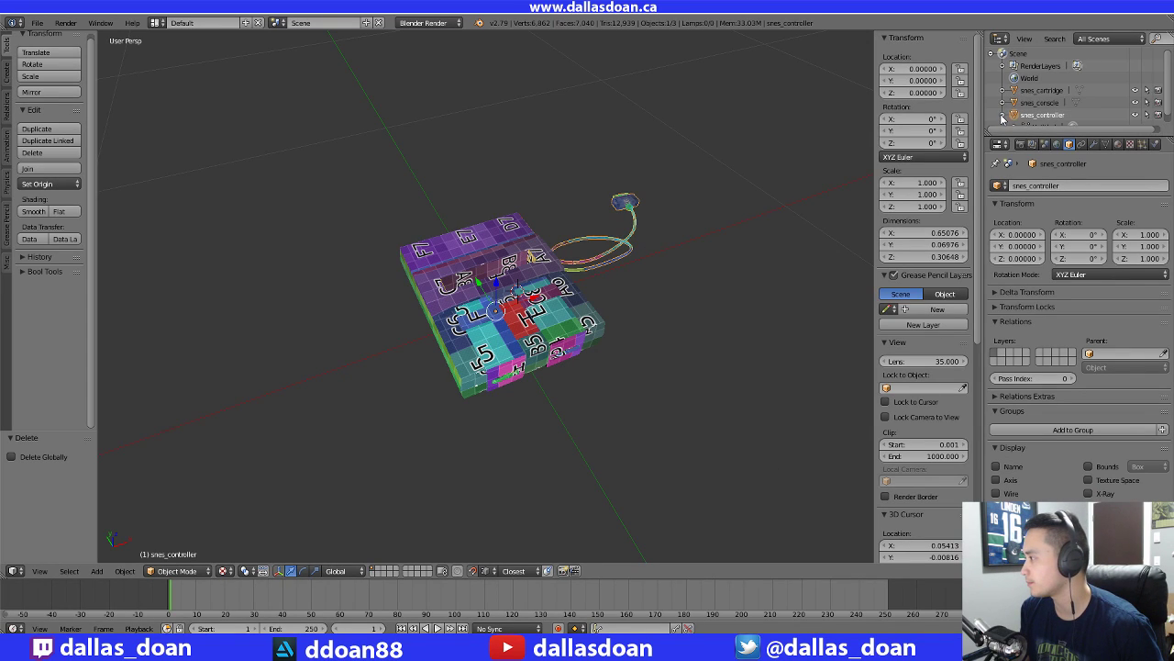
{"action": "scroll", "coordinate": [1005, 112], "scroll_direction": "down", "scroll_amount": 1}
{"action": "left_click", "coordinate": [1004, 107]}
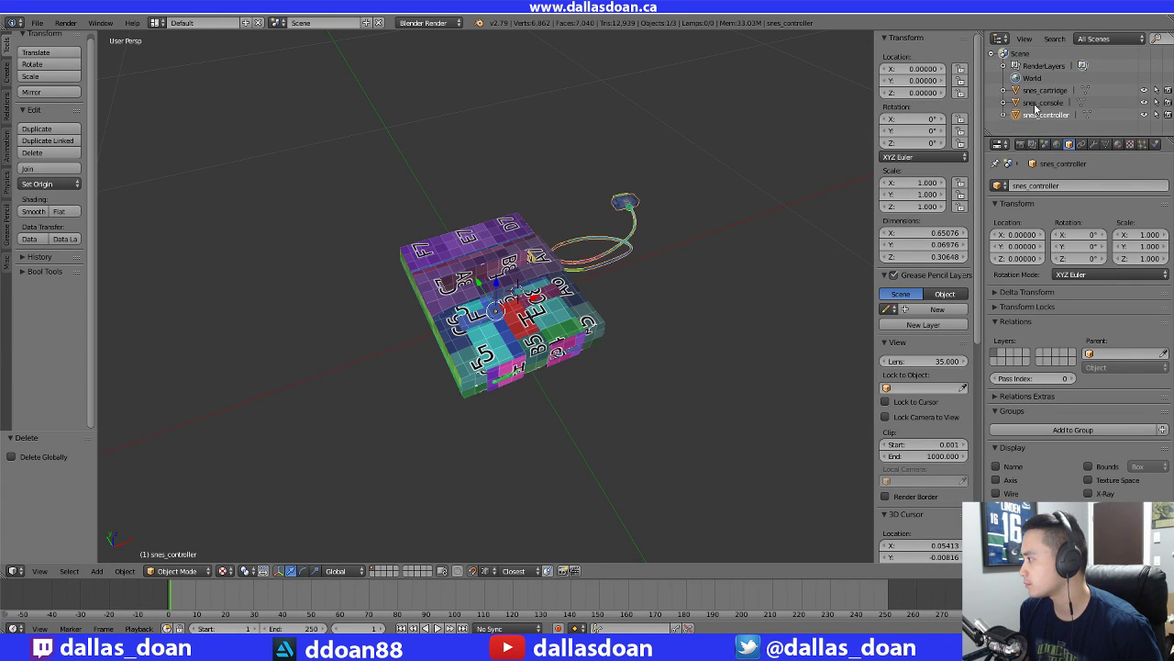
Select only snes_cartridge in the object hierarchy
{"action": "left_click", "coordinate": [1034, 103]}
{"action": "left_click", "coordinate": [1037, 94]}
{"action": "left_click", "coordinate": [1041, 115]}
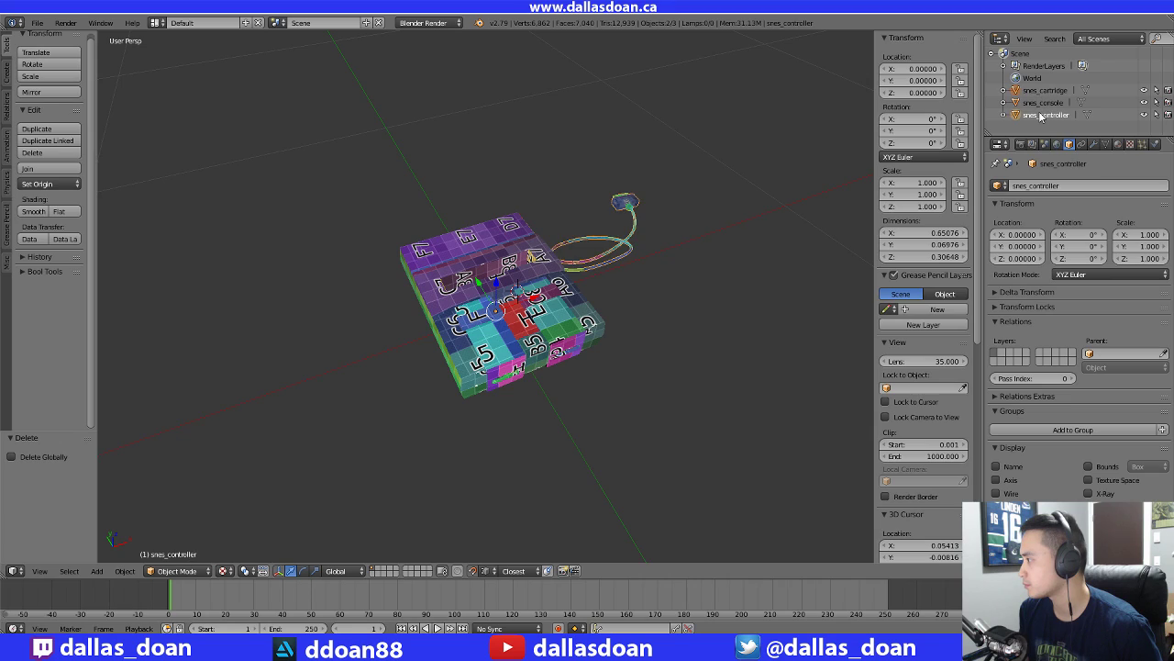
{"action": "left_click", "coordinate": [1043, 105]}
{"action": "left_click", "coordinate": [1040, 92]}
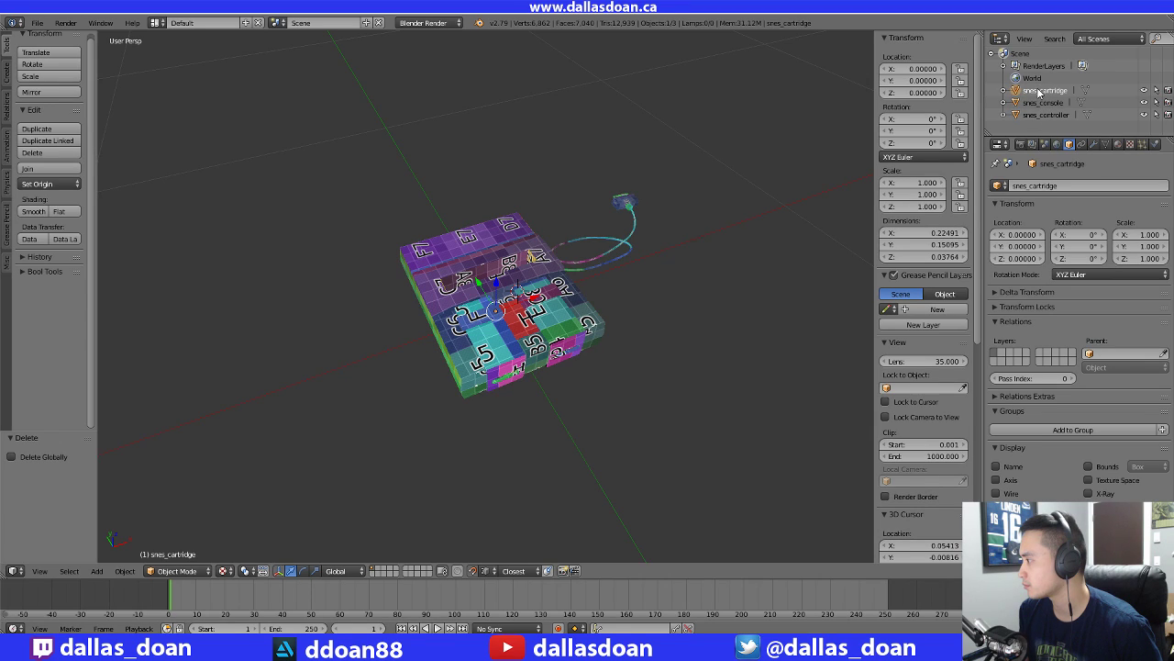
{"action": "right_click", "coordinate": [1040, 91]}
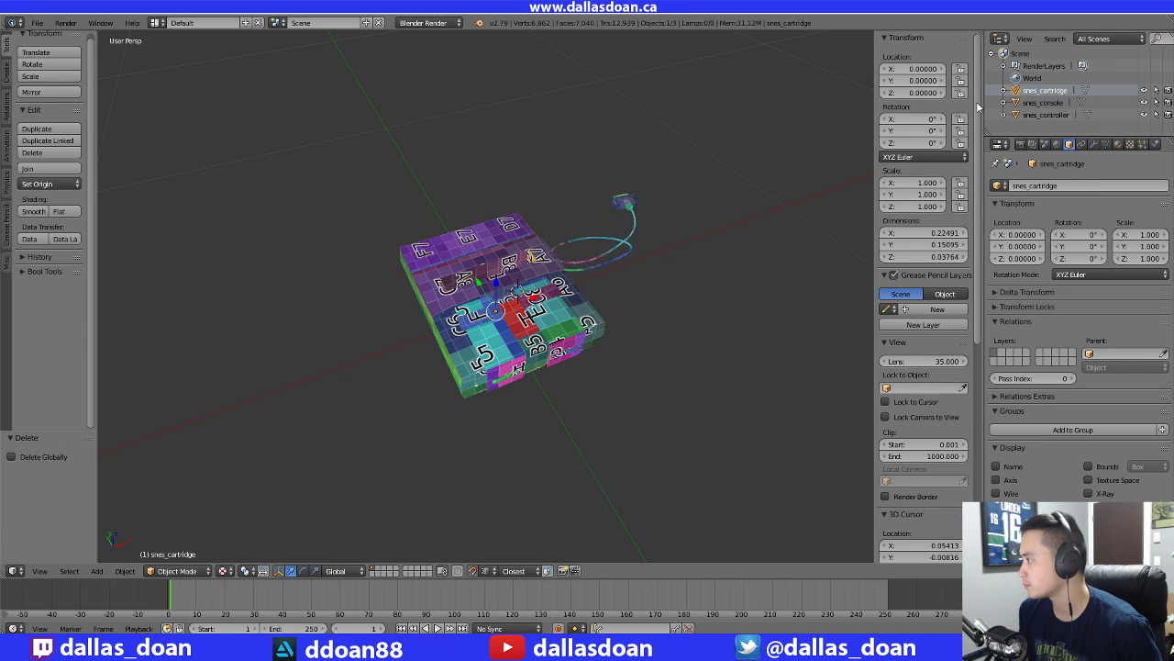
{"action": "left_click", "coordinate": [36, 22]}
{"action": "mouse_move", "coordinate": [103, 268]}
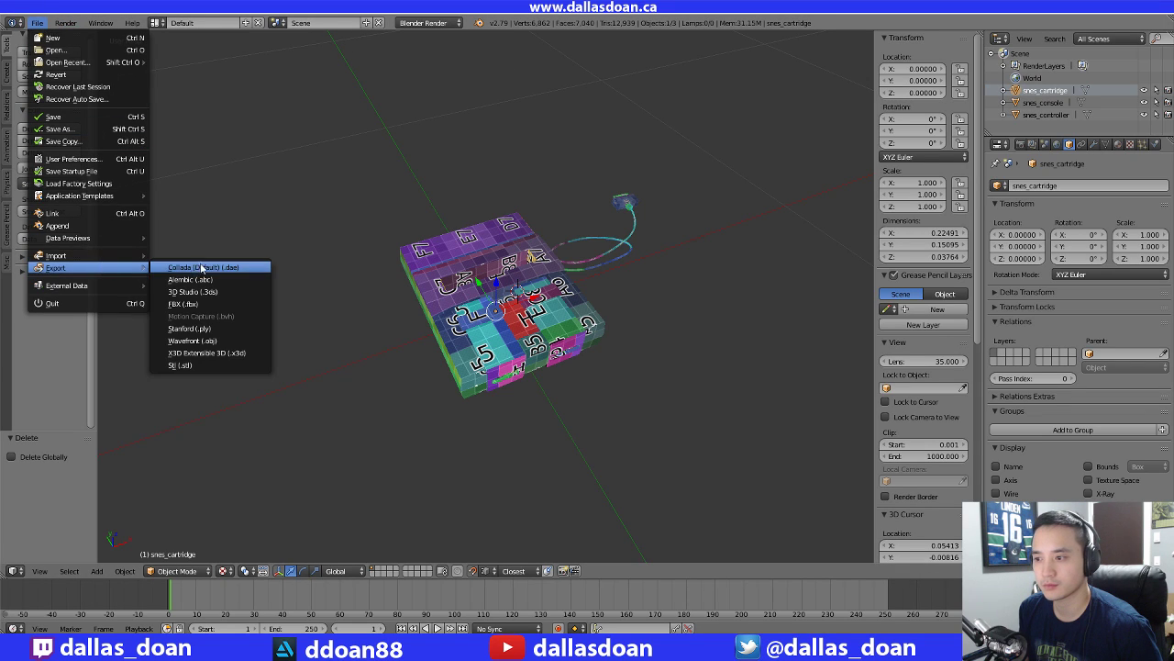
{"action": "left_click", "coordinate": [217, 302]}
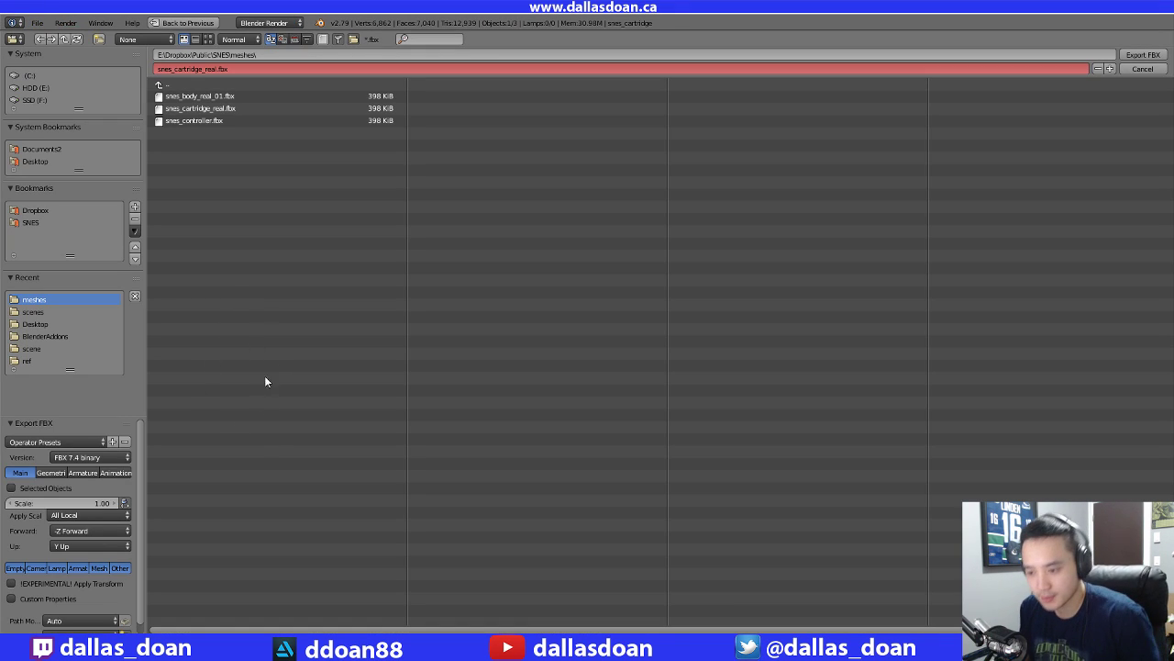
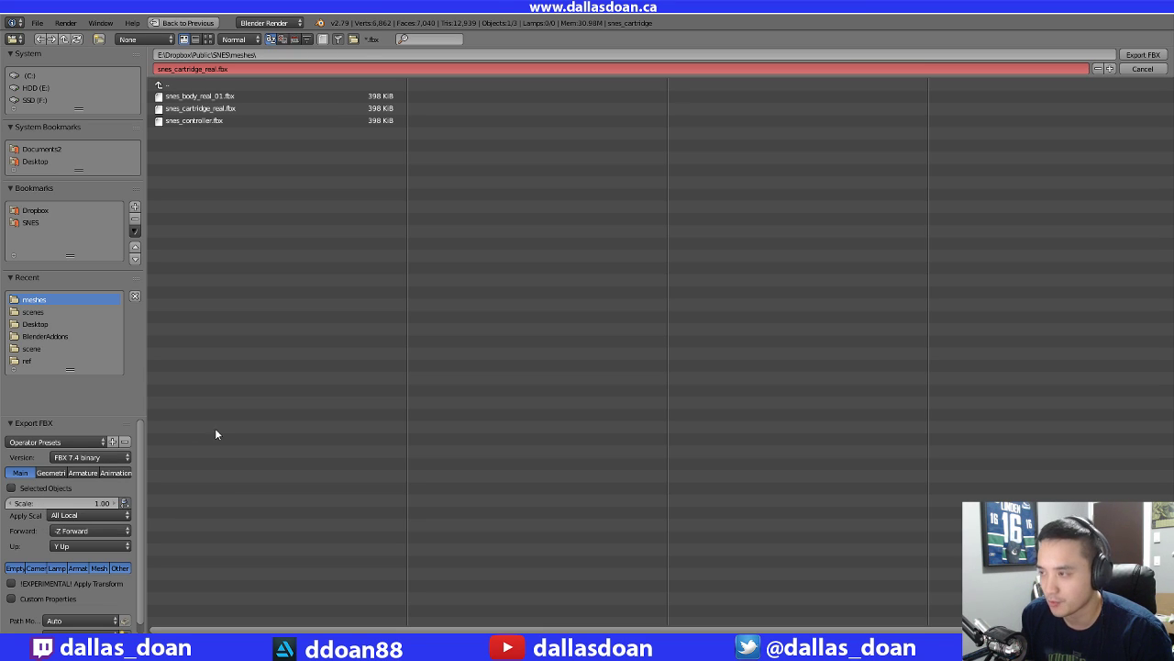
{"action": "left_click", "coordinate": [34, 494]}
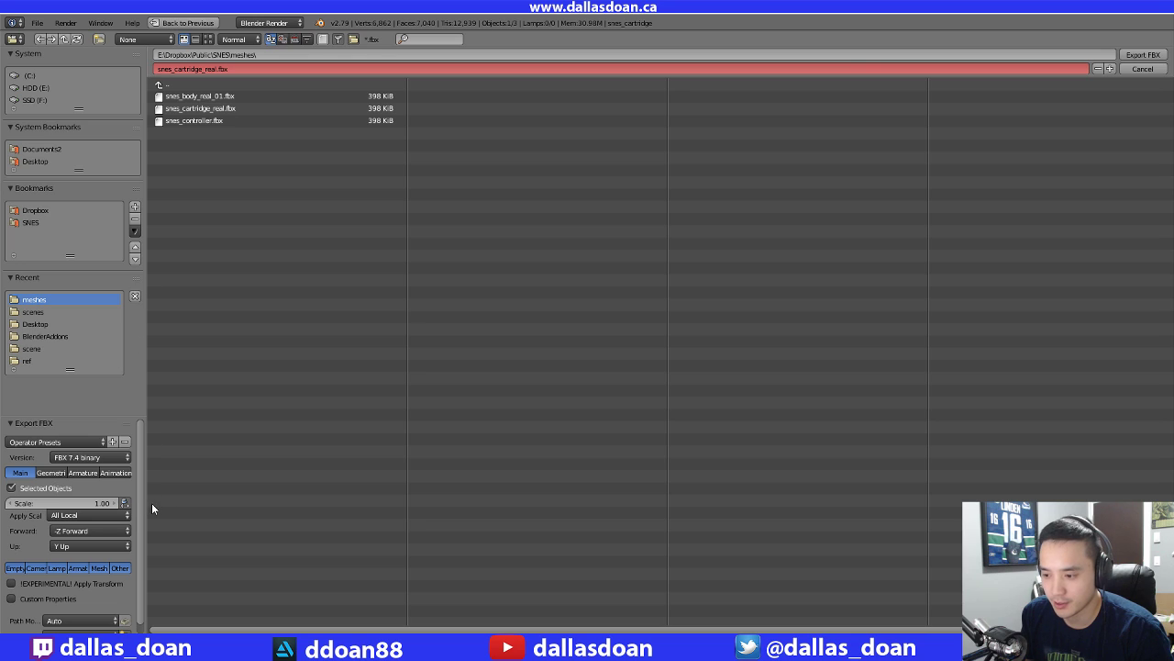
{"action": "scroll", "coordinate": [139, 514], "scroll_direction": "down", "scroll_amount": 1}
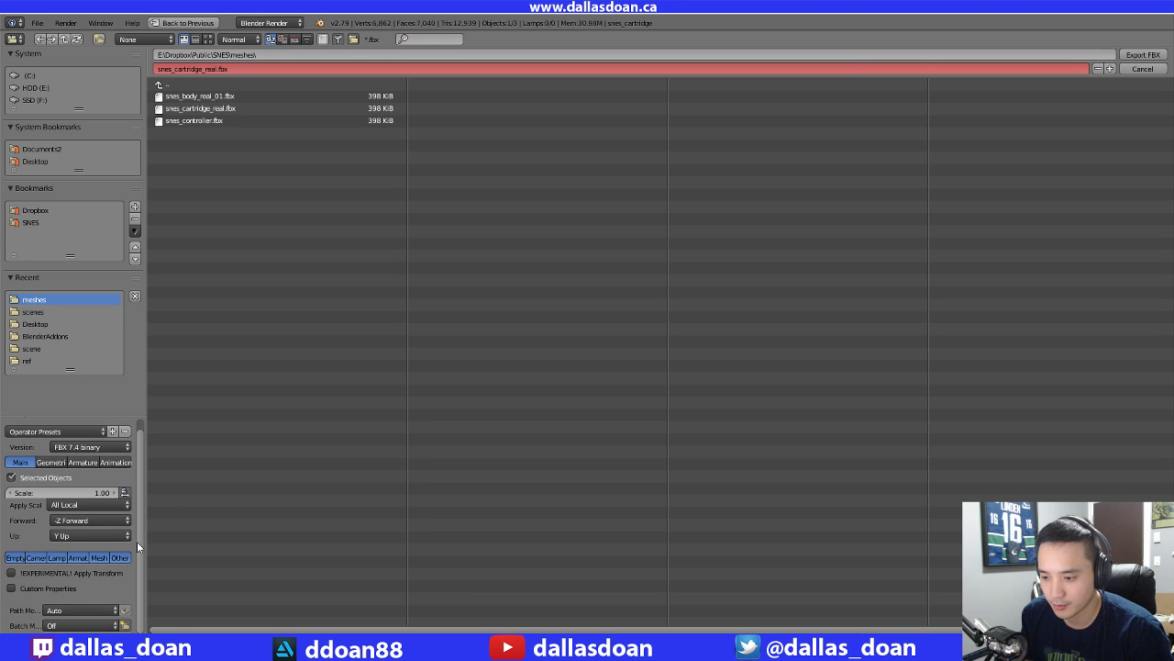
{"action": "scroll", "coordinate": [137, 541], "scroll_direction": "up", "scroll_amount": 1}
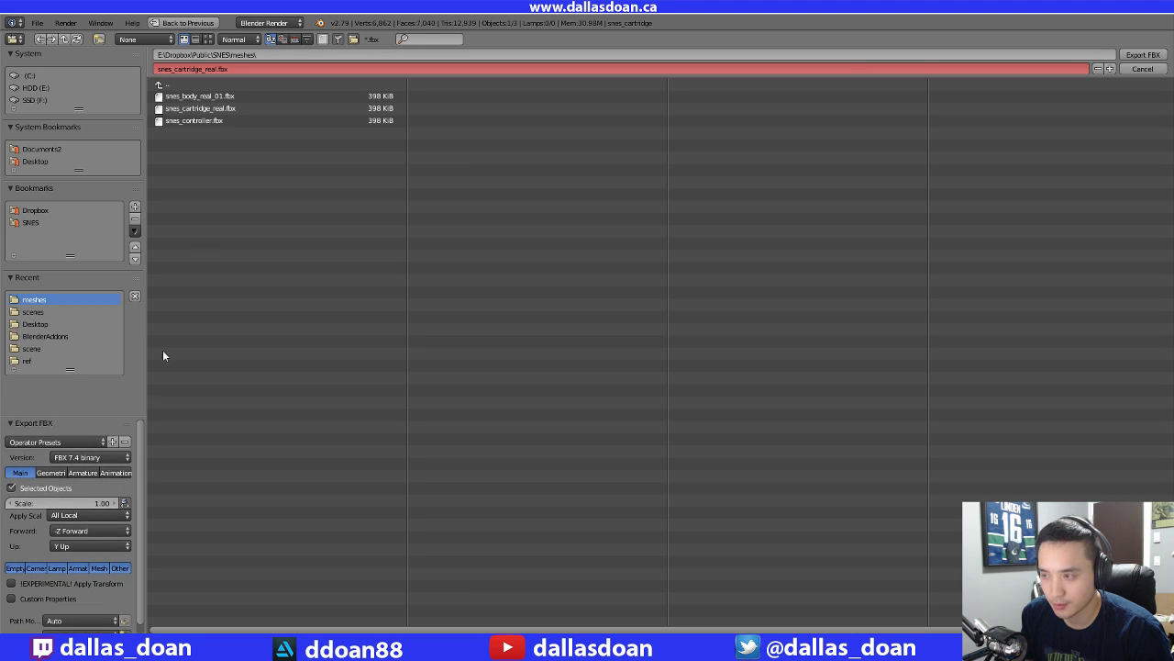
{"action": "left_click", "coordinate": [1142, 70]}
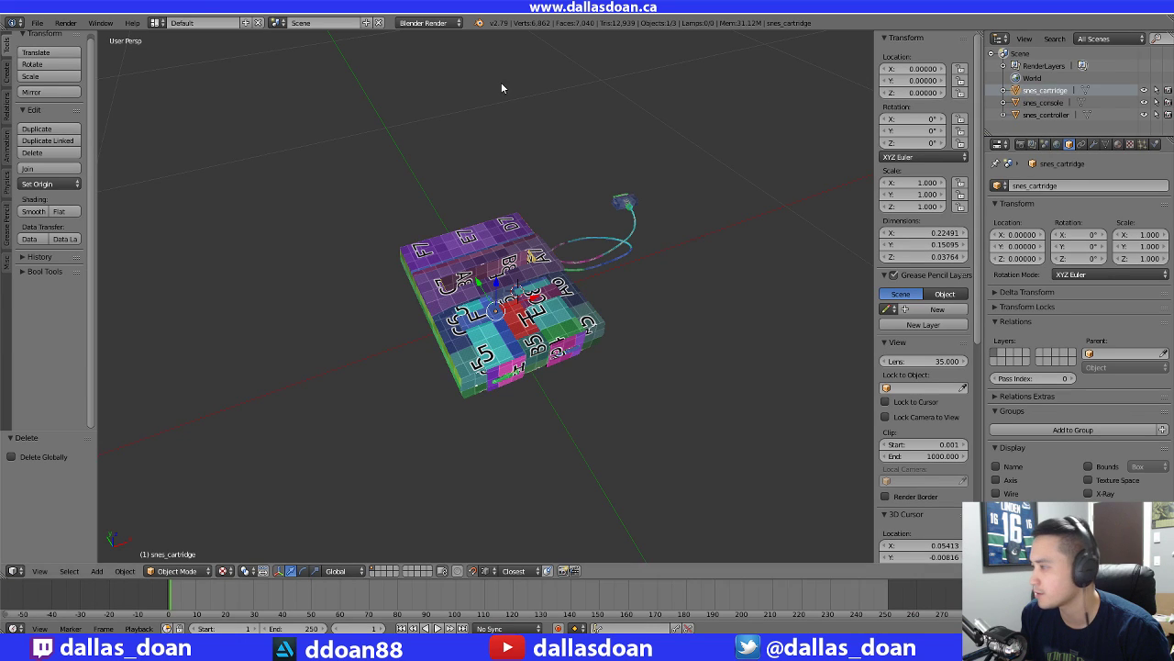
Export snes_cartridge to FBX with the Selected Objects option enabled, overwriting snes_cartridge_real.fbx in the meshes folder
{"action": "left_click", "coordinate": [37, 22]}
{"action": "mouse_move", "coordinate": [81, 268]}
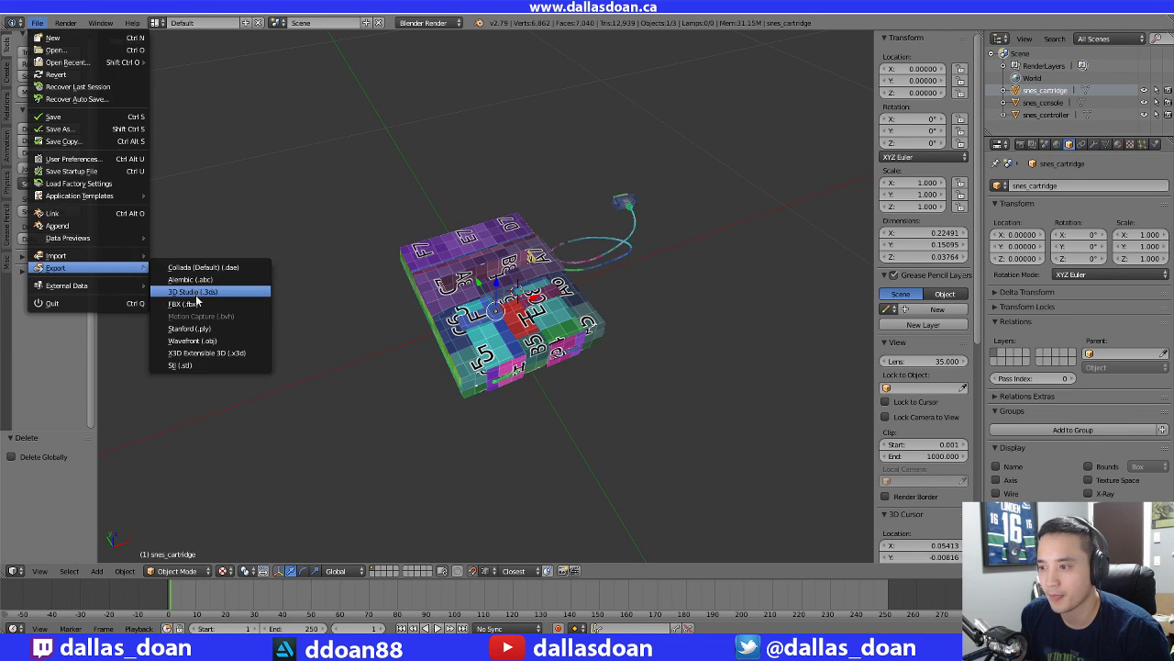
{"action": "left_click", "coordinate": [194, 303]}
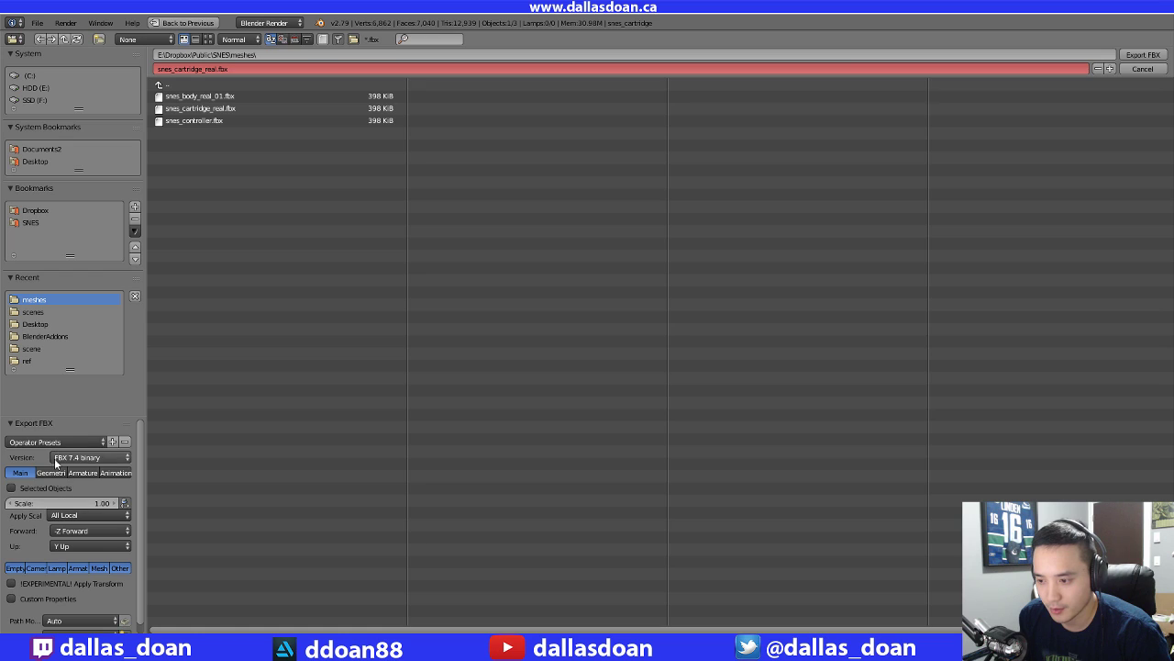
{"action": "left_click", "coordinate": [11, 487]}
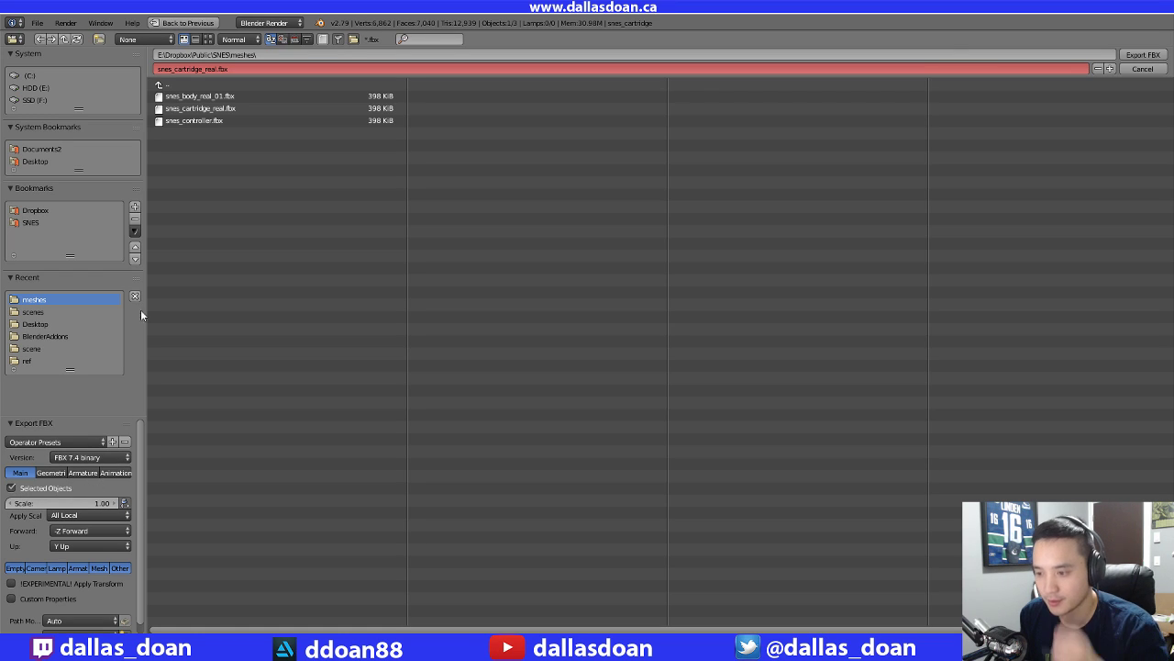
{"action": "left_click", "coordinate": [214, 109]}
{"action": "left_click", "coordinate": [1143, 55]}
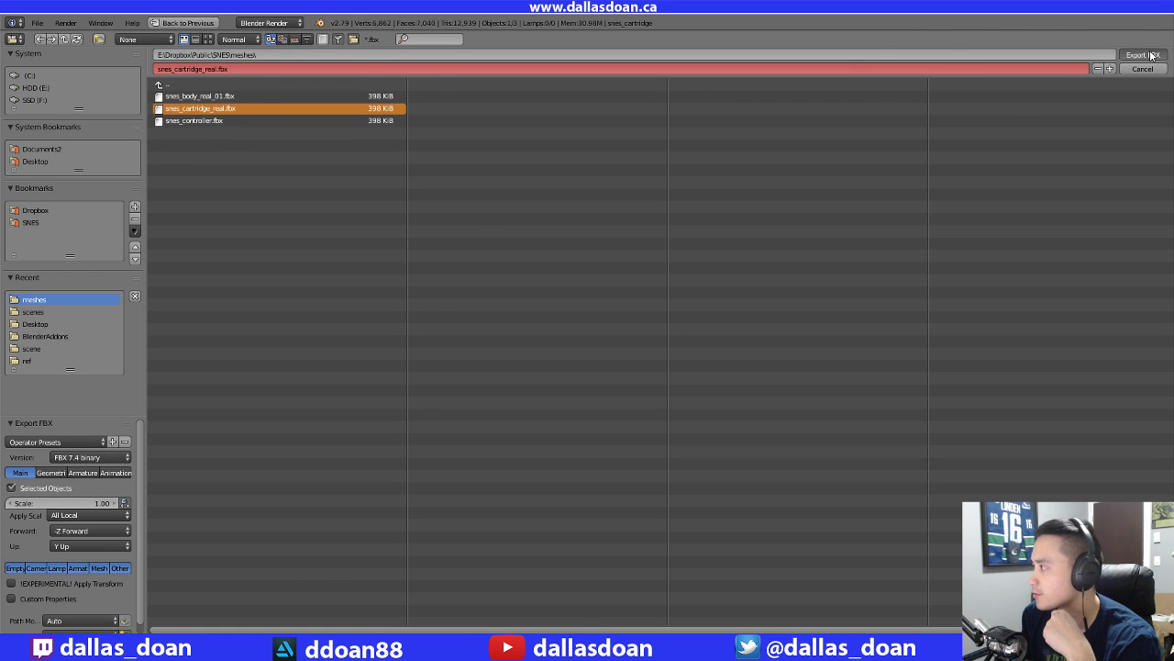
Select snes_console and export only that object to FBX, overwriting snes_body_real_01.fbx
{"action": "left_click", "coordinate": [1041, 103]}
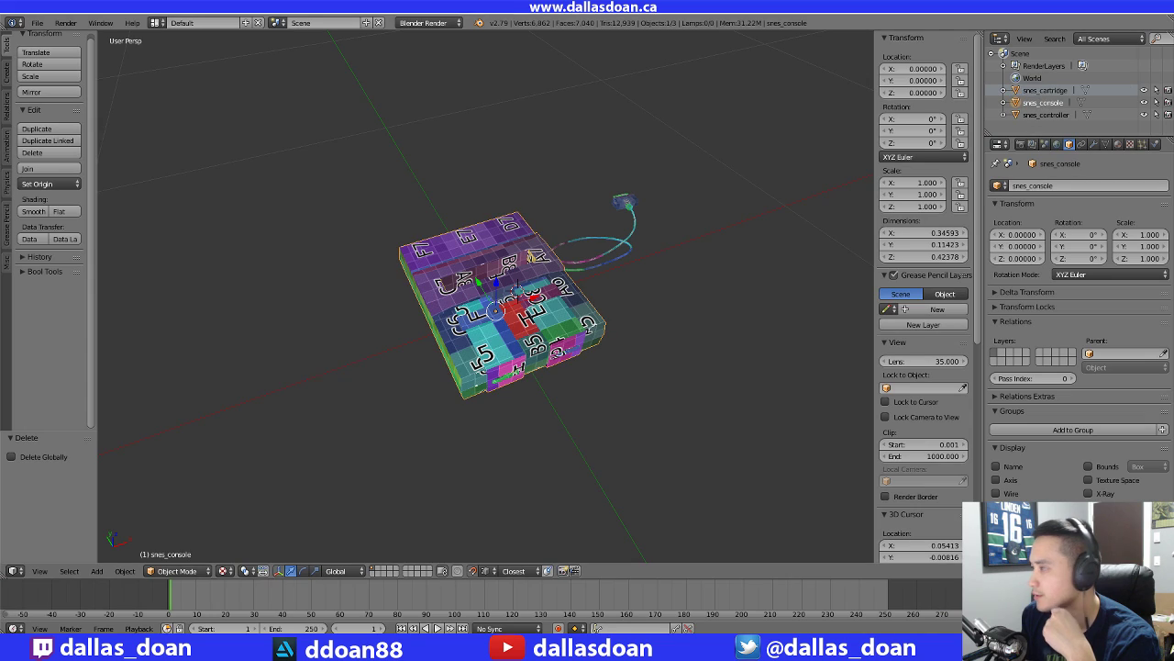
{"action": "left_click", "coordinate": [36, 23]}
{"action": "mouse_move", "coordinate": [92, 267]}
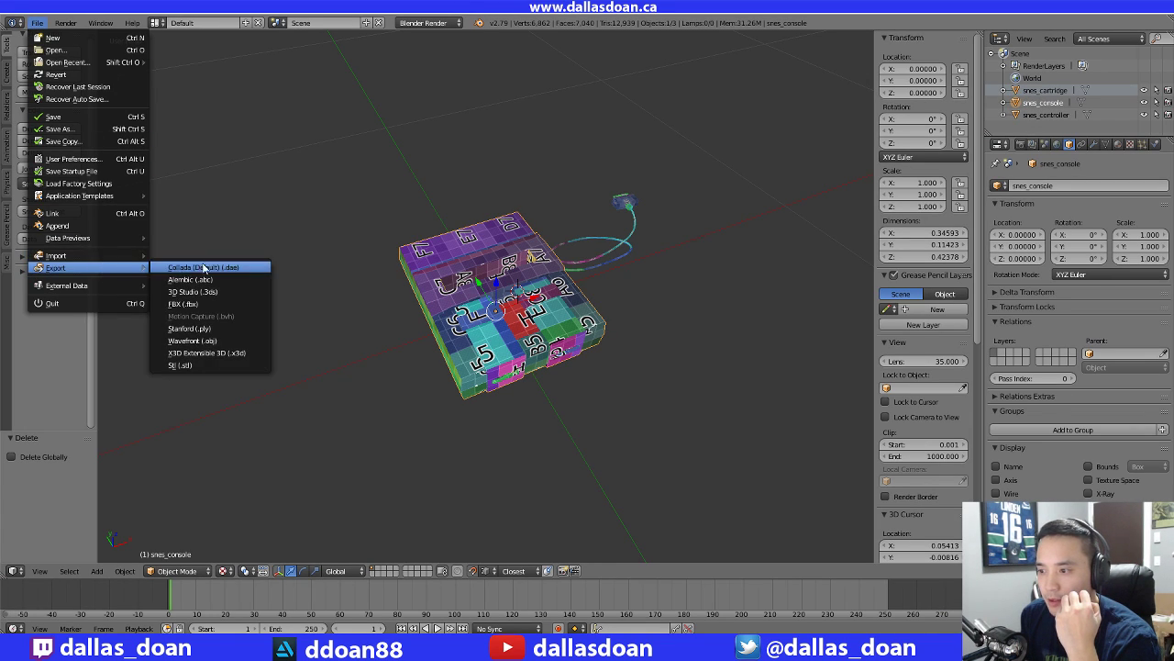
{"action": "left_click", "coordinate": [204, 304]}
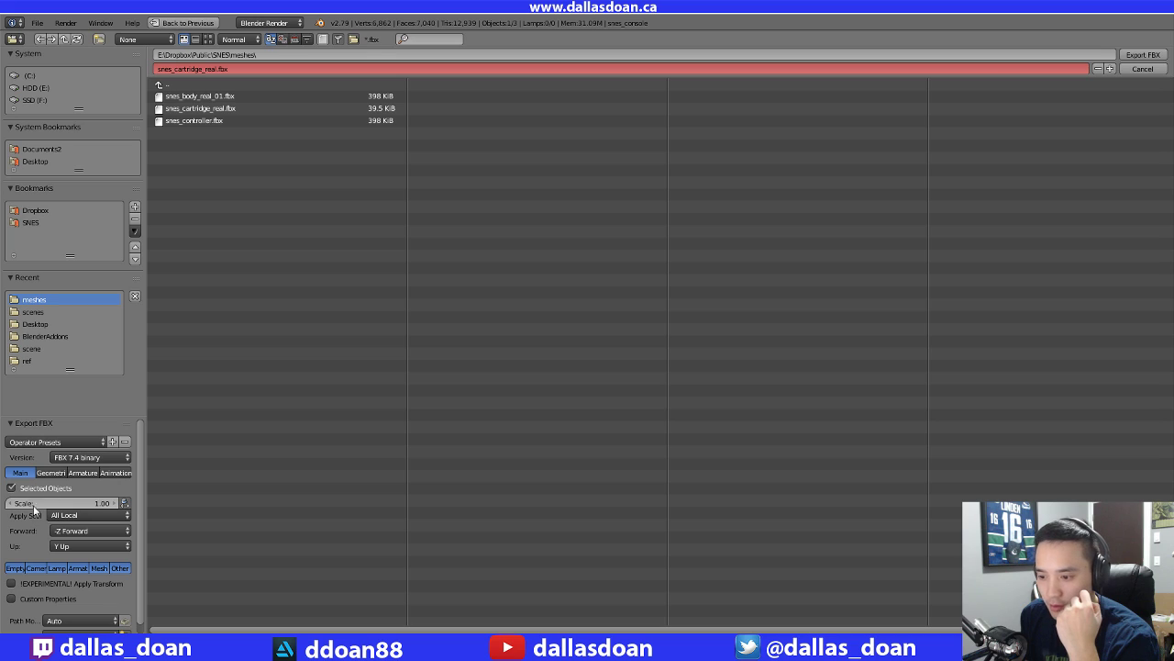
{"action": "left_click", "coordinate": [217, 96]}
{"action": "left_click", "coordinate": [1143, 55]}
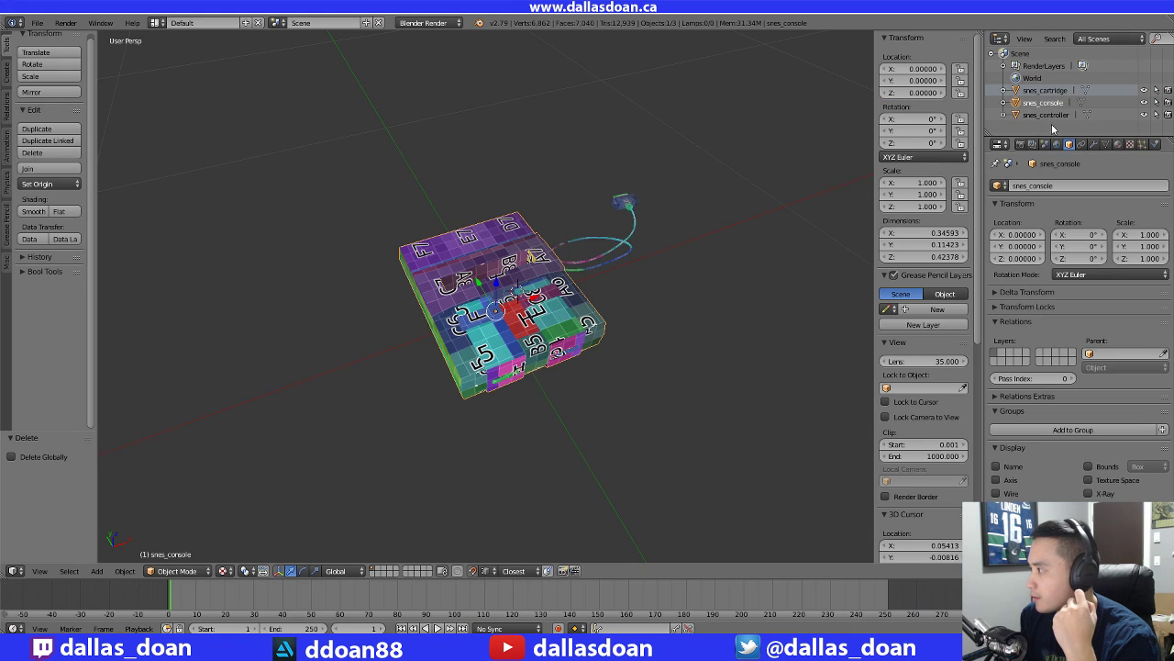
Select snes_controller and export only that object to FBX, overwriting snes_controller.fbx
{"action": "left_click", "coordinate": [1046, 115]}
{"action": "left_click", "coordinate": [36, 22]}
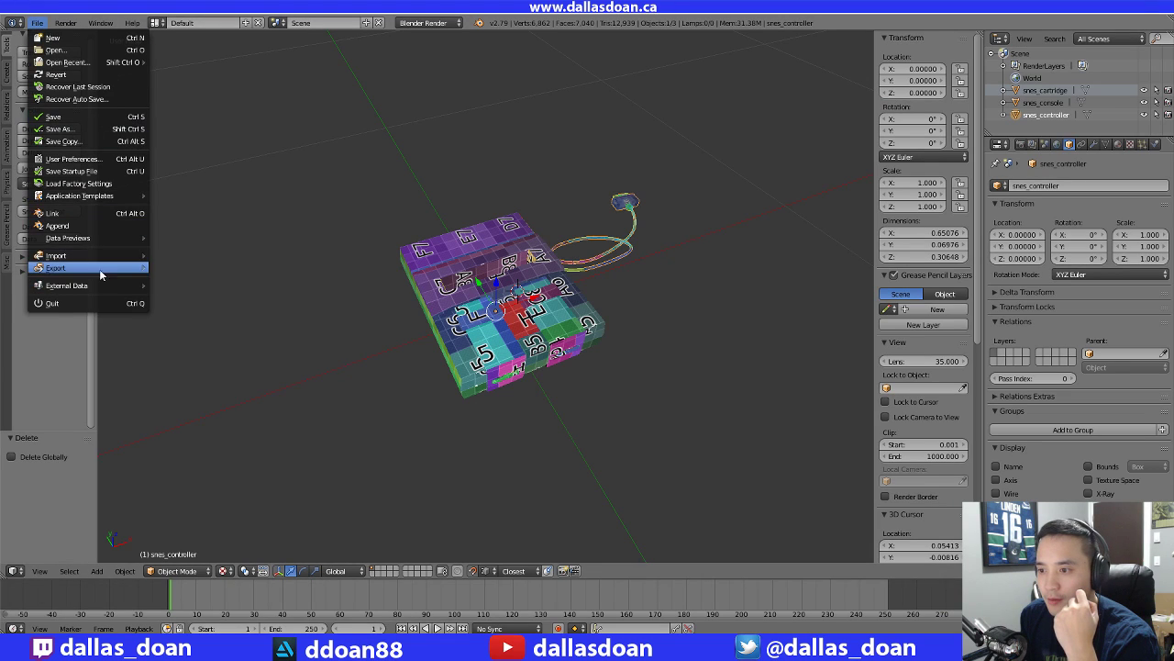
{"action": "mouse_move", "coordinate": [101, 268]}
{"action": "left_click", "coordinate": [211, 313]}
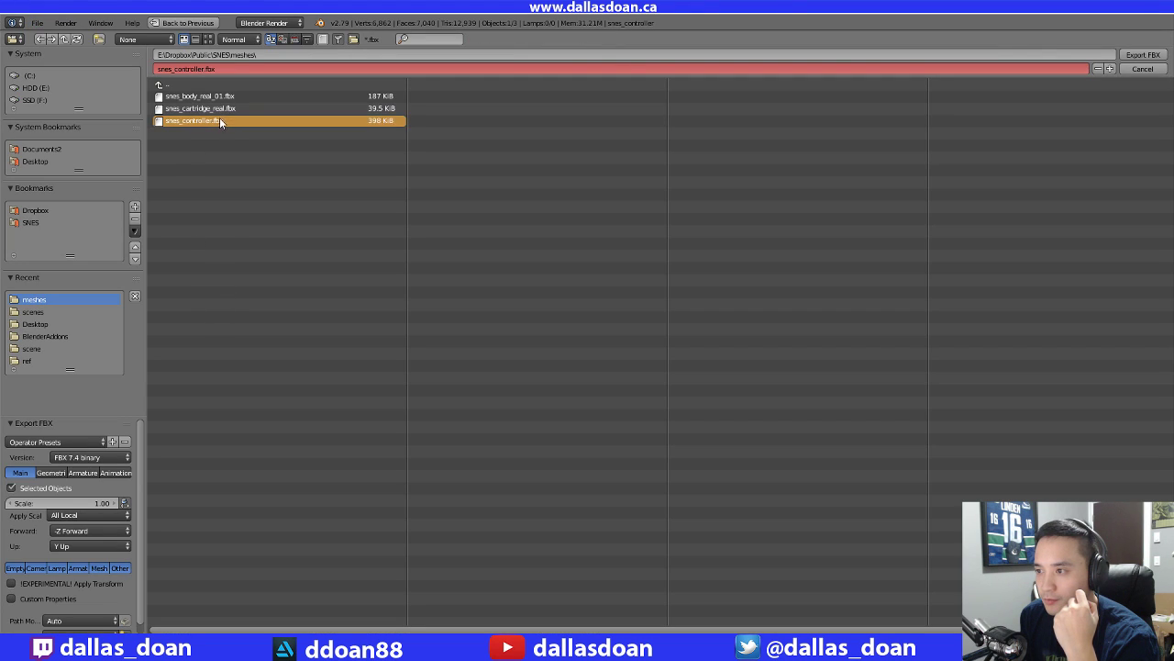
{"action": "left_click", "coordinate": [1144, 55]}
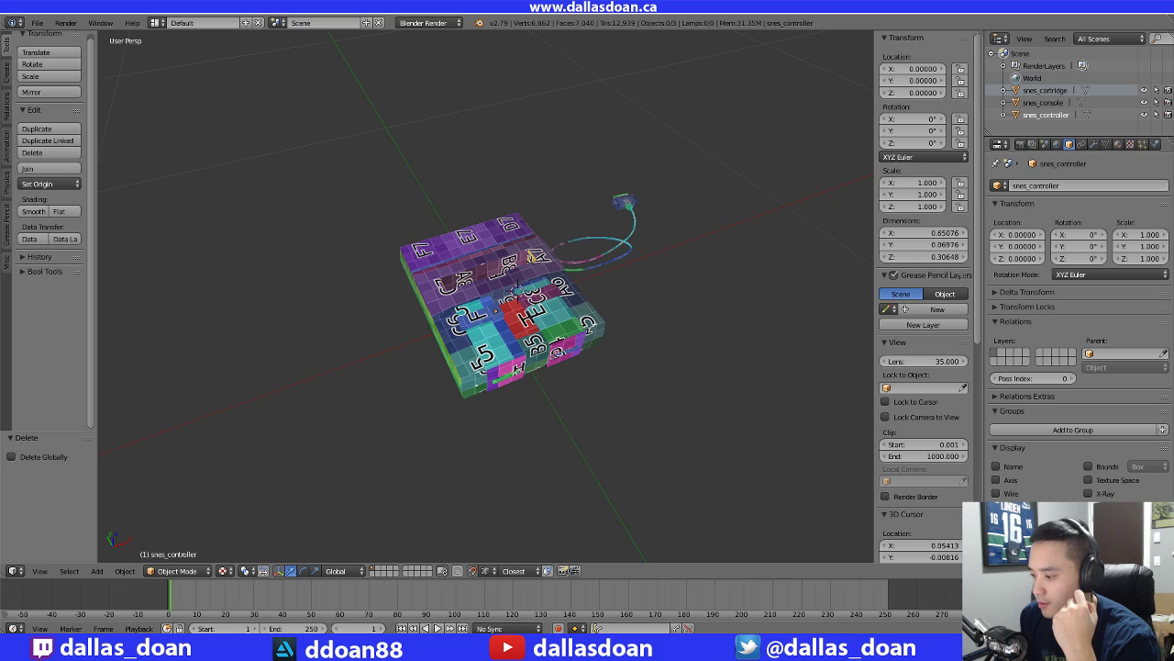
Switch to Marmoset Toolbag and examine the file reference and meshes of the reloaded SNES models from different angles
{"action": "key", "text": "alt+Tab"}
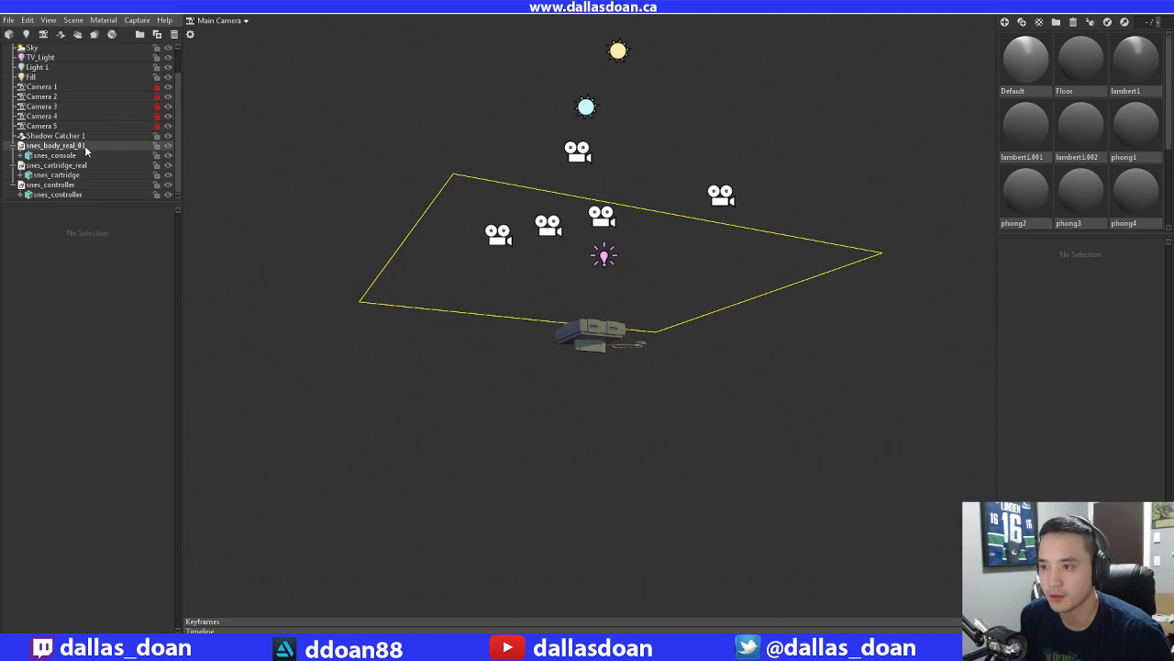
{"action": "left_click", "coordinate": [84, 146]}
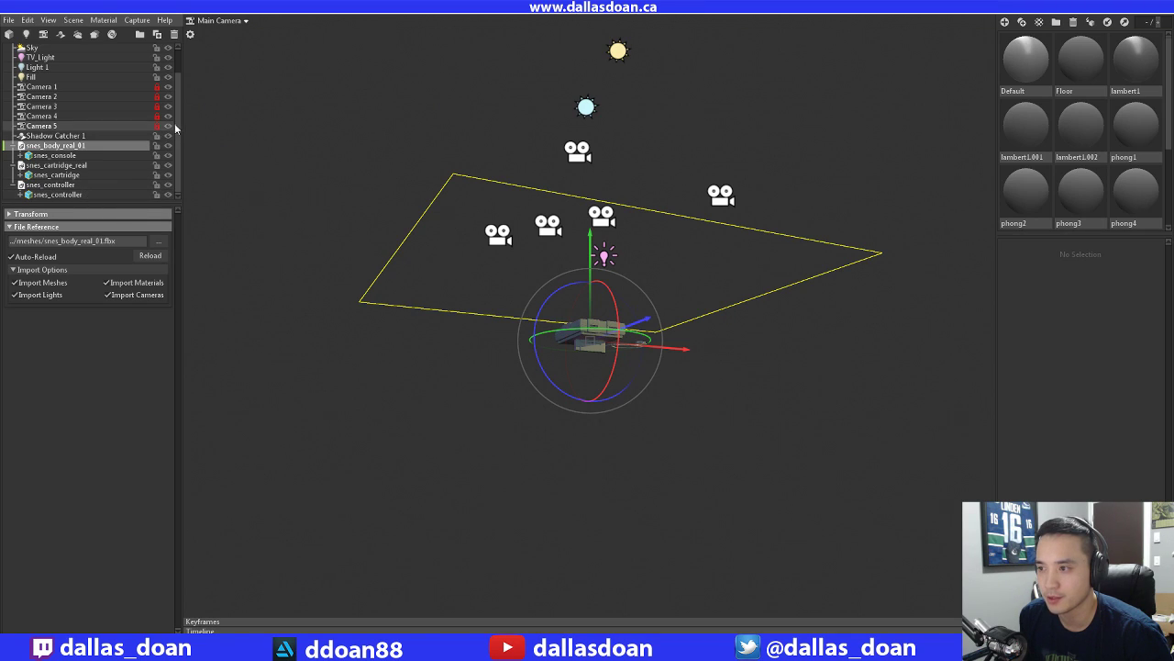
{"action": "left_click", "coordinate": [322, 146]}
{"action": "left_click_drag", "start_coordinate": [322, 147], "coordinate": [568, 368]}
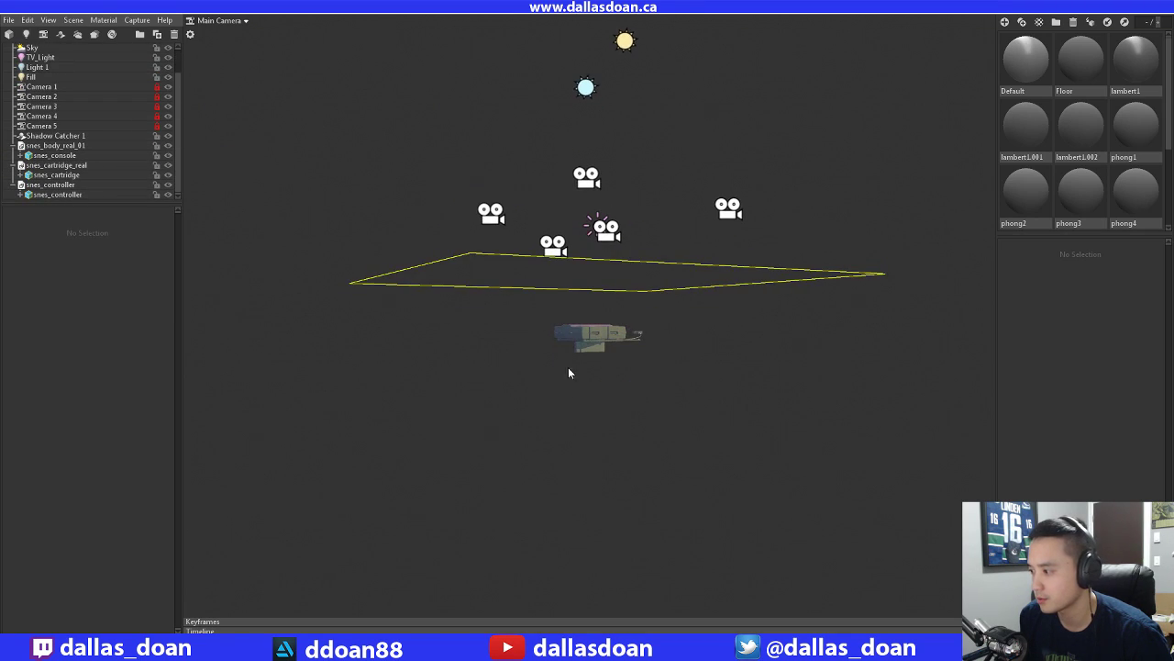
{"action": "left_click", "coordinate": [637, 340]}
{"action": "left_click", "coordinate": [462, 313]}
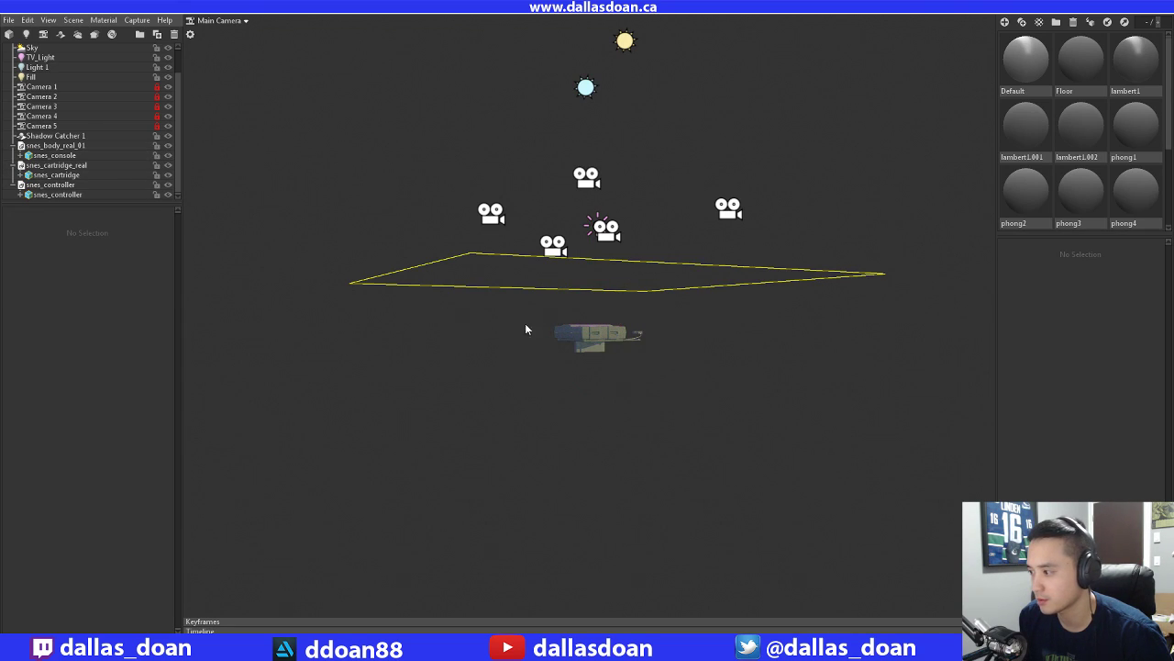
{"action": "left_click_drag", "start_coordinate": [525, 328], "coordinate": [573, 374]}
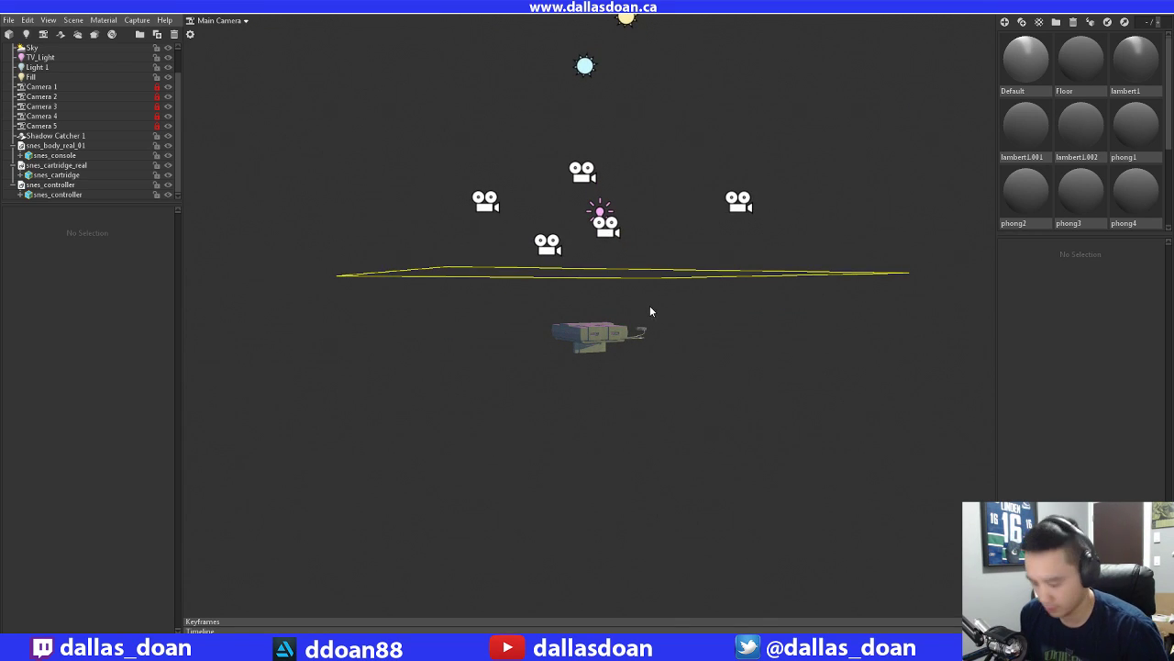
{"action": "left_click", "coordinate": [572, 338]}
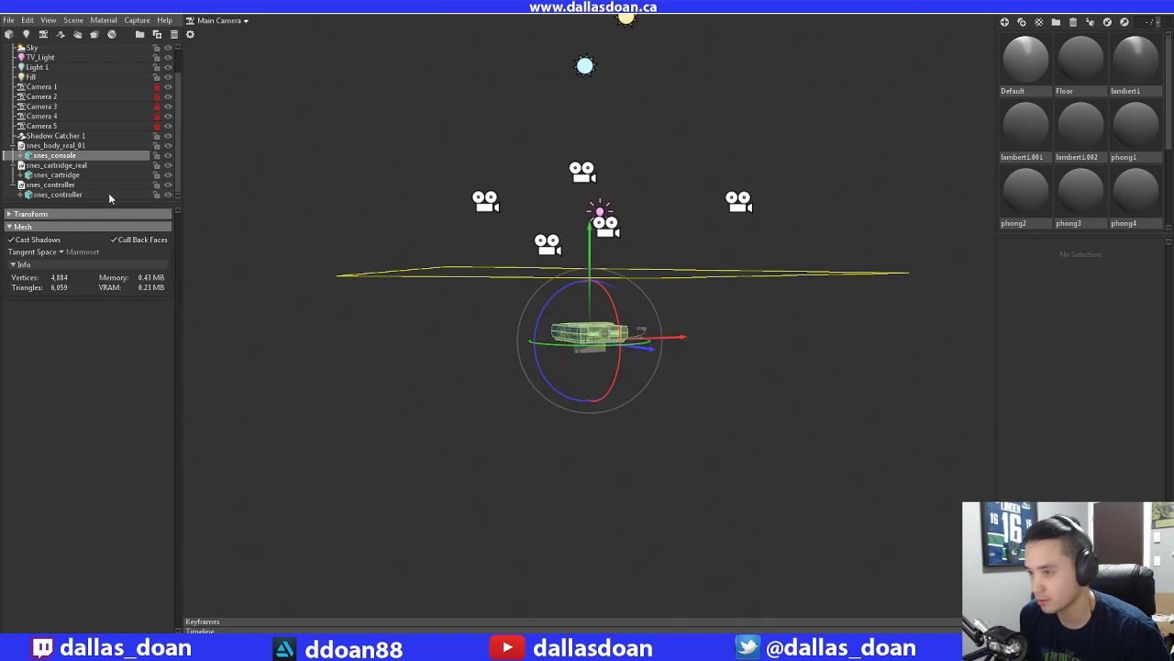
Select snes_body_real_01, snes_cartridge_real and snes_controller with their nested meshes and move them together along the vertical axis
{"action": "left_click", "coordinate": [56, 145]}
{"action": "left_click", "coordinate": [50, 185], "text": "shift"}
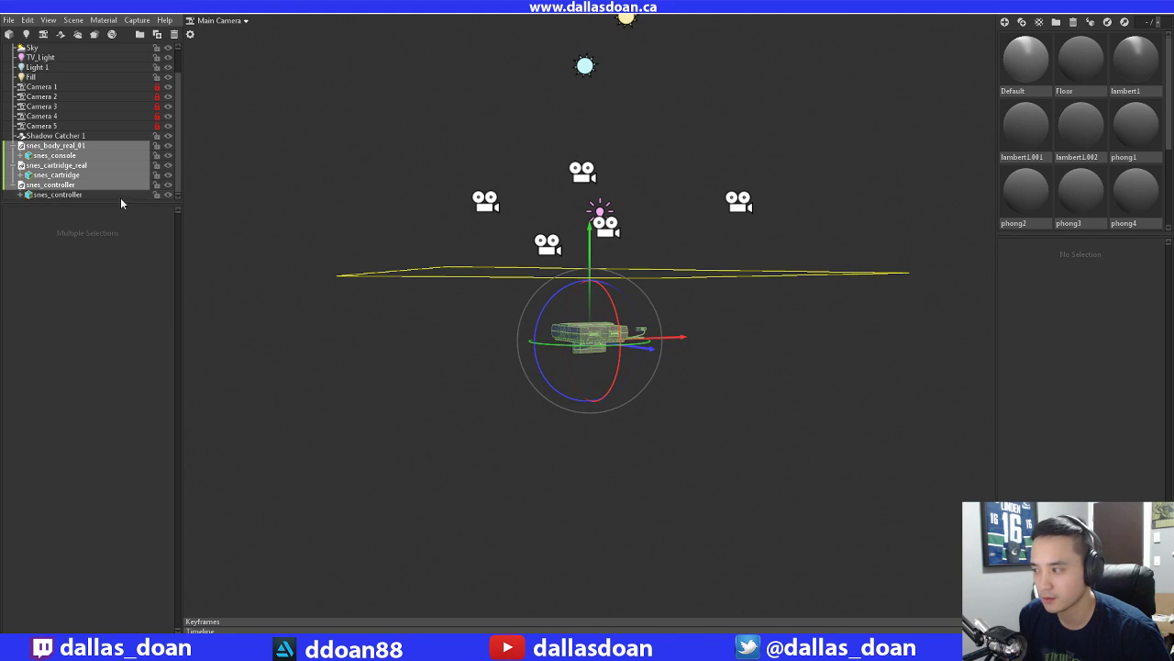
{"action": "left_click", "coordinate": [53, 195], "text": "shift"}
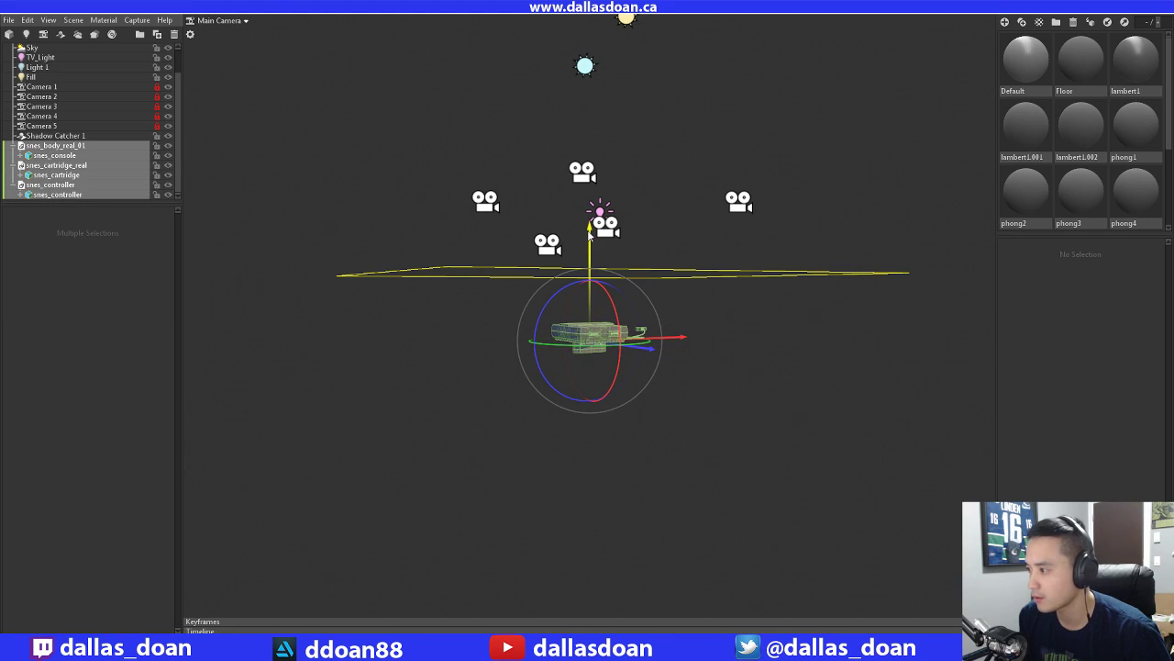
{"action": "left_click_drag", "start_coordinate": [589, 229], "coordinate": [550, 296]}
Switch back to Blender and select the snes_console object in the viewport
{"action": "key", "text": "alt+Tab"}
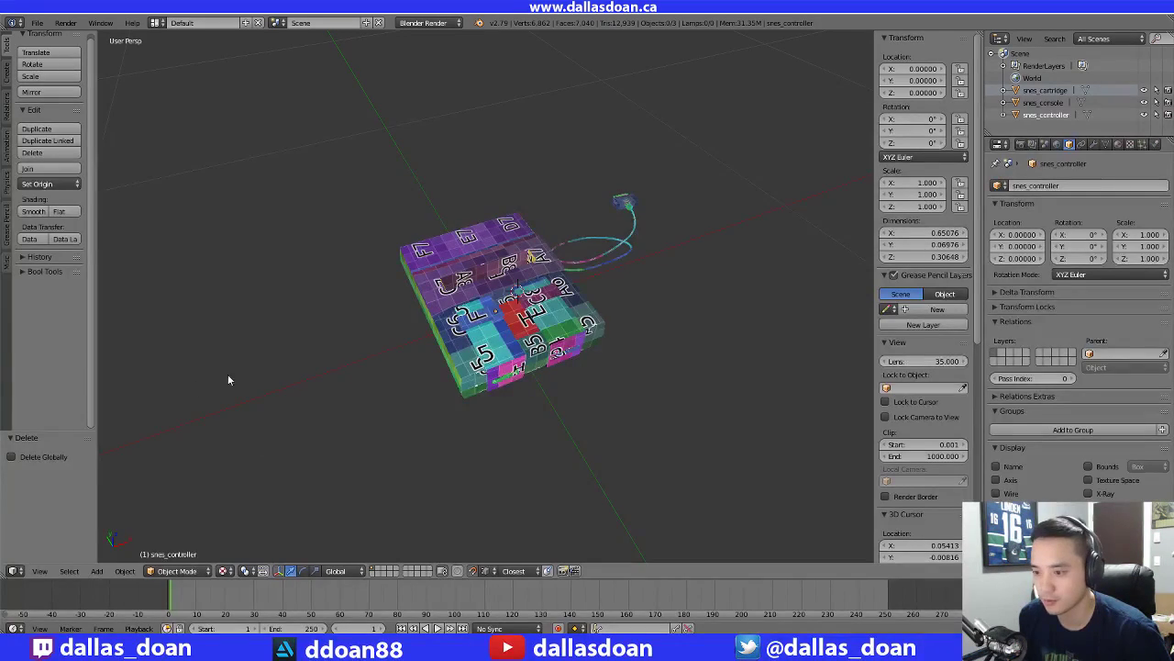
{"action": "scroll", "coordinate": [568, 387], "scroll_direction": "up", "scroll_amount": 4}
{"action": "scroll", "coordinate": [525, 375], "scroll_direction": "down", "scroll_amount": 2}
{"action": "middle_click_drag", "start_coordinate": [523, 367], "coordinate": [520, 313]}
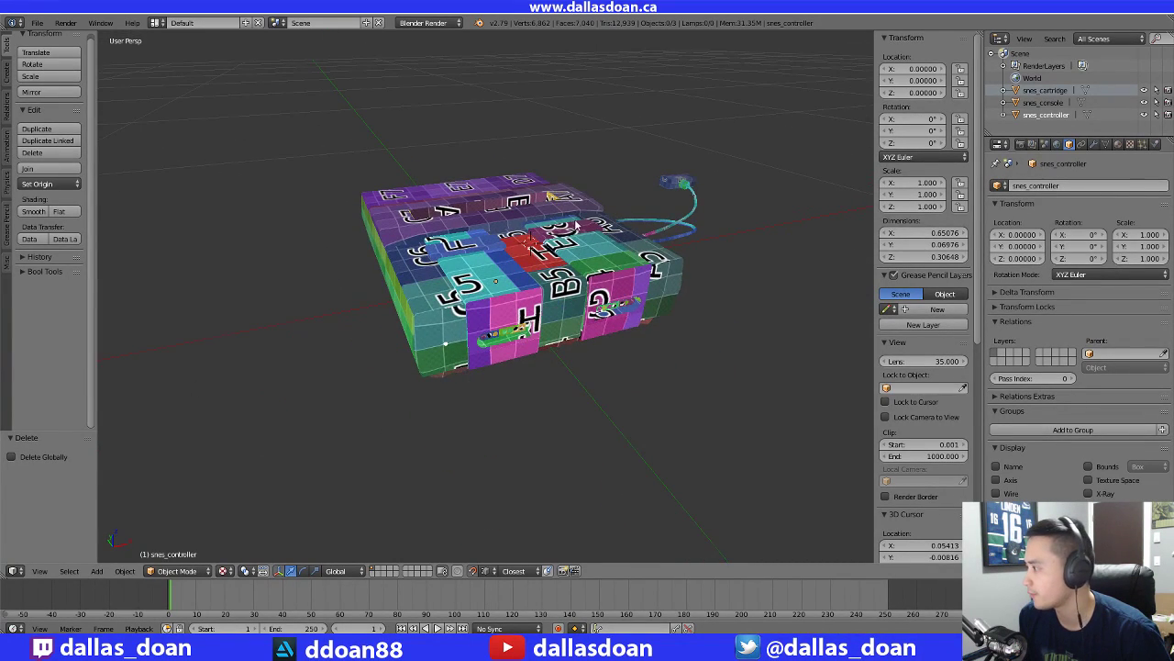
{"action": "middle_click_drag", "start_coordinate": [575, 229], "coordinate": [574, 291]}
{"action": "left_click", "coordinate": [37, 22]}
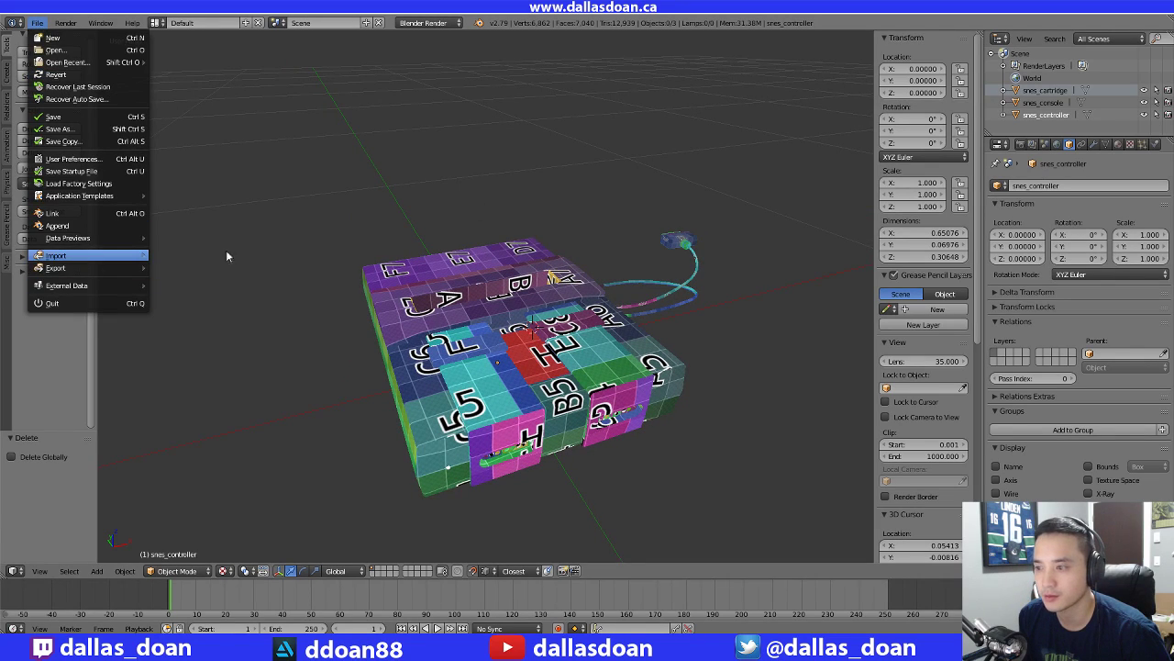
{"action": "right_click", "coordinate": [459, 297]}
Capture a full-window screenshot of Blender with the FBX entry in the export options highlighted and open it in the image editor
{"action": "left_click", "coordinate": [39, 24]}
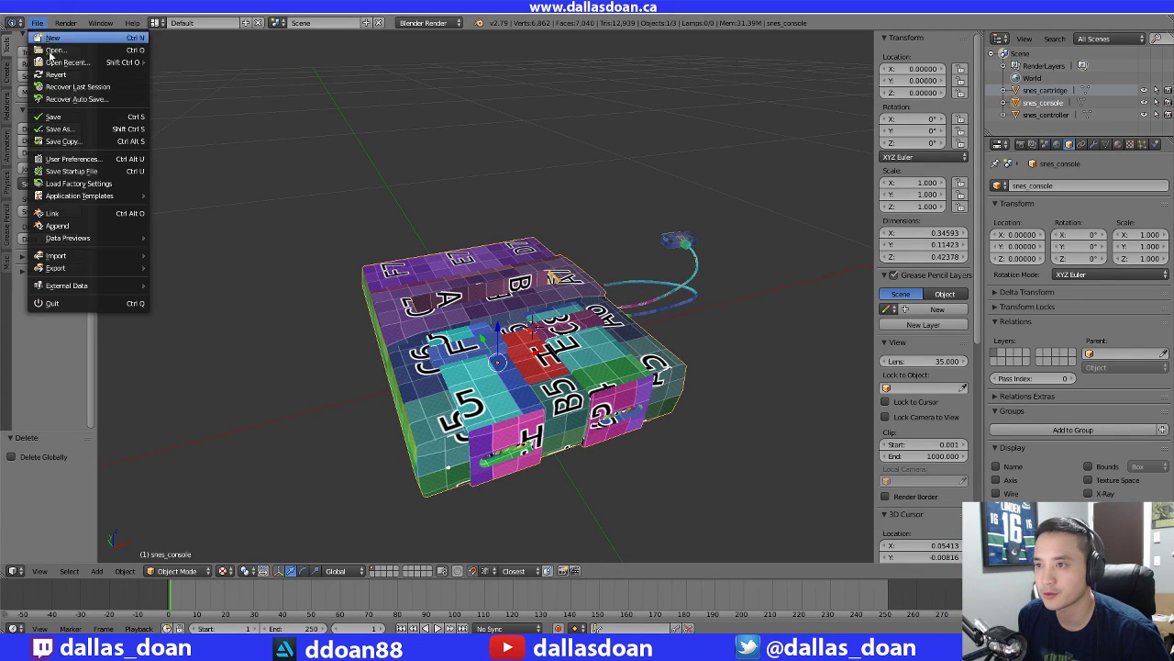
{"action": "mouse_move", "coordinate": [83, 268]}
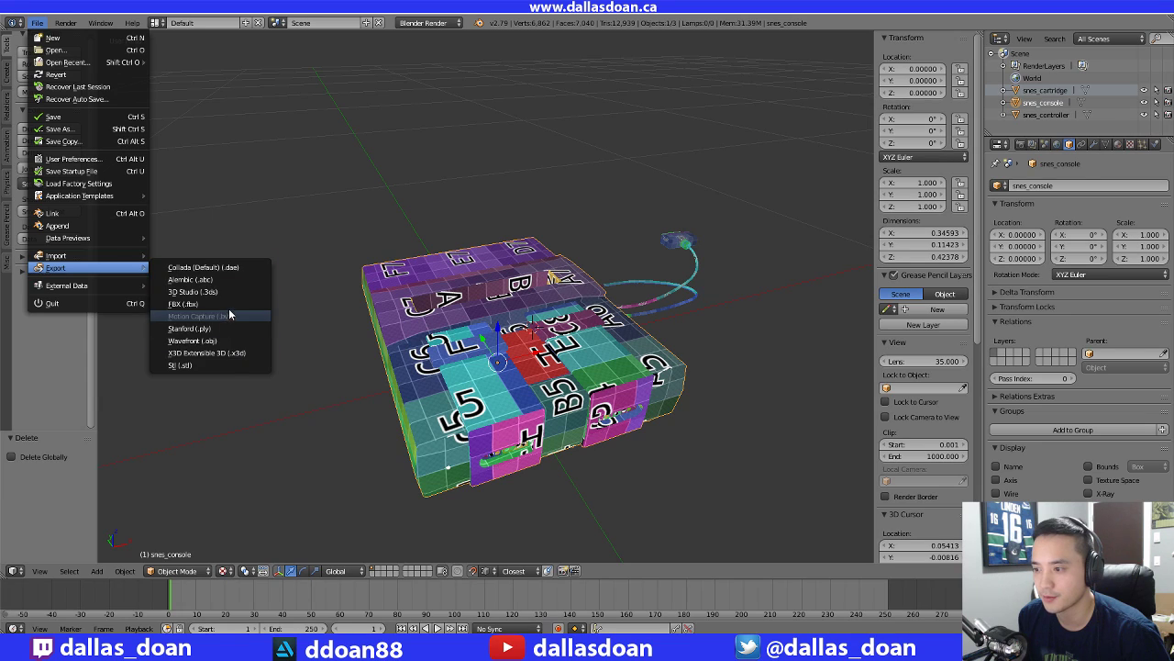
{"action": "key", "text": "Print"}
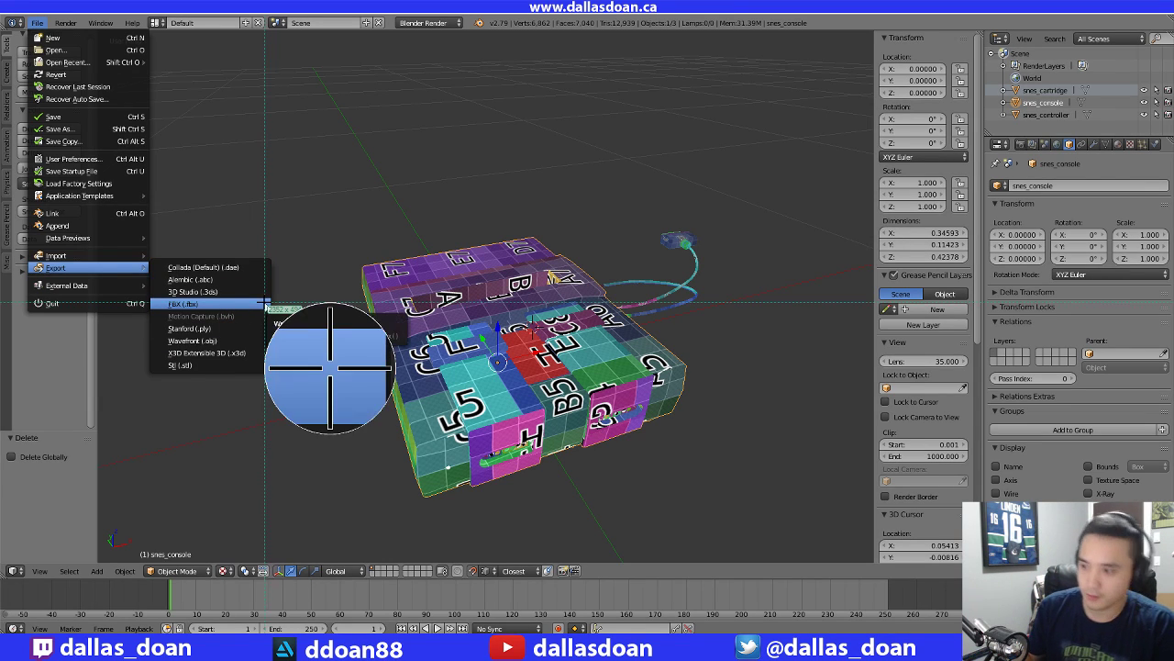
{"action": "left_click_drag", "start_coordinate": [2, 2], "coordinate": [1162, 512]}
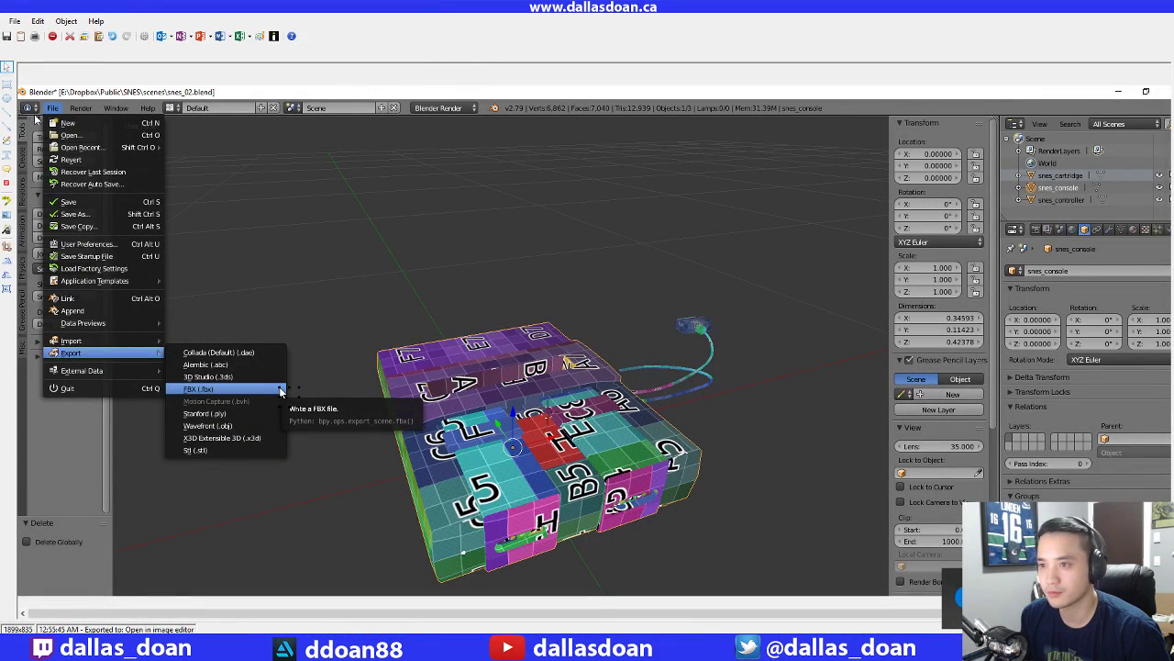
Add counter markers 1 to 4 to the screenshot beside snes_console, the File menu, Export and FBX (.fbx)
{"action": "left_click", "coordinate": [6, 183]}
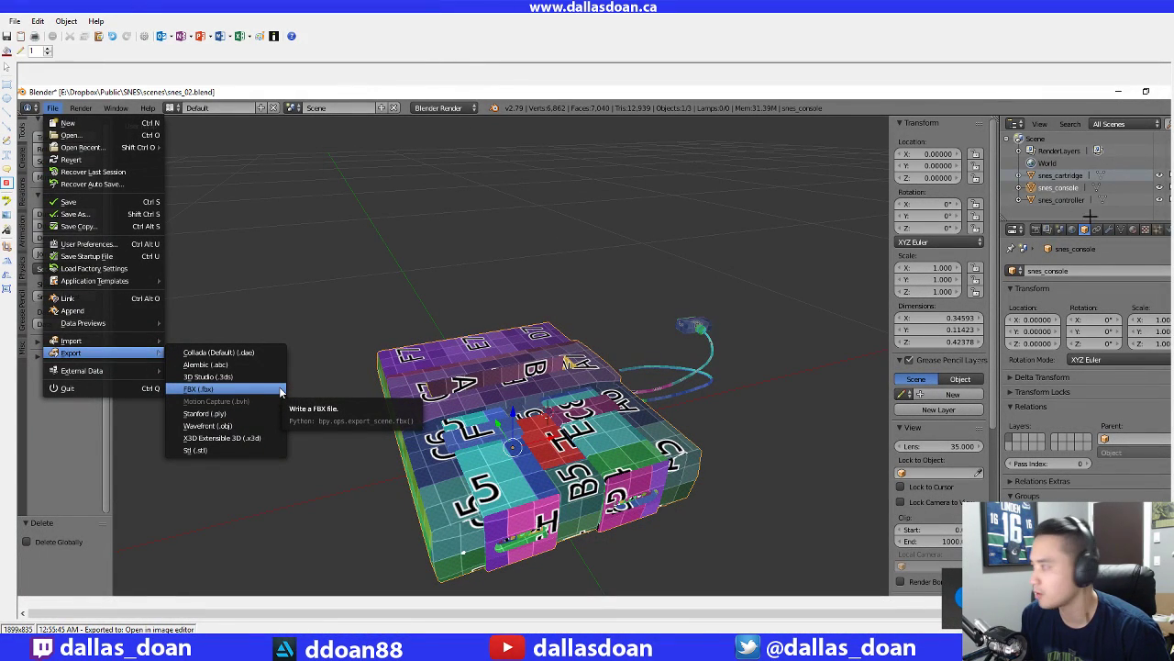
{"action": "left_click", "coordinate": [1002, 189]}
{"action": "left_click", "coordinate": [31, 116]}
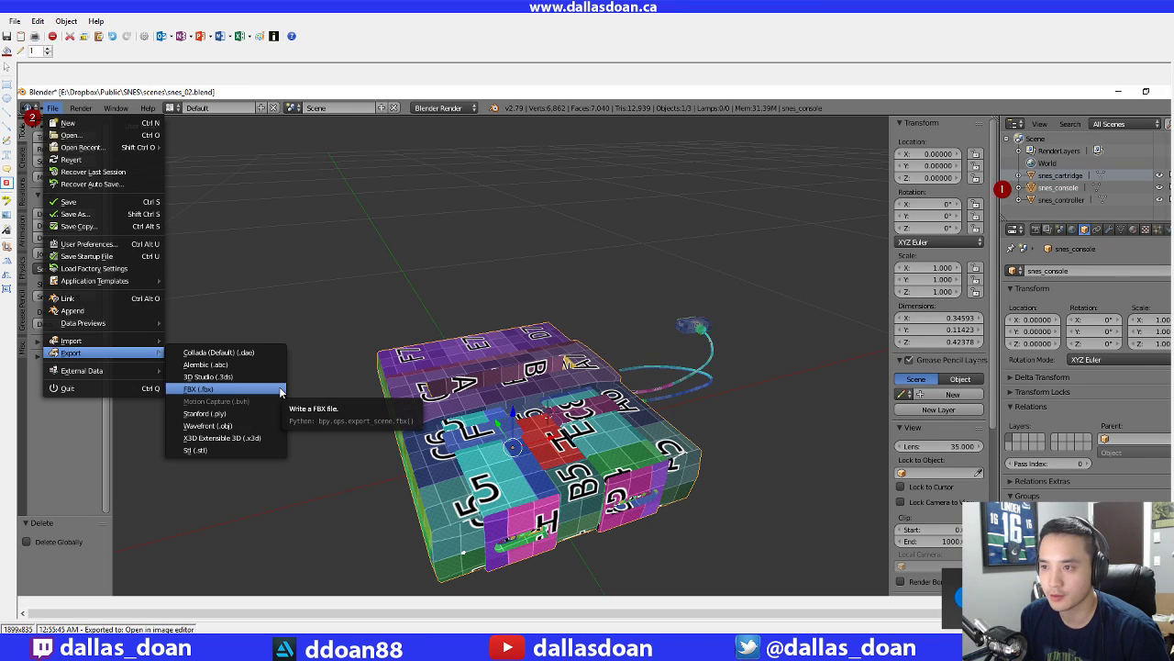
{"action": "left_click", "coordinate": [114, 349]}
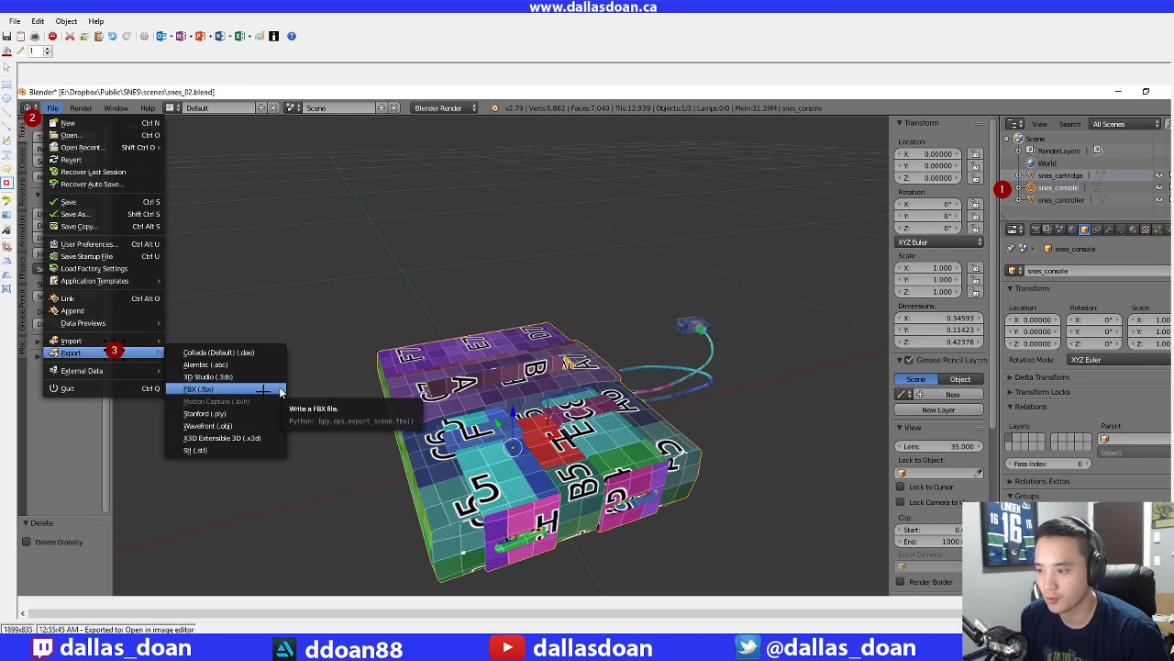
{"action": "left_click", "coordinate": [266, 389]}
{"action": "left_click", "coordinate": [7, 68]}
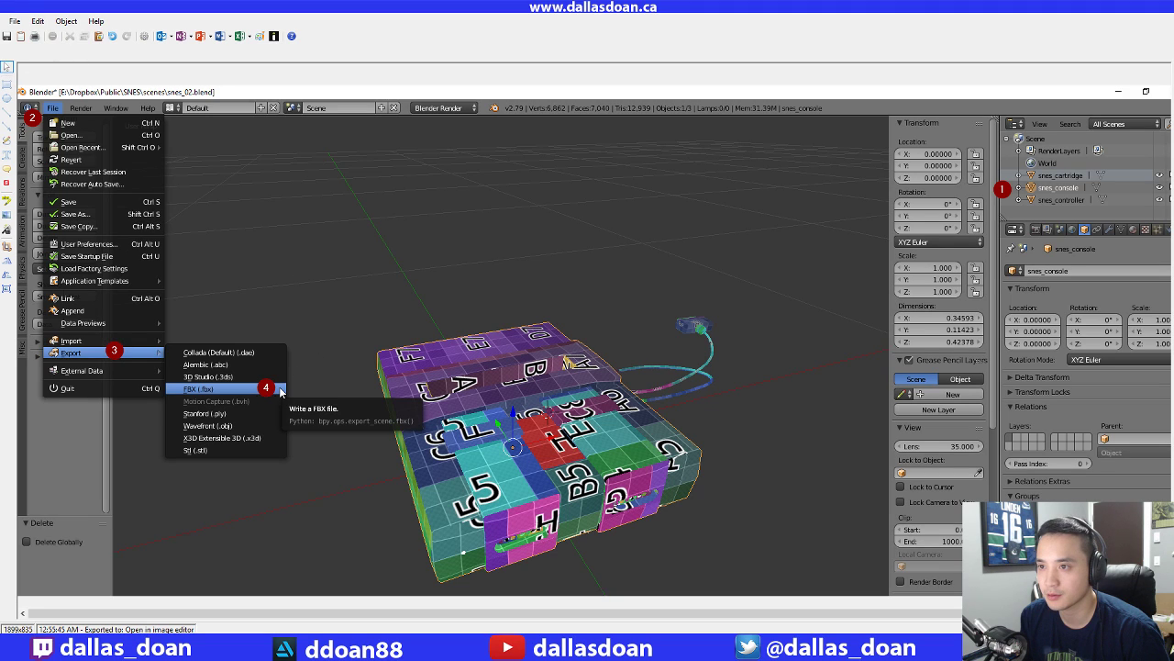
Save the annotated screenshot to the Desktop as blender_export_fbx_01.png
{"action": "left_click", "coordinate": [7, 37]}
{"action": "left_click", "coordinate": [361, 298]}
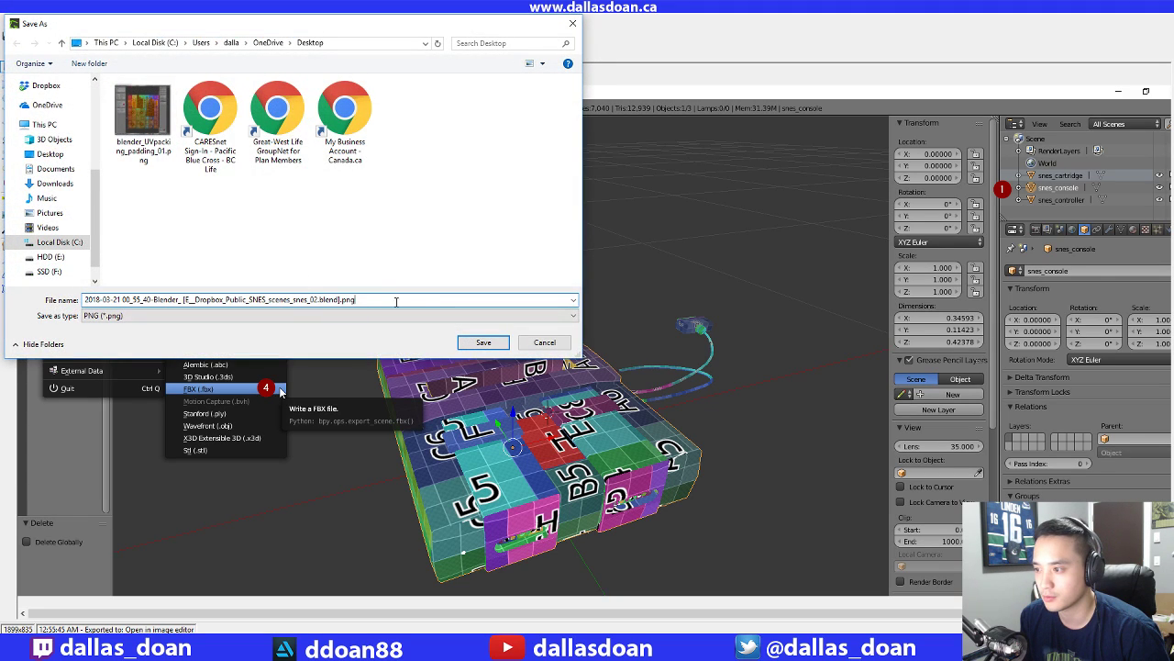
{"action": "key", "text": "shift+Home"}
{"action": "type", "text": "bl"}
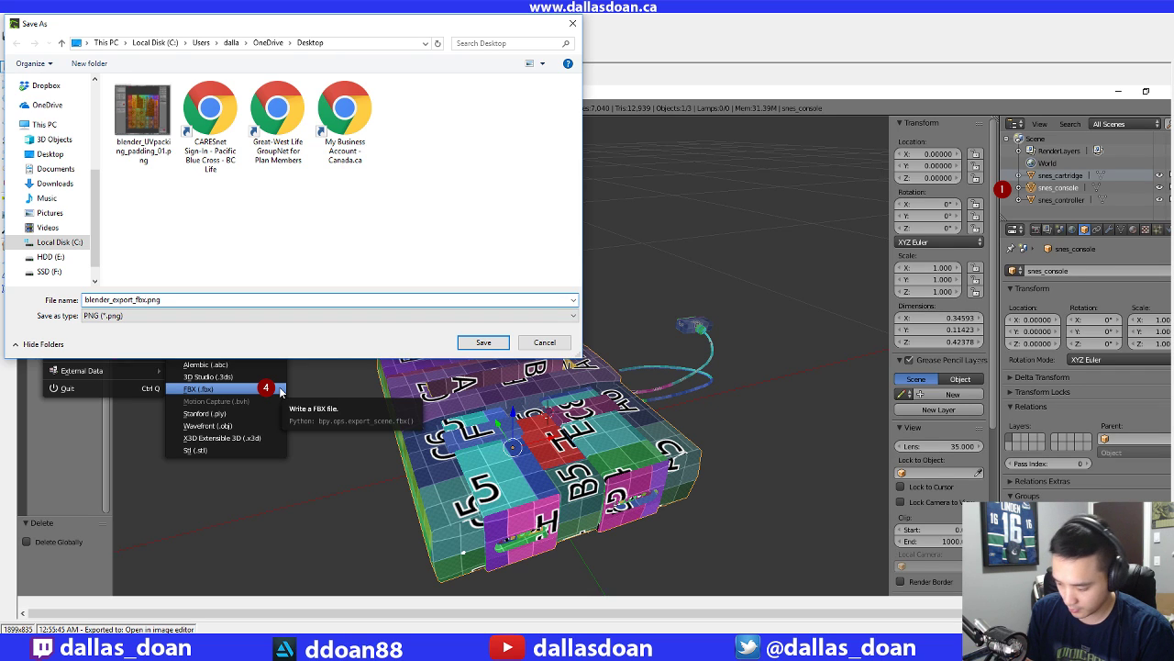
{"action": "key", "text": "Return"}
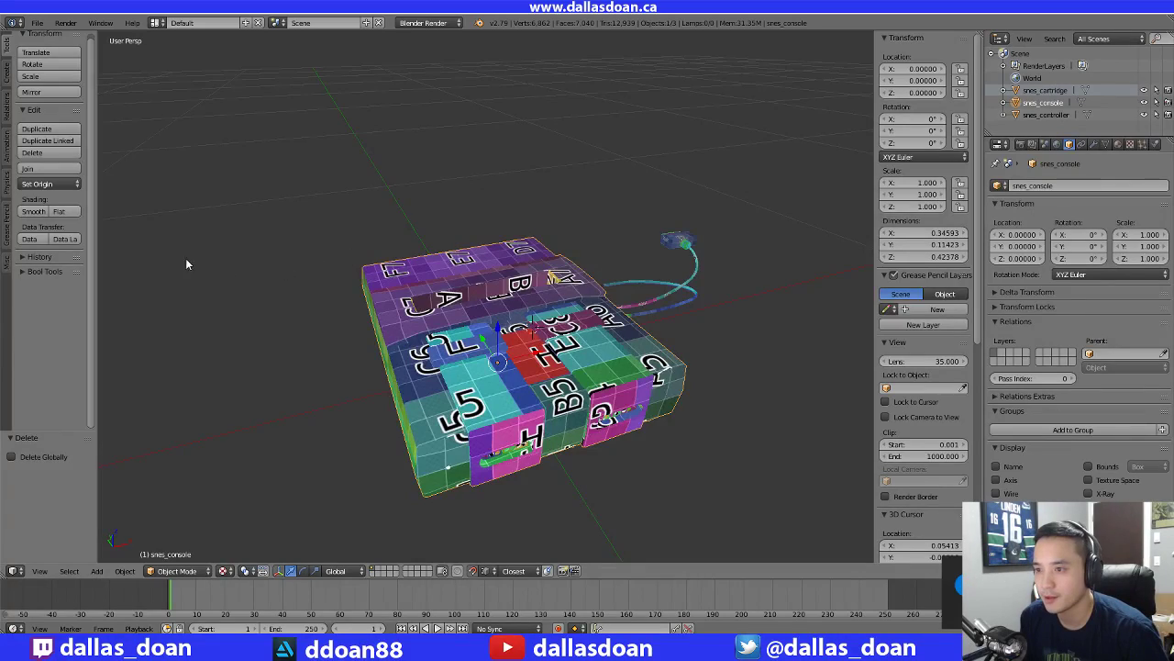
Open the FBX export settings for snes_console and examine the Main, Geometries, Armatures and Animation options
{"action": "left_click", "coordinate": [36, 23]}
{"action": "mouse_move", "coordinate": [58, 268]}
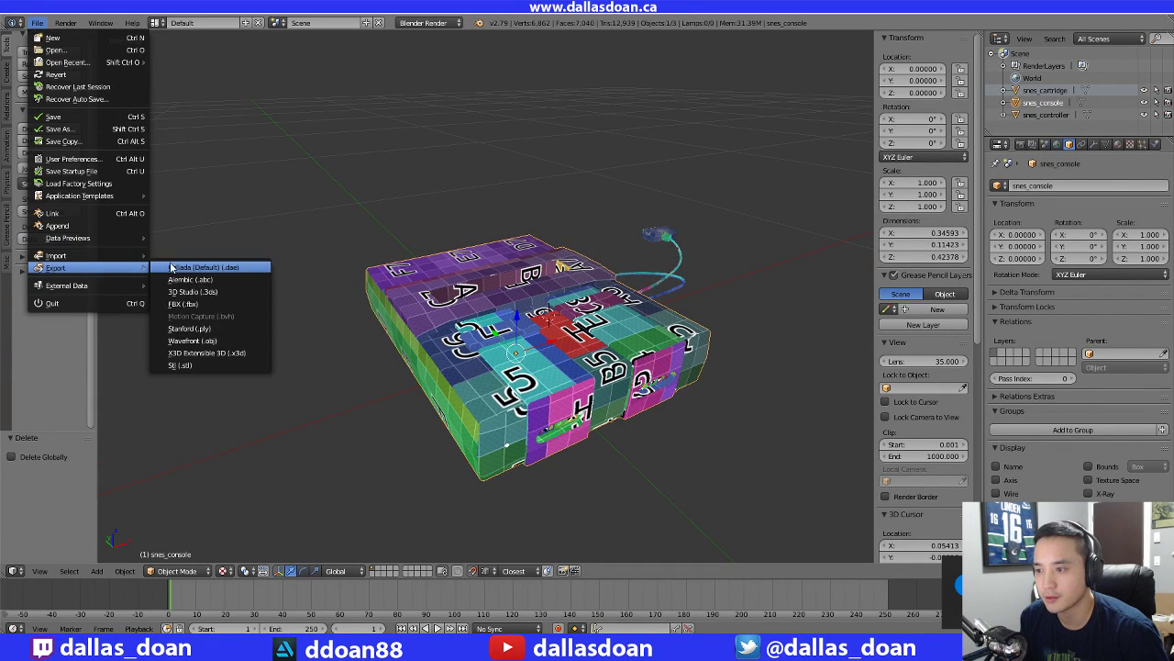
{"action": "left_click", "coordinate": [195, 304]}
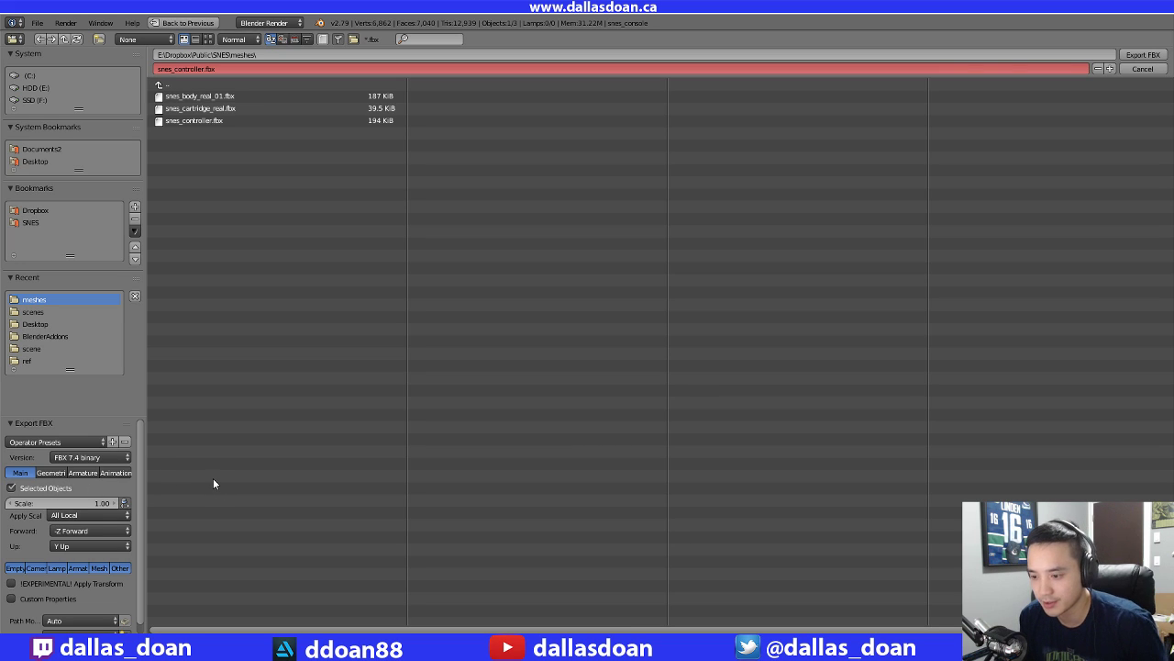
{"action": "mouse_move", "coordinate": [138, 479]}
{"action": "left_mouse_down"}
{"action": "mouse_move", "coordinate": [139, 503]}
{"action": "mouse_move", "coordinate": [136, 481]}
{"action": "left_mouse_up"}
{"action": "left_click", "coordinate": [44, 474]}
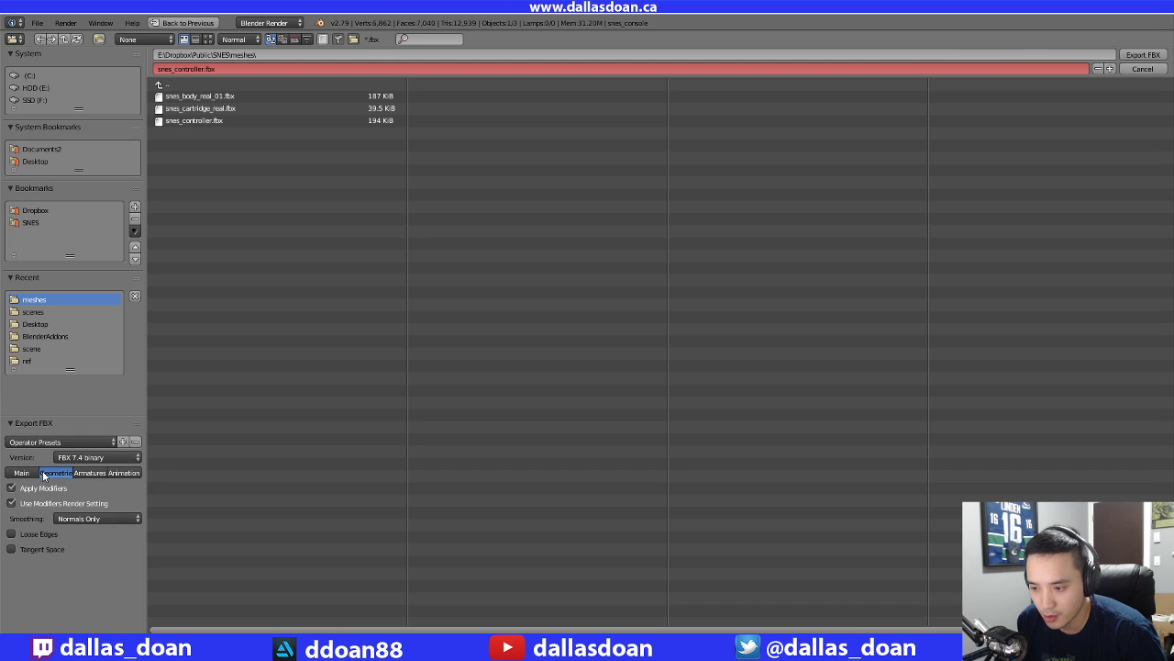
{"action": "left_click", "coordinate": [97, 473]}
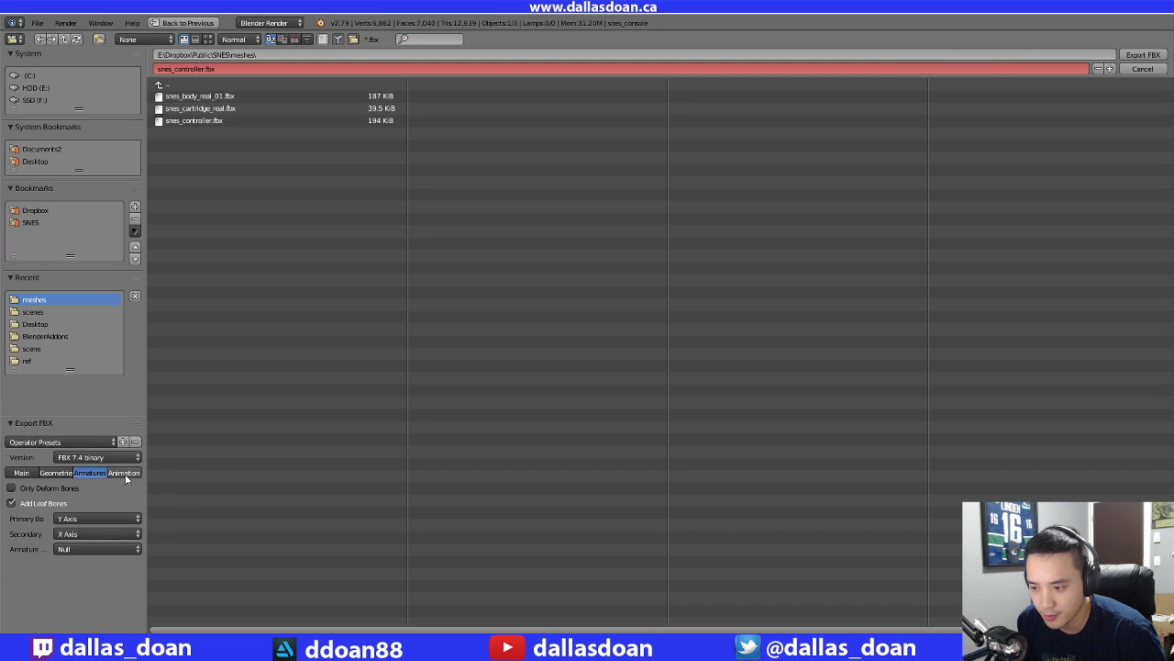
{"action": "left_click", "coordinate": [124, 473]}
{"action": "left_click", "coordinate": [21, 473]}
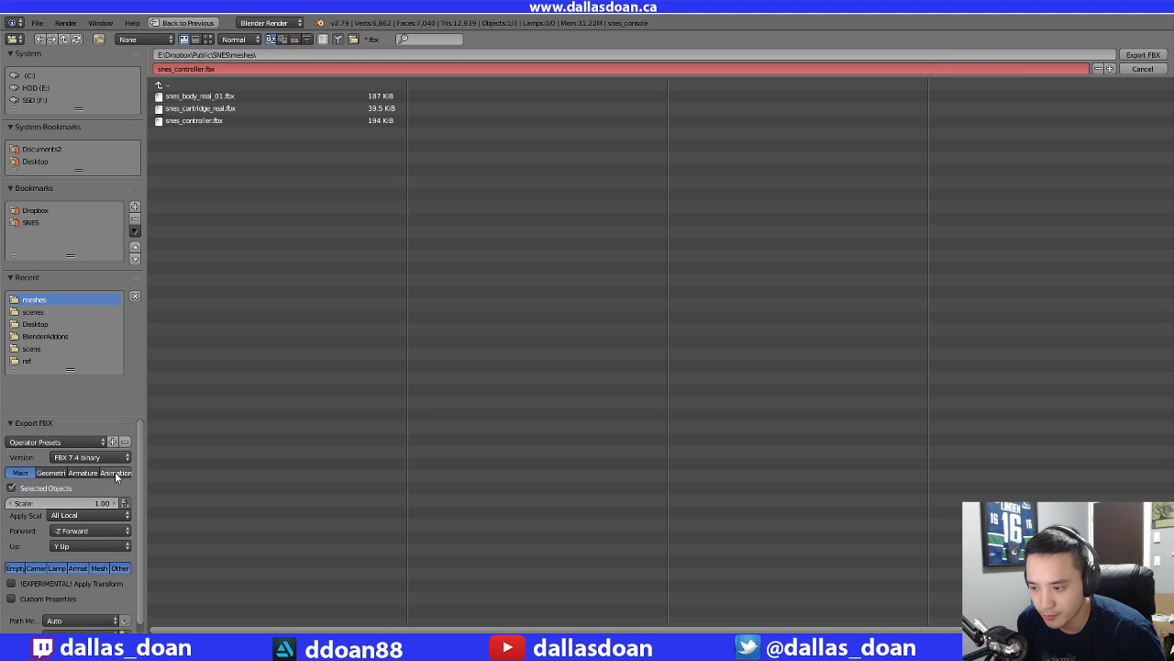
{"action": "left_click", "coordinate": [115, 473]}
{"action": "left_click", "coordinate": [22, 473]}
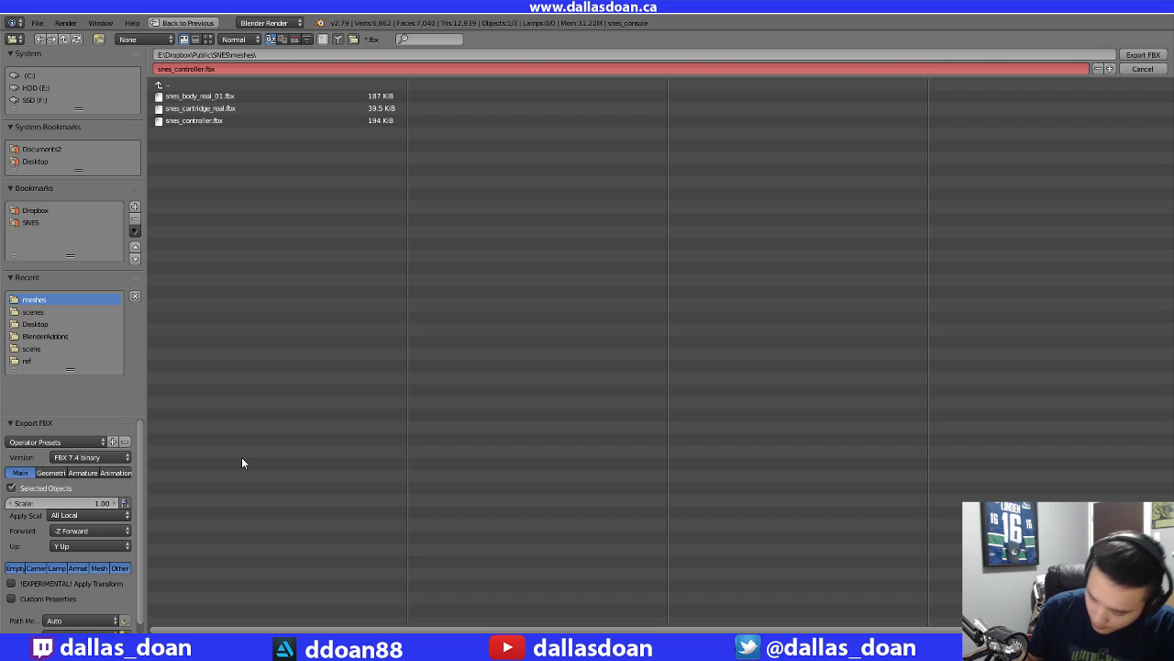
Capture the FBX export screen and place counter marker 1 beside Selected Objects and marker 2 just above Export FBX
{"action": "key", "text": "Print"}
{"action": "left_click_drag", "start_coordinate": [146, 73], "coordinate": [1169, 599]}
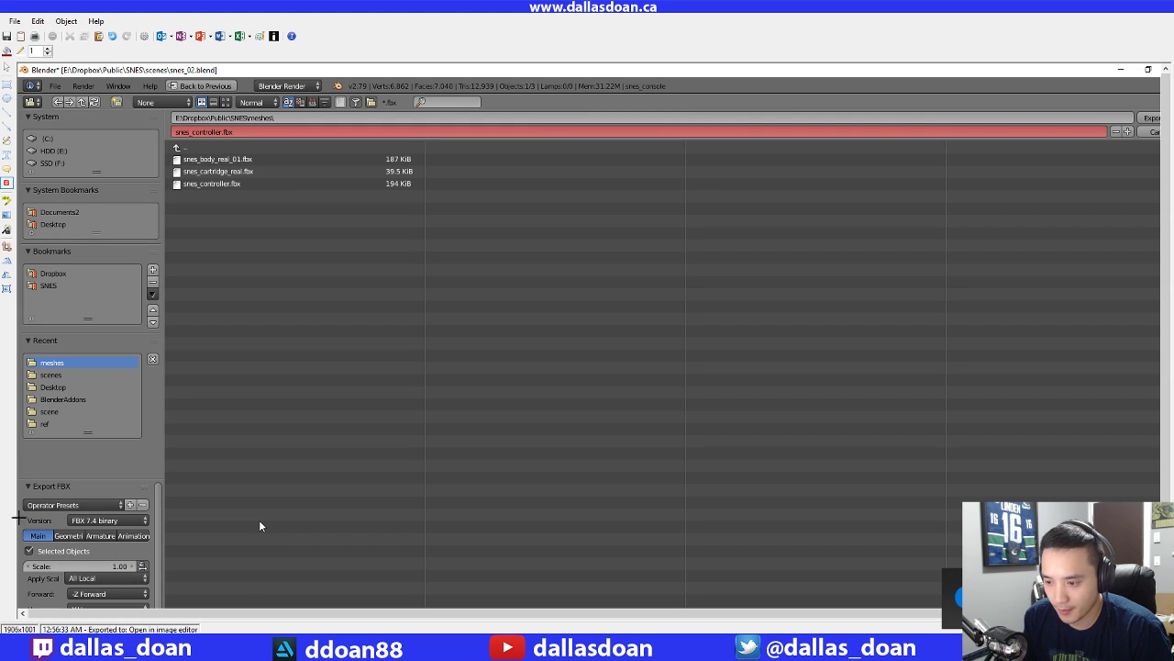
{"action": "left_click", "coordinate": [104, 550]}
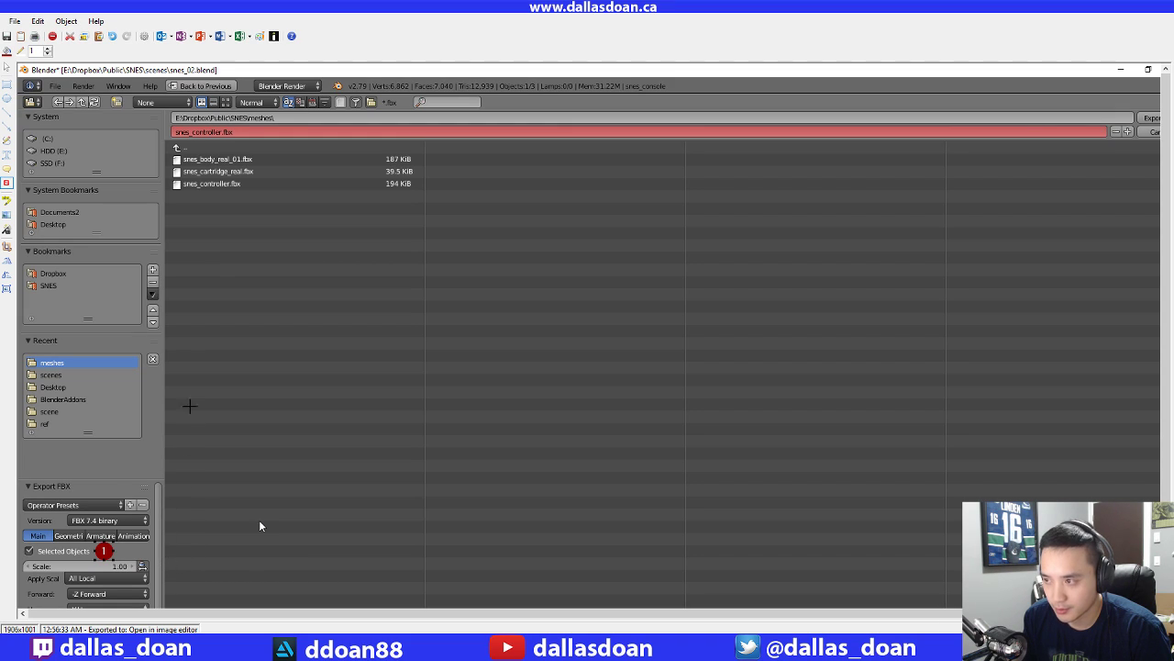
{"action": "left_click", "coordinate": [1117, 111]}
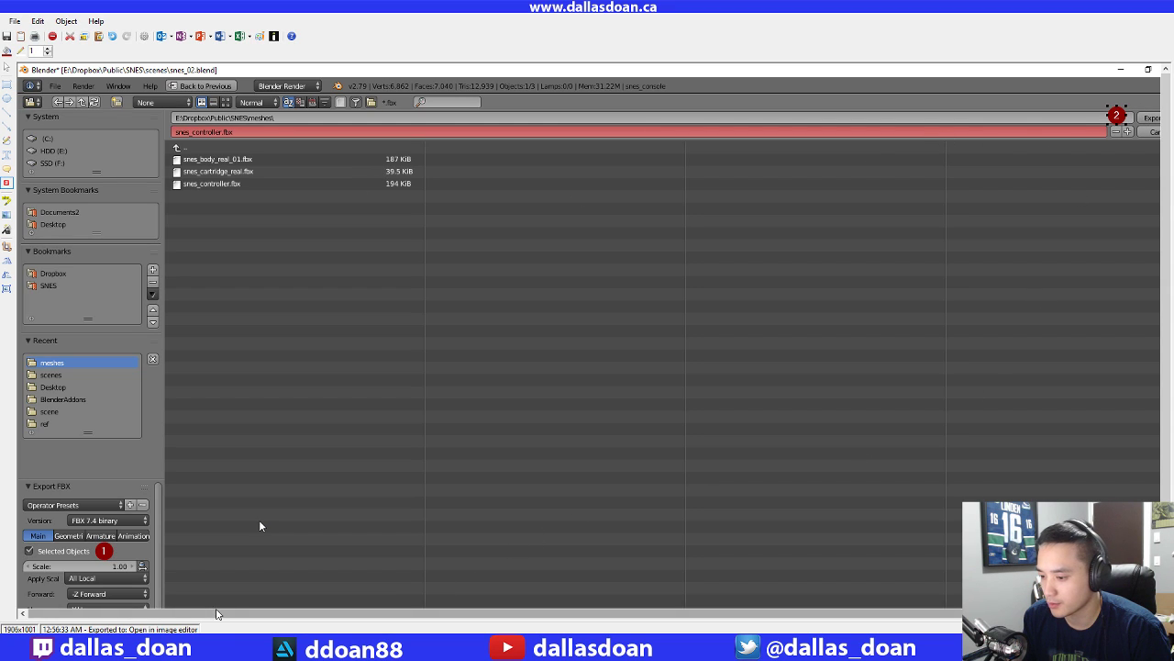
{"action": "scroll", "coordinate": [449, 599], "scroll_direction": "right", "scroll_amount": 1}
{"action": "left_click", "coordinate": [9, 68]}
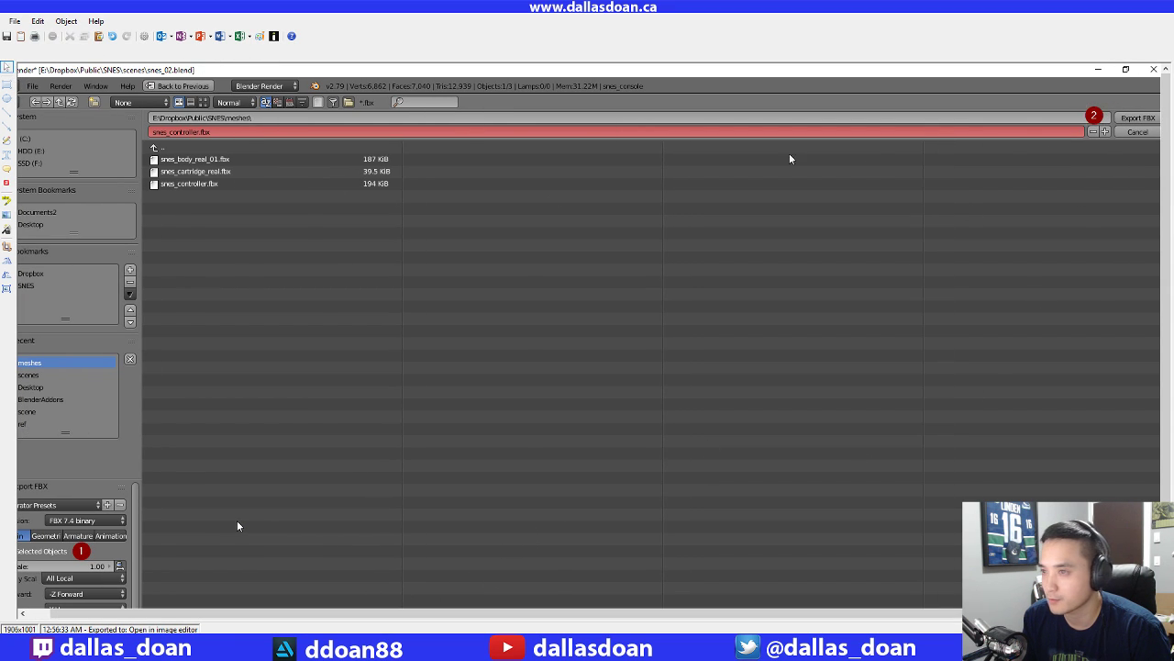
{"action": "left_click_drag", "start_coordinate": [1090, 115], "coordinate": [1133, 98]}
Save the second annotated screenshot to the Desktop as blender_export_fbx_02.png, and leave the image editor and the FBX export screen
{"action": "key", "text": "ctrl+shift+s"}
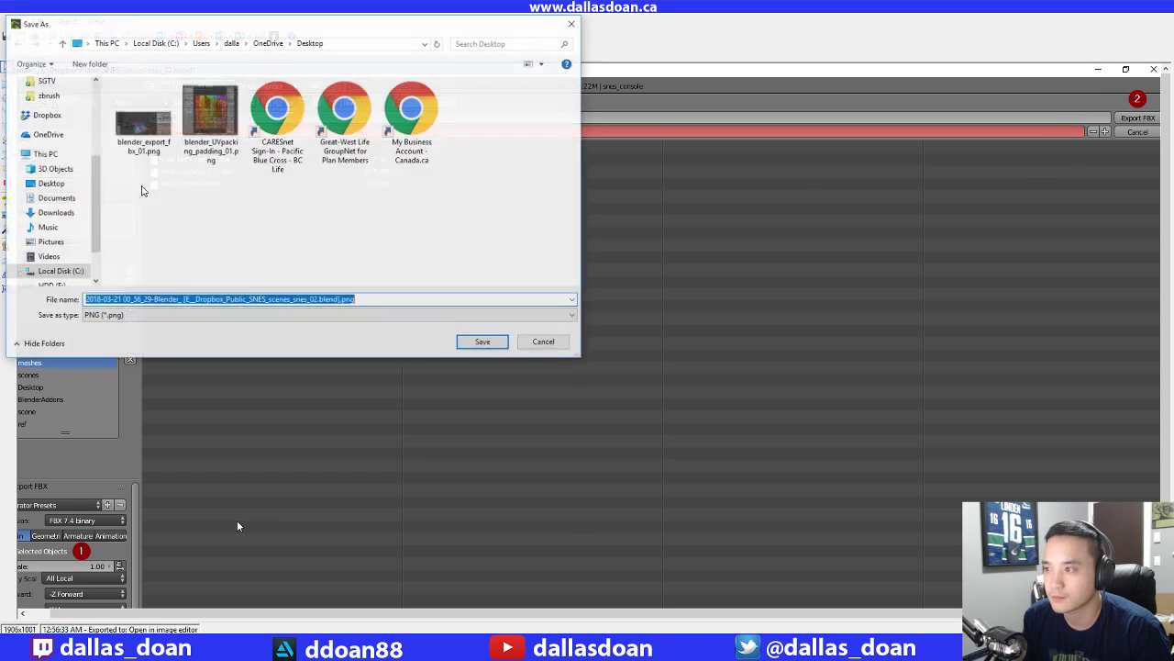
{"action": "left_click", "coordinate": [147, 131]}
{"action": "left_click", "coordinate": [156, 300]}
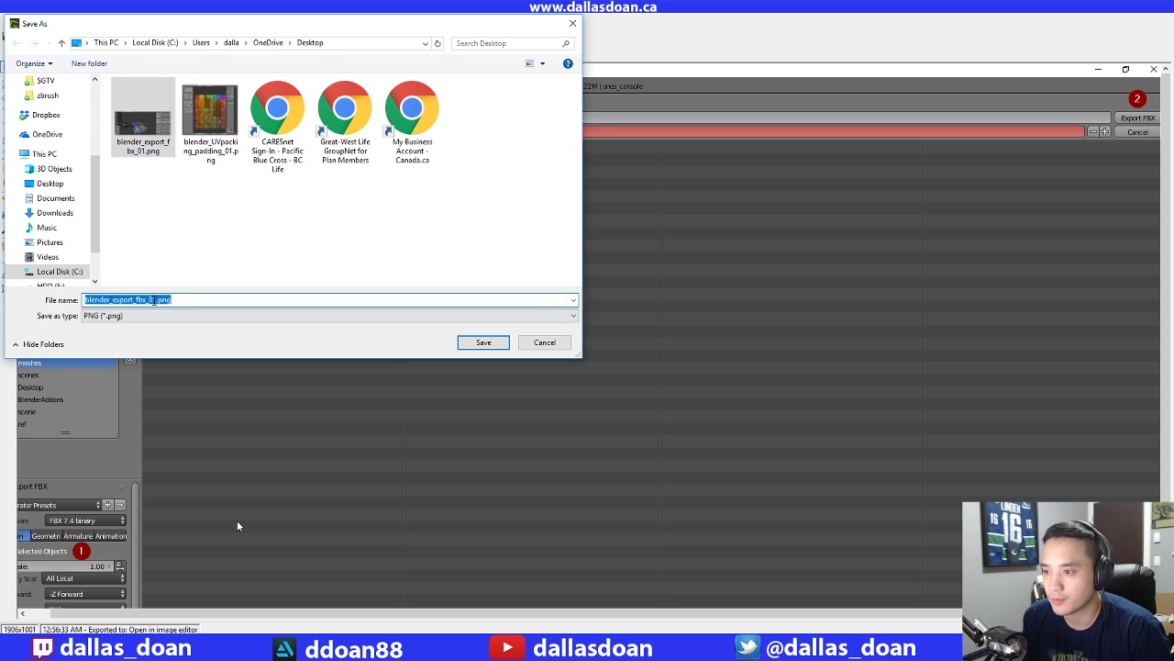
{"action": "left_click", "coordinate": [154, 300]}
{"action": "key", "text": "Delete"}
{"action": "type", "text": "2"}
{"action": "key", "text": "Return"}
{"action": "left_click", "coordinate": [1154, 19]}
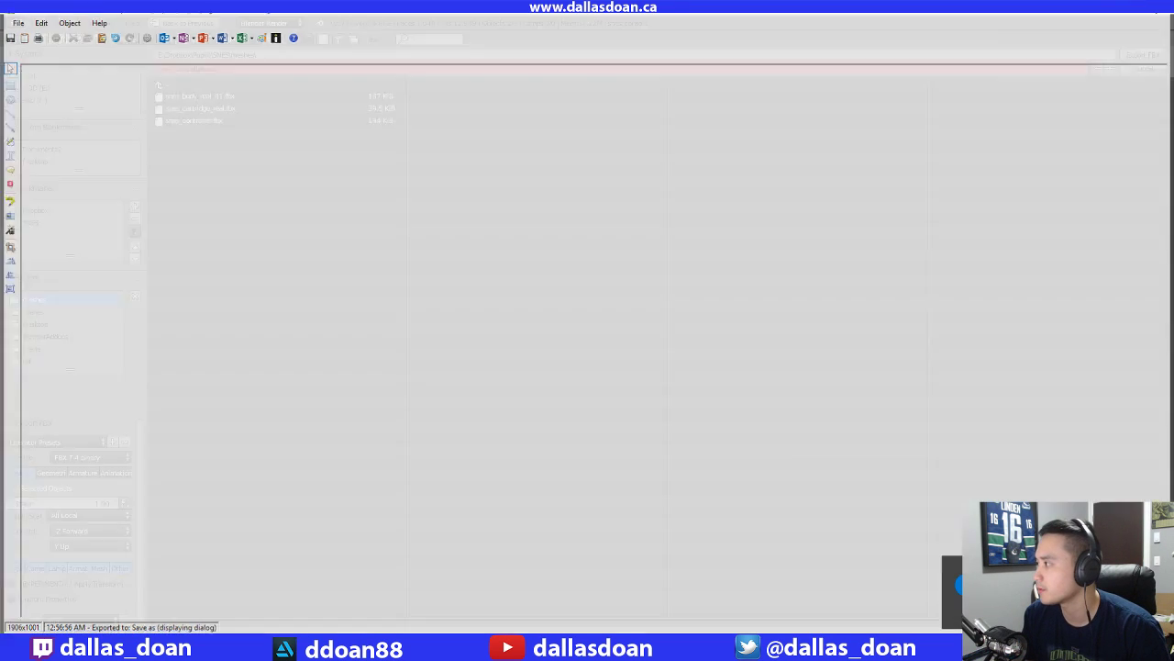
{"action": "left_click", "coordinate": [1143, 55]}
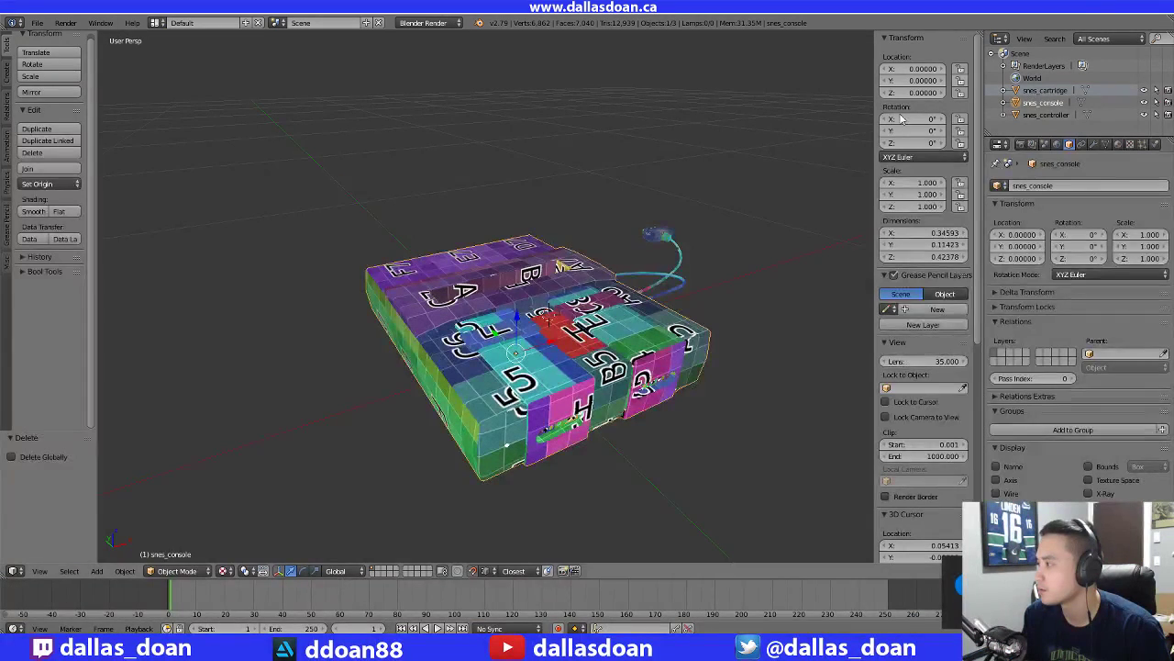
{"action": "scroll", "coordinate": [619, 353], "scroll_direction": "down", "scroll_amount": 2}
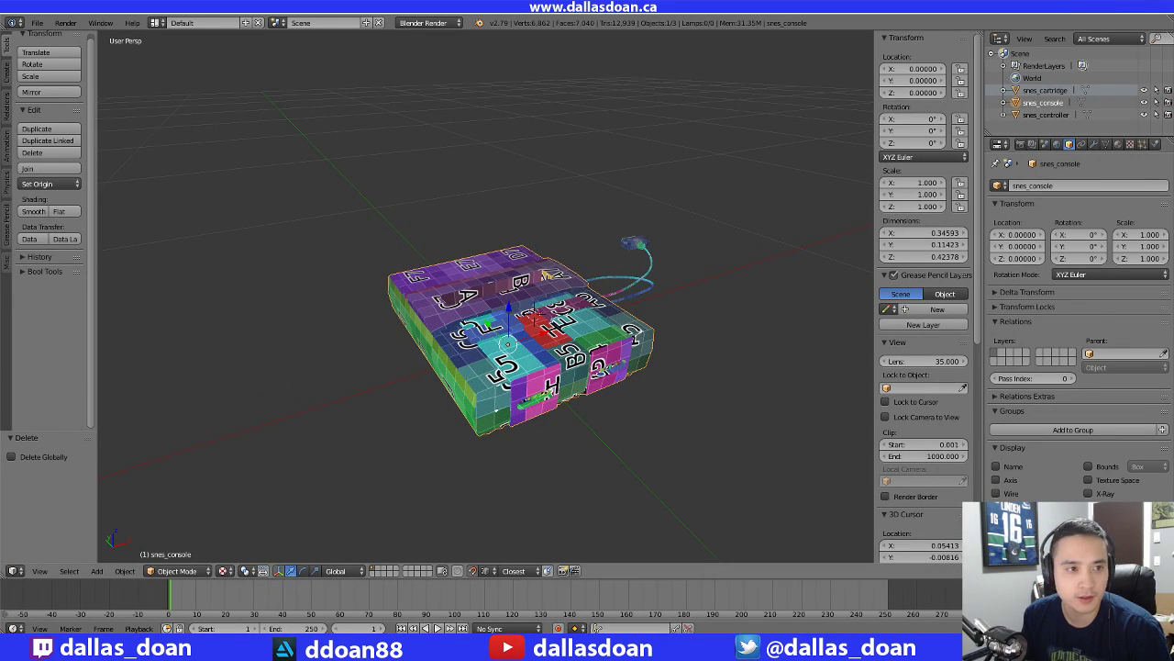
Switch to Evernote and create a note titled "Blender FBX Export Settings" in the Blender notebook
{"action": "left_click_drag", "start_coordinate": [0, 181], "coordinate": [564, 7]}
{"action": "left_click", "coordinate": [177, 124]}
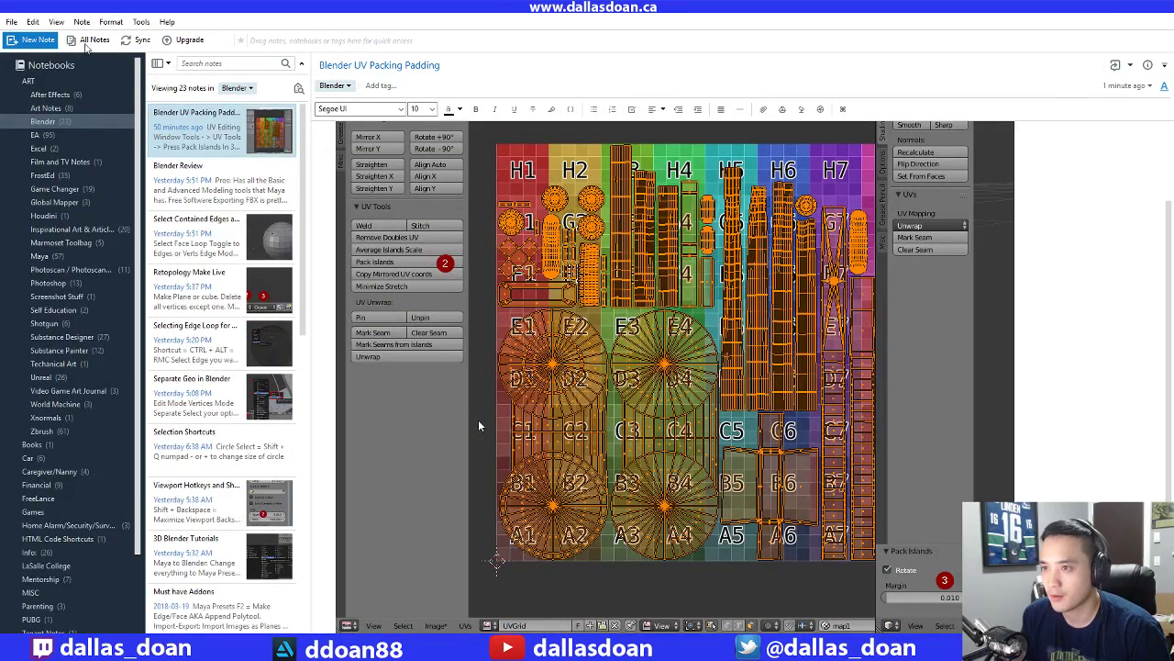
{"action": "left_click", "coordinate": [33, 41]}
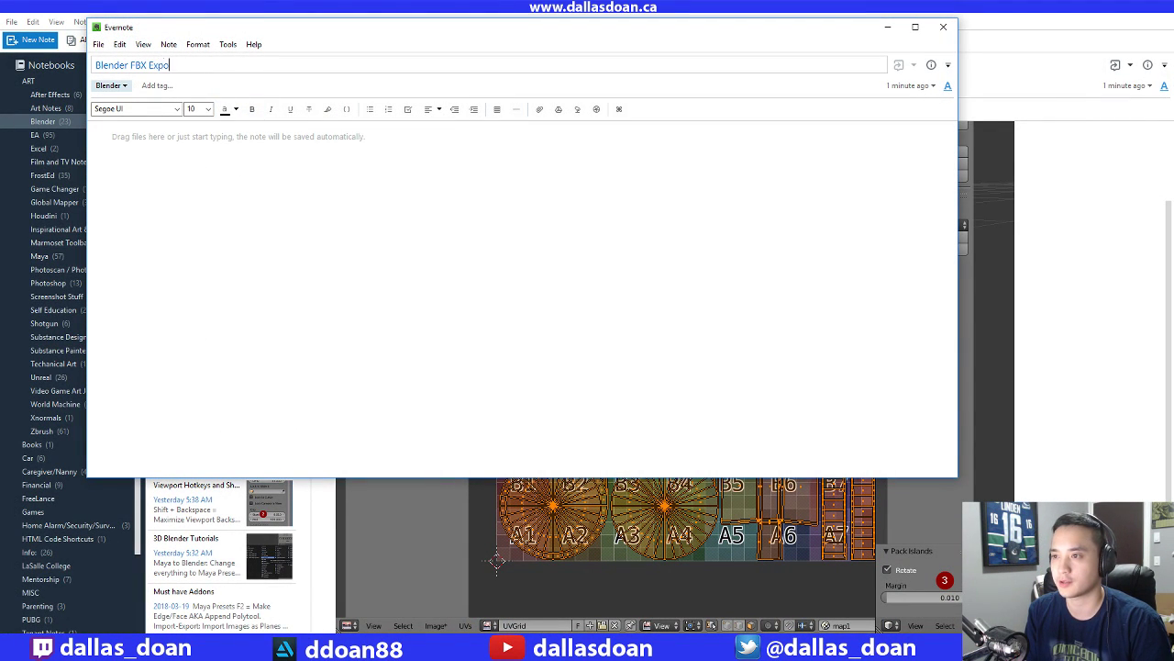
{"action": "left_click", "coordinate": [248, 187]}
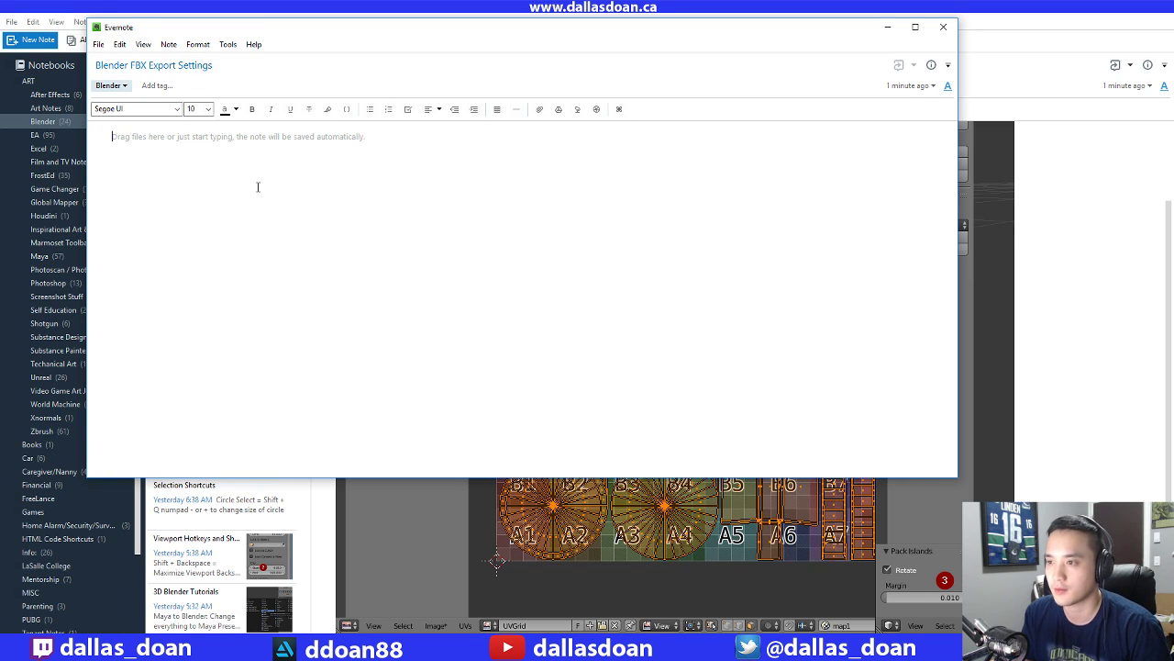
Insert the two annotated FBX export screenshots into the note body and maximize the note window
{"action": "left_click_drag", "start_coordinate": [324, 50], "coordinate": [451, 51]}
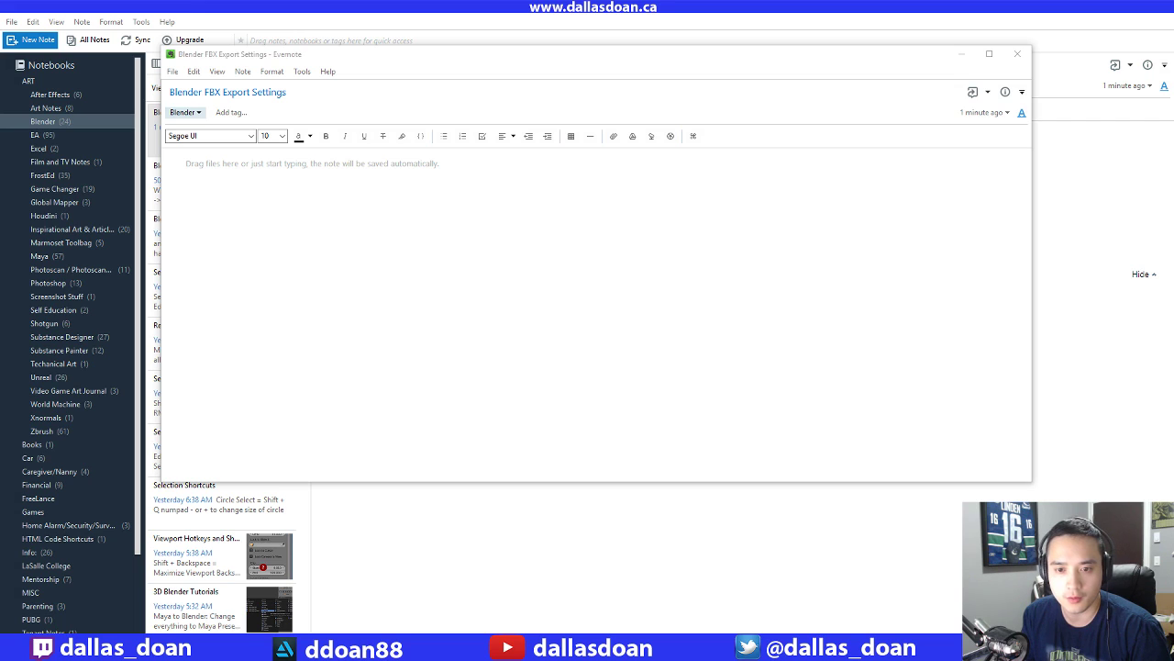
{"action": "key", "text": "ctrl+v"}
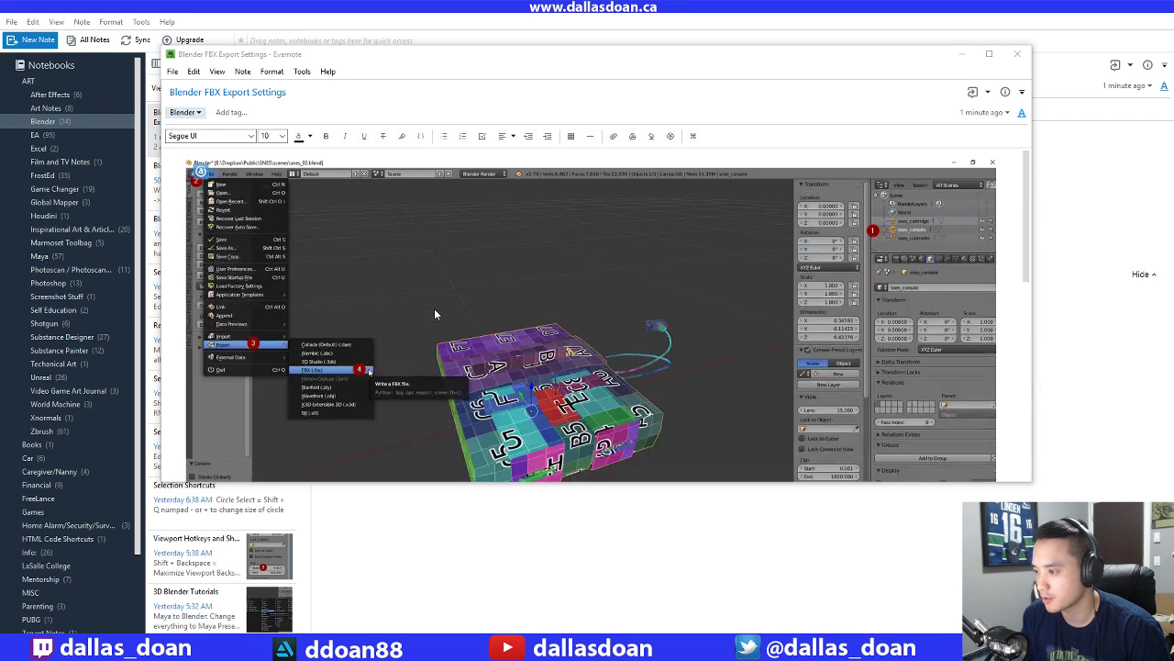
{"action": "left_click", "coordinate": [989, 53]}
Check both screenshots in the note and insert a blank line between them
{"action": "scroll", "coordinate": [1154, 254], "scroll_direction": "up", "scroll_amount": 6}
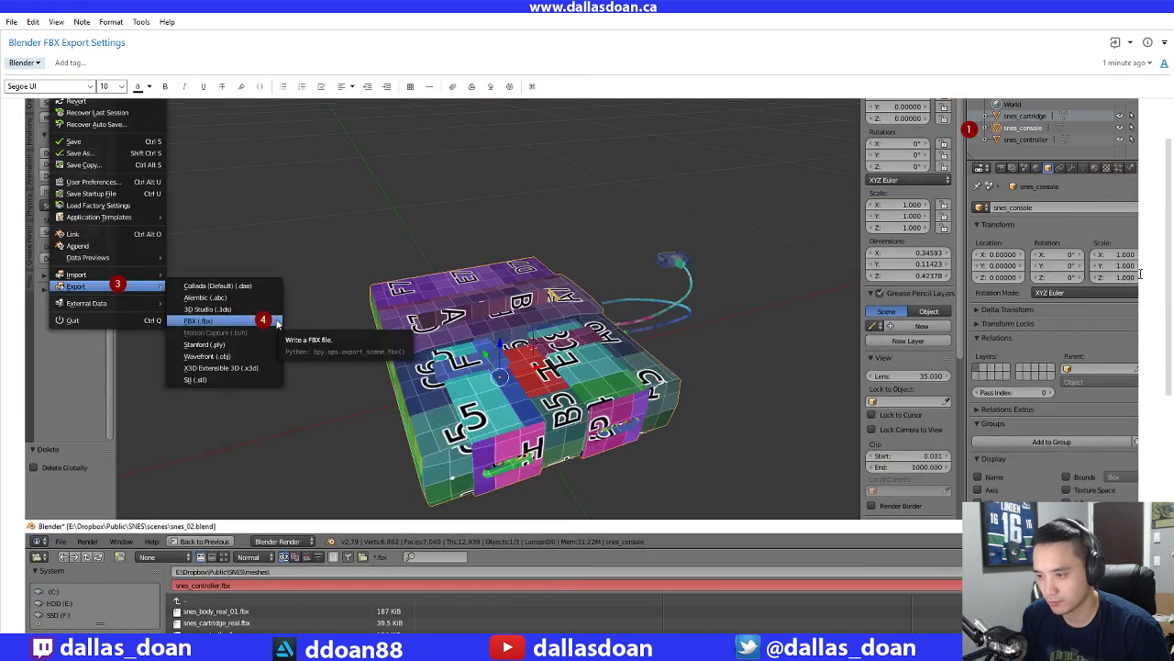
{"action": "scroll", "coordinate": [1154, 326], "scroll_direction": "down", "scroll_amount": 6}
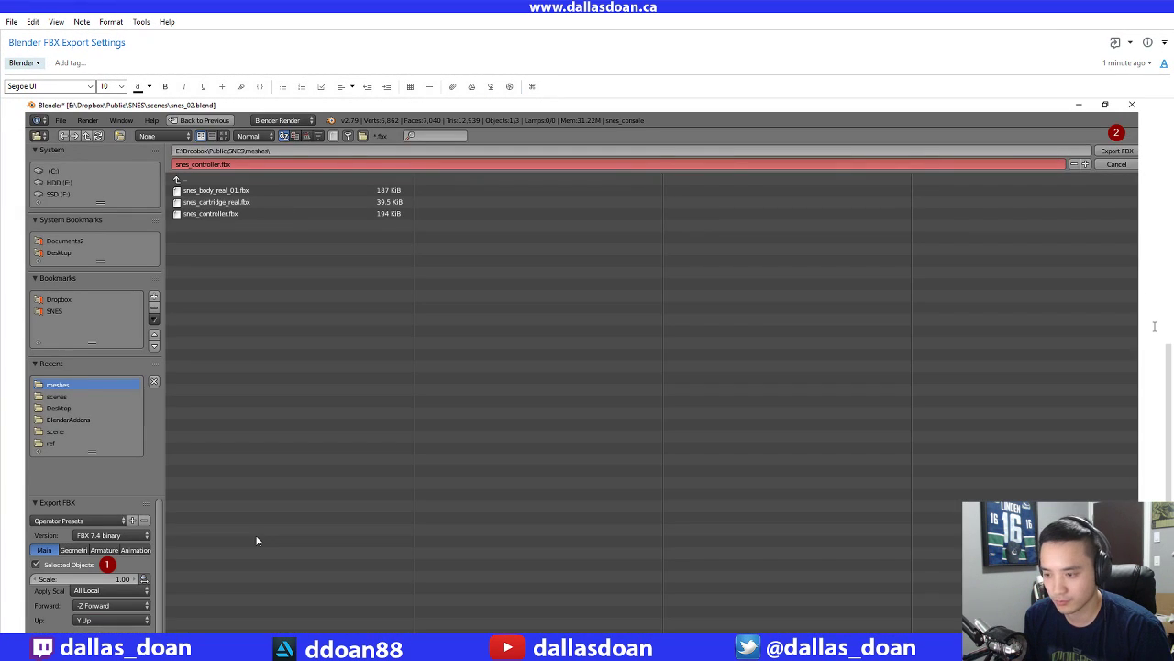
{"action": "scroll", "coordinate": [1154, 326], "scroll_direction": "up", "scroll_amount": 6}
{"action": "scroll", "coordinate": [1154, 325], "scroll_direction": "down", "scroll_amount": 6}
{"action": "scroll", "coordinate": [353, 330], "scroll_direction": "up", "scroll_amount": 2}
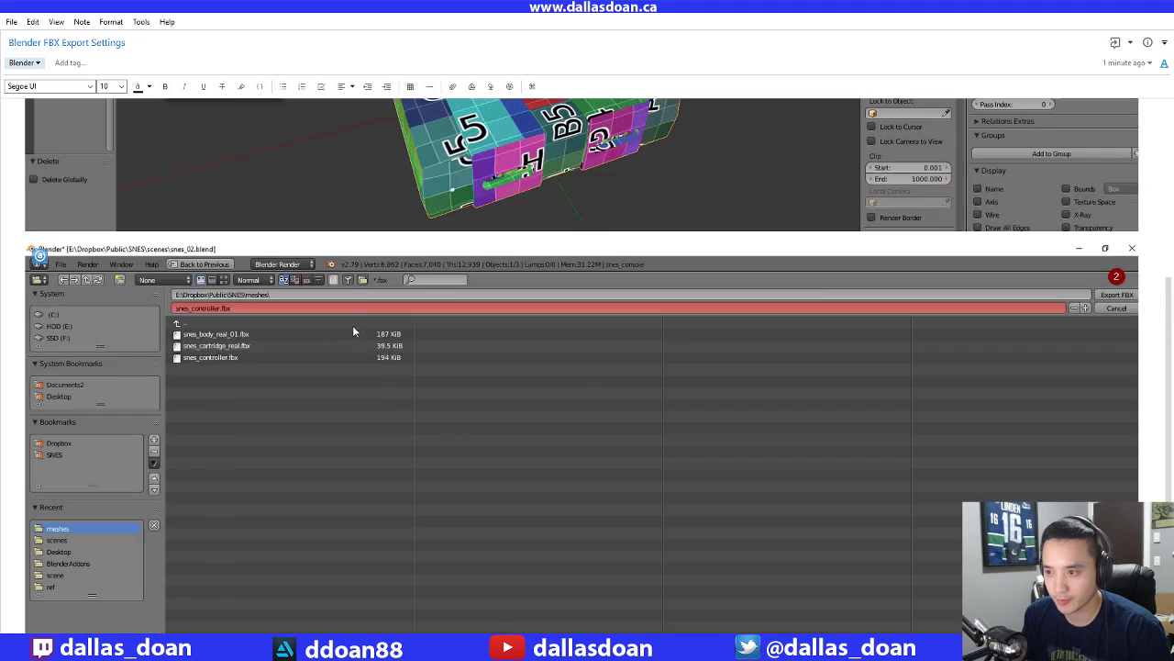
{"action": "key", "text": "Return"}
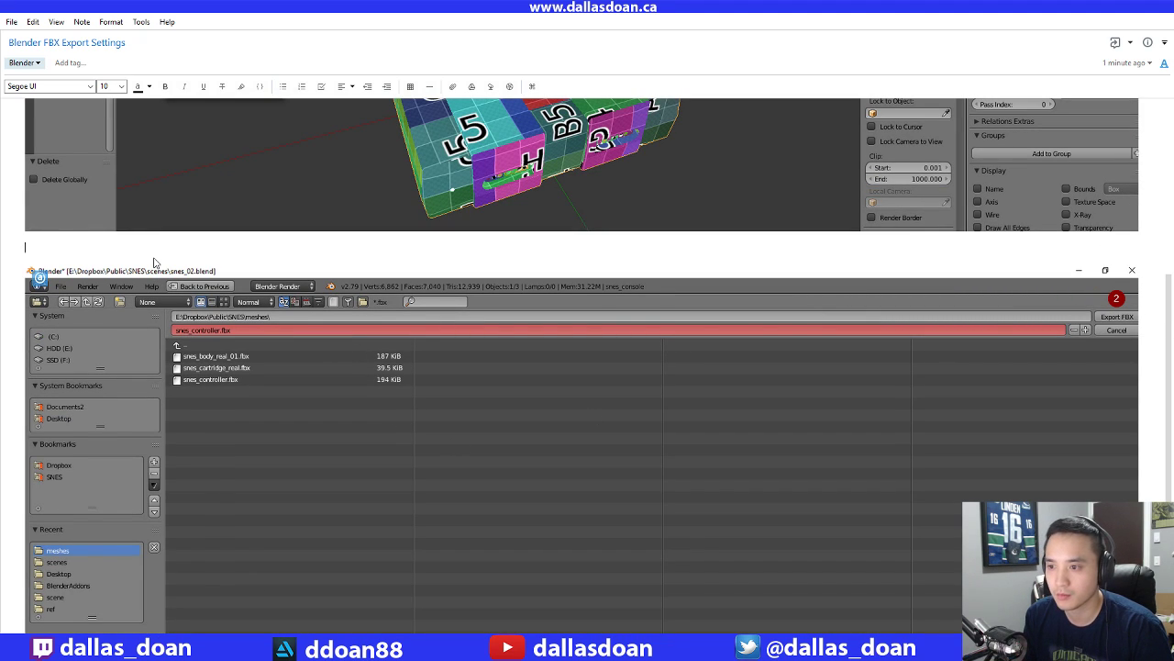
Add a numbered list below the first screenshot: "Select Object in Outliner", "File", "Export", "FBX"
{"action": "key", "text": "ctrl+v"}
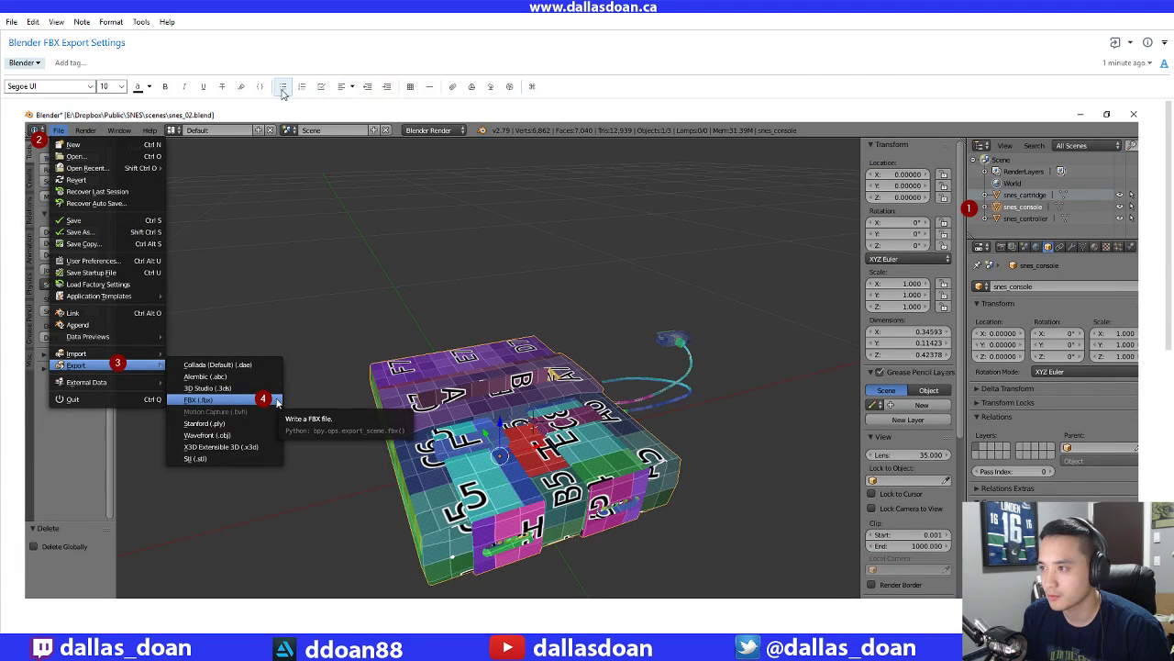
{"action": "scroll", "coordinate": [336, 262], "scroll_direction": "down", "scroll_amount": 5}
{"action": "scroll", "coordinate": [336, 262], "scroll_direction": "up", "scroll_amount": 5}
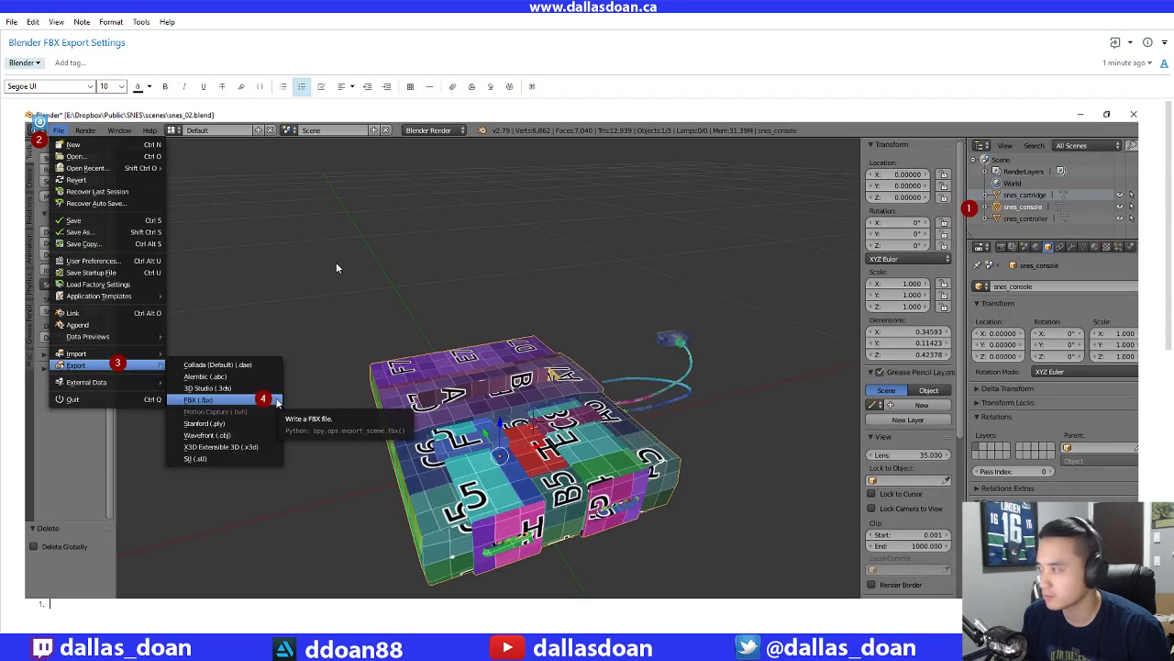
{"action": "scroll", "coordinate": [336, 267], "scroll_direction": "down", "scroll_amount": 3}
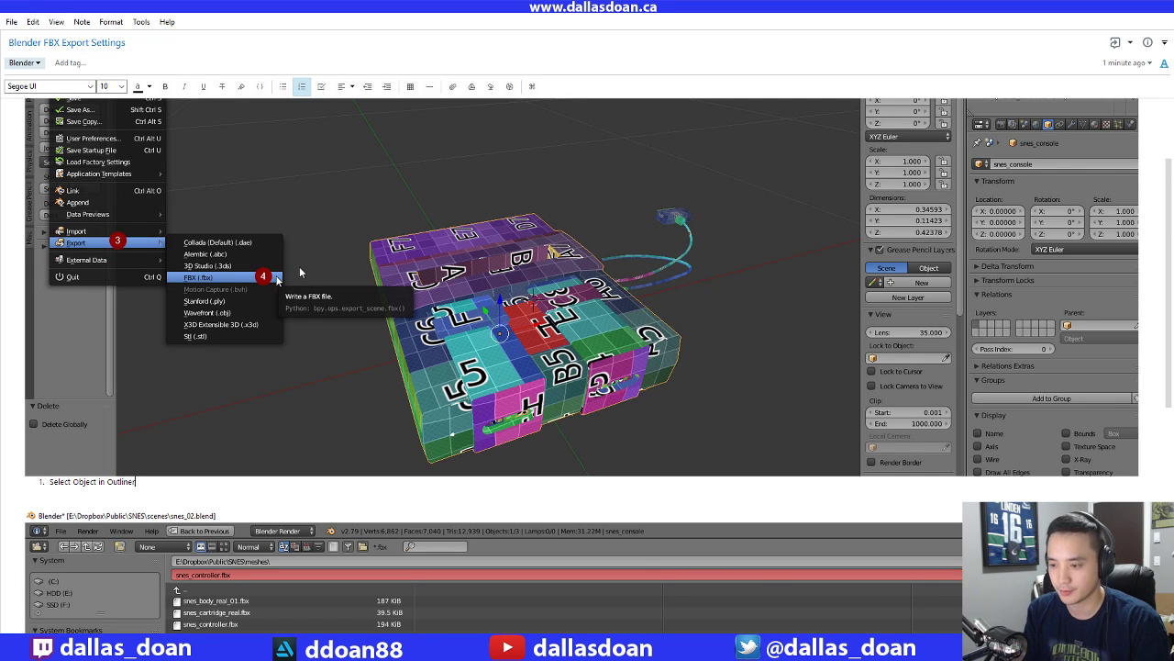
{"action": "key", "text": "Return"}
{"action": "scroll", "coordinate": [294, 274], "scroll_direction": "up", "scroll_amount": 3}
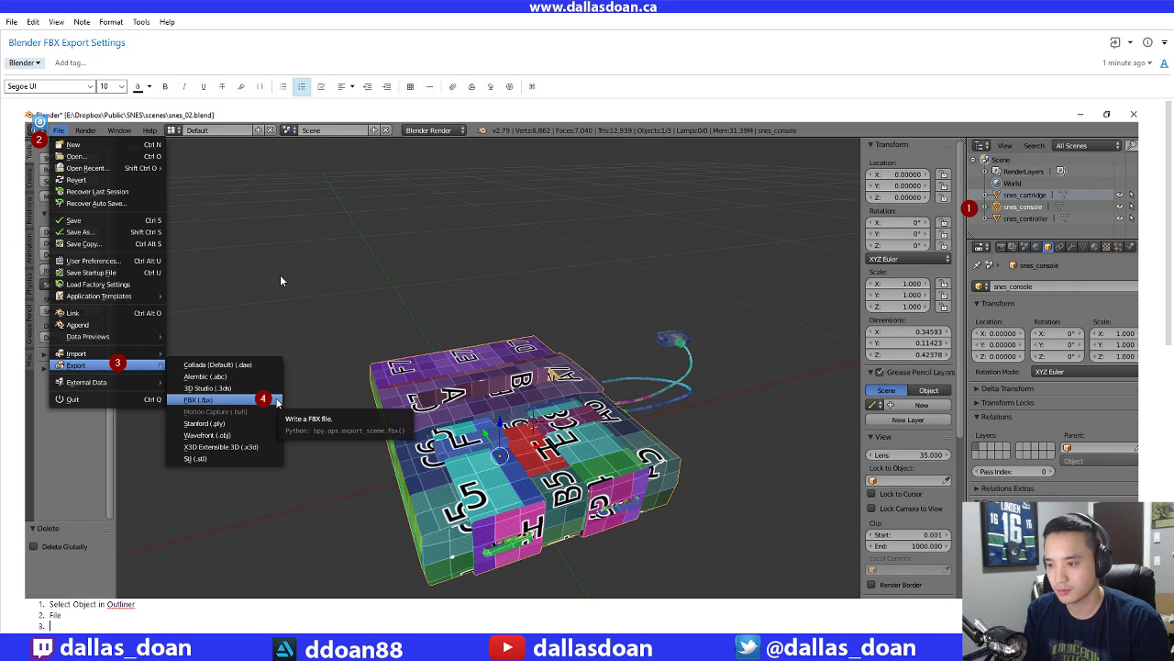
{"action": "type", "text": "Export"}
{"action": "key", "text": "Return"}
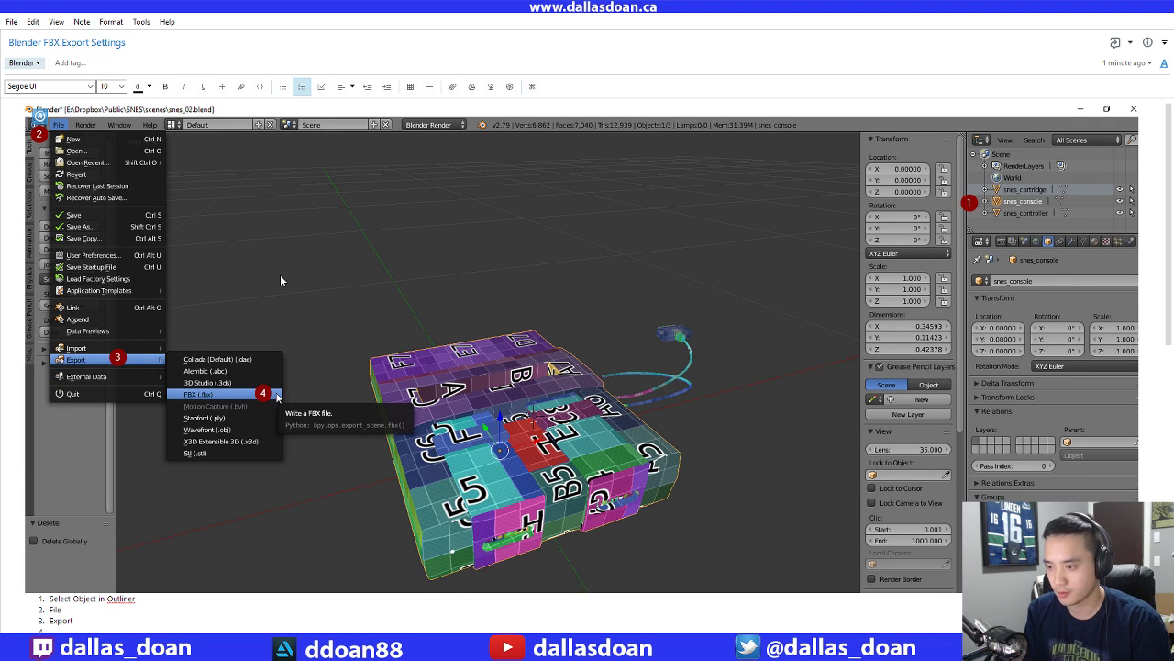
Add a numbered list below the second screenshot with "Check Box "Selected Objects"" and "Export FBX", and leave the note window
{"action": "scroll", "coordinate": [280, 274], "scroll_direction": "down", "scroll_amount": 10}
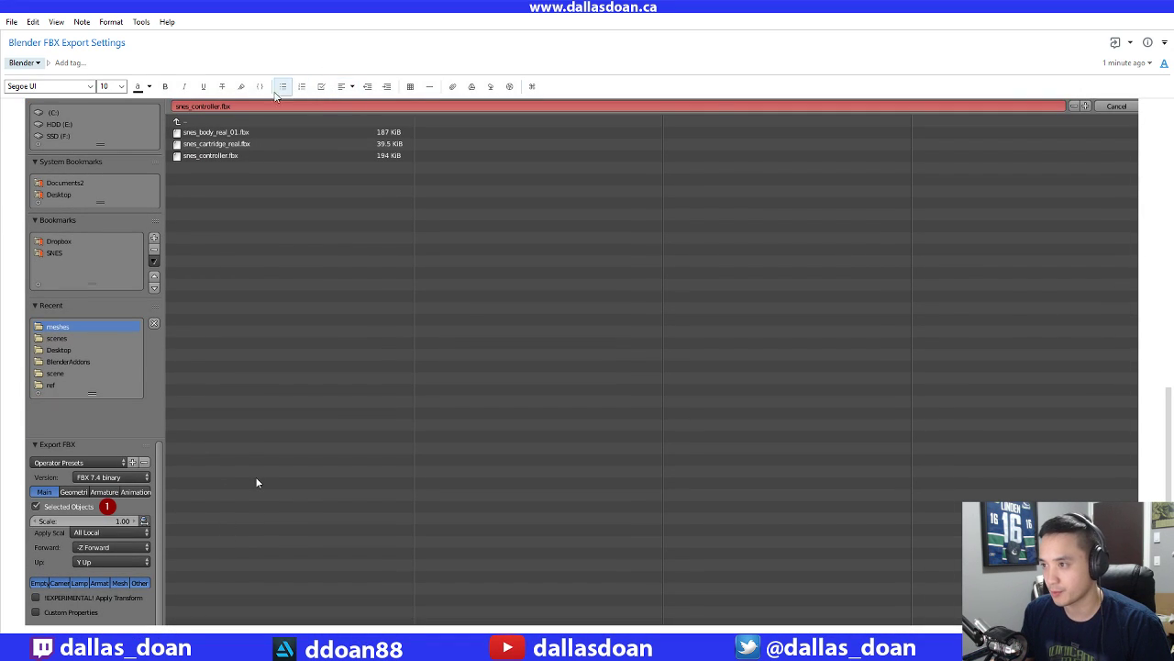
{"action": "left_click", "coordinate": [302, 86]}
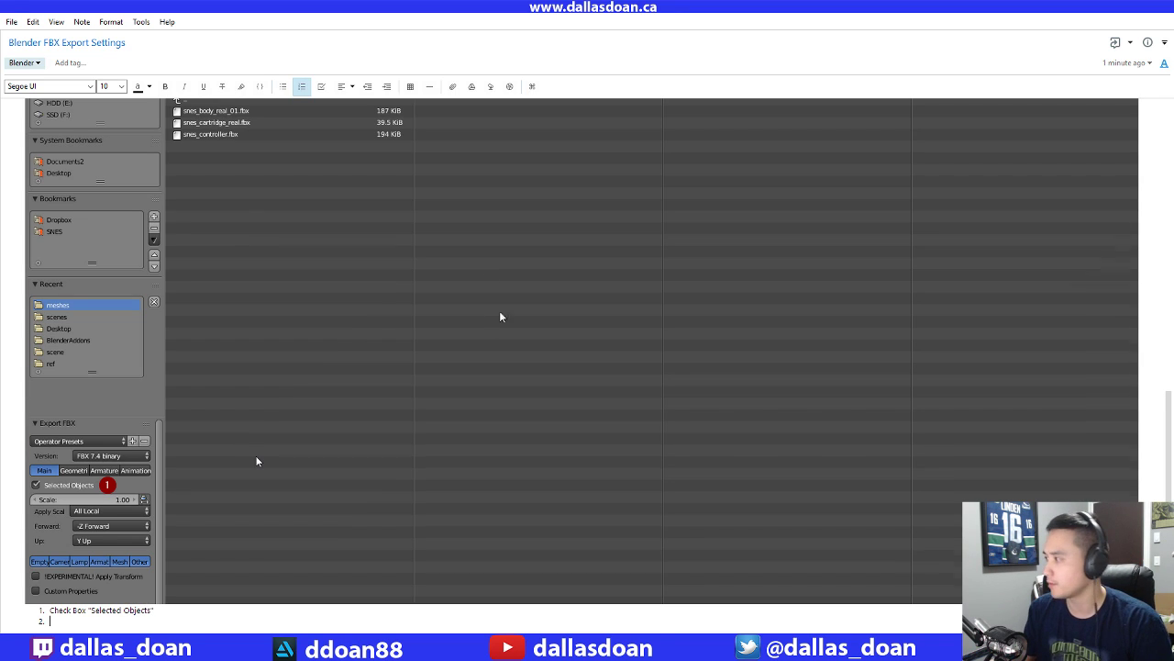
{"action": "scroll", "coordinate": [502, 320], "scroll_direction": "up", "scroll_amount": 5}
{"action": "scroll", "coordinate": [505, 325], "scroll_direction": "down", "scroll_amount": 5}
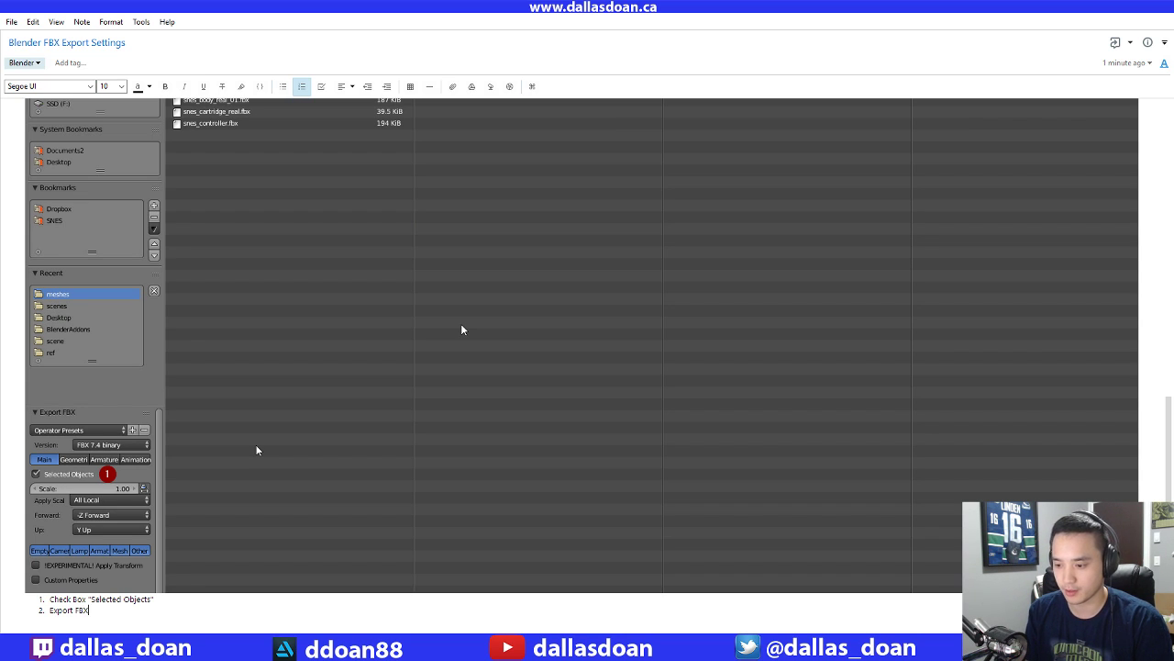
{"action": "scroll", "coordinate": [383, 218], "scroll_direction": "up", "scroll_amount": 6}
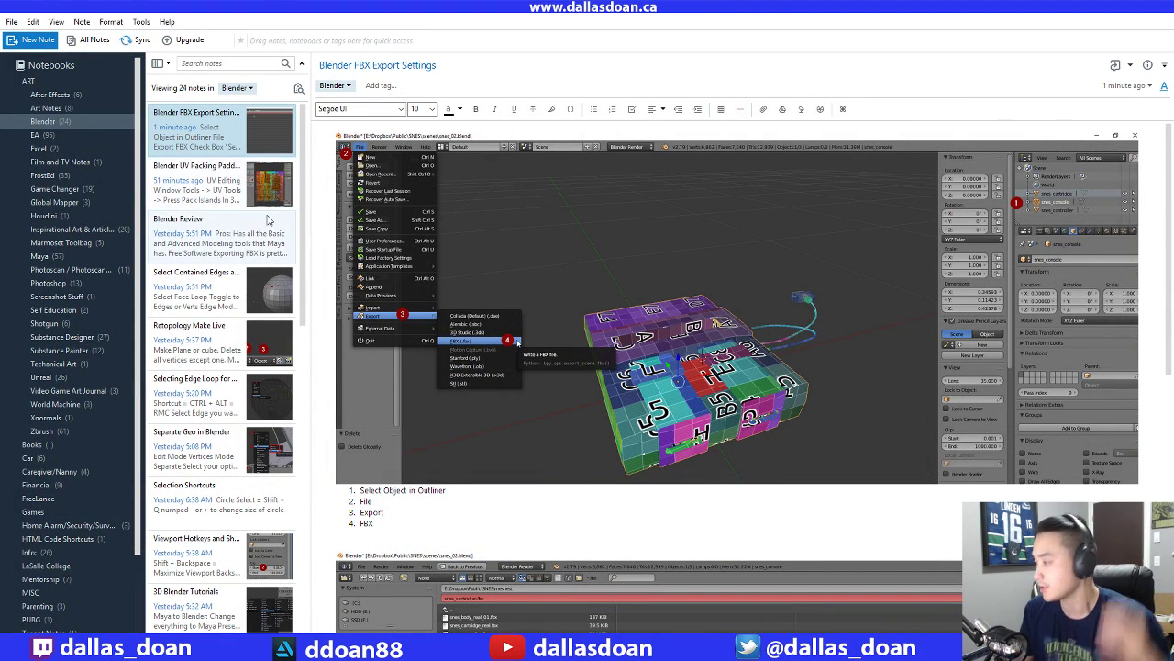
Switch to Blender and deselect all objects in the scene
{"action": "left_click_drag", "start_coordinate": [536, 20], "coordinate": [0, 238]}
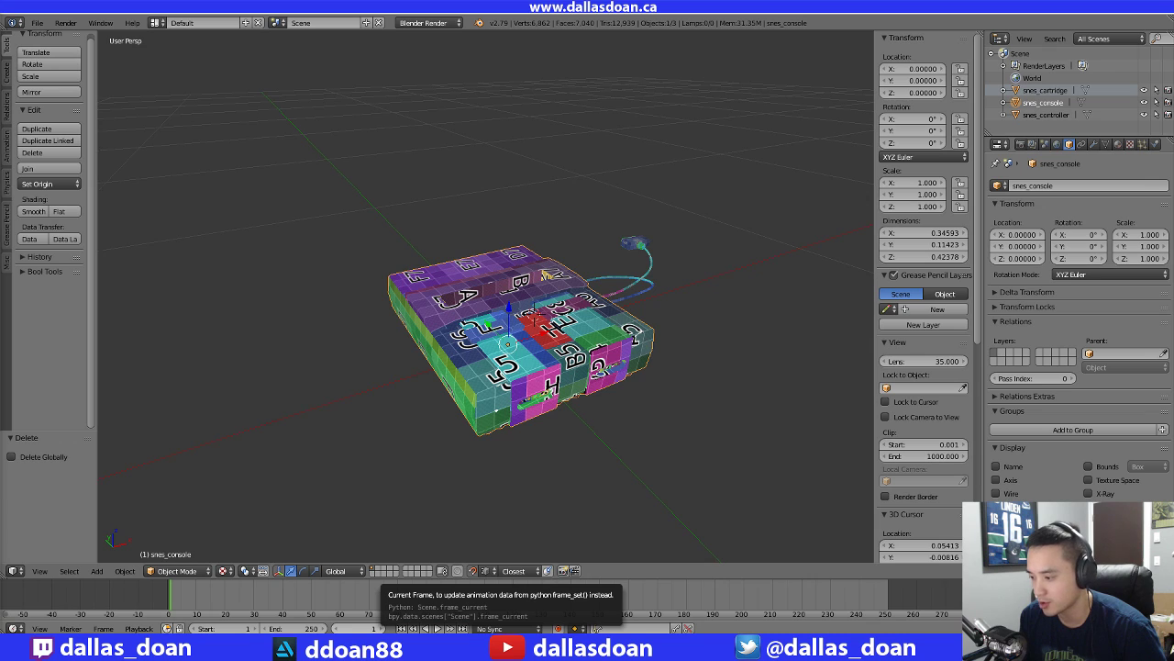
{"action": "key", "text": "a"}
{"action": "middle_click_drag", "start_coordinate": [527, 451], "coordinate": [533, 425]}
{"action": "scroll", "coordinate": [540, 462], "scroll_direction": "up", "scroll_amount": 3}
{"action": "scroll", "coordinate": [532, 426], "scroll_direction": "down", "scroll_amount": 2}
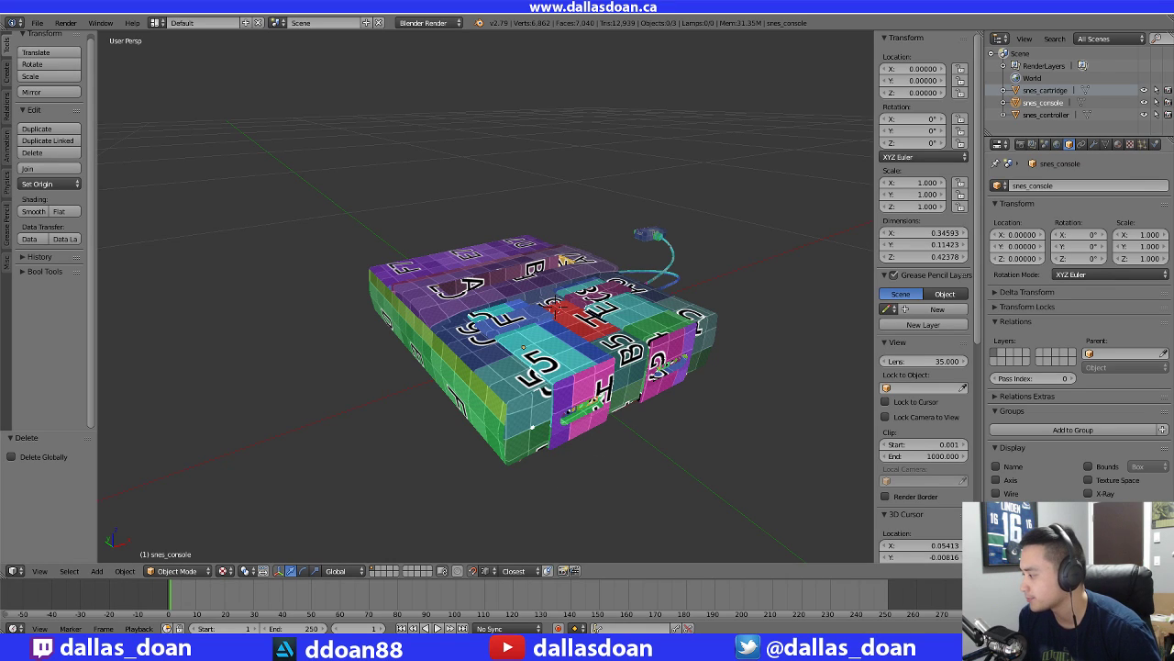
{"action": "left_click", "coordinate": [1157, 648]}
{"action": "left_click", "coordinate": [1157, 649]}
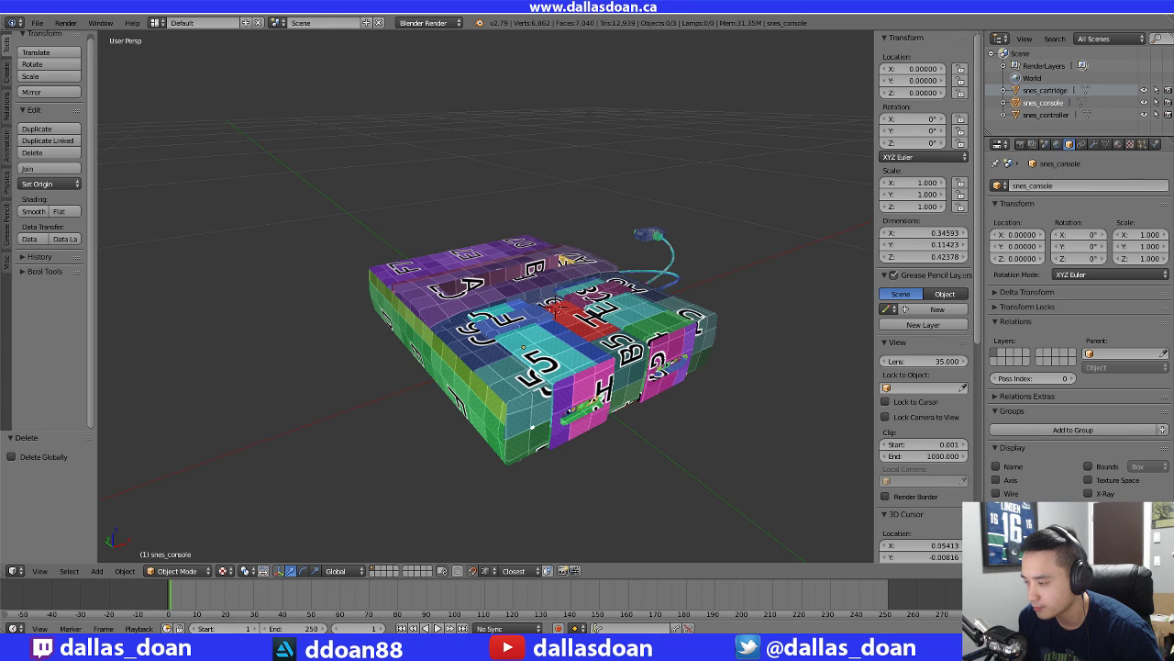
{"action": "key", "text": "x"}
{"action": "key", "text": "Escape"}
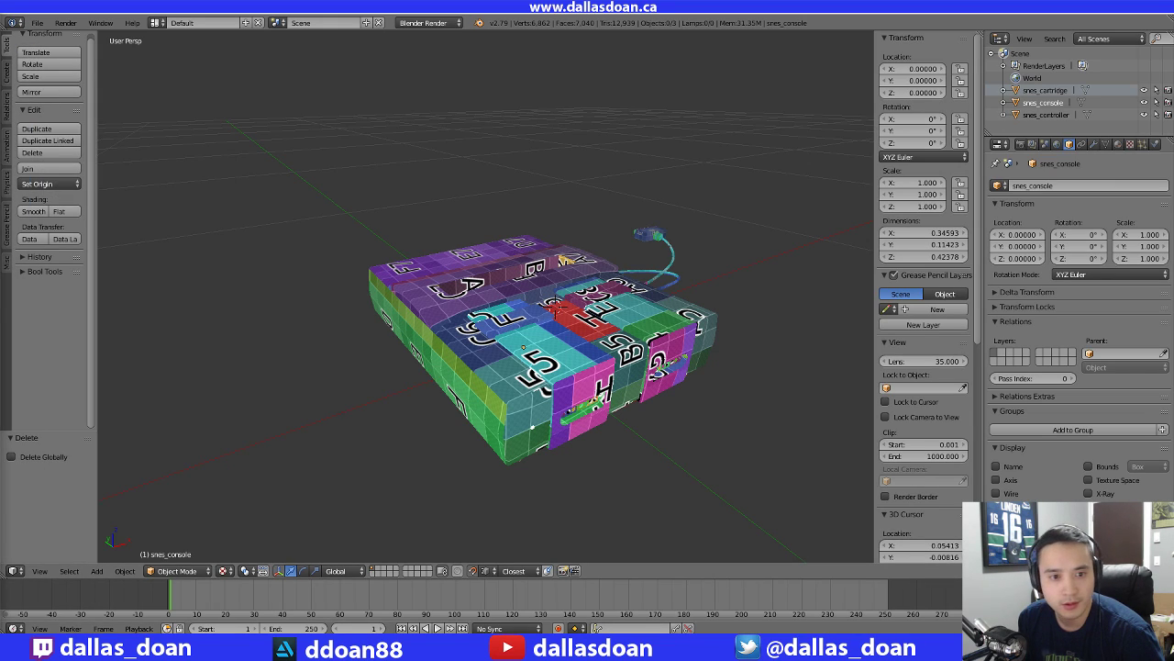
Switch to Marmoset Toolbag and raise the selected console, cartridge and controller models slightly above the floor
{"action": "key", "text": "alt+Tab"}
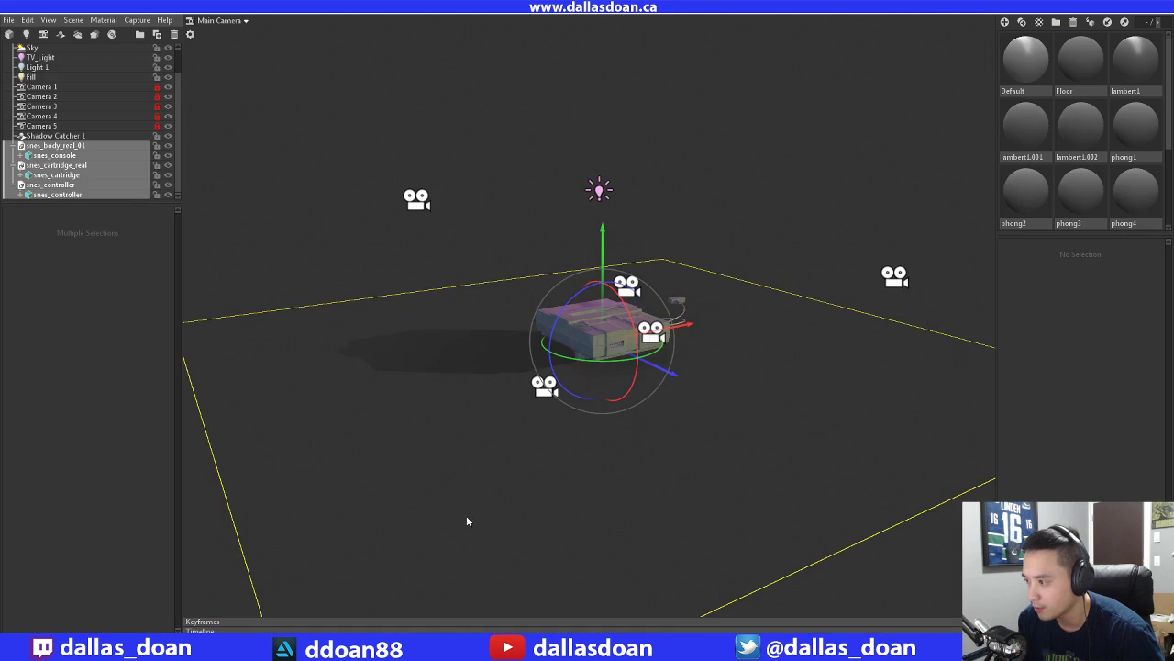
{"action": "left_click_drag", "start_coordinate": [590, 446], "coordinate": [597, 251]}
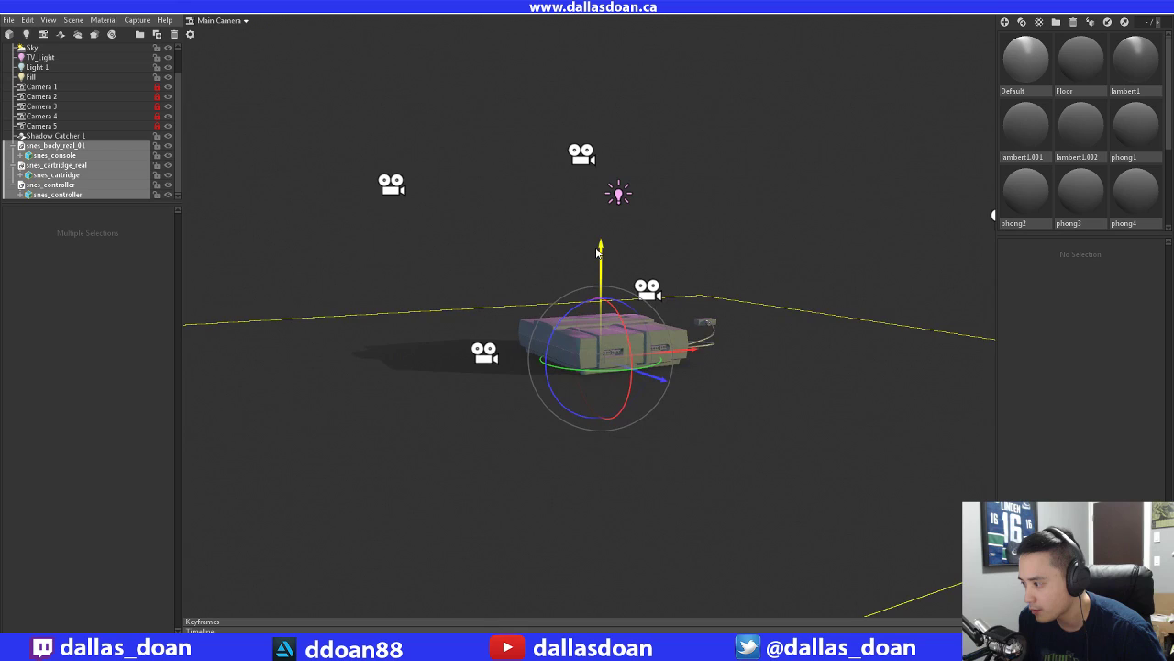
{"action": "scroll", "coordinate": [596, 305], "scroll_direction": "up", "scroll_amount": 3}
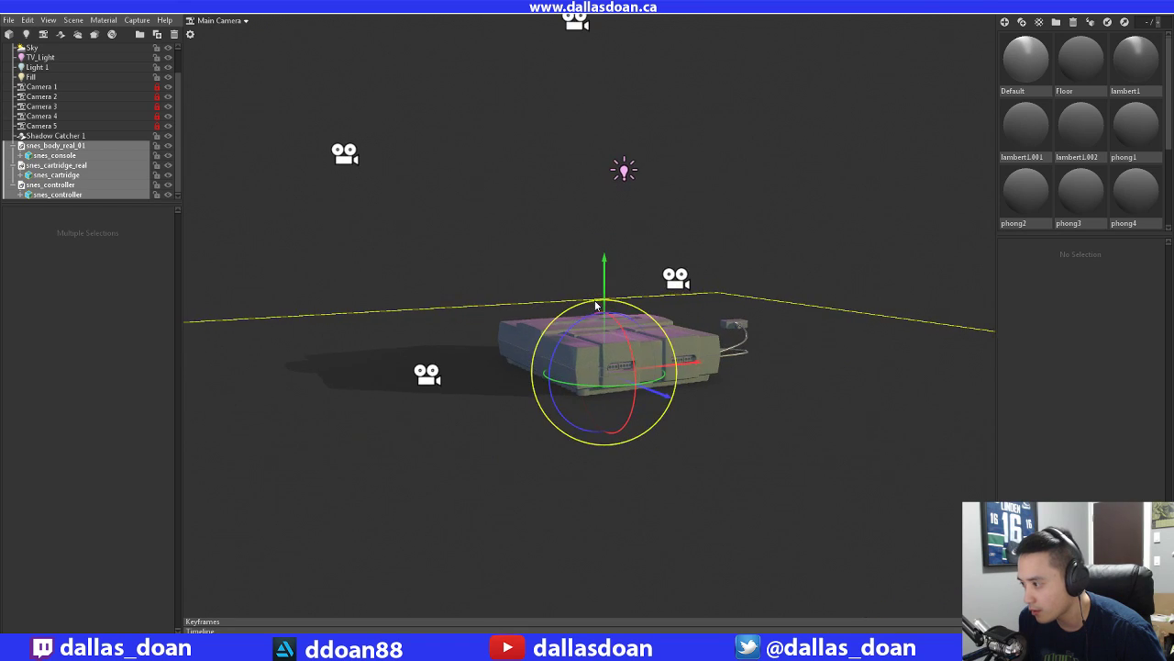
{"action": "scroll", "coordinate": [597, 305], "scroll_direction": "up", "scroll_amount": 3}
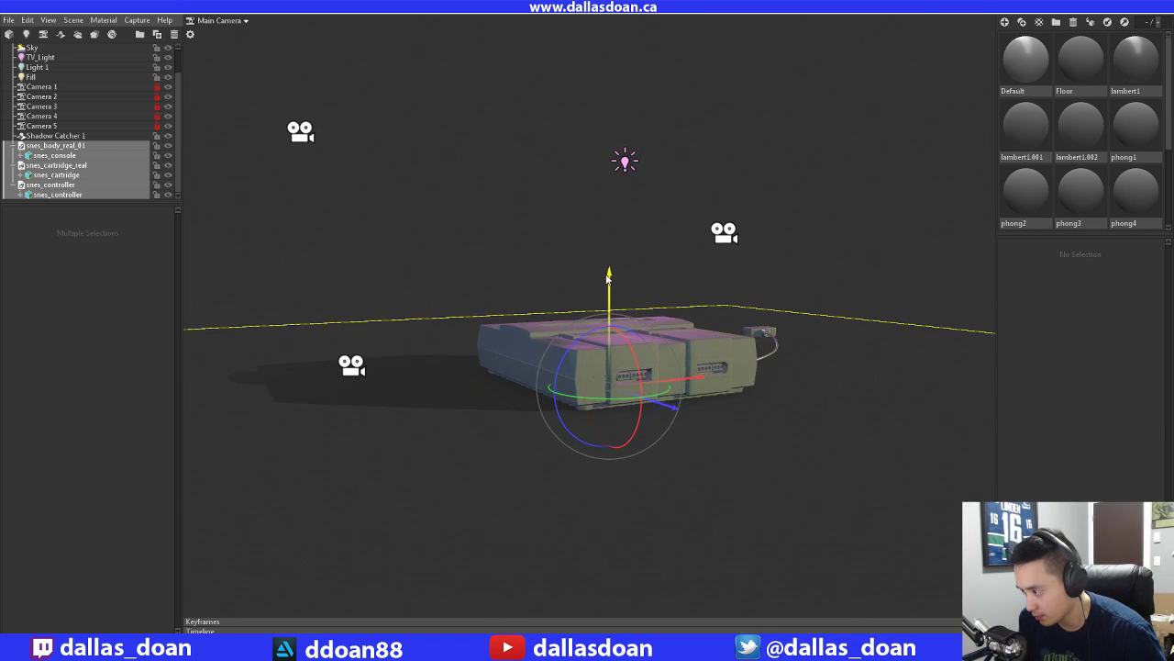
{"action": "left_click_drag", "start_coordinate": [607, 277], "coordinate": [607, 272]}
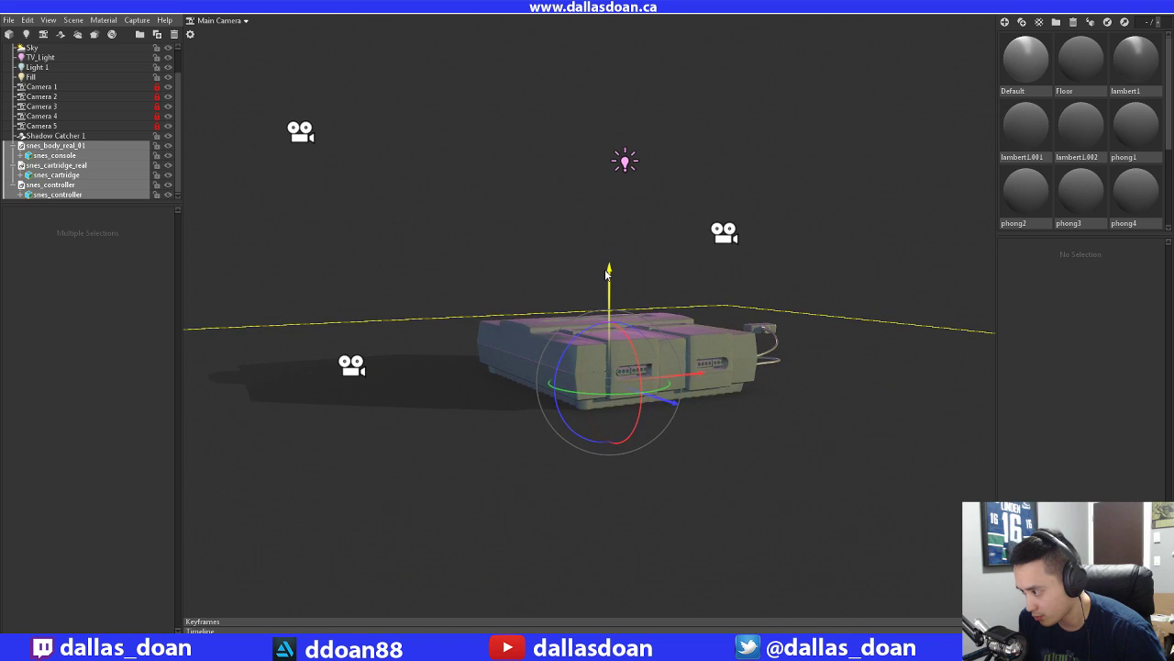
{"action": "left_click_drag", "start_coordinate": [658, 319], "coordinate": [604, 389], "text": "alt"}
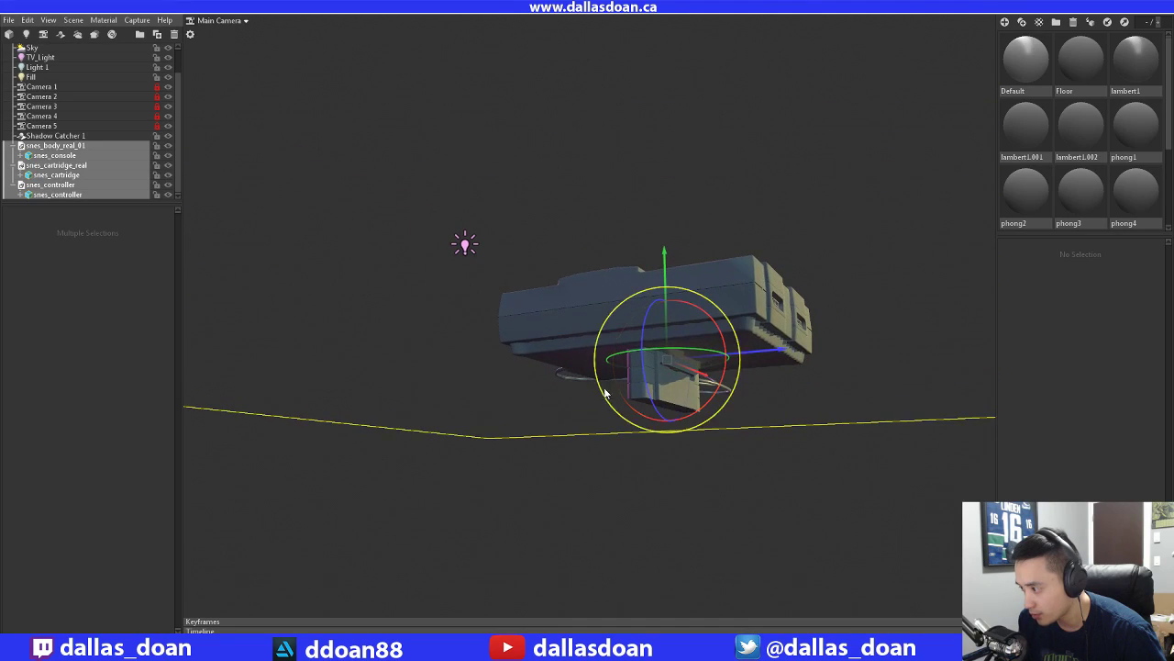
Select the snes_cartridge mesh and move it up out of the floor into the console's cartridge slot
{"action": "left_click", "coordinate": [644, 510]}
{"action": "left_click", "coordinate": [683, 388]}
{"action": "left_click_drag", "start_coordinate": [703, 390], "coordinate": [613, 424], "text": "alt"}
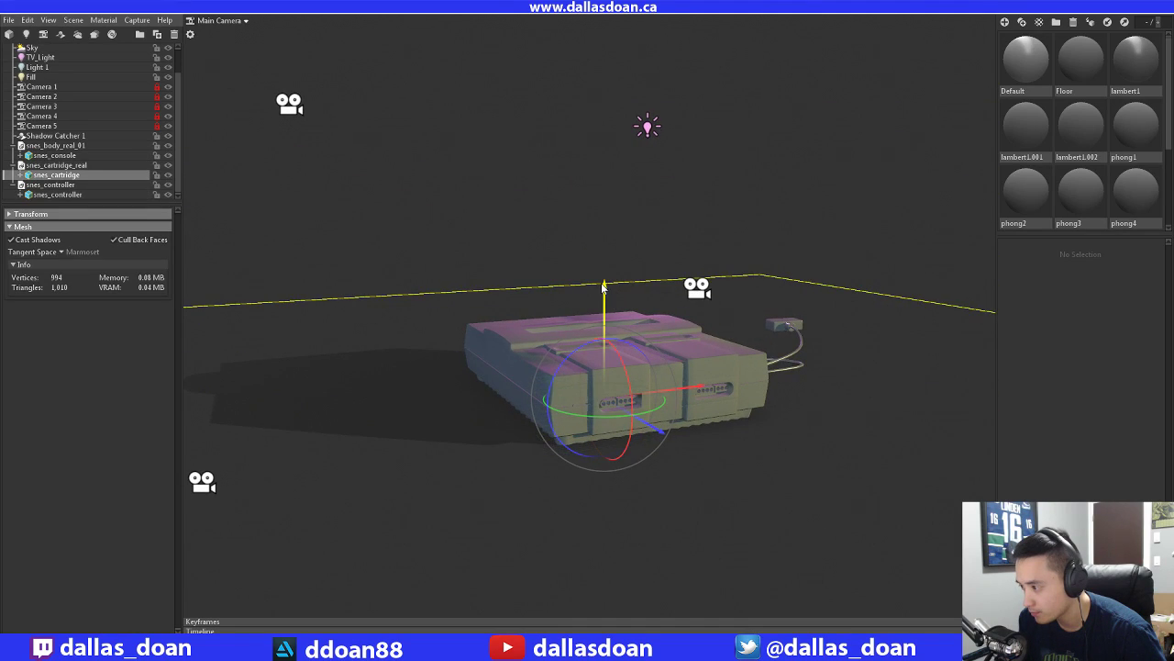
{"action": "left_click_drag", "start_coordinate": [605, 285], "coordinate": [598, 223]}
{"action": "left_click_drag", "start_coordinate": [479, 307], "coordinate": [617, 441], "text": "alt"}
{"action": "left_click_drag", "start_coordinate": [726, 469], "coordinate": [689, 328]}
{"action": "left_click_drag", "start_coordinate": [627, 398], "coordinate": [526, 174], "text": "alt"}
{"action": "left_click_drag", "start_coordinate": [554, 216], "coordinate": [745, 393]}
Select the snes_controller mesh and move it forward so it lies in front of the console
{"action": "left_click", "coordinate": [804, 249]}
{"action": "left_click_drag", "start_coordinate": [767, 286], "coordinate": [708, 353]}
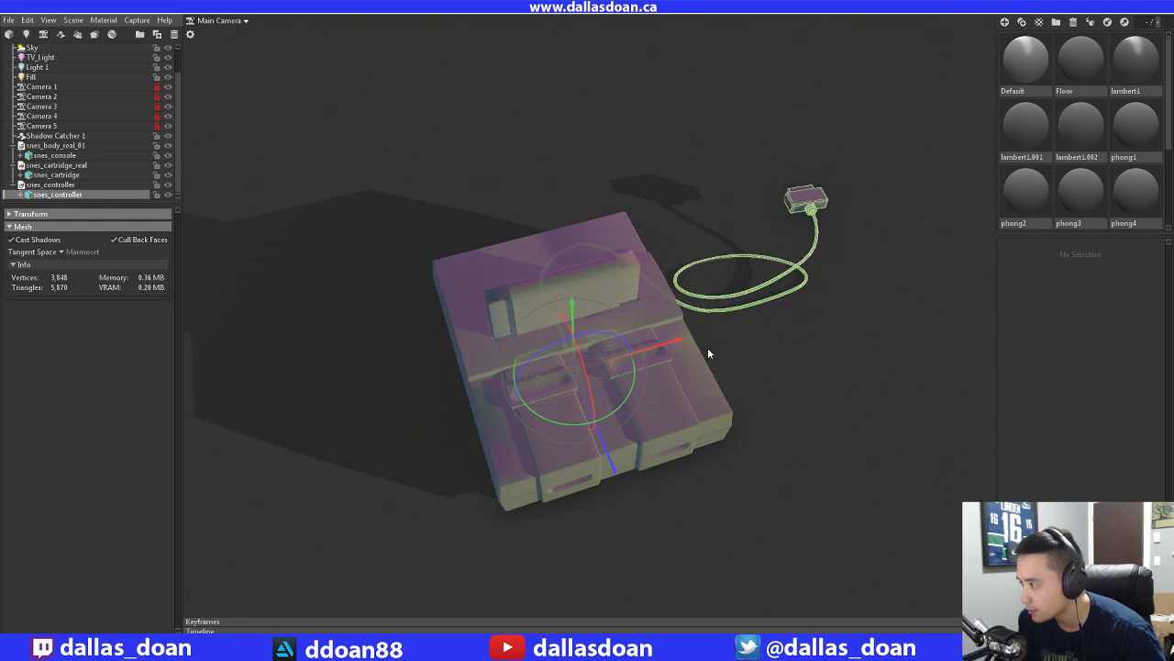
{"action": "left_click_drag", "start_coordinate": [617, 478], "coordinate": [675, 615]}
{"action": "left_click_drag", "start_coordinate": [739, 485], "coordinate": [601, 389]}
{"action": "left_click_drag", "start_coordinate": [462, 587], "coordinate": [495, 647]}
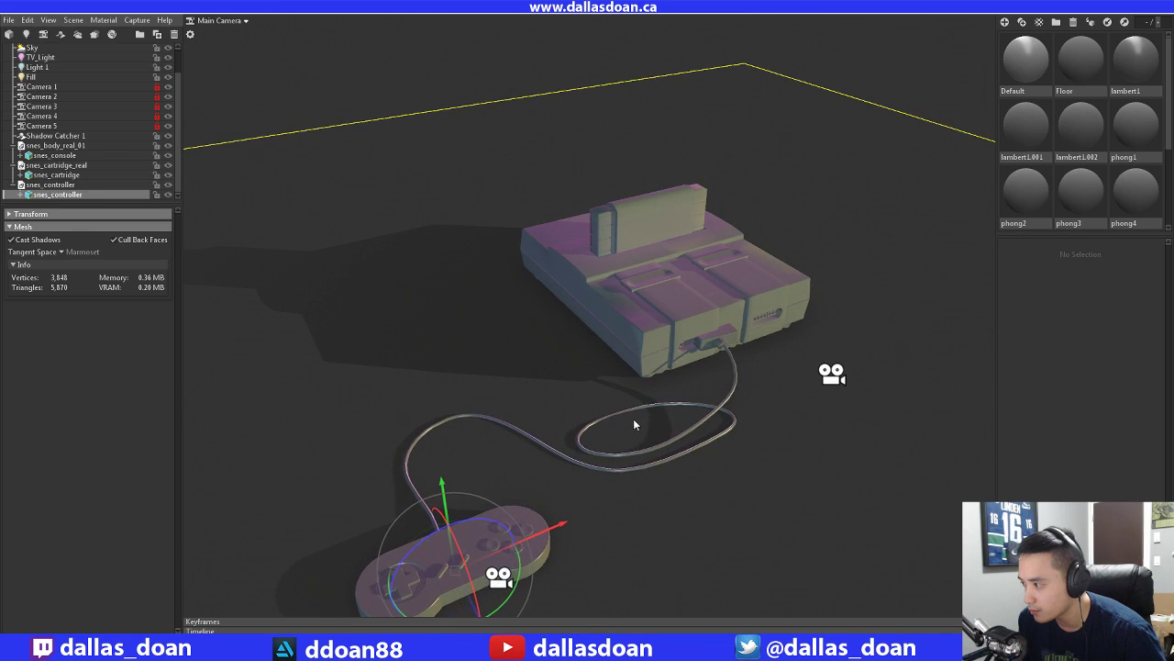
Fine-tune the controller's position so its plug meets the console's left front port, and deselect it
{"action": "middle_click_drag", "start_coordinate": [633, 418], "coordinate": [585, 311]}
{"action": "left_click_drag", "start_coordinate": [585, 311], "coordinate": [510, 417]}
{"action": "middle_click_drag", "start_coordinate": [510, 417], "coordinate": [508, 292]}
{"action": "left_click_drag", "start_coordinate": [508, 292], "coordinate": [329, 497]}
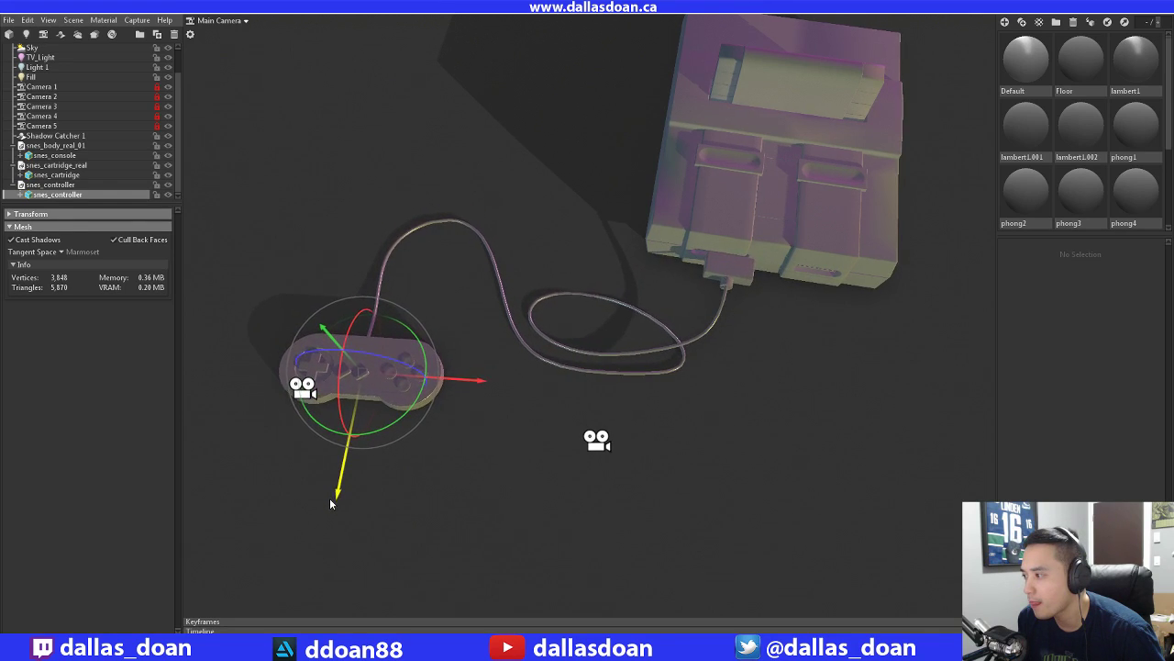
{"action": "mouse_move", "coordinate": [491, 344]}
{"action": "left_mouse_down"}
{"action": "mouse_move", "coordinate": [488, 381]}
{"action": "mouse_move", "coordinate": [477, 322]}
{"action": "mouse_move", "coordinate": [419, 288]}
{"action": "mouse_move", "coordinate": [361, 440]}
{"action": "mouse_move", "coordinate": [461, 438]}
{"action": "mouse_move", "coordinate": [460, 391]}
{"action": "mouse_move", "coordinate": [502, 330]}
{"action": "left_mouse_up"}
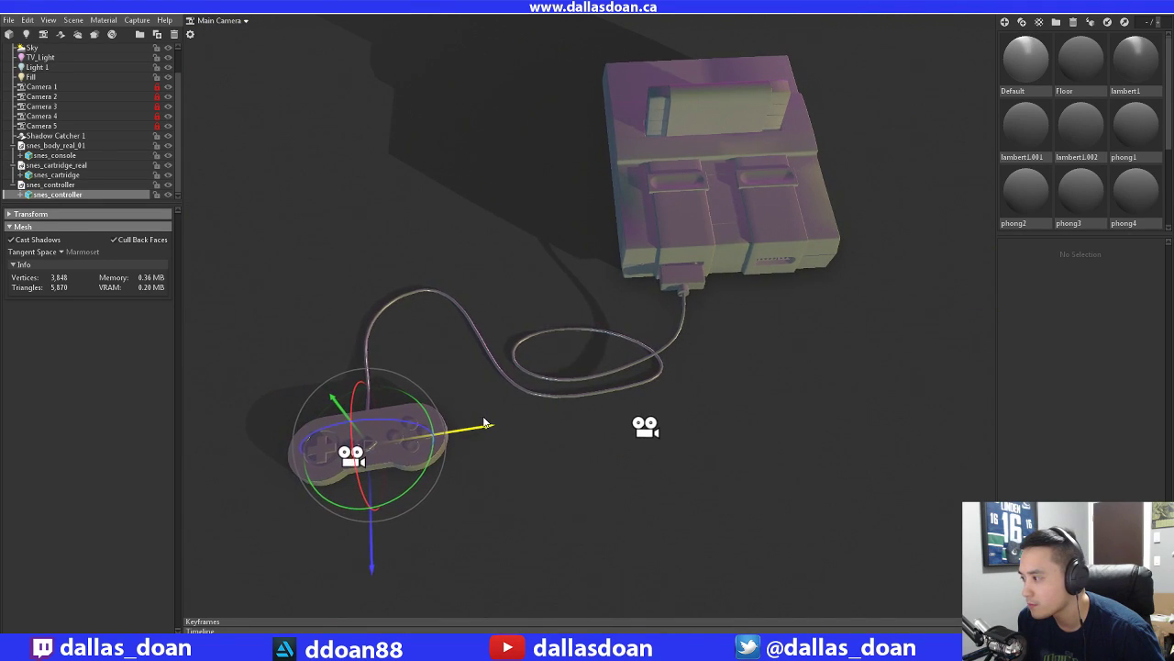
{"action": "left_click_drag", "start_coordinate": [481, 423], "coordinate": [466, 387]}
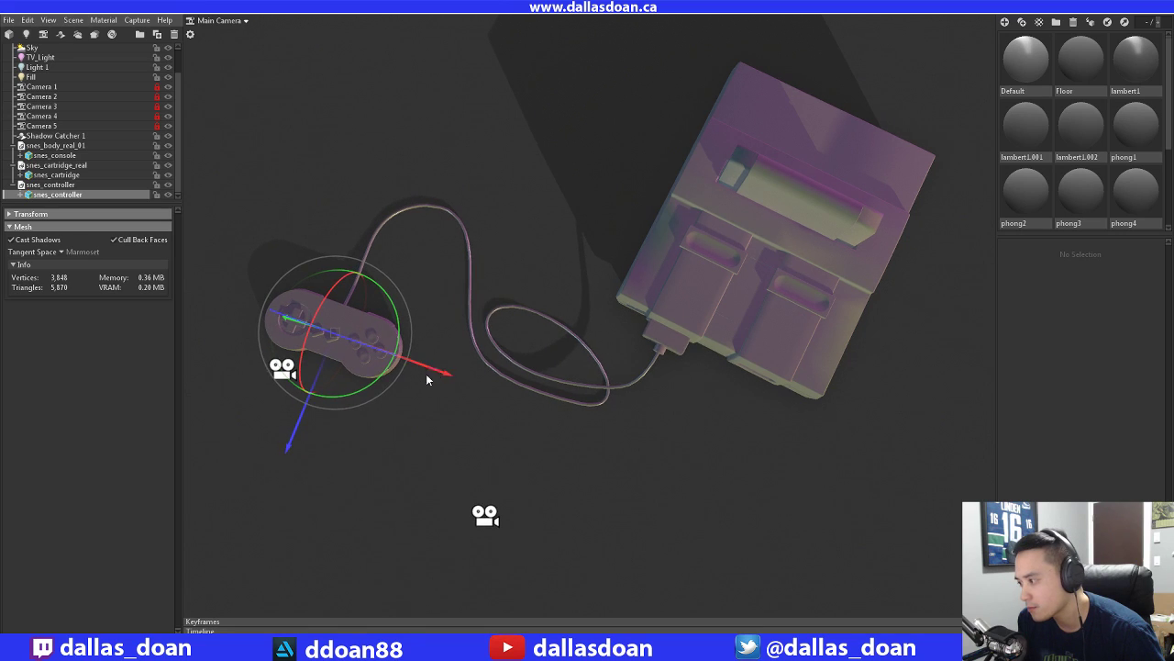
{"action": "left_click_drag", "start_coordinate": [289, 445], "coordinate": [287, 449]}
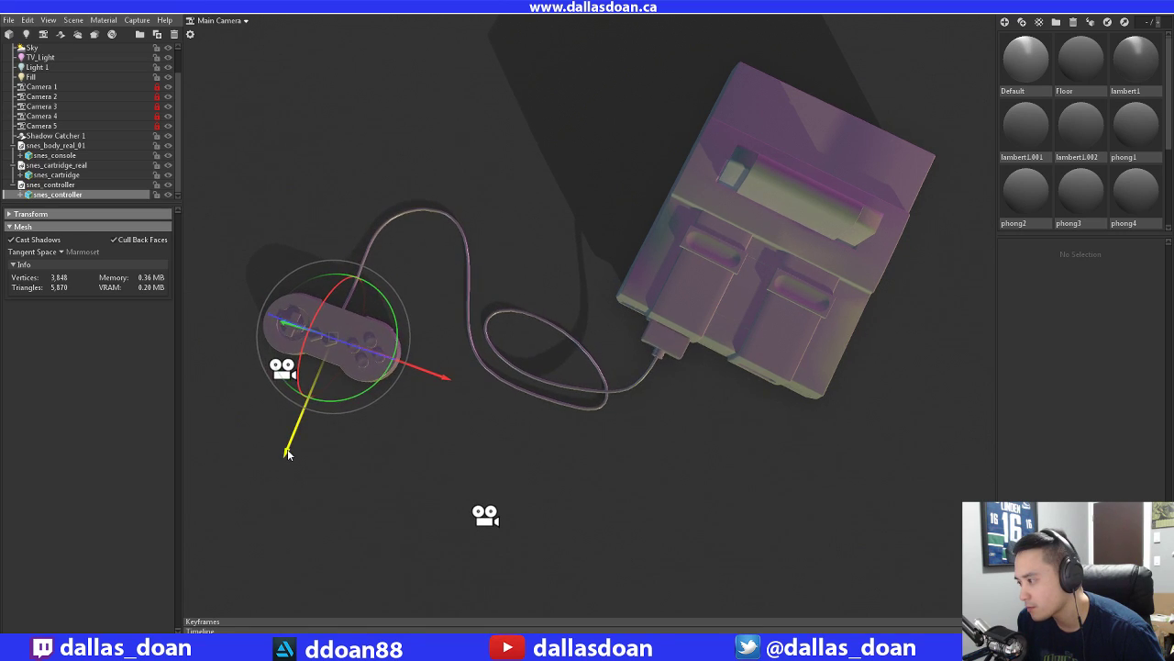
{"action": "left_click_drag", "start_coordinate": [404, 409], "coordinate": [519, 349]}
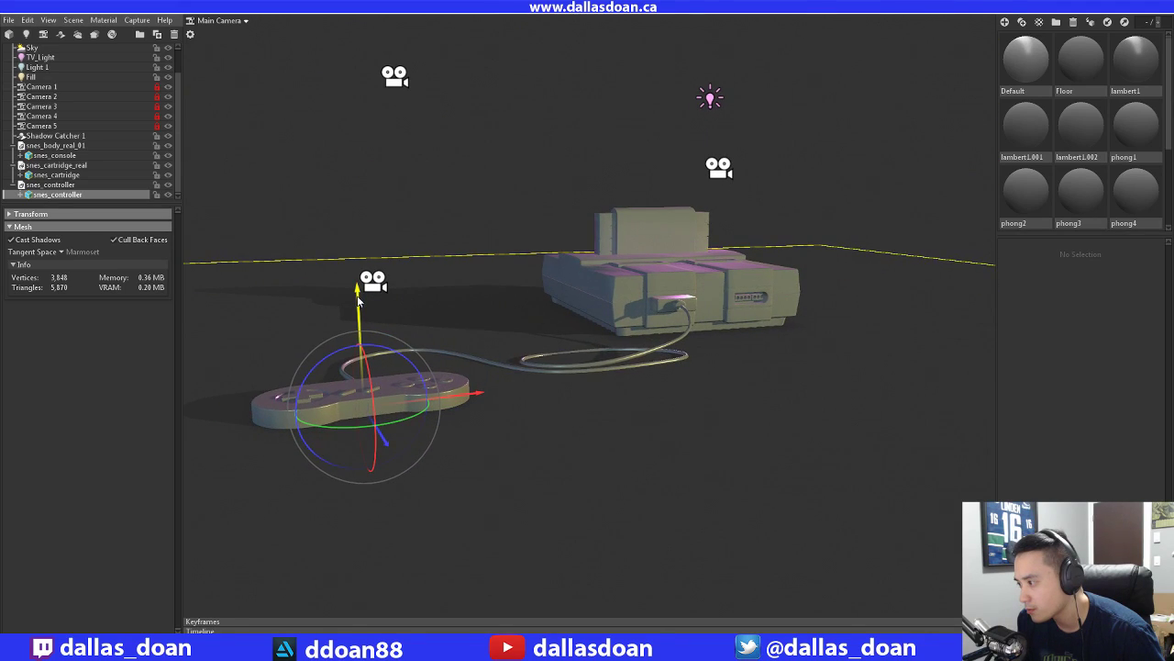
{"action": "left_click", "coordinate": [511, 241]}
{"action": "left_click_drag", "start_coordinate": [511, 241], "coordinate": [594, 307]}
Preview the scene through Camera 1 and Camera 2, and return to Camera 1
{"action": "left_click", "coordinate": [244, 21]}
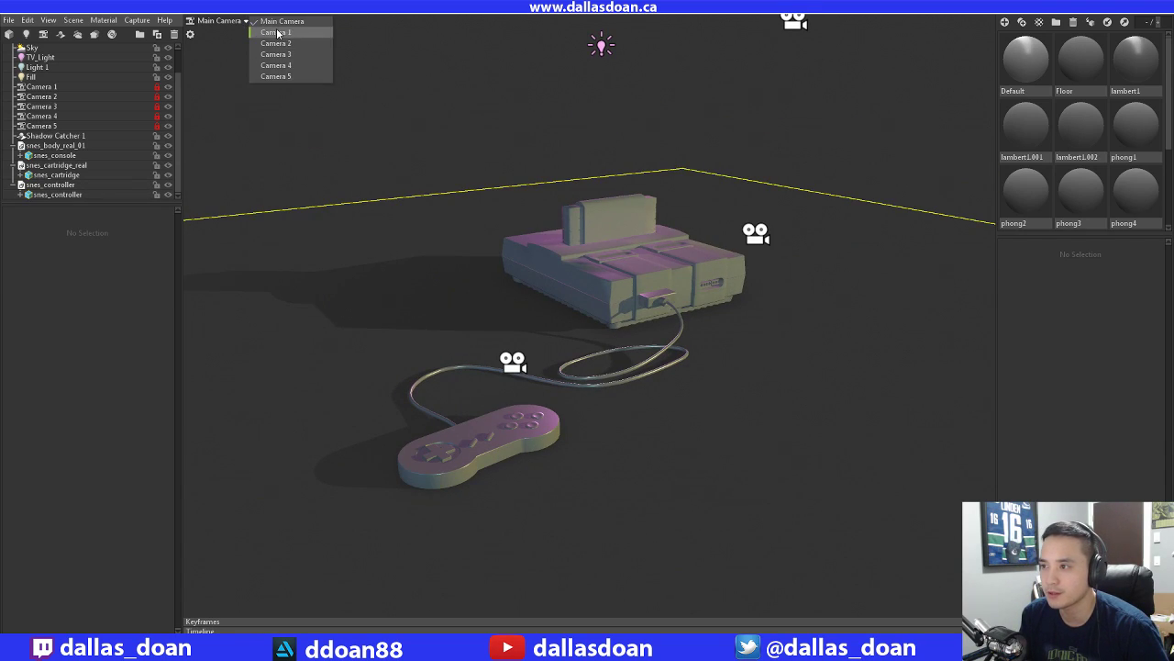
{"action": "left_click", "coordinate": [276, 32]}
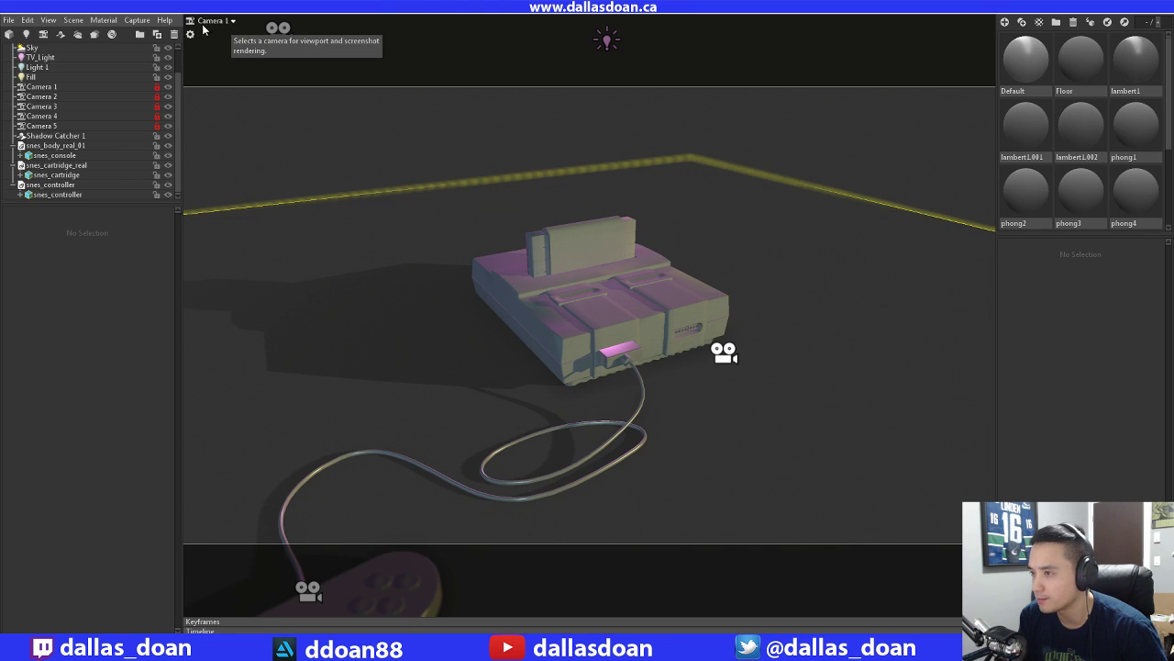
{"action": "left_click", "coordinate": [232, 22]}
{"action": "left_click", "coordinate": [252, 44]}
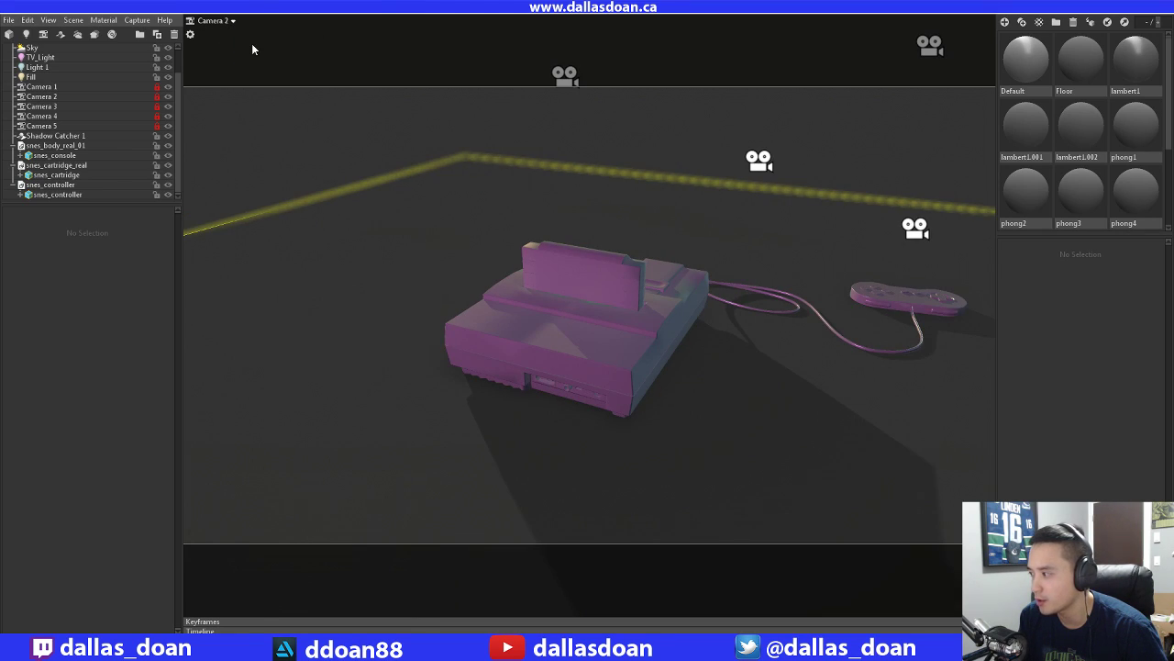
{"action": "left_click", "coordinate": [214, 22]}
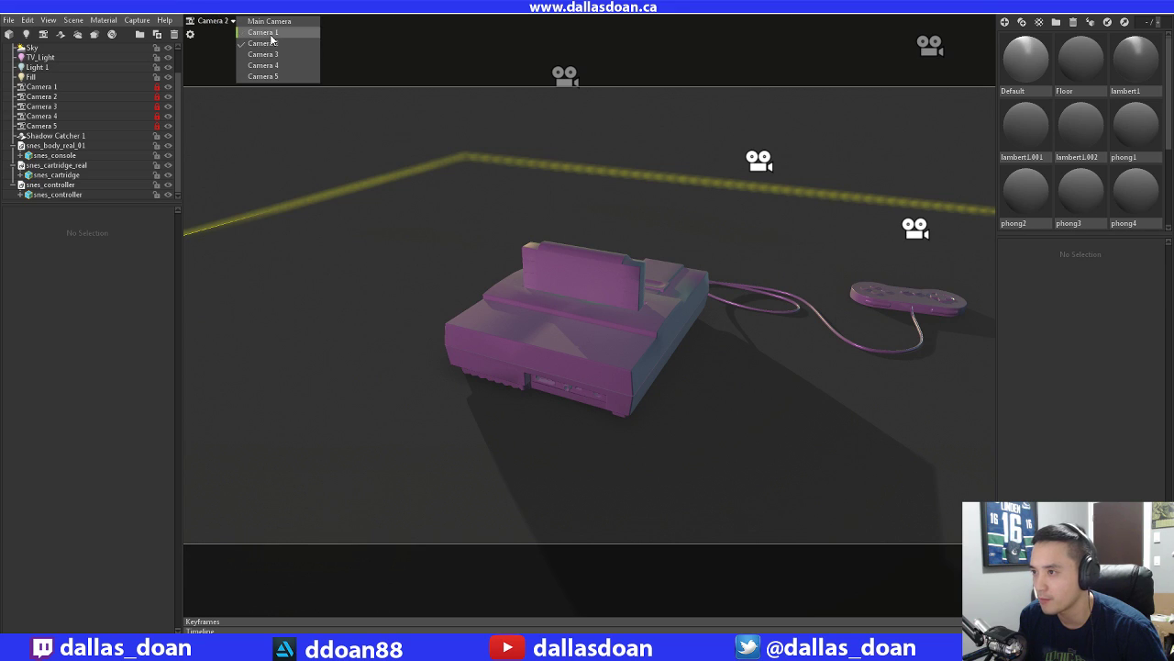
{"action": "left_click", "coordinate": [264, 33]}
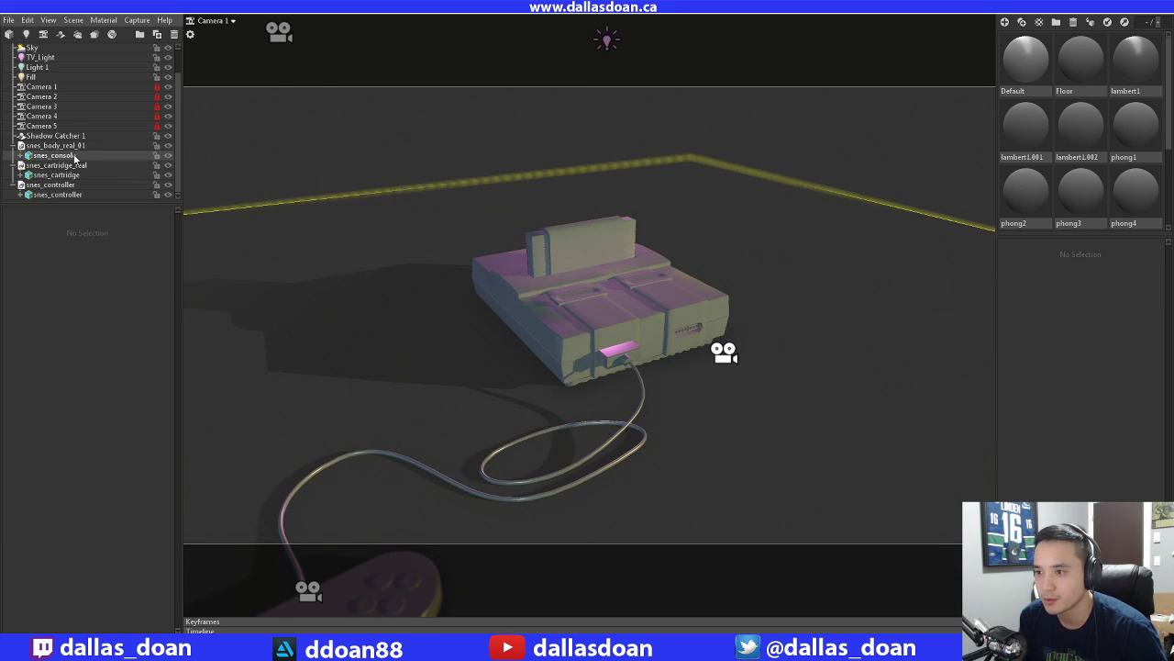
Collapse the model groups, select snes_body_real_01, snes_cartridge_real and snes_controller together, and move them back and sideways until all fit Camera 1's safe frame
{"action": "scroll", "coordinate": [20, 156], "scroll_direction": "up", "scroll_amount": 1}
{"action": "left_click", "coordinate": [12, 165]}
{"action": "left_click", "coordinate": [13, 185]}
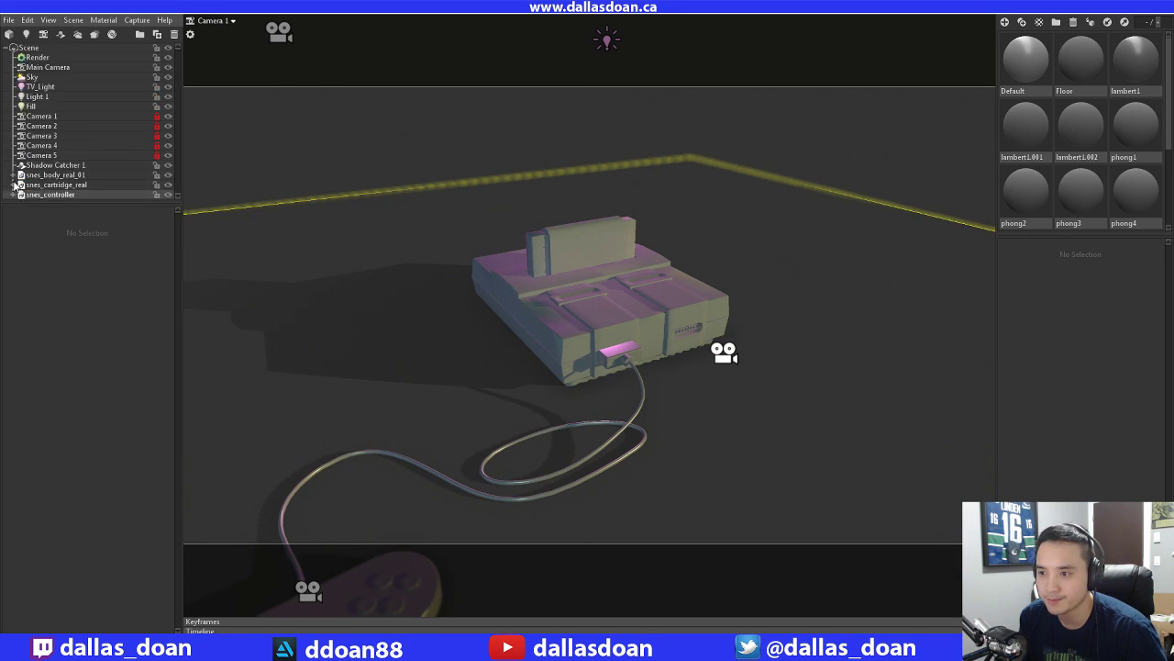
{"action": "left_click", "coordinate": [71, 176]}
{"action": "left_click", "coordinate": [84, 196], "text": "shift"}
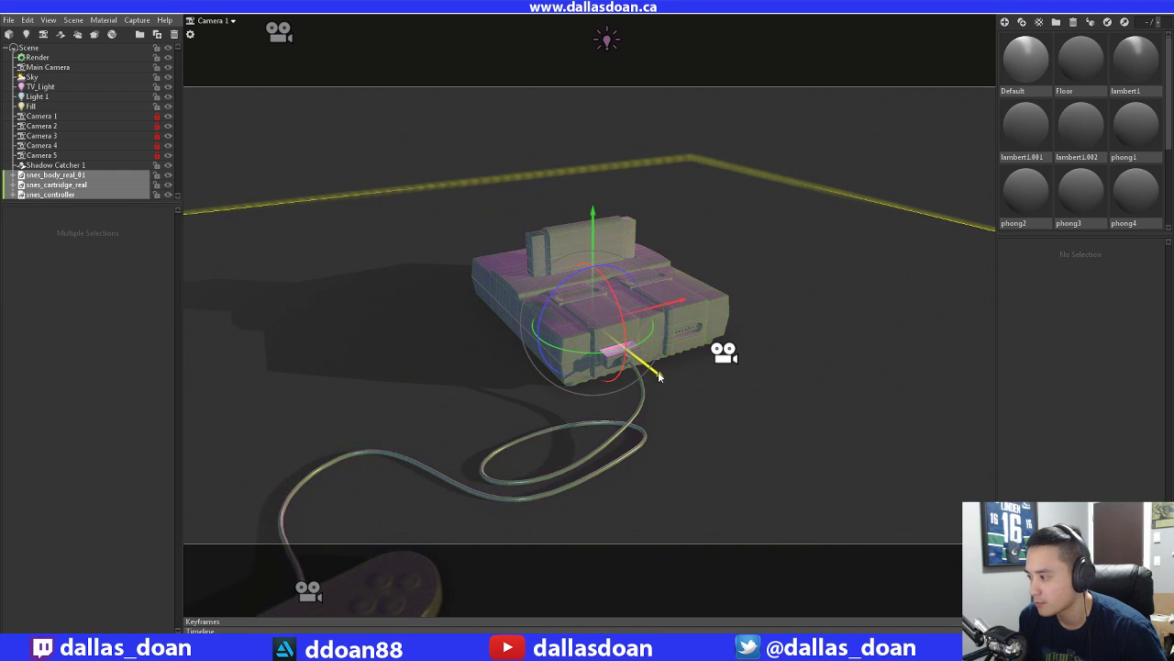
{"action": "left_click_drag", "start_coordinate": [658, 370], "coordinate": [606, 347]}
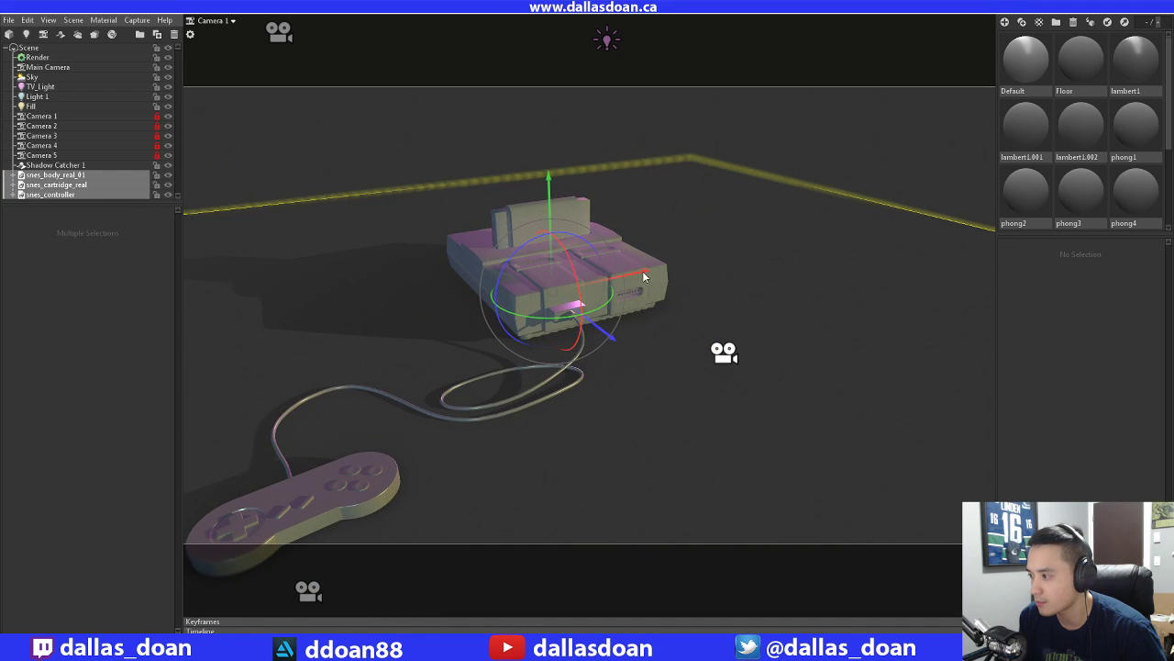
{"action": "left_click_drag", "start_coordinate": [642, 271], "coordinate": [615, 272]}
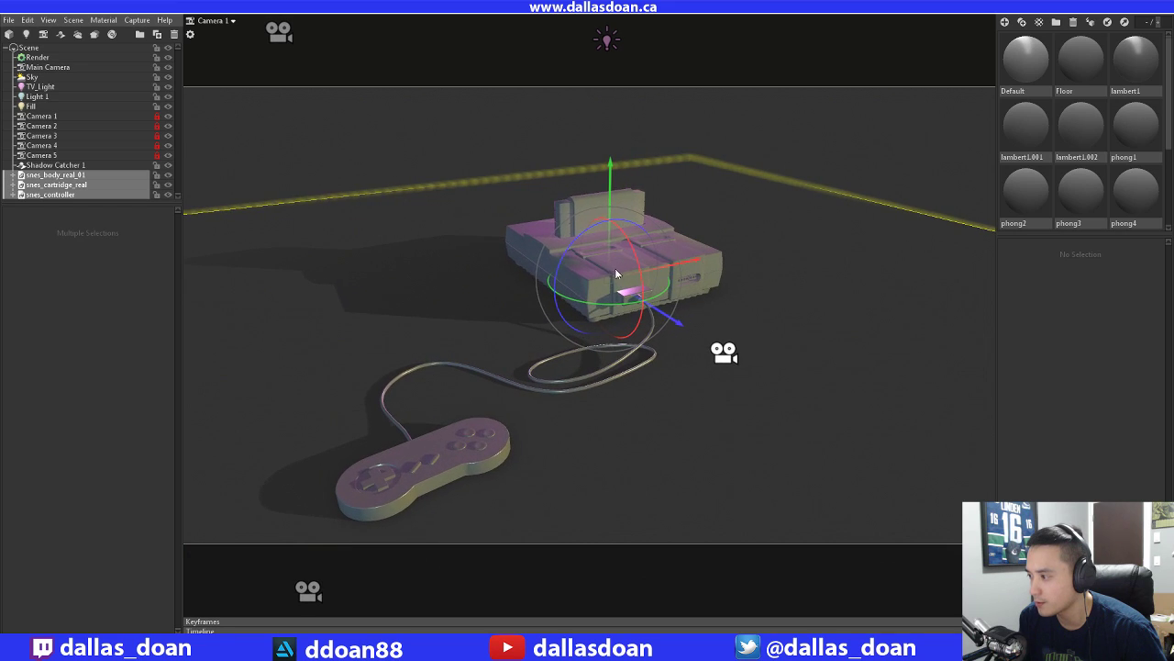
Check the models' placement through Cameras 2, 3 and 4, and return to Camera 1
{"action": "left_click", "coordinate": [226, 20]}
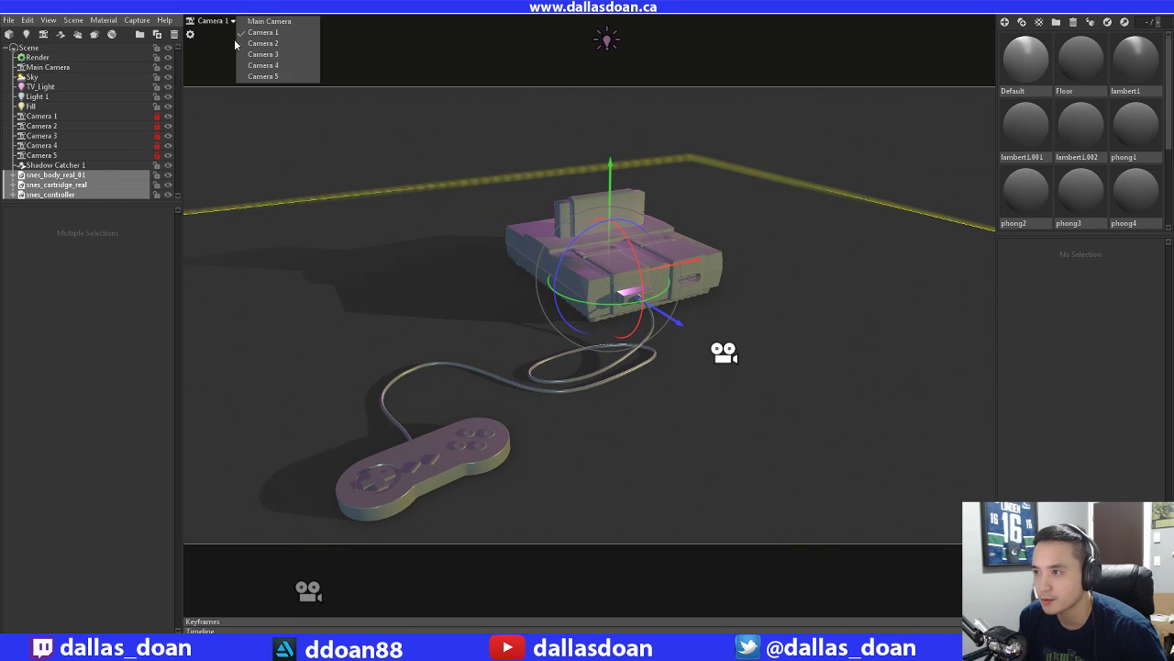
{"action": "left_click", "coordinate": [257, 45]}
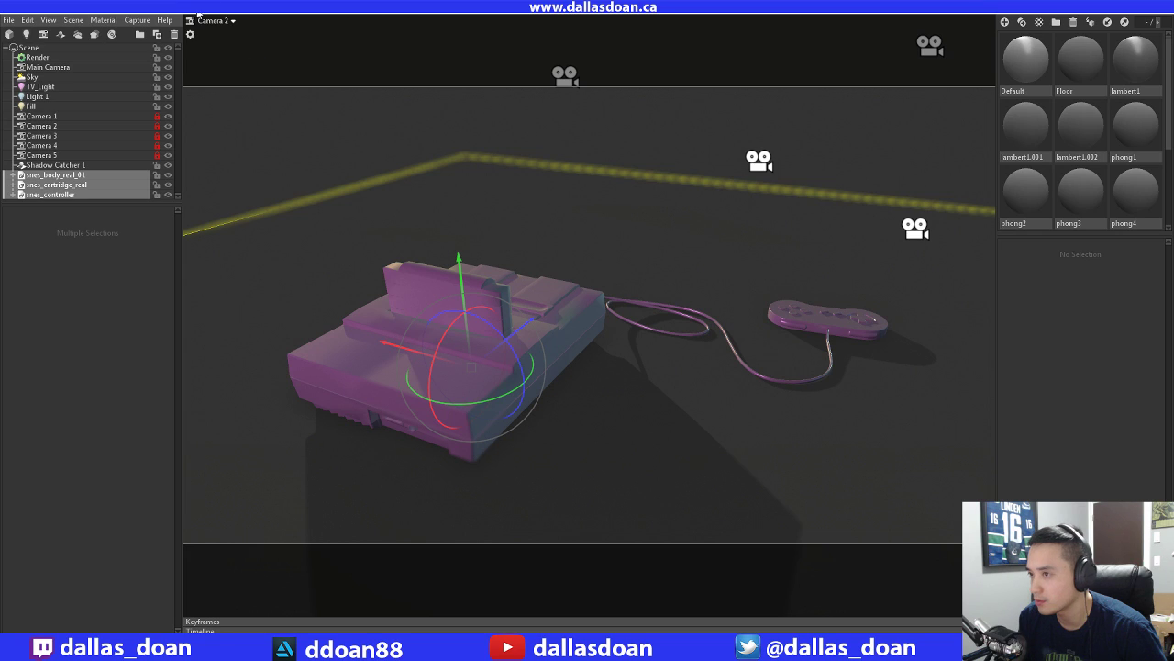
{"action": "left_click", "coordinate": [216, 20]}
{"action": "left_click", "coordinate": [269, 55]}
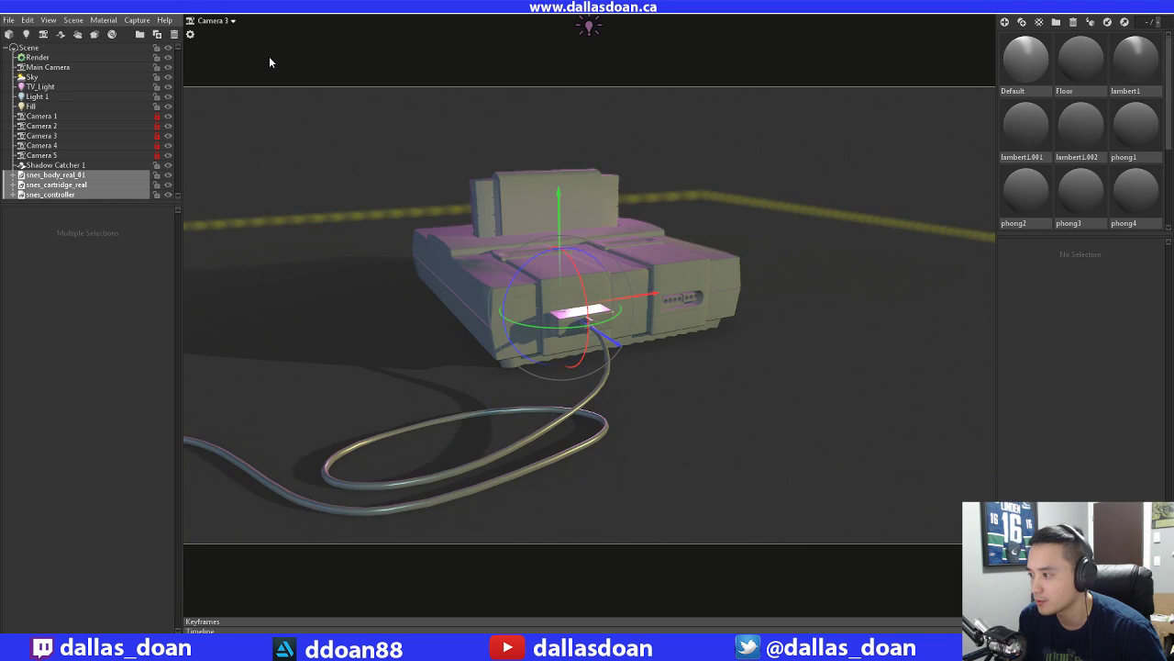
{"action": "left_click", "coordinate": [214, 21]}
{"action": "left_click", "coordinate": [260, 67]}
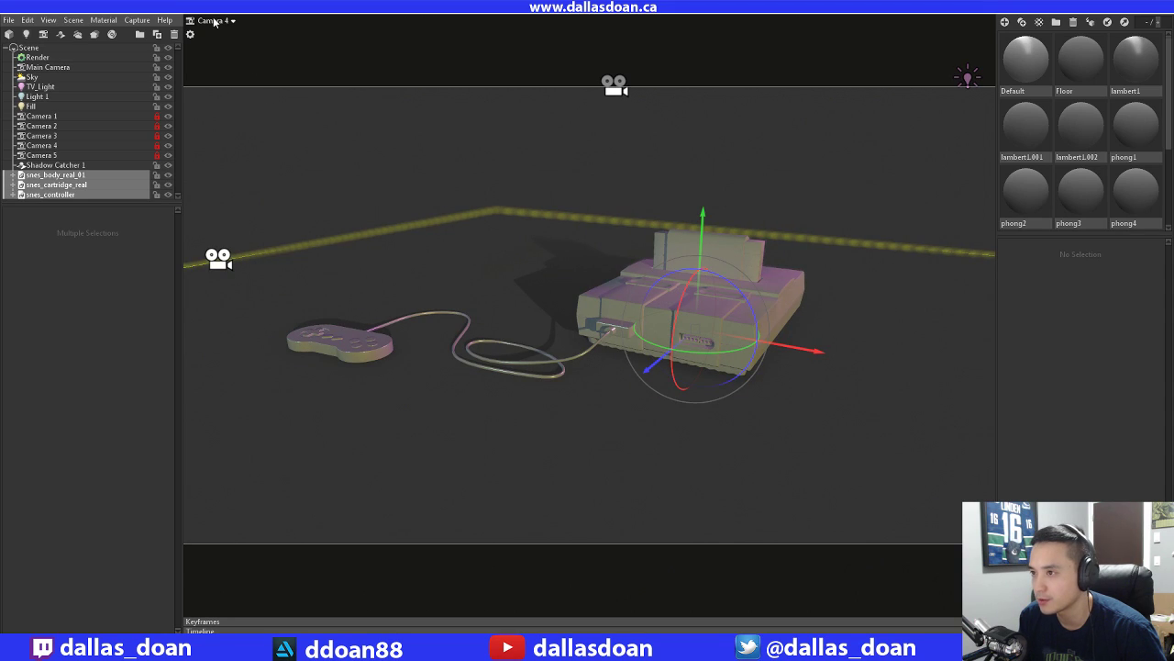
{"action": "left_click", "coordinate": [215, 21]}
{"action": "left_click", "coordinate": [257, 42]}
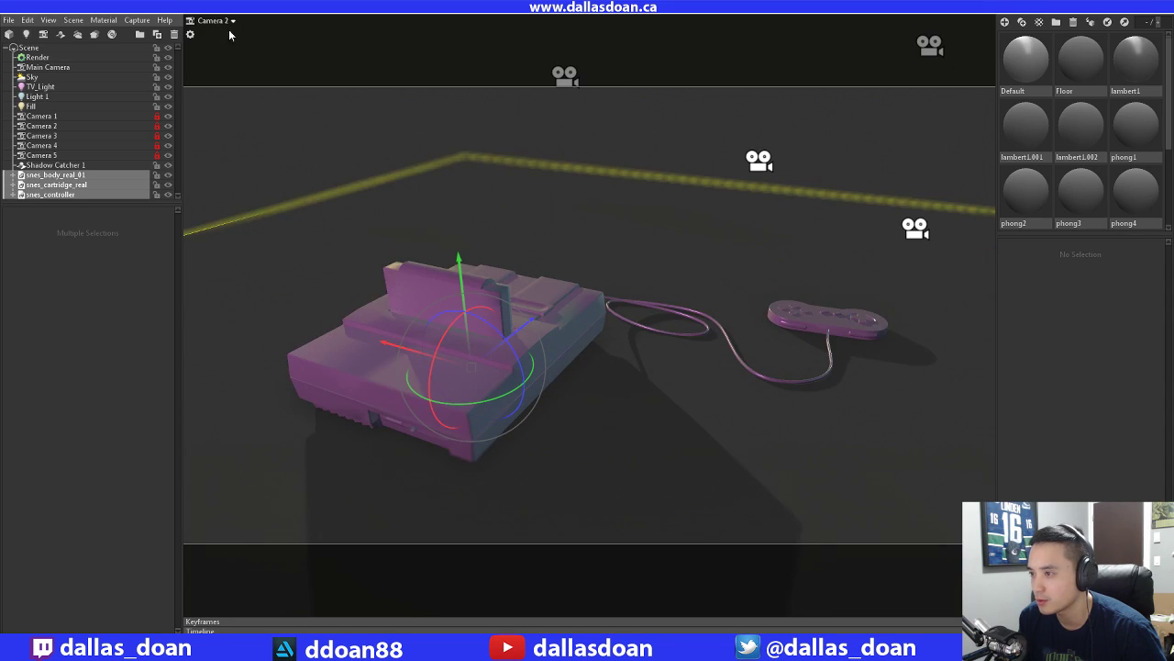
{"action": "left_click", "coordinate": [213, 21]}
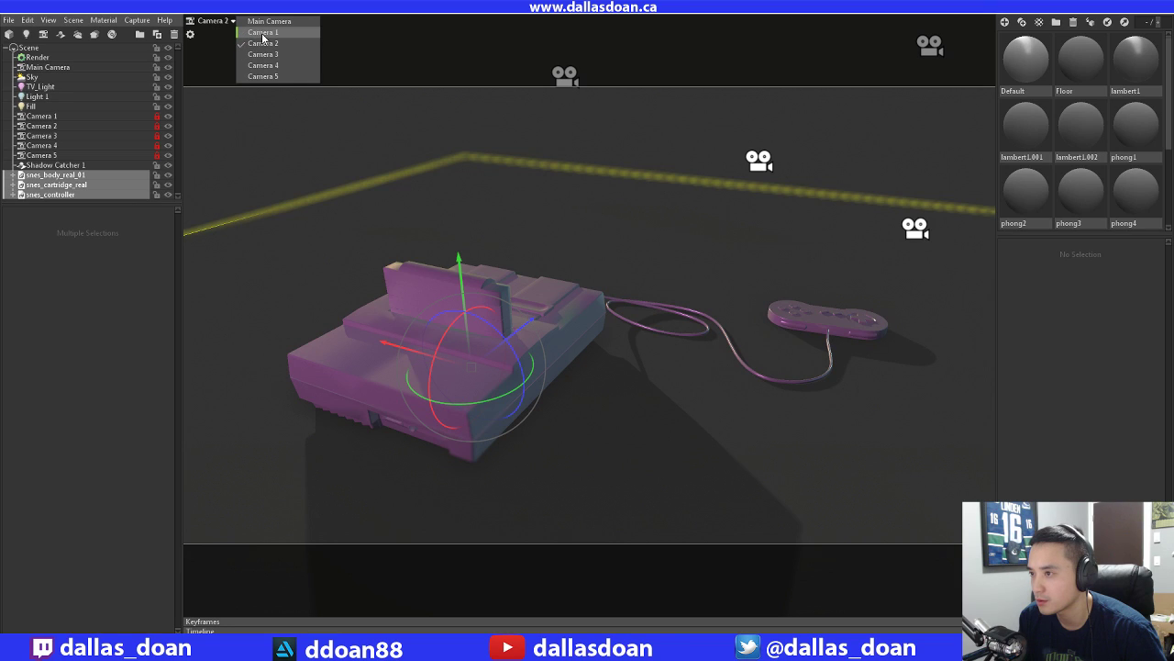
{"action": "left_click", "coordinate": [261, 35]}
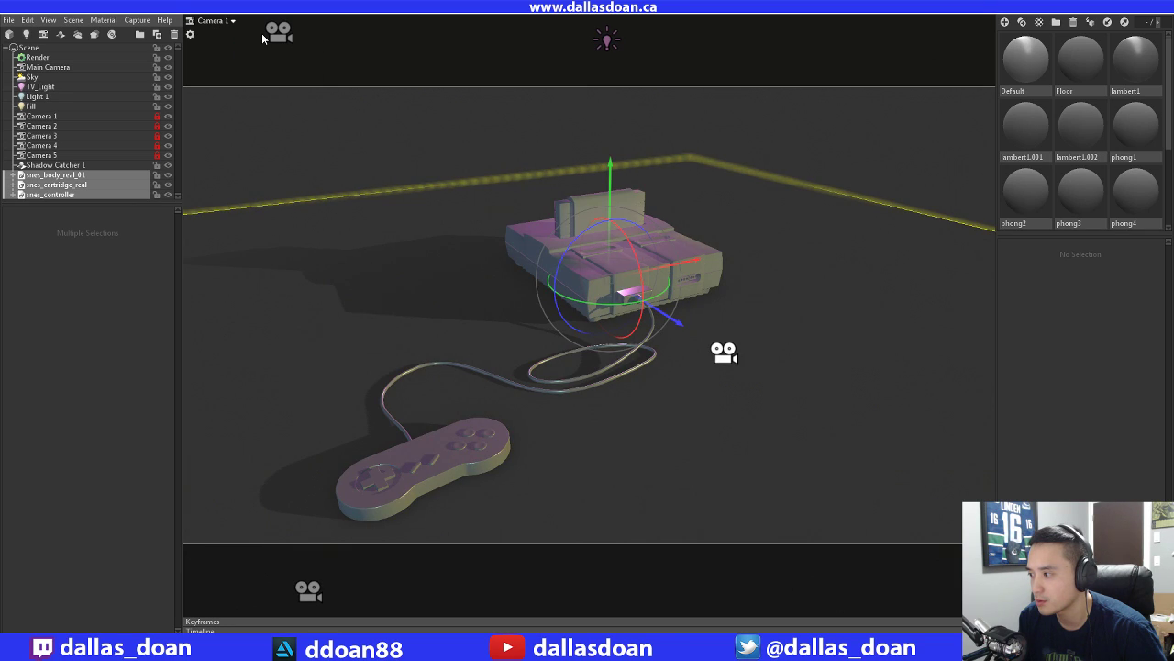
Switch to Camera 4, unlock it, bring it closer so console and controller fill the safe frame, and lock it again
{"action": "left_click", "coordinate": [224, 21]}
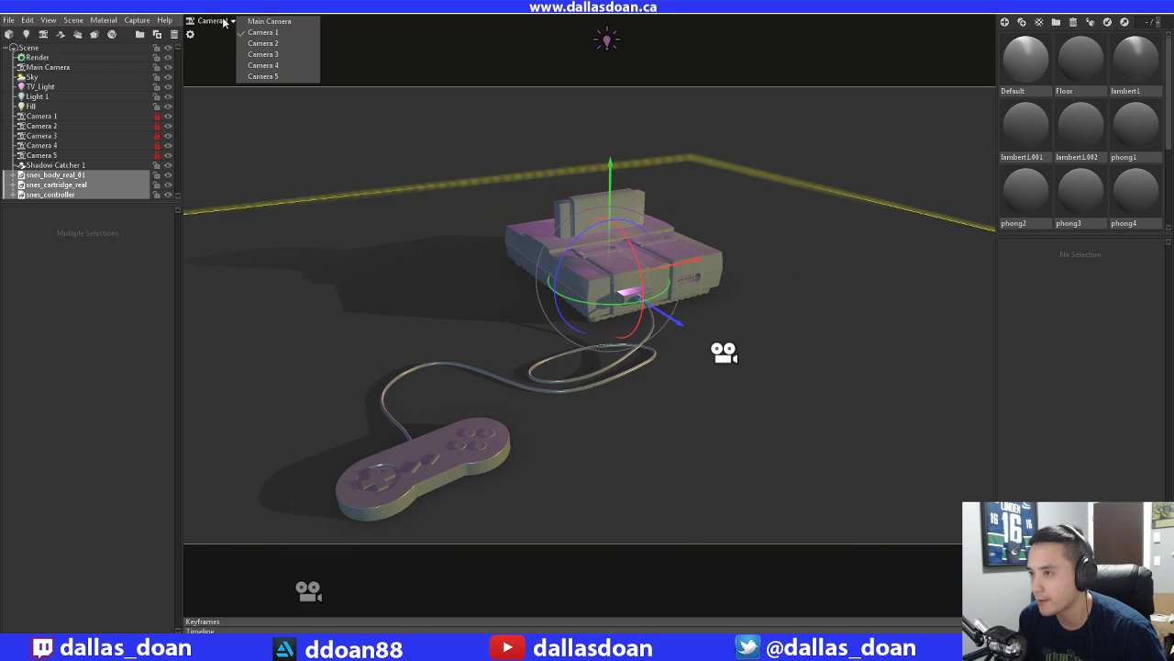
{"action": "left_click", "coordinate": [264, 65]}
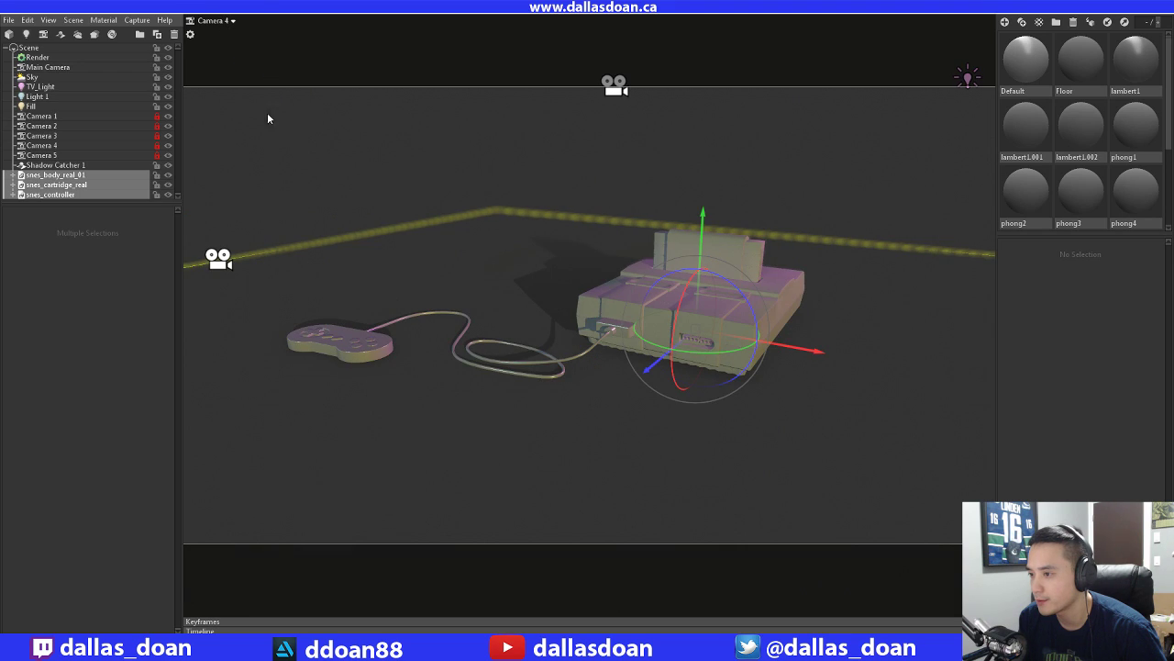
{"action": "left_click", "coordinate": [85, 145]}
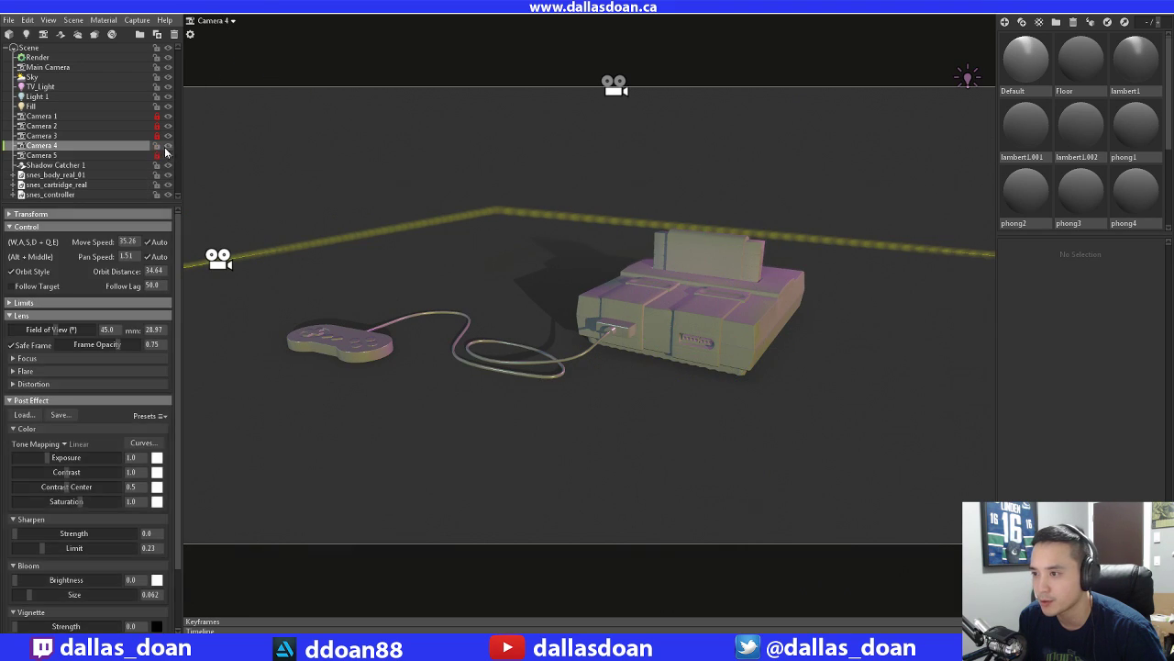
{"action": "scroll", "coordinate": [479, 299], "scroll_direction": "up", "scroll_amount": 2}
{"action": "scroll", "coordinate": [484, 313], "scroll_direction": "up", "scroll_amount": 5}
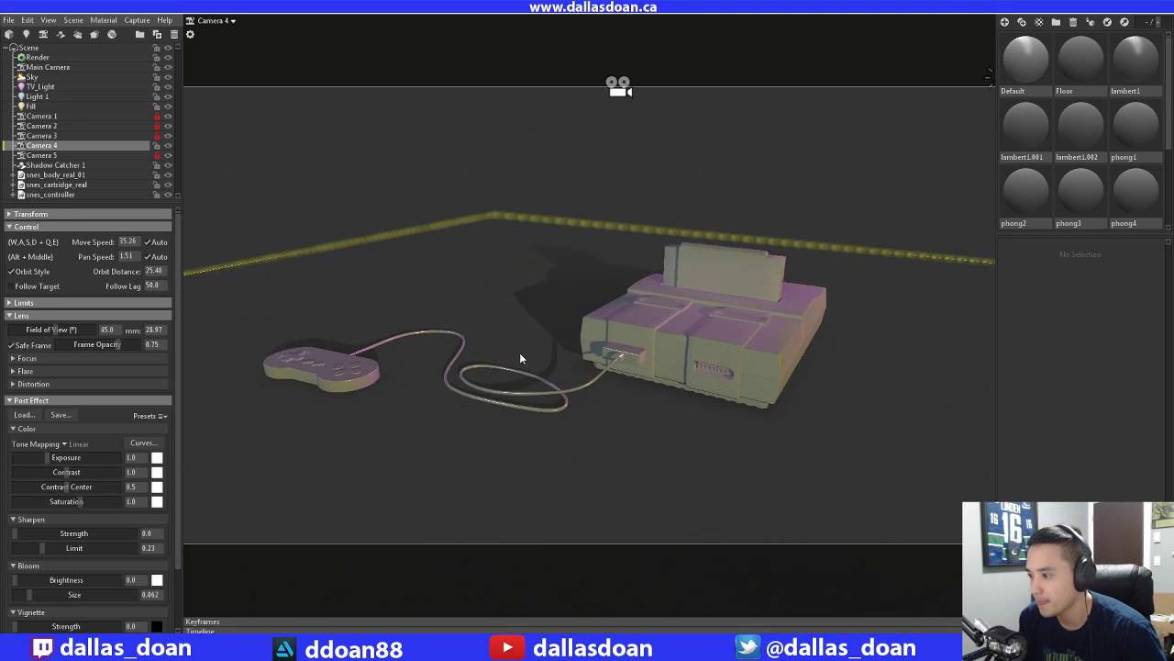
{"action": "middle_click_drag", "start_coordinate": [546, 341], "coordinate": [547, 336], "text": "alt"}
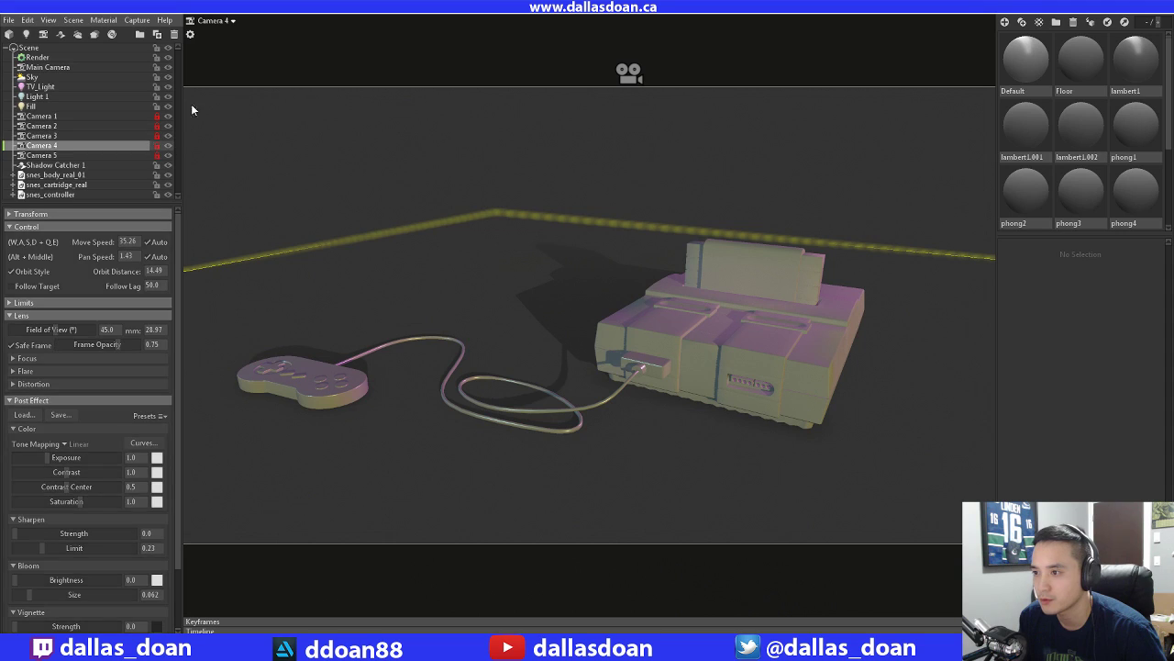
Unlock Camera 2 and reframe it to a lower, closer view of the console's back with the controller behind, and lock it again
{"action": "left_click", "coordinate": [215, 20]}
{"action": "left_click", "coordinate": [271, 56]}
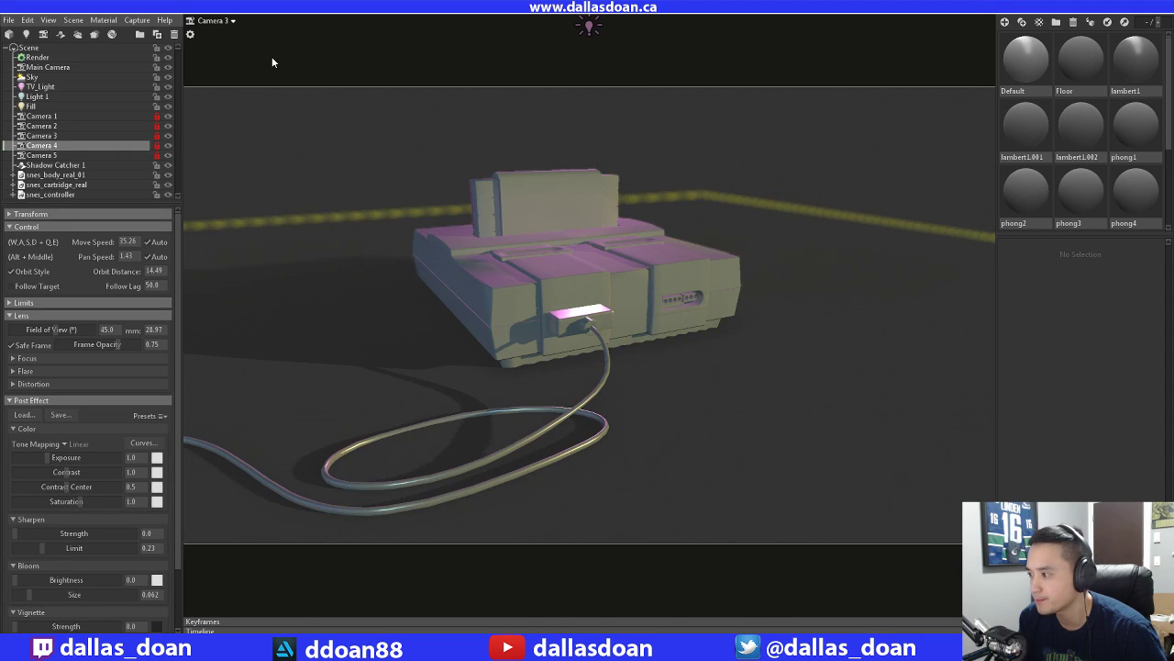
{"action": "left_click", "coordinate": [222, 22]}
{"action": "left_click", "coordinate": [260, 44]}
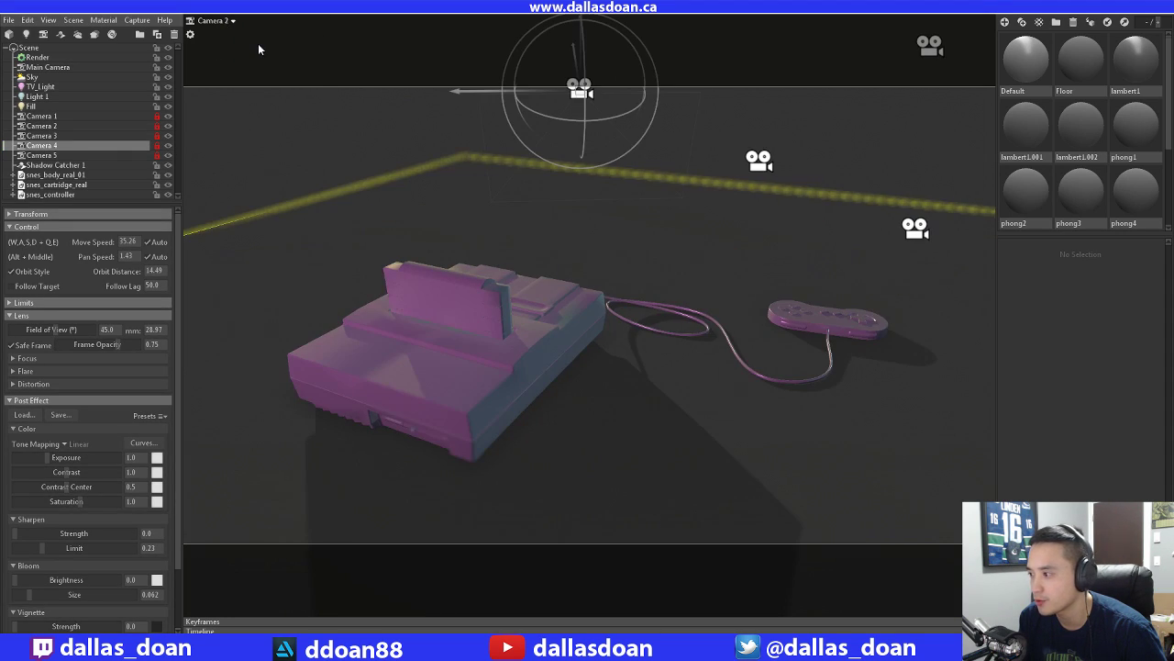
{"action": "left_click", "coordinate": [157, 126]}
{"action": "left_click_drag", "start_coordinate": [466, 315], "coordinate": [450, 290], "text": "alt"}
{"action": "right_click_drag", "start_coordinate": [436, 290], "coordinate": [448, 304], "text": "alt"}
{"action": "left_click_drag", "start_coordinate": [448, 304], "coordinate": [449, 281], "text": "alt"}
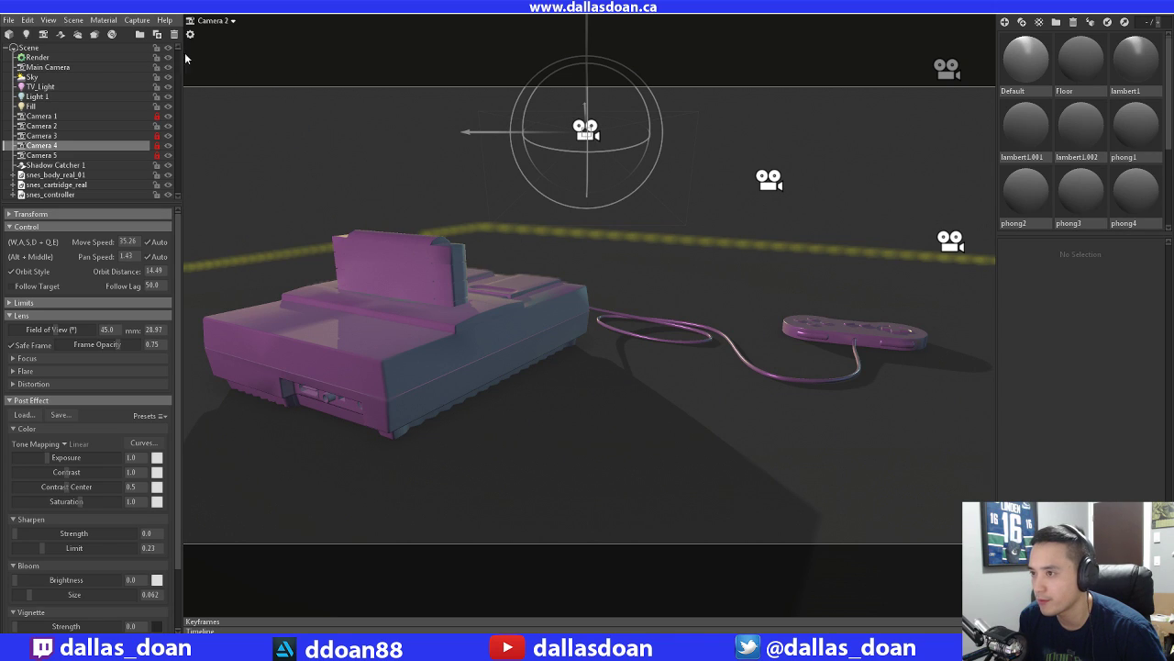
From a low side view in the Main Camera, nudge the snes_controller mesh vertically to seat it on the floor, and deselect it
{"action": "left_click", "coordinate": [237, 24]}
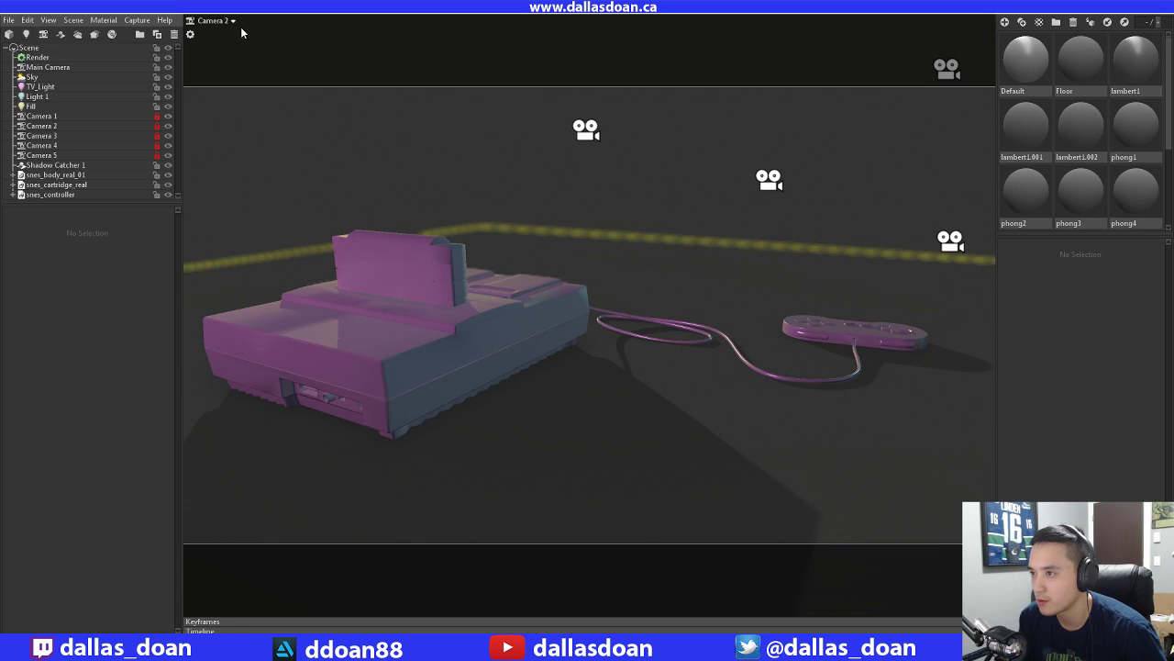
{"action": "left_click", "coordinate": [235, 21]}
{"action": "left_click", "coordinate": [261, 22]}
{"action": "left_click_drag", "start_coordinate": [260, 46], "coordinate": [767, 423]}
{"action": "left_click", "coordinate": [547, 330]}
{"action": "left_click", "coordinate": [767, 423]}
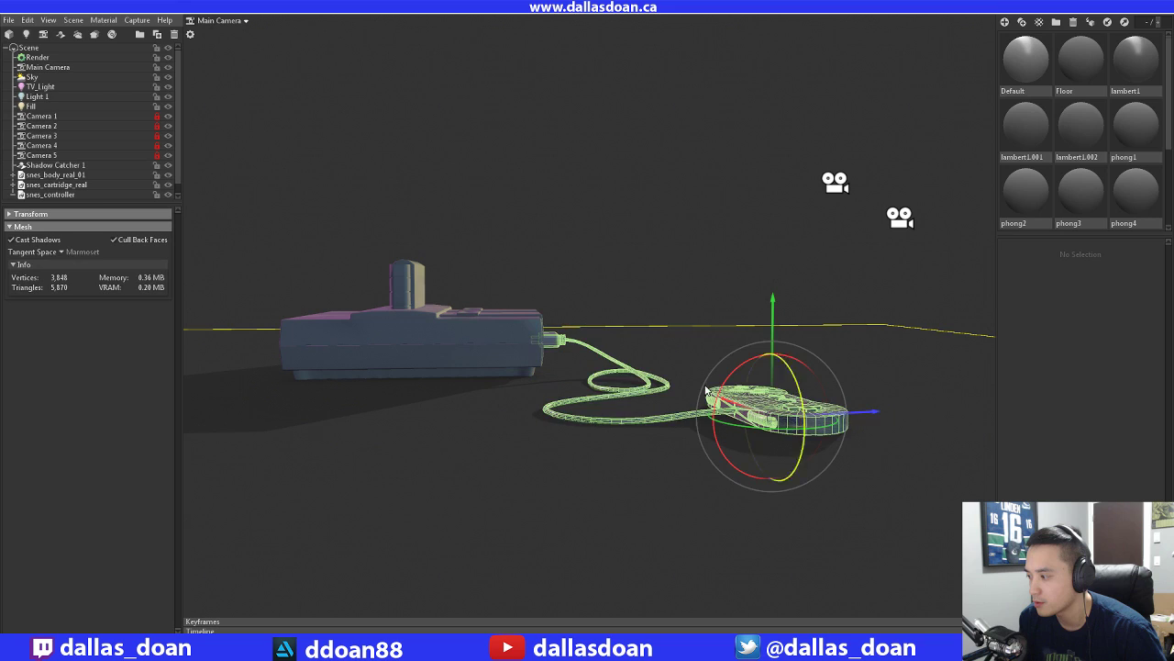
{"action": "left_click_drag", "start_coordinate": [682, 316], "coordinate": [780, 302]}
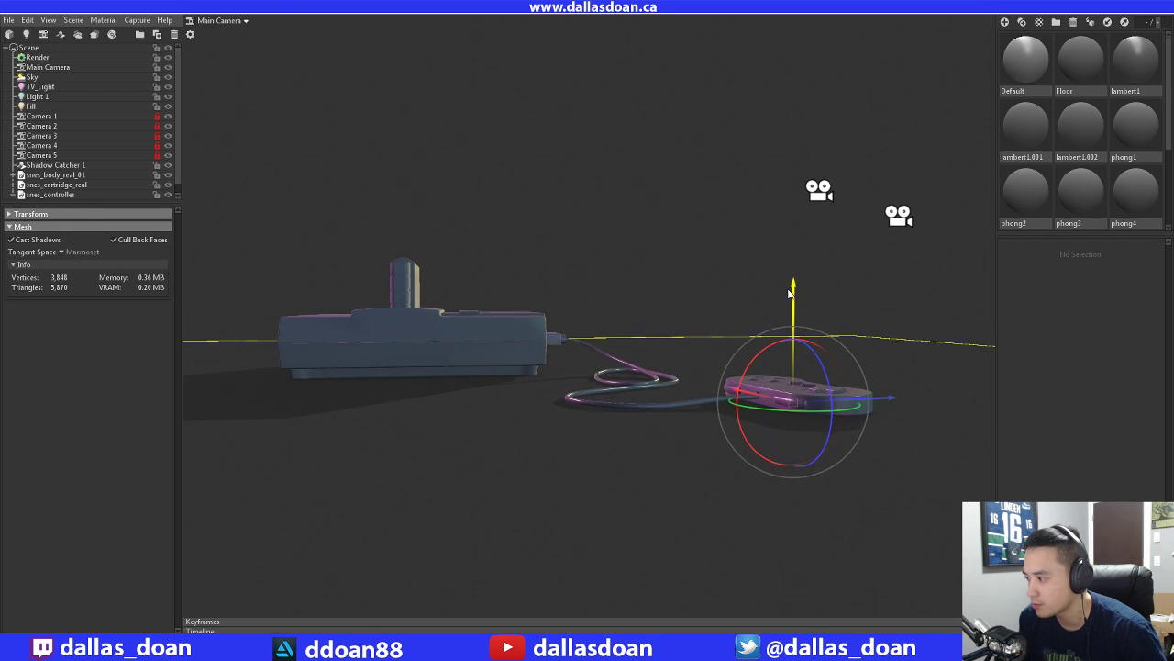
{"action": "left_click_drag", "start_coordinate": [789, 292], "coordinate": [647, 323]}
{"action": "left_click", "coordinate": [628, 313]}
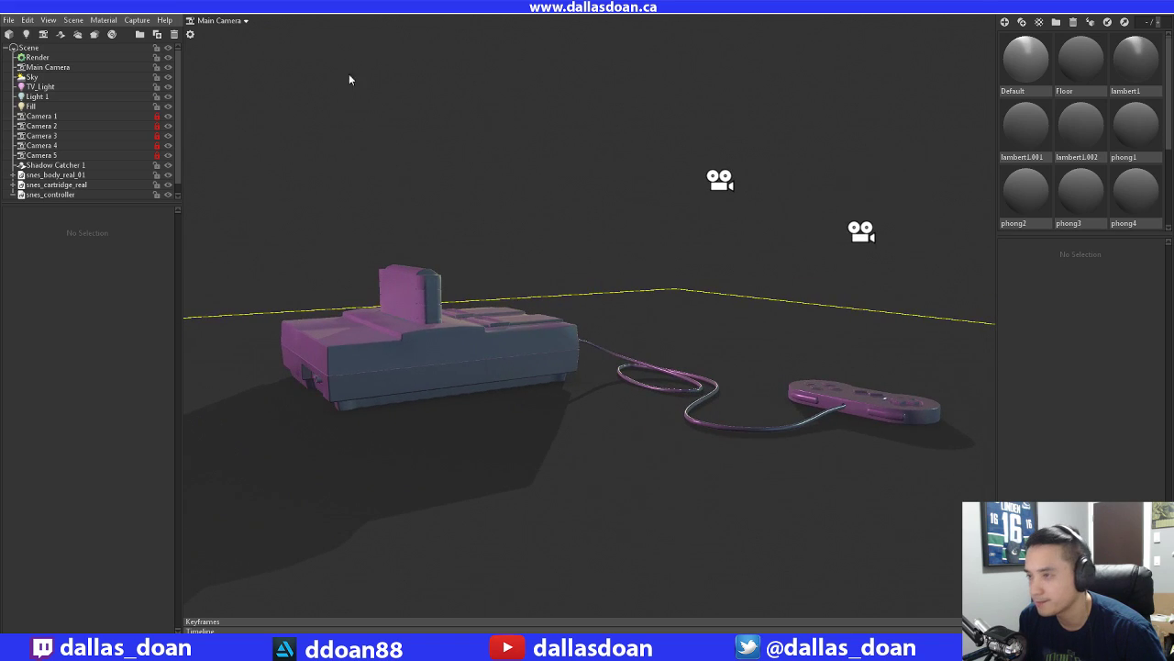
Reframe Camera 2 to a higher side view showing the console, cable and controller in full, and lock it again
{"action": "left_click", "coordinate": [244, 20]}
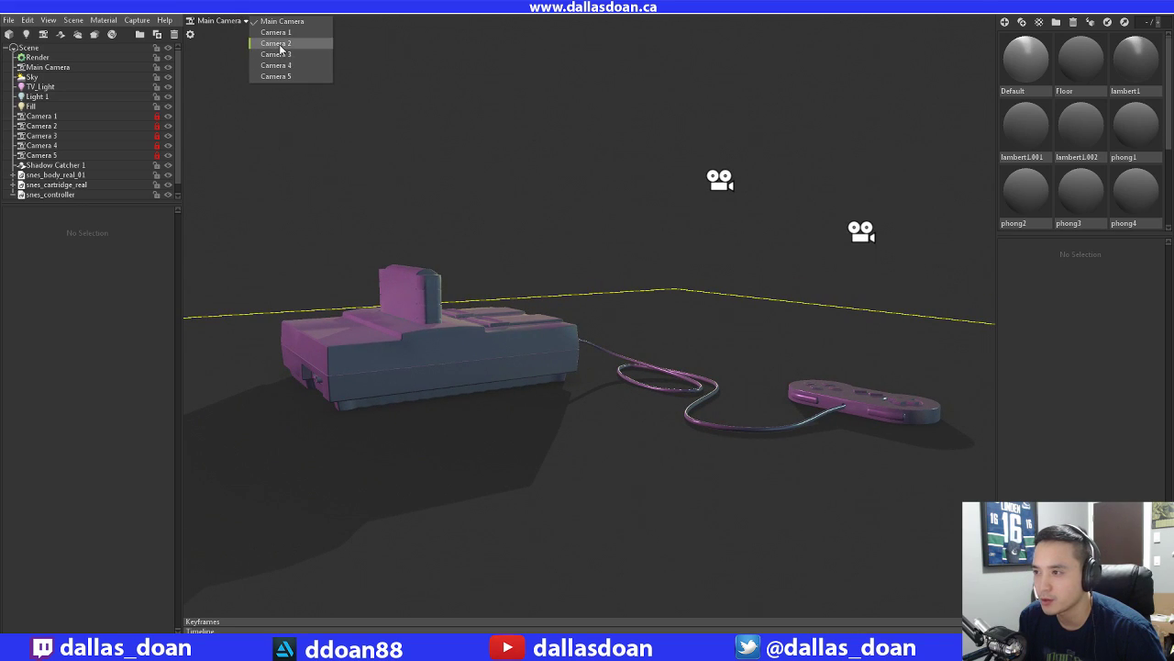
{"action": "left_click", "coordinate": [276, 44]}
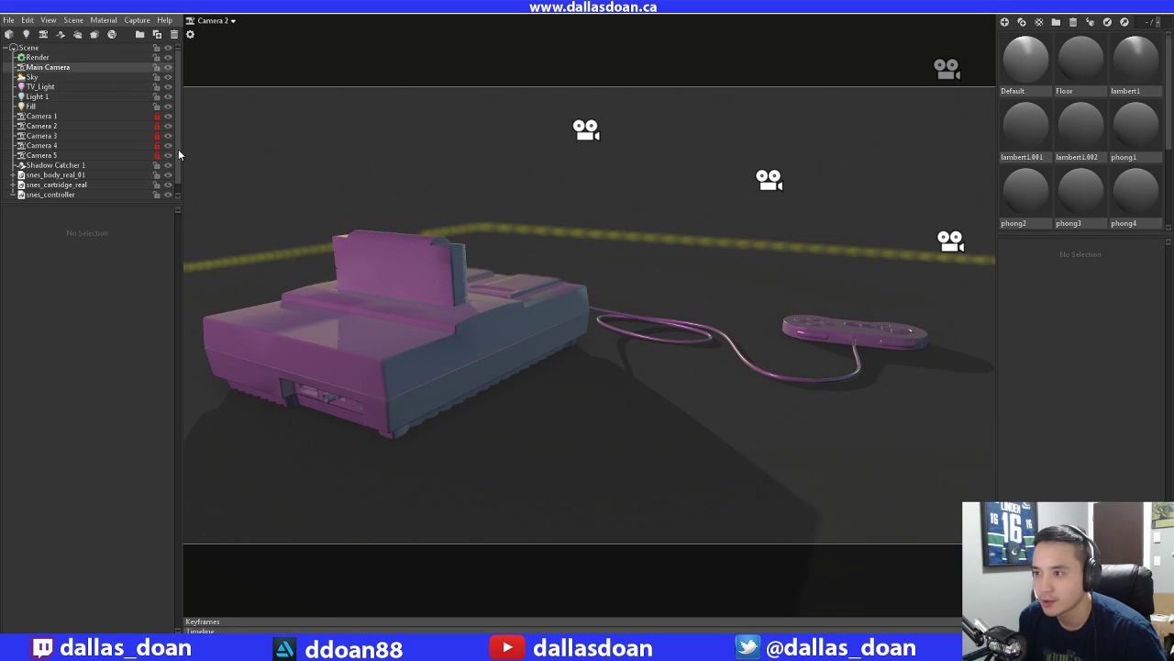
{"action": "left_click", "coordinate": [157, 126]}
{"action": "left_click_drag", "start_coordinate": [372, 231], "coordinate": [294, 199]}
{"action": "left_click_drag", "start_coordinate": [369, 225], "coordinate": [421, 265]}
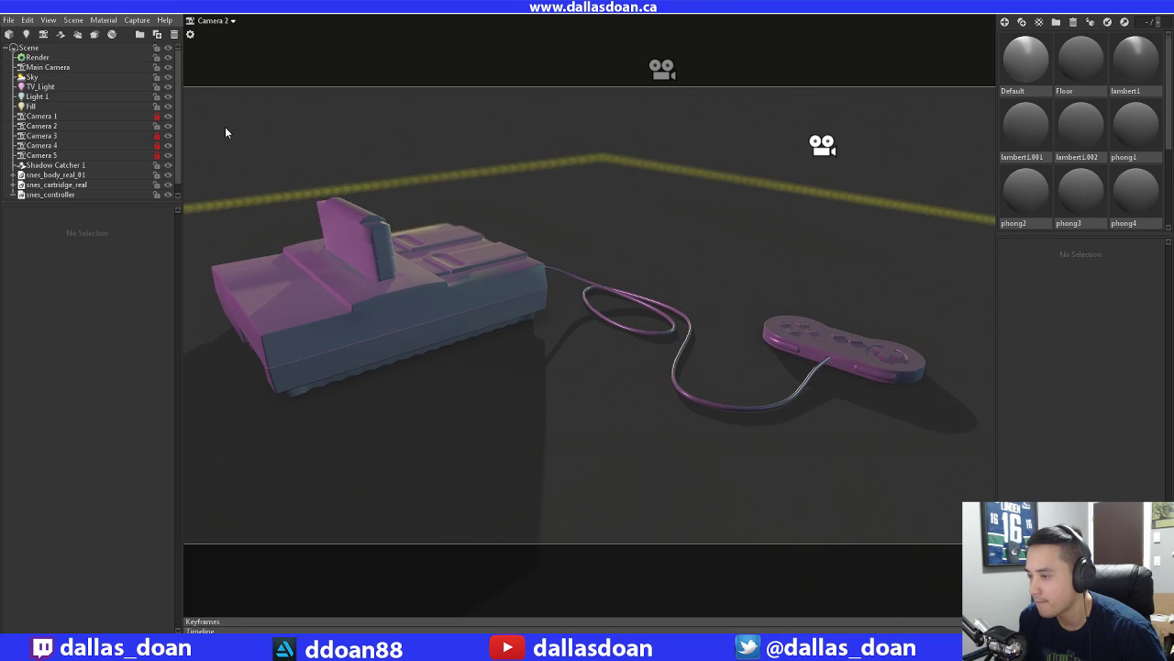
{"action": "left_click", "coordinate": [157, 125]}
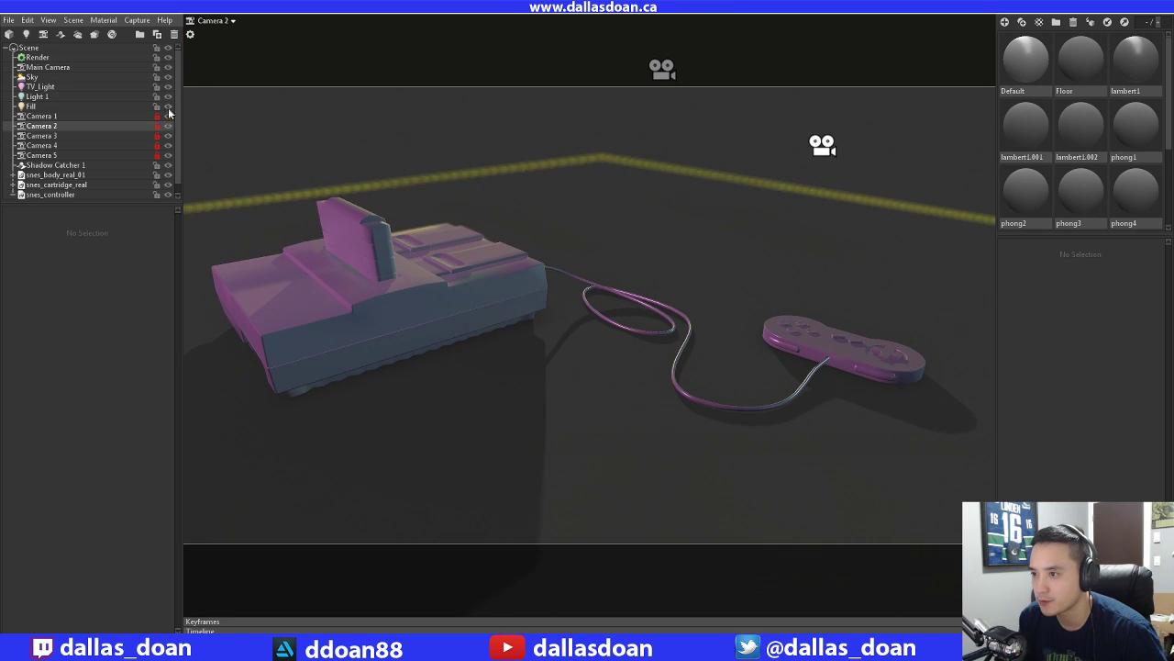
Unlock Camera 1, orbit it to a lower angle with the controller in front of the console, and lock it again
{"action": "left_click", "coordinate": [232, 20]}
{"action": "left_click", "coordinate": [260, 34]}
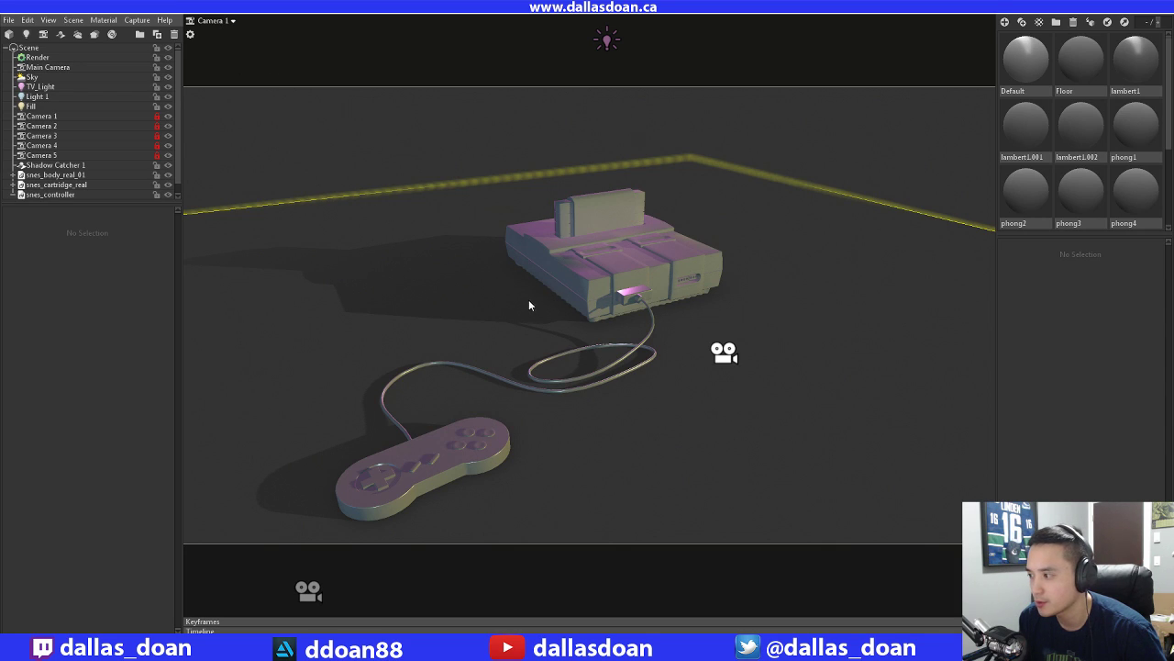
{"action": "left_click", "coordinate": [157, 115]}
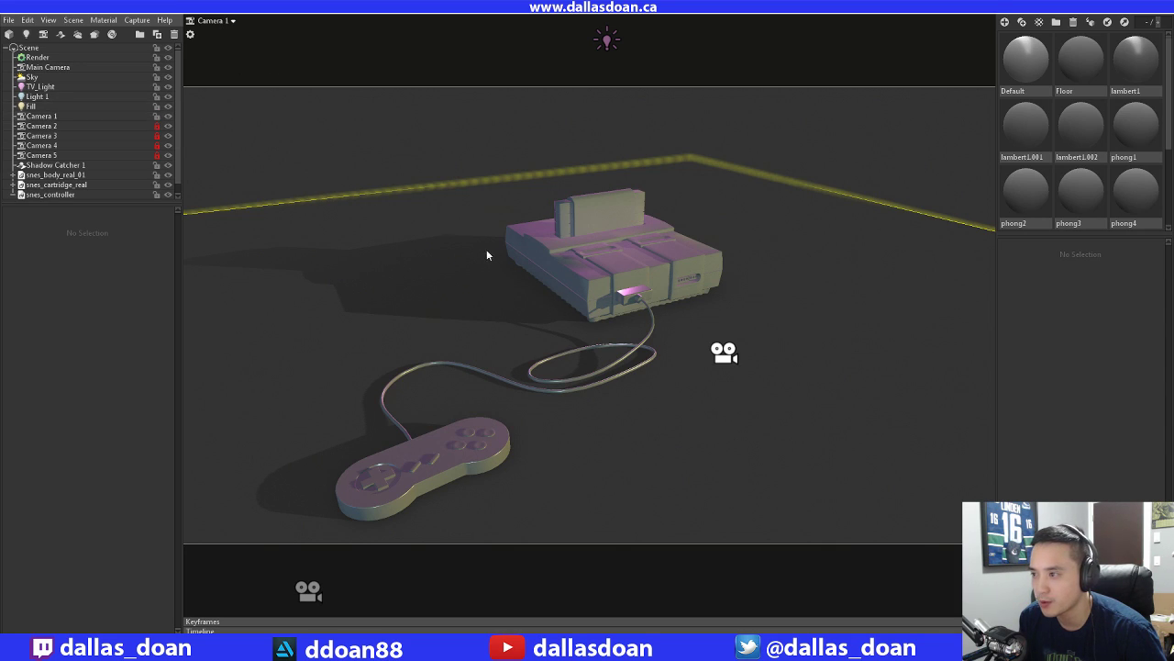
{"action": "left_click_drag", "start_coordinate": [486, 248], "coordinate": [551, 232]}
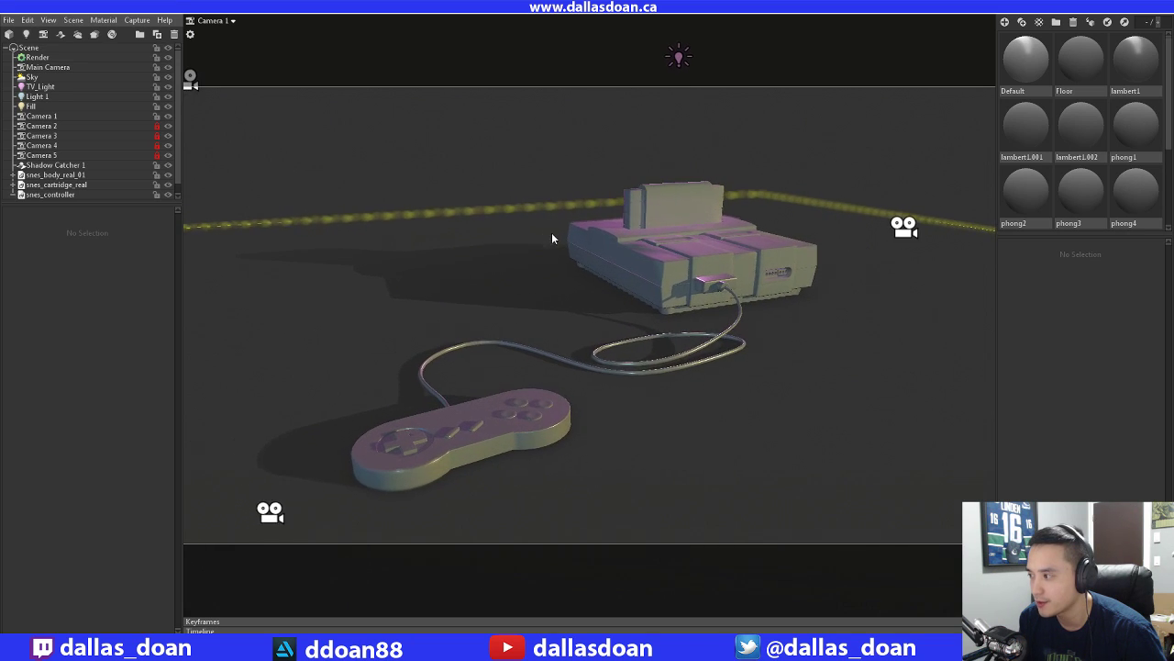
{"action": "left_click", "coordinate": [157, 115]}
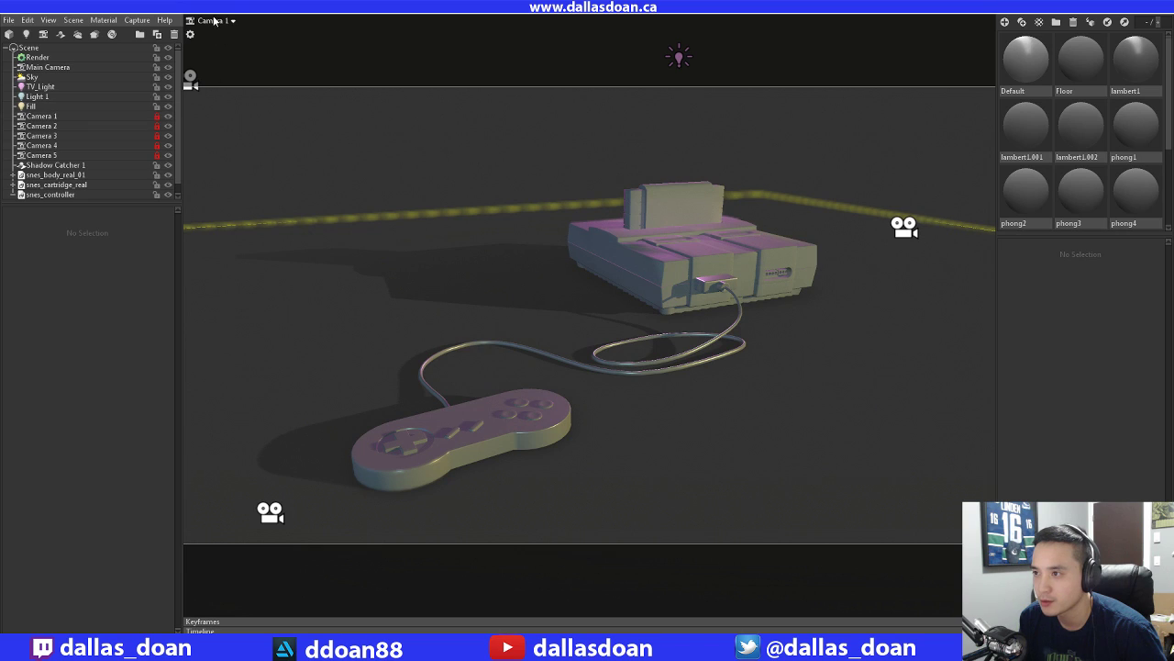
Unlock Camera 5, reframe it with the controller slightly farther back in front of the console, and lock it again
{"action": "left_click", "coordinate": [213, 20]}
{"action": "left_click", "coordinate": [280, 68]}
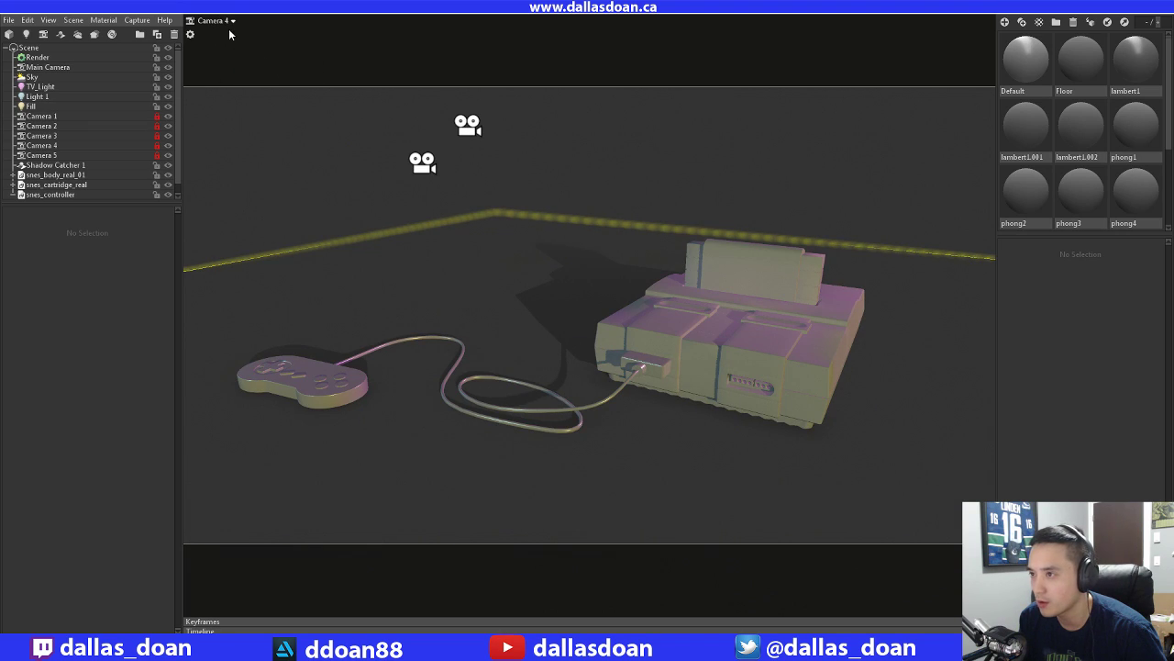
{"action": "left_click", "coordinate": [232, 20]}
{"action": "left_click", "coordinate": [260, 76]}
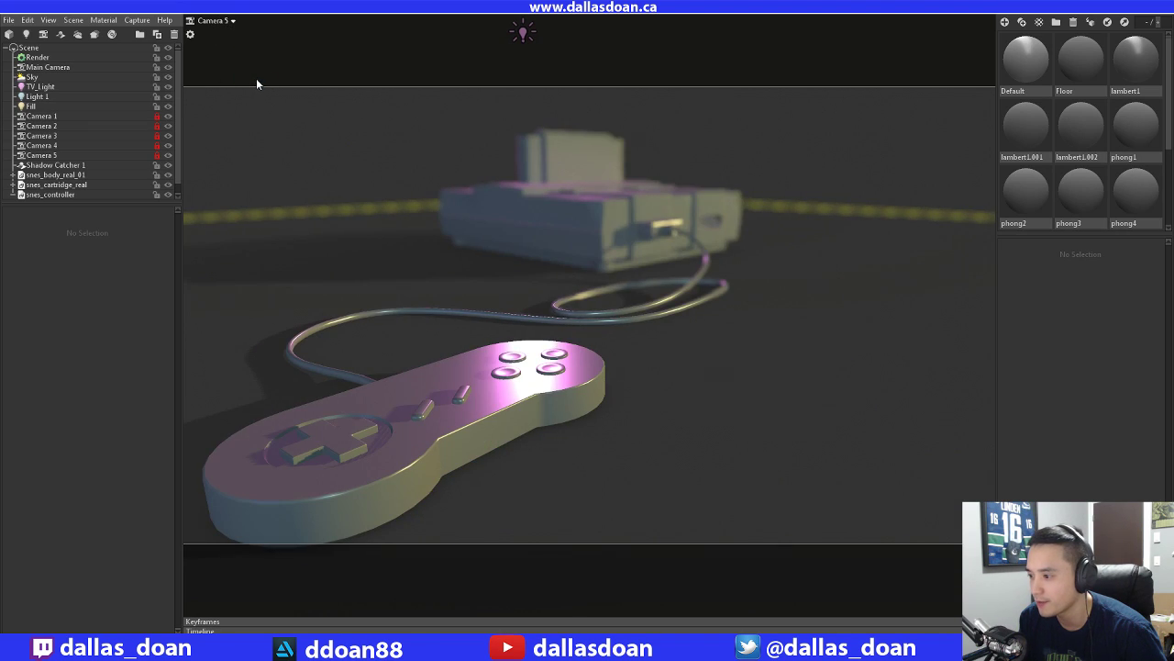
{"action": "left_click", "coordinate": [157, 155]}
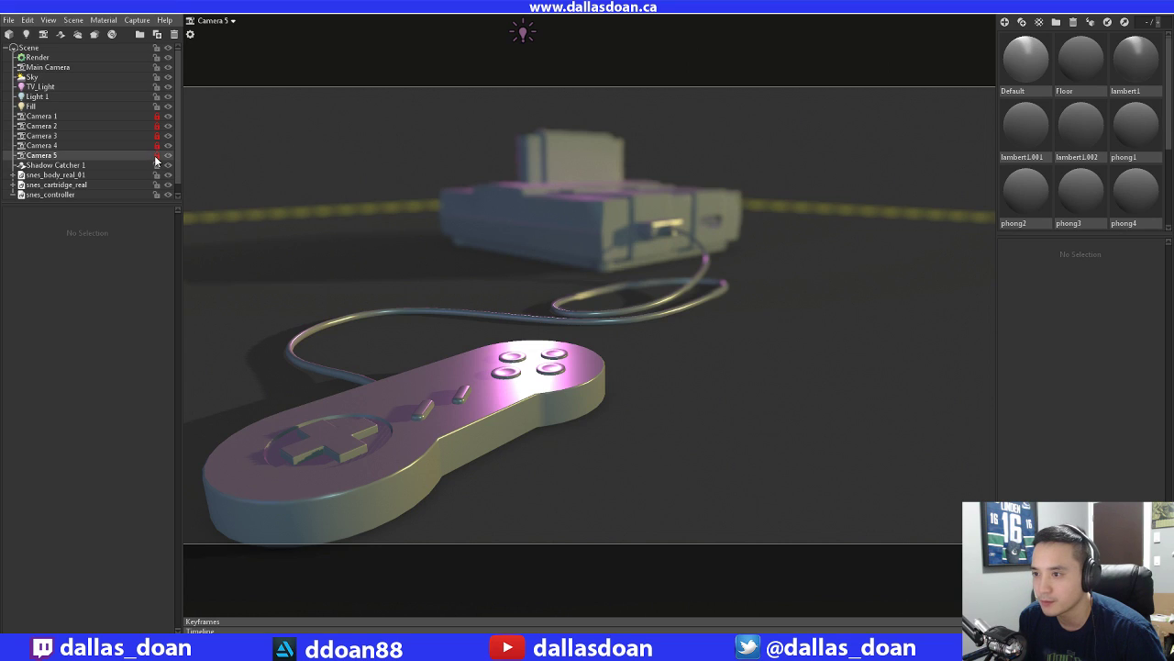
{"action": "left_click_drag", "start_coordinate": [526, 222], "coordinate": [514, 224]}
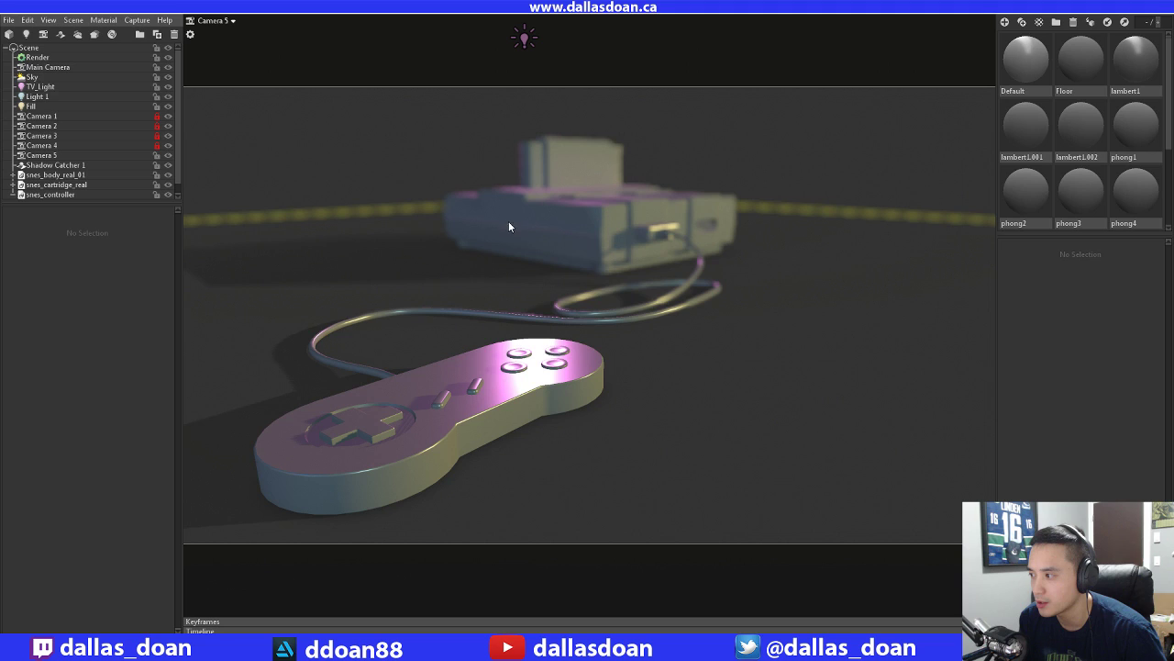
{"action": "left_click_drag", "start_coordinate": [510, 233], "coordinate": [513, 238]}
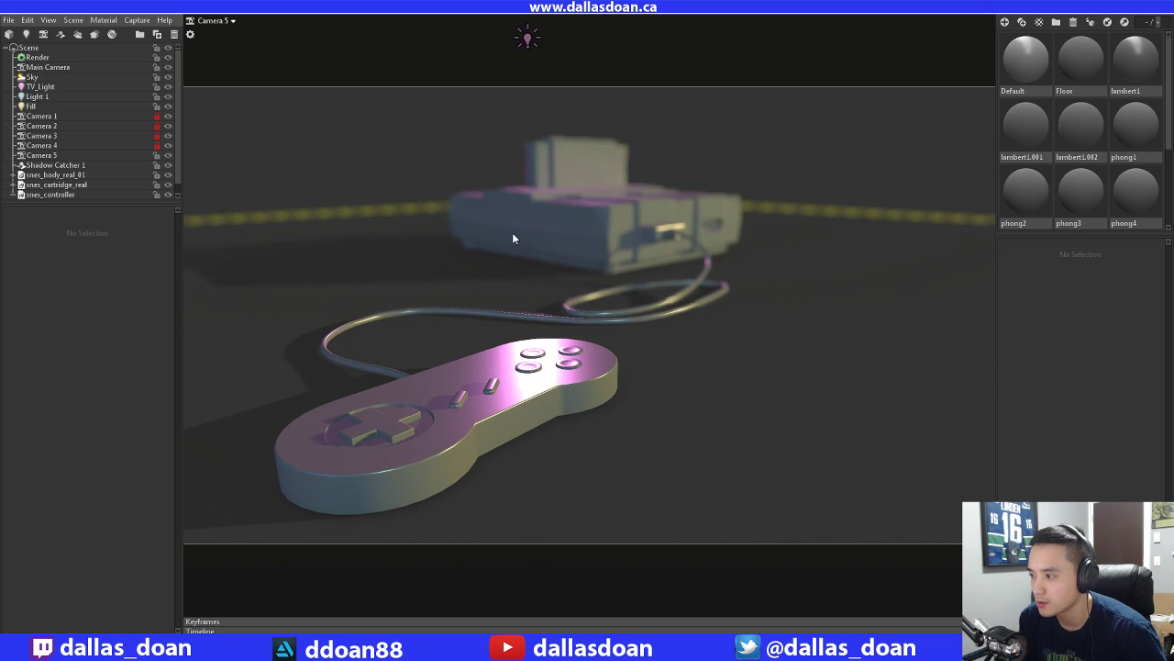
{"action": "left_click", "coordinate": [156, 155]}
Switch to the Main Camera with a raised view of the whole scene, and delete the Table material
{"action": "left_click", "coordinate": [218, 24]}
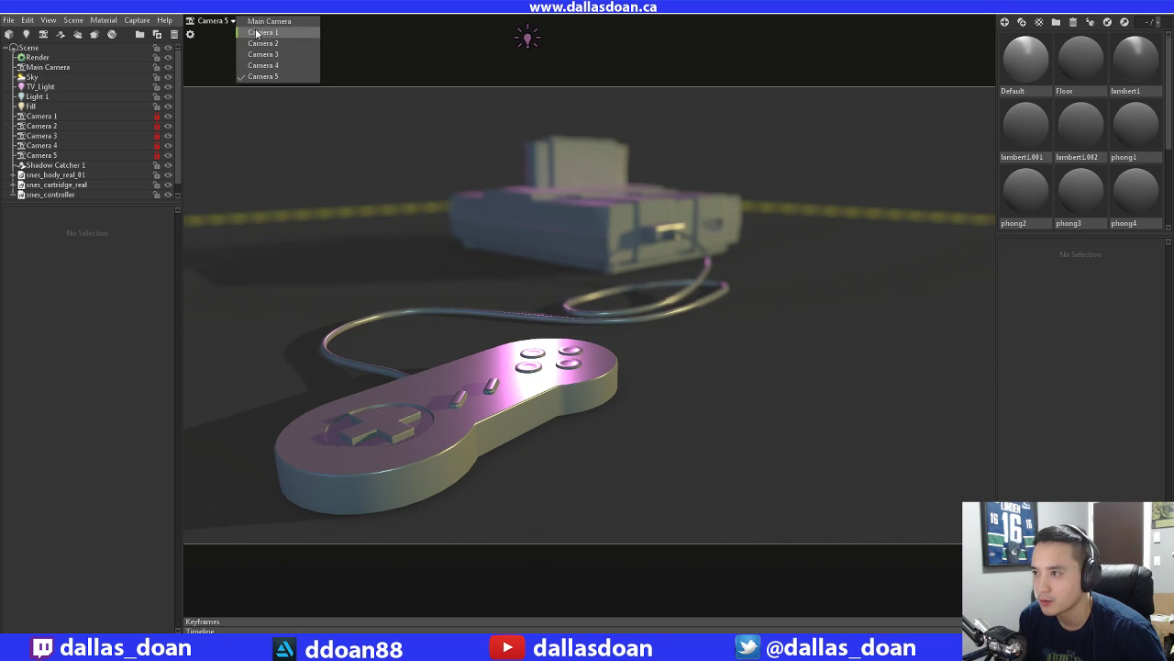
{"action": "left_click", "coordinate": [271, 29]}
{"action": "left_click_drag", "start_coordinate": [461, 228], "coordinate": [513, 265]}
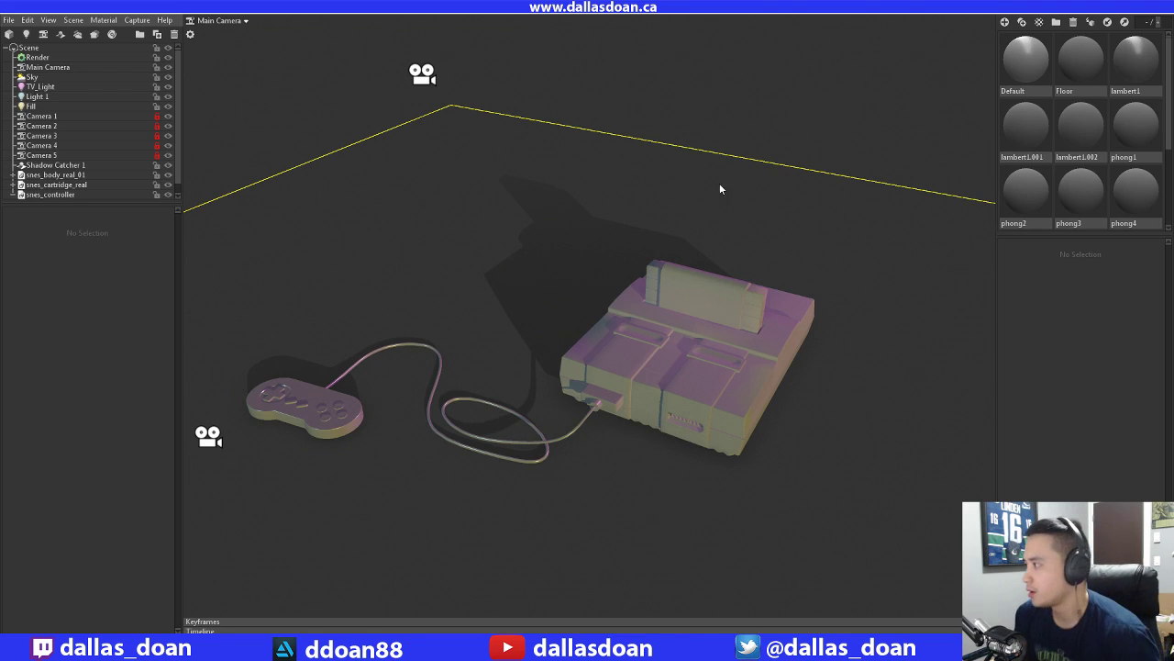
{"action": "scroll", "coordinate": [1137, 165], "scroll_direction": "down", "scroll_amount": 2}
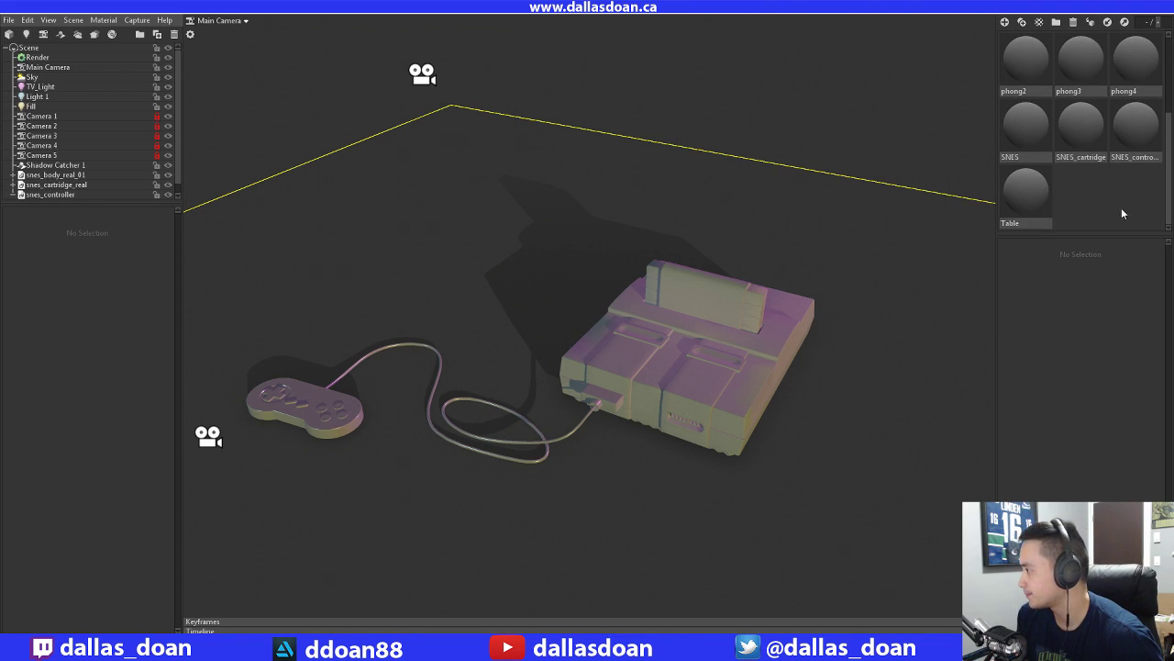
{"action": "left_click", "coordinate": [1044, 189]}
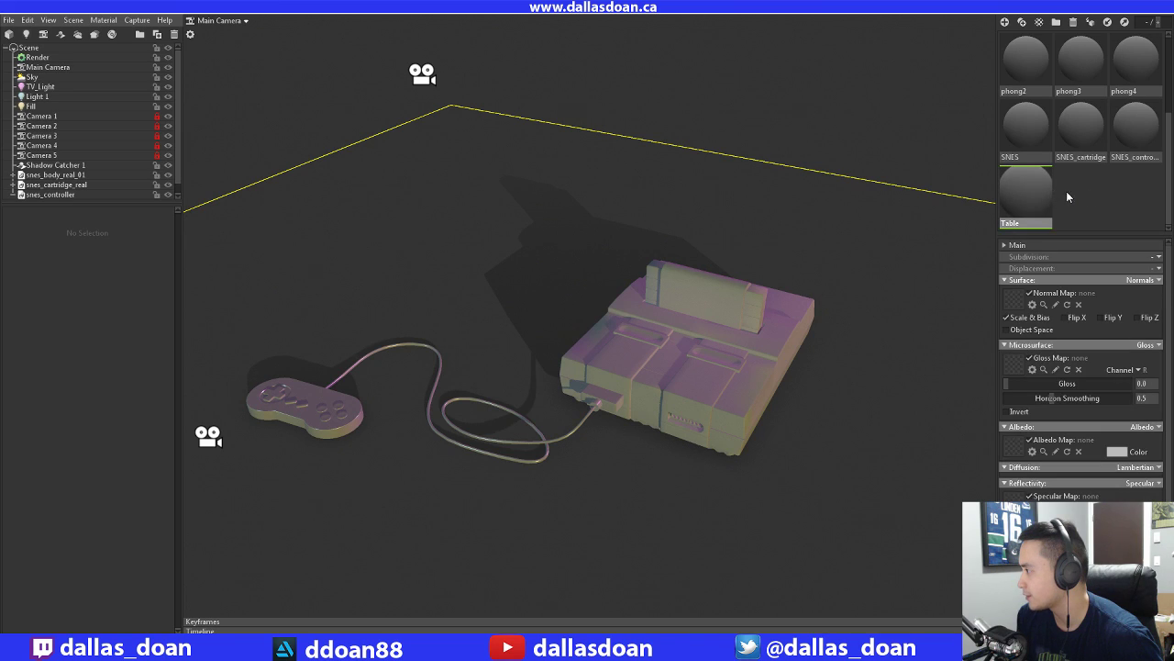
{"action": "scroll", "coordinate": [1026, 186], "scroll_direction": "up", "scroll_amount": 2}
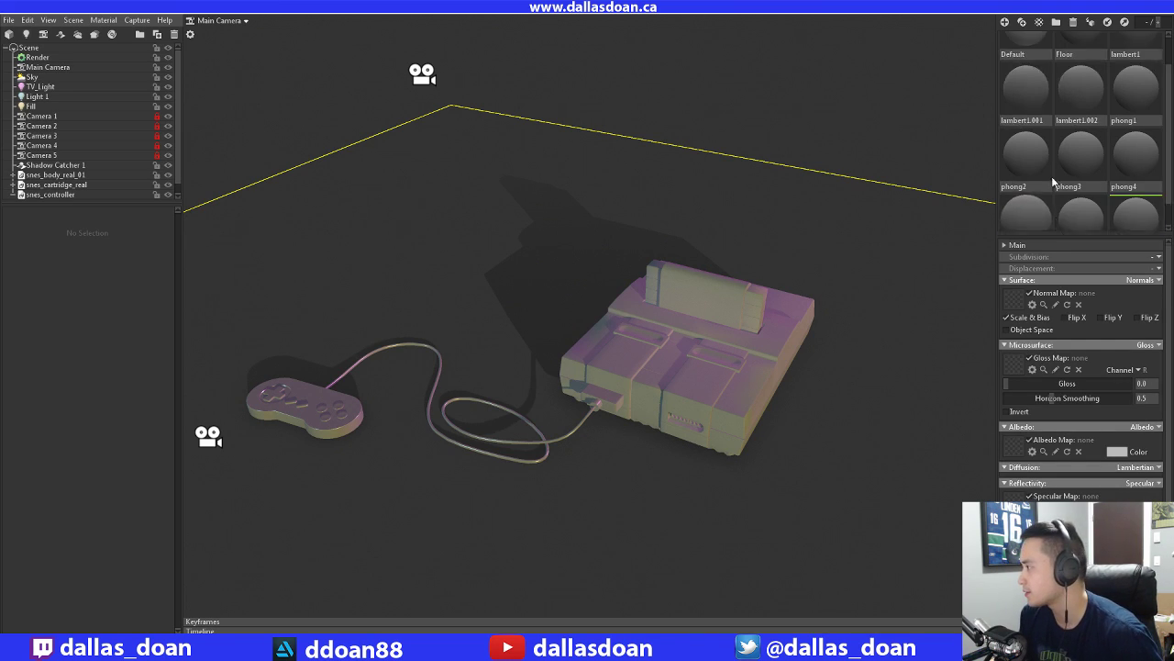
Delete the Floor, lambert1, lambert1.001 and lambert1.002 materials
{"action": "left_click", "coordinate": [1016, 64]}
{"action": "left_click", "coordinate": [1081, 72]}
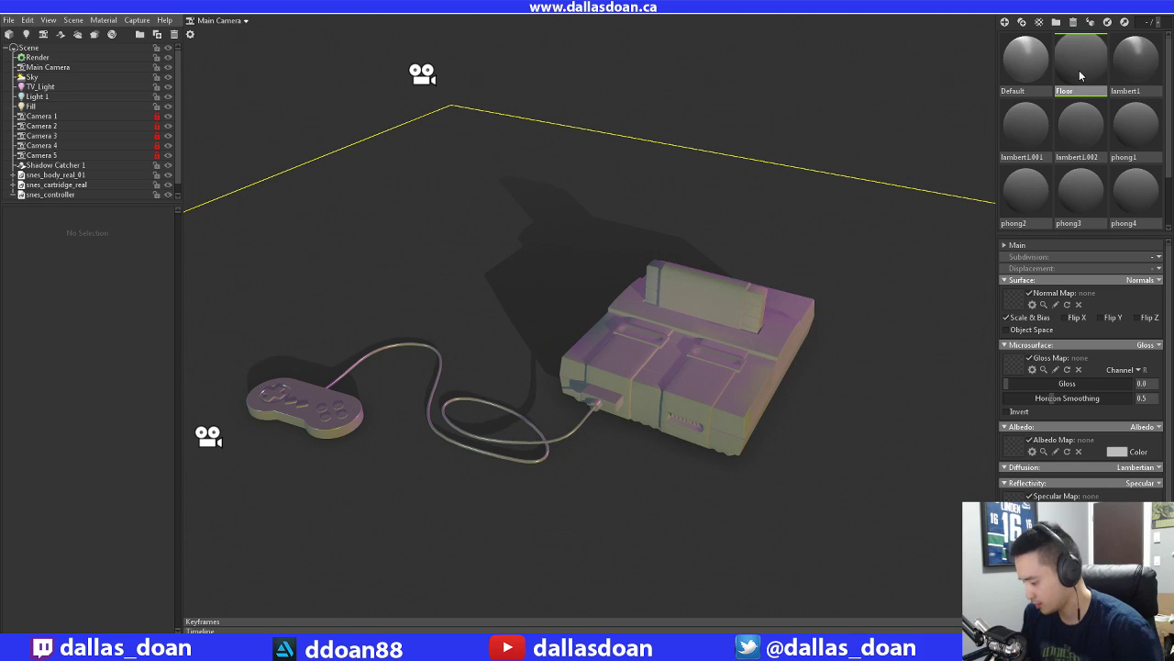
{"action": "key", "text": "Delete"}
{"action": "left_click", "coordinate": [1092, 71]}
{"action": "key", "text": "Delete"}
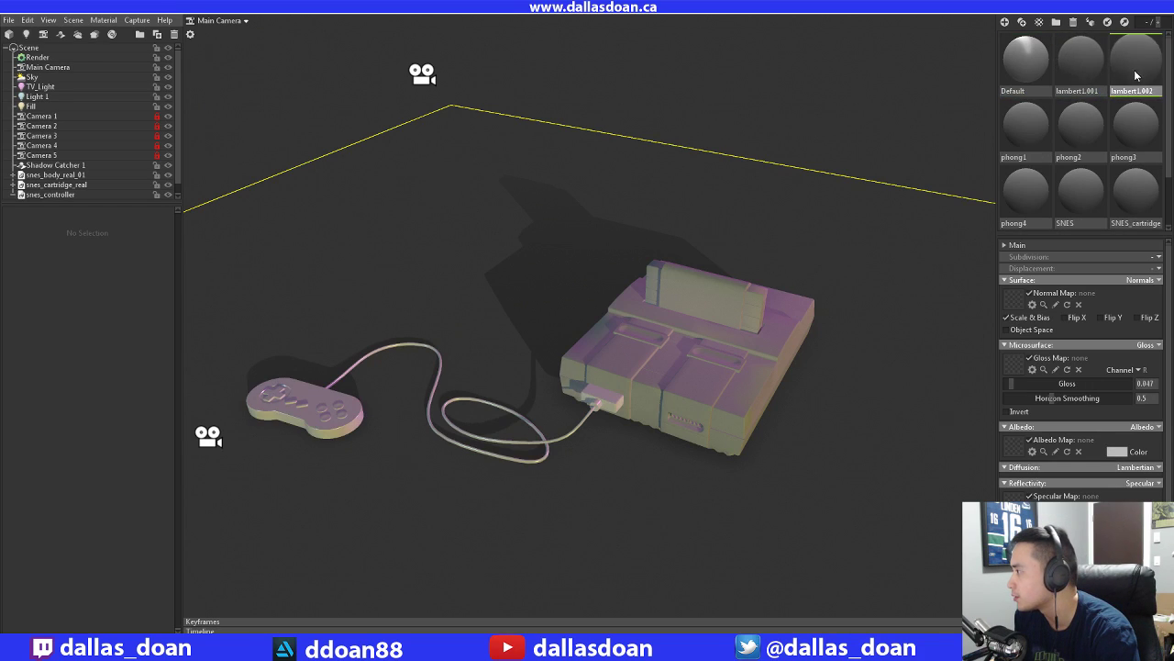
{"action": "left_click", "coordinate": [1083, 66]}
{"action": "key", "text": "Delete"}
{"action": "left_click", "coordinate": [1089, 70]}
{"action": "key", "text": "Delete"}
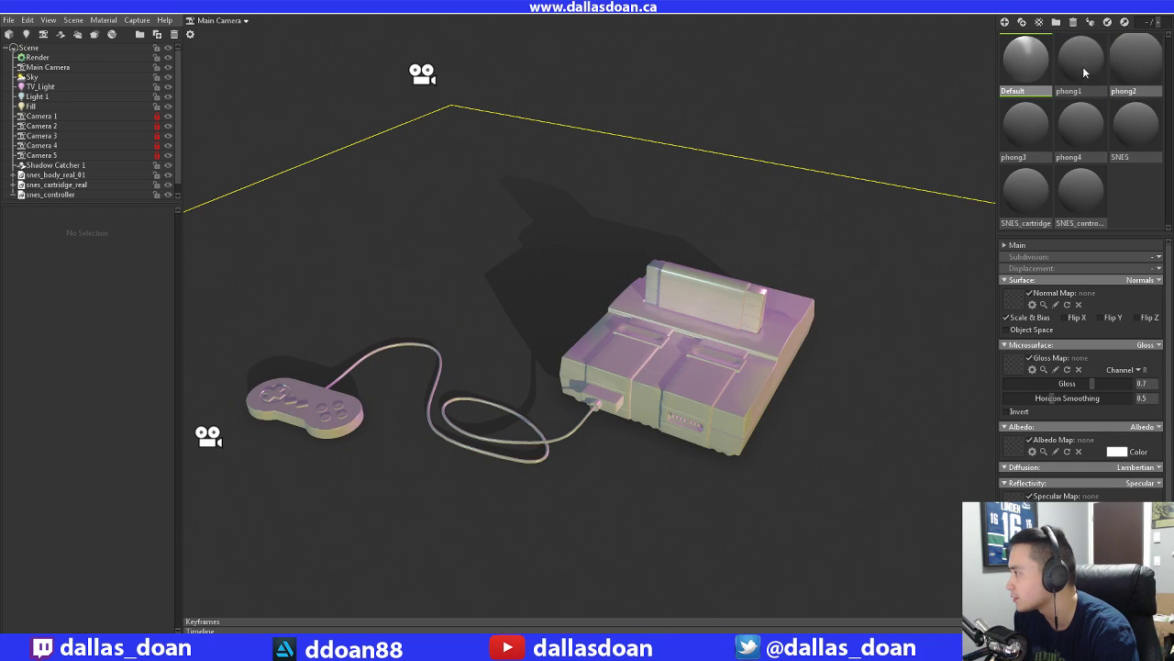
Delete the phong1, phong2, phong3 and phong4 materials from the material library
{"action": "left_click", "coordinate": [1082, 67]}
{"action": "key", "text": "Delete"}
{"action": "left_click", "coordinate": [1087, 70]}
{"action": "key", "text": "Delete"}
{"action": "left_click", "coordinate": [1088, 73]}
{"action": "key", "text": "Delete"}
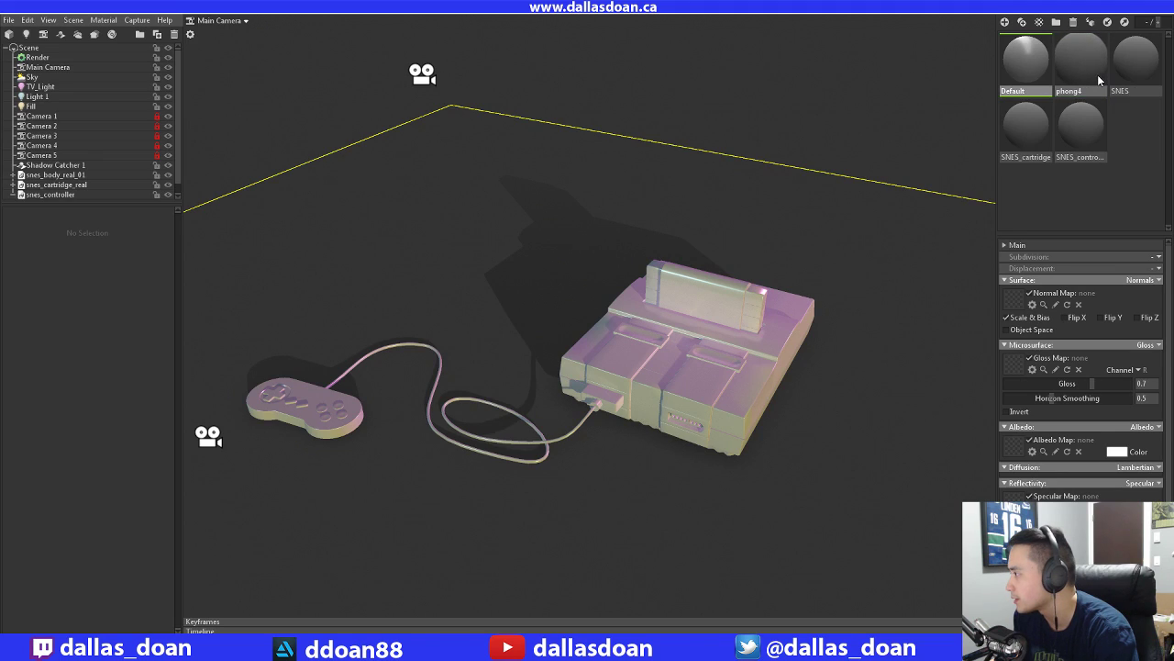
{"action": "left_click", "coordinate": [1086, 71]}
{"action": "key", "text": "Delete"}
Delete the SNES controller, SNES and SNES_cartridge materials, leaving only the Default material in the library
{"action": "left_click", "coordinate": [1081, 70]}
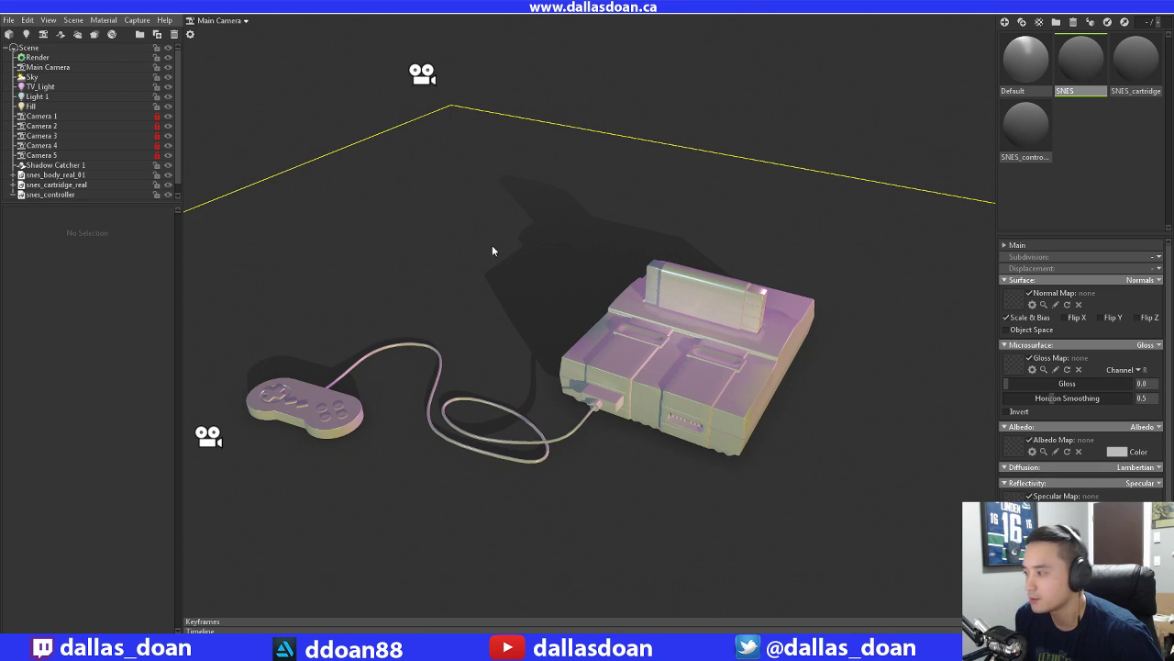
{"action": "left_click_drag", "start_coordinate": [541, 266], "coordinate": [700, 276]}
{"action": "left_click", "coordinate": [700, 278]}
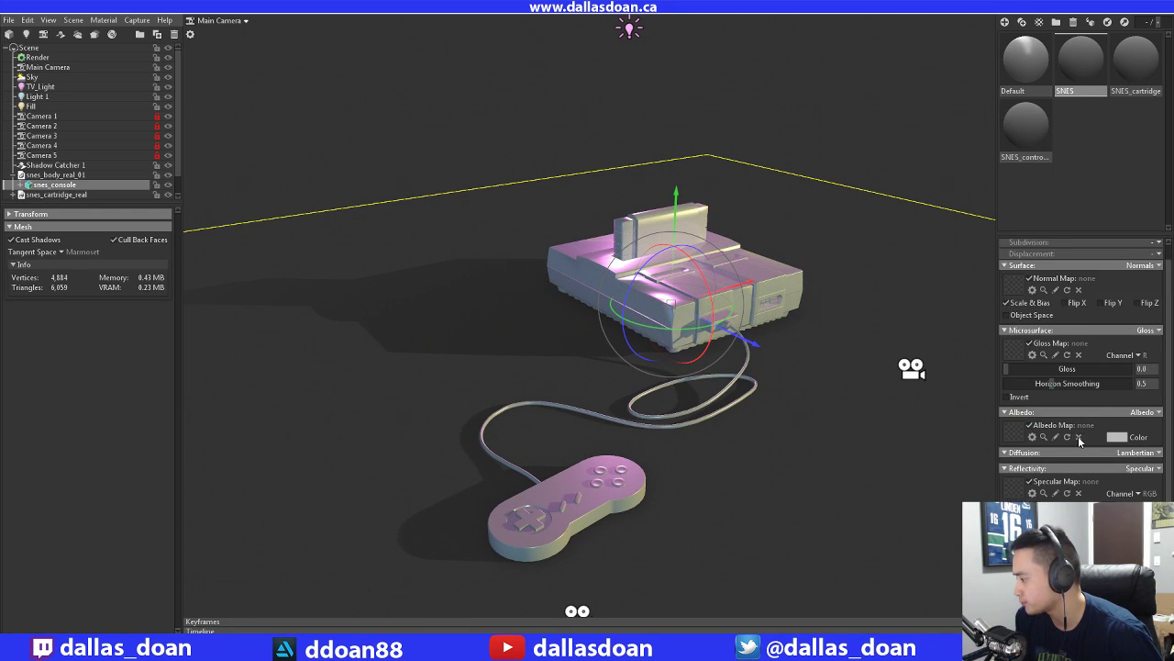
{"action": "left_click", "coordinate": [1031, 131]}
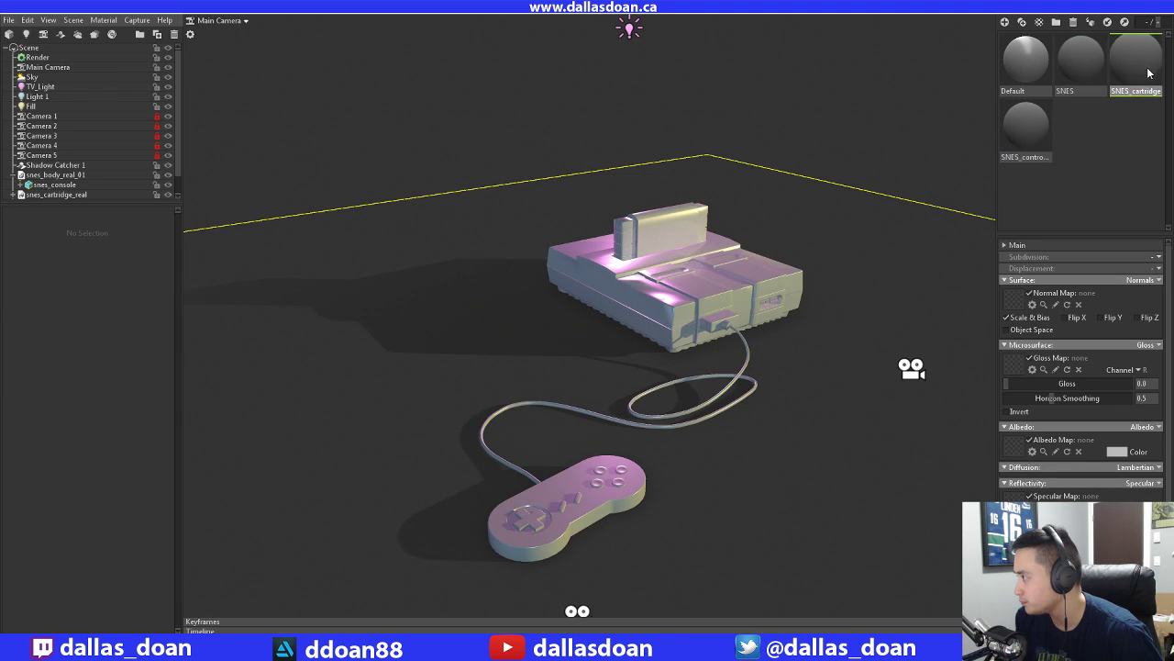
{"action": "key", "text": "Delete"}
{"action": "left_click", "coordinate": [1090, 78]}
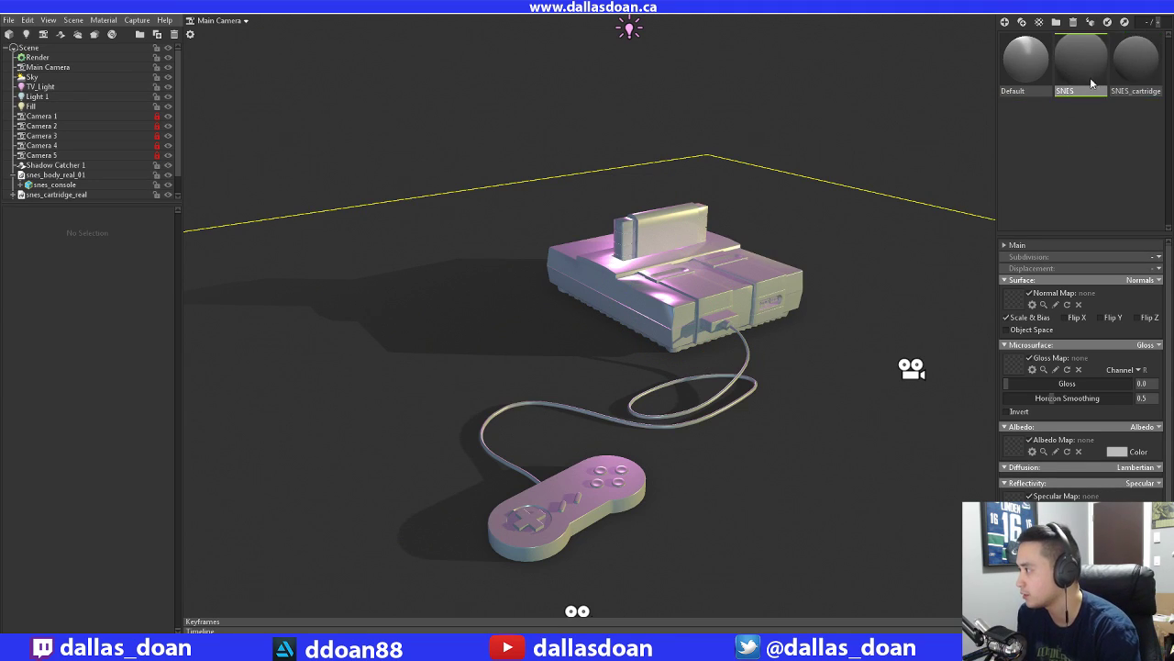
{"action": "key", "text": "Delete"}
{"action": "left_click", "coordinate": [1097, 70]}
{"action": "key", "text": "Delete"}
{"action": "left_click_drag", "start_coordinate": [754, 210], "coordinate": [570, 216]}
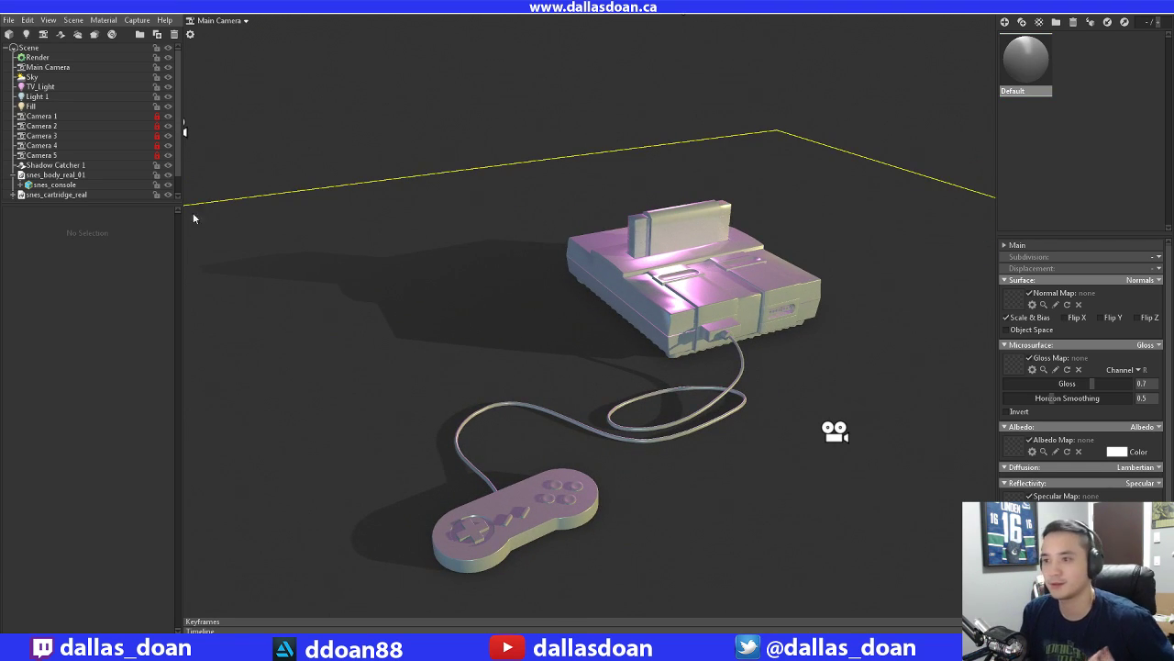
Collapse the snes_body_real_01 and snes_controller groups in the scene hierarchy and deselect the console mesh
{"action": "scroll", "coordinate": [73, 167], "scroll_direction": "down", "scroll_amount": 2}
{"action": "left_click", "coordinate": [46, 166]}
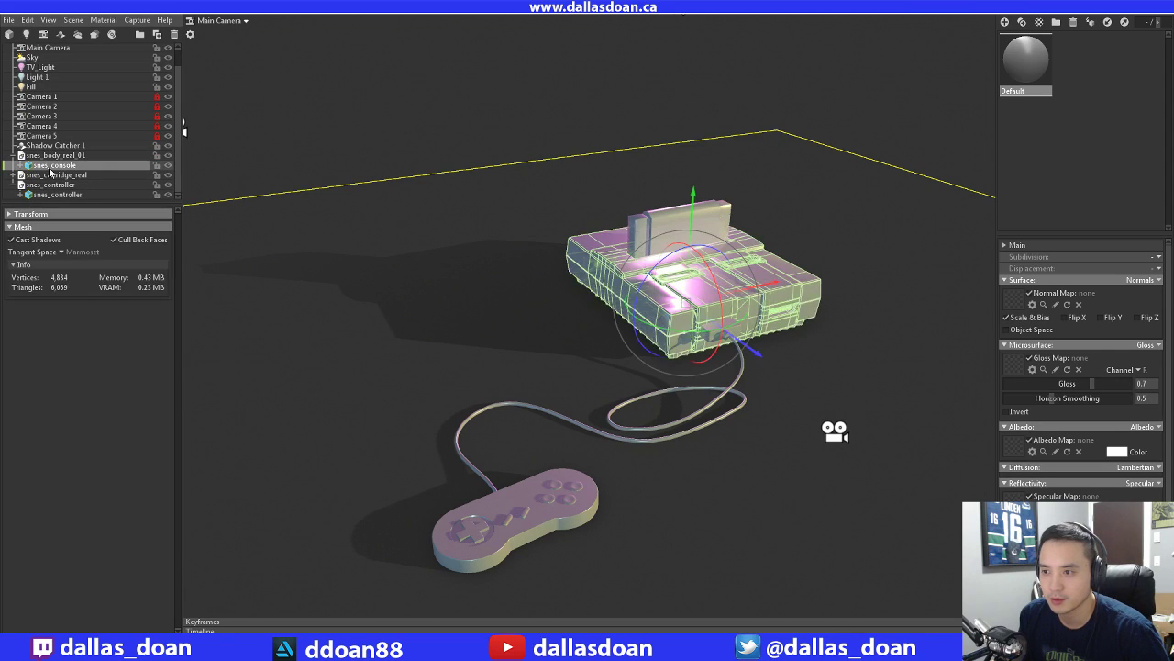
{"action": "left_click", "coordinate": [12, 156]}
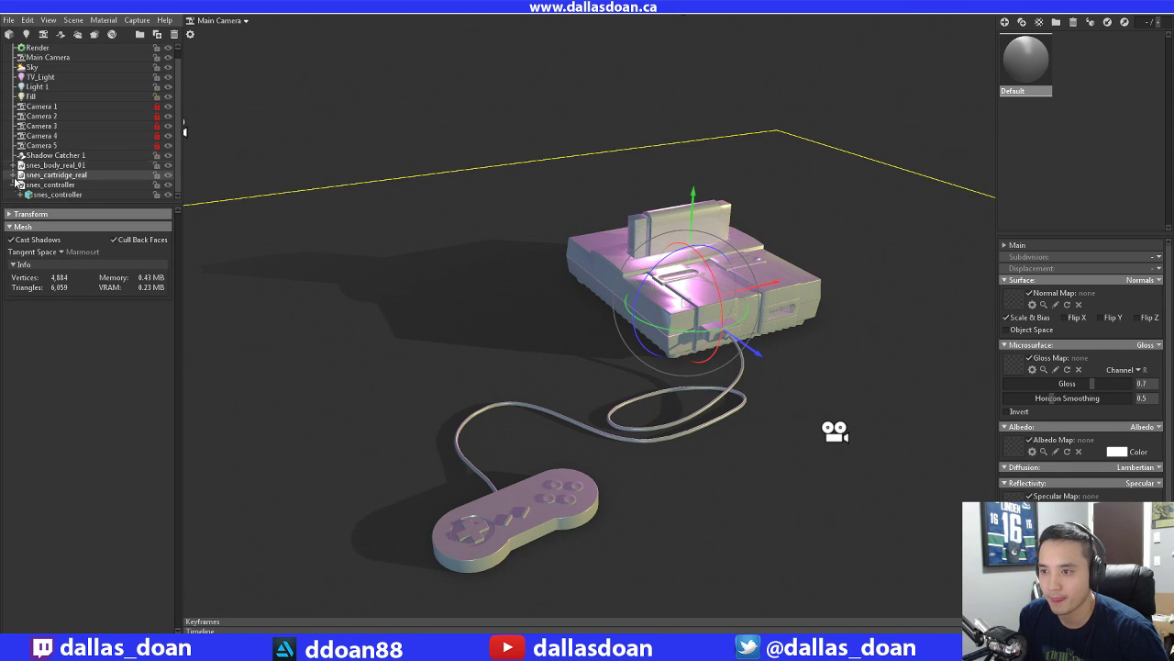
{"action": "left_click", "coordinate": [13, 185]}
{"action": "left_click", "coordinate": [481, 118]}
{"action": "left_click_drag", "start_coordinate": [595, 310], "coordinate": [632, 283]}
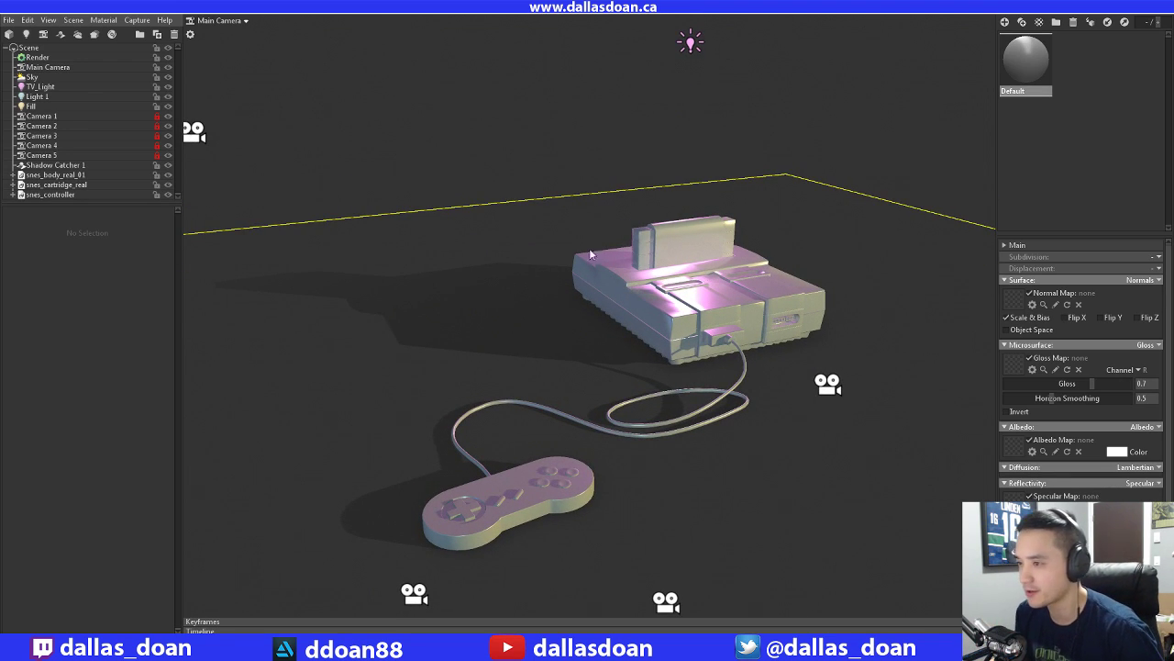
{"action": "left_click_drag", "start_coordinate": [574, 320], "coordinate": [620, 312]}
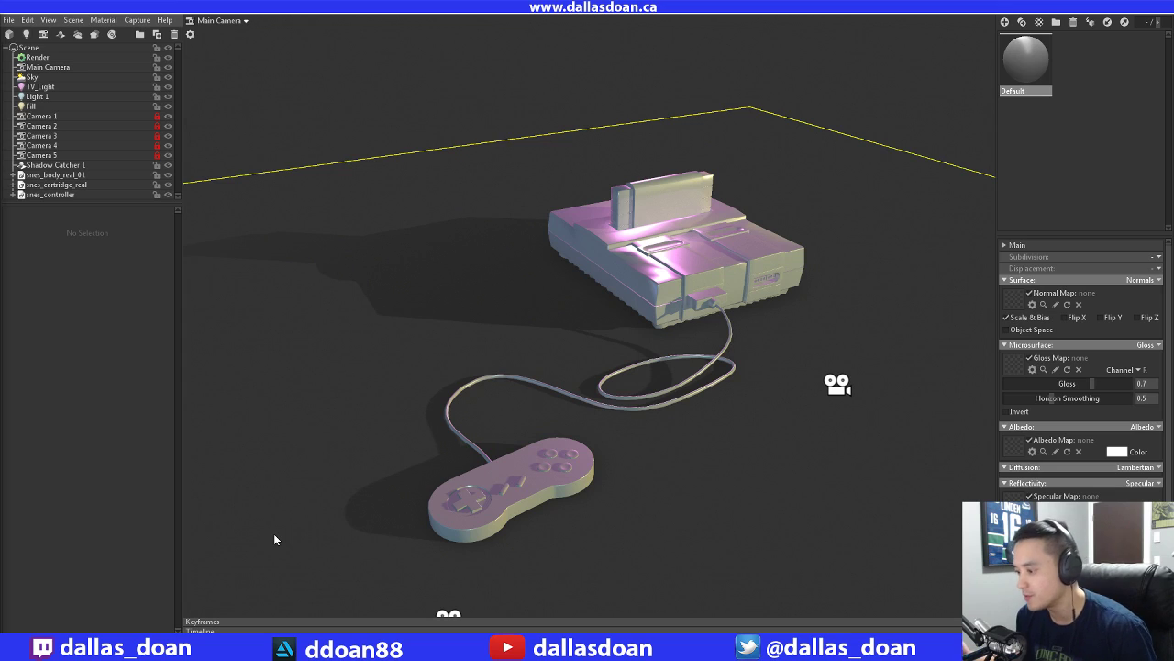
Switch to Blender and bring up the open Desktop folder window
{"action": "left_click", "coordinate": [367, 647]}
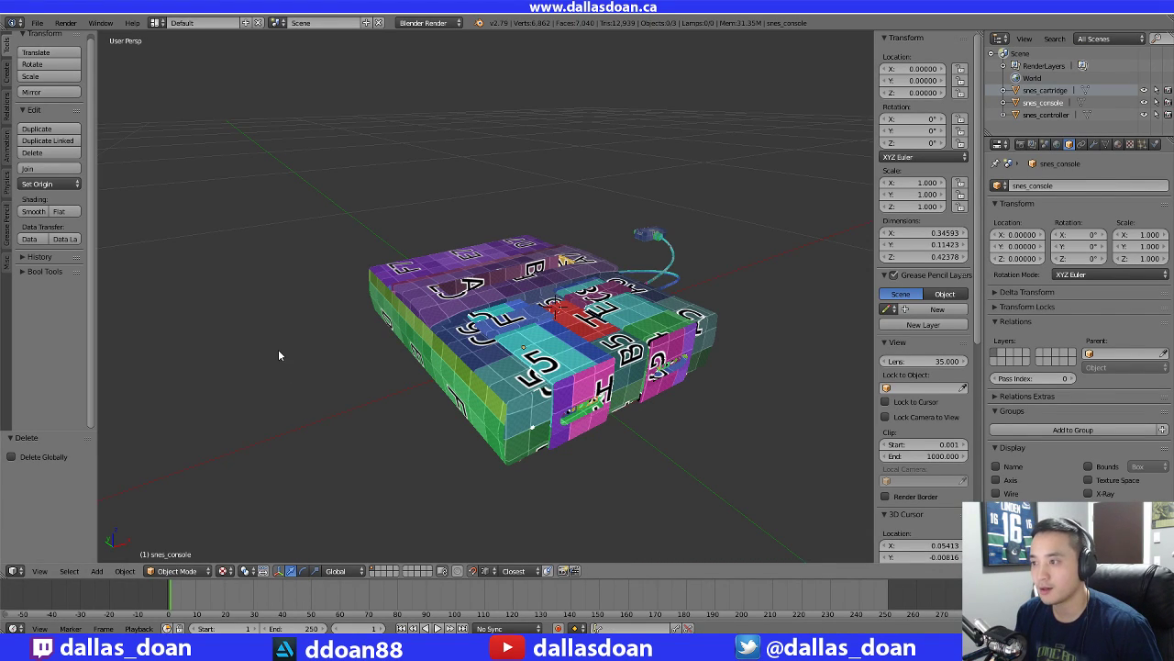
{"action": "mouse_move", "coordinate": [316, 648]}
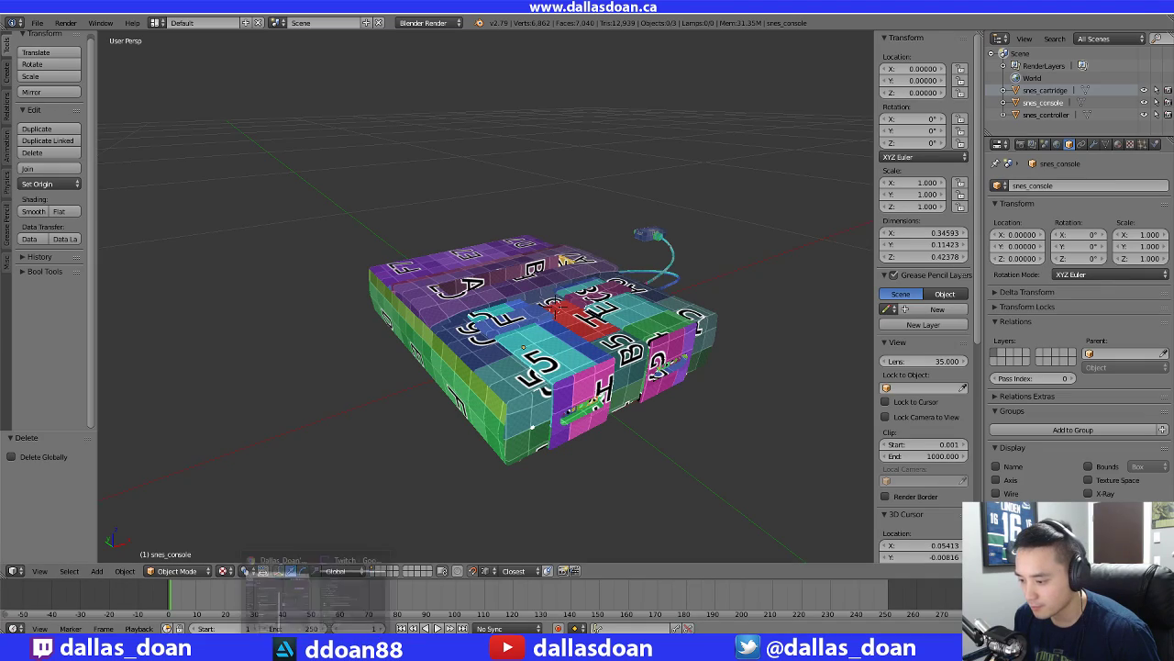
{"action": "left_click", "coordinate": [300, 620]}
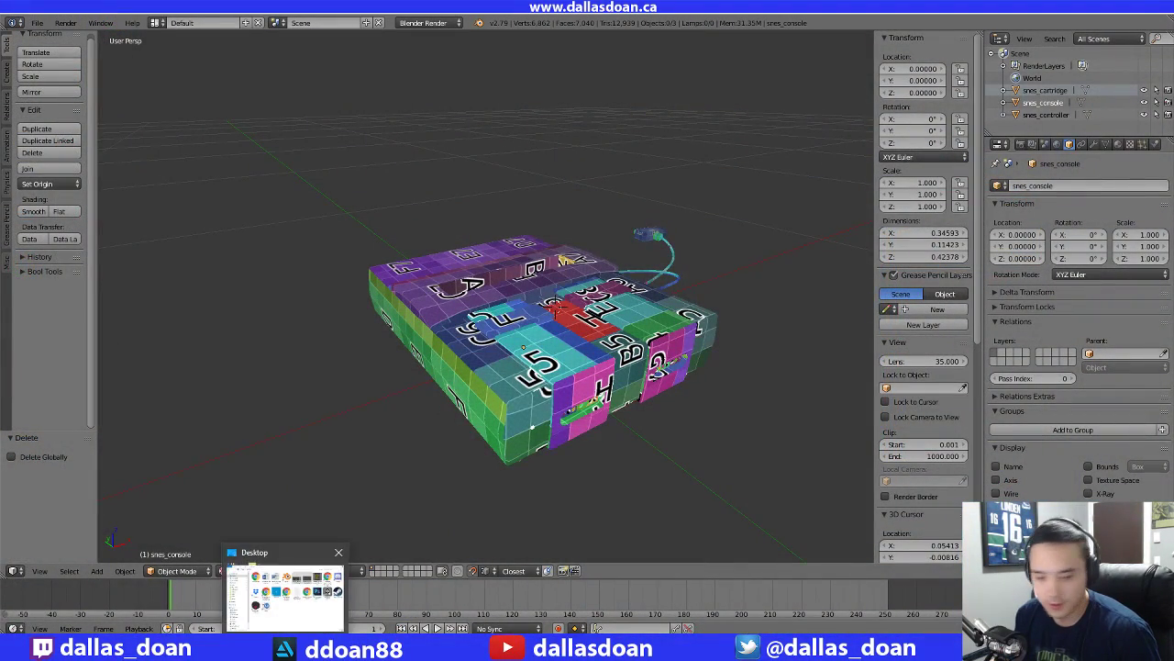
{"action": "mouse_move", "coordinate": [352, 611]}
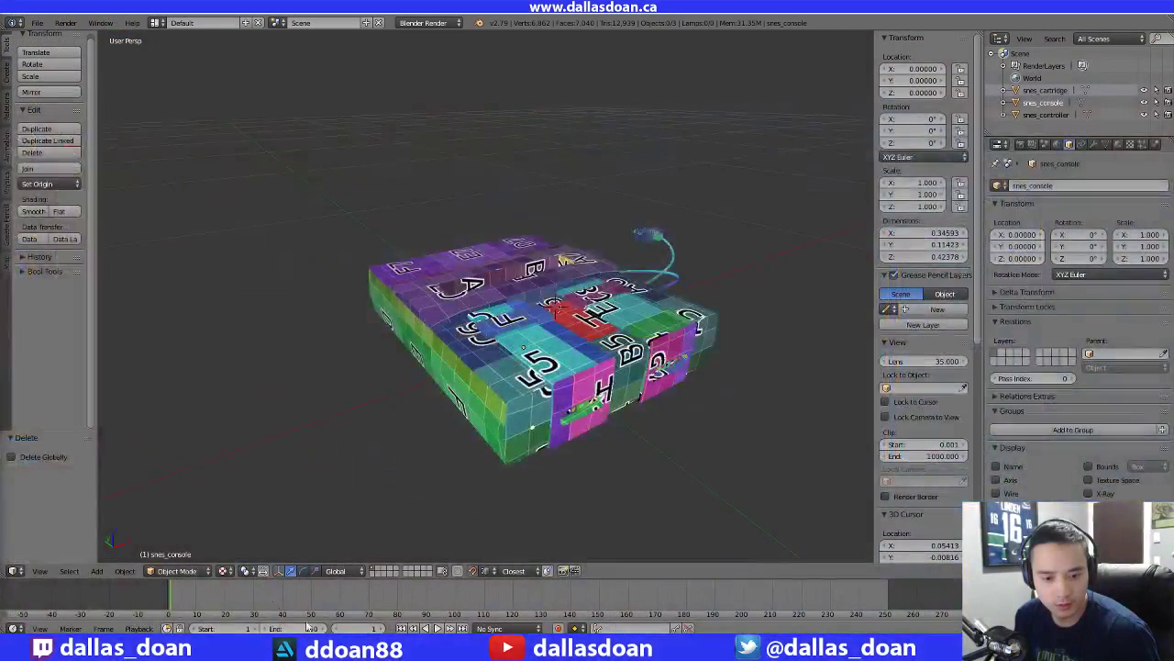